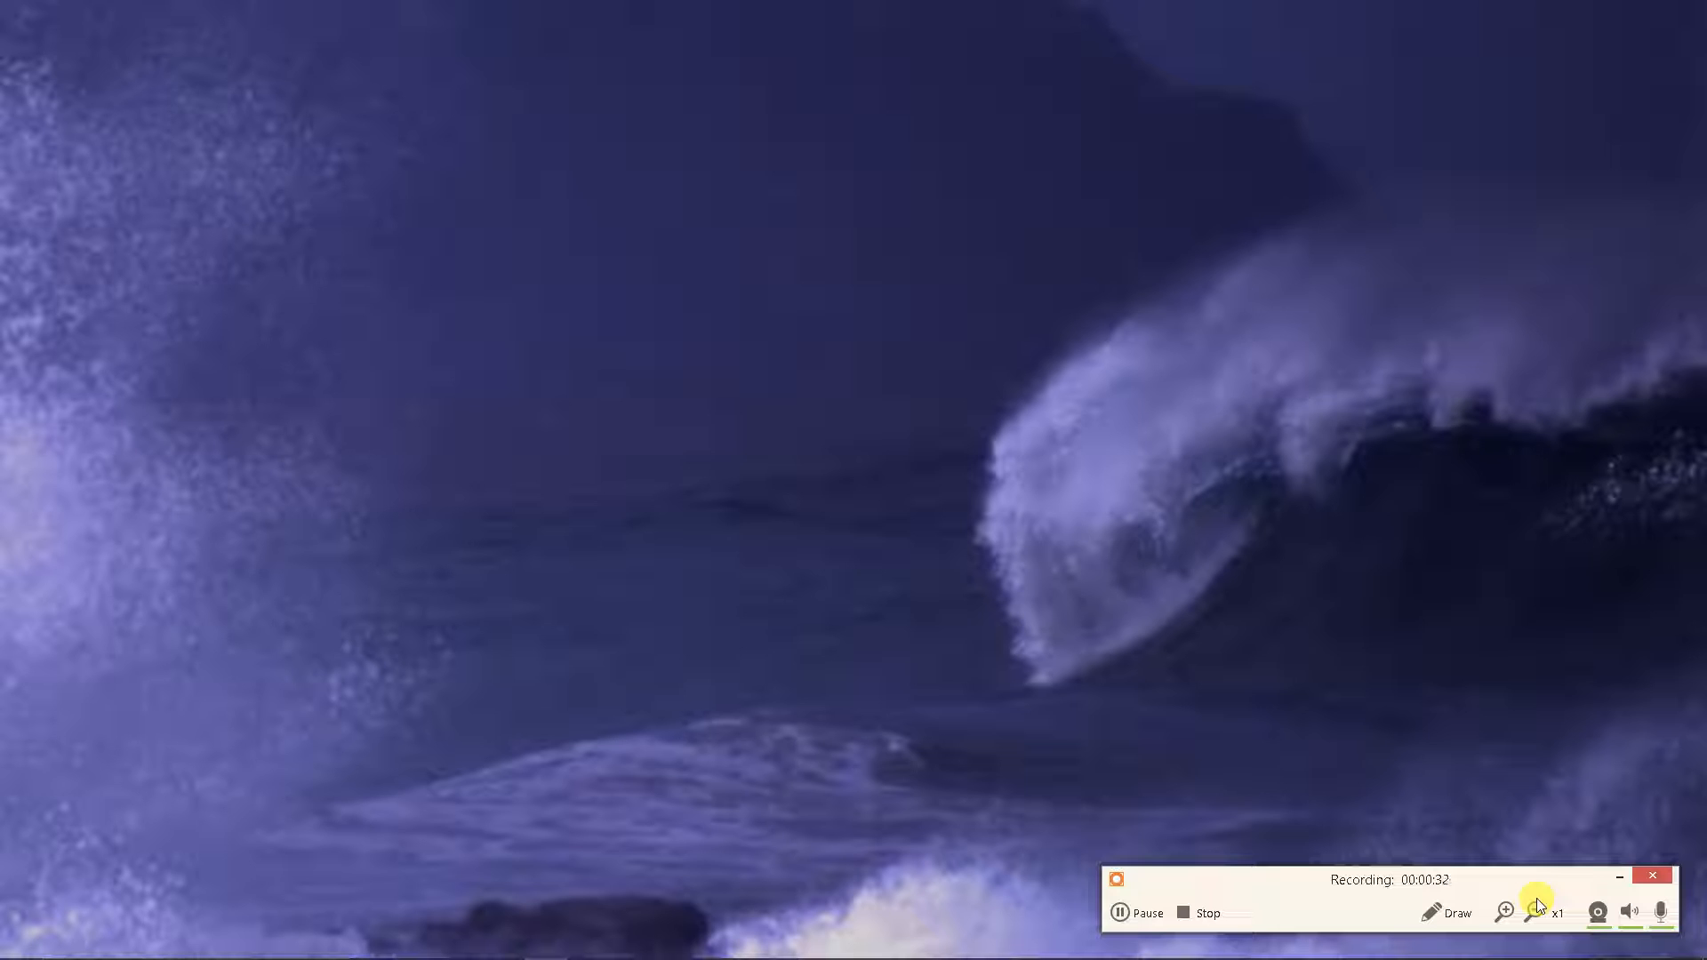
Switch to FL Studio and reposition the Channel rack in the middle of the workspace.
click(1599, 912)
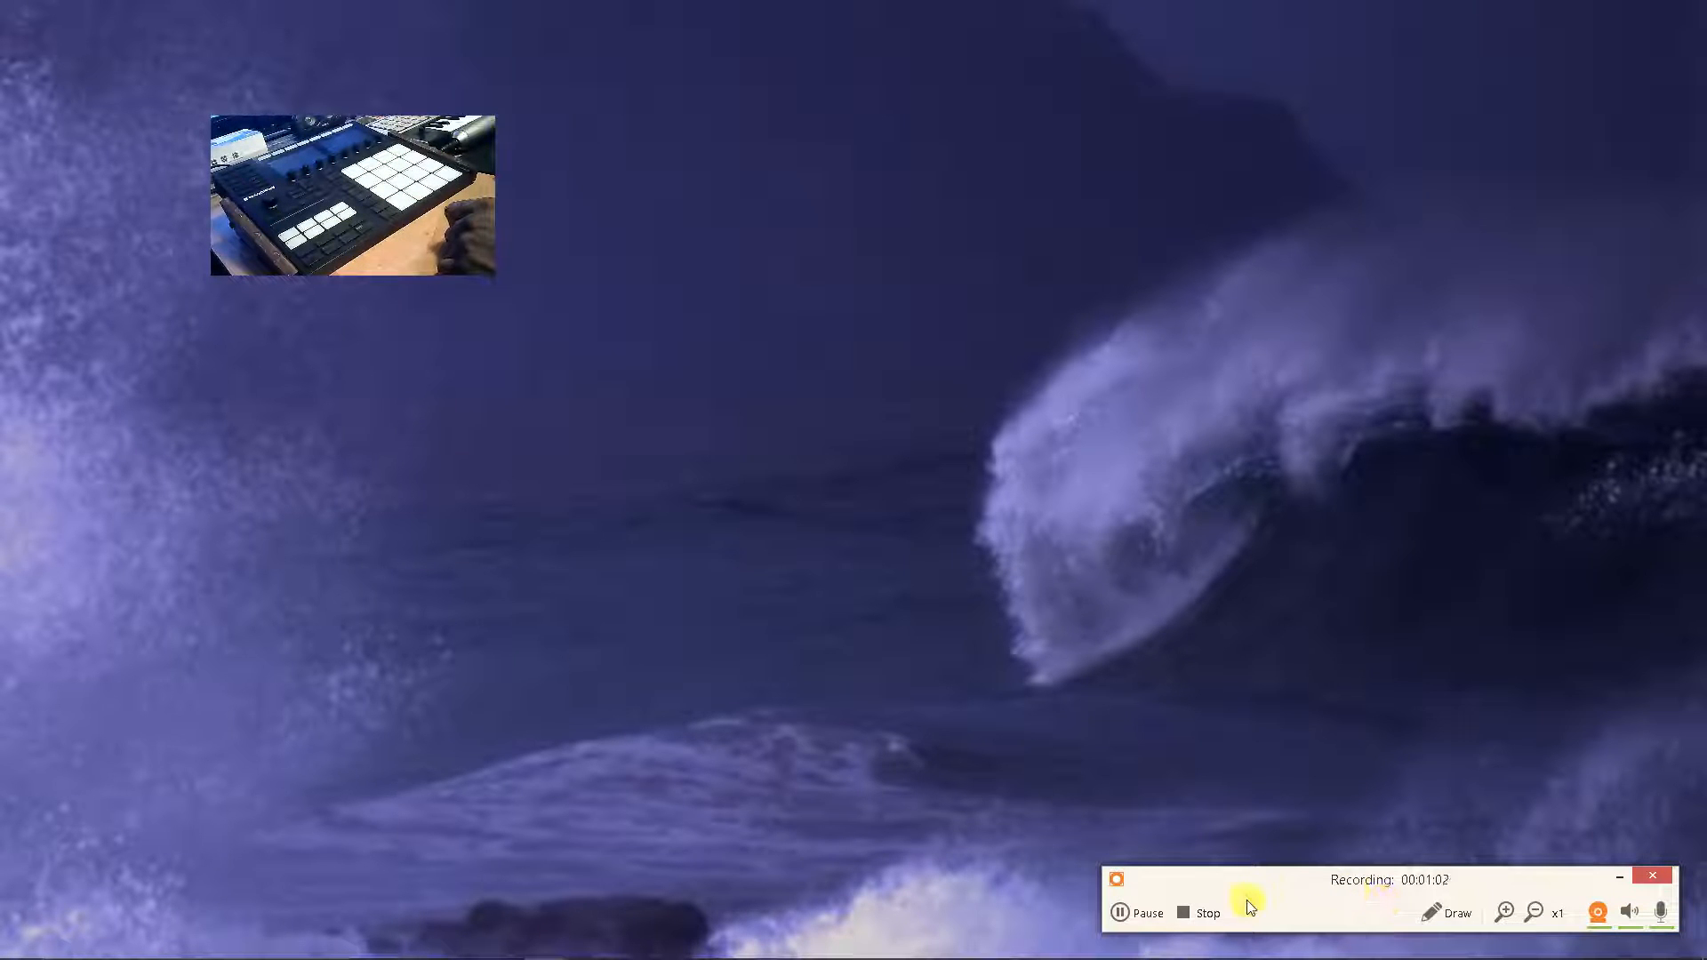
mouse_move(414, 940)
click(500, 940)
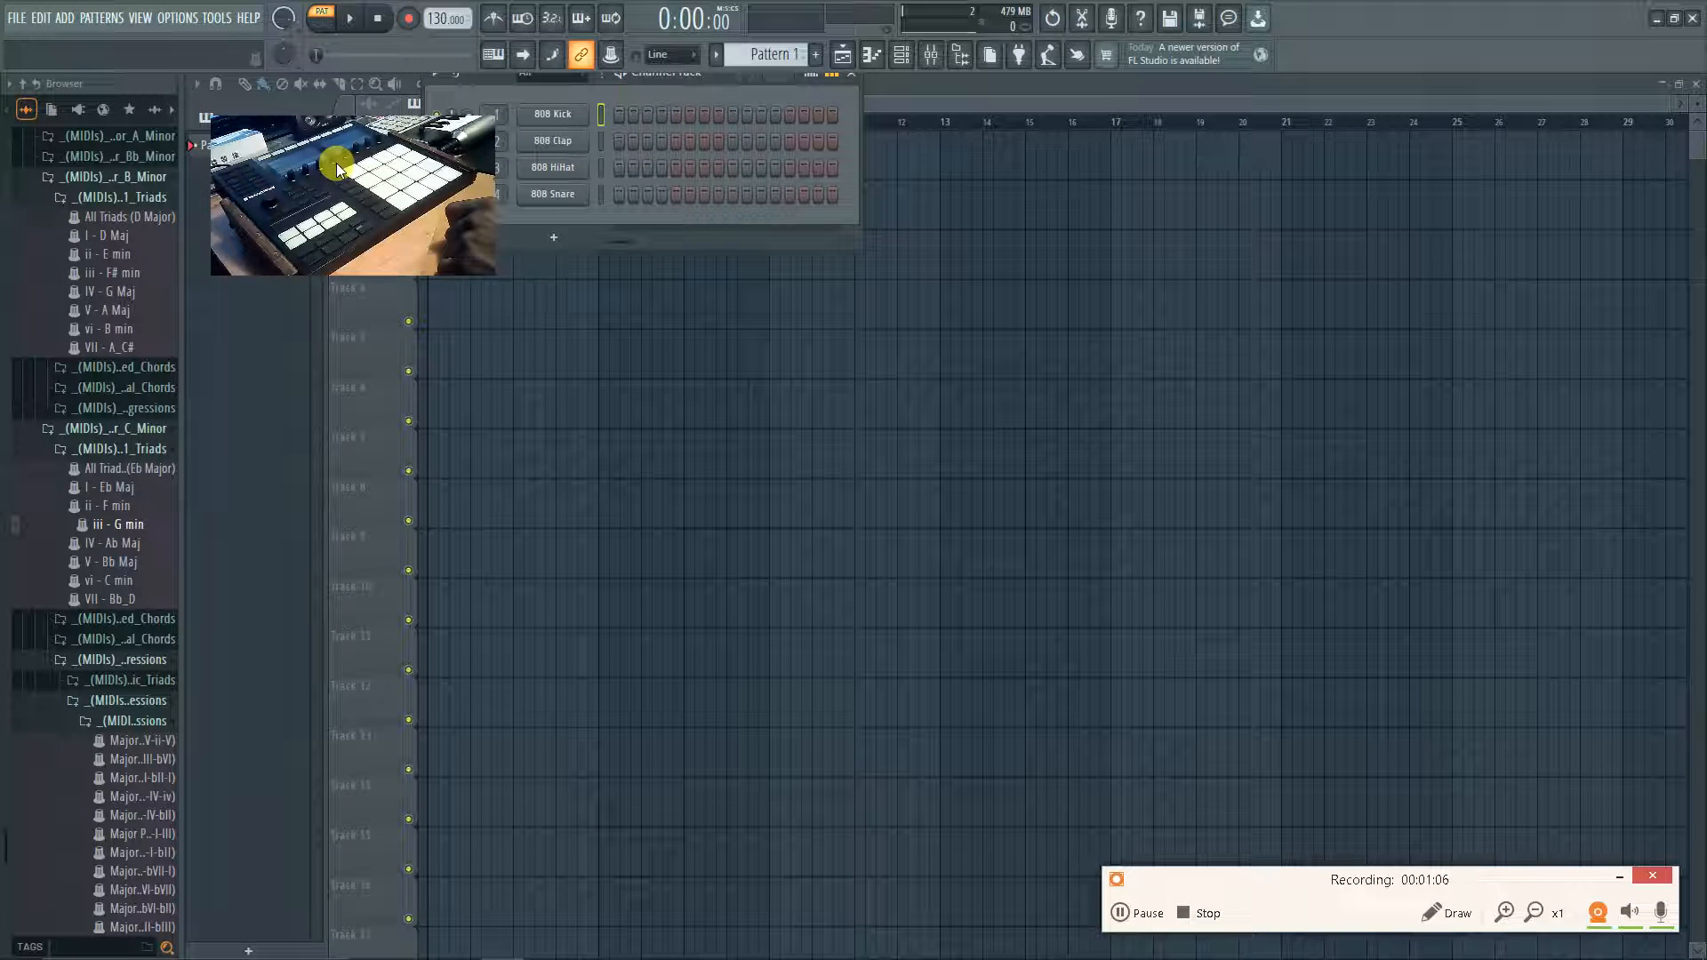
drag(338, 160, 153, 819)
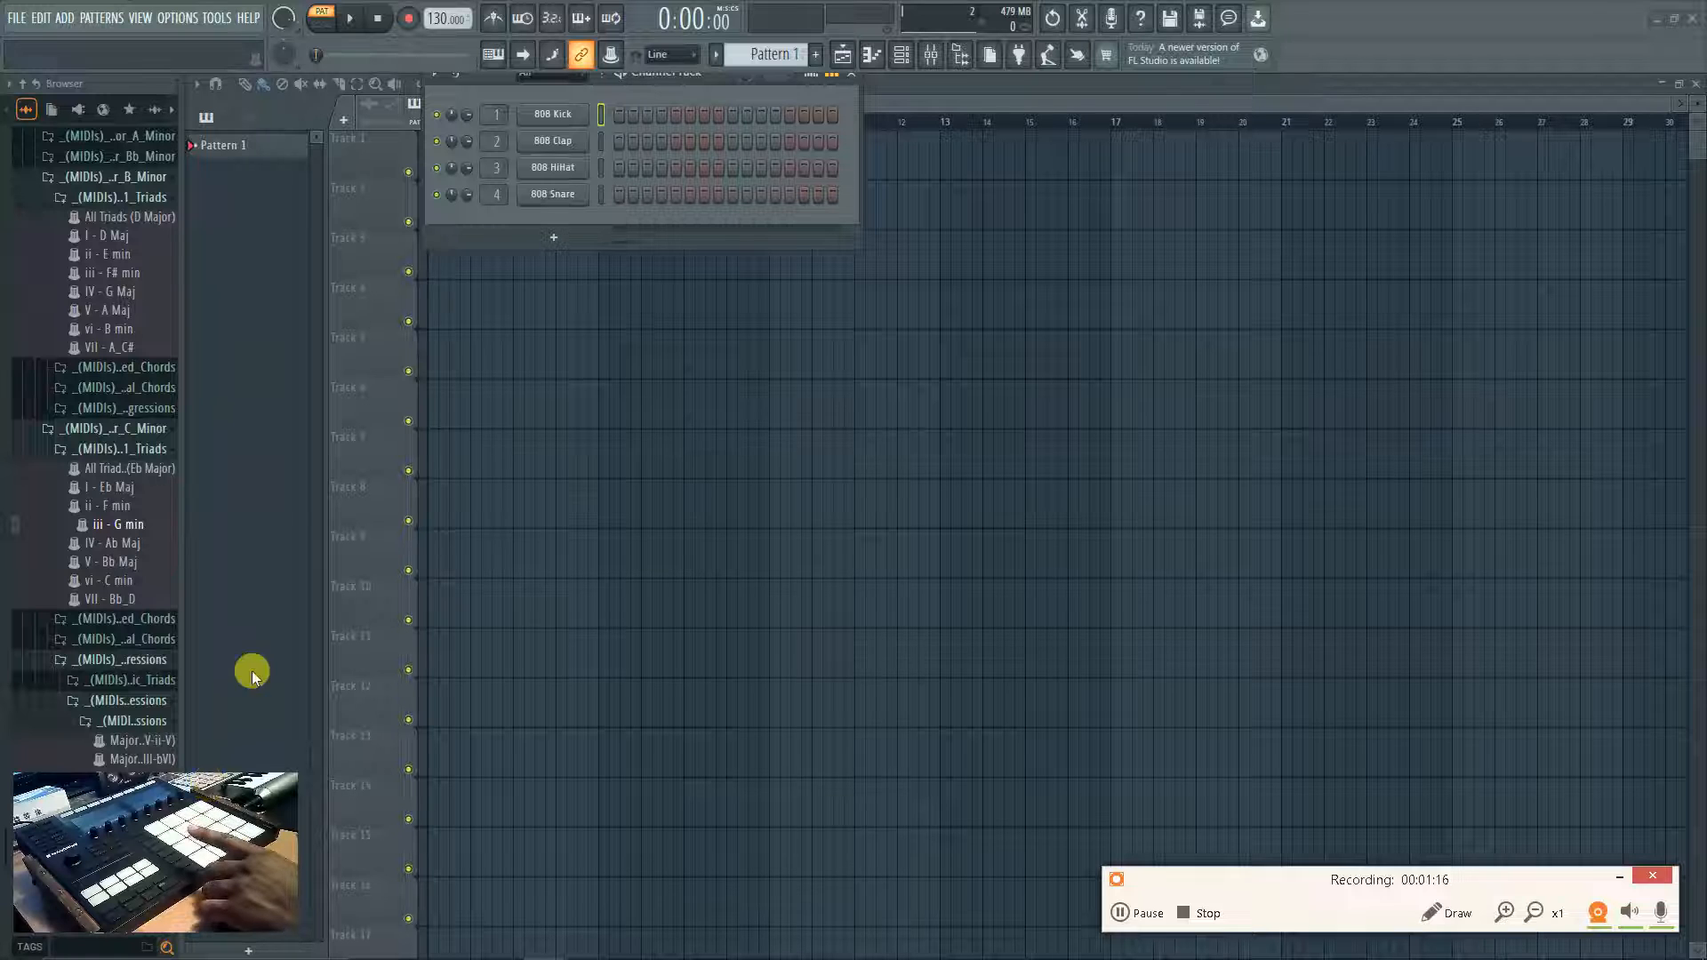
drag(705, 76, 996, 370)
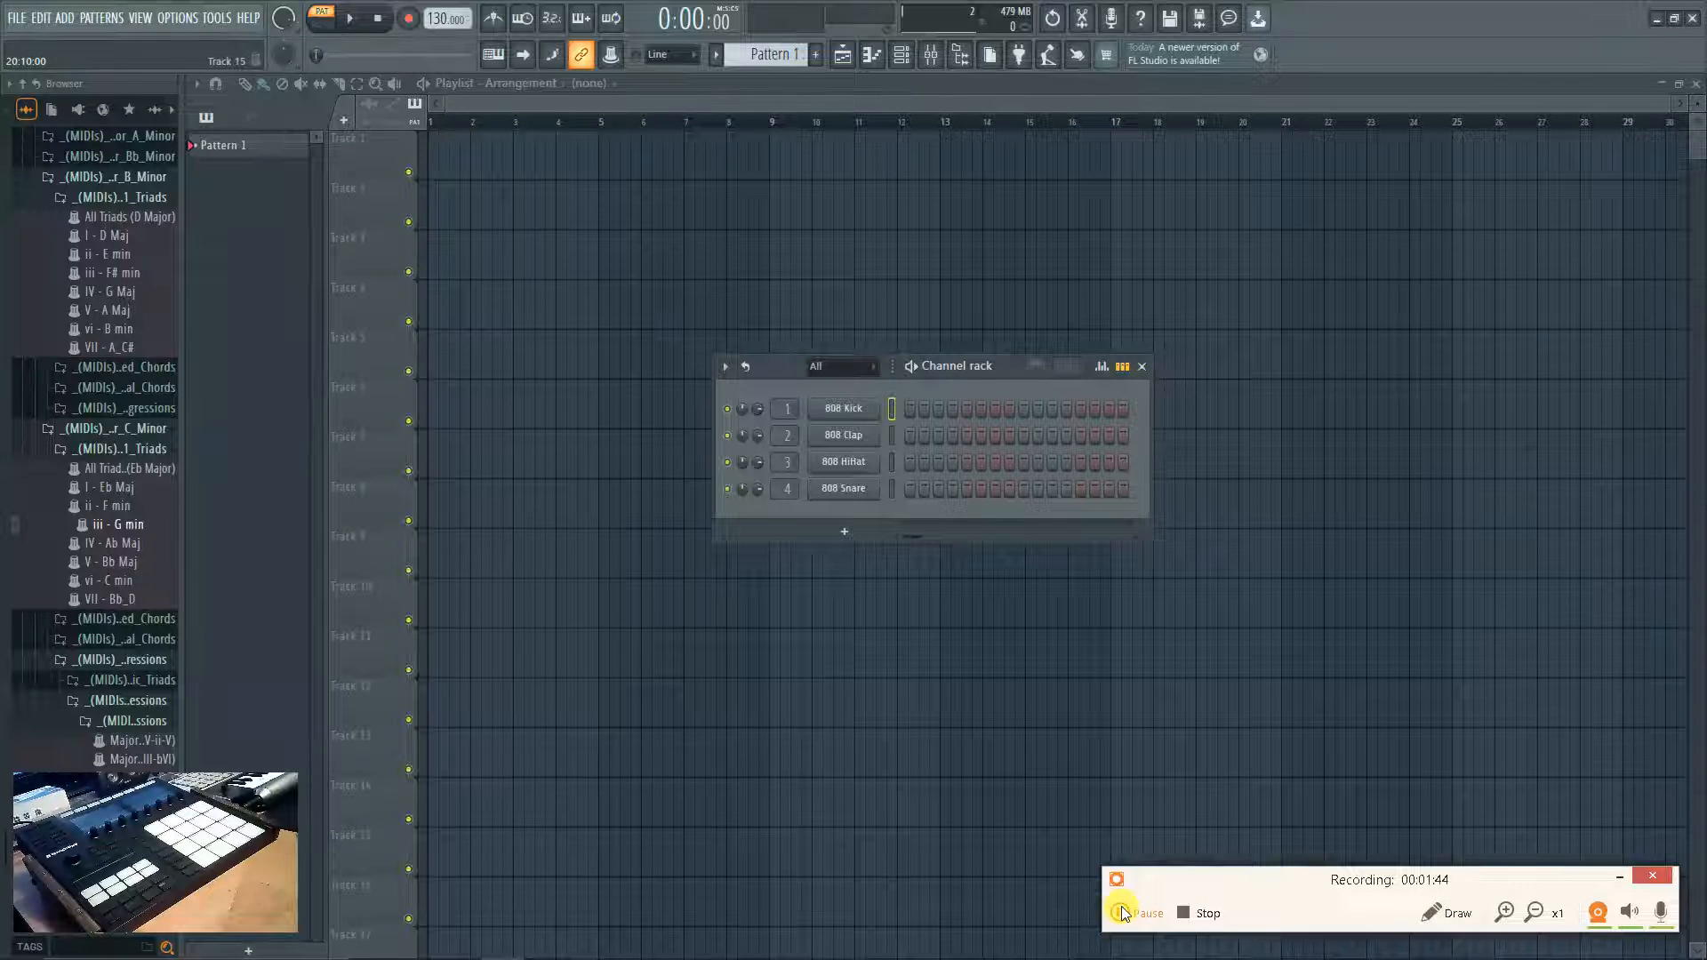
drag(1005, 375, 999, 269)
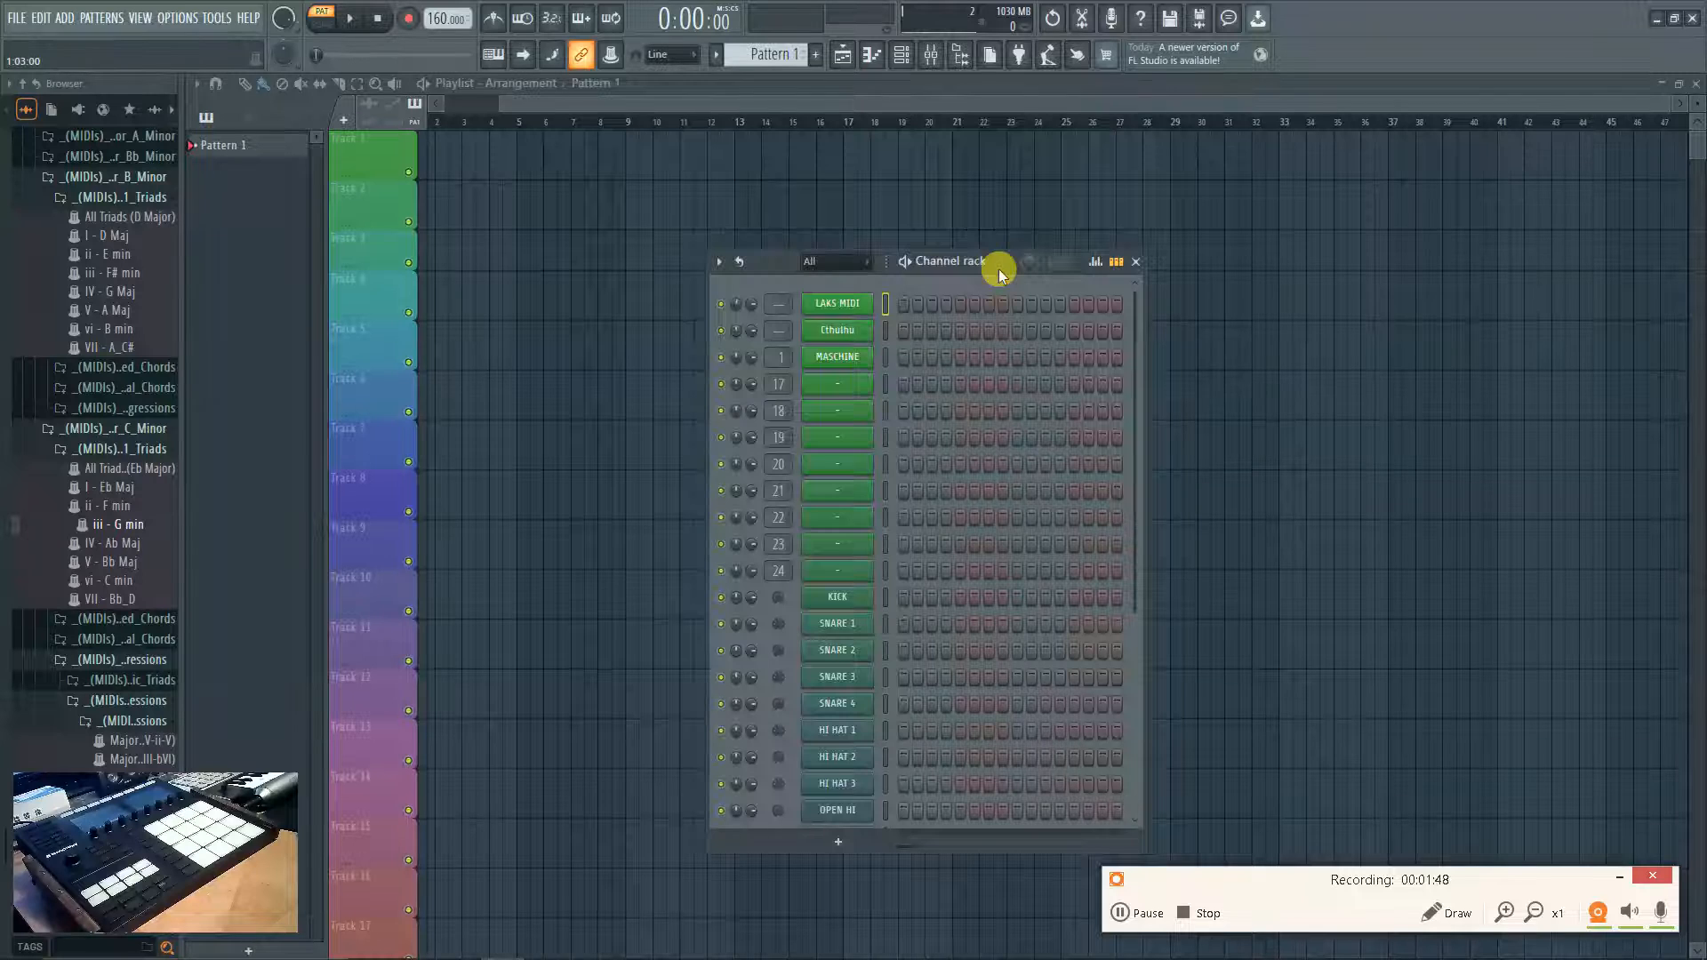
View the project info and close it, and collapse the browser's expanded folders.
key(F11)
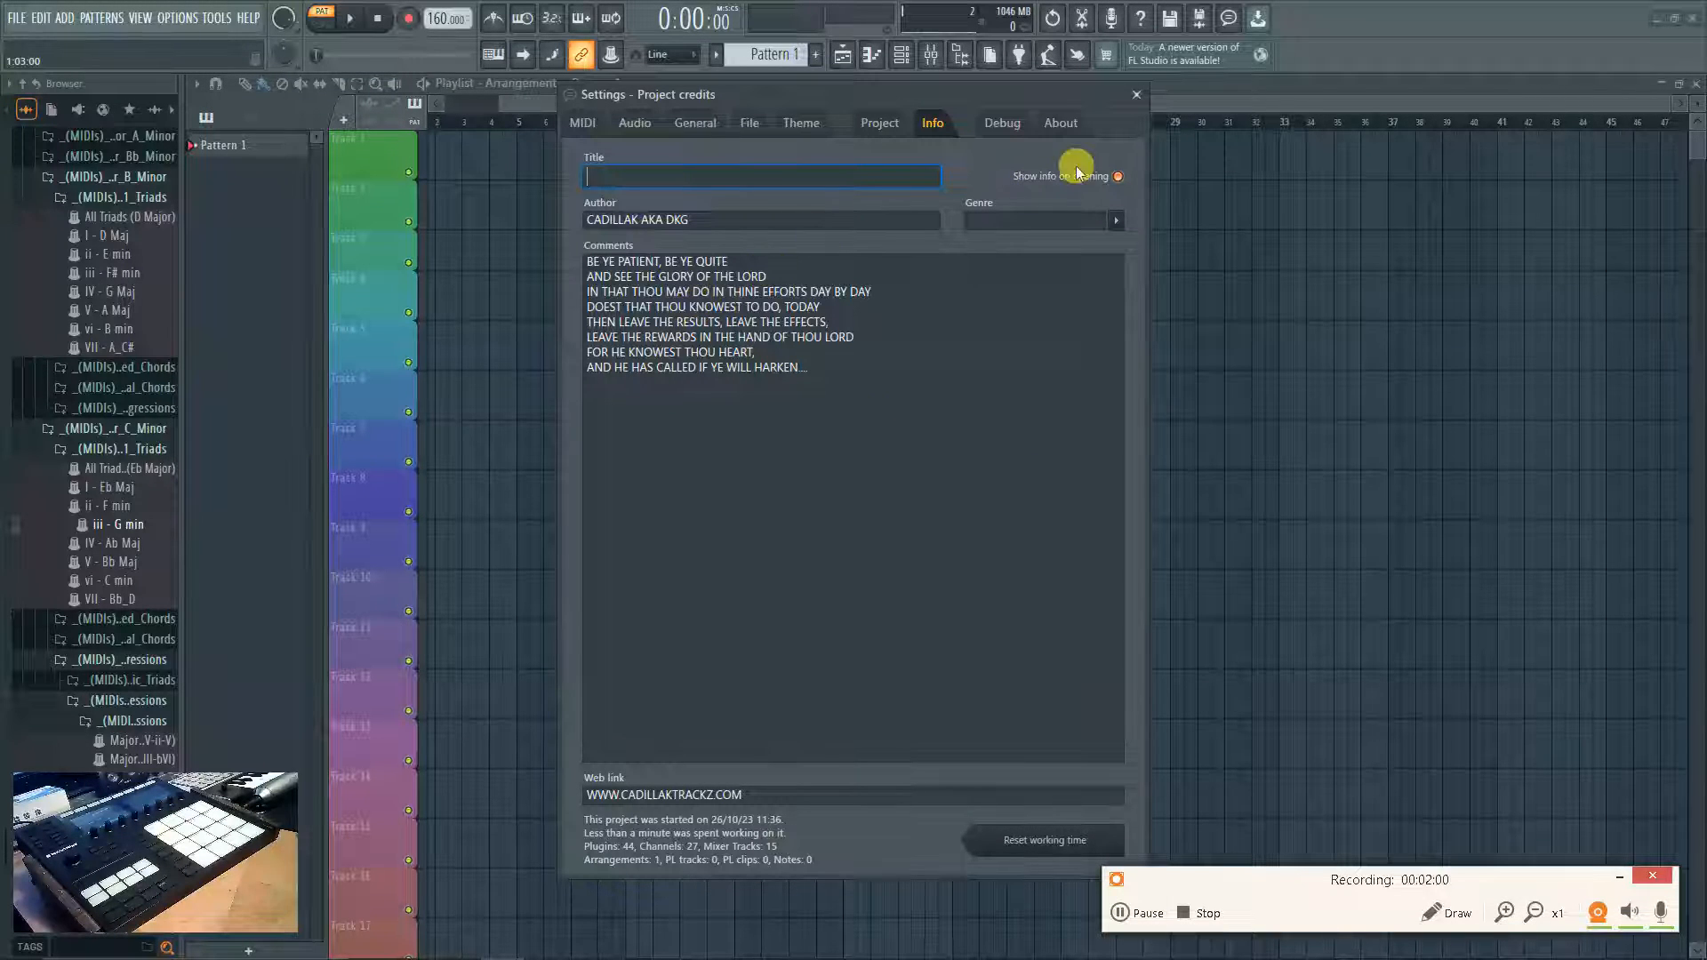
click(1136, 94)
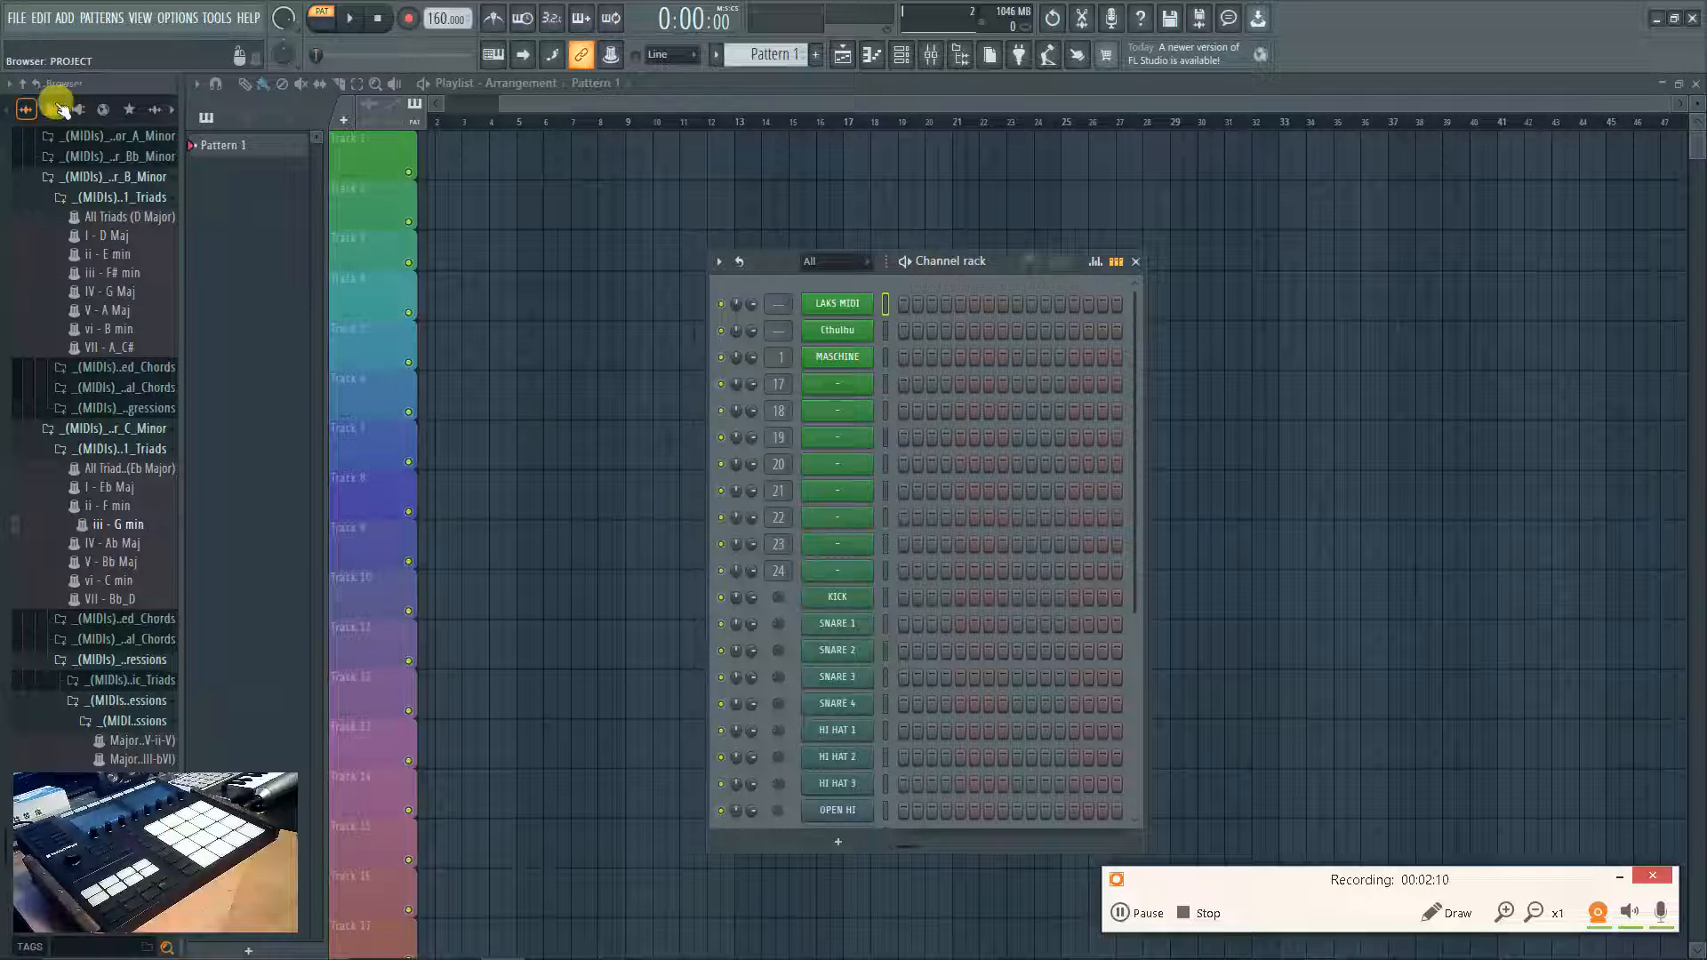
click(24, 84)
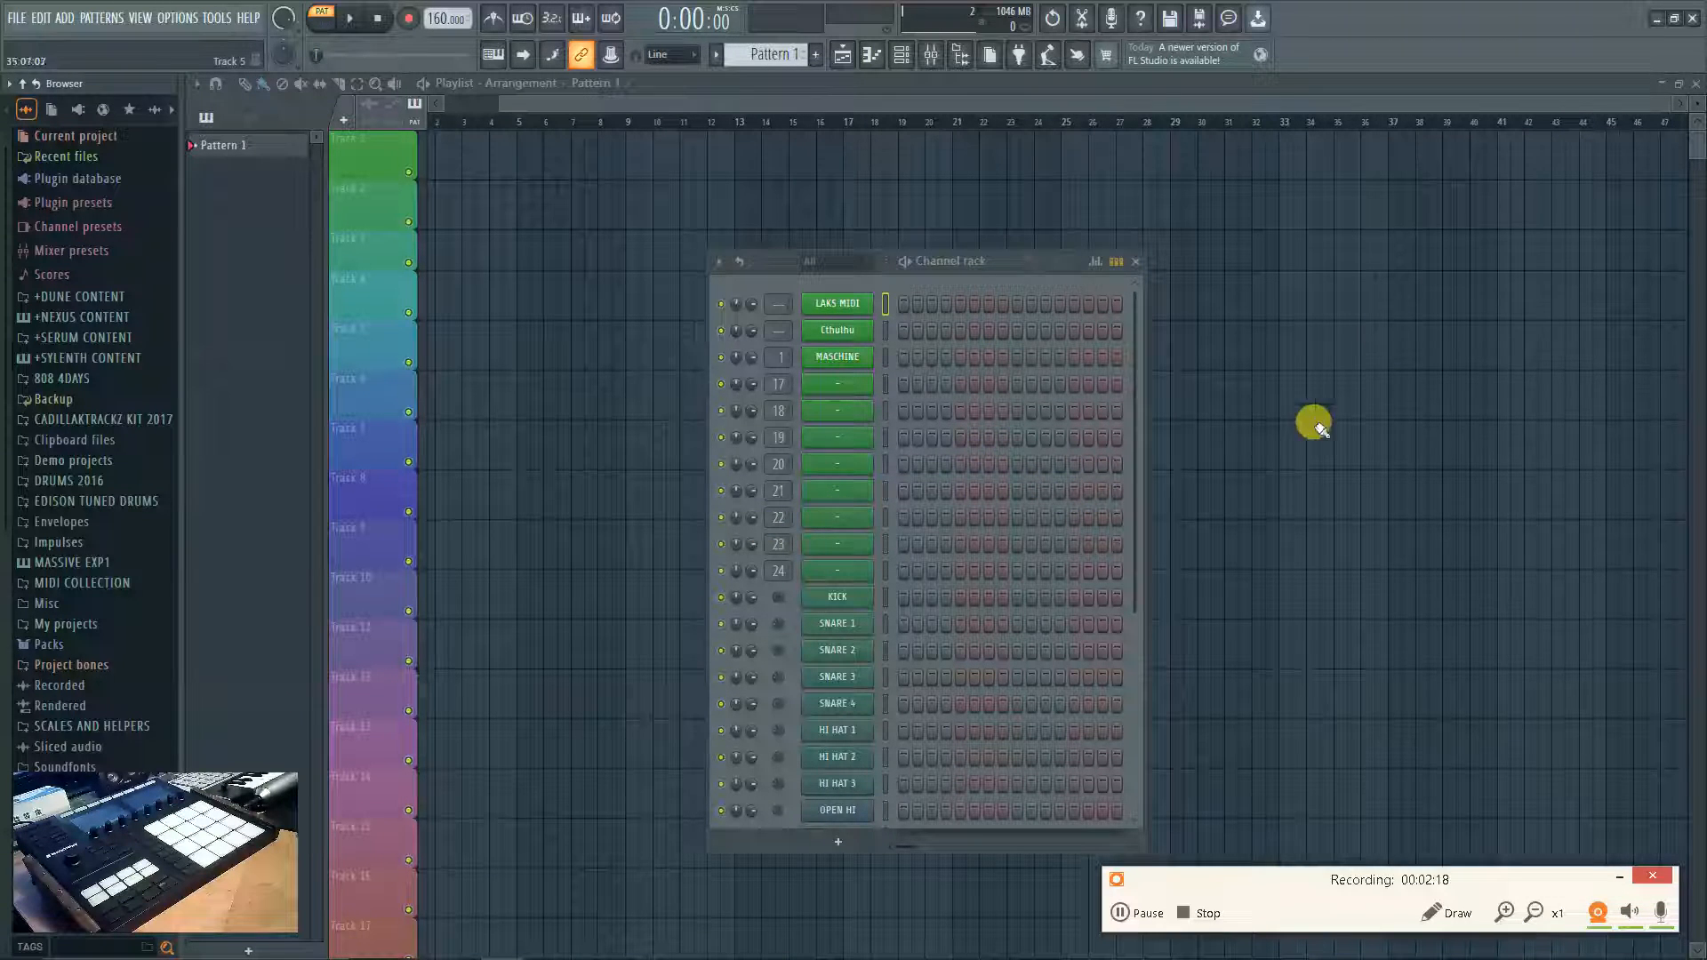
Close the Playlist and enlarge the Channel rack near the top of the workspace so all channels fit.
drag(995, 256, 978, 215)
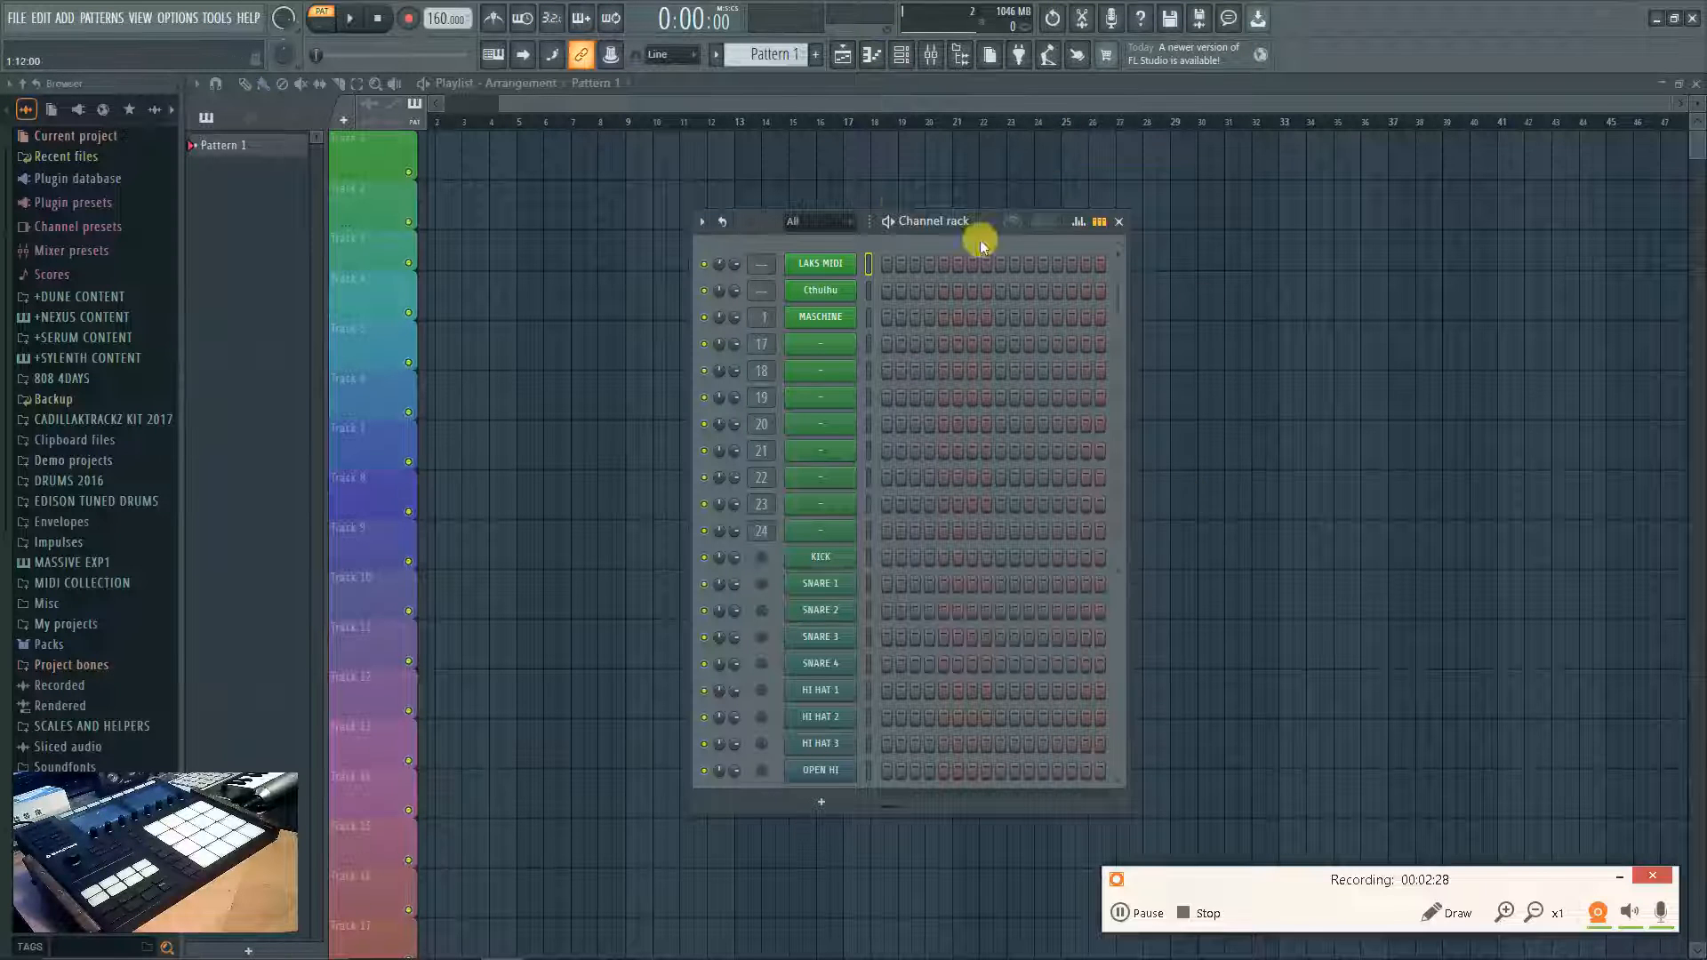
drag(980, 213, 915, 140)
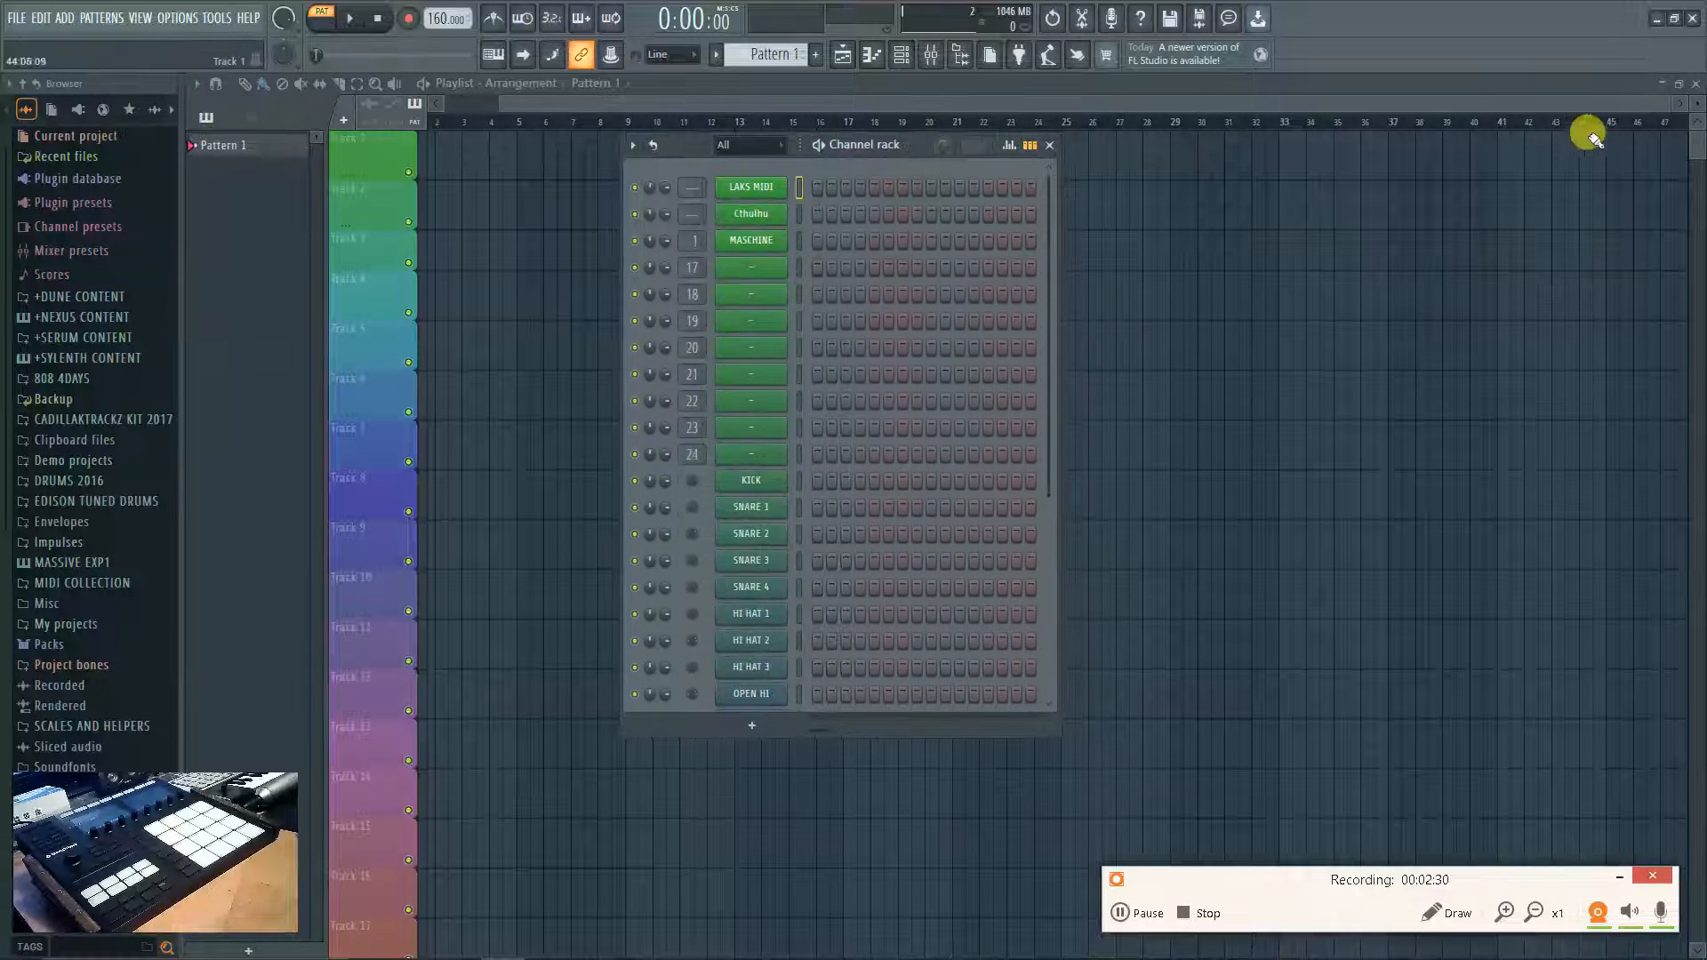
click(1686, 96)
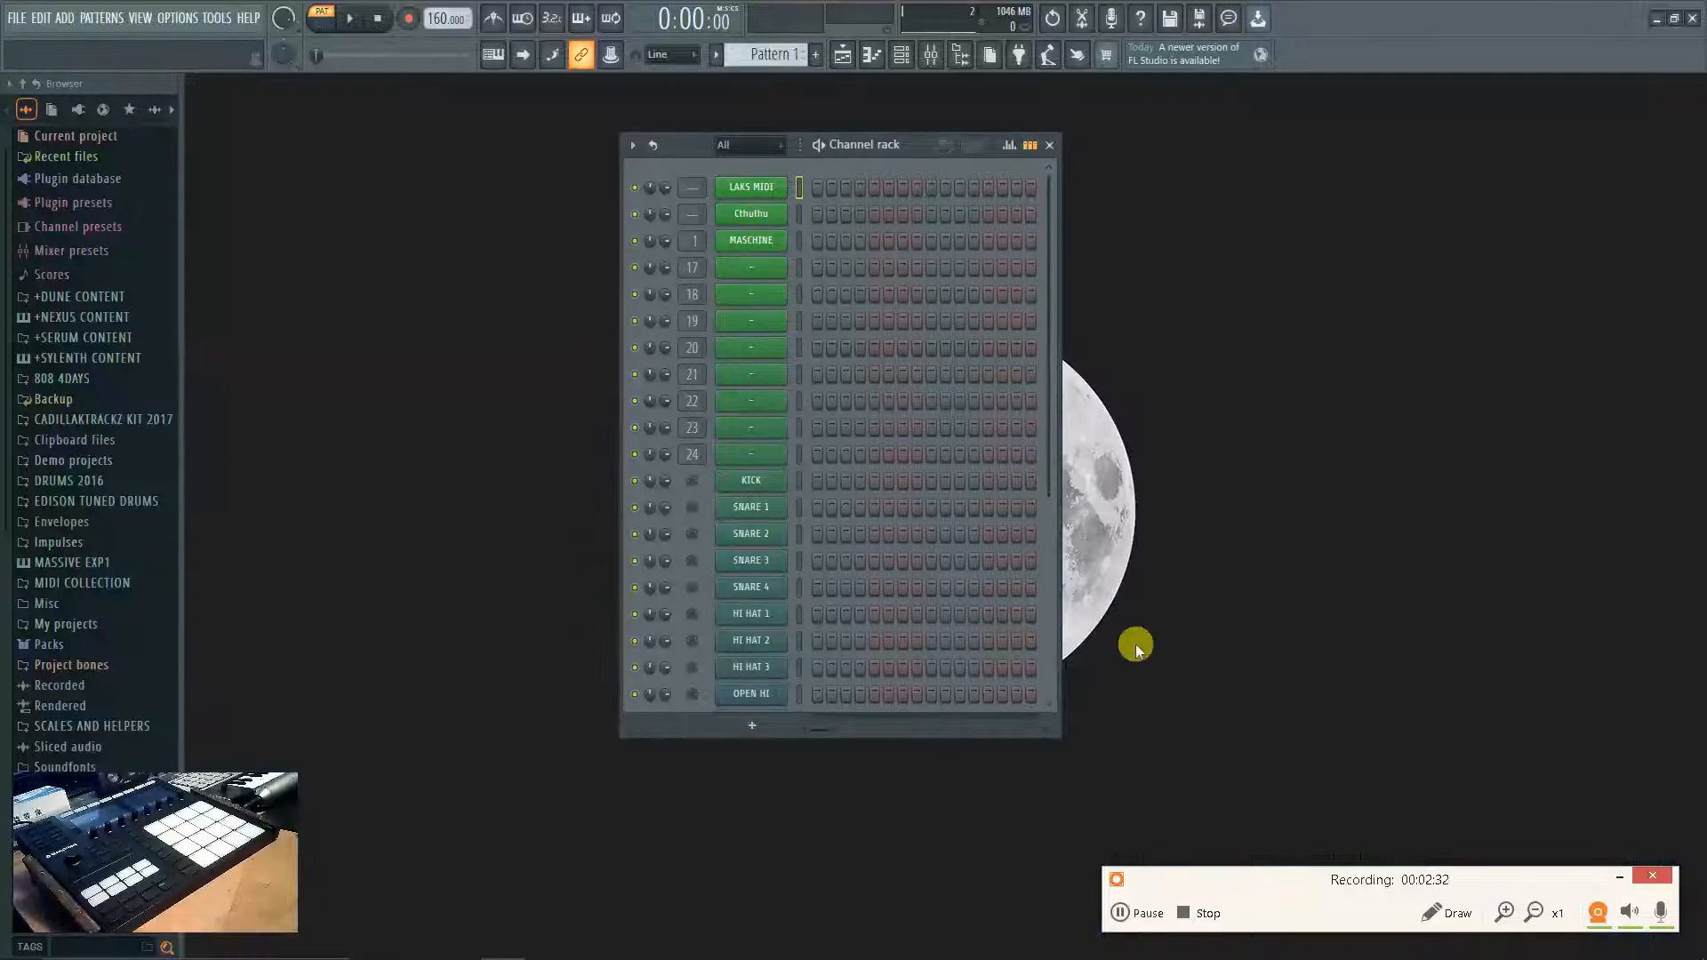
drag(1047, 733, 1055, 933)
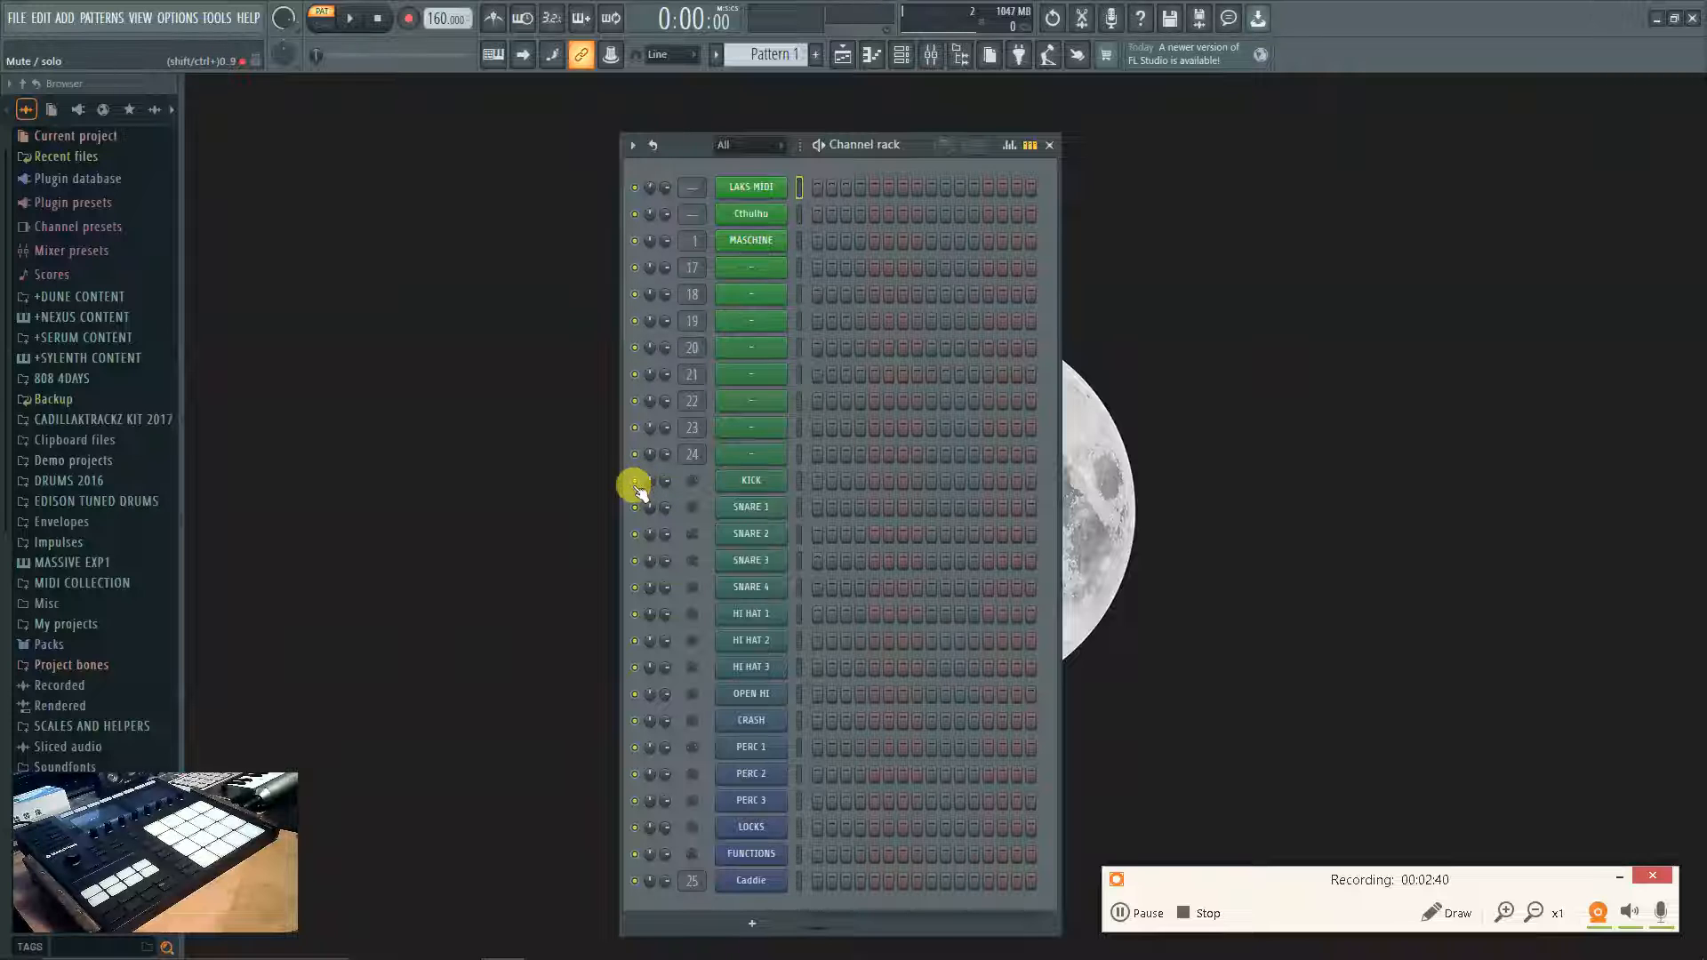
drag(898, 142, 875, 99)
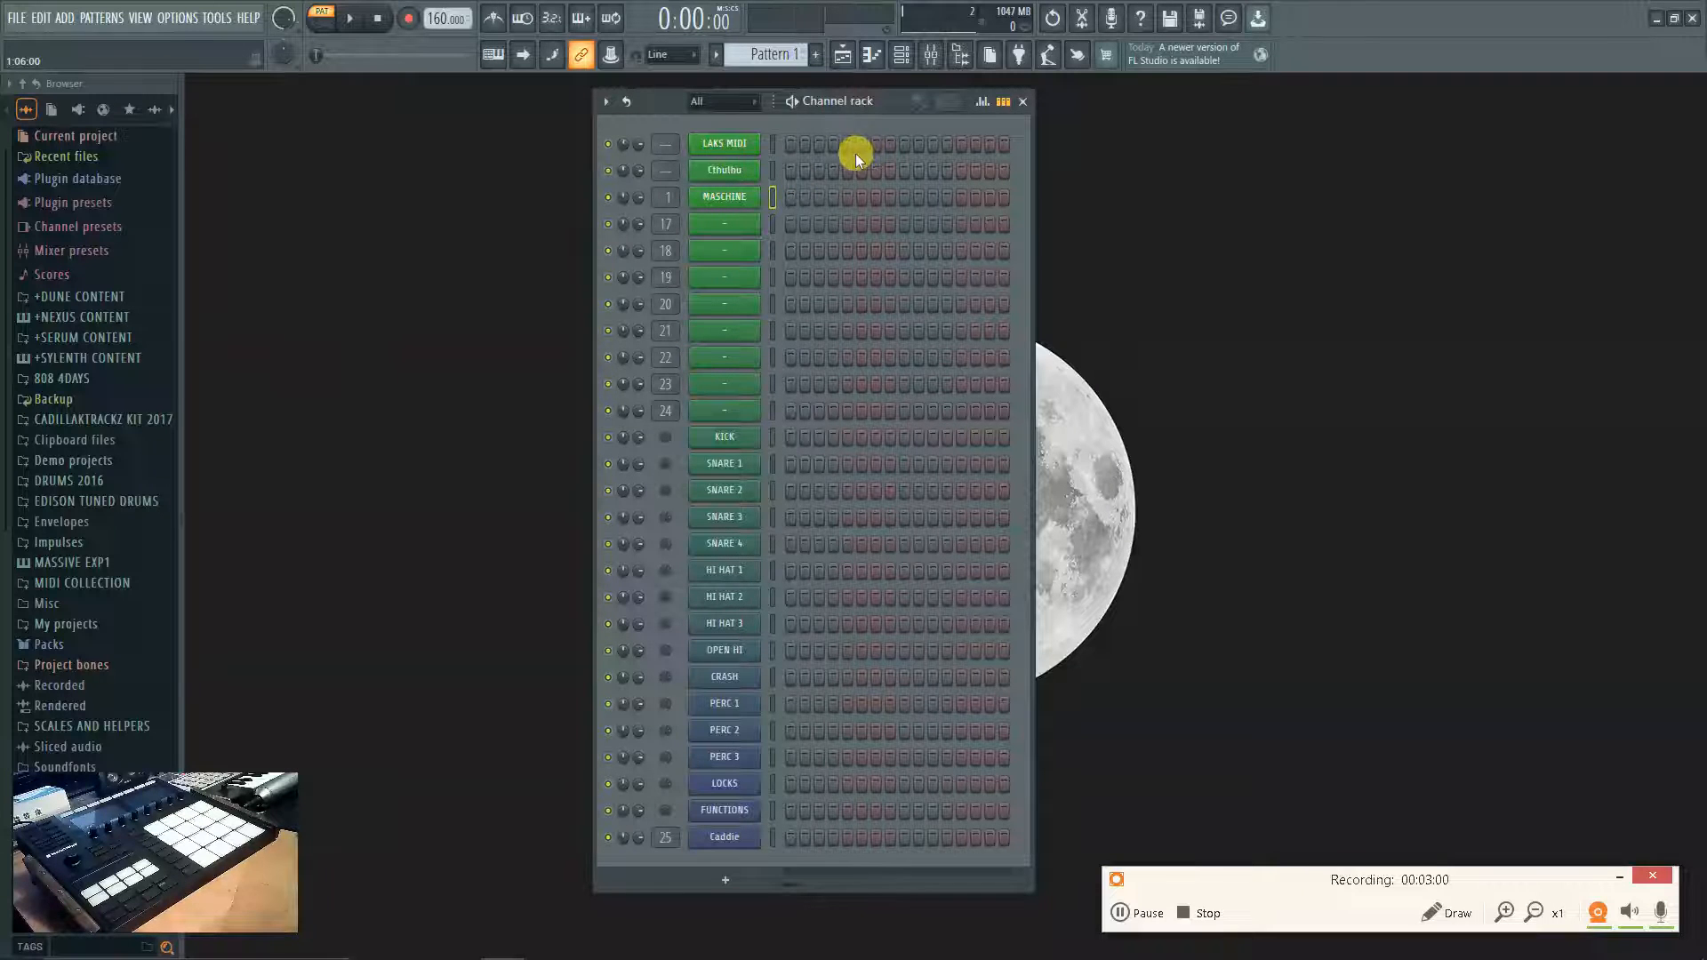
Set the Yamaha Steinberg USB ASIO driver's buffer size to 64 samples in the audio settings.
key(F11)
click(634, 122)
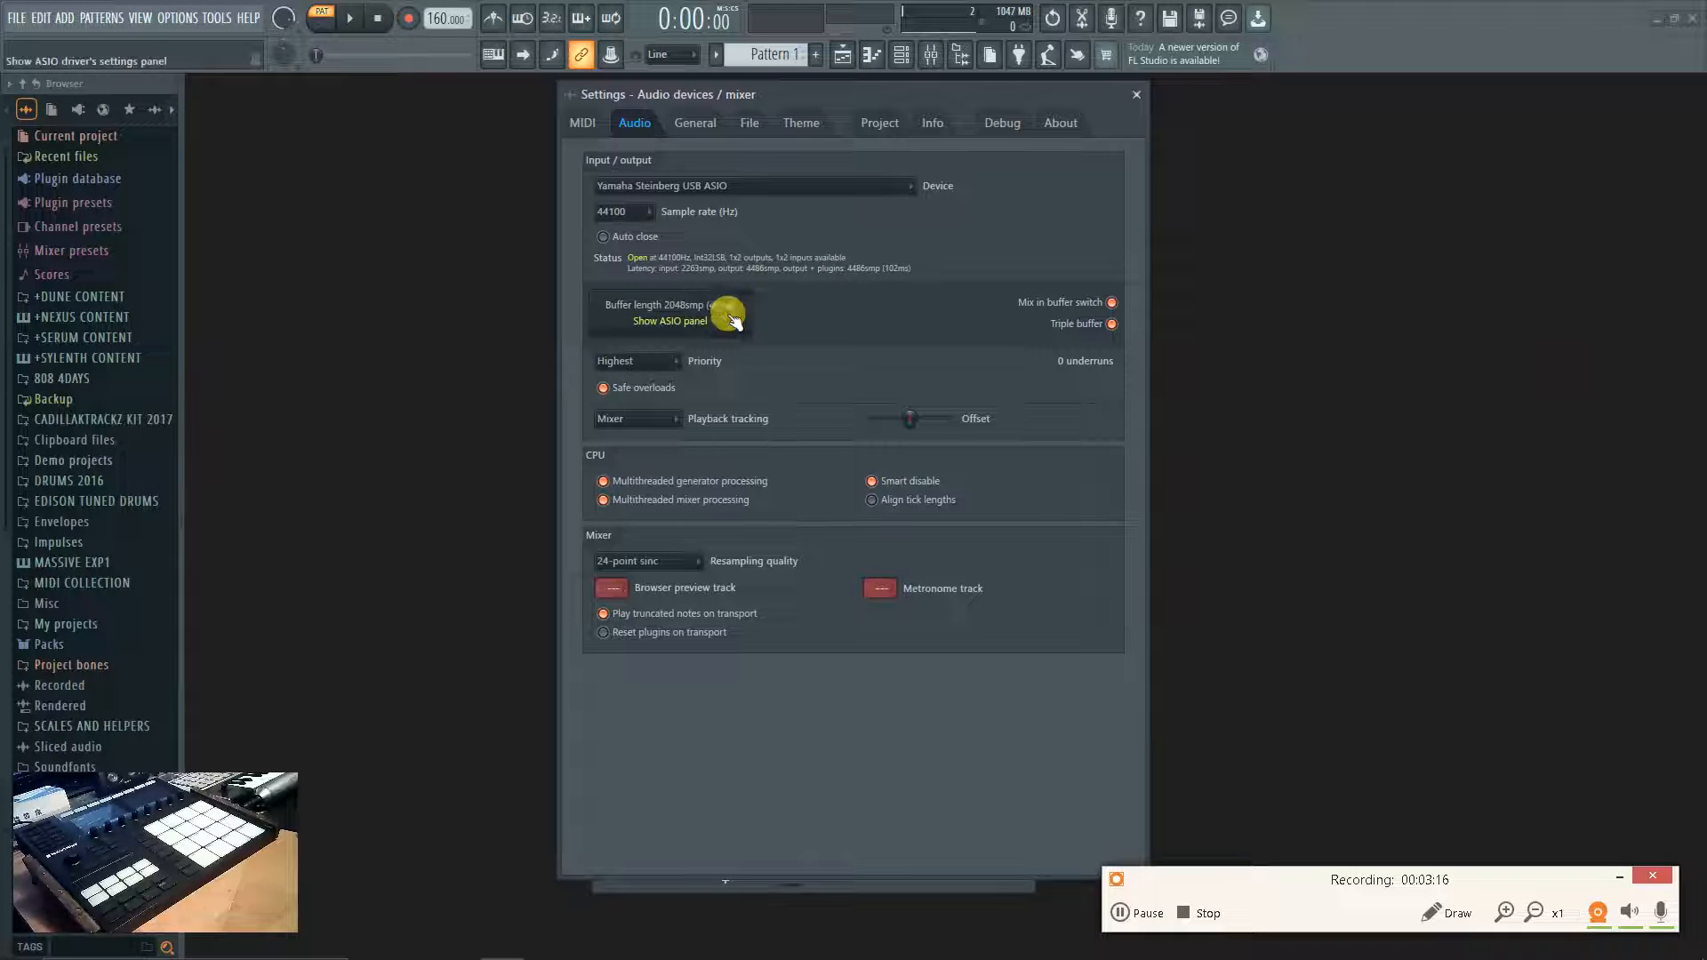
click(871, 467)
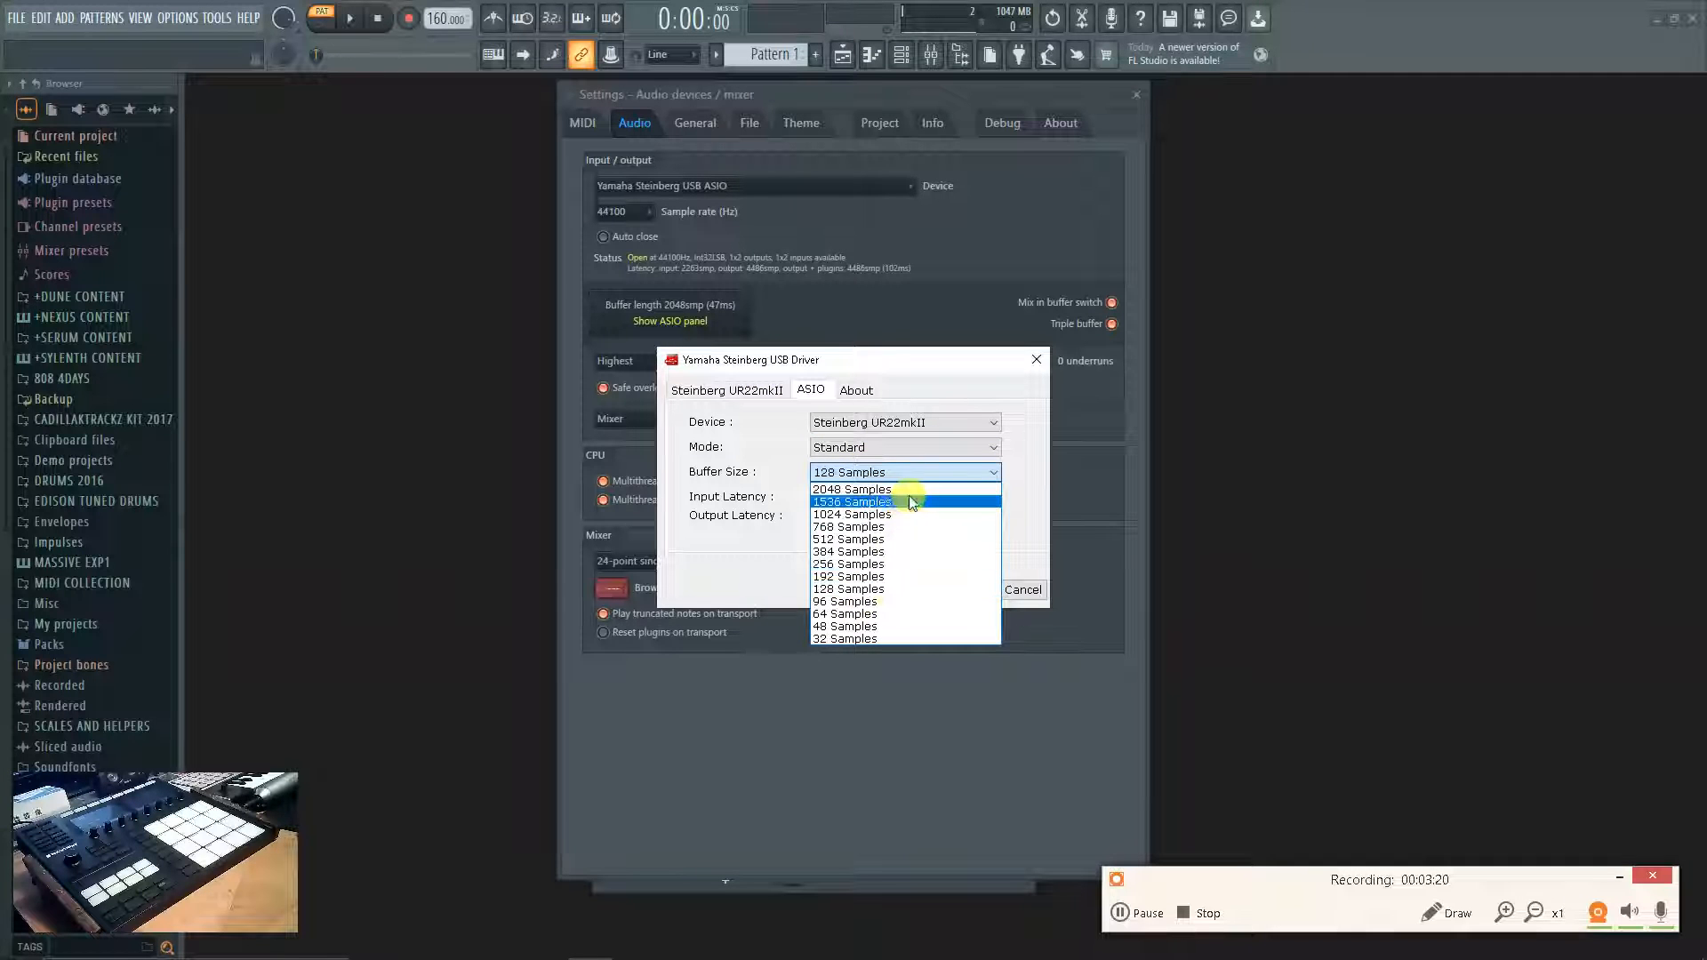
click(888, 616)
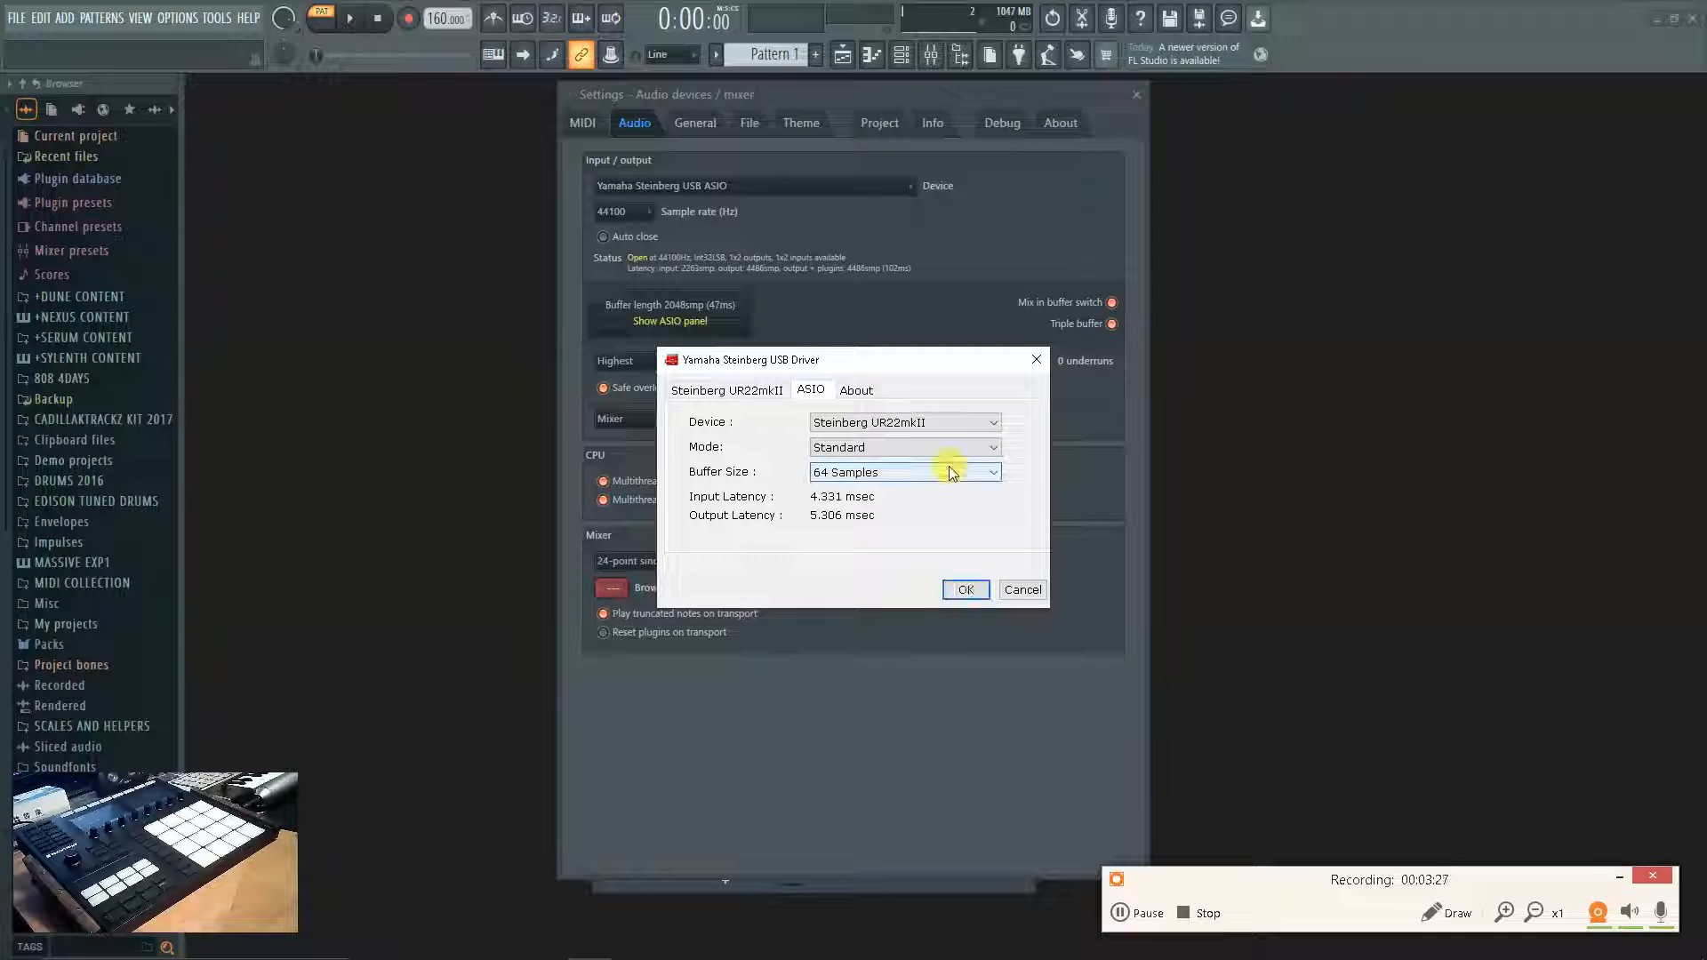
click(960, 589)
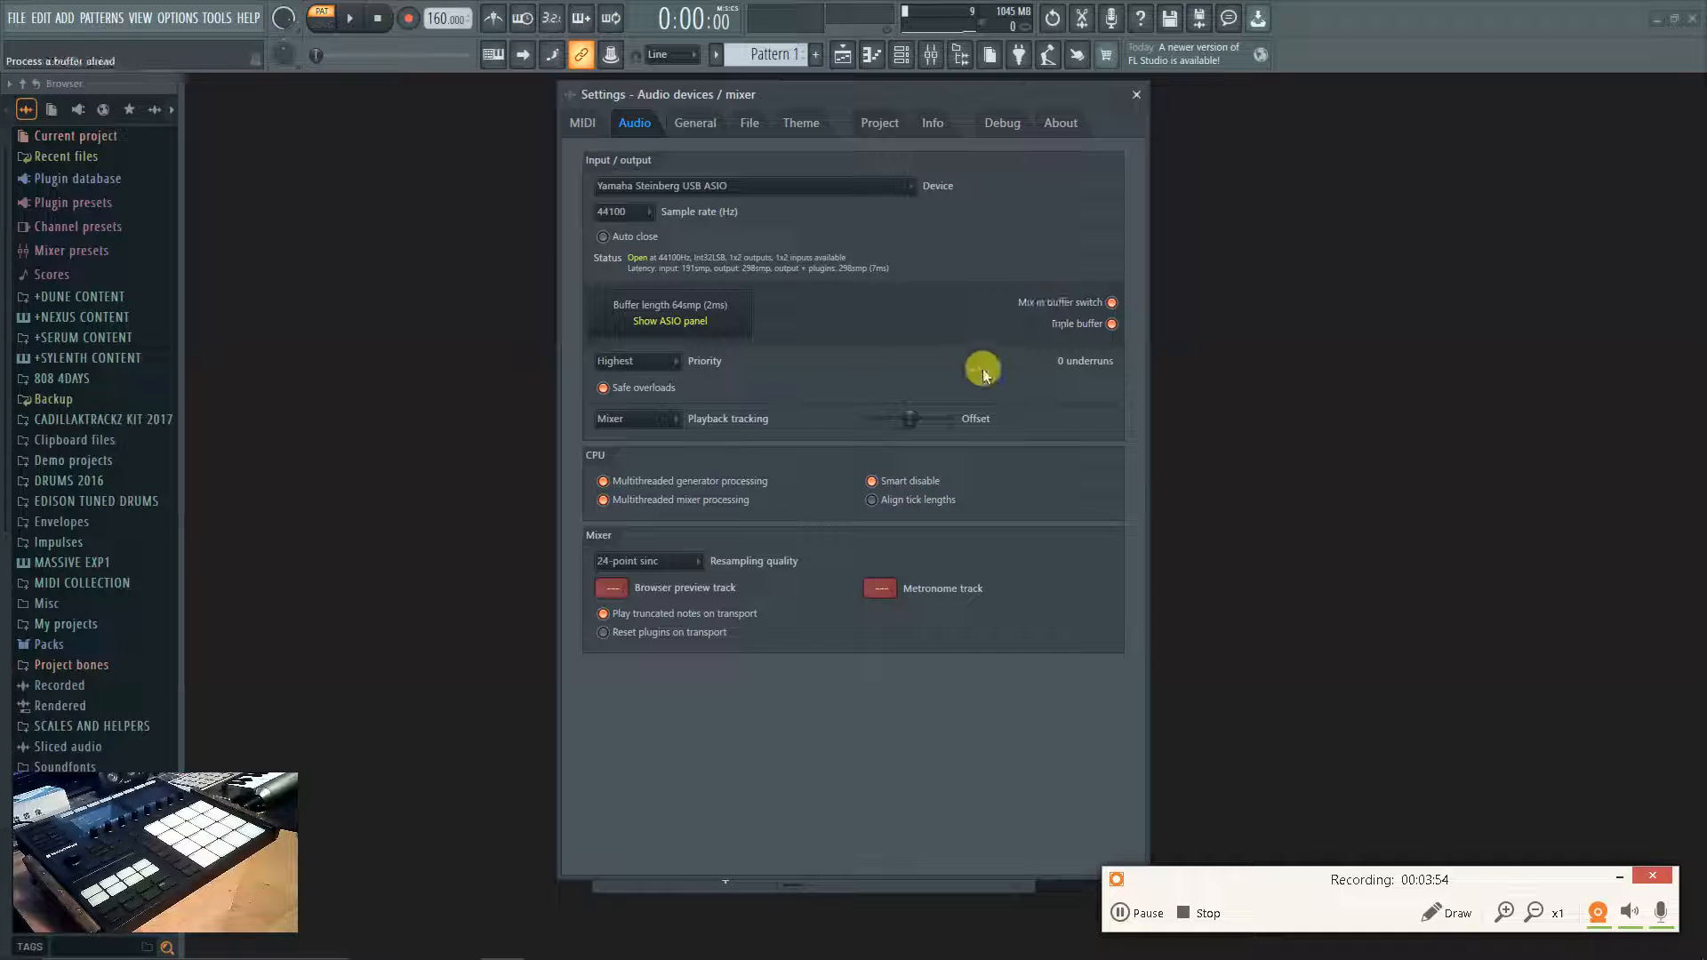
click(1136, 95)
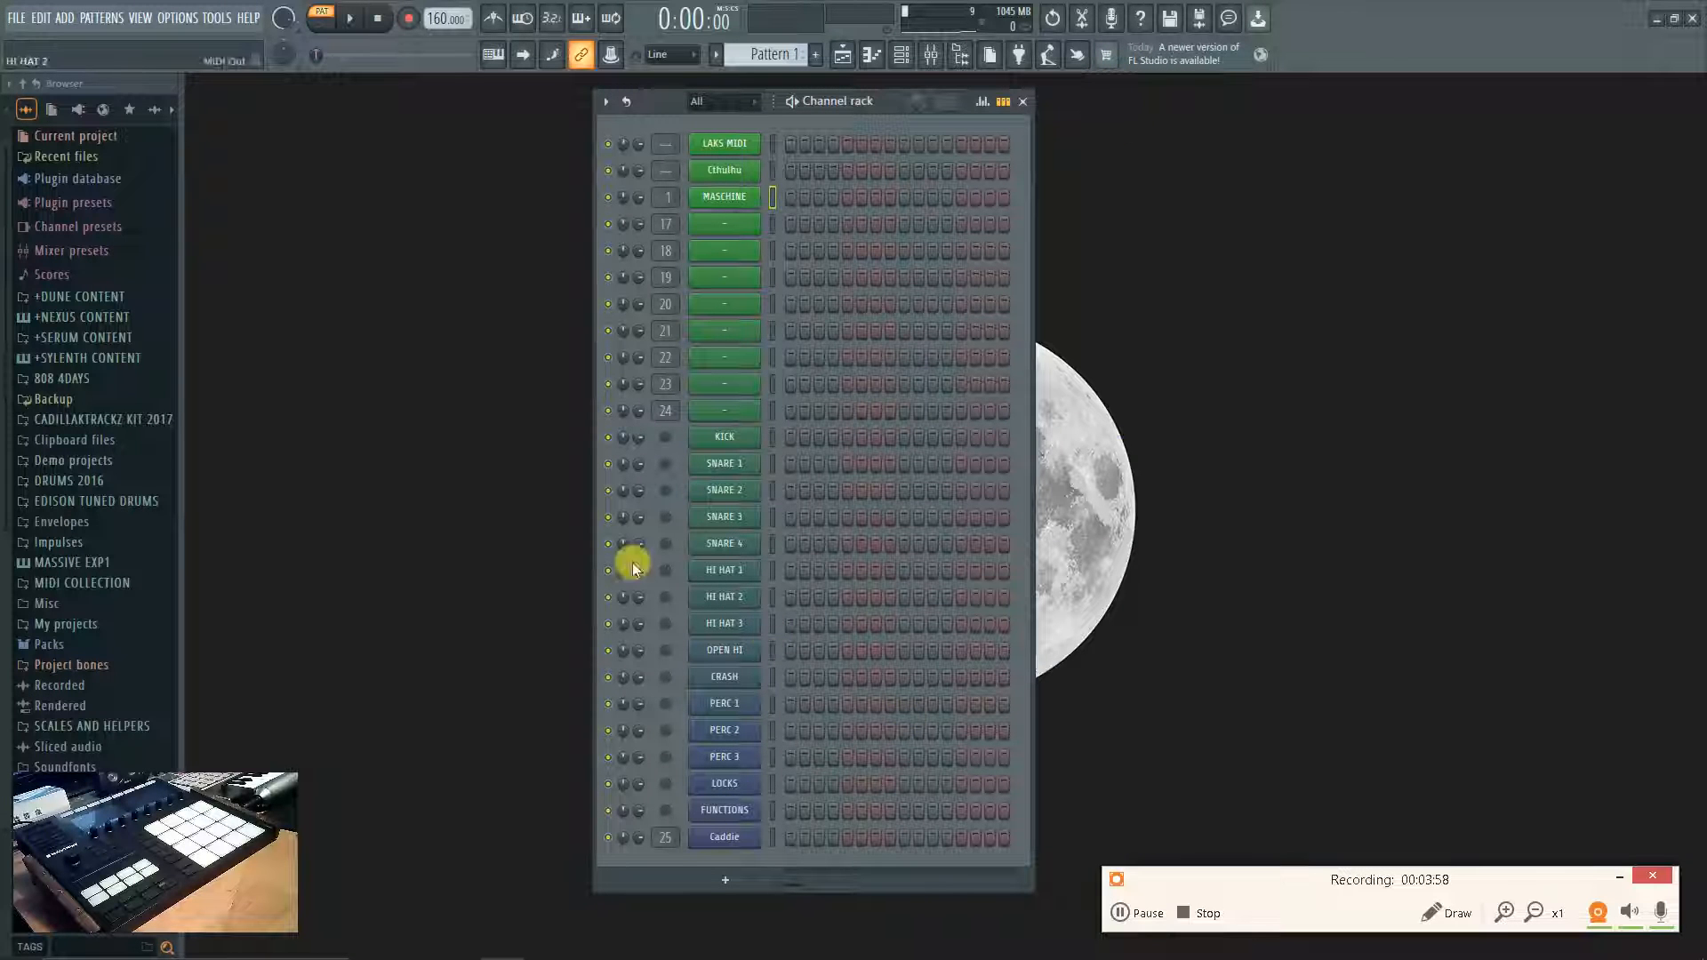
Locate the macro that switches smart disable for all plugins.
click(187, 17)
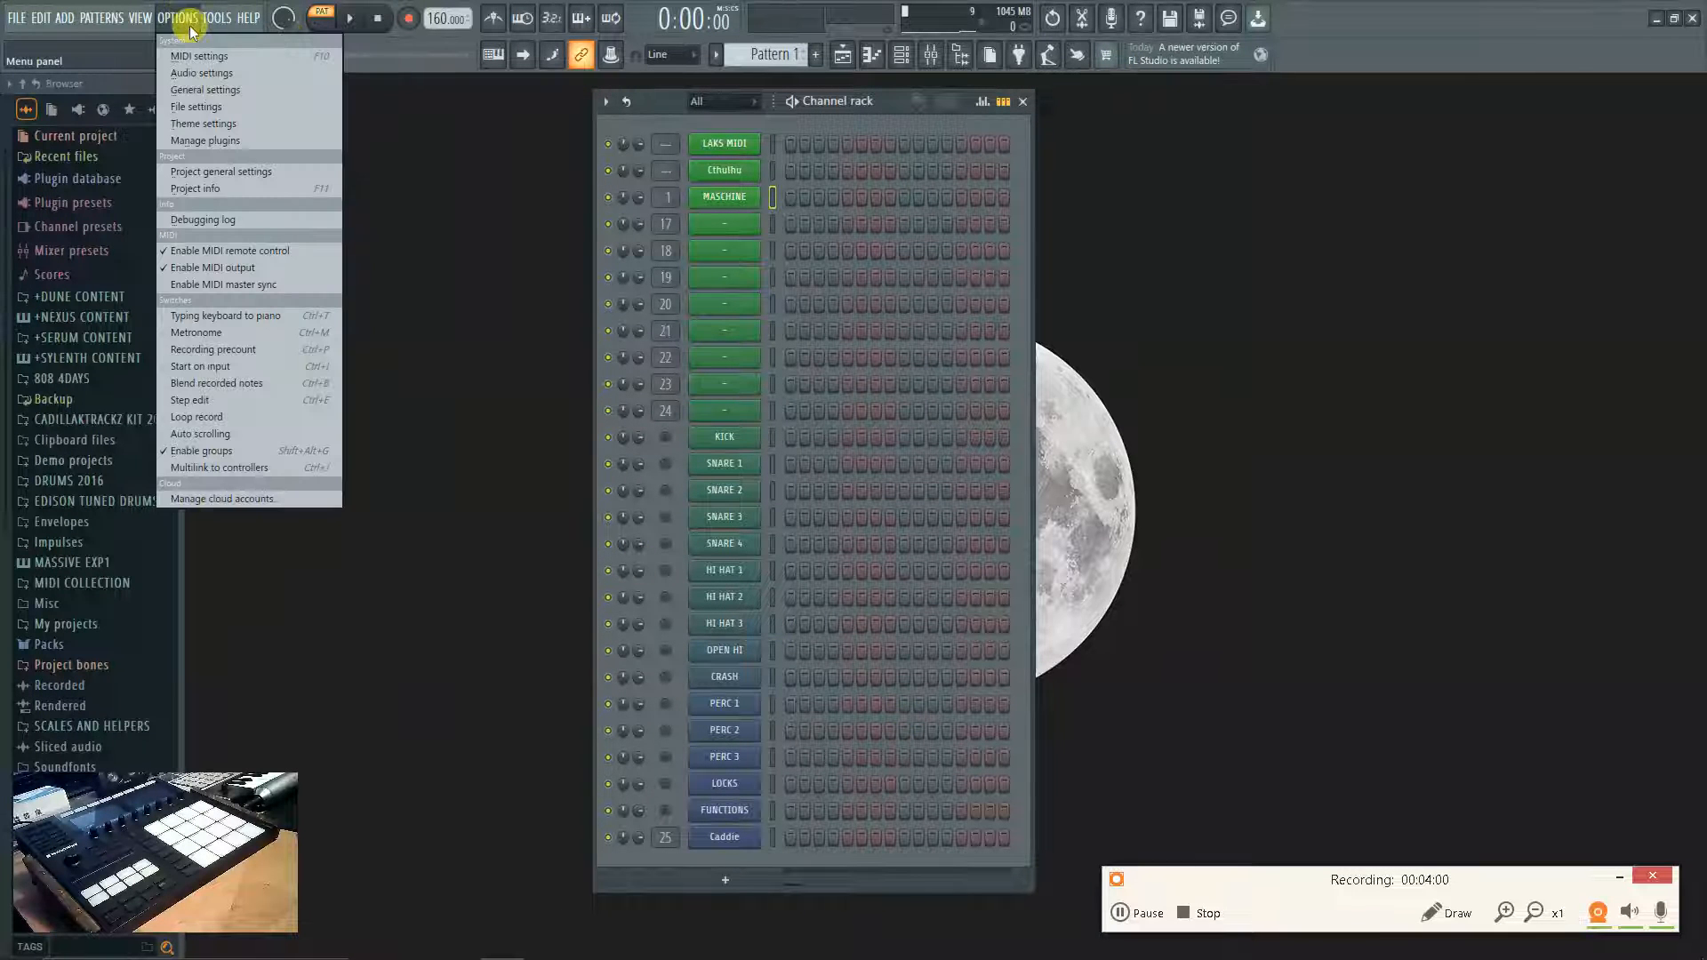
mouse_move(216, 17)
mouse_move(261, 76)
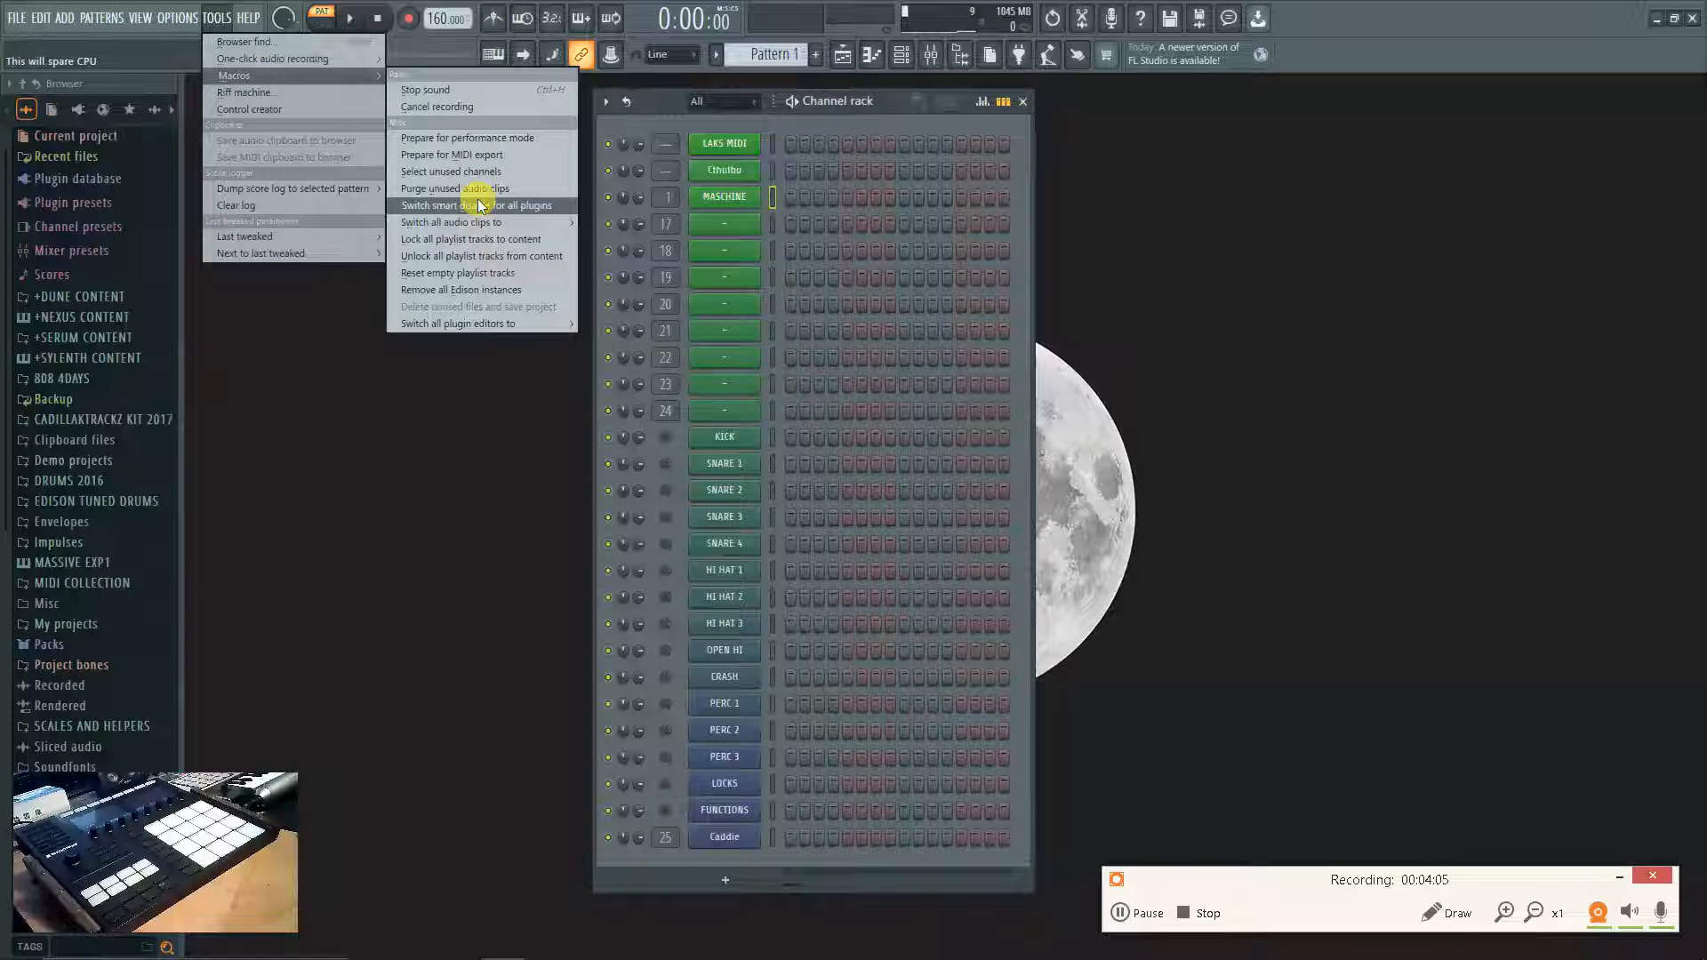
mouse_move(495, 225)
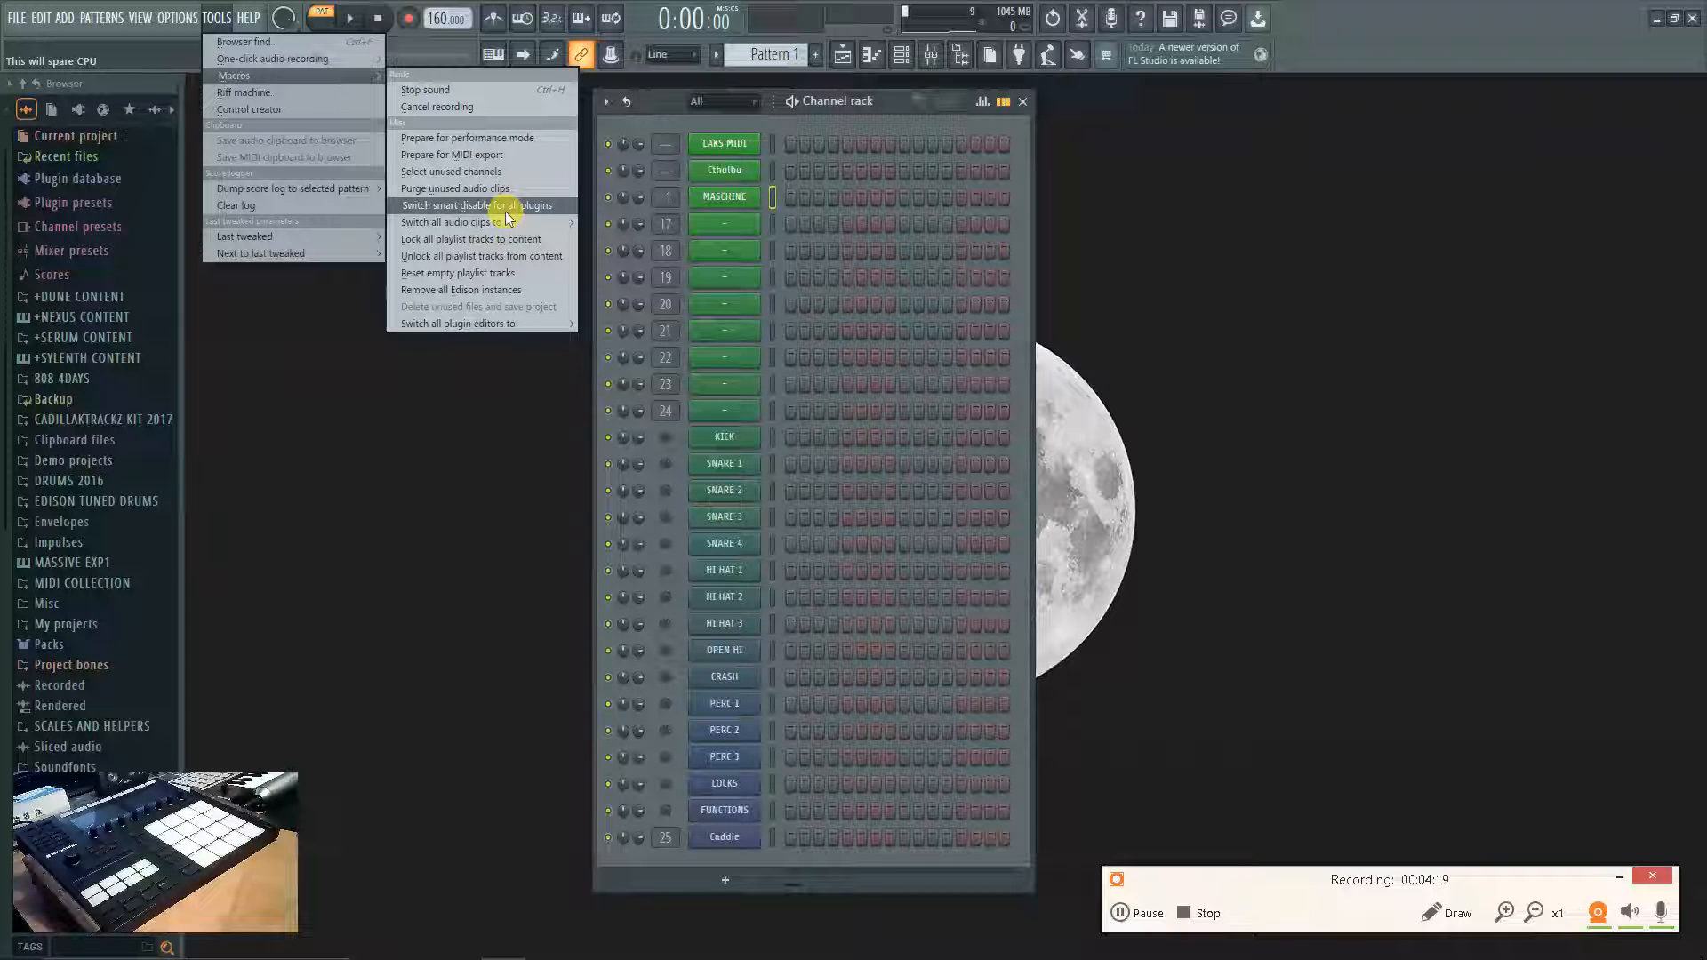
click(1256, 408)
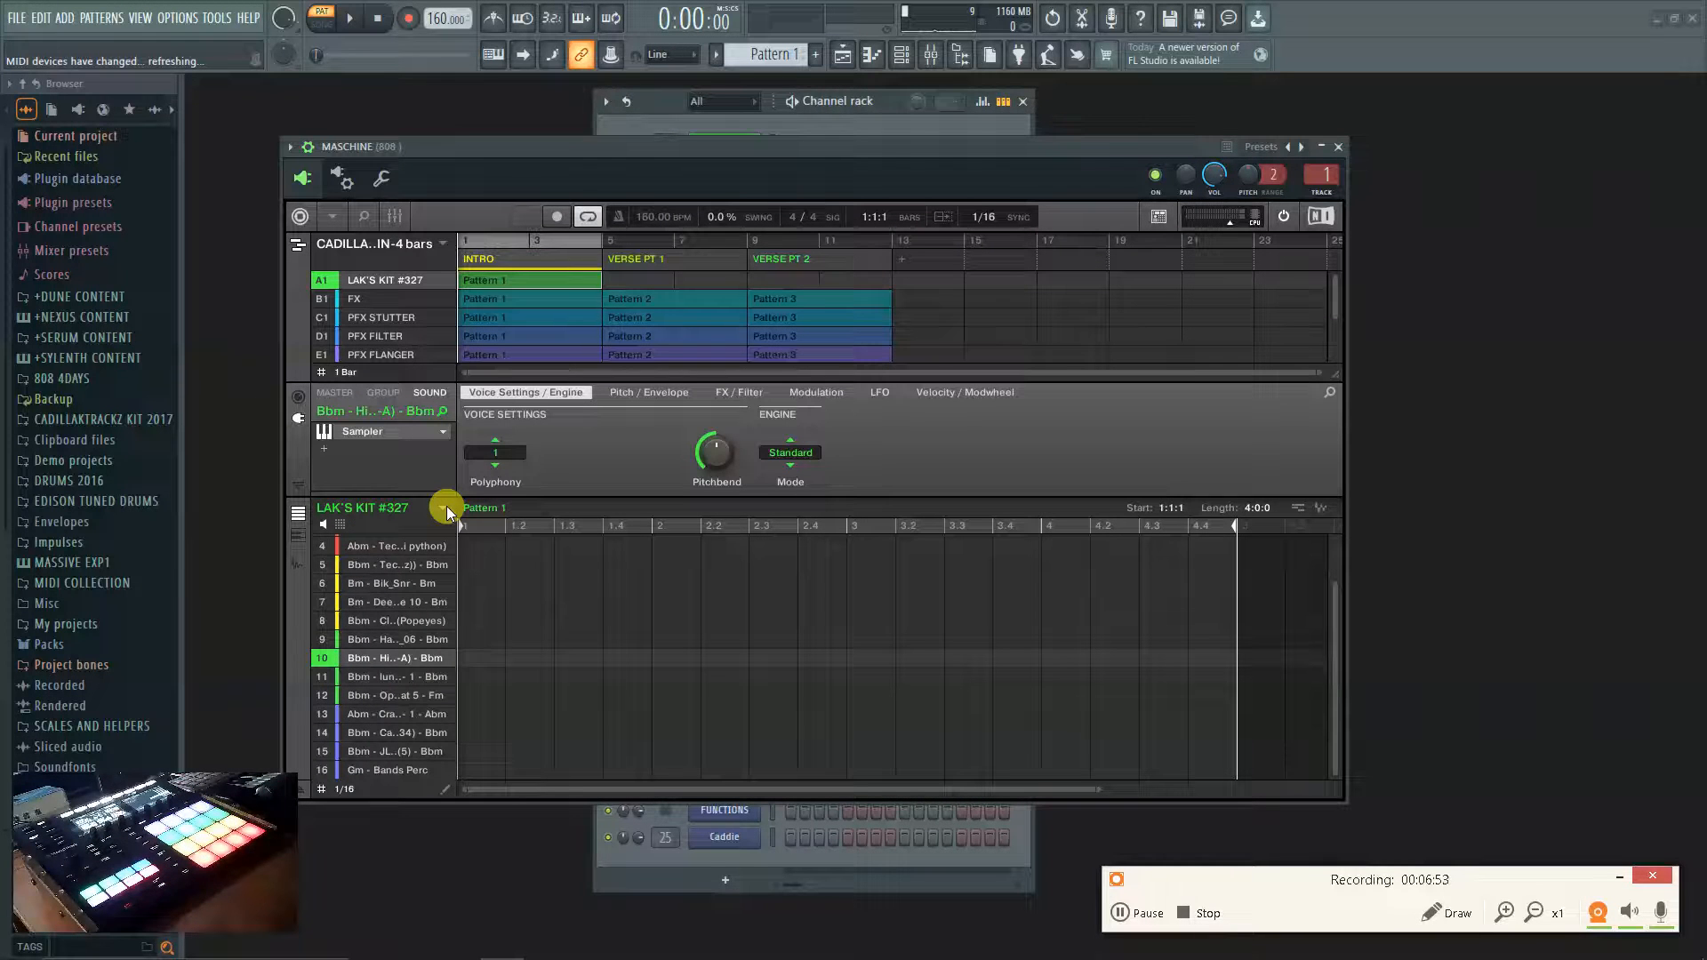
Look through the sounds of LAK'S KIT #327 in Maschine and select sound 1.
scroll(420, 637, up, 1)
scroll(419, 636, up, 2)
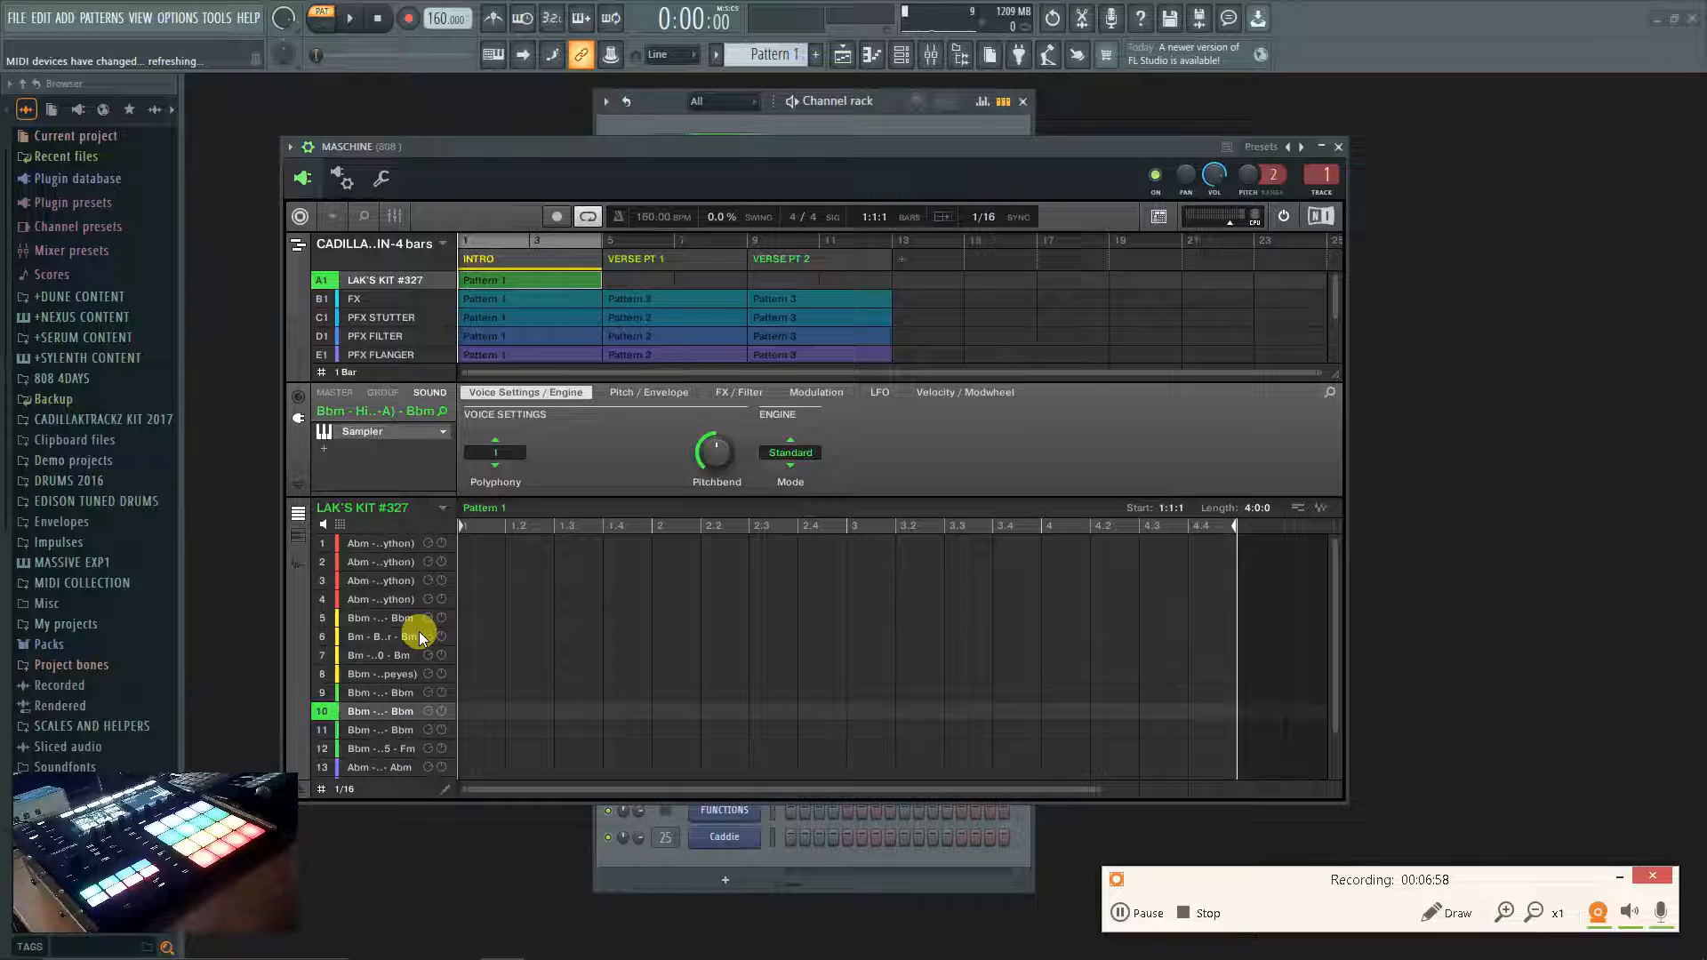
scroll(391, 667, down, 2)
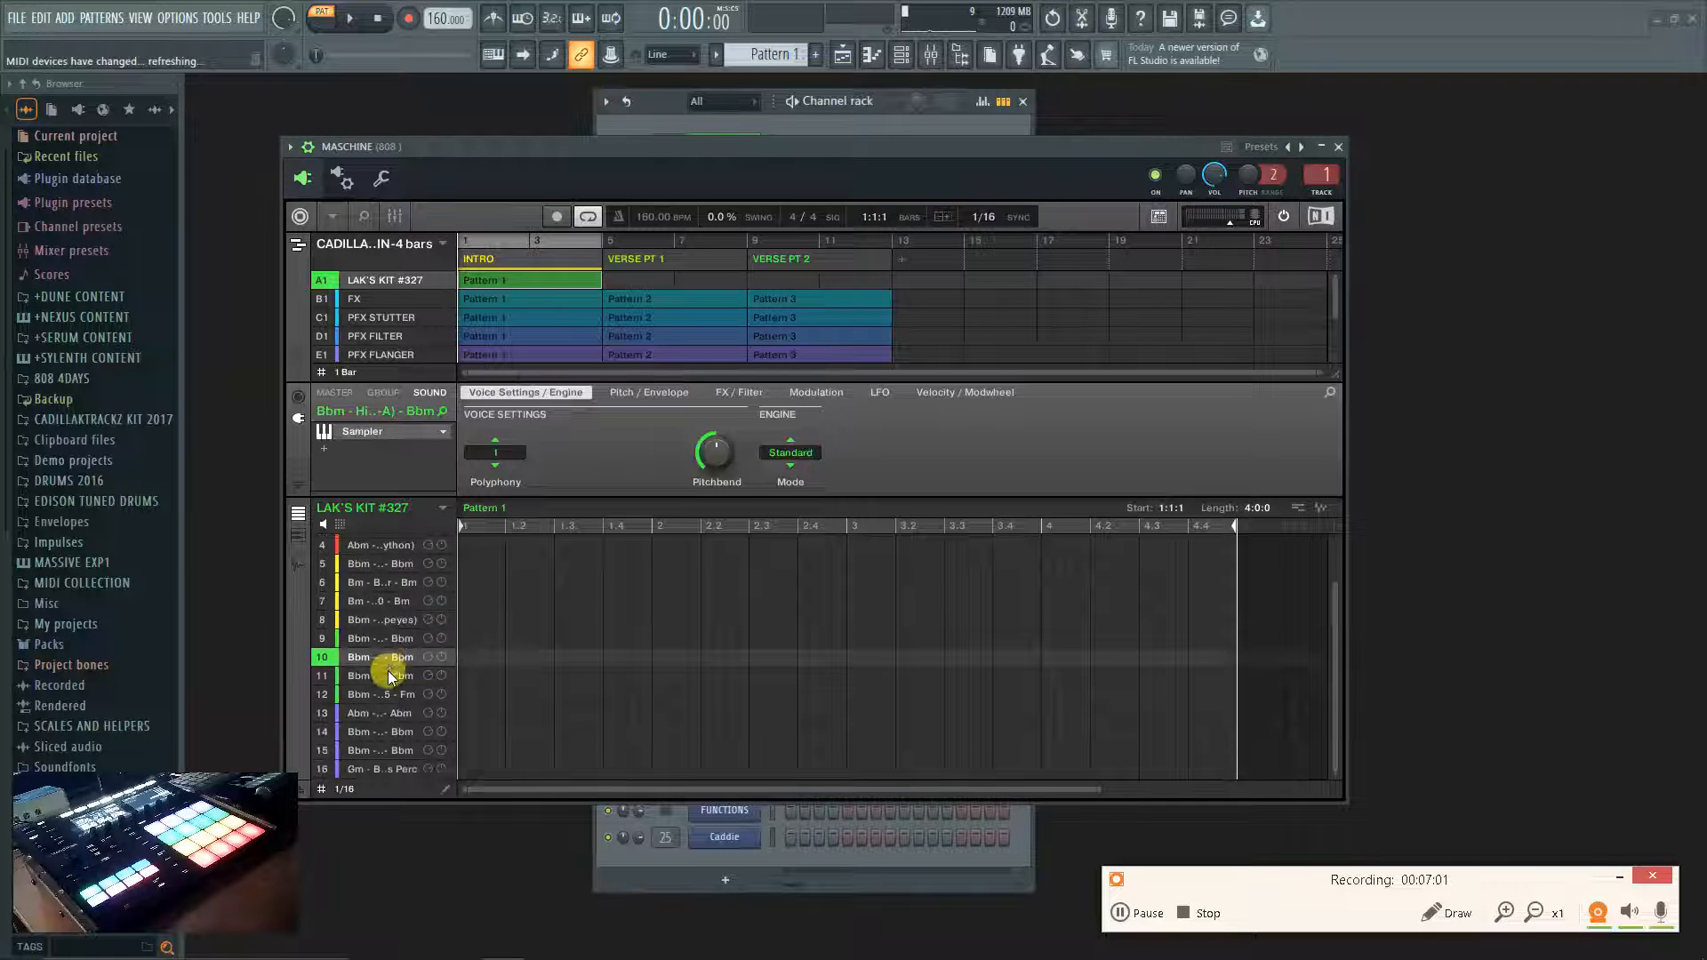
scroll(381, 679, up, 2)
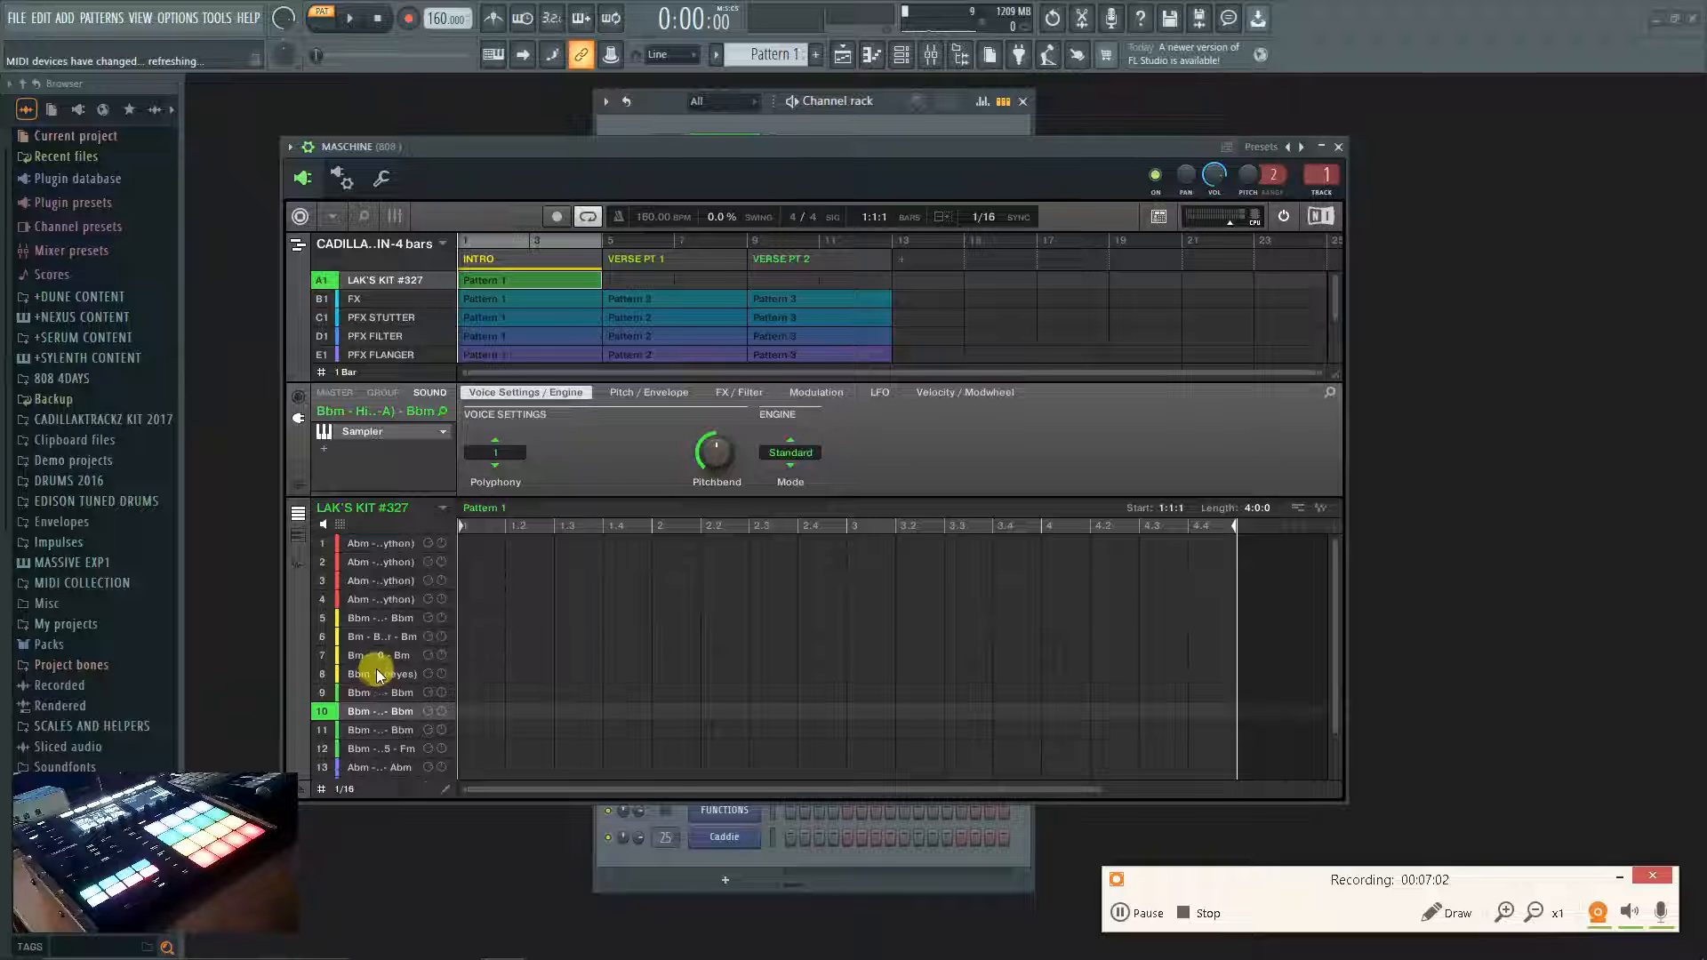
click(374, 545)
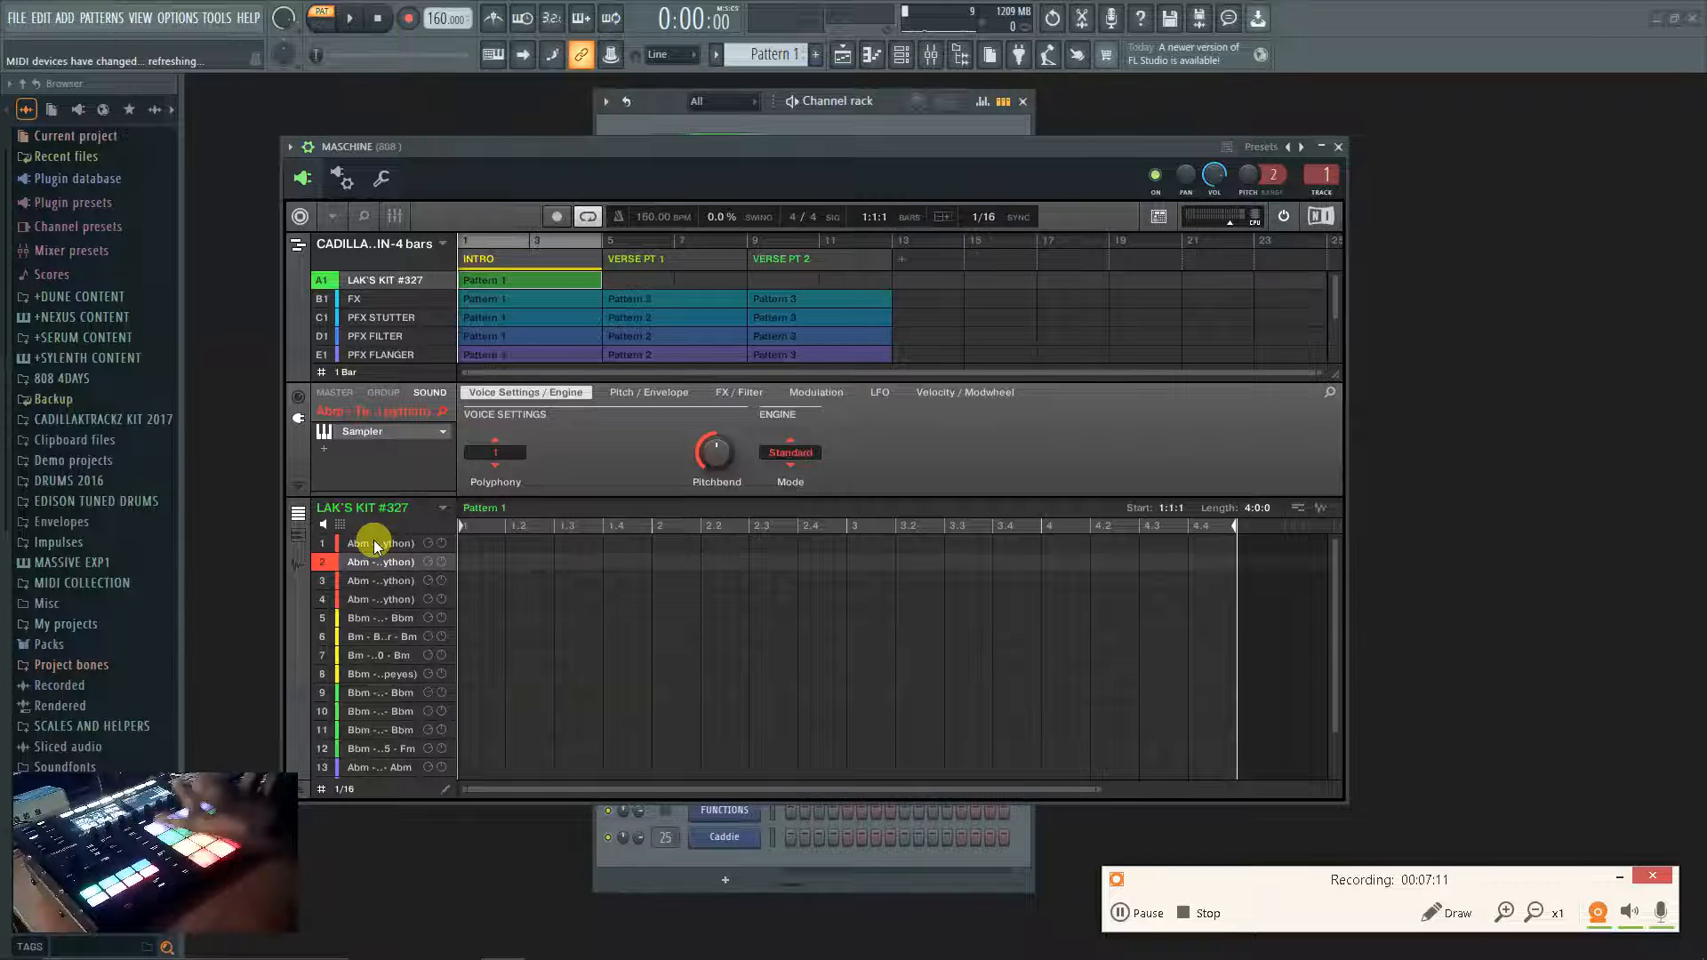
click(373, 543)
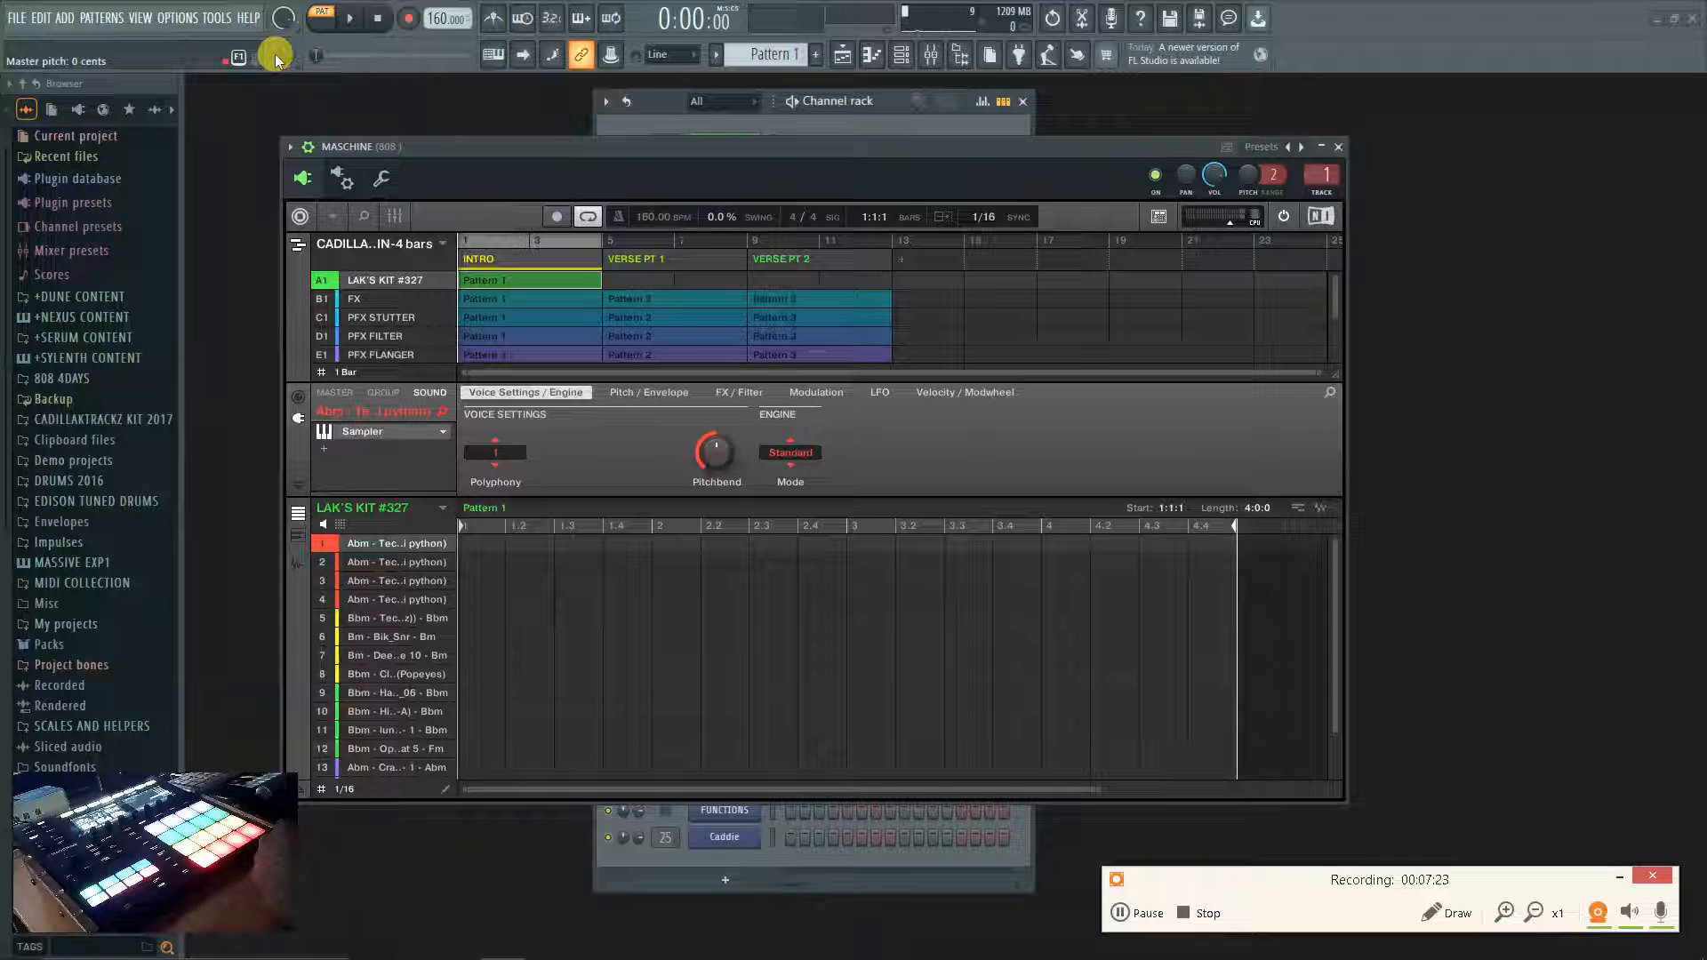
Turn off smart disable for the Maschine plugin and reposition its window.
click(291, 148)
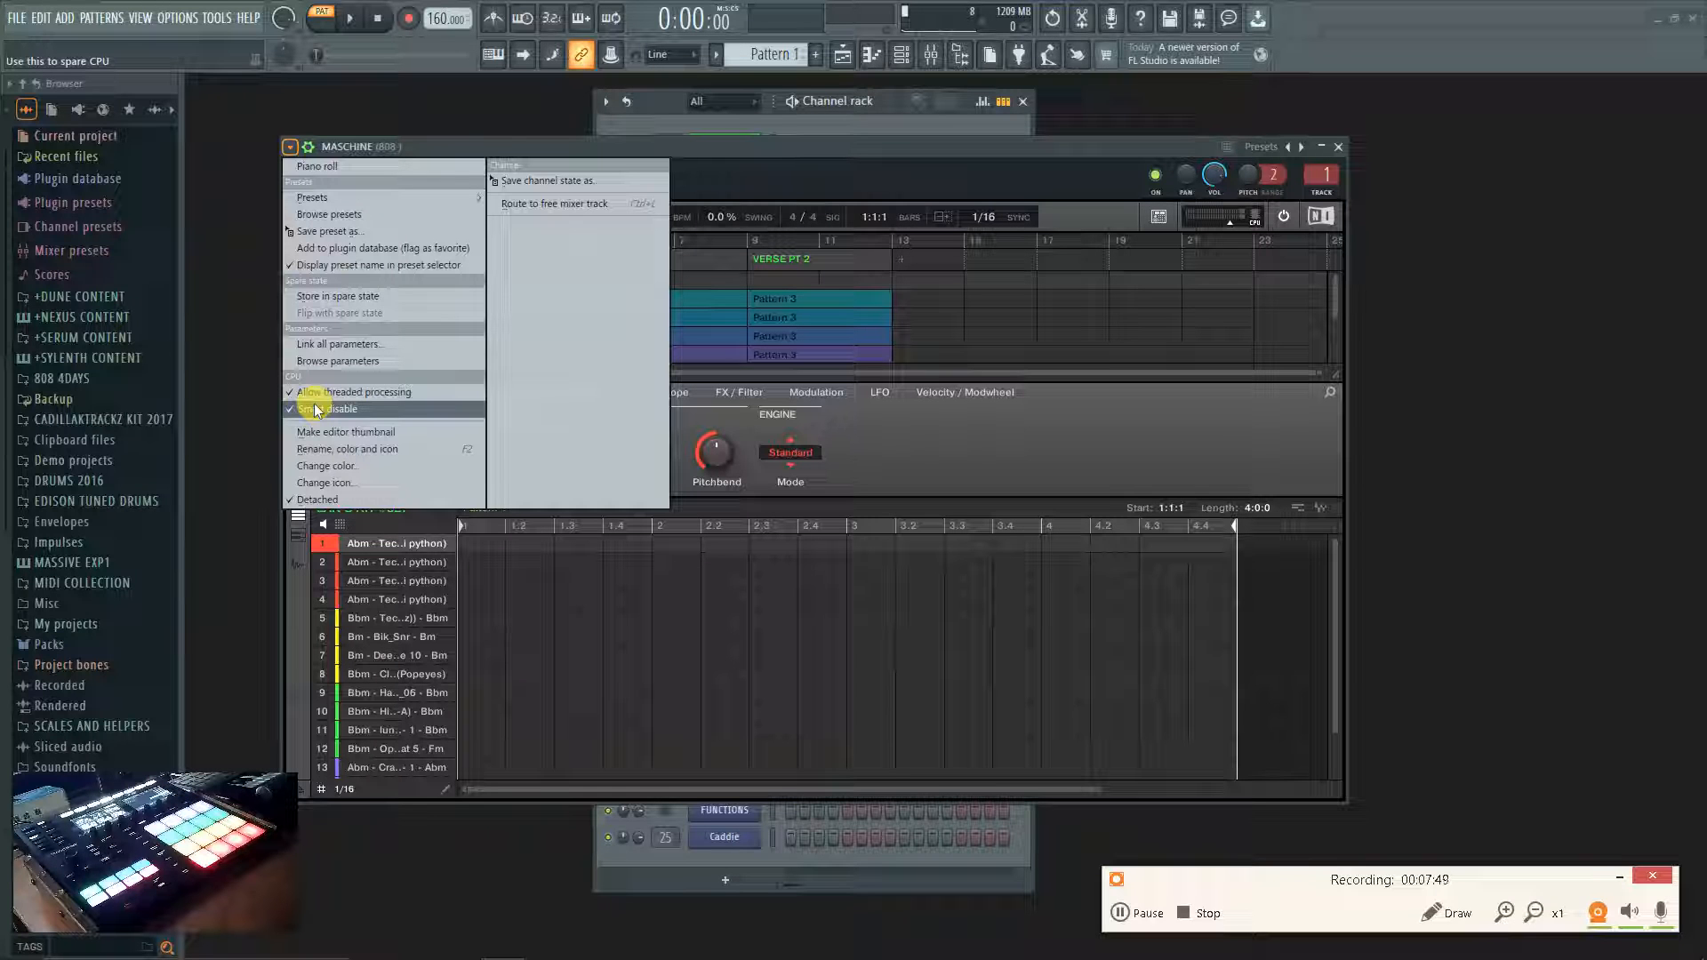
click(318, 409)
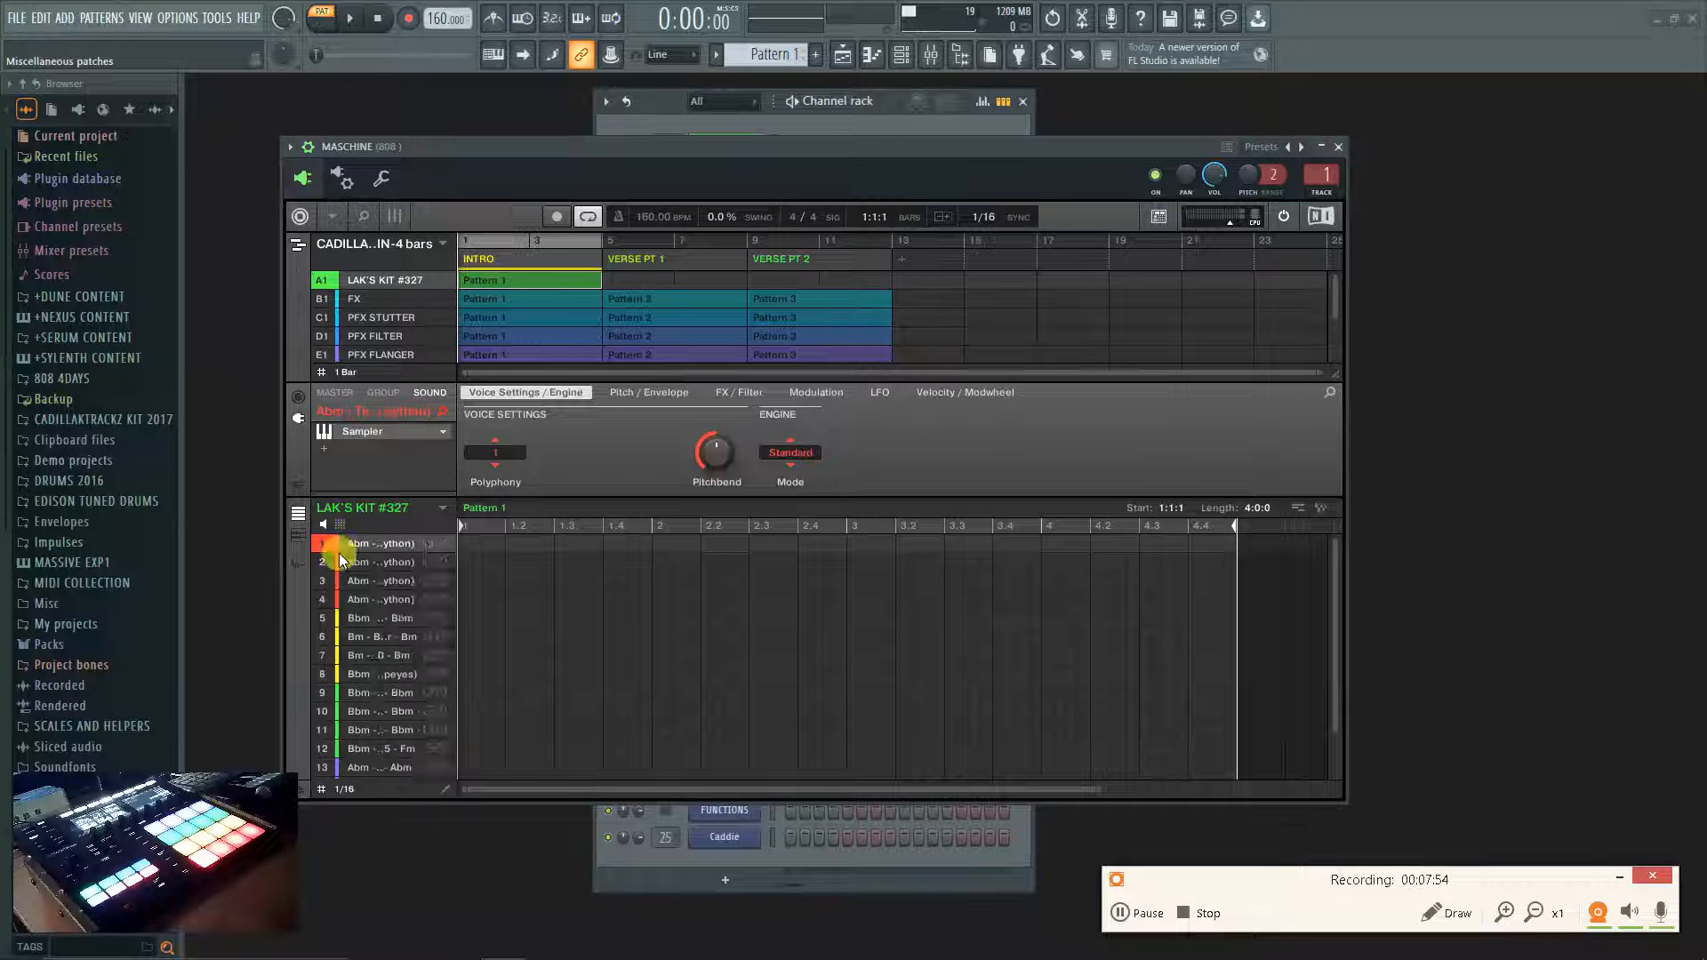
drag(788, 145, 869, 133)
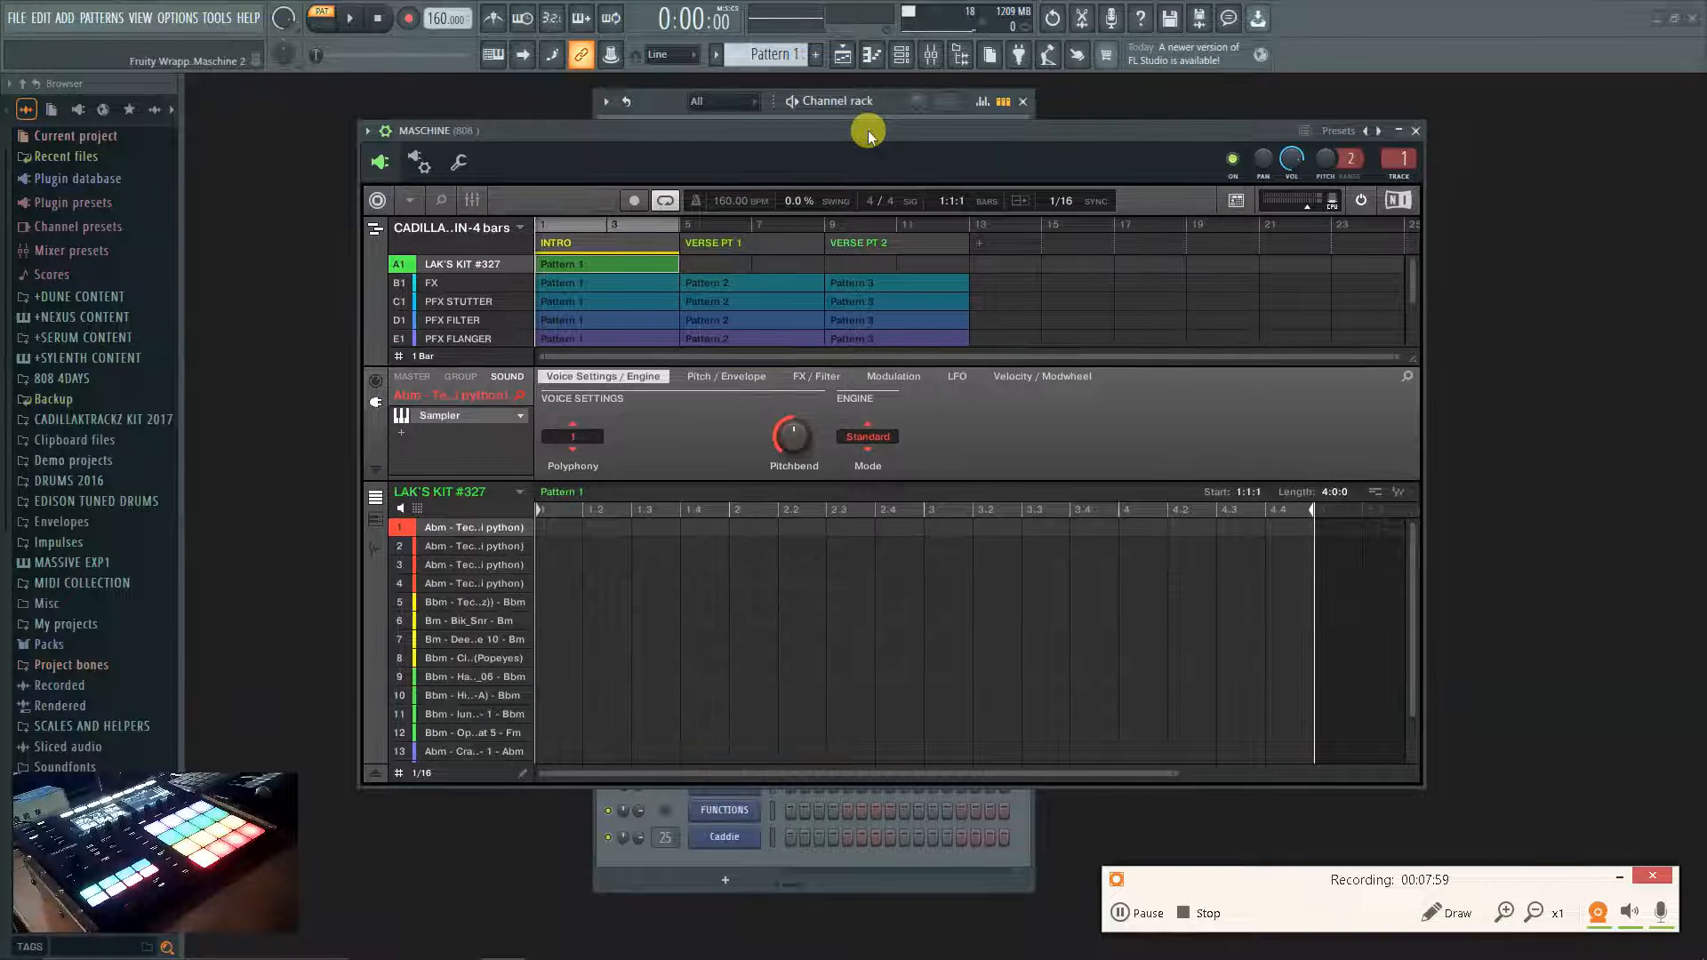
Re-enable smart disable for the Maschine plugin and turn it off again.
click(368, 131)
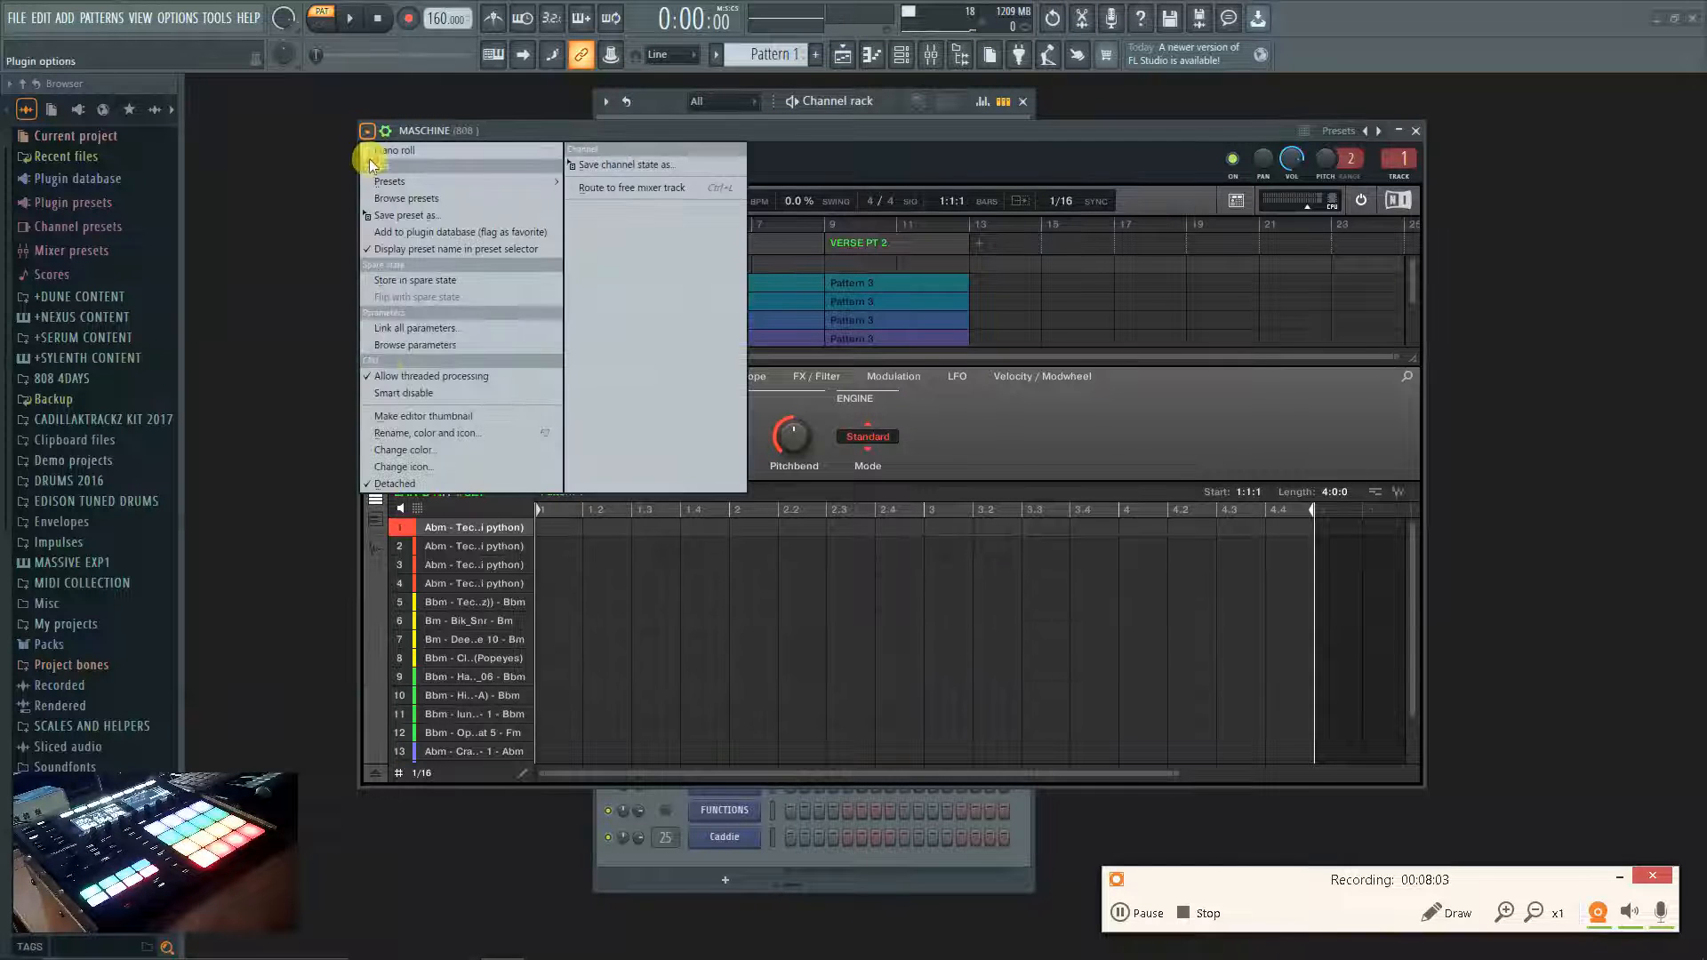
click(385, 392)
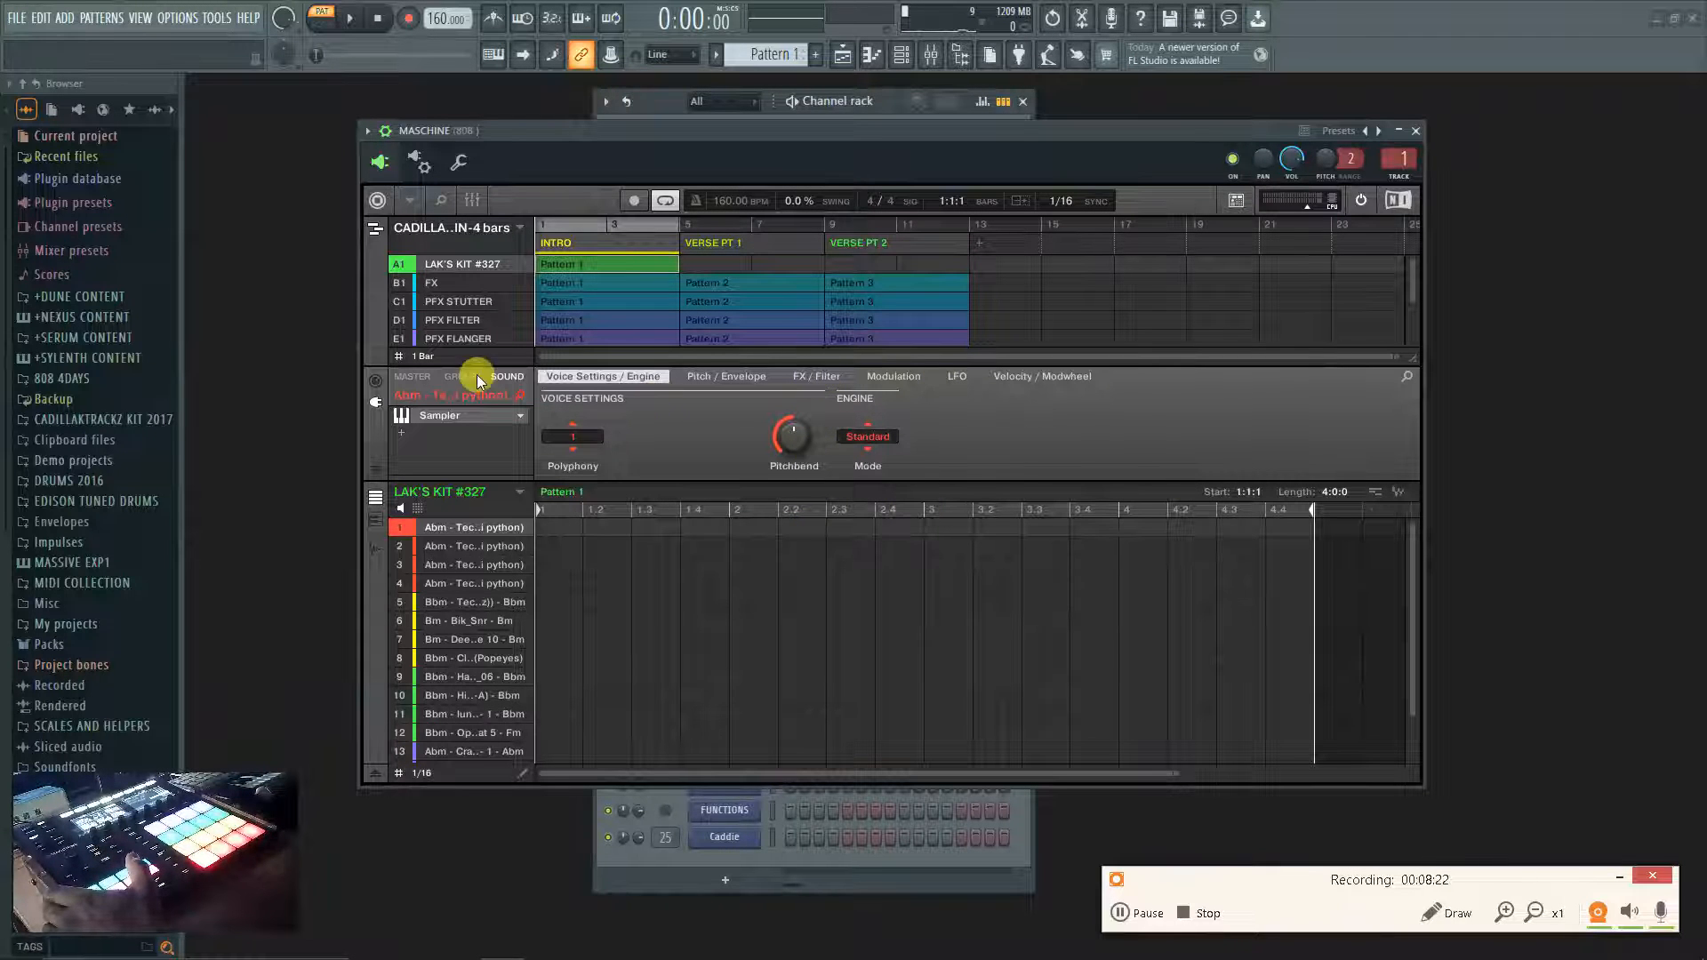
click(368, 131)
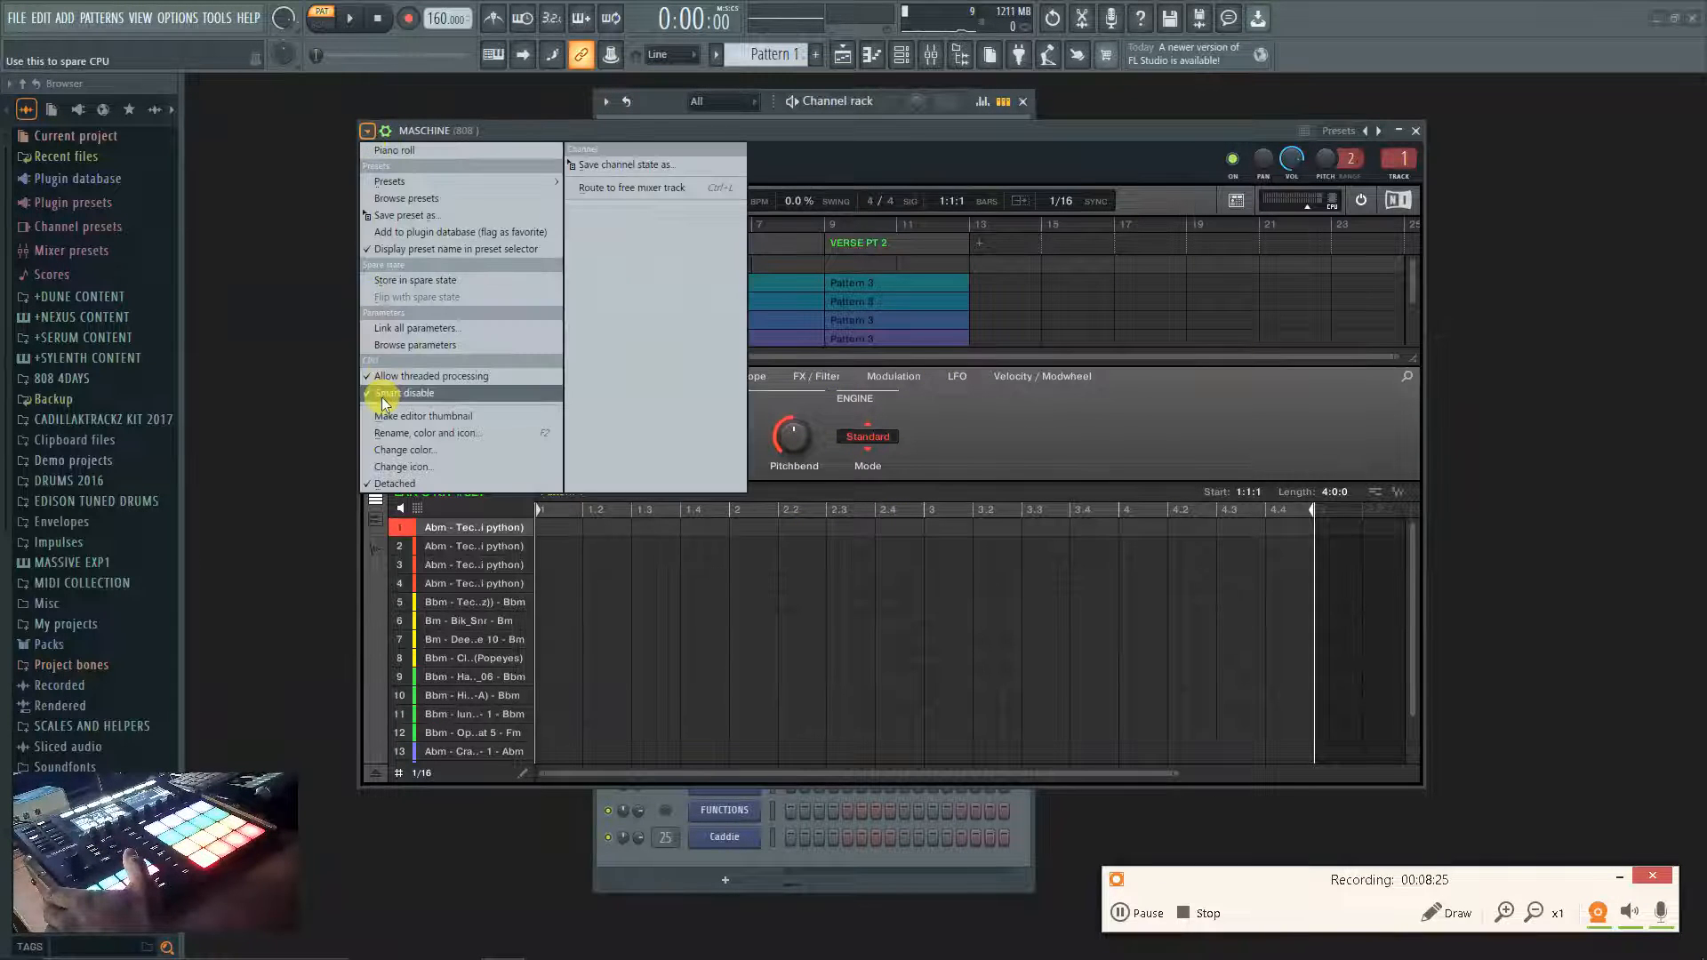
click(386, 394)
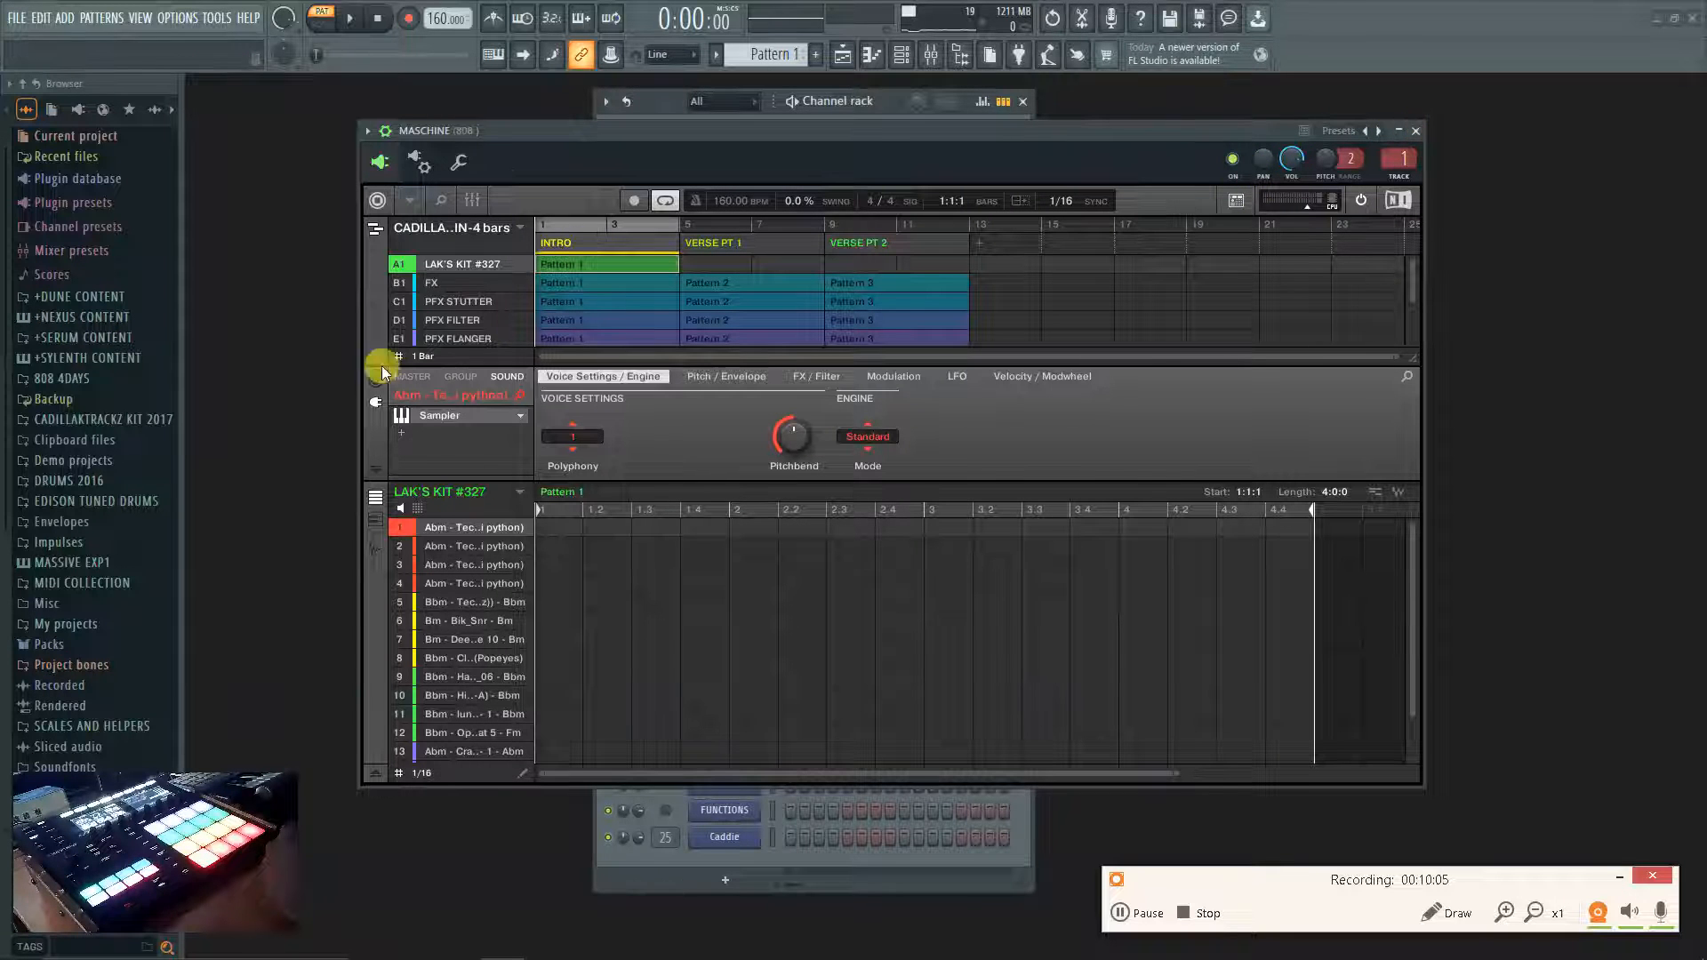
Show Maschine's mixer with the channel strips of LAK'S KIT #327.
click(469, 204)
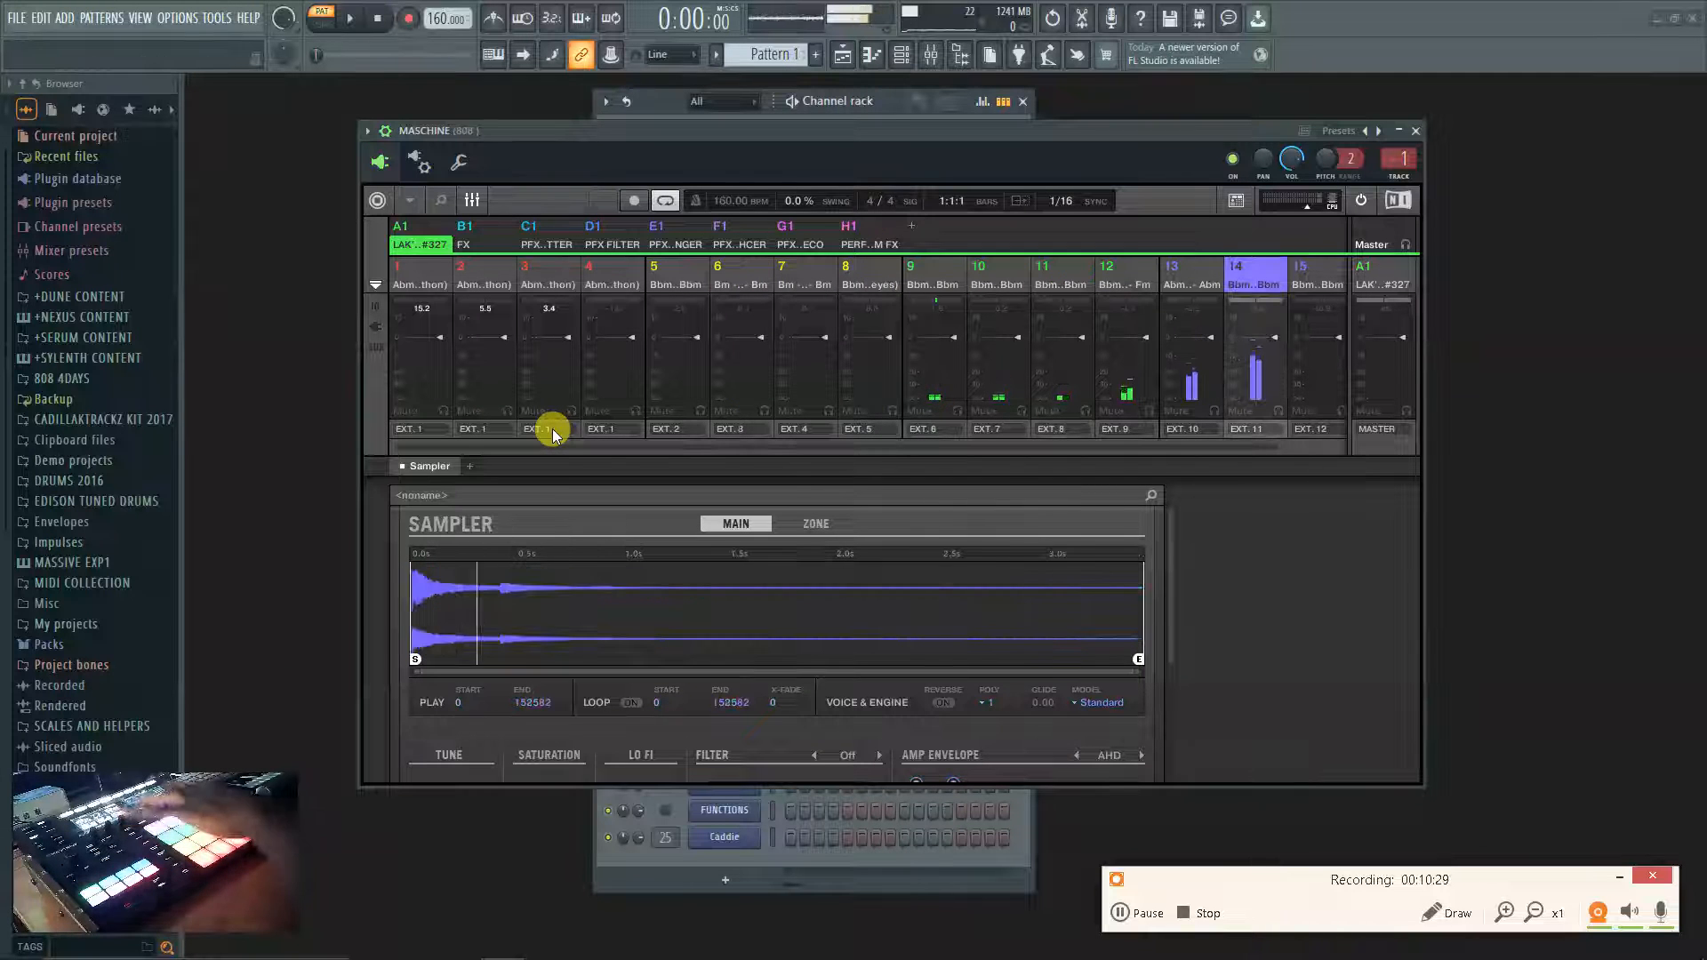
Close the Maschine window and examine the enlarged mixer's tracks that receive the drum sounds, from 808 and KICK to SATURATION.
click(1414, 131)
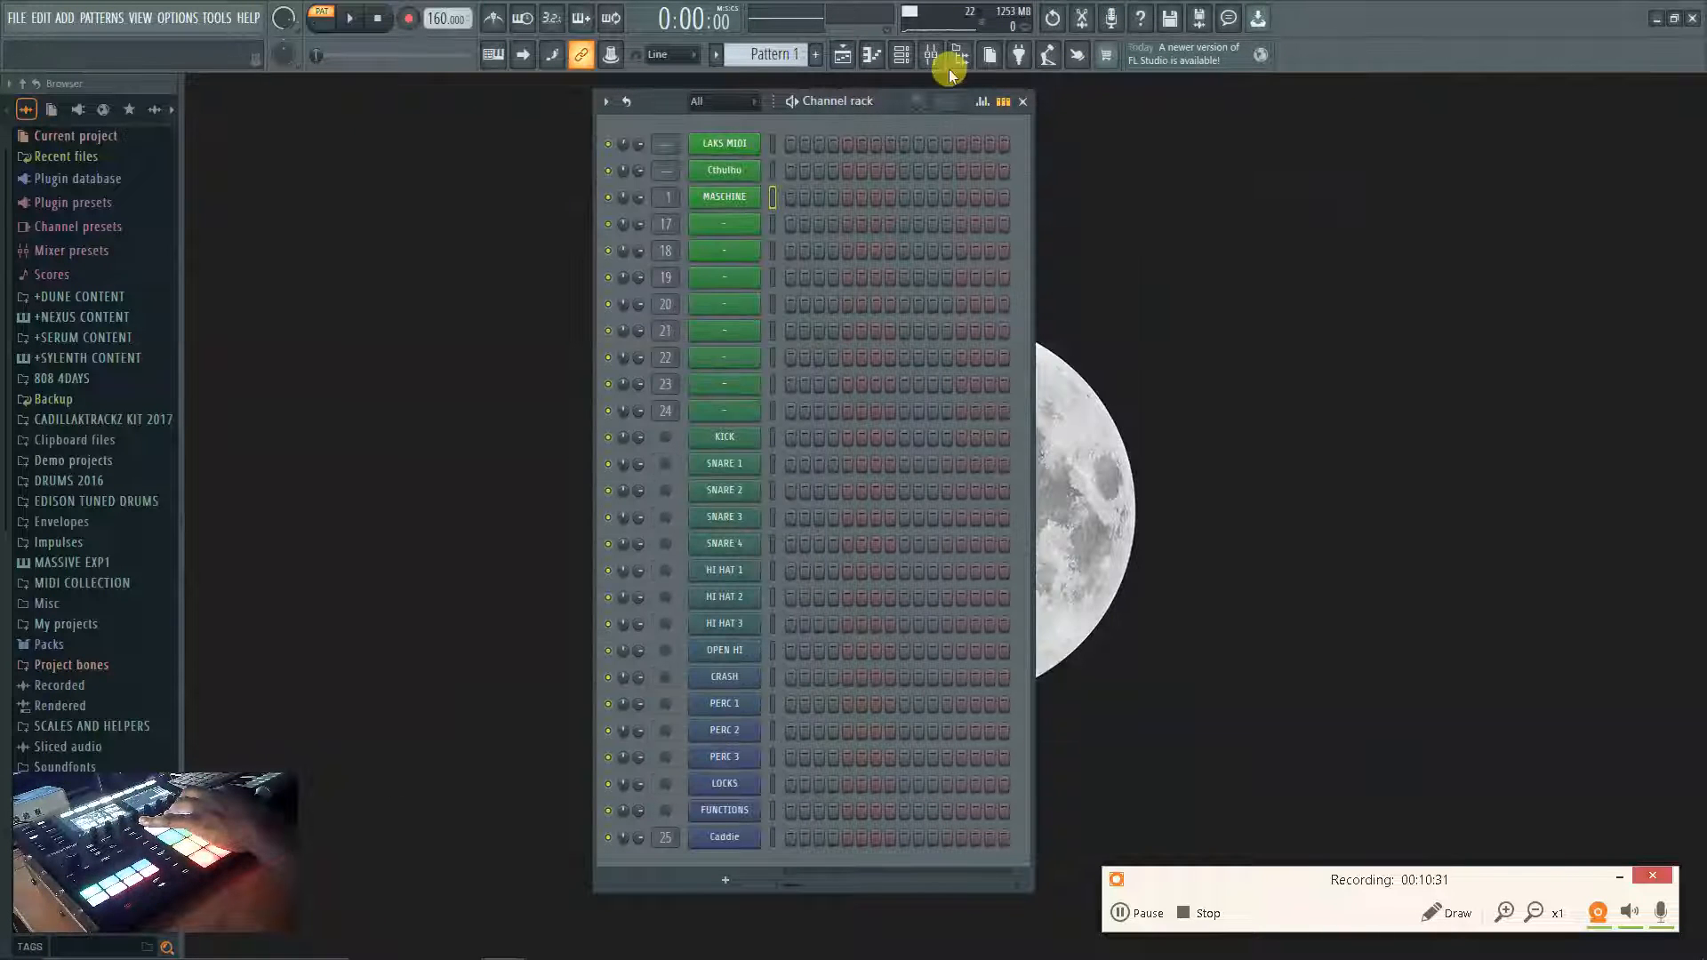
click(941, 57)
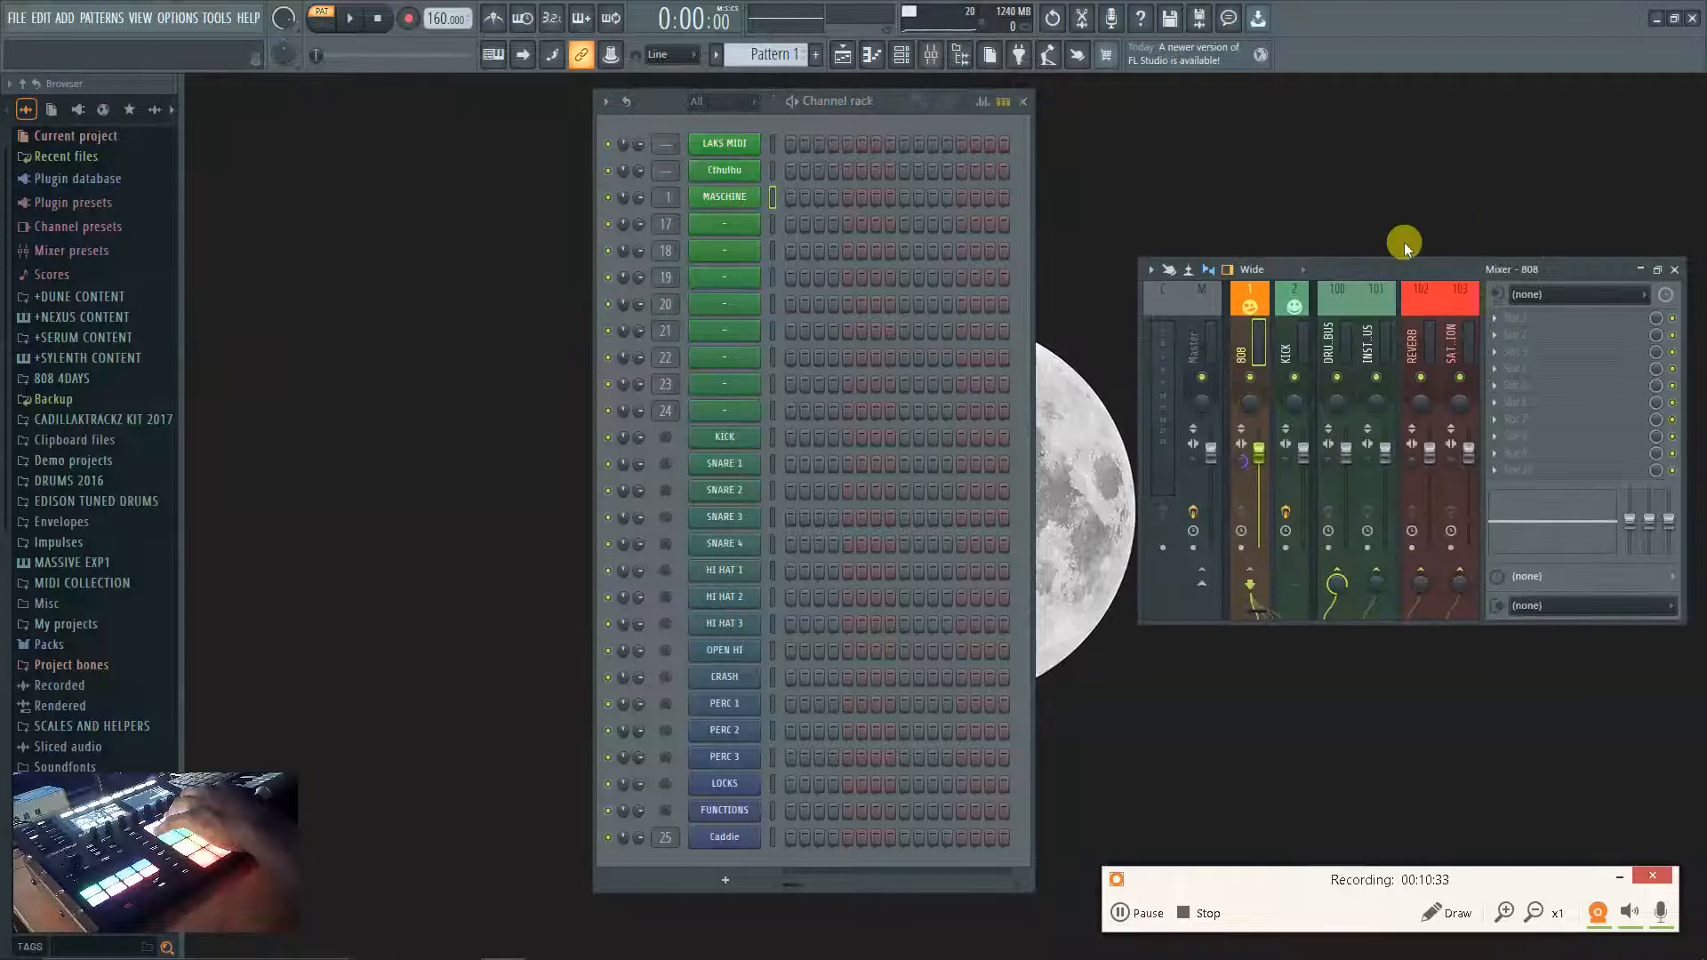
double_click(1376, 265)
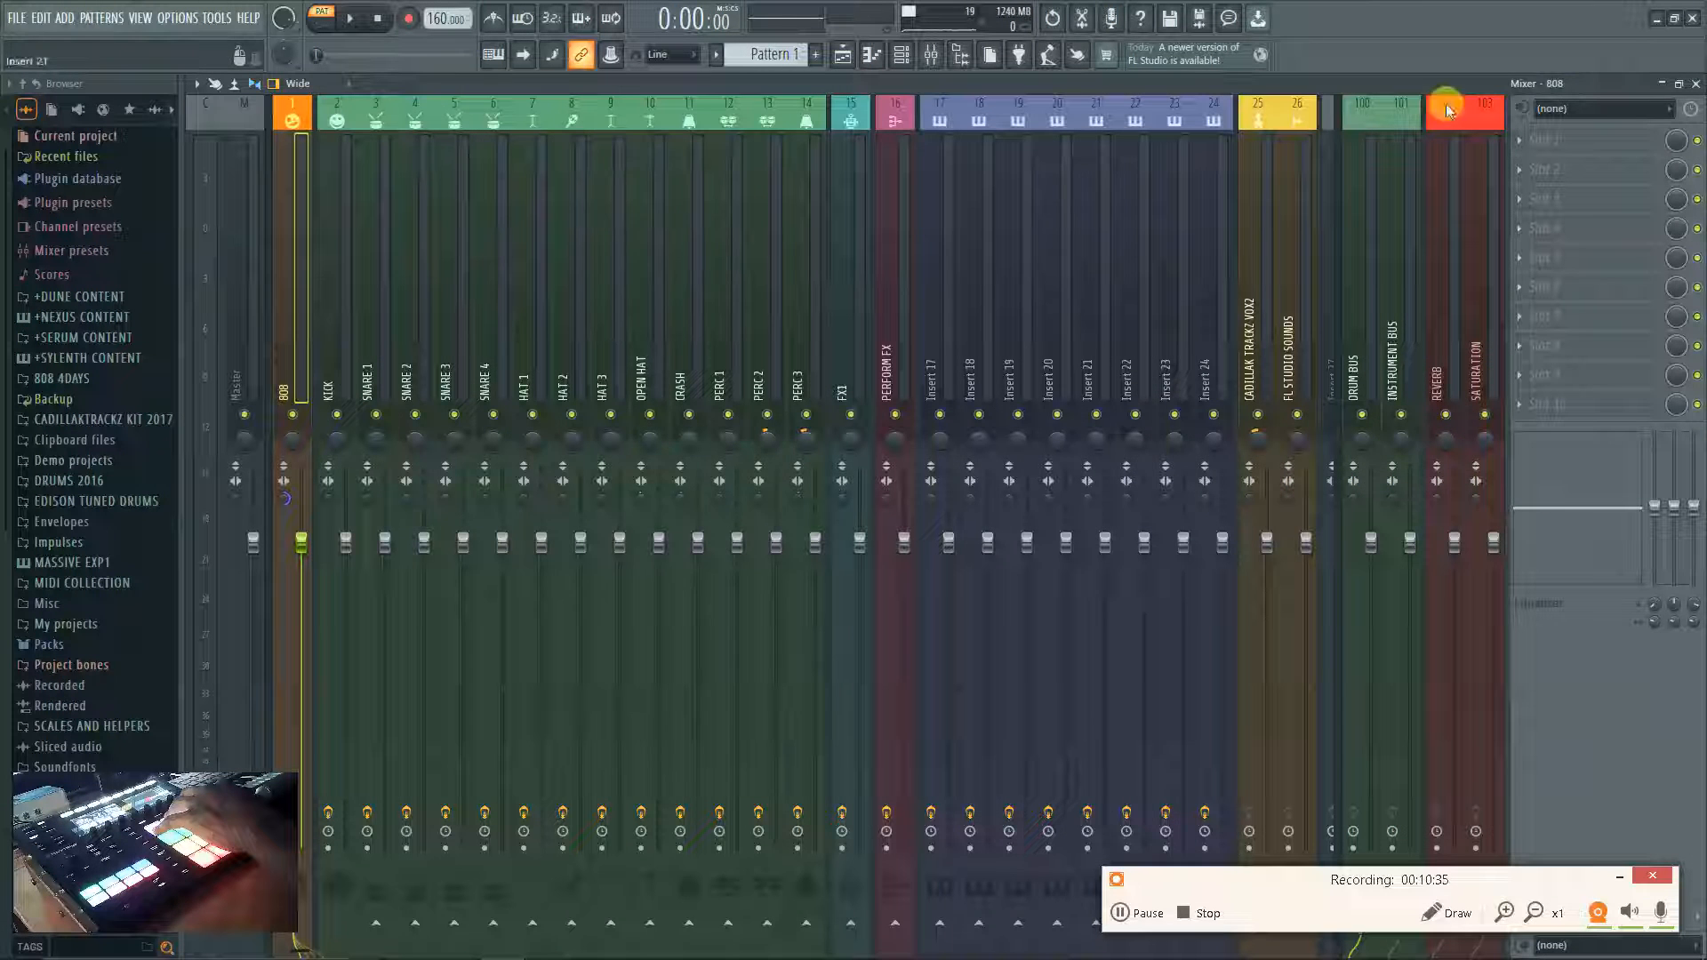
click(1697, 84)
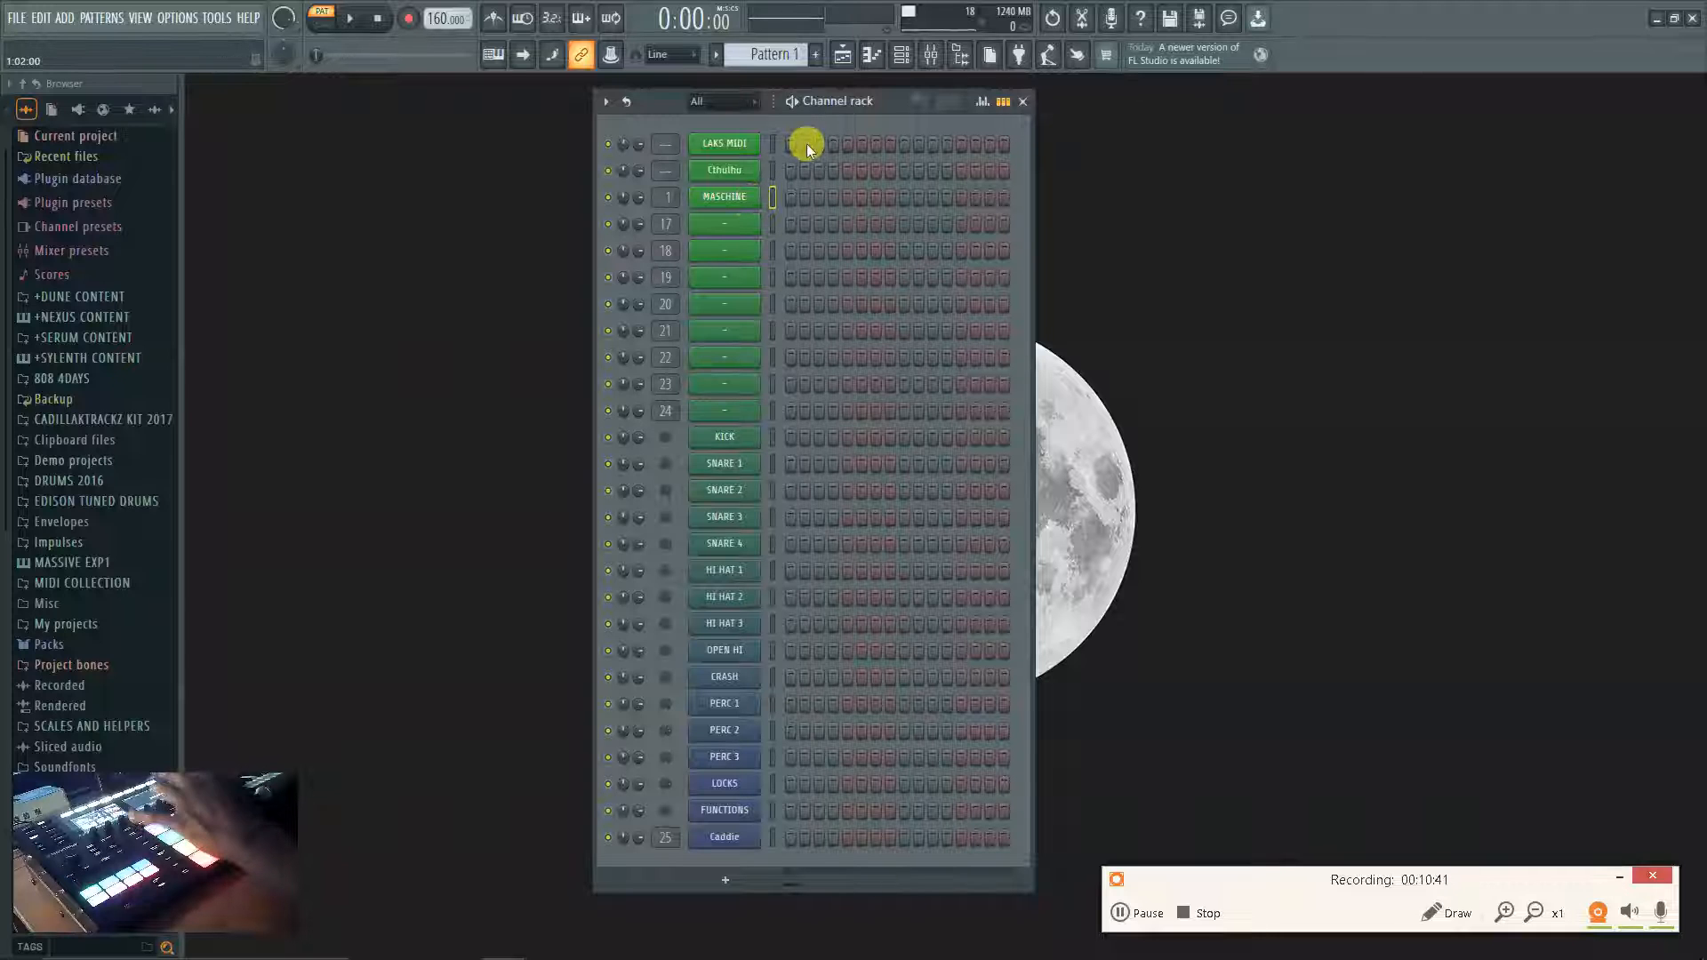
click(931, 57)
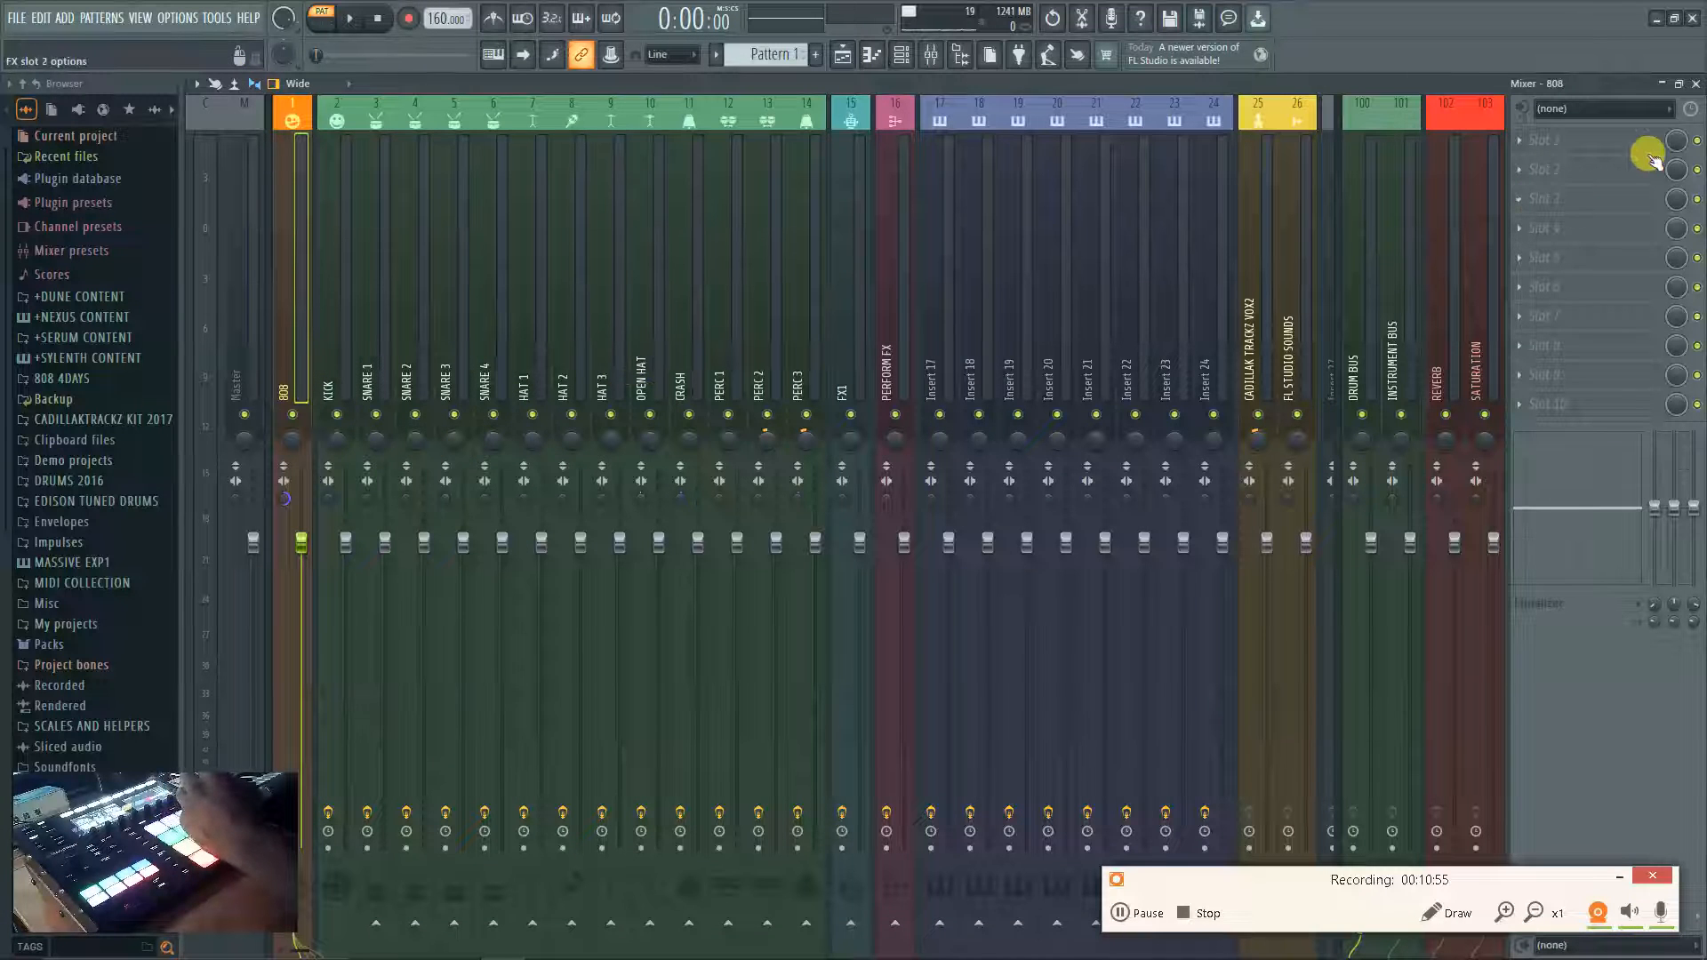
click(1695, 83)
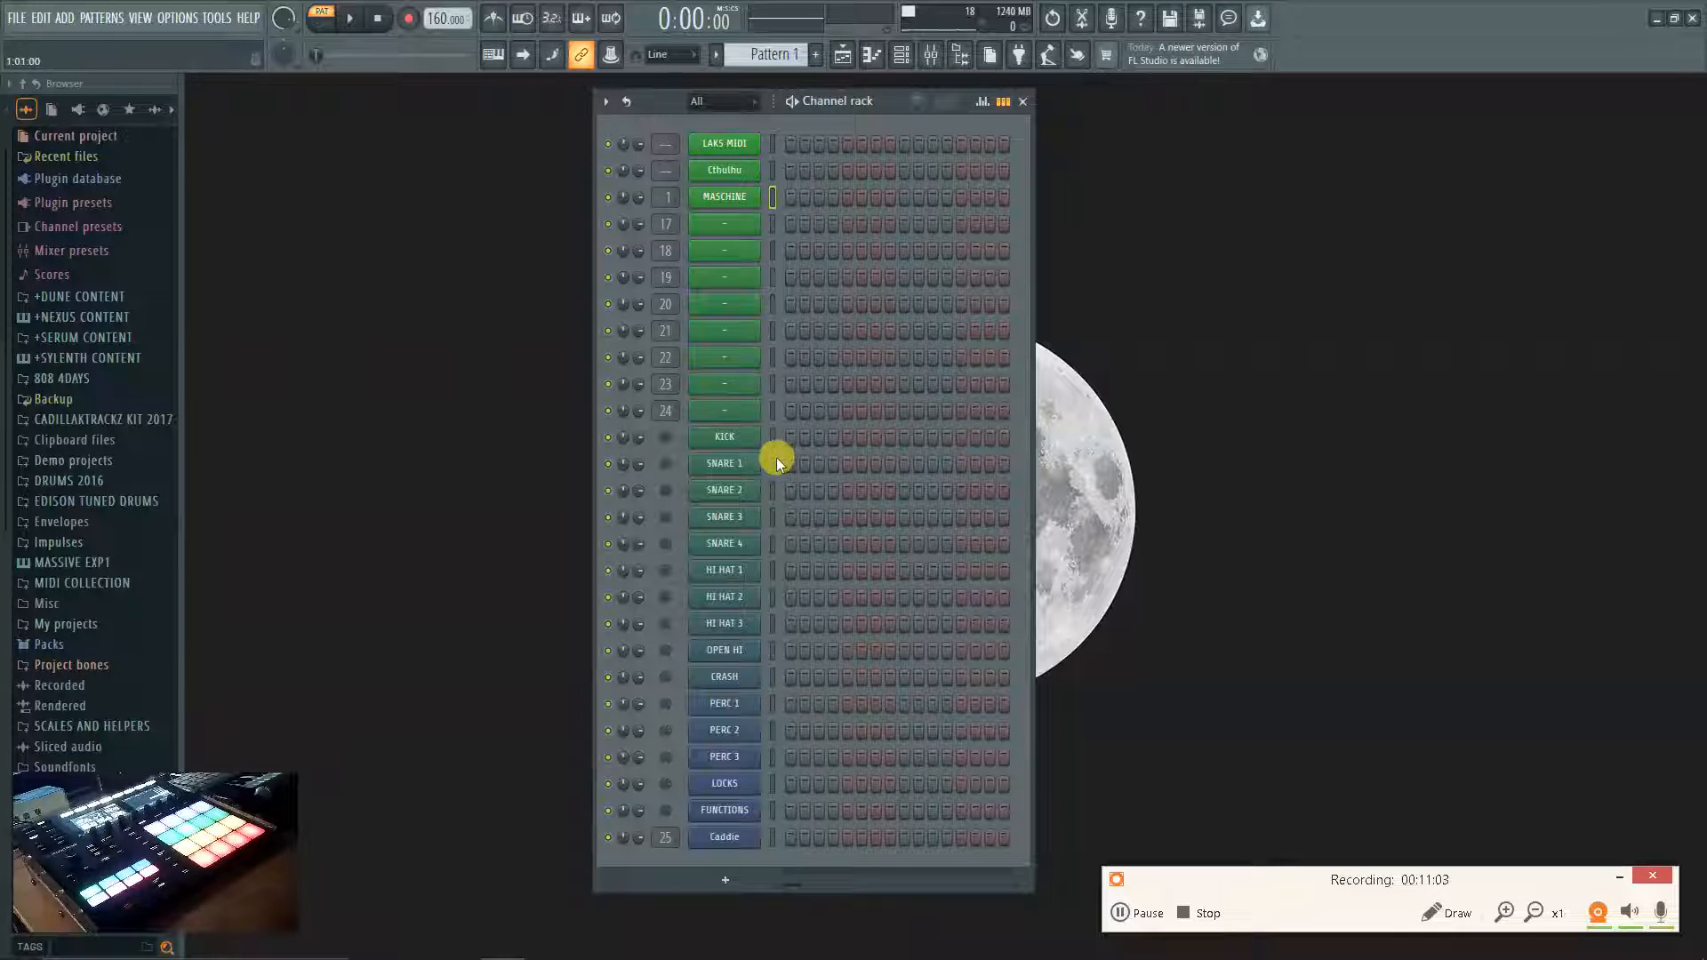
Program KICK on steps 1 and 7 and SNARE 1 on step 9, and fill HI HAT 1 on each 2 steps.
click(792, 438)
click(876, 438)
click(904, 464)
right_click(750, 569)
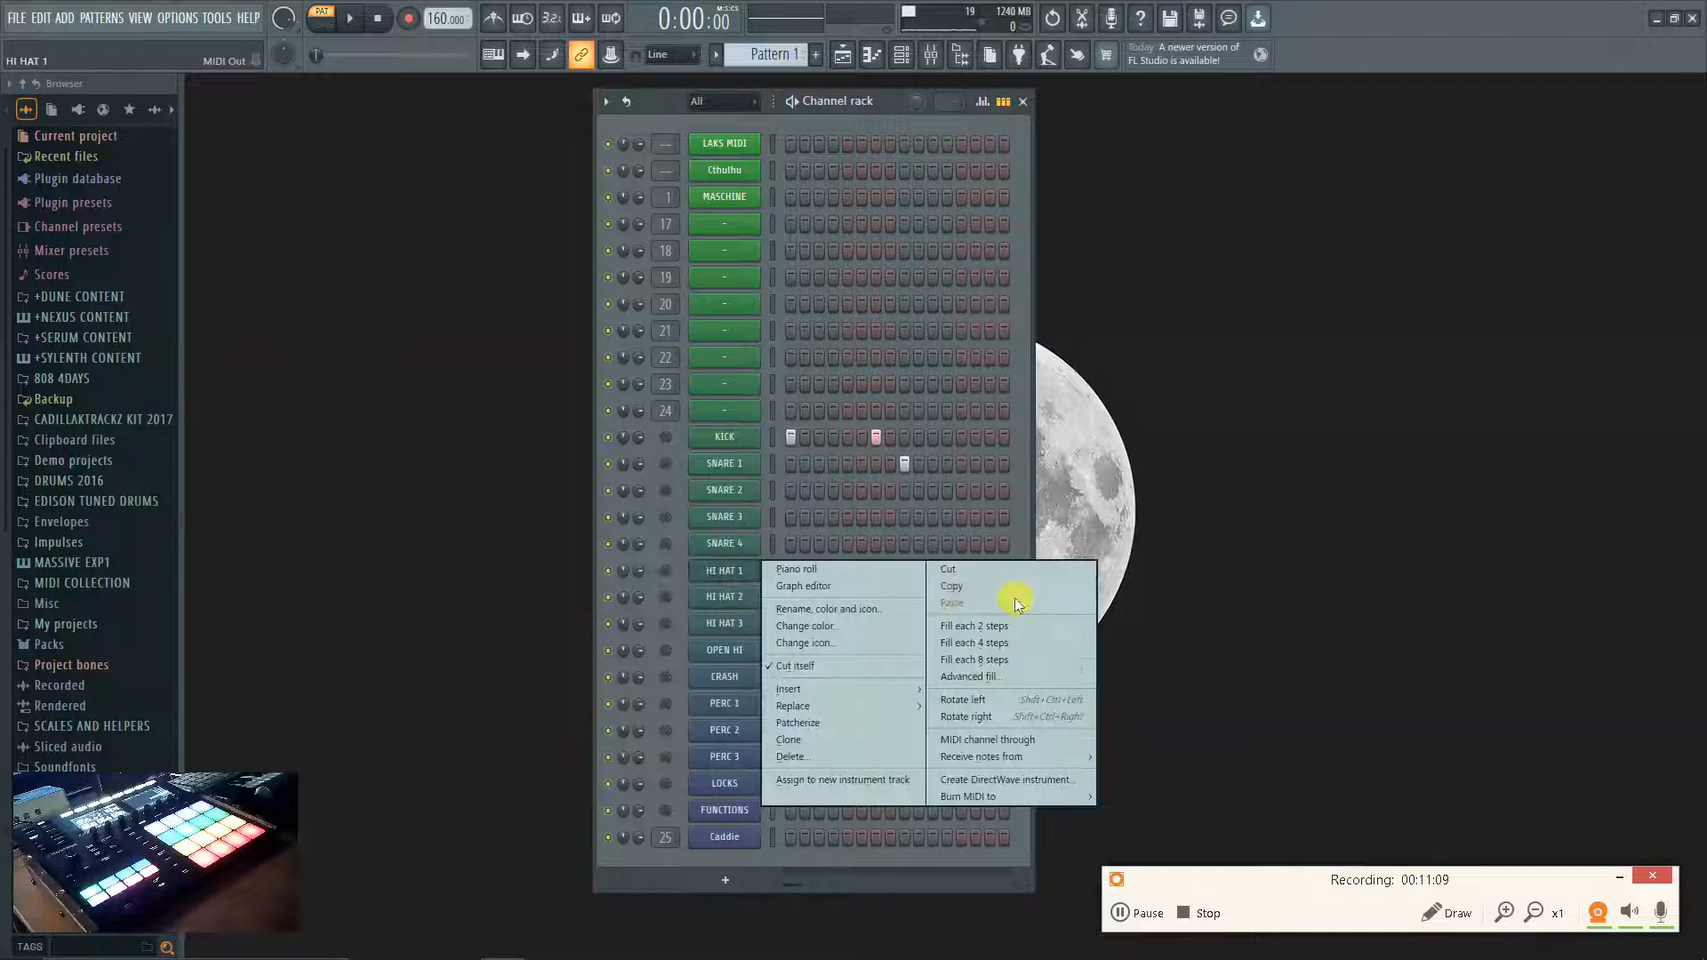
click(1049, 627)
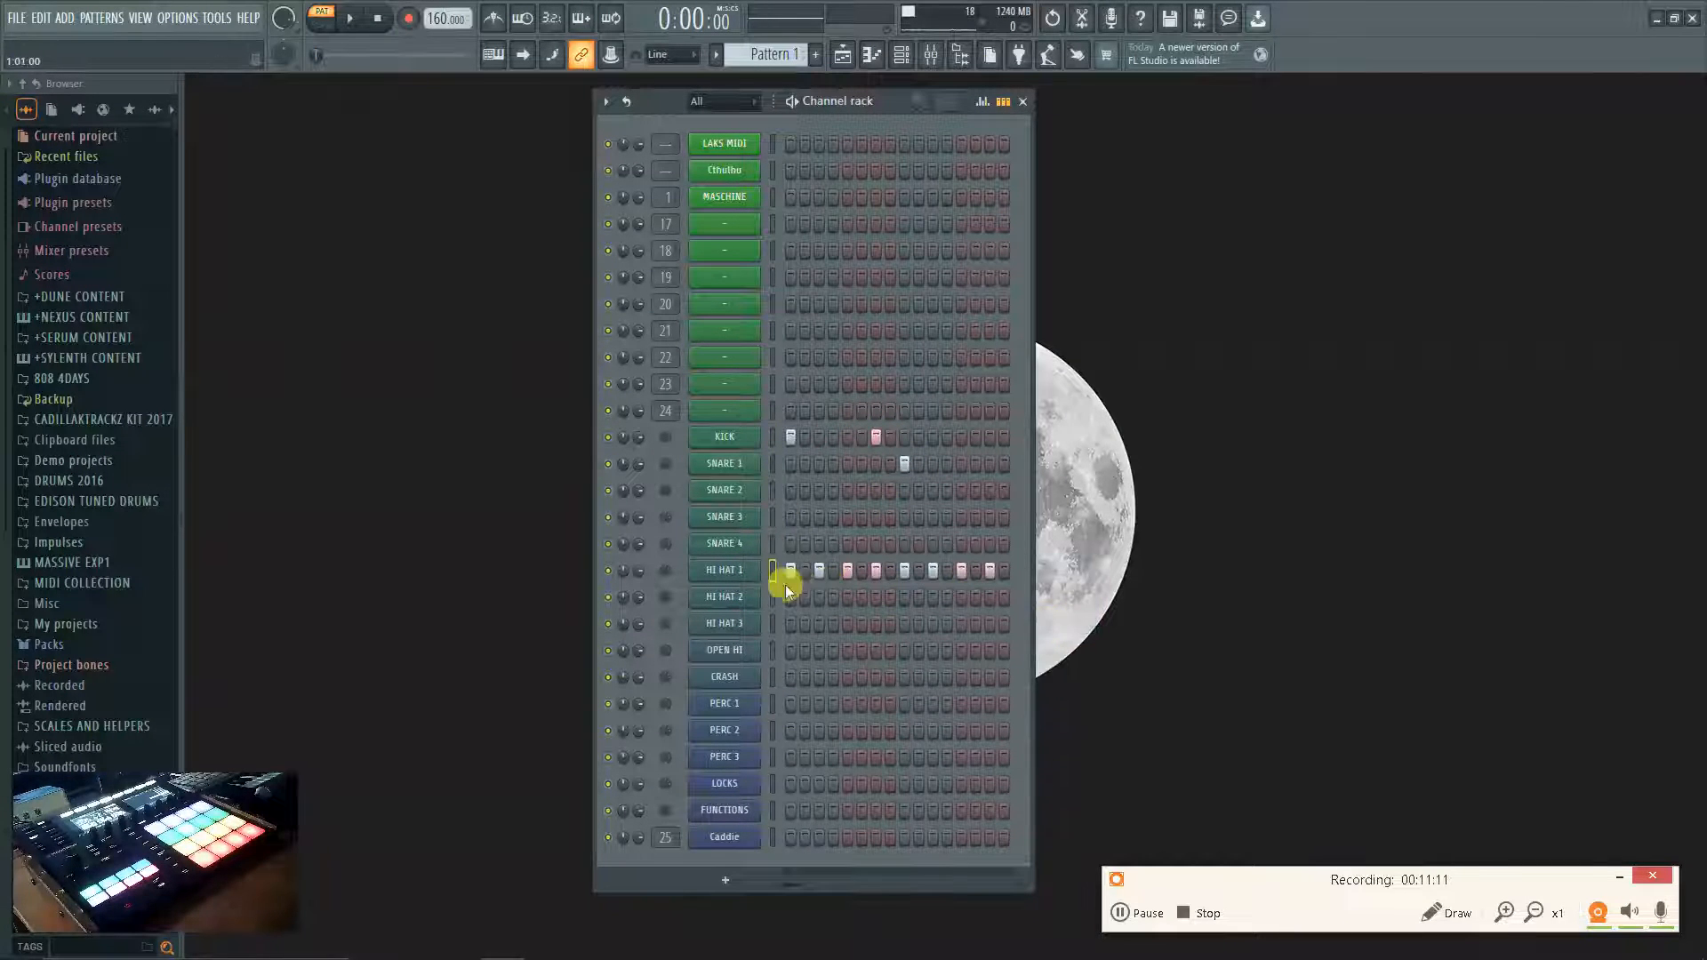
Add HI HAT 2 on steps 5 and 11, OPEN HI on 7, CRASH on 1, PERC 1 on 5 and 13, SNARE 2 on 9, SNARE 3 on 14.
click(933, 596)
click(872, 651)
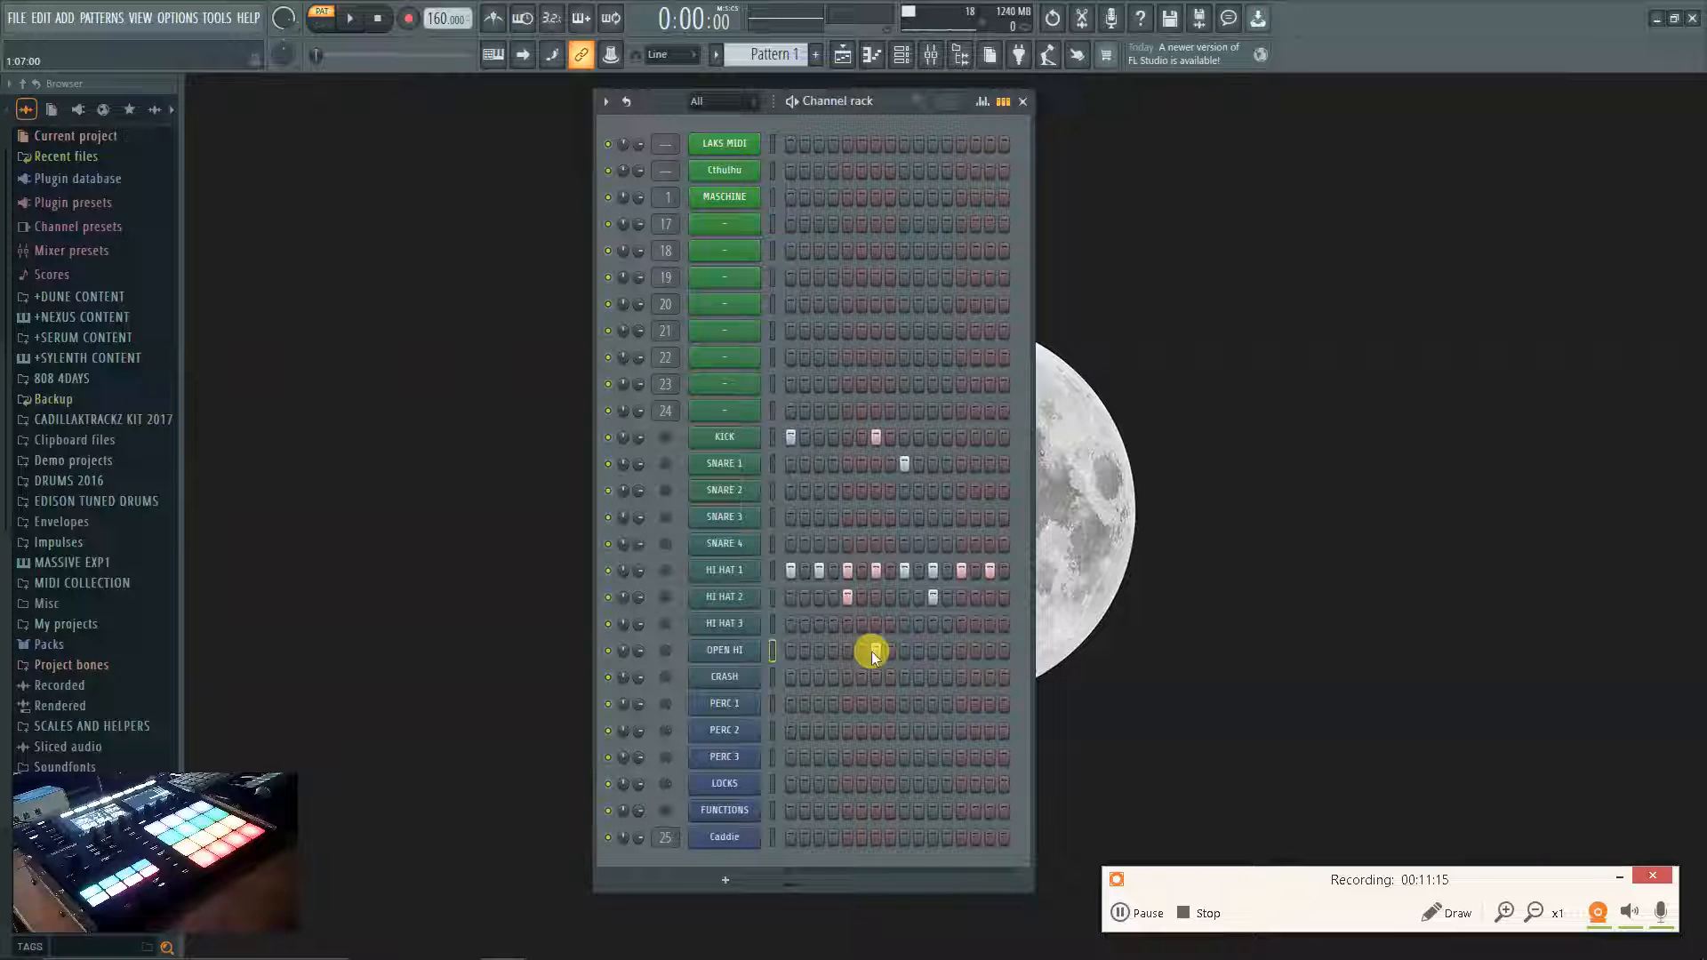
click(790, 677)
click(849, 704)
click(963, 704)
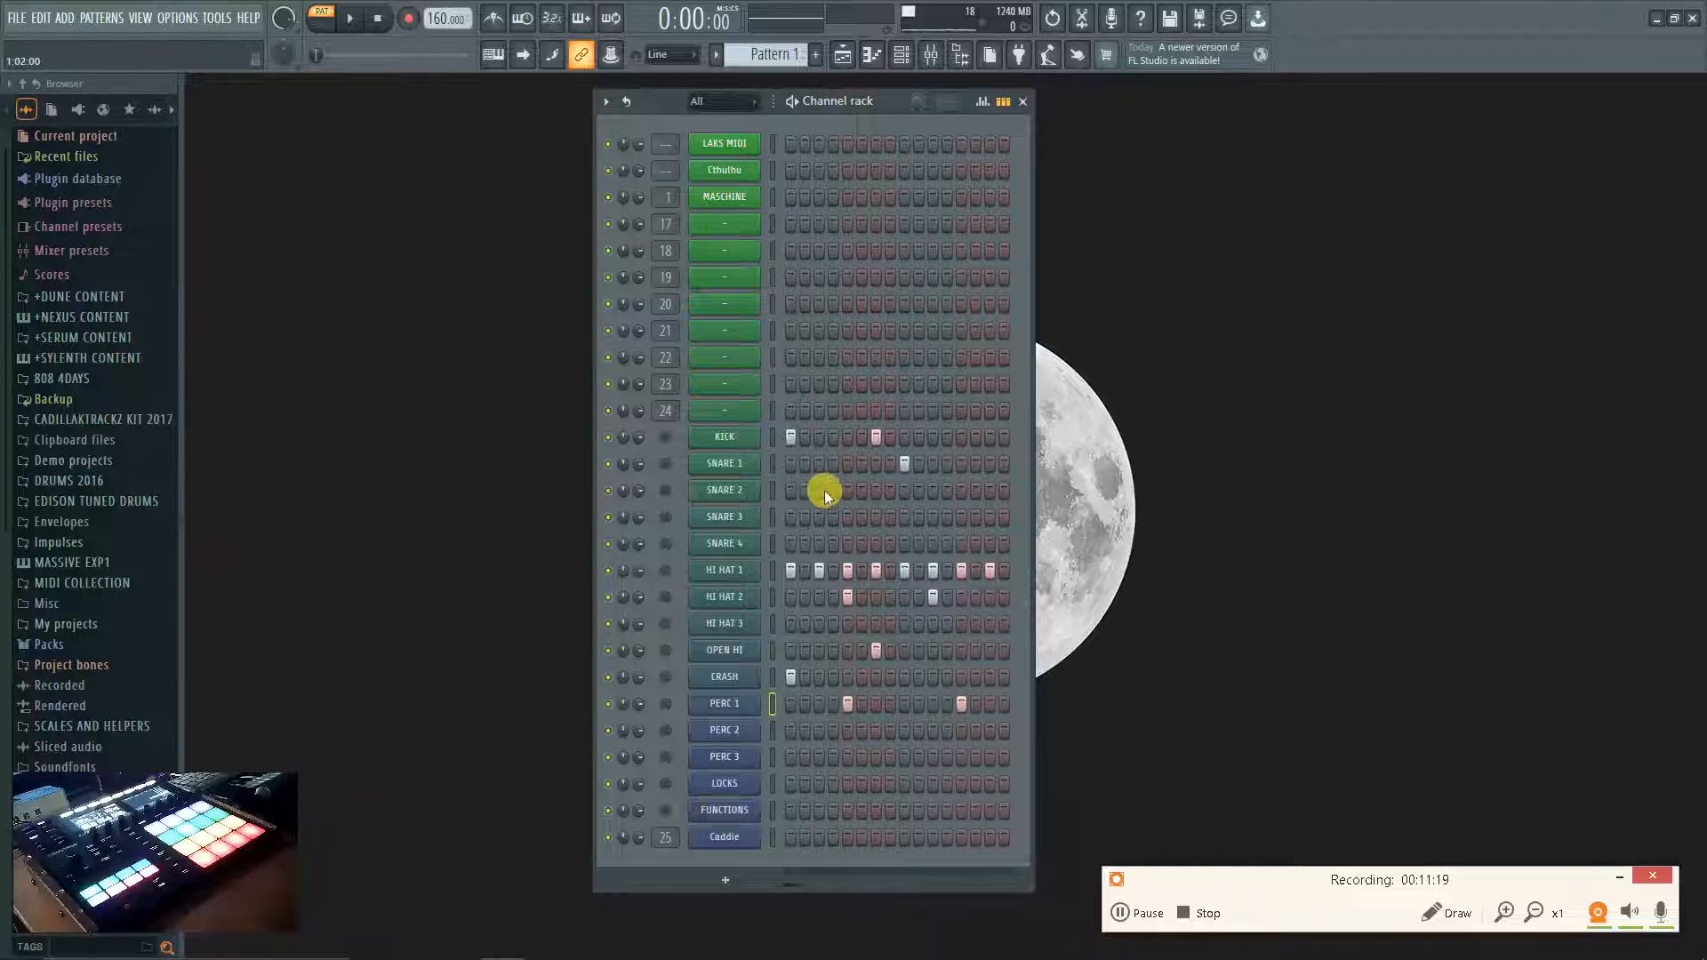
click(906, 495)
click(973, 518)
Play the drum pattern, remove the CRASH hit from step 1, and play the pattern again.
click(351, 19)
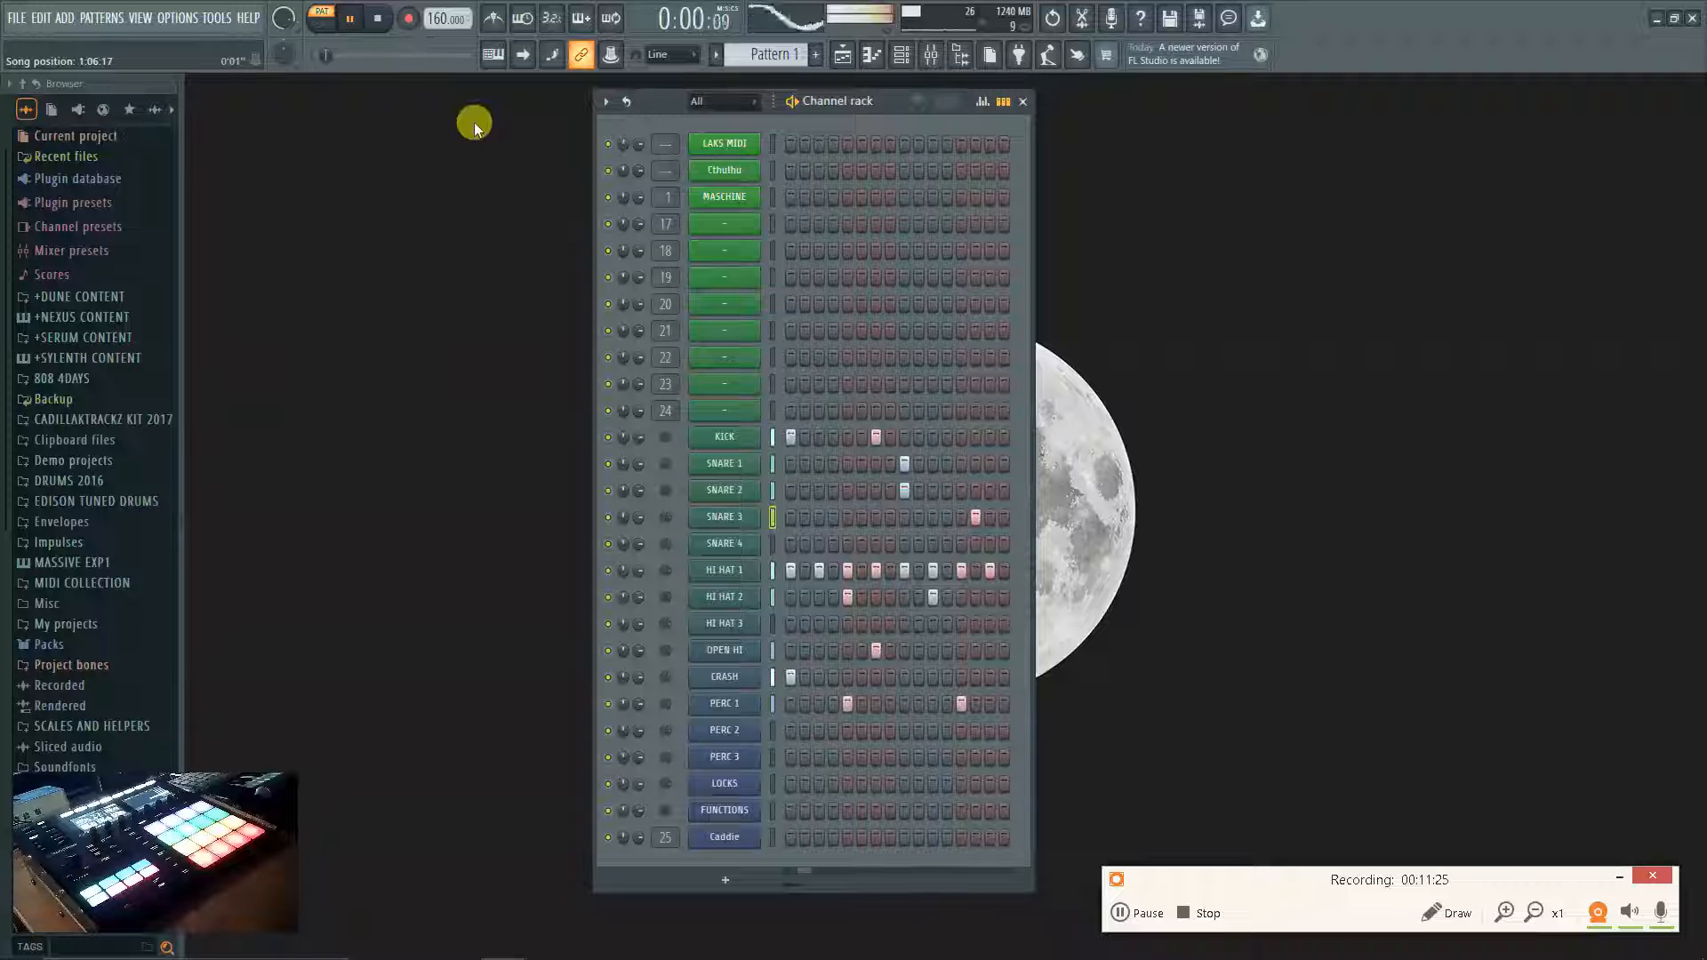
click(377, 19)
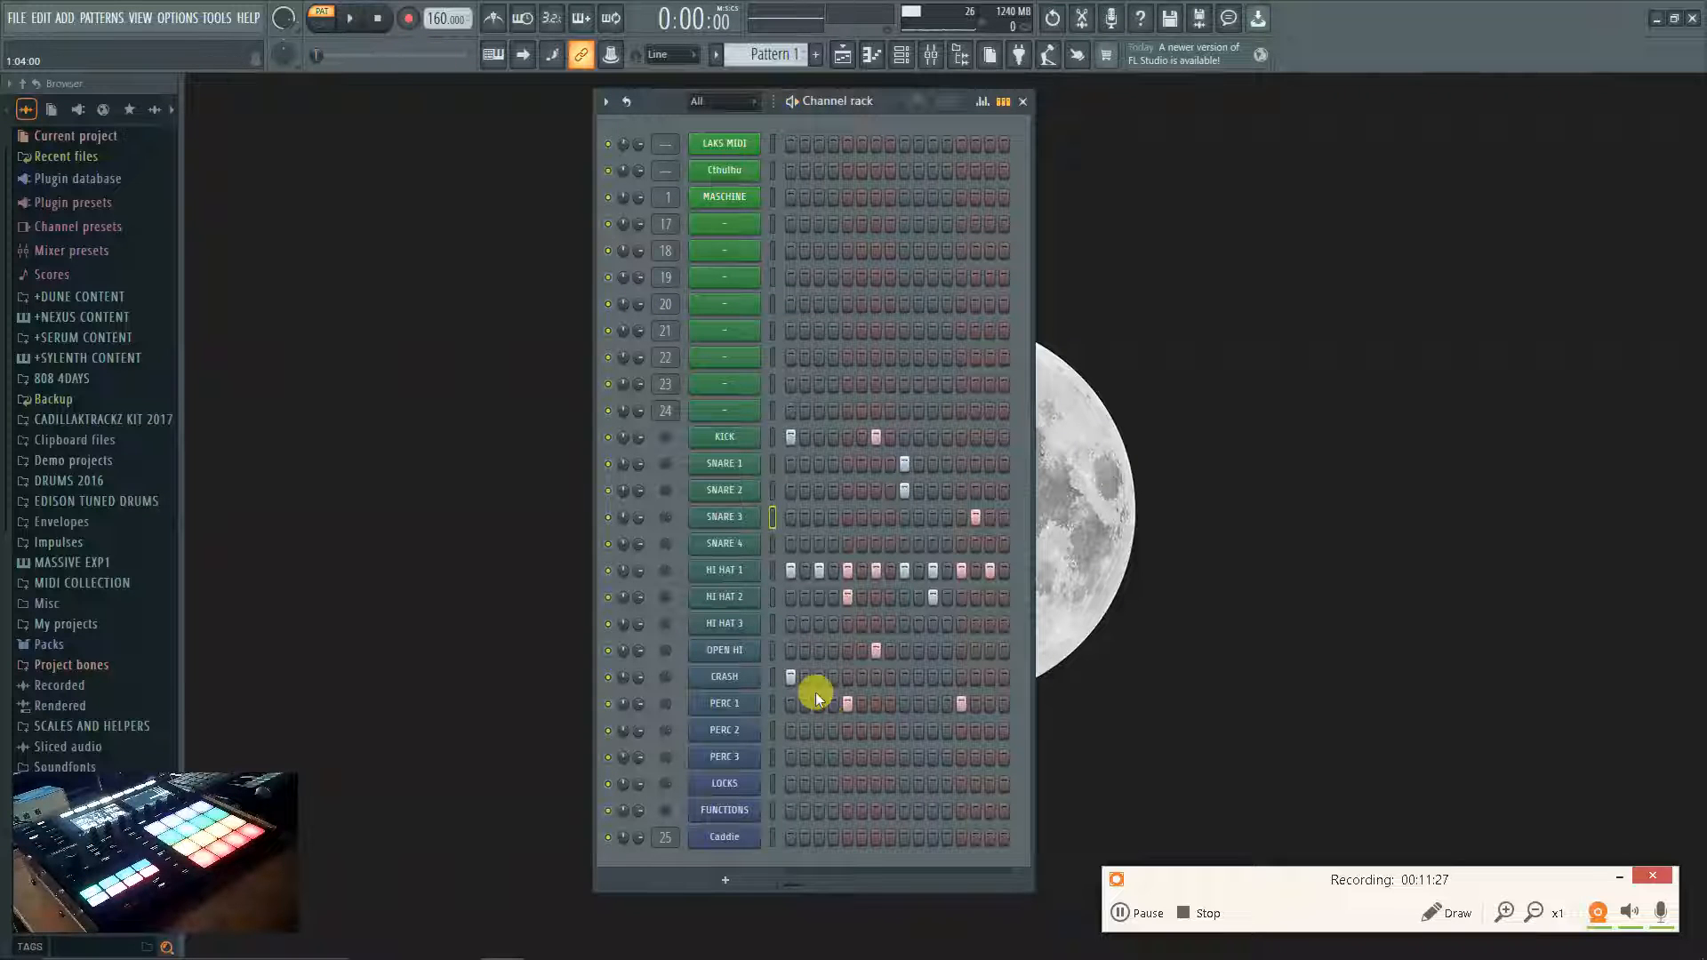
right_click(789, 677)
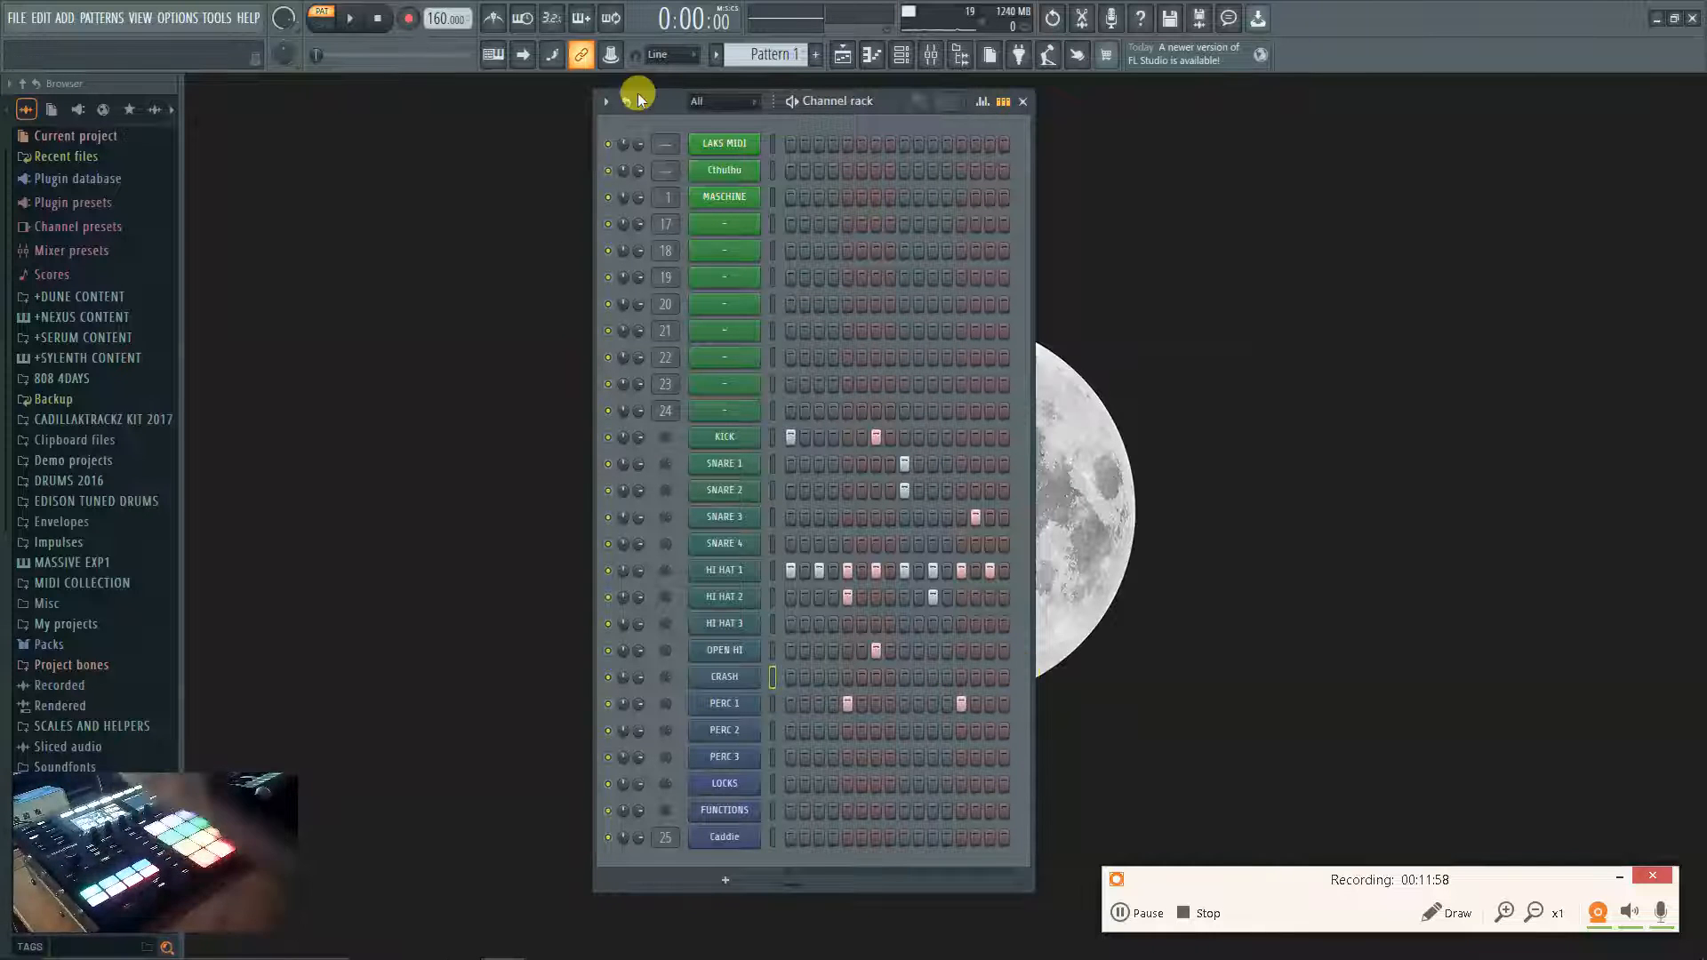
click(352, 14)
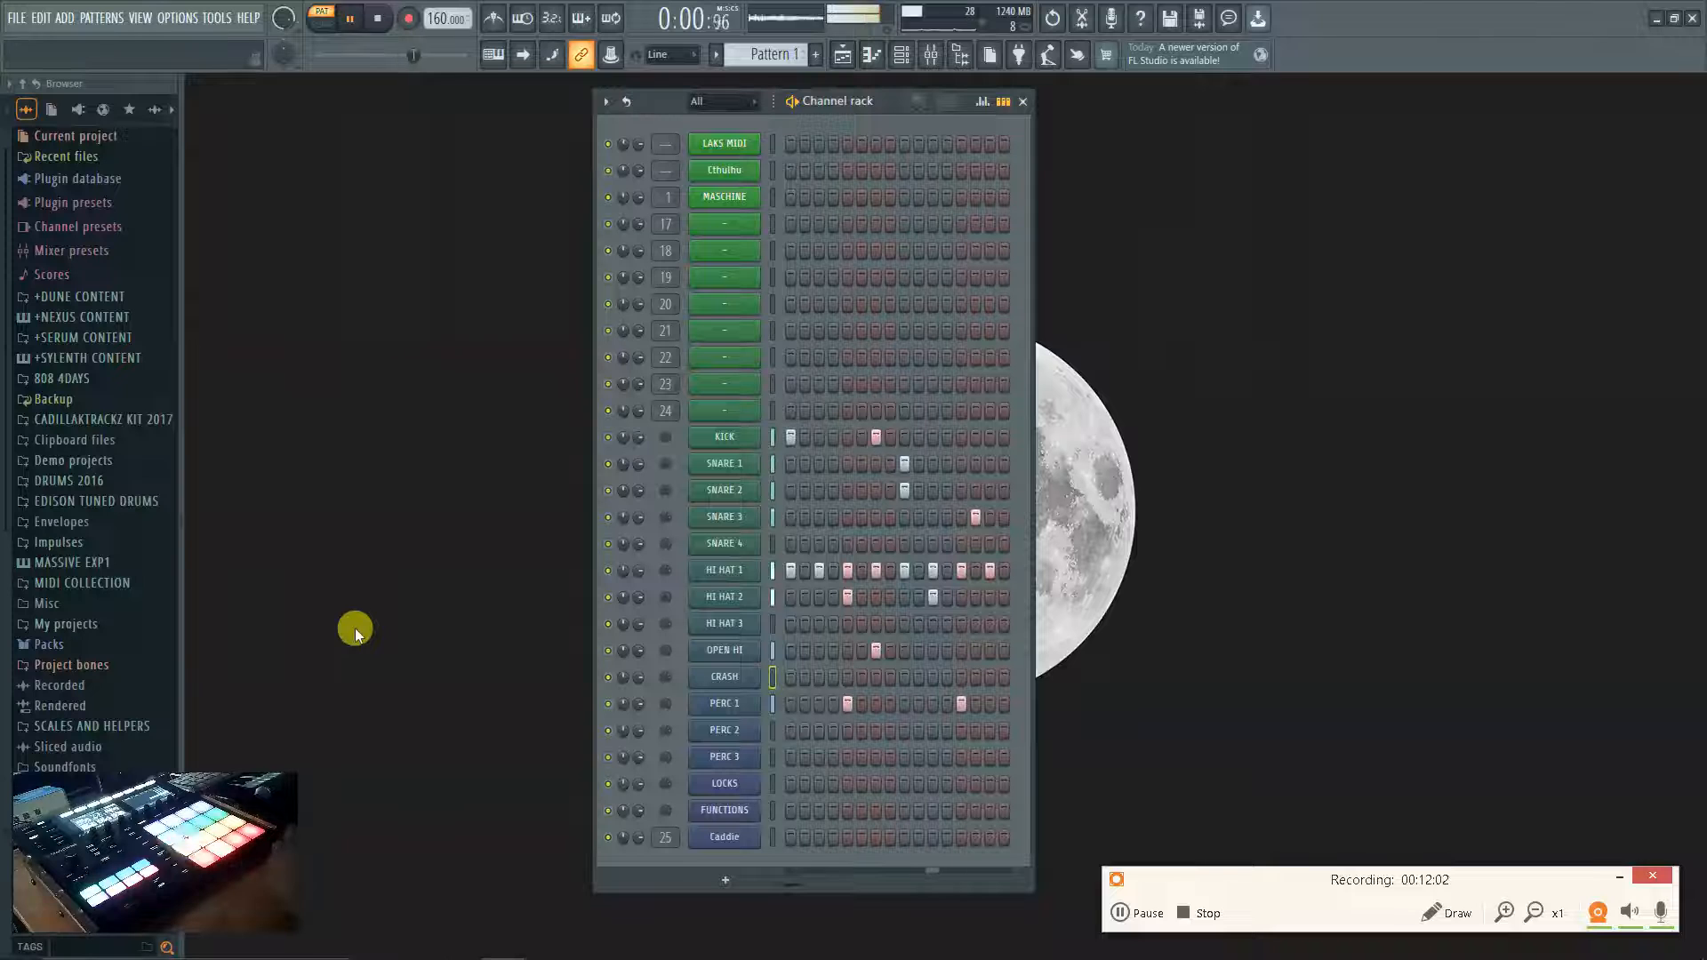
click(377, 18)
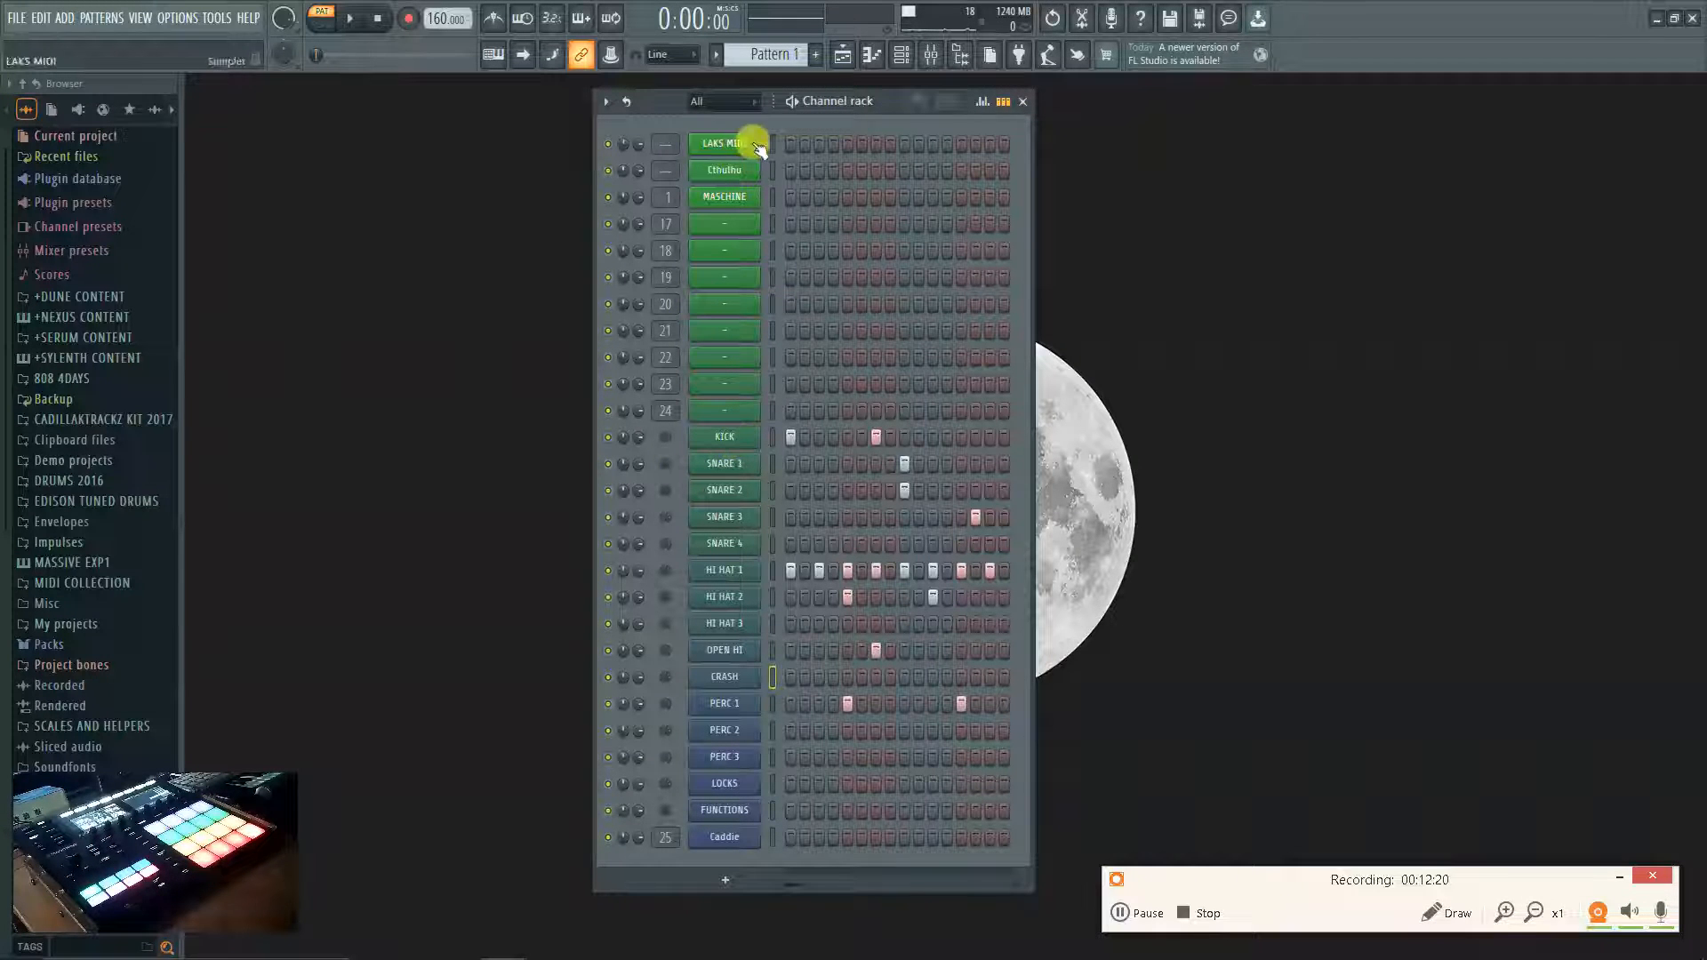
Open the Maschine plugin, watch it while the pattern plays, and minimize its window.
click(738, 199)
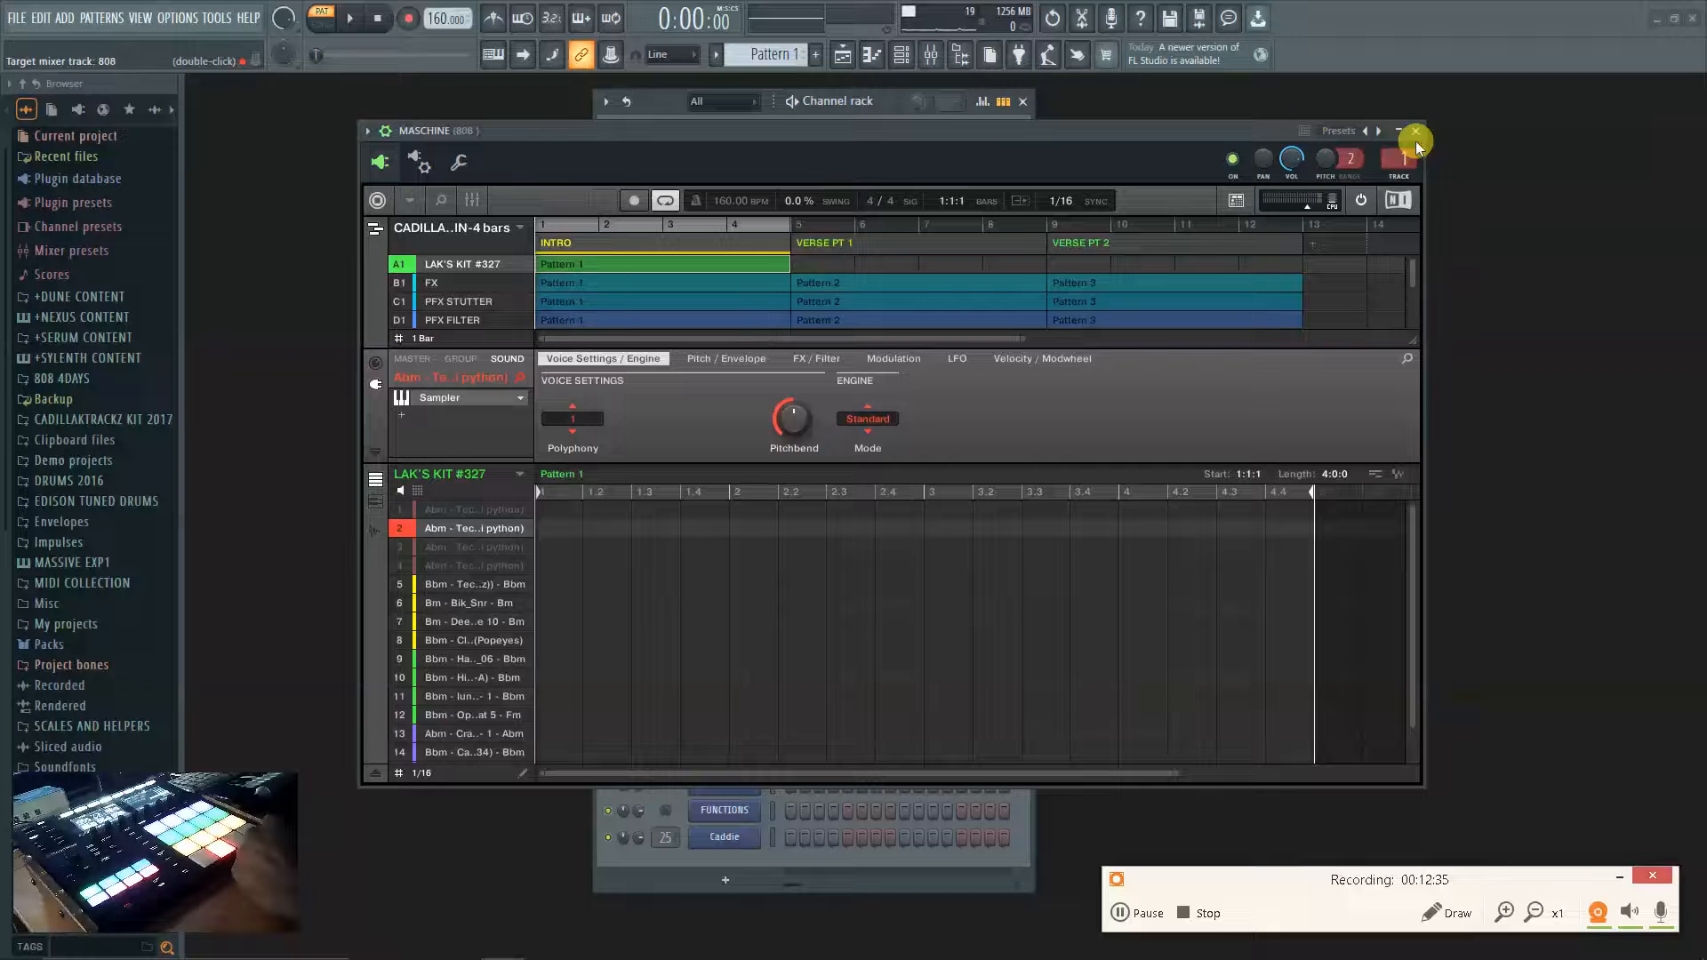
click(354, 17)
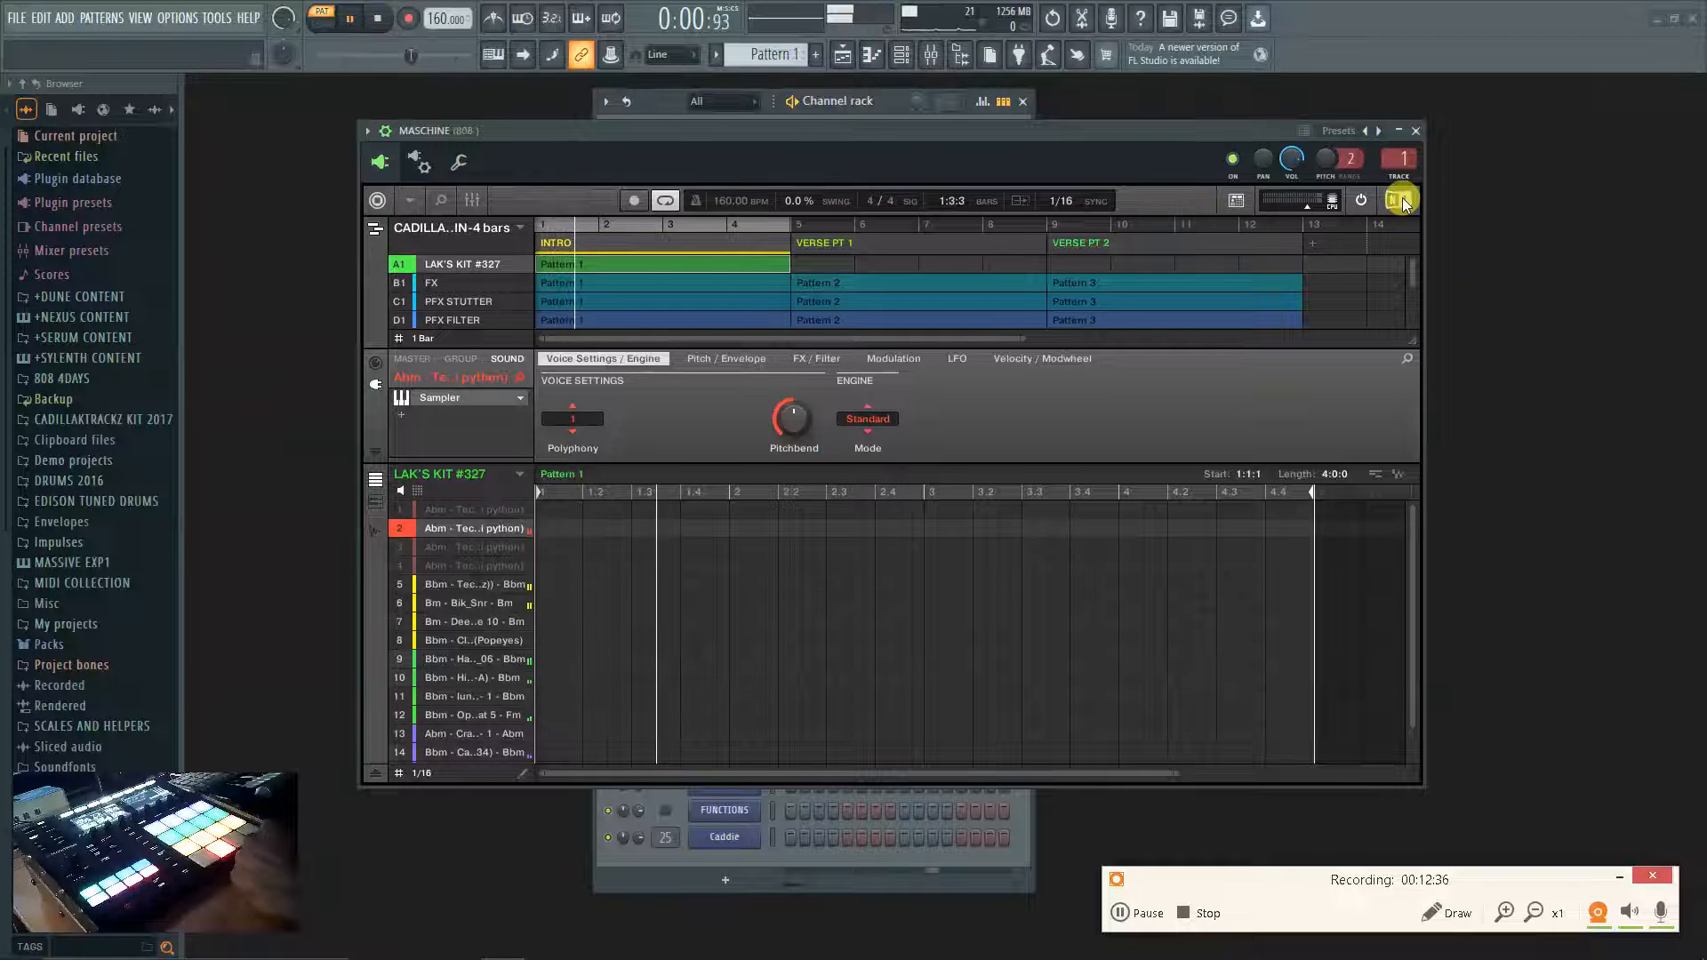
click(377, 18)
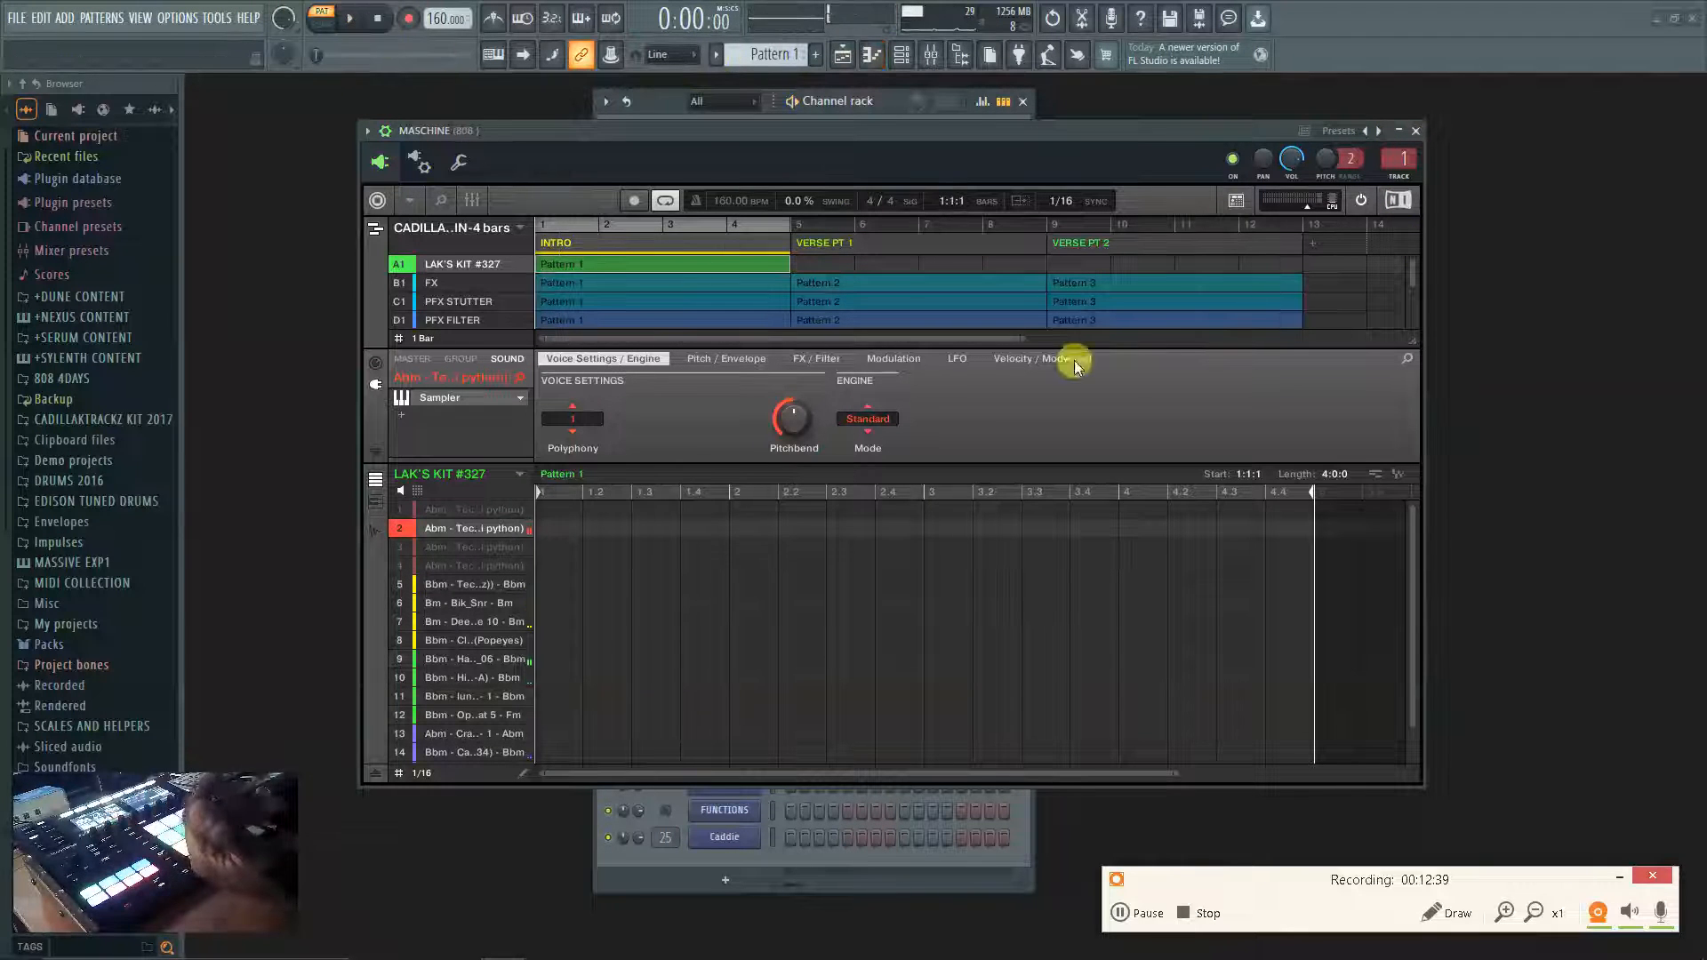
click(1398, 130)
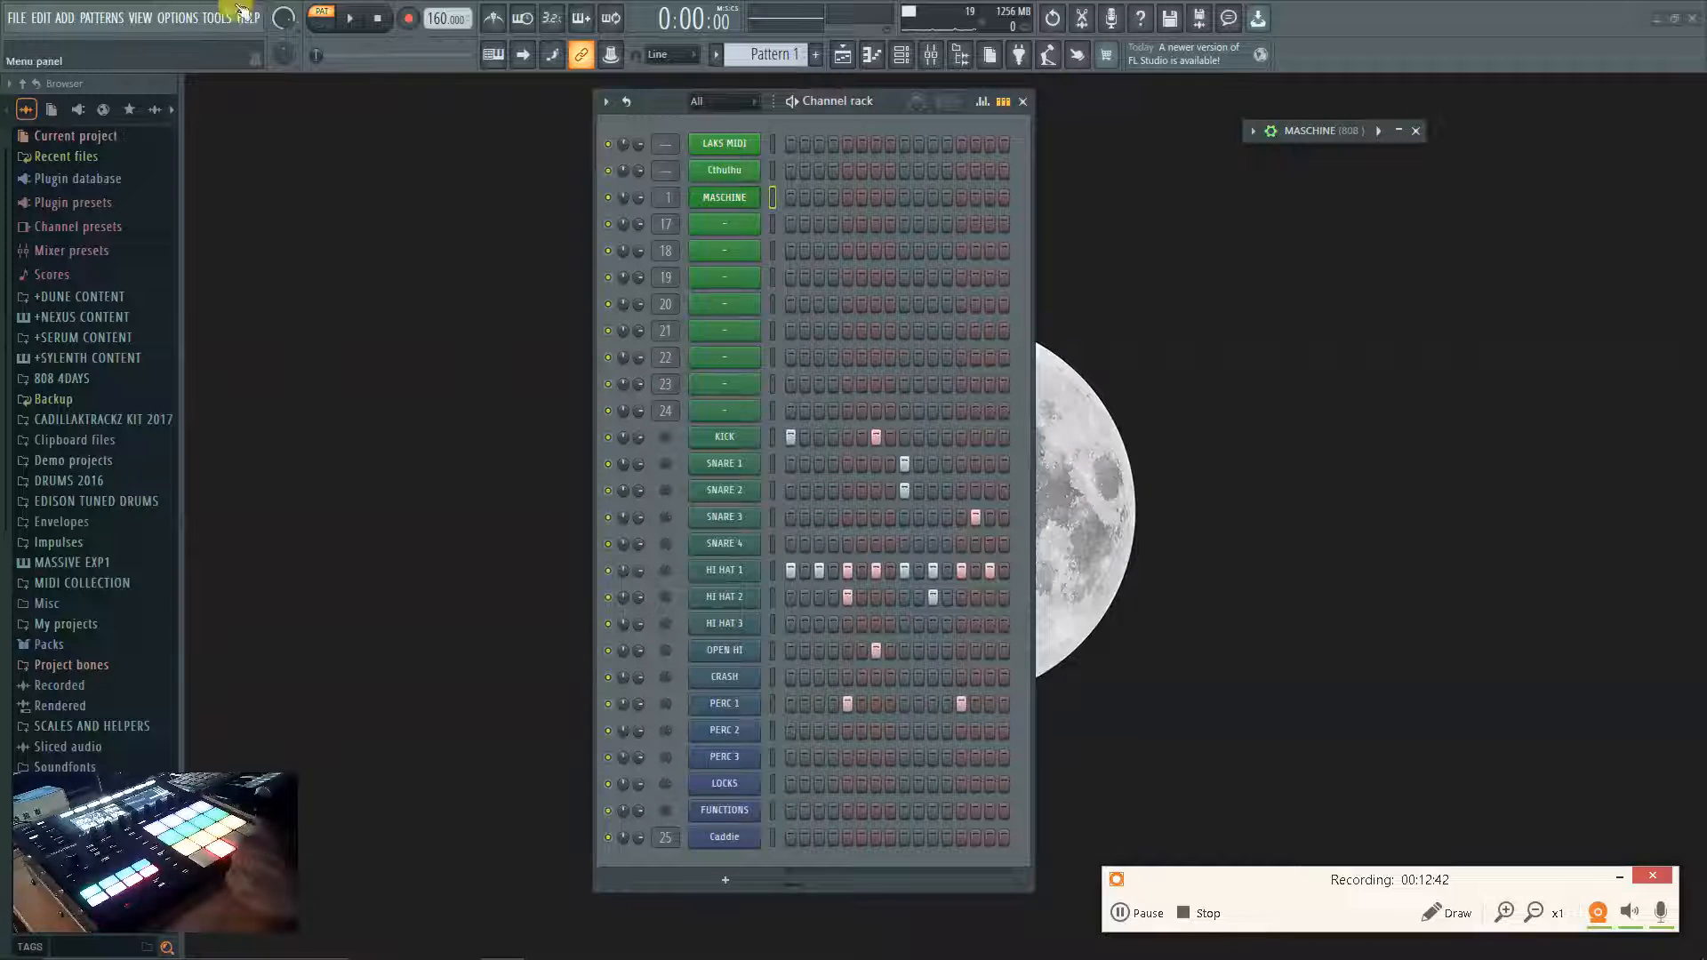
Set the project tempo to 120 BPM and play the drum pattern several times at that speed.
drag(445, 19, 444, 131)
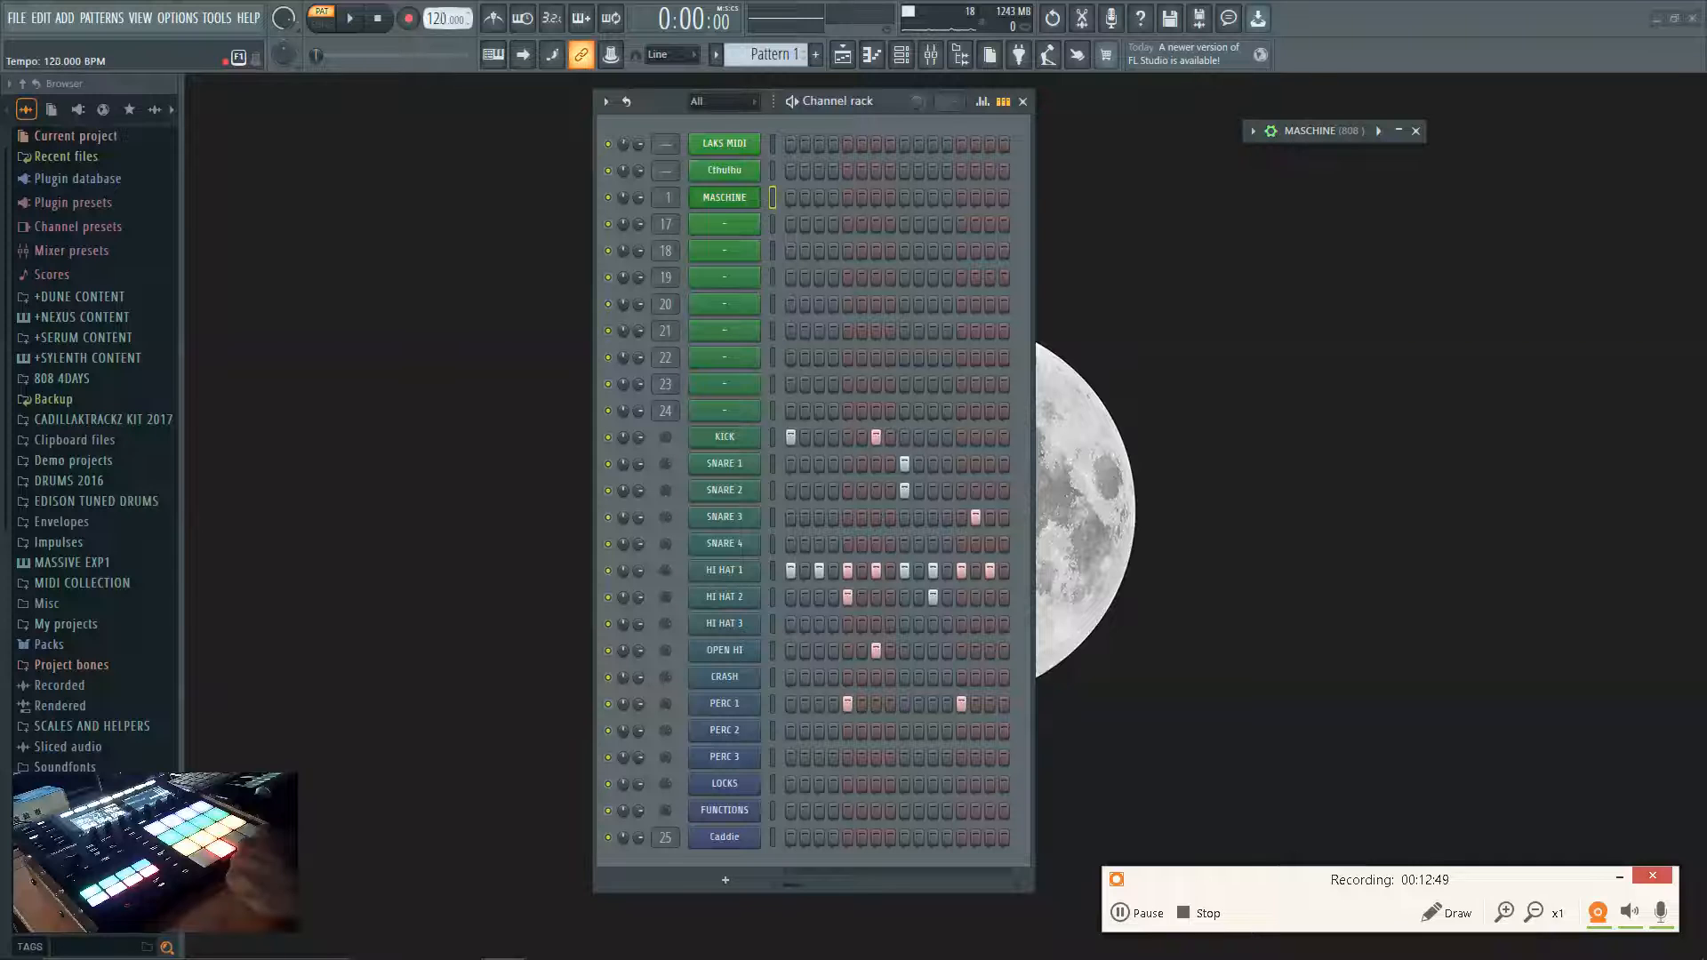
key(space)
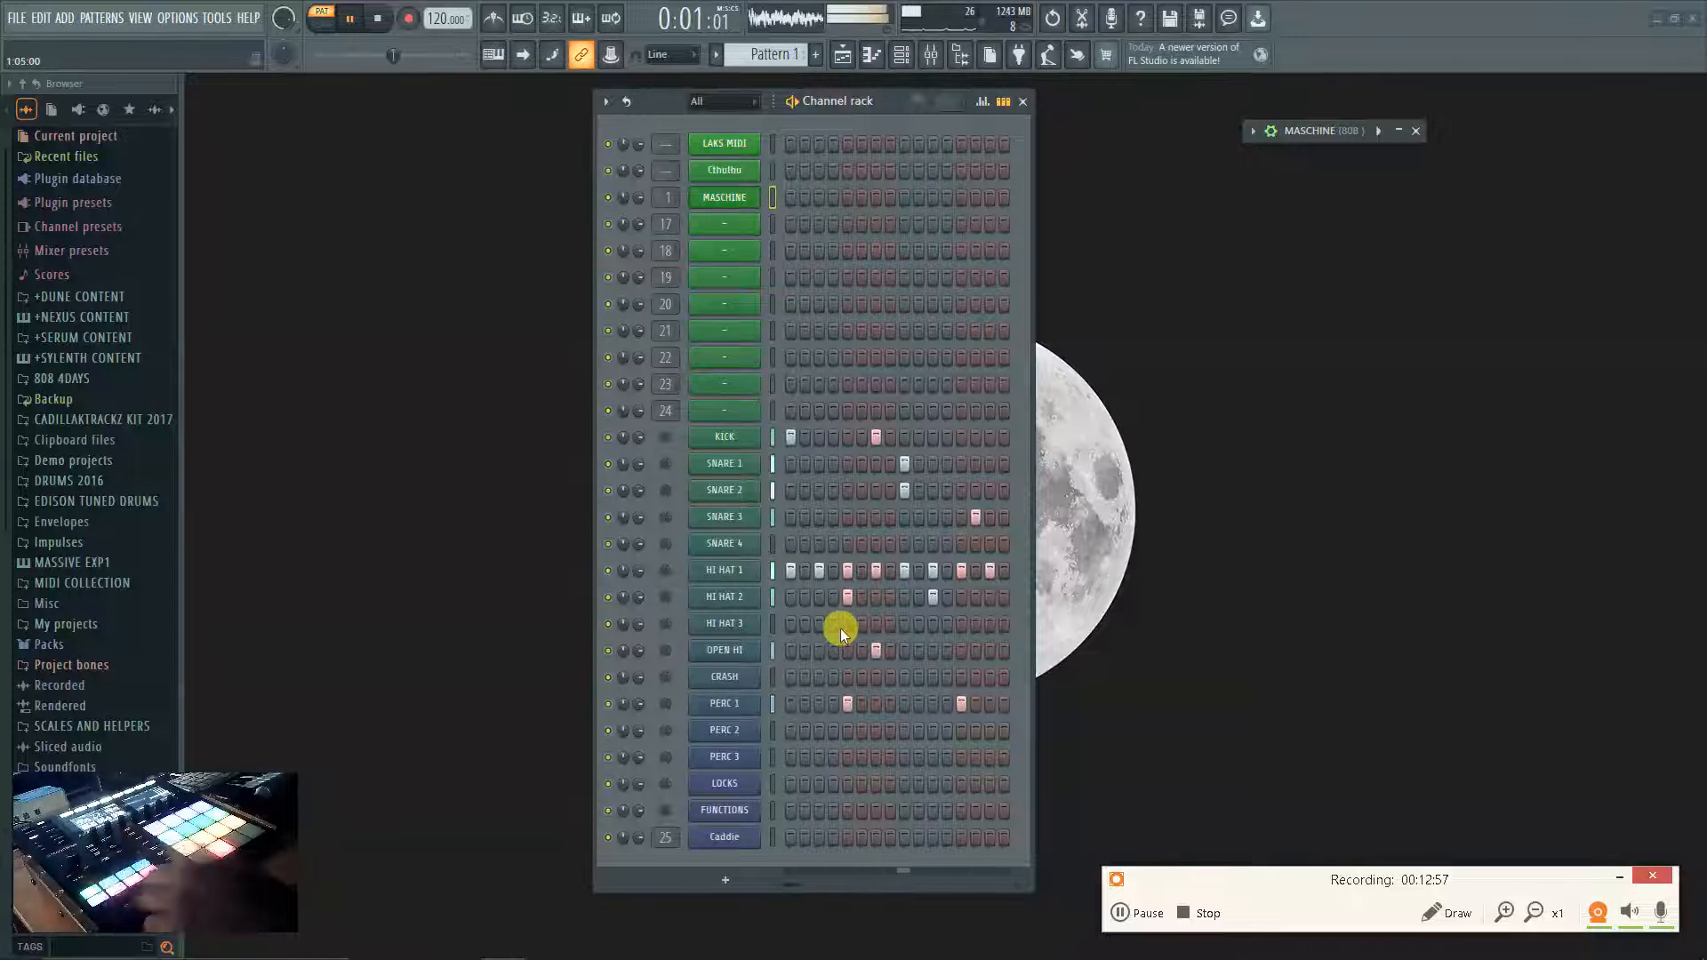
key(space)
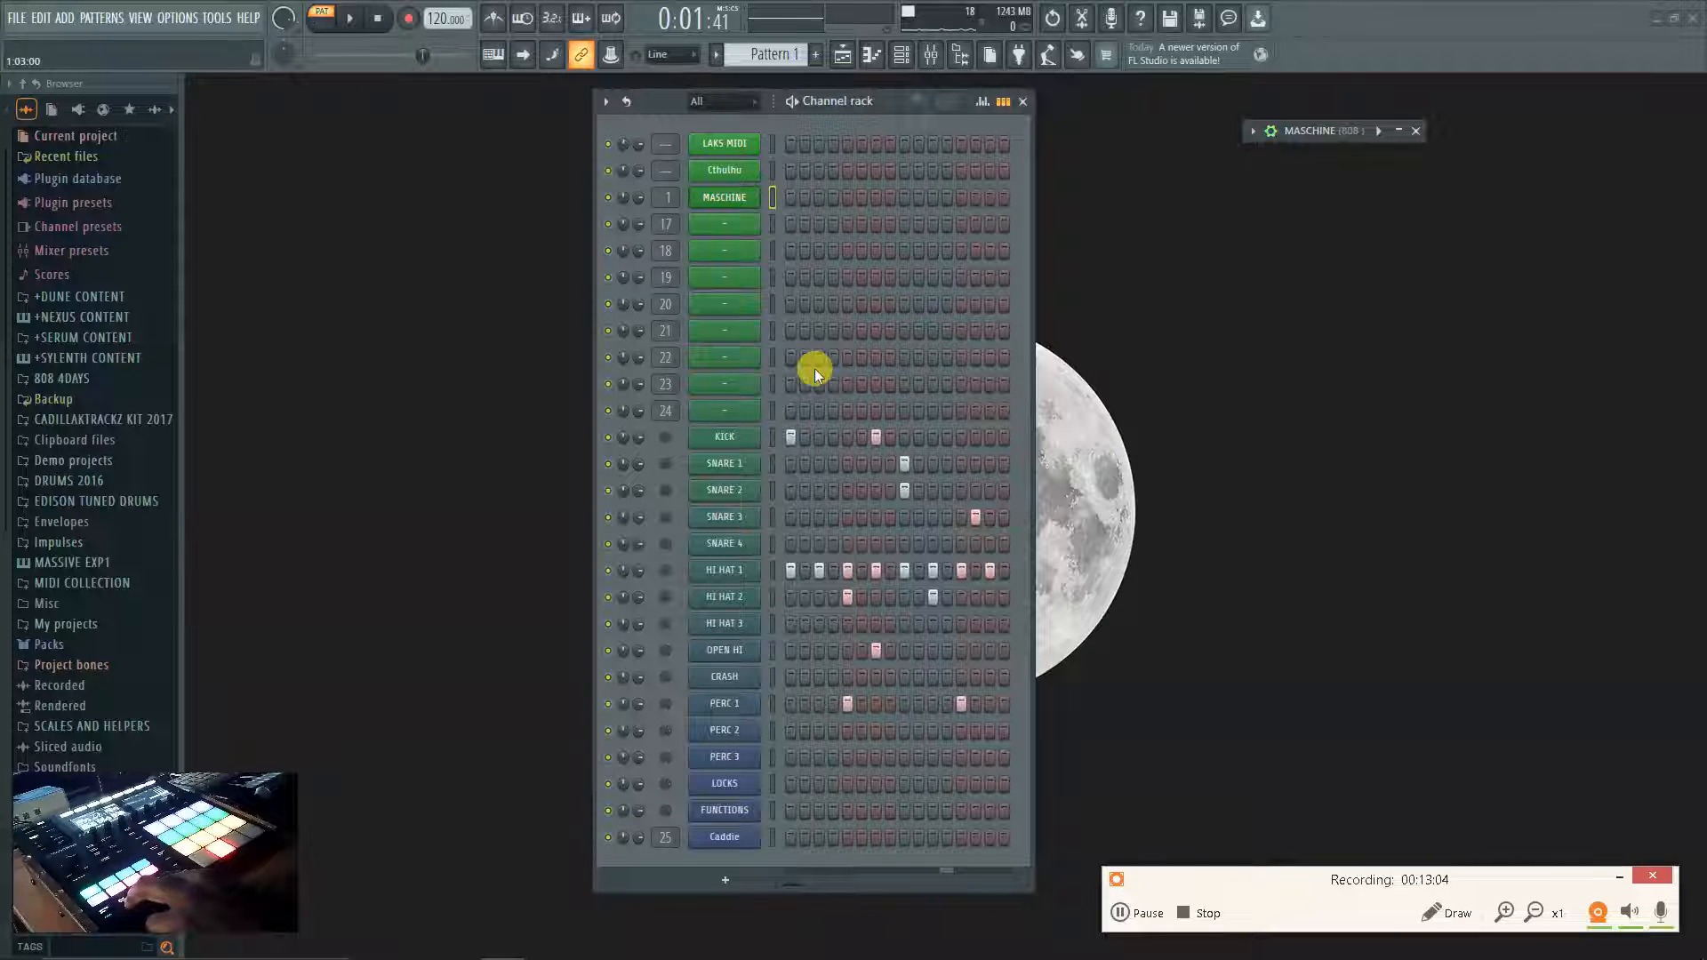
key(space)
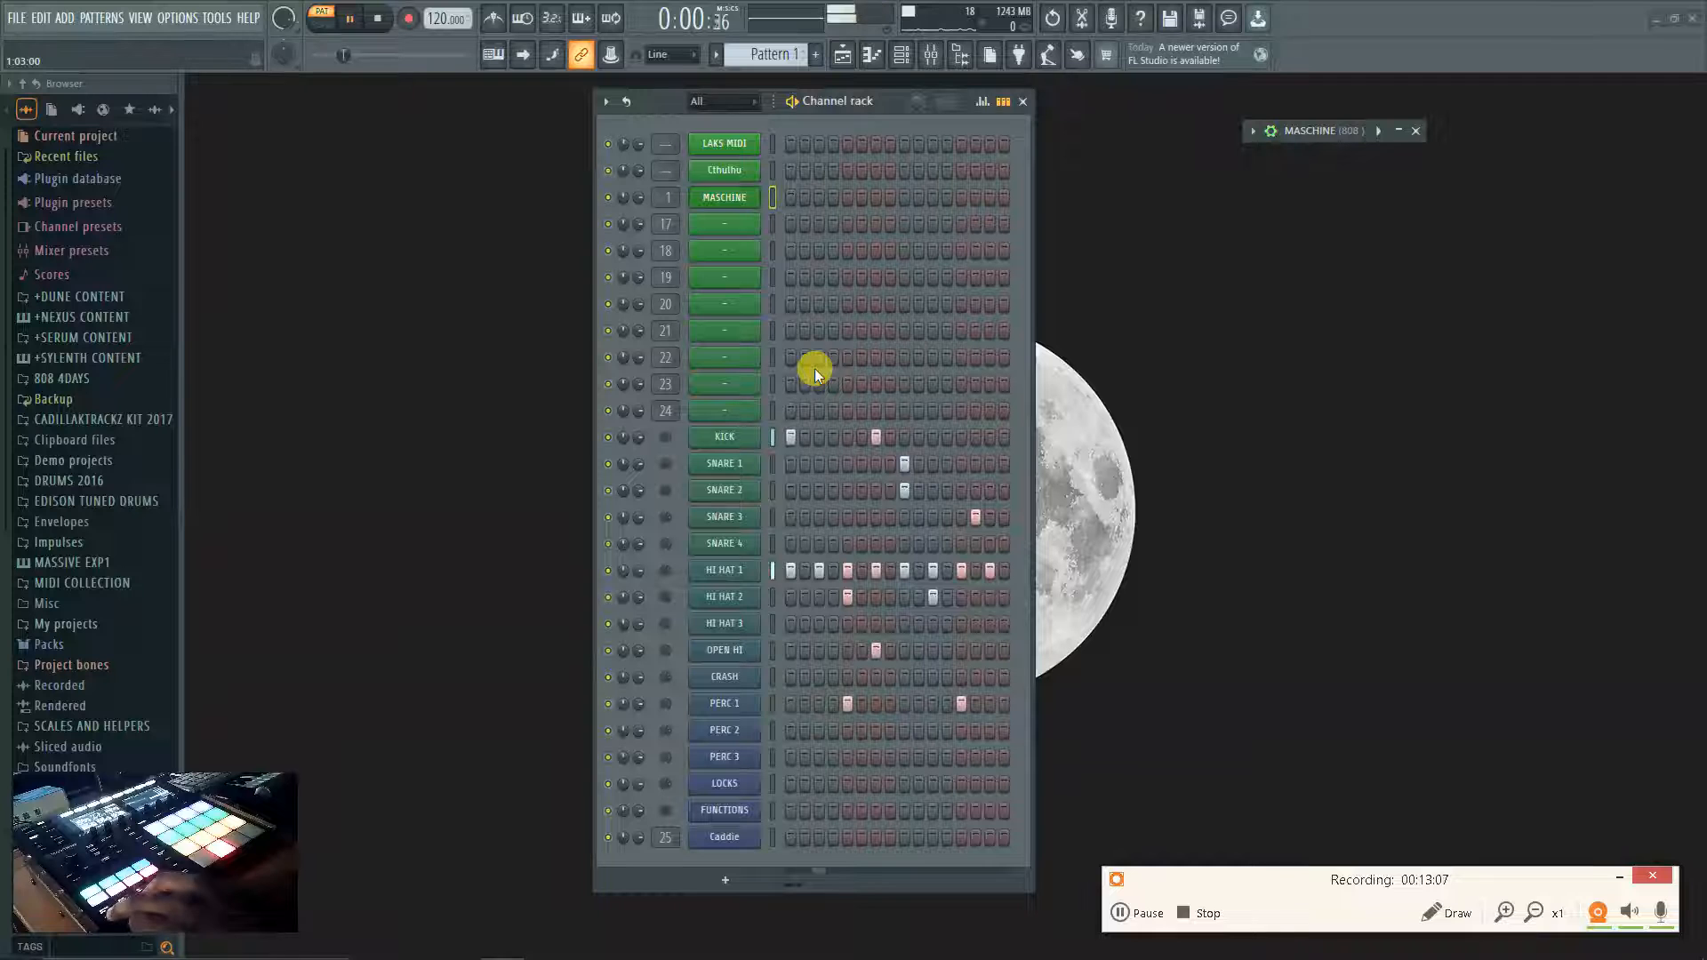
key(space)
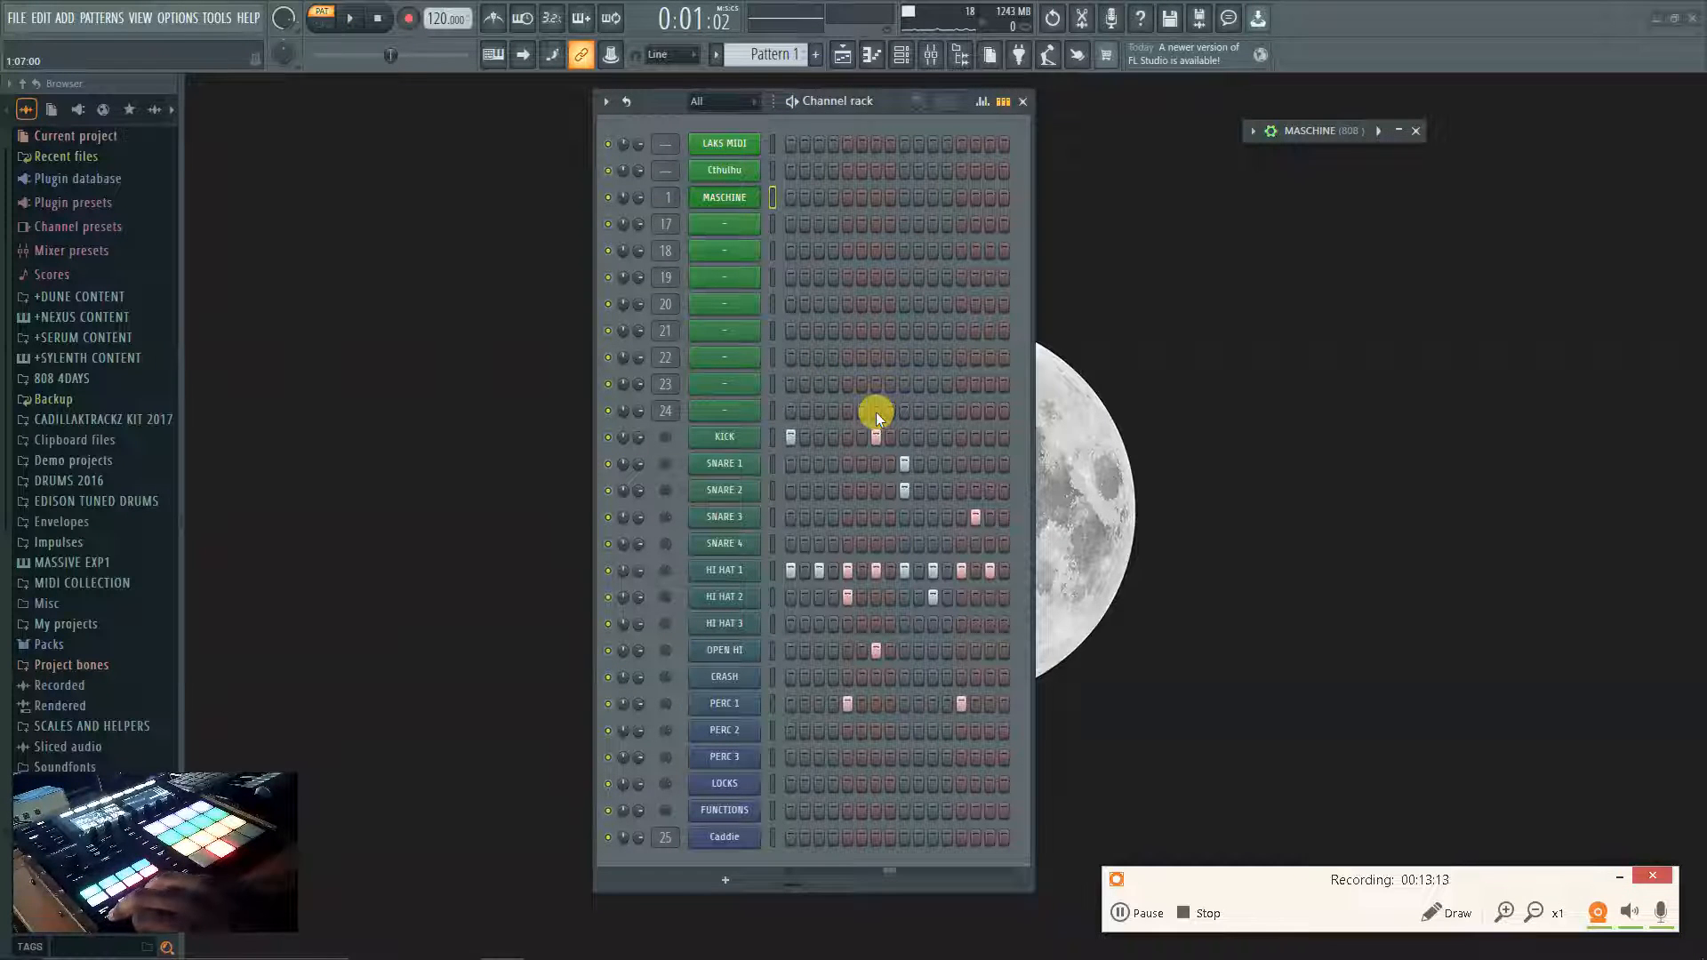
key(space)
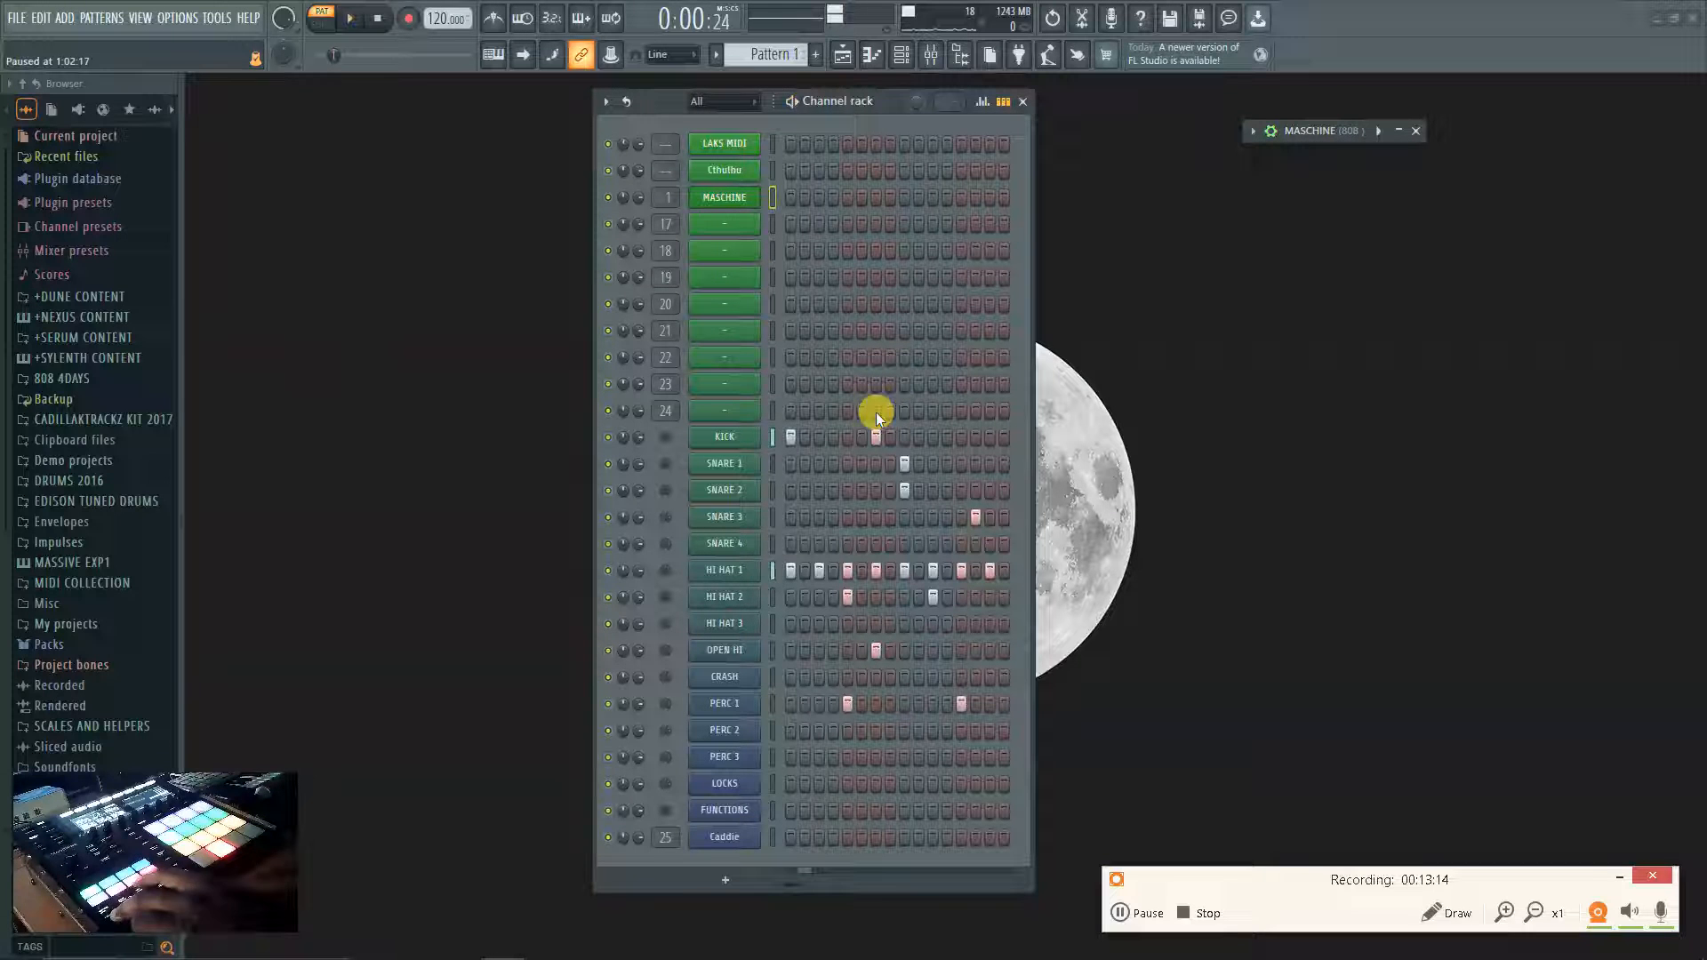
key(space)
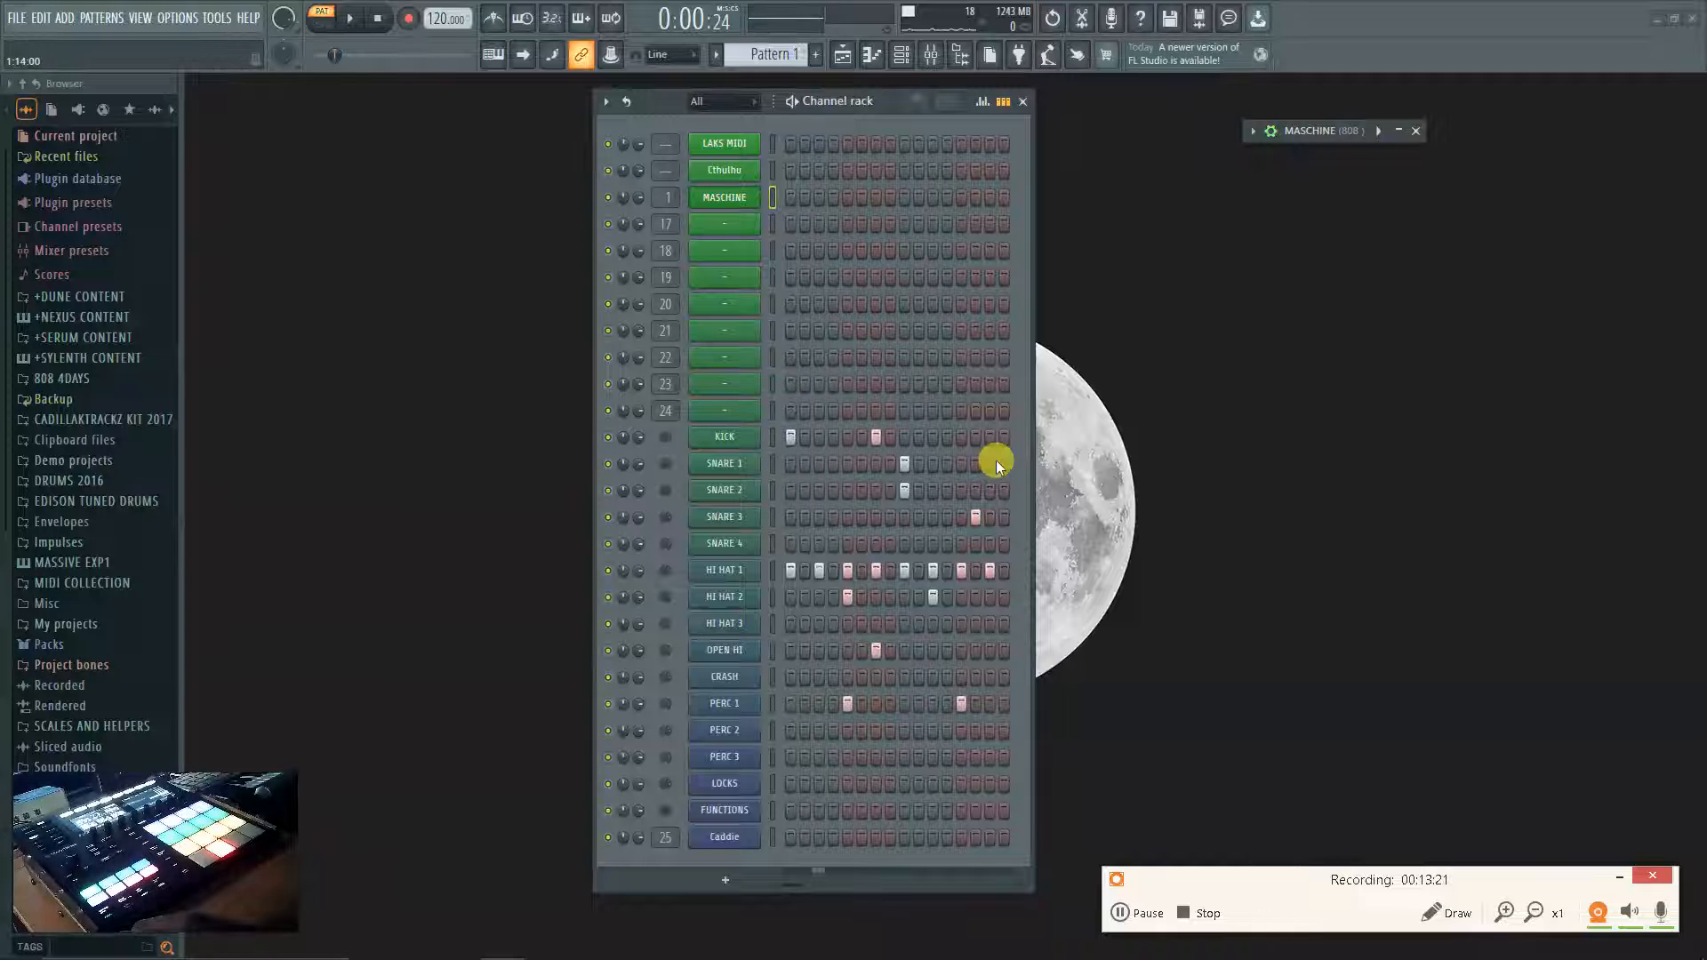
Restore the Maschine window beside the channel rack and turn the KICK channel's volume down to 0% while the pattern plays.
click(735, 199)
click(734, 199)
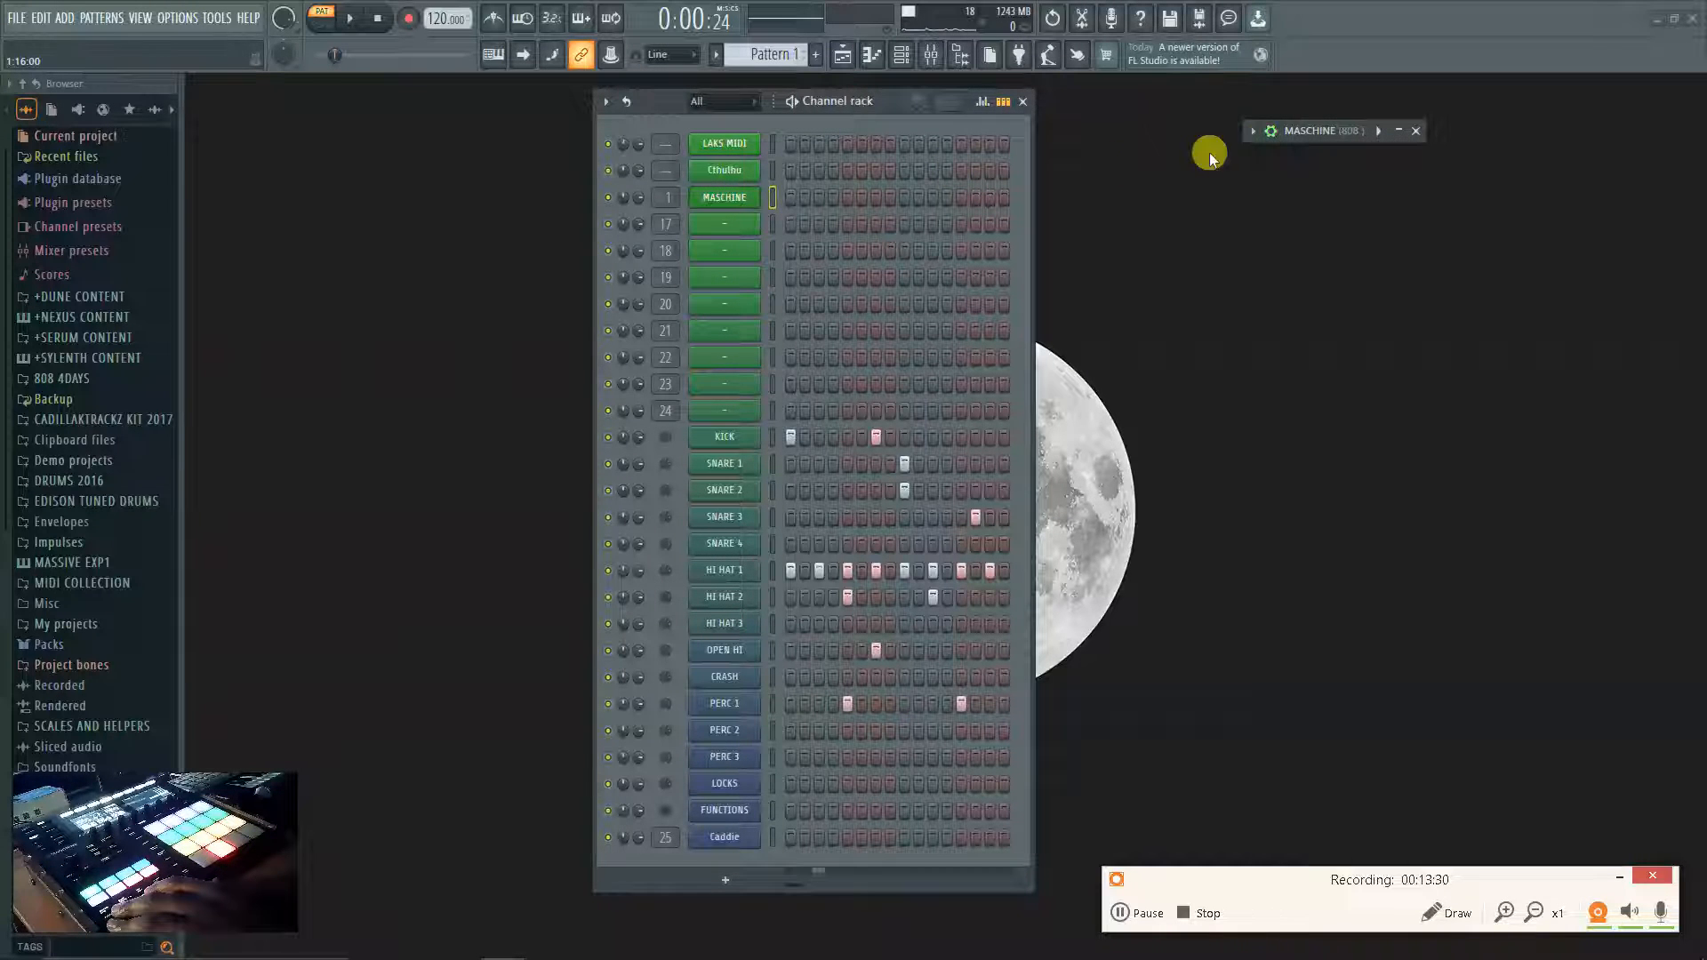
drag(1313, 140, 1123, 205)
click(349, 19)
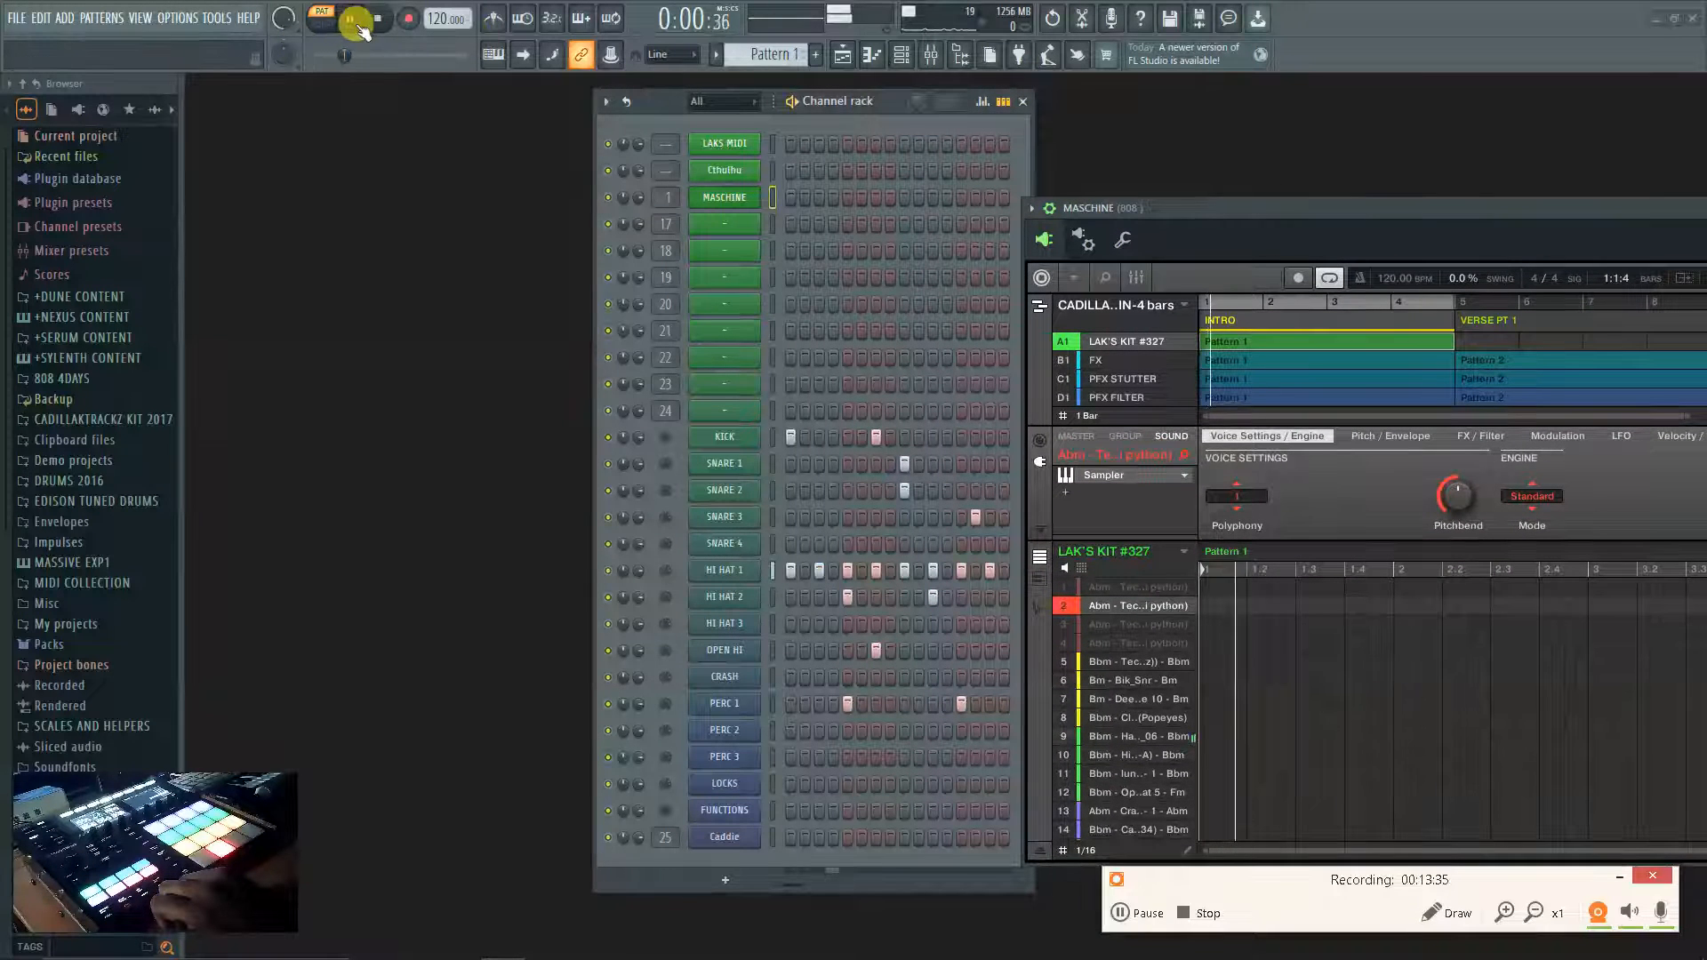
drag(650, 449, 650, 524)
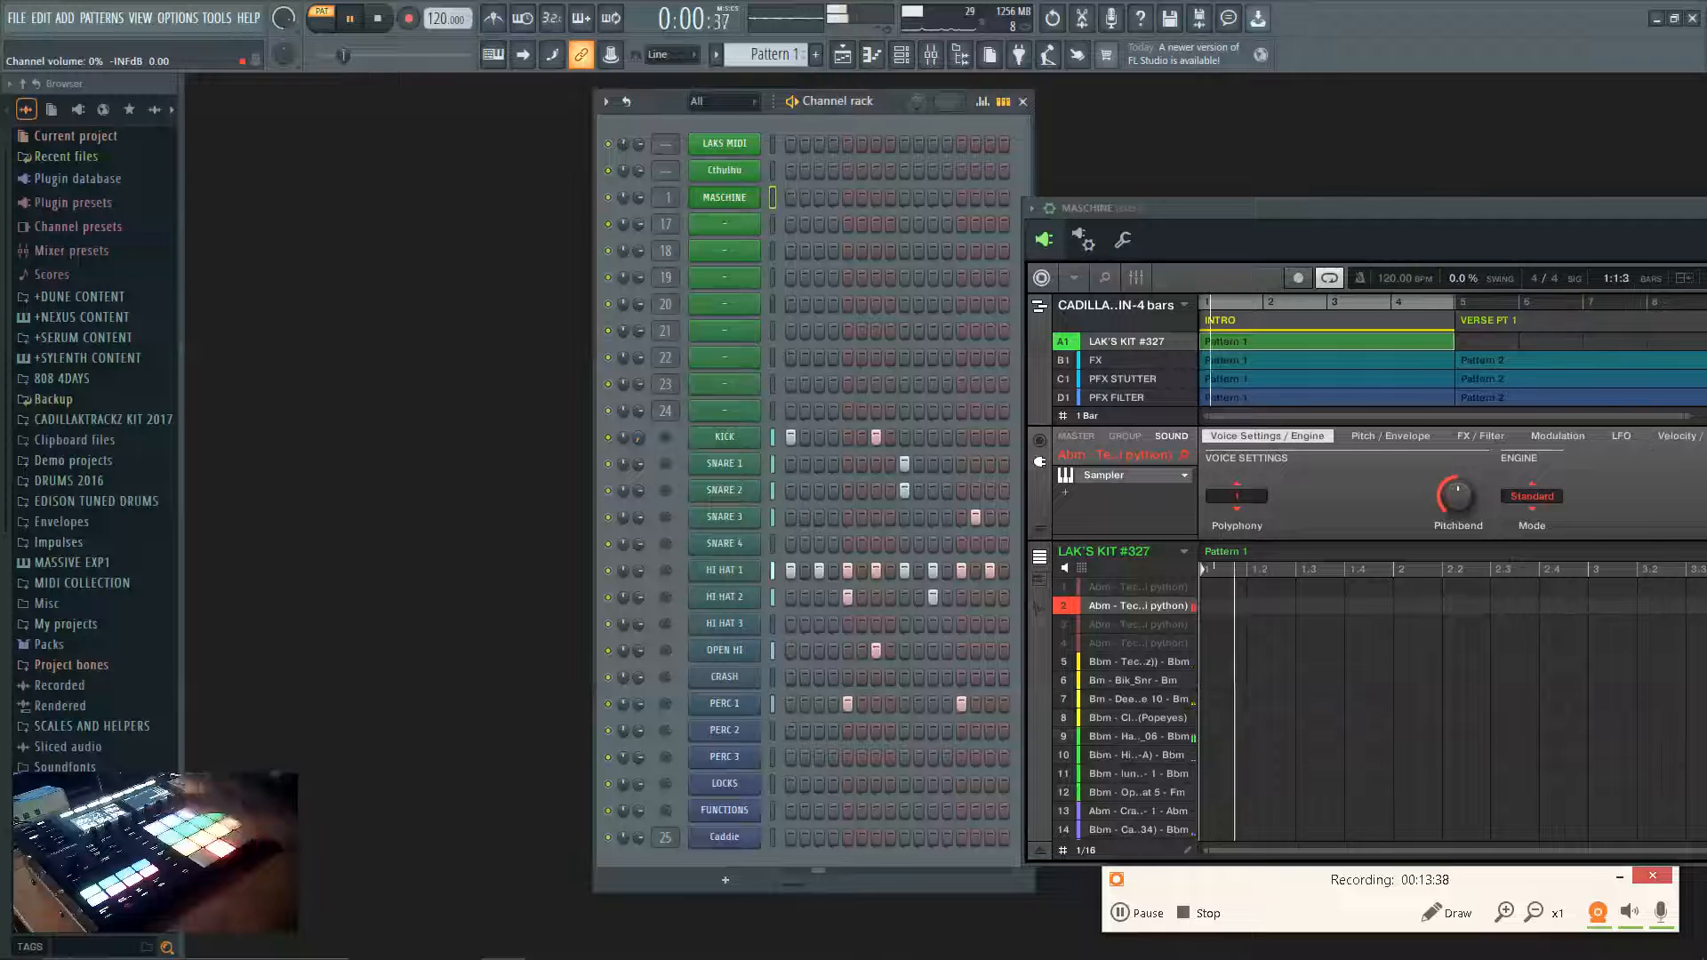
Lower the KICK mixer track's volume to 26% during playback, reset the fader, and stop playback.
key(F9)
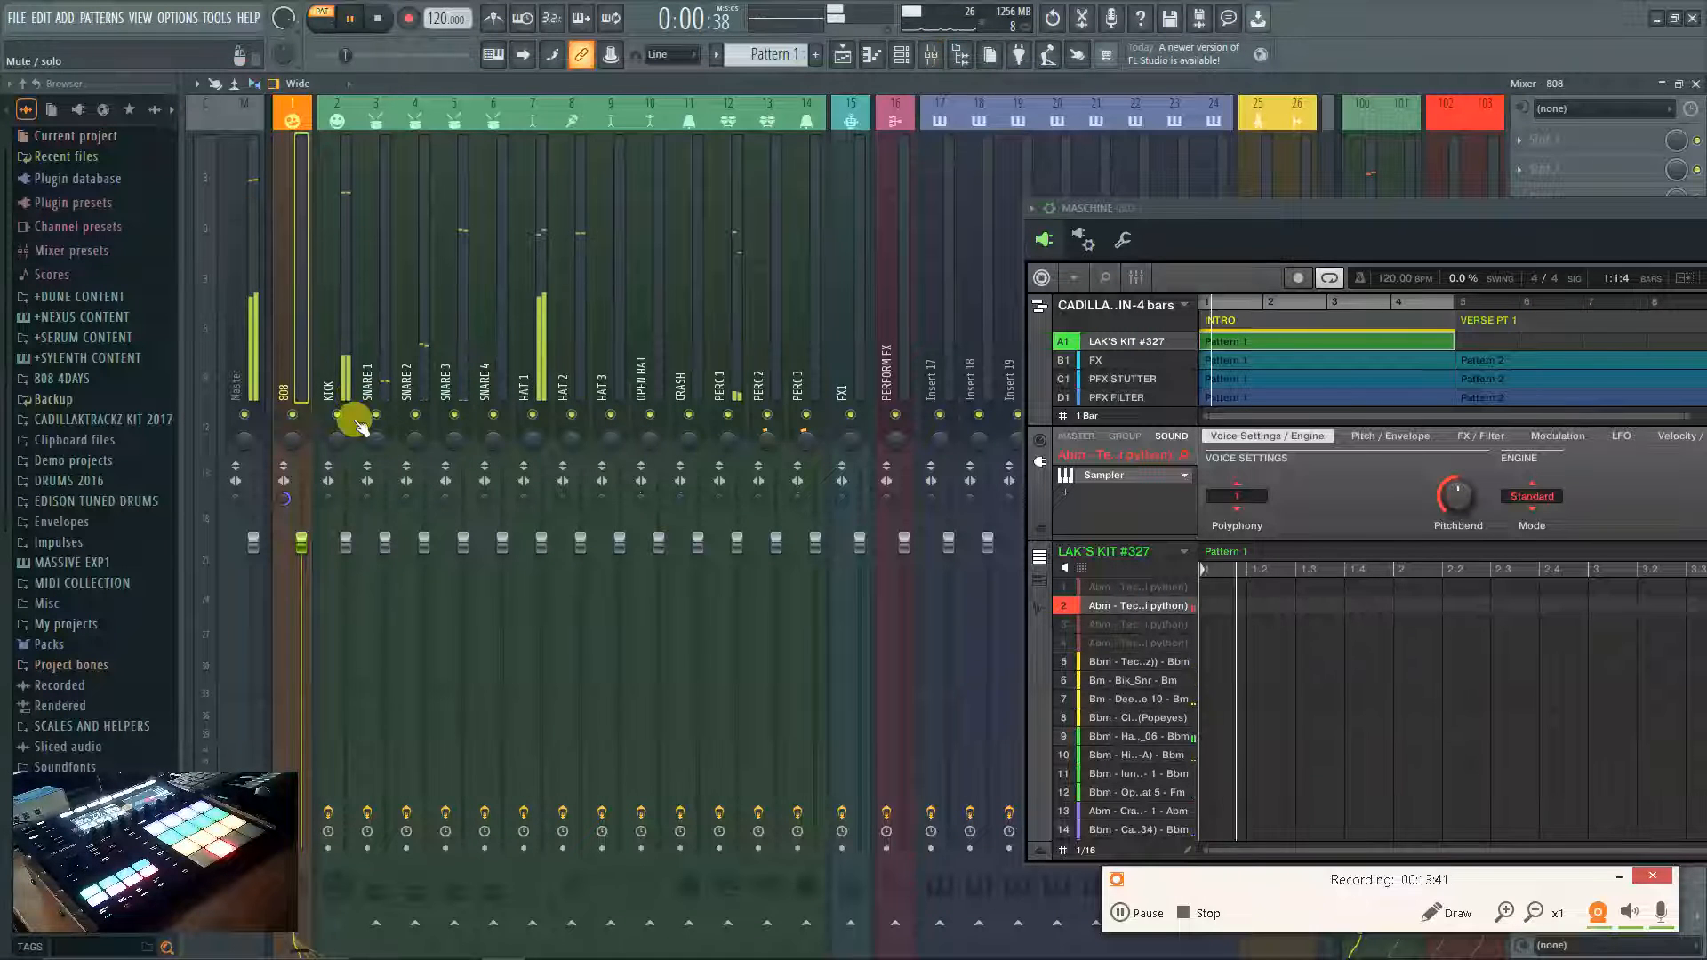
drag(346, 540, 347, 772)
key(F9)
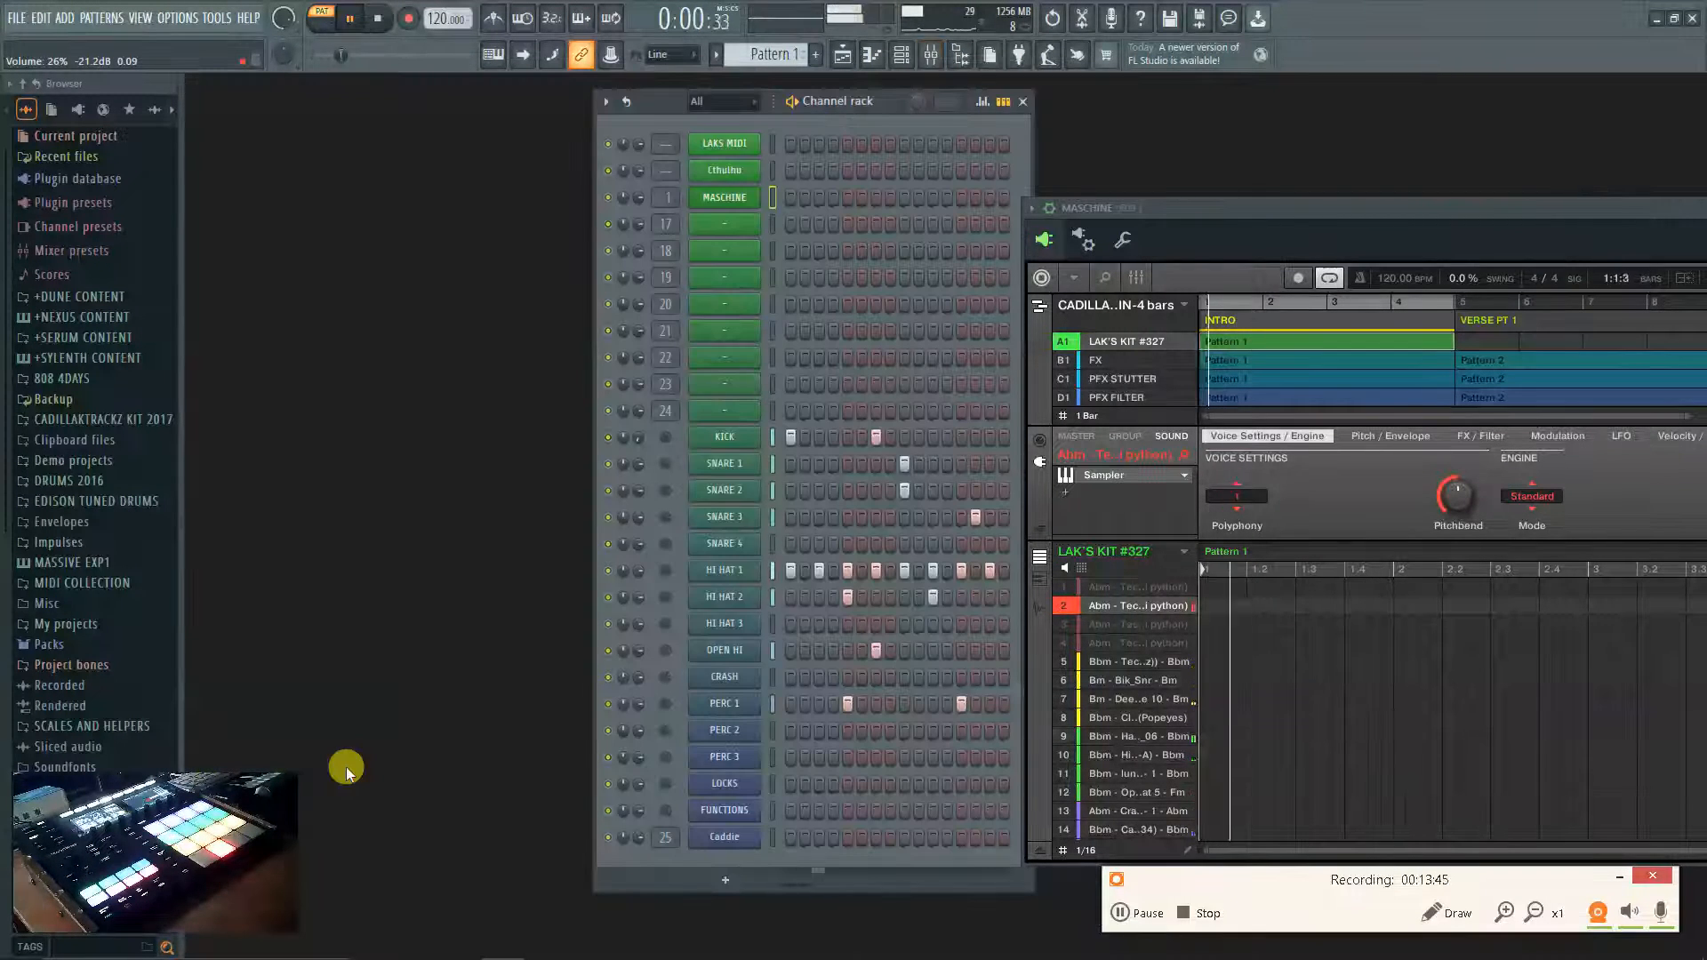
key(F9)
right_click(345, 766)
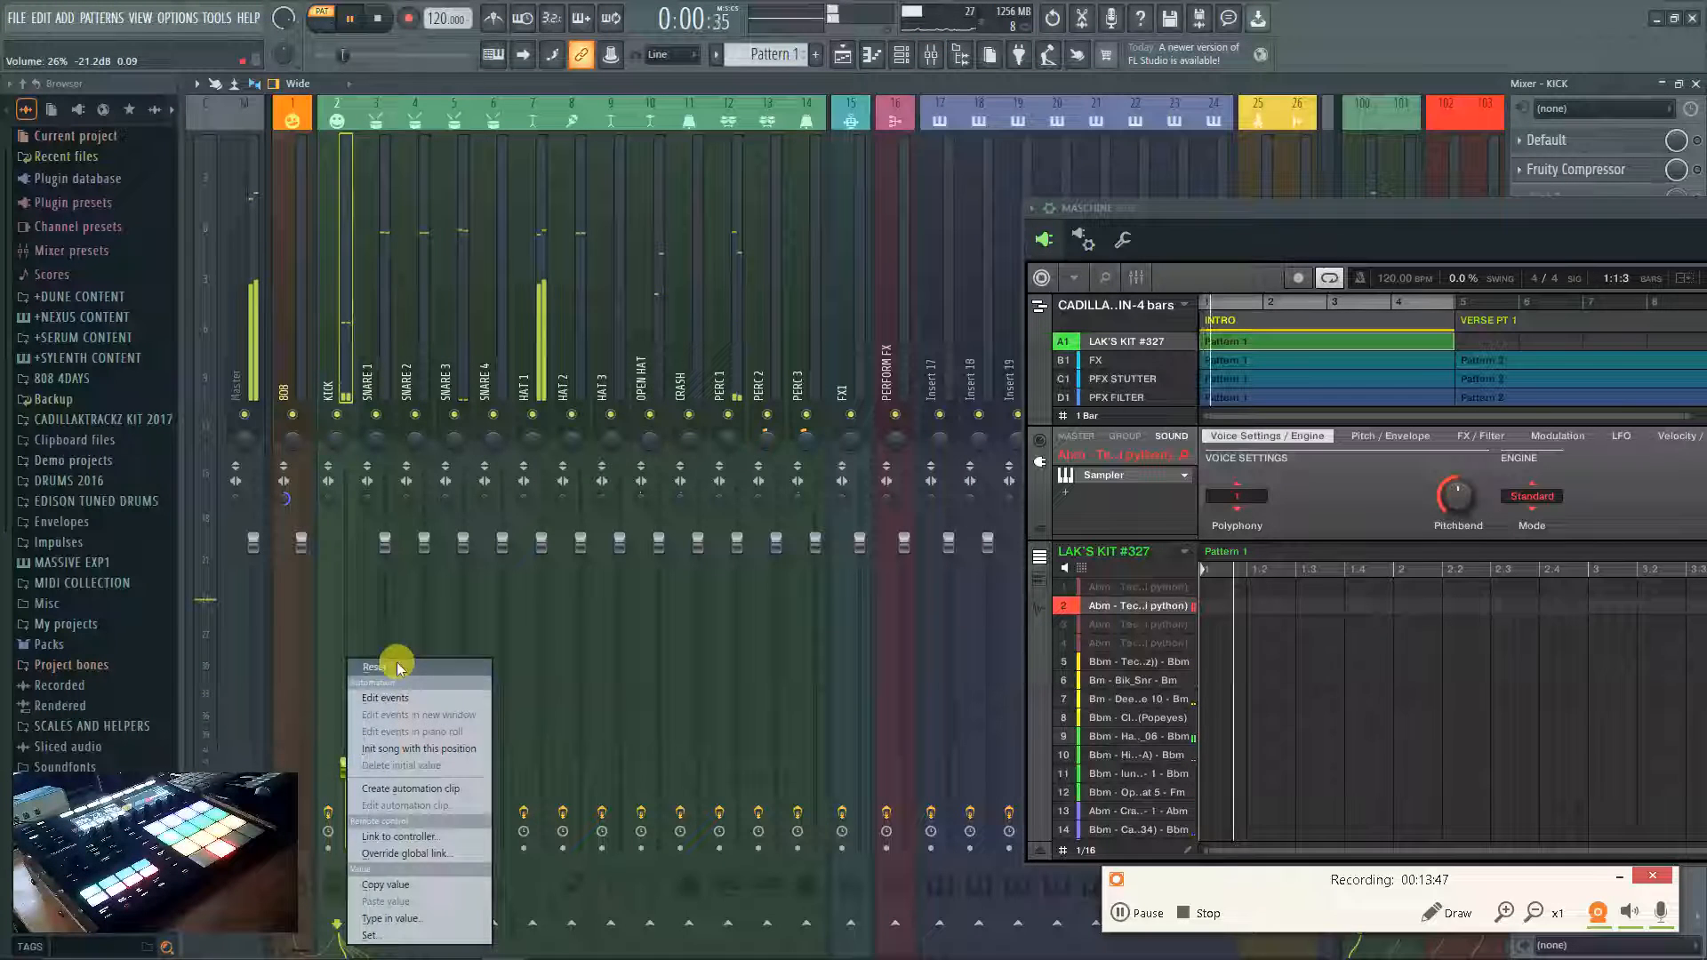
click(396, 669)
click(378, 20)
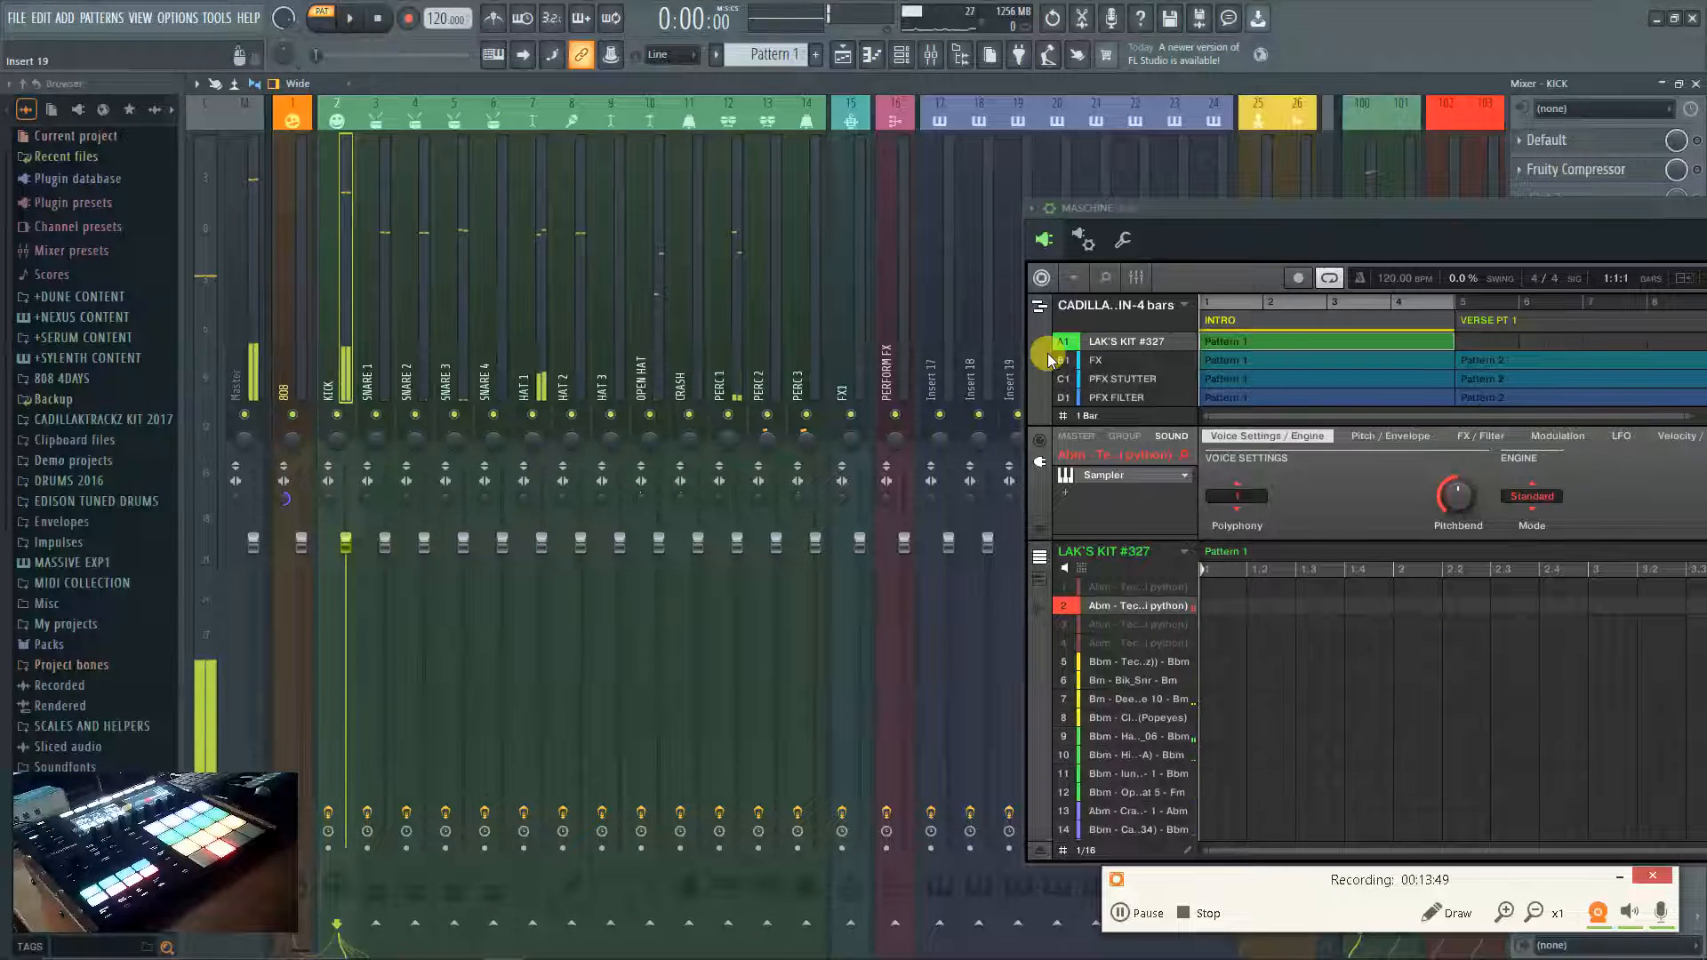
Close the mixer and move the Maschine window so the channel rack's kick, snare and hi-hat steps are uncovered.
key(F9)
drag(1323, 211, 1015, 178)
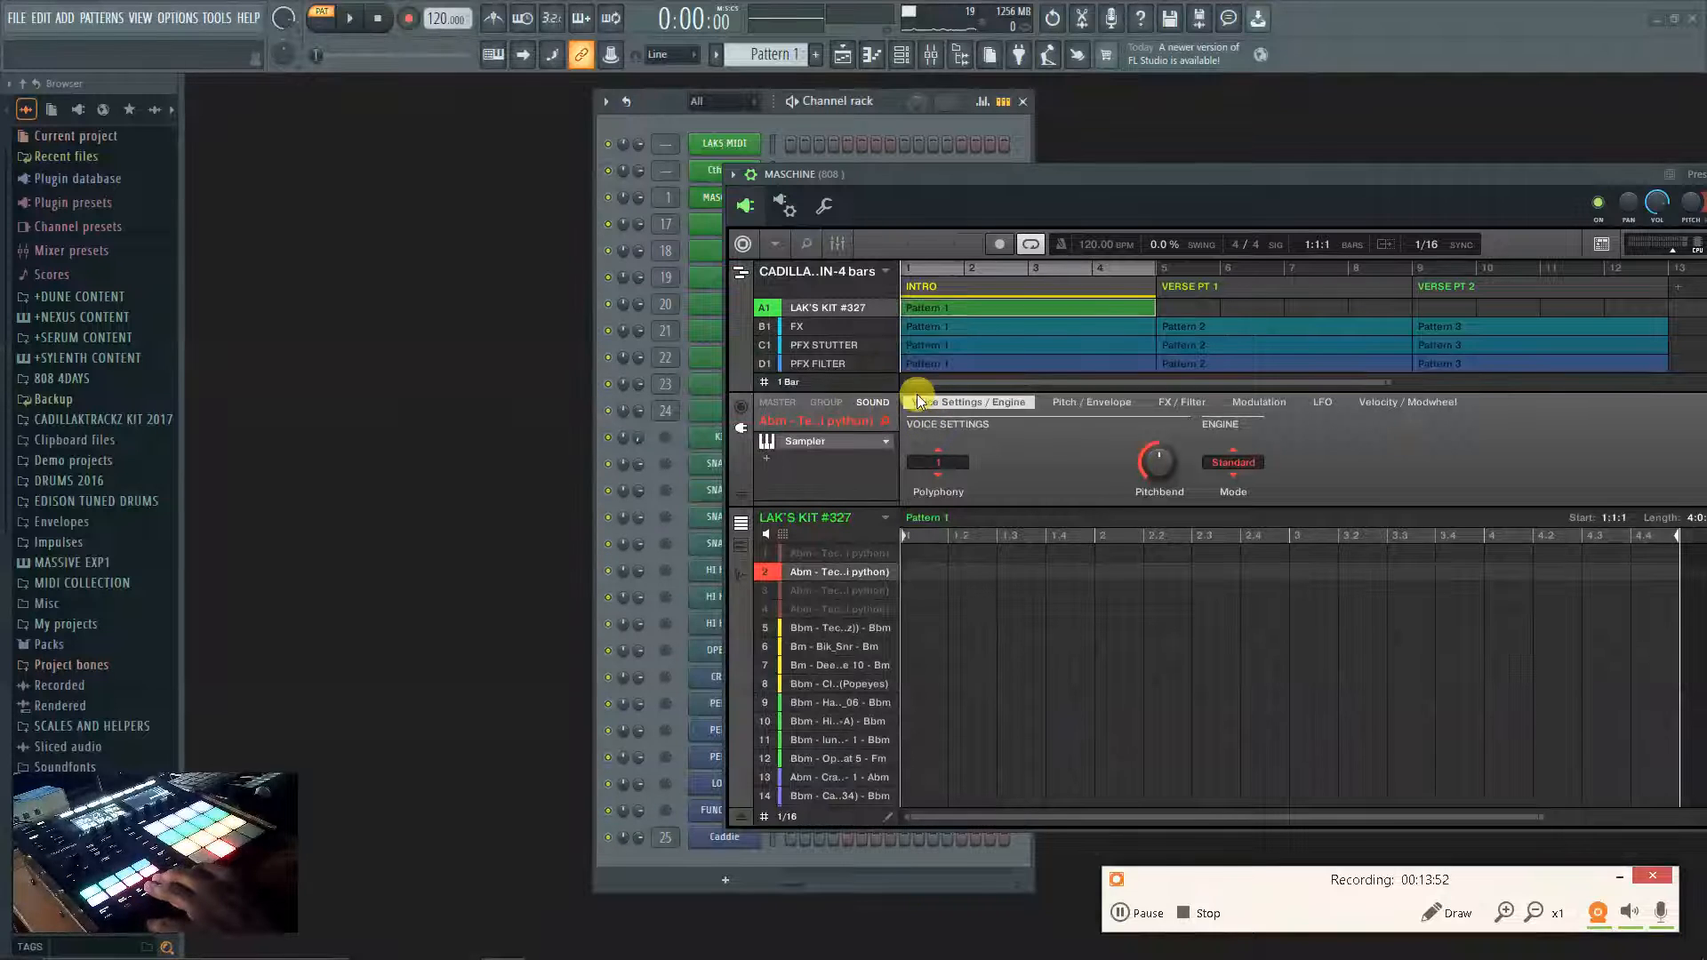
drag(1032, 175, 1010, 648)
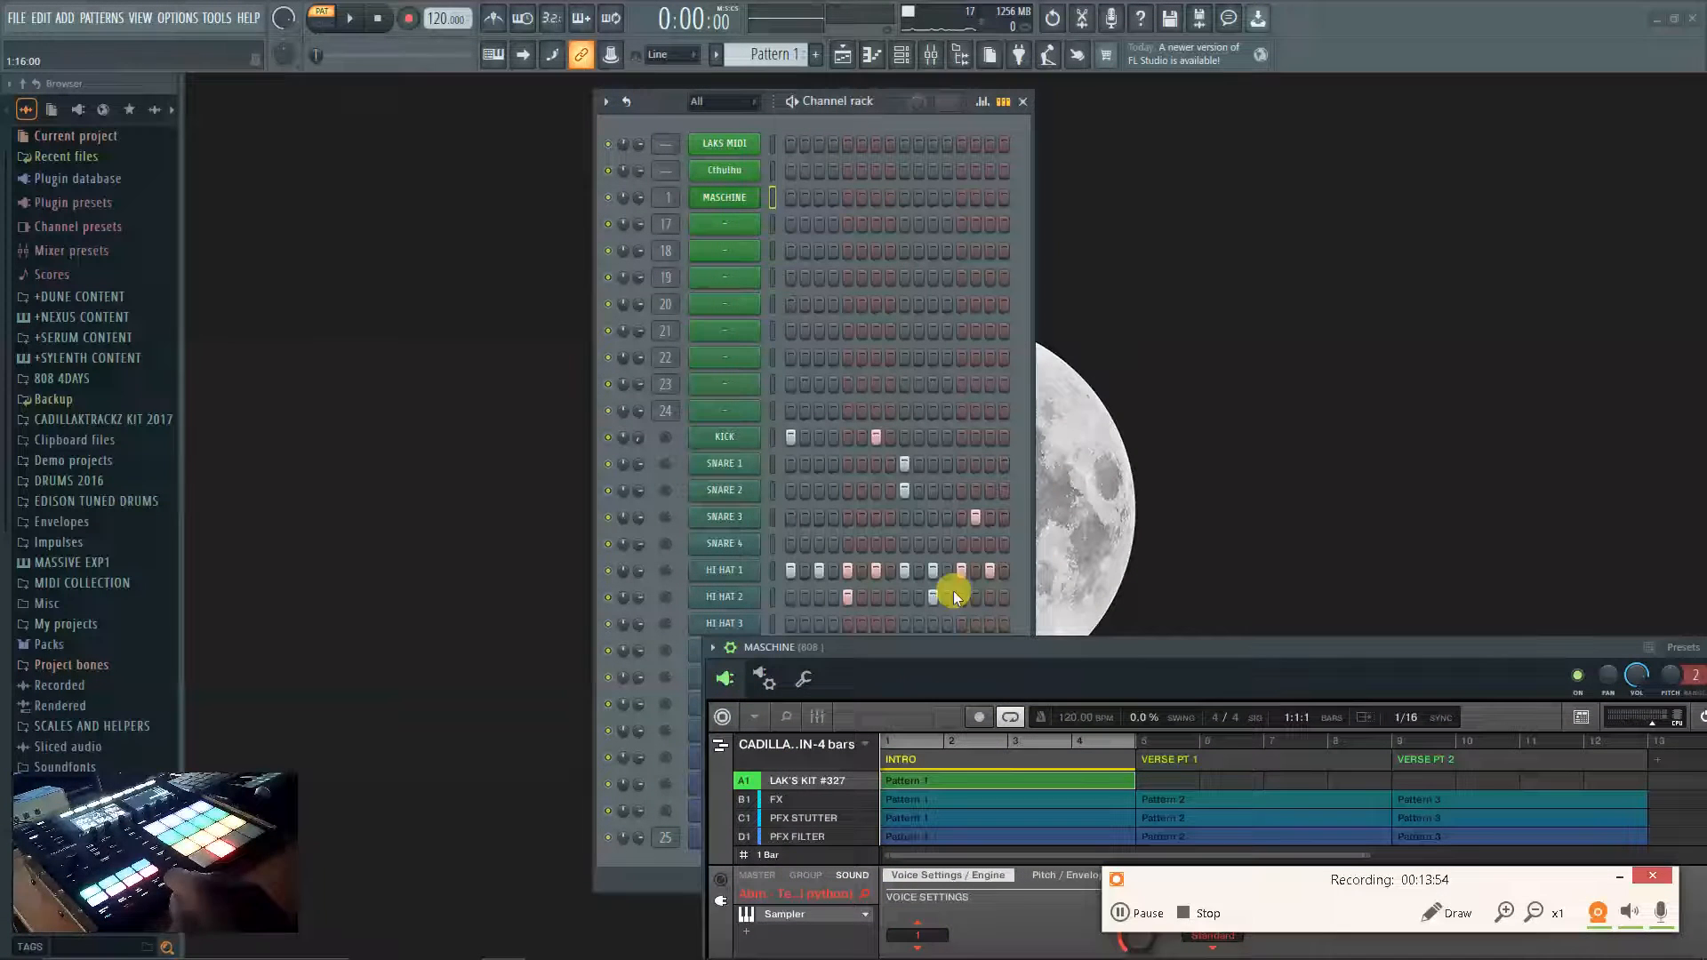
Play the drum pattern briefly, stop it, and reset the KICK channel's volume in the channel rack.
right_click(674, 440)
key(Escape)
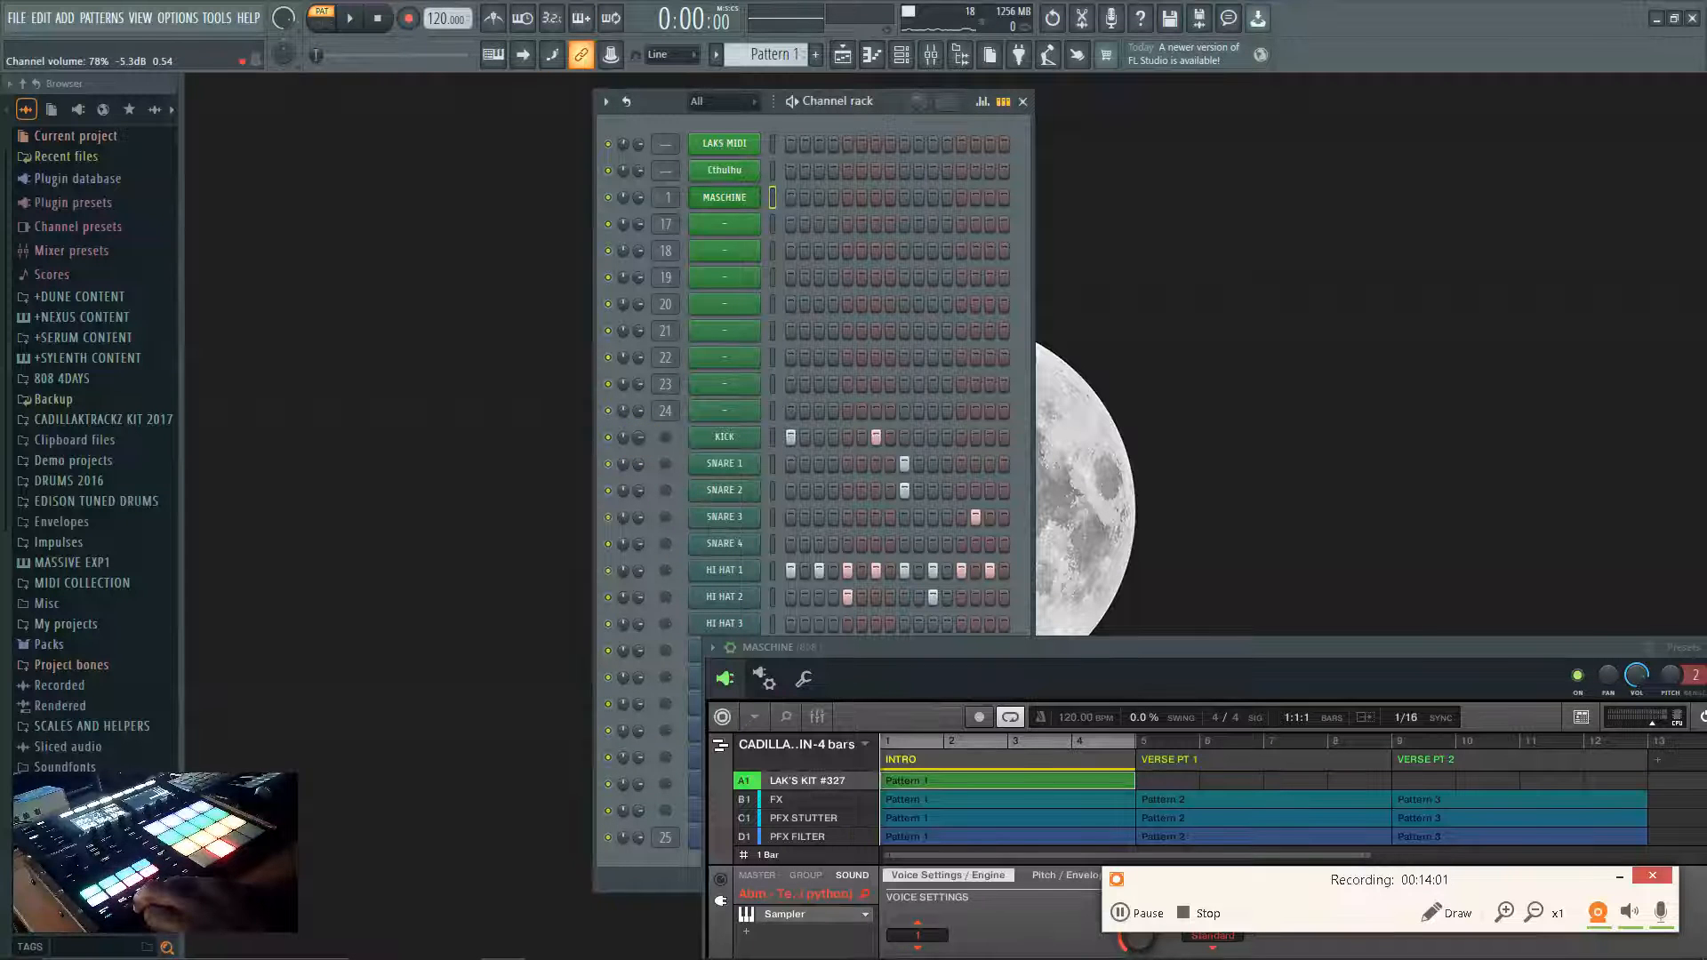
key(space)
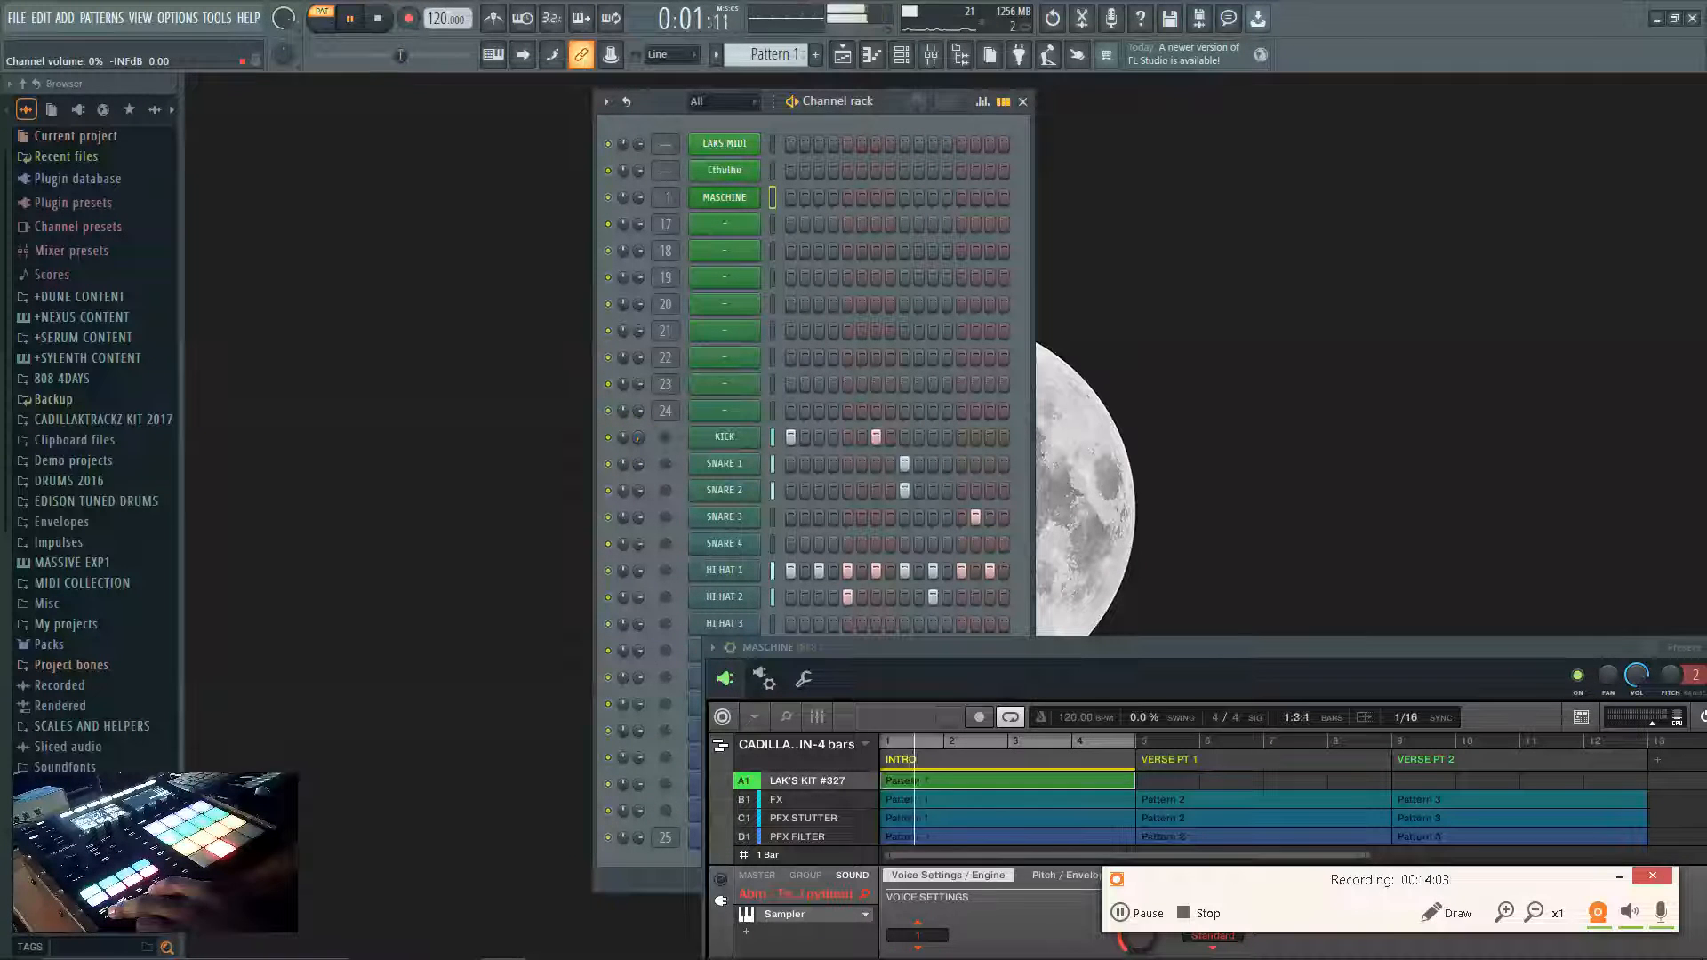
key(space)
right_click(637, 440)
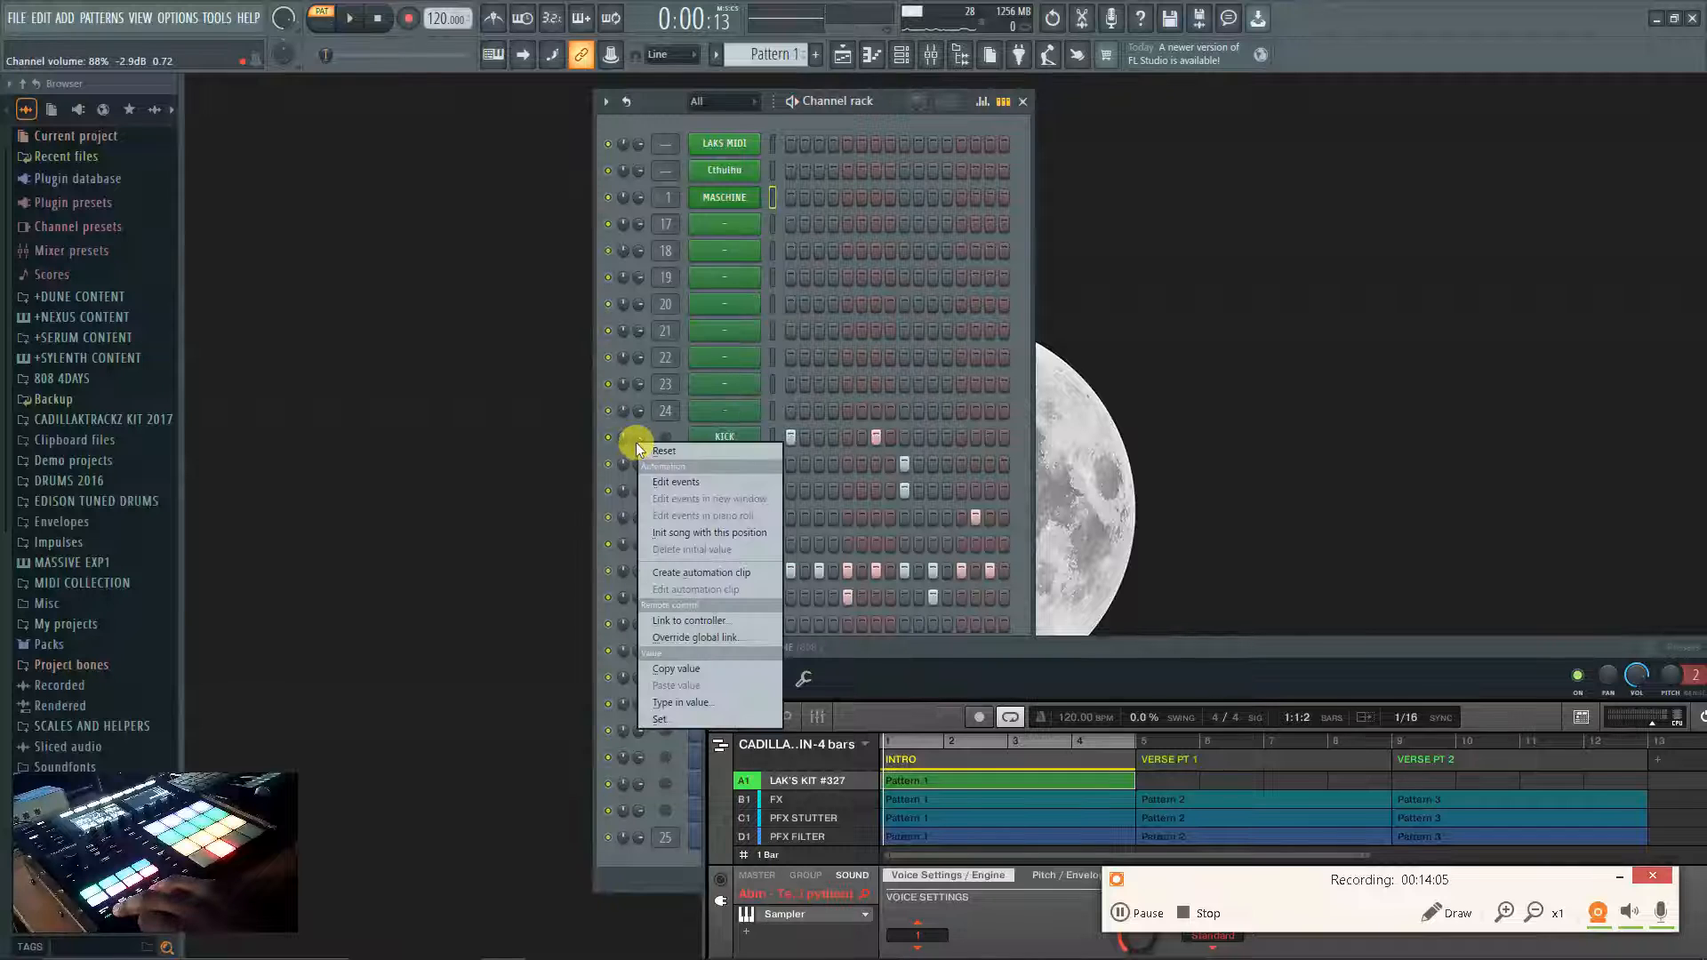
click(660, 455)
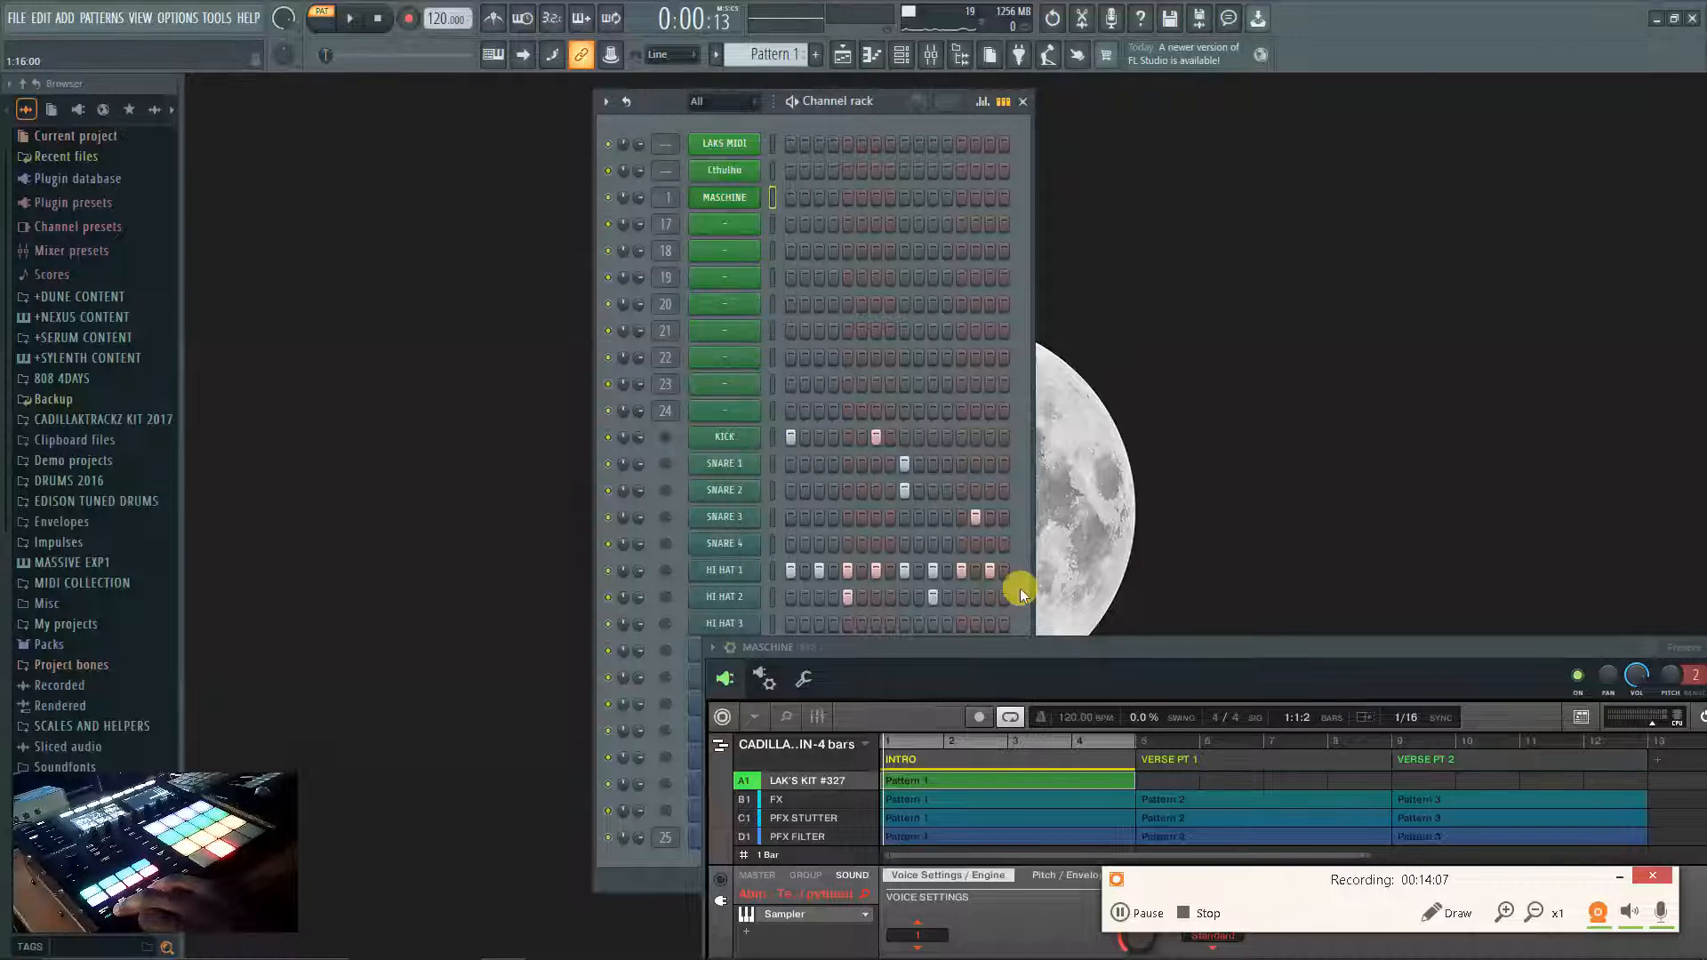
Move the Maschine window over the channel rack and examine the sound levels in Maschine's mixer view while the pattern plays.
drag(1133, 658, 941, 210)
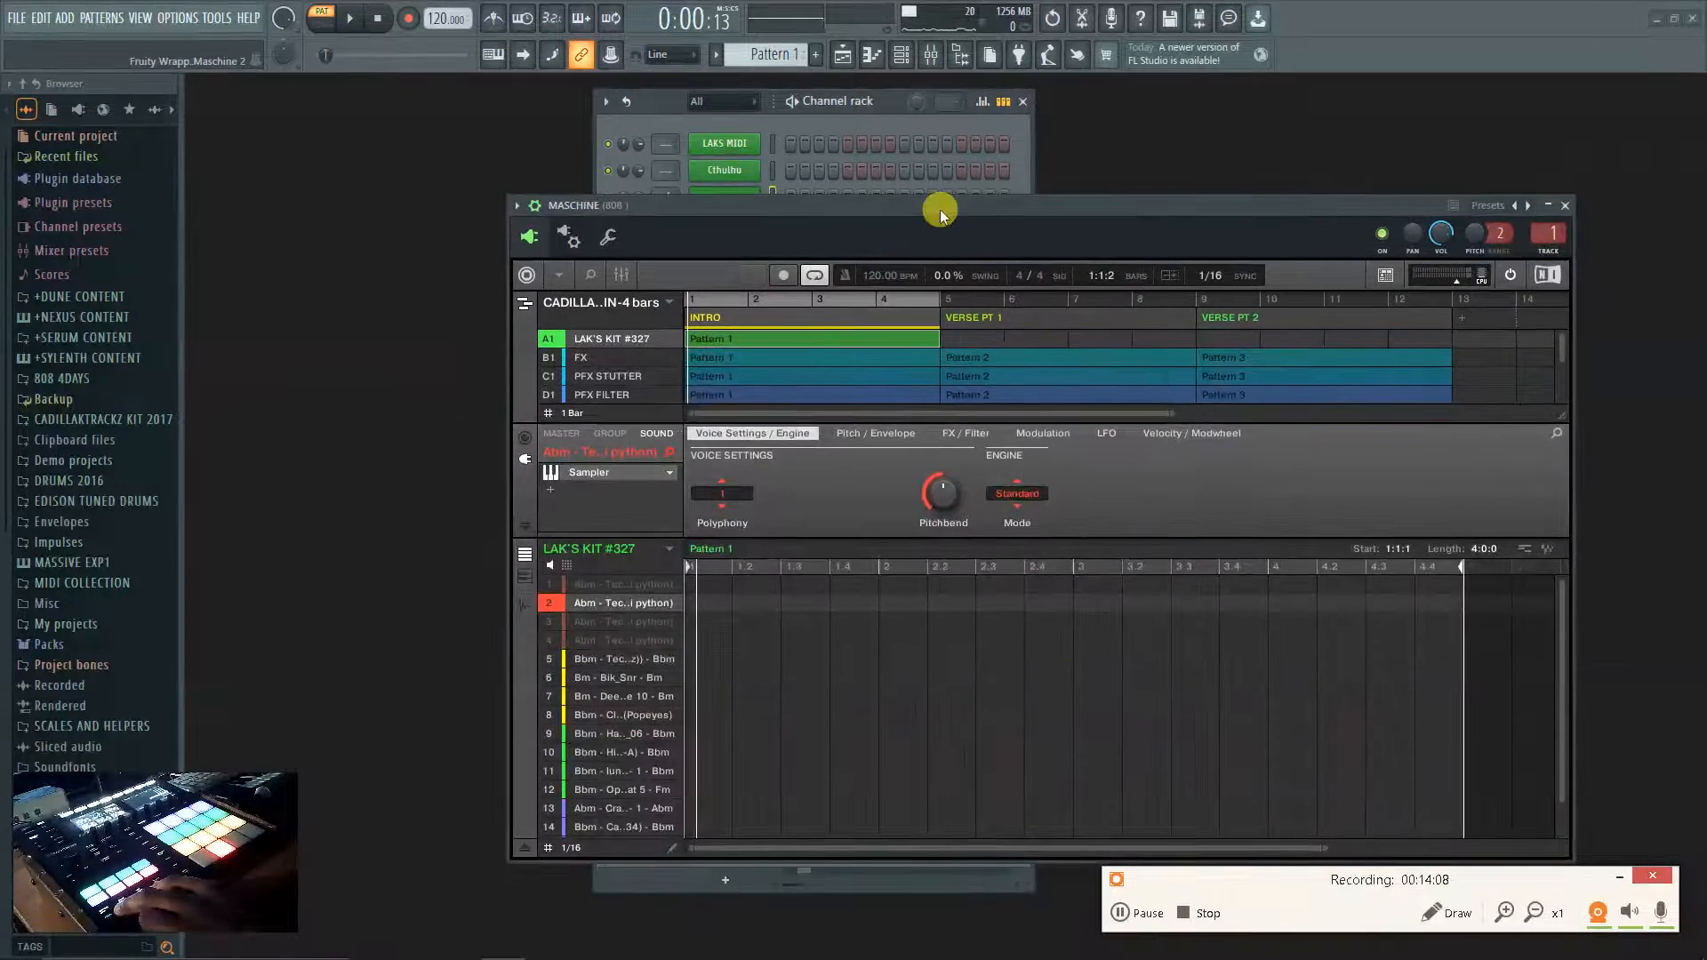
click(355, 22)
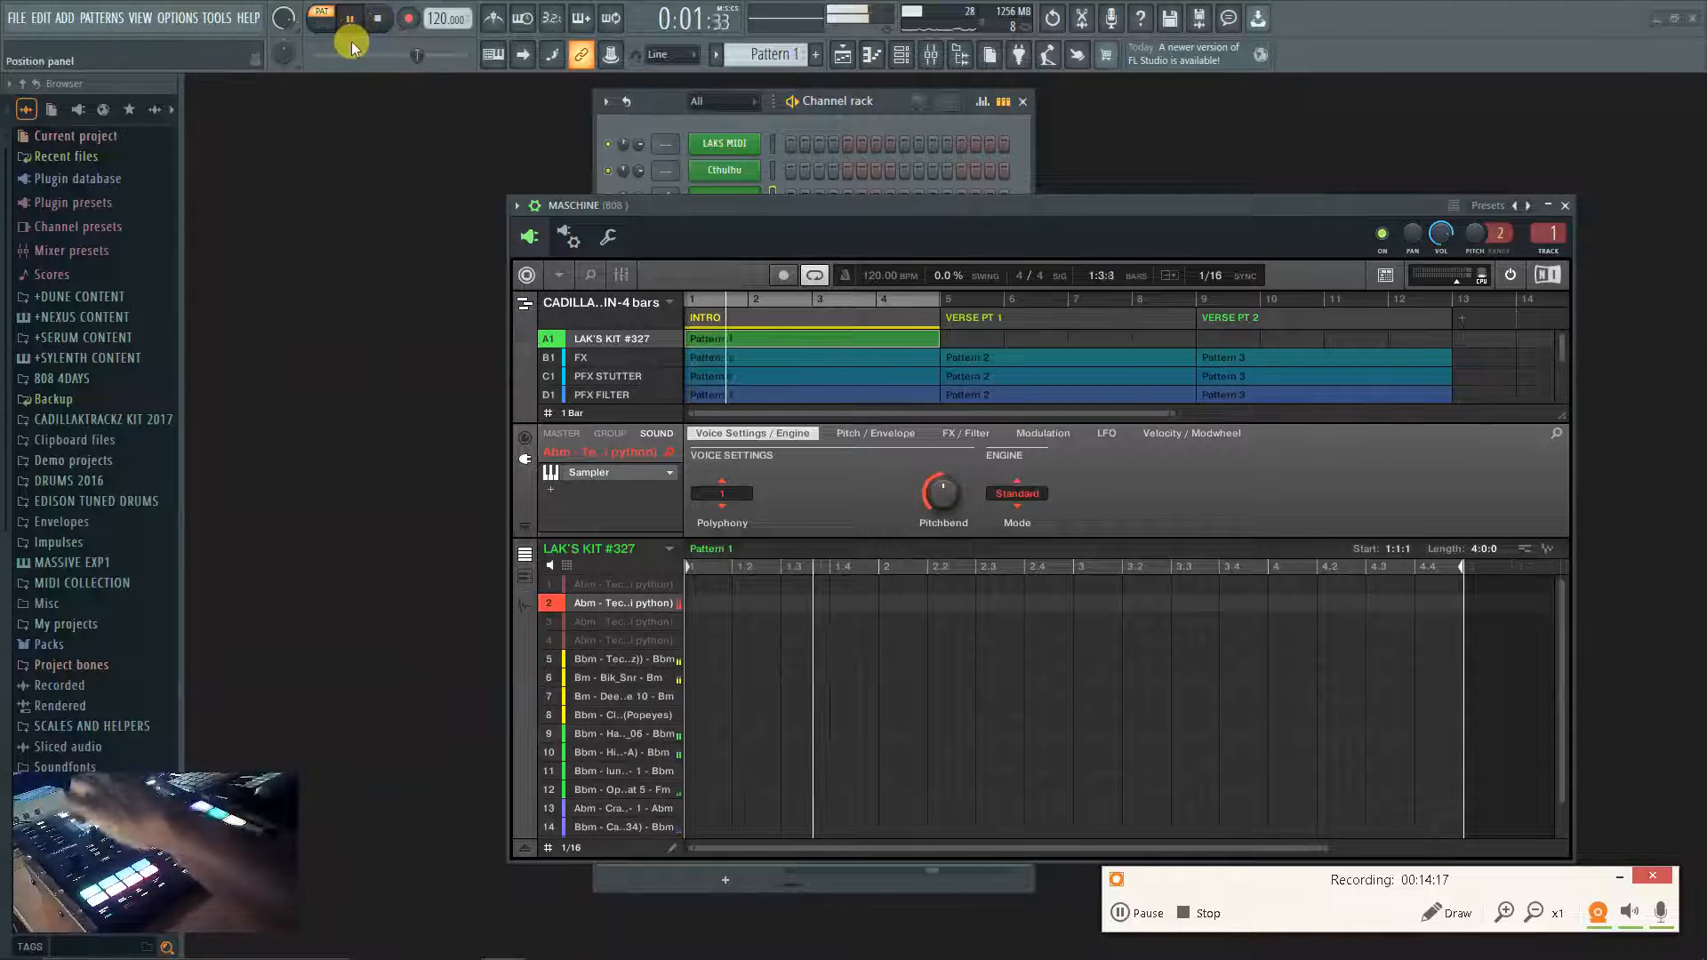
click(621, 275)
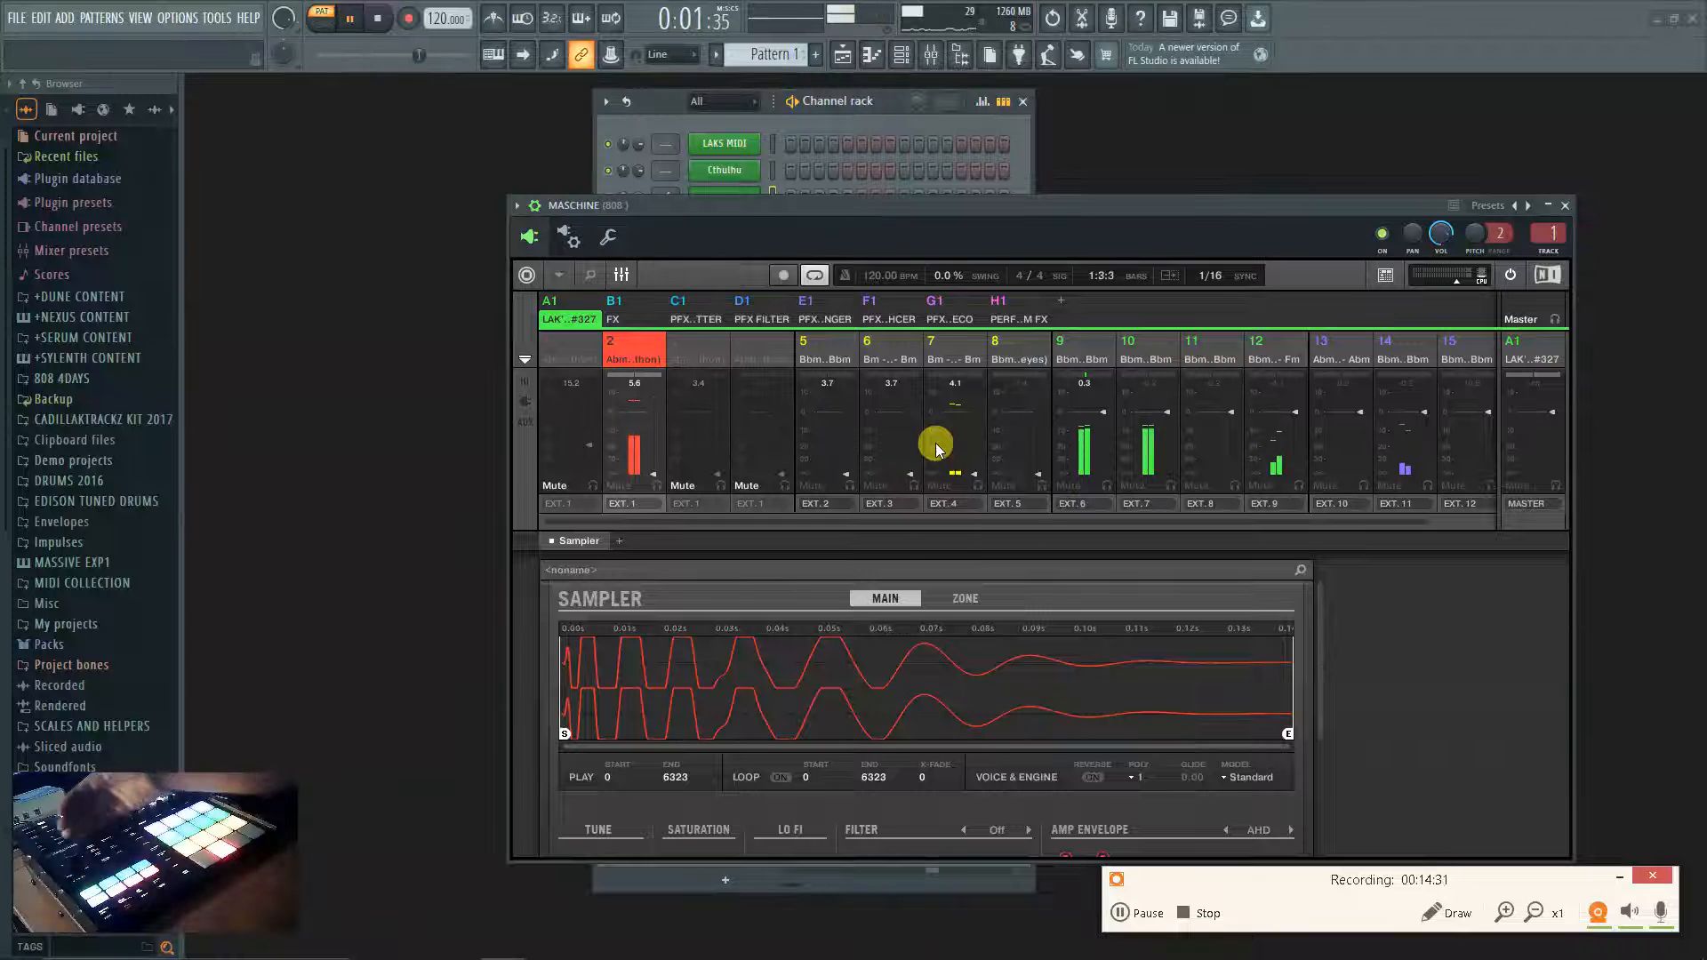
key(space)
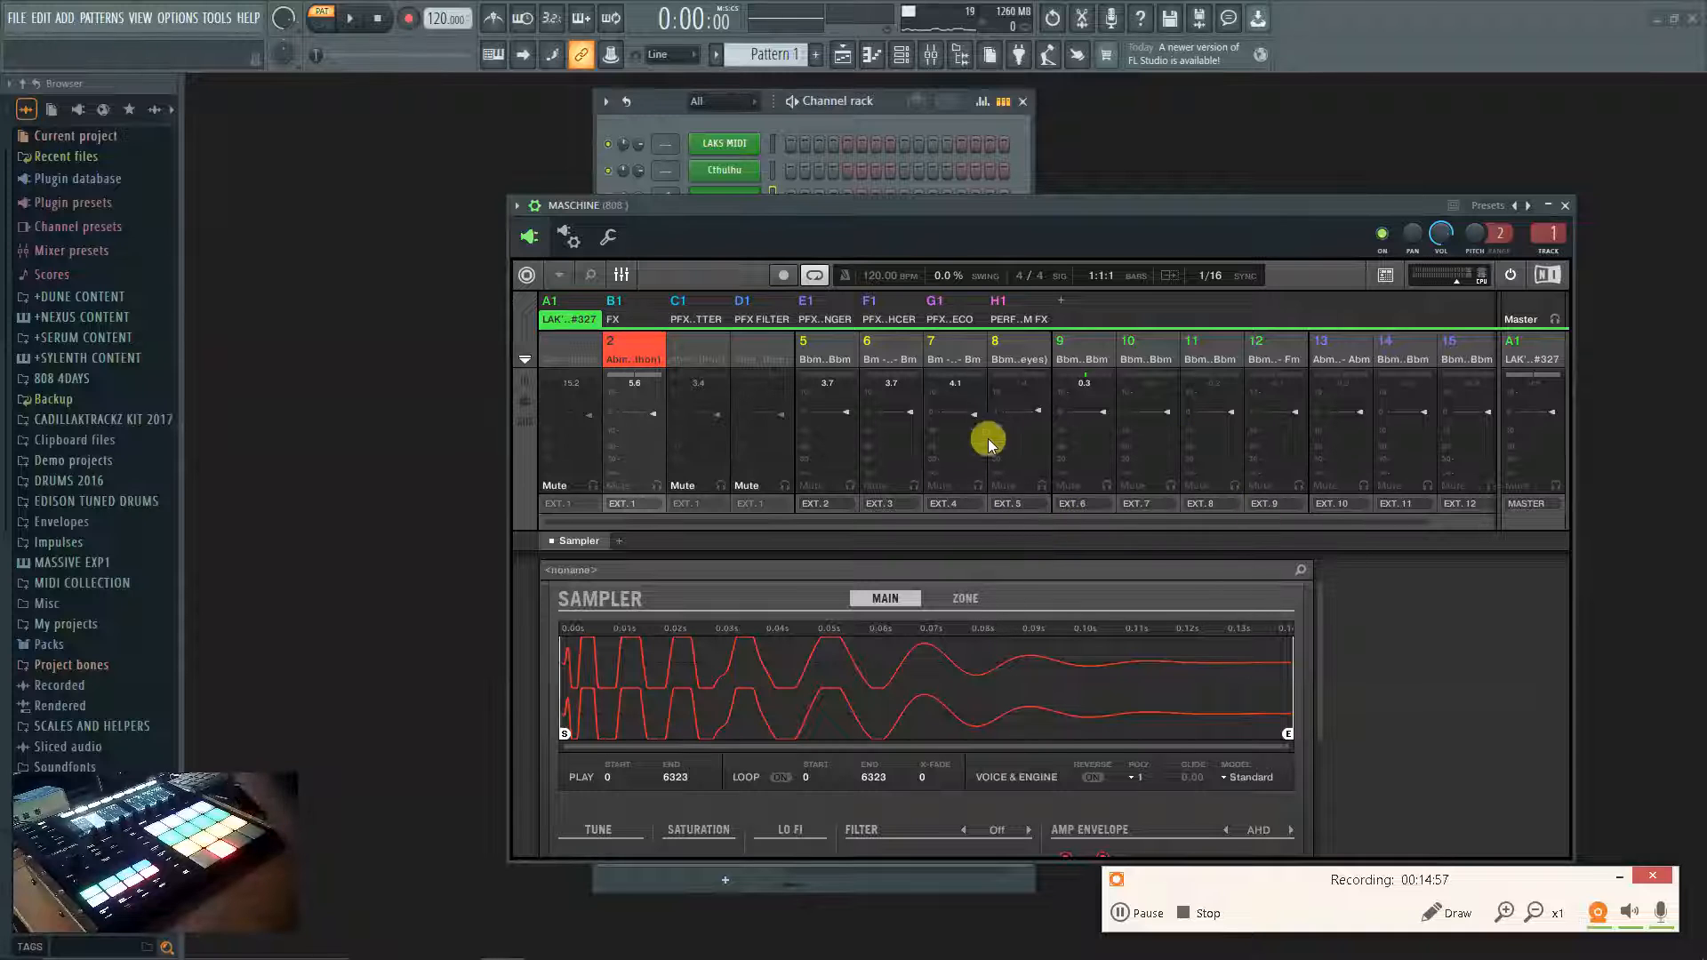
Lower the SNARE 4 mixer track's volume to 65% and HAT 2's to 74%, and reset both faders.
click(1564, 208)
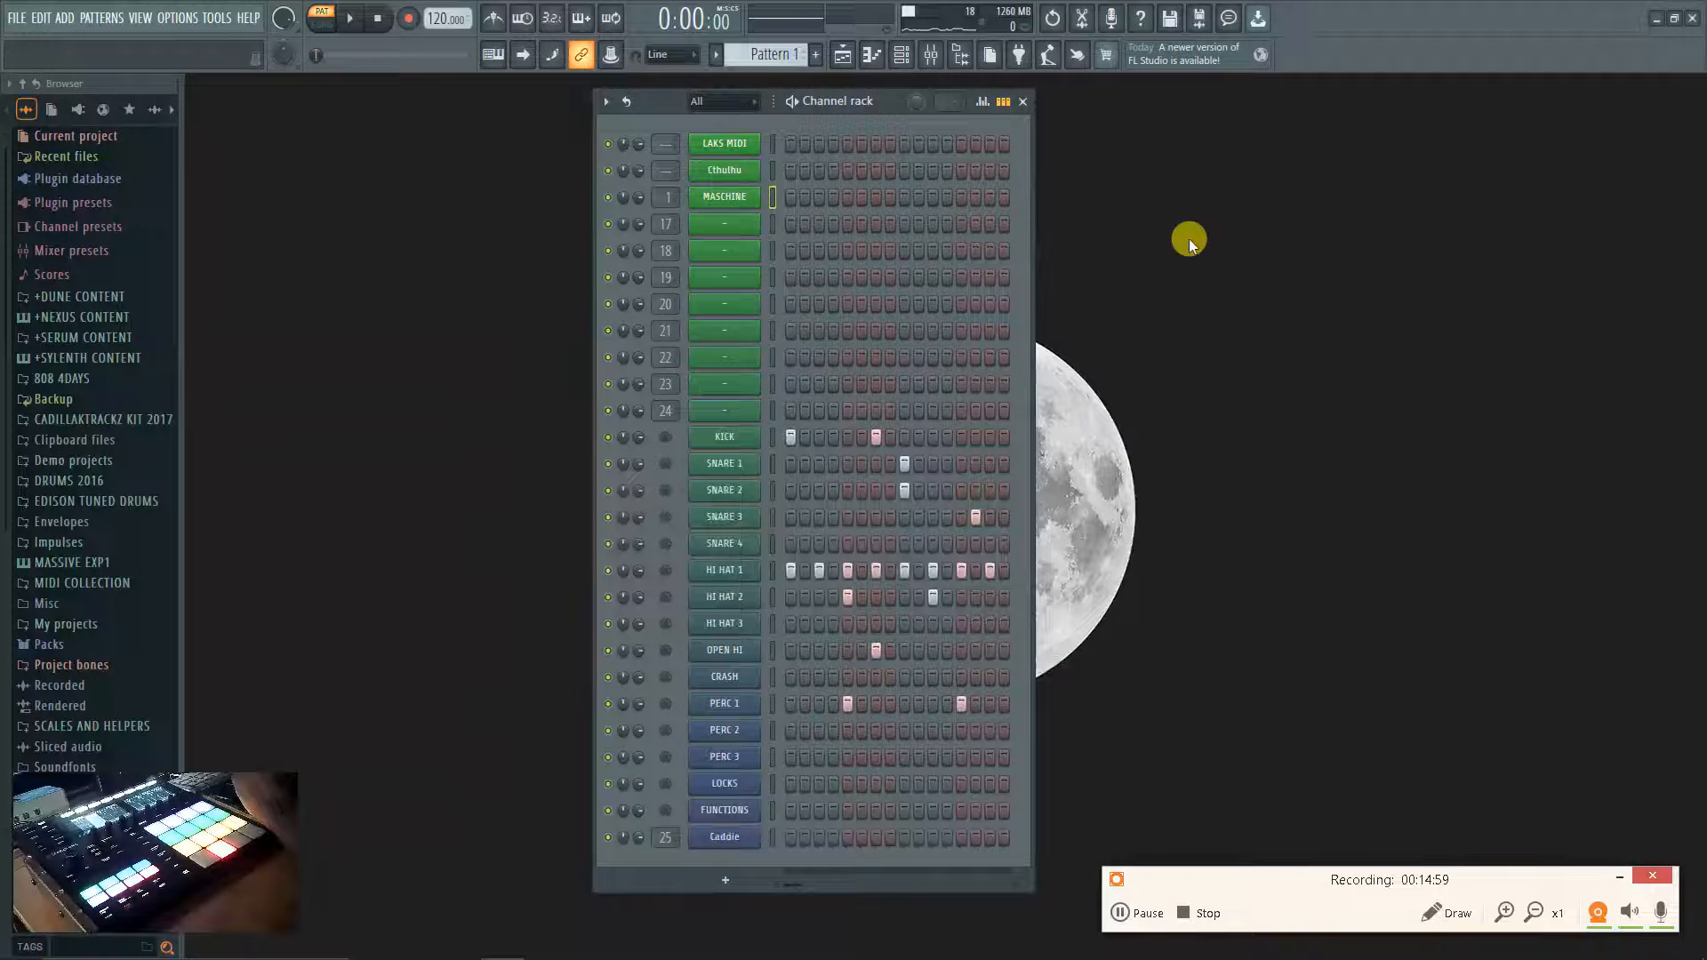
click(950, 56)
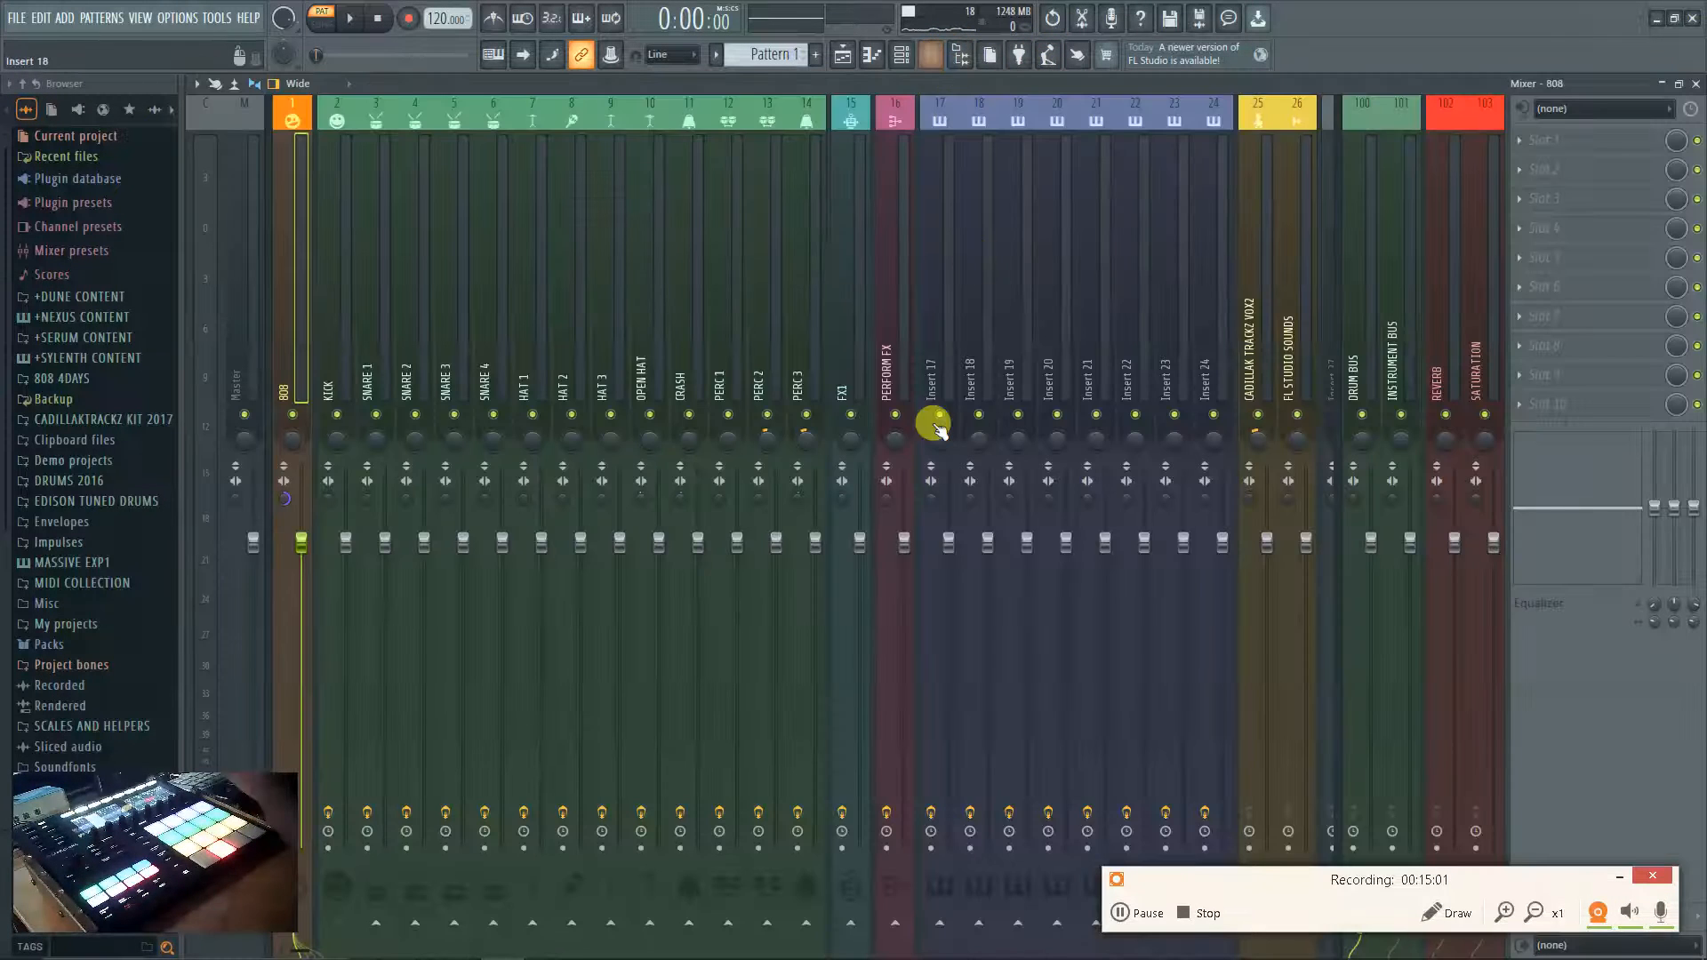
drag(503, 540, 503, 582)
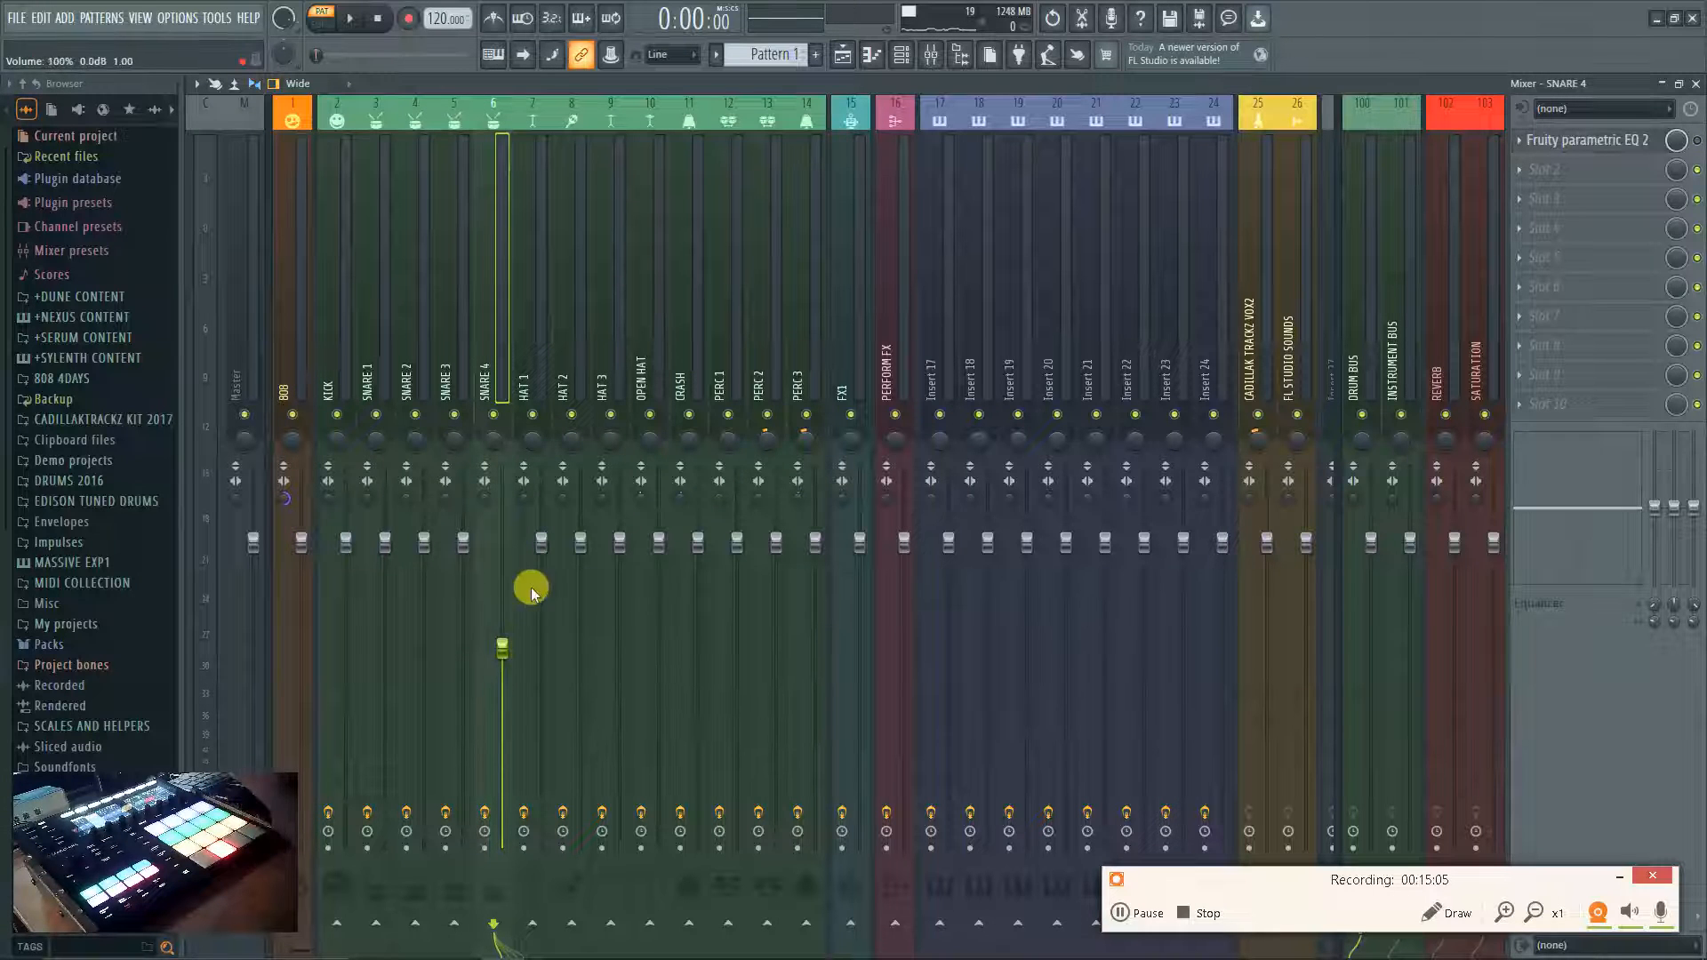
drag(581, 542, 581, 619)
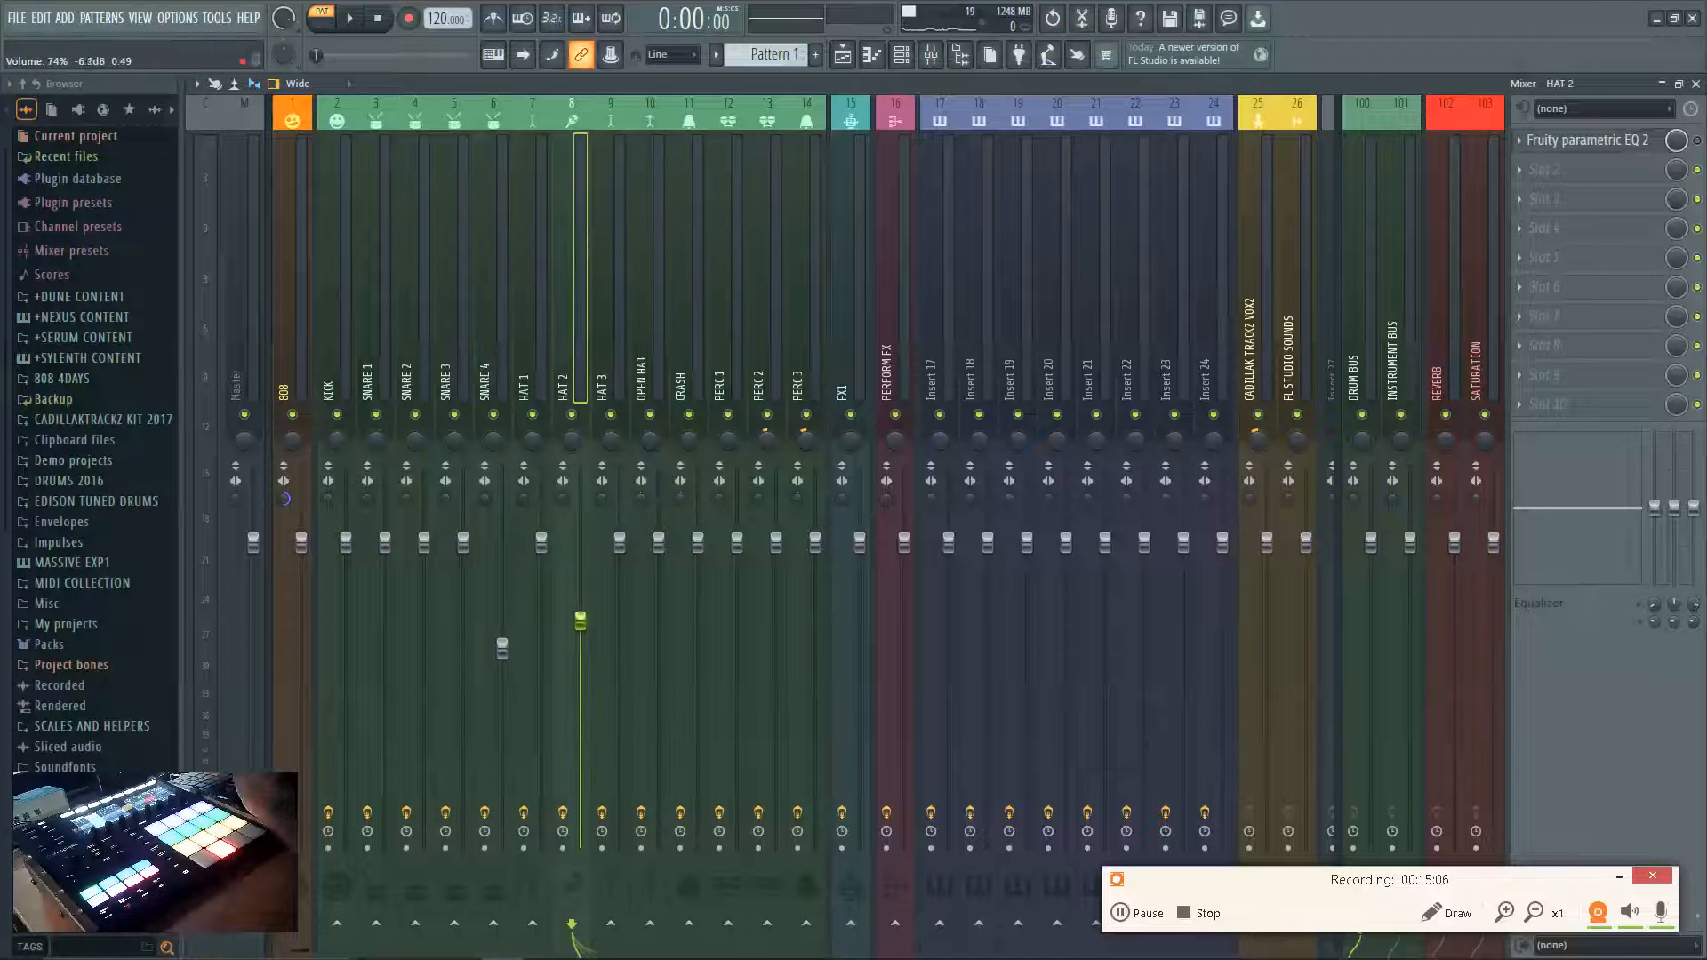
right_click(507, 659)
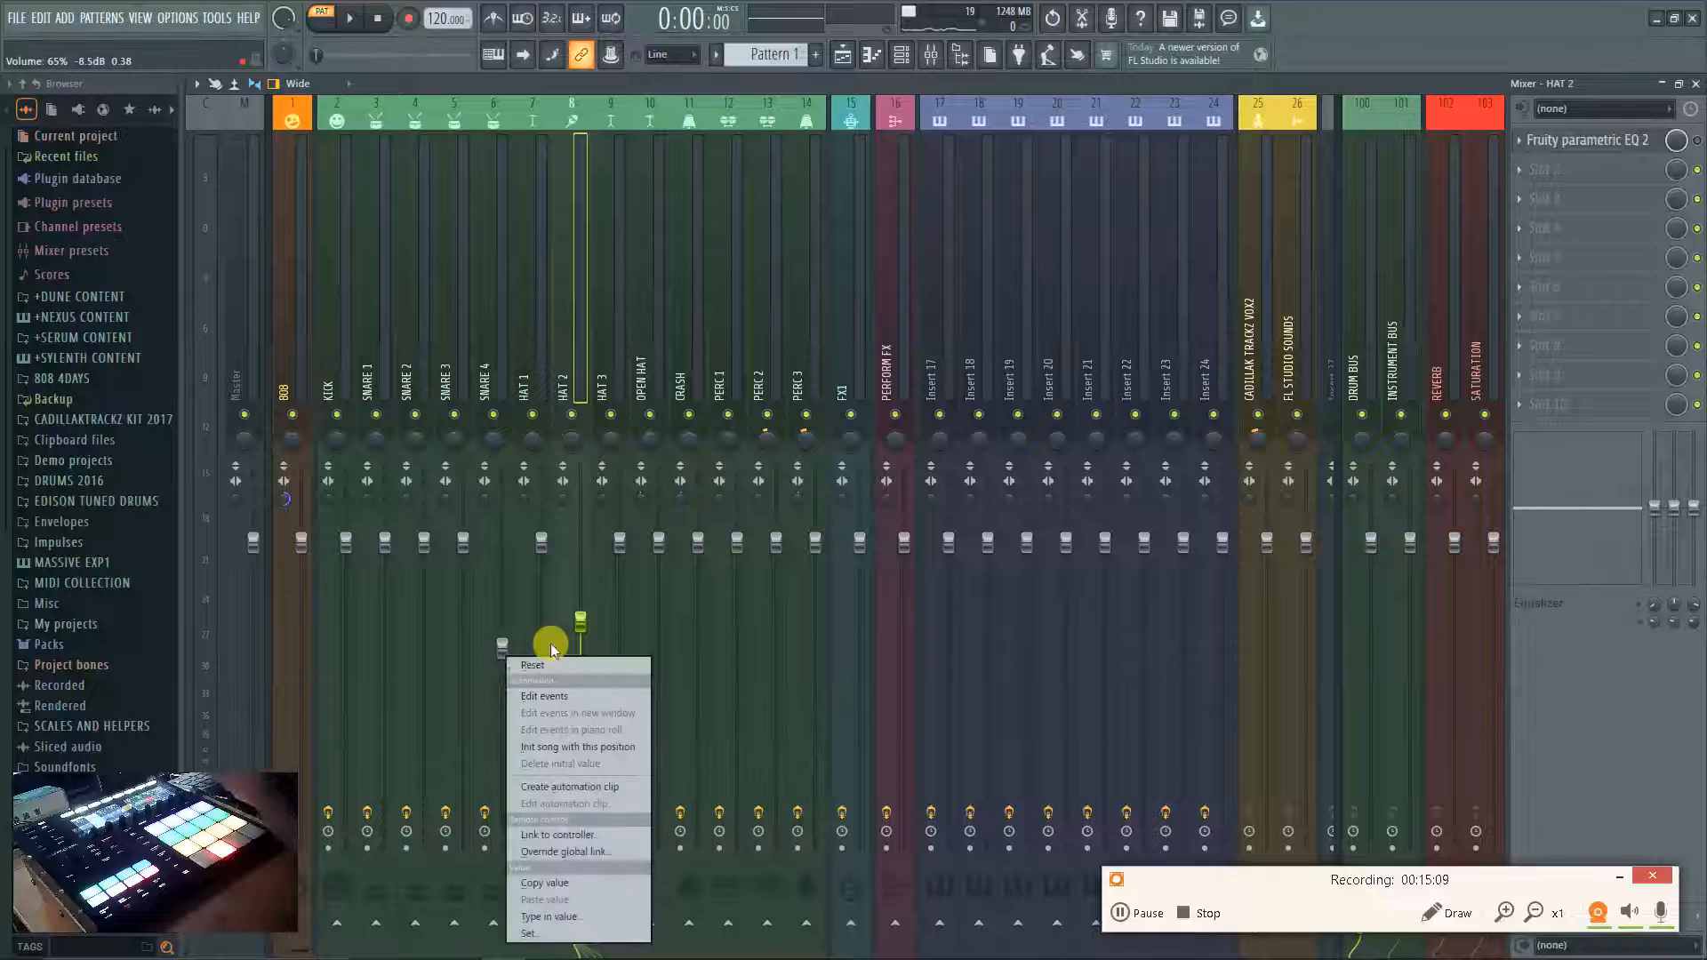
click(549, 663)
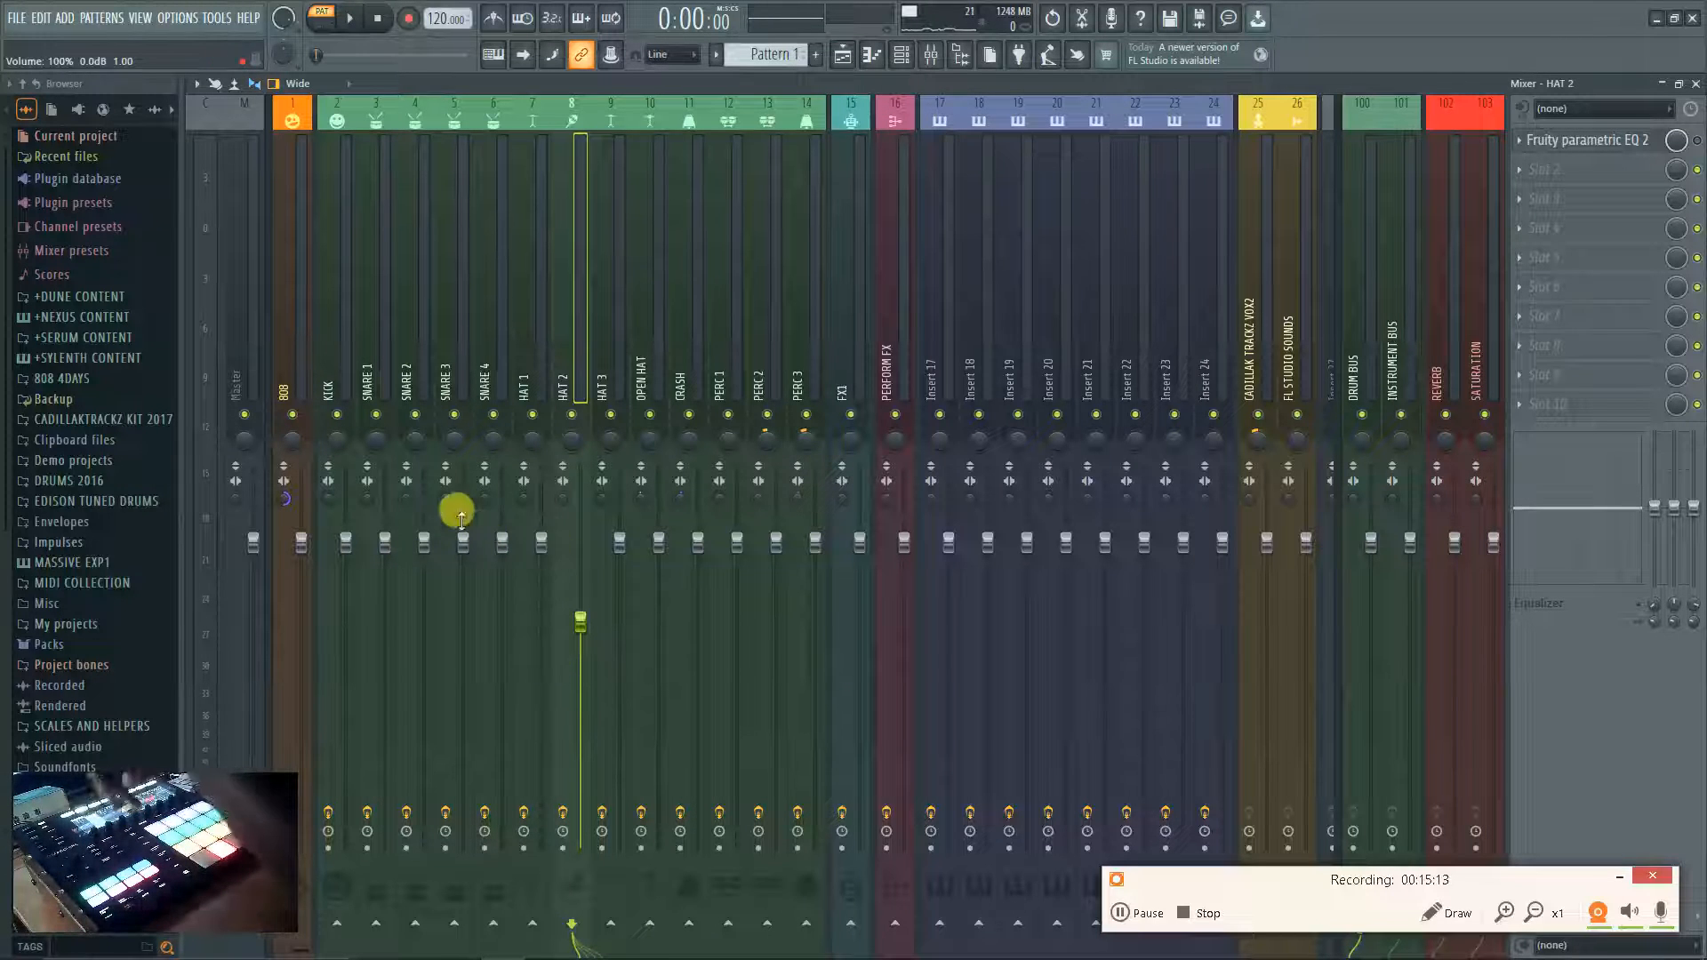
right_click(583, 621)
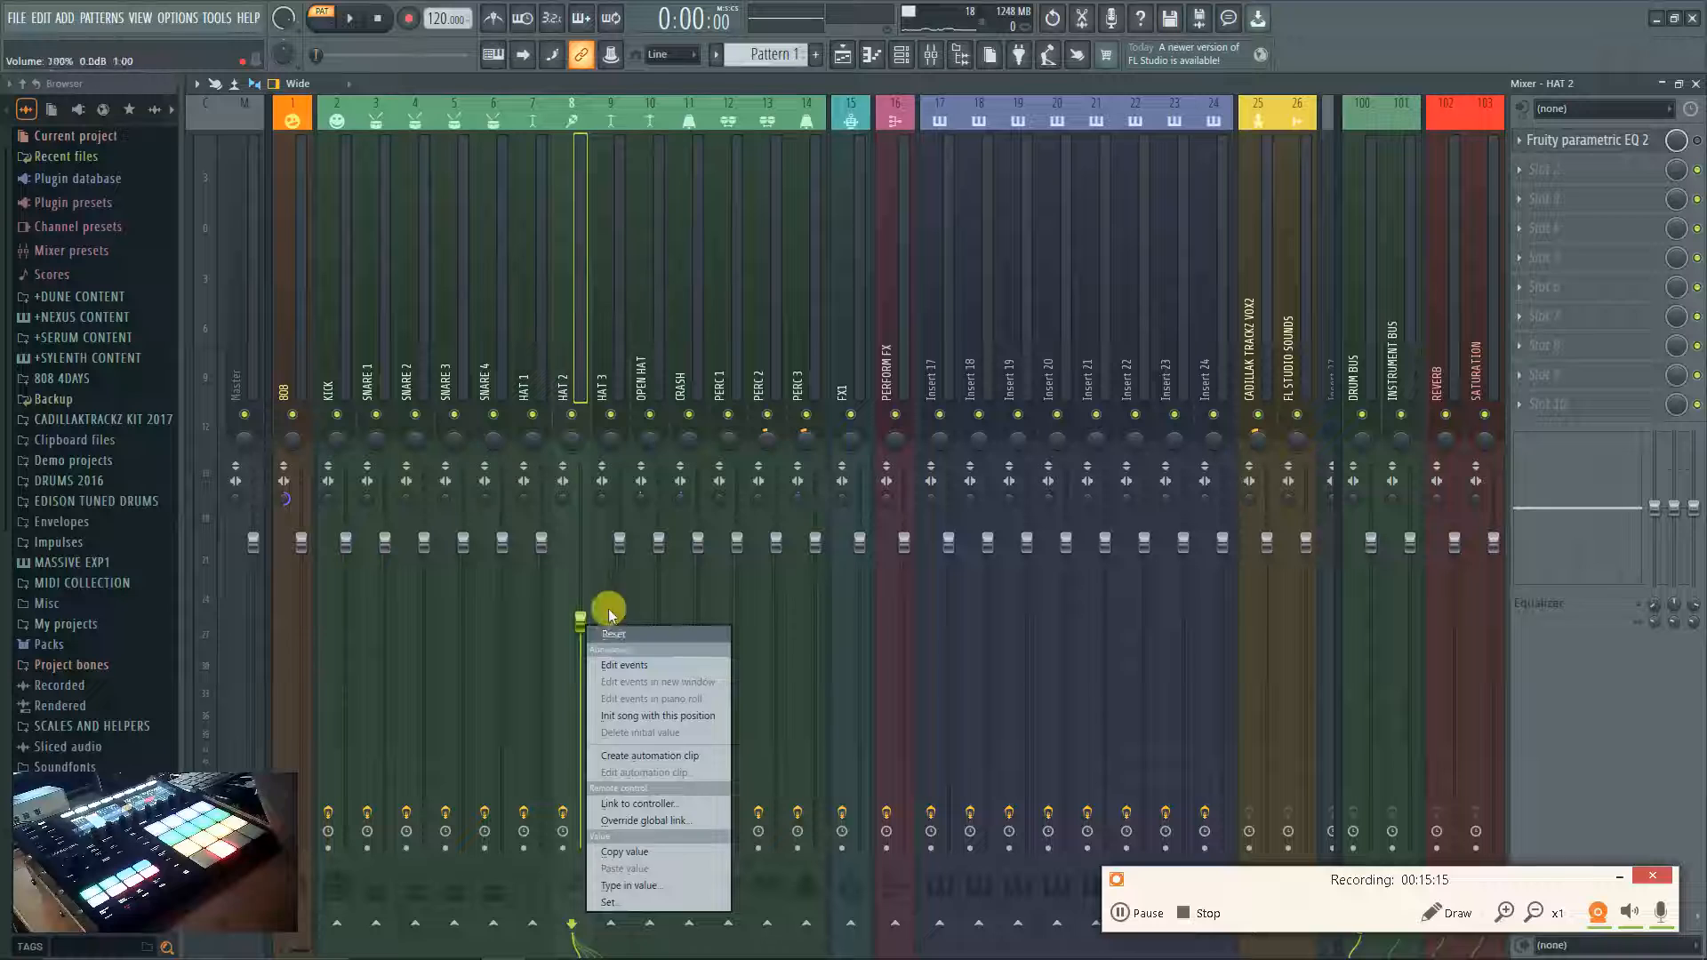
click(611, 633)
Inspect the Fruity parametric EQ 2 curve on the SNARE 4 mixer track and close the equalizer and the mixer.
click(495, 301)
click(1629, 150)
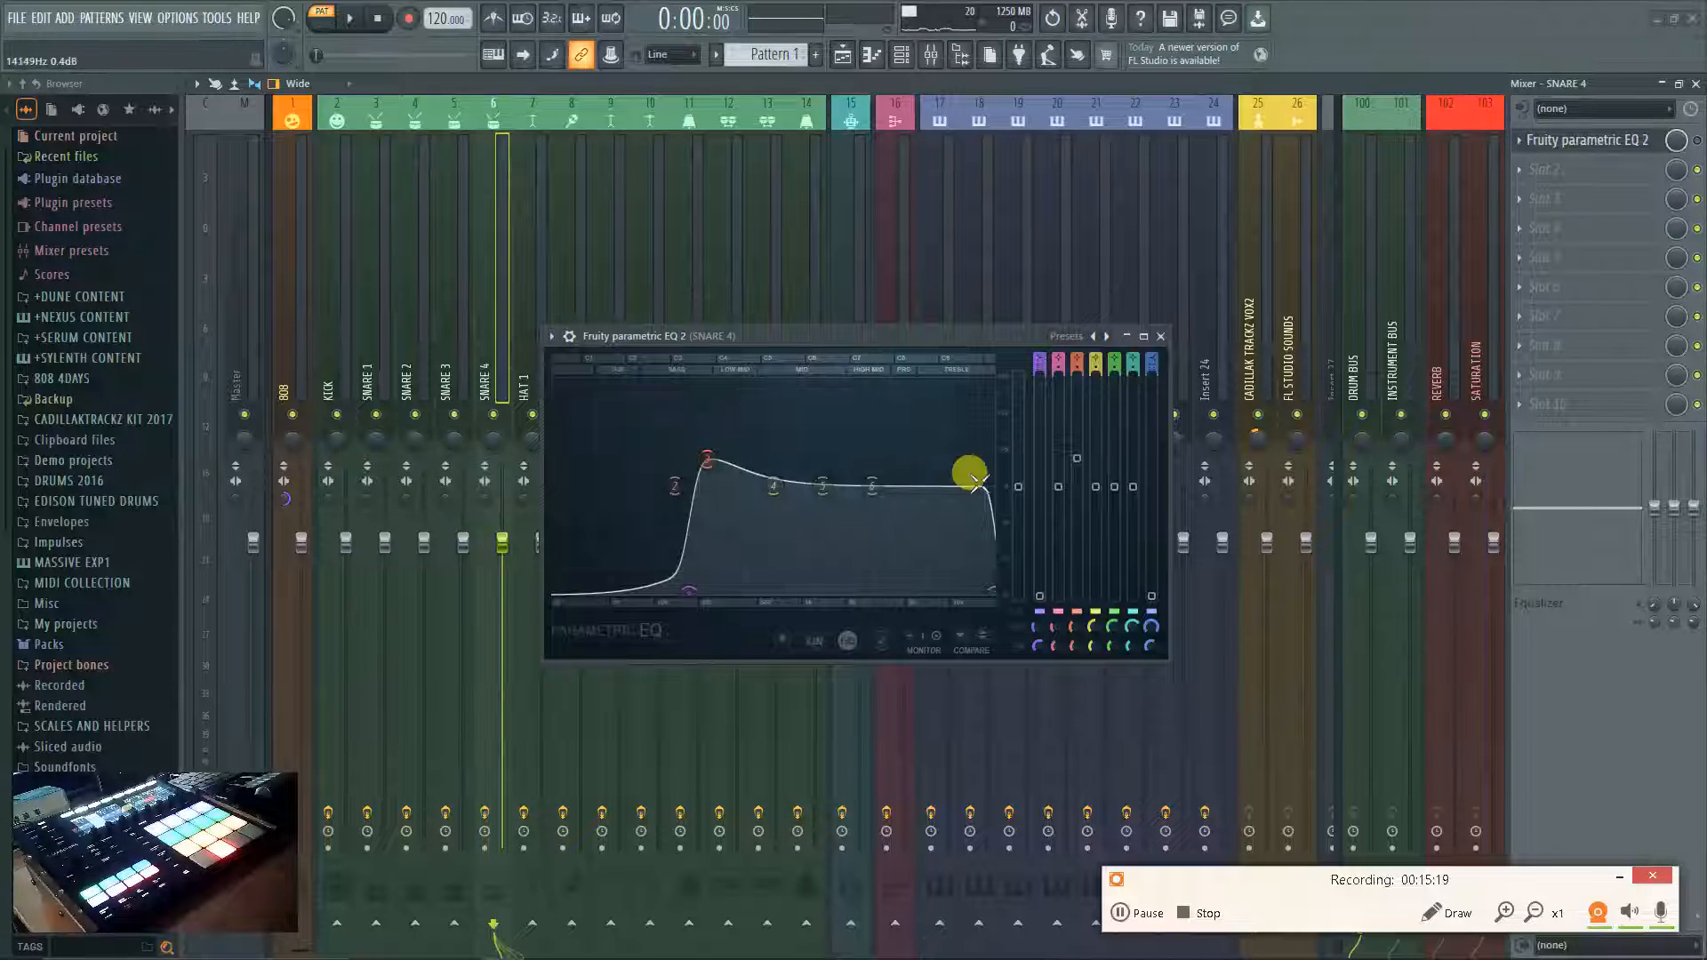
click(1160, 336)
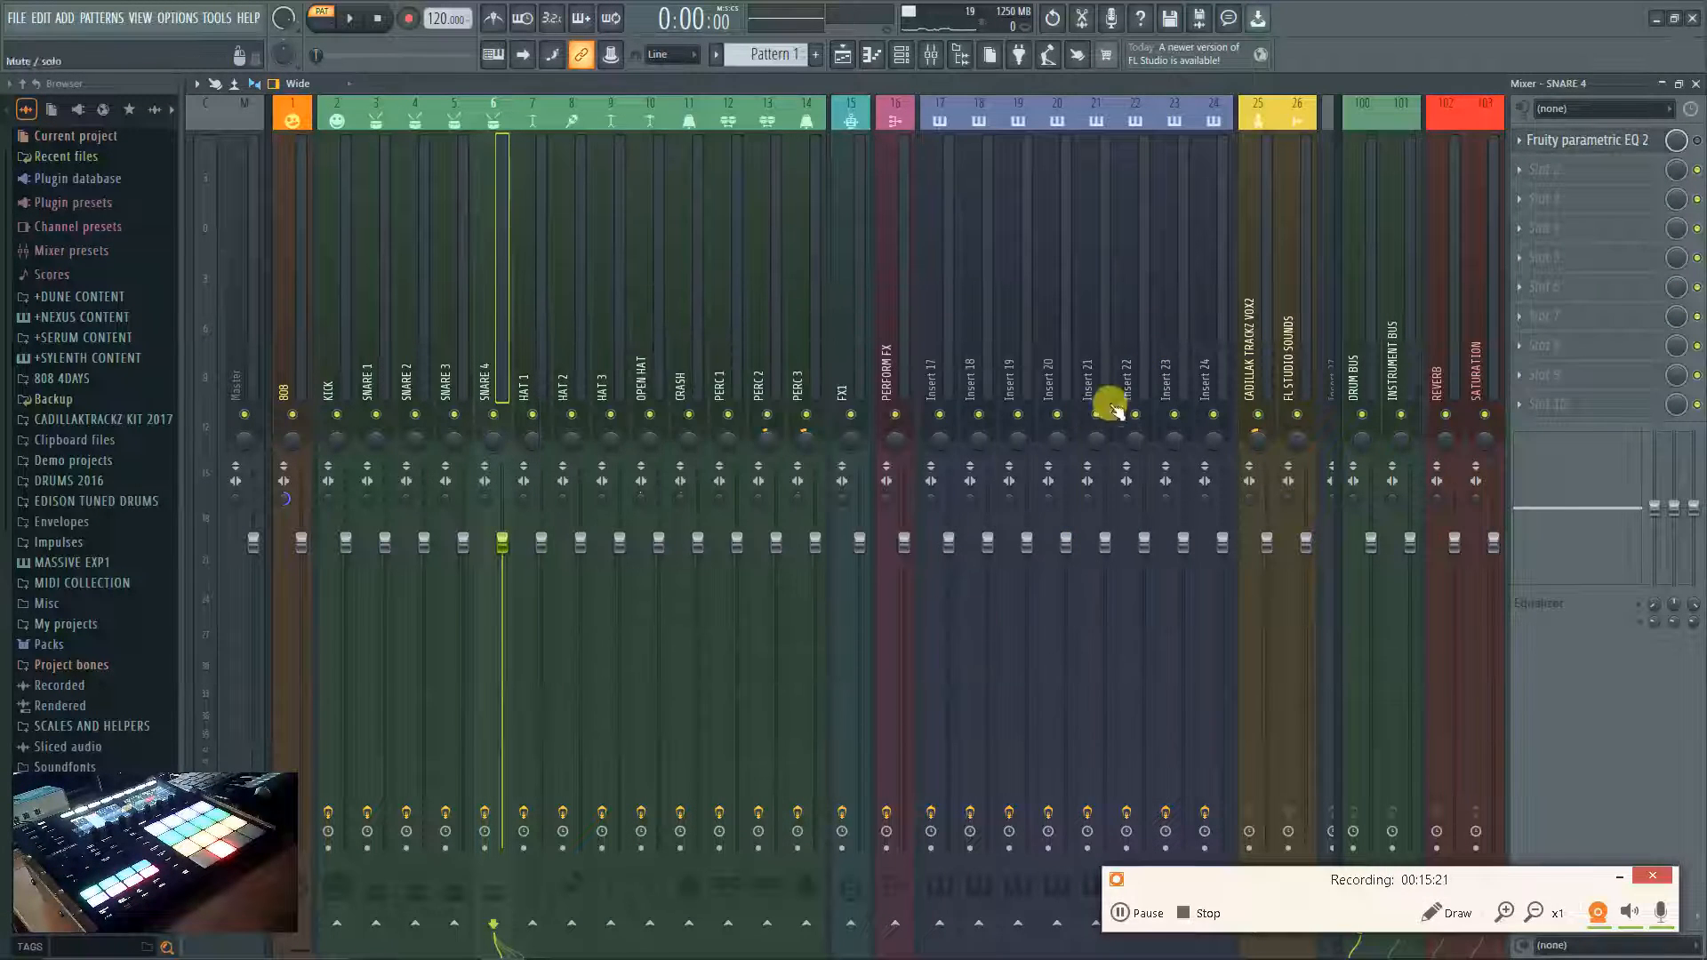
click(1695, 84)
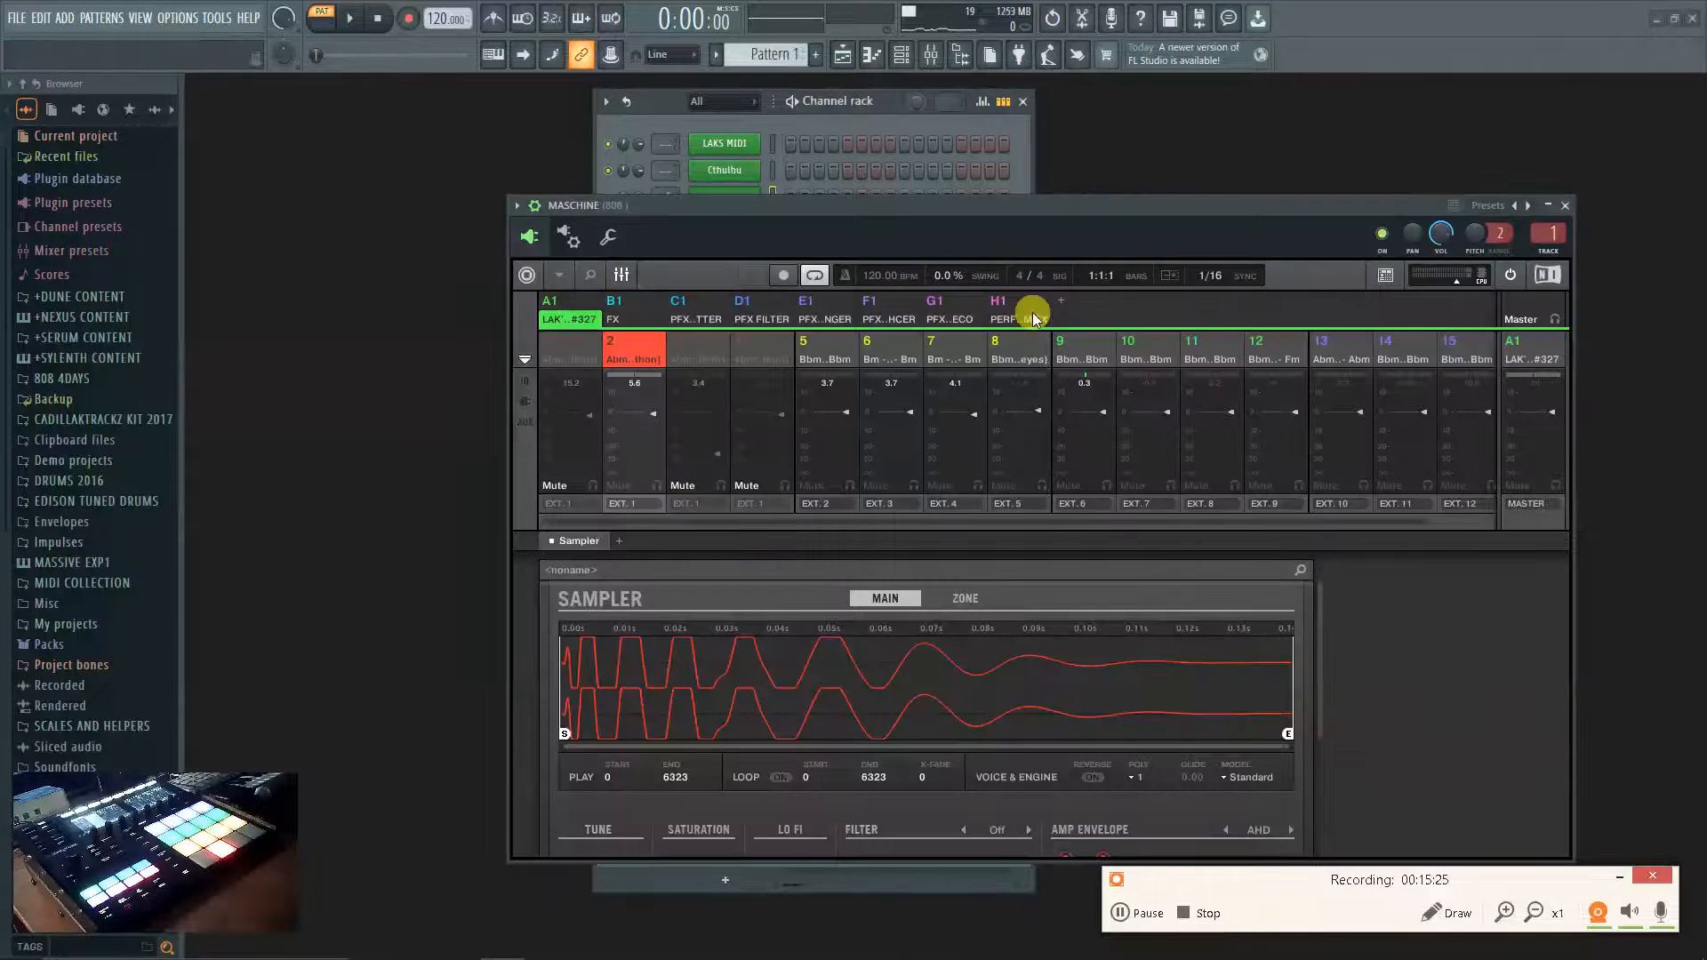
Switch Maschine between its mixer and arrangement views, ending on the arrangement view.
click(631, 275)
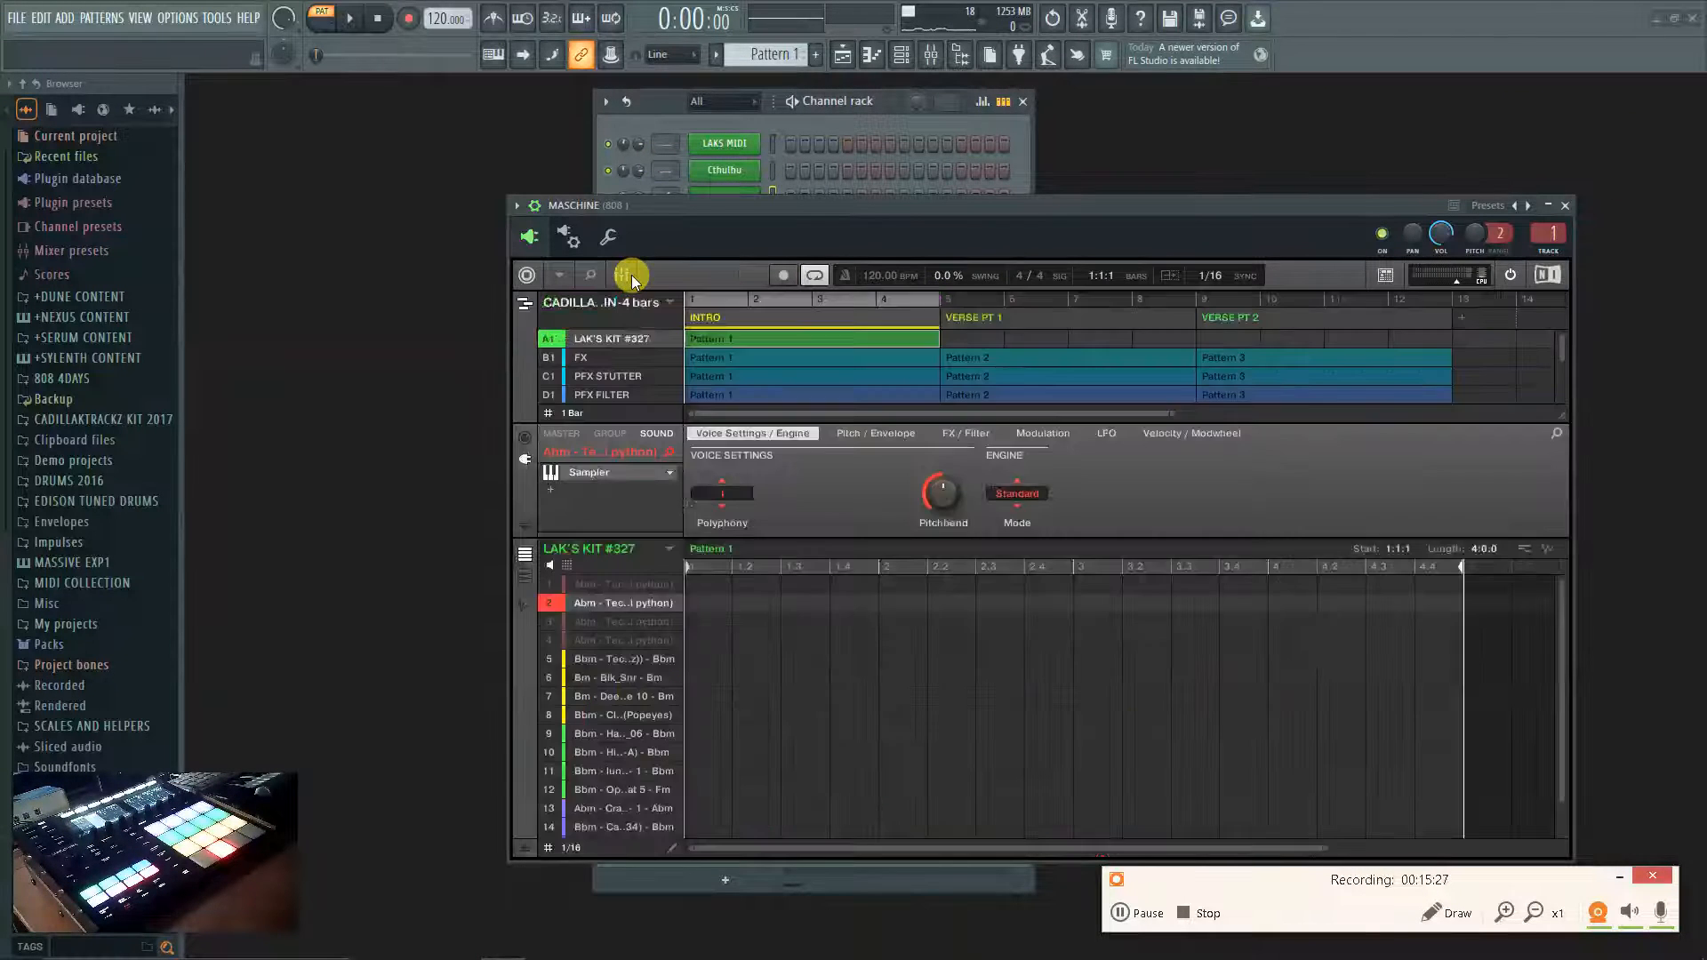
click(632, 274)
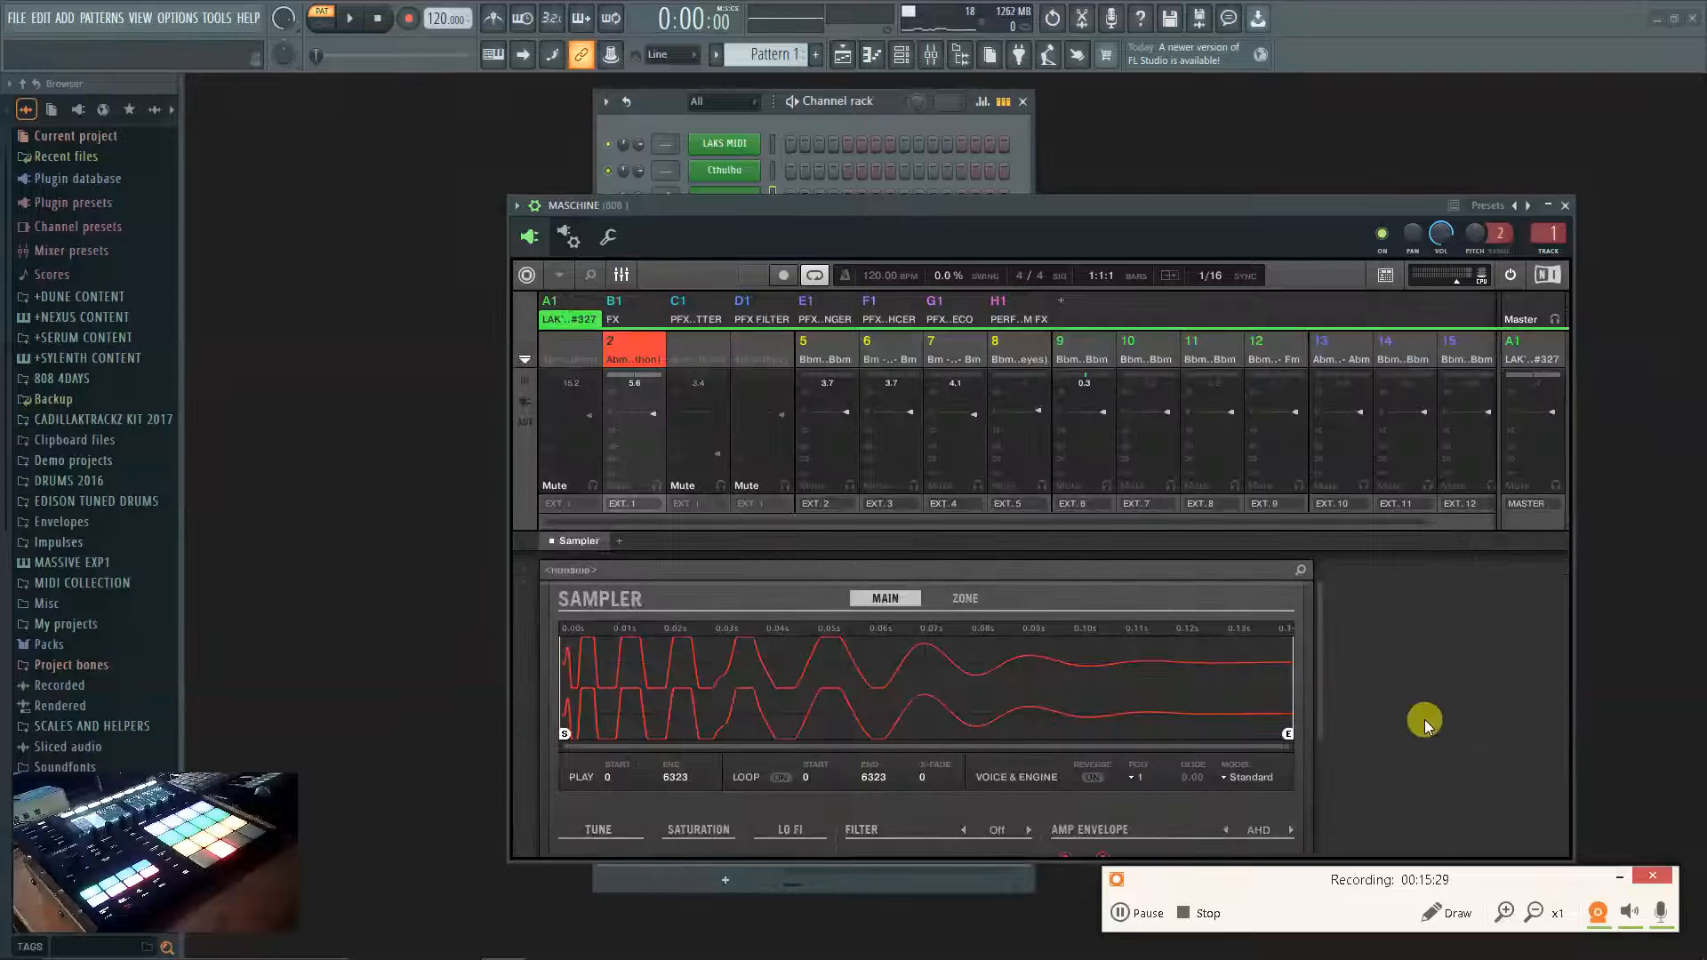
click(622, 275)
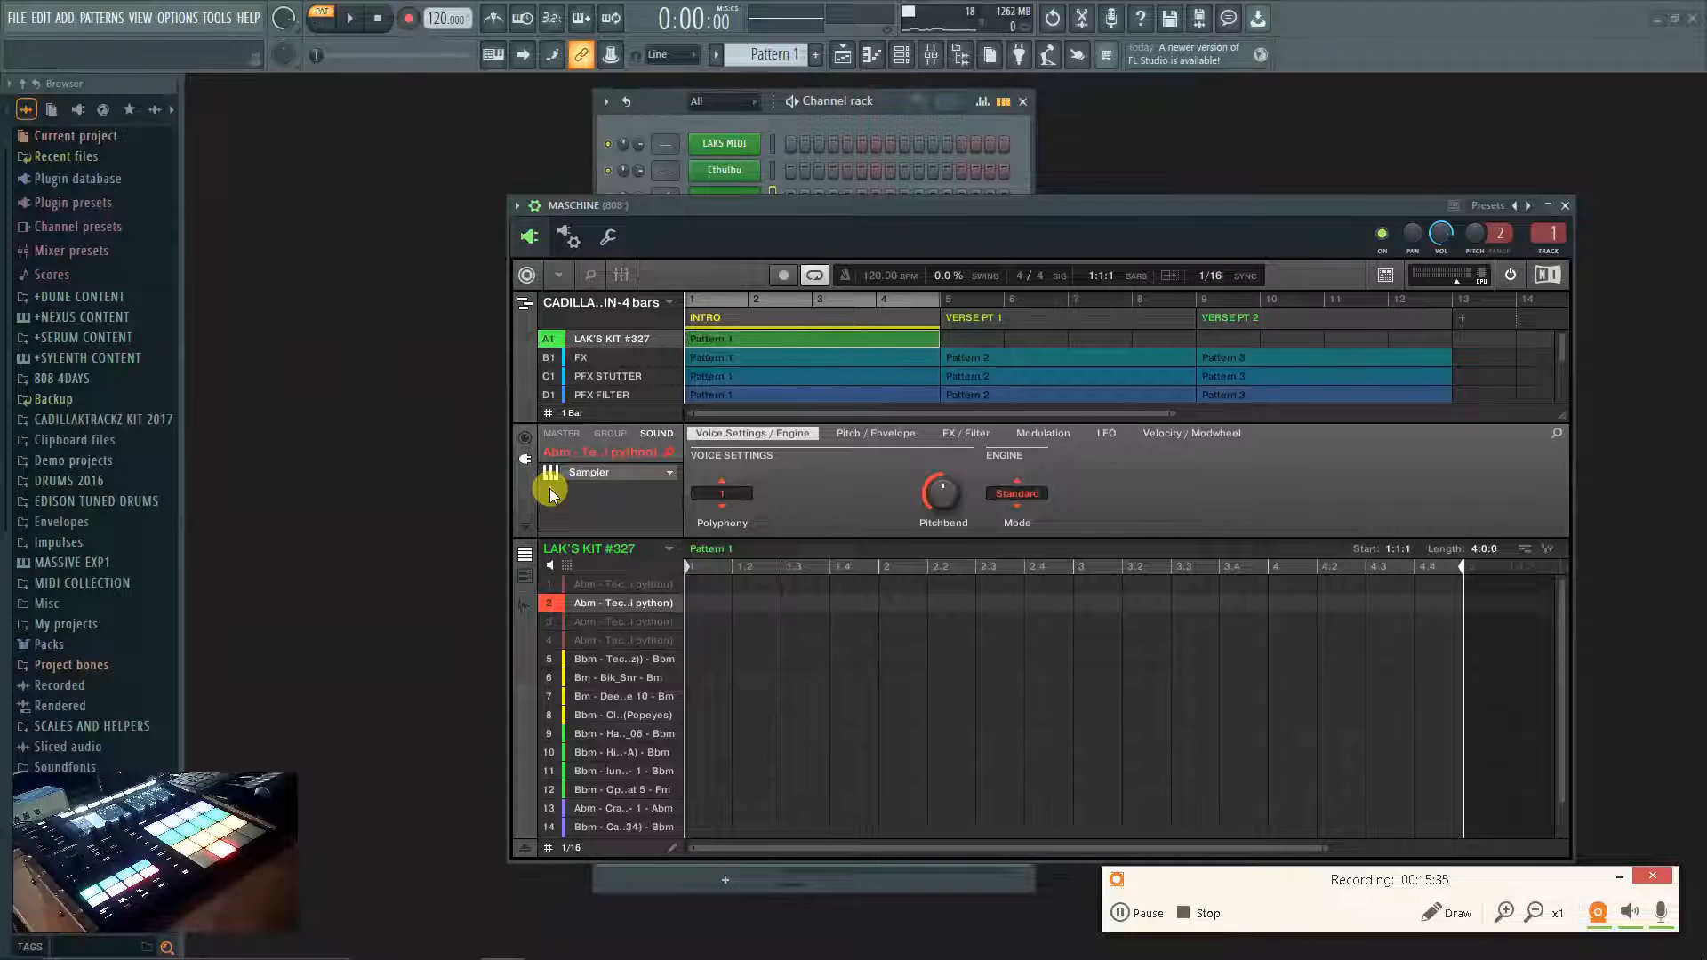
Review sound 2's Pitch / Envelope, FX / Filter, Velocity / Modwheel and LFO settings in the Sampler.
click(875, 434)
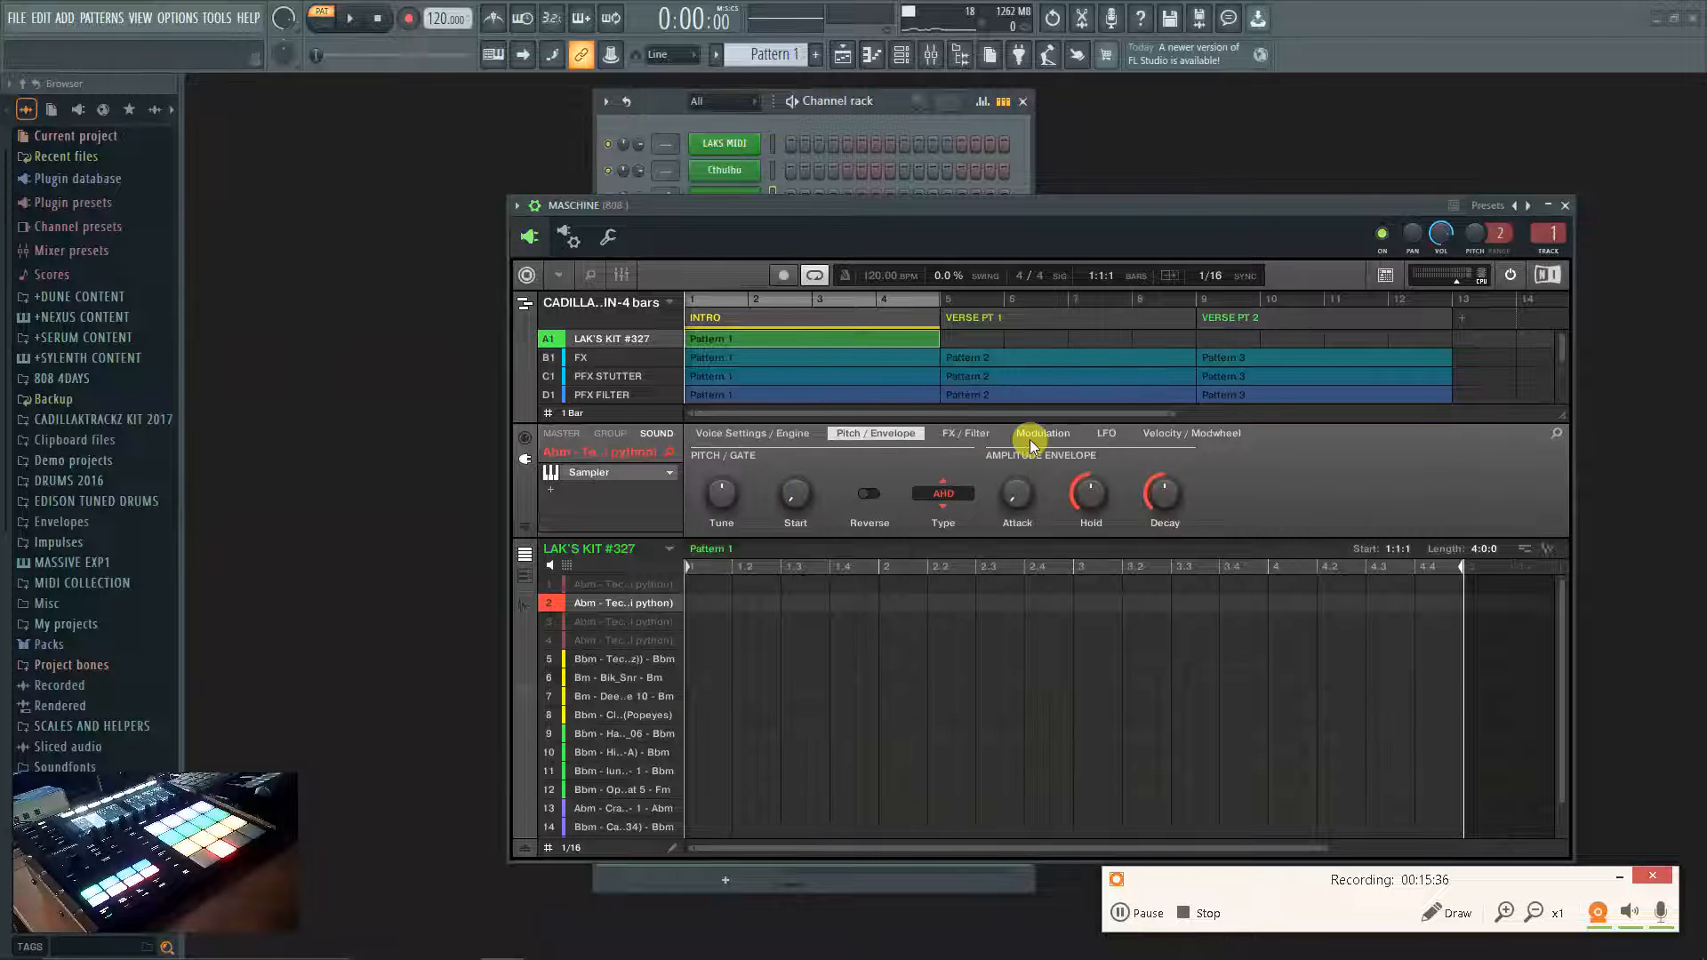
click(962, 433)
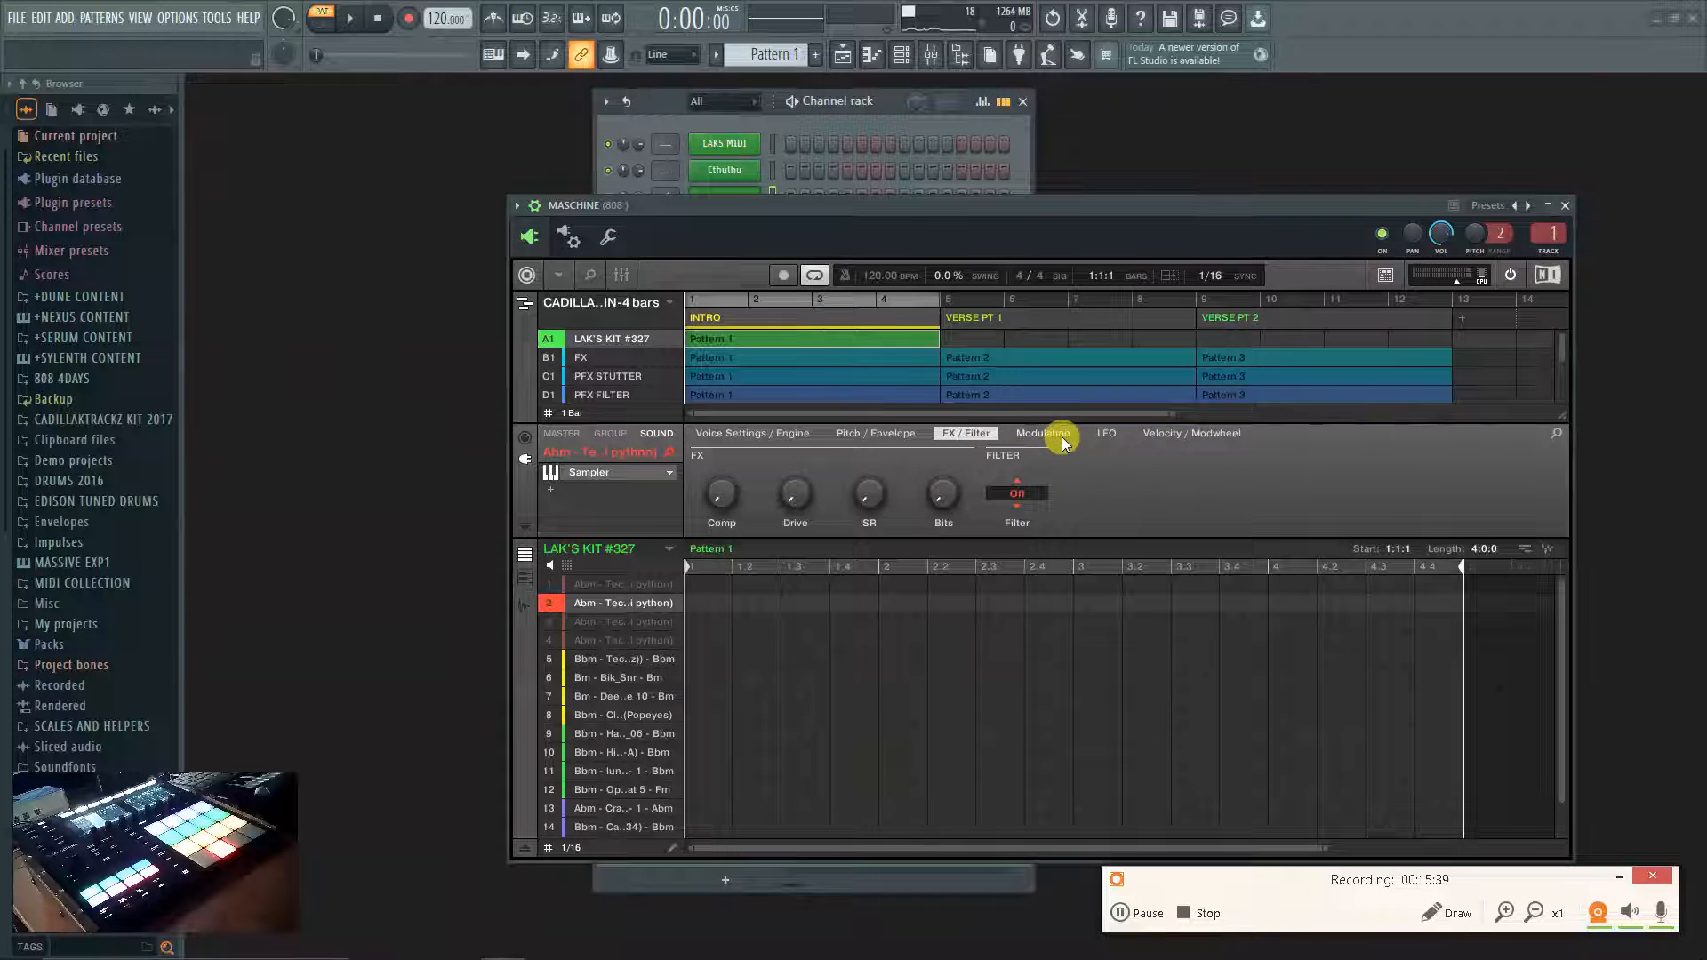
click(1192, 435)
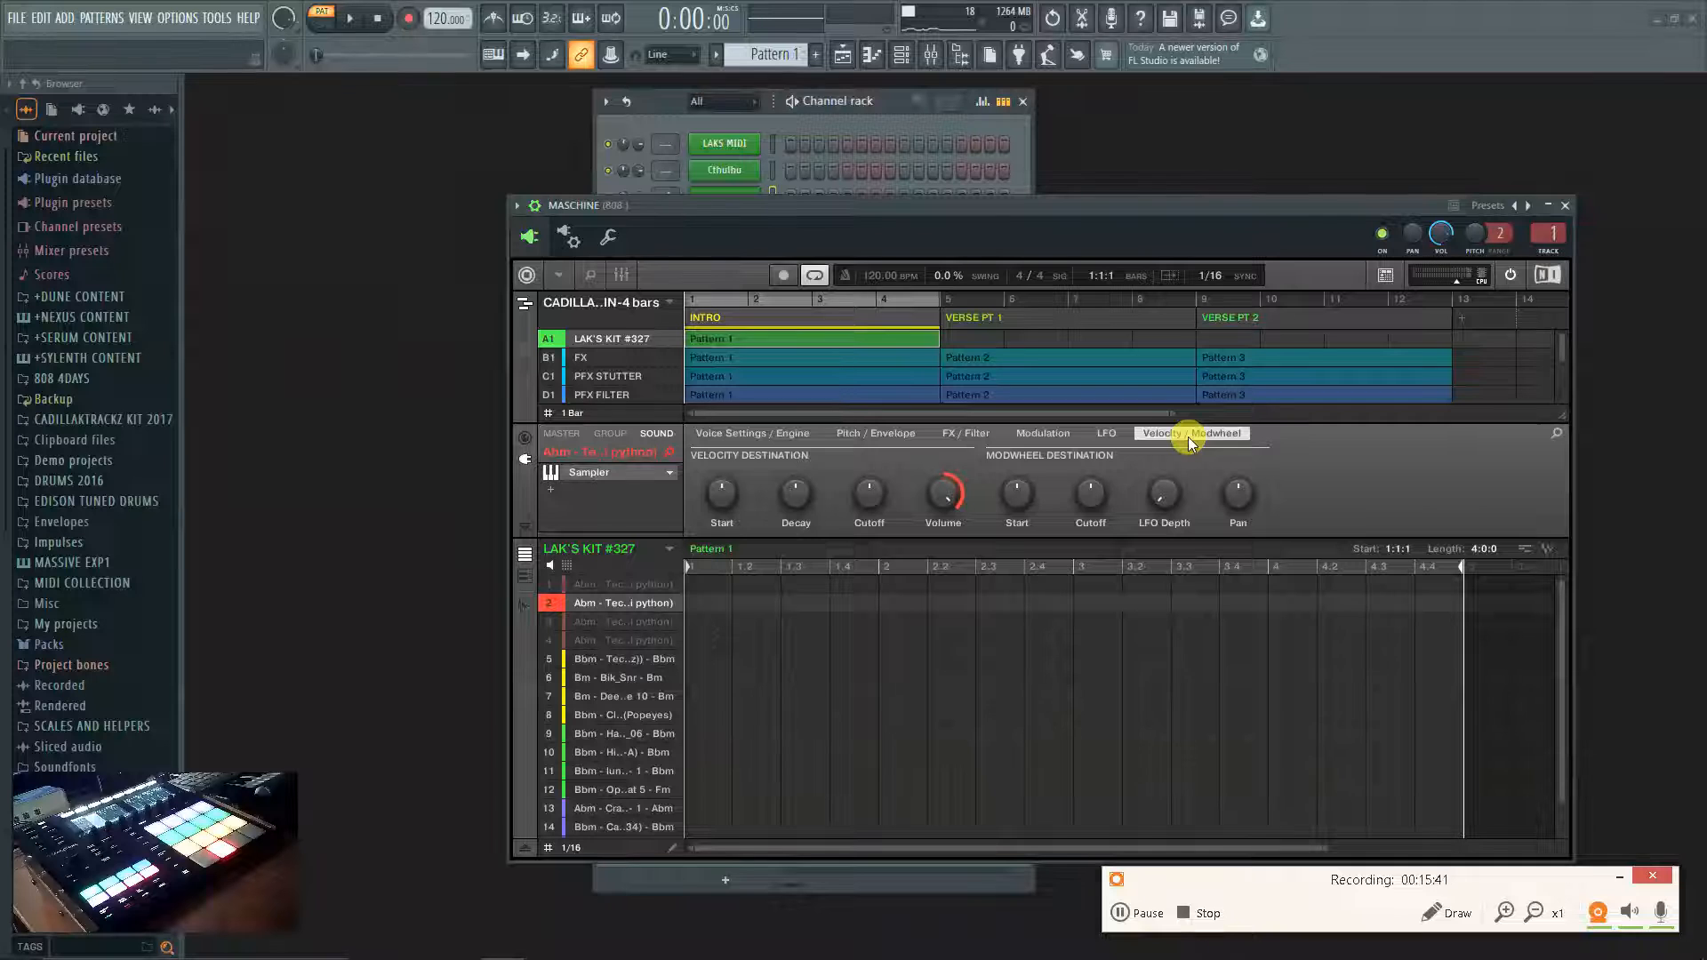
click(1103, 434)
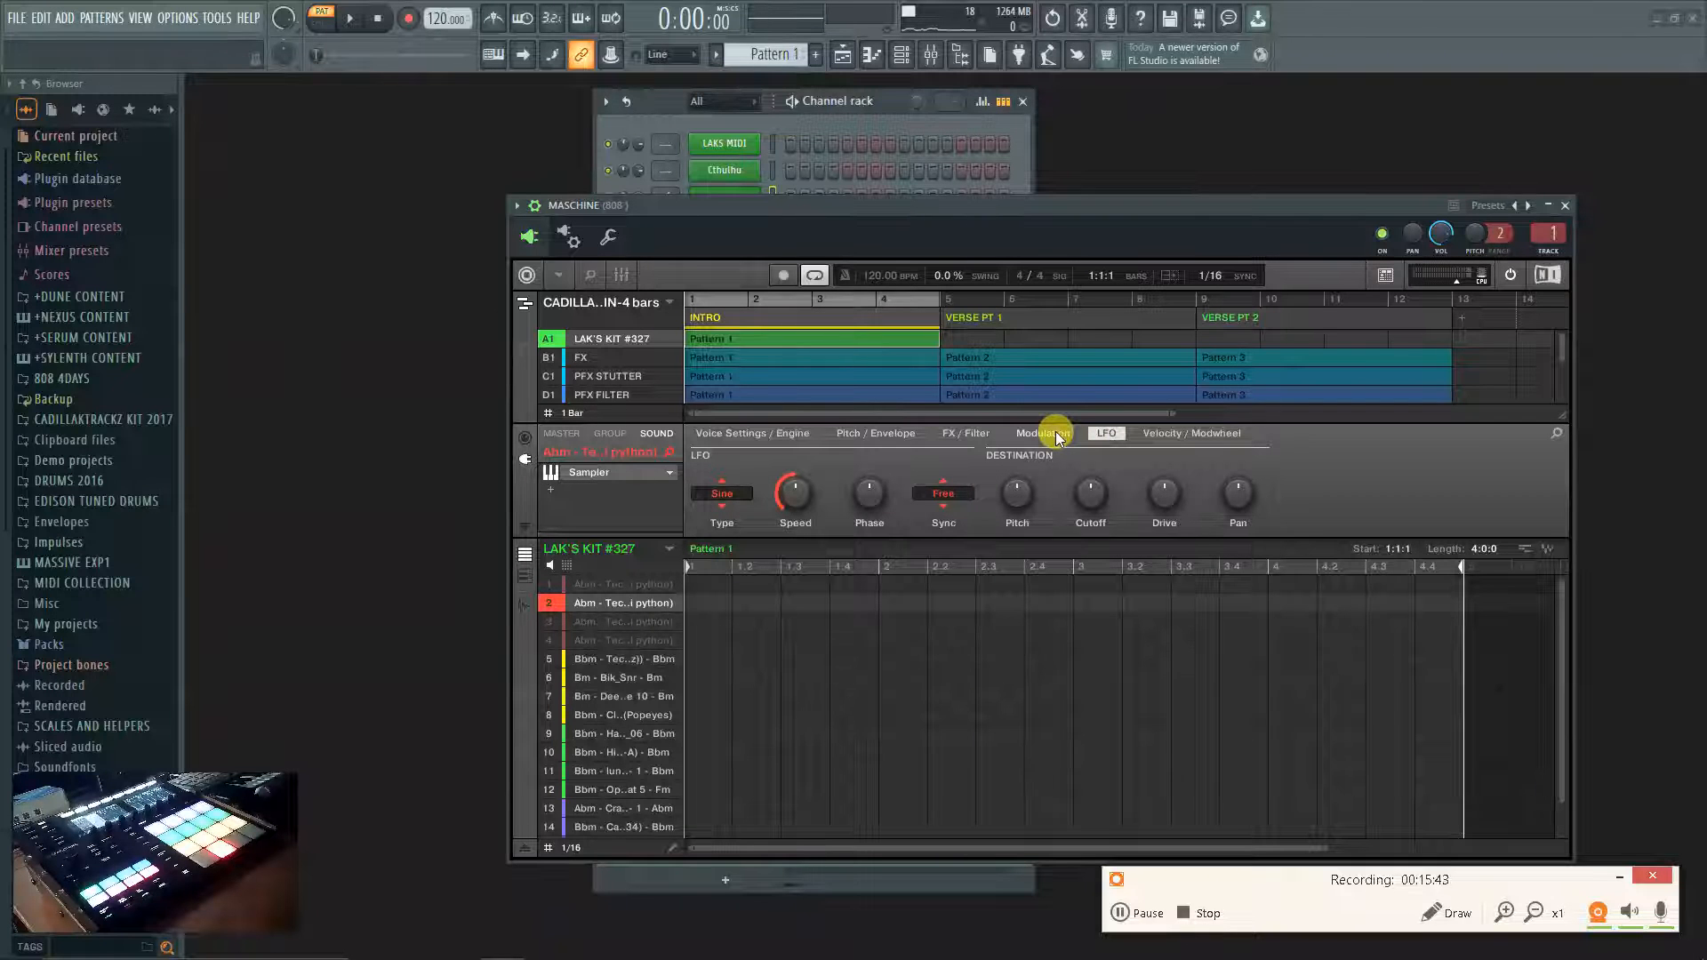
View the engine modes offered in the Sampler's Voice Settings / Engine page without changing the mode.
click(736, 435)
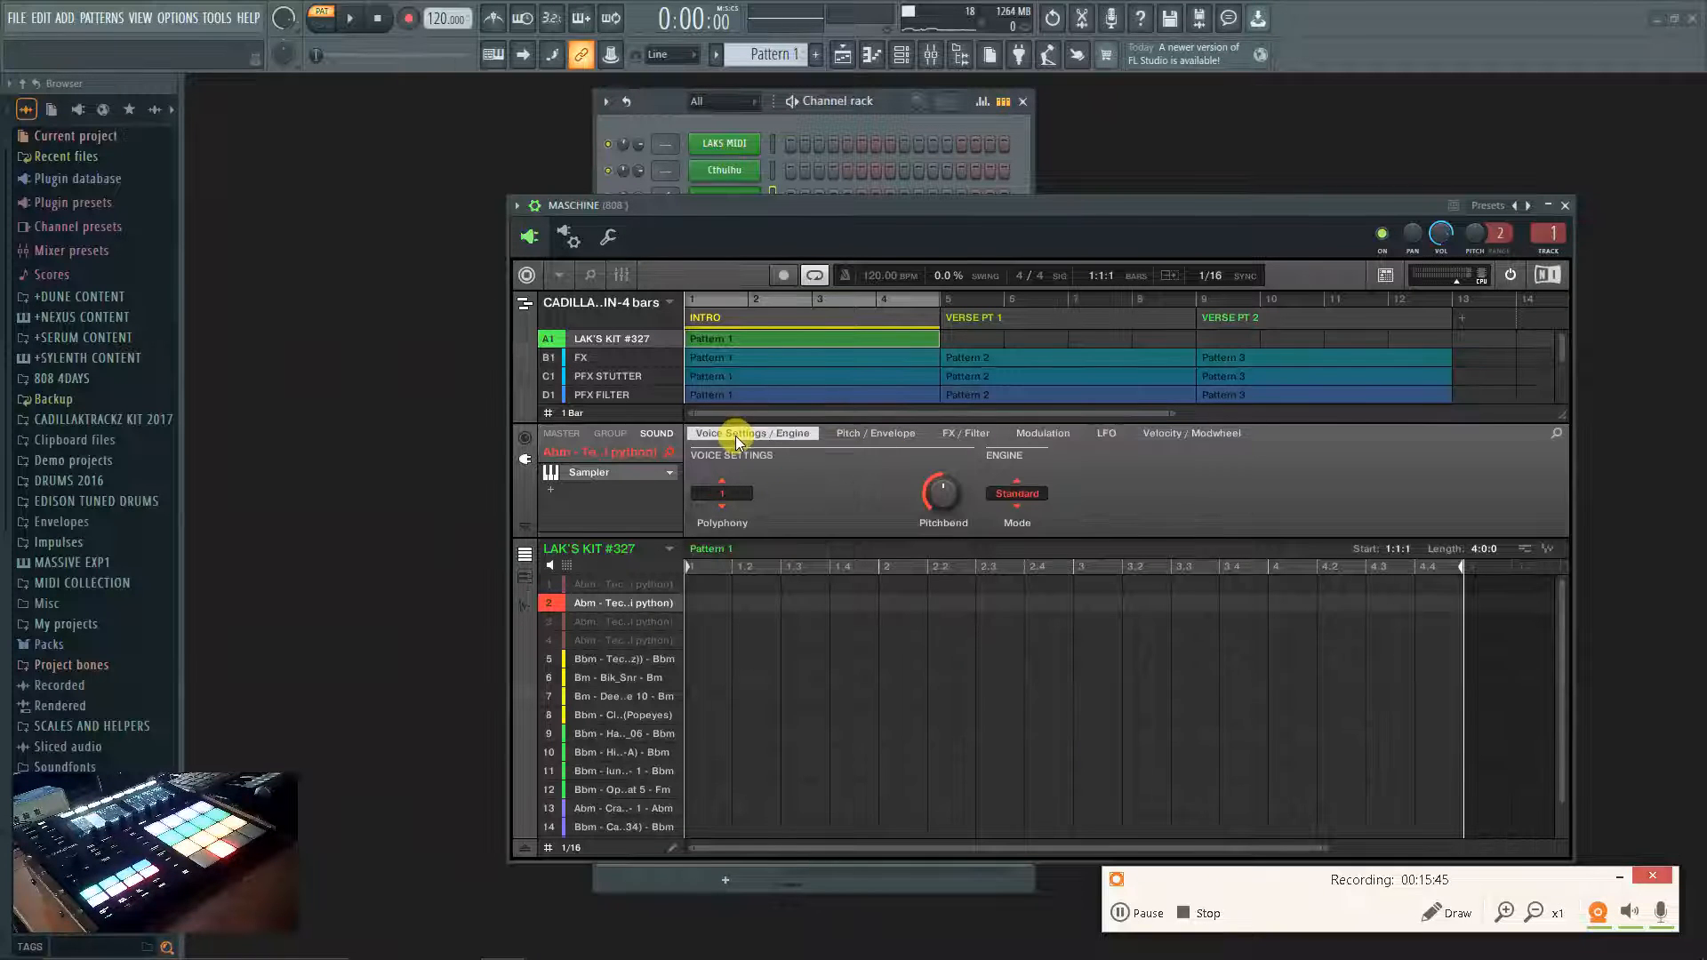
click(1020, 493)
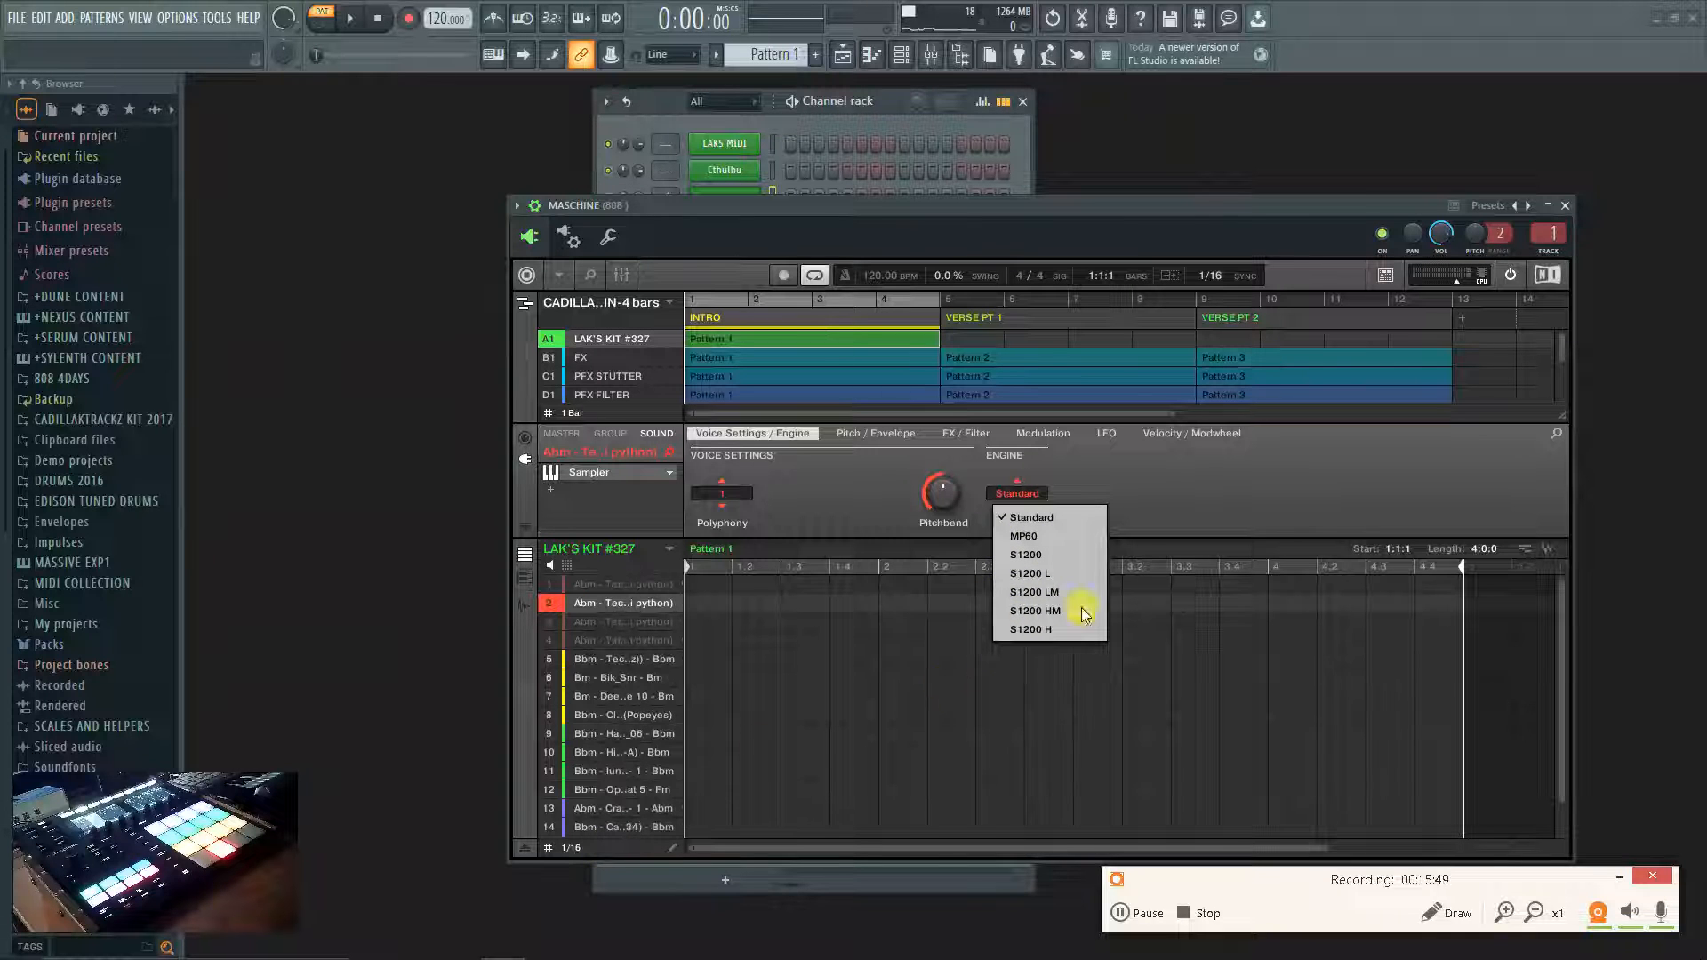
click(1162, 487)
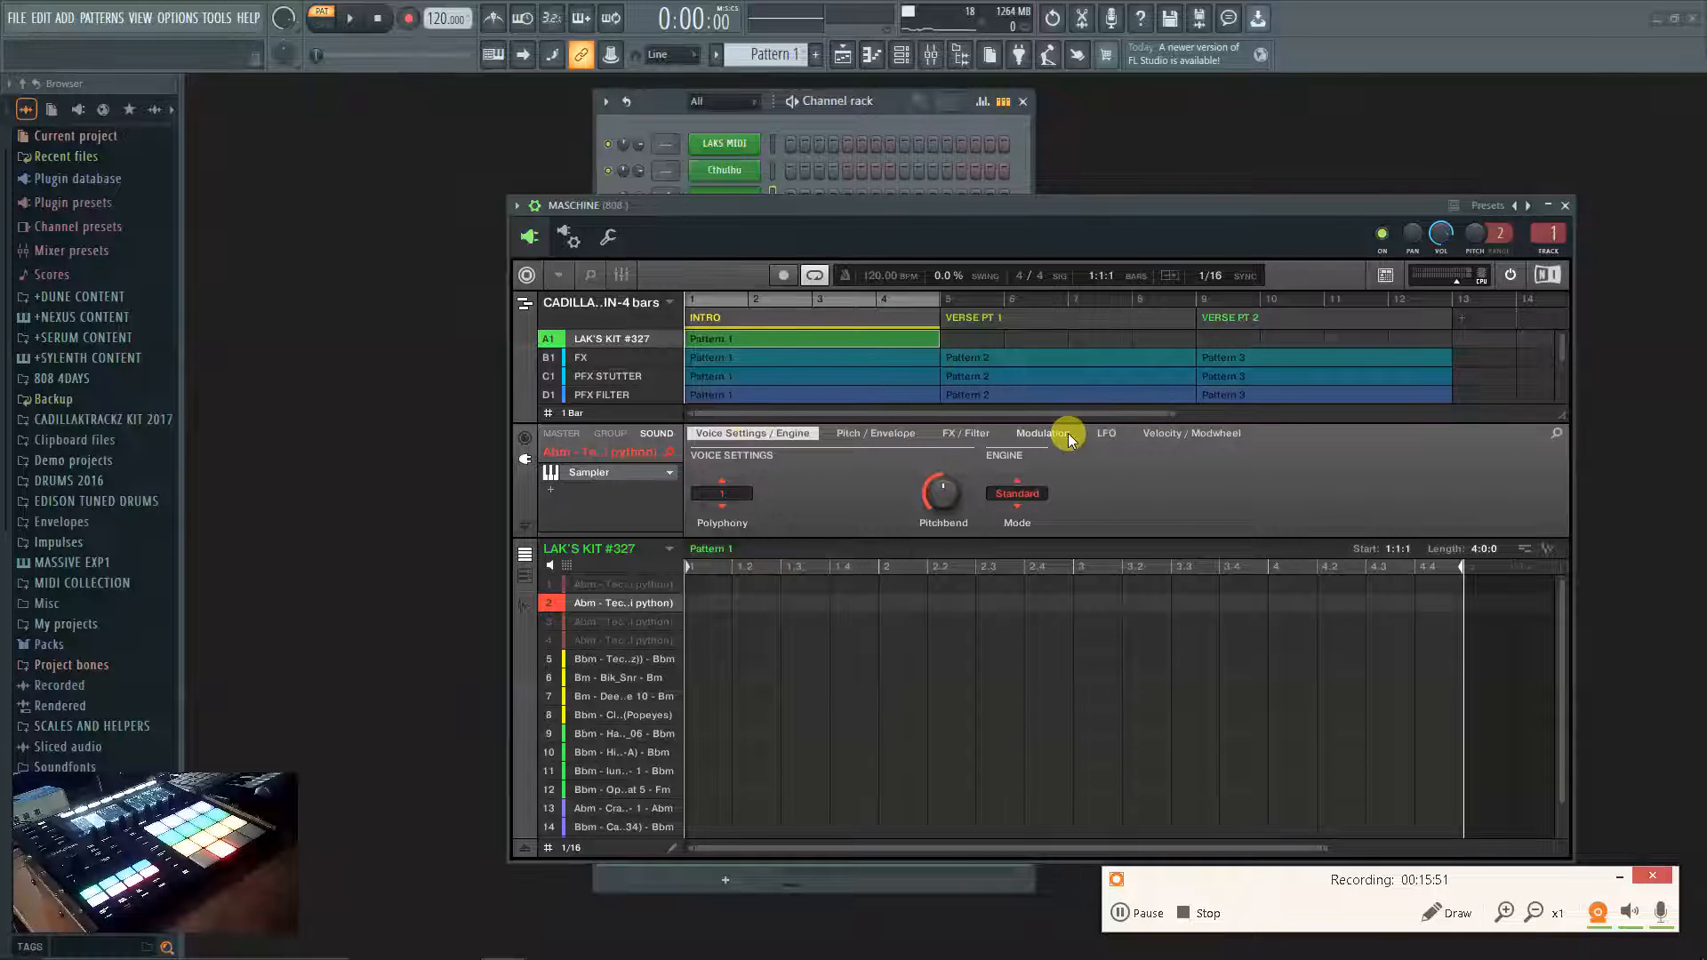
Audition sound 2 with the Sampler's Drive raised, turn Drive fully back down, stop playback, and close the Maschine window.
click(863, 434)
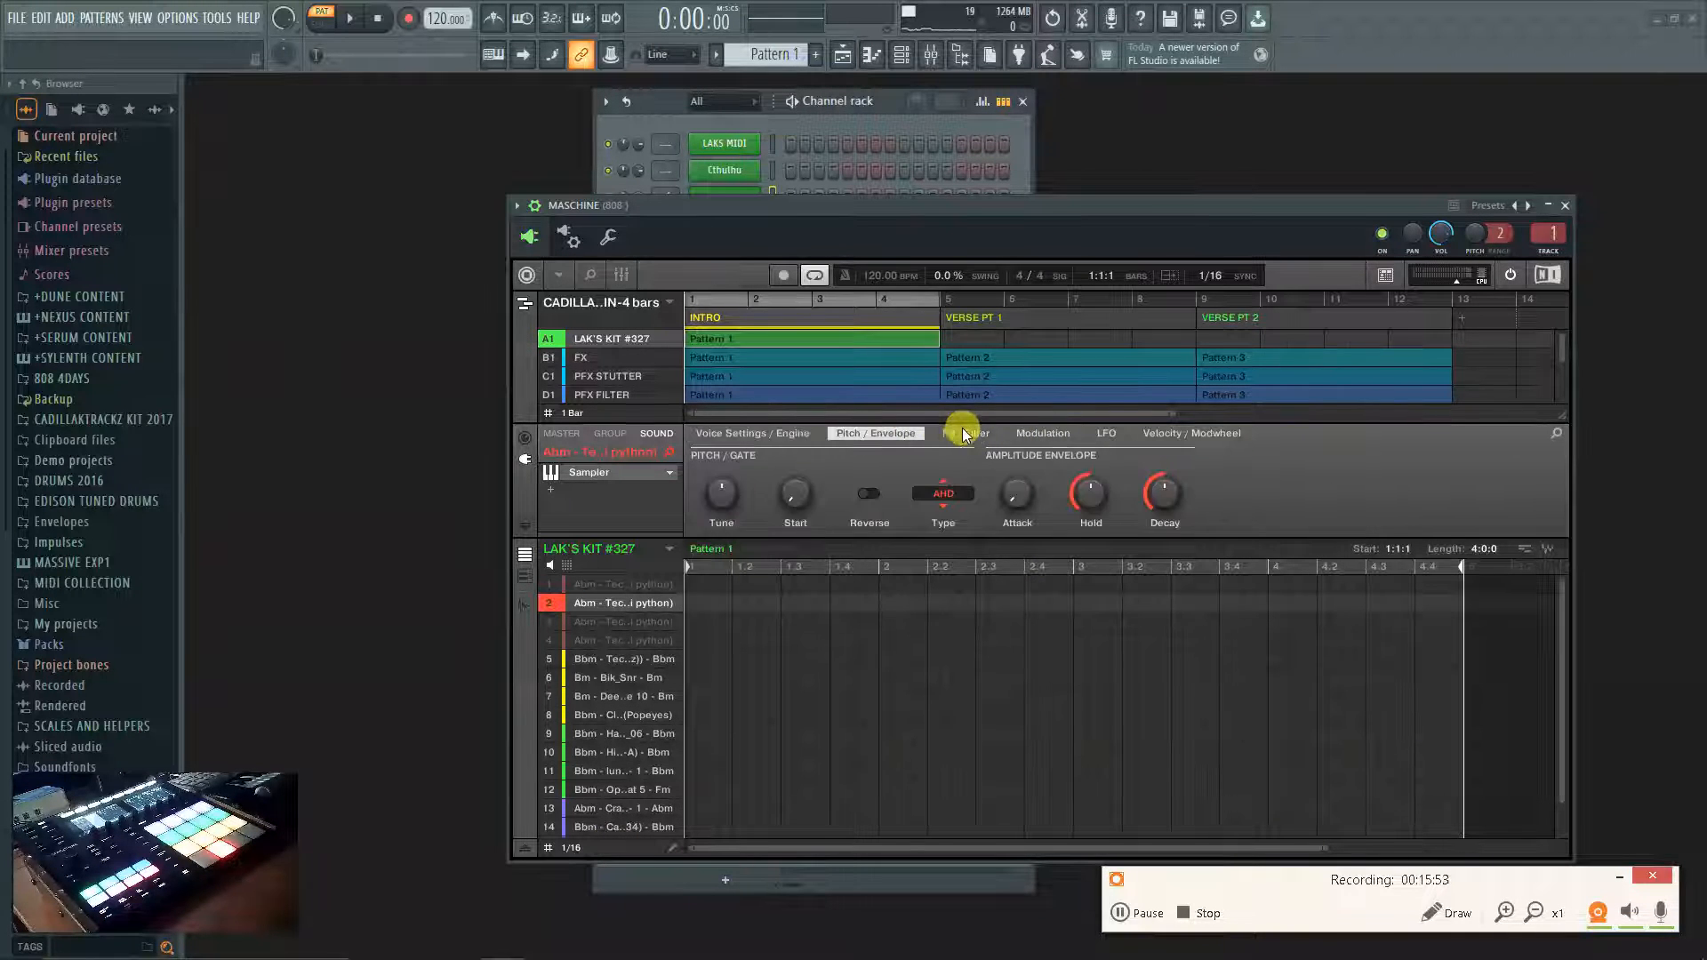
click(968, 434)
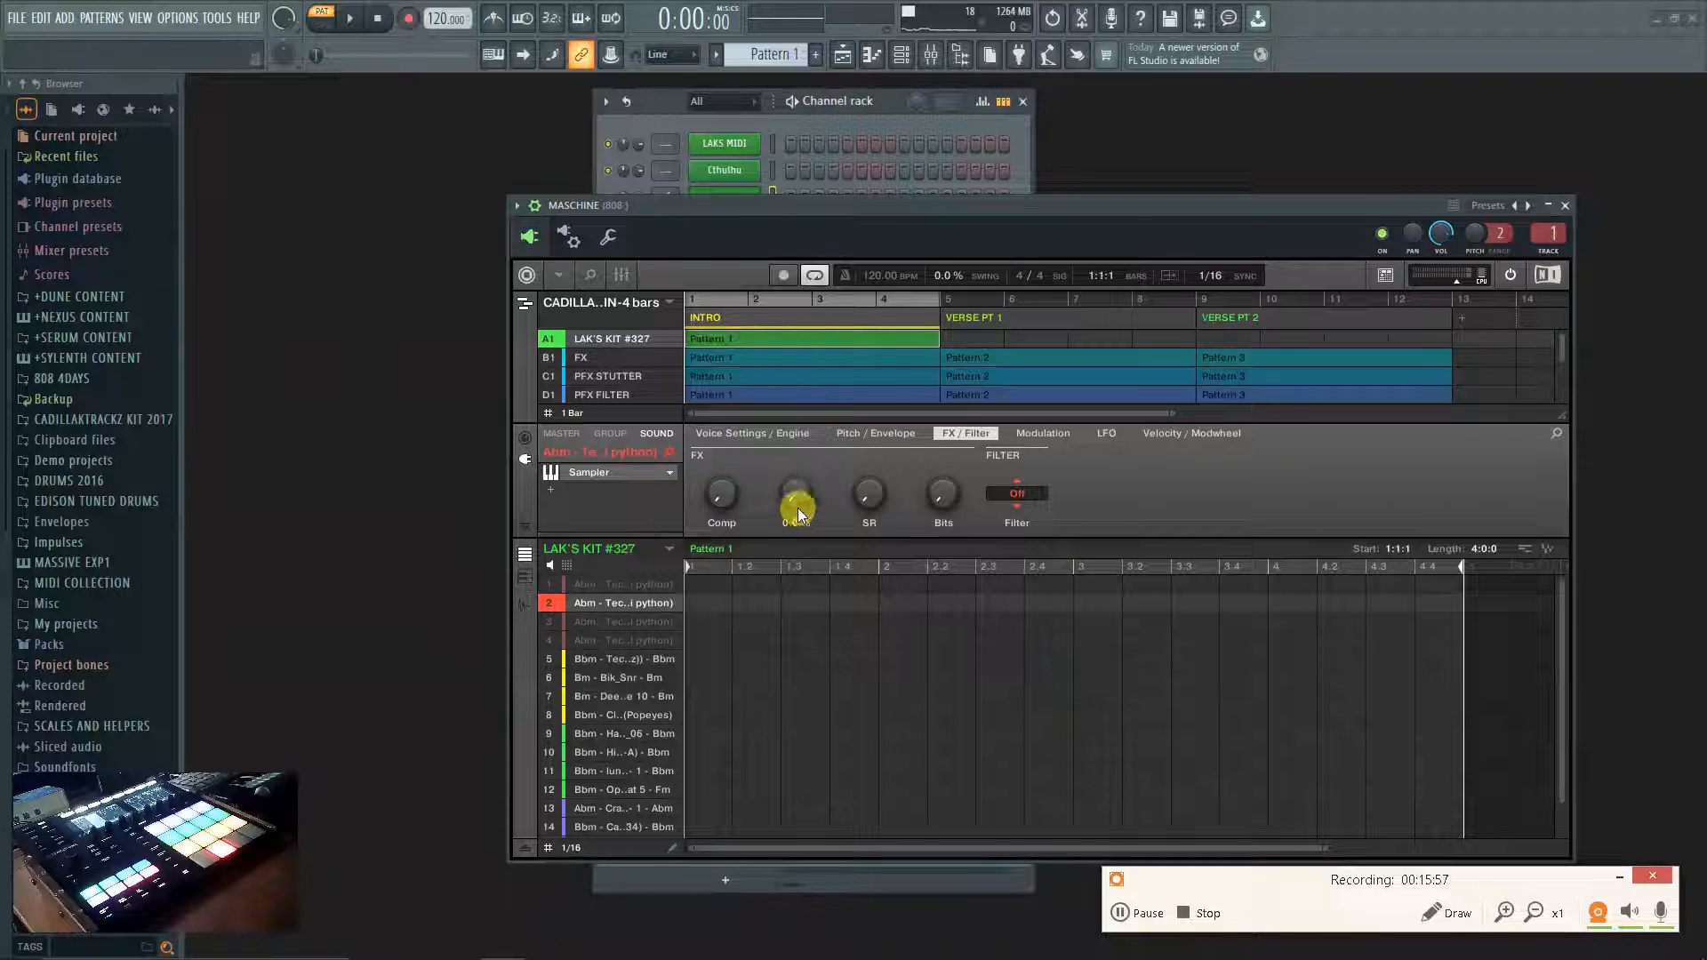
drag(798, 494, 798, 427)
click(349, 18)
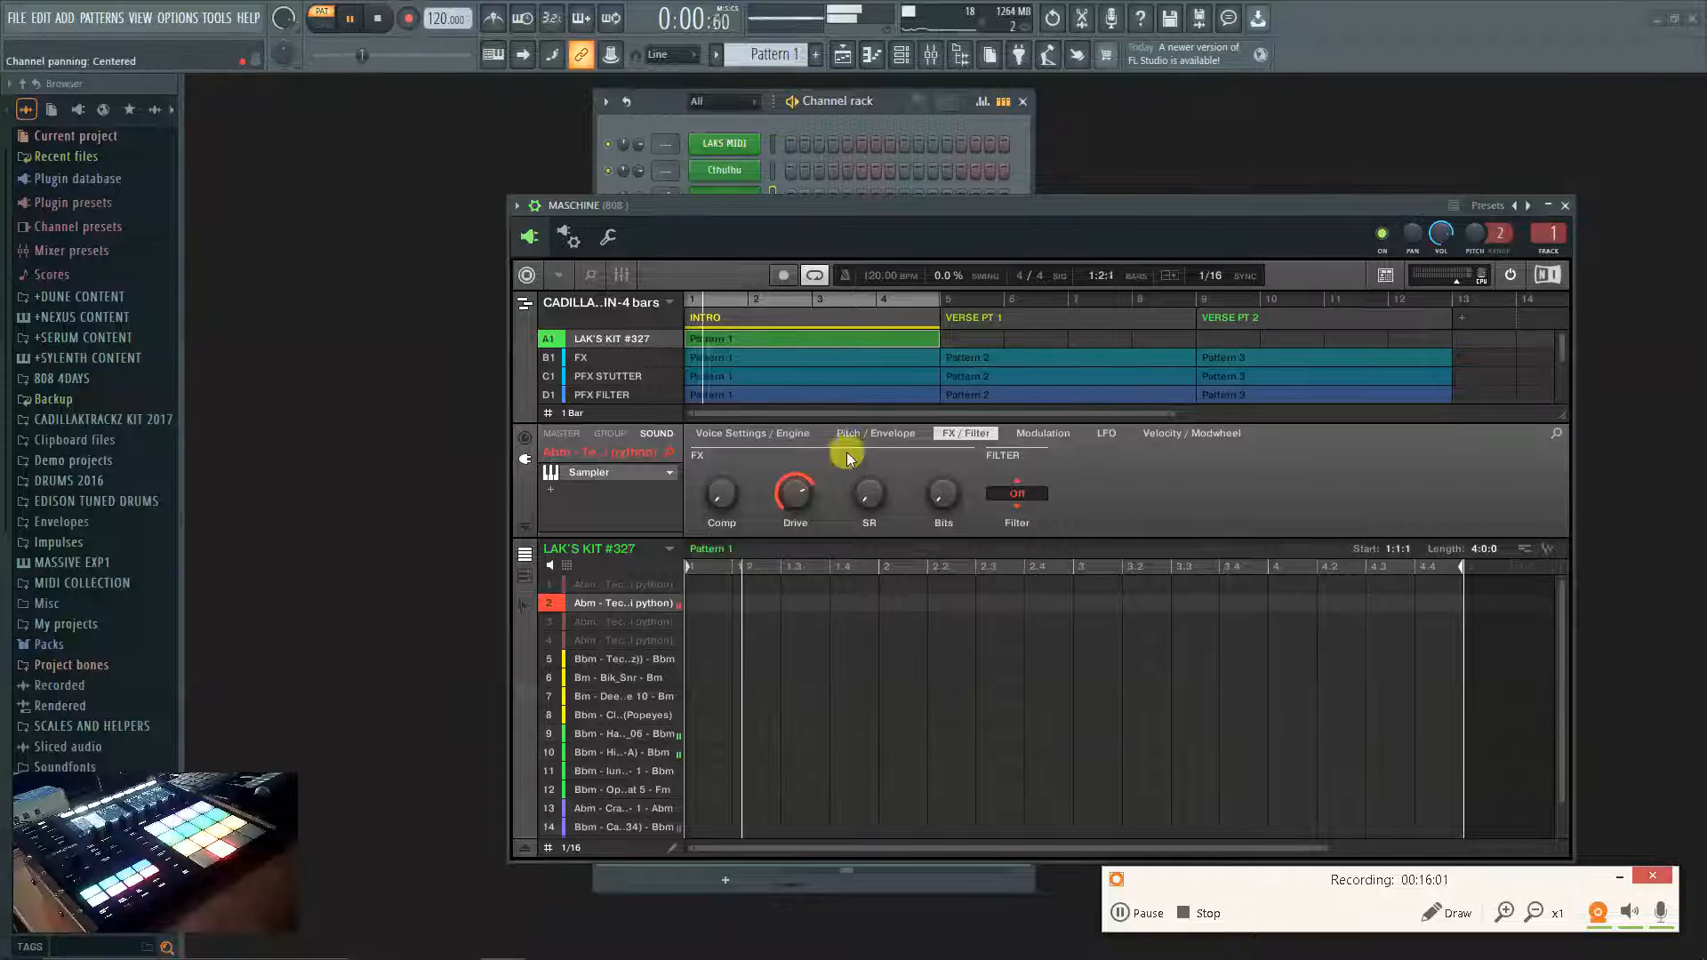
mouse_move(799, 496)
mouse_down()
mouse_move(798, 533)
mouse_move(797, 496)
mouse_up()
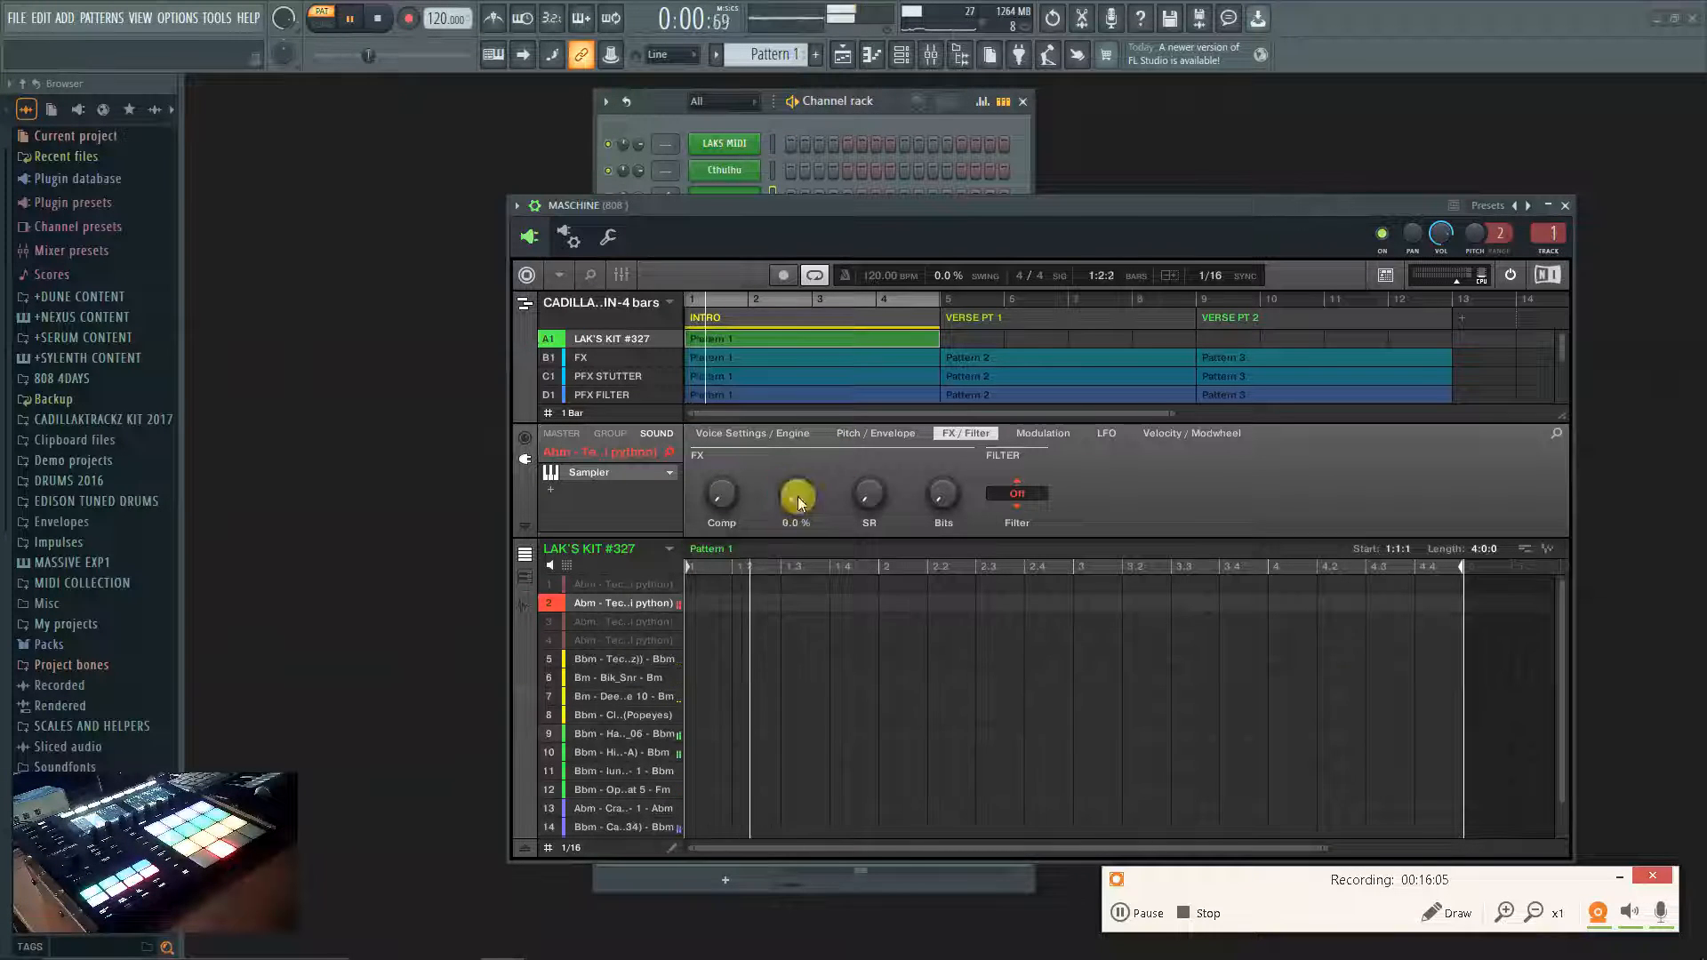
click(378, 18)
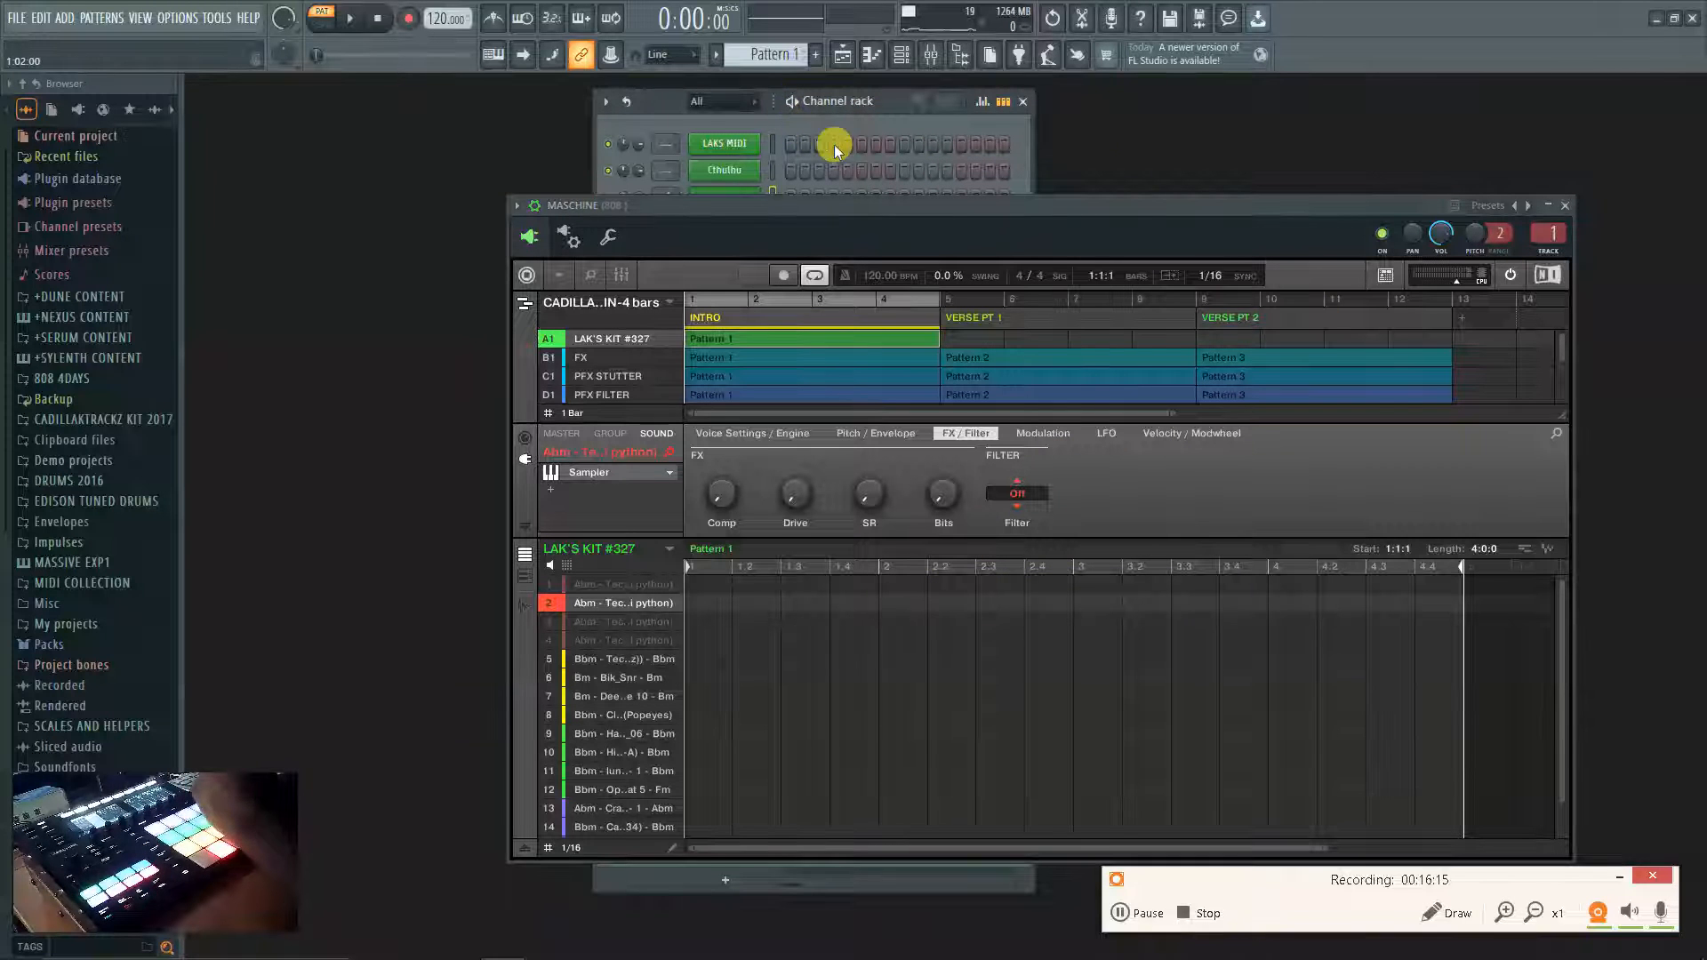
click(1571, 206)
click(1128, 913)
click(1130, 913)
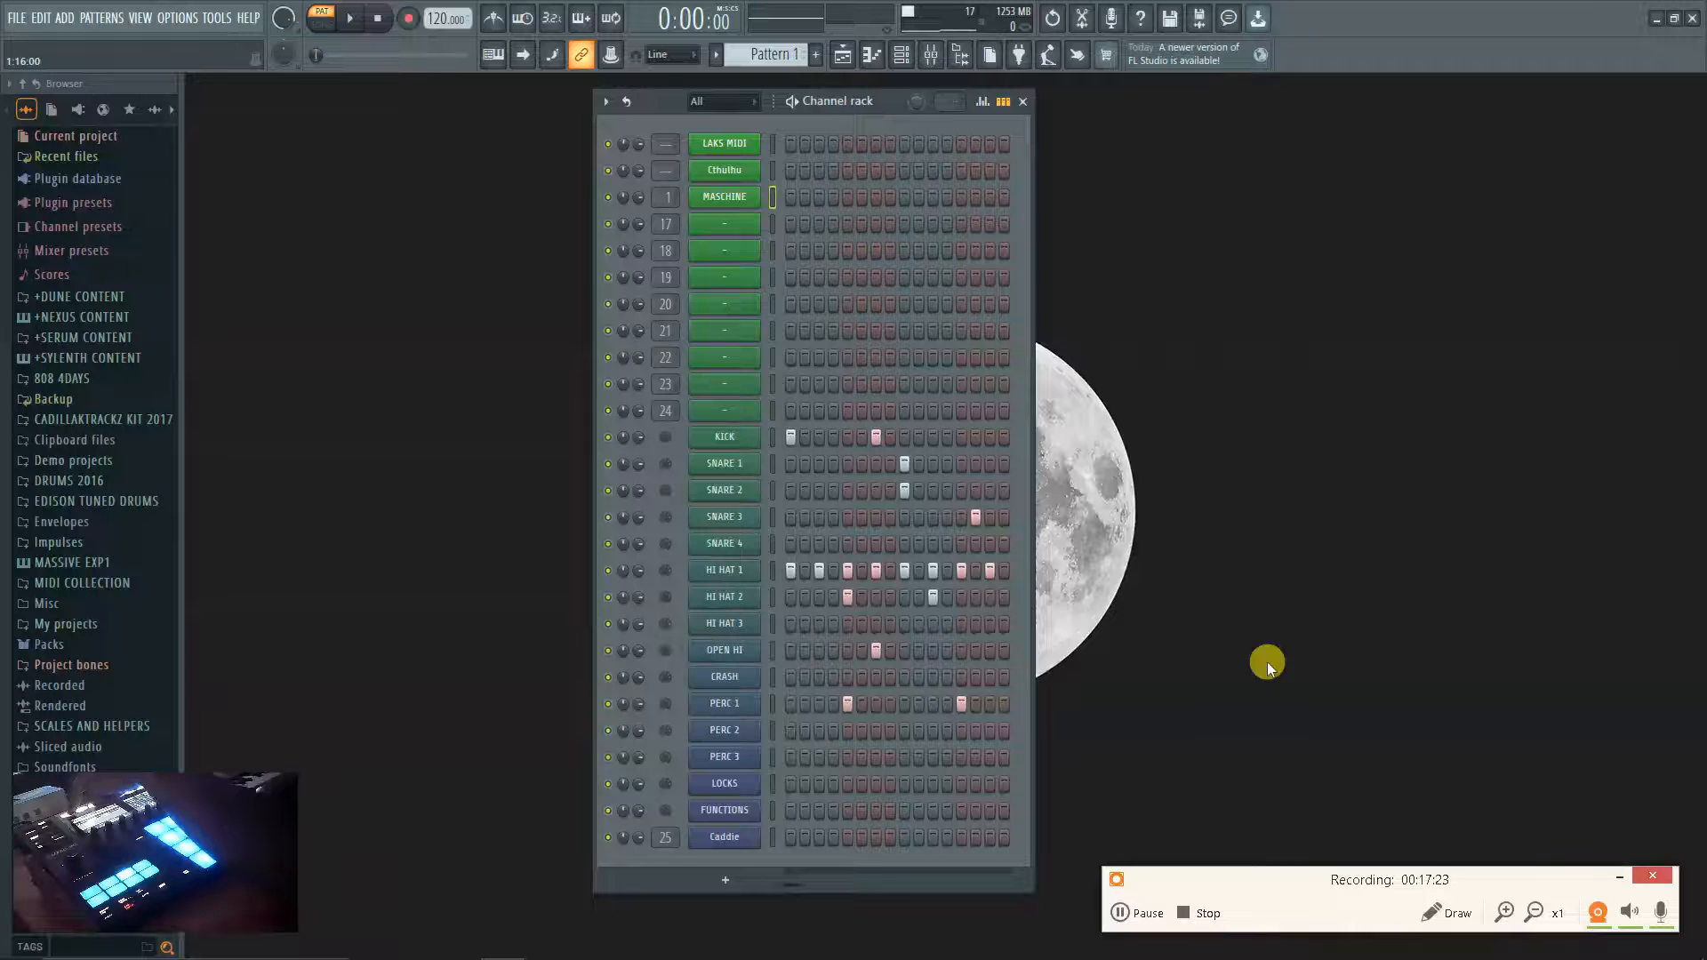
key(F5)
key(F5)
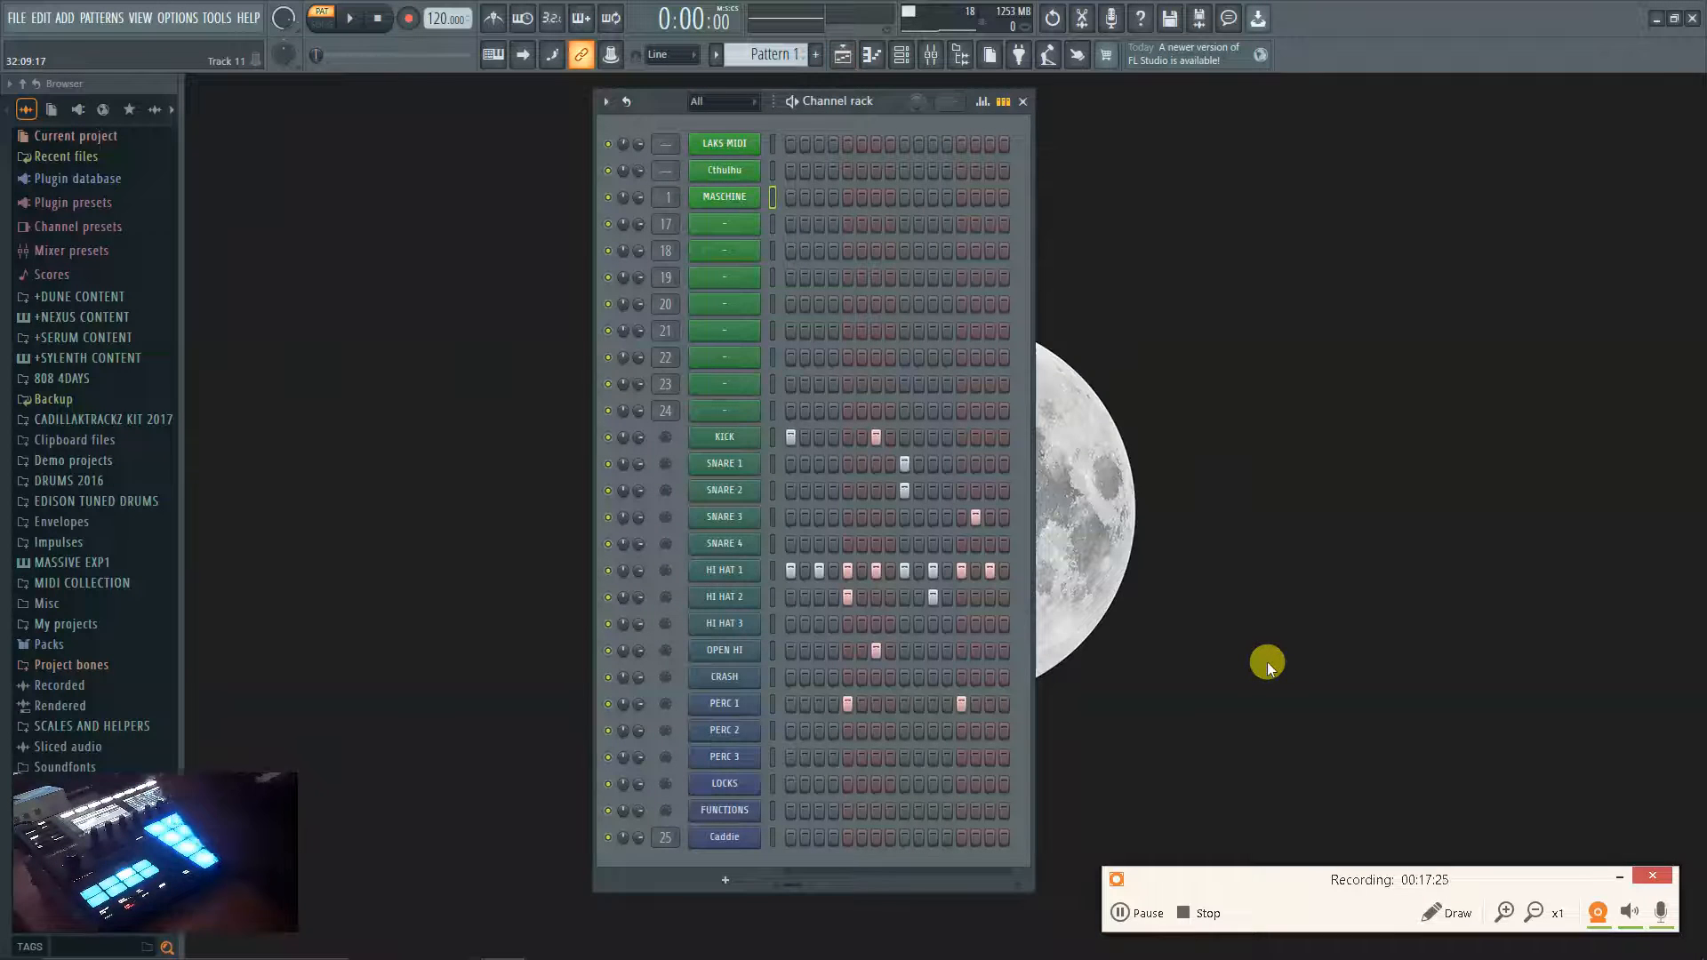
Show and hide the playlist, channel rack, piano roll and mixer one after another, ending with all of them hidden.
key(F5)
key(F5)
key(F6)
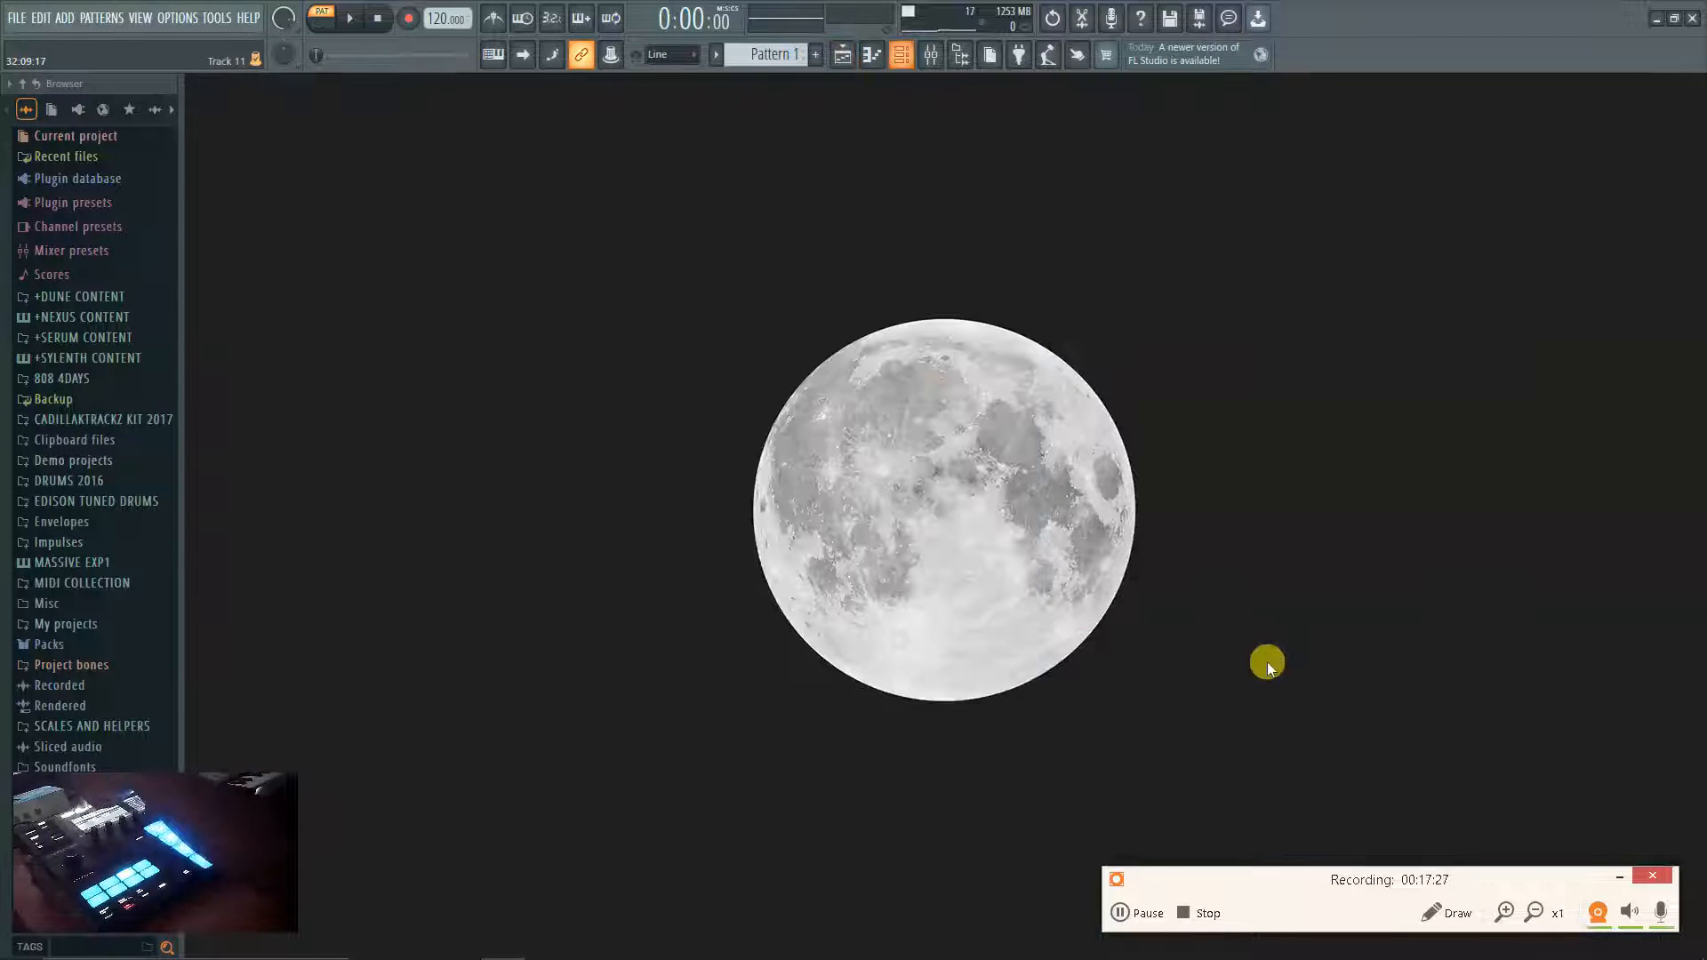
key(F6)
key(F6)
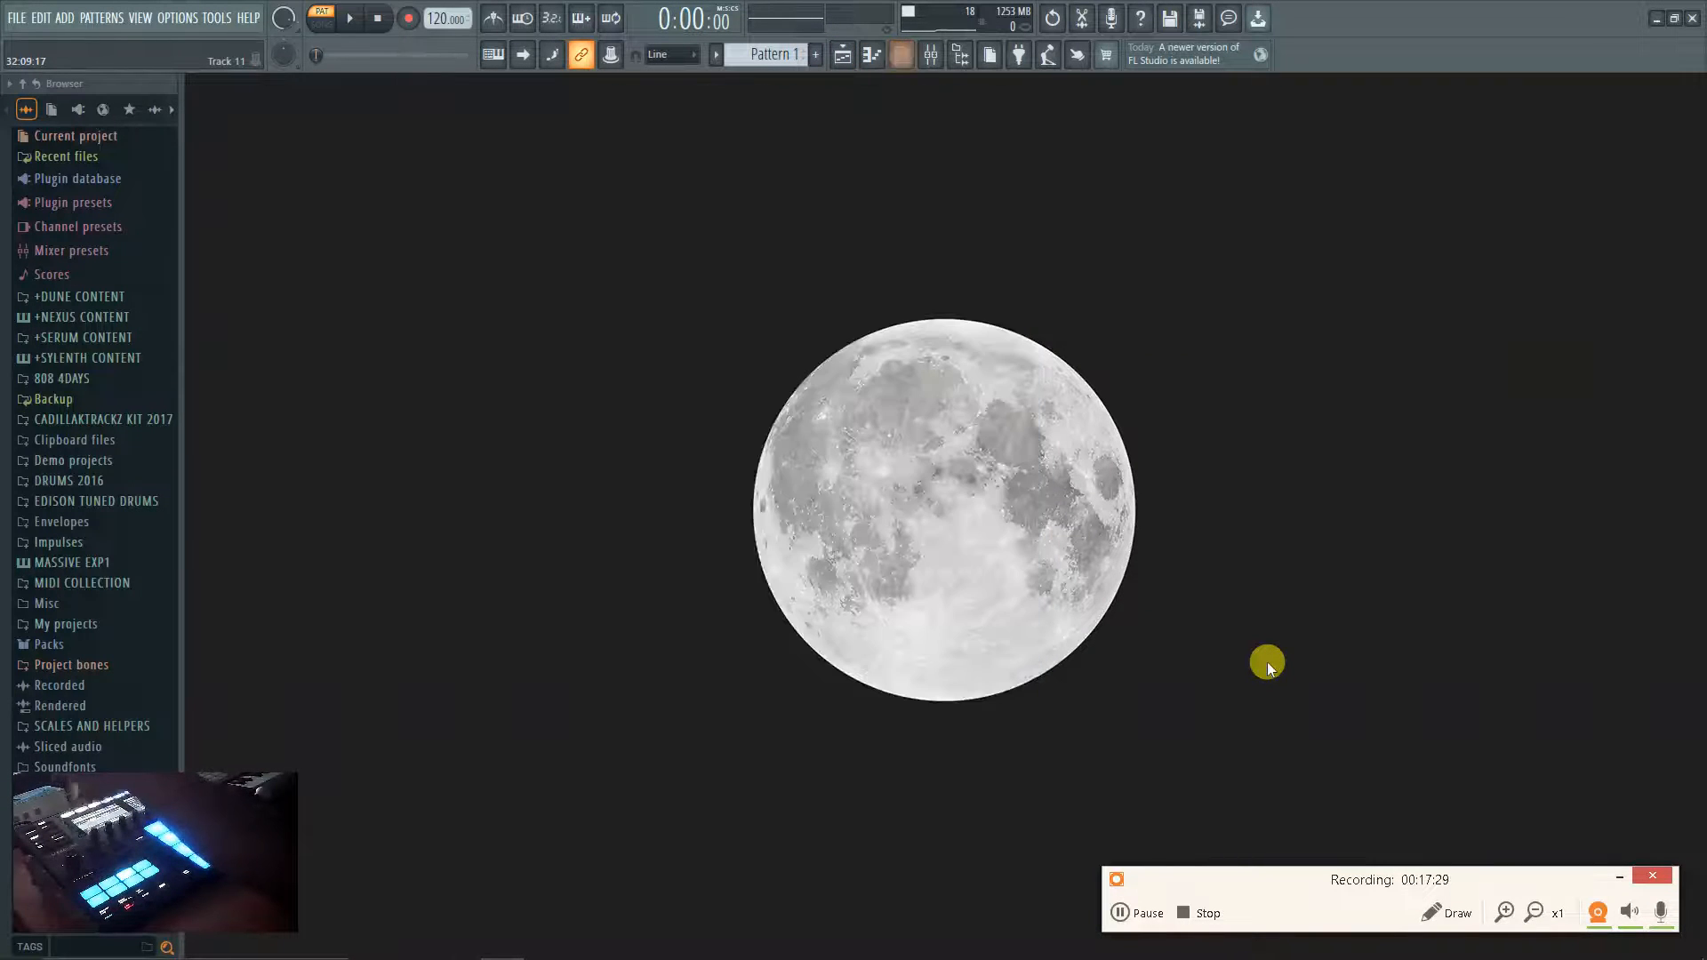
key(F7)
key(F7)
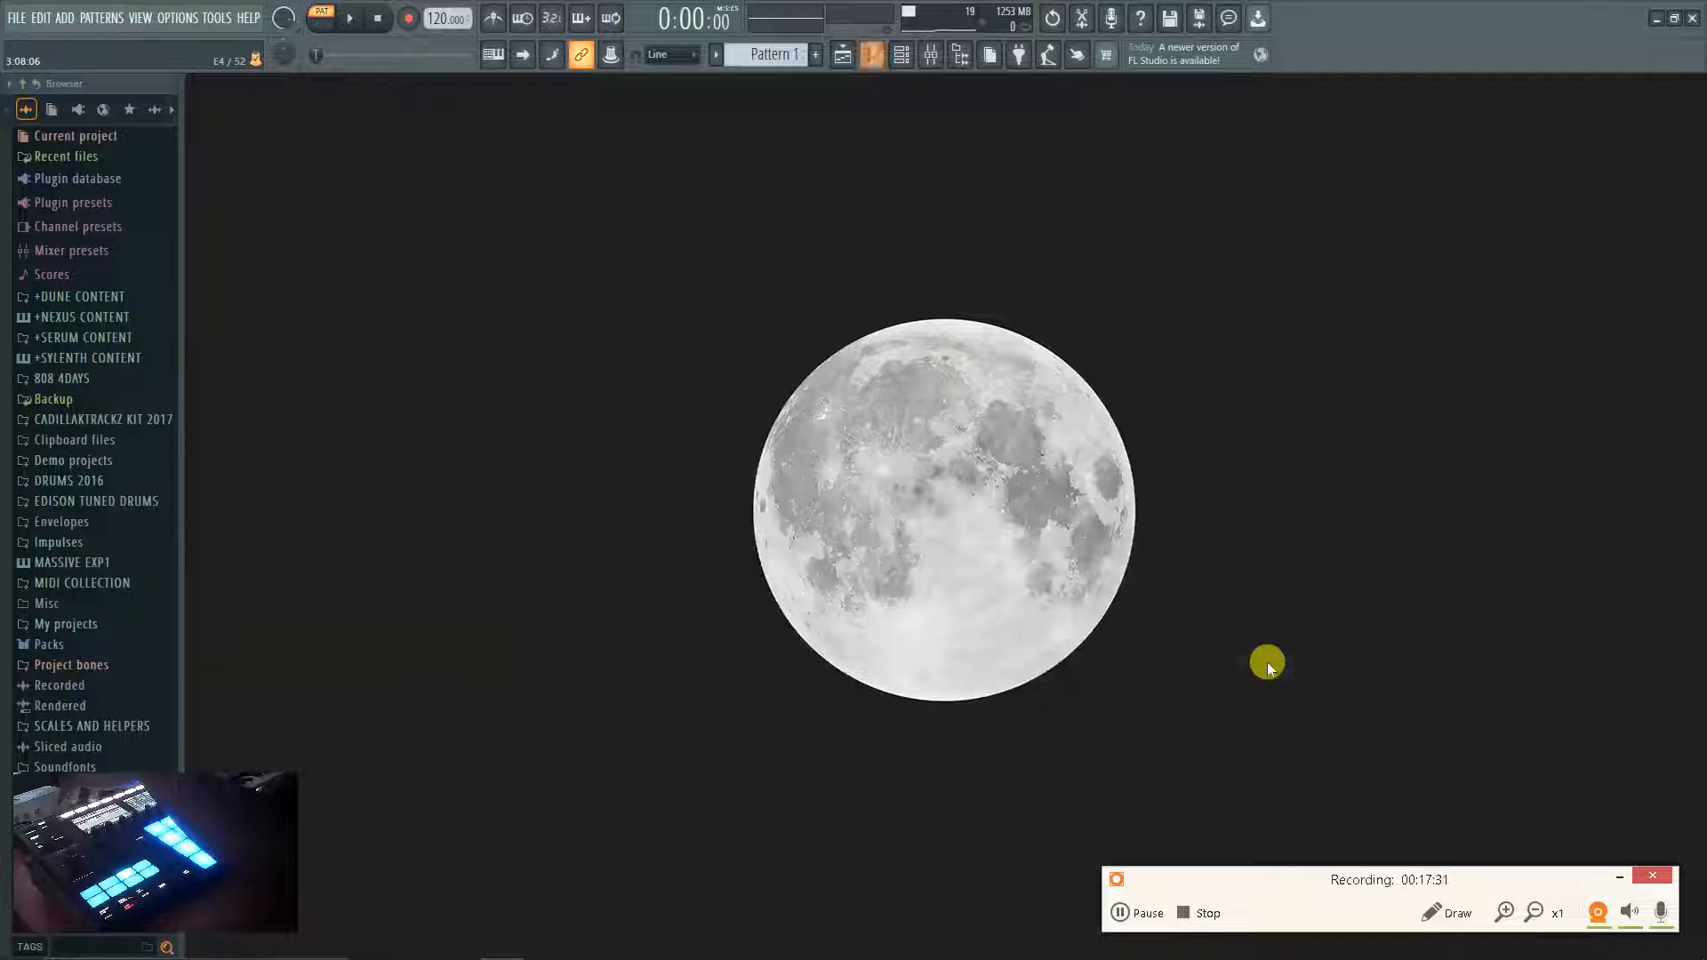
key(F7)
key(F7)
key(F9)
key(F9)
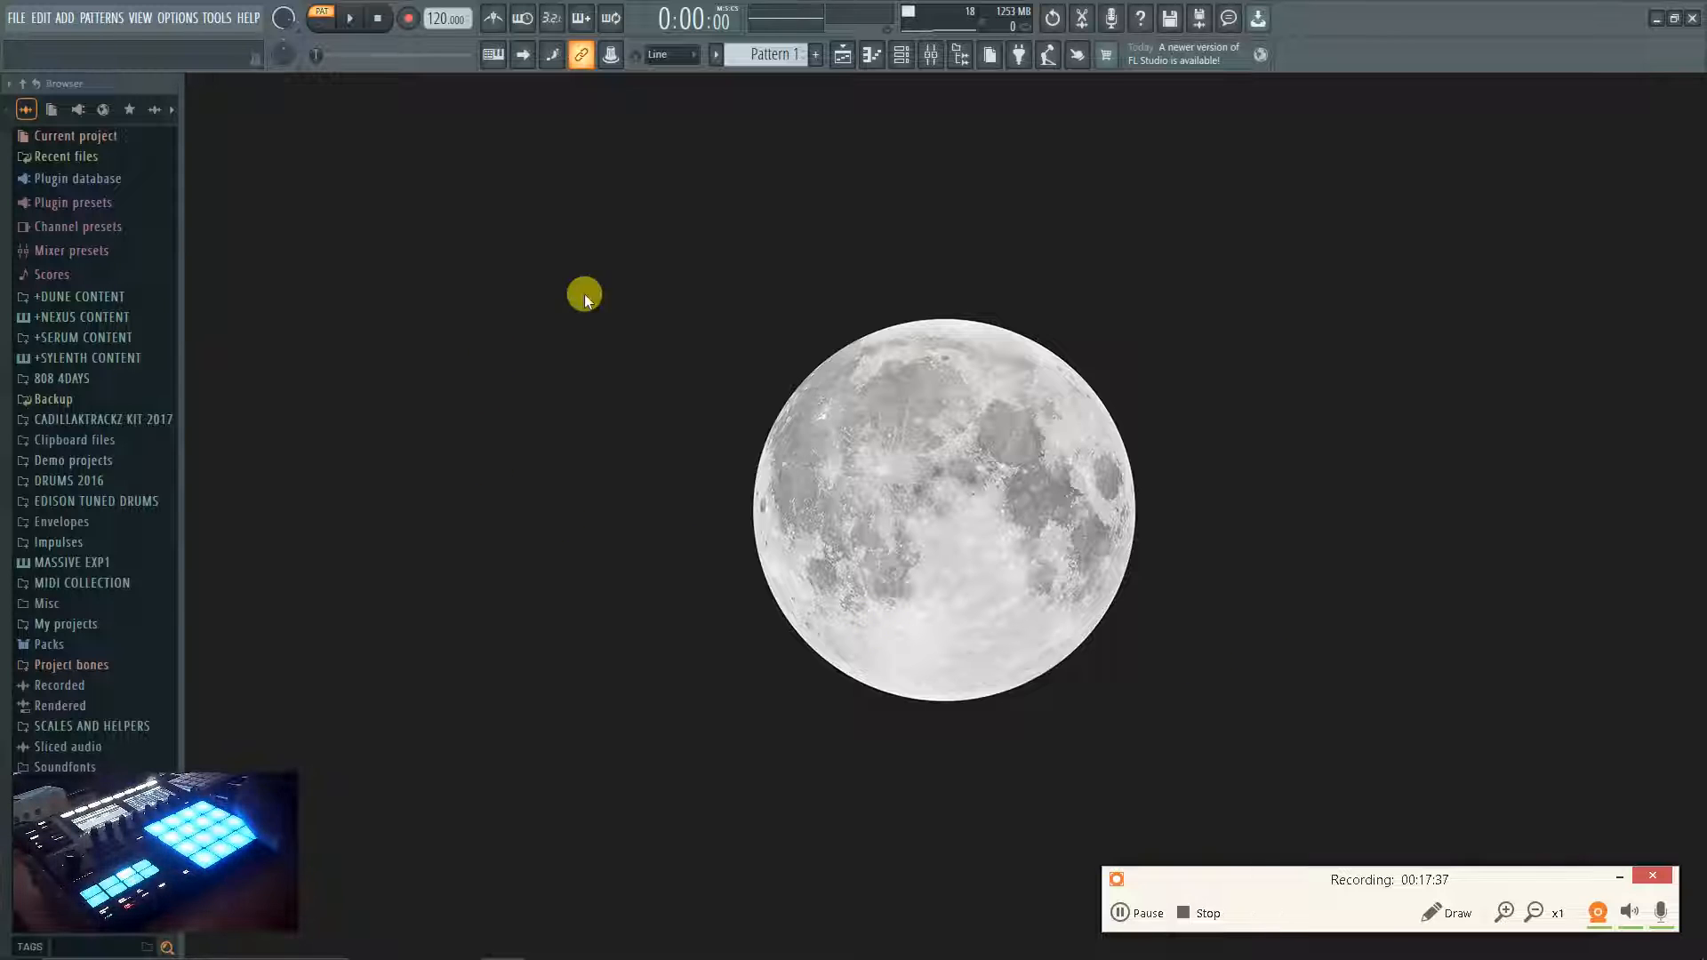
Bring up the mixer, piano roll, playlist and channel rack windows in turn, ending on the mixer.
click(929, 55)
click(929, 55)
click(900, 55)
click(929, 55)
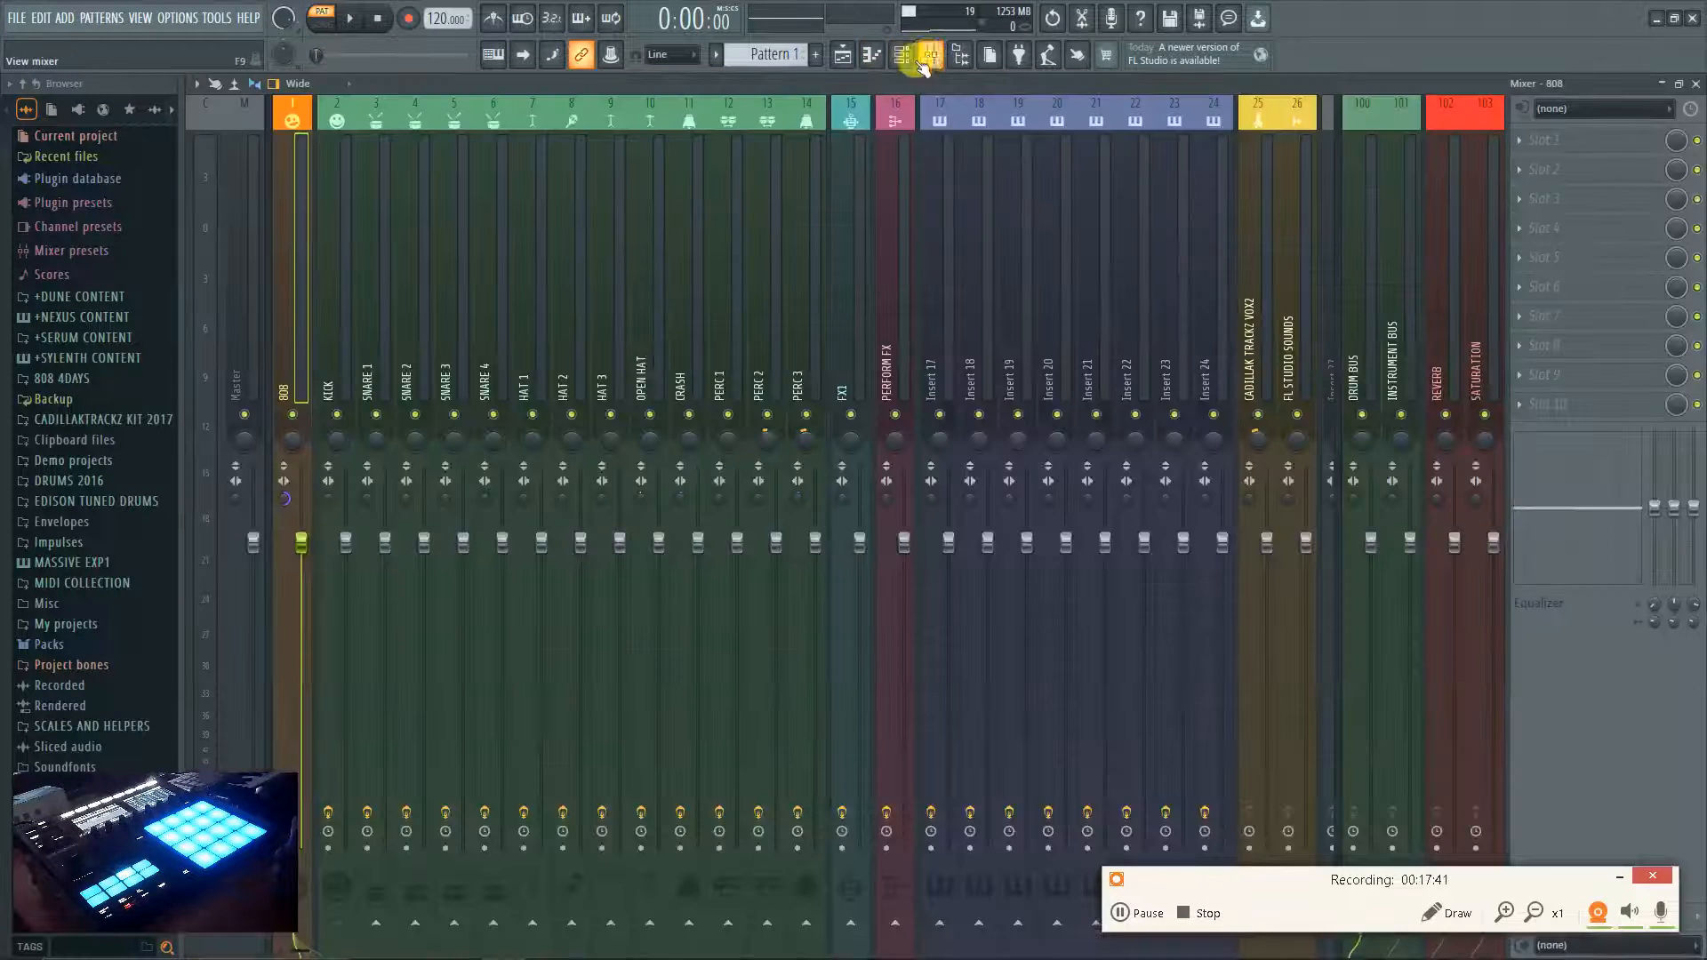
click(1695, 83)
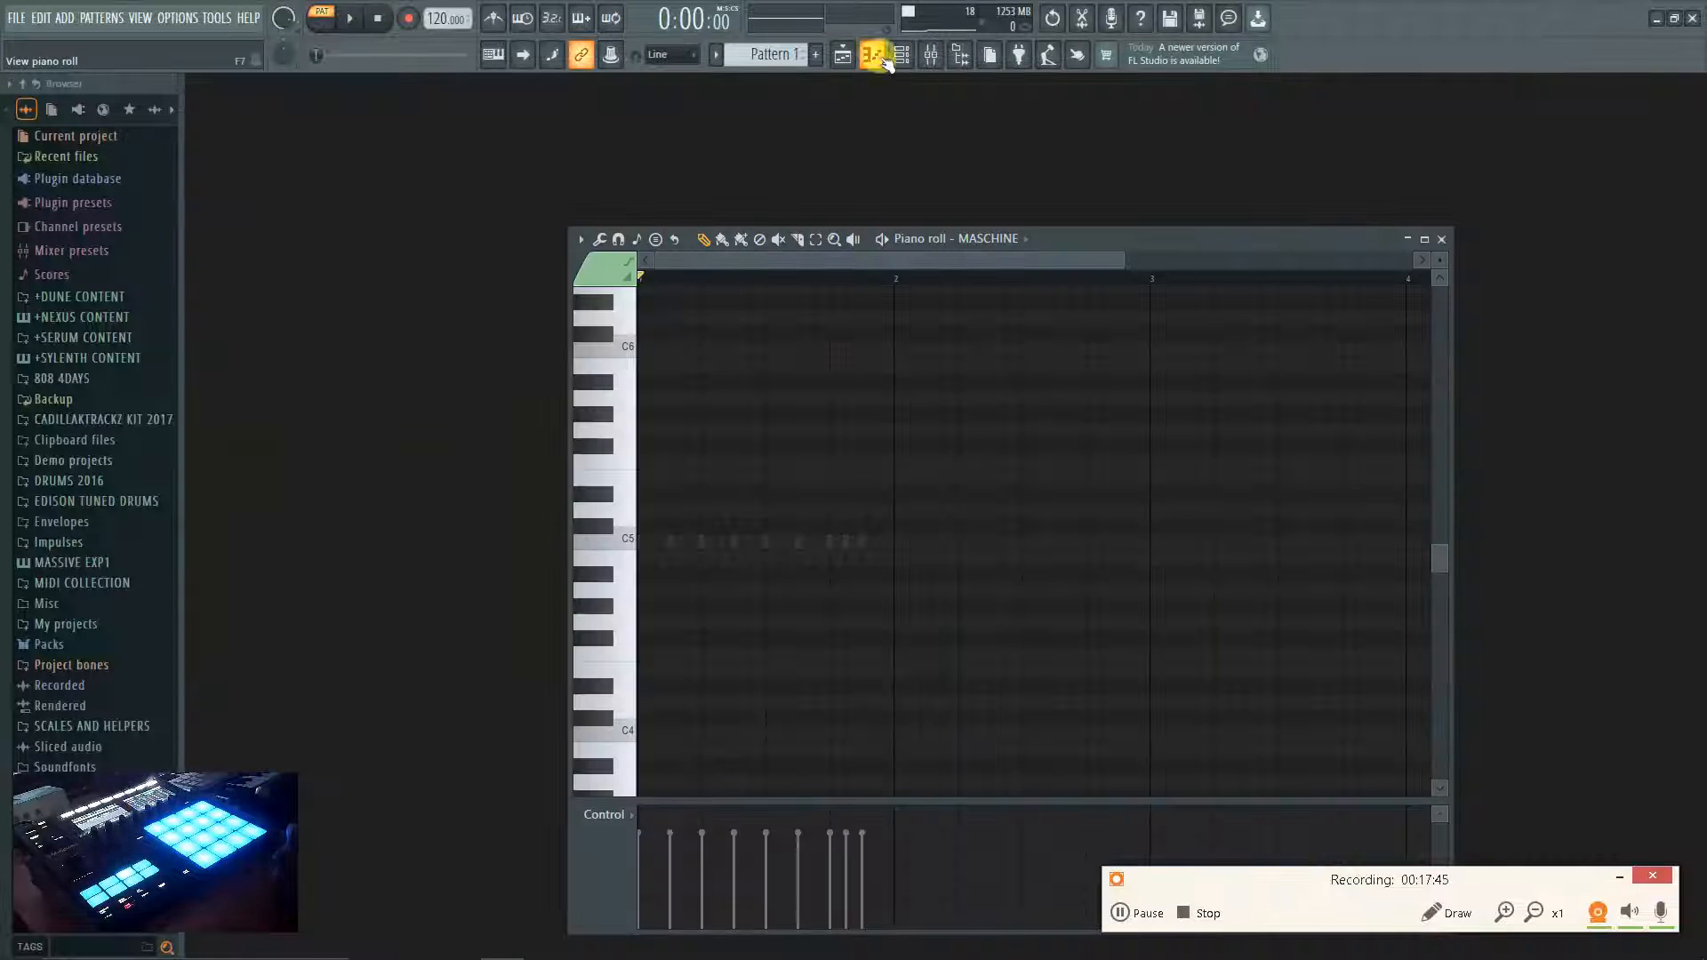
click(919, 58)
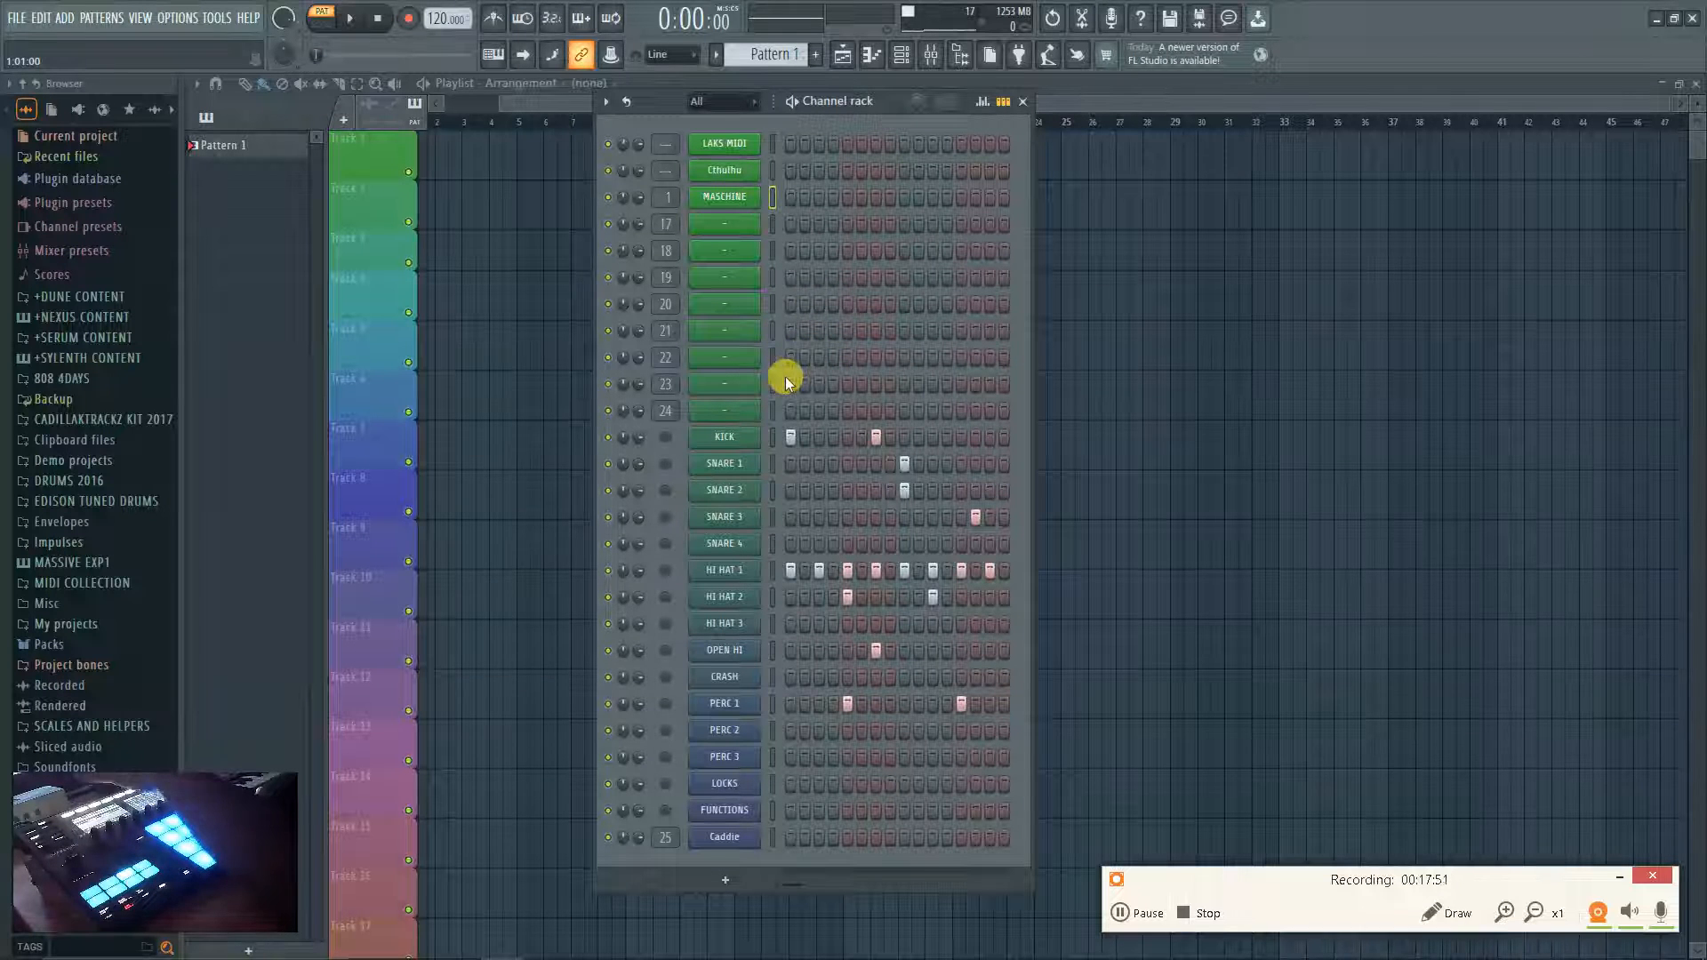
click(929, 59)
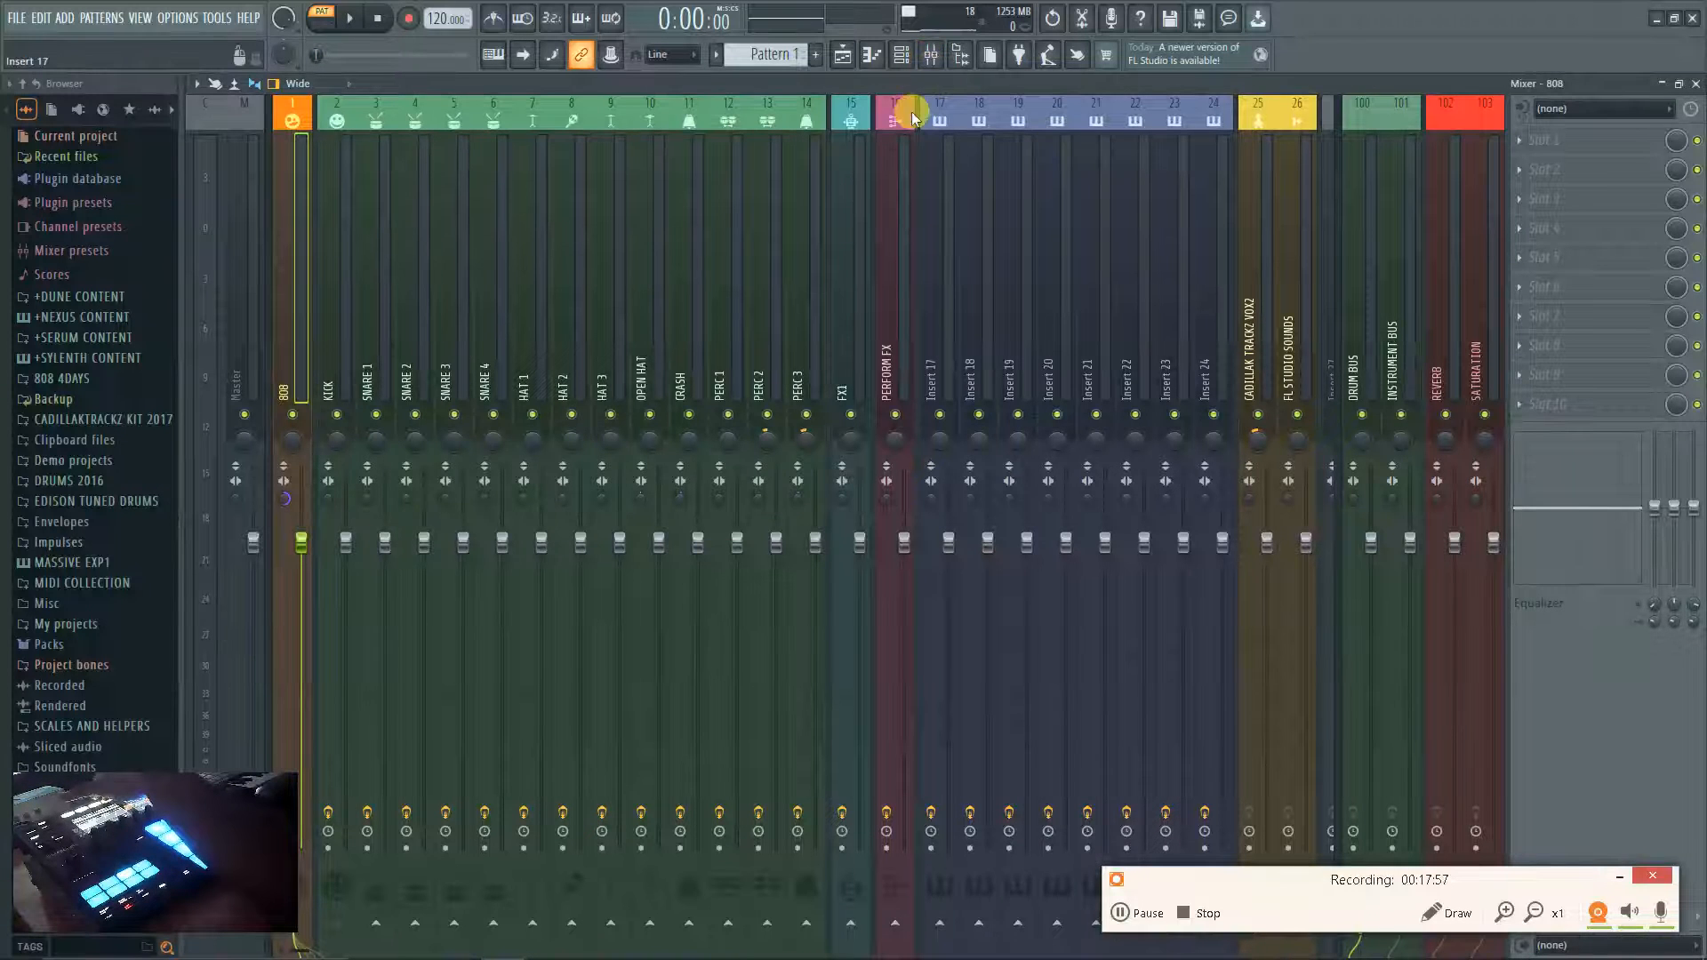
Step the mixer's track selection back and forth across the tracks, ending on the KICK track.
key(Right)
key(Right)
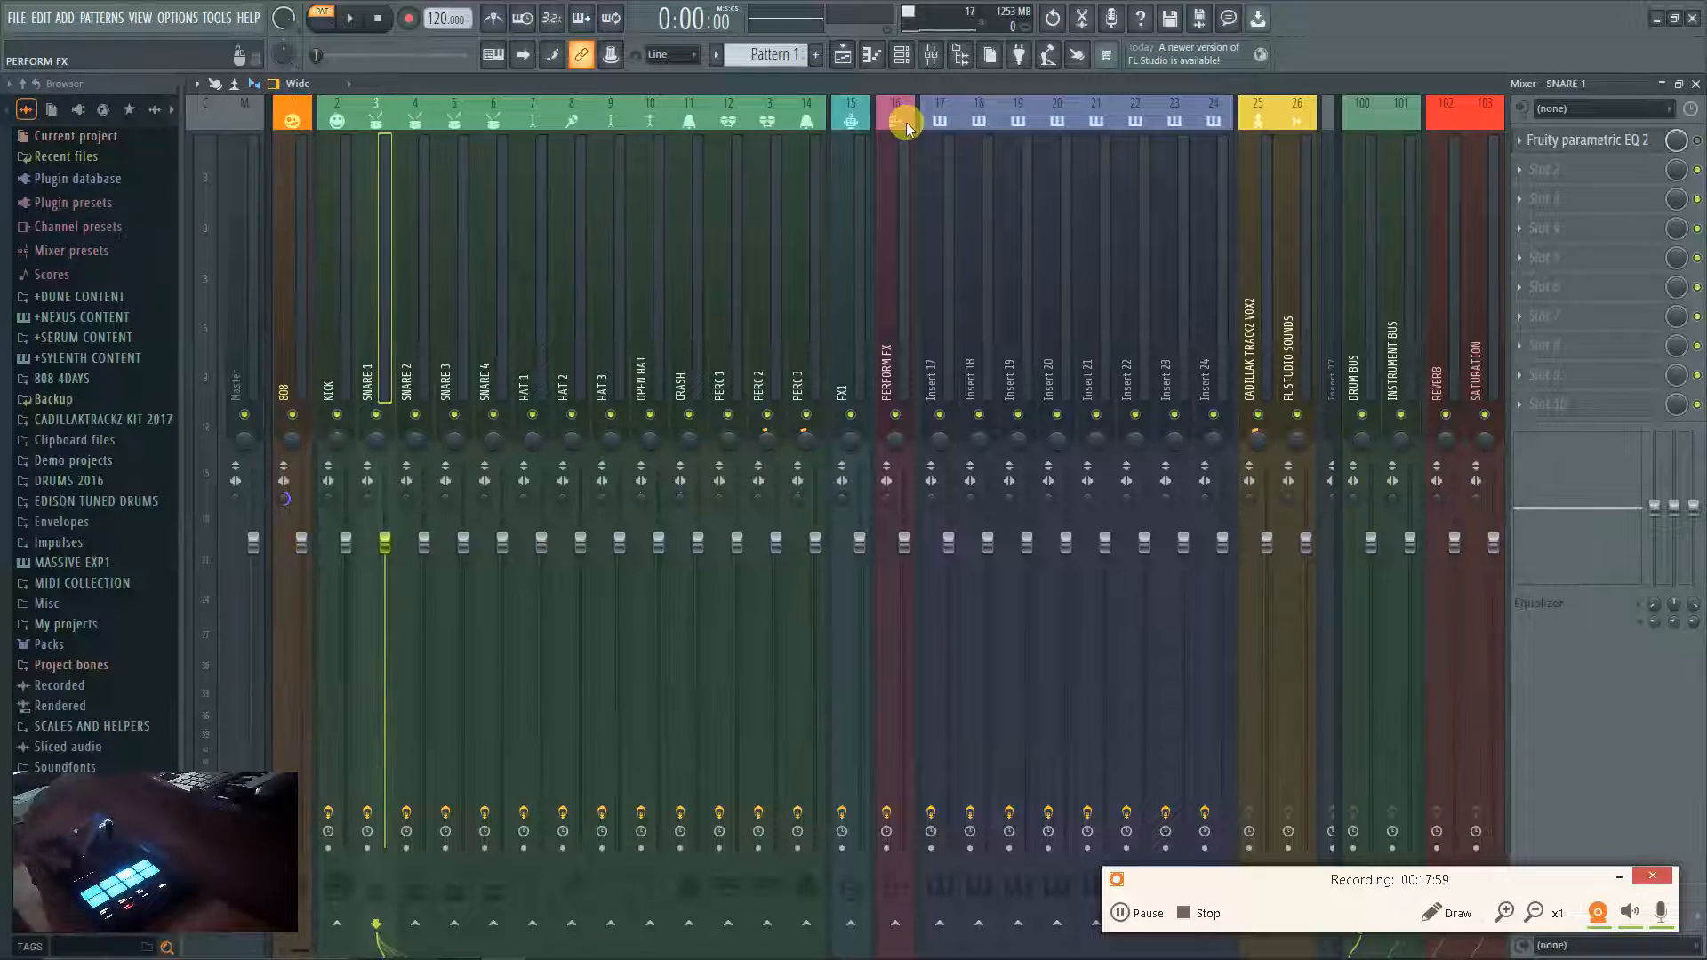
key(Right)
key(Right)
key(Left)
key(Left)
key(Right)
key(Left)
key(Left)
key(Left)
key(Left)
key(Right)
key(Right)
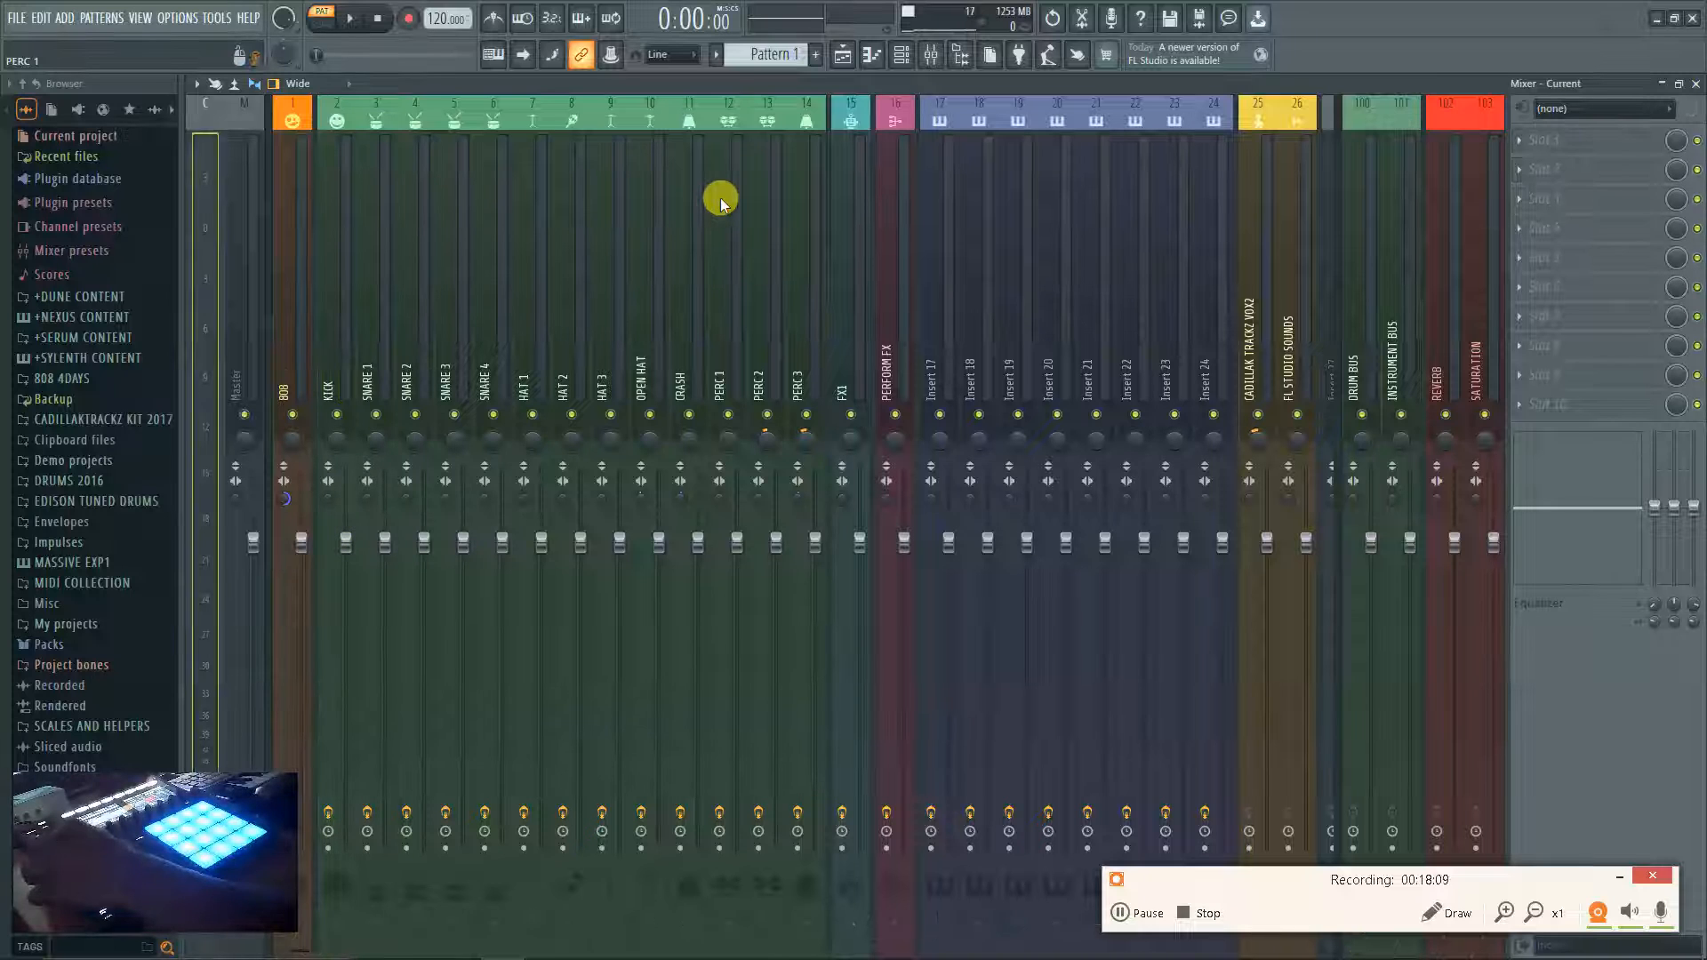
key(Right)
key(Right)
key(Right)
key(Right)
key(Right)
key(Left)
key(Left)
key(Left)
key(Left)
key(Left)
key(Right)
key(Right)
key(Right)
key(Right)
key(Left)
key(Left)
key(Left)
key(Left)
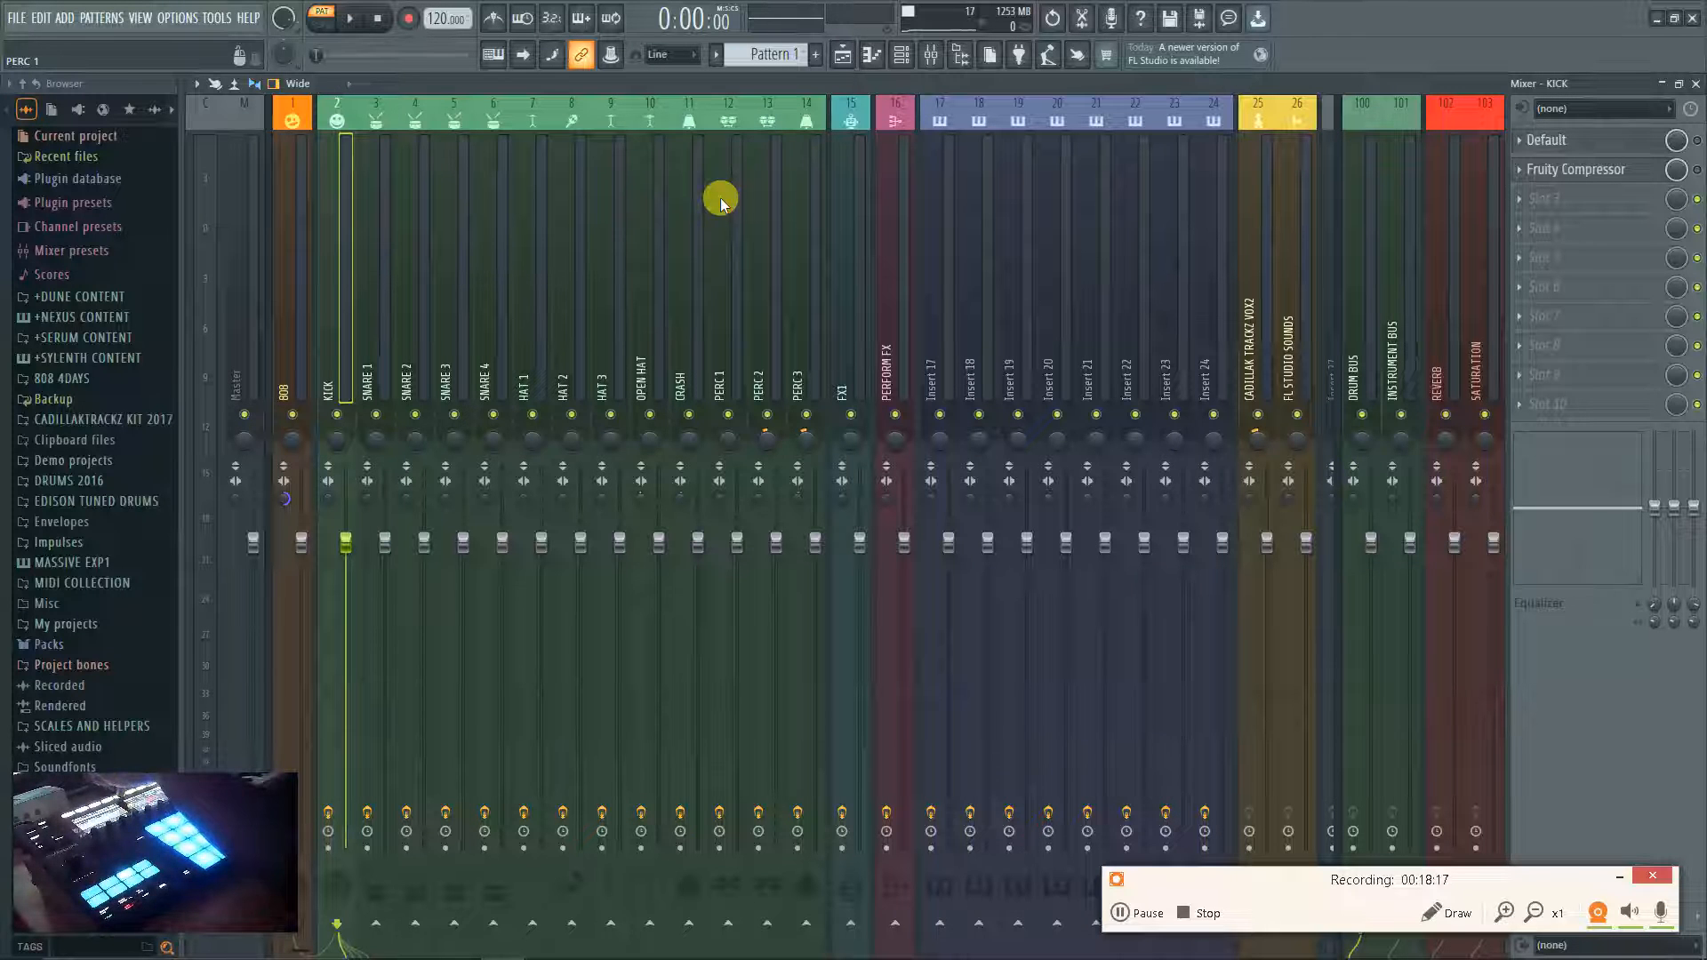
View the audio inputs offered for the KICK mixer track without choosing one.
key(alt+i)
key(Escape)
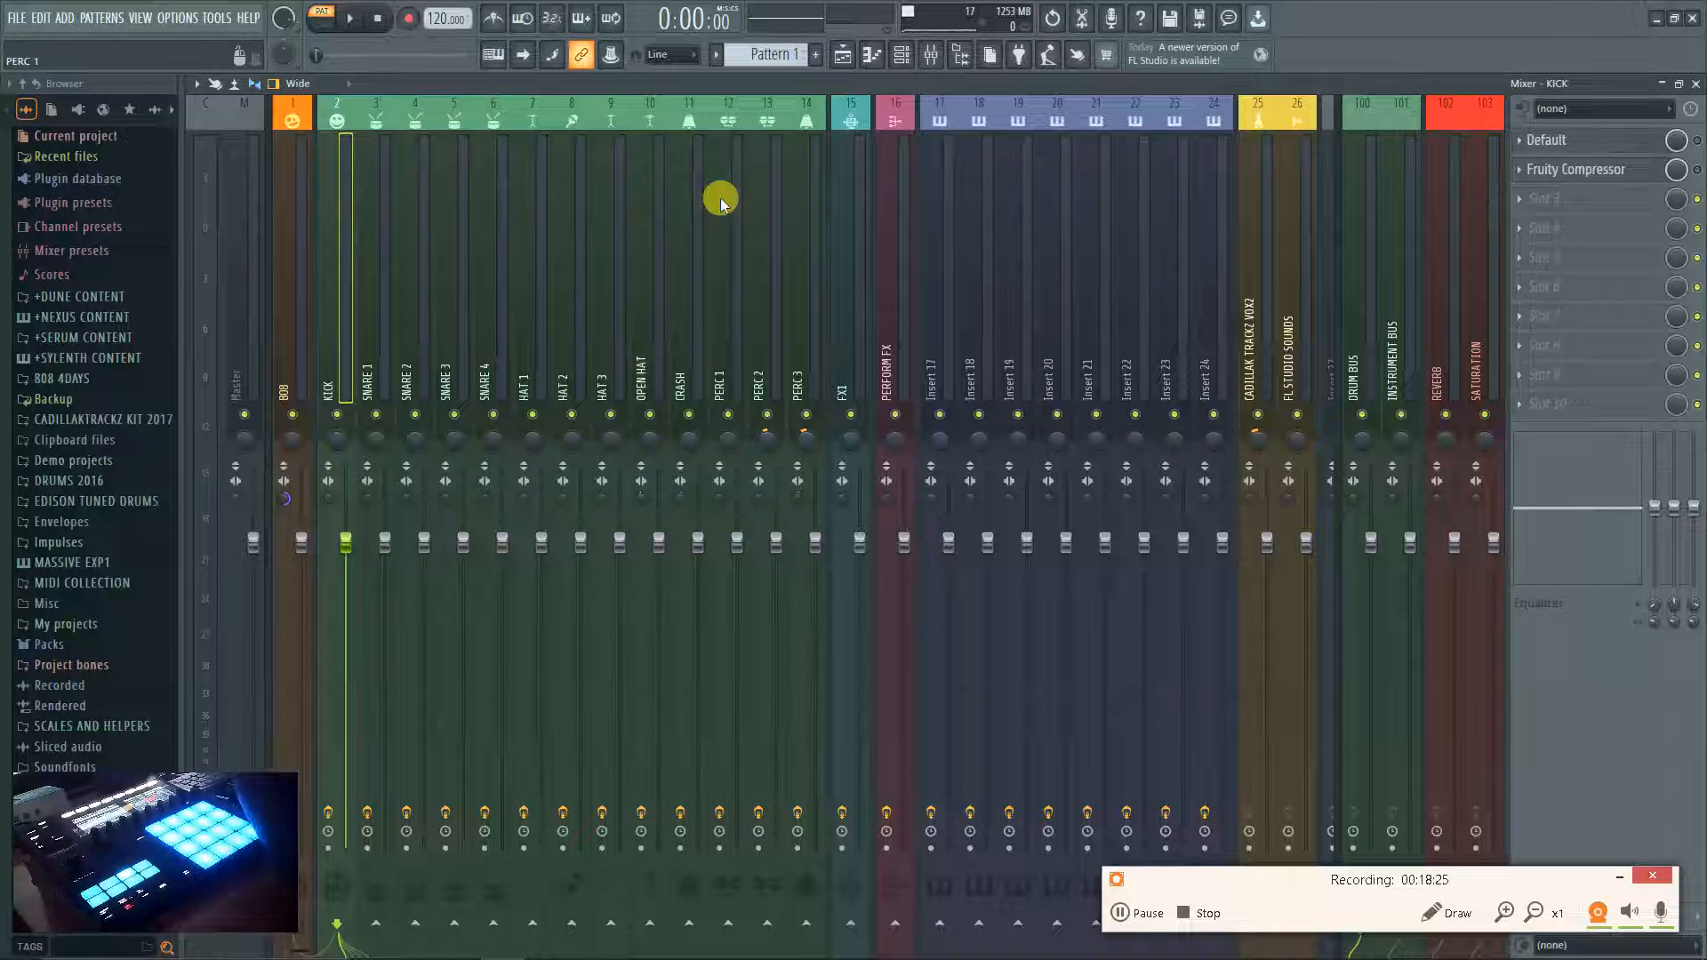
key(alt+i)
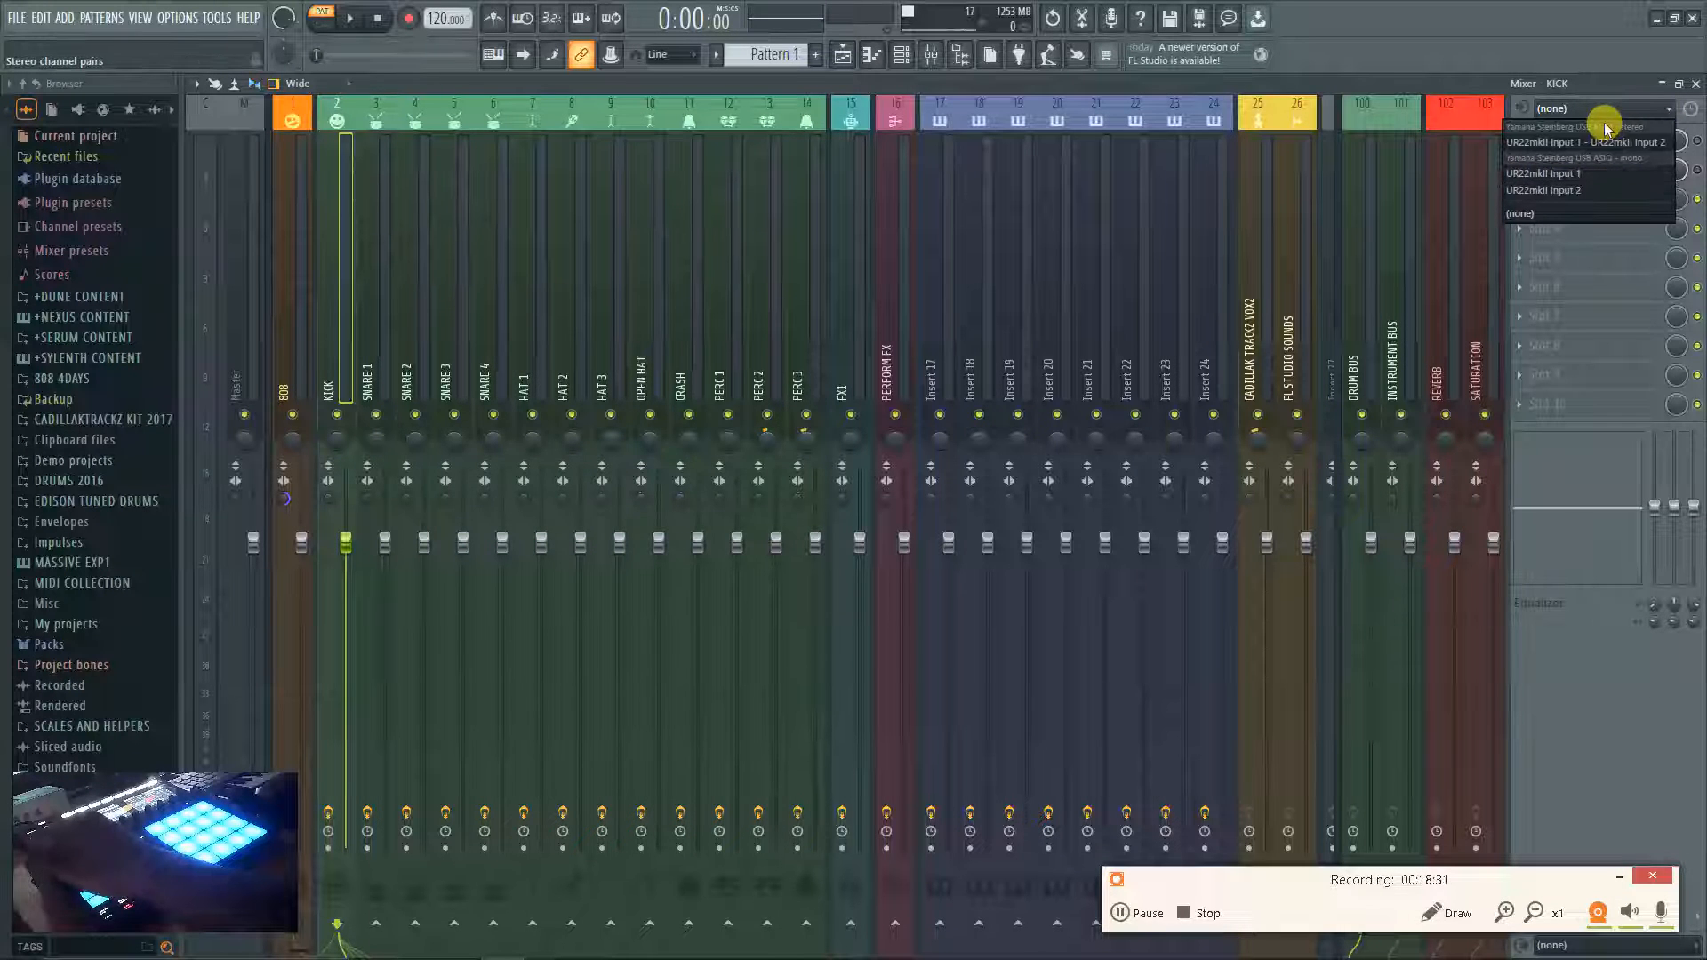
click(1575, 29)
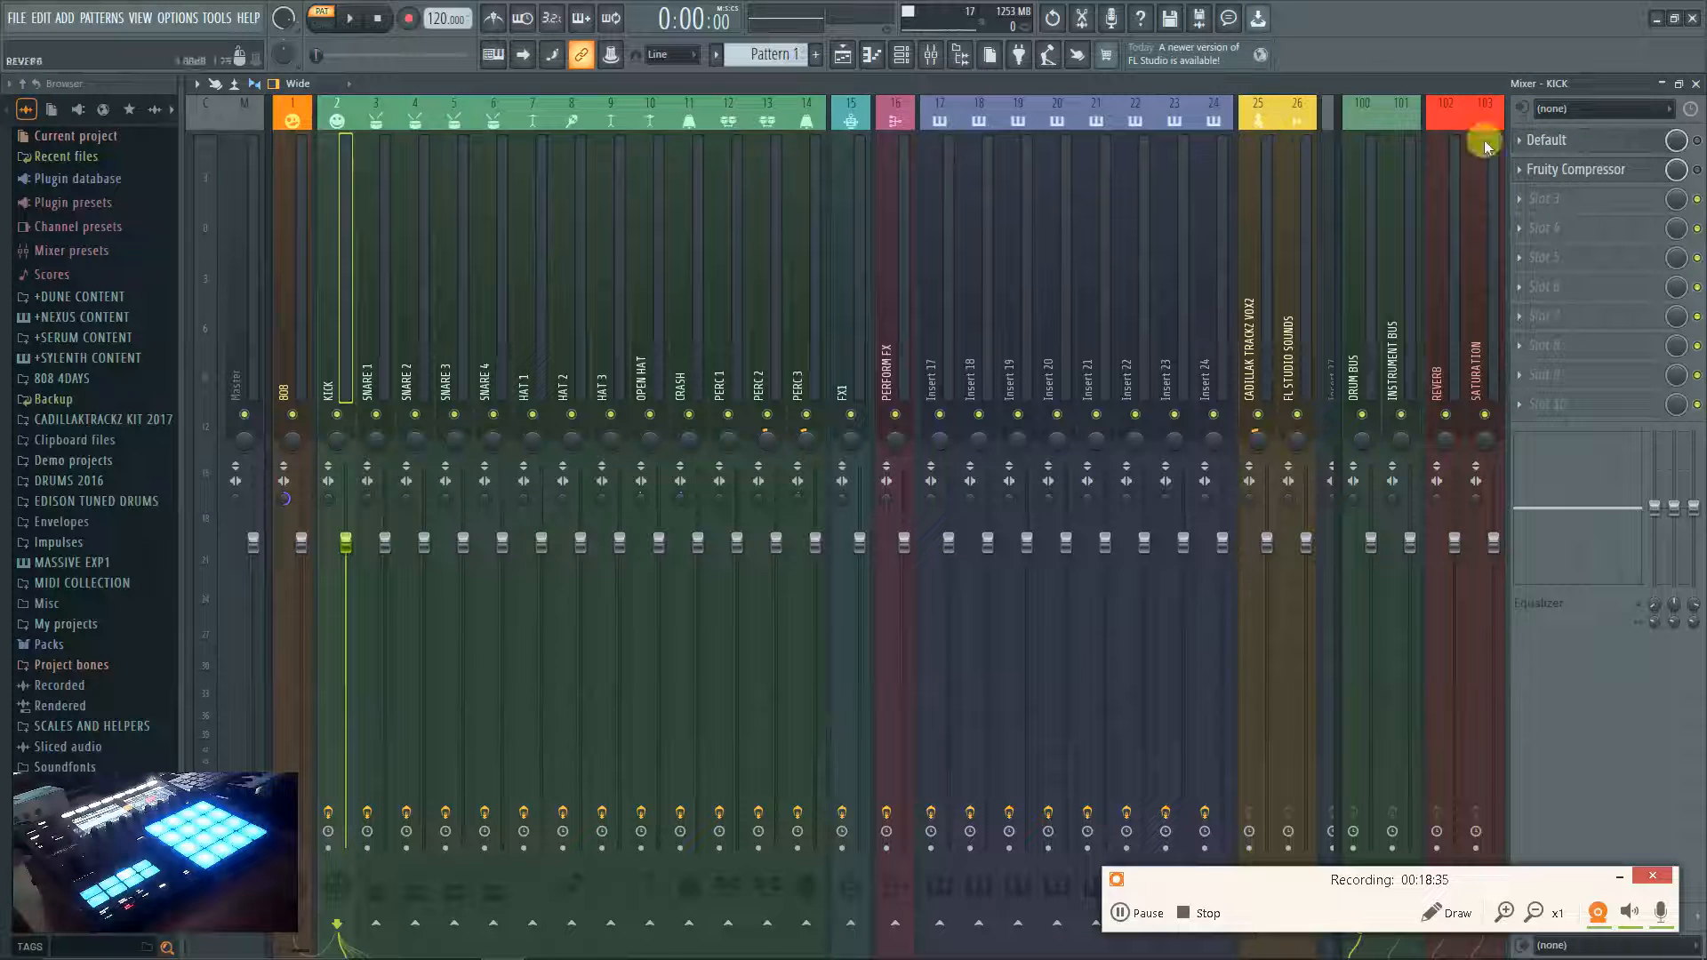
Close the mixer, then show and hide it once more over the playlist and channel rack.
click(1697, 84)
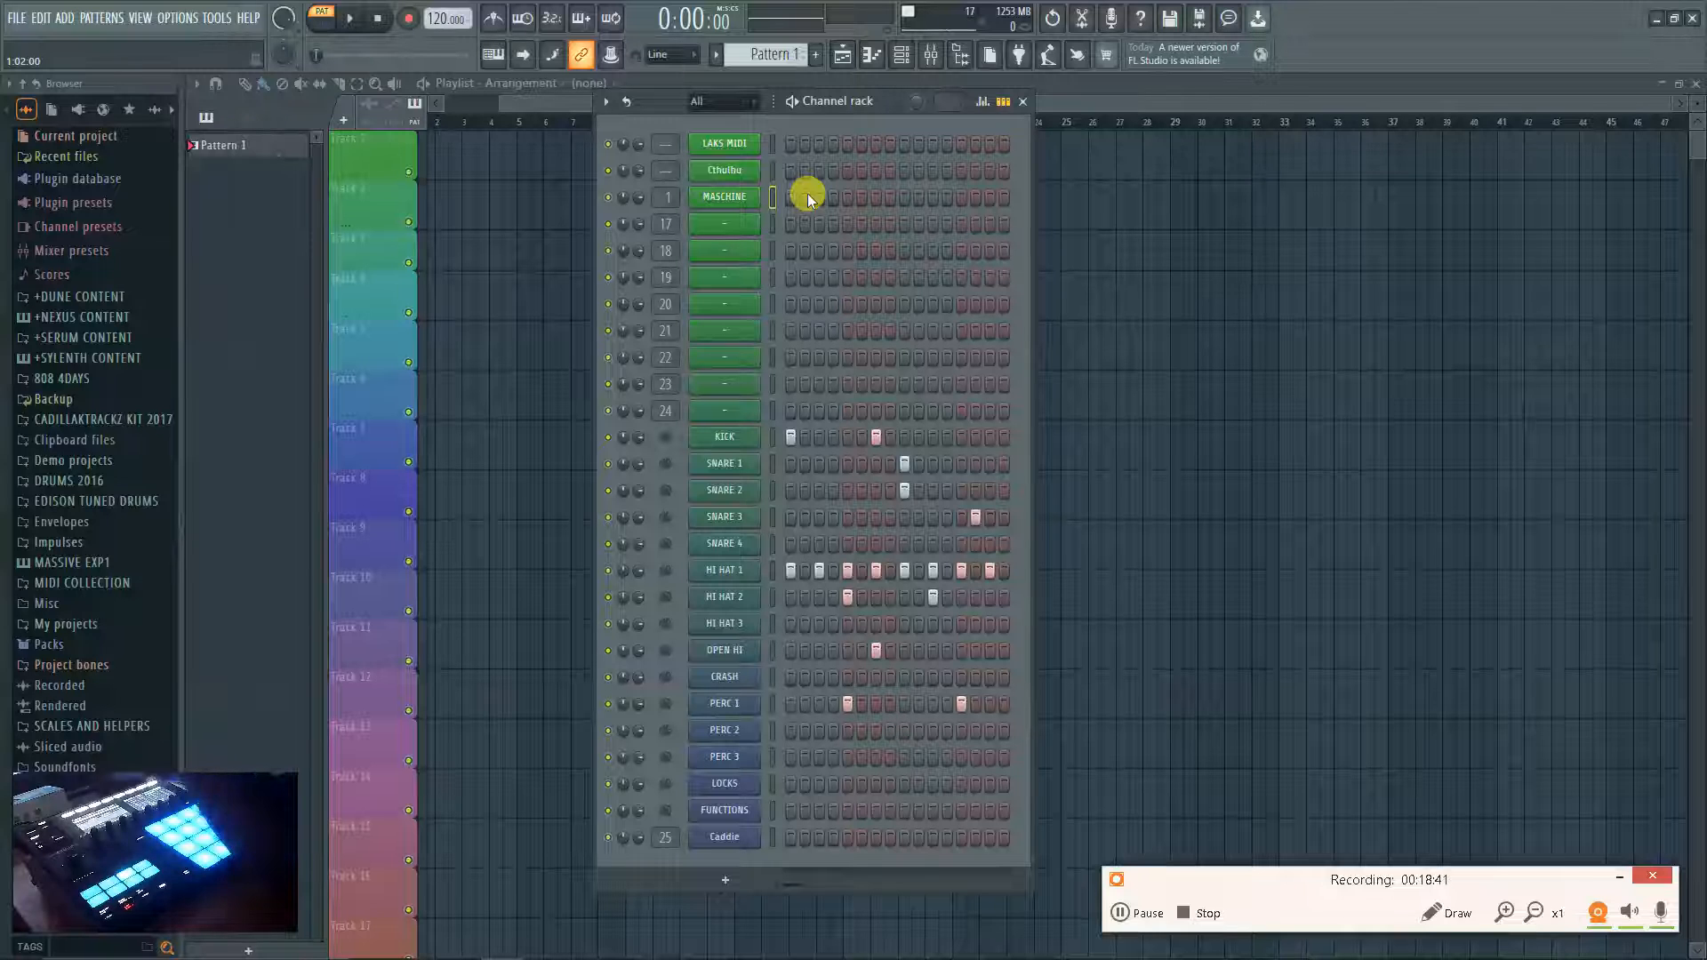
key(F9)
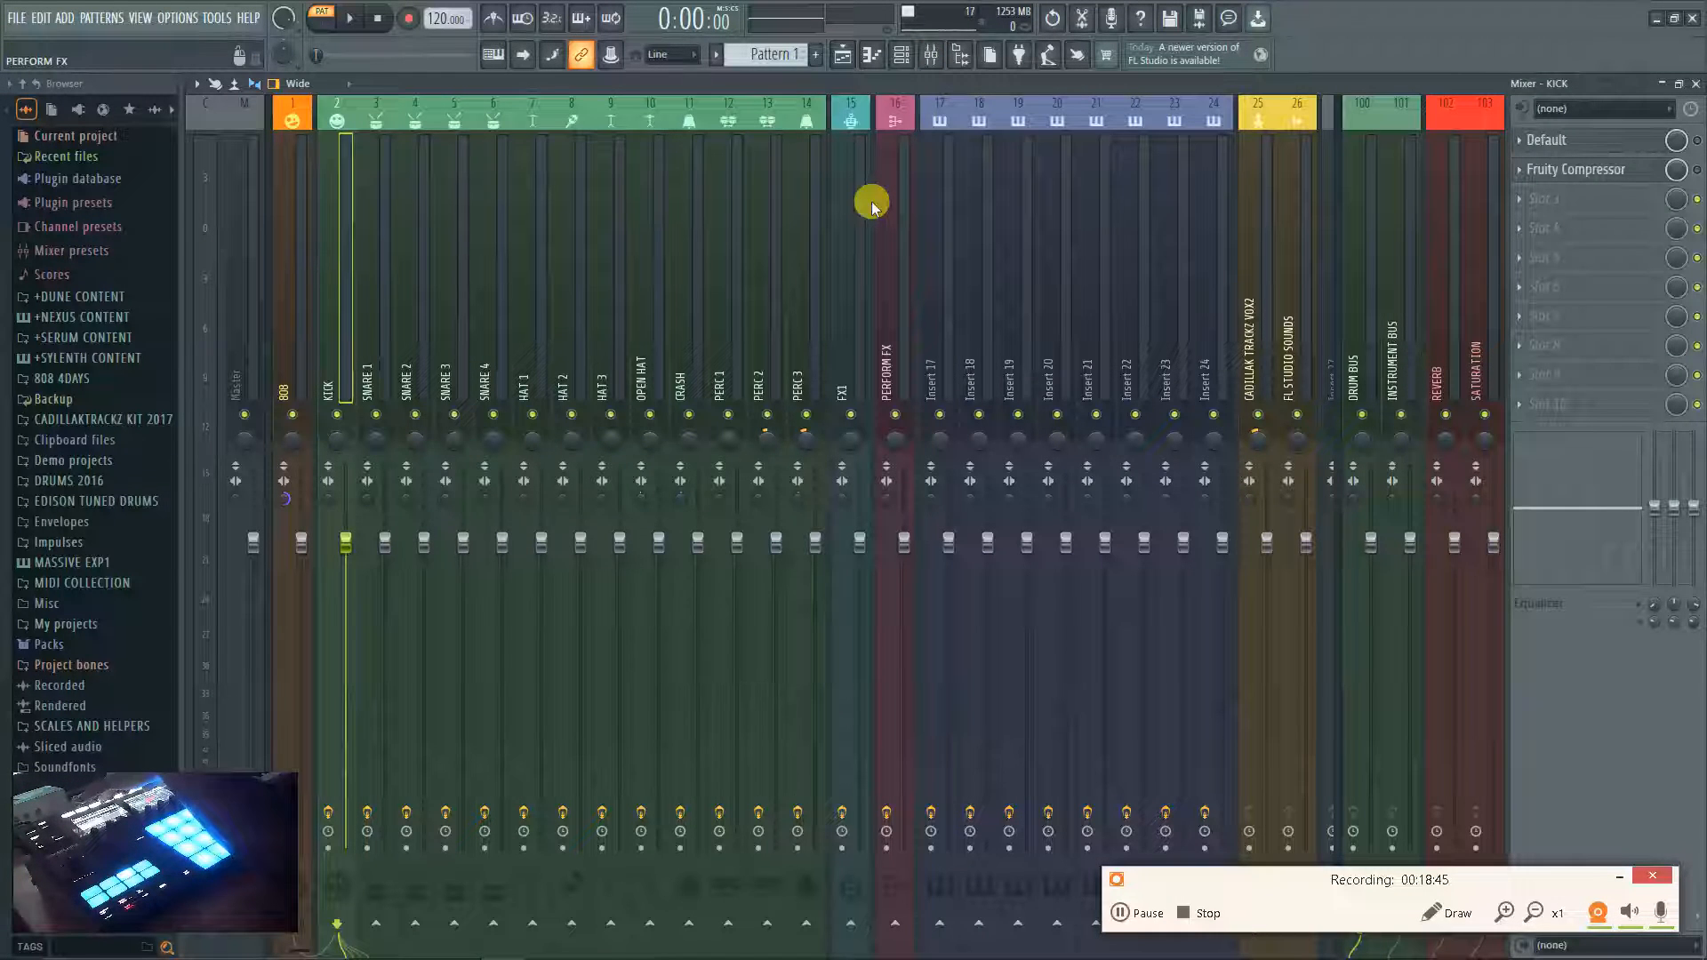
key(F9)
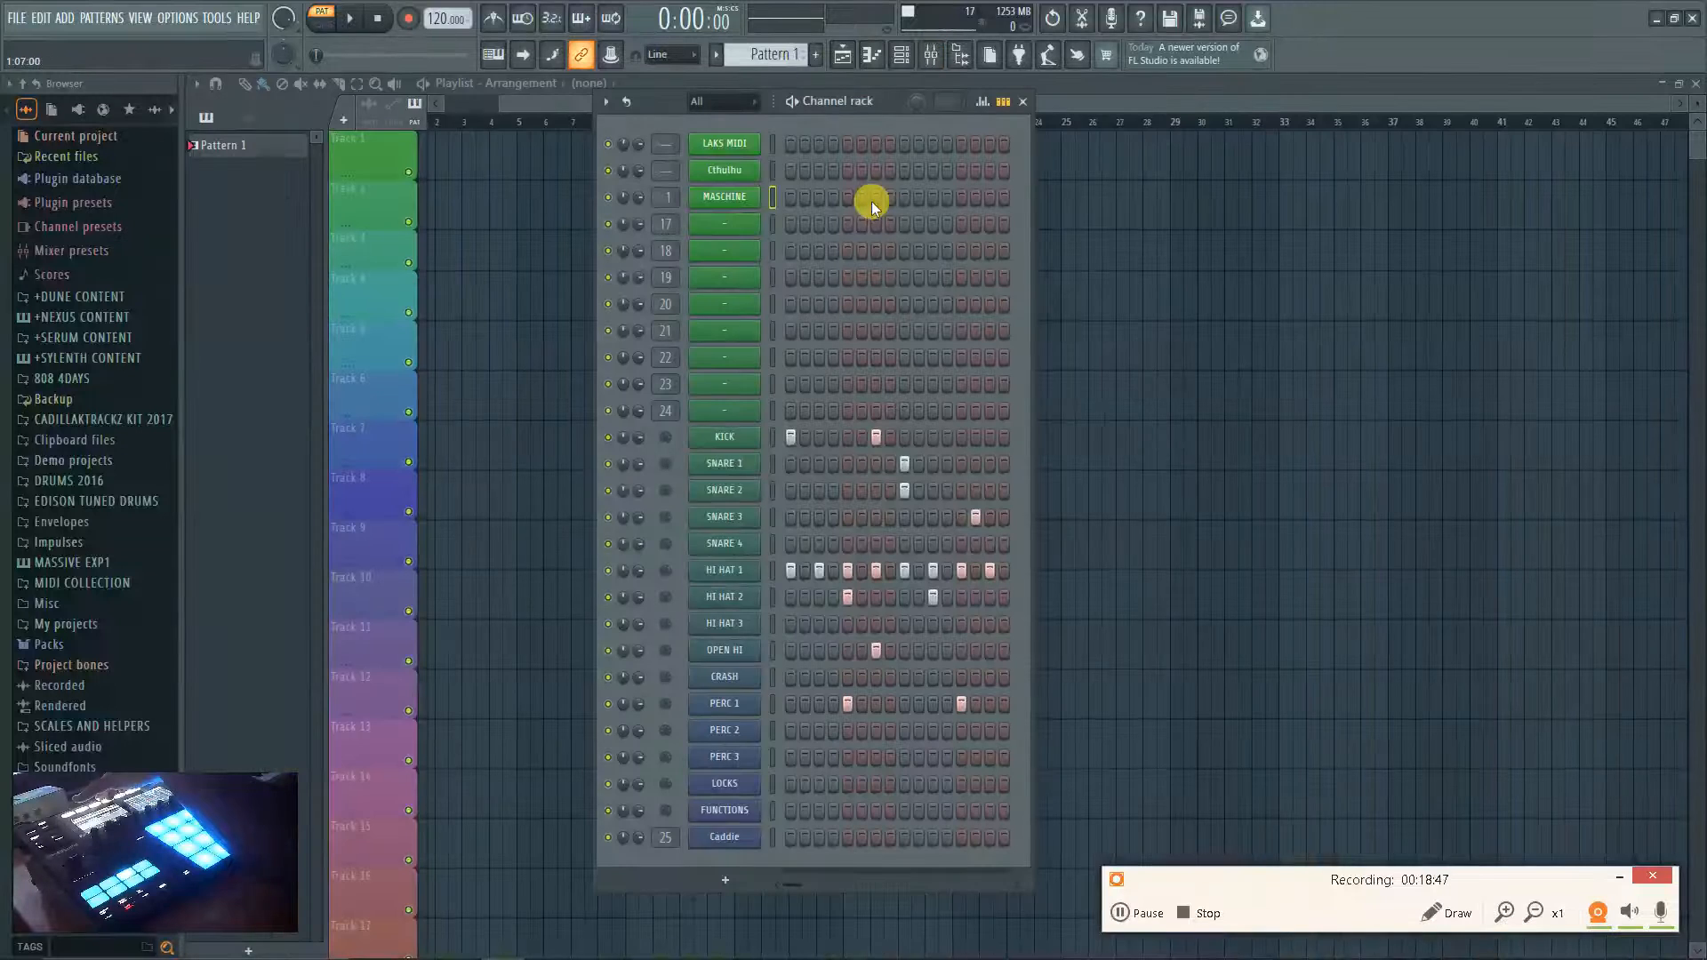
Select the KICK channel in the channel rack, then move the selection to the channel routed to mixer track 17.
click(771, 441)
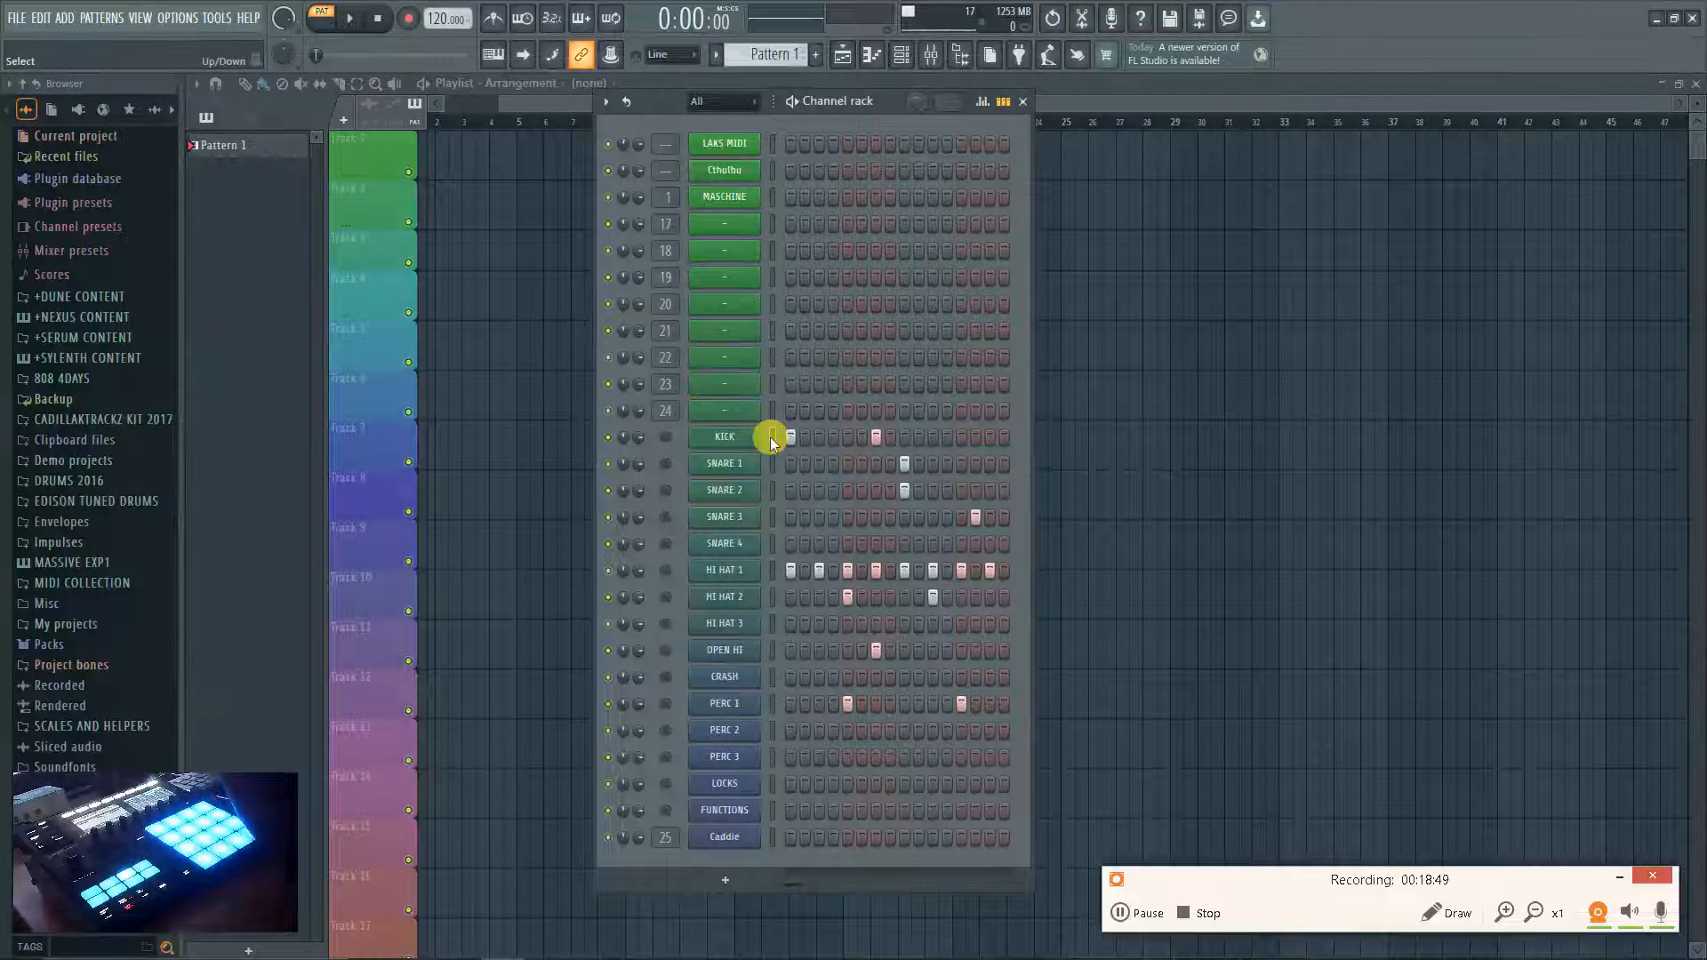
key(Page_Up)
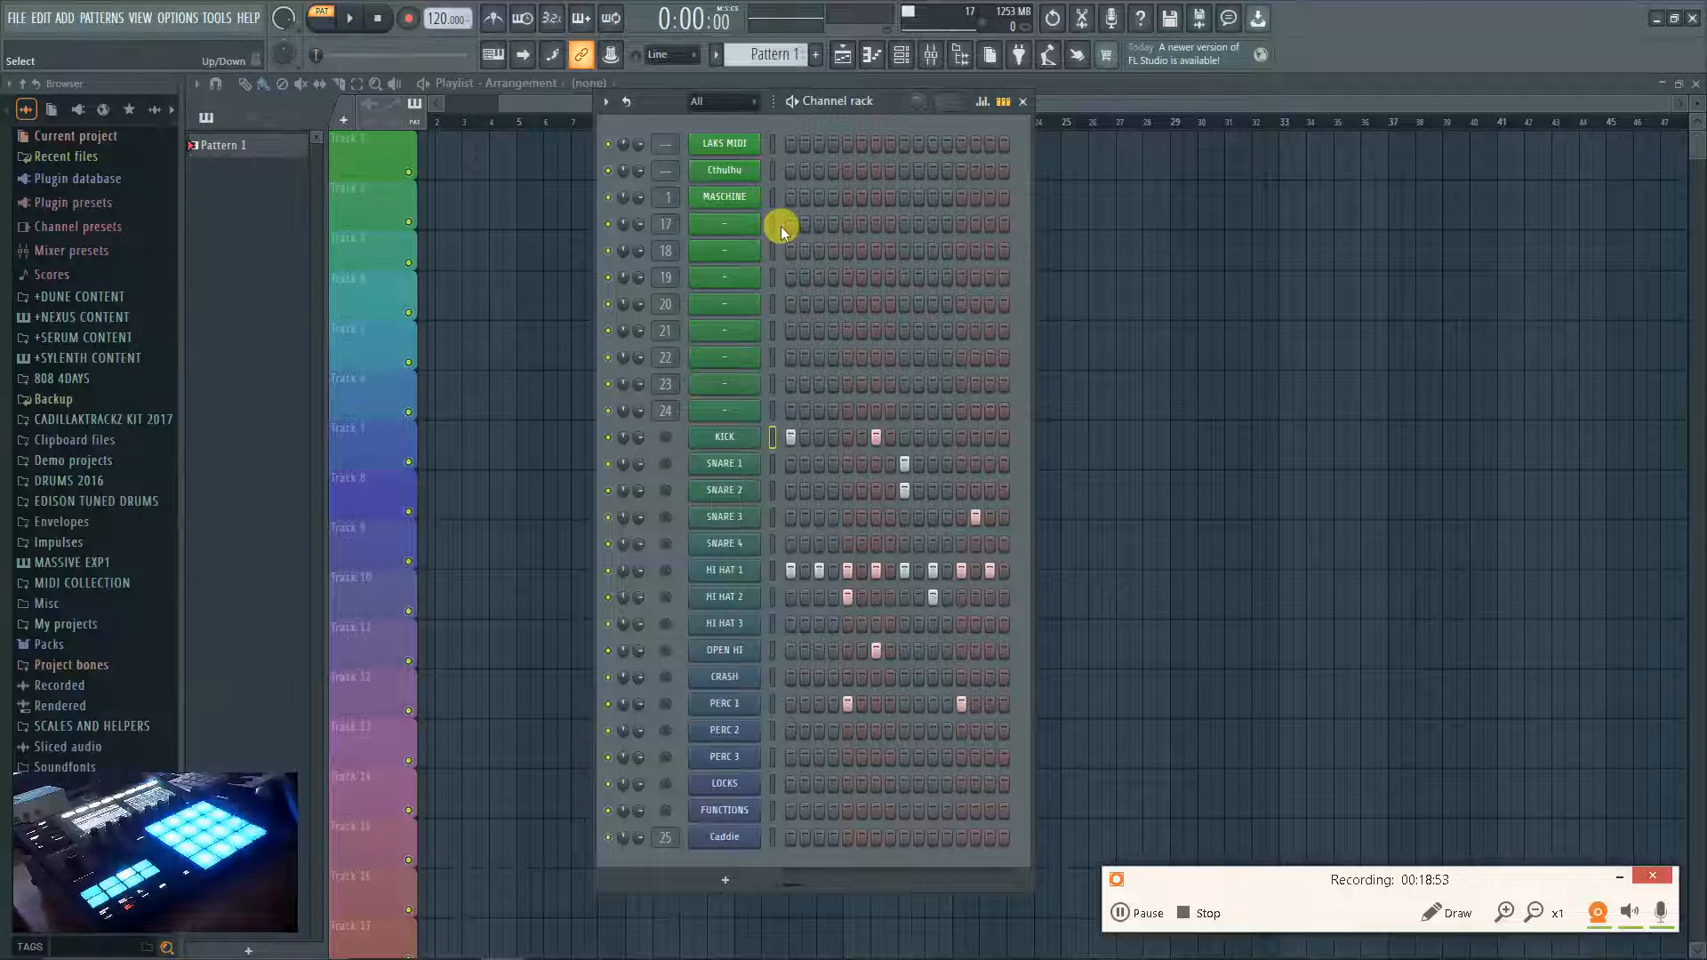
mouse_move(780, 226)
mouse_down()
mouse_move(779, 269)
mouse_move(776, 226)
mouse_up()
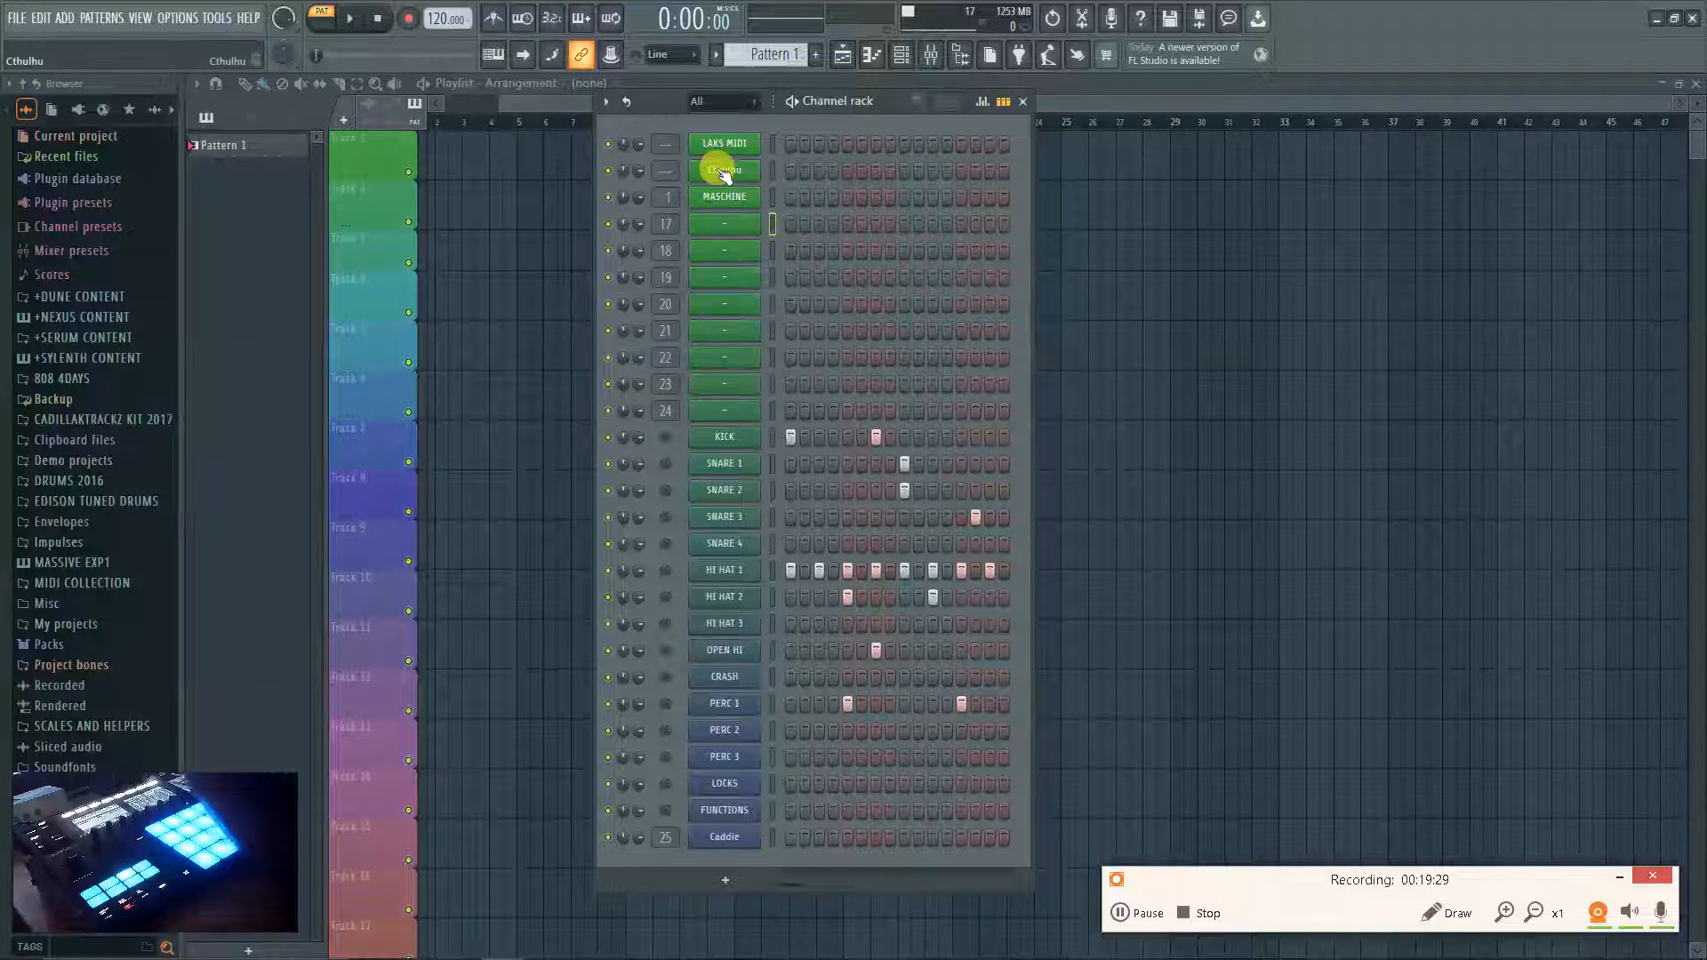
View the channel rack's group filter choices, All and Unsorted, leaving all channels displayed.
scroll(853, 171, up, 1)
click(825, 188)
click(725, 101)
click(919, 213)
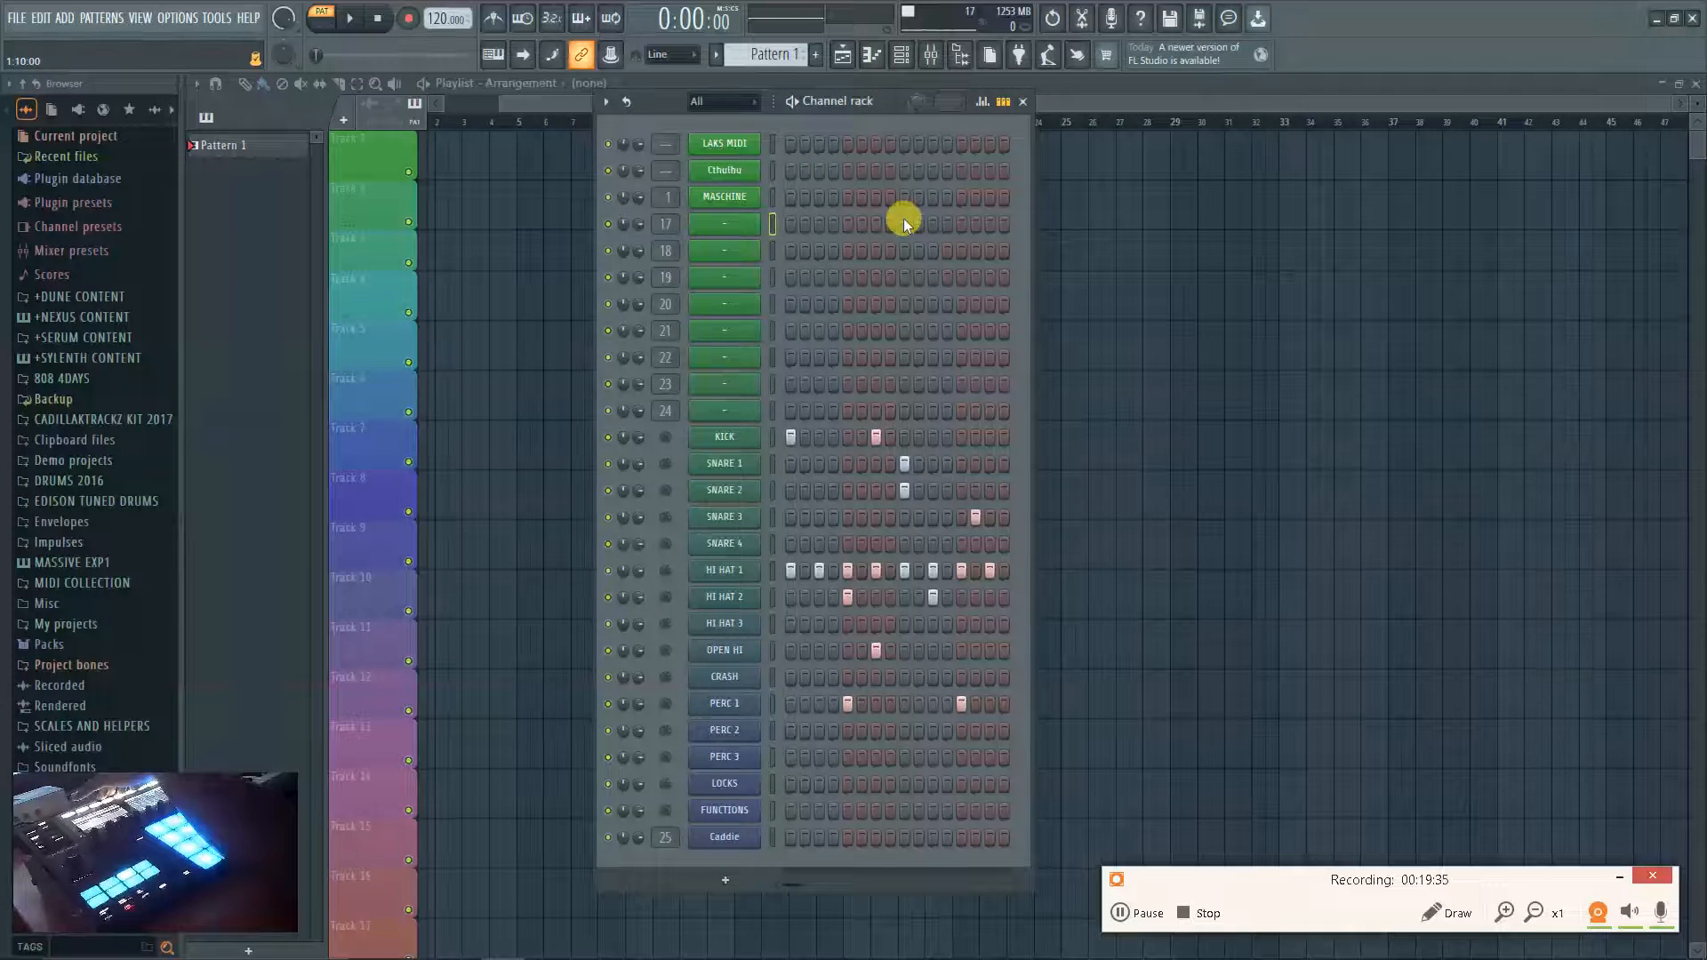
click(729, 102)
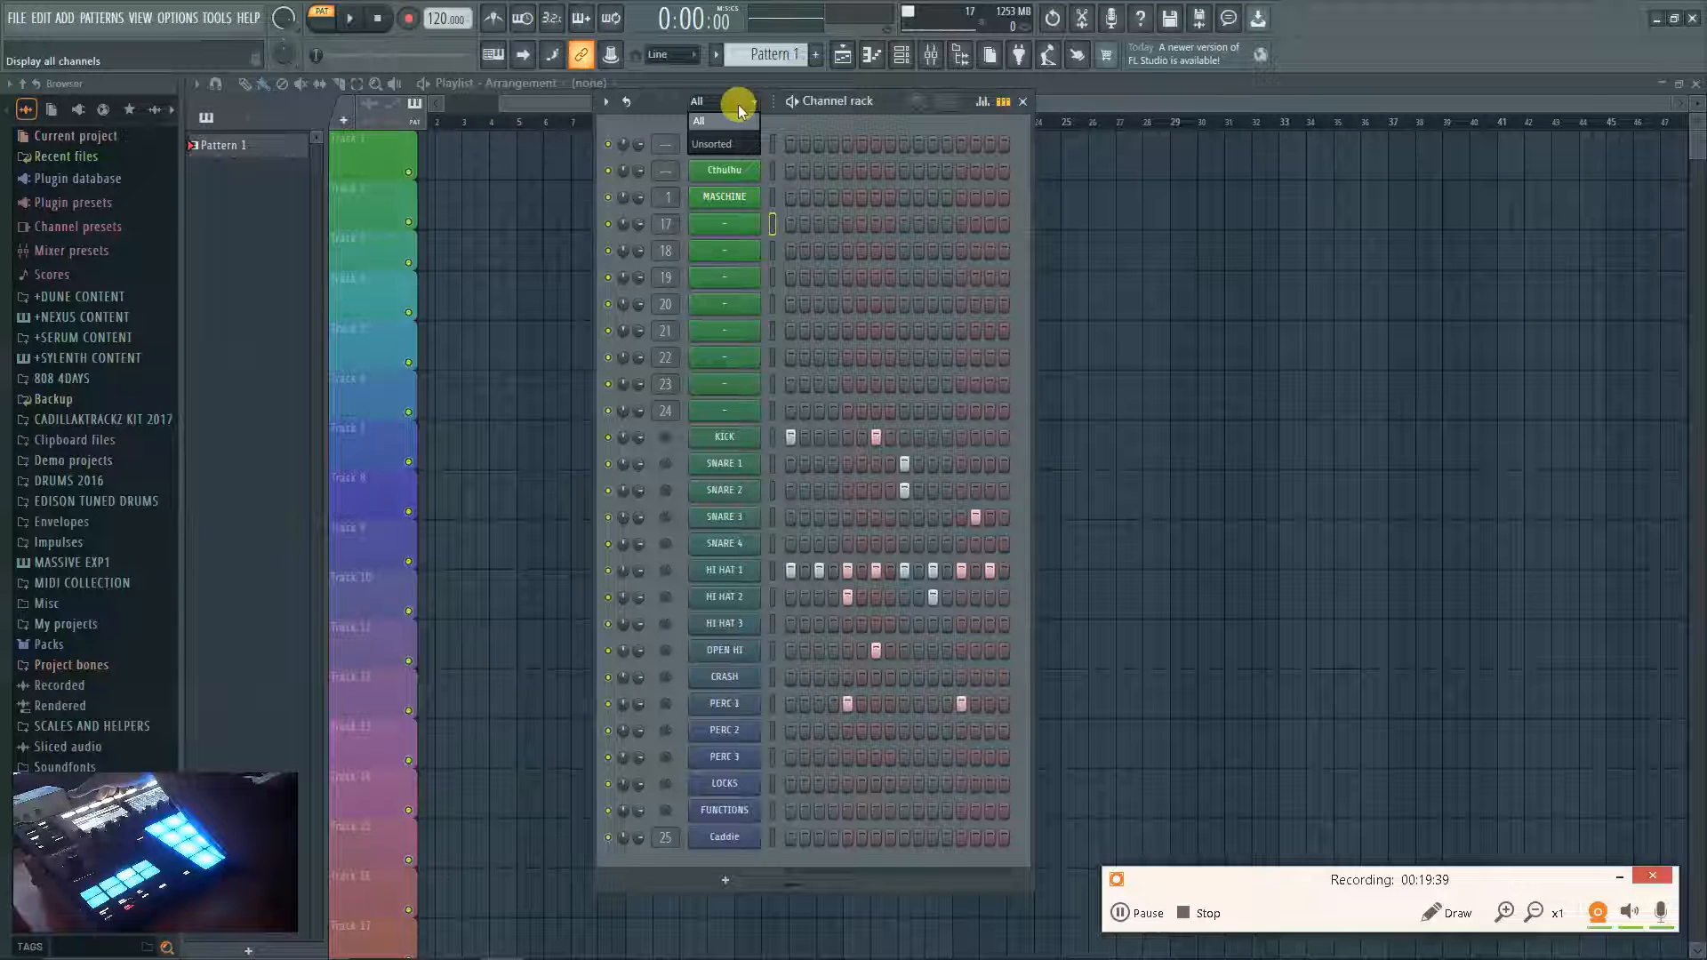
click(713, 80)
Hide the channel rack and zoom in on the playlist's timeline.
key(F6)
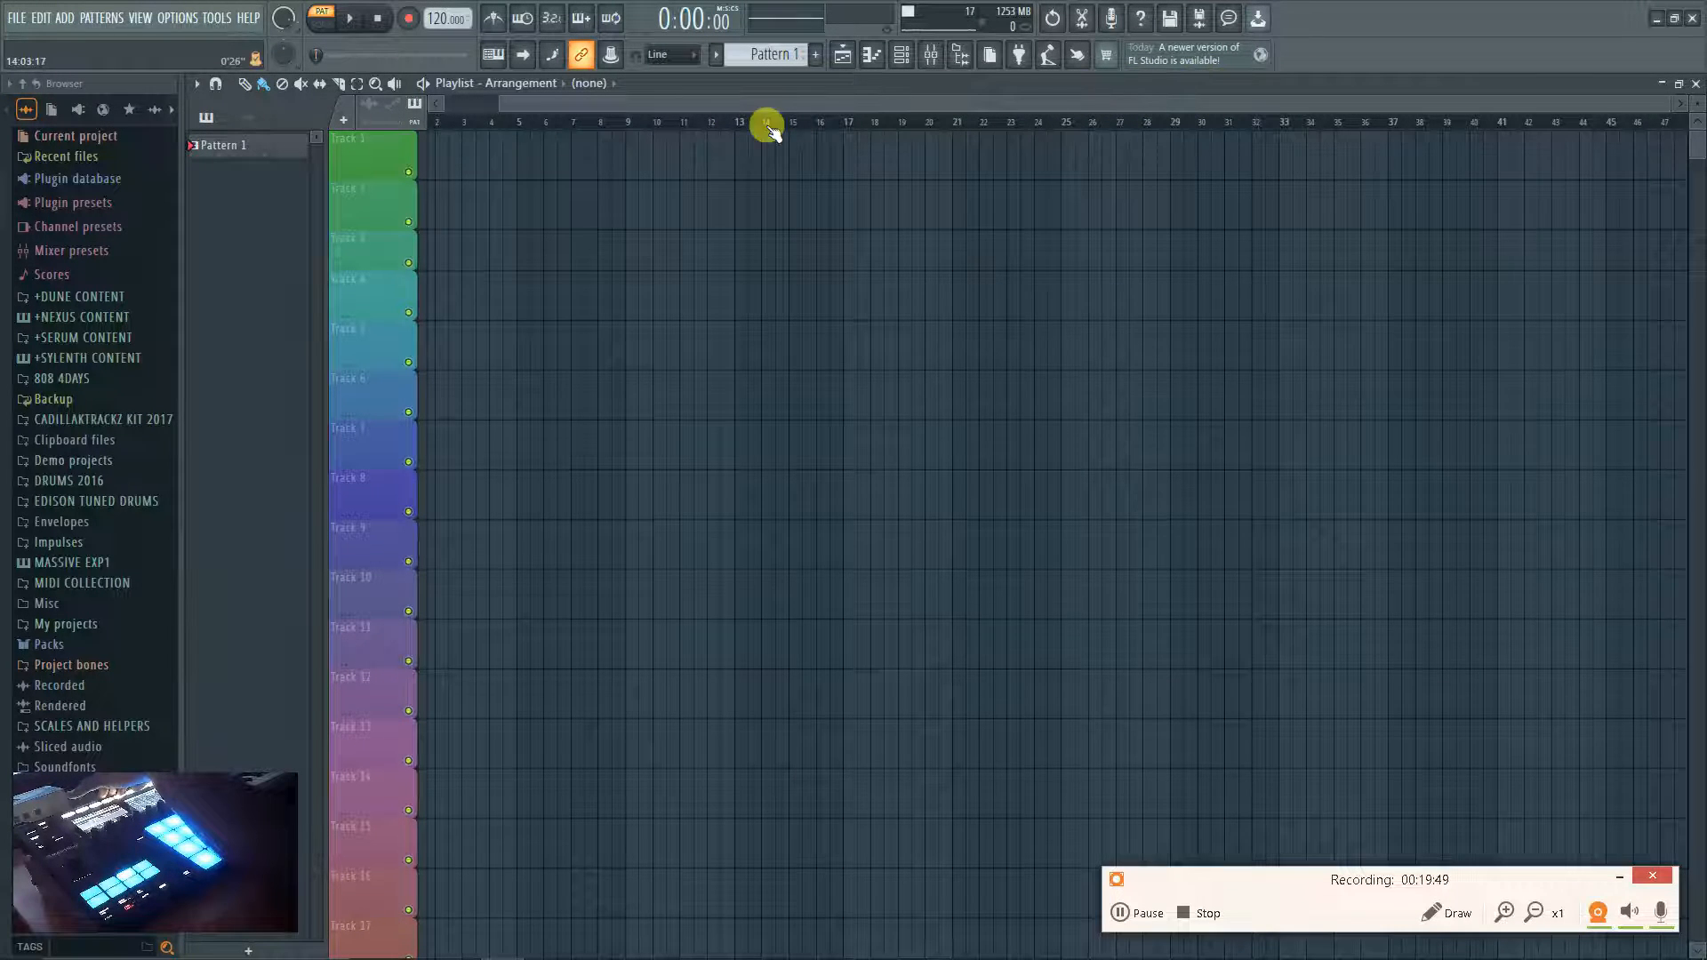
scroll(767, 124, up, 3)
scroll(766, 124, up, 2)
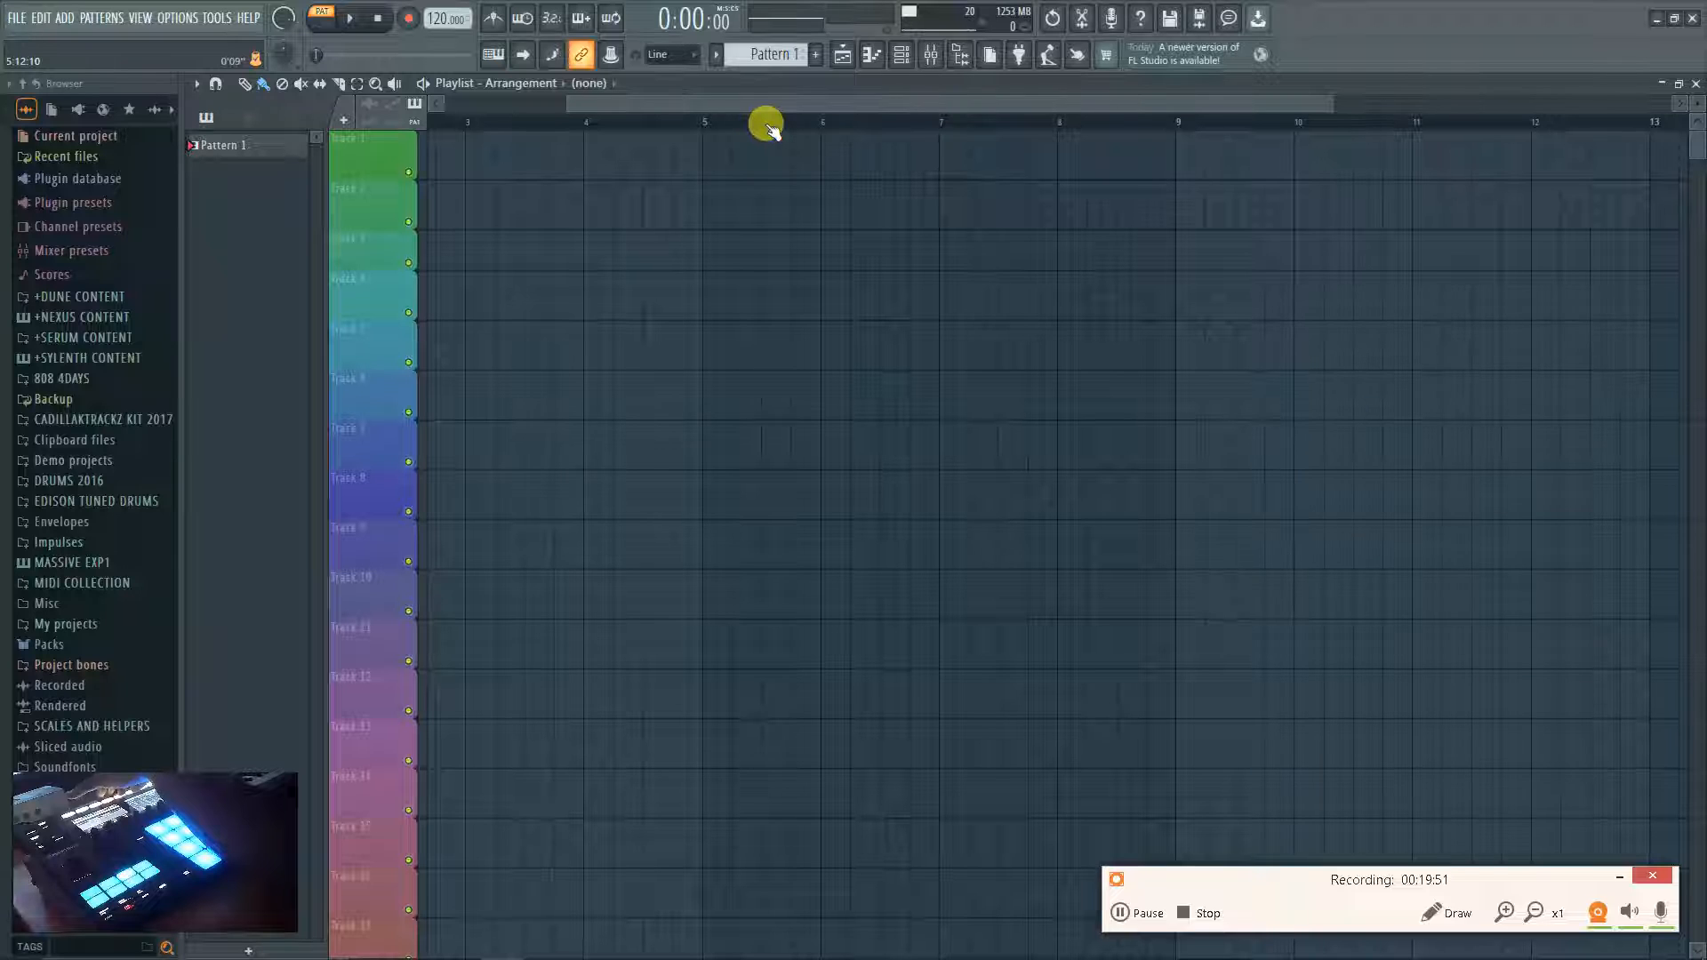
Bring up the piano roll, view its list of note tools without applying any, and close the piano roll.
click(856, 59)
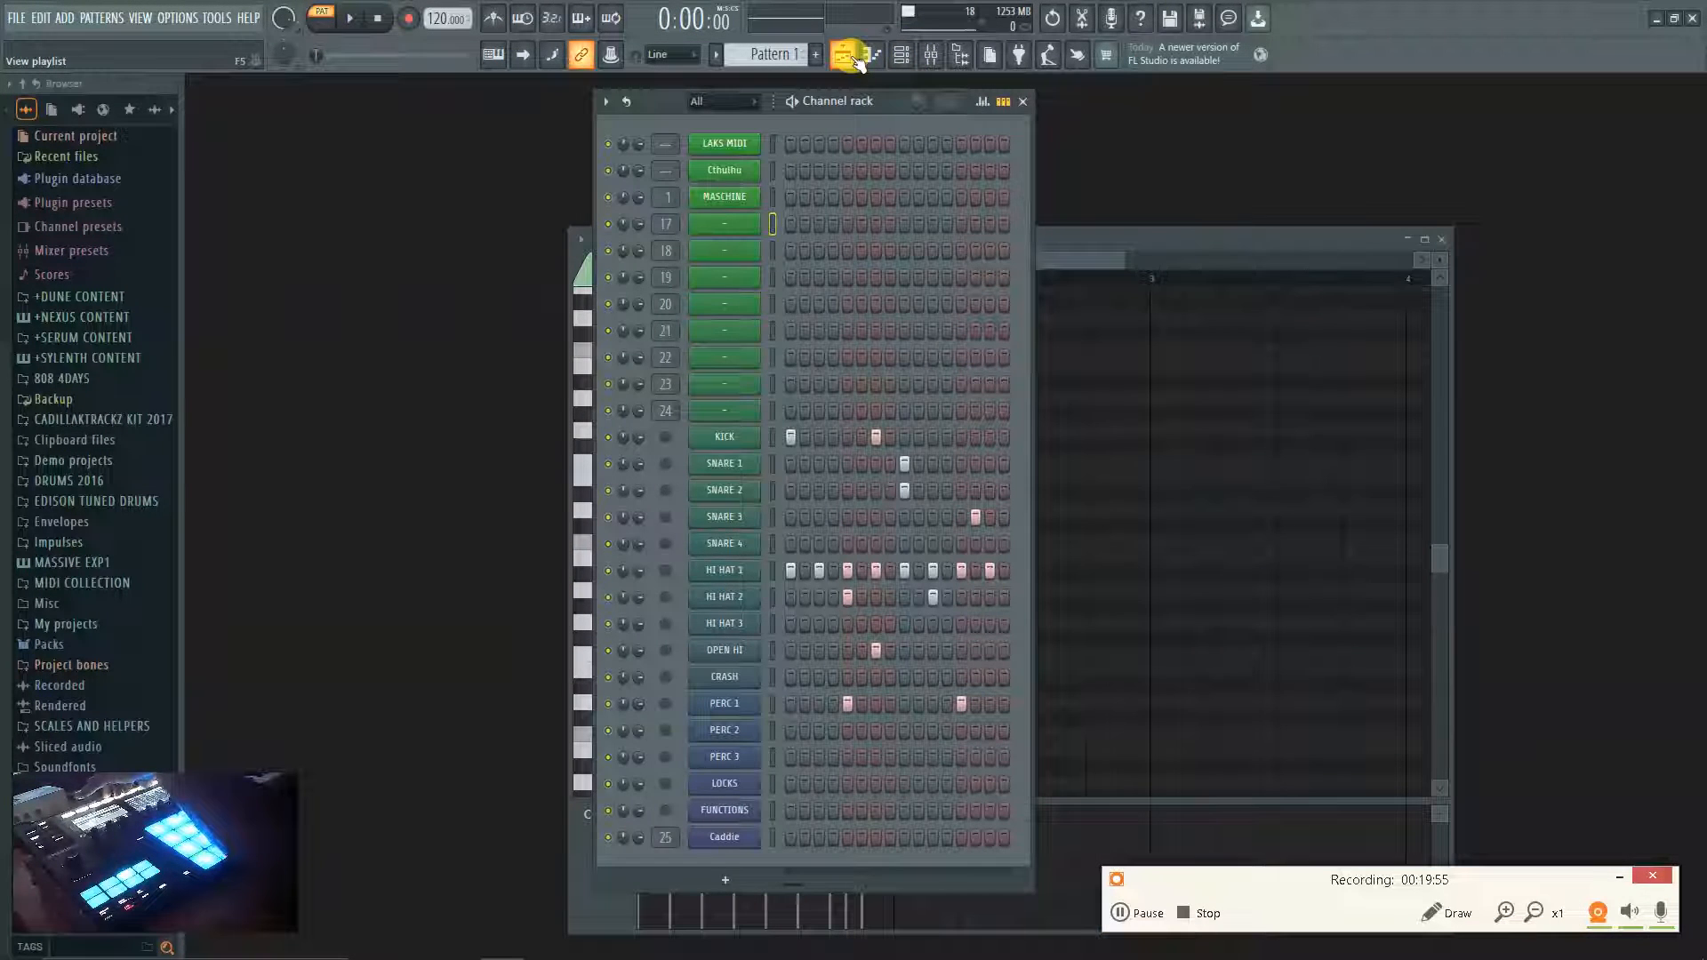
click(870, 59)
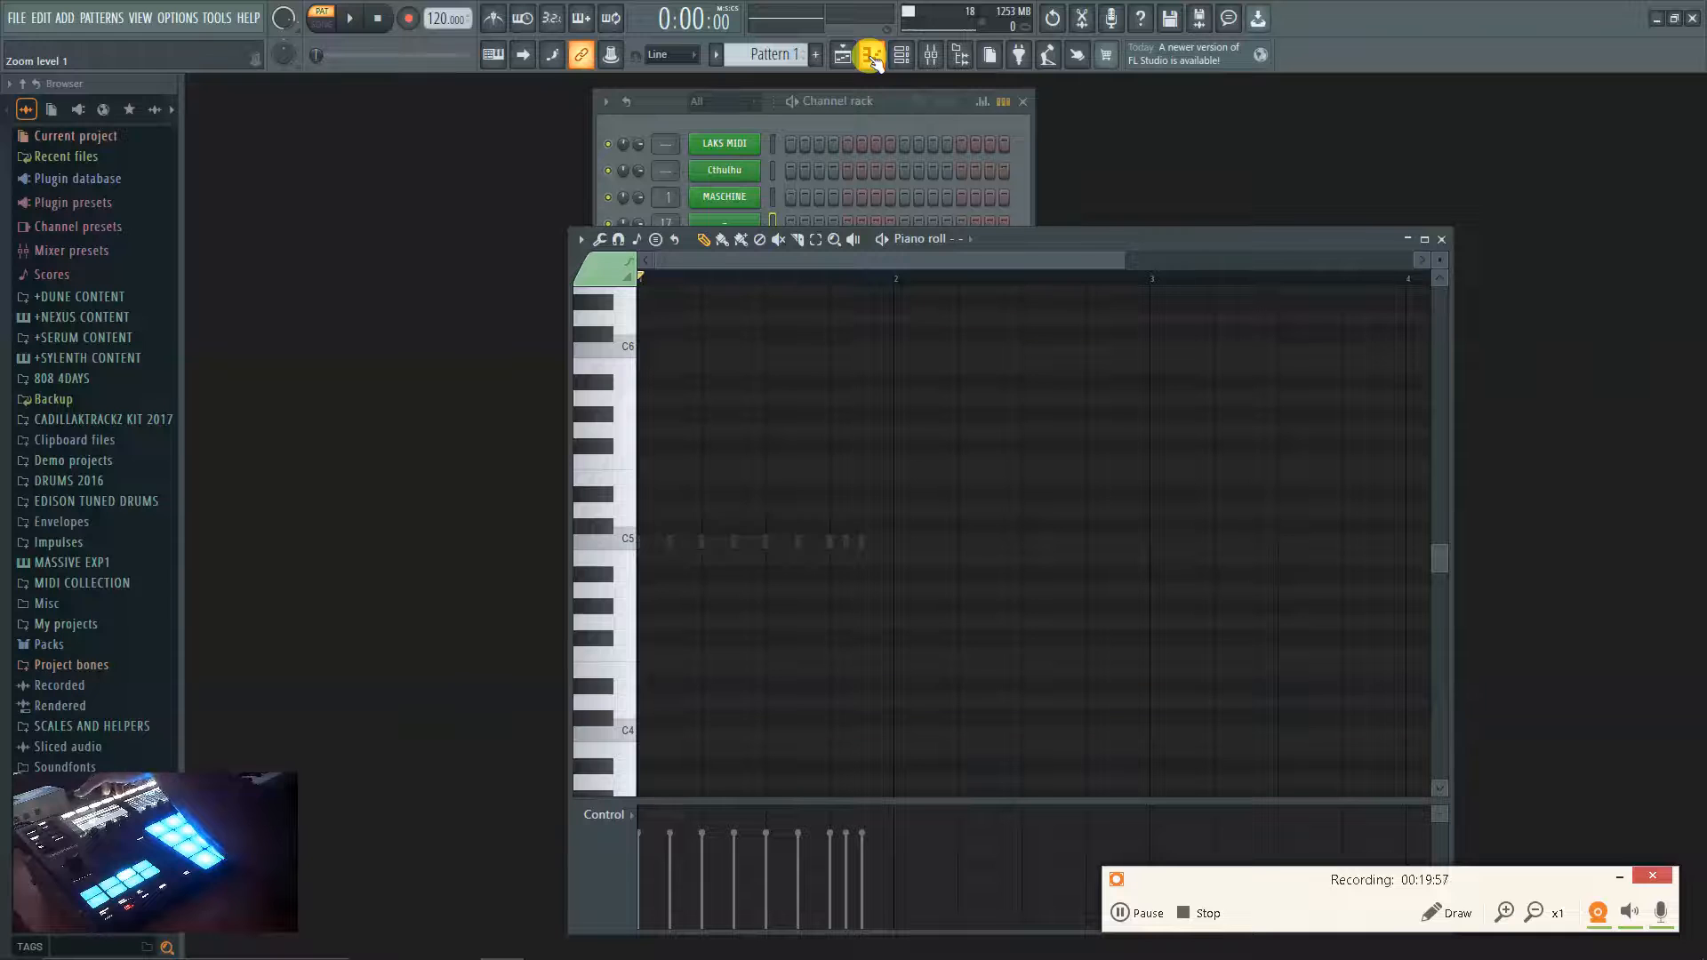
key(alt+t)
click(998, 634)
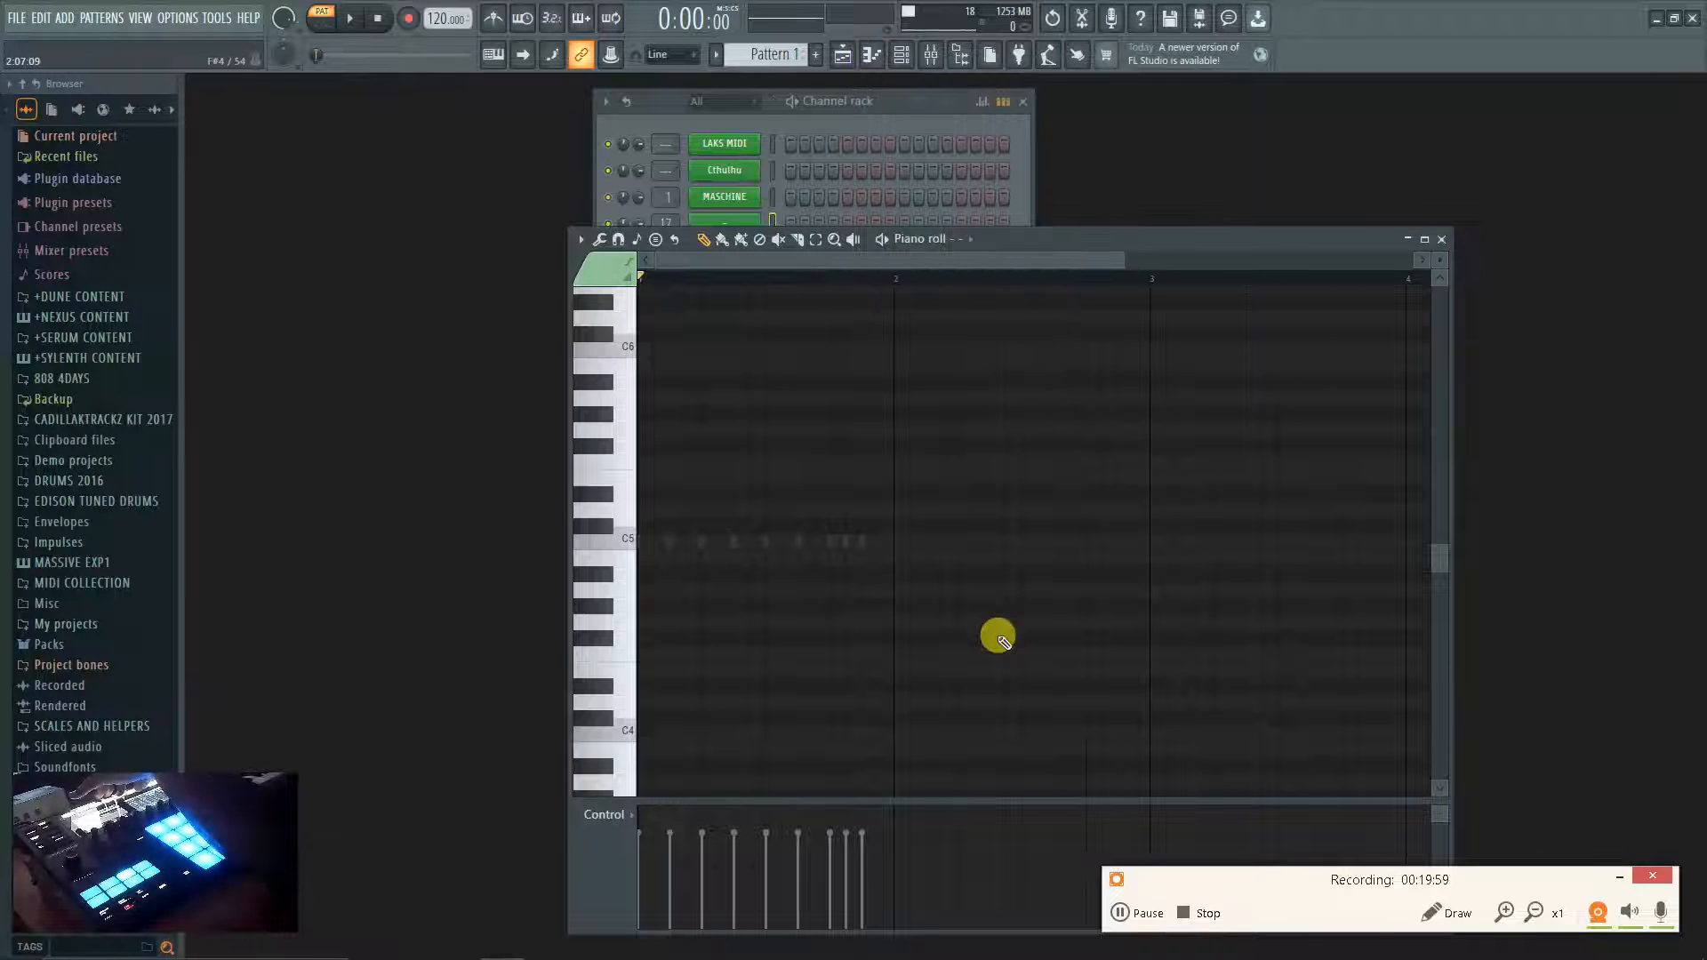
key(alt+t)
click(920, 371)
key(alt+t)
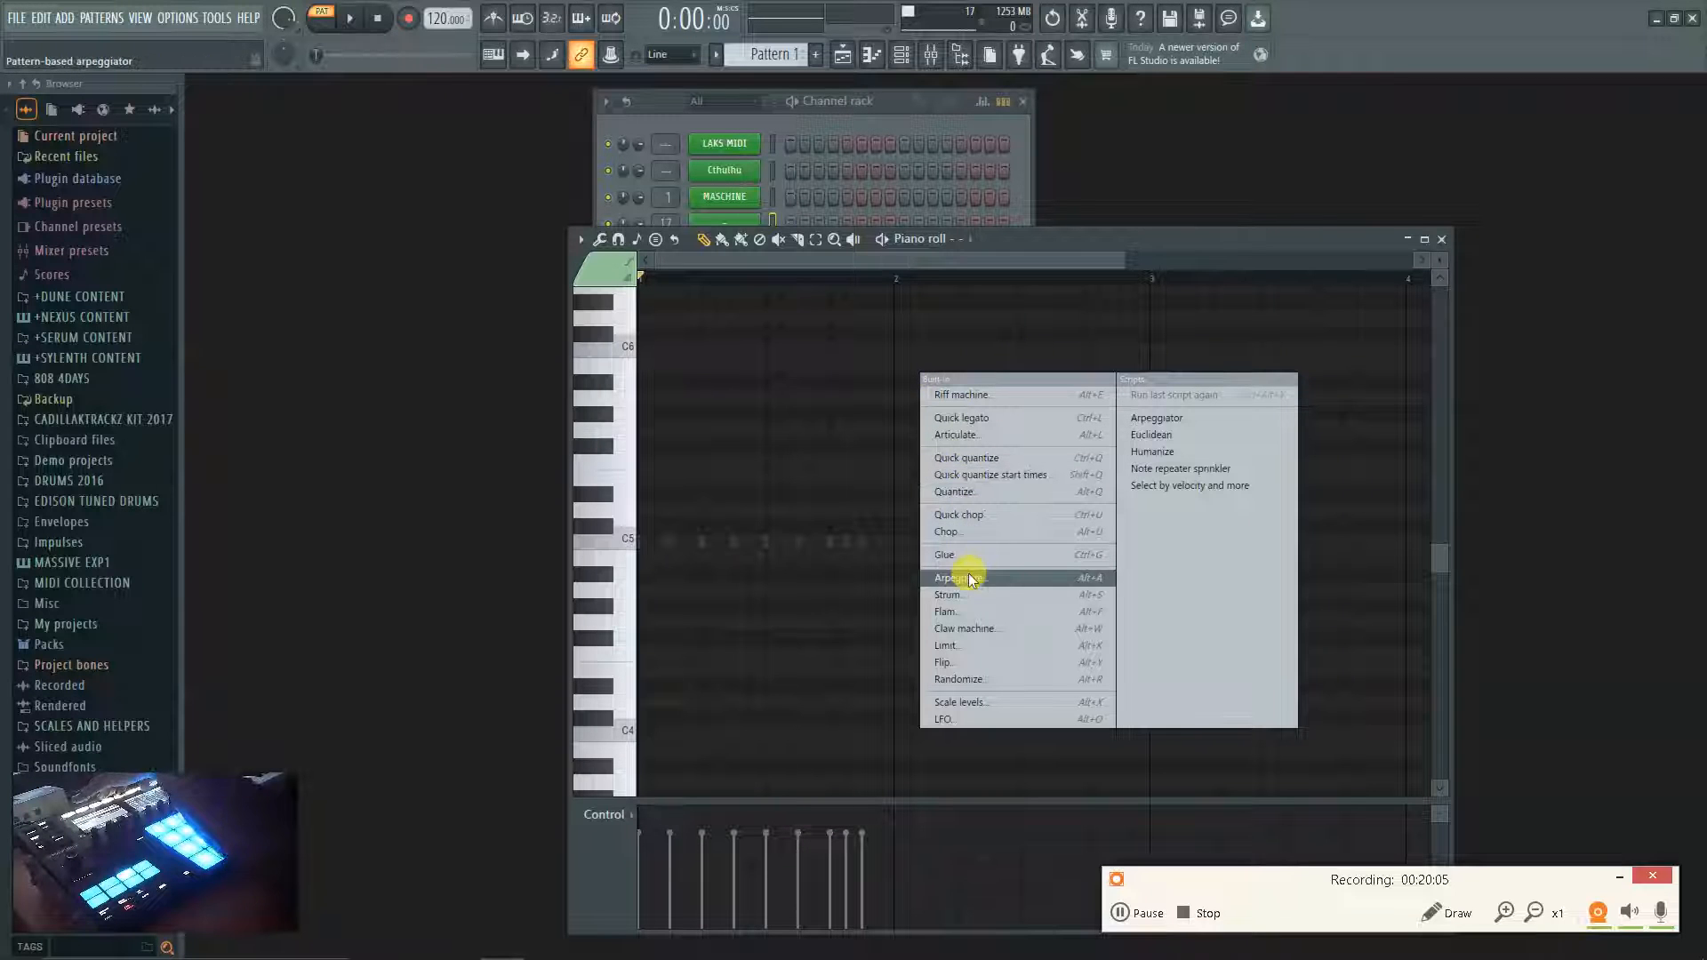
click(756, 558)
key(alt+t)
click(811, 411)
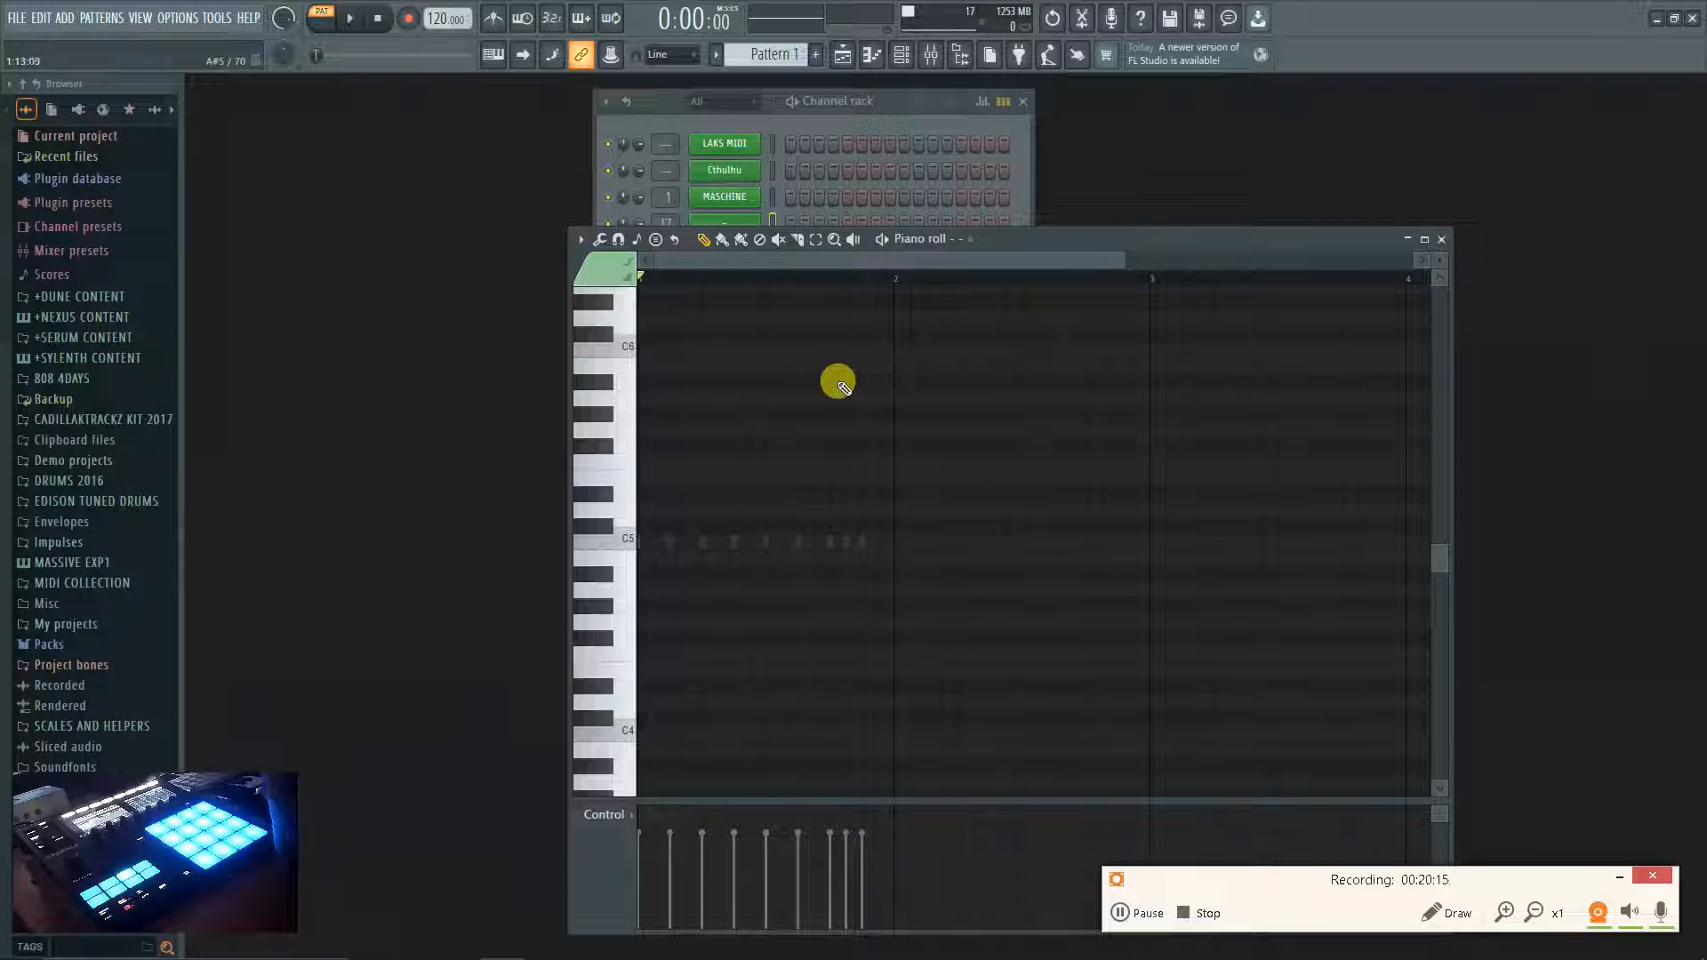
click(1442, 238)
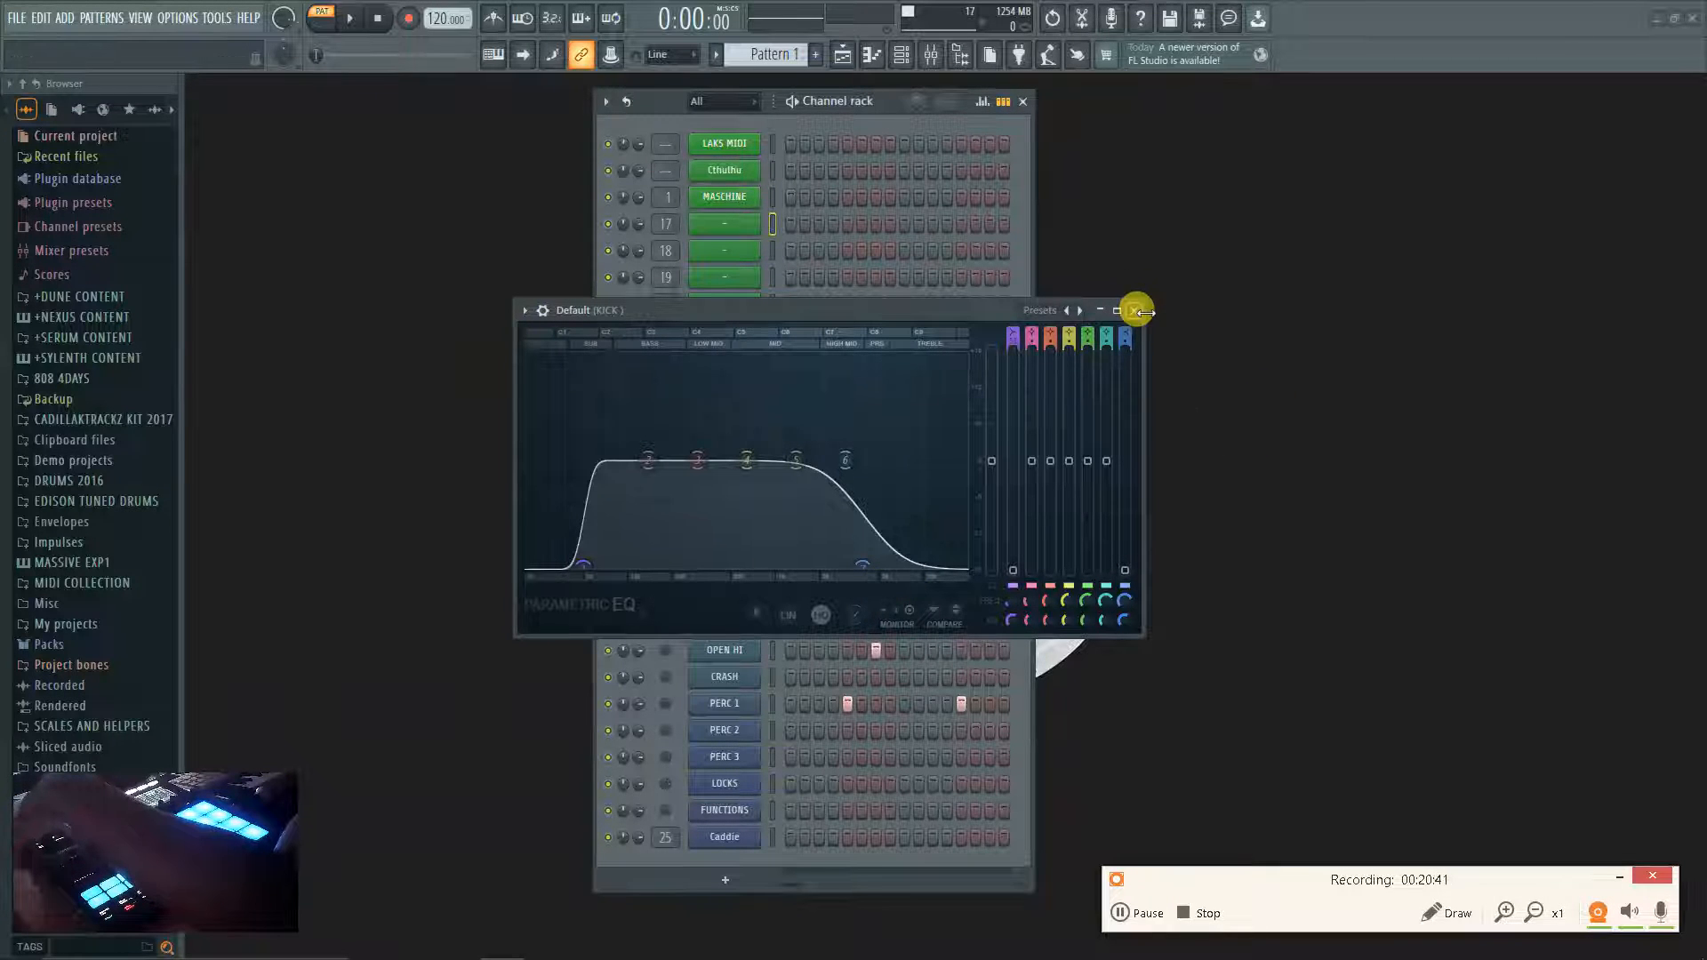
View the KICK mixer track's Default EQ and Fruity Compressor windows, then close both.
click(1134, 310)
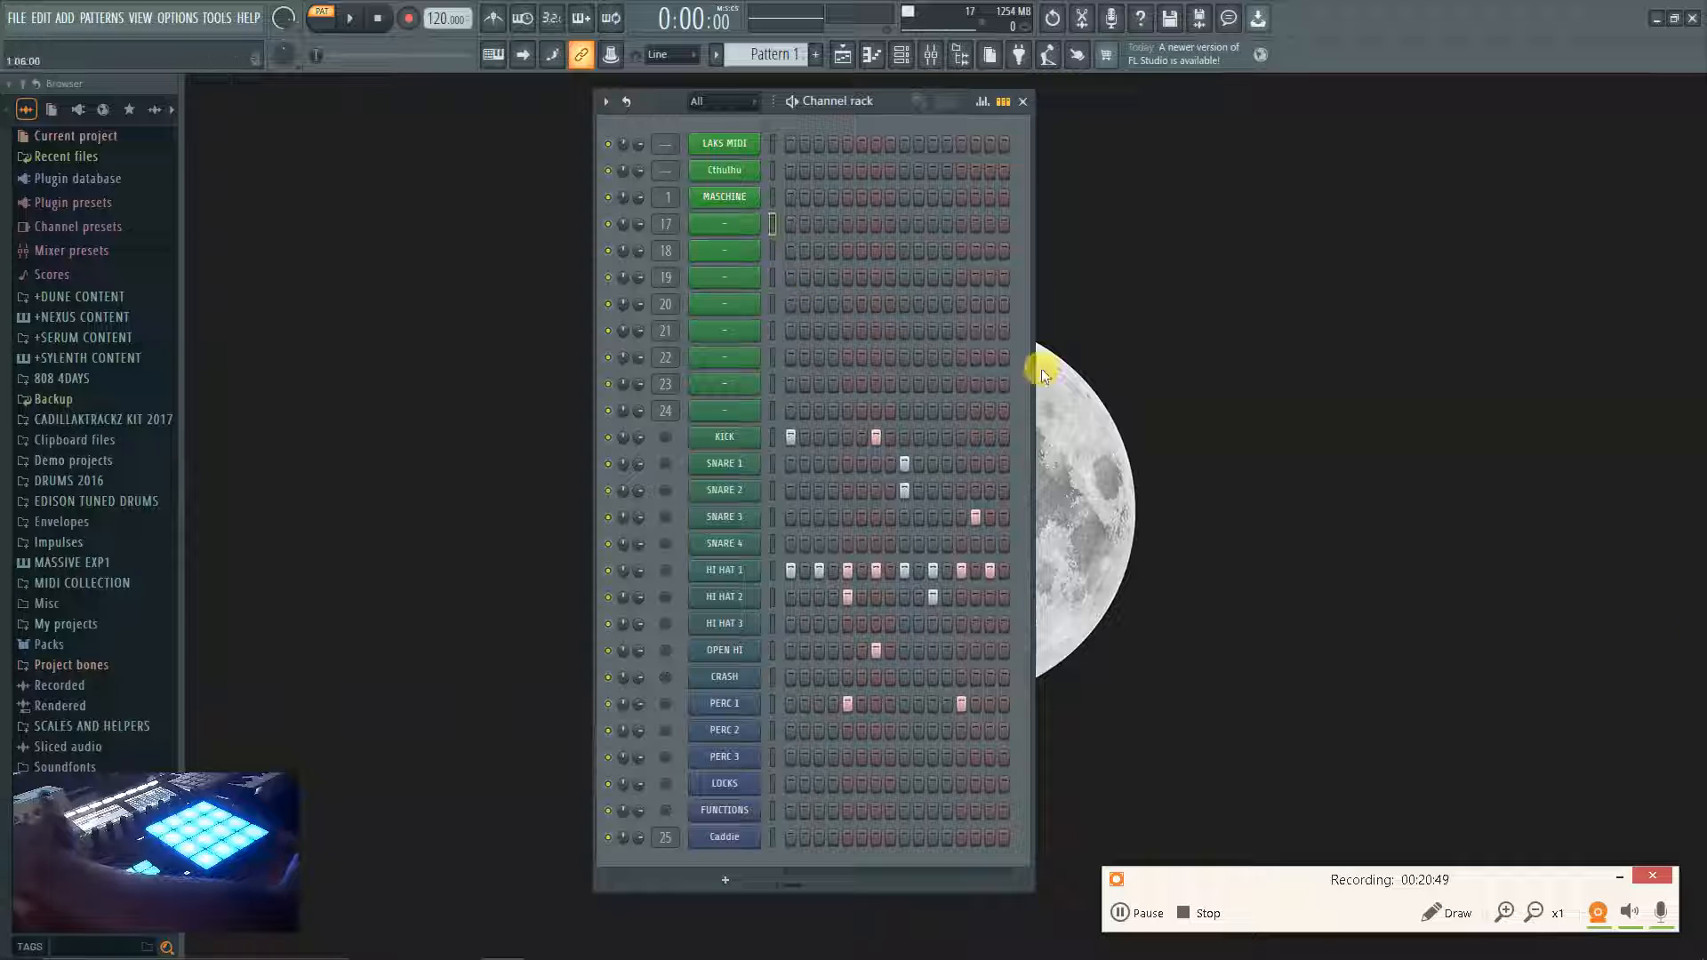
click(1706, 617)
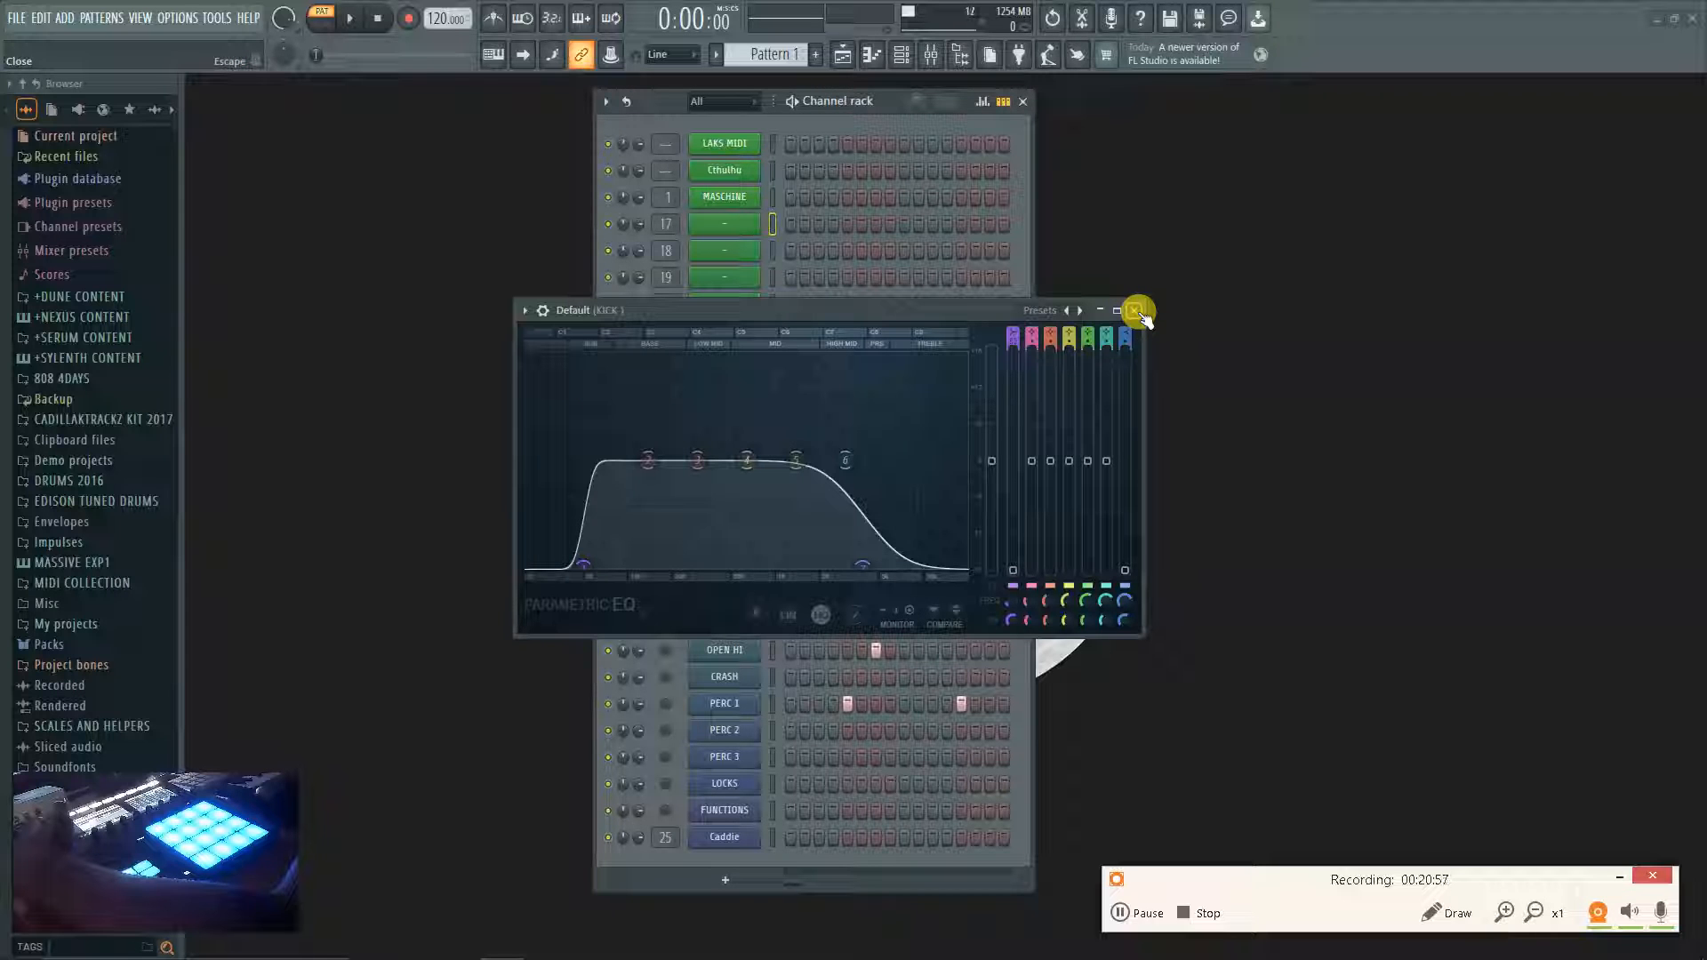
key(Return)
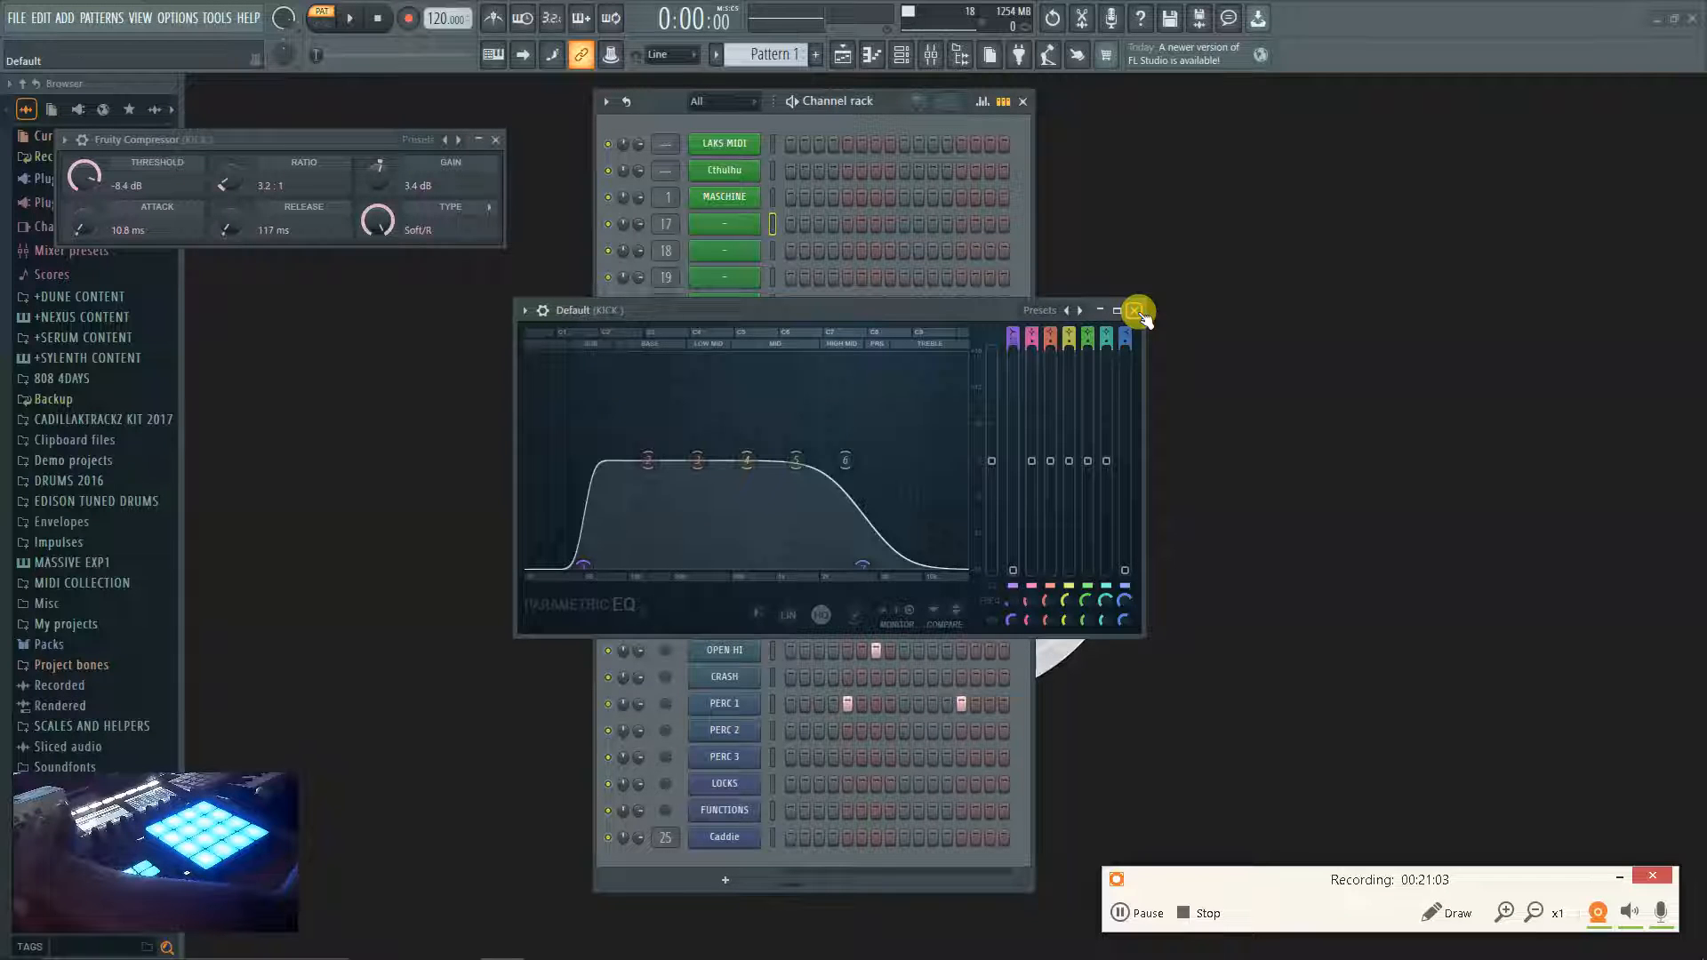
click(1139, 312)
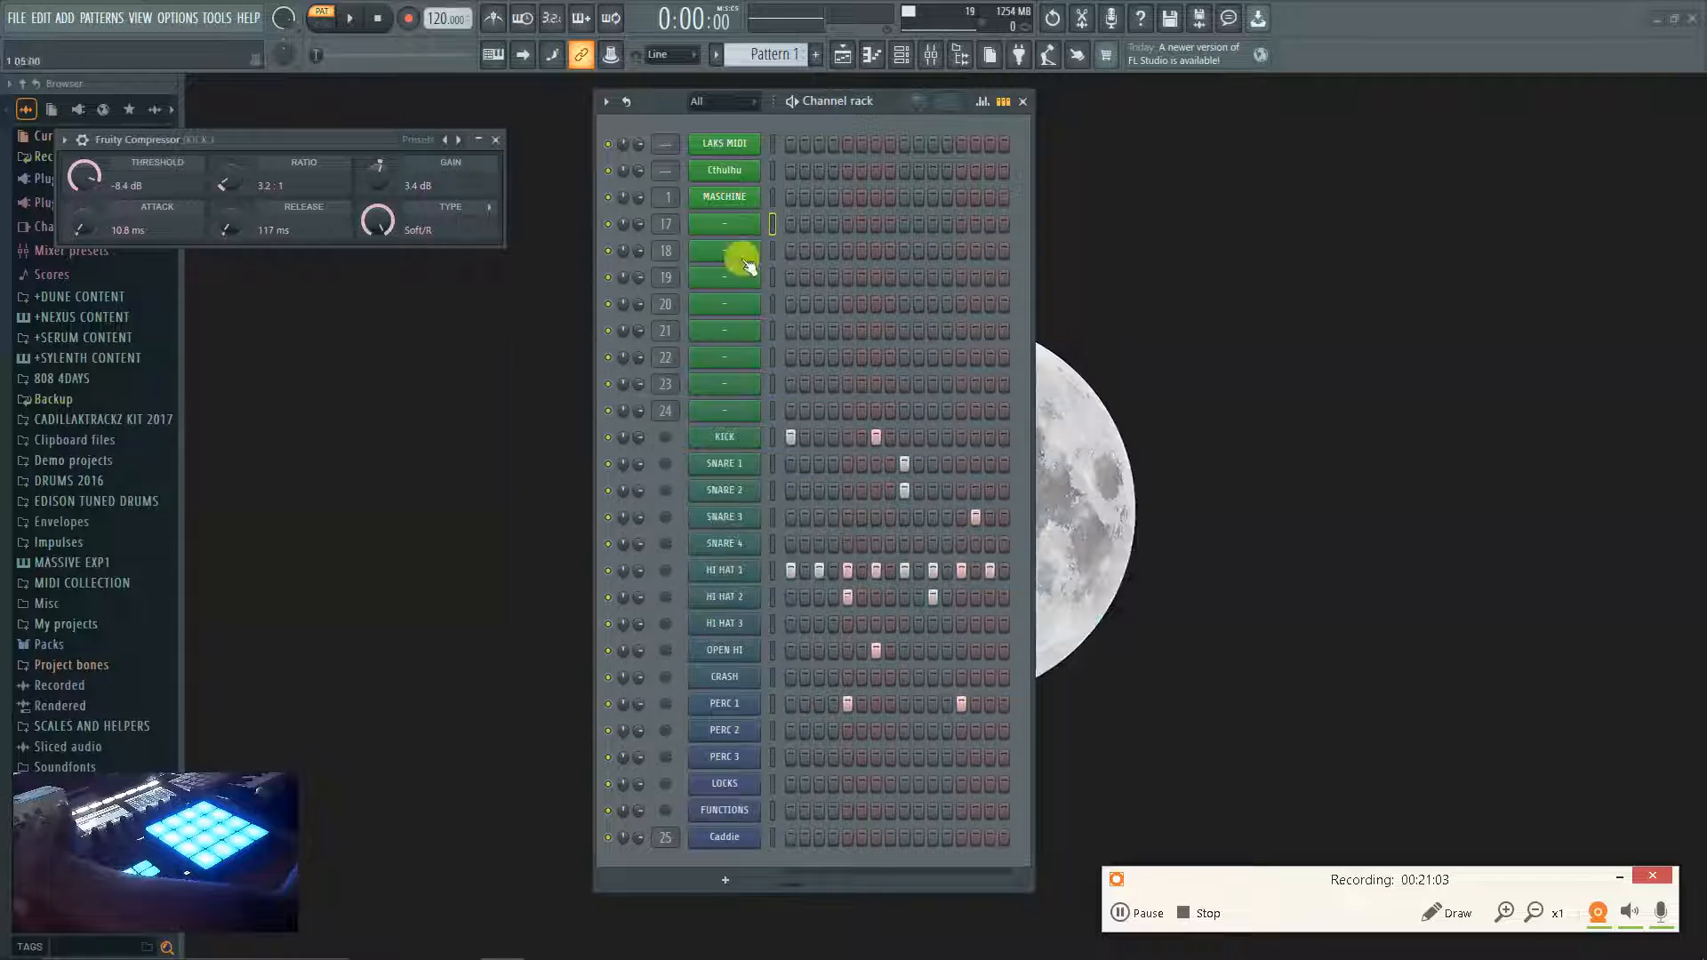
click(495, 139)
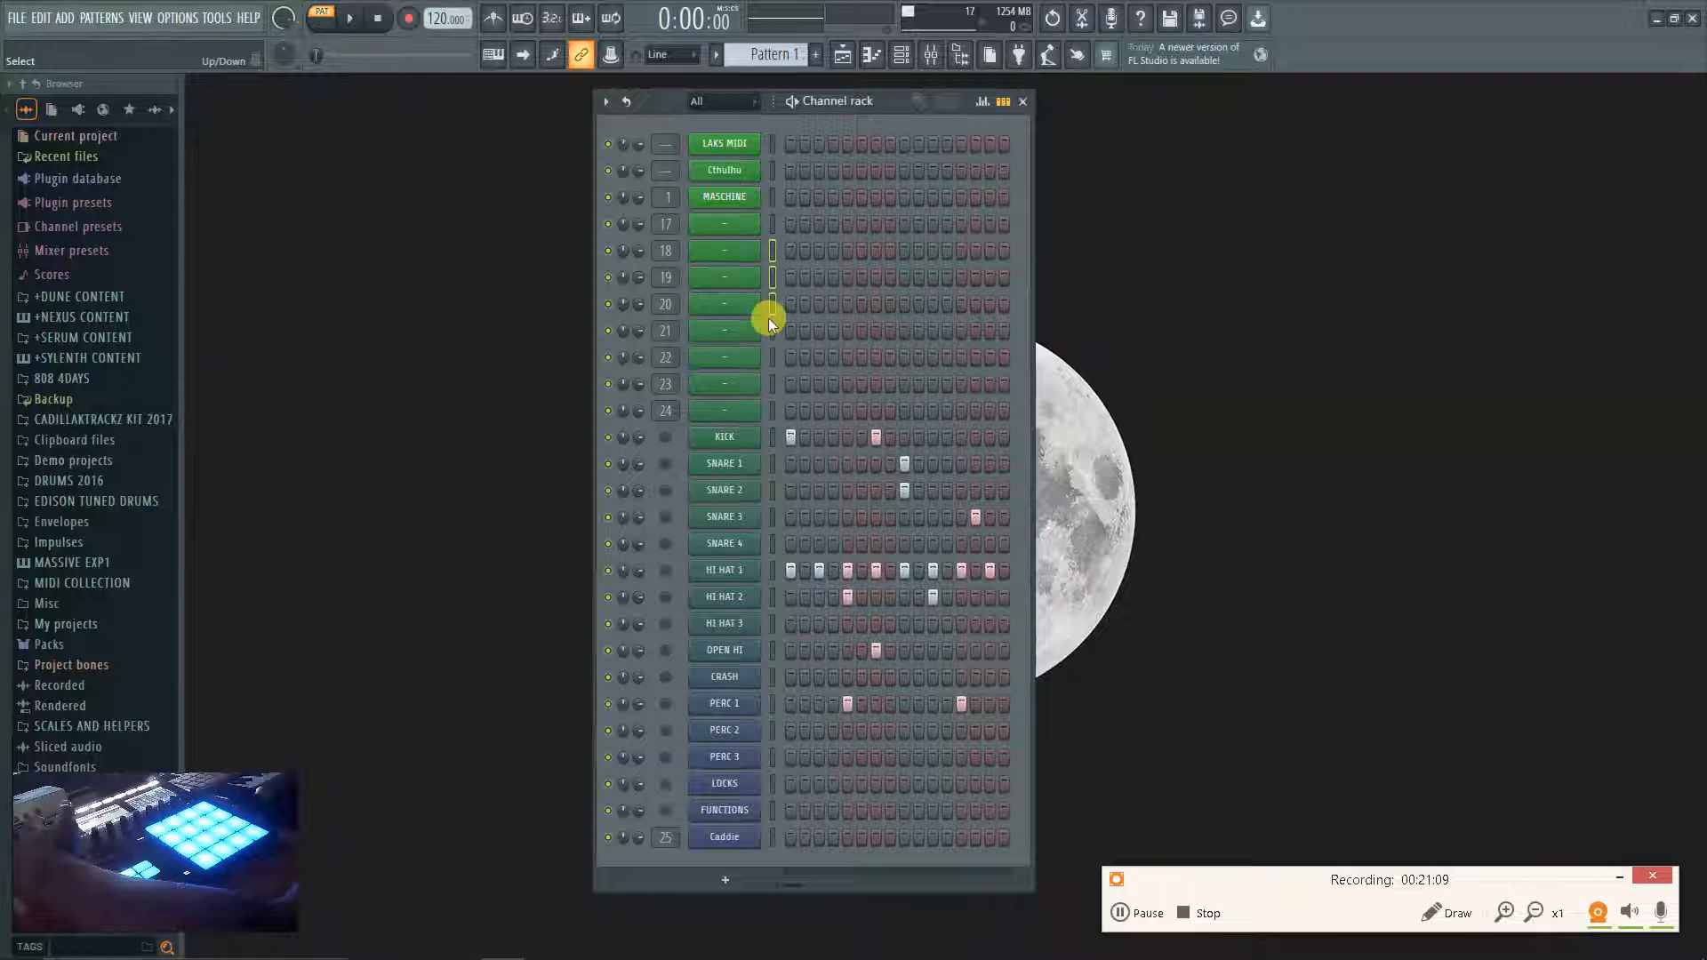
Bring up the mixer, select the KICK track and Insert 17 in turn, and close the mixer.
click(916, 59)
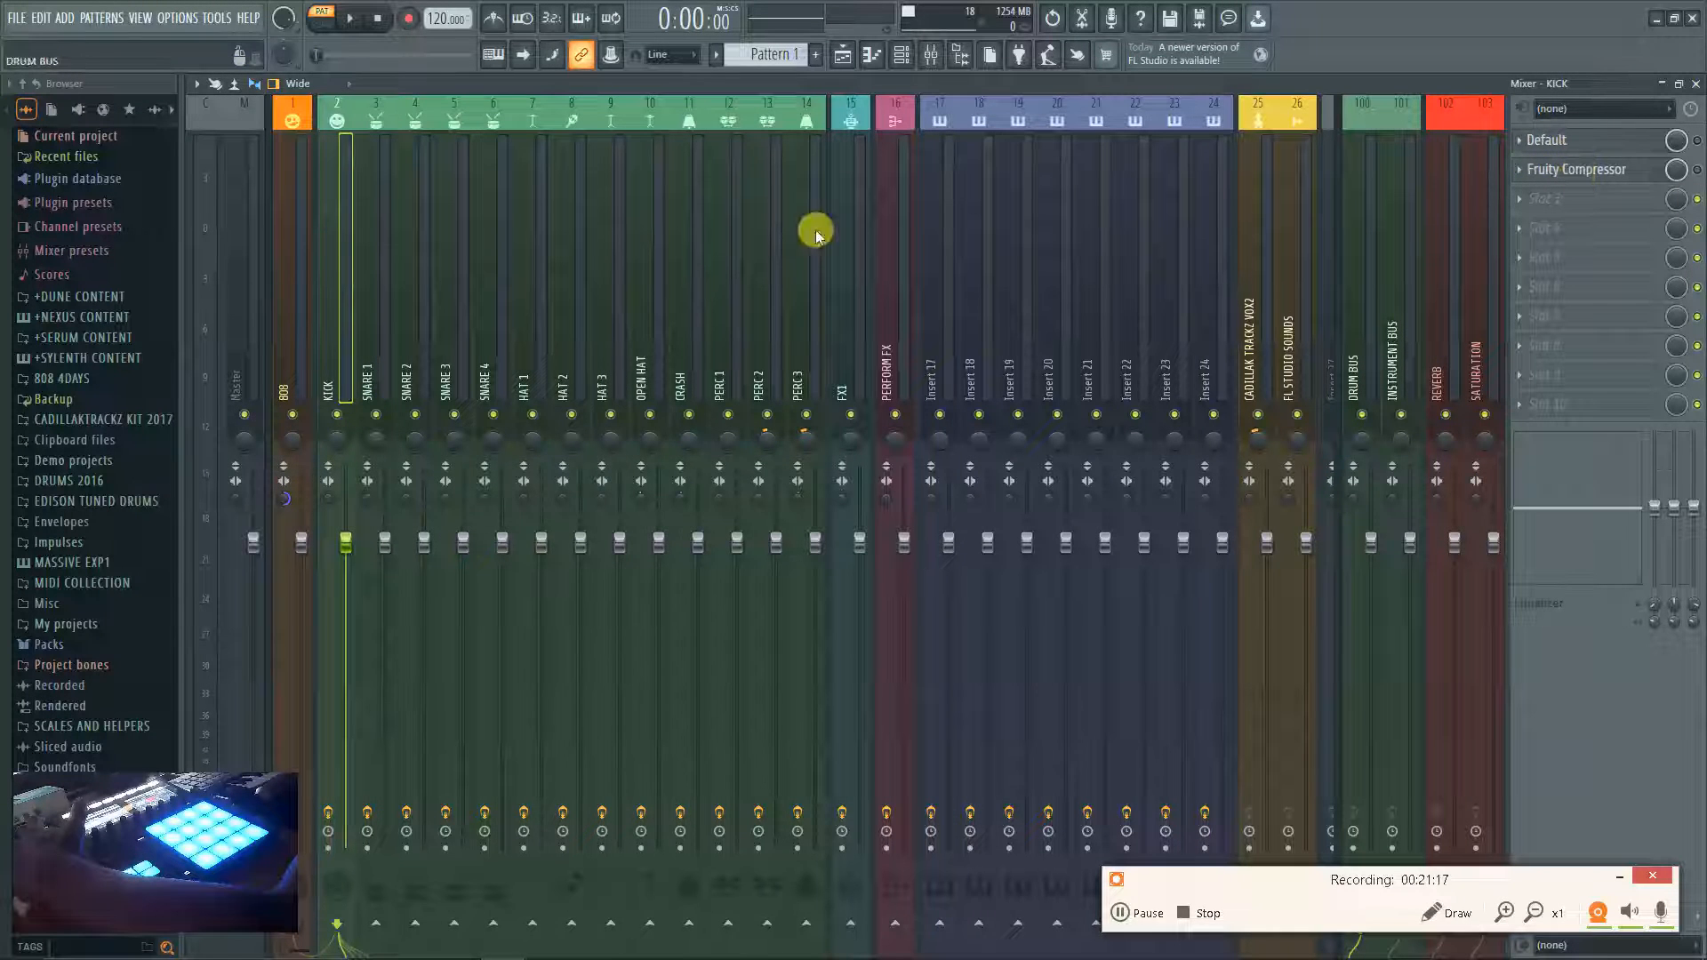
click(364, 303)
click(345, 299)
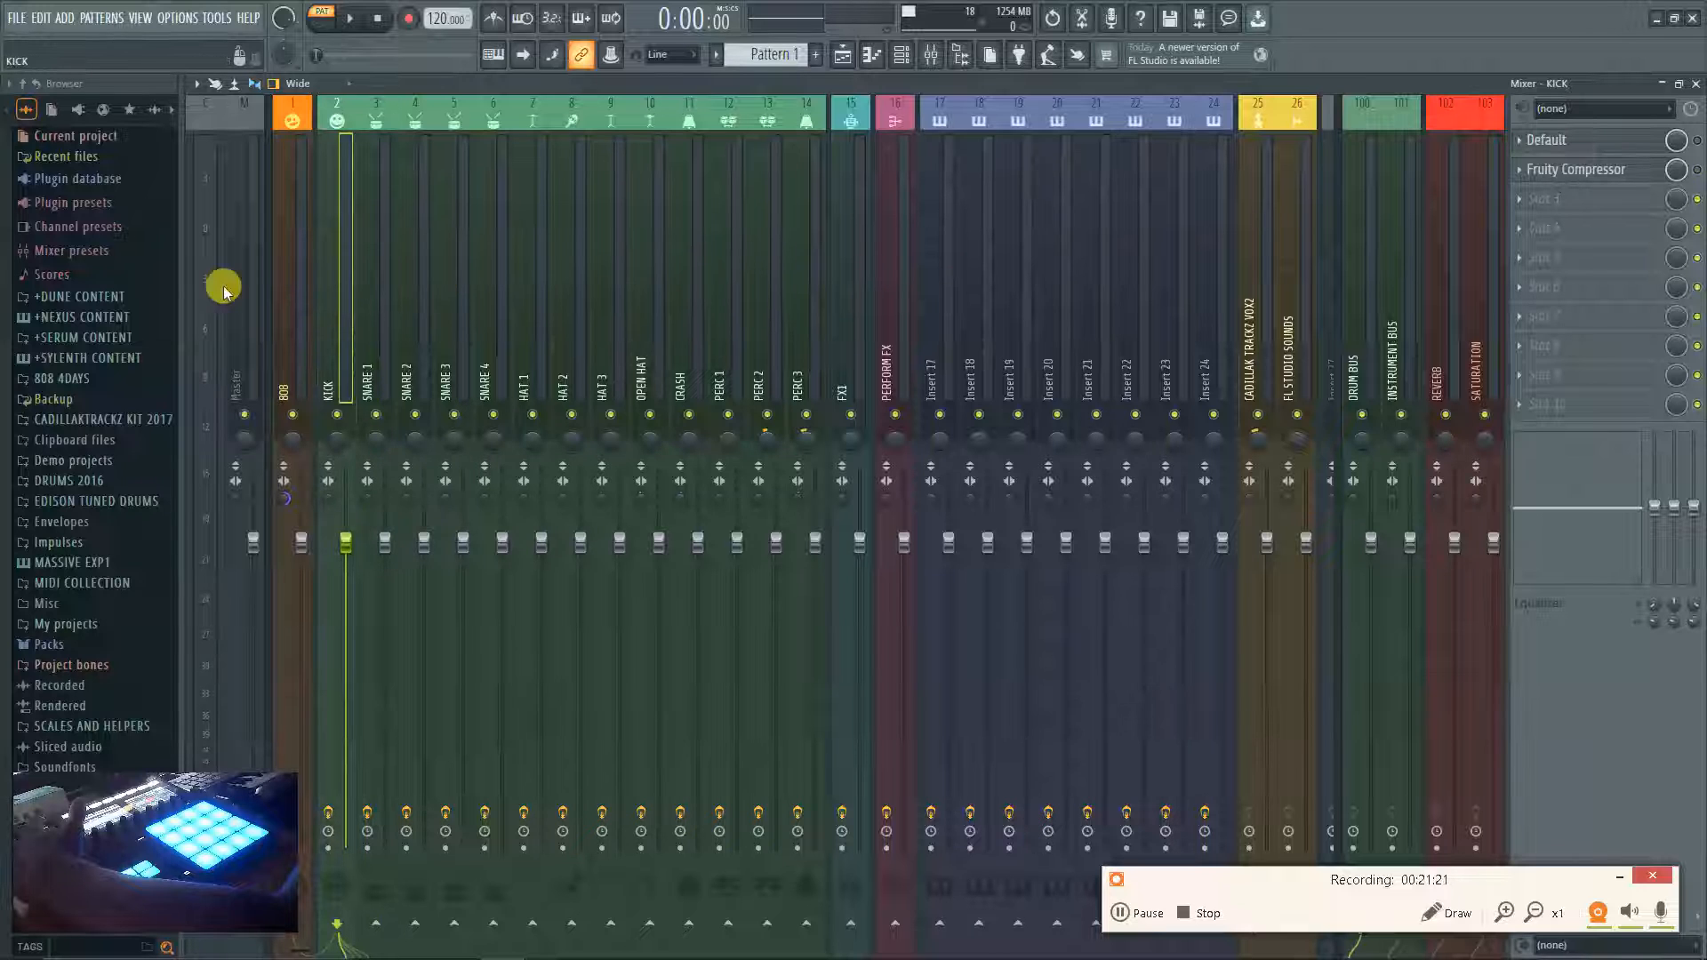
click(944, 332)
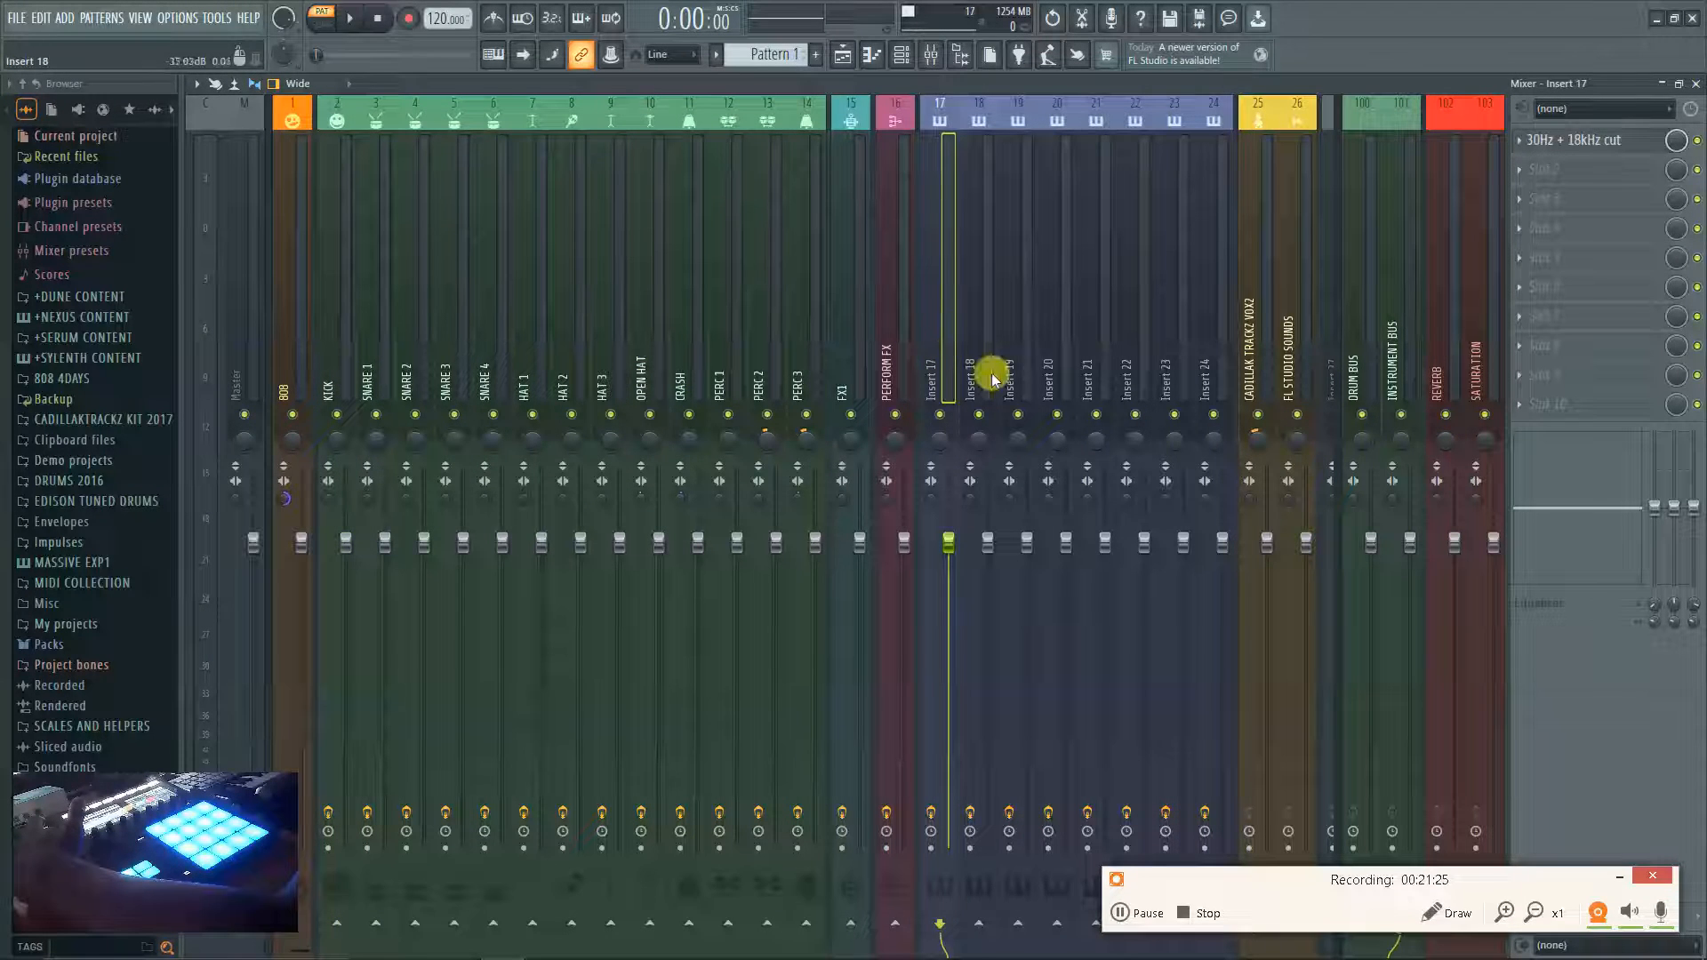
click(1695, 83)
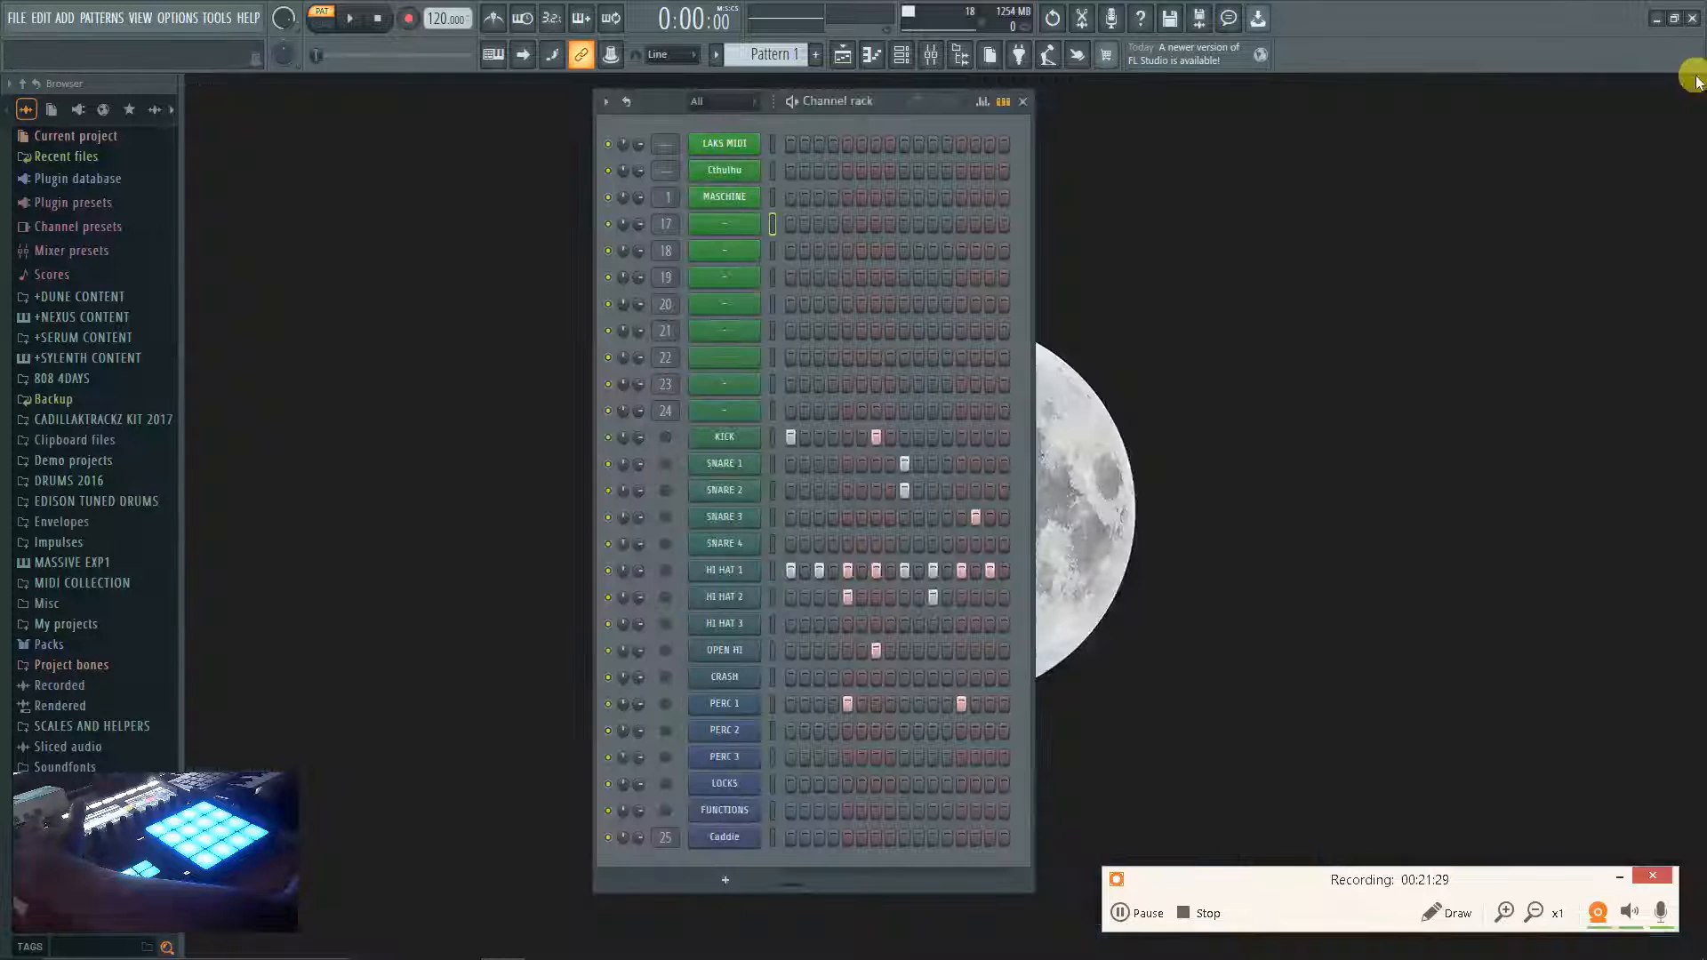
Open Insert 17's 30Hz + 18kHz cut EQ, try it maximized, and restore it to a floating window.
key(ctrl+Tab)
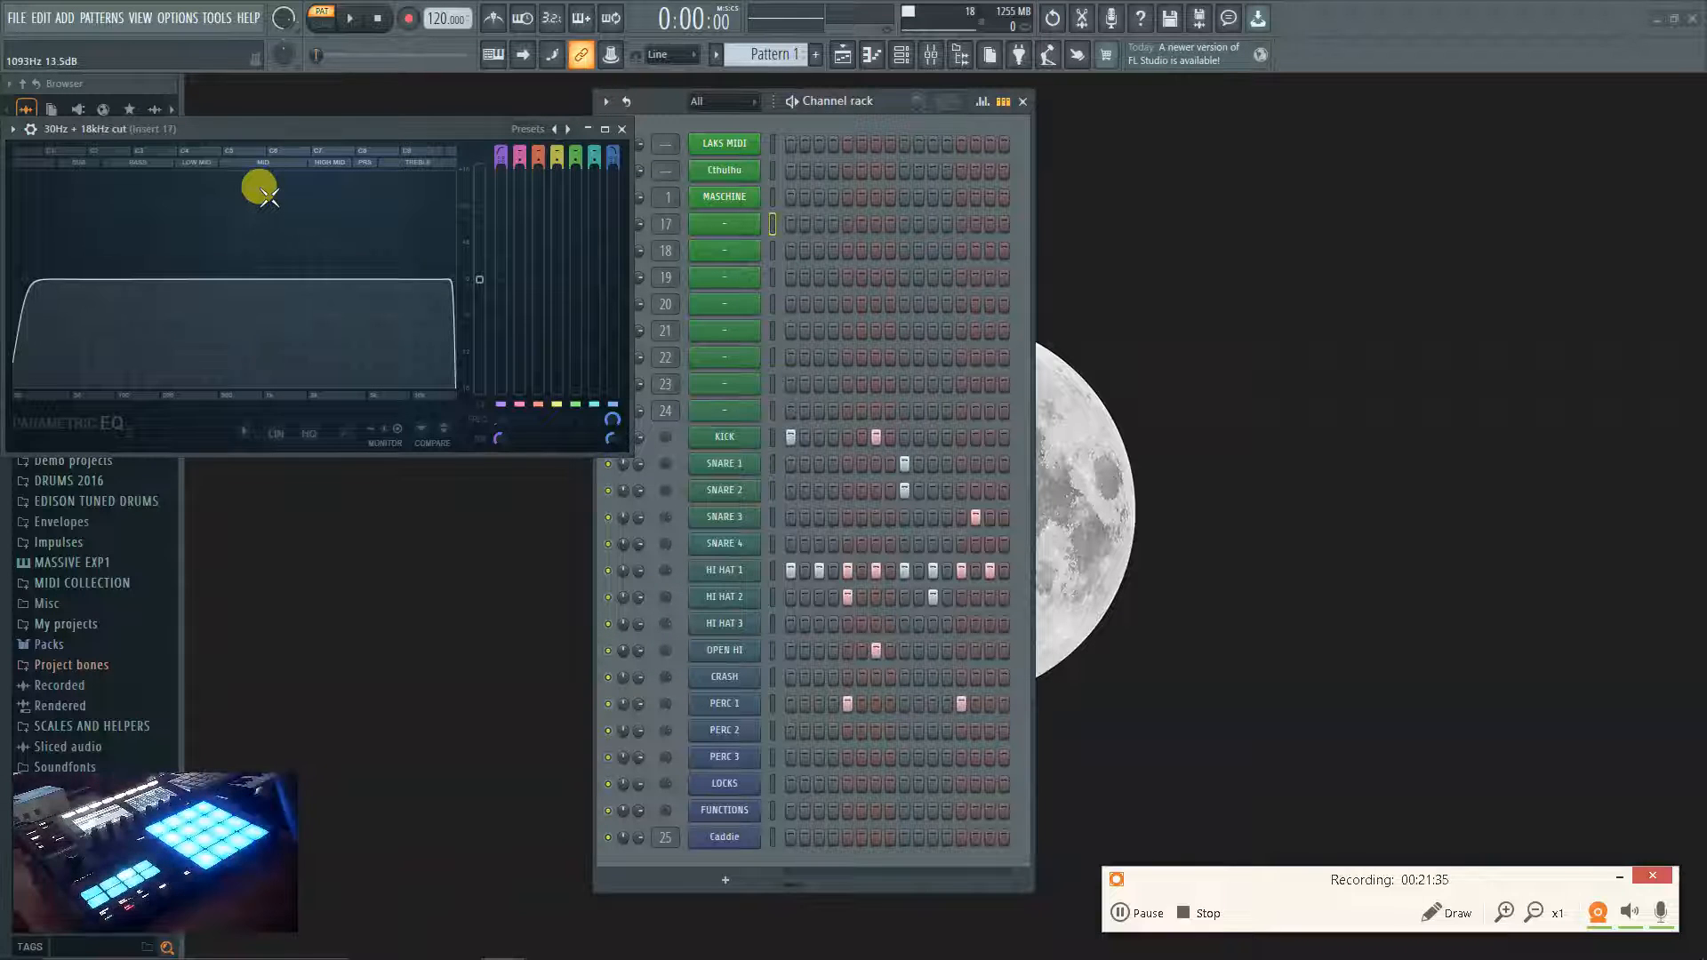
key(Return)
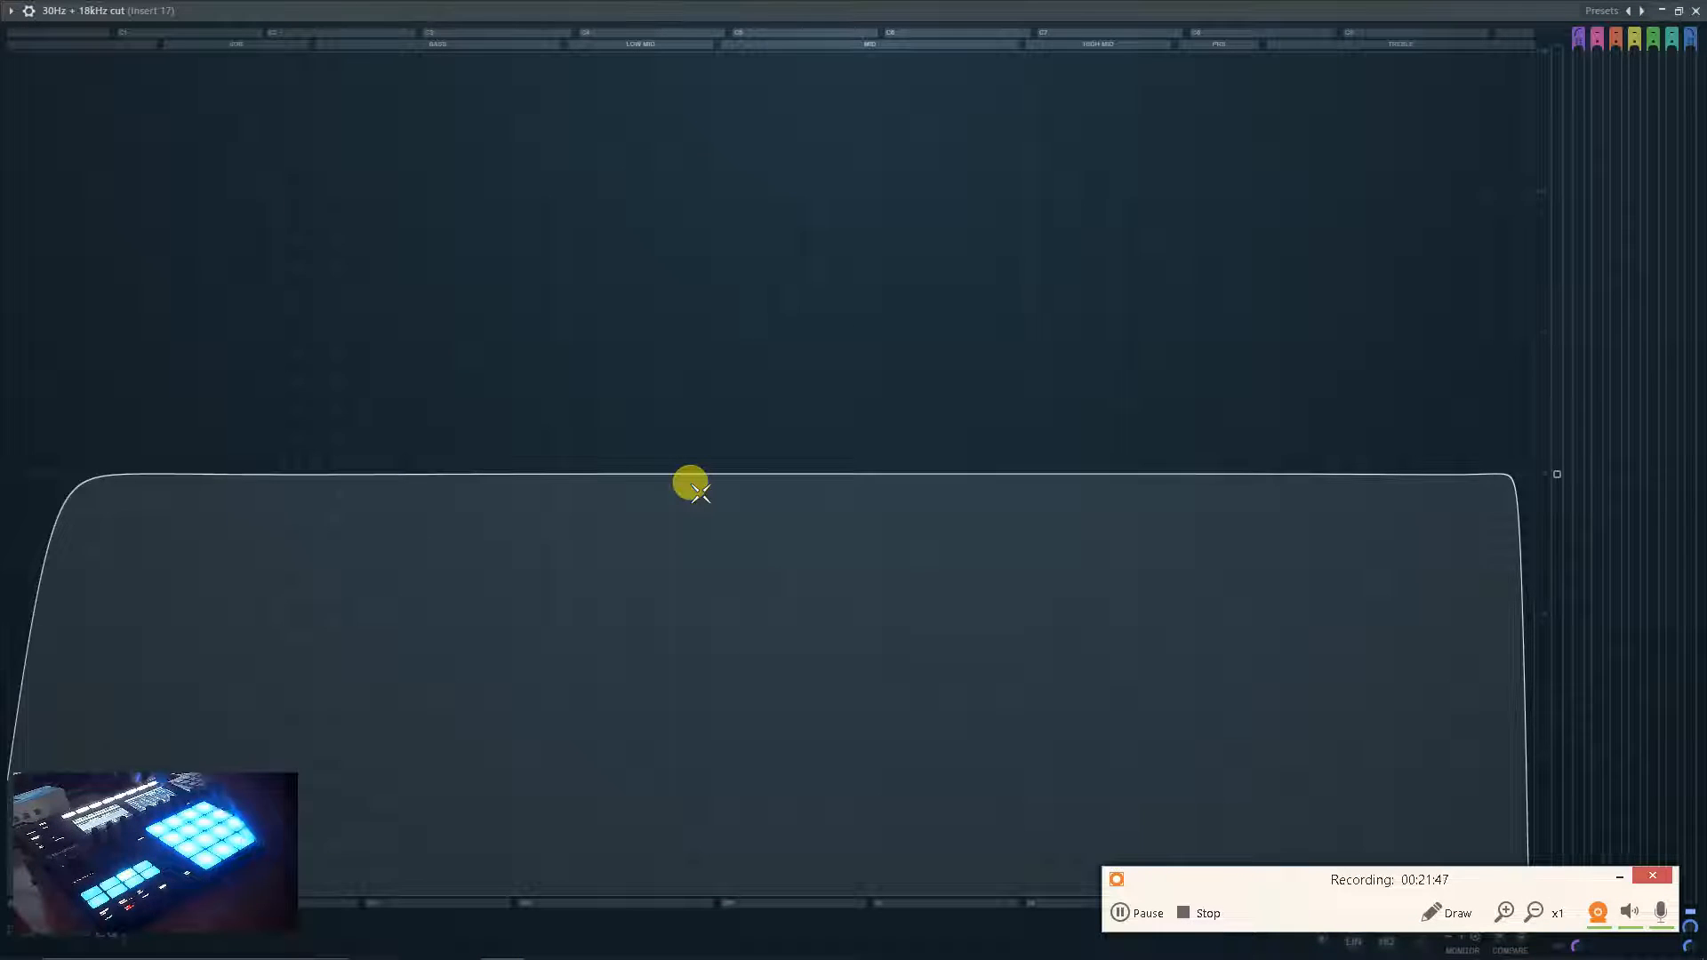
key(Escape)
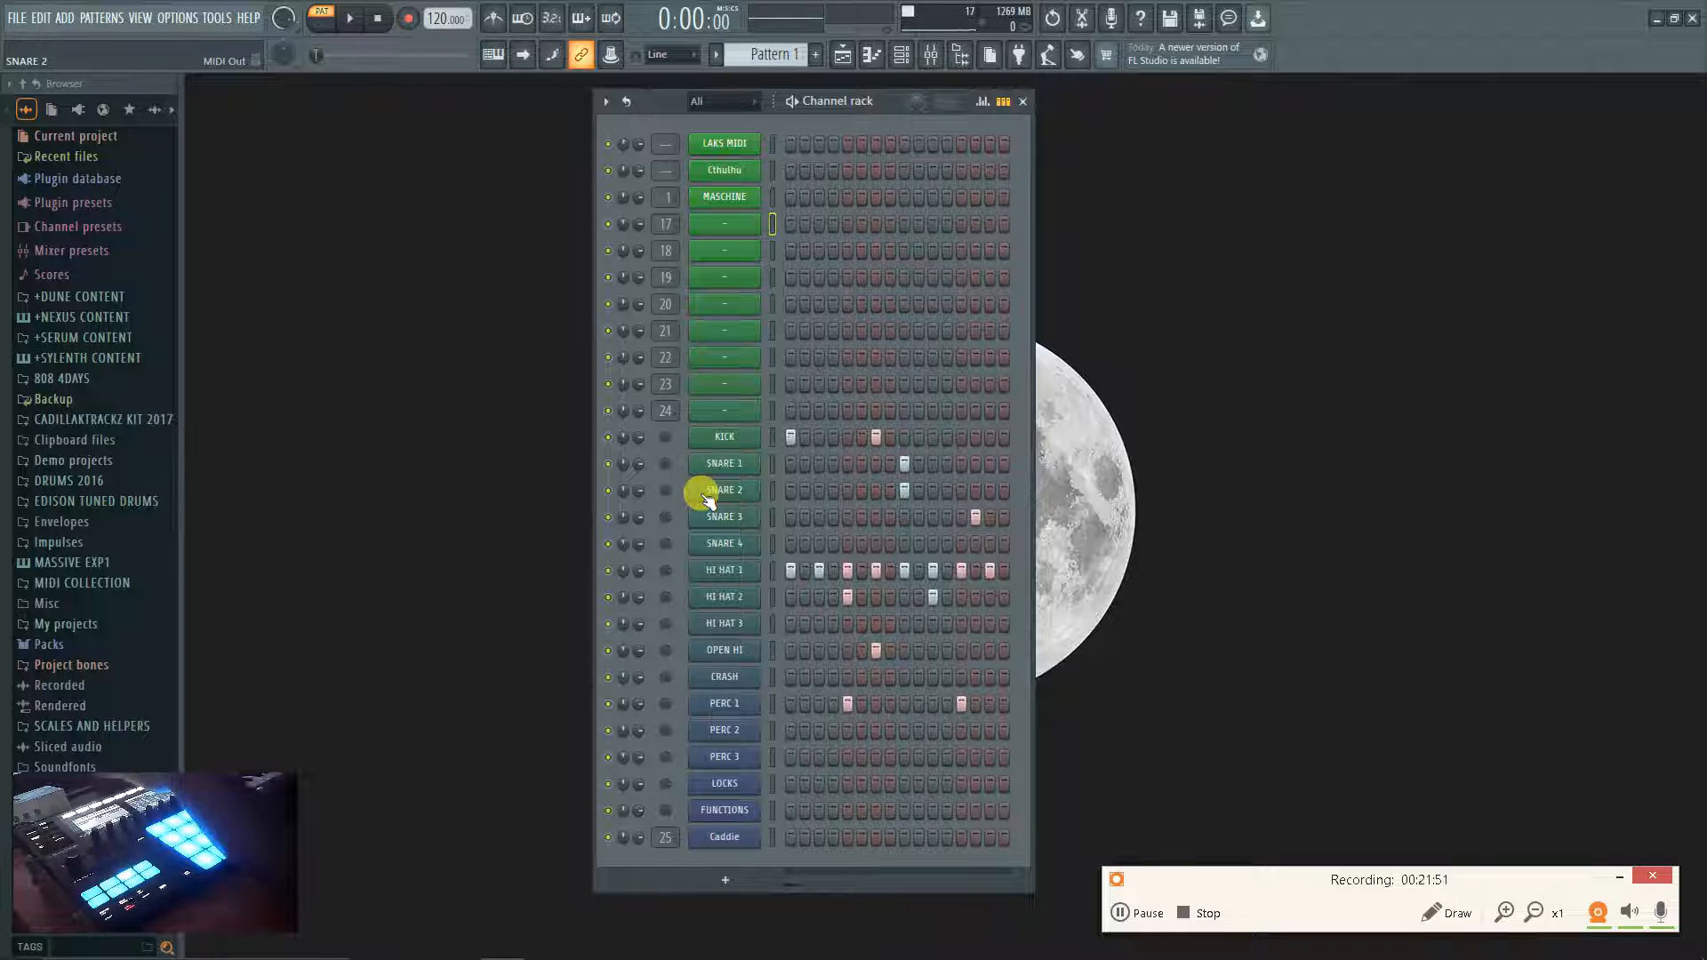
key(alt+Tab)
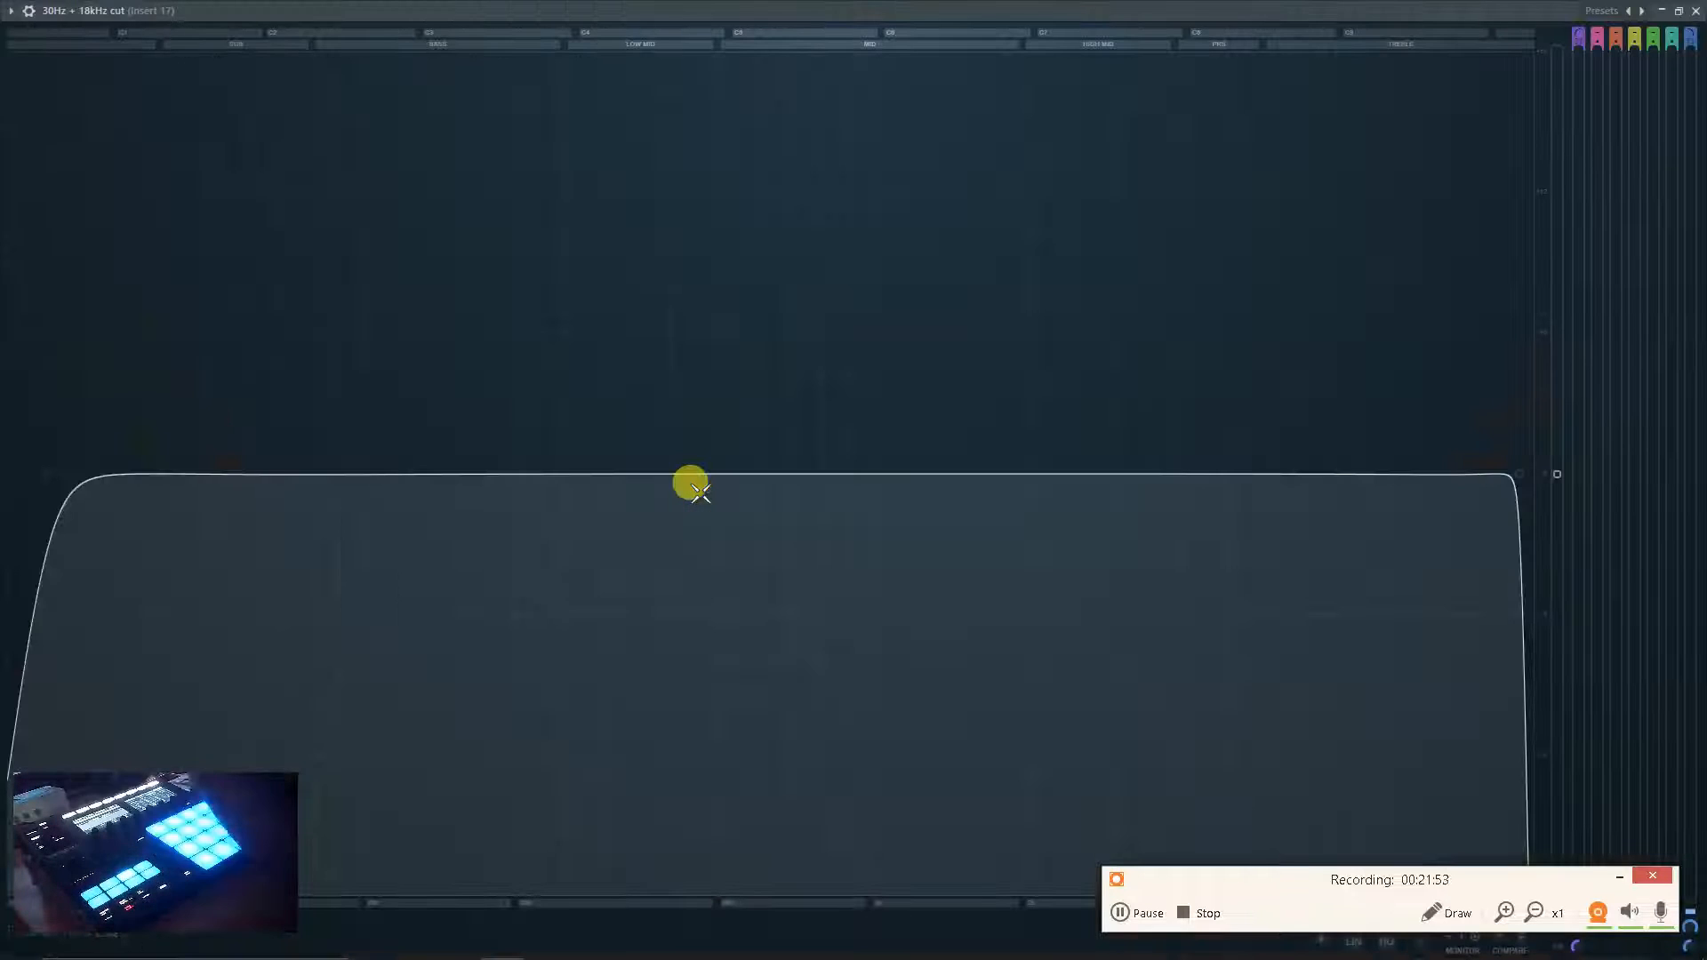
key(Return)
key(Return)
key(Return)
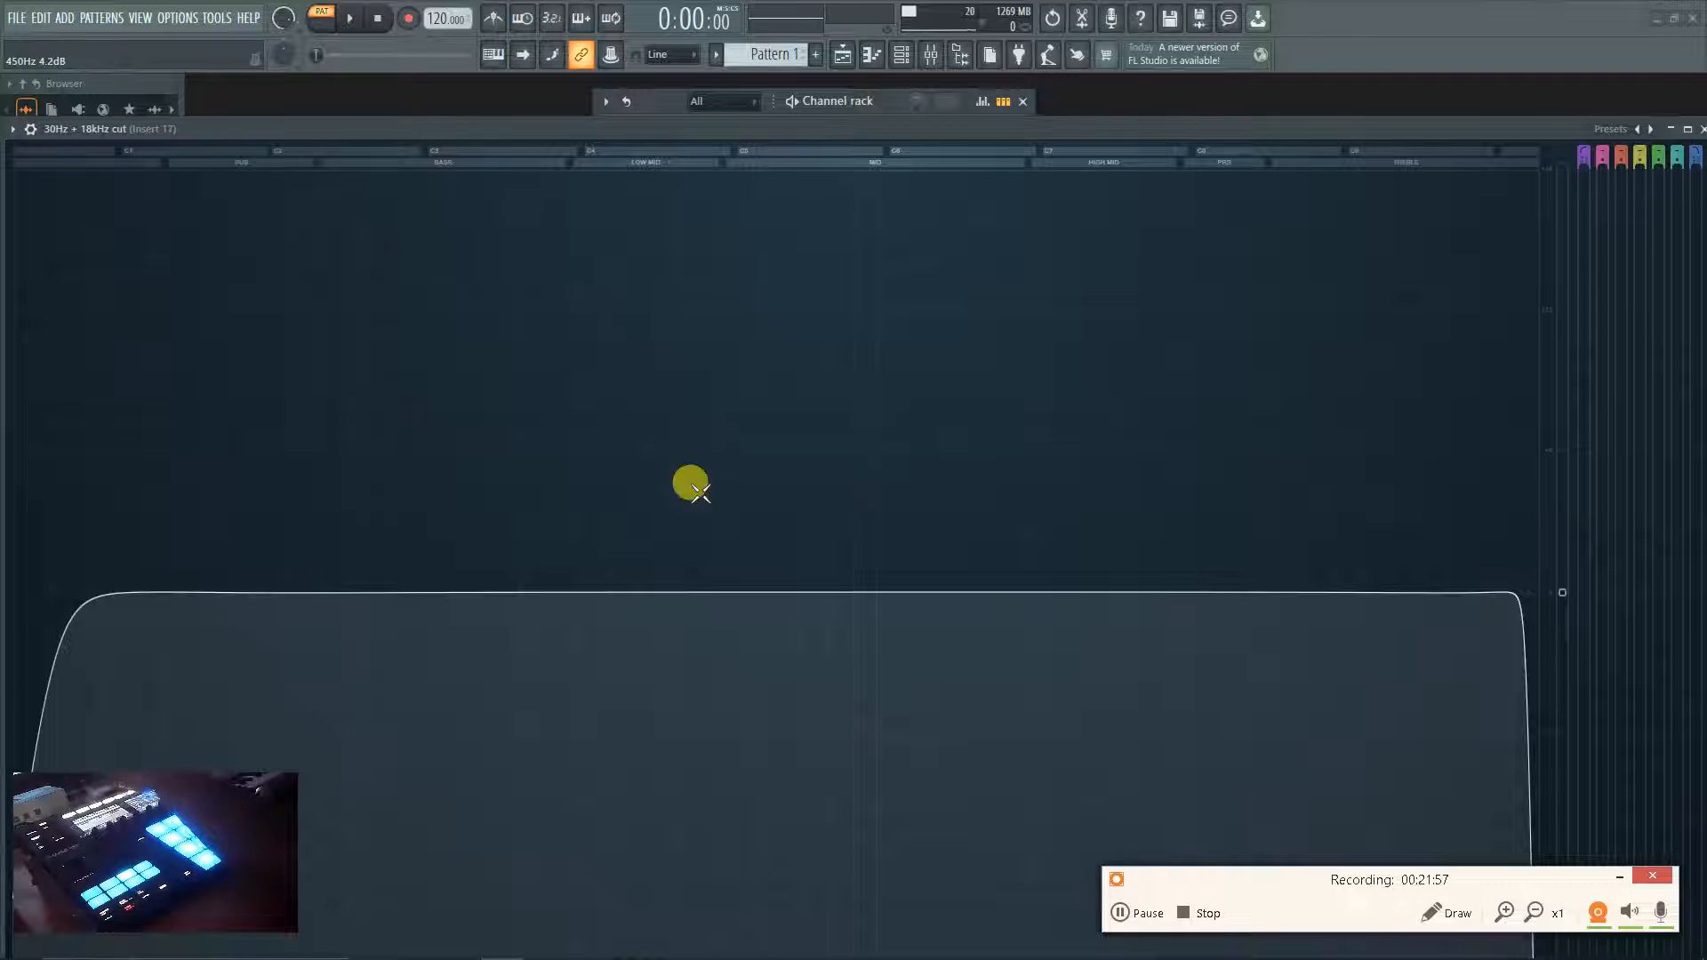
Shrink the EQ window and place it over the channel rack with all of its controls in view.
drag(1177, 130, 1115, 110)
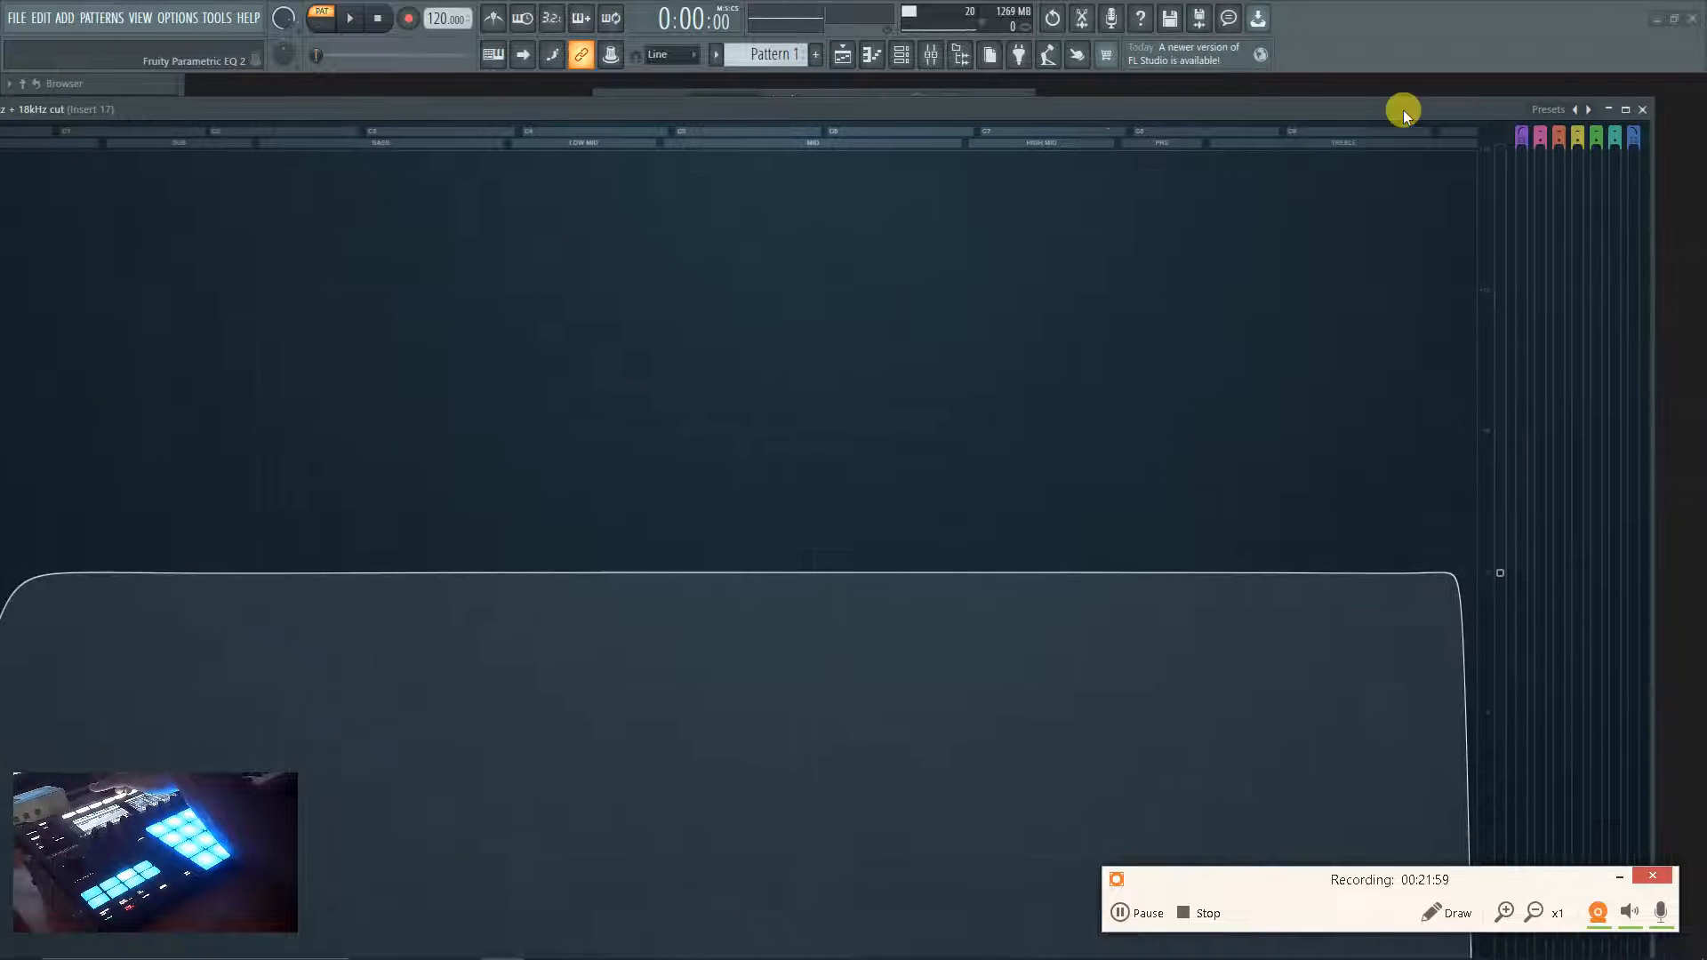
drag(1648, 87, 595, 493)
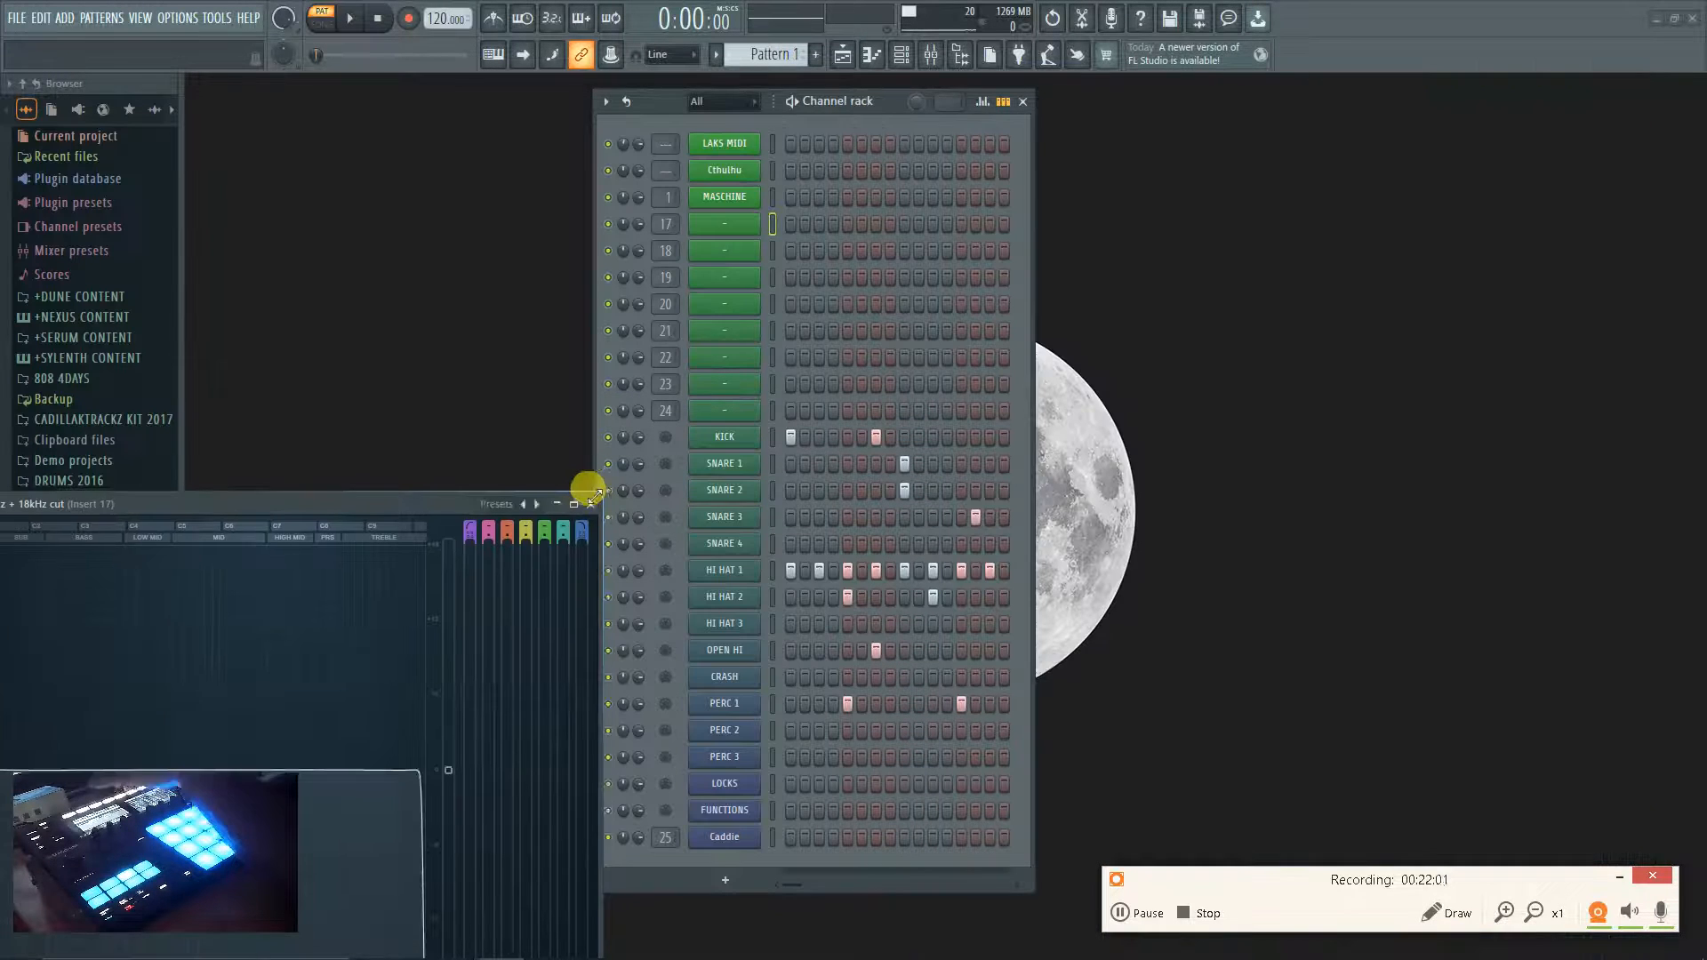
drag(417, 500, 1188, 204)
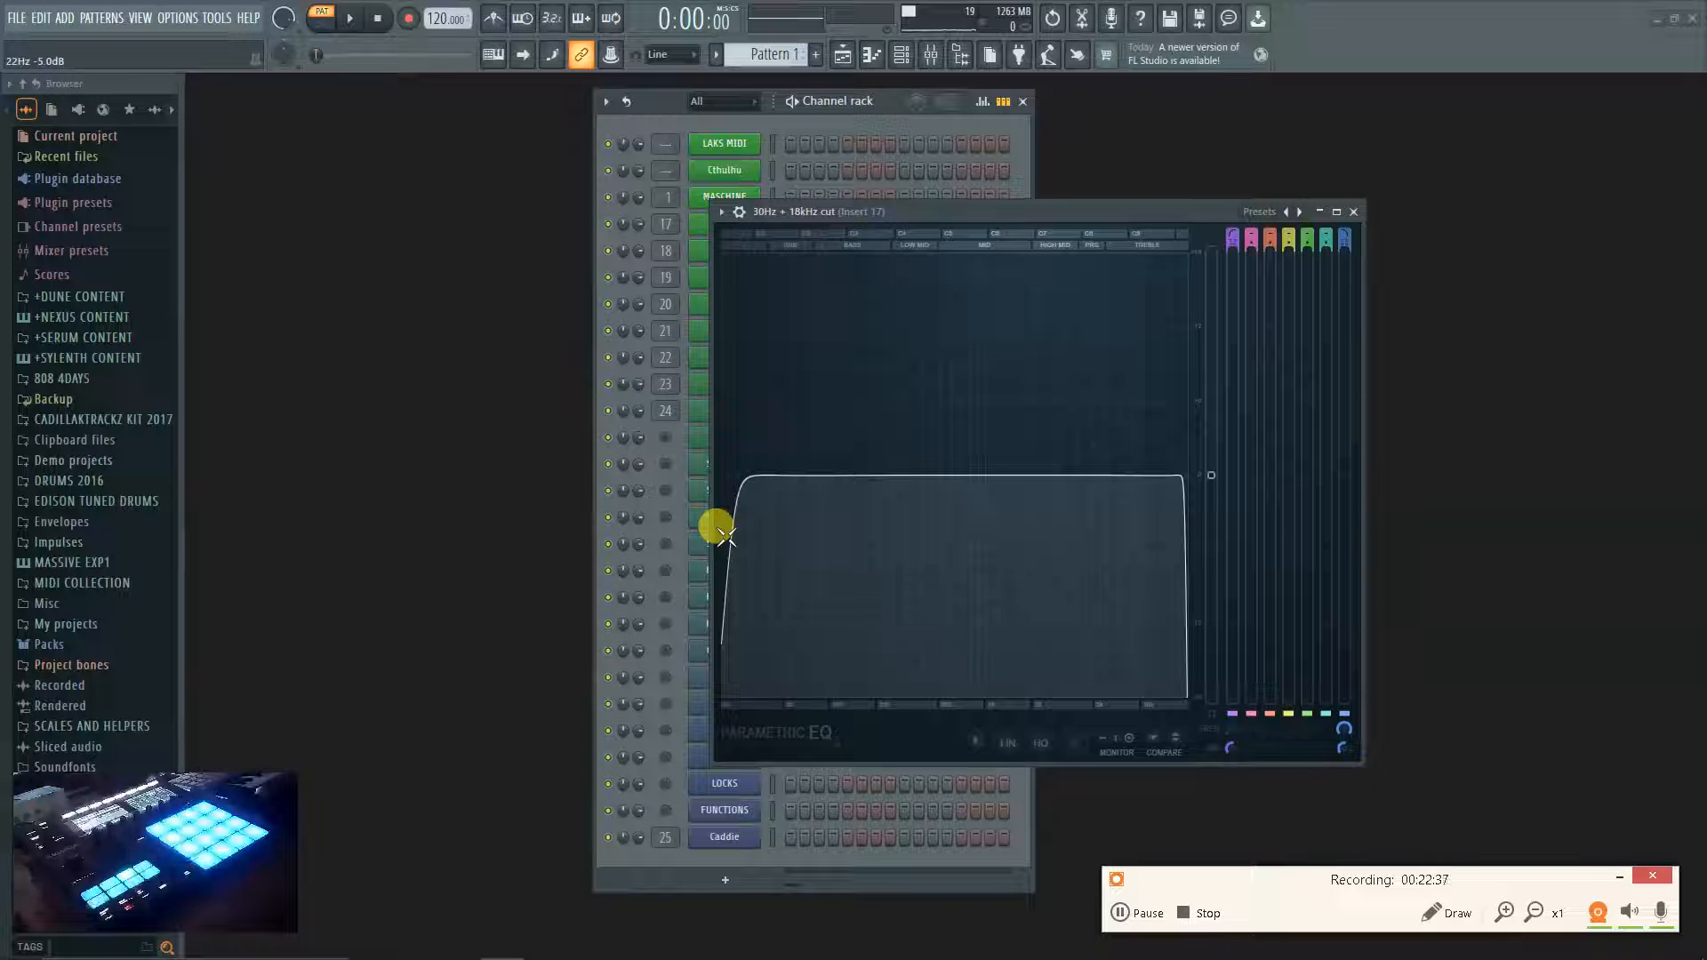
Try to link all of the EQ's parameters to the MIDI controller in sequence, advancing from Band 1 level to Band 1 freq.
mouse_move(726, 534)
mouse_down()
mouse_move(697, 560)
mouse_move(747, 552)
mouse_up()
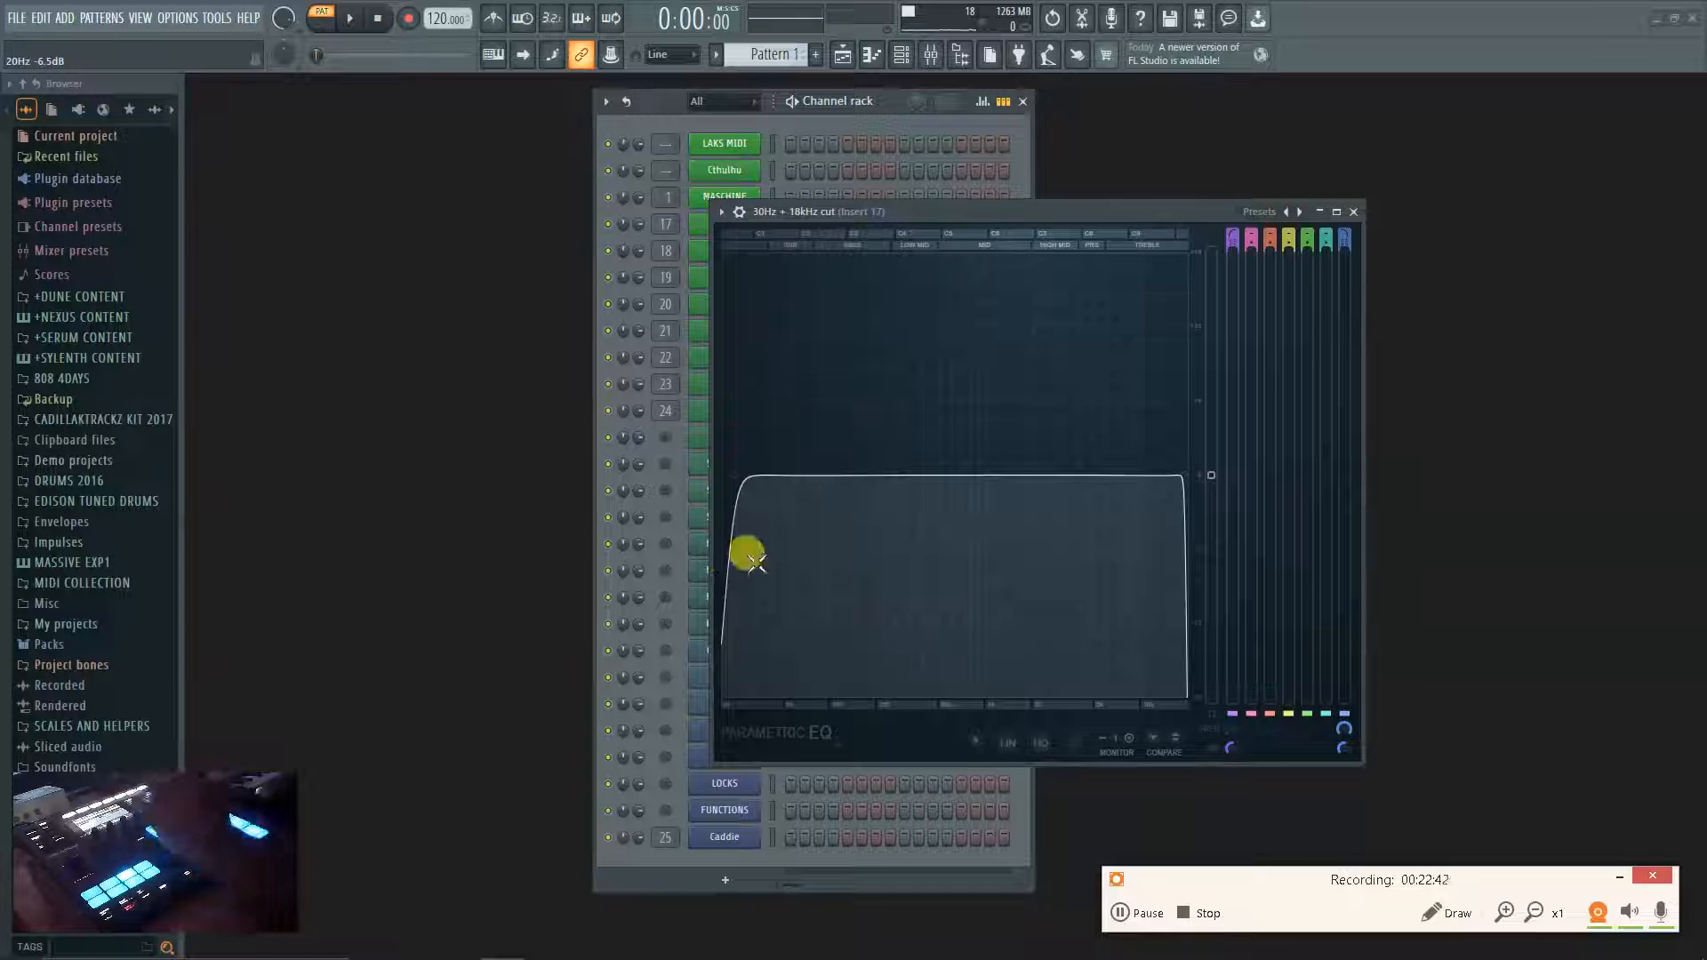
right_click(738, 479)
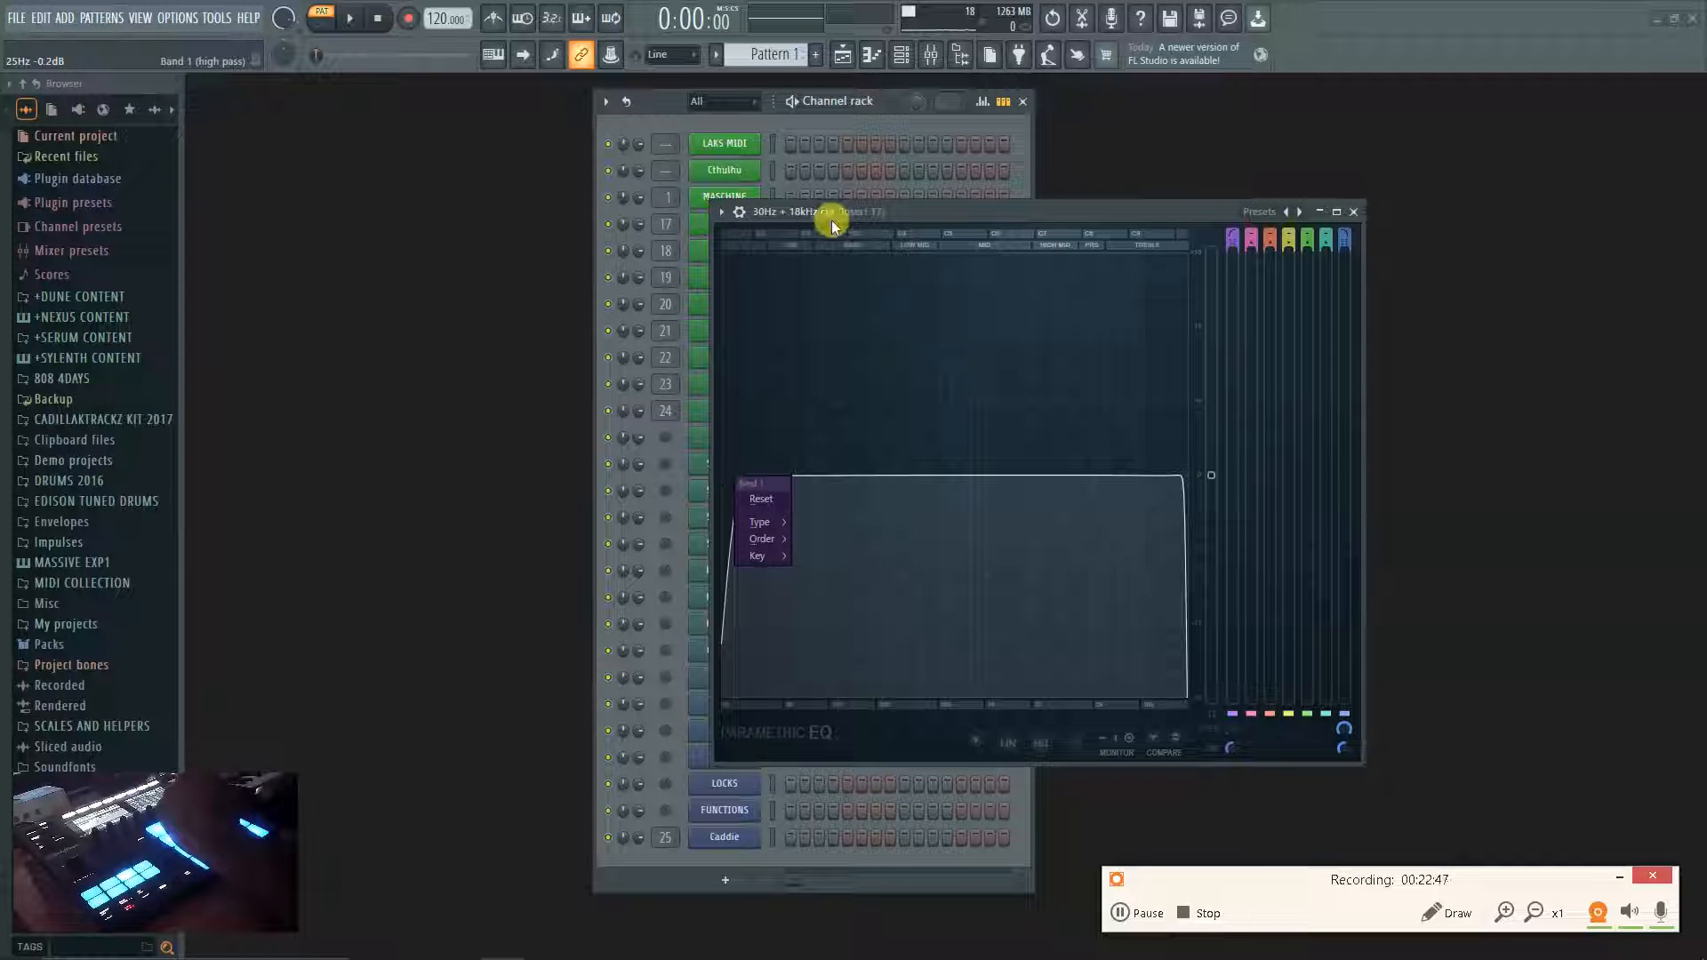
click(719, 213)
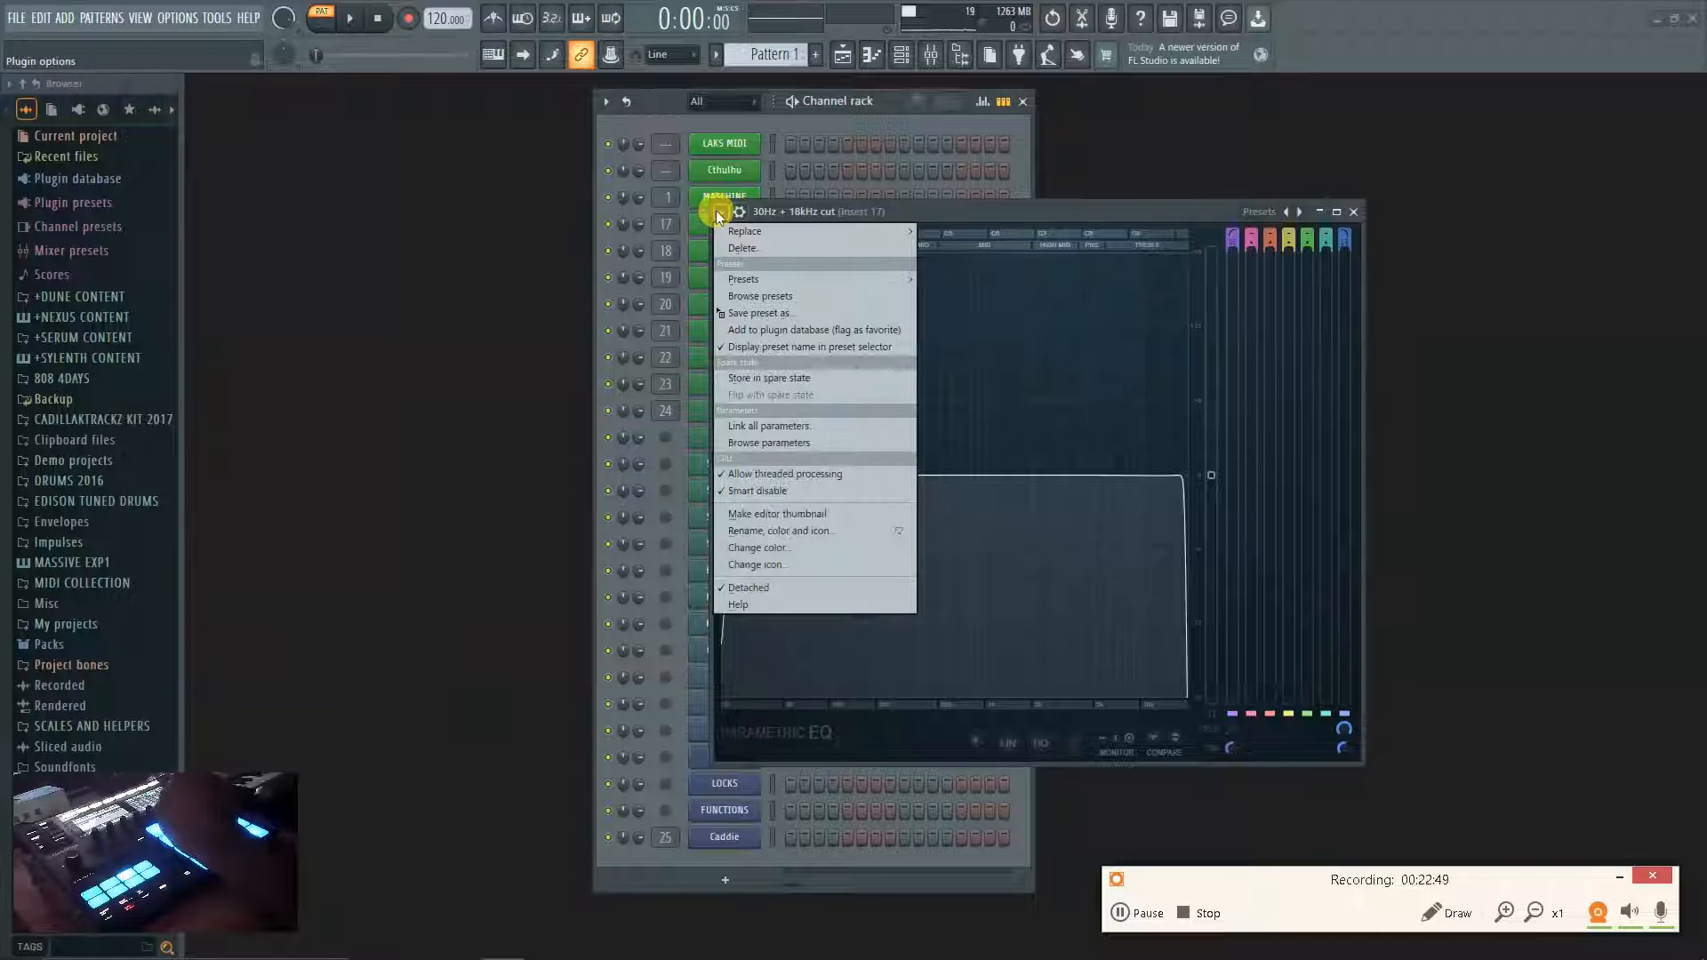
click(809, 427)
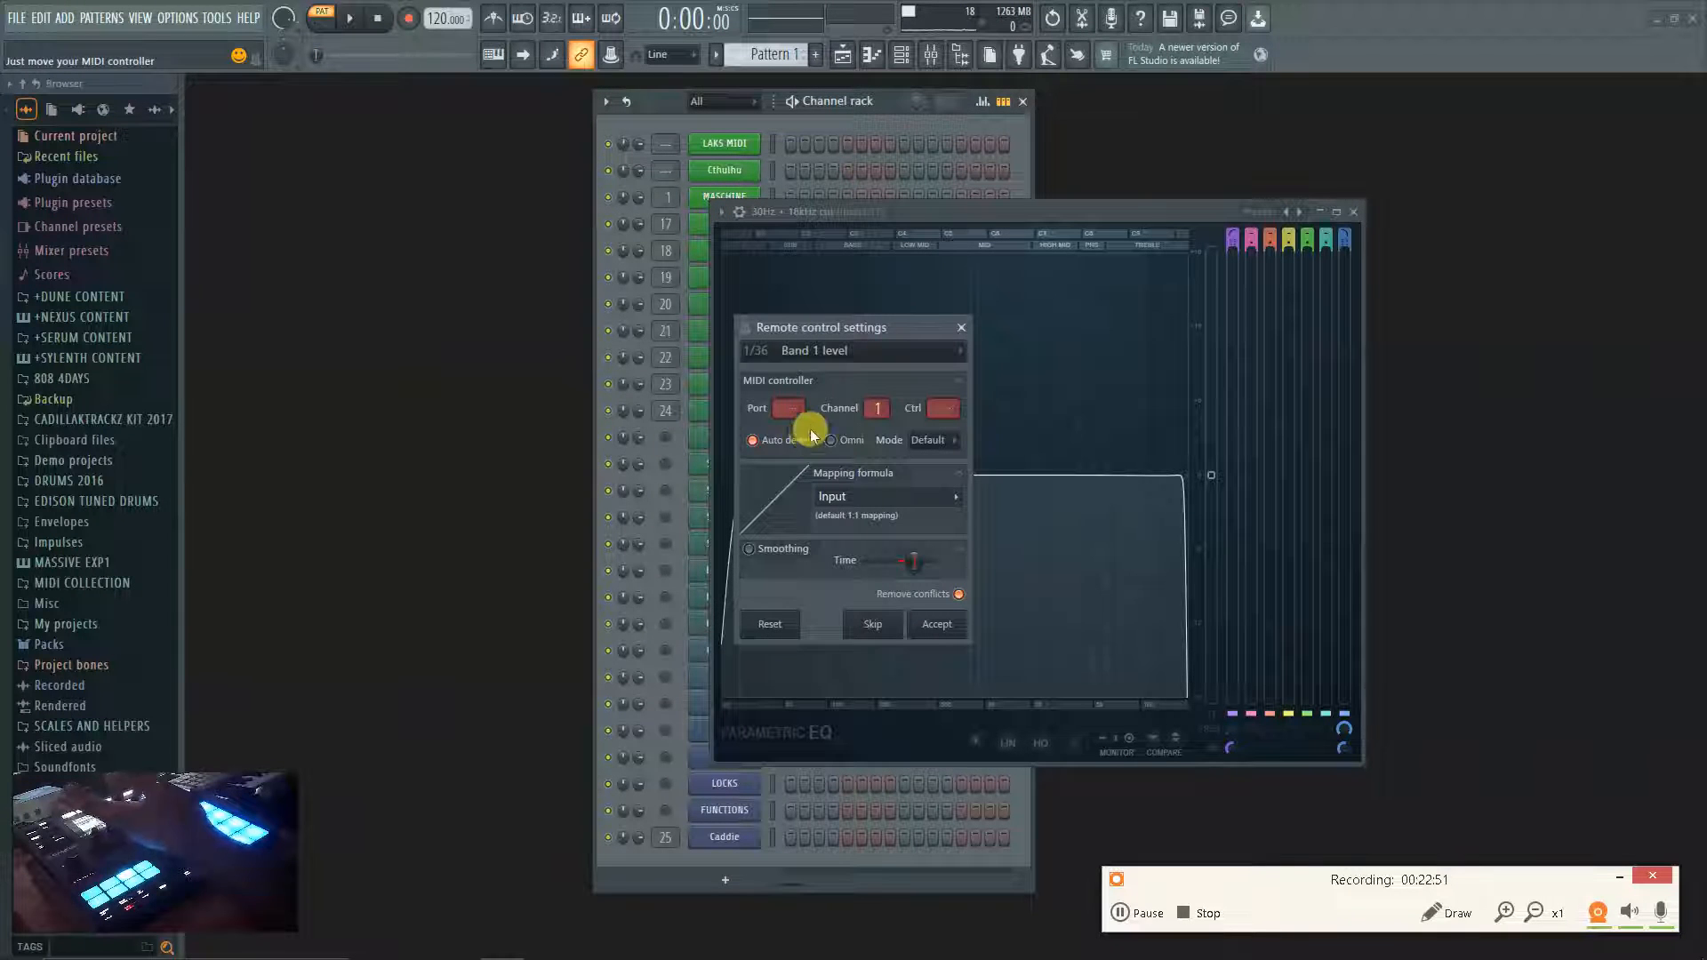
drag(878, 325, 1407, 318)
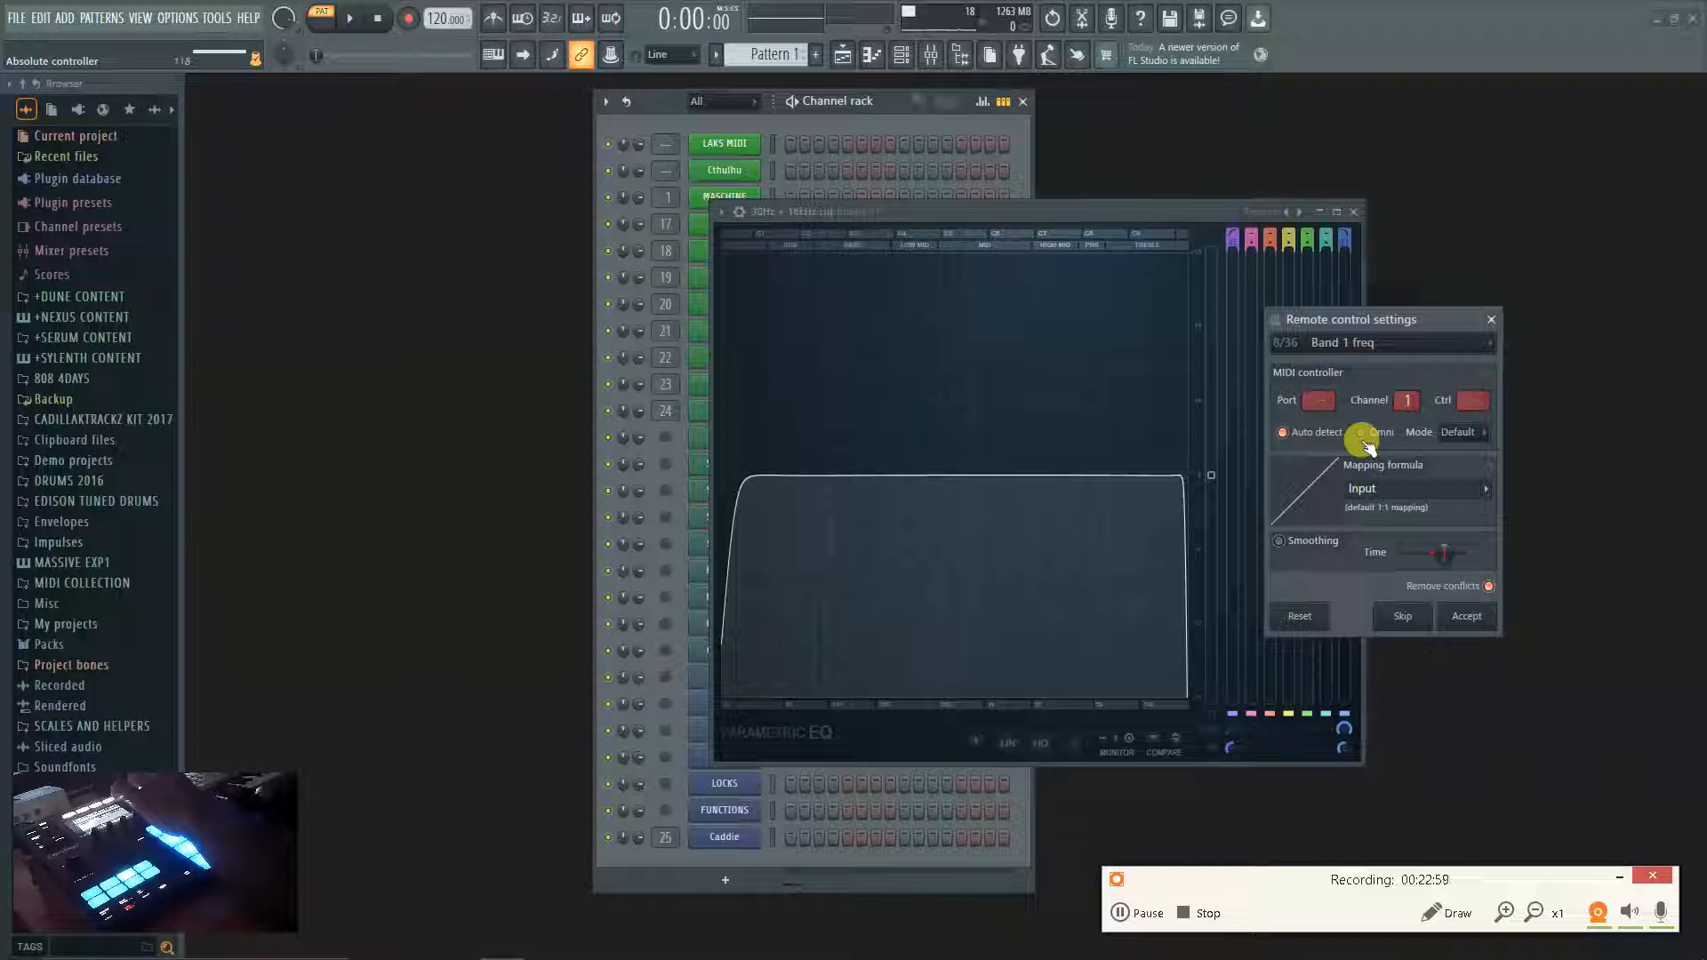
click(747, 469)
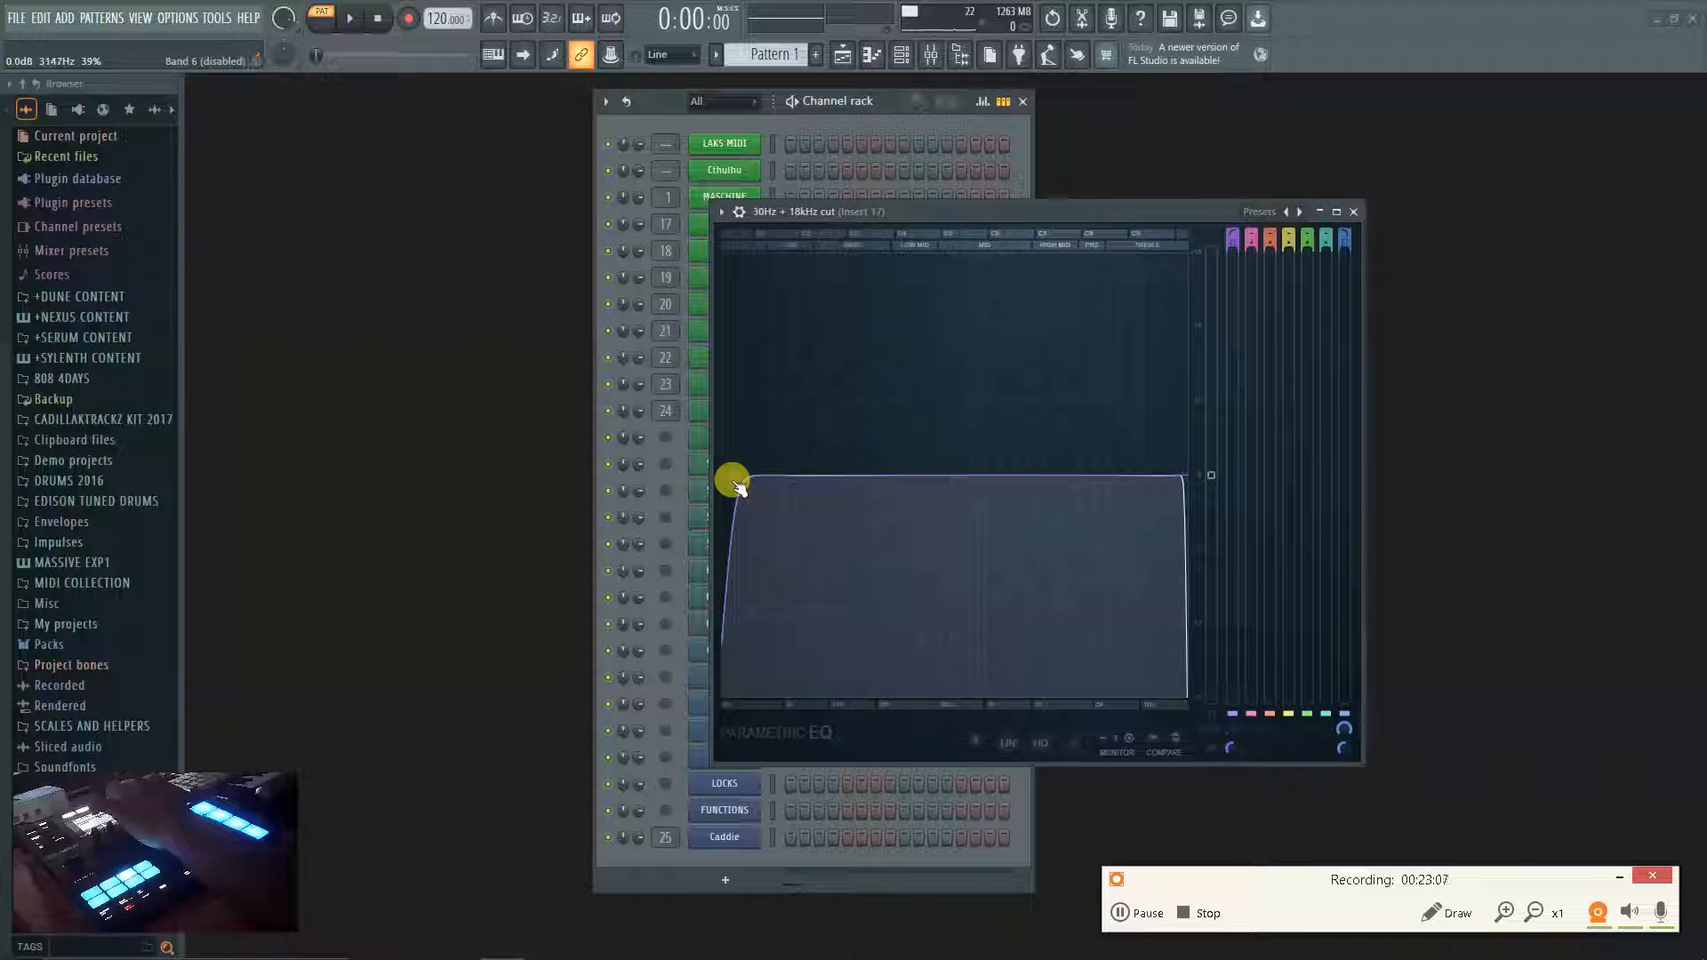
List the EQ's parameters in the browser and open the controller link settings for Band 5 level.
right_click(738, 485)
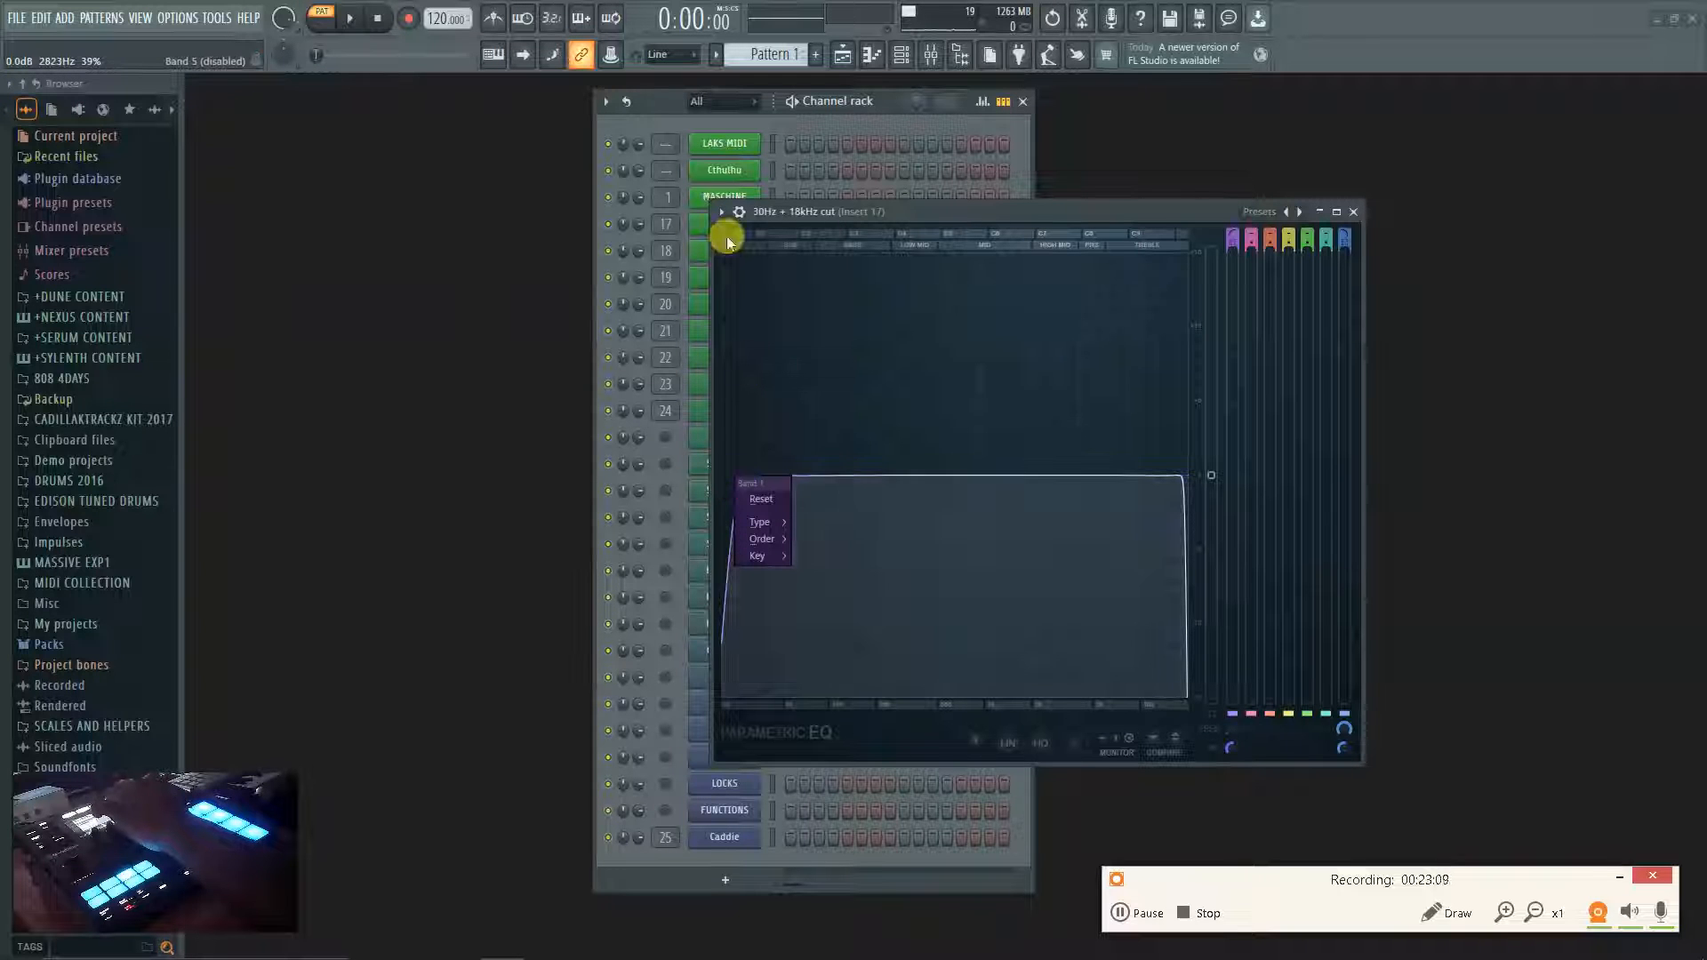
click(724, 213)
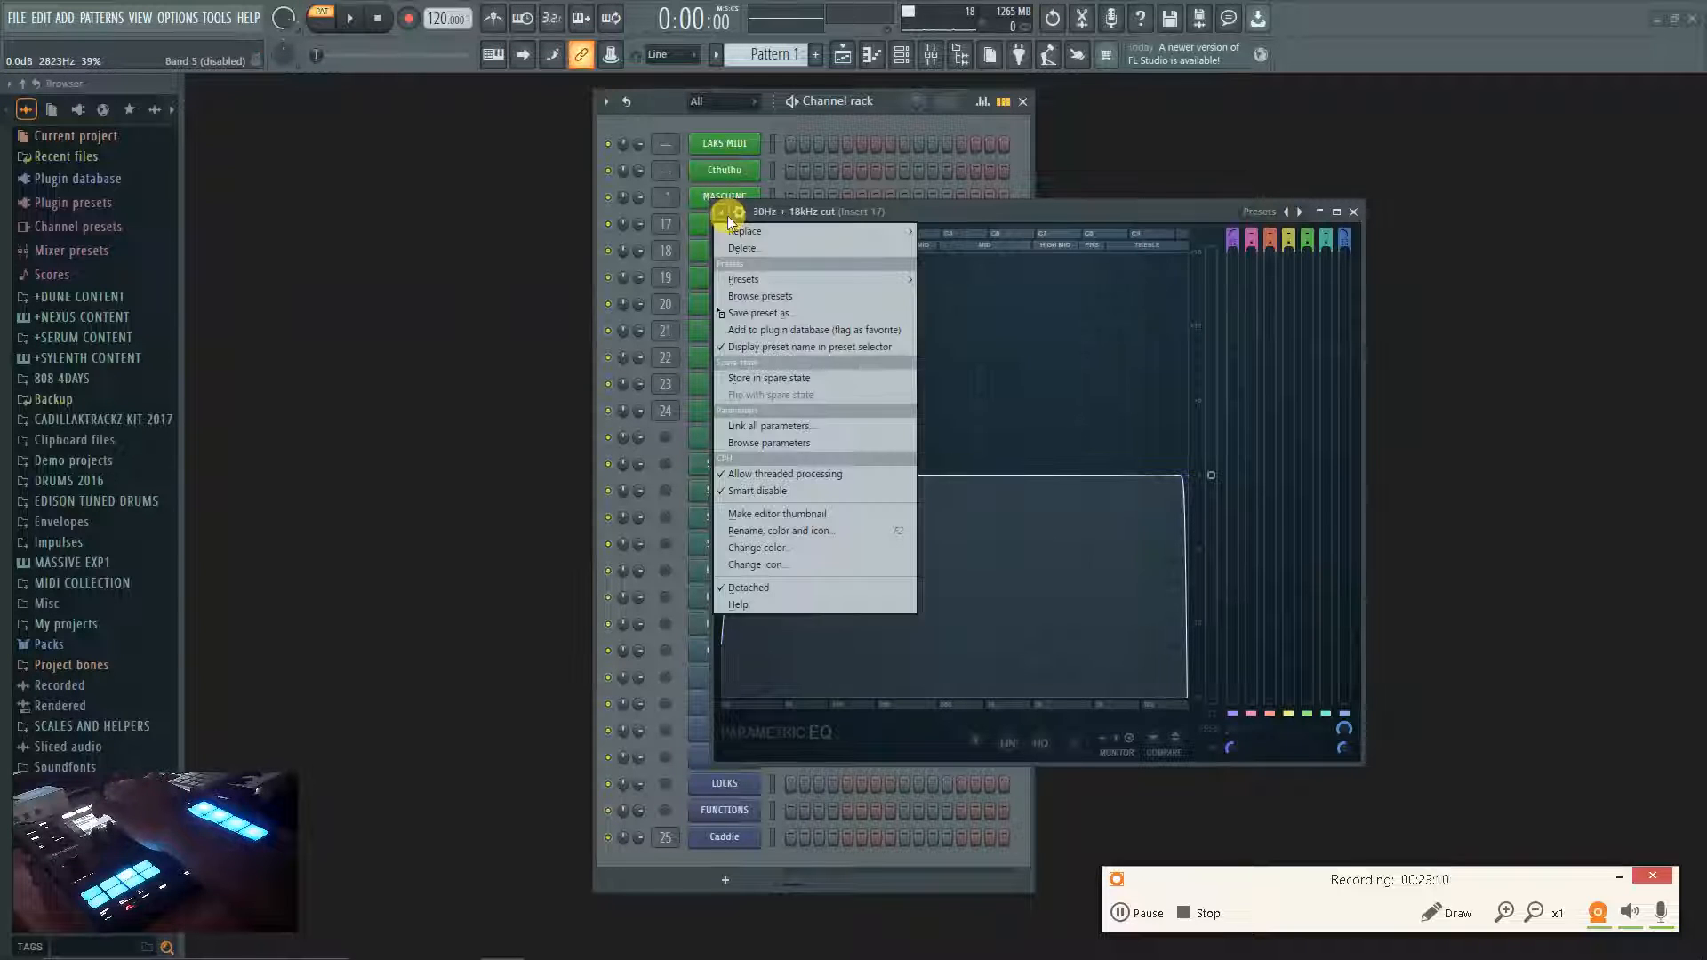
click(809, 442)
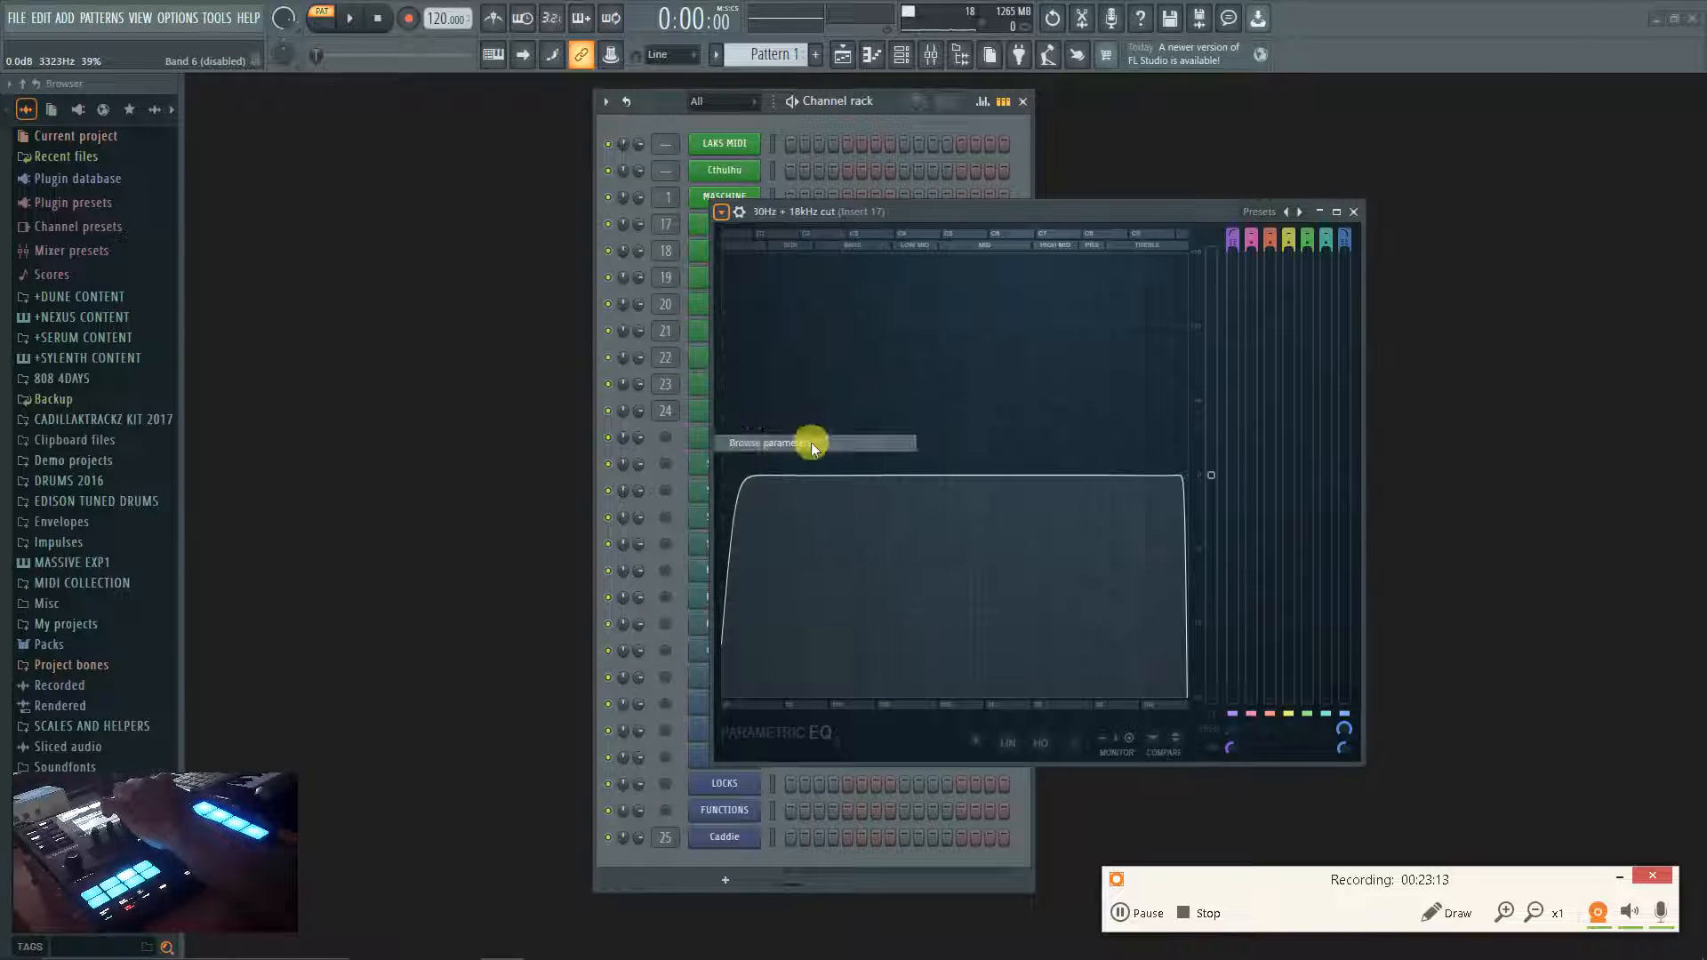
scroll(155, 451, down, 6)
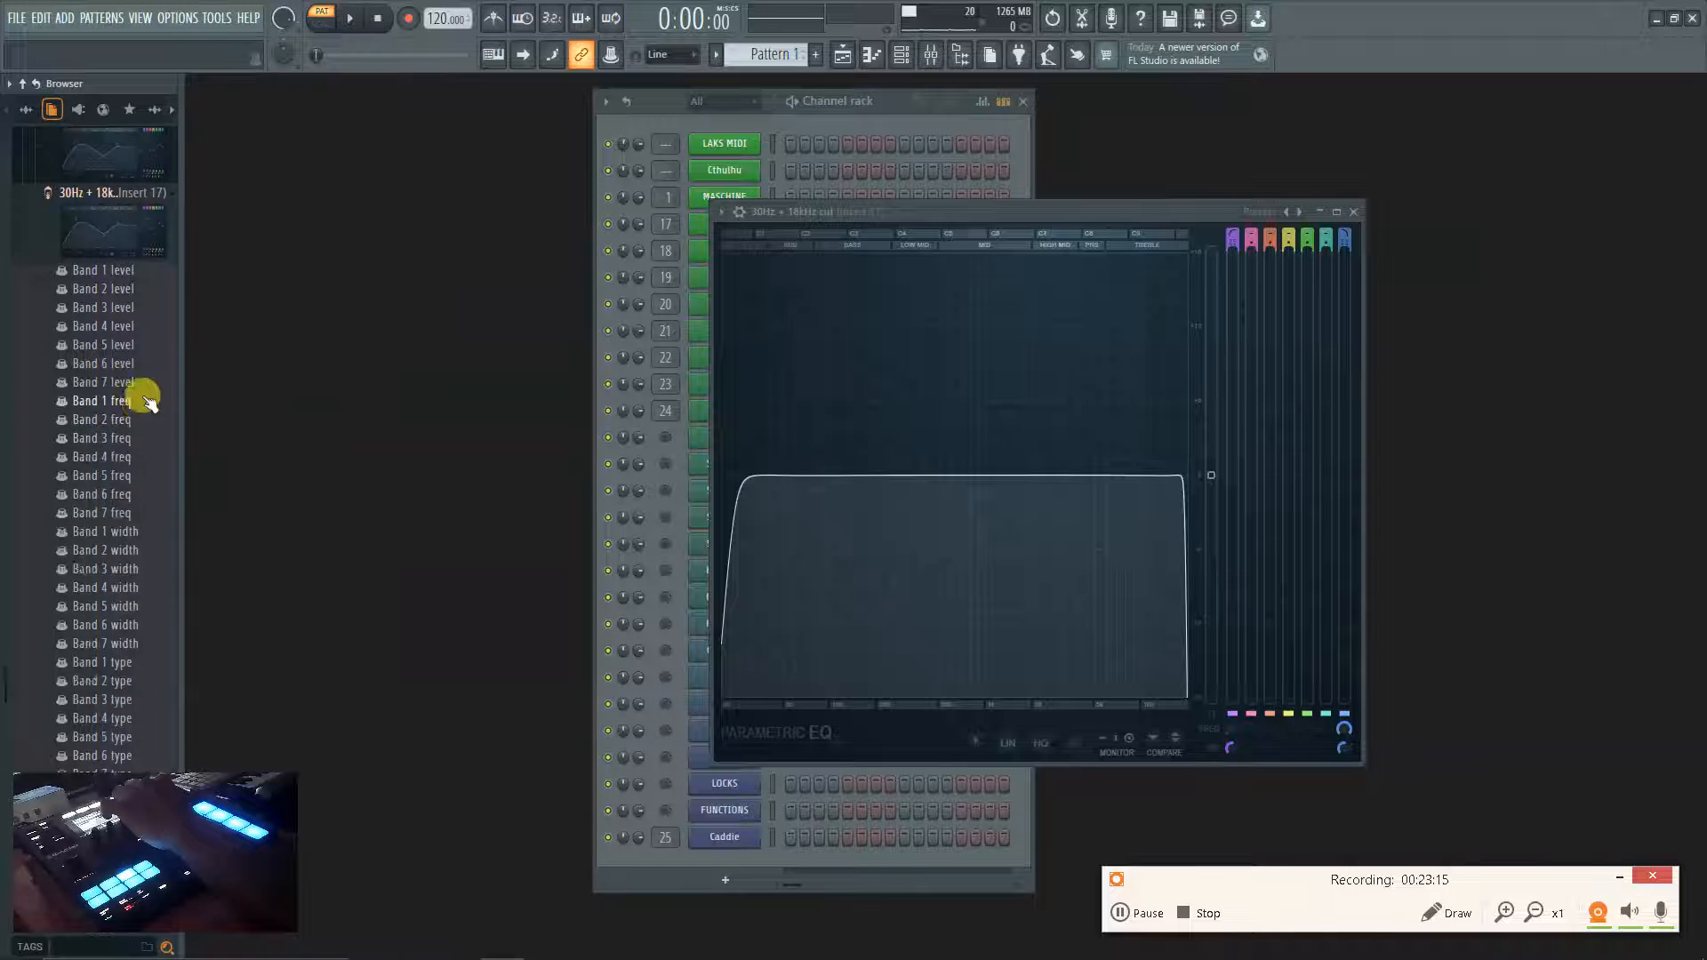
scroll(145, 395, down, 4)
scroll(133, 240, up, 3)
right_click(122, 236)
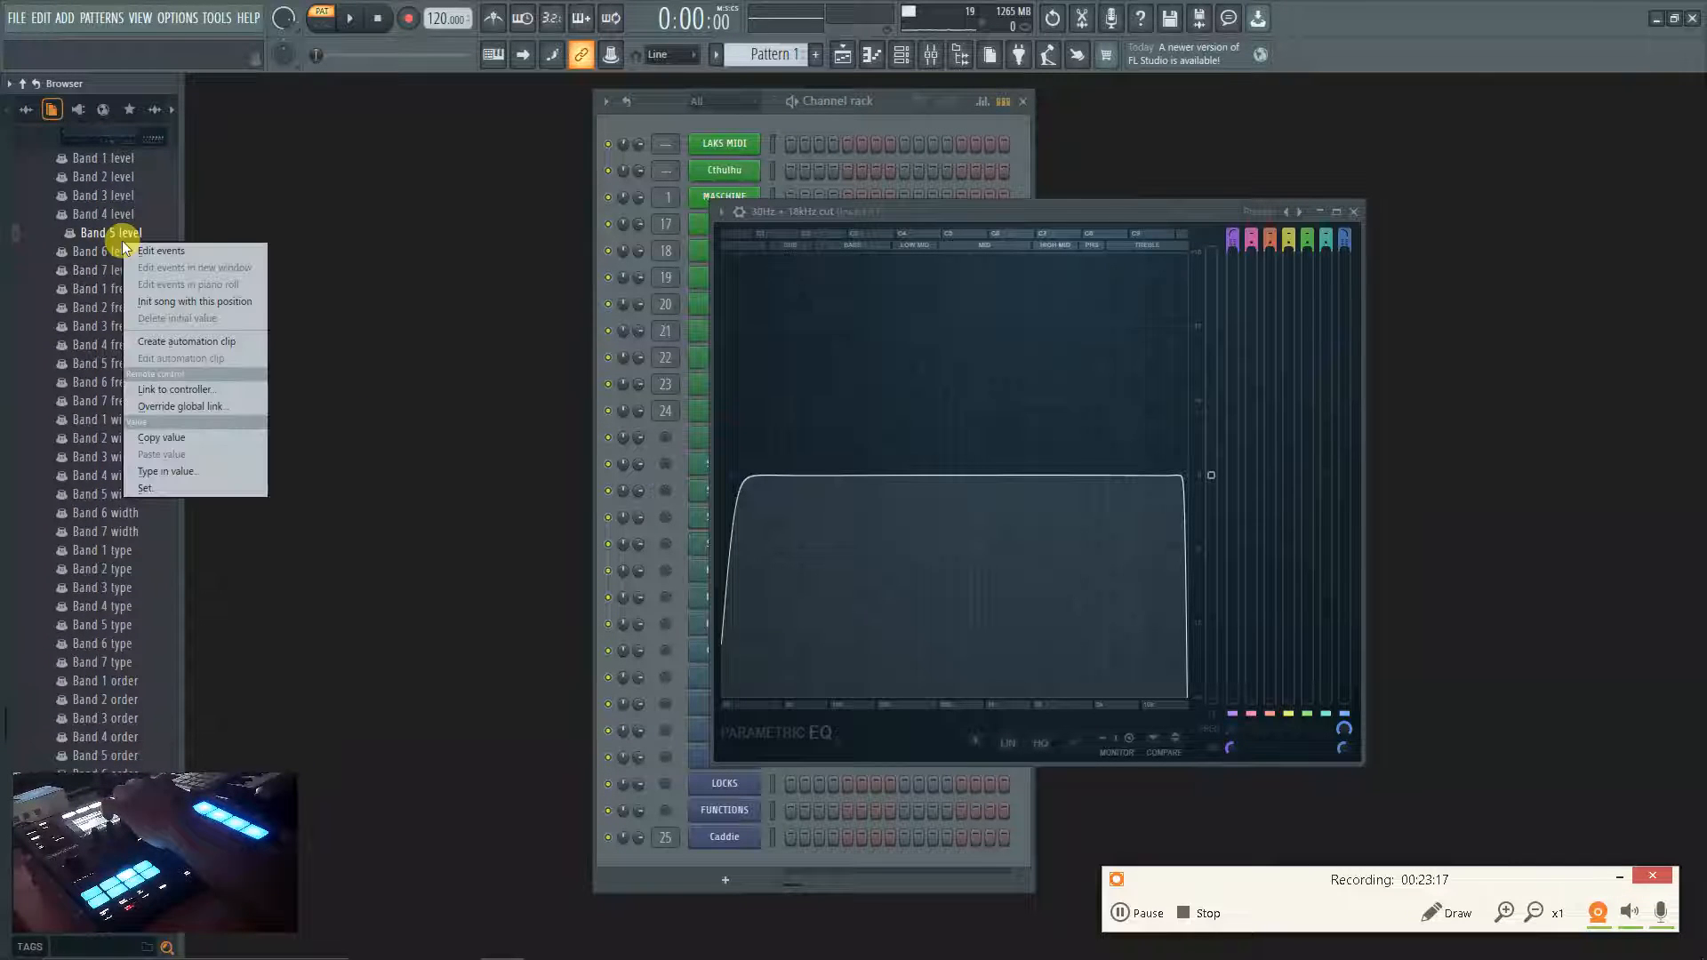
click(182, 397)
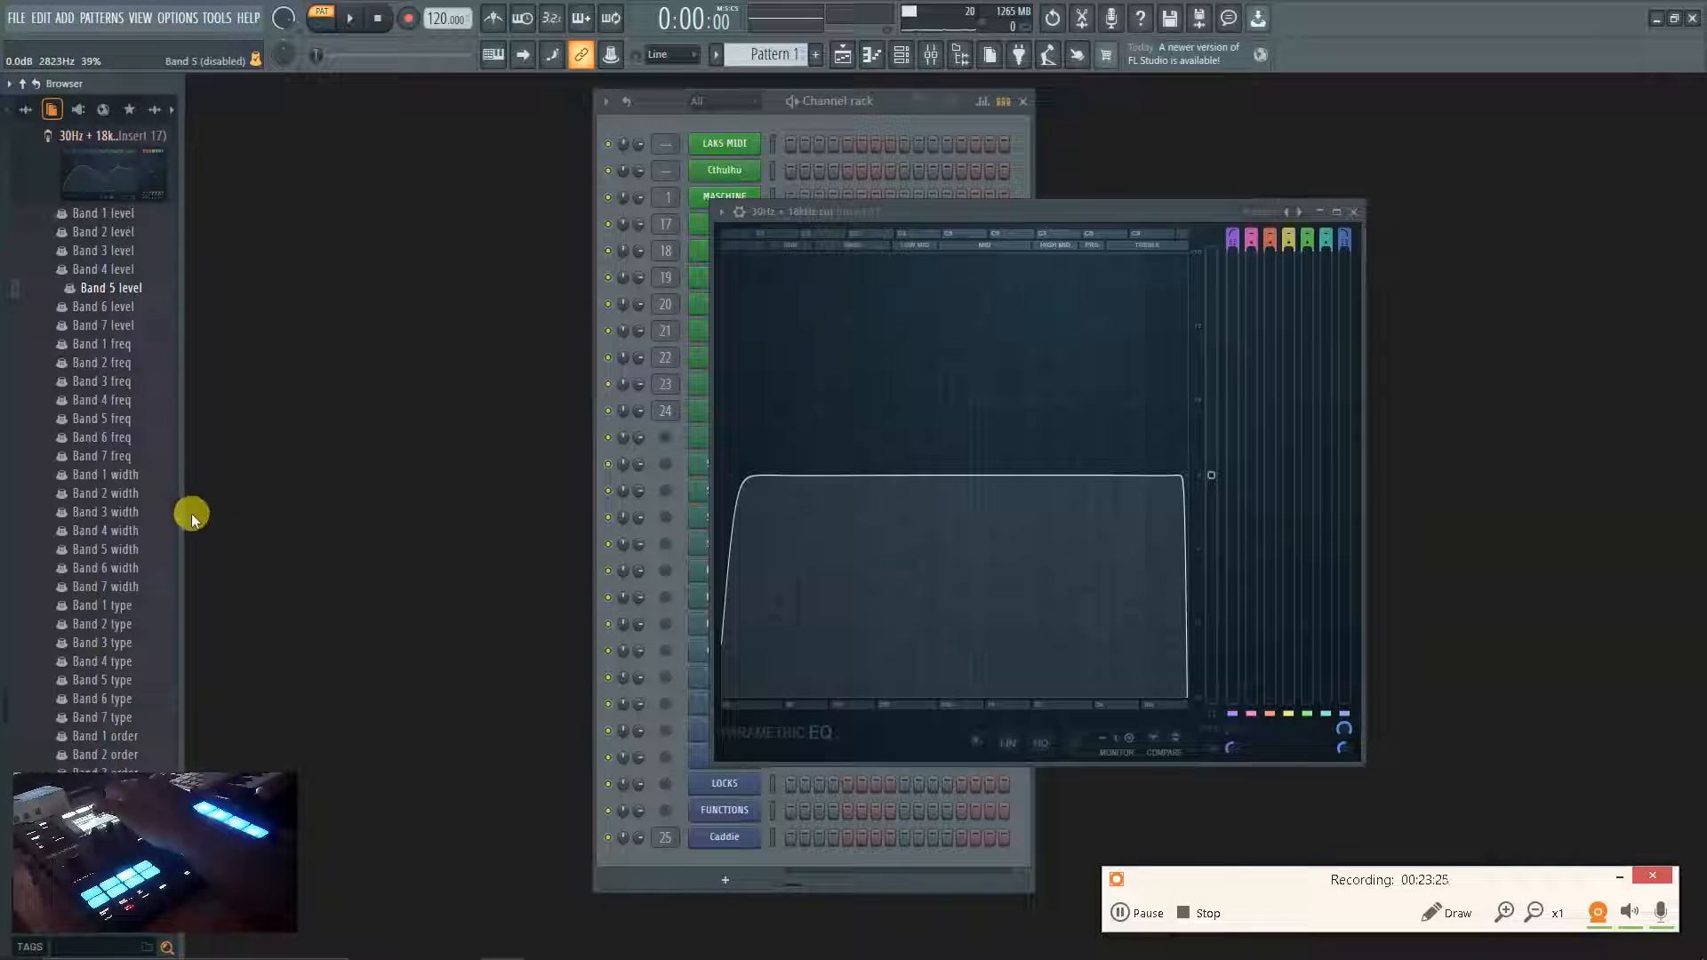
Raise the EQ's Band 1 high-pass frequency and link Band 1 freq to the MIDI controller.
drag(734, 480, 796, 475)
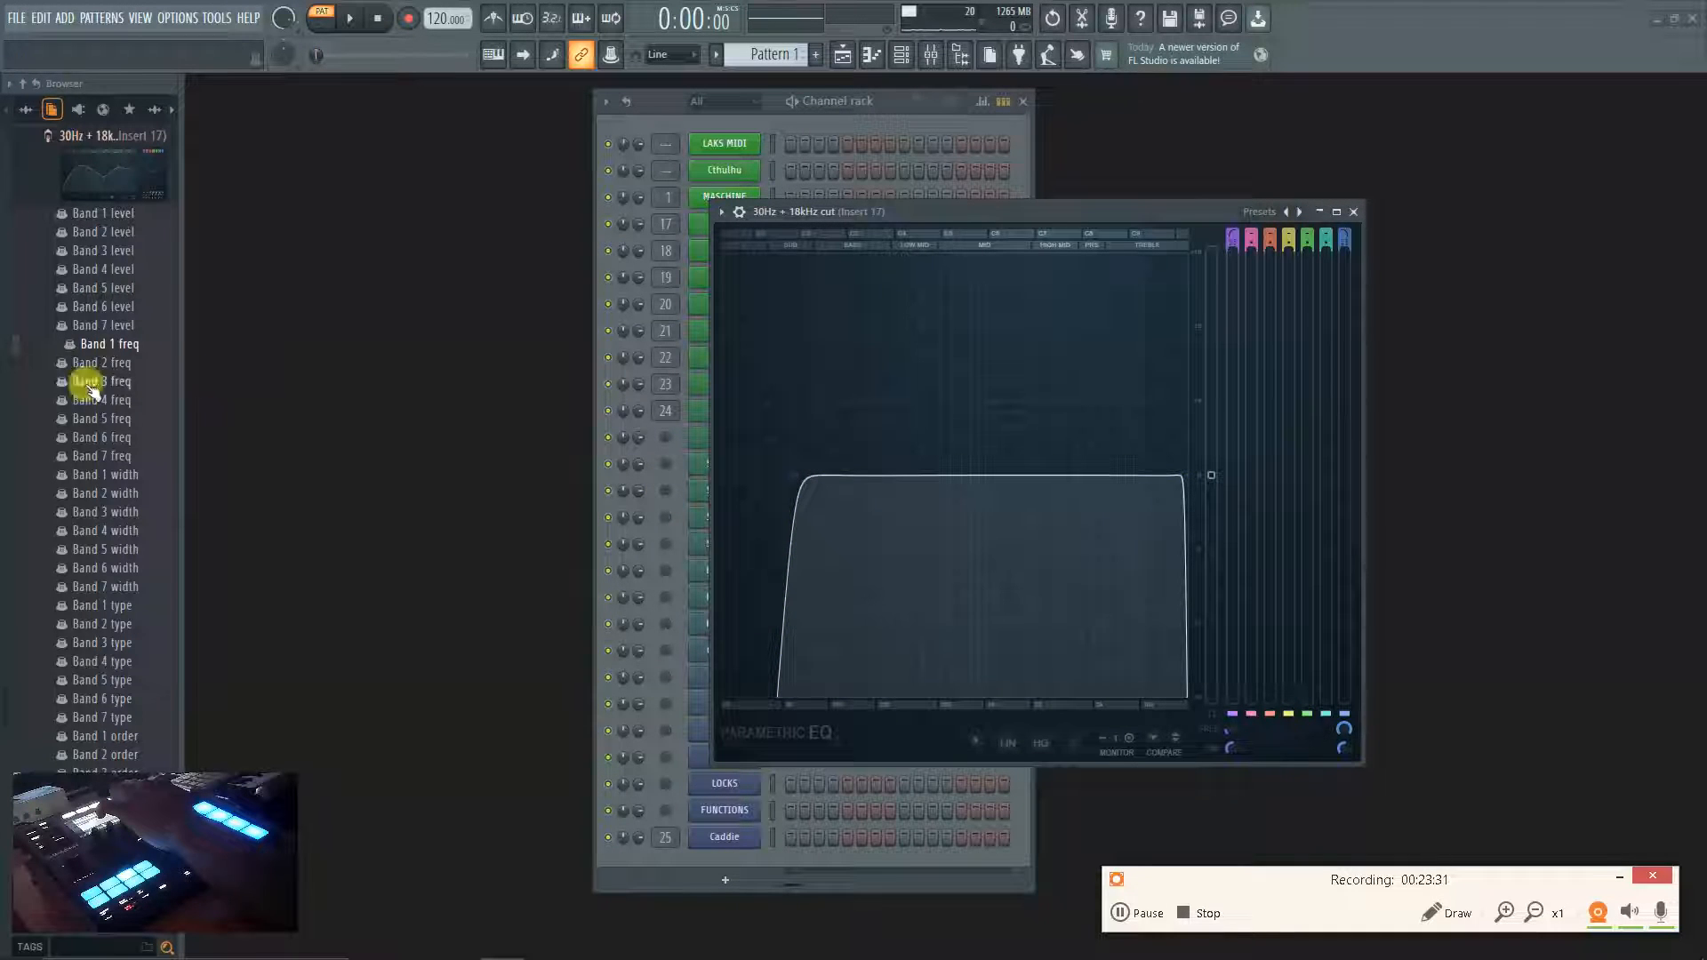
right_click(121, 346)
click(215, 503)
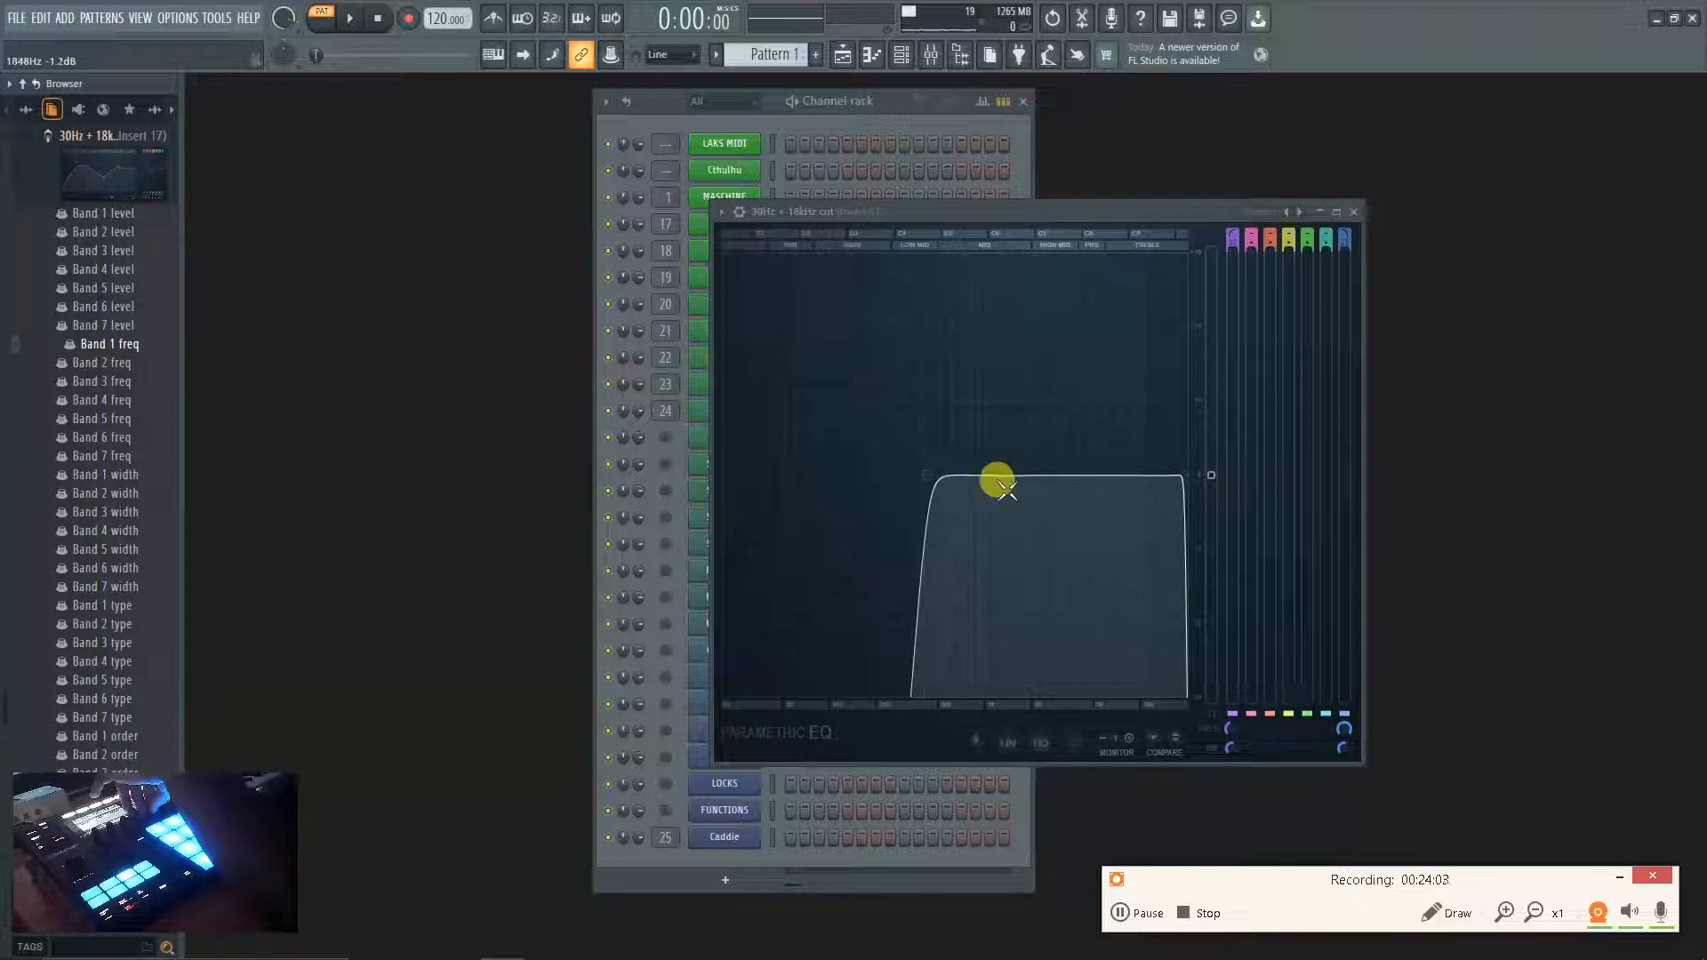
Toggle the EQ's HQ option on and off, and close the EQ window.
click(1043, 745)
click(1043, 745)
click(1042, 745)
click(1042, 745)
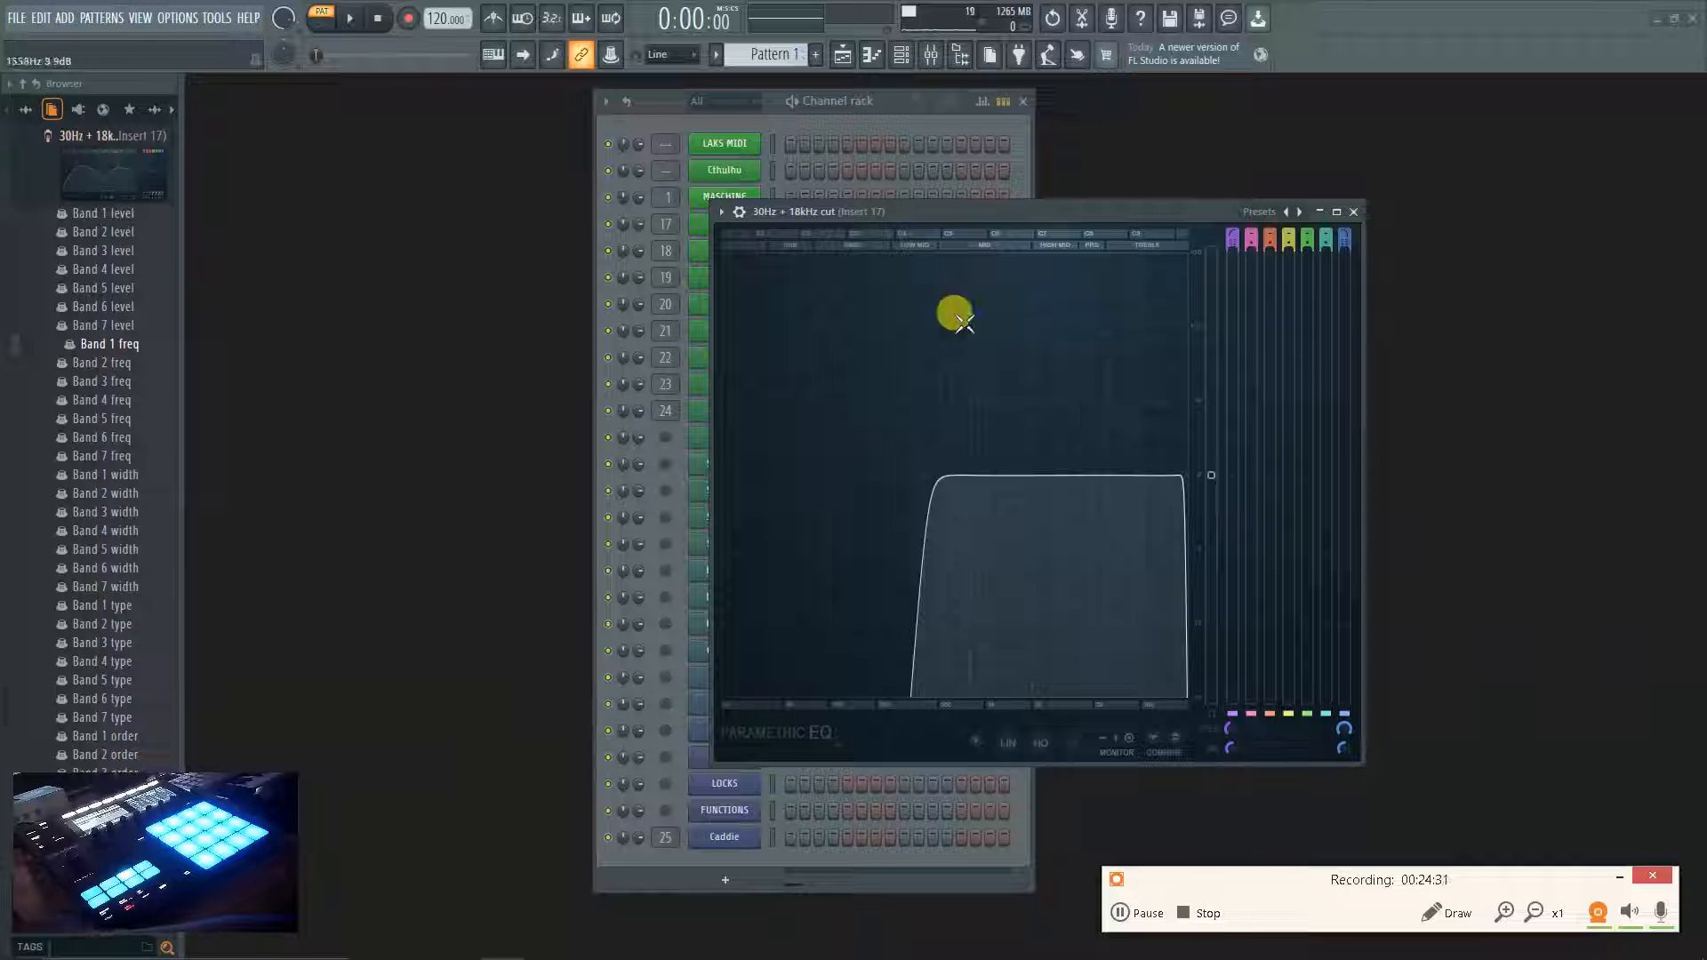
click(1353, 212)
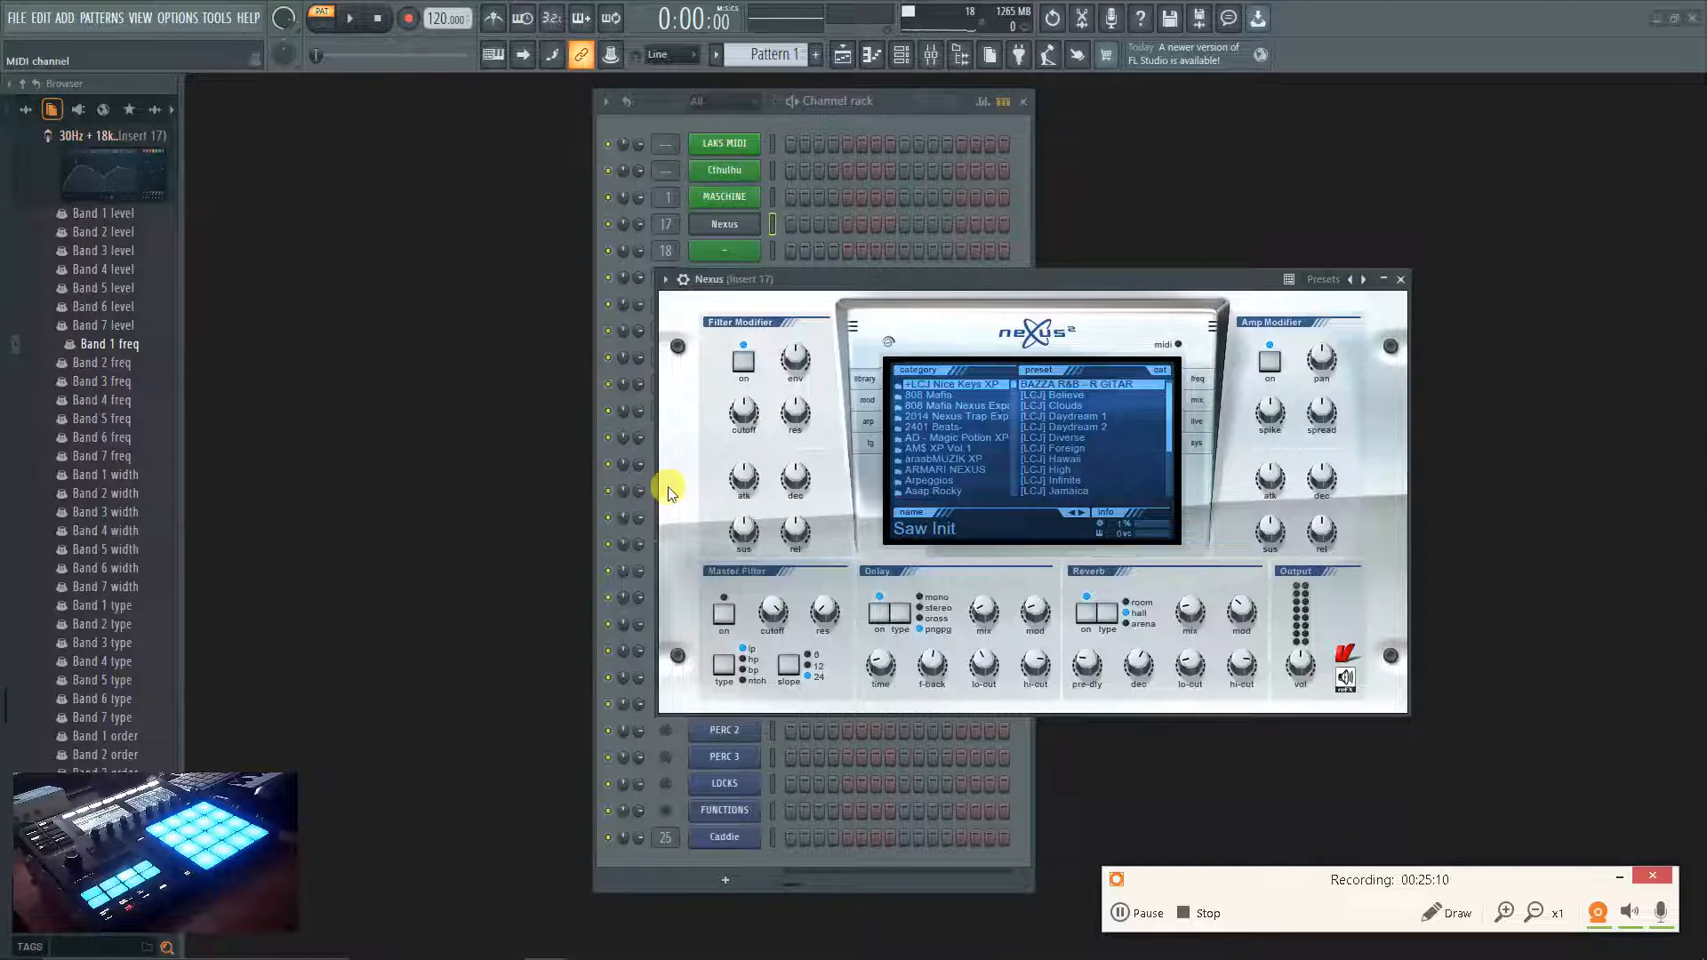
Return the browser to its collapsed list of all top-level folders and widen the browser.
mouse_move(1655, 956)
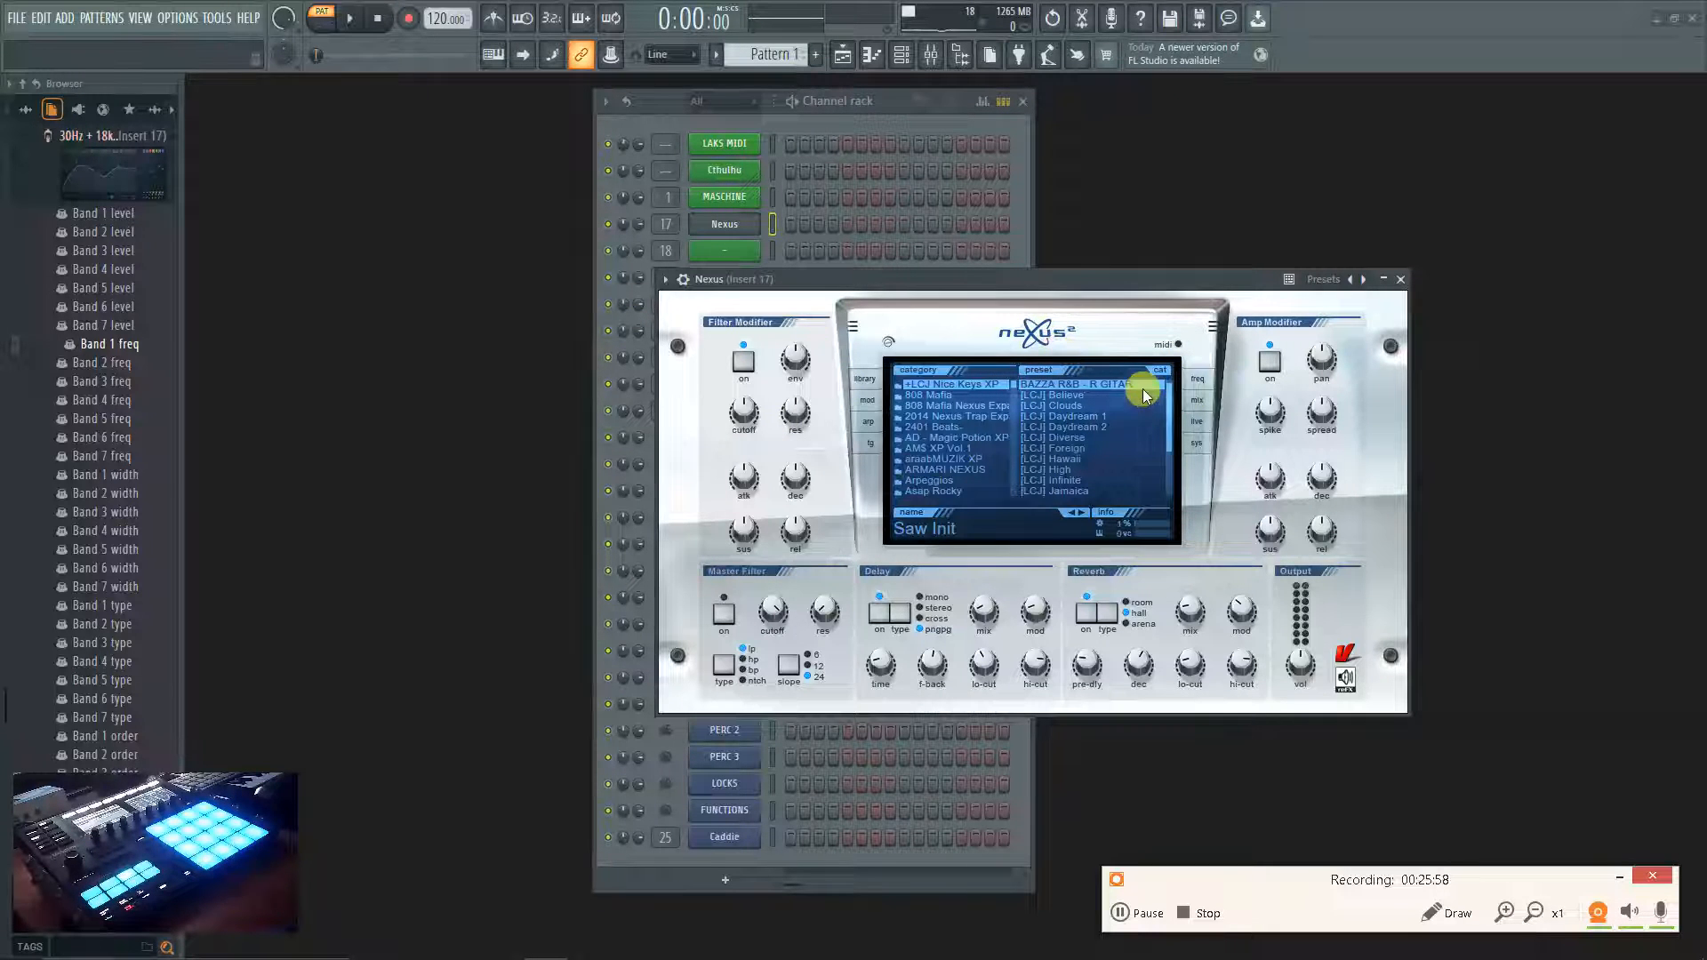
click(37, 85)
click(26, 108)
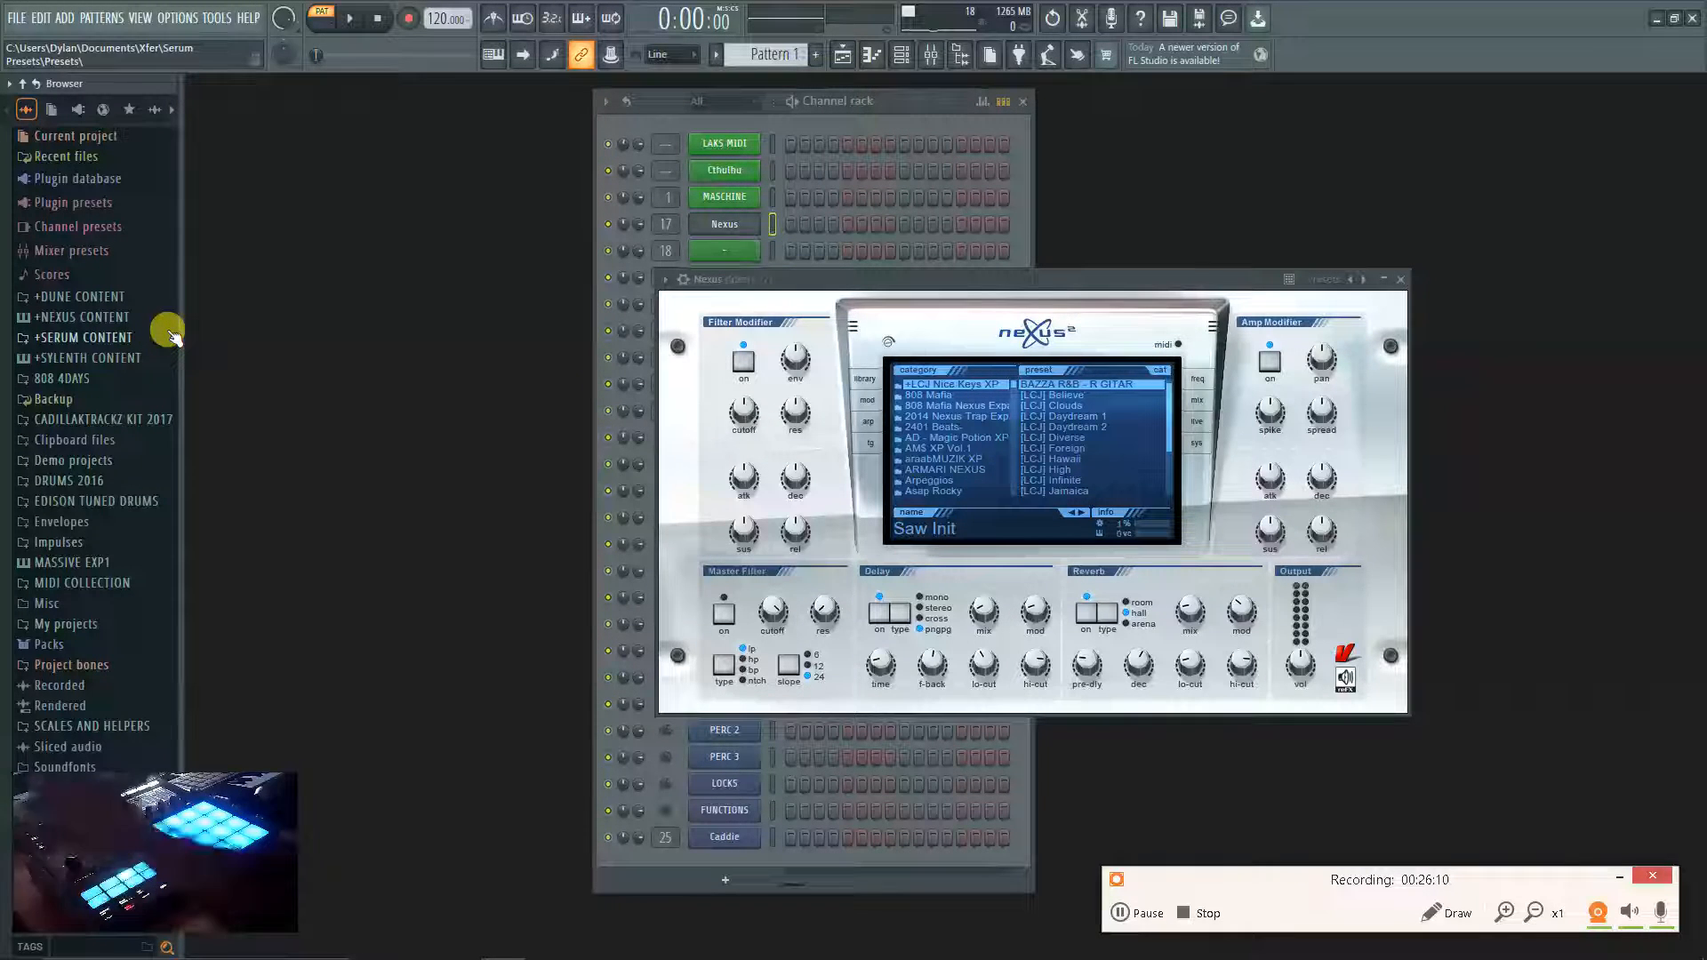
scroll(169, 333, down, 1)
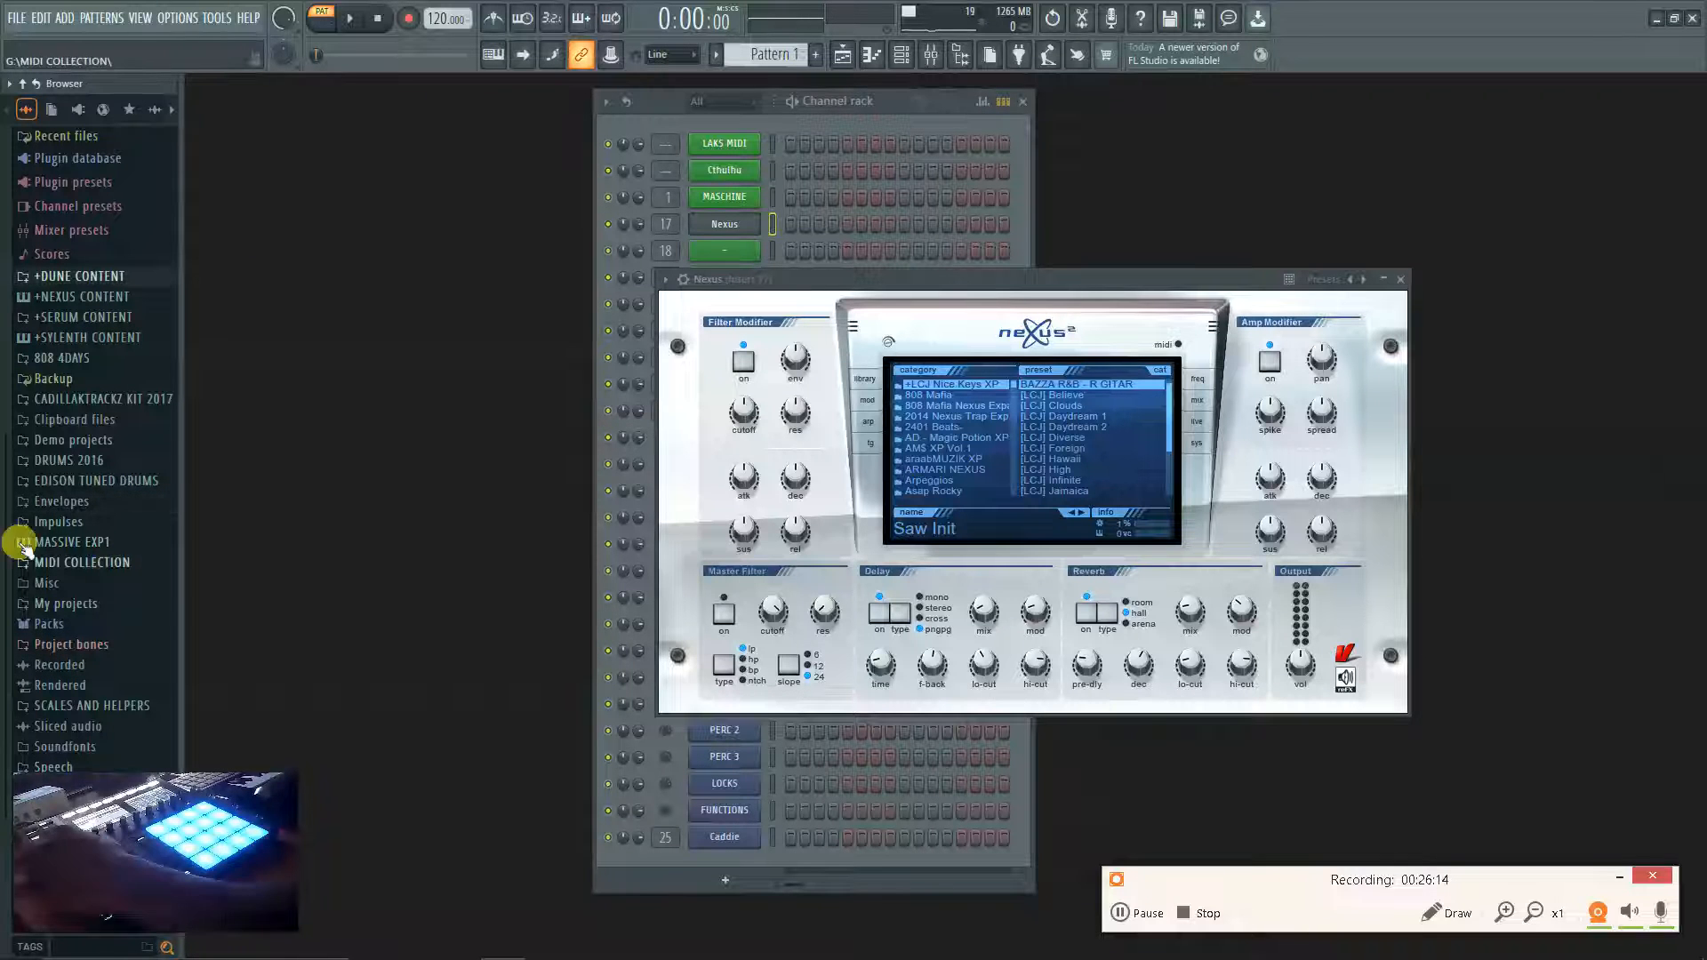
scroll(57, 287, up, 1)
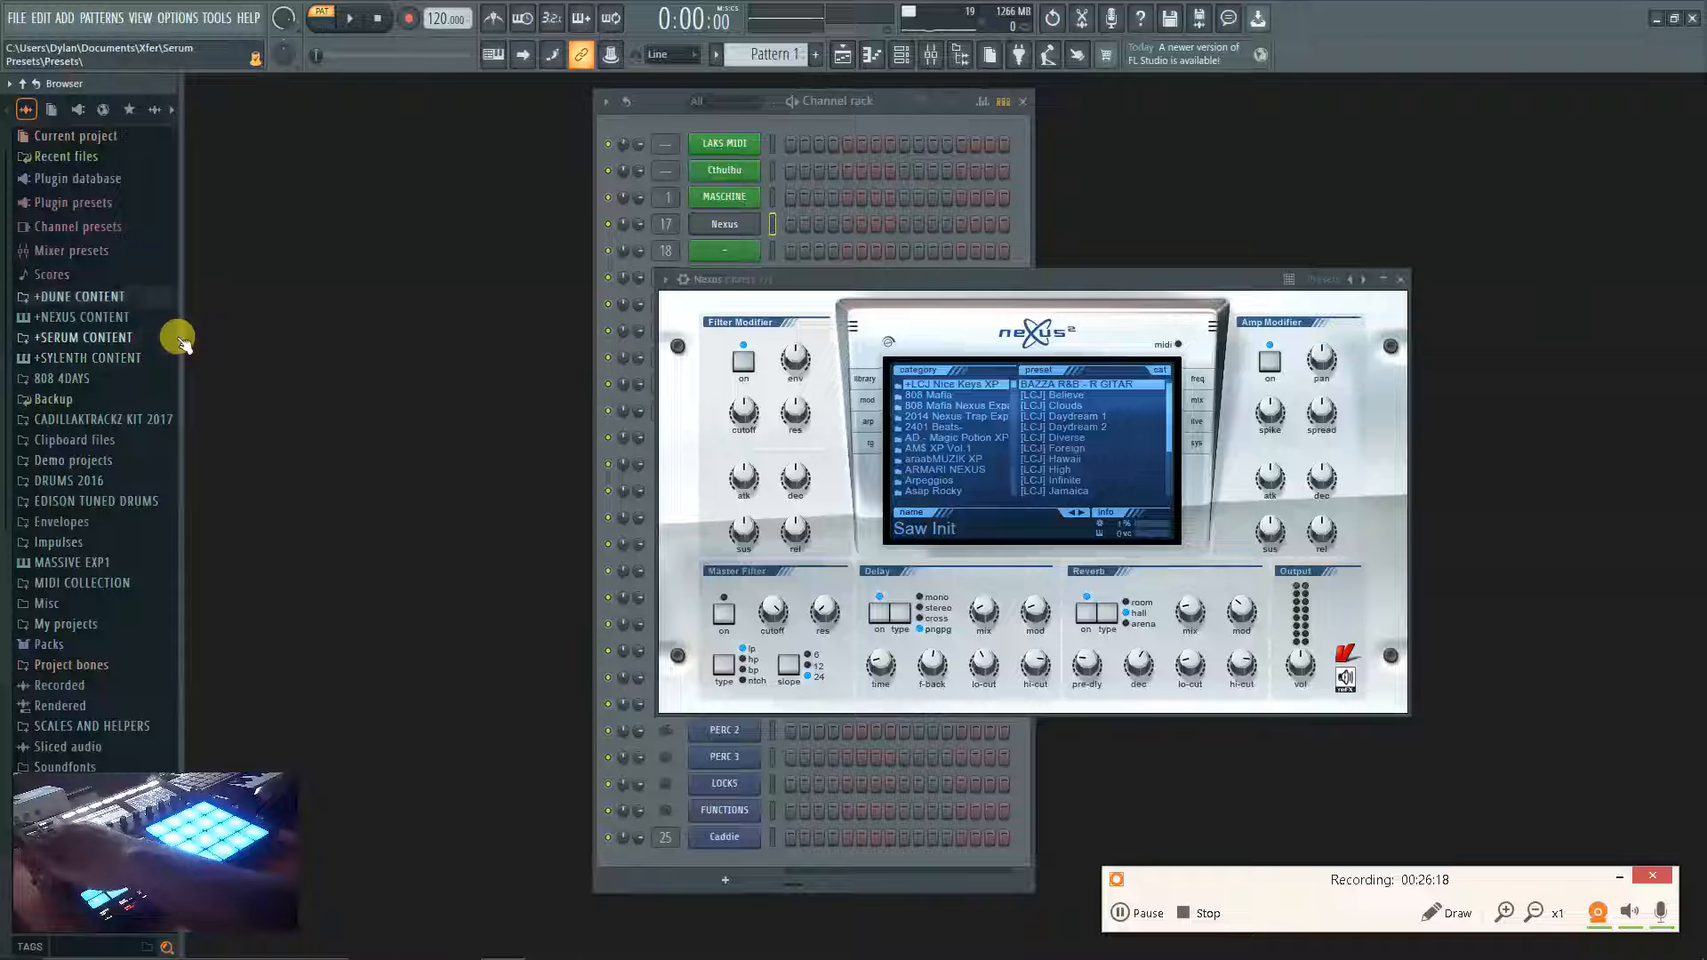
drag(181, 334, 234, 342)
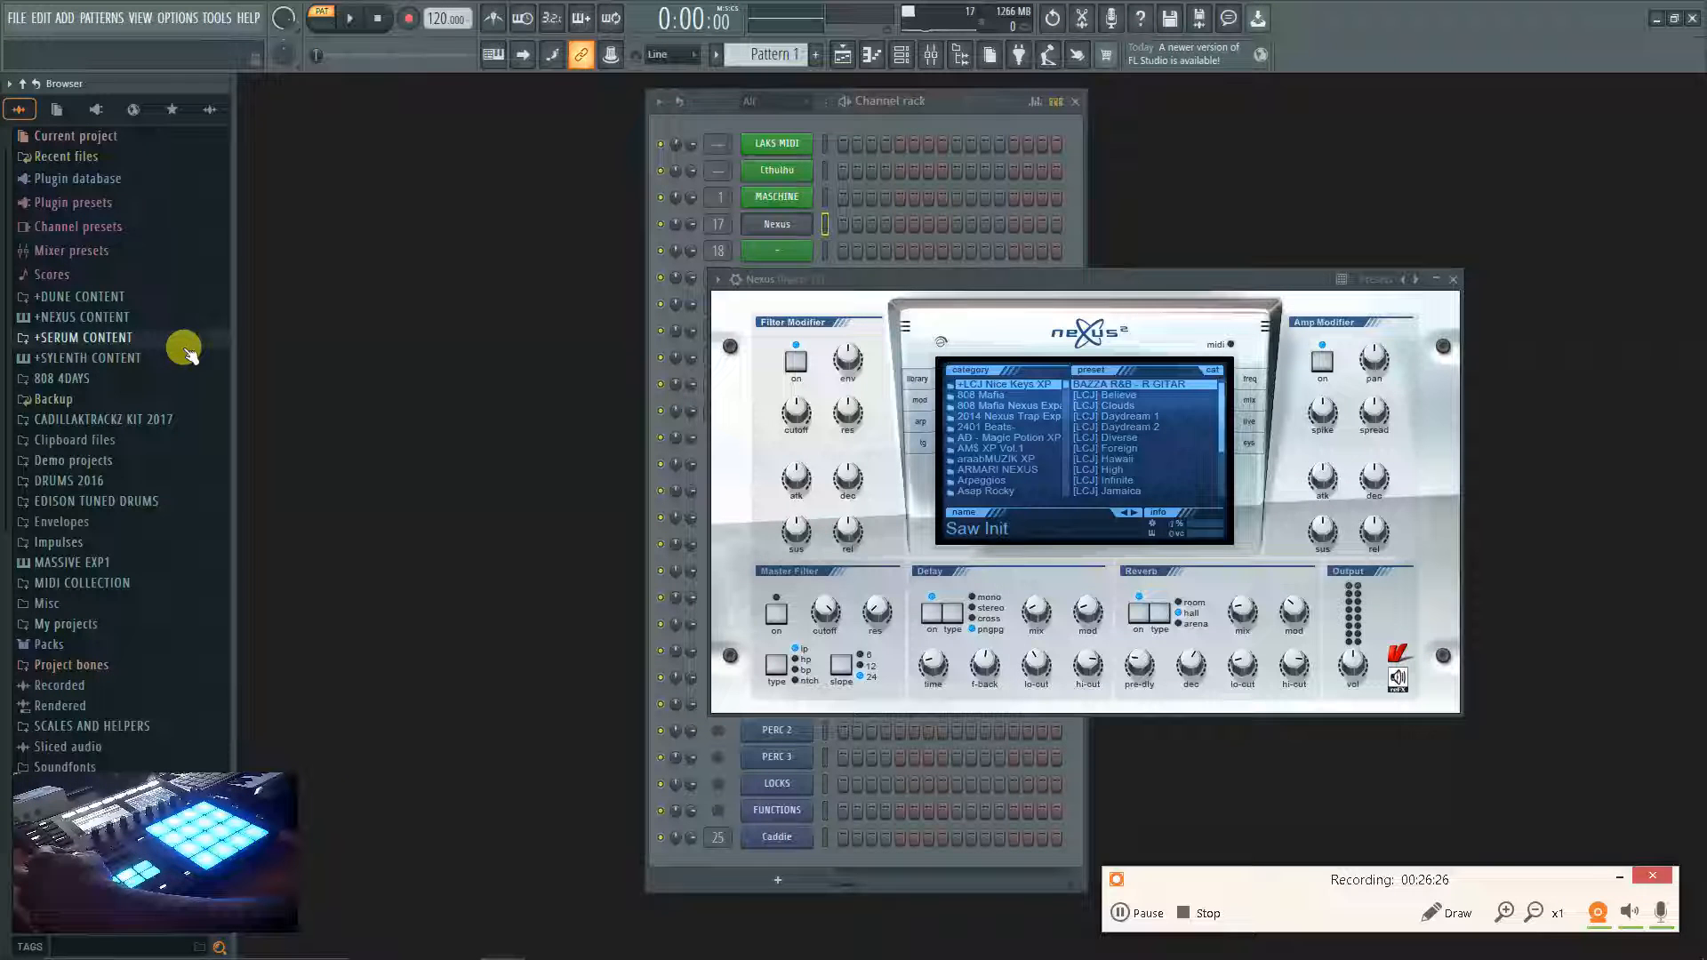
Expand the +NEXUS CONTENT folder in the browser and select its +LCJ Nice Keys XP subfolder.
key(Up)
key(Right)
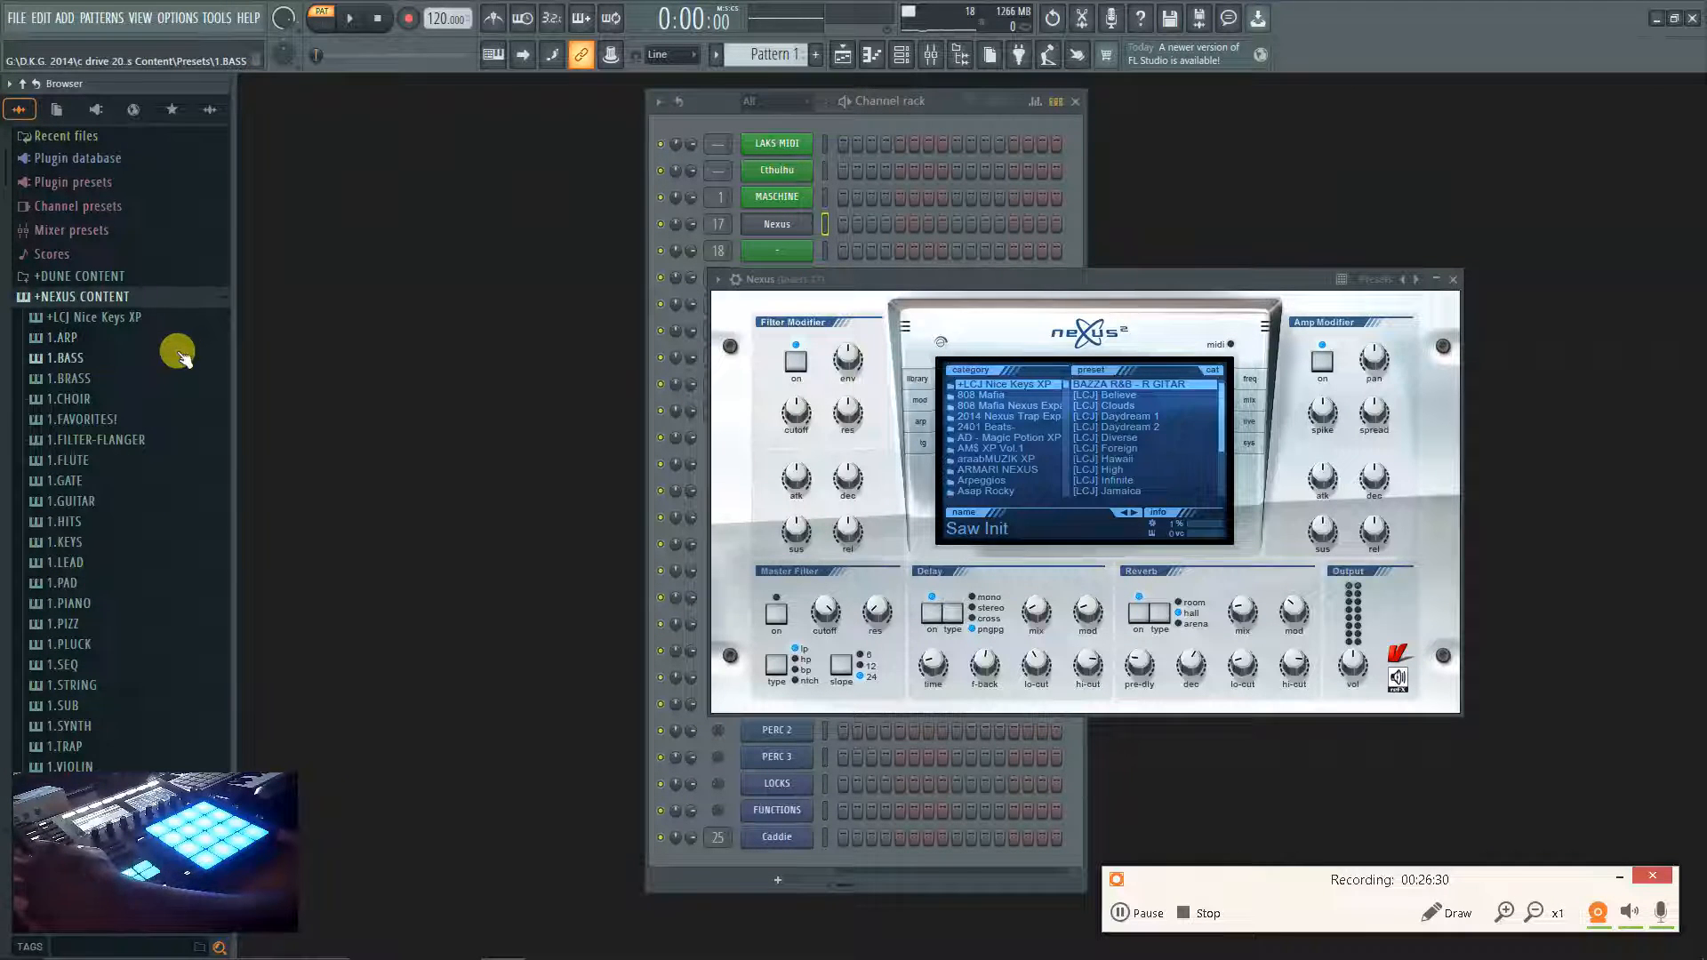
key(Down)
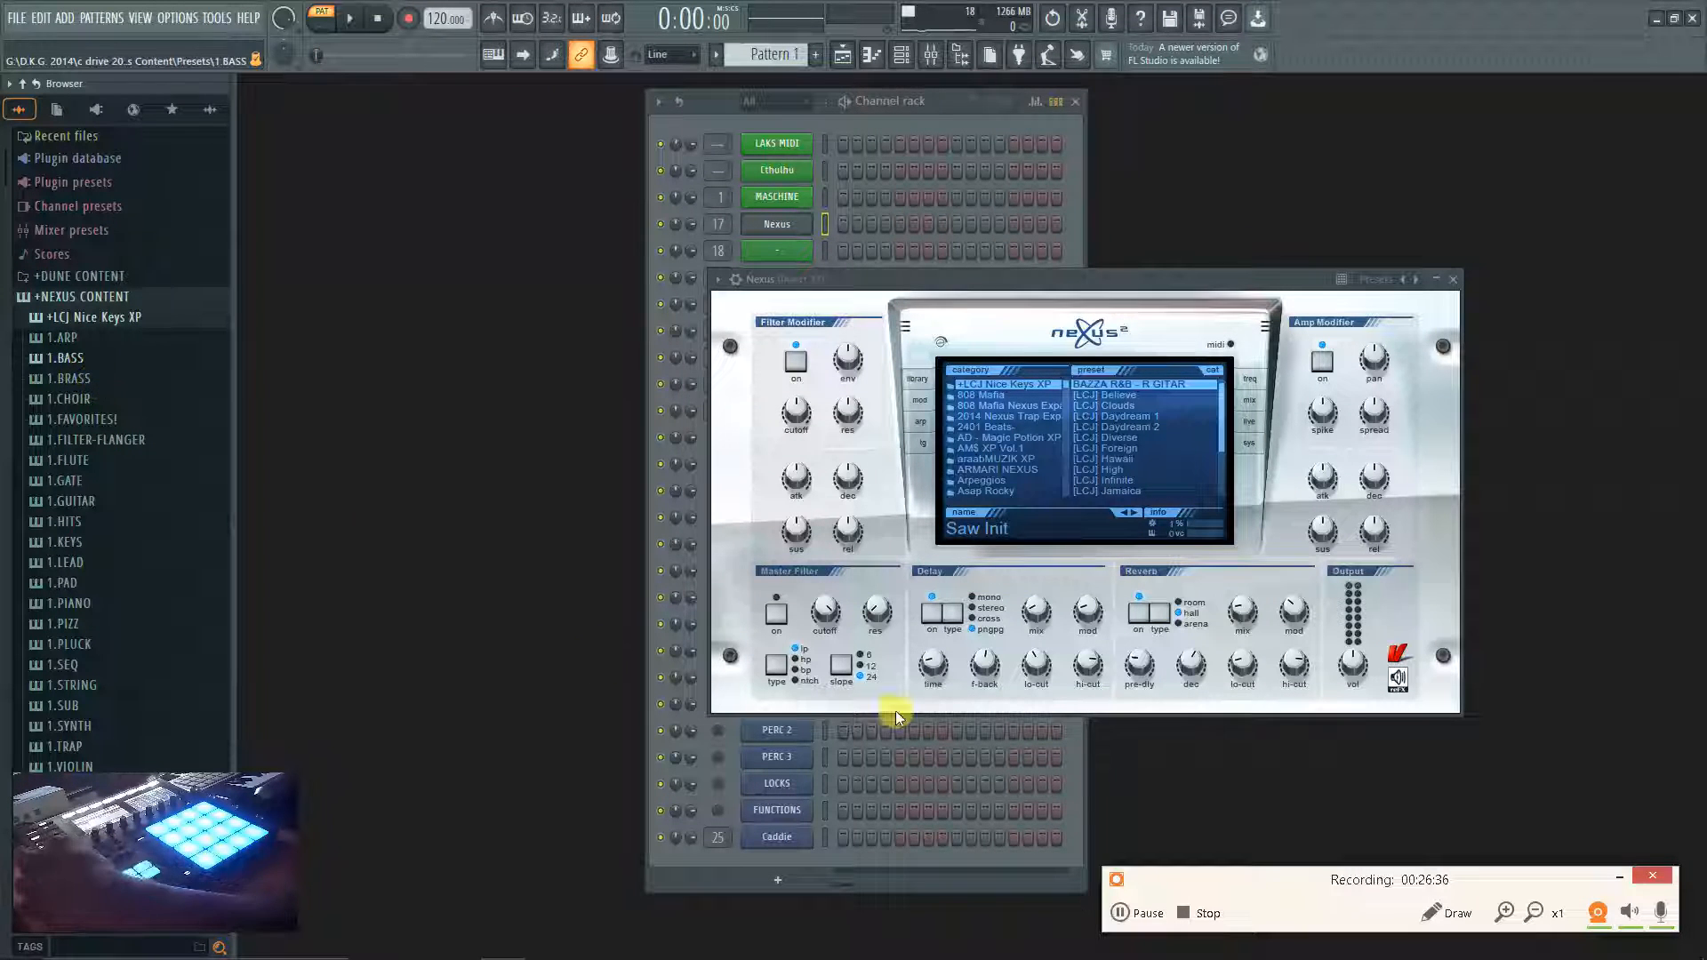
click(1145, 924)
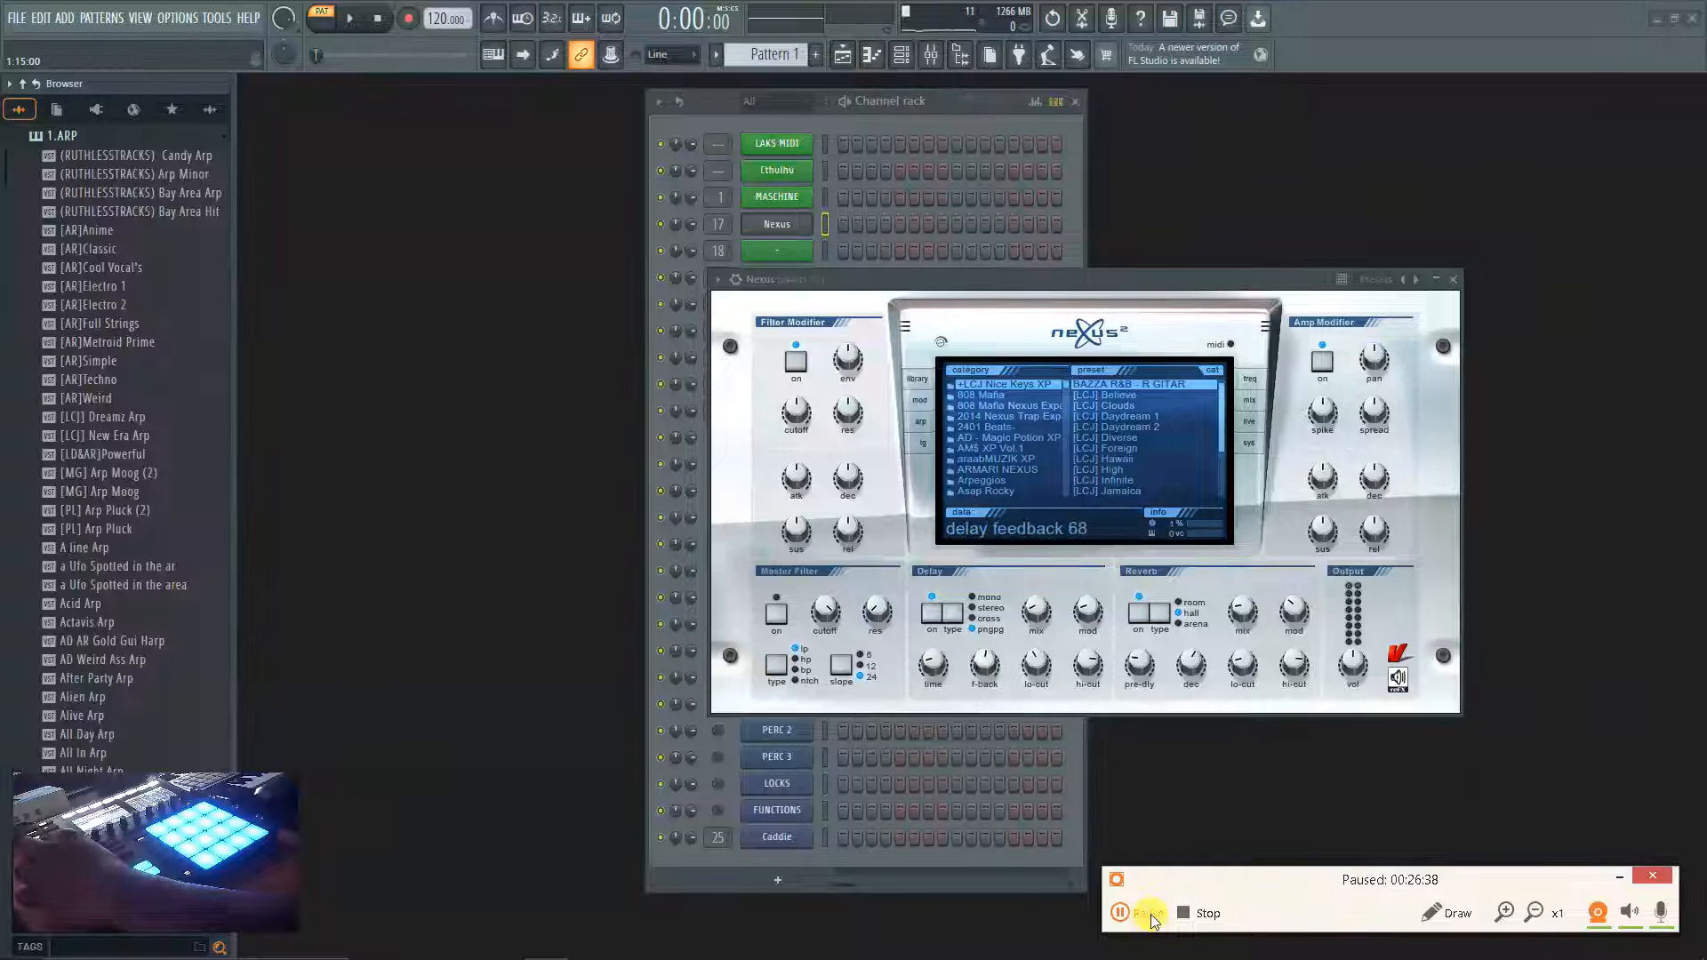
click(1147, 920)
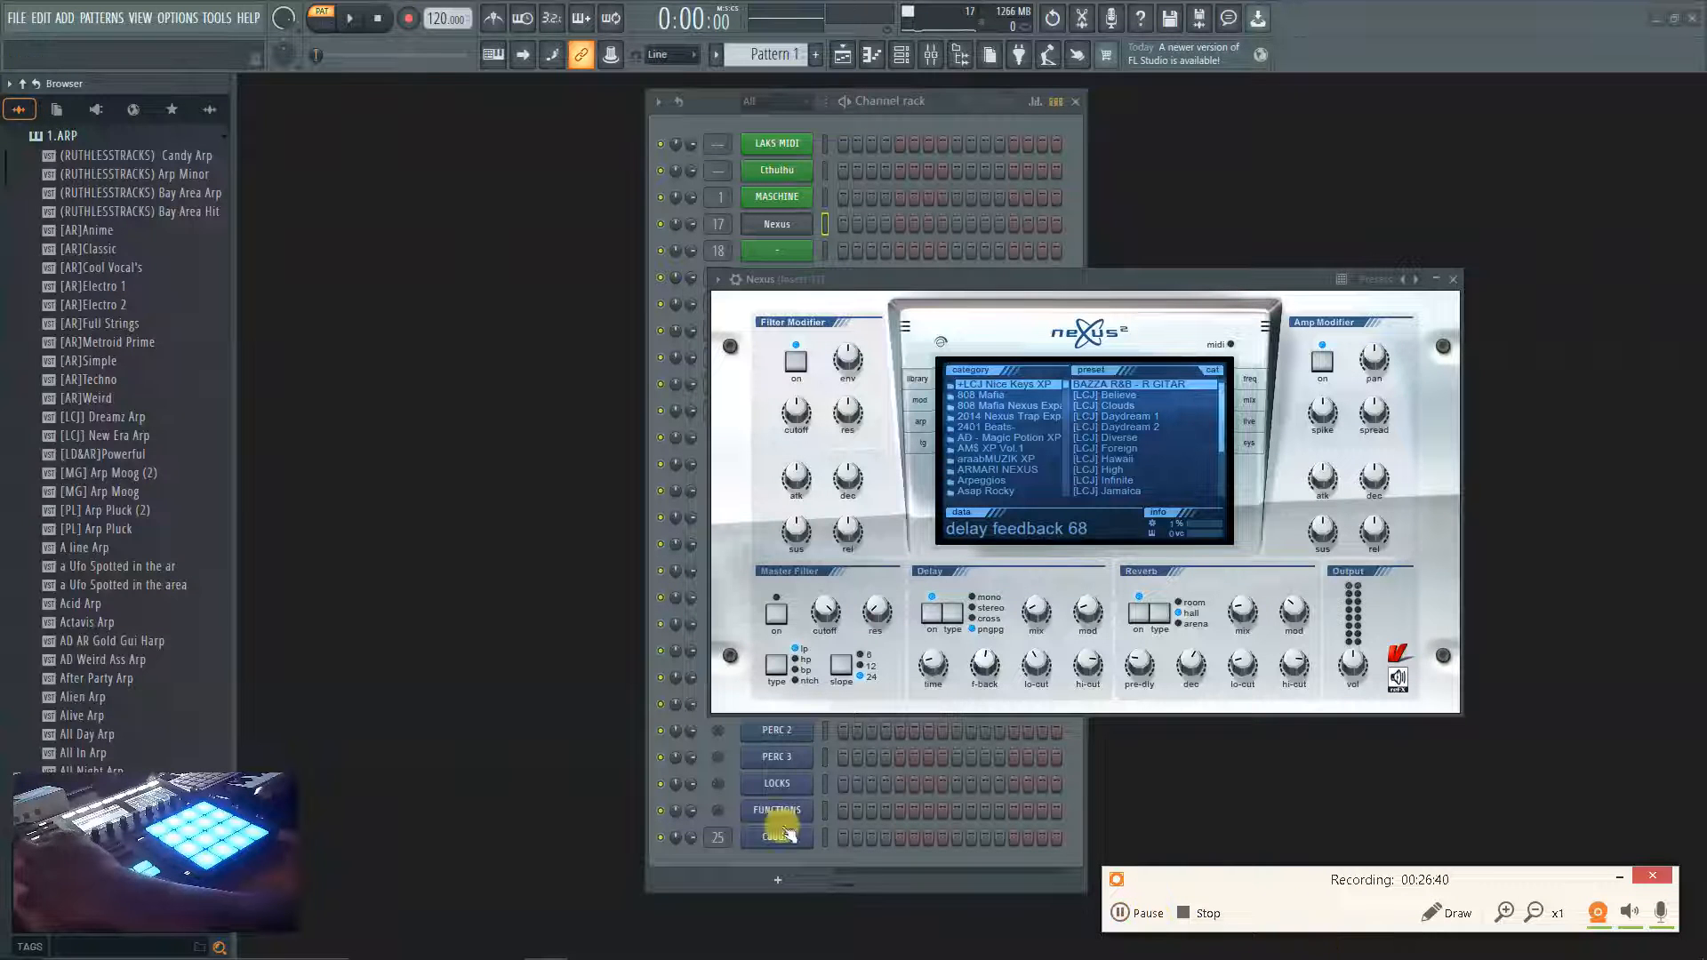
Browse up and down through the preset list of the expanded 1.ARP subfolder.
scroll(26, 411, up, 5)
key(Down)
key(Down)
key(Down)
key(Up)
key(Up)
key(Up)
key(Up)
key(Up)
key(Up)
key(Down)
key(Down)
key(Down)
key(Down)
key(Down)
key(Down)
key(Down)
key(Down)
key(Down)
key(Down)
key(Down)
key(Down)
key(Down)
key(Down)
key(Down)
key(Down)
key(Down)
key(Down)
key(Down)
key(Down)
key(Down)
key(Down)
key(Down)
key(Down)
key(Up)
key(Up)
key(Up)
key(Up)
key(Up)
key(Up)
key(Up)
key(Up)
key(Up)
key(Up)
key(Up)
key(Up)
key(Up)
key(Up)
key(Up)
key(Up)
key(Up)
key(Up)
key(Up)
key(Up)
key(Up)
key(Up)
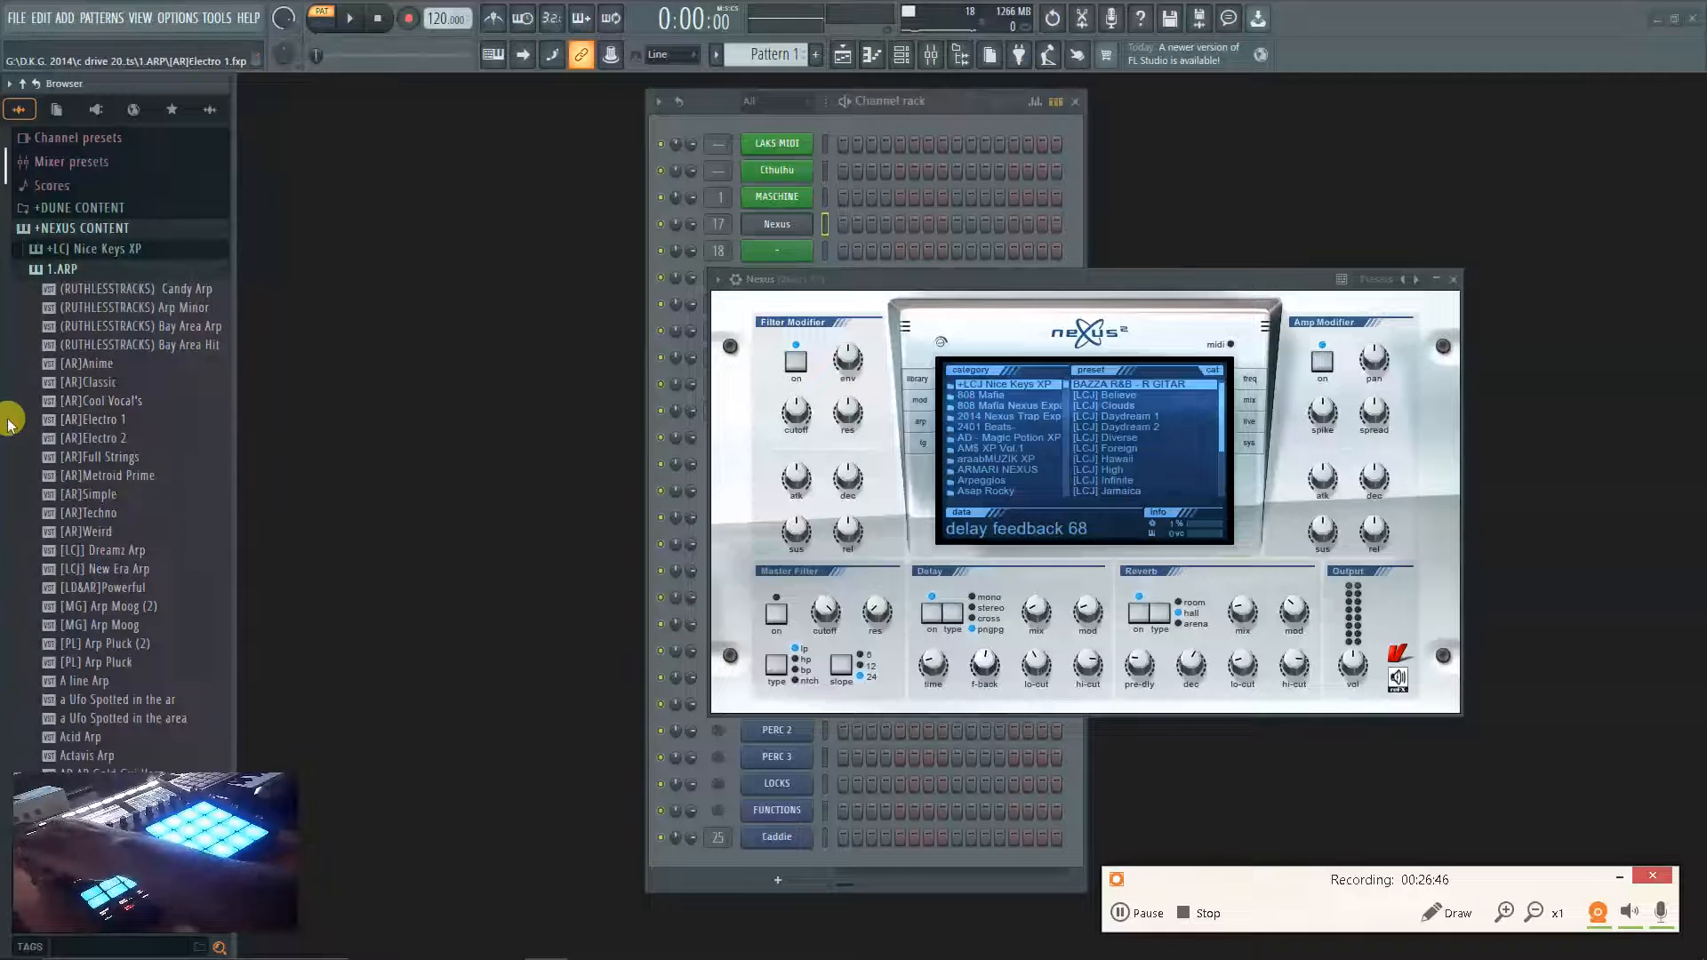
Move the browser selection to the (RUTHLESSTRACKS) Bay Area Hit preset in 1.ARP and look further down the preset list.
key(Down)
key(Down)
key(Down)
key(Down)
key(Down)
key(Down)
key(Down)
key(Down)
key(Up)
key(Up)
key(Up)
key(Up)
key(Up)
key(Up)
key(Up)
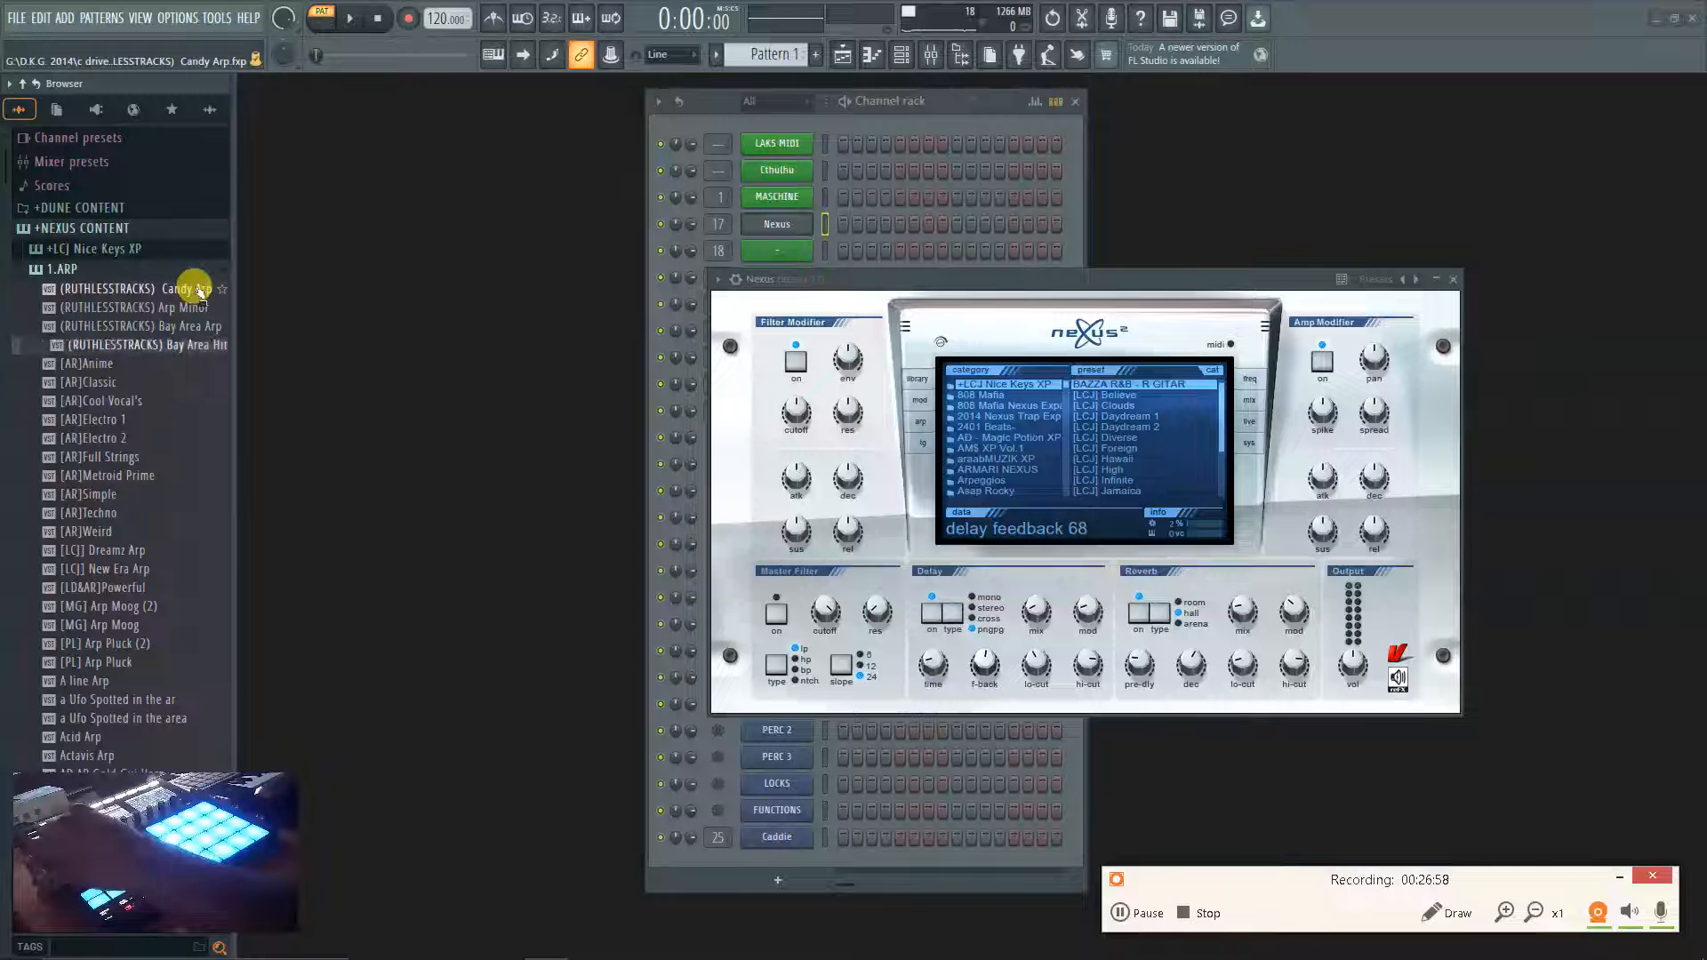
scroll(192, 286, down, 6)
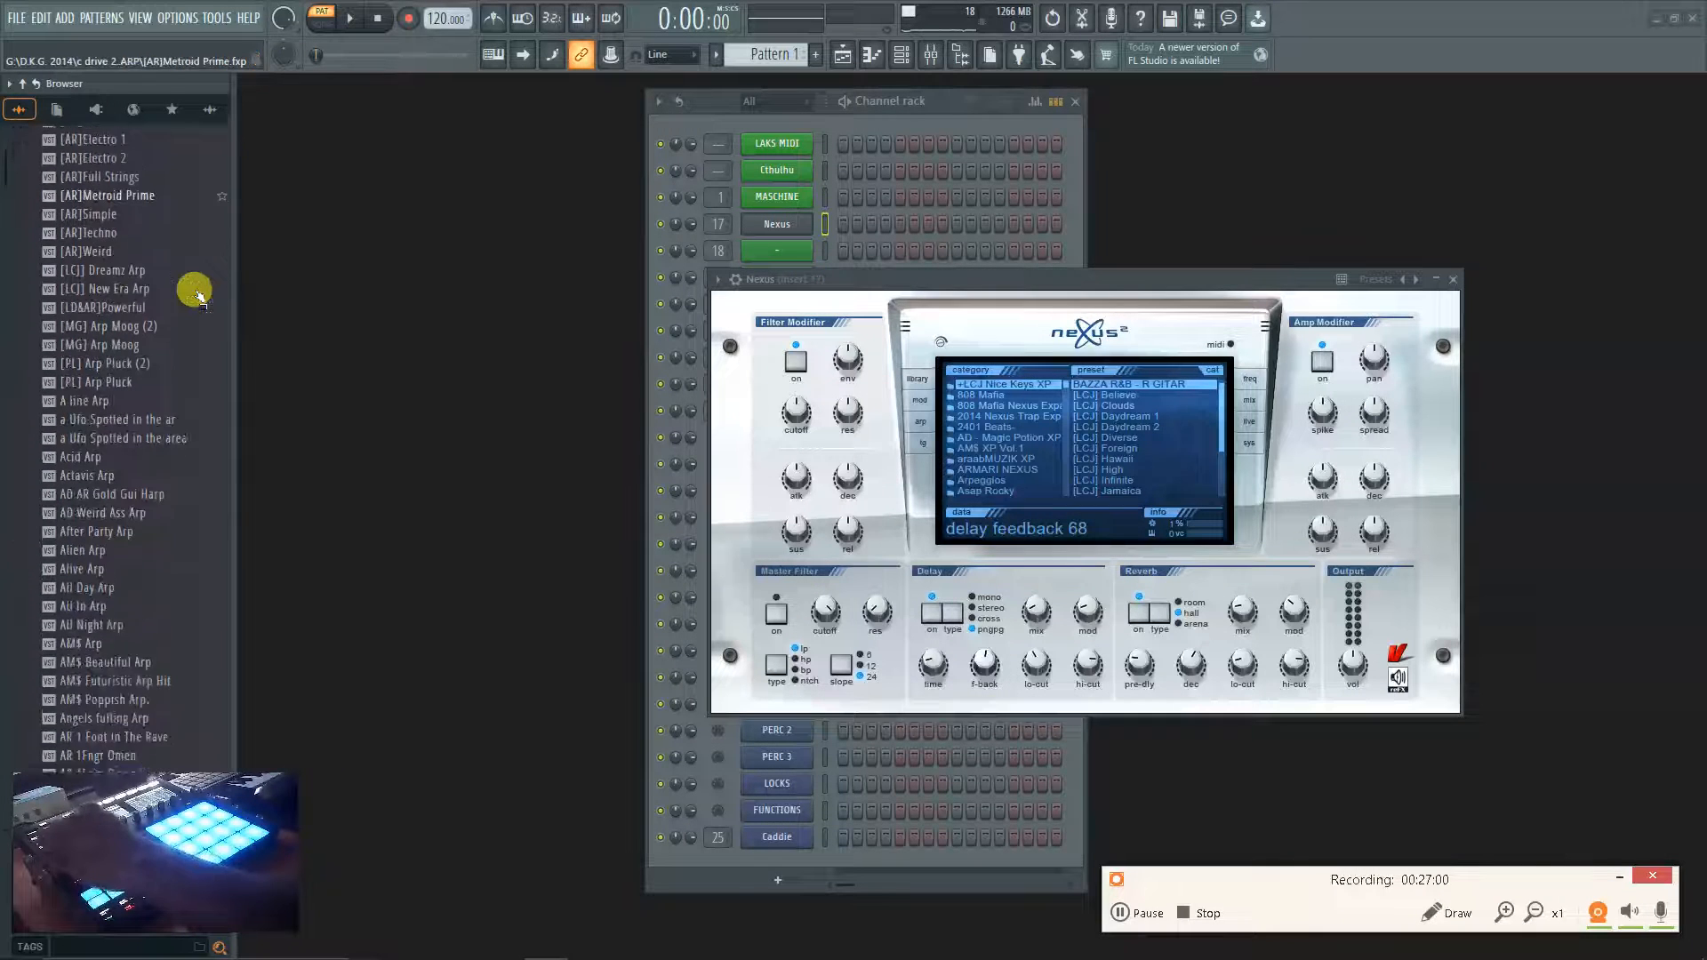
click(1148, 913)
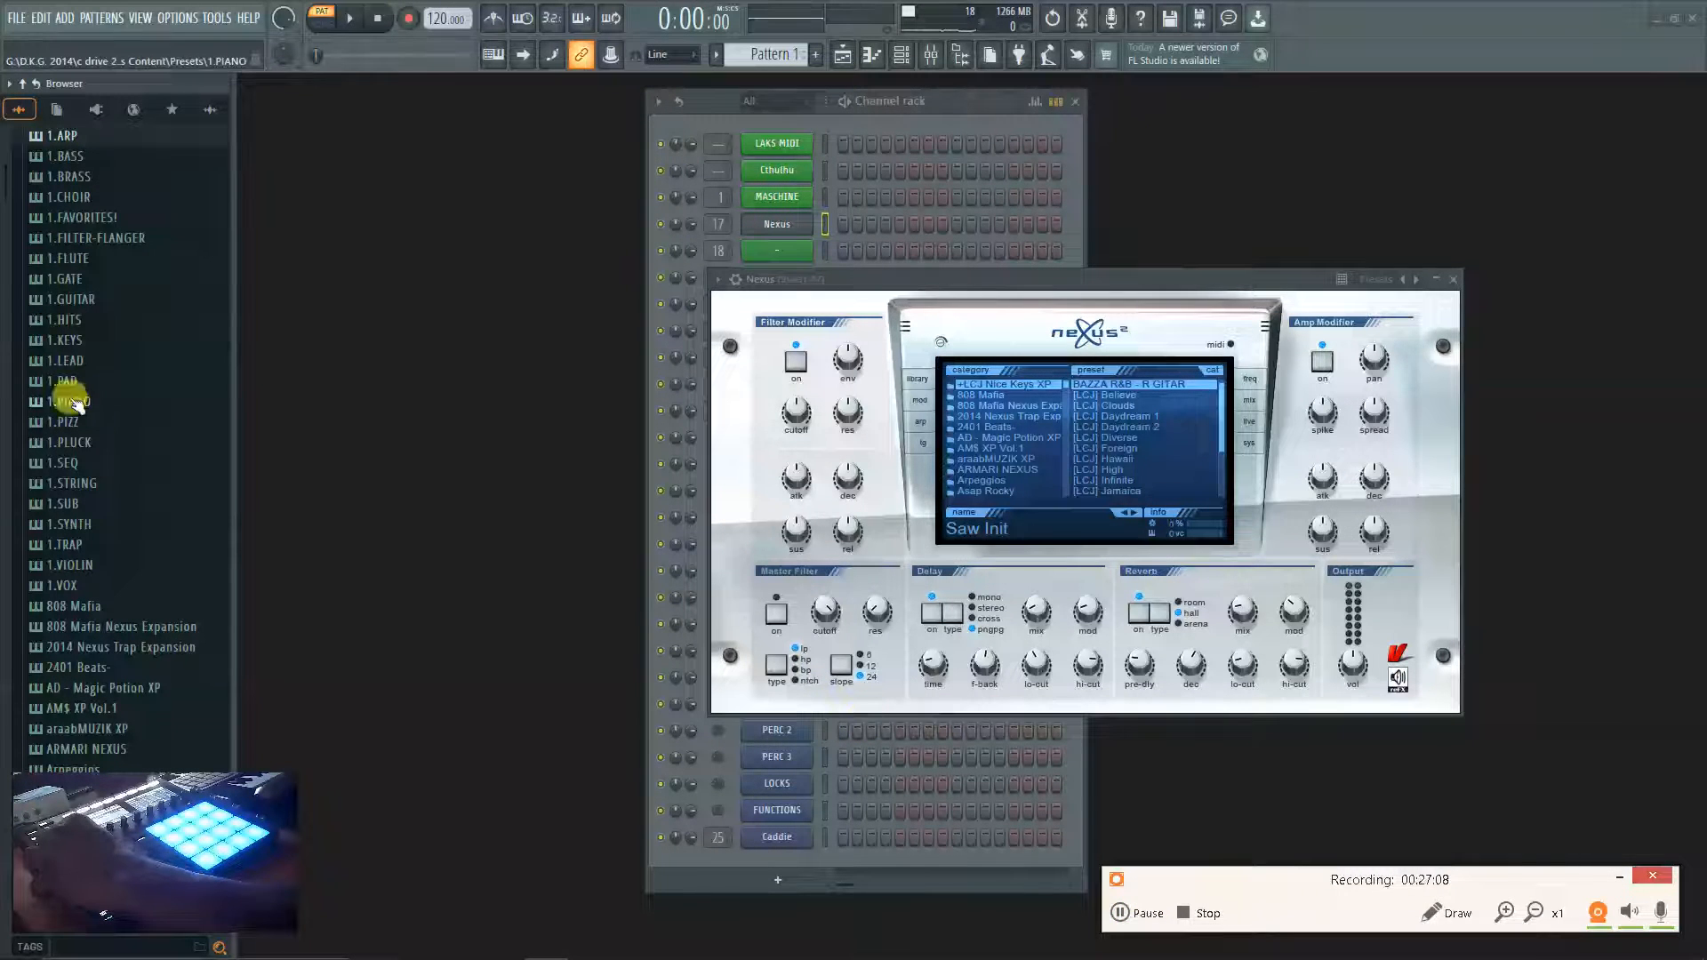
Expand and collapse the 1.ARP subfolder several times, leaving its preset list expanded.
click(125, 135)
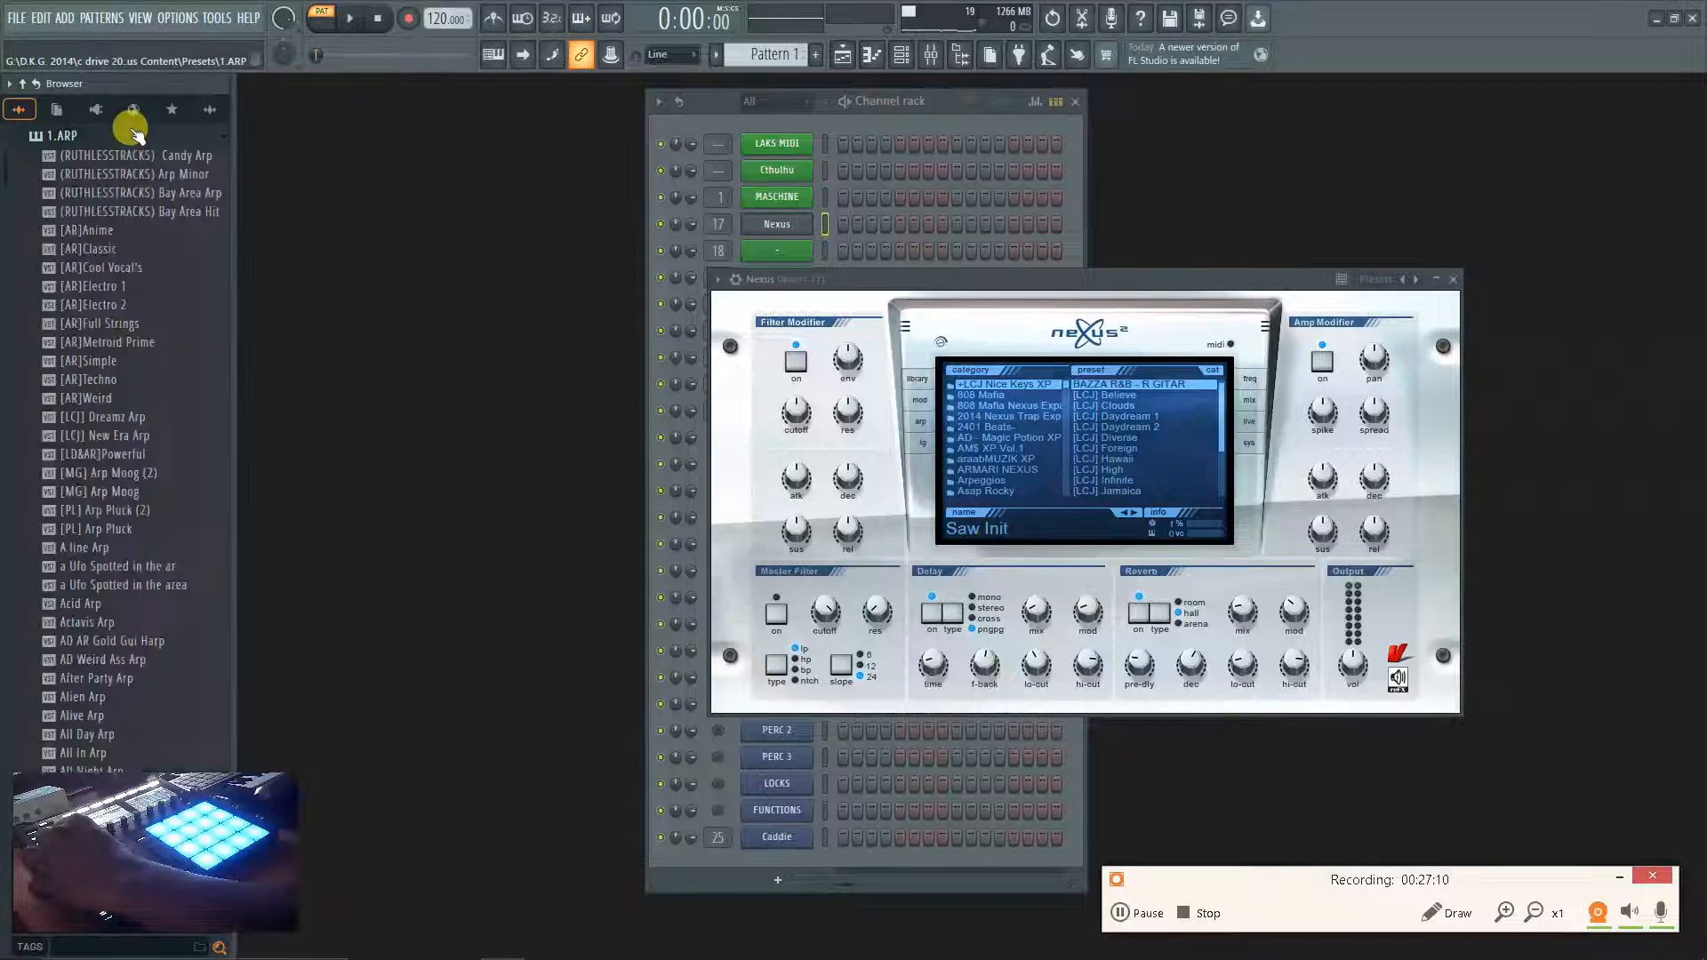
click(128, 139)
click(128, 138)
click(128, 139)
click(128, 137)
click(128, 138)
key(Right)
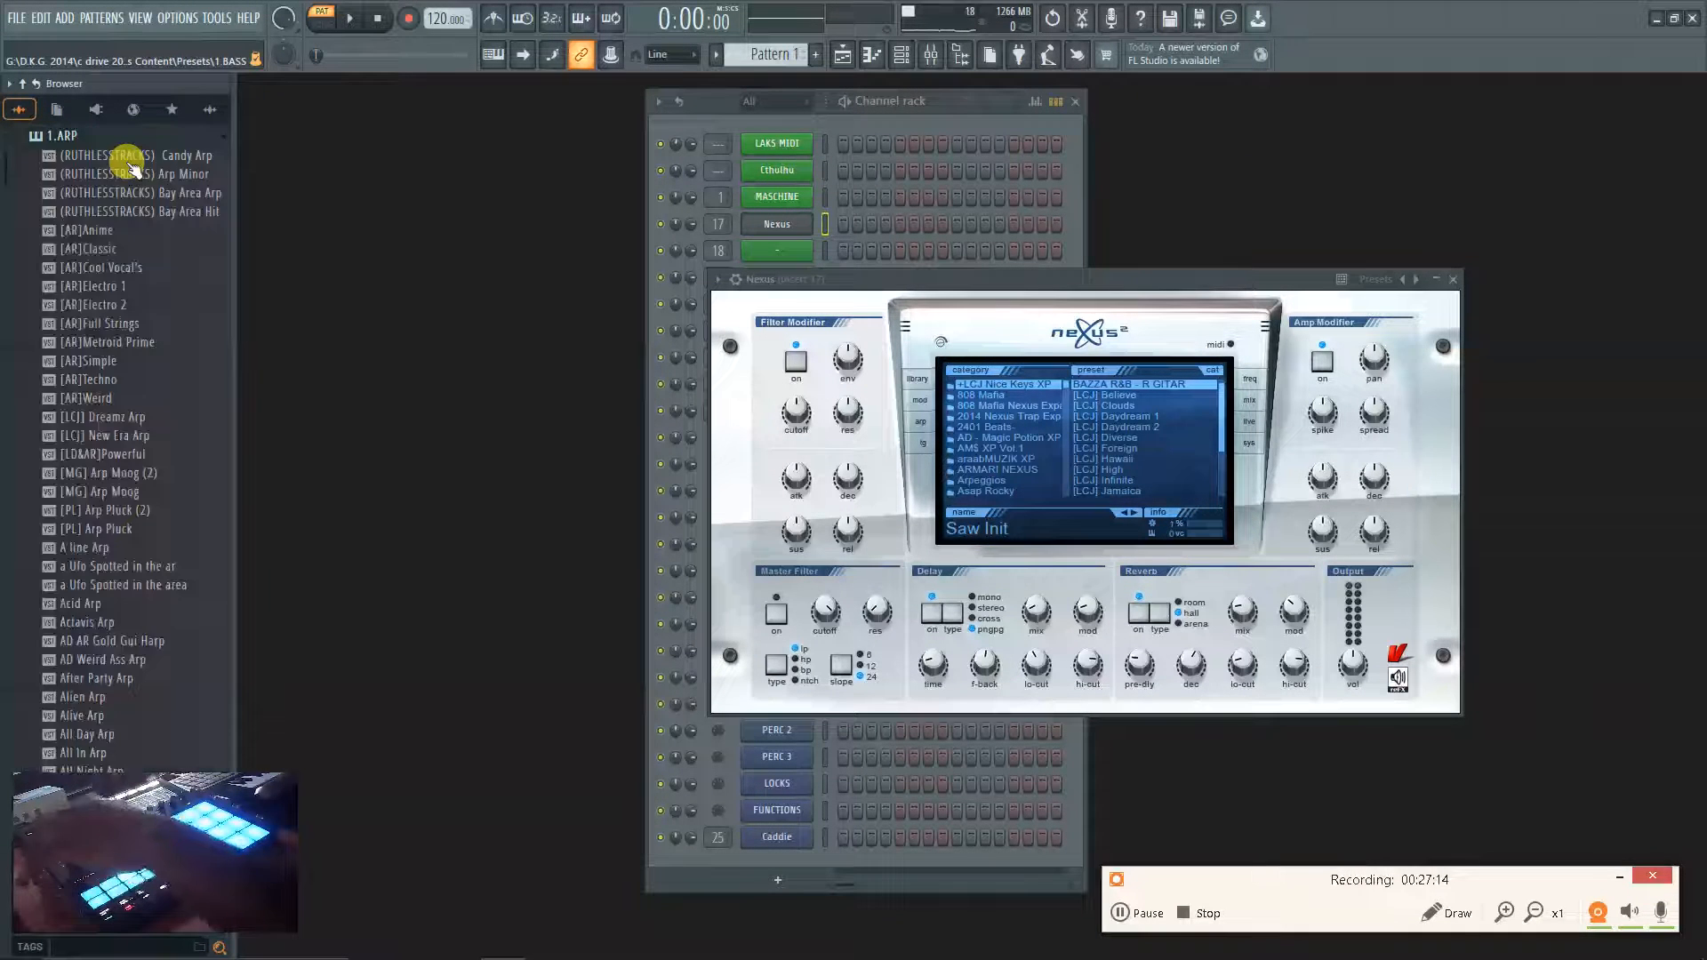
Collapse the 1.ARP subfolder and move the selection up and down the +NEXUS CONTENT subfolders, stopping on 1.LEAD.
key(Left)
key(Down)
key(Down)
key(Down)
key(Down)
key(Down)
key(Down)
key(Down)
key(Up)
key(Up)
key(Up)
key(Up)
key(Up)
key(Up)
key(Up)
key(Up)
key(Down)
key(Down)
key(Down)
key(Down)
key(Down)
key(Down)
key(Down)
key(Down)
key(Up)
key(Up)
key(Up)
key(Up)
key(Up)
key(Up)
key(Up)
key(Up)
key(Up)
key(Down)
key(Down)
key(Down)
key(Down)
key(Down)
key(Down)
key(Down)
key(Down)
key(Down)
key(Down)
key(Down)
key(Down)
key(Down)
key(Down)
key(Down)
key(Down)
key(Down)
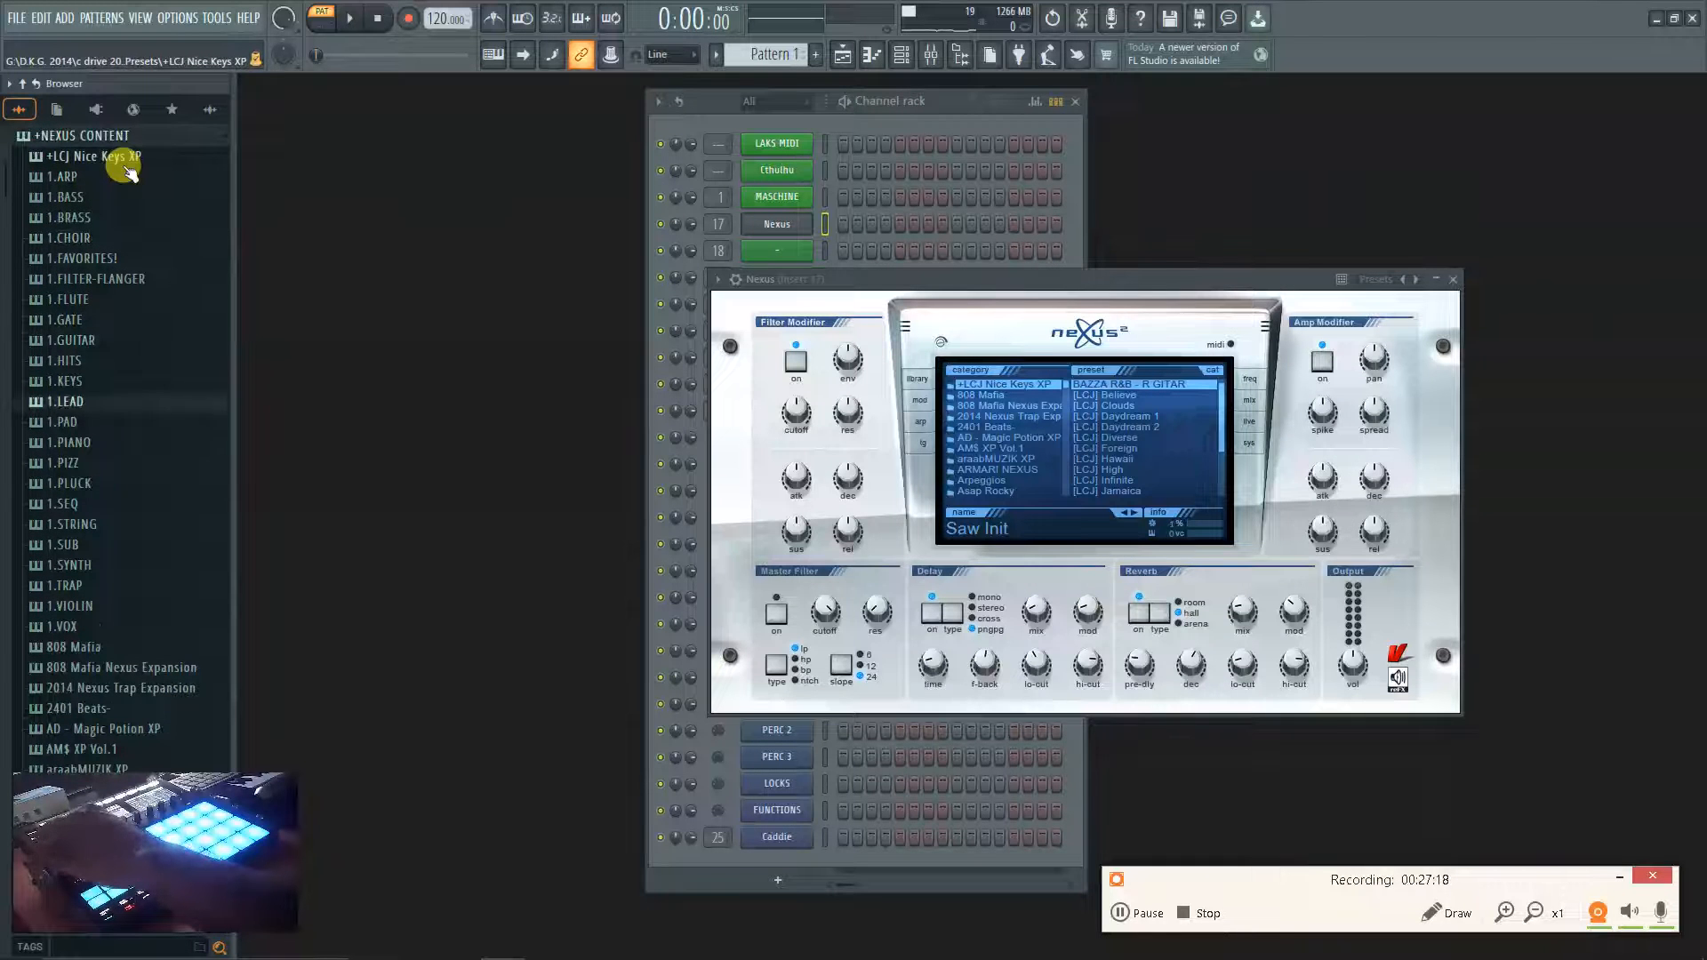
Move the selection back and forth through the +NEXUS CONTENT subfolders, stopping on 1.HITS.
key(Up)
key(Up)
key(Up)
key(Up)
key(Up)
key(Up)
key(Up)
key(Up)
key(Up)
key(Down)
key(Down)
key(Down)
key(Down)
key(Down)
key(Down)
key(Up)
key(Up)
key(Up)
key(Up)
key(Down)
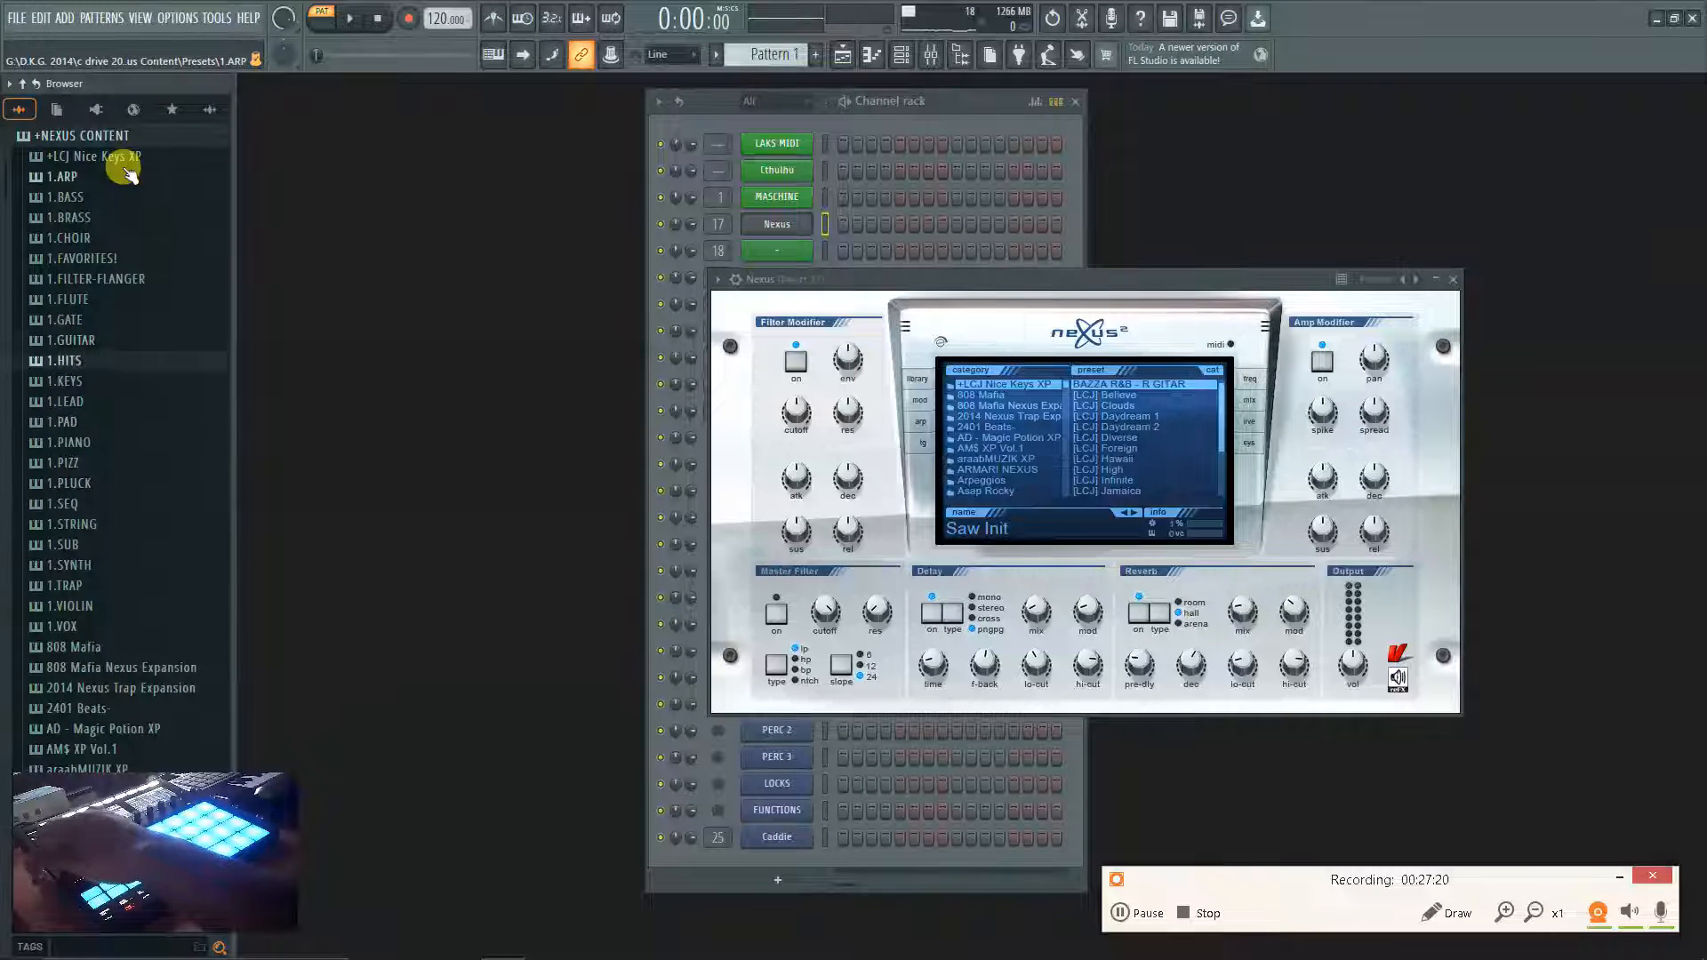
Expand the 1.KEYS subfolder in the browser and move the selection down through its first presets.
key(Down)
key(Down)
key(Up)
key(Right)
key(Down)
key(Down)
key(Down)
key(Down)
key(Down)
key(Down)
key(Down)
key(Down)
key(Down)
key(Down)
key(Down)
key(Down)
key(Down)
key(Down)
key(Down)
key(Down)
key(Down)
key(Down)
key(Down)
key(Down)
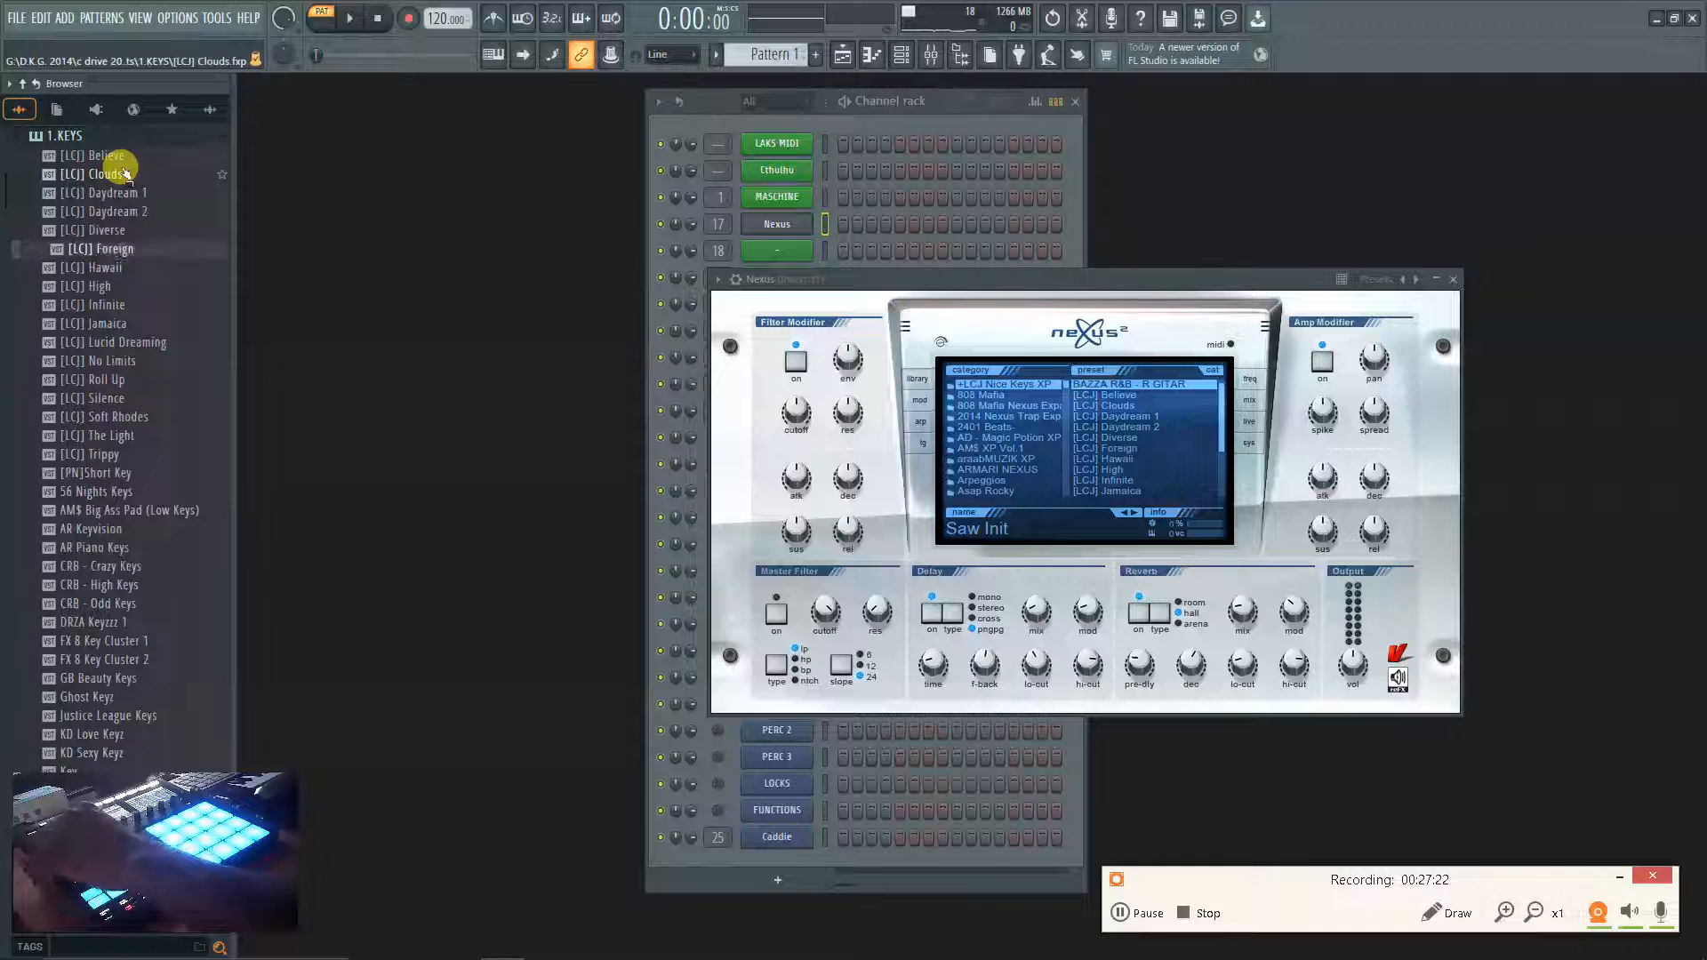
Select the LV Talking Degrader Keys preset in 1.KEYS and load it into the Nexus channel.
key(Down)
key(Down)
key(Down)
key(Down)
key(Down)
key(Down)
key(Down)
key(Down)
key(Down)
key(Down)
key(Down)
key(Down)
key(Down)
key(Down)
key(Down)
key(Down)
key(Down)
key(Down)
key(Down)
key(Down)
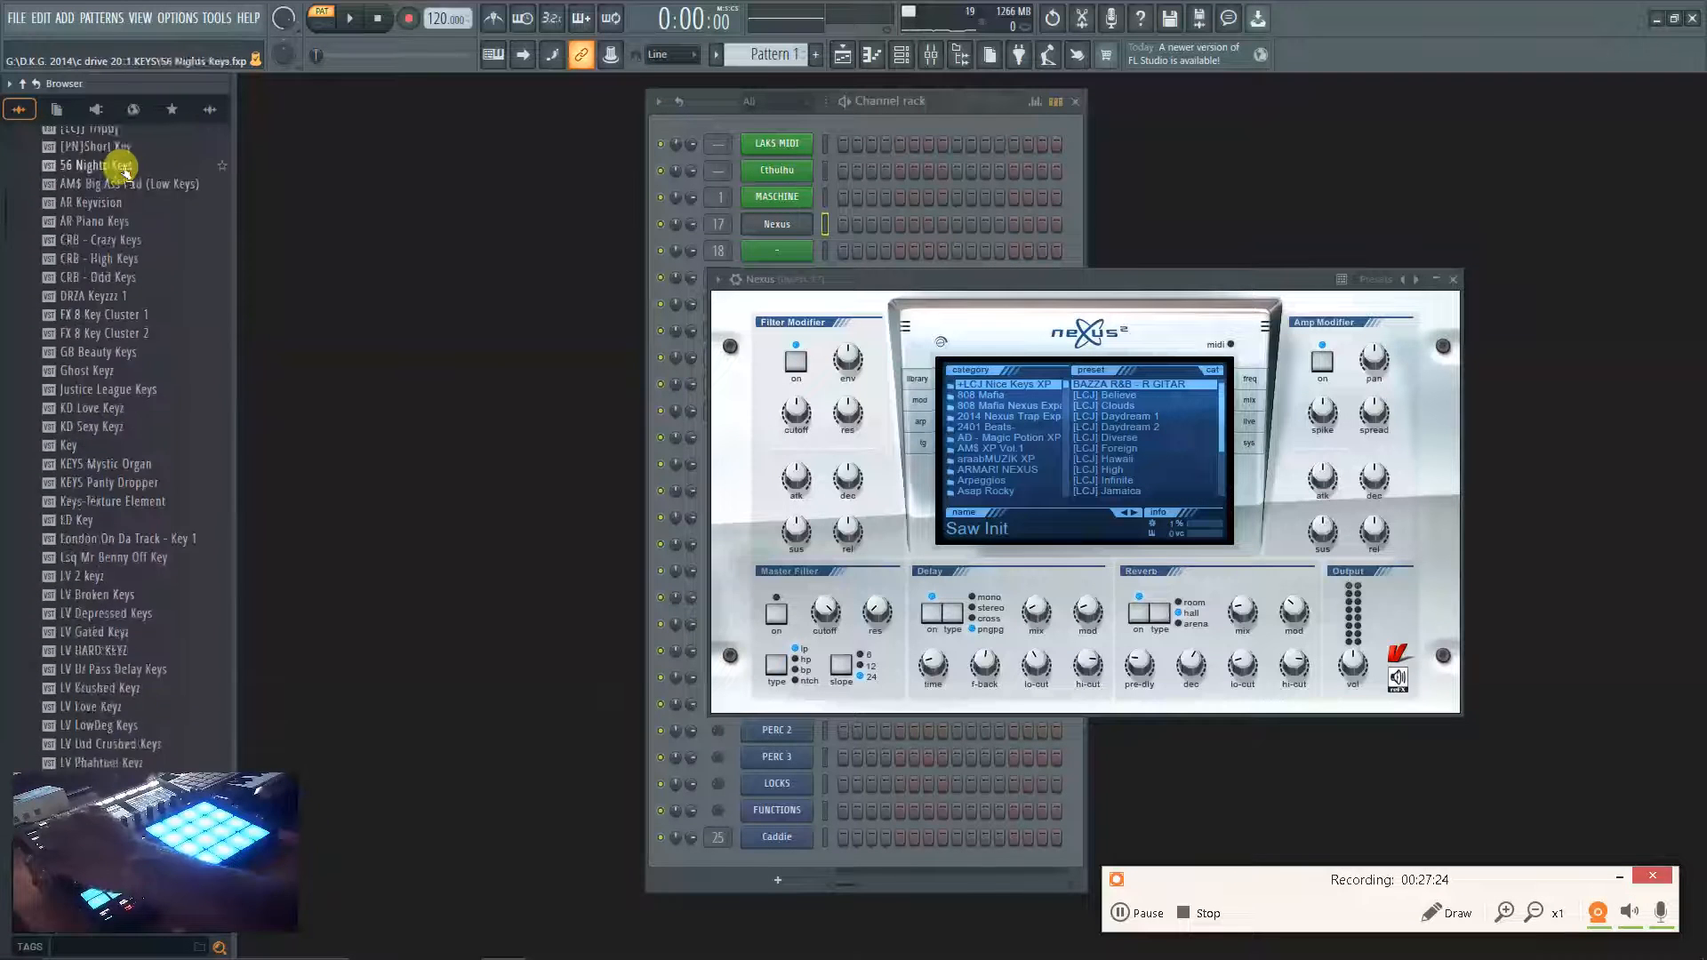
key(Up)
key(Up)
key(Up)
key(Up)
key(Up)
key(Up)
key(Up)
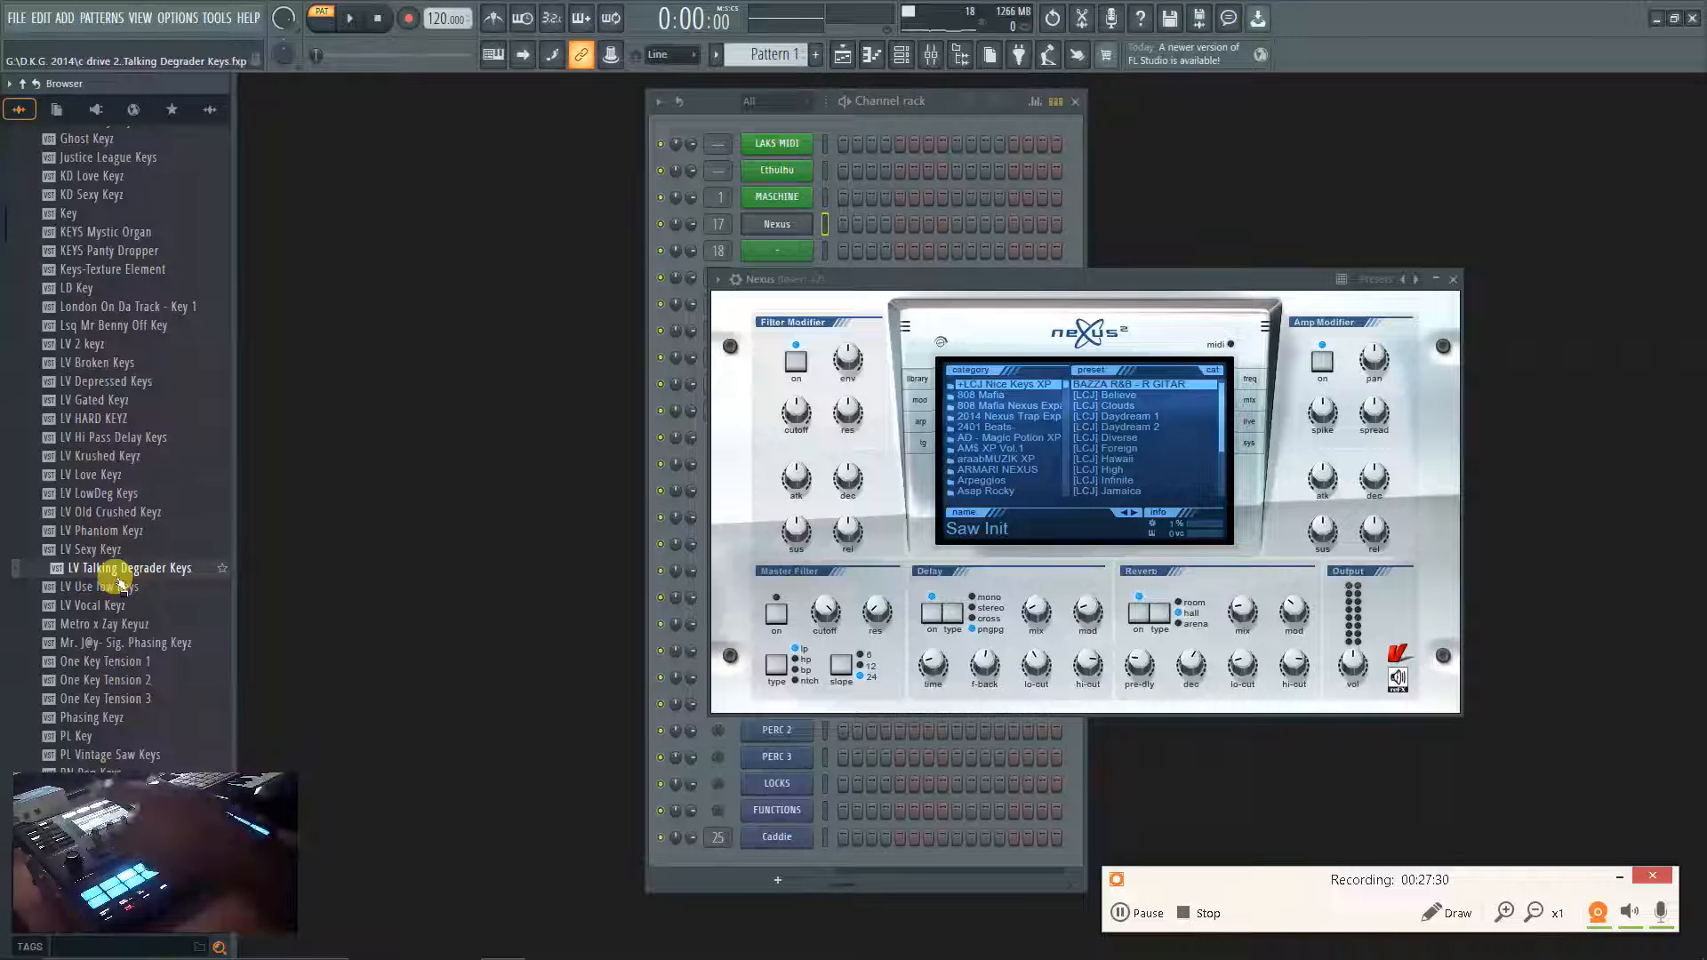
key(Return)
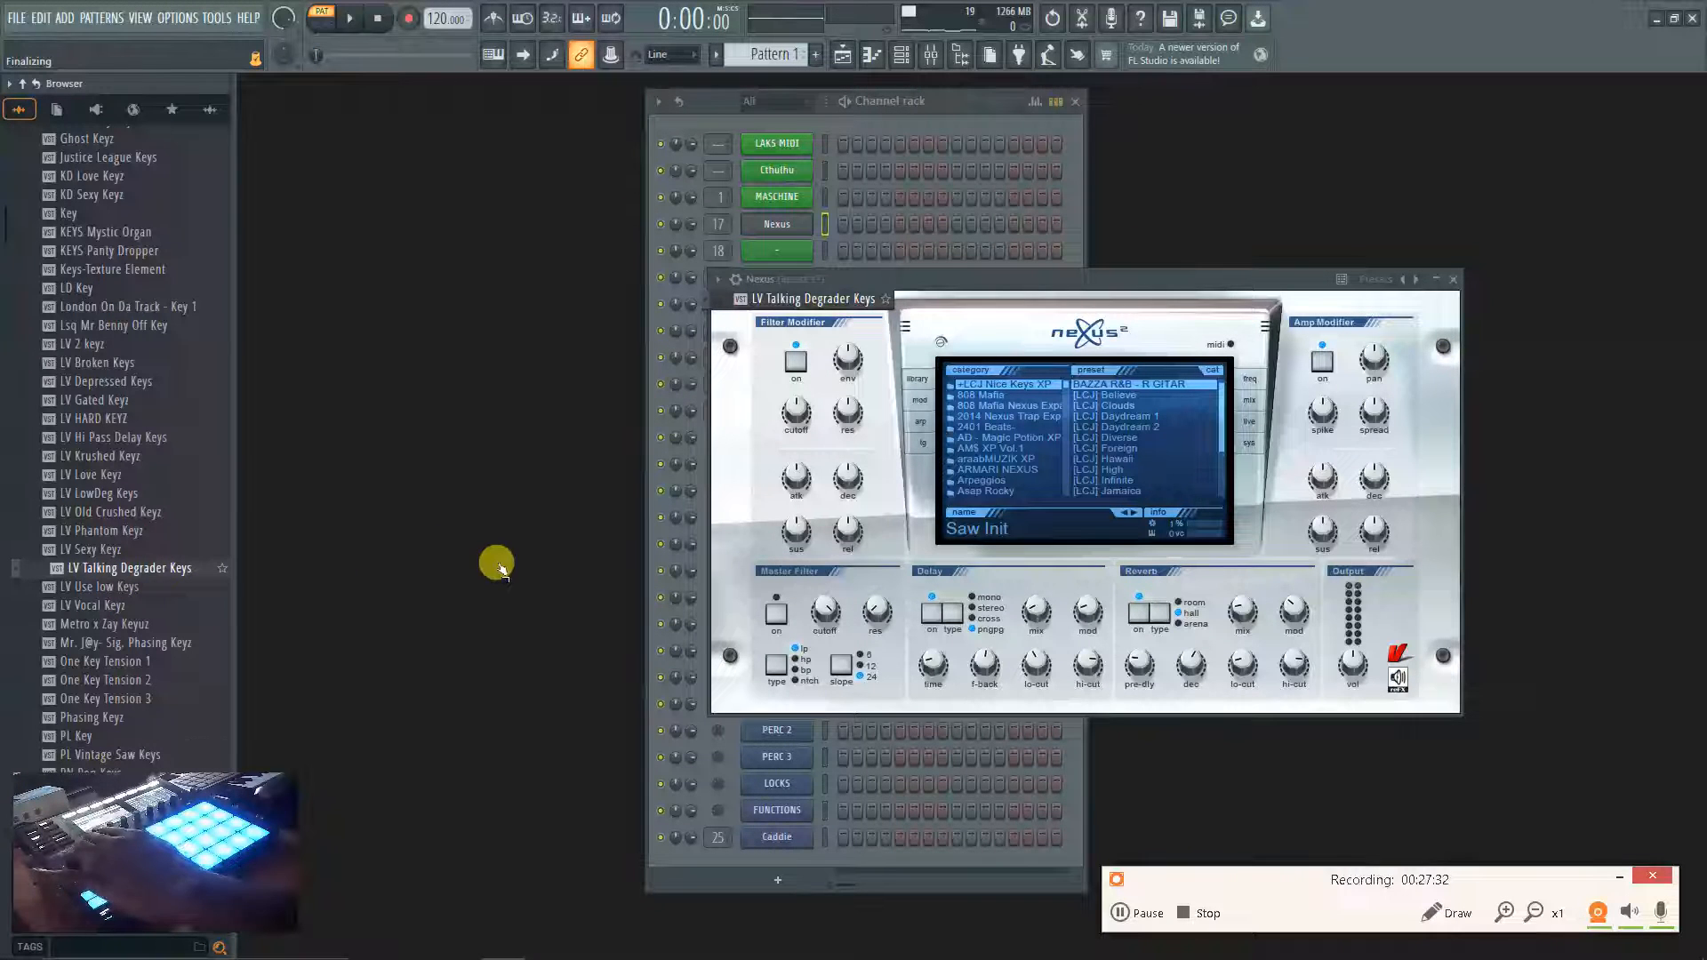
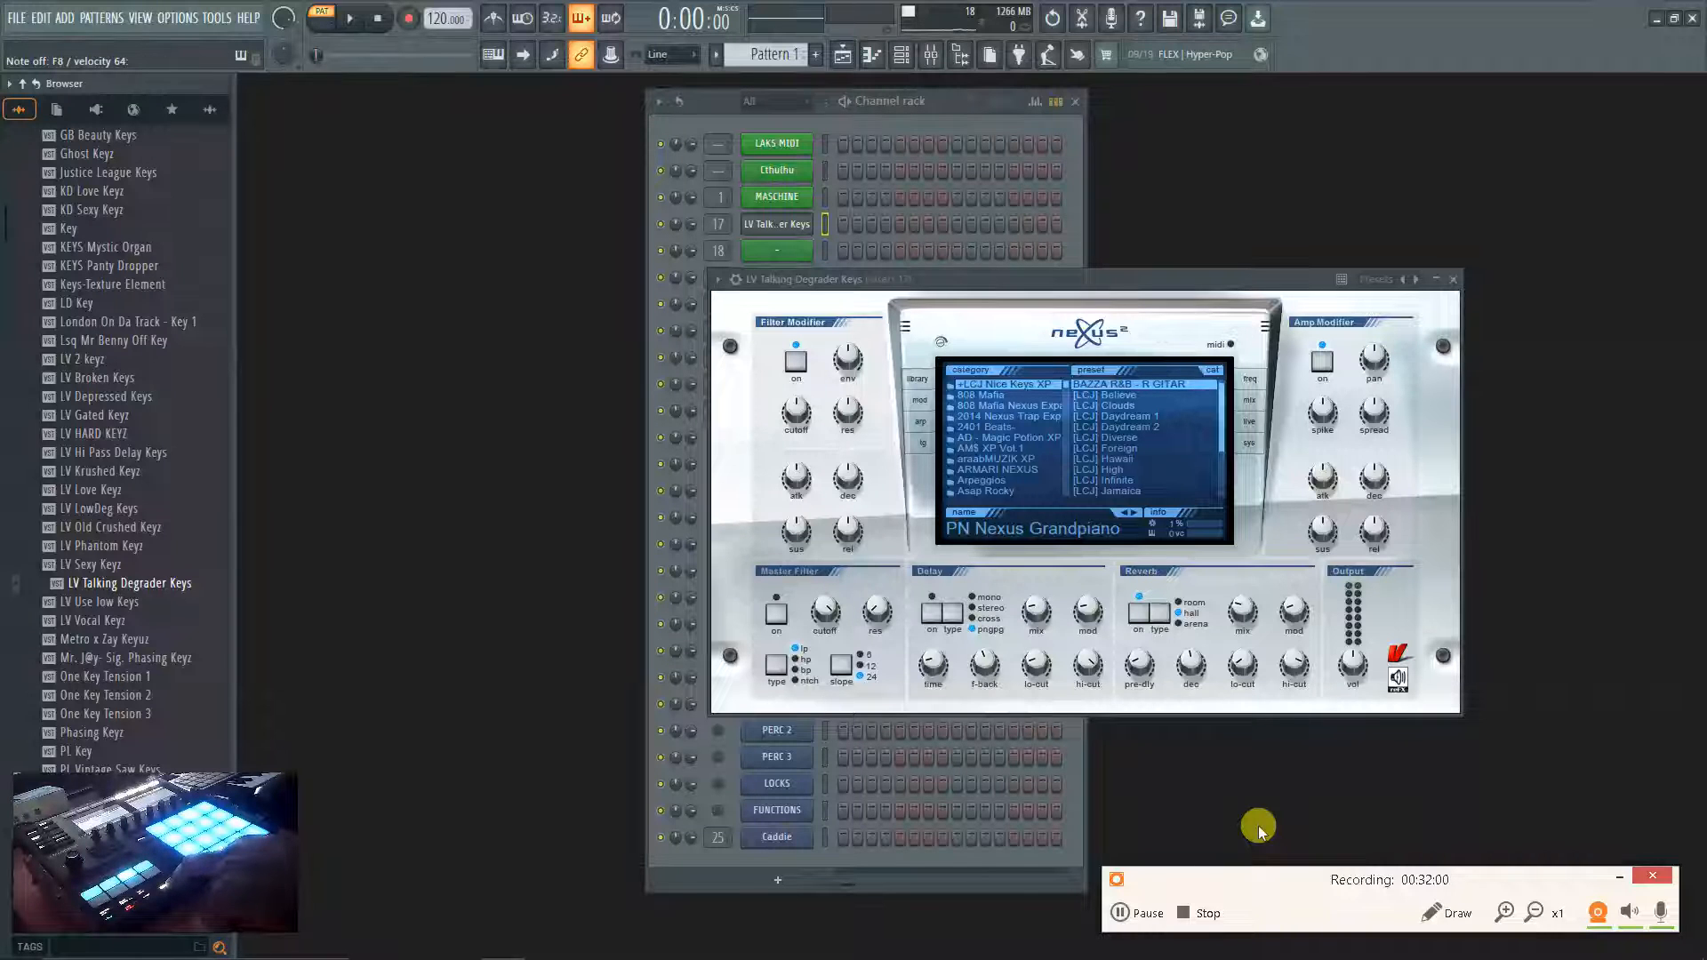
Close the Nexus plugin window and dismiss the error dialog to return to the channel rack.
click(1141, 920)
click(1140, 919)
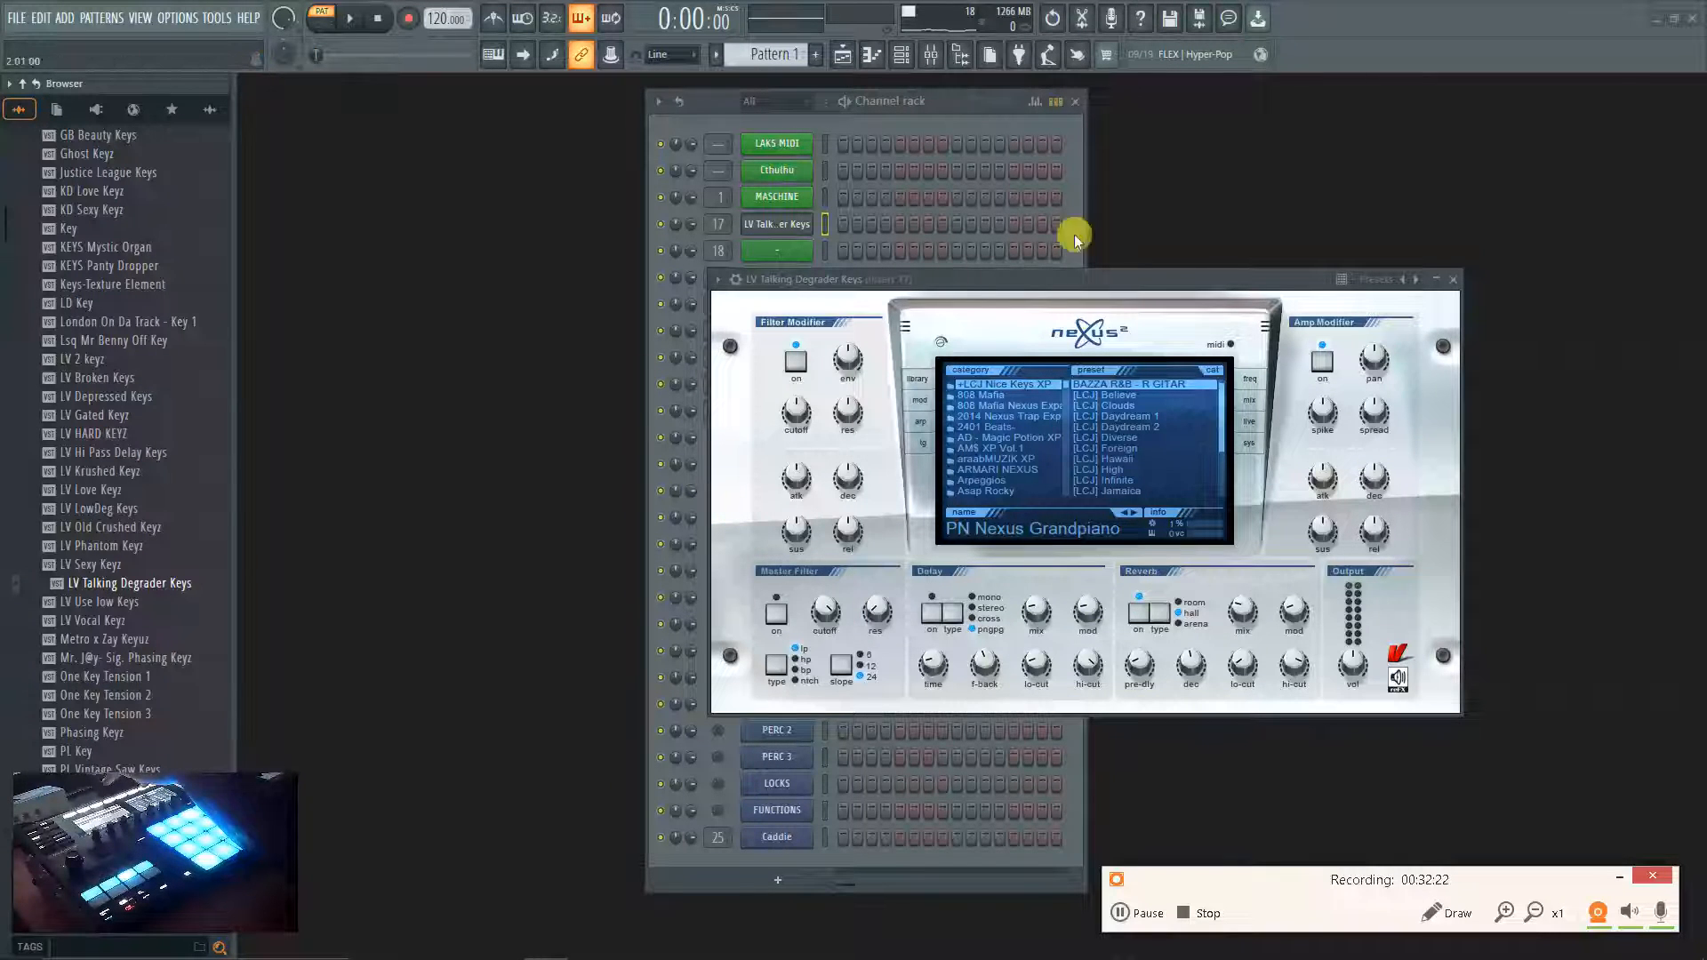
click(1081, 275)
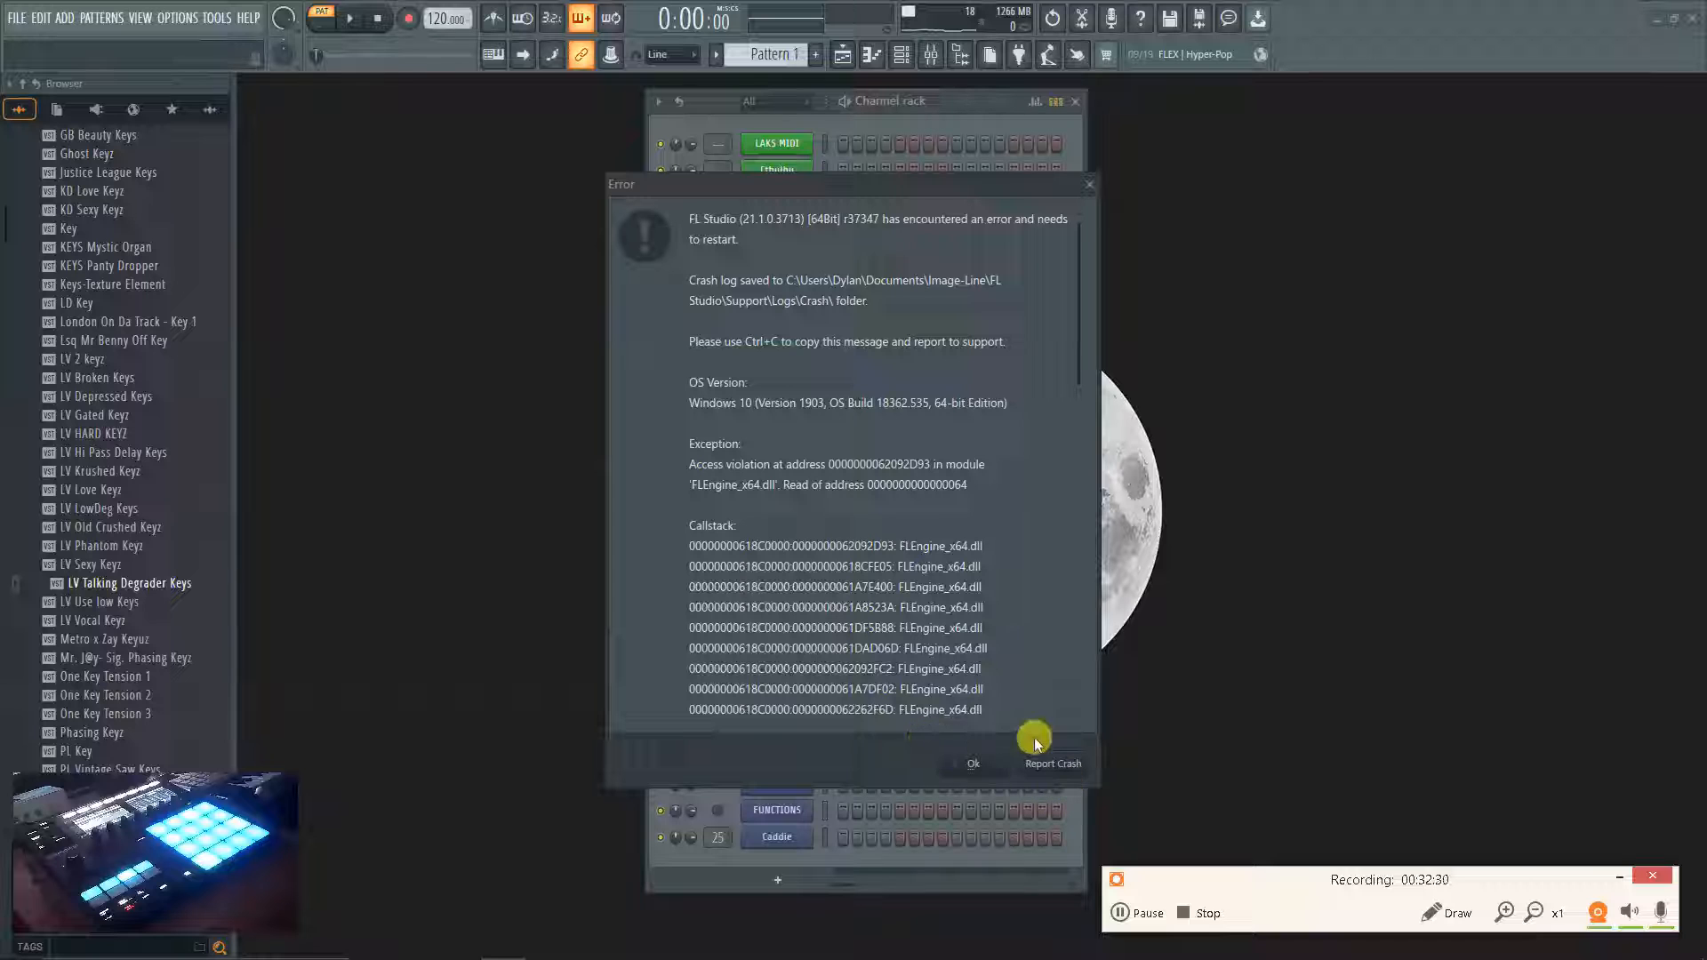
click(967, 760)
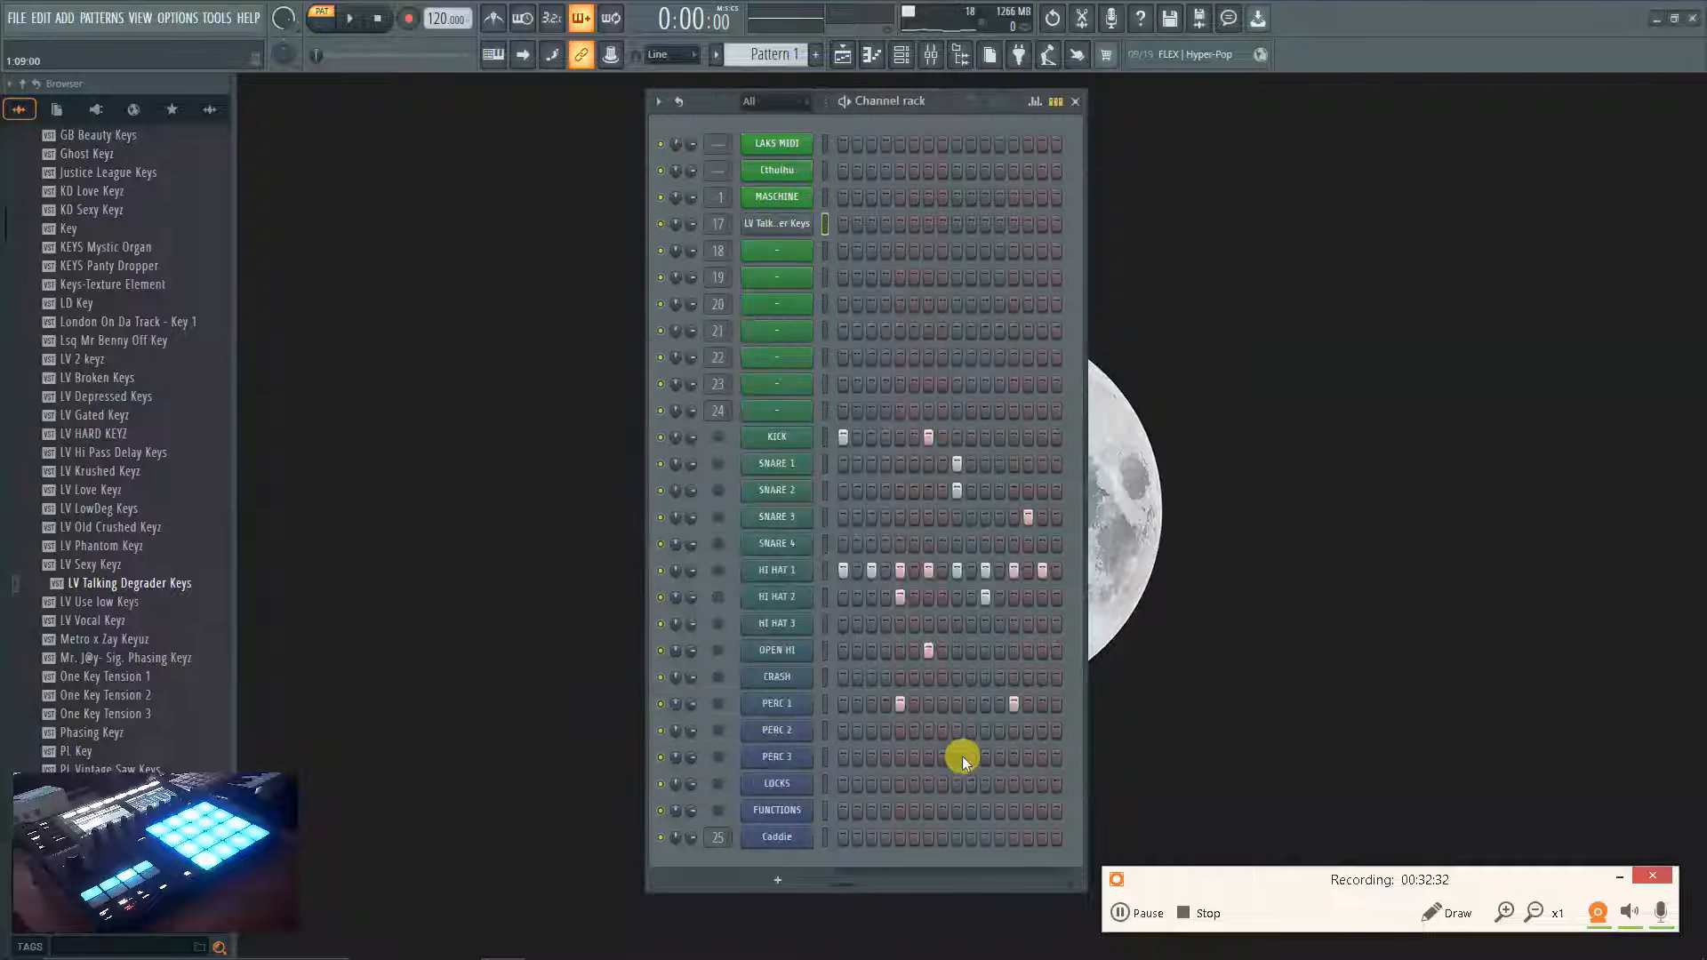
click(1140, 911)
click(1147, 916)
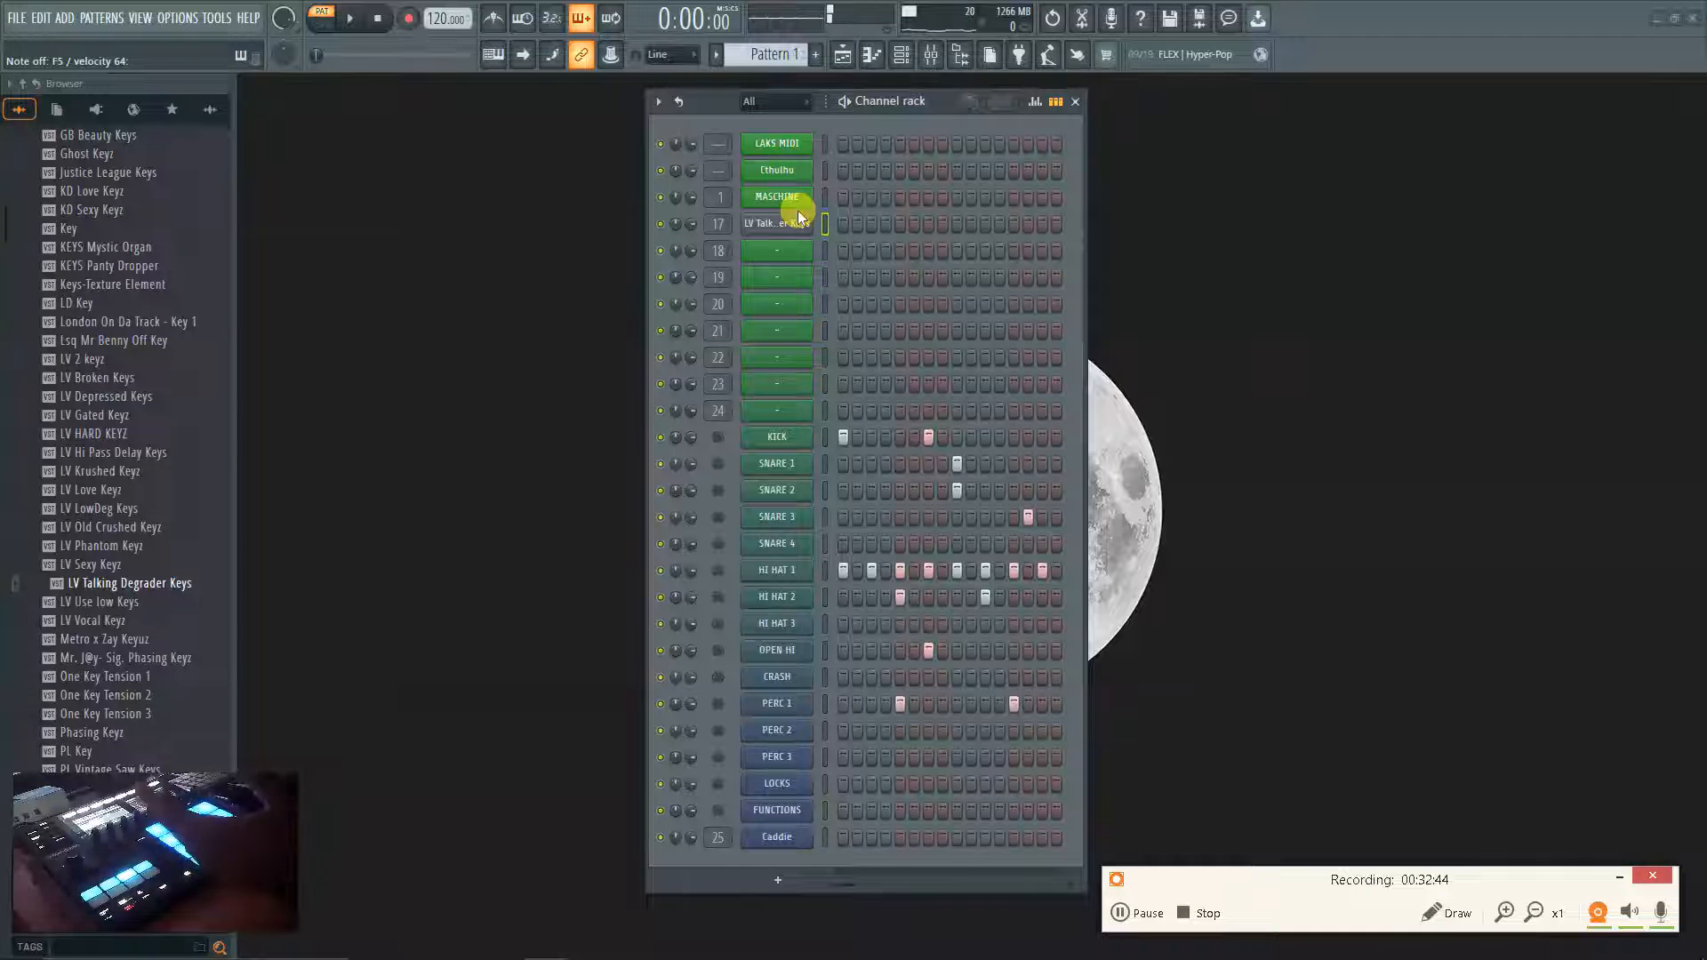
Lower the LV Talking Degrader Keys channel volume to 46% and open its piano roll maximized.
drag(675, 224, 676, 251)
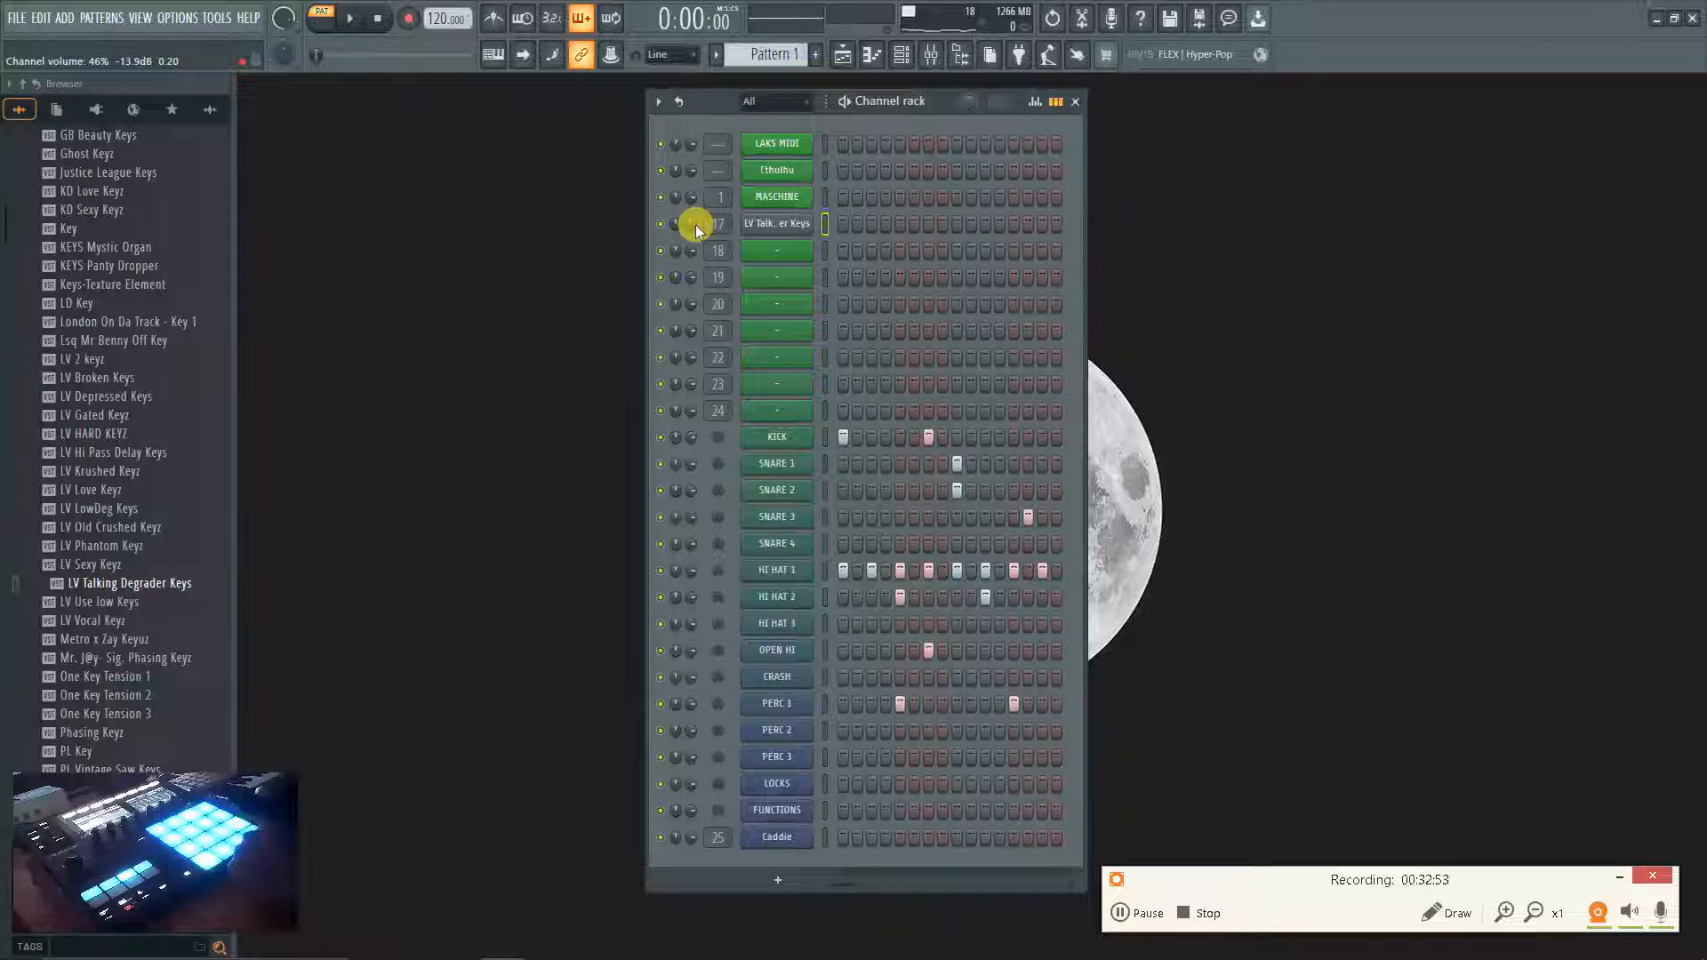
key(F7)
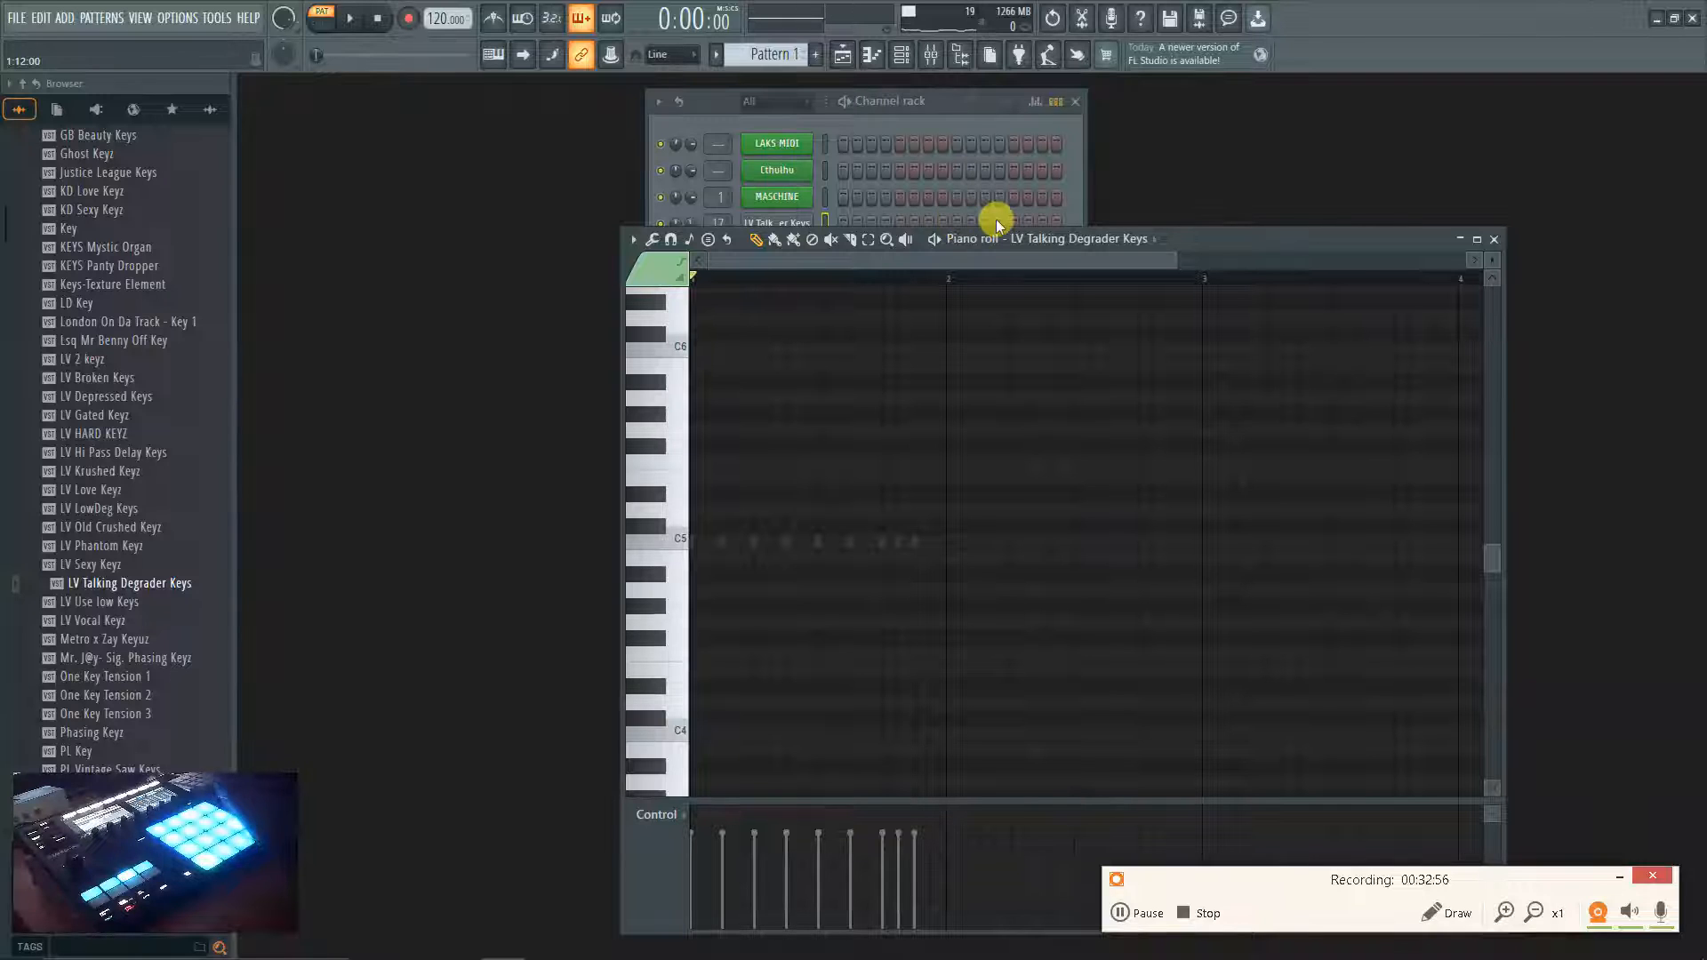
key(Return)
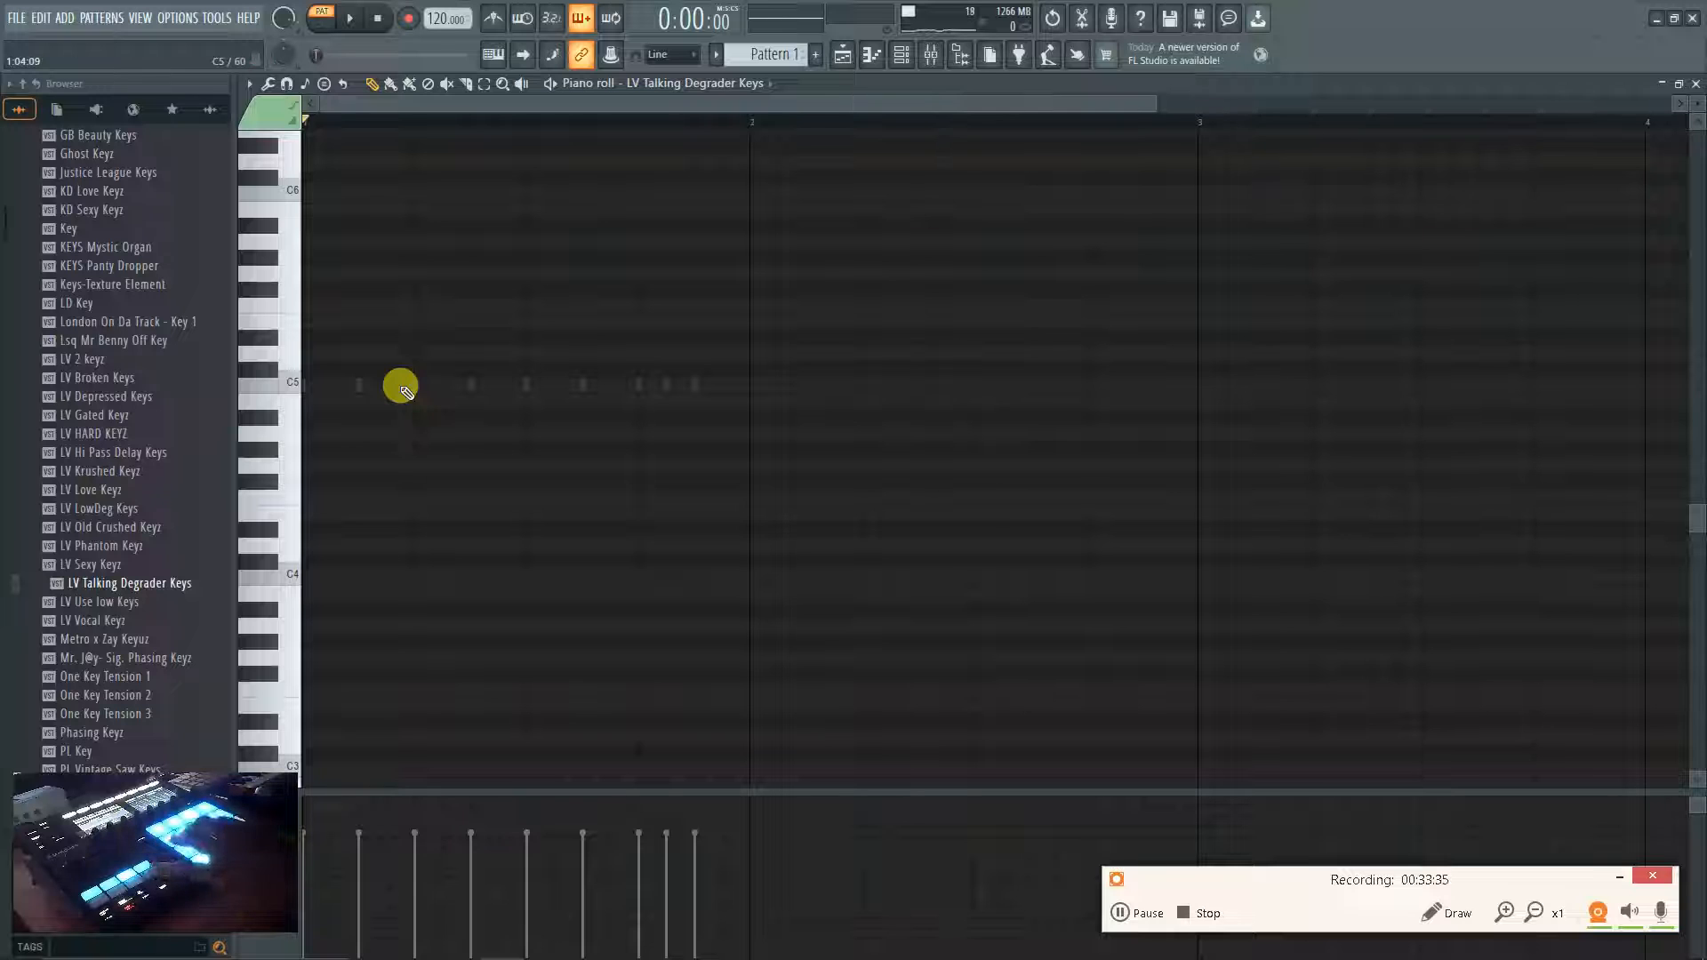
click(1132, 915)
click(1122, 919)
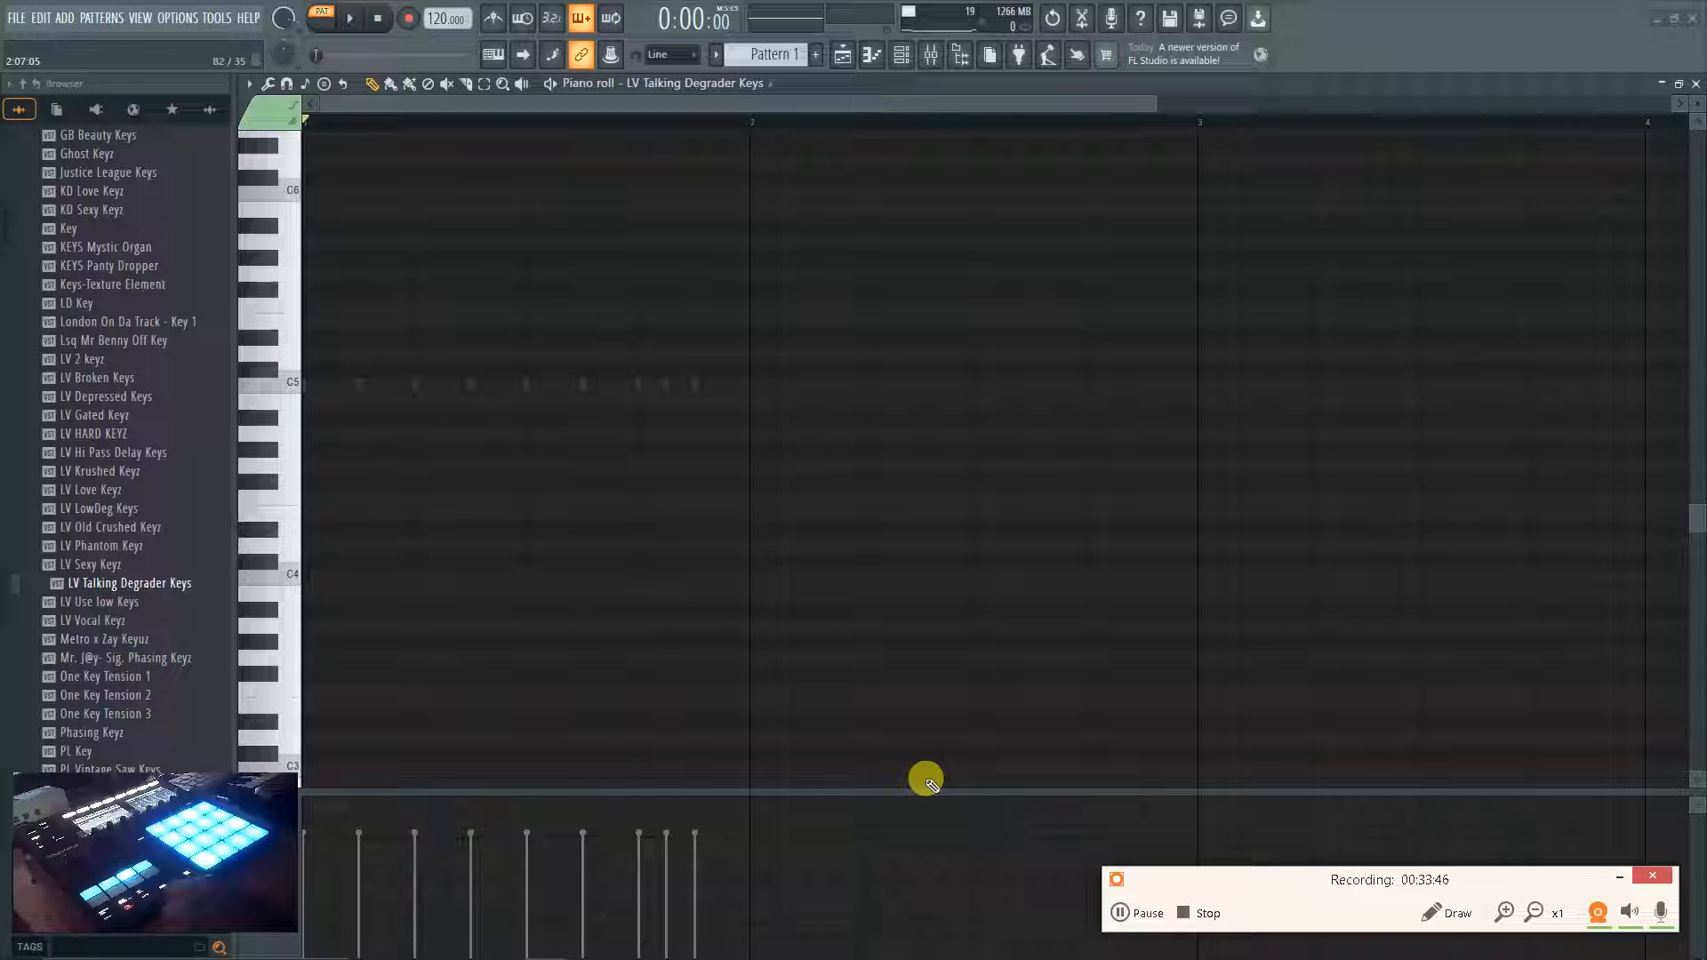
Arm recording for notes and automation without being asked in future, and enable the countdown before recording.
key(r)
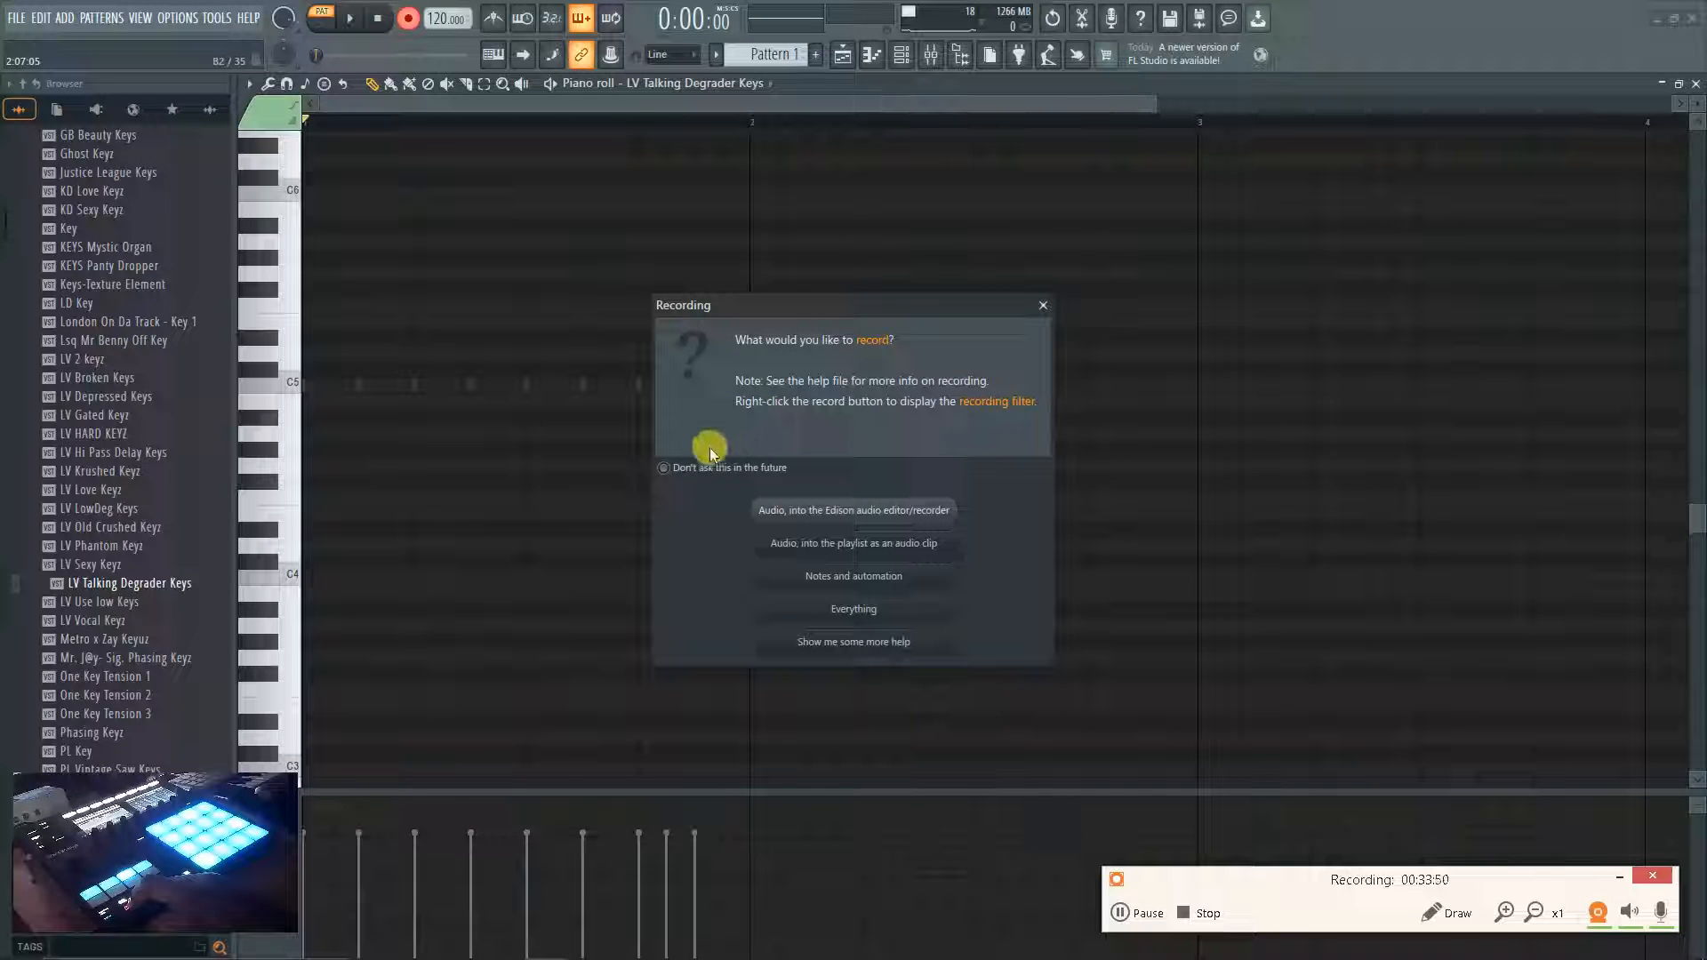
click(698, 471)
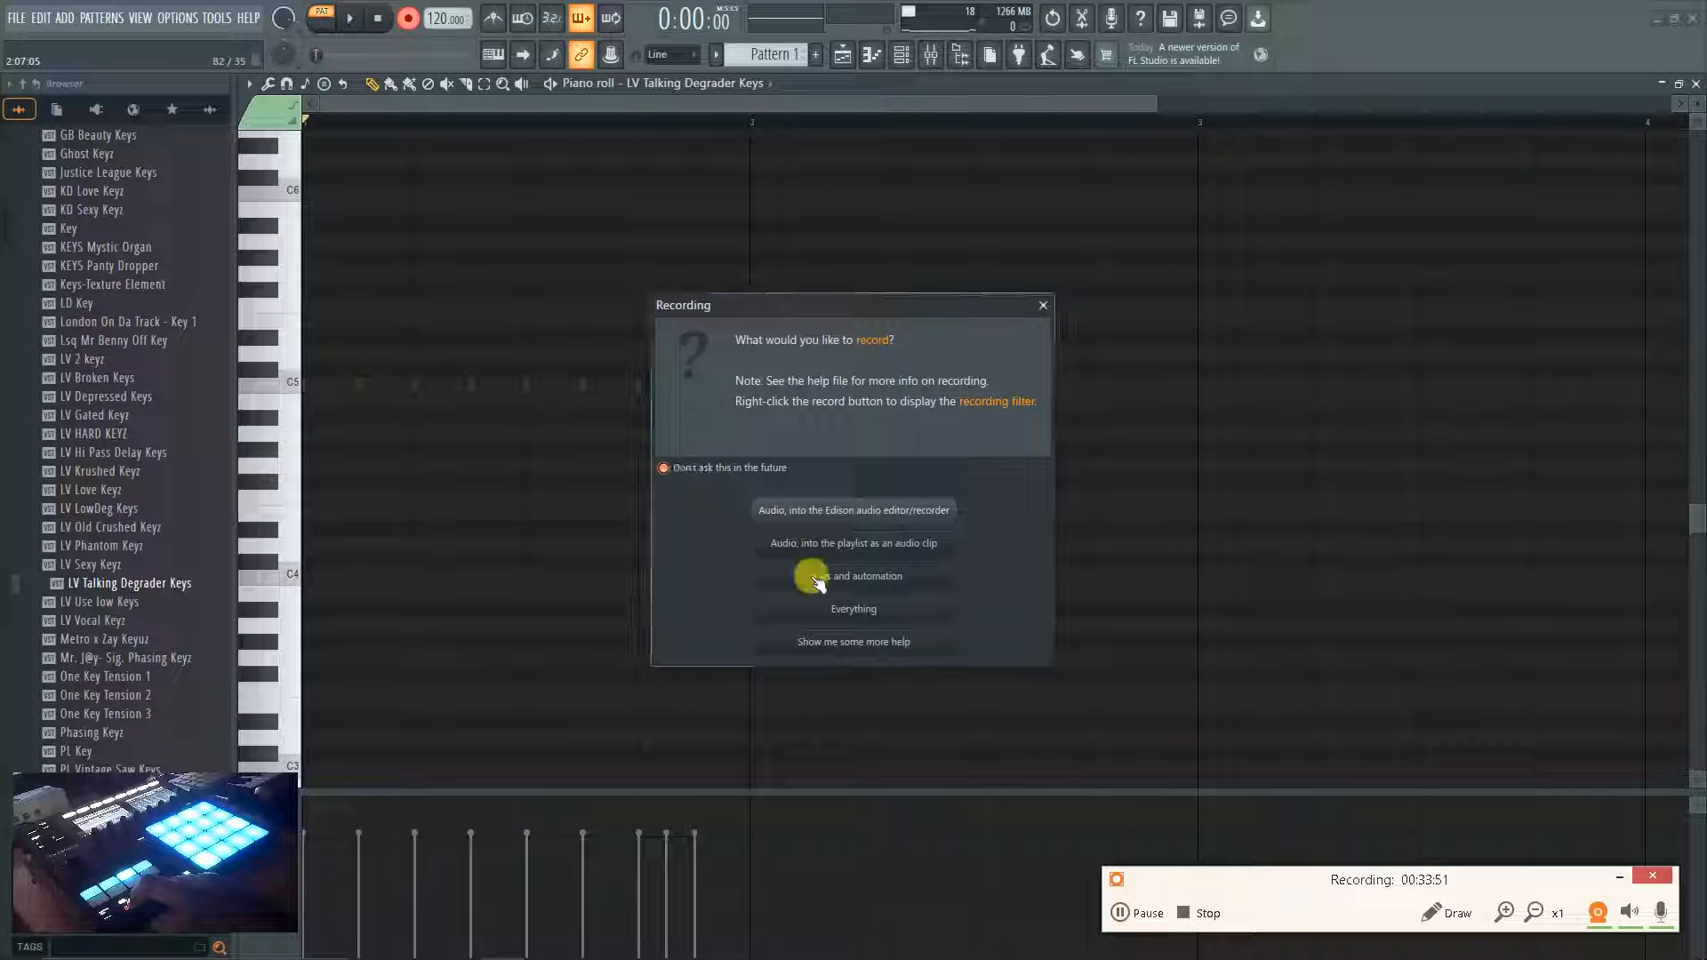
click(900, 576)
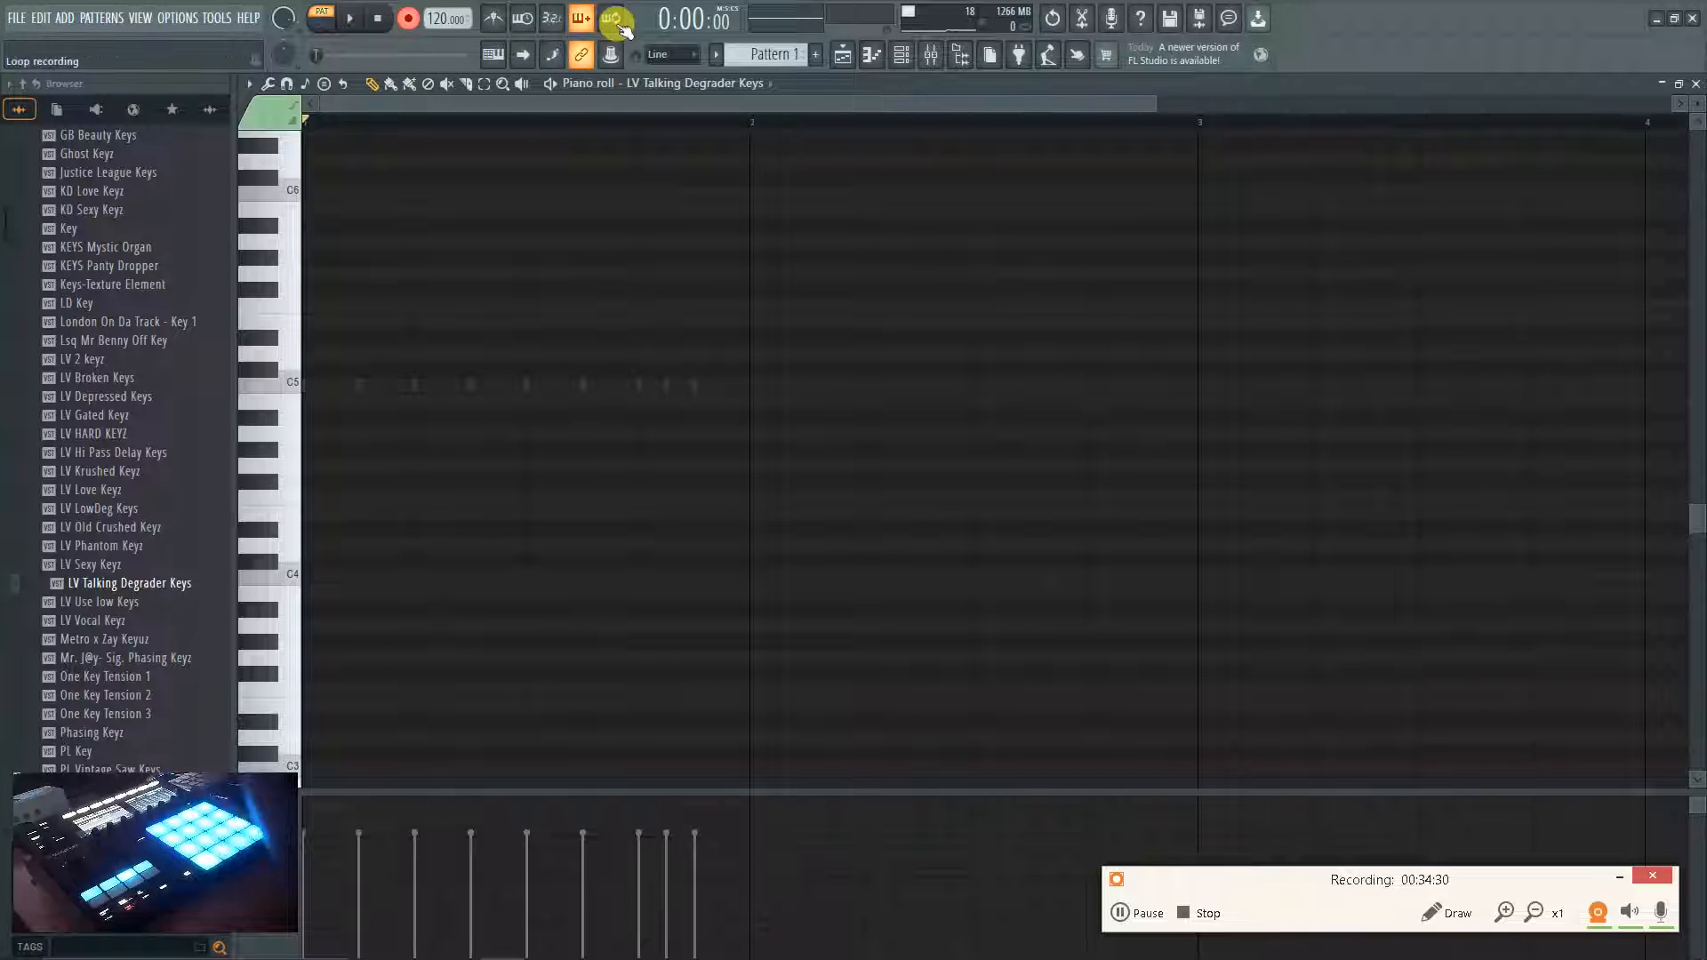
click(551, 19)
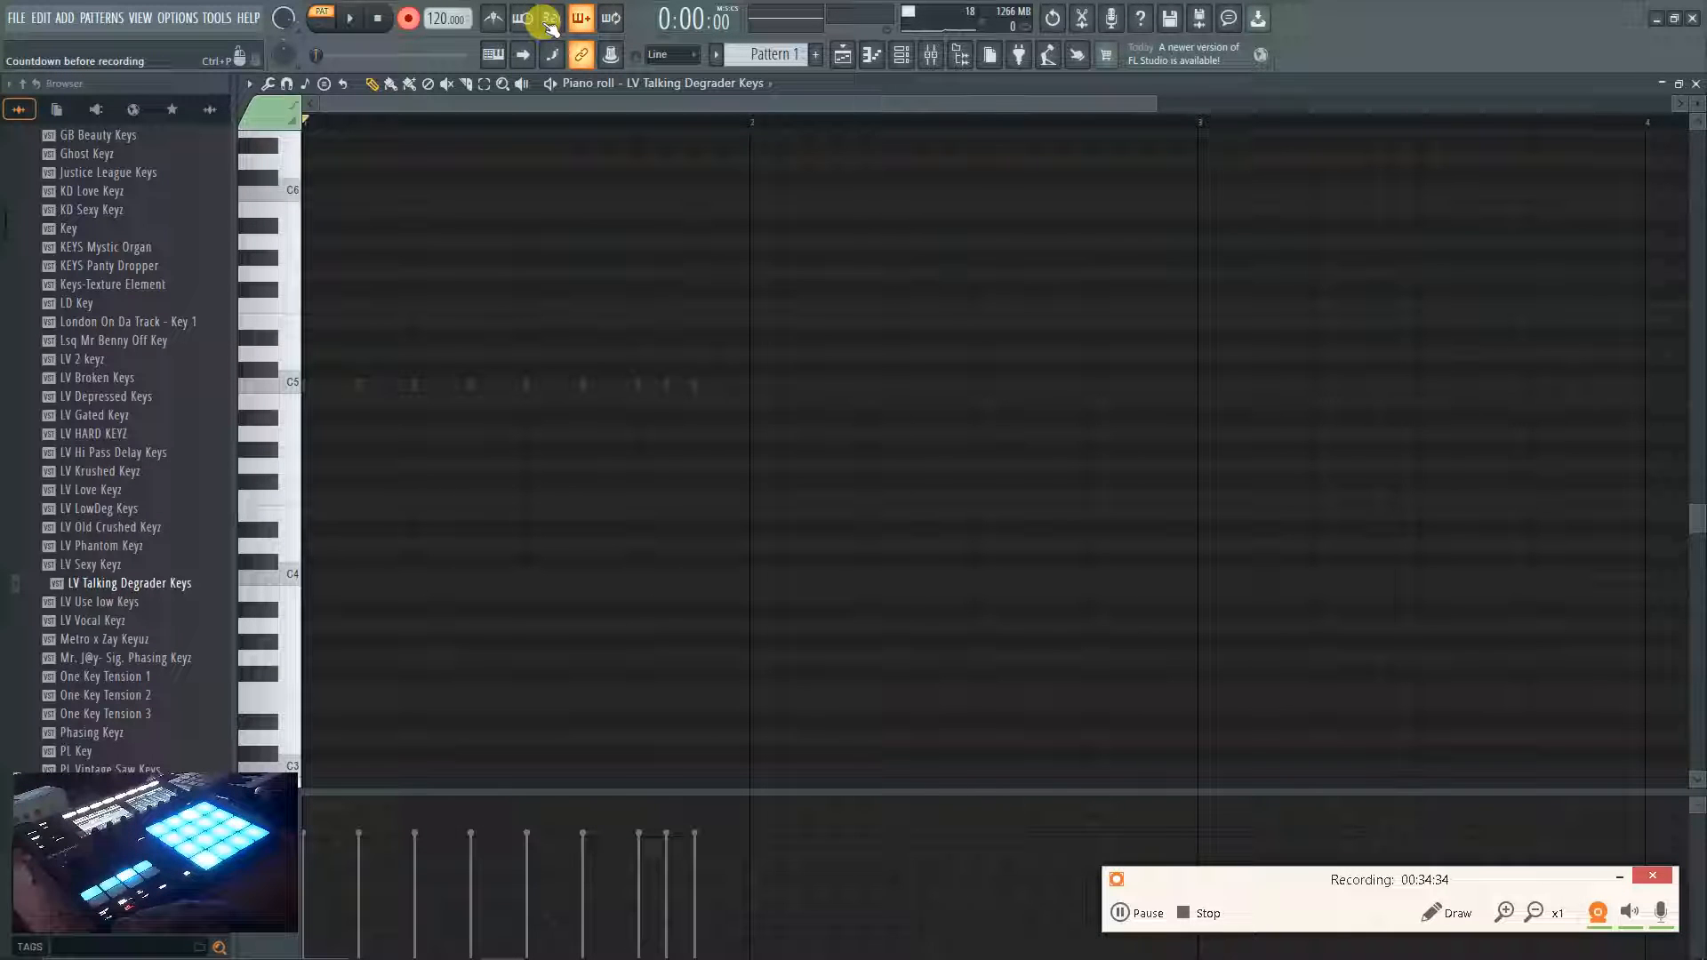
click(551, 19)
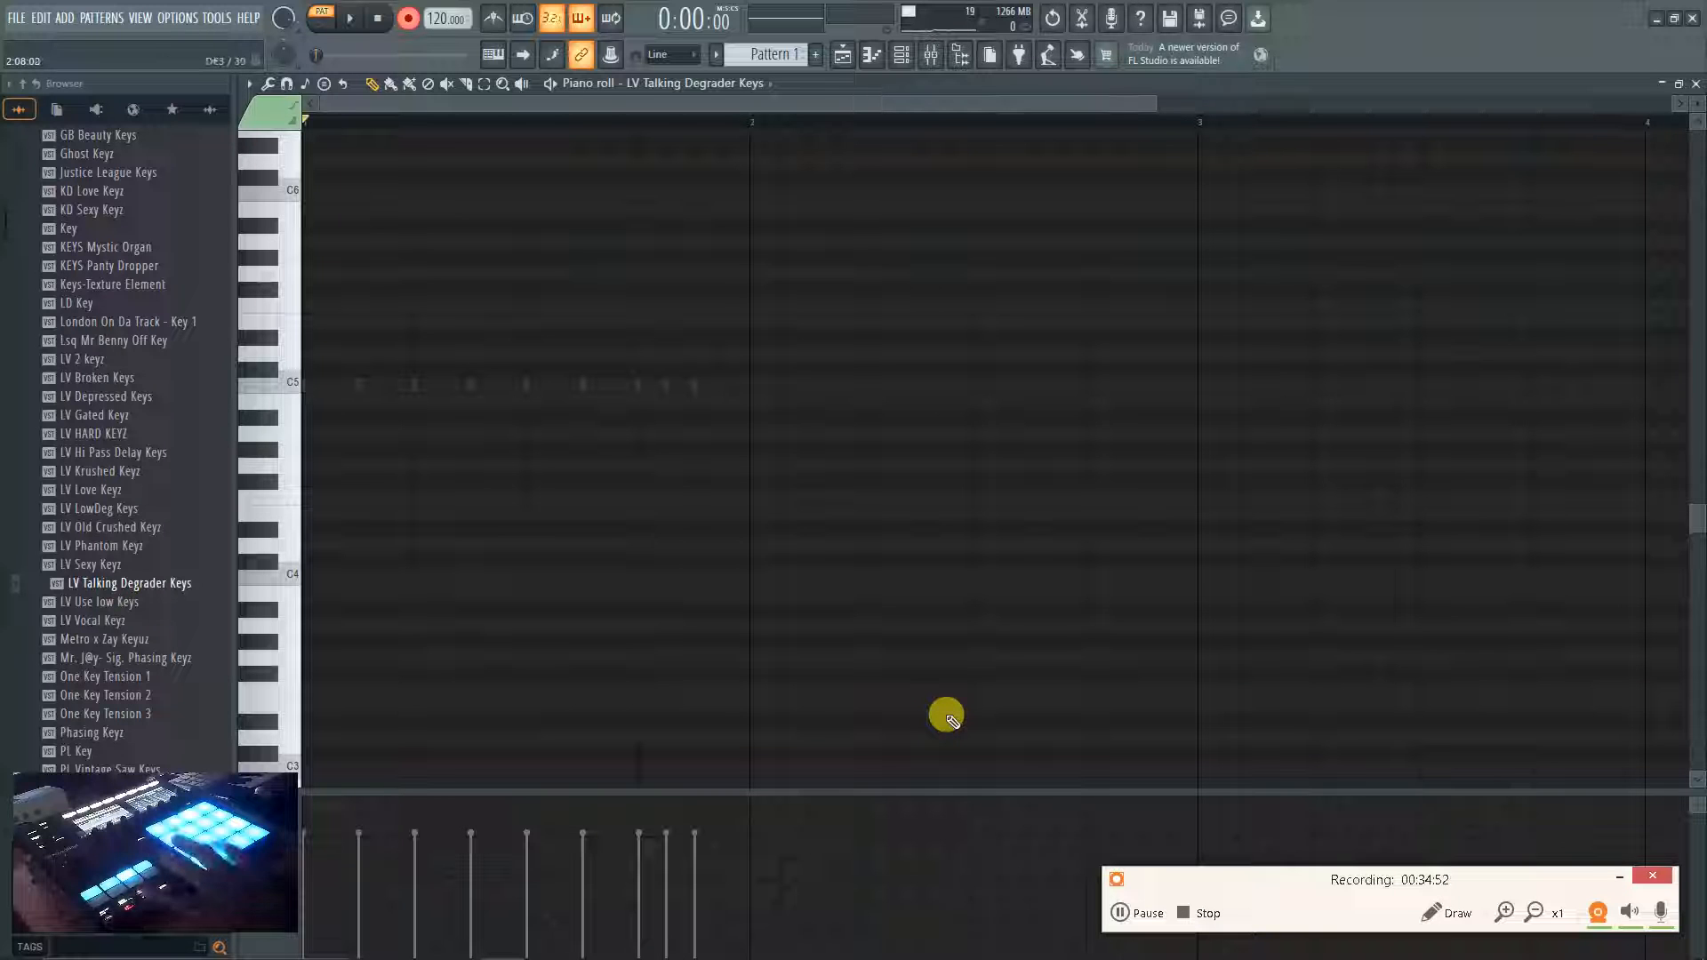
Record a short pad melody into the LV Talking Degrader Keys piano roll, and undo the recording.
key(space)
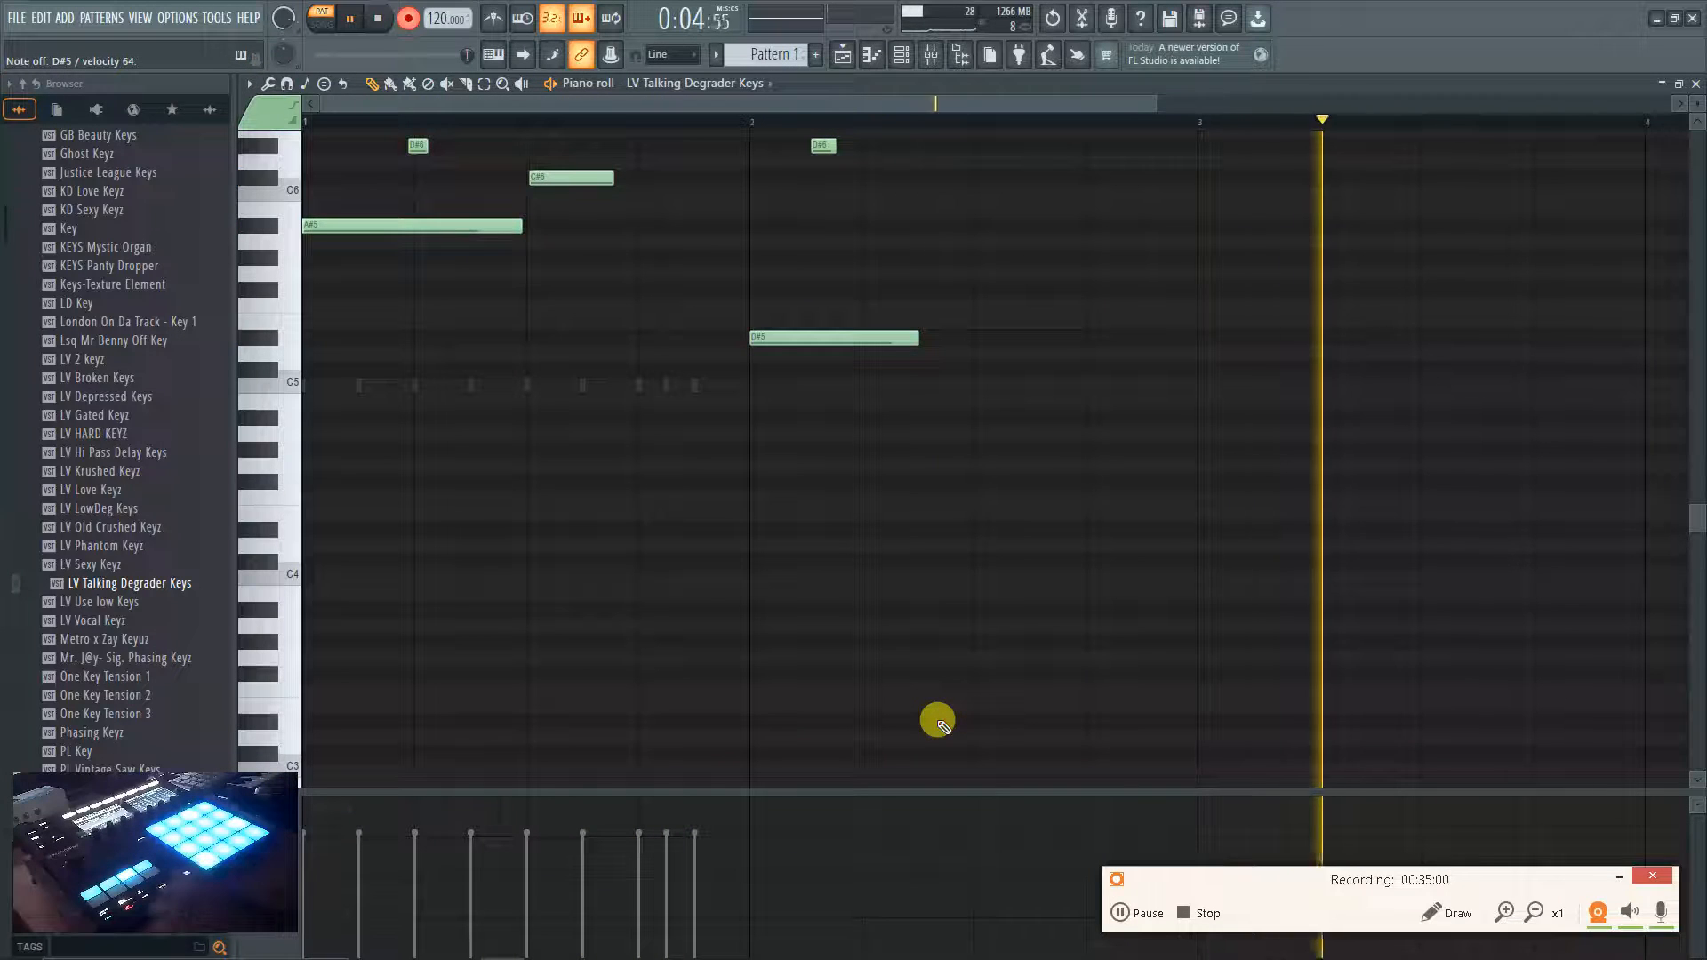
key(space)
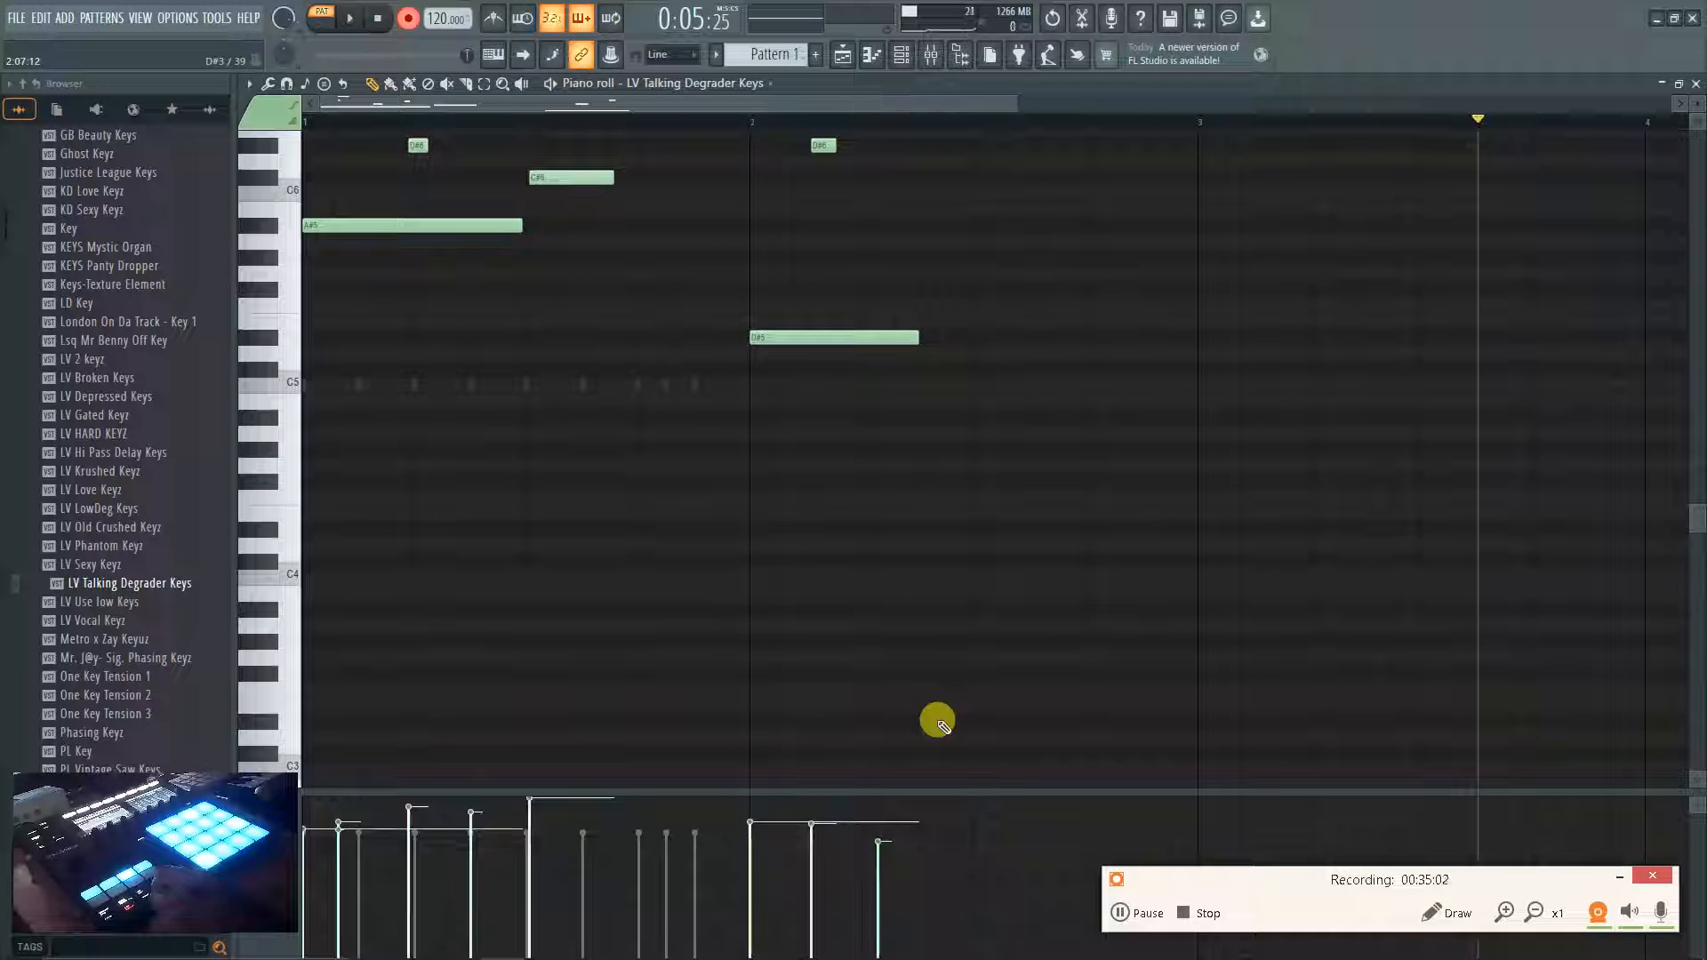
scroll(965, 668, up, 4)
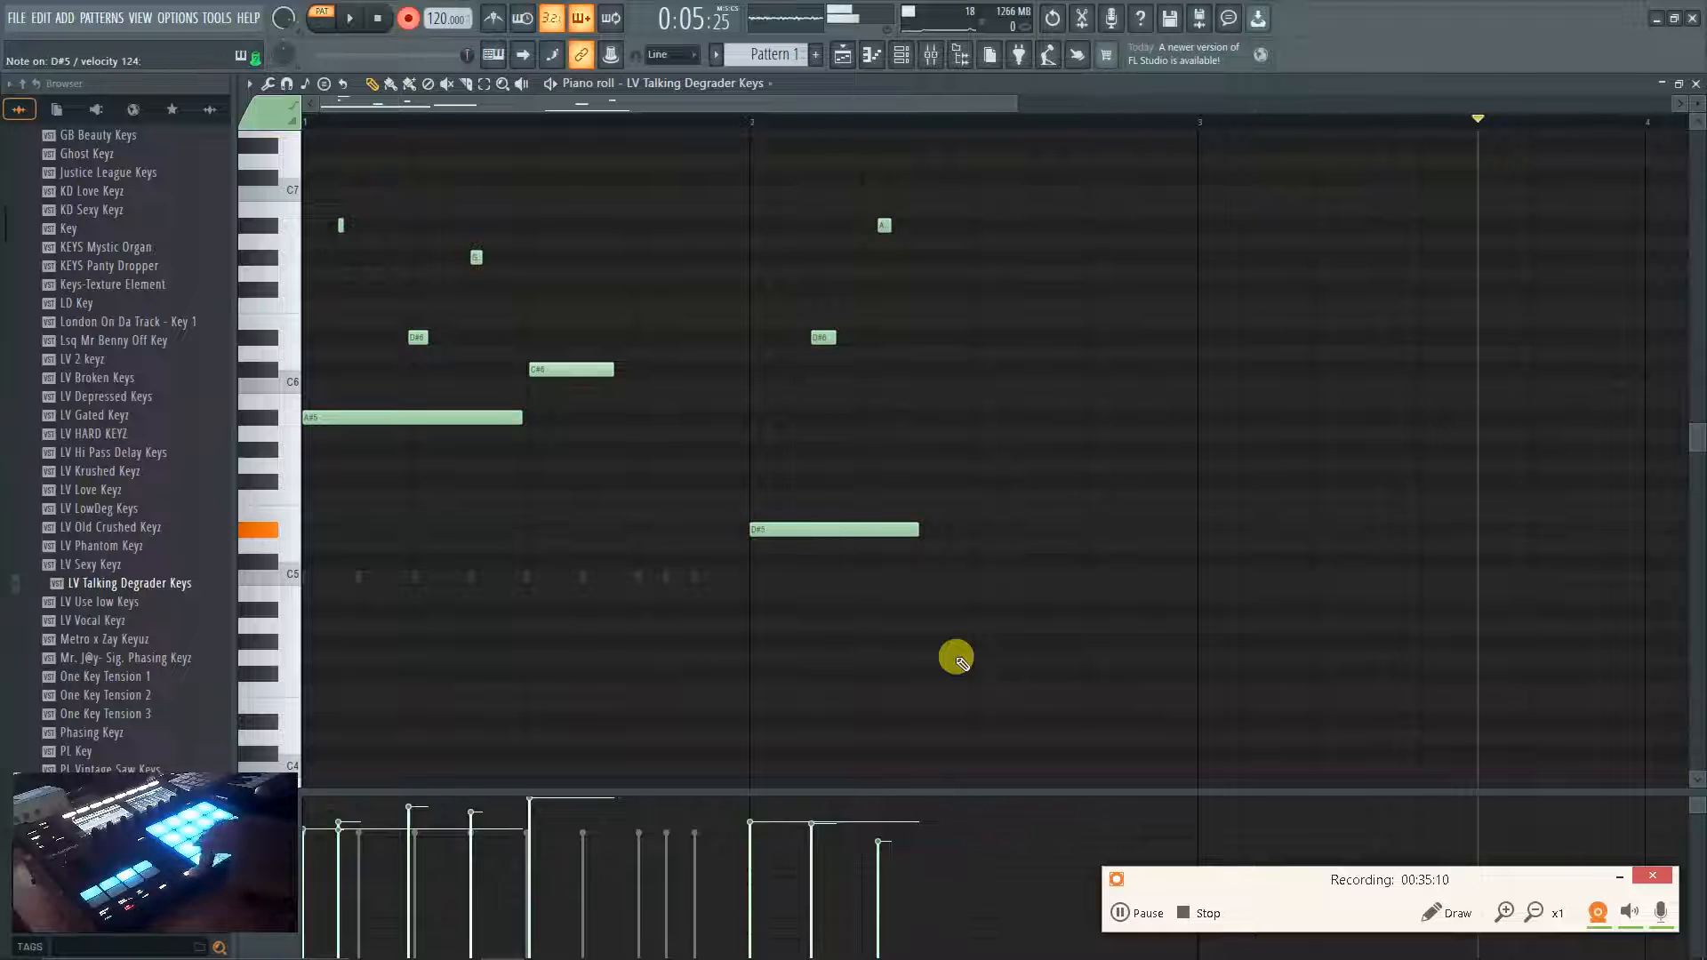
key(ctrl+z)
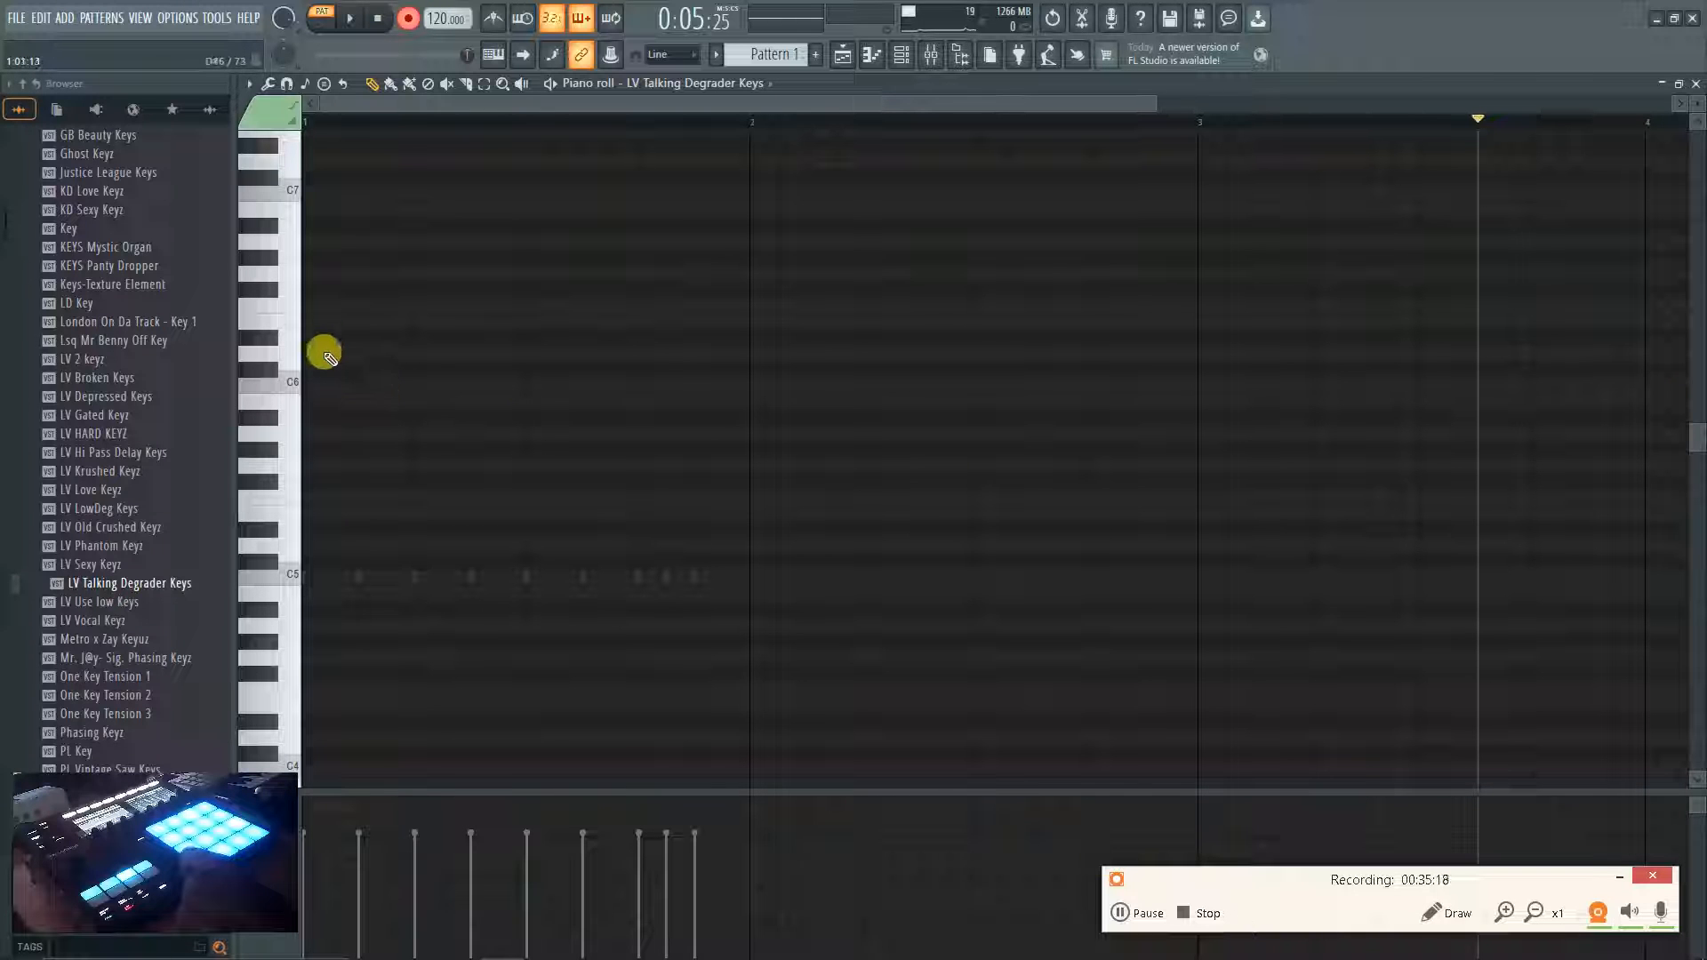
Place a few test notes between E5 and F#6 in bars 1 and 2, and delete them.
click(393, 448)
click(449, 369)
click(587, 513)
click(673, 353)
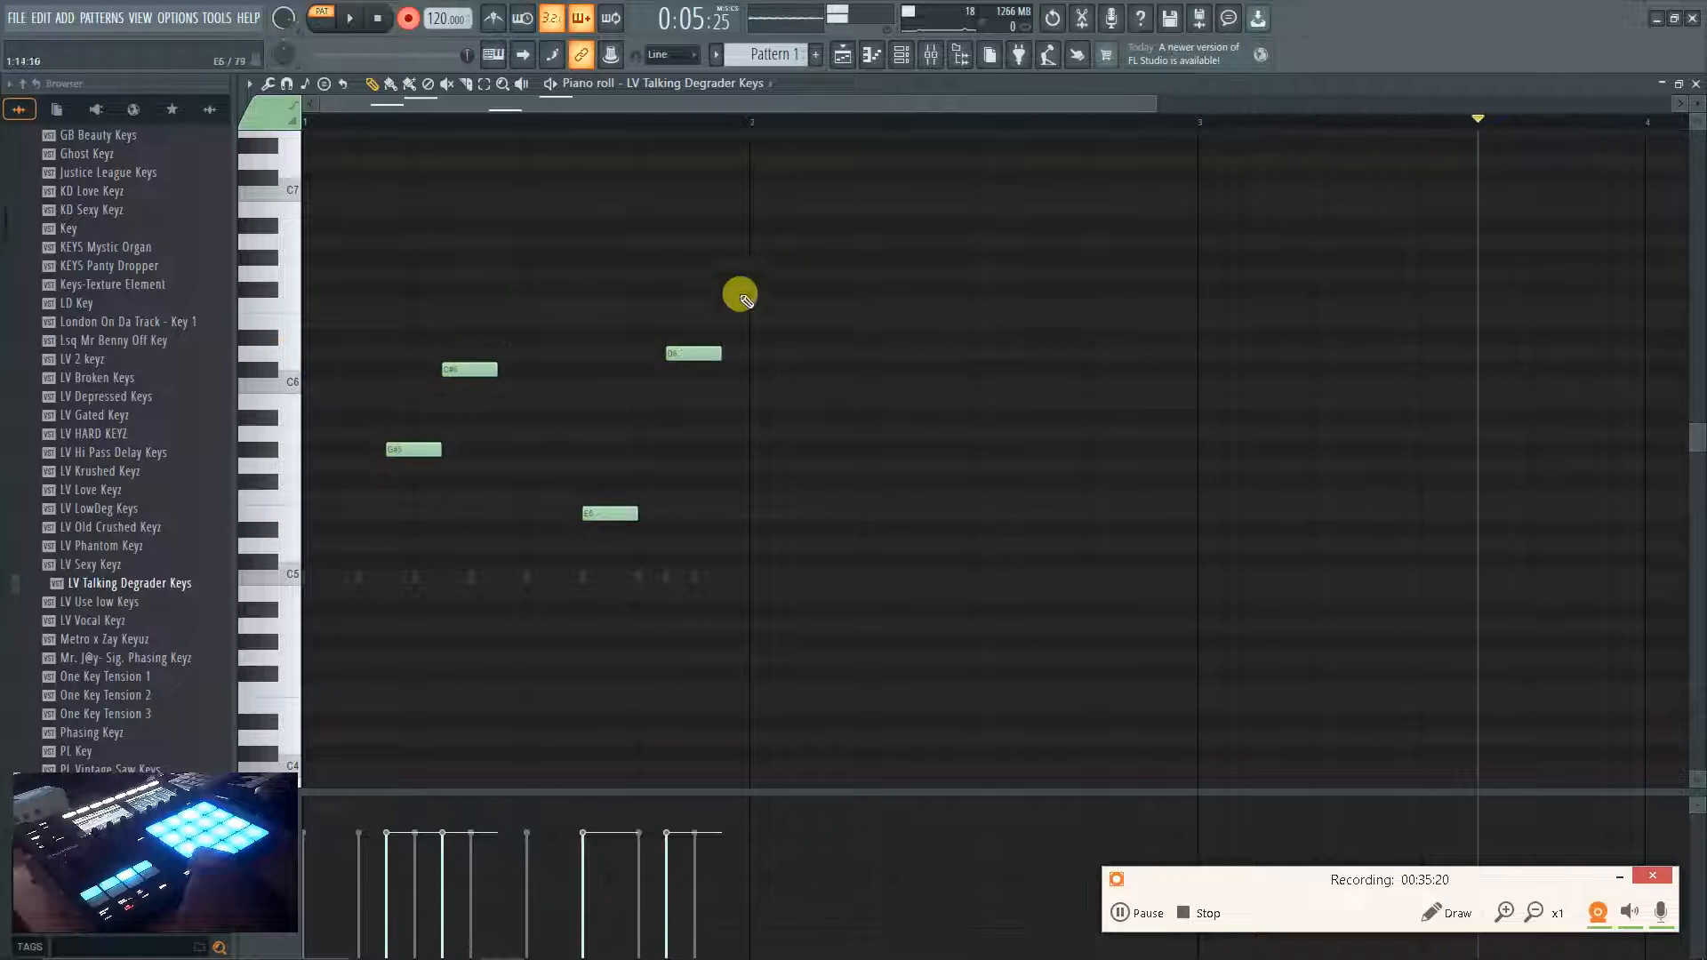
click(811, 289)
key(Delete)
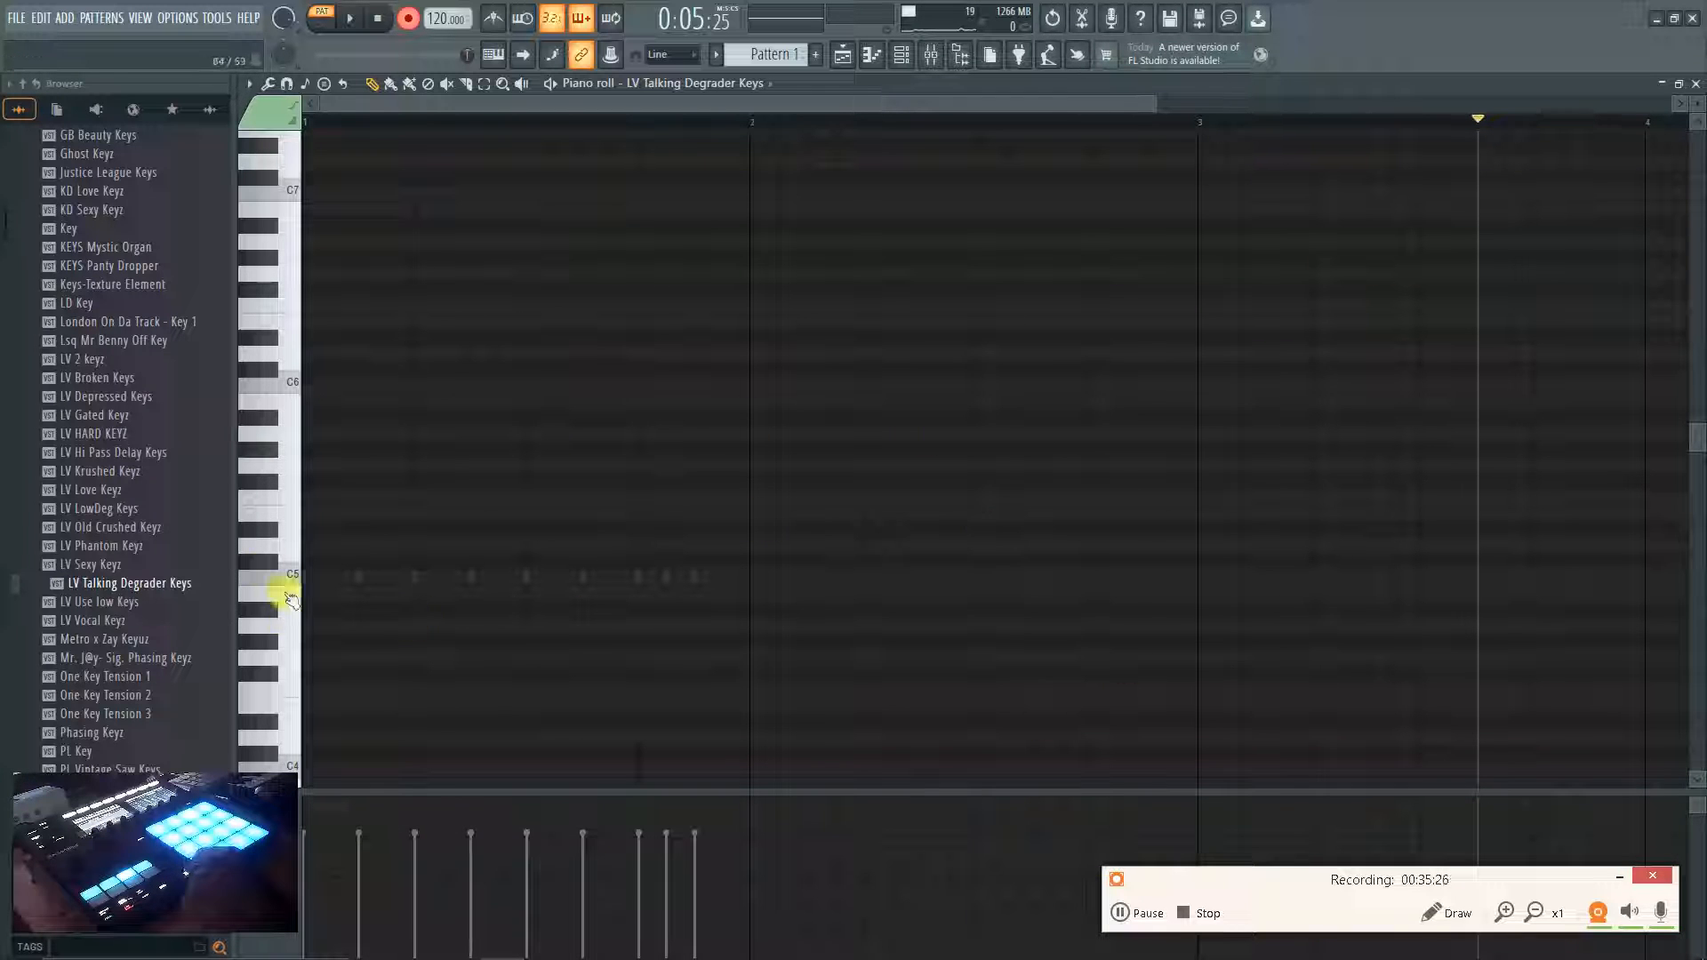
Scatter test notes from C#4 to G#6 across bars 1 to 3, and delete them all.
click(366, 561)
click(444, 369)
click(787, 626)
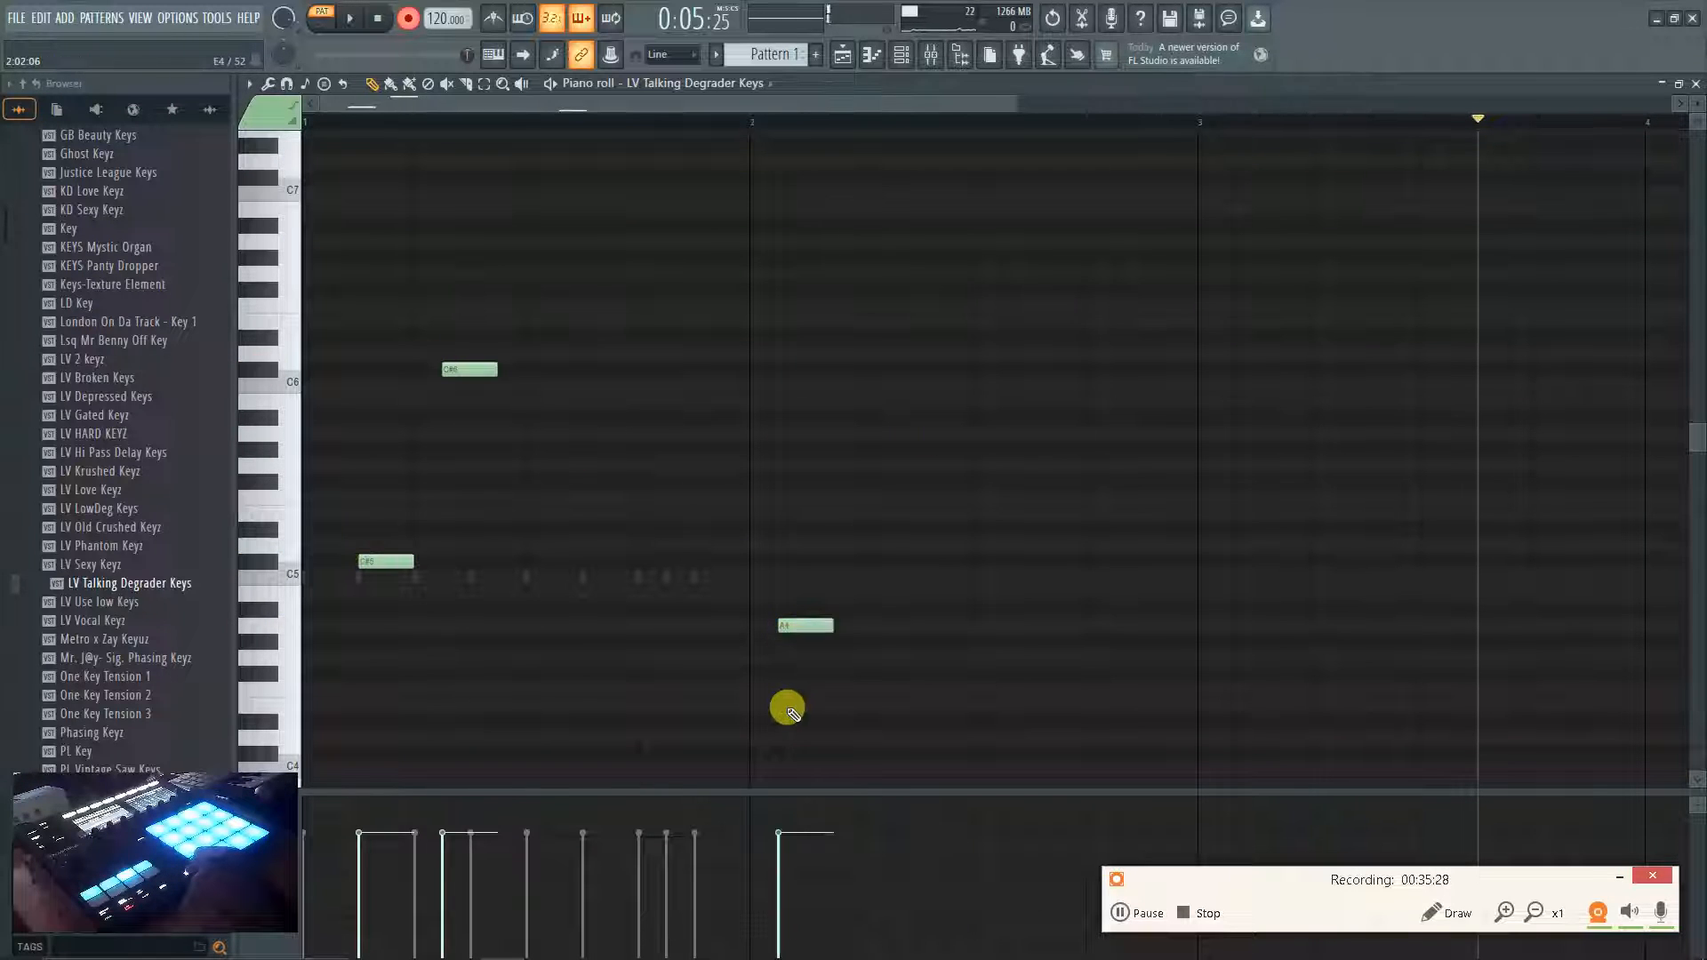
click(756, 753)
click(894, 513)
click(1174, 257)
click(810, 289)
click(1090, 481)
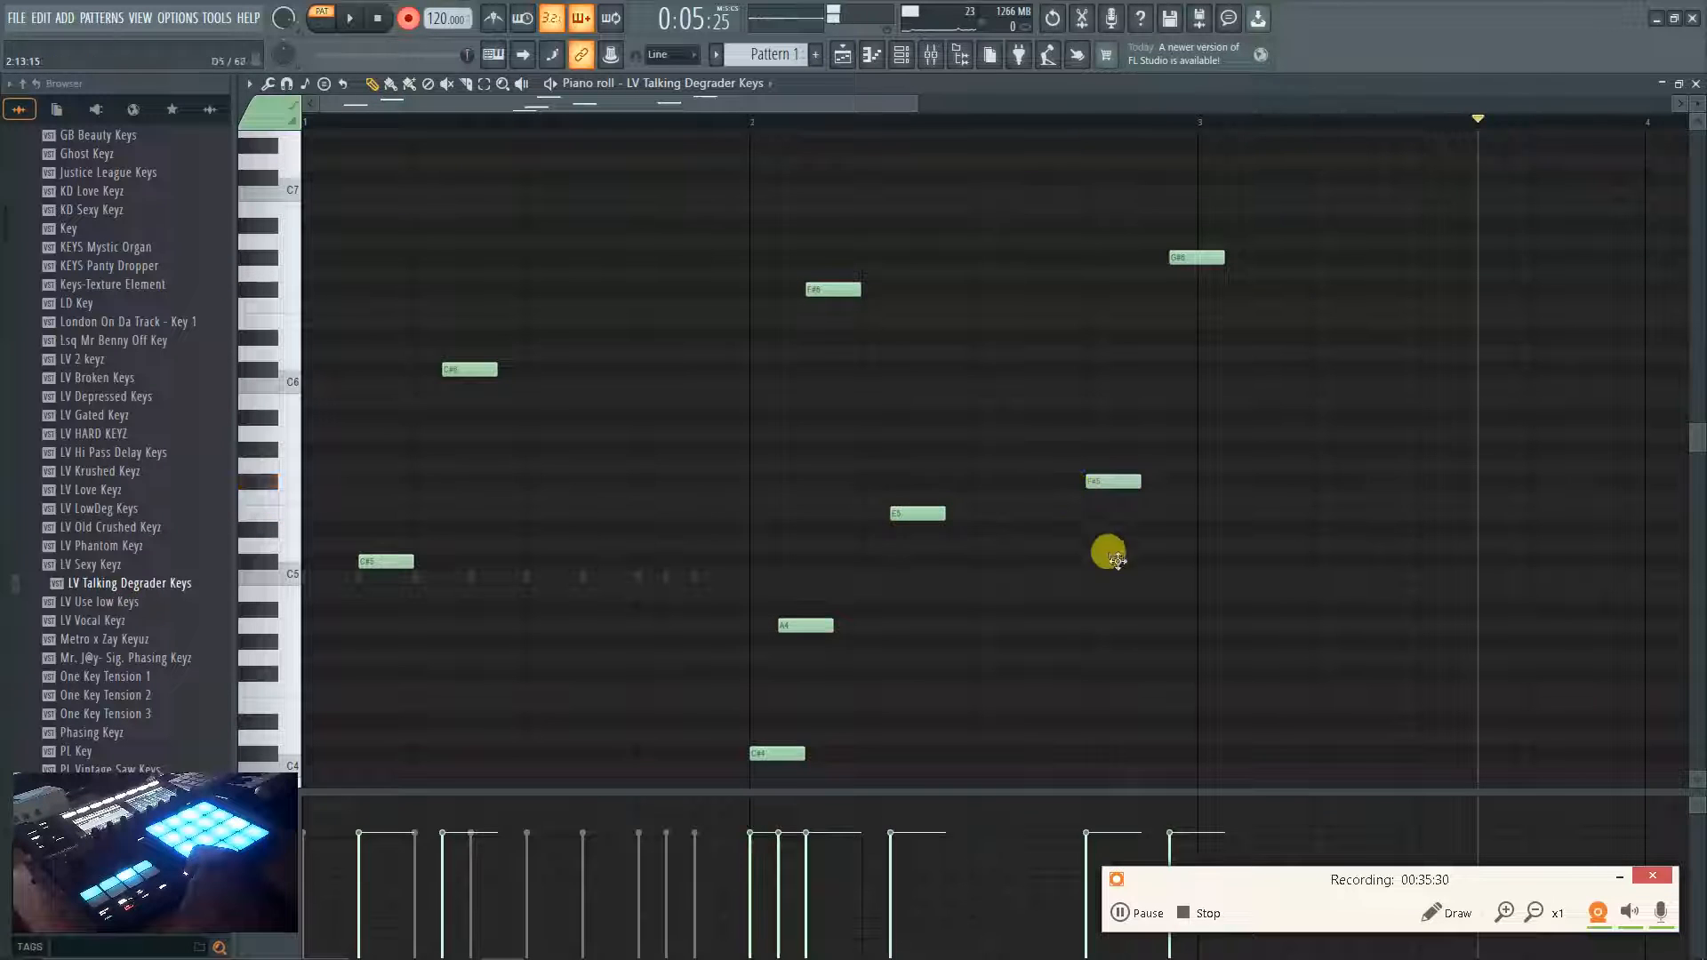
click(1120, 593)
click(867, 737)
click(1371, 353)
click(1287, 625)
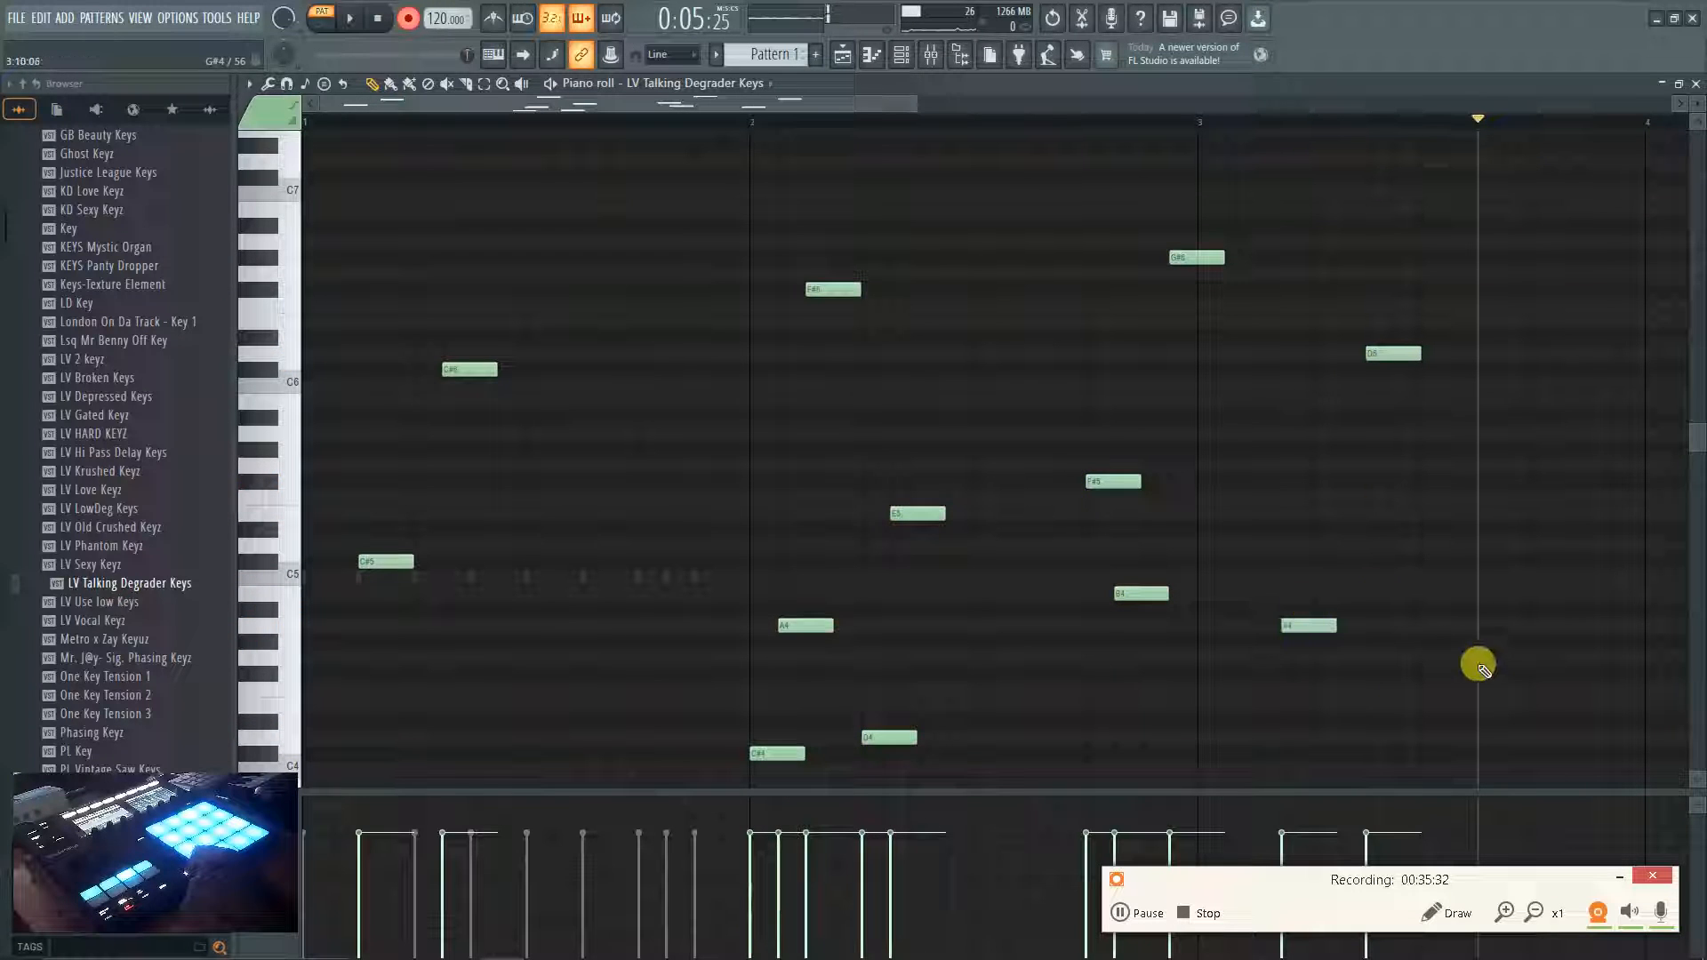
key(Delete)
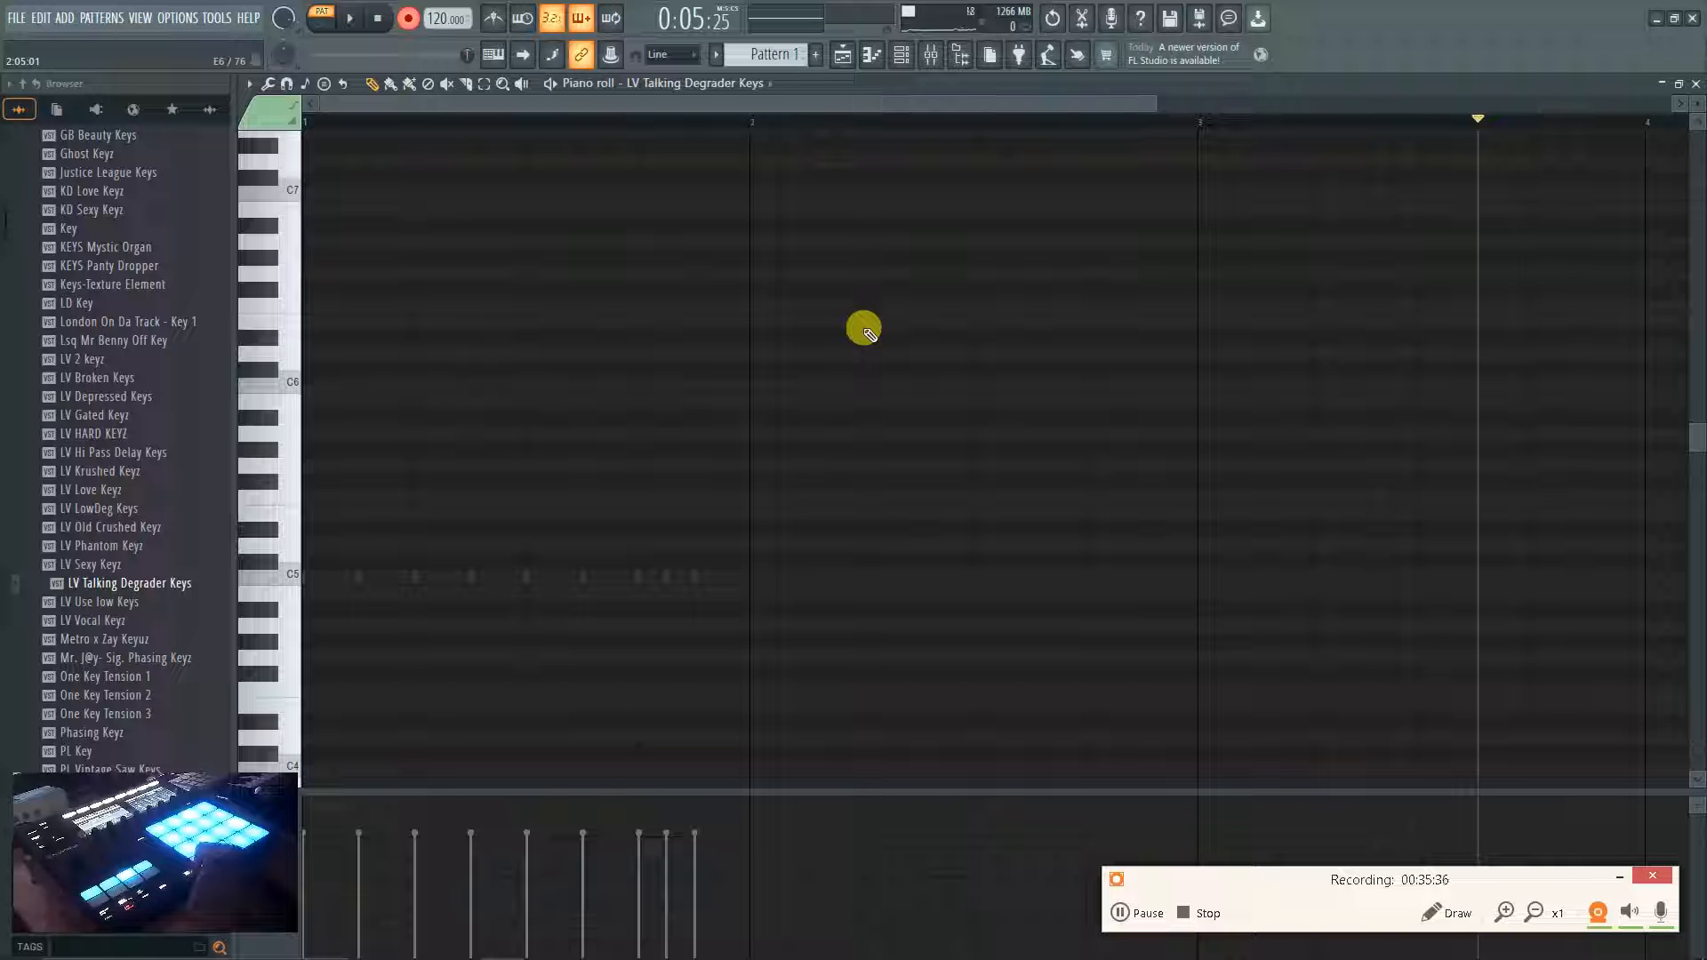
Place nine notes across bars 1 to 3: A#5, D6, A5, D6, F6, F#6, G#5, D5 and C#5.
click(376, 415)
click(511, 353)
click(622, 433)
click(791, 353)
click(848, 305)
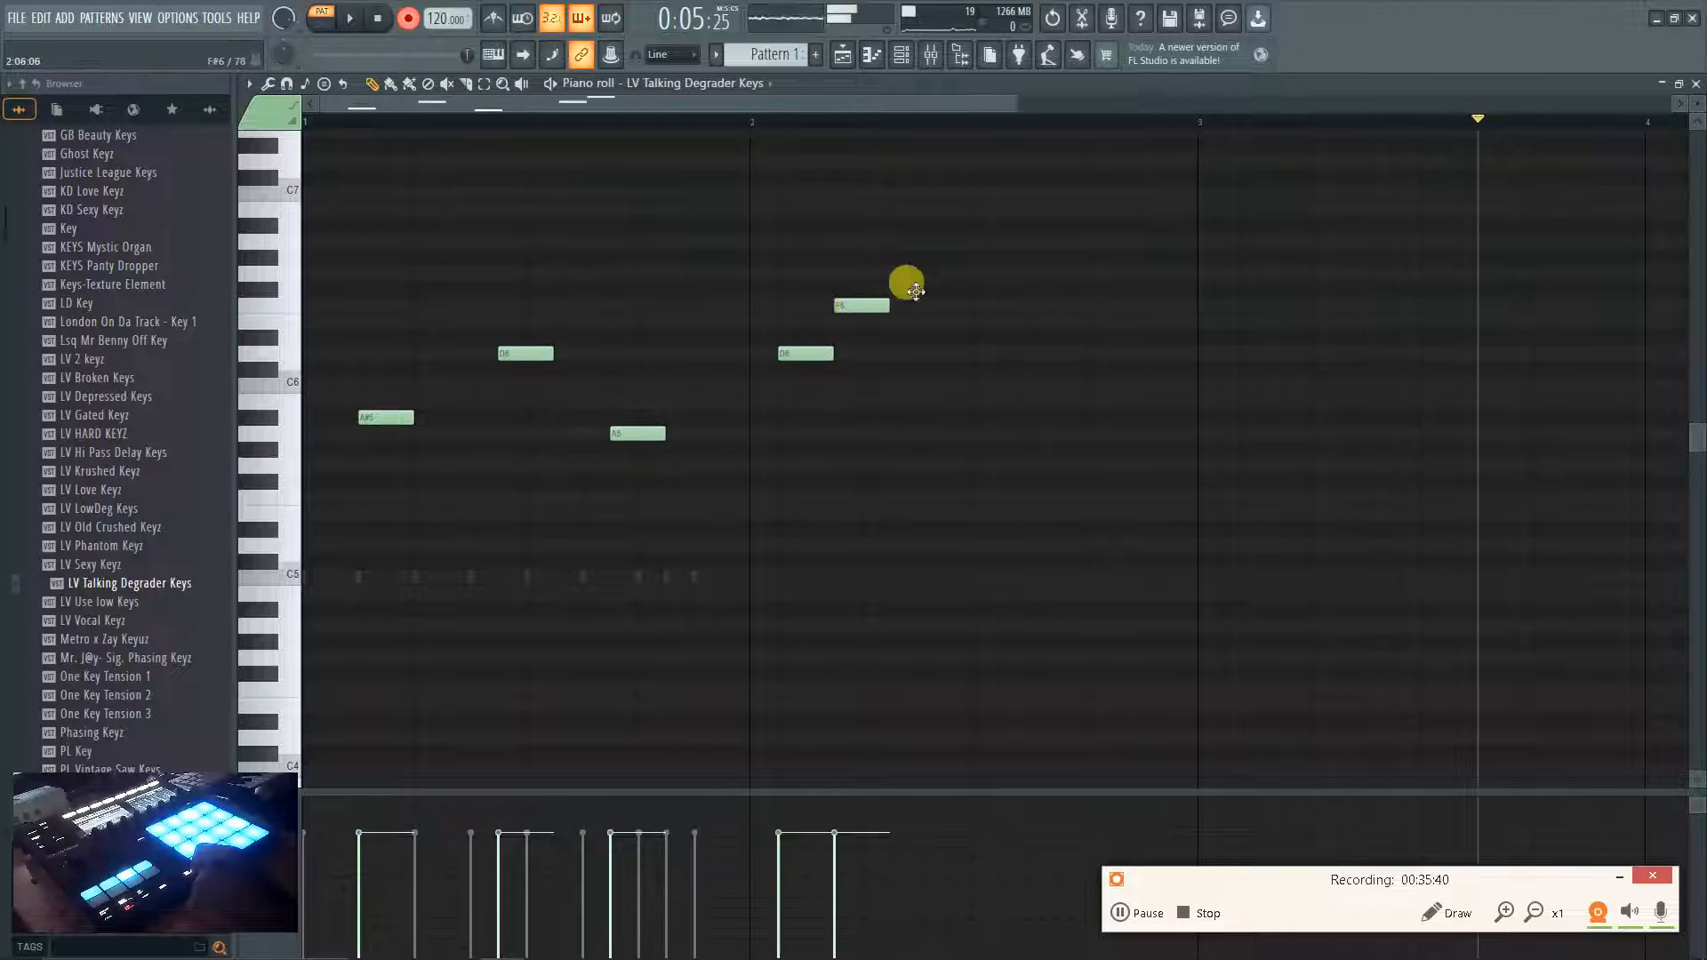
click(960, 289)
click(1042, 449)
click(1155, 545)
click(1387, 561)
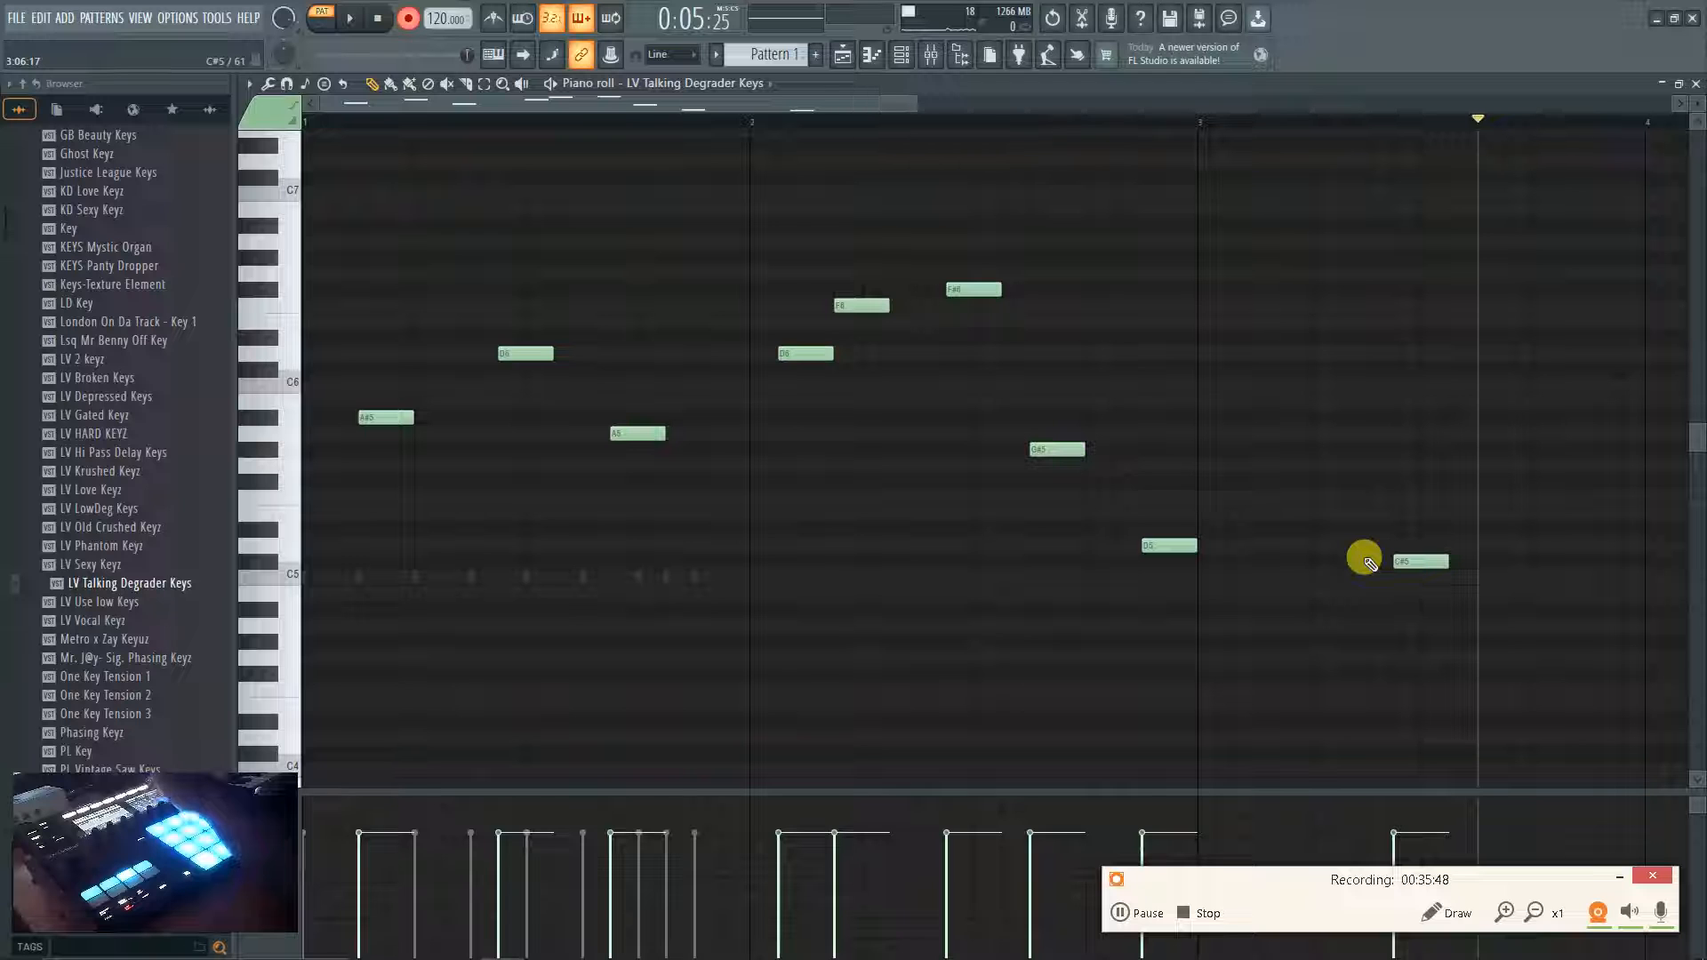
Add an E6 note at the start of bar 3 and raise its velocity to the maximum.
click(1364, 558)
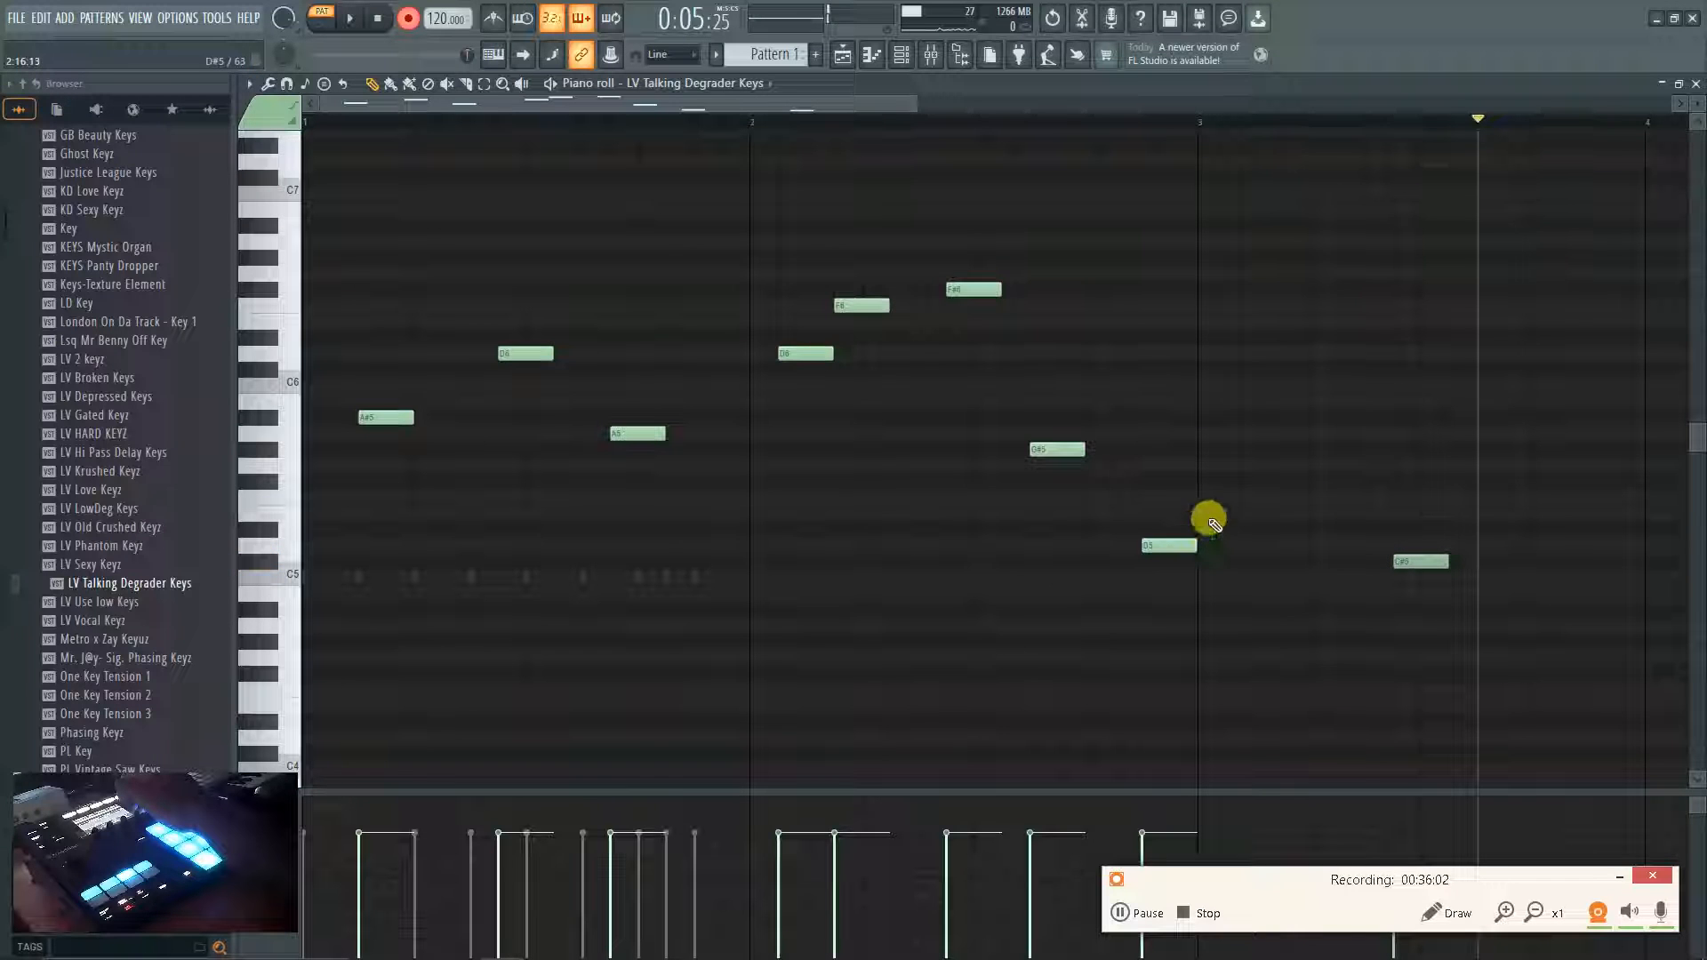
click(1211, 320)
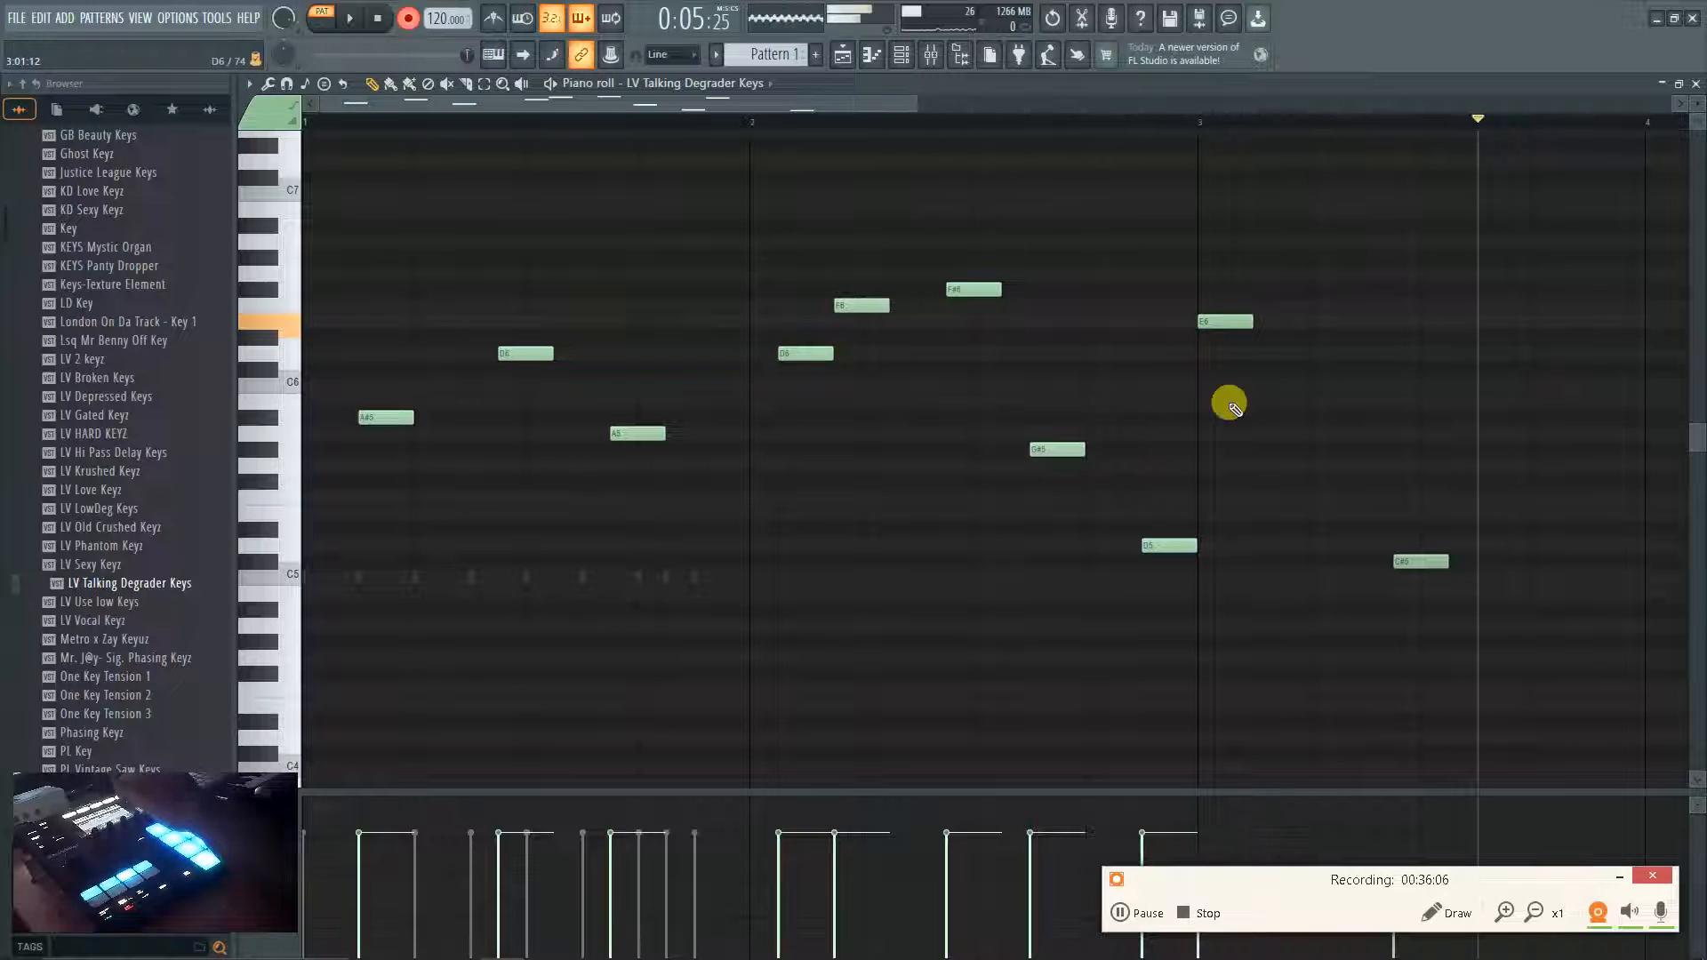
scroll(1254, 941, up, 6)
scroll(1225, 900, down, 4)
scroll(1211, 866, up, 4)
drag(1204, 845, 1212, 791)
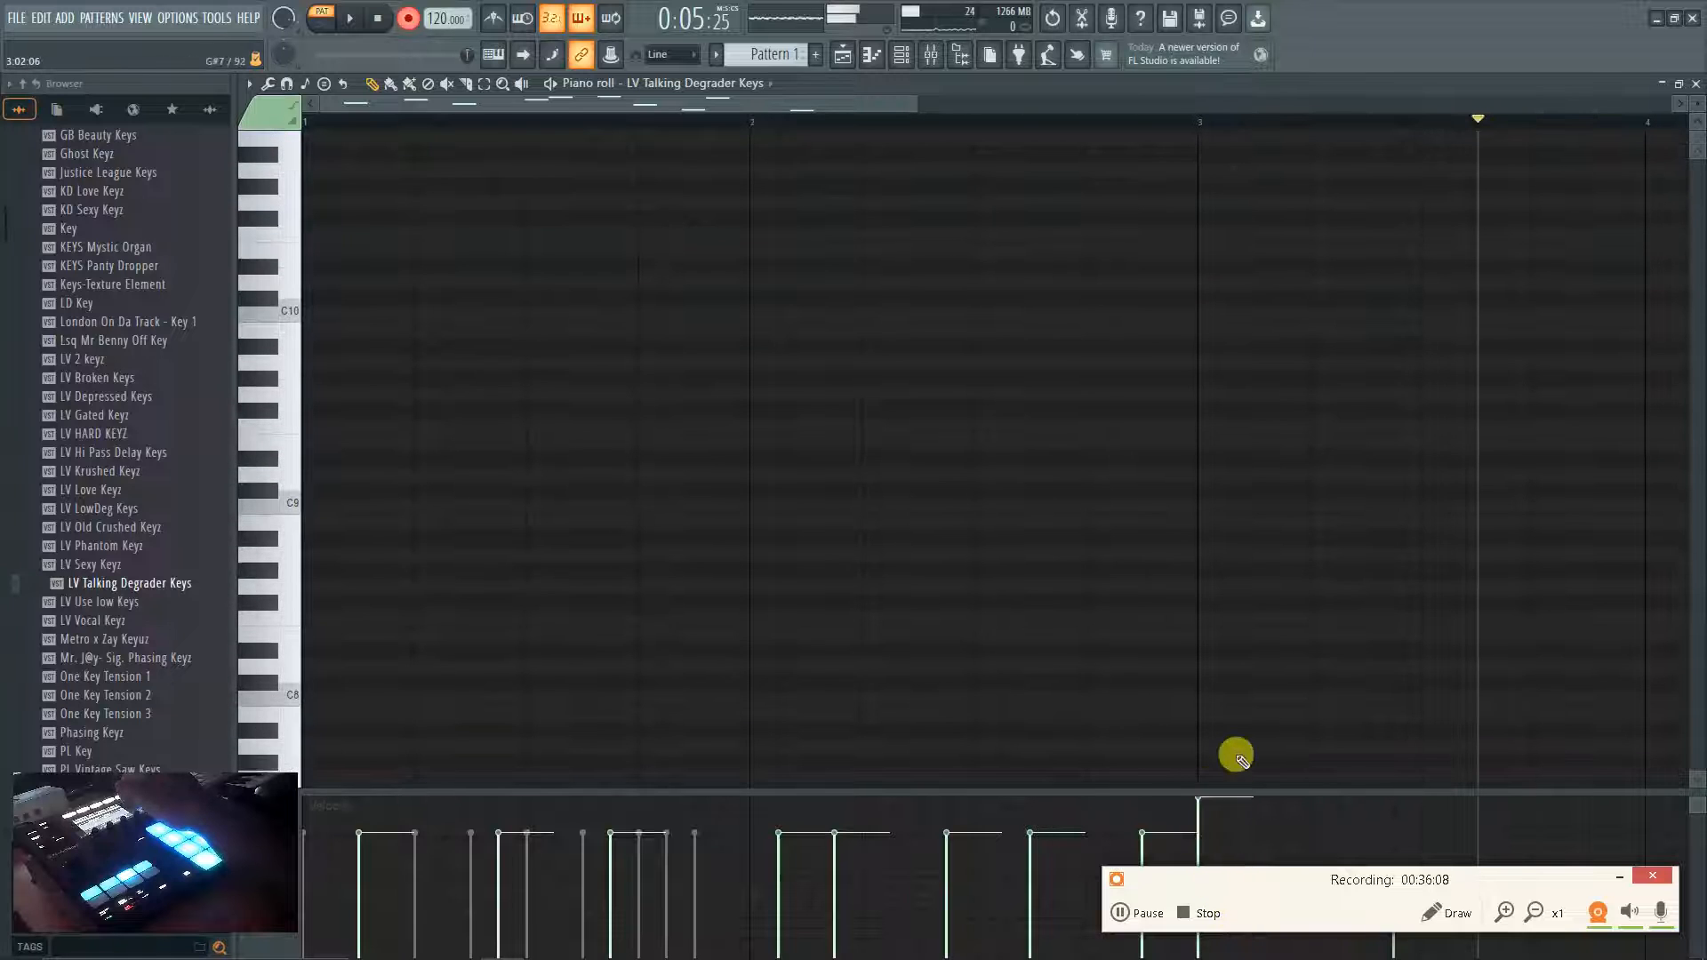
scroll(1208, 834, down, 14)
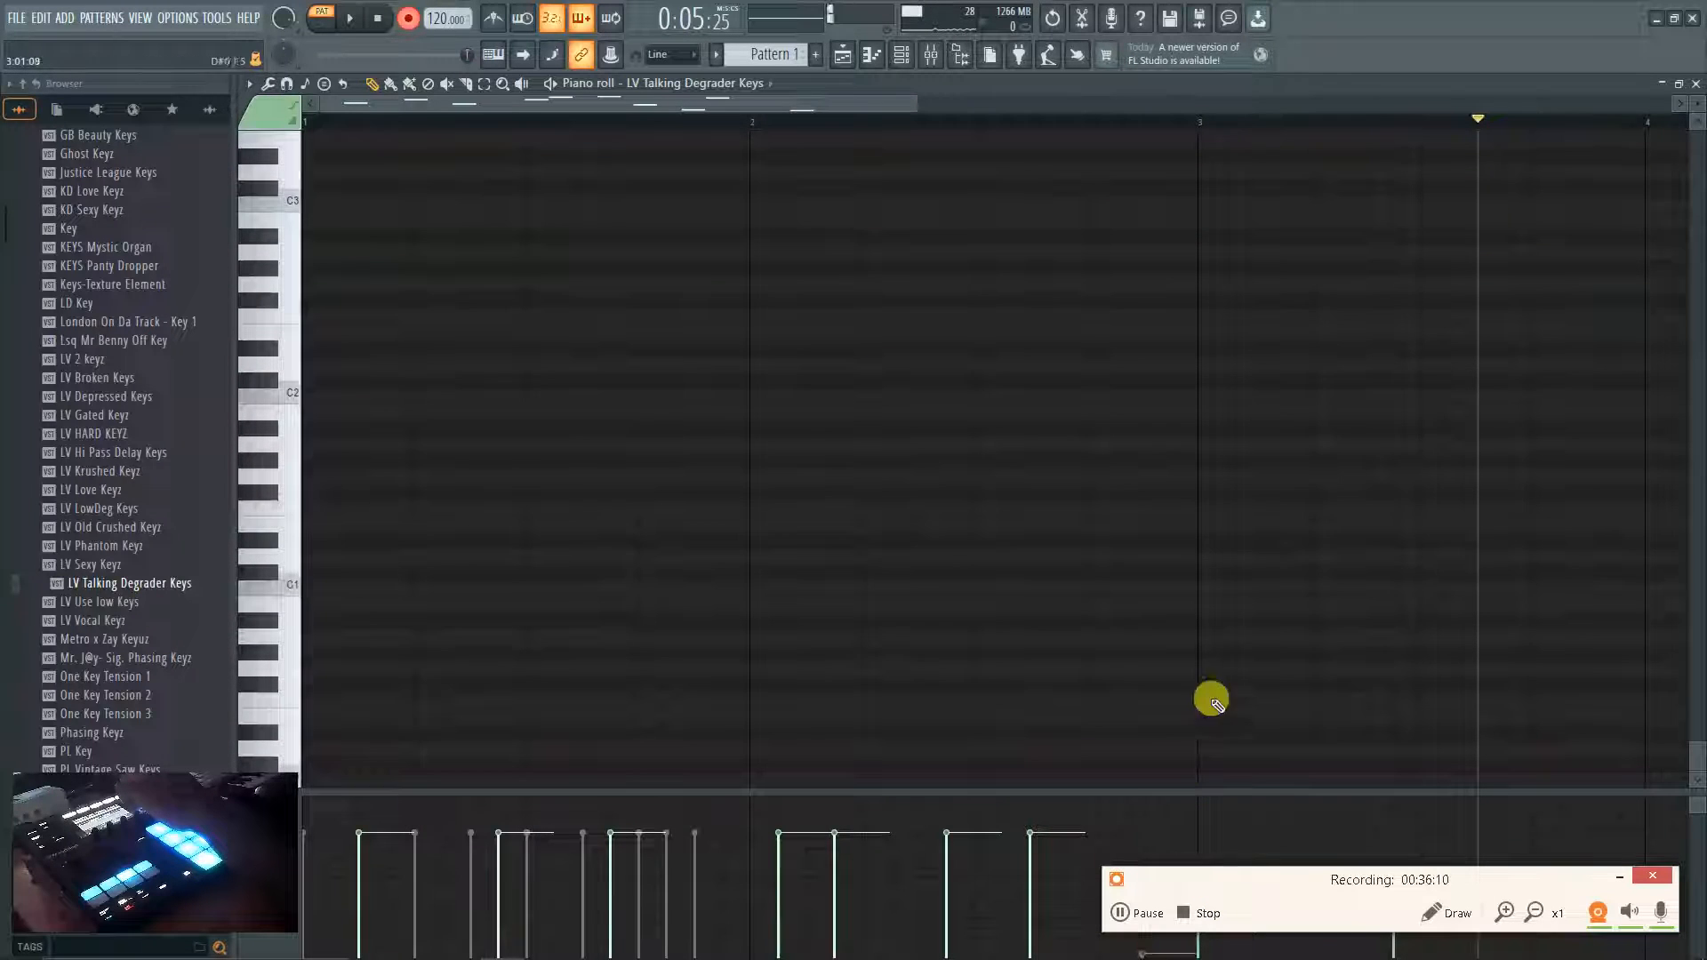
scroll(1273, 485, up, 5)
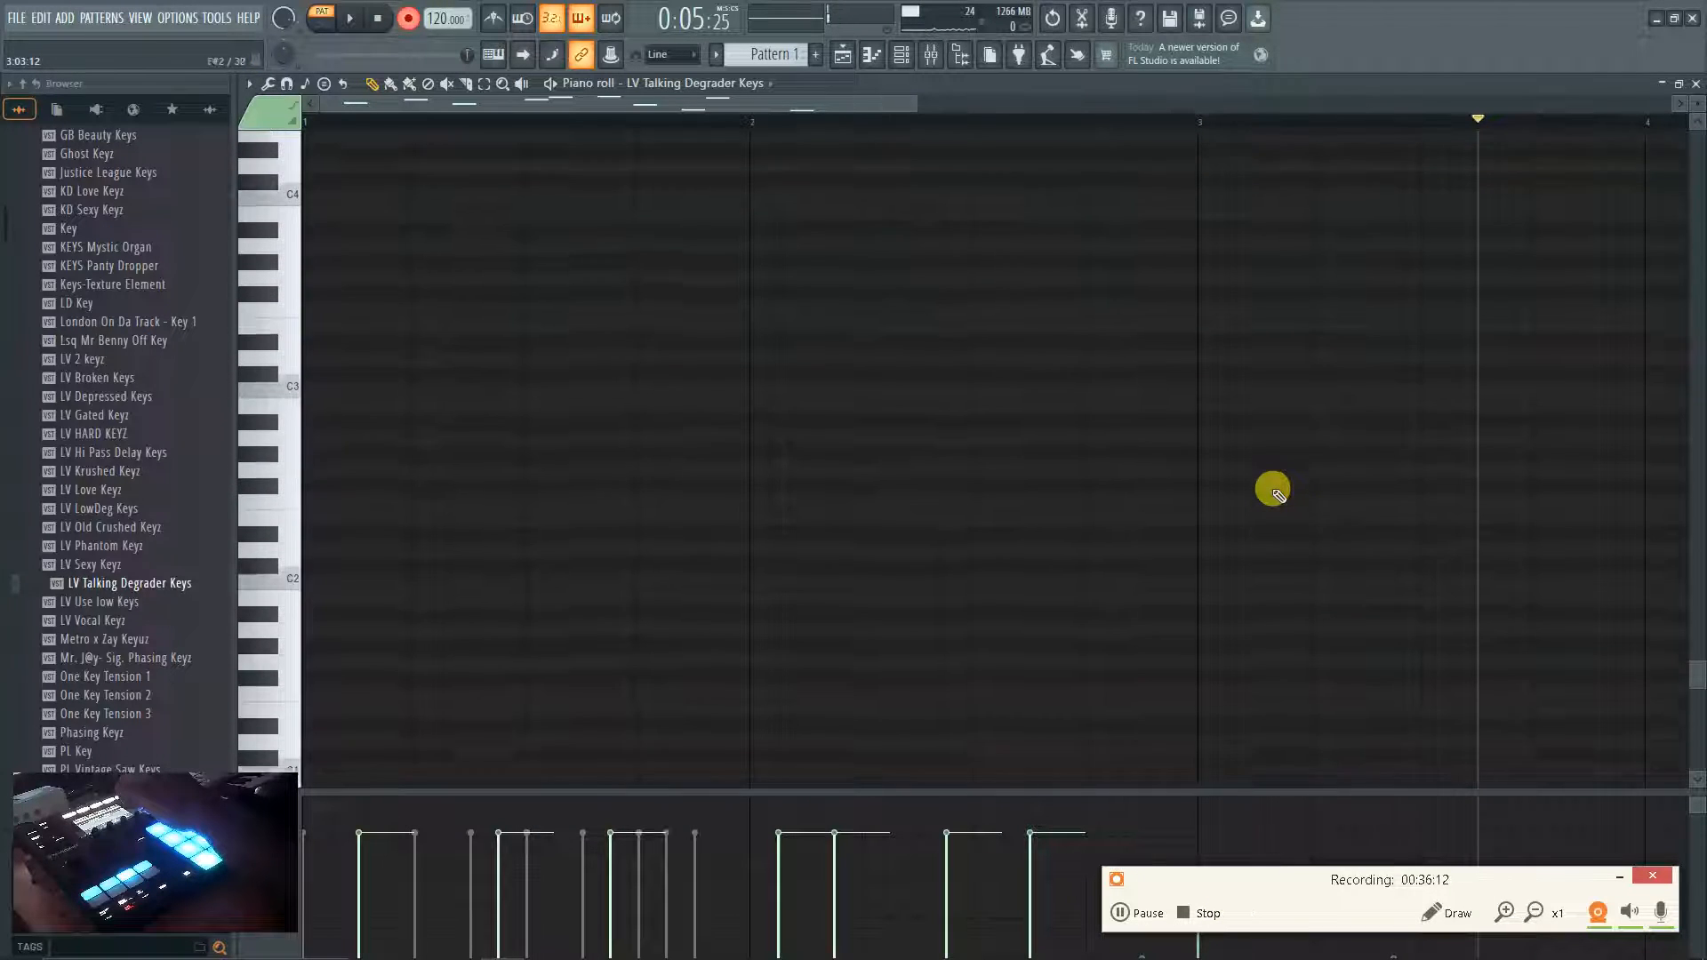
Add a G4 note in bar 3, just ahead of the C#5 note.
scroll(1273, 491, up, 2)
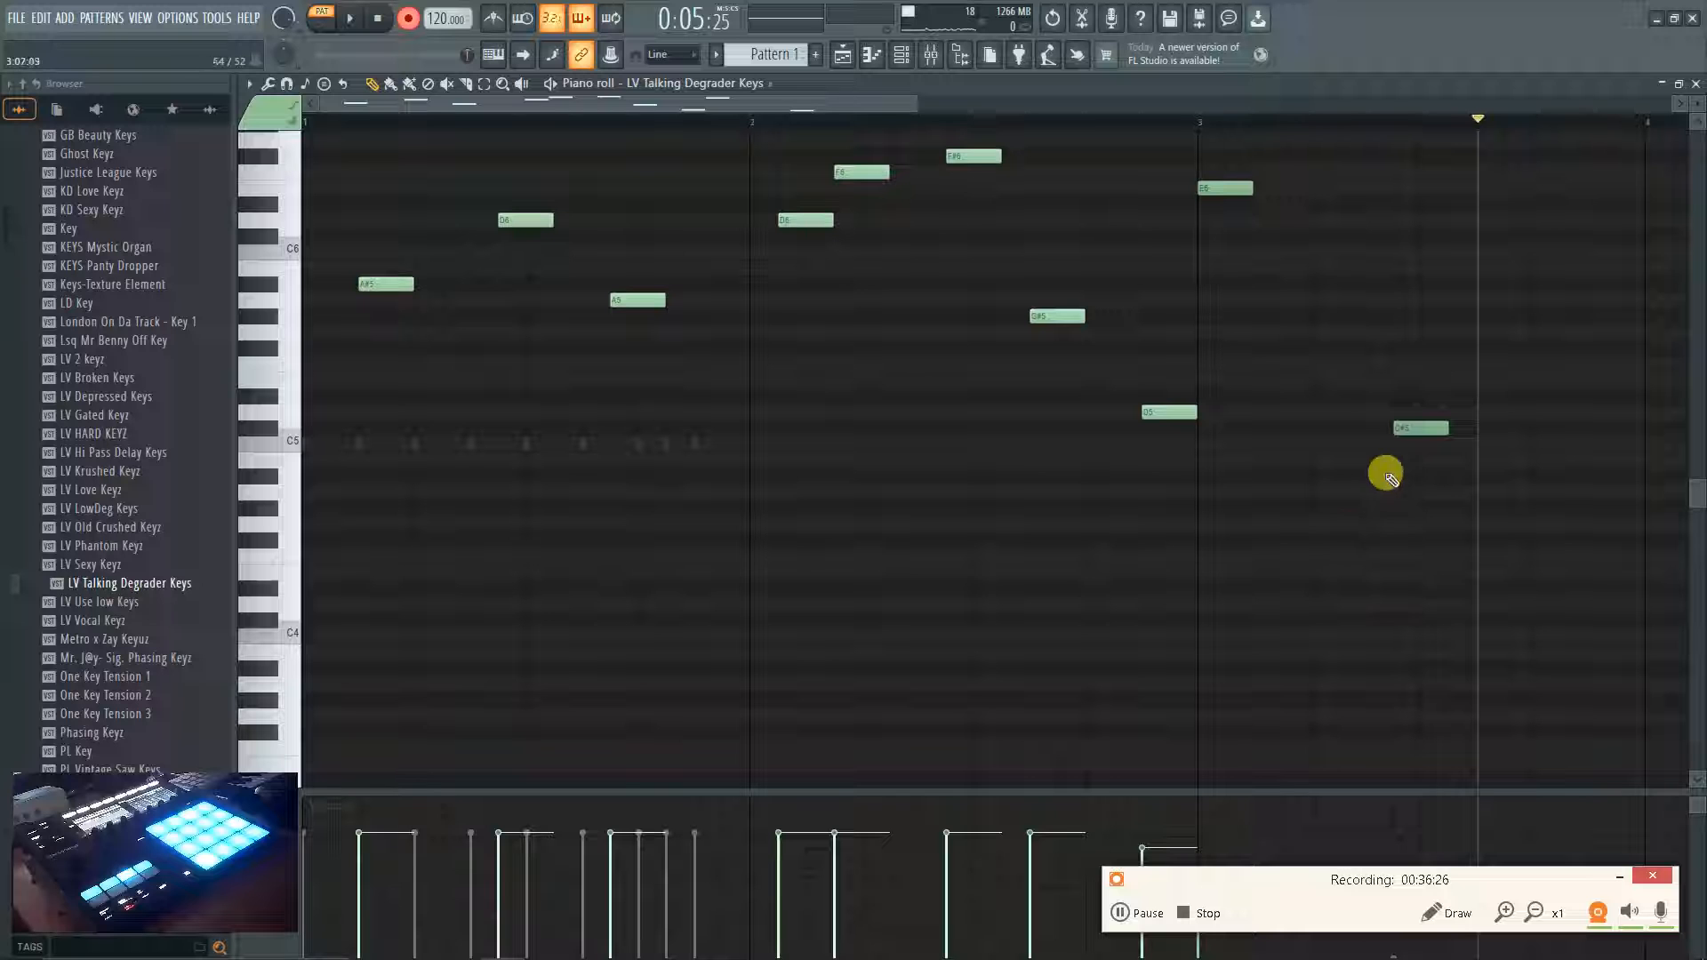
click(1356, 524)
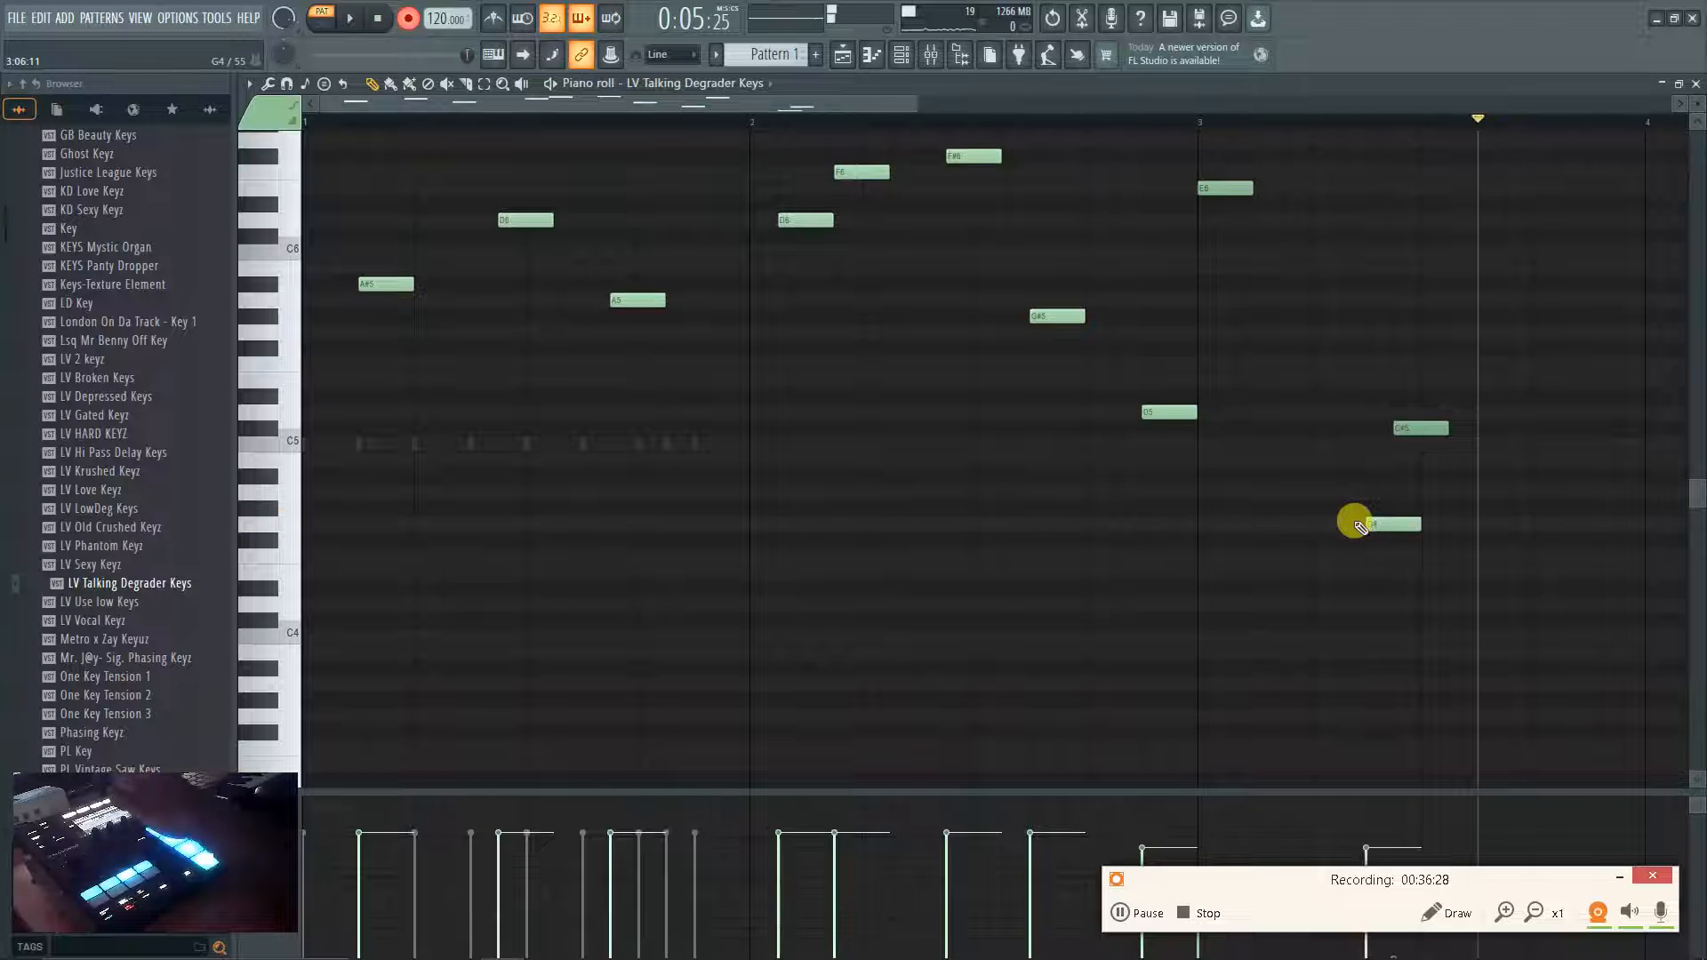
Examine the piano roll's full pitch range, moving between the lowest and highest octaves.
scroll(1261, 661, down, 10)
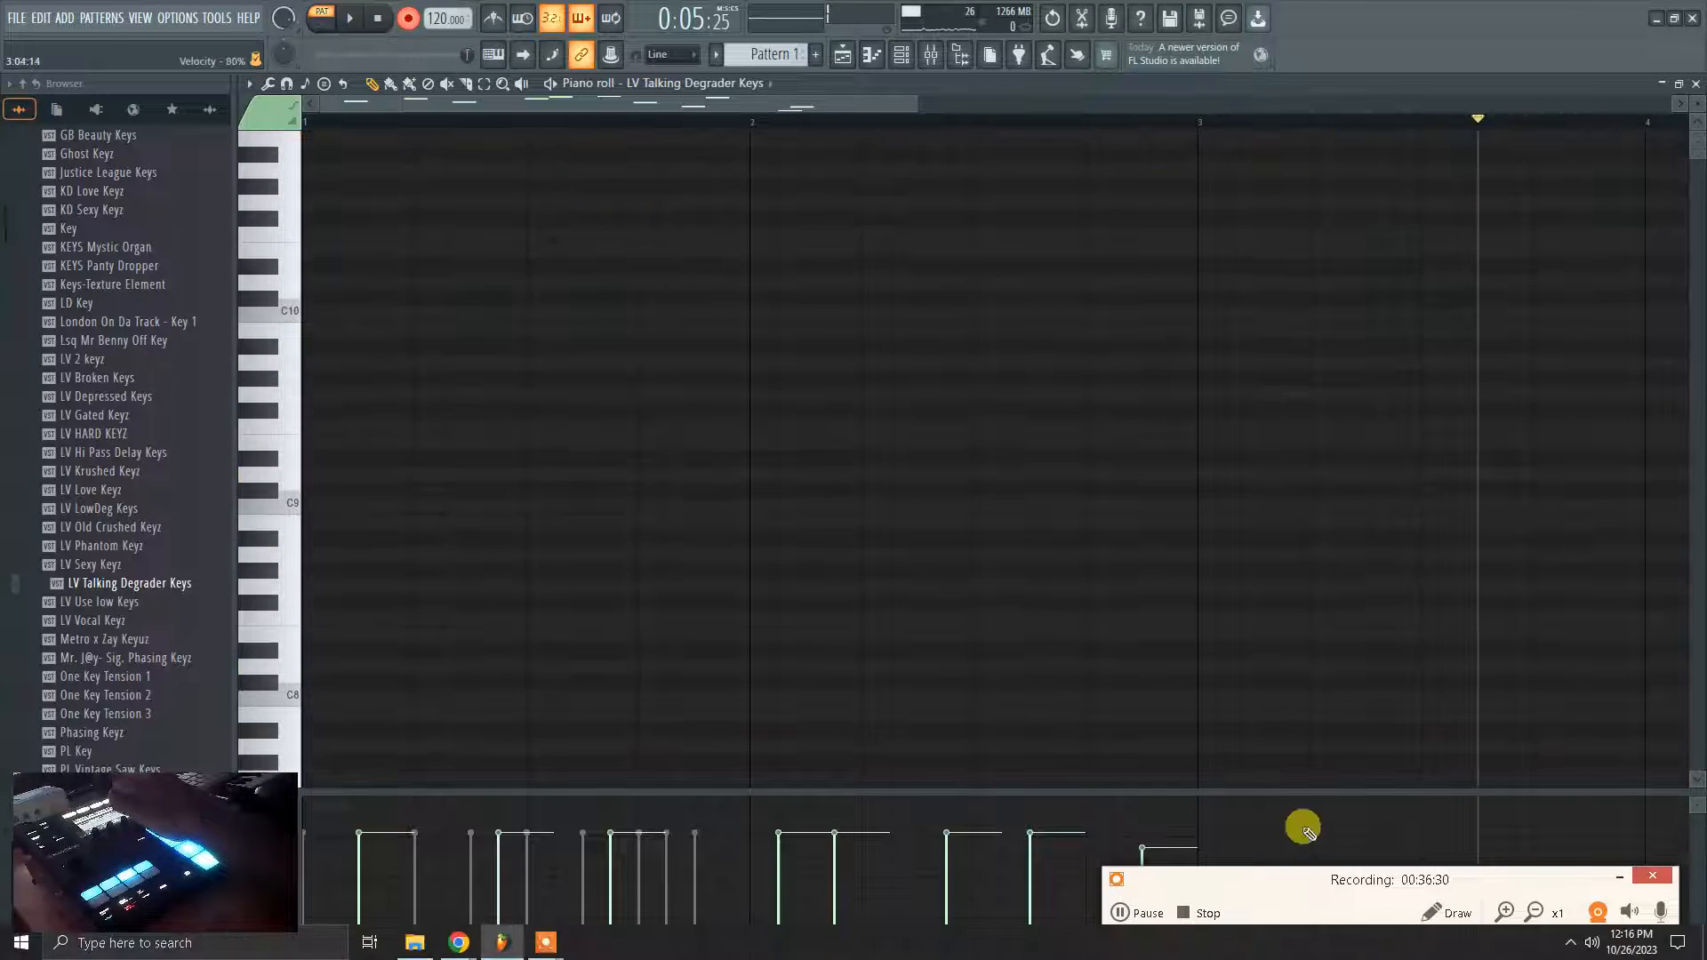
scroll(1263, 560, up, 15)
scroll(1366, 953, down, 15)
scroll(1364, 953, up, 3)
scroll(1365, 953, down, 3)
scroll(1365, 953, up, 15)
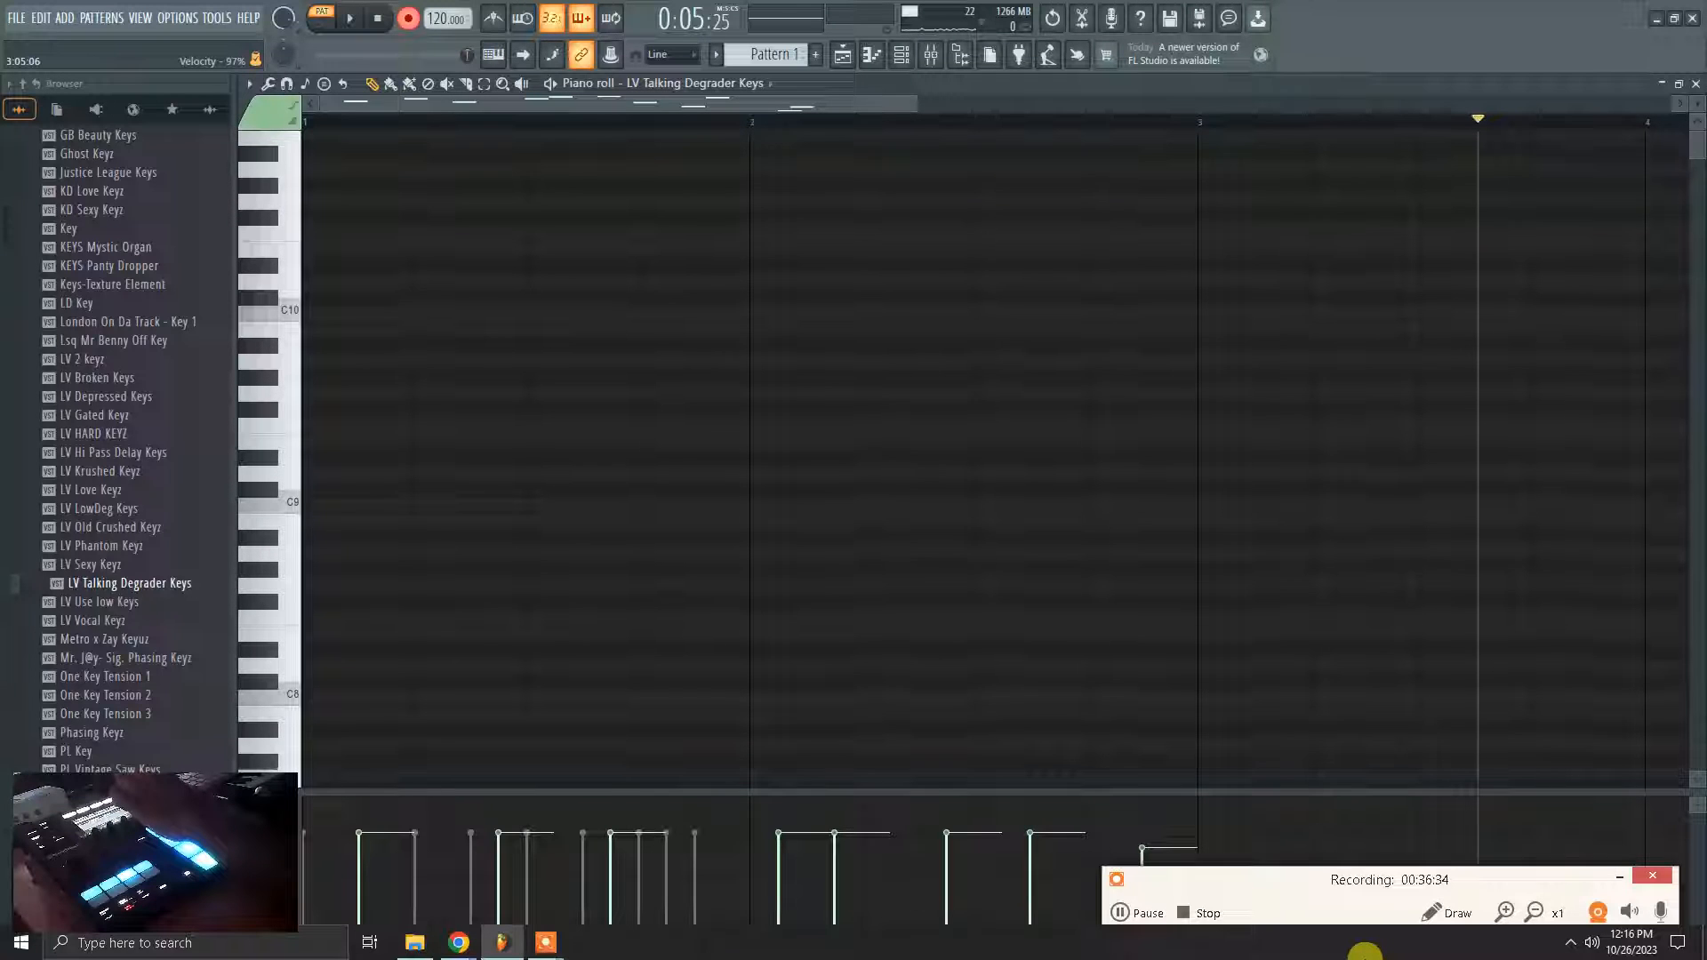
scroll(1365, 953, down, 15)
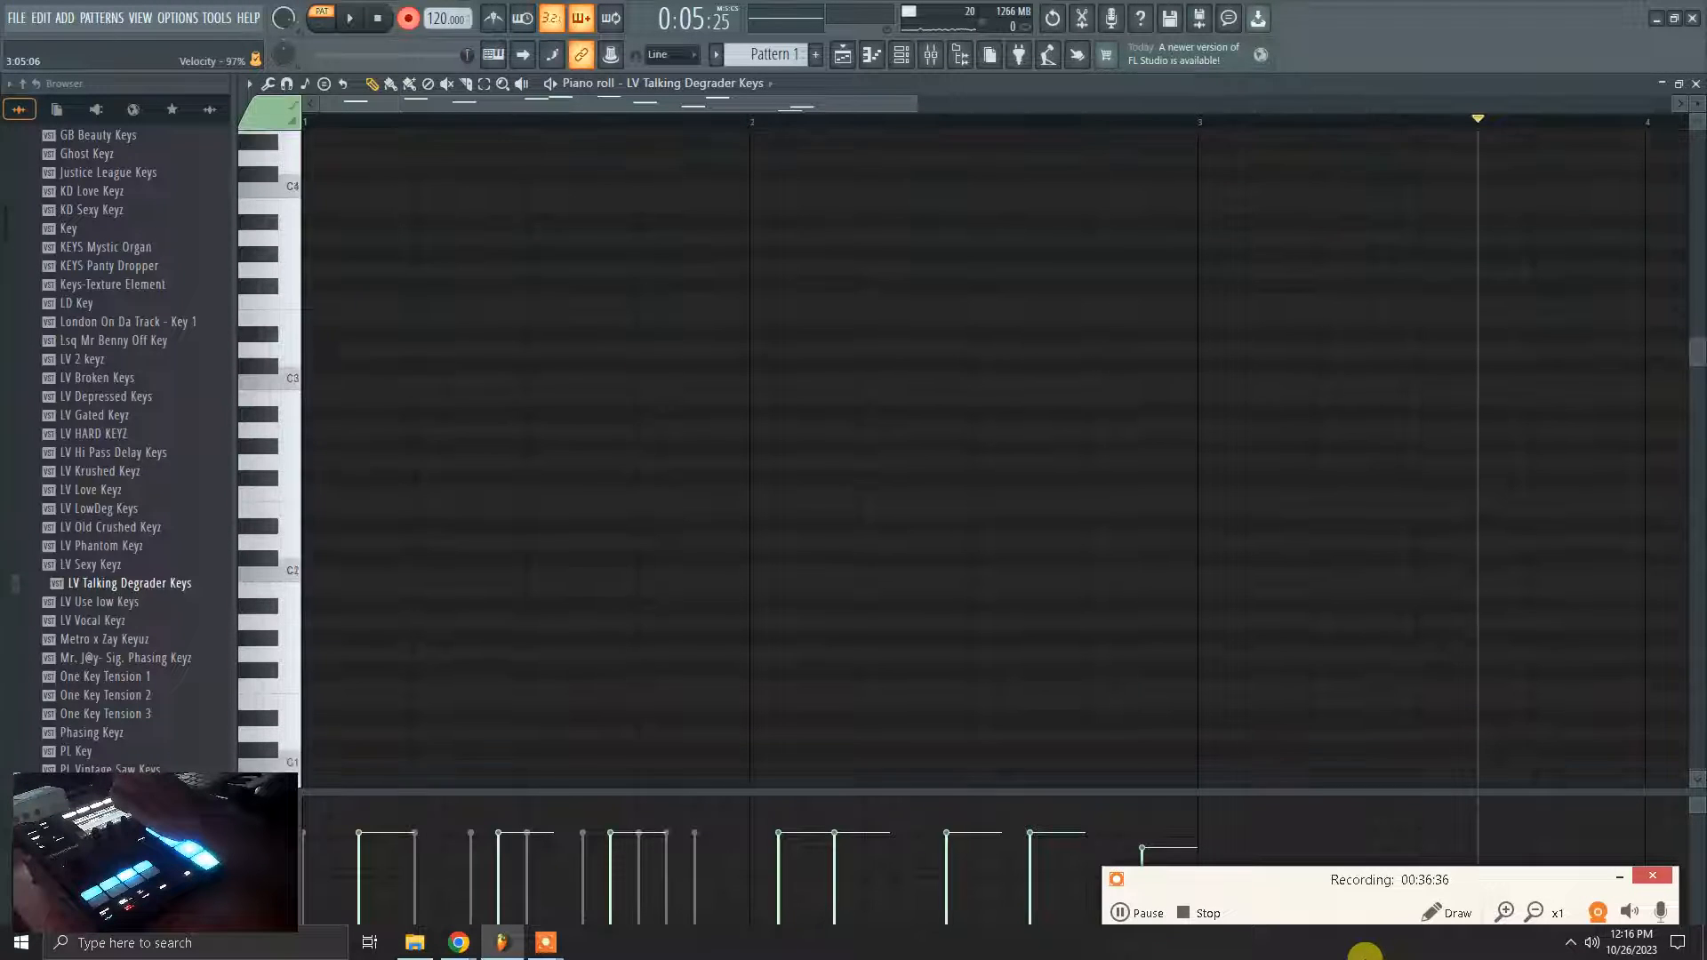
scroll(1365, 953, up, 15)
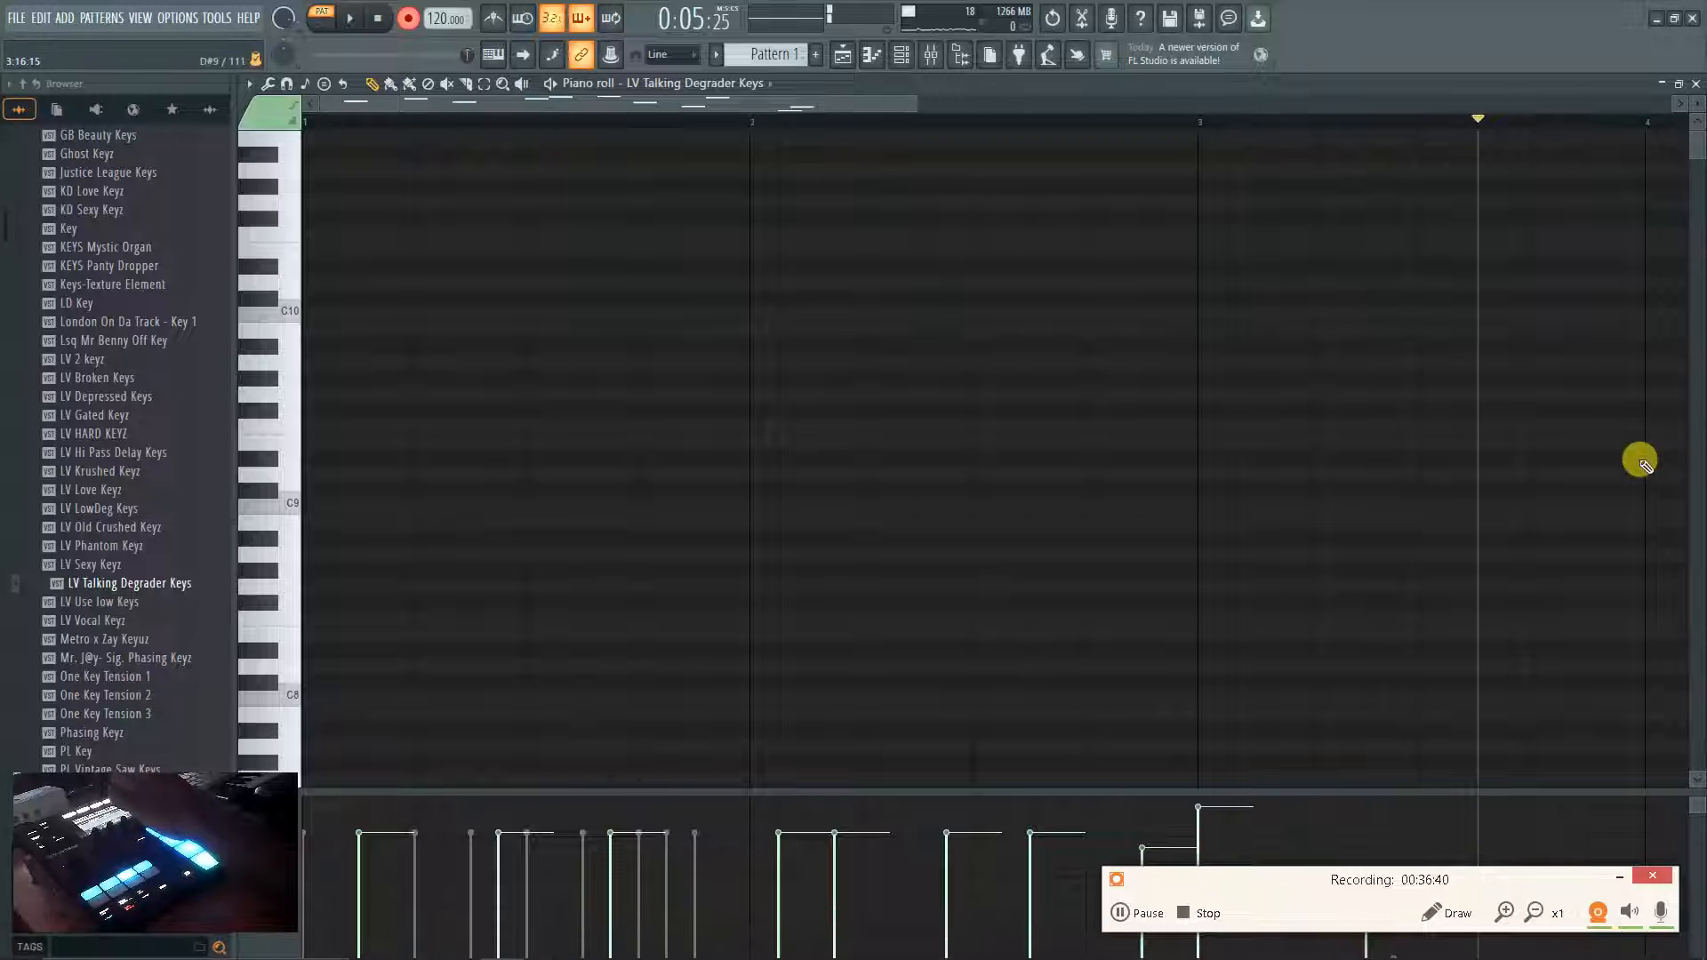
scroll(1336, 560, down, 8)
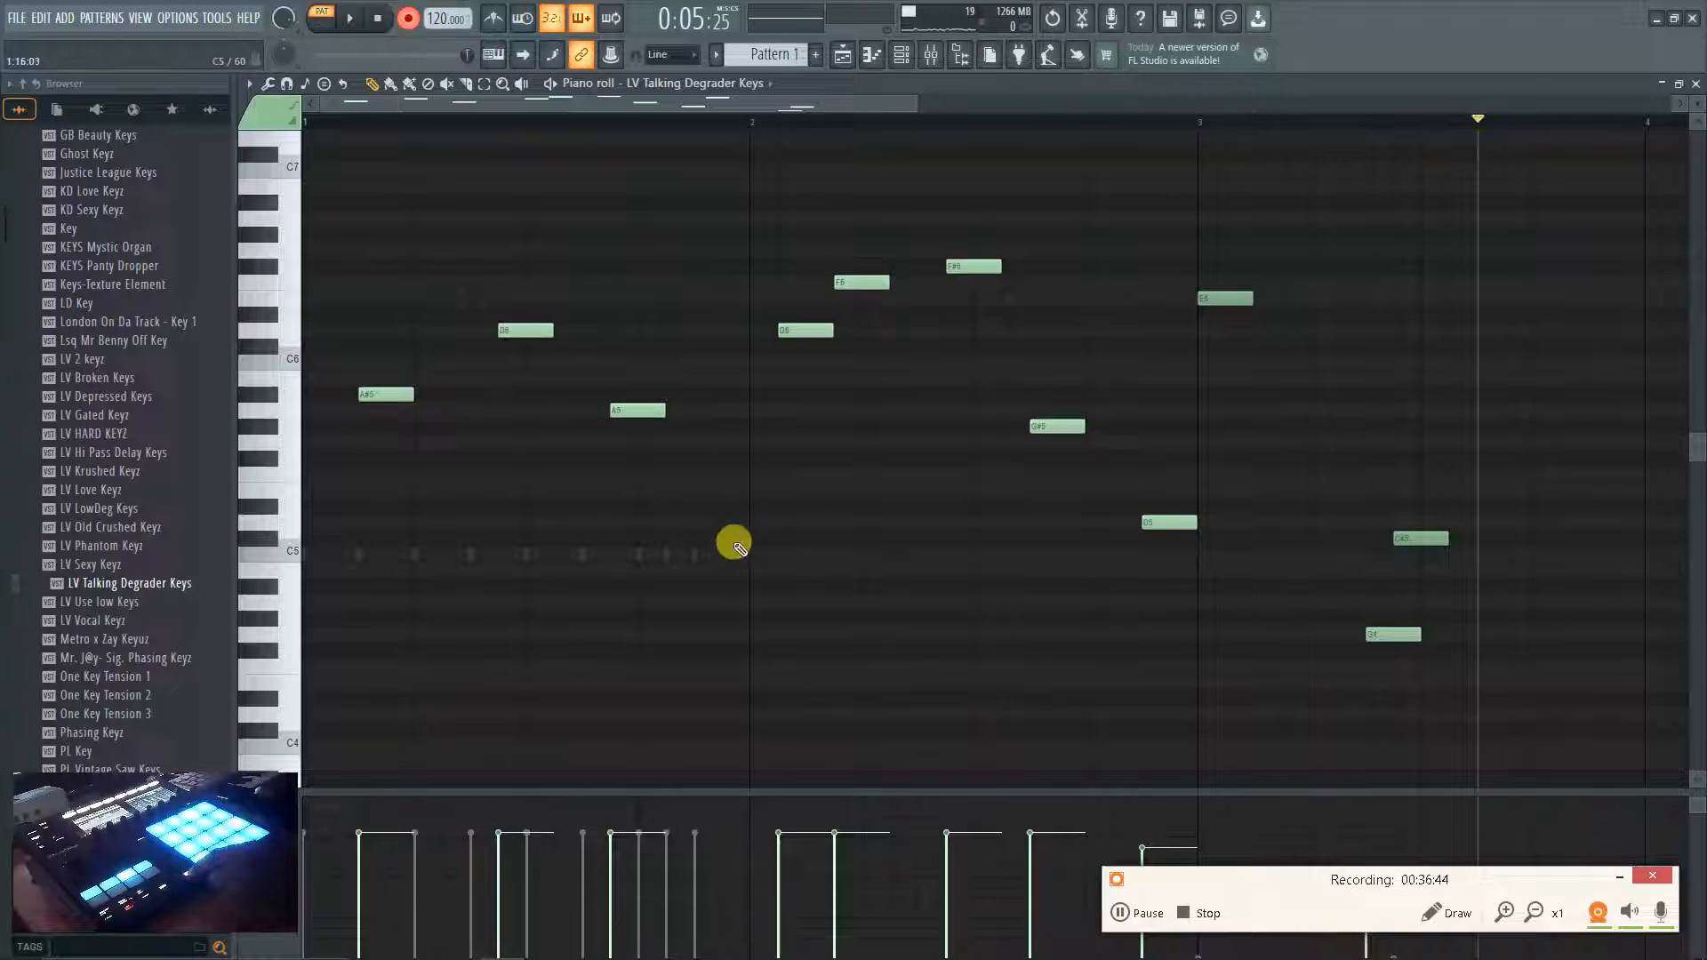
Delete all notes and place a new scattered set in bars 1 to 3, ranging from F#4 to E6.
key(Delete)
click(422, 427)
click(615, 346)
click(757, 362)
drag(866, 586, 756, 650)
click(450, 667)
click(754, 458)
click(865, 410)
click(1004, 395)
click(1144, 298)
click(1172, 507)
click(1200, 570)
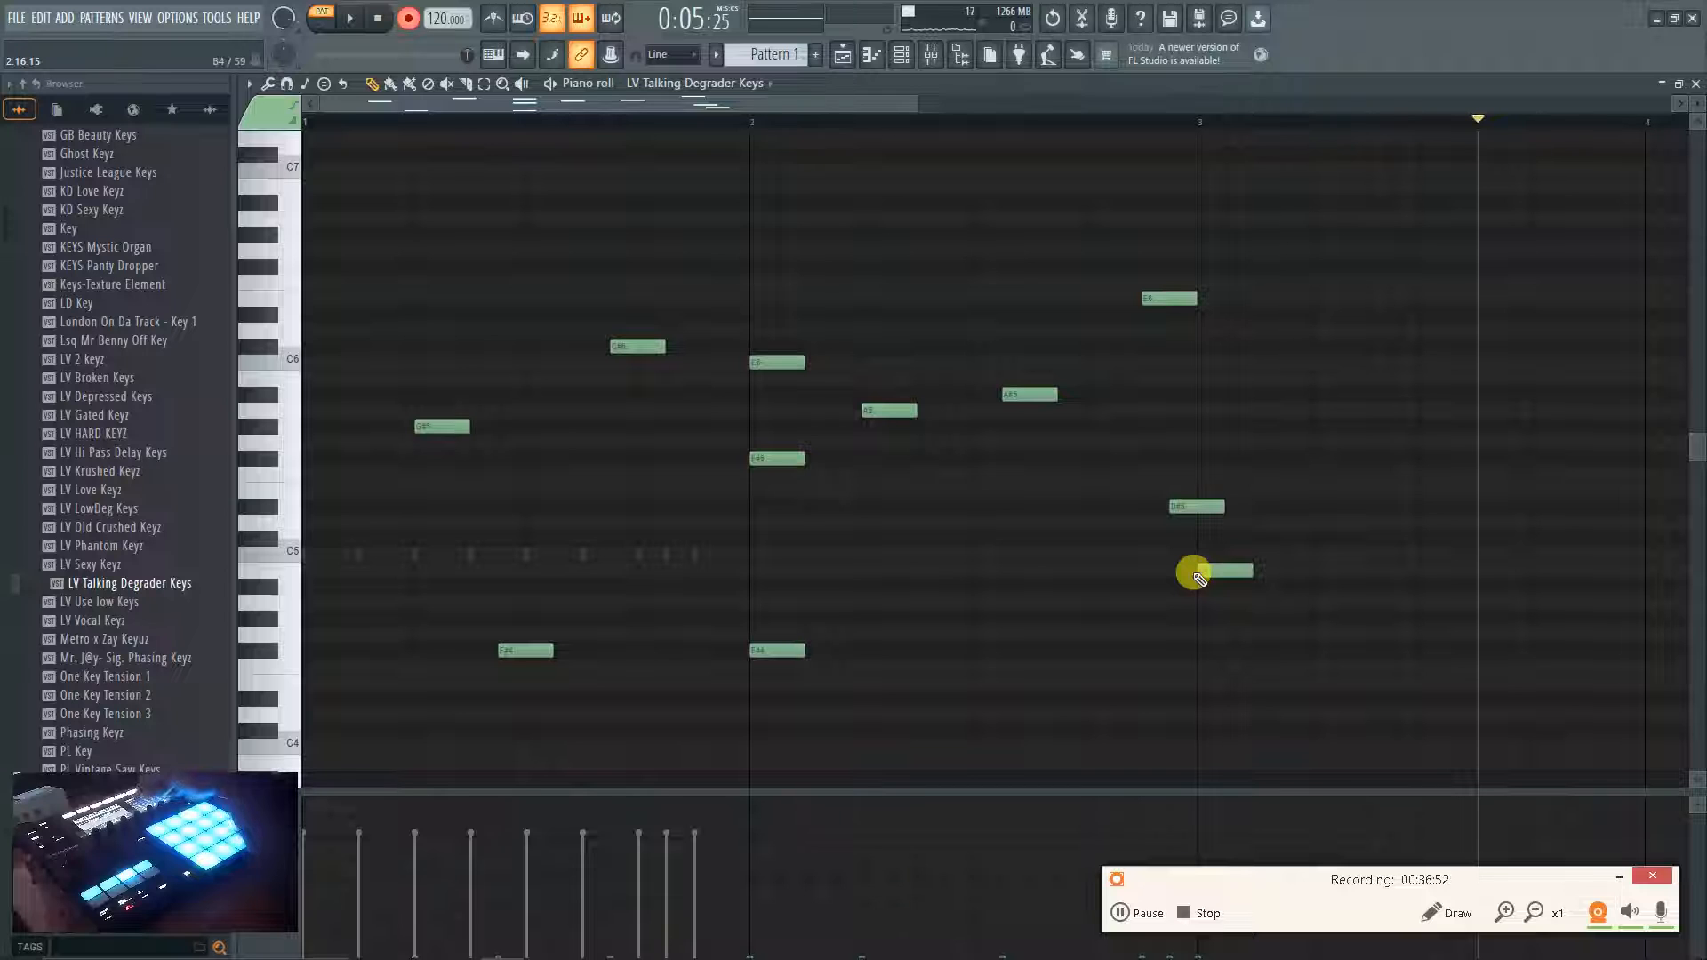
Undo the newly scattered notes and the deletion of the earlier note set.
key(ctrl+p)
key(ctrl+alt+z)
key(ctrl+alt+z)
key(ctrl+alt+z)
key(ctrl+alt+z)
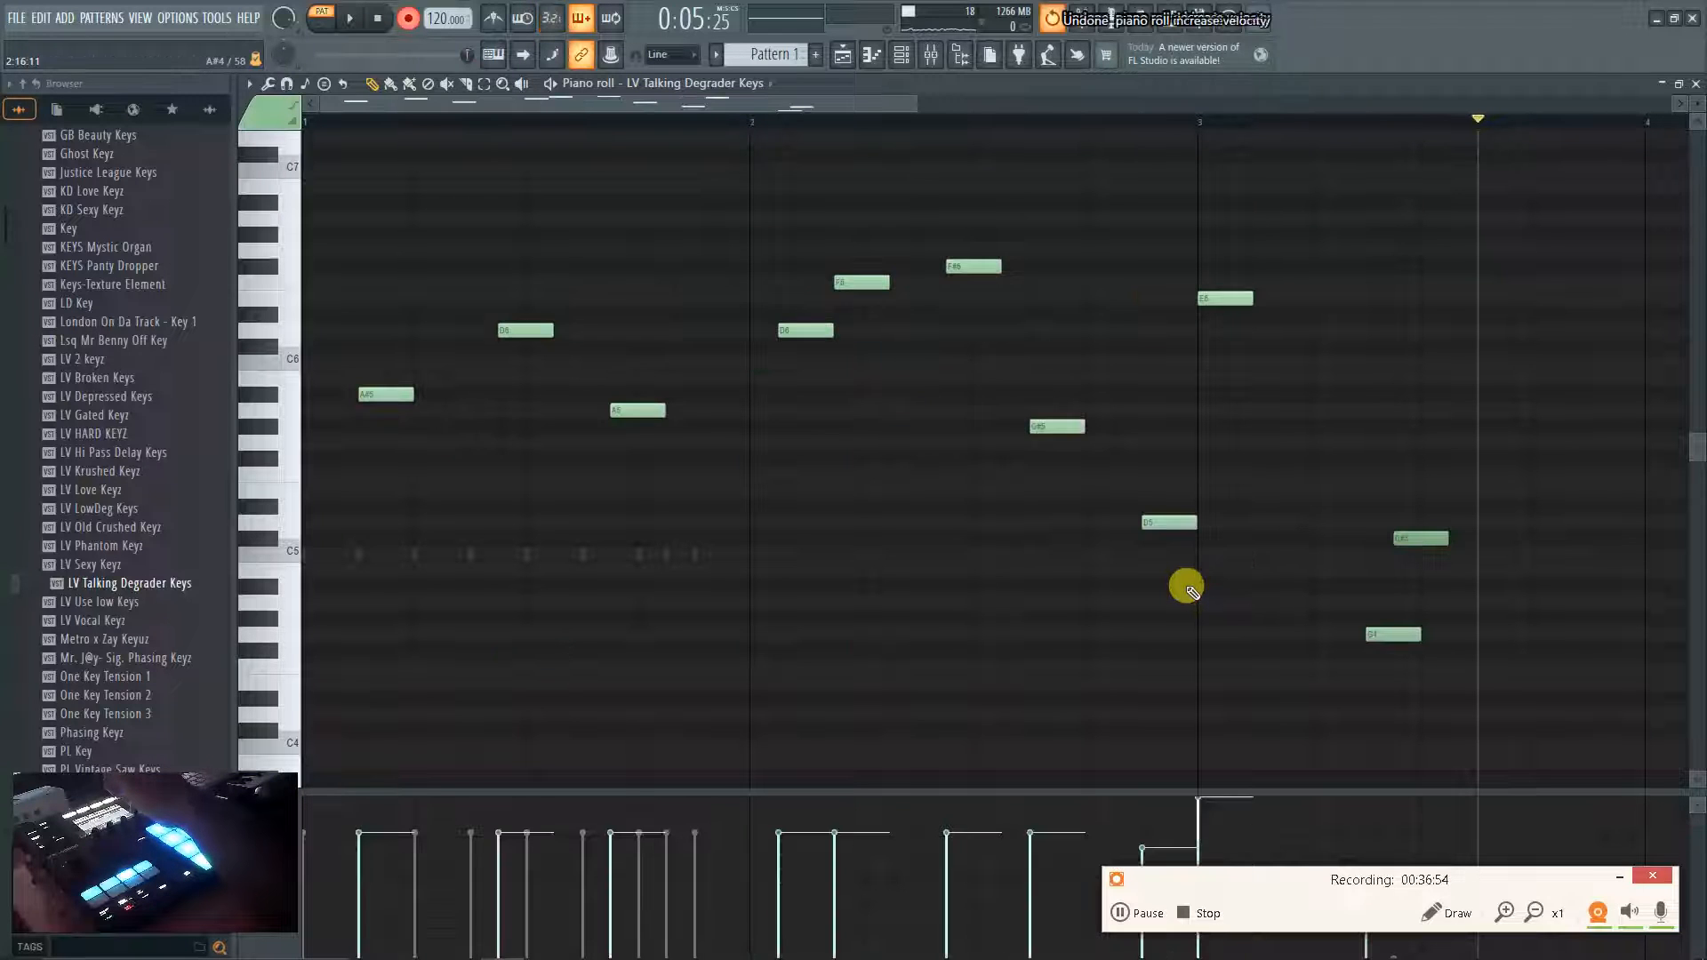
key(ctrl+alt+z)
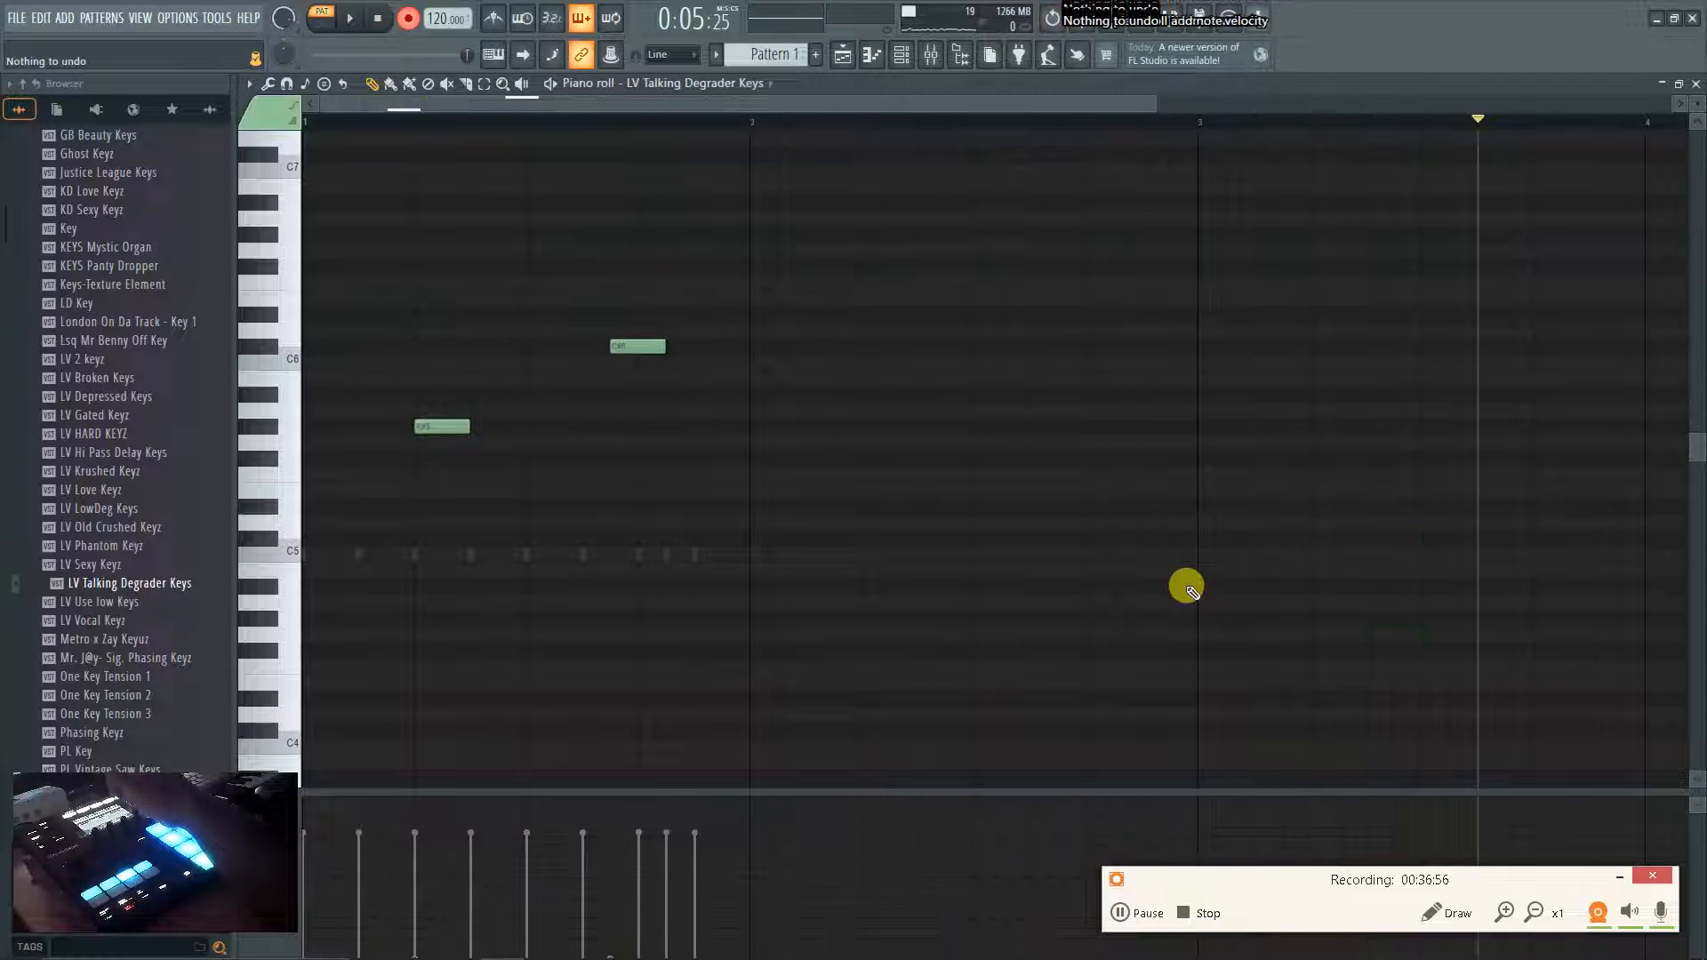
Move through the undo history until the newly scattered note set is restored.
key(ctrl+p)
key(ctrl+p)
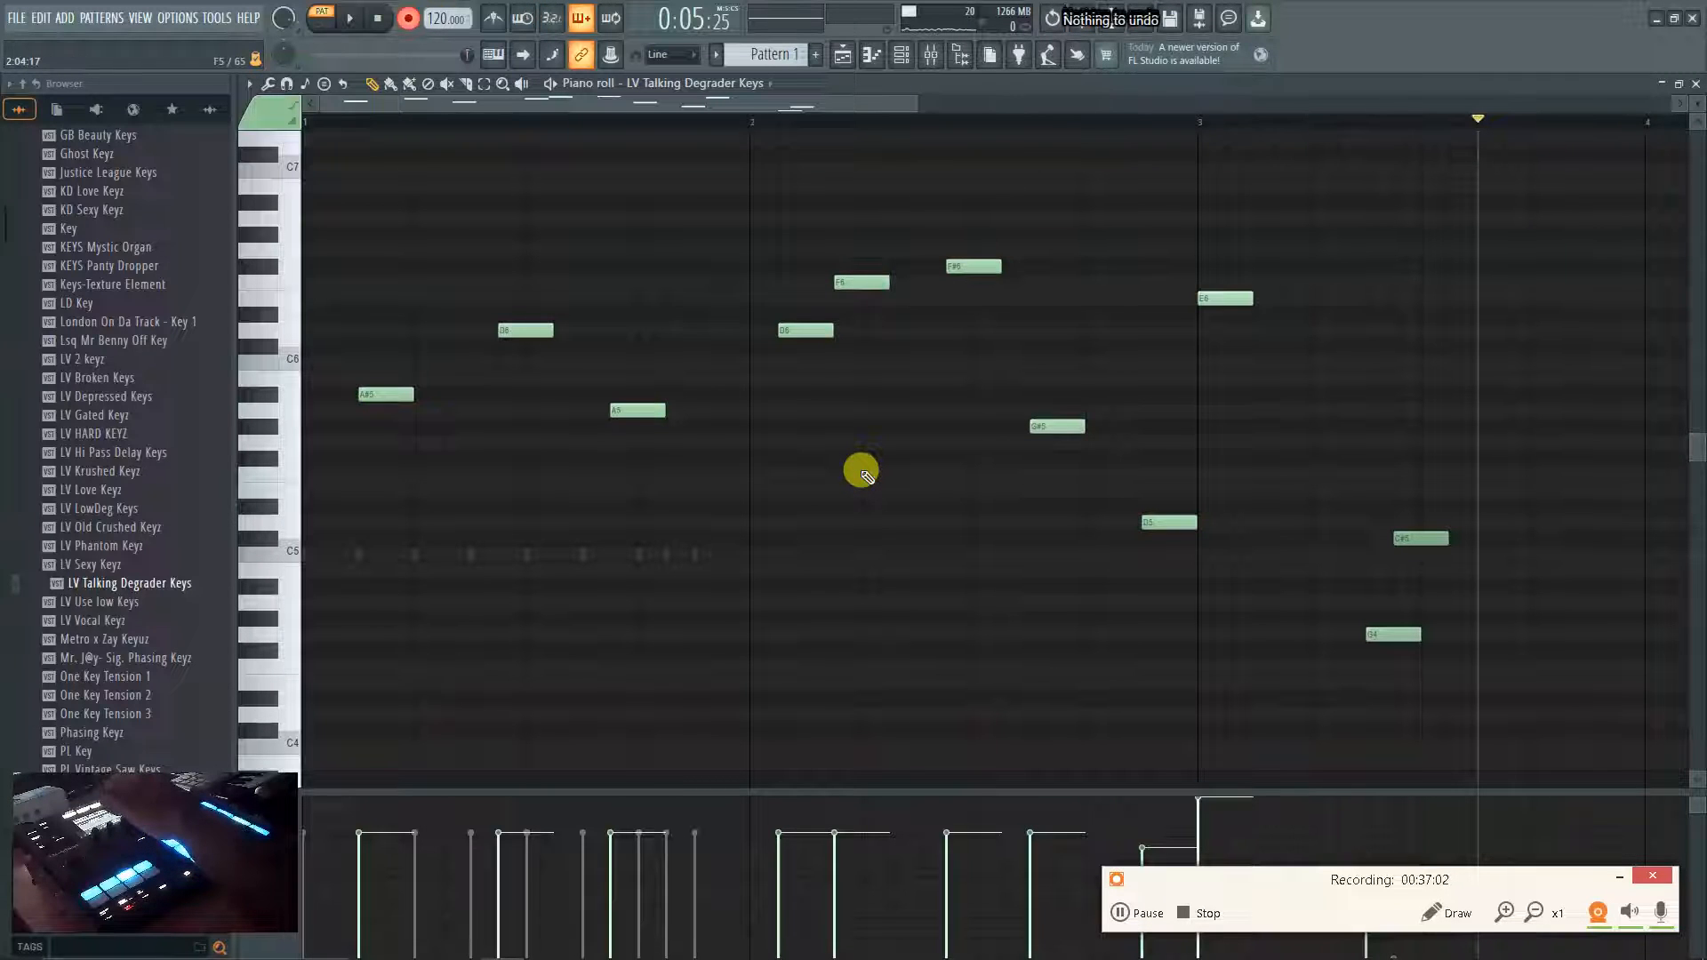
key(ctrl+p)
key(ctrl+z)
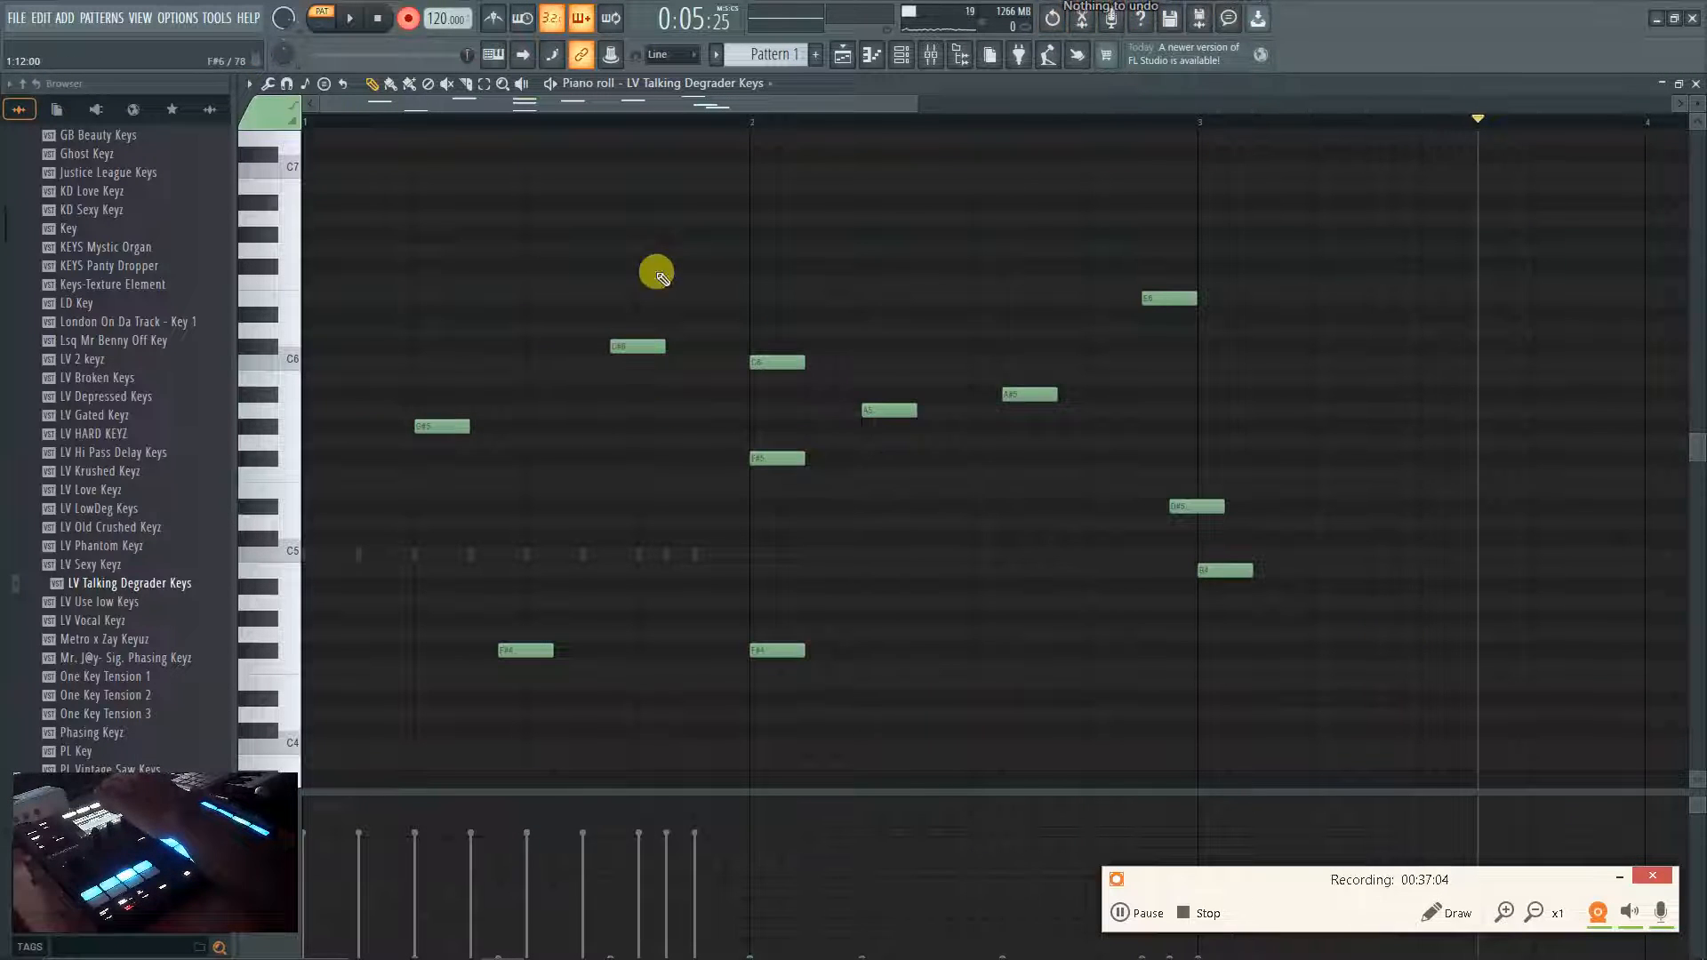
Step back through the undo history again to bring back the earlier note set.
mouse_move(384, 303)
mouse_down()
mouse_move(346, 286)
mouse_move(564, 259)
mouse_move(747, 262)
mouse_up()
click(882, 245)
click(1133, 242)
key(ctrl+p)
key(ctrl+z)
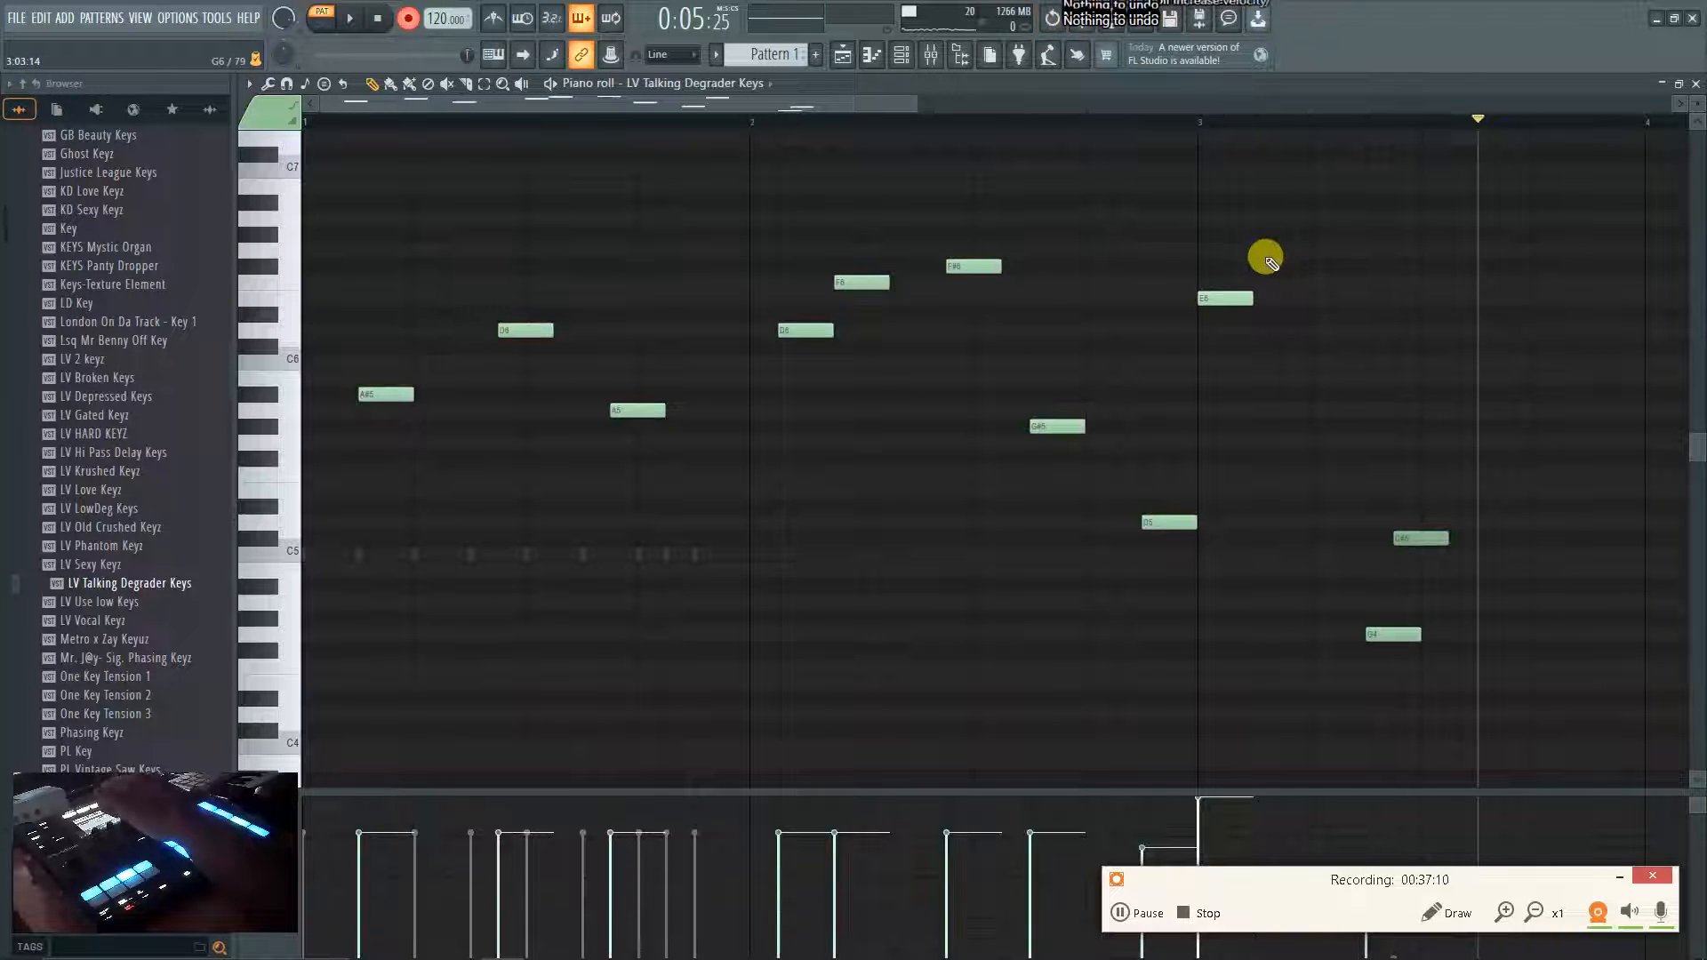
click(408, 18)
key(ctrl+p)
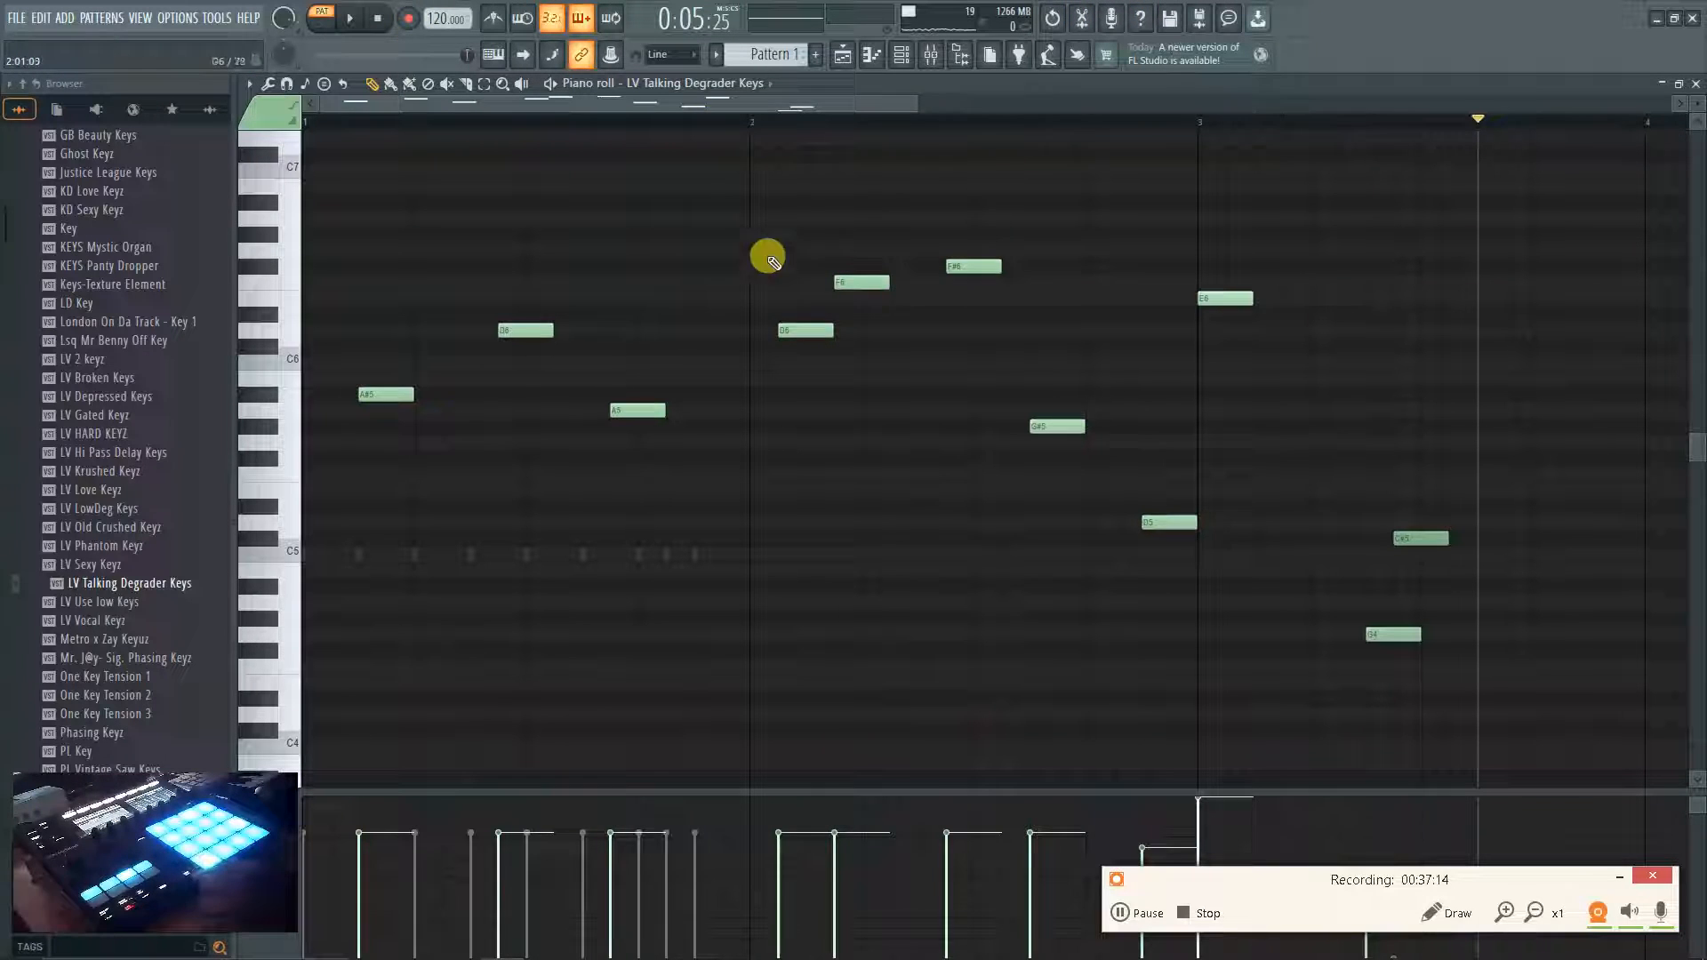
Delete all notes and record a new melody of D#6, C#6 and B5 over longer D#5 notes in bars 1 and 2.
key(Delete)
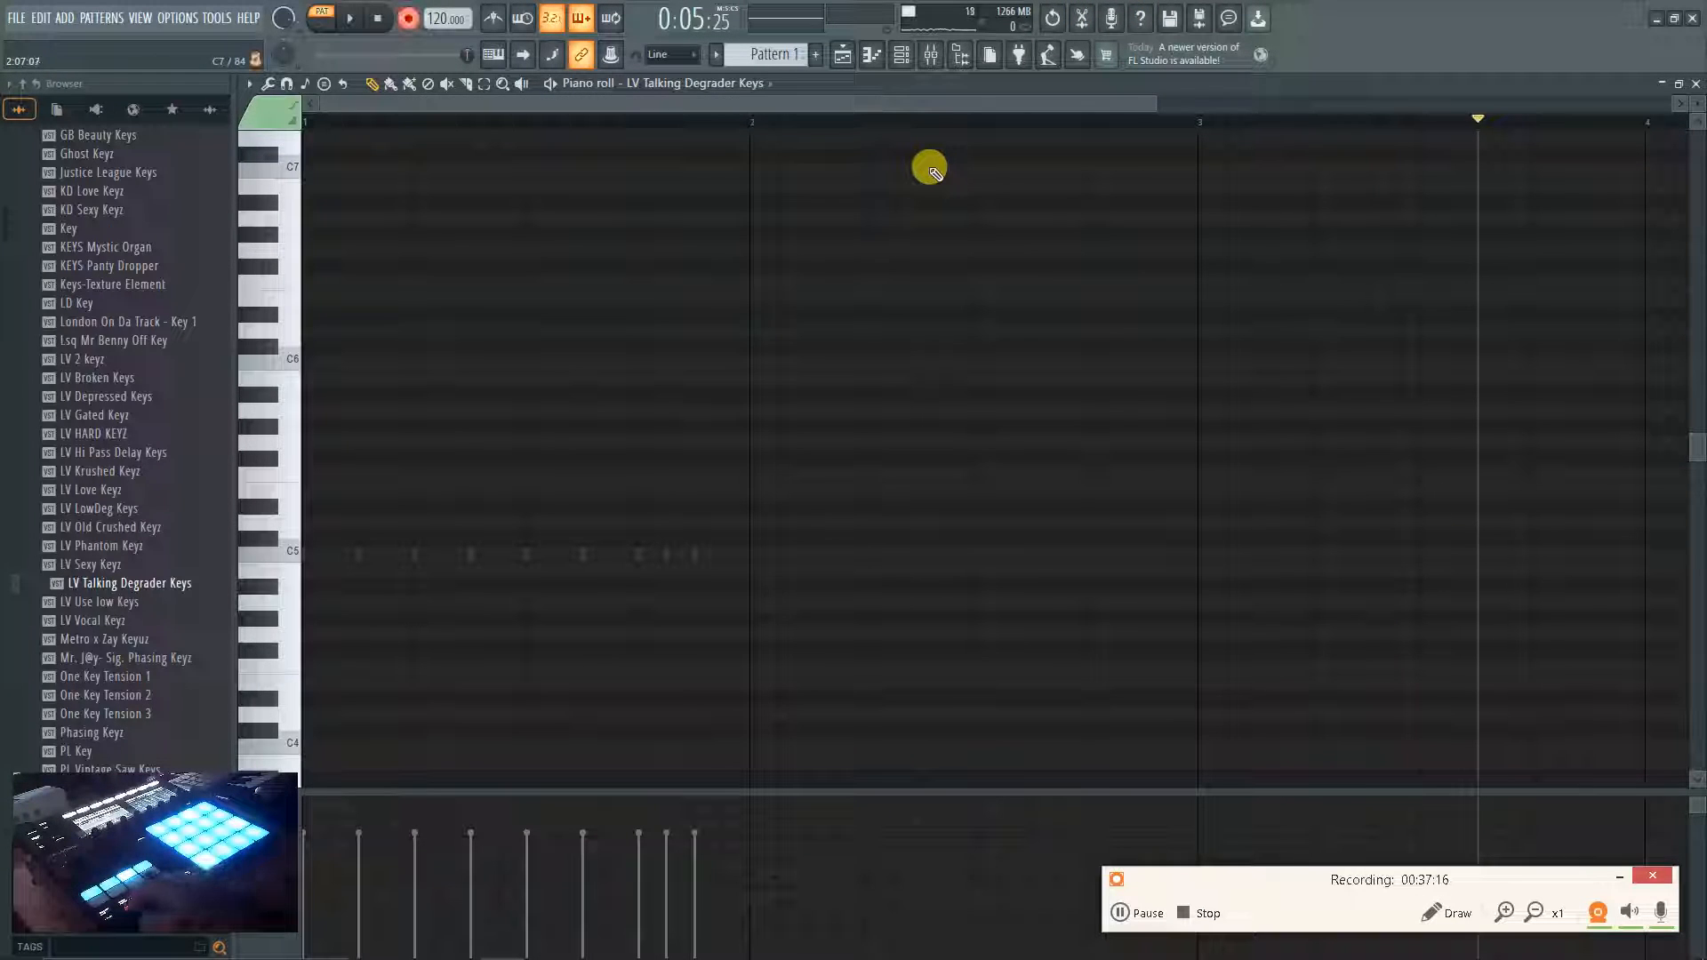
key(space)
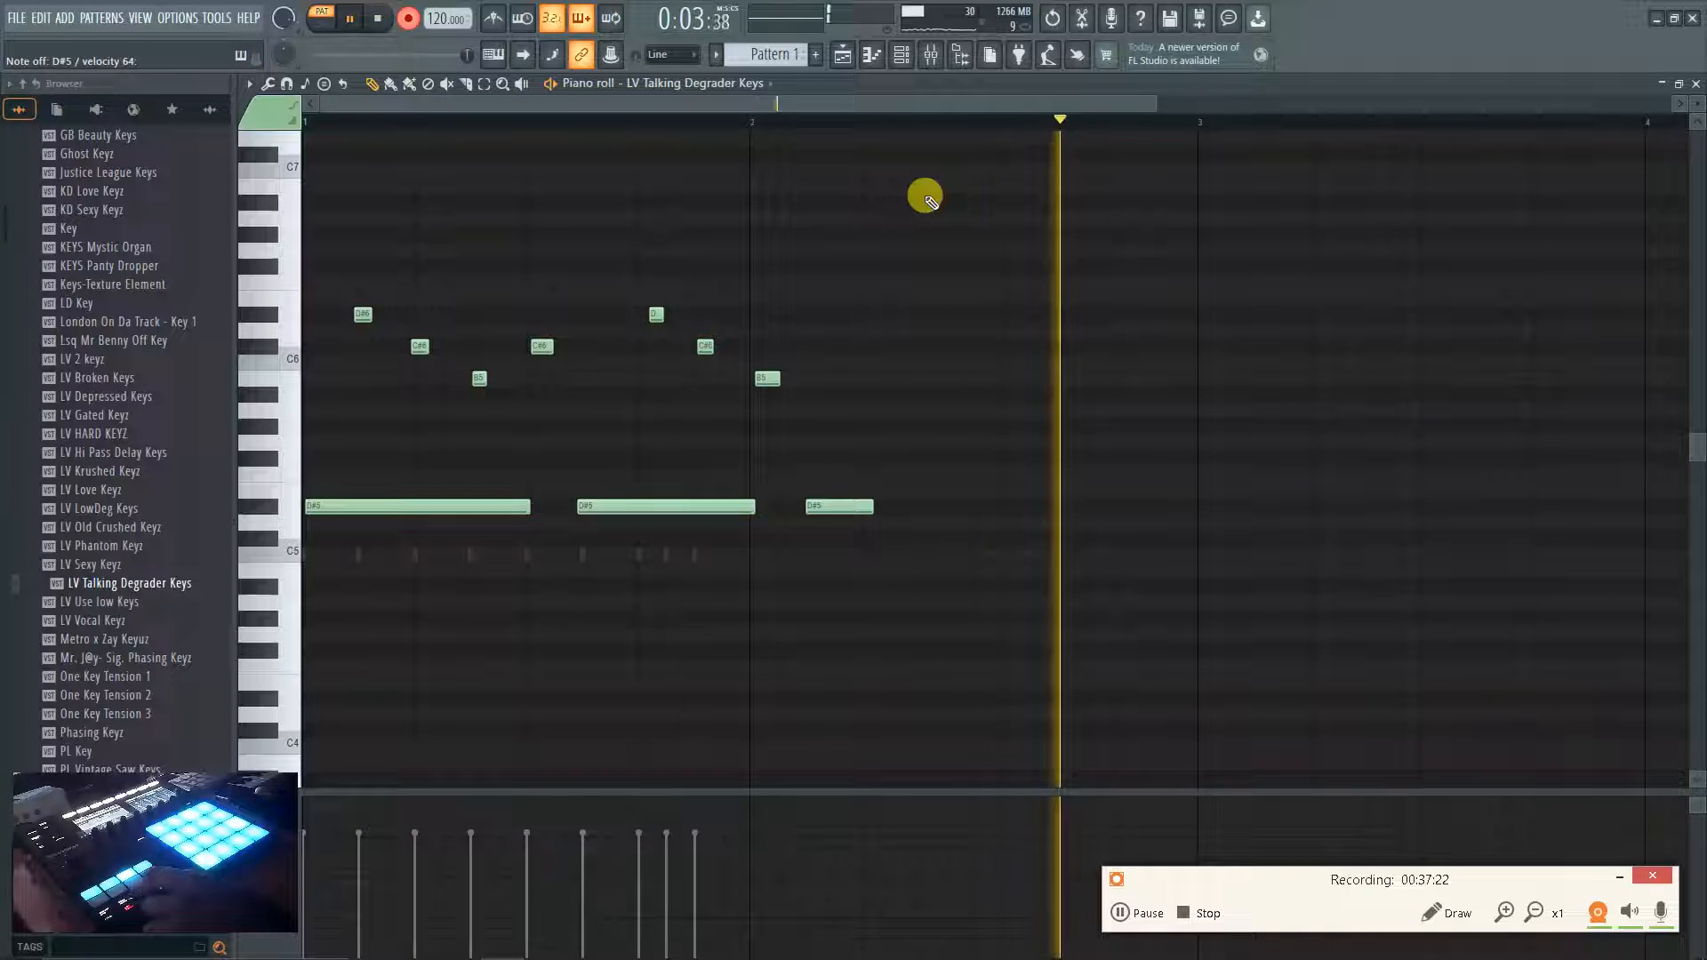
key(space)
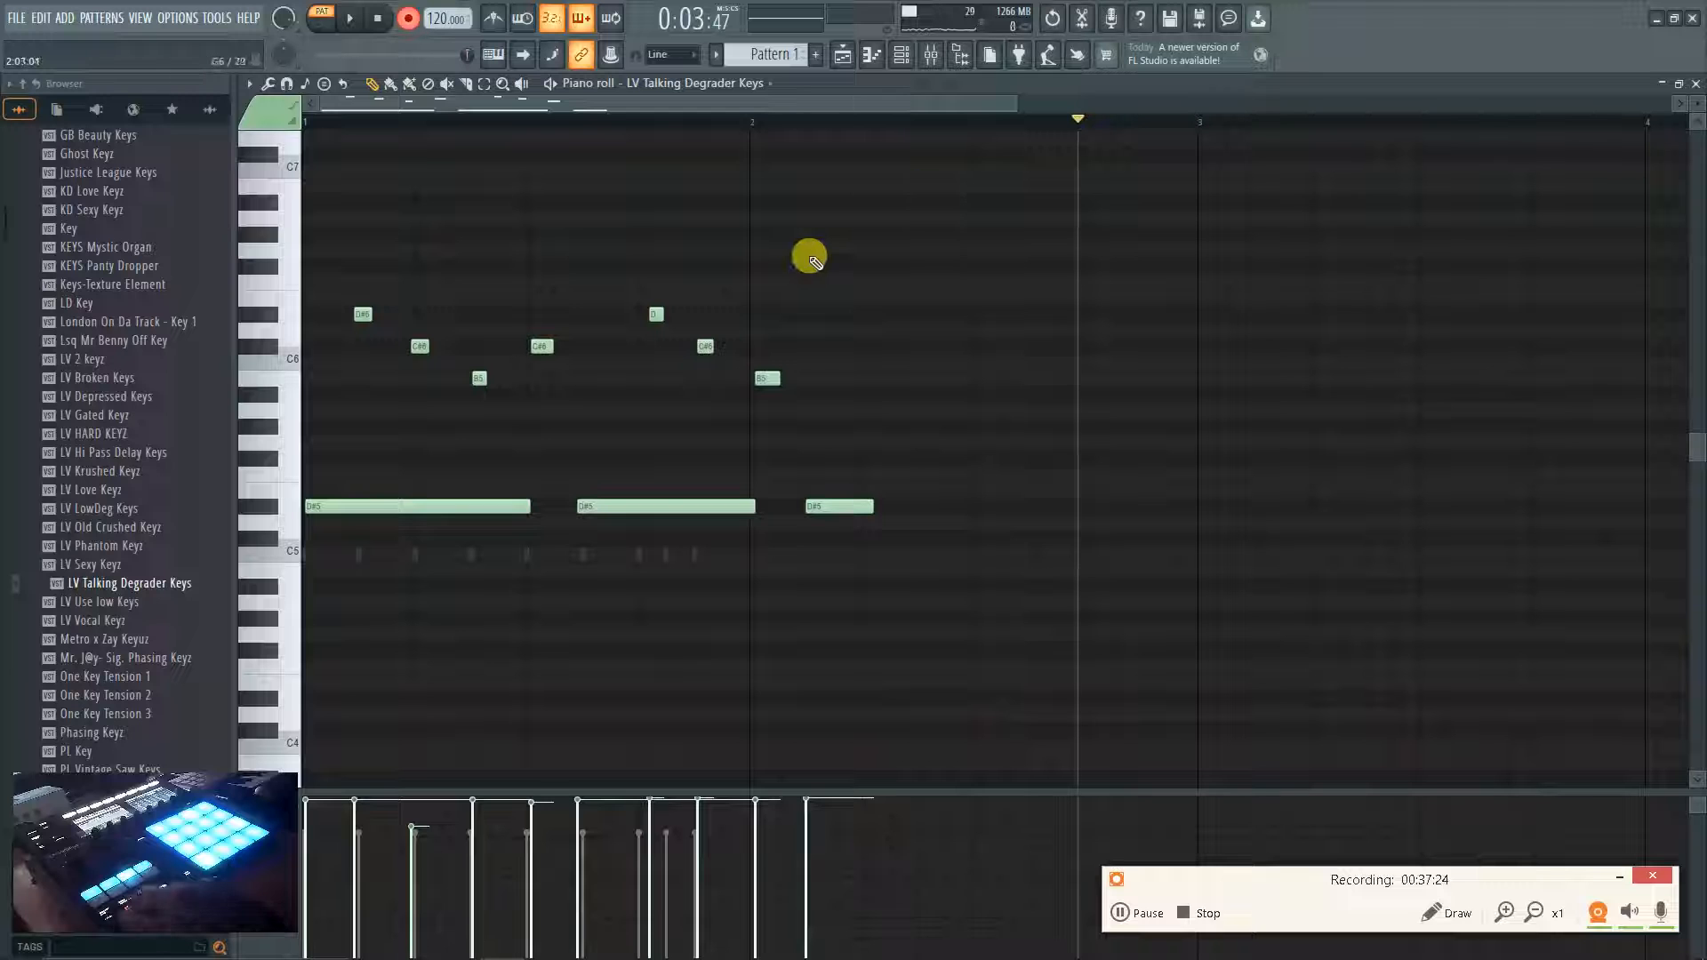
Undo the recorded melody and the note deletion before it, and redo both.
key(ctrl+z)
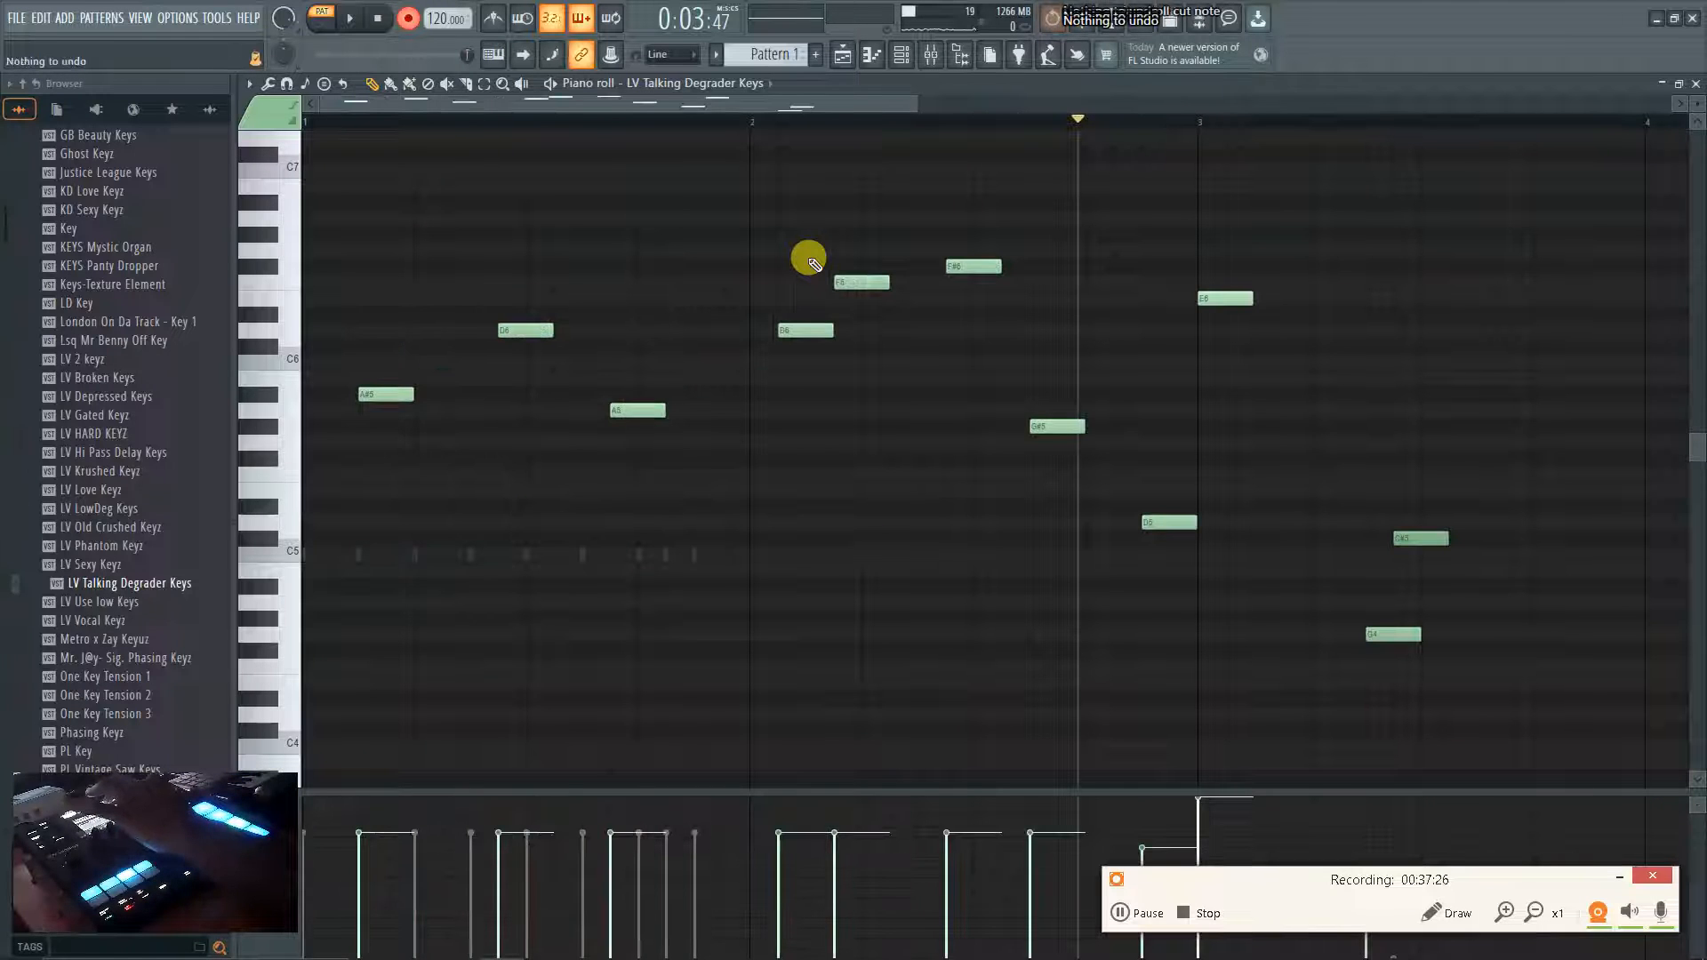
key(ctrl+z)
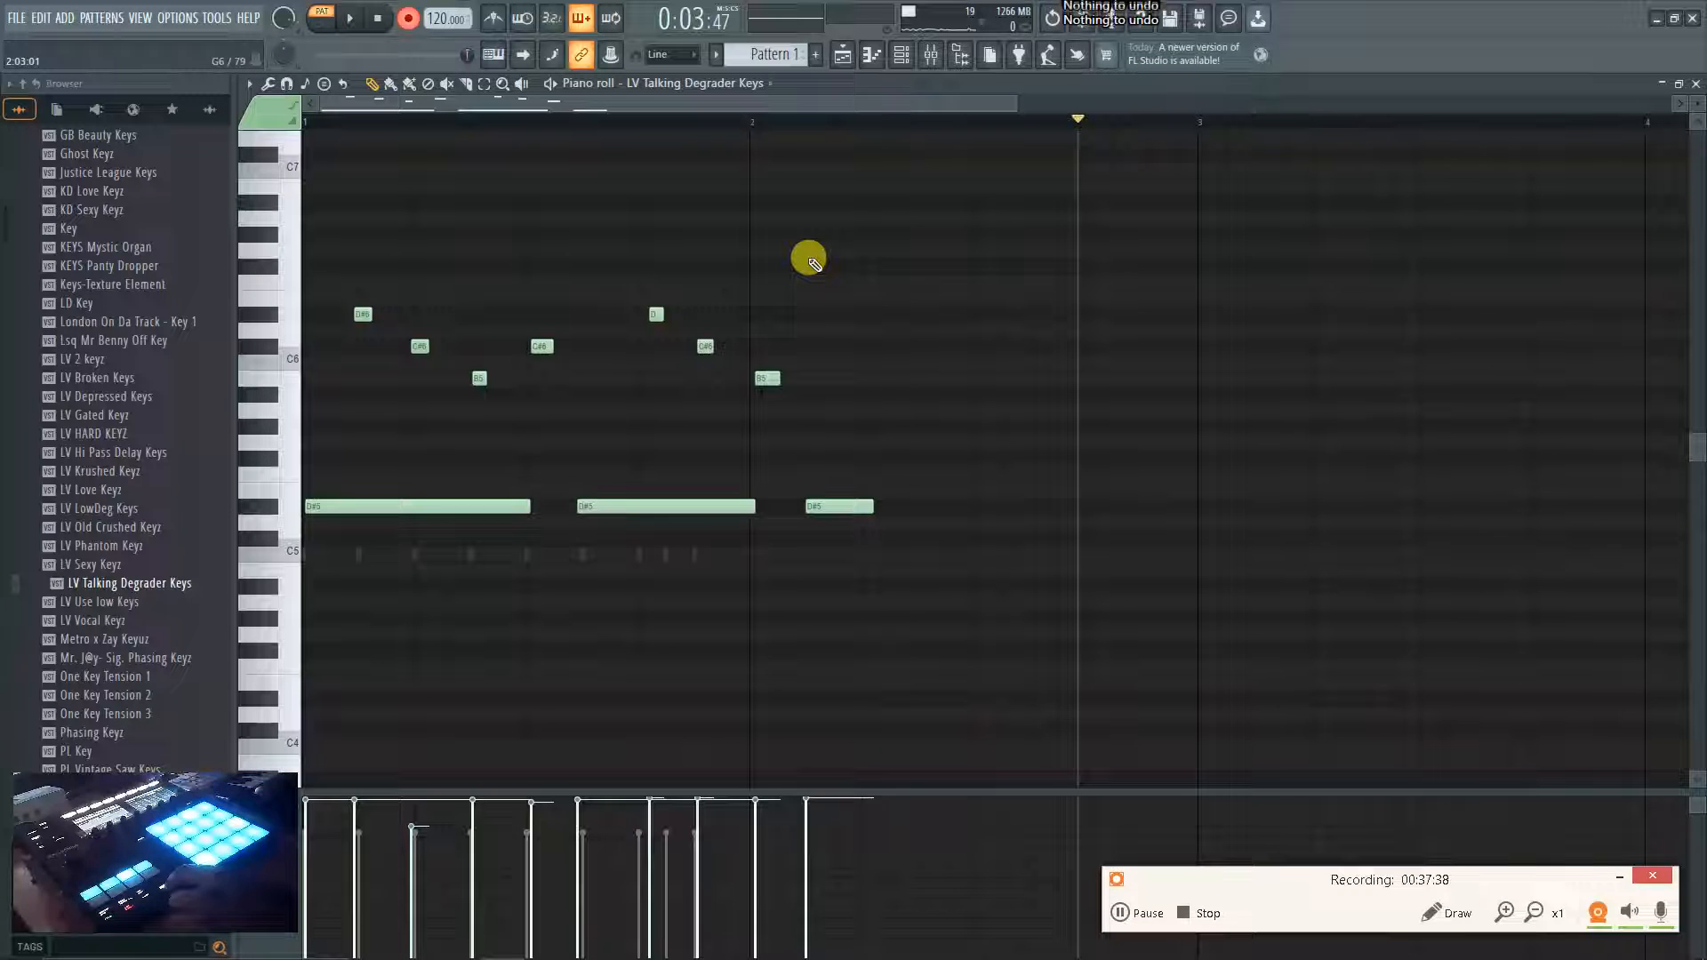
key(ctrl+z)
key(ctrl+z)
key(ctrl+p)
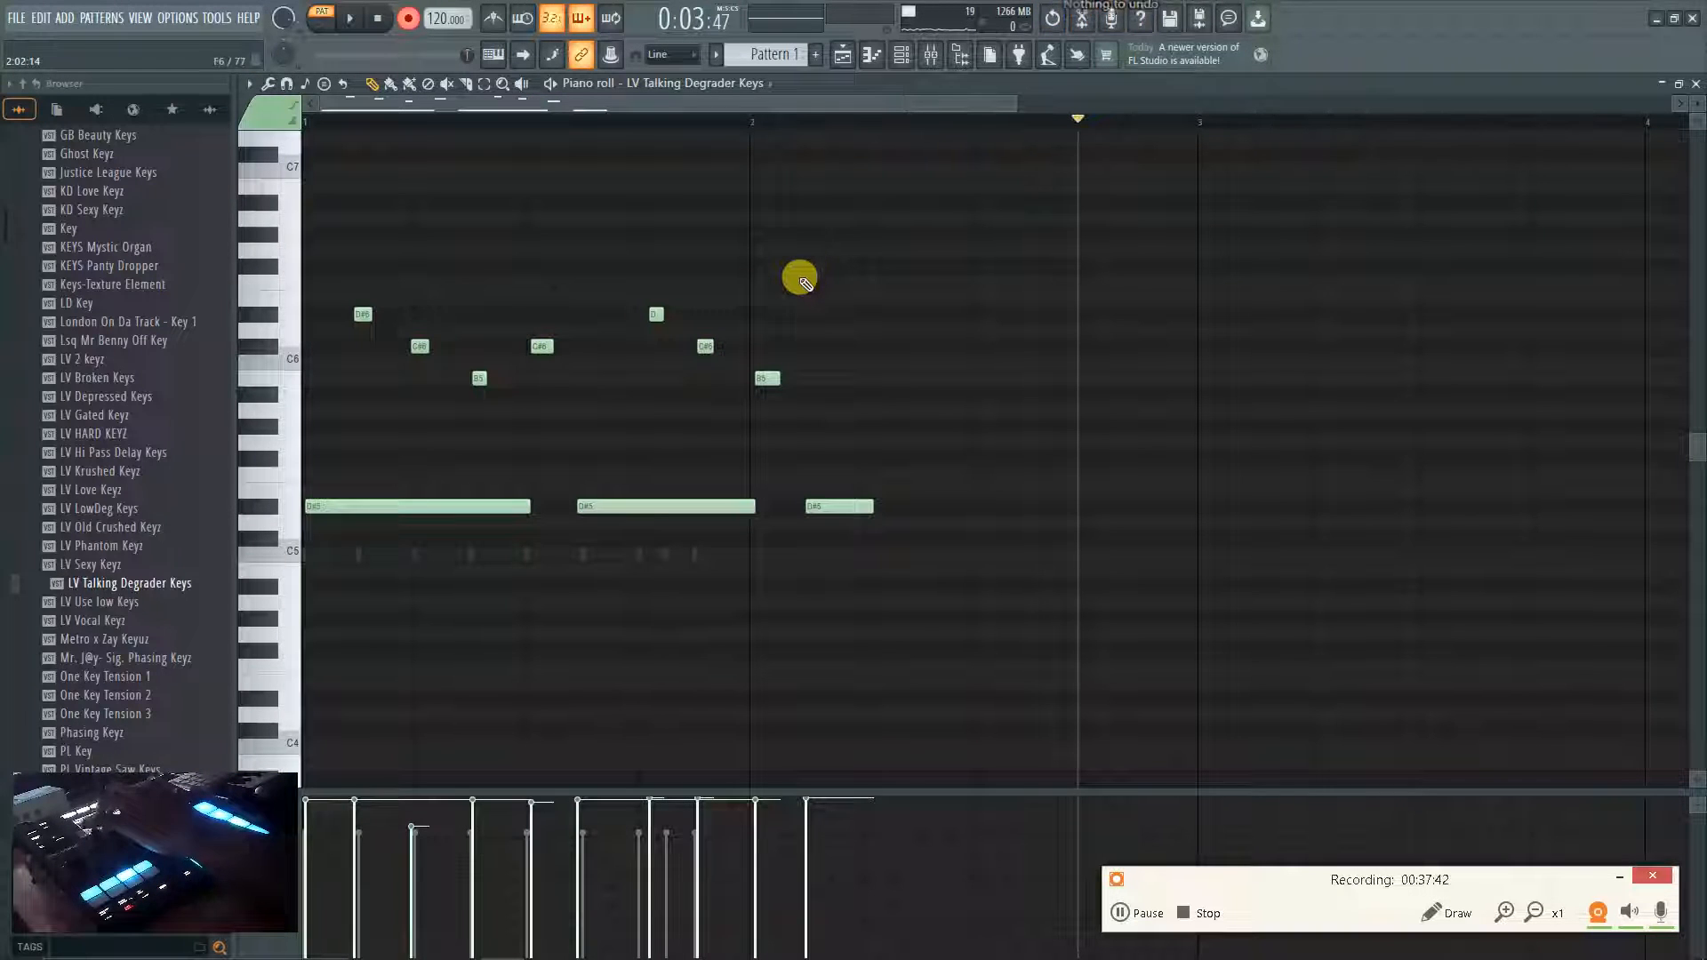
key(ctrl+p)
Set the maximum undo levels to 70 in the general settings.
click(179, 19)
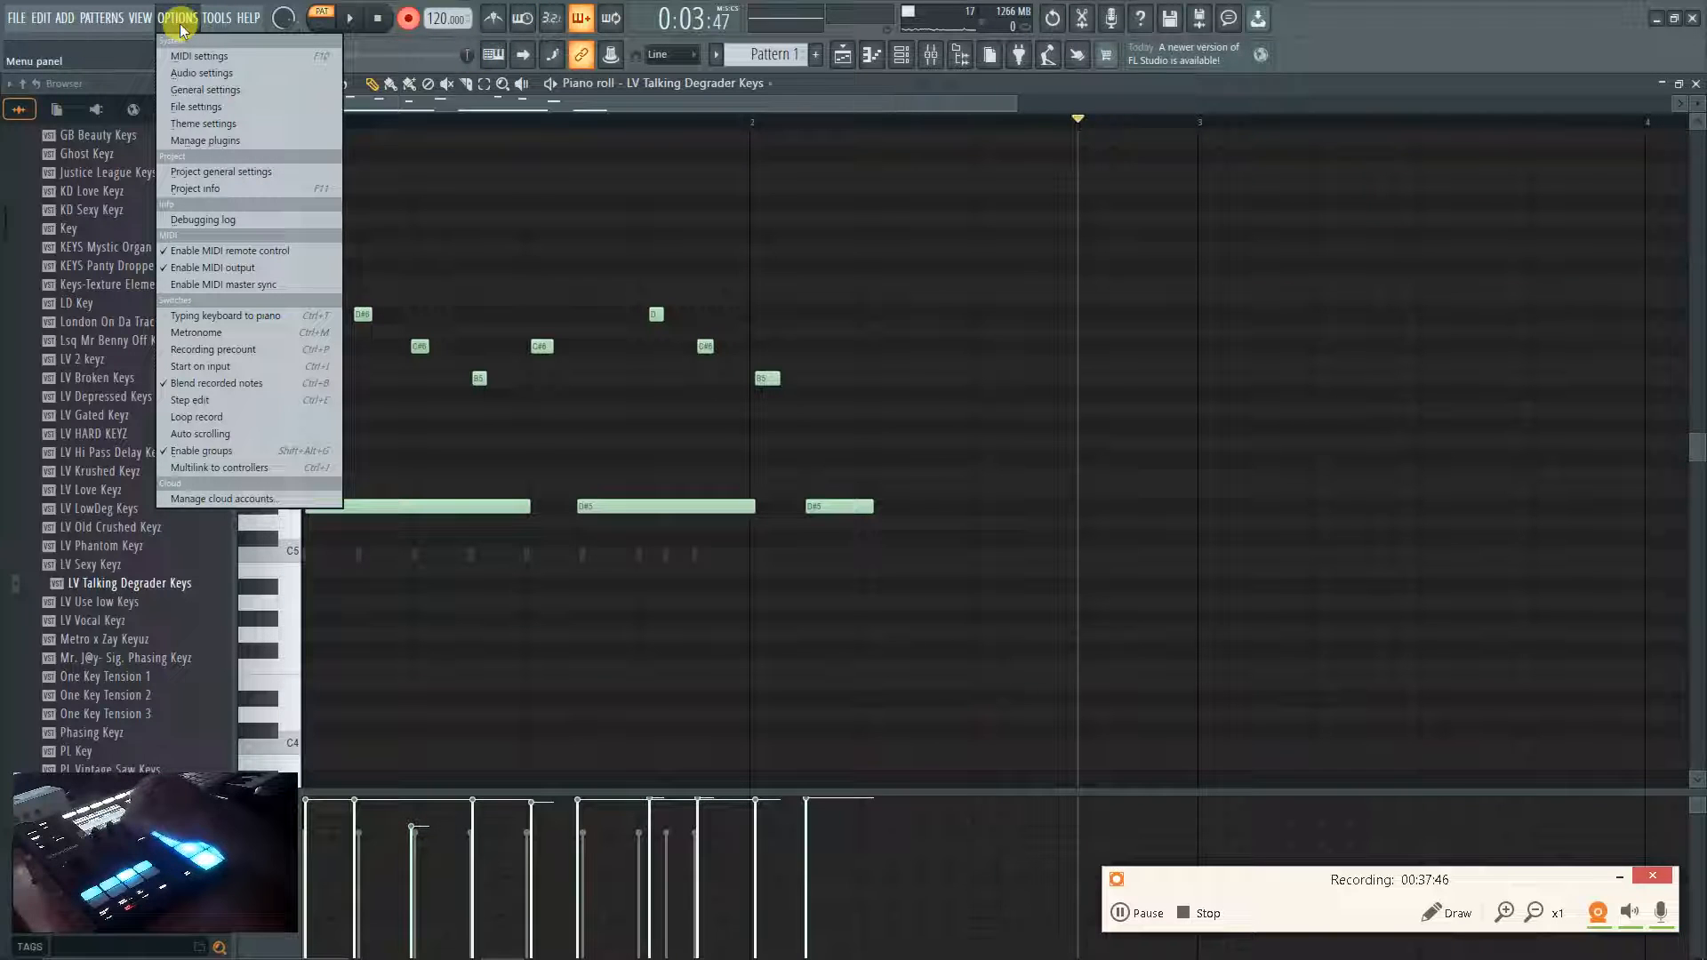
click(240, 71)
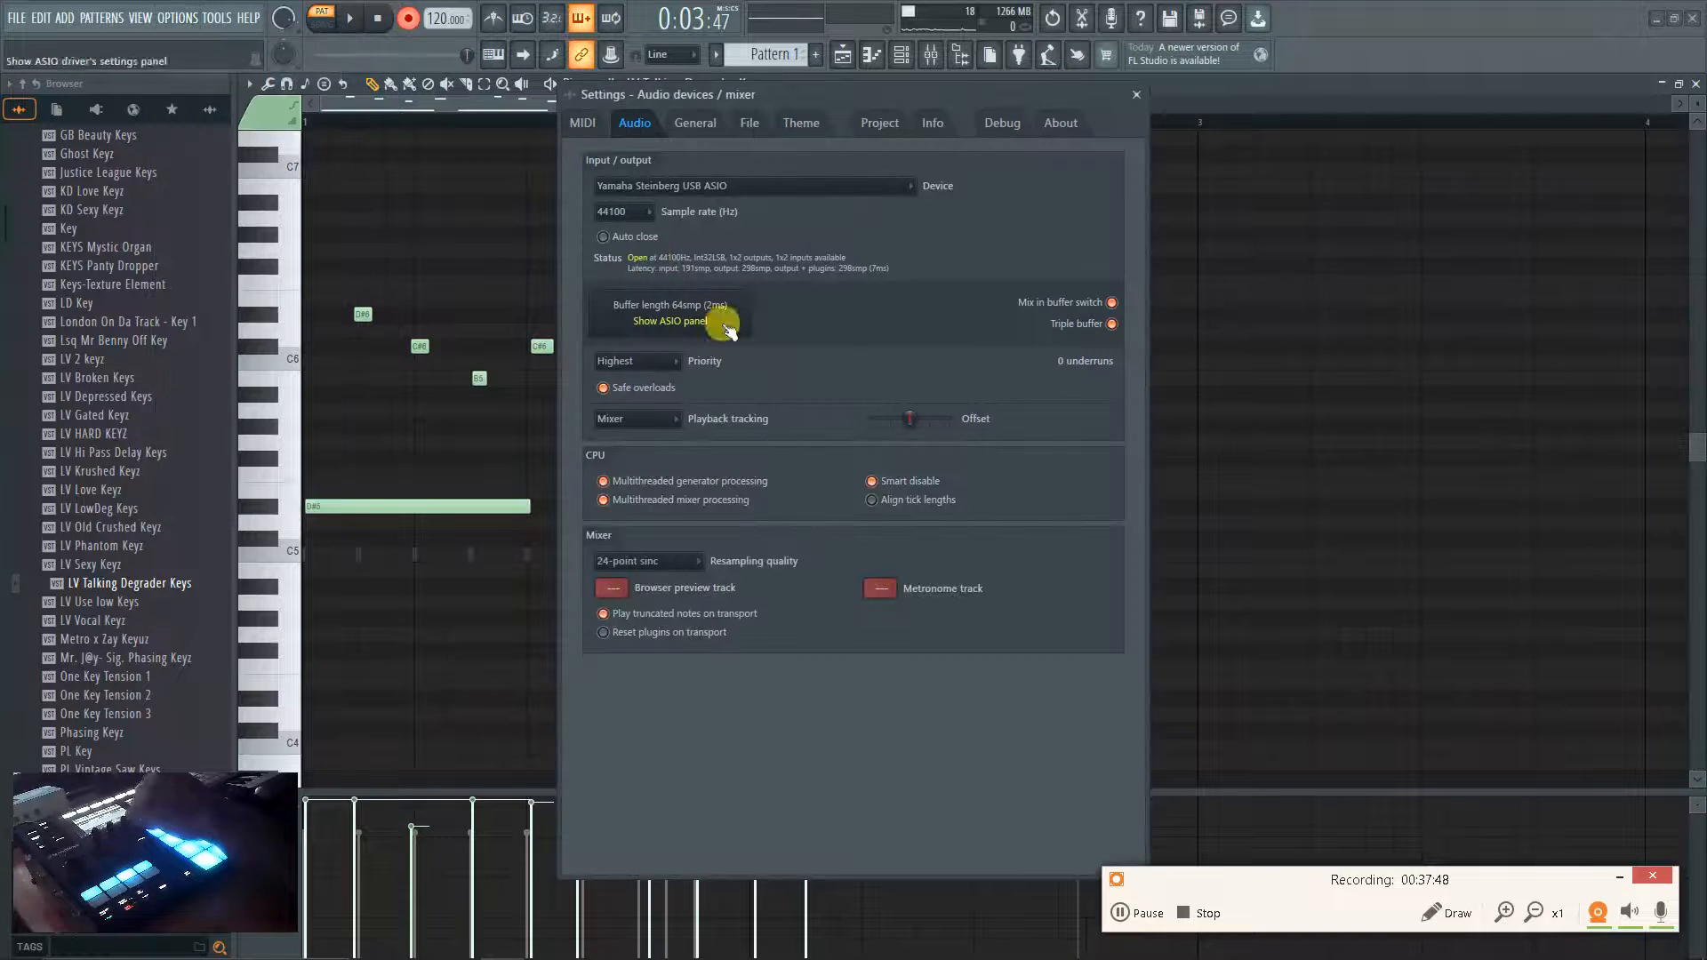
click(686, 123)
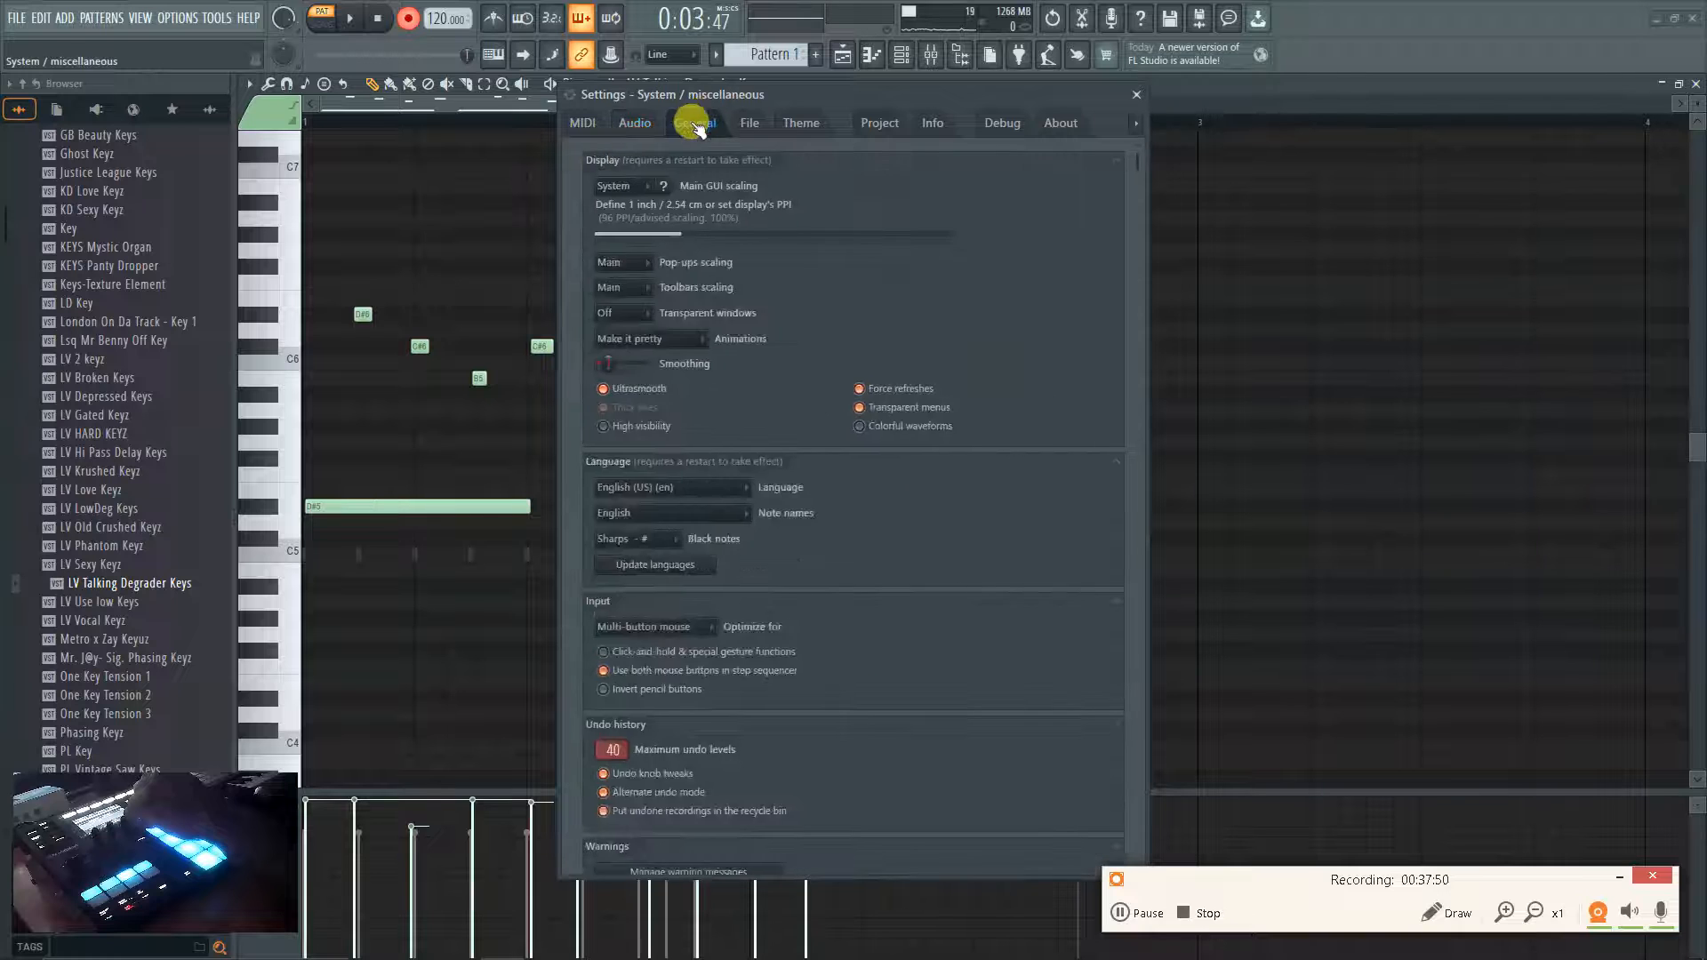
click(631, 125)
click(586, 126)
click(636, 124)
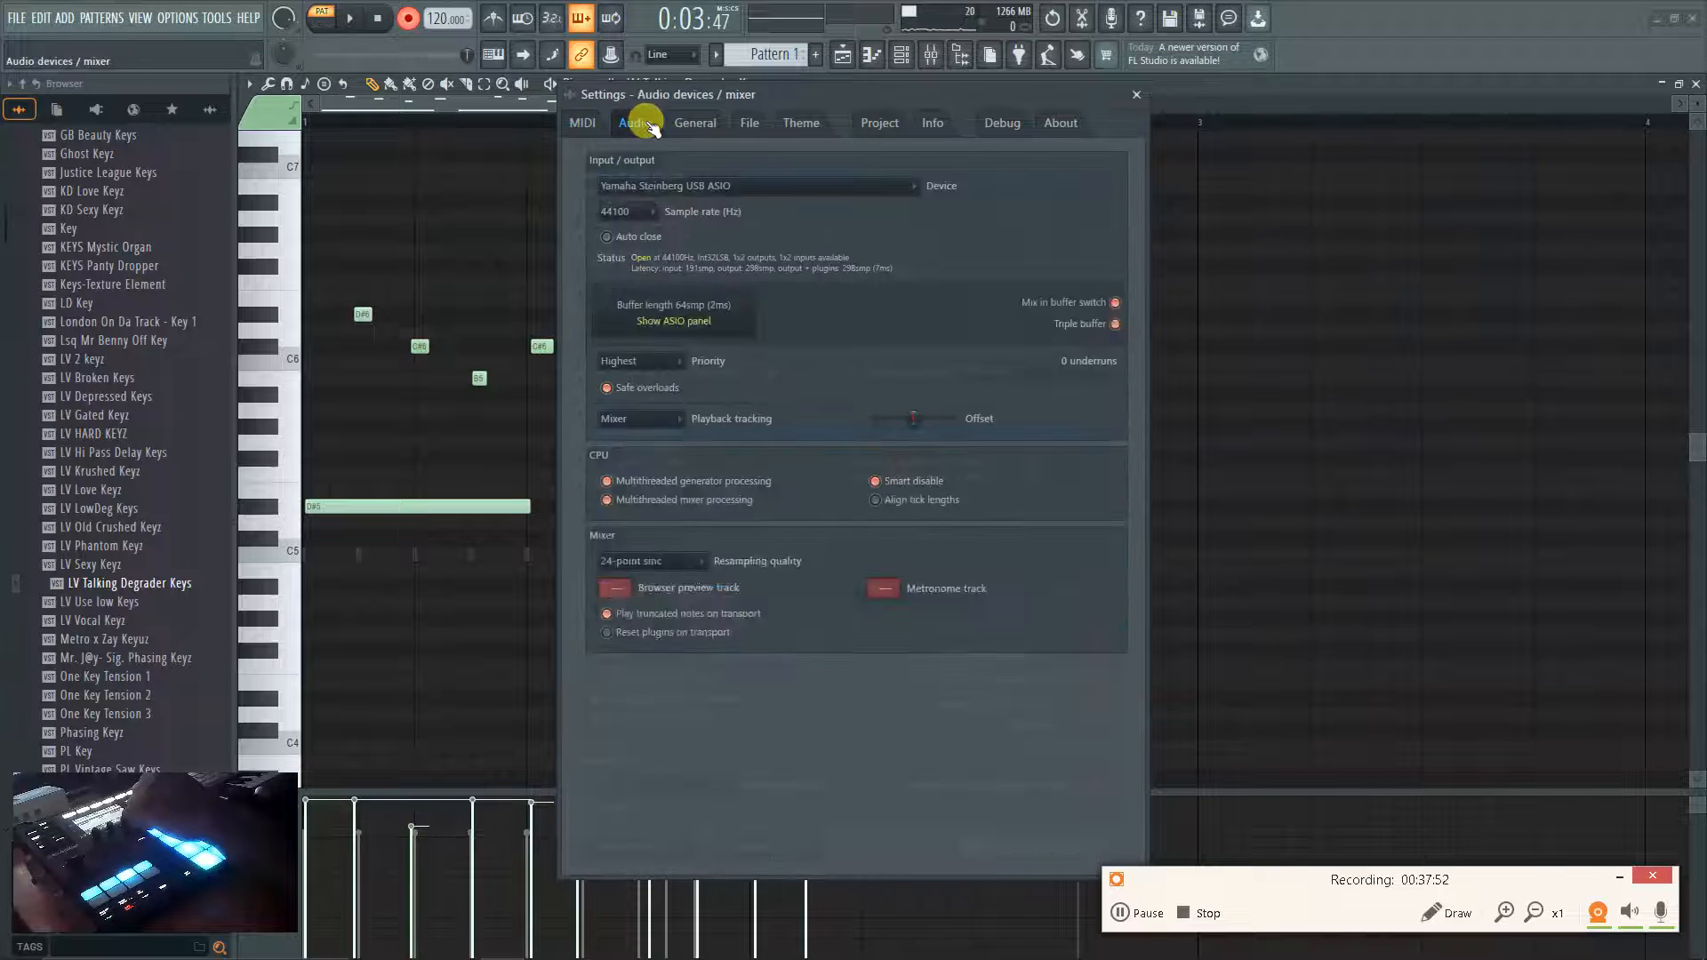
click(696, 124)
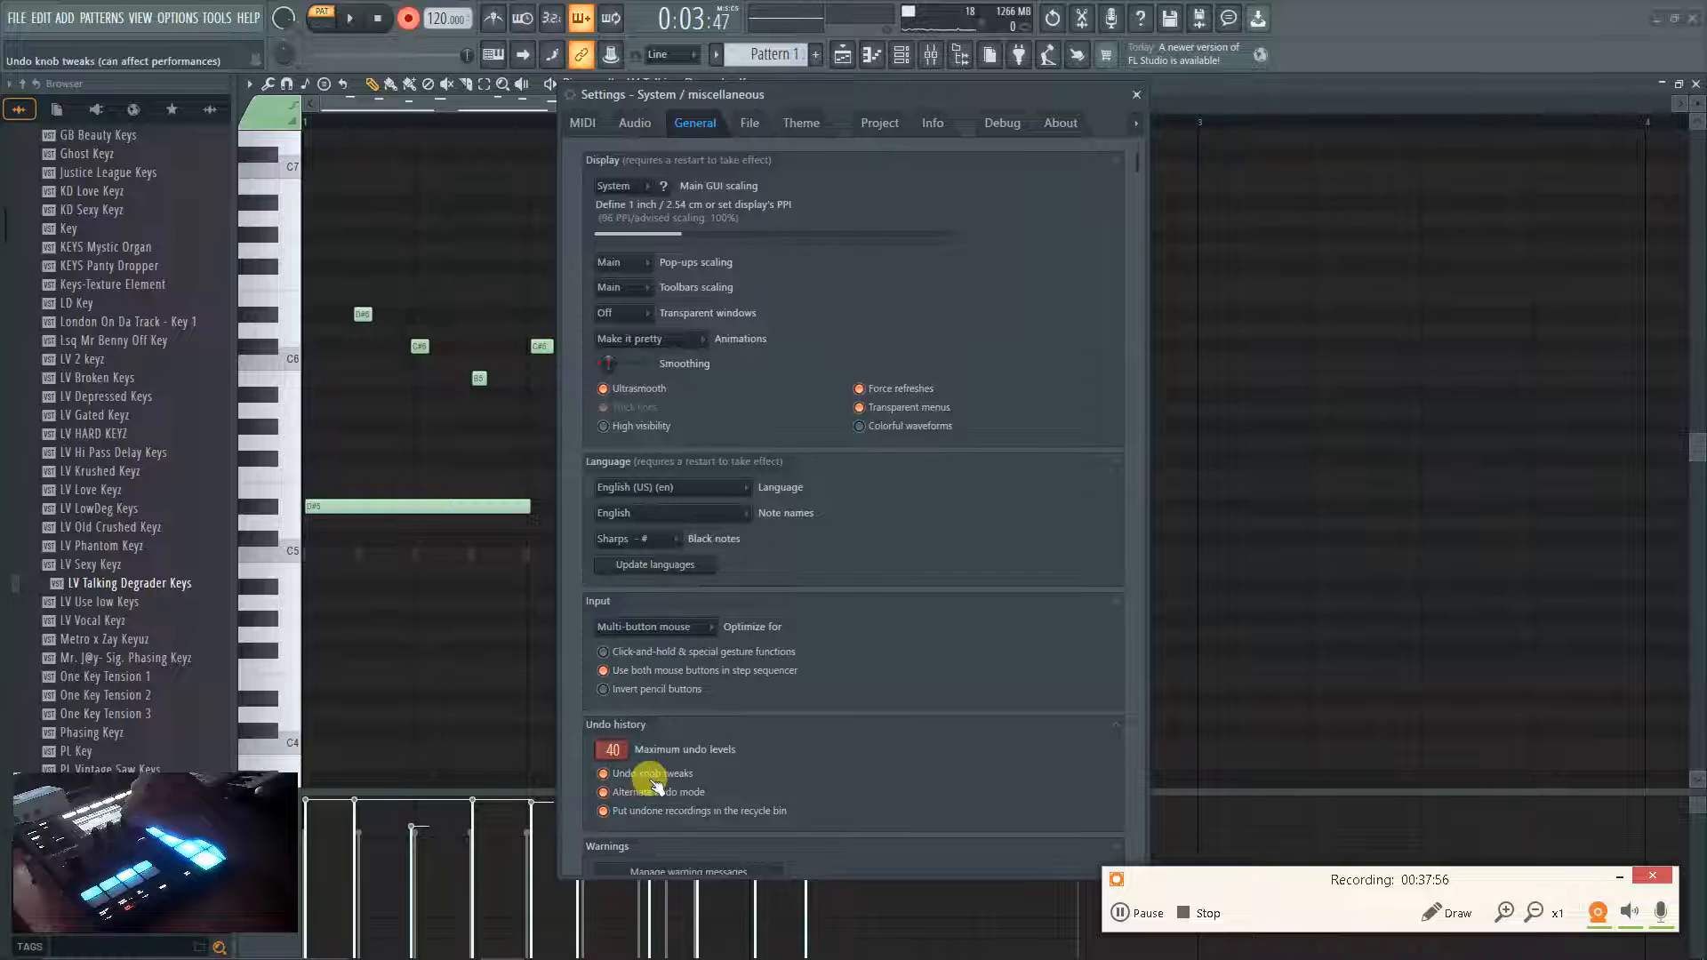
click(610, 745)
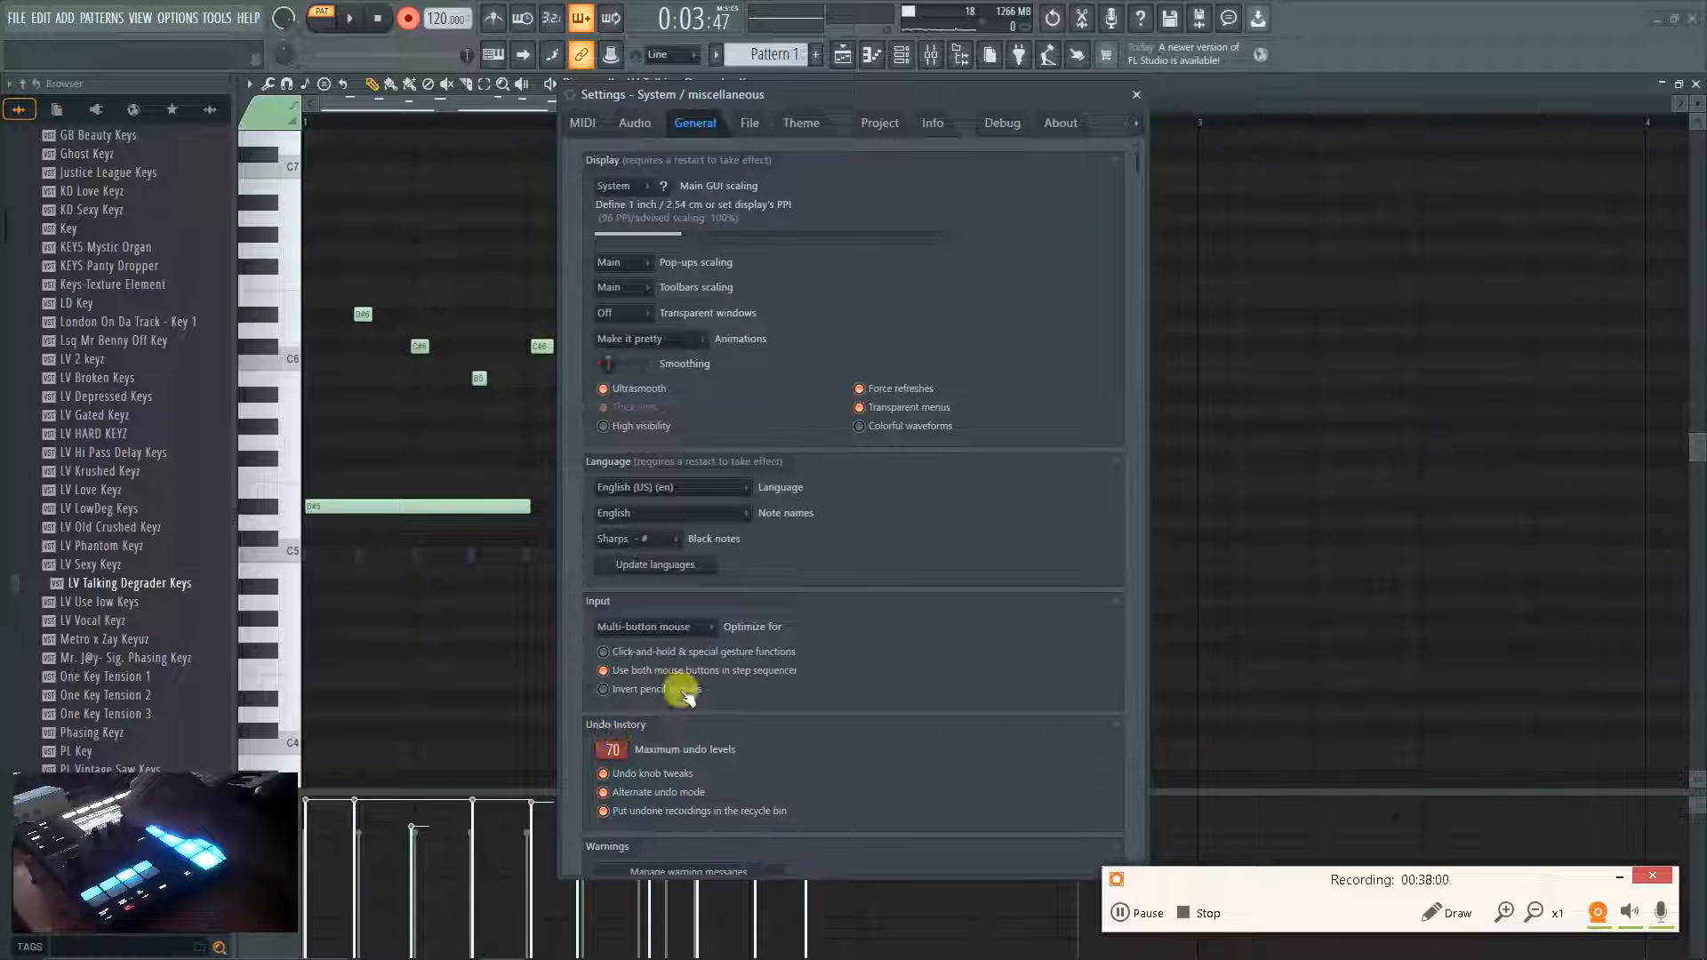
click(1136, 95)
Add five descending notes after the recorded melody in bars 2 and 3: F#6, C#6, A5, G5 and D5.
key(ctrl+z)
click(876, 265)
click(980, 346)
click(1095, 410)
click(1149, 441)
click(1312, 522)
Undo the five added notes and restore them.
key(ctrl+z)
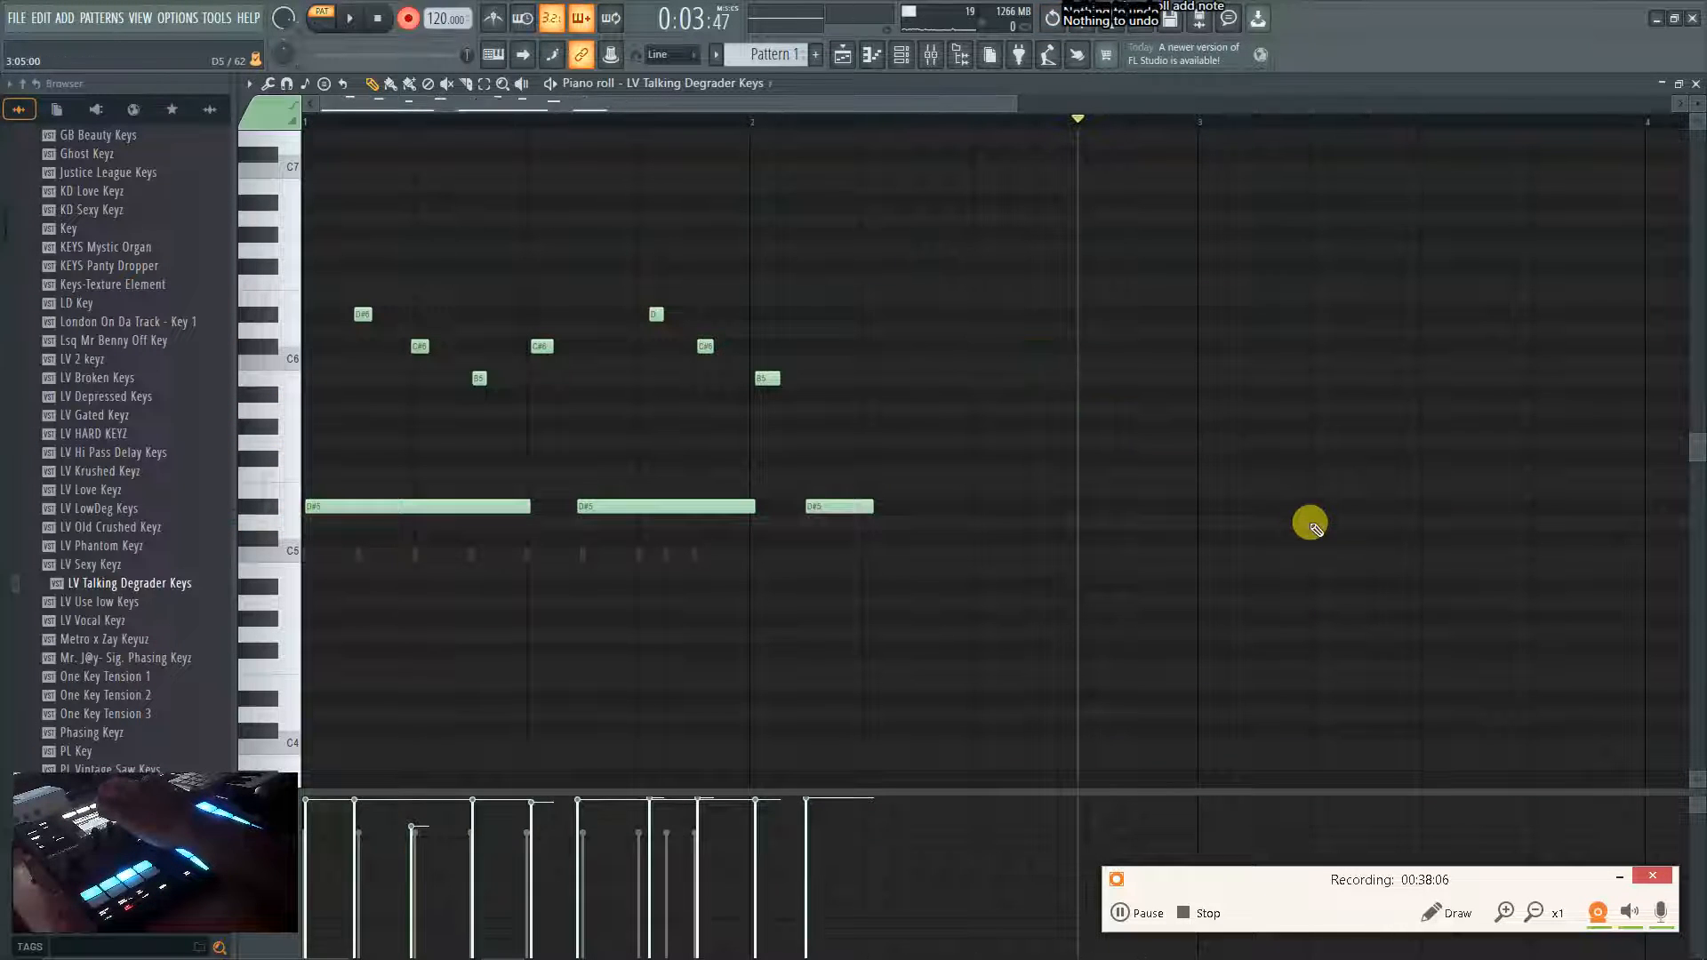
key(ctrl+z)
key(ctrl+z)
key(ctrl+z)
key(ctrl+z)
key(ctrl+z)
key(ctrl+z)
key(ctrl+z)
Continue the descending line with A4, D#4 and C#4 notes in the second half of bar 3.
click(1427, 602)
click(1483, 699)
click(1510, 730)
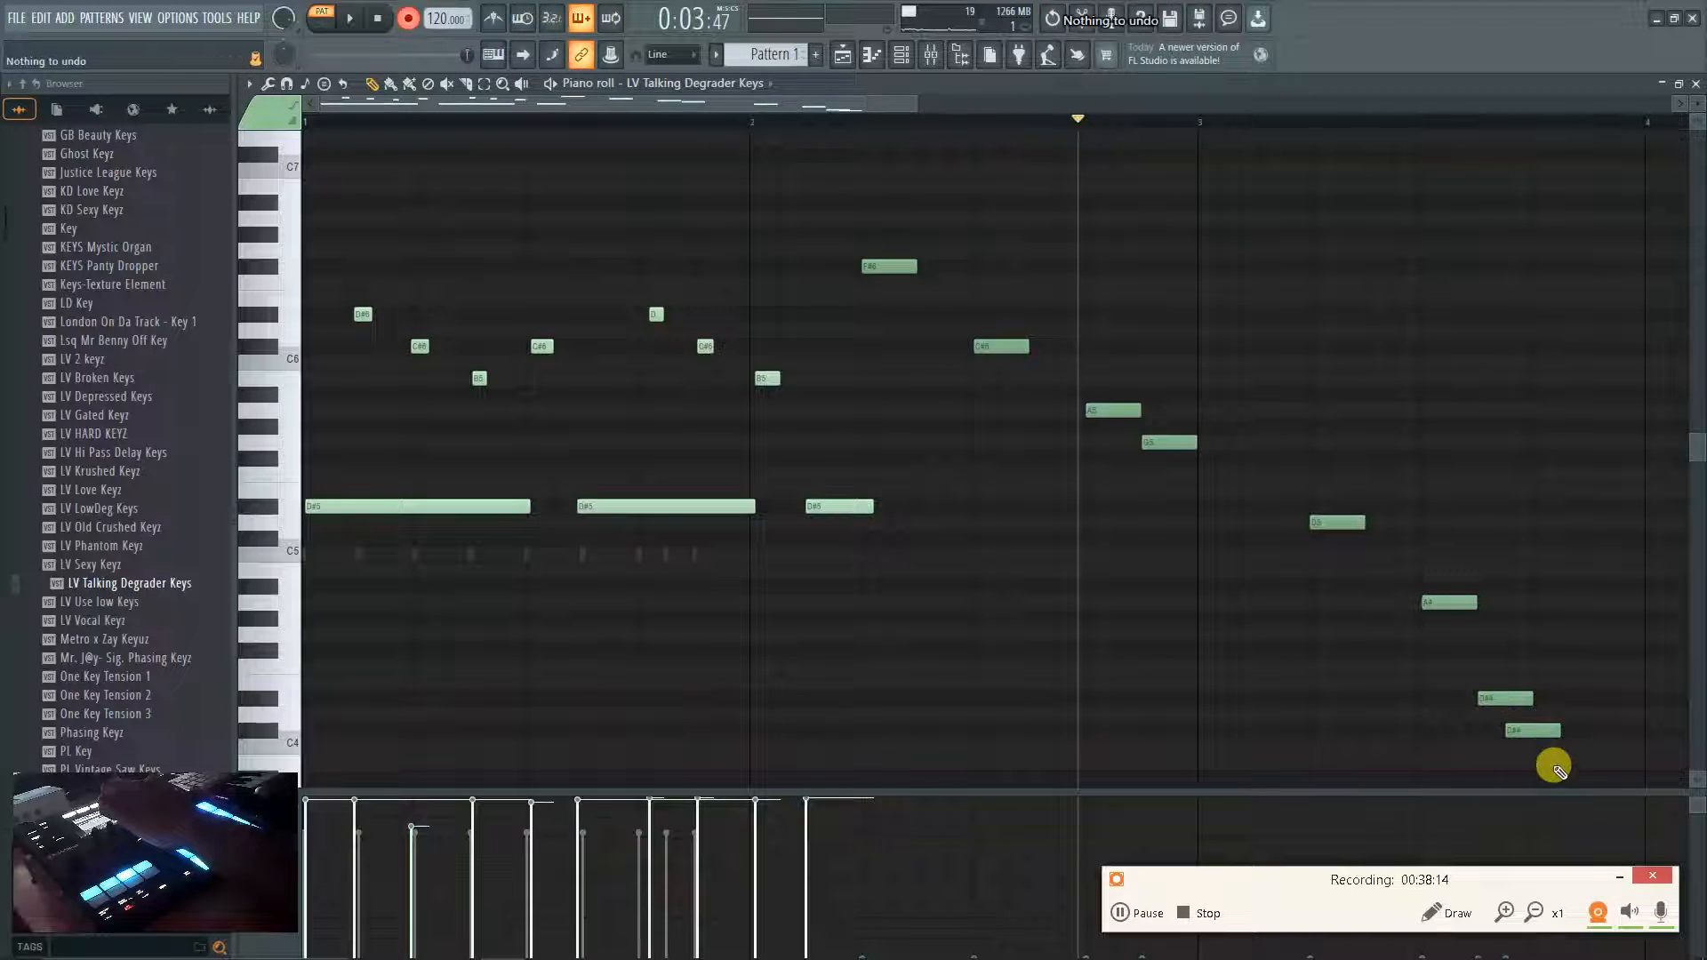
Undo the eight added notes one by one, and redo them all.
key(ctrl+alt+z)
key(ctrl+alt+z)
key(ctrl+alt+z)
key(ctrl+alt+z)
key(ctrl+alt+z)
key(ctrl+alt+z)
key(ctrl+alt+z)
key(ctrl+alt+z)
key(ctrl+shift+z)
key(ctrl+shift+z)
key(ctrl+shift+z)
key(ctrl+shift+z)
key(ctrl+shift+z)
key(ctrl+shift+z)
key(ctrl+shift+z)
key(ctrl+shift+z)
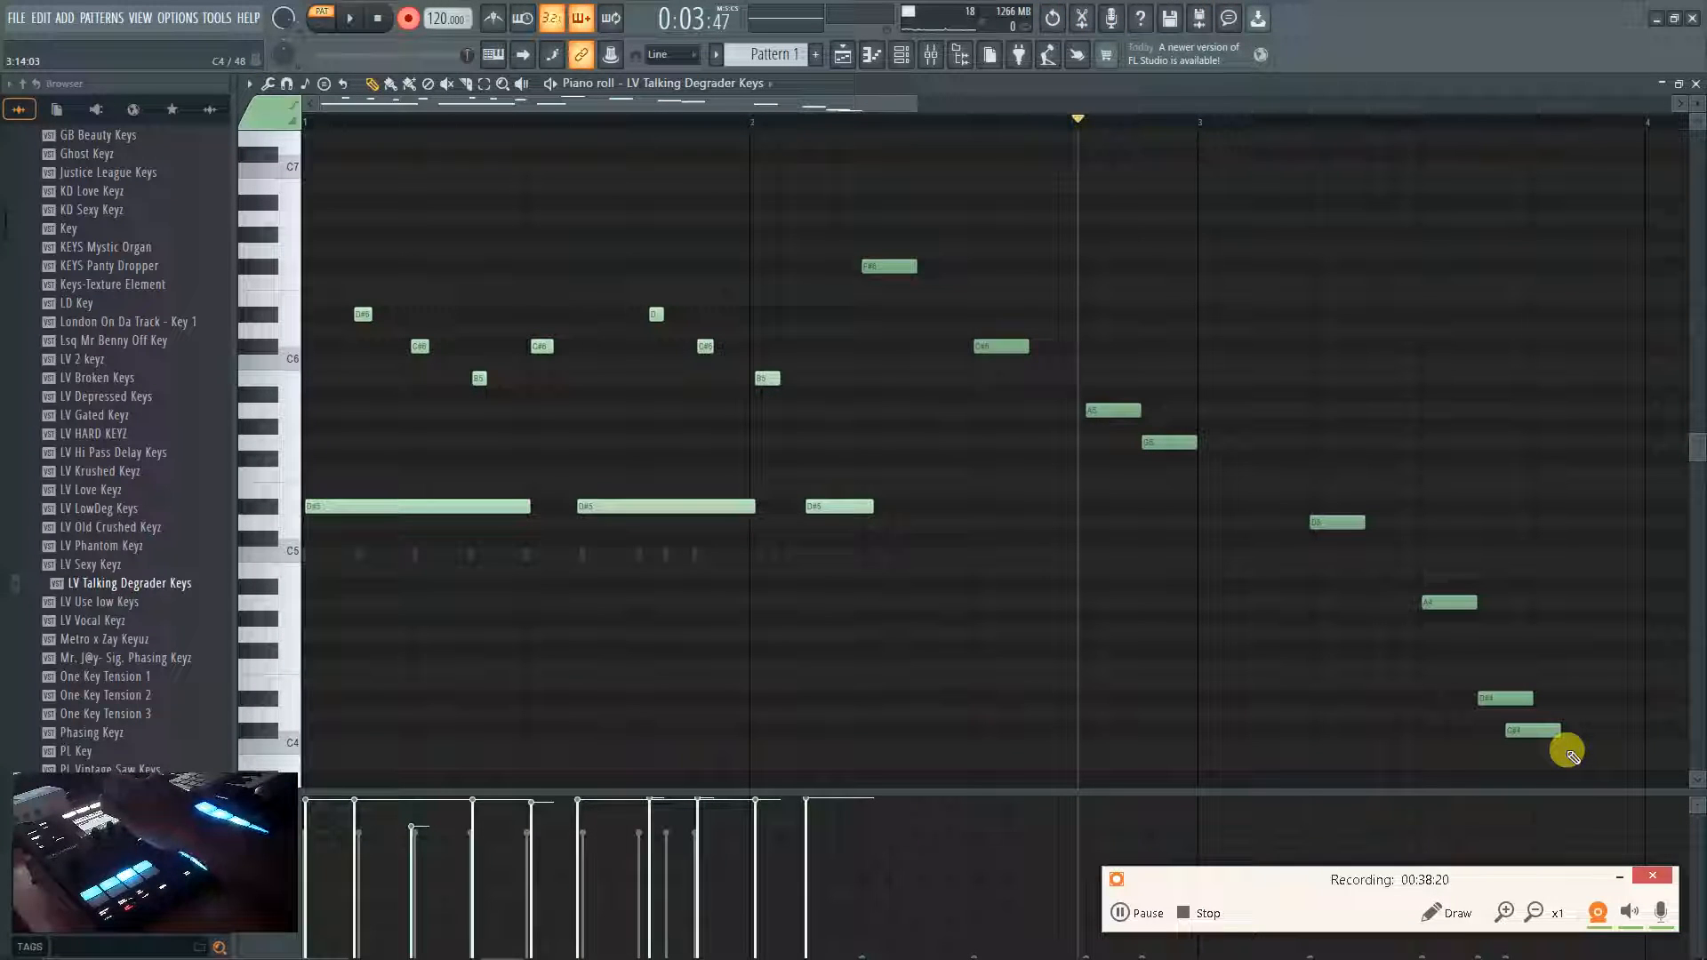
Remove all eight descending notes again through the undo history, from C#4 back to F#6, and restore them.
key(ctrl+alt+z)
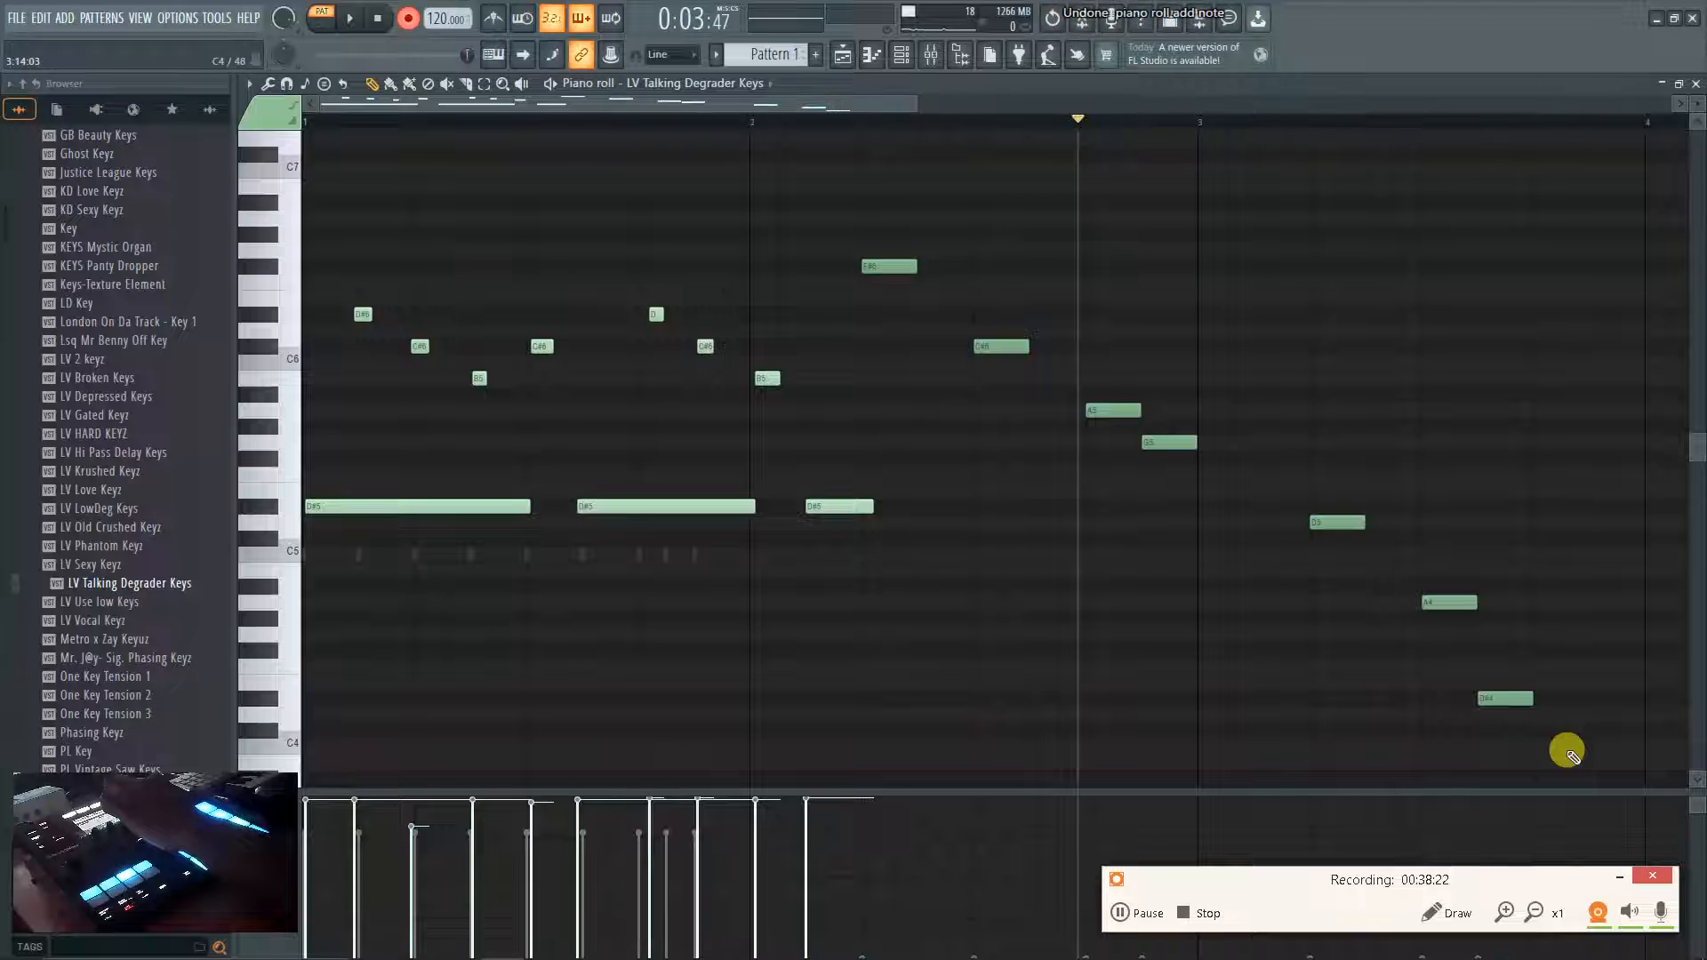
key(ctrl+alt+z)
key(ctrl+alt+z)
key(ctrl+alt+z)
key(ctrl+alt+z)
key(ctrl+alt+z)
key(ctrl+alt+z)
key(ctrl+alt+z)
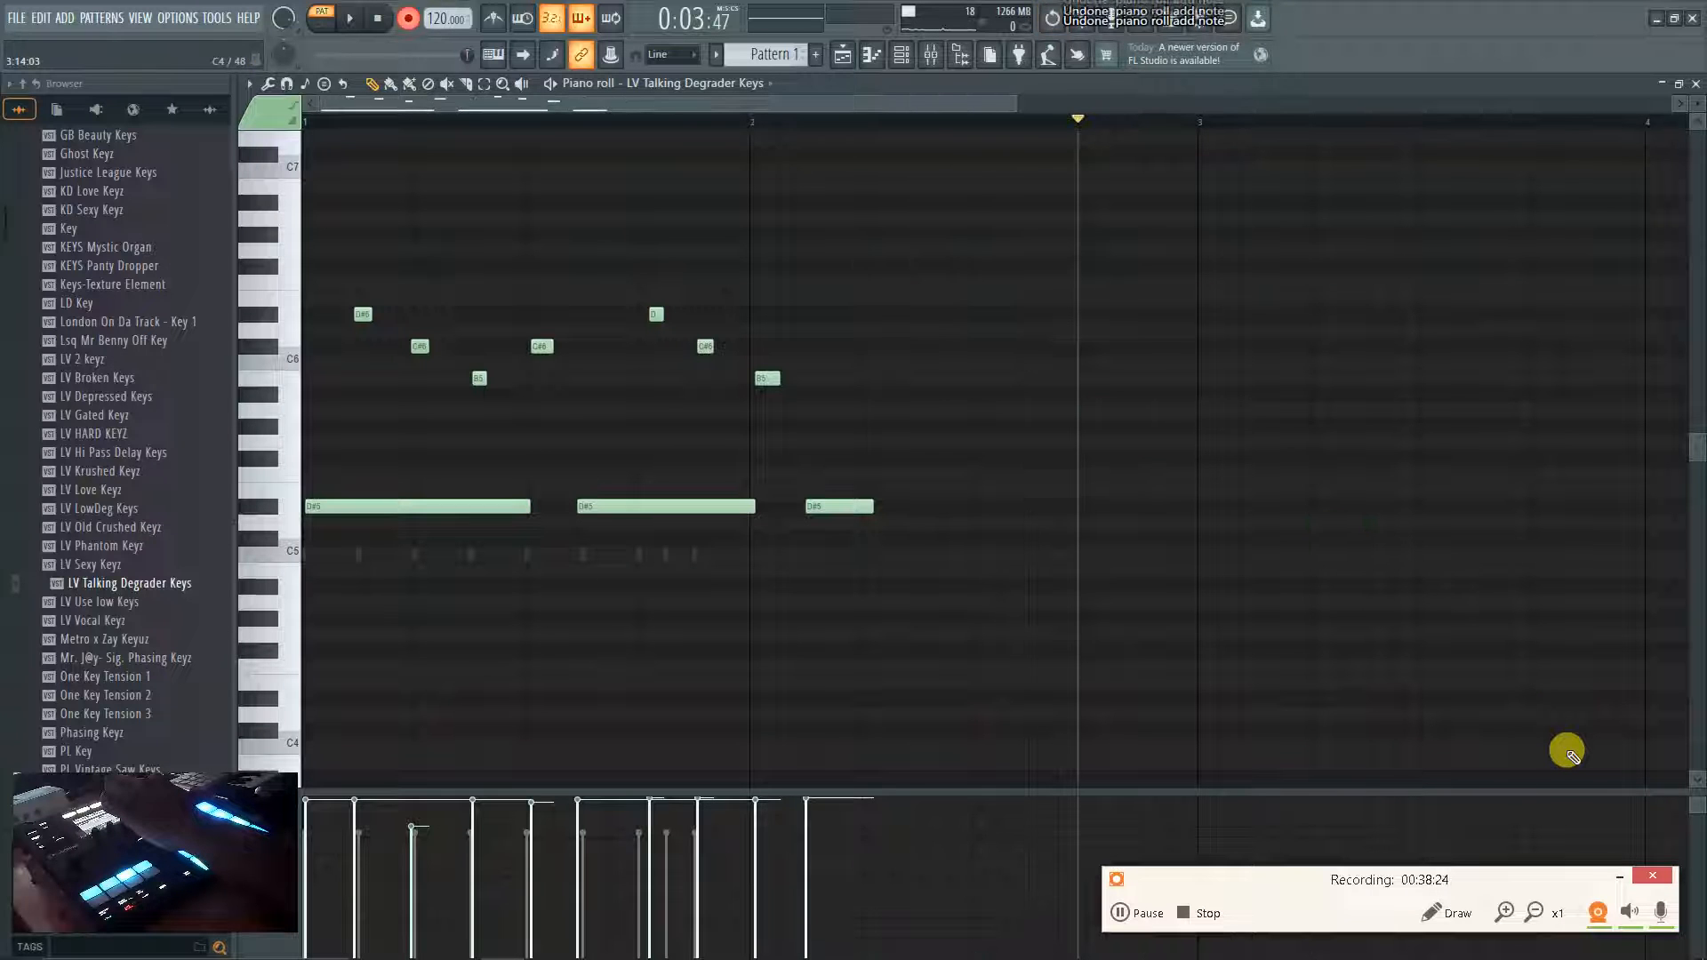
key(ctrl+shift+z)
key(ctrl+shift+z)
key(ctrl+shift+z)
key(ctrl+shift+z)
key(ctrl+shift+z)
key(ctrl+shift+z)
key(ctrl+shift+z)
key(ctrl+shift+z)
Undo the last six added notes, from C#4 back to A5, and redo them.
key(ctrl+alt+z)
key(ctrl+alt+z)
key(ctrl+alt+z)
key(ctrl+alt+z)
key(ctrl+alt+z)
key(ctrl+alt+z)
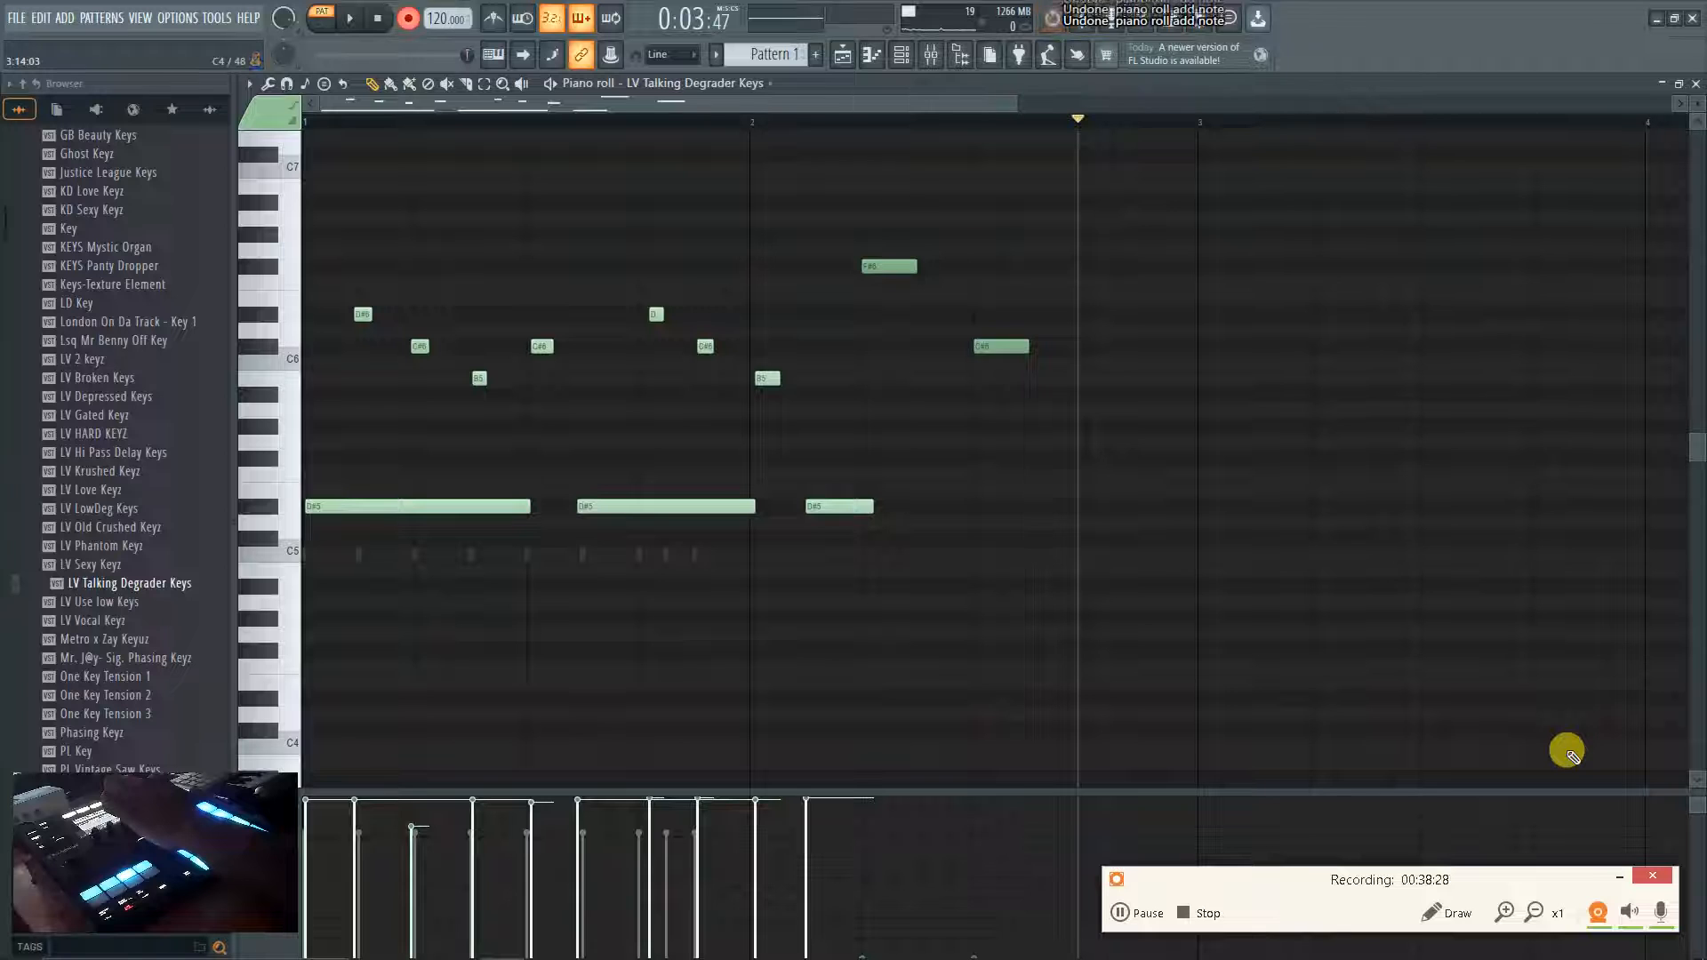
key(ctrl+shift+z)
key(ctrl+shift+z)
key(ctrl+shift+z)
key(ctrl+shift+z)
key(ctrl+shift+z)
key(ctrl+shift+z)
Undo the added notes back to the recorded melody, and bring them back with redo.
key(ctrl+alt+z)
key(ctrl+alt+z)
key(ctrl+alt+z)
key(ctrl+alt+z)
key(ctrl+alt+z)
key(ctrl+alt+z)
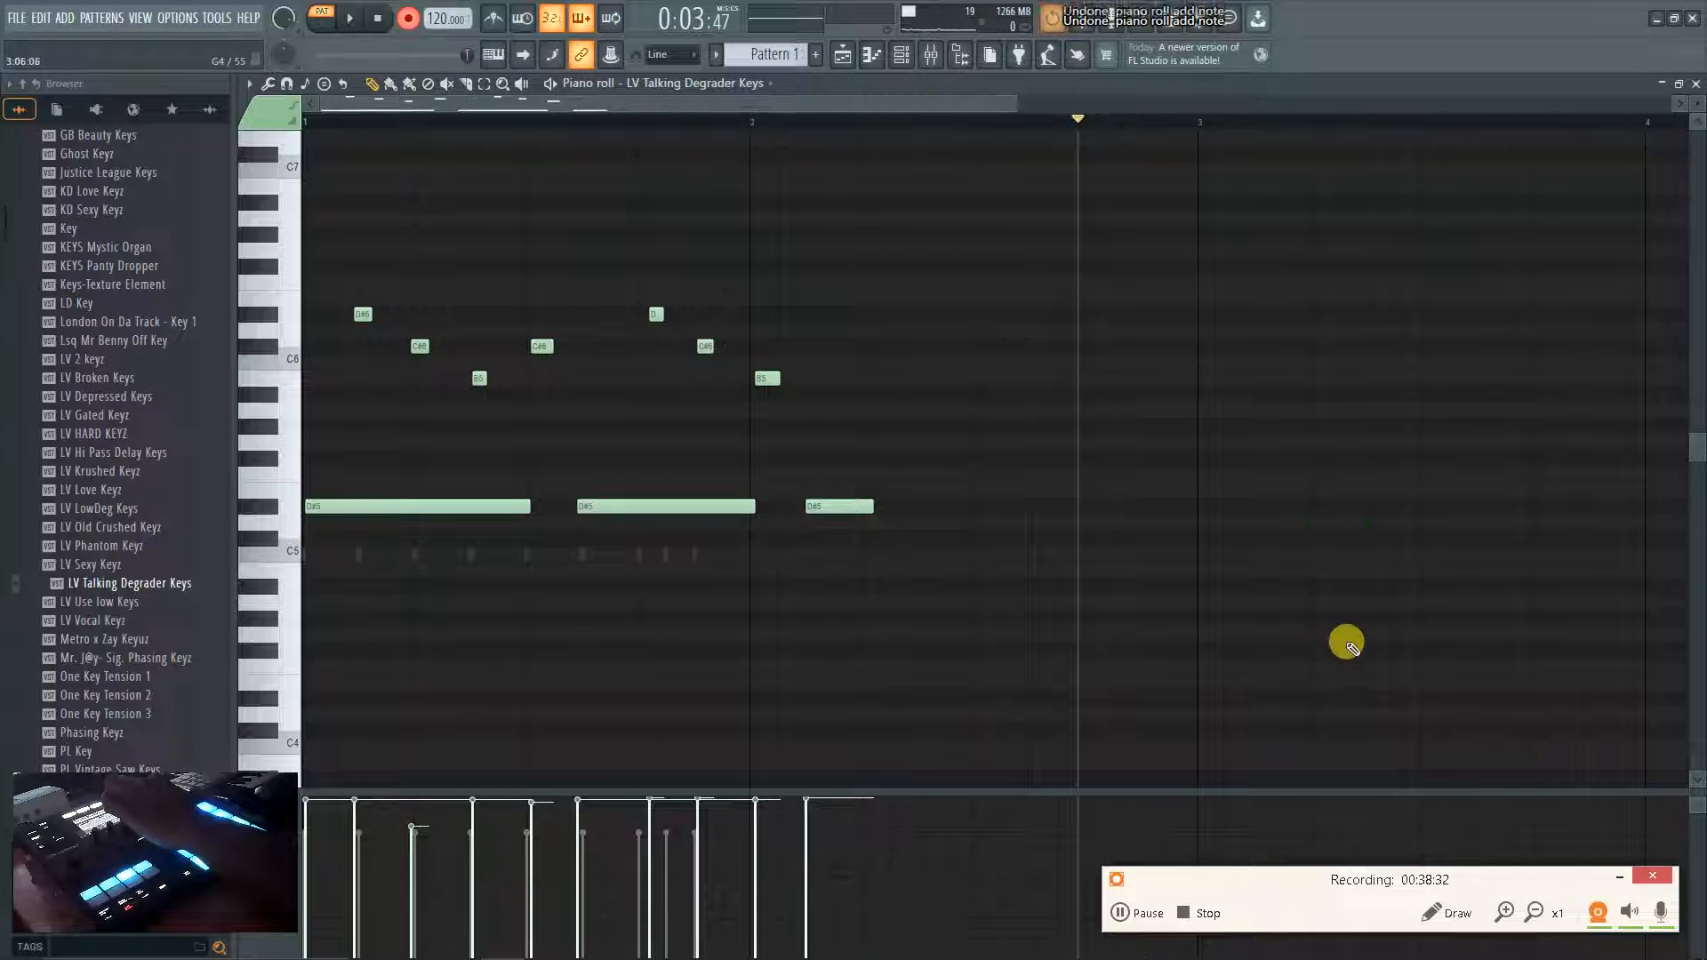
key(ctrl+shift+z)
key(ctrl+shift+z)
key(ctrl+shift+z)
key(ctrl+shift+z)
key(ctrl+shift+z)
key(ctrl+shift+z)
Step back through the undo history to remove the eight added notes, and step forward to restore them.
key(ctrl+alt+z)
key(ctrl+alt+z)
key(ctrl+alt+z)
key(ctrl+alt+z)
key(ctrl+alt+z)
key(ctrl+alt+z)
key(ctrl+alt+z)
key(ctrl+alt+z)
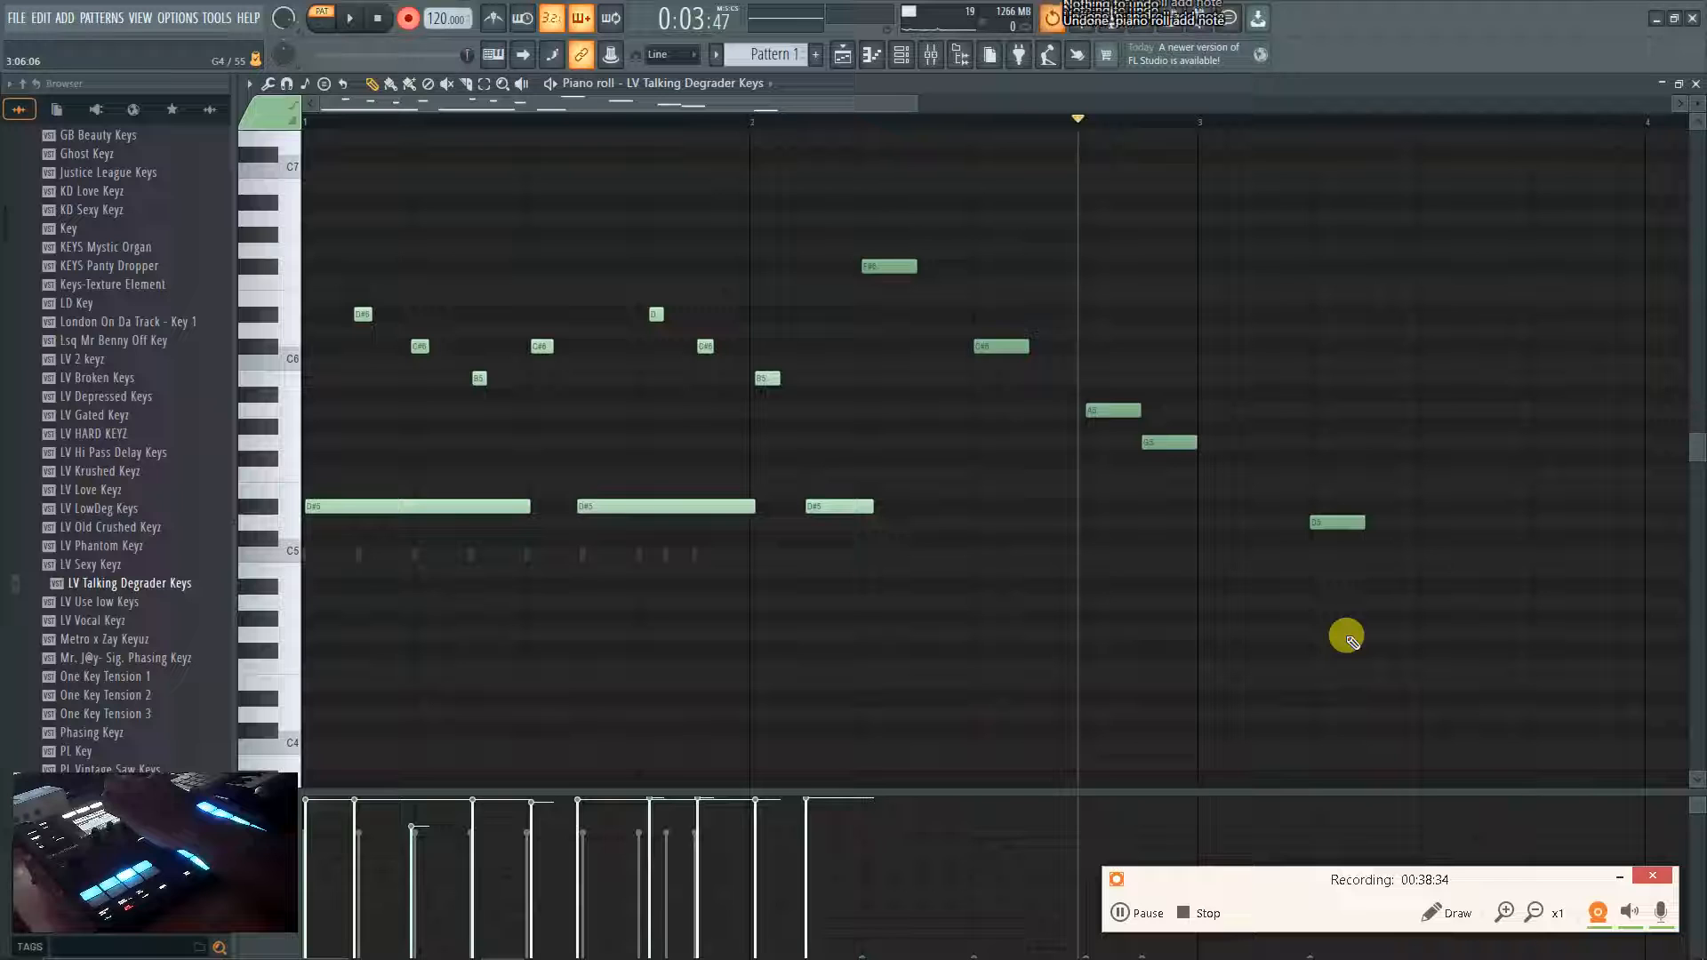
key(ctrl+shift+z)
key(ctrl+shift+z)
key(ctrl+shift+z)
key(ctrl+shift+z)
key(ctrl+shift+z)
key(ctrl+shift+z)
key(ctrl+shift+z)
key(ctrl+shift+z)
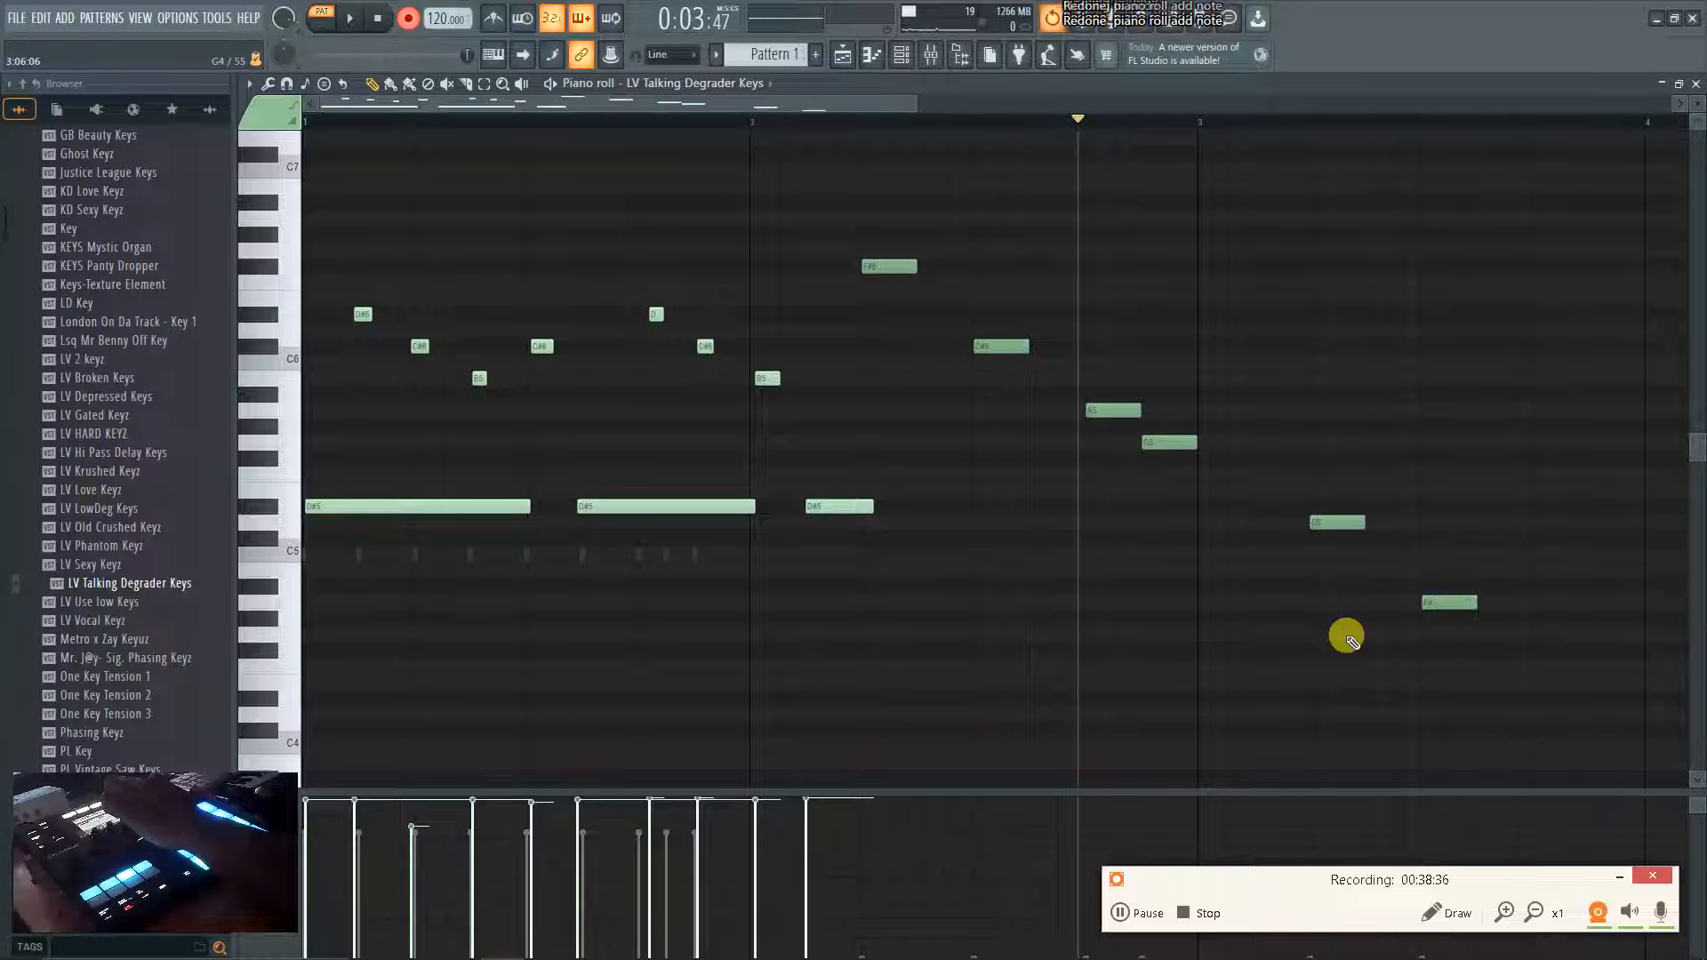
Undo the eight added notes again down to the recorded melody, and redo each one.
key(ctrl+alt+z)
key(ctrl+alt+z)
key(ctrl+alt+z)
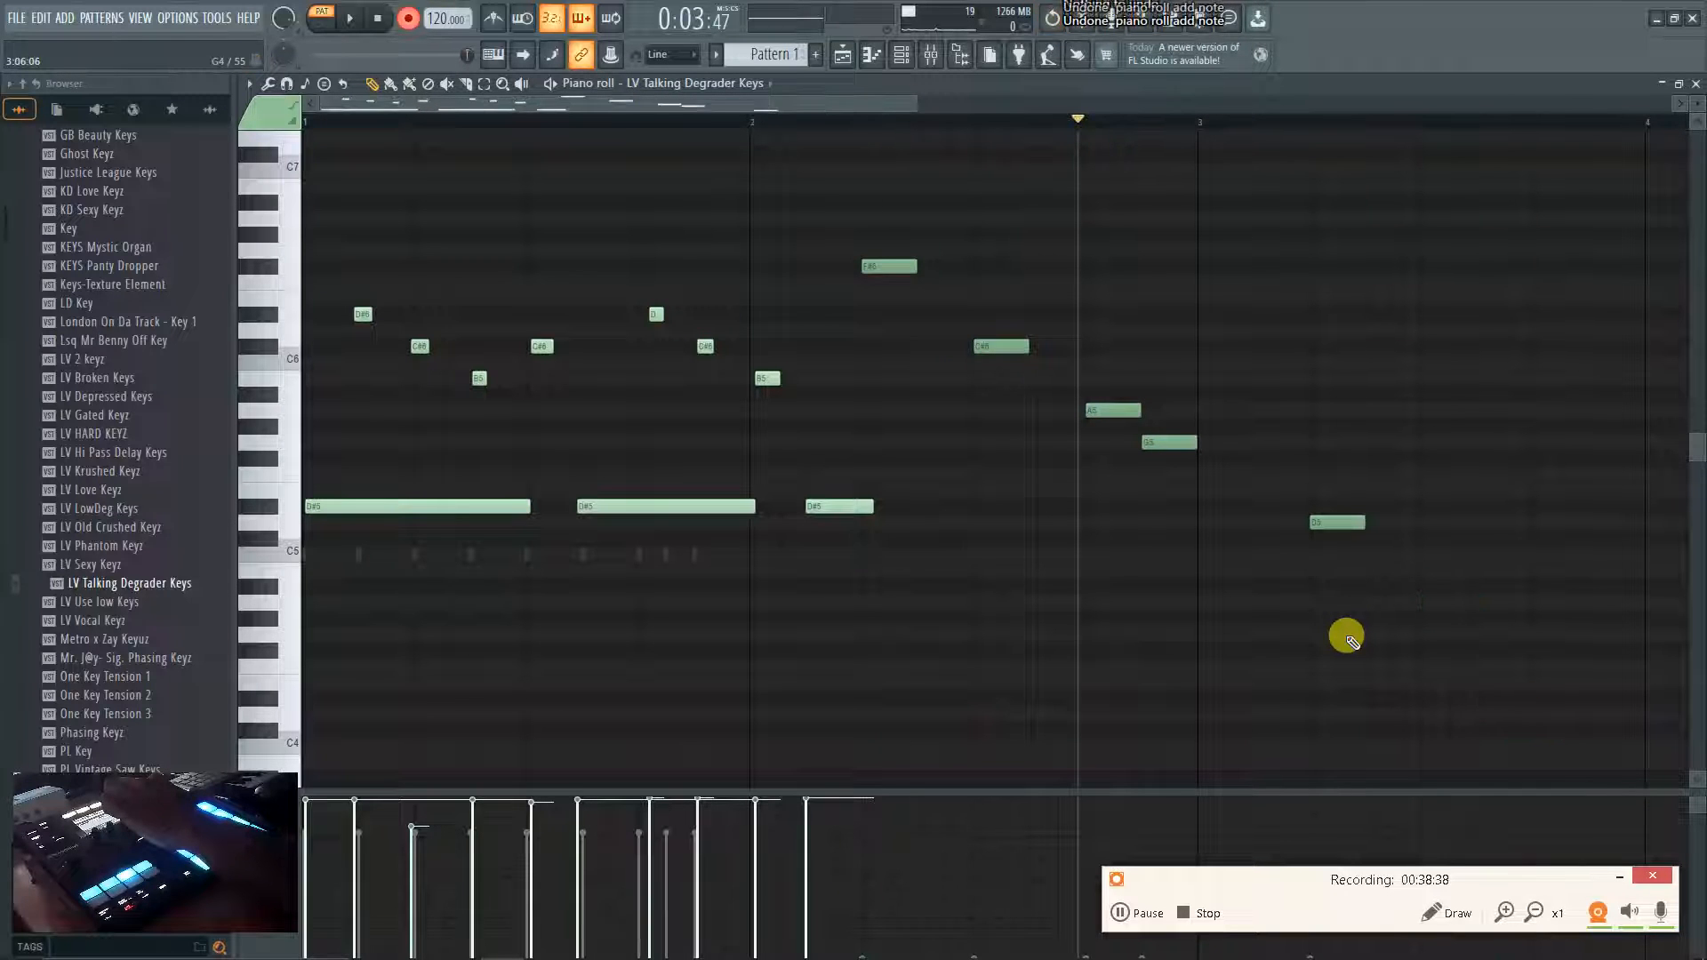
key(ctrl+alt+z)
key(ctrl+alt+z)
key(ctrl+alt+z)
key(ctrl+alt+z)
key(ctrl+alt+z)
key(ctrl+shift+z)
key(ctrl+shift+z)
key(ctrl+shift+z)
key(ctrl+shift+z)
key(ctrl+shift+z)
key(ctrl+shift+z)
key(ctrl+shift+z)
key(ctrl+shift+z)
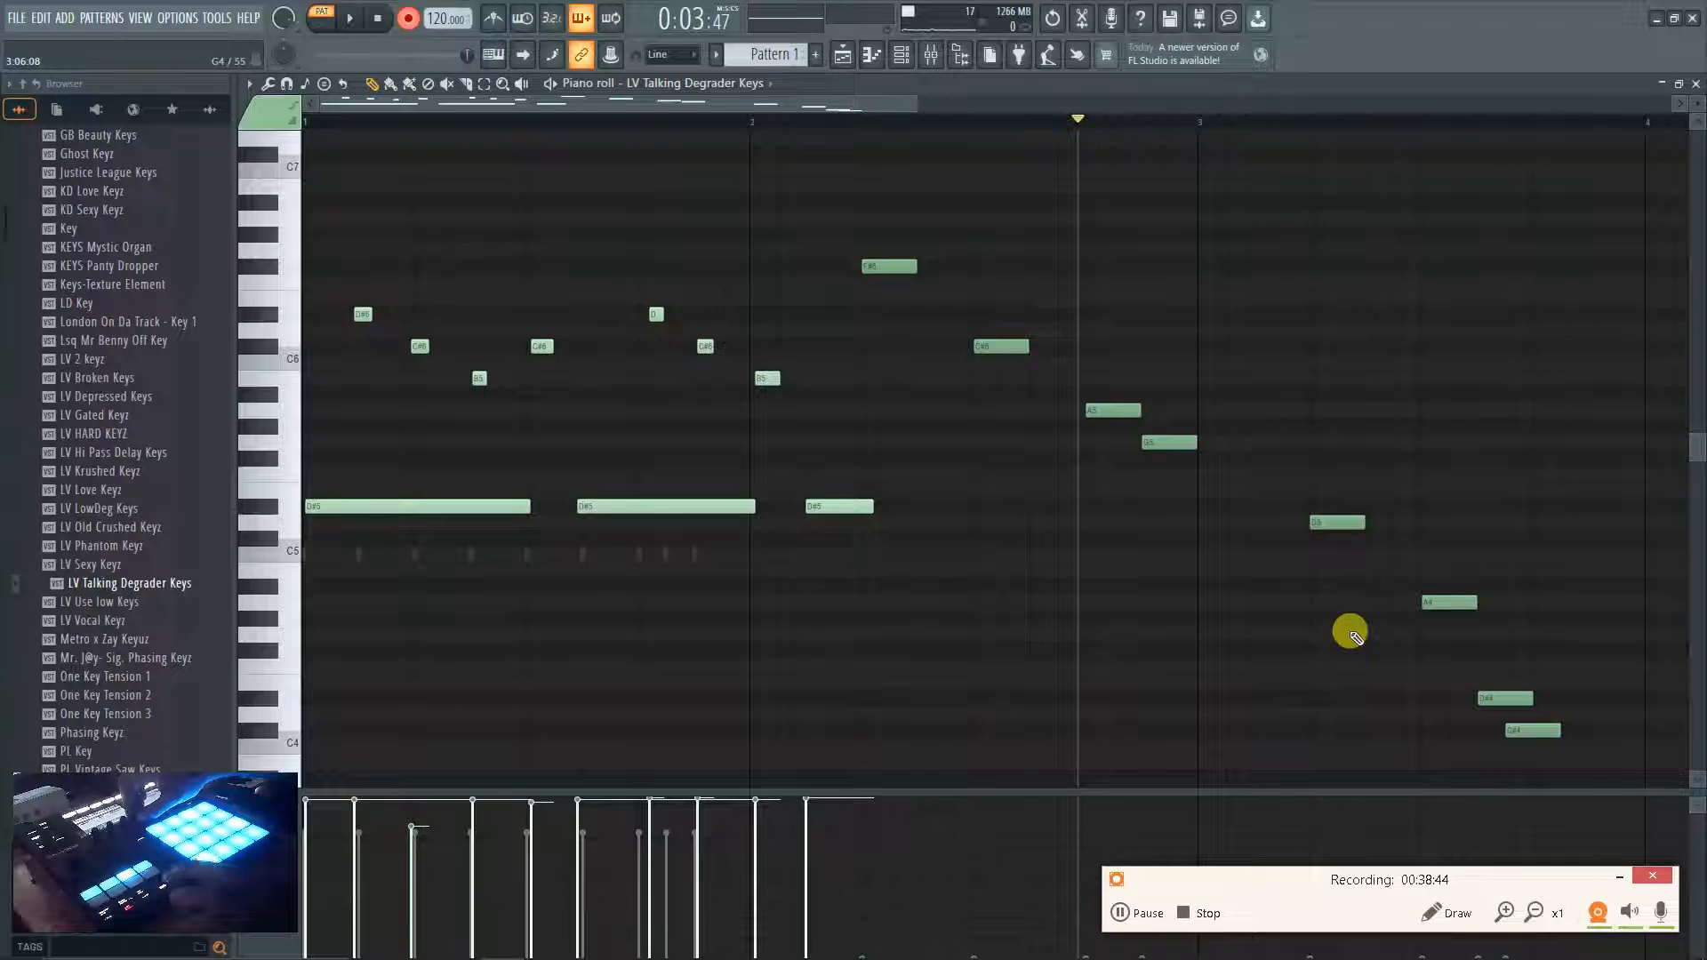
Revert the piano roll to the recorded melody, and reapply the eight descending notes.
key(ctrl+alt+z)
key(ctrl+alt+z)
key(ctrl+alt+z)
key(ctrl+alt+z)
key(ctrl+alt+z)
key(ctrl+alt+z)
key(ctrl+alt+z)
key(ctrl+alt+z)
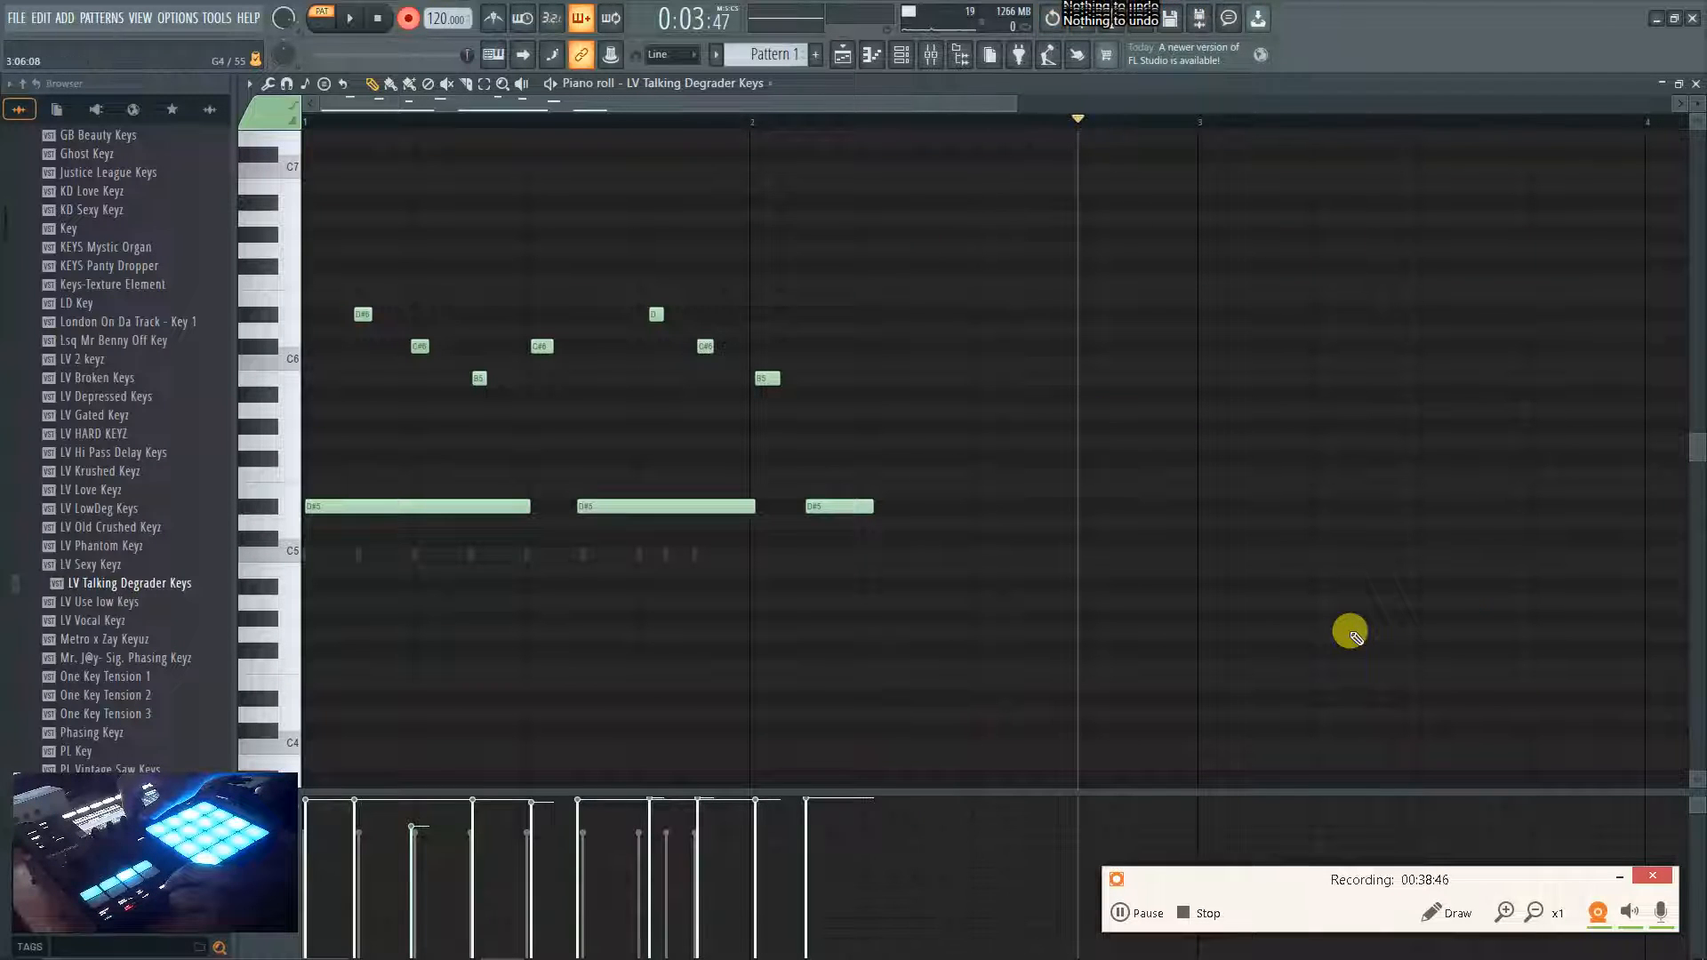
key(ctrl+shift+z)
key(ctrl+shift+z)
key(ctrl+shift+z)
key(ctrl+shift+z)
key(ctrl+shift+z)
key(ctrl+shift+z)
key(ctrl+shift+z)
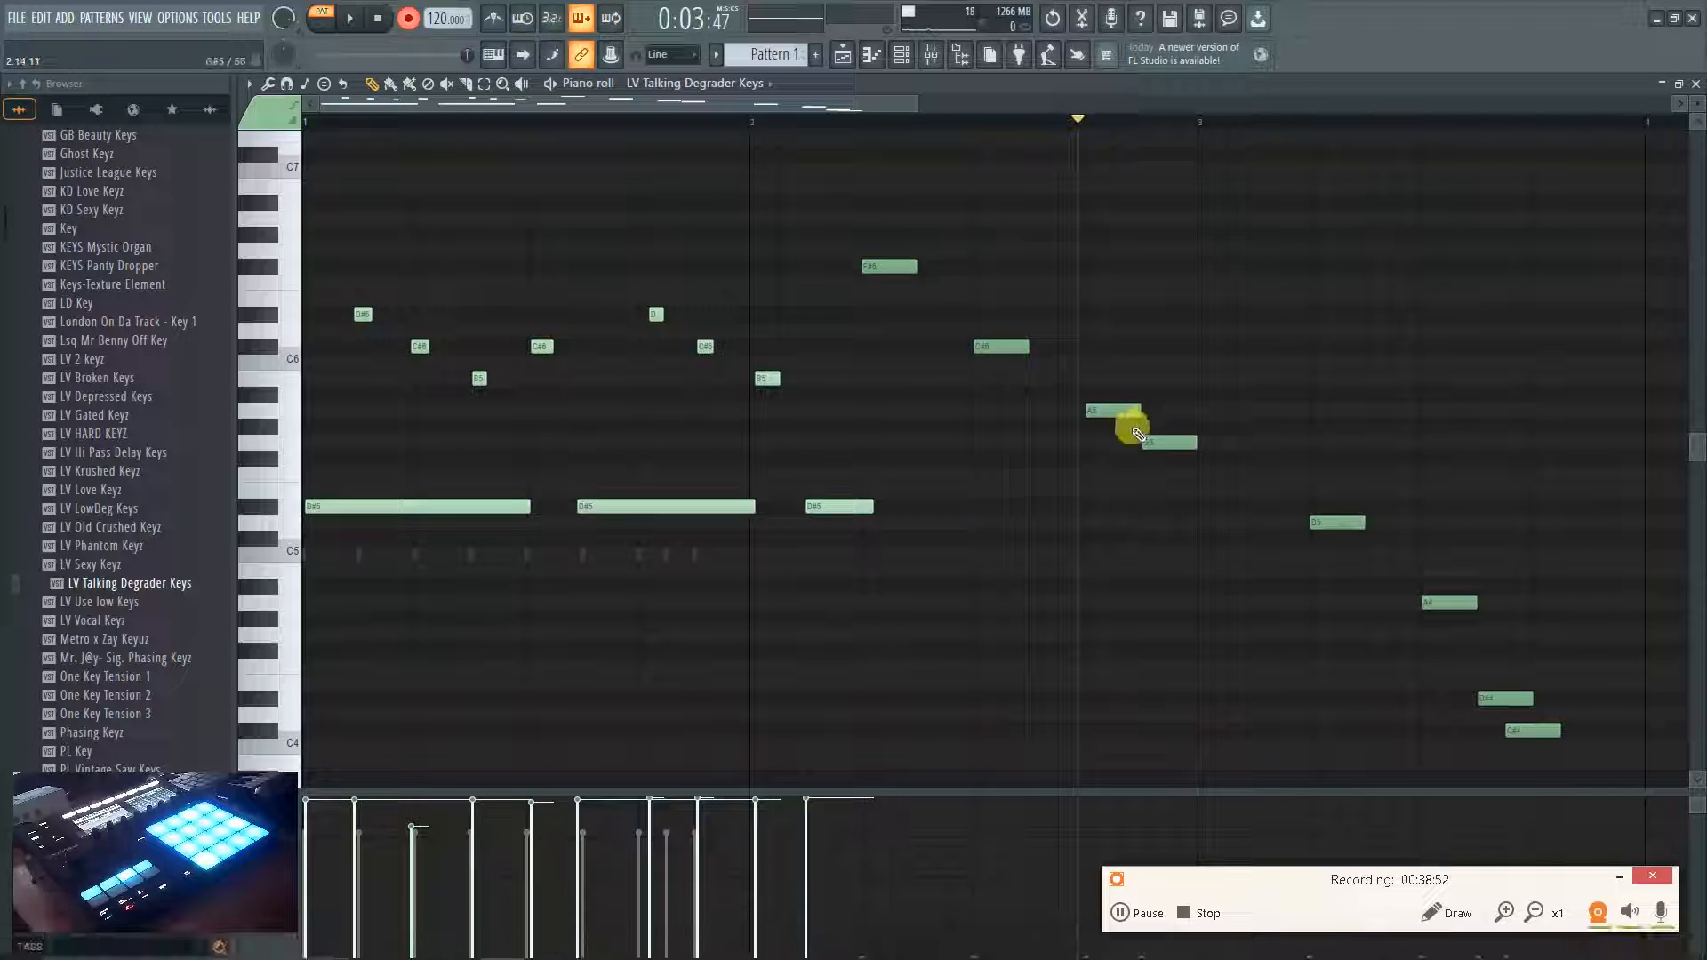
Undo the descending notes after the recorded melody once more, and bring them all back with redo.
key(ctrl+z)
key(ctrl+z)
key(ctrl+z)
key(ctrl+z)
key(ctrl+z)
key(ctrl+z)
key(ctrl+z)
key(ctrl+z)
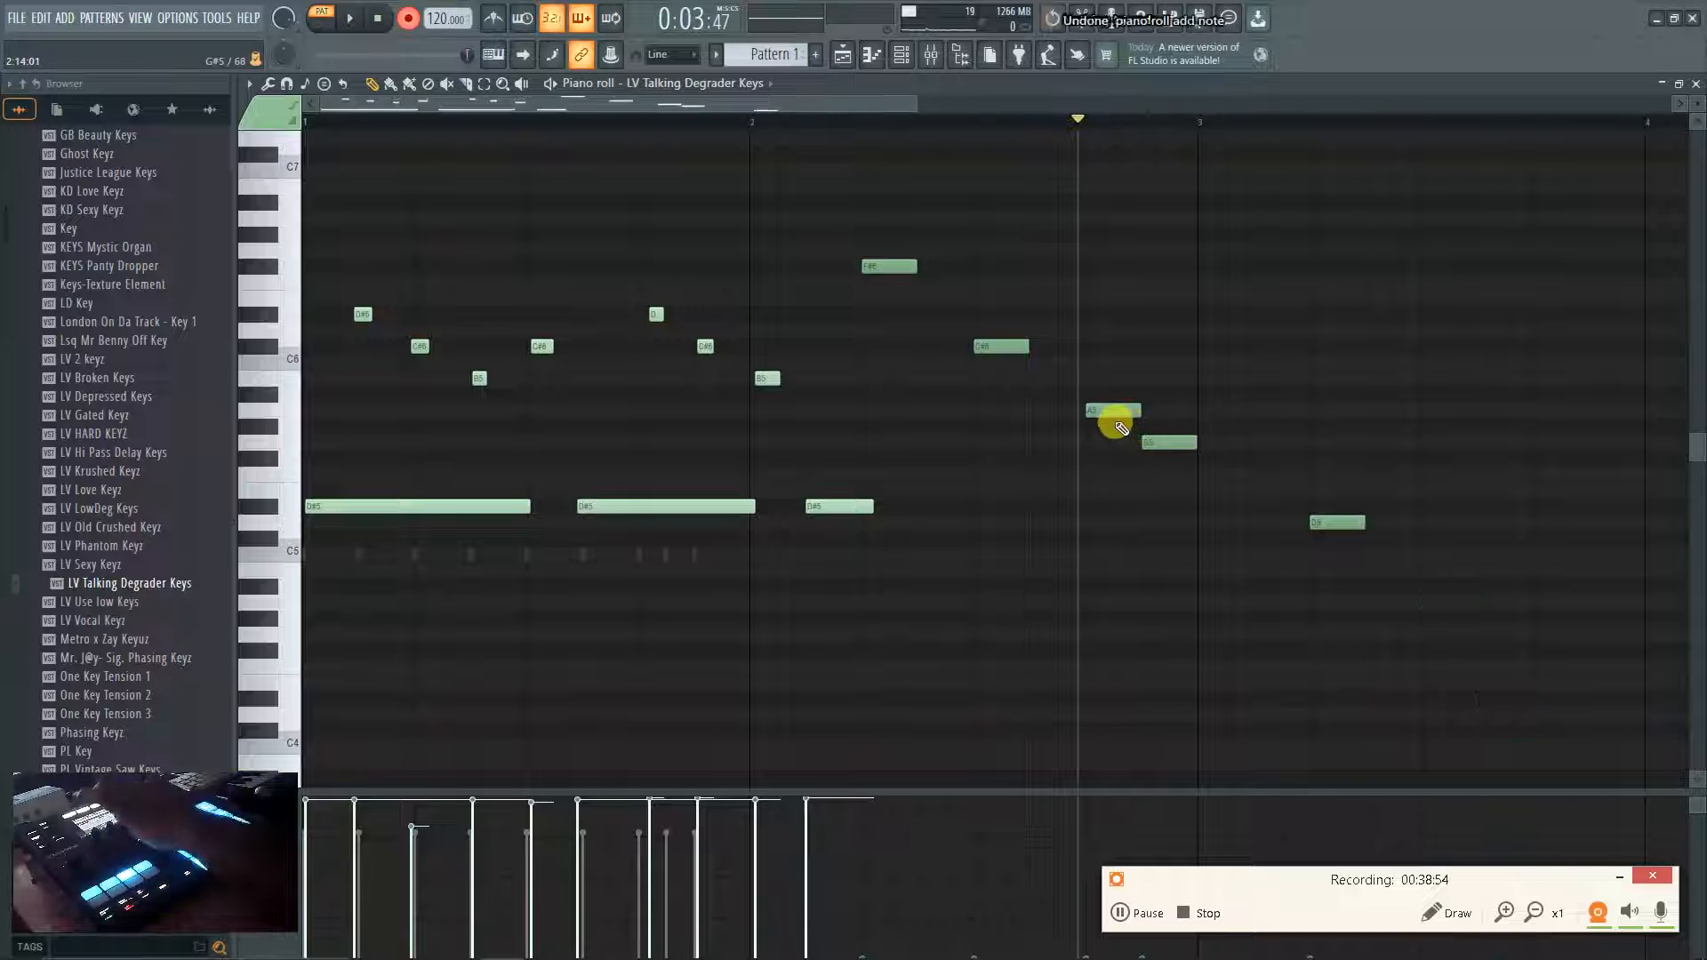
key(ctrl+z)
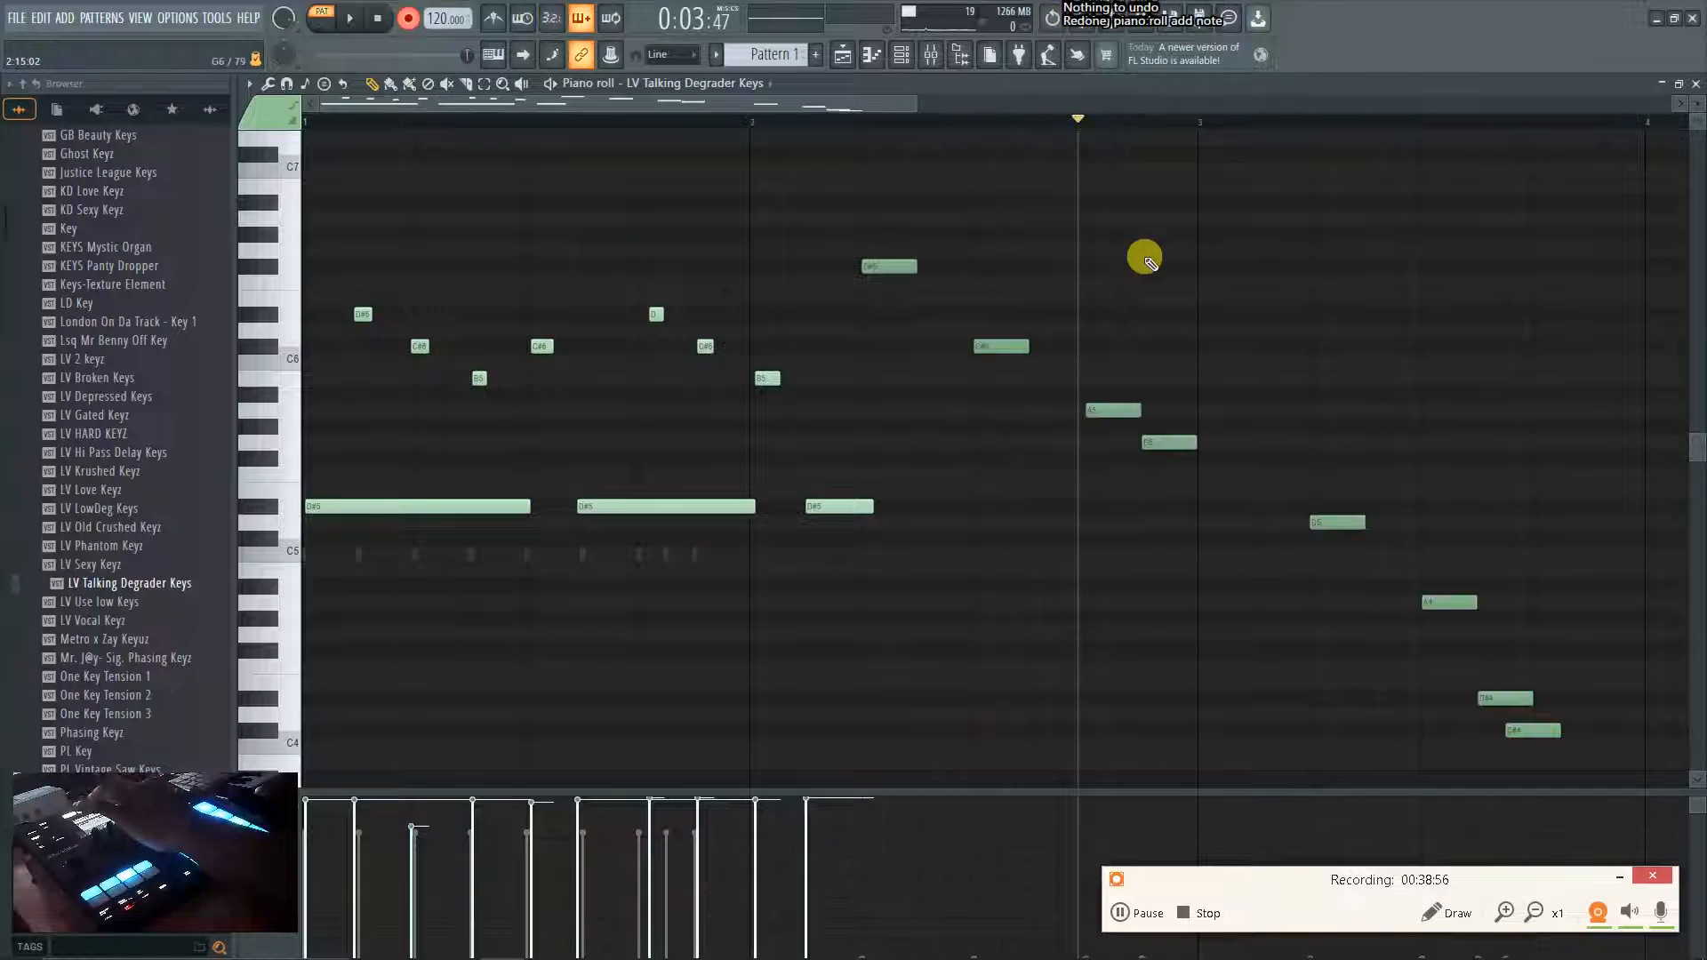
Close the piano roll and clear all notes from the LV Talking Degrader Keys channel.
click(1695, 83)
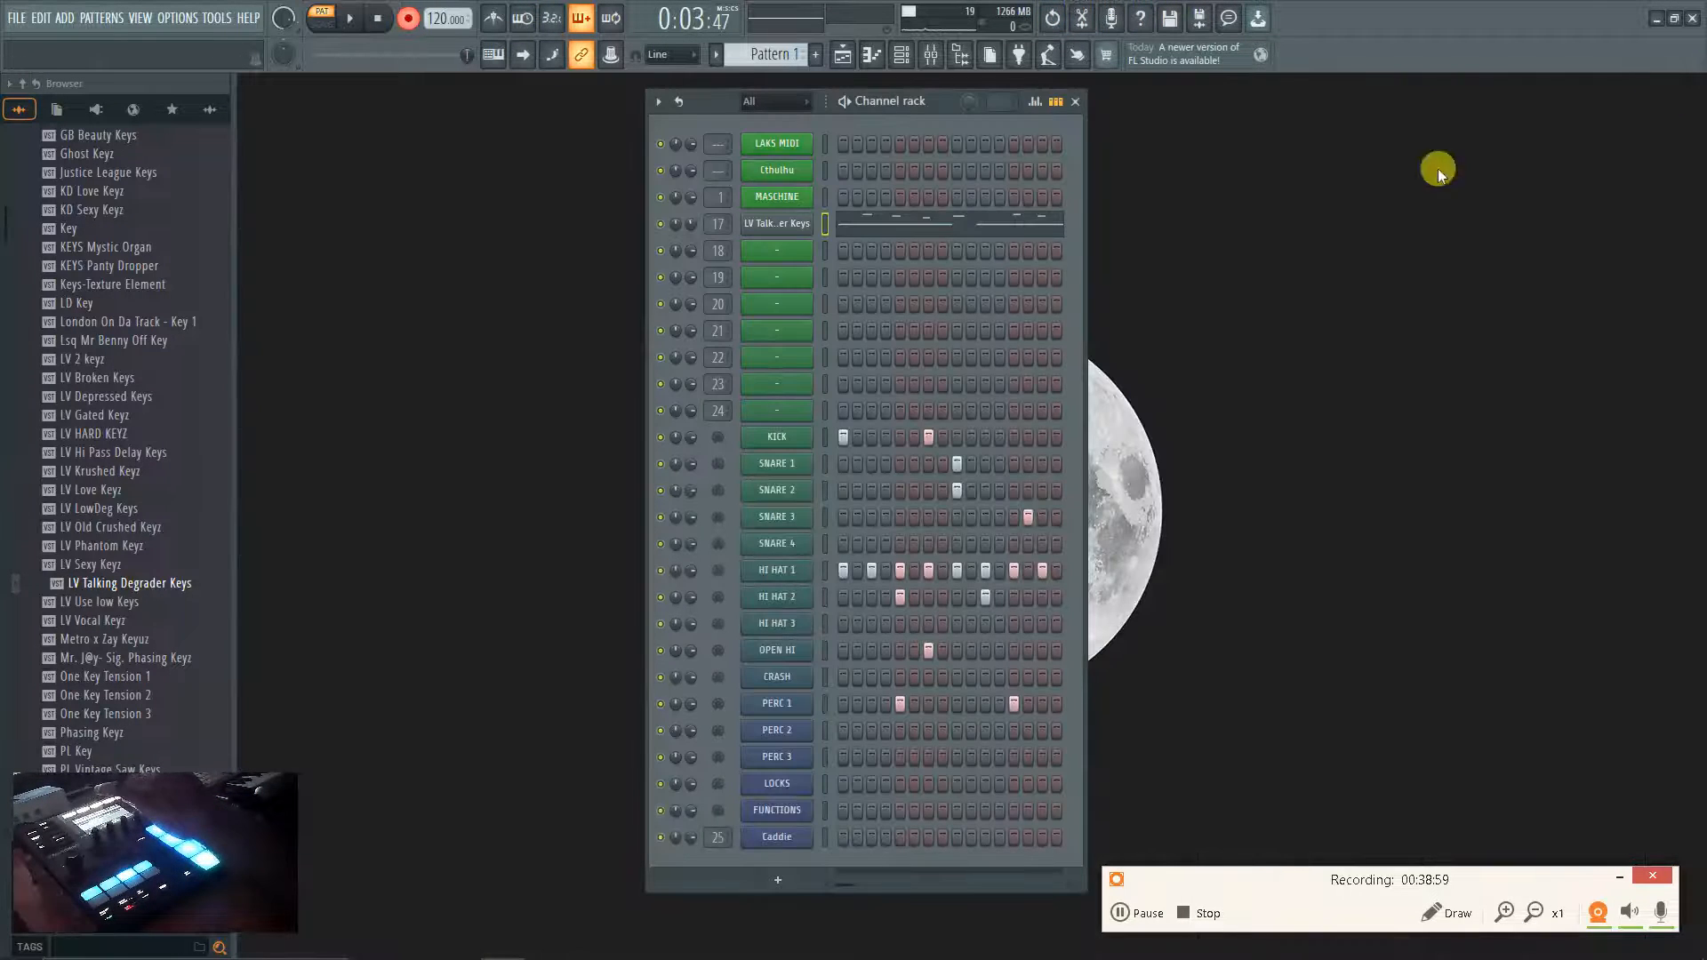
right_click(812, 218)
click(1022, 220)
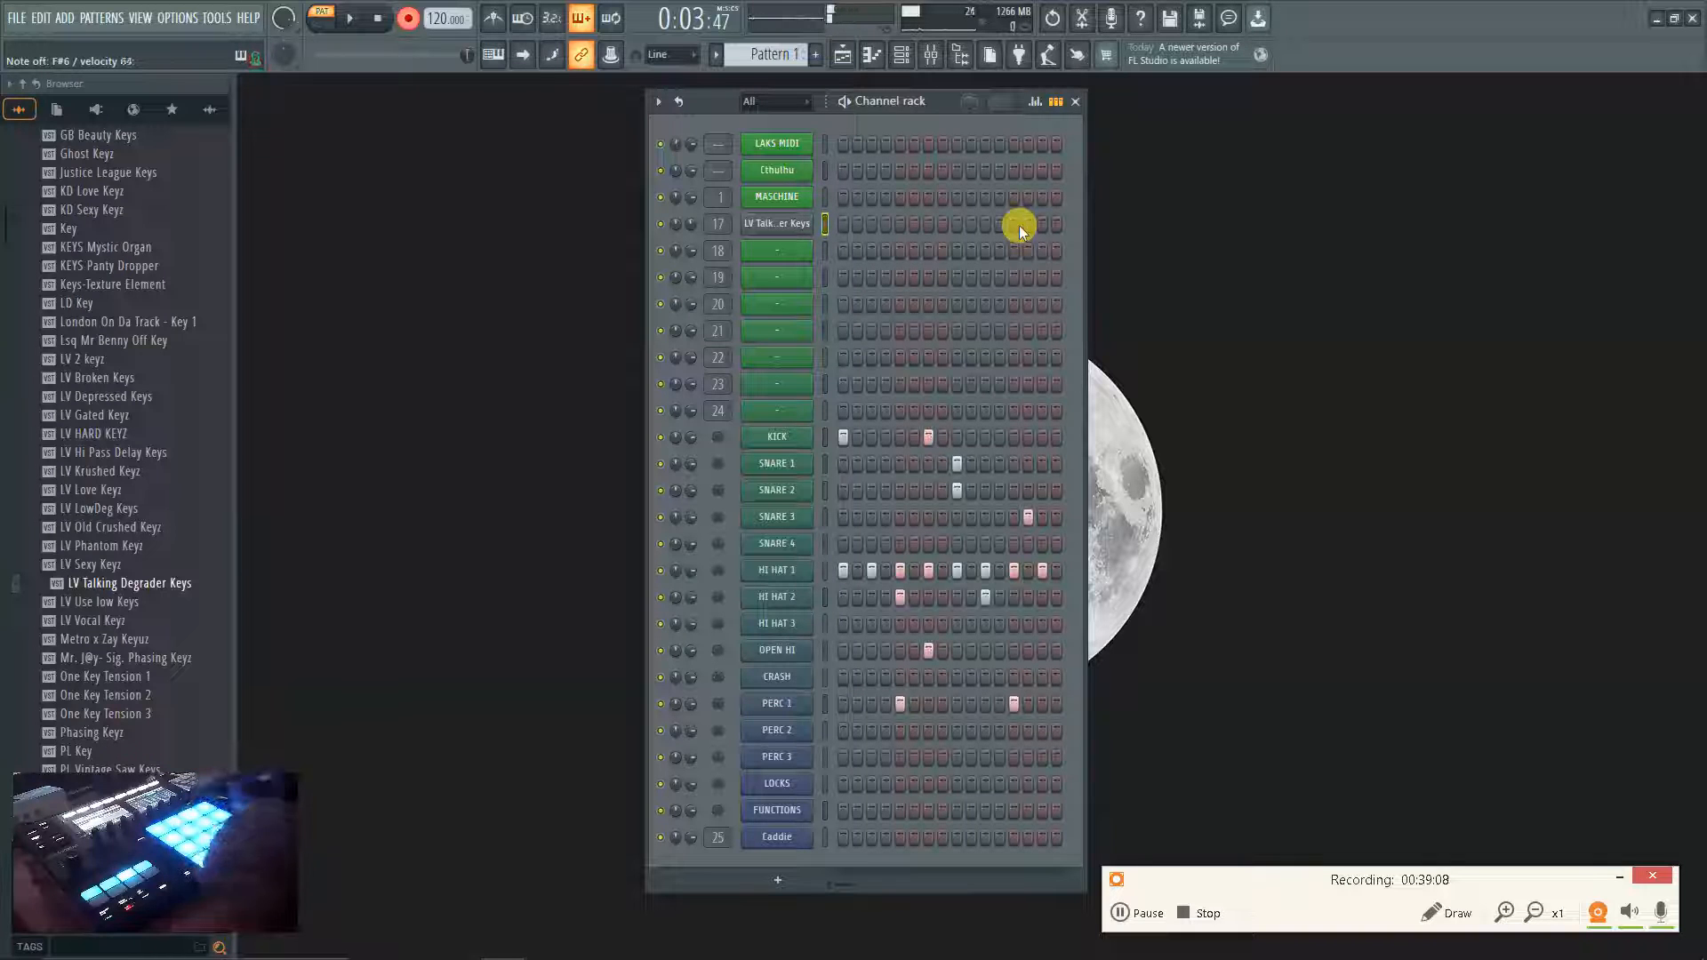
Start and stop playback of Pattern 1 several times while recording is armed.
key(space)
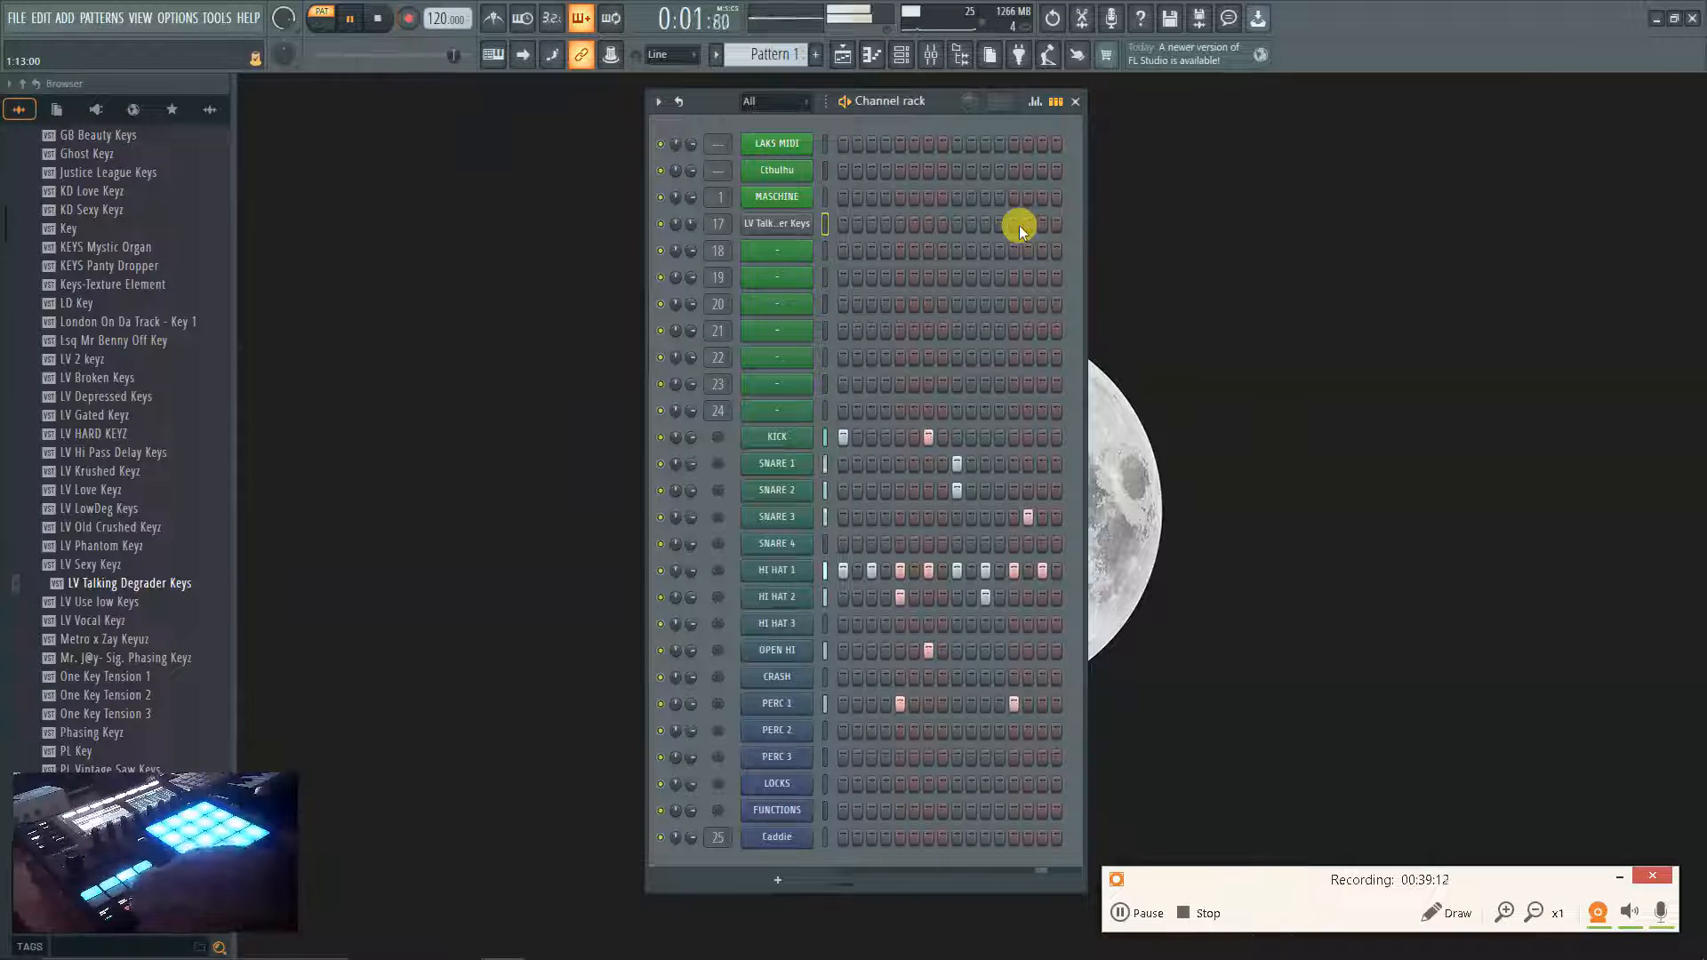
key(space)
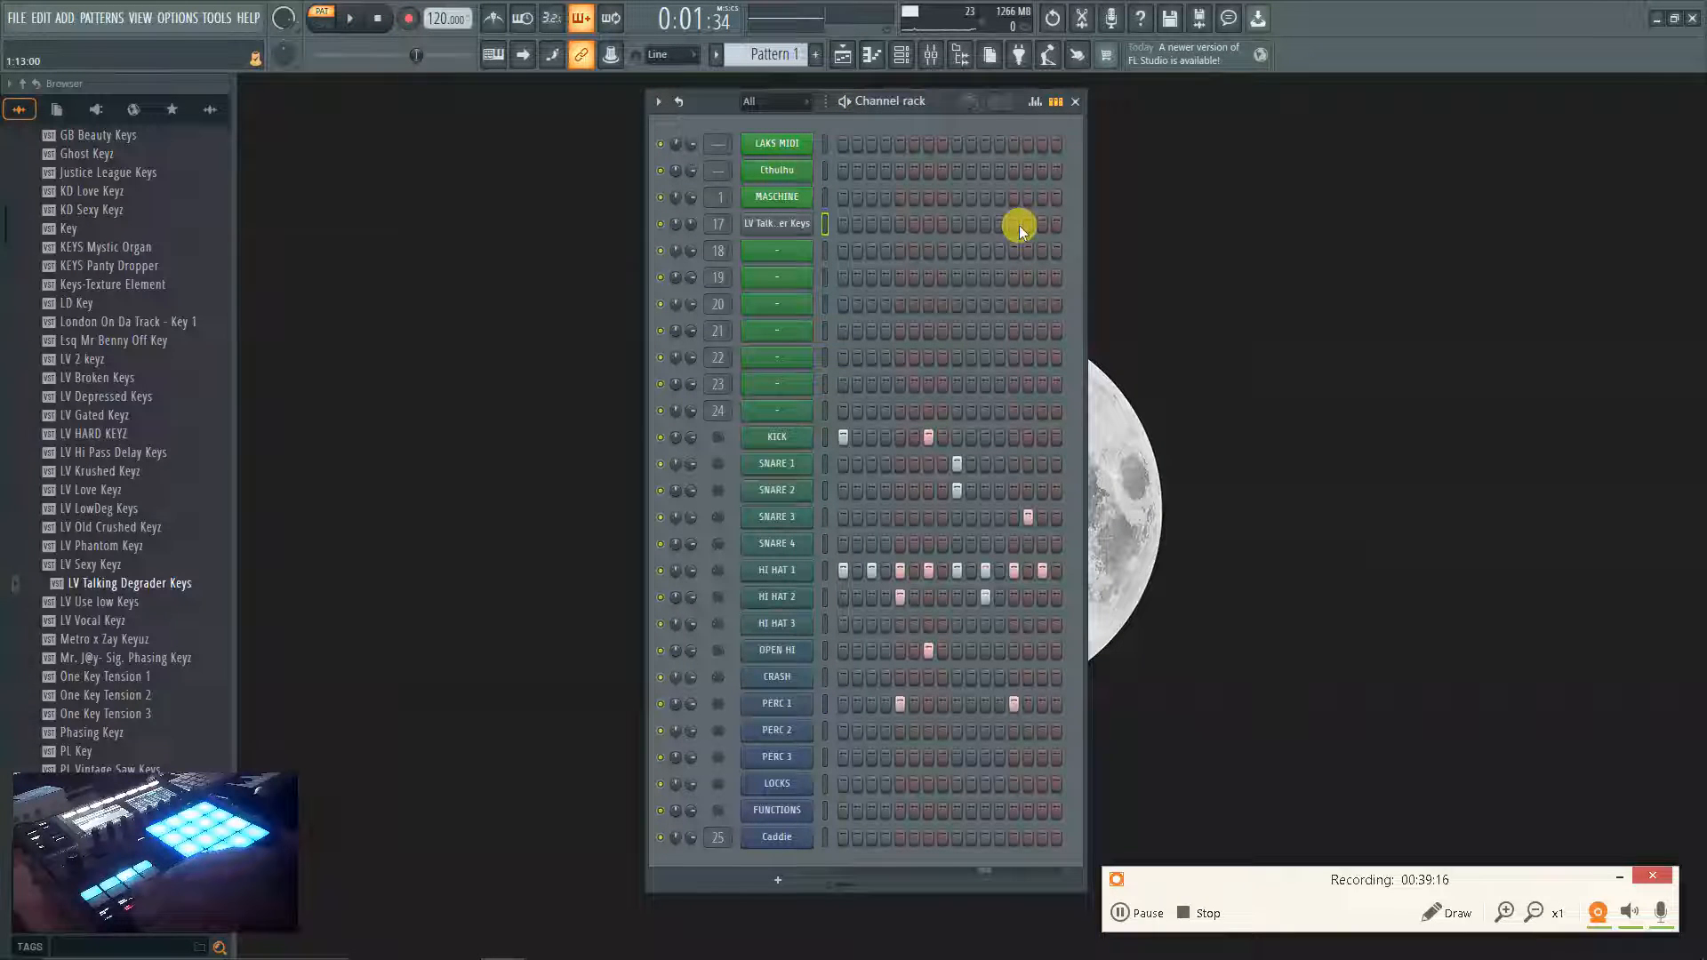
key(space)
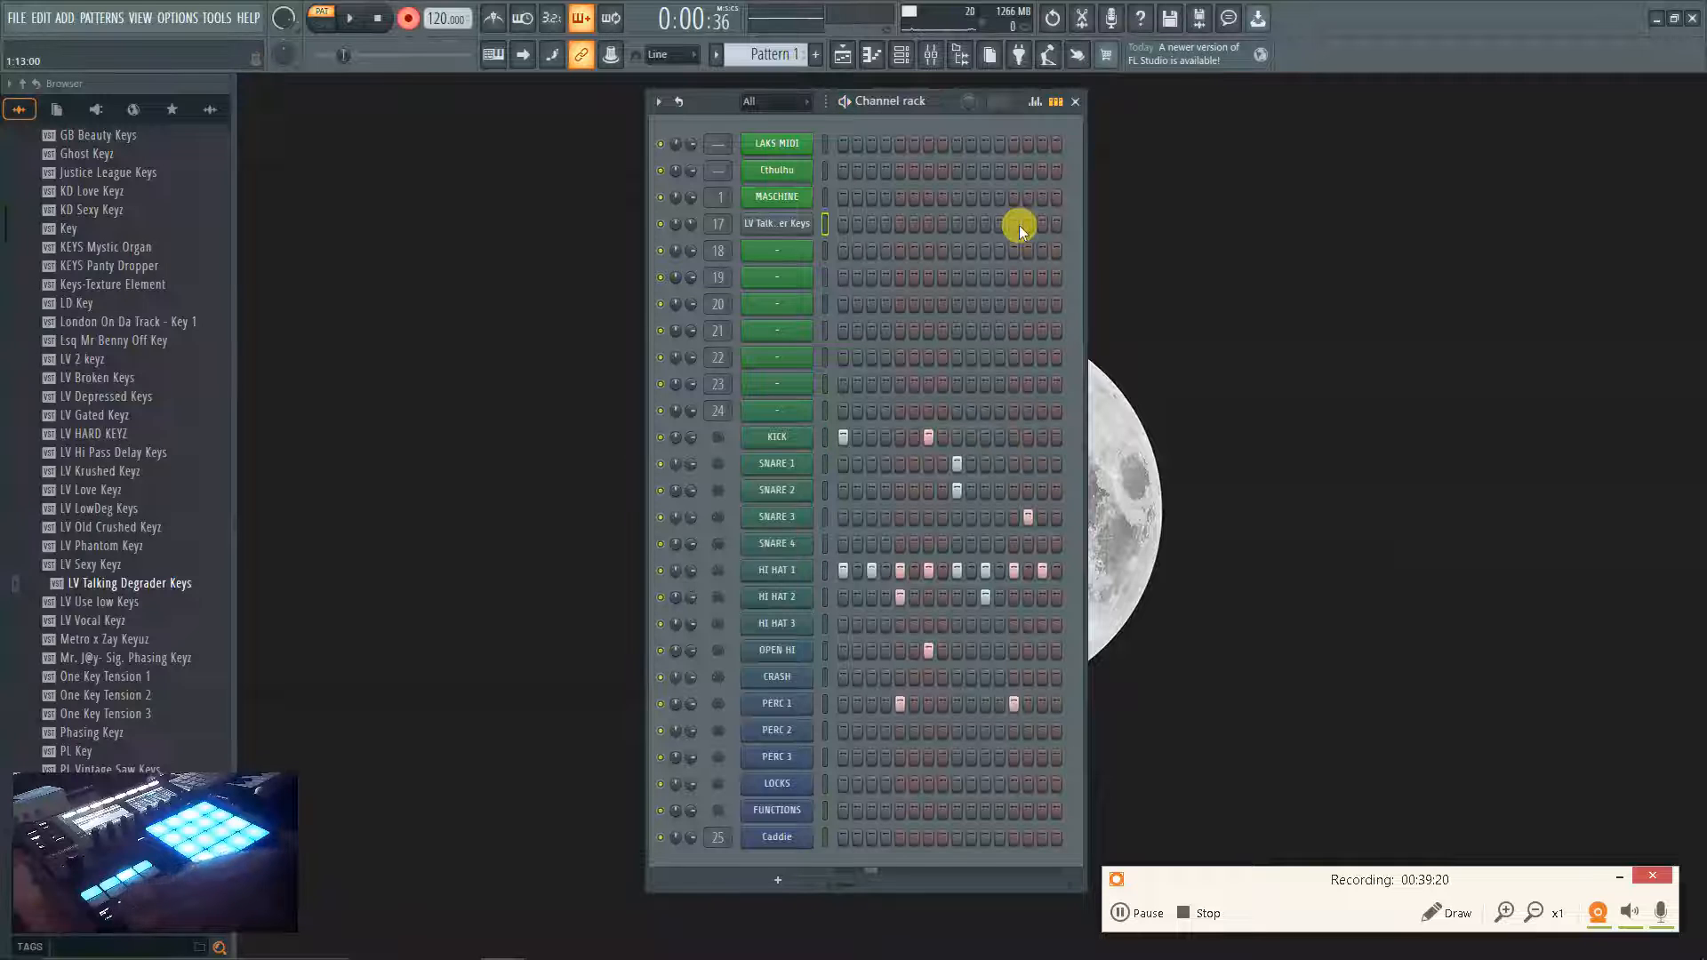
key(space)
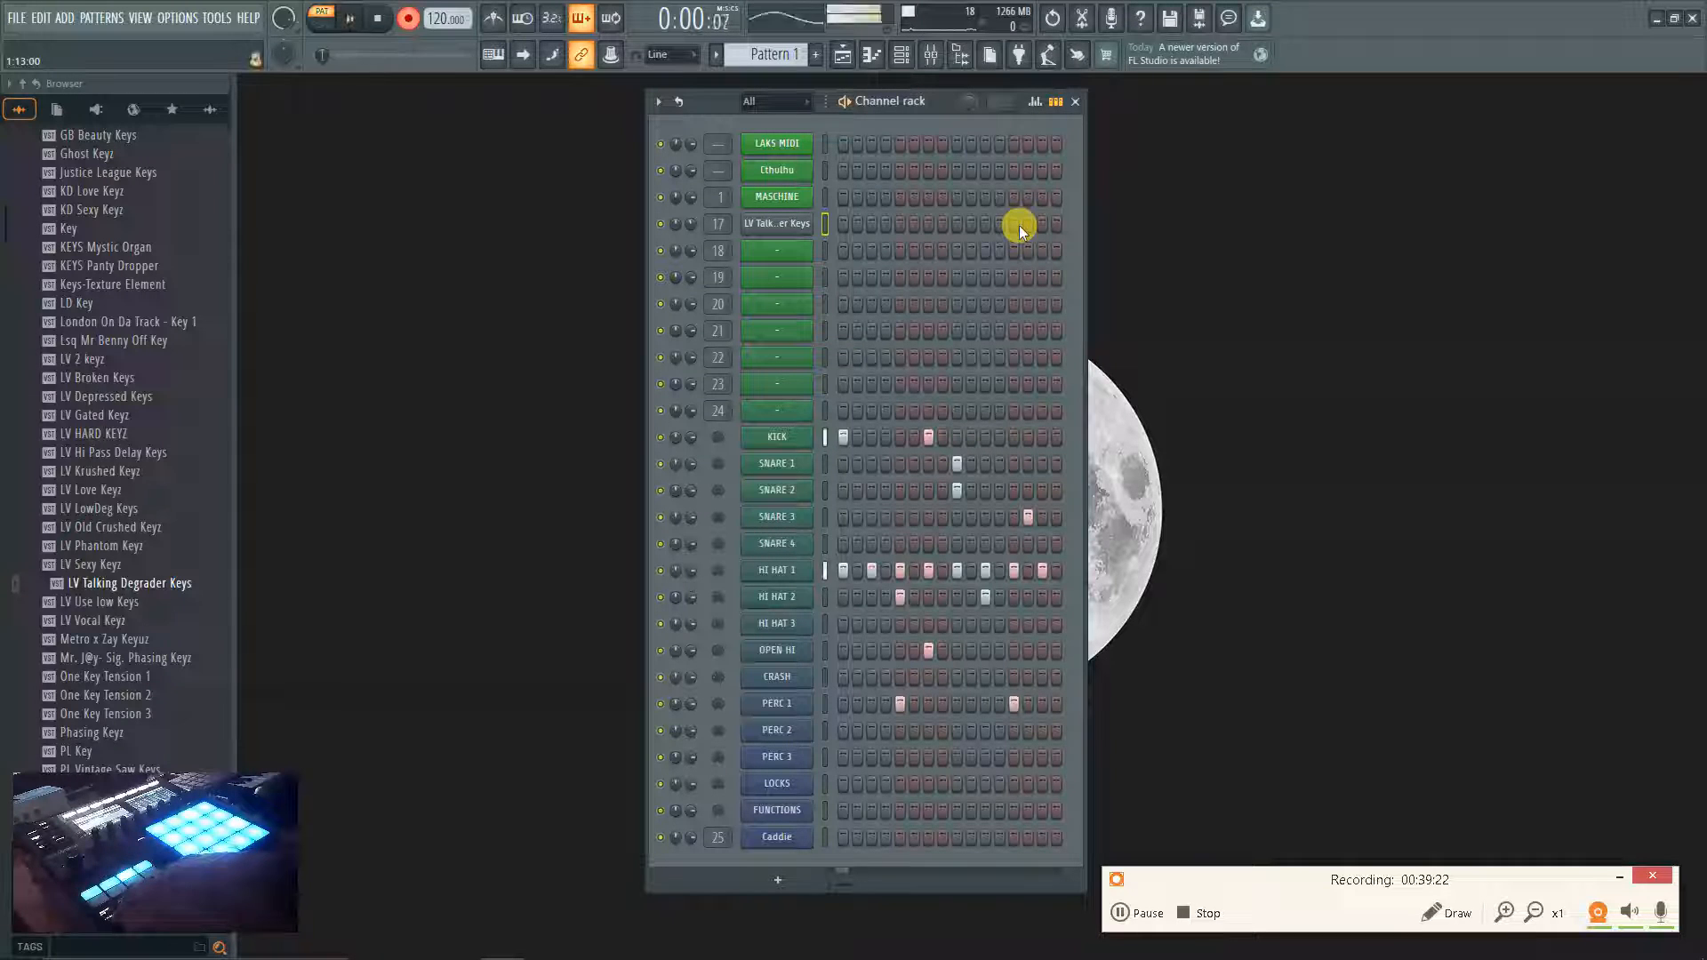
key(r)
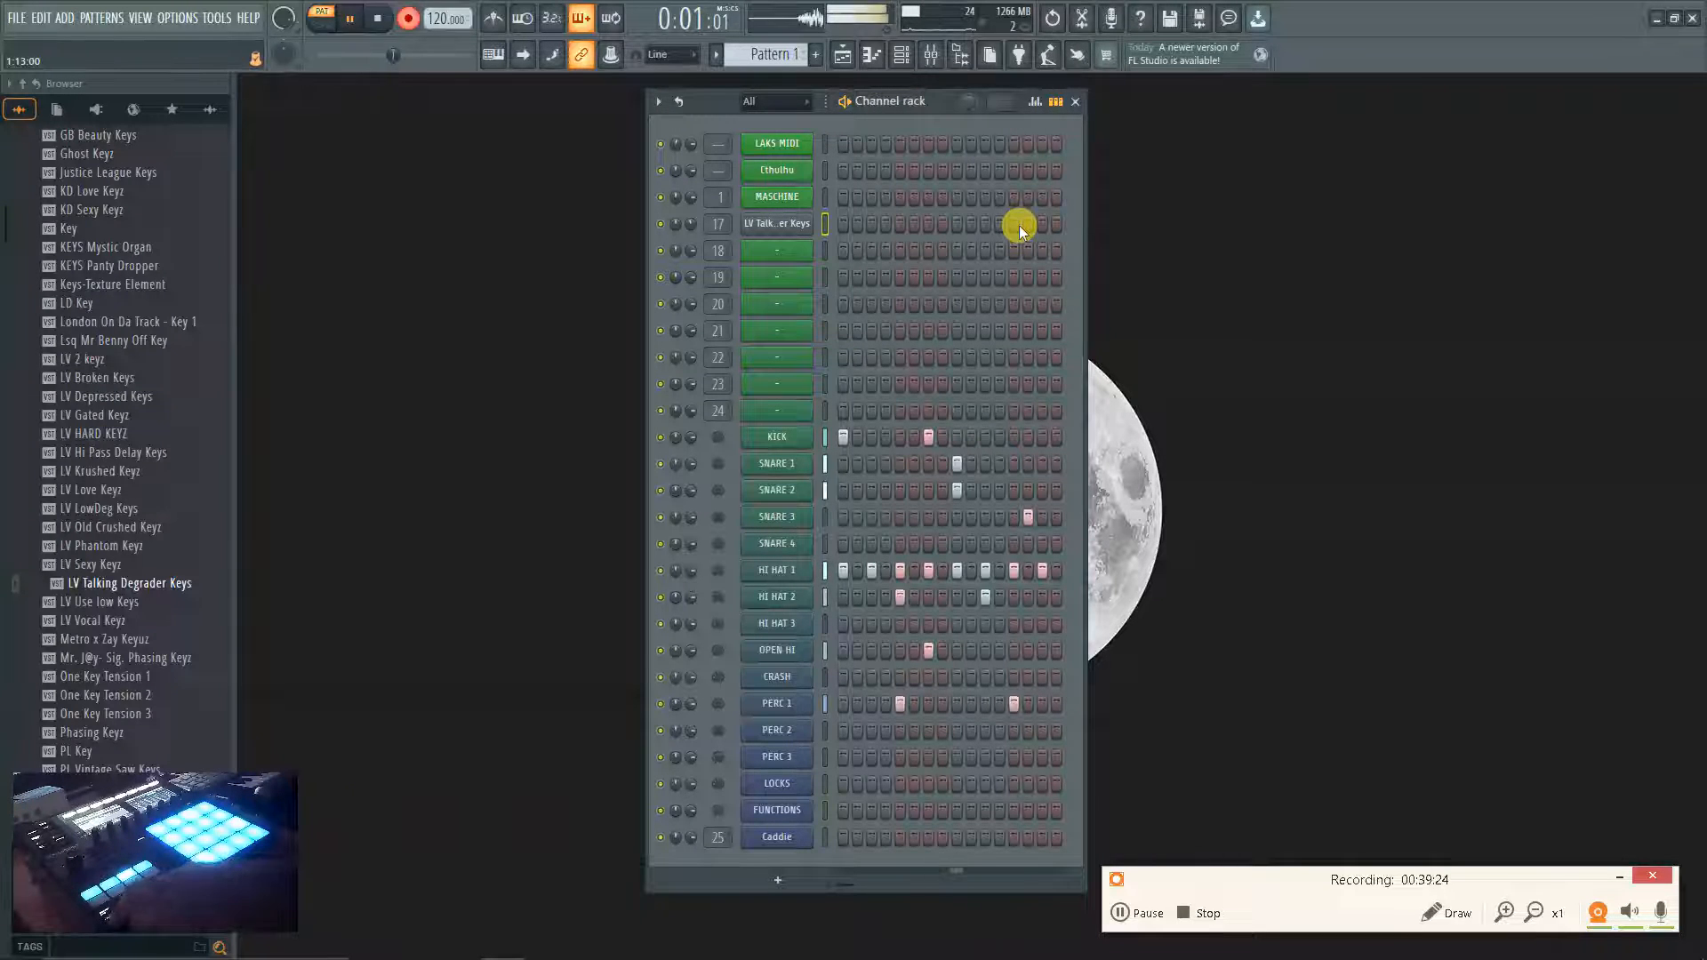
key(space)
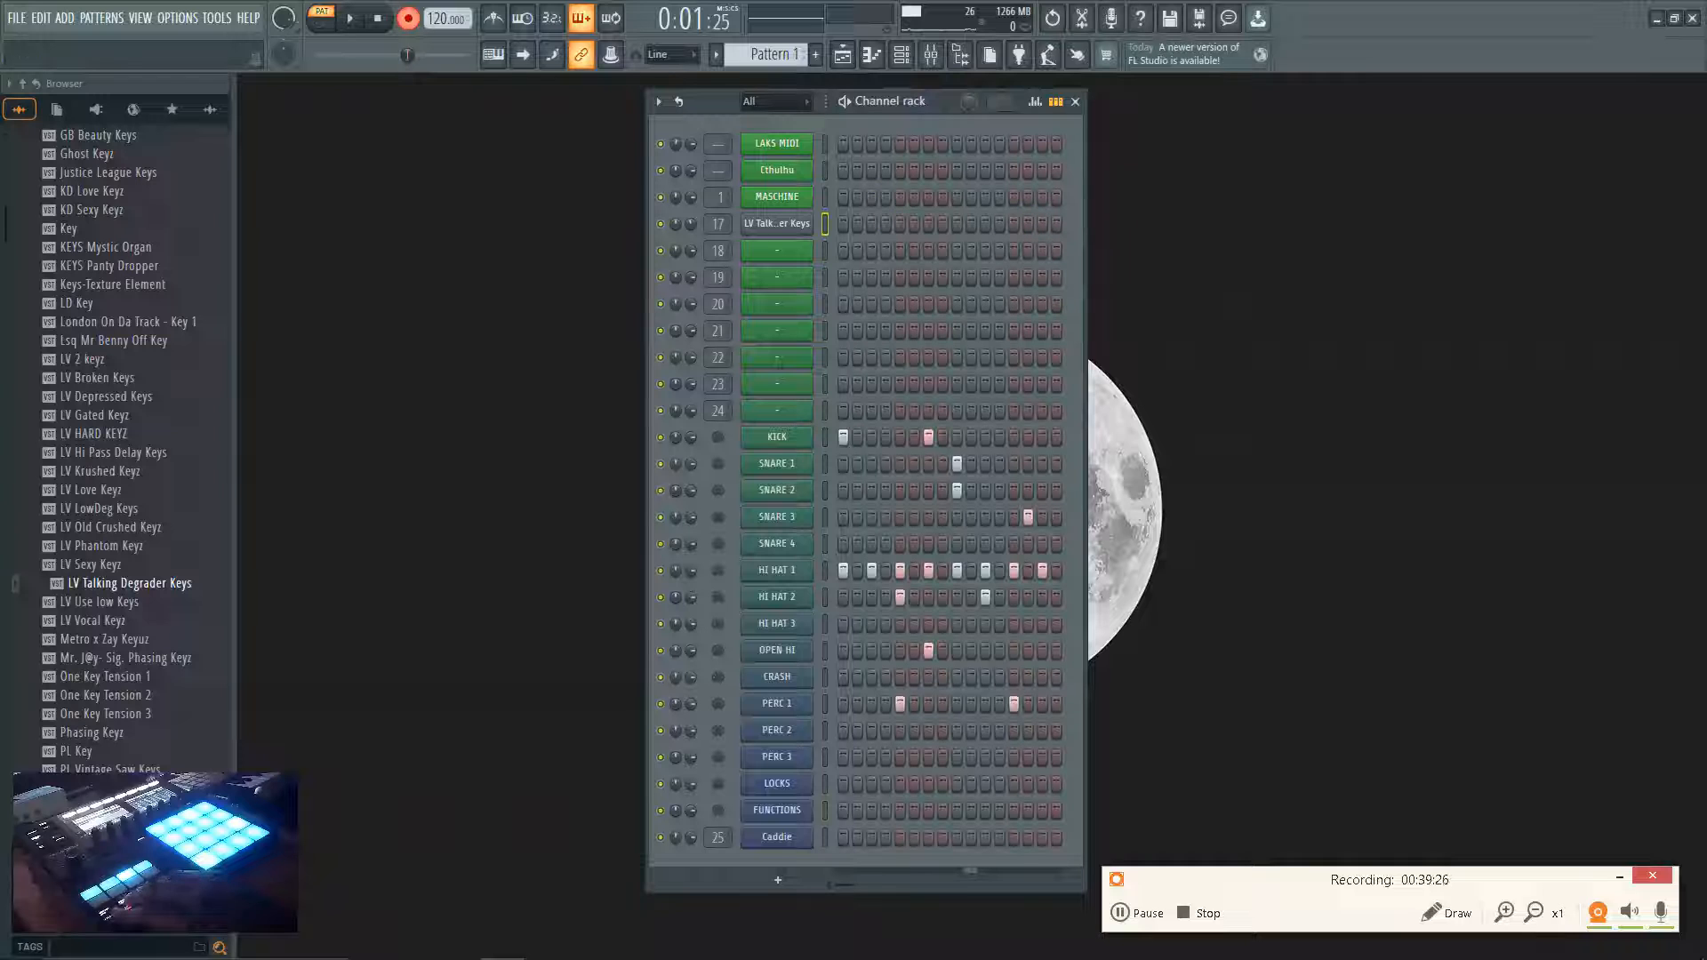
Record a new melody on the LV Talking Degrader Keys channel with the recording countdown on and blend recording off.
click(551, 20)
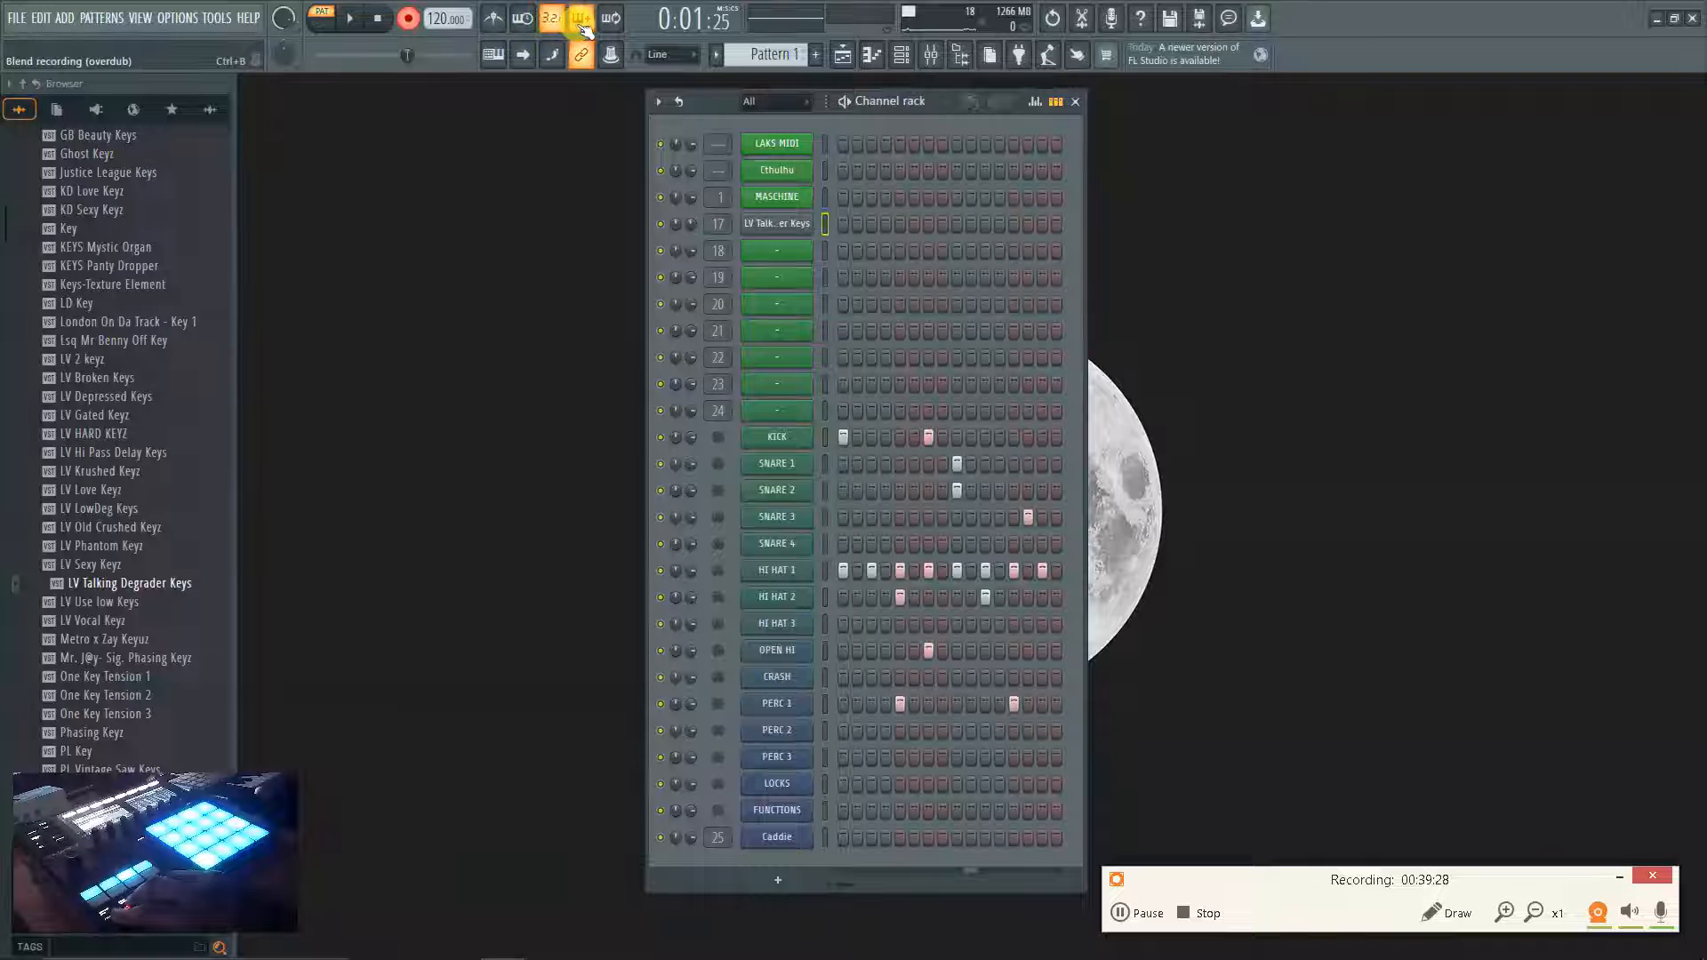
click(772, 405)
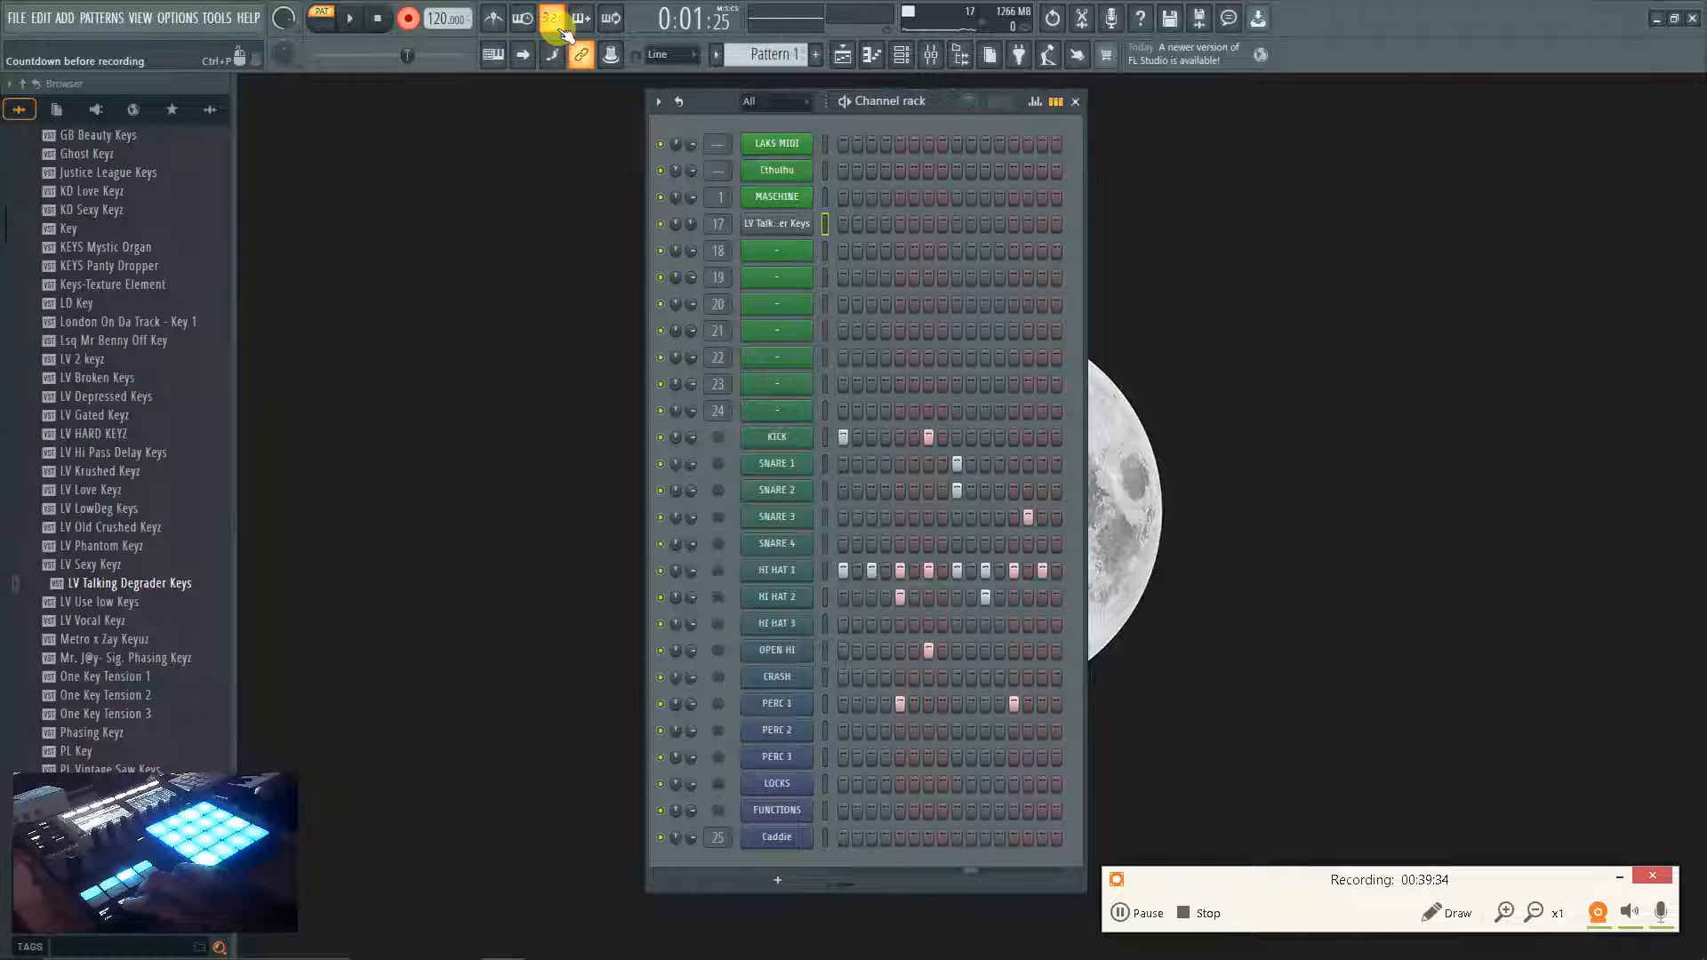
key(space)
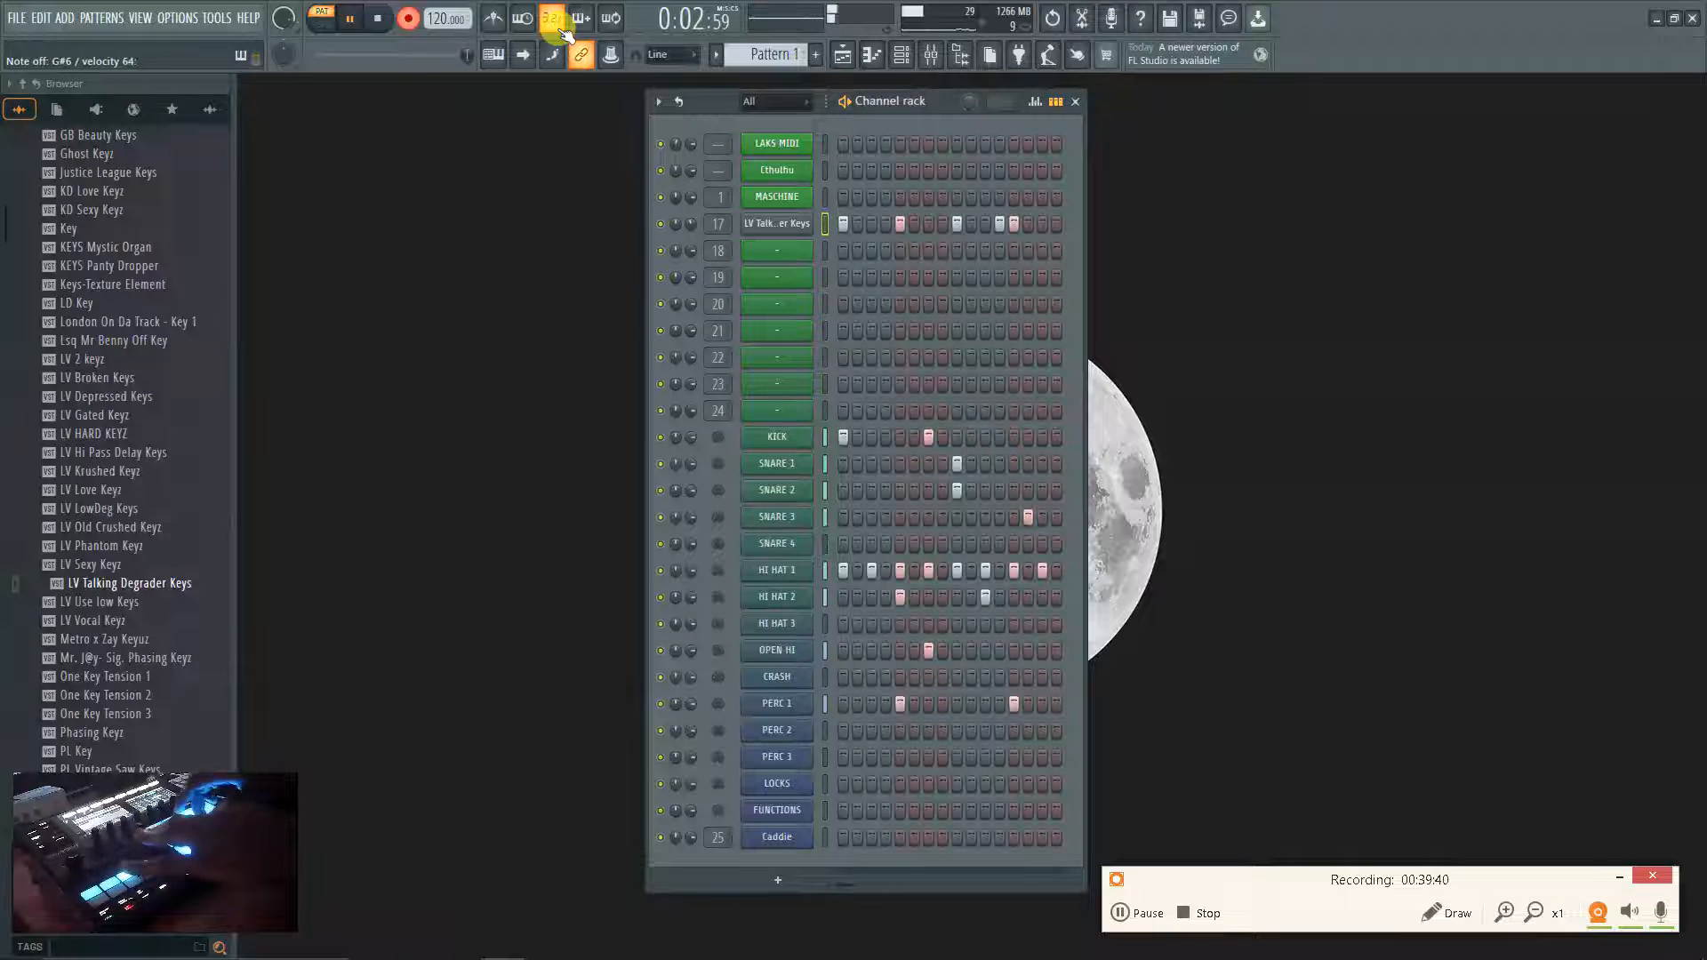
key(space)
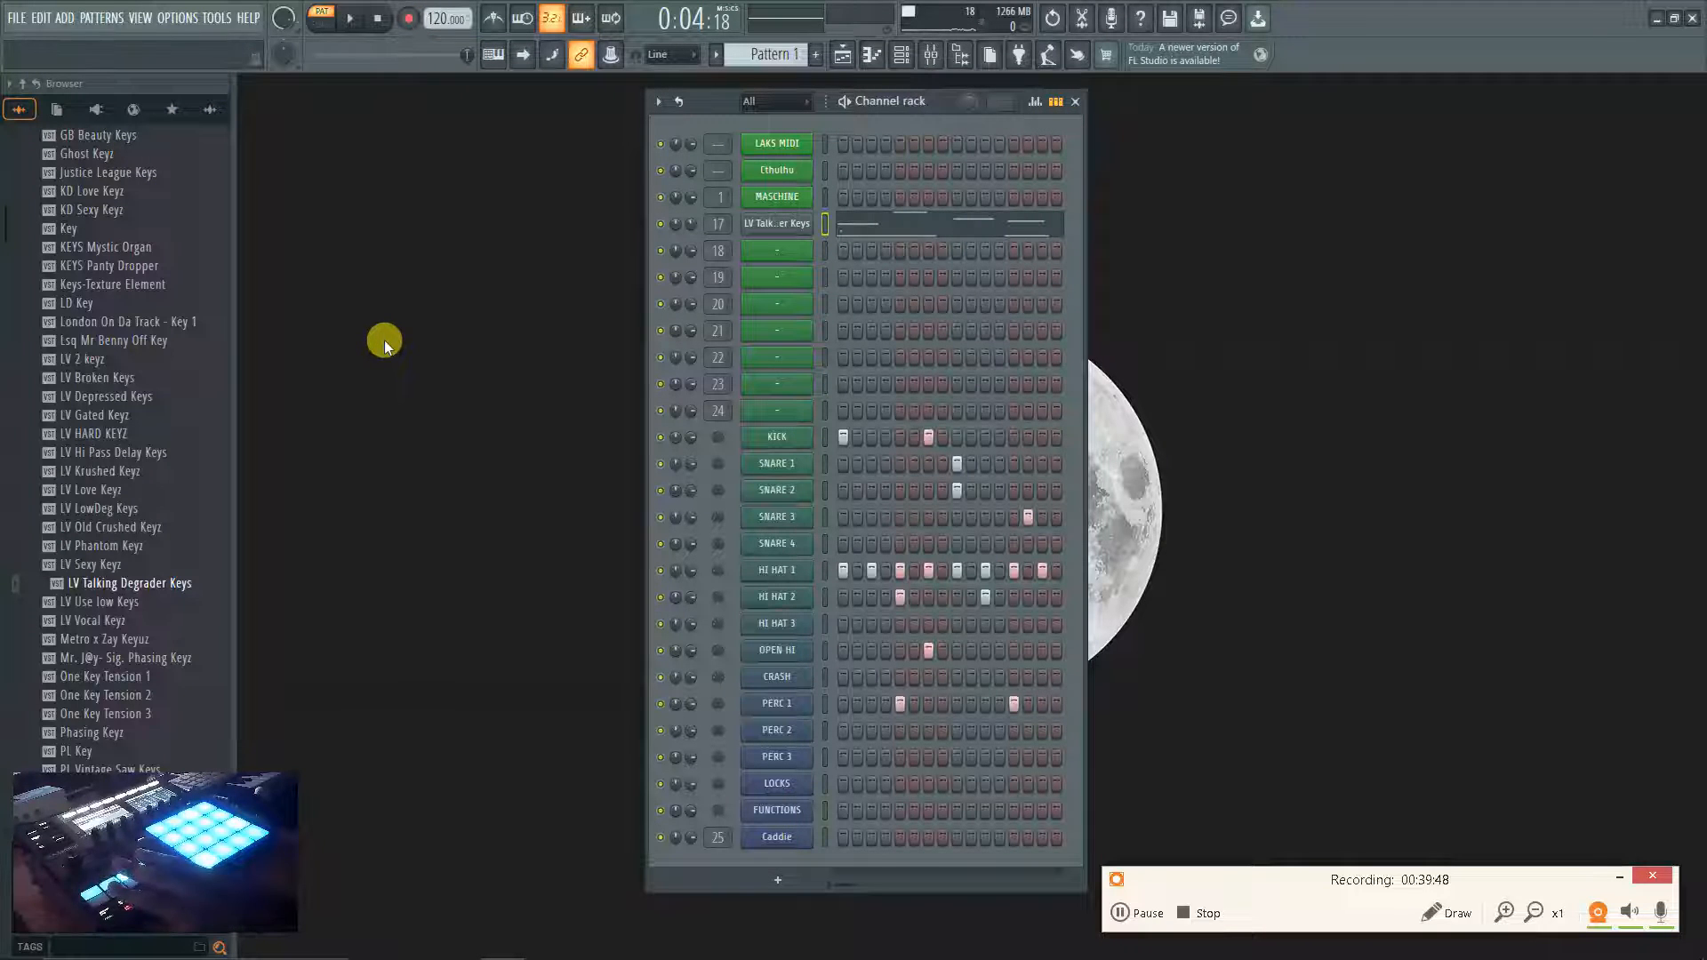
Play back Pattern 1 with the newly recorded keys melody over the drums.
key(space)
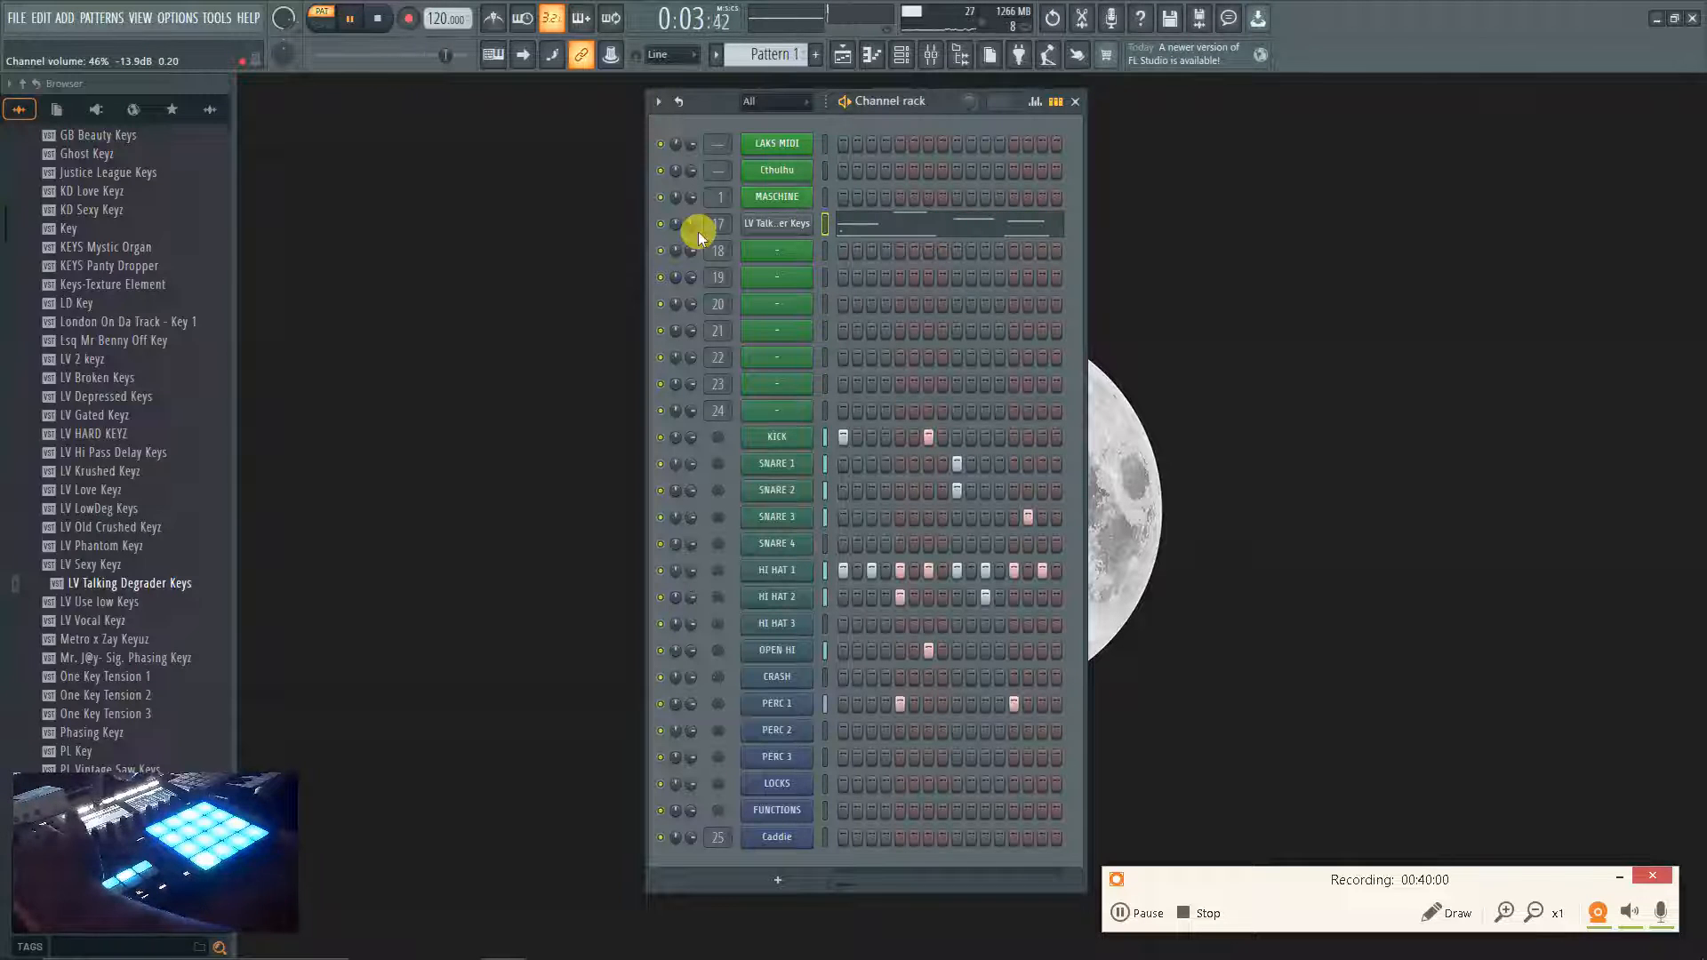
key(space)
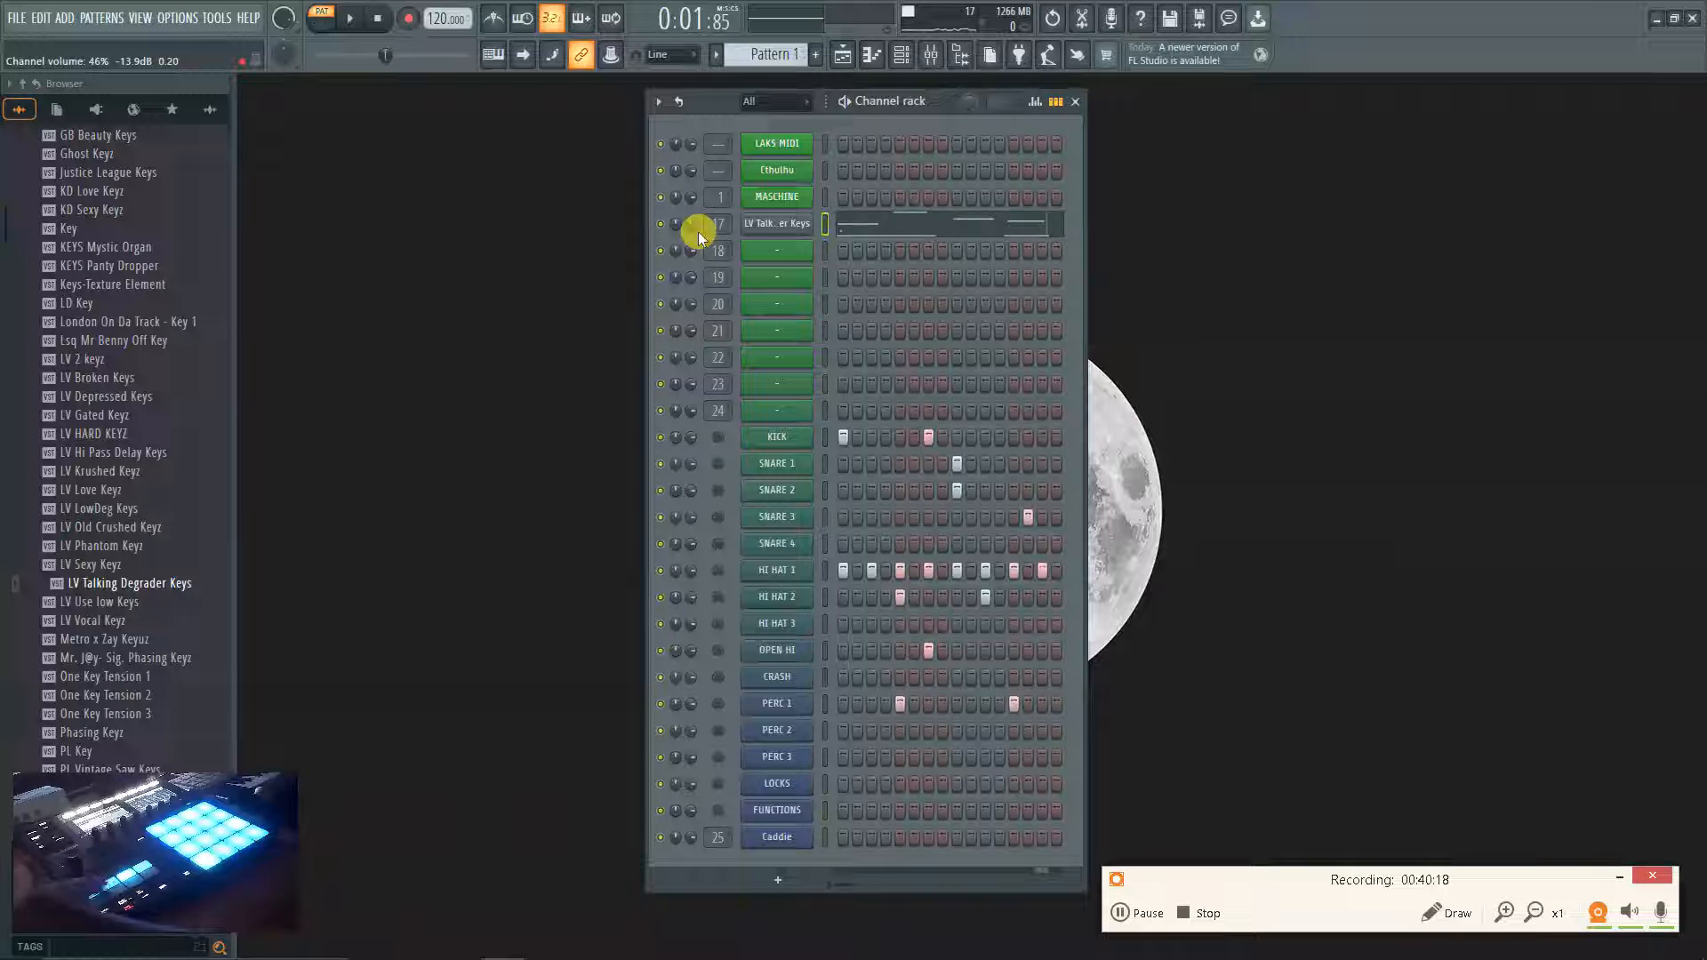
key(space)
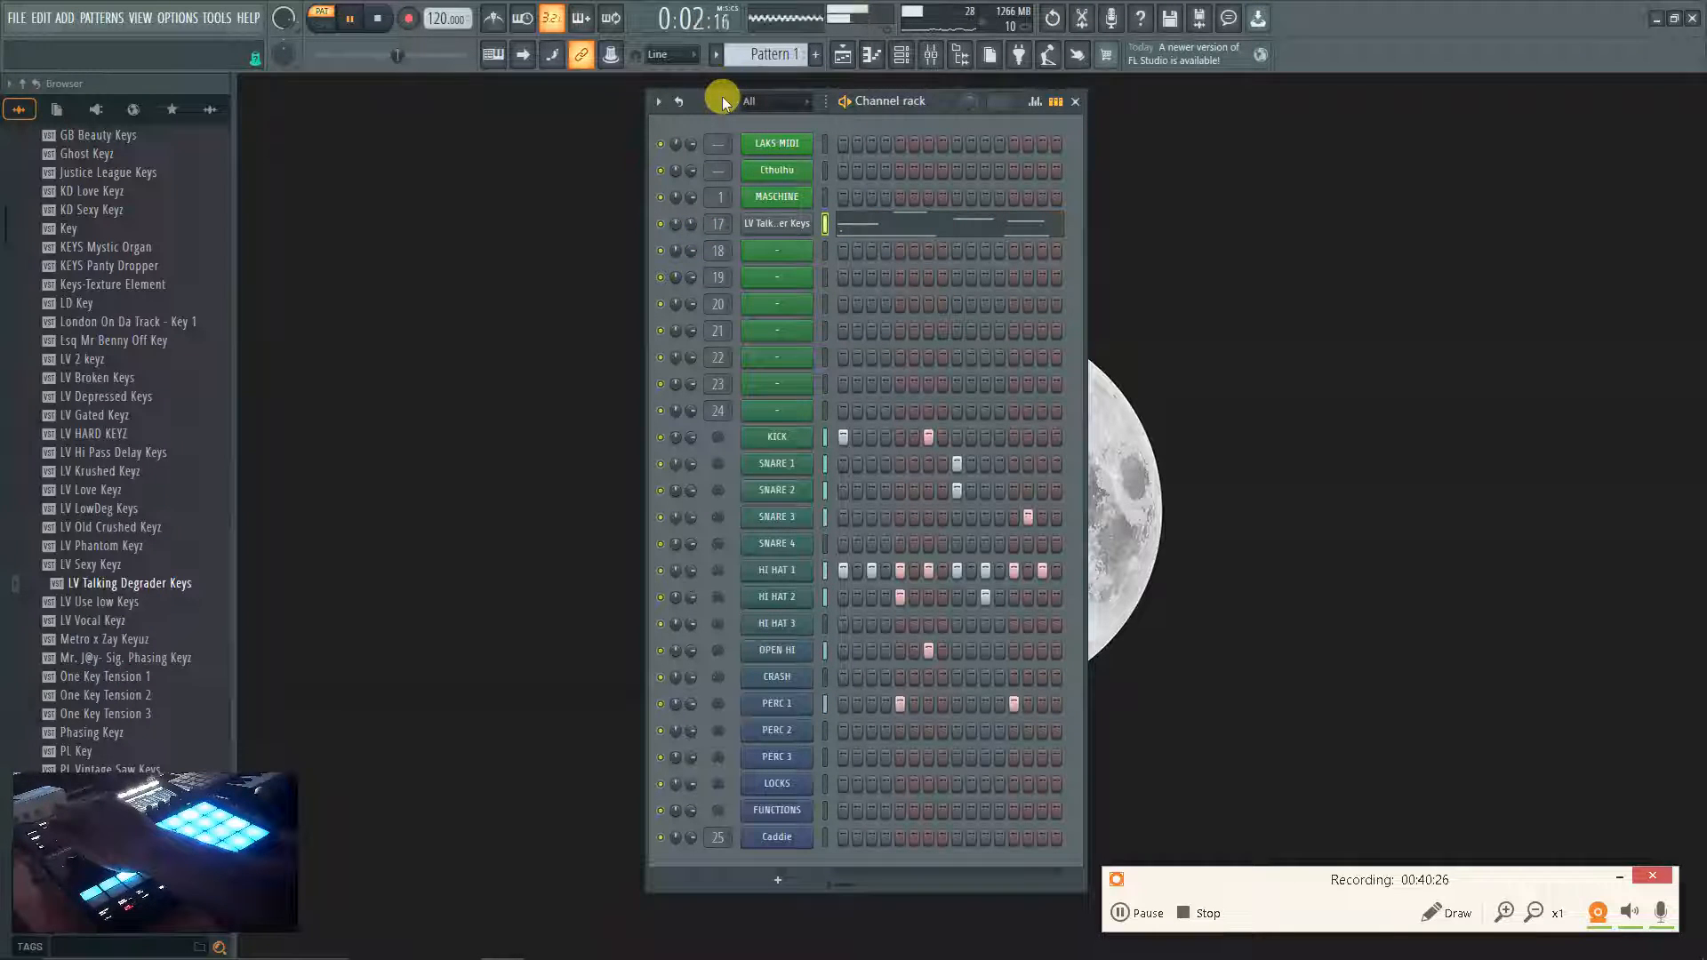
click(1140, 914)
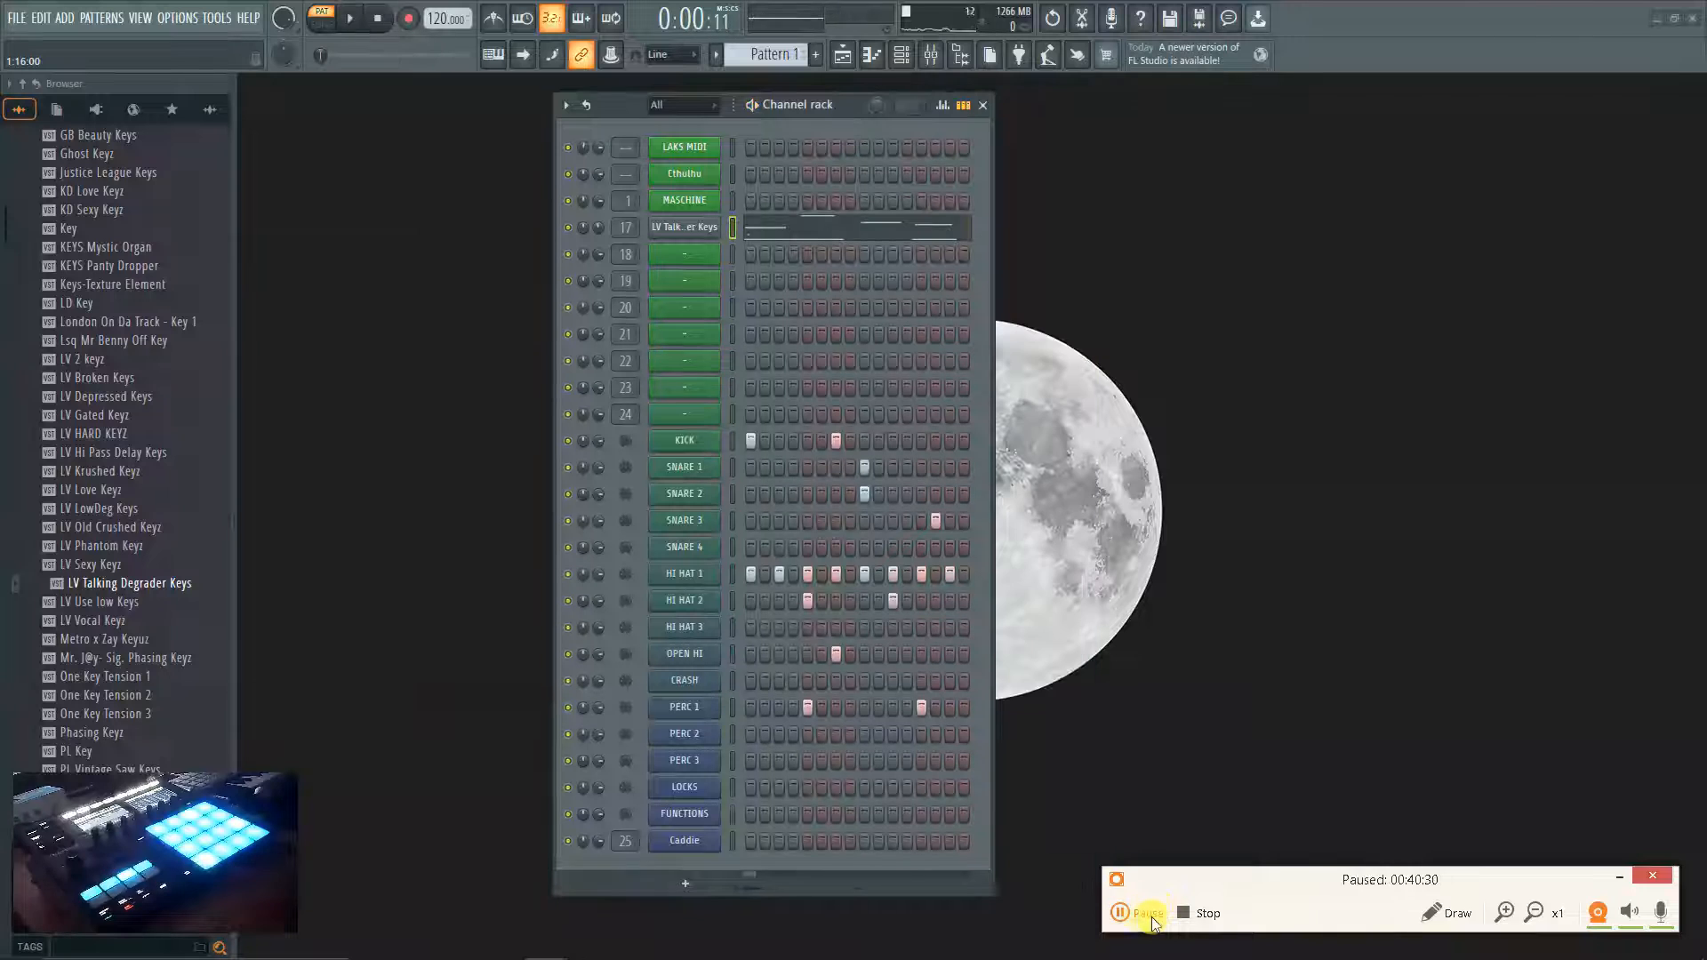
click(1150, 915)
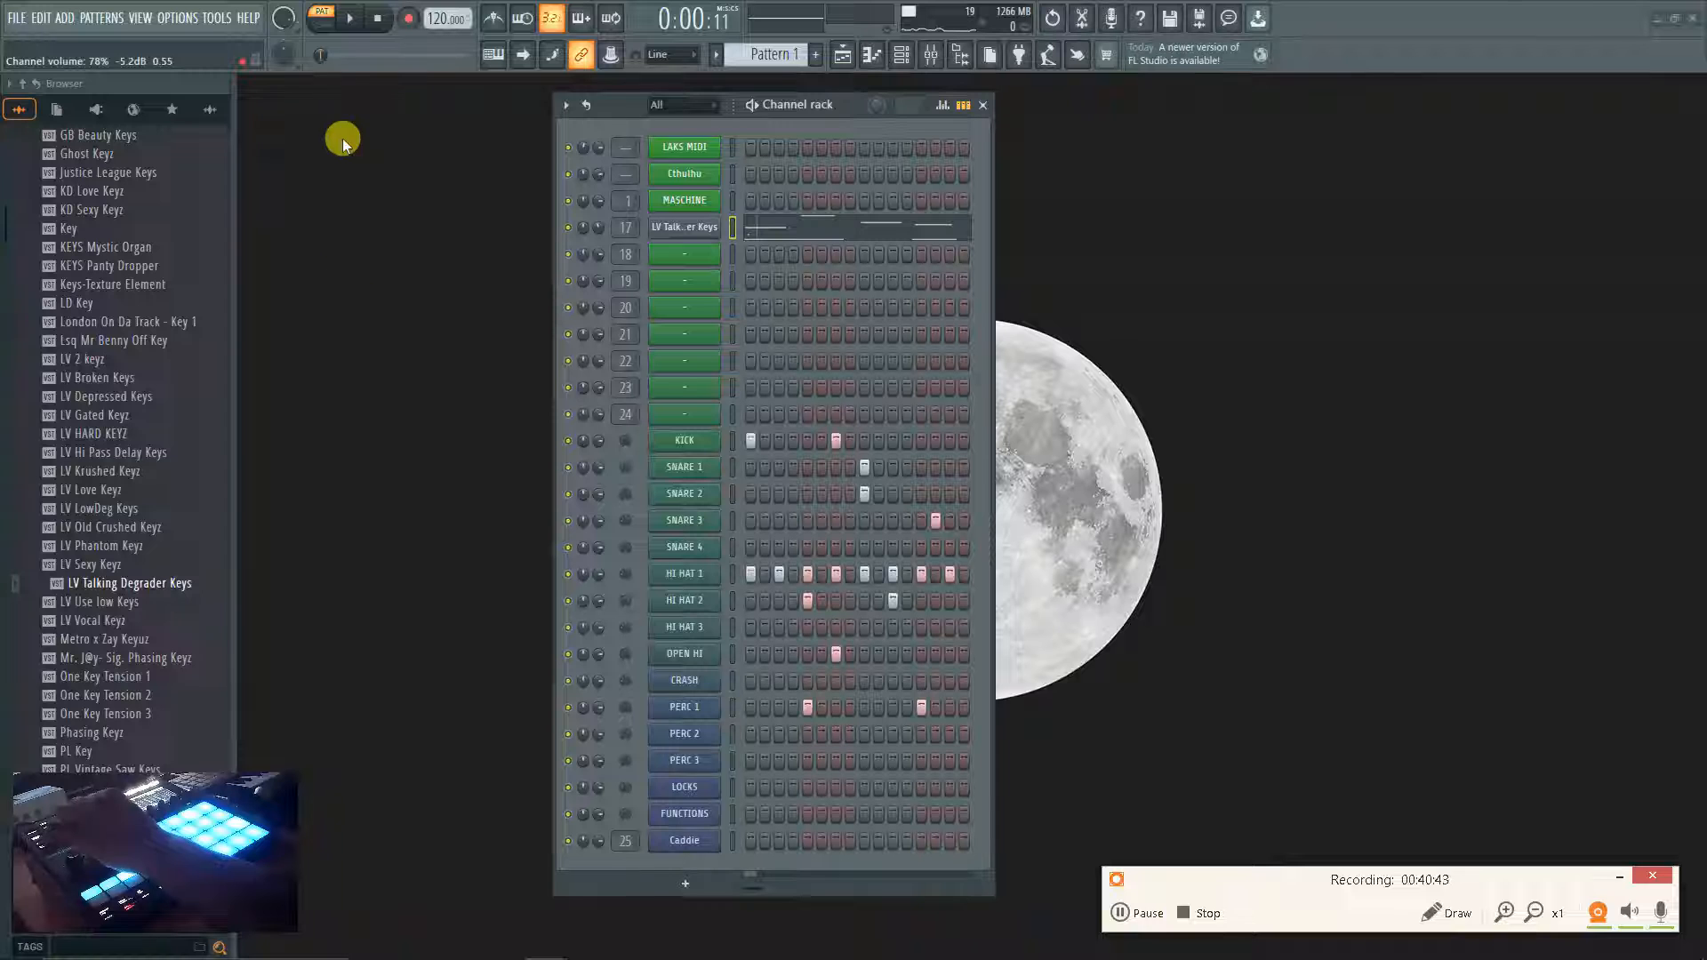
Check the port assignments of the Maschine MK3 EXT and Ctrl MIDI inputs and outputs in the MIDI settings.
click(174, 17)
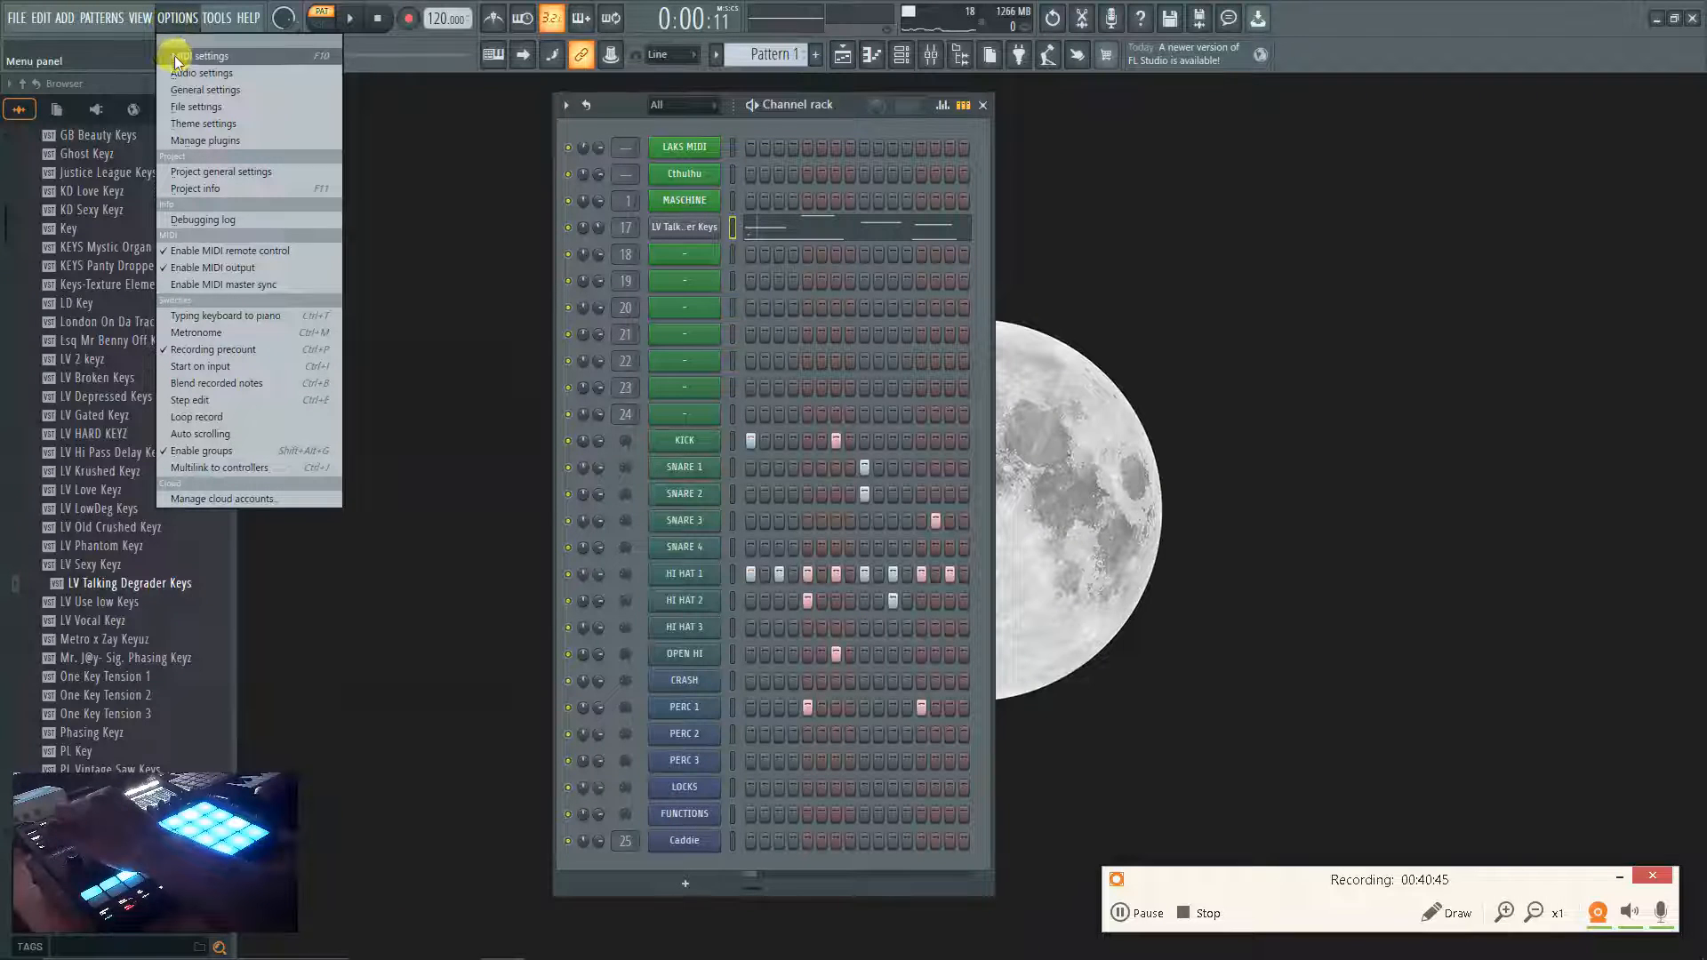
click(173, 56)
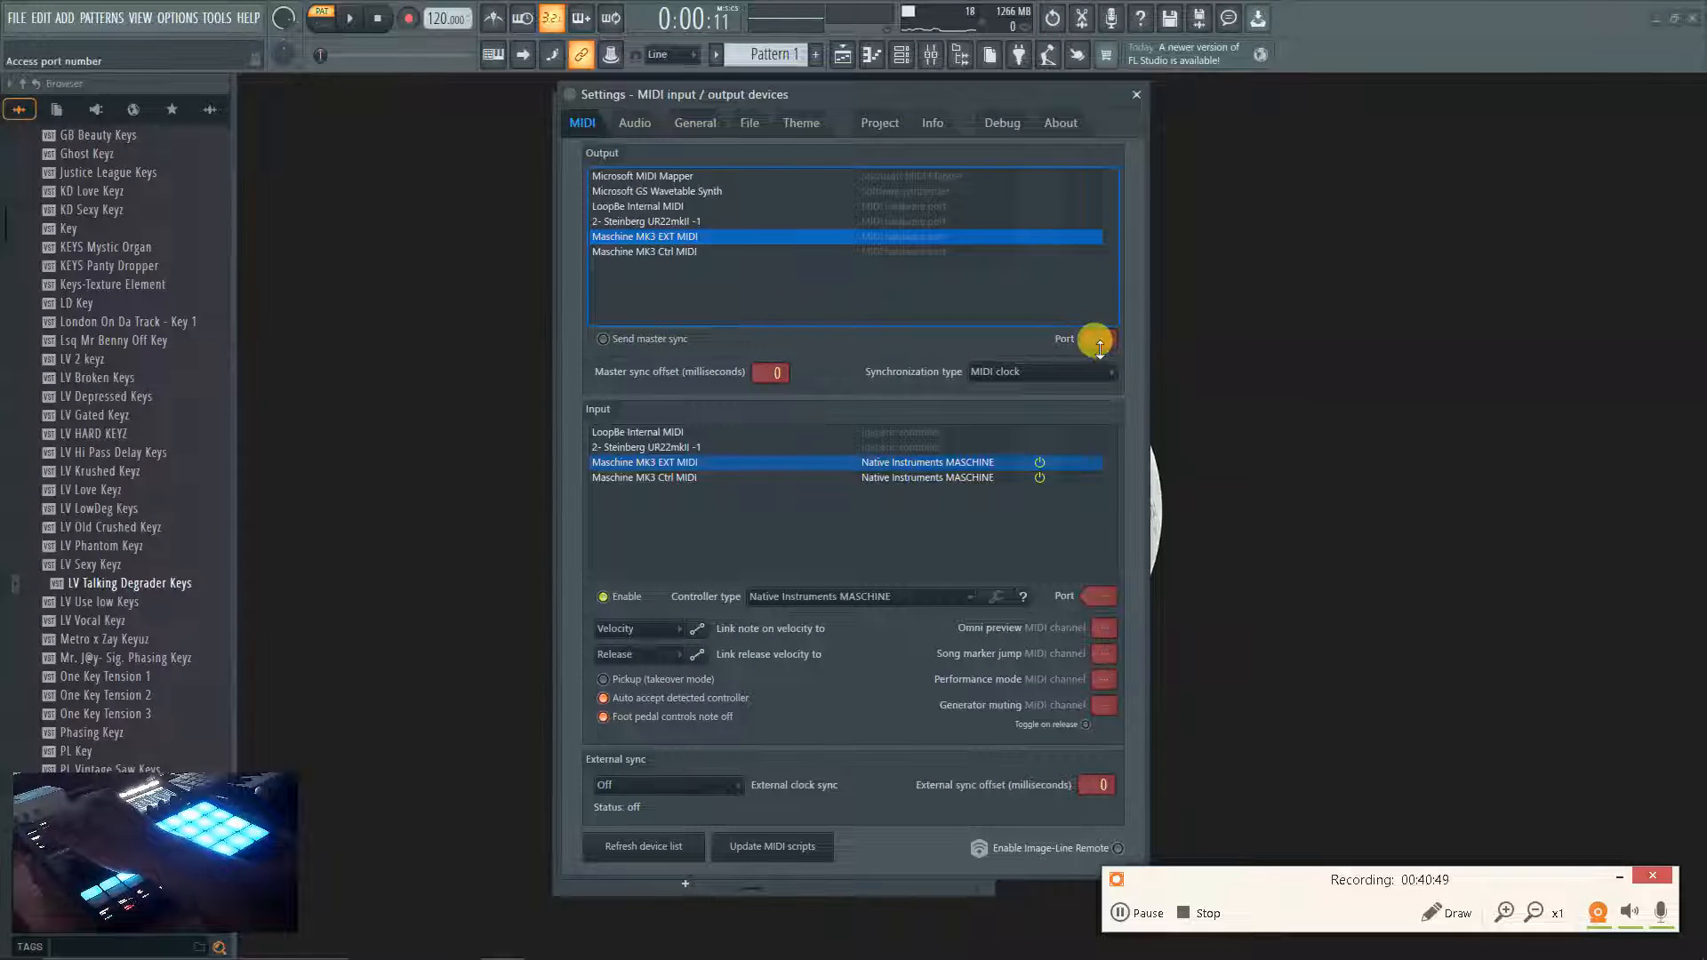
click(980, 482)
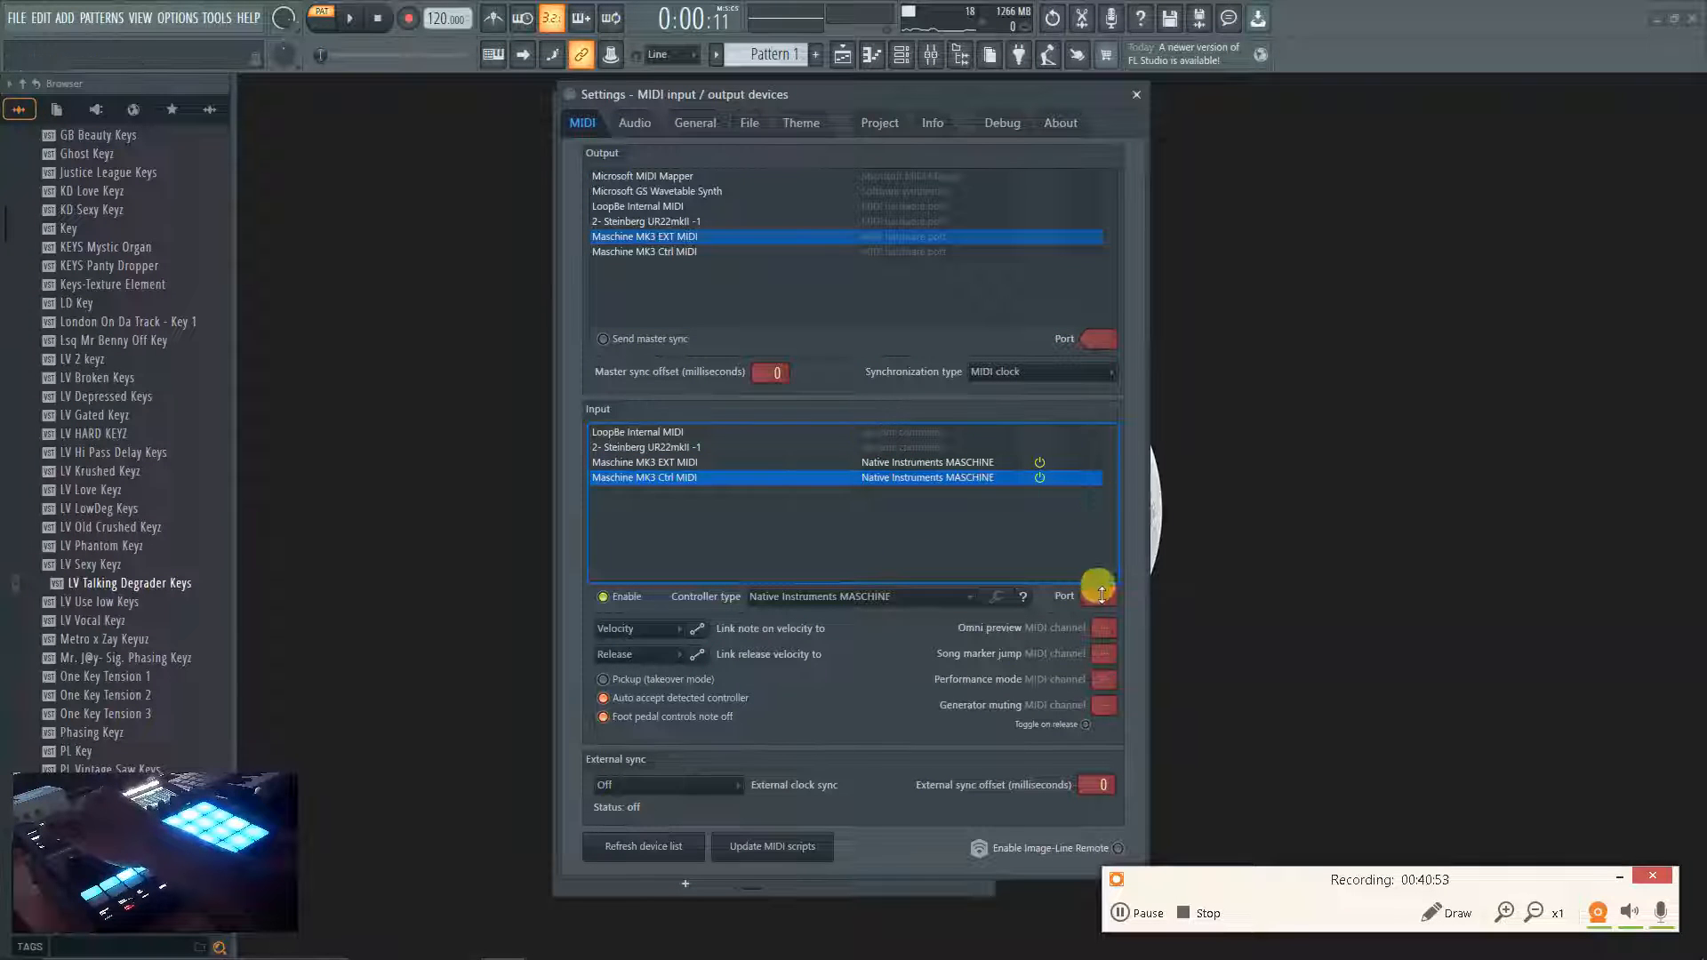
click(656, 460)
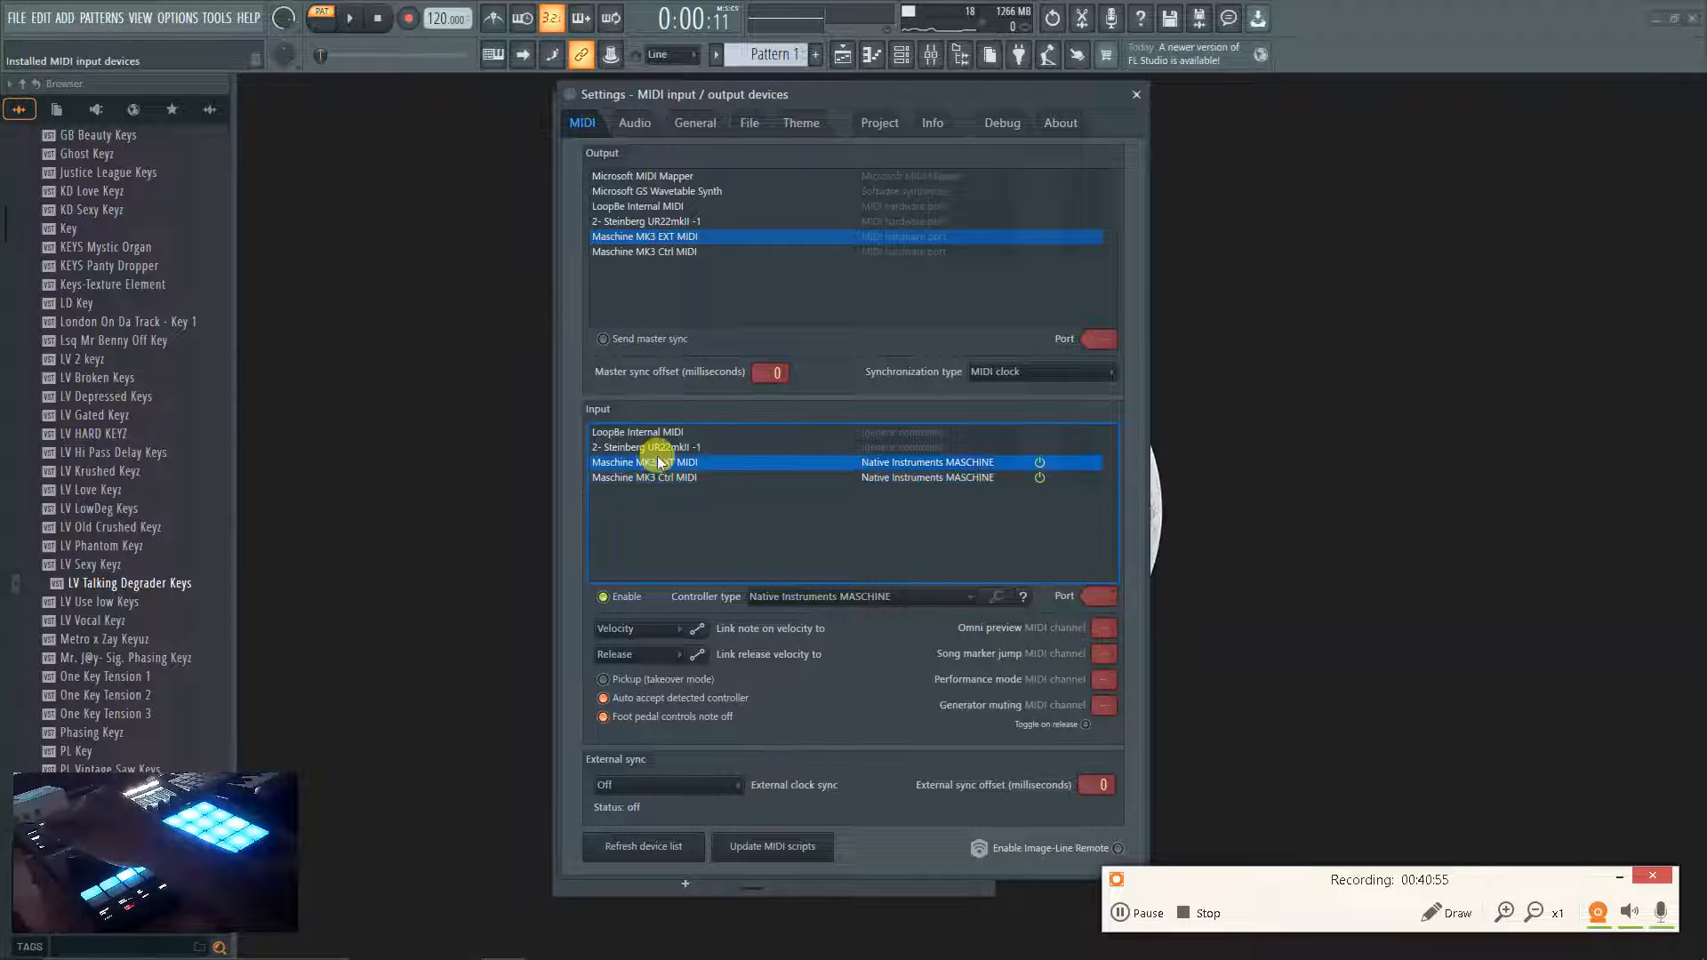
click(658, 251)
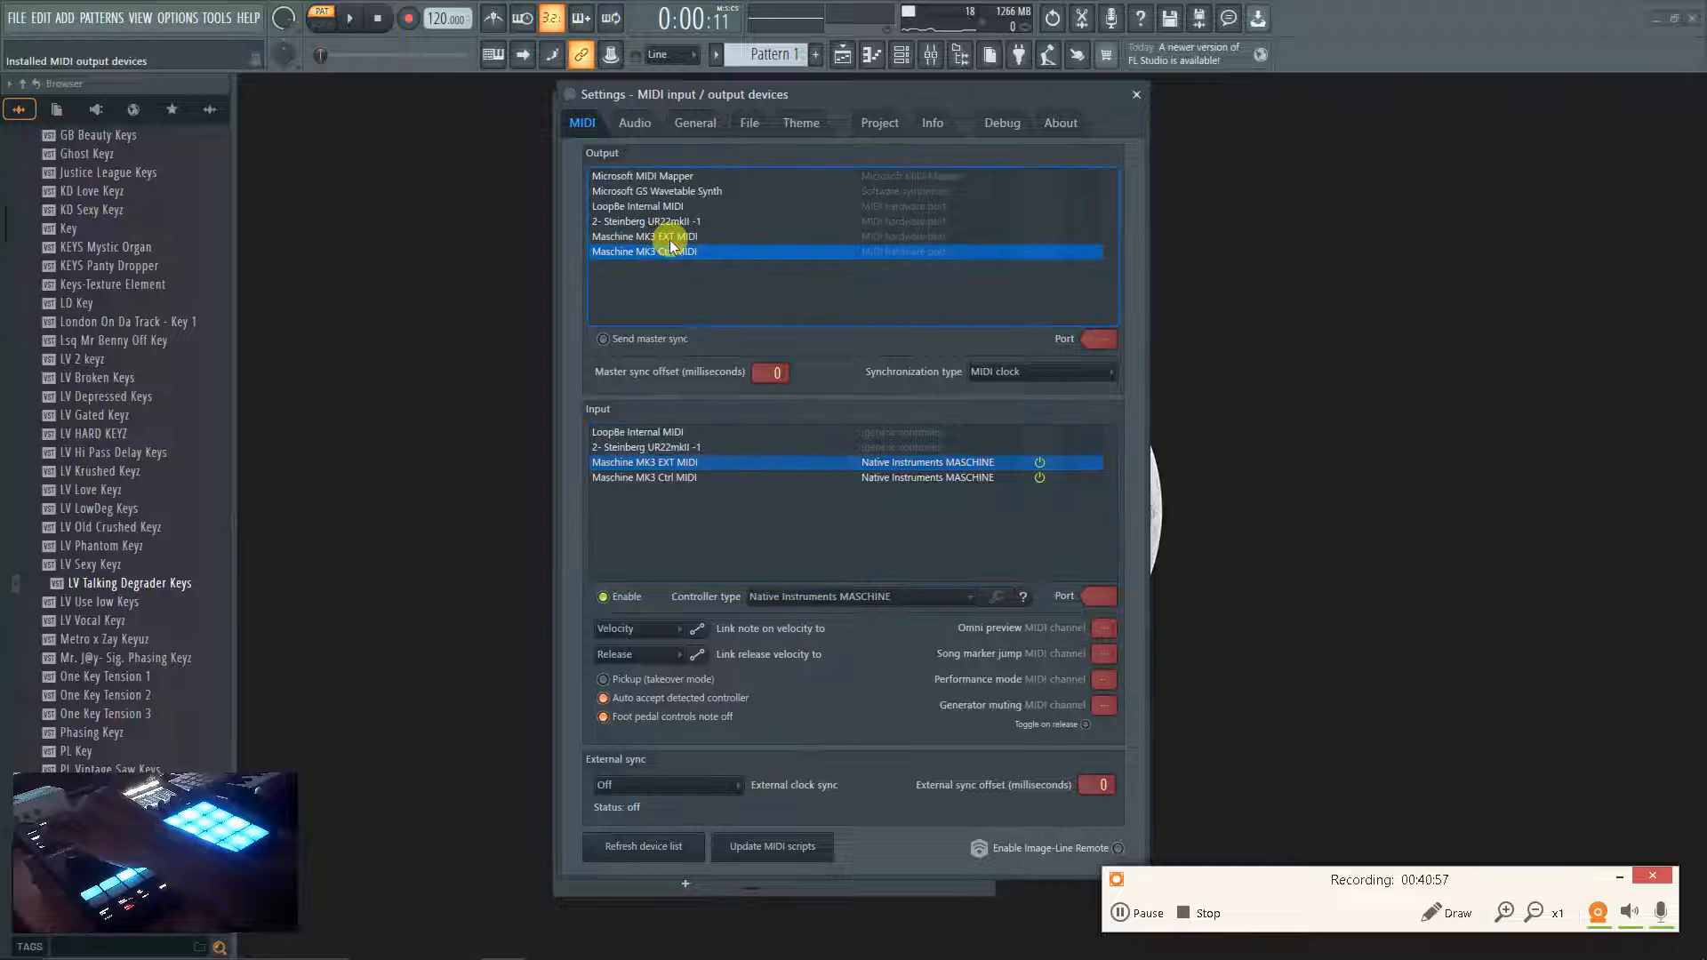
click(669, 237)
click(1135, 99)
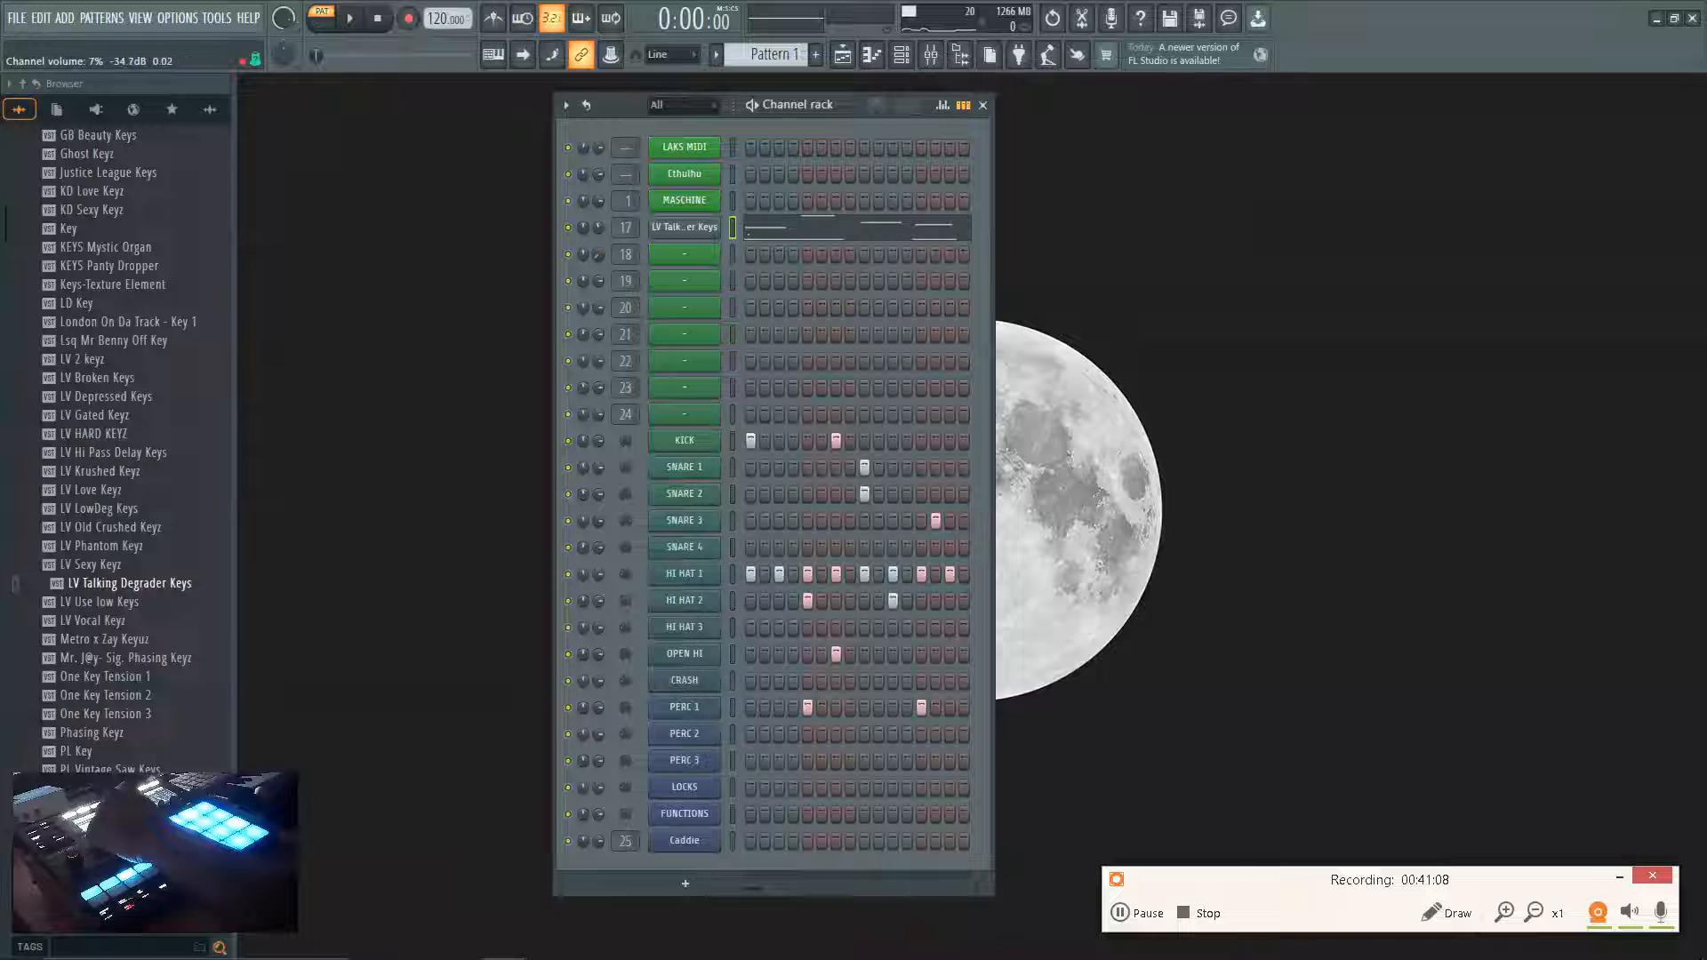
Adjust the channel volumes of channel 18 and LV Talking Degrader Keys in the channel rack.
drag(598, 254, 599, 294)
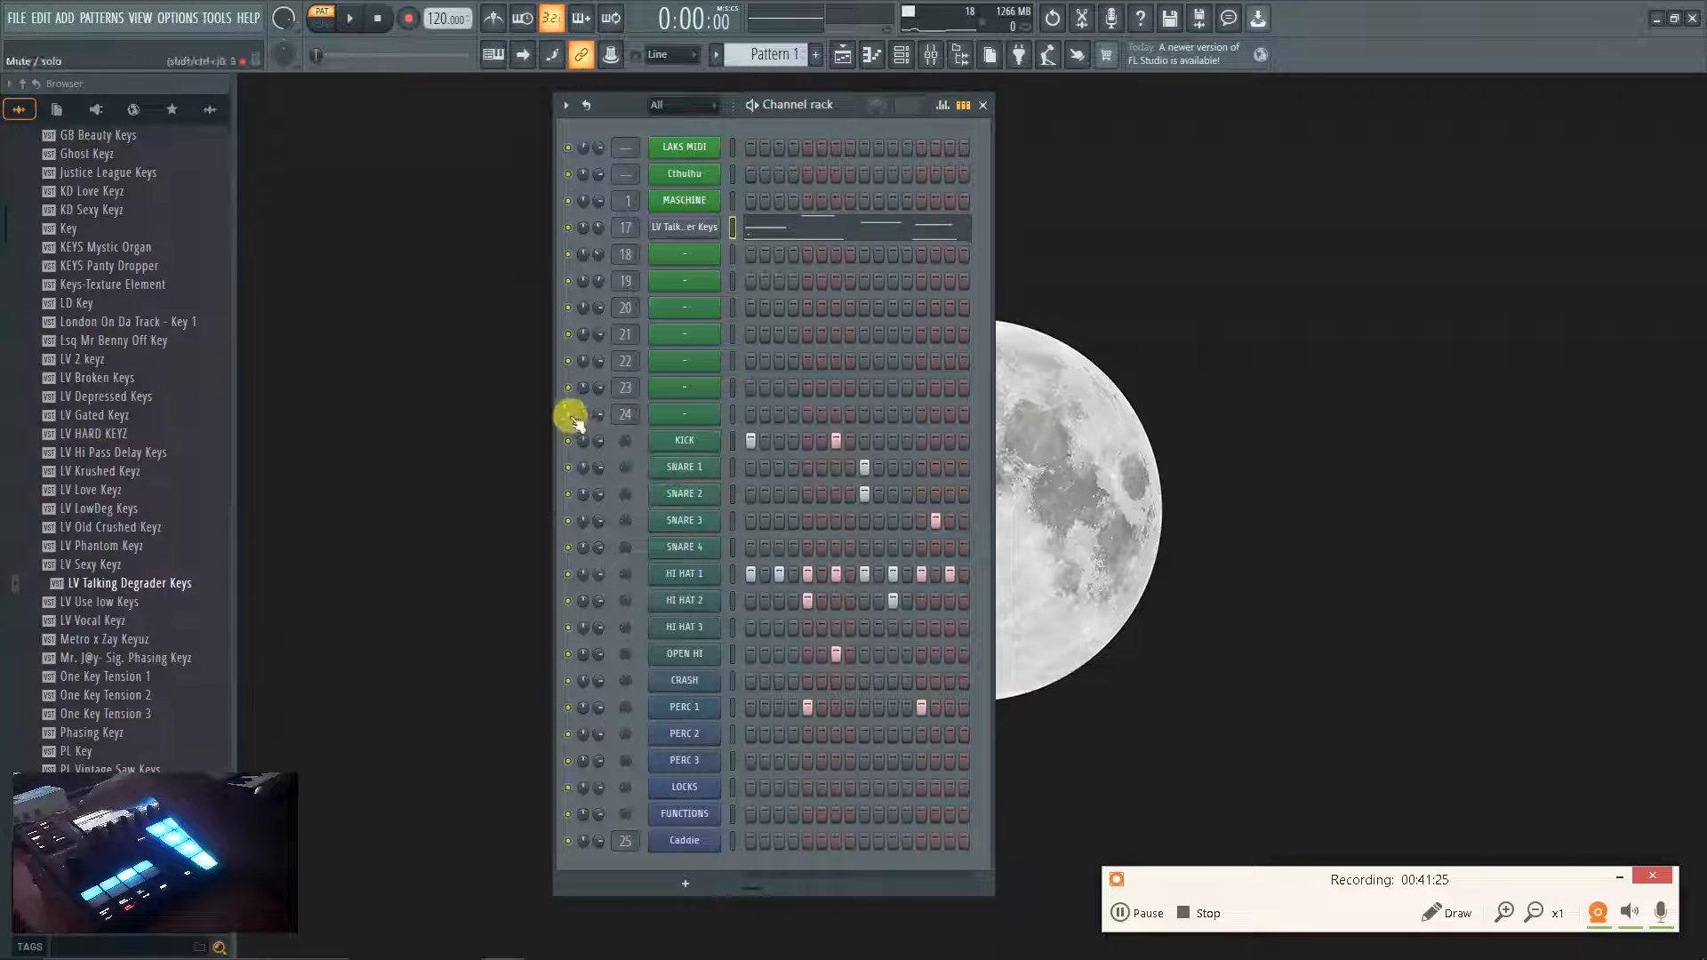
mouse_move(598, 228)
mouse_down()
mouse_move(598, 293)
mouse_move(596, 225)
mouse_up()
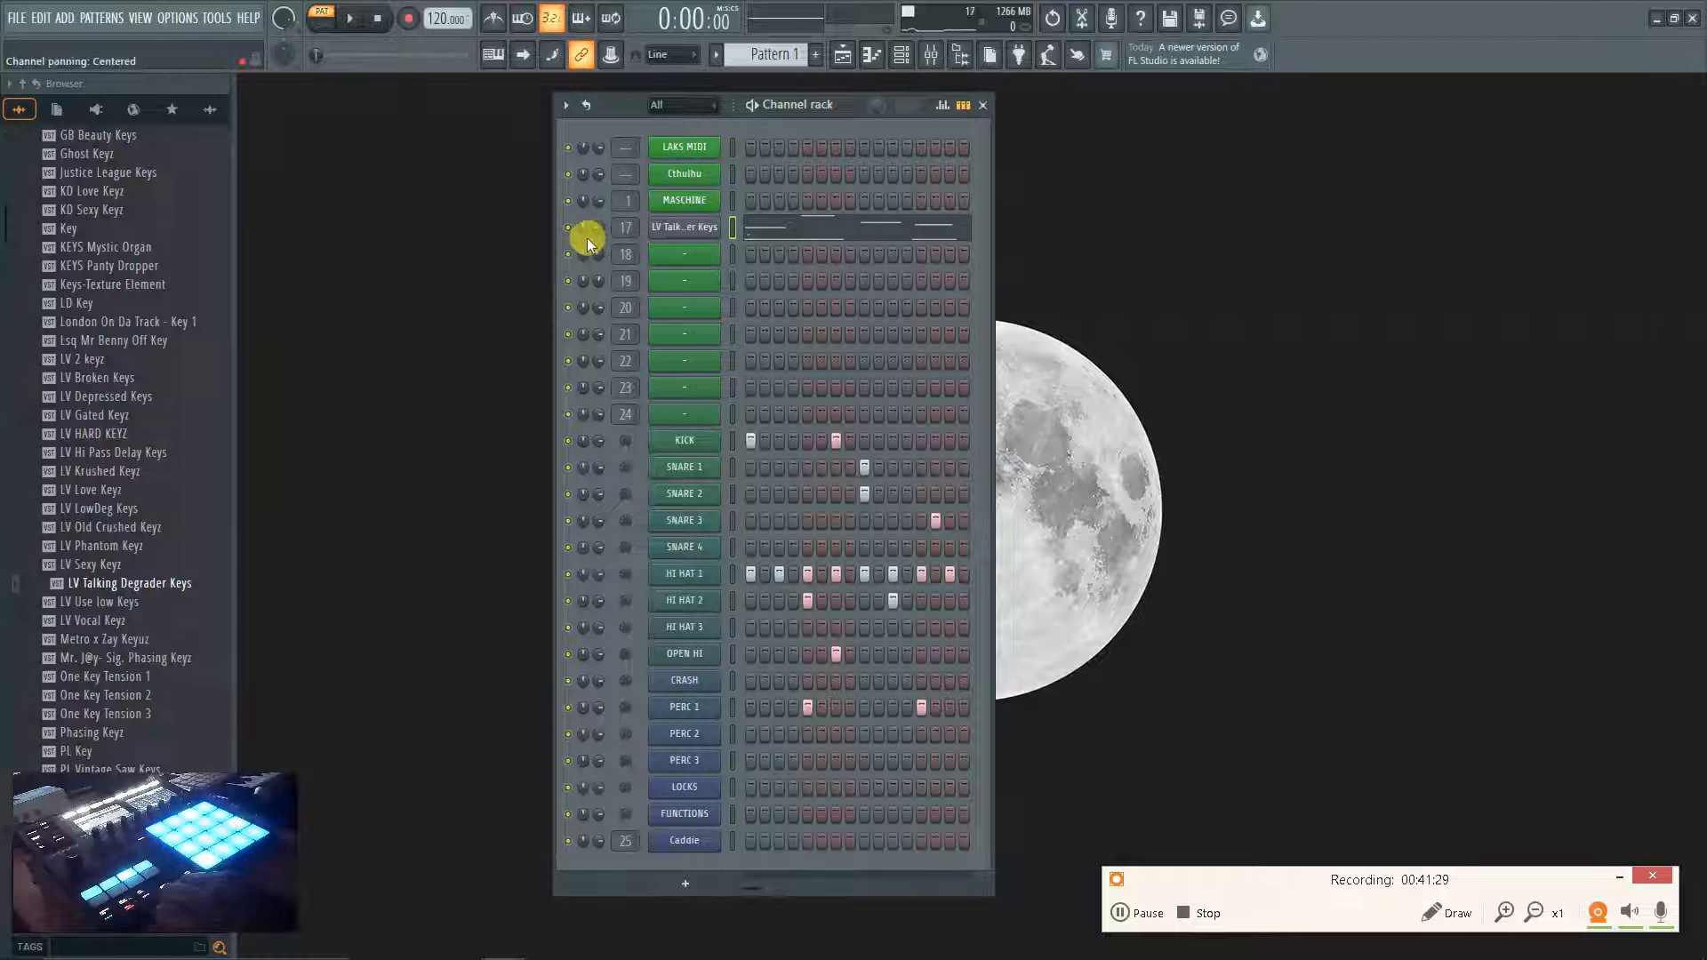
Play and pause Pattern 1 repeatedly to test the transport control.
key(space)
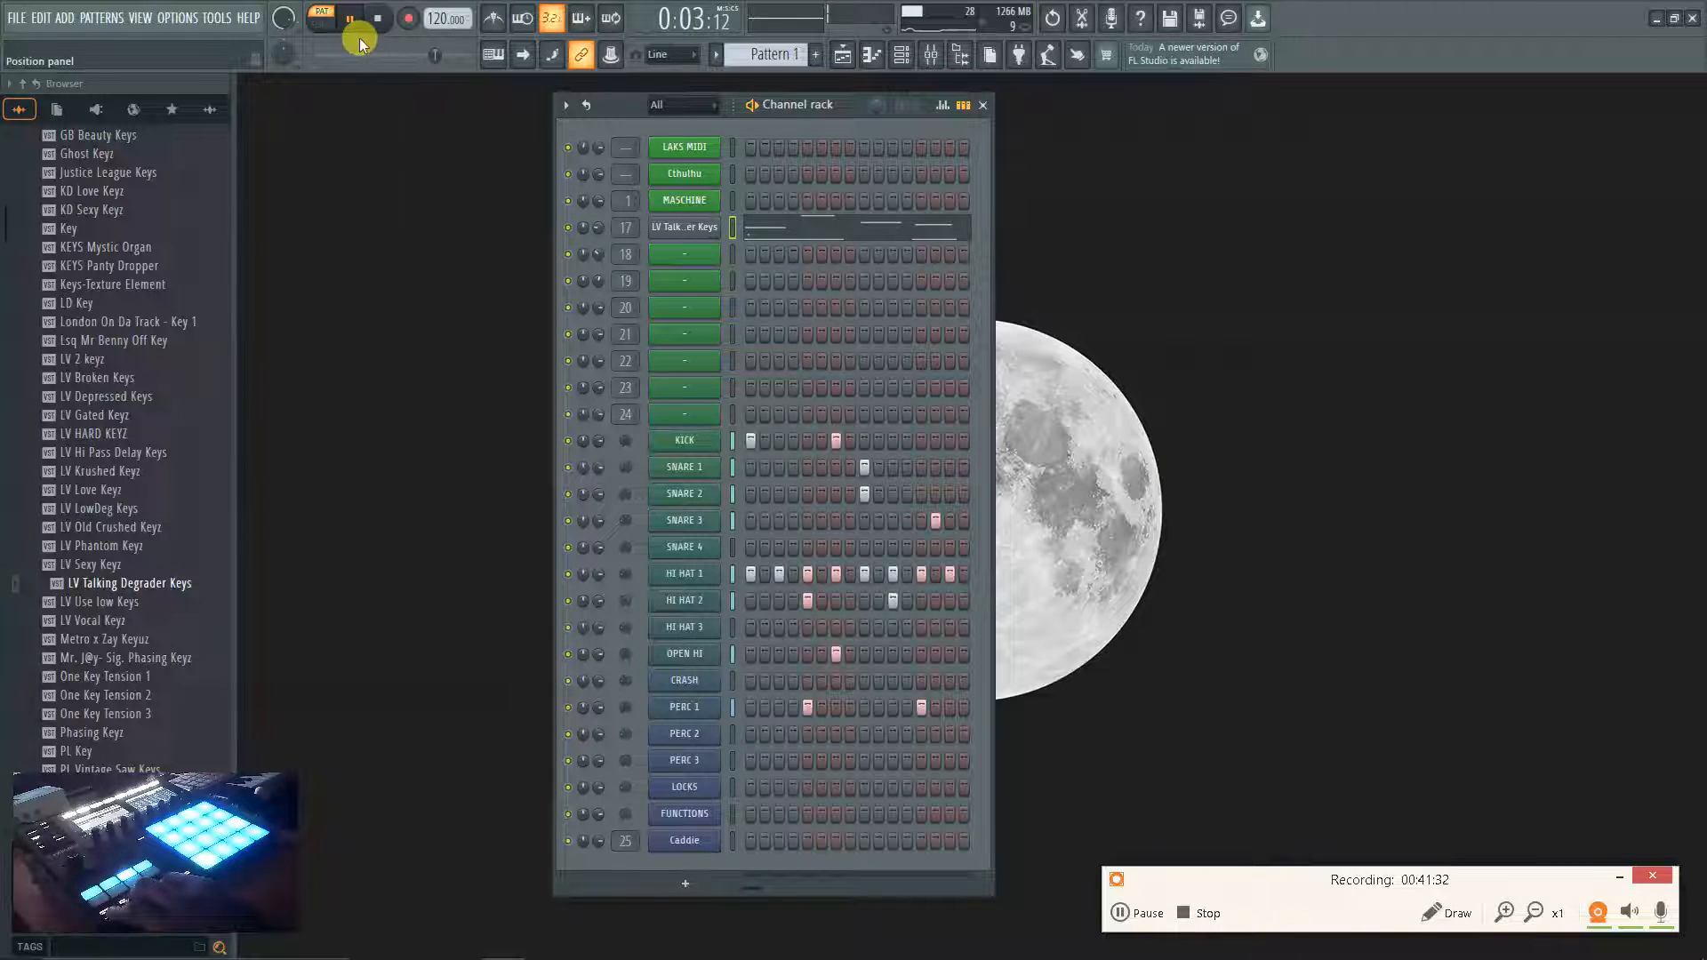
key(space)
key(space)
key(space)
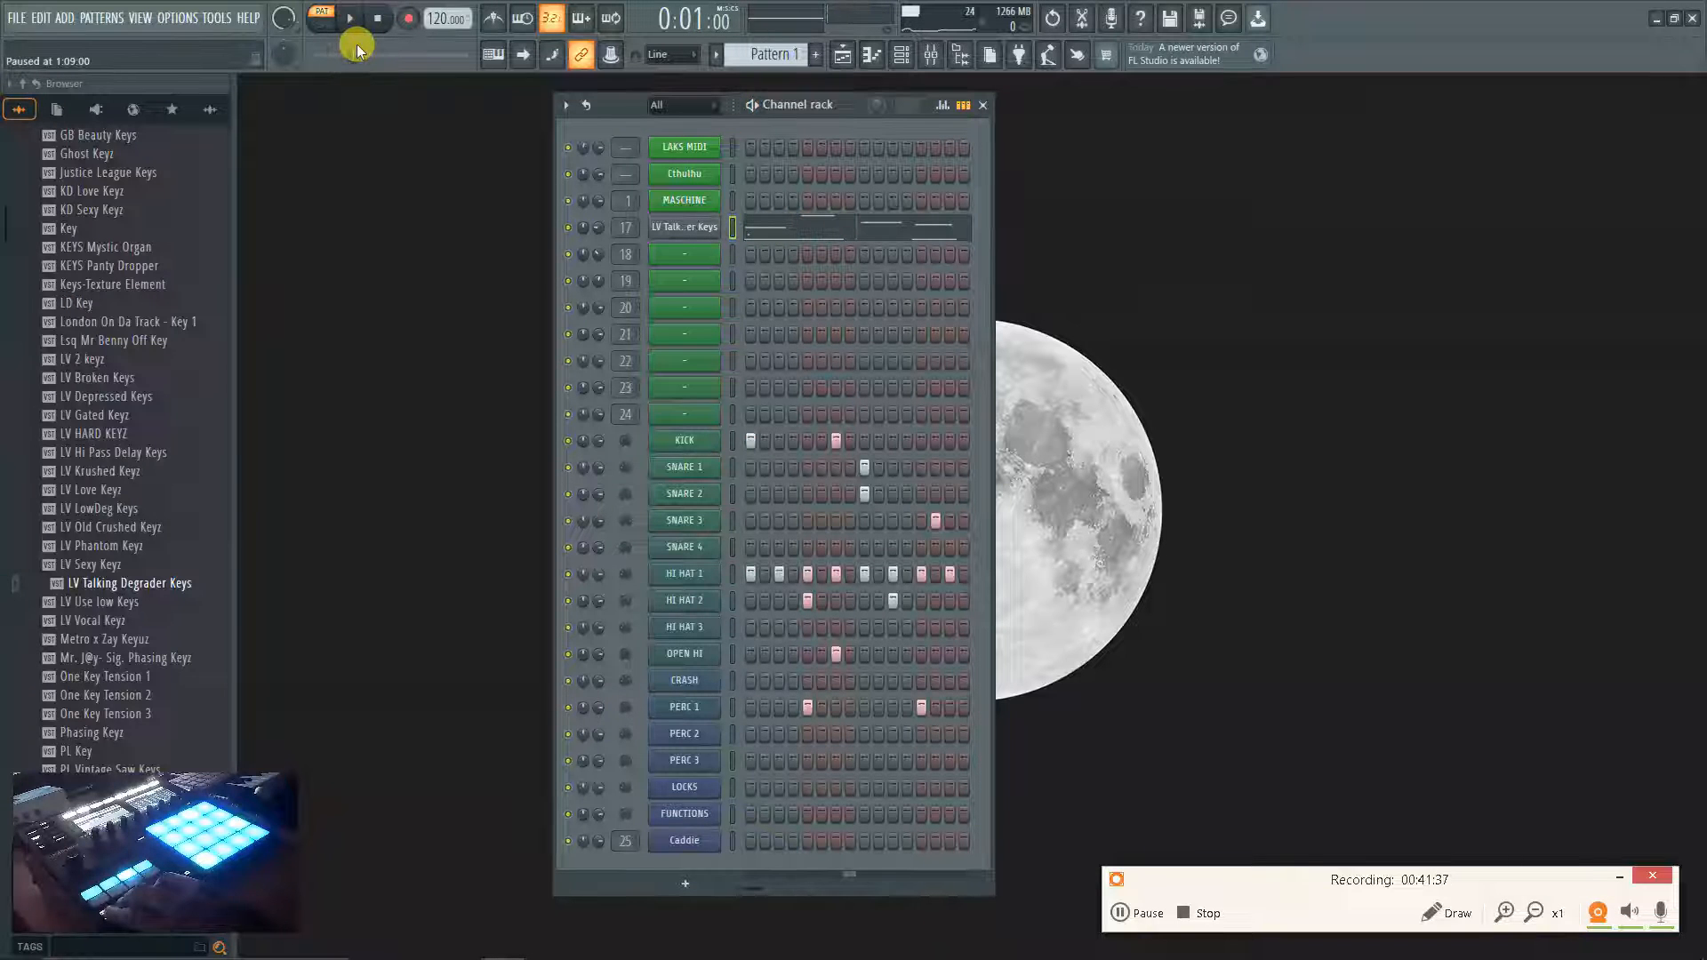
Open the LV Talking Degrader Keys notes in the Piano roll and turn on overdub recording.
key(space)
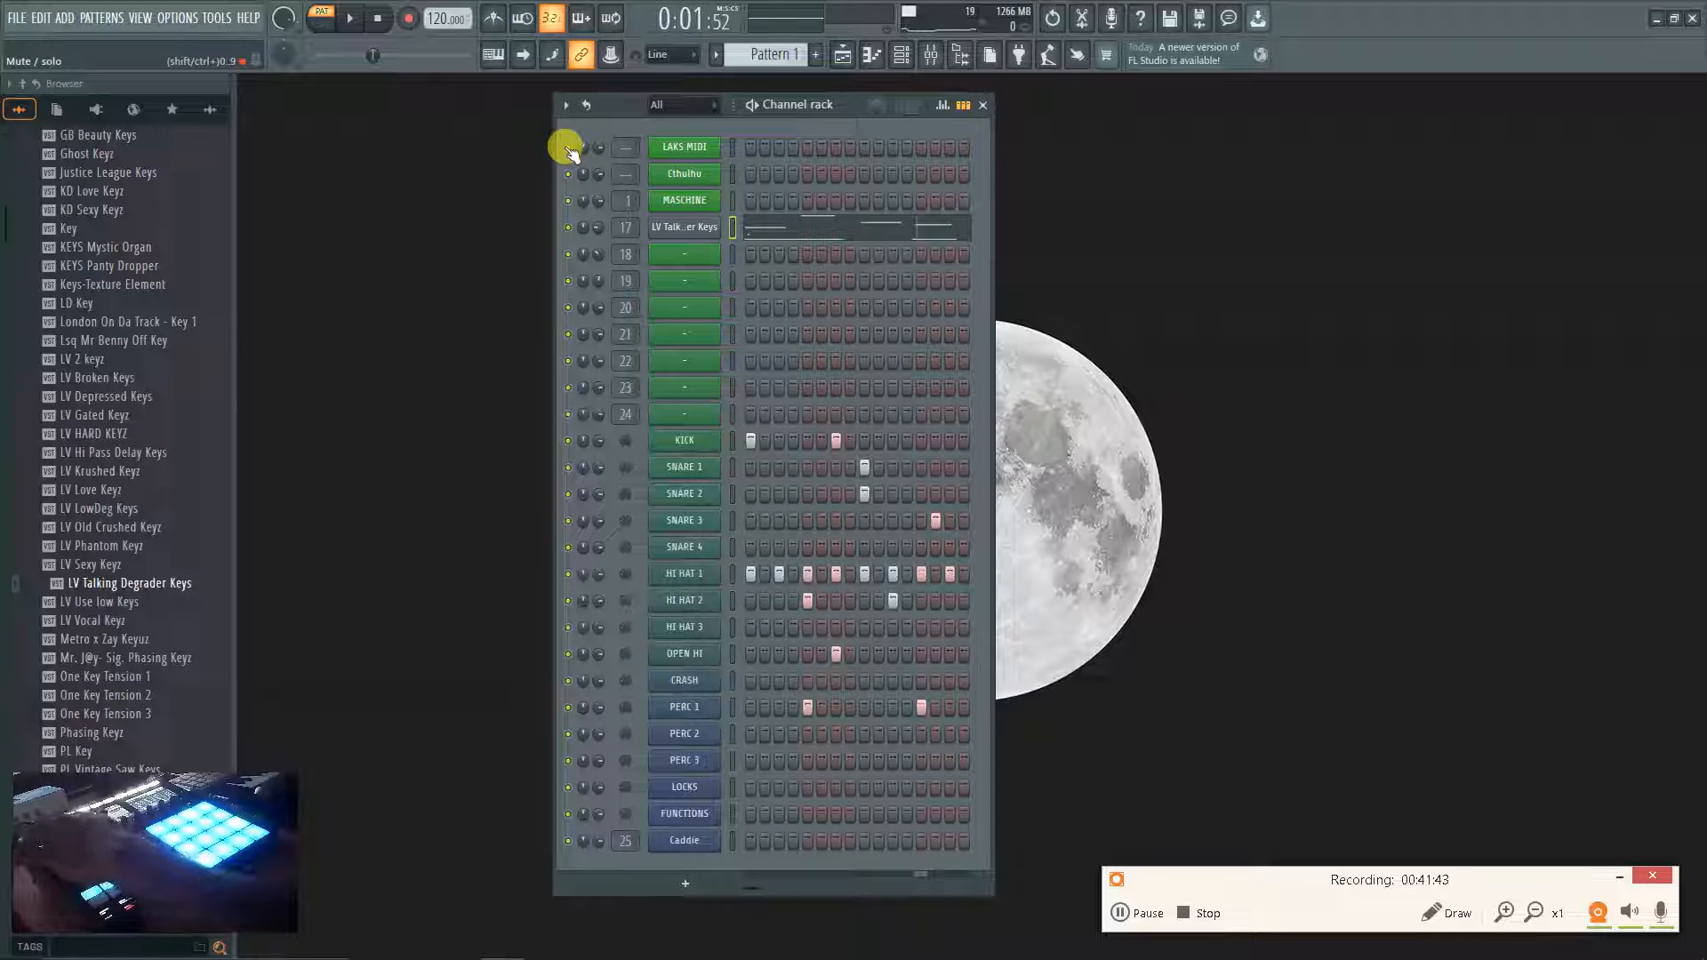
key(F7)
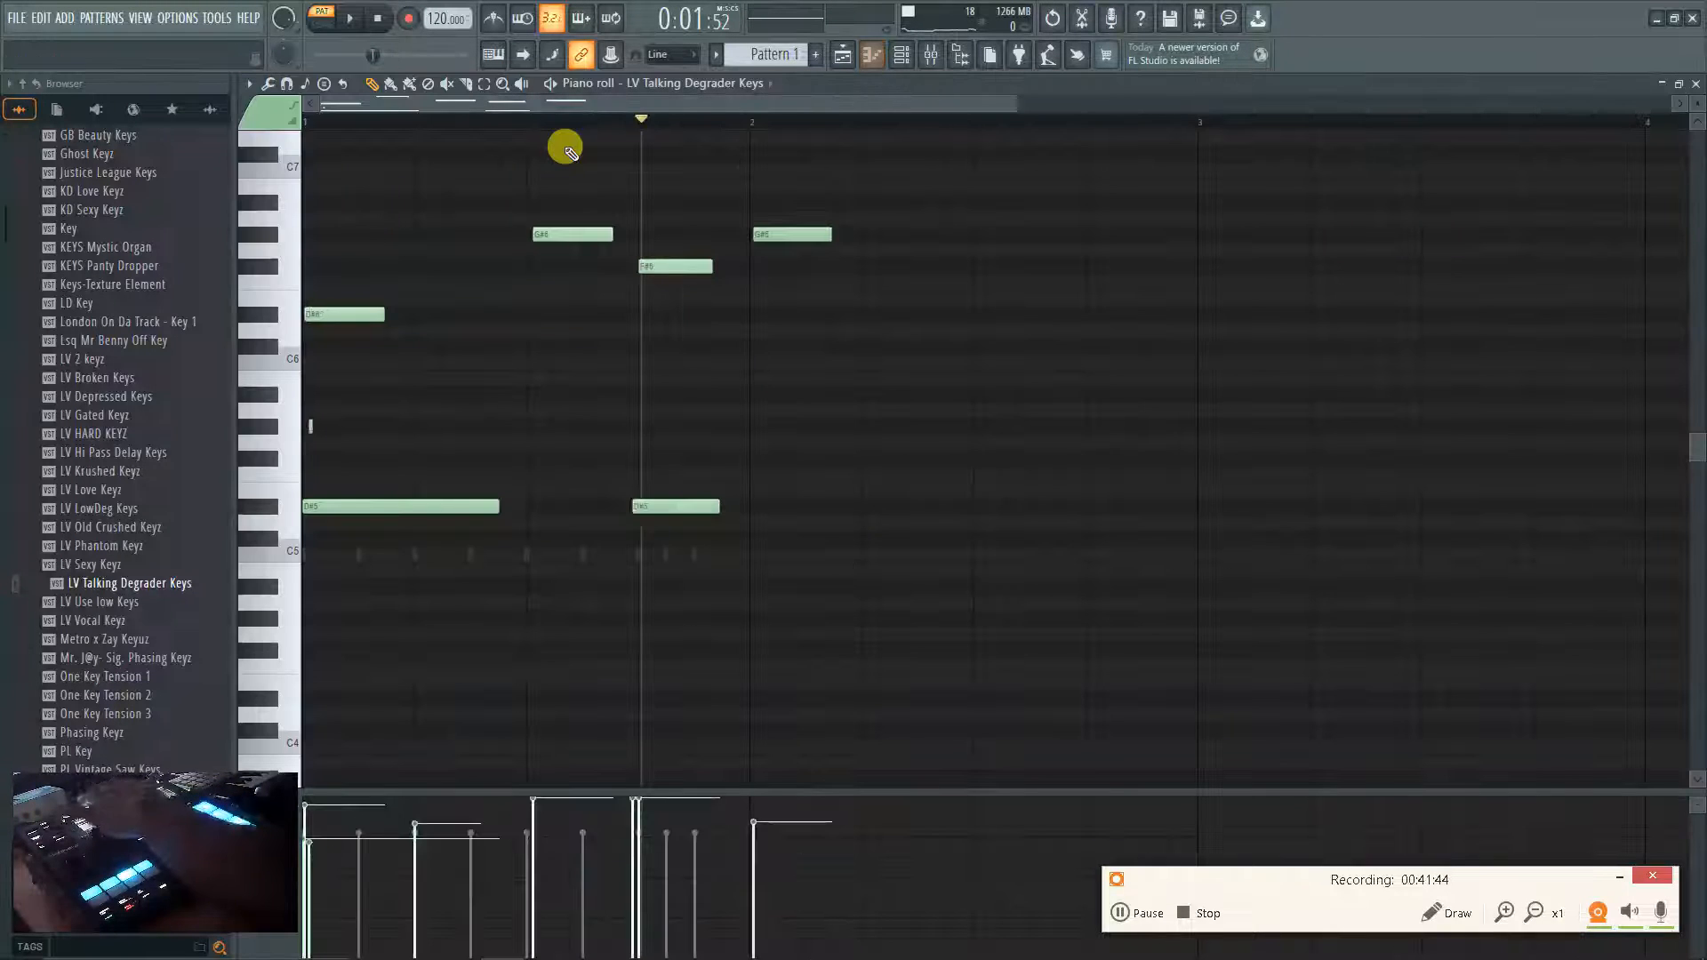
click(582, 19)
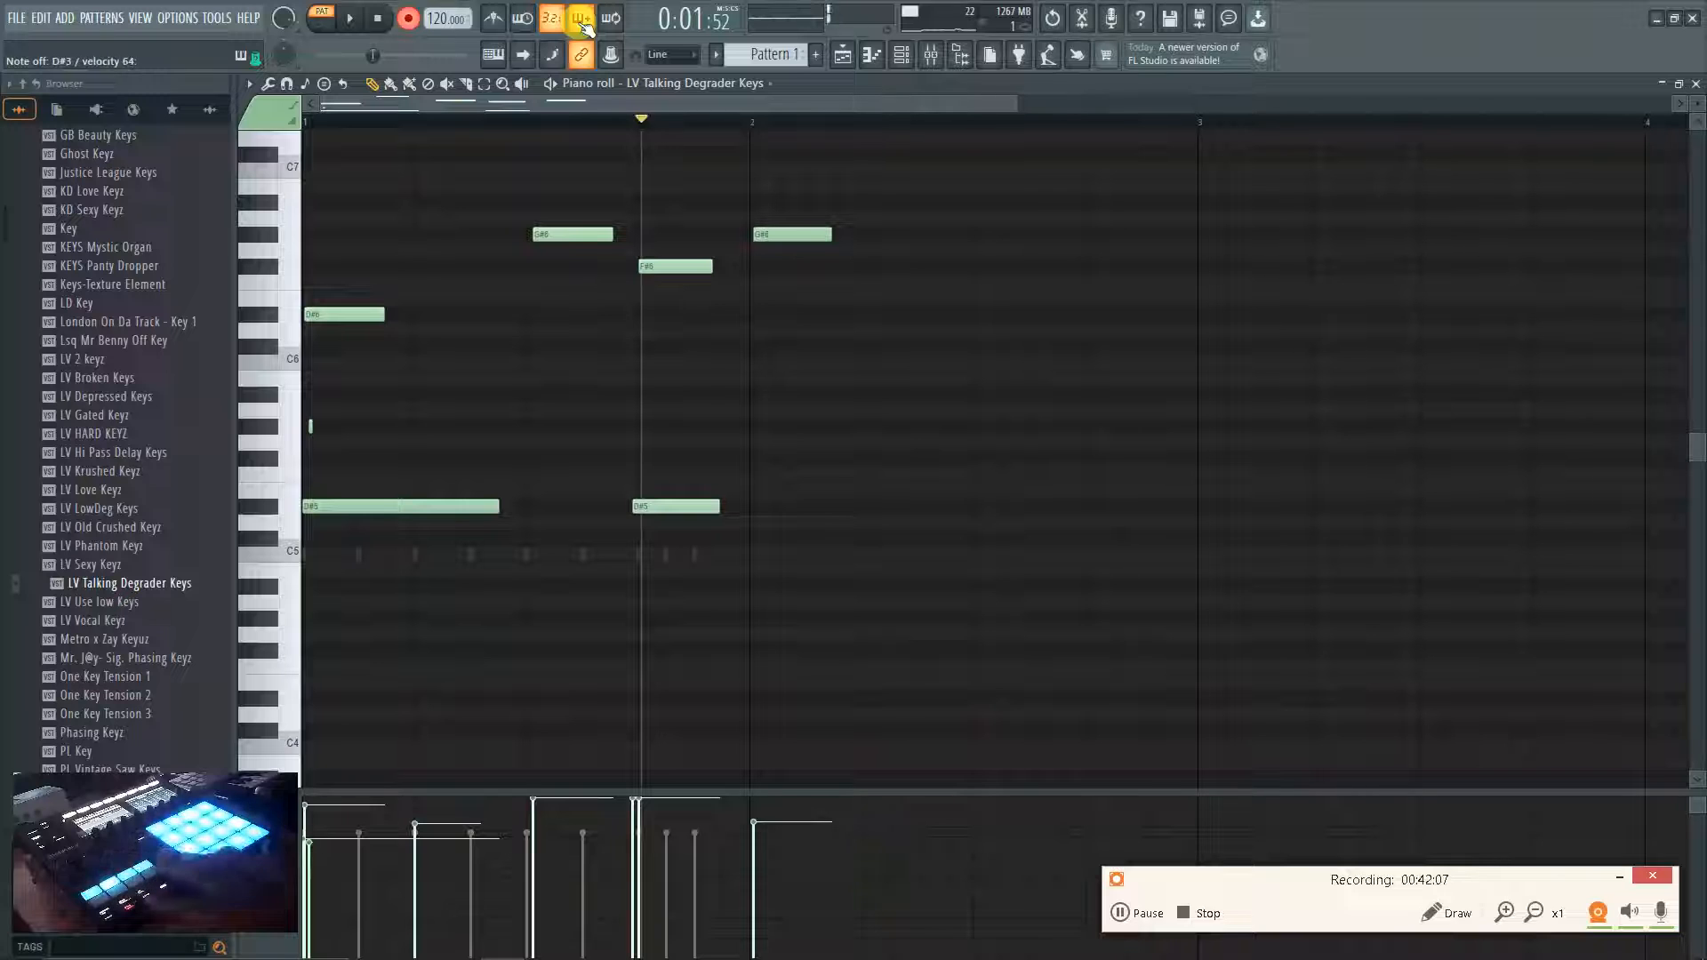
Overdub long low notes beneath the LV Talking Degrader Keys melody in Pattern 1, including a D#4 across bar 2.
key(space)
key(space)
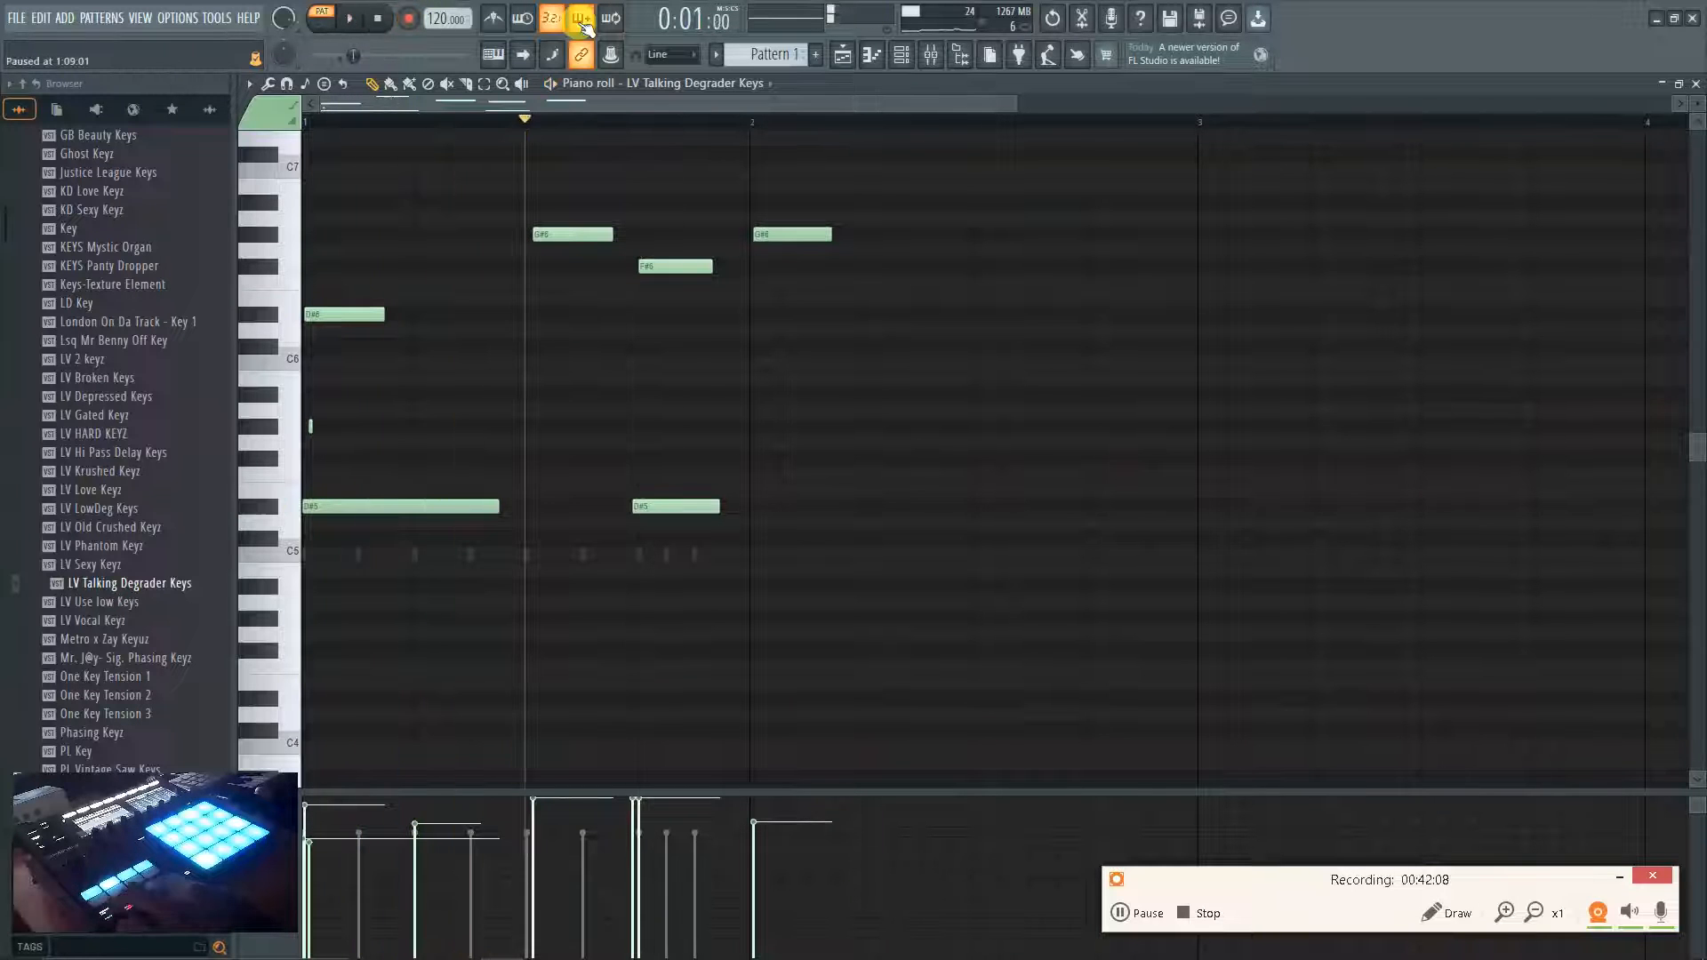
key(space)
key(space)
key(space)
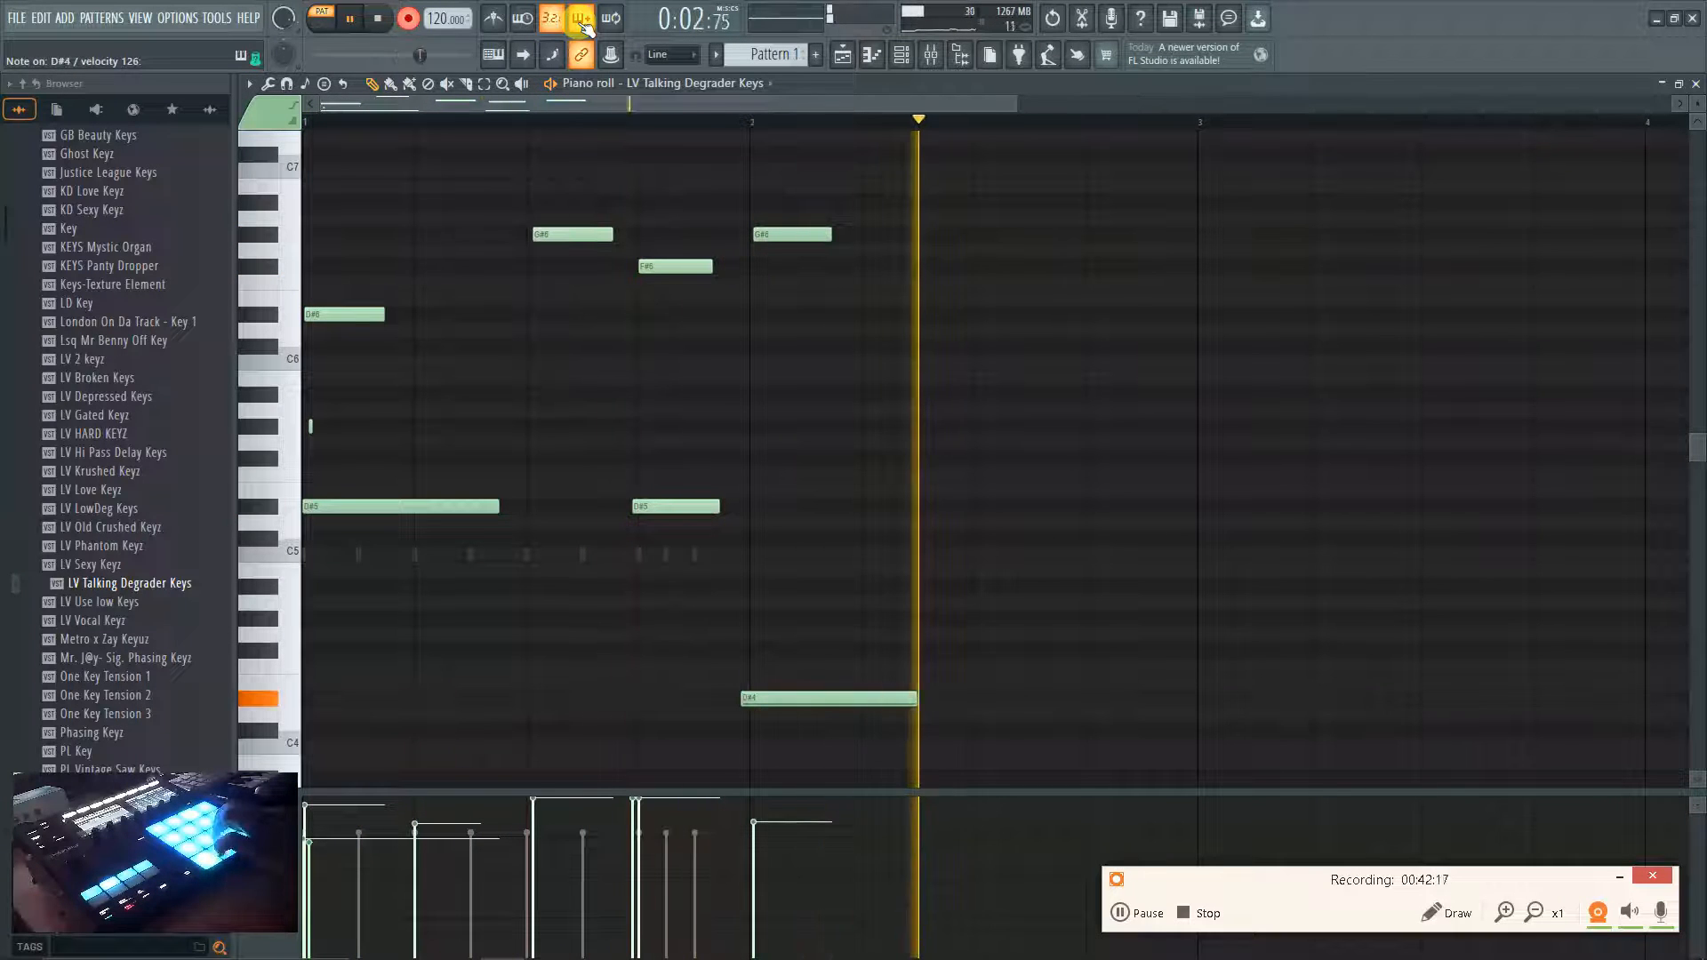
key(space)
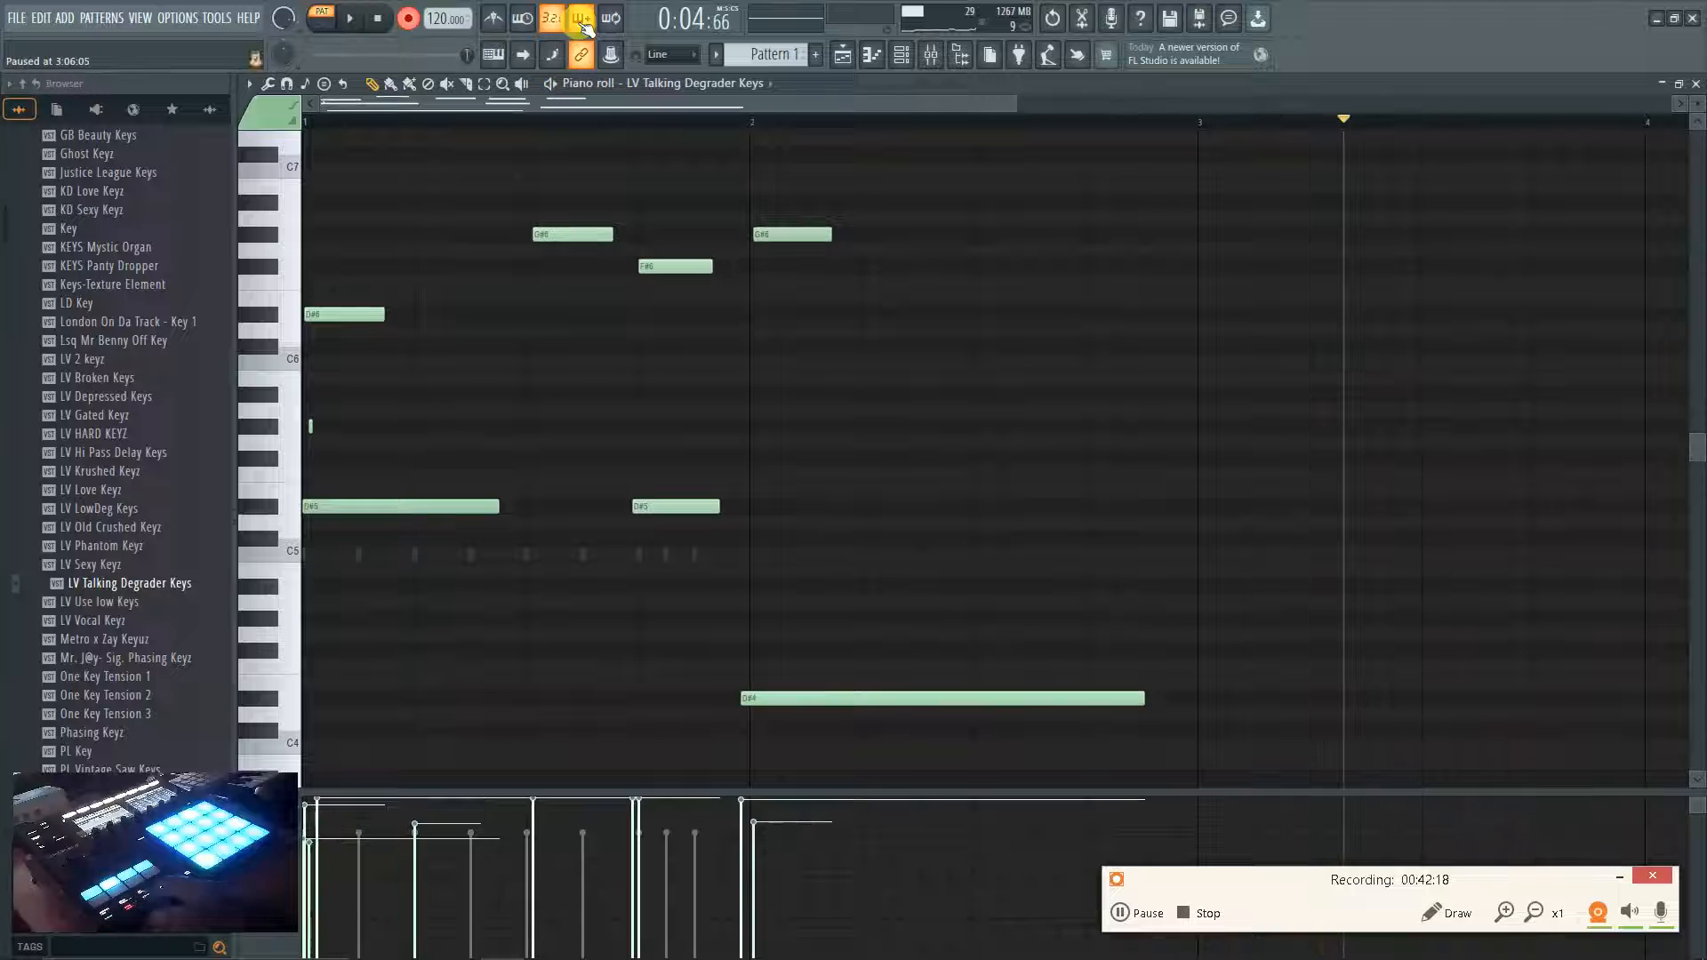
key(space)
key(space)
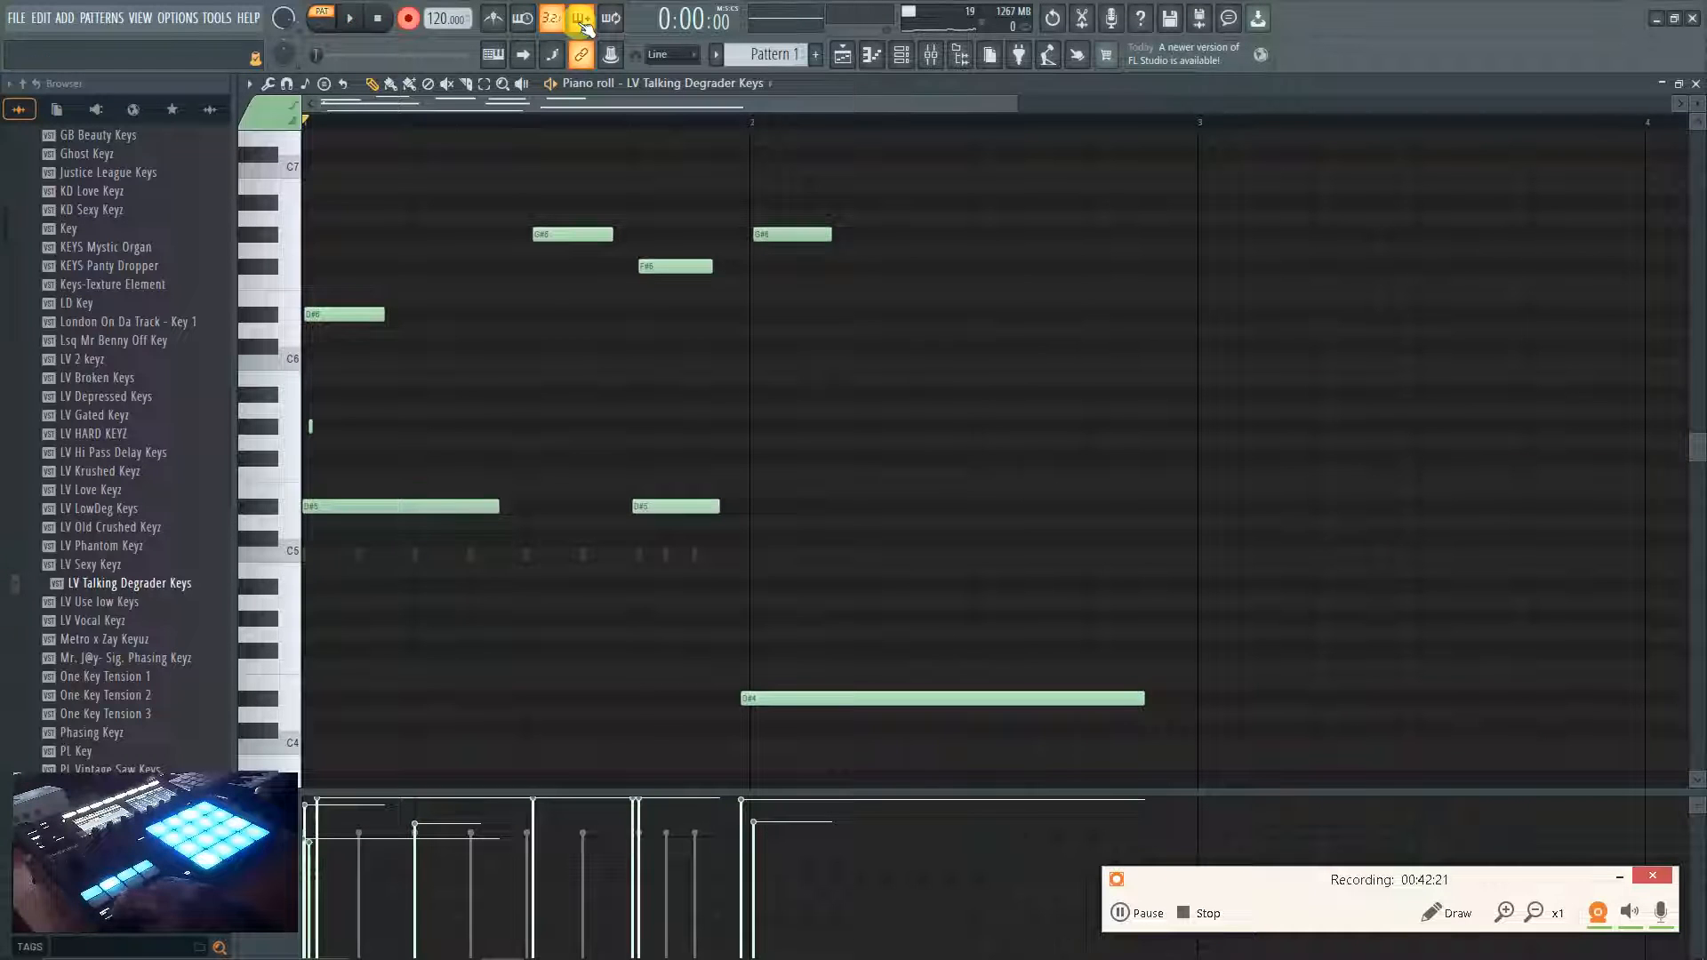
Play back the overdubbed keys with all their notes in view and return to the channel rack.
key(space)
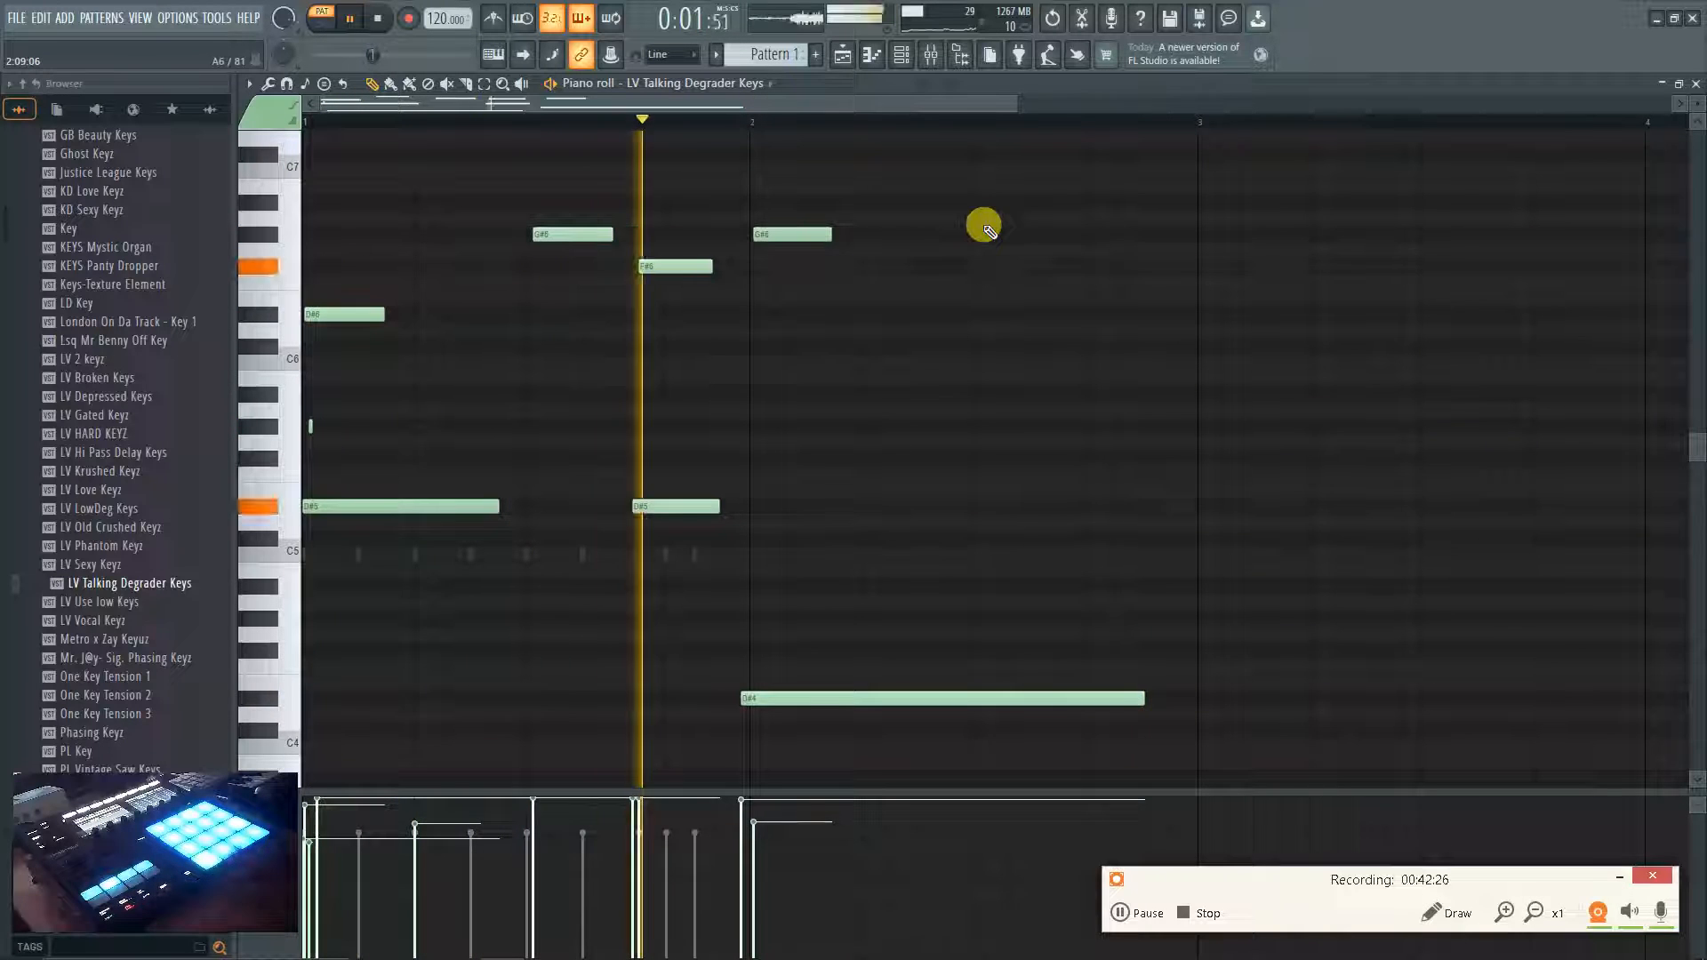
ctrl+right_click(978, 226)
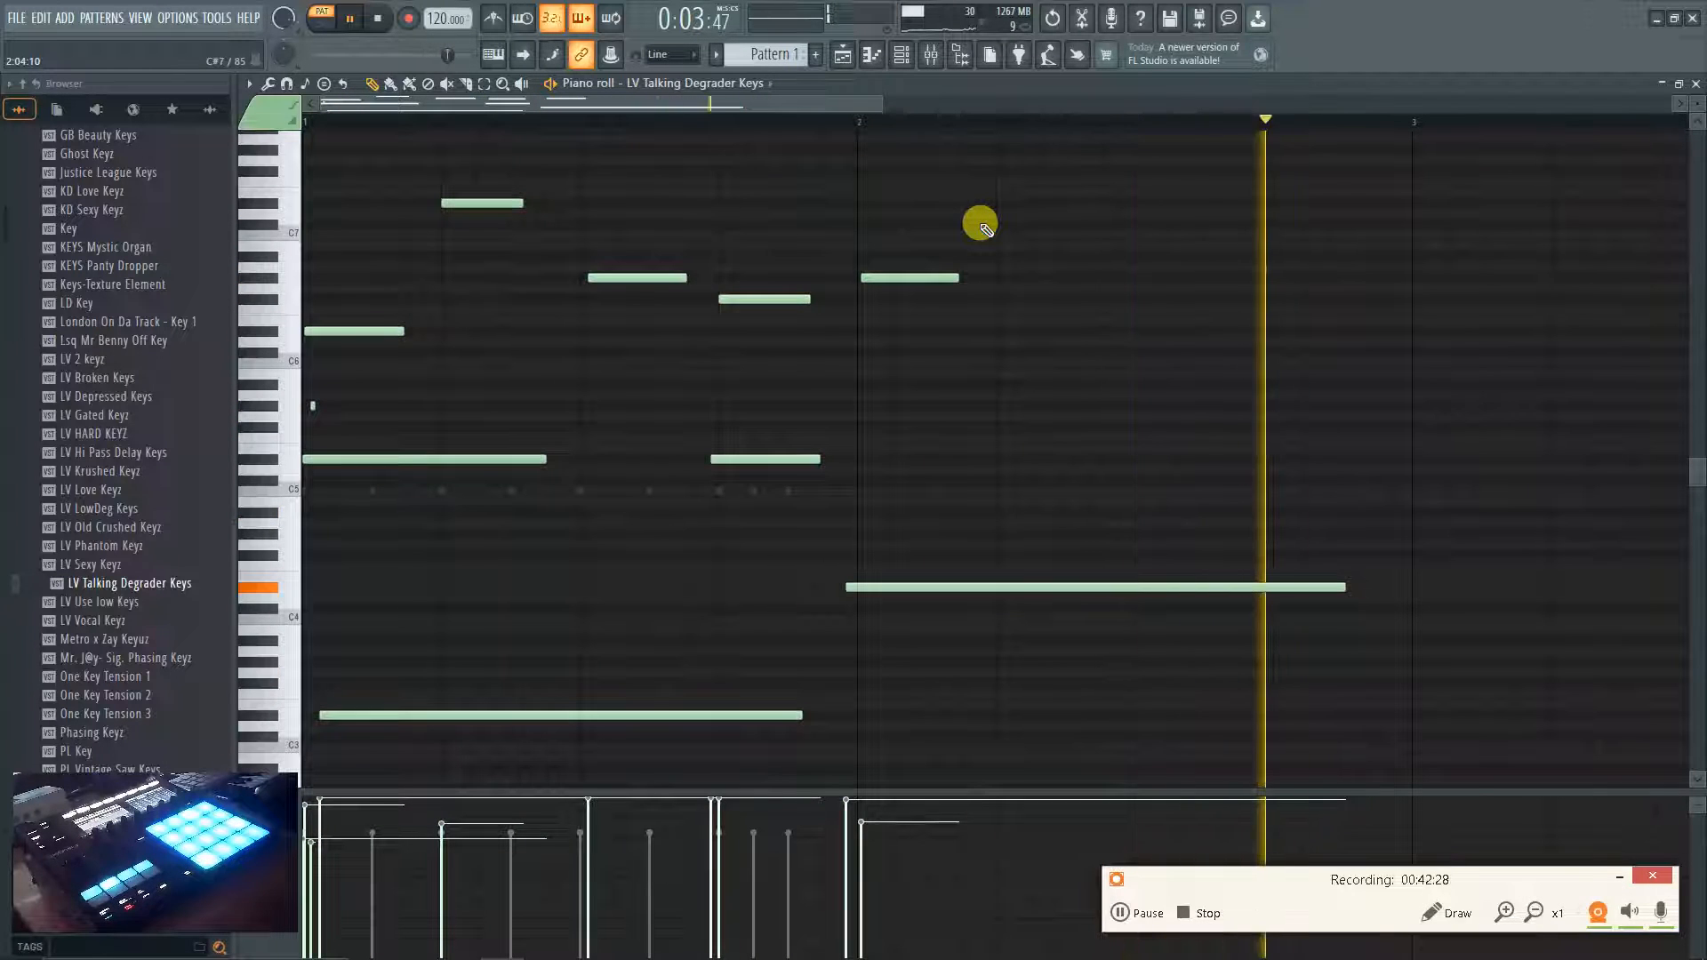
key(space)
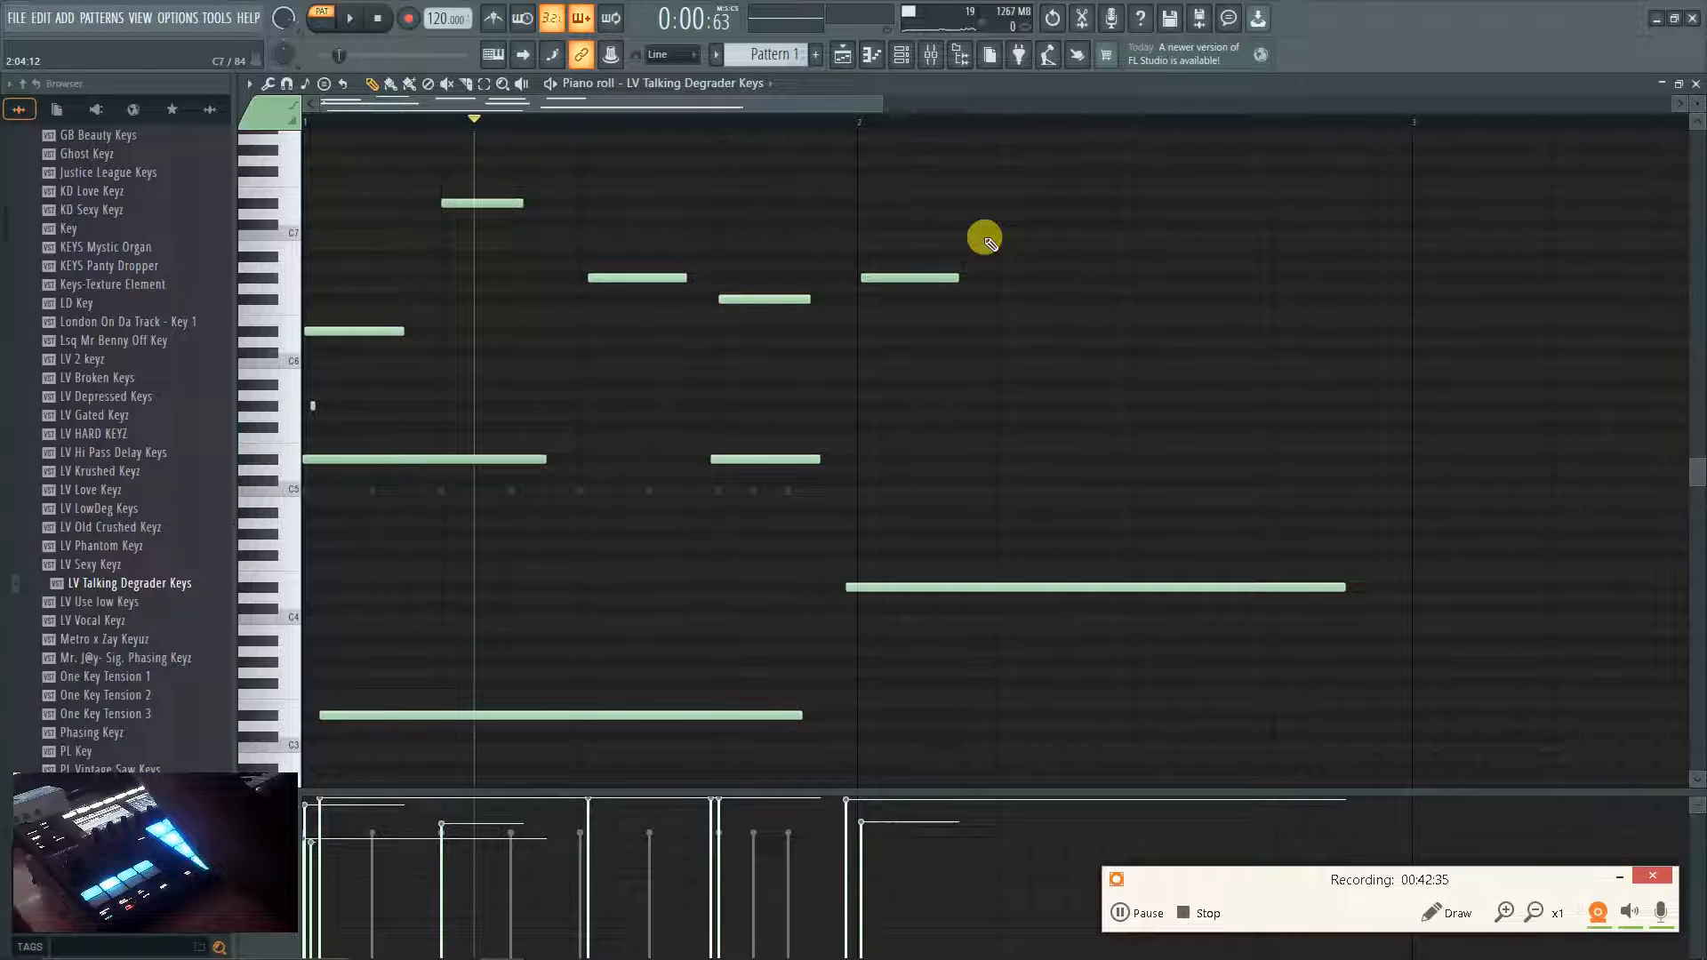
key(F7)
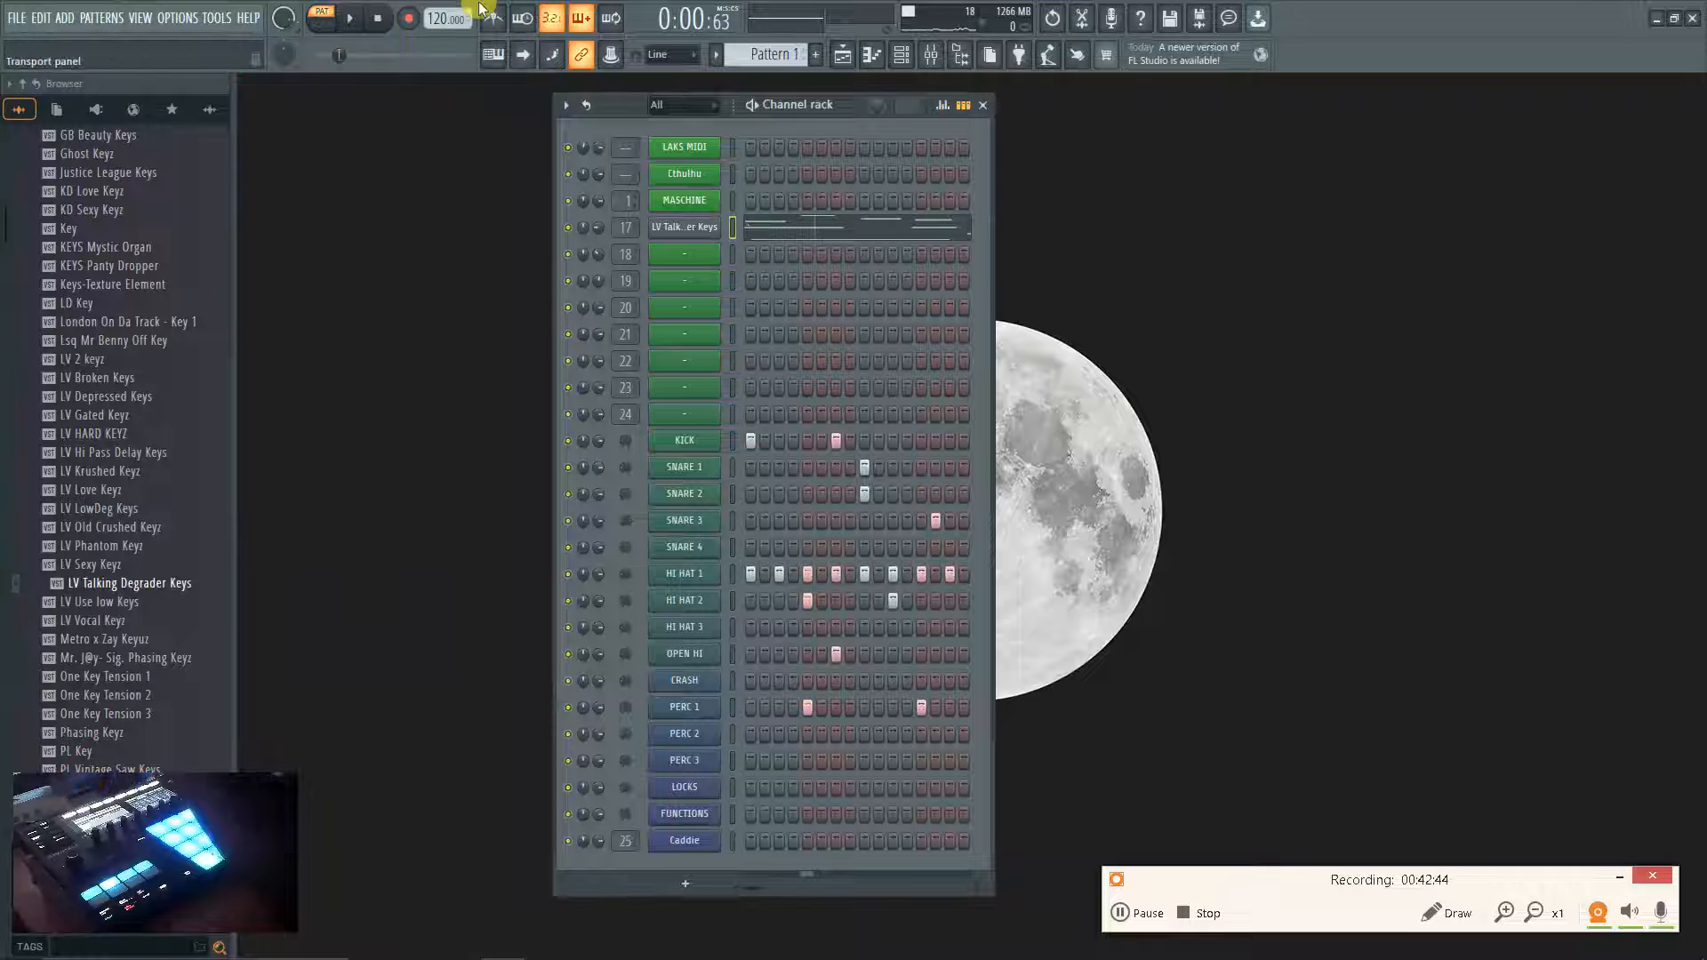
key(ctrl+z)
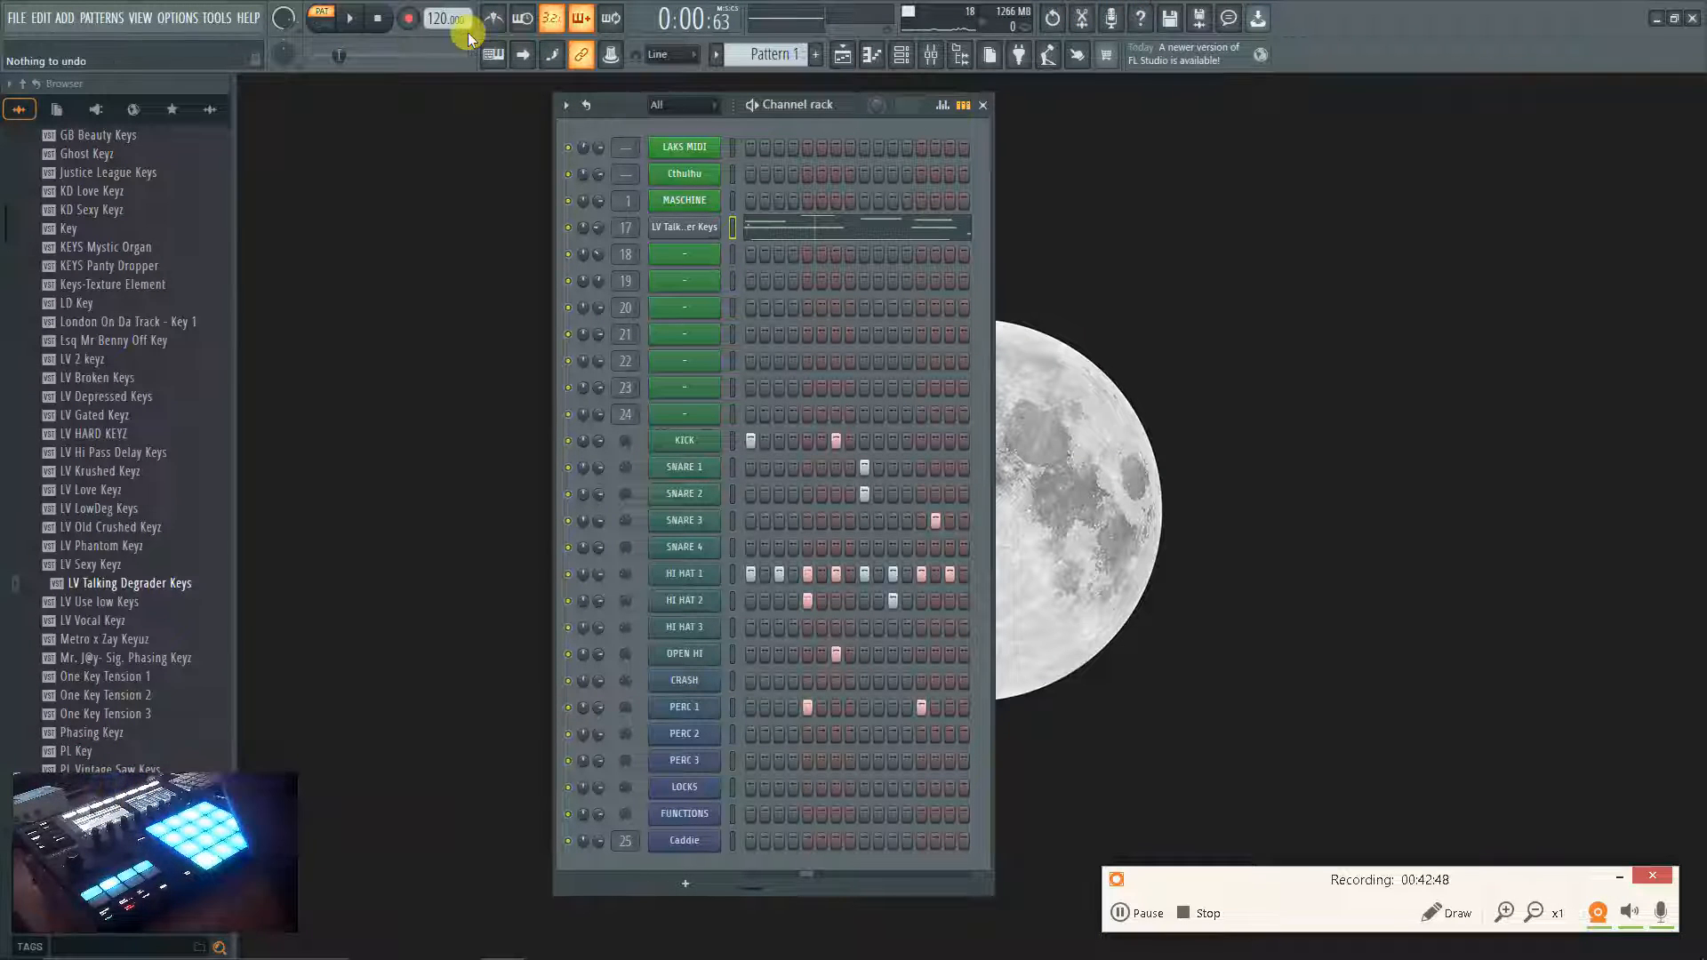
Try out fast and slow tempos on Pattern 1, up to about 199 and down to about 20 BPM, and reset to 120 BPM.
click(347, 21)
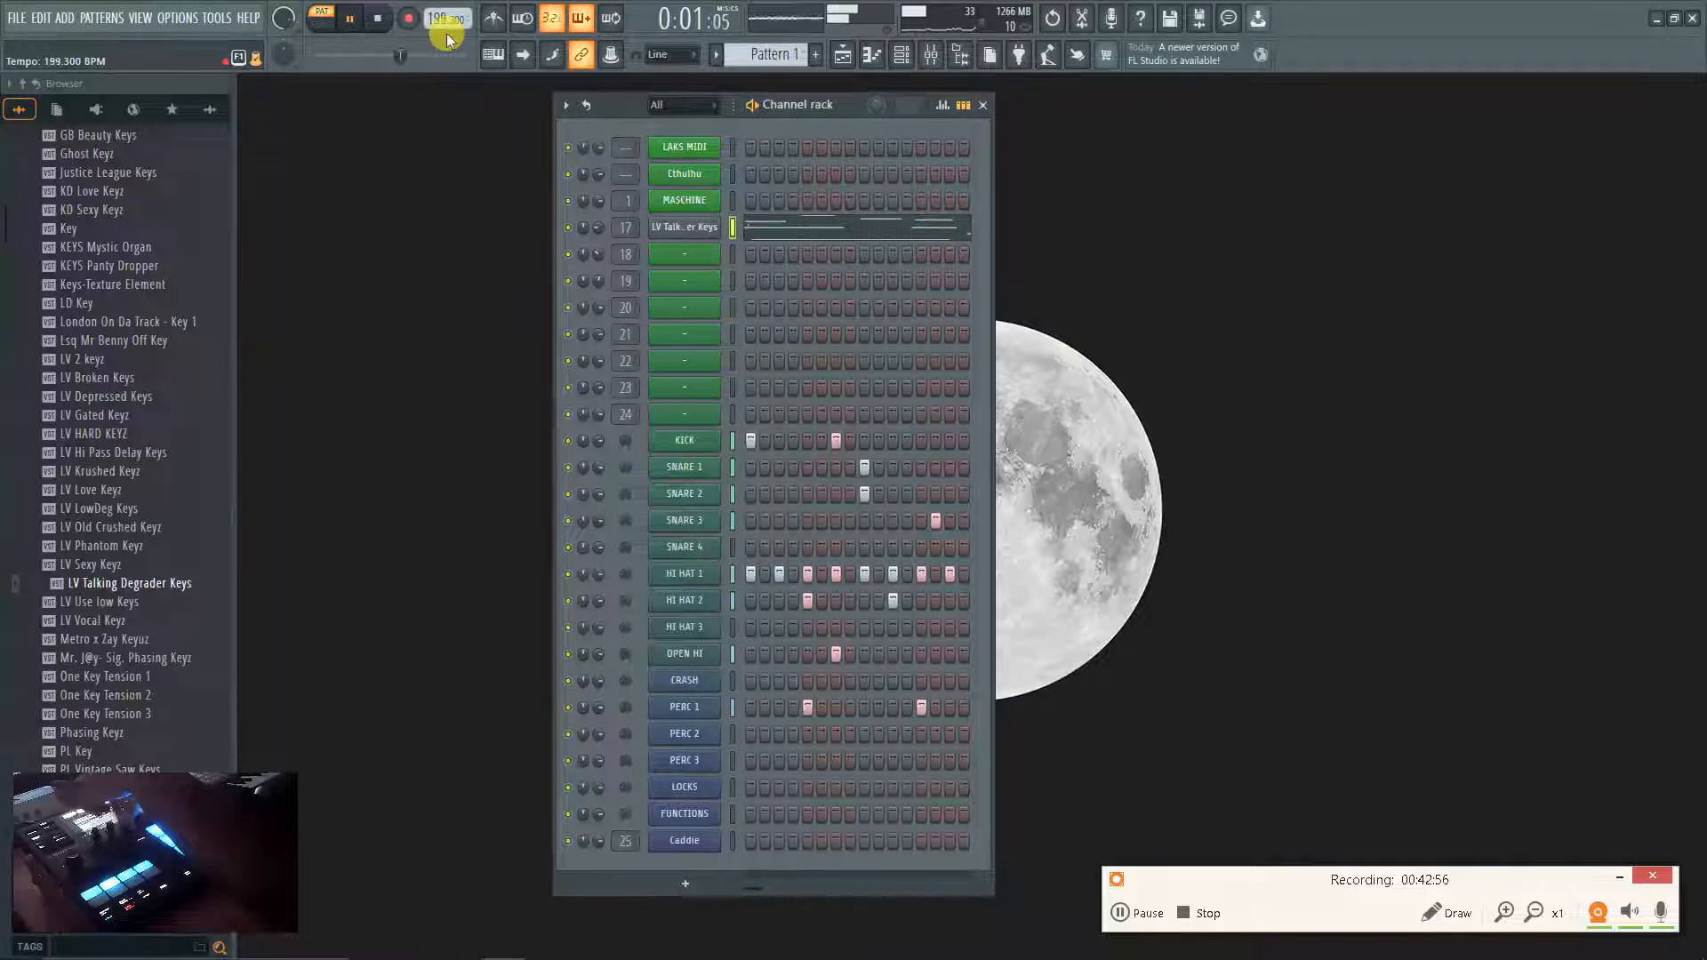
click(377, 18)
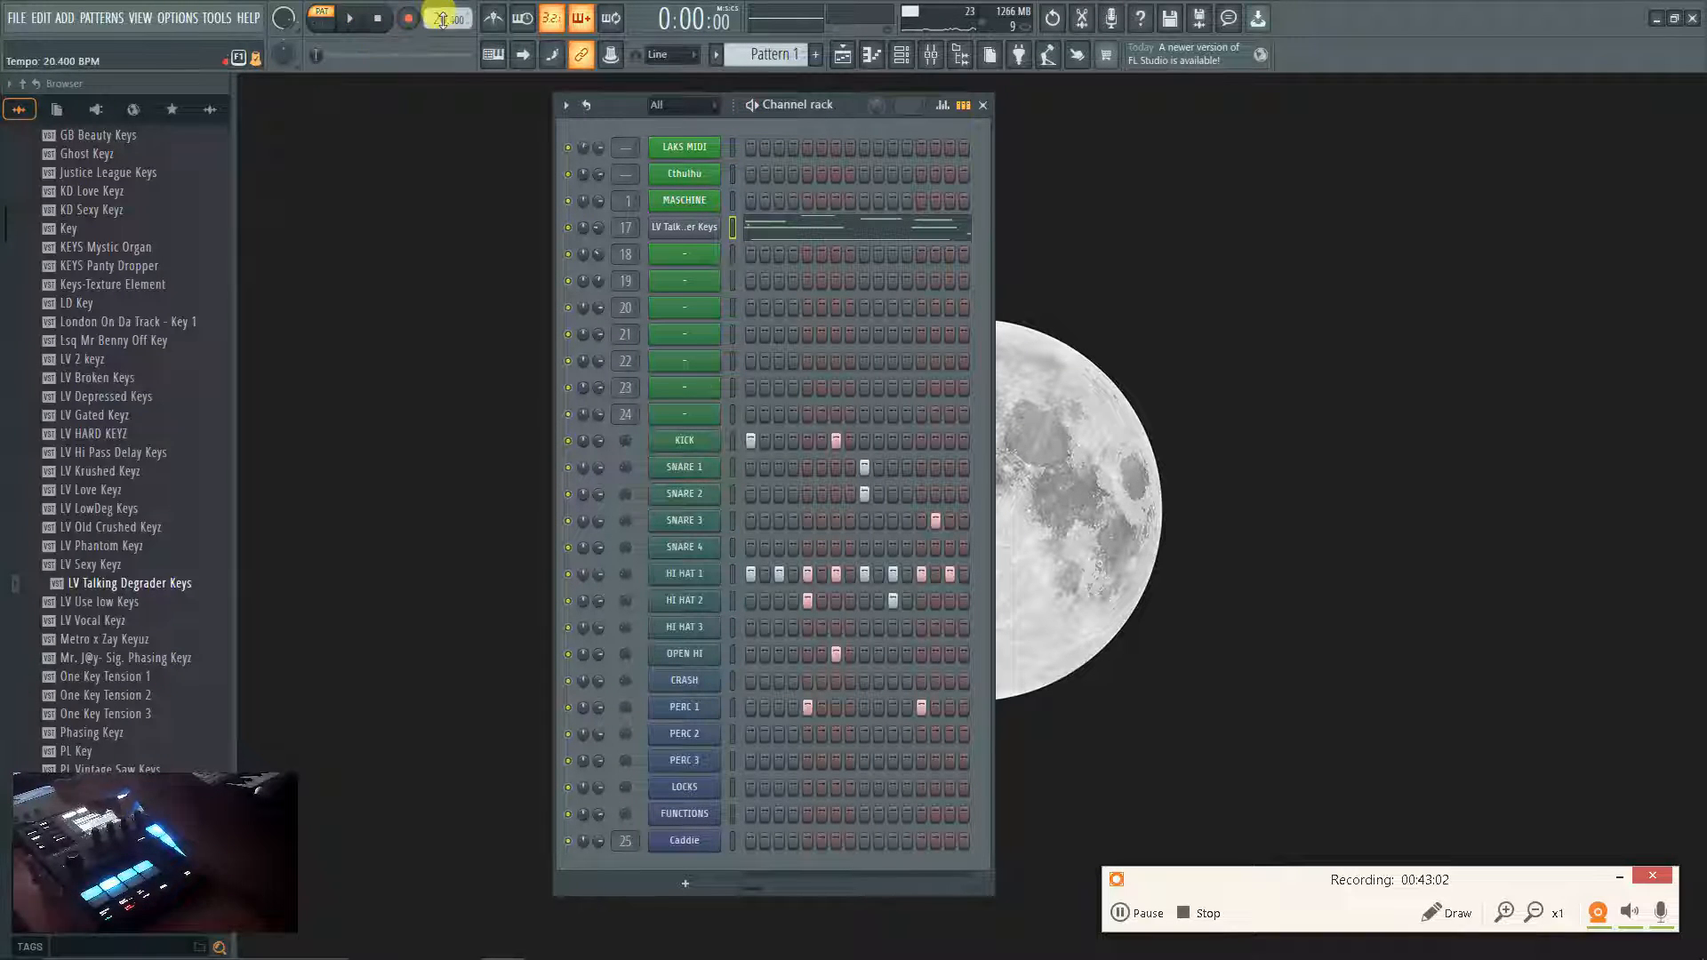
right_click(444, 25)
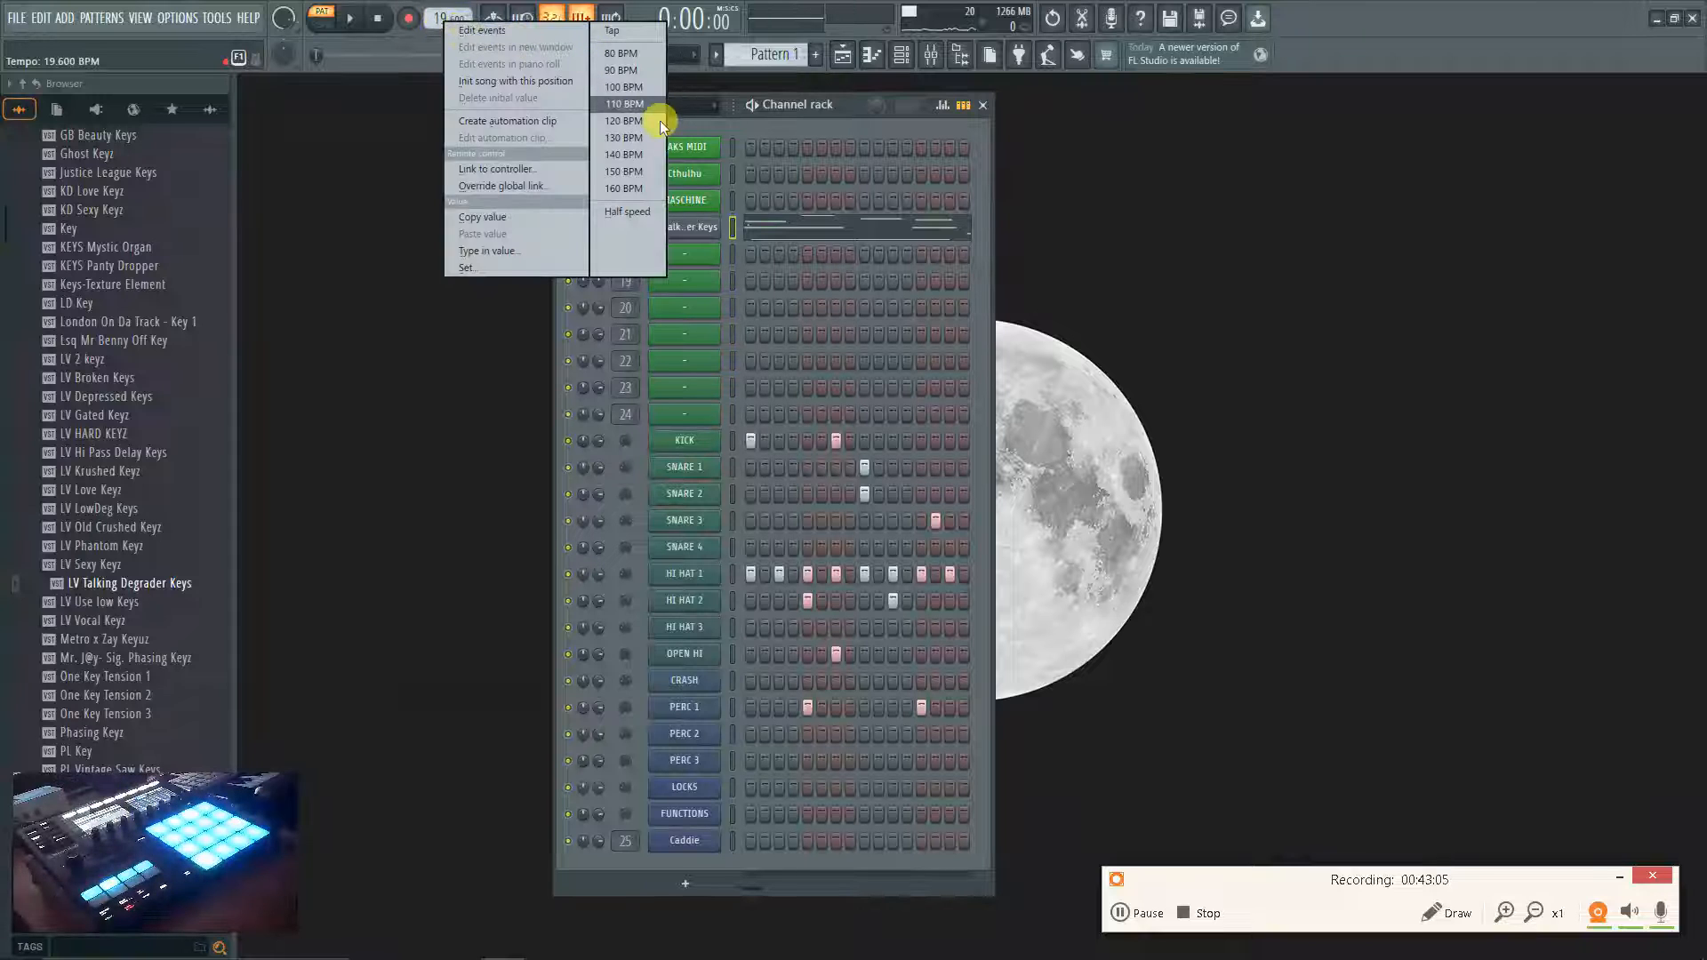
click(631, 121)
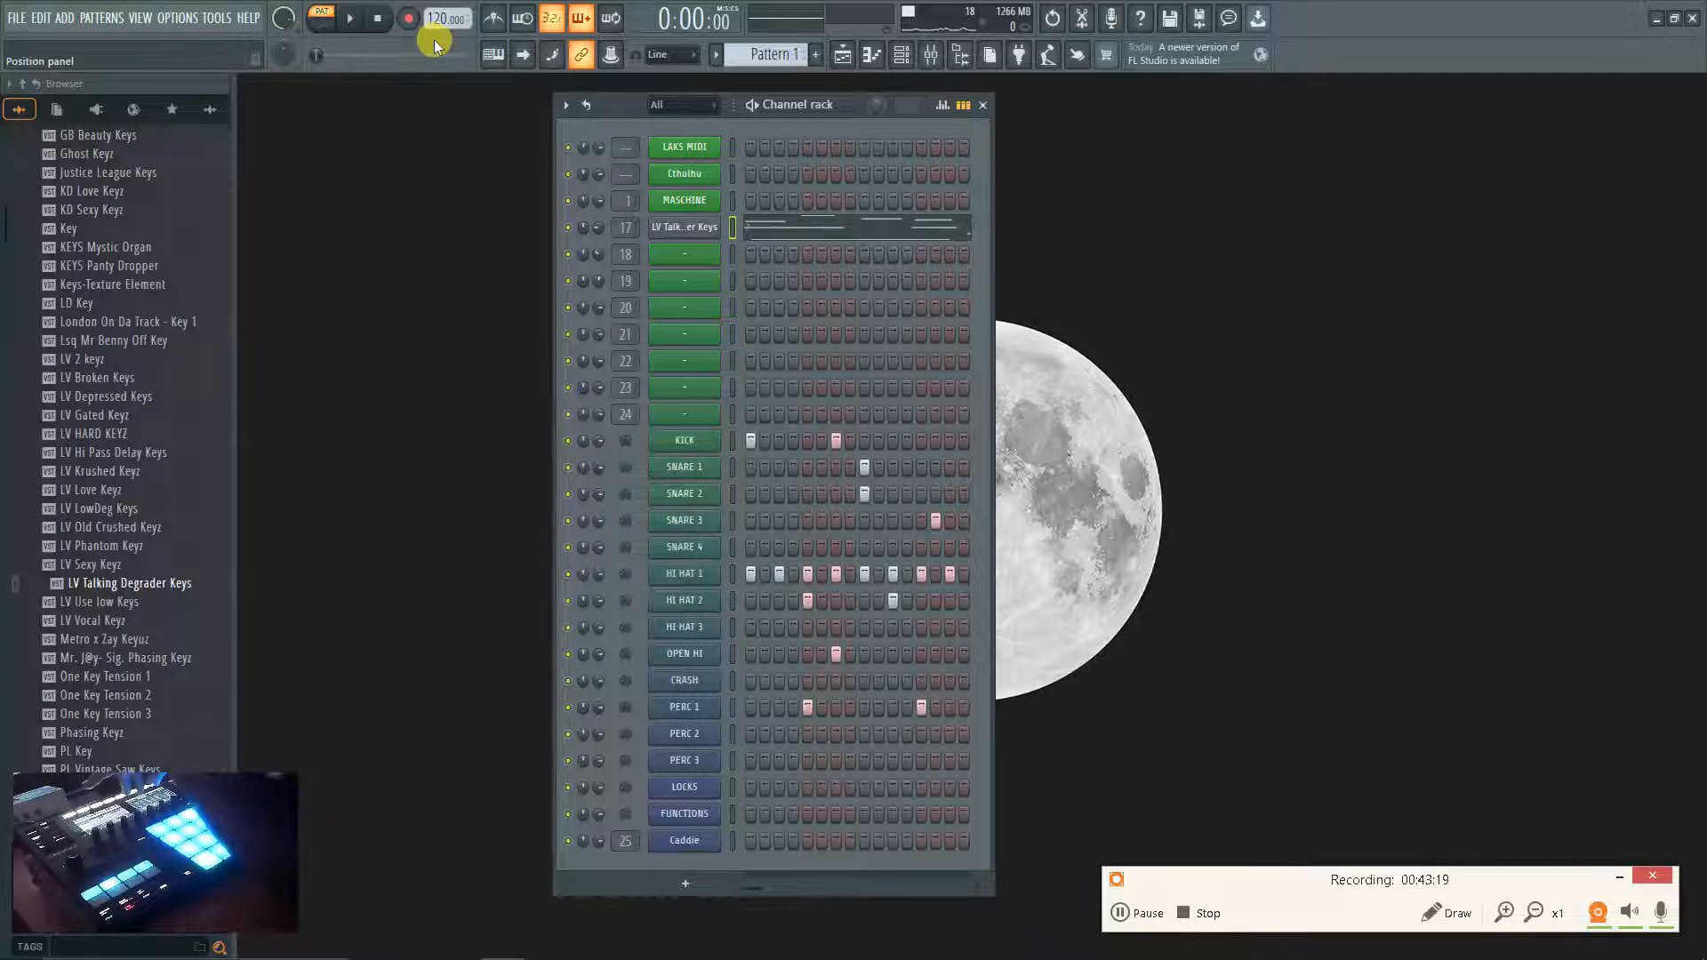
Cycle forward and back through the patterns and select Pattern 65.
drag(800, 63, 804, 60)
click(817, 58)
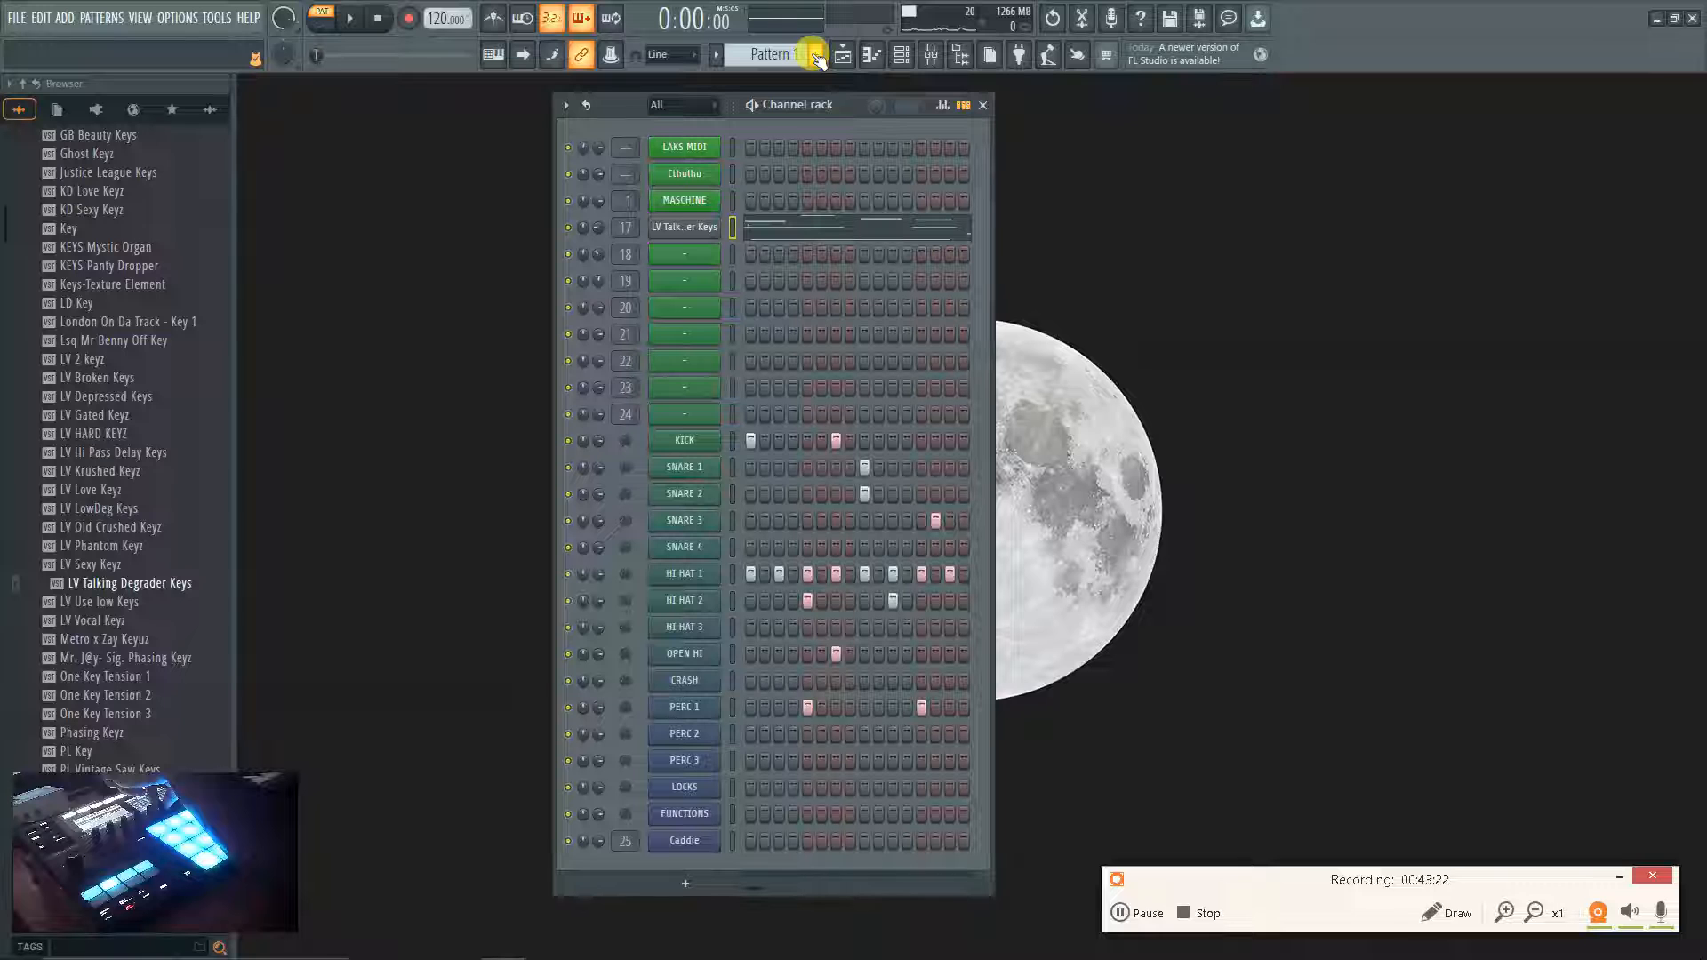
drag(751, 46, 750, 55)
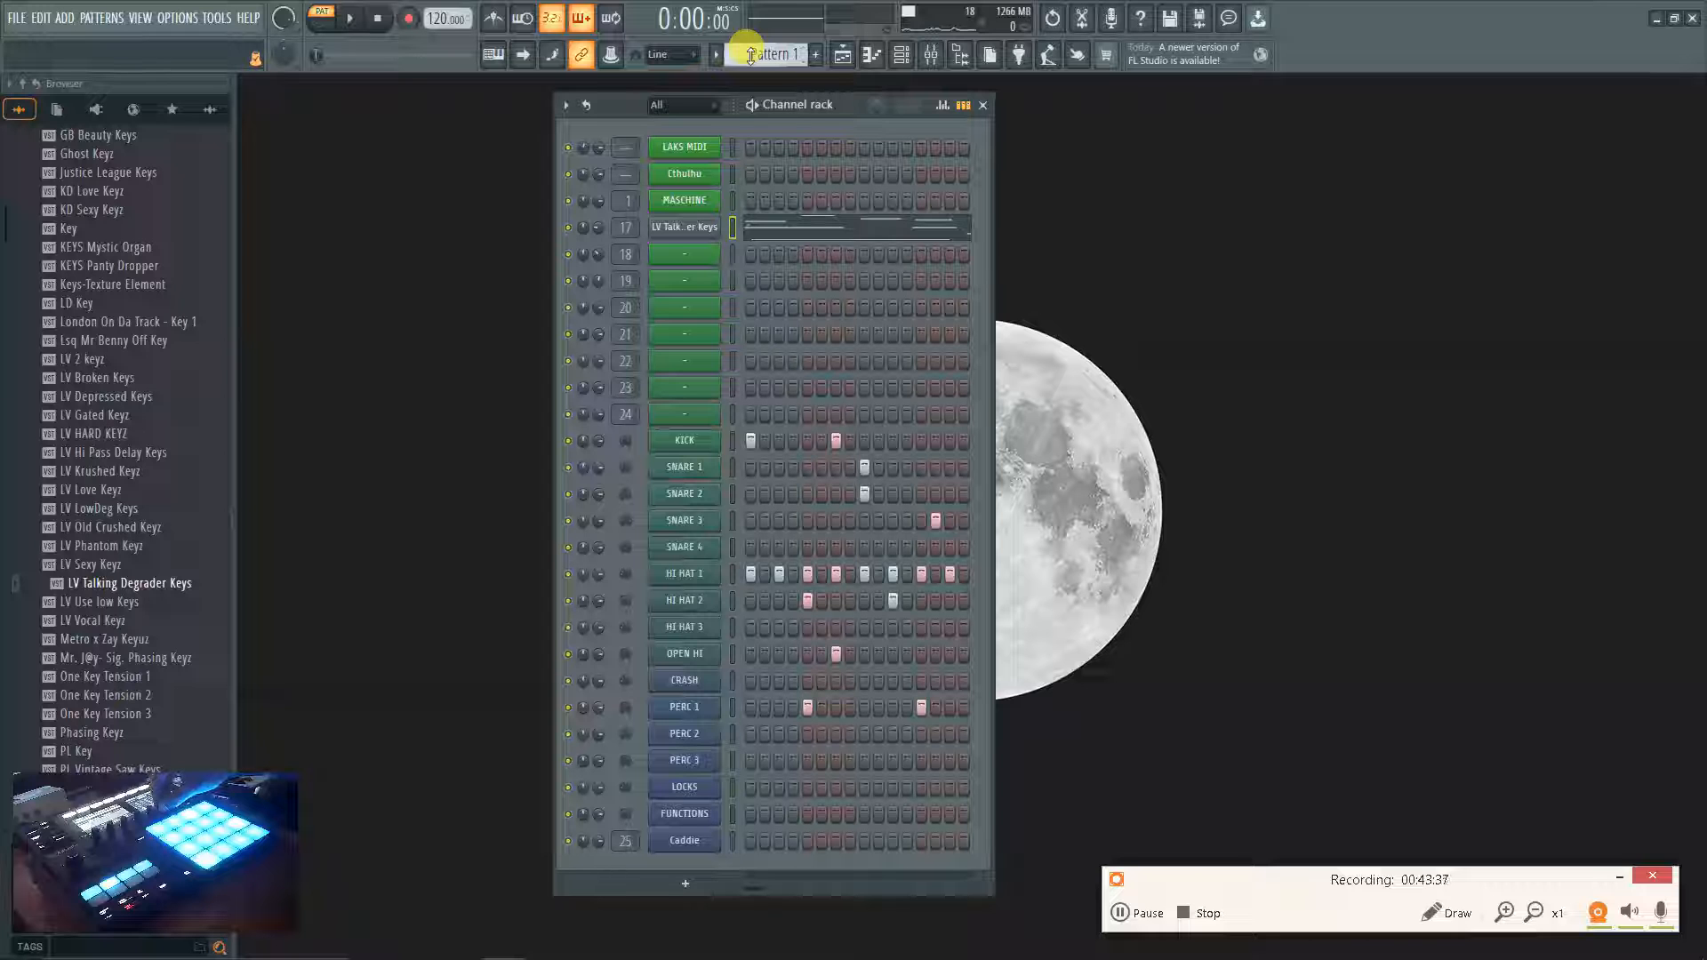
scroll(751, 56, down, 1)
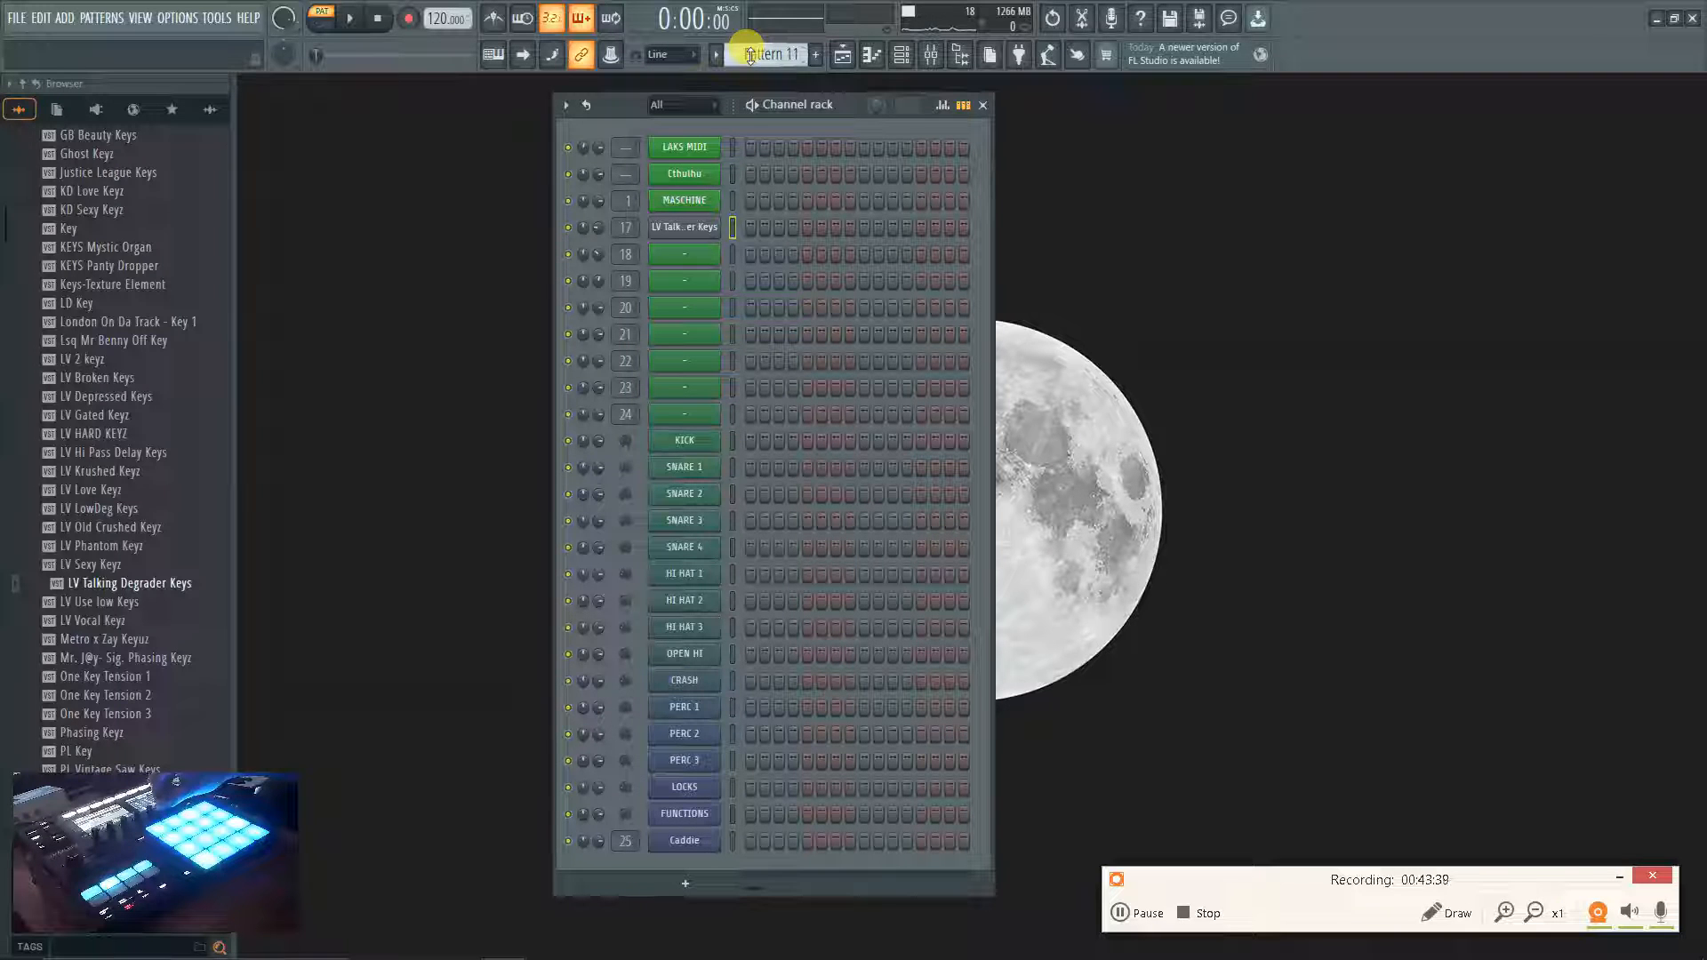
scroll(751, 55, up, 6)
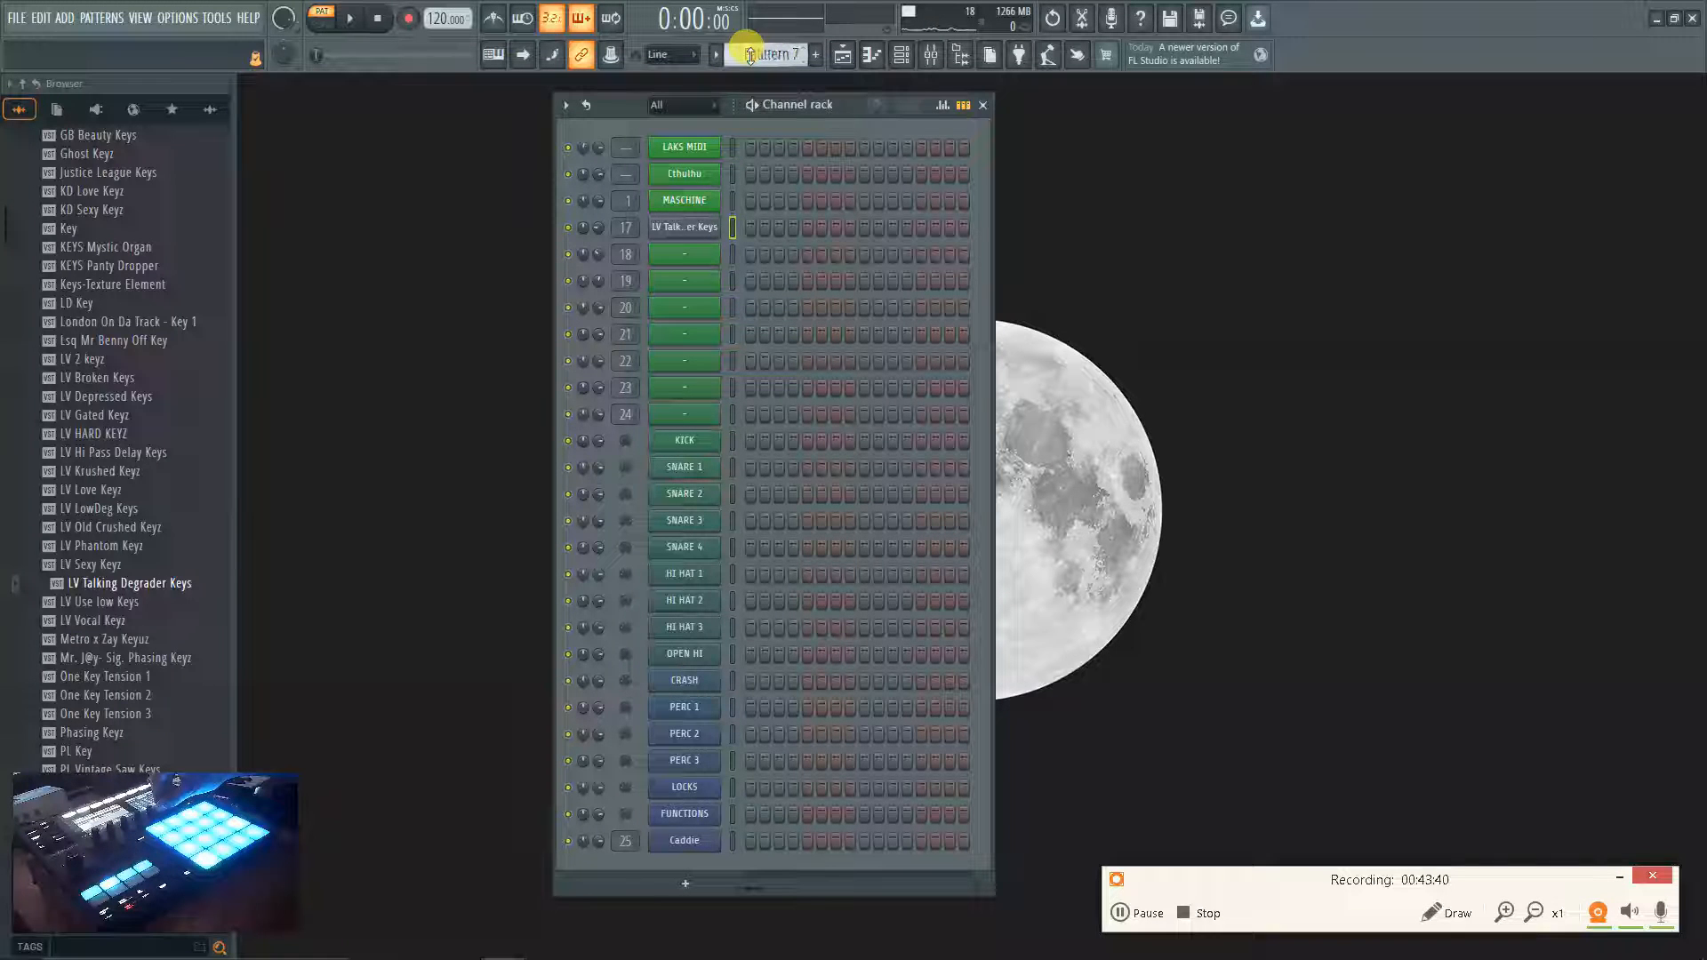
scroll(752, 55, up, 6)
scroll(751, 55, down, 1)
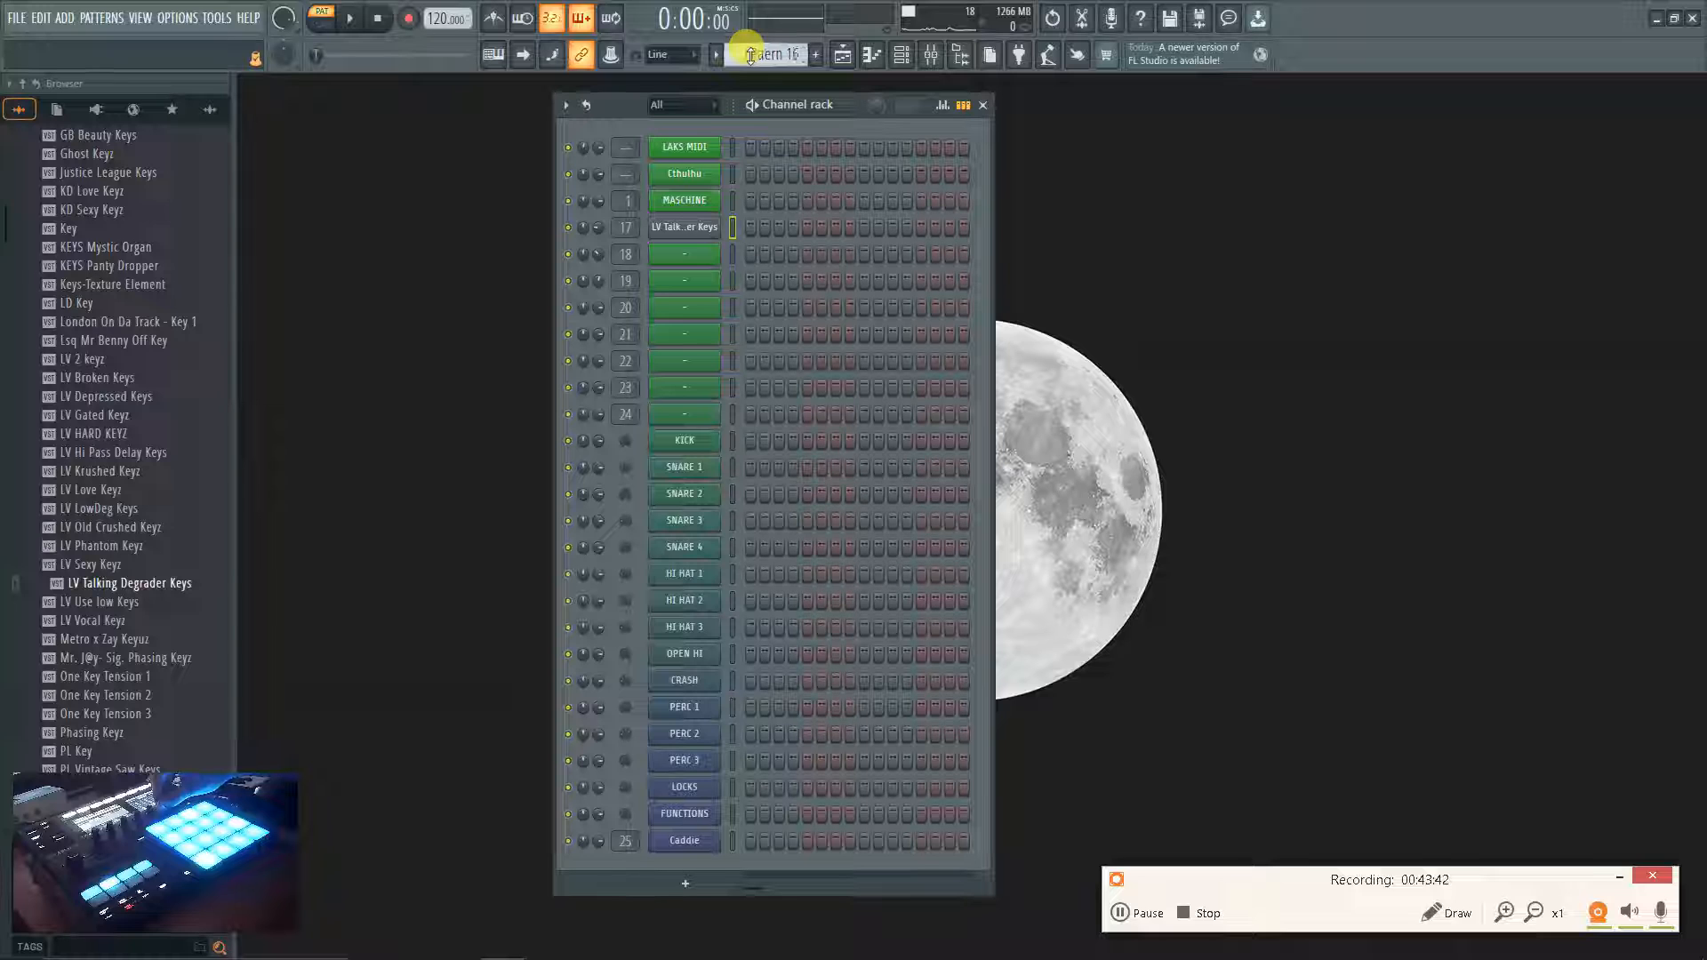
scroll(751, 56, down, 9)
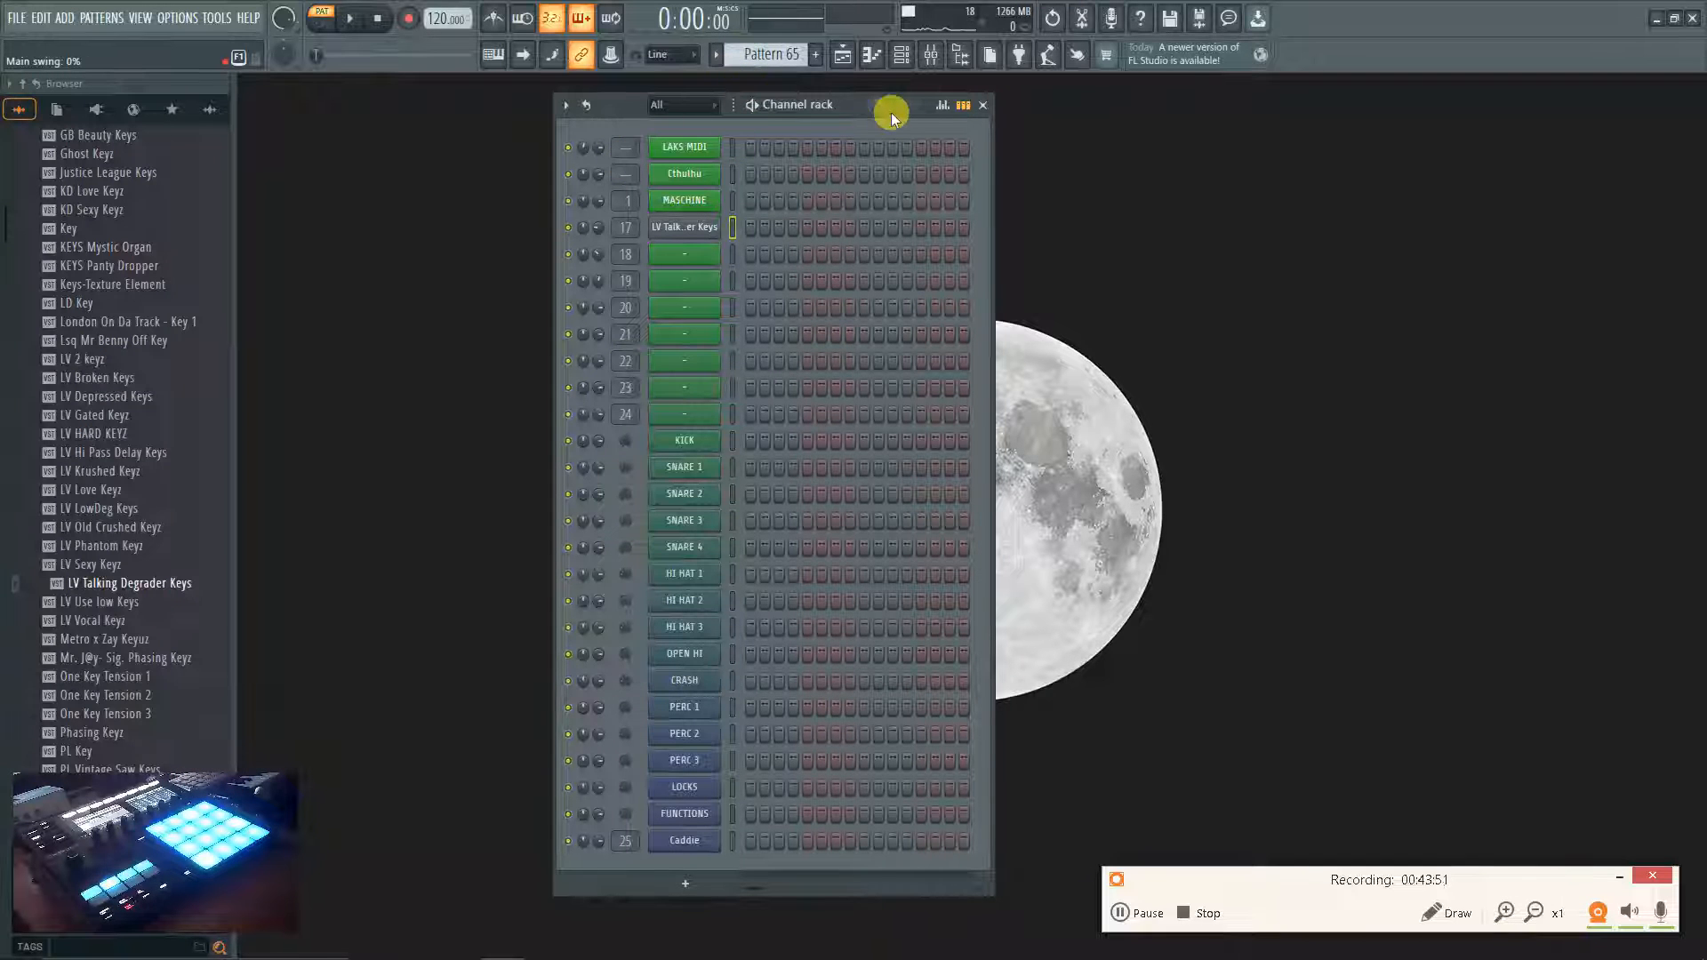
drag(868, 110, 870, 114)
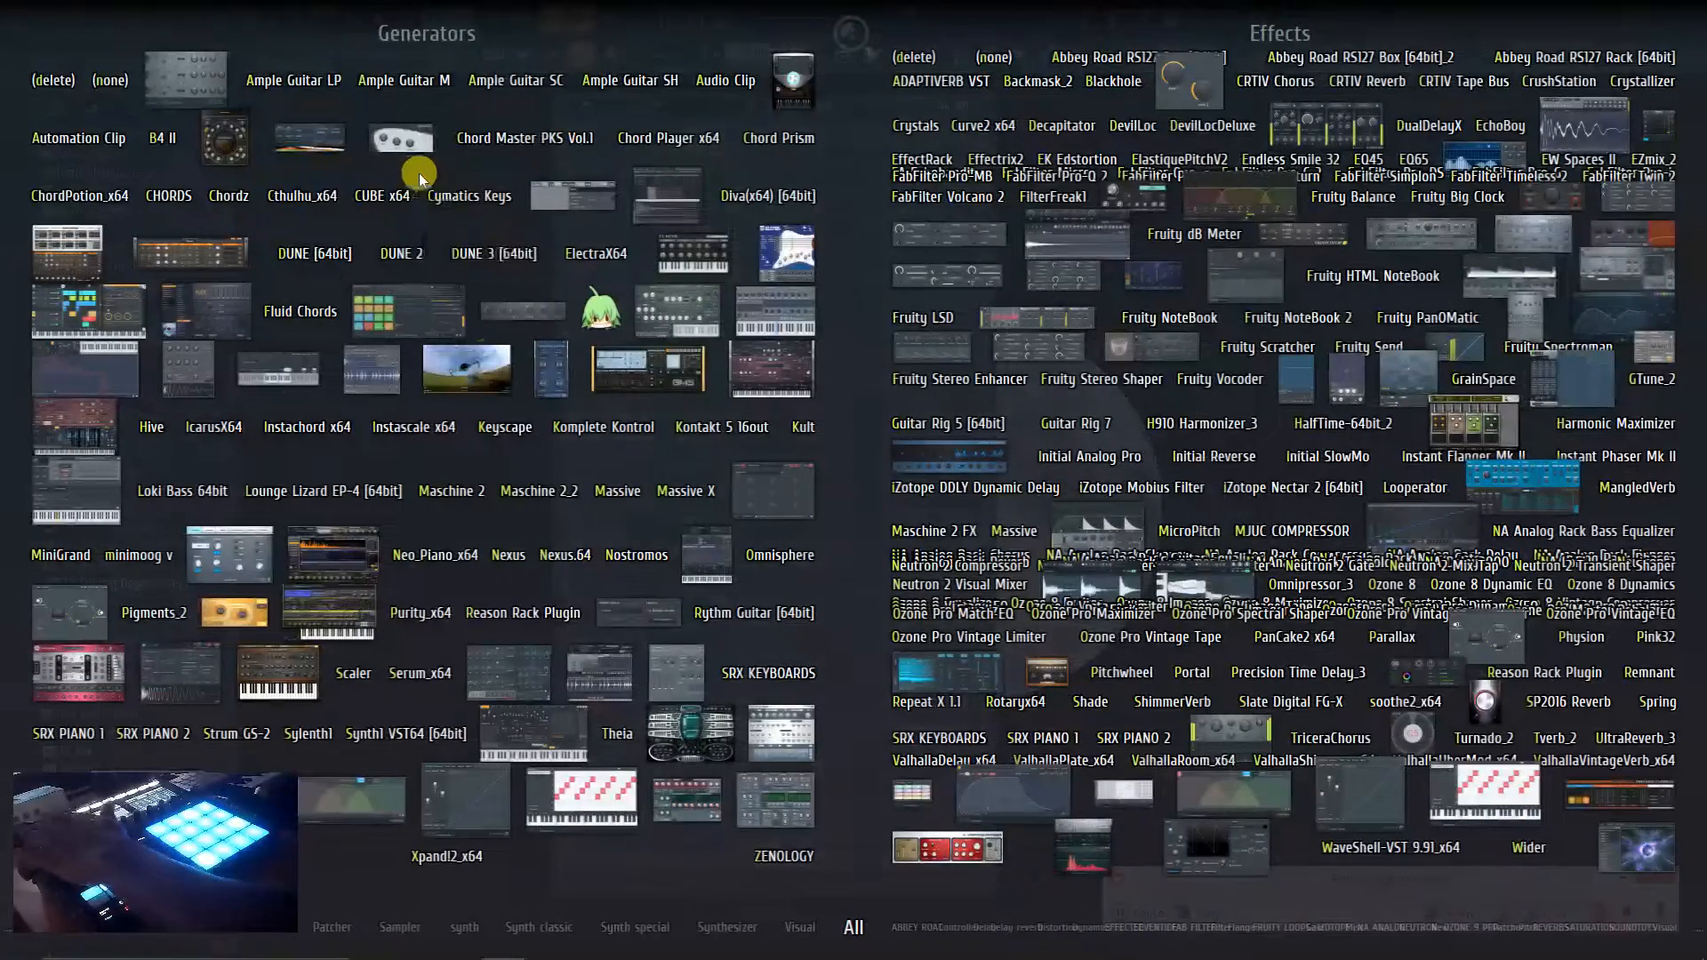
Add a MIDI Out channel to the channel rack from the plugin picker.
click(796, 489)
click(738, 166)
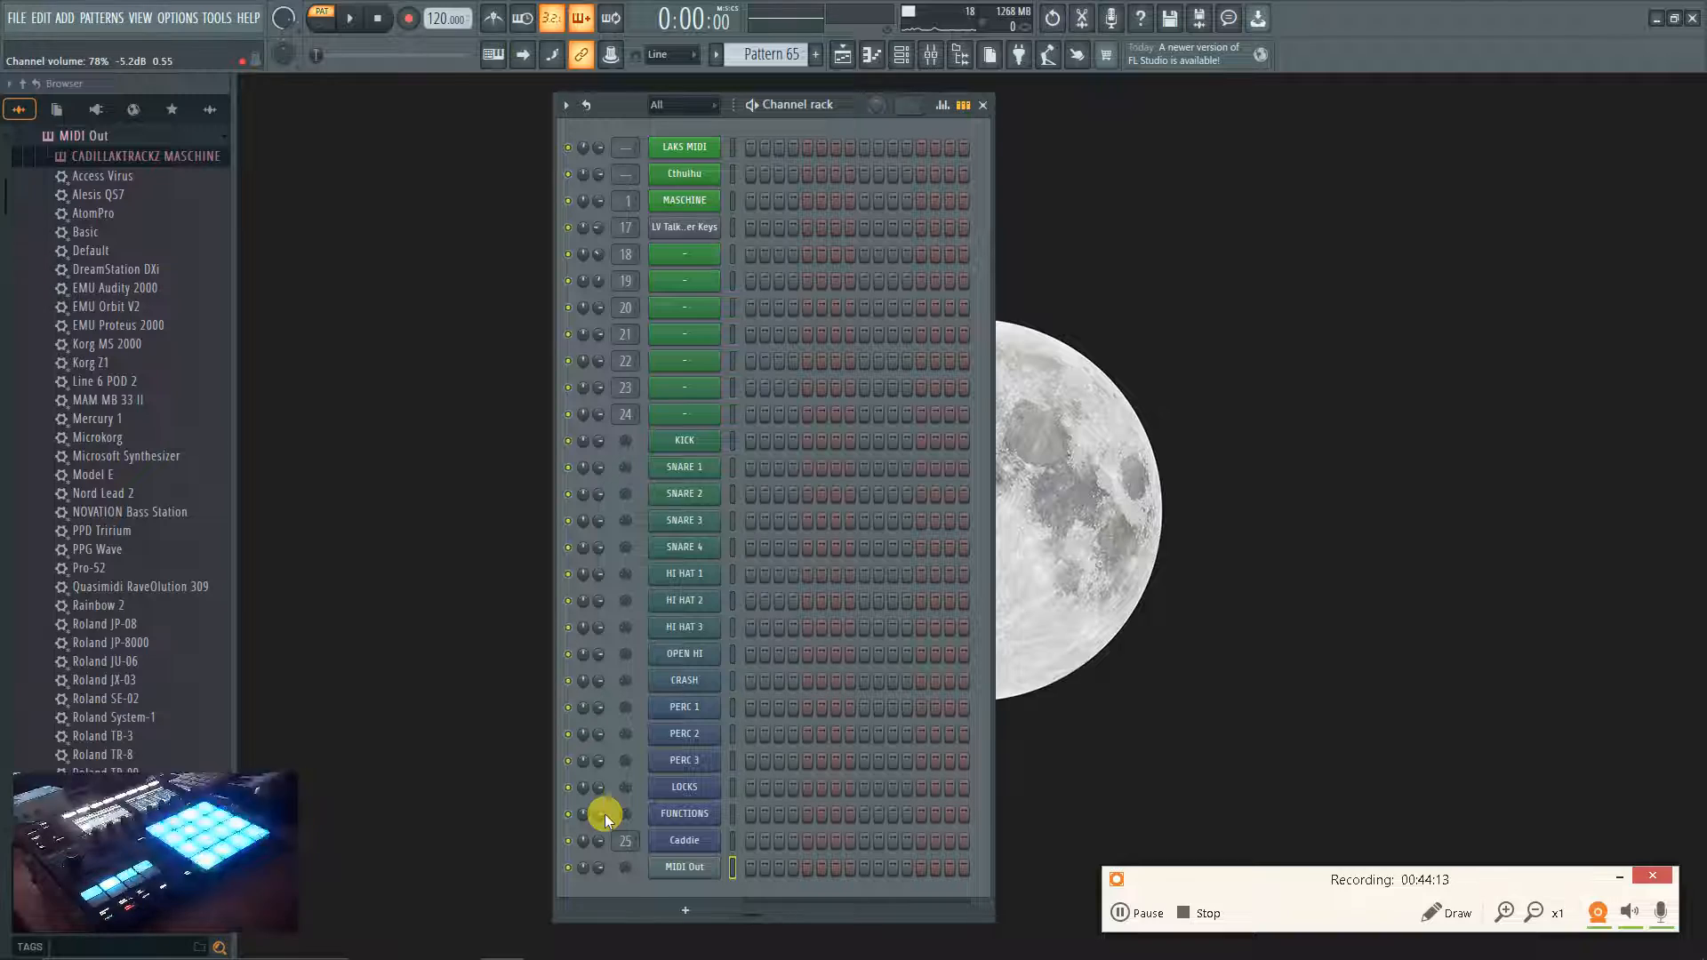
Browse the effect categories in the plugin picker, including Abbey Road, Controller, Delay reverb and Eventide, and close it.
key(F8)
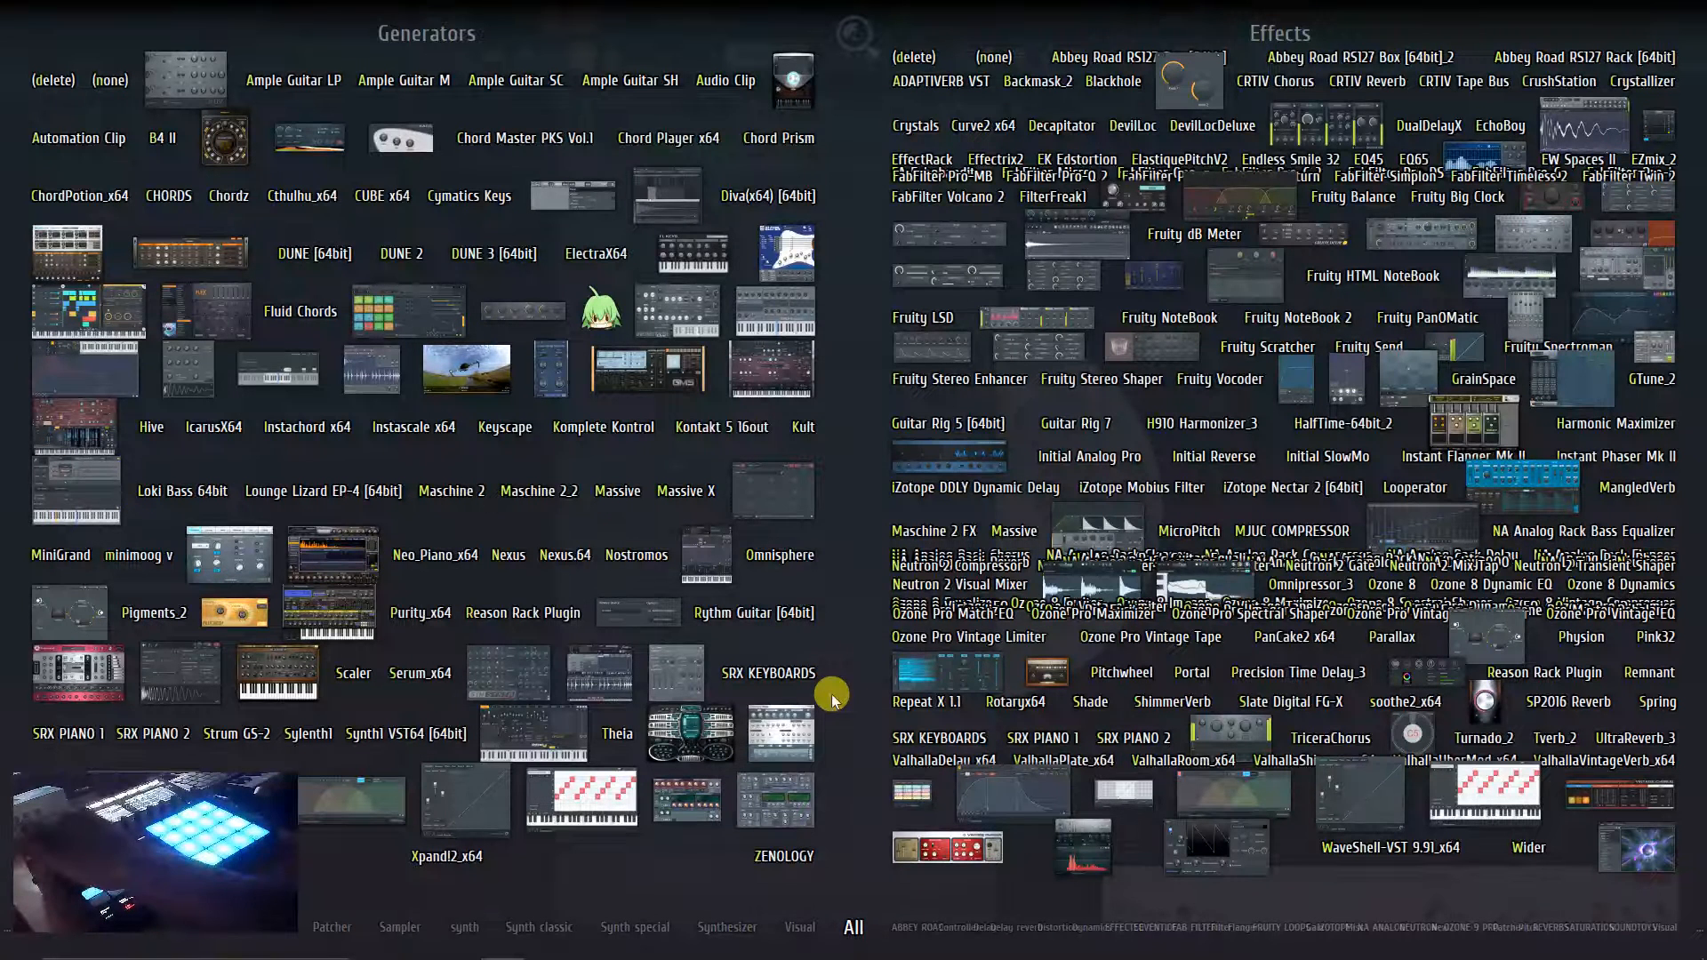
scroll(831, 698, down, 1)
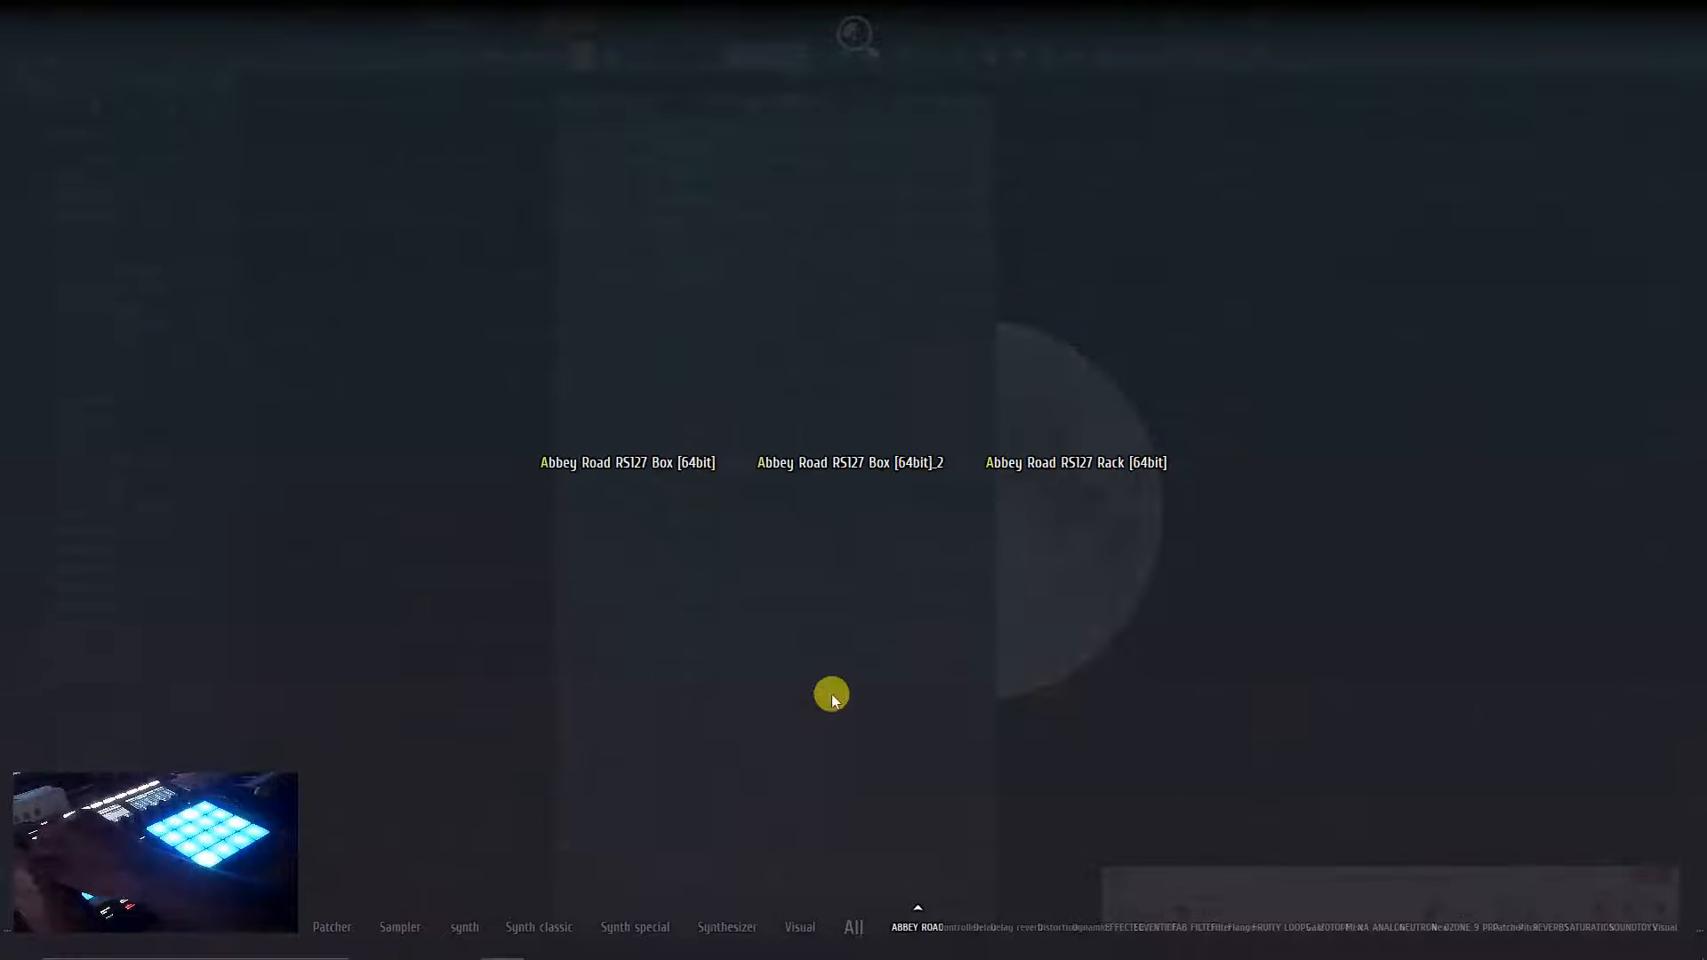
scroll(832, 697, down, 1)
scroll(830, 693, down, 1)
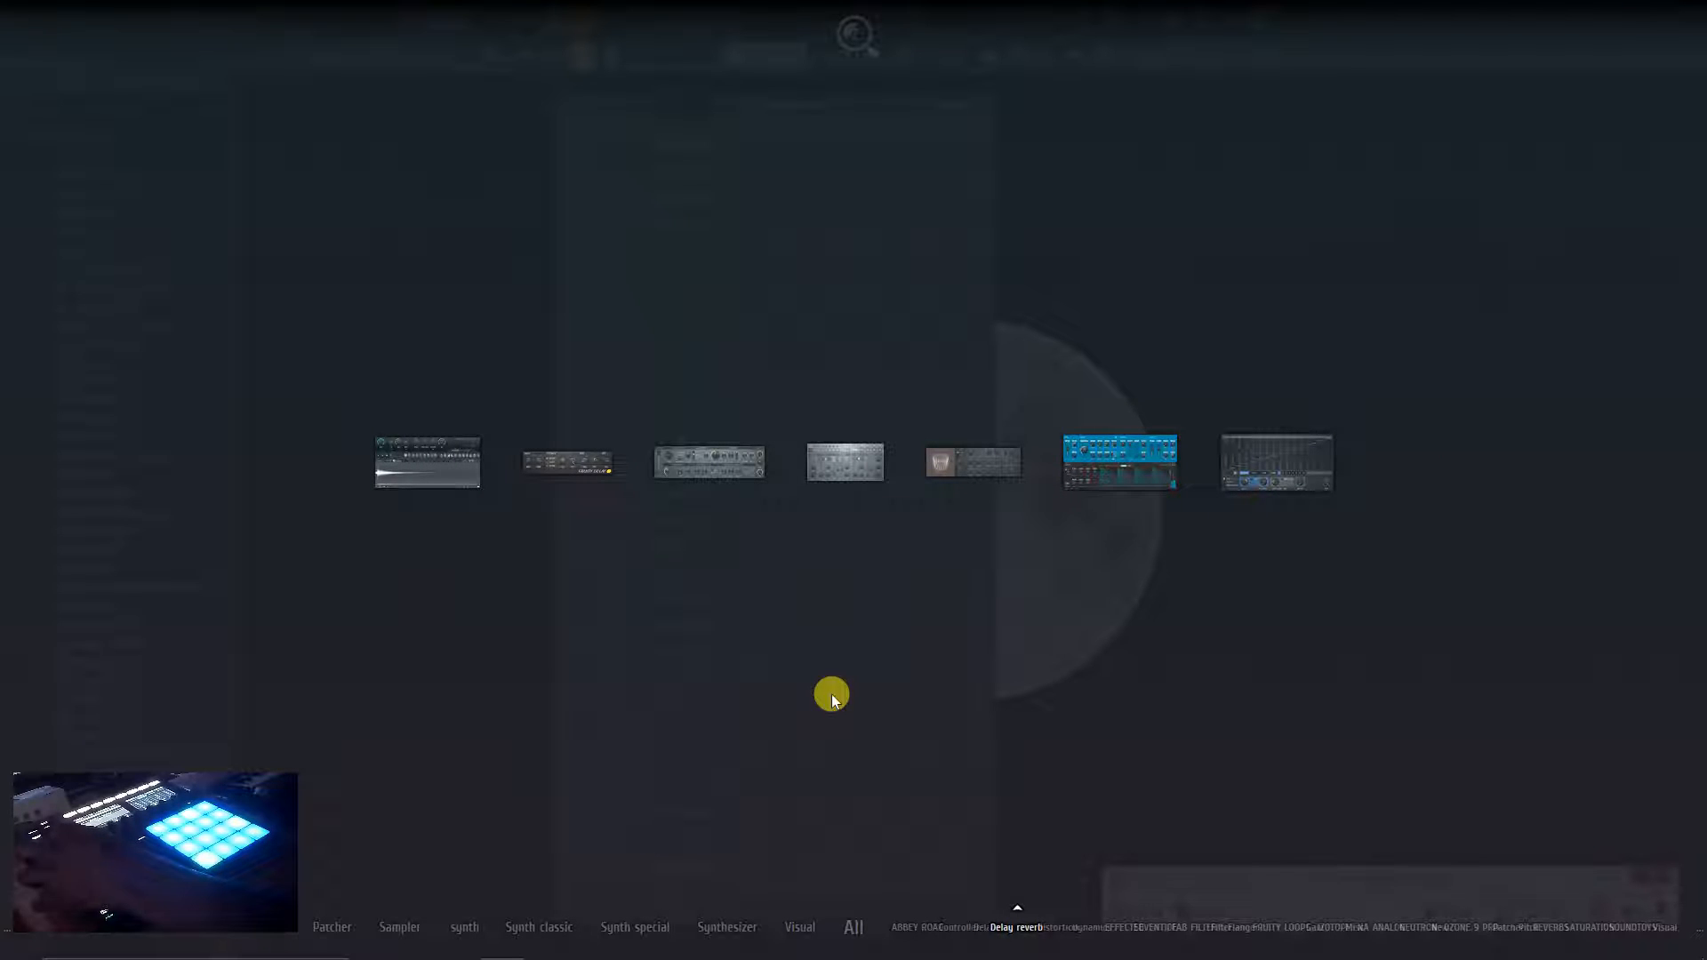
scroll(831, 696, down, 3)
scroll(831, 696, down, 1)
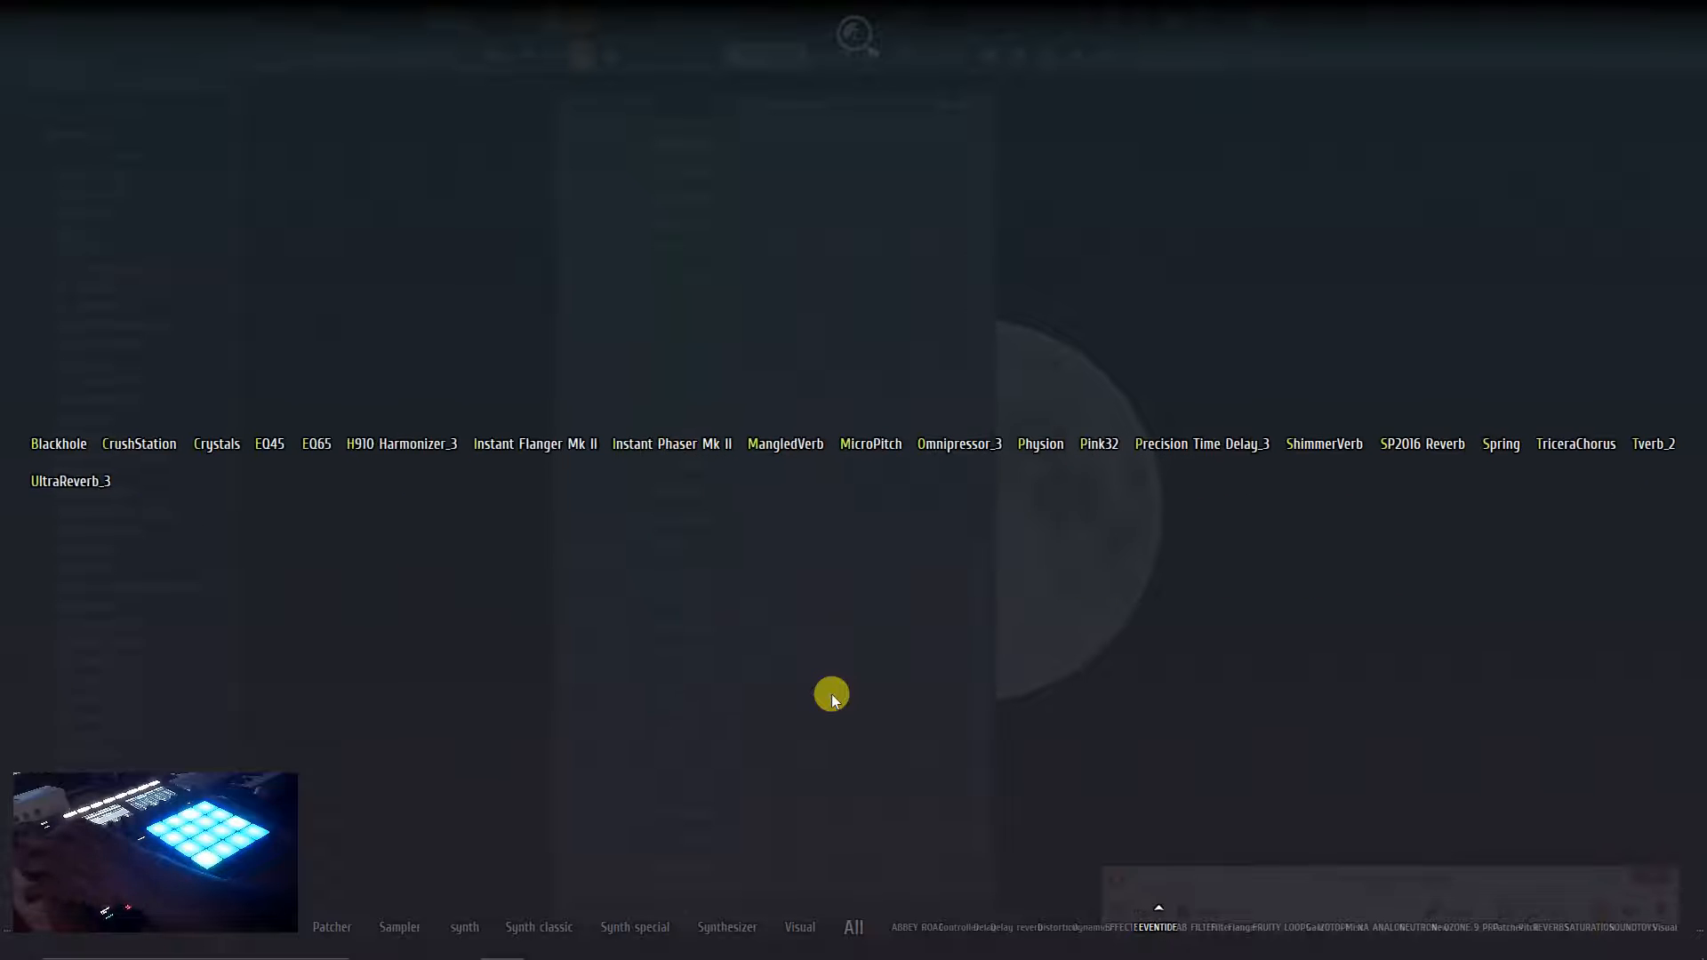
scroll(831, 696, up, 7)
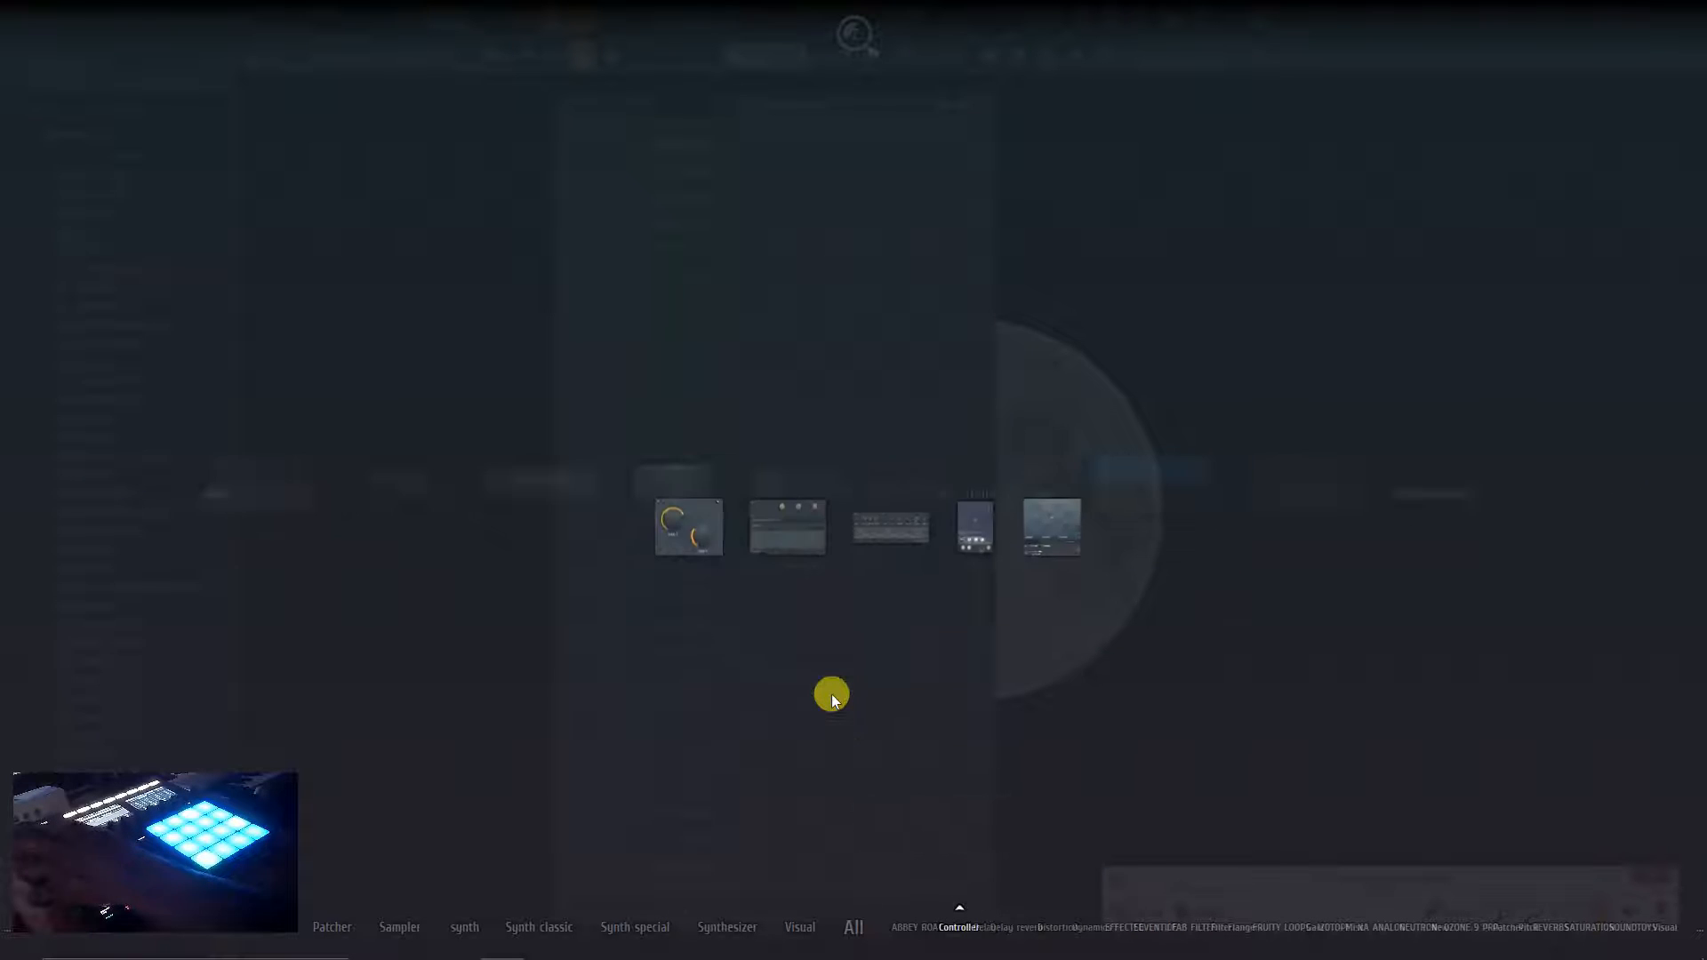
key(F8)
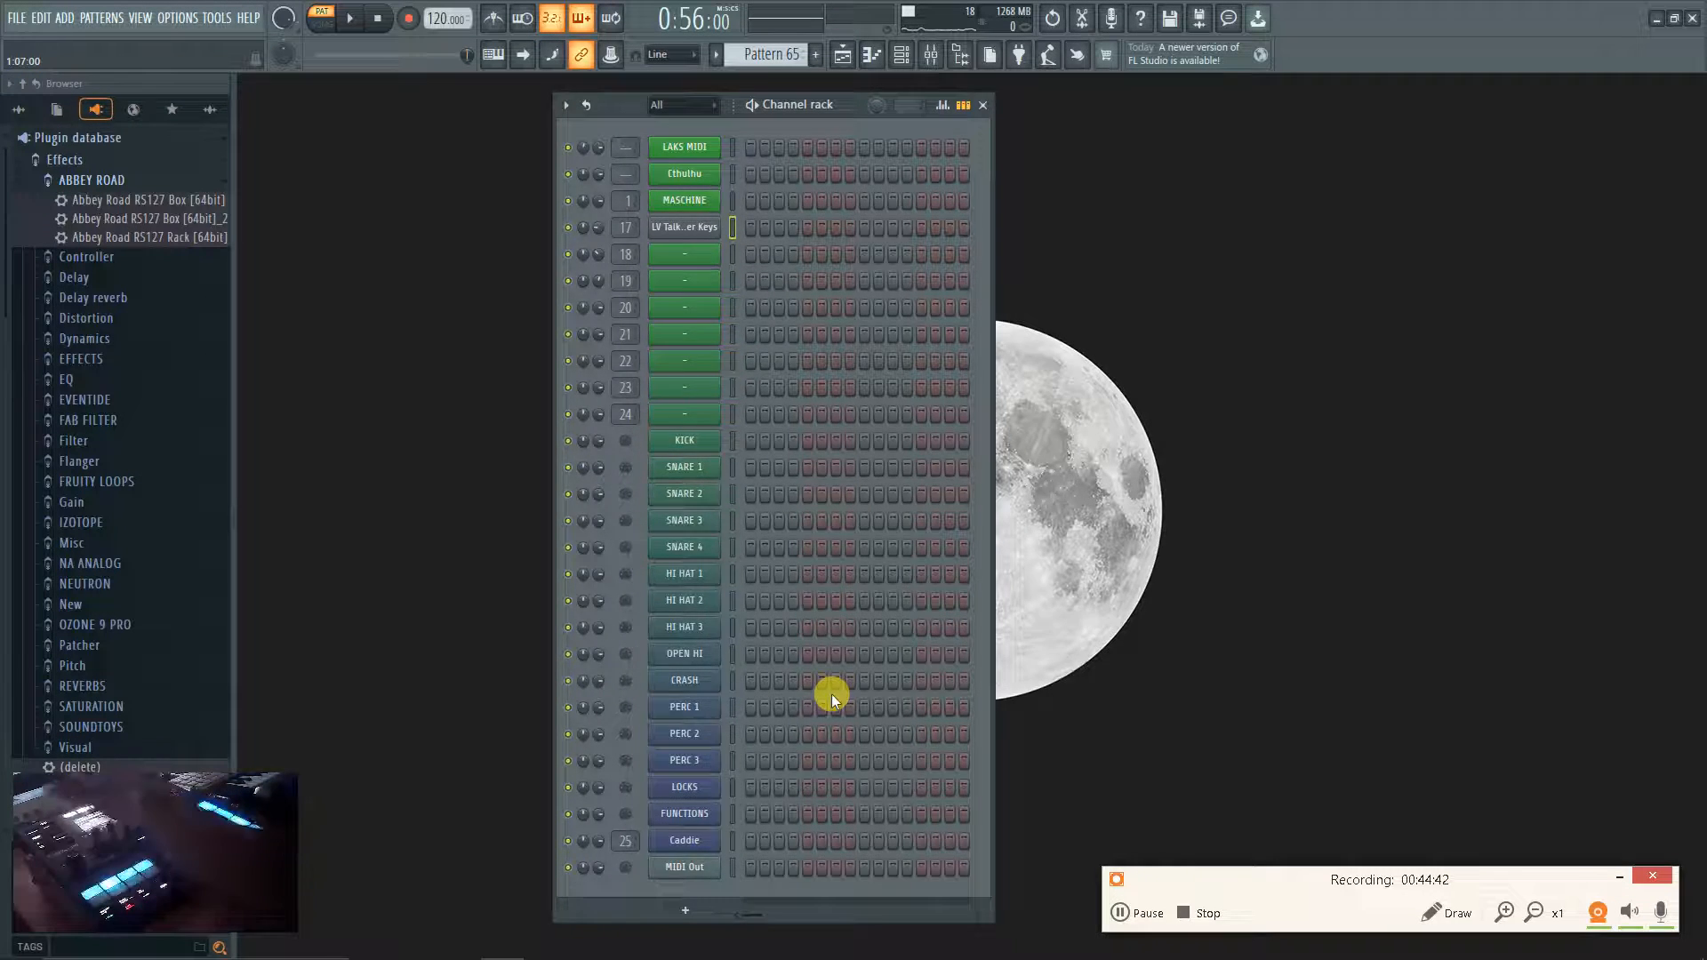
Show the mixer and move the track selection from Insert 17 through the bus and insert tracks to OPEN HAT.
key(F9)
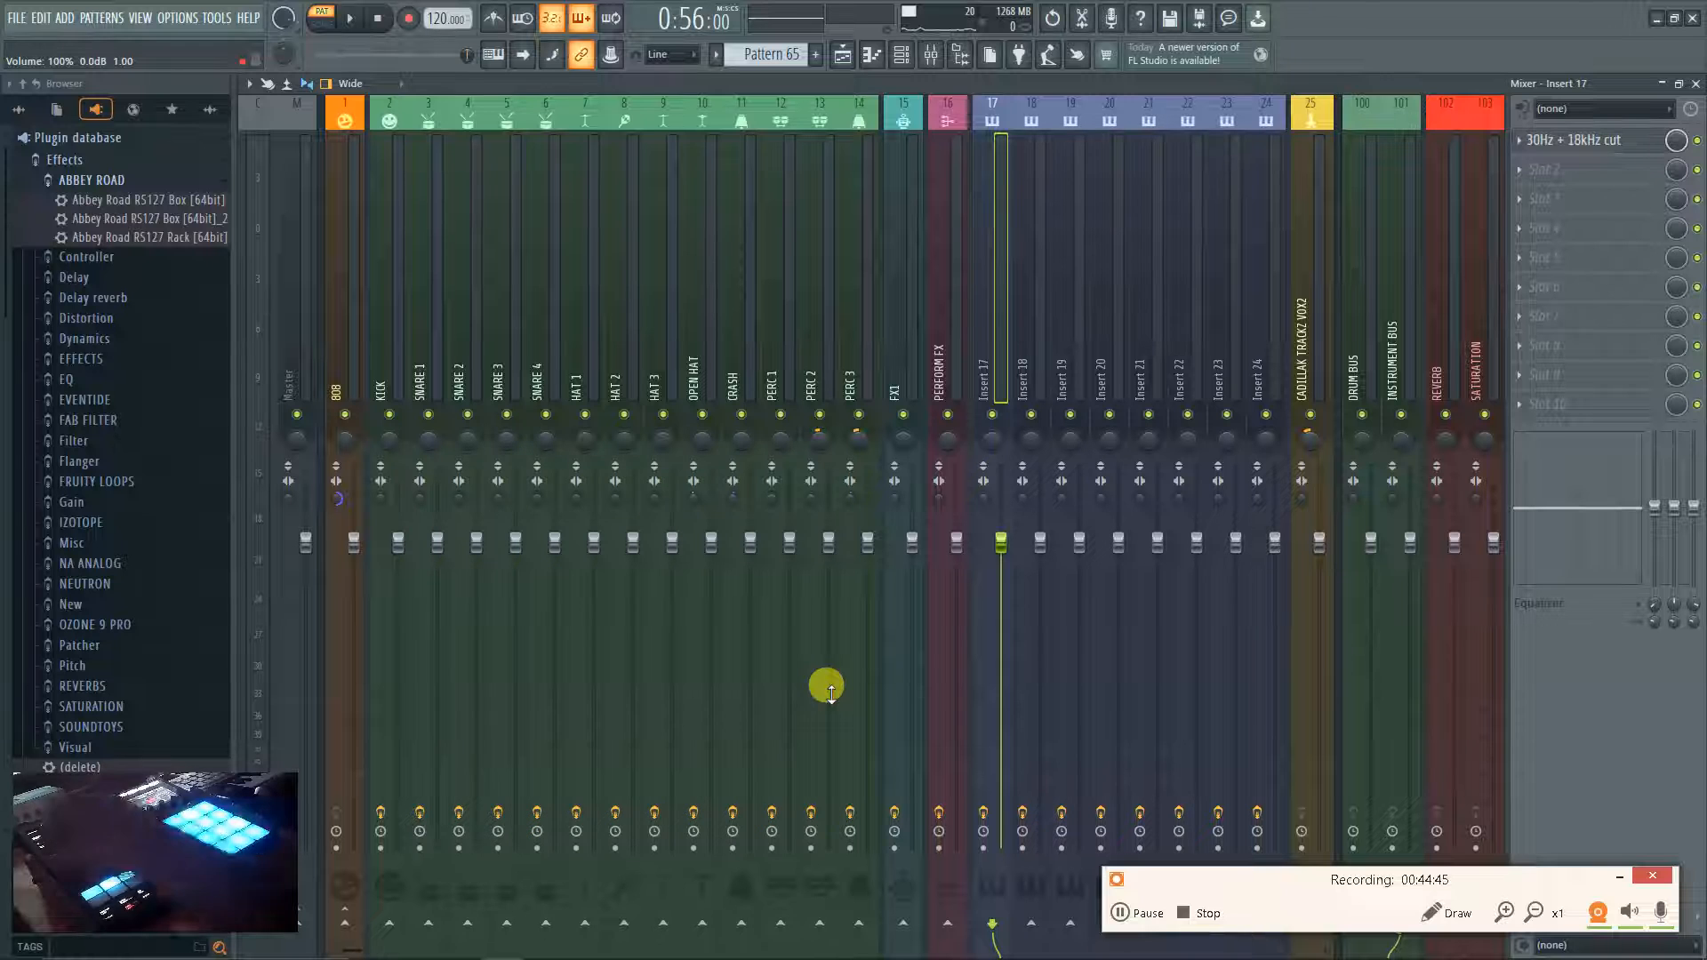
key(Left)
key(Left)
key(Left)
key(Left)
key(Left)
key(Left)
key(Left)
key(Left)
key(Left)
key(Left)
key(Left)
key(Left)
key(Left)
key(Left)
key(Left)
key(Left)
key(Left)
key(Left)
key(Left)
key(Left)
key(Left)
key(Left)
key(Left)
key(Left)
key(Left)
key(Left)
key(Left)
key(Left)
key(Left)
key(Left)
key(Left)
key(Left)
key(Left)
key(Left)
key(Left)
key(Left)
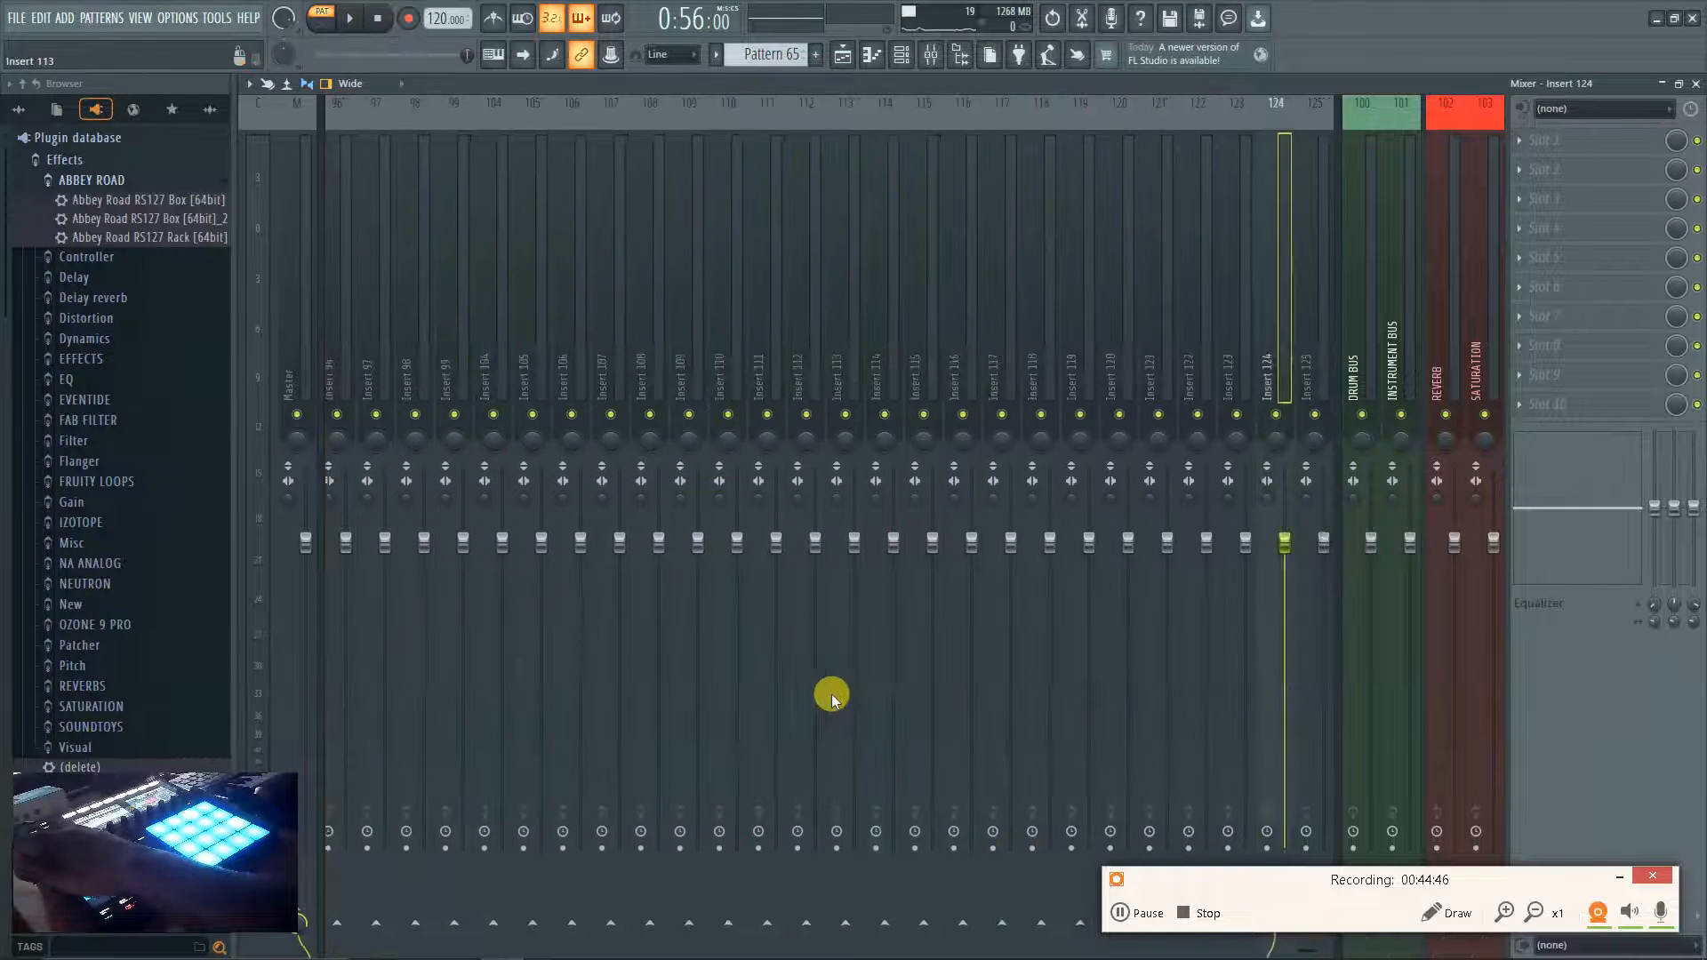
key(Right)
key(Right)
key(Right)
key(Right)
key(Right)
key(Right)
key(Right)
key(Right)
key(Left)
key(Left)
key(Left)
key(Left)
key(Left)
key(Left)
key(Left)
key(Left)
key(Left)
key(Left)
key(Left)
key(Left)
key(Left)
key(Left)
key(Left)
key(Left)
key(Left)
key(Left)
key(Left)
key(Left)
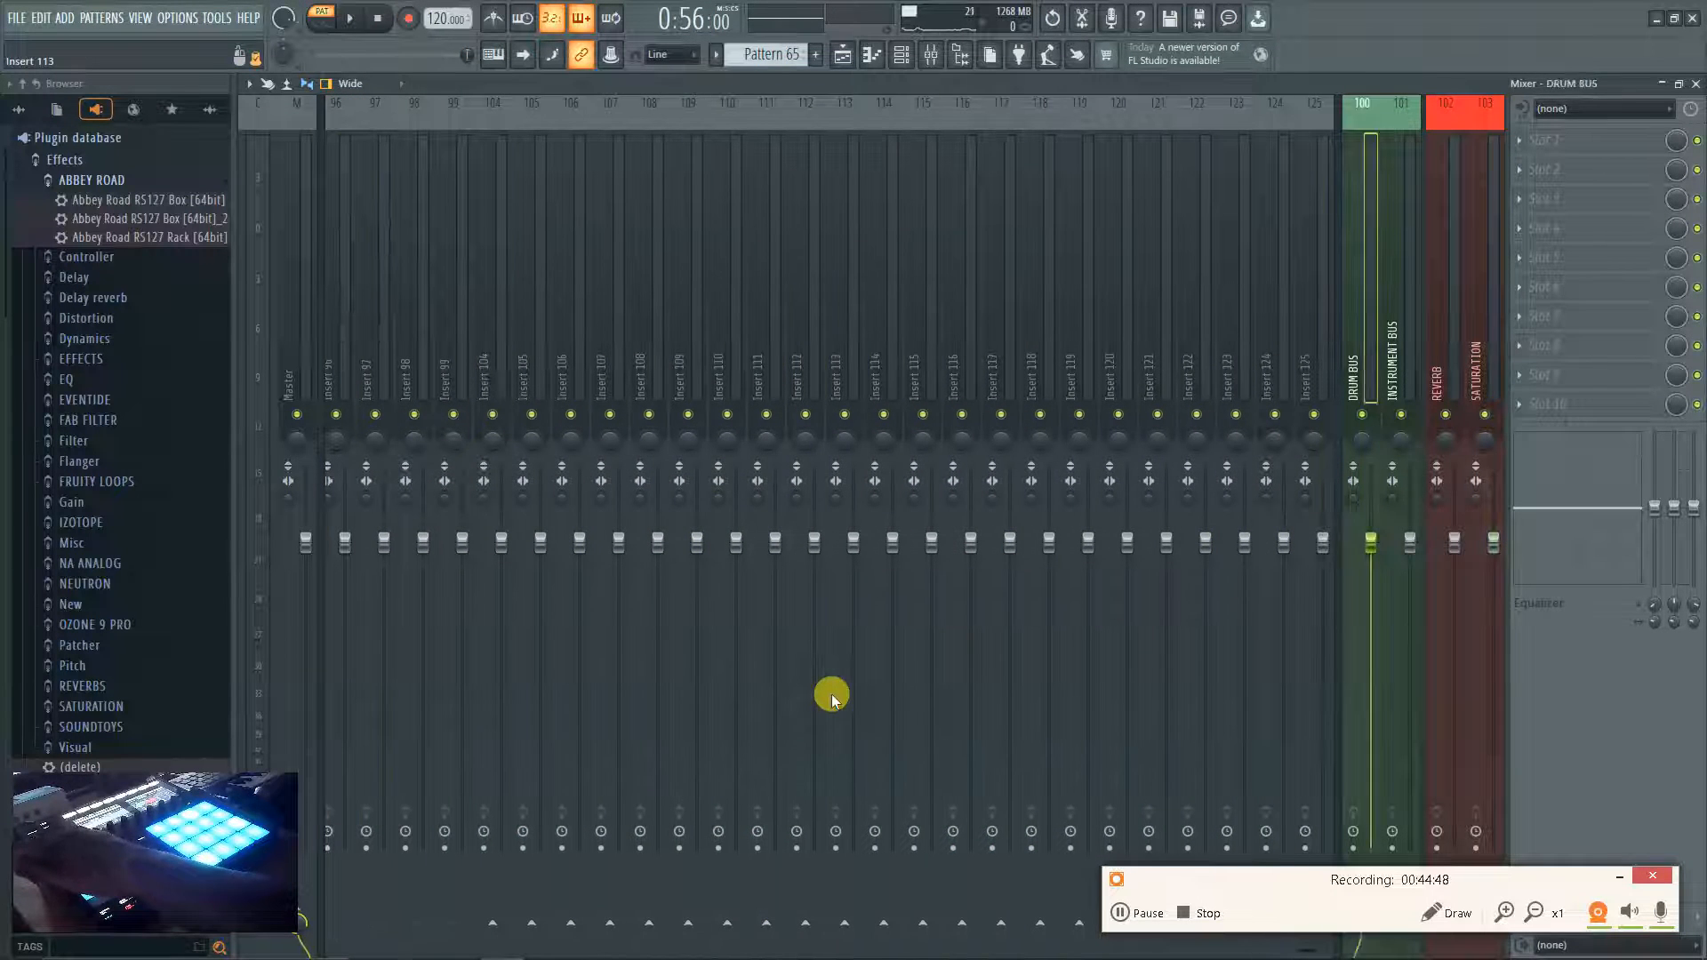
key(Left)
key(Left)
key(Left)
key(Left)
key(Left)
key(Left)
key(Left)
key(Left)
key(Left)
key(Left)
key(Left)
key(Left)
key(Left)
key(Left)
key(Left)
key(Left)
key(Left)
key(Left)
key(Left)
key(Left)
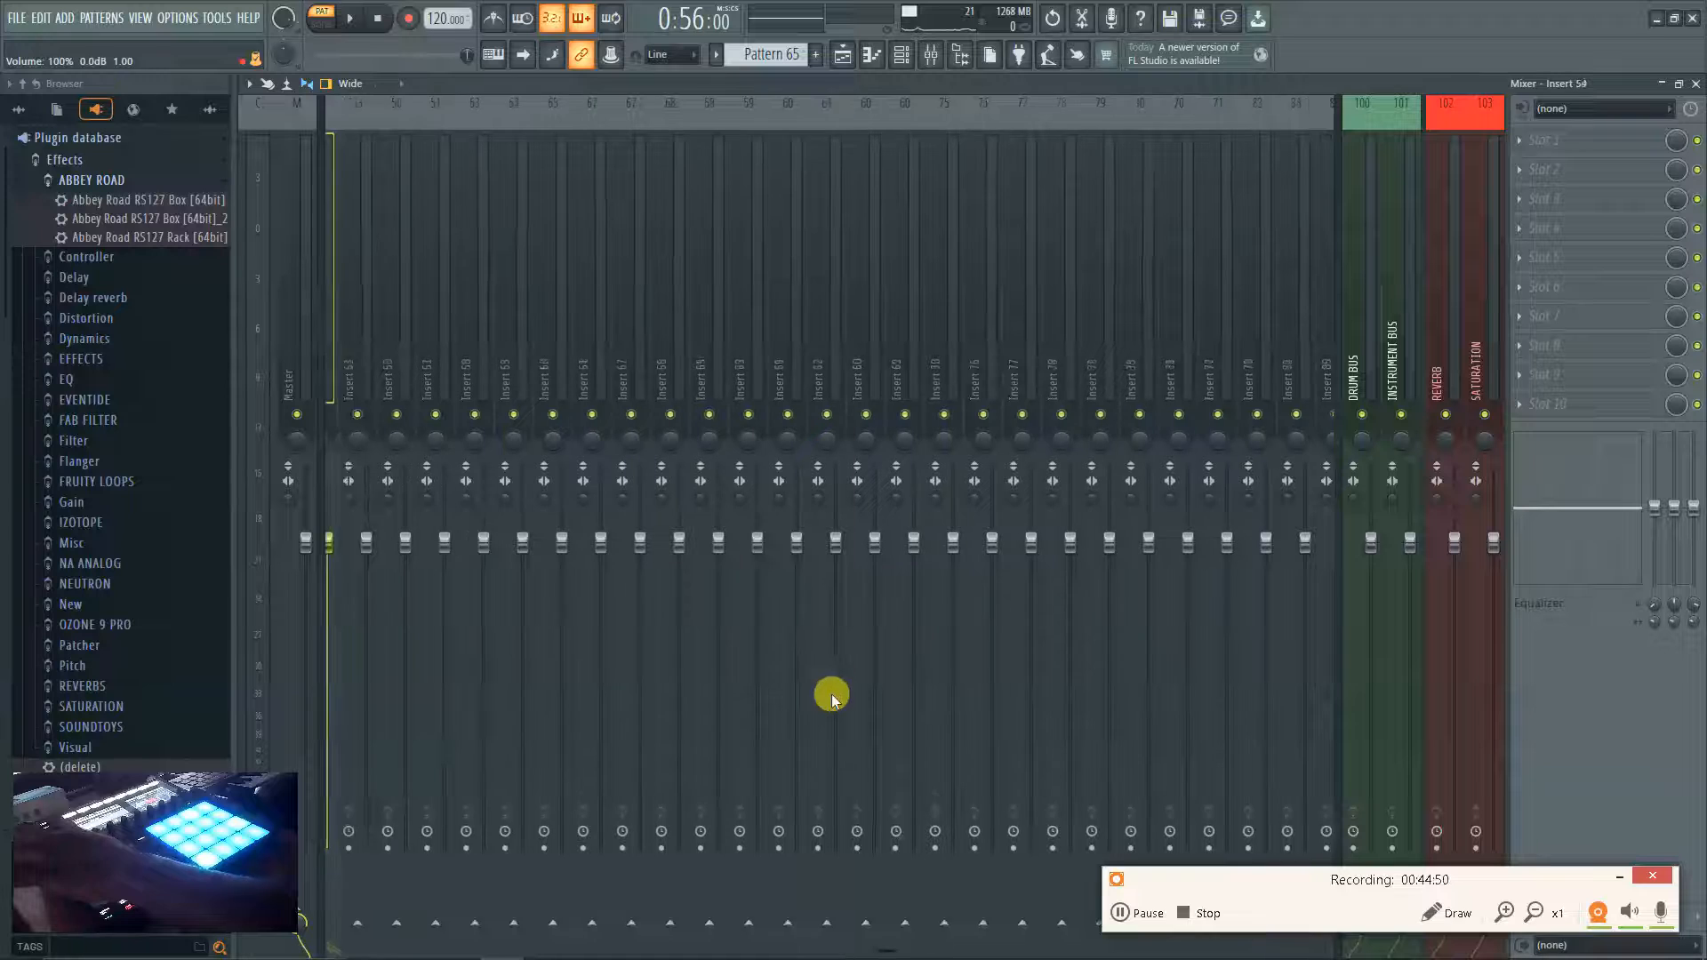
key(Left)
key(Left)
key(Left)
key(Left)
key(Left)
key(Left)
key(Left)
key(Left)
key(Left)
key(Left)
key(Left)
key(Left)
key(Left)
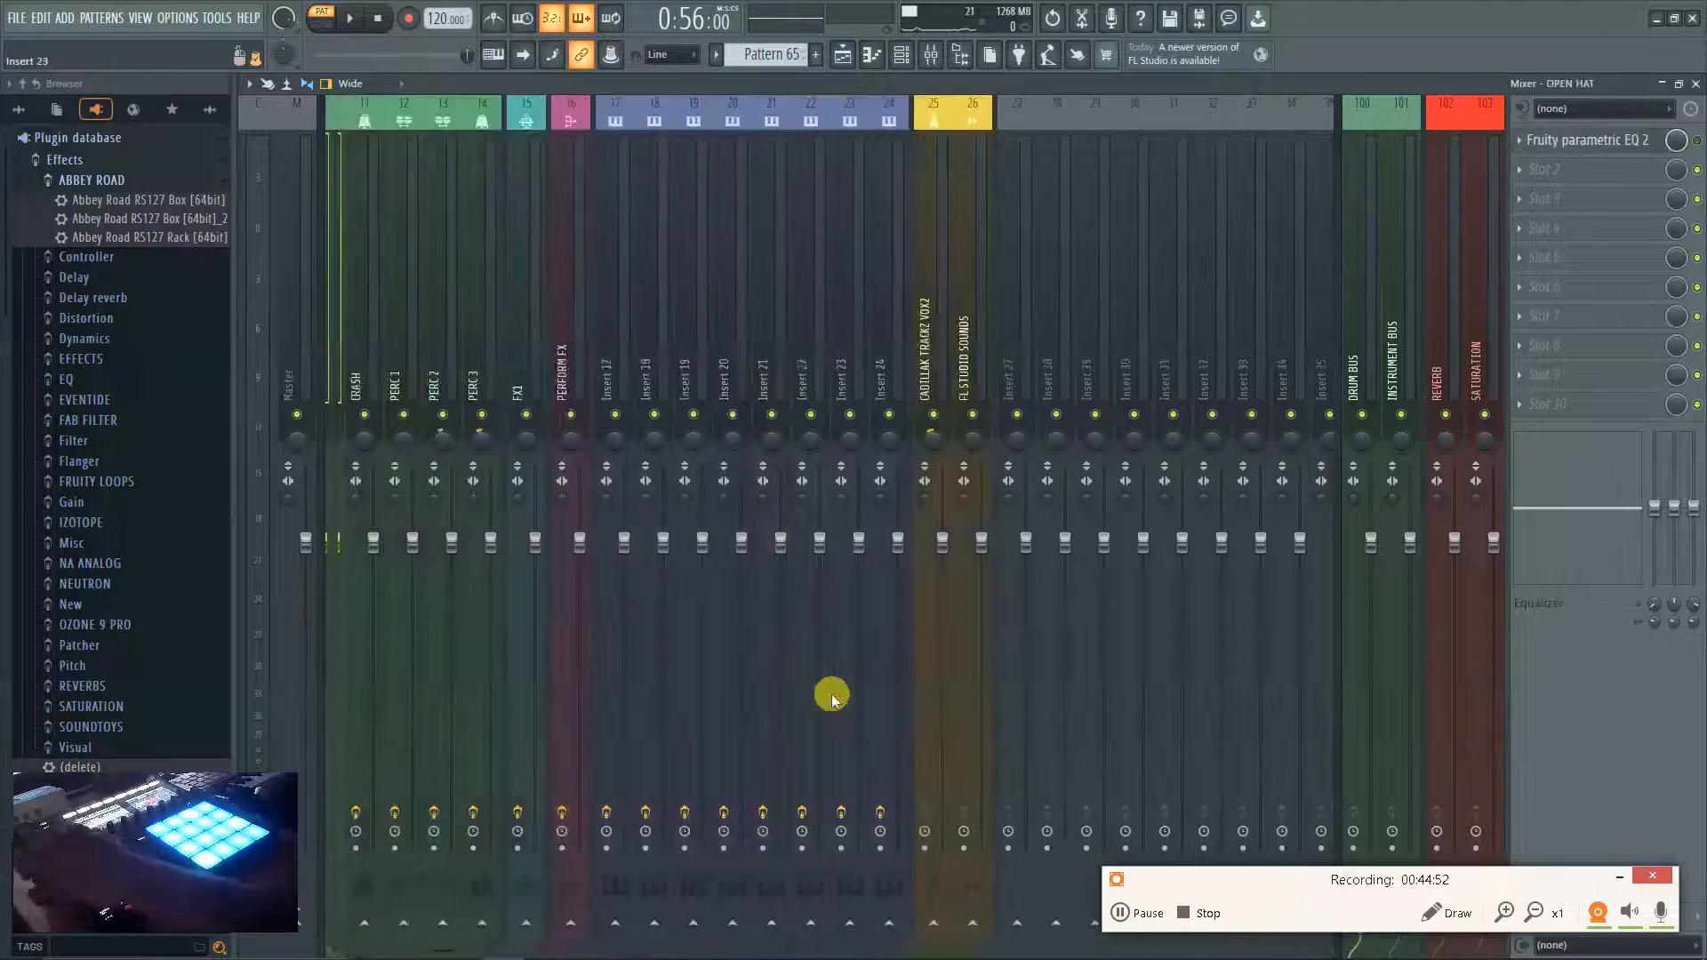
Browse the mixer across the later insert tracks and back to the first insert.
key(Right)
key(Right)
key(Right)
key(Right)
key(Right)
key(Right)
key(Right)
key(Right)
key(Right)
key(Right)
key(Right)
key(Right)
key(Left)
key(Left)
key(Left)
key(Left)
key(Left)
key(Left)
key(Left)
key(Left)
key(Left)
key(Left)
key(Left)
key(Left)
key(Left)
key(Left)
key(Left)
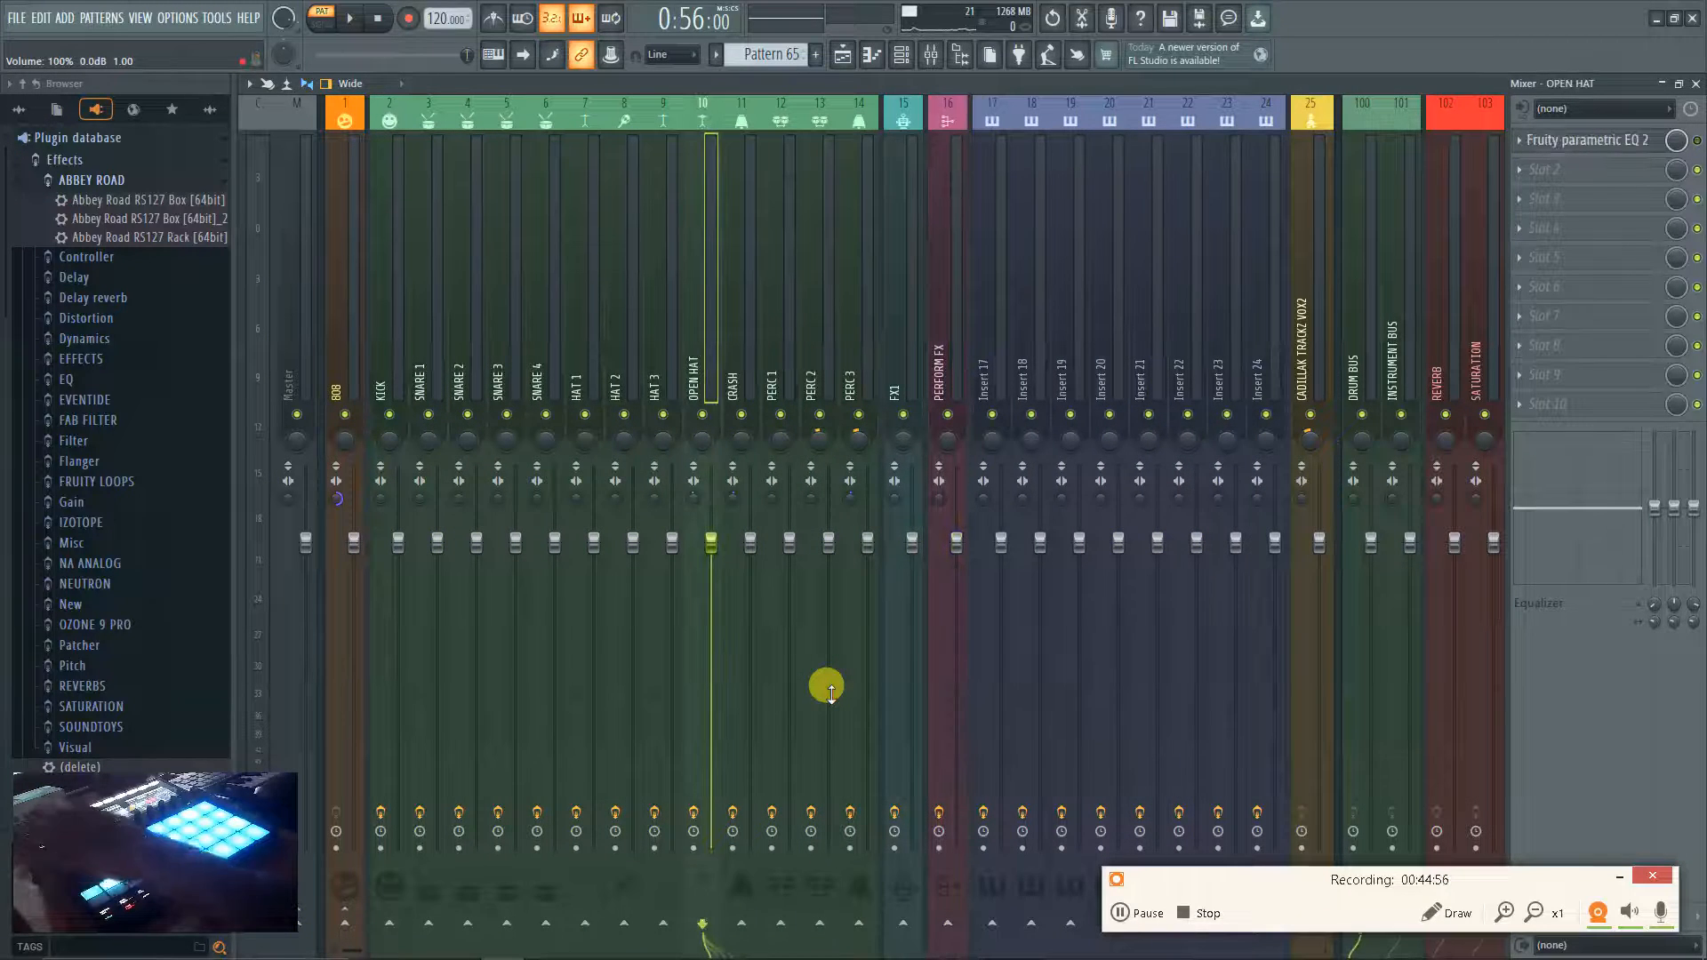
Return the song position to the start.
key(Home)
key(End)
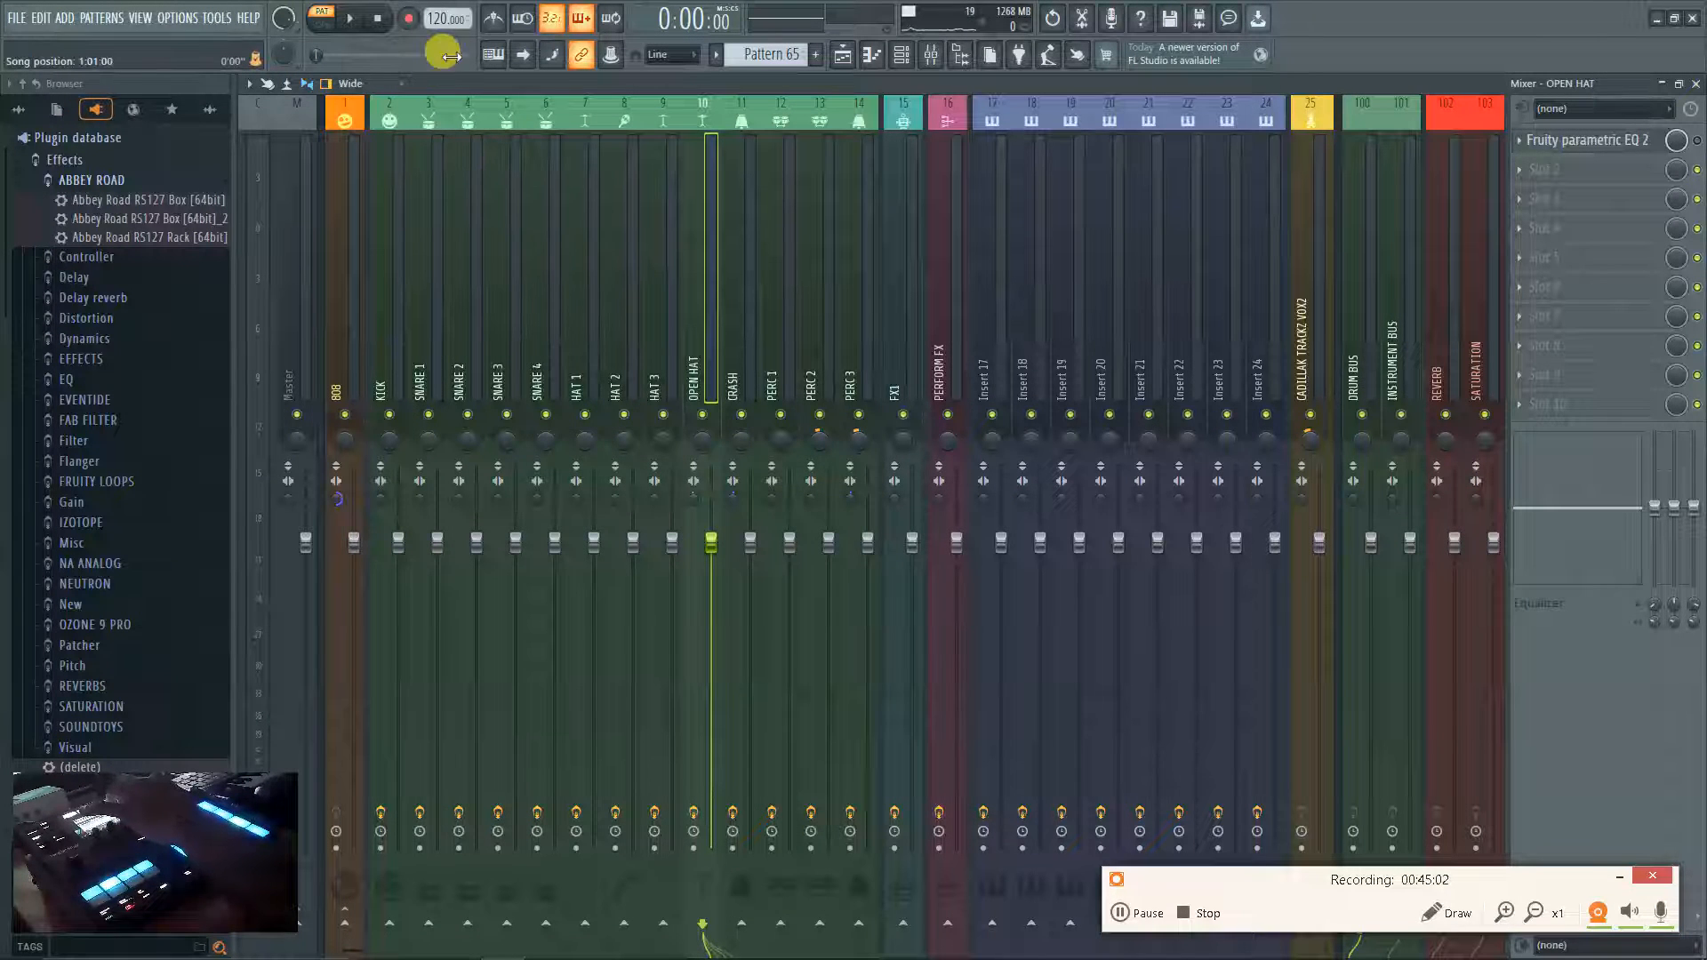
key(End)
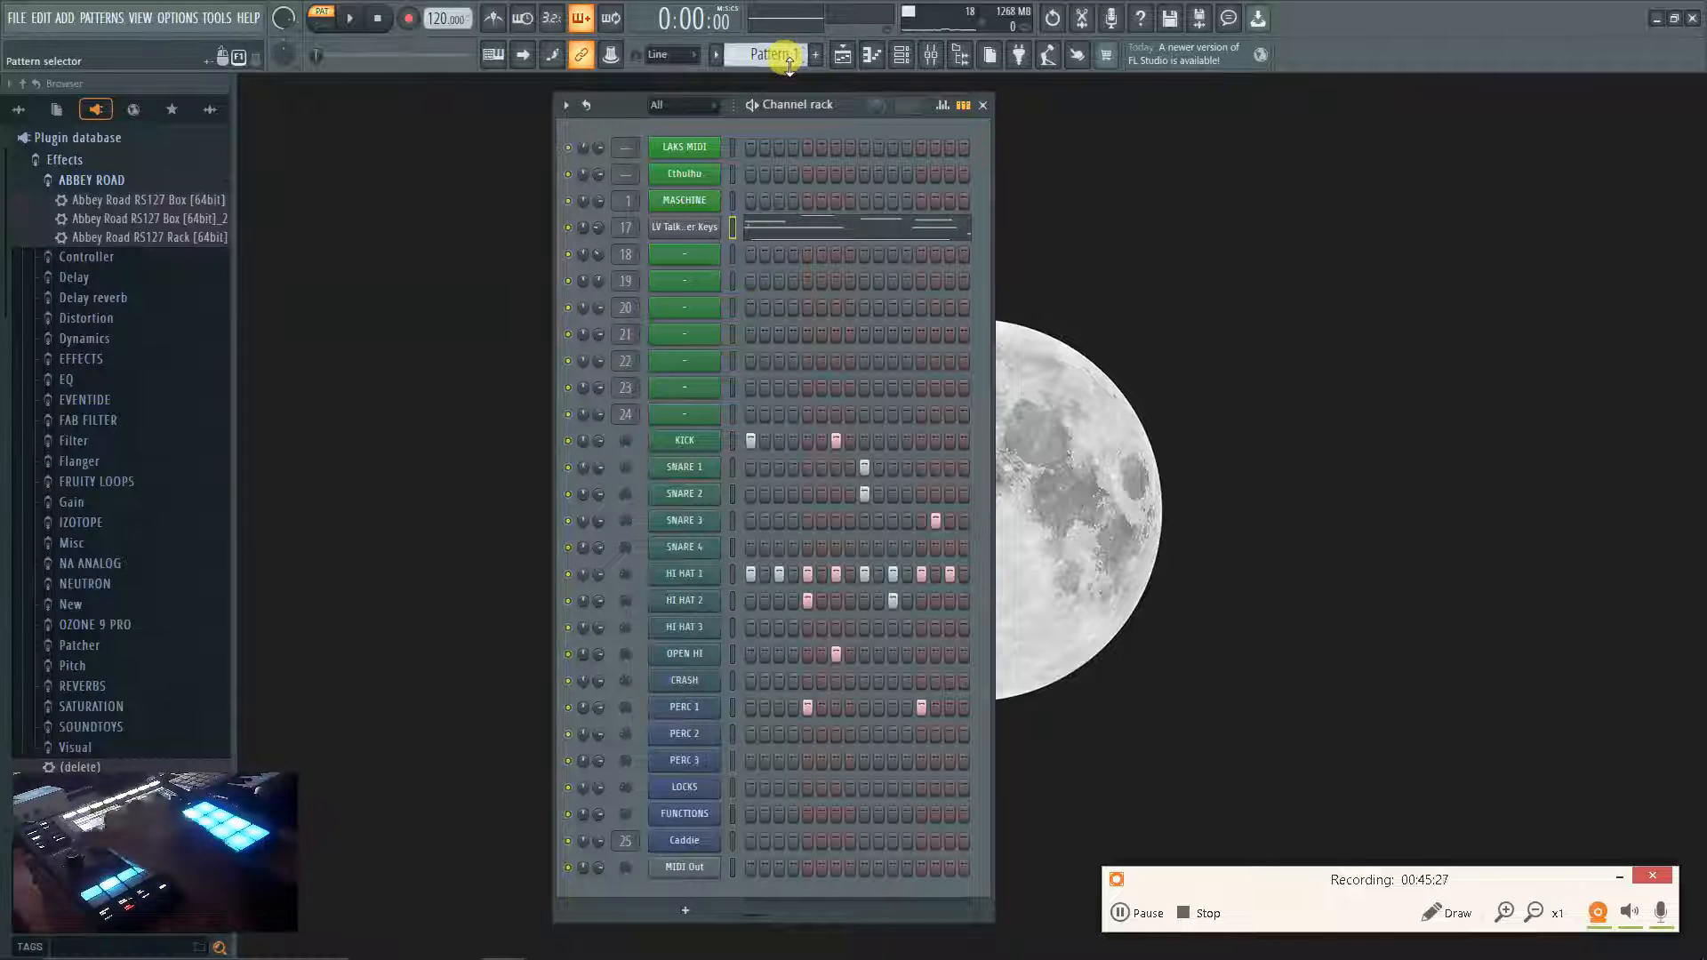
Toggle playback between pattern and song mode several times, ending in pattern mode.
key(l)
key(l)
key(l)
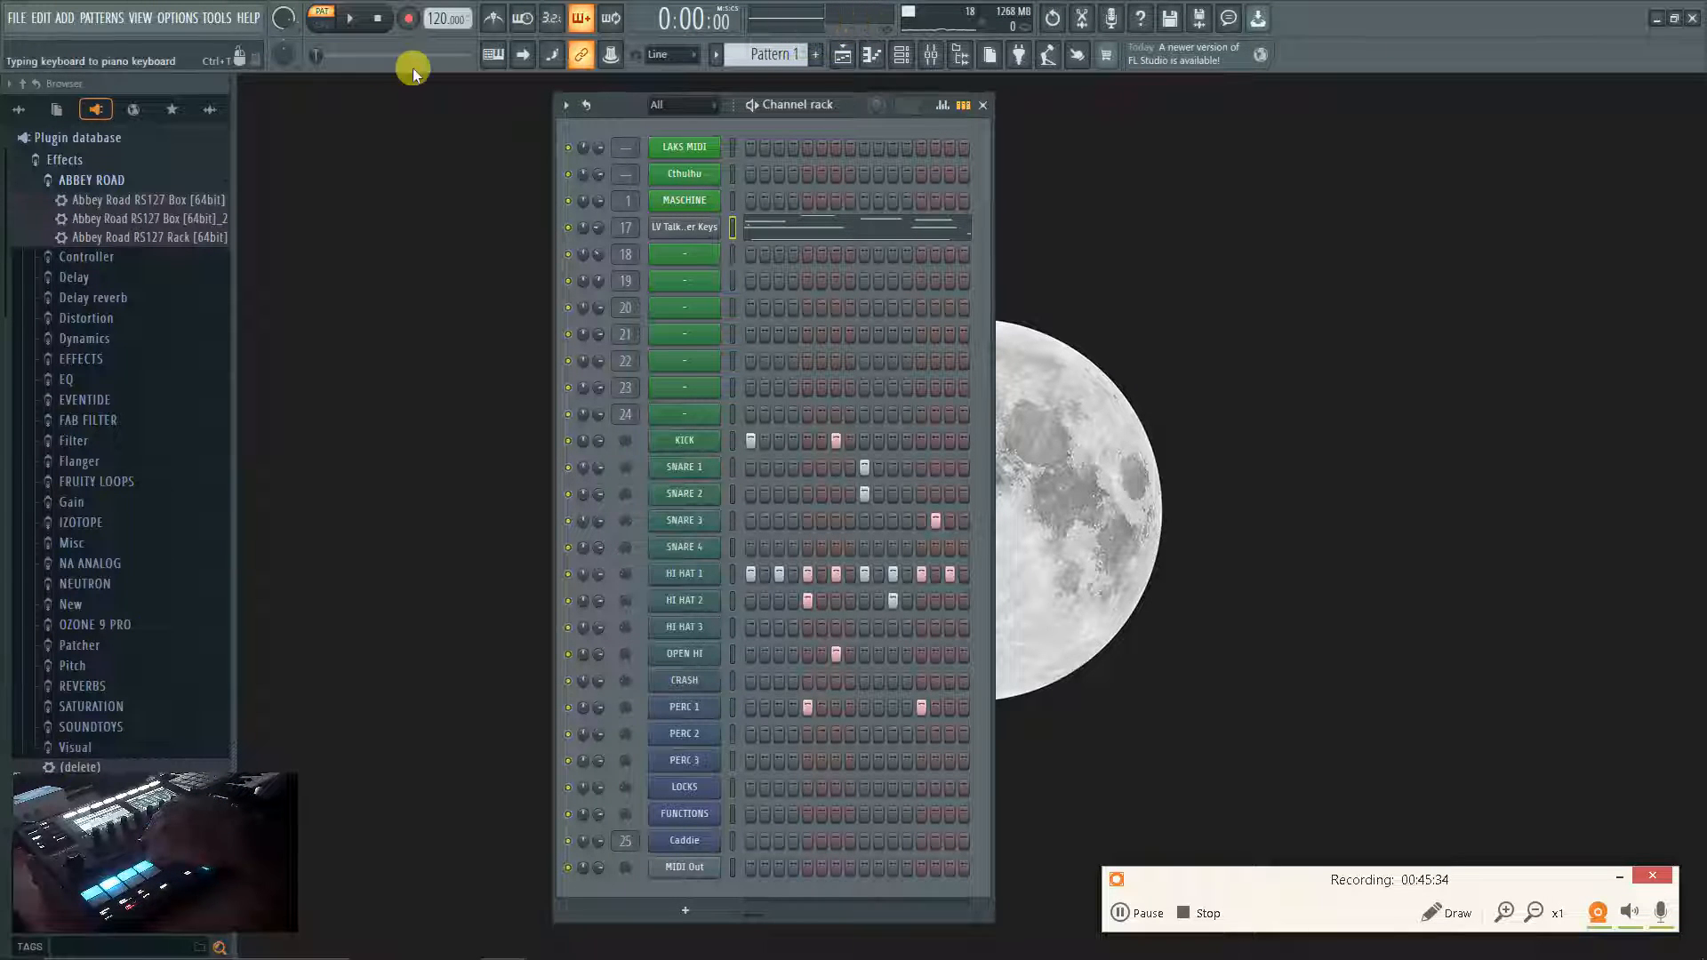
click(336, 30)
click(336, 32)
click(336, 32)
click(791, 629)
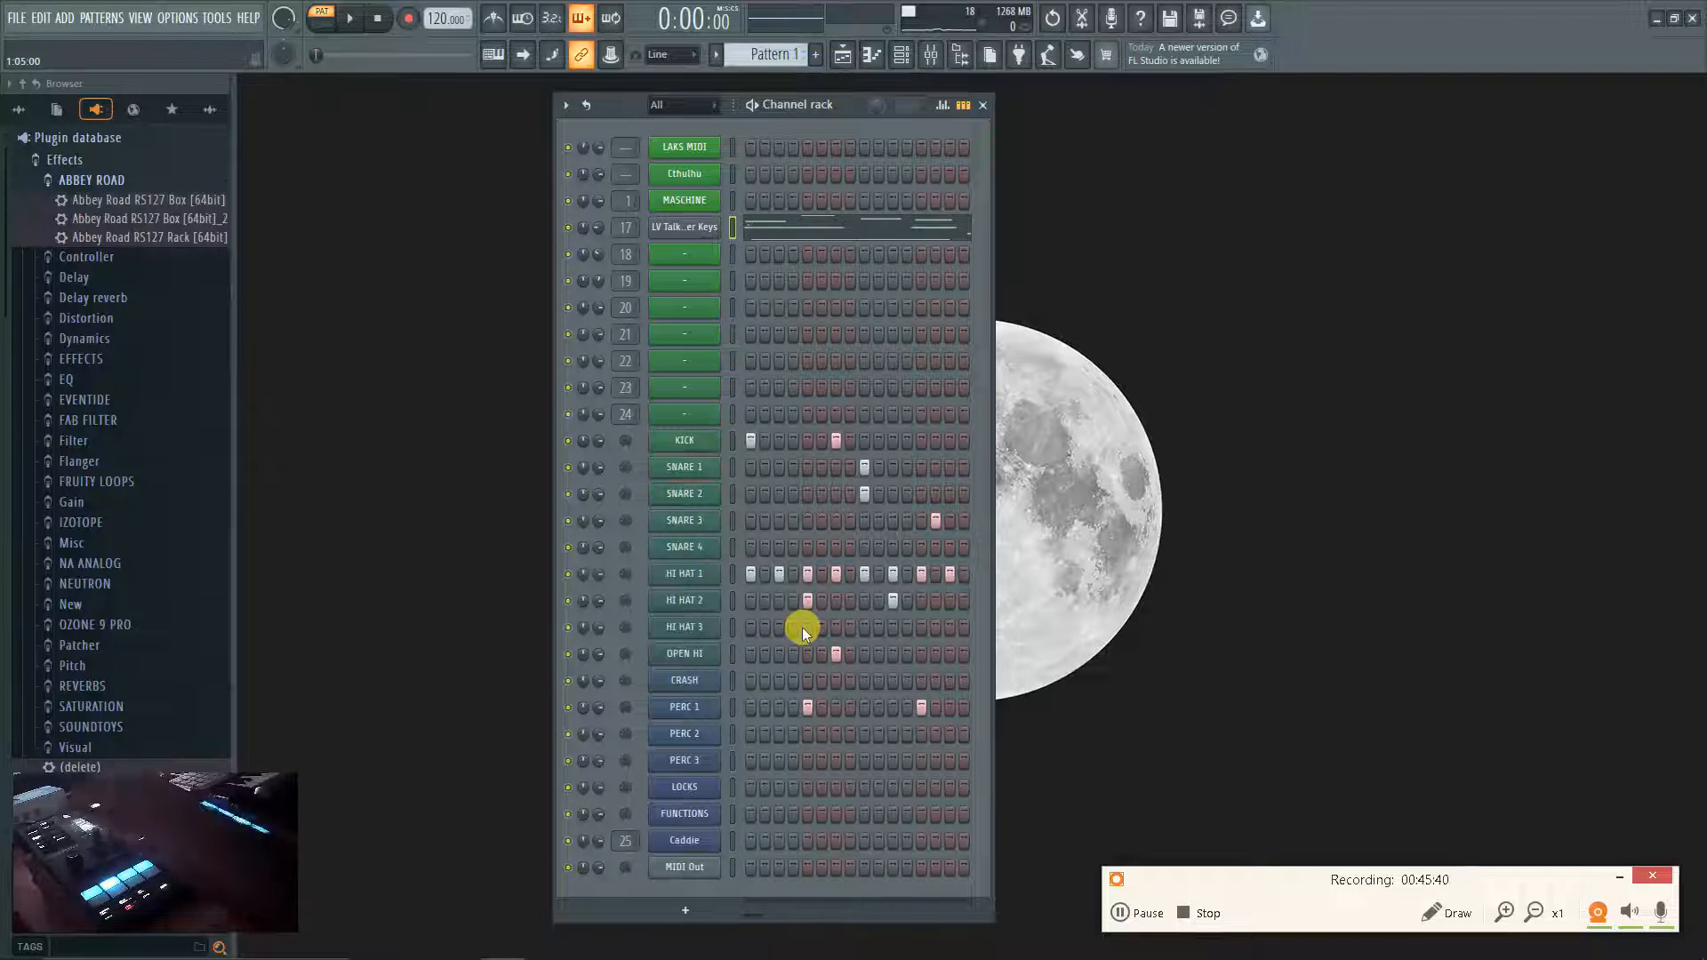
Show the playlist and place three Pattern 1 clips, one on Track 2 and two on Track 3.
key(F5)
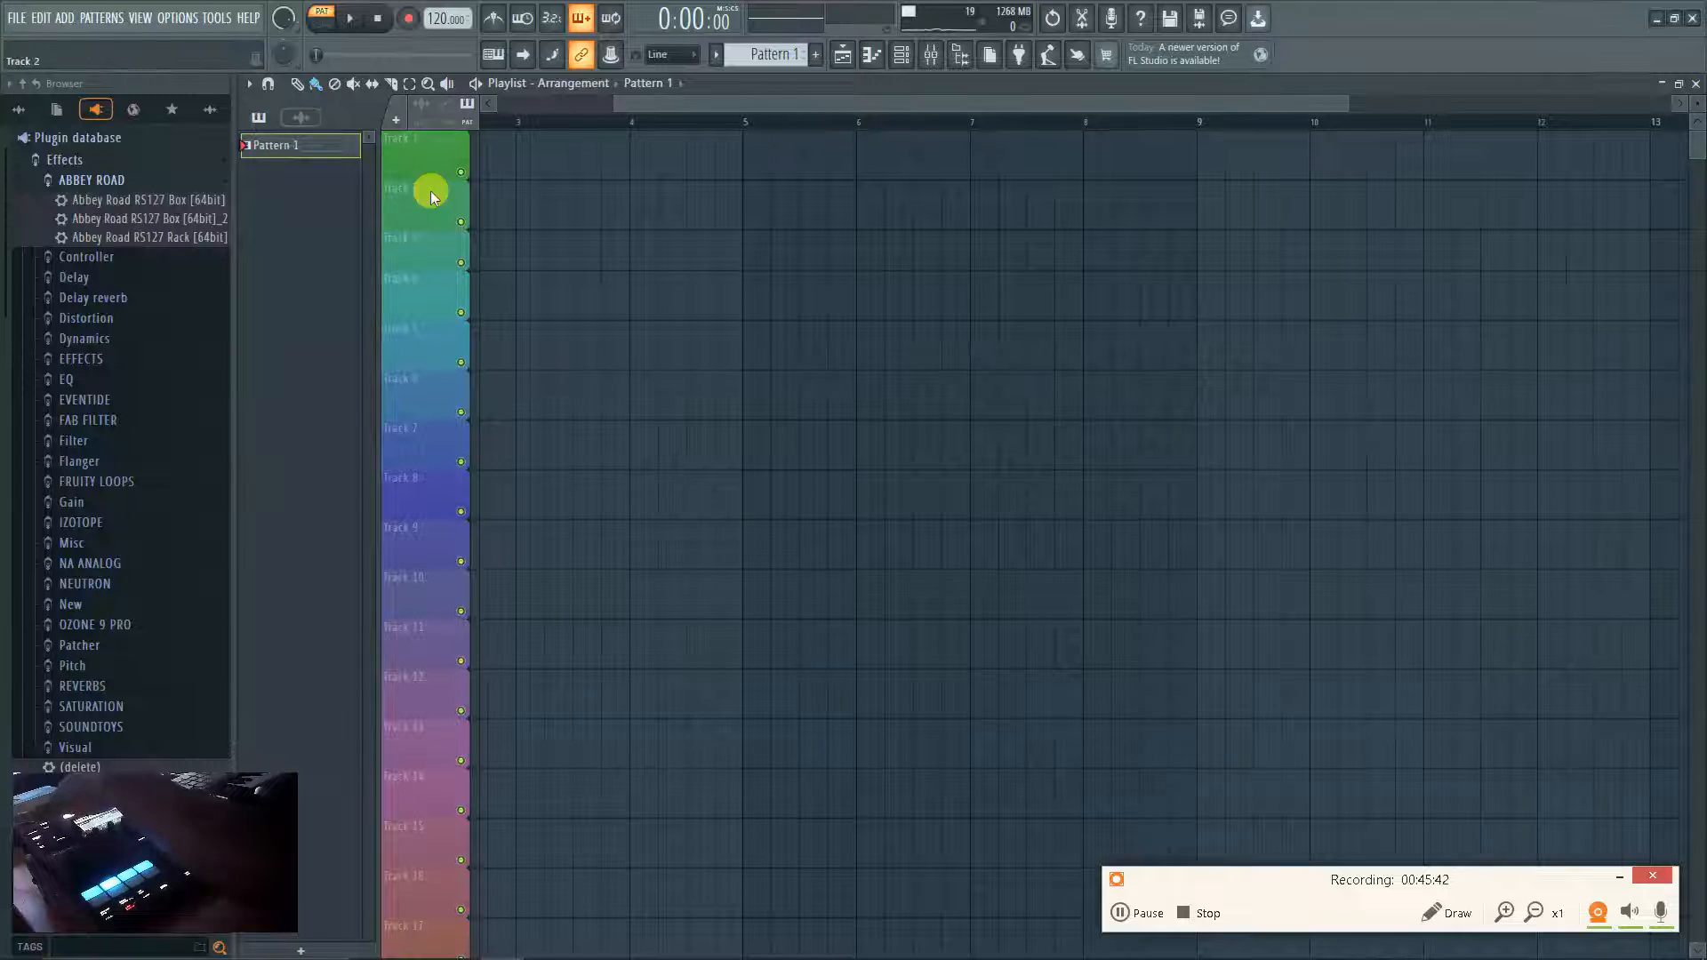
click(504, 205)
click(589, 253)
click(898, 249)
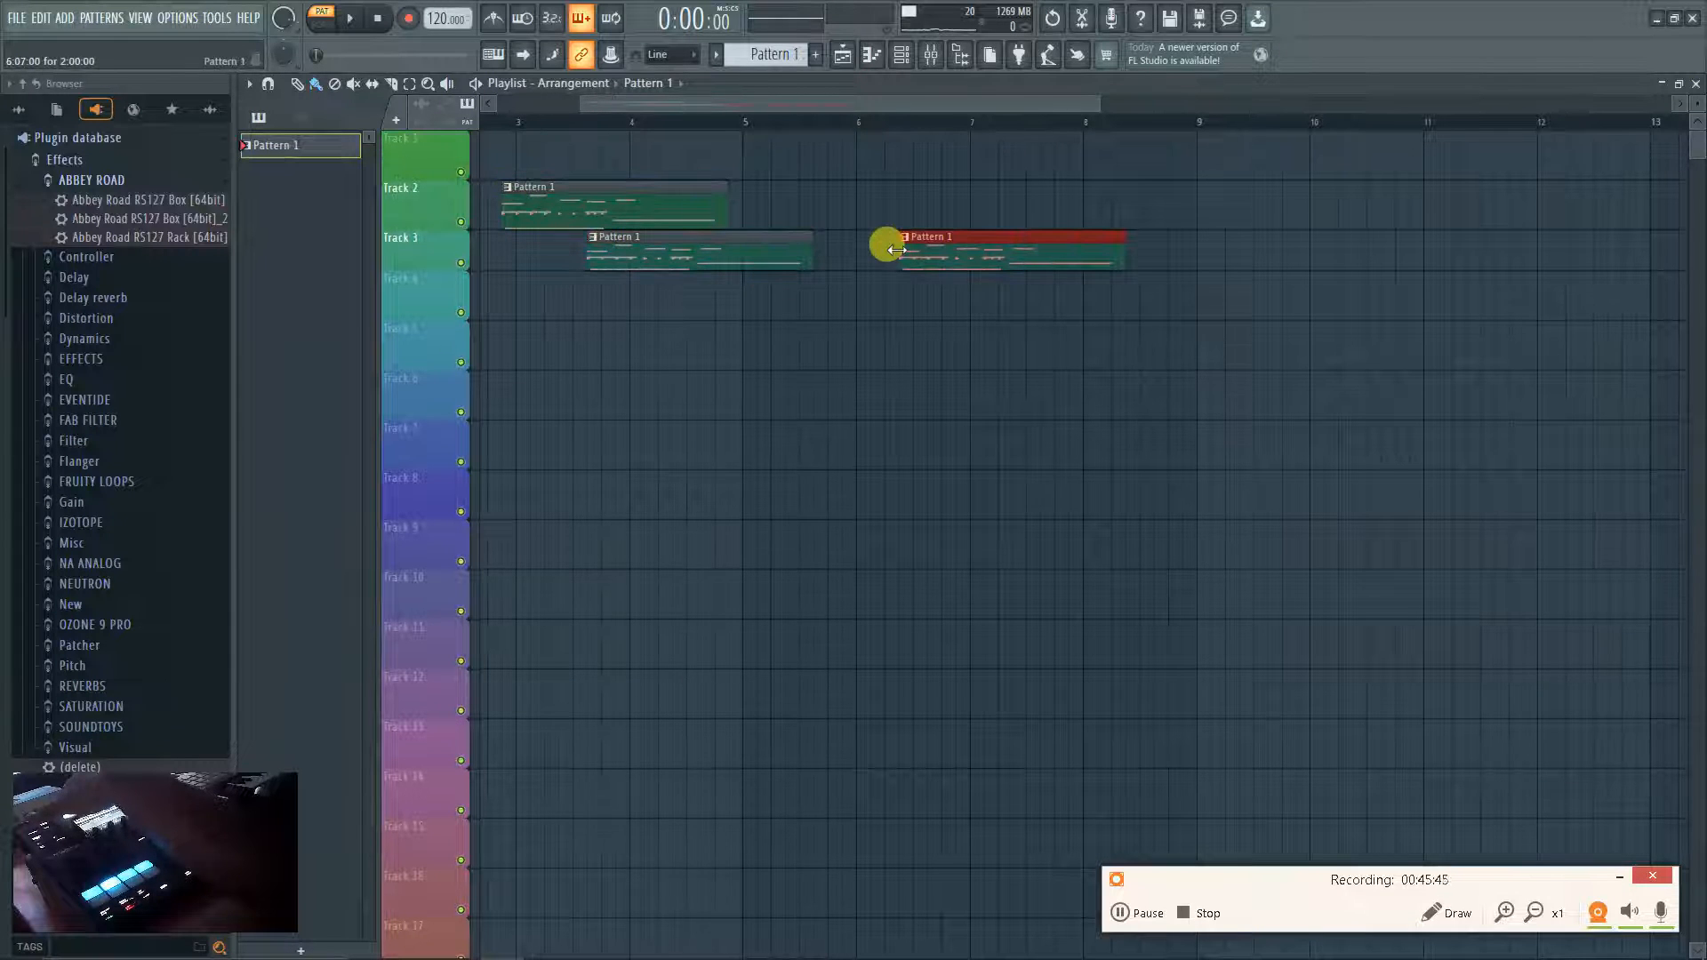
Move the Track 2 clip to bar 1 of Track 1 and a Track 3 clip to bar 3, and delete the extra clip.
drag(613, 202, 267, 160)
drag(835, 257, 770, 248)
right_click(1116, 245)
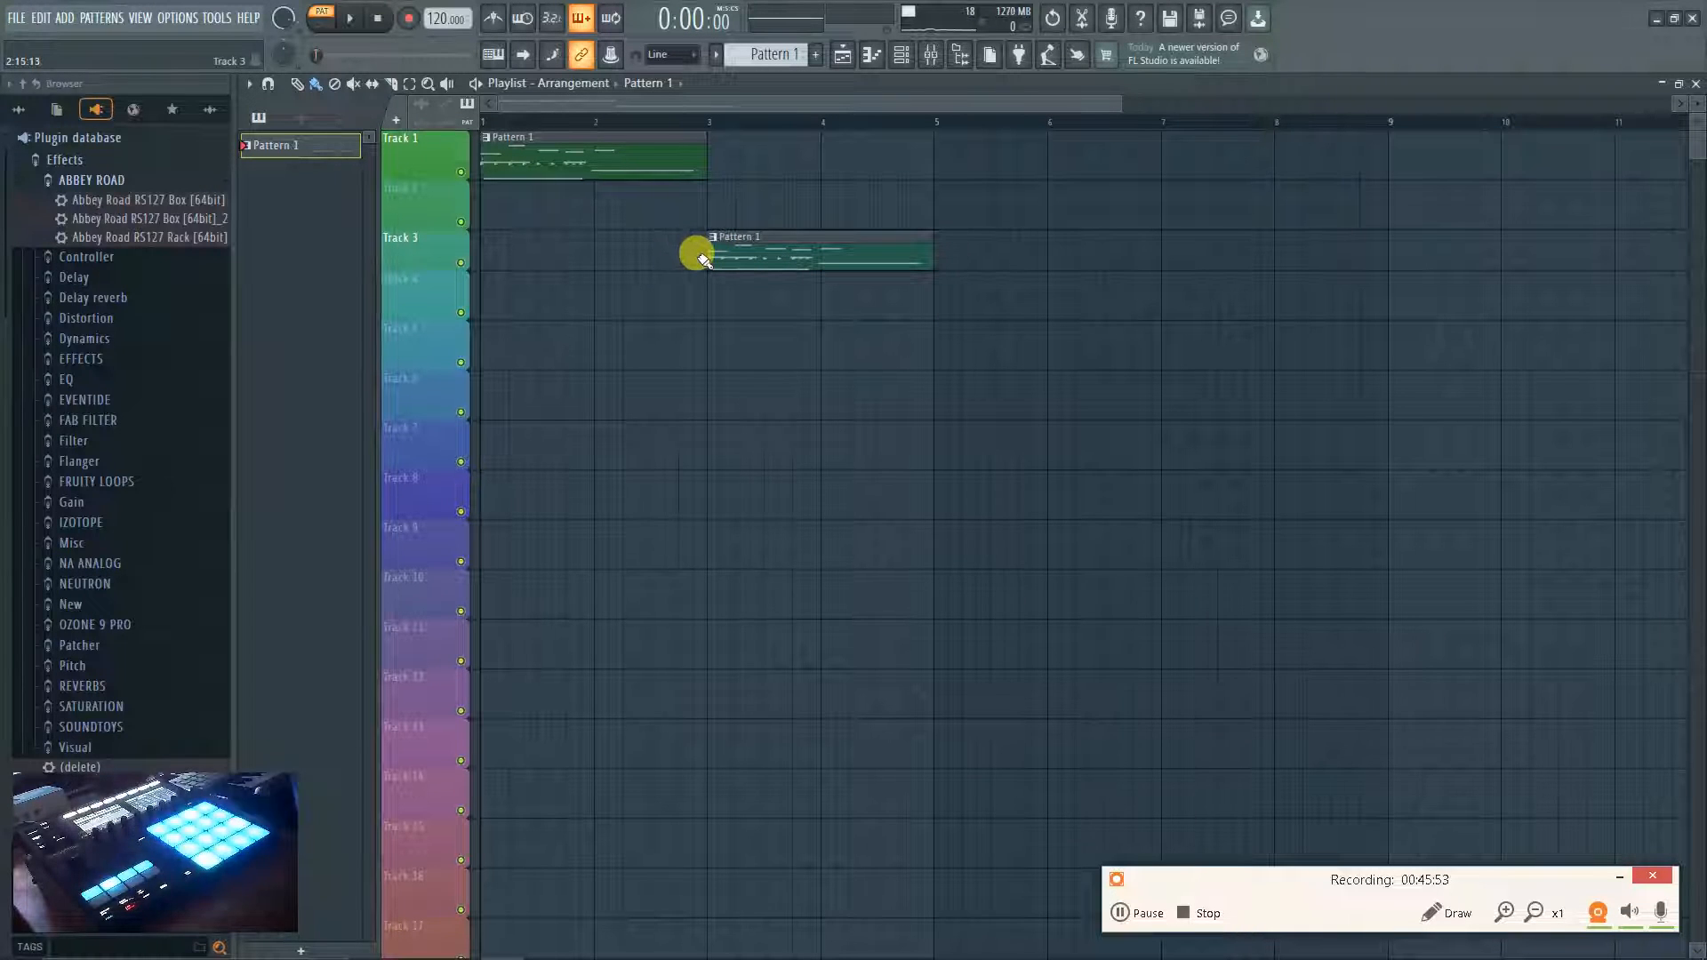
Start playback, switch to song mode to hear the arranged clips, and stop playback.
key(space)
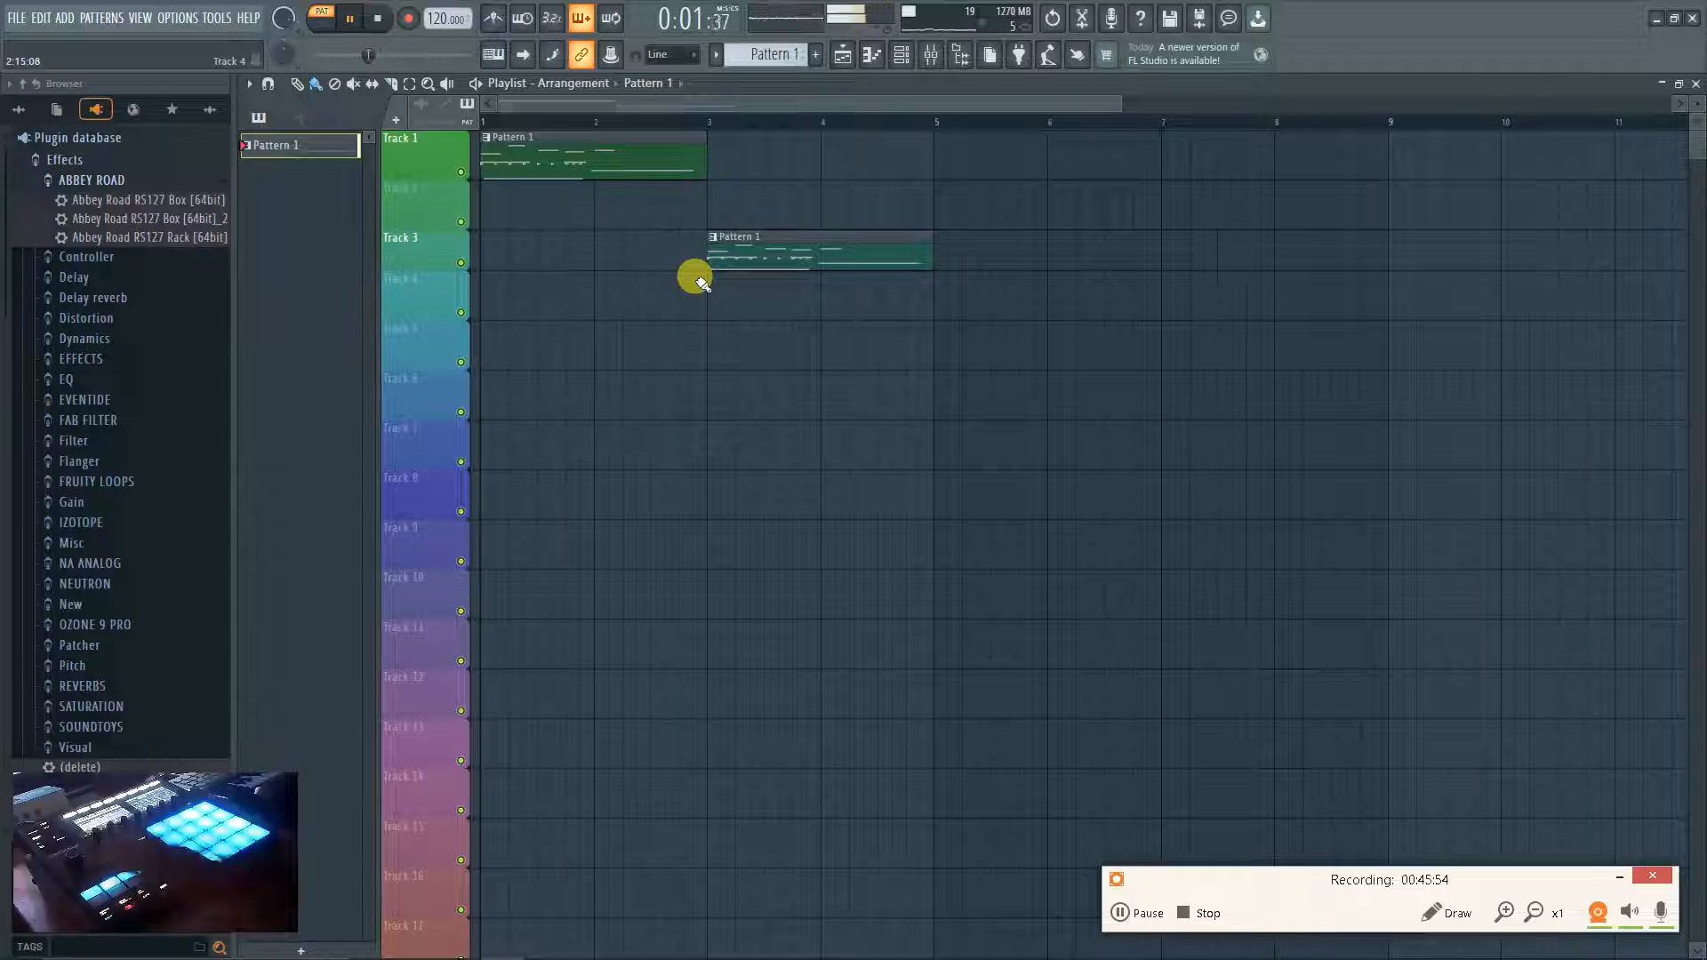
key(l)
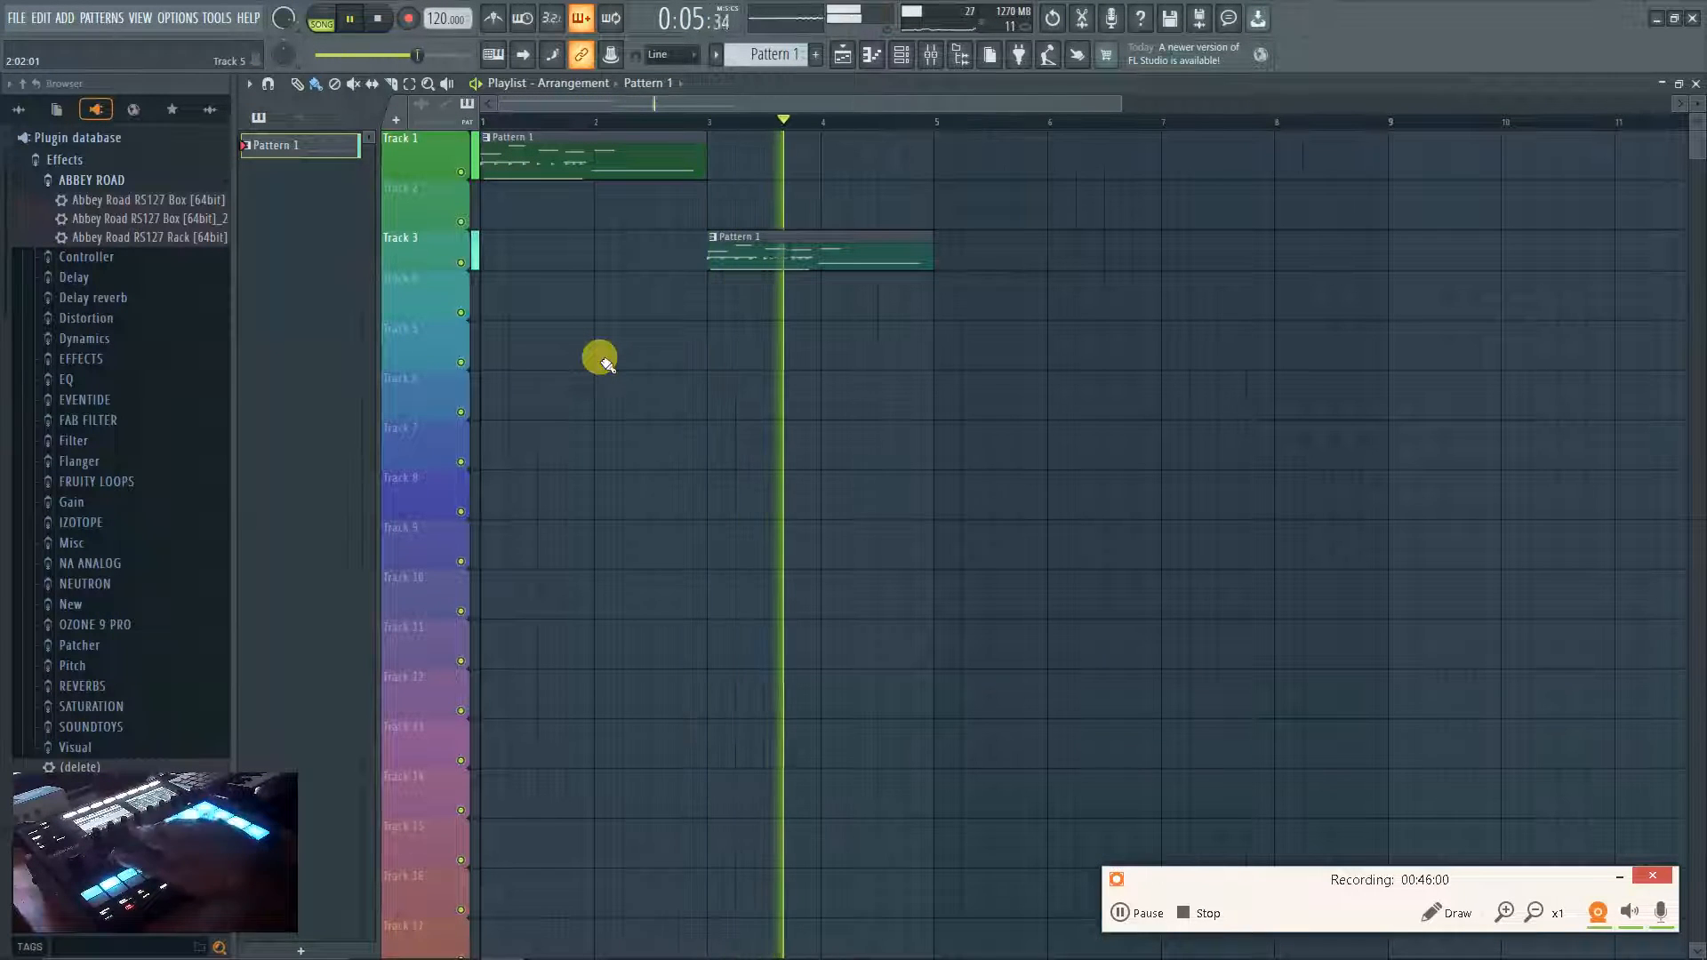
key(ctrl+space)
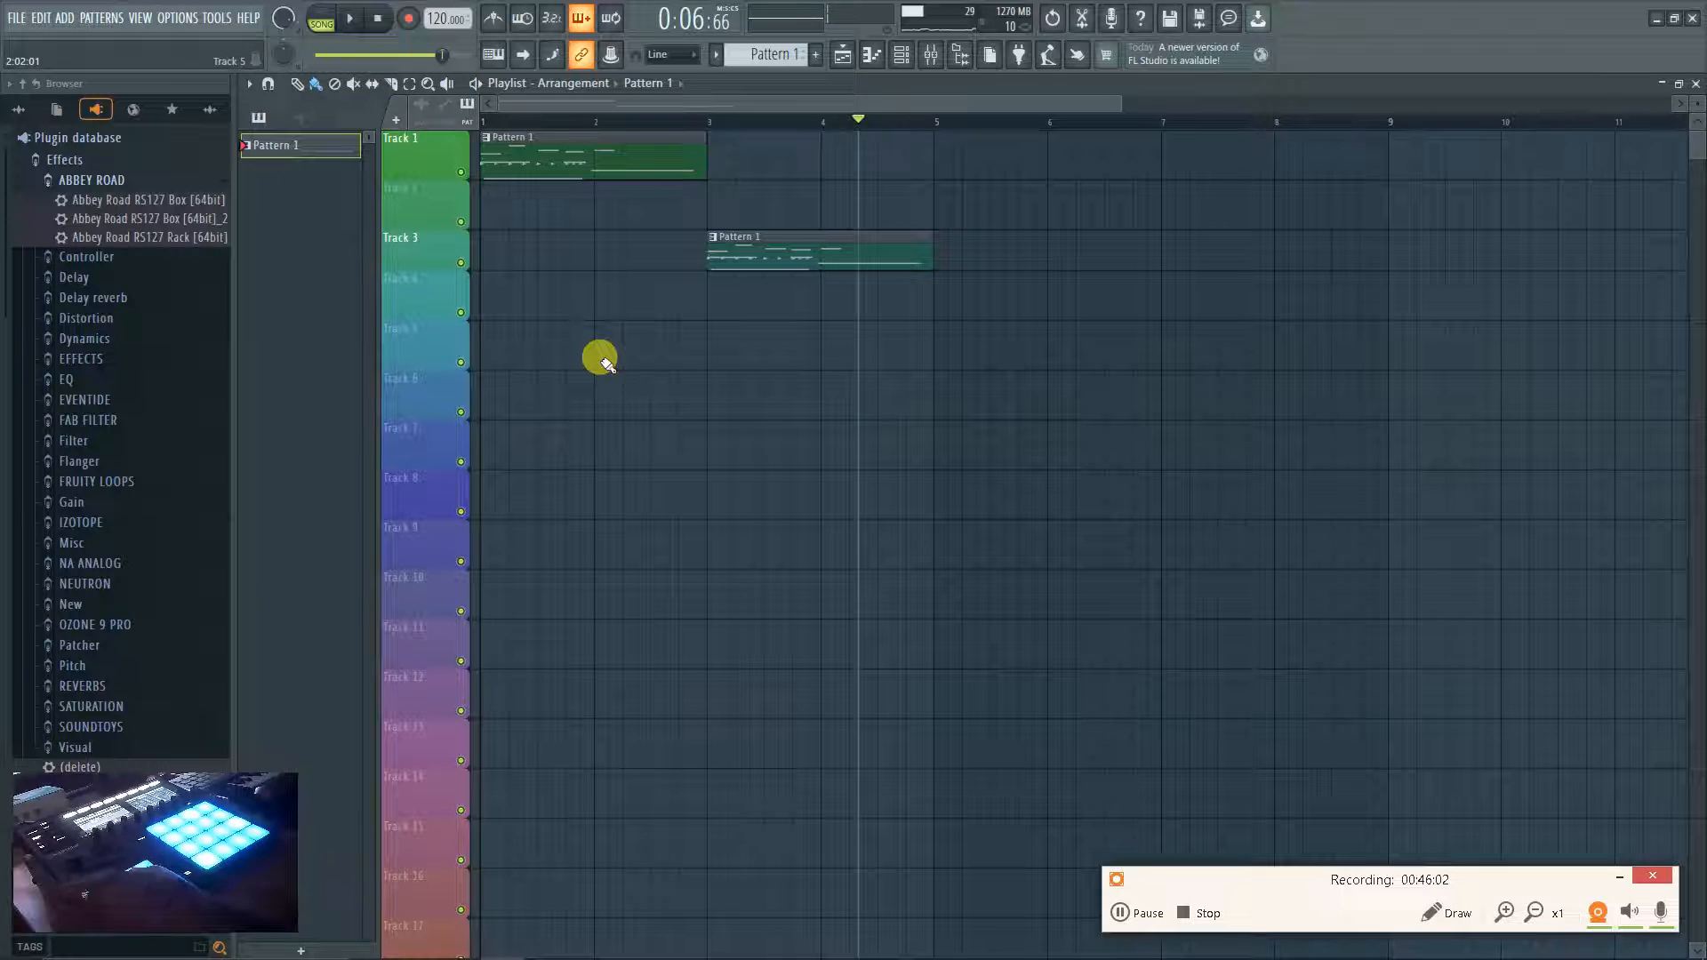
Show the channel rack, switch to pattern mode and select the LV Talking Degrader Keys channel.
key(F6)
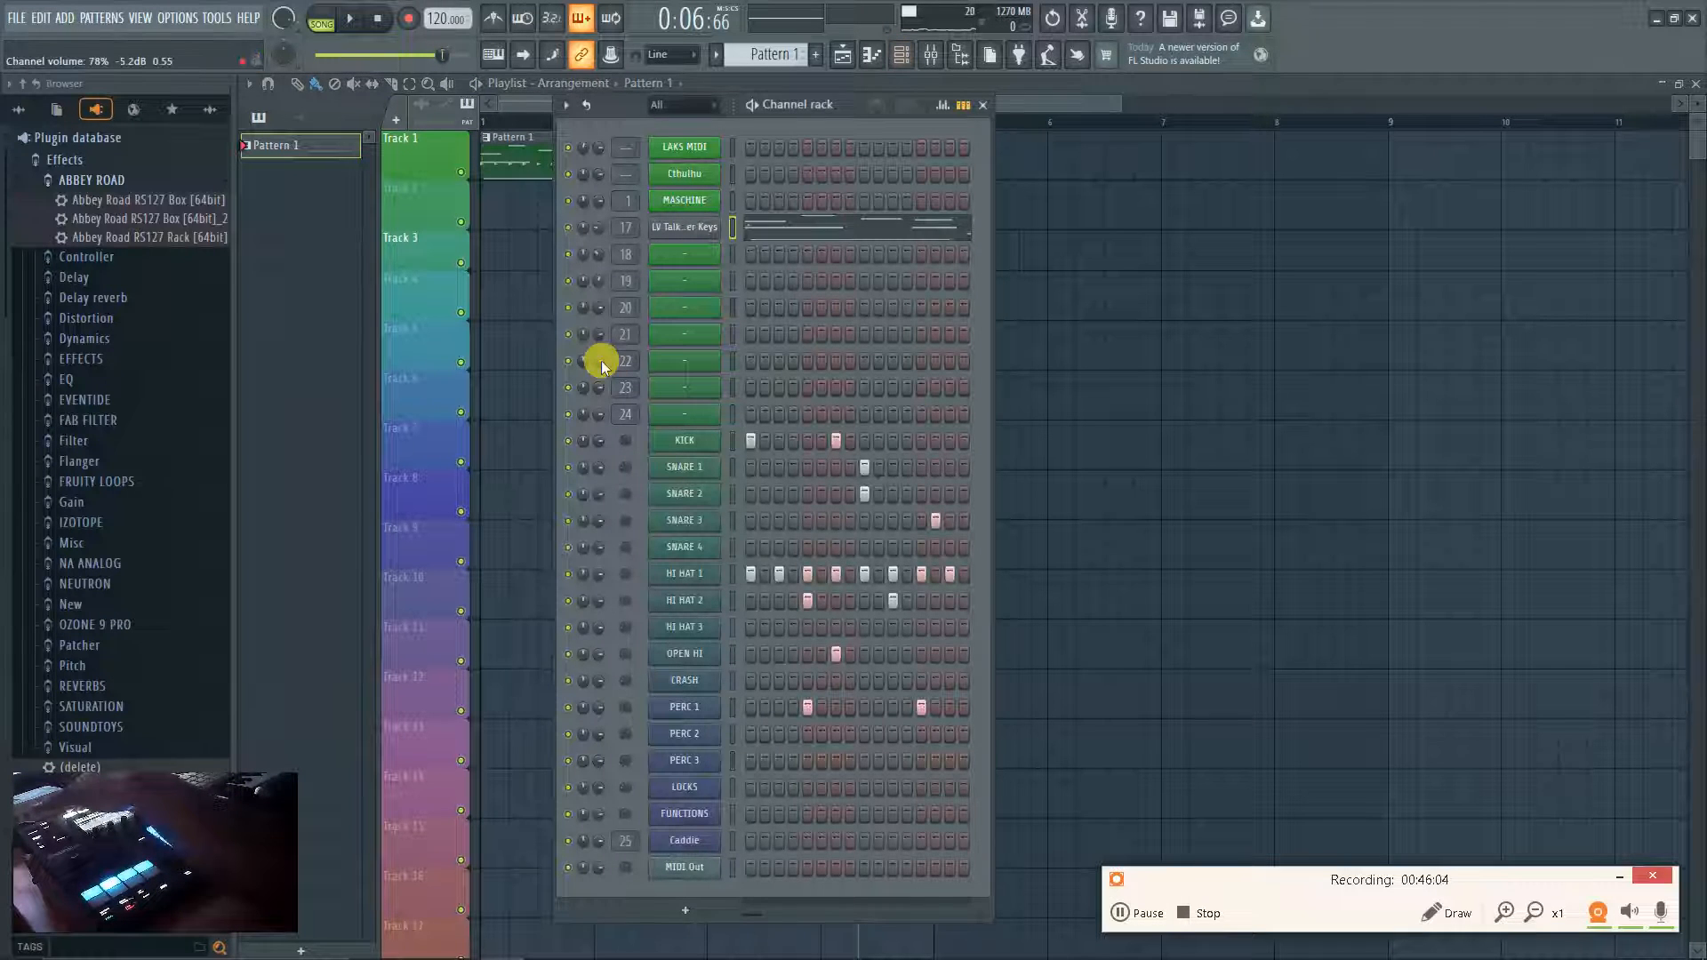
key(l)
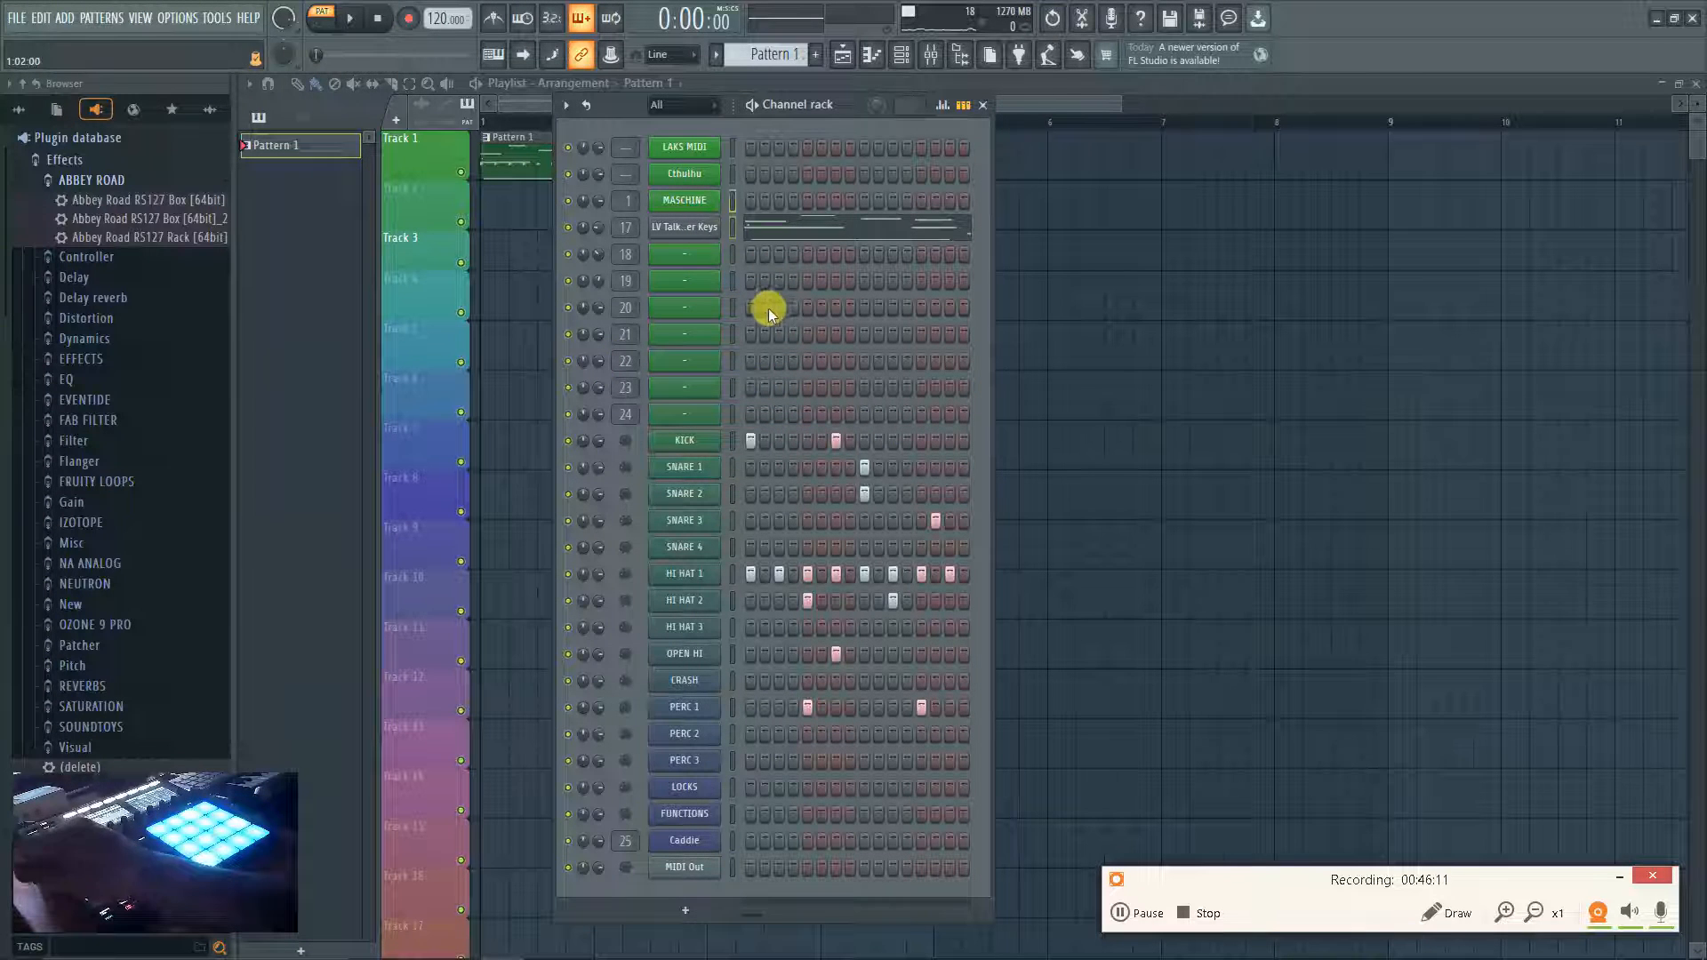
key(Down)
key(Down)
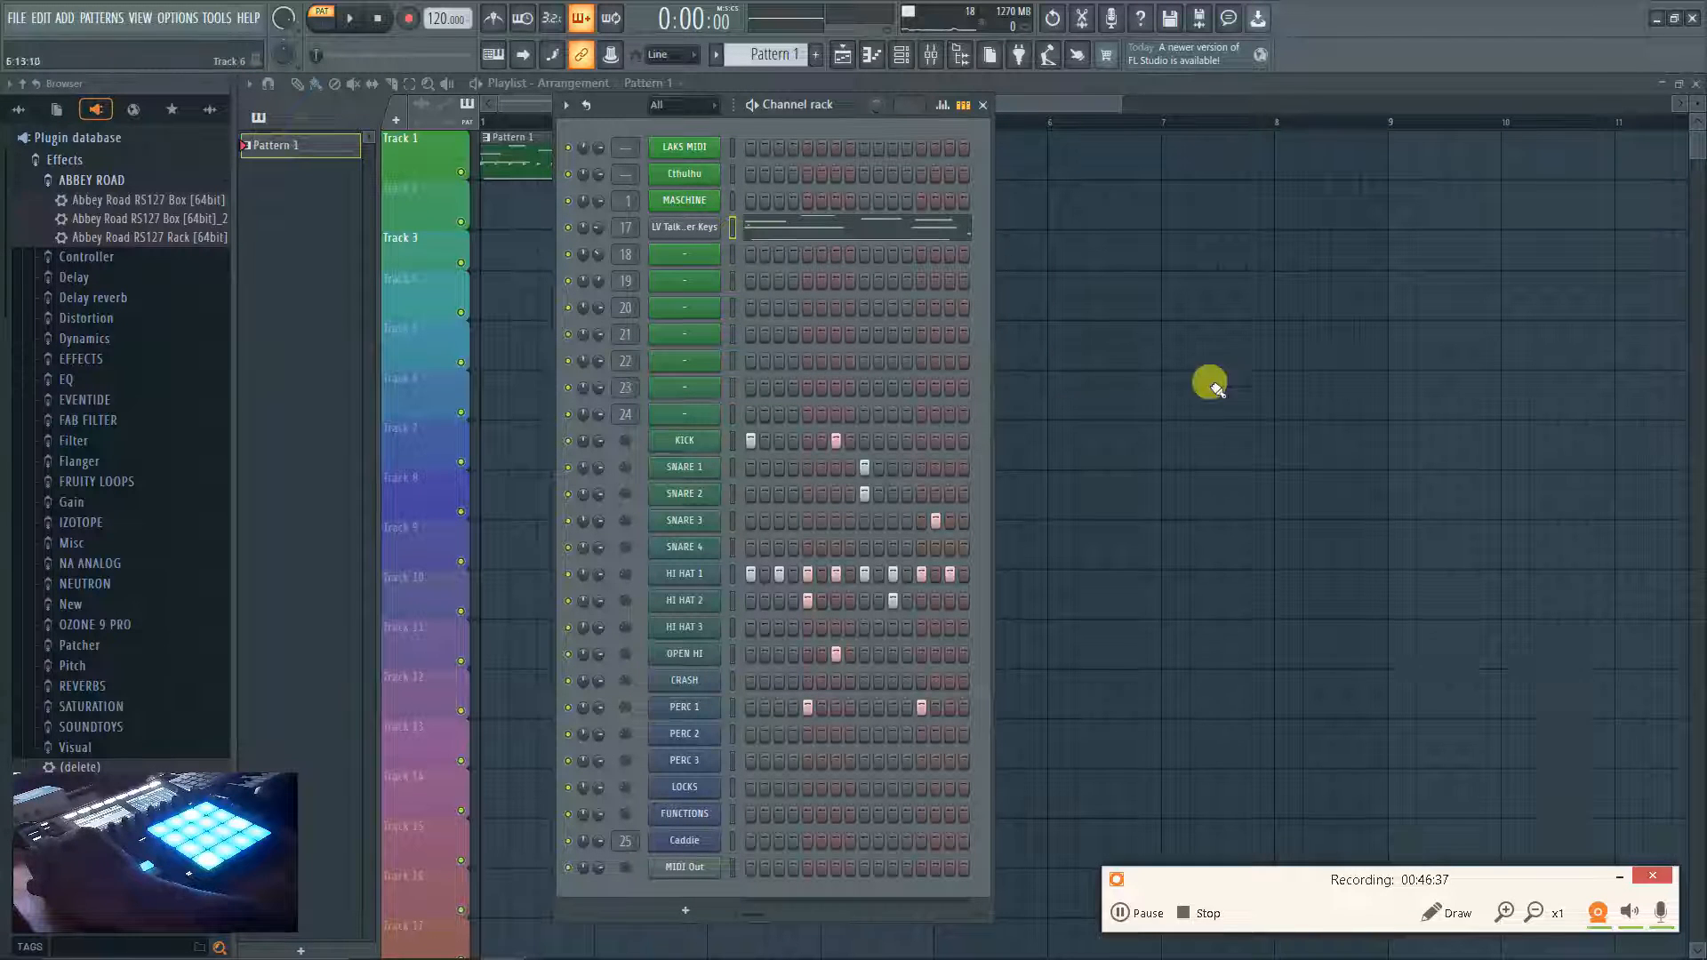
Close the mixer and the Insert 17 EQ window.
click(1120, 913)
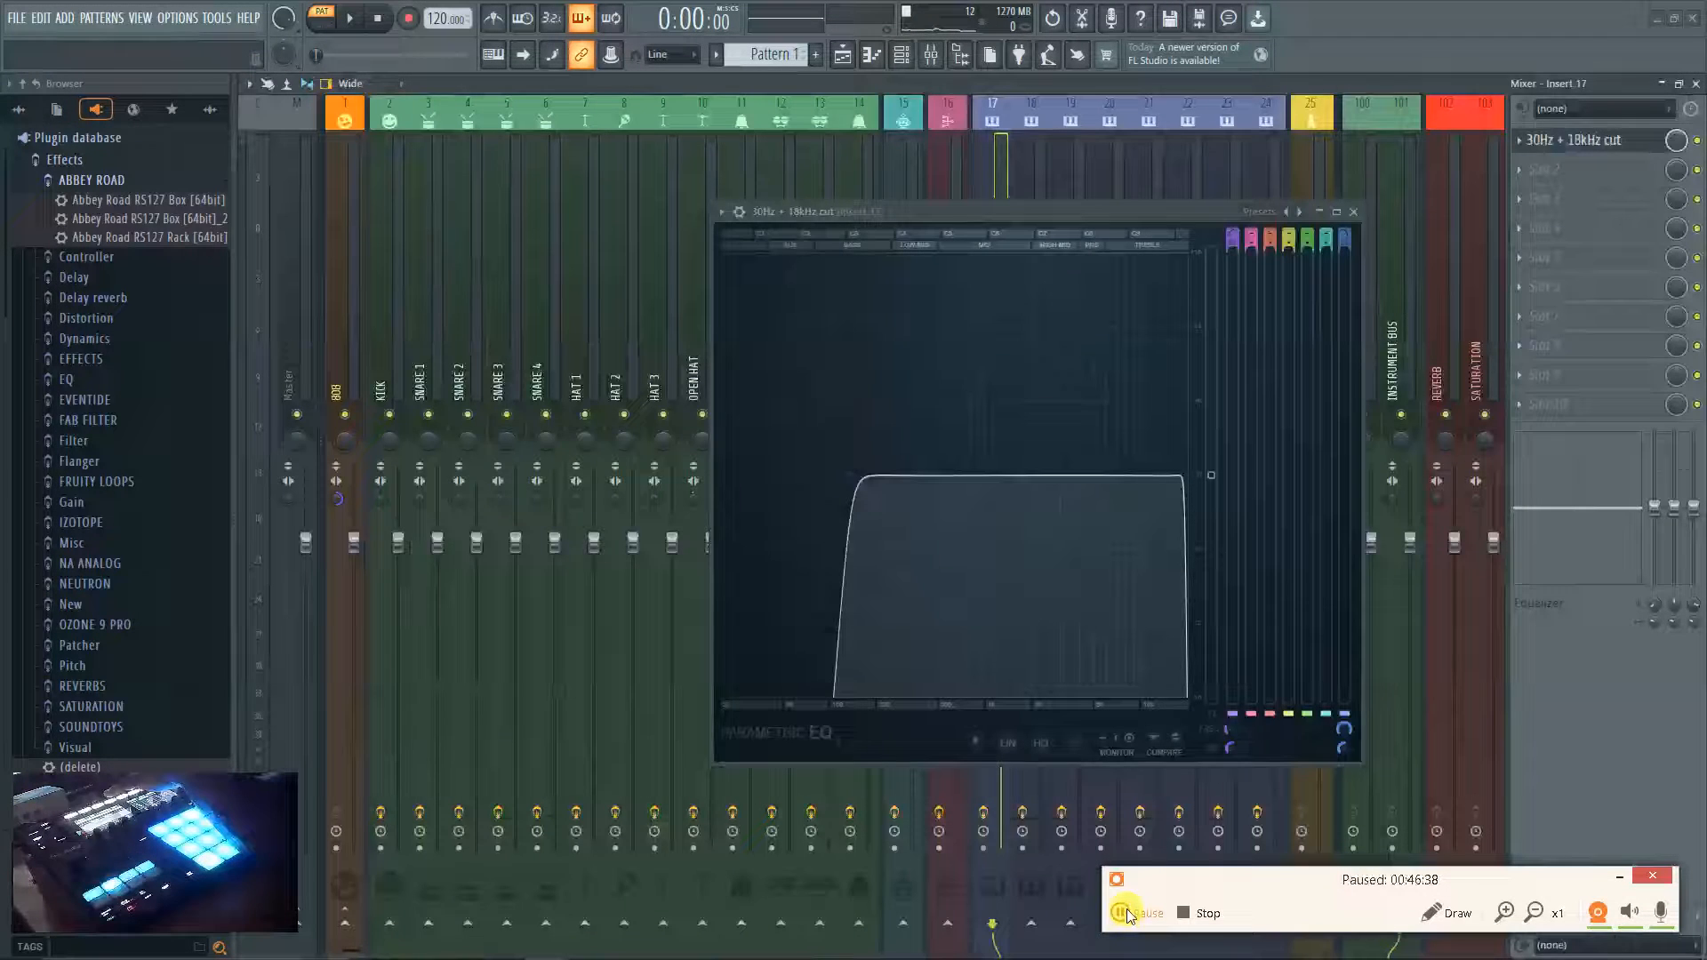
click(1127, 916)
click(1696, 84)
click(1351, 212)
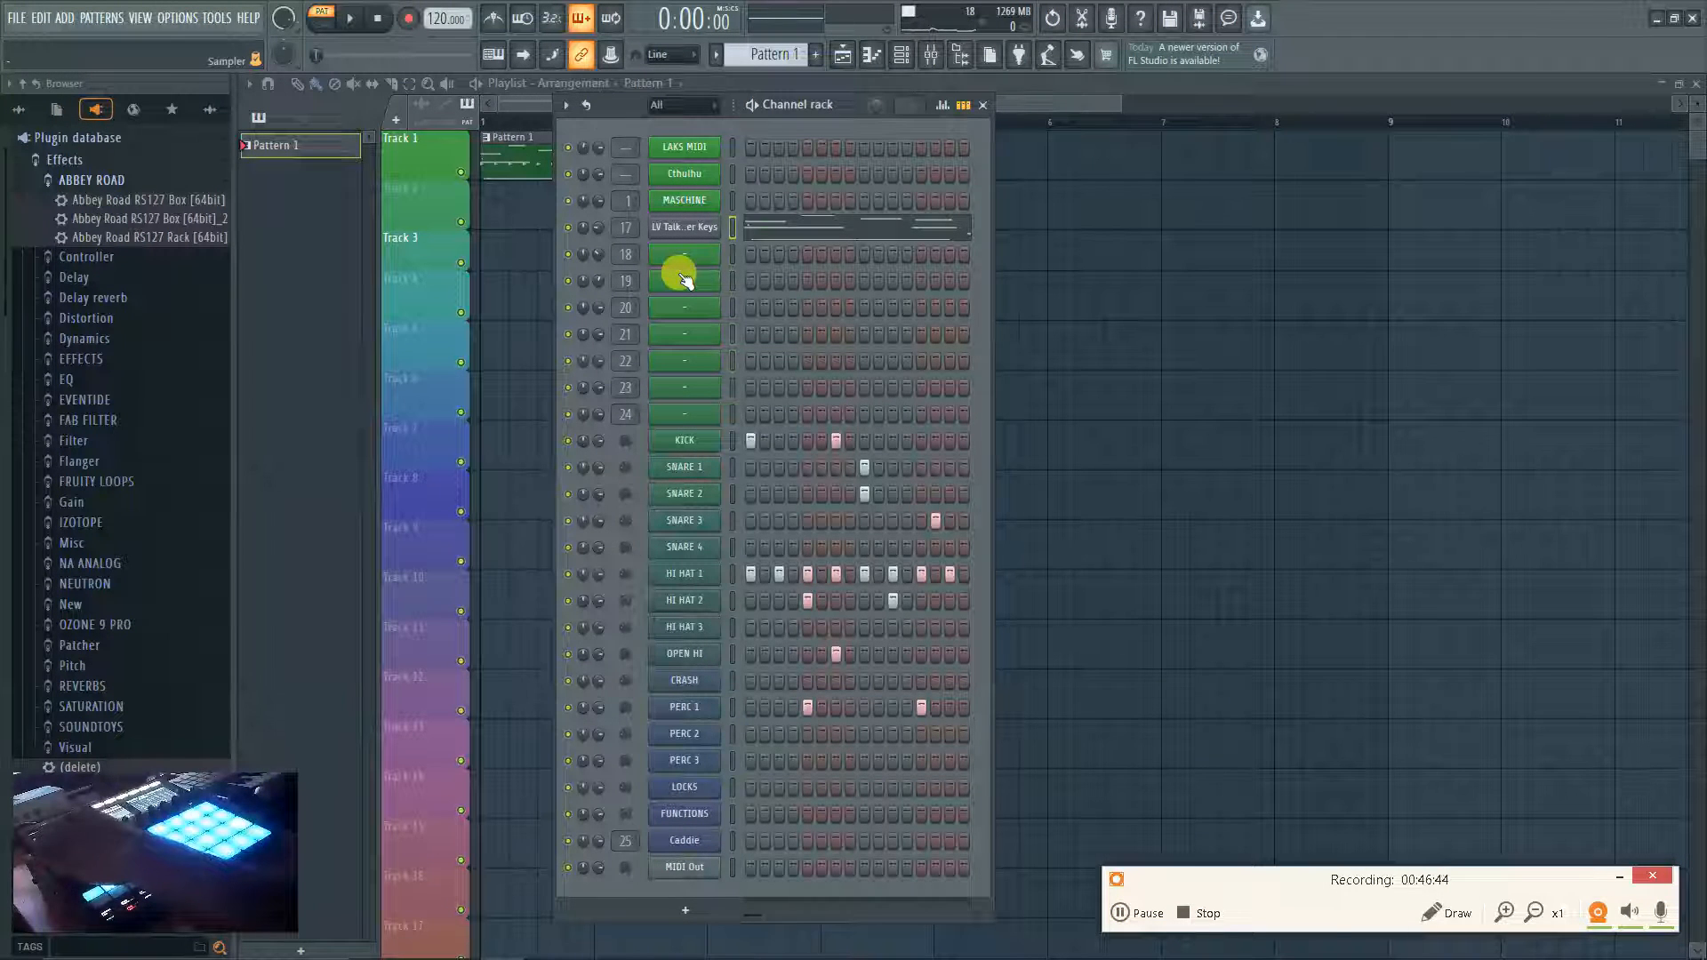
Toggle the playlist window repeatedly, leaving it as a collapsed window beside the channel rack.
key(F5)
key(F5)
key(F5)
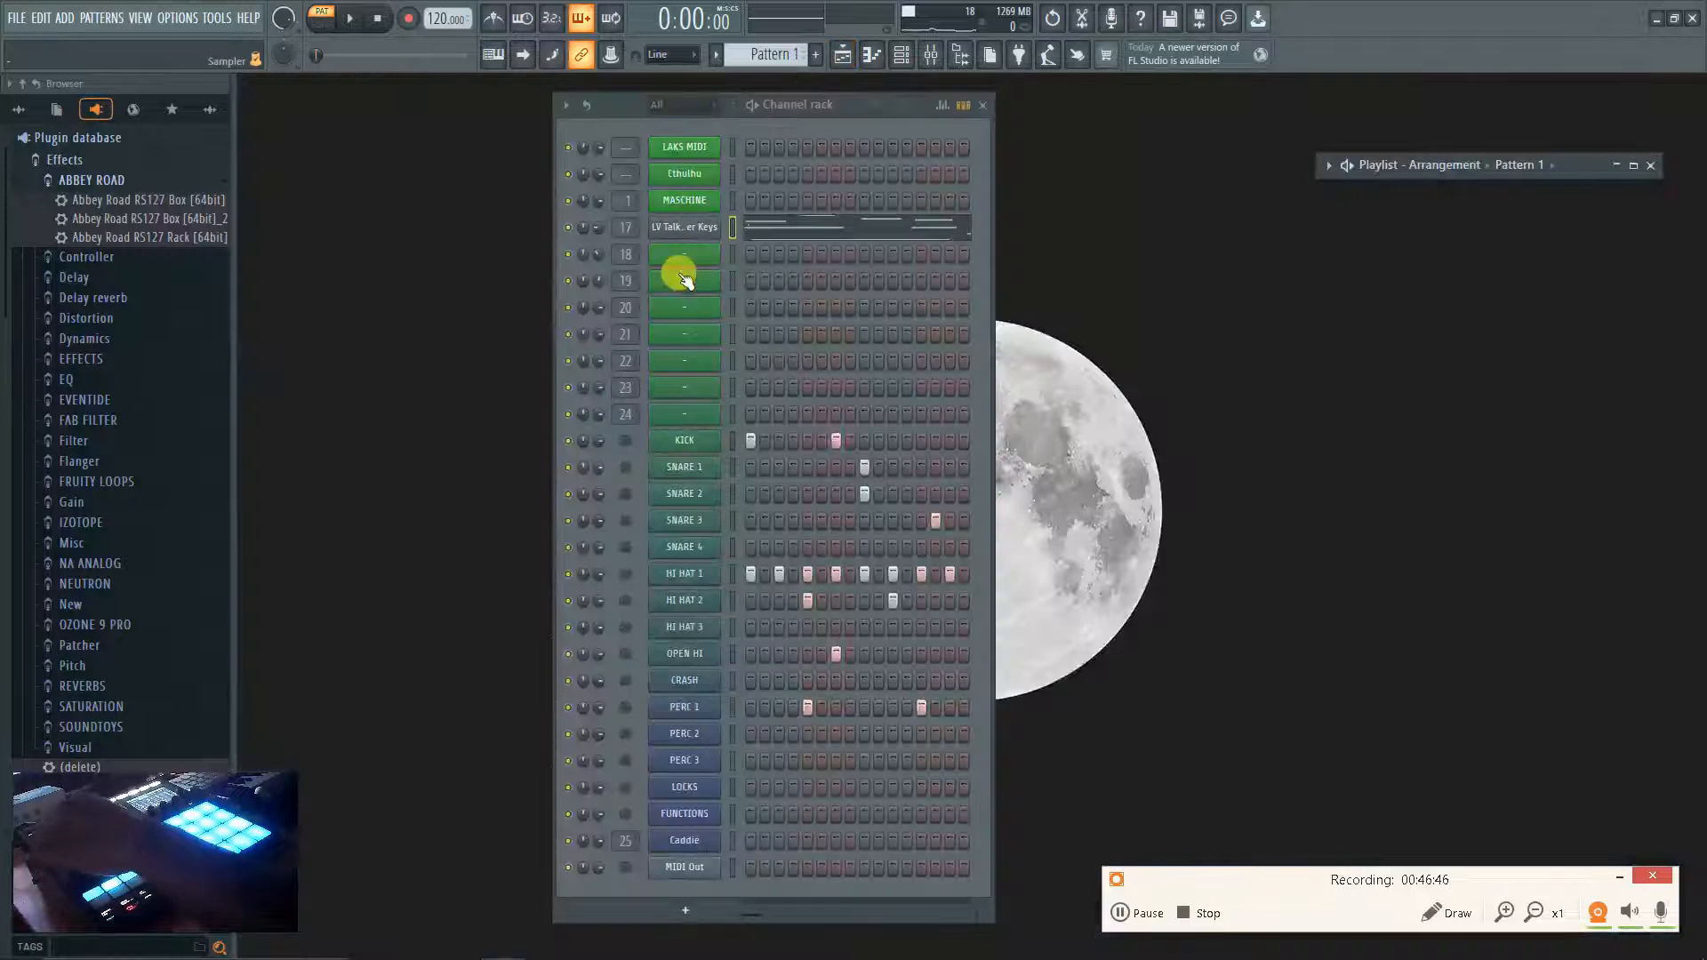
key(F5)
key(F5)
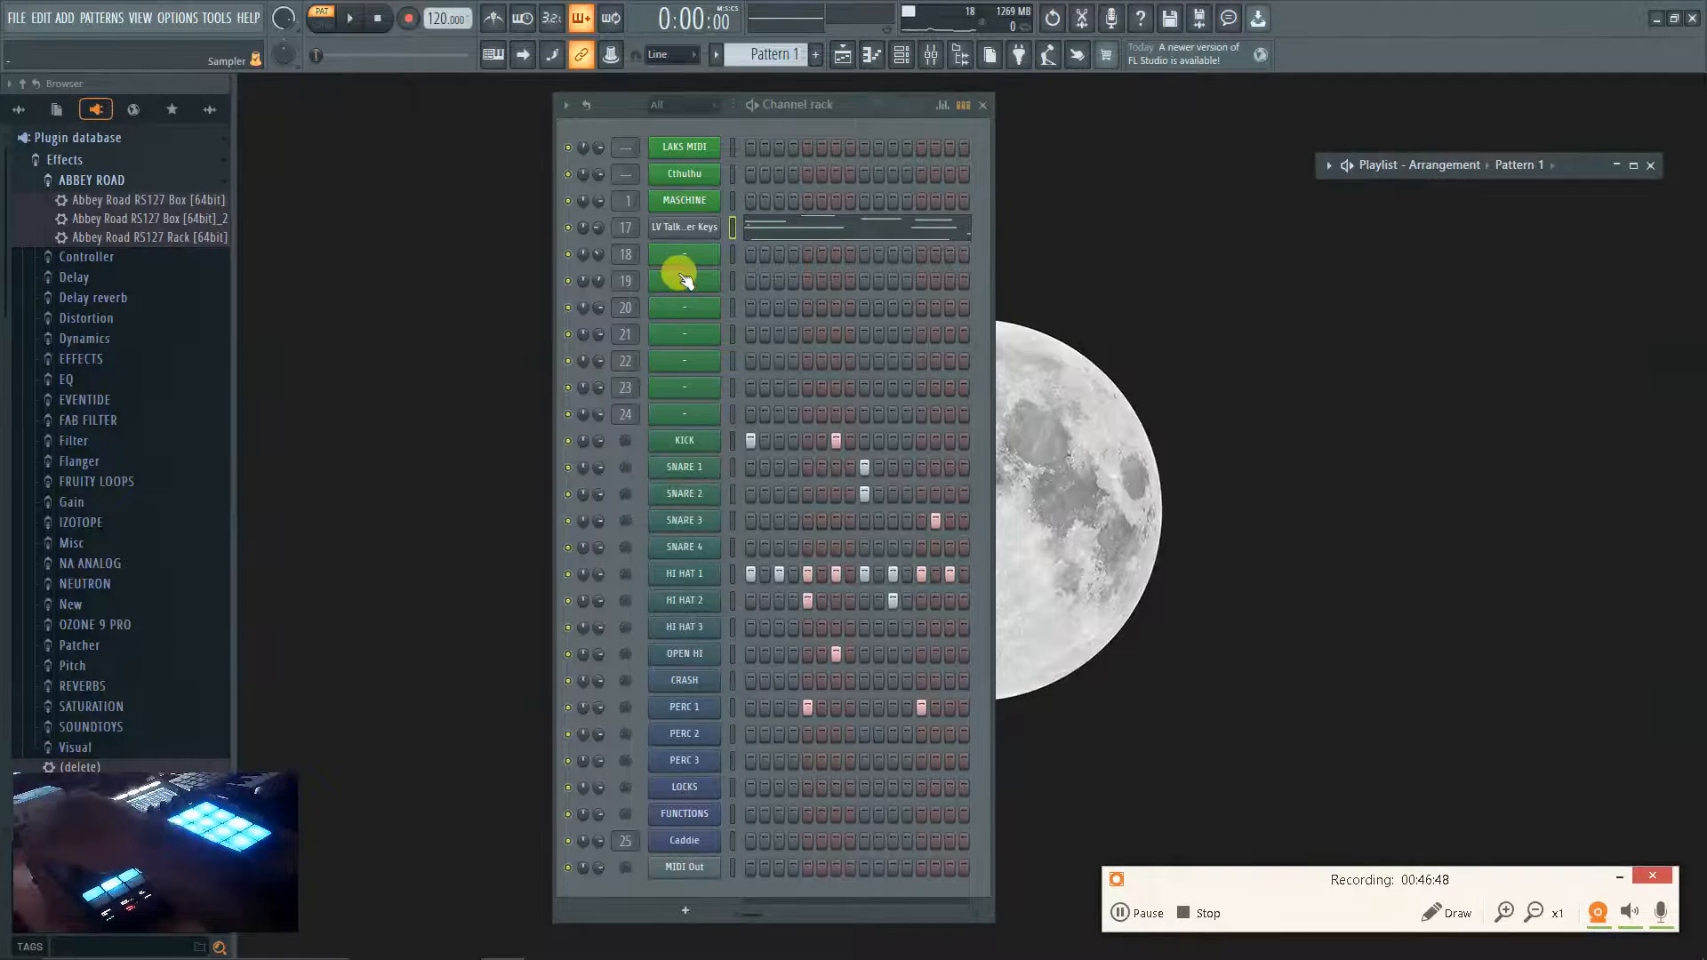
key(F5)
key(F5)
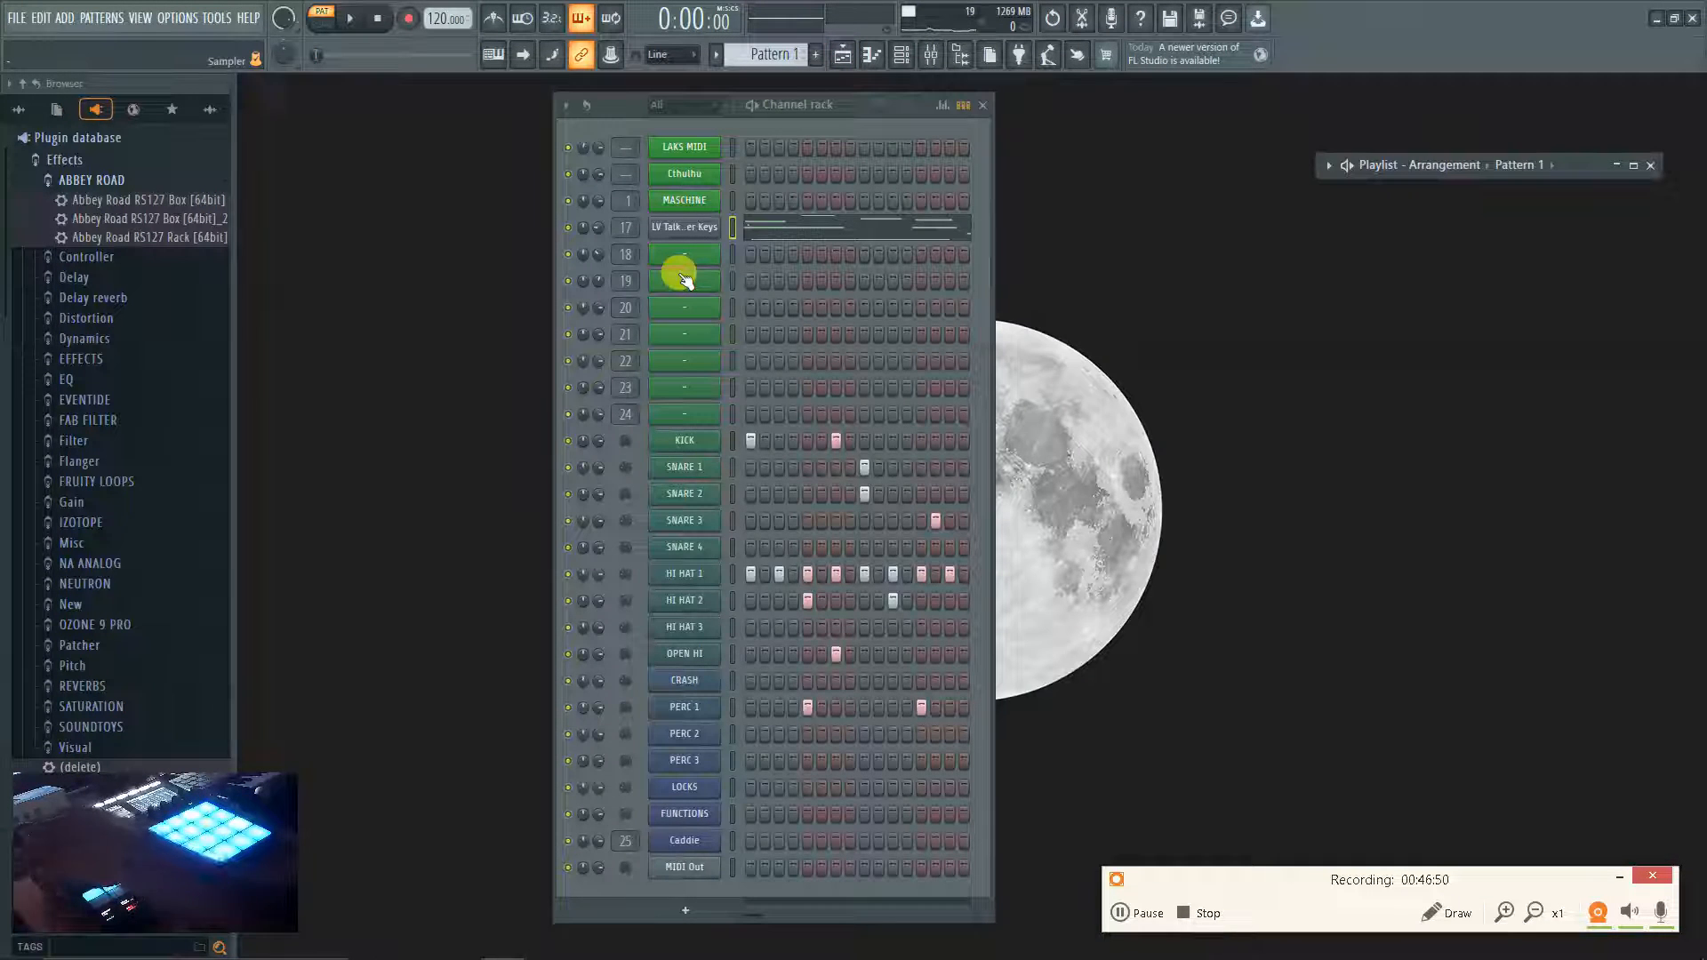
key(F5)
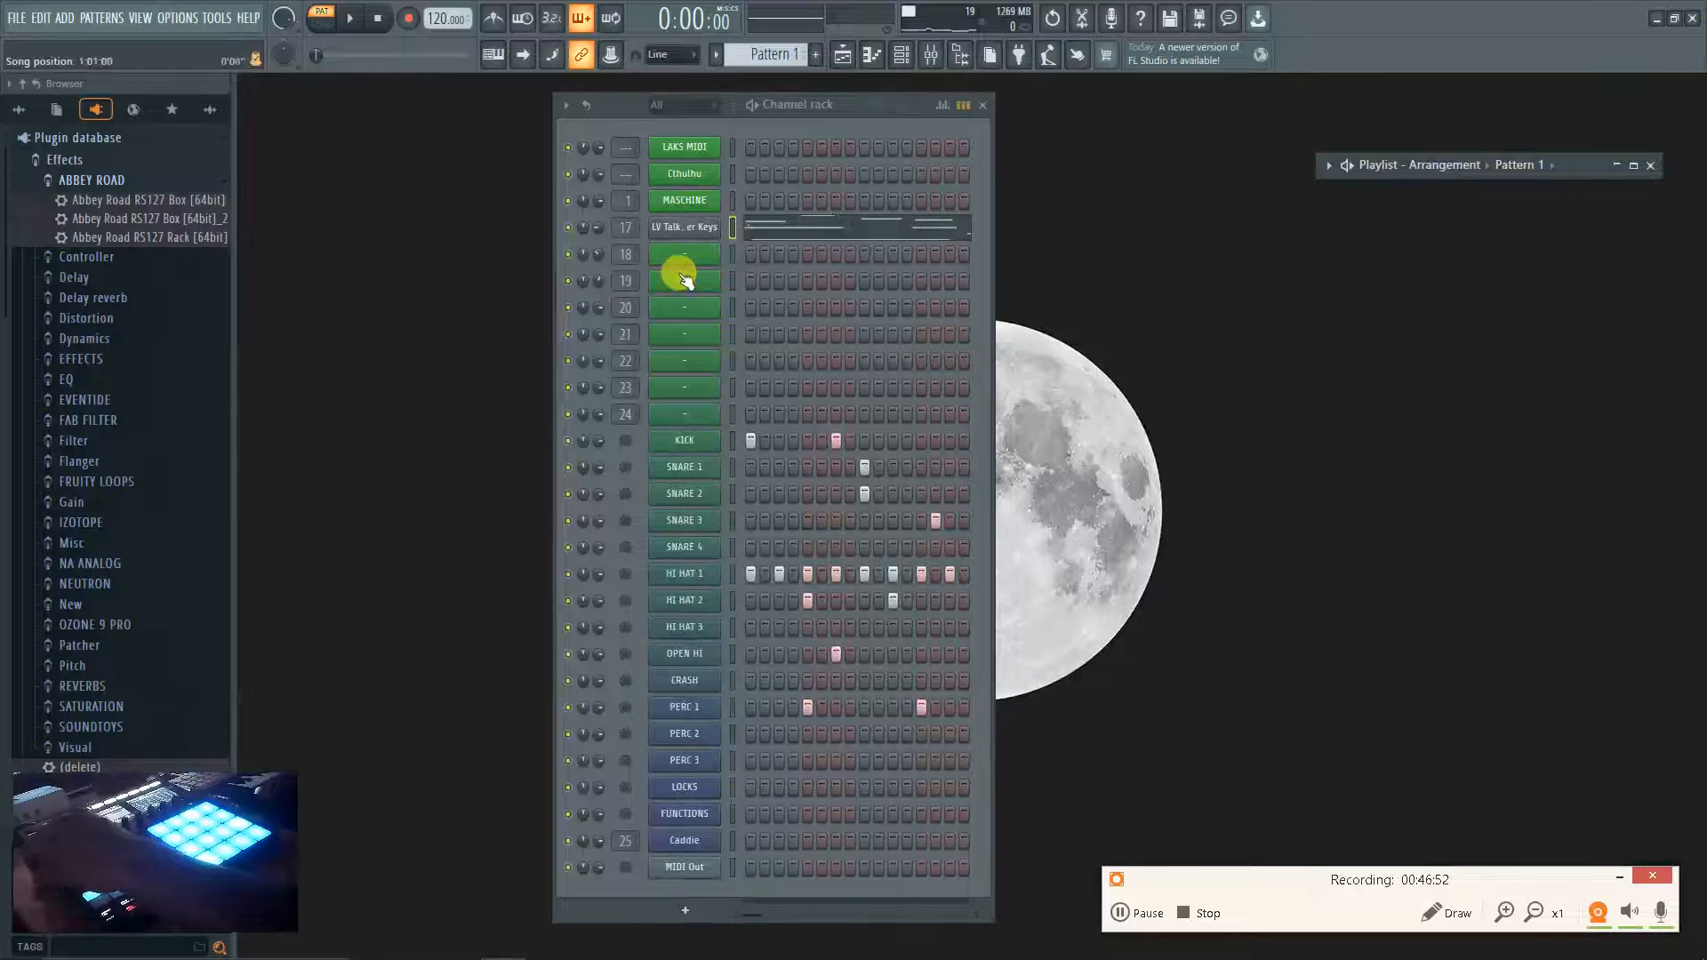
Move the song position to 0:16:00 with the channel rack in view.
key(Down)
key(Down)
key(Down)
key(Down)
key(Down)
key(Up)
key(Up)
key(Up)
key(Return)
key(Return)
key(Return)
key(Return)
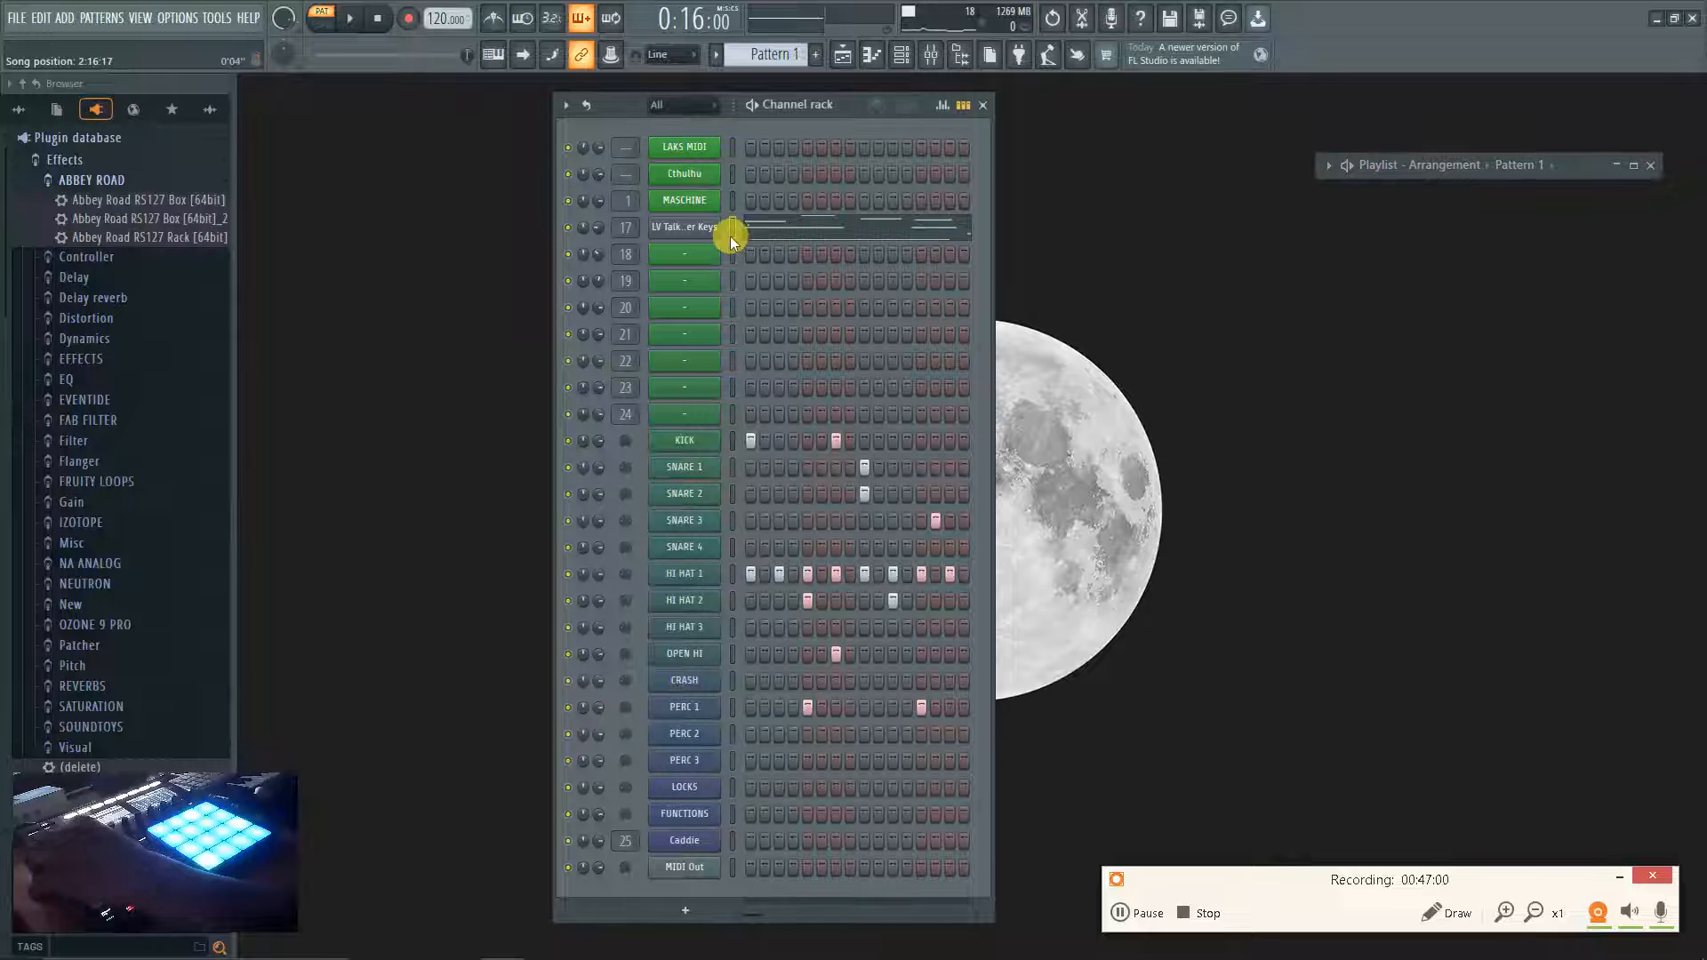
Select the LV Talking Degrader Keys channel and move the Insert 17 EQ window down to uncover it.
click(731, 233)
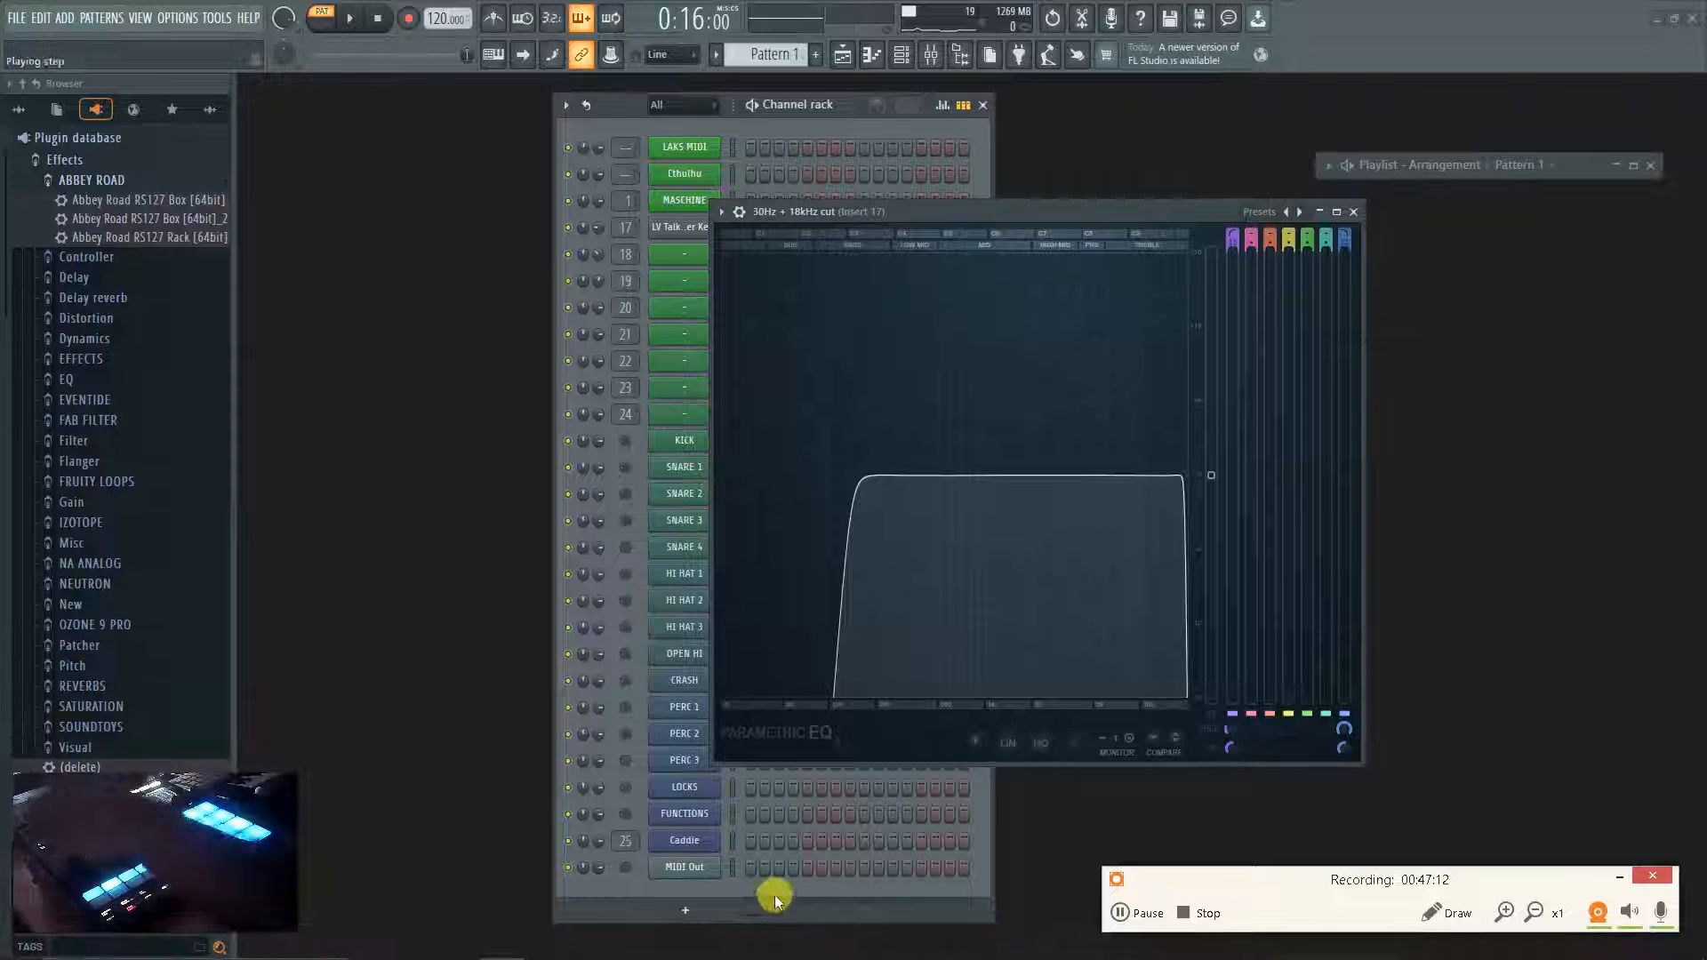
drag(926, 217, 930, 457)
scroll(734, 209, up, 3)
scroll(734, 213, down, 6)
scroll(734, 213, up, 3)
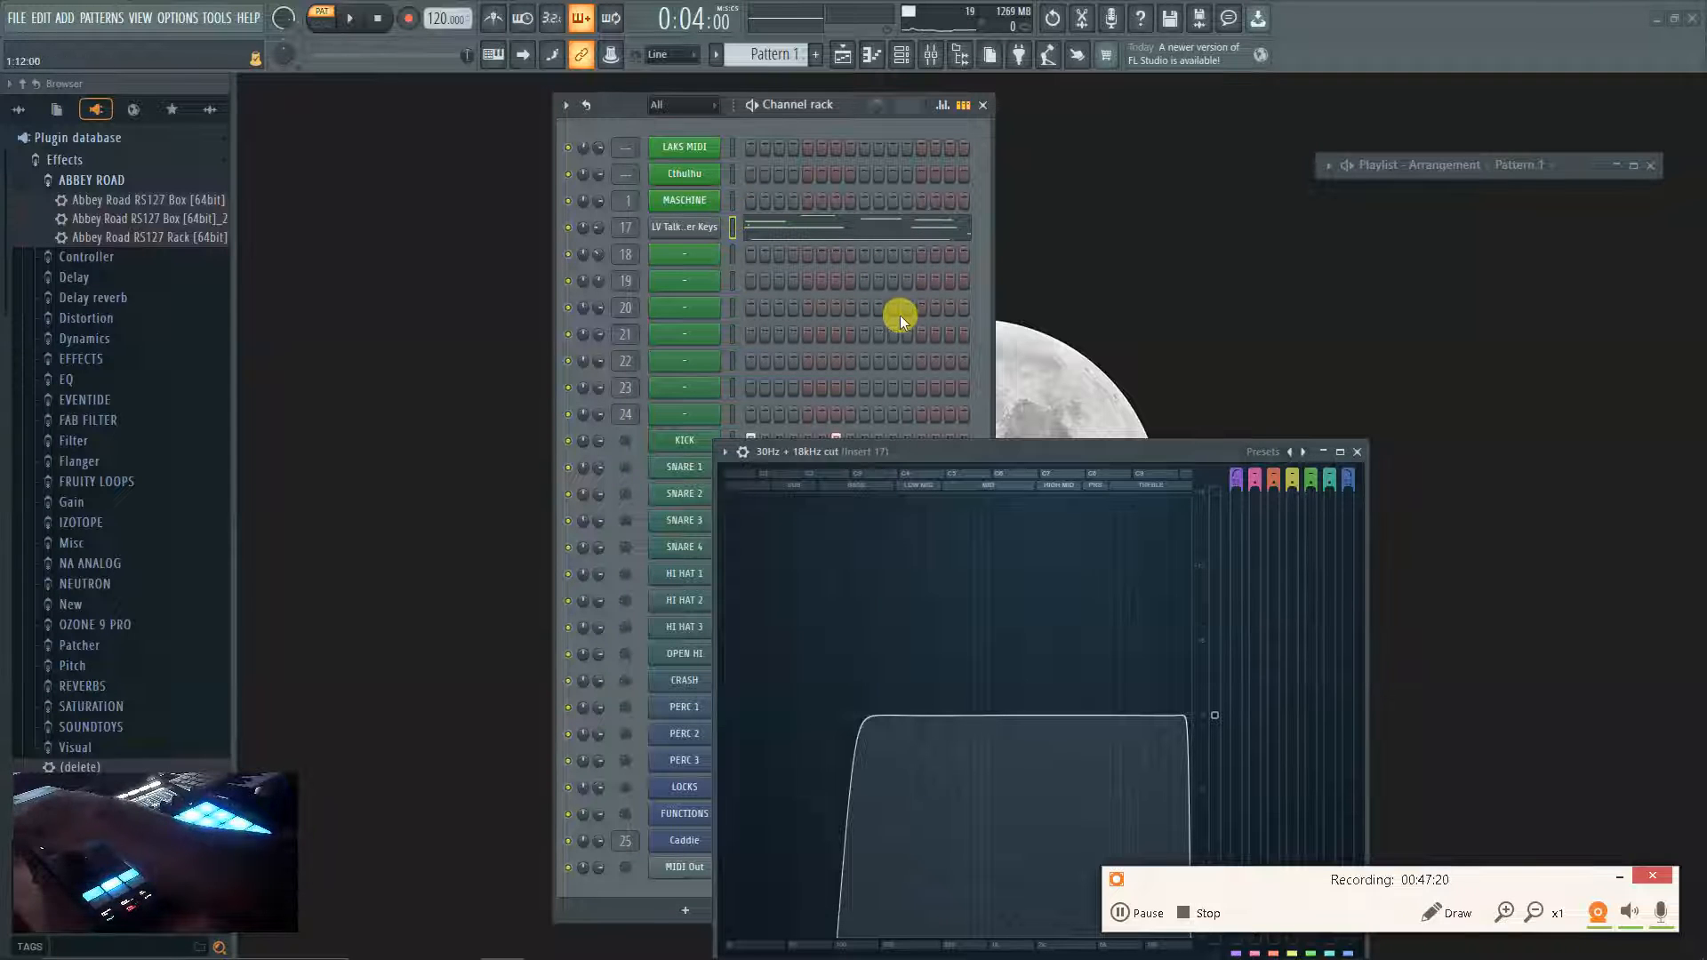
Open and dismiss the File menu repeatedly and close the Insert 17 EQ window.
key(alt+f)
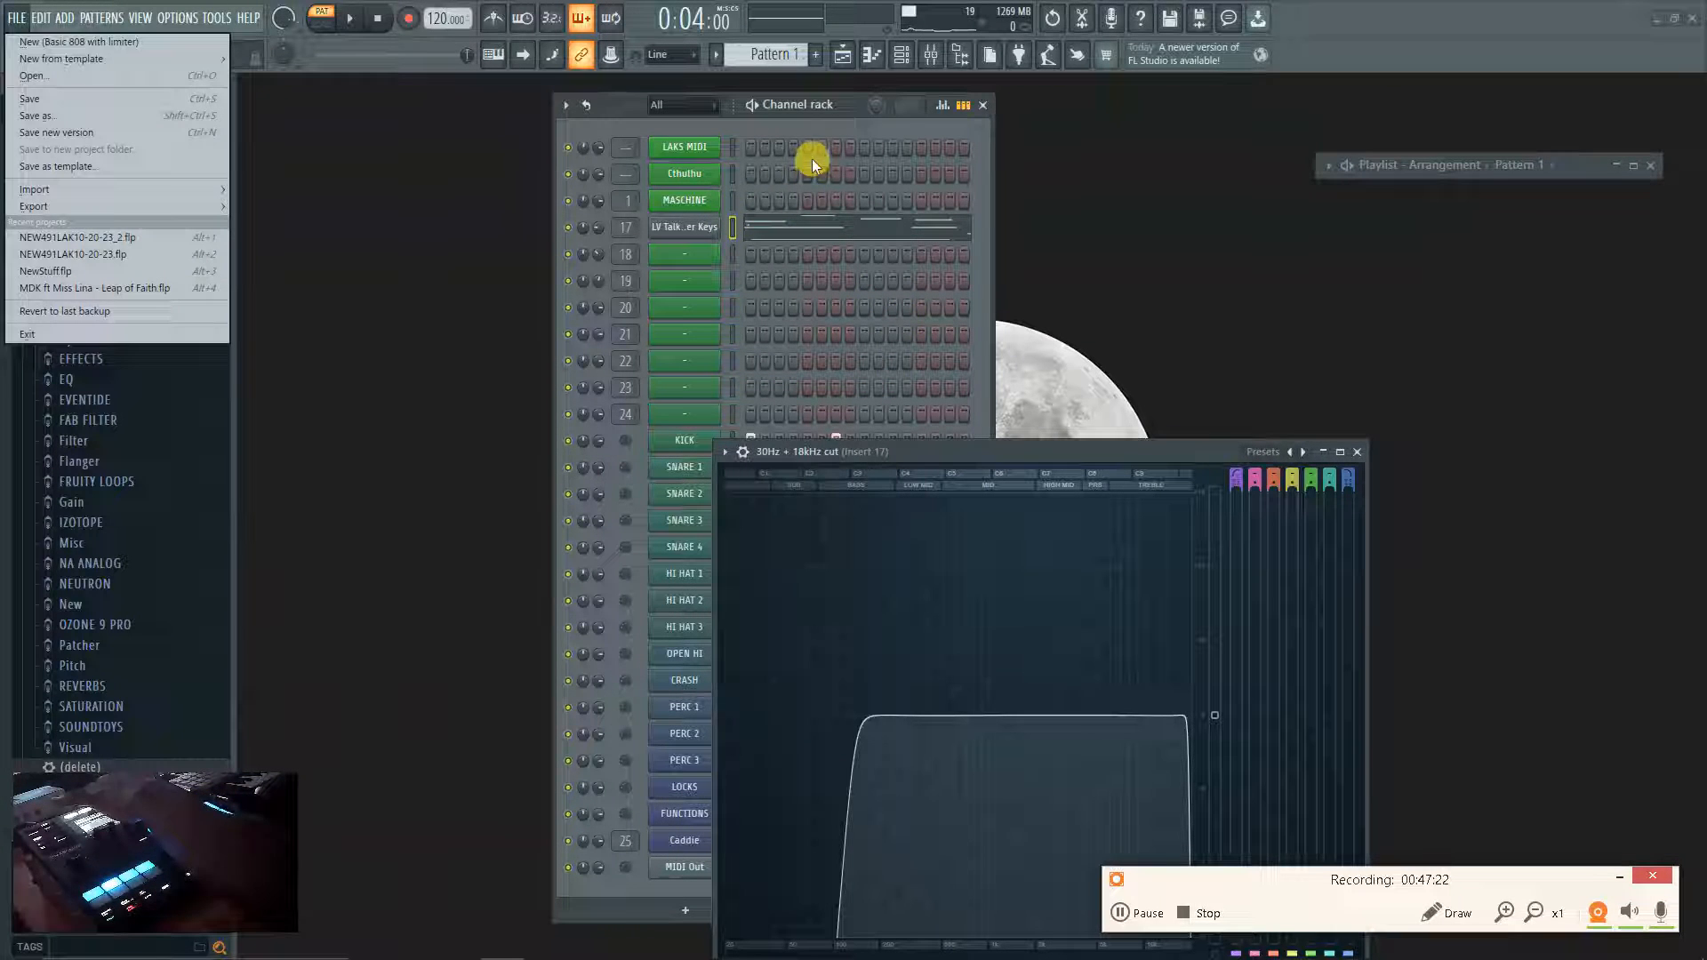
click(841, 103)
key(alt+f)
key(Escape)
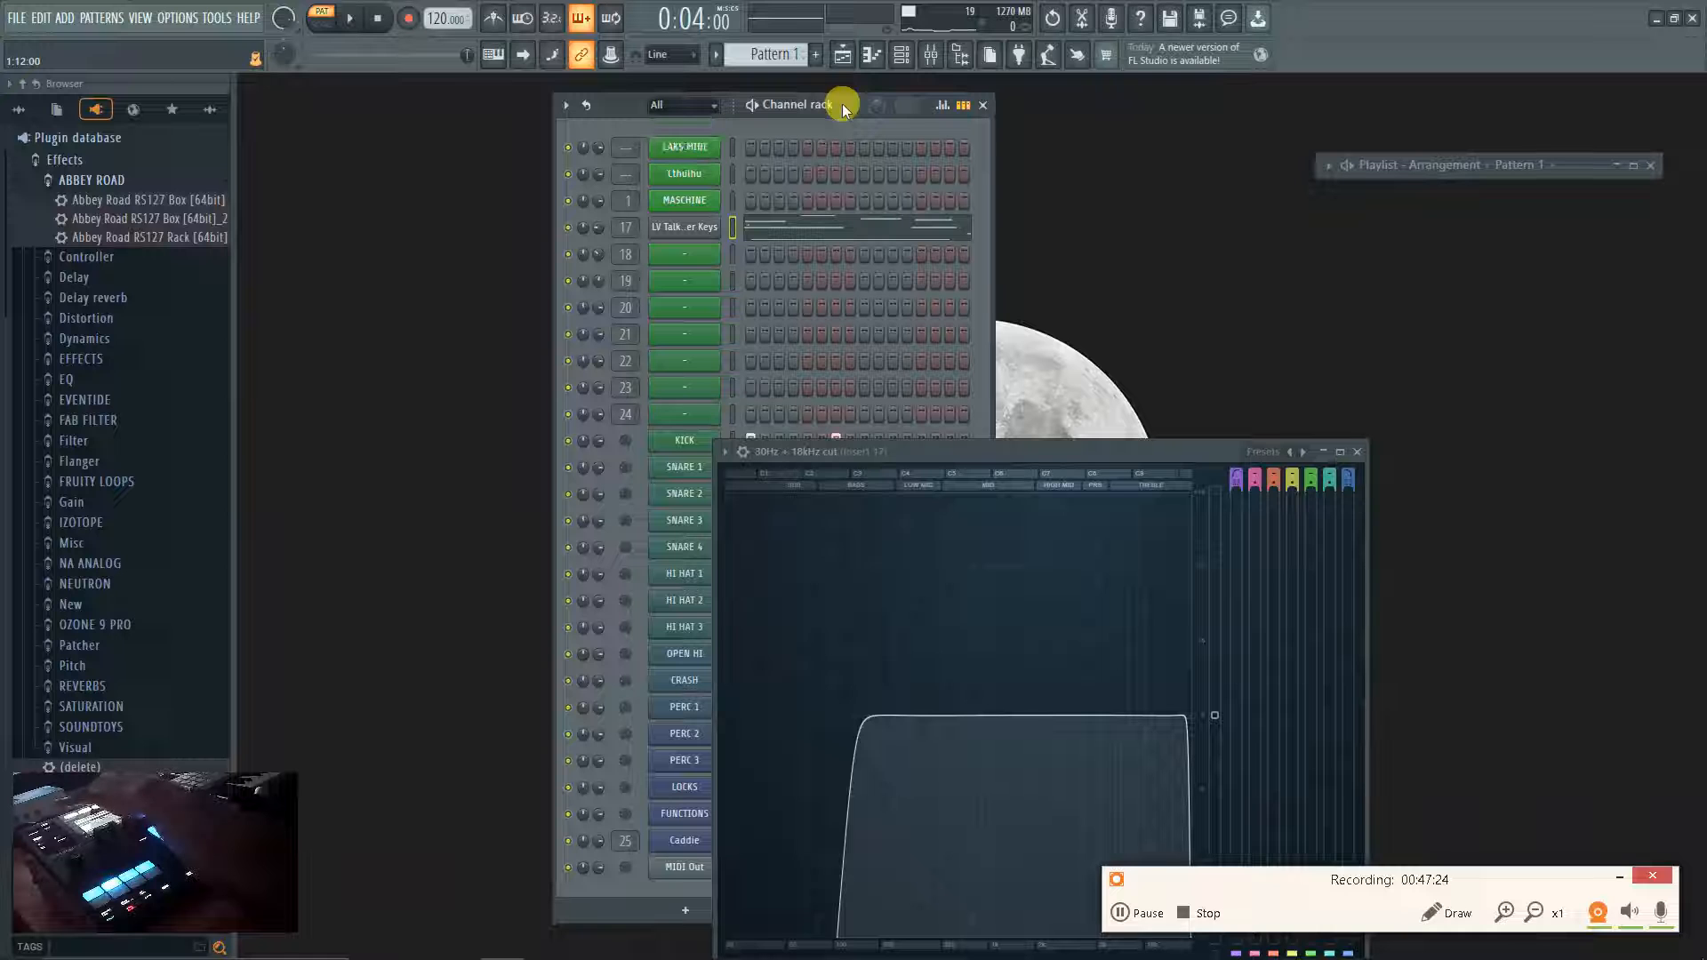
key(Return)
key(Return)
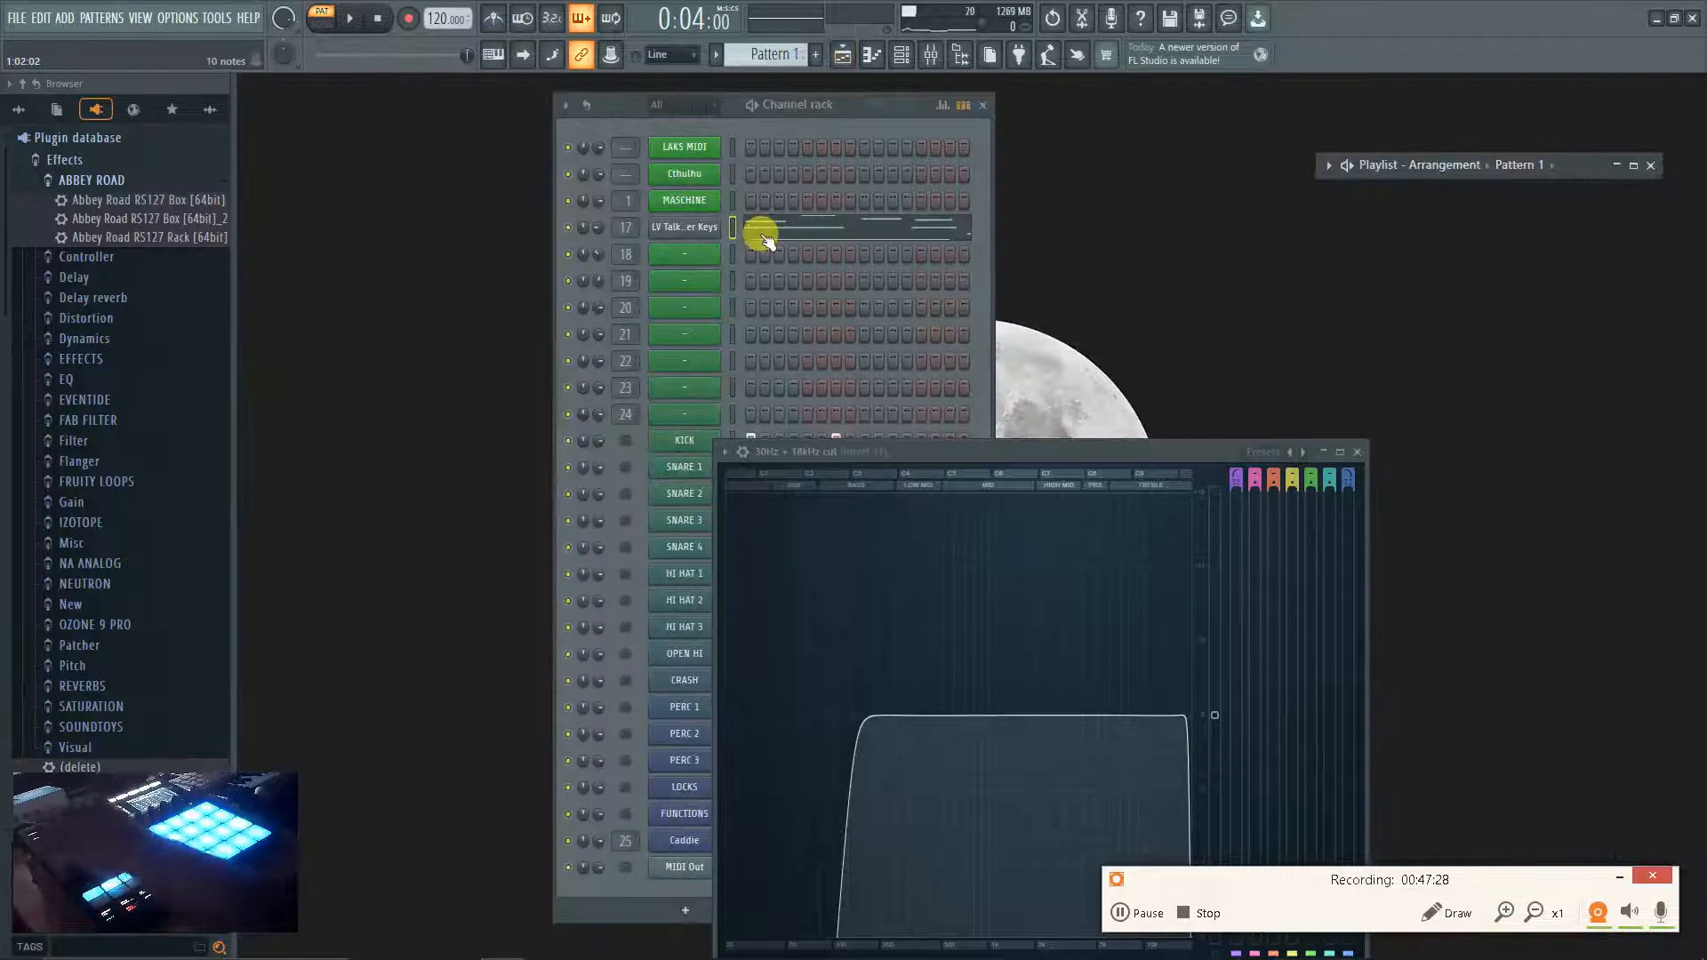
key(alt+f)
key(Escape)
key(Return)
key(Return)
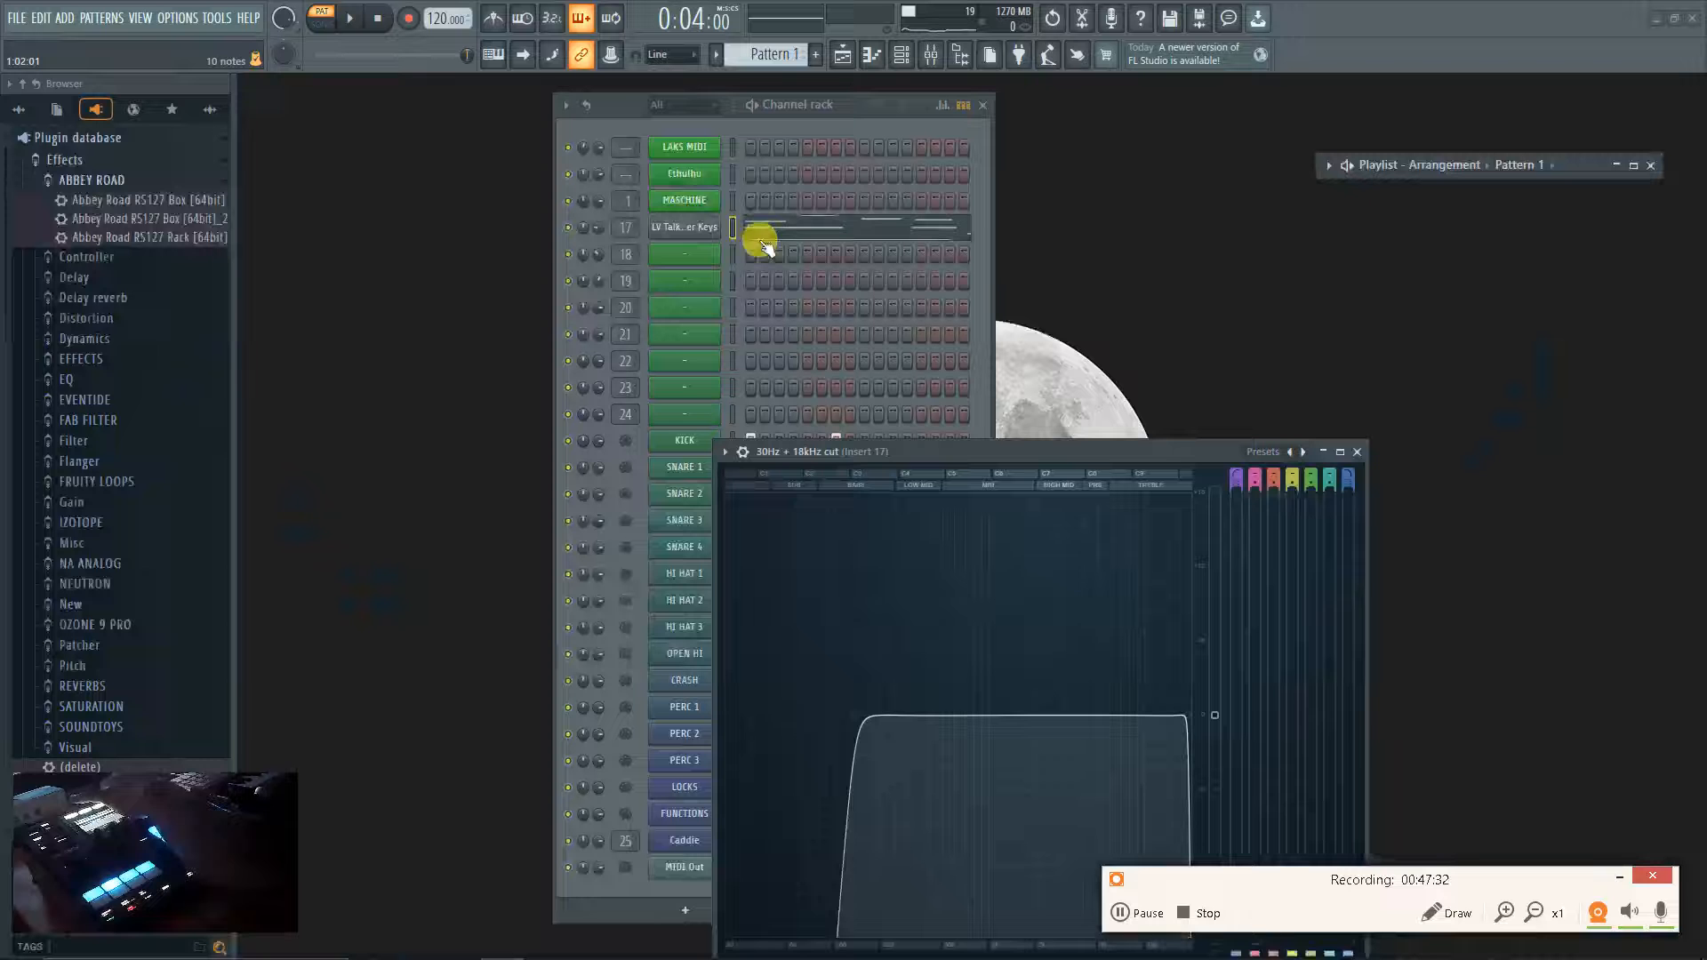
key(Escape)
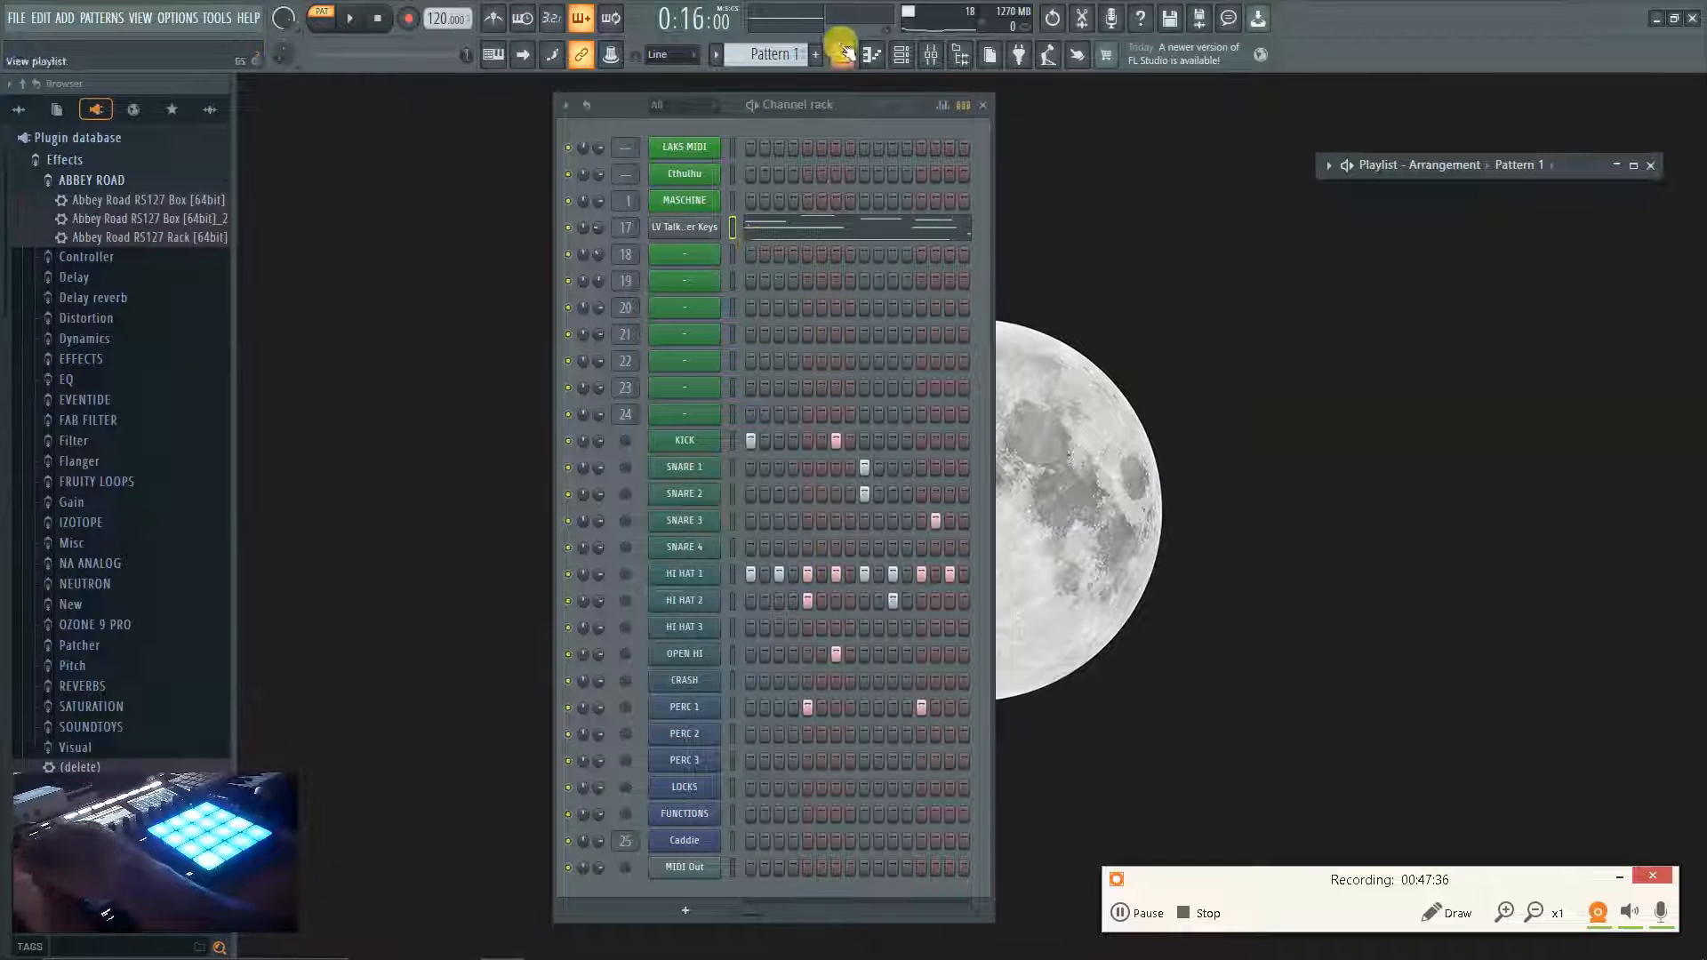
Show the Insert 17 EQ, set its Band 1 high-pass frequency to 108 Hz and close it.
click(777, 127)
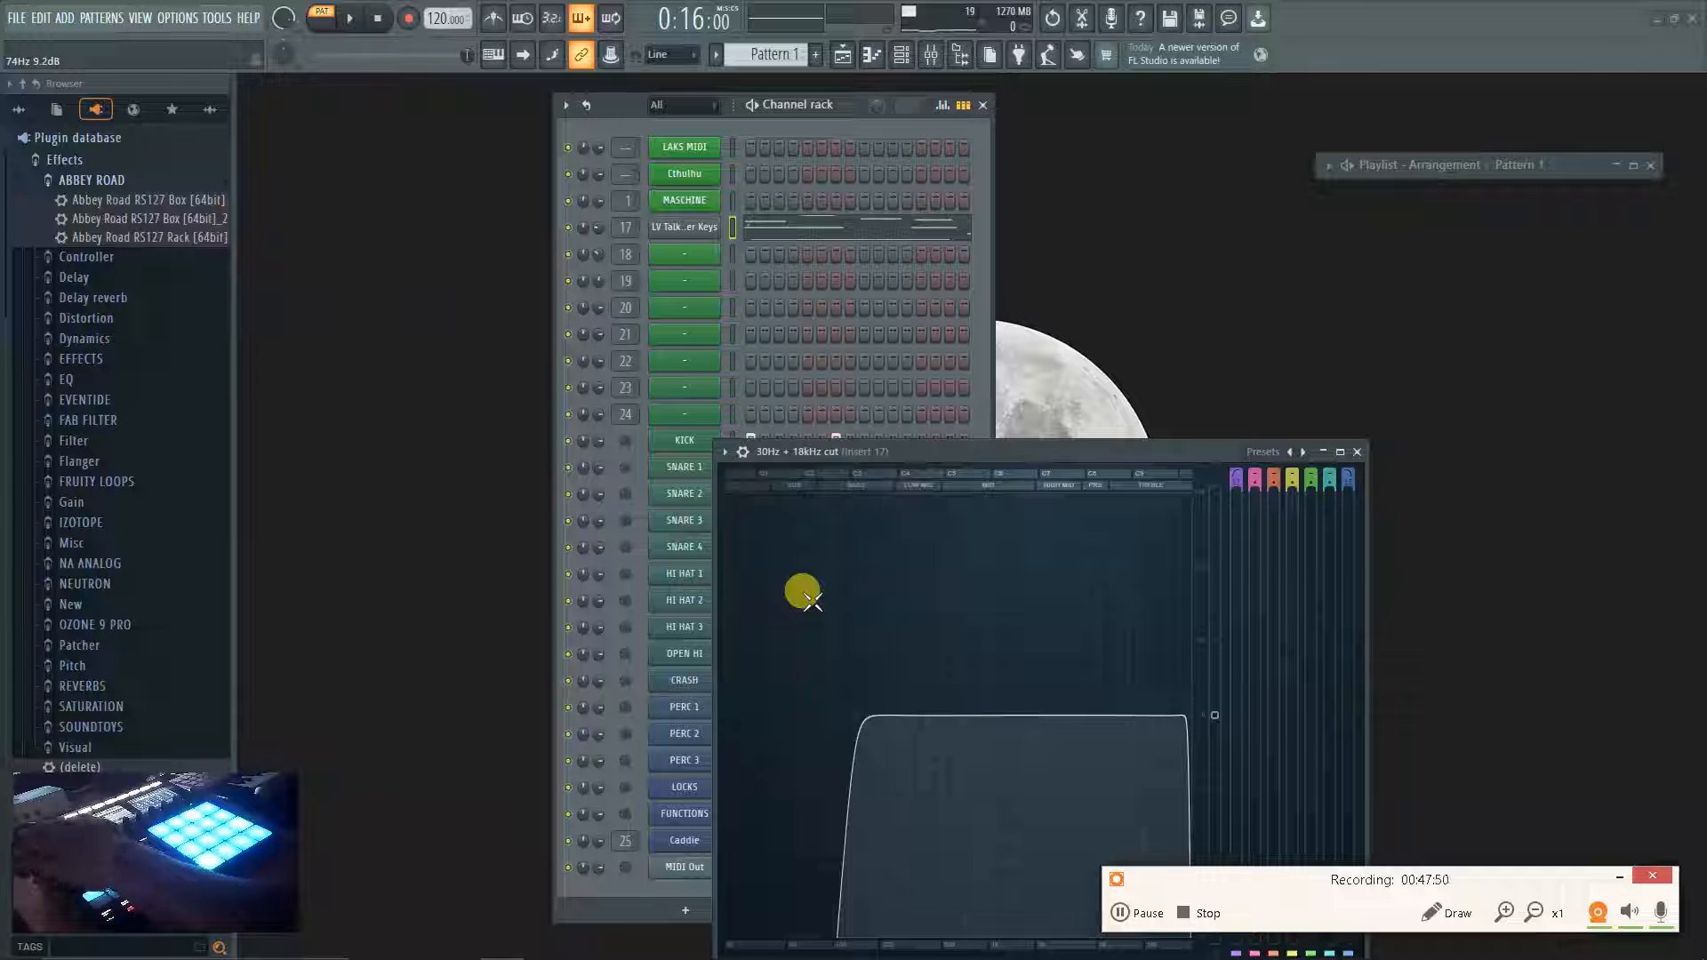
key(space)
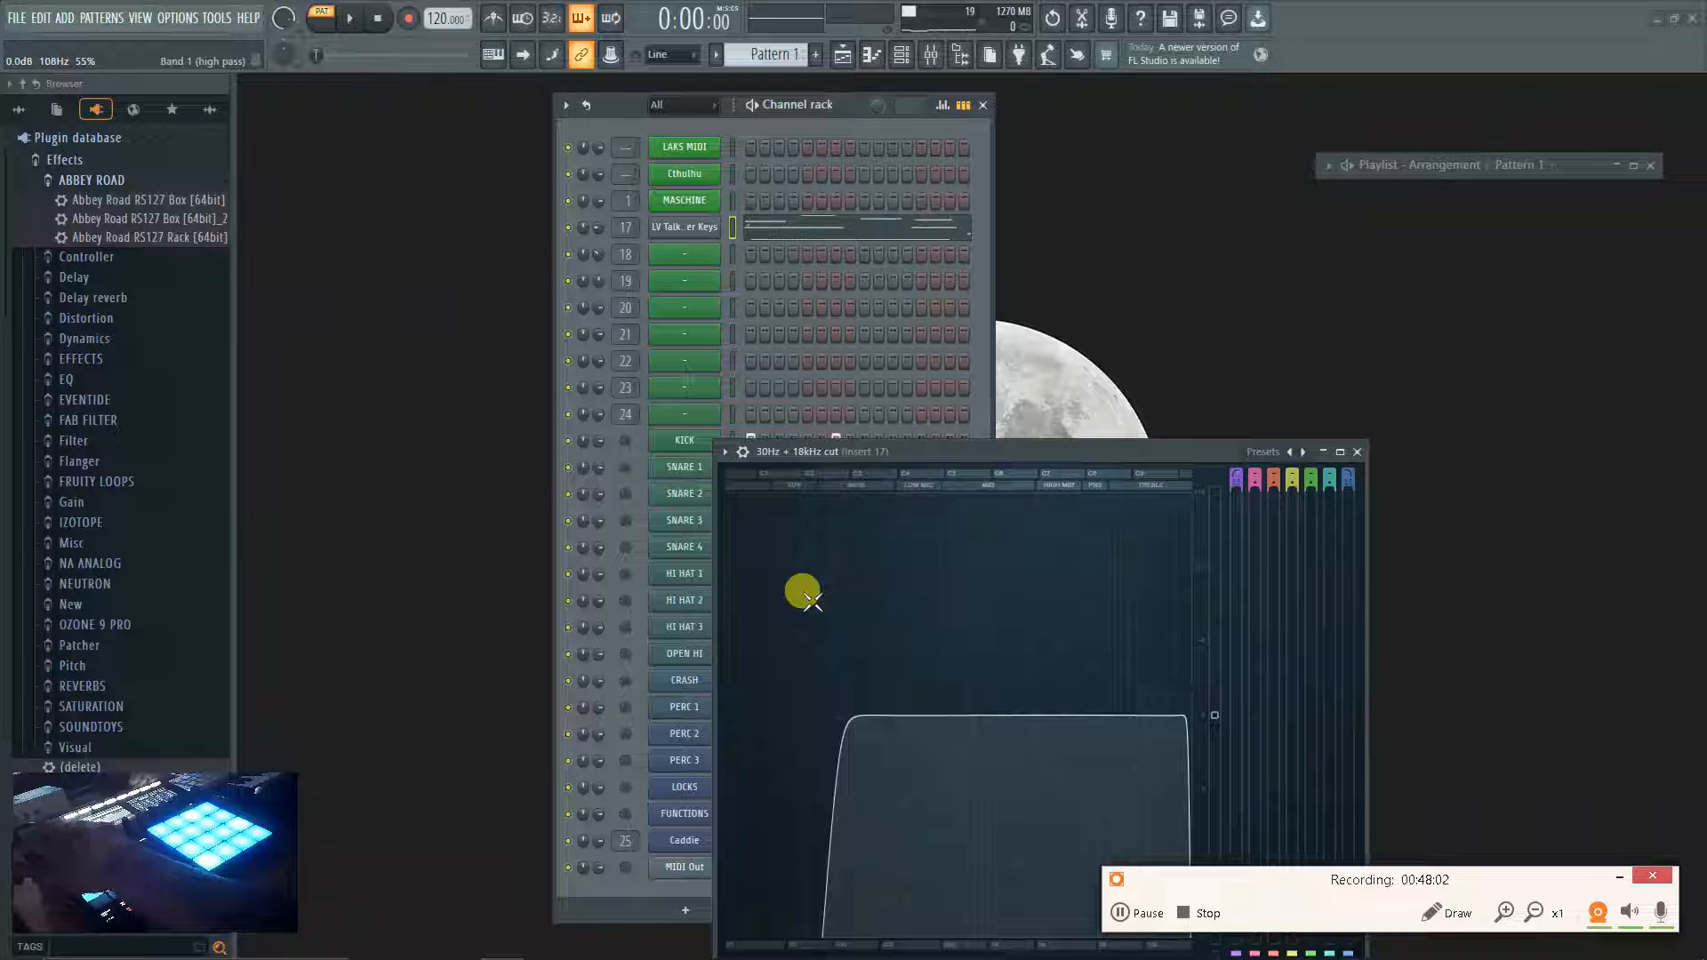
key(Escape)
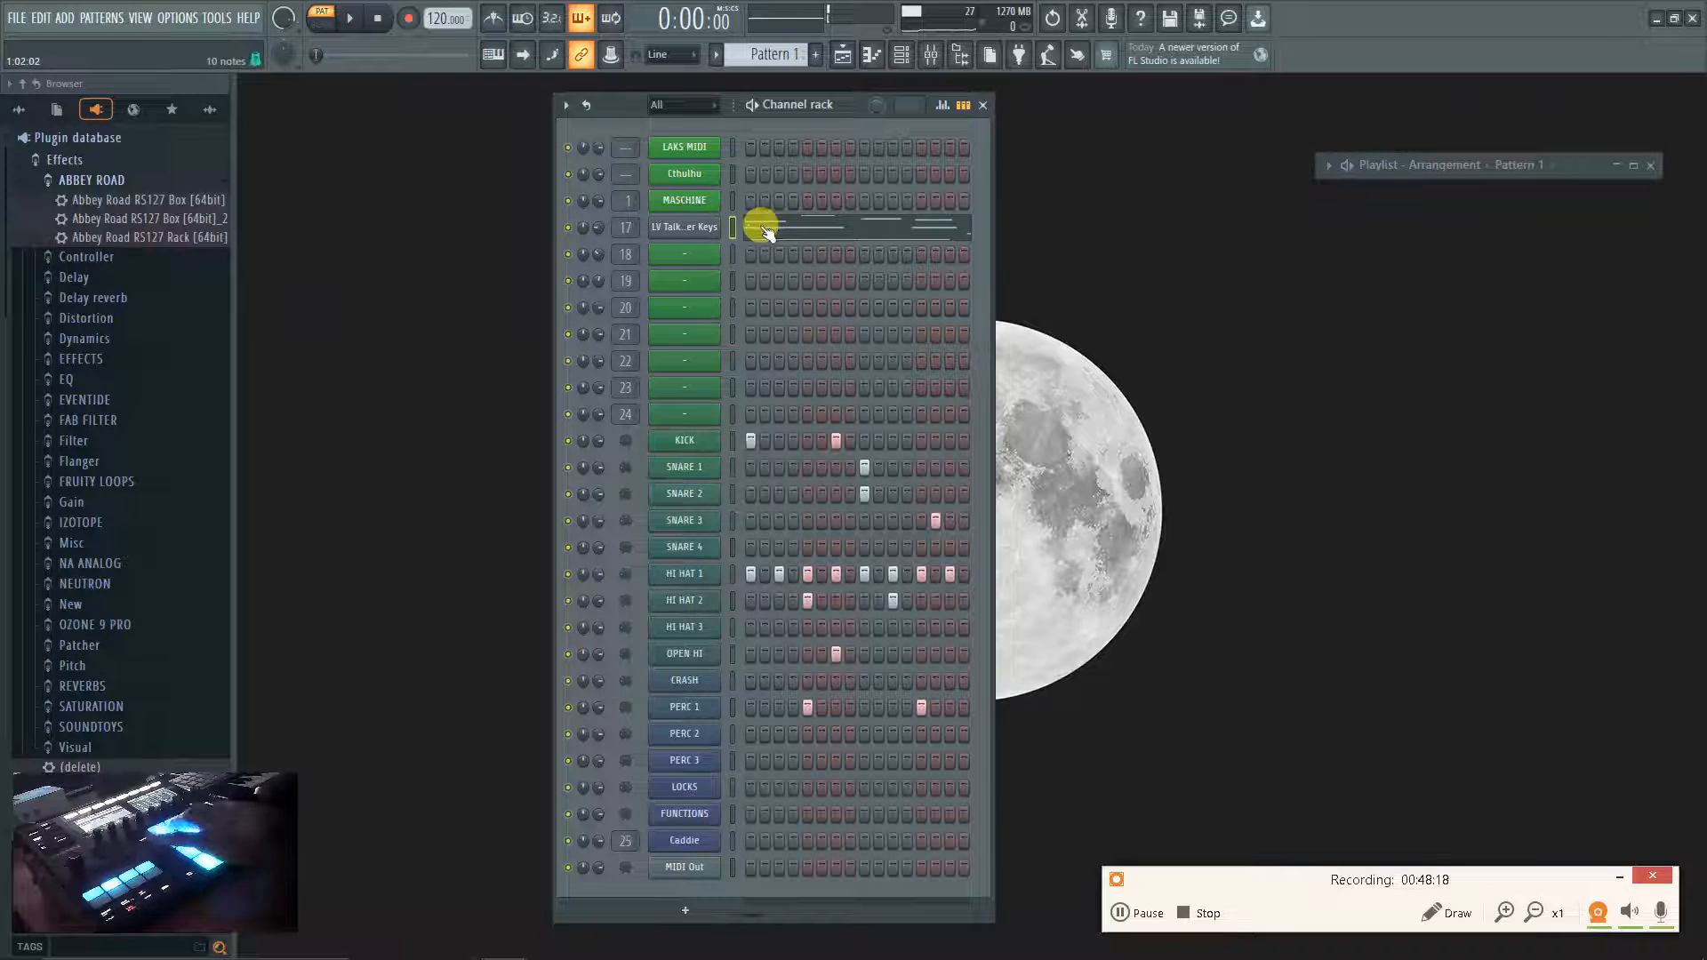
Play Pattern 1 while viewing the levels in the mixer, and stop playback.
click(349, 17)
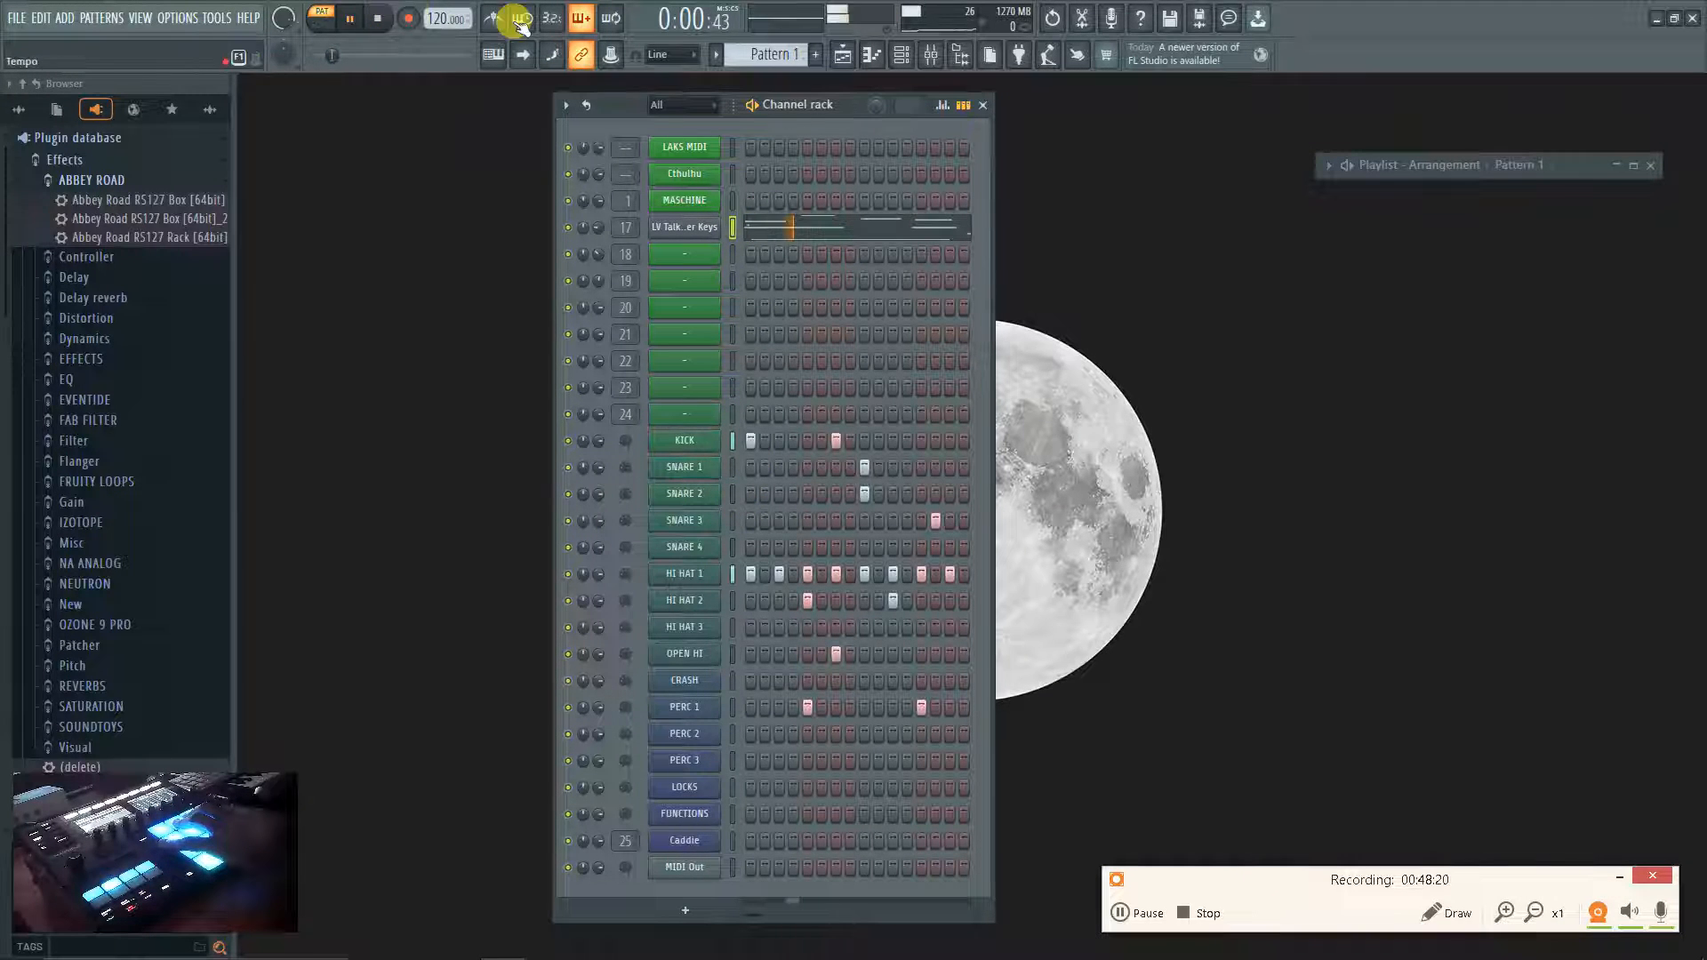
click(931, 55)
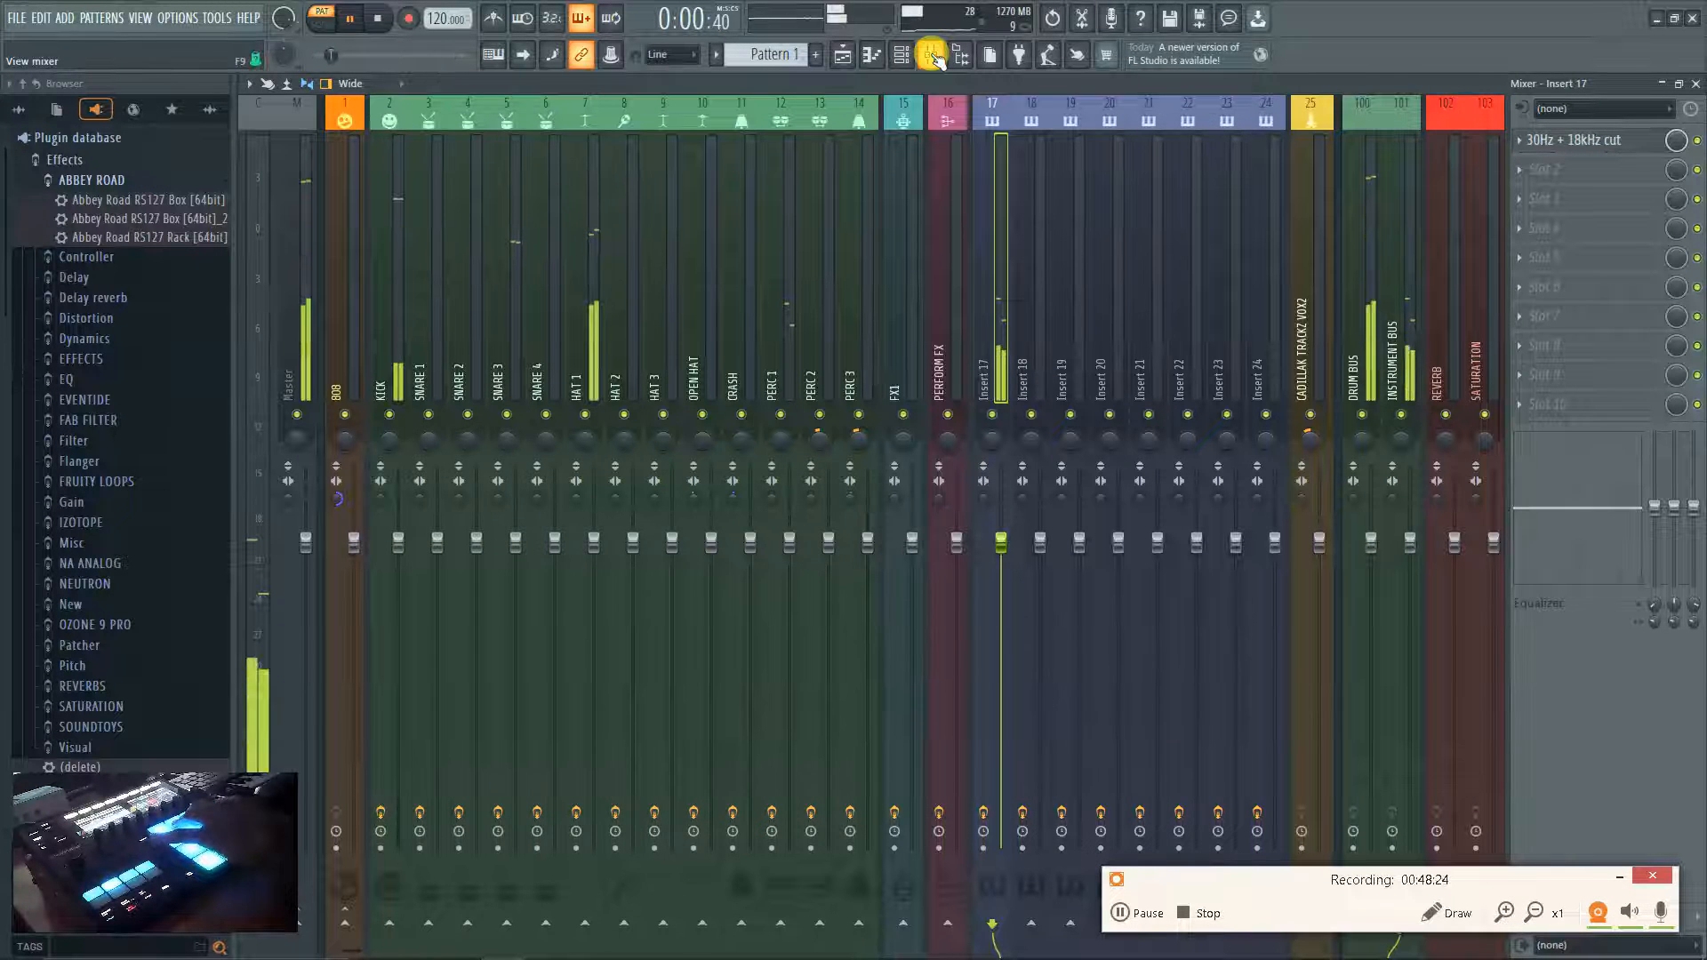
click(381, 23)
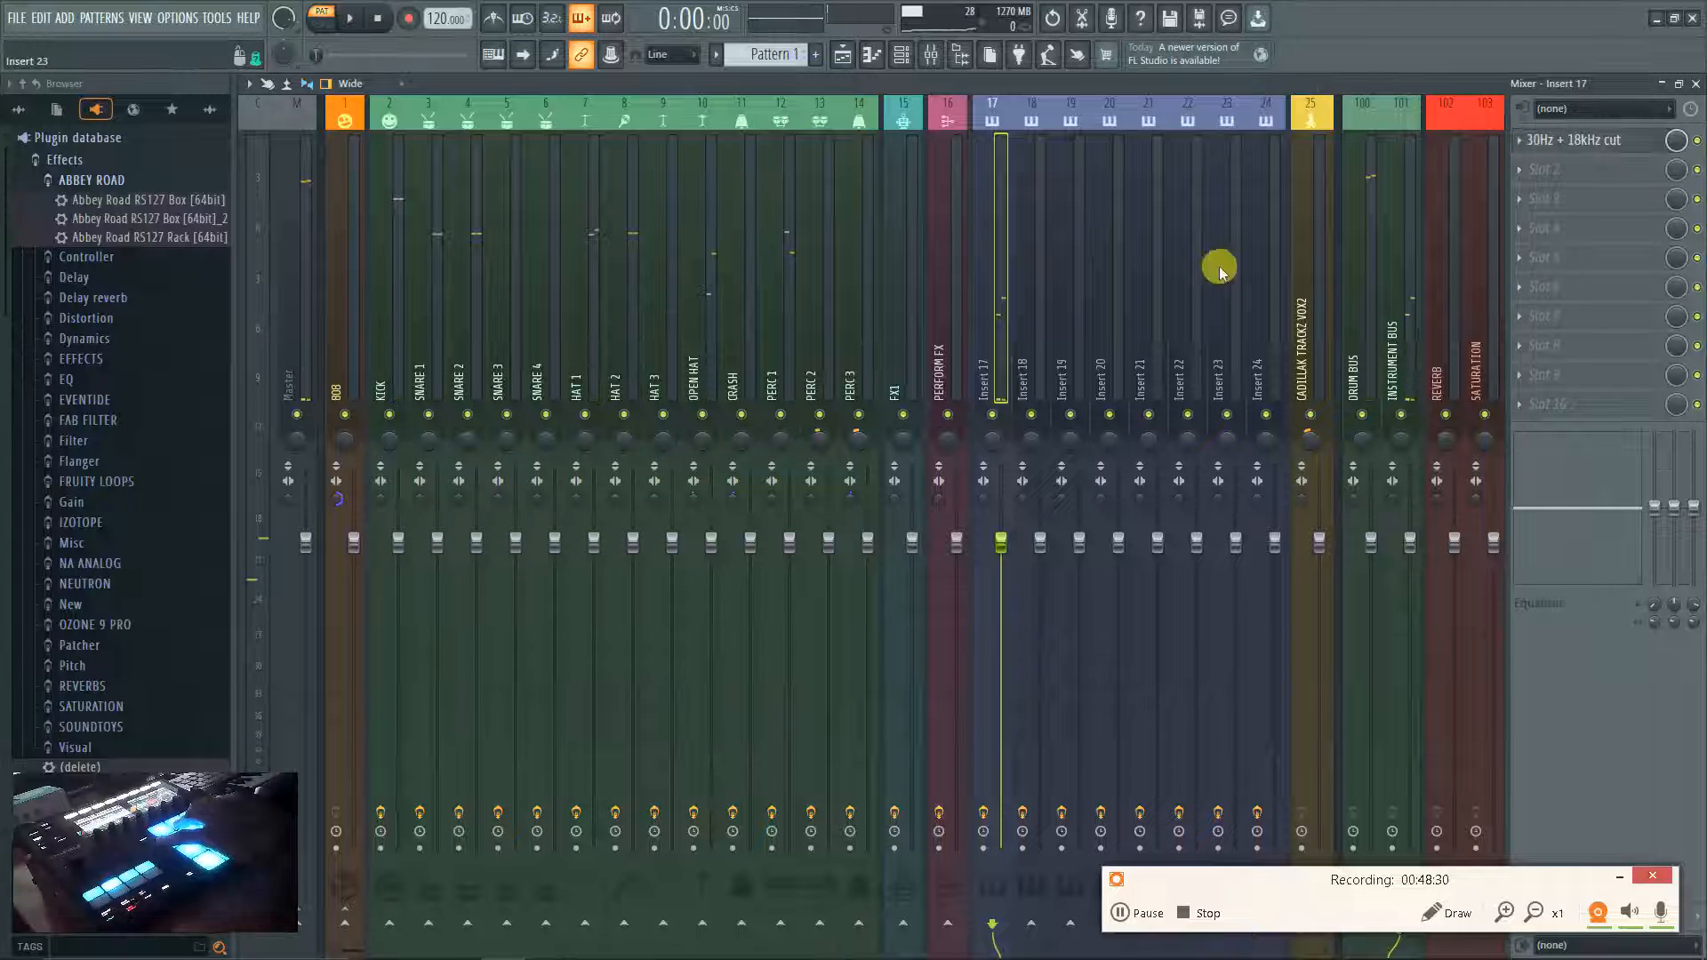
Reduce the mixer window, move it over the channel rack, maximize it, and close and reopen it.
click(1679, 83)
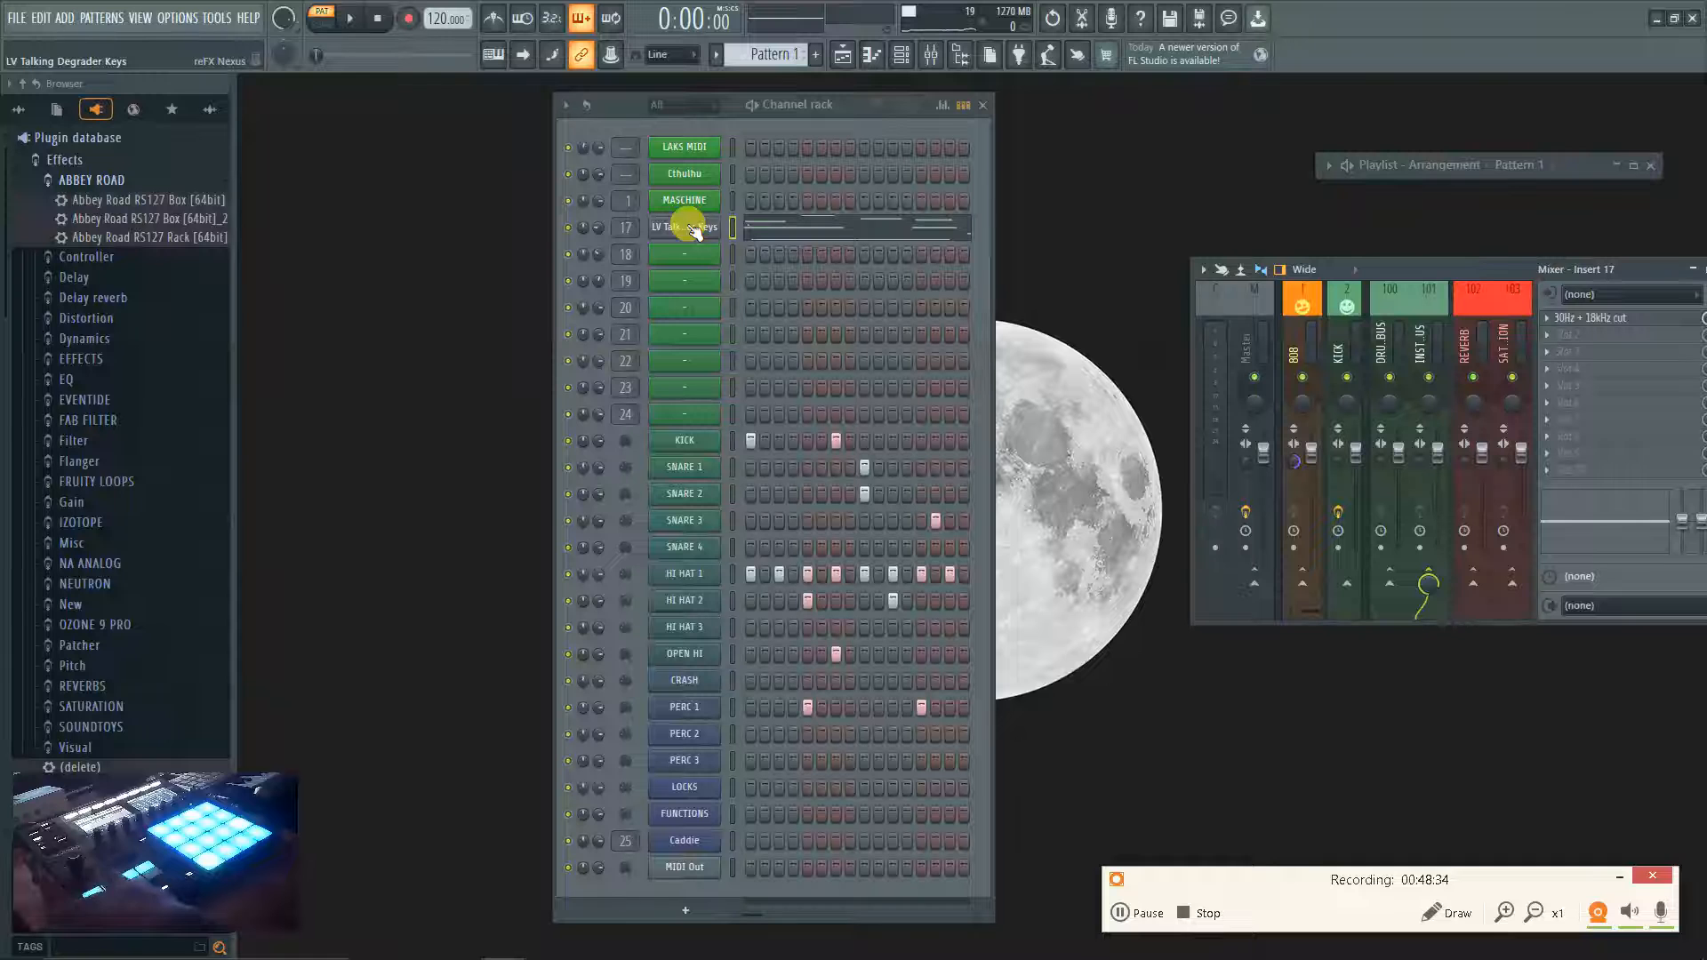
drag(1475, 263, 781, 348)
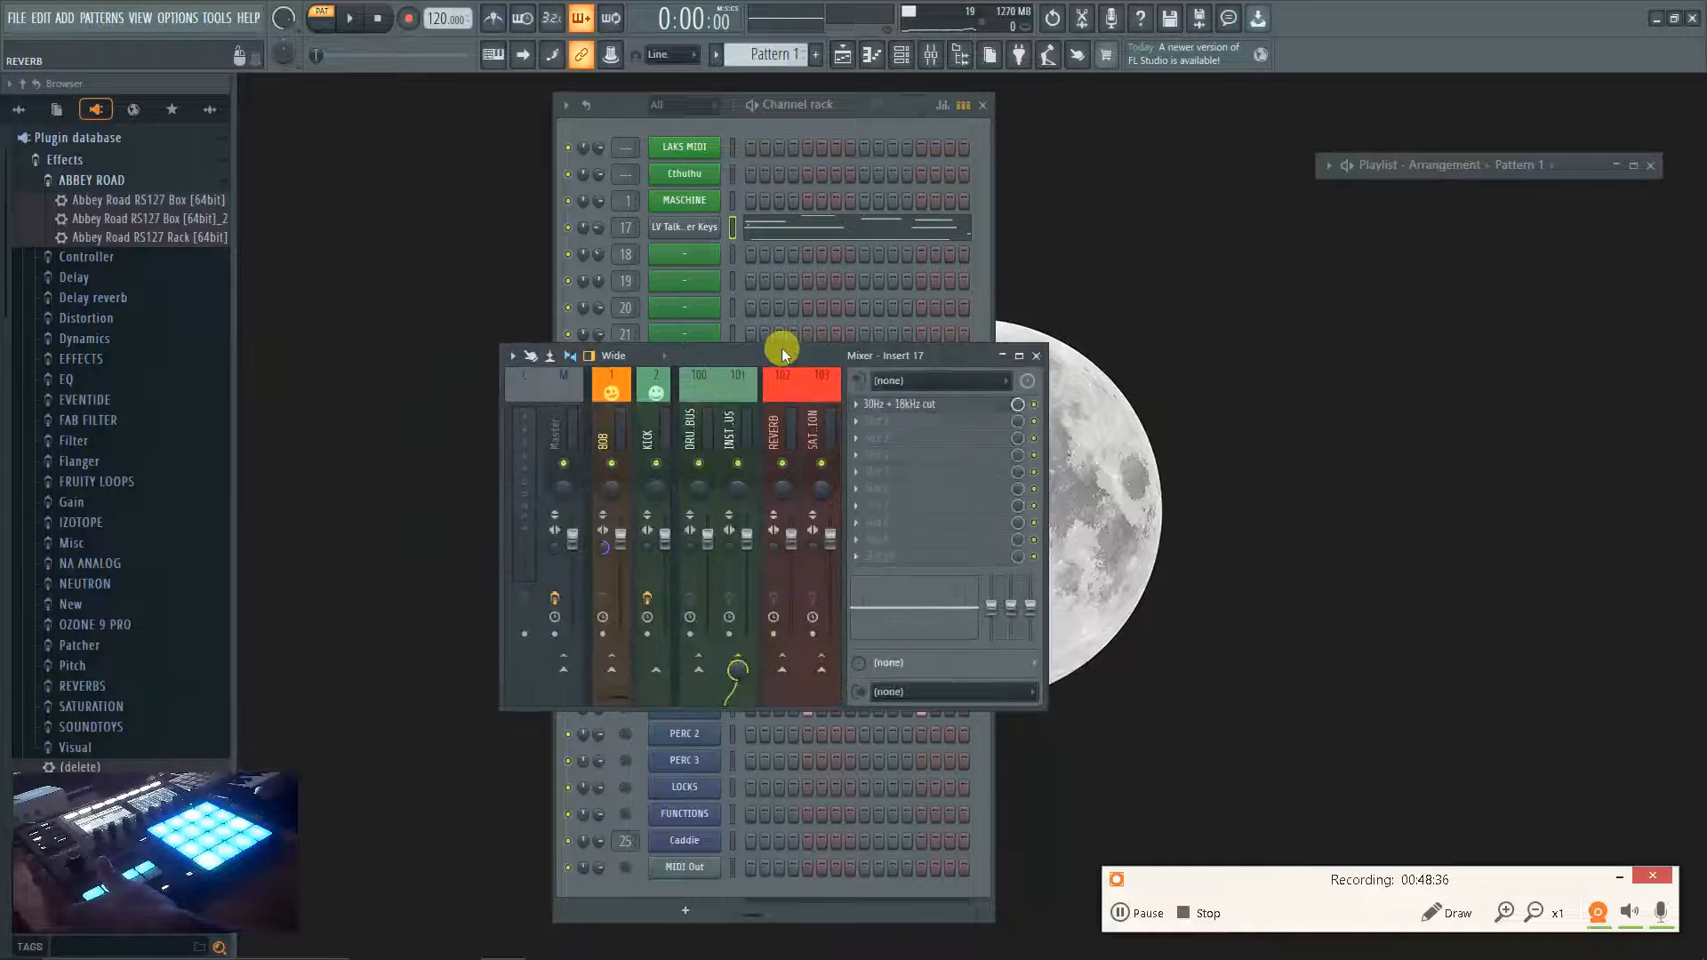
double_click(782, 349)
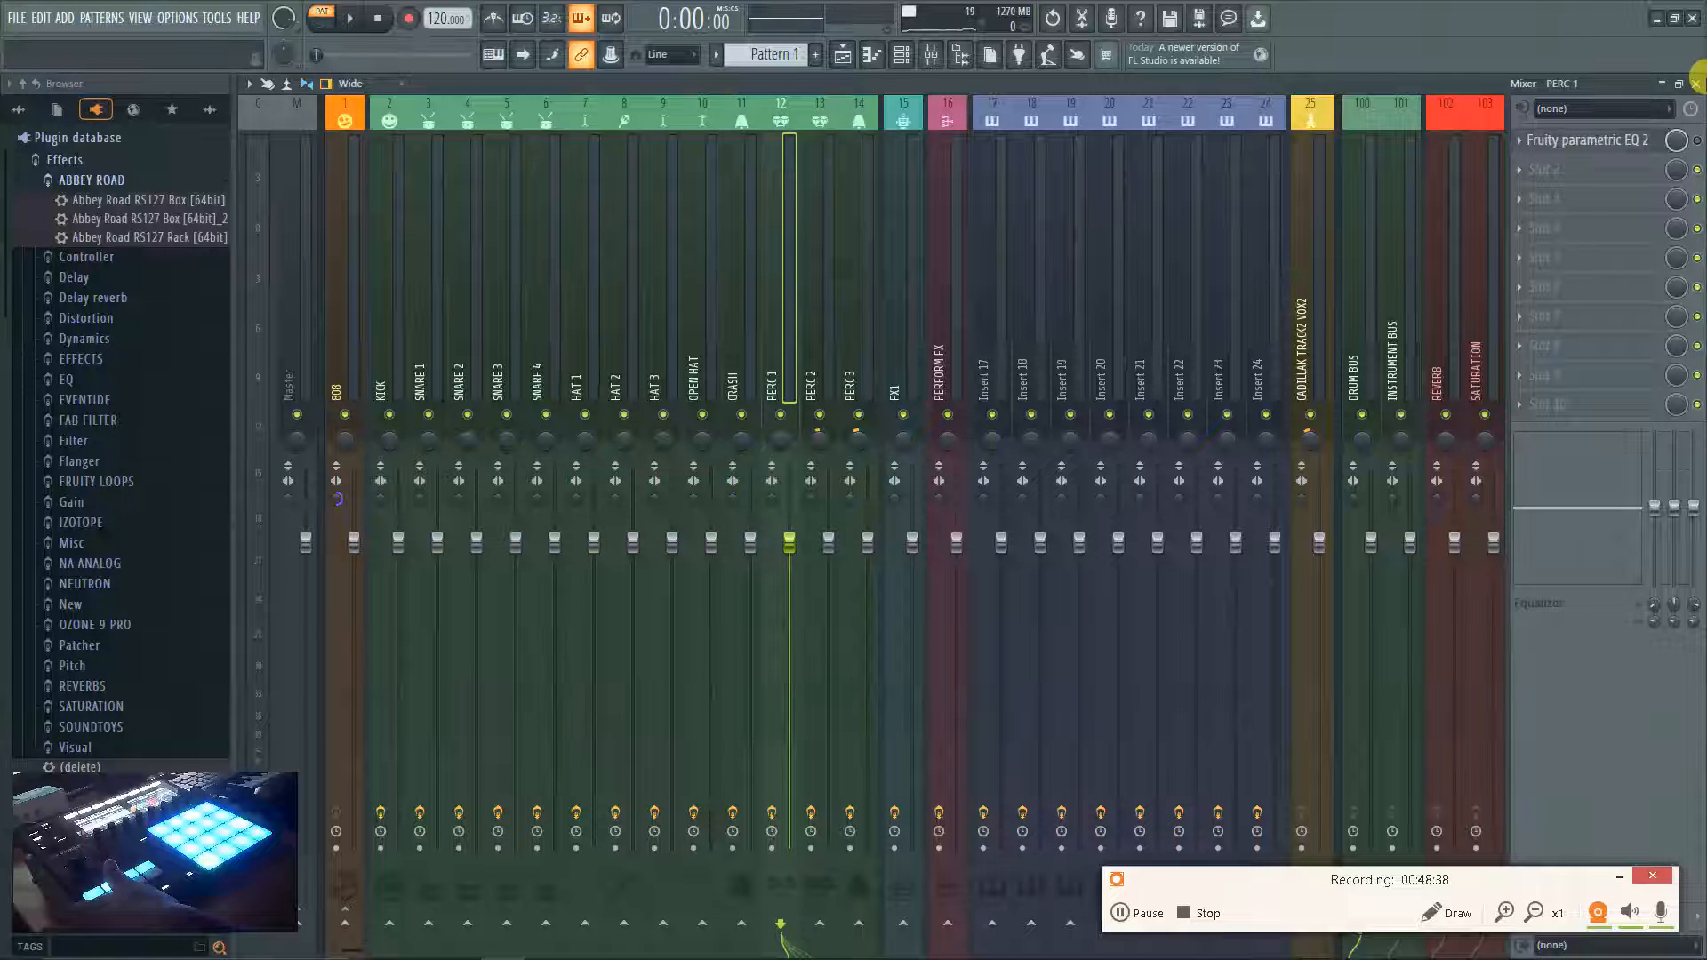
click(1697, 84)
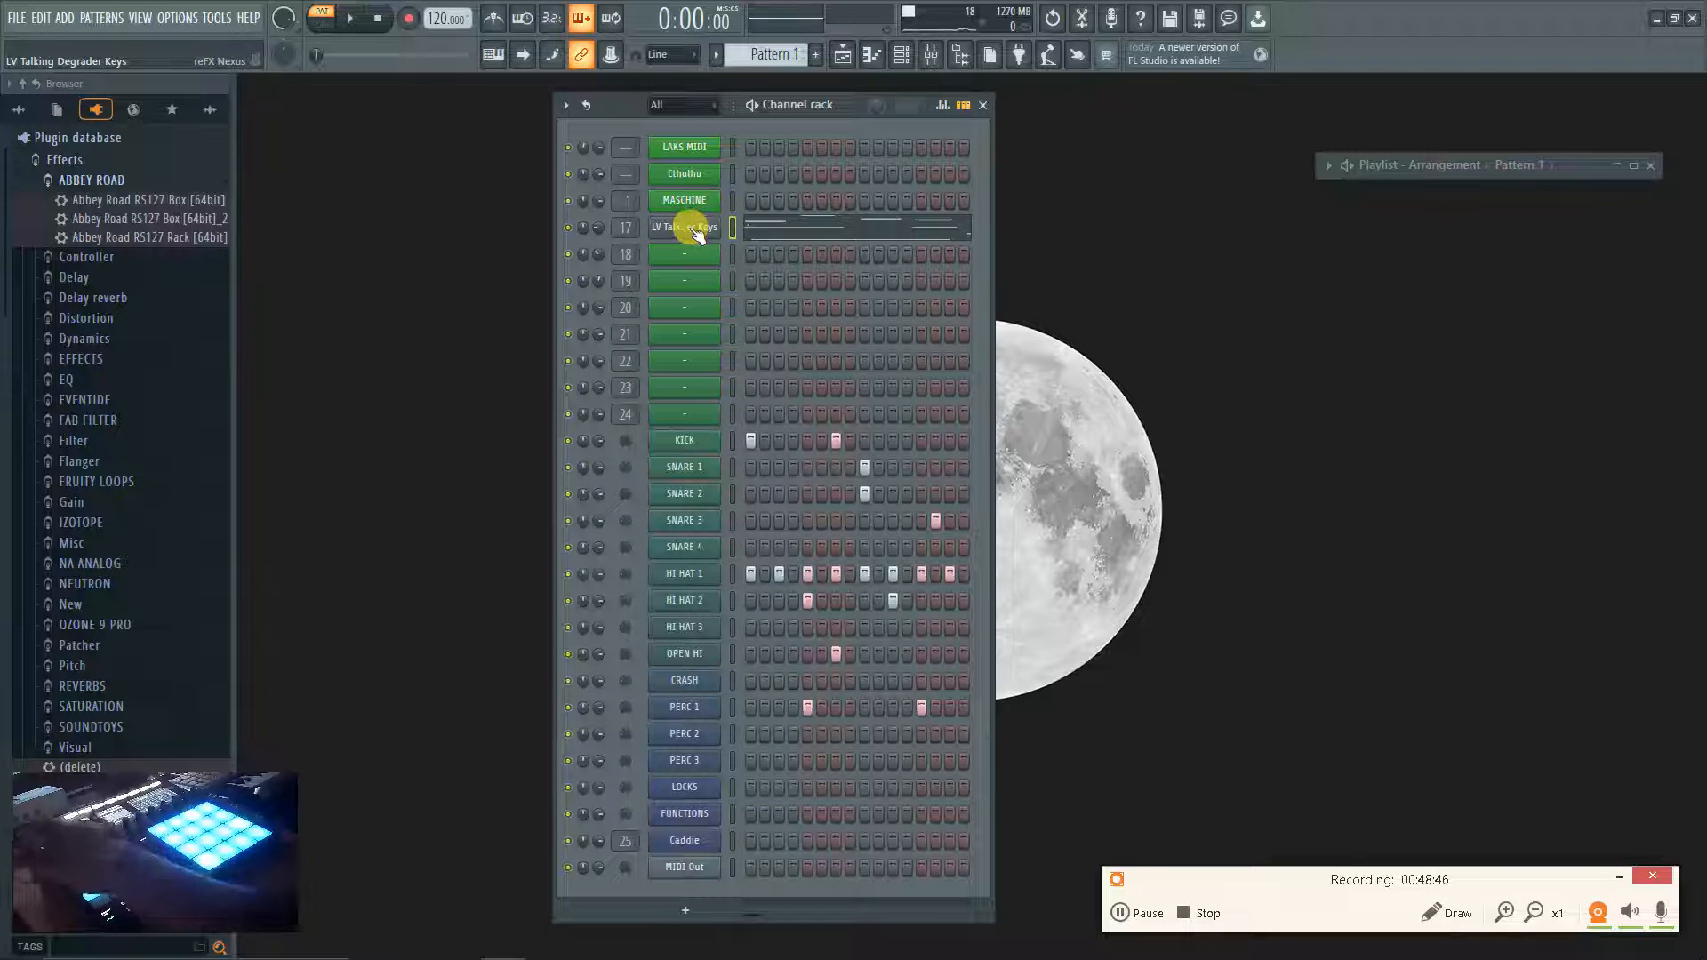
click(940, 60)
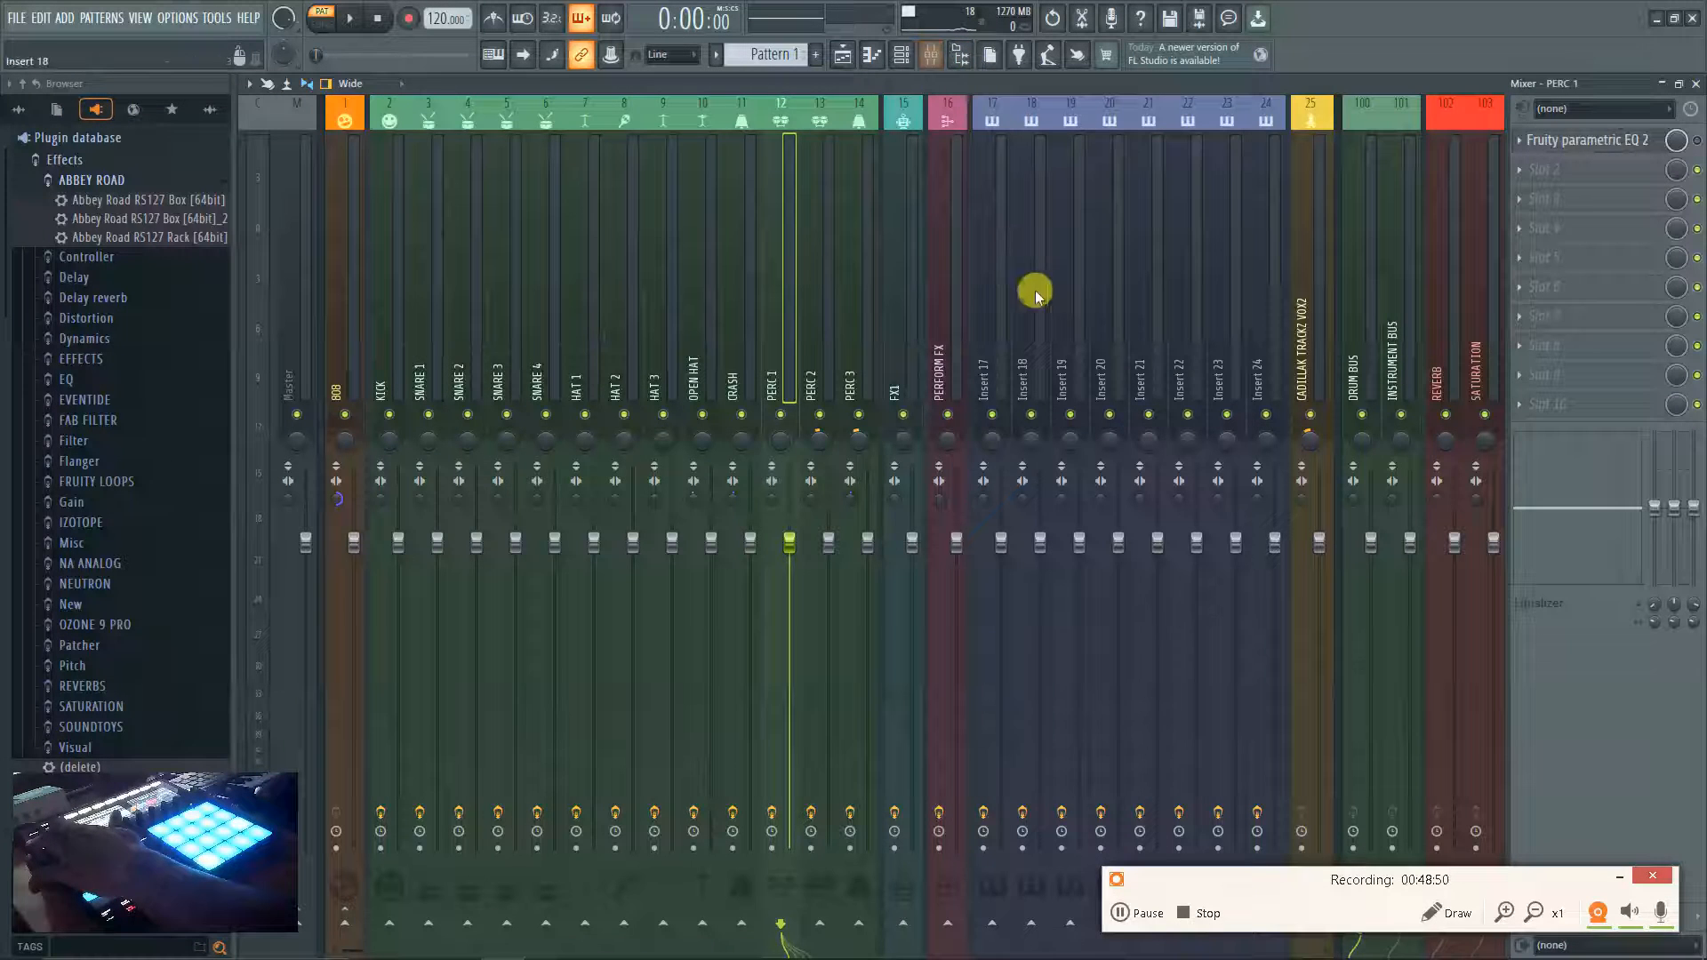
Load Gross Beat into the second effect slot of mixer track Insert 17.
click(982, 320)
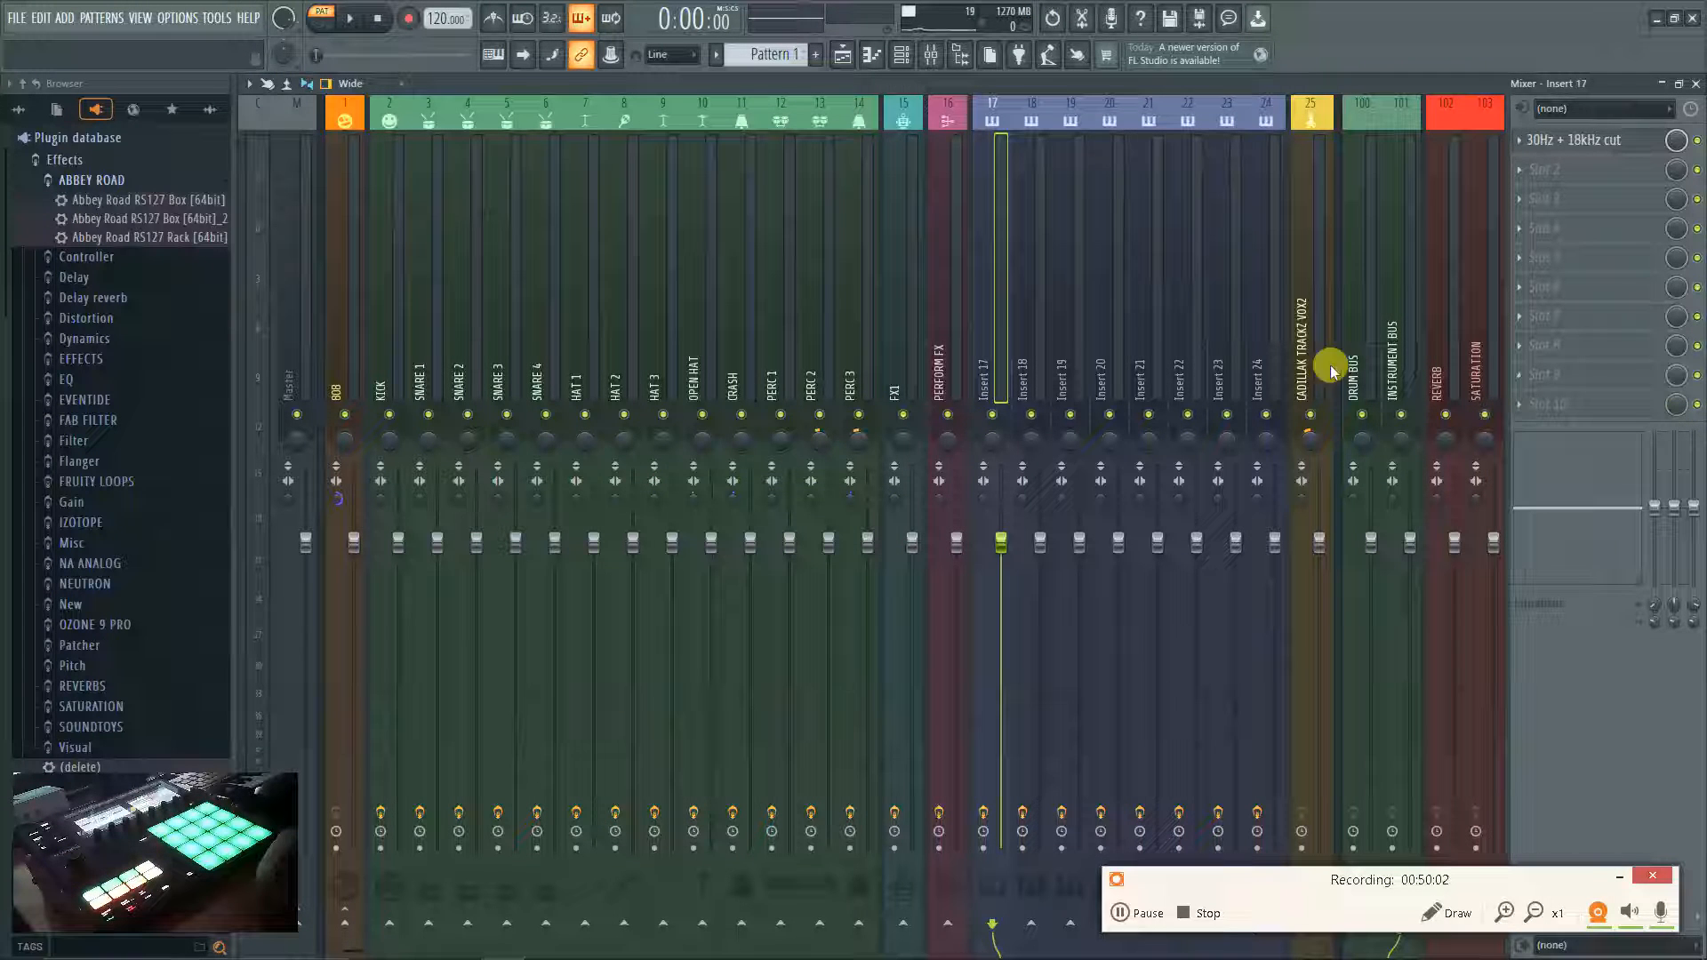
click(1524, 169)
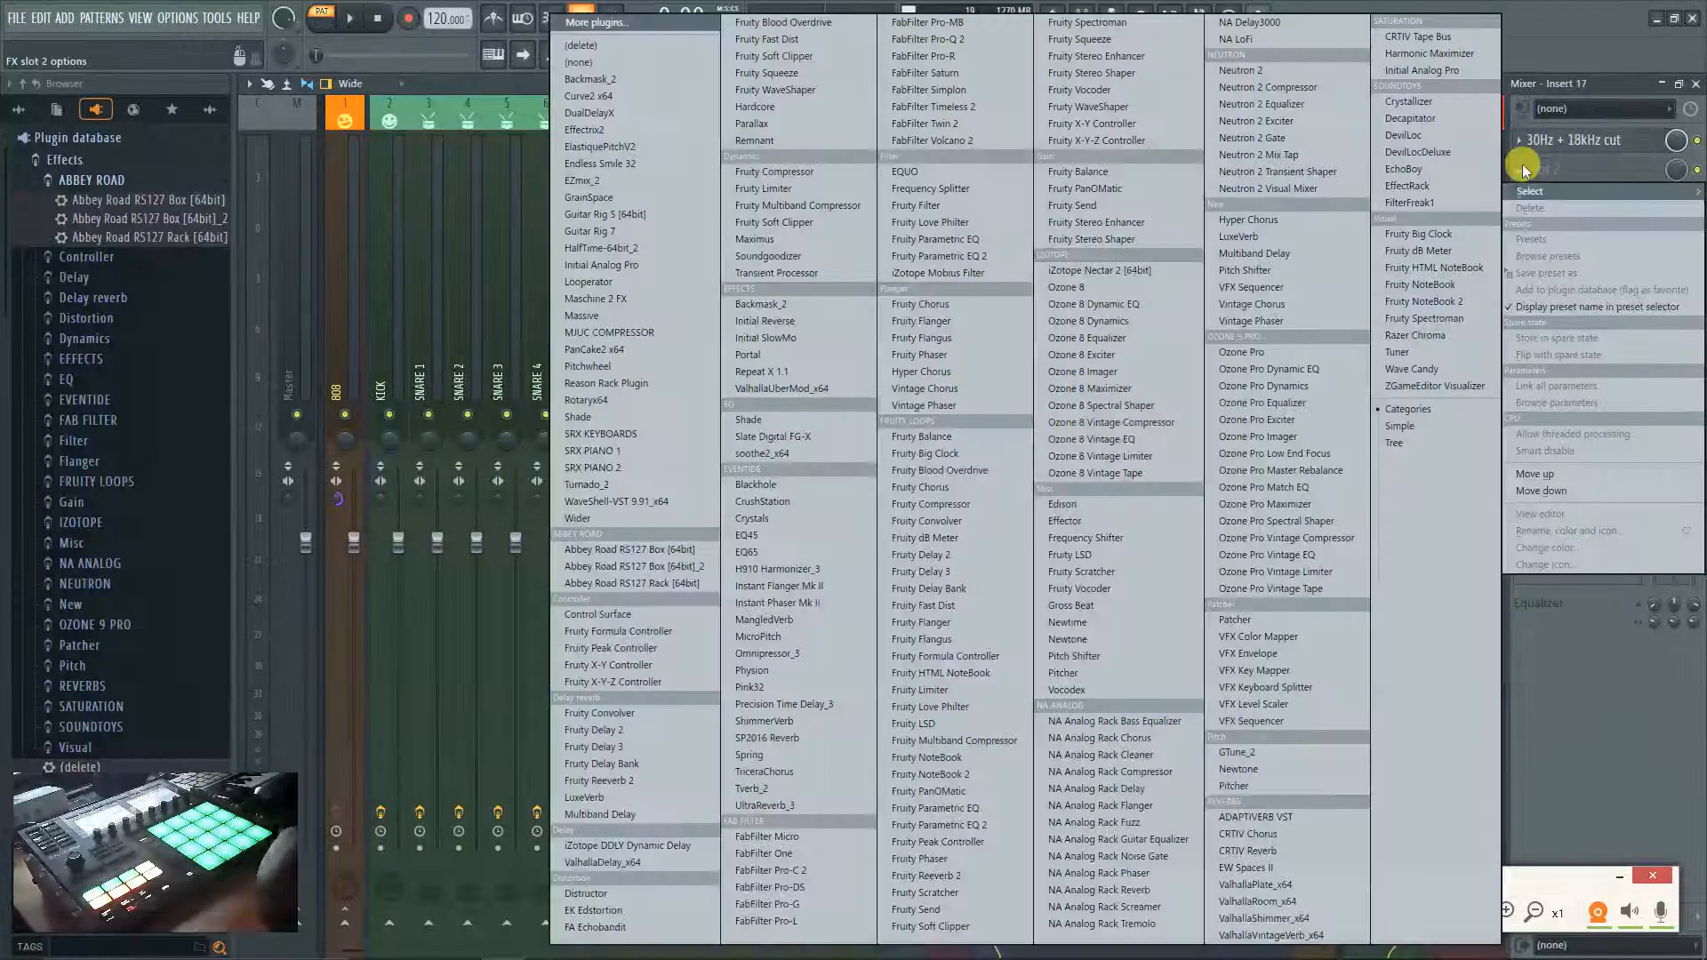
click(1107, 605)
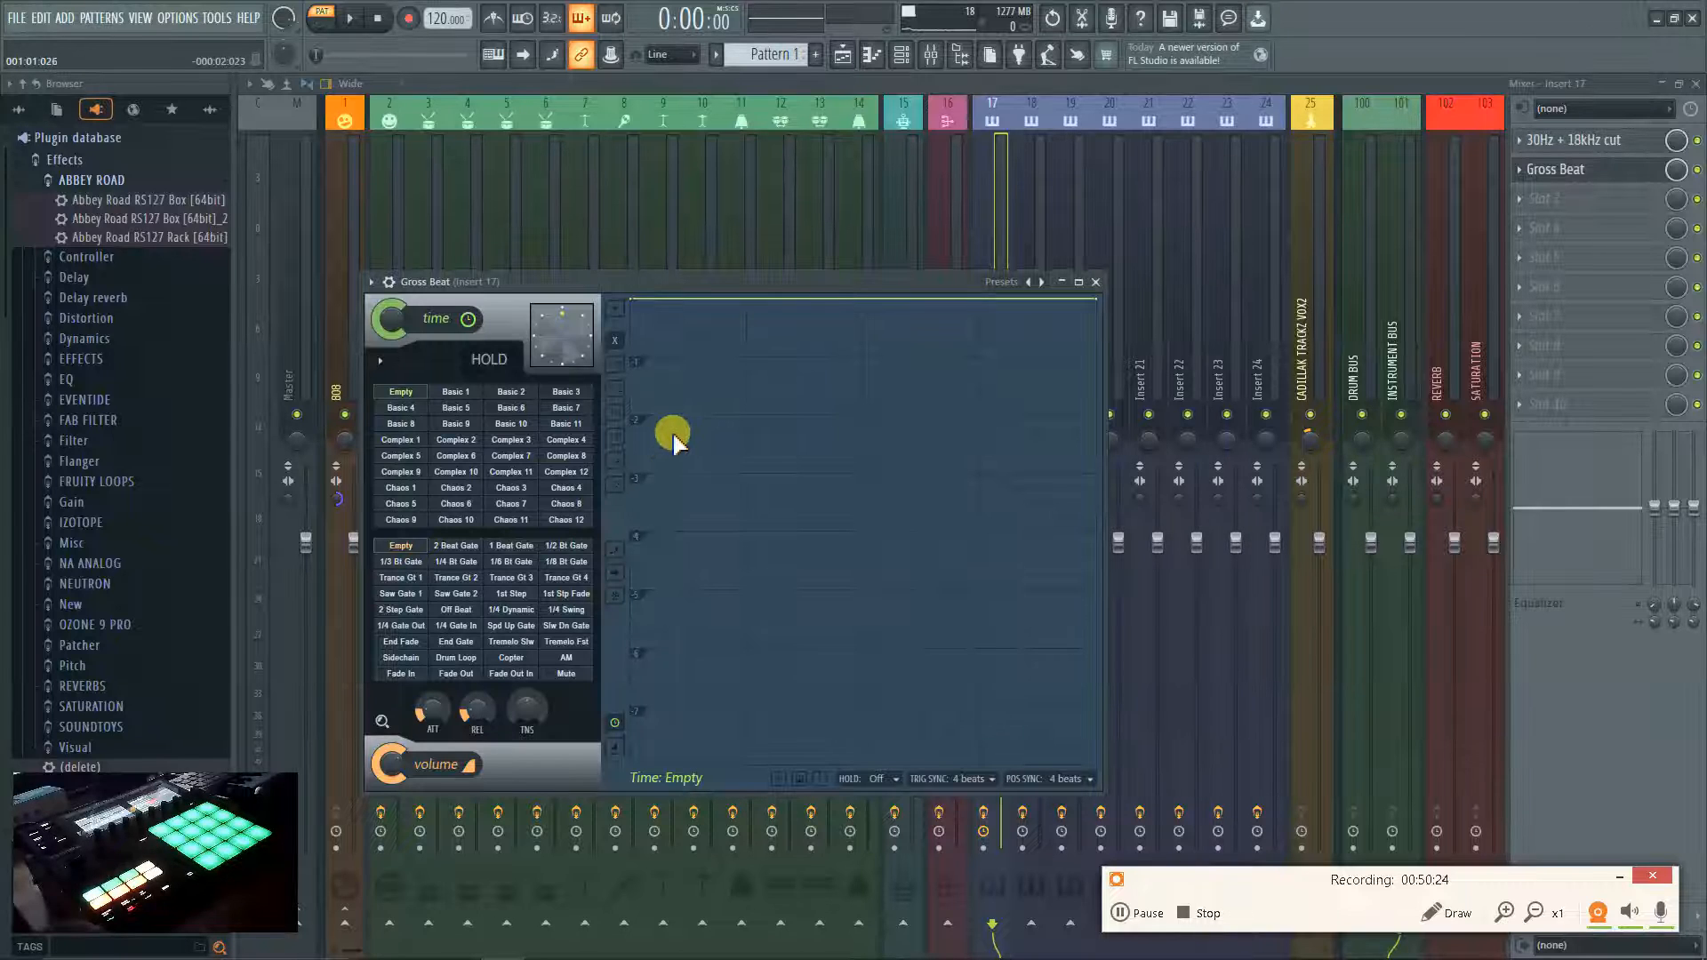
Select the first two bars of the playlist as the loop range, and close the playlist.
click(841, 67)
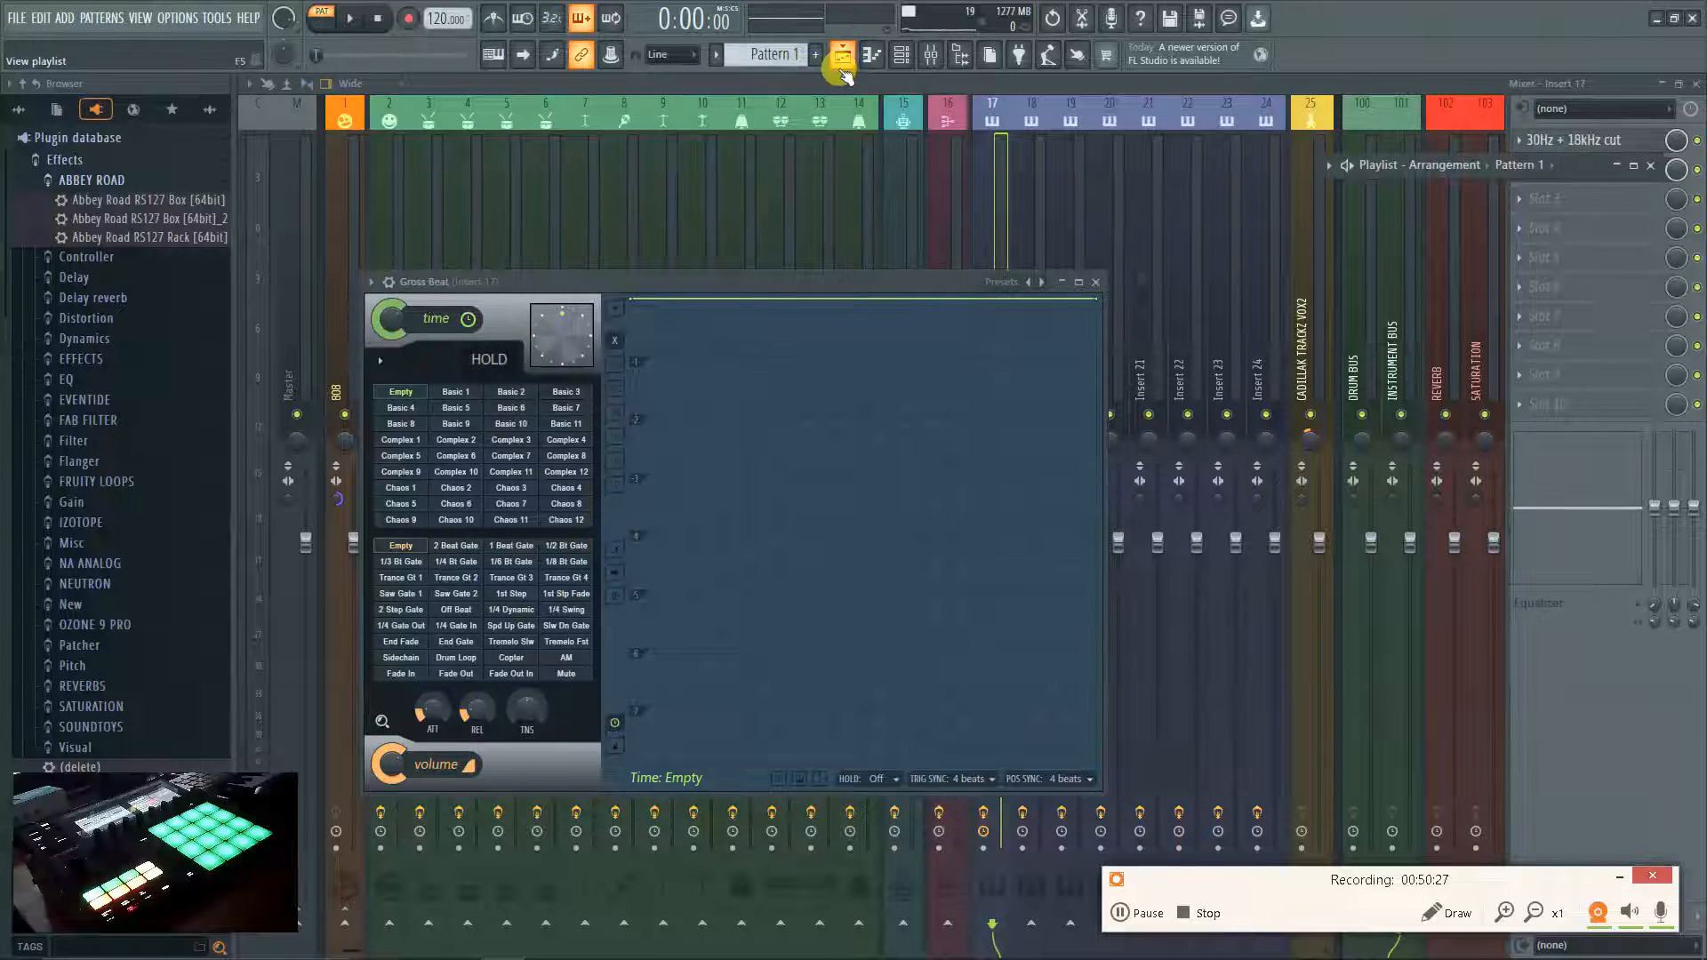
double_click(1565, 168)
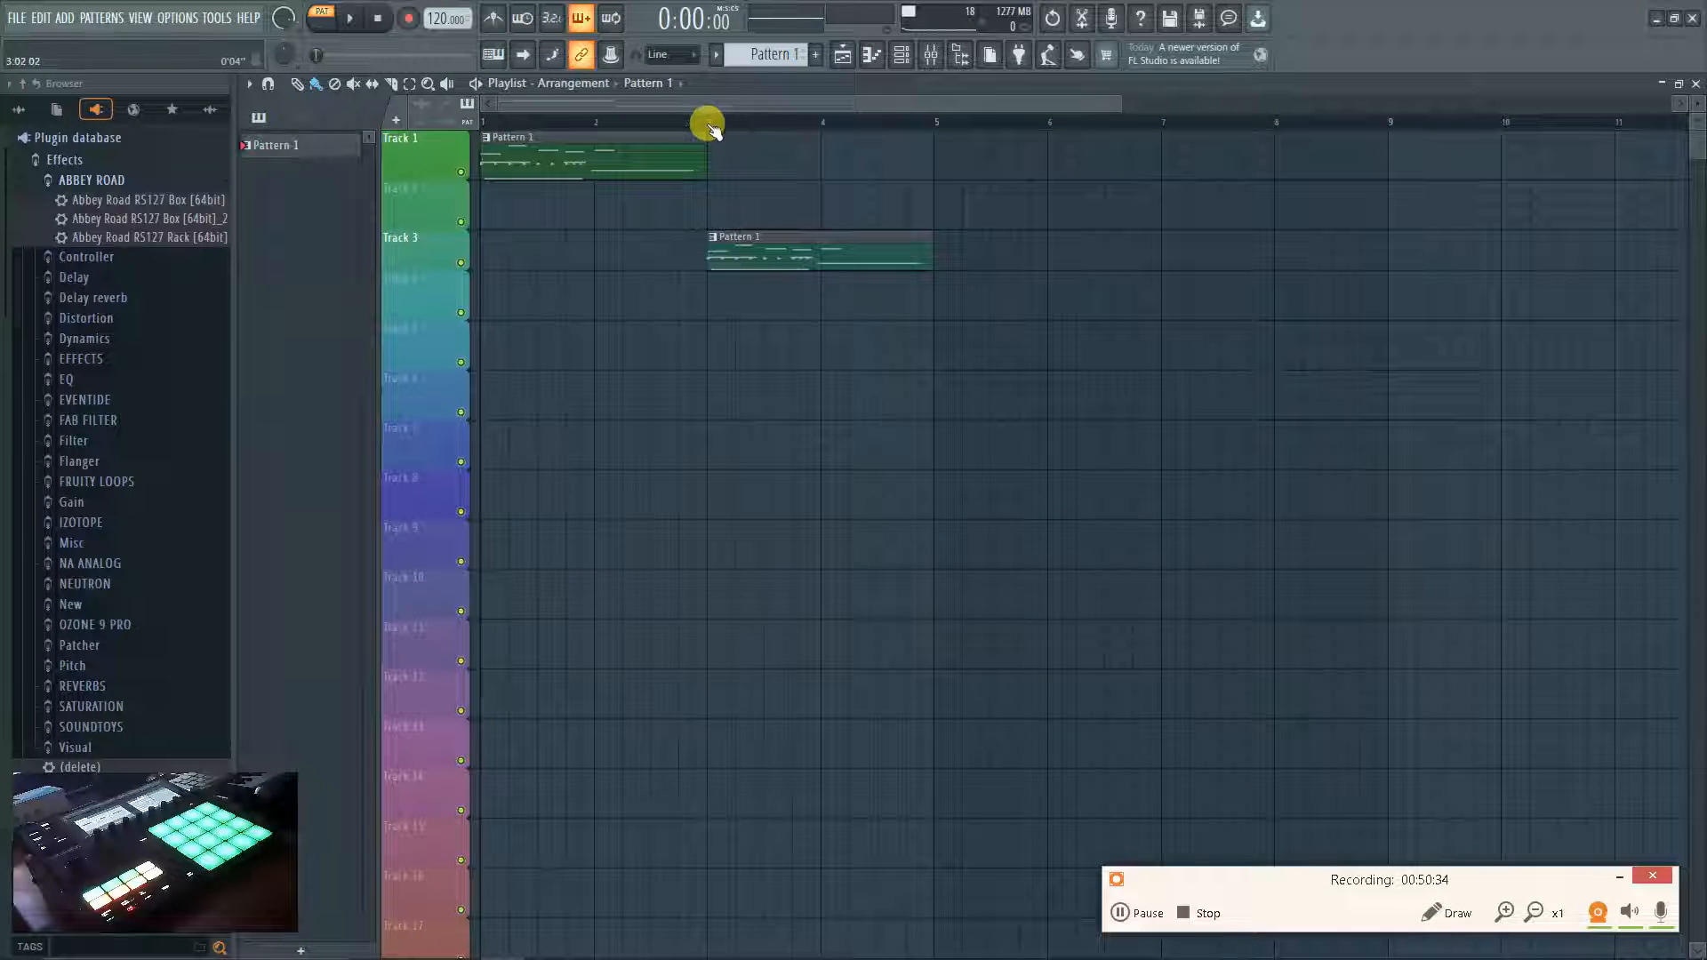
click(693, 162)
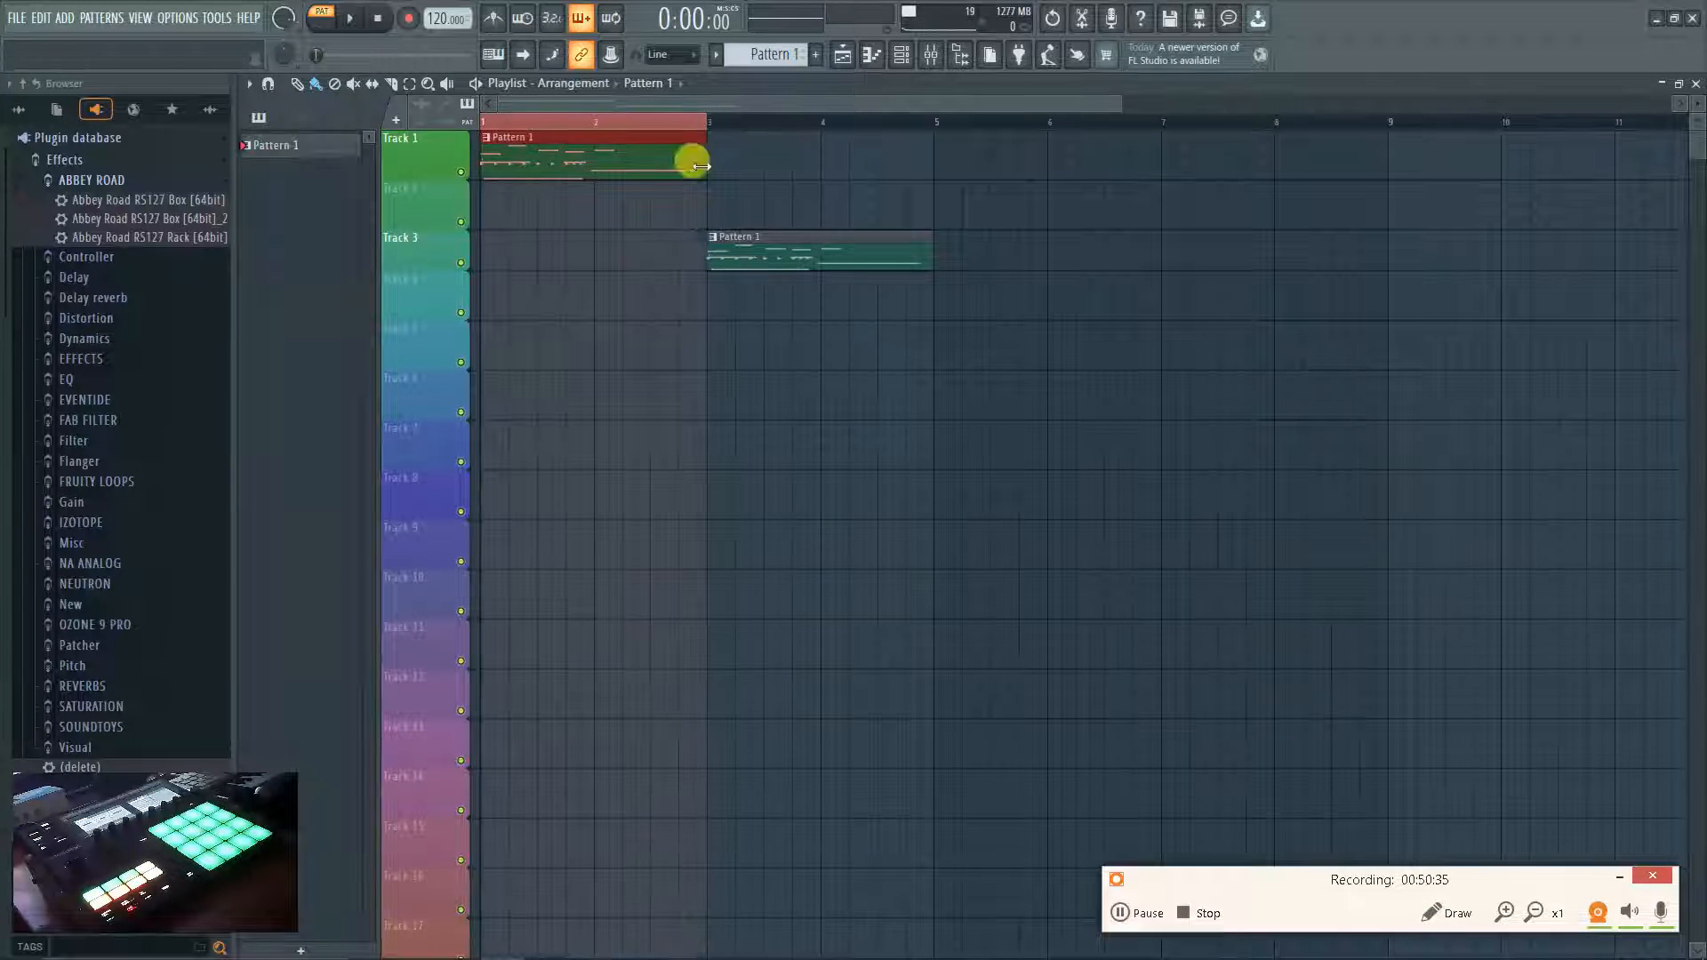
click(1695, 84)
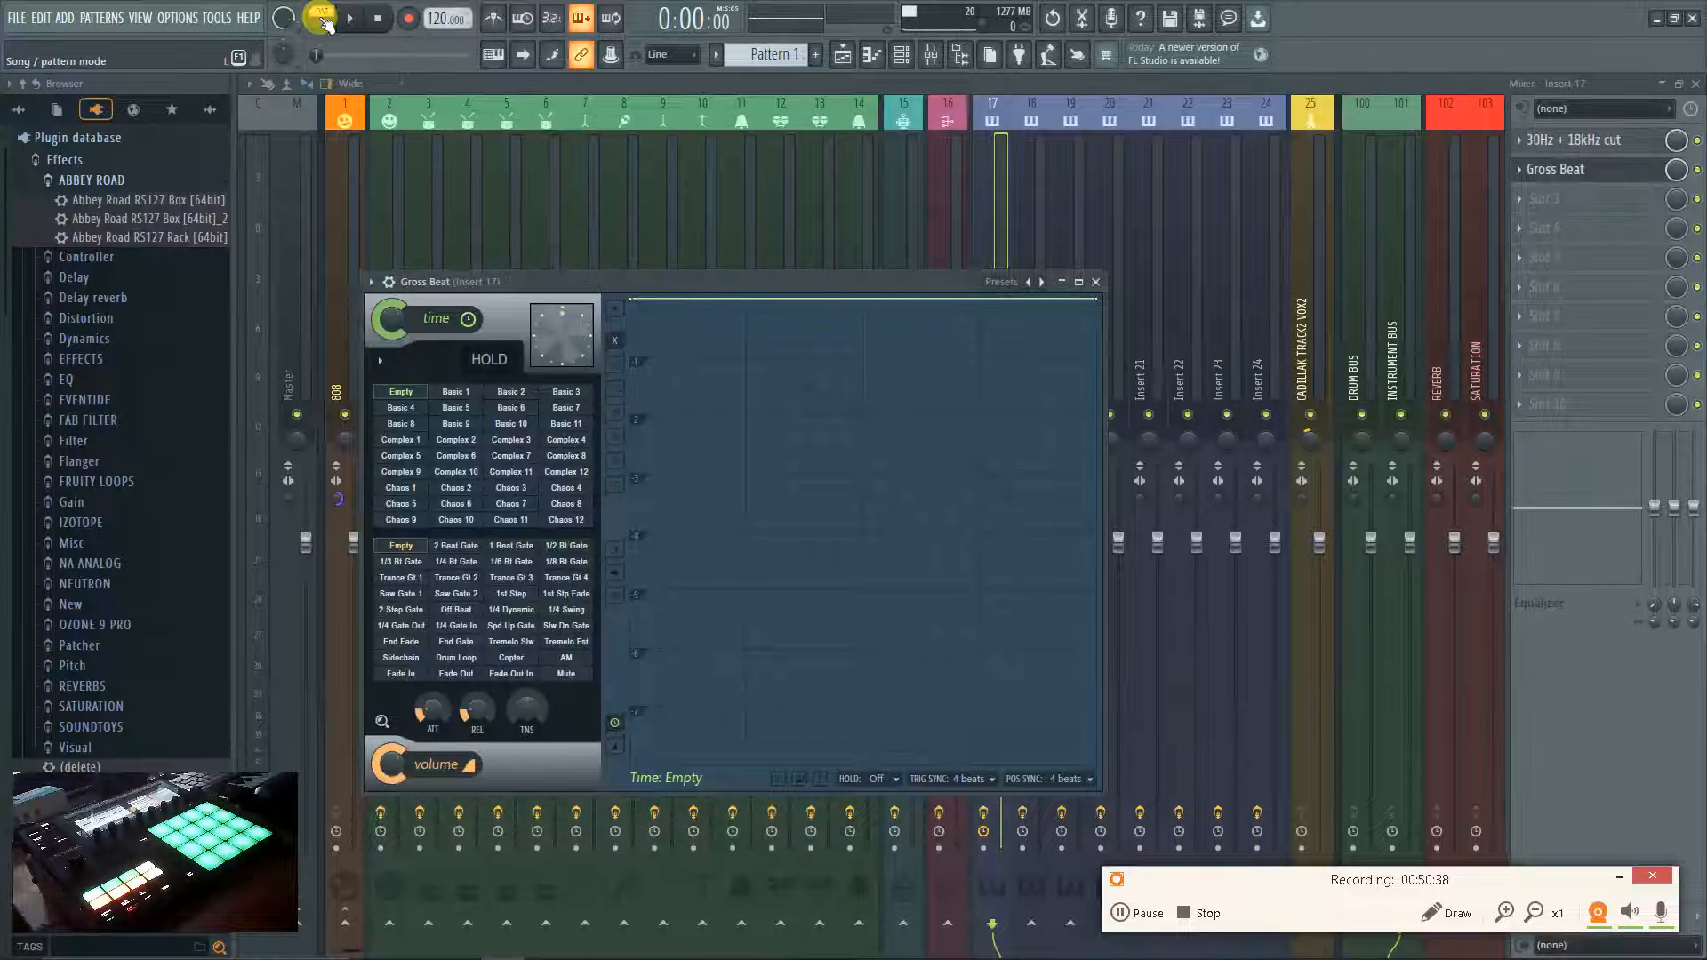
Play the loop while triggering Gross Beat time and volume slots, including Chaos 12 and Trance Gt 3, and close the plugin window.
click(349, 18)
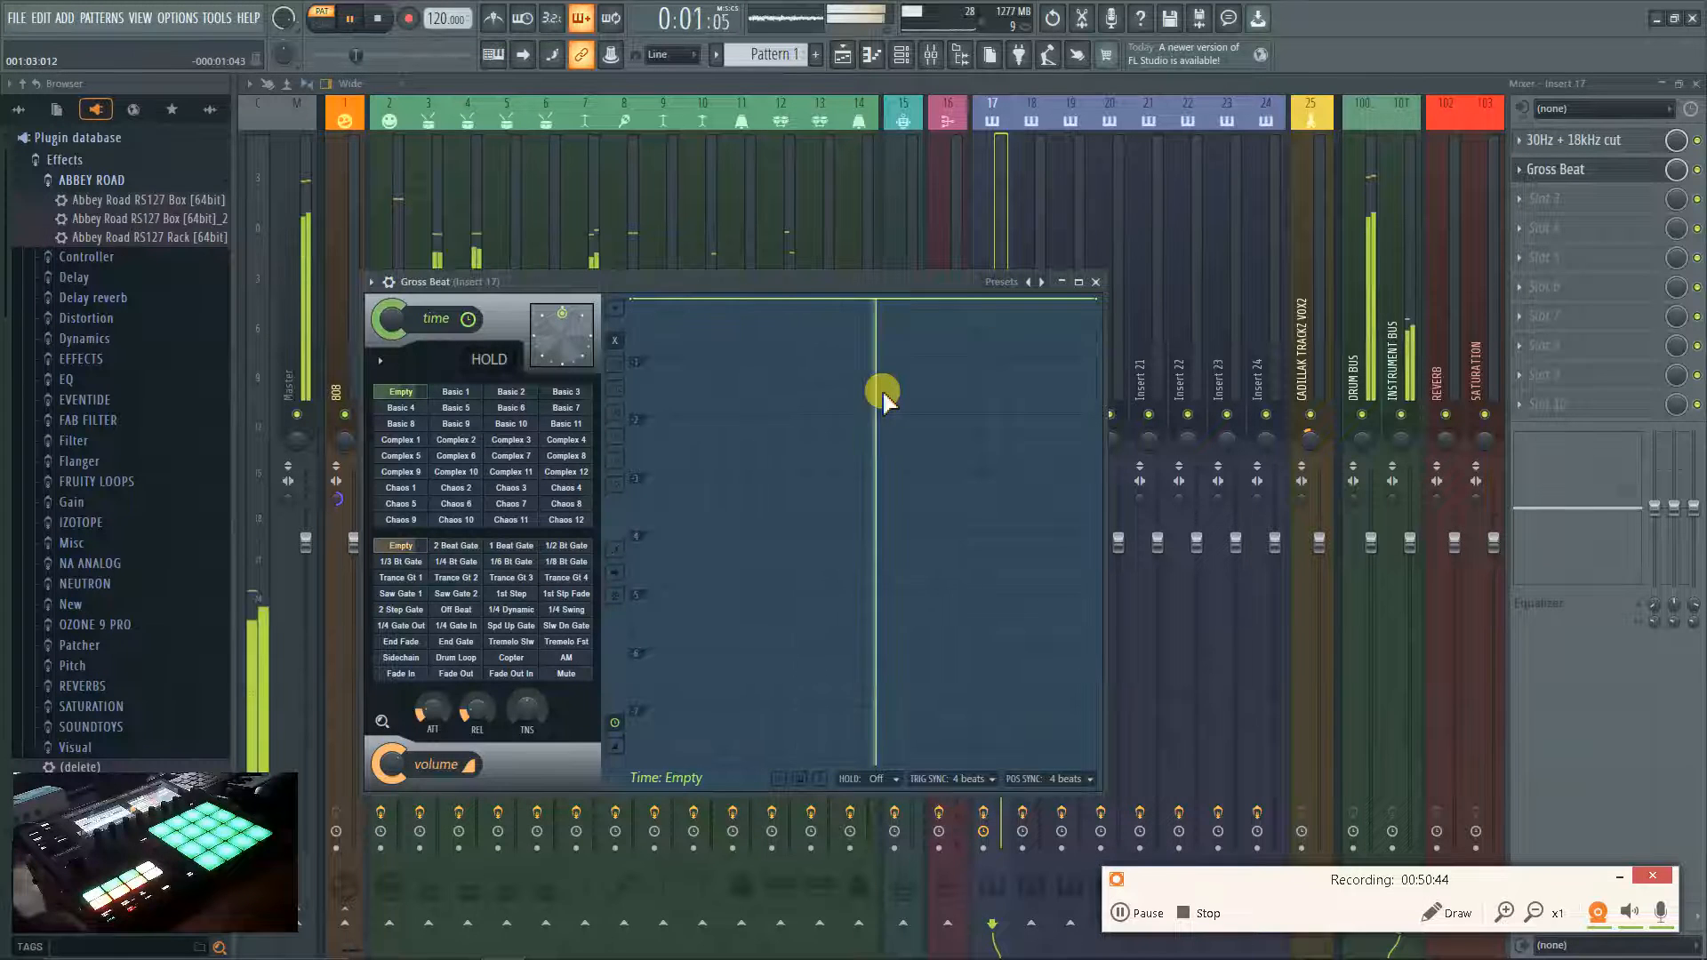
key(space)
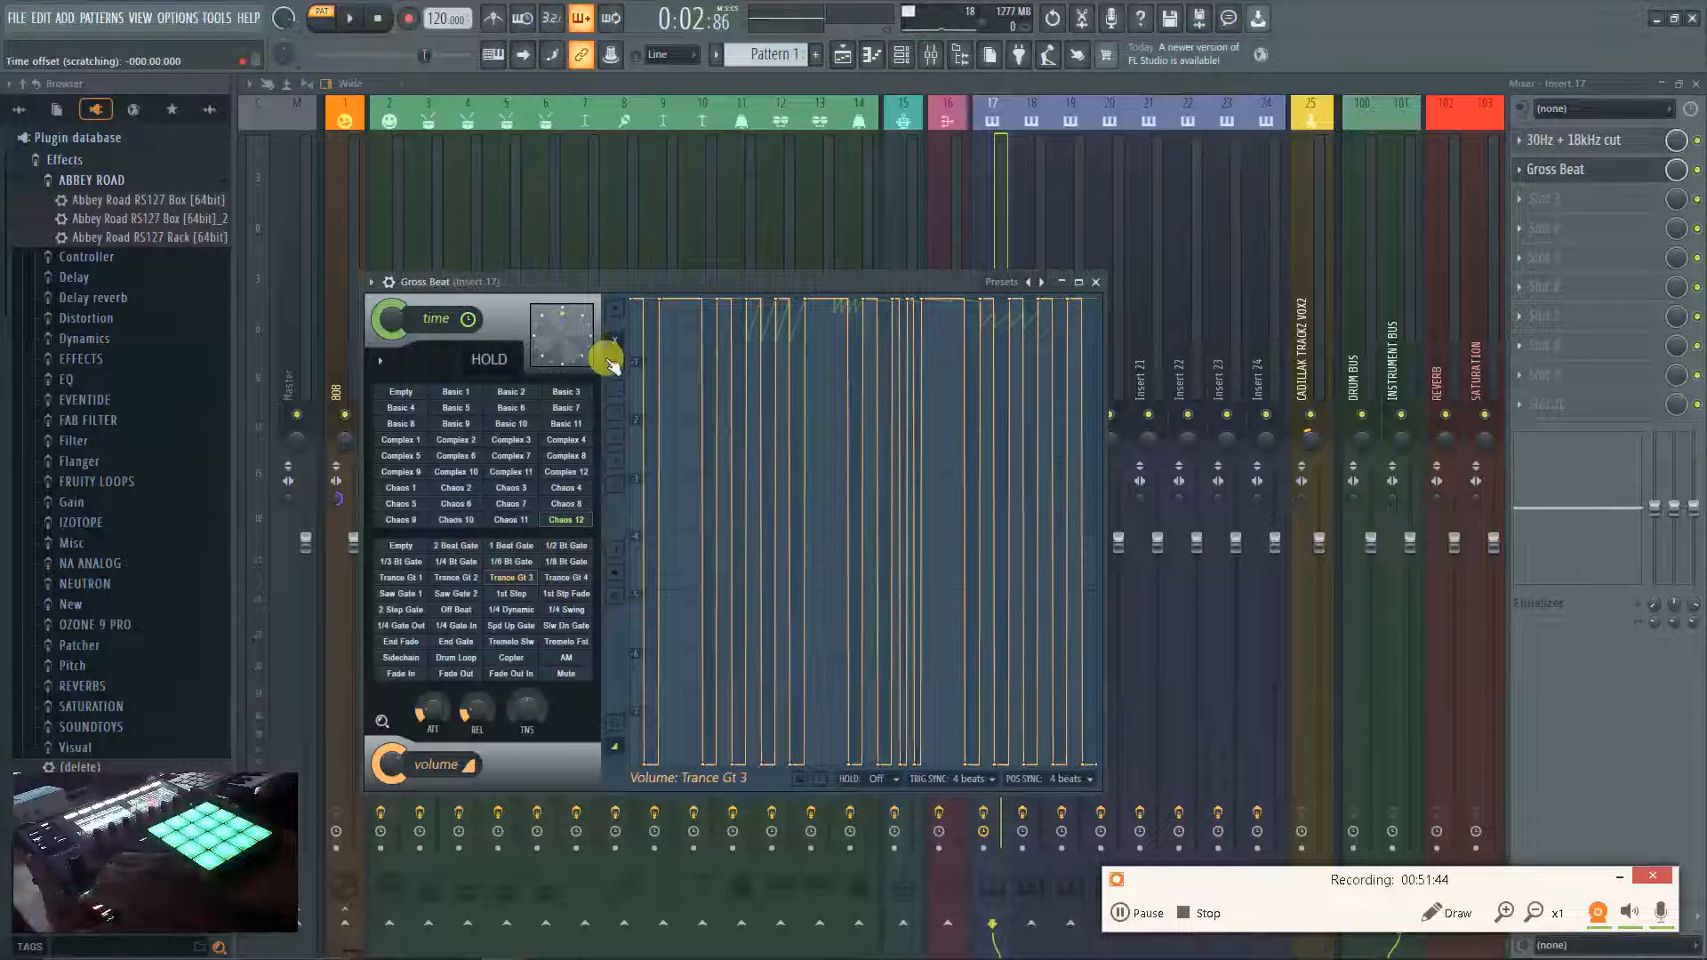
mouse_move(762, 278)
mouse_down()
mouse_move(1230, 324)
mouse_move(536, 329)
mouse_move(1155, 278)
mouse_move(968, 210)
mouse_move(766, 277)
mouse_up()
click(779, 80)
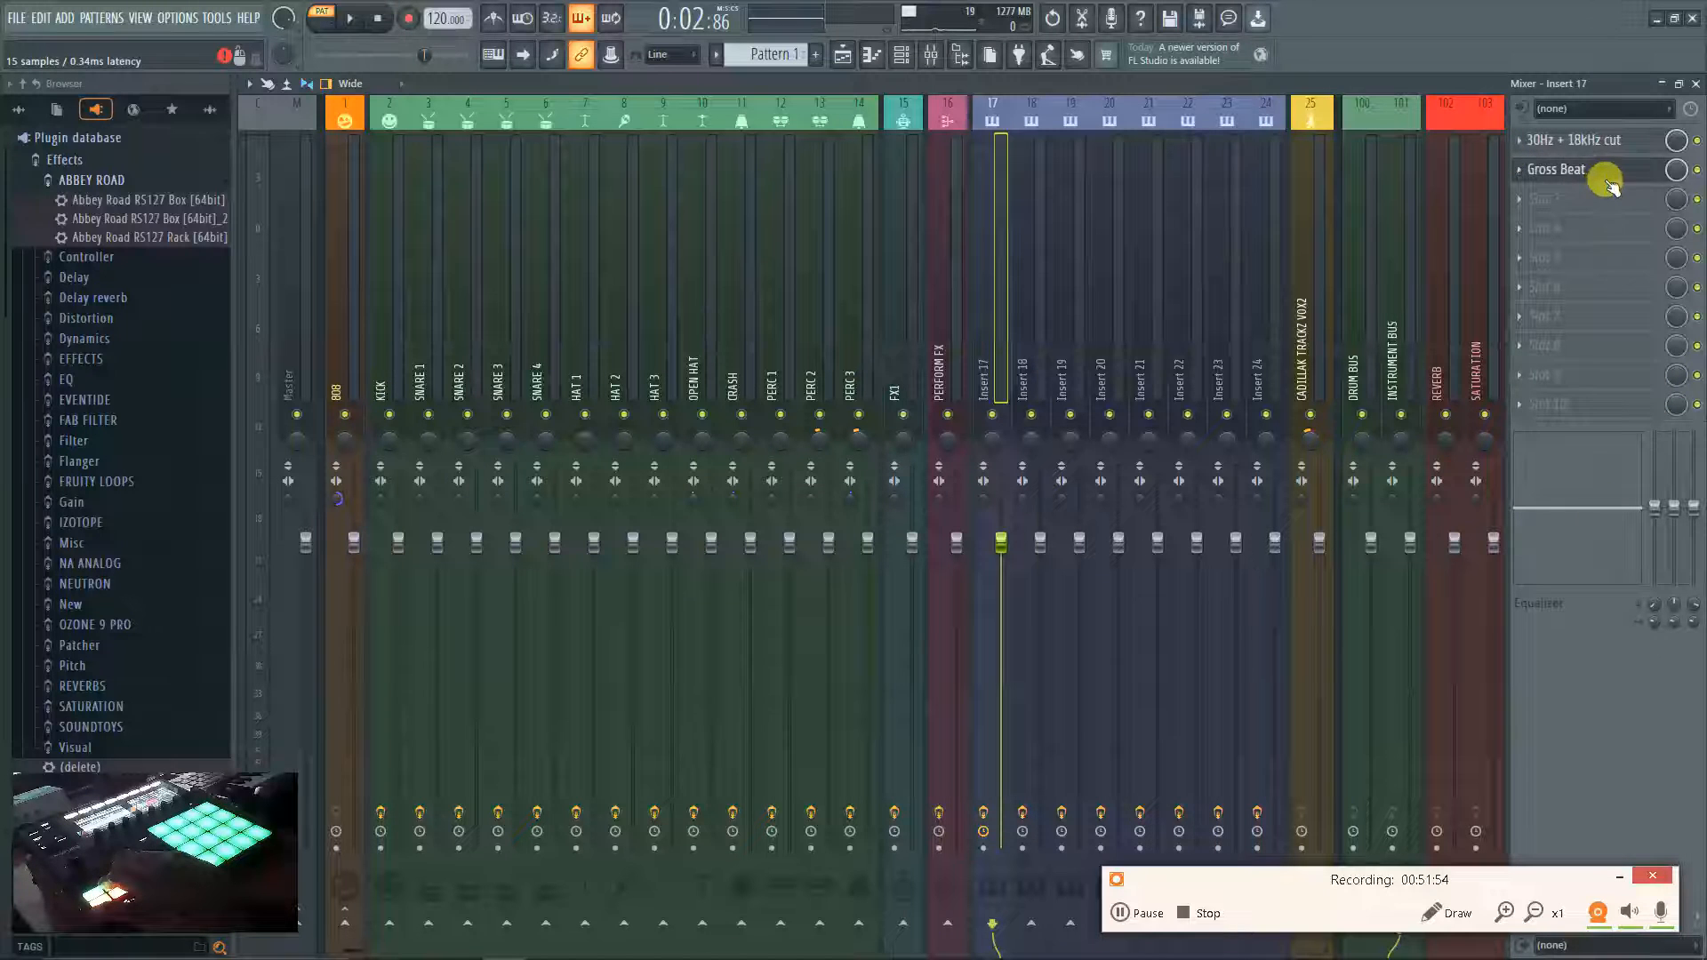
Reopen Gross Beat on Insert 17 and play the loop to audition volume slots such as 1/4 Bt Gate.
click(1564, 169)
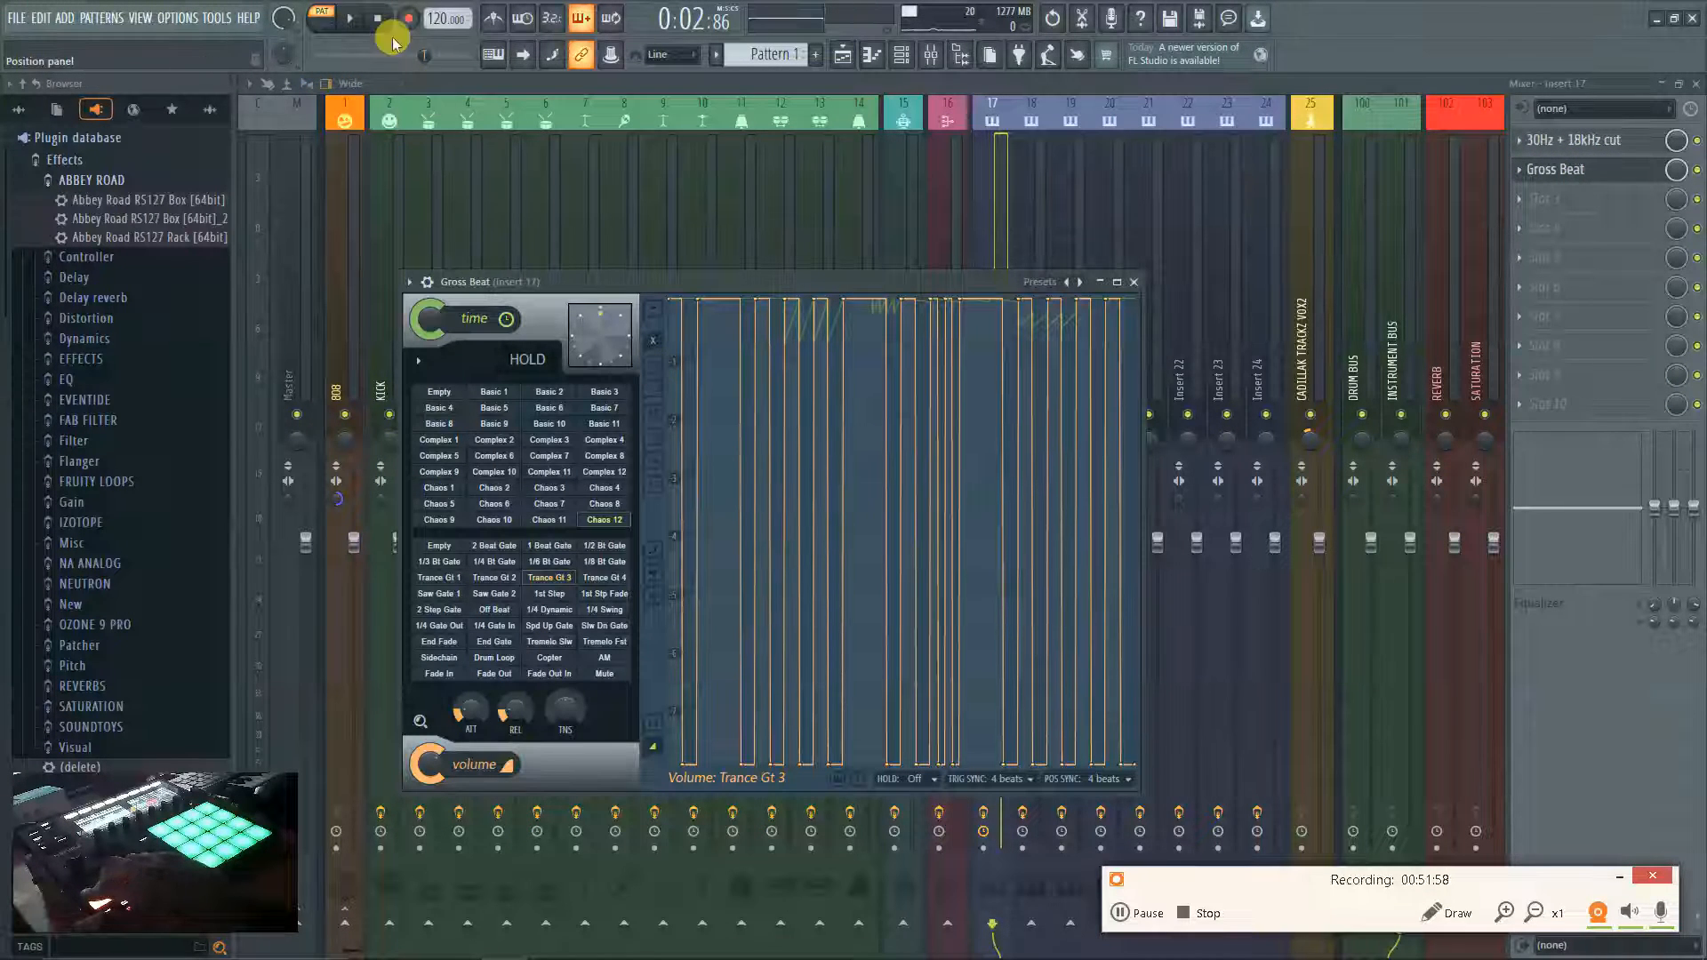
click(351, 19)
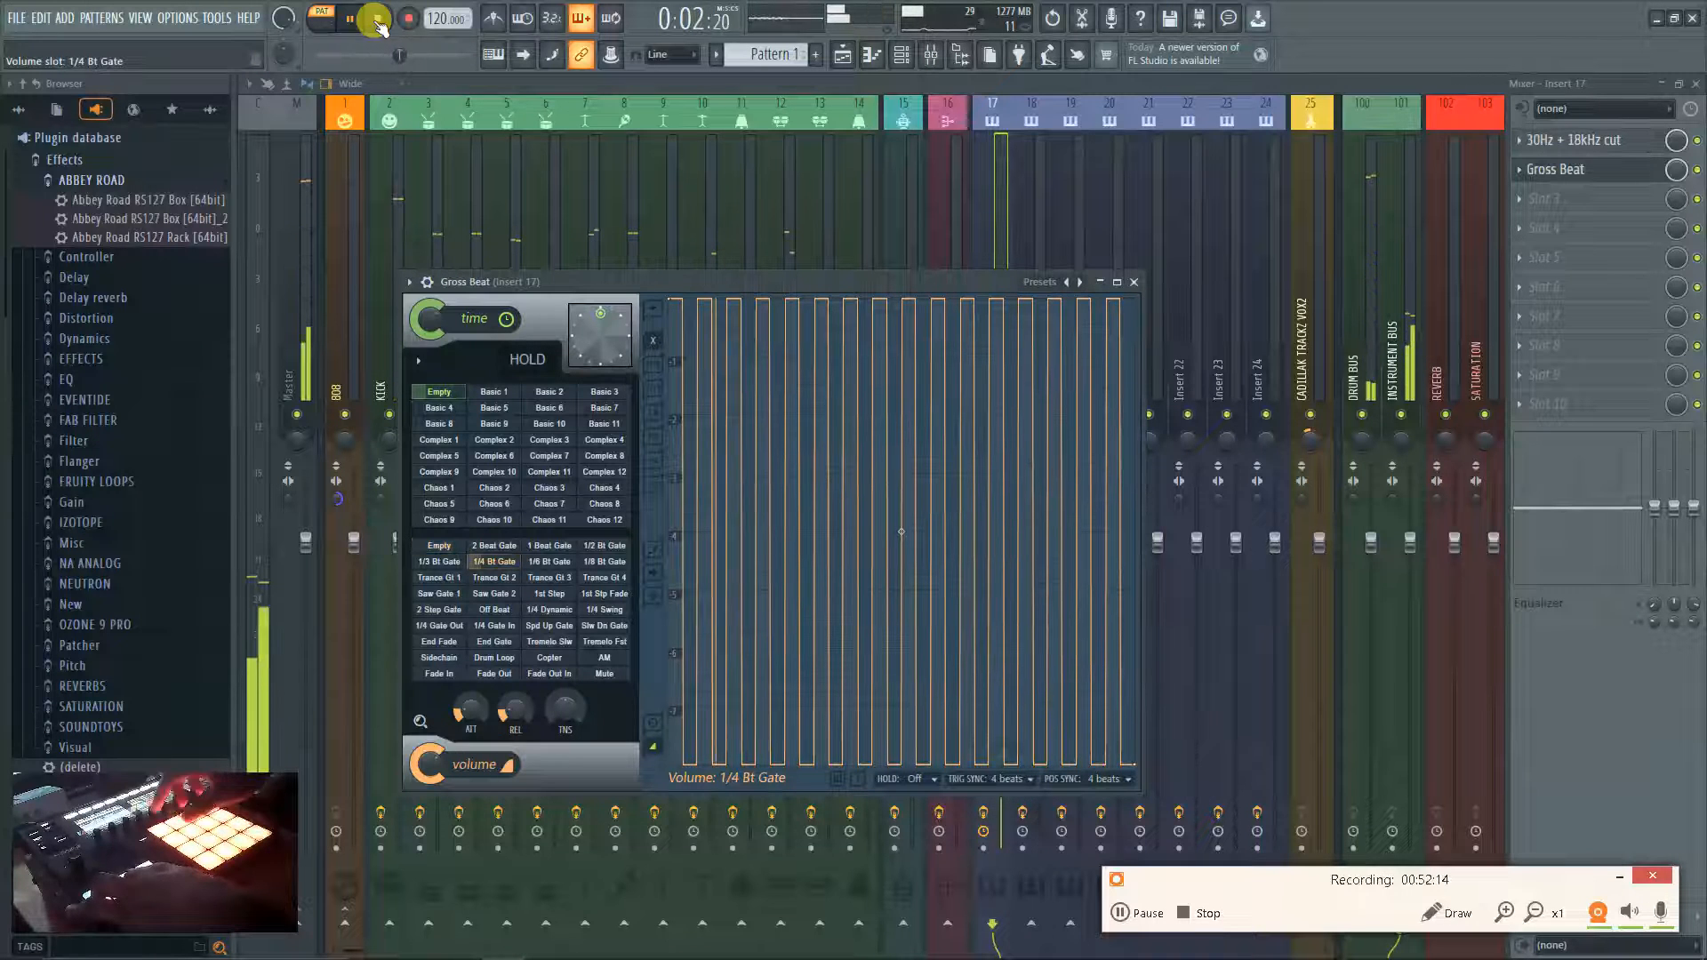
click(380, 27)
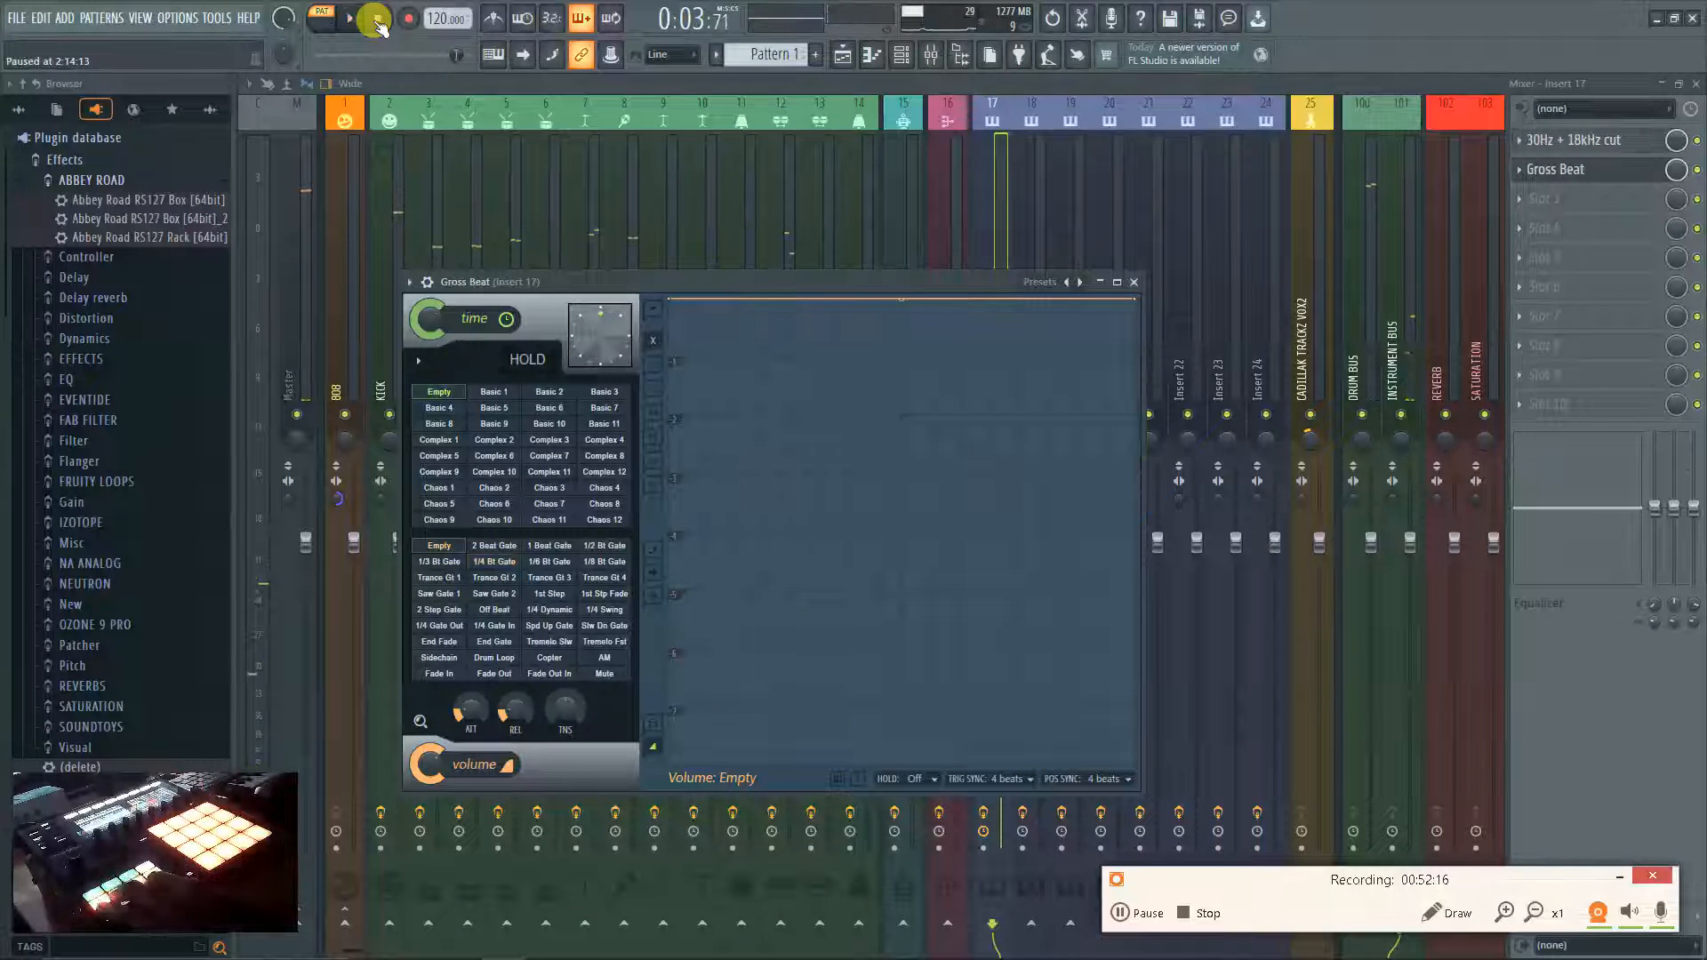
Turn trigger sync off for Gross Beat's Empty volume slot, and play the loop to audition more slots.
click(1002, 780)
click(1003, 799)
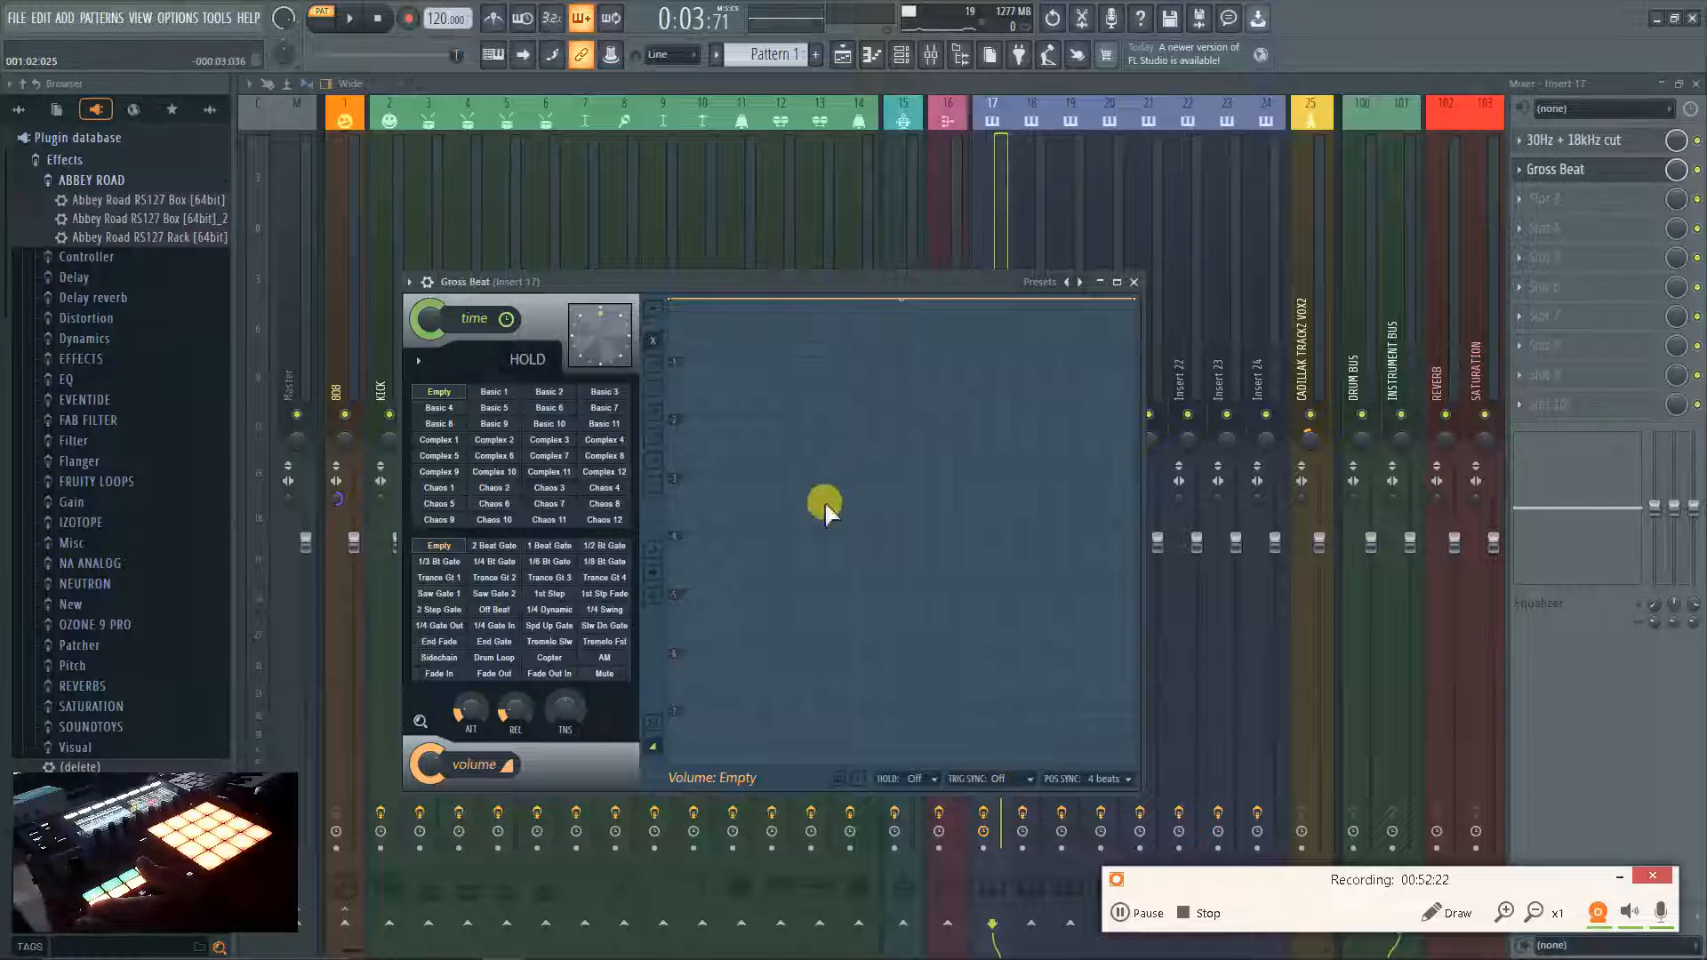
key(space)
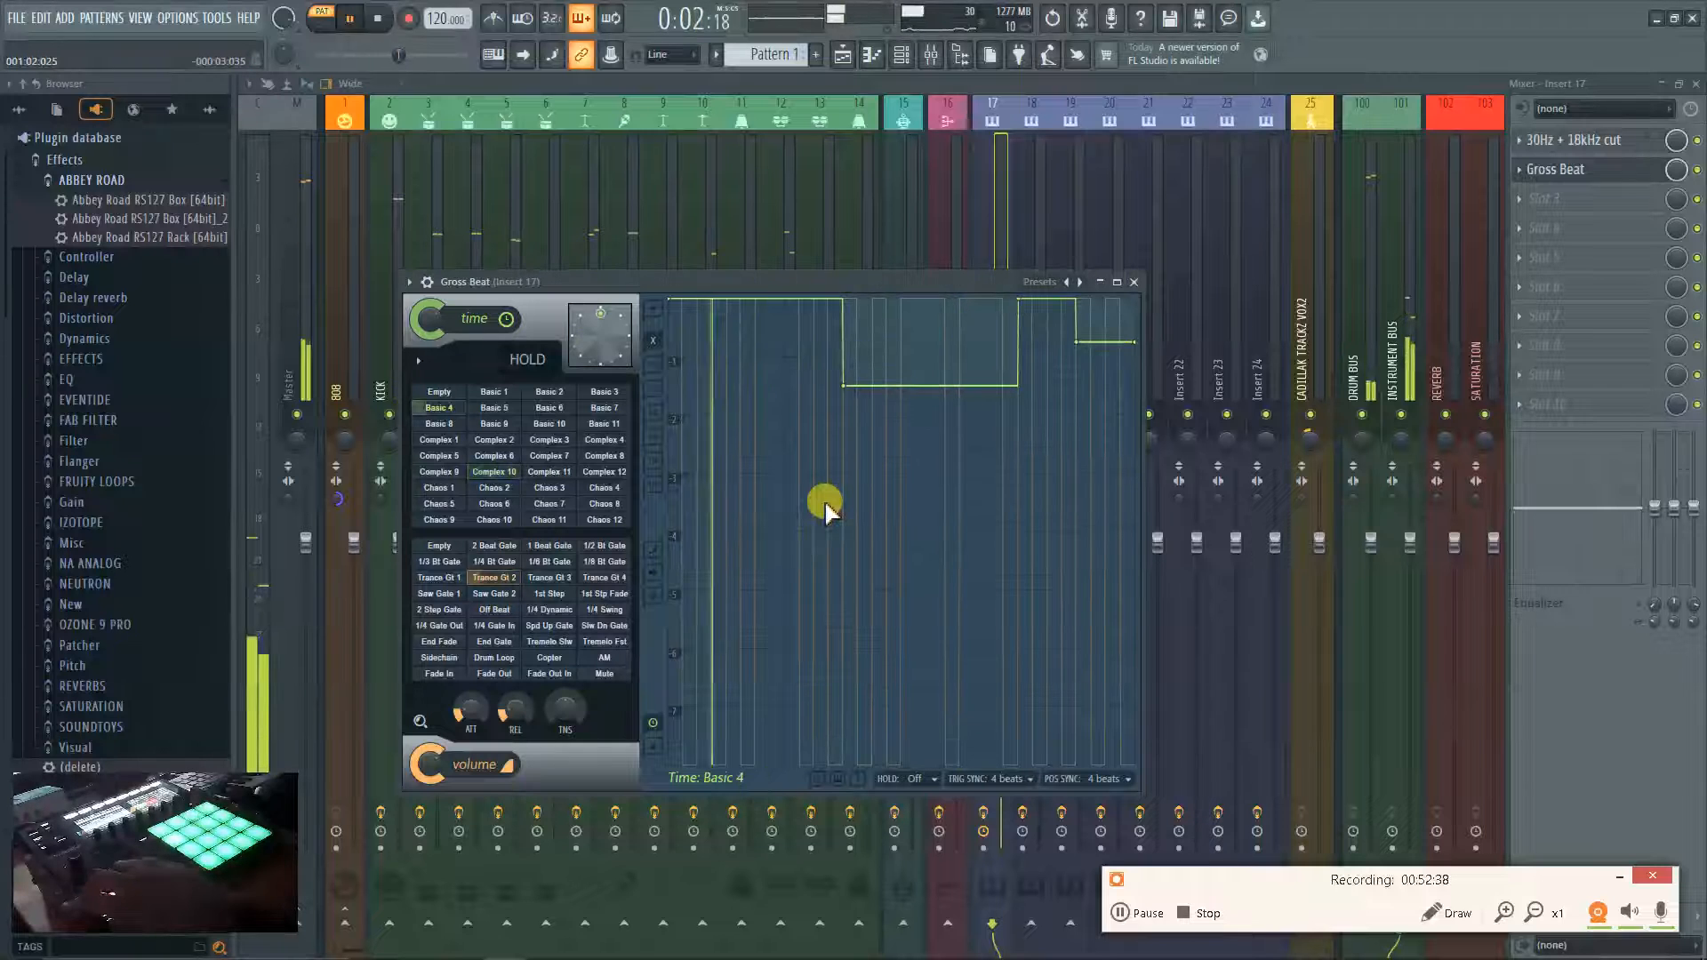
key(space)
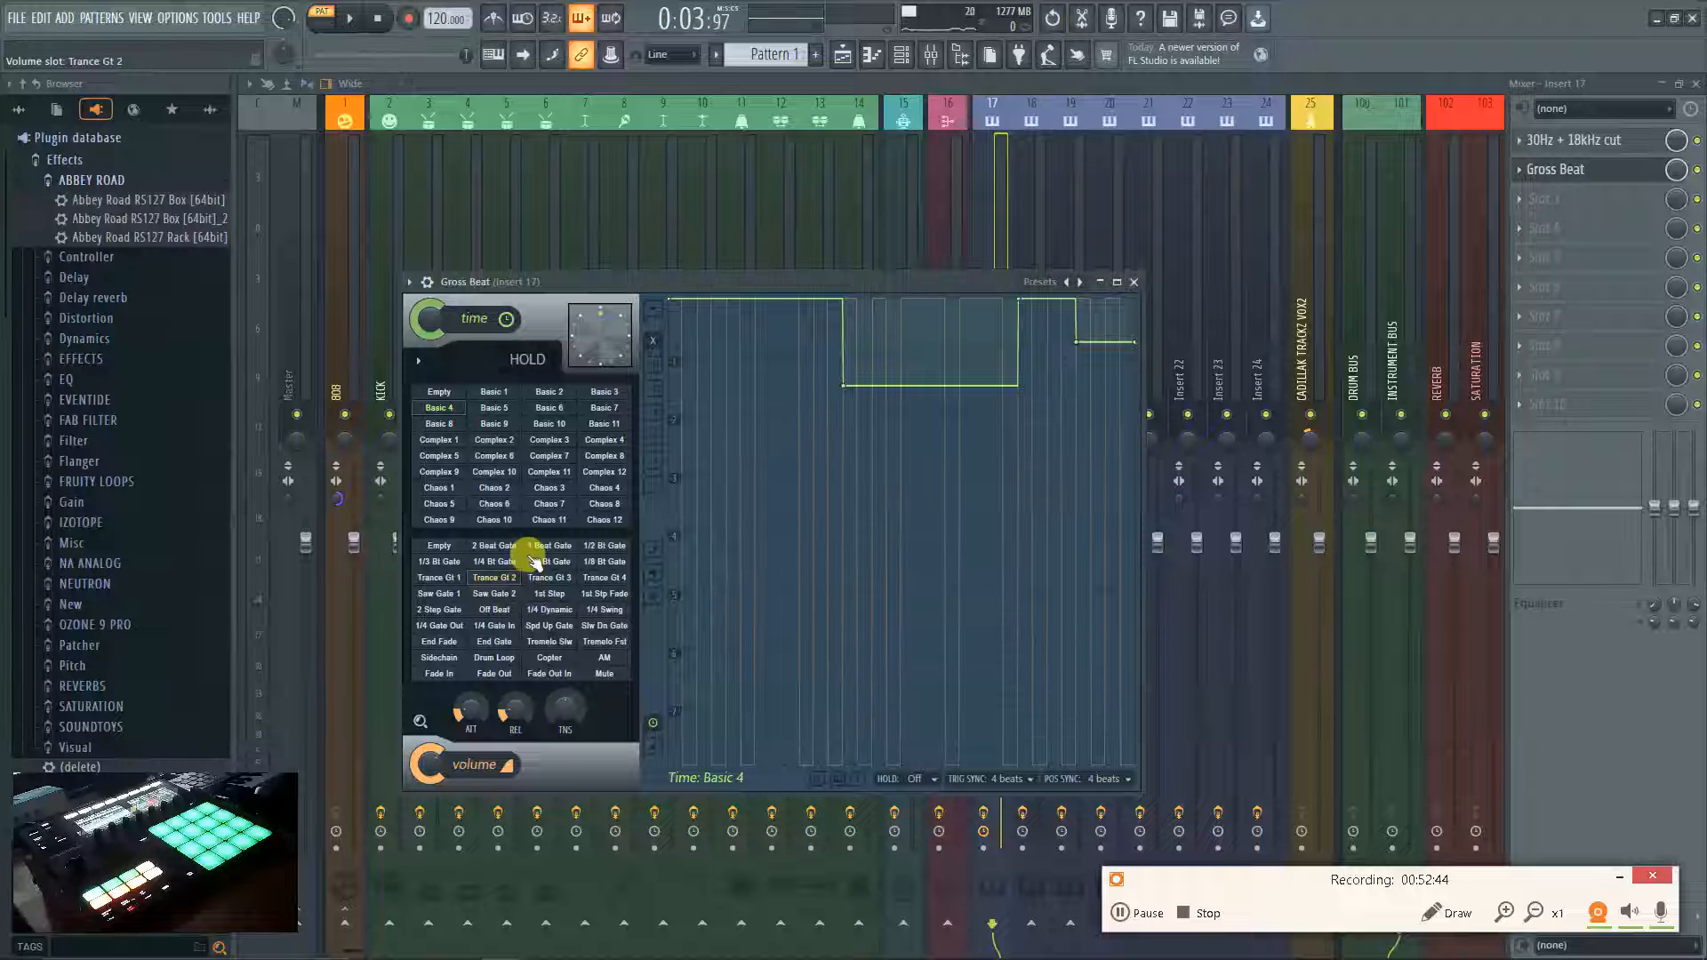
Load the GrossMoneyVol.2 - Bank_3 preset into Gross Beat.
right_click(1067, 281)
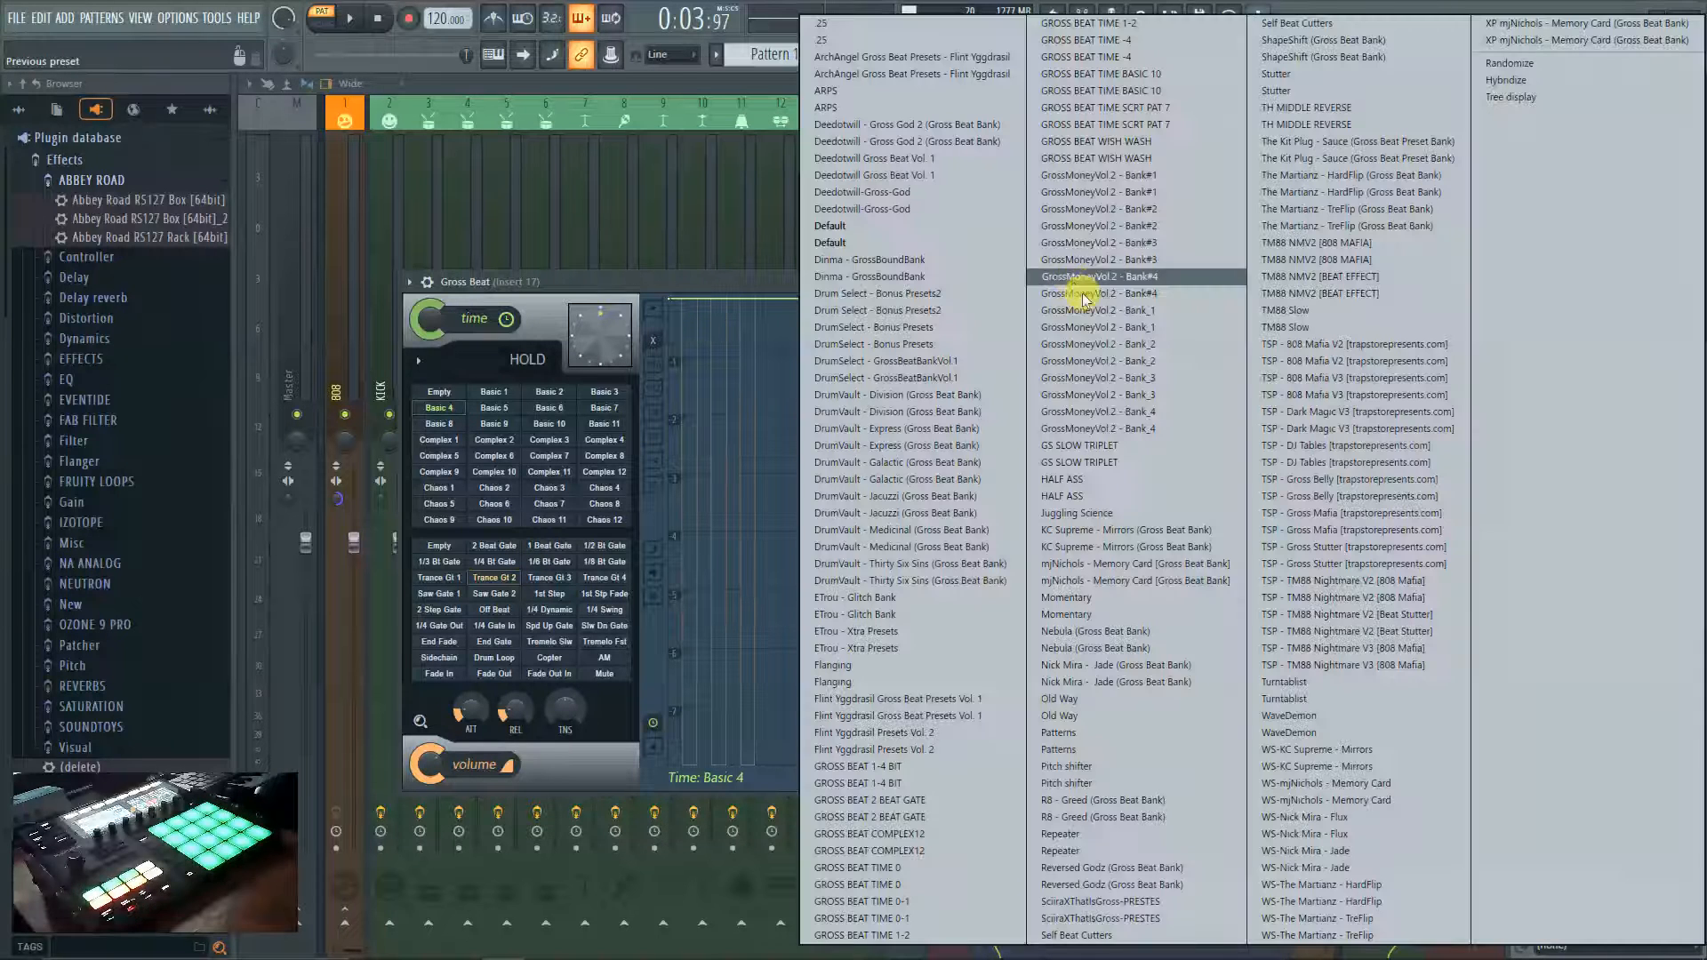
click(1076, 394)
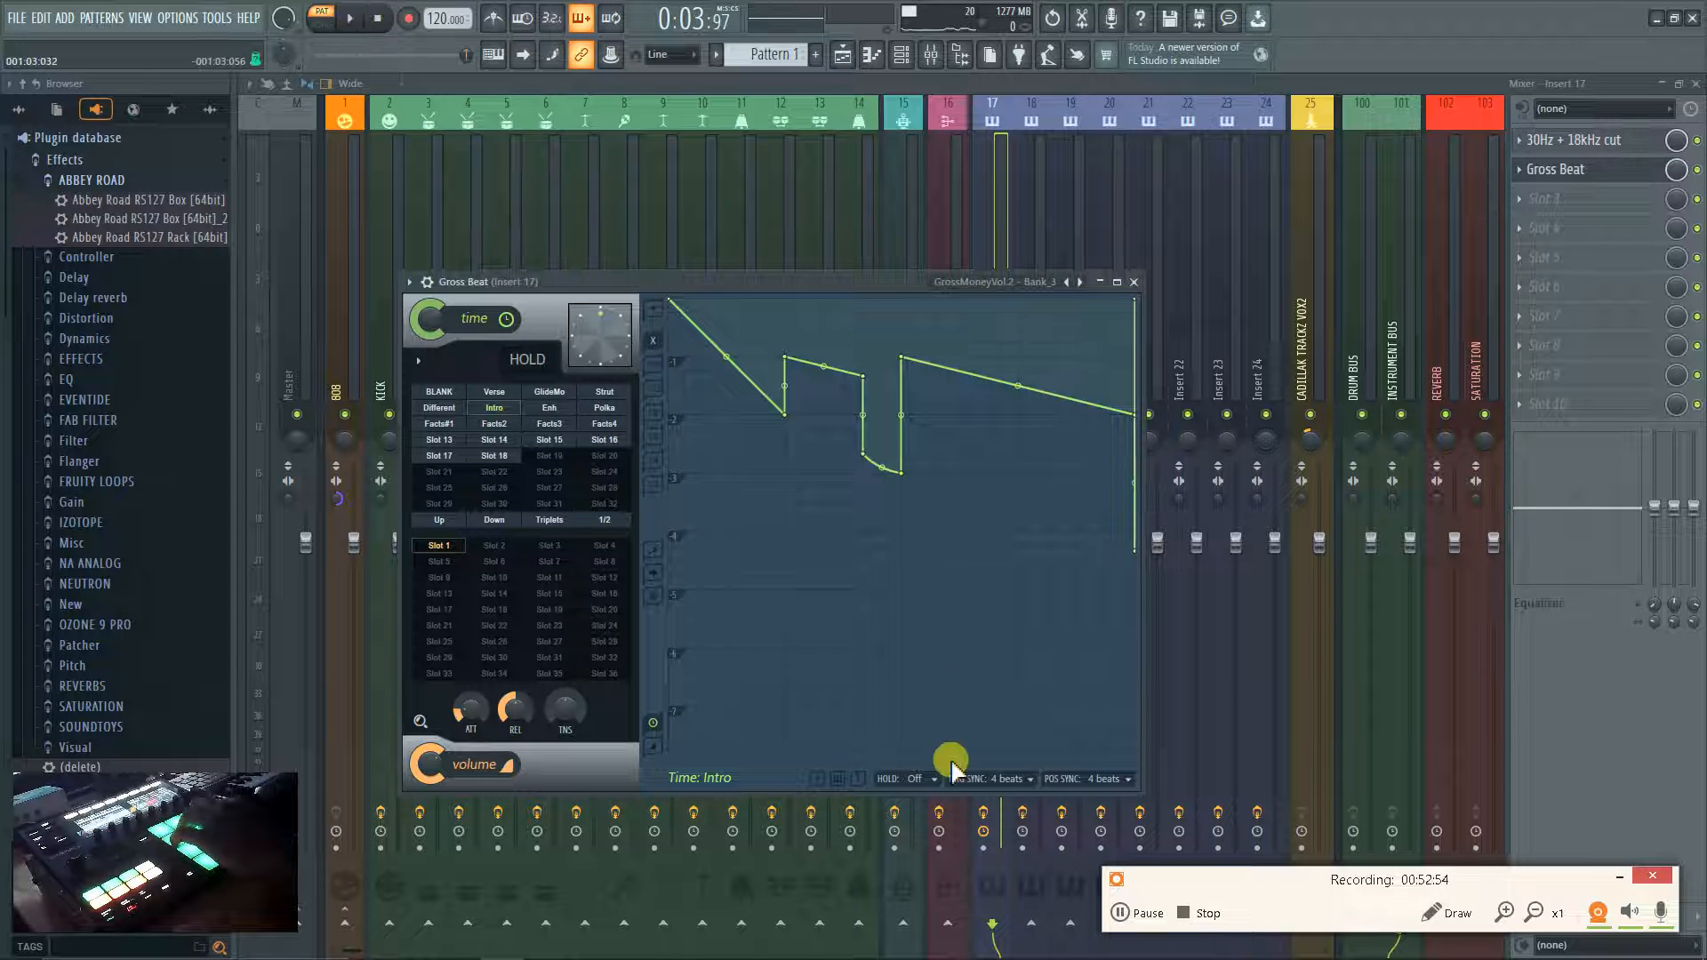
Set both trigger sync and position sync to 1 beat for the Intro time slot.
click(1016, 780)
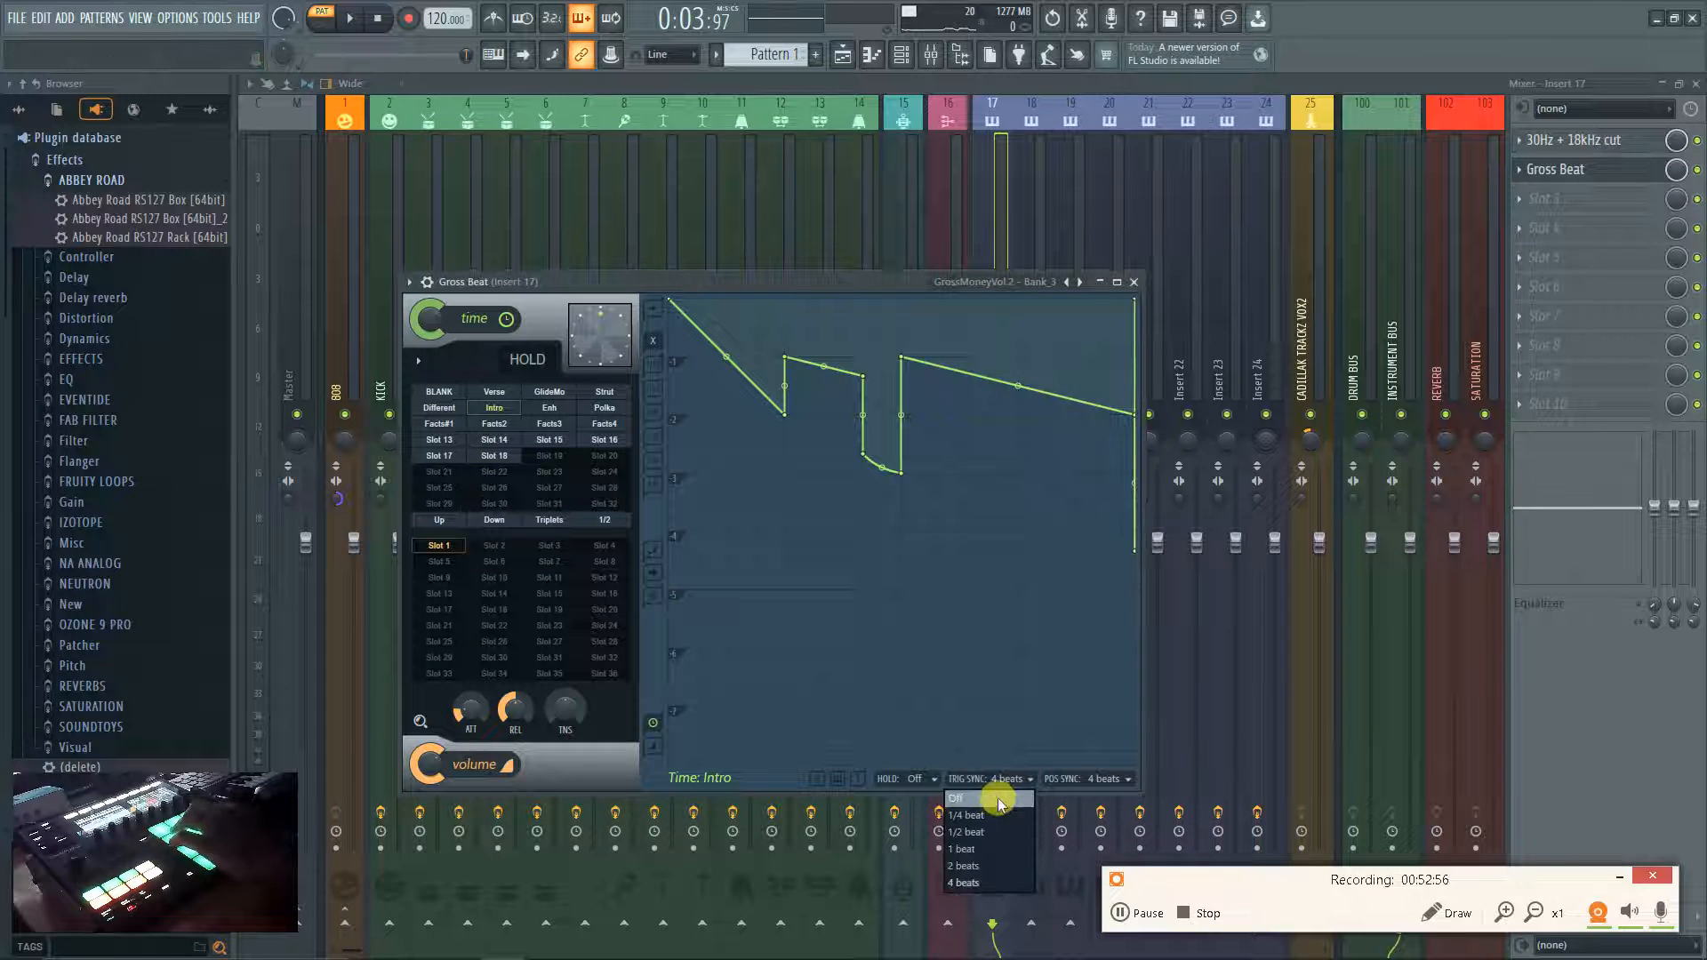
click(994, 849)
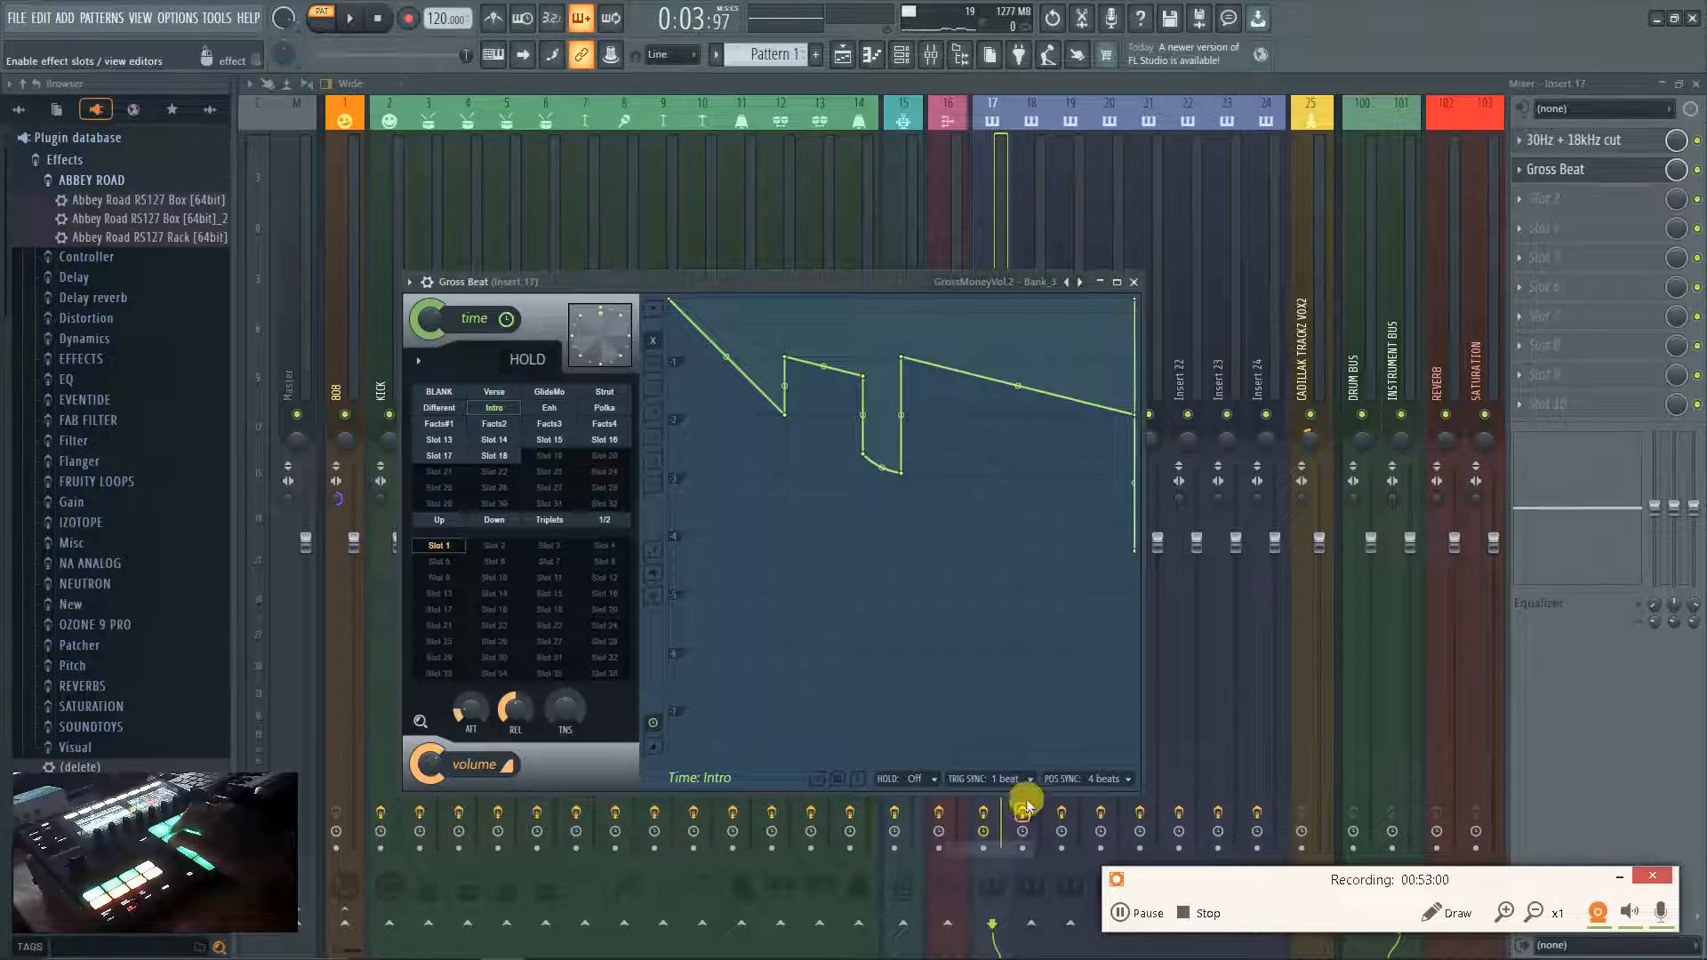
click(1090, 780)
click(1080, 849)
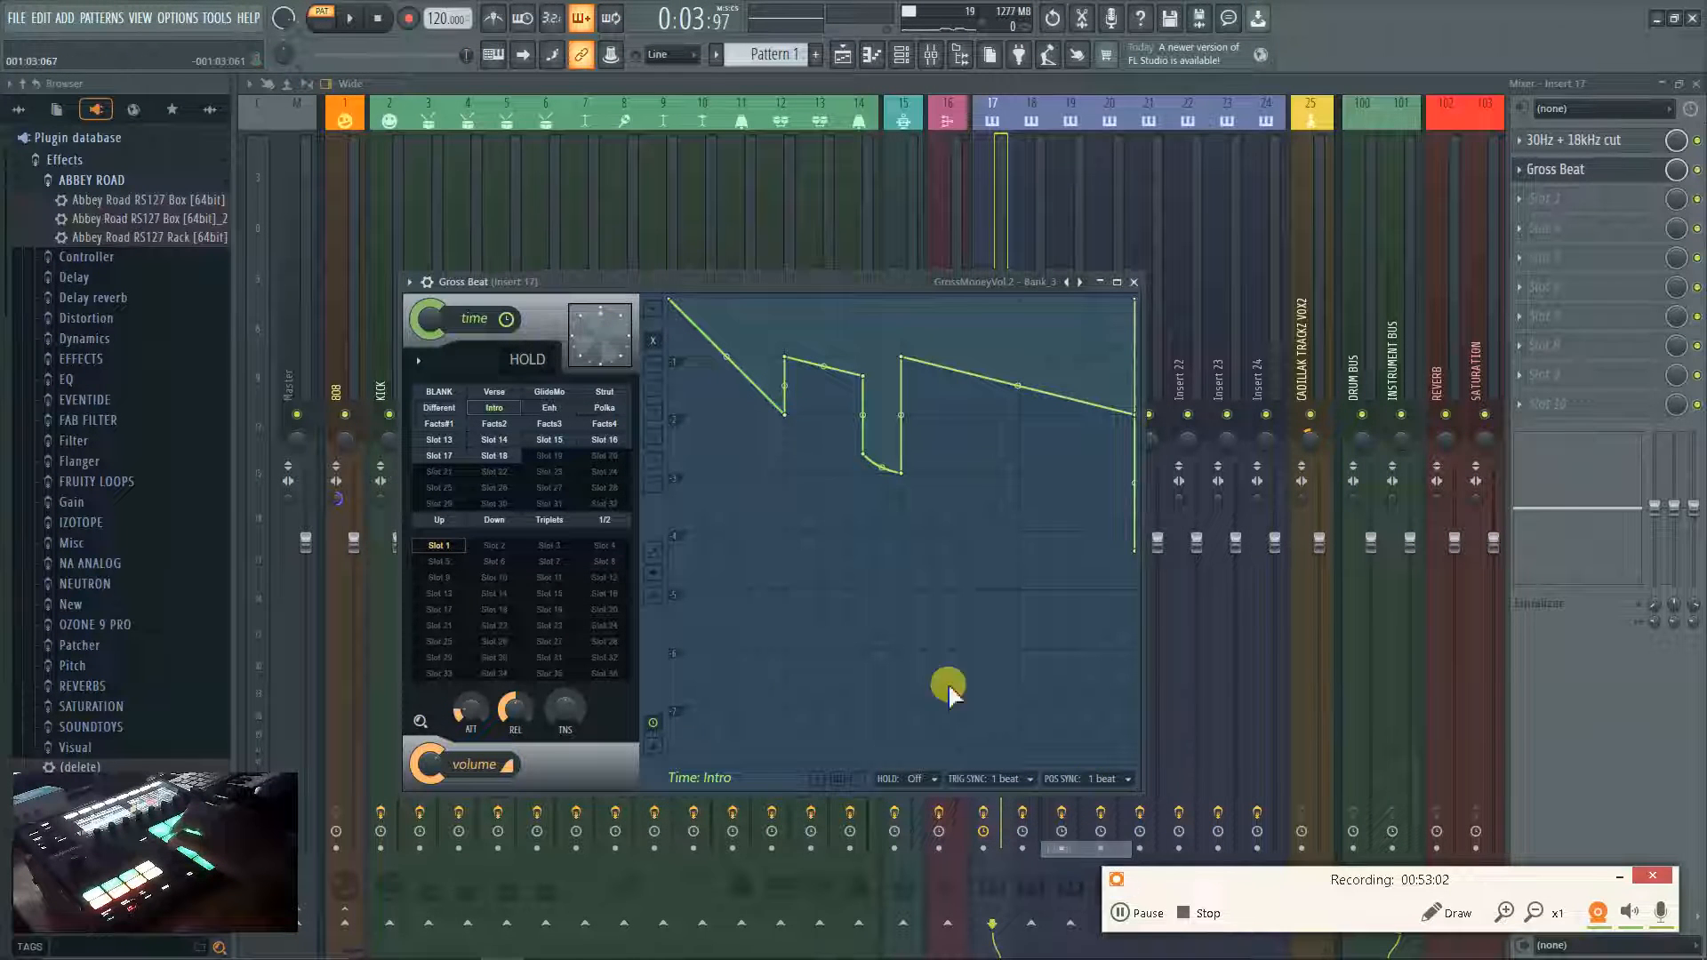
Turn off both trigger sync and position sync for the Intro time slot.
click(1002, 779)
click(1000, 812)
click(1089, 782)
click(1087, 809)
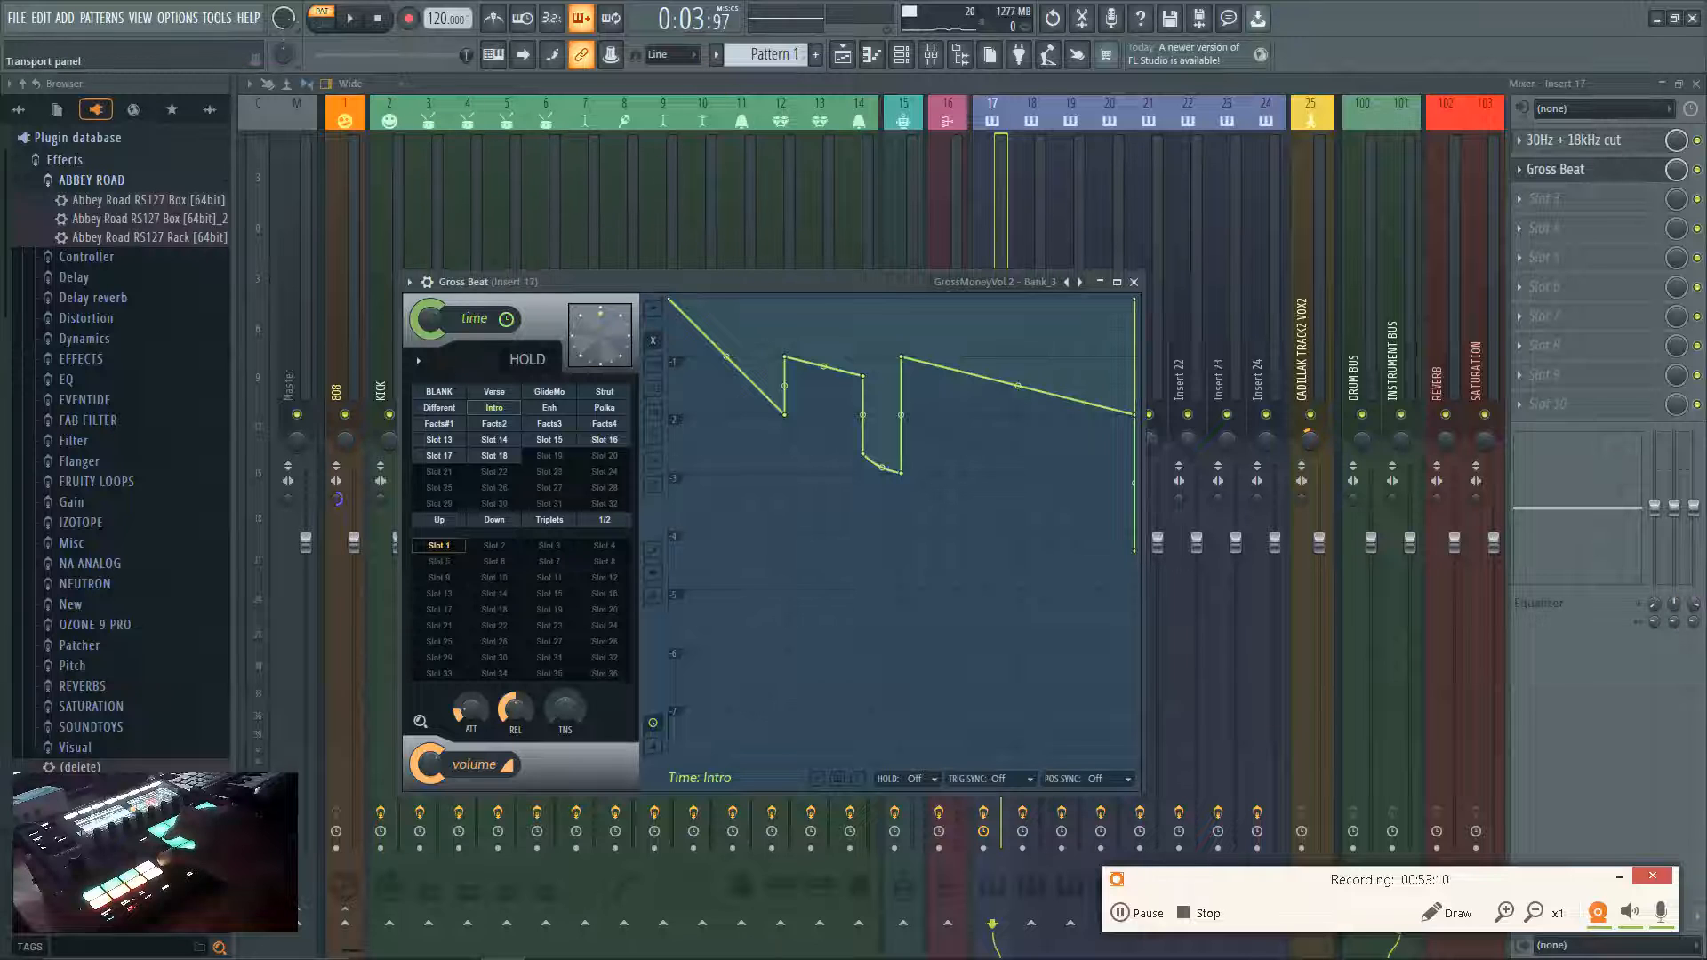
Play the loop while auditioning the new bank's time and volume slots, including Facts3, Verse and volume Slot 20.
click(353, 20)
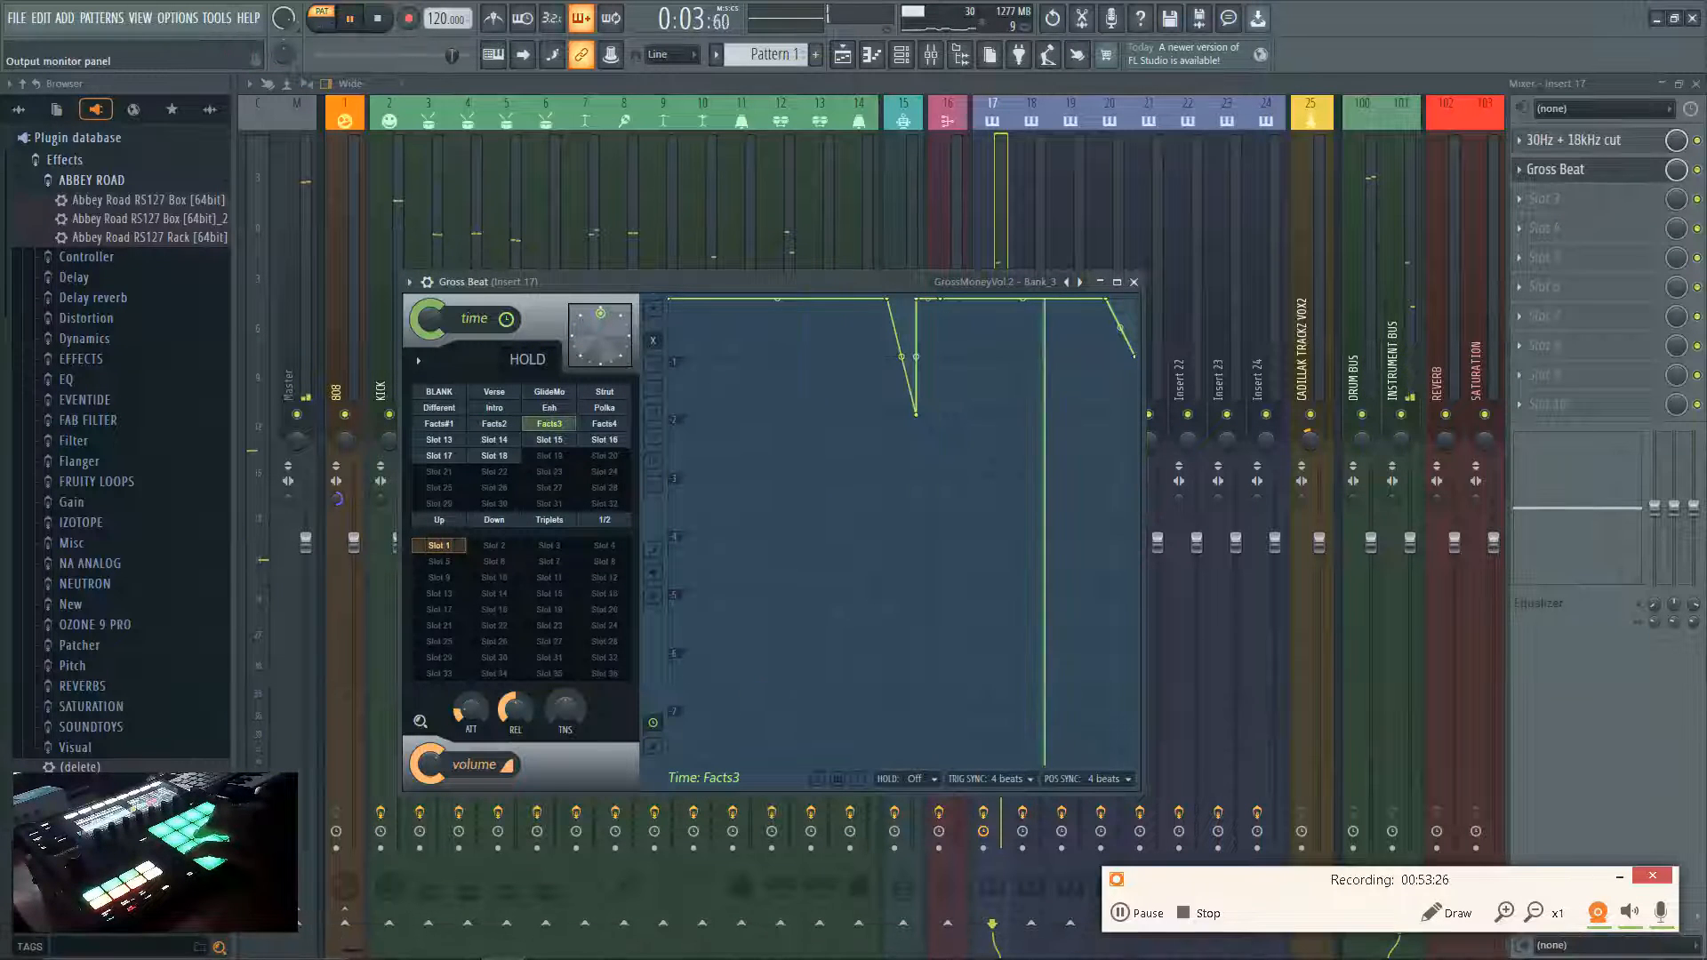
key(space)
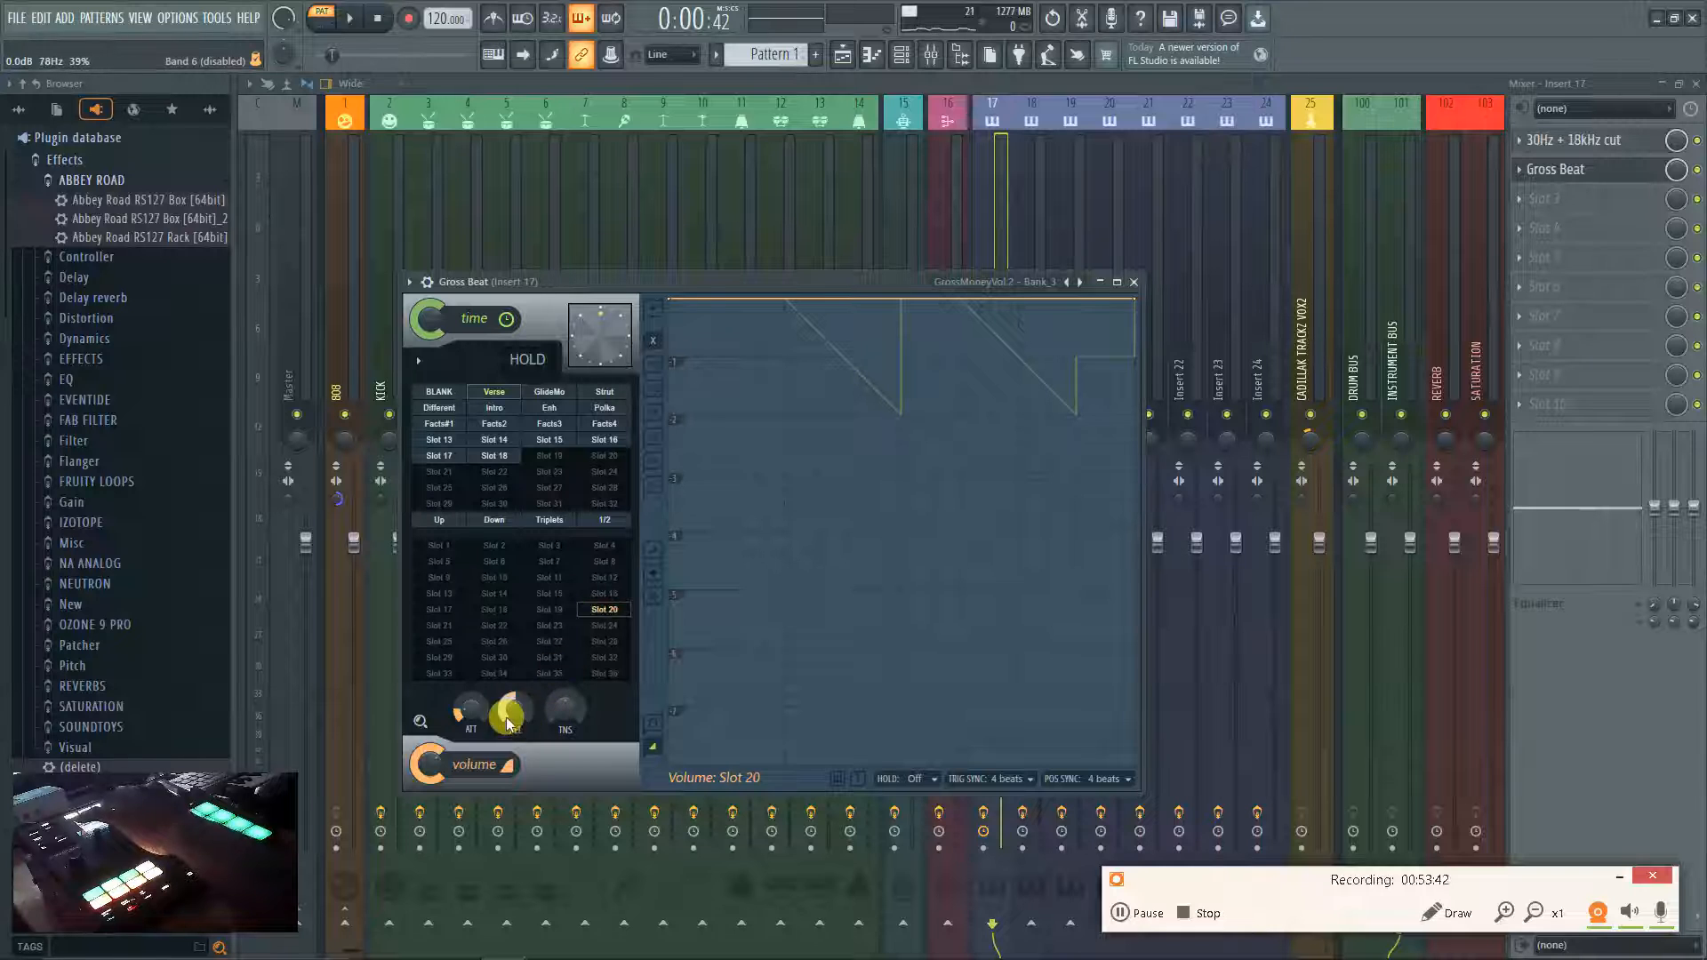
Raise the attack and tension of Gross Beat's volume envelope.
drag(471, 710, 515, 691)
drag(565, 708, 589, 703)
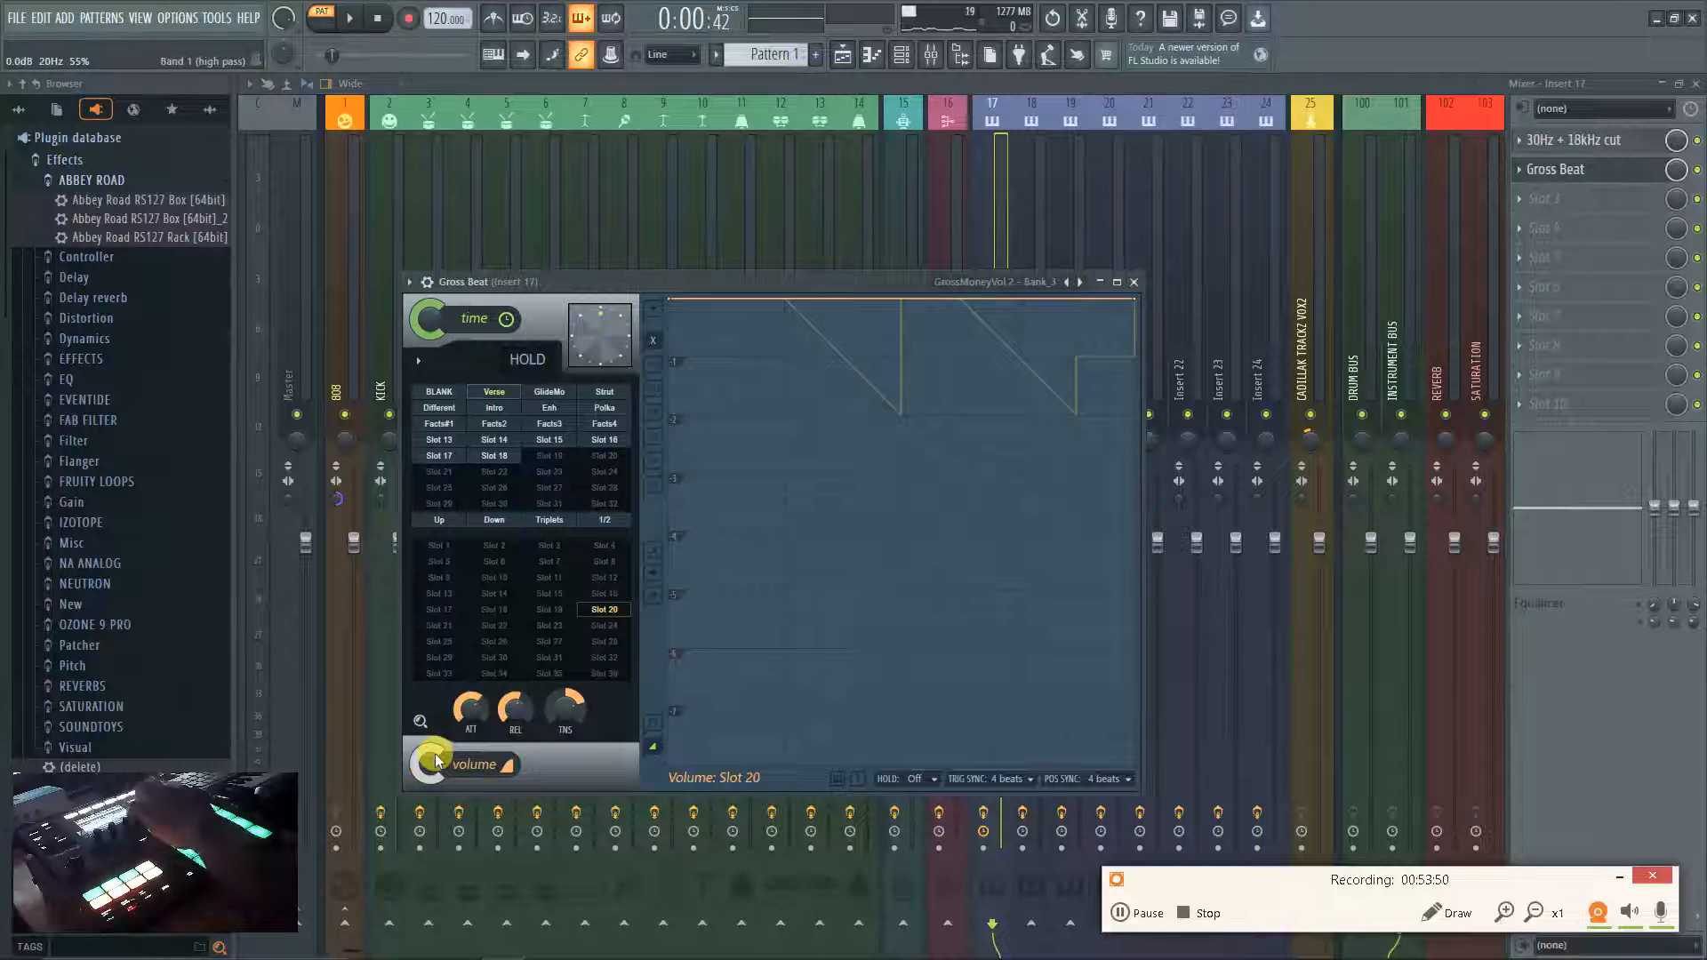
Look at Gross Beat's Hold options without changing them, and close the plugin and the mixer.
click(916, 779)
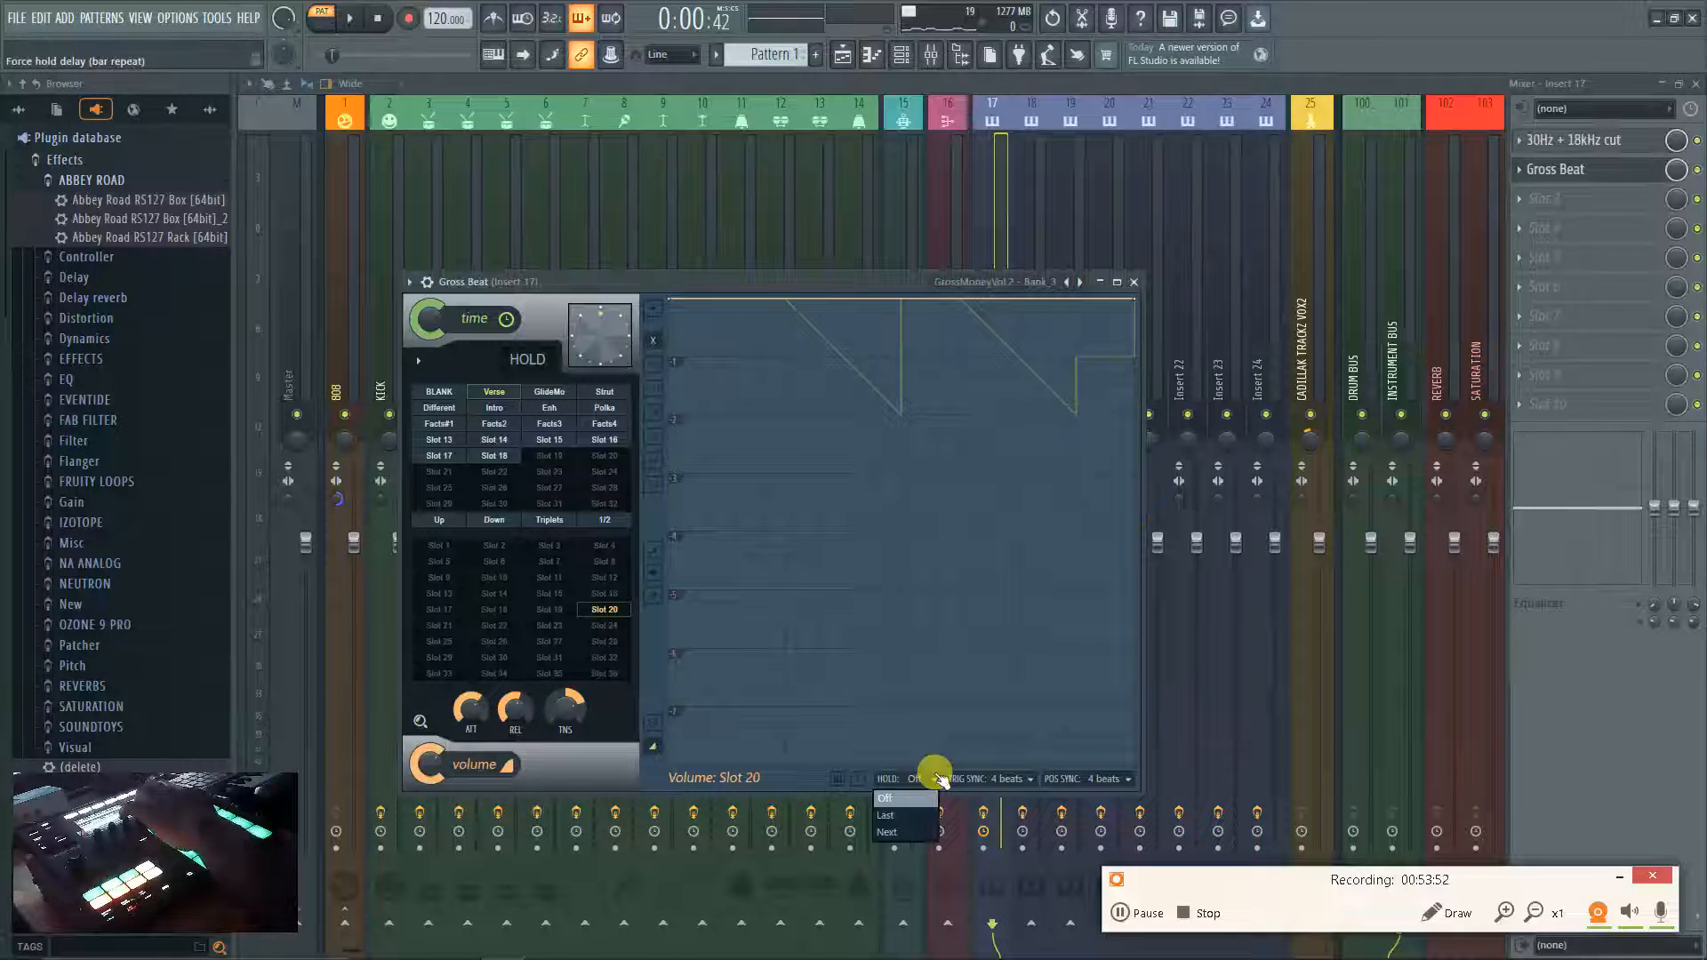
click(940, 778)
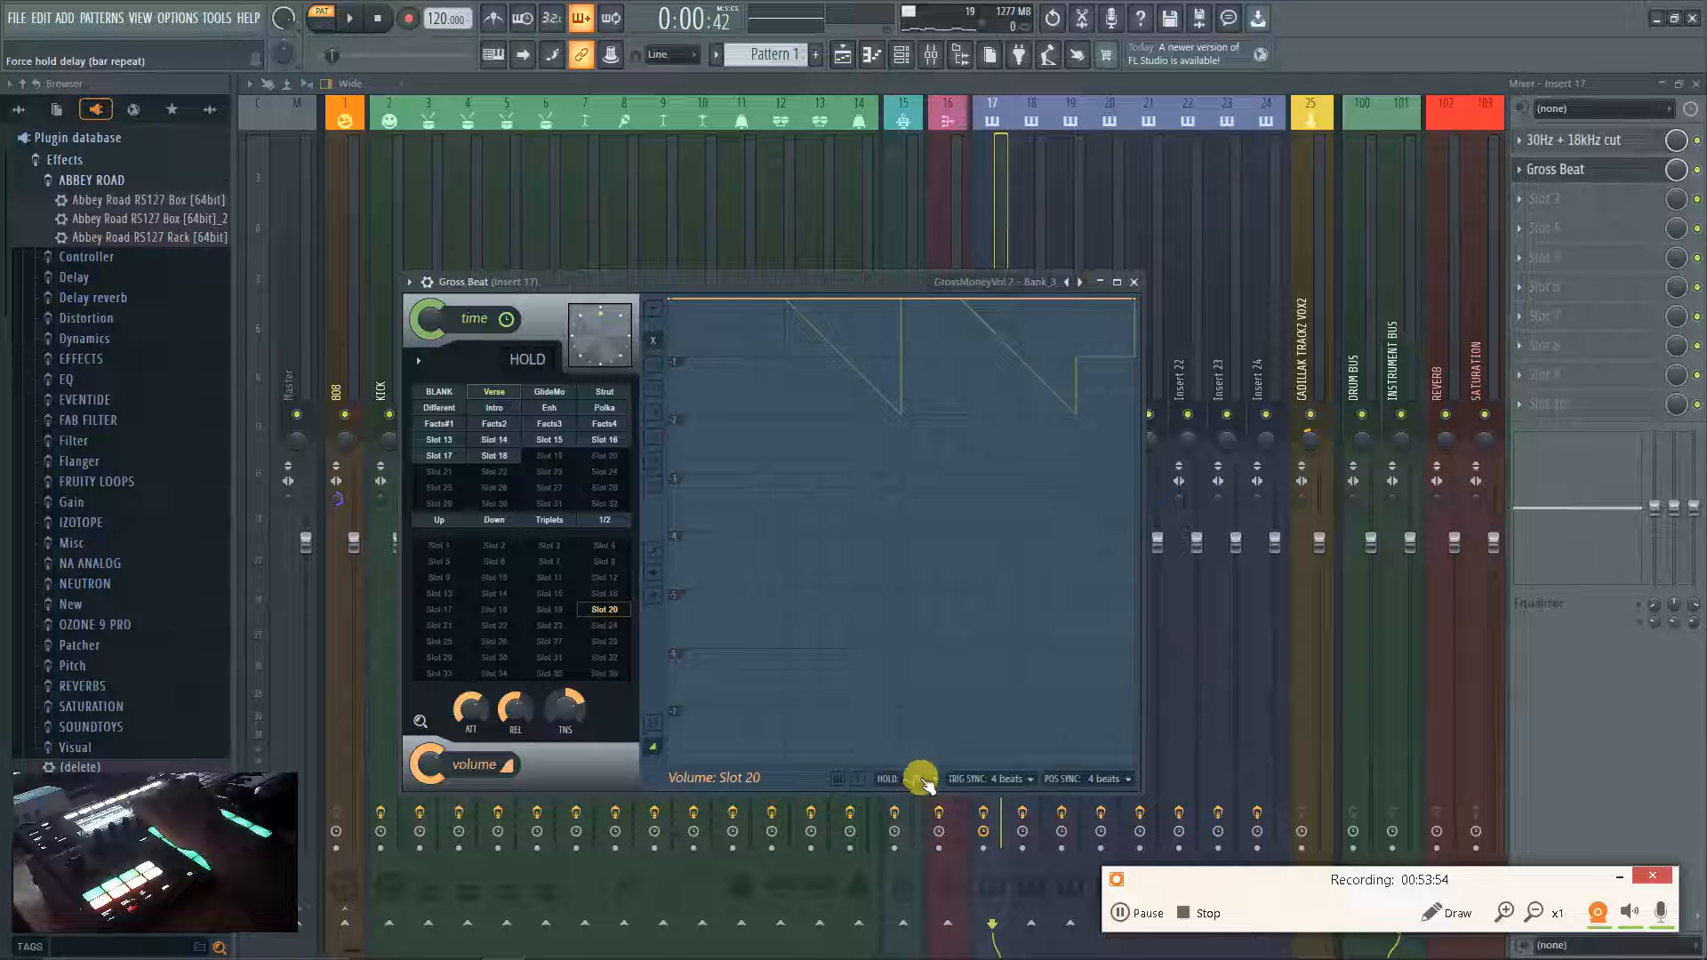
click(1135, 282)
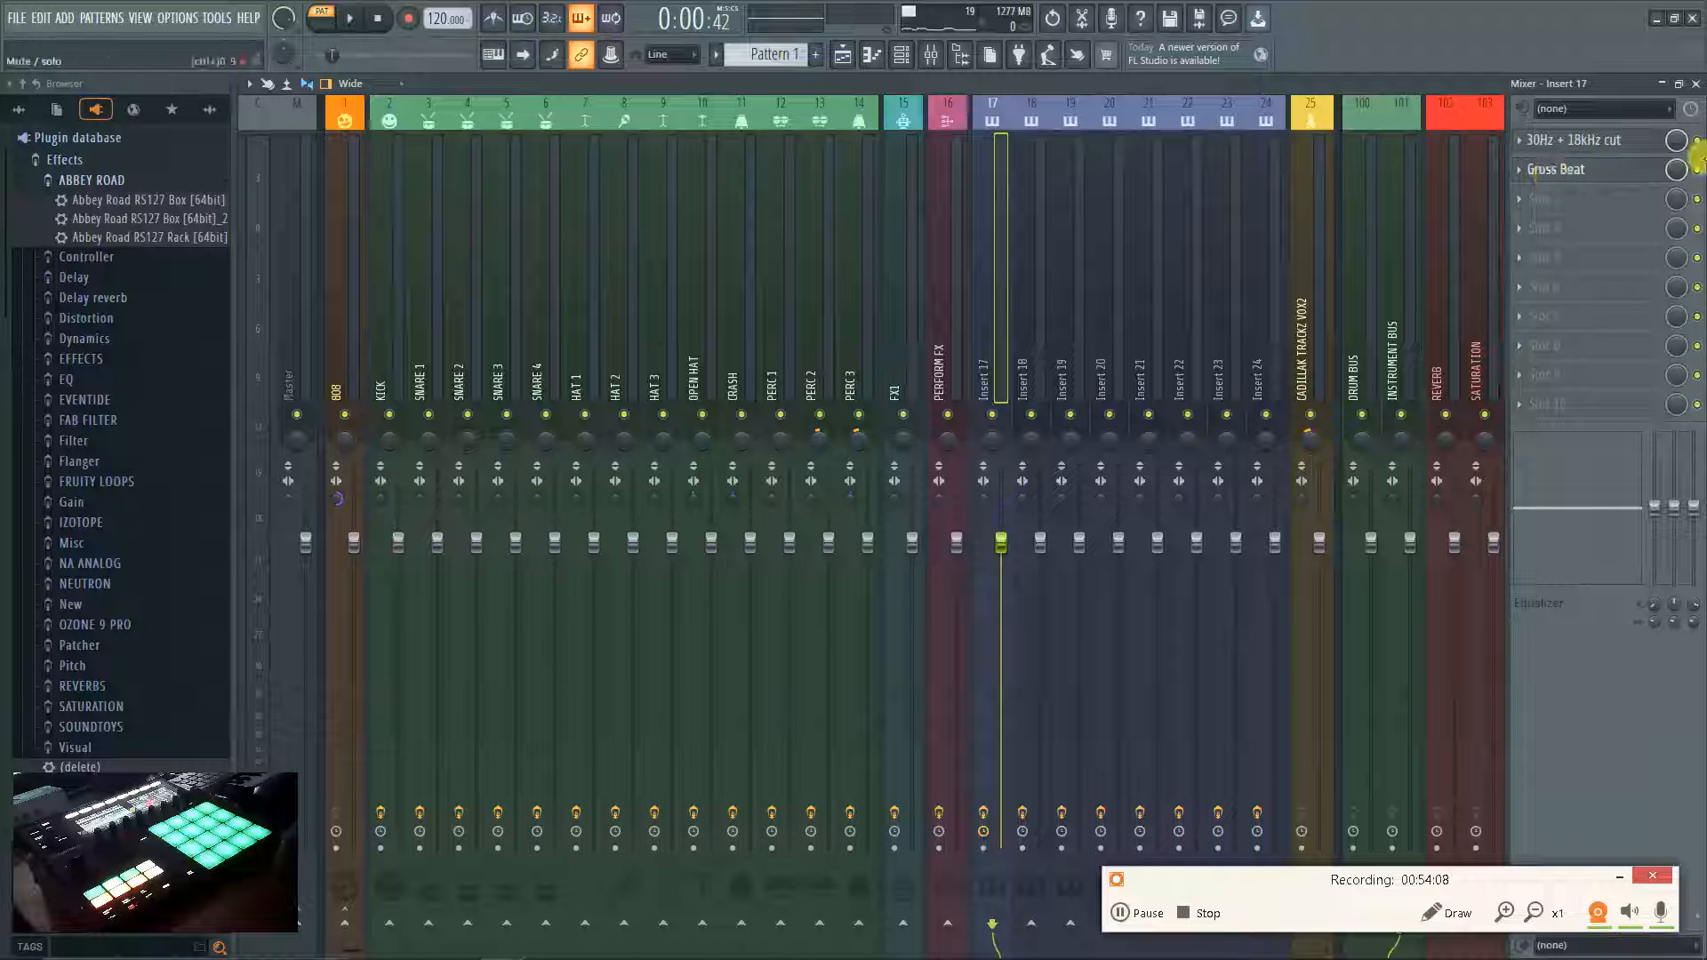
click(1695, 82)
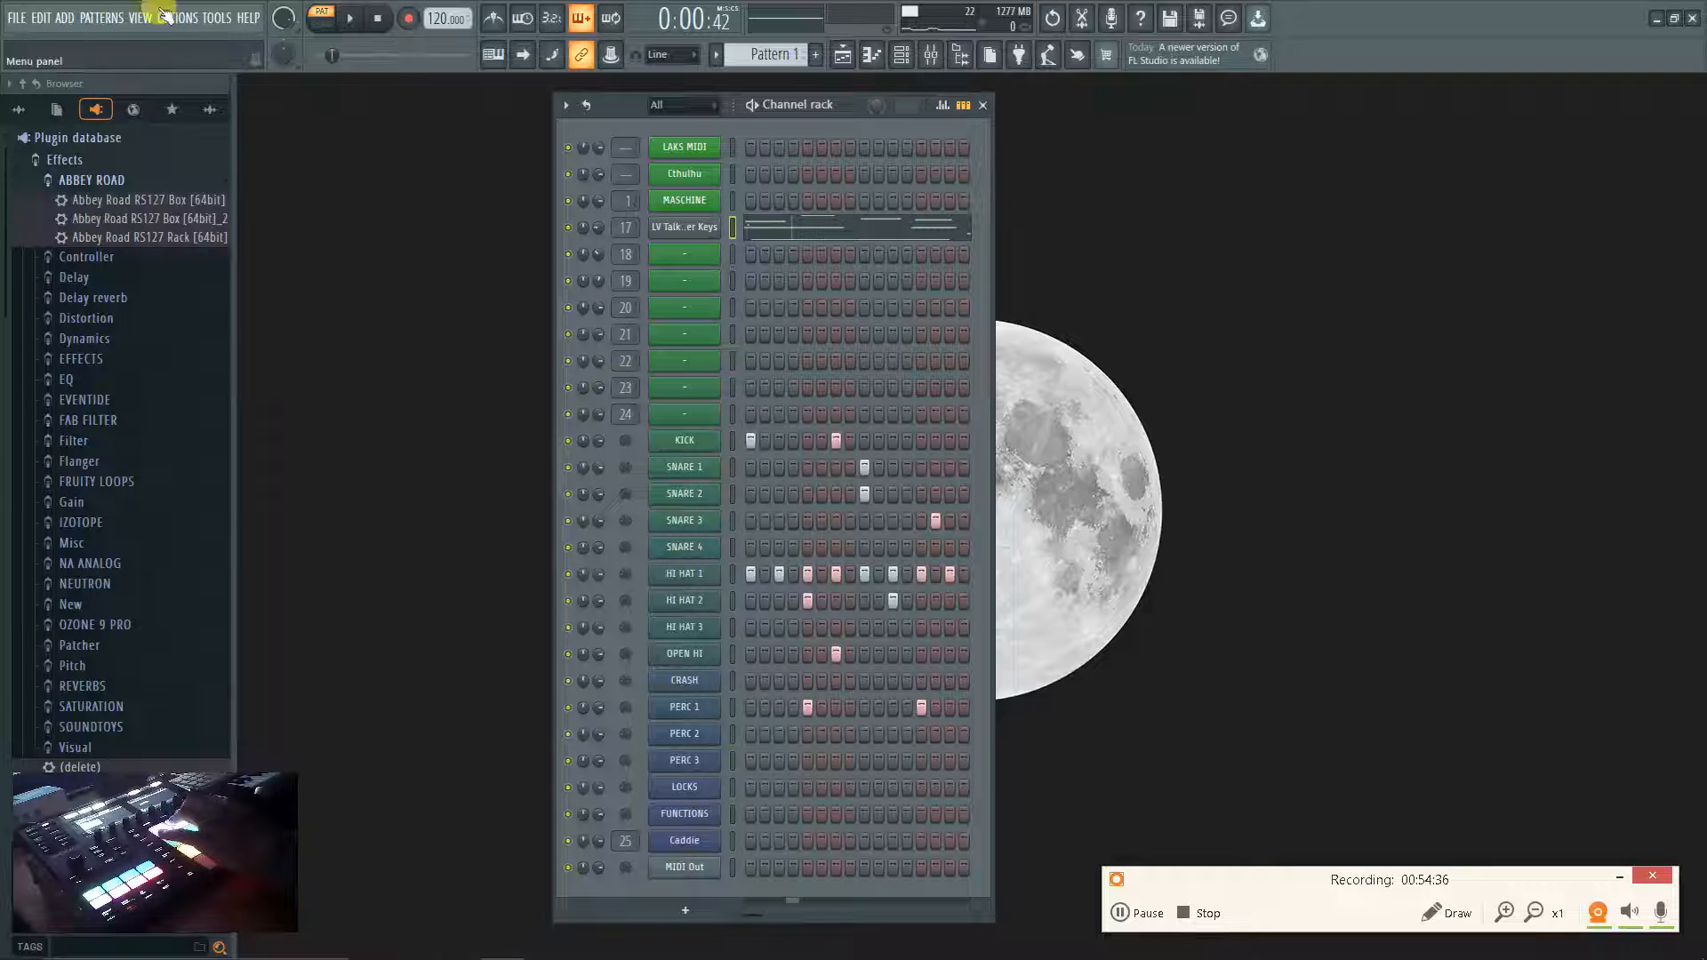
Set the Omni preview MIDI channel to 1 for the Maschine MK3 EXT MIDI input, and close the settings.
click(217, 18)
mouse_move(178, 18)
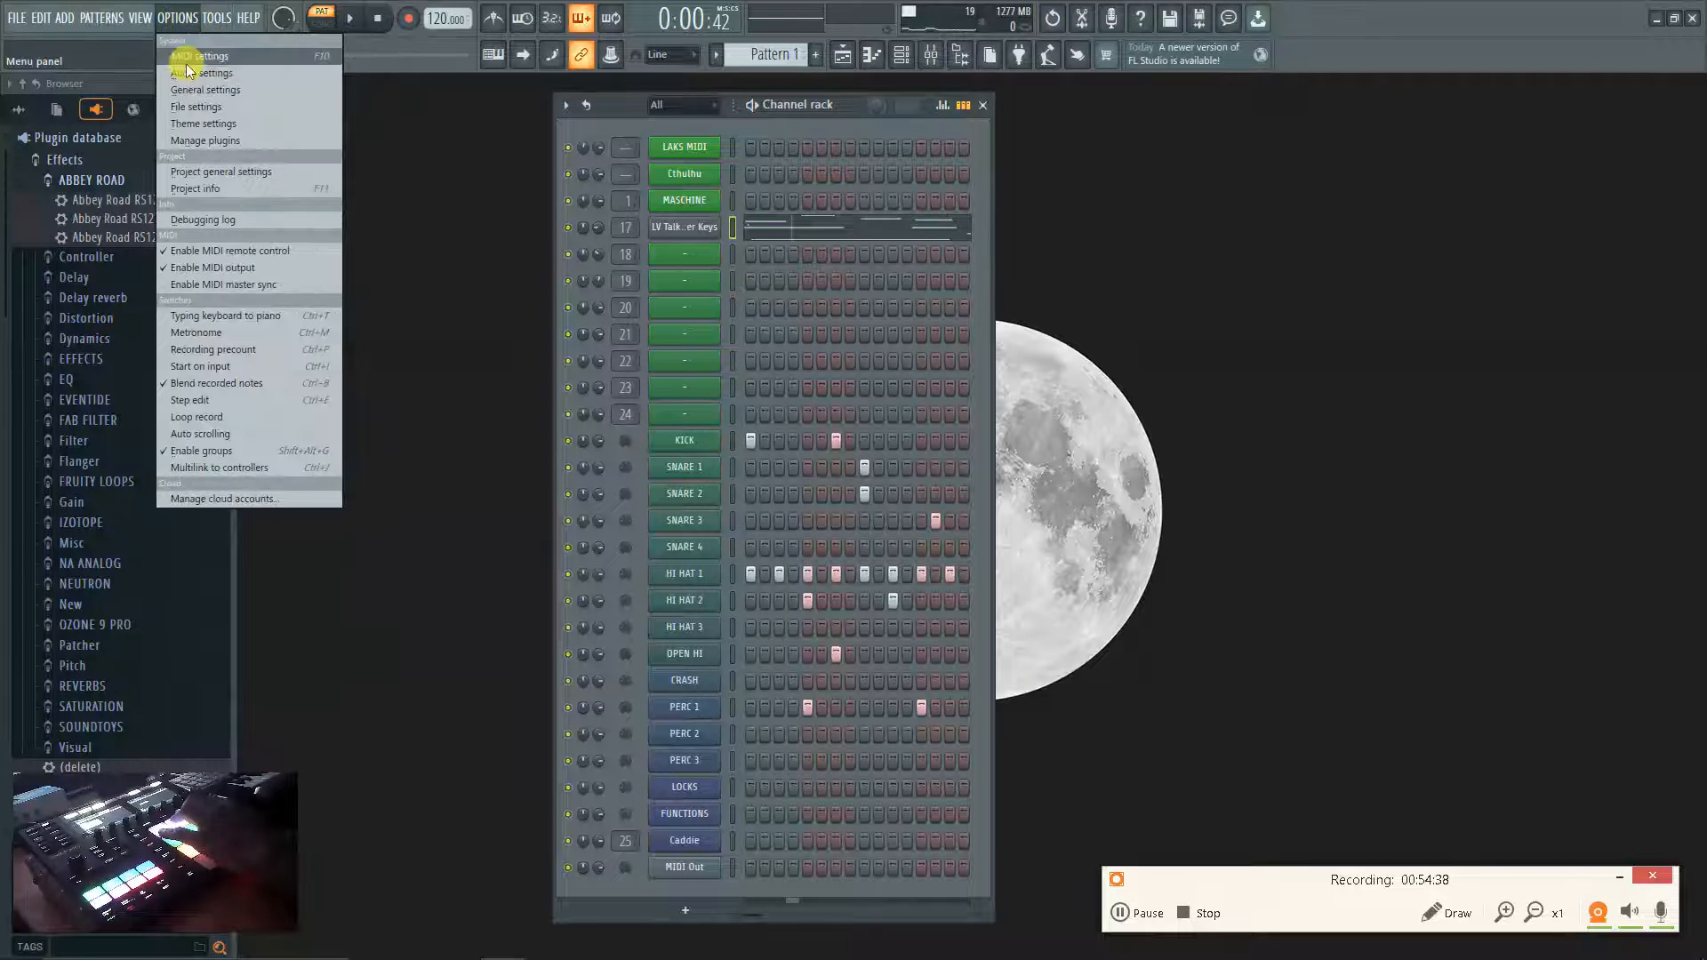
click(191, 59)
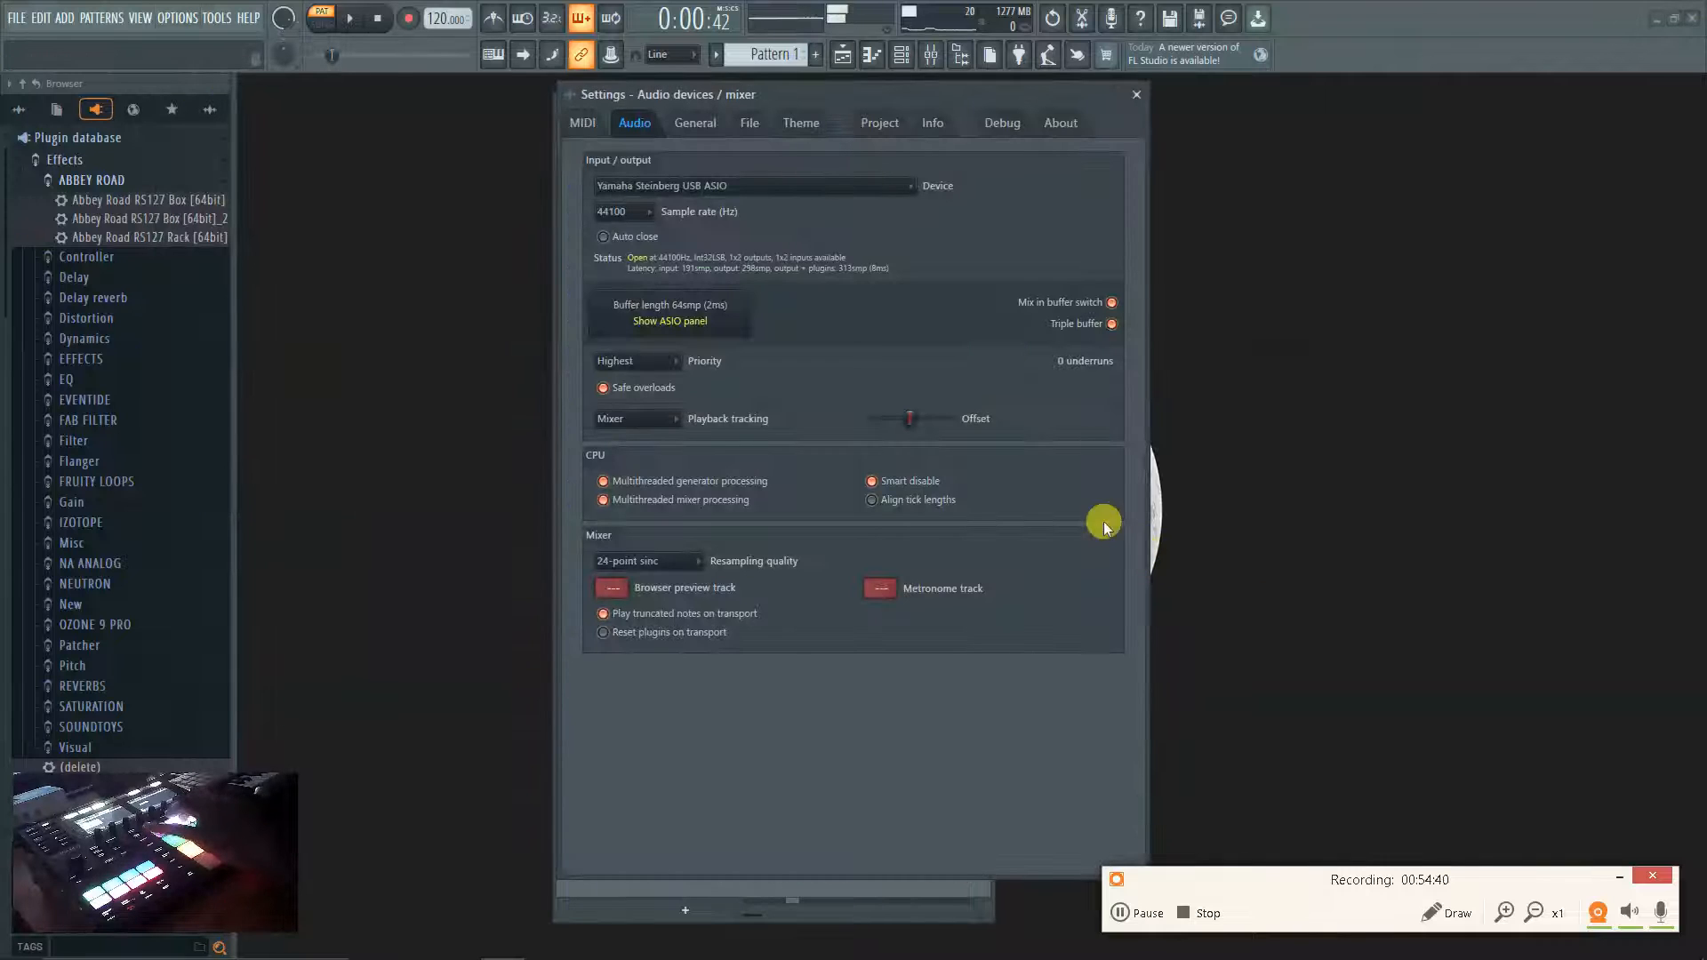
click(586, 124)
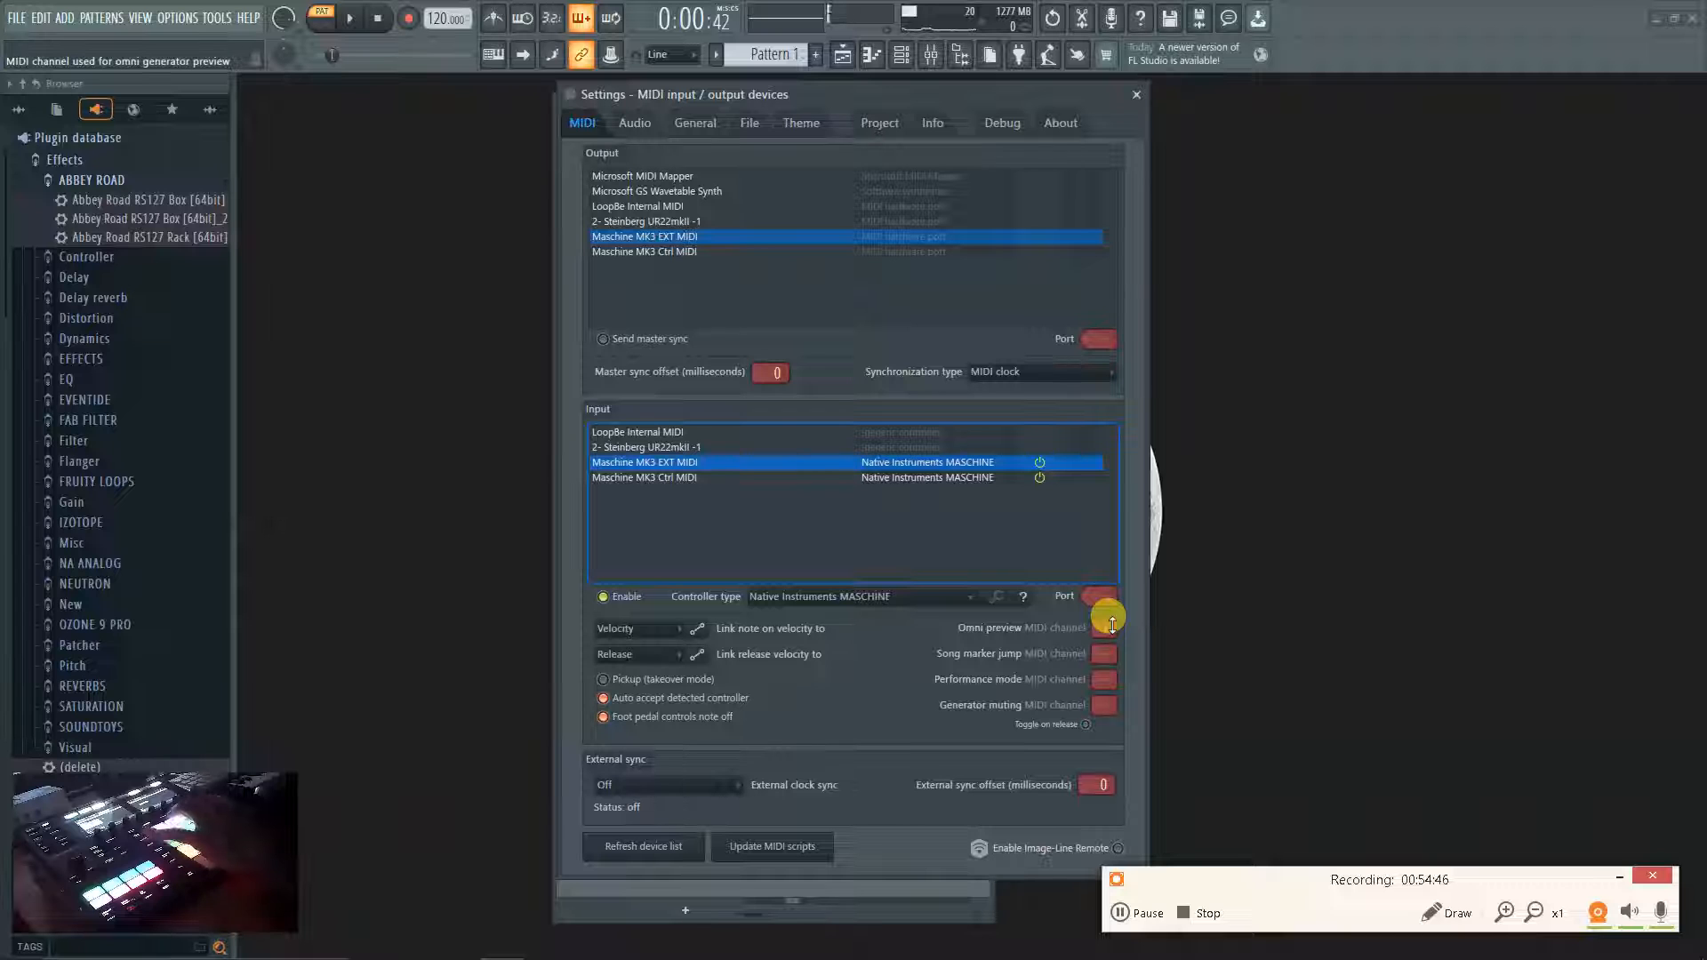
click(1136, 95)
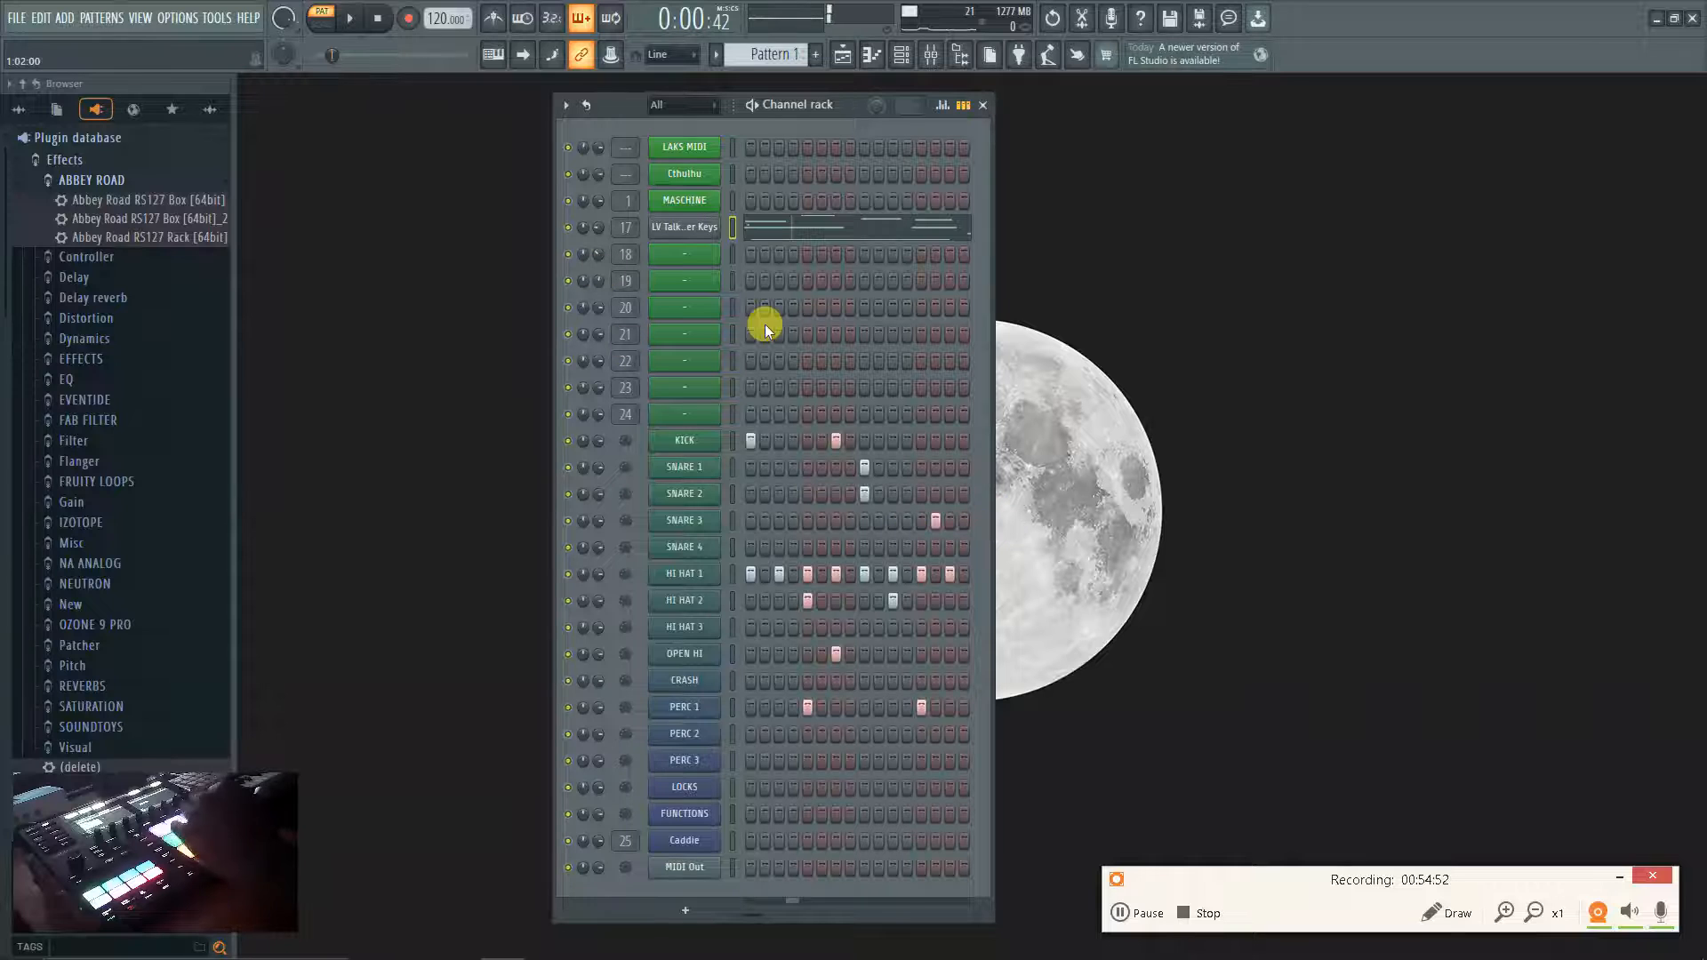
Clear the Omni preview MIDI channel for the Maschine MK3 EXT MIDI input, and close the settings.
click(169, 18)
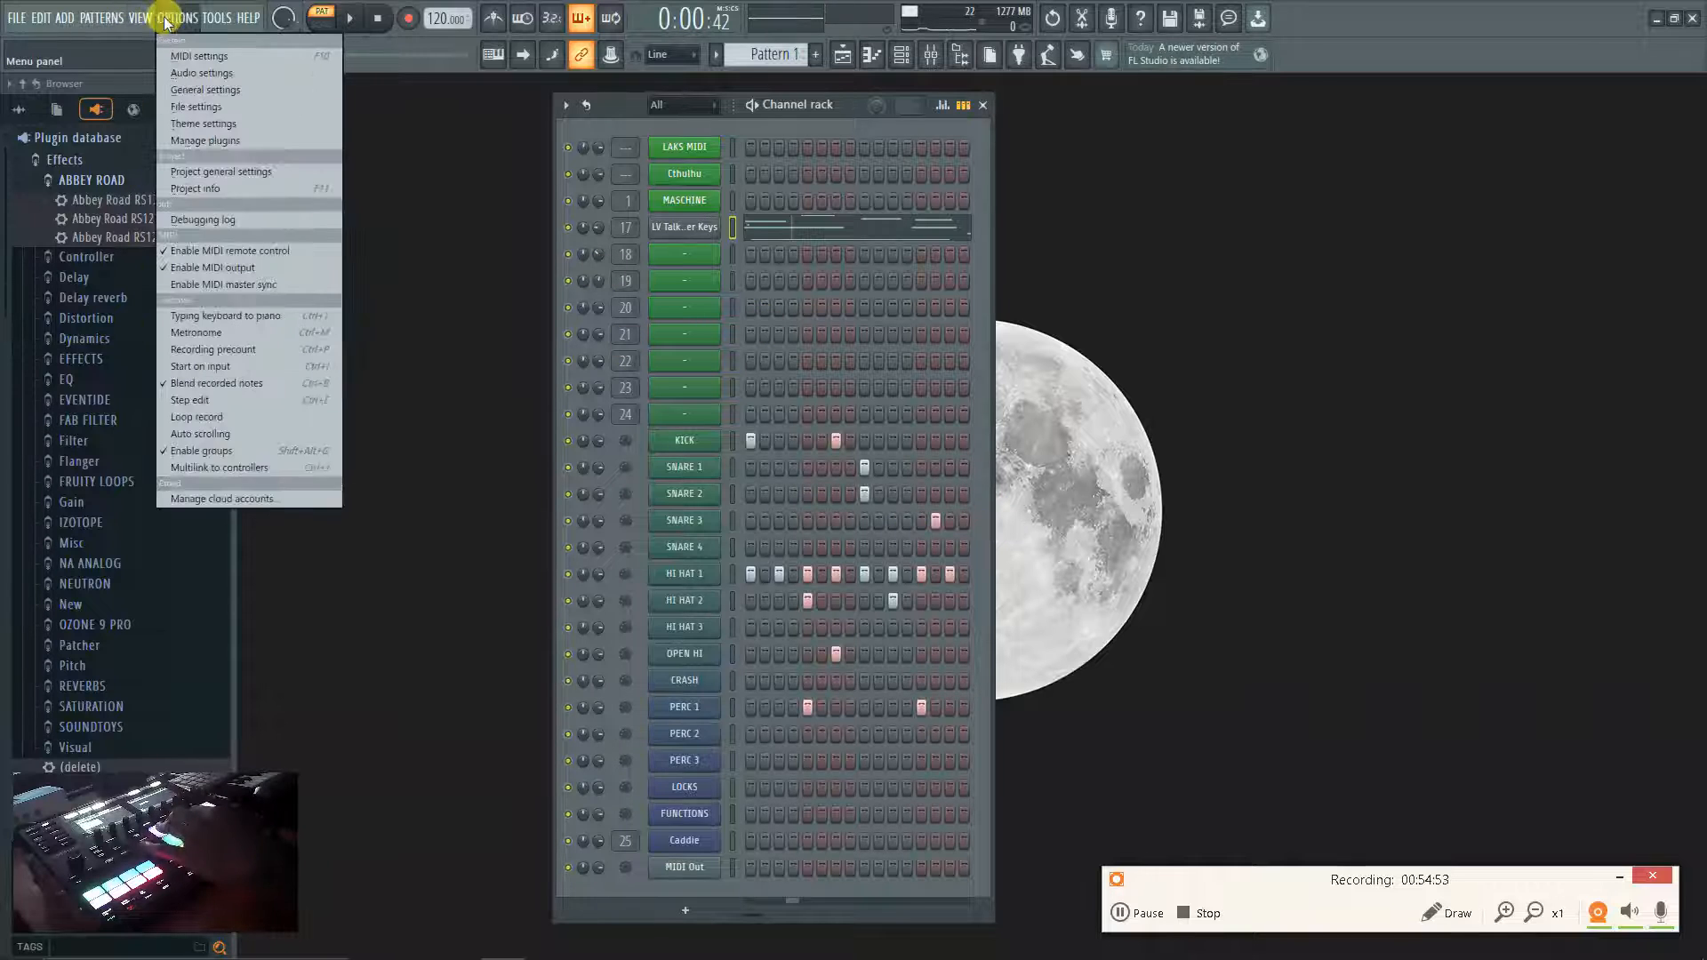
click(191, 72)
click(581, 124)
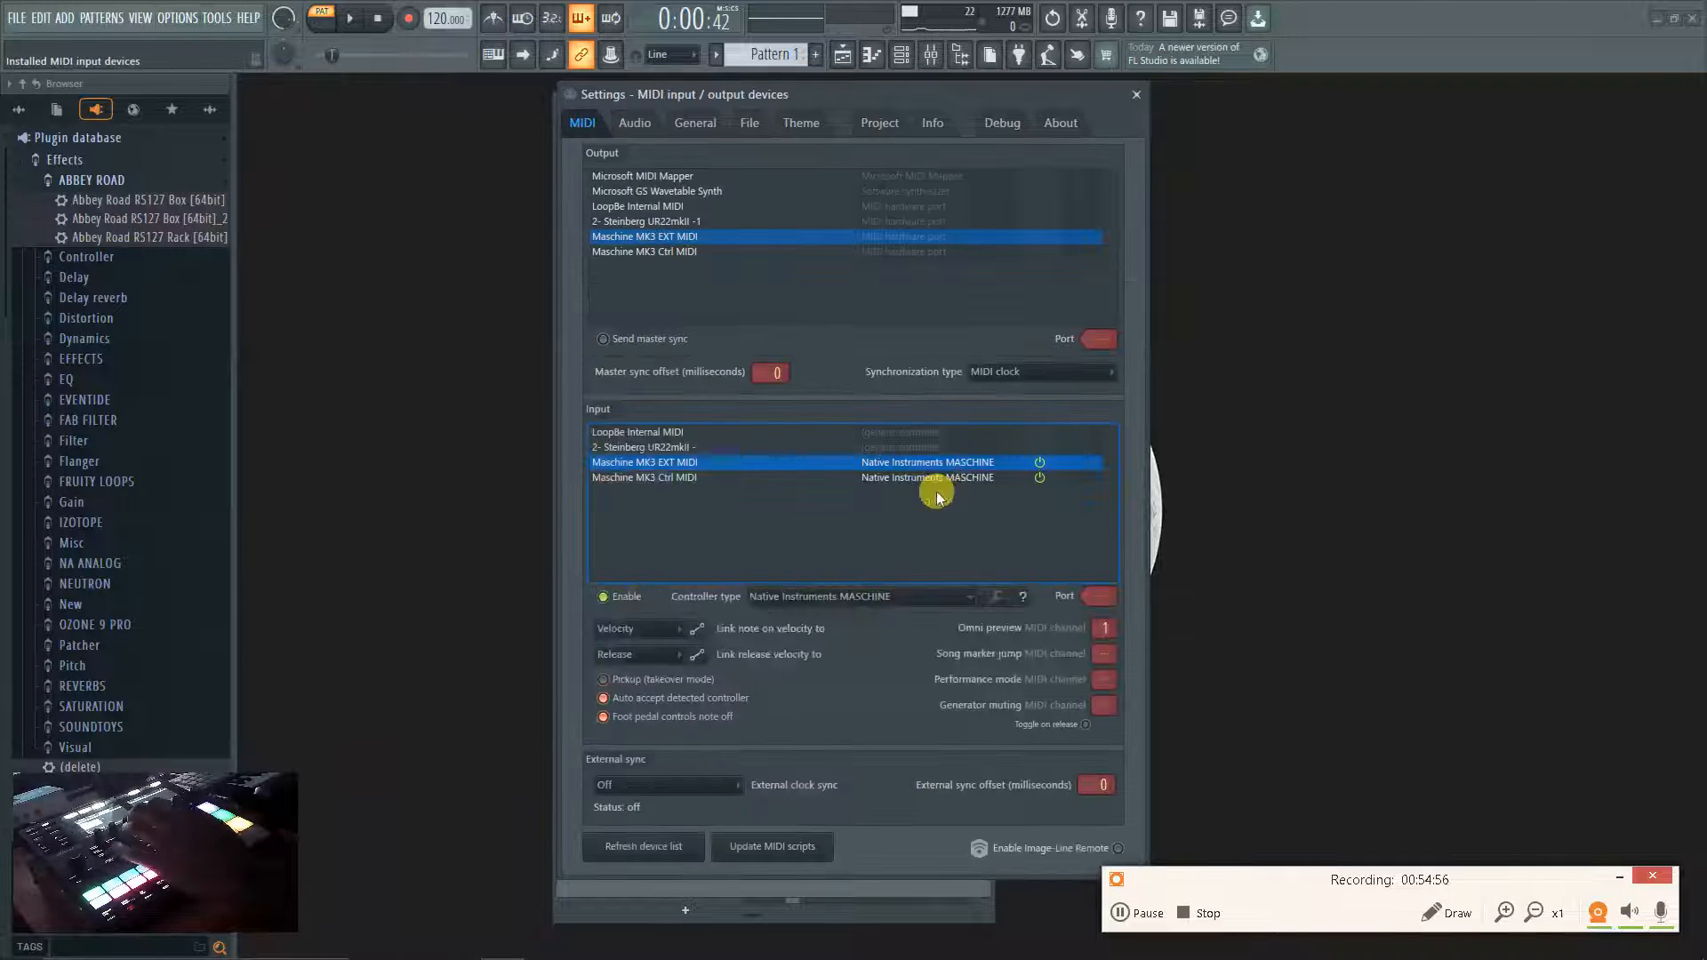
click(1136, 94)
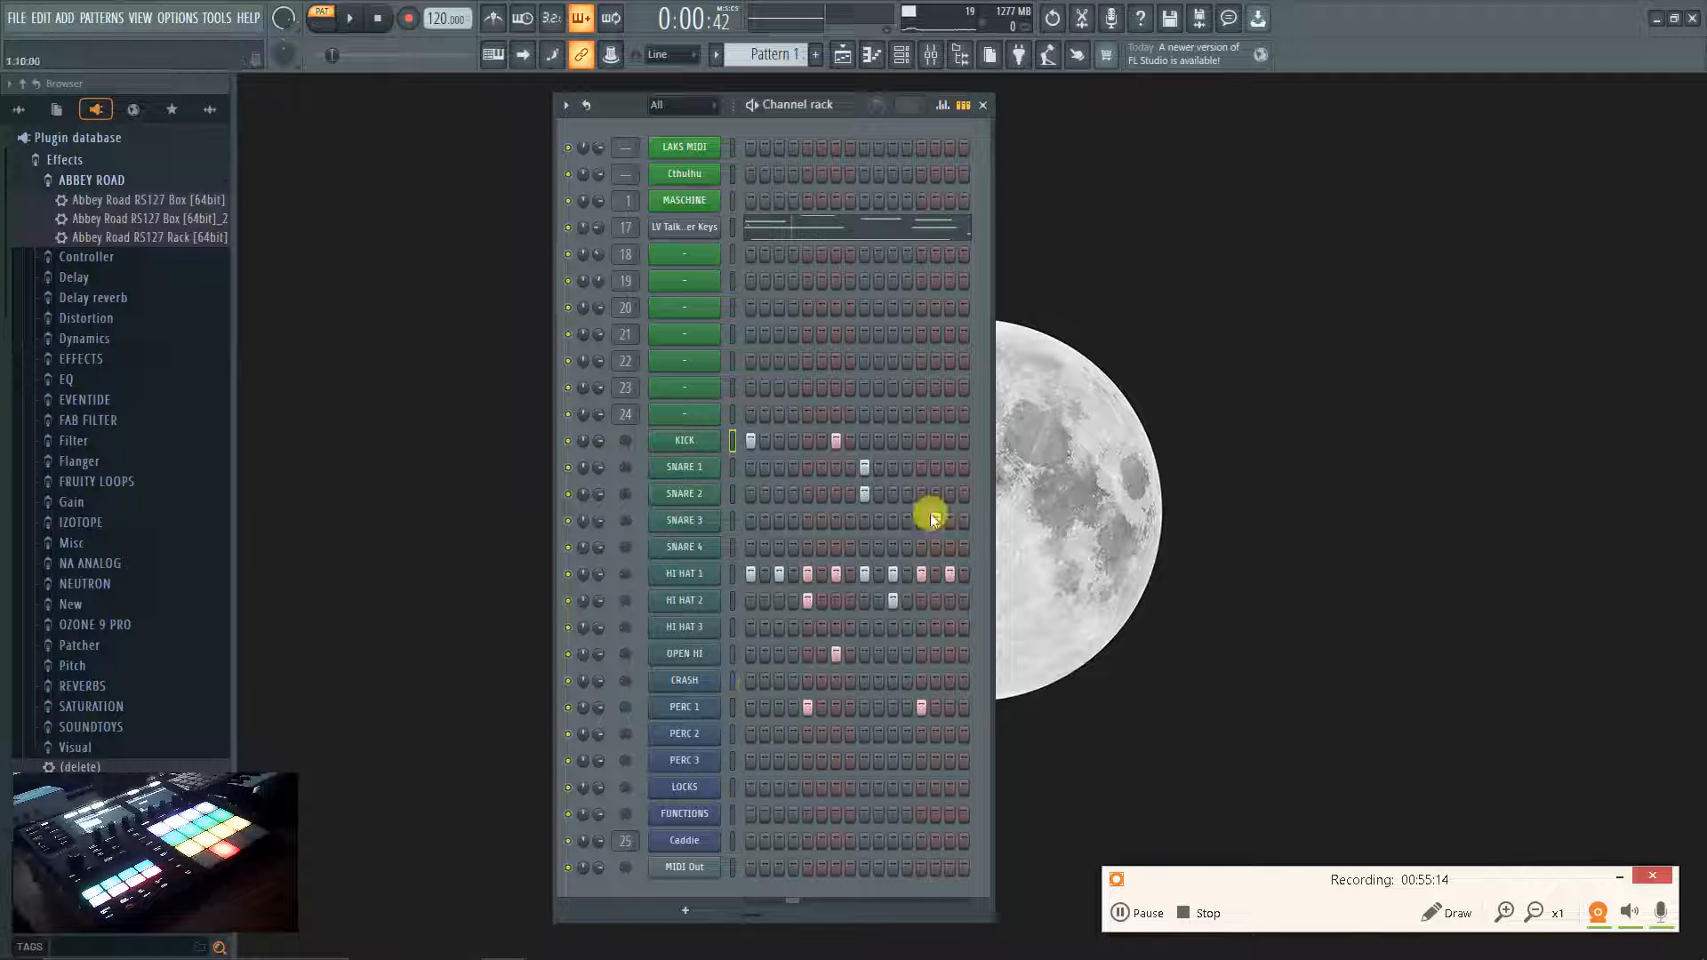
click(176, 18)
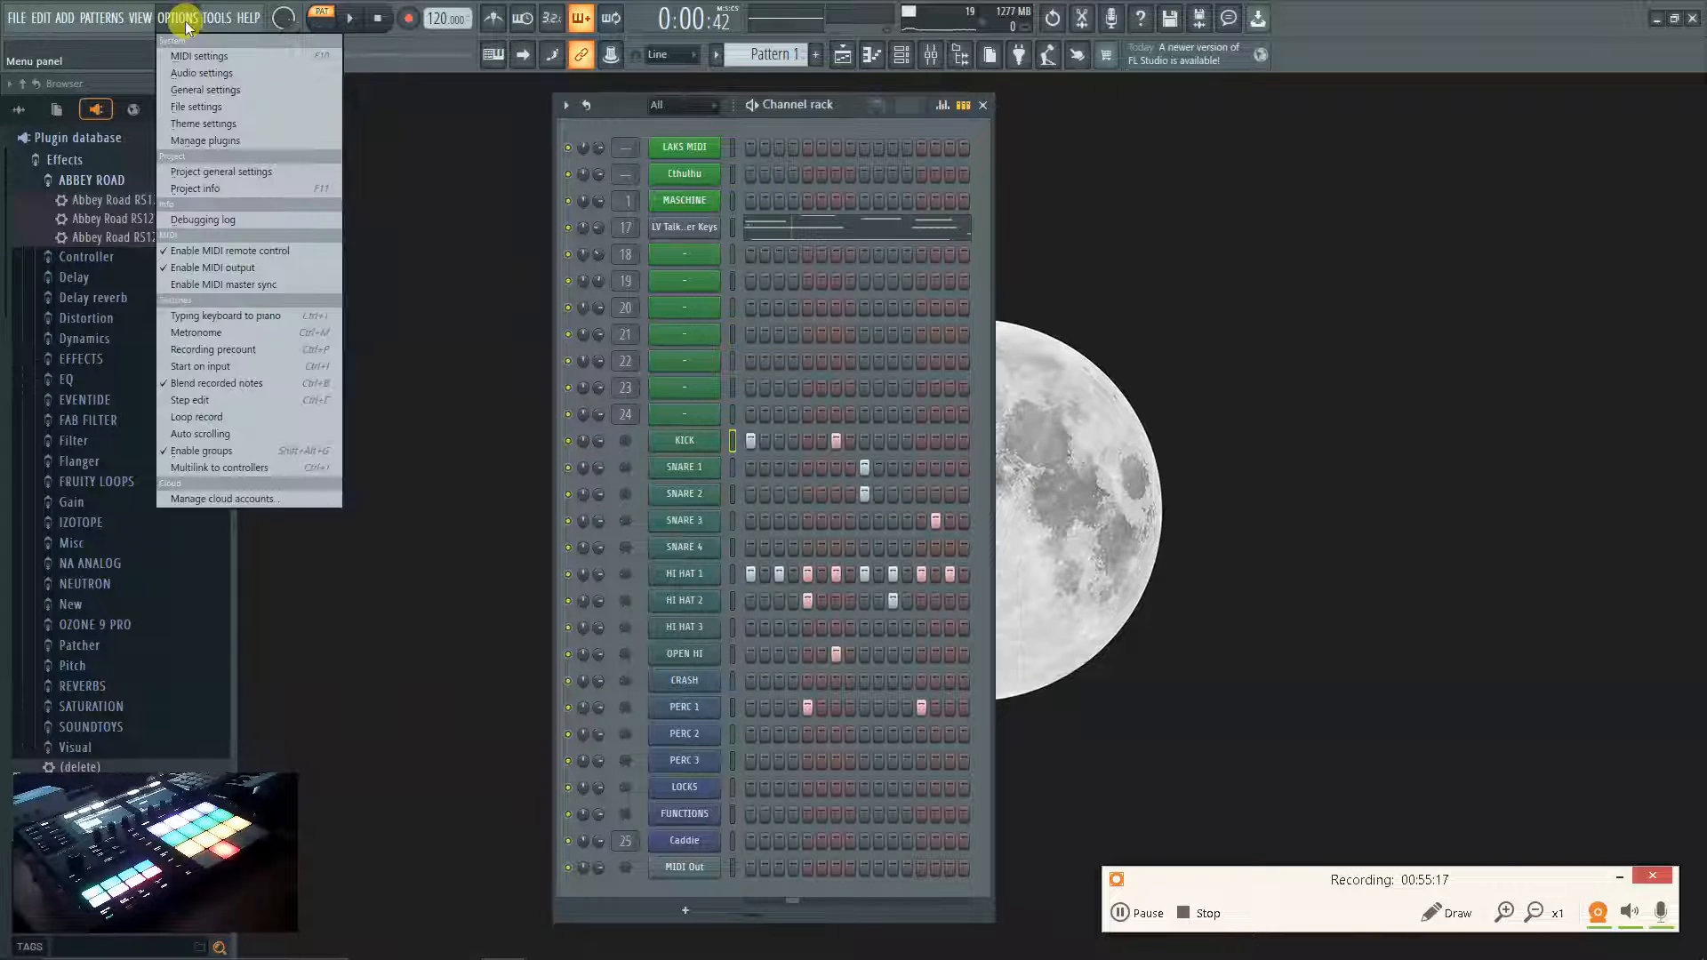
click(244, 71)
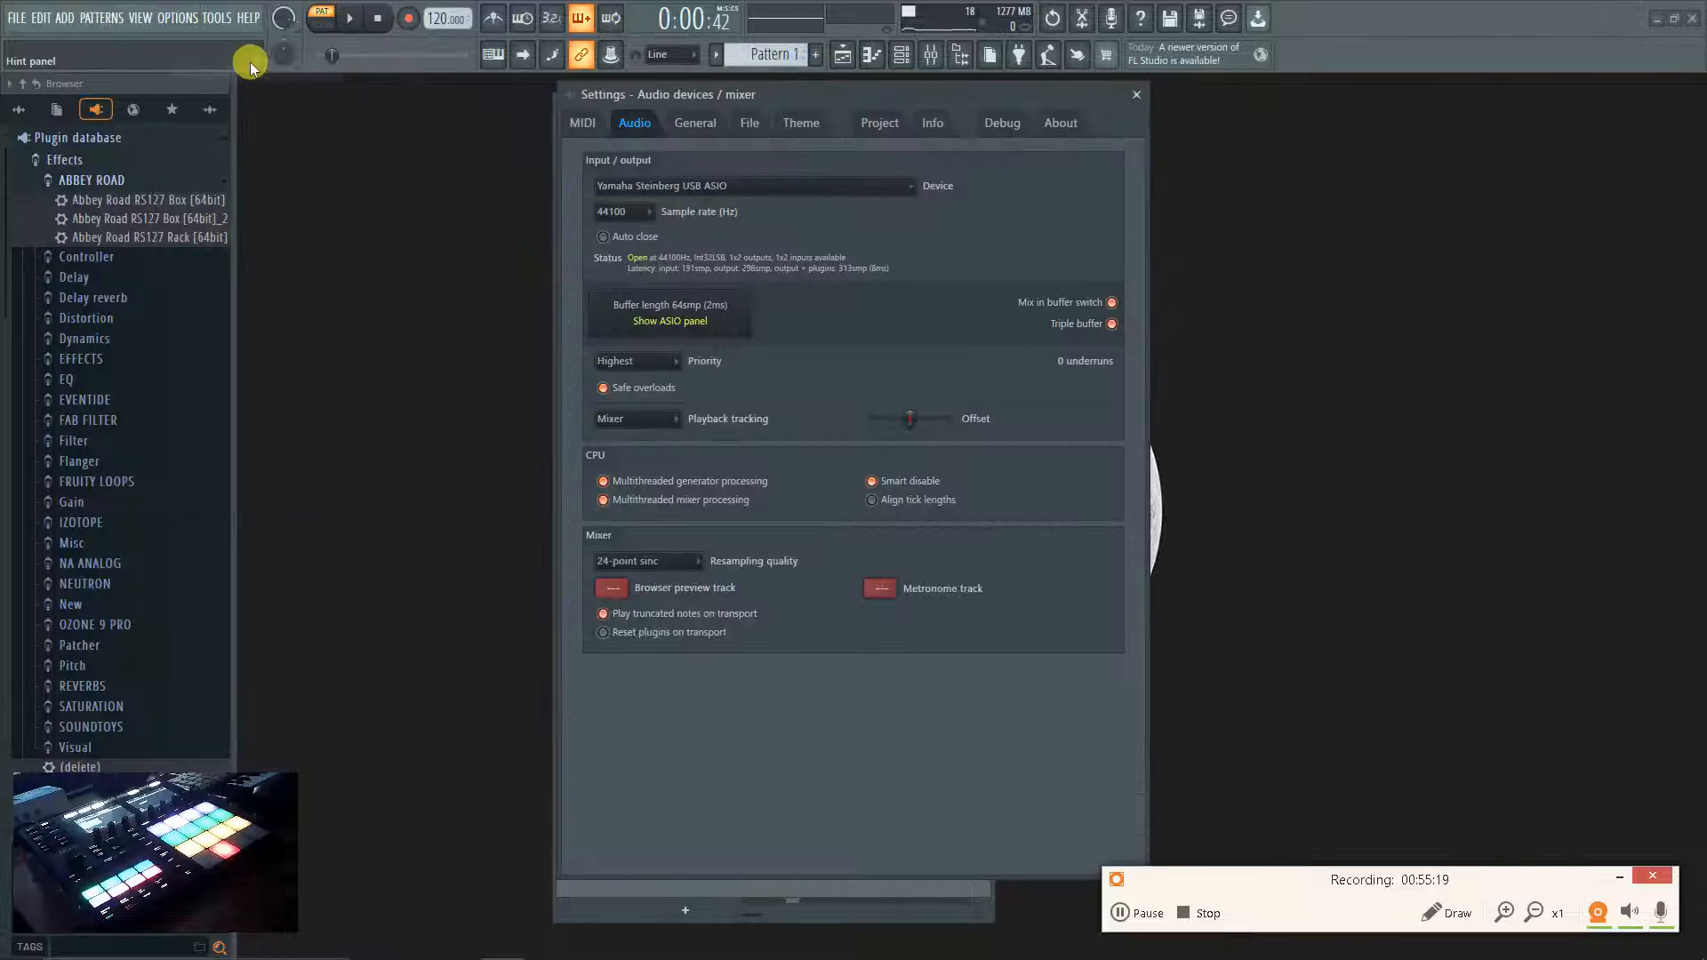
click(603, 125)
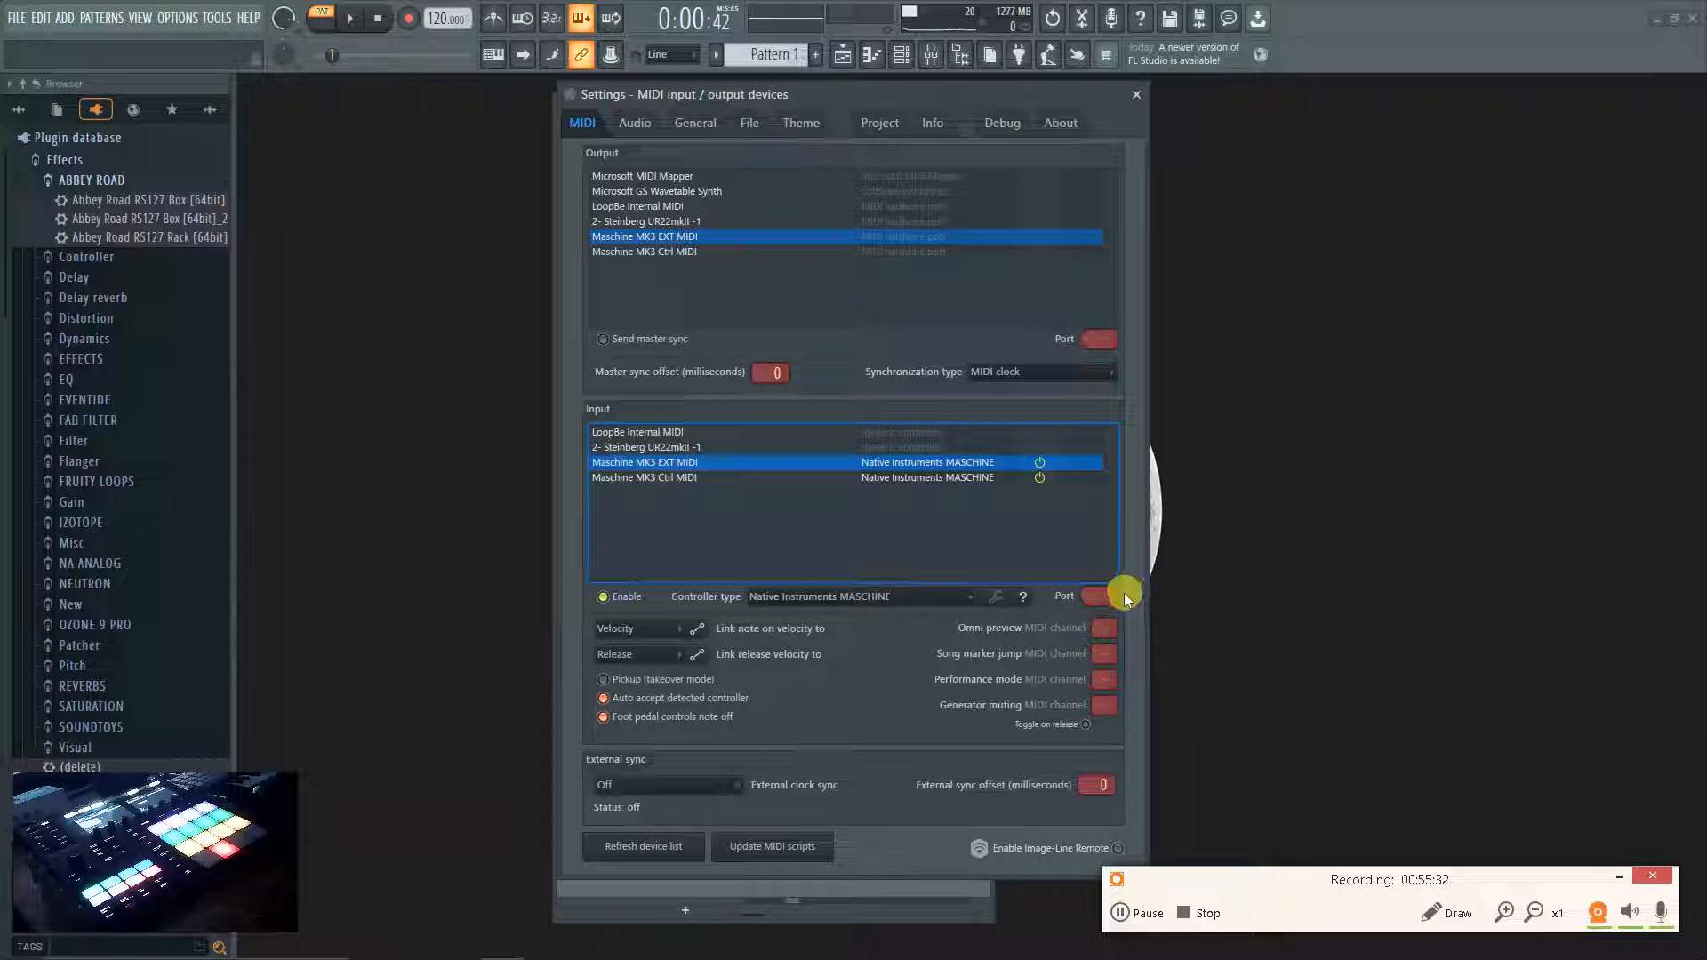
click(1144, 95)
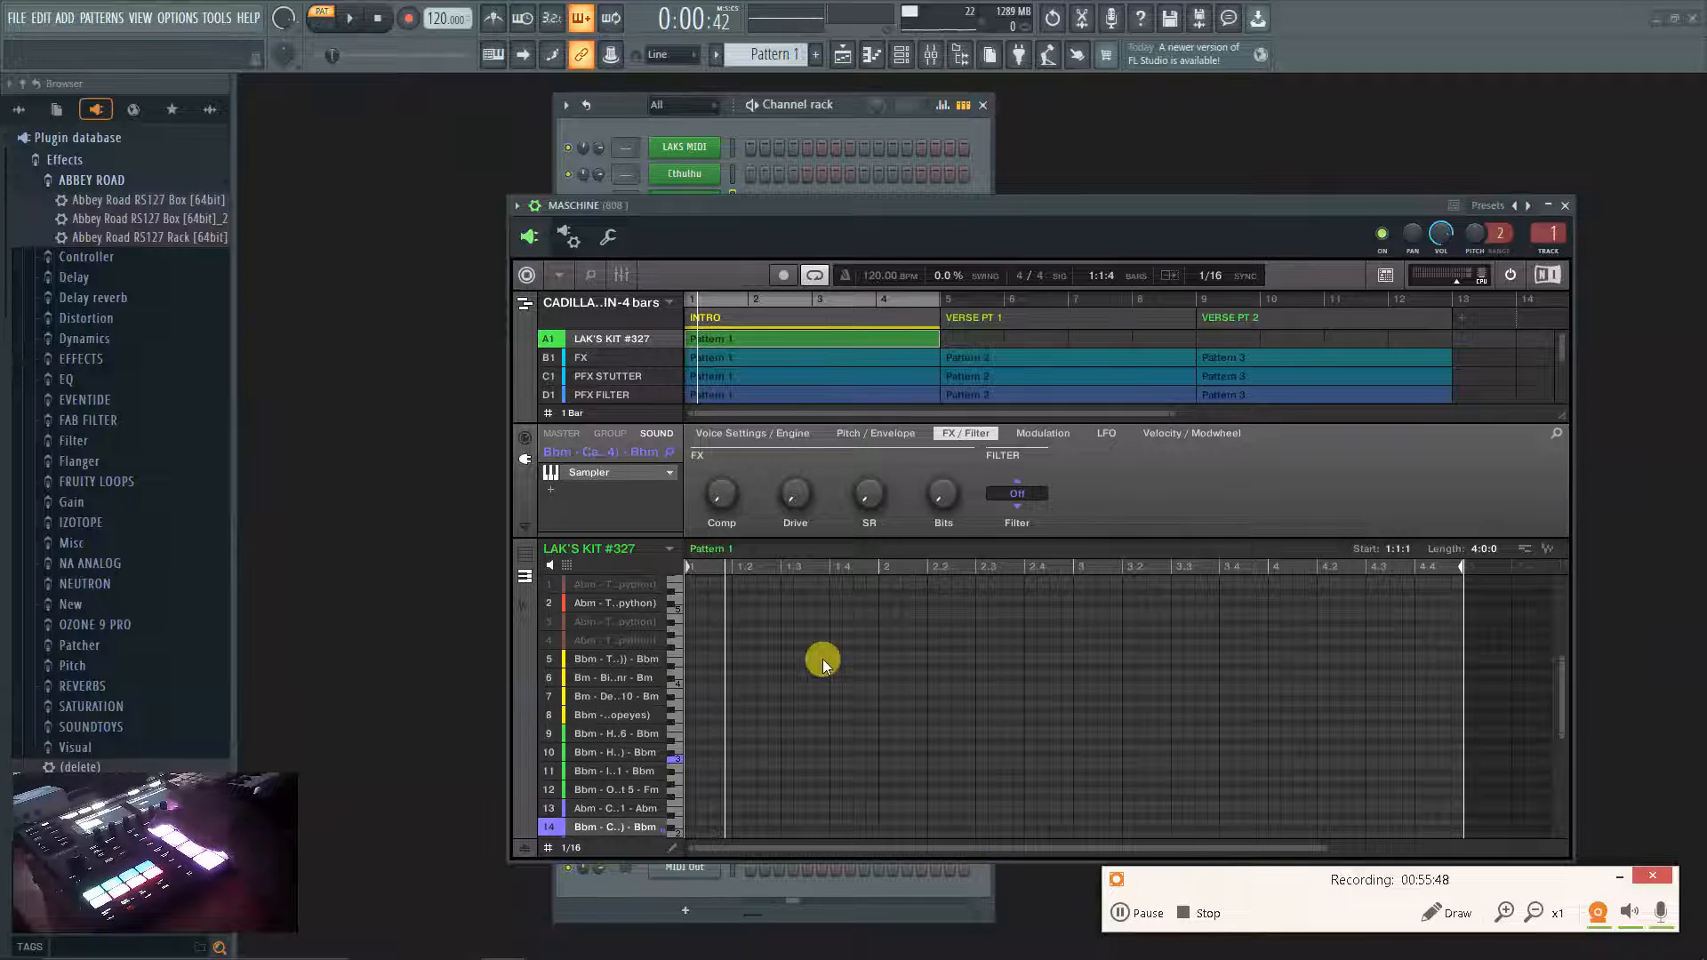
Show the kit's sounds as rows in Maschine's pattern editor and record the looped drum steps into Pattern 1 of LAK'S KIT #327.
click(380, 18)
drag(786, 210, 873, 171)
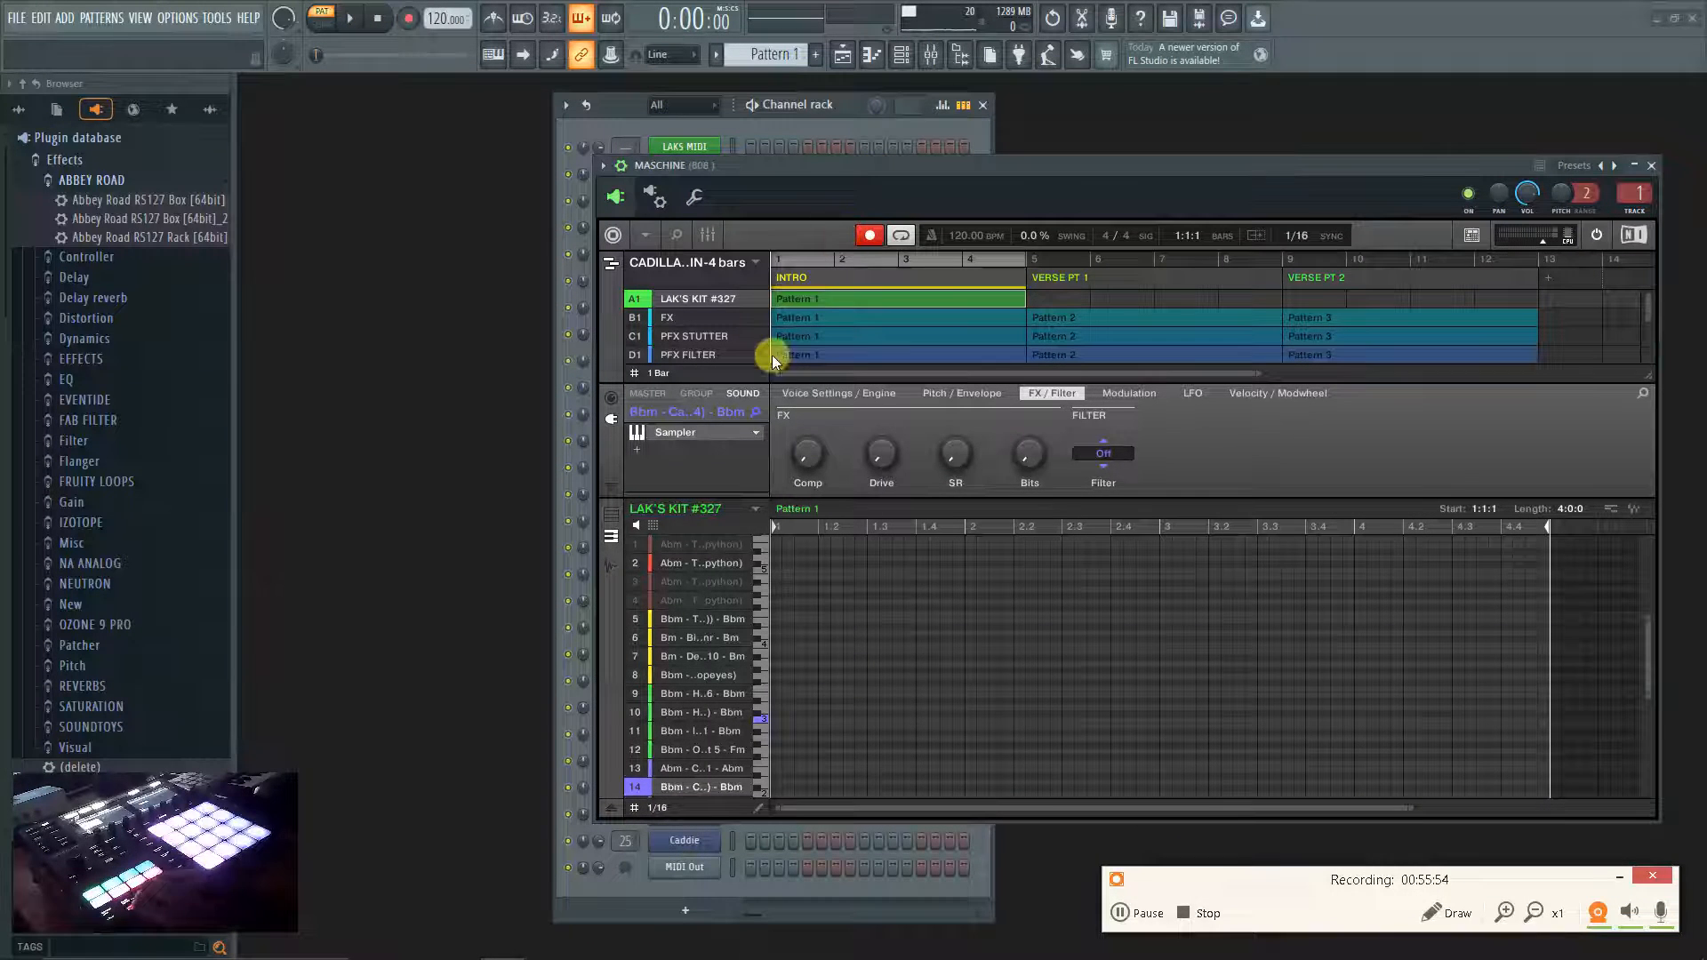
click(617, 512)
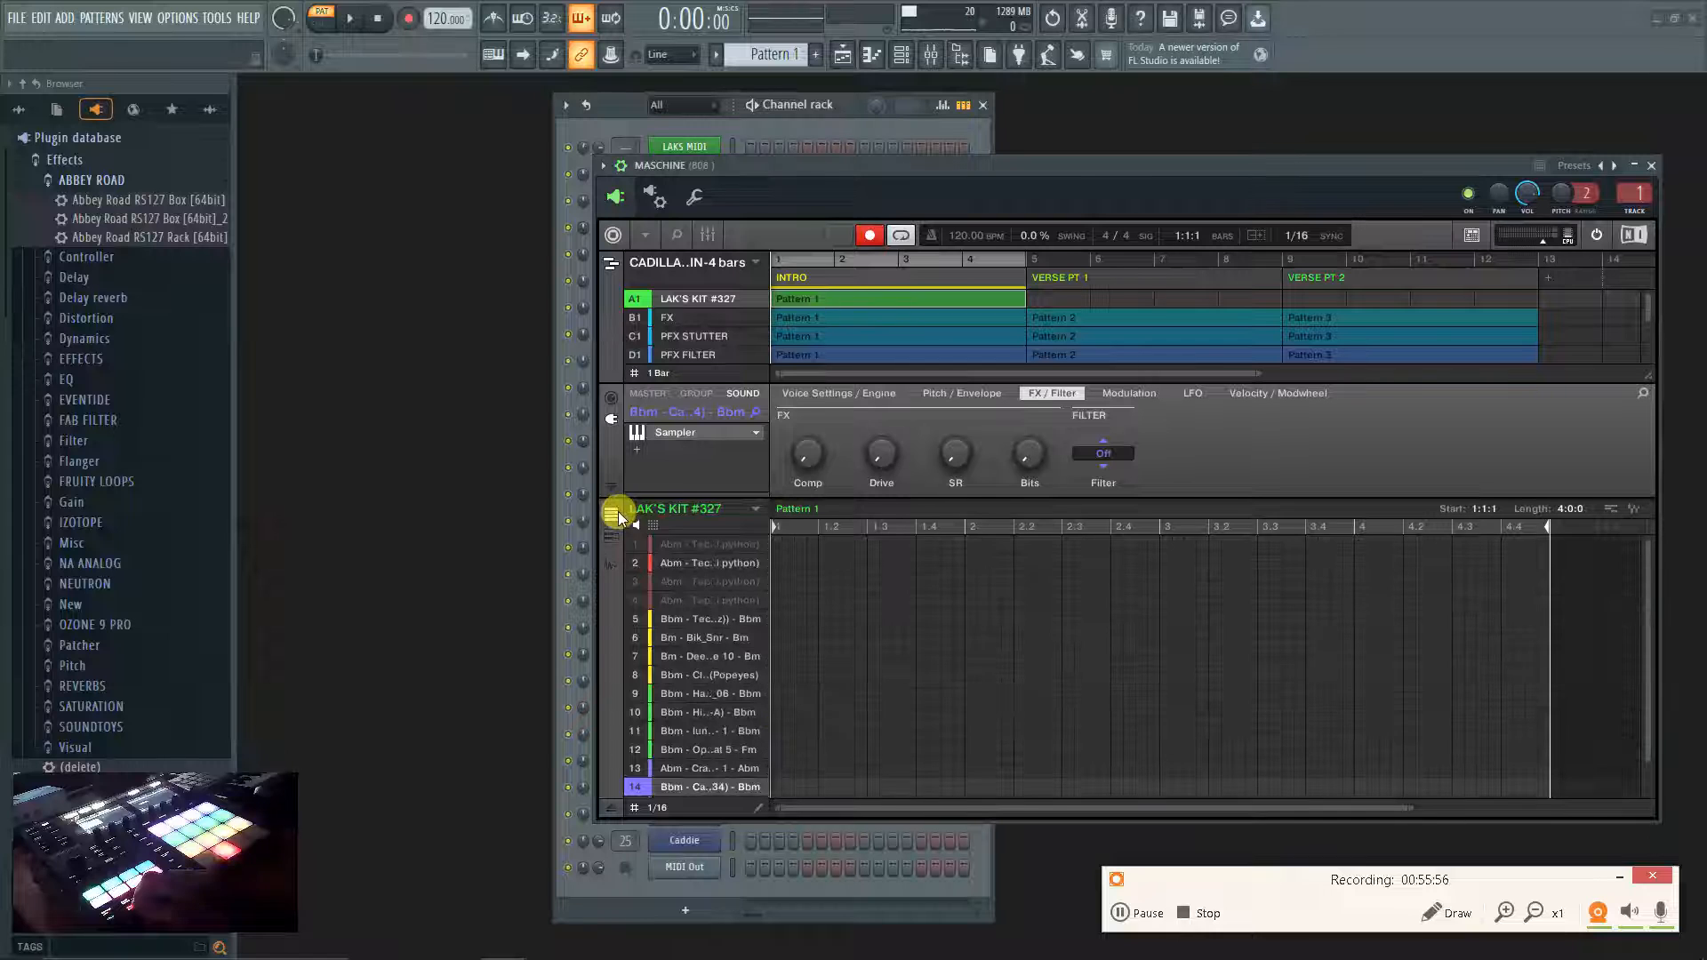
key(space)
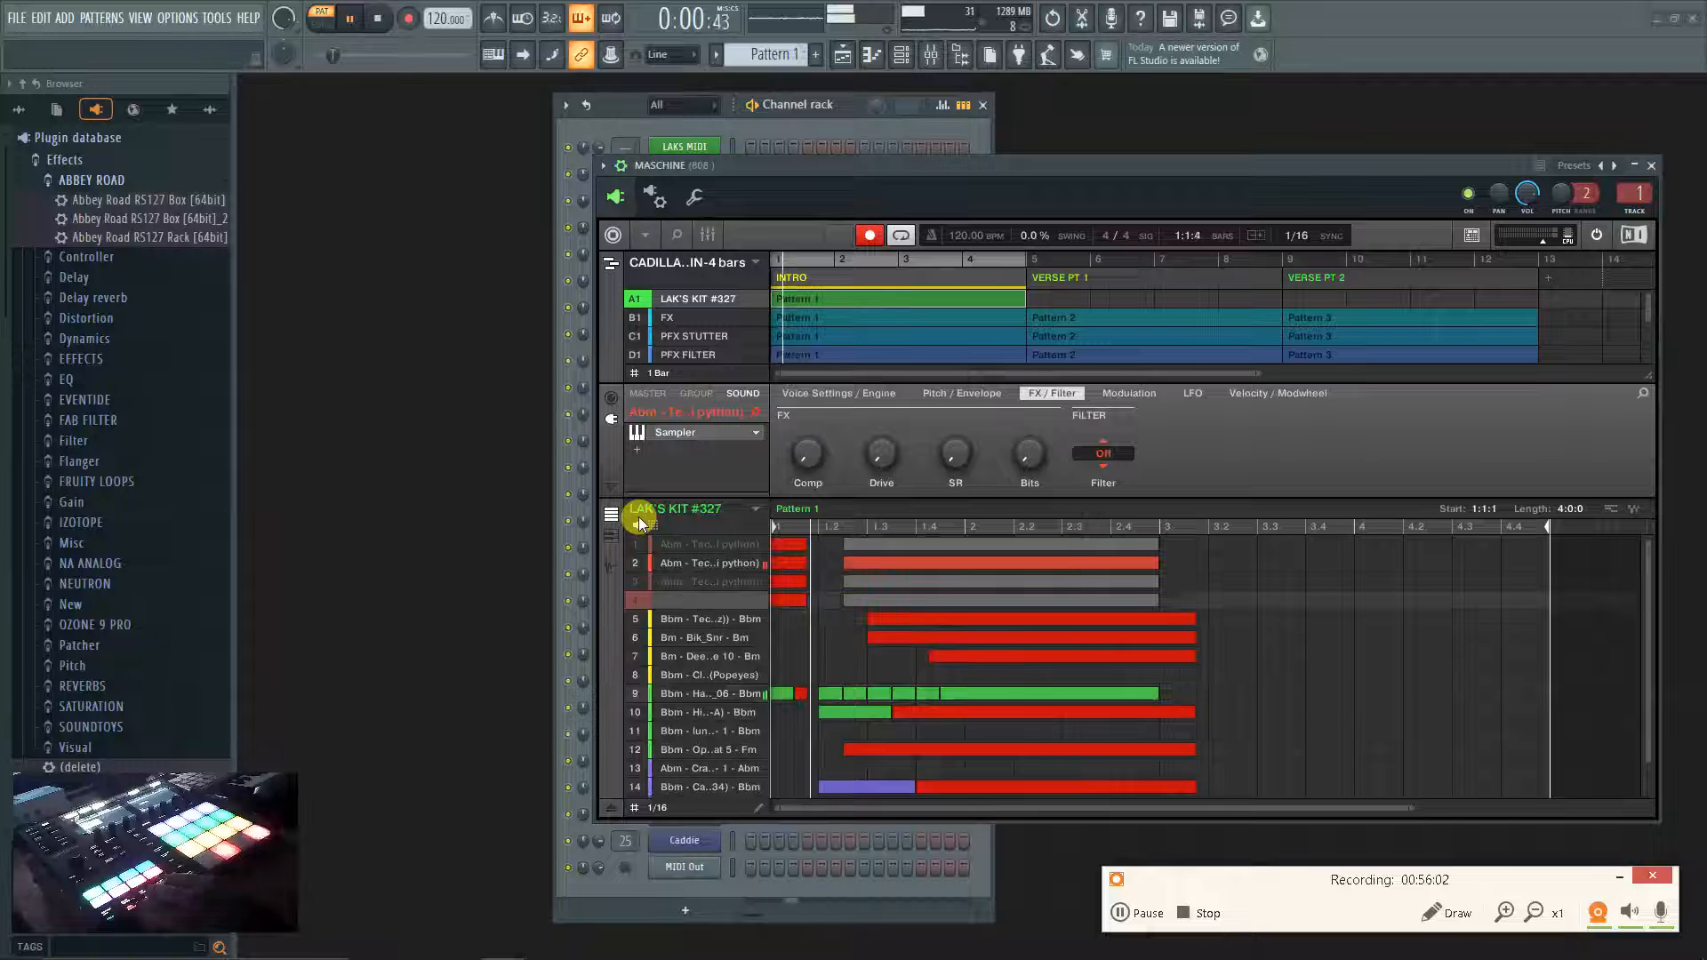
key(space)
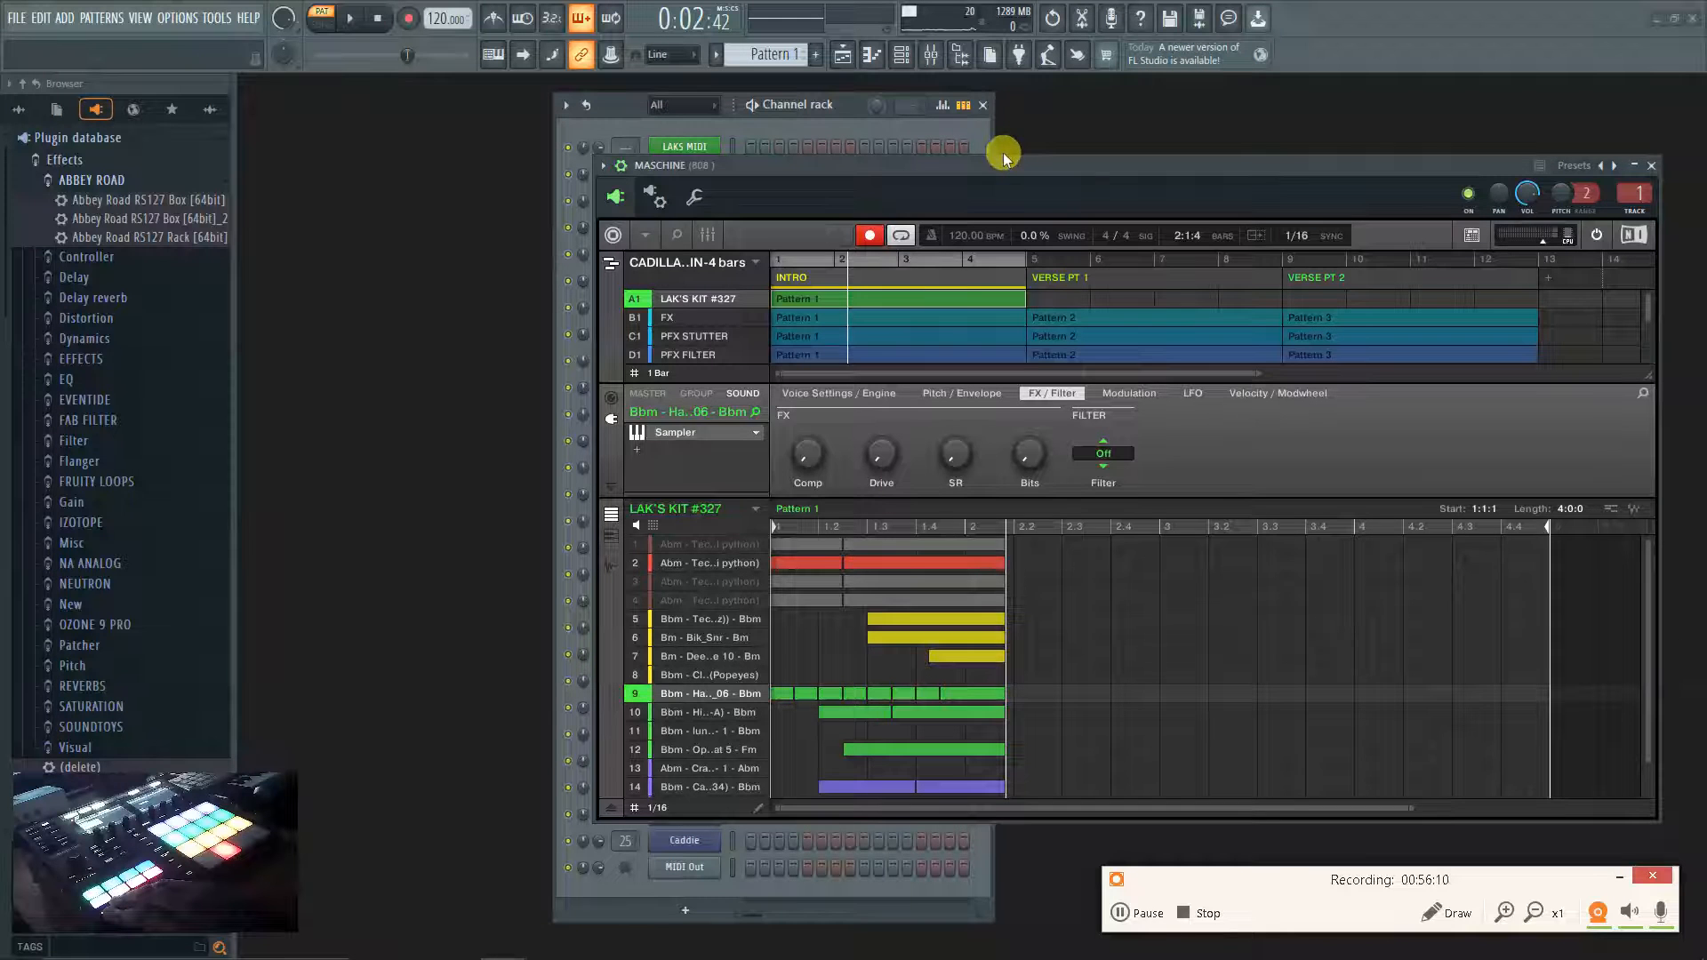
Clear the kick, snare and hi-hat 1 and 2 steps and the first PERC 1 step from the channel rack.
drag(994, 165, 834, 753)
drag(976, 481, 1418, 135)
key(ctrl+x)
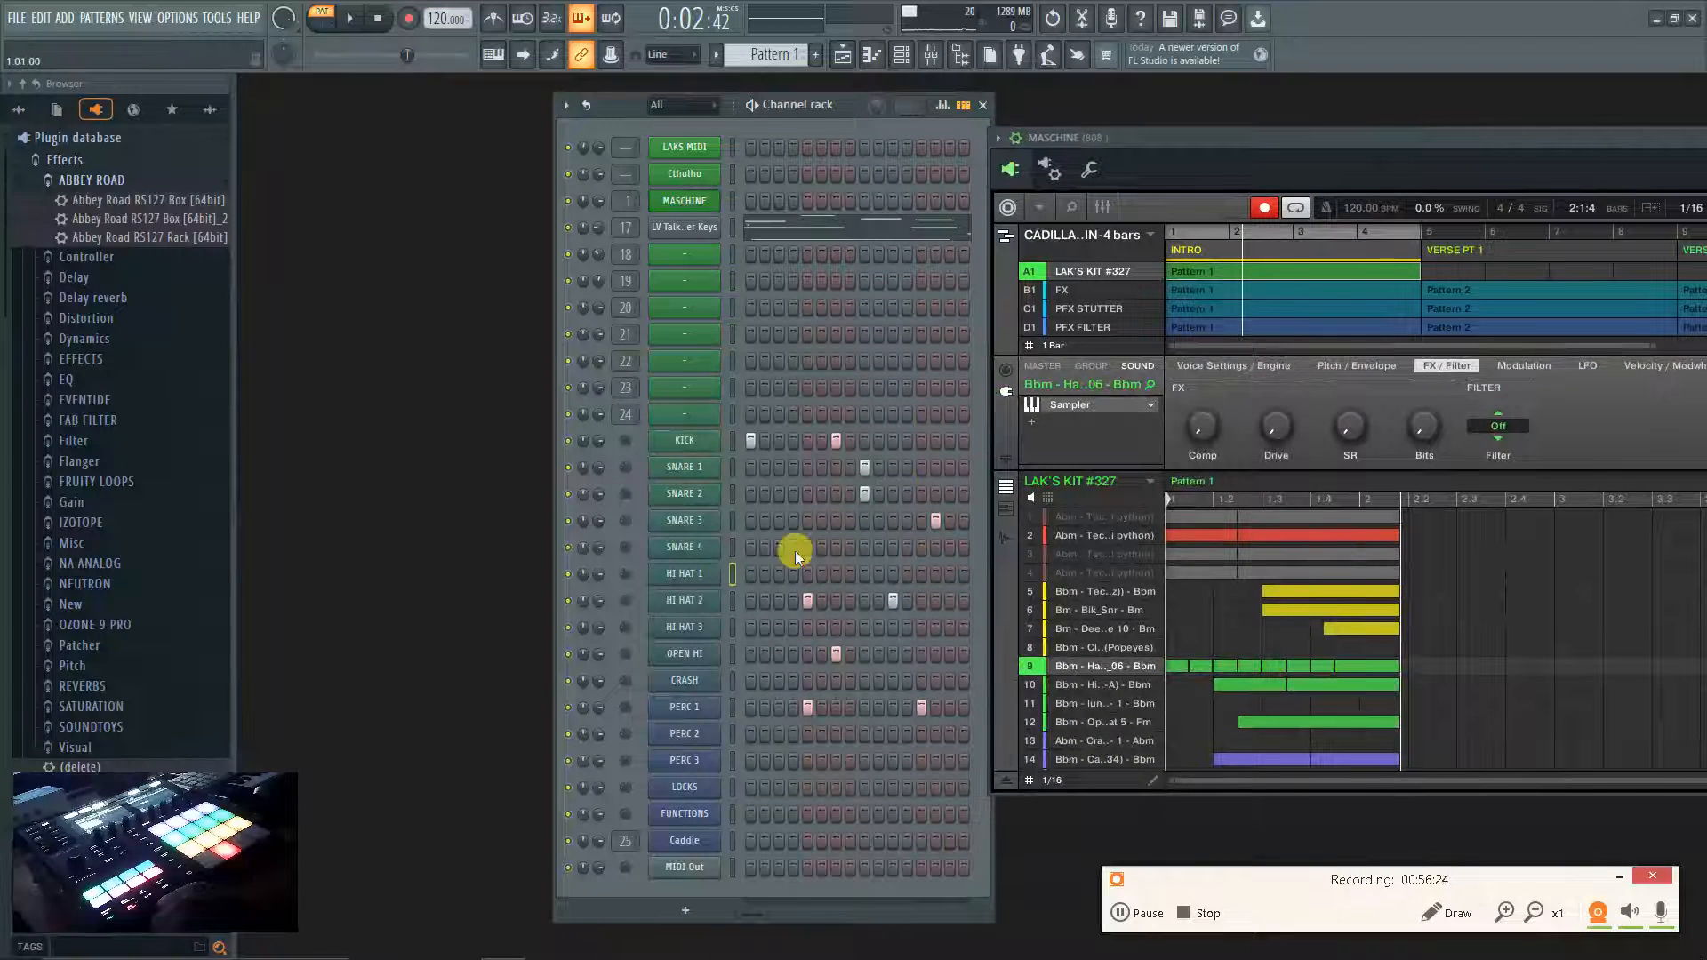
click(864, 467)
click(863, 494)
click(935, 521)
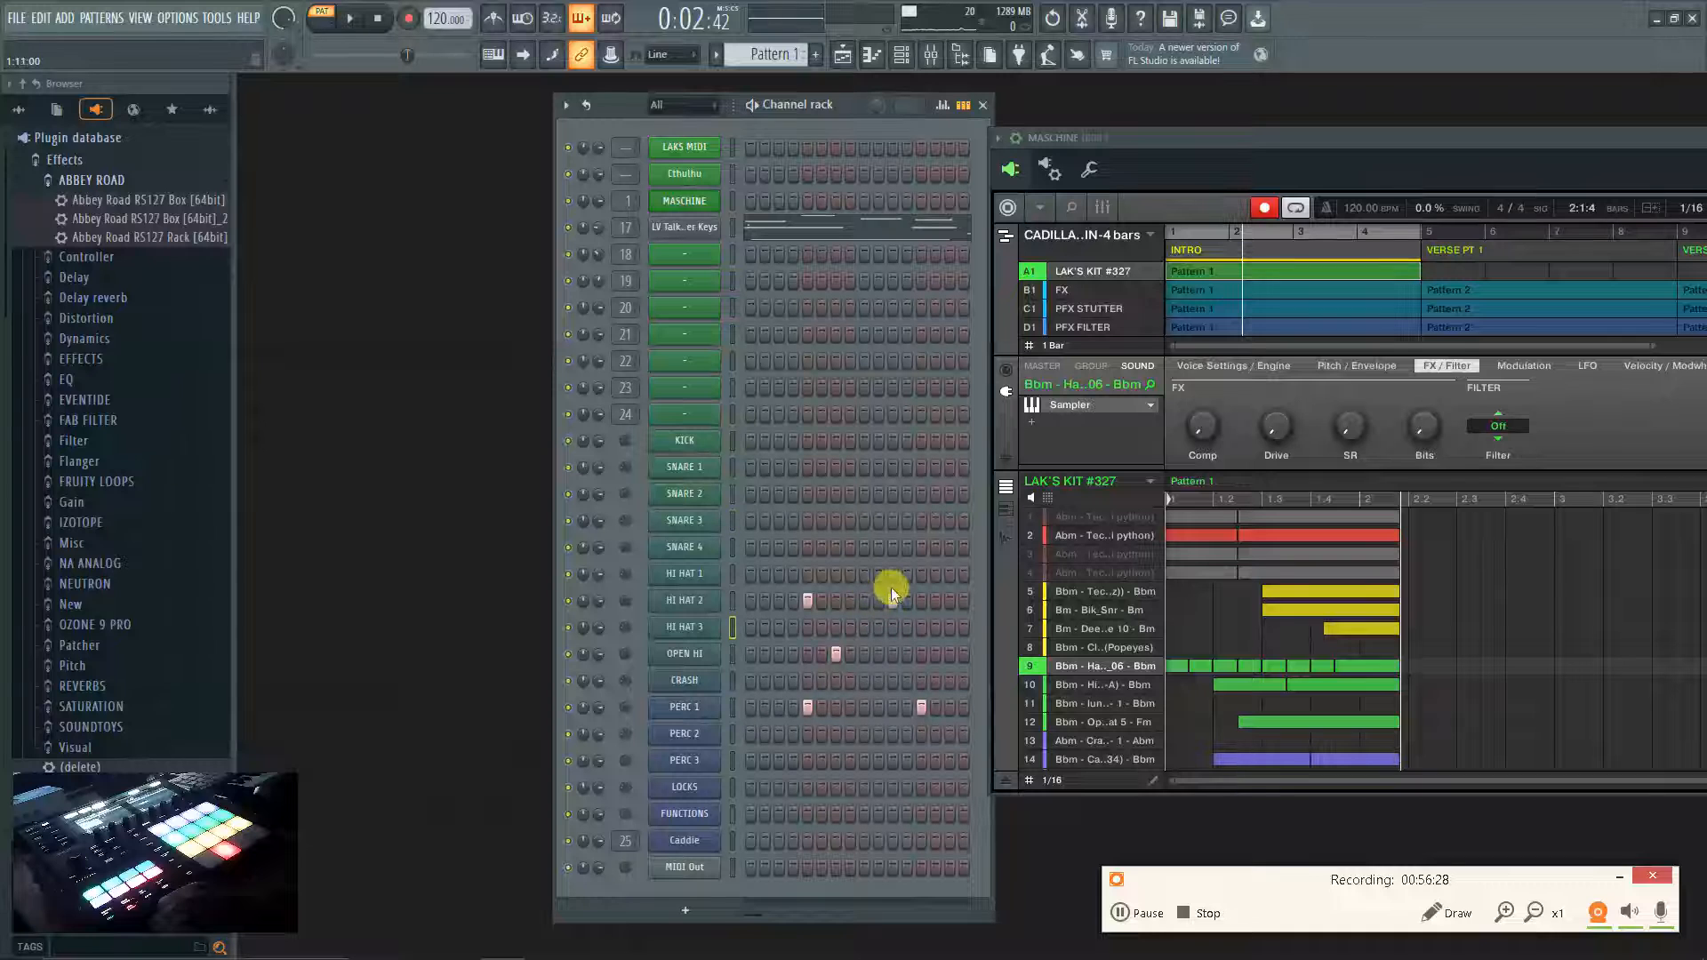
click(805, 709)
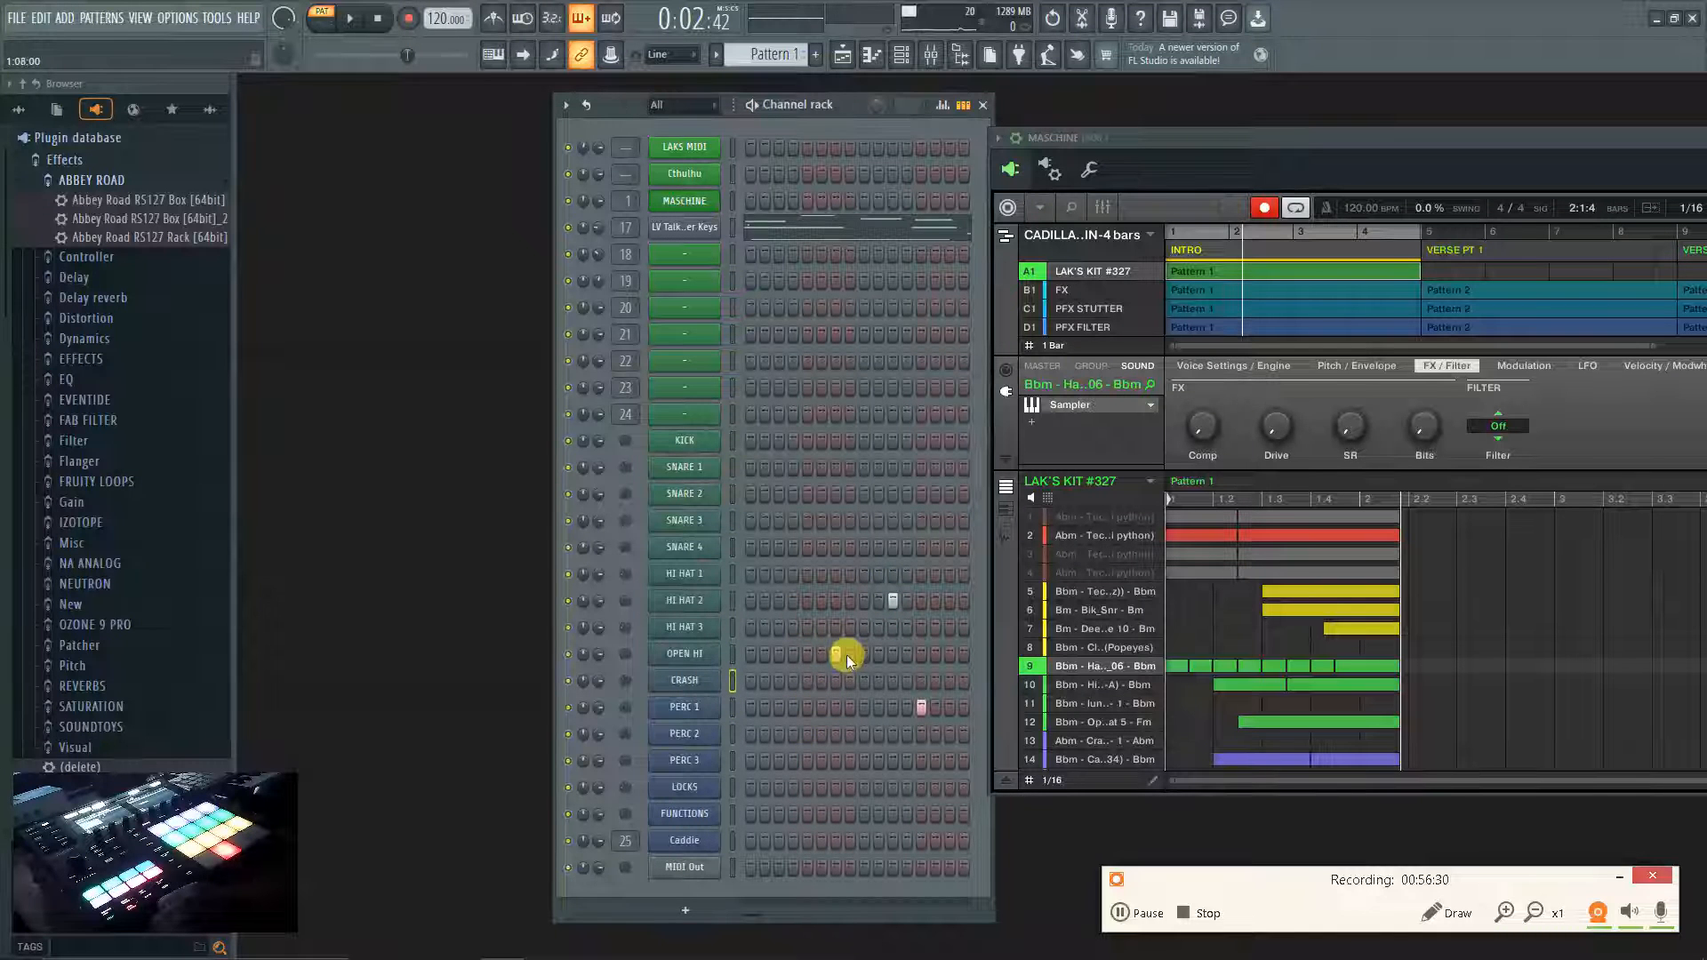
key(Up)
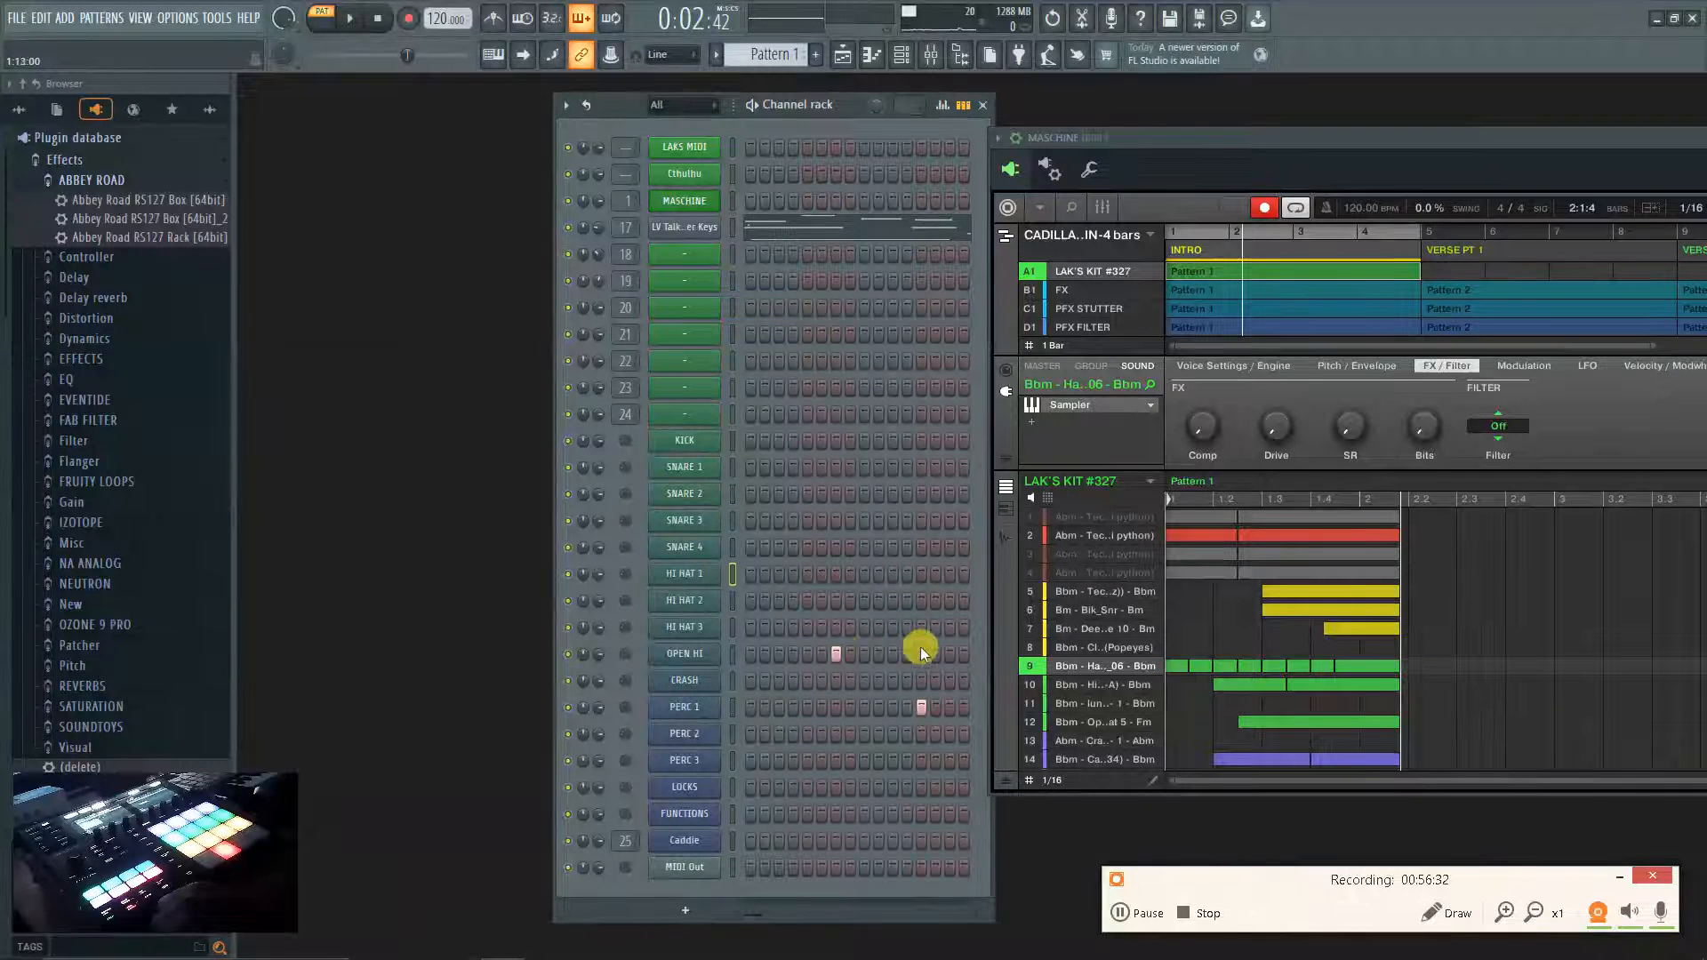
Import Maschine's Pattern 1 as MIDI data onto the PERC 1 channel, with some MIDI channels filtered out.
drag(1464, 157, 886, 18)
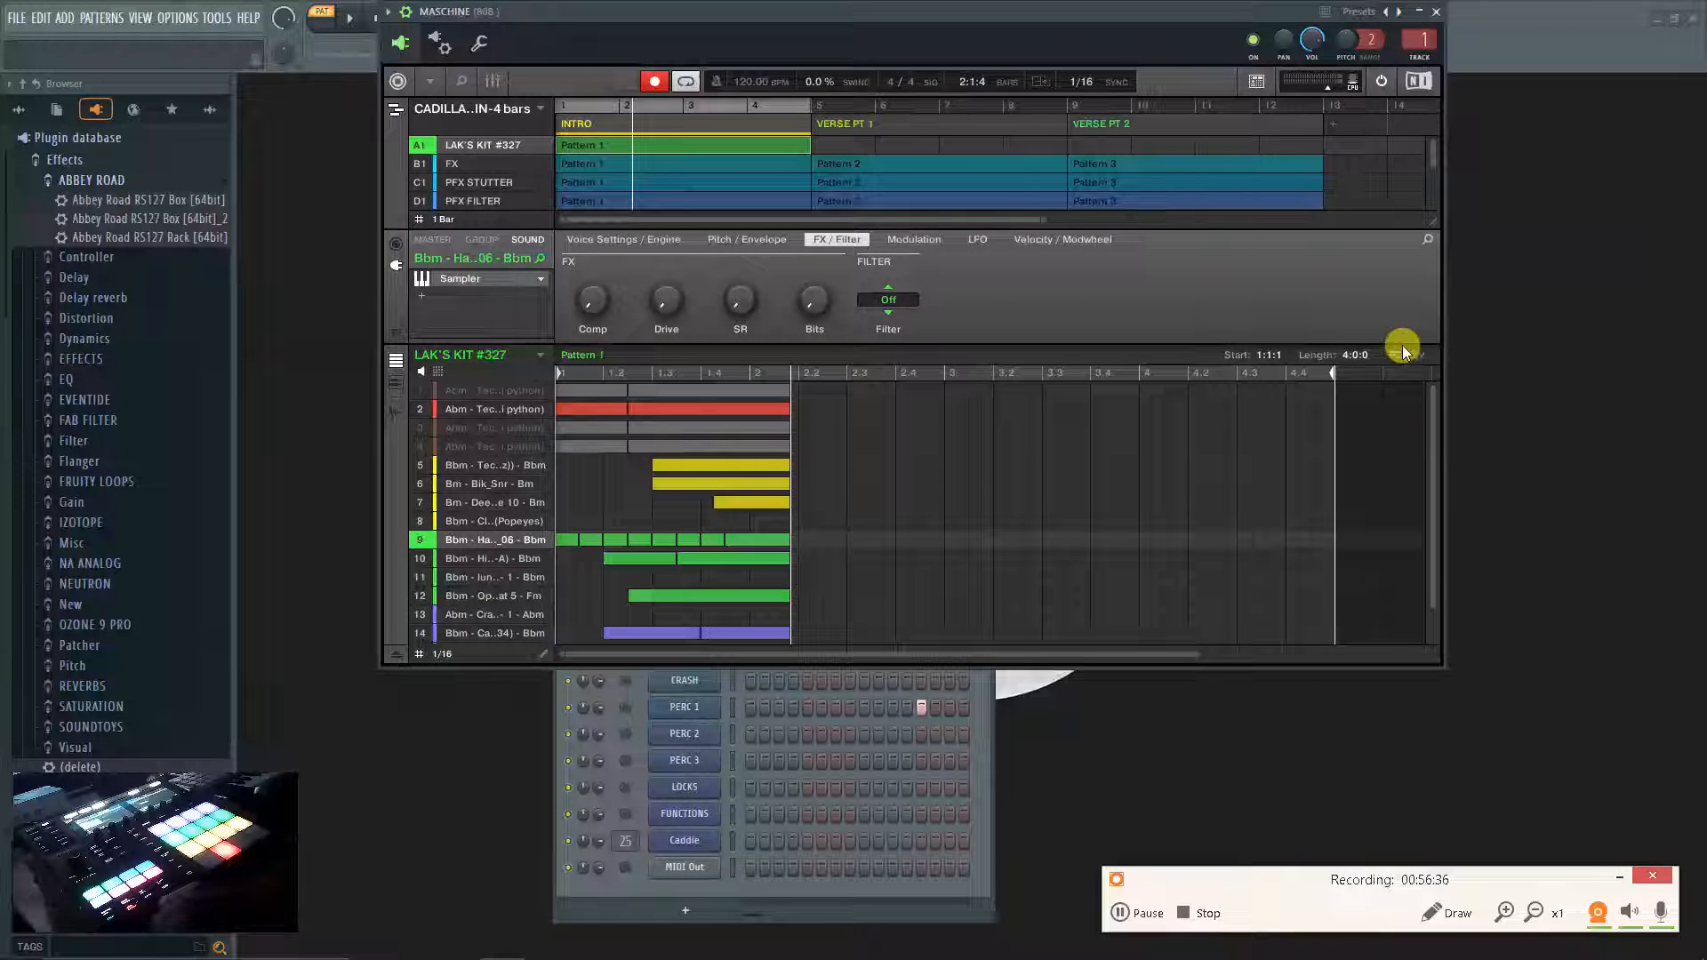
drag(1418, 356, 712, 709)
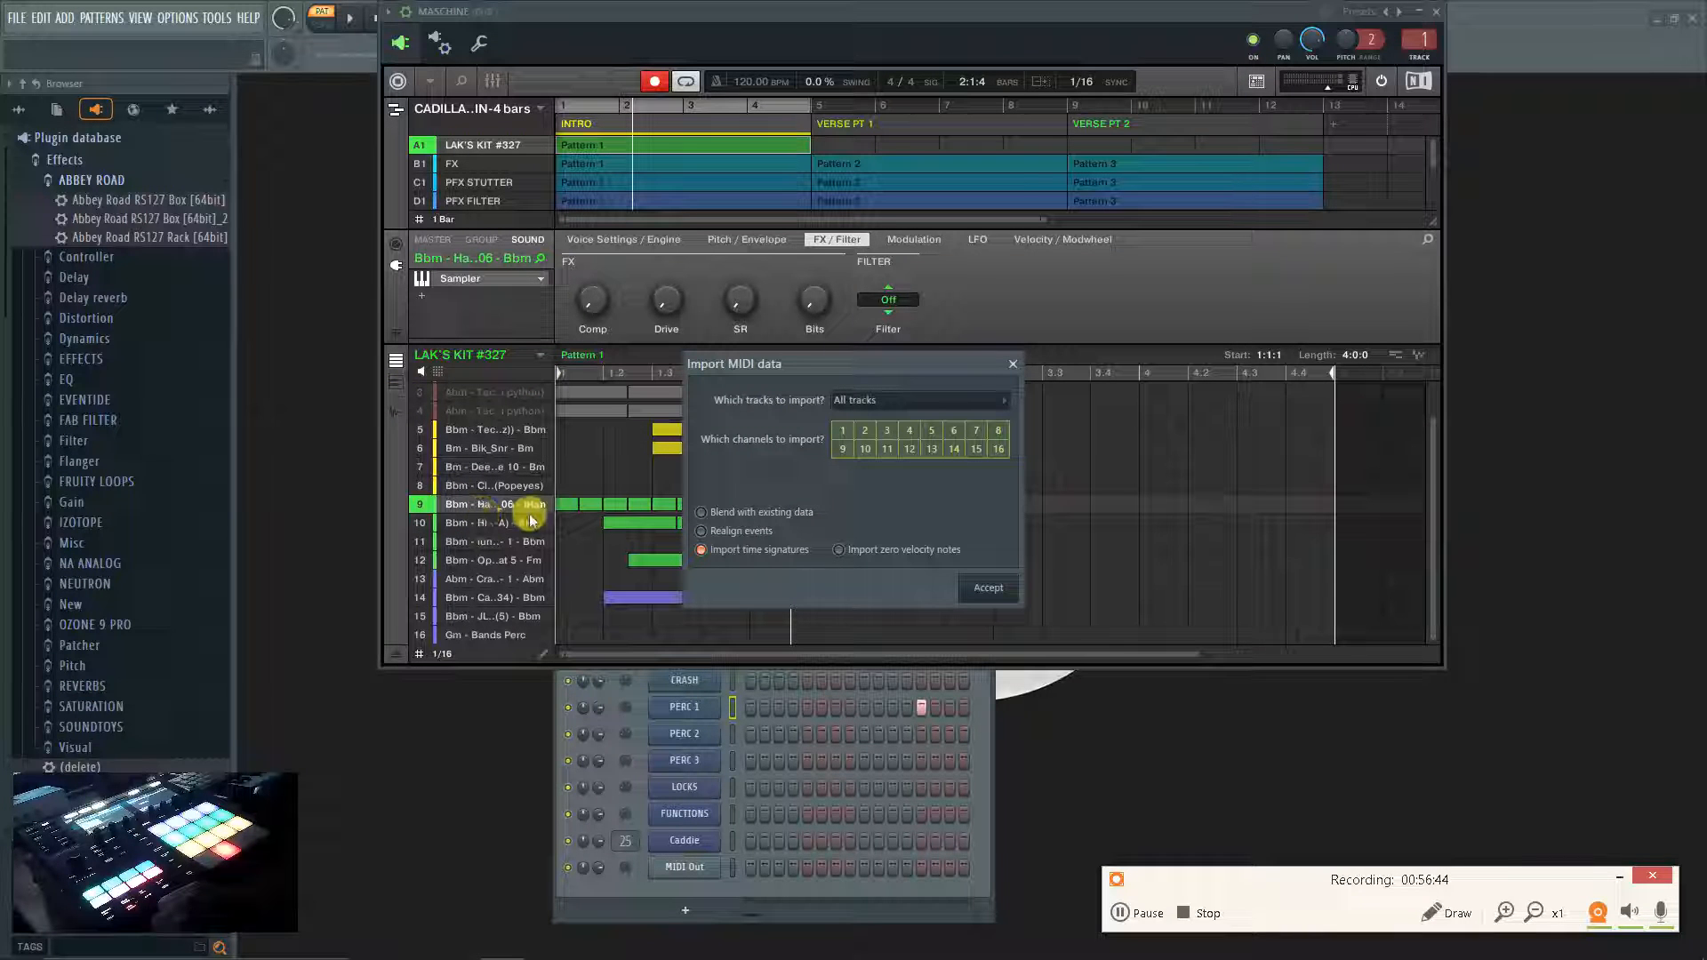
mouse_move(842, 430)
mouse_down()
mouse_move(1028, 442)
mouse_move(883, 464)
mouse_up()
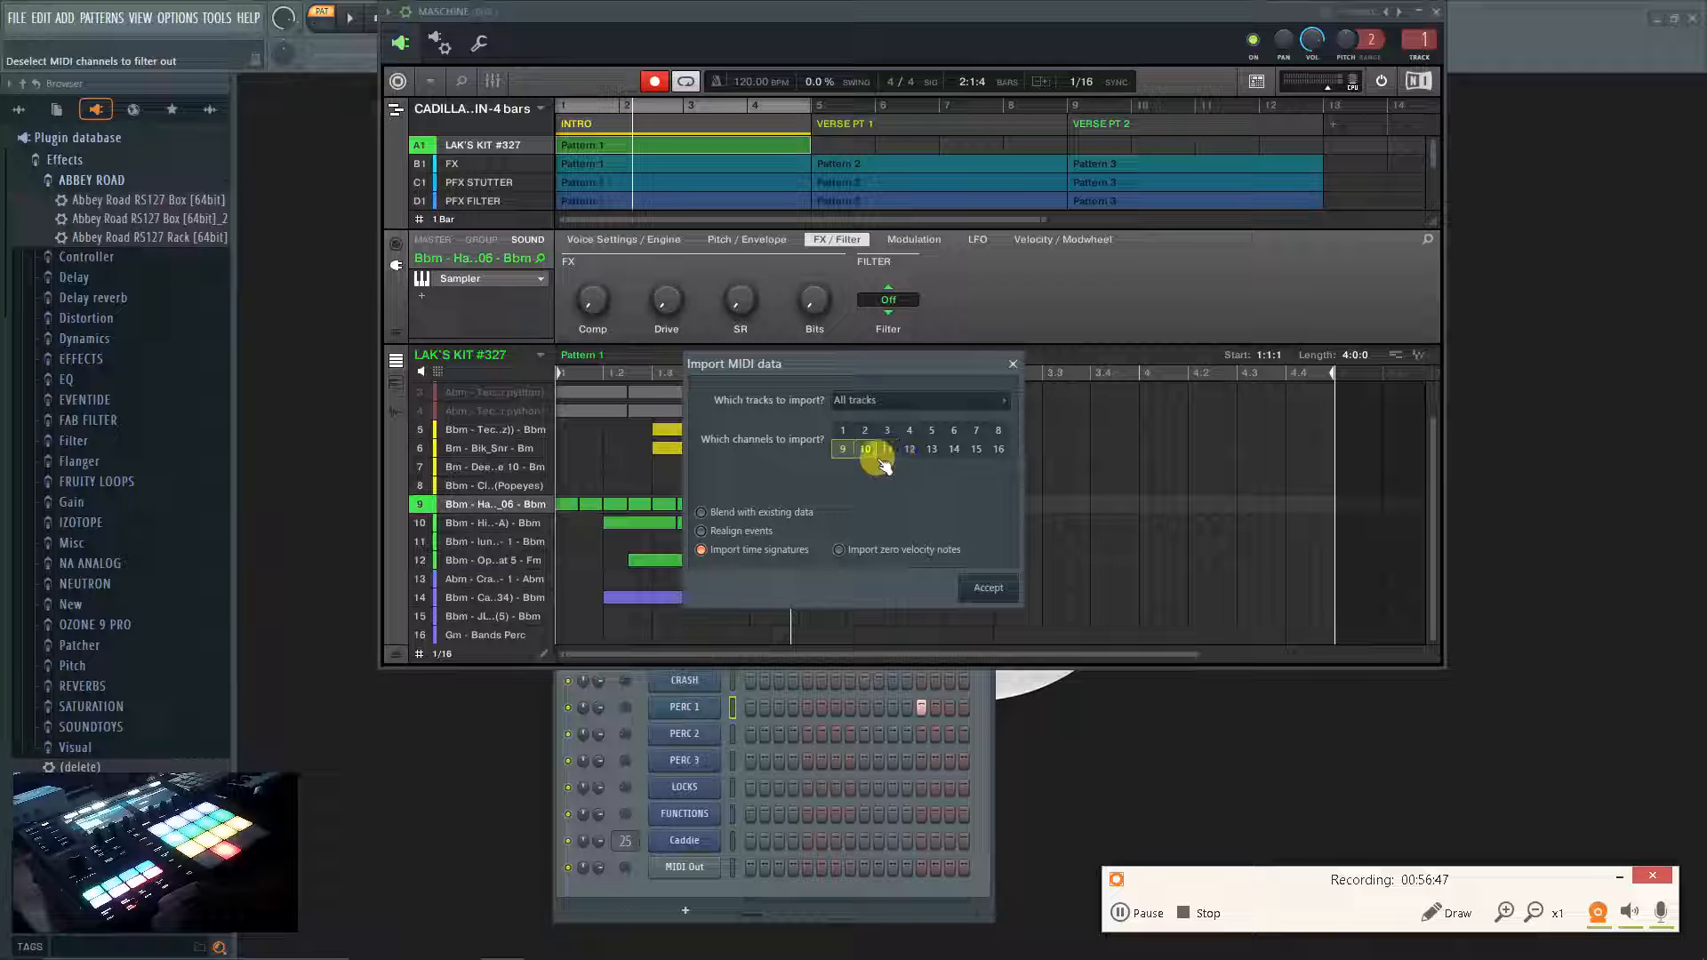
click(985, 589)
Examine the imported PERC 1 notes in the piano roll with the MASCHINE window minimized, and close the piano roll.
right_click(699, 710)
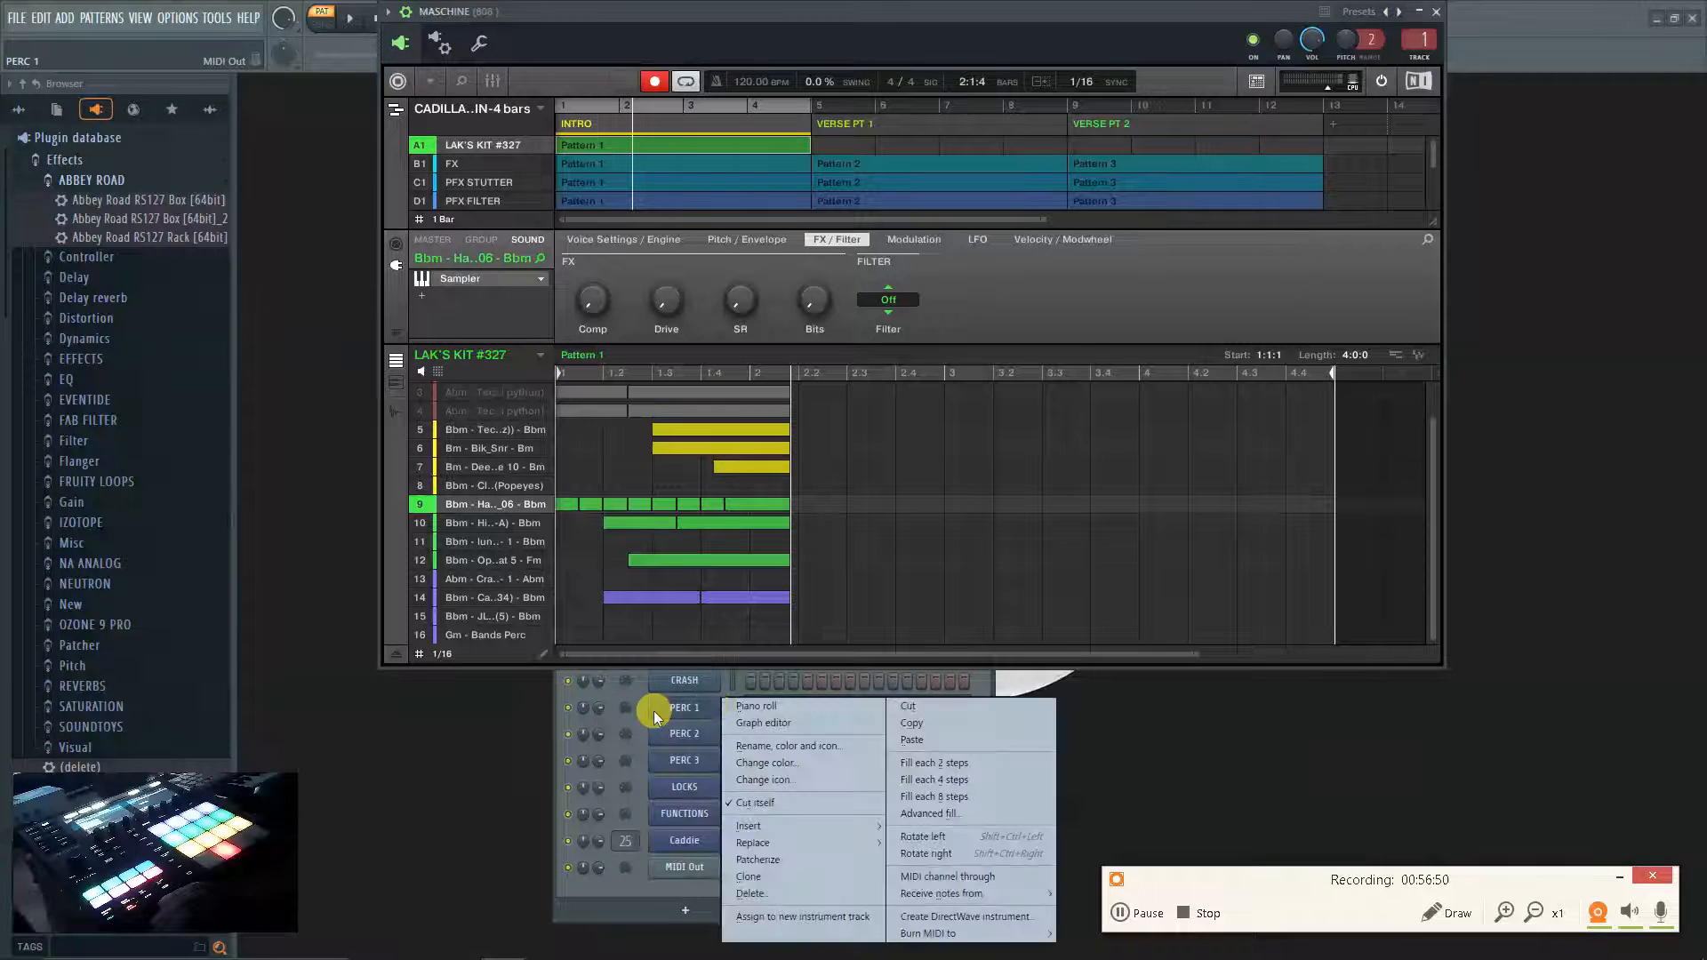
click(745, 706)
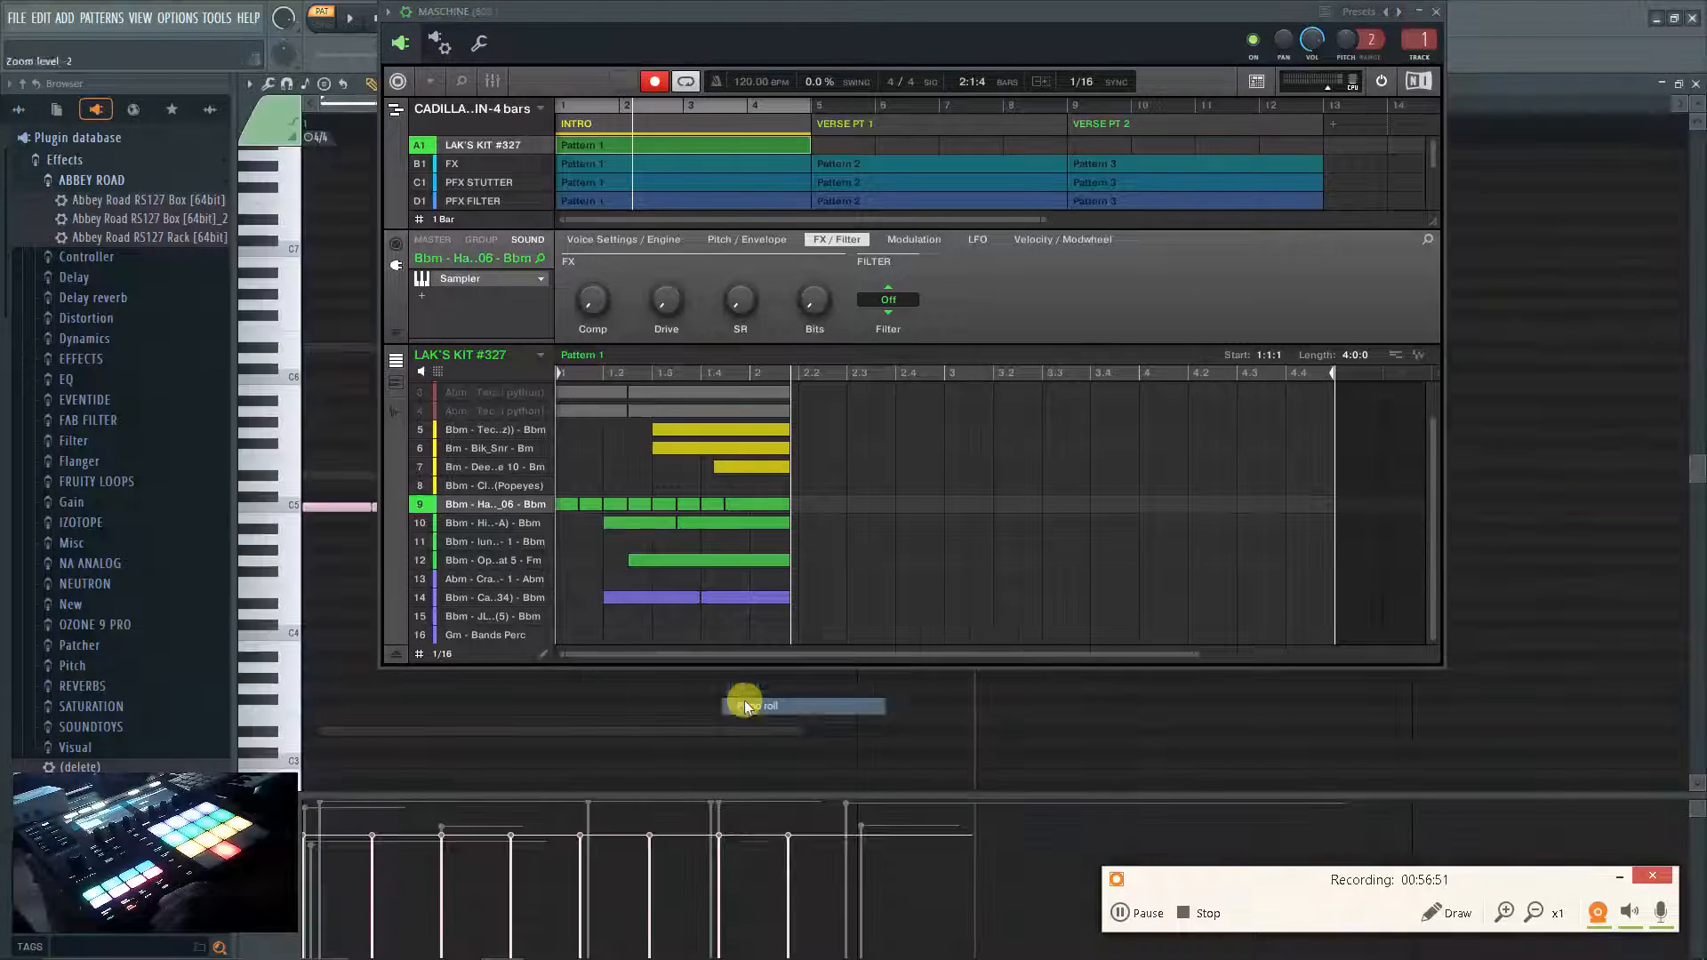
click(1419, 11)
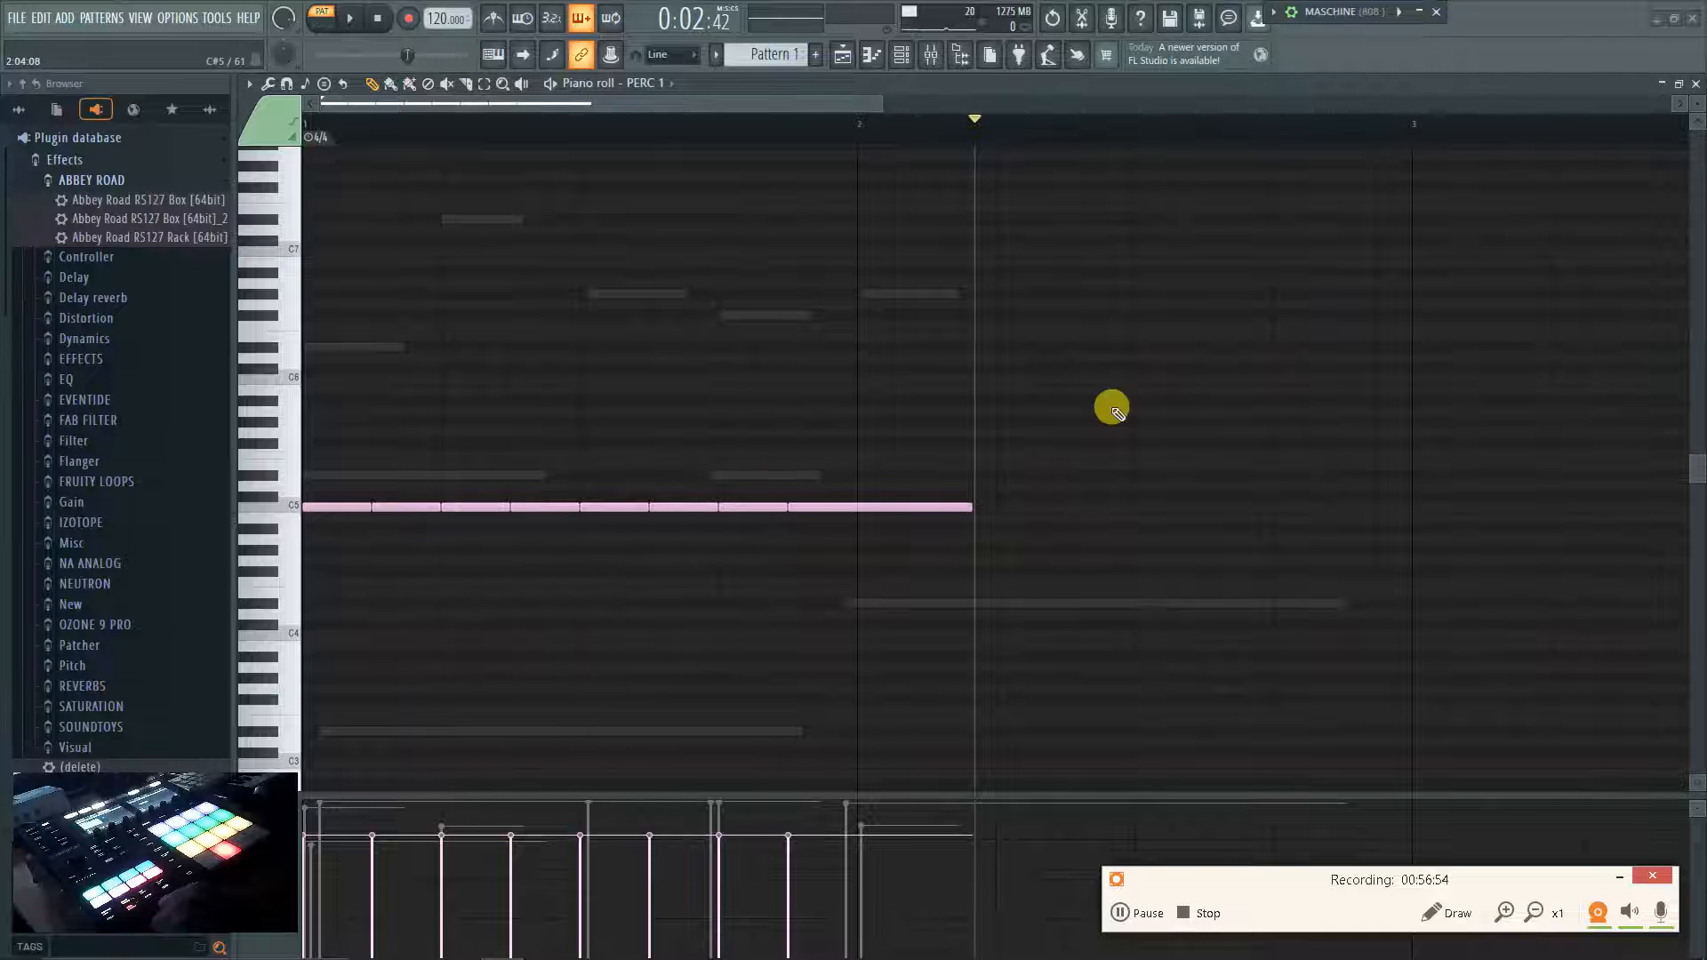
click(1695, 84)
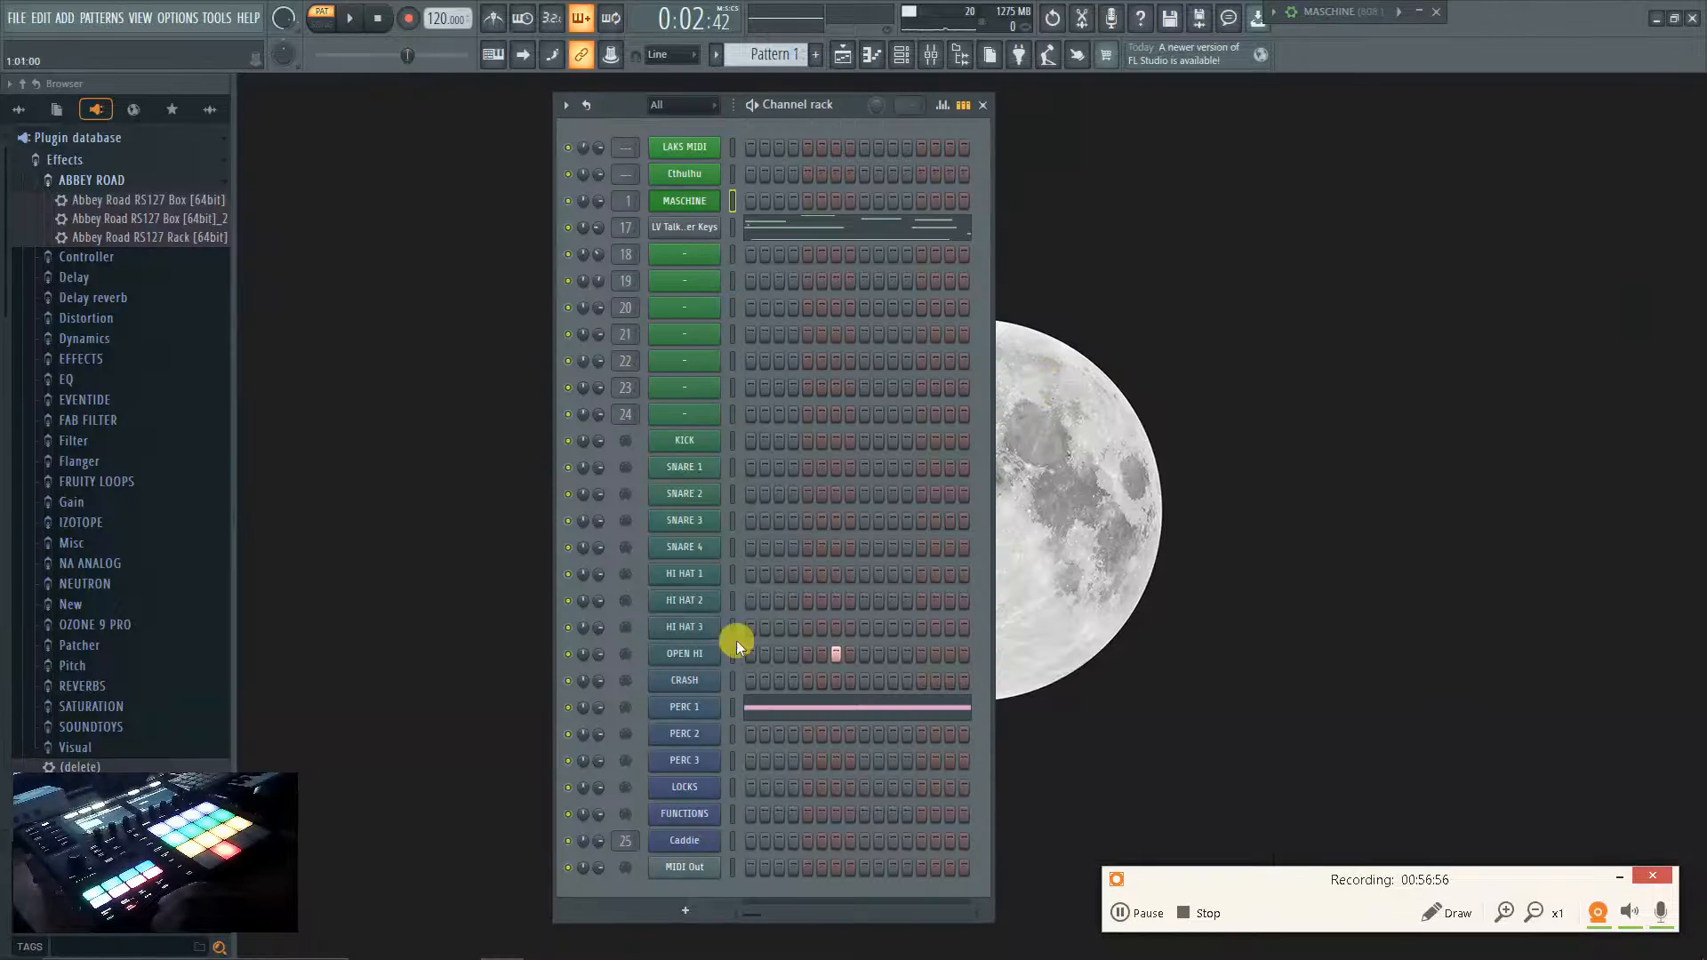
Restore the minimized MASCHINE window and place it over the channel rack with its pattern editor fully in view.
click(696, 203)
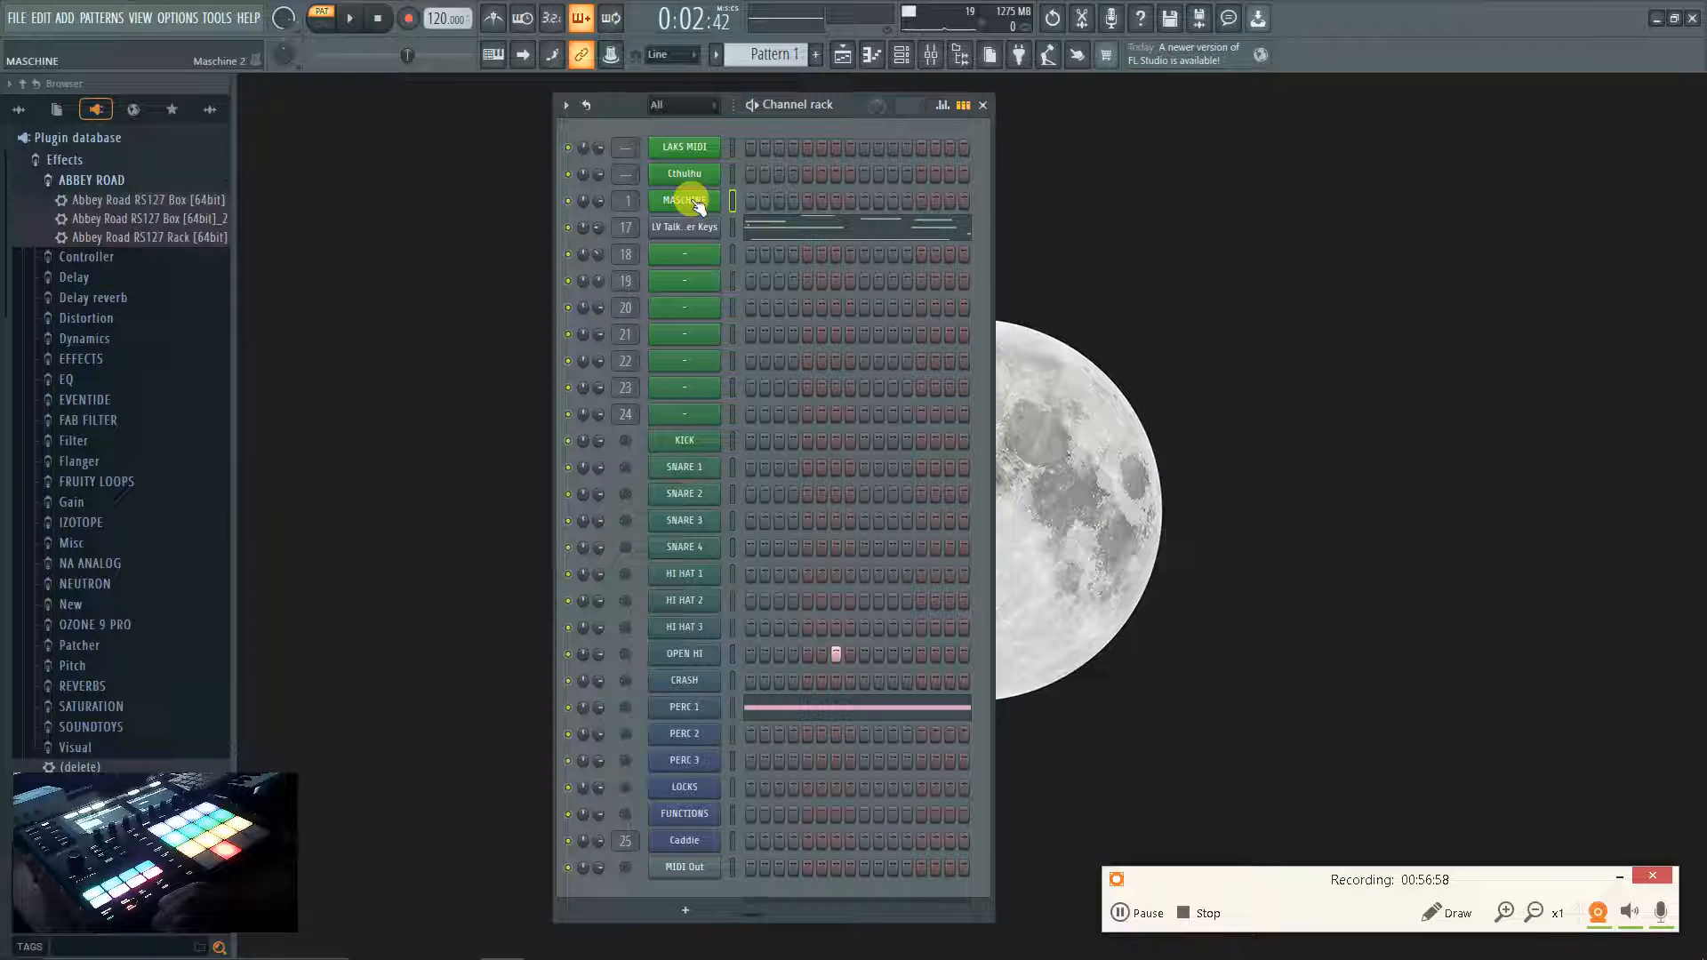
click(704, 210)
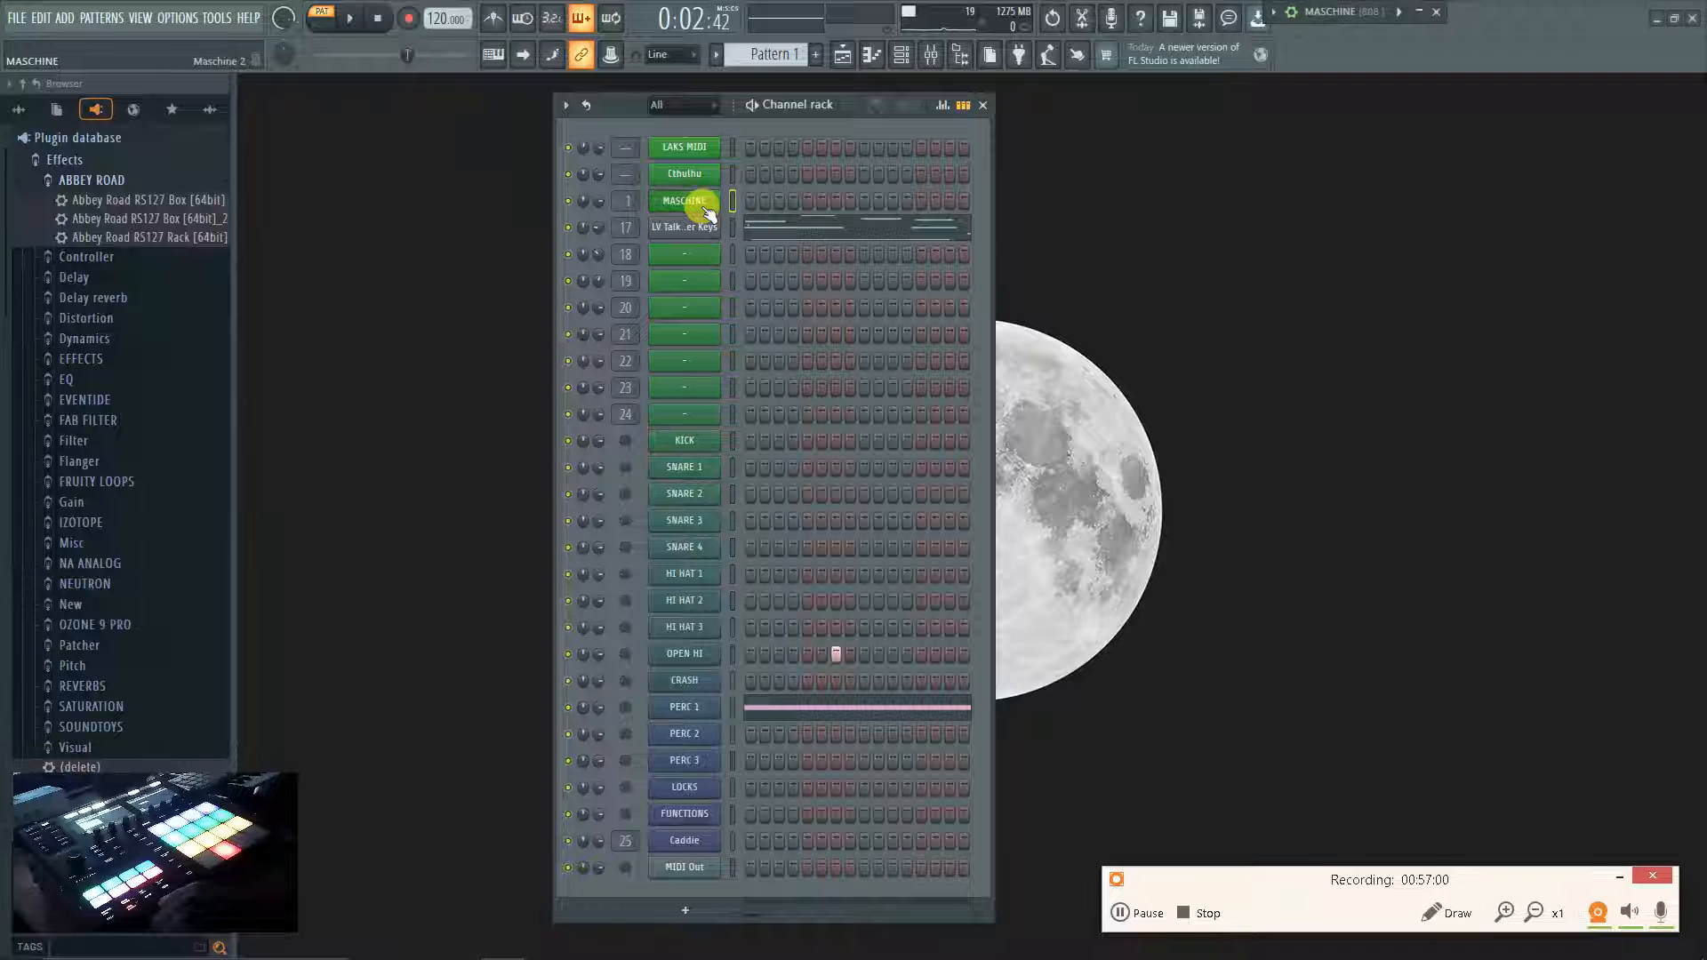
click(1399, 16)
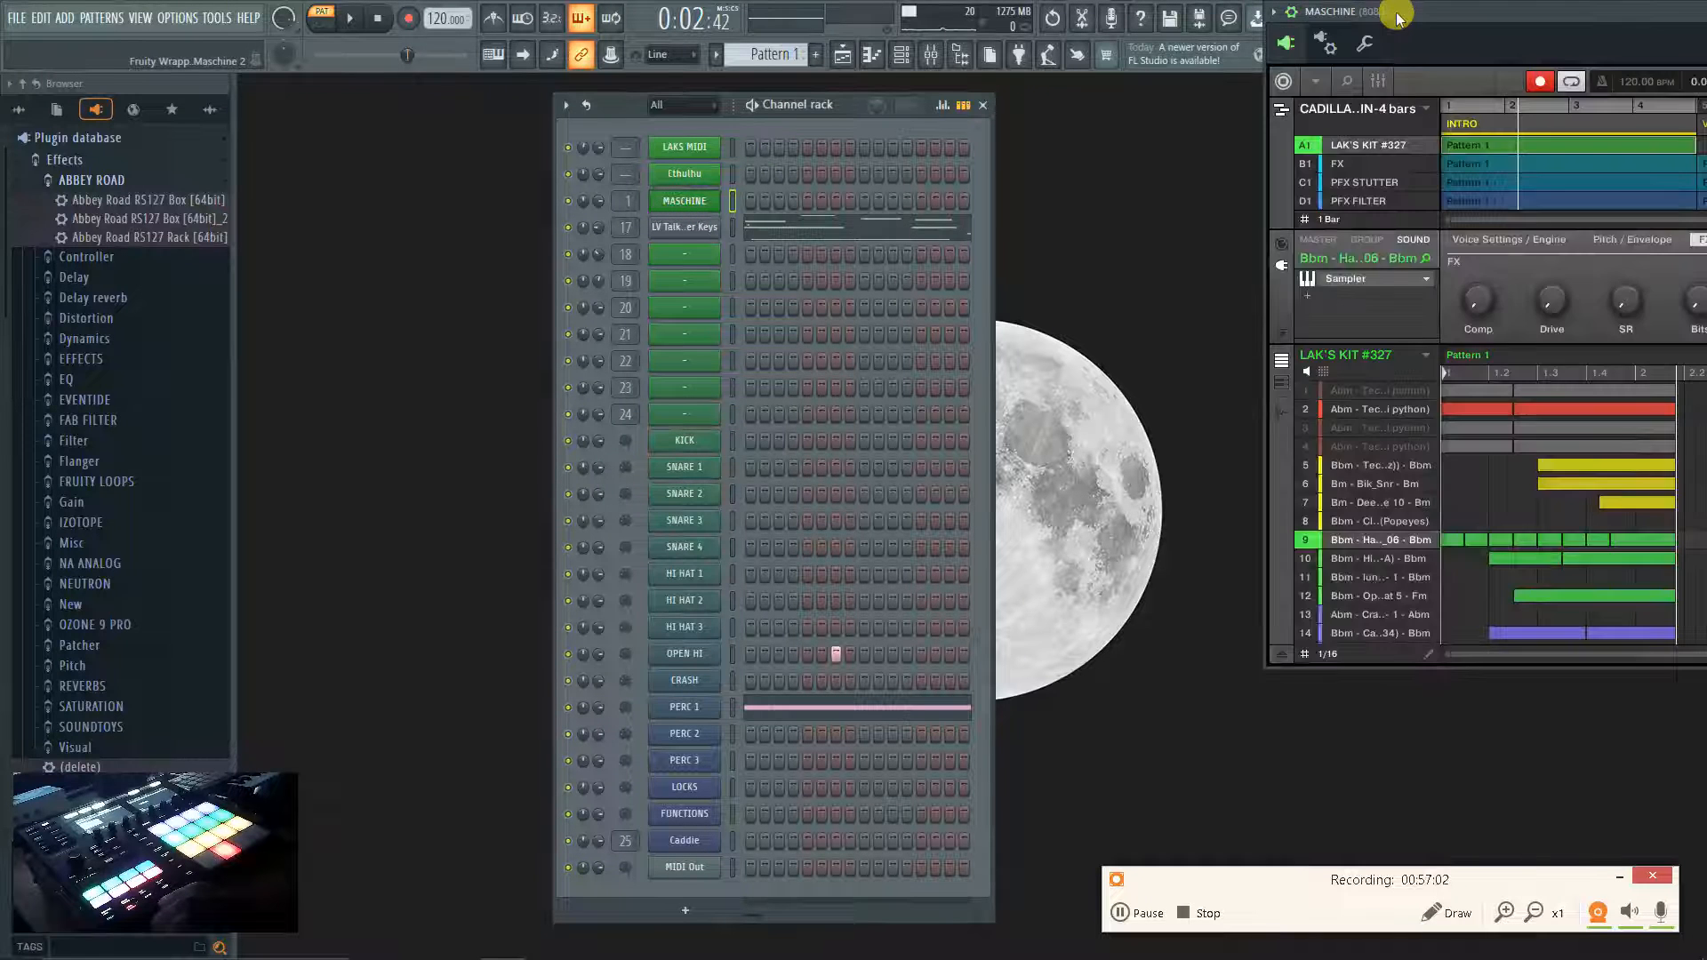
drag(1399, 16, 792, 56)
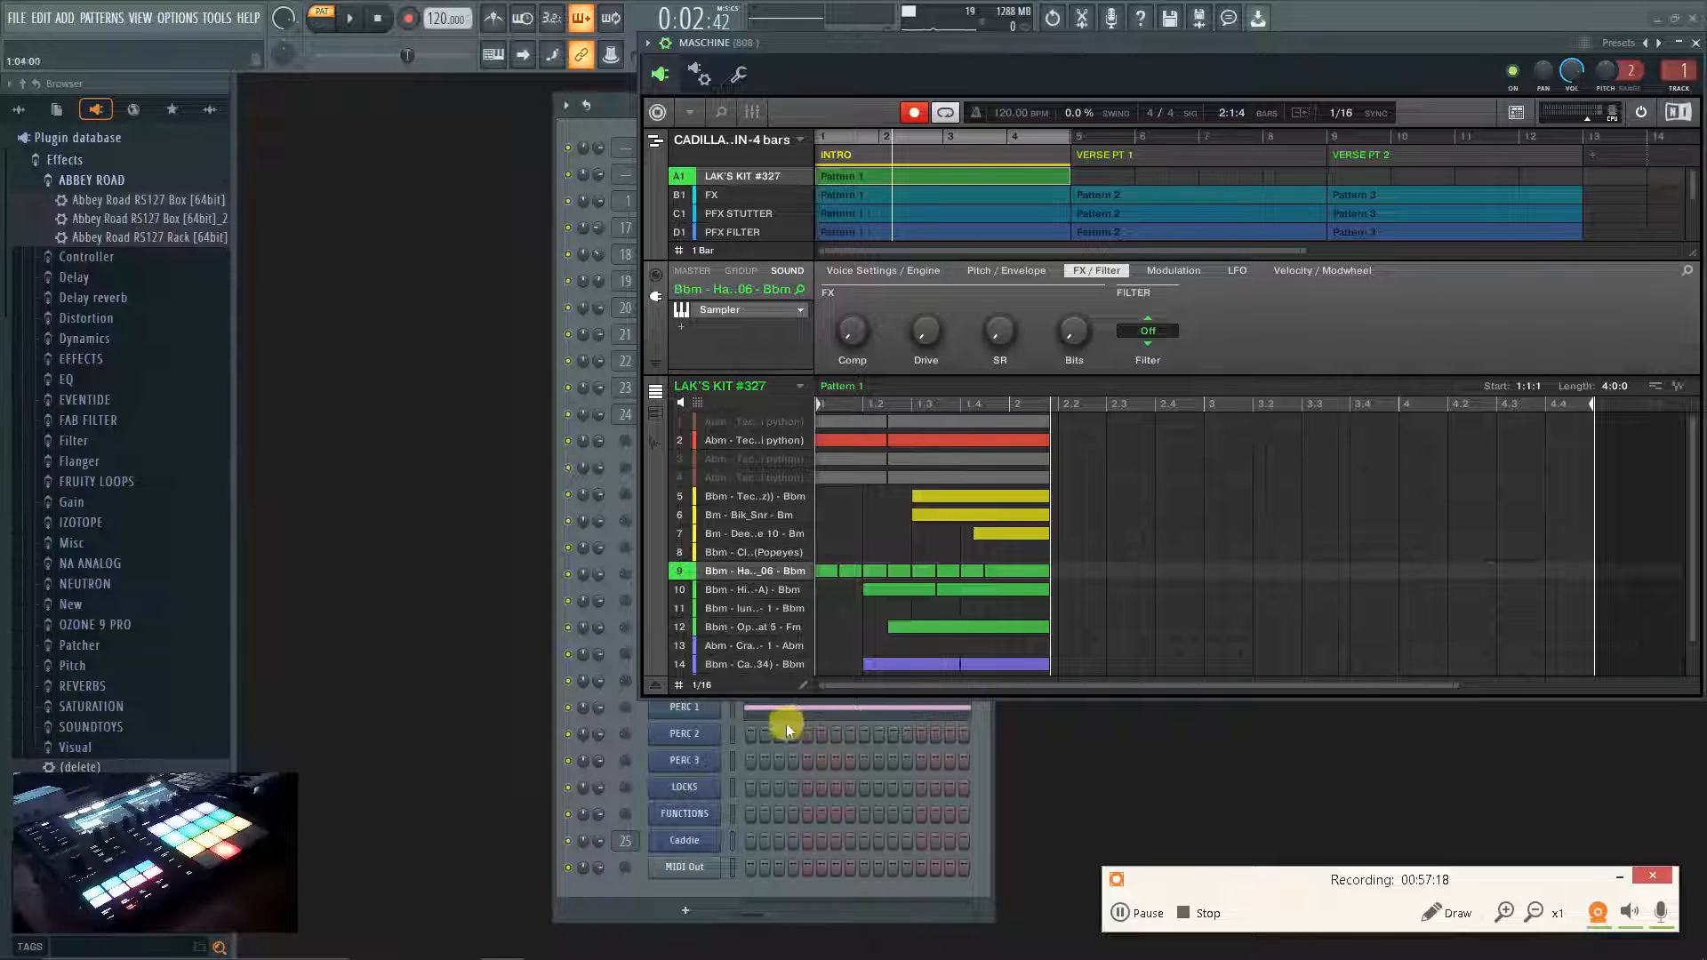
Mute sound 9 of LAK'S KIT #327 in Maschine and unmute it again.
click(683, 572)
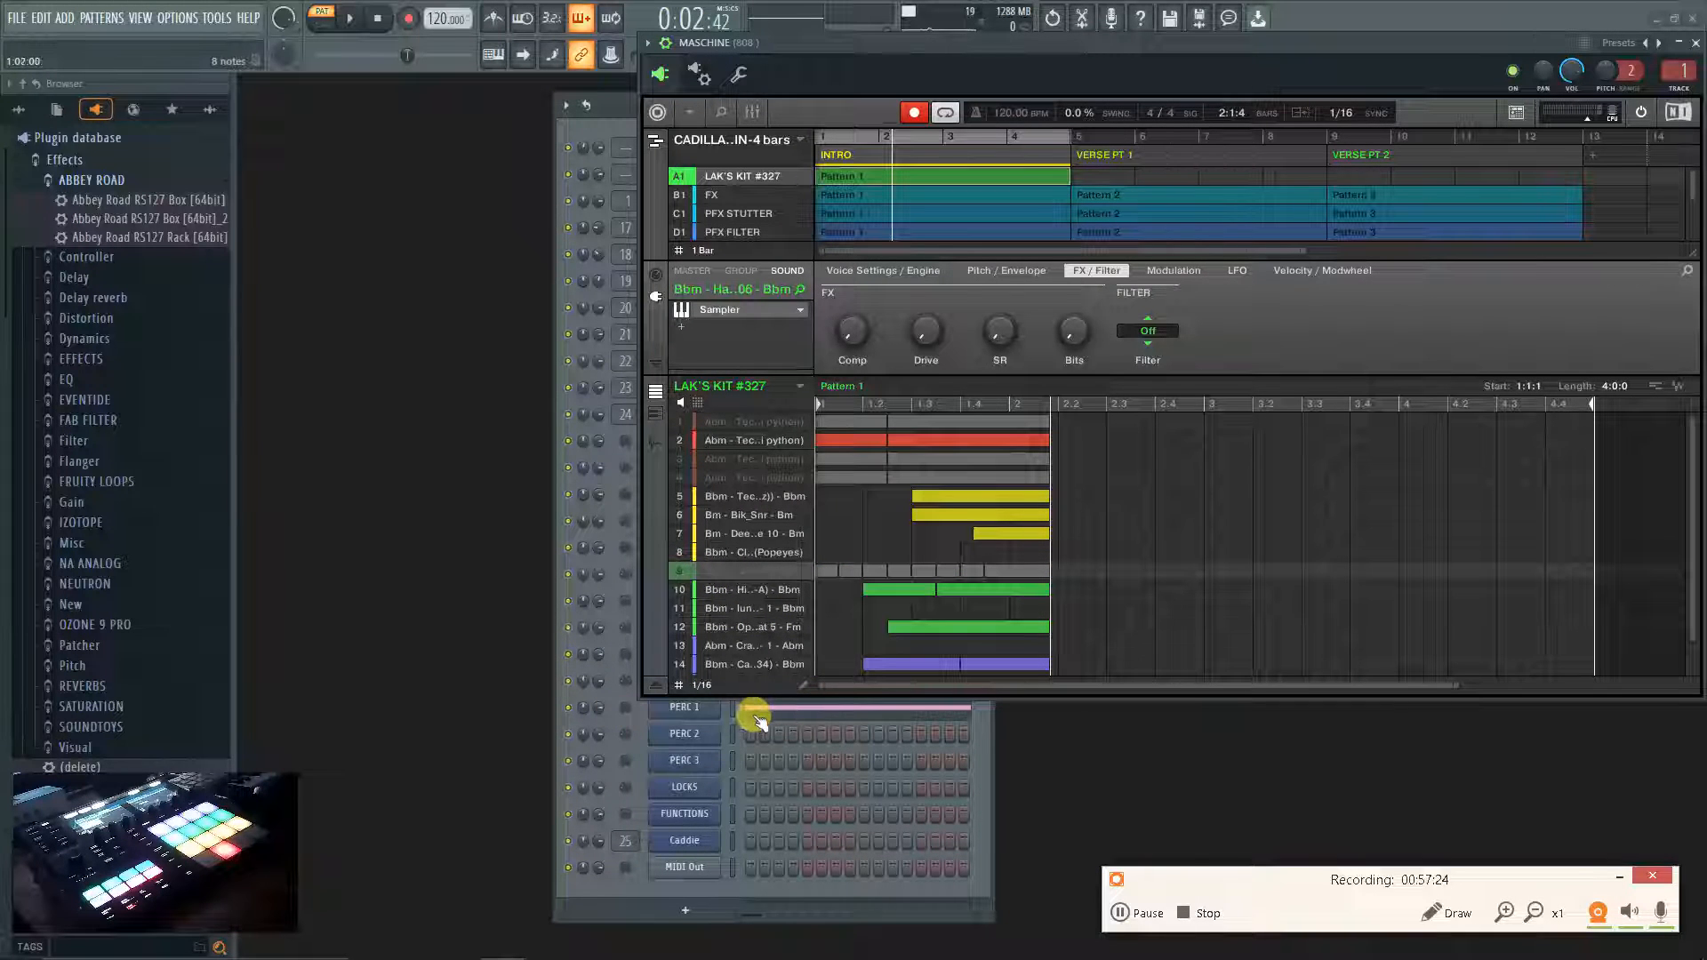
click(683, 572)
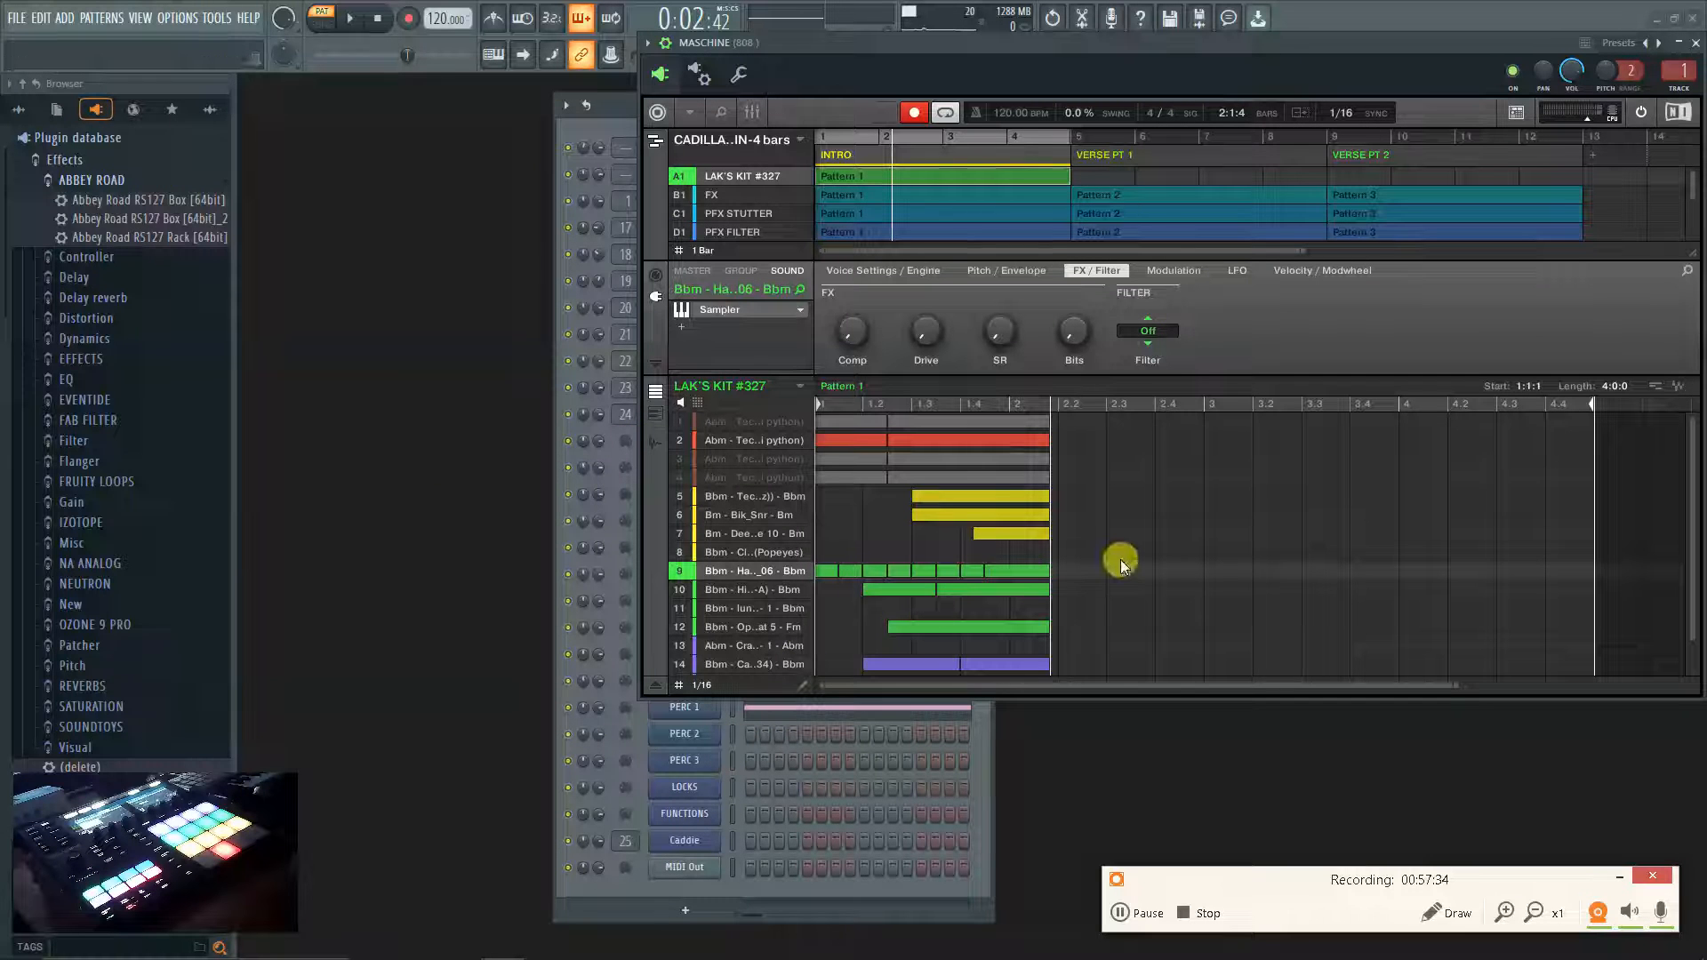
drag(1285, 43, 1003, 112)
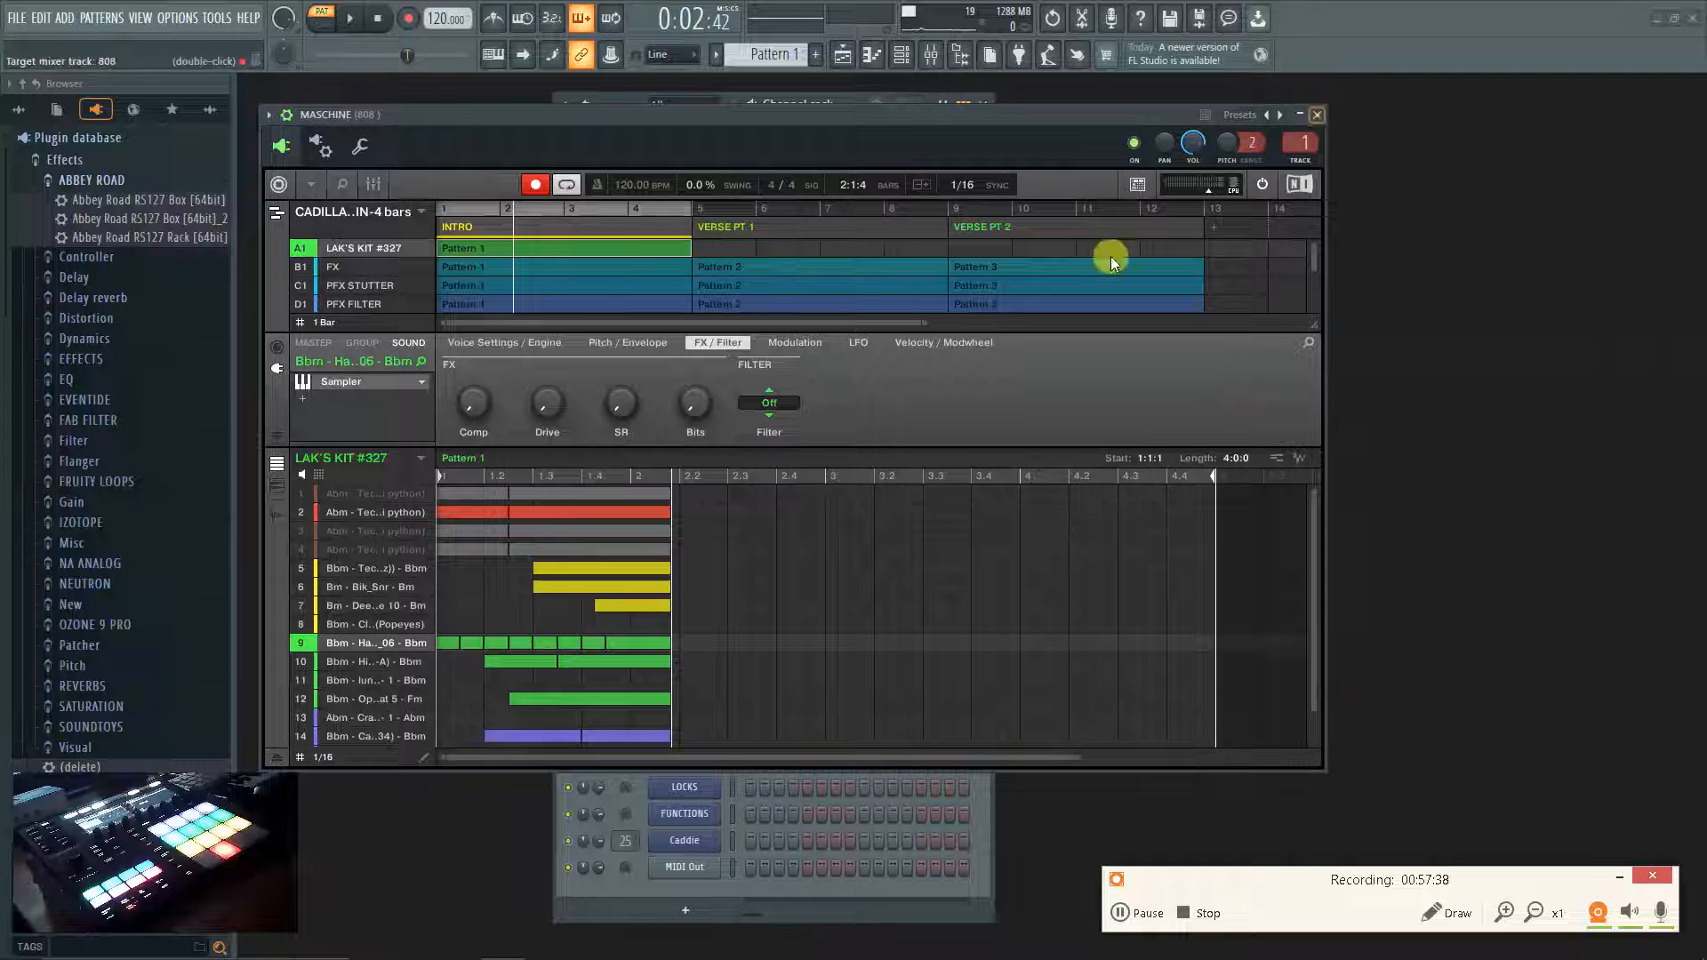
Select the PFX STUTTER group in Maschine and look through the remaining groups down to PERFORM FX.
scroll(354, 258, down, 1)
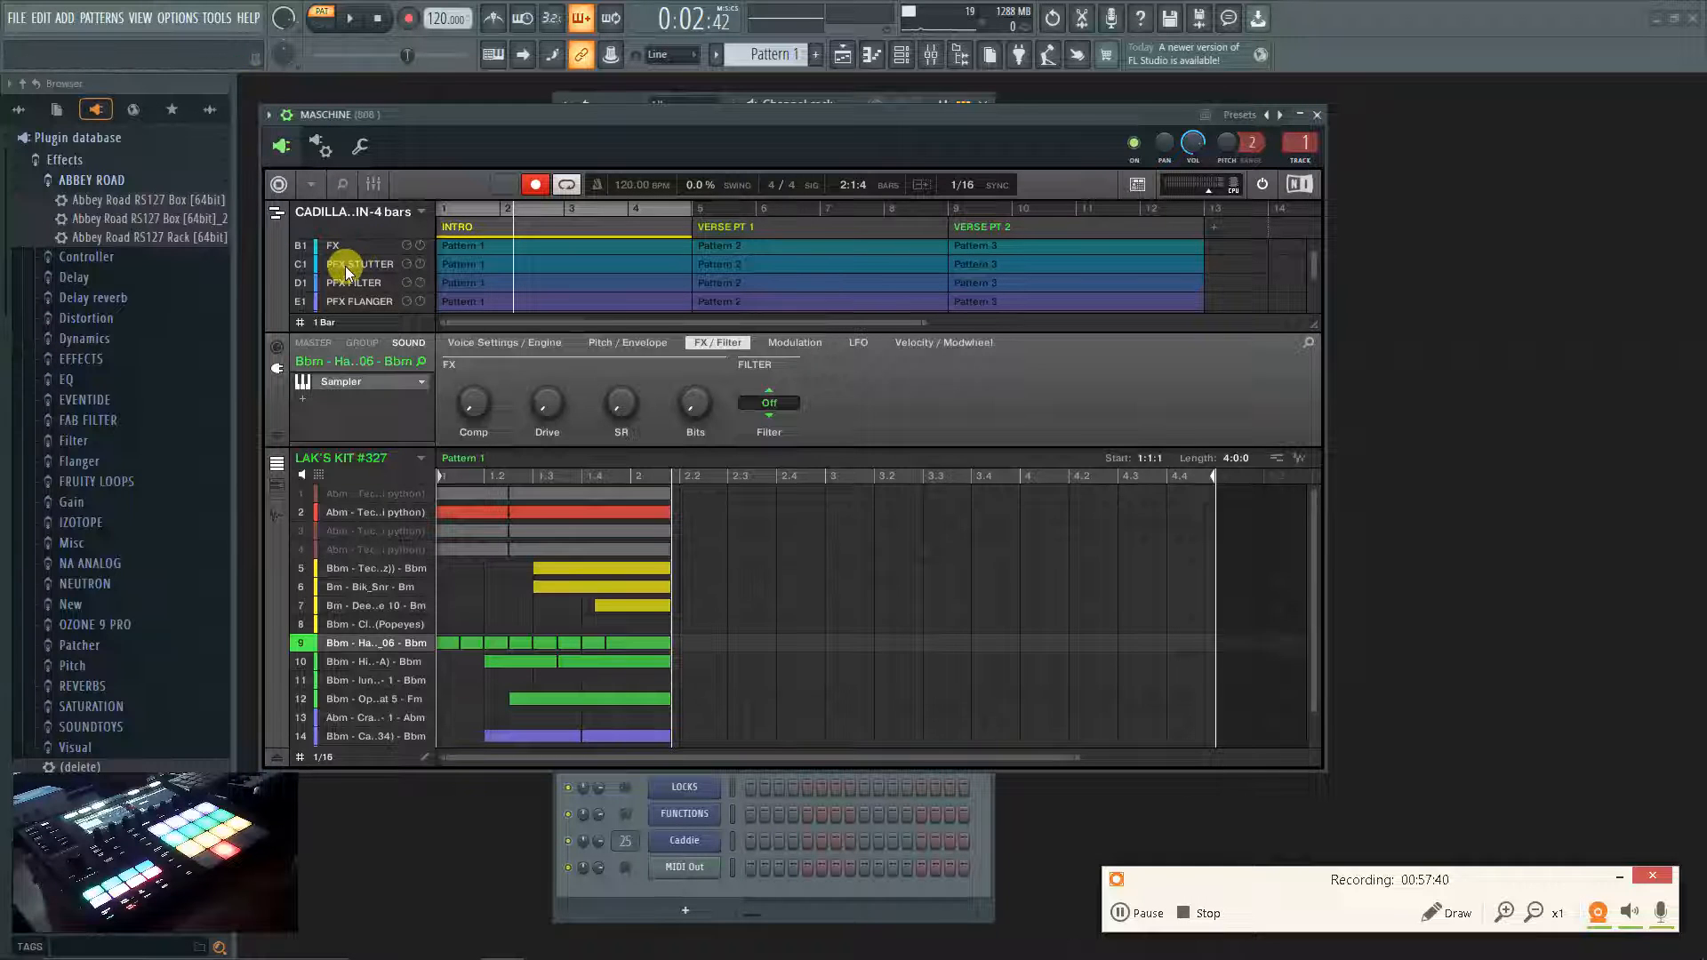
click(351, 265)
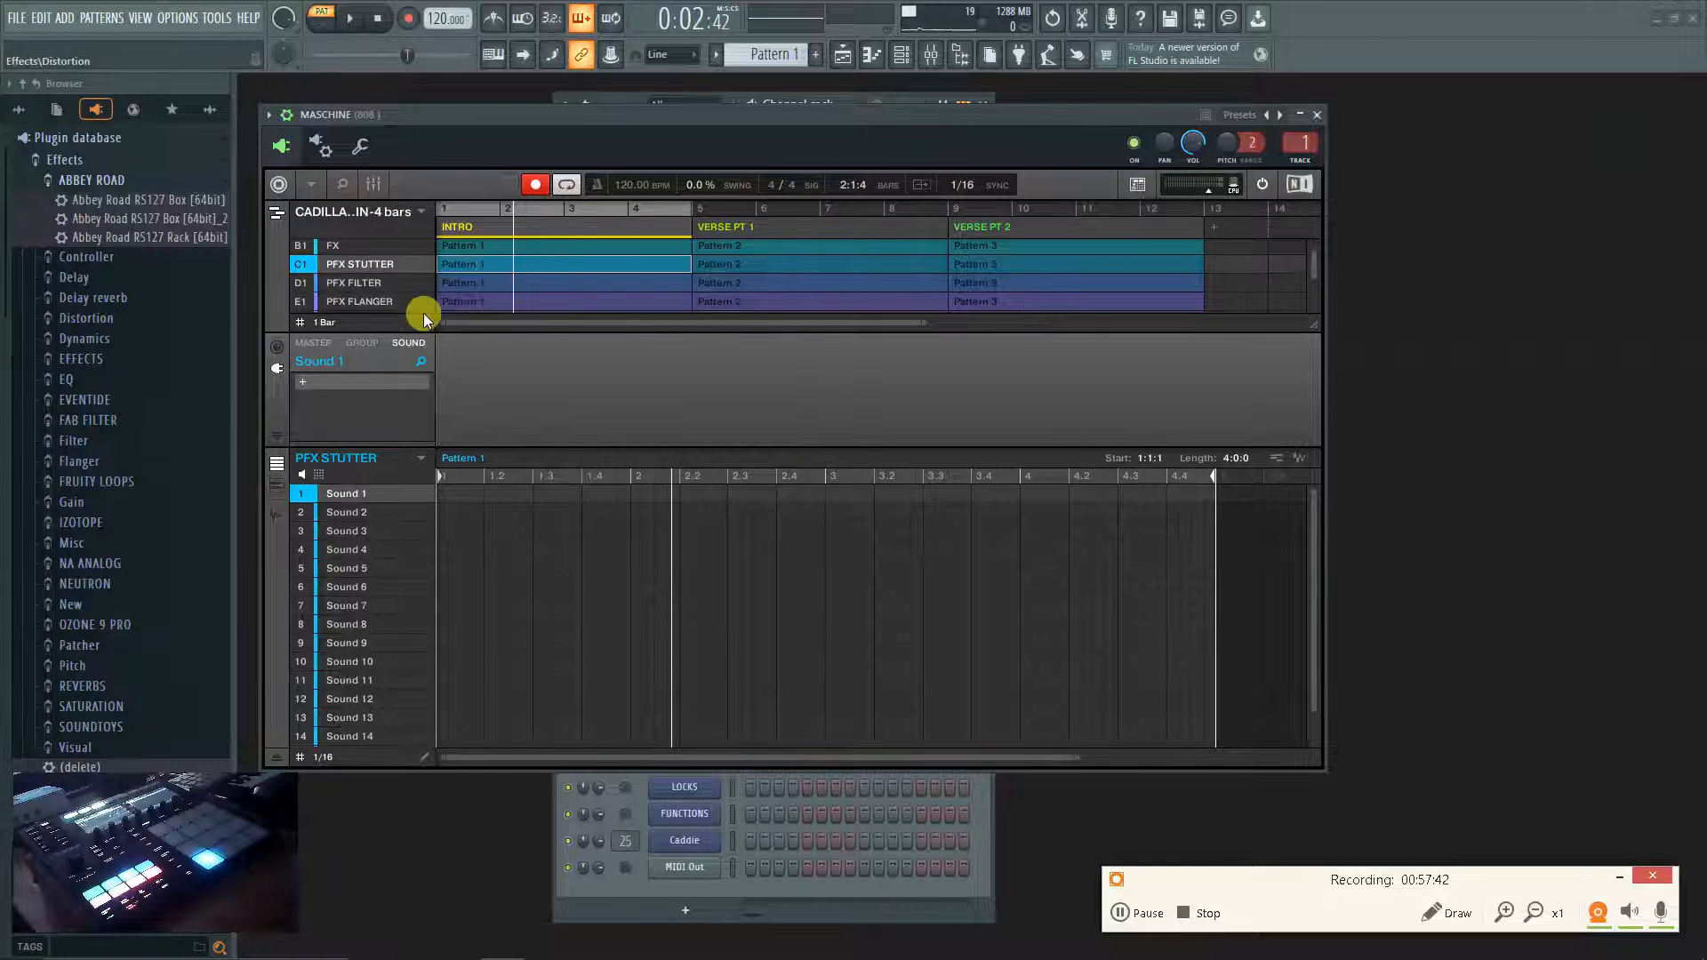
scroll(356, 265, down, 3)
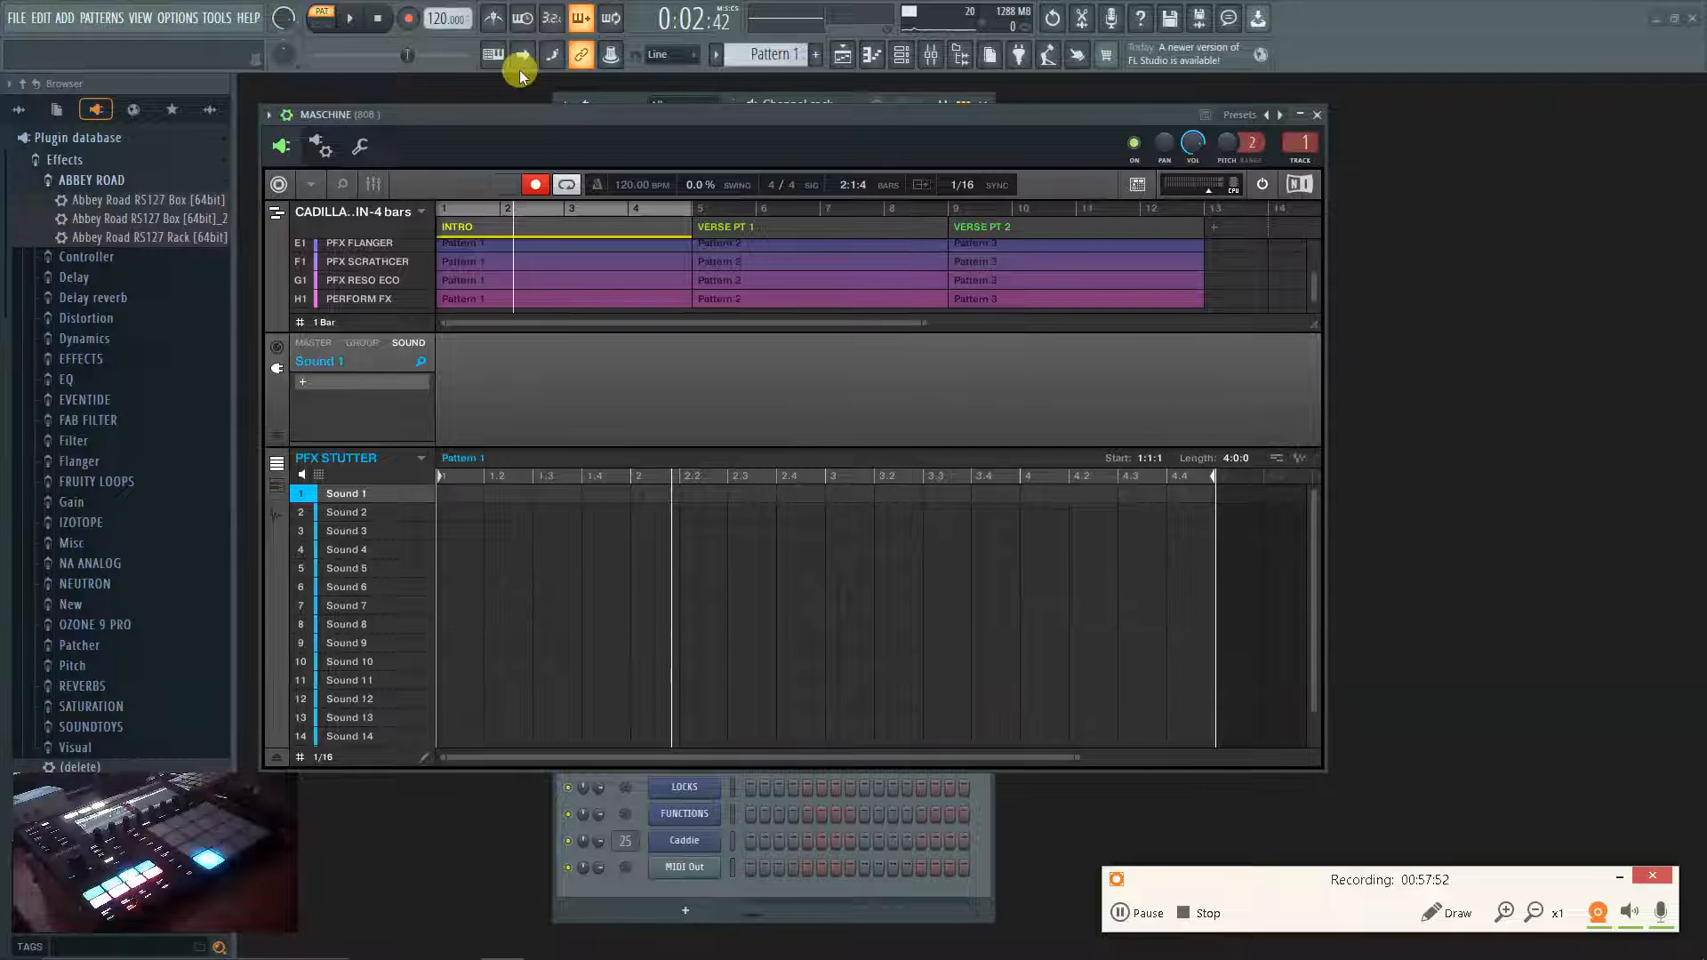
Turn off recording in Maschine, close its window and reset the playback position to the start.
click(537, 184)
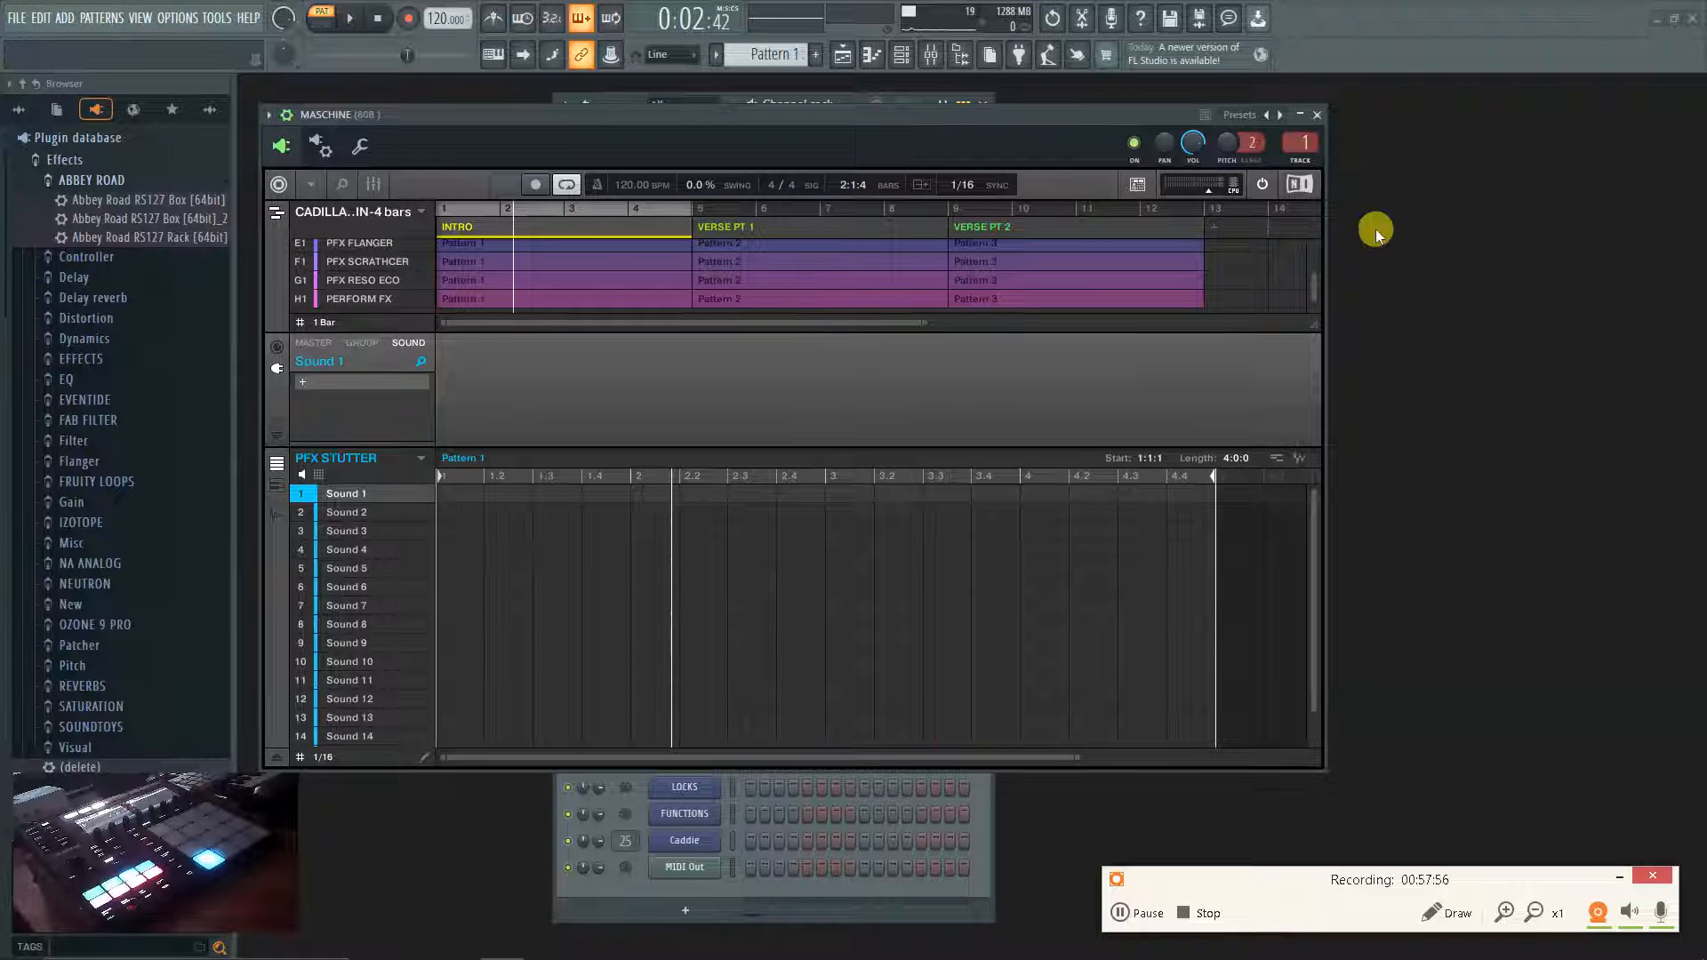
click(1316, 115)
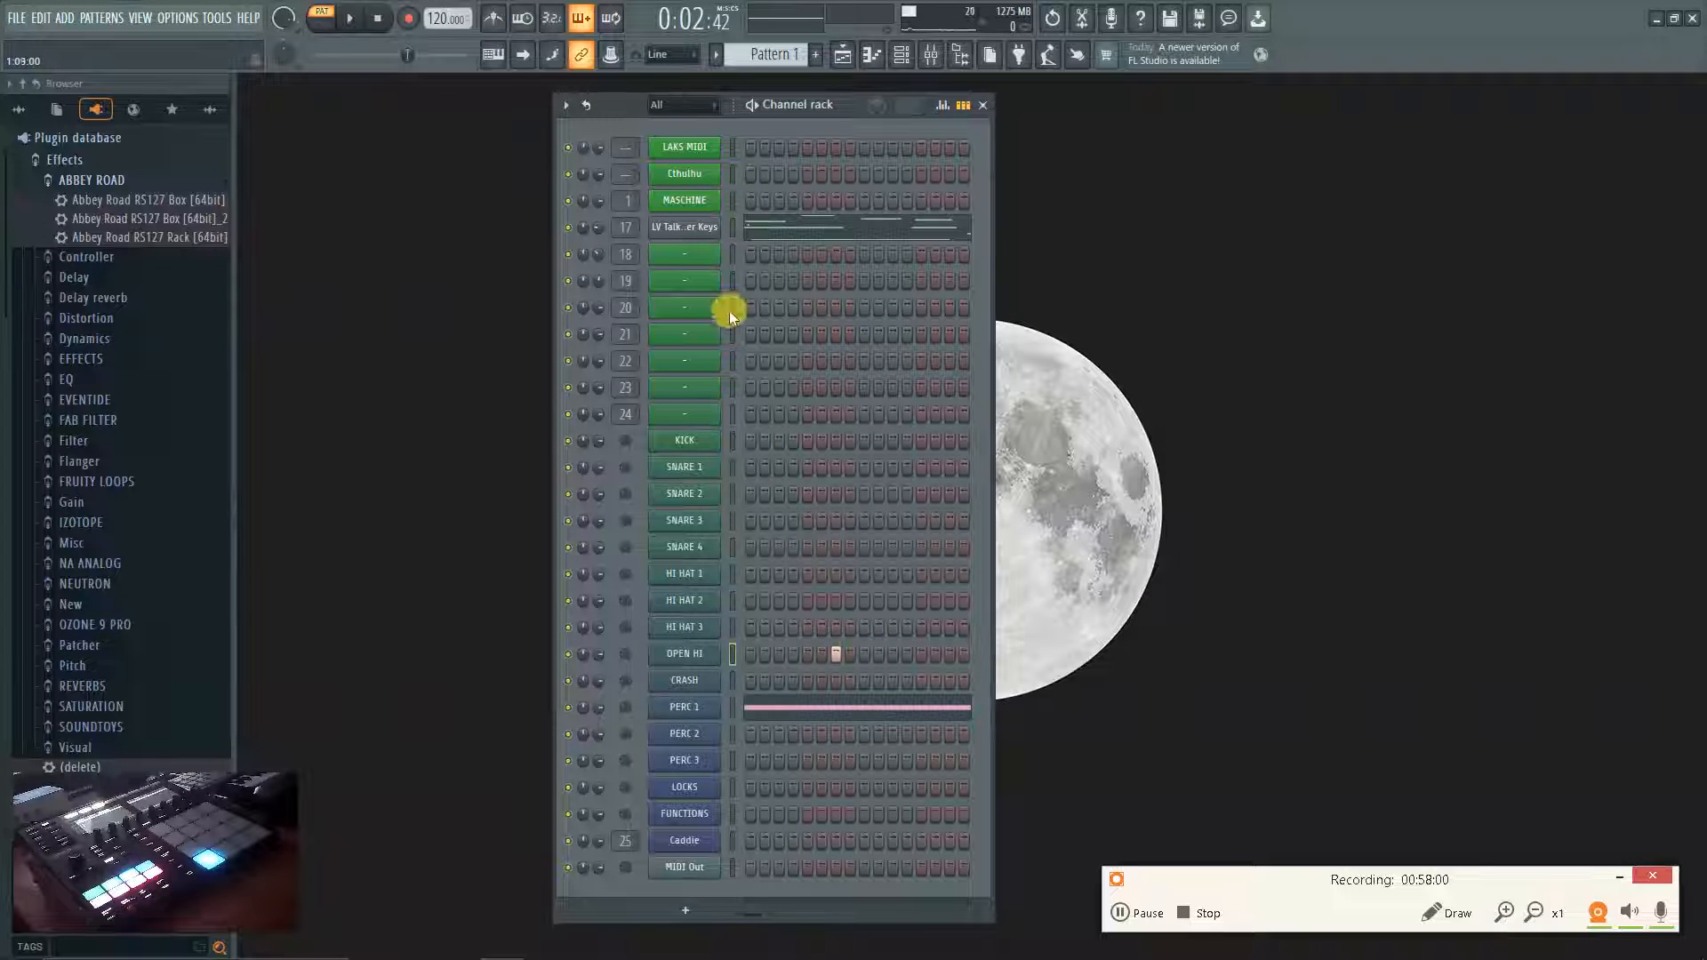
click(351, 18)
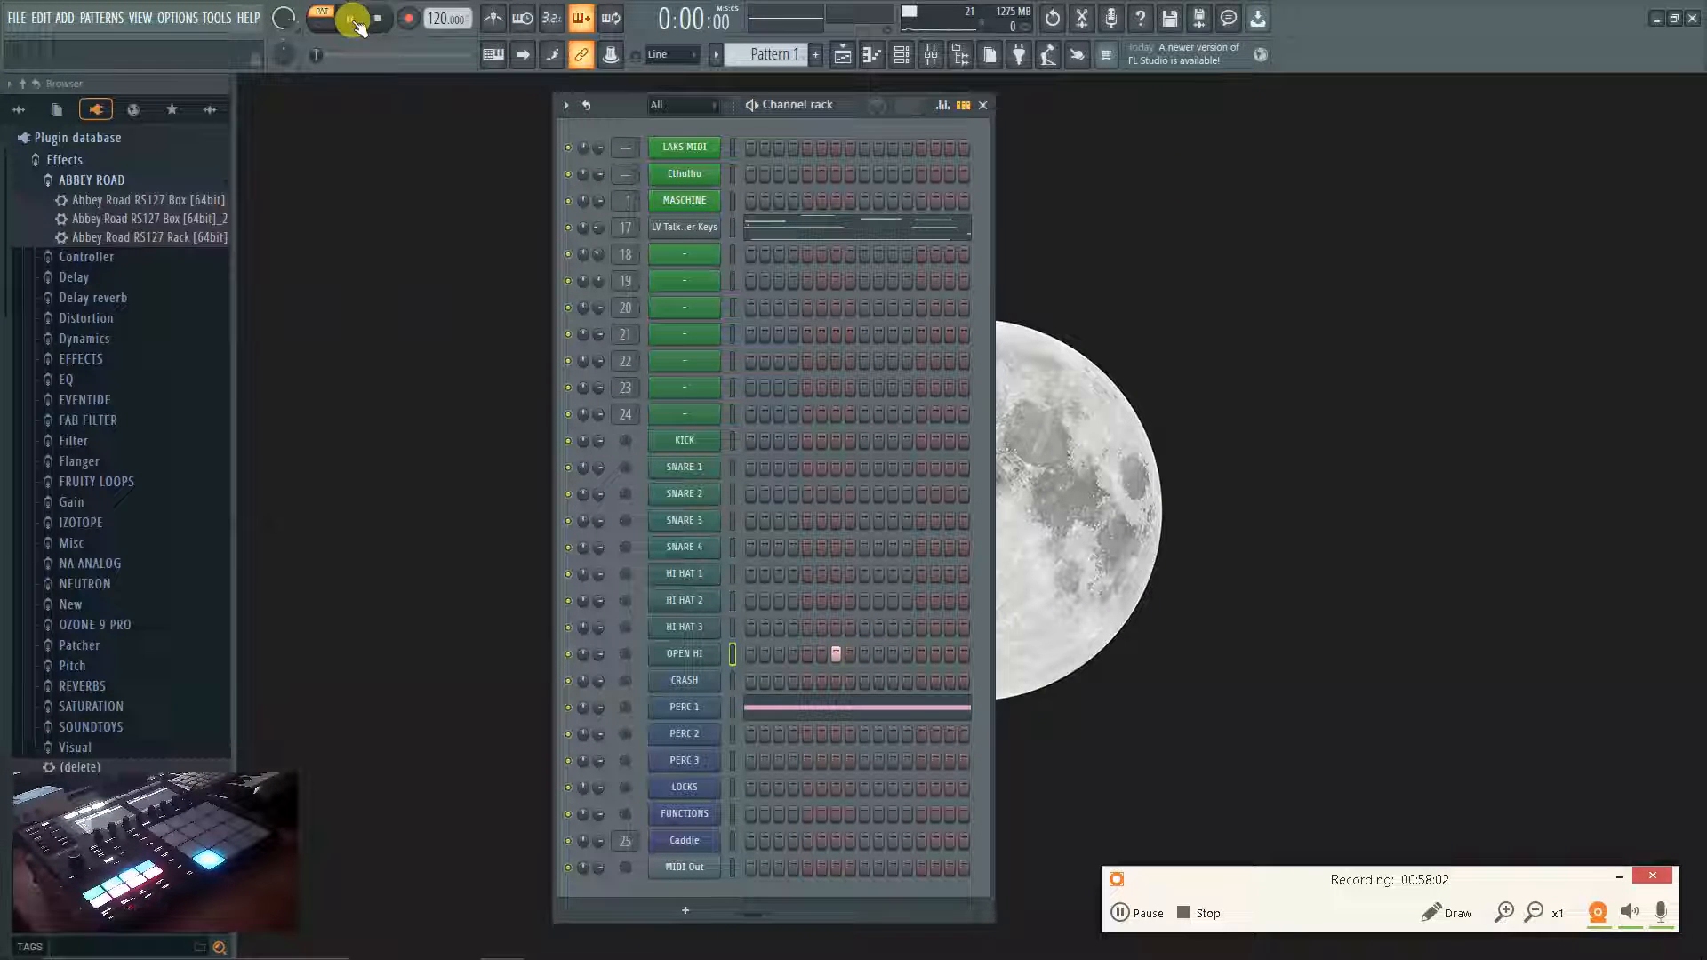
Start and stop playback, toggle the channel rack, piano roll and playlist, and leave the channel rack open over the piano roll.
click(354, 19)
click(378, 20)
click(900, 54)
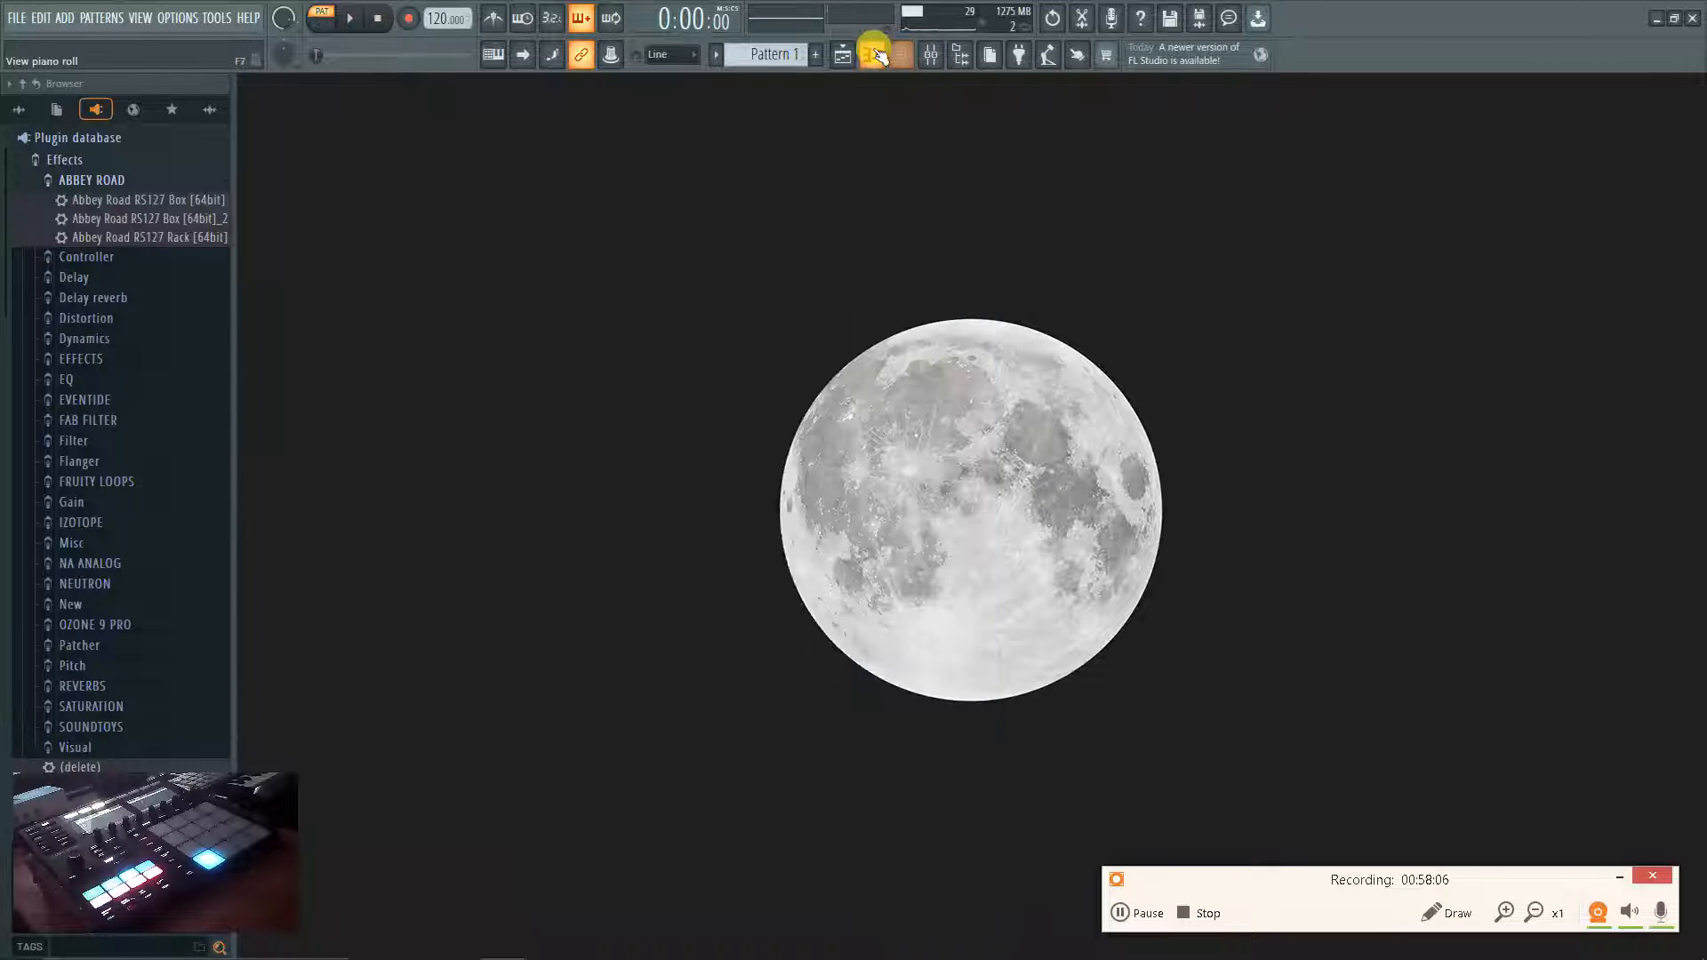
click(877, 55)
click(845, 54)
click(878, 57)
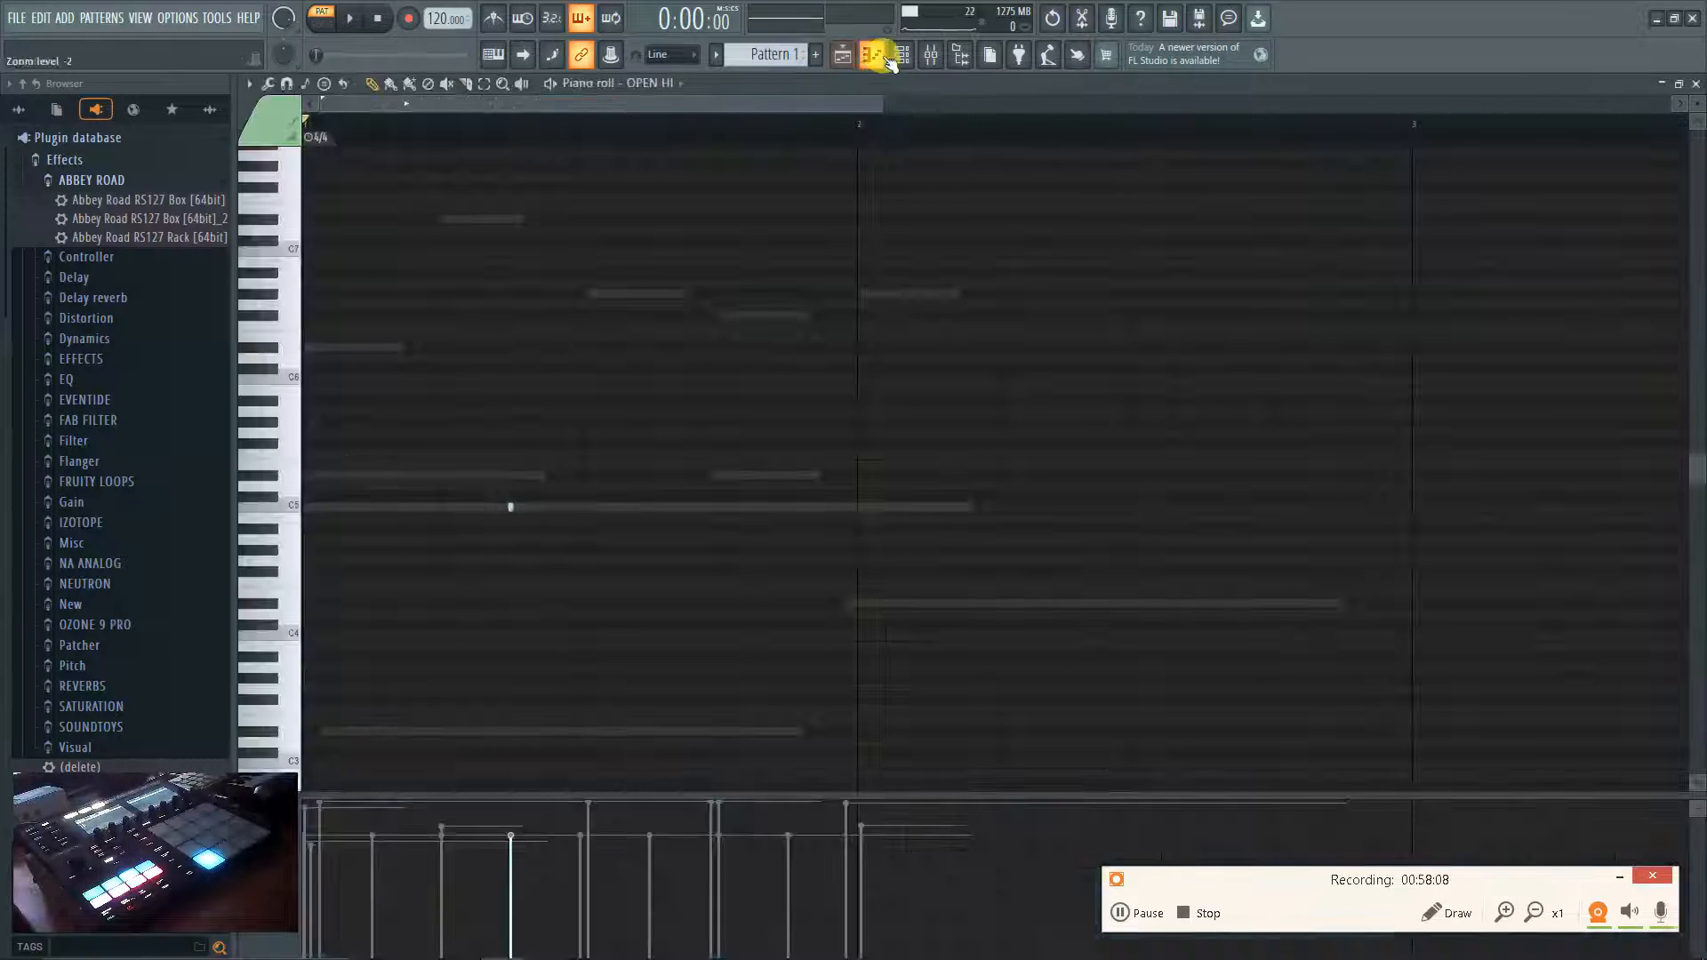
click(901, 55)
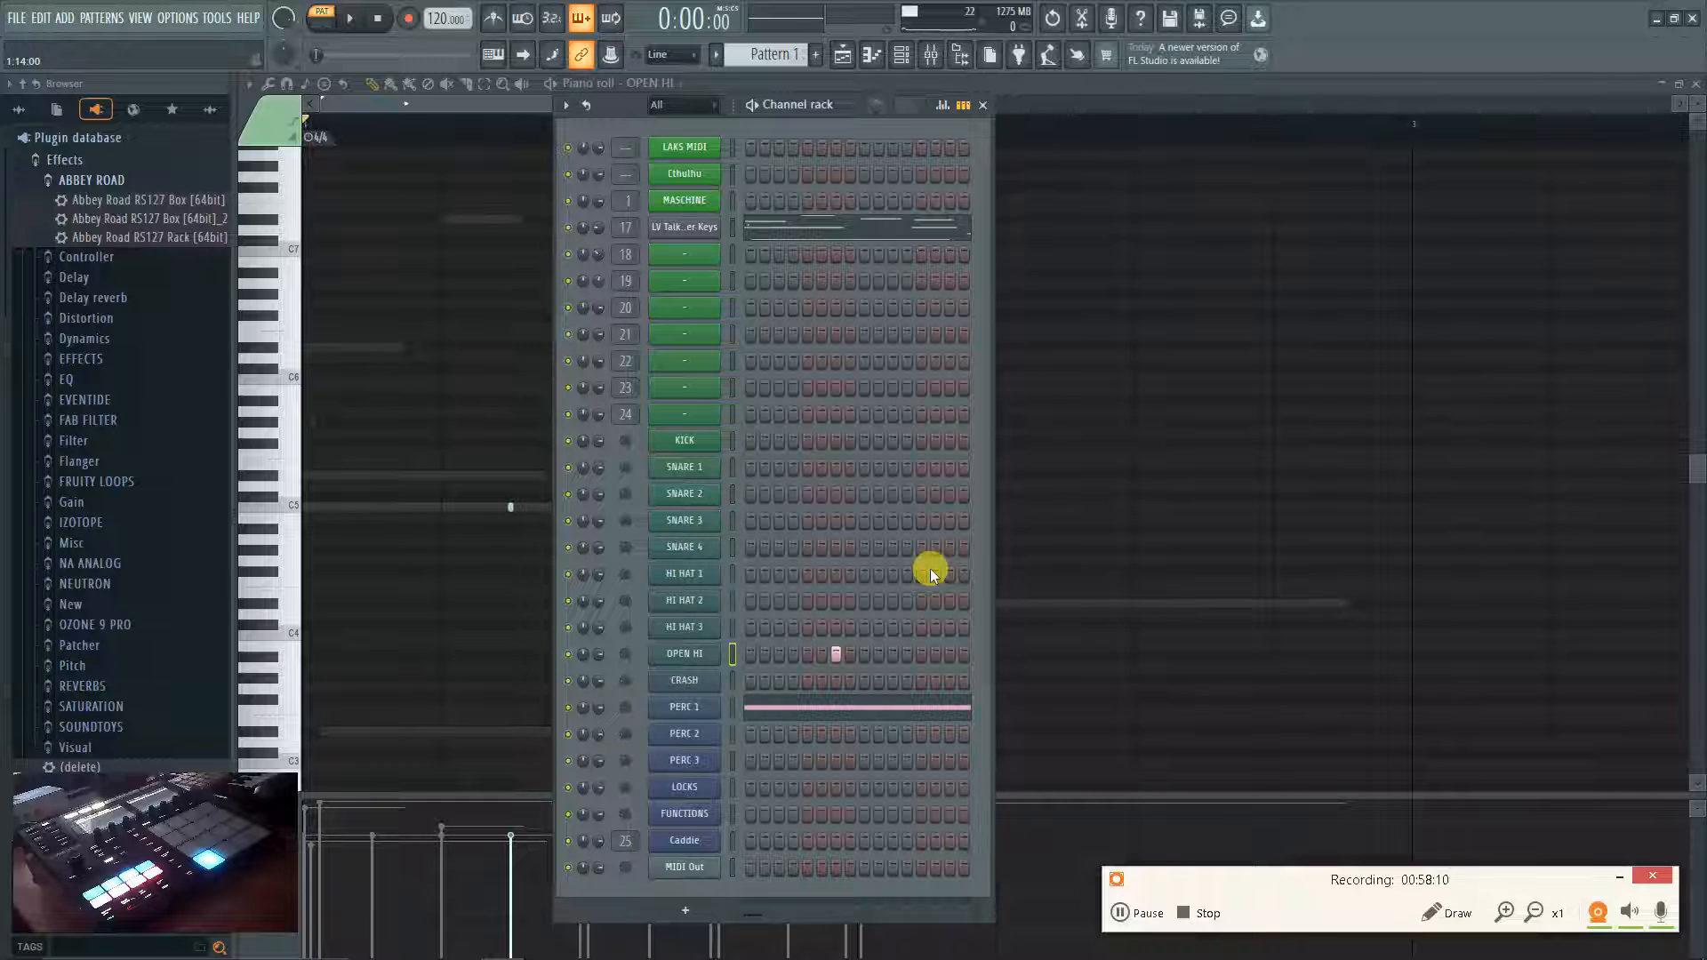
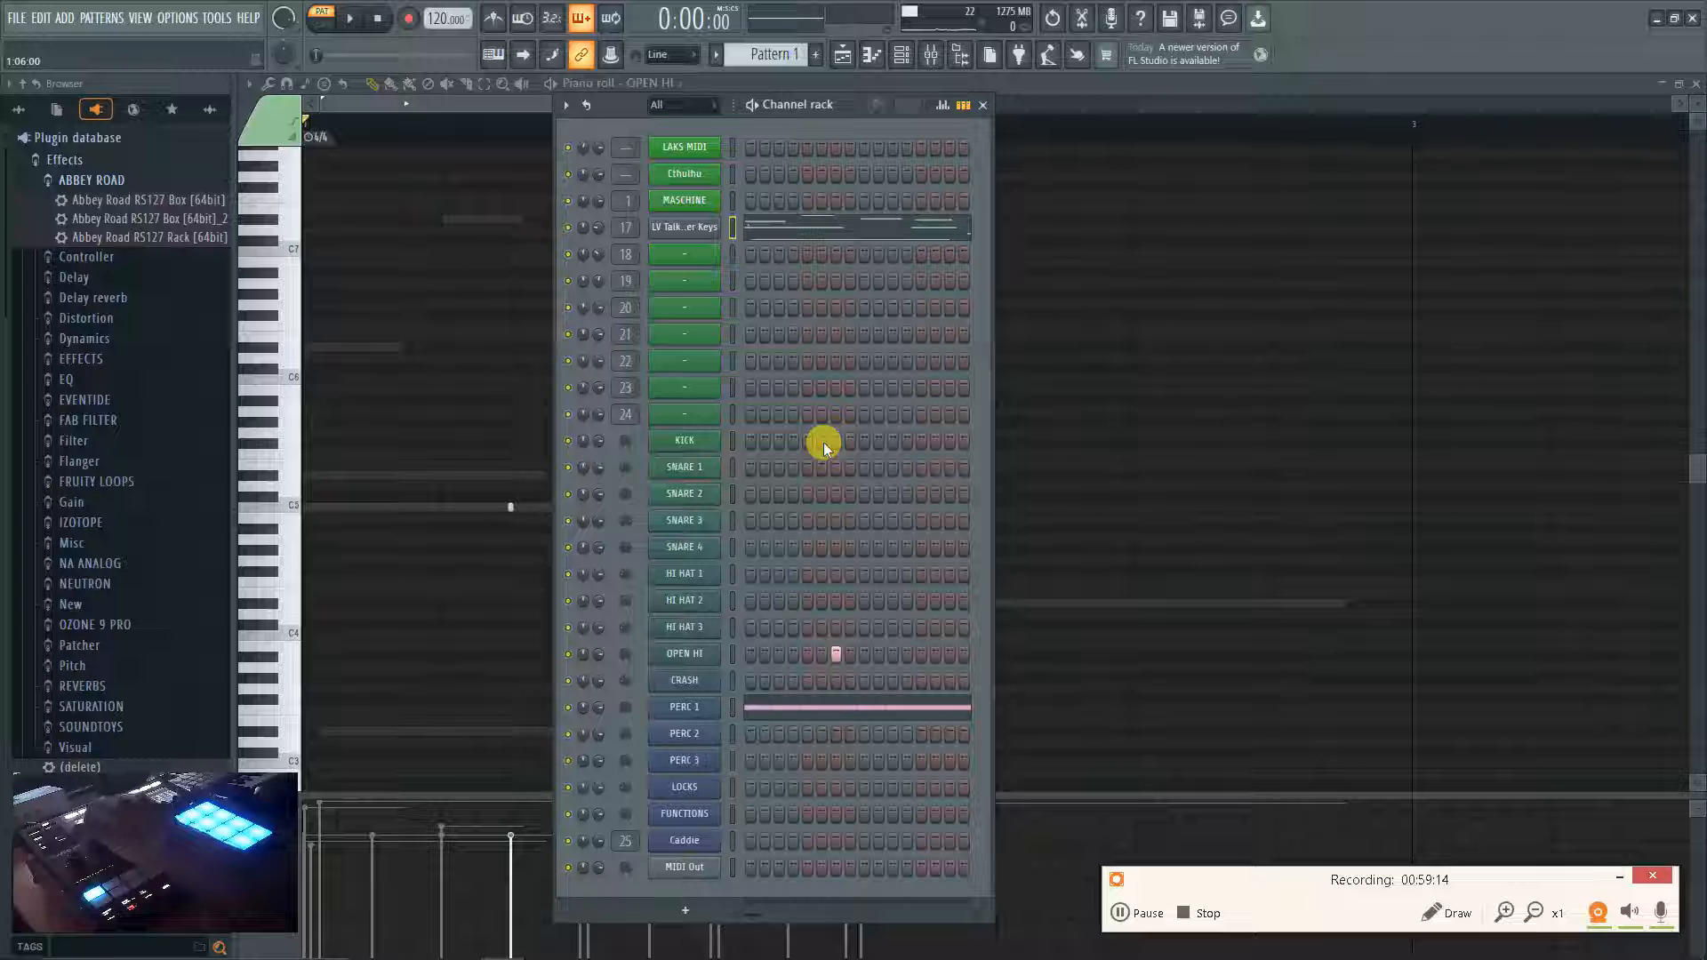
View the LV Talking Degrader Keys plugin, nudge its reverb mix, and check the MASCHINE window, closing both plugins.
click(701, 227)
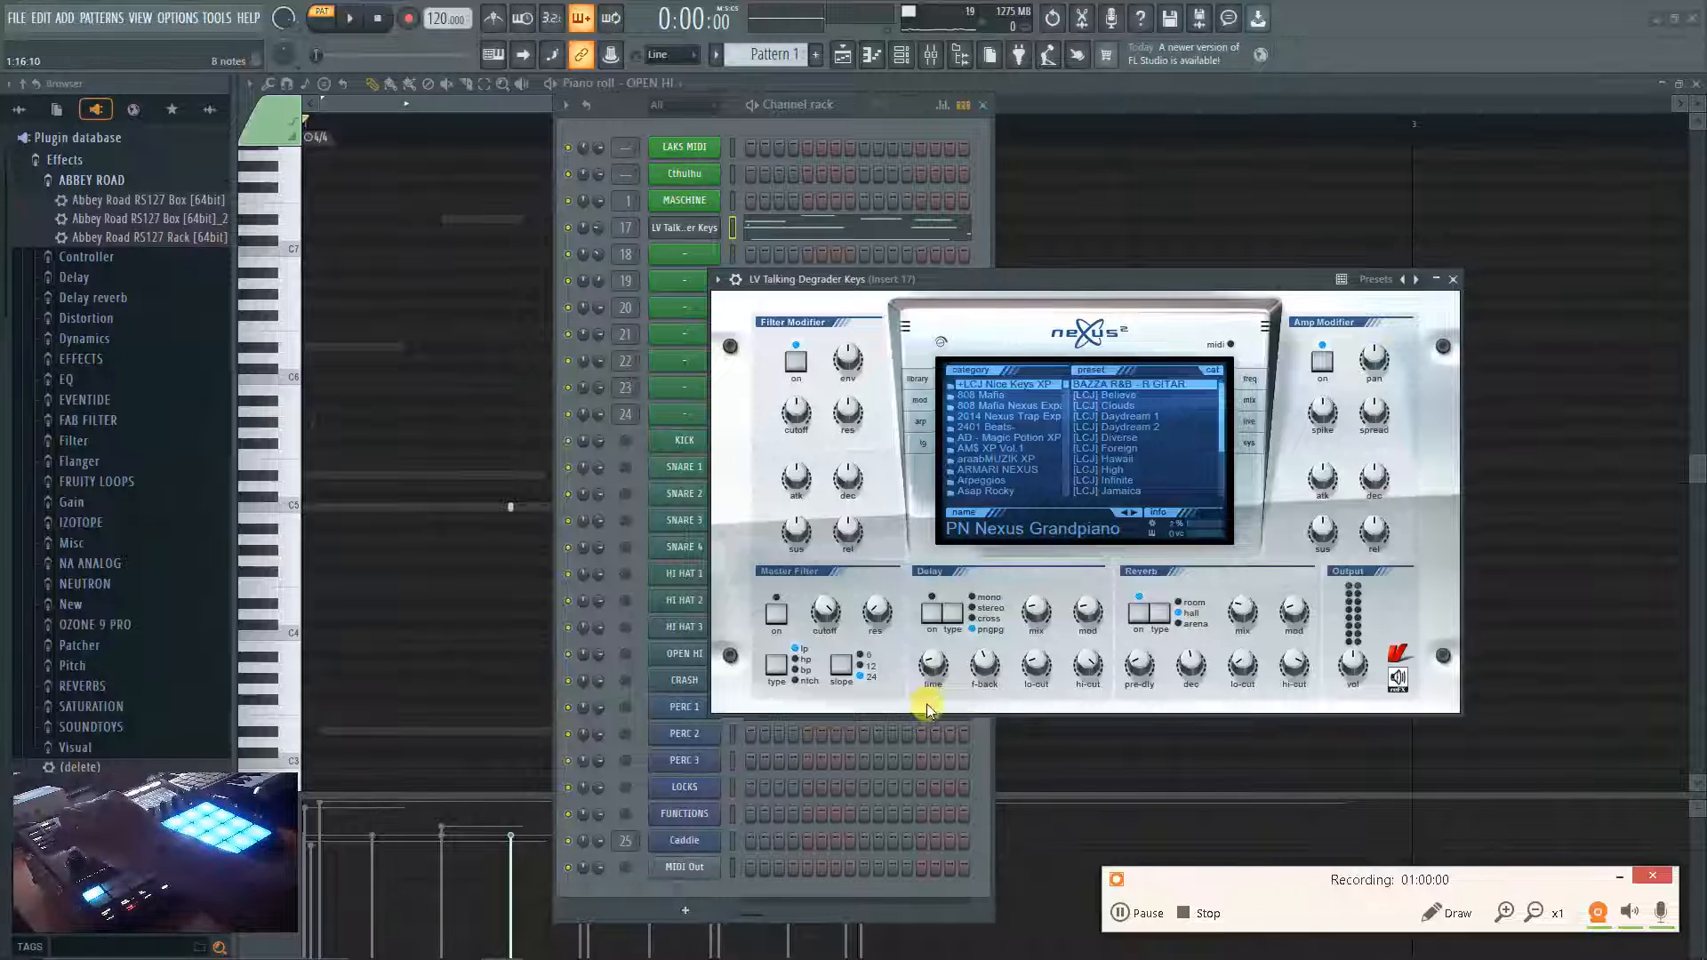
drag(1242, 614, 1241, 601)
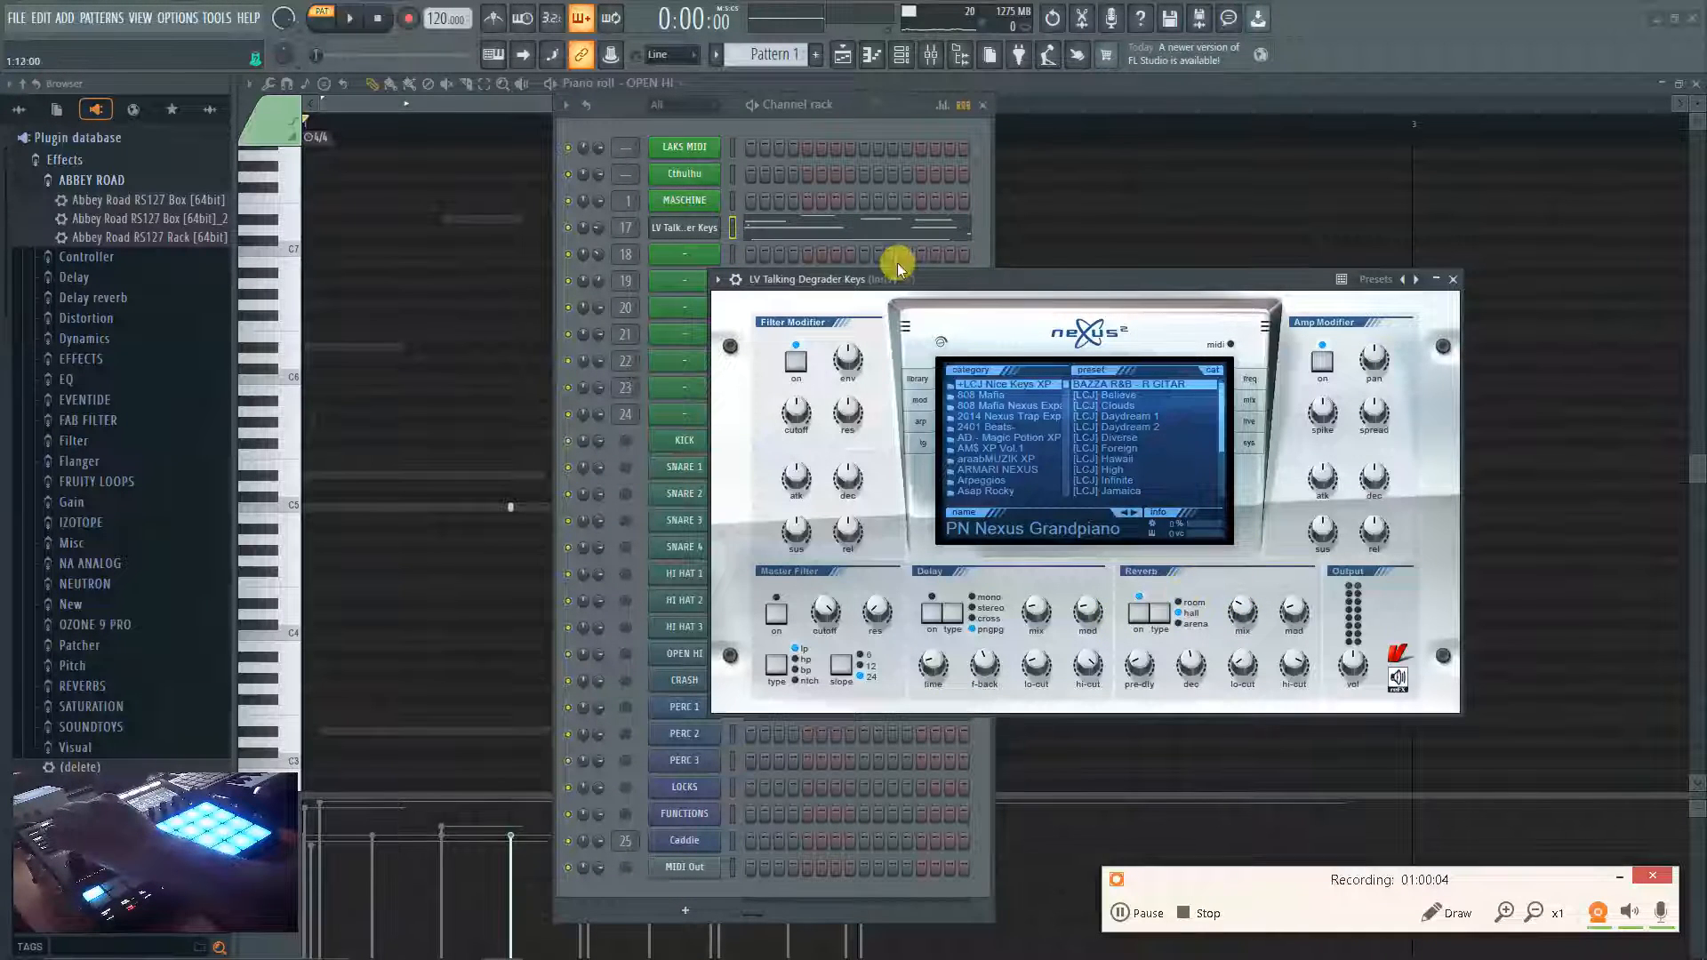
click(707, 279)
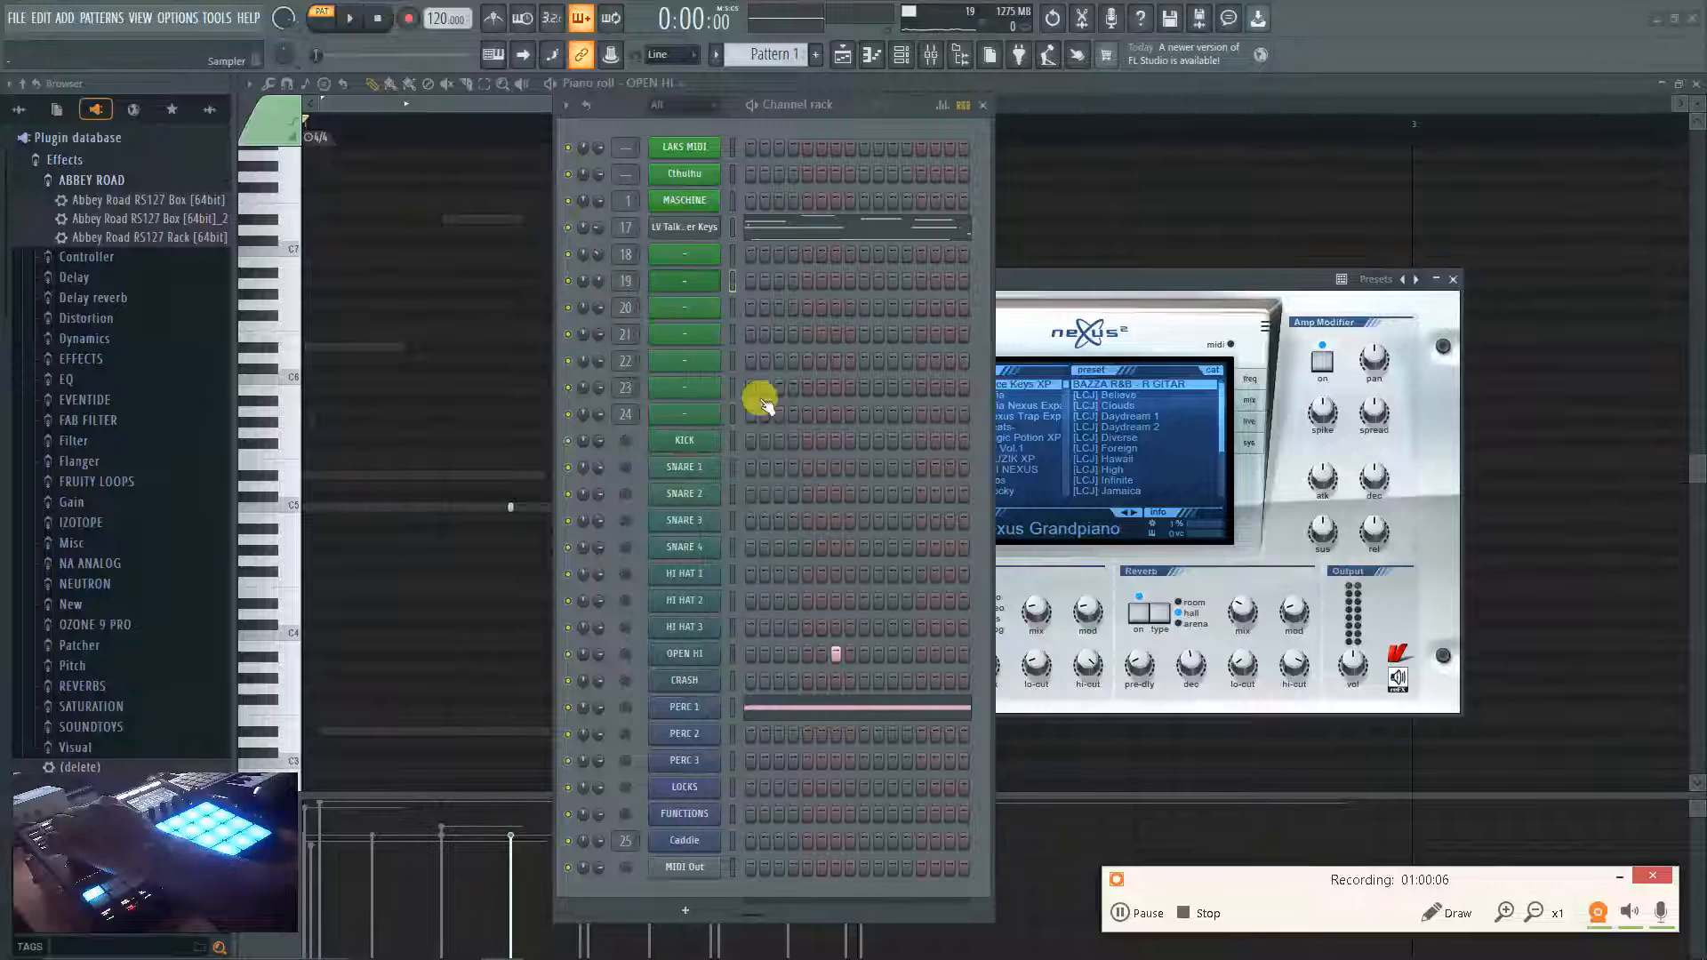
click(961, 205)
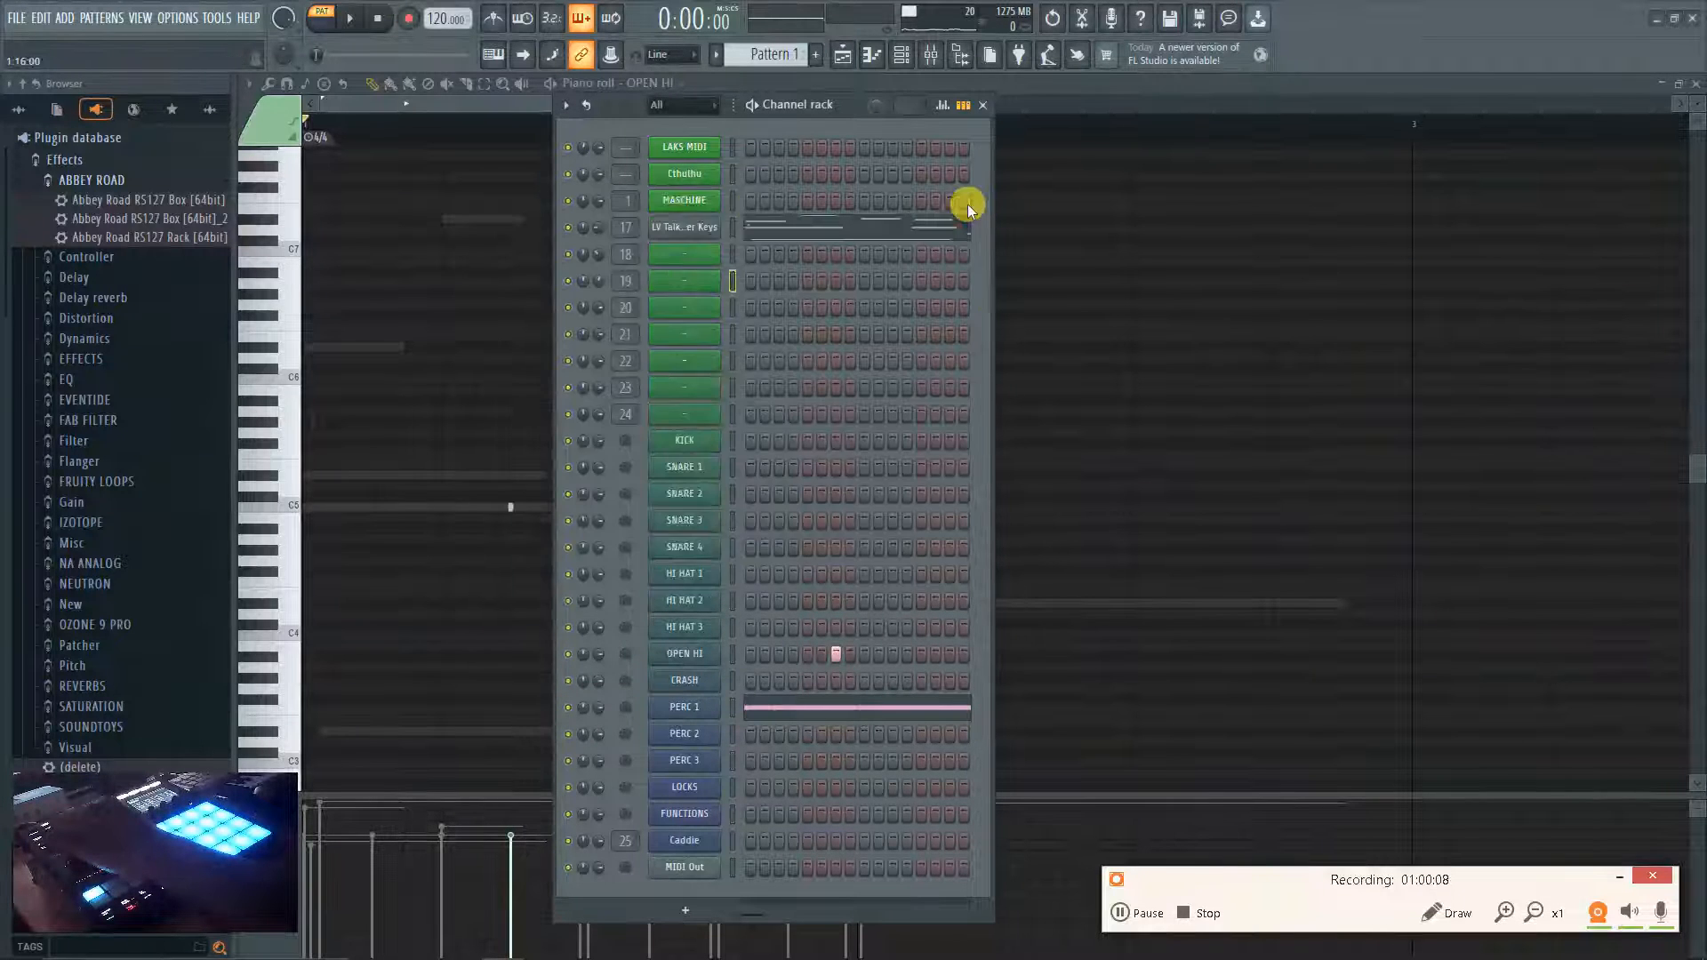
click(665, 202)
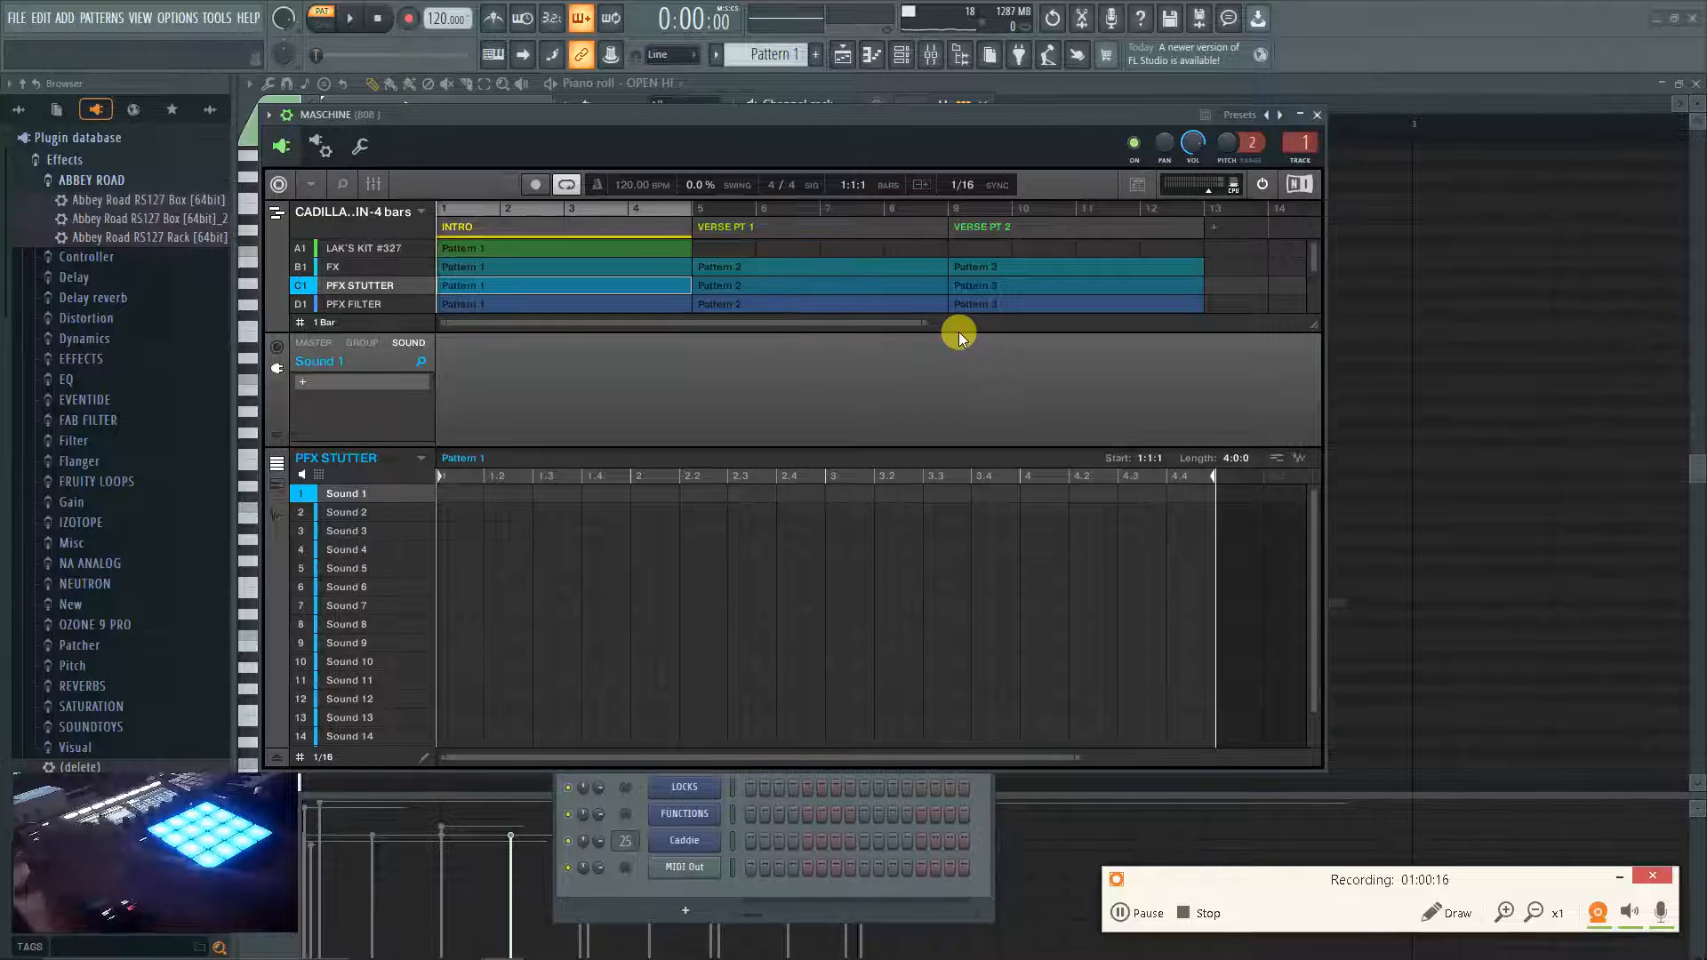
click(1317, 115)
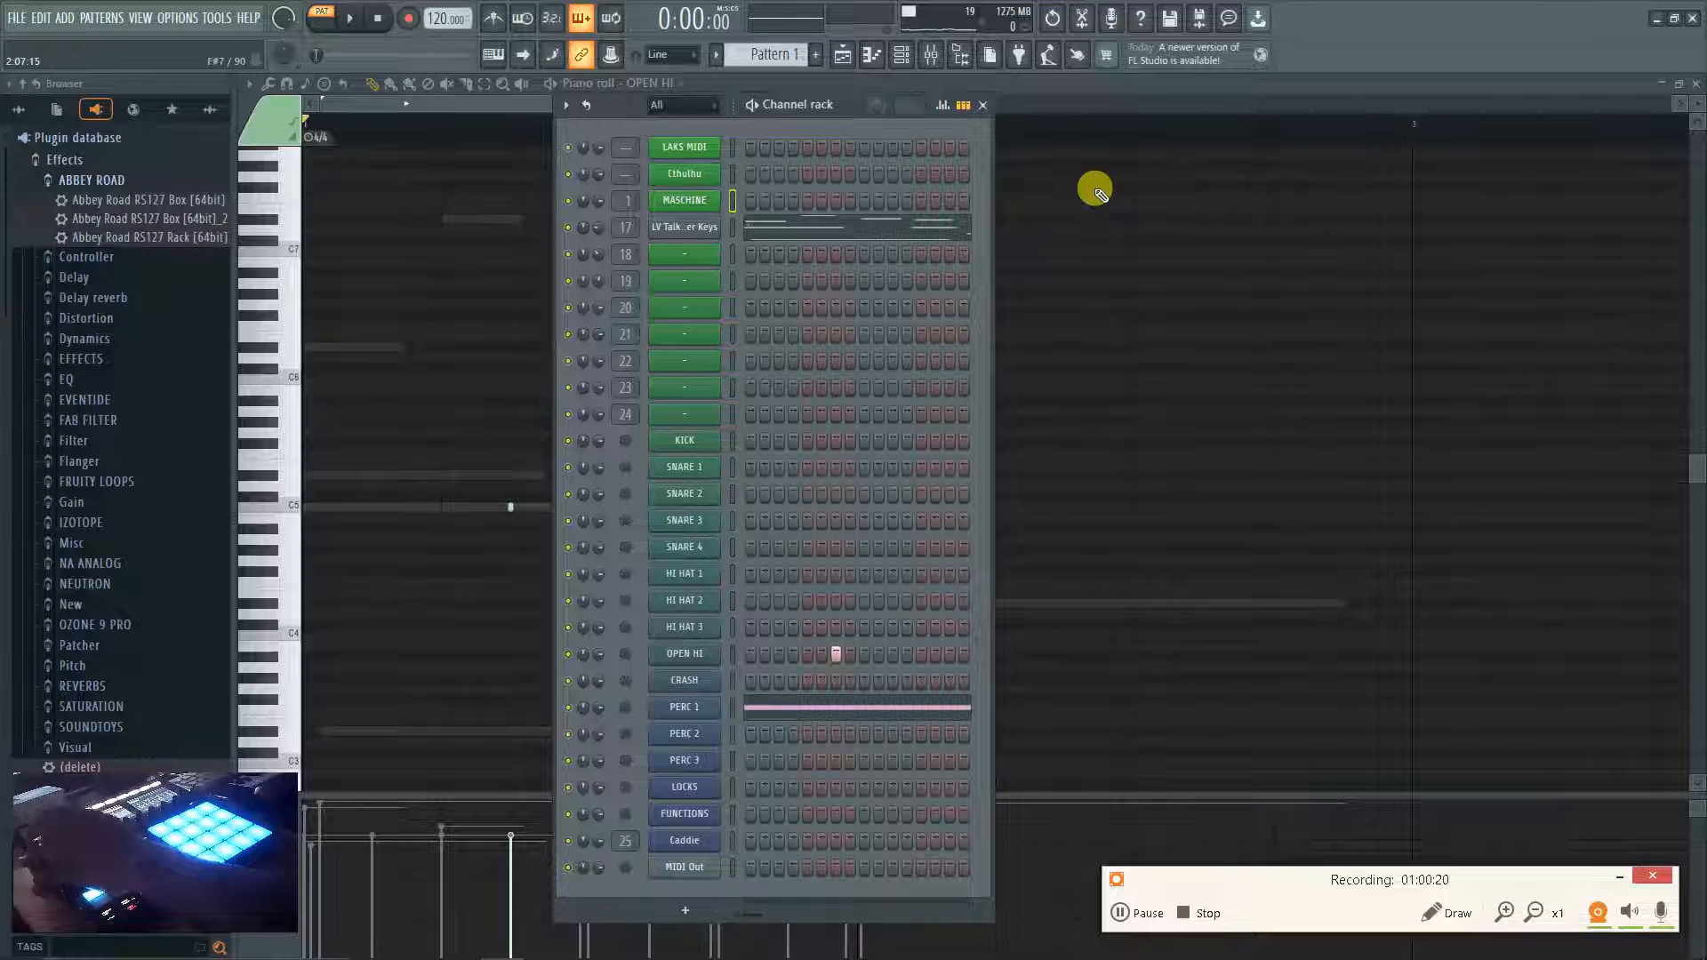
Review the MIDI input and output settings for the Maschine MK3, and open the project's Save as dialog without saving.
key(F10)
key(F10)
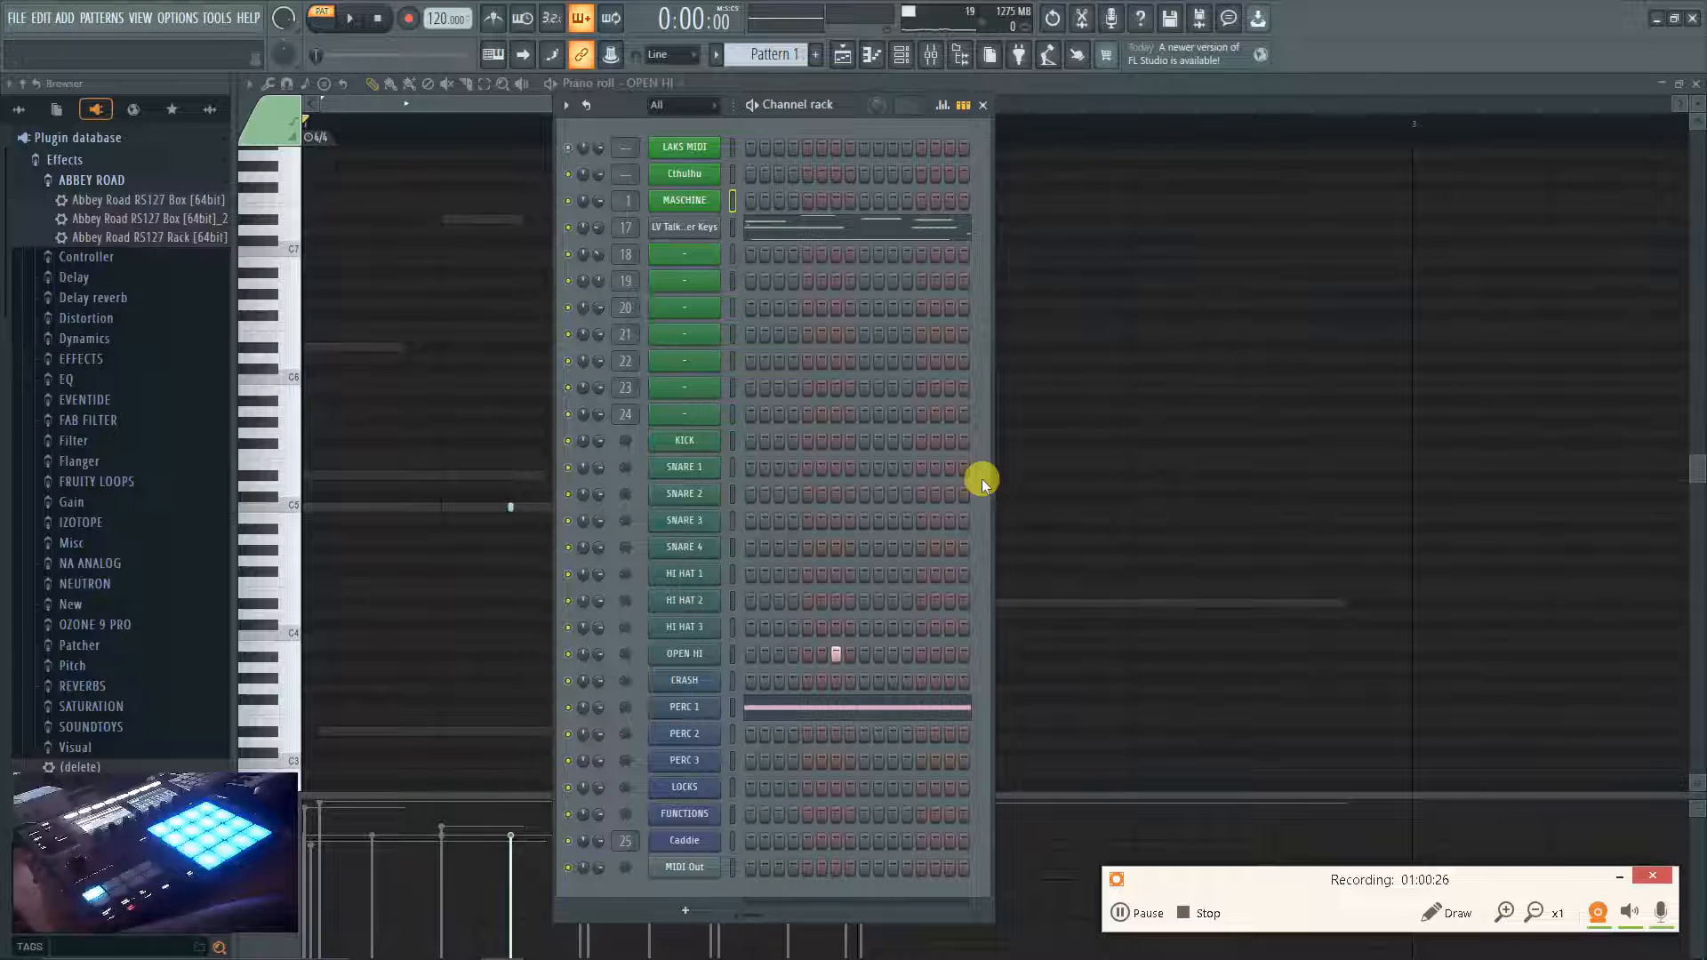
key(F10)
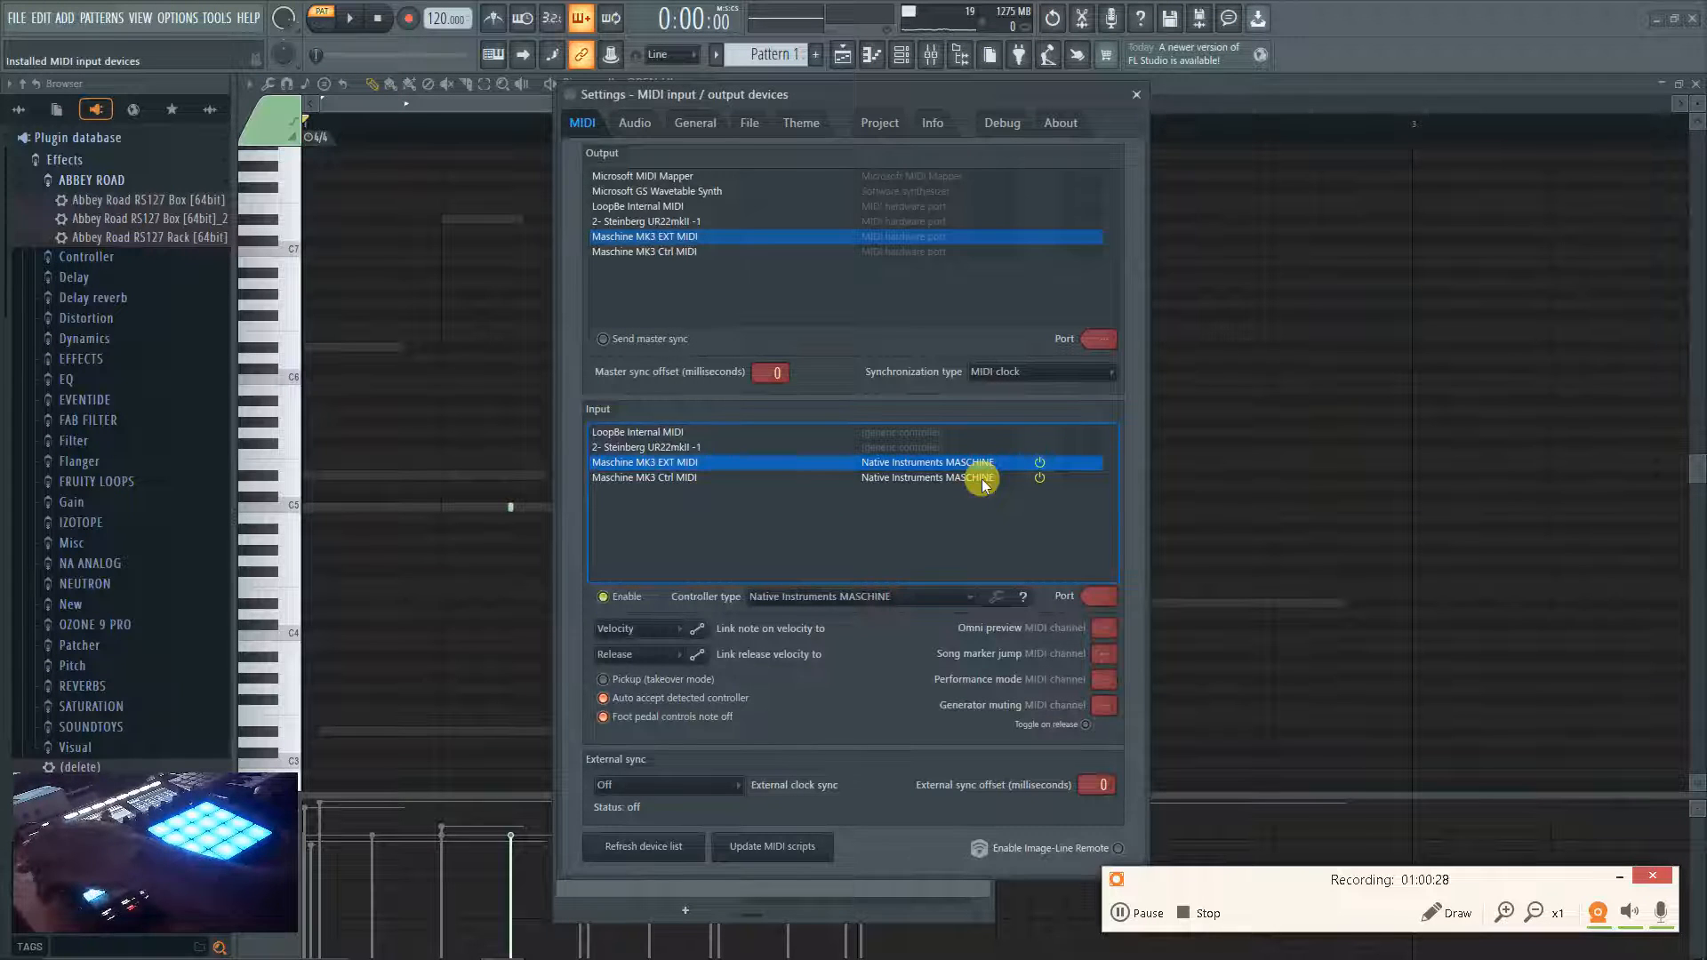
key(F10)
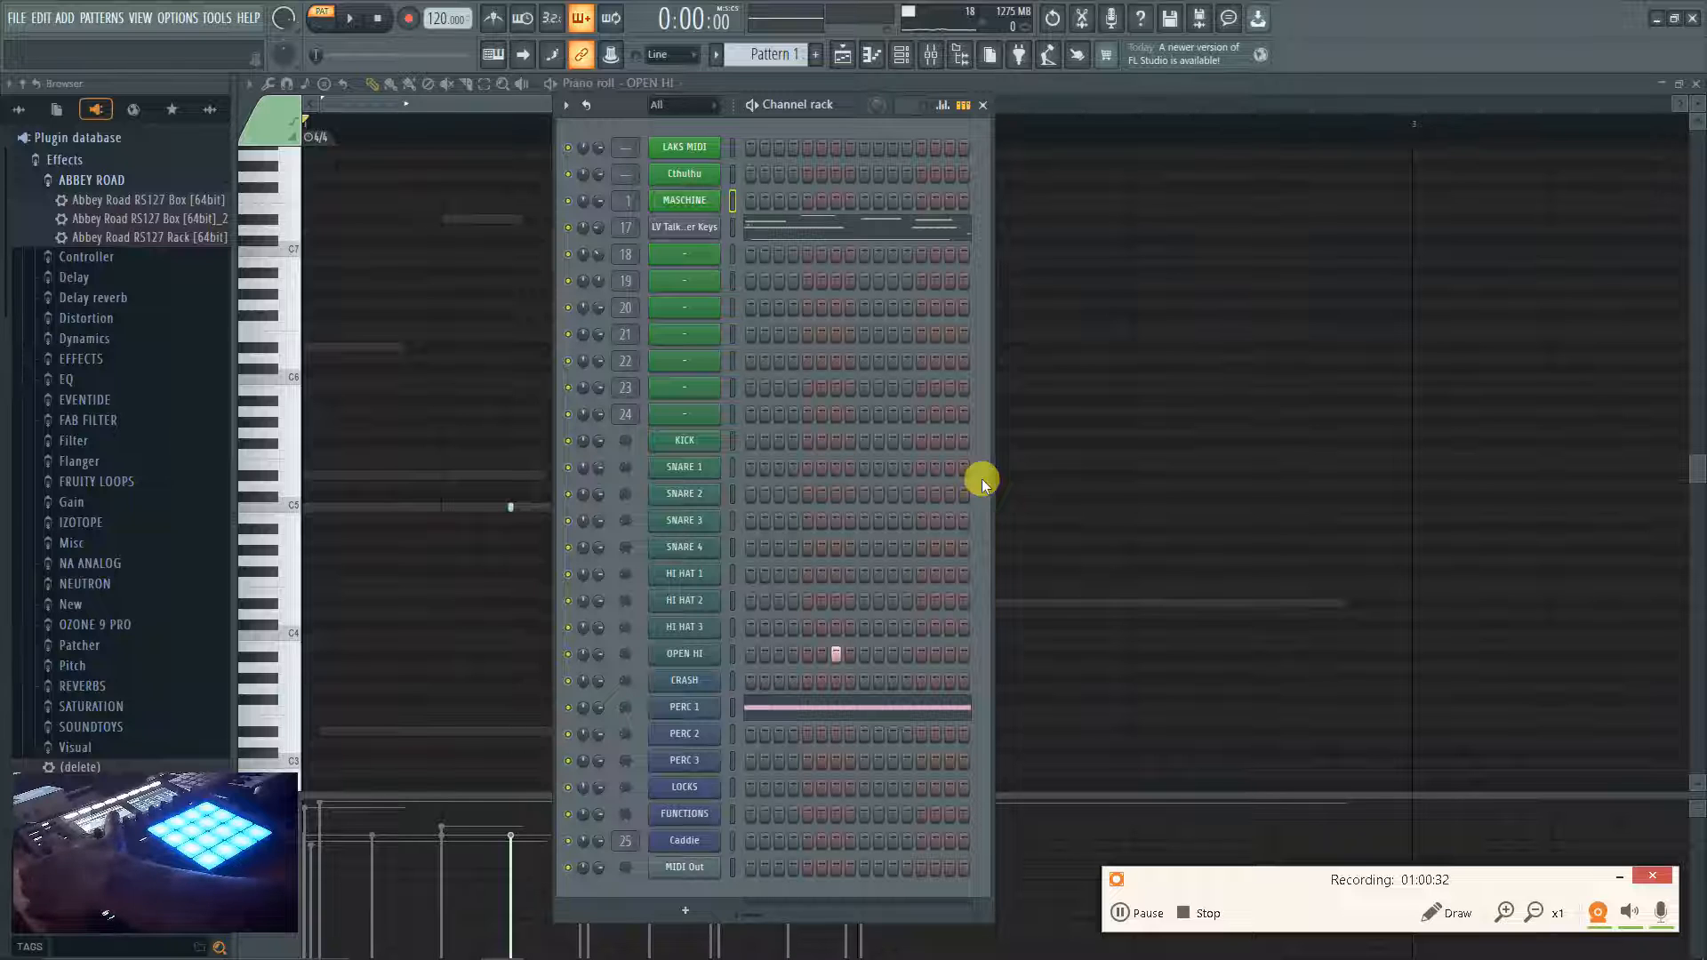
key(ctrl+s)
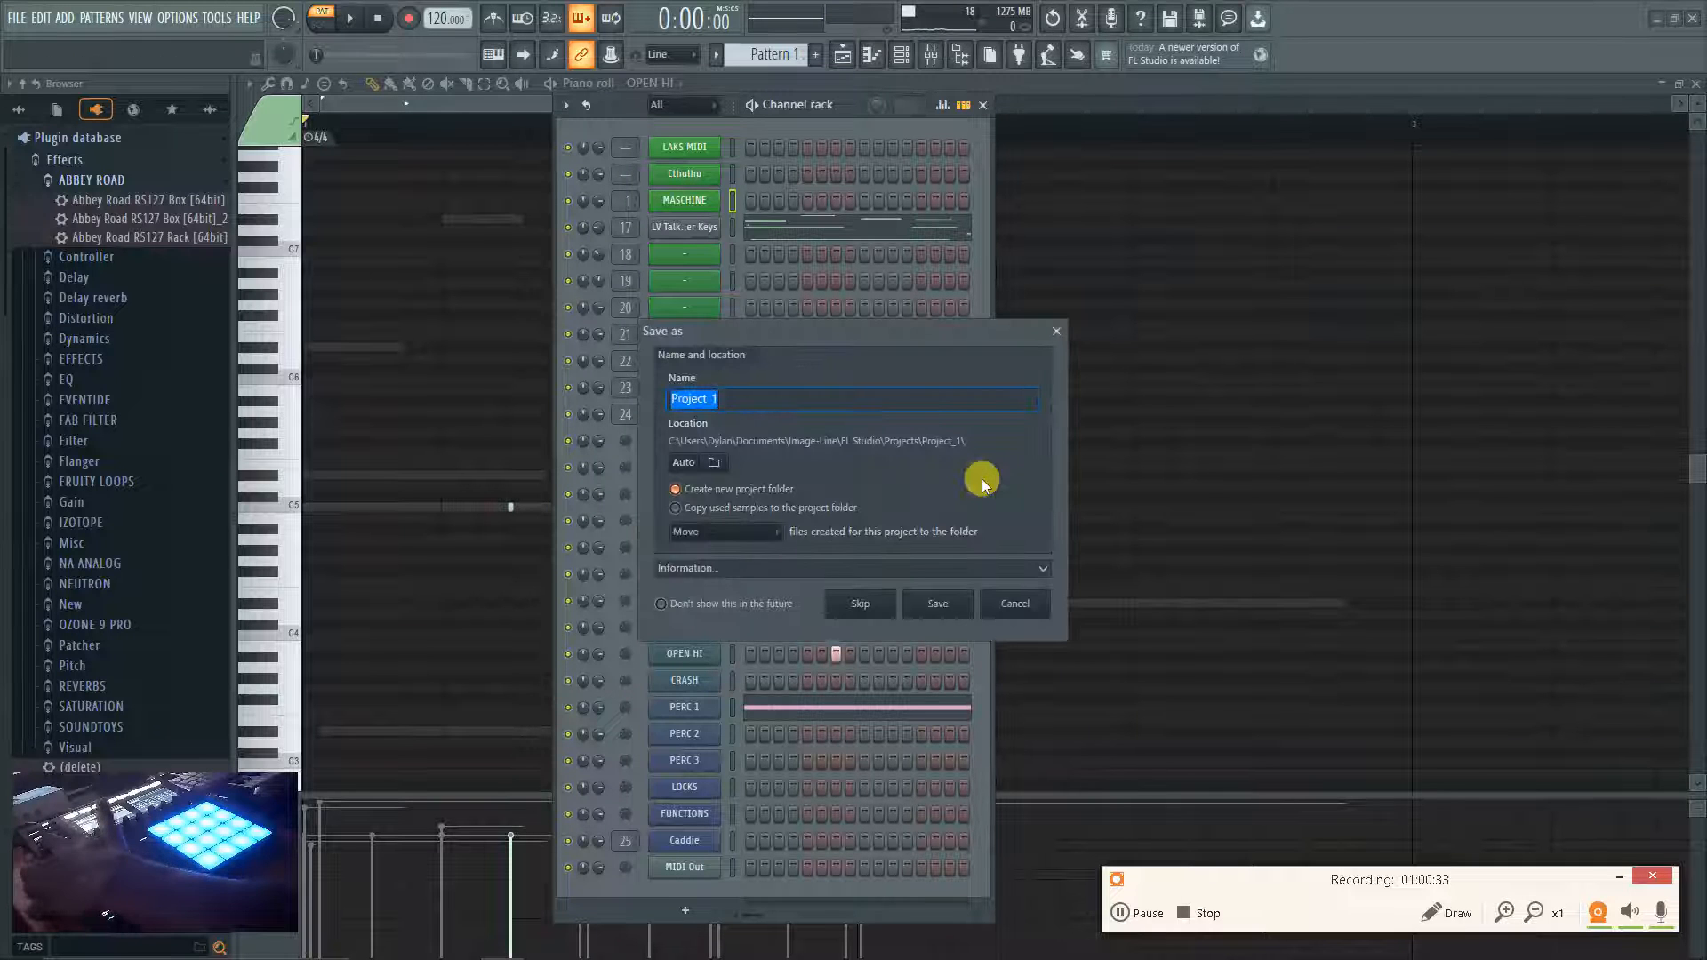
click(1060, 330)
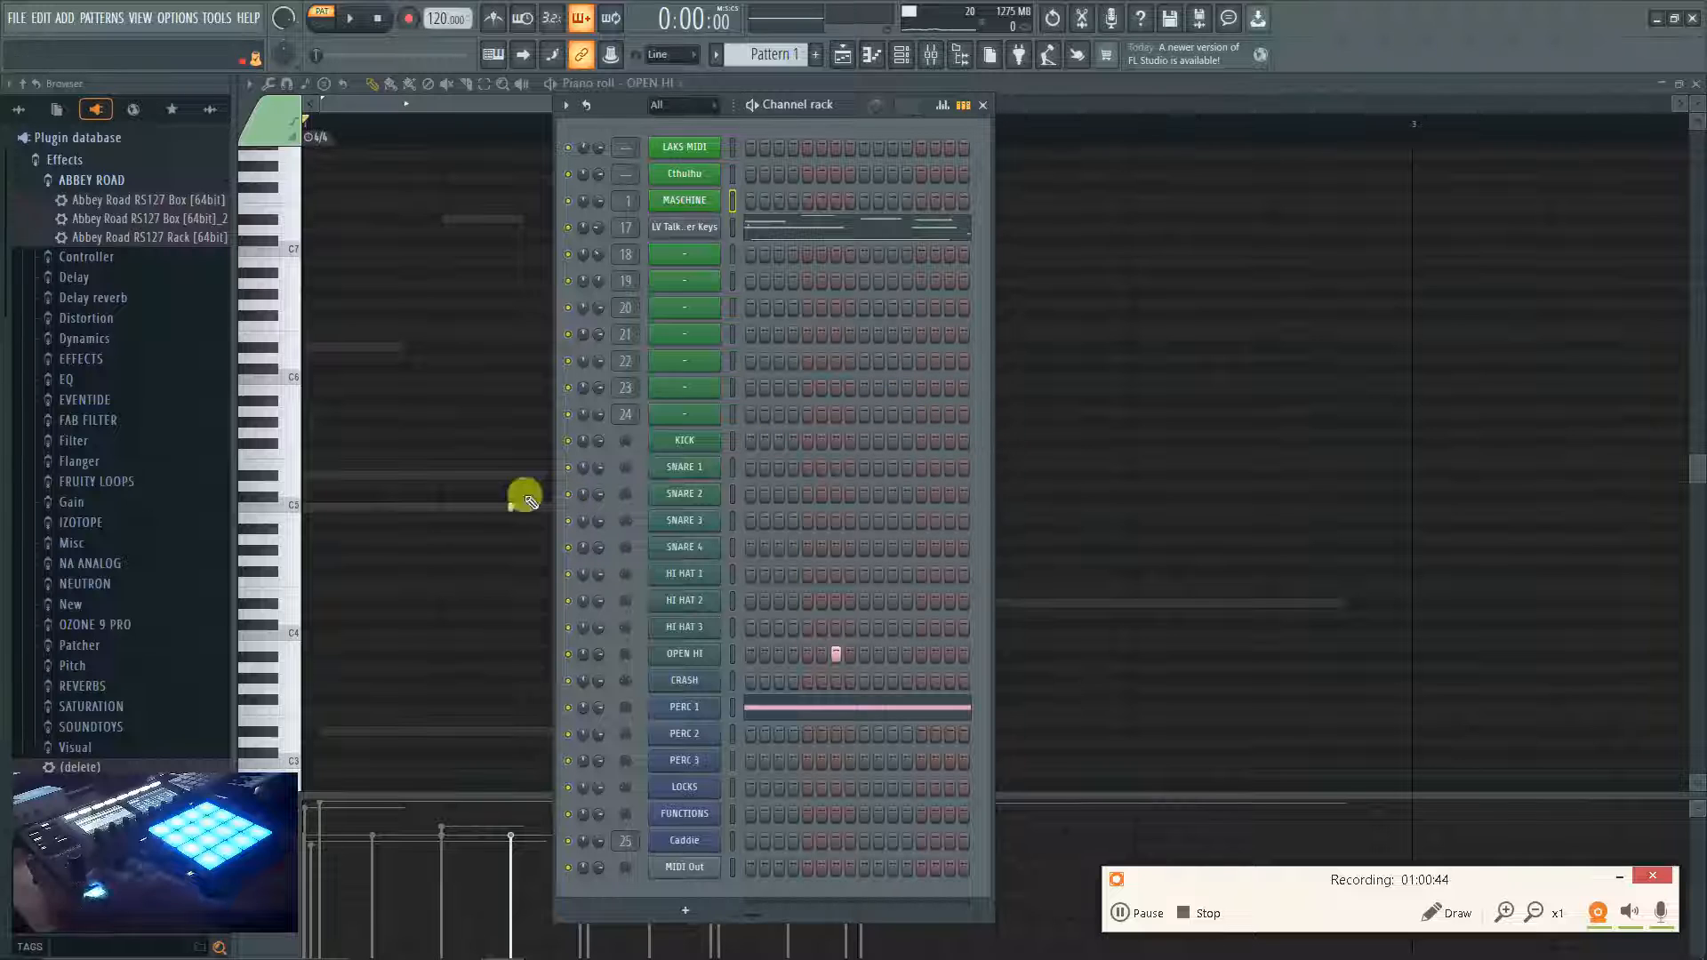
Browse the parameters of LV Talking Degrader Keys and open the controller link settings for MIDI CC #33 (Modulation wheel LSB).
click(705, 230)
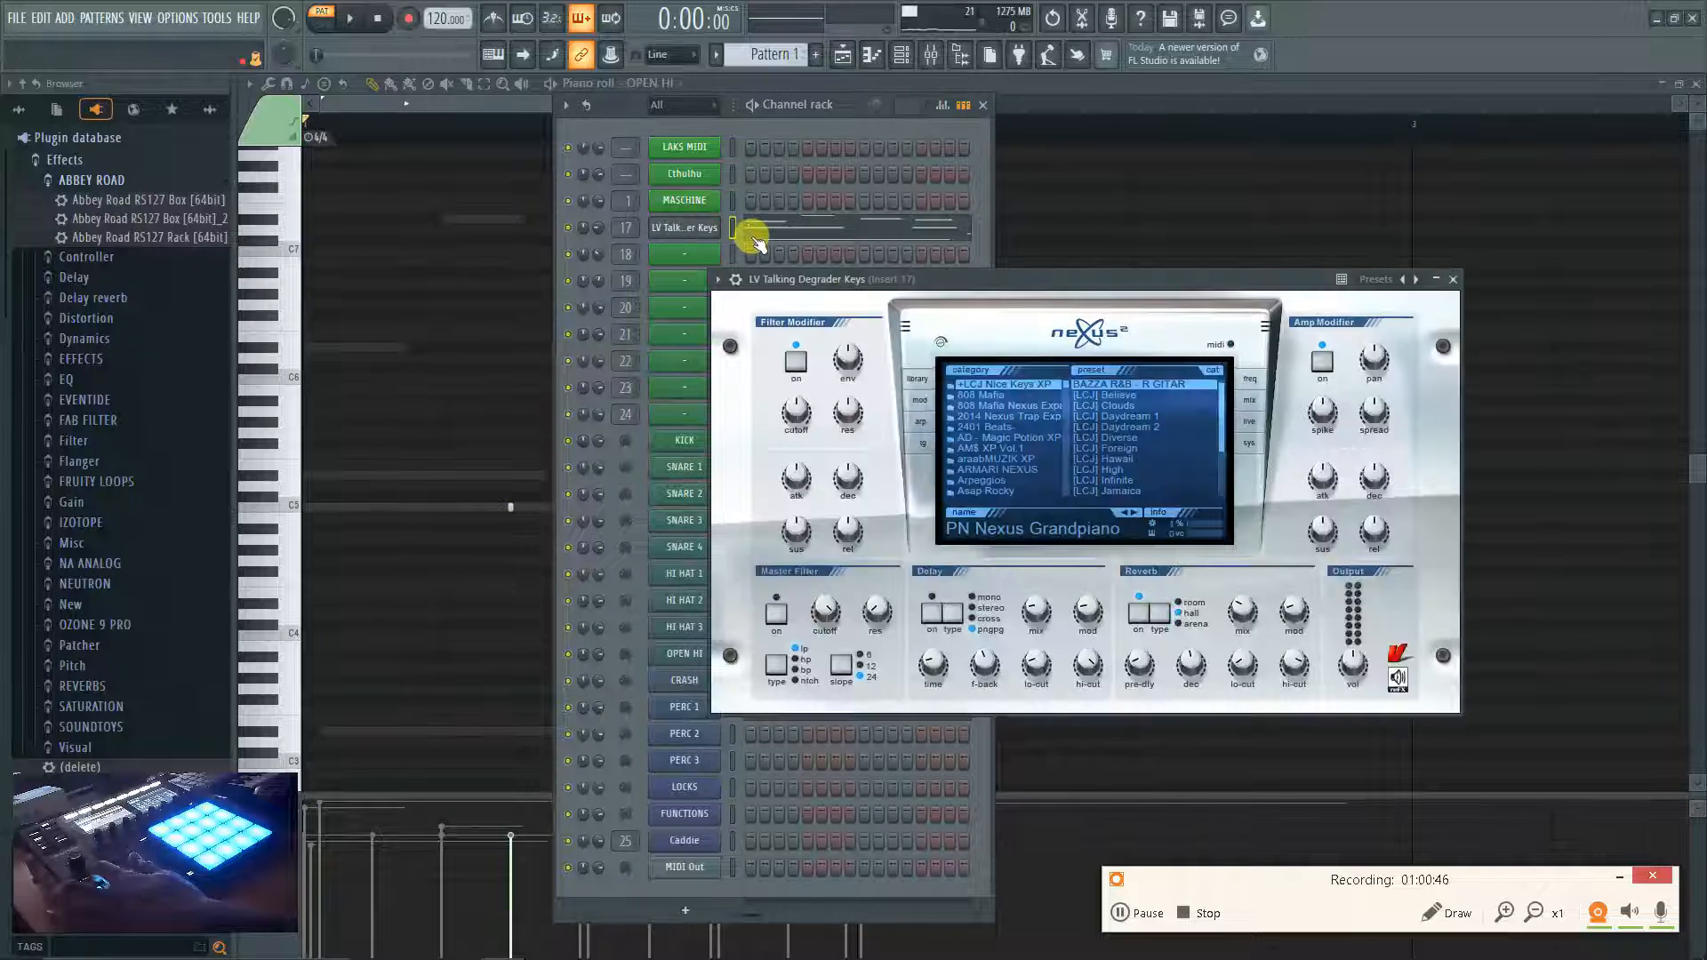
click(722, 281)
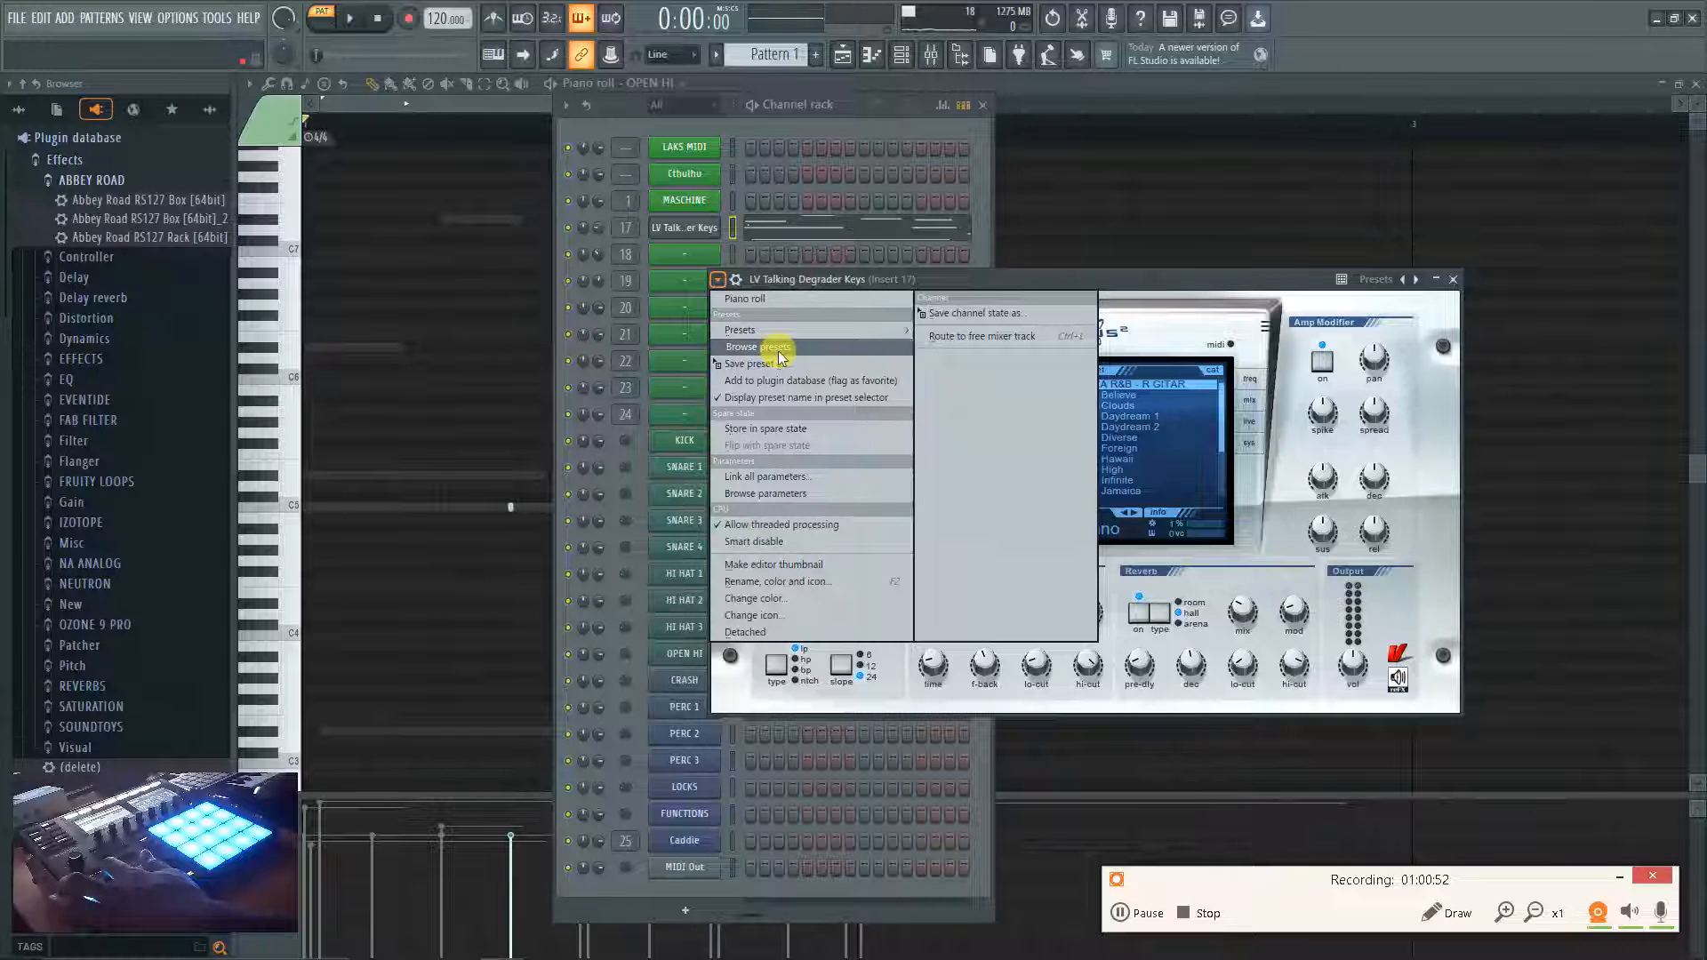
click(786, 492)
scroll(164, 377, down, 5)
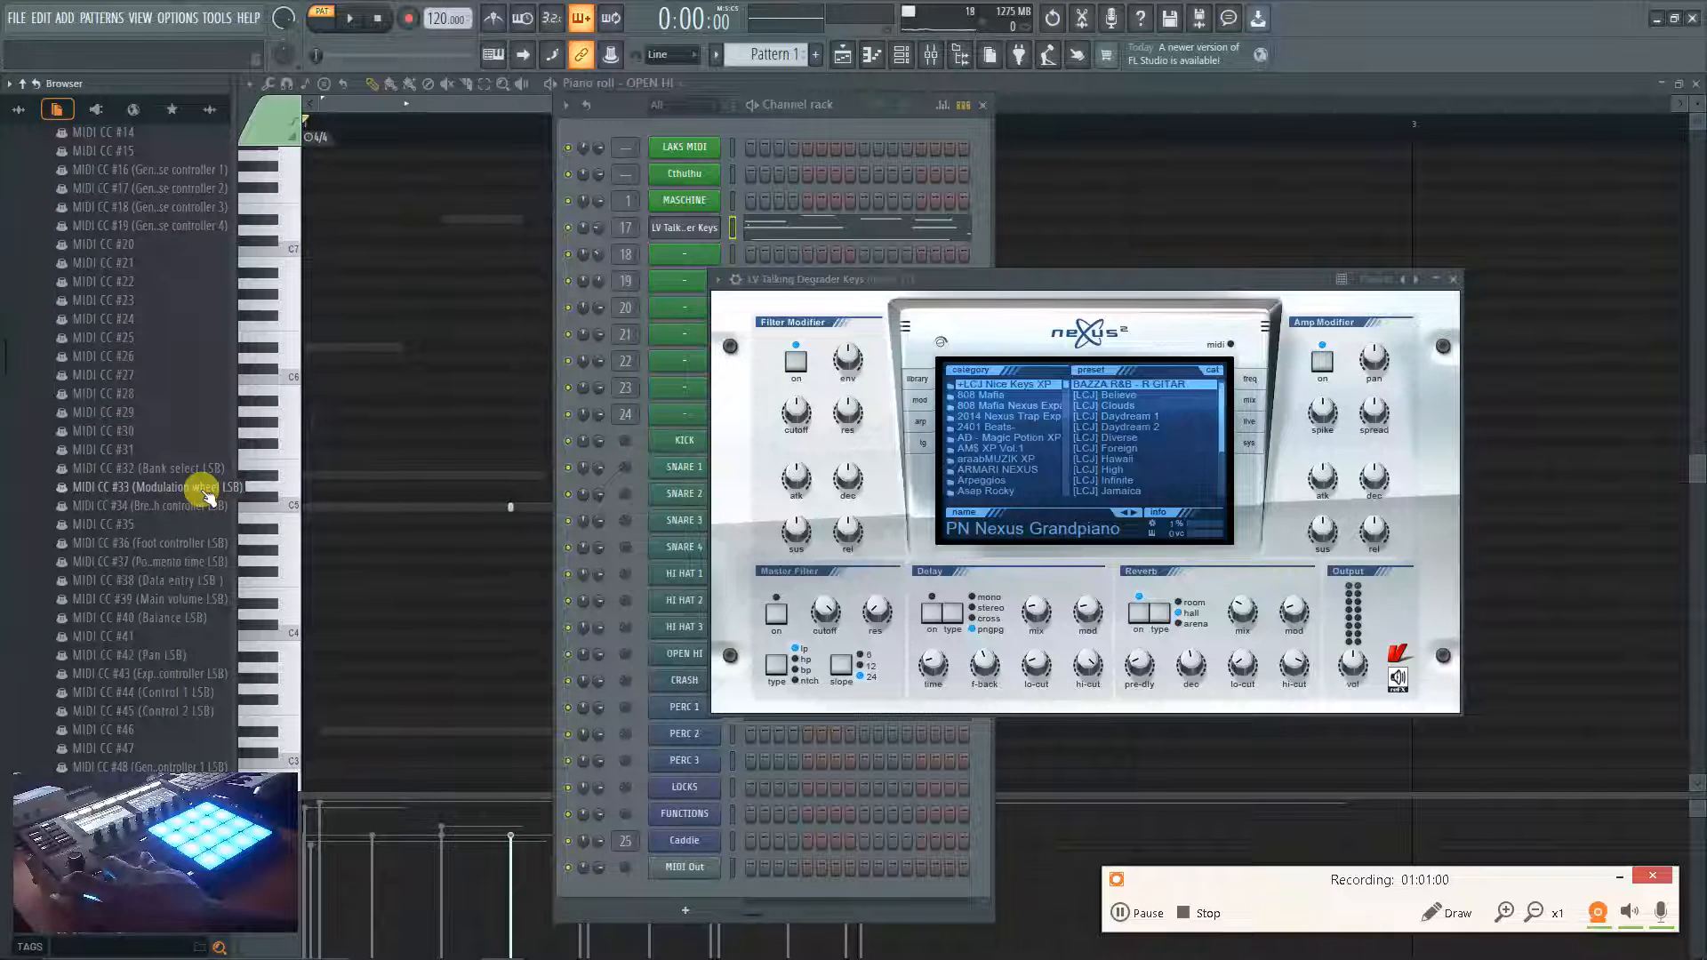
right_click(207, 495)
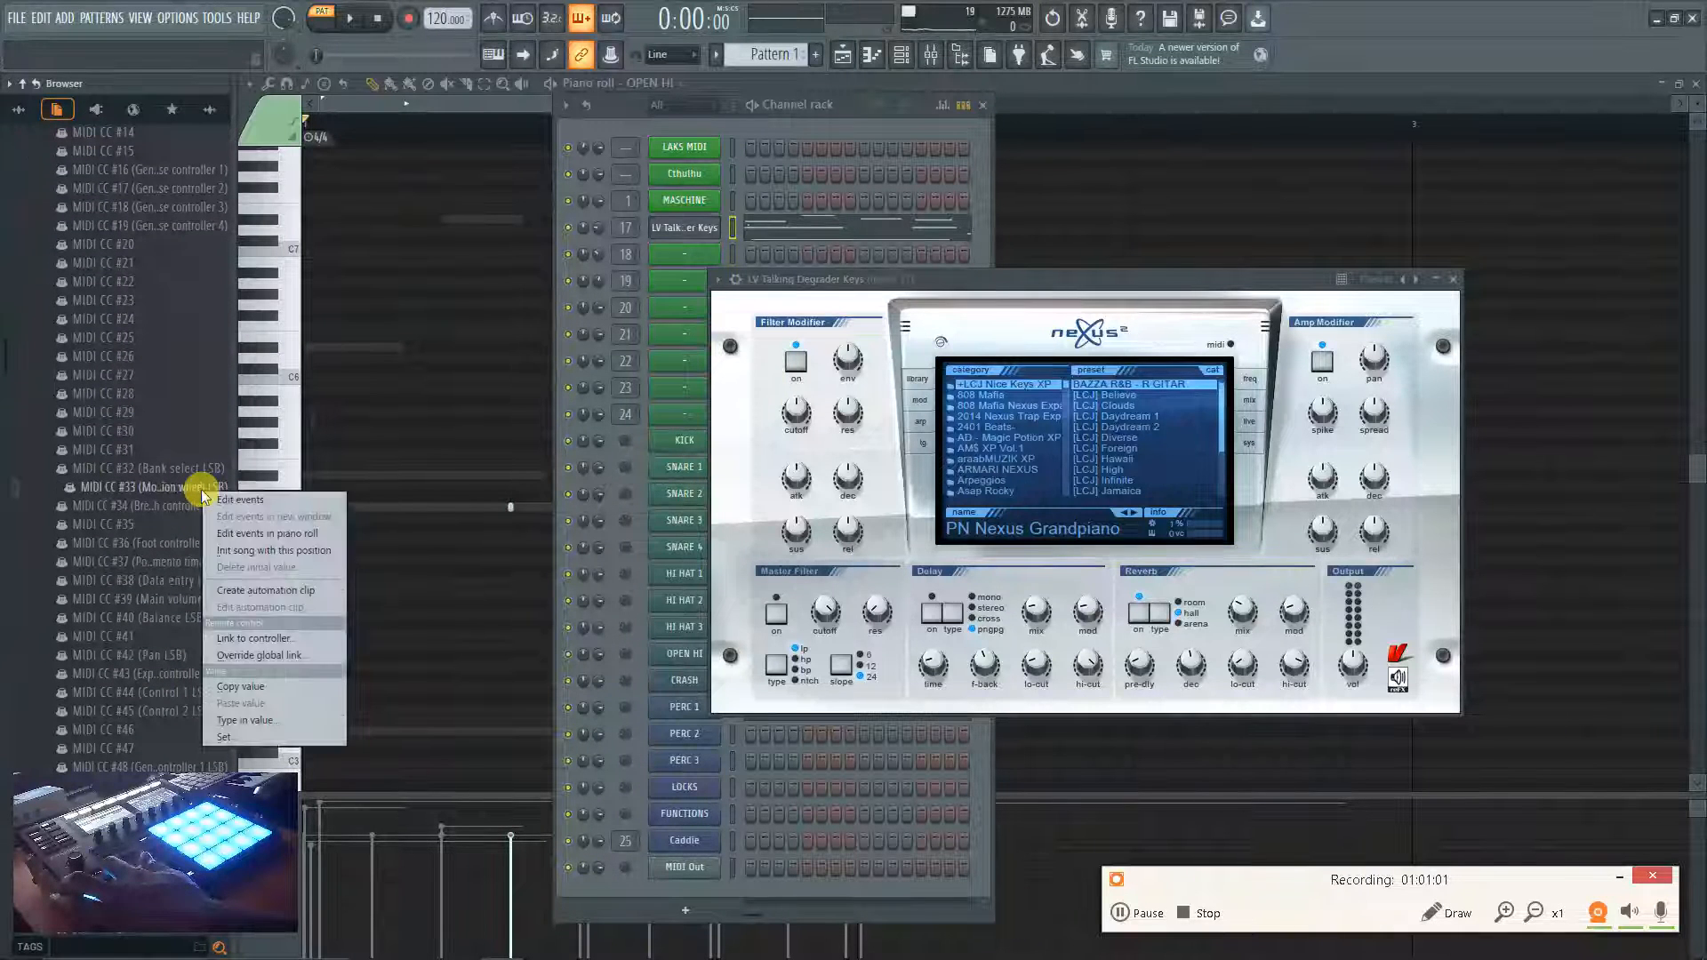
click(251, 643)
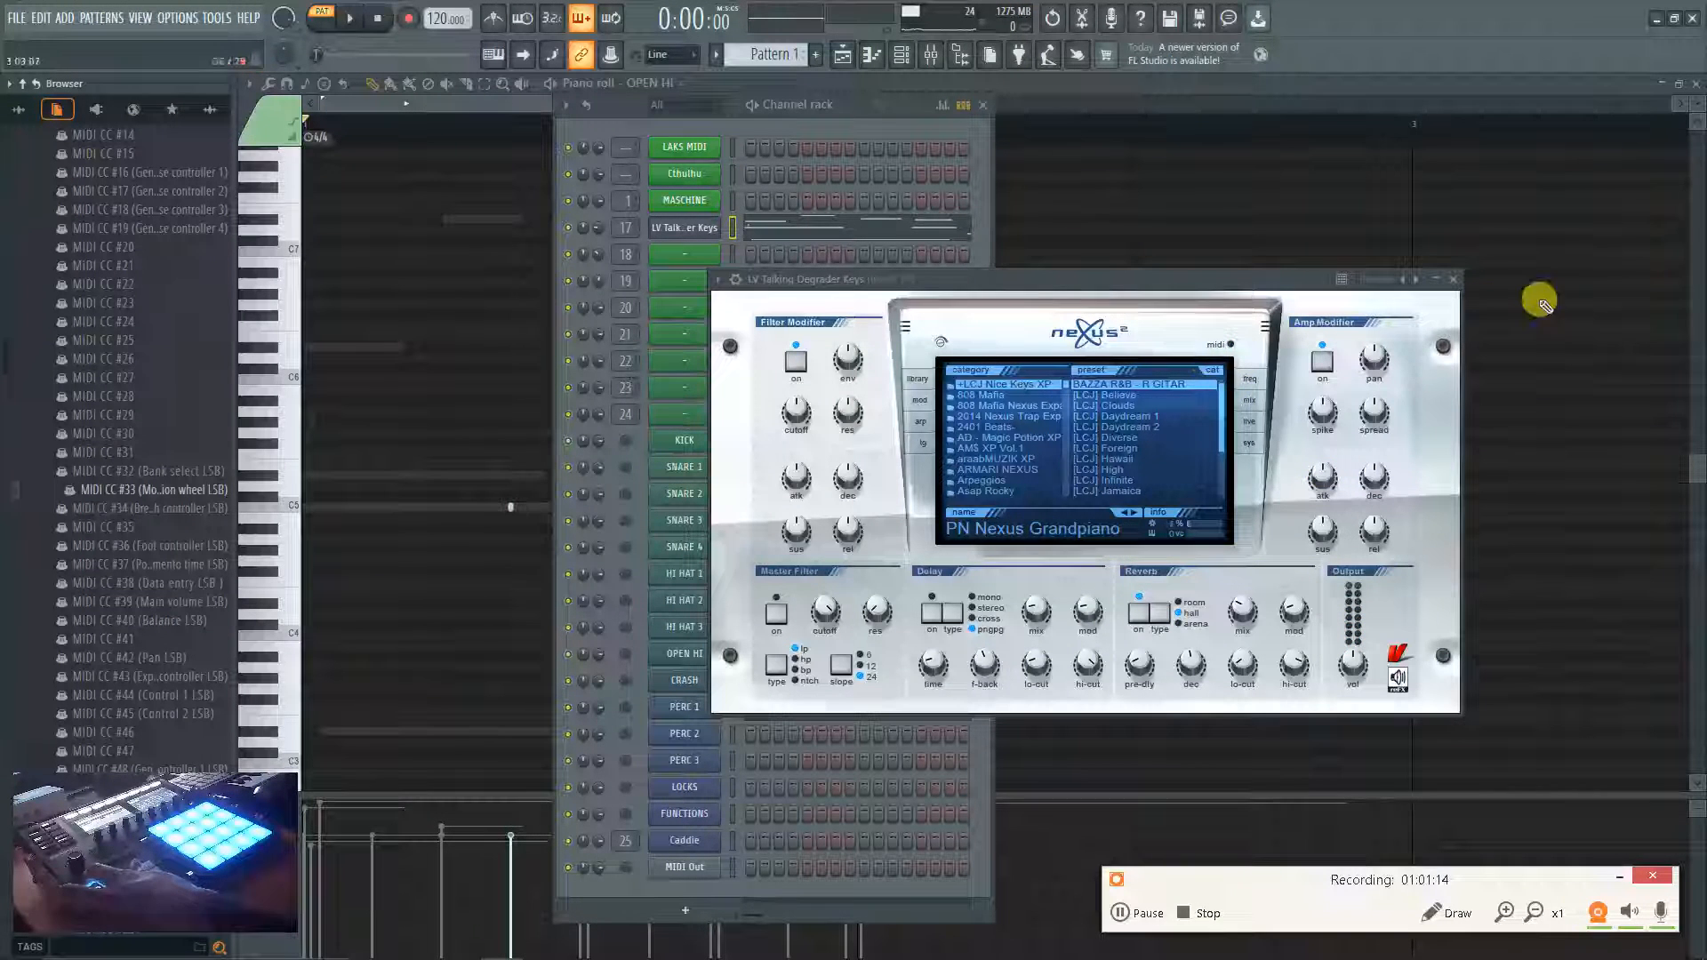
Set the vibrato source to modwheel on the modulation page of LV Talking Degrader Keys.
click(719, 281)
click(719, 281)
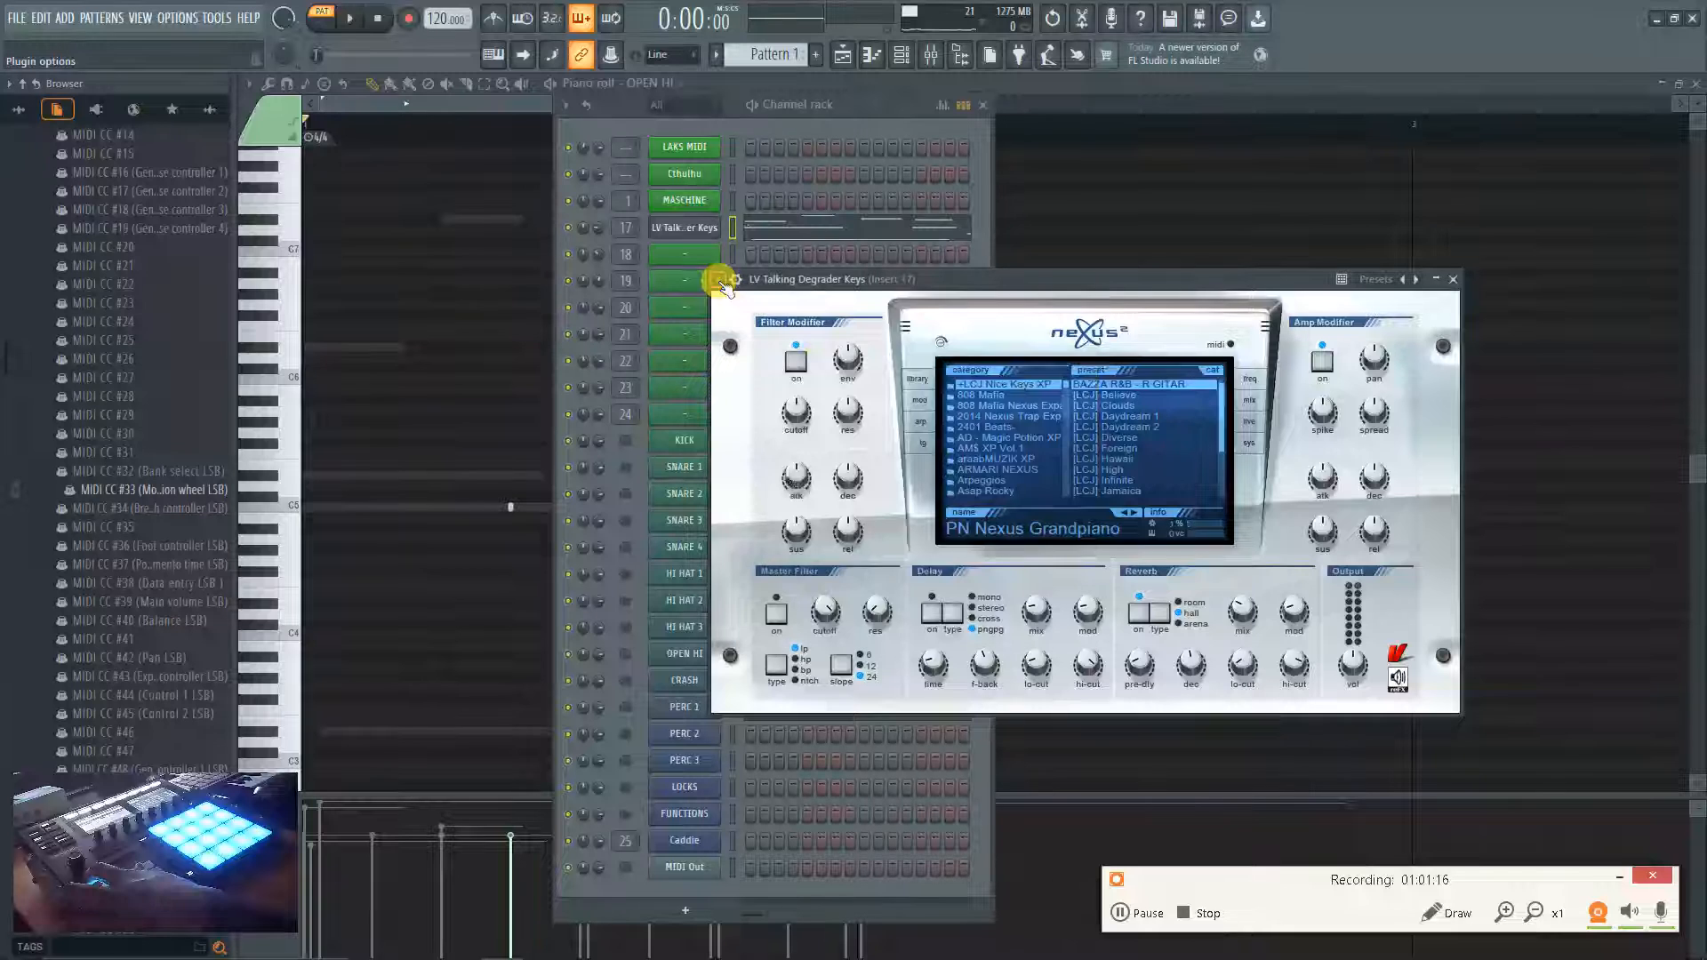
click(1251, 421)
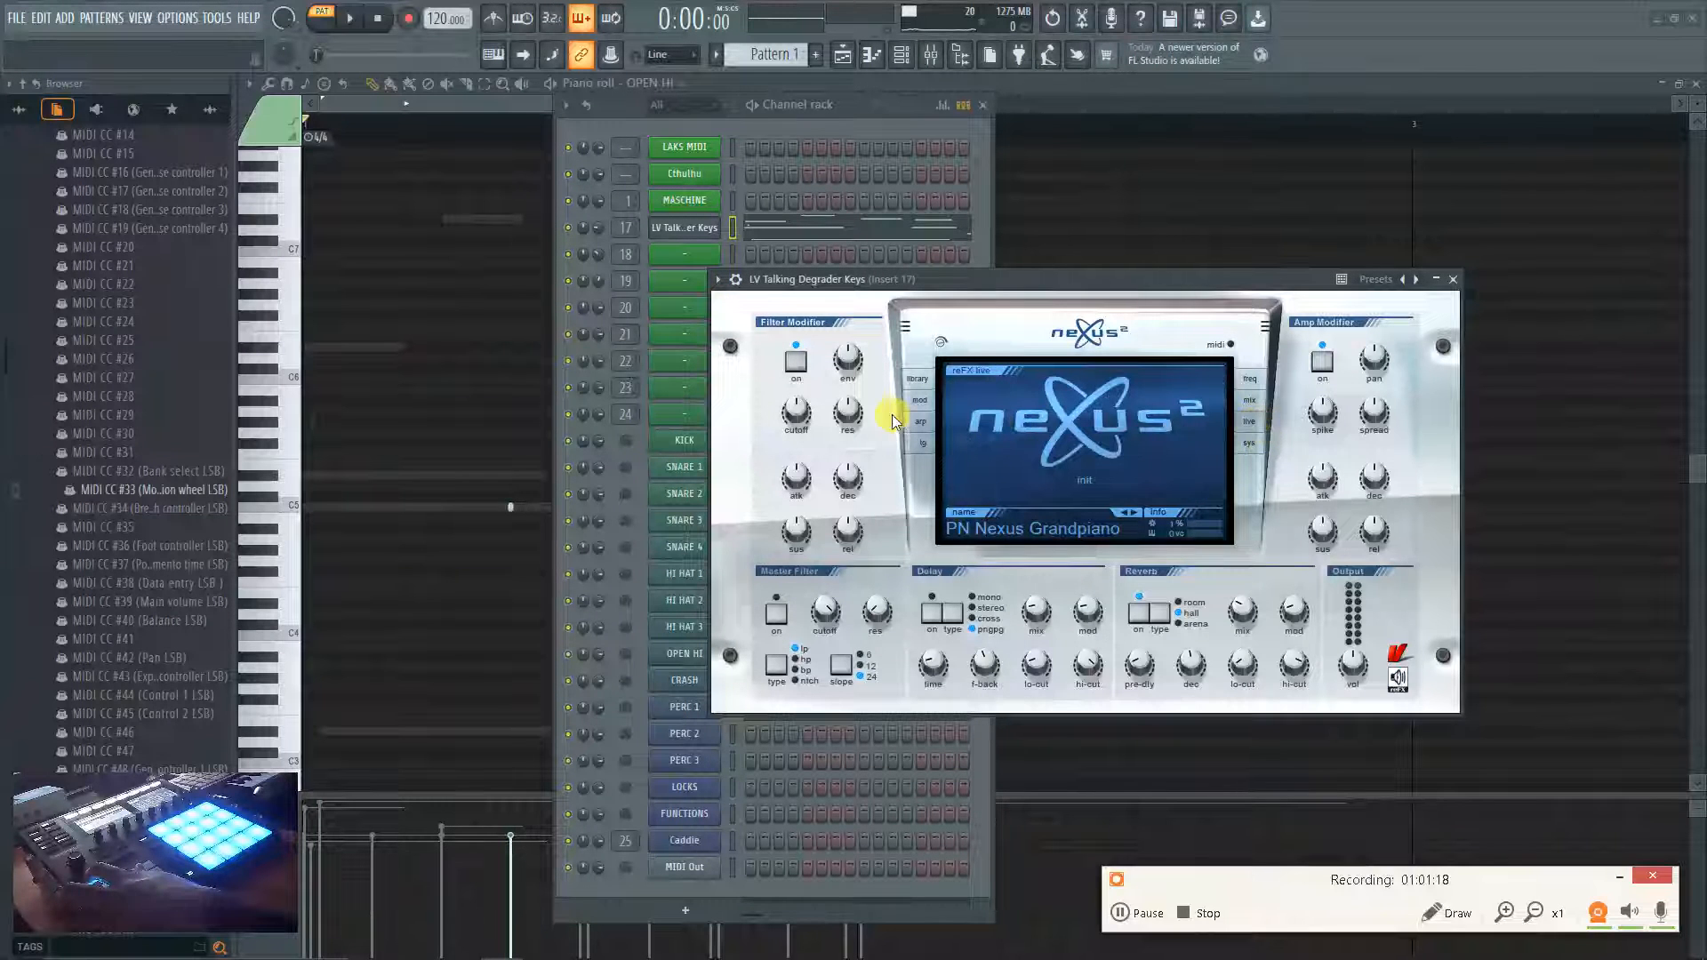
click(928, 418)
click(929, 402)
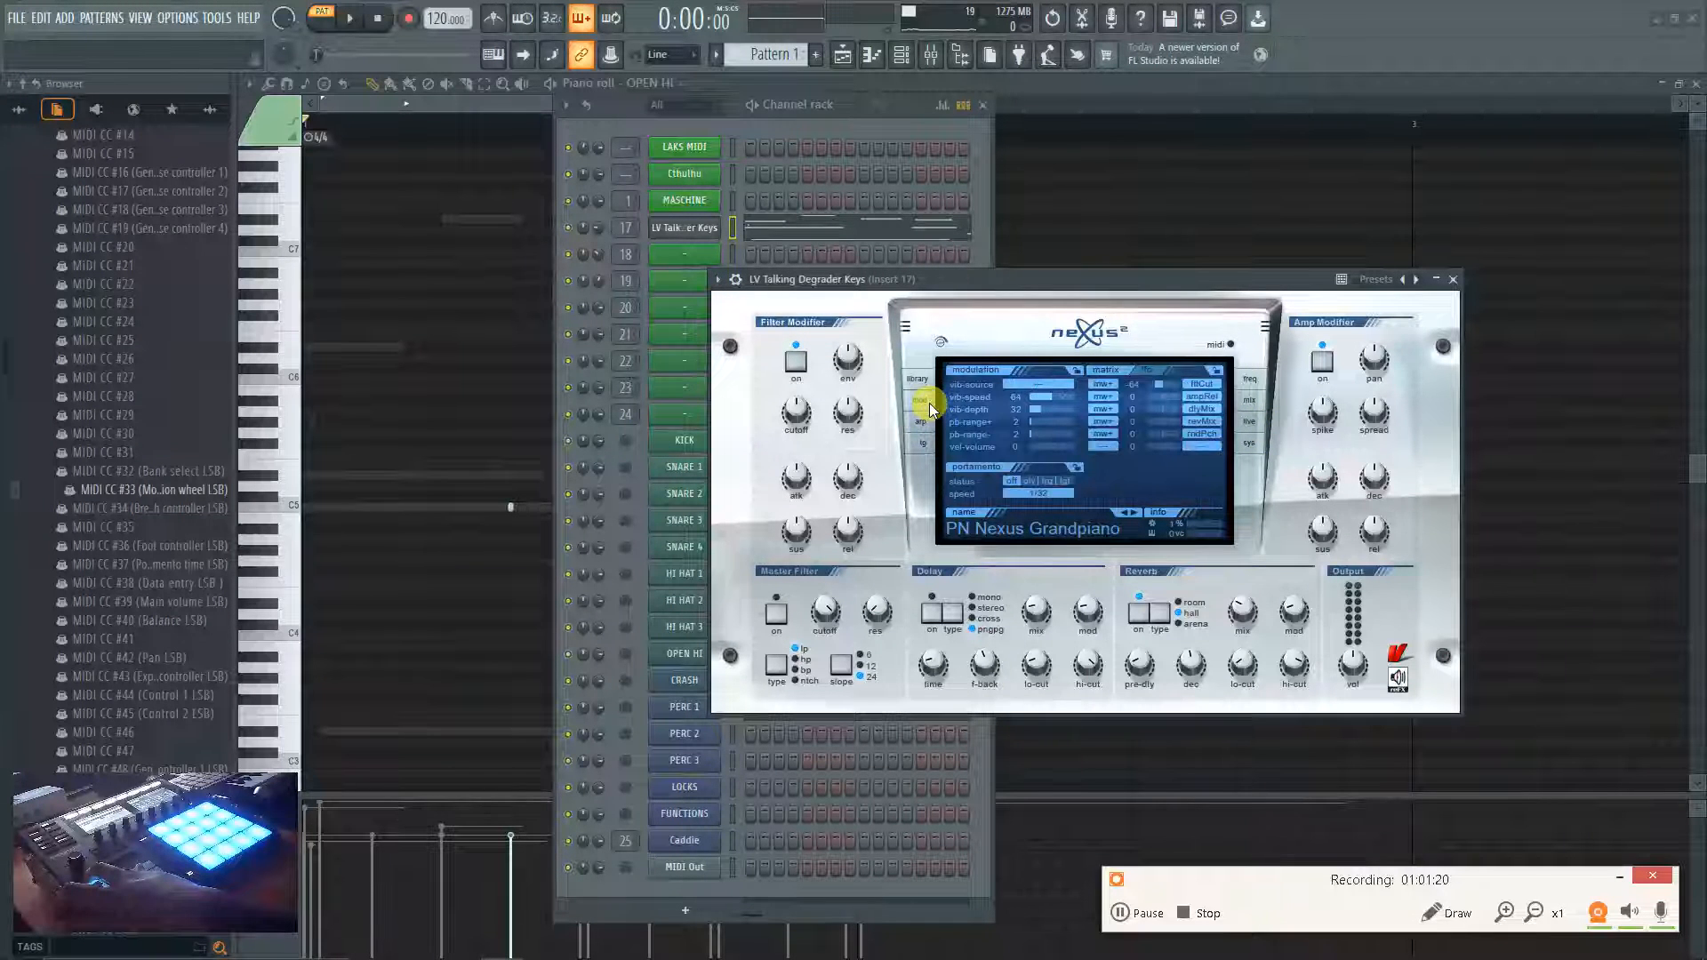
click(1043, 391)
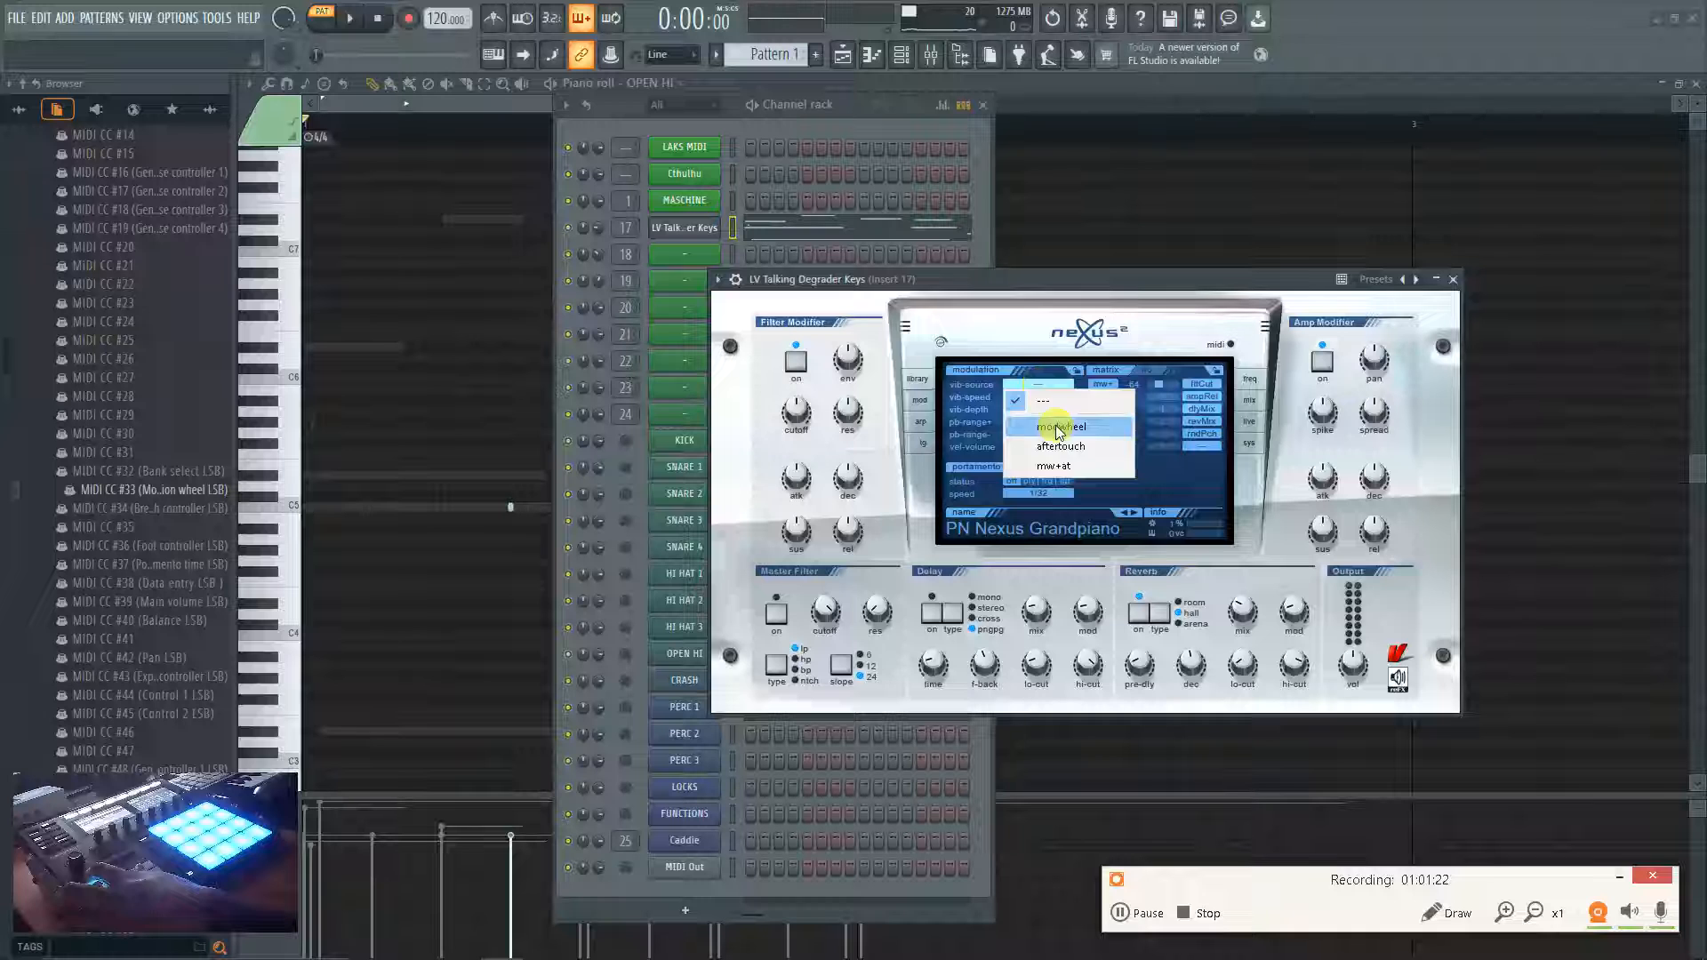
click(1049, 429)
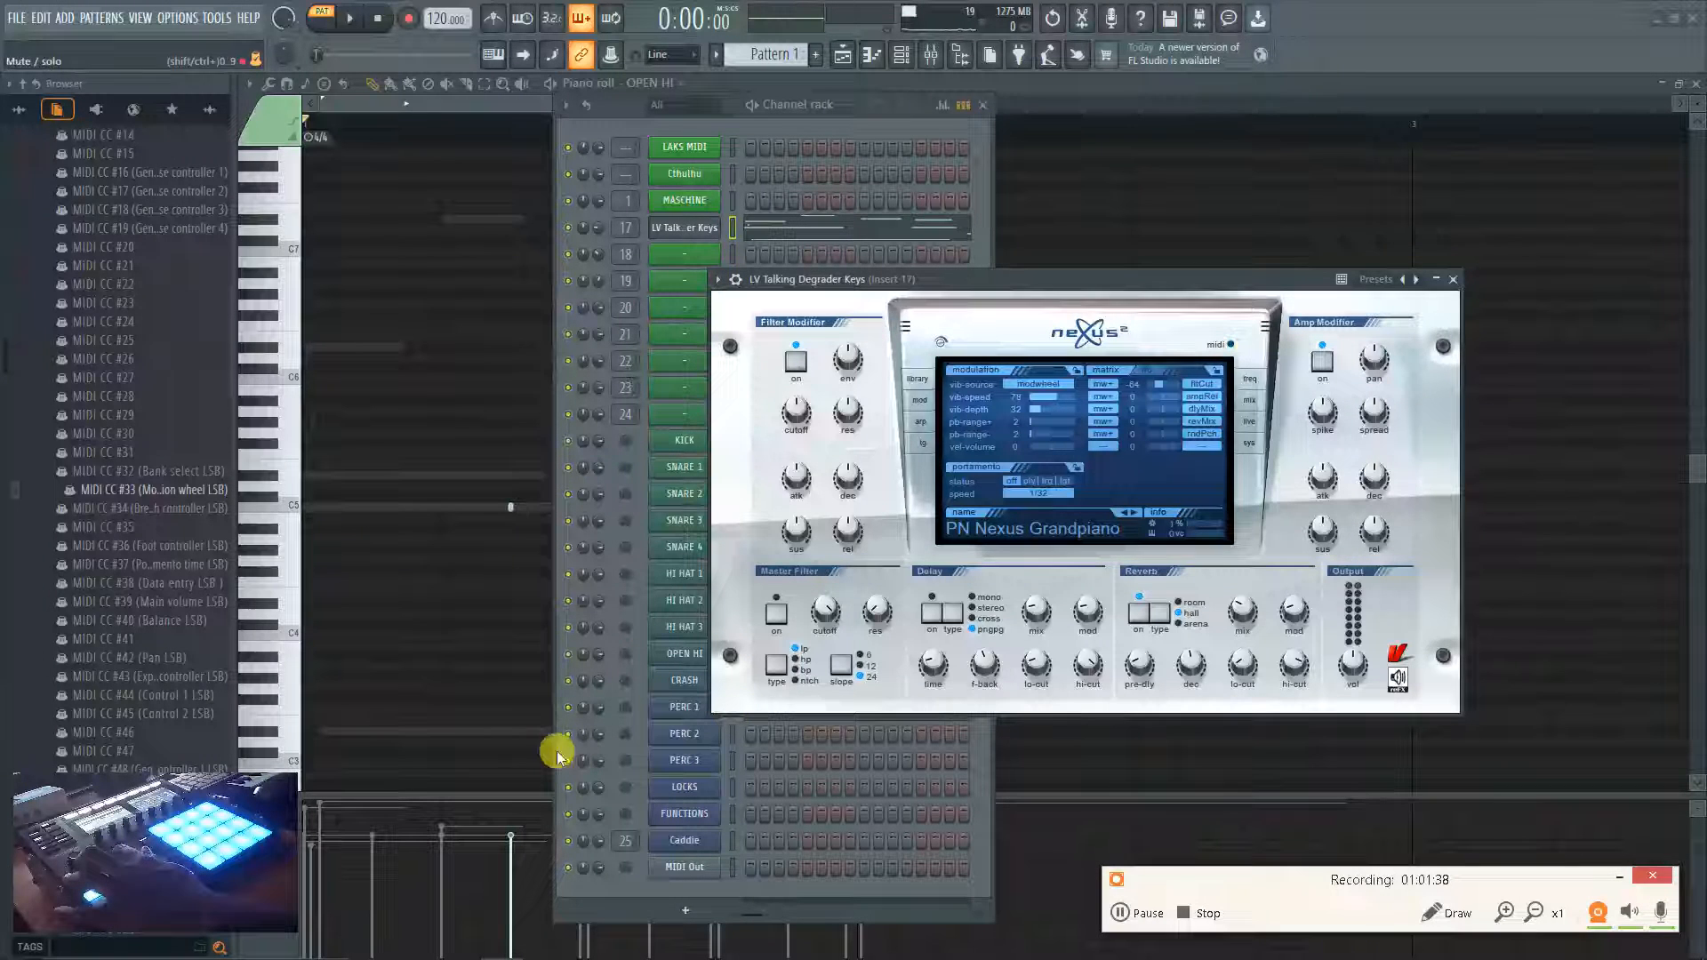
Look through the plugin's MIDI CC parameters and open the controller link settings for MIDI CC #32 (Bank select LSB).
scroll(155, 569, down, 12)
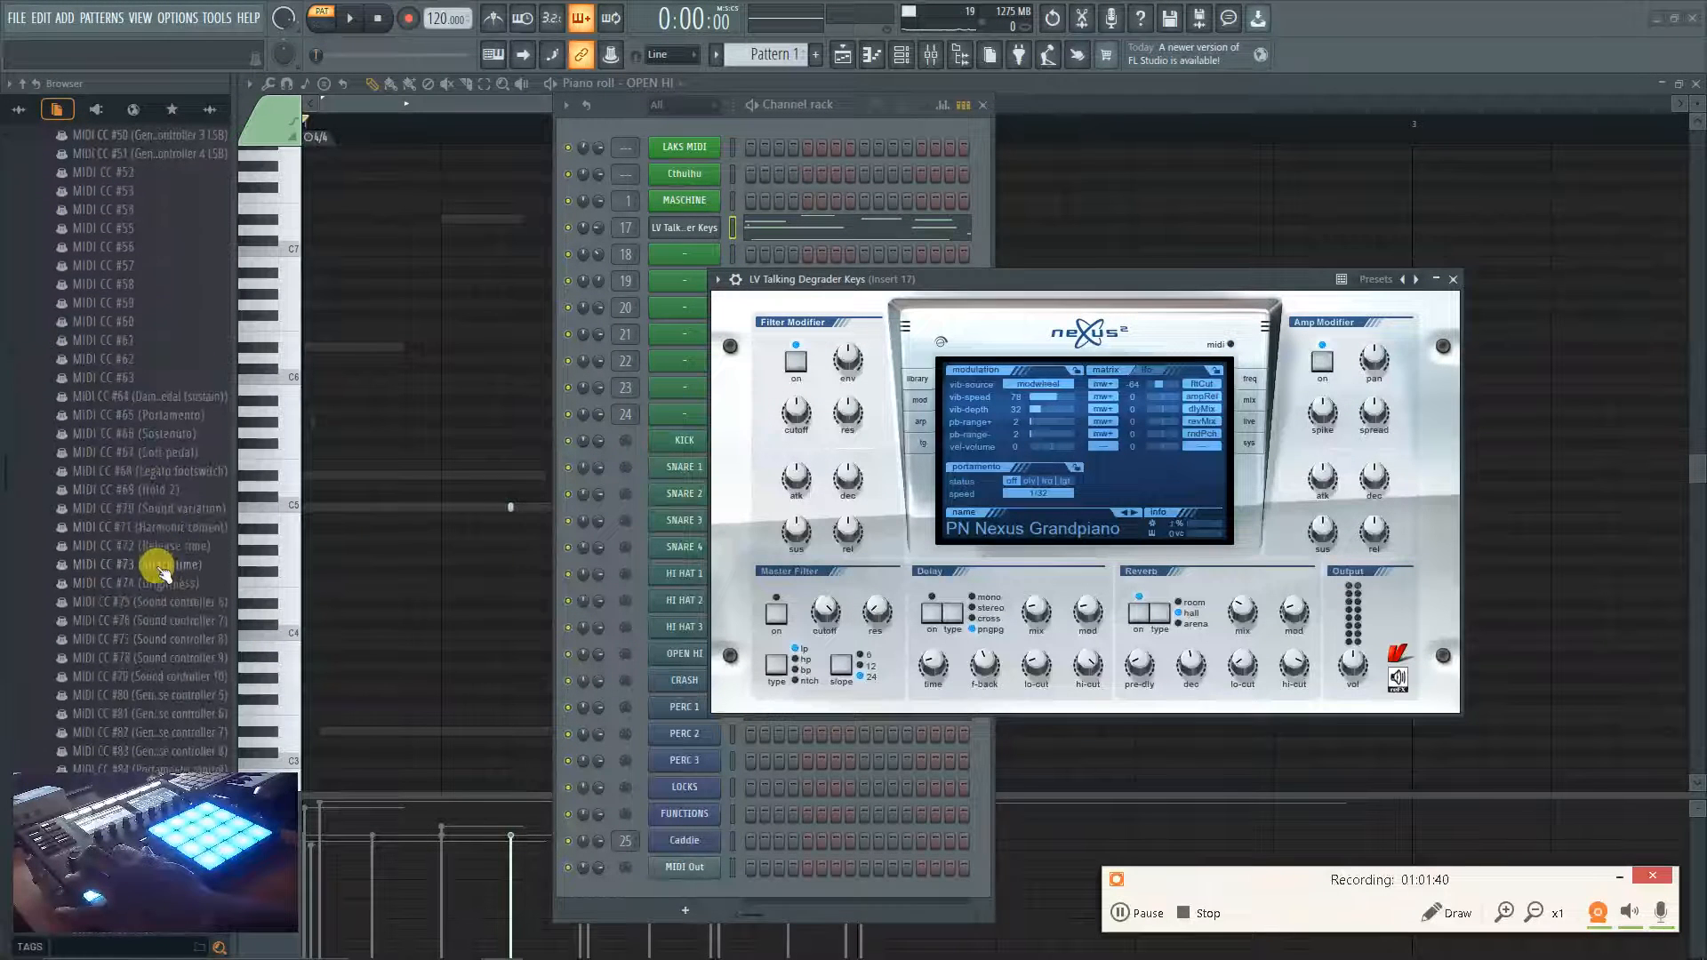
scroll(185, 486, down, 13)
scroll(179, 485, down, 13)
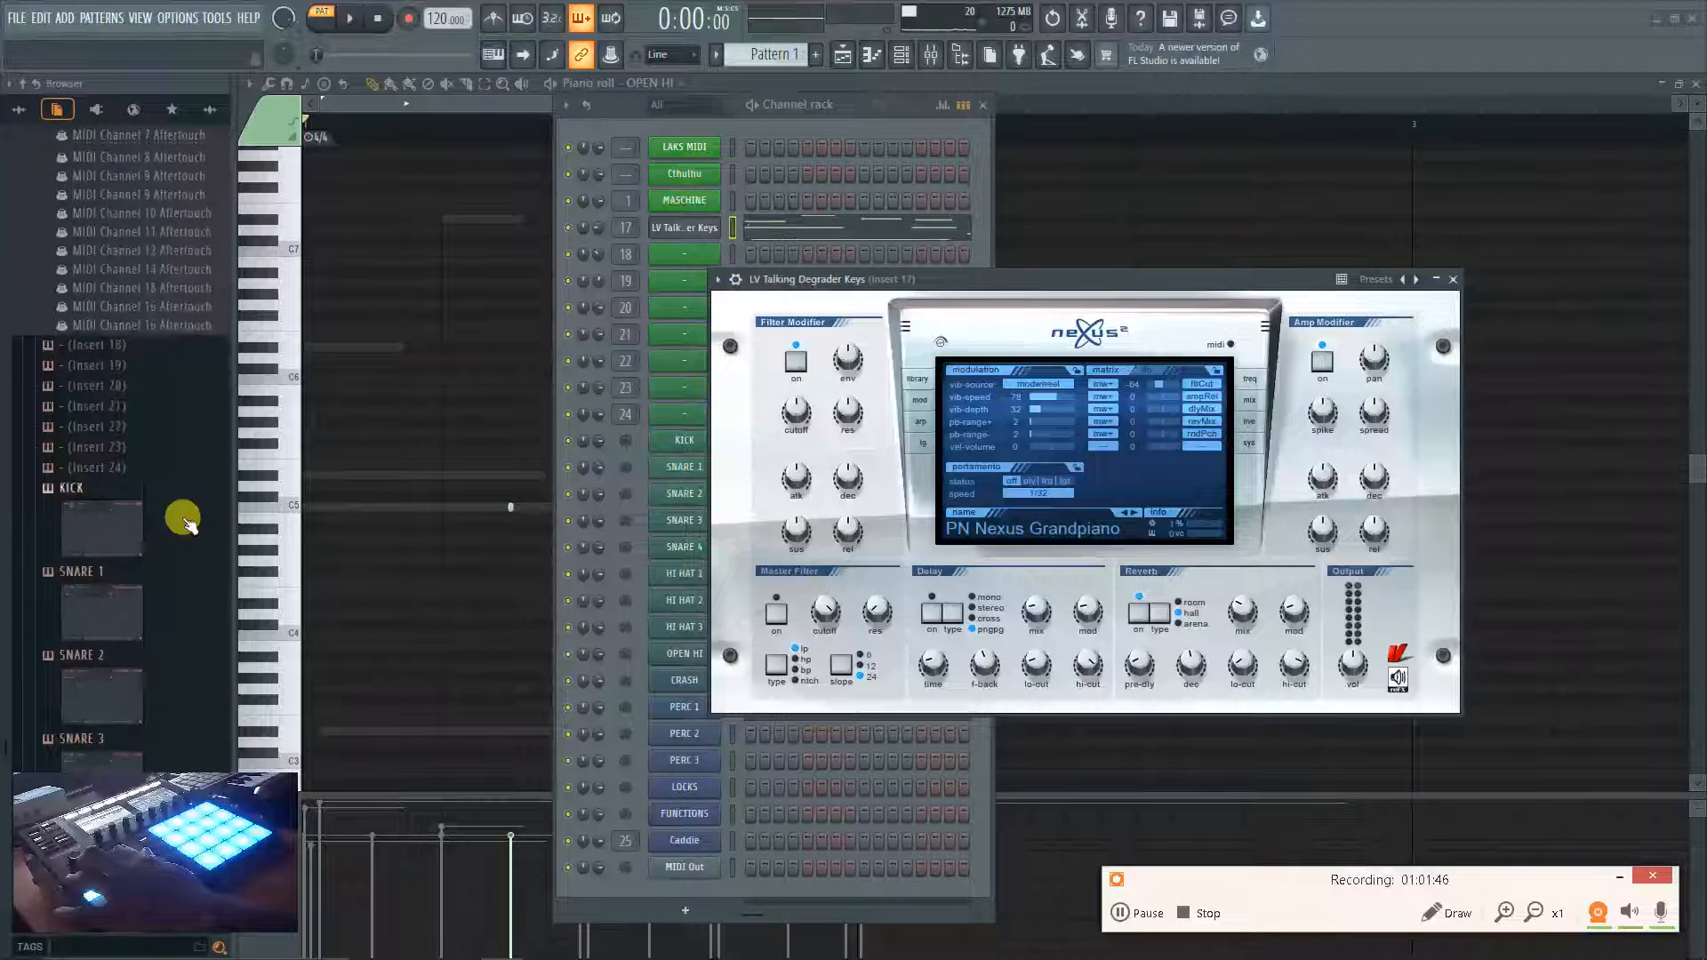
scroll(182, 520, up, 20)
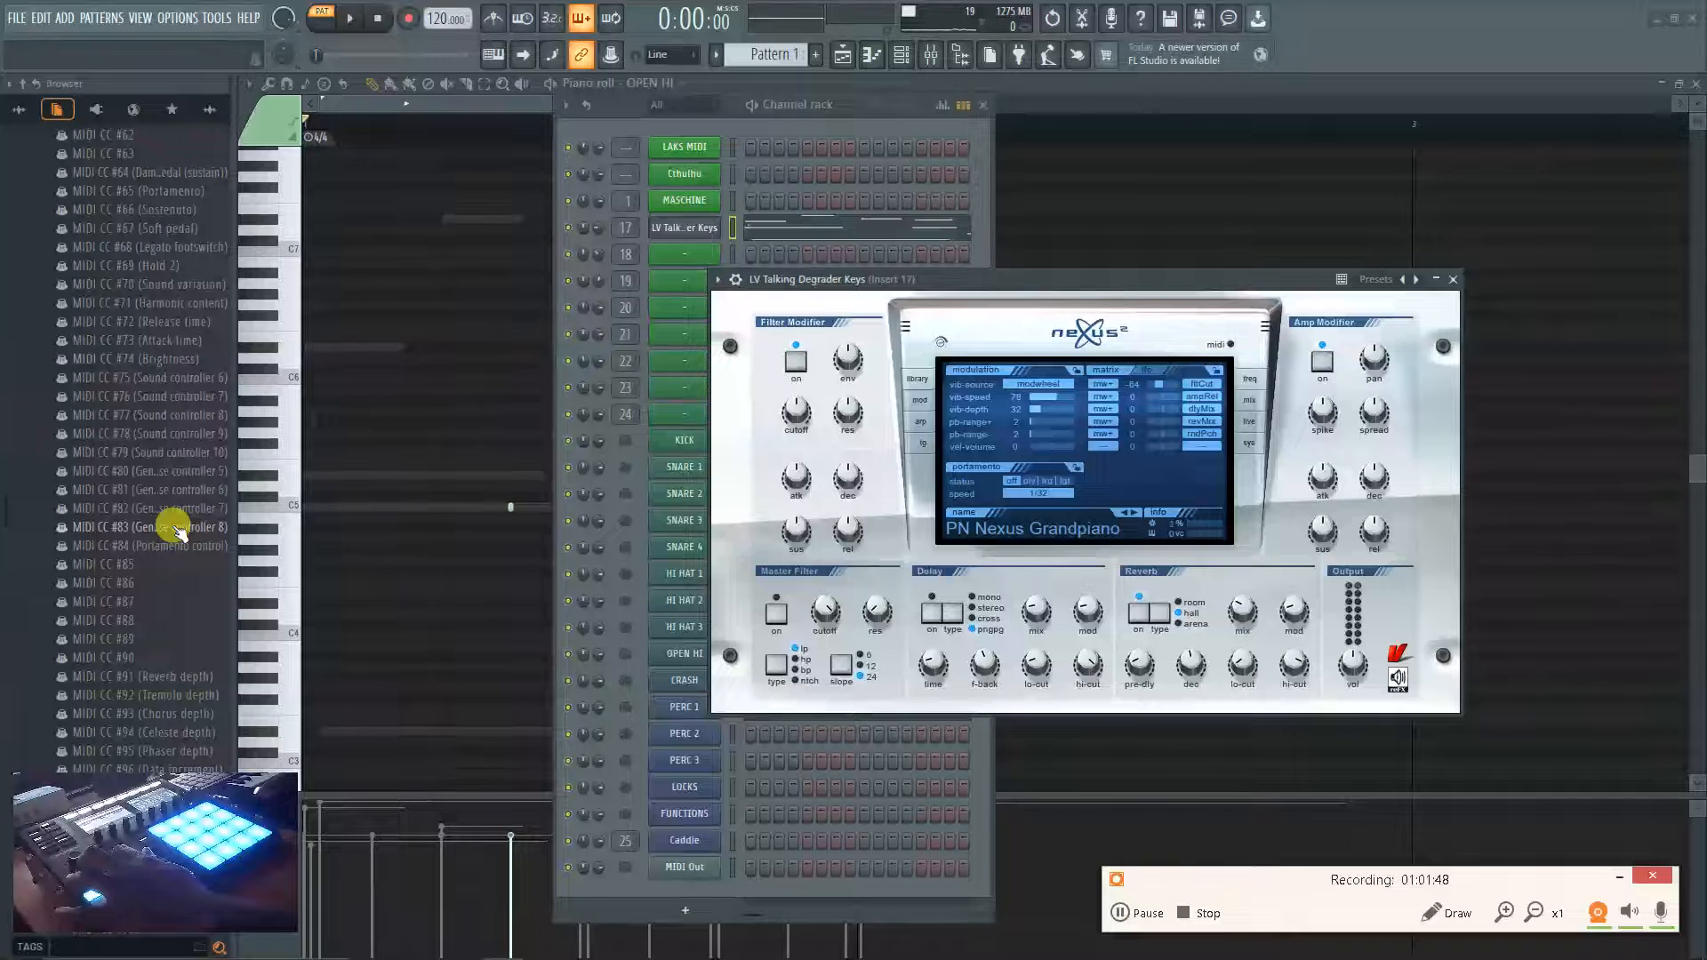
scroll(147, 389, up, 8)
scroll(147, 391, up, 4)
scroll(155, 249, up, 1)
right_click(143, 251)
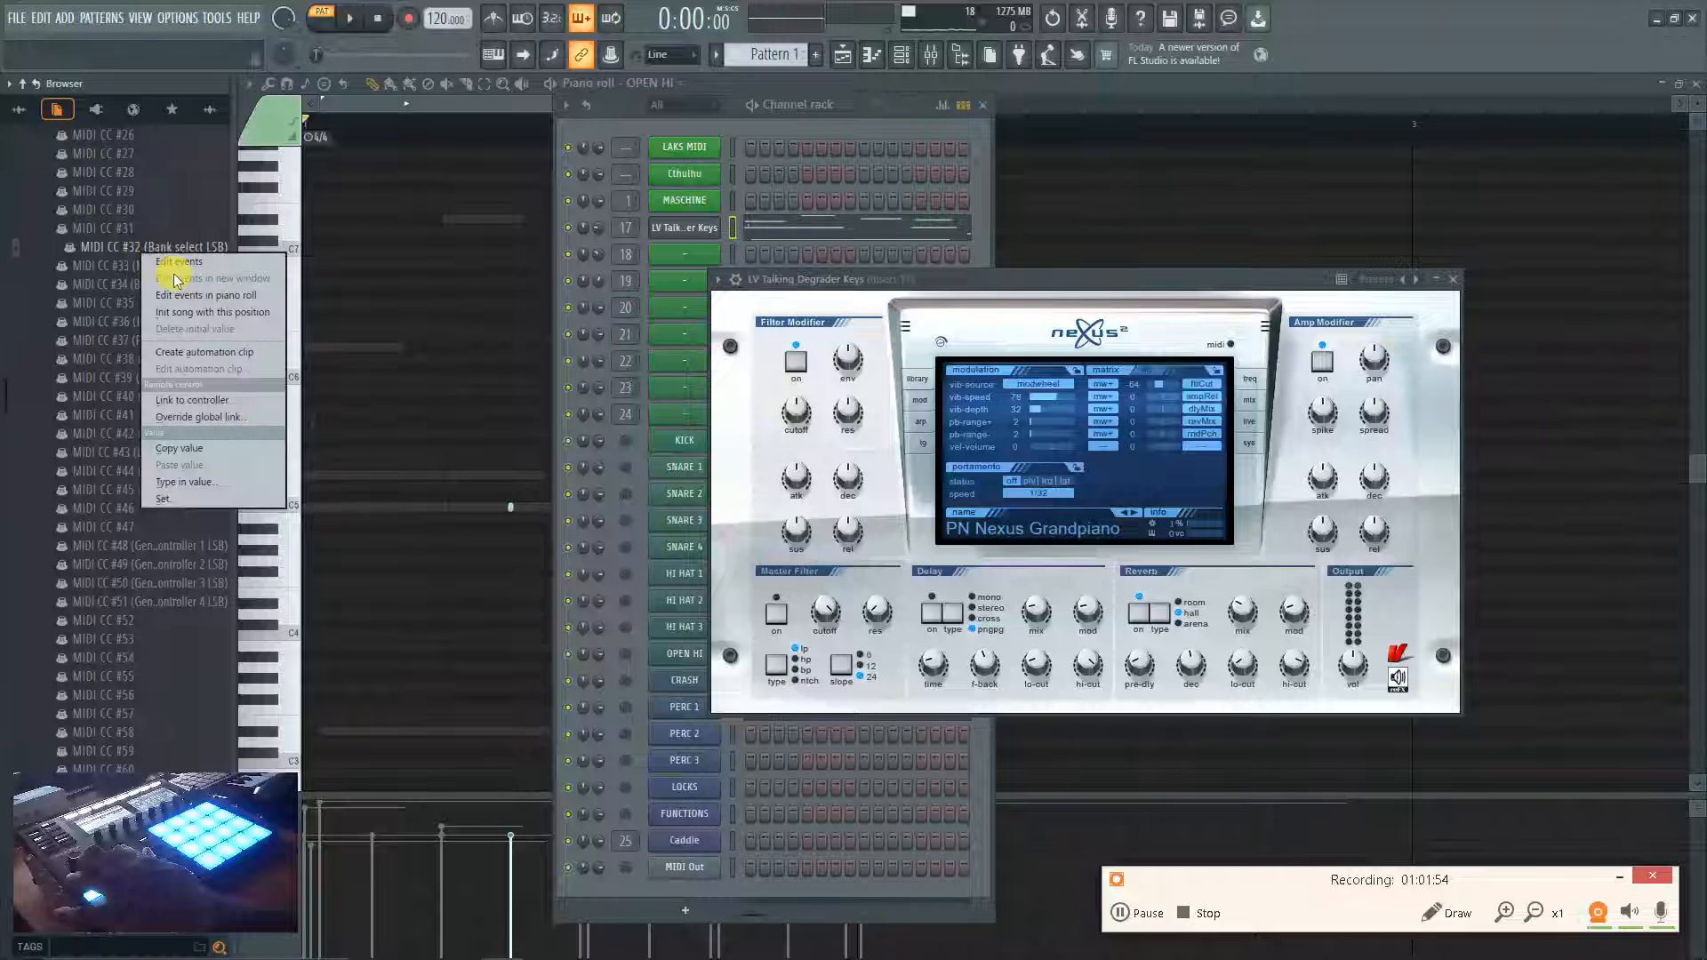
click(189, 400)
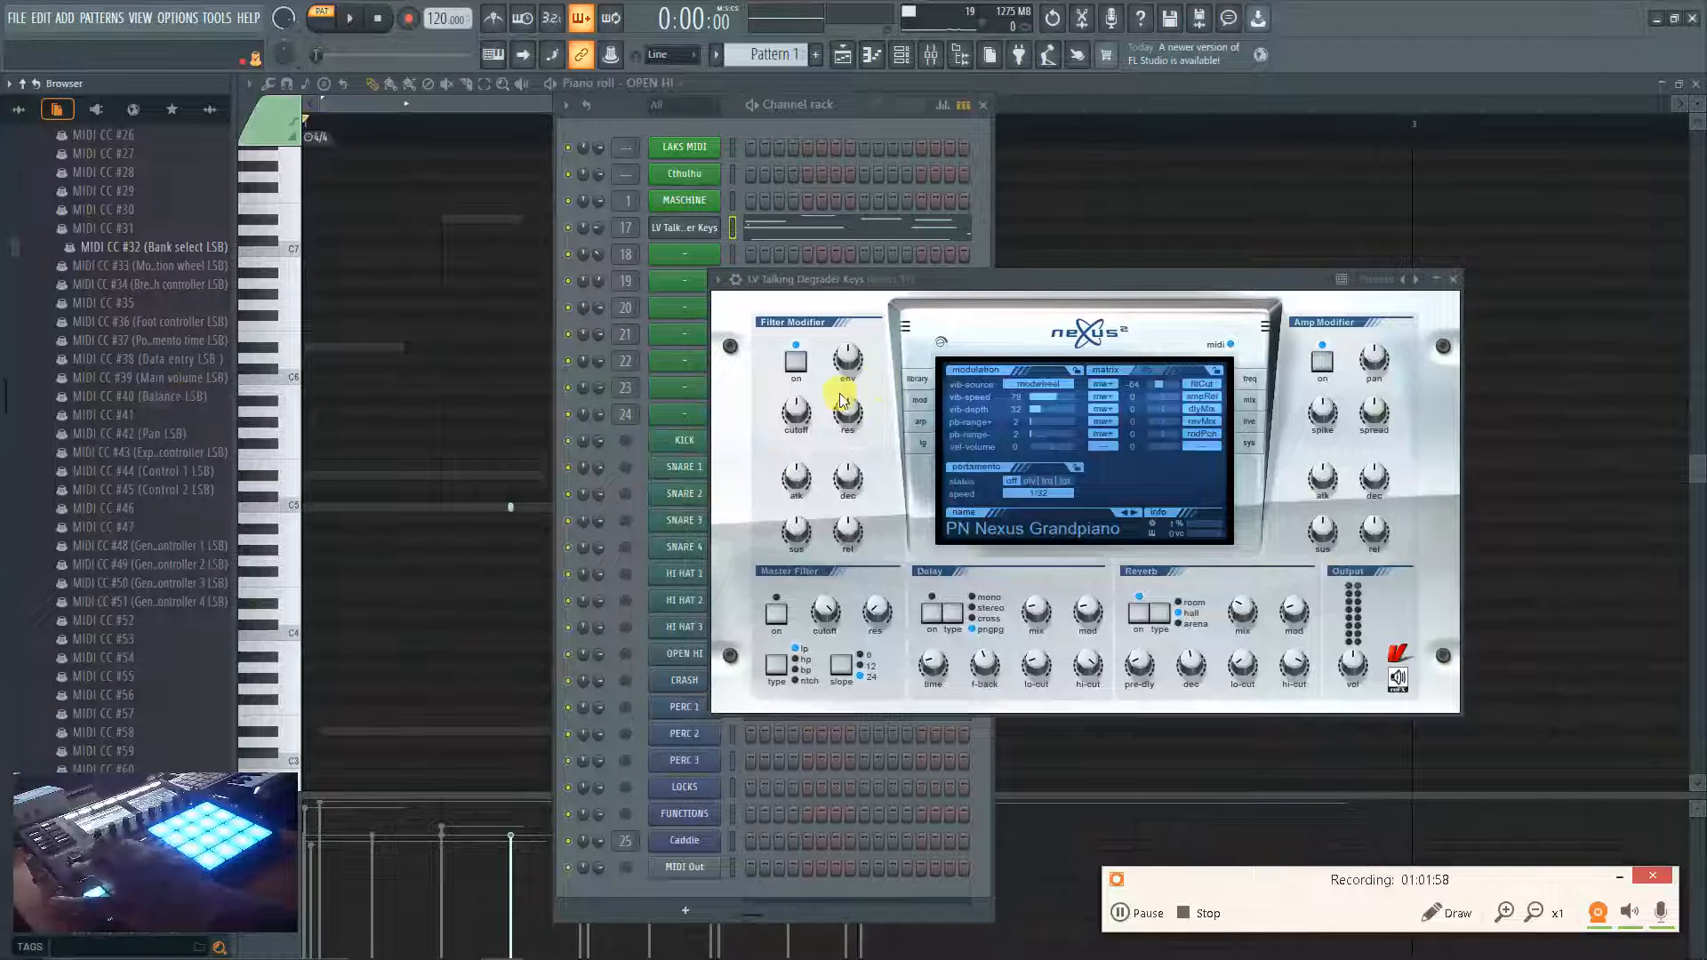
Return LV Talking Degrader Keys to its preset library page and close the plugin window.
click(916, 380)
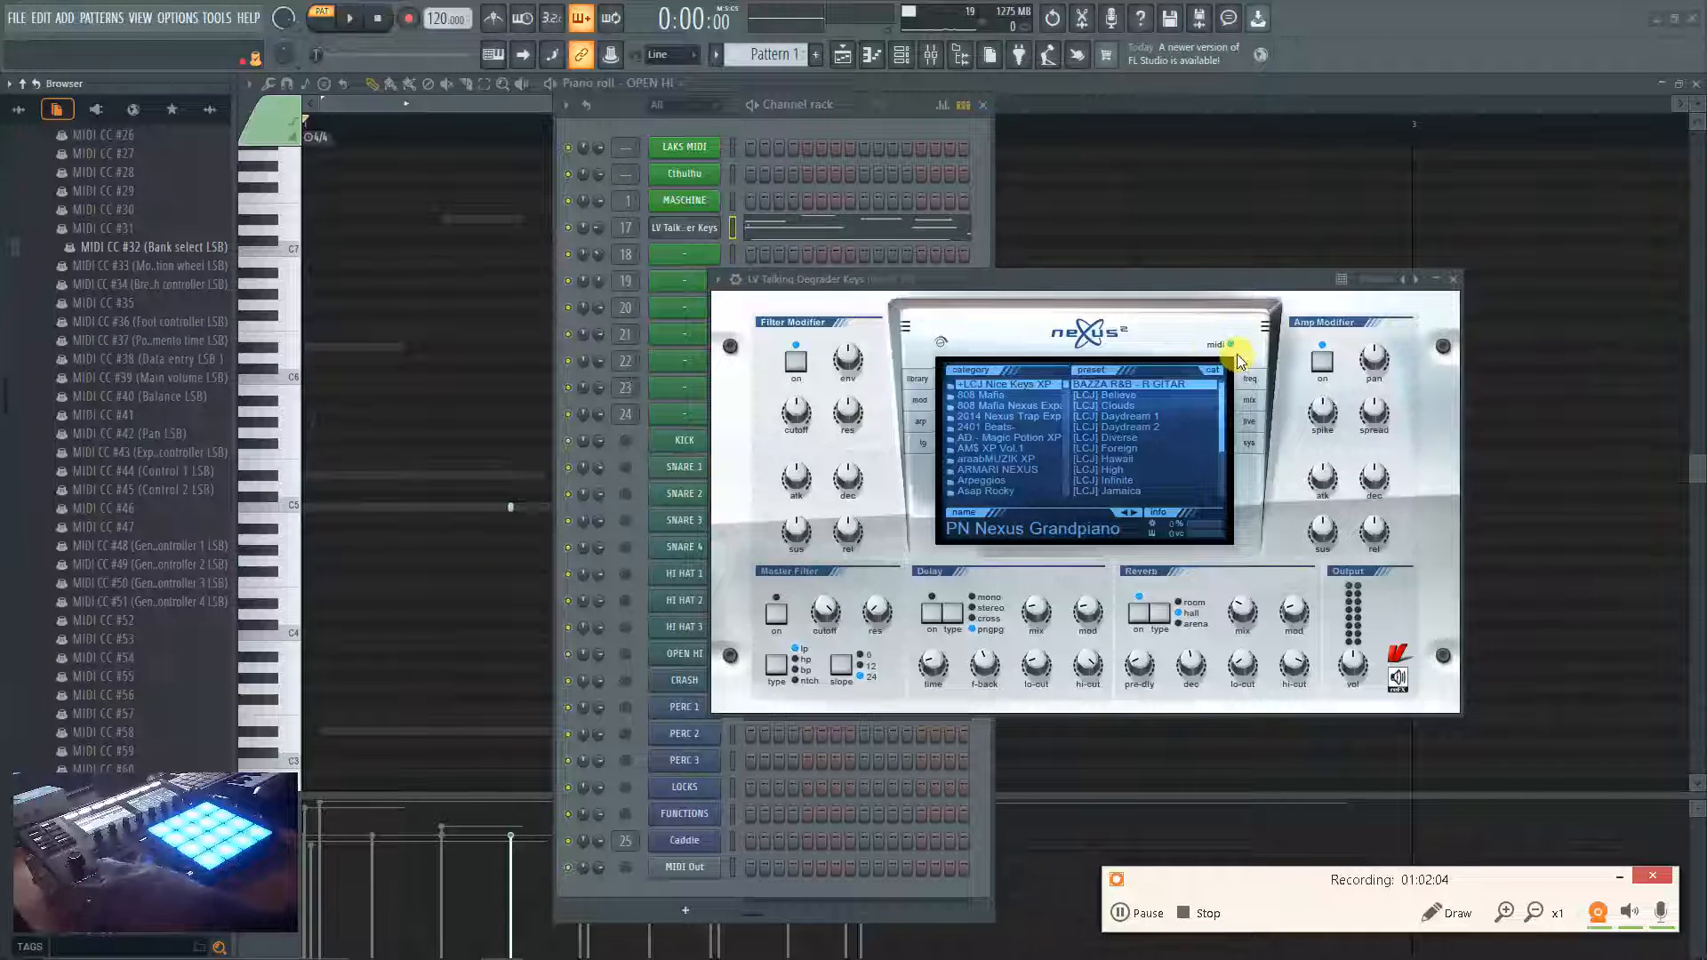
mouse_move(1076, 611)
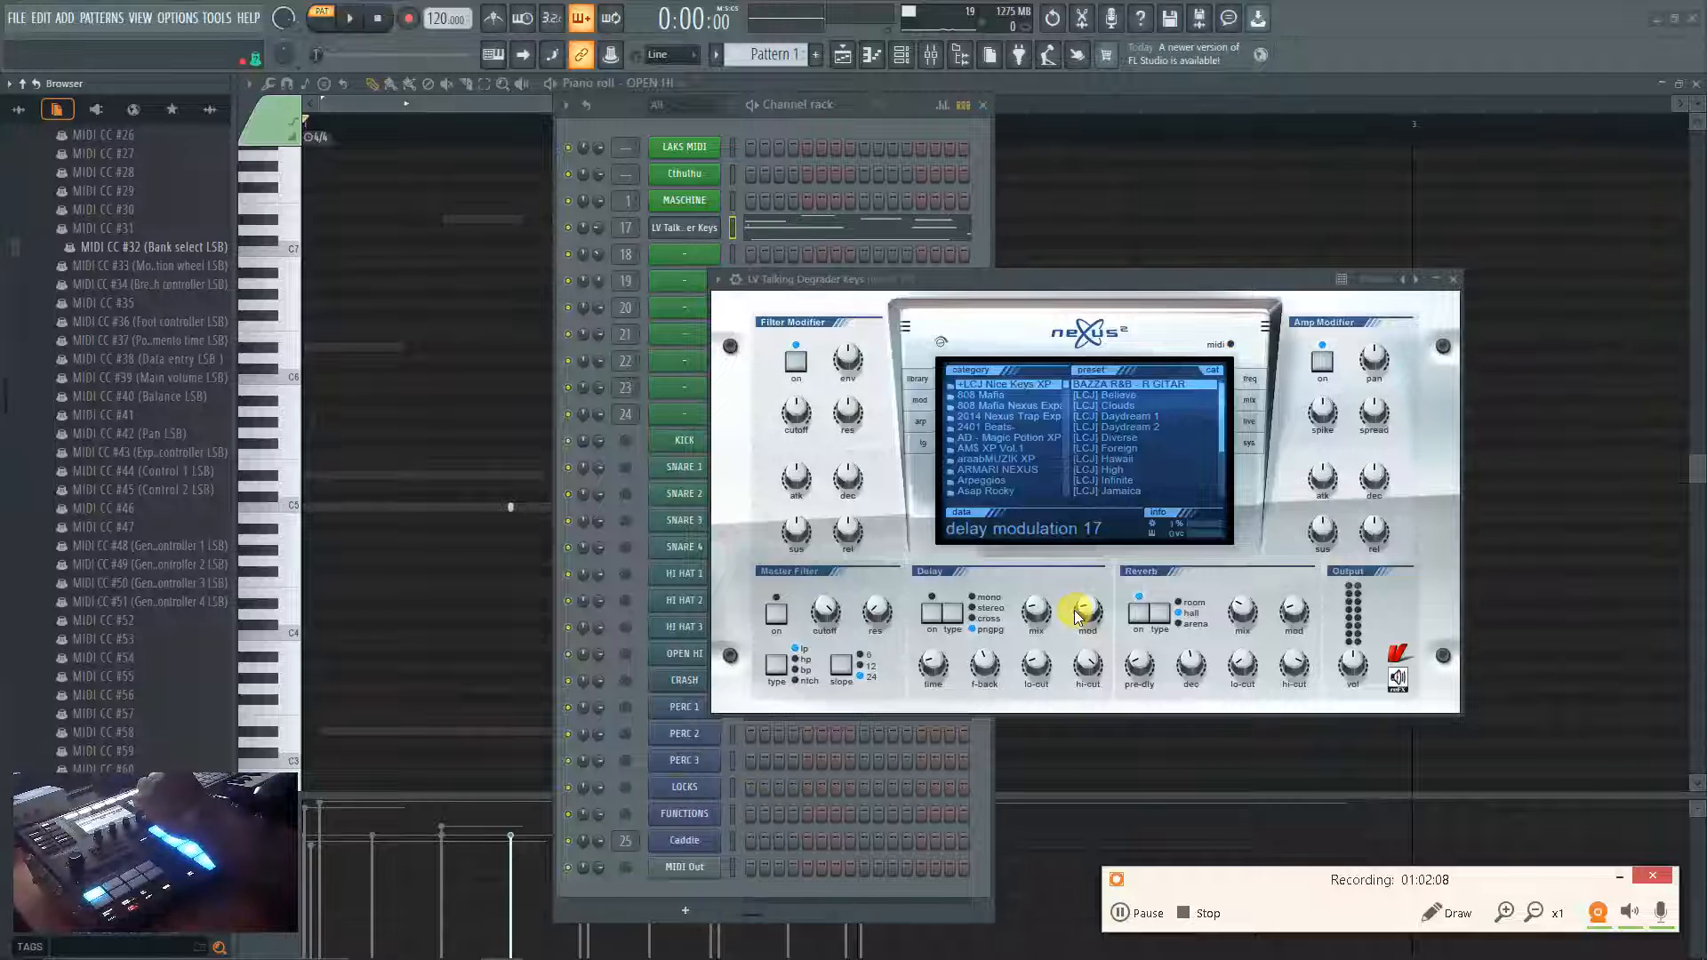
click(1463, 283)
click(1451, 281)
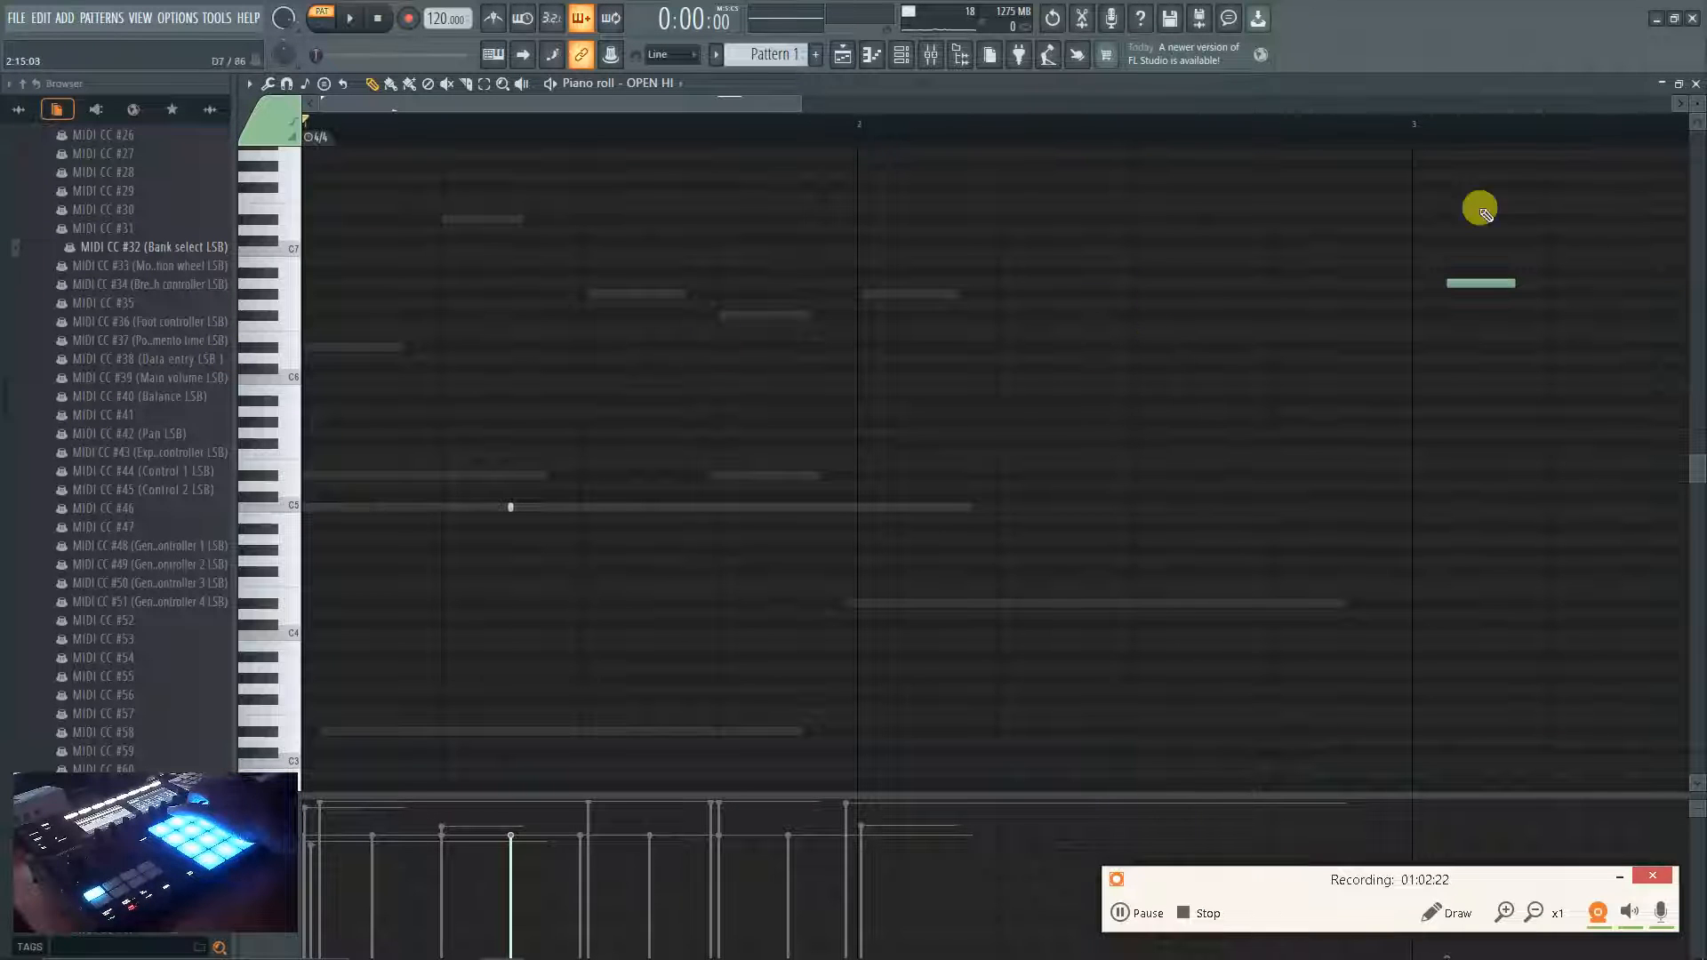
Close the piano roll and clear the LV Talking Degrader Keys notes from Pattern 1.
click(1696, 82)
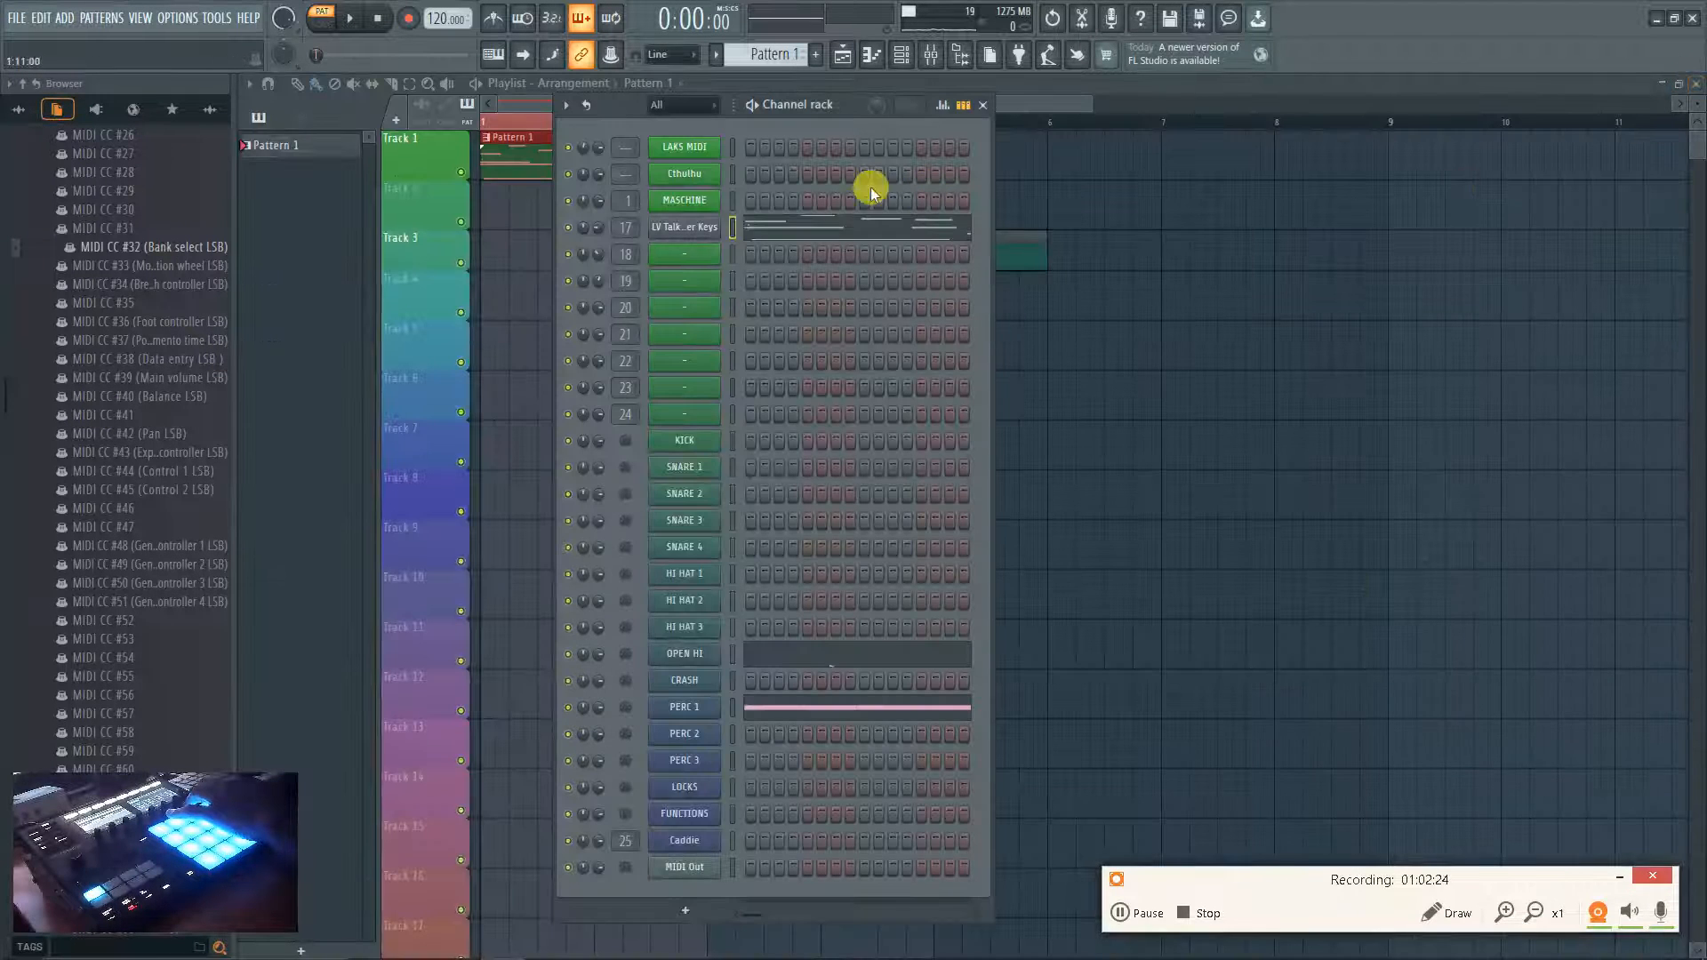
right_click(704, 212)
click(928, 223)
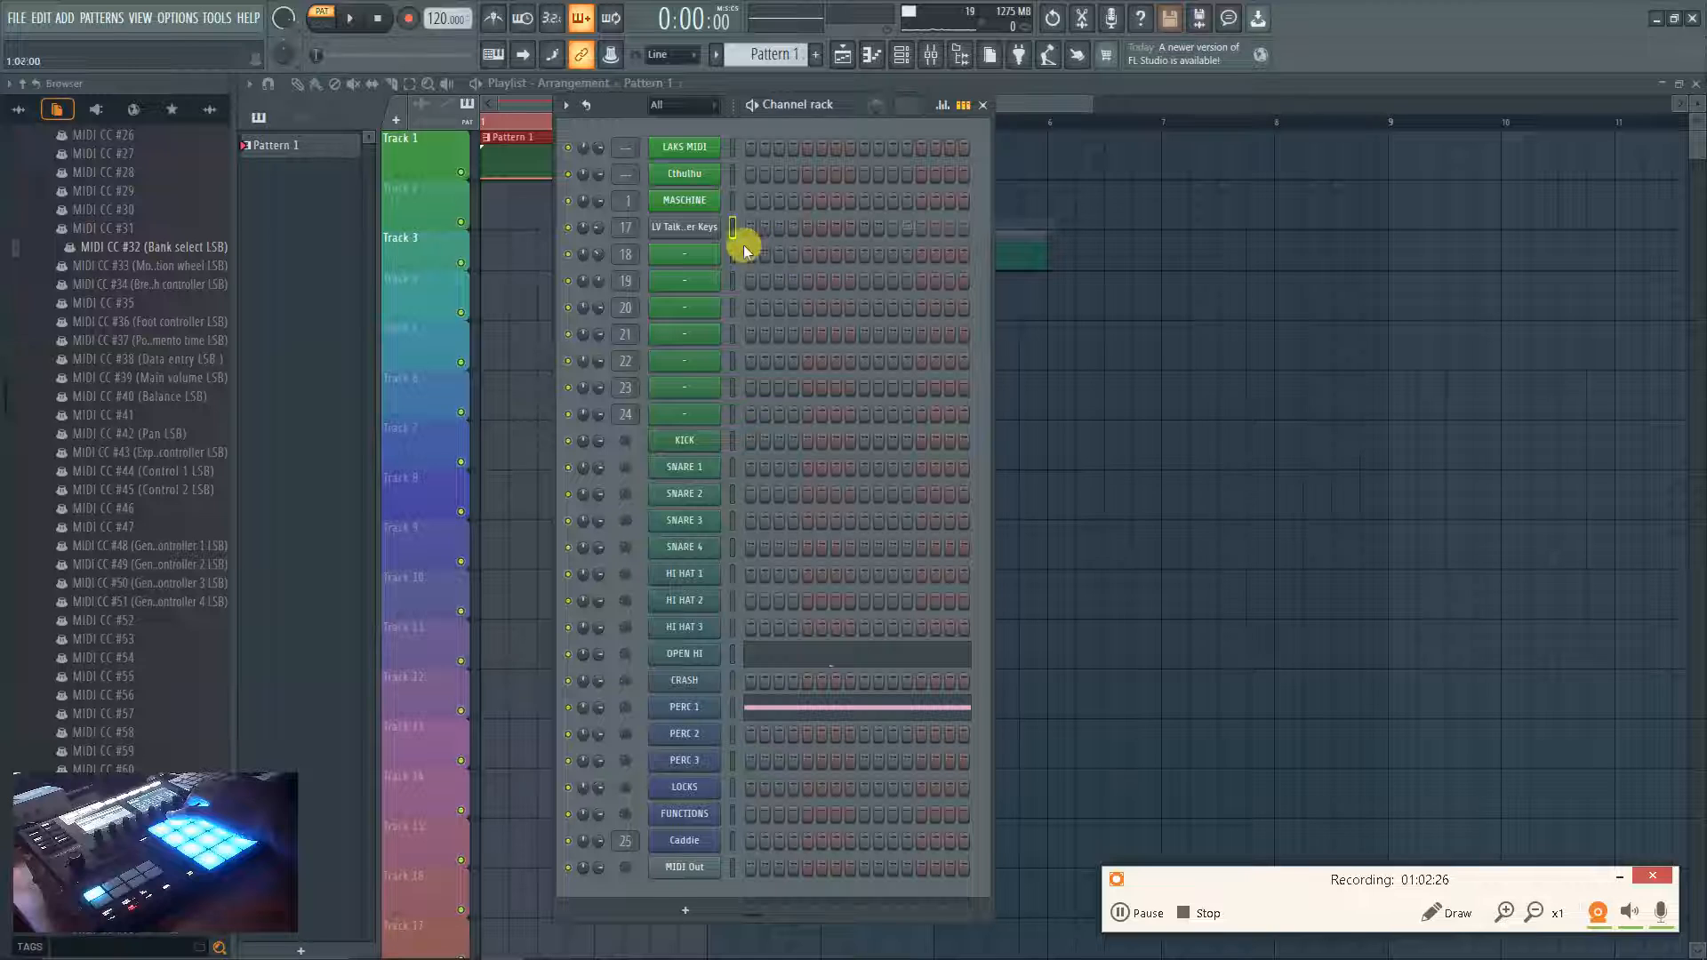
Open the LV Talking Degrader Keys piano roll, enable step editing and enter a one-bar melody from the Maschine pads.
right_click(704, 233)
click(761, 222)
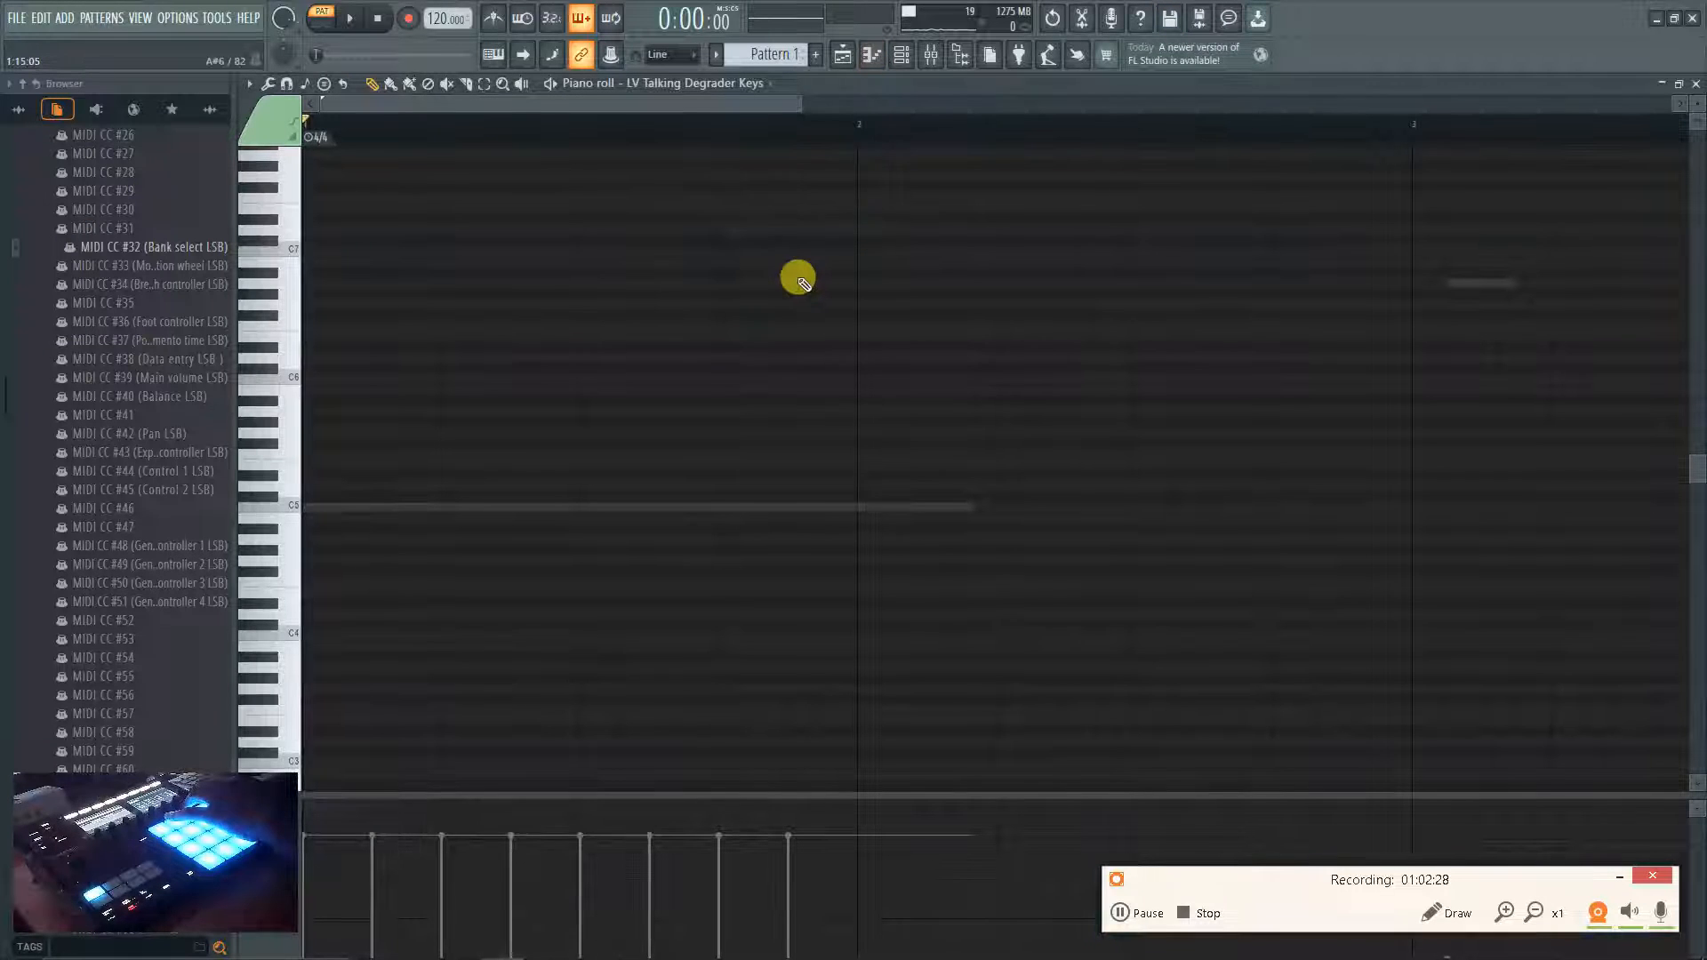
key(ctrl+e)
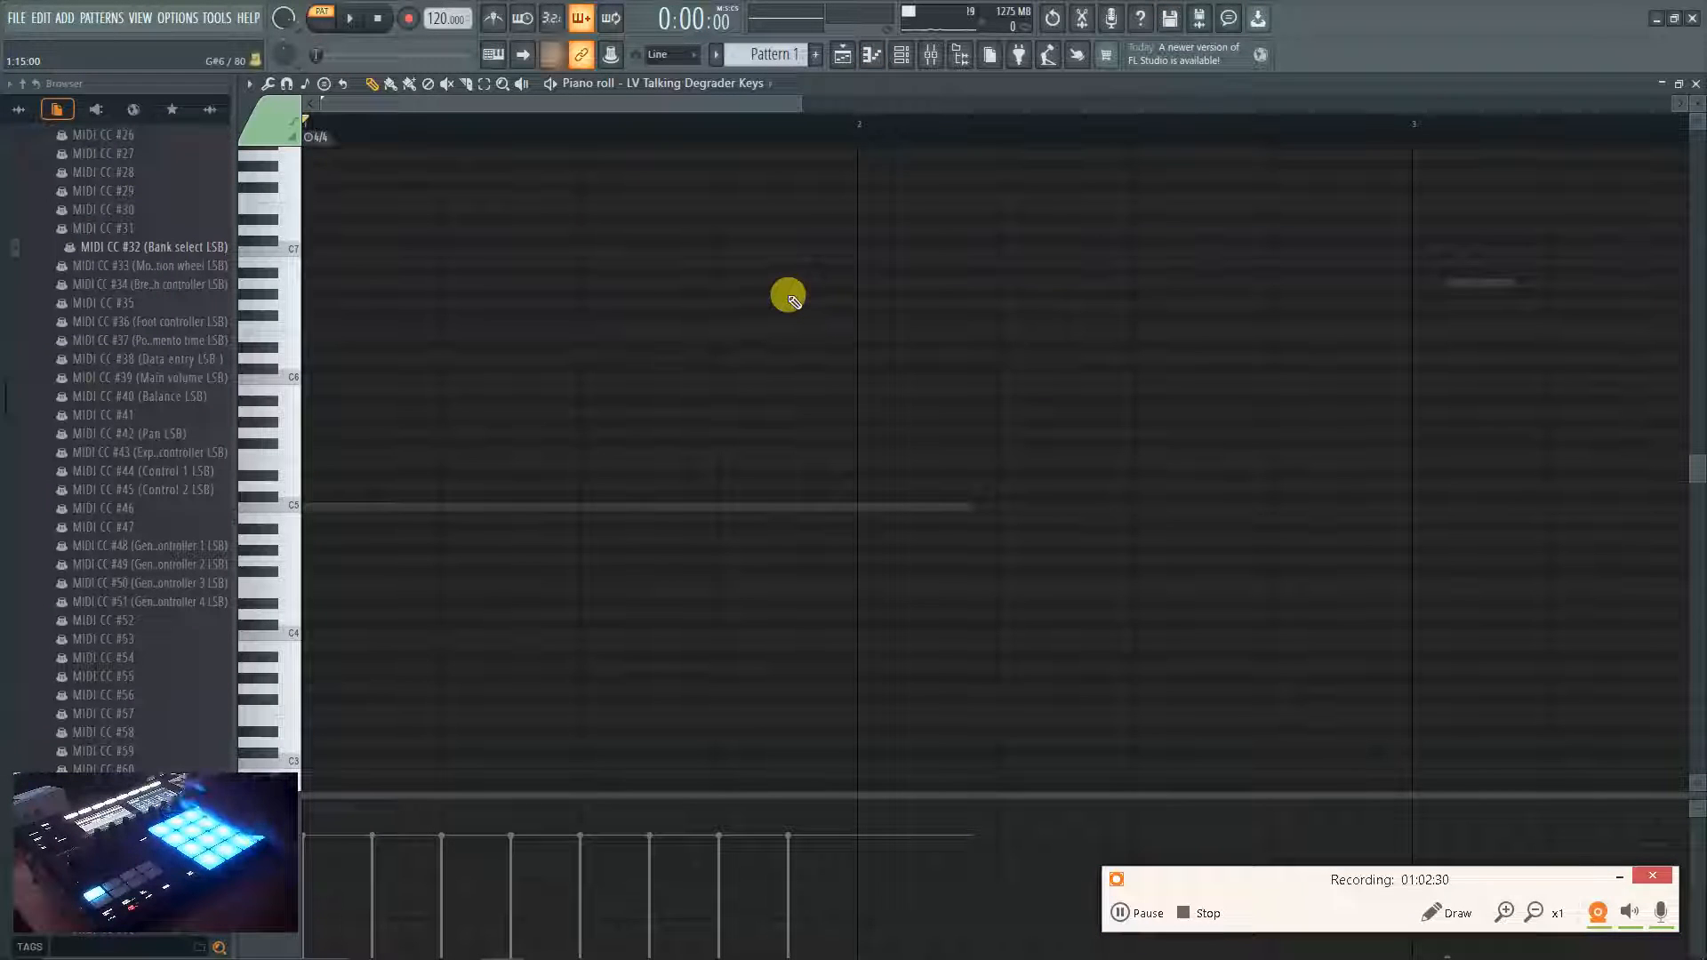
key(ctrl+e)
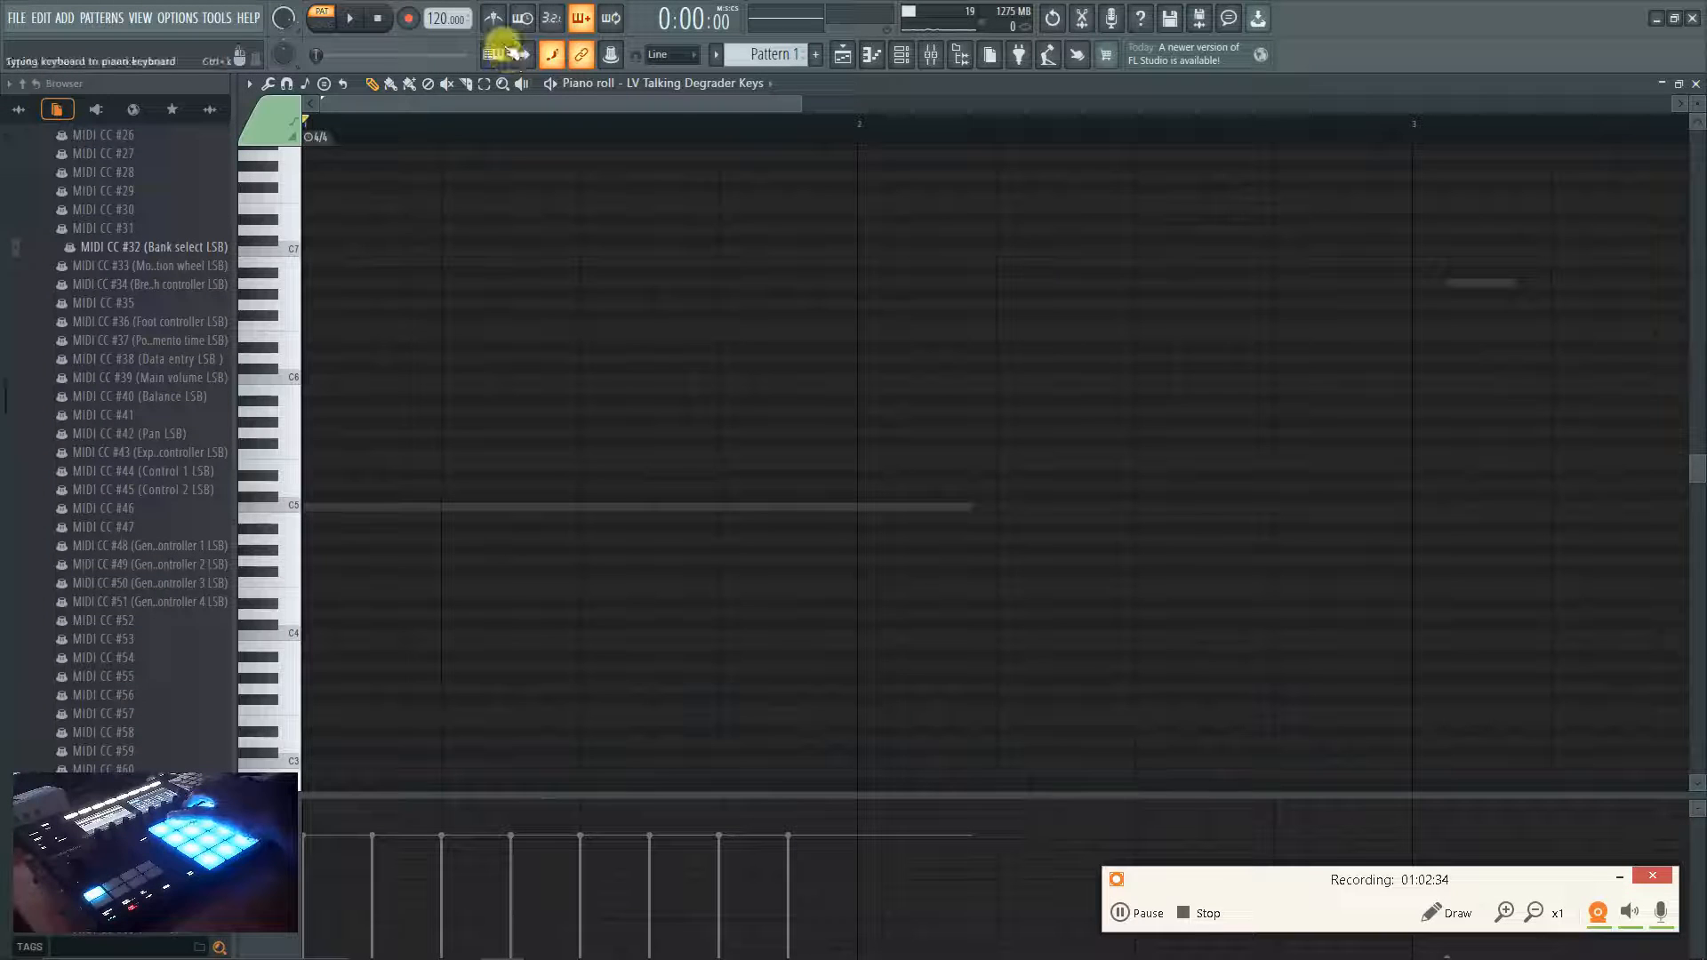
click(562, 62)
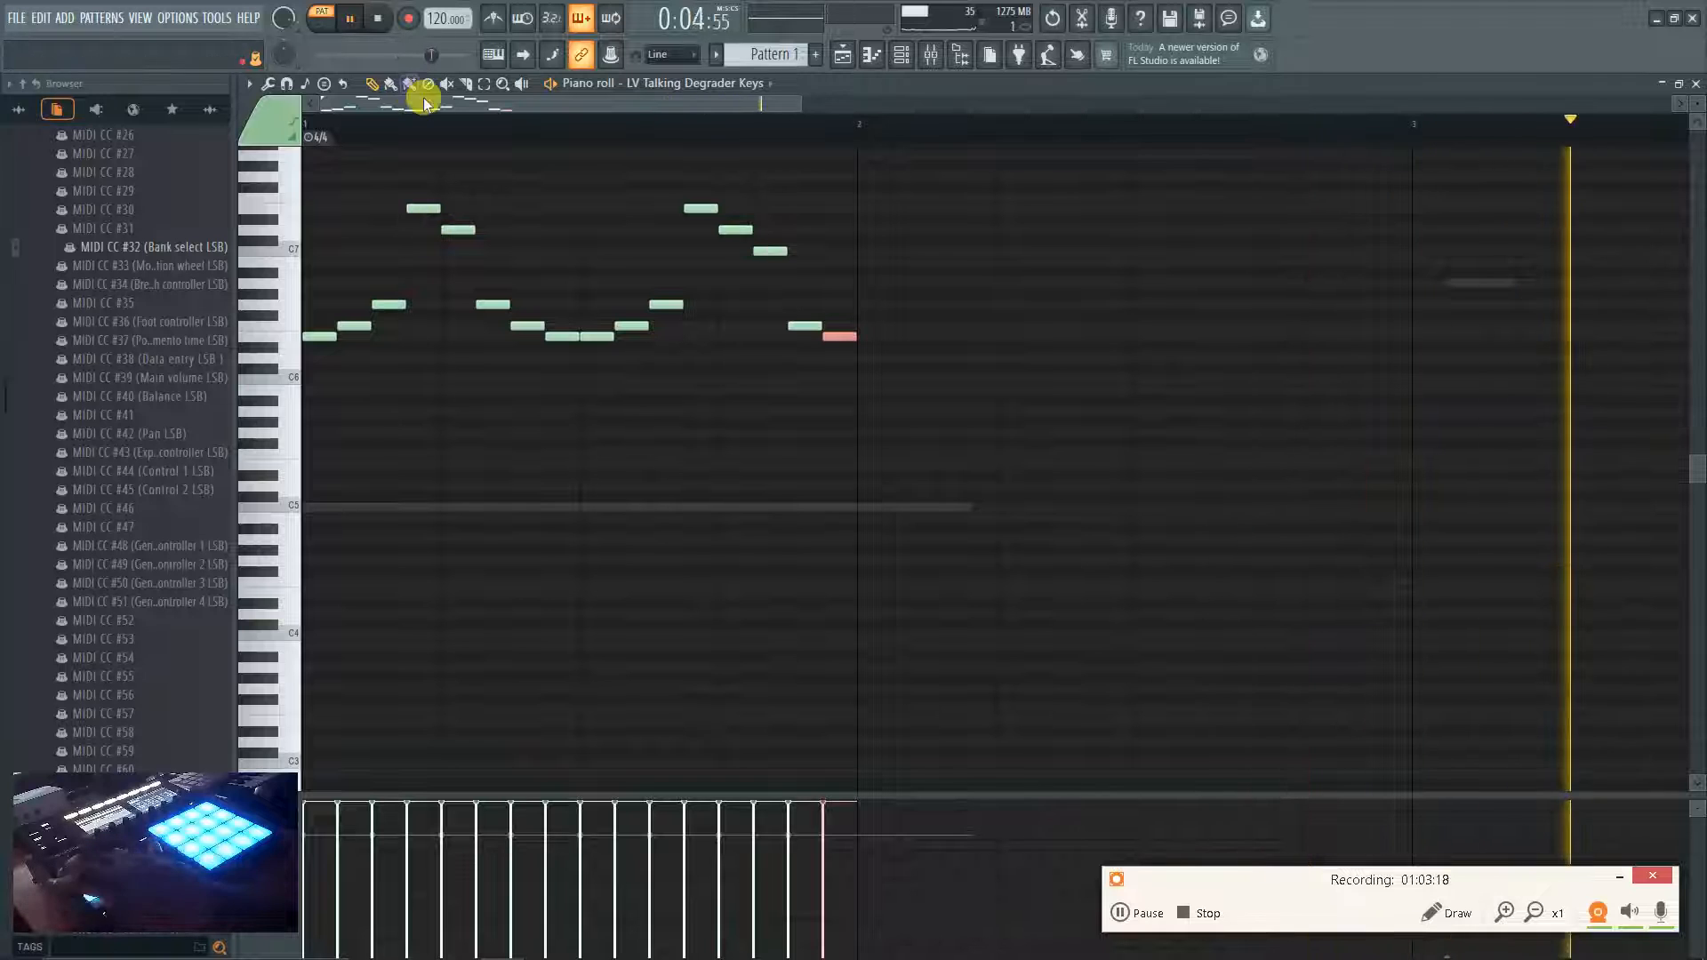
Play back the entered melody, stop it and return from the piano roll to the channel rack over the playlist.
key(space)
key(space)
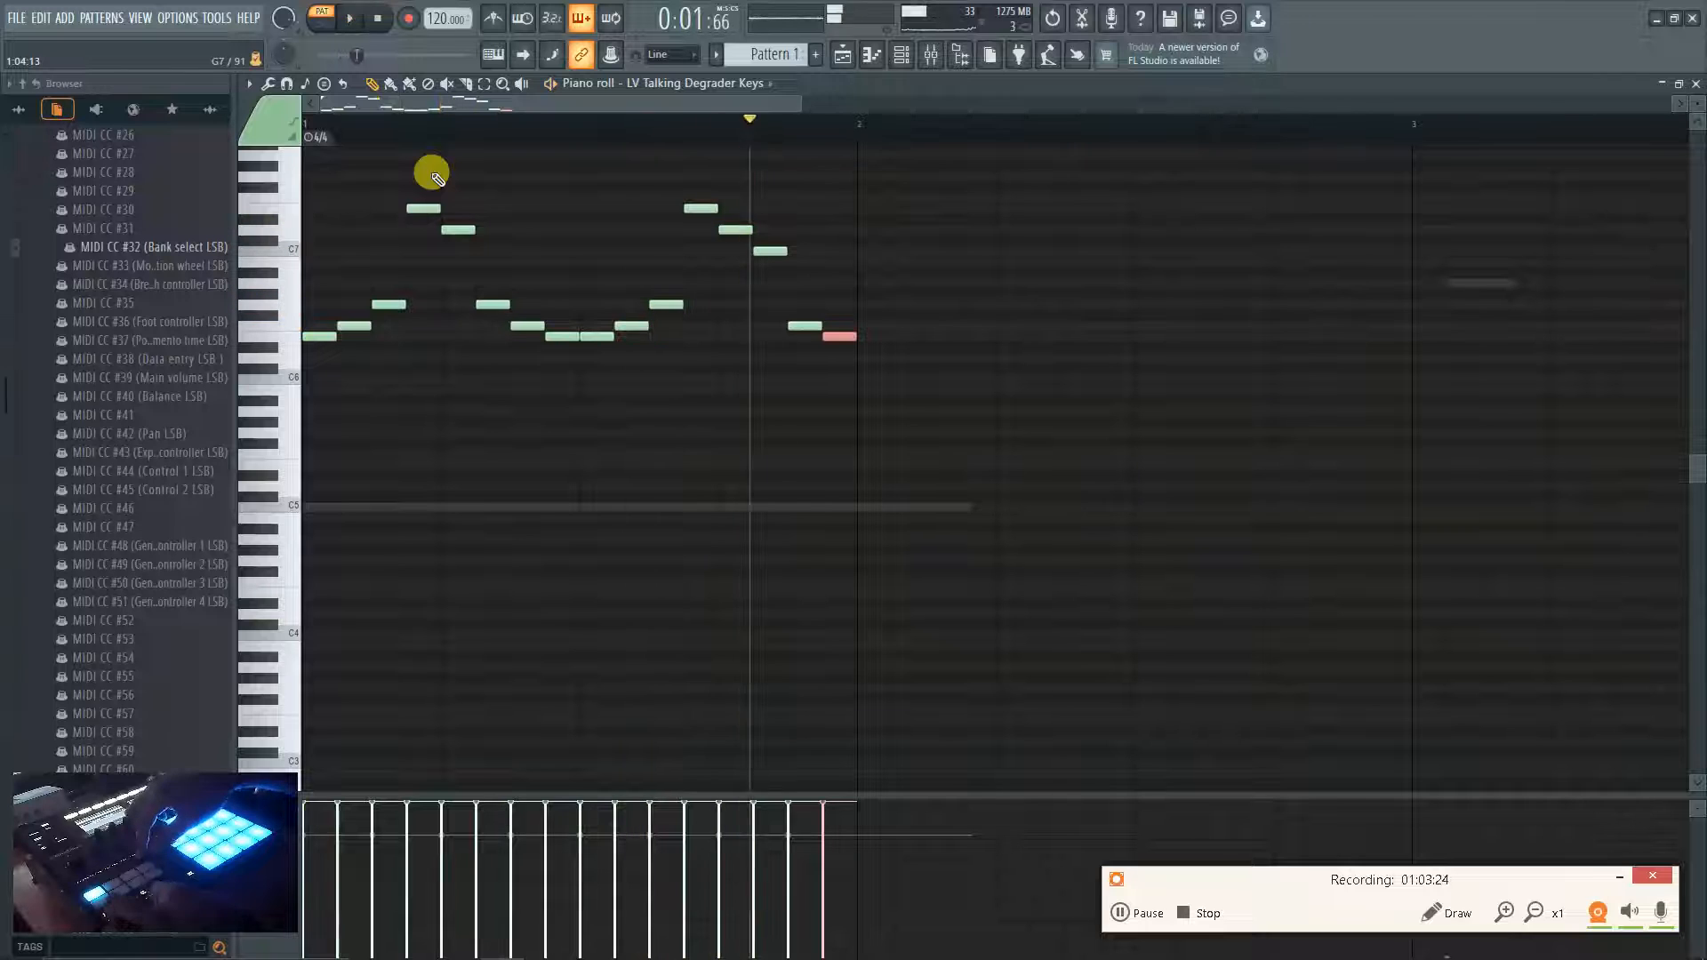
key(space)
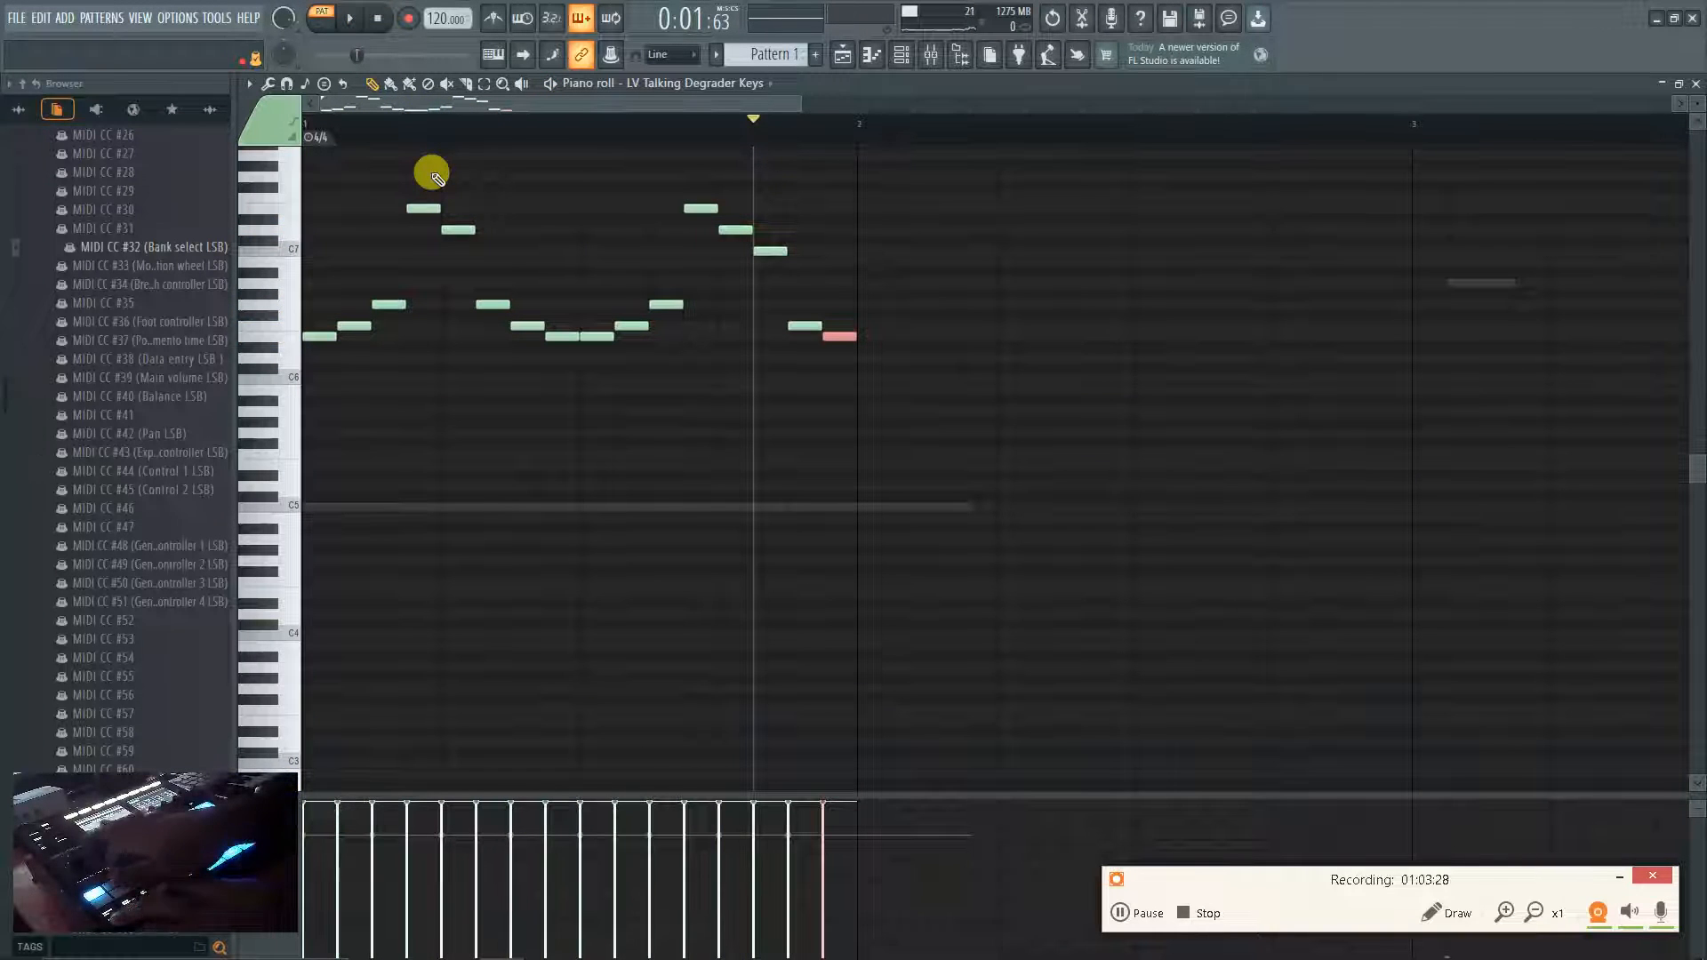
key(space)
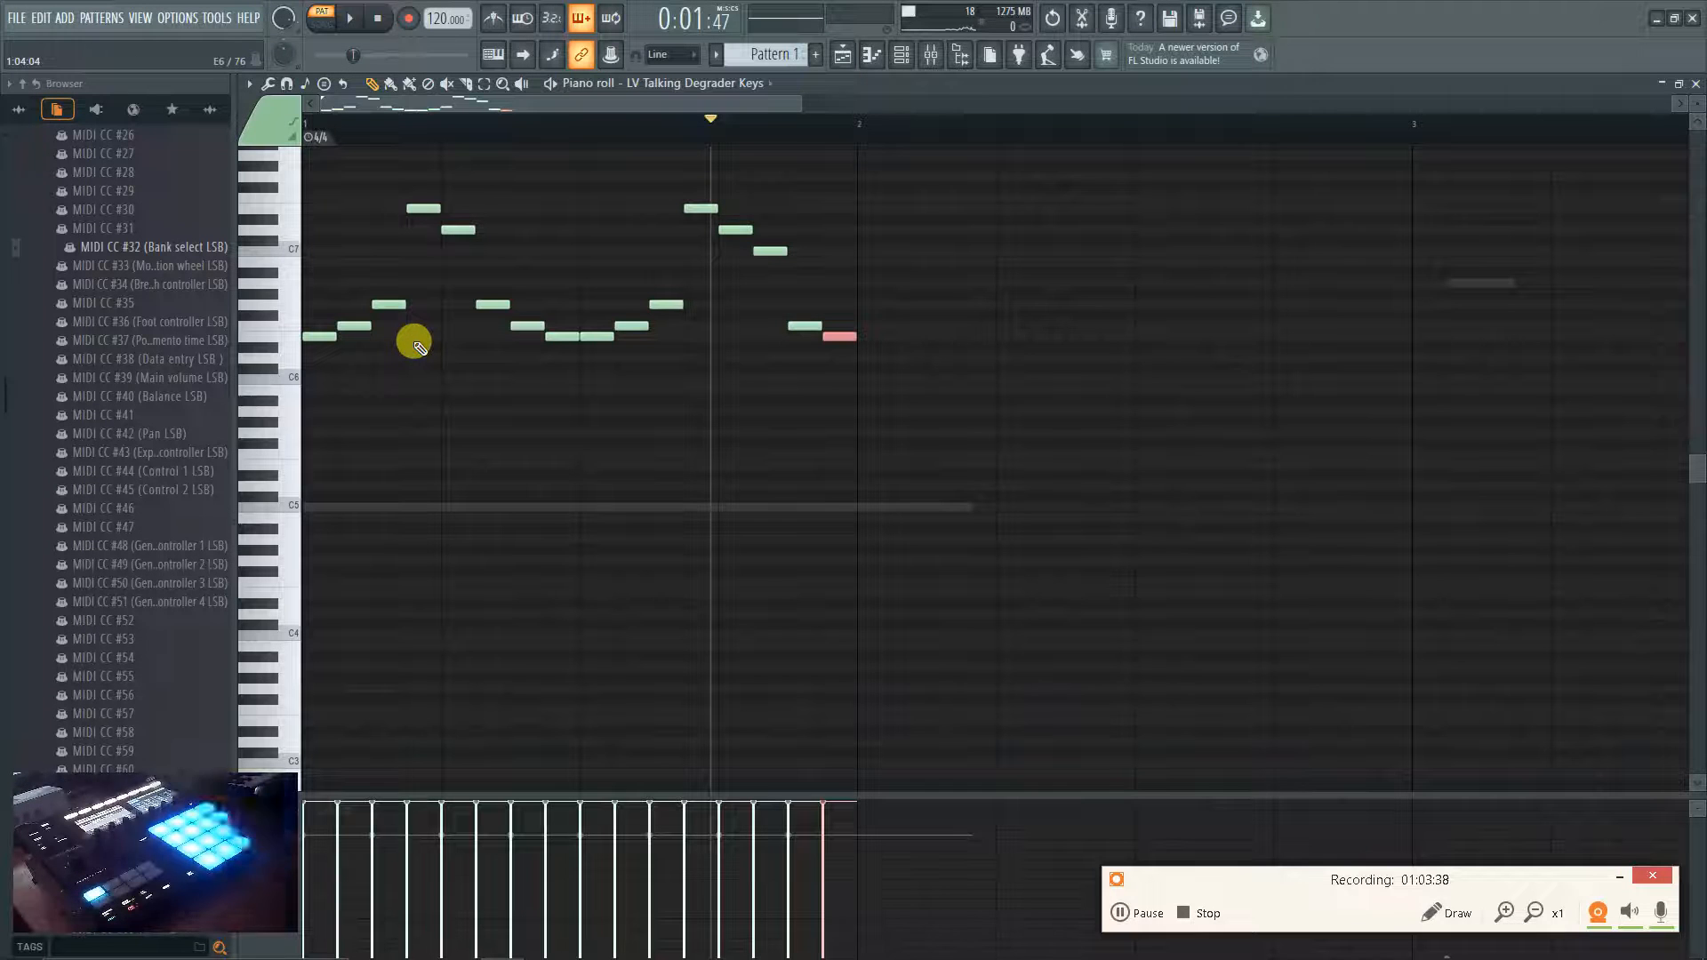
key(F7)
key(F7)
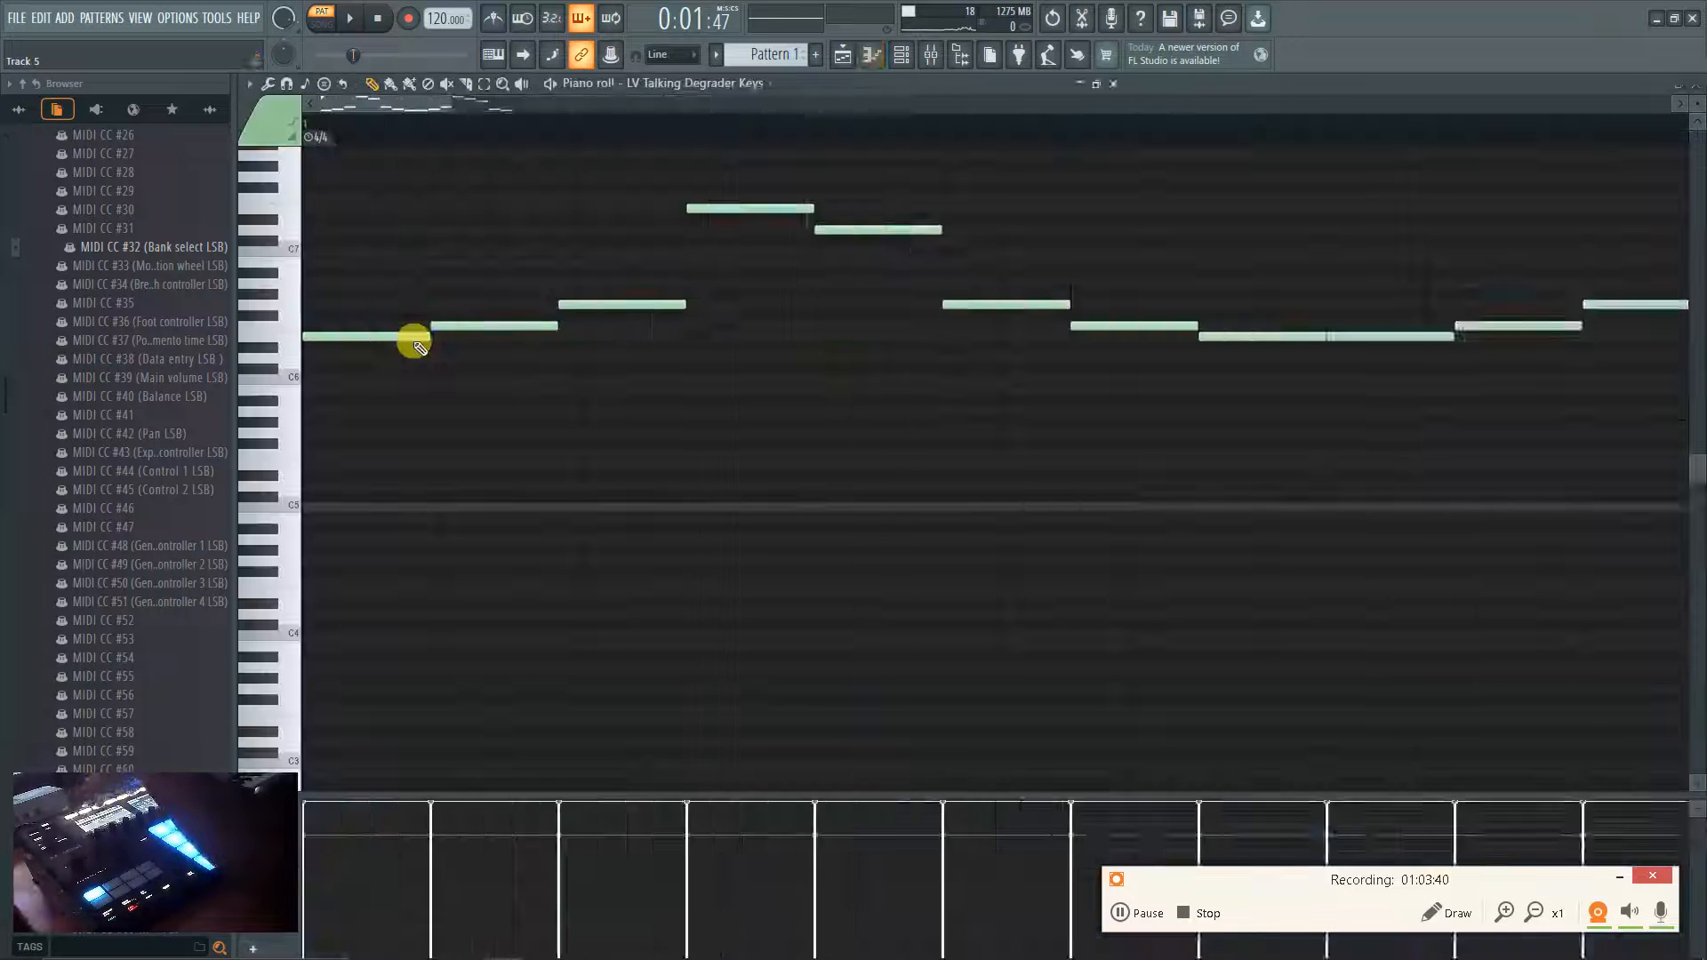
key(F7)
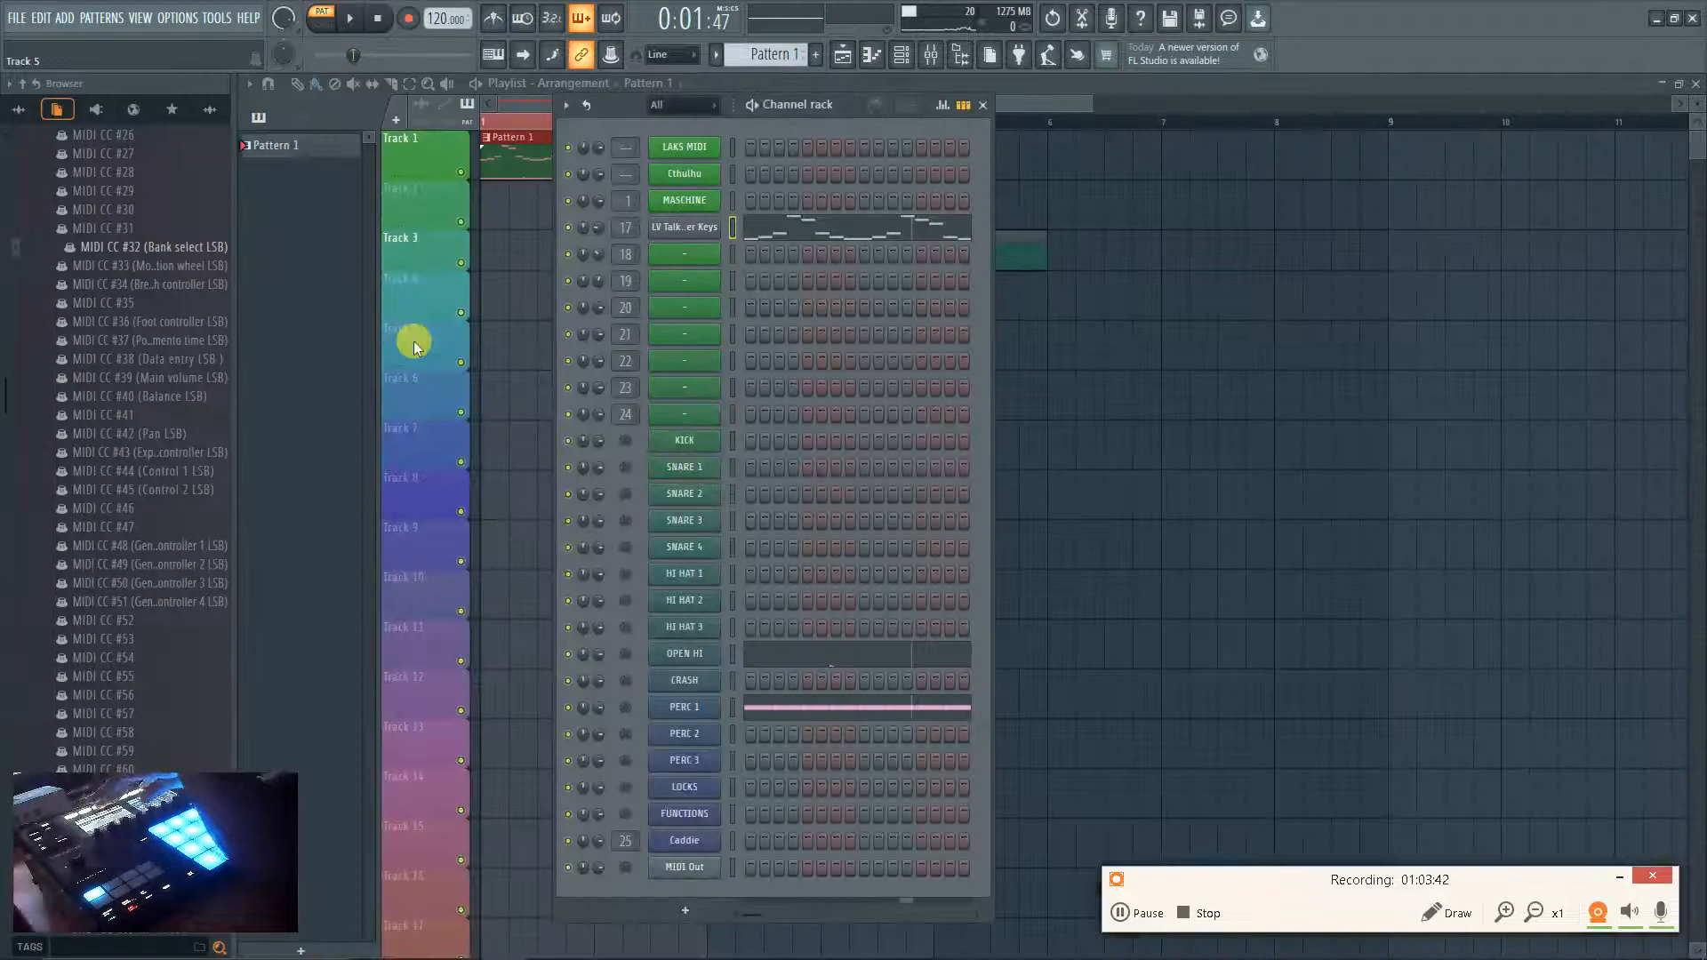
Try several main snap values, including 1/3 beat, 1/2 step and 1/4 step, and close the channel rack.
click(662, 55)
click(643, 34)
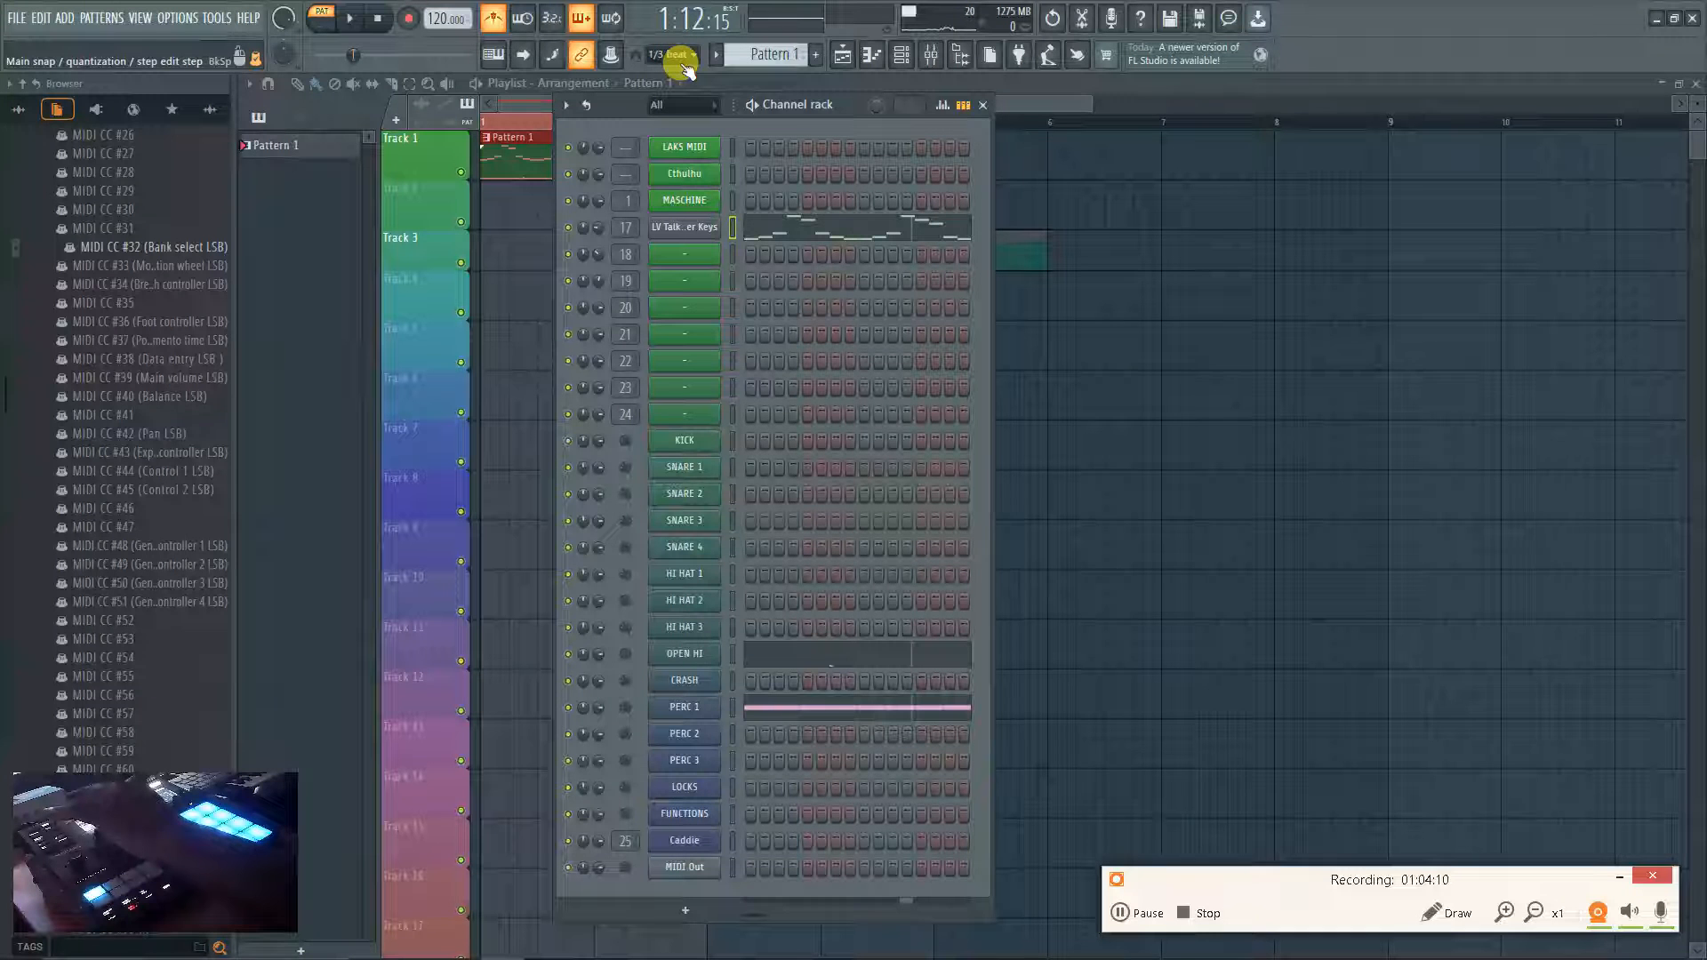
scroll(685, 67, down, 4)
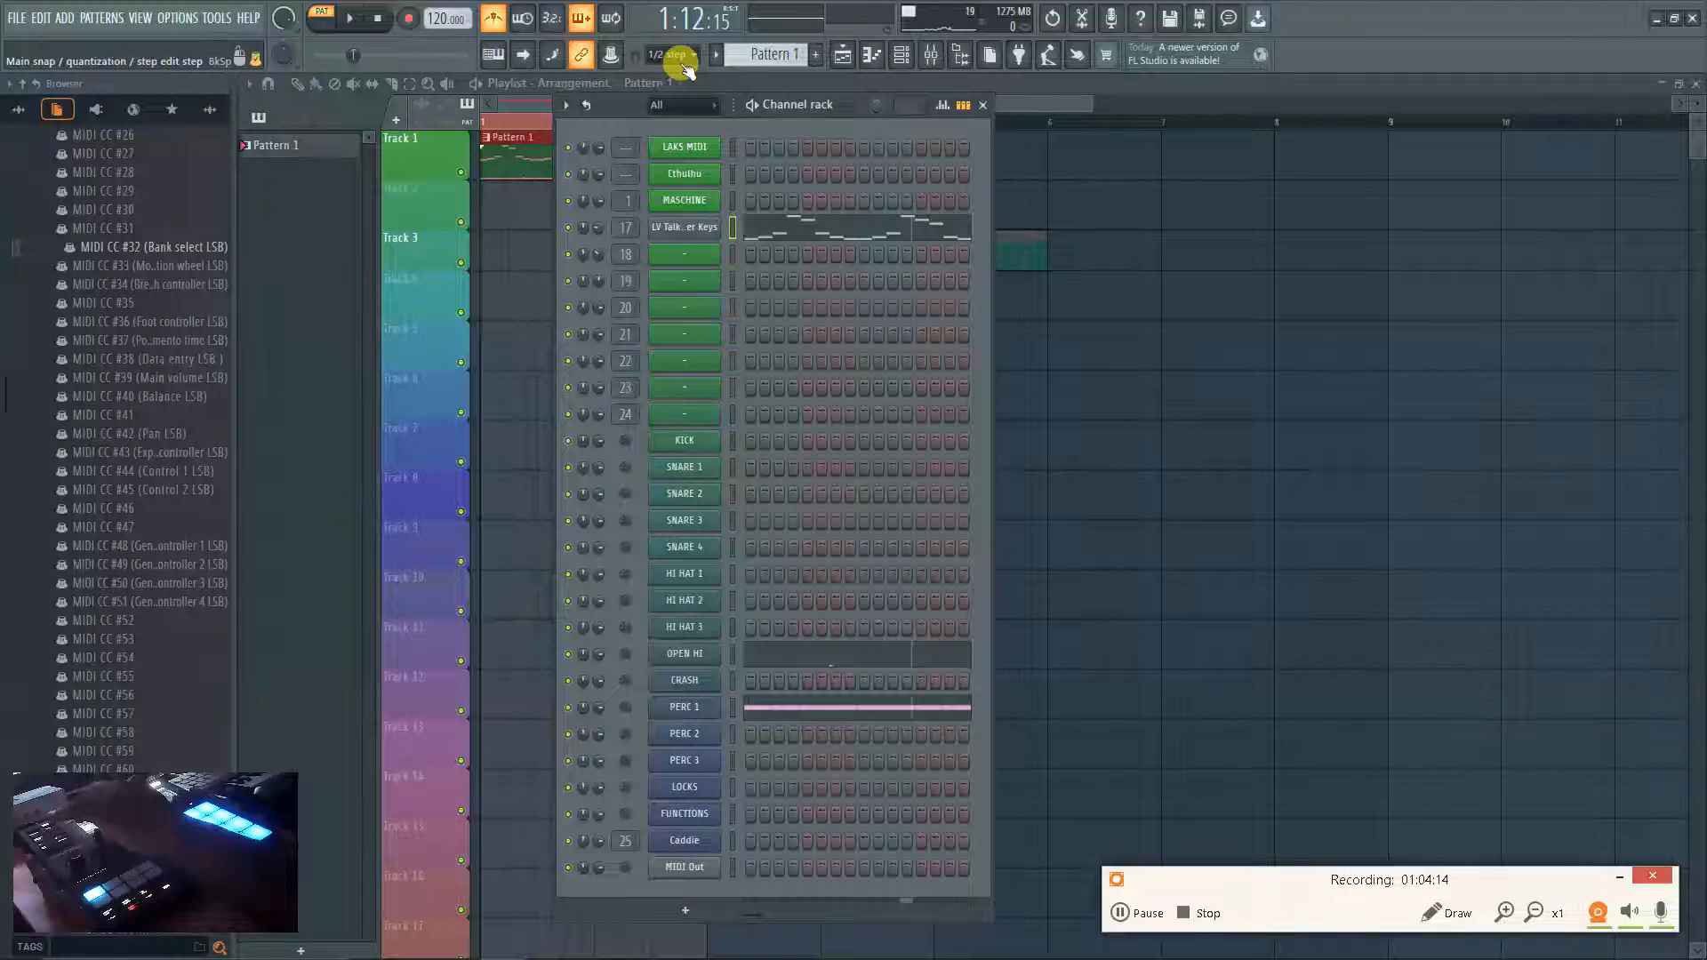
scroll(684, 69, up, 10)
scroll(681, 65, up, 9)
scroll(690, 64, down, 2)
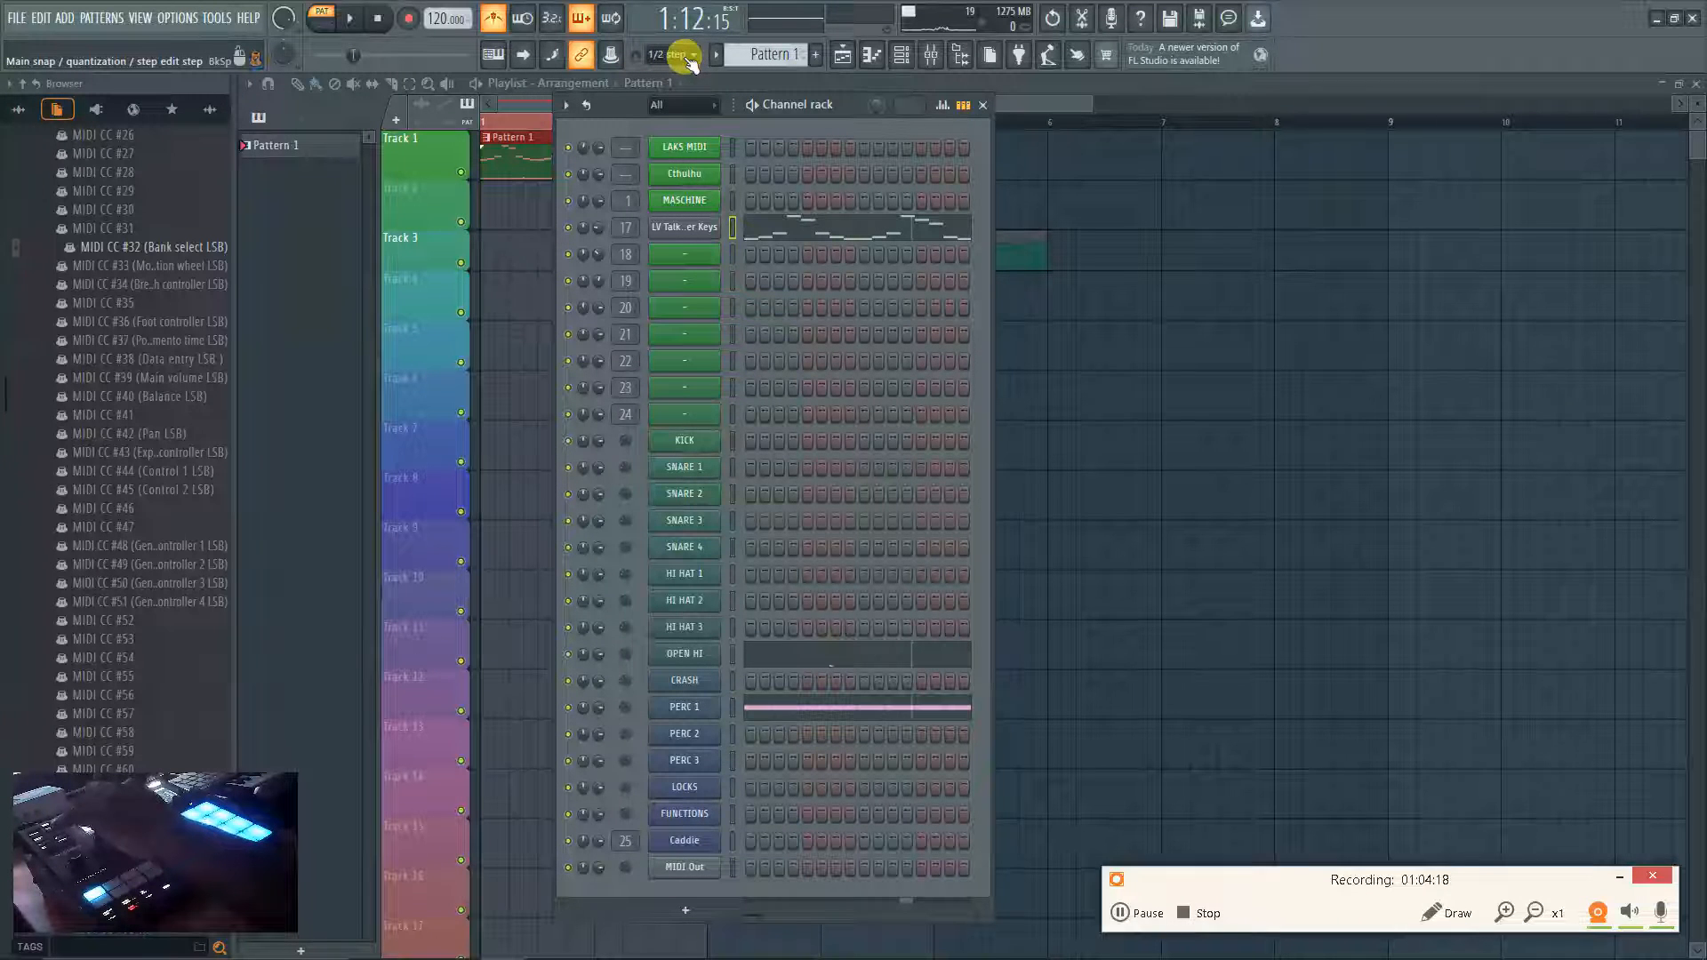
scroll(684, 56, up, 4)
key(F6)
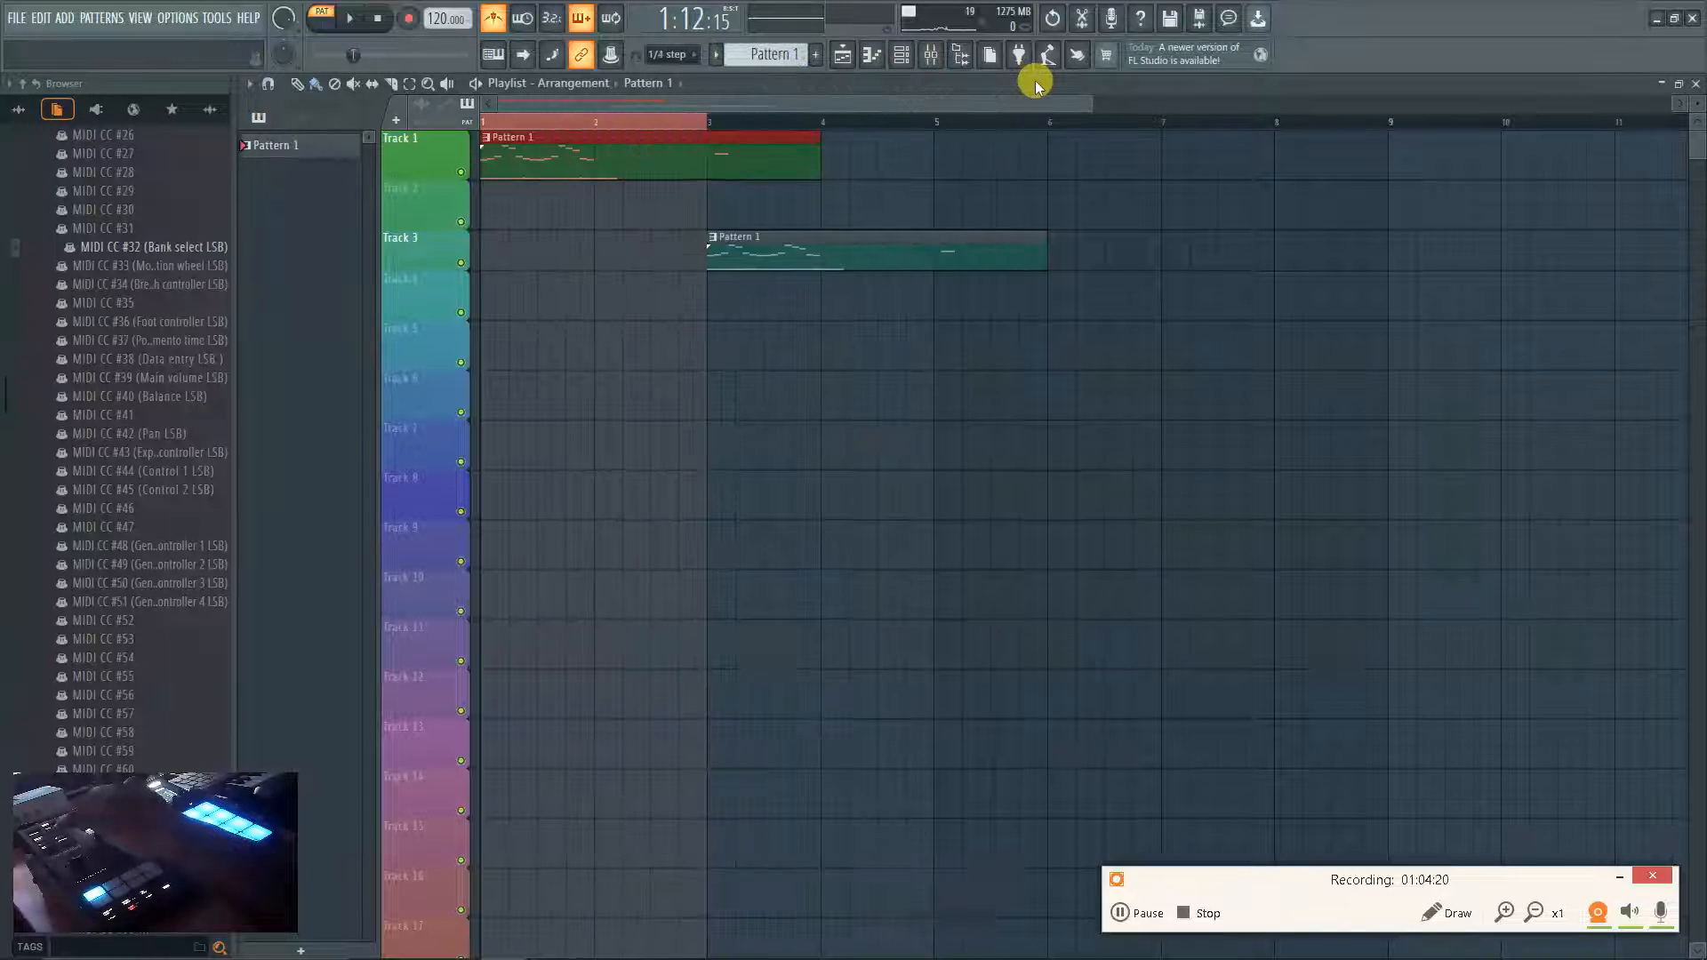
Check the playlist's snap options, set the main snap to 1/3 beat, and switch off the metronome before closing the piano roll.
click(268, 84)
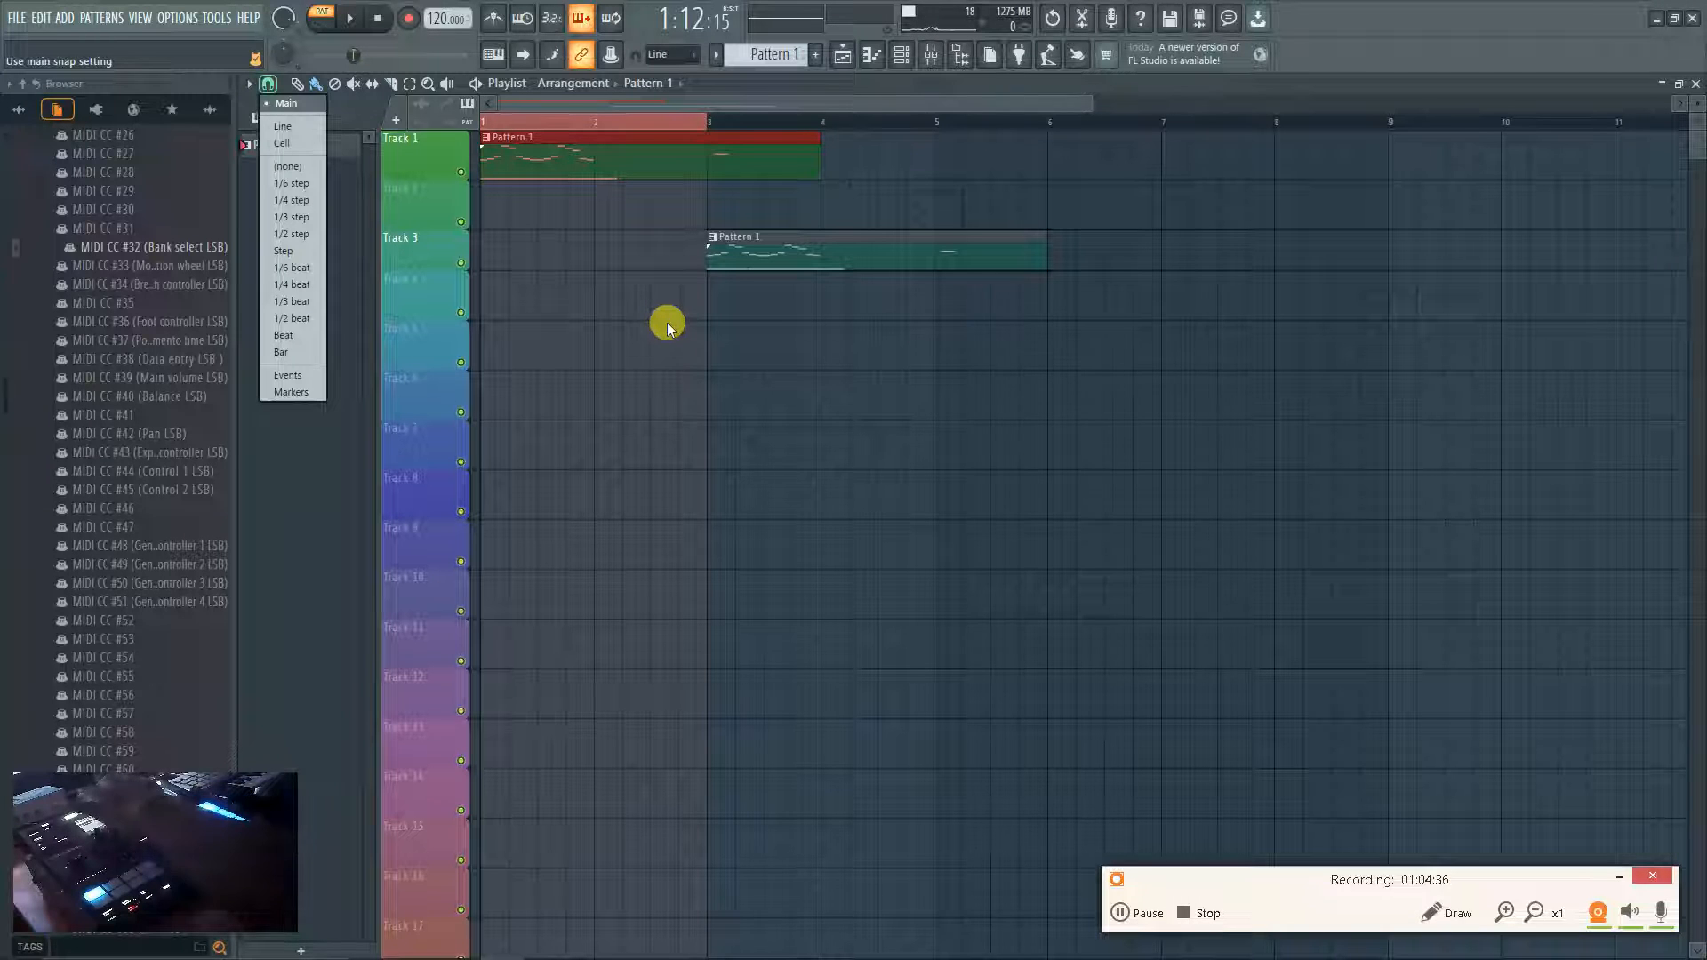
key(F7)
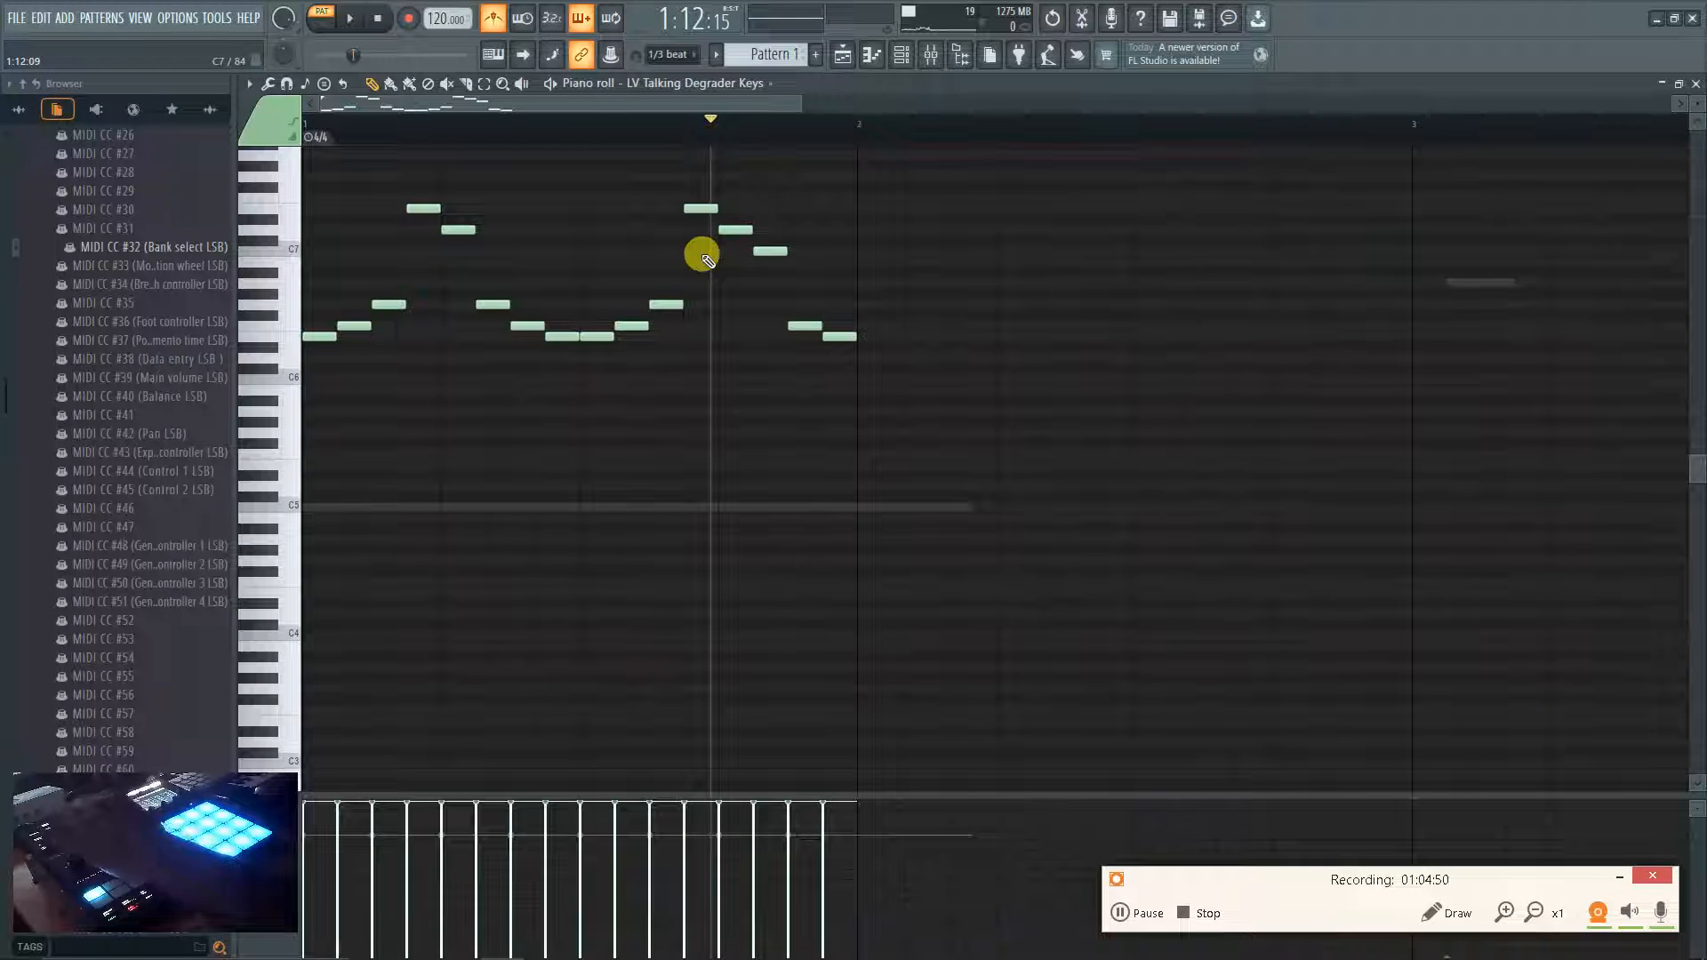
click(500, 23)
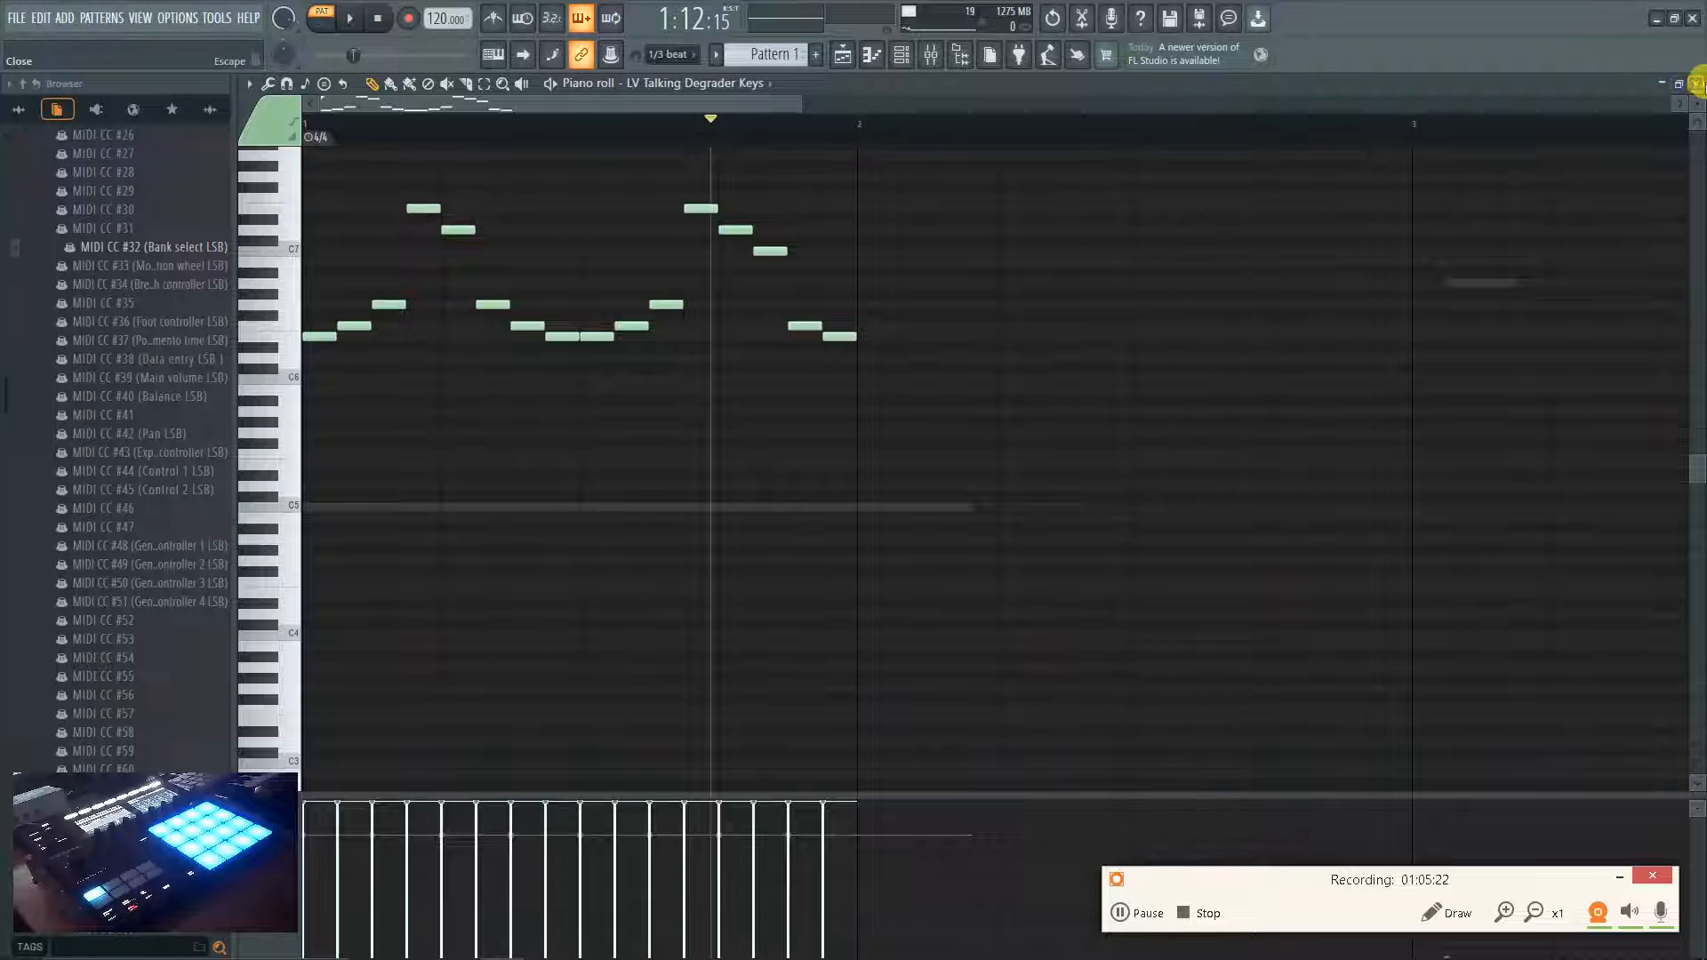
click(1696, 83)
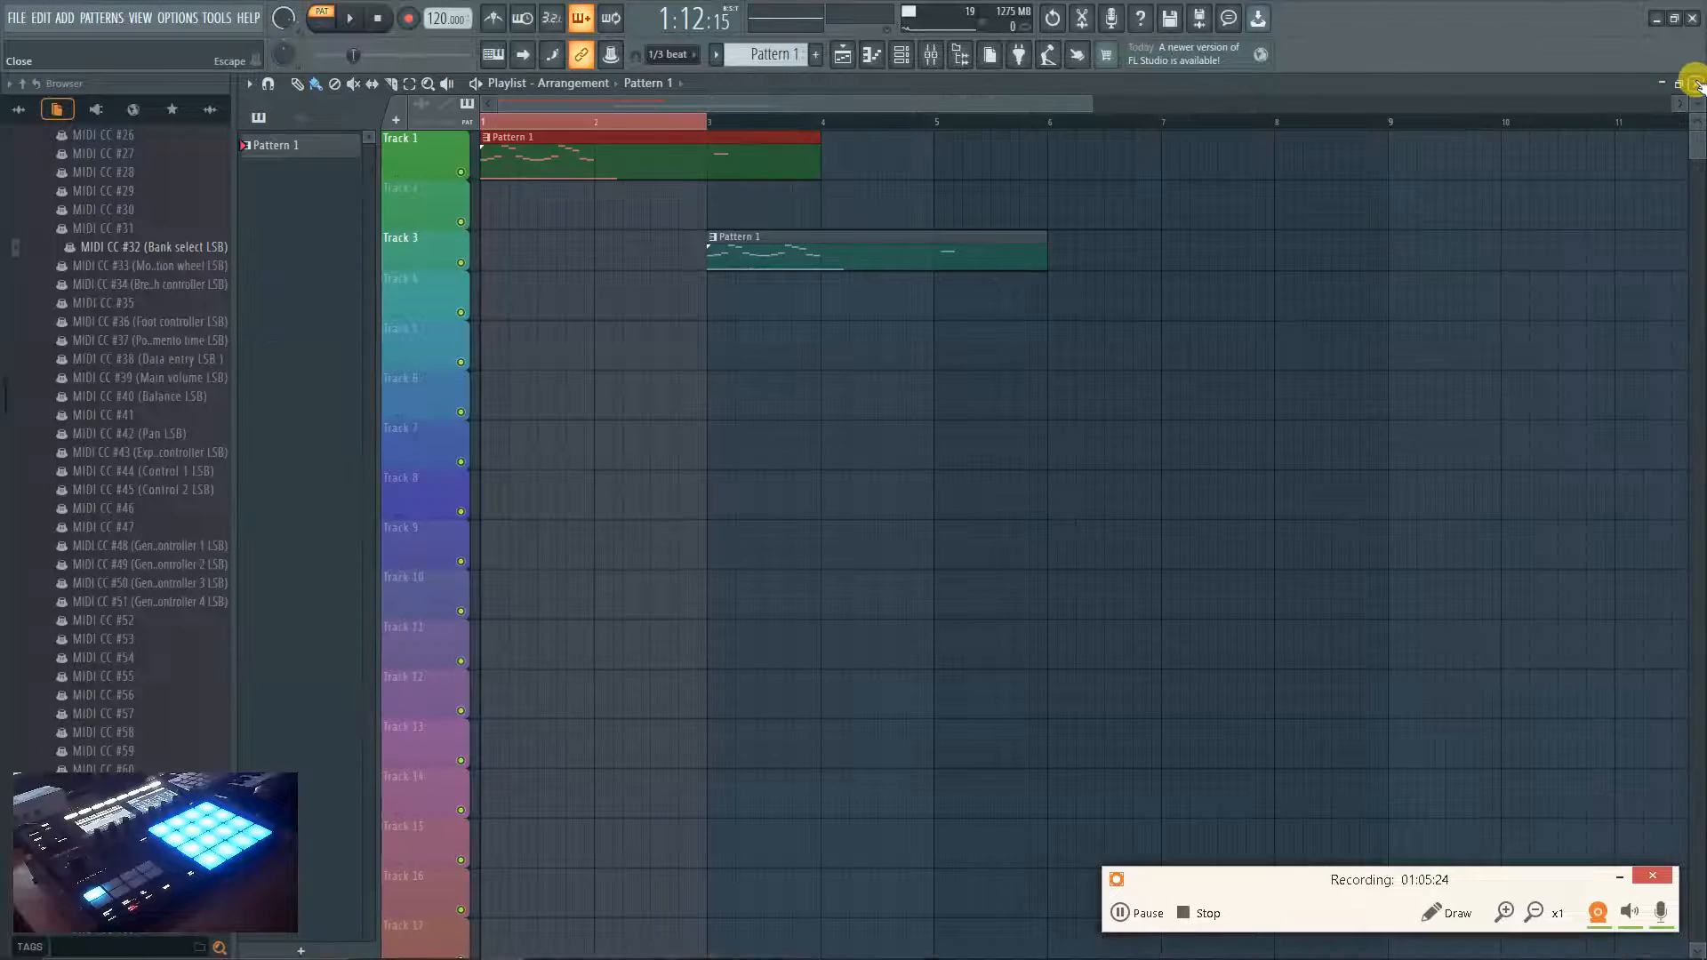
Look through the mixer's insert tracks past the FL STUDIO SOUNDS track, select Insert 27 and close the mixer.
click(931, 56)
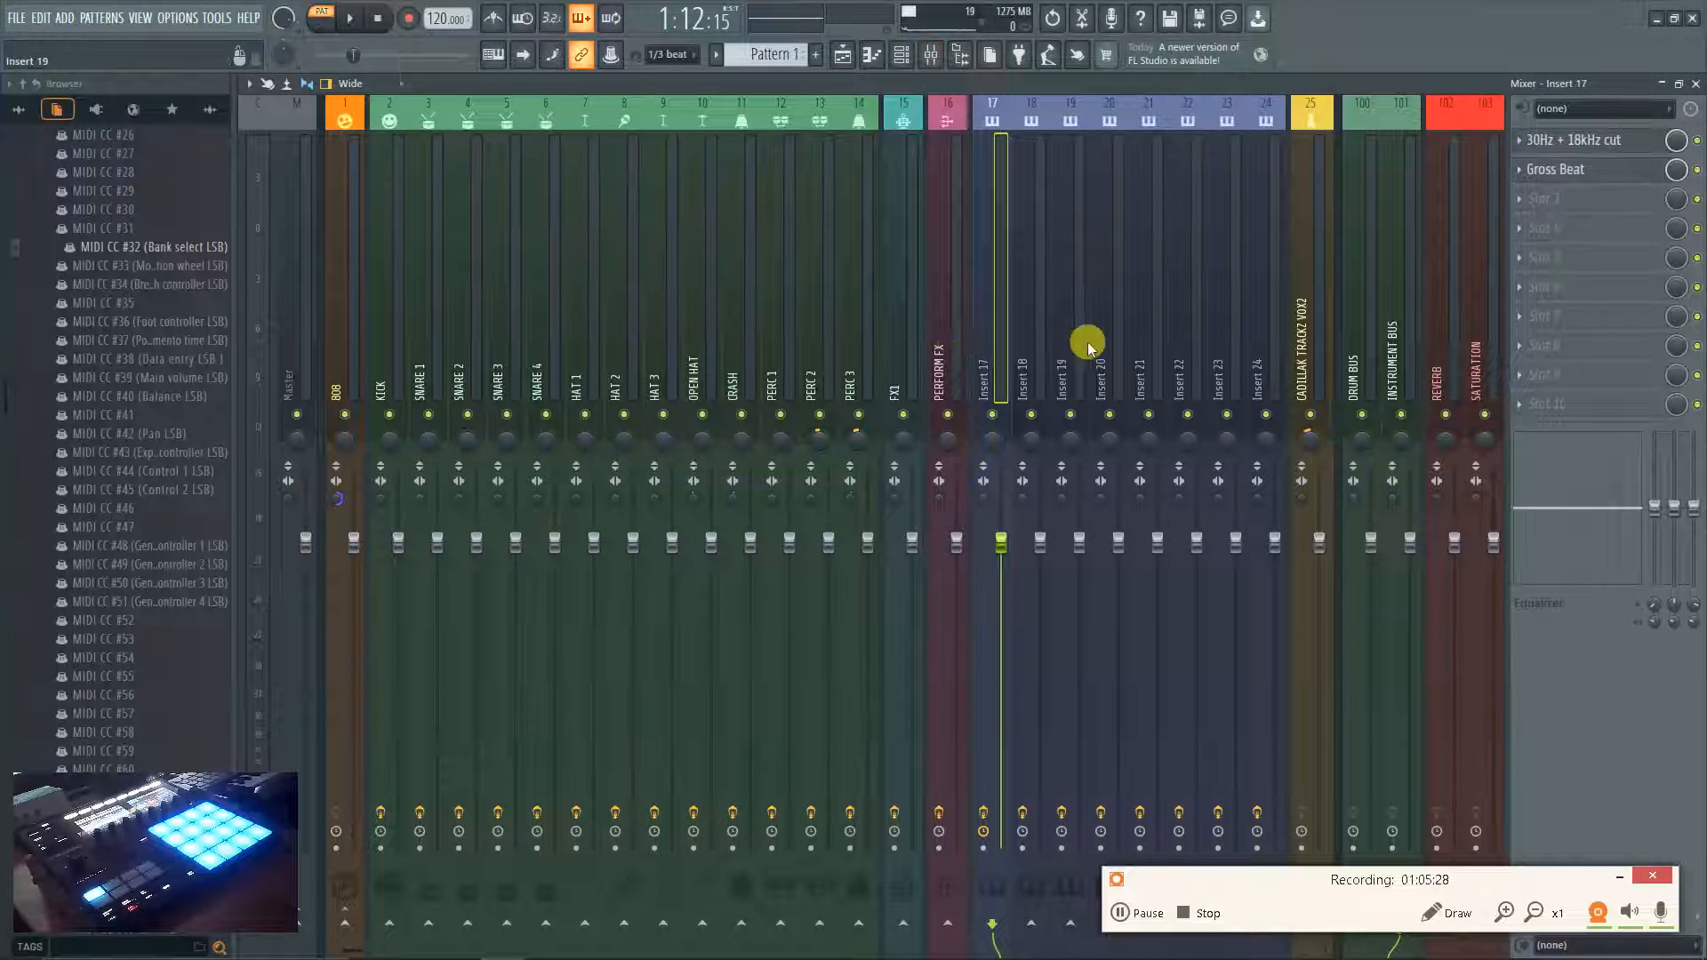
scroll(1080, 346, down, 4)
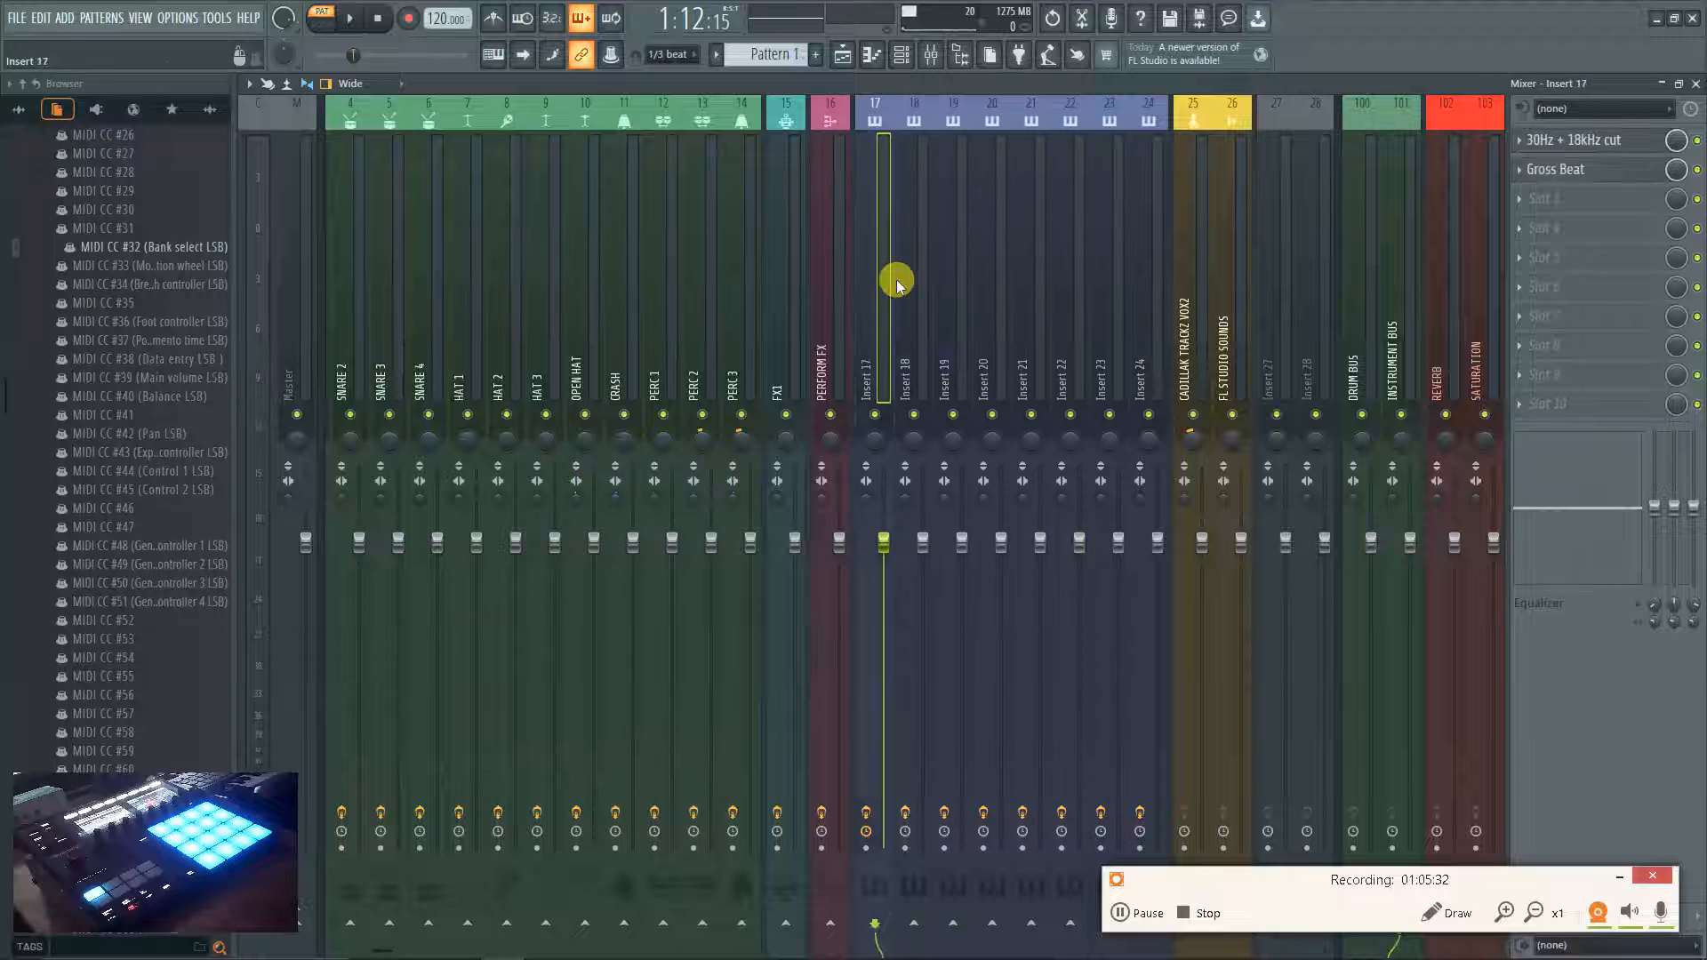
scroll(1040, 347, down, 6)
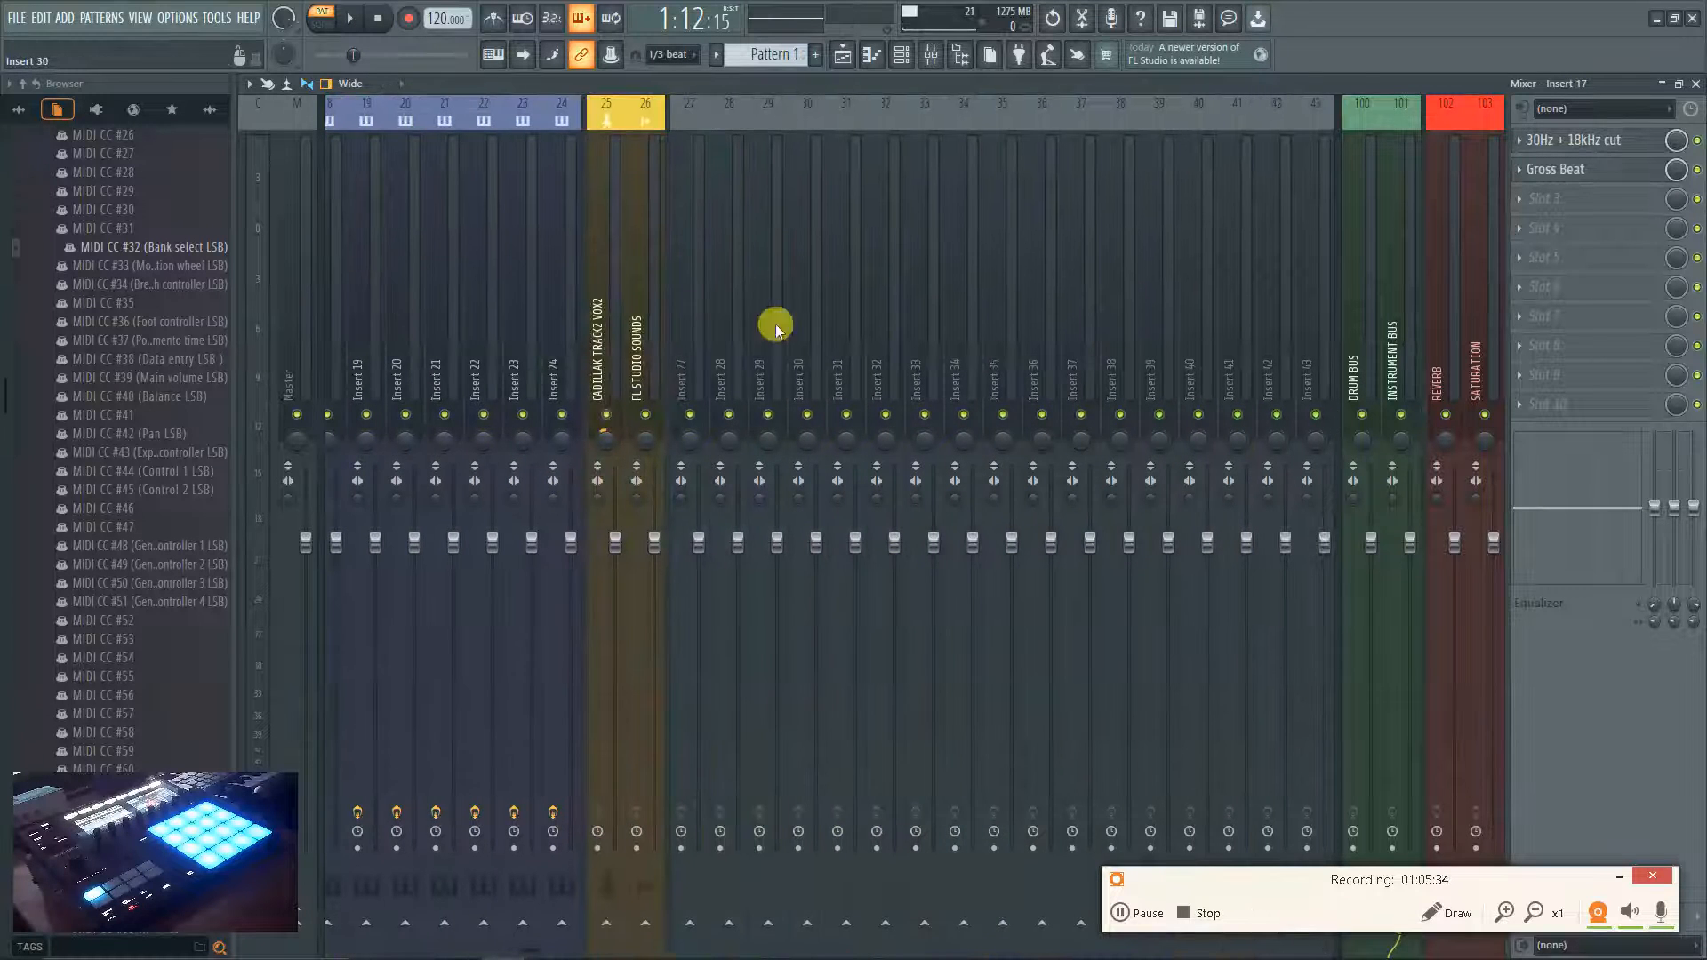
click(697, 329)
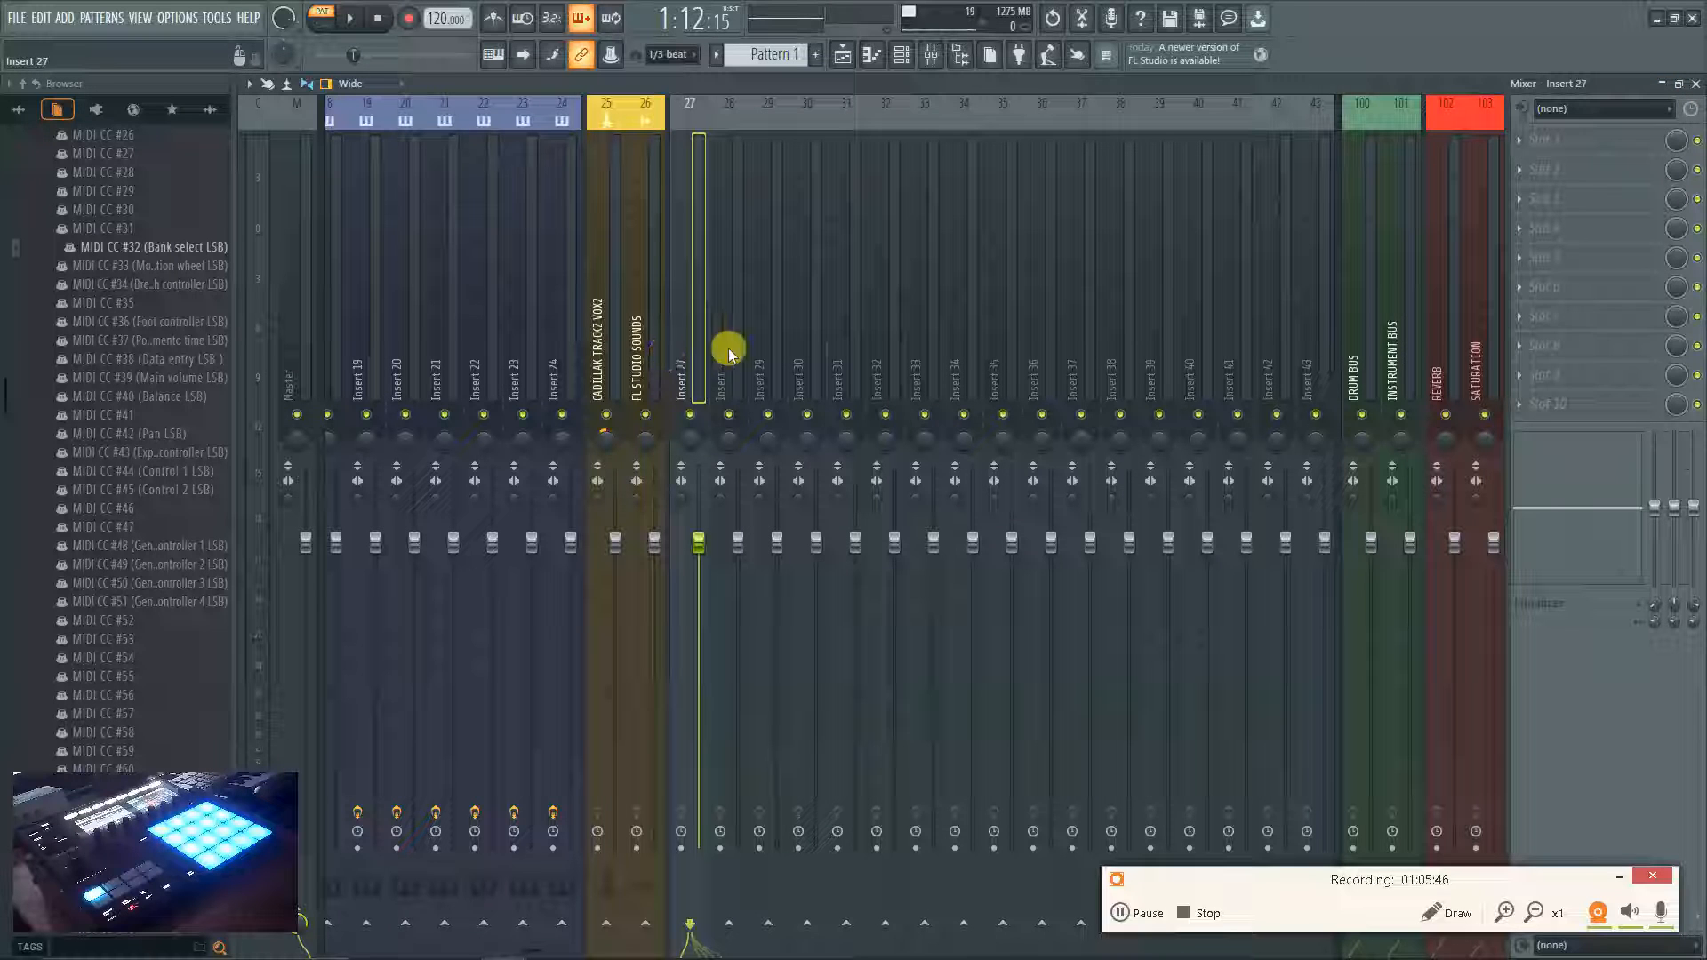
click(1696, 82)
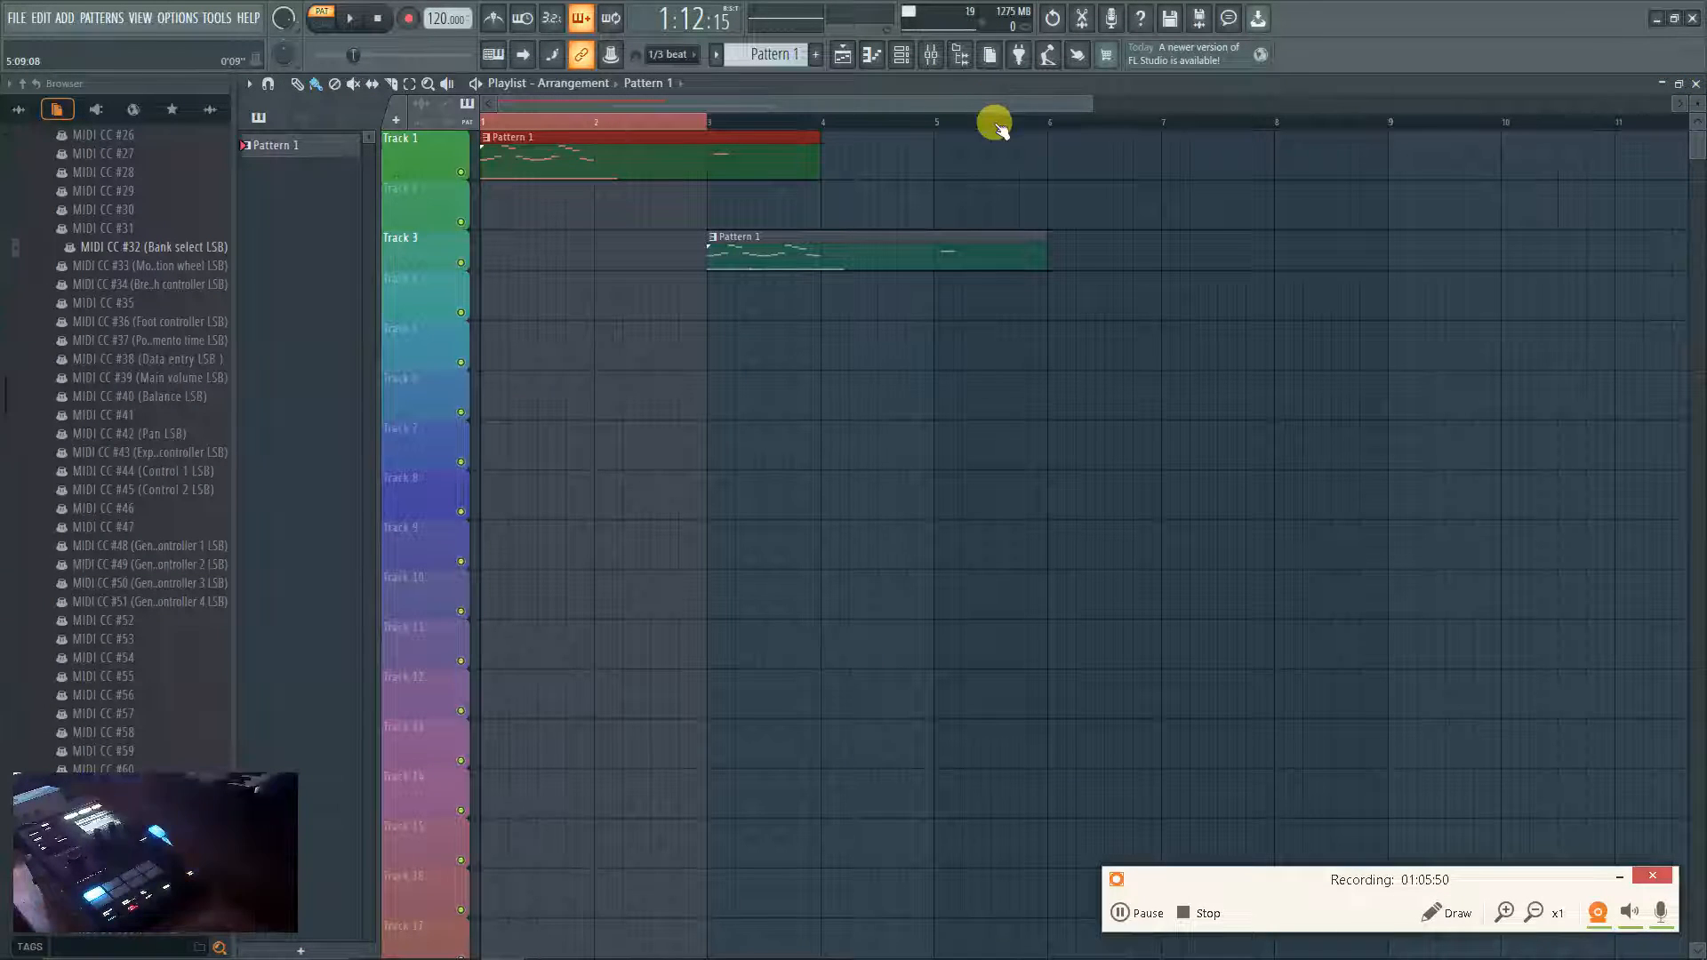
Add a Maschine 2 instance to the channel rack and move its window below the upper channels.
key(F7)
key(F6)
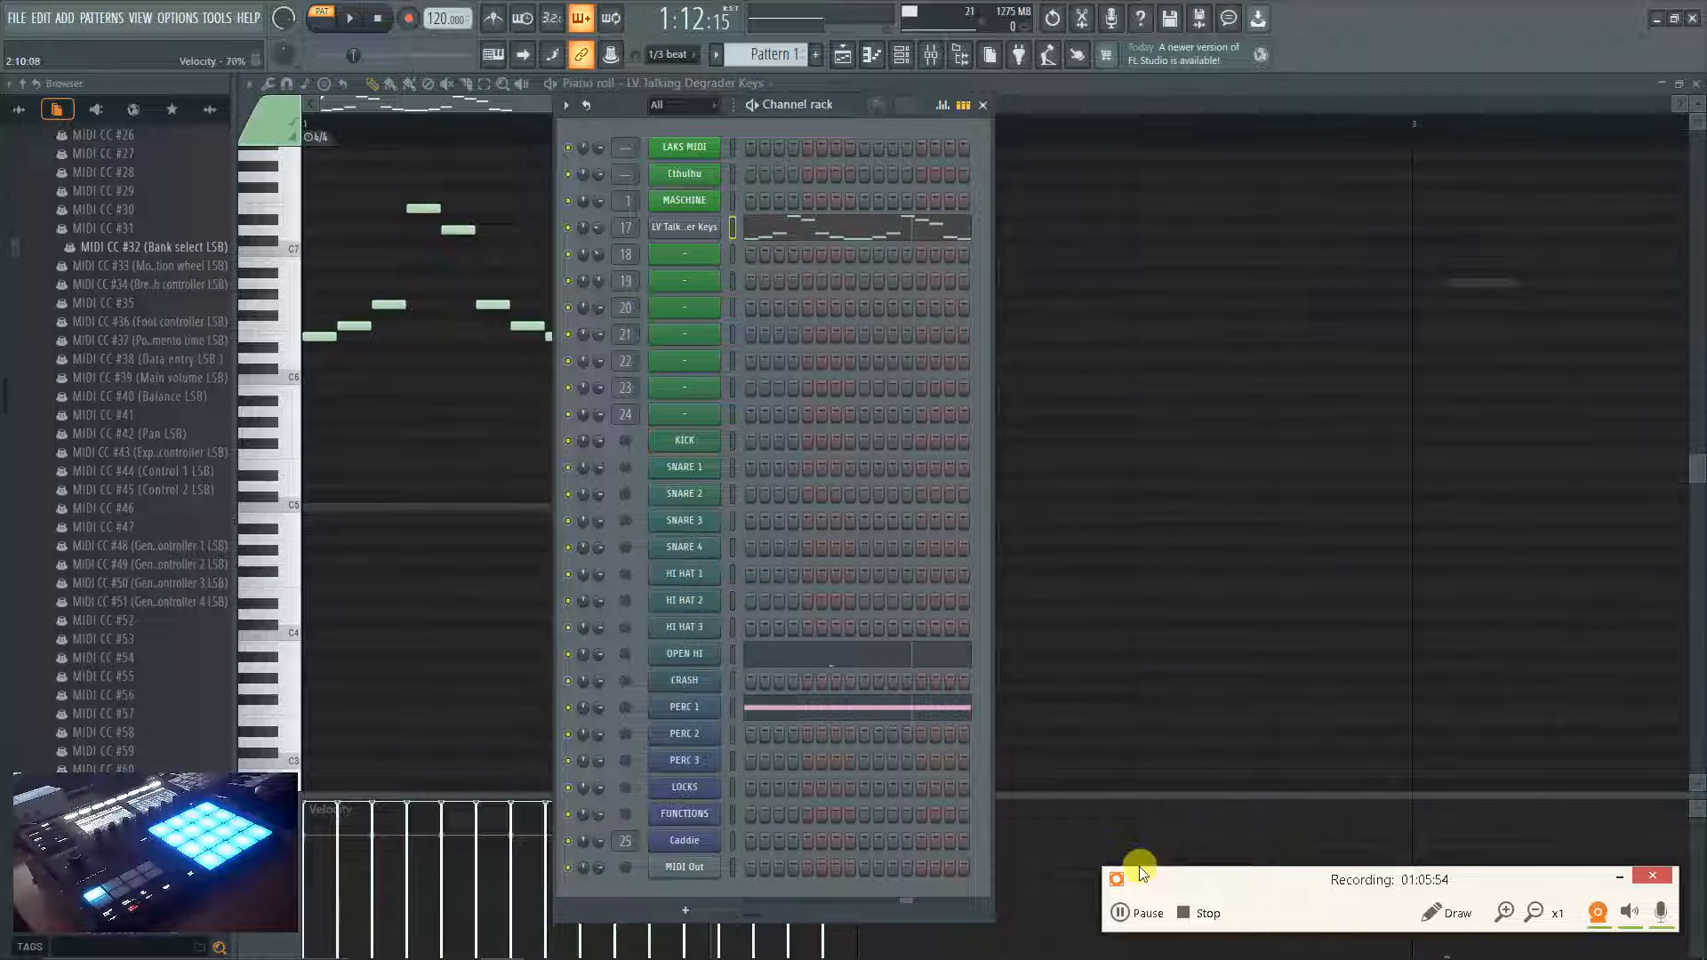
click(1129, 924)
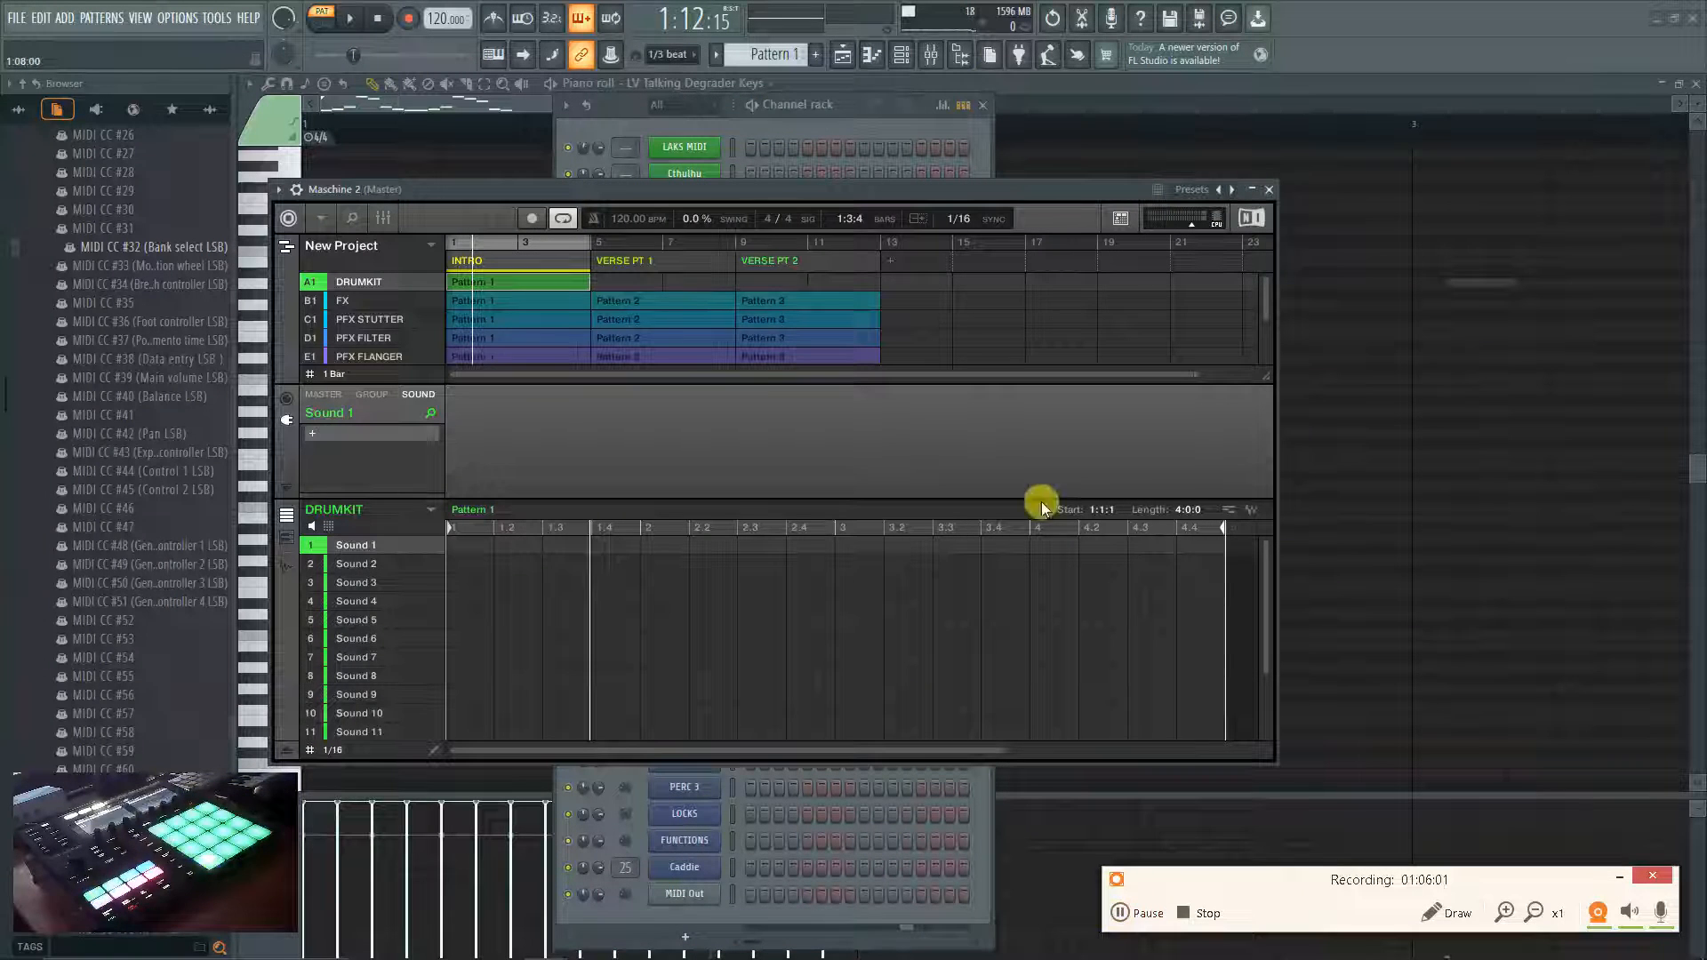
drag(857, 190, 897, 412)
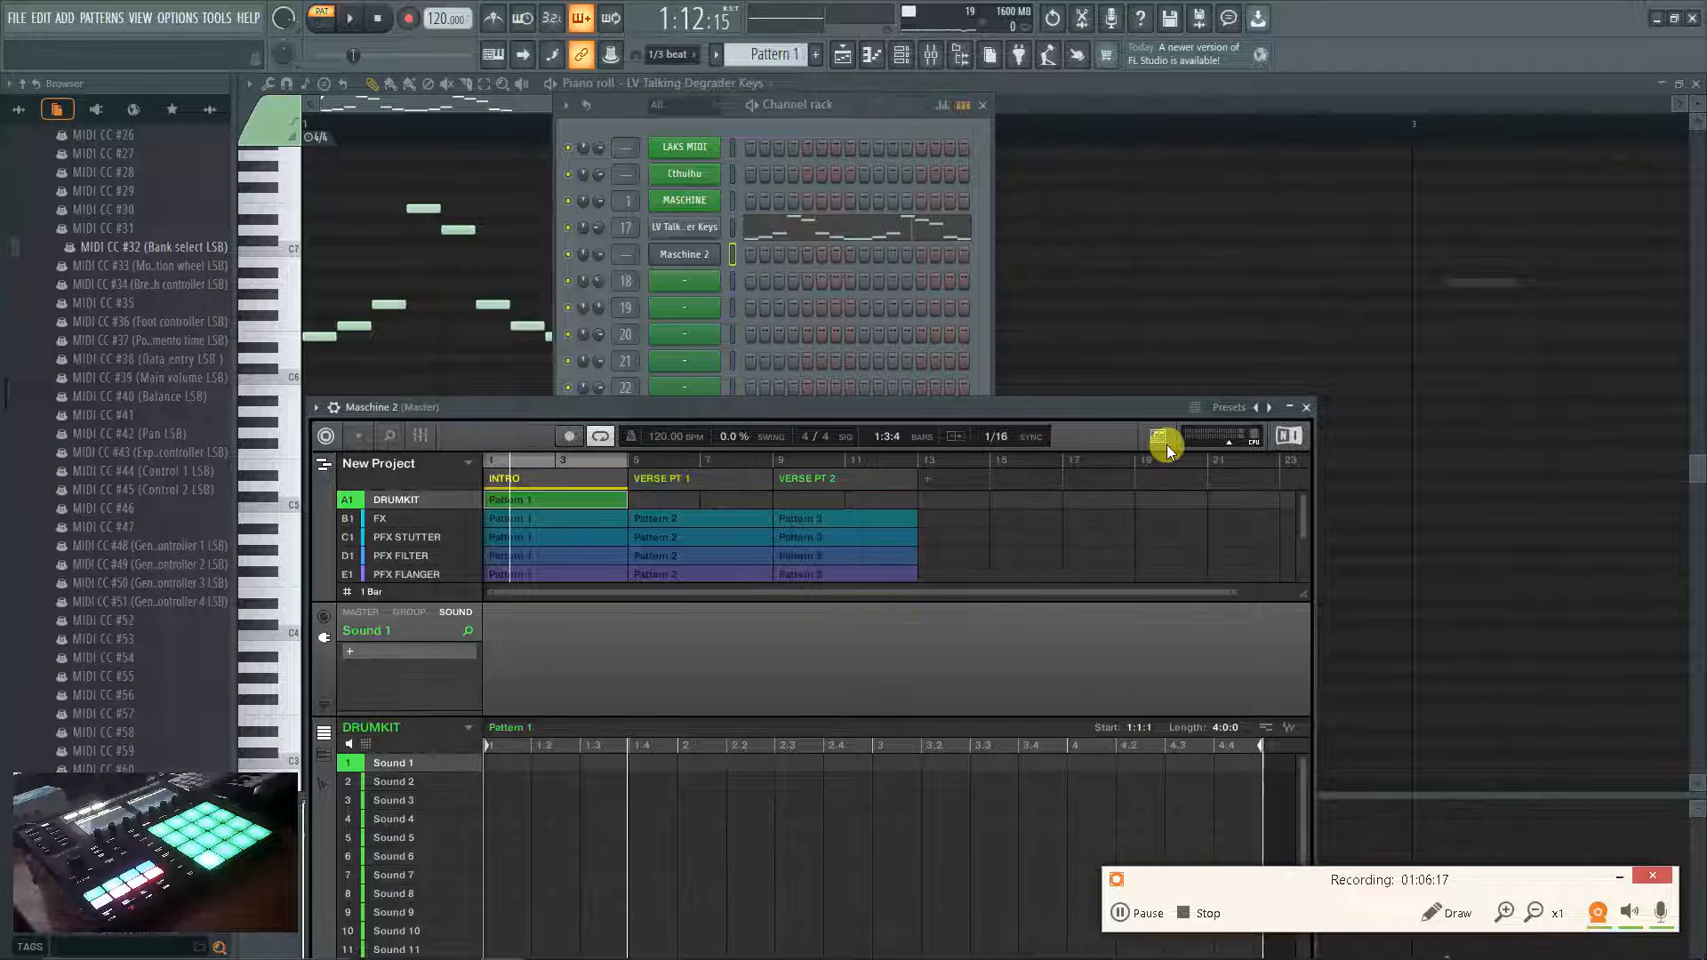
Open the existing MASCHINE channel in its mixer view and inspect the output routing of group A1's sounds.
click(686, 201)
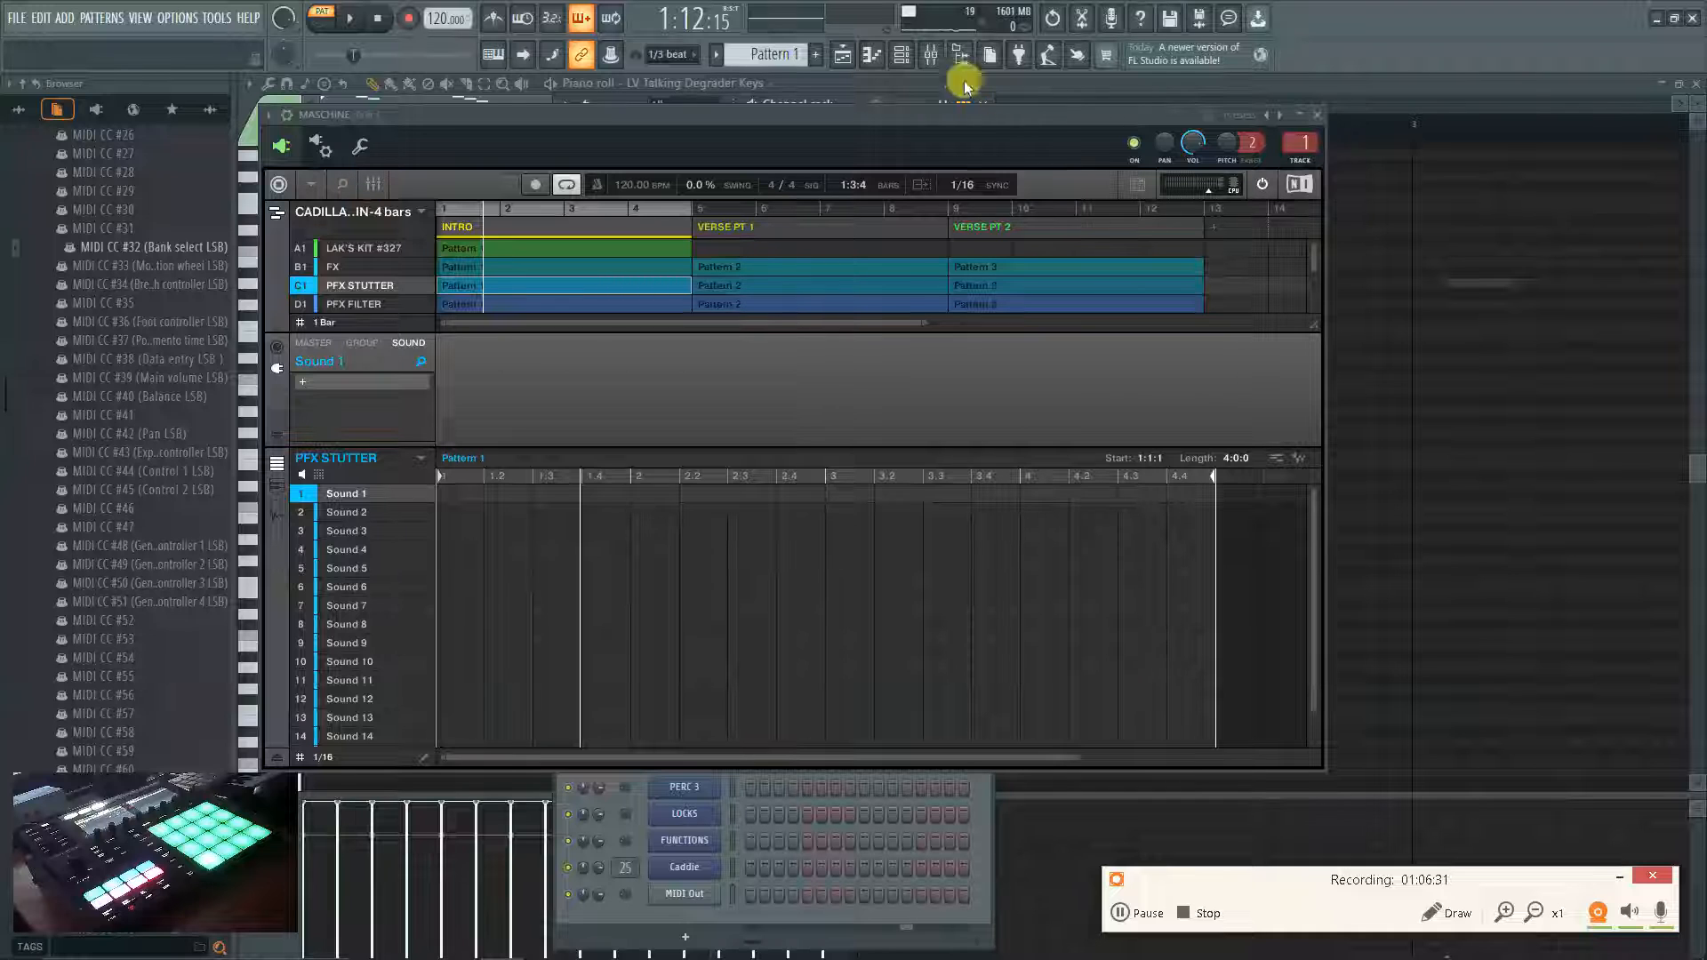
click(374, 187)
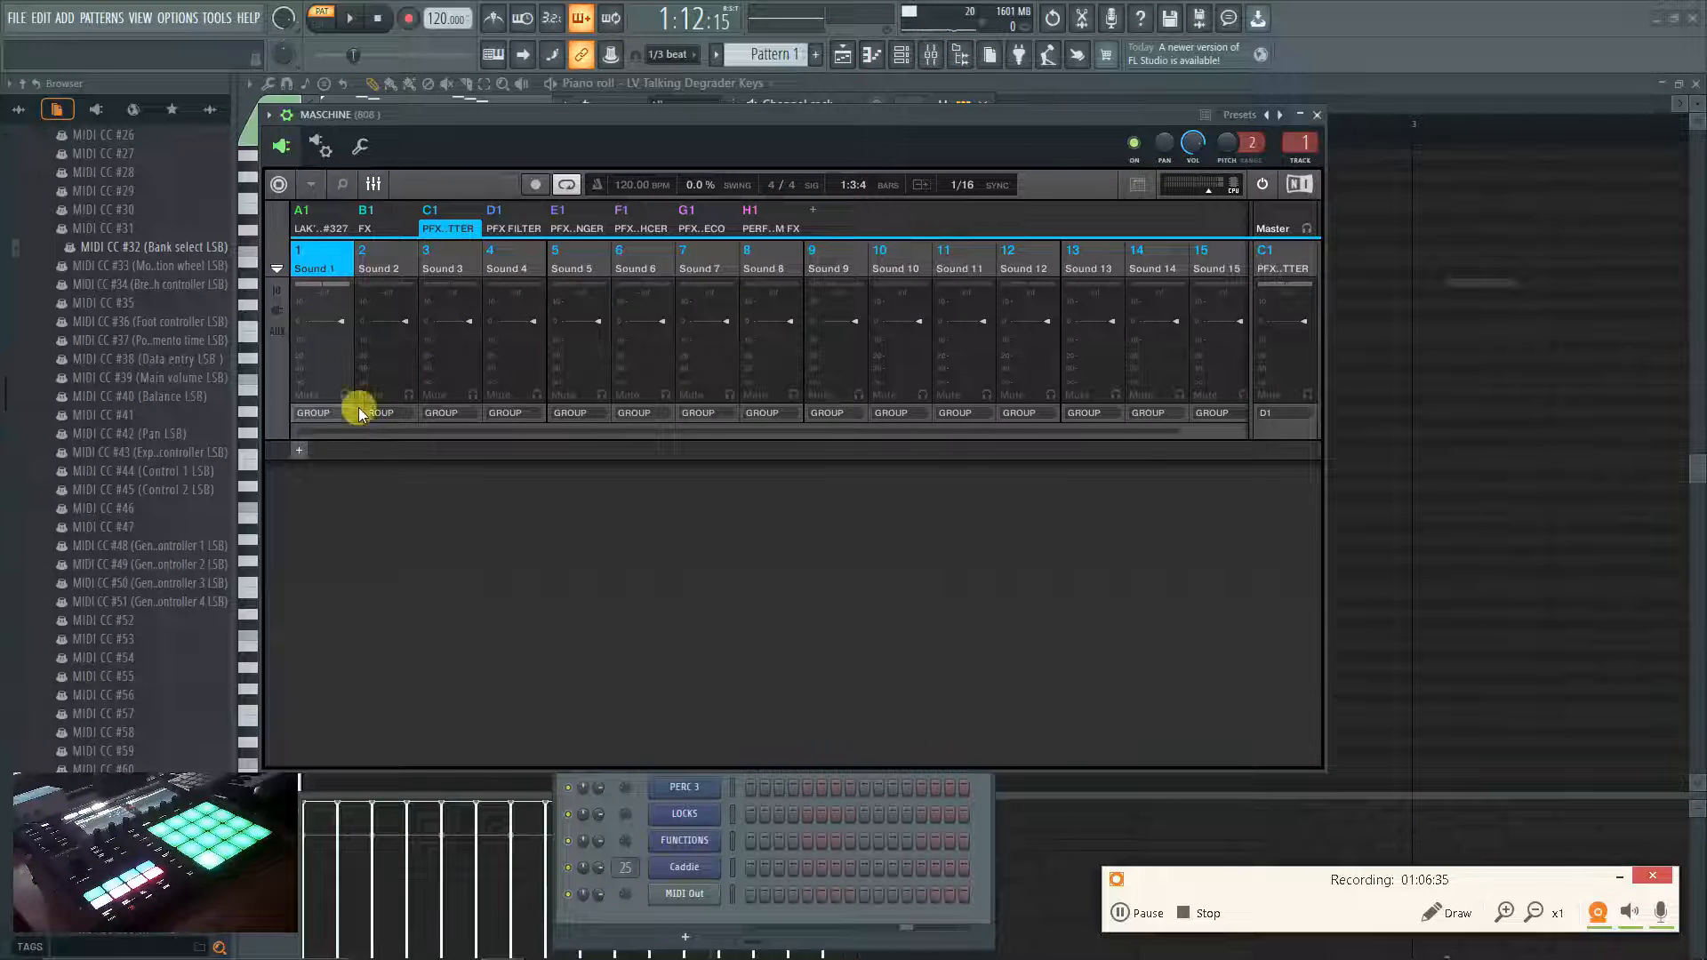
click(321, 215)
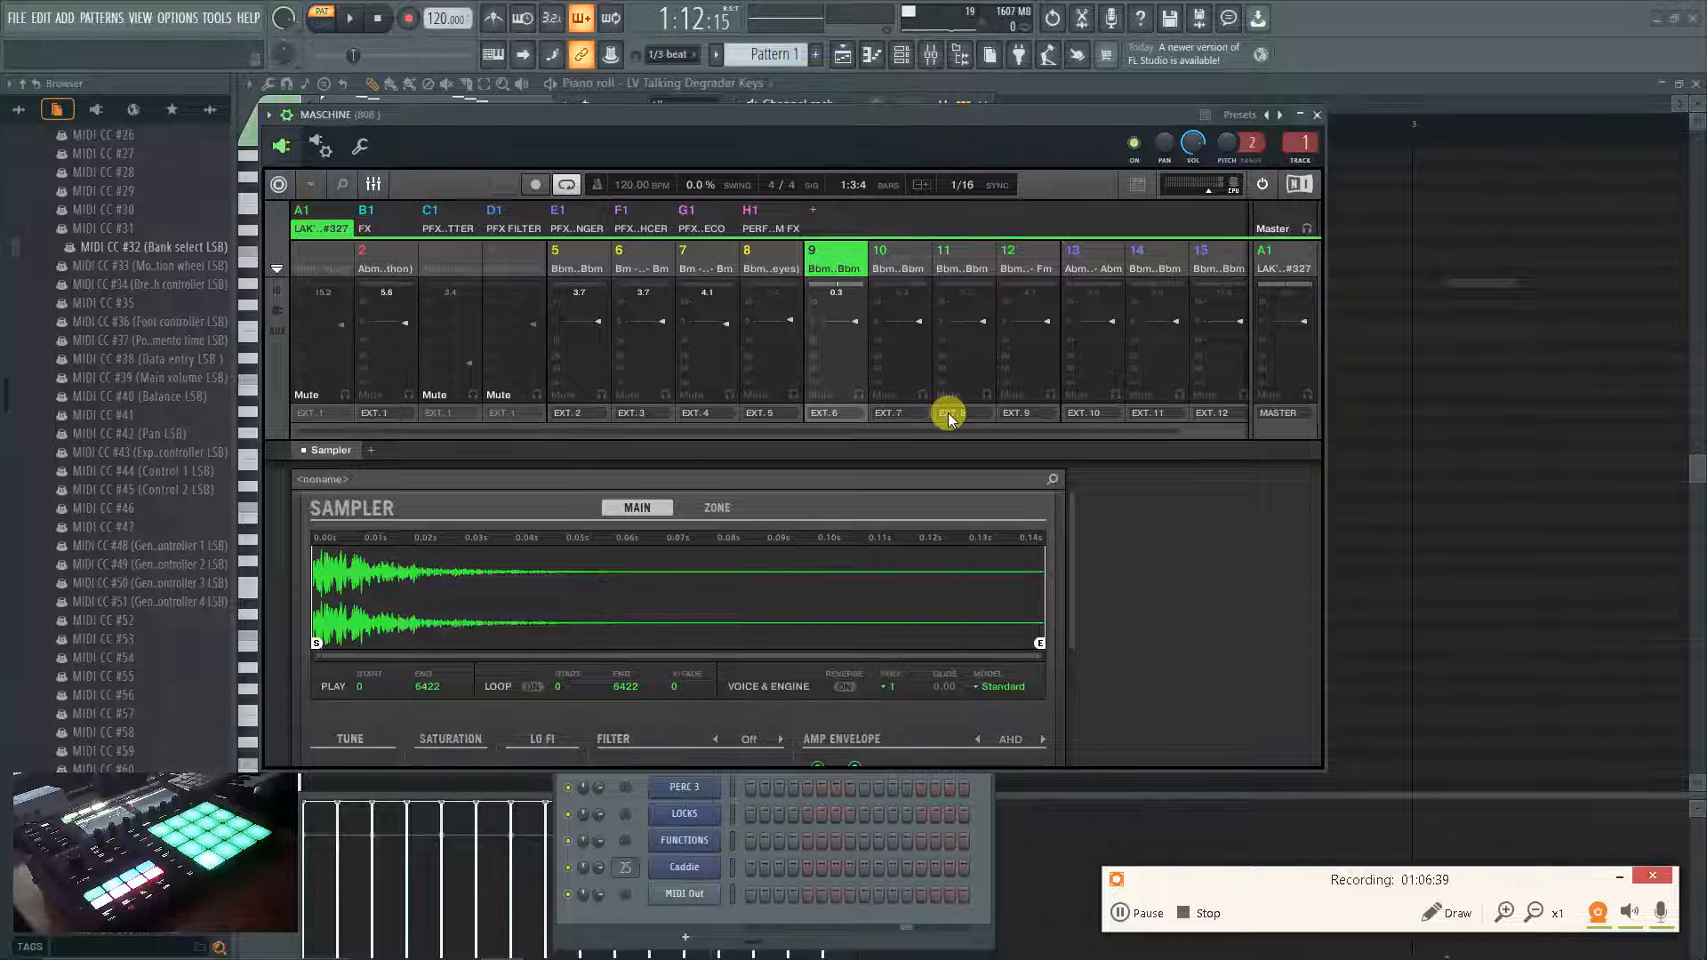
Review MASCHINE's output-to-mixer connections in its wrapper processing settings, from output 1 to 16, and close the plugin window.
click(378, 148)
click(324, 148)
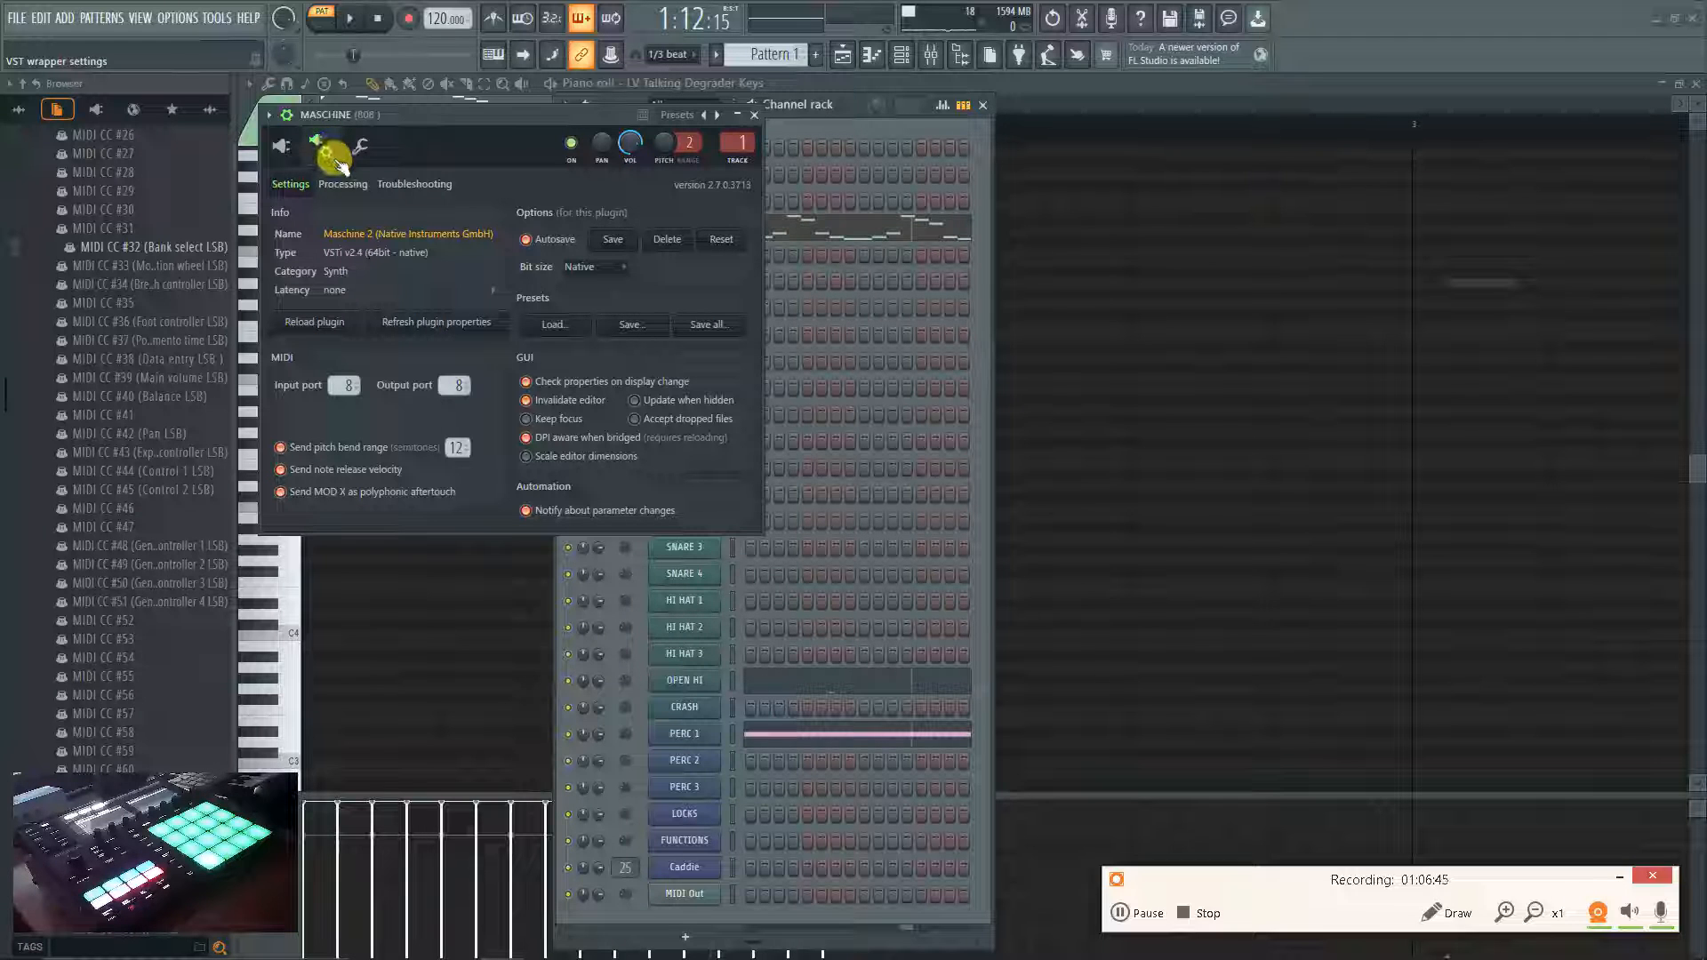
click(353, 197)
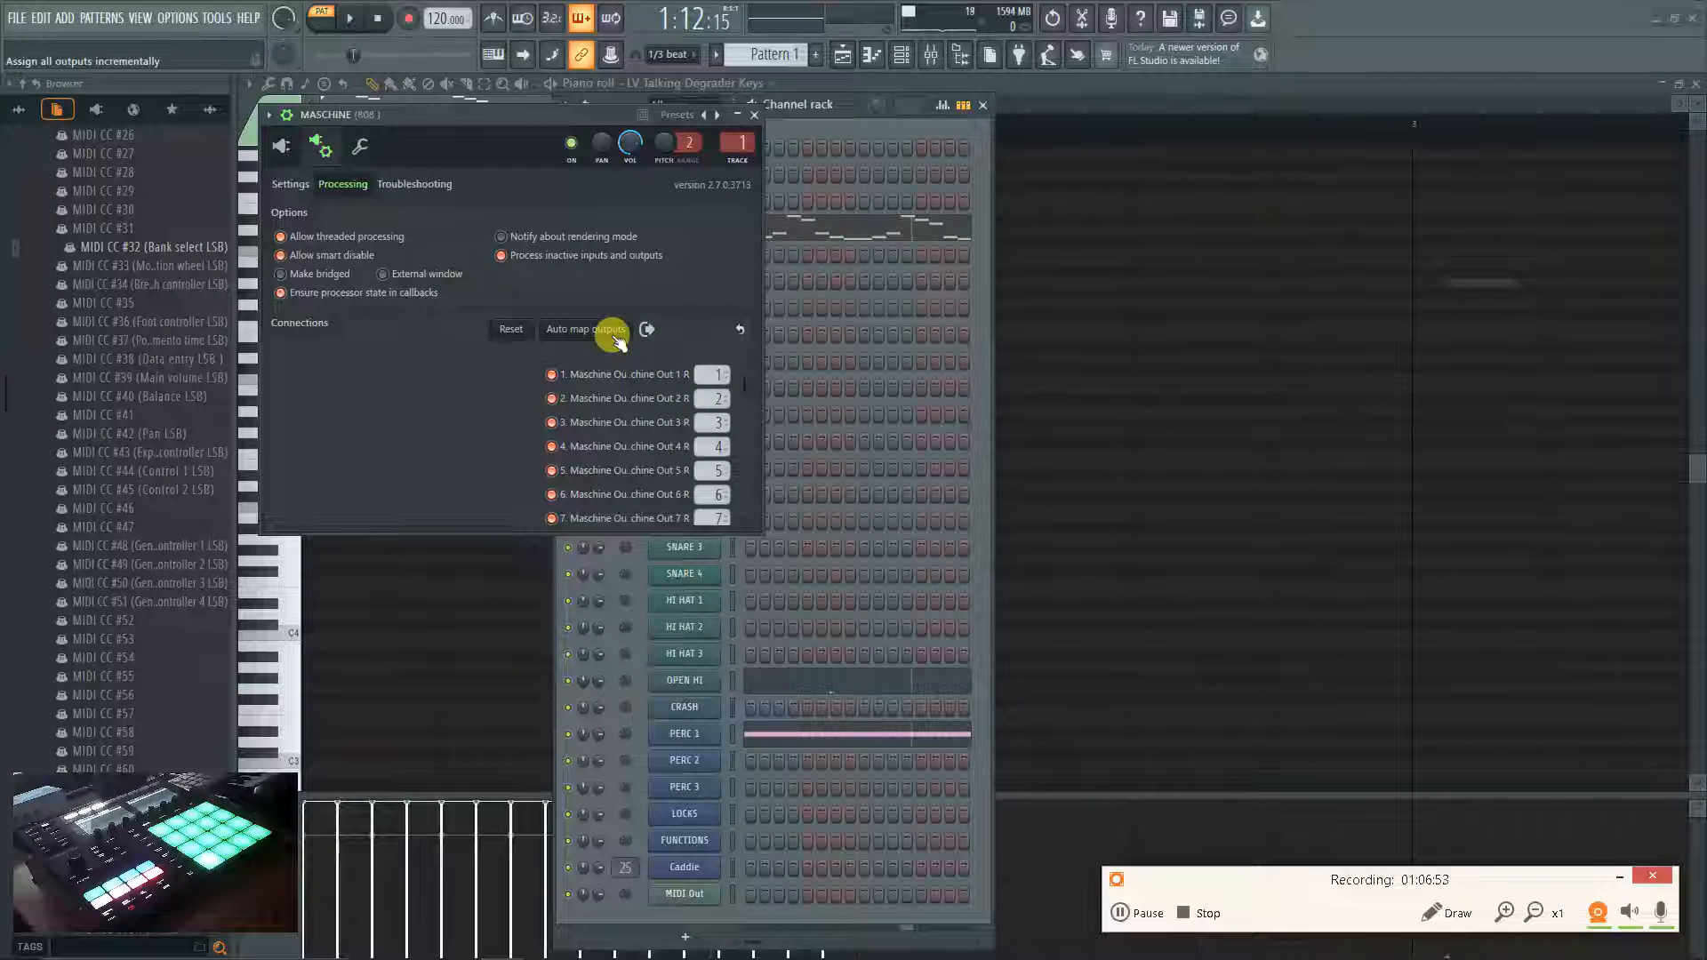
scroll(673, 455, down, 3)
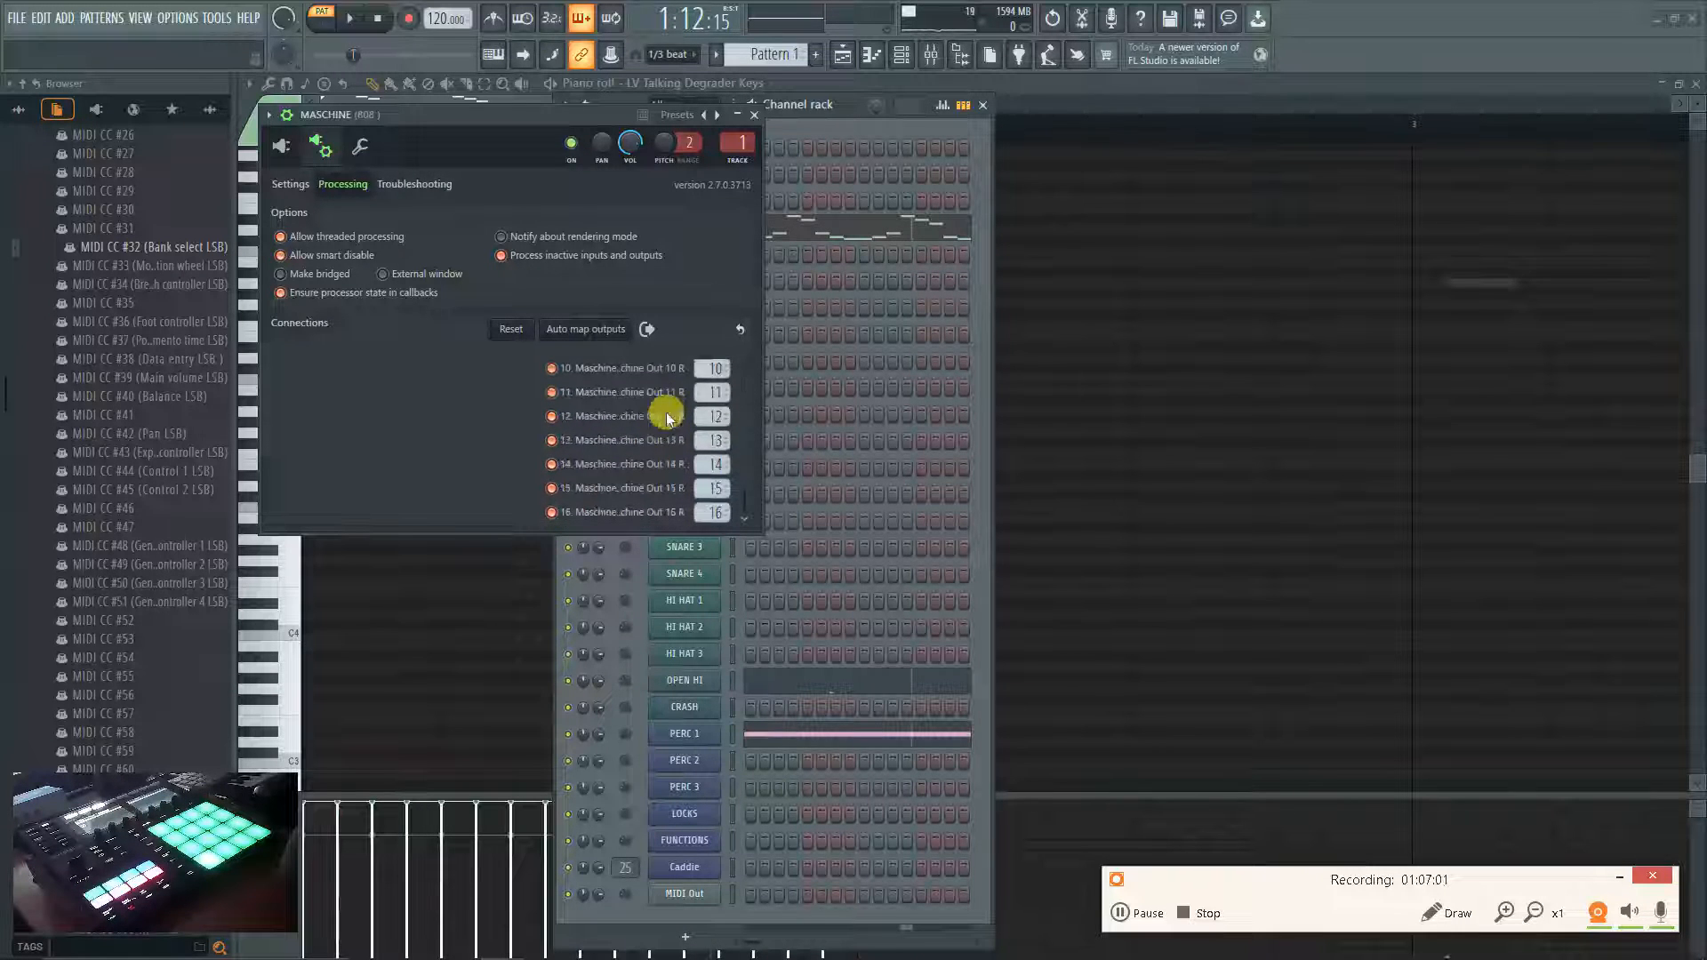
scroll(658, 472, up, 3)
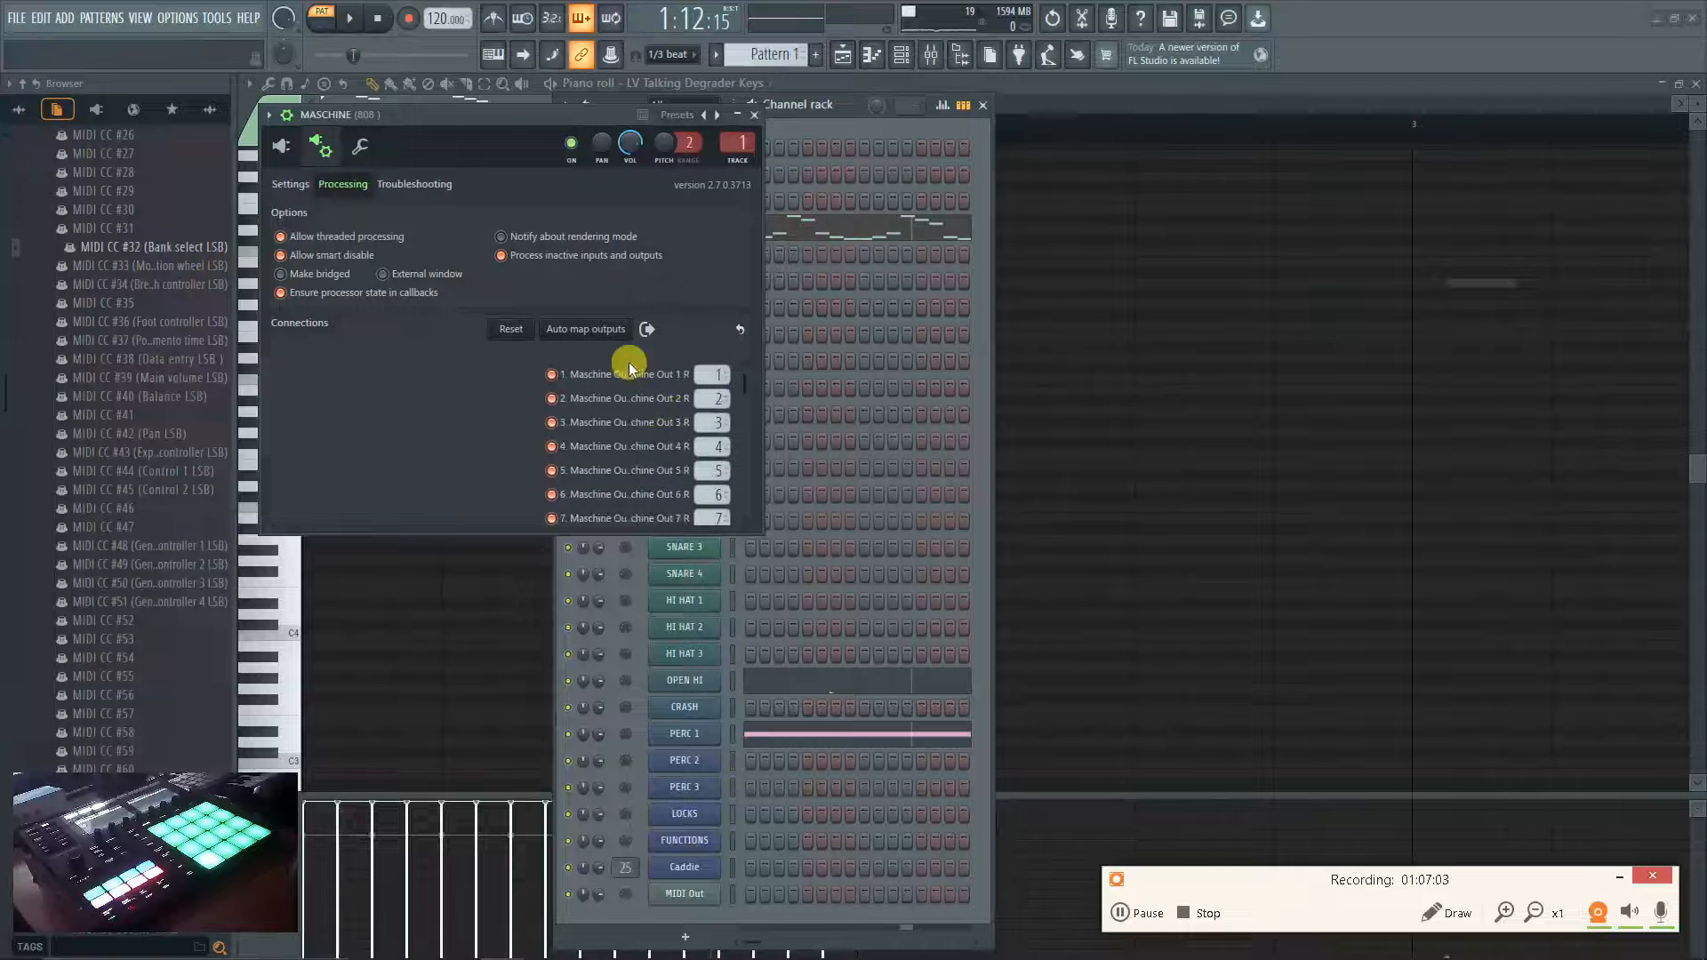
click(281, 147)
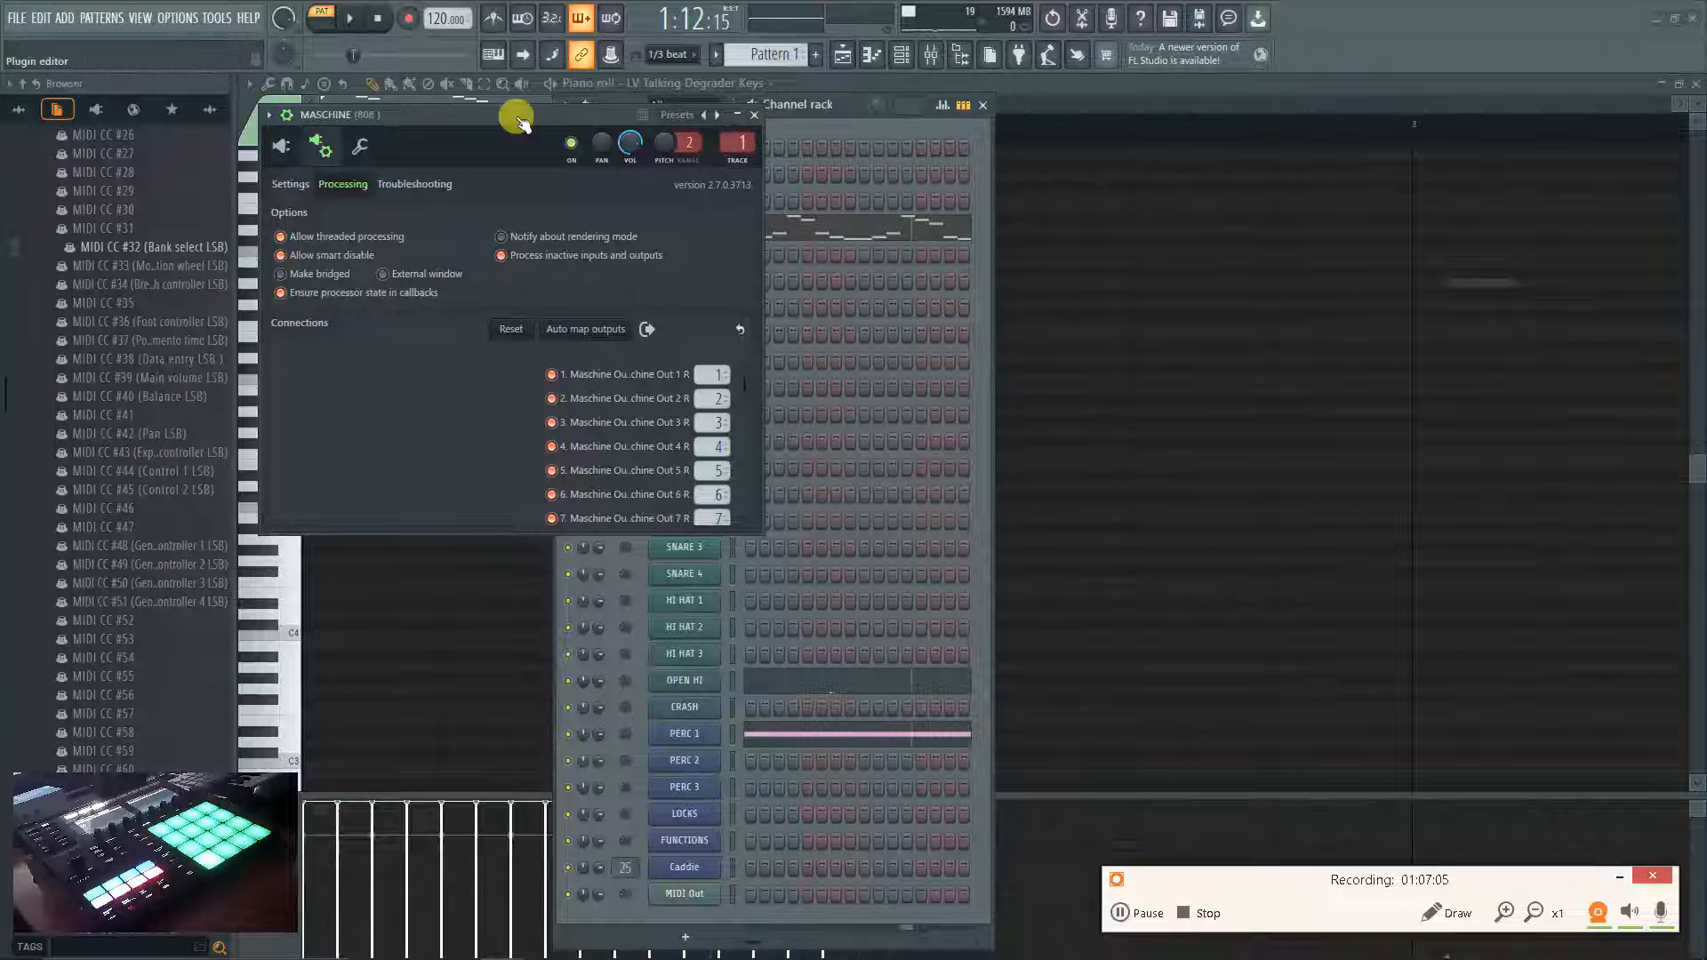
click(1316, 115)
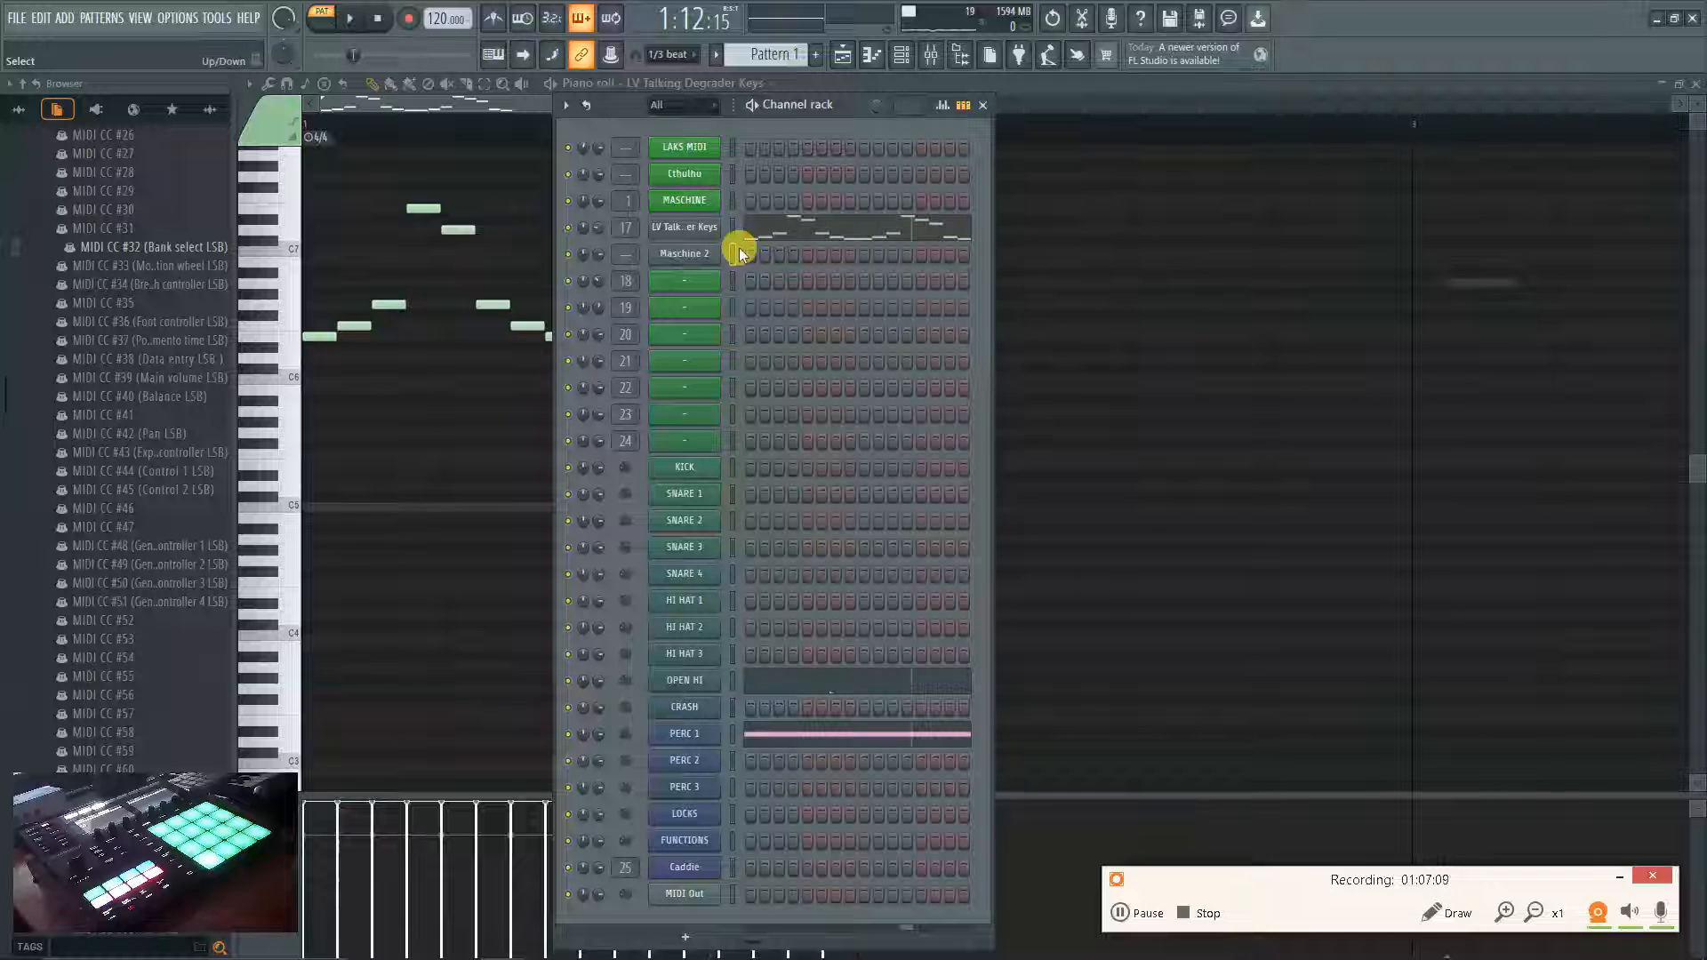
Open the Maschine 2 channel's plugin window and move it clear of the channel rack's upper channels.
click(685, 256)
drag(891, 407, 1196, 244)
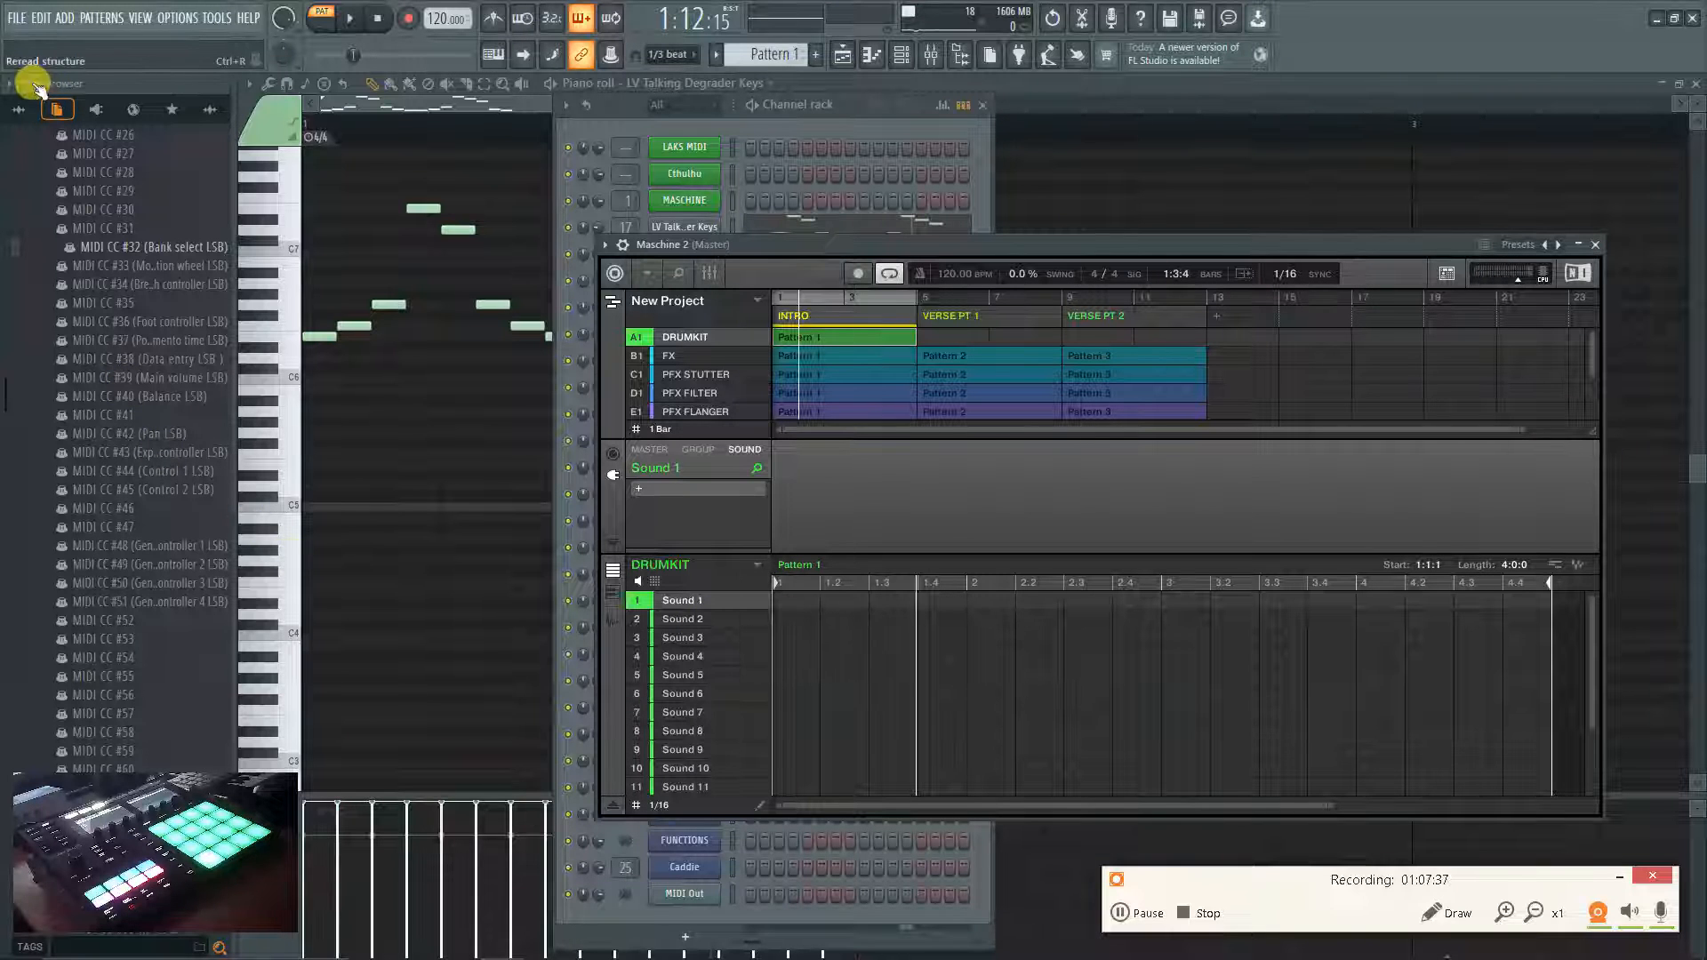
Refresh the browser, show all its content and collapse the expanded folders back to the top-level list.
click(35, 86)
click(17, 86)
click(26, 86)
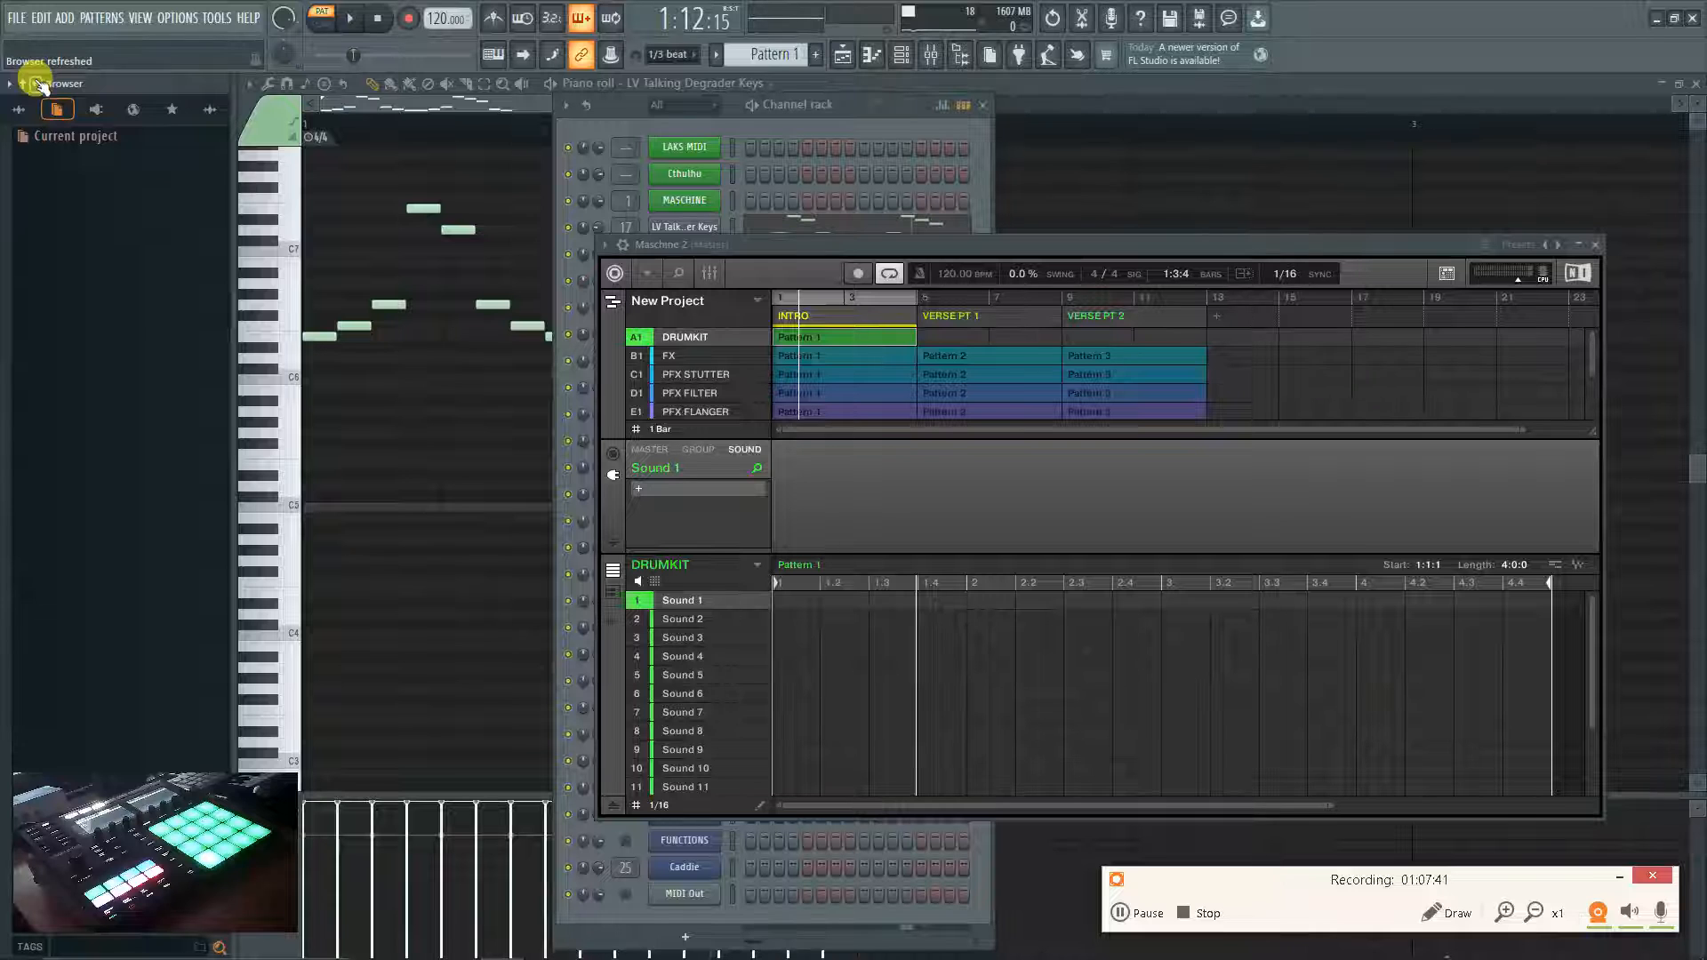
click(19, 108)
scroll(114, 300, down, 5)
scroll(111, 285, down, 5)
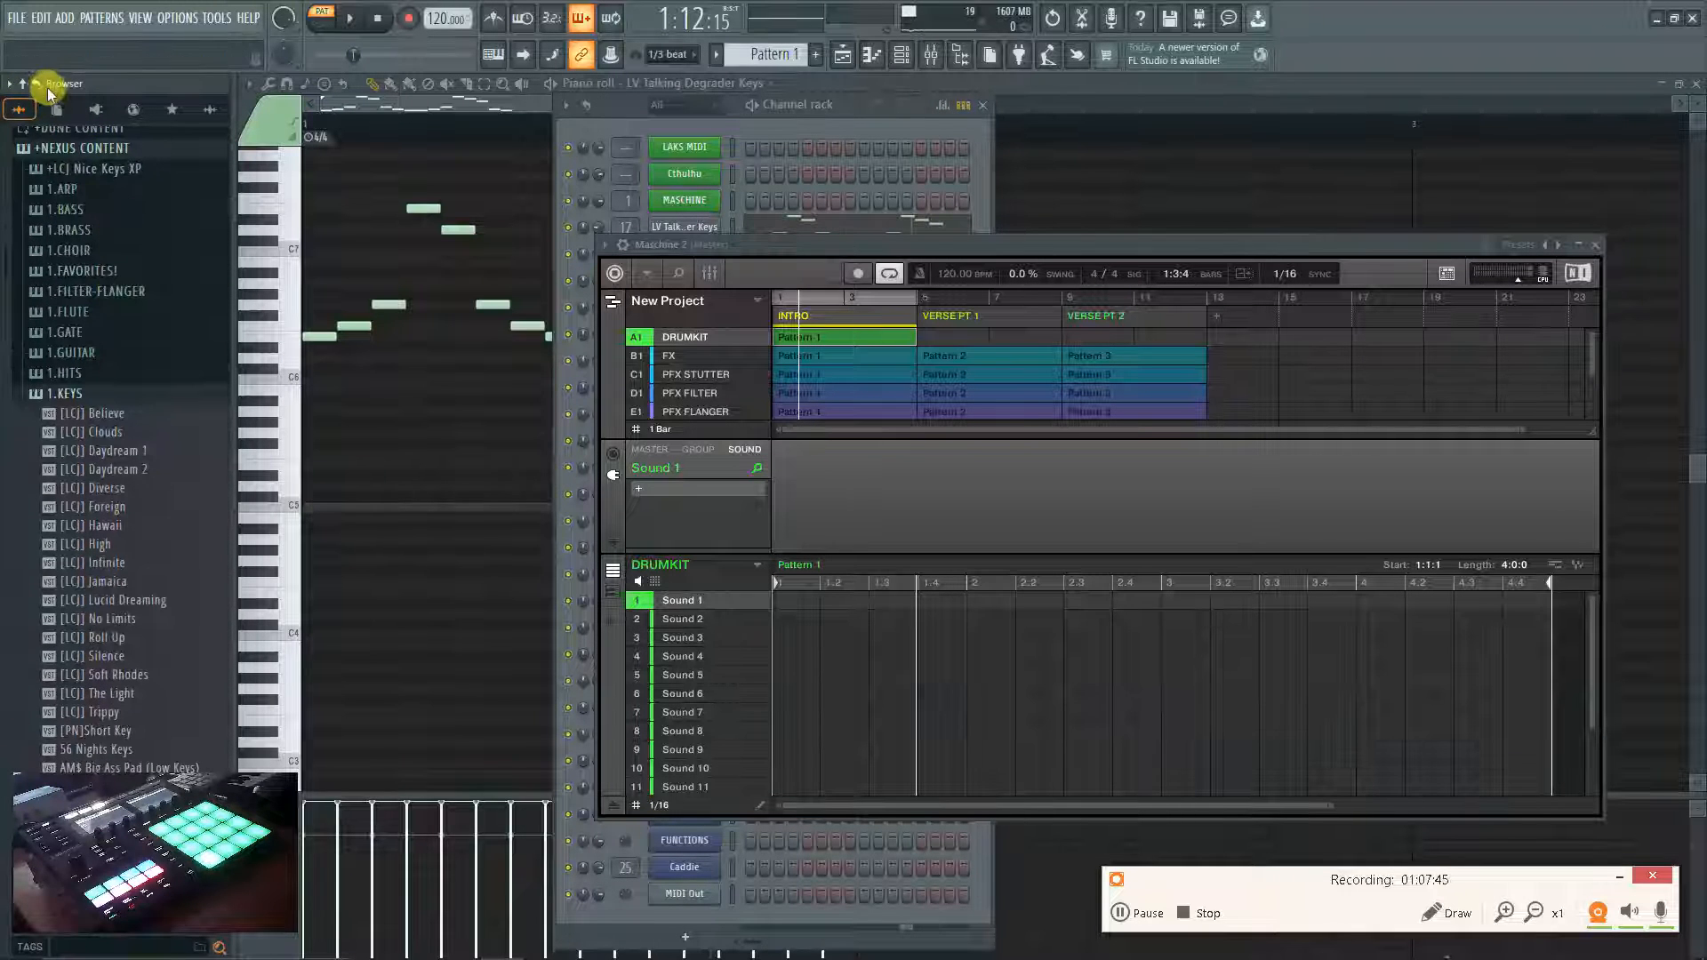
click(23, 83)
click(22, 82)
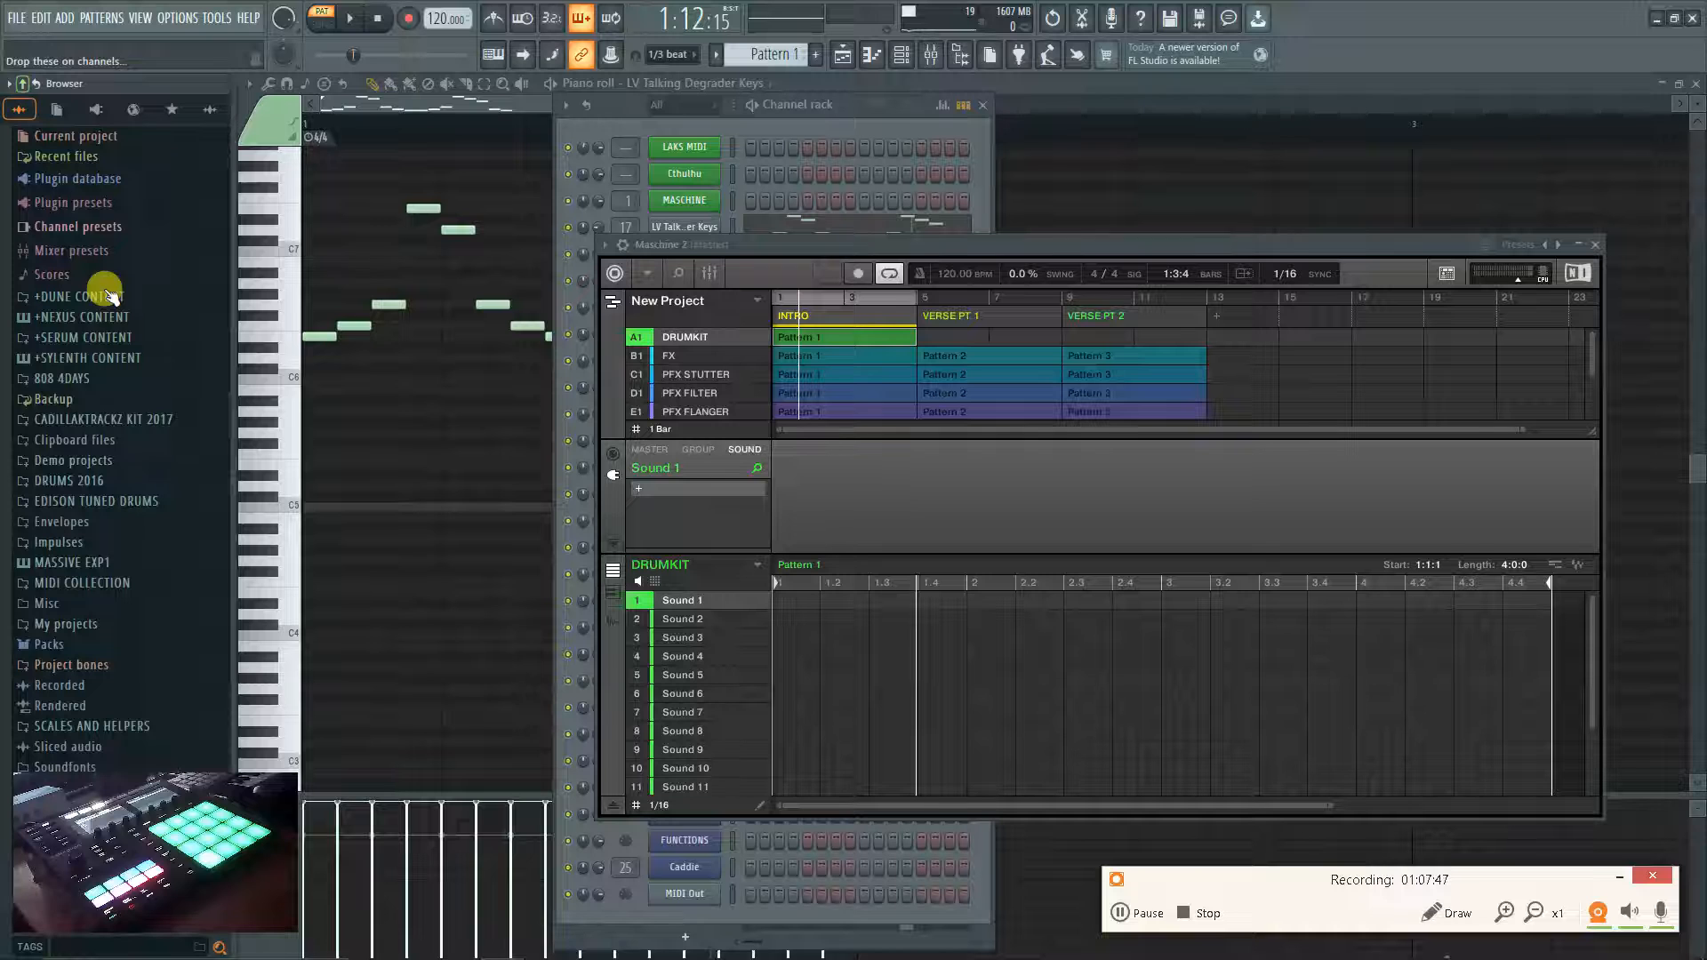
Load the "[PBS] Overused Polo Clap - 1" sample from the CADILLAKTRACKZ KIT 2017 CLAP folder onto Sound 1 of Maschine 2's DRUMKIT group.
click(134, 418)
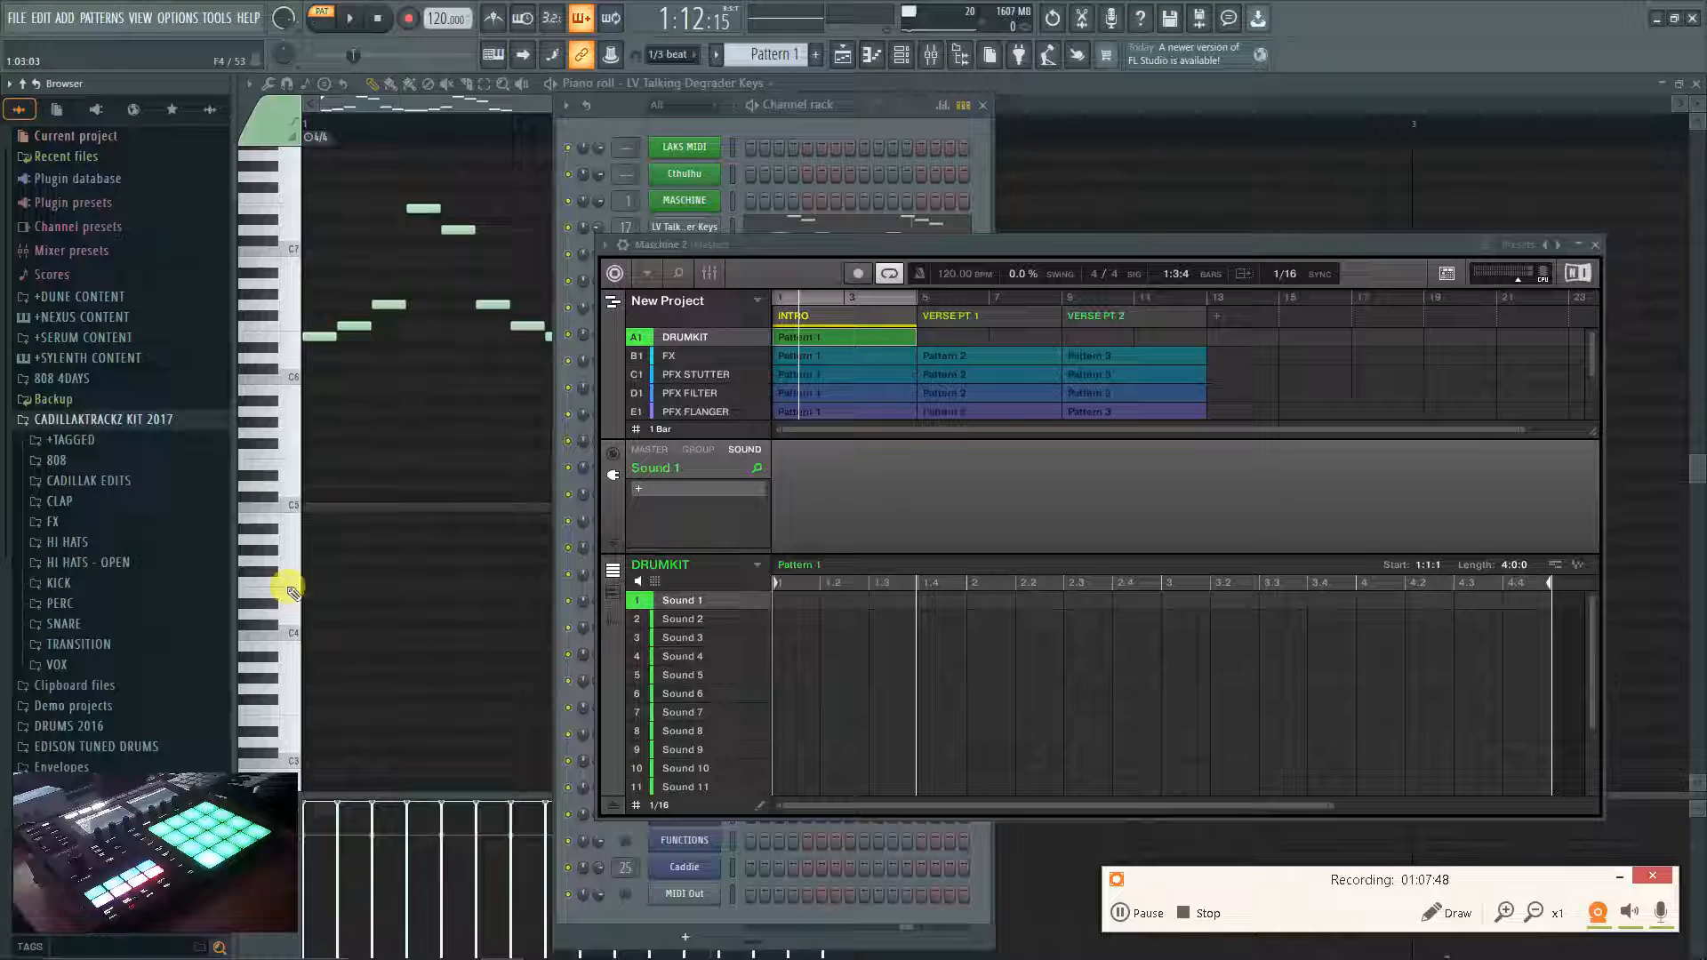
click(71, 502)
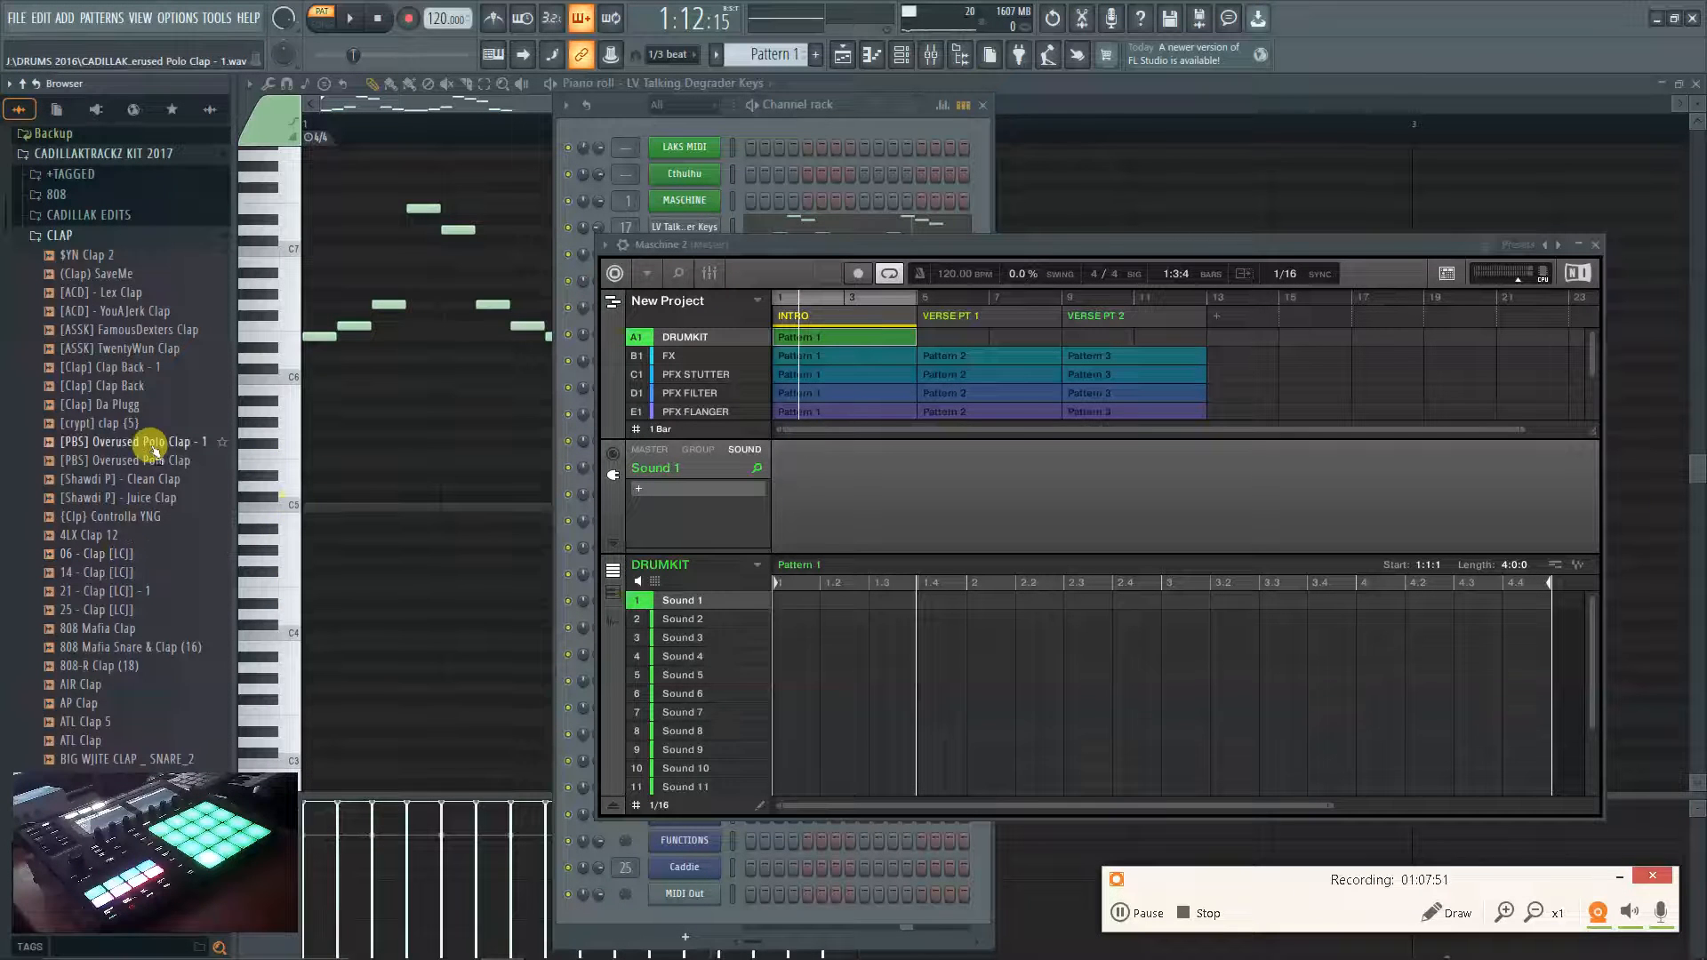
drag(153, 449, 702, 608)
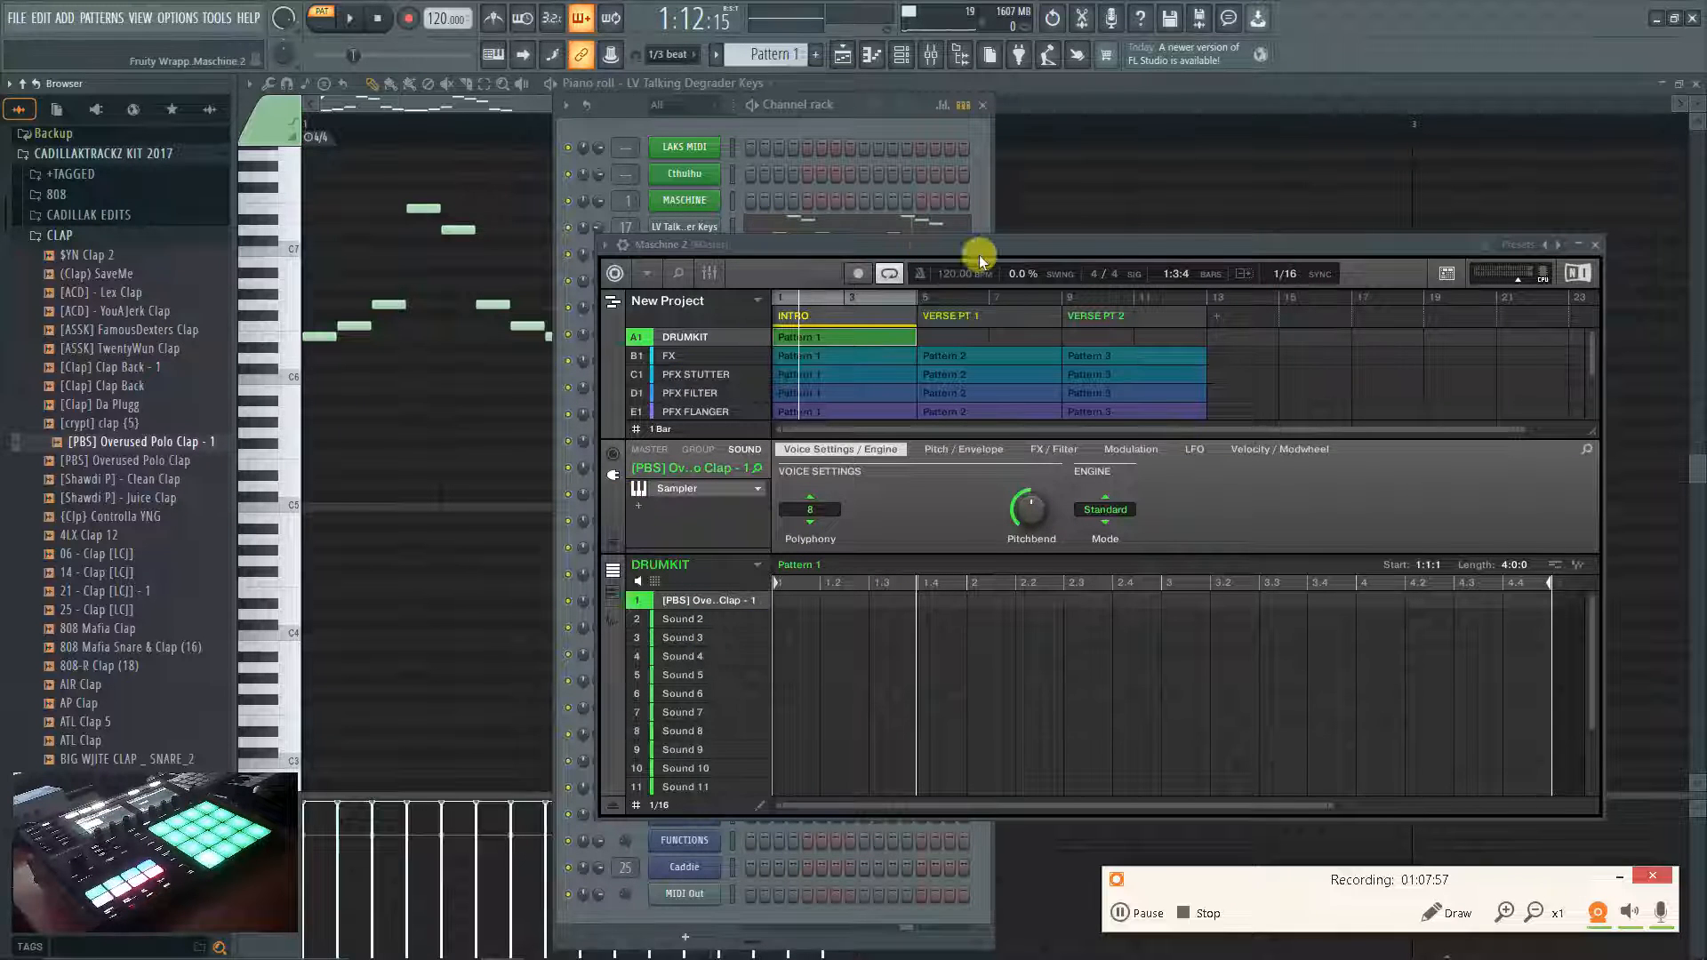
Connect Maschine 2's outputs 1, 2 and 3 to mixer tracks 27, 28 and 29 in the wrapper's processing settings.
drag(994, 245, 951, 258)
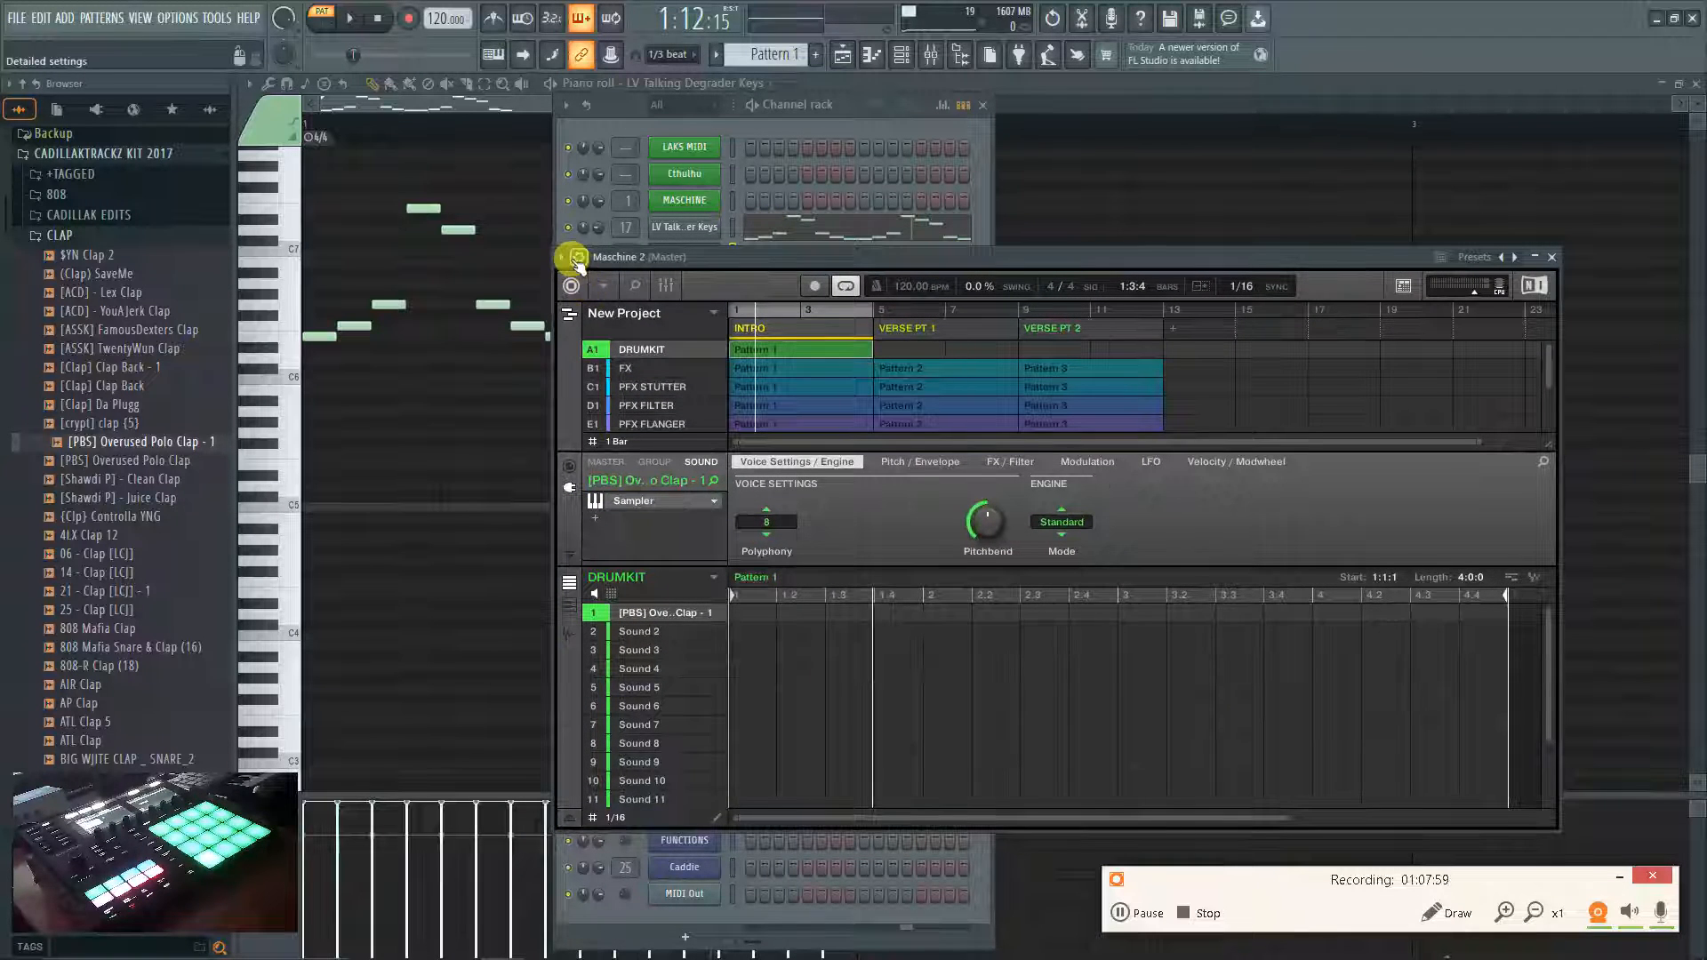
click(578, 257)
click(613, 288)
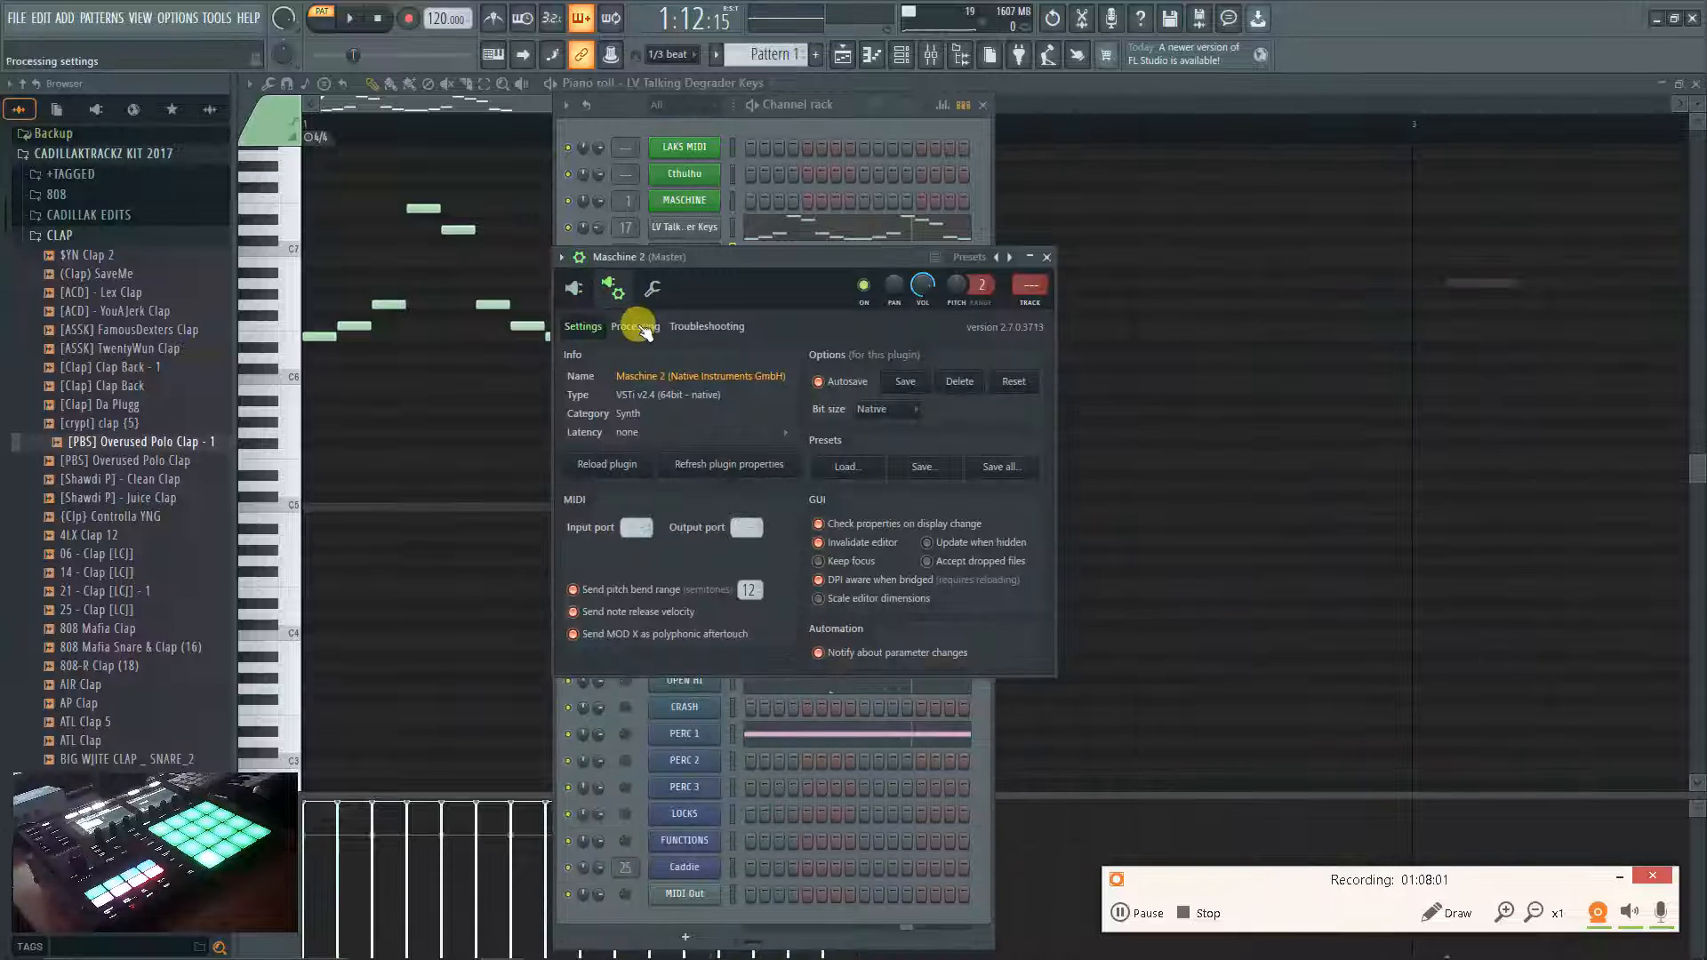
click(640, 328)
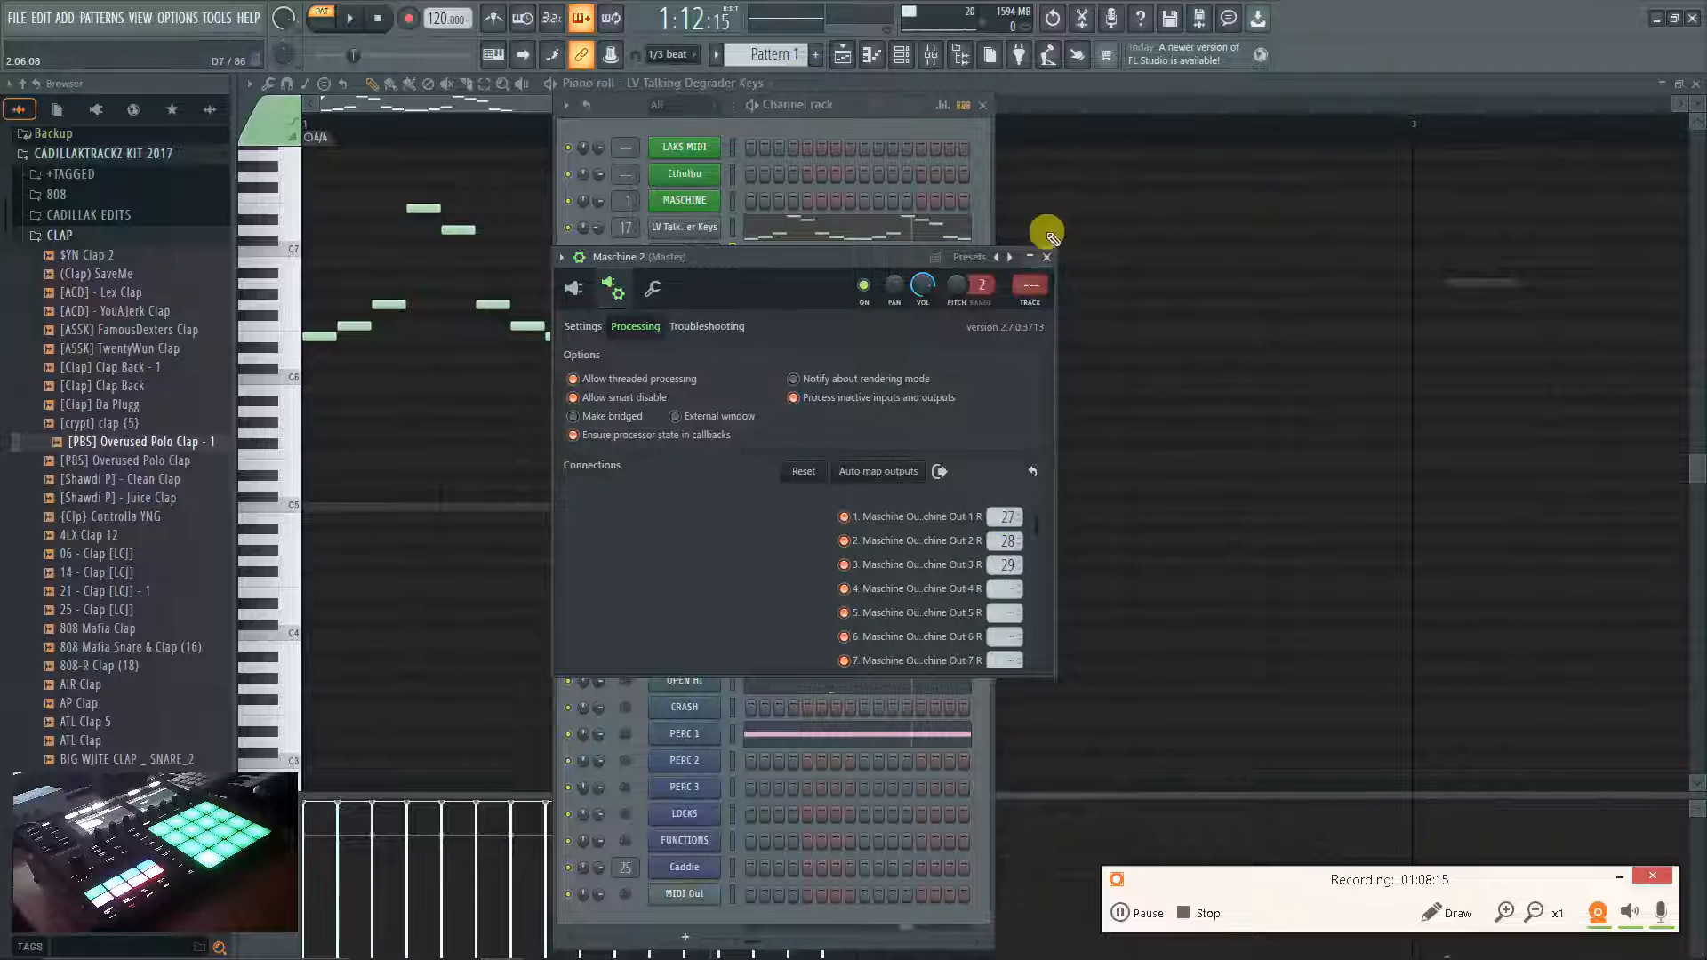
In Maschine 2's own mixer view, route Sound 2 to Ext. 2 and Sound 3 to Ext. 3, and return to the arrangement view.
click(587, 291)
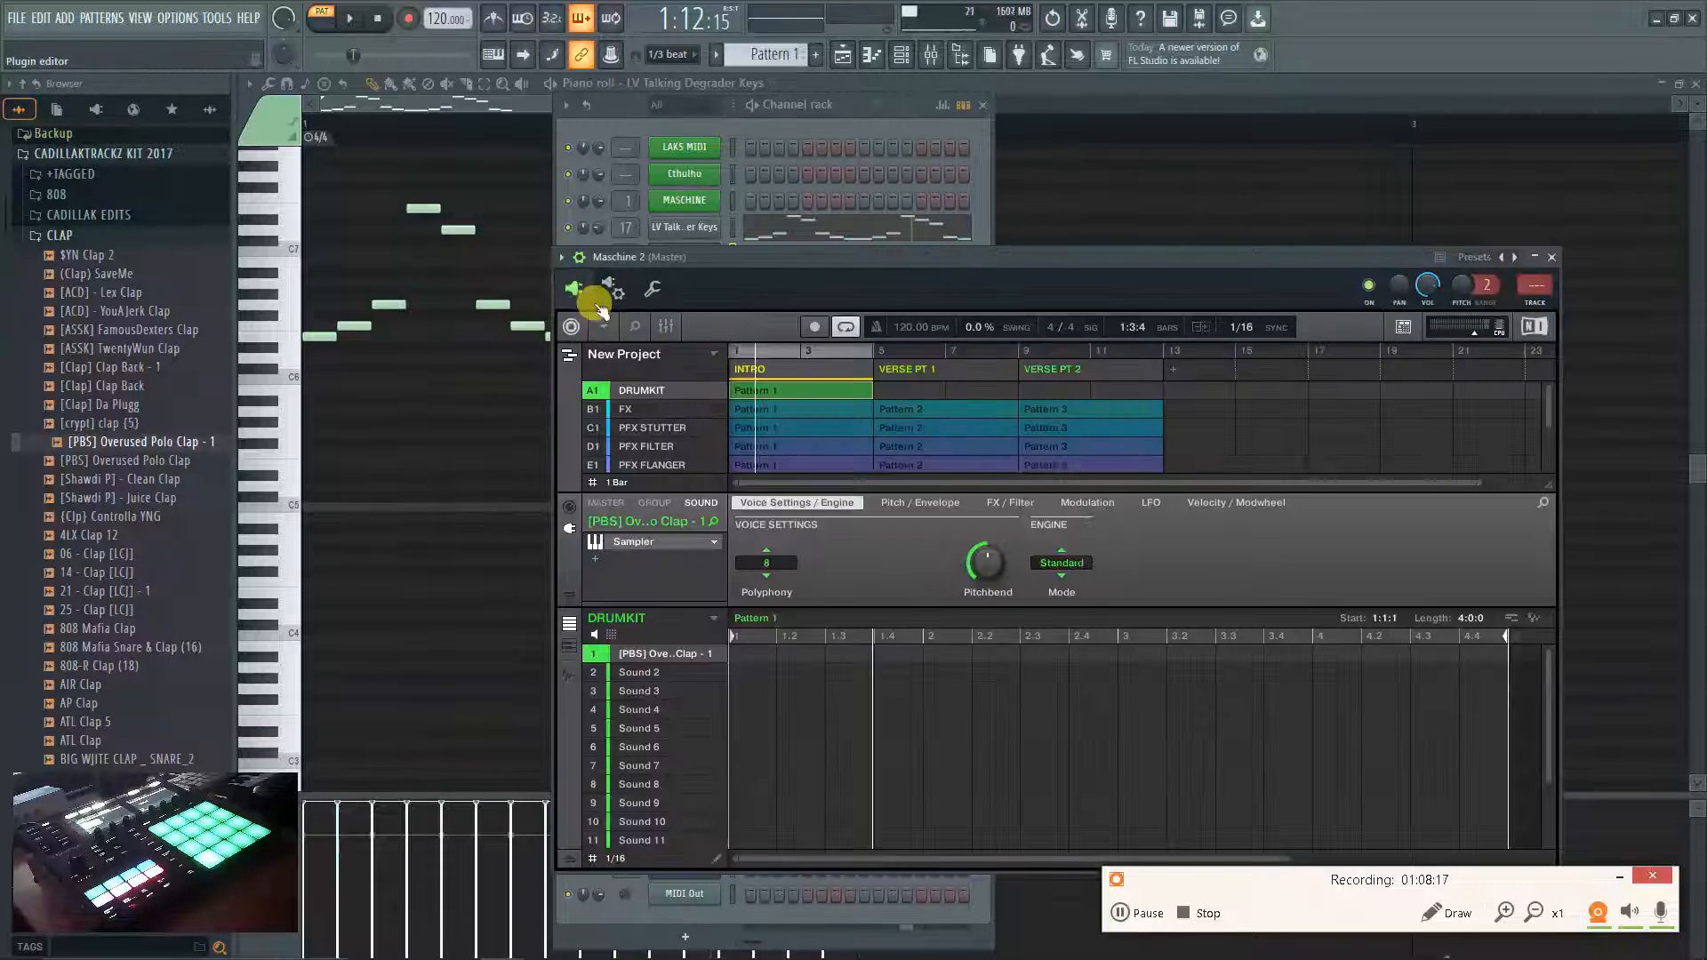
click(665, 327)
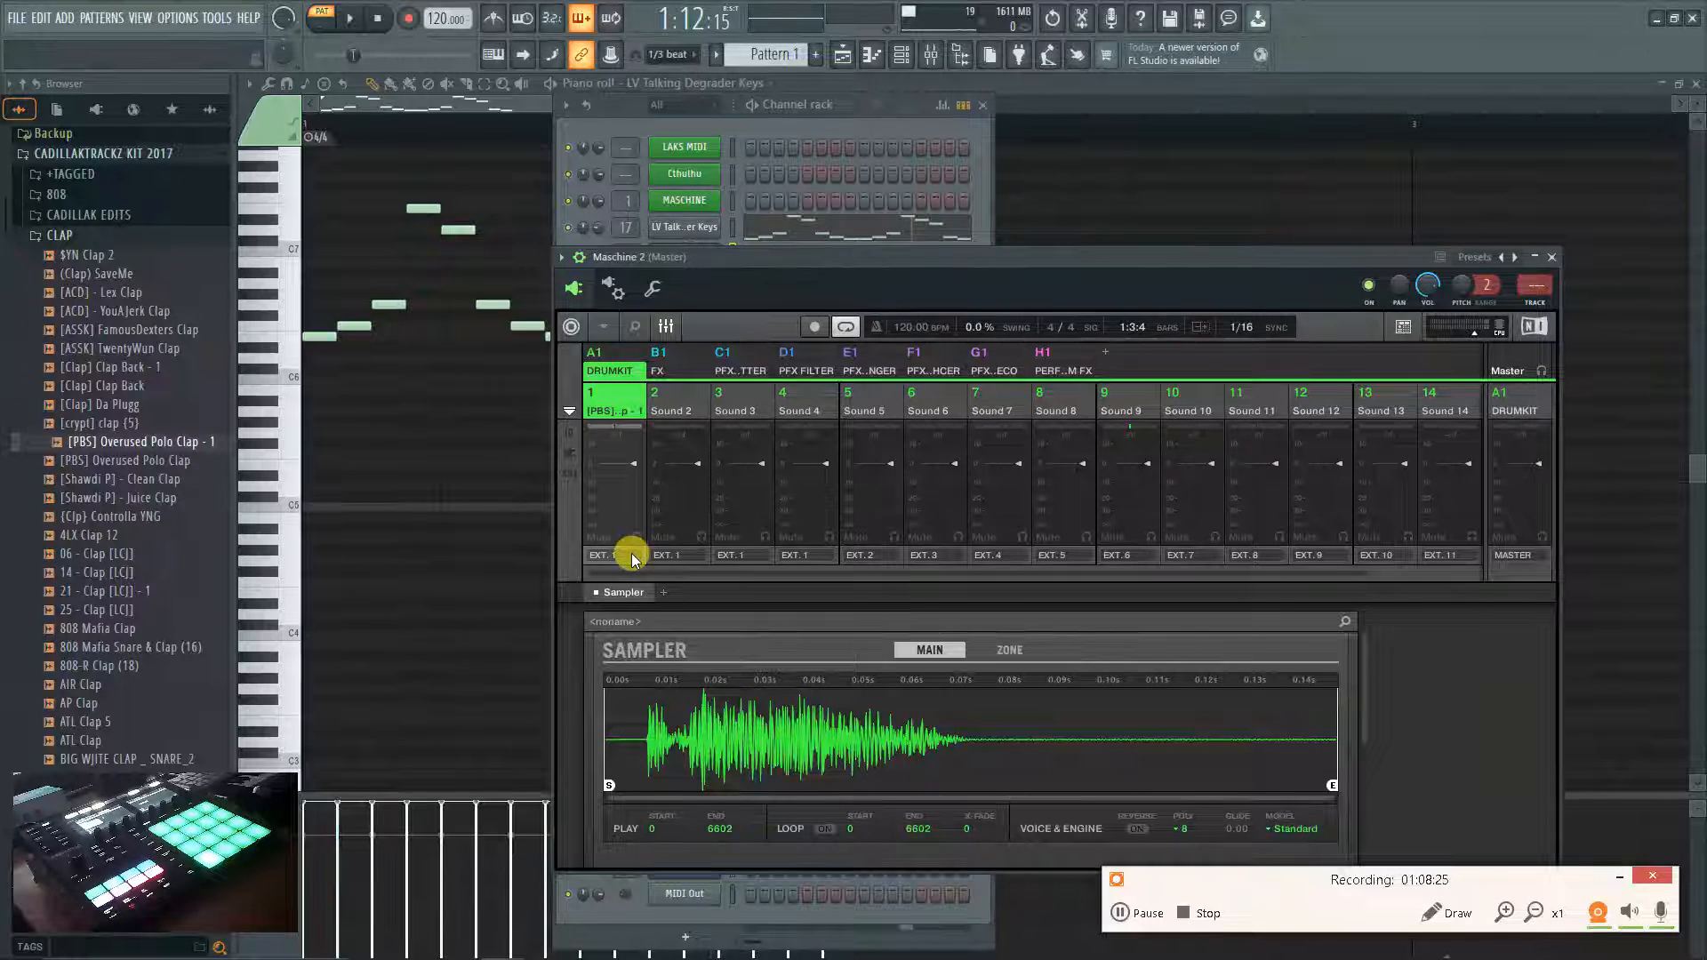
click(677, 556)
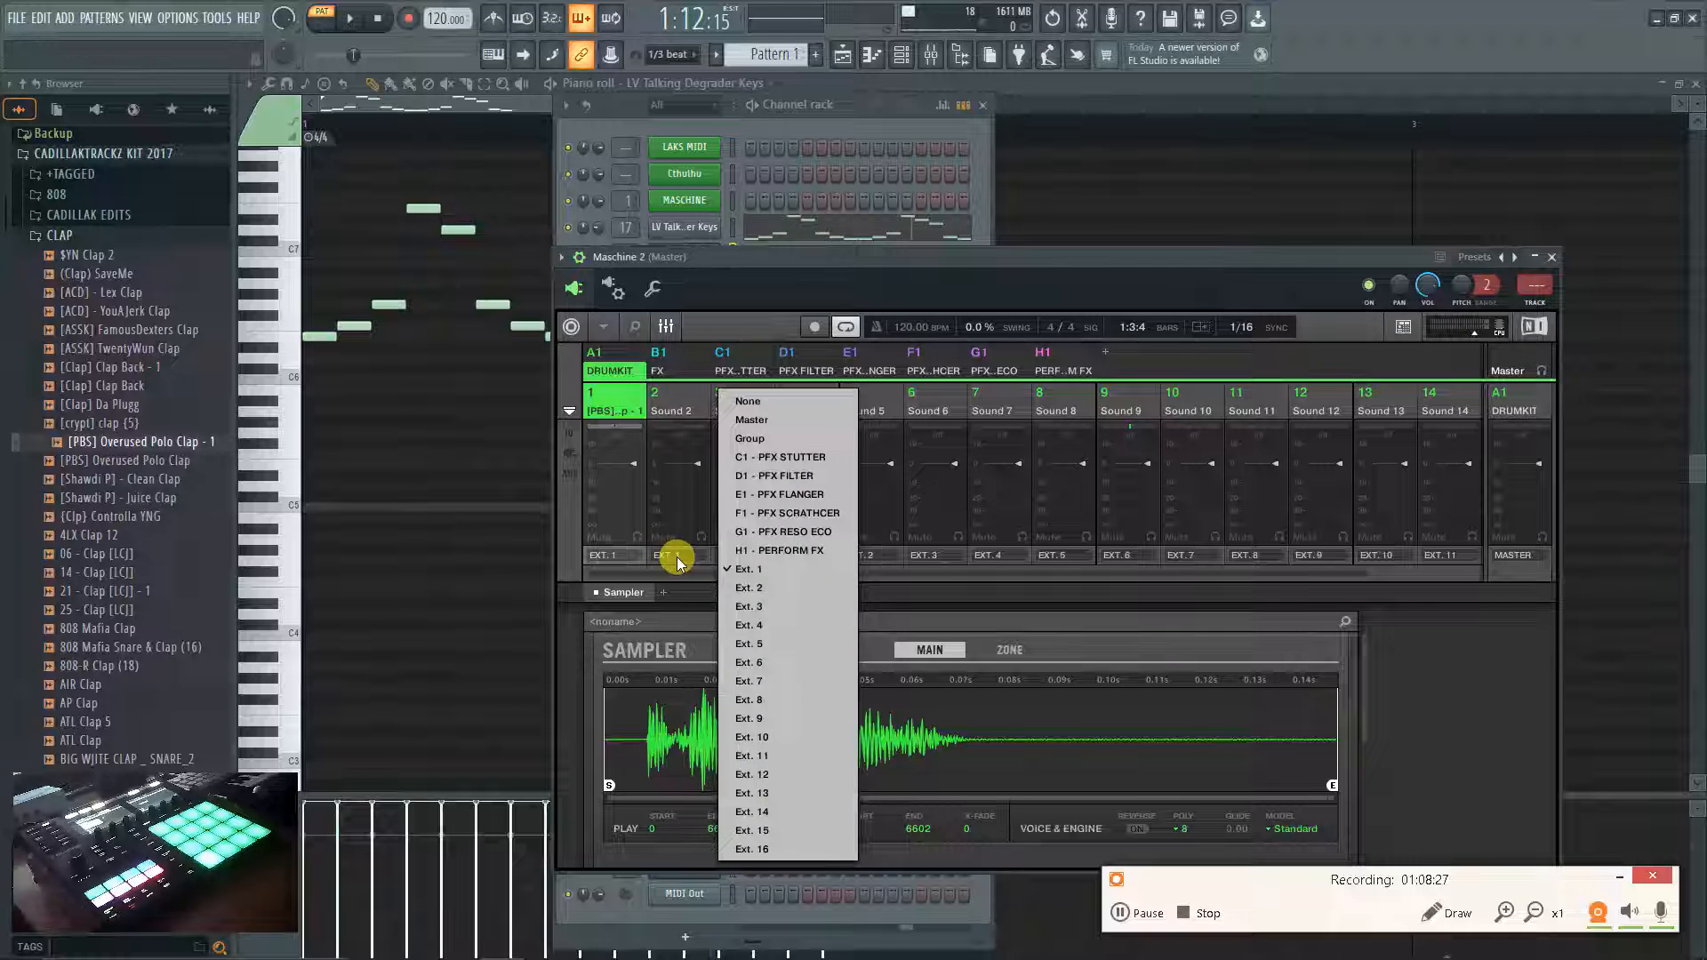
click(777, 589)
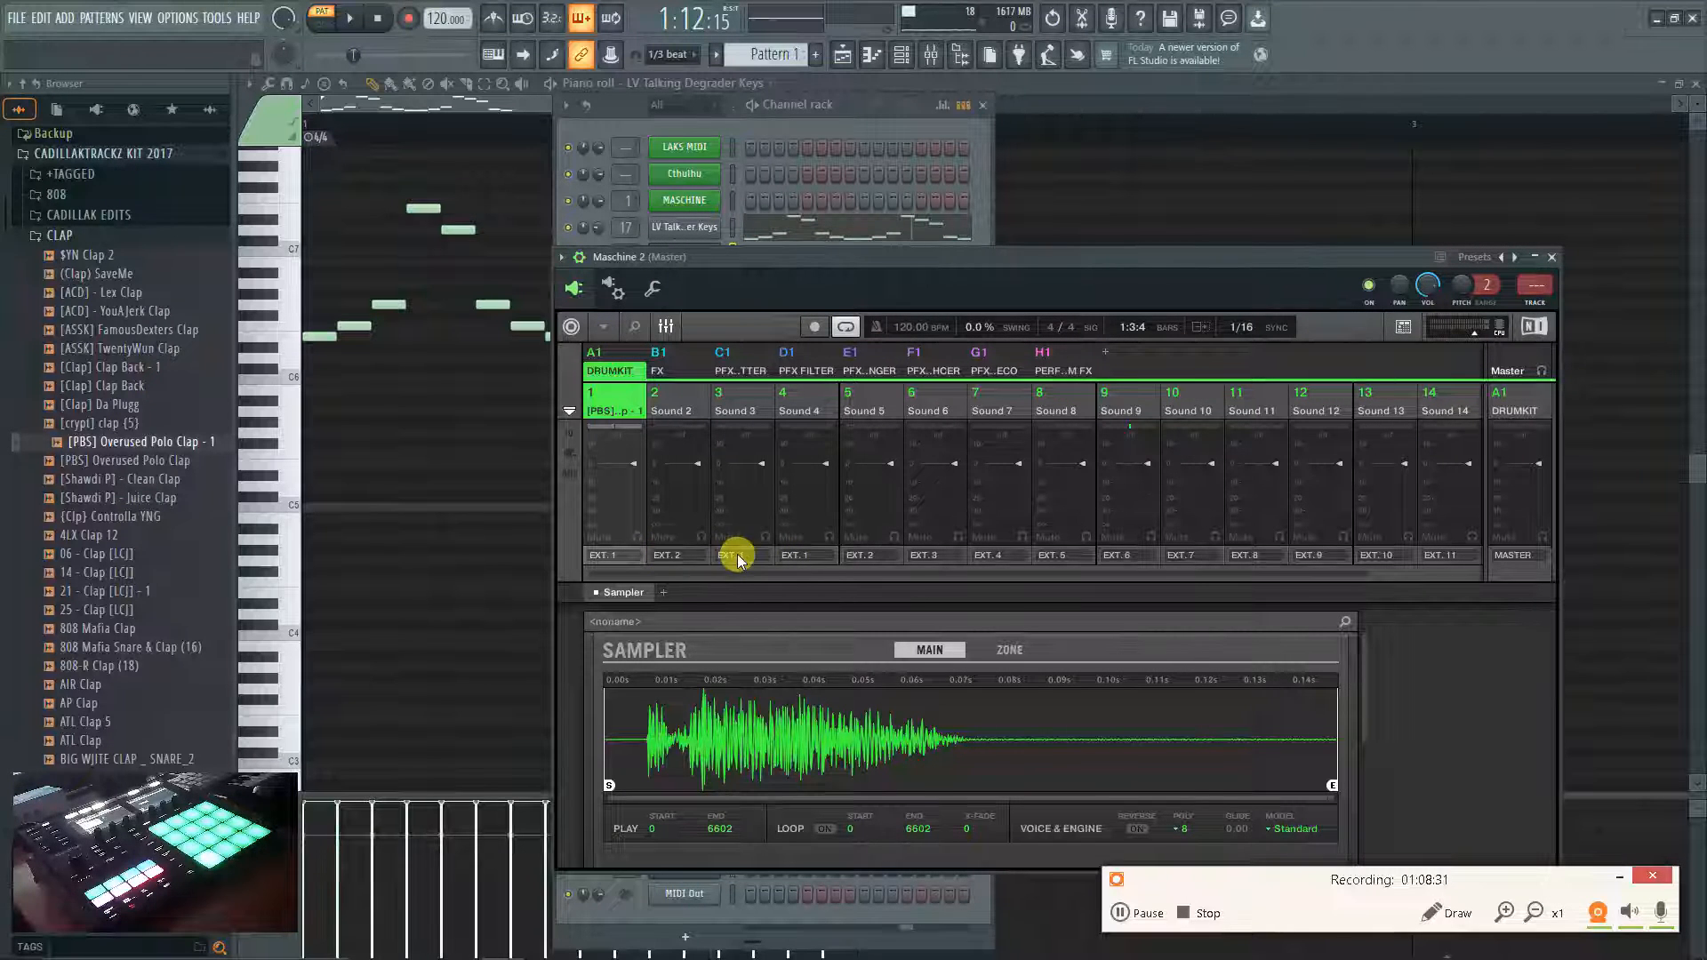
click(735, 556)
click(858, 599)
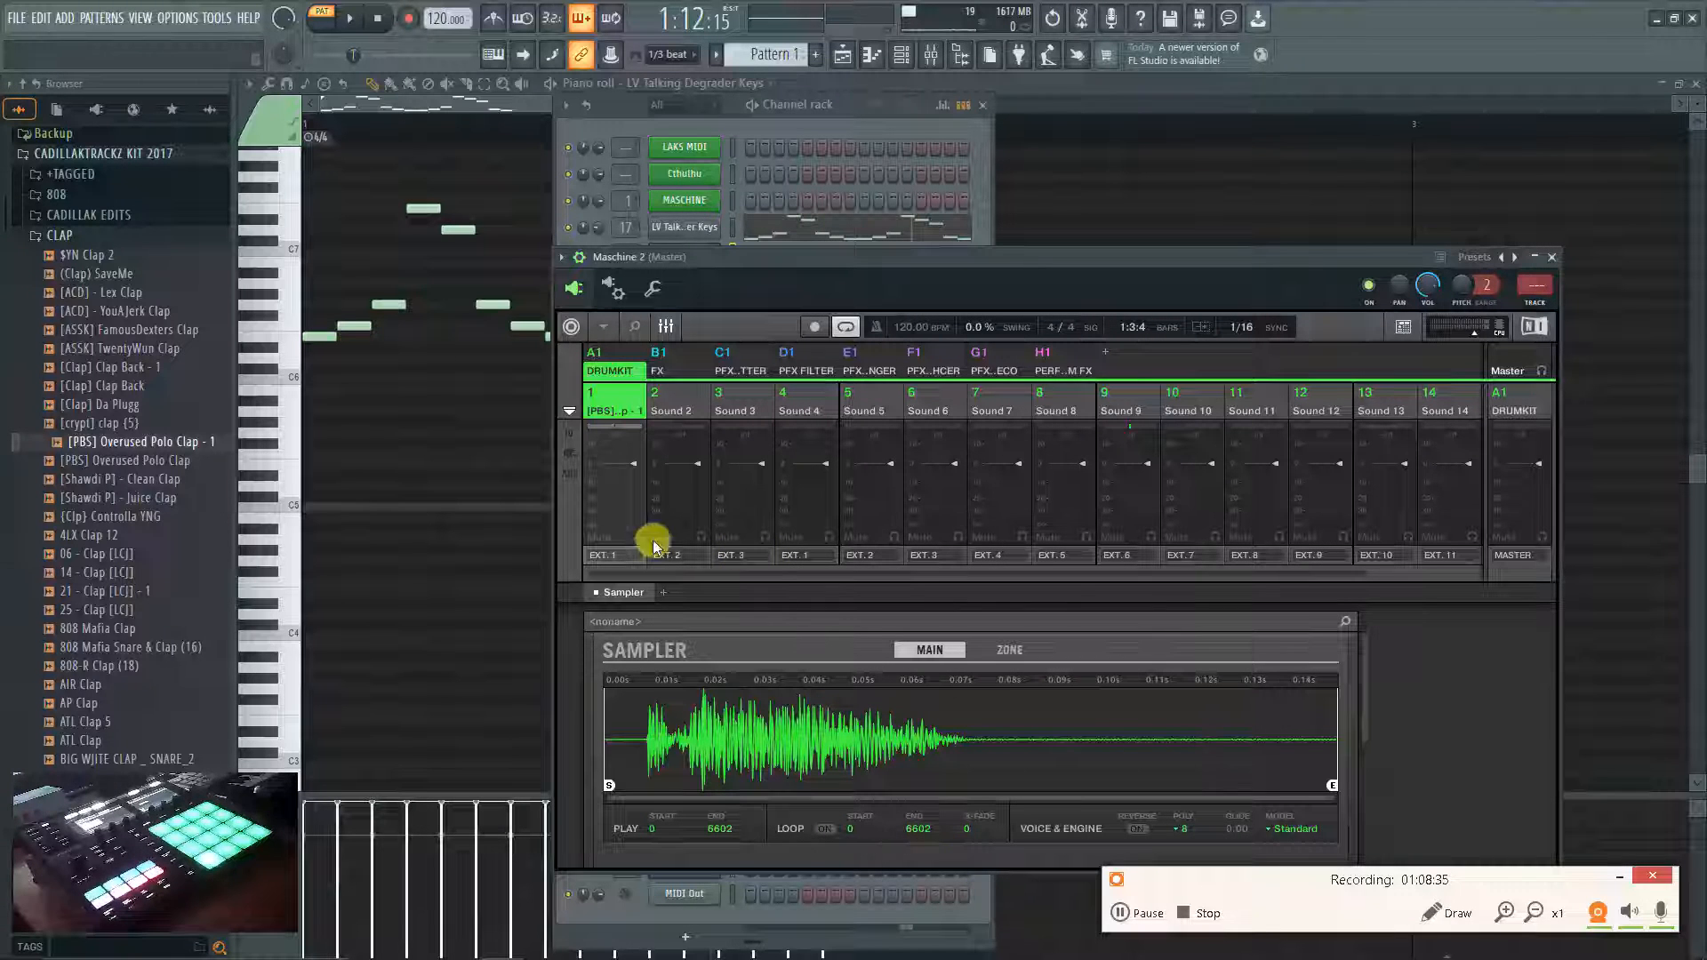
click(666, 326)
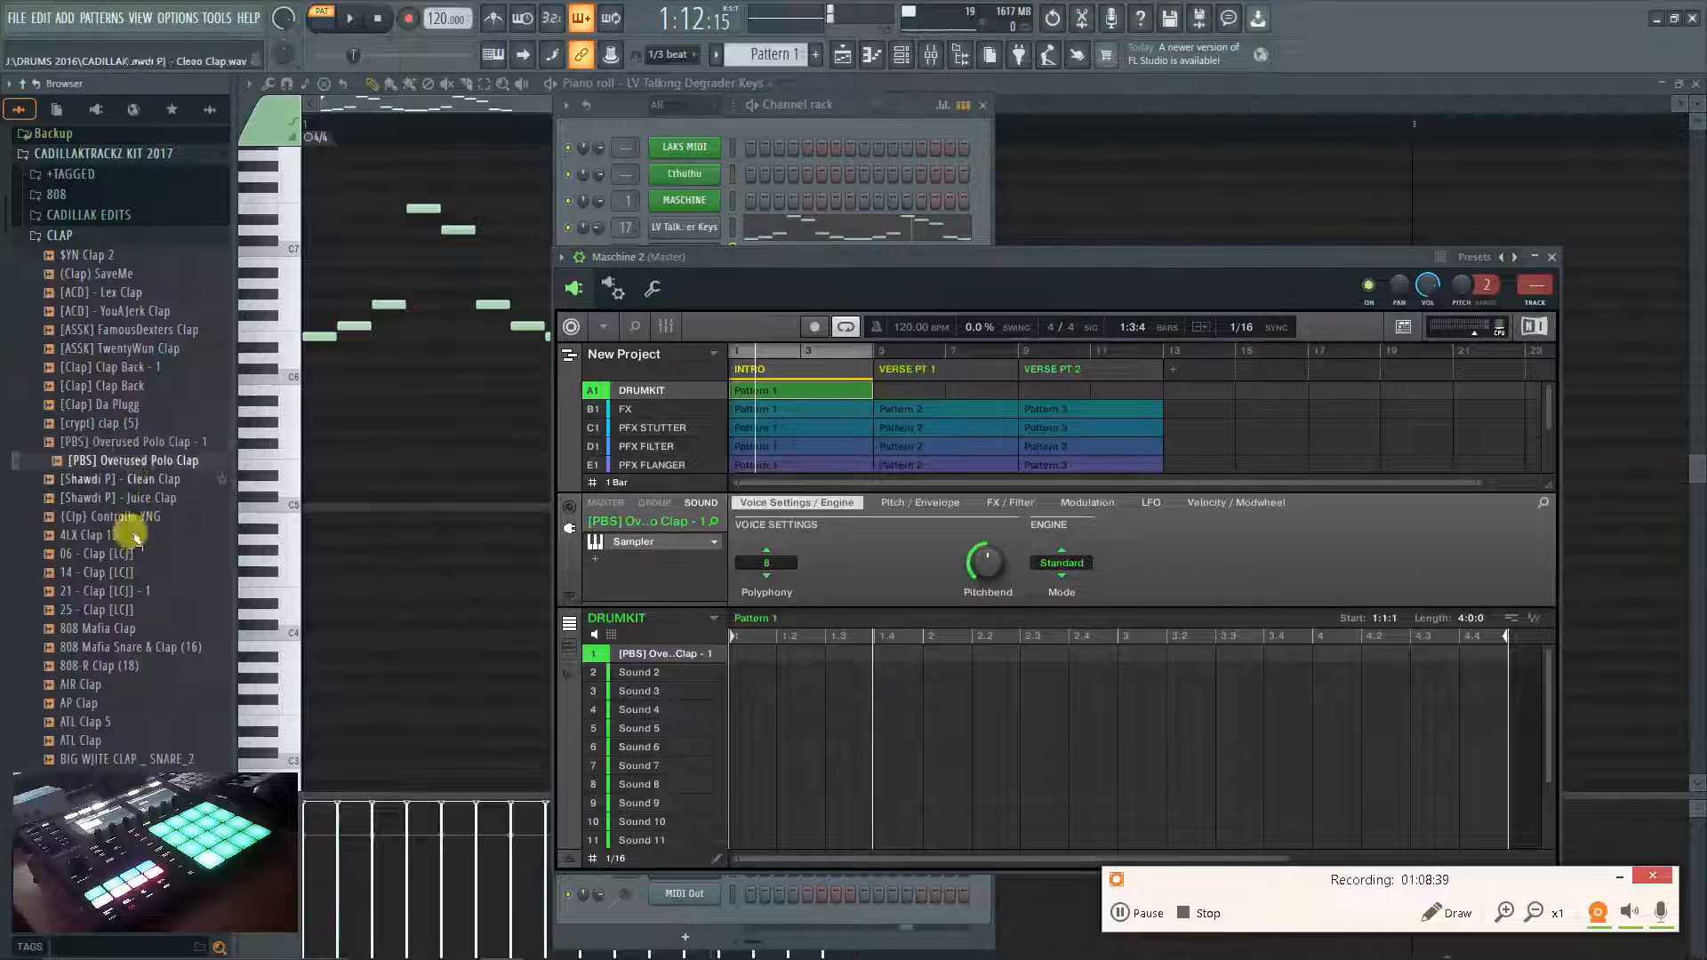
Load 808 Mafia Snare & Clap (16) onto Sound 2 and 808-R Clap (18) onto Sound 3, and add one note per clap in Pattern 1.
drag(107, 648, 642, 678)
drag(104, 676, 679, 690)
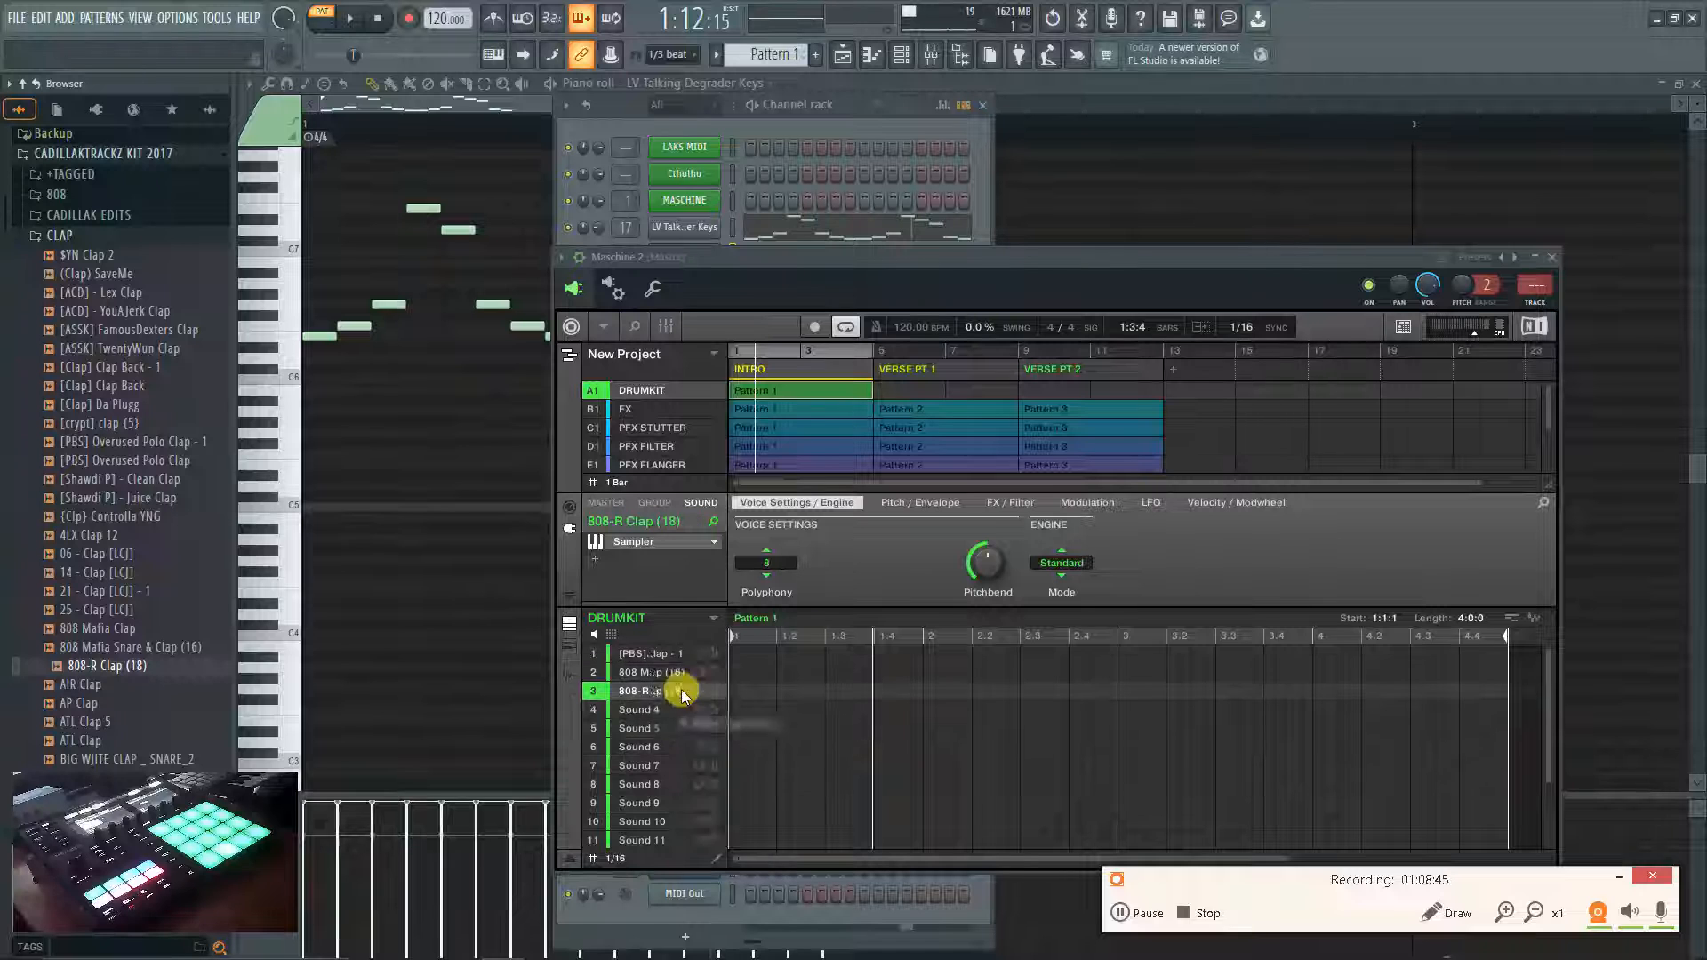
click(760, 654)
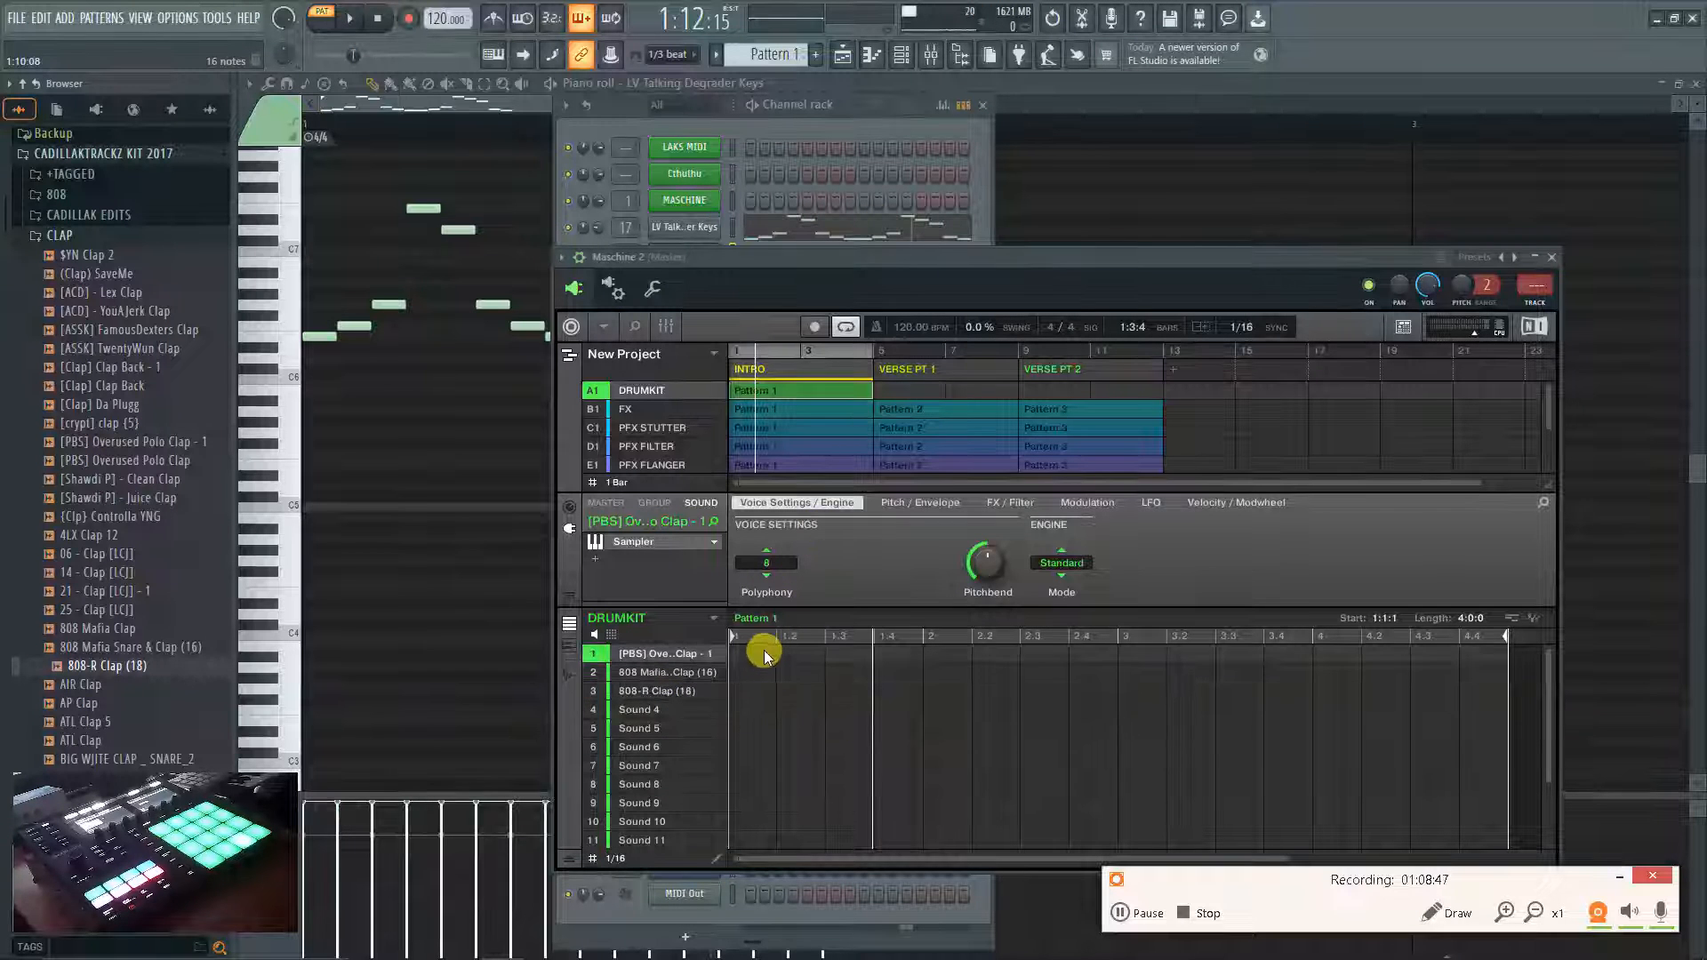
click(819, 672)
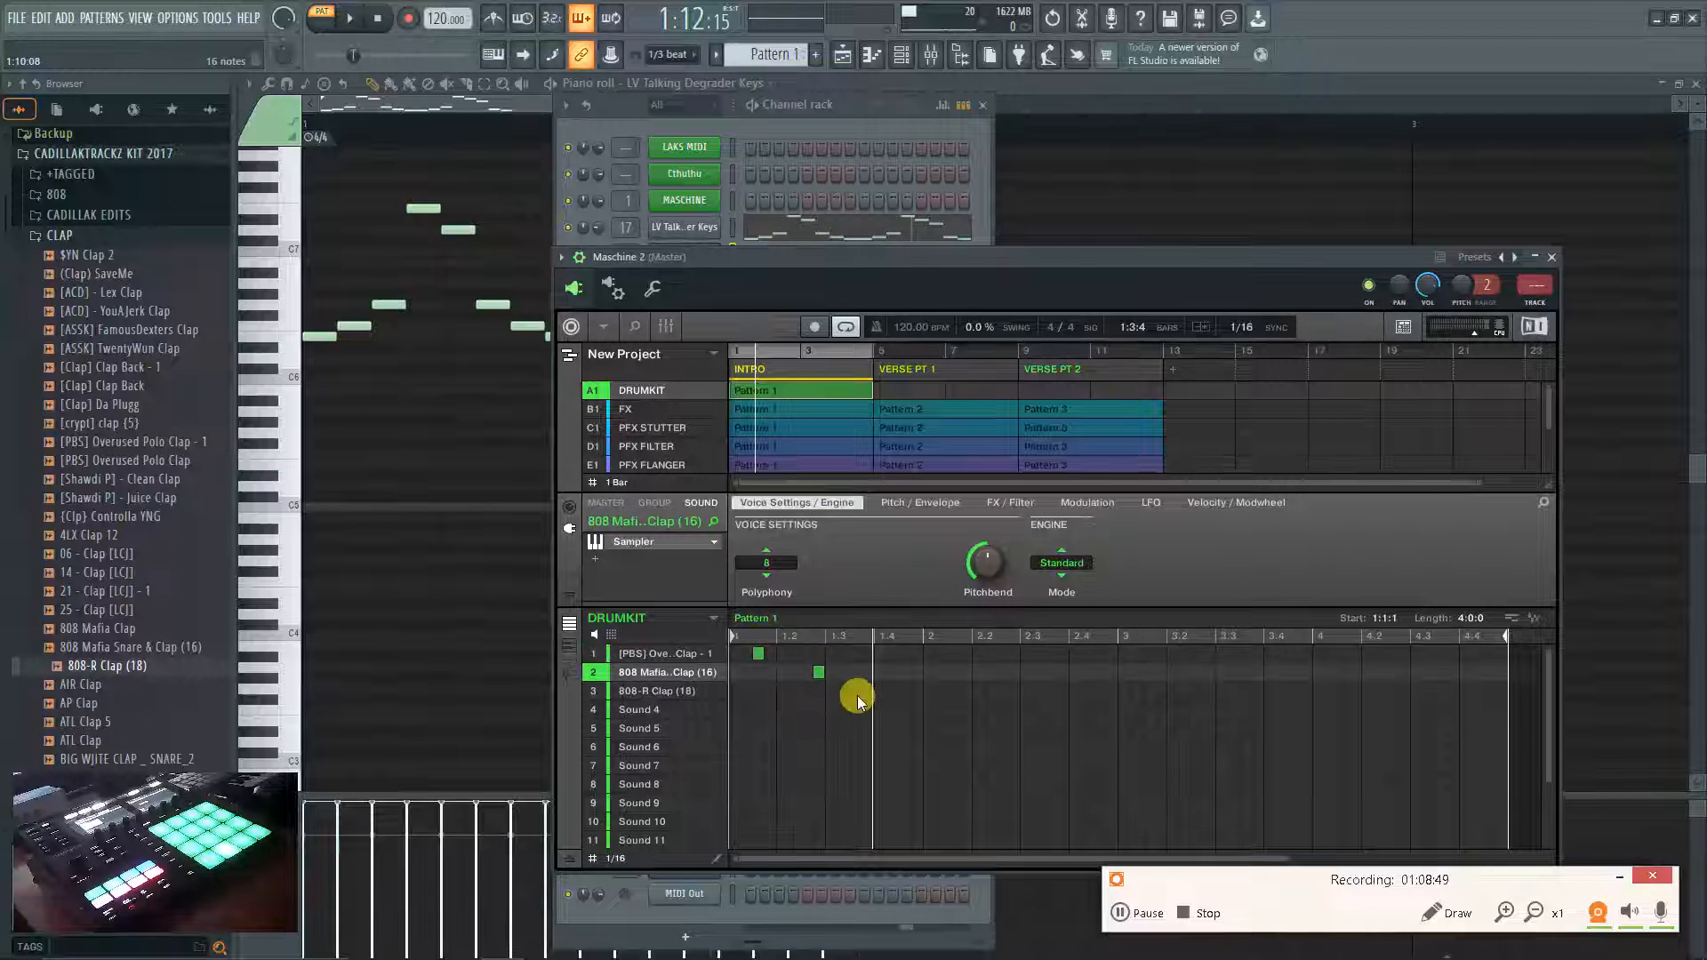
click(867, 691)
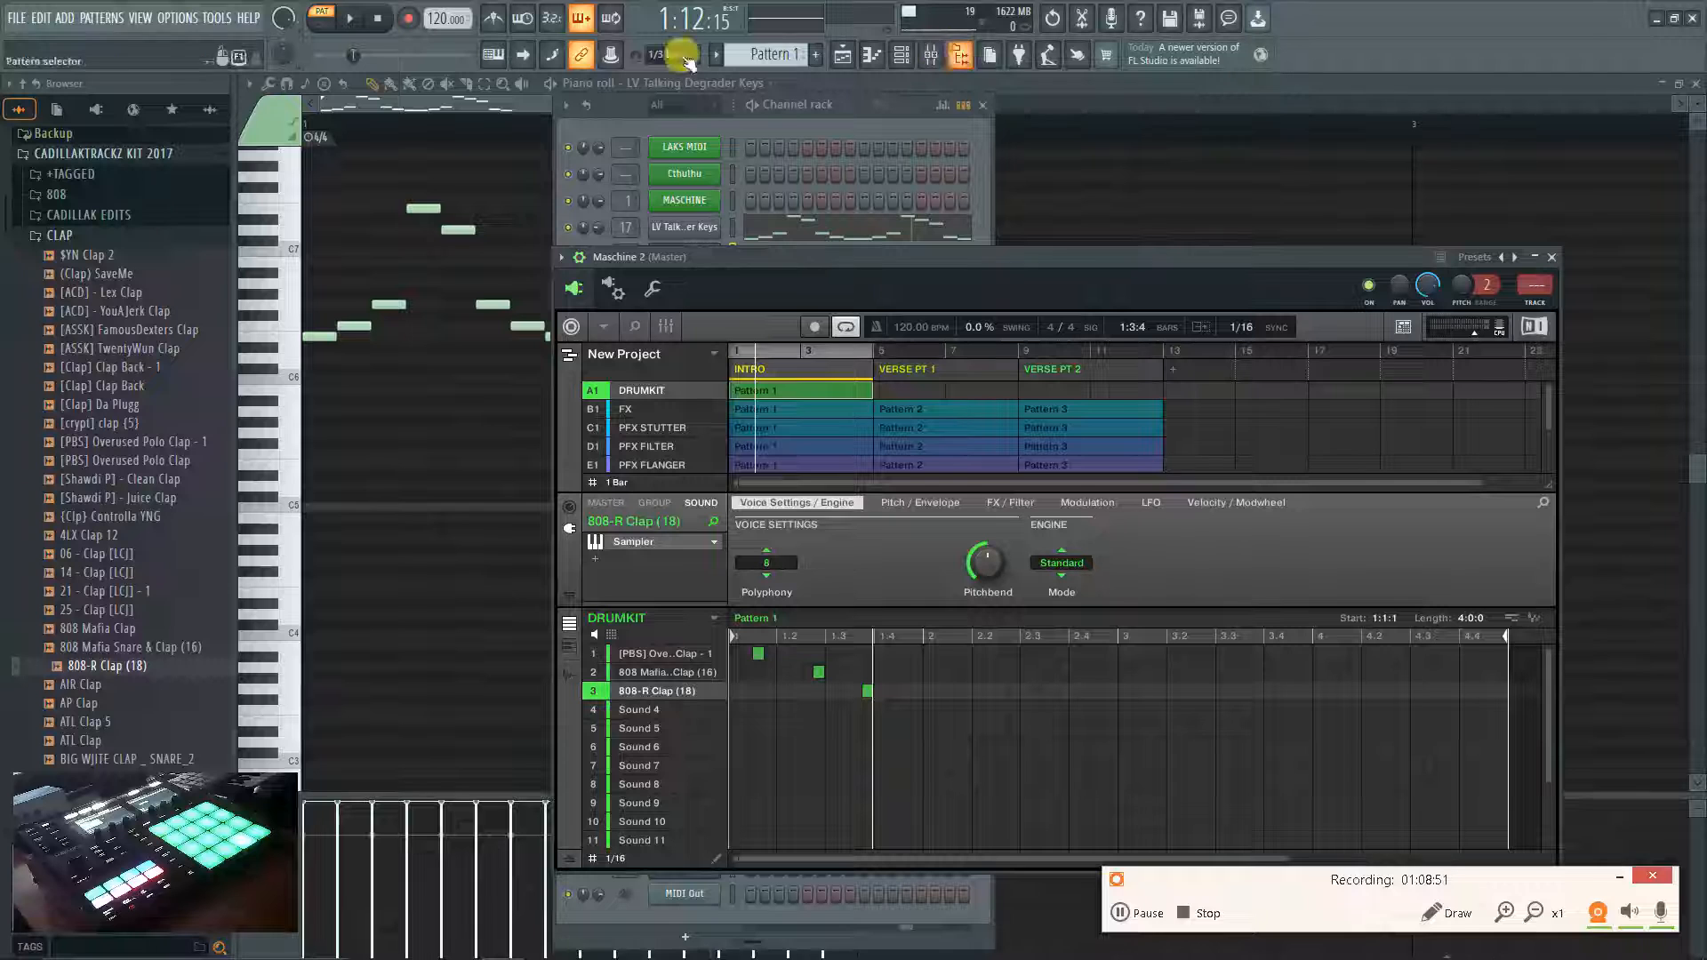
Play the pattern to hear the three claps and stop playback.
click(350, 19)
click(381, 19)
click(350, 19)
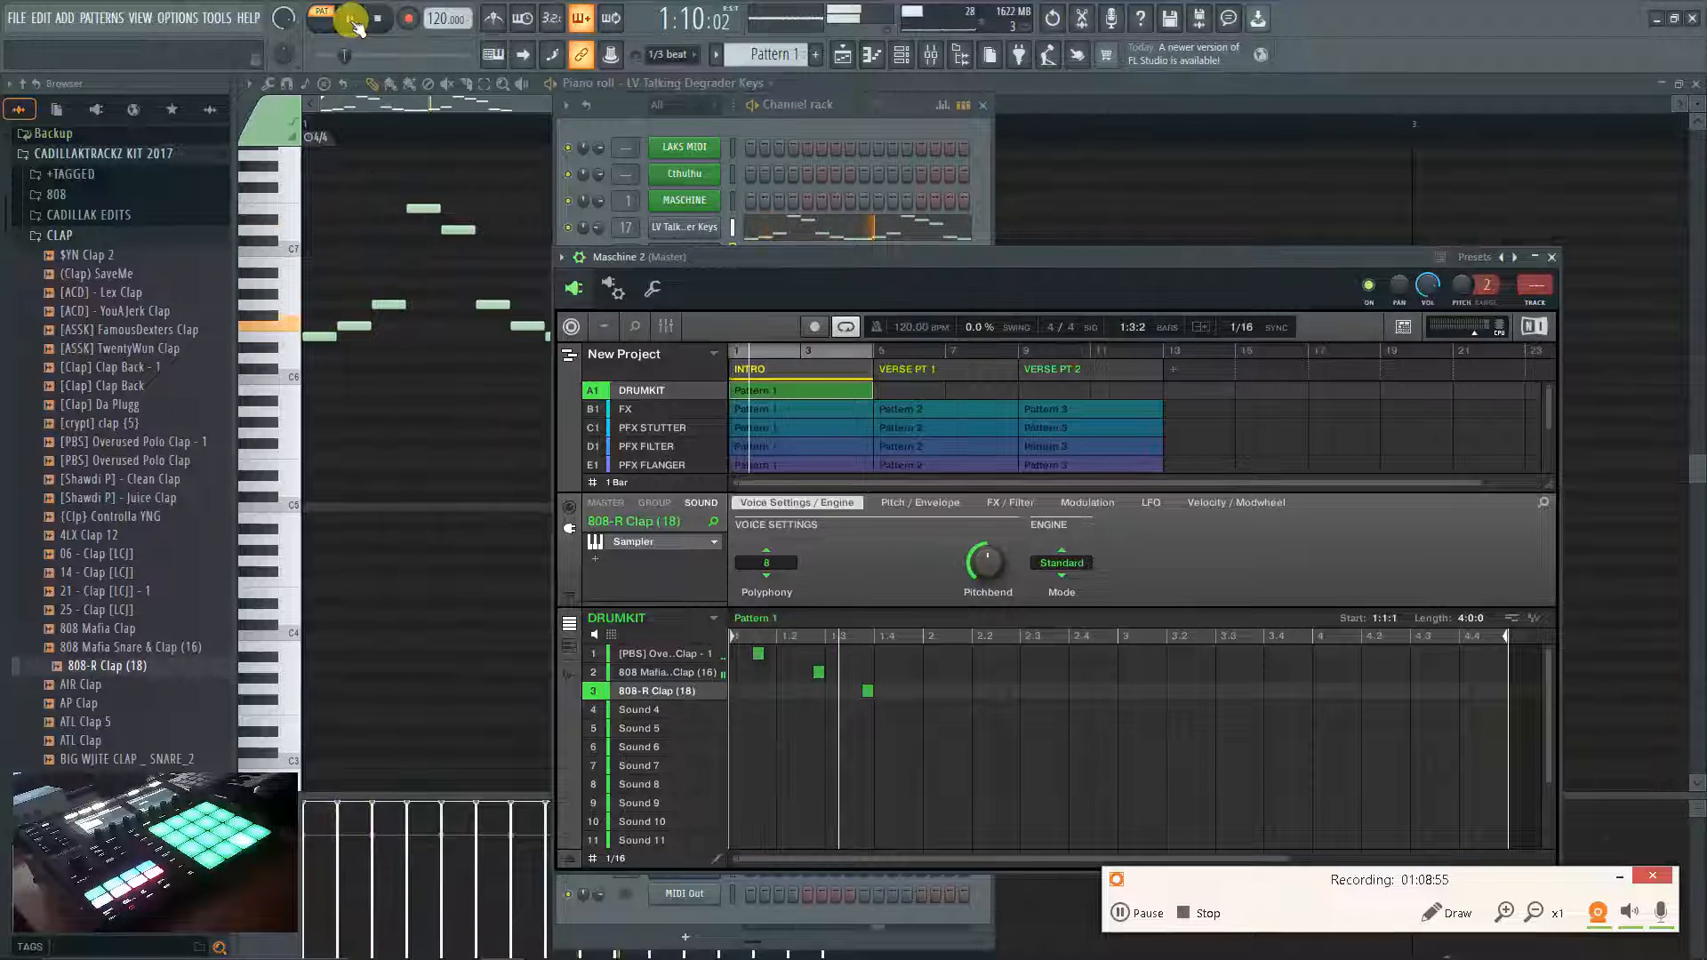
click(378, 18)
Open the mixer at inserts 27 to 29 and play the pattern to check the clap signals on their meters.
click(900, 54)
click(931, 55)
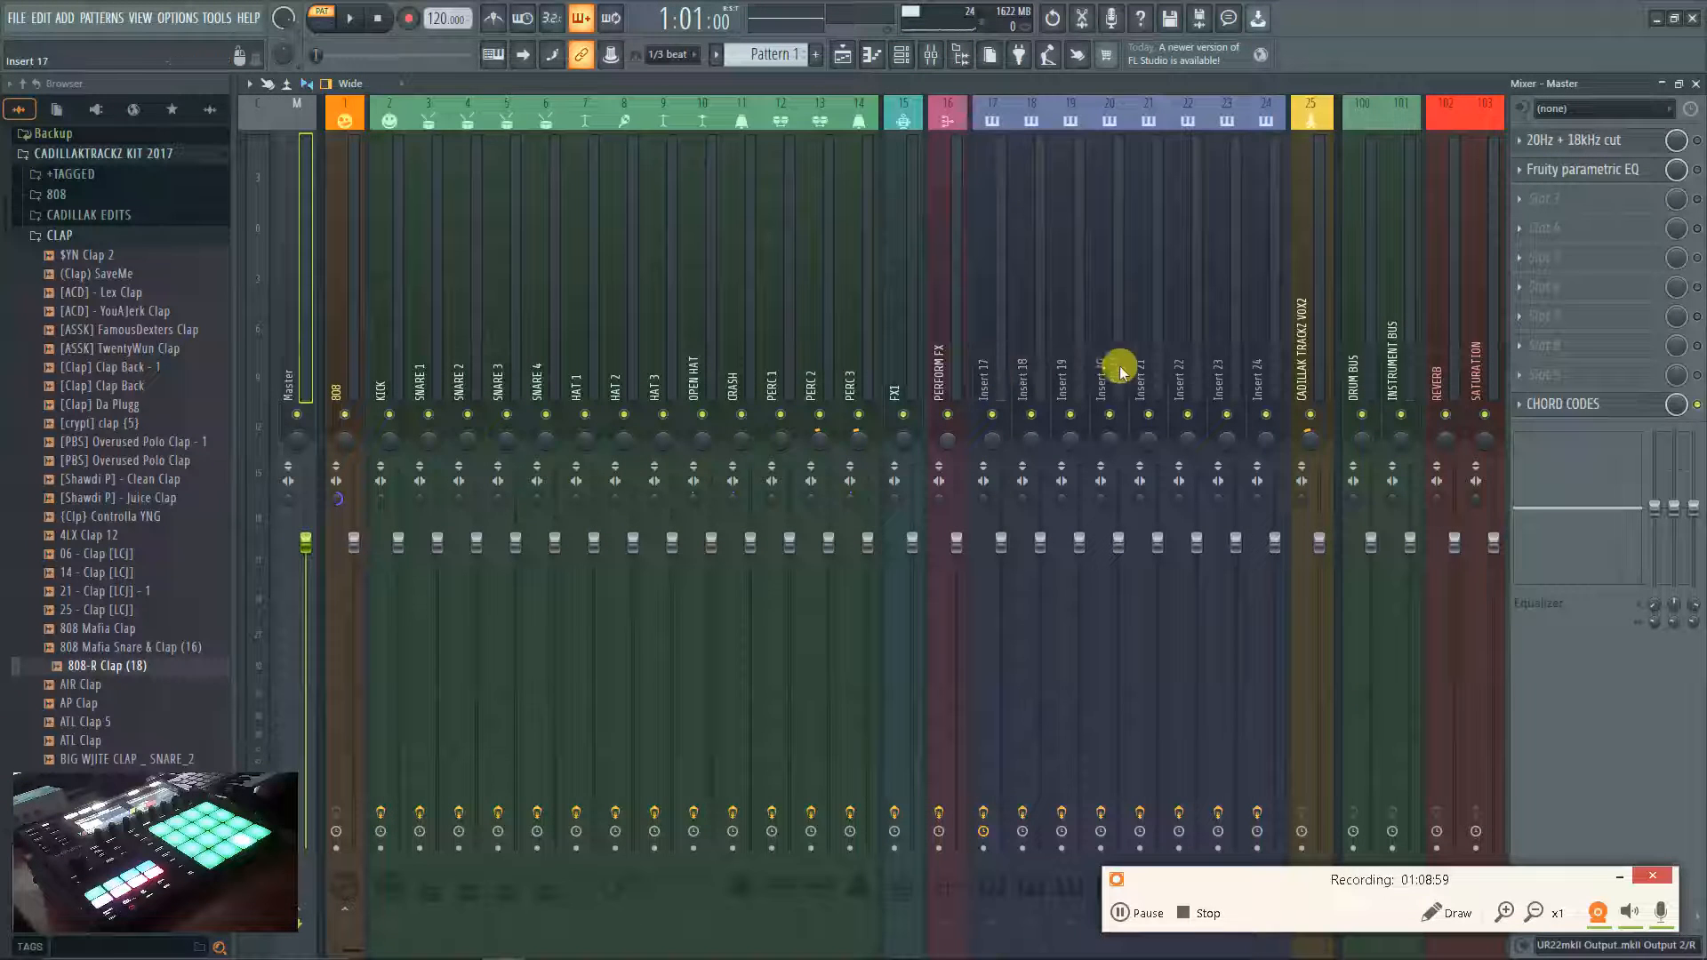
scroll(1083, 361, down, 3)
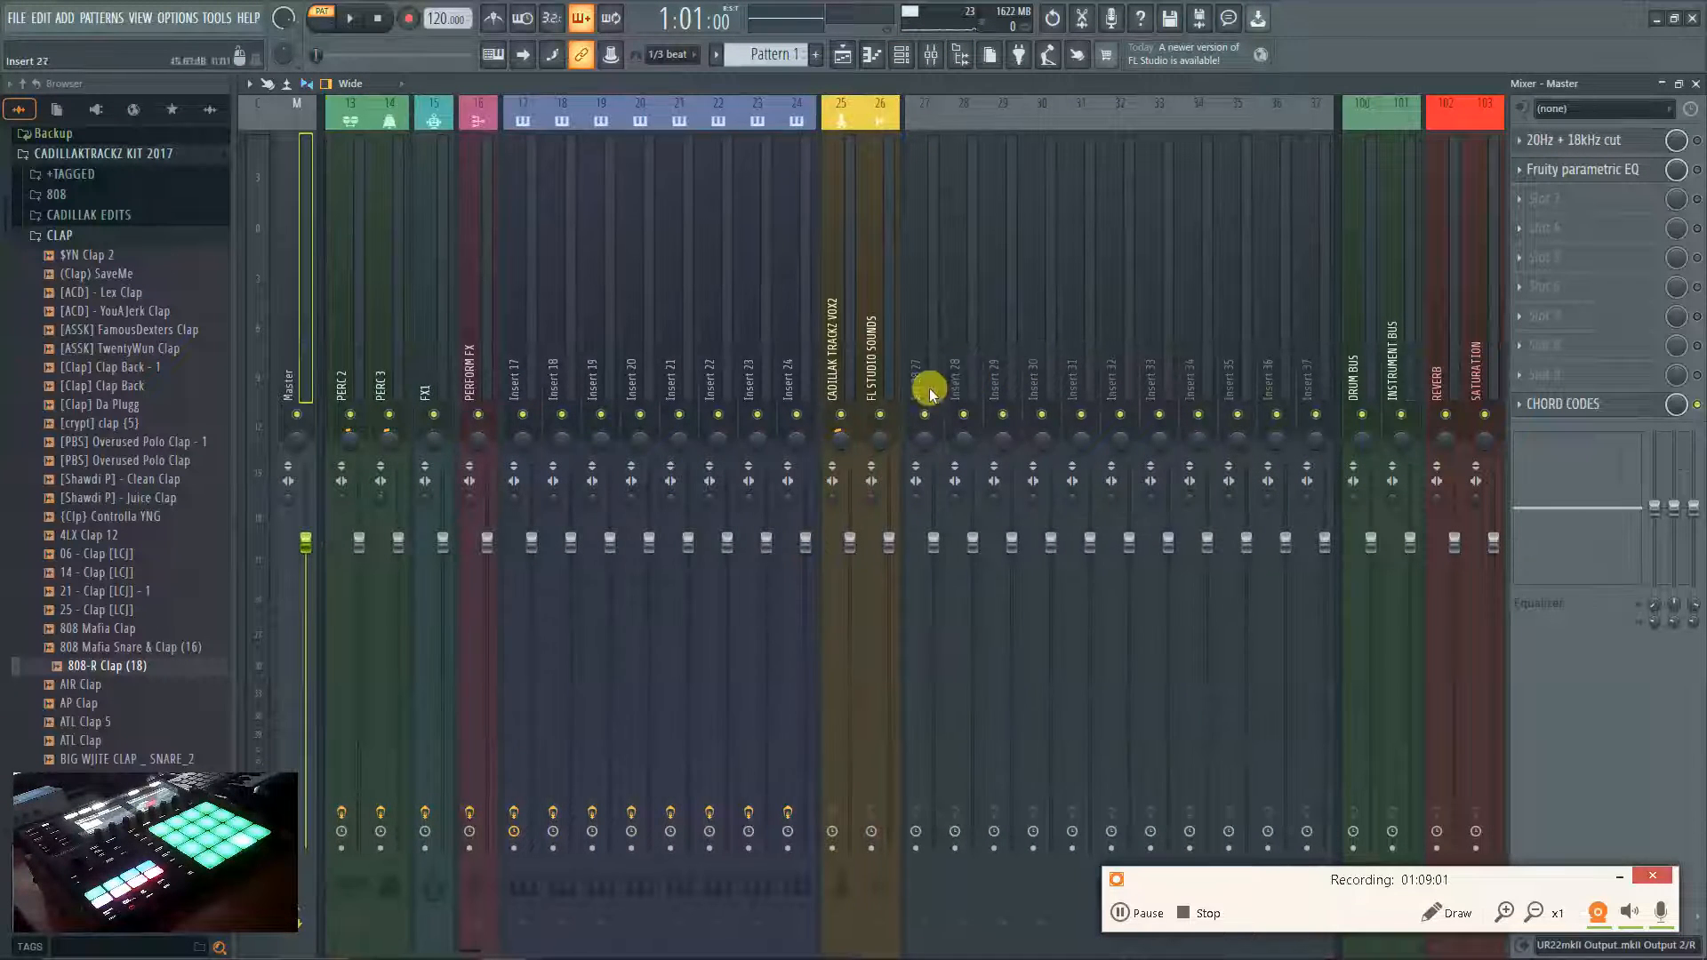
click(350, 19)
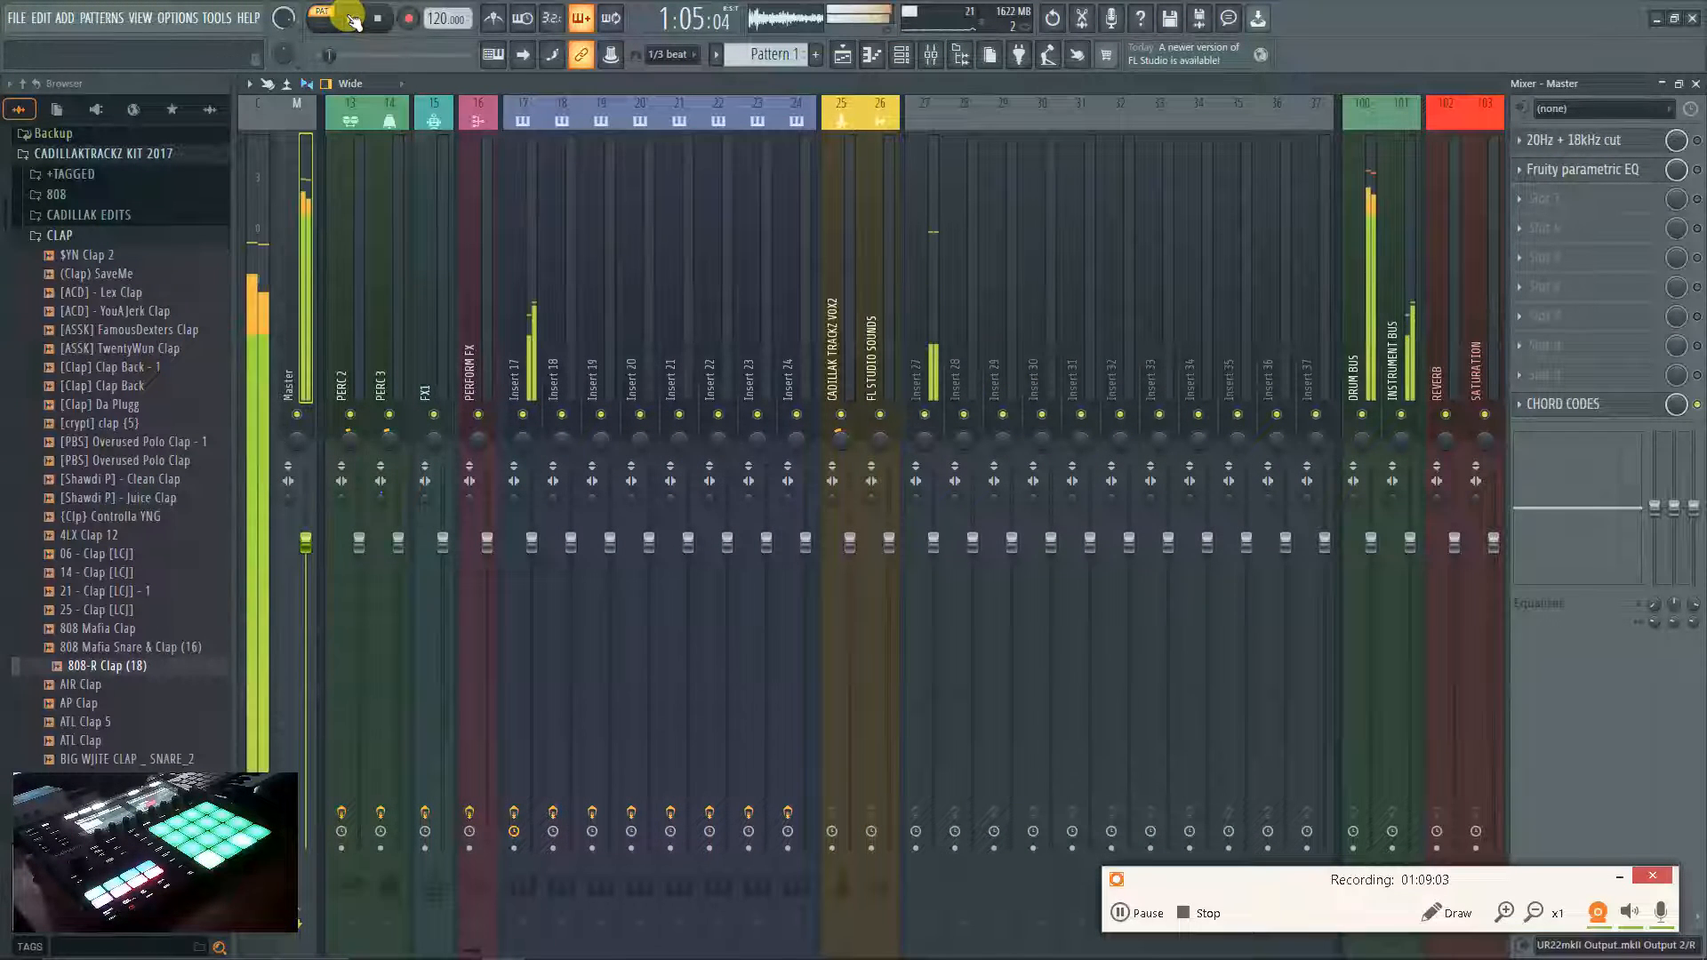
click(377, 18)
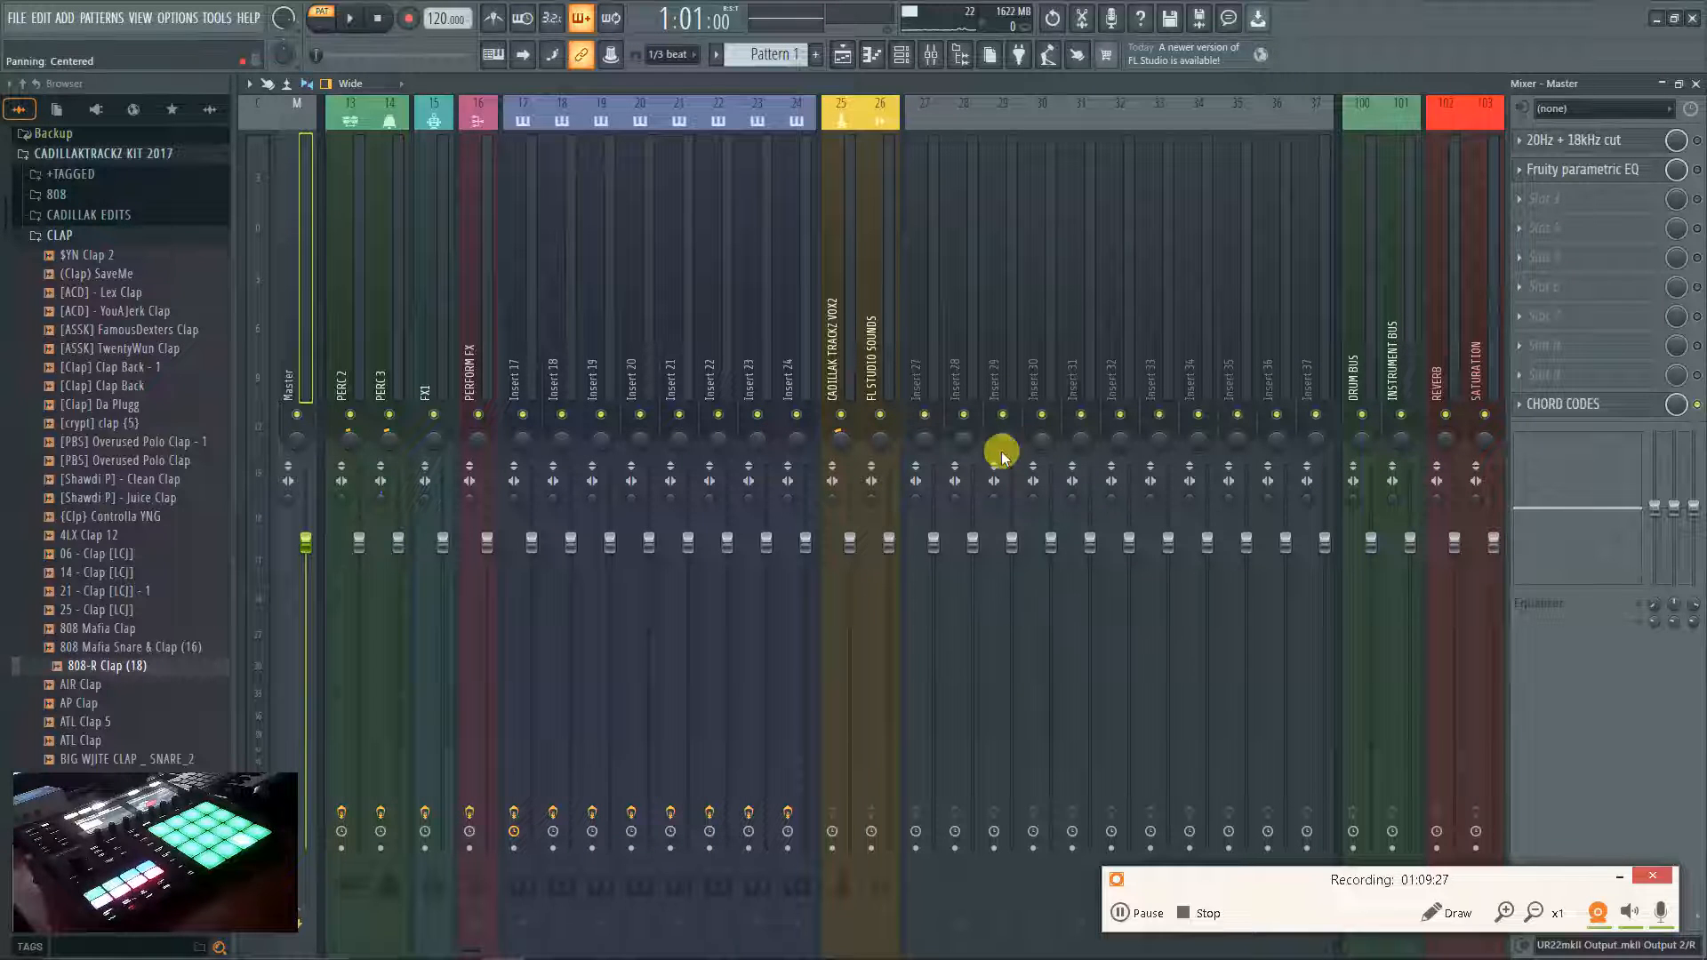
Look over the mixer tracks from the 808 and drum tracks to the inserts between 27 and 40, and close the mixer.
scroll(541, 407, left, 12)
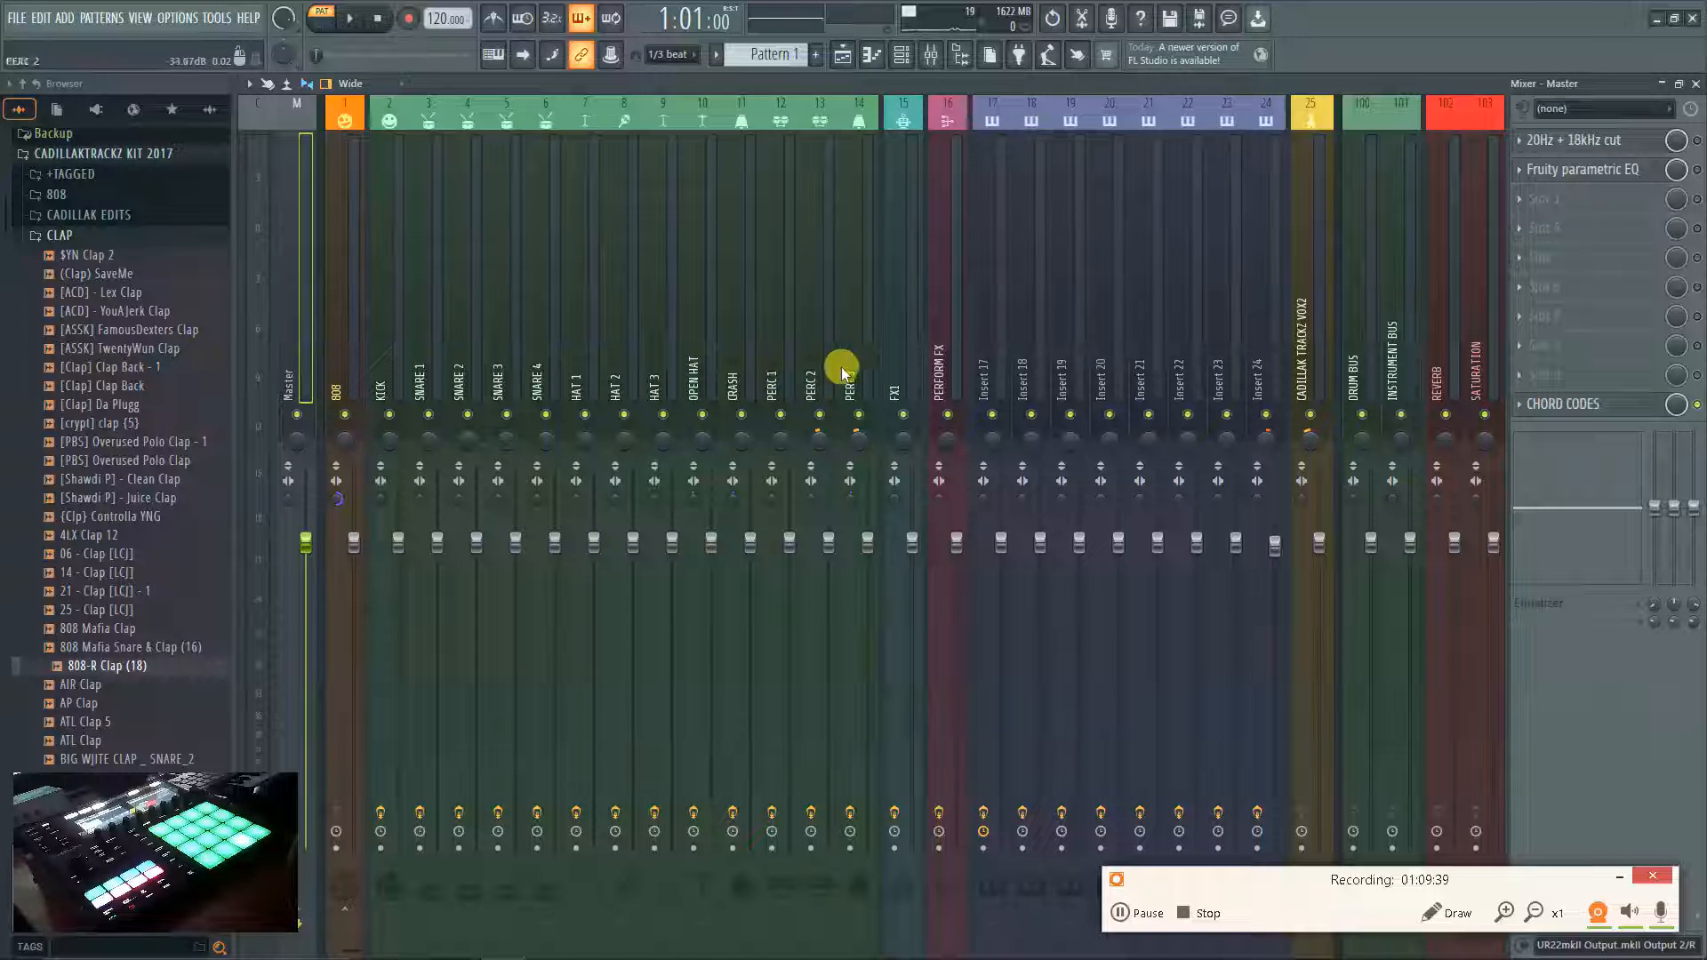
scroll(889, 360, down, 6)
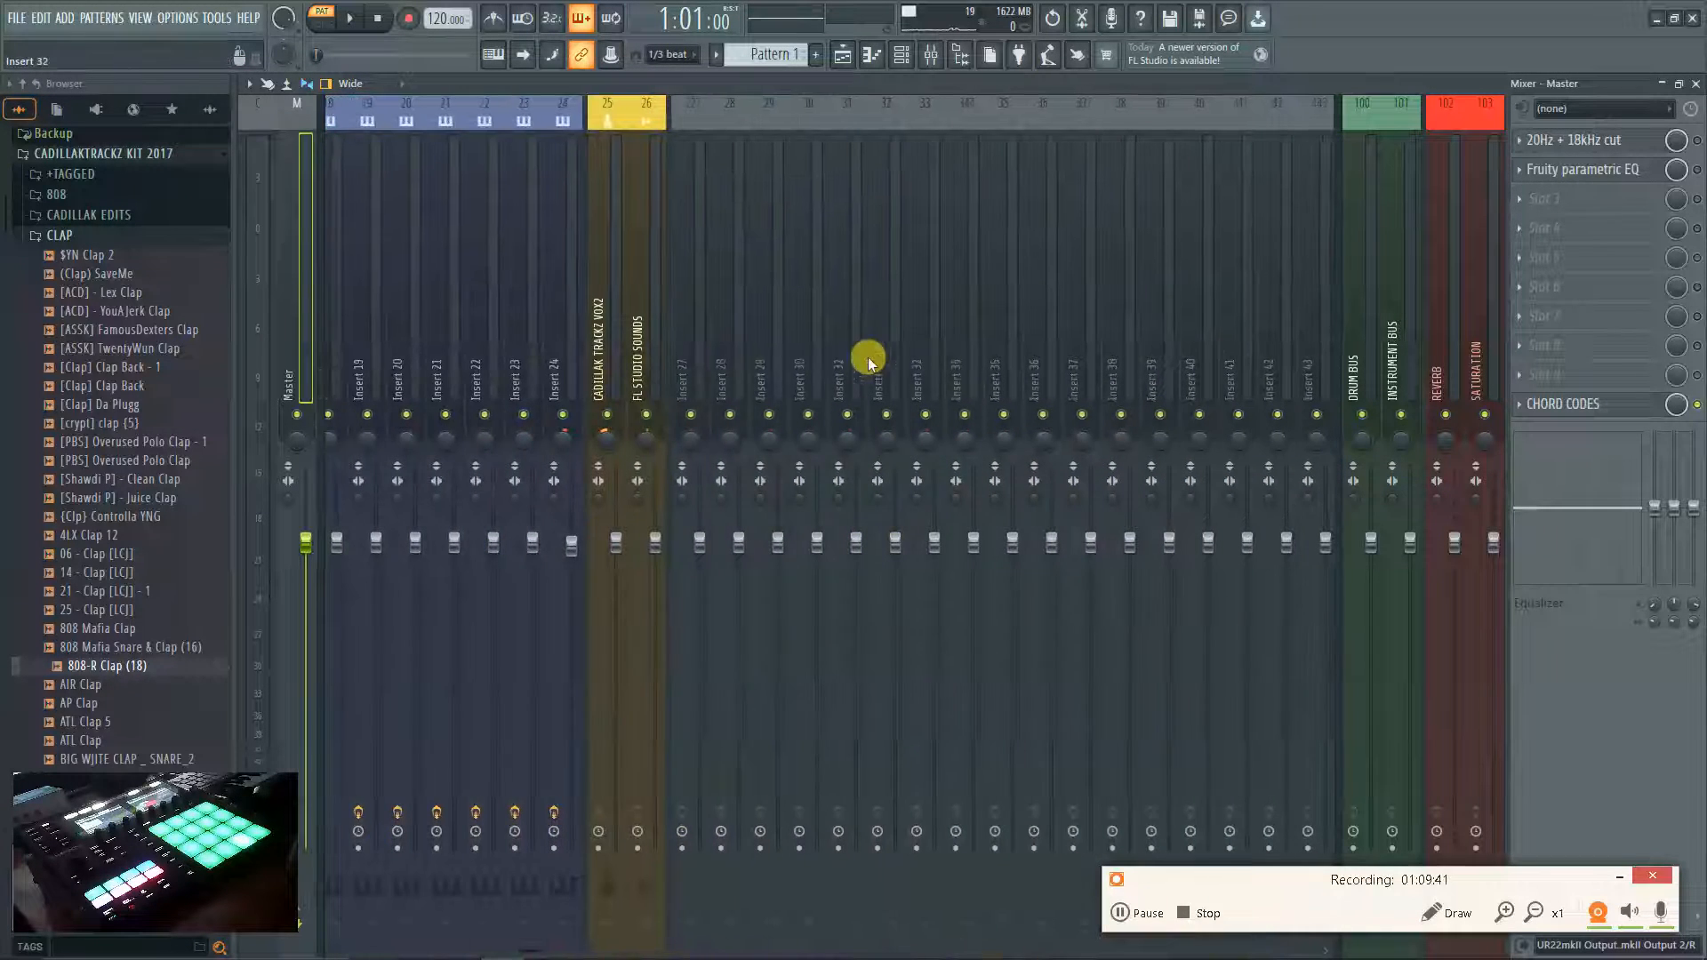
click(695, 369)
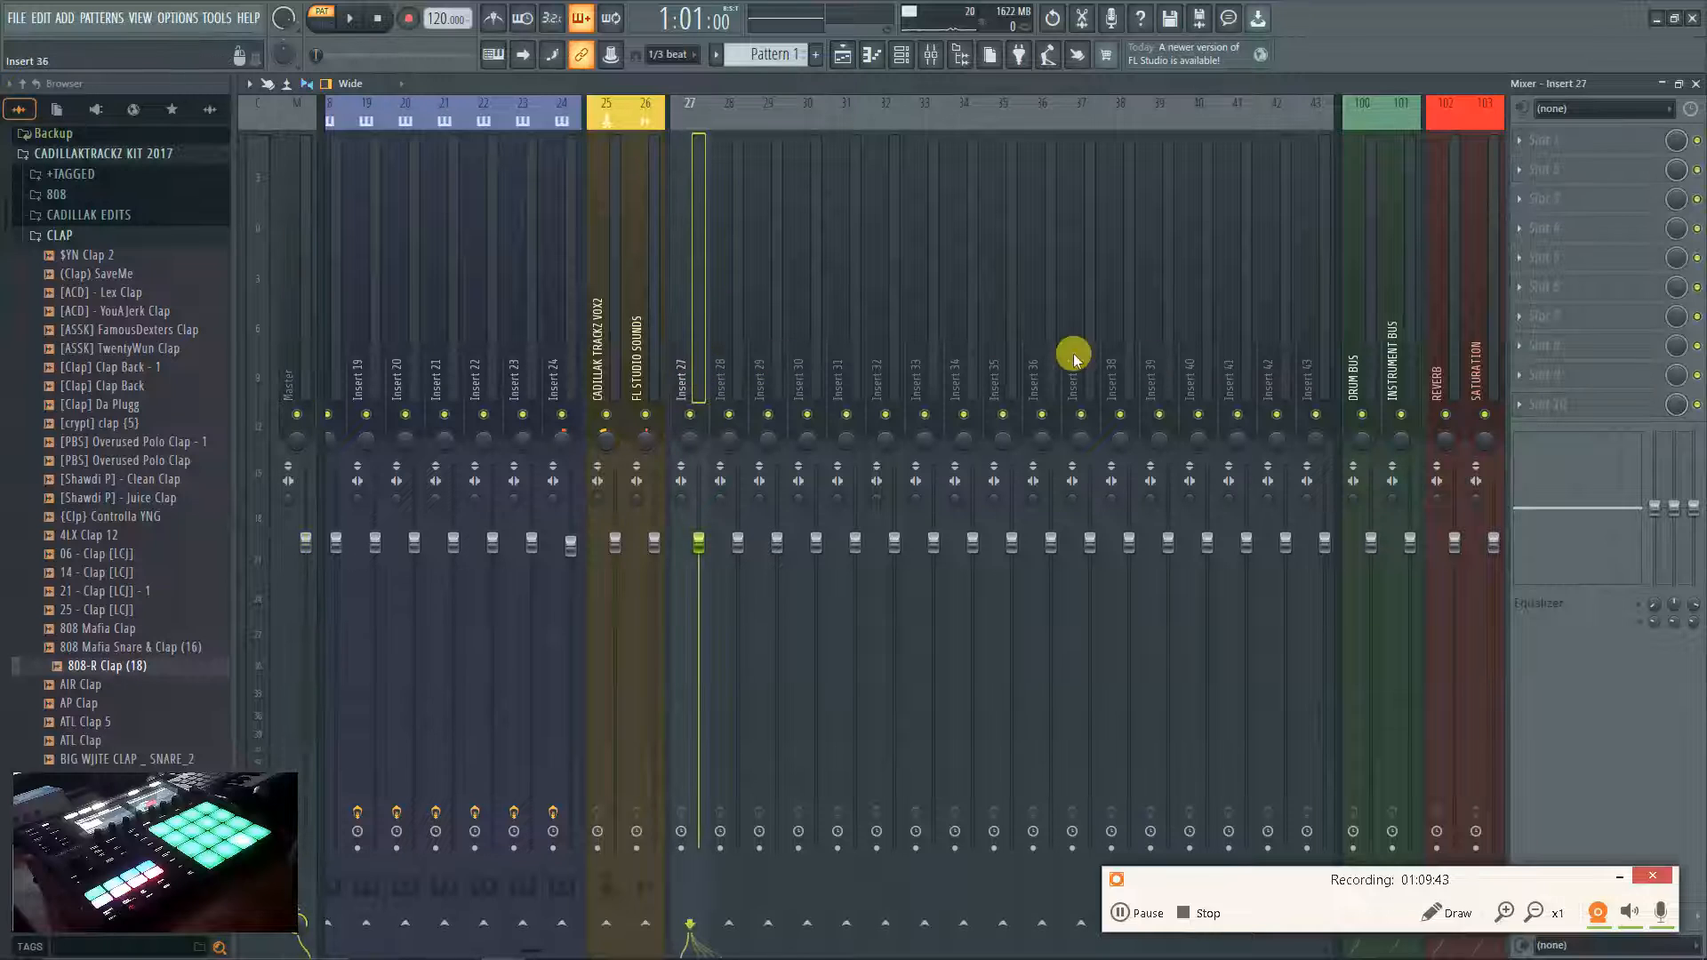
drag(1254, 350, 1198, 361)
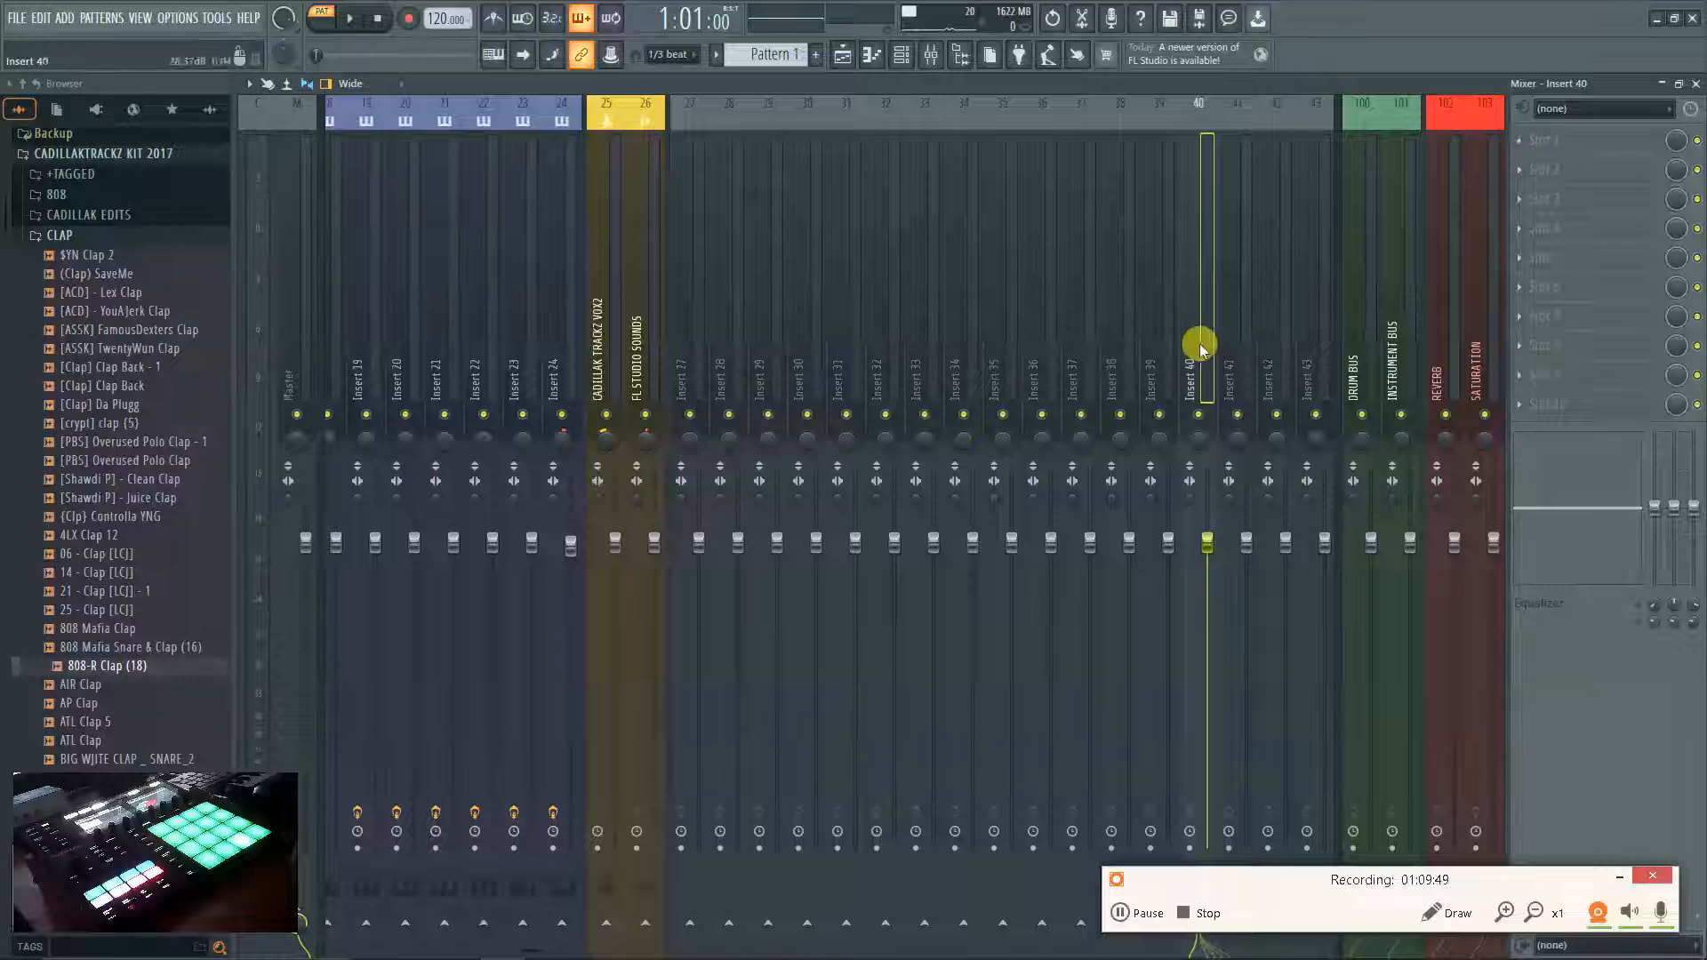
scroll(753, 231, up, 8)
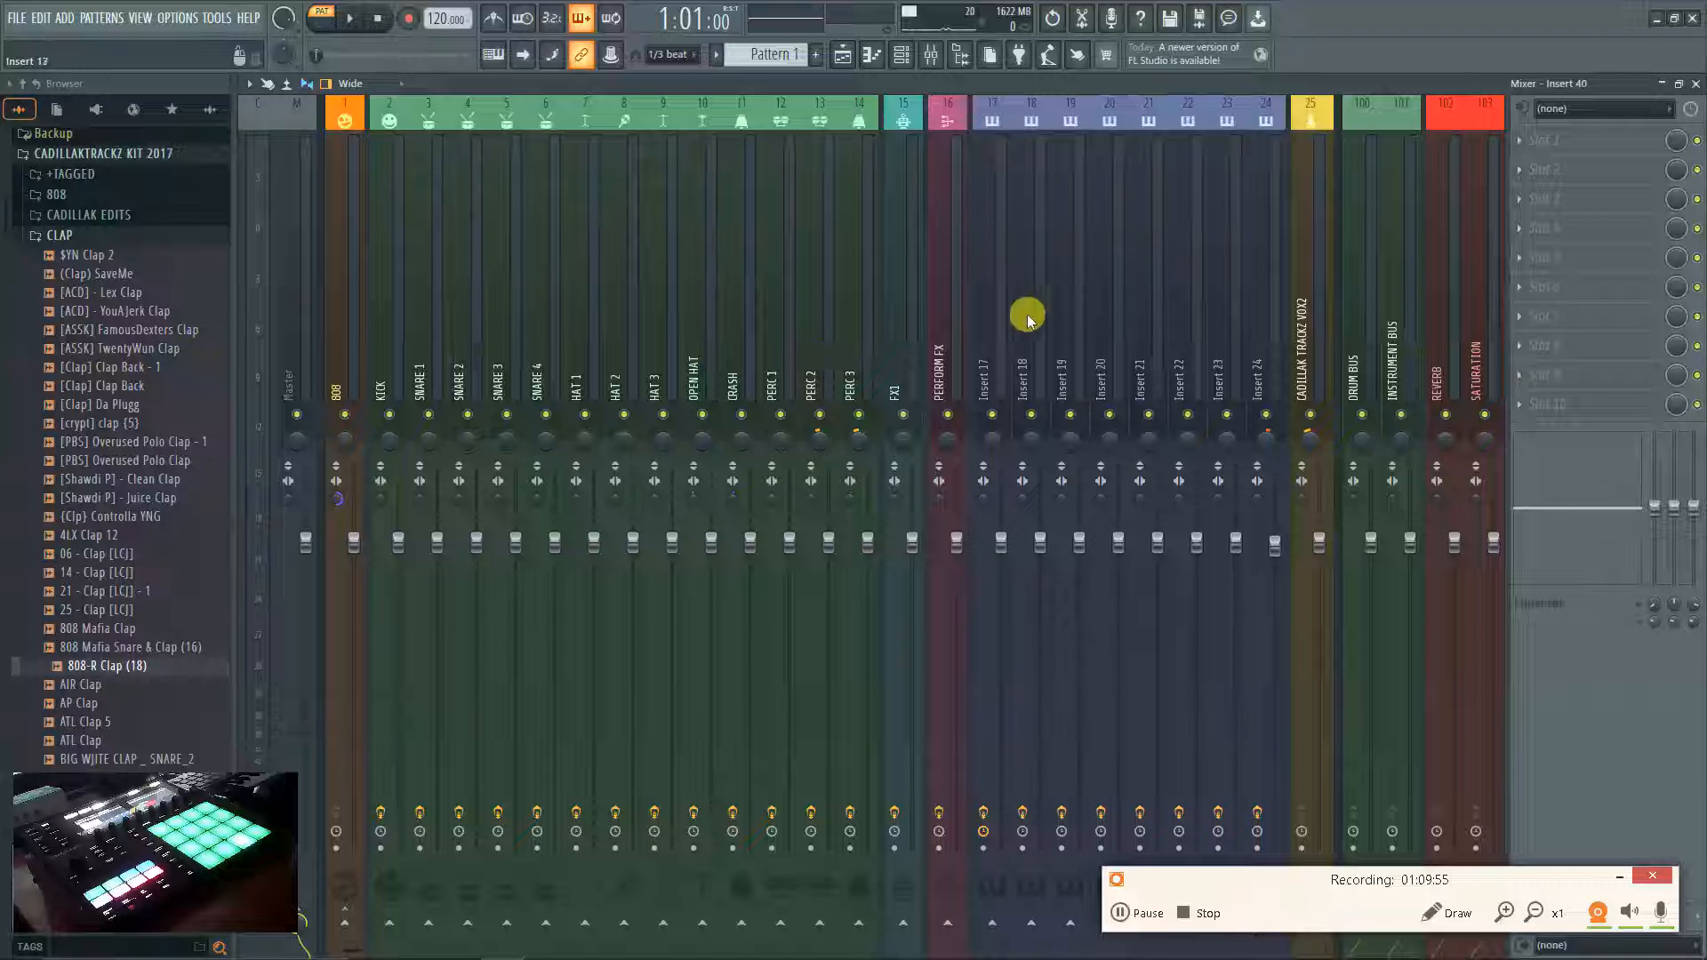
scroll(1097, 335, down, 8)
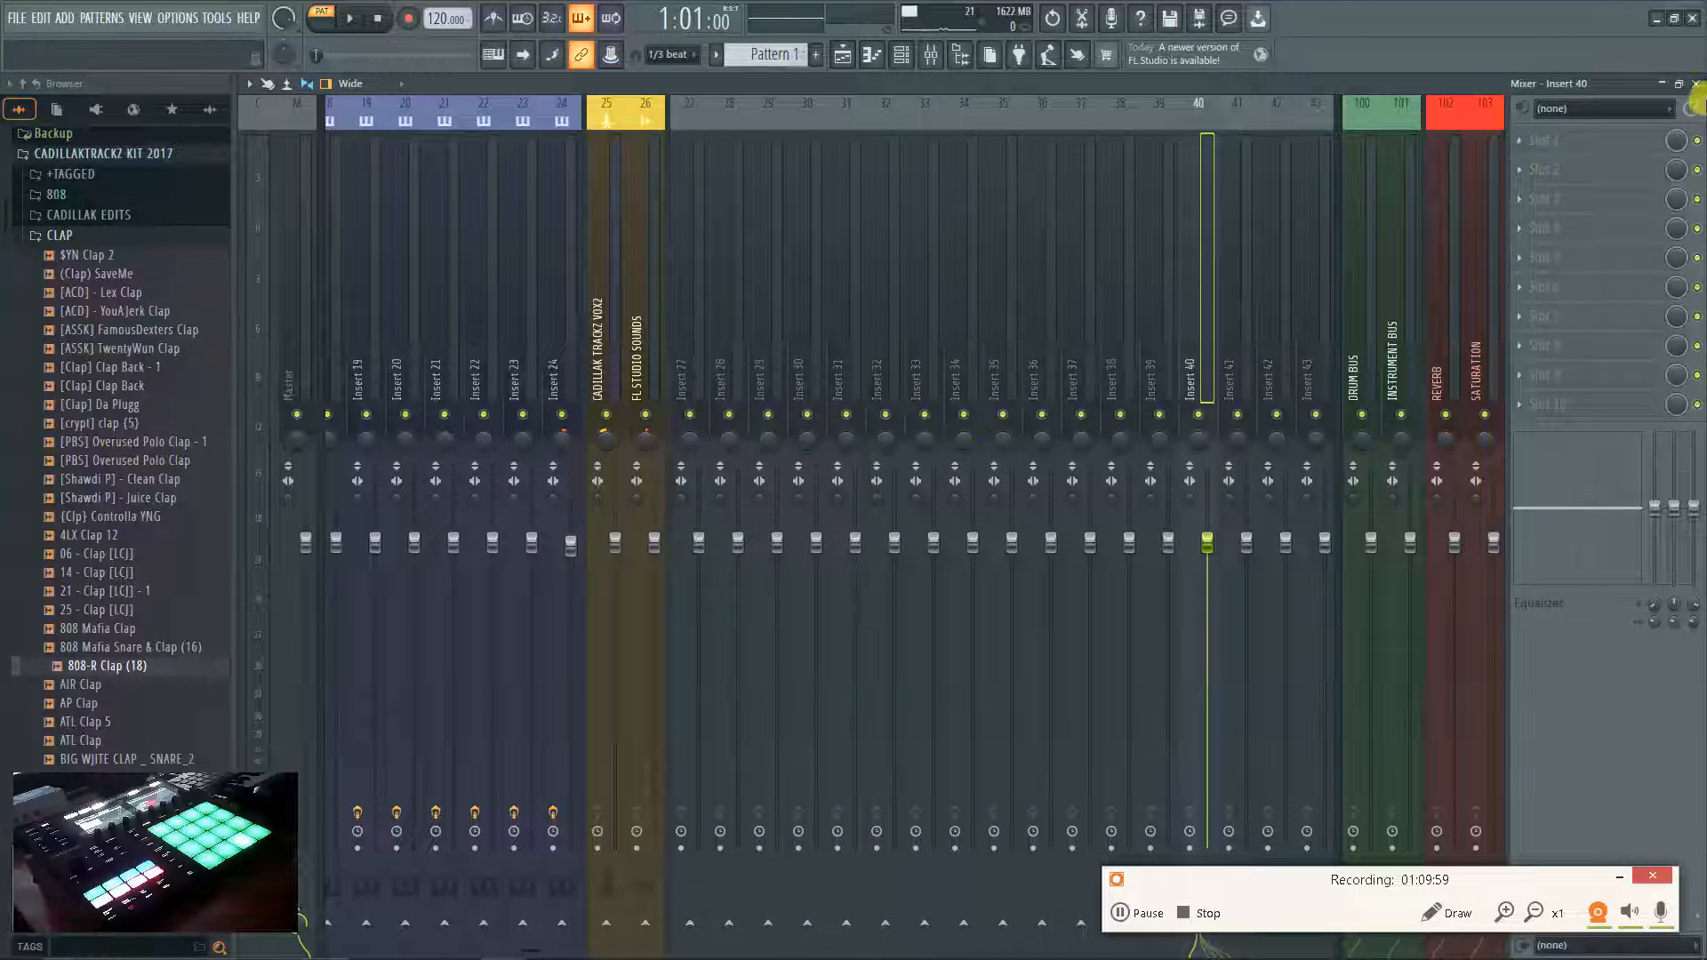
click(1697, 84)
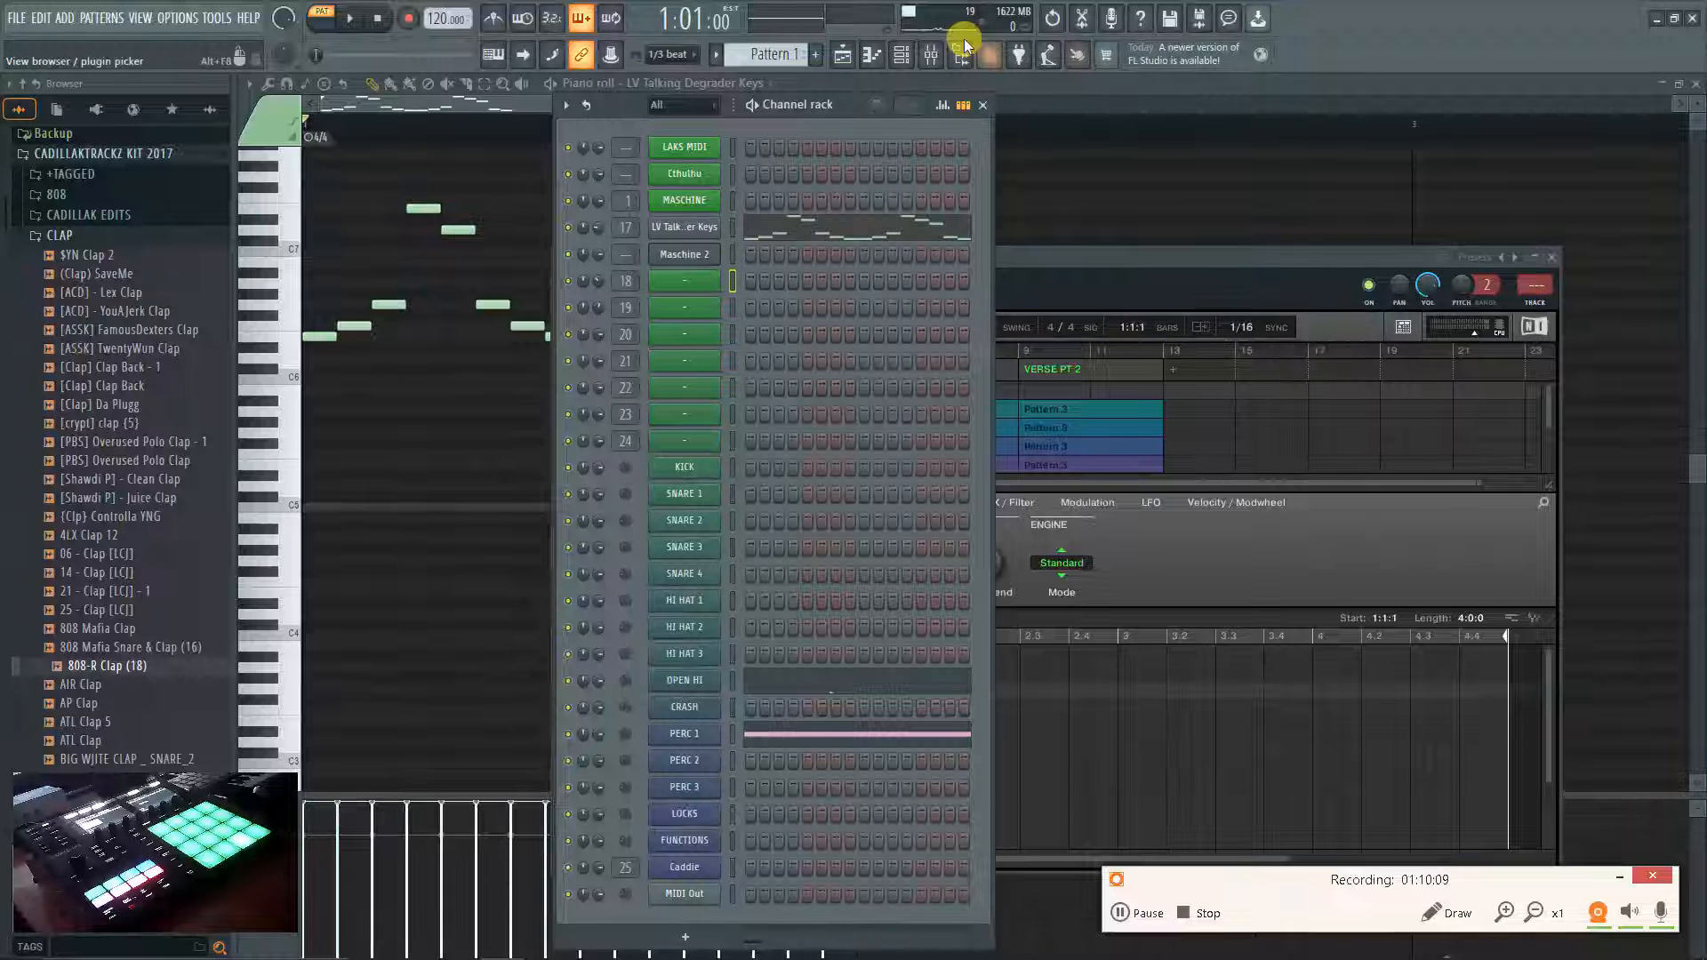
Reopen the mixer, select Insert 30 and load the Reason Rack Plugin into its first effect slot.
click(931, 54)
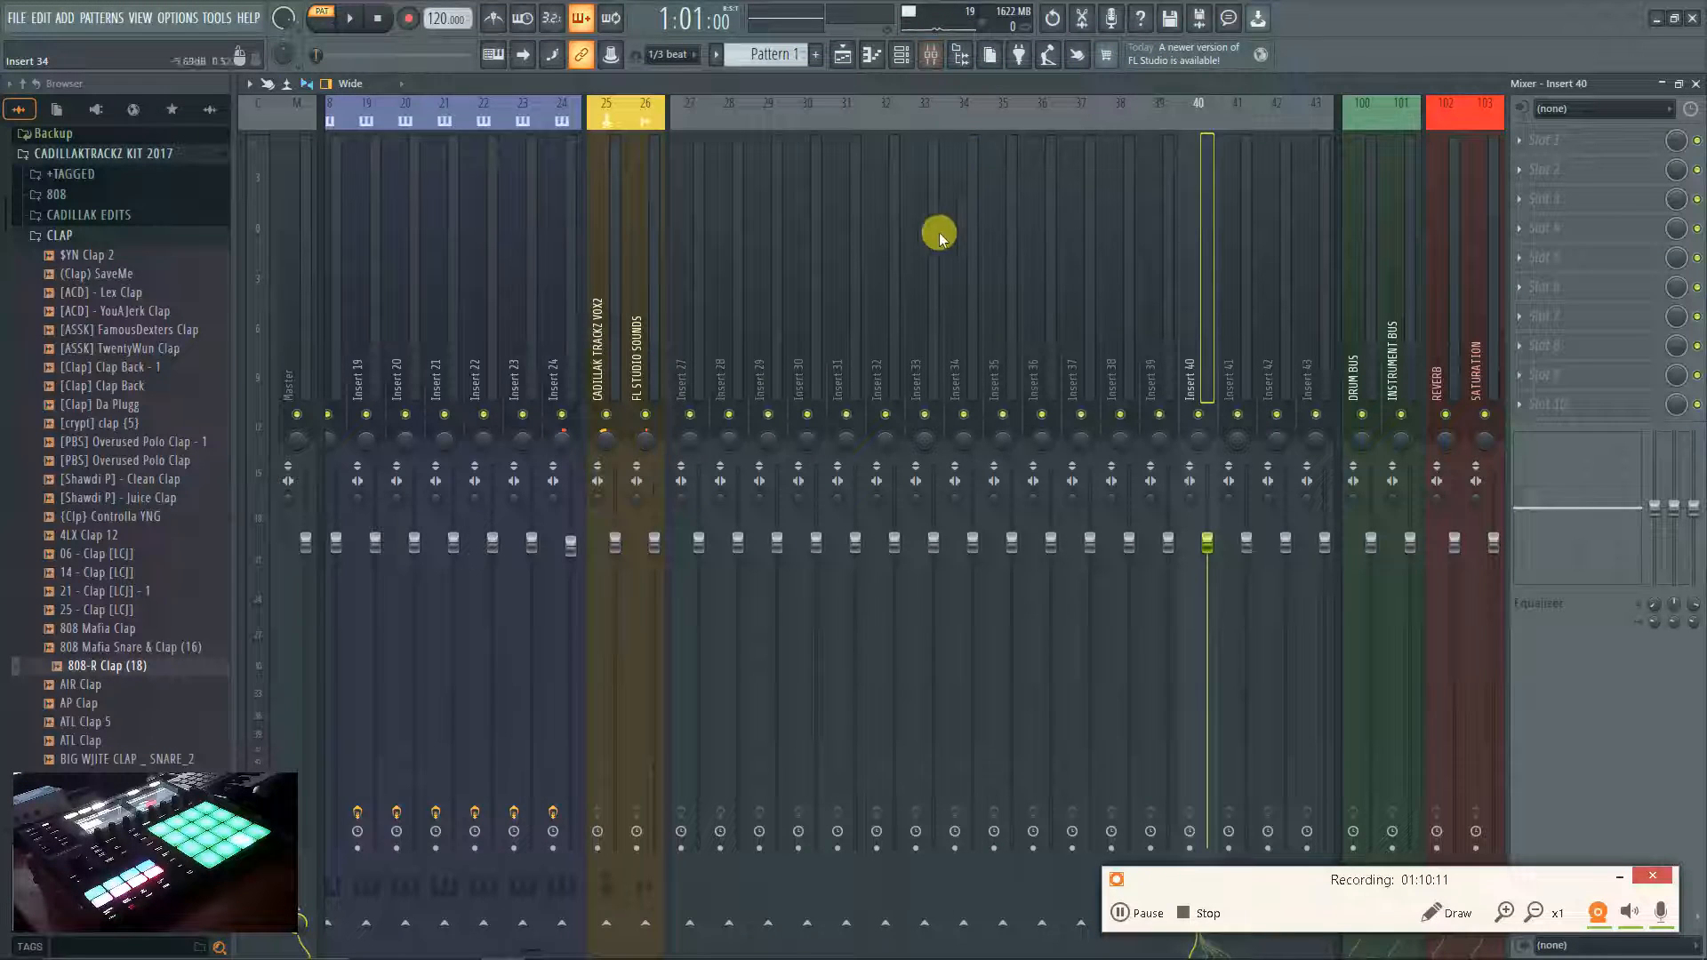
scroll(868, 254, down, 5)
scroll(868, 254, up, 5)
drag(905, 329, 1044, 332)
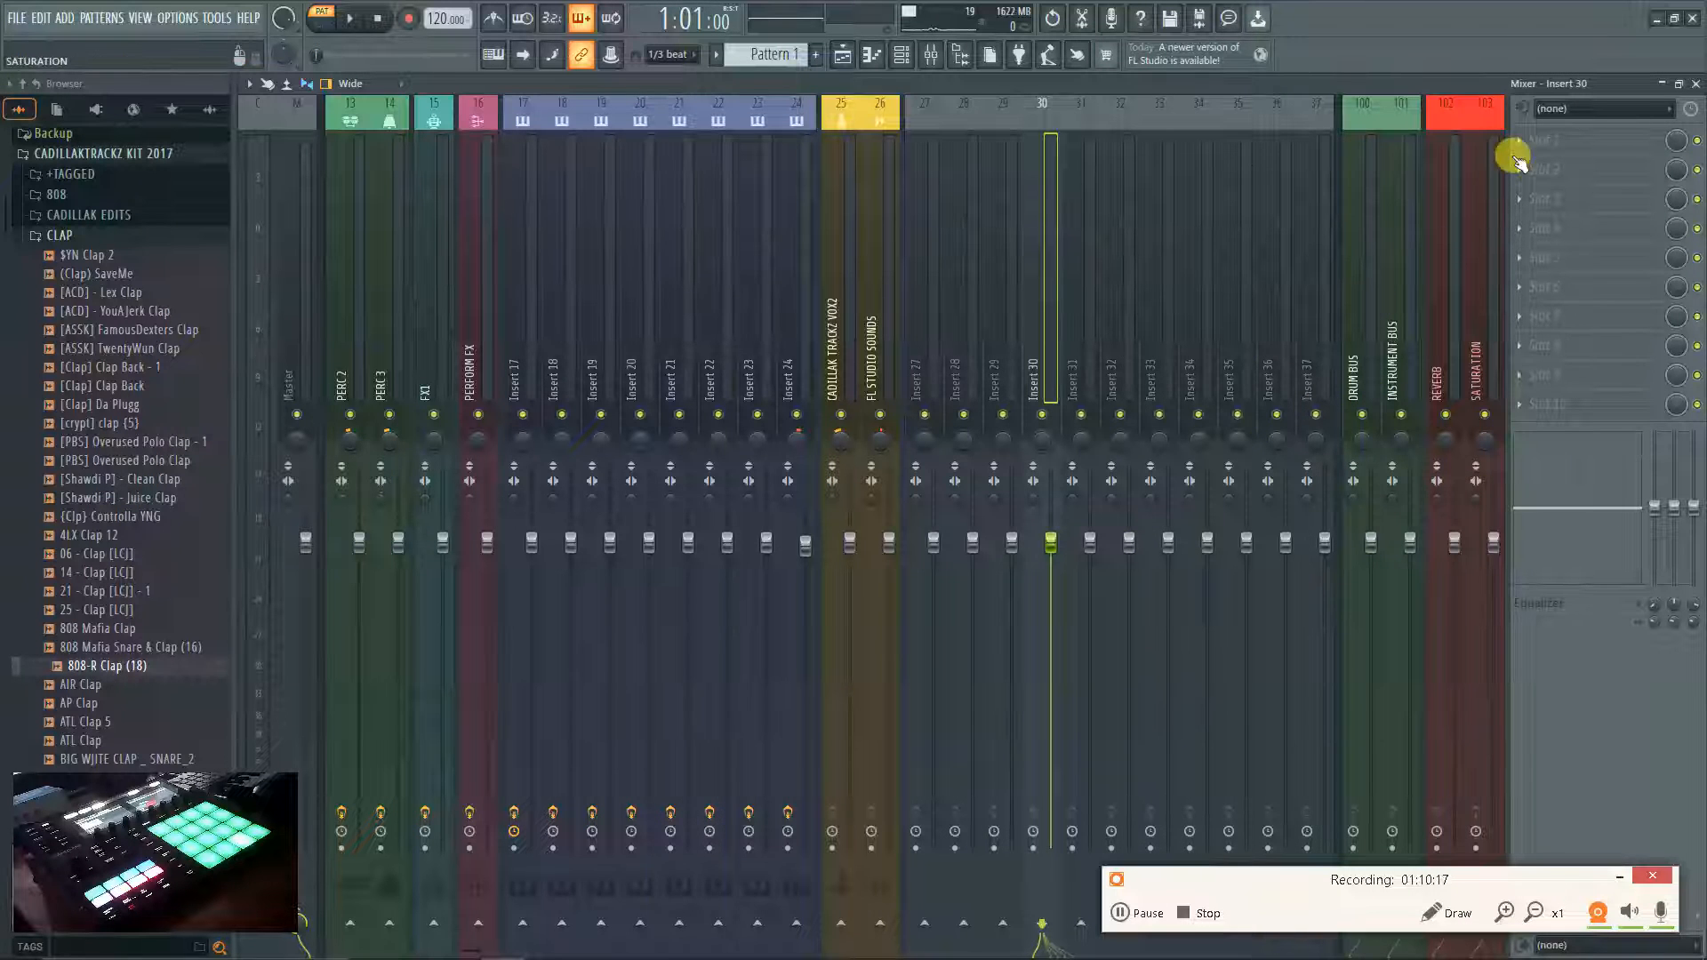
click(1519, 138)
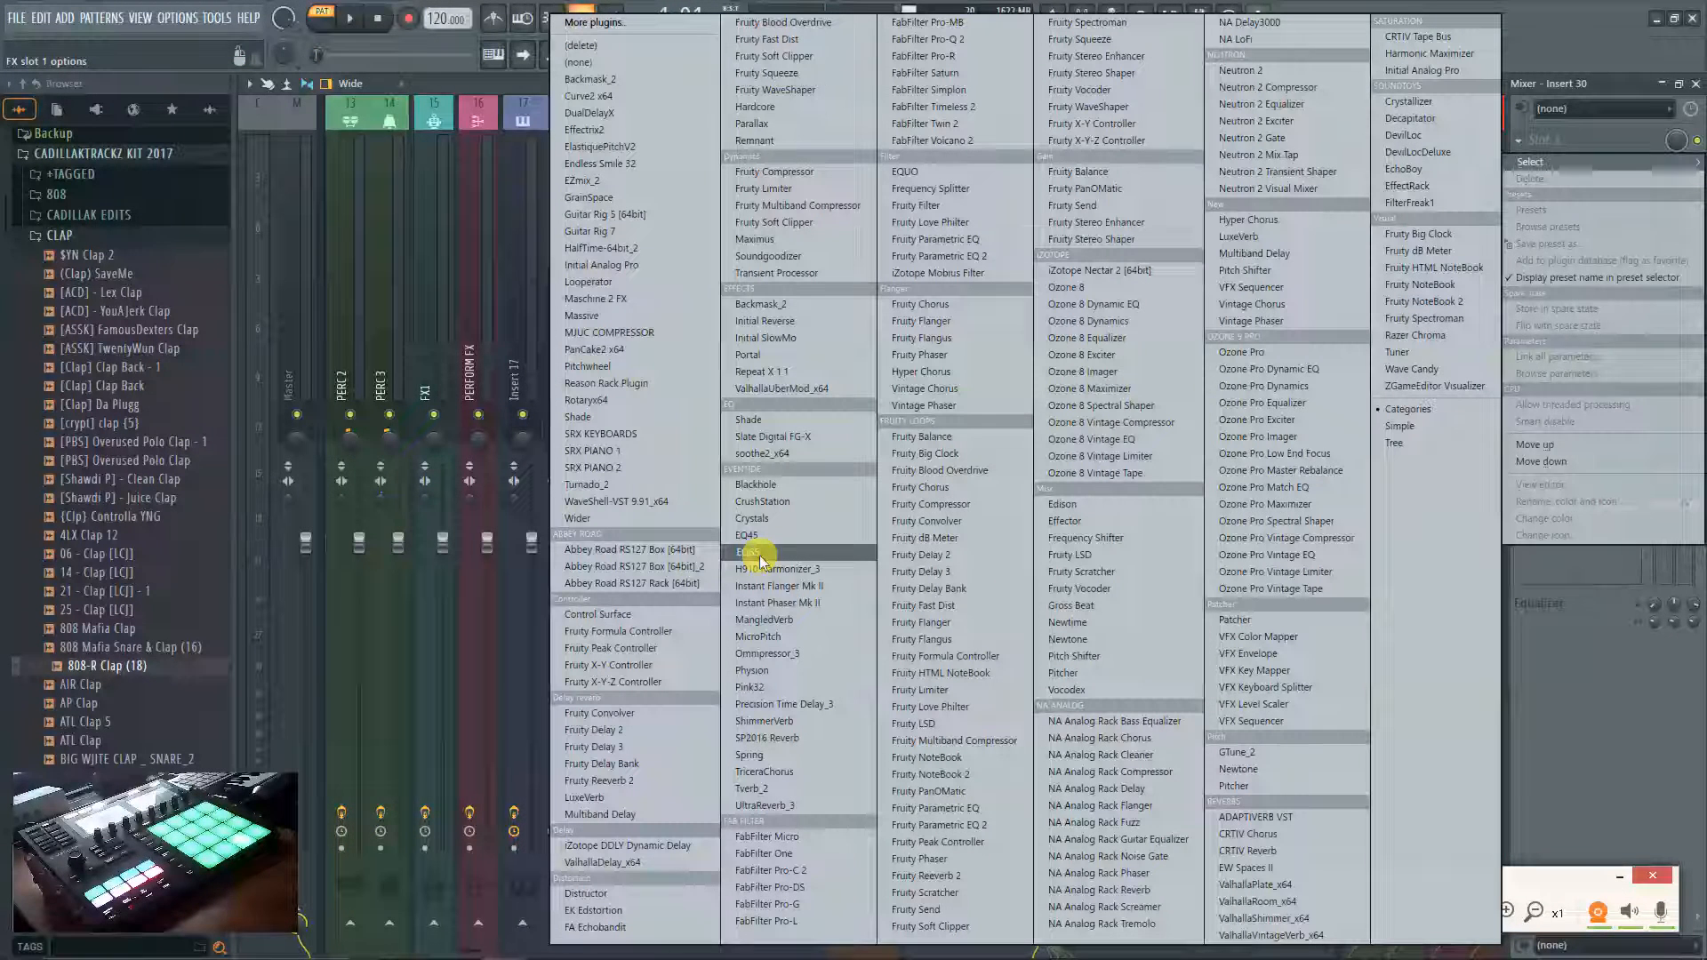
click(647, 385)
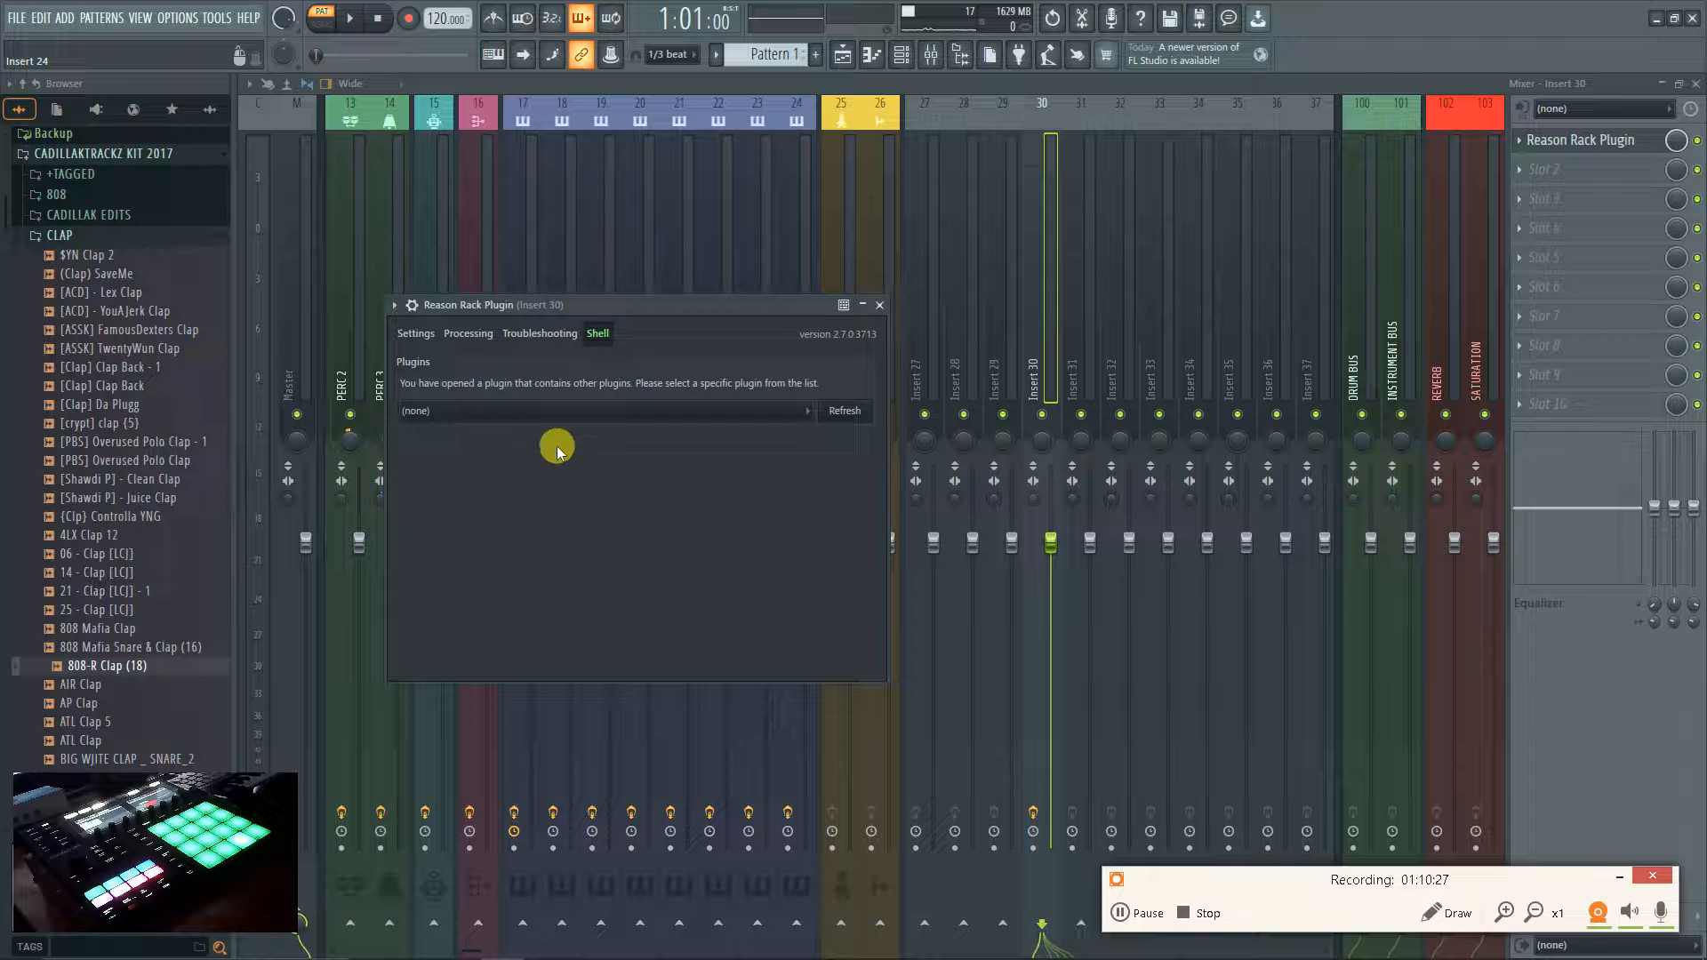
Choose Reason Rack Plugin from the shell's plugin list on Insert 30 and load its LAK MIXER preset.
click(607, 411)
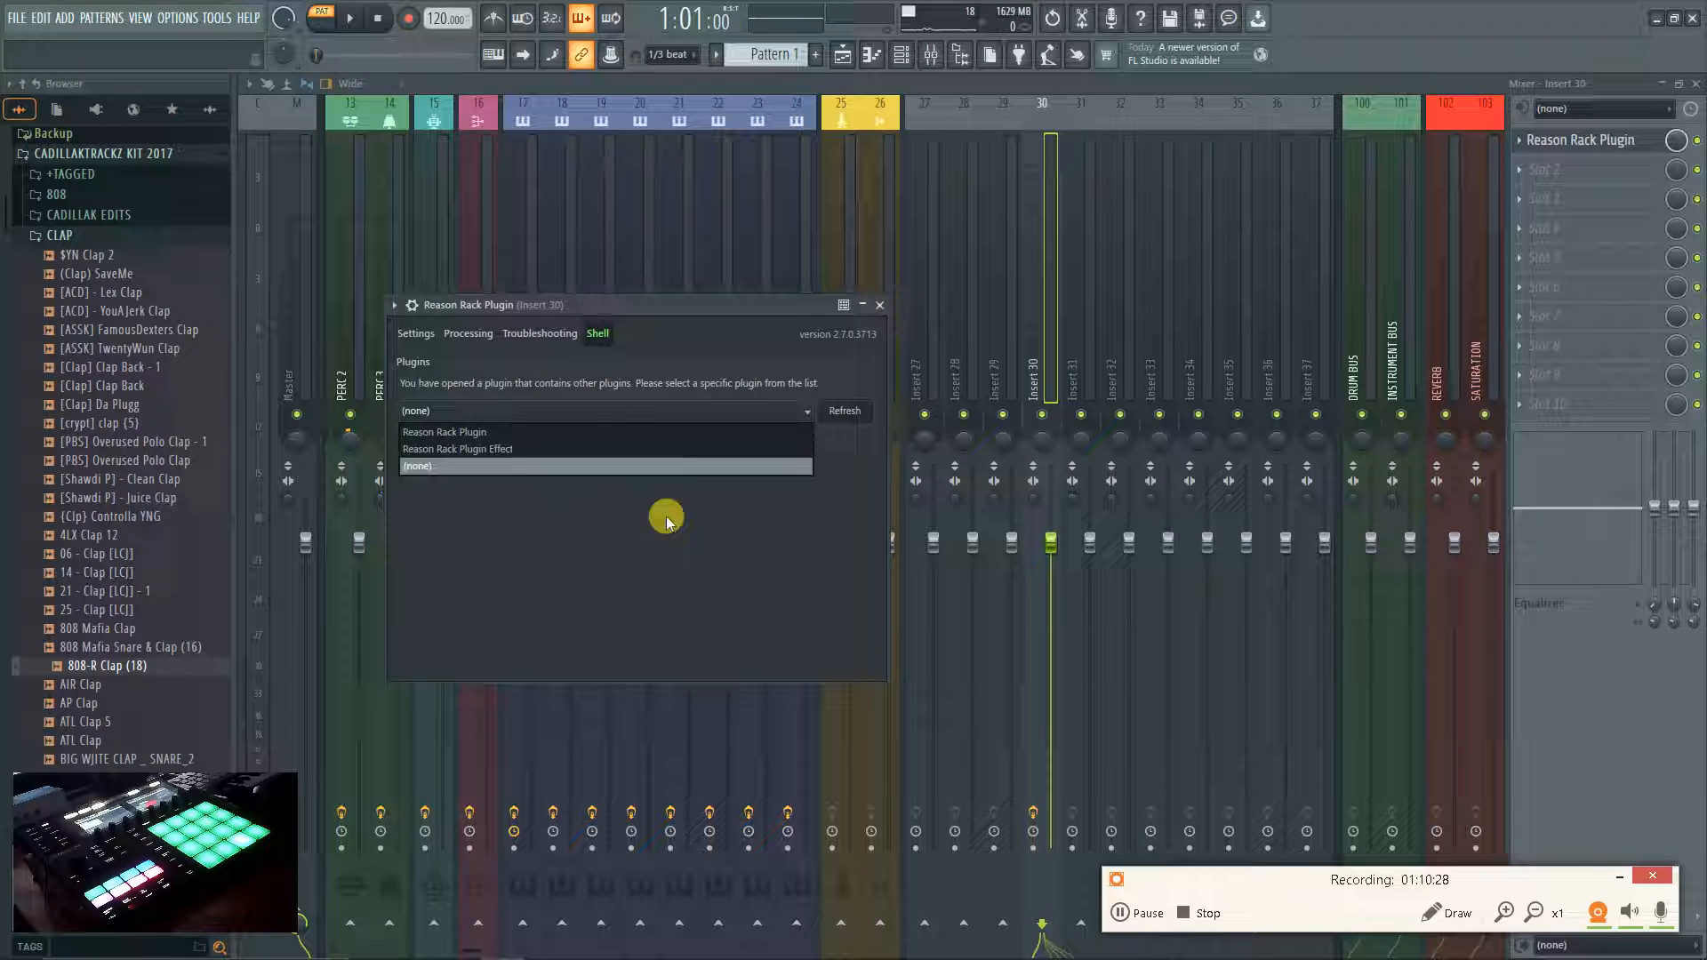
click(568, 433)
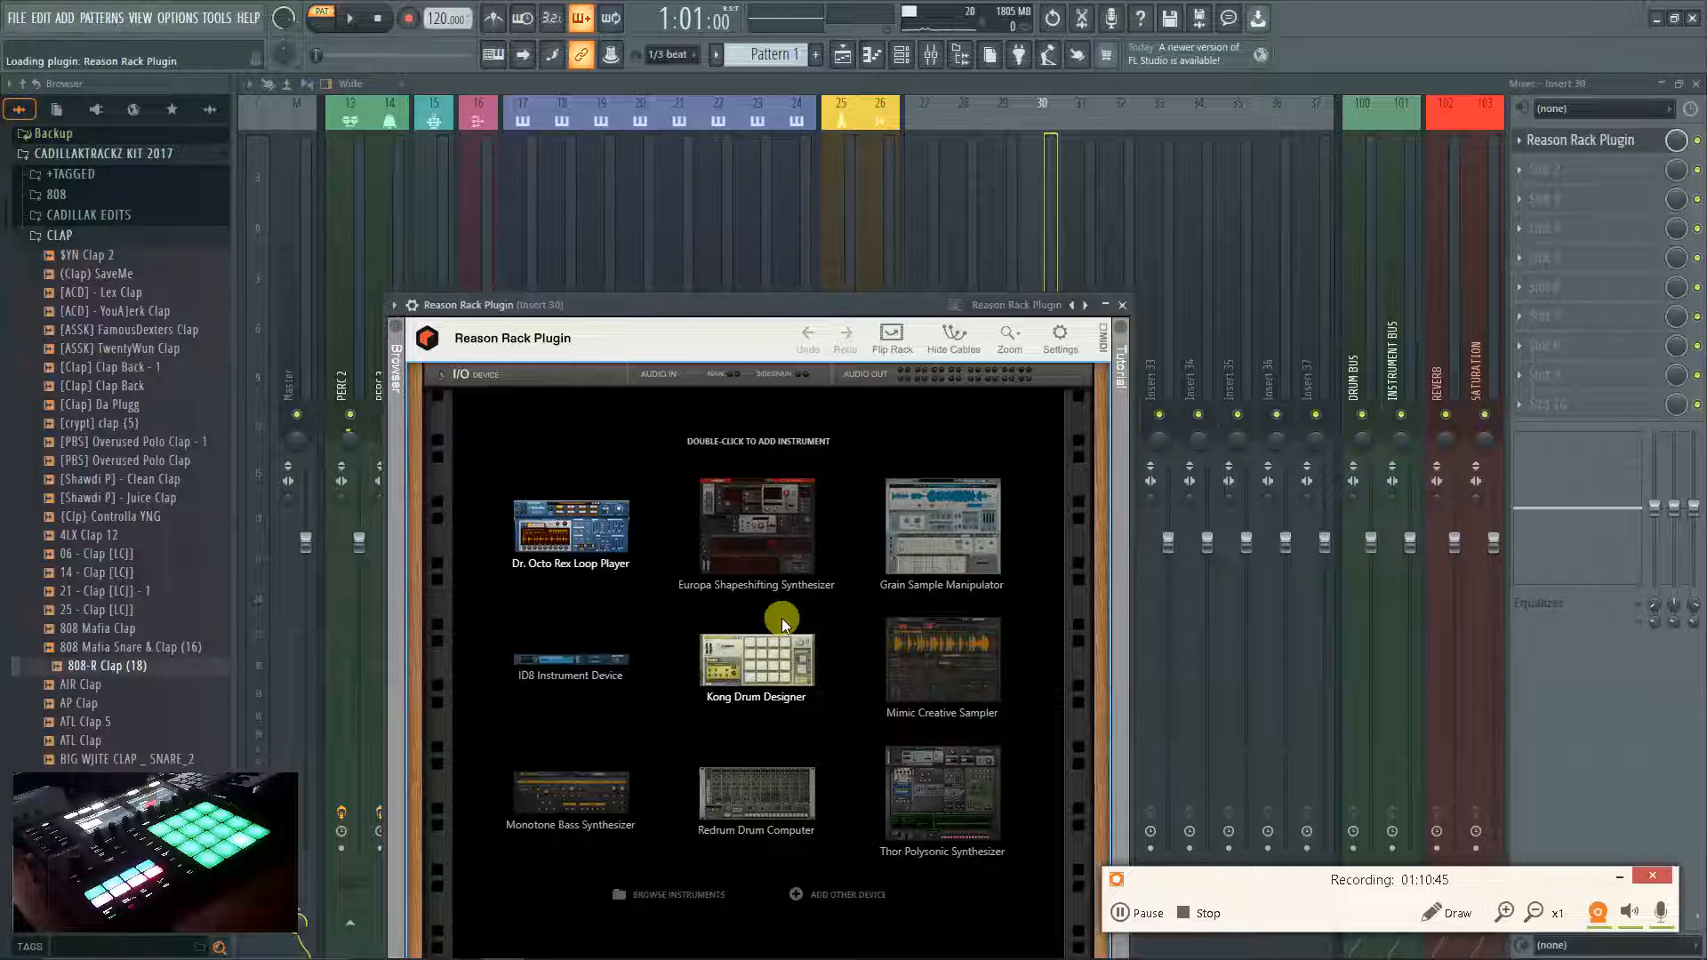
drag(767, 315, 874, 288)
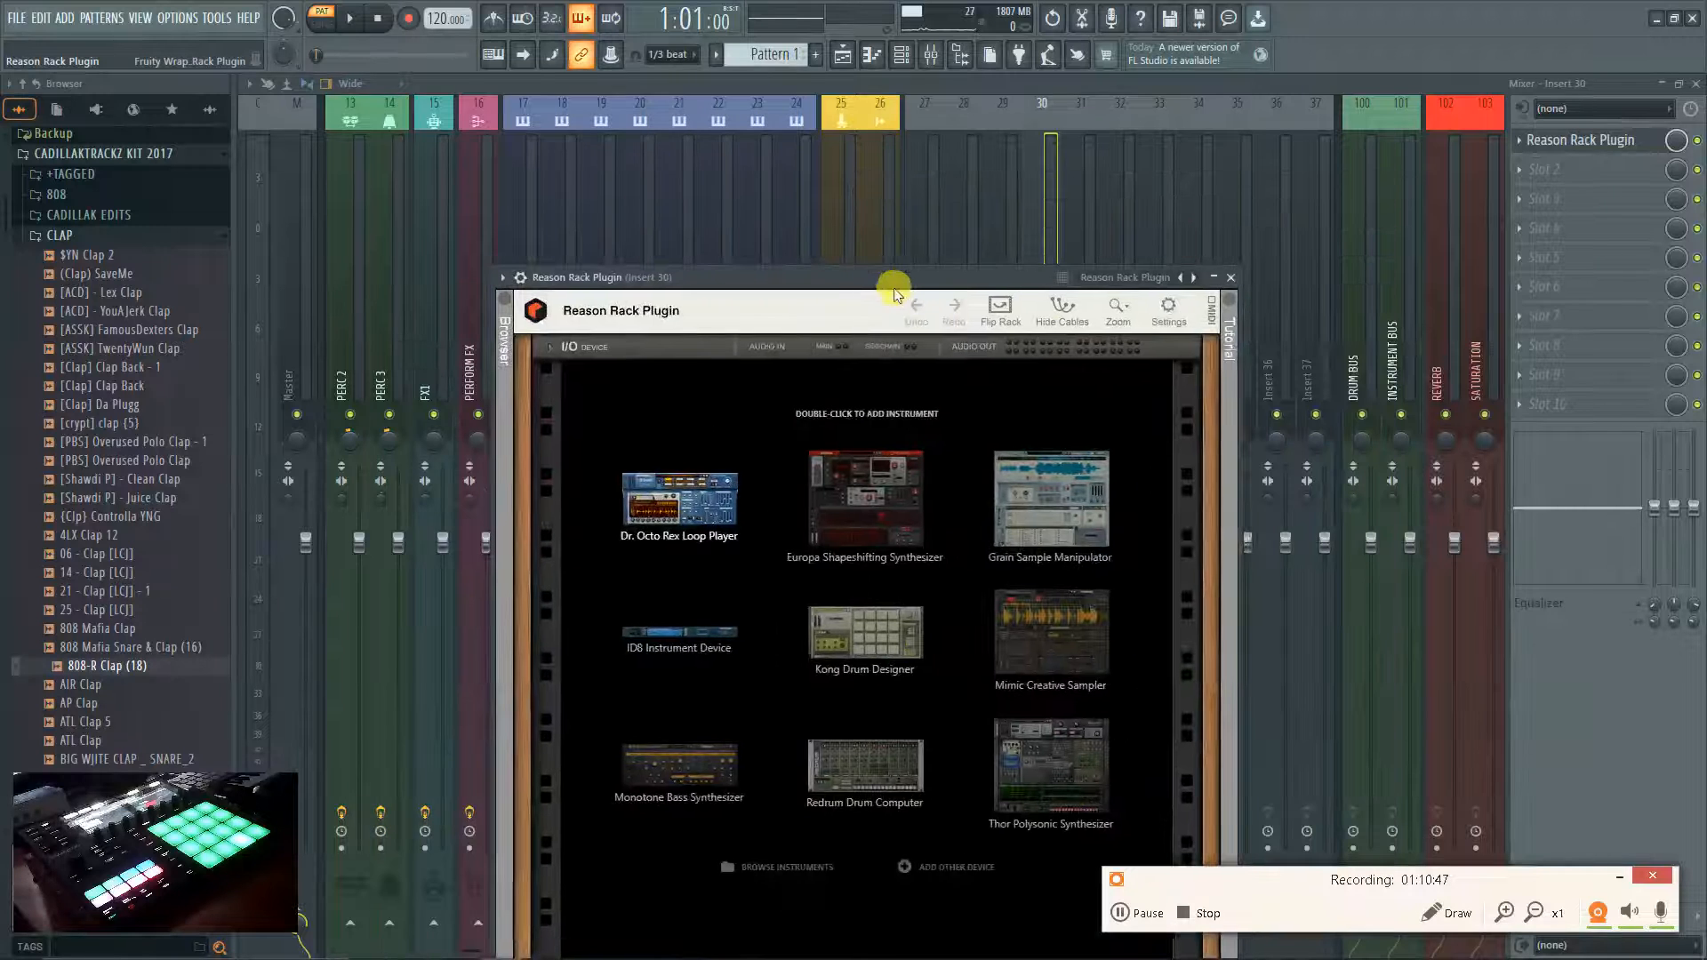
right_click(1194, 281)
click(1214, 300)
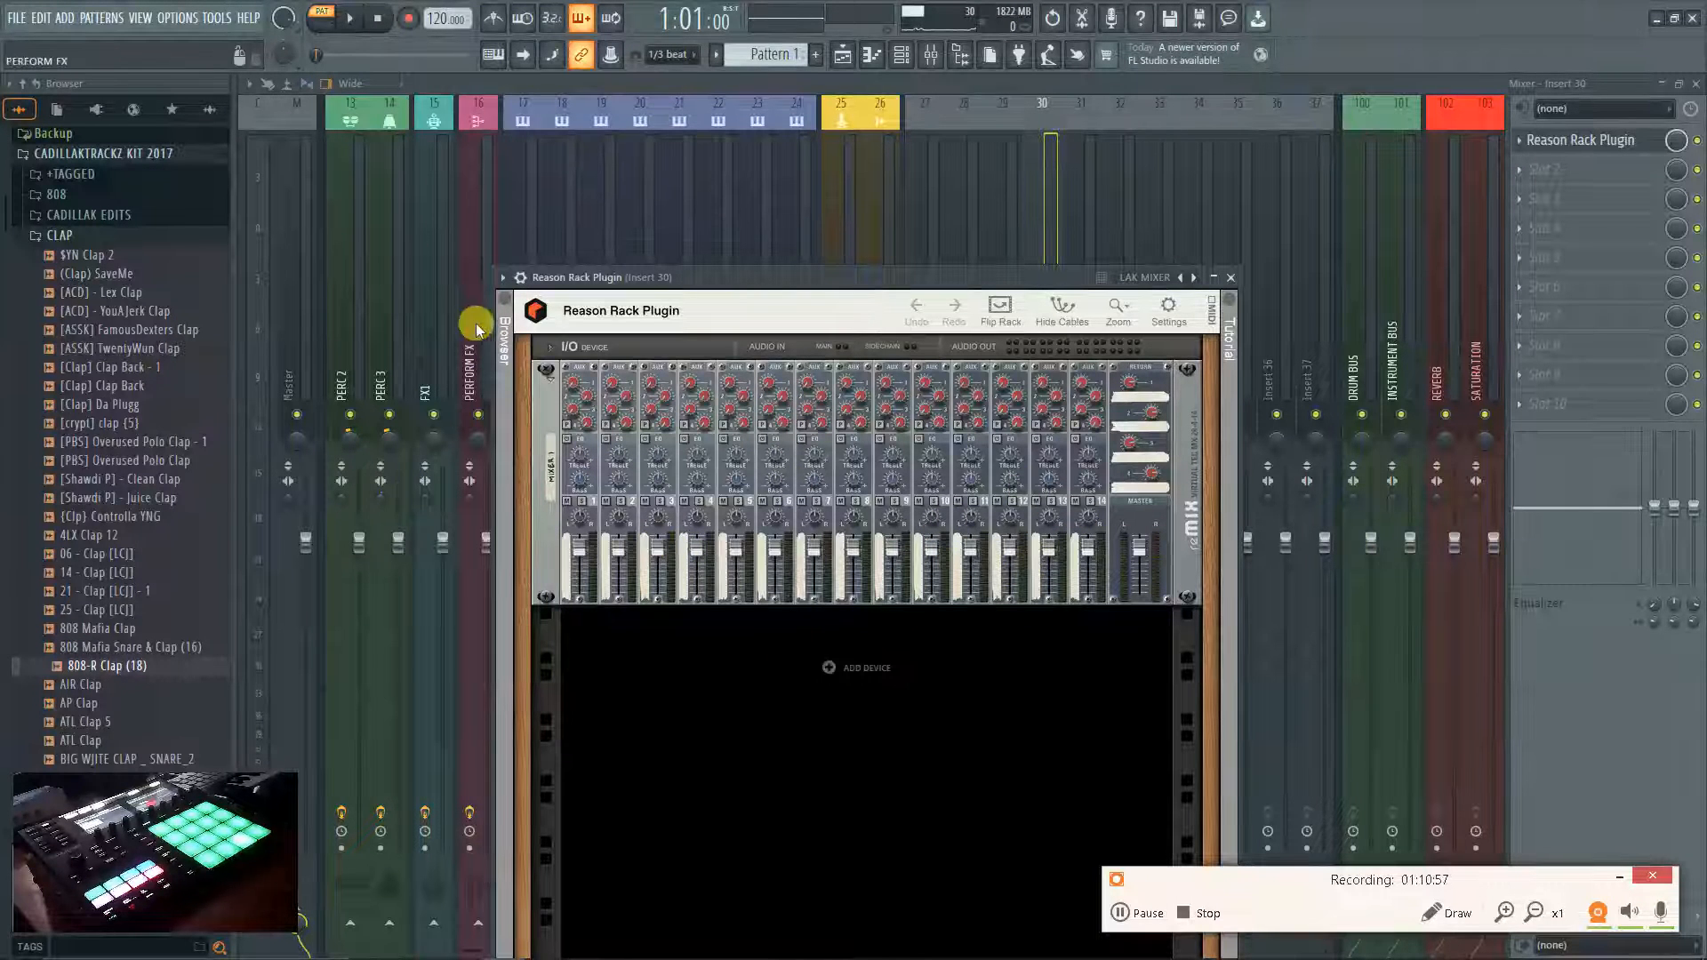
Browse the Reason Sounds to the 3 Leads folder and add the Always In The Lead -LCV.cmb patch below the rack's mixer.
click(507, 343)
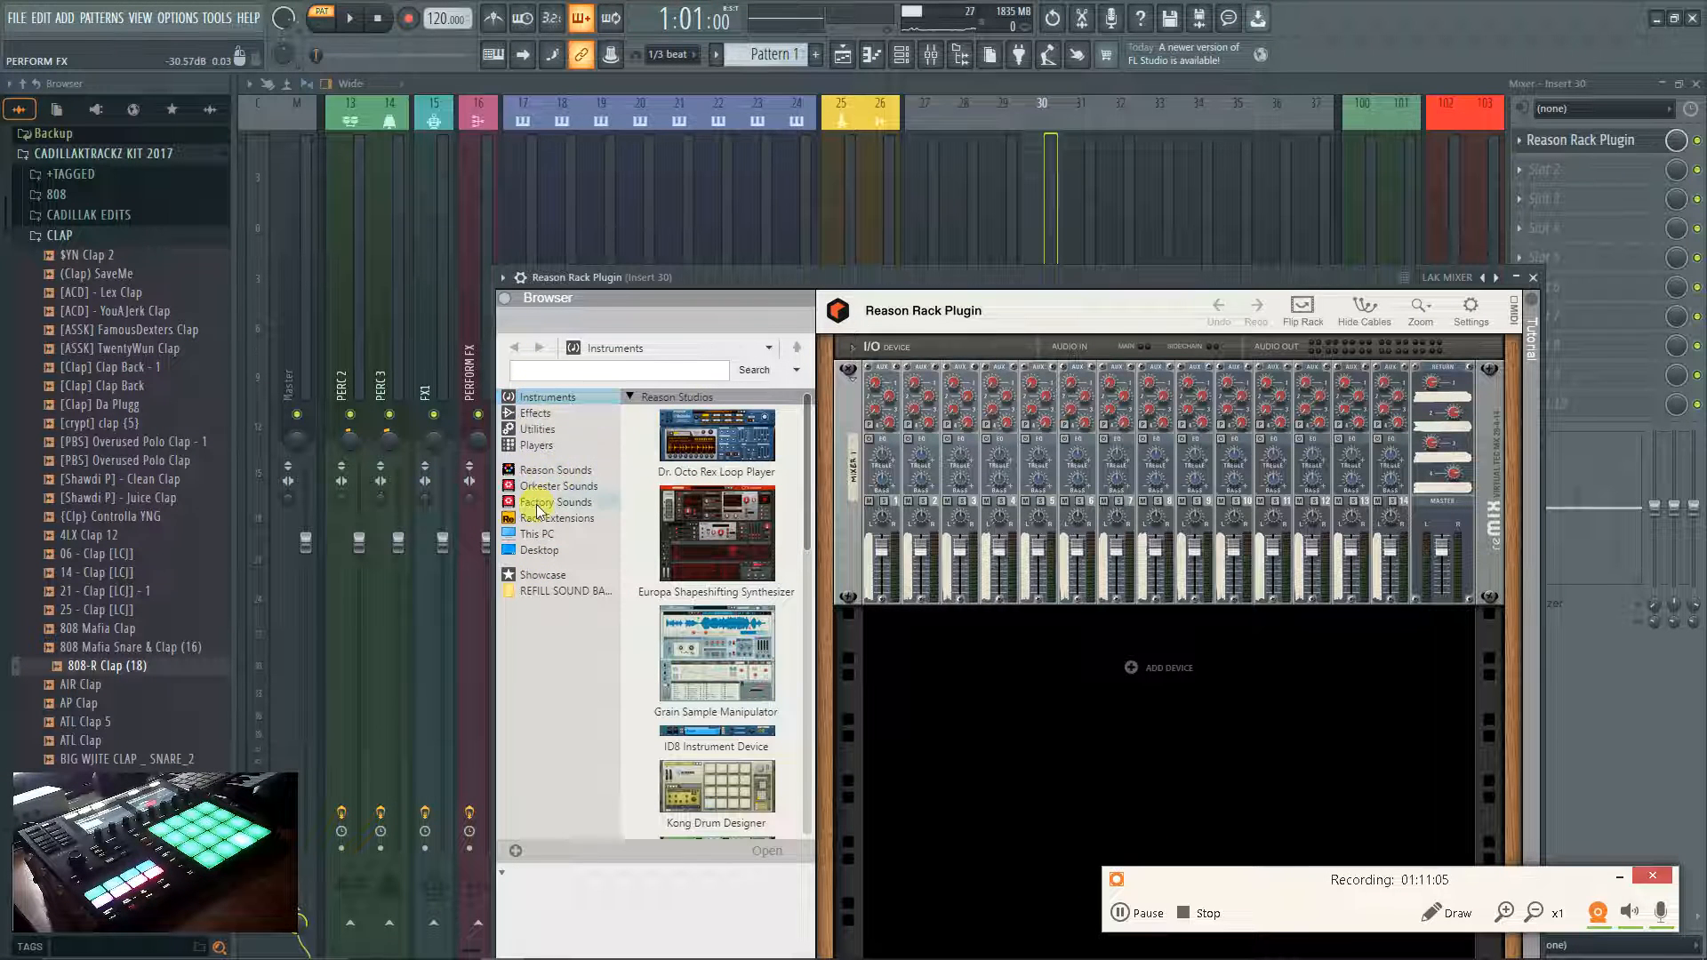
click(585, 472)
double_click(711, 449)
drag(685, 657, 1296, 638)
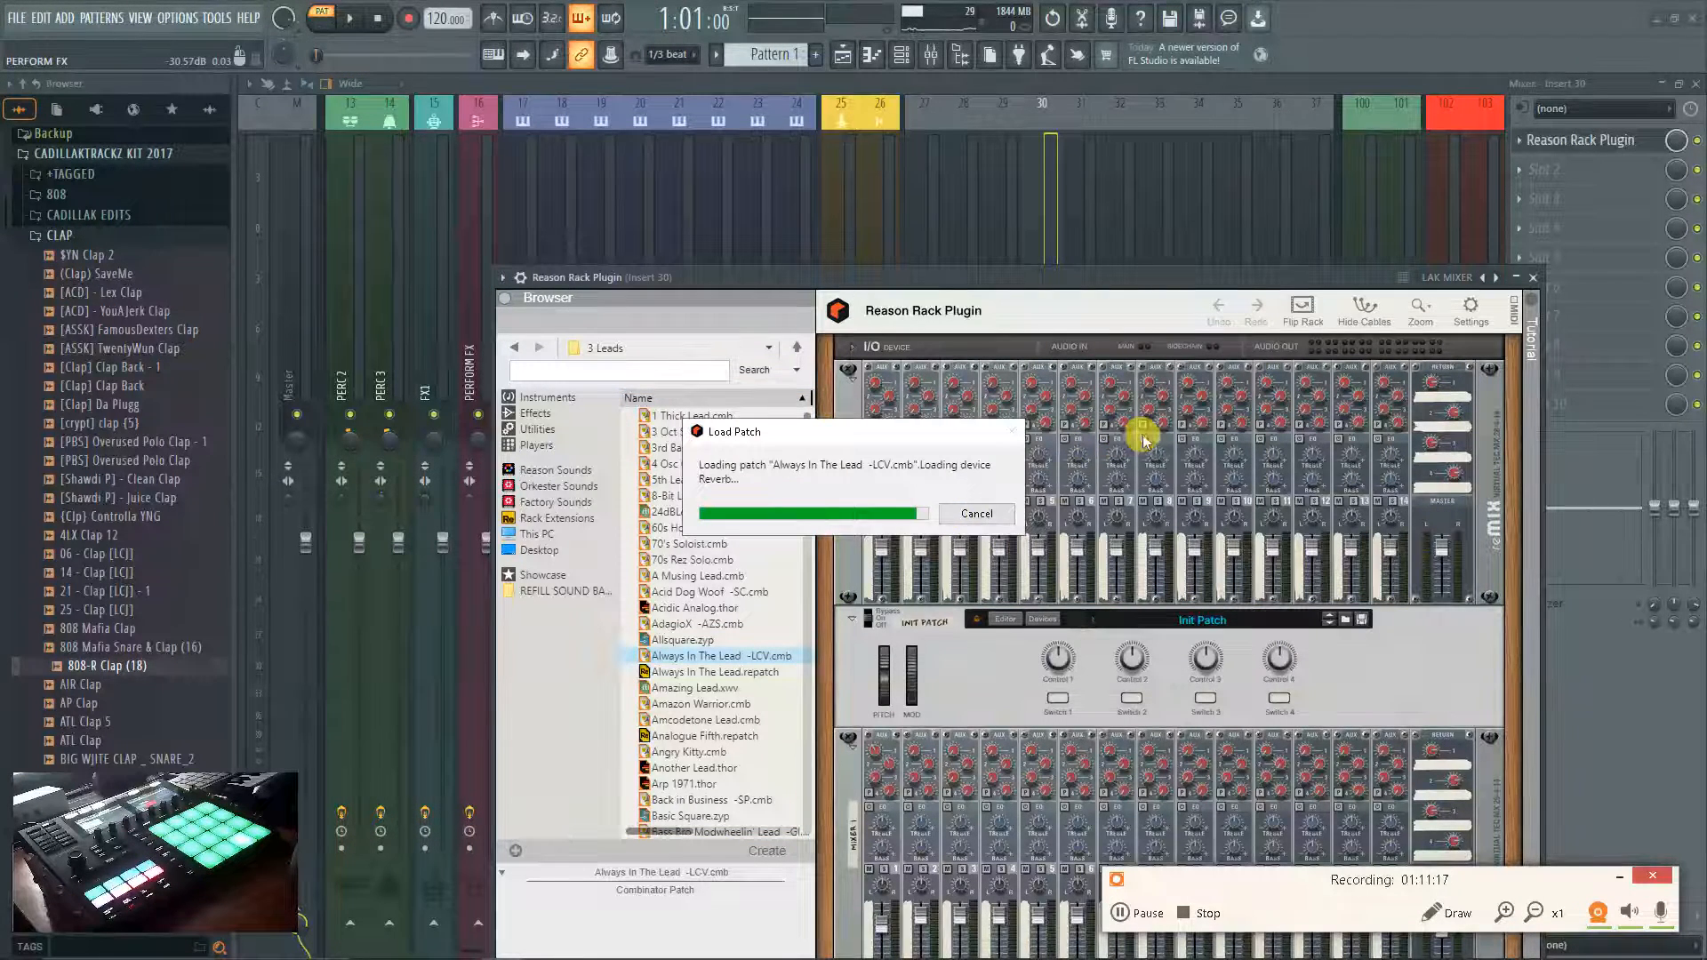
drag(1147, 275, 1074, 233)
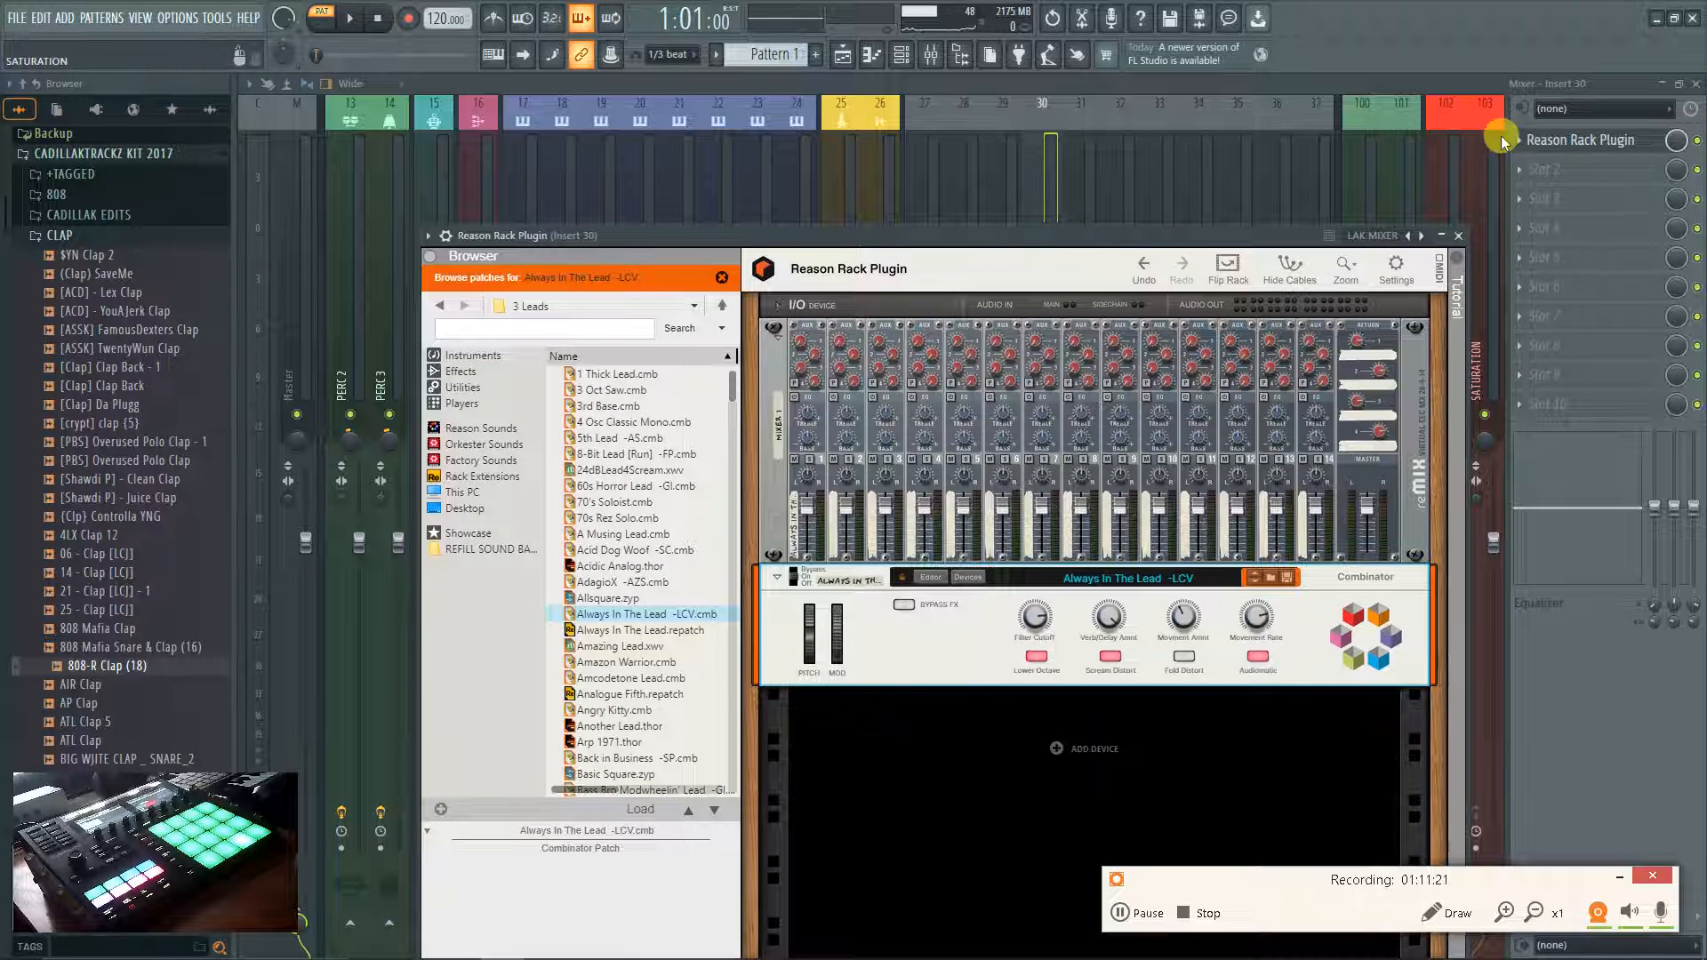
Close the Reason Rack Plugin window, look over the channel rack and return to the mixer.
click(1465, 235)
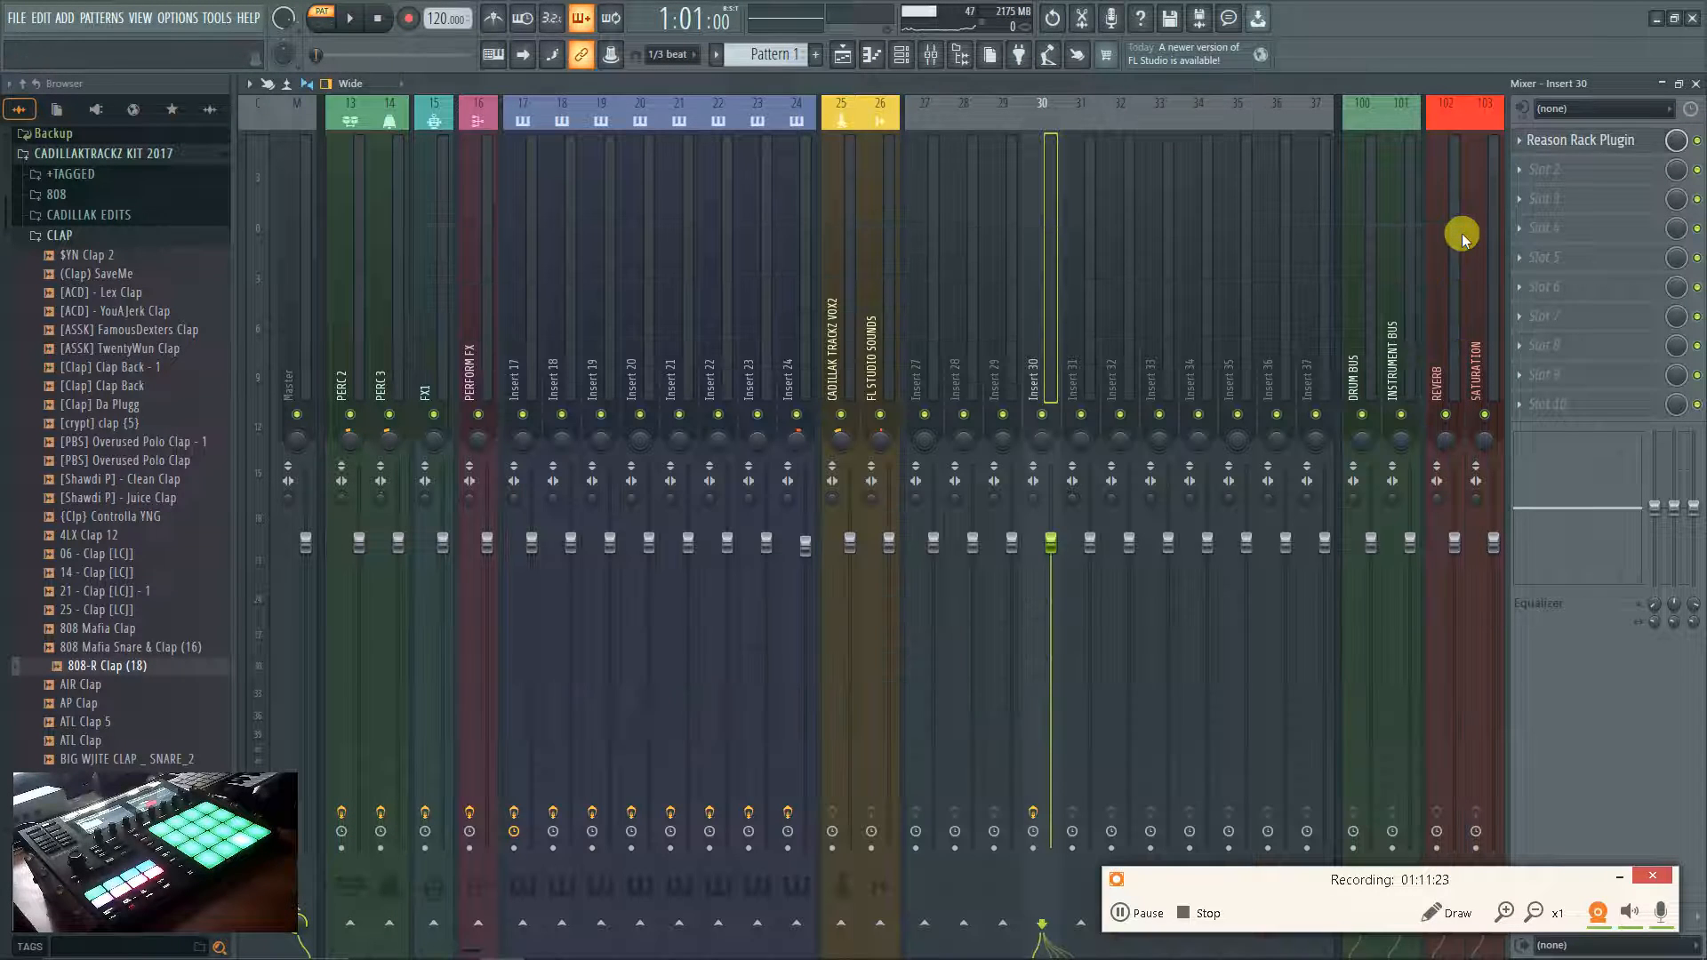
click(841, 55)
click(841, 55)
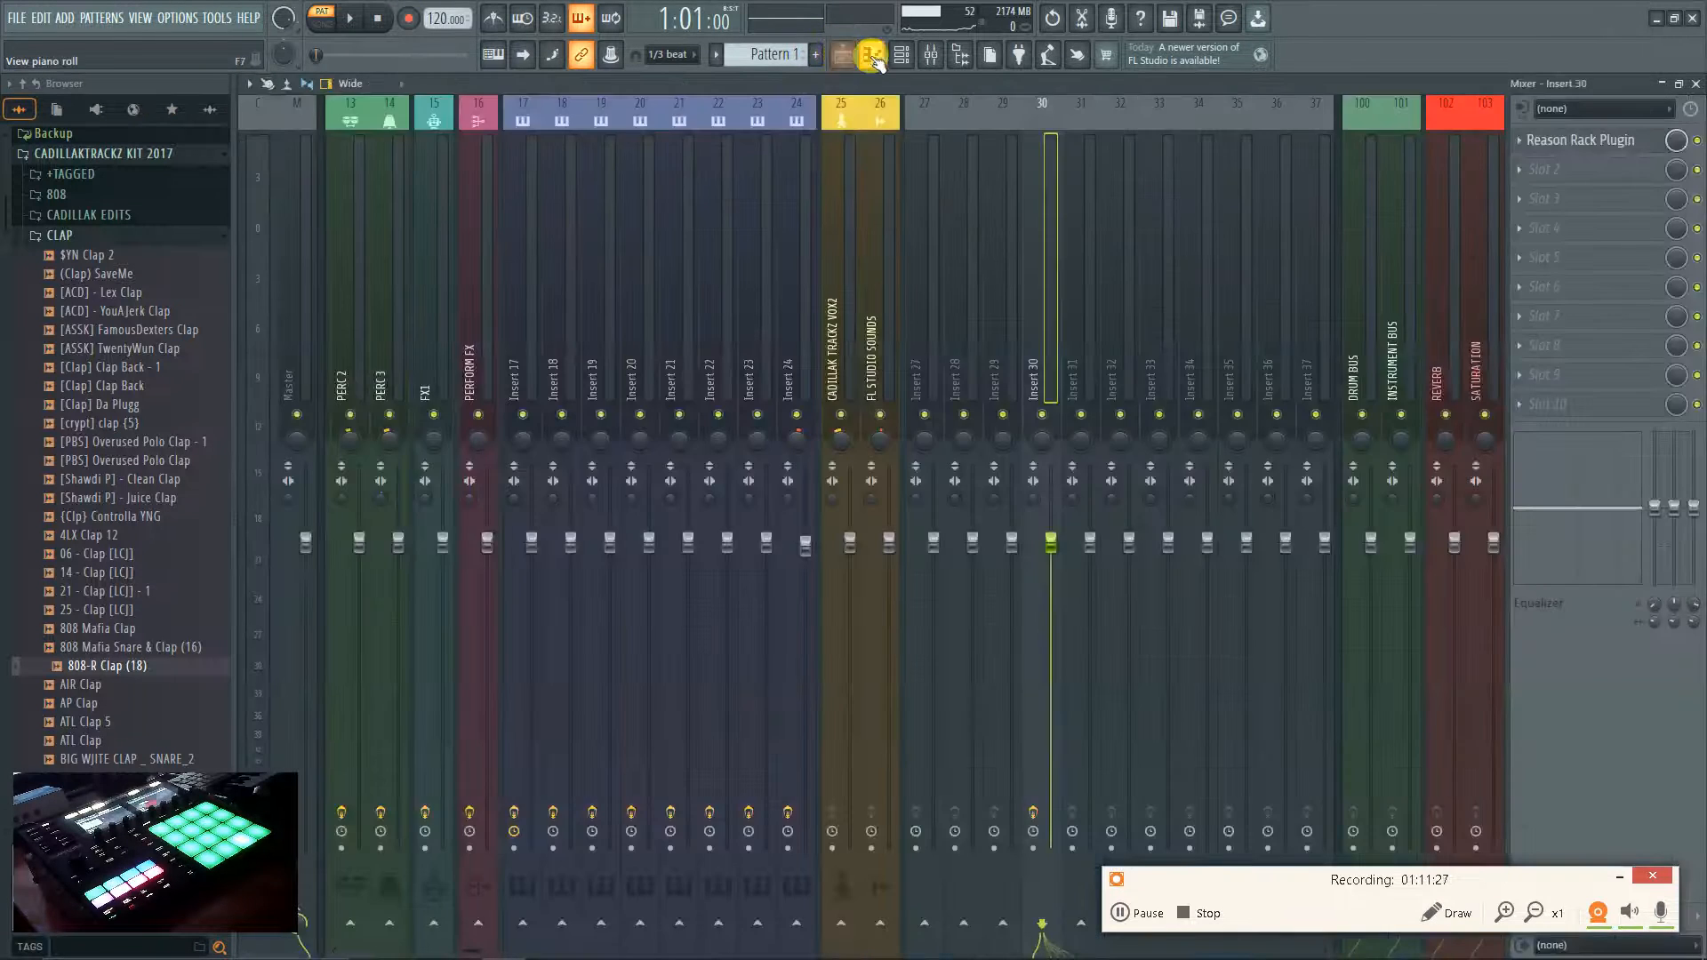
click(871, 55)
click(900, 55)
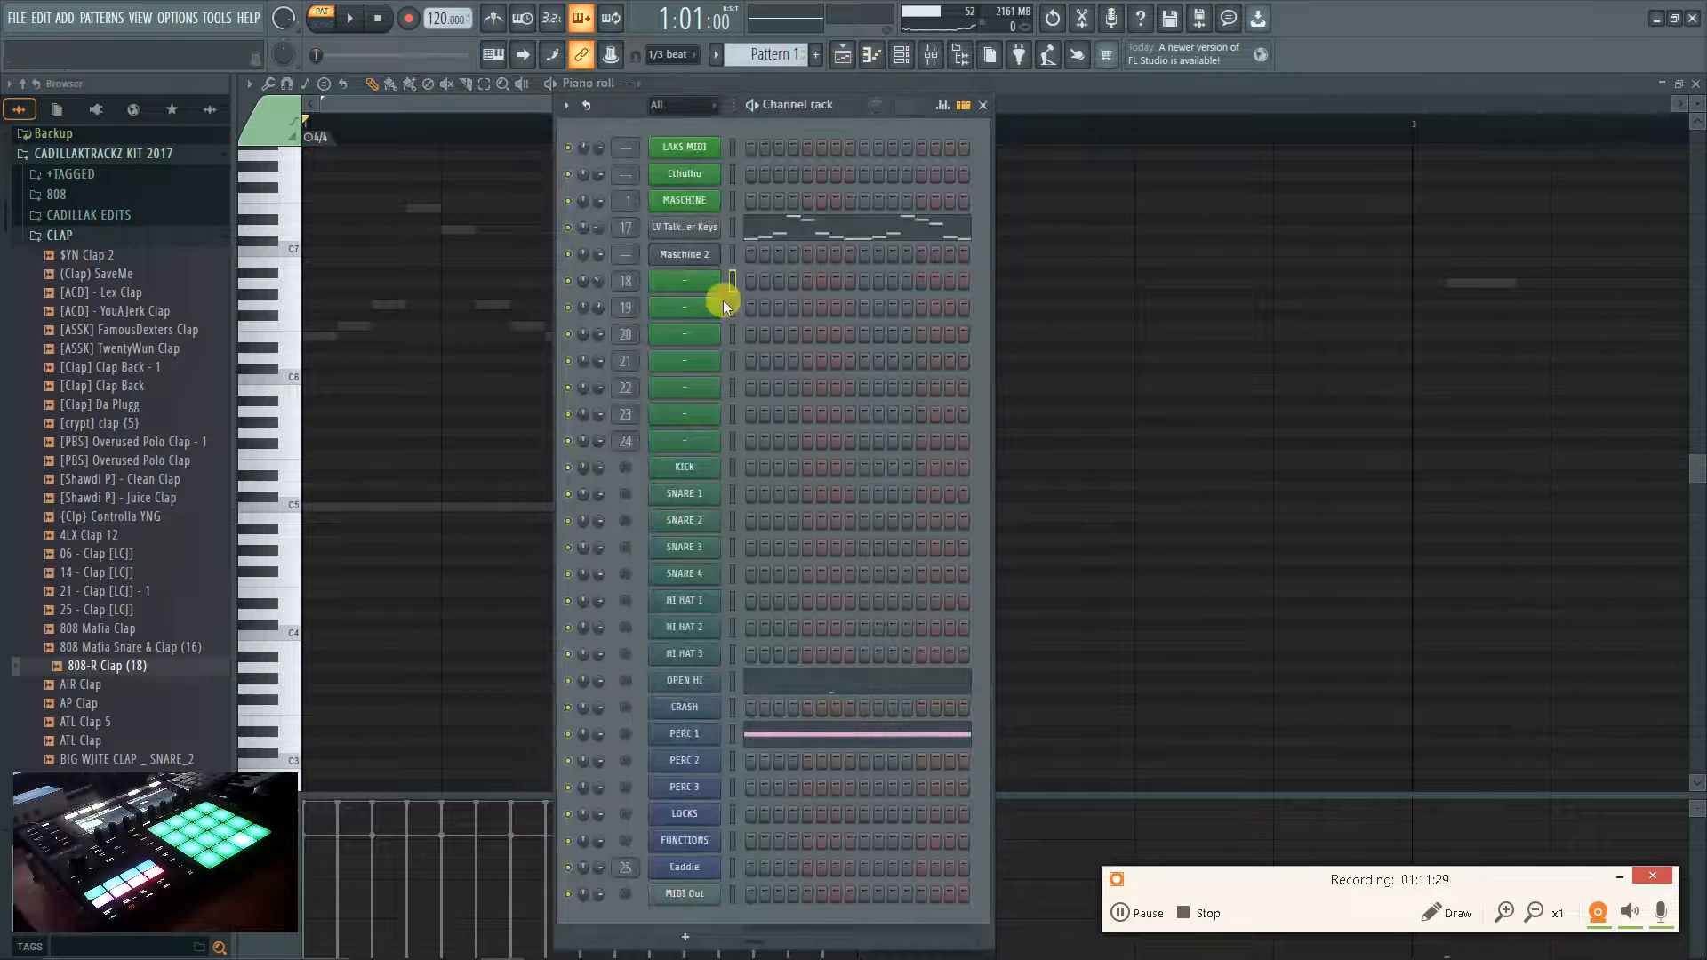
click(931, 55)
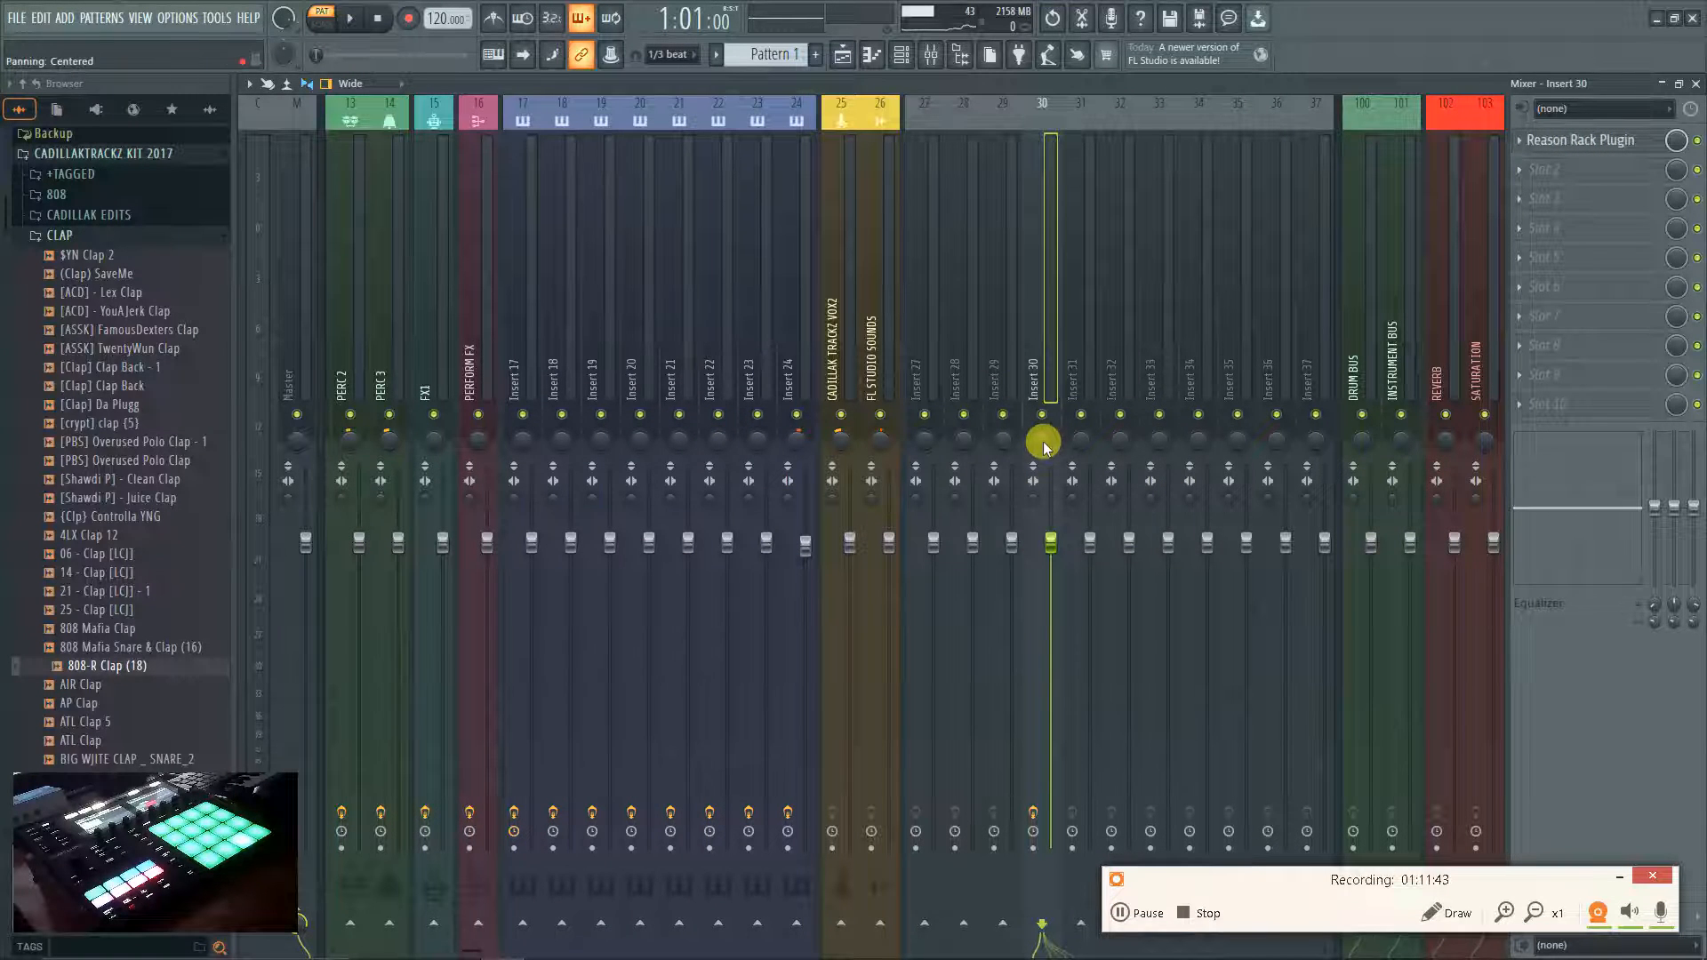
Reopen Insert 30's Reason Rack Plugin, set its MIDI input port to 7 and return to the rack view.
click(1578, 142)
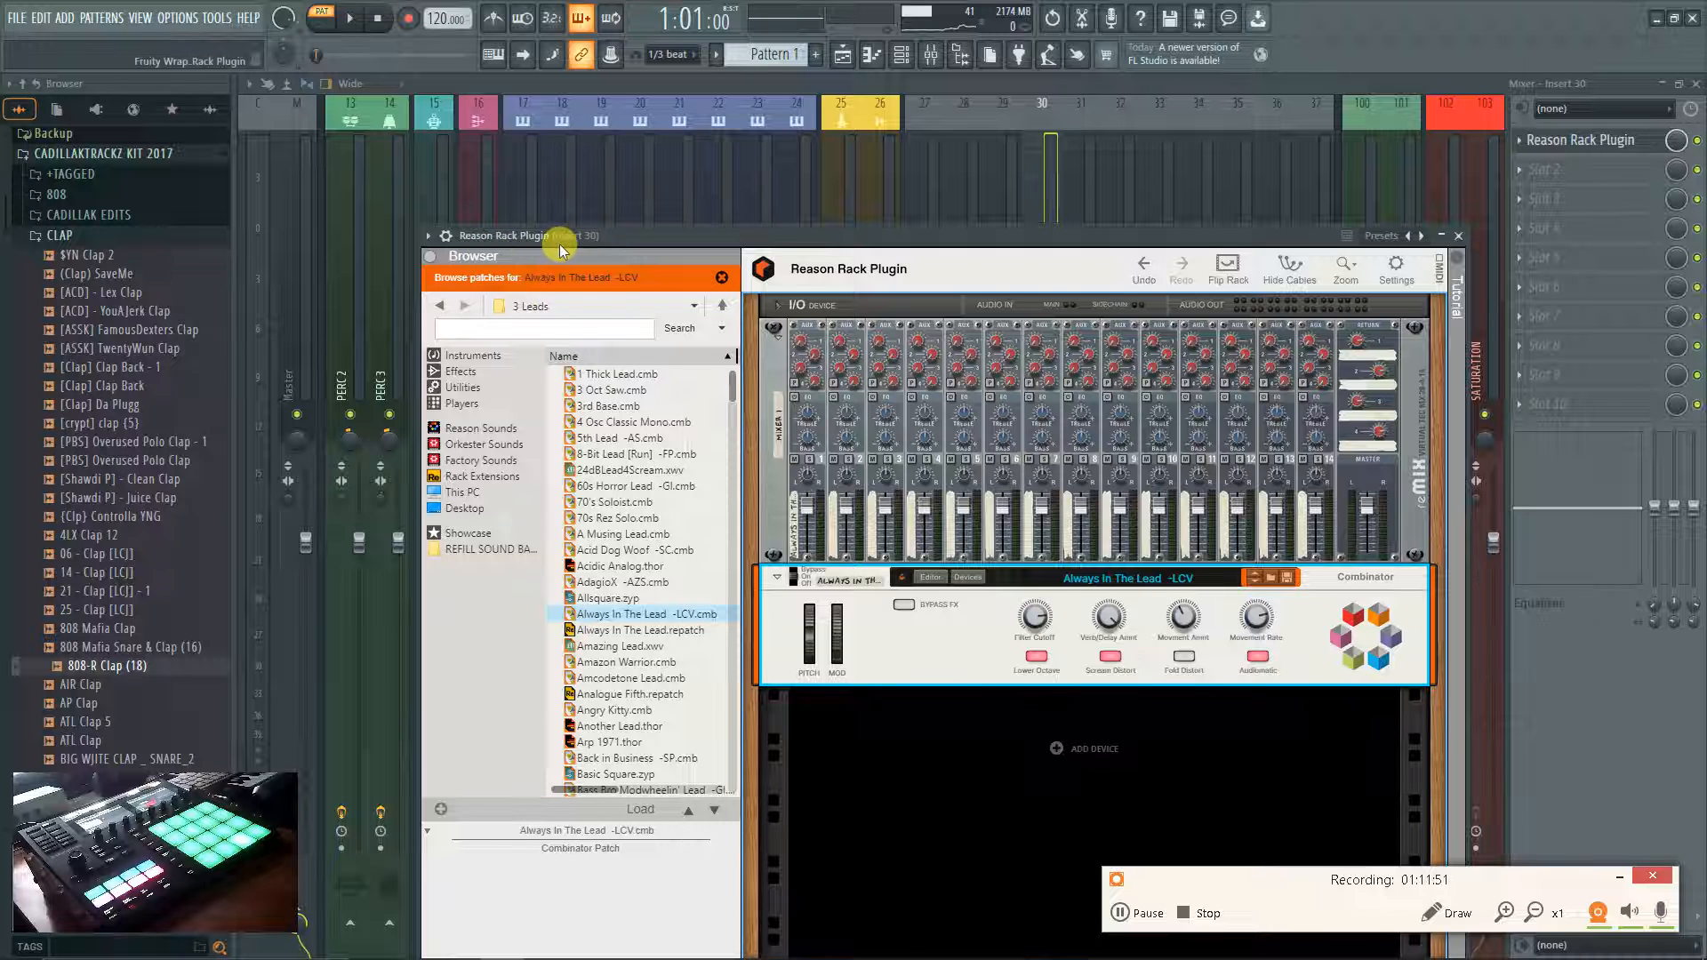
drag(563, 241, 572, 211)
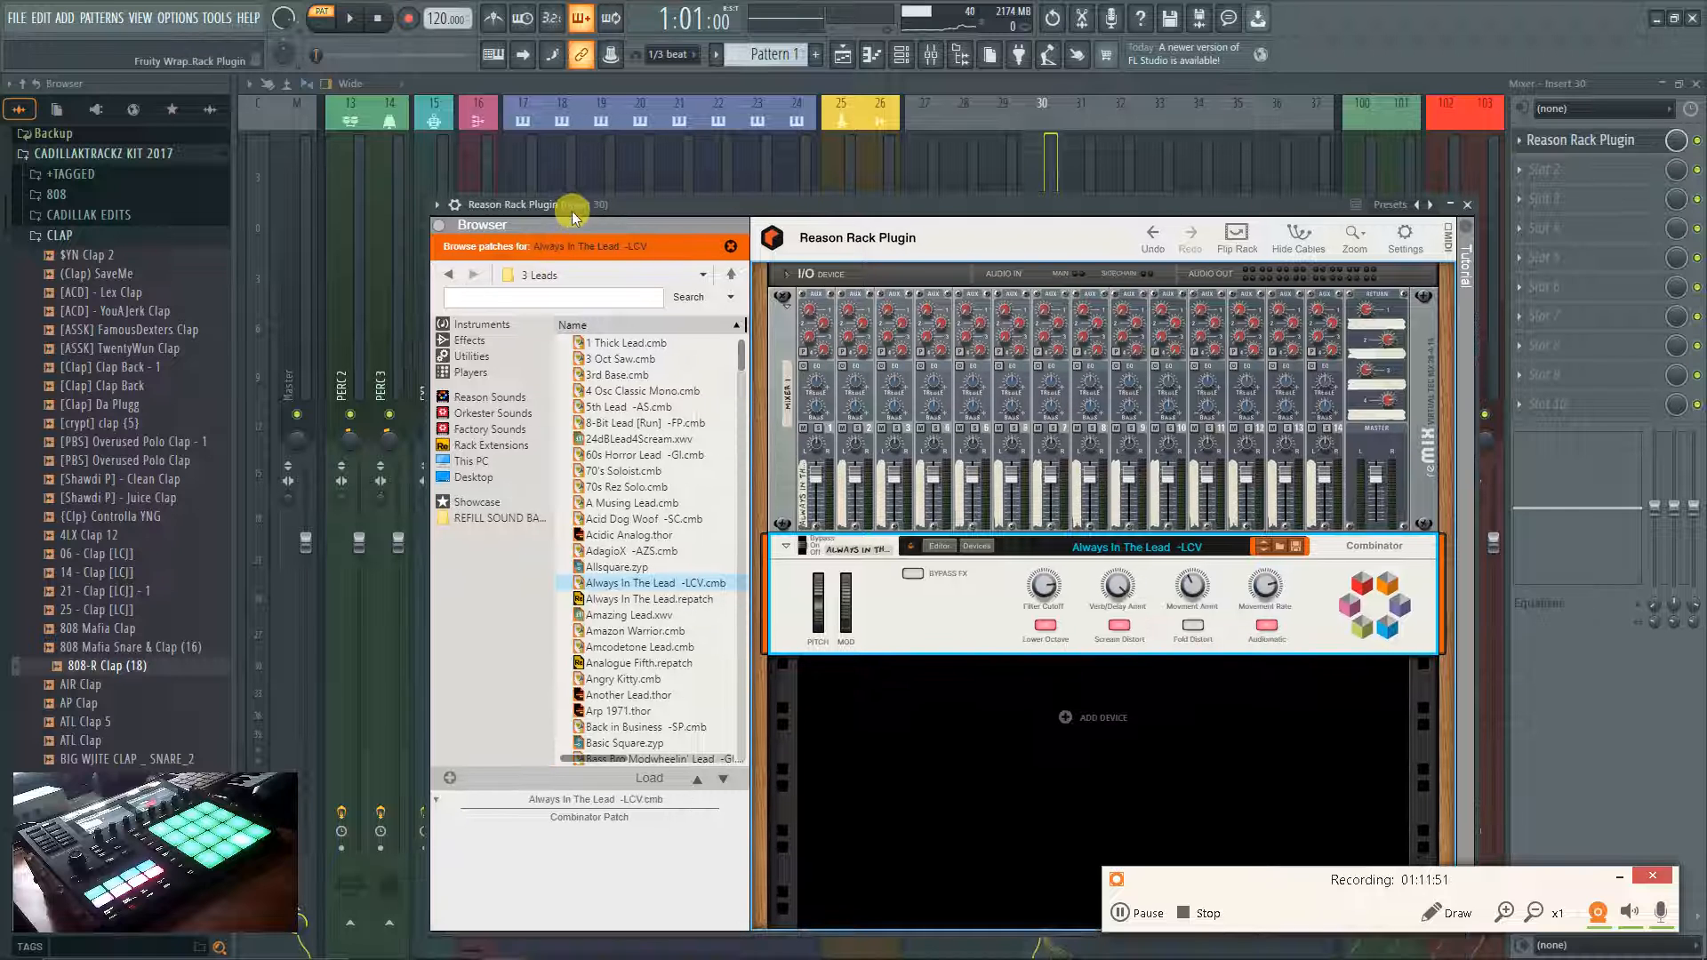
click(455, 205)
click(486, 233)
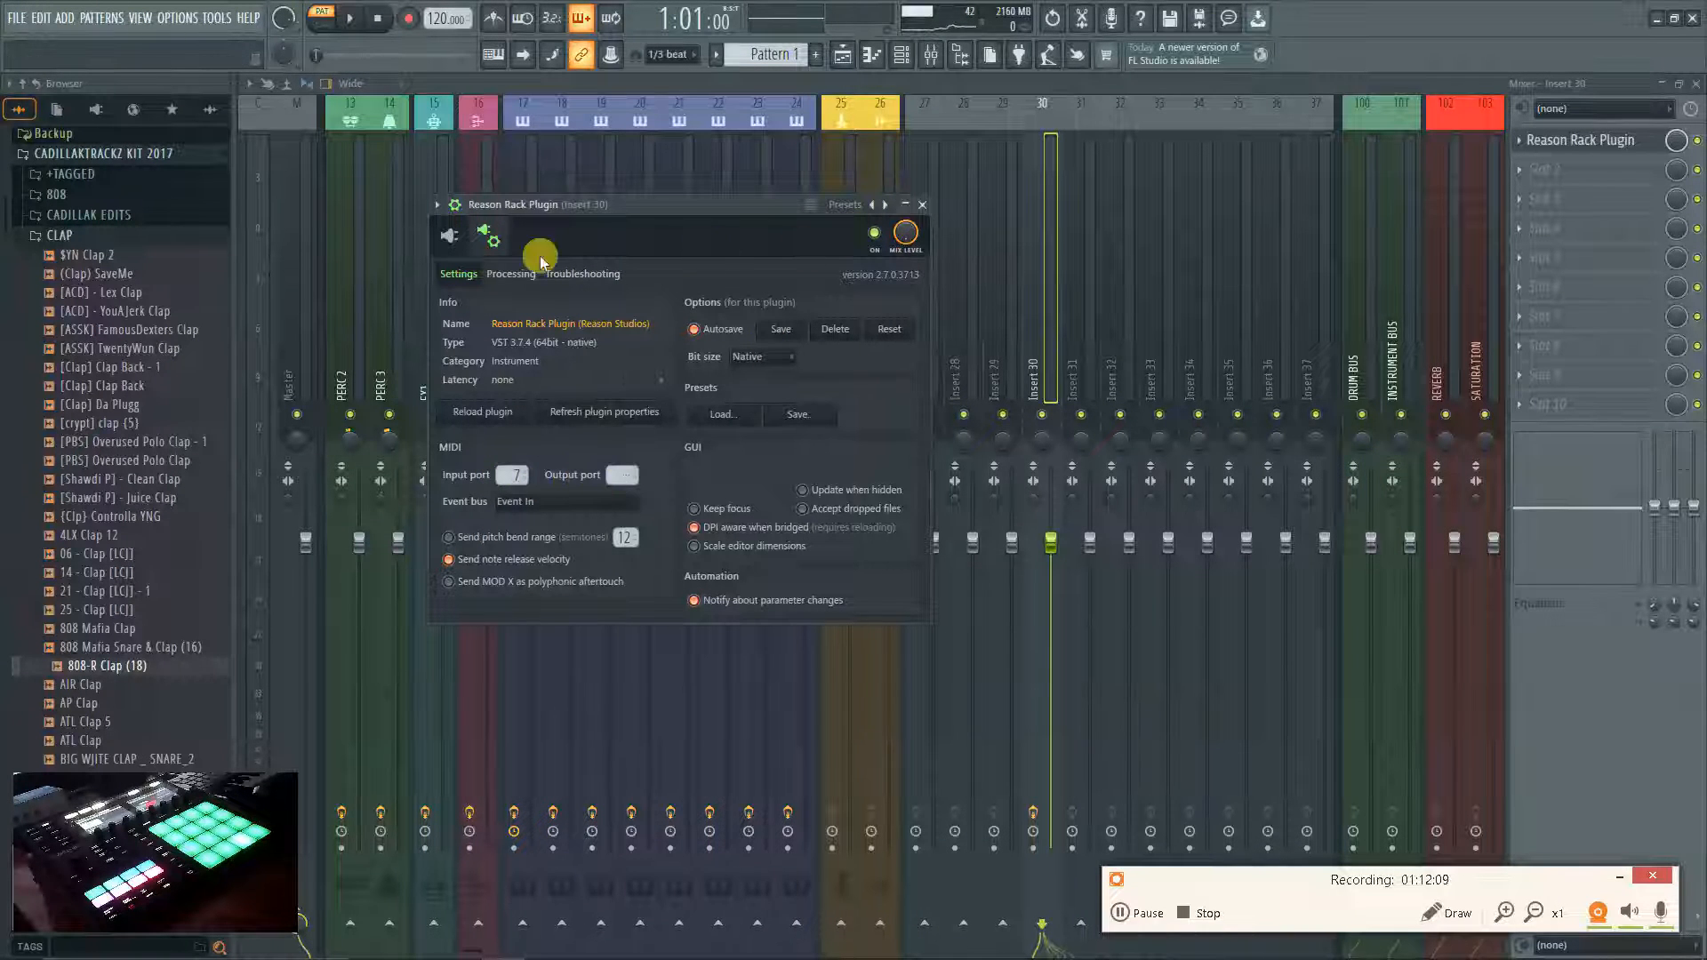
click(449, 235)
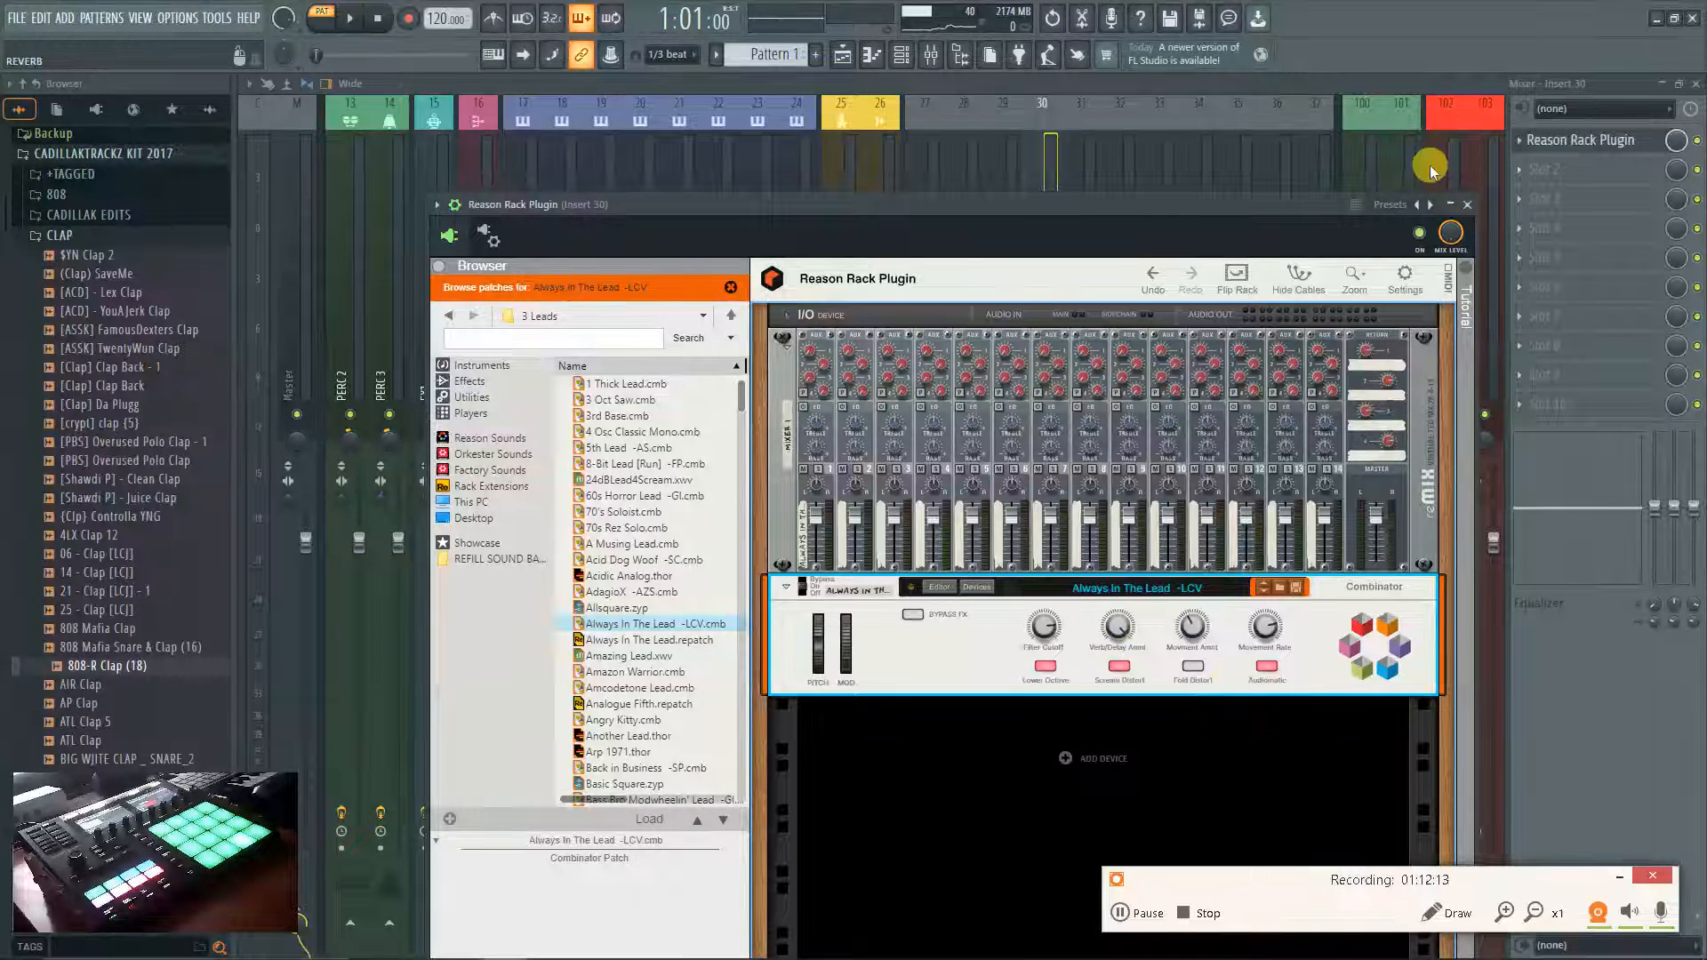
Shrink the mixer window, bring up the channel rack and select the LAKS MIDI channel.
click(1675, 87)
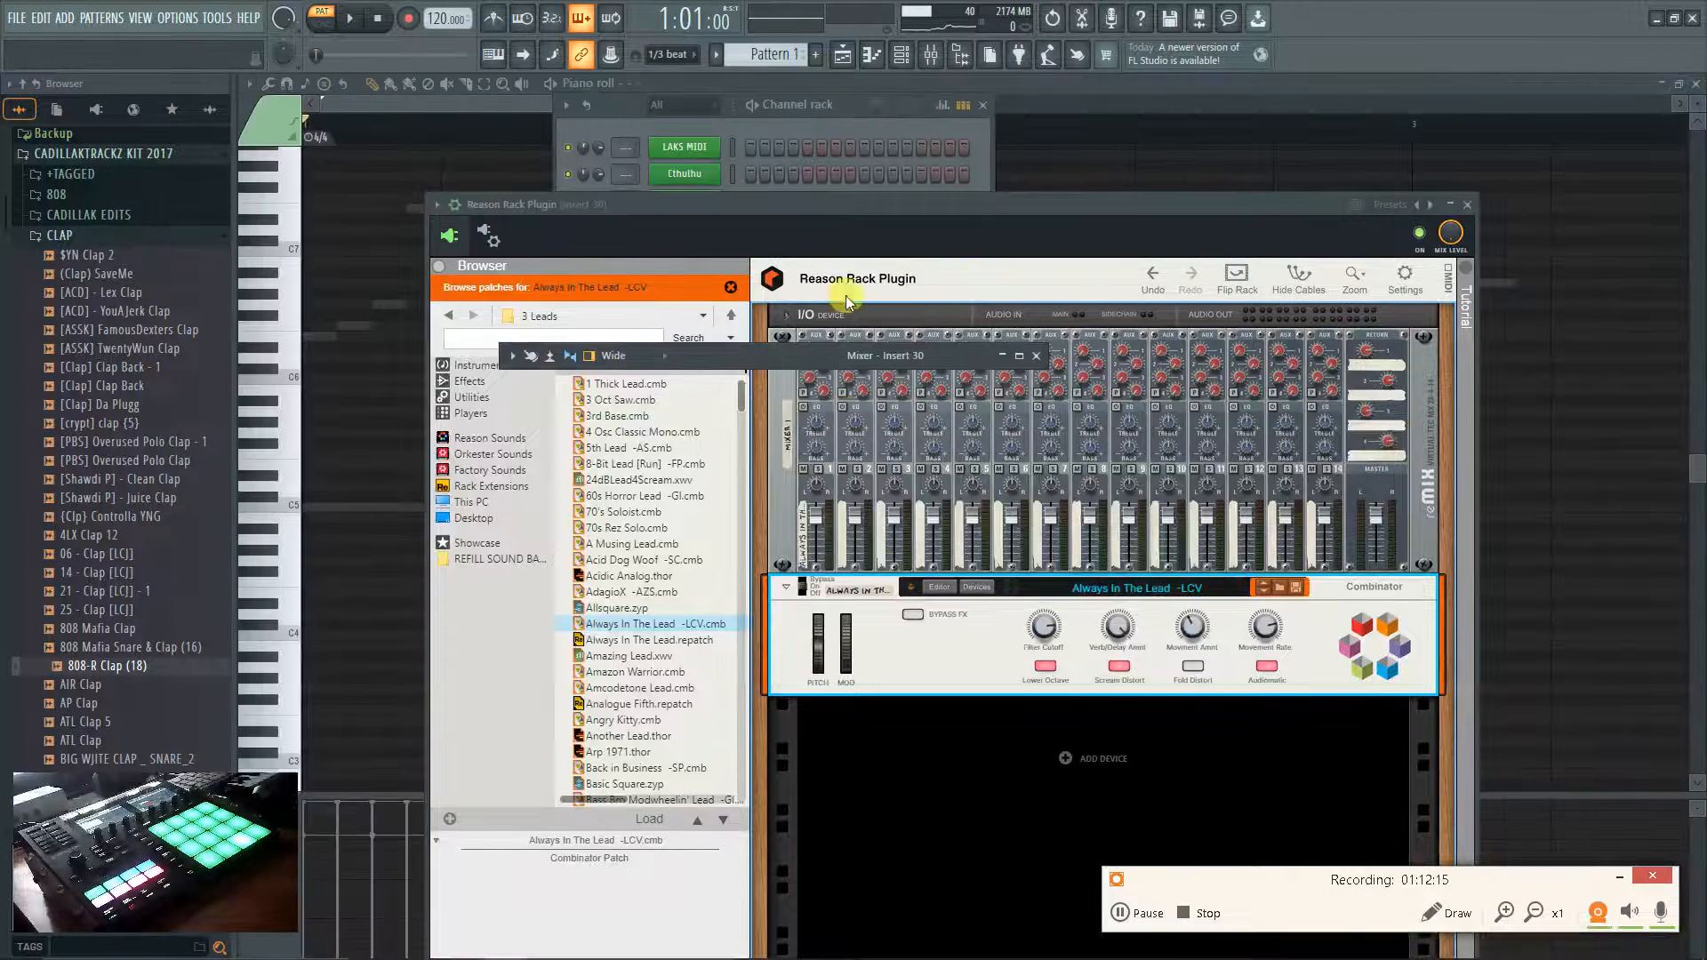
key(F6)
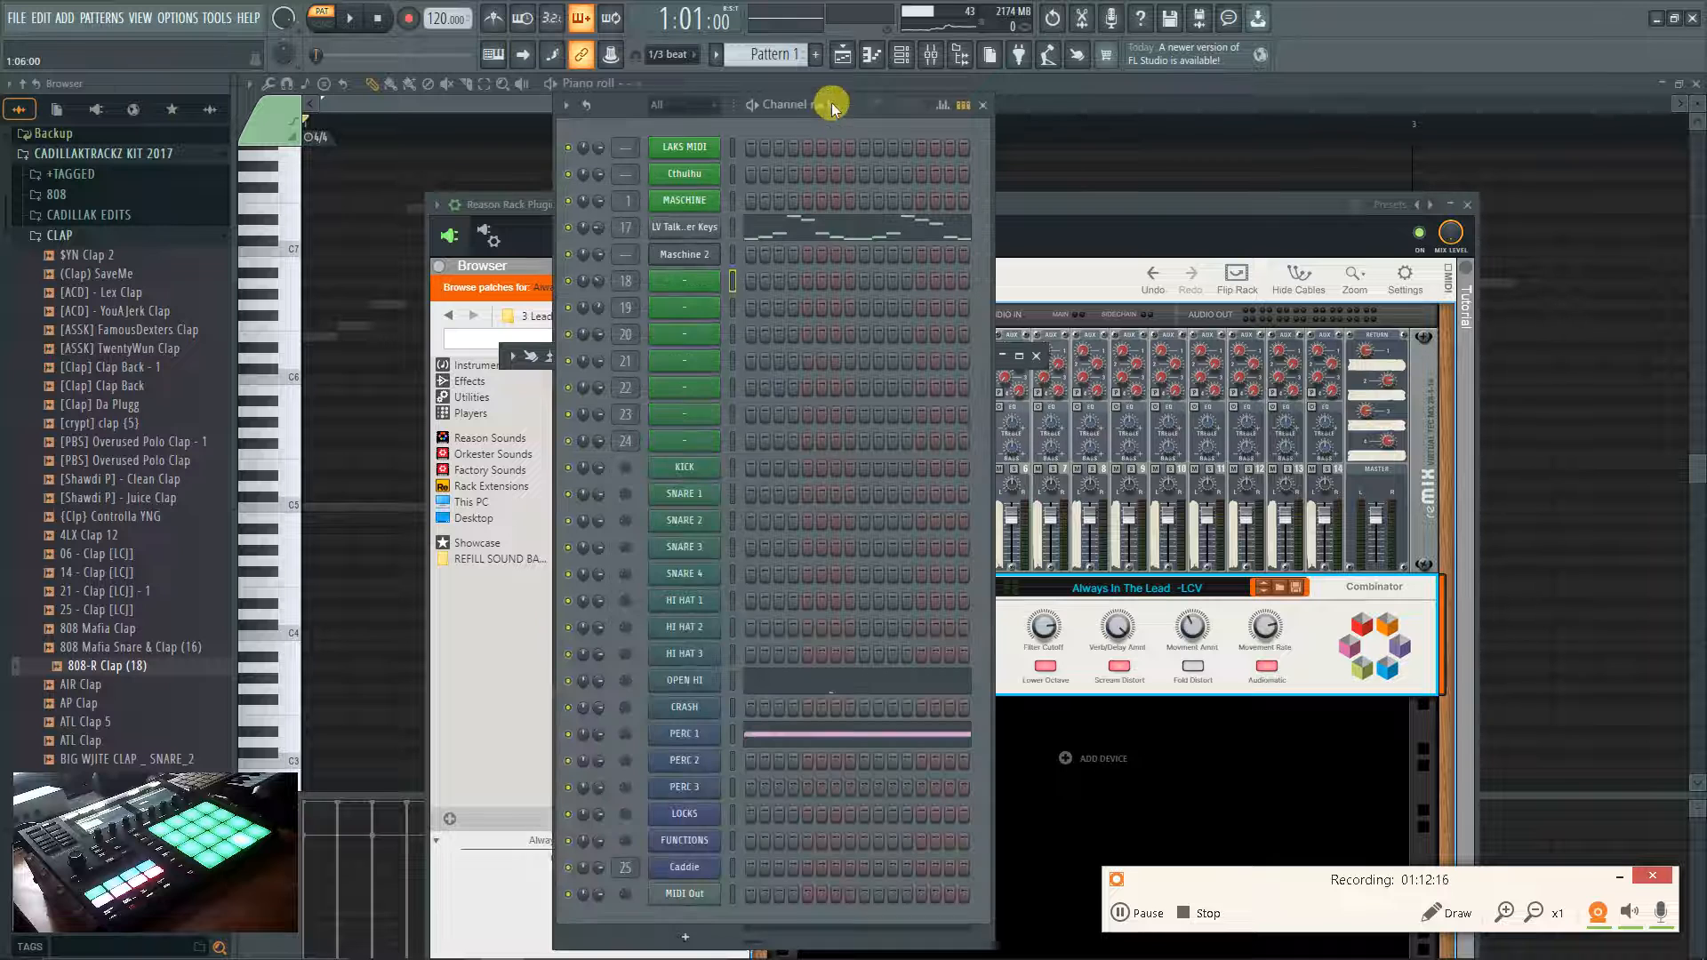
click(730, 519)
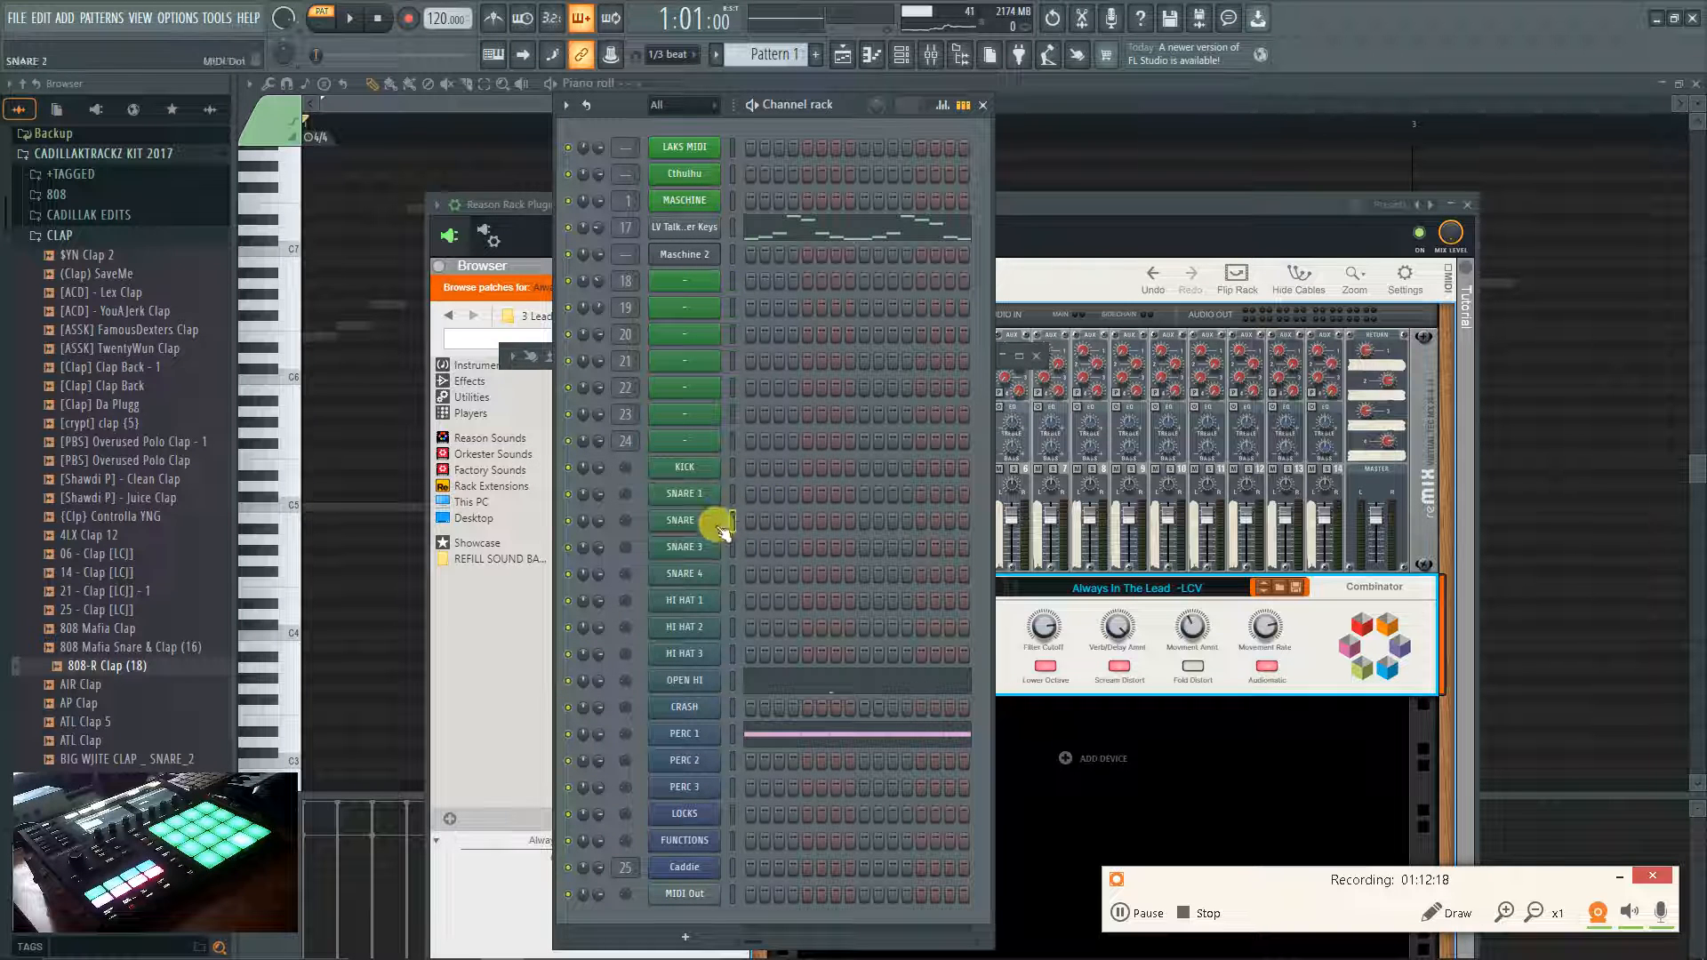
click(730, 146)
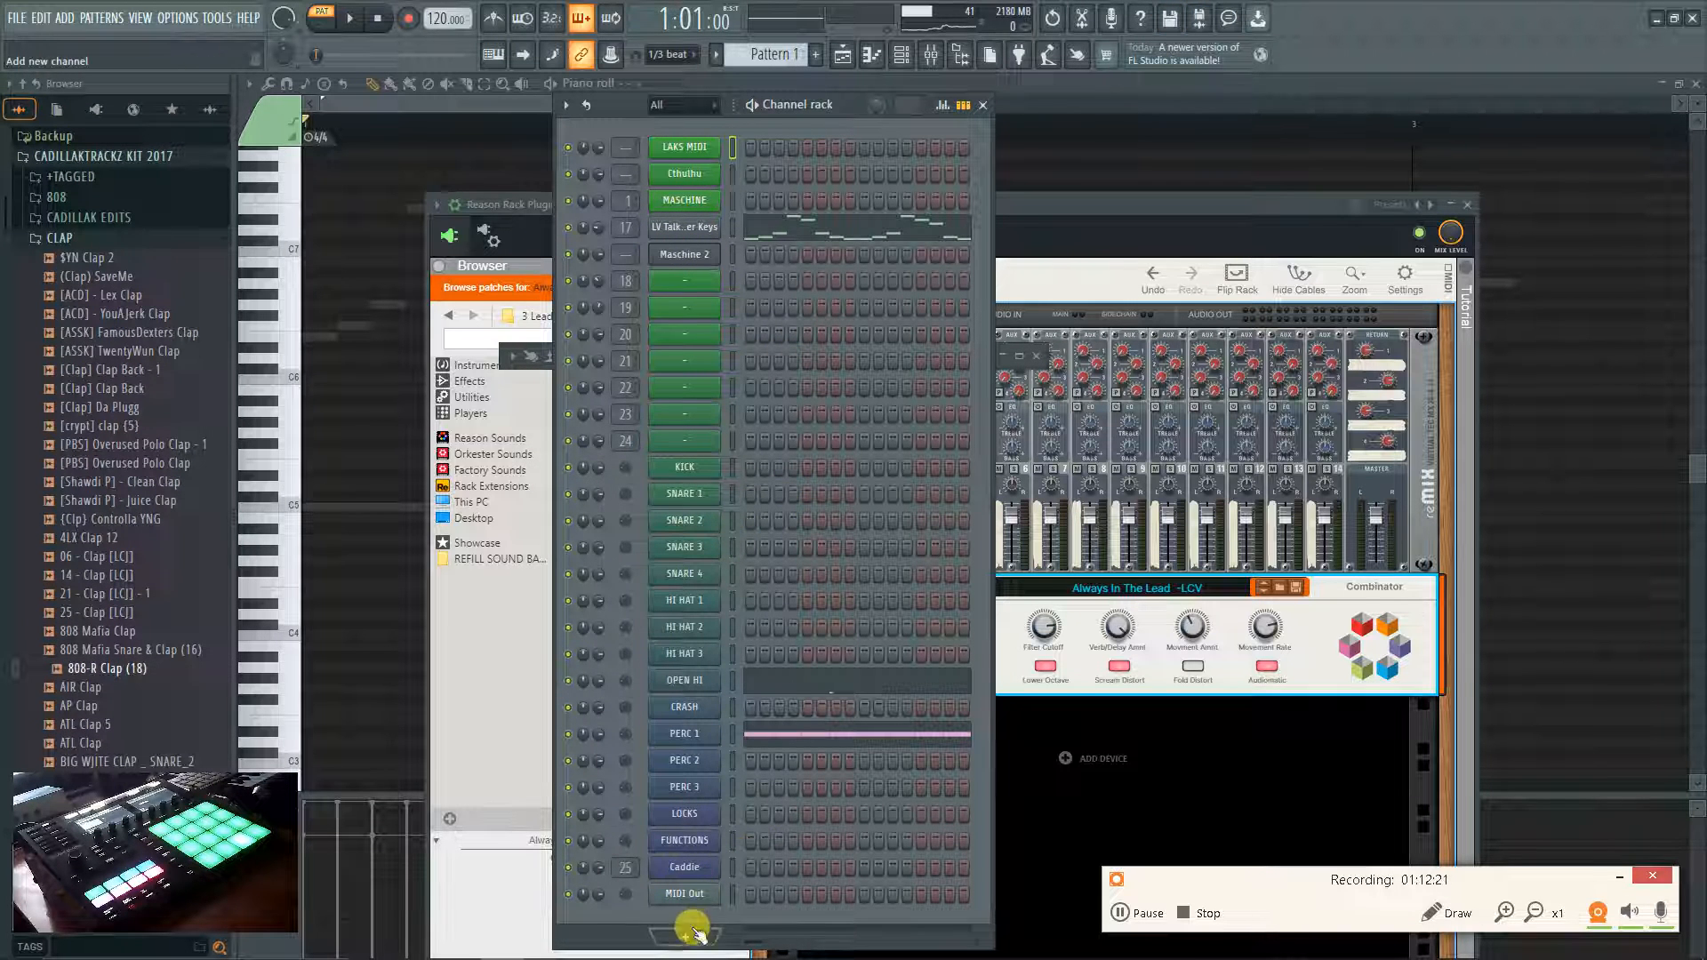
Open the existing MIDI Out channel to view its channel and port settings, and close it.
click(719, 897)
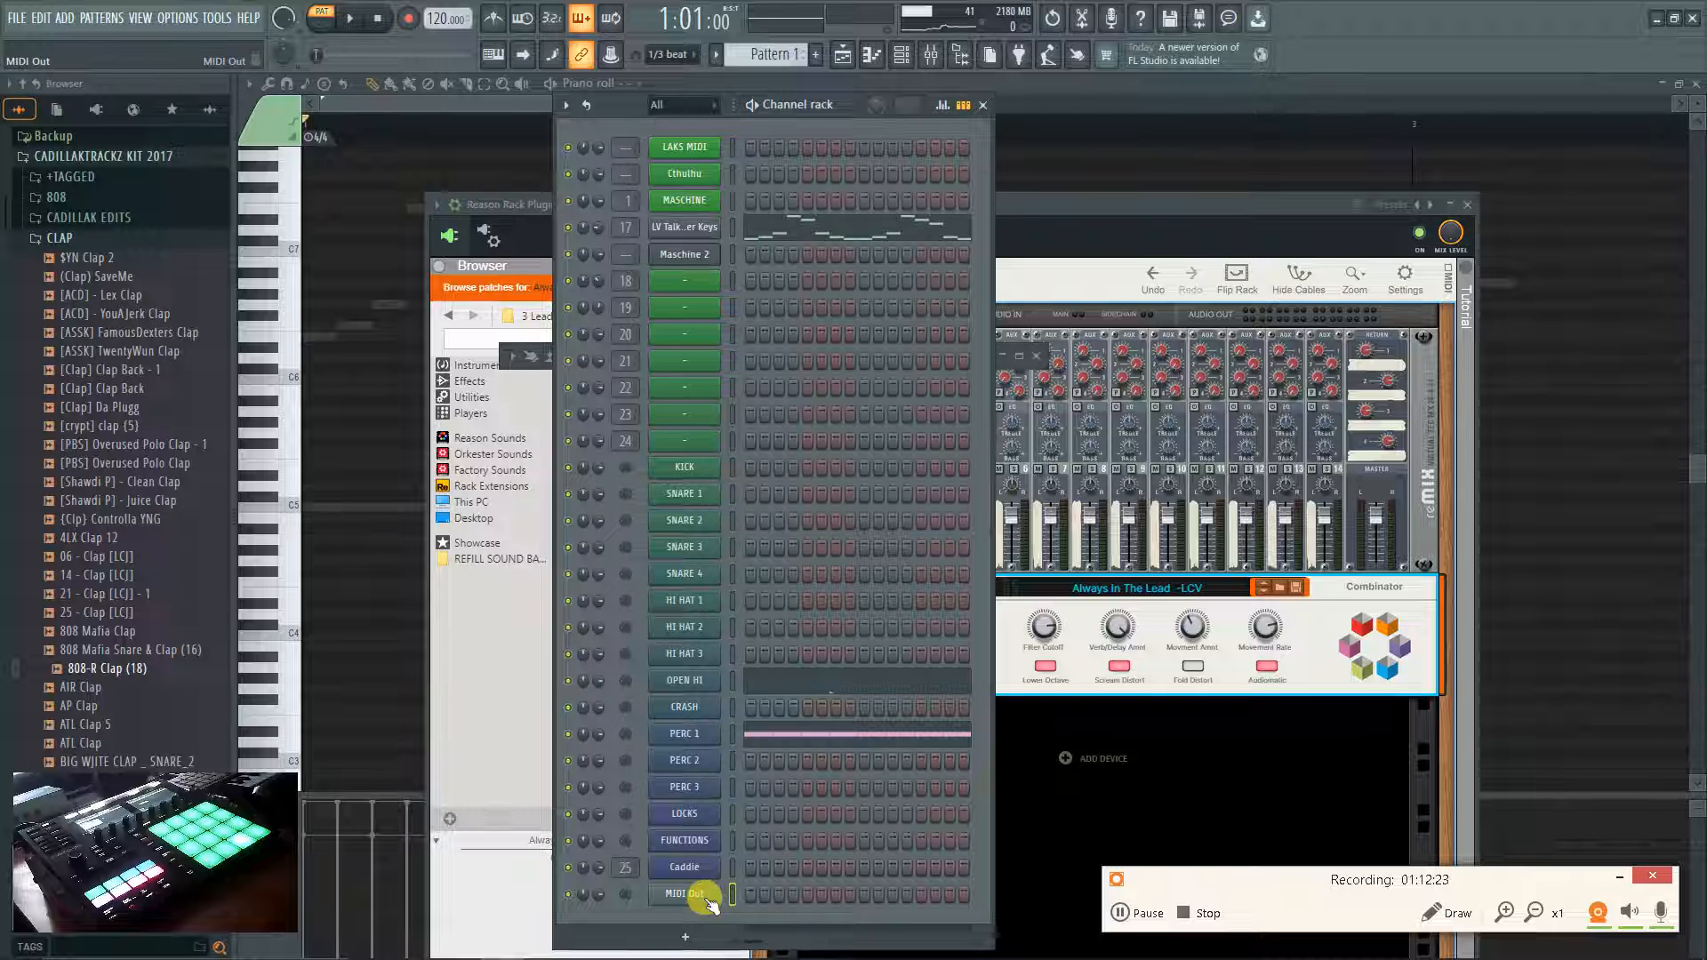
click(706, 899)
click(707, 899)
click(707, 899)
click(706, 898)
click(708, 900)
click(709, 900)
click(708, 900)
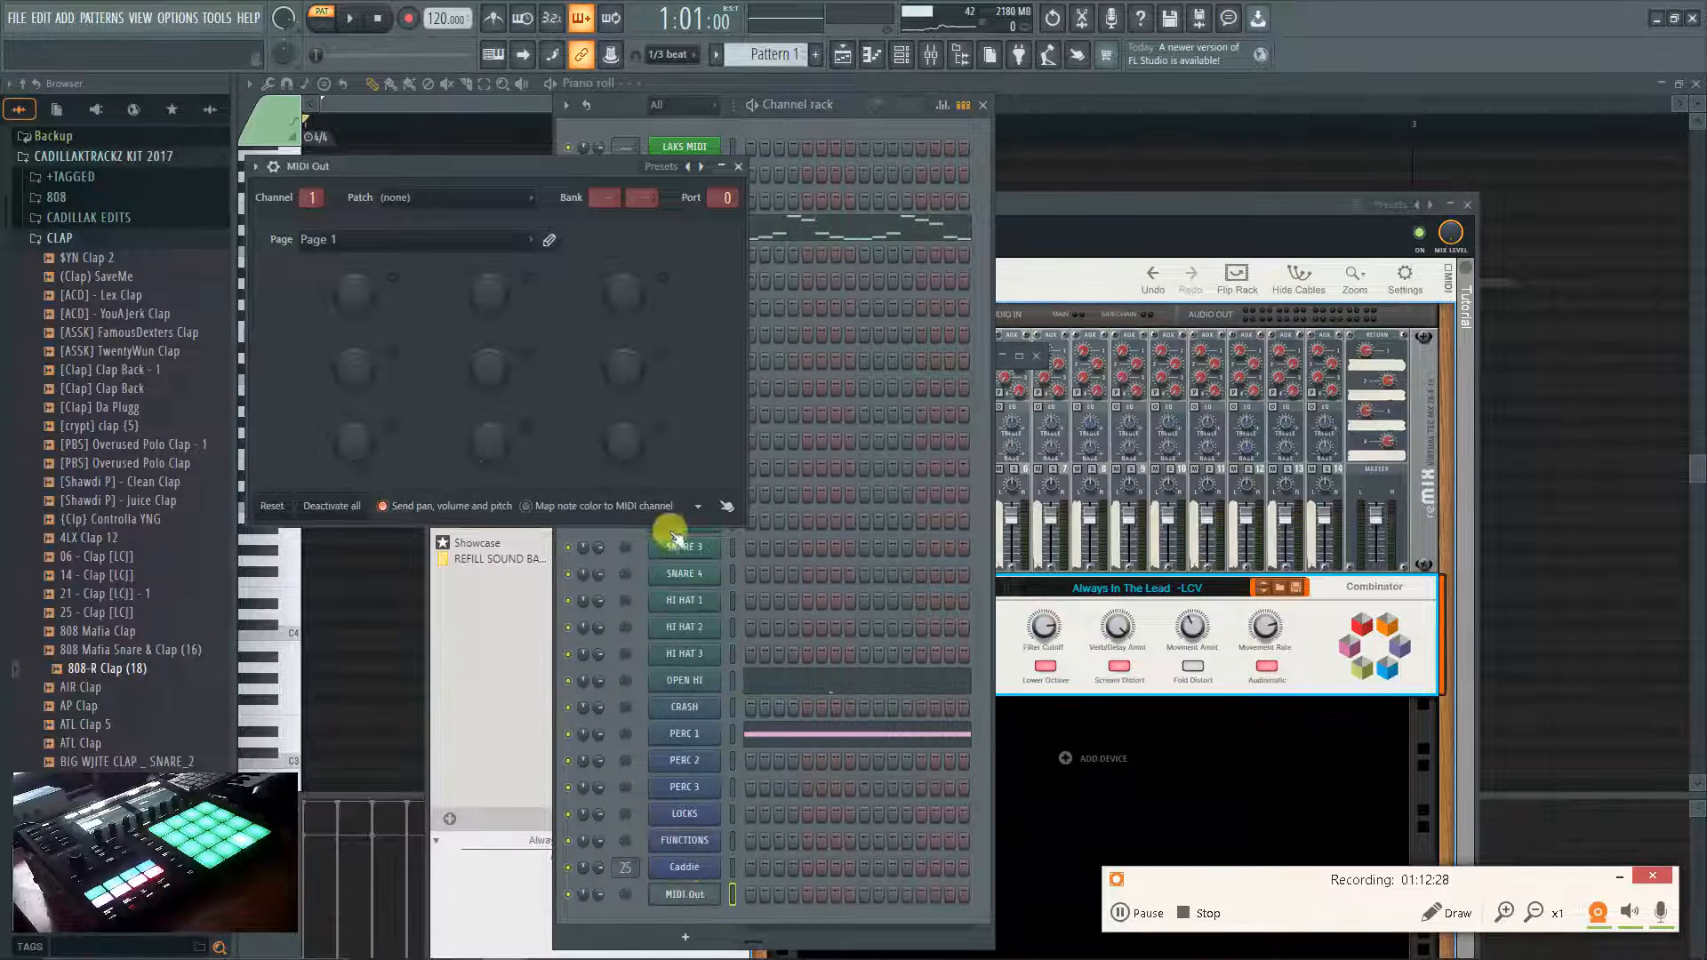
click(692, 897)
Add a second MIDI Out channel, set its output port to 7 to match the Reason rack, and close its window.
click(693, 932)
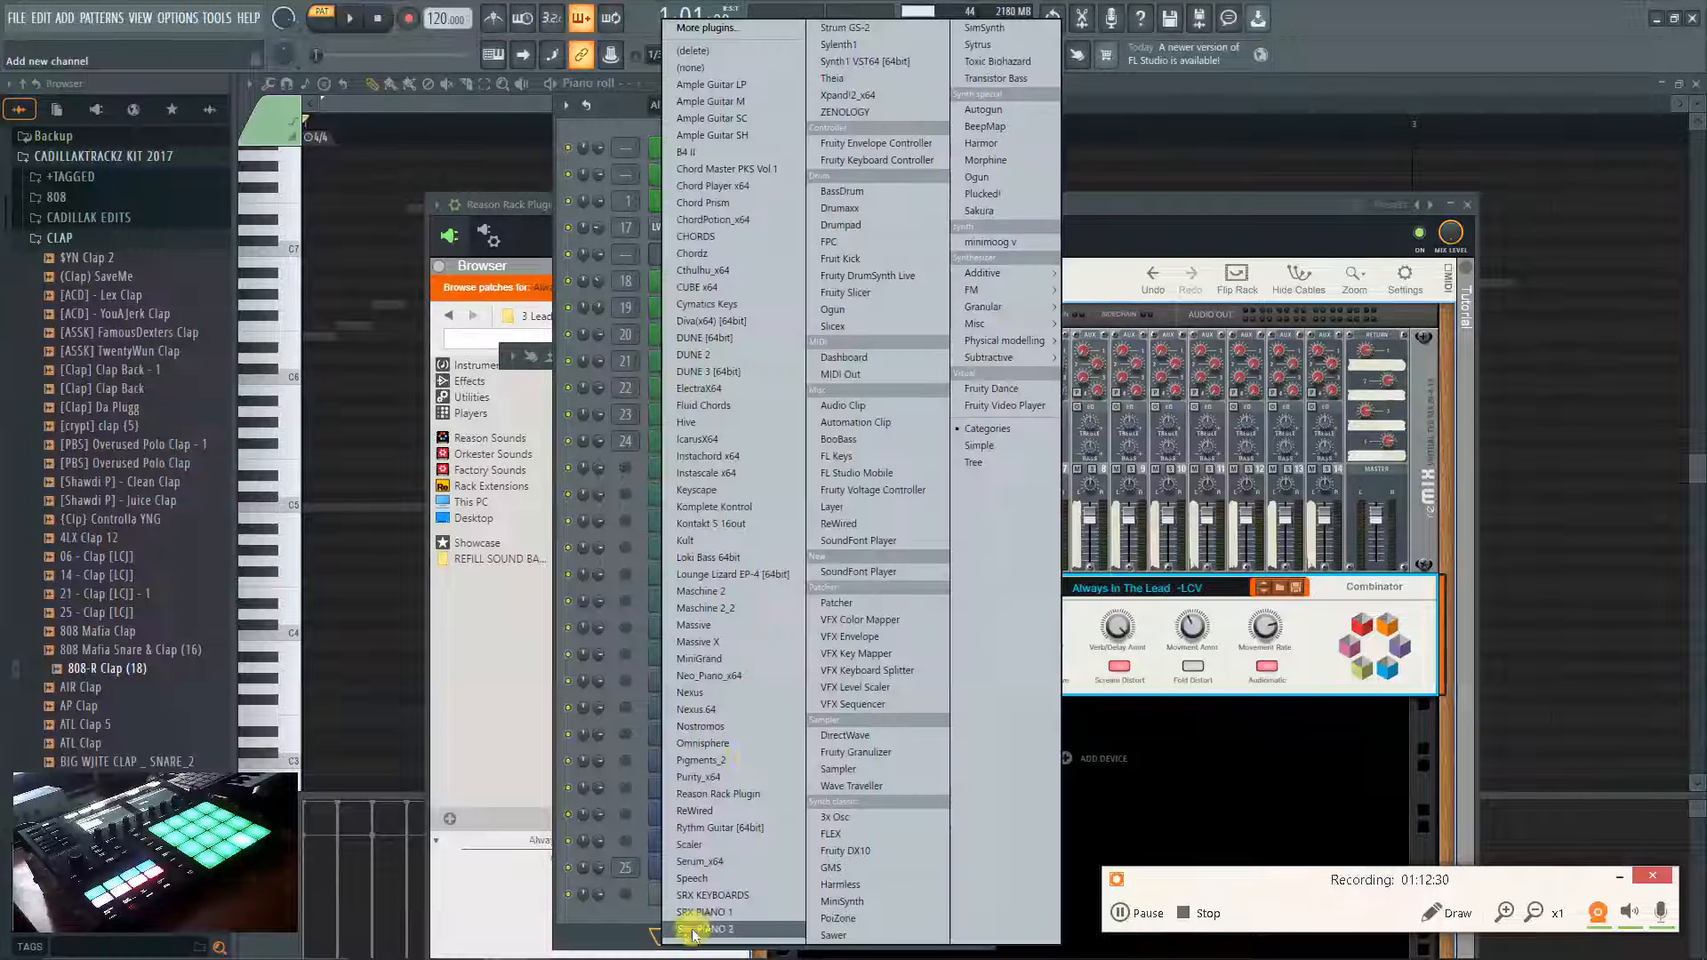
click(885, 377)
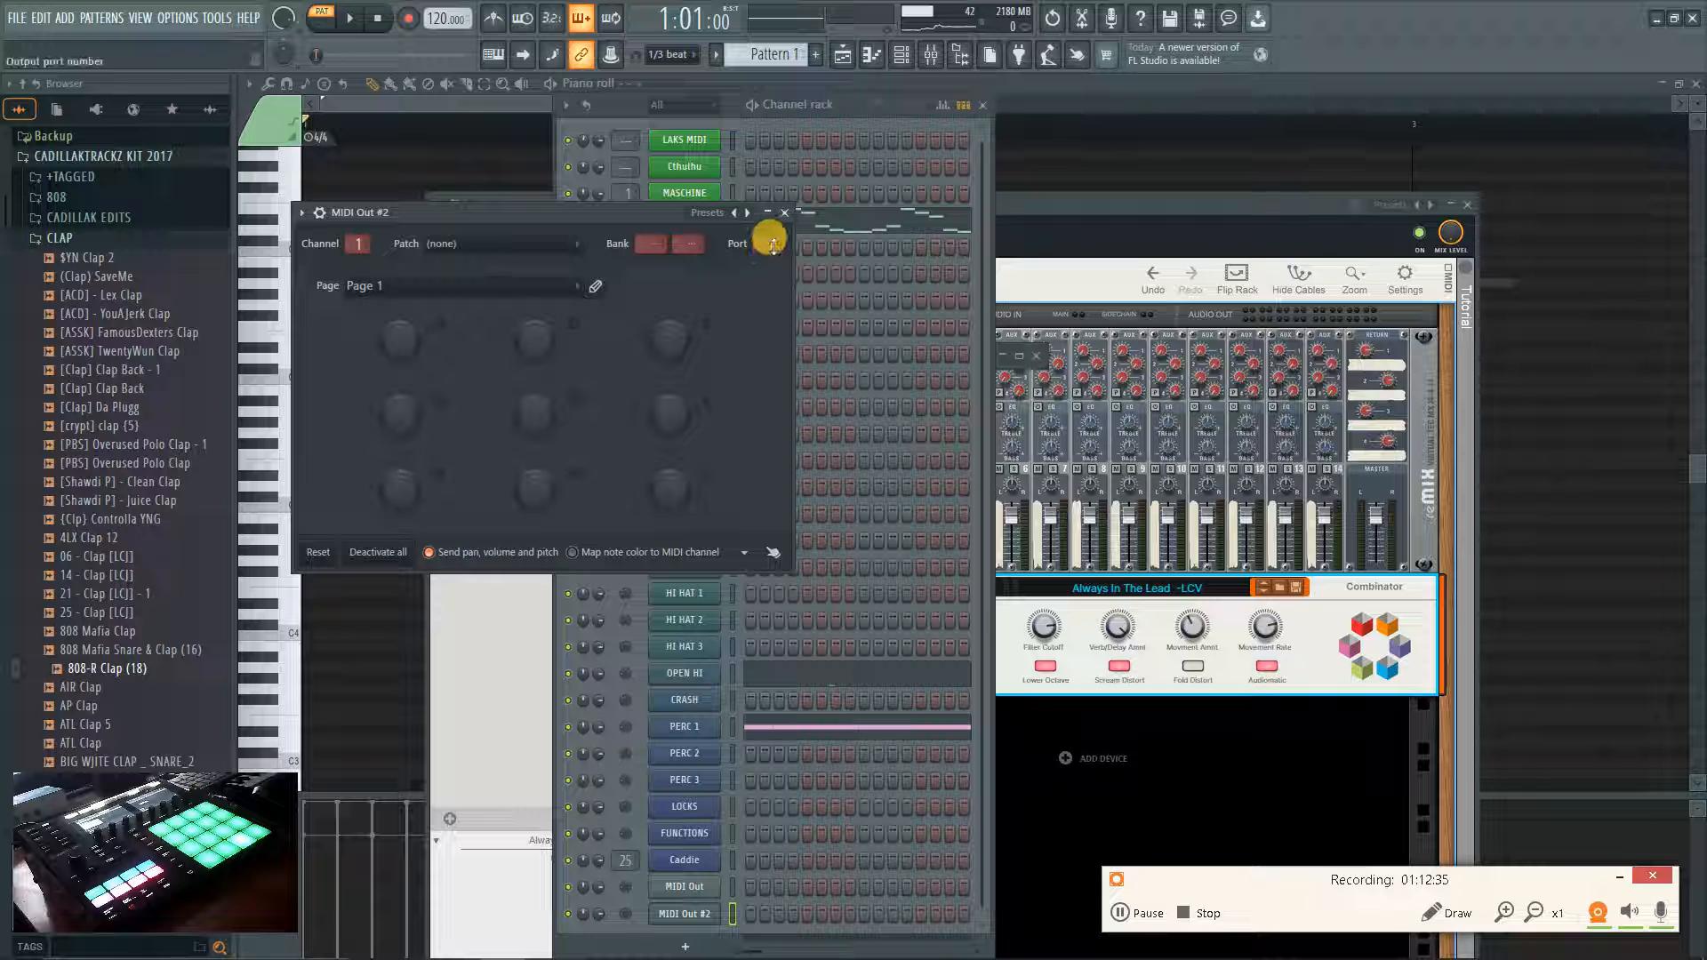
mouse_move(773, 245)
mouse_down()
mouse_move(320, 229)
mouse_move(781, 230)
mouse_move(772, 246)
mouse_up()
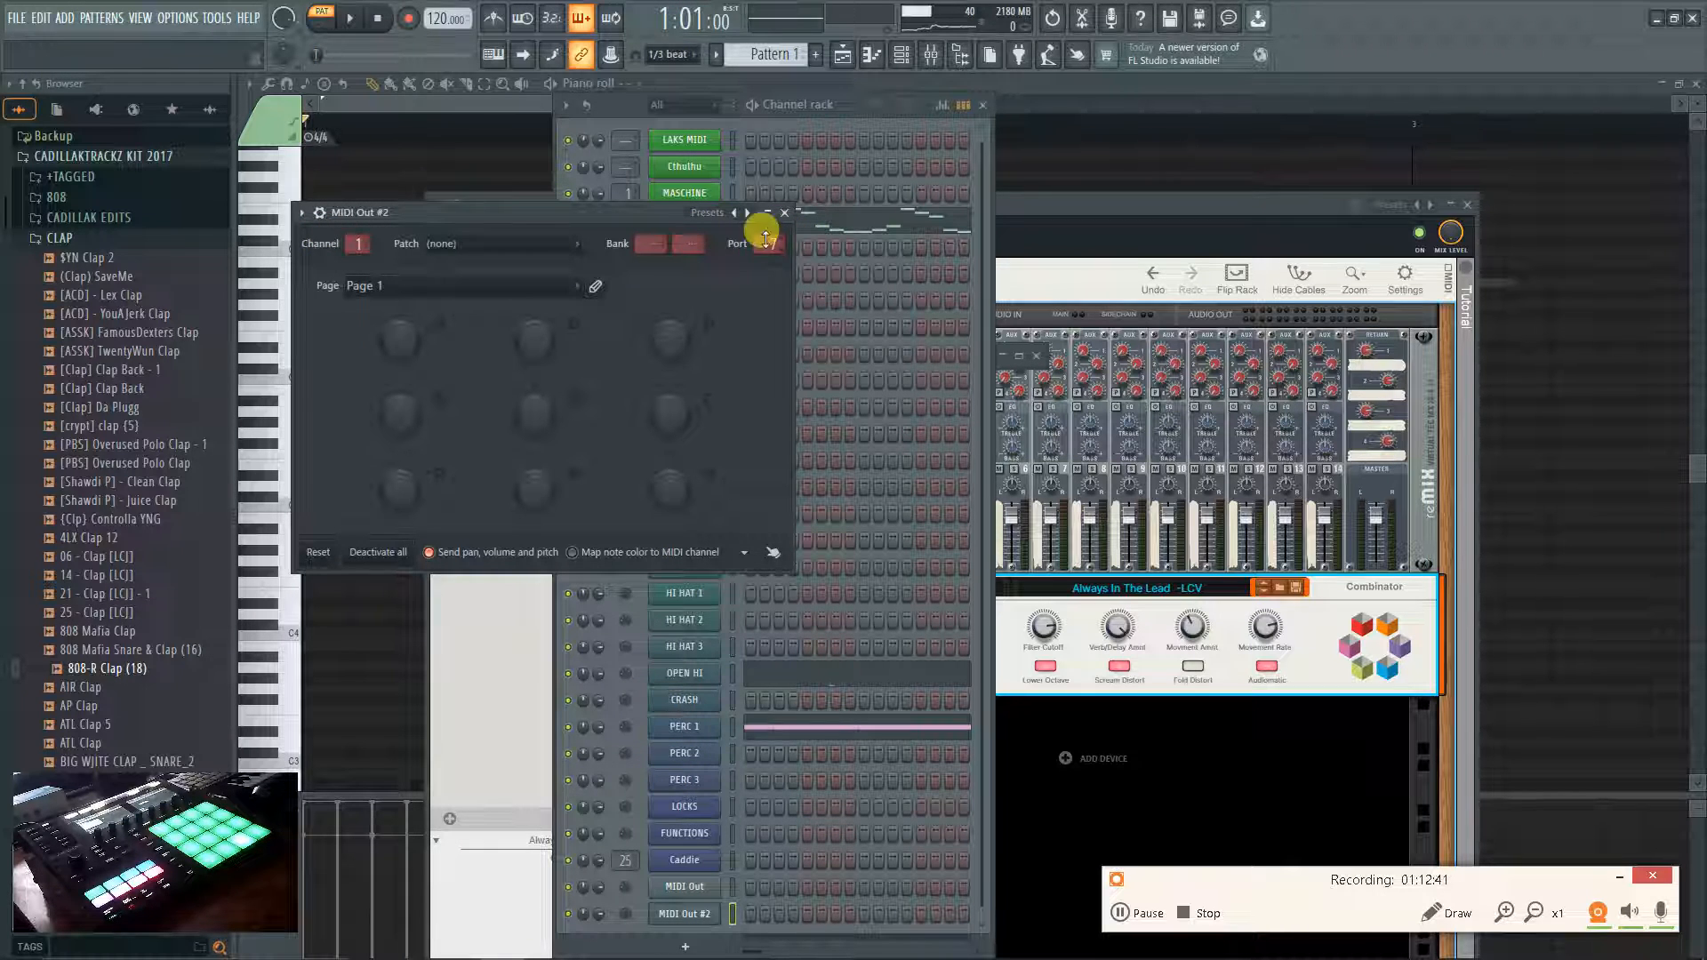
click(784, 213)
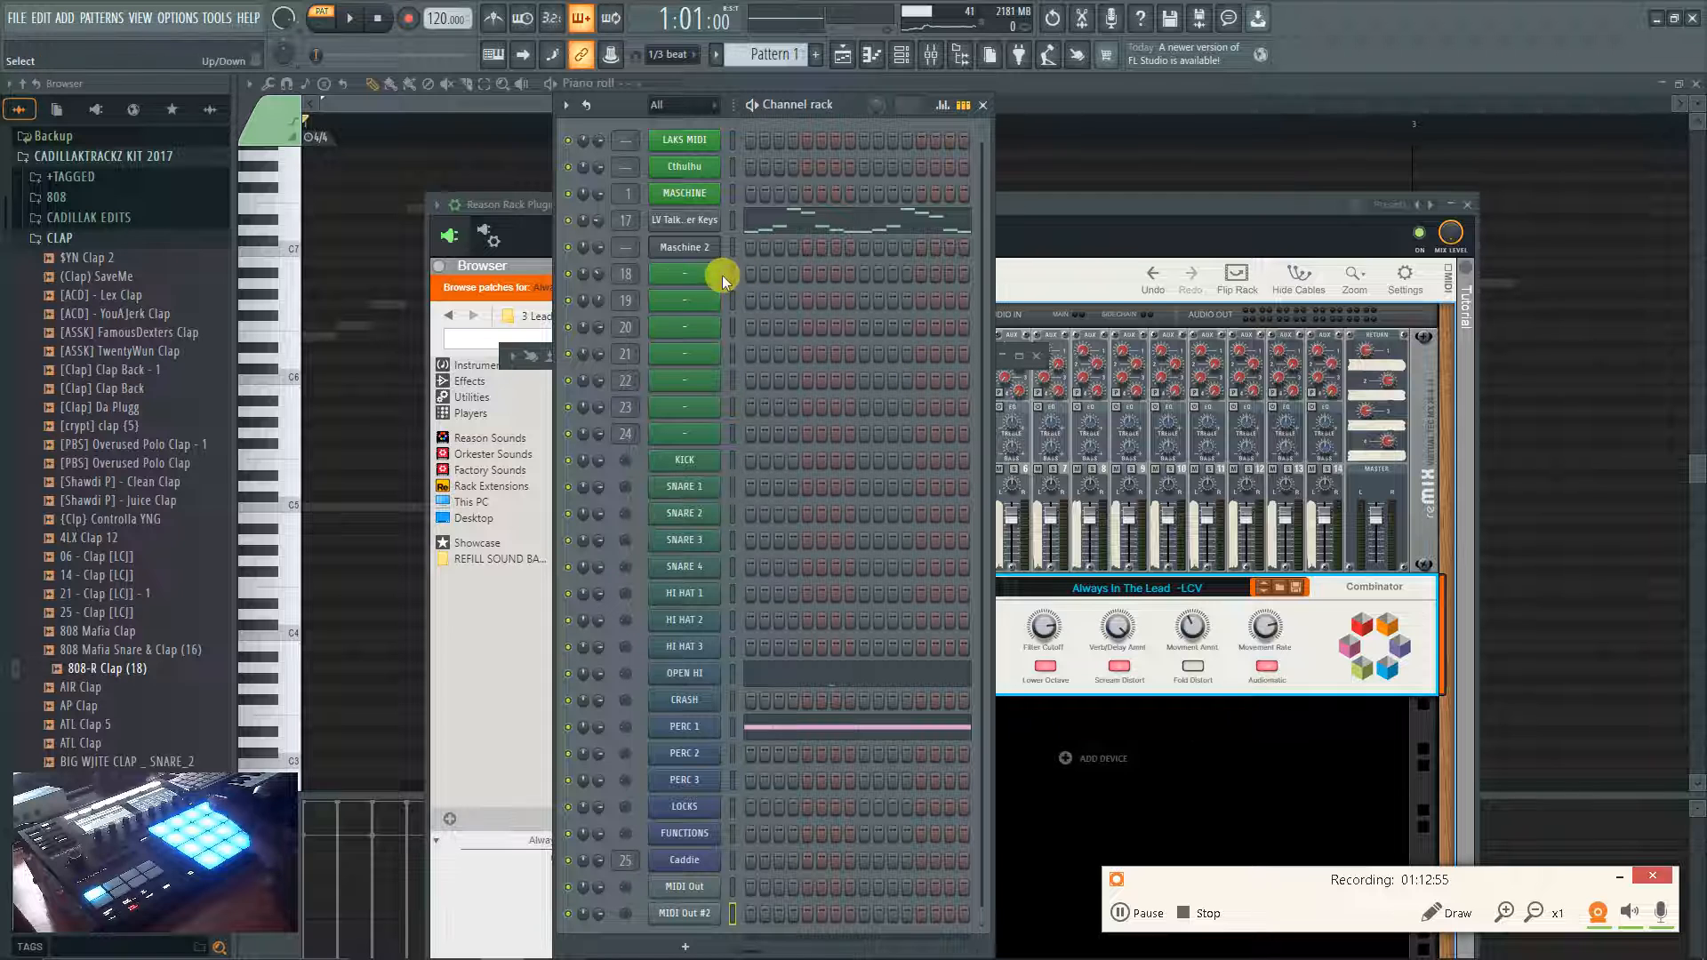
Open the mixer at full size to view Insert 30 with its Reason Rack Plugin, and close the mixer.
click(931, 55)
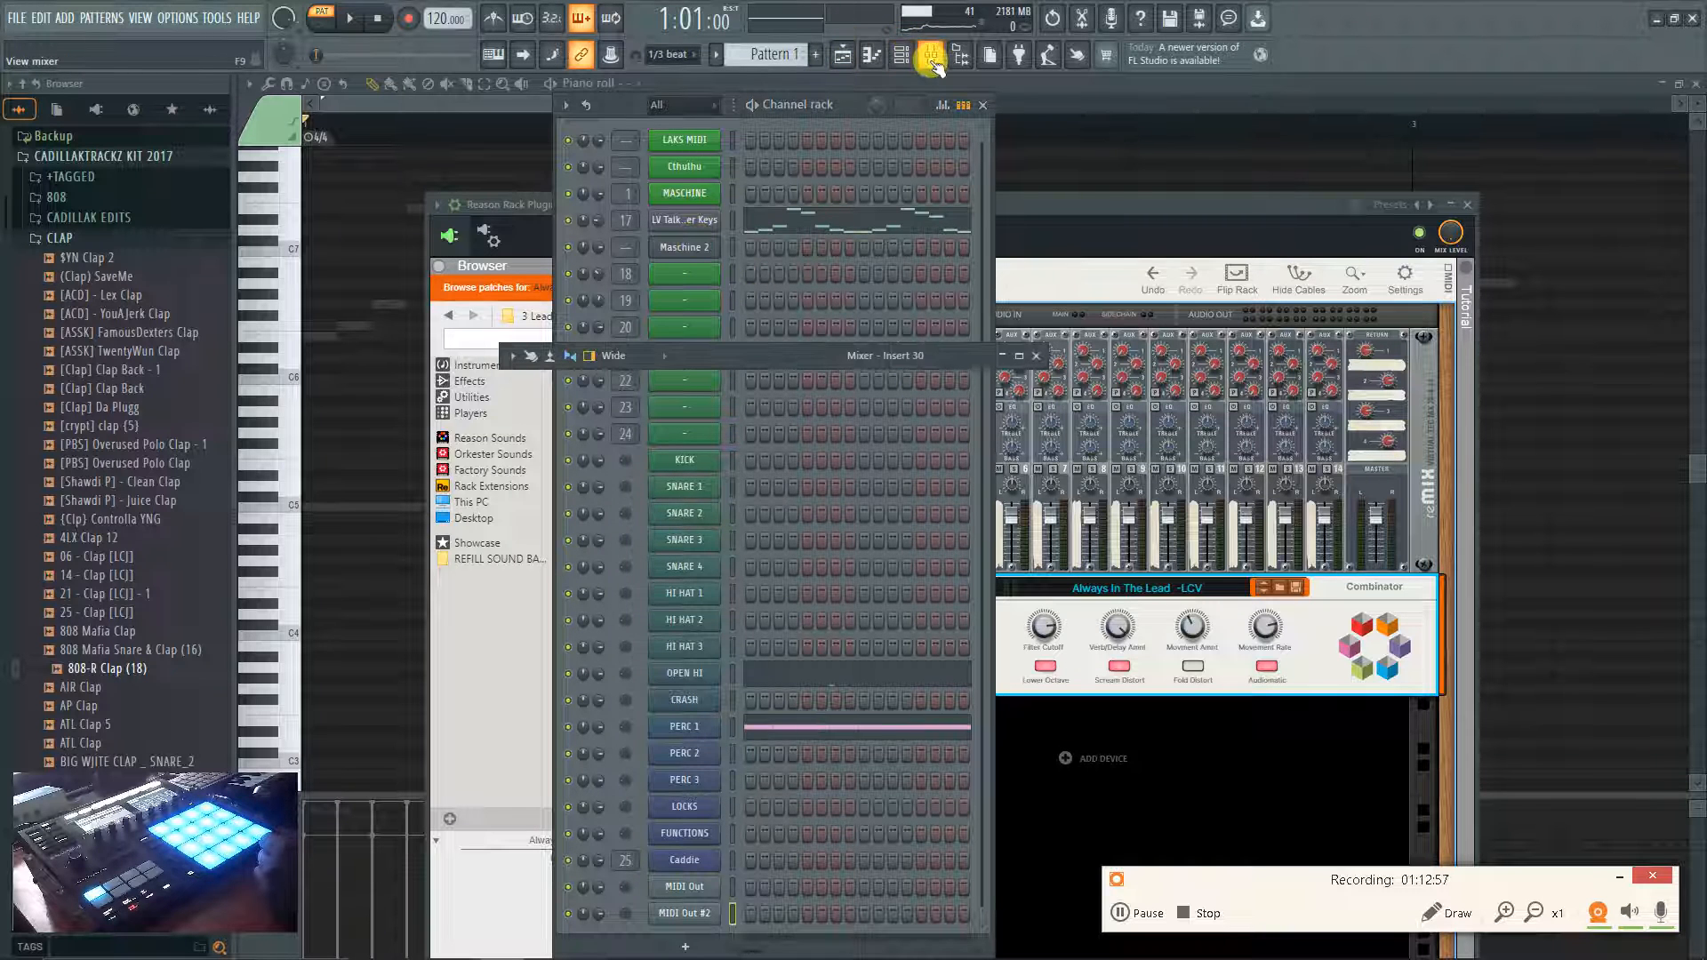
double_click(756, 354)
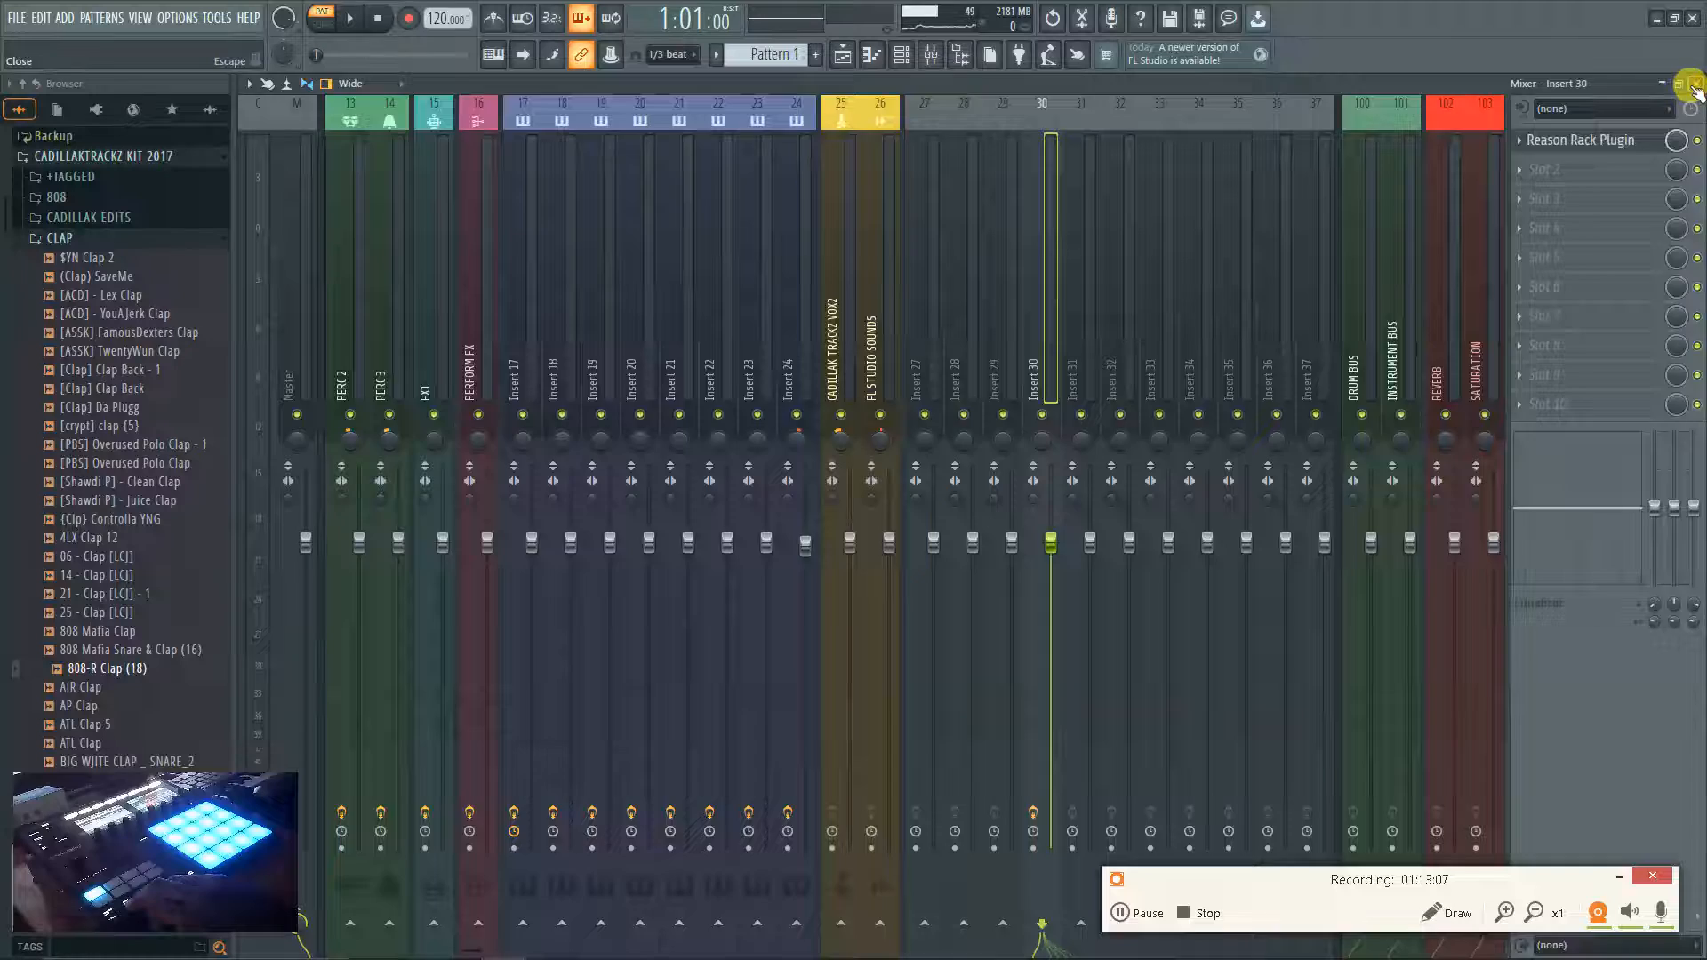
click(1696, 84)
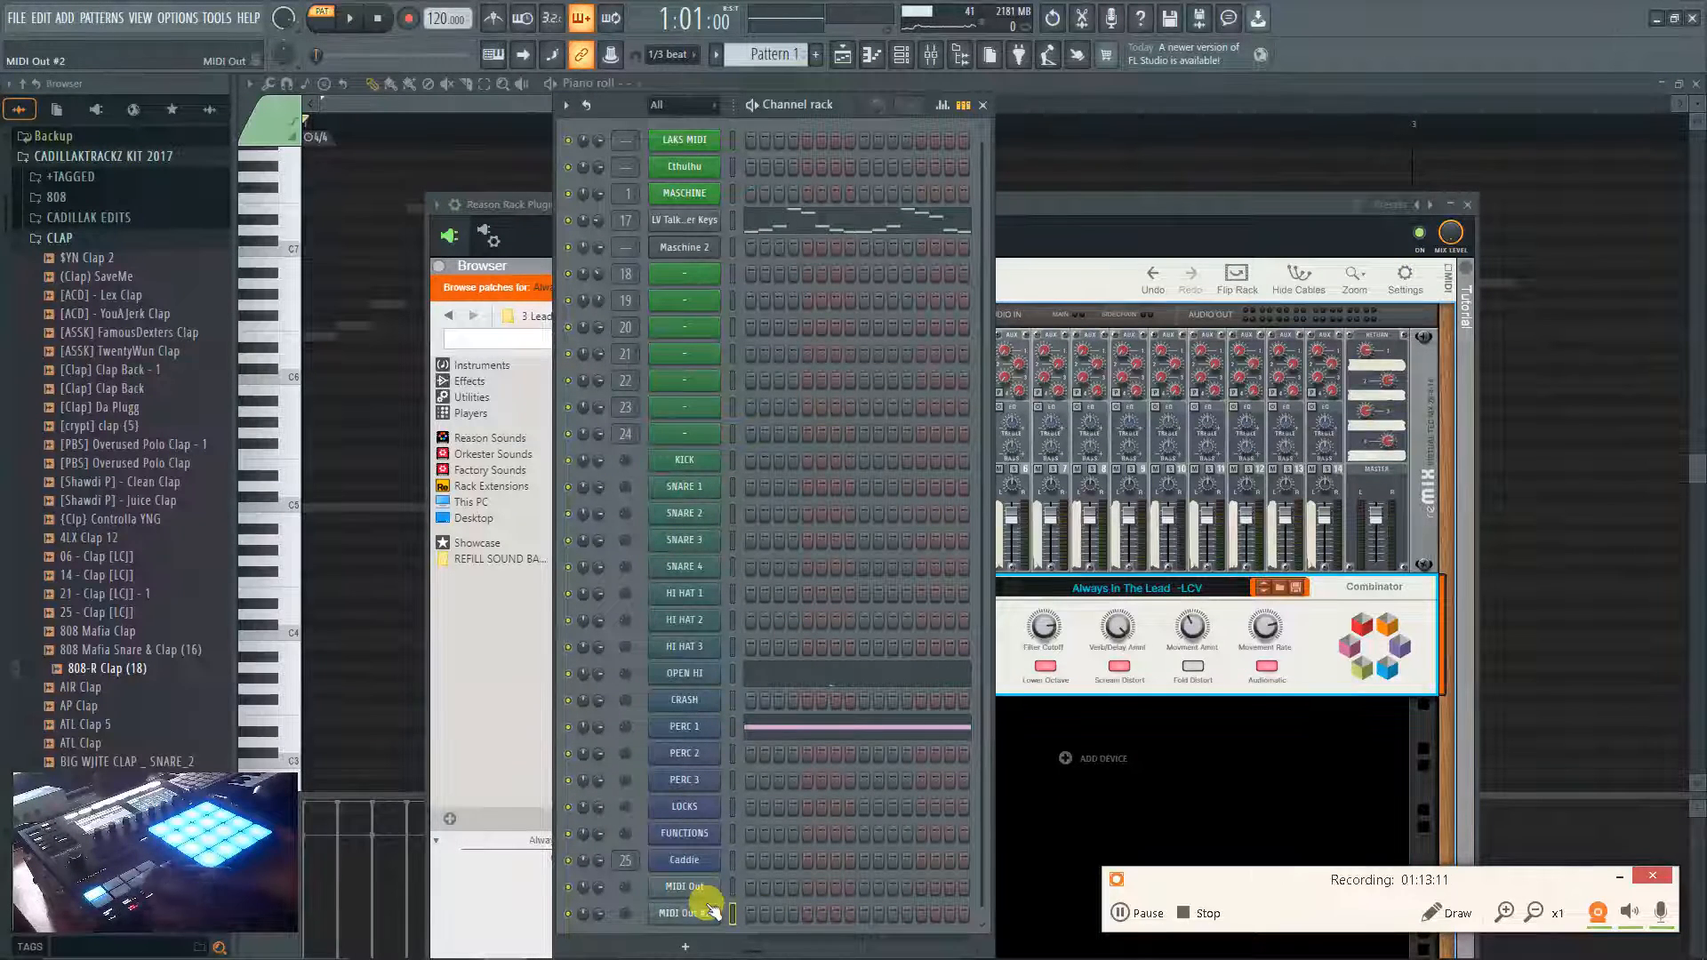
Play and pause Pattern 1 while triggering the Reason lead from the pads through the second MIDI Out channel.
key(space)
key(ctrl+space)
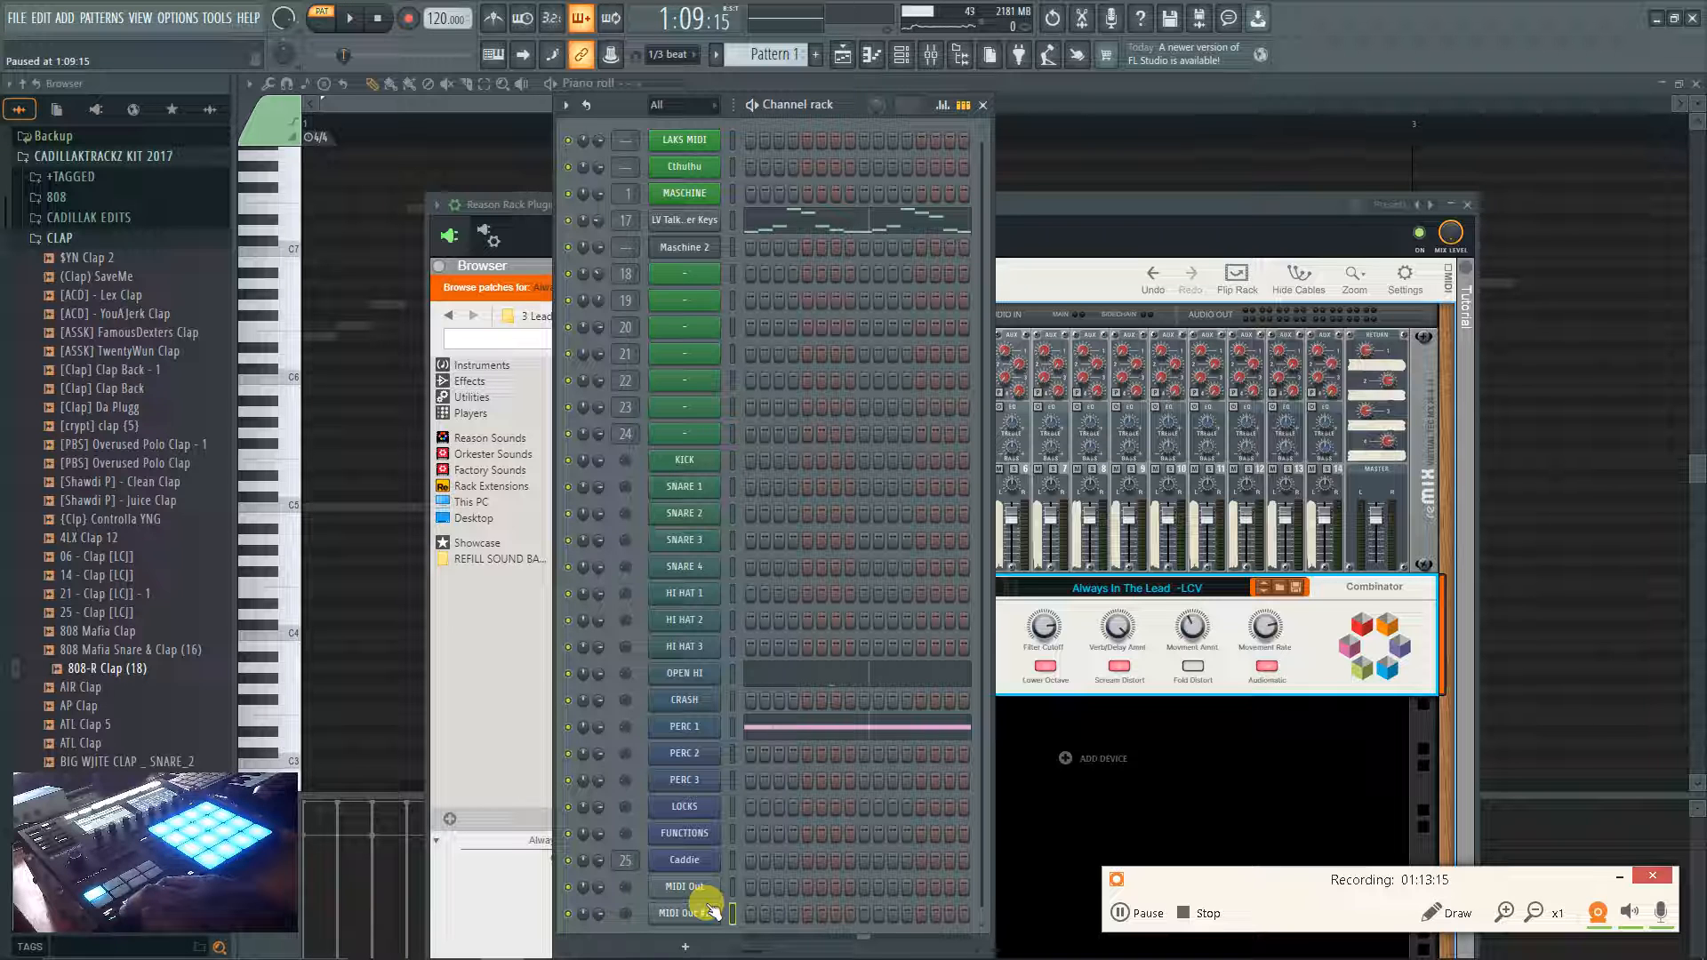
key(space)
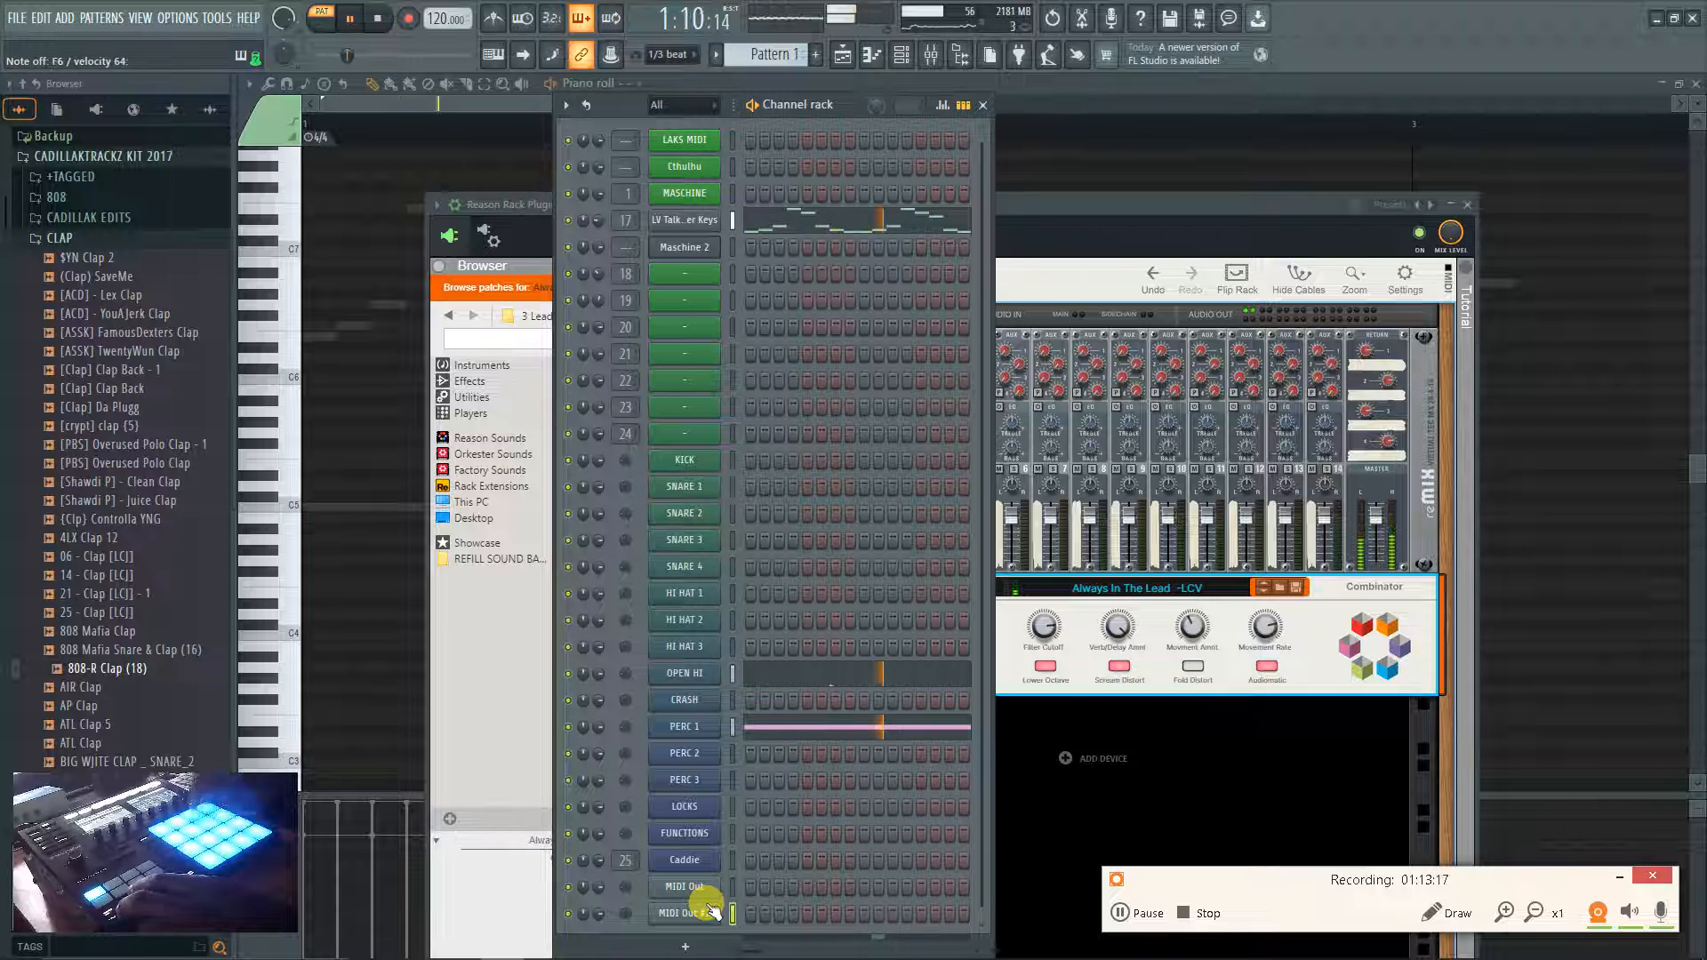
key(ctrl+space)
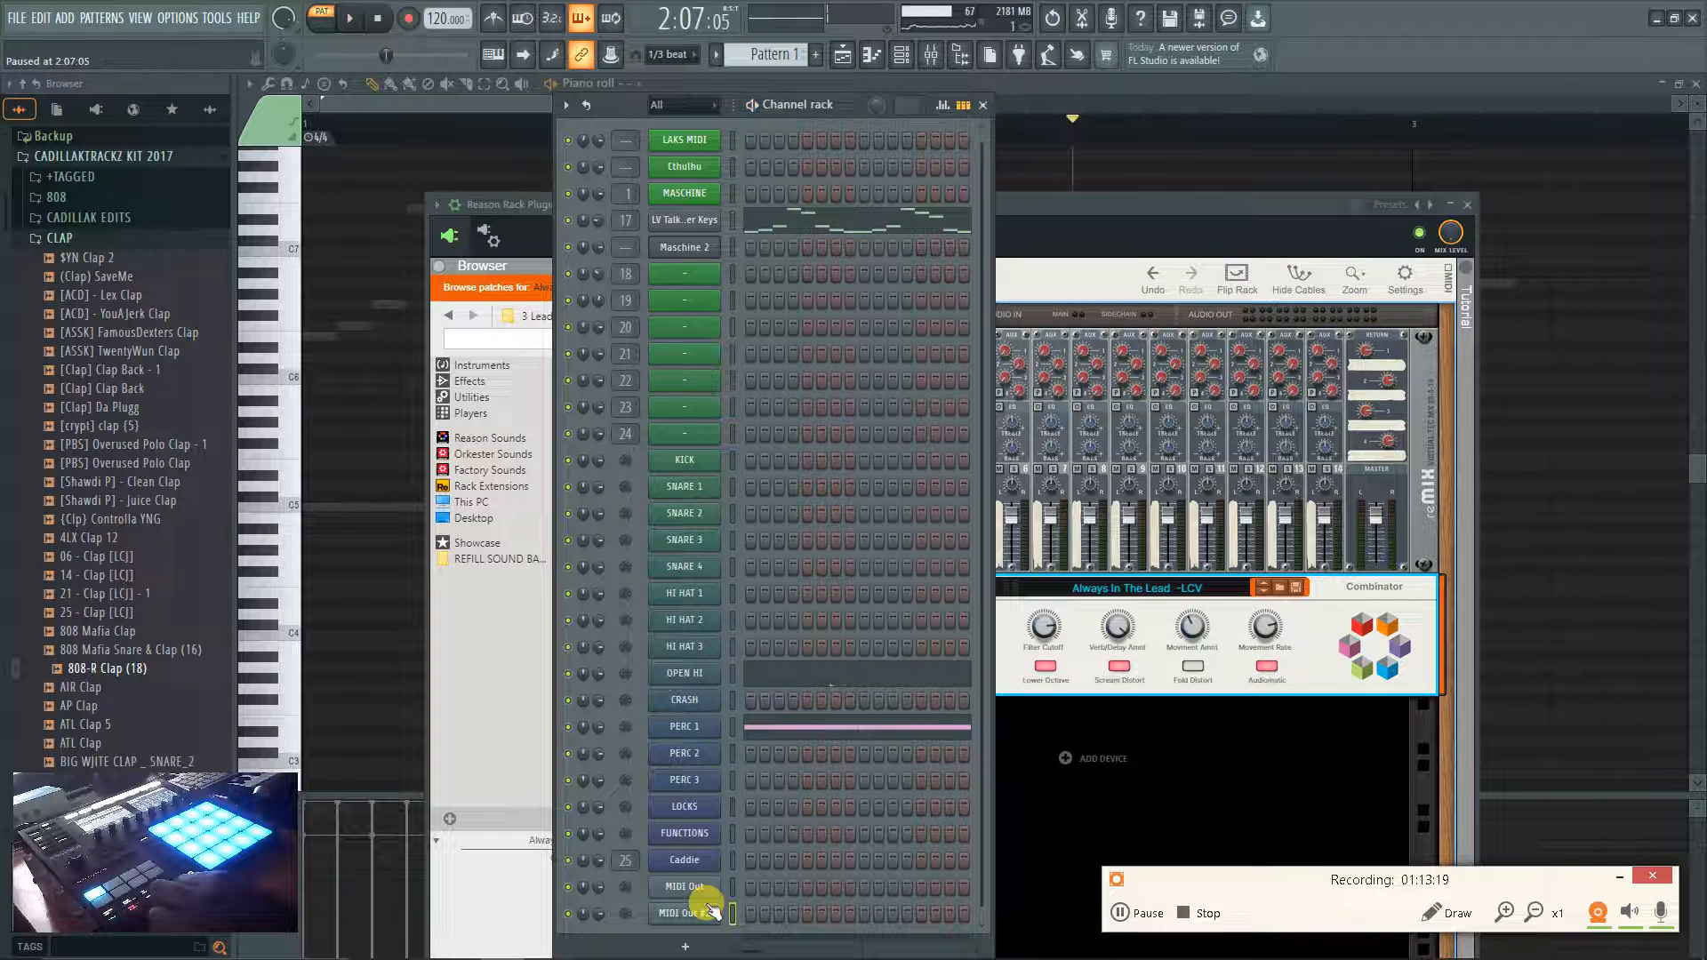
key(space)
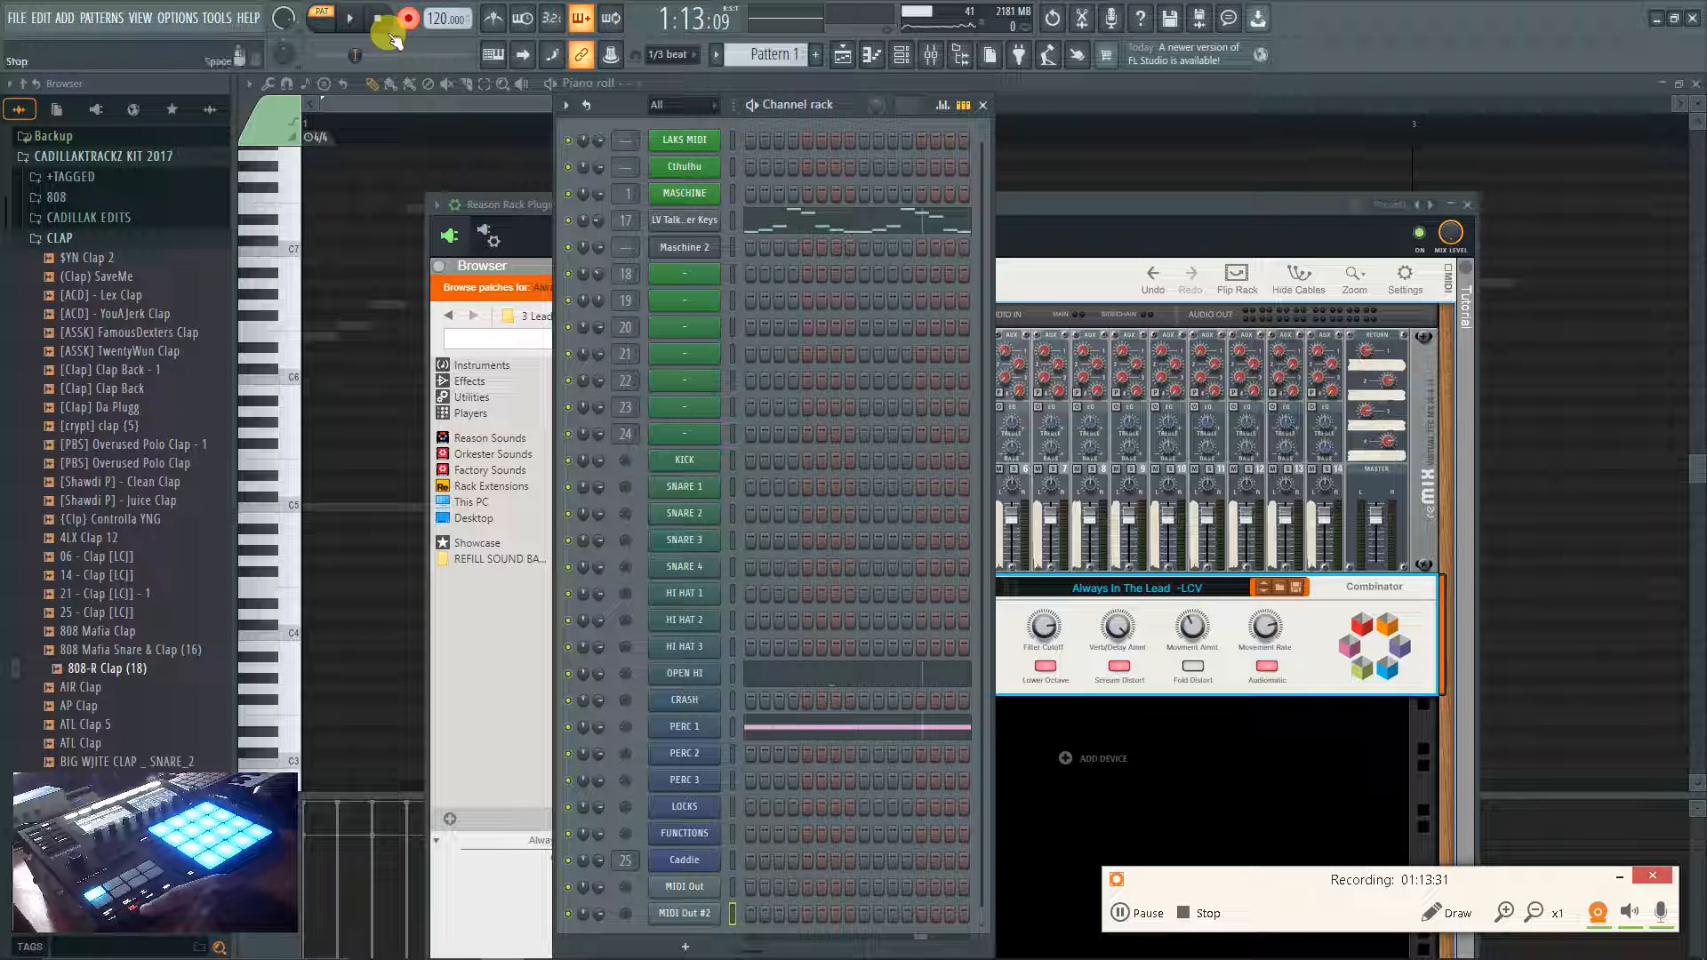
Enable the countdown before recording and record a short pad performance into the MIDI Out #2 channel of Pattern 1.
click(550, 20)
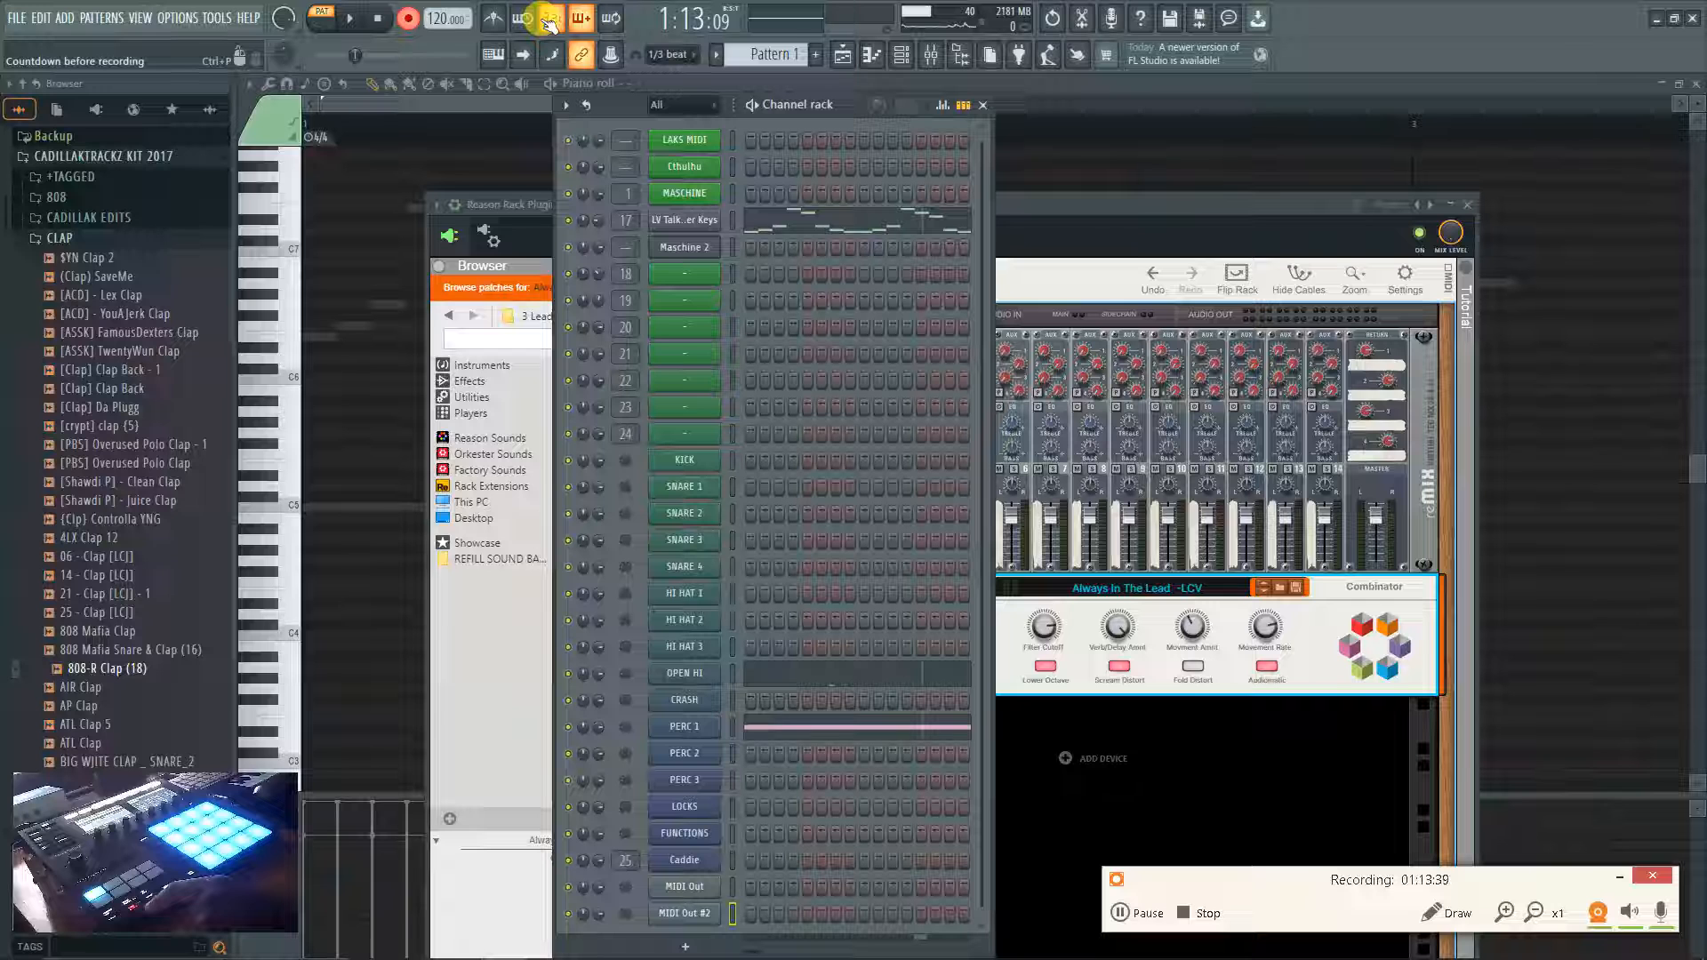
key(space)
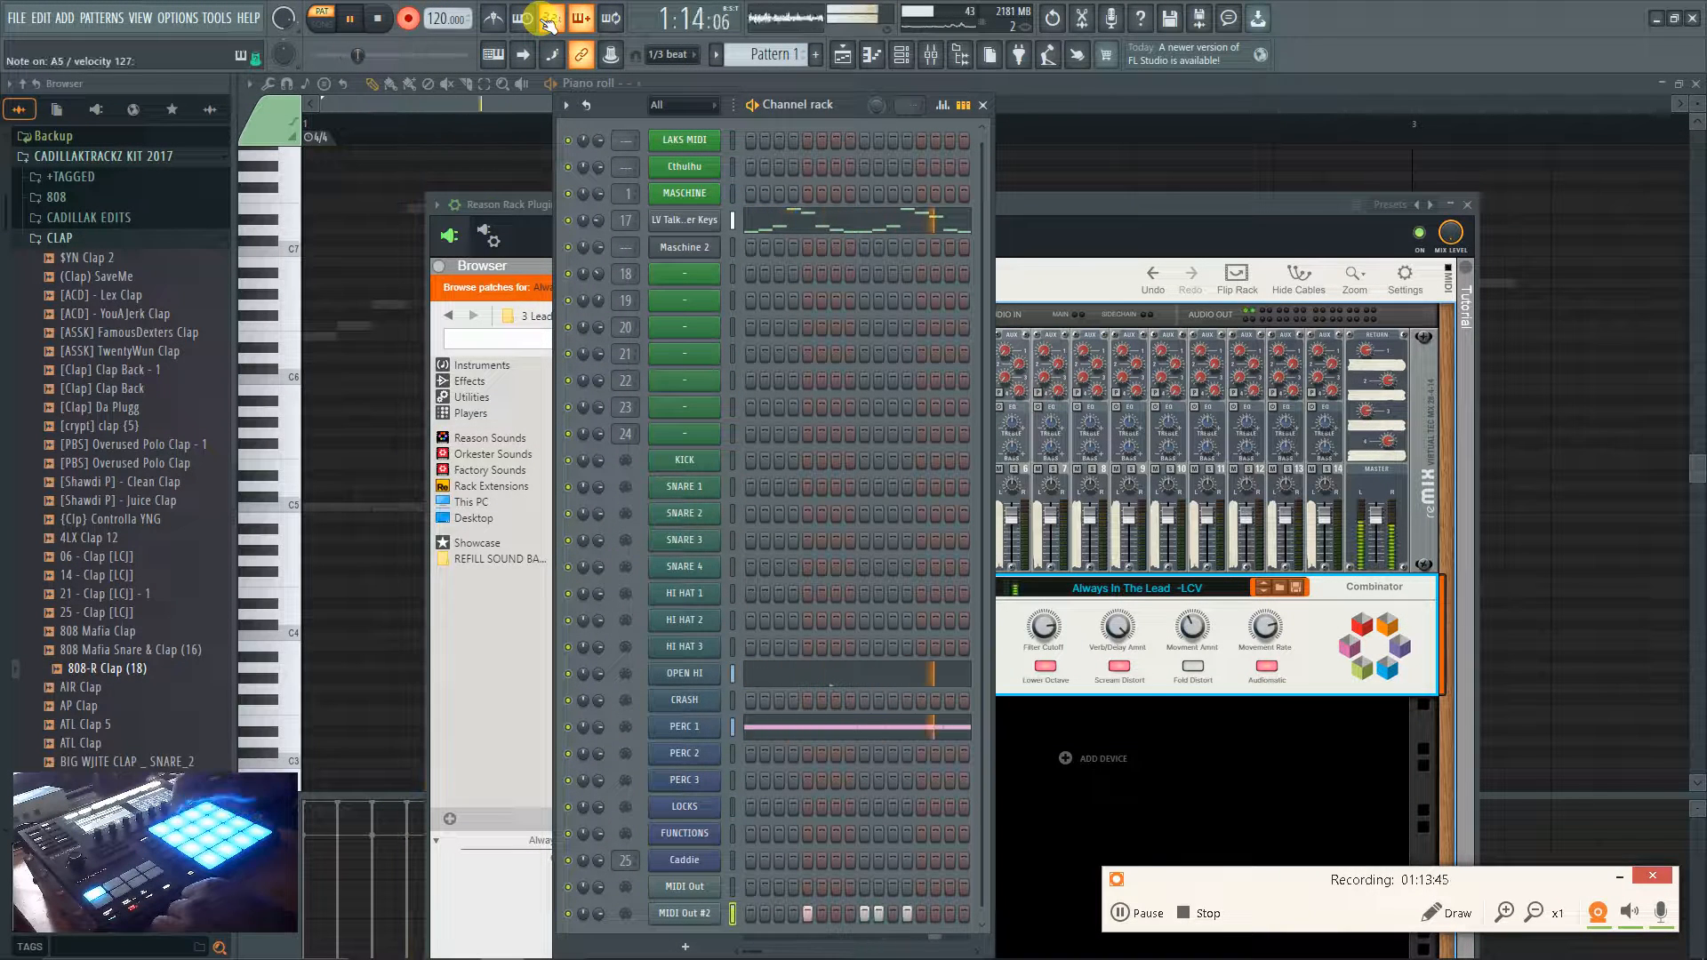
key(space)
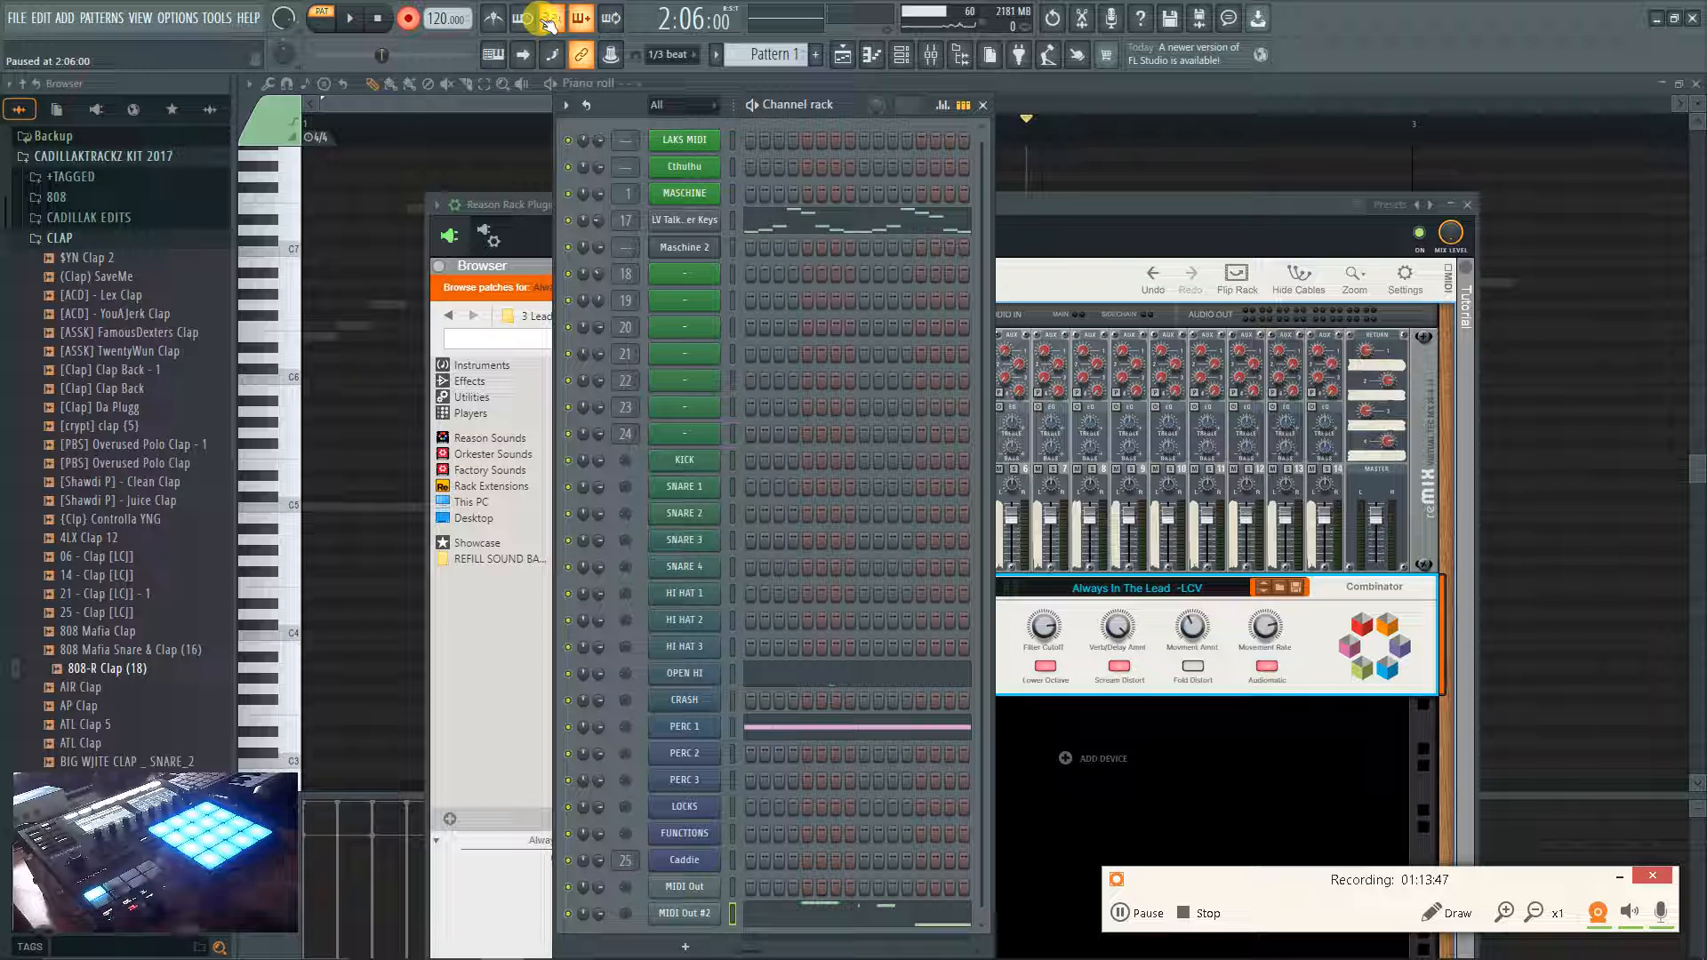
Play Pattern 1 to audition the notes recorded in the MIDI Out #2 channel, and pause playback.
key(space)
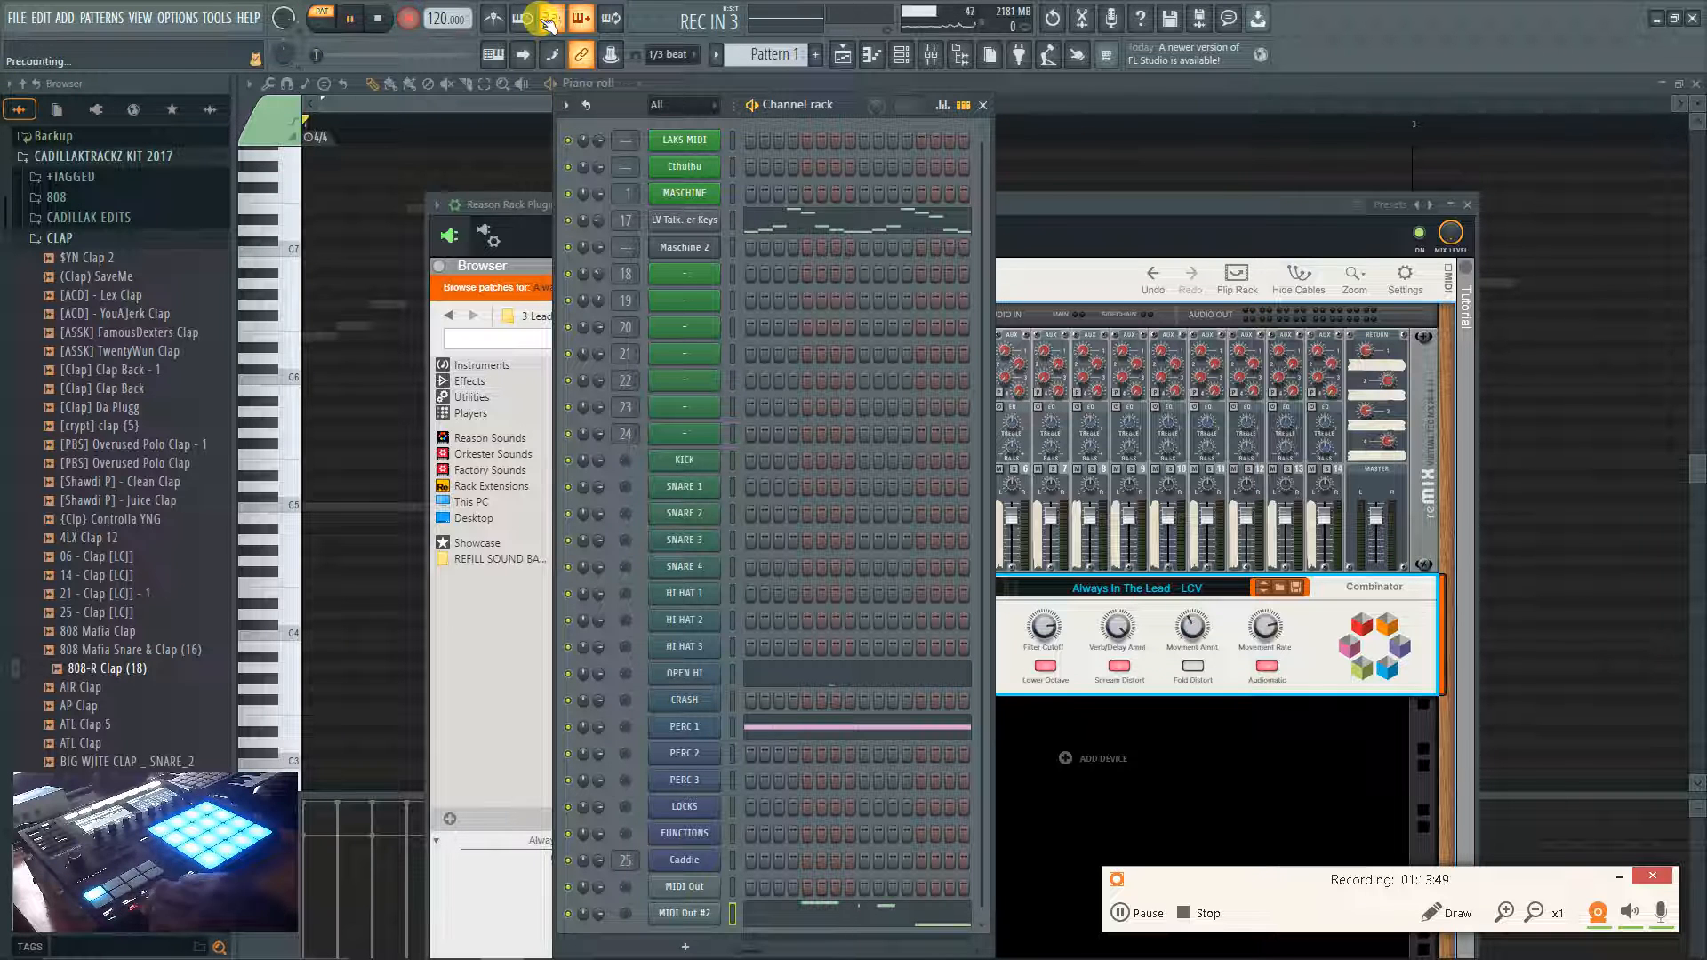
key(space)
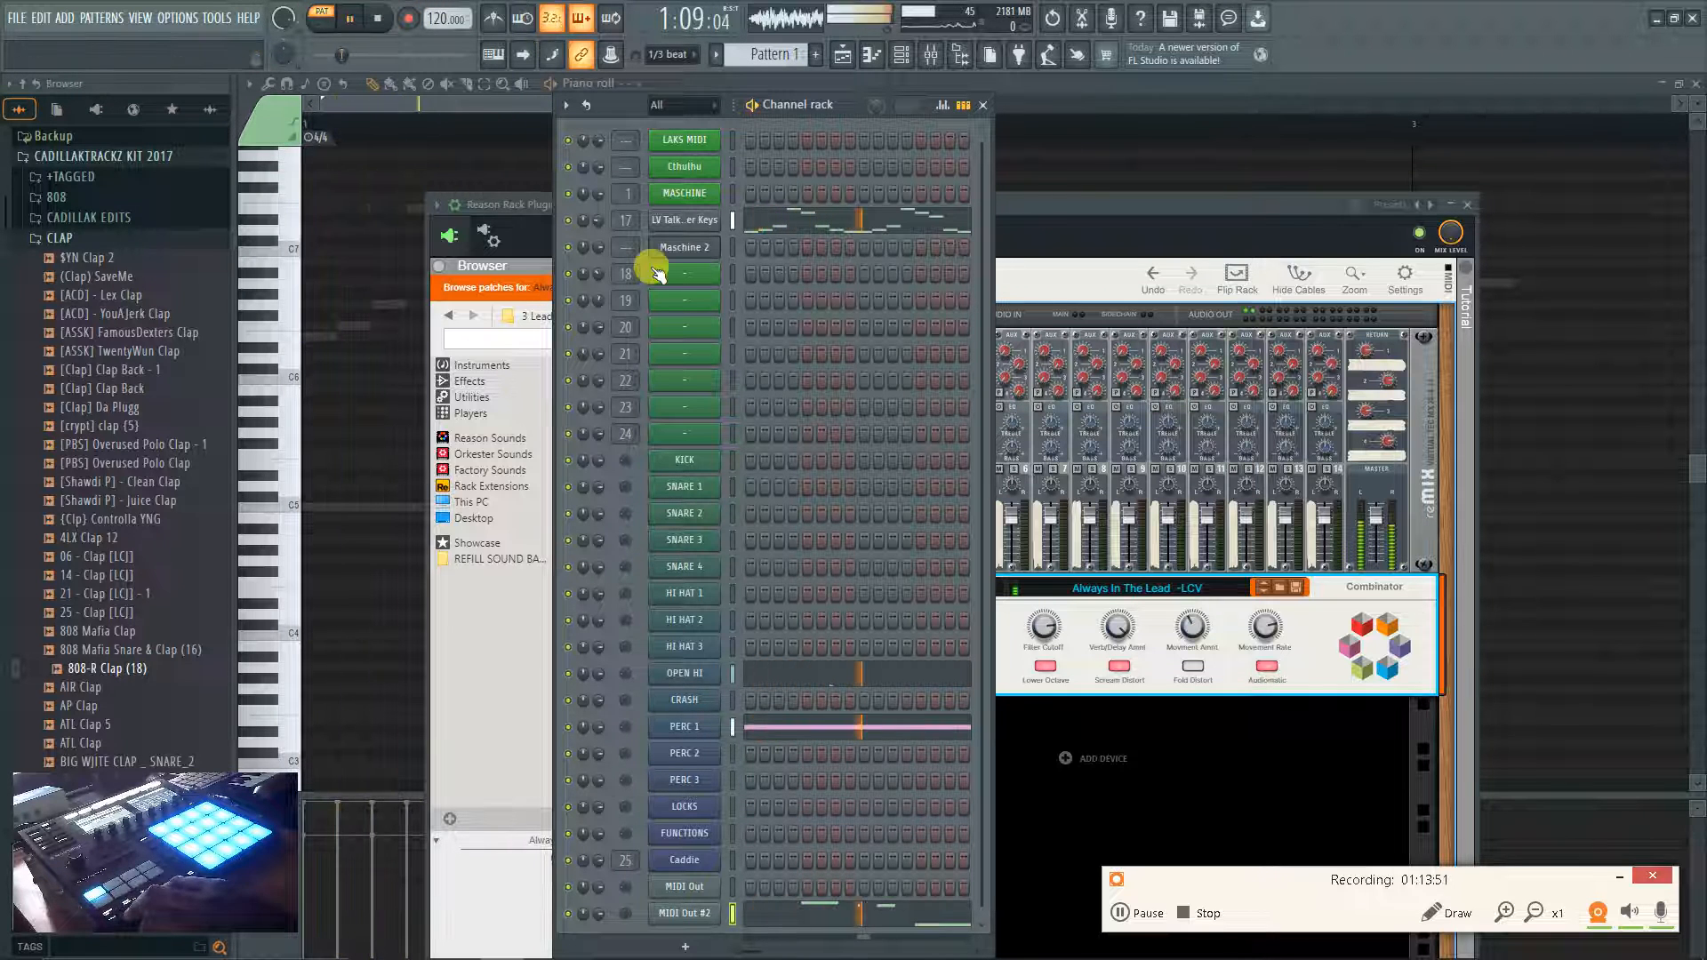
key(space)
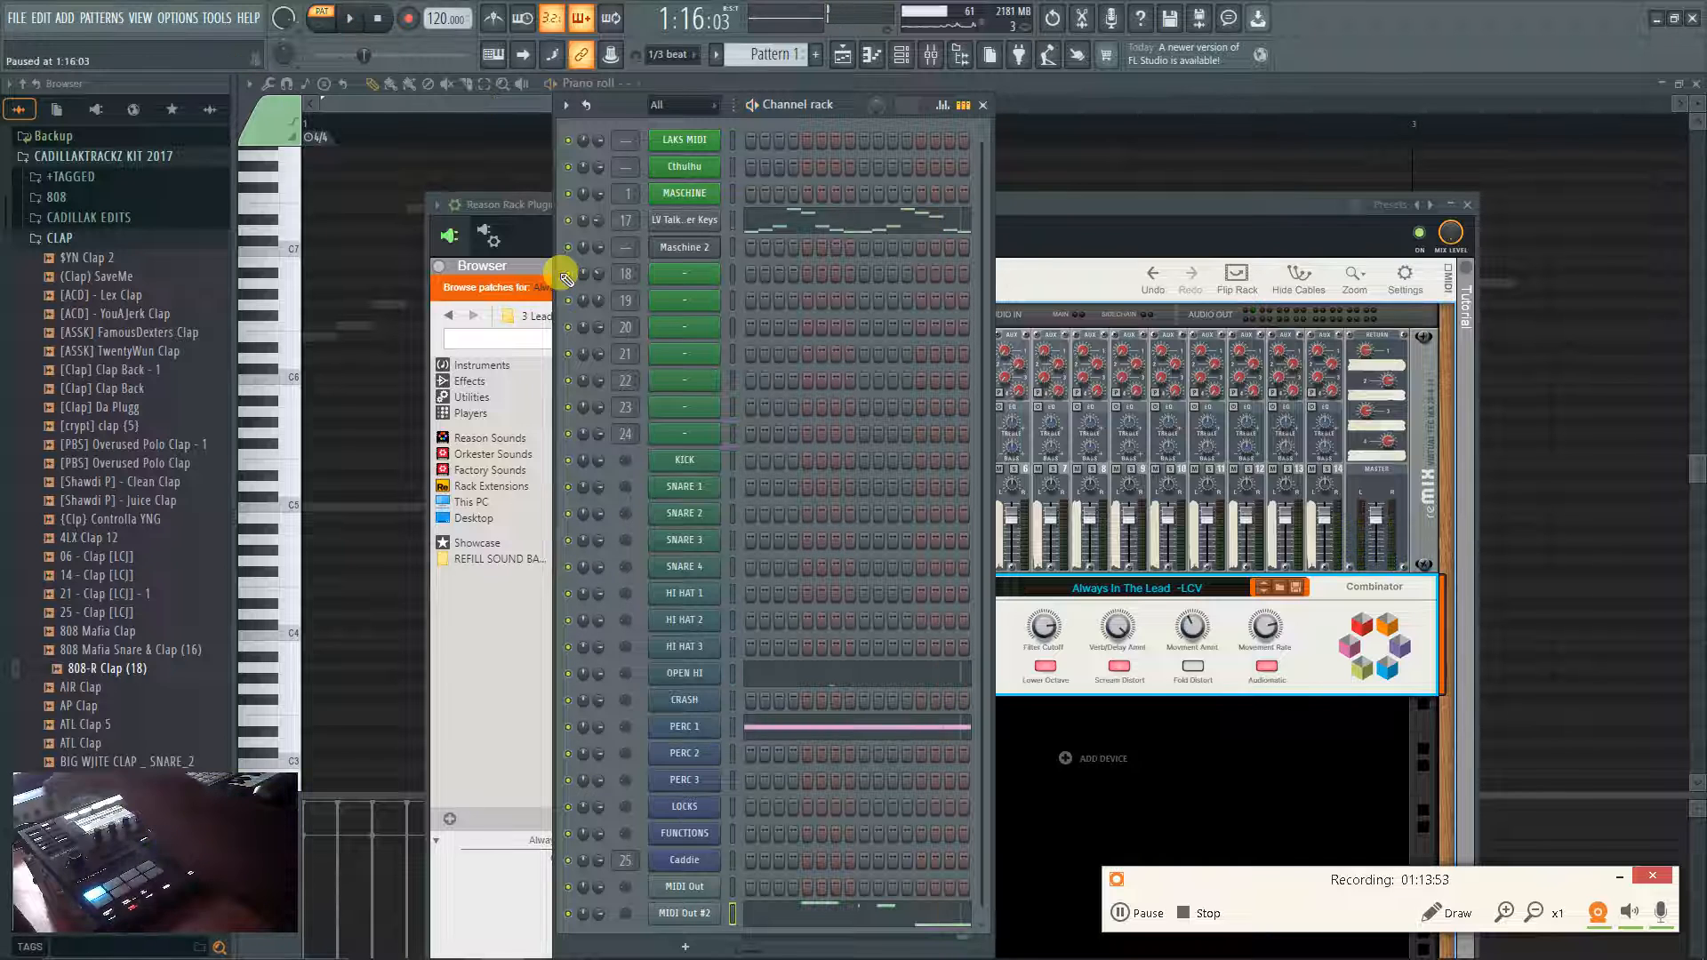
Open the MIDI Out #2 piano roll and try to undo the recorded notes.
key(F7)
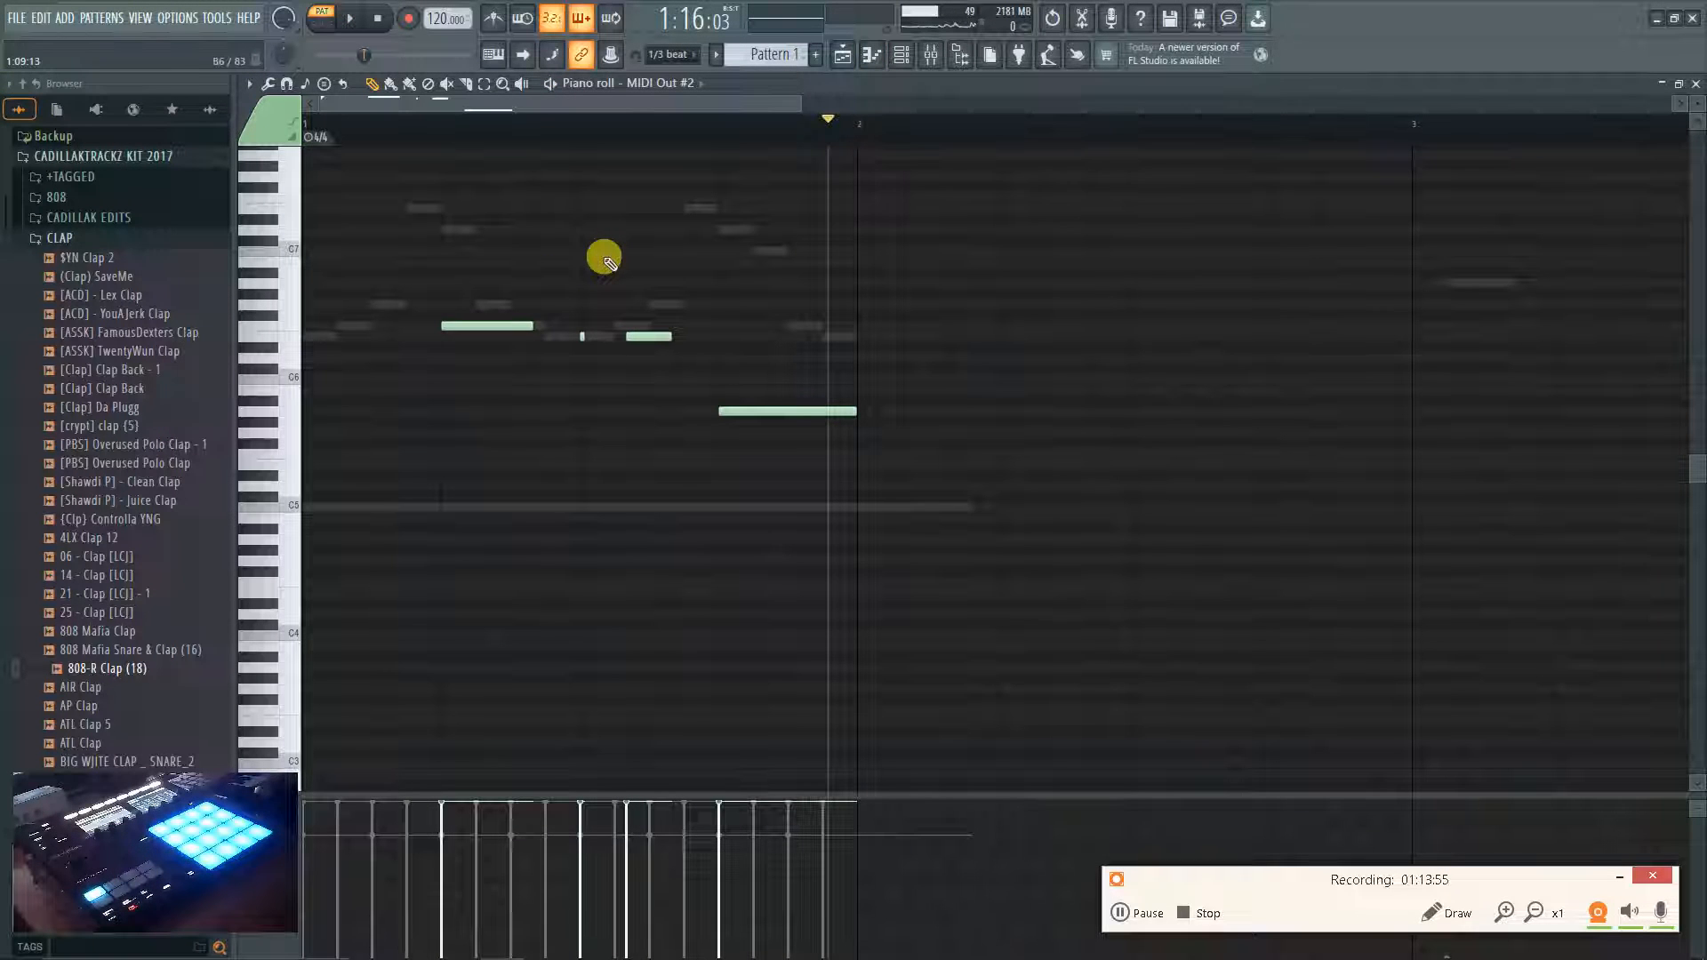
key(ctrl+z)
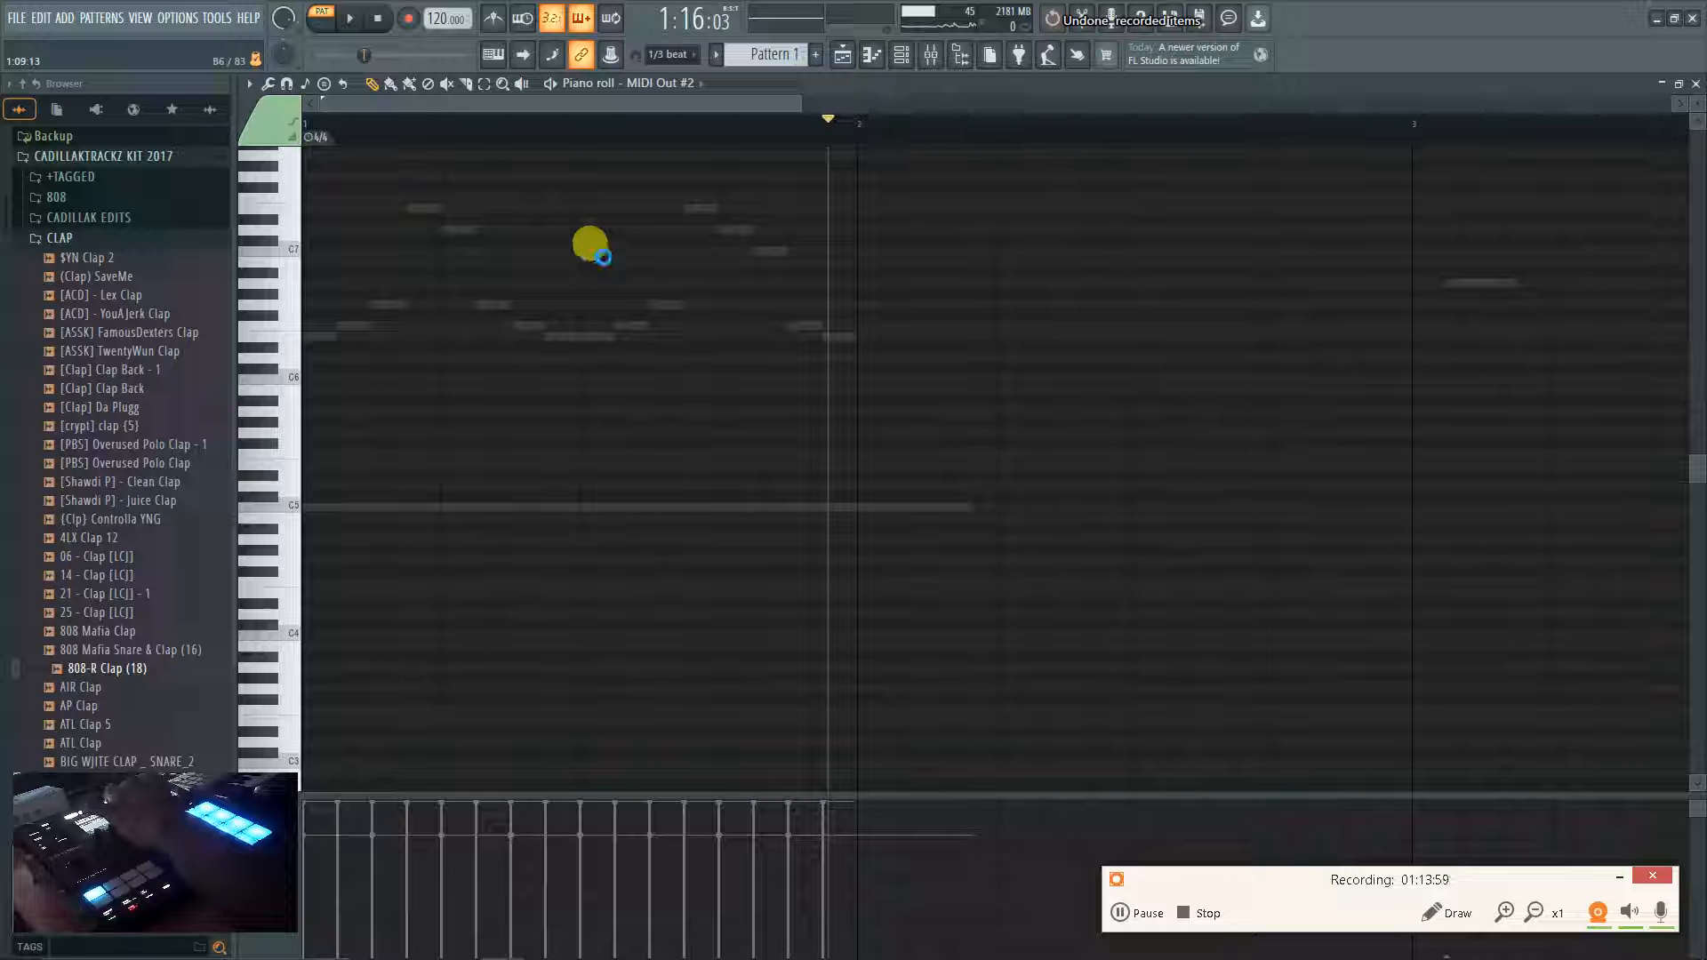
key(ctrl+z)
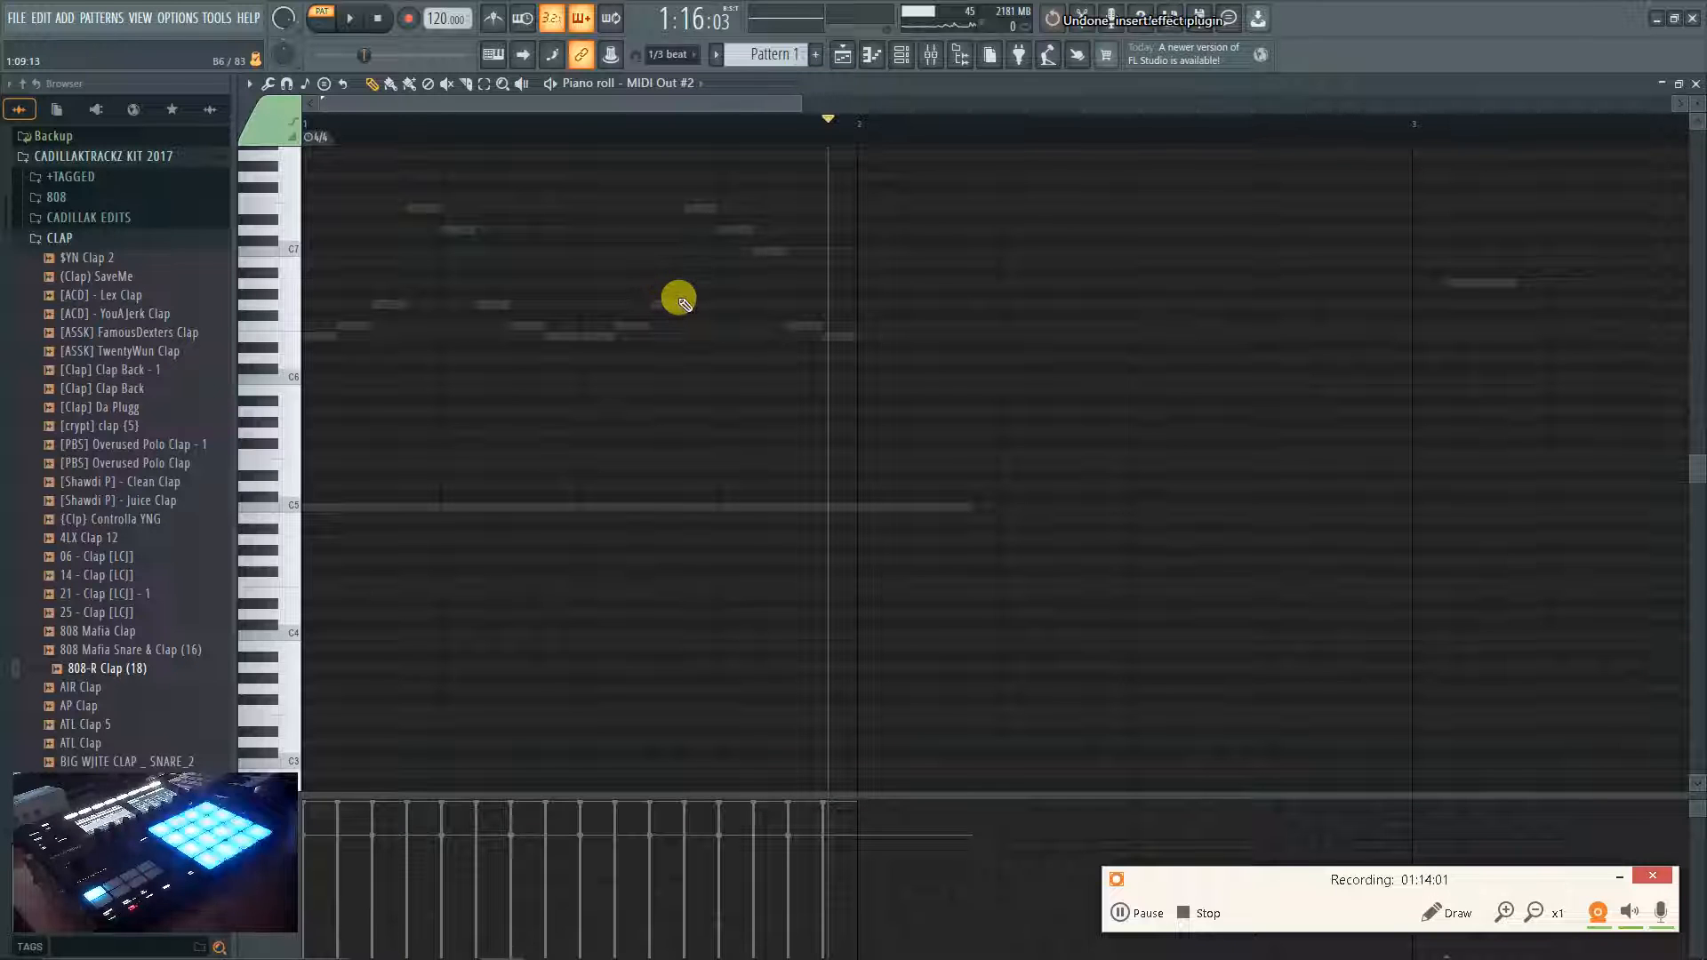
key(ctrl+z)
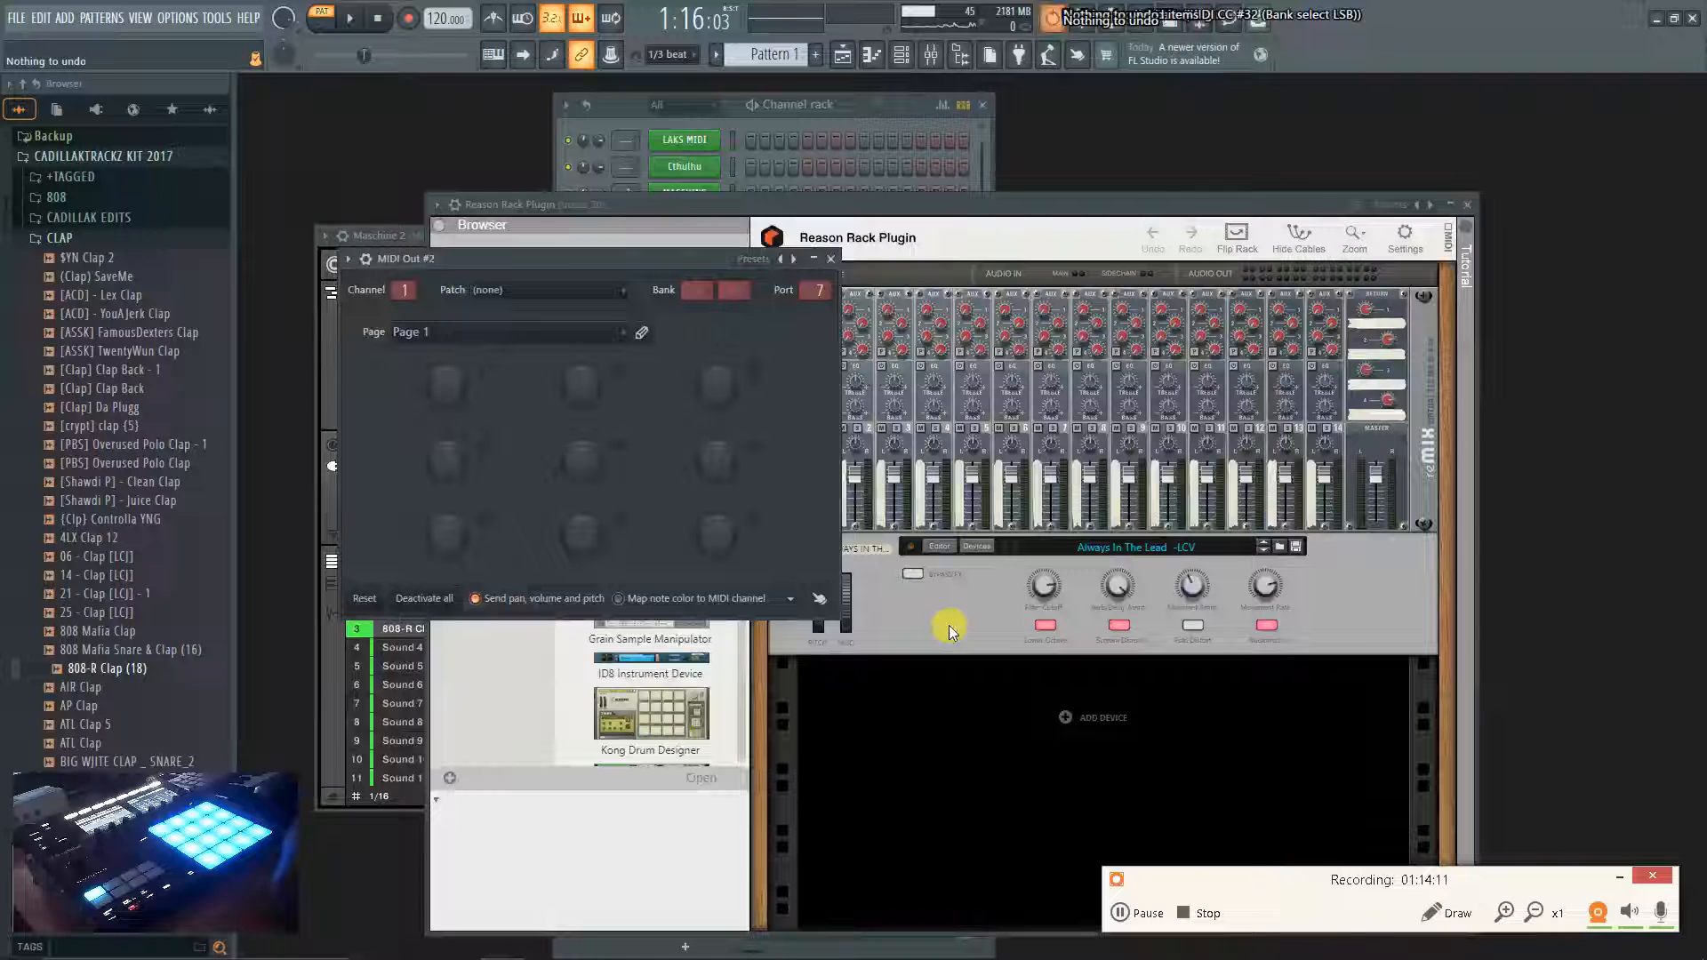
Close the MIDI Out #2 and Reason Rack Plugin windows, and clear the recorded notes from the MIDI Out #2 piano roll.
click(830, 259)
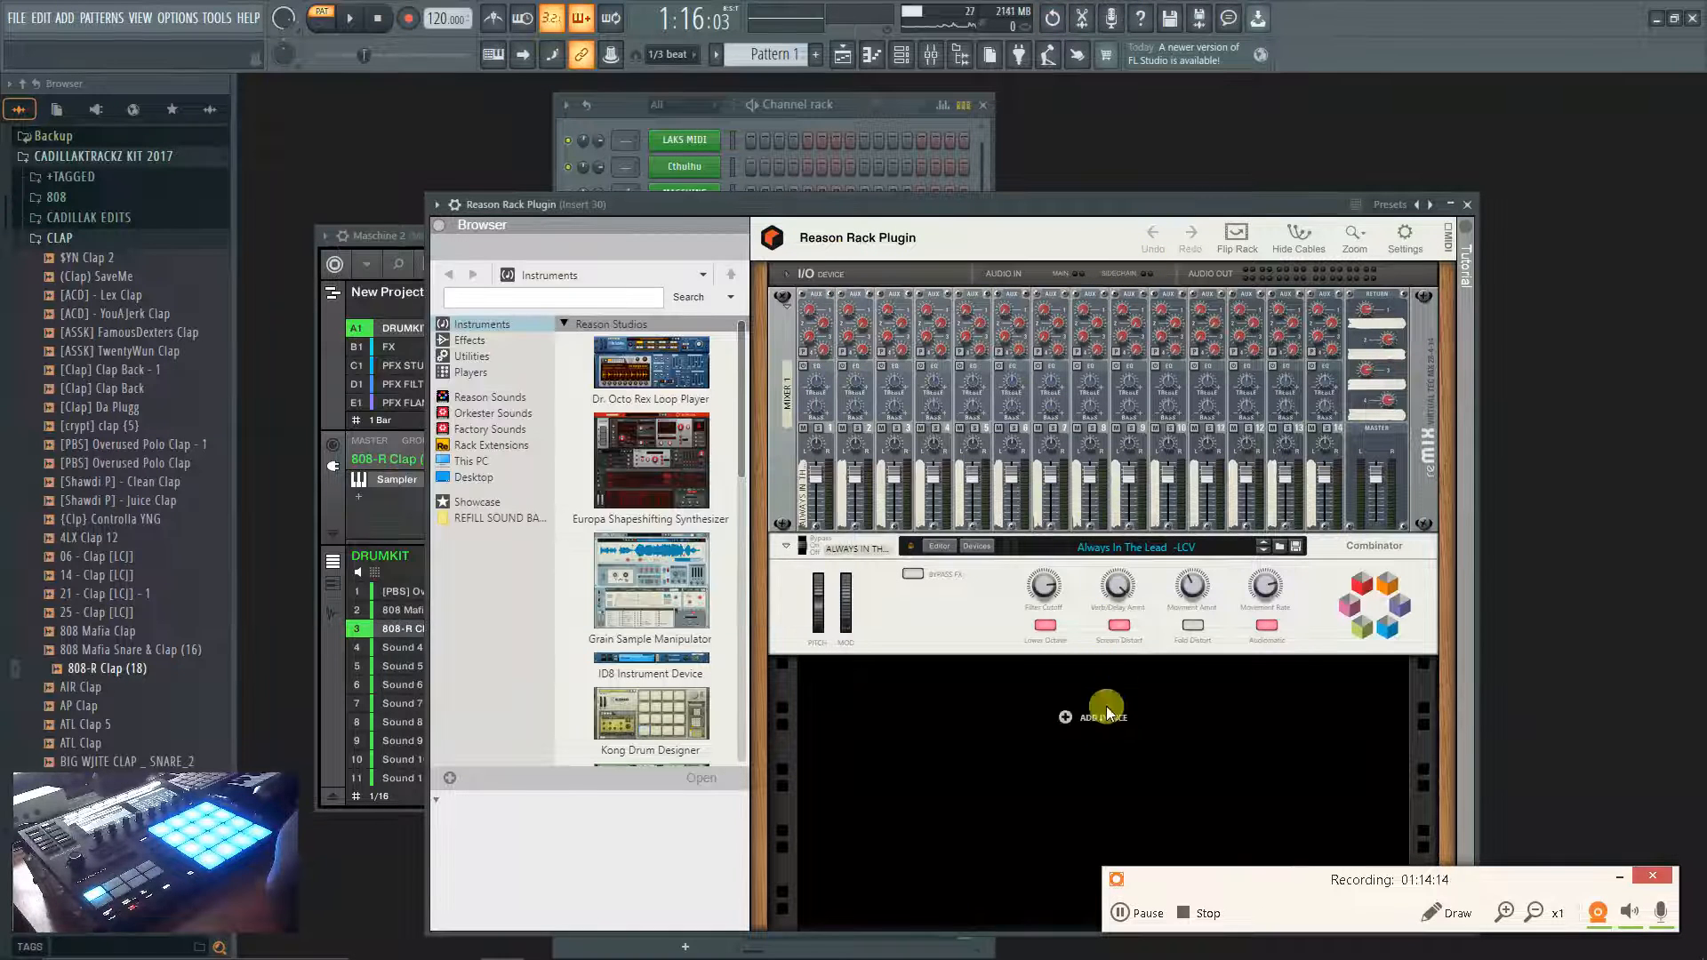
click(1467, 204)
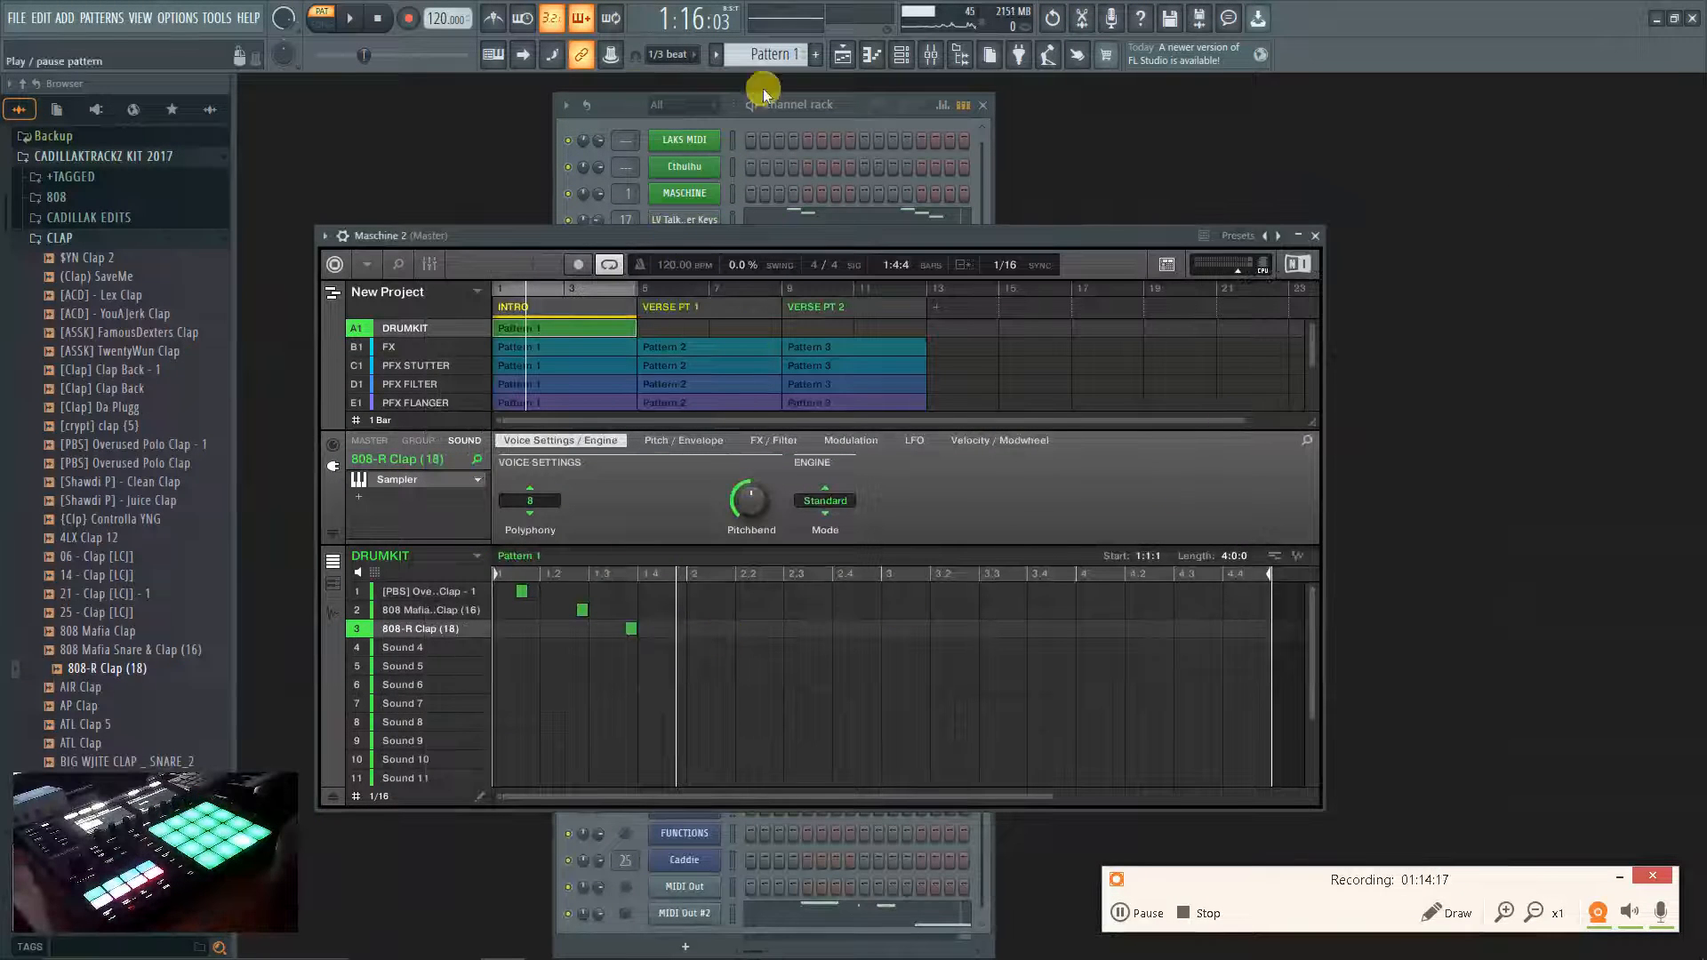
click(636, 105)
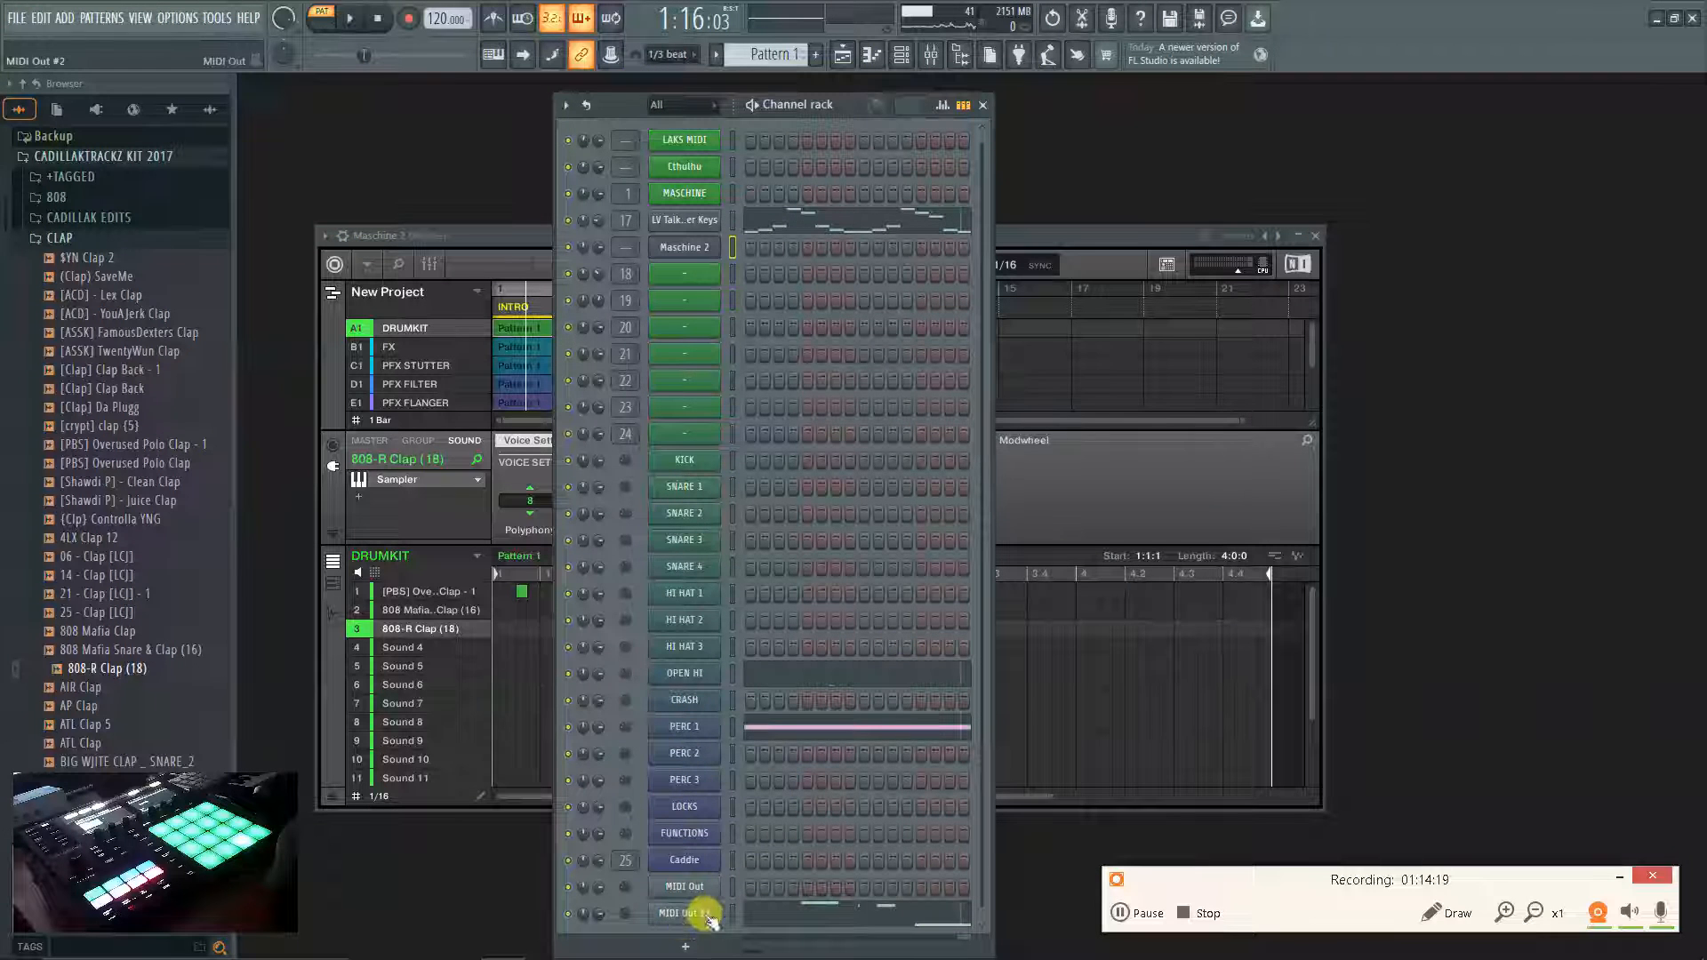
right_click(735, 916)
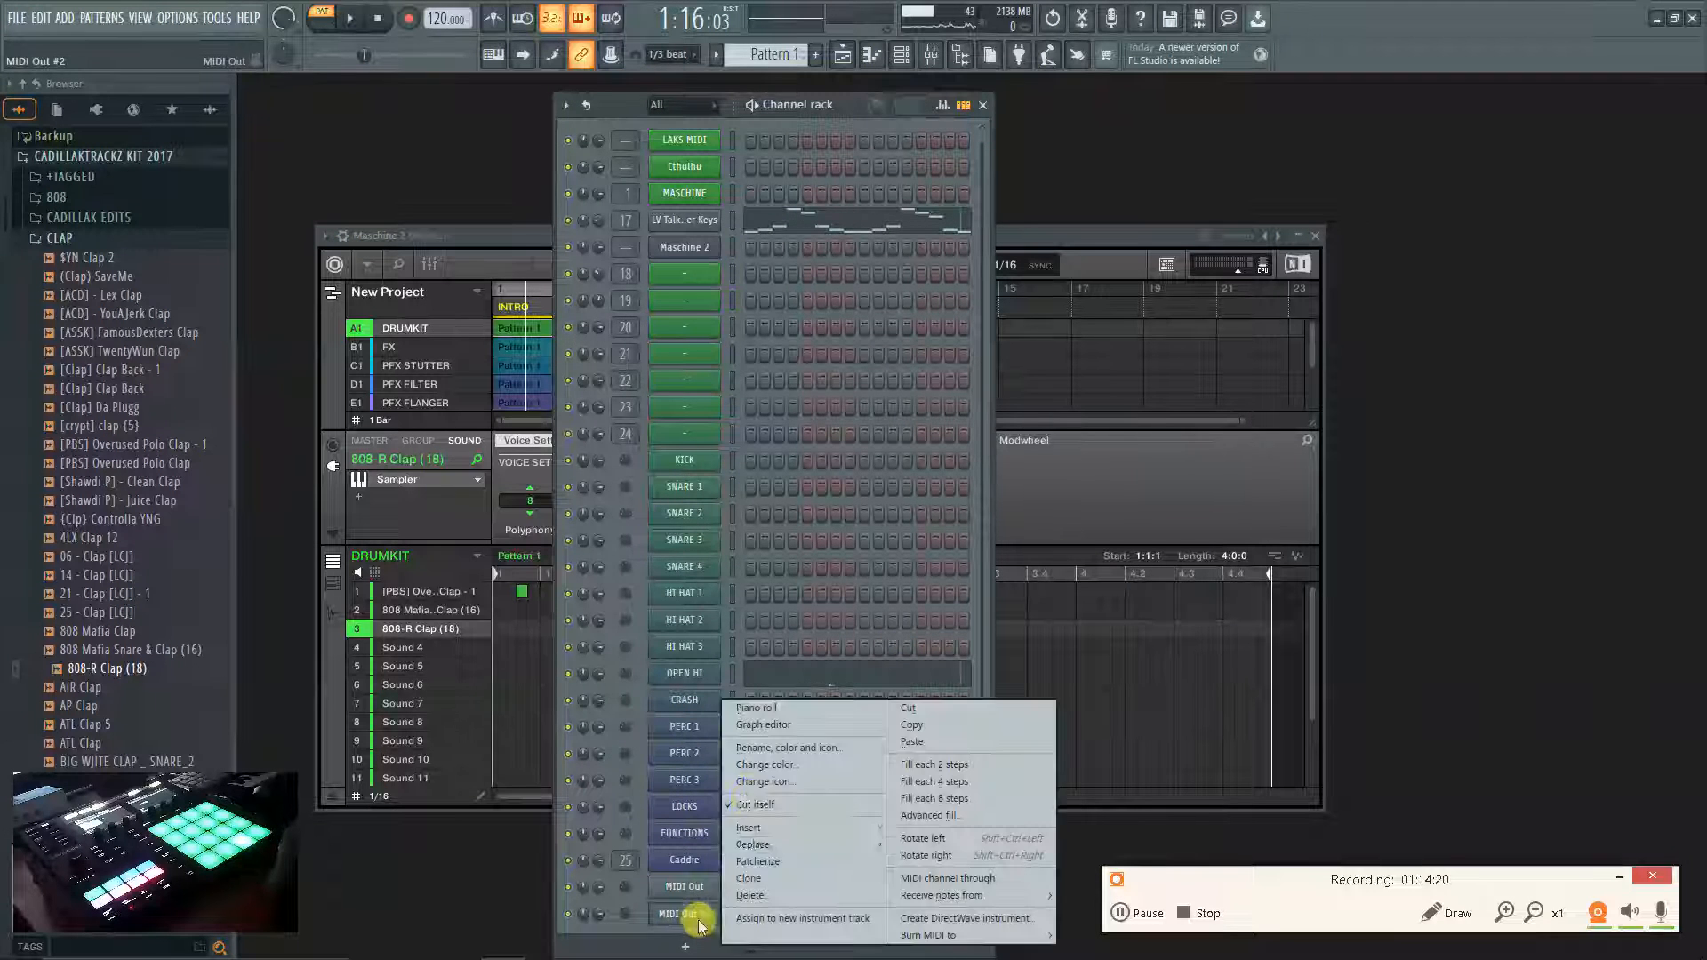
click(766, 708)
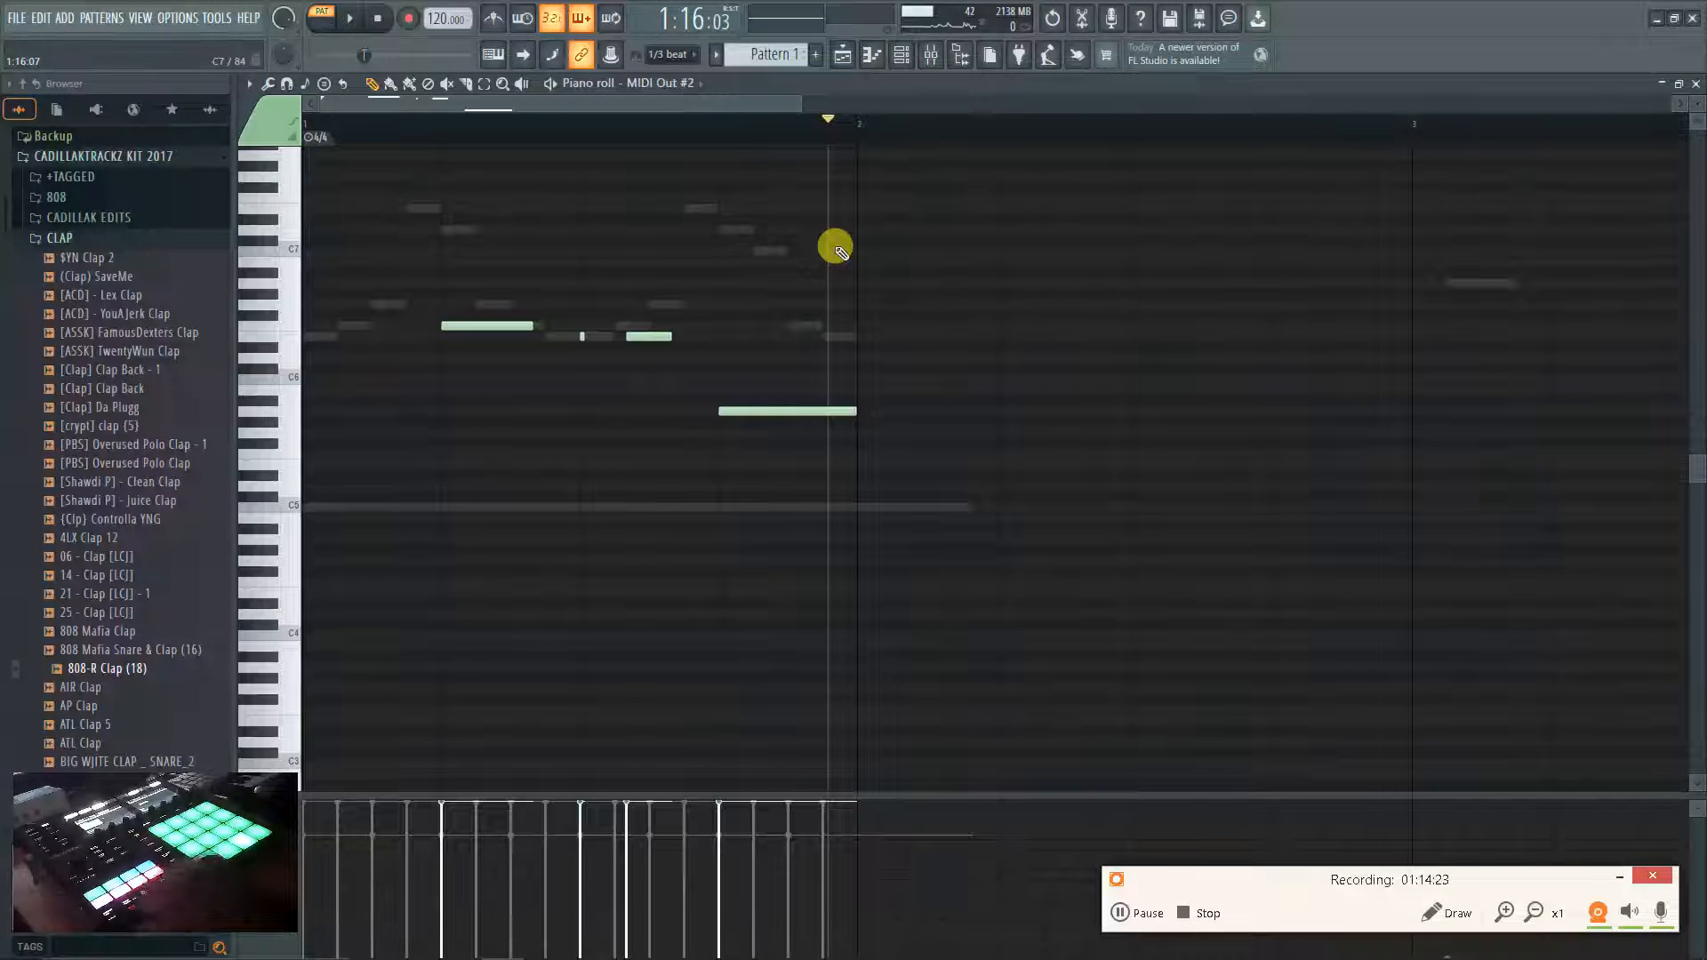
key(ctrl+z)
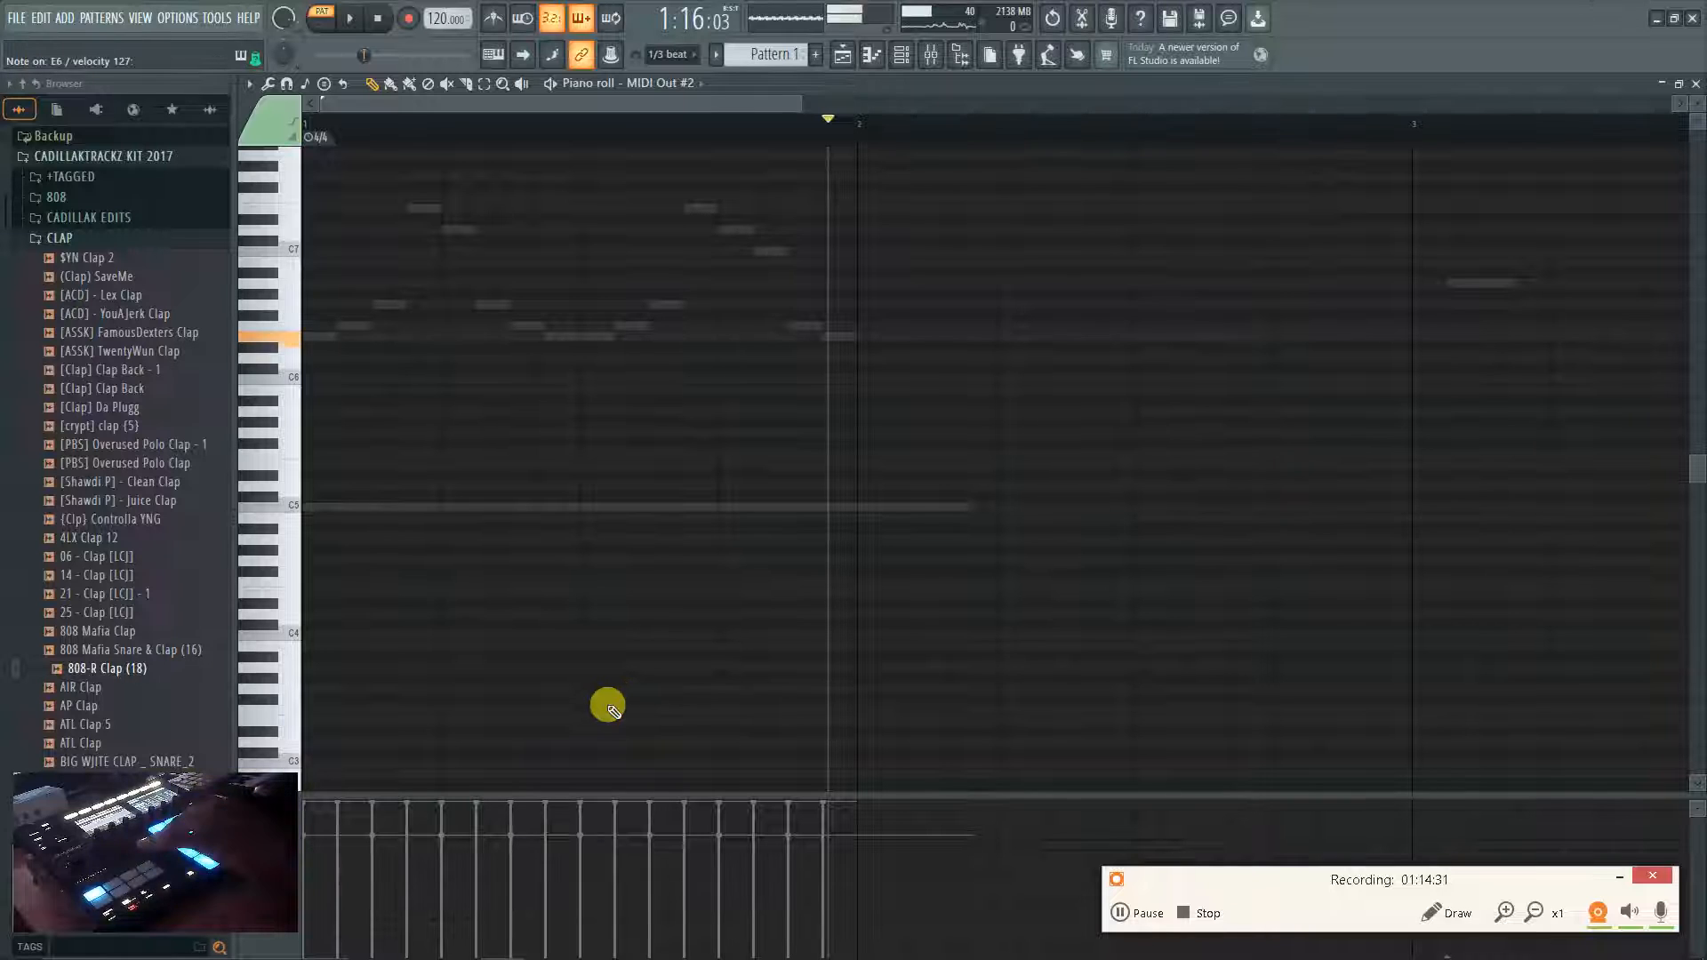
Record a new pad performance into the MIDI Out #2 channel of Pattern 1 and close the piano roll.
key(r)
key(space)
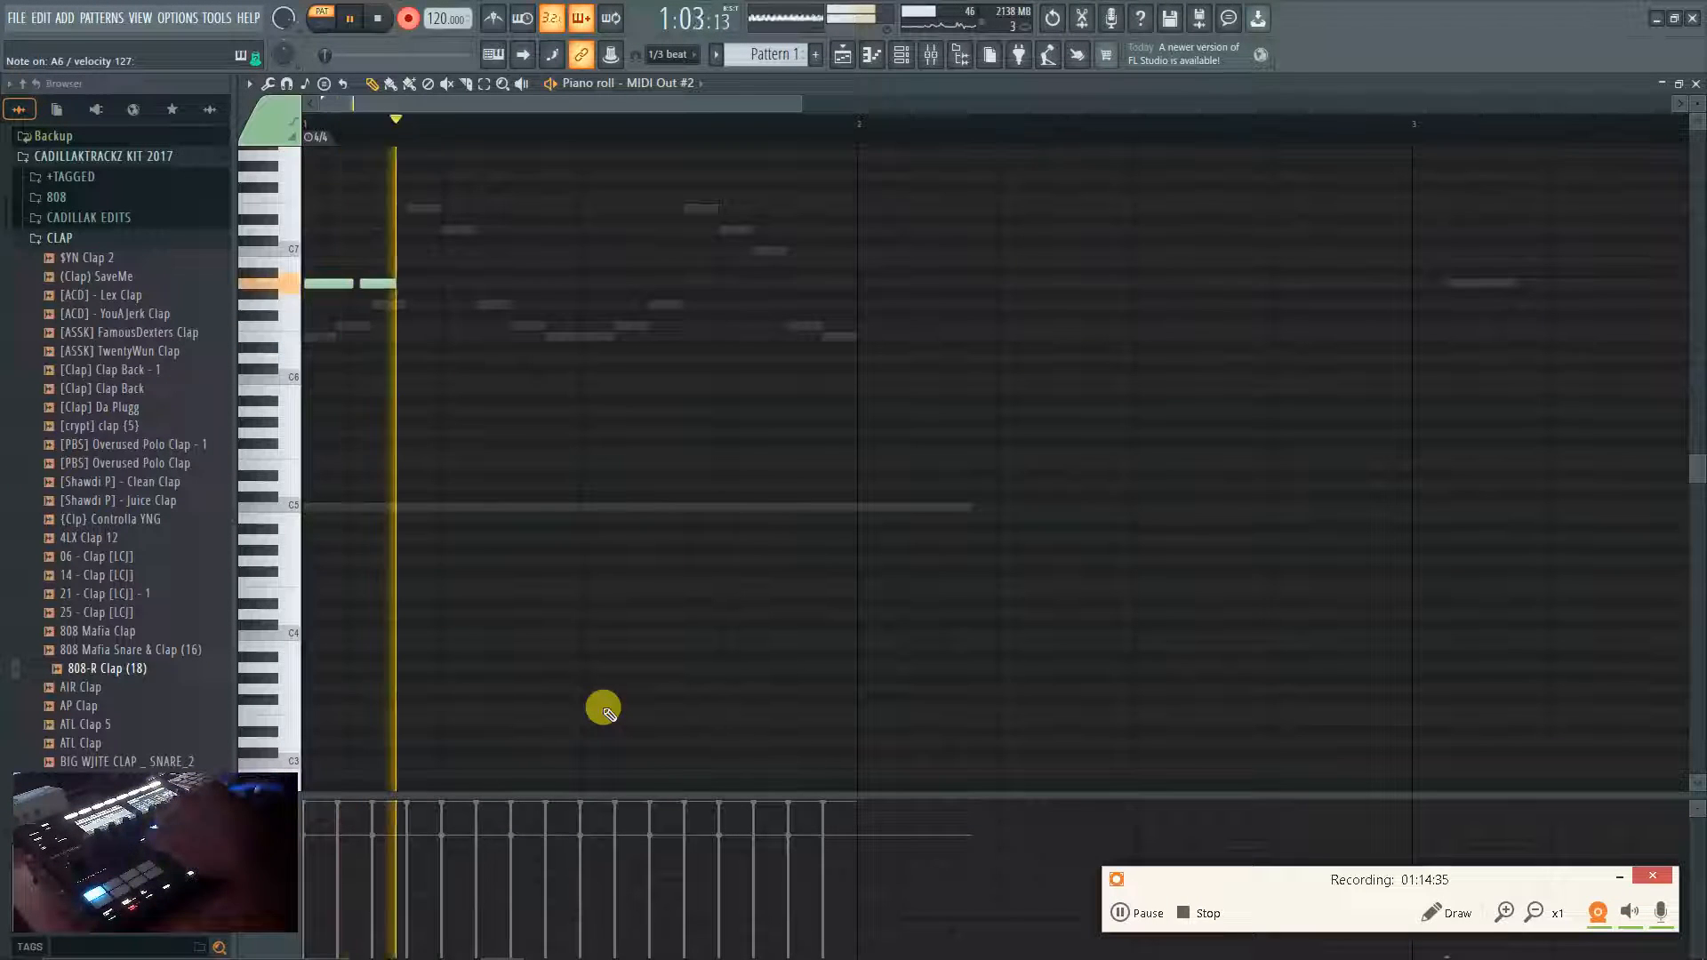
key(space)
key(space)
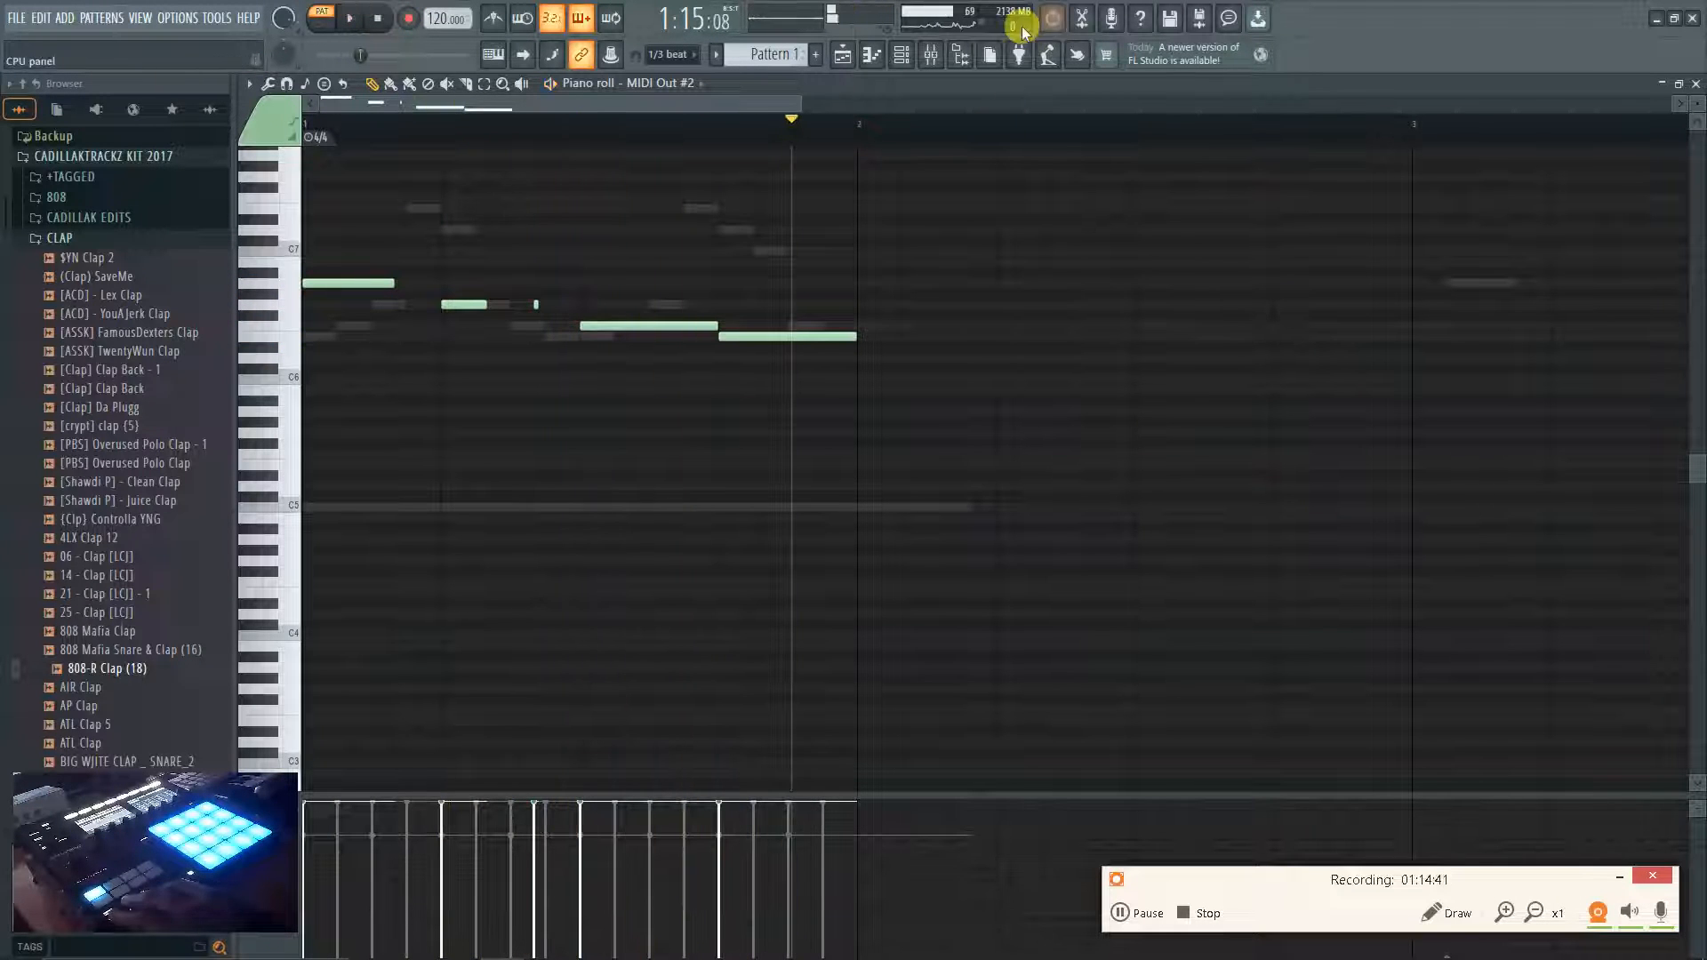
key(space)
click(1694, 83)
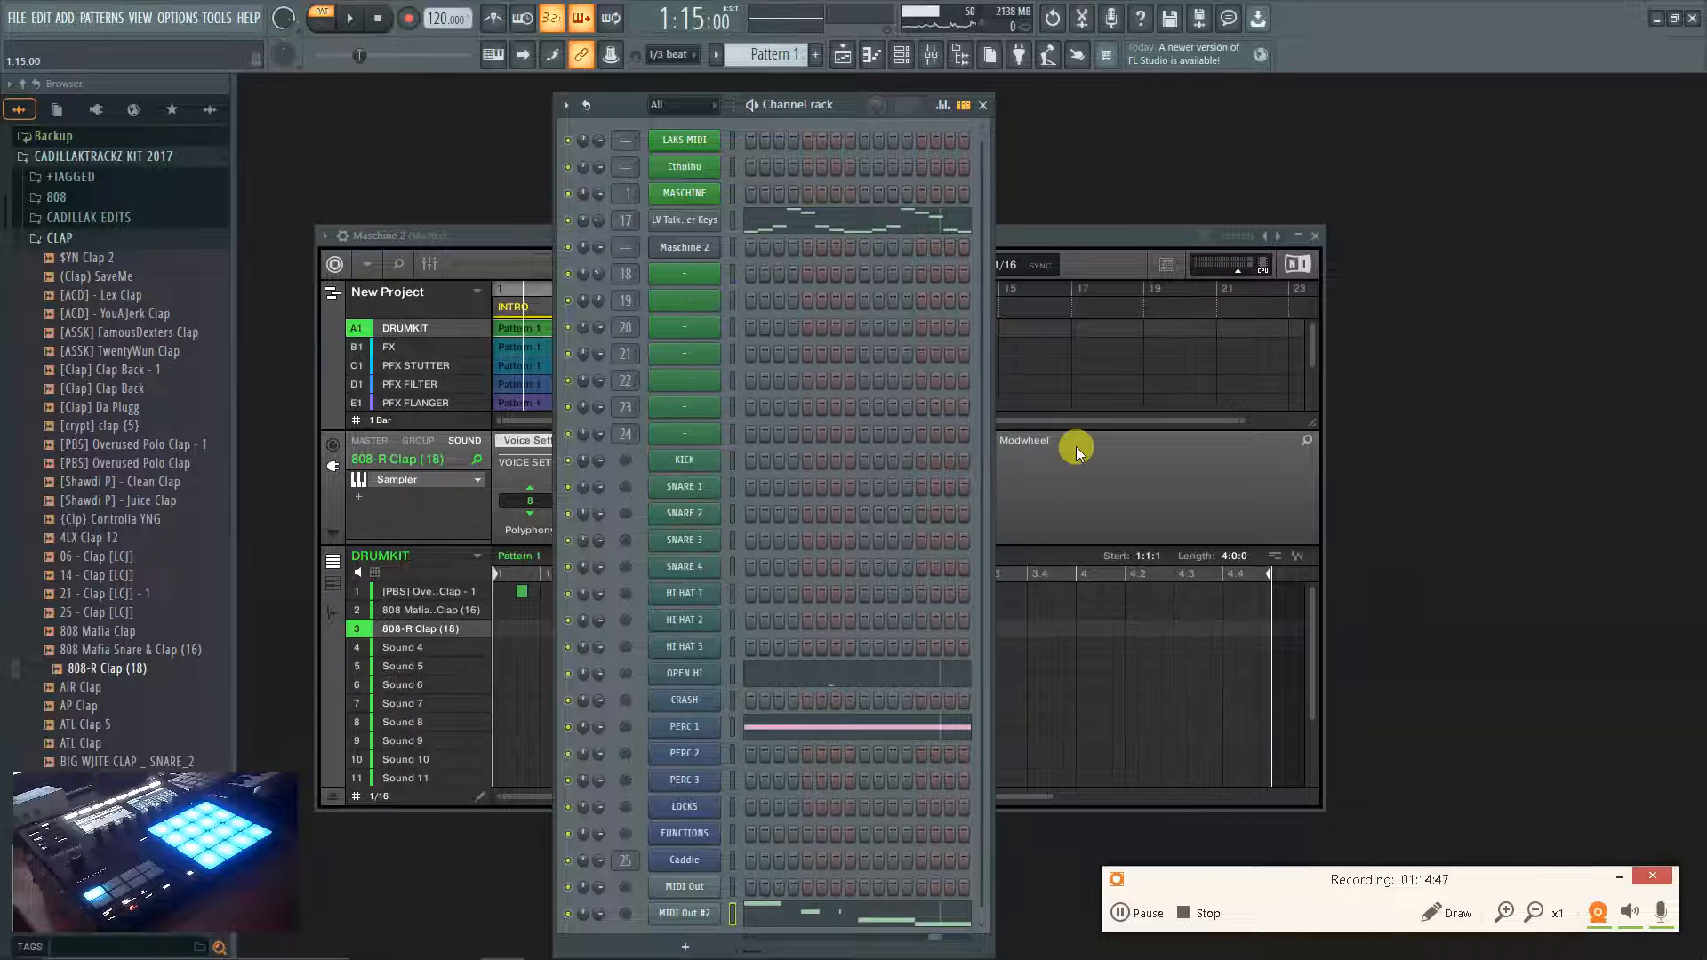
Close the Maschine 2 plugin window and show the MIDI Out channels in the channel rack.
click(1107, 238)
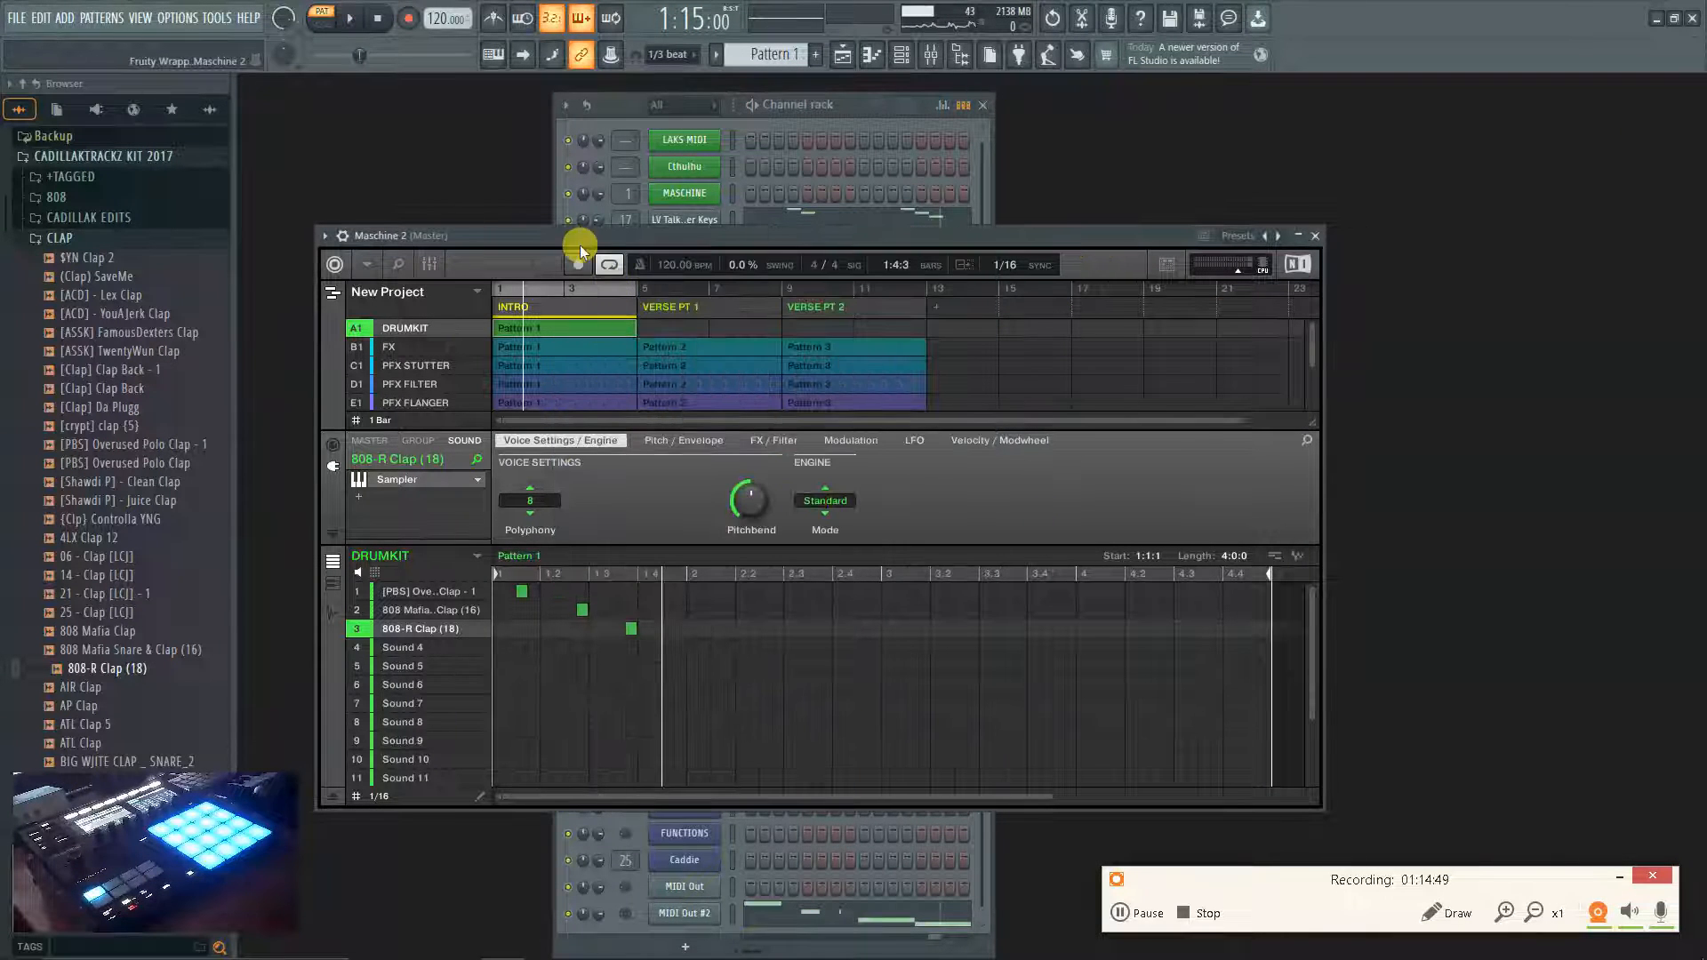
click(1322, 237)
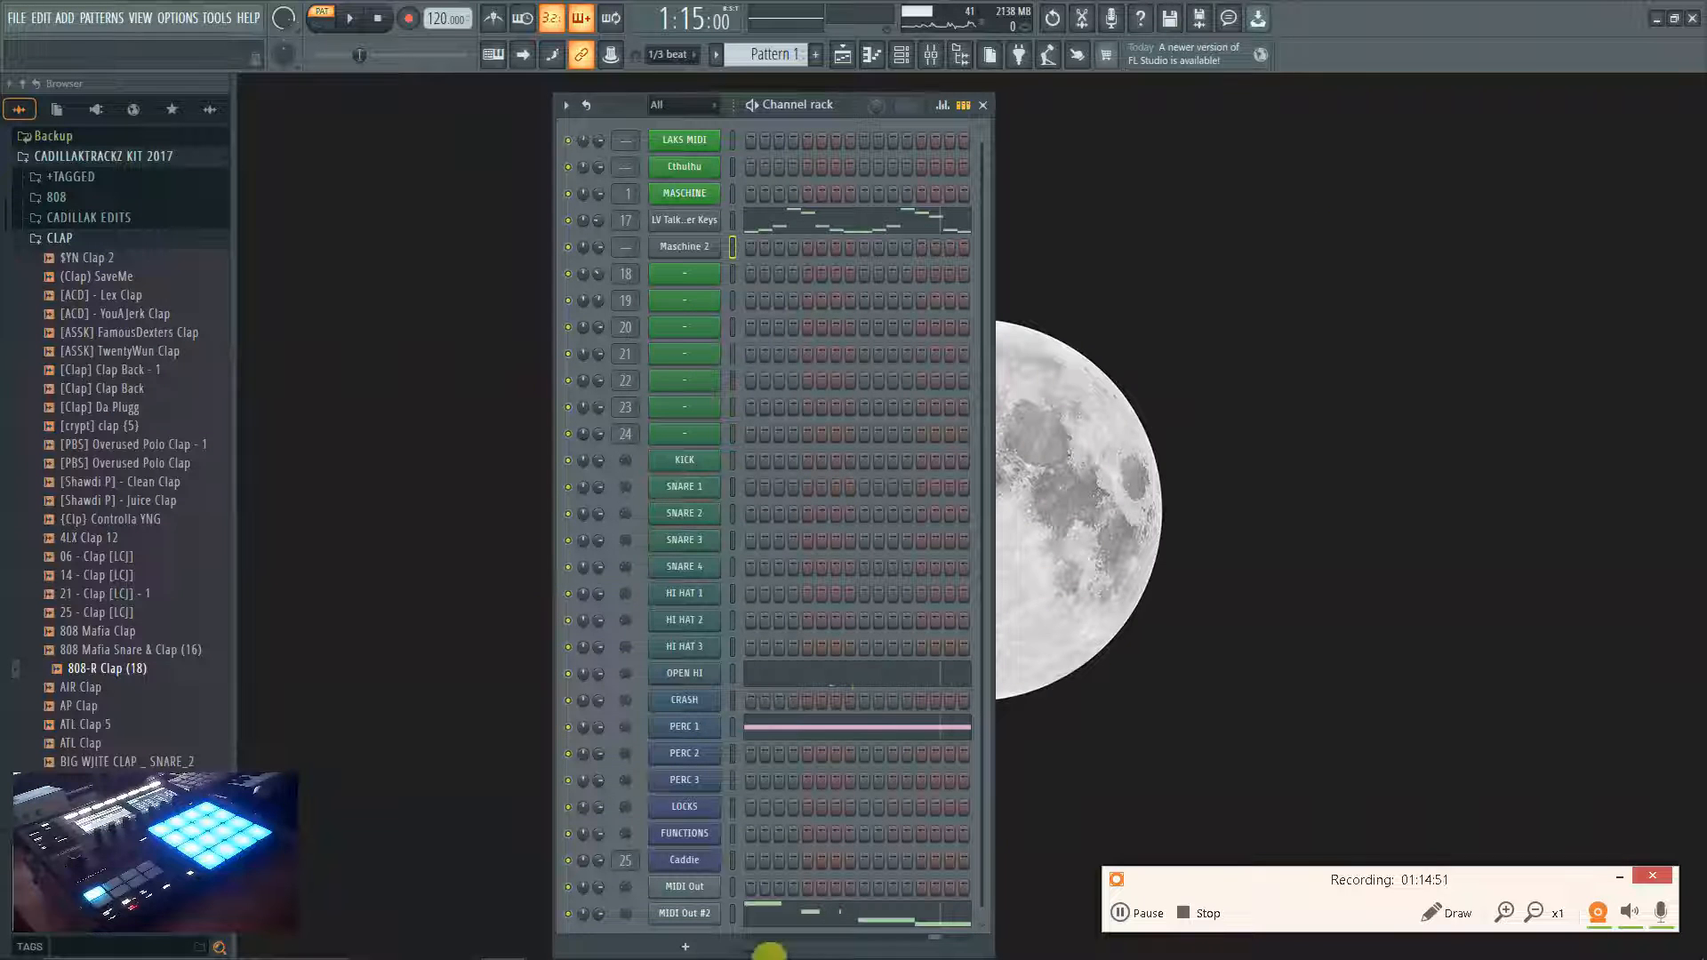
scroll(812, 588, down, 1)
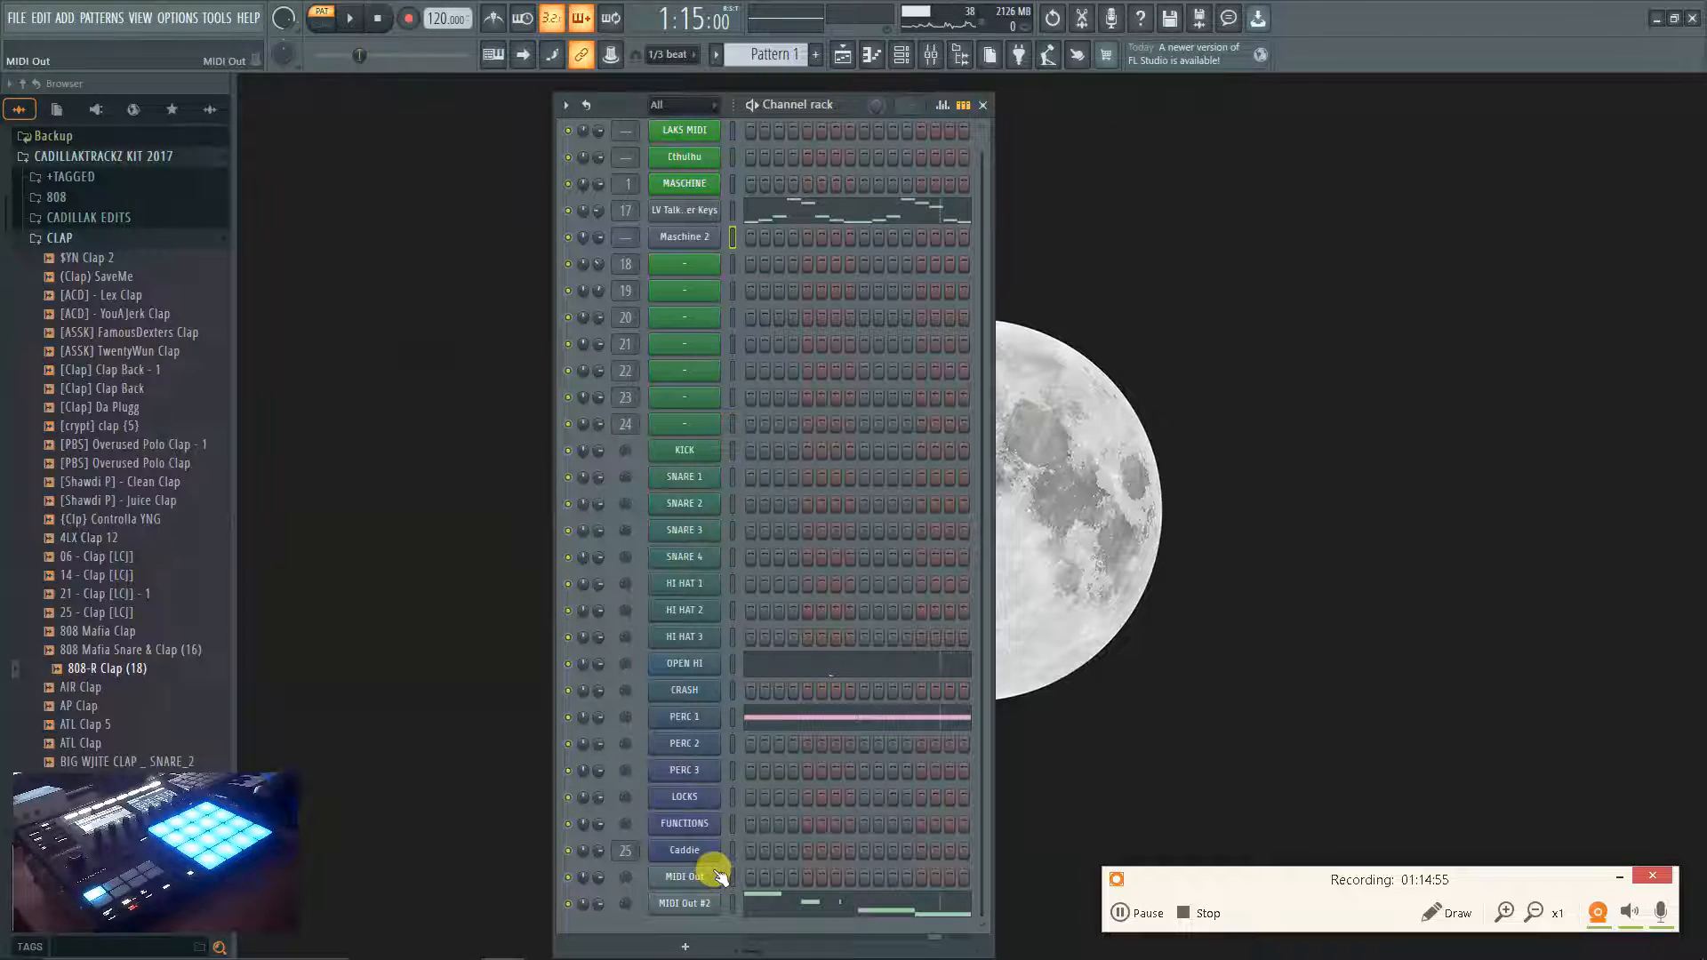
Open the mixer and look through the unused insert tracks from Insert 27 onward.
key(F9)
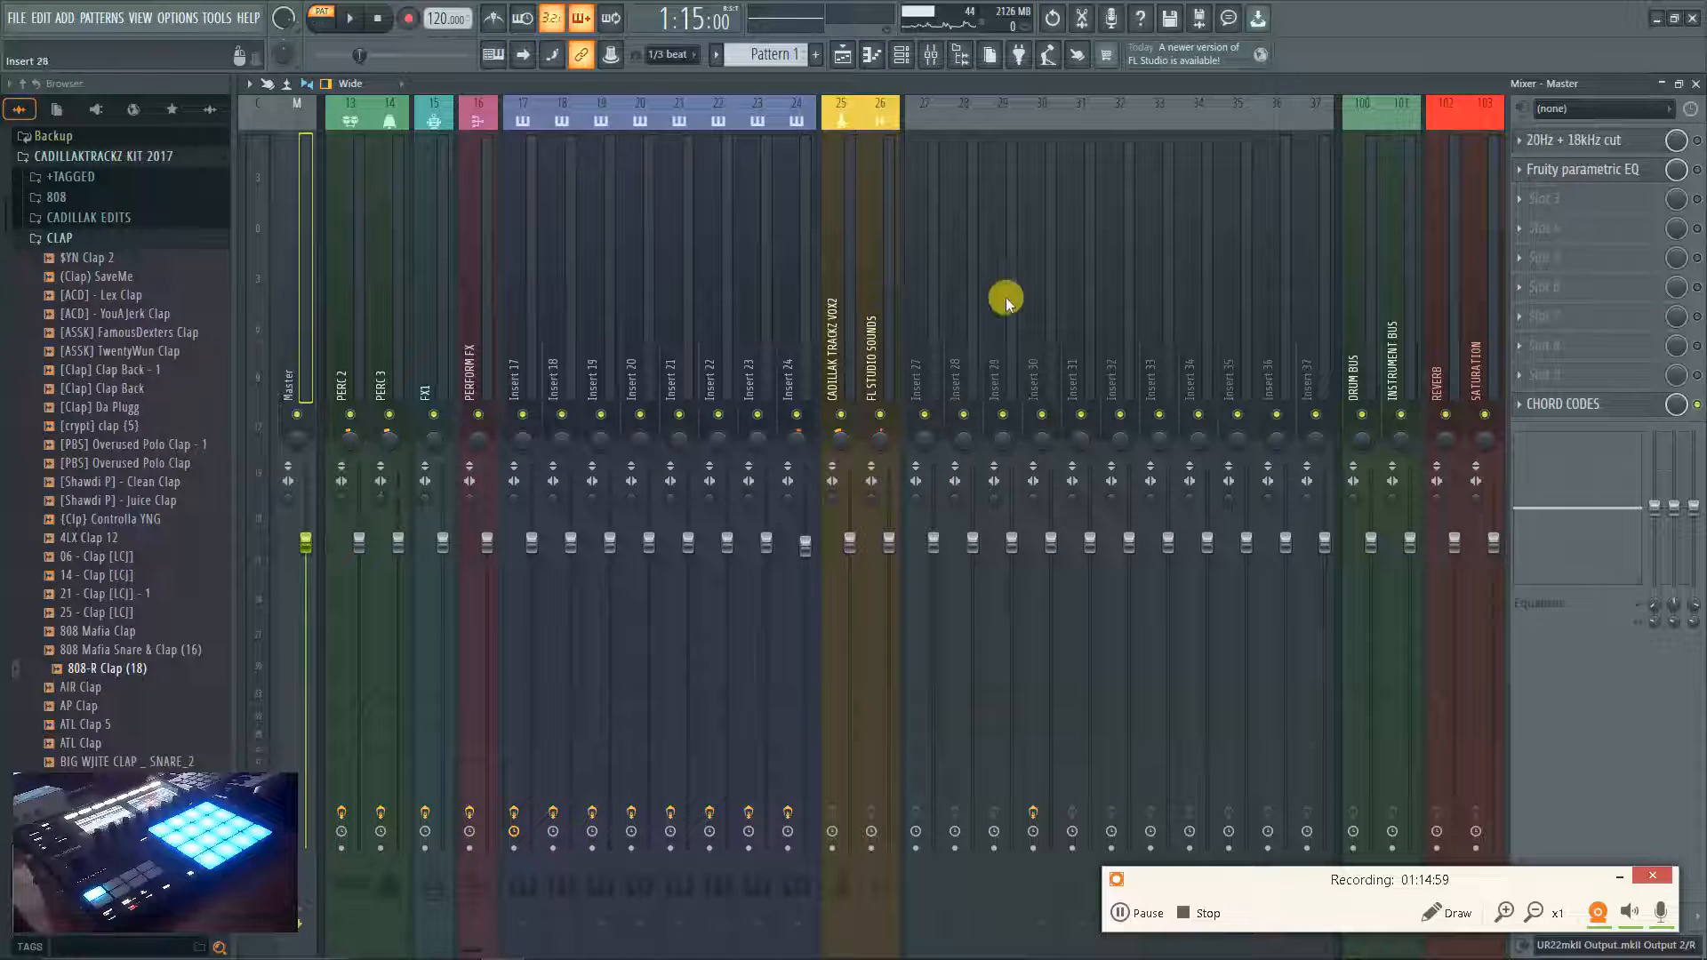
click(1207, 331)
scroll(1201, 322, down, 5)
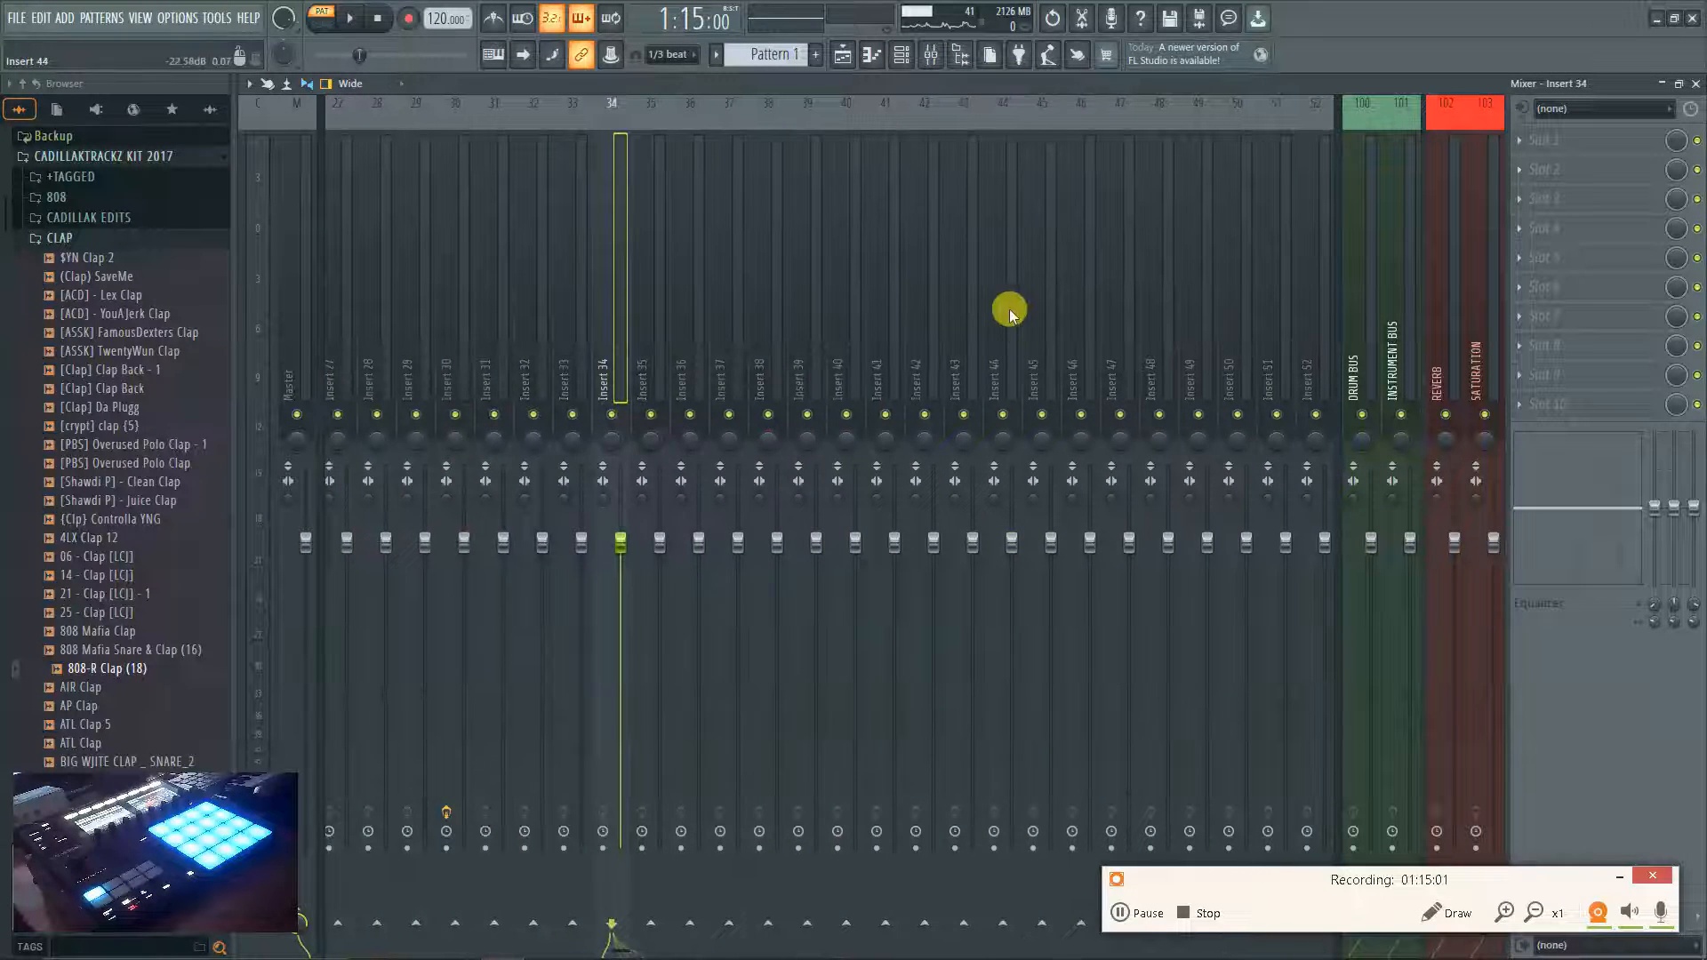
scroll(274, 317, up, 5)
click(777, 320)
click(709, 324)
click(780, 323)
click(708, 322)
click(875, 313)
click(894, 318)
click(1015, 307)
scroll(857, 317, down, 5)
scroll(578, 299, up, 1)
scroll(569, 294, up, 6)
Open the Reason Rack Plugin on mixer Insert 30 and reposition its window.
click(454, 289)
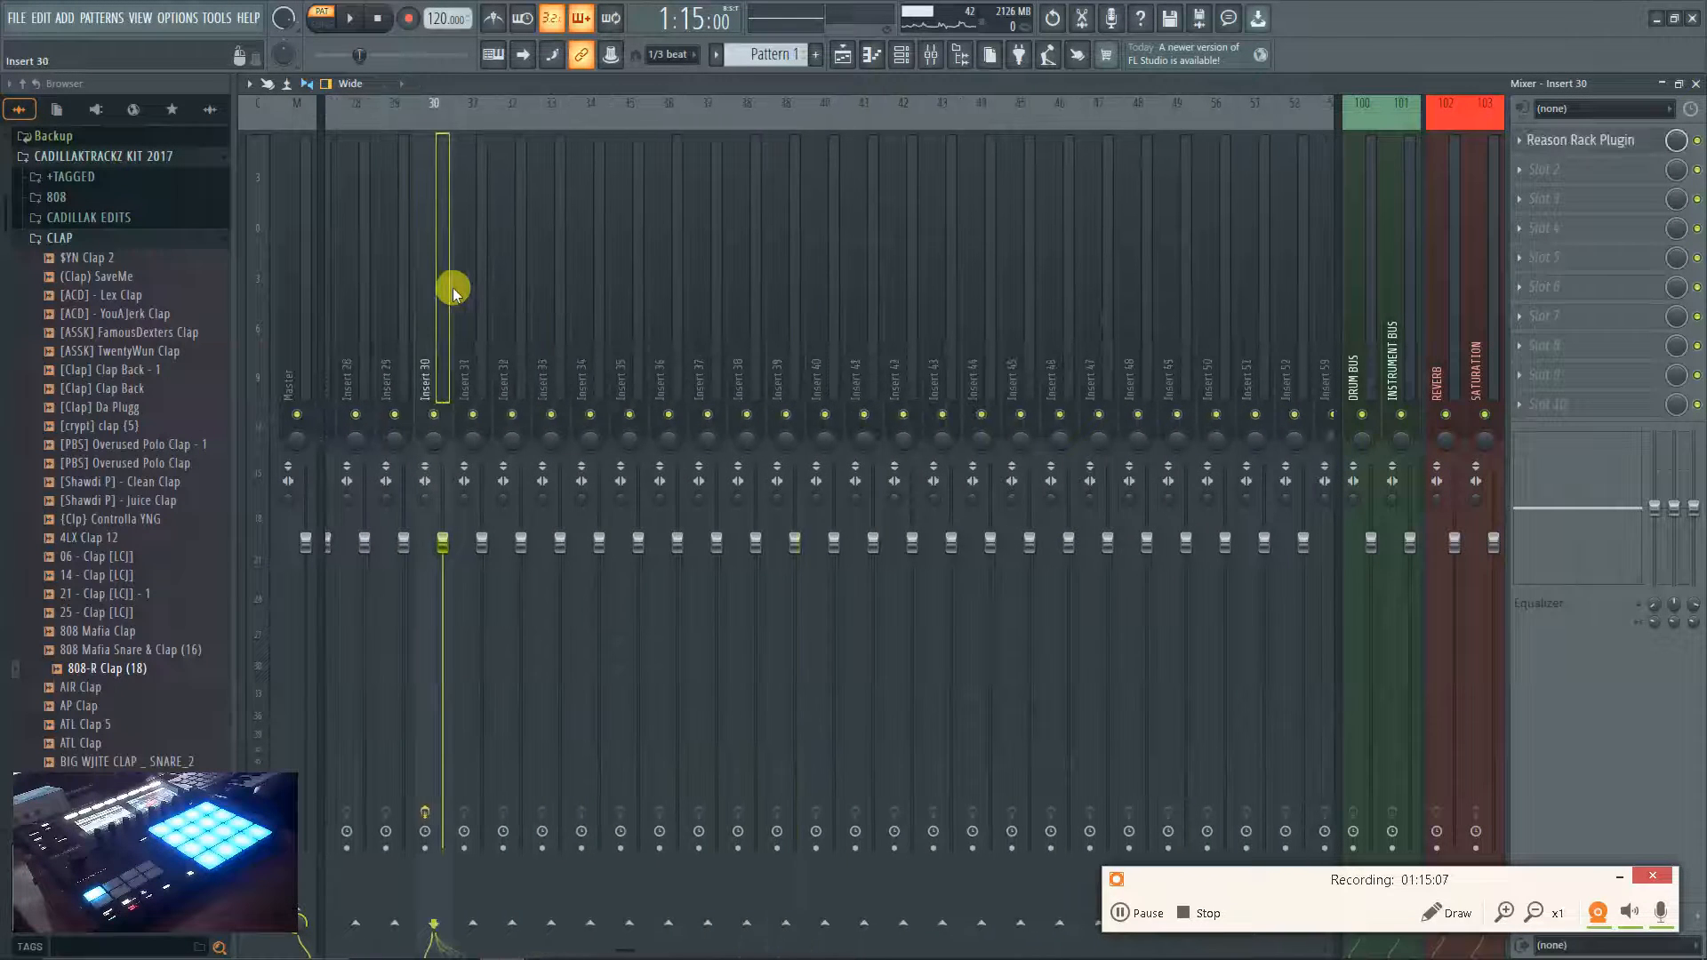
click(1581, 142)
drag(1067, 198, 952, 98)
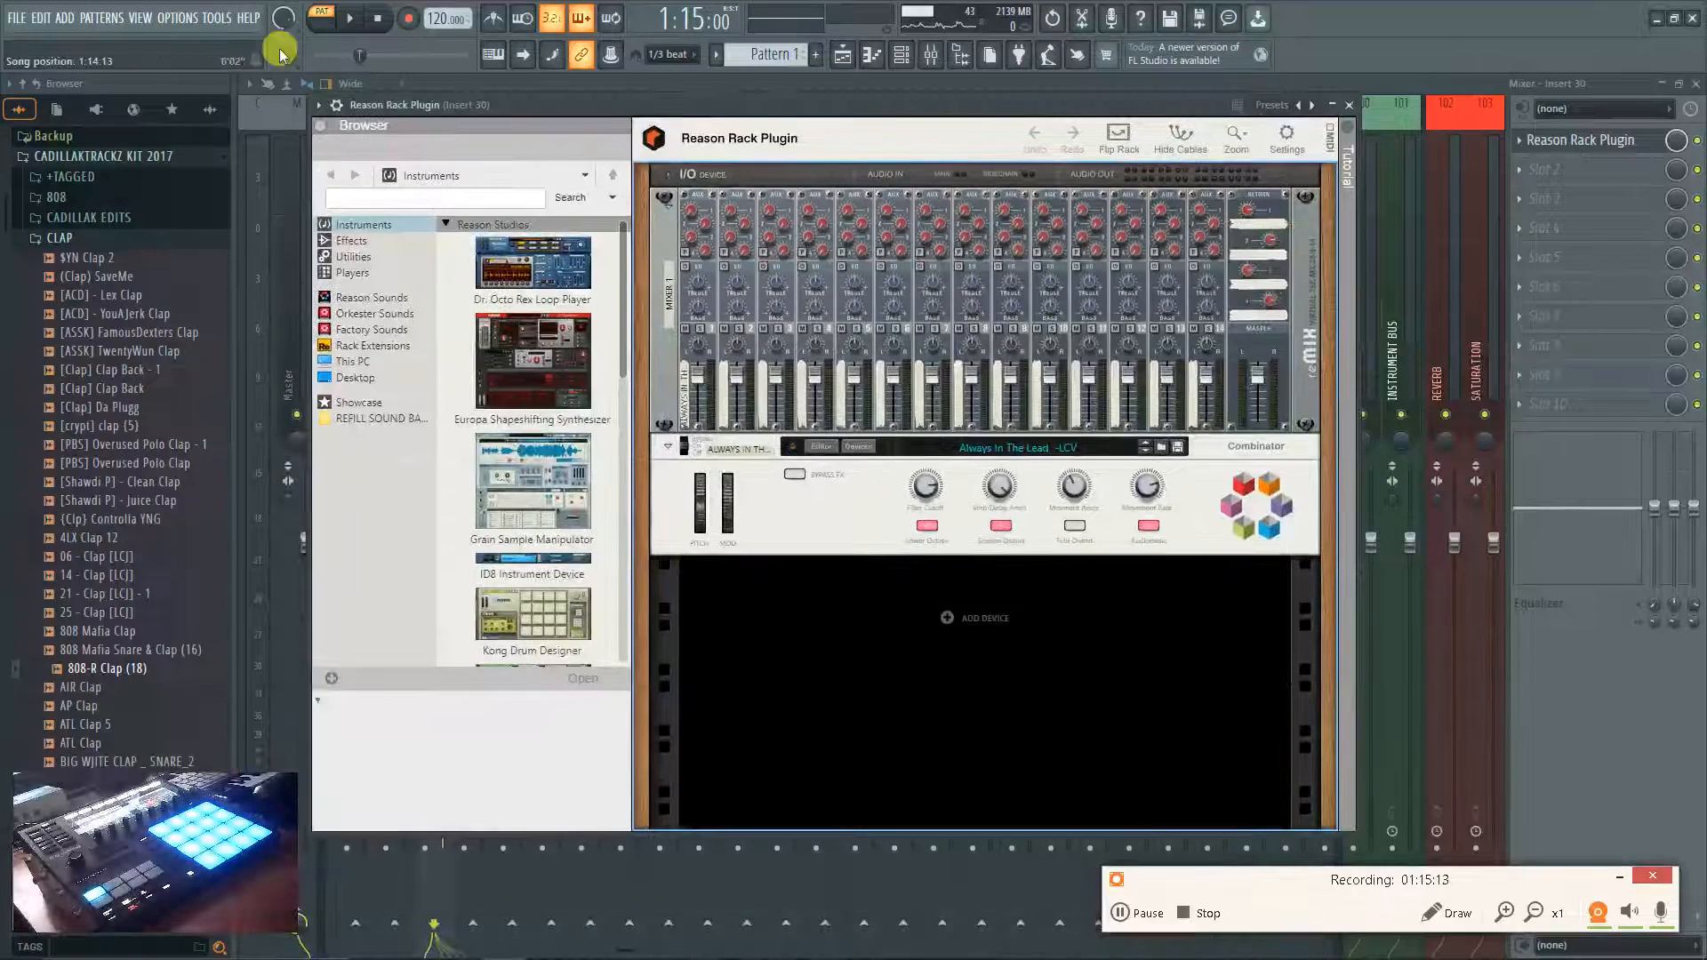
Enable Detach all plugins in the General settings, close the settings, and reposition the Reason Rack Plugin window.
click(178, 18)
click(182, 56)
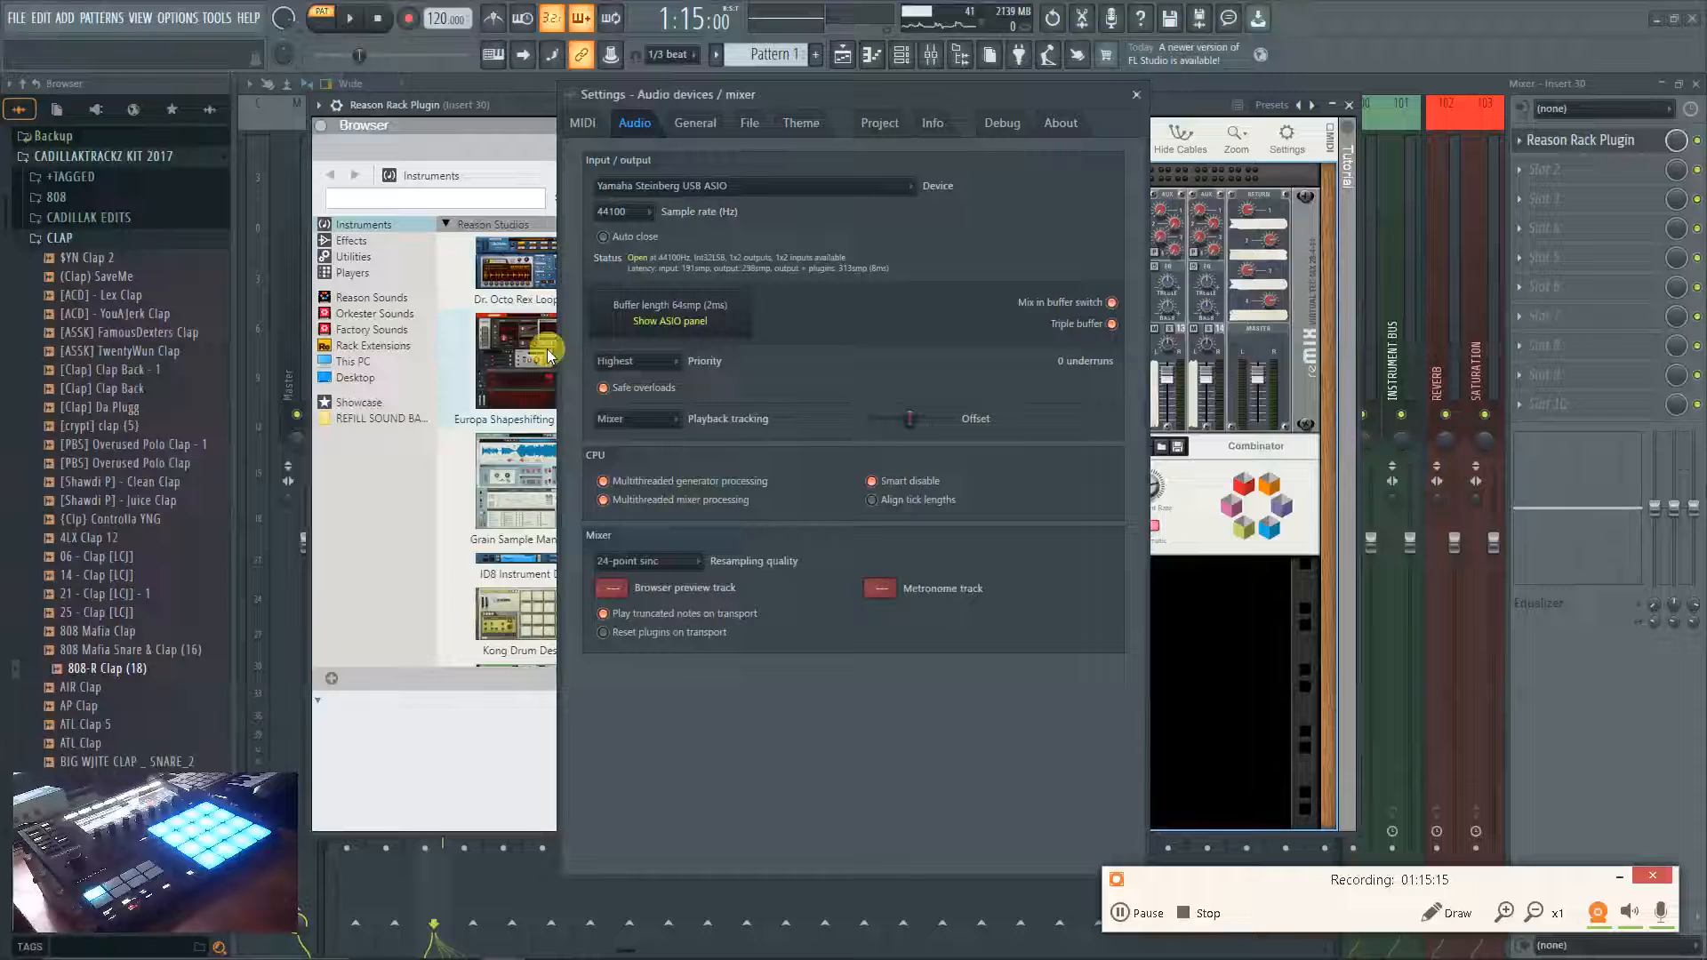
click(749, 121)
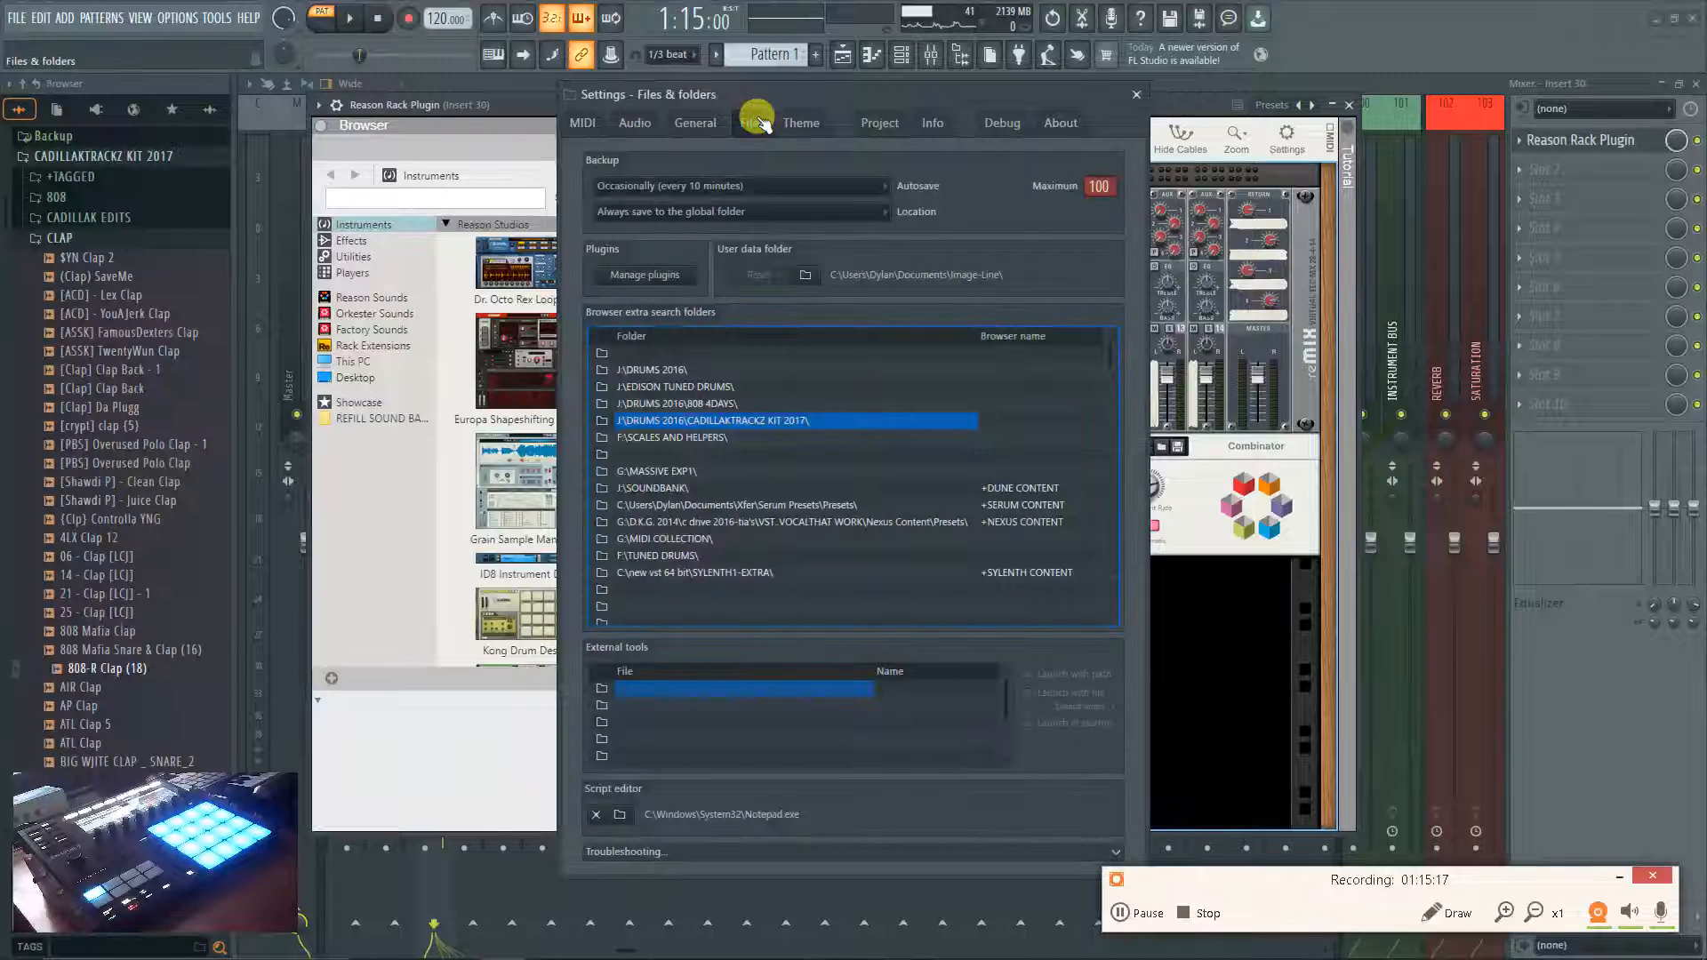
click(711, 123)
click(584, 122)
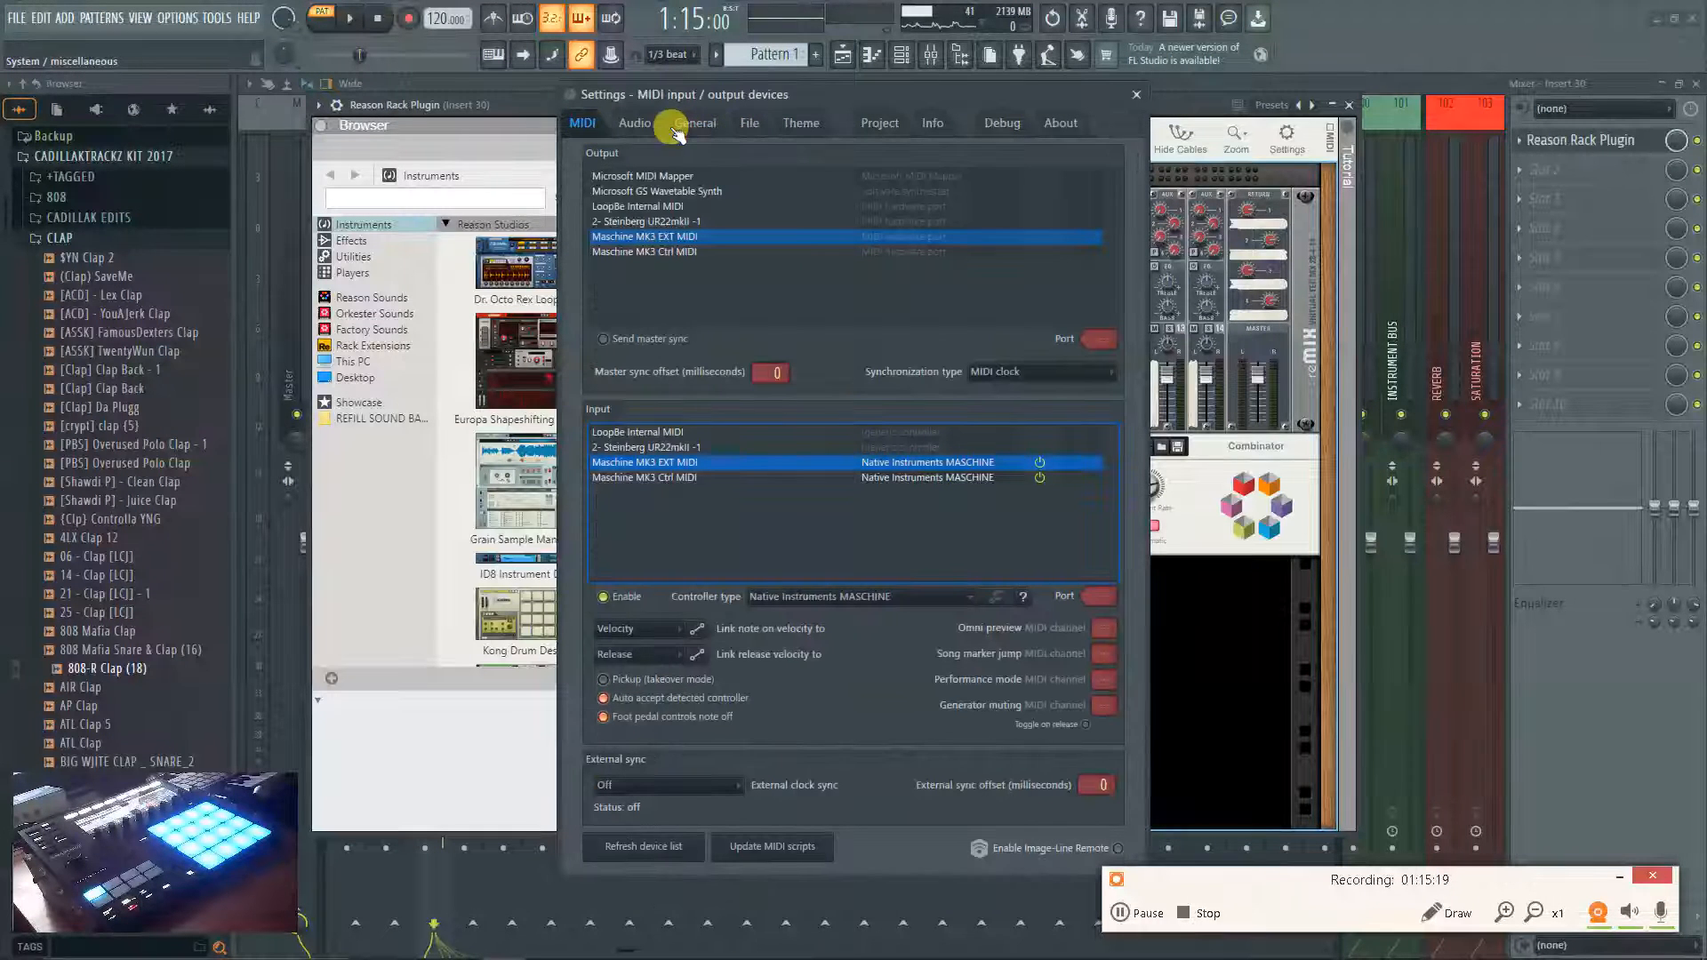
click(686, 126)
click(635, 124)
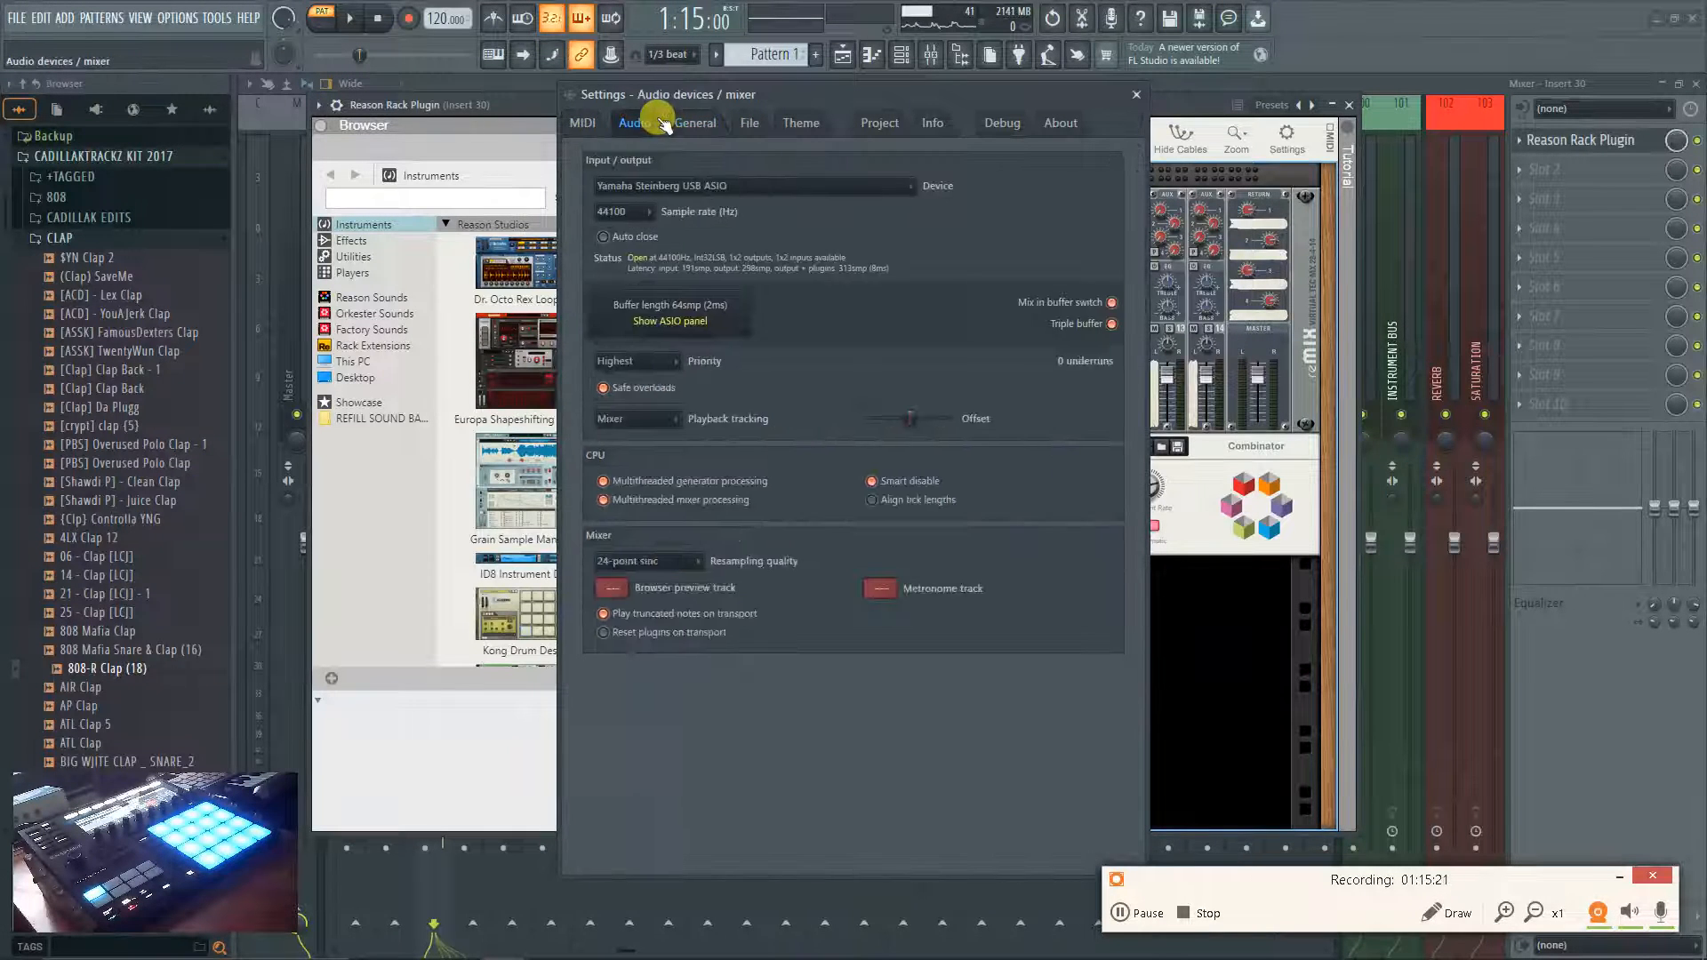
click(695, 122)
scroll(754, 360, down, 5)
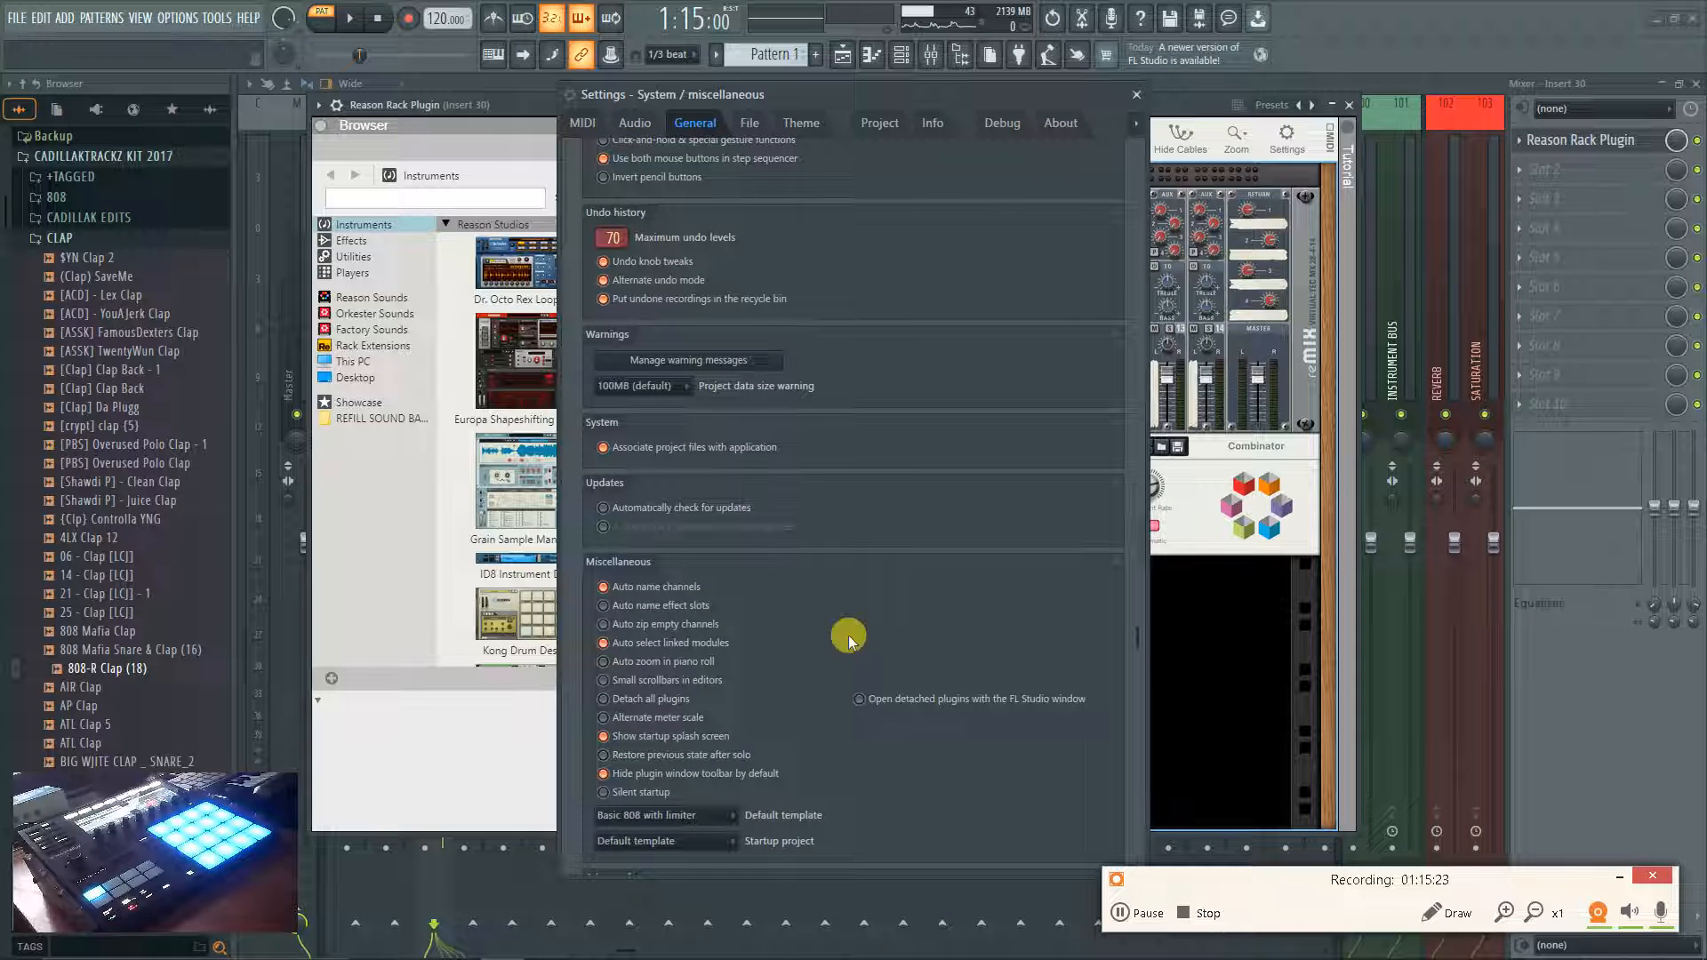
click(618, 699)
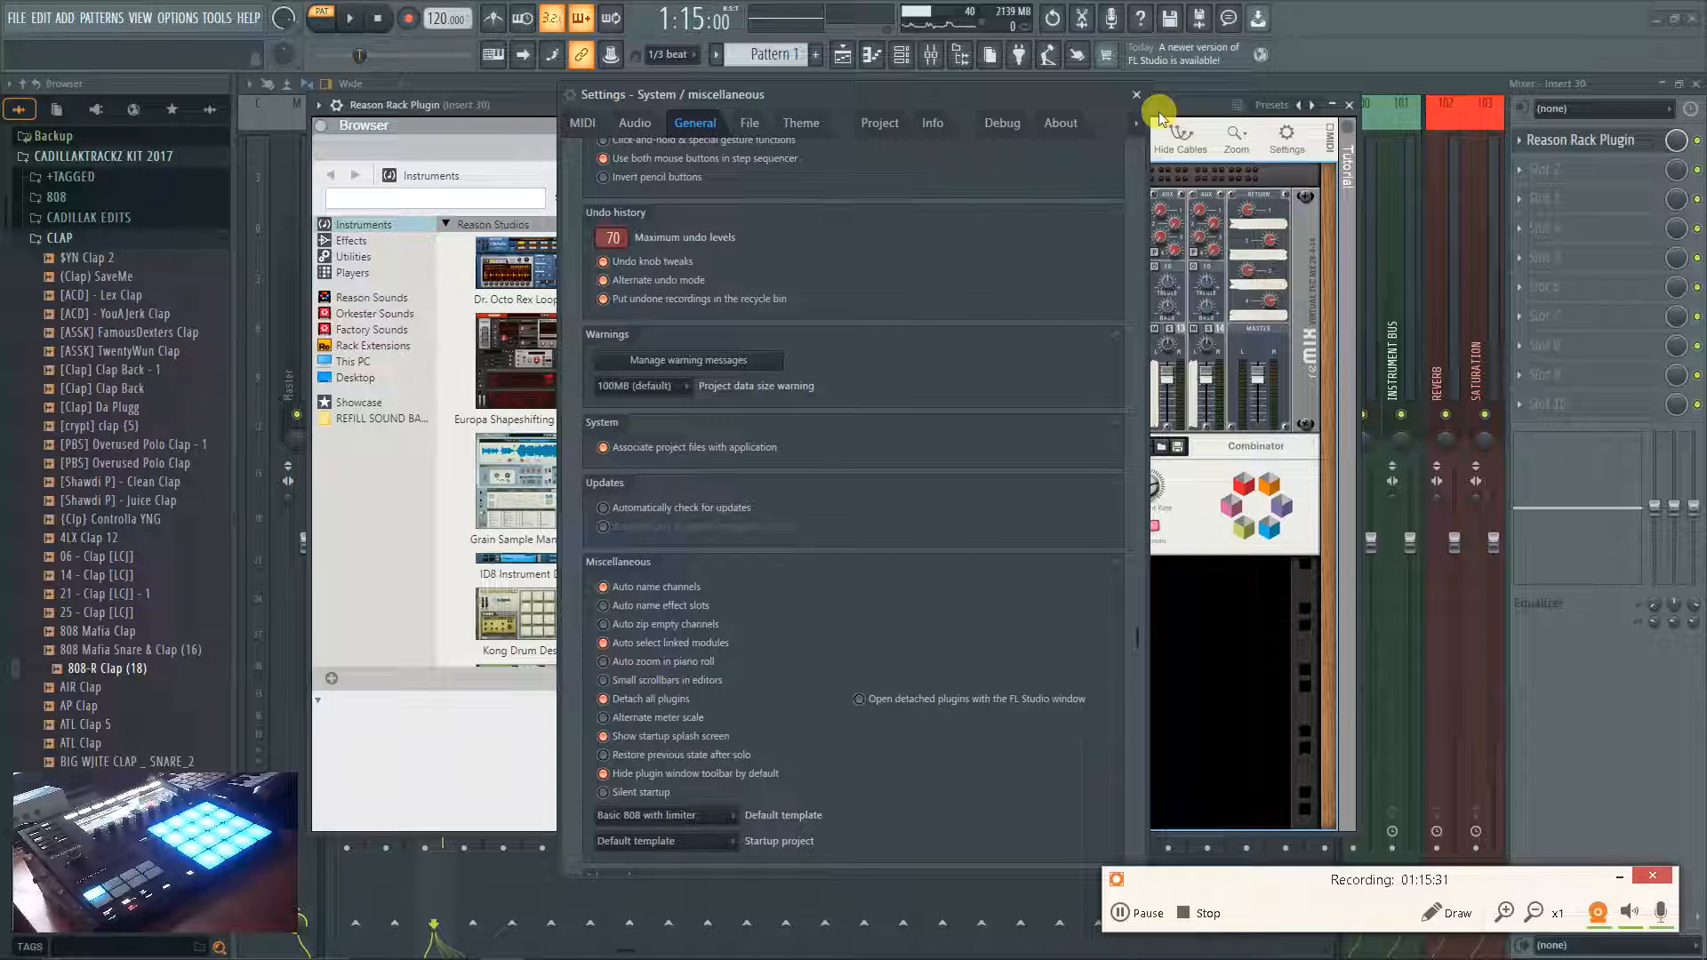
click(1137, 95)
drag(824, 104, 871, 151)
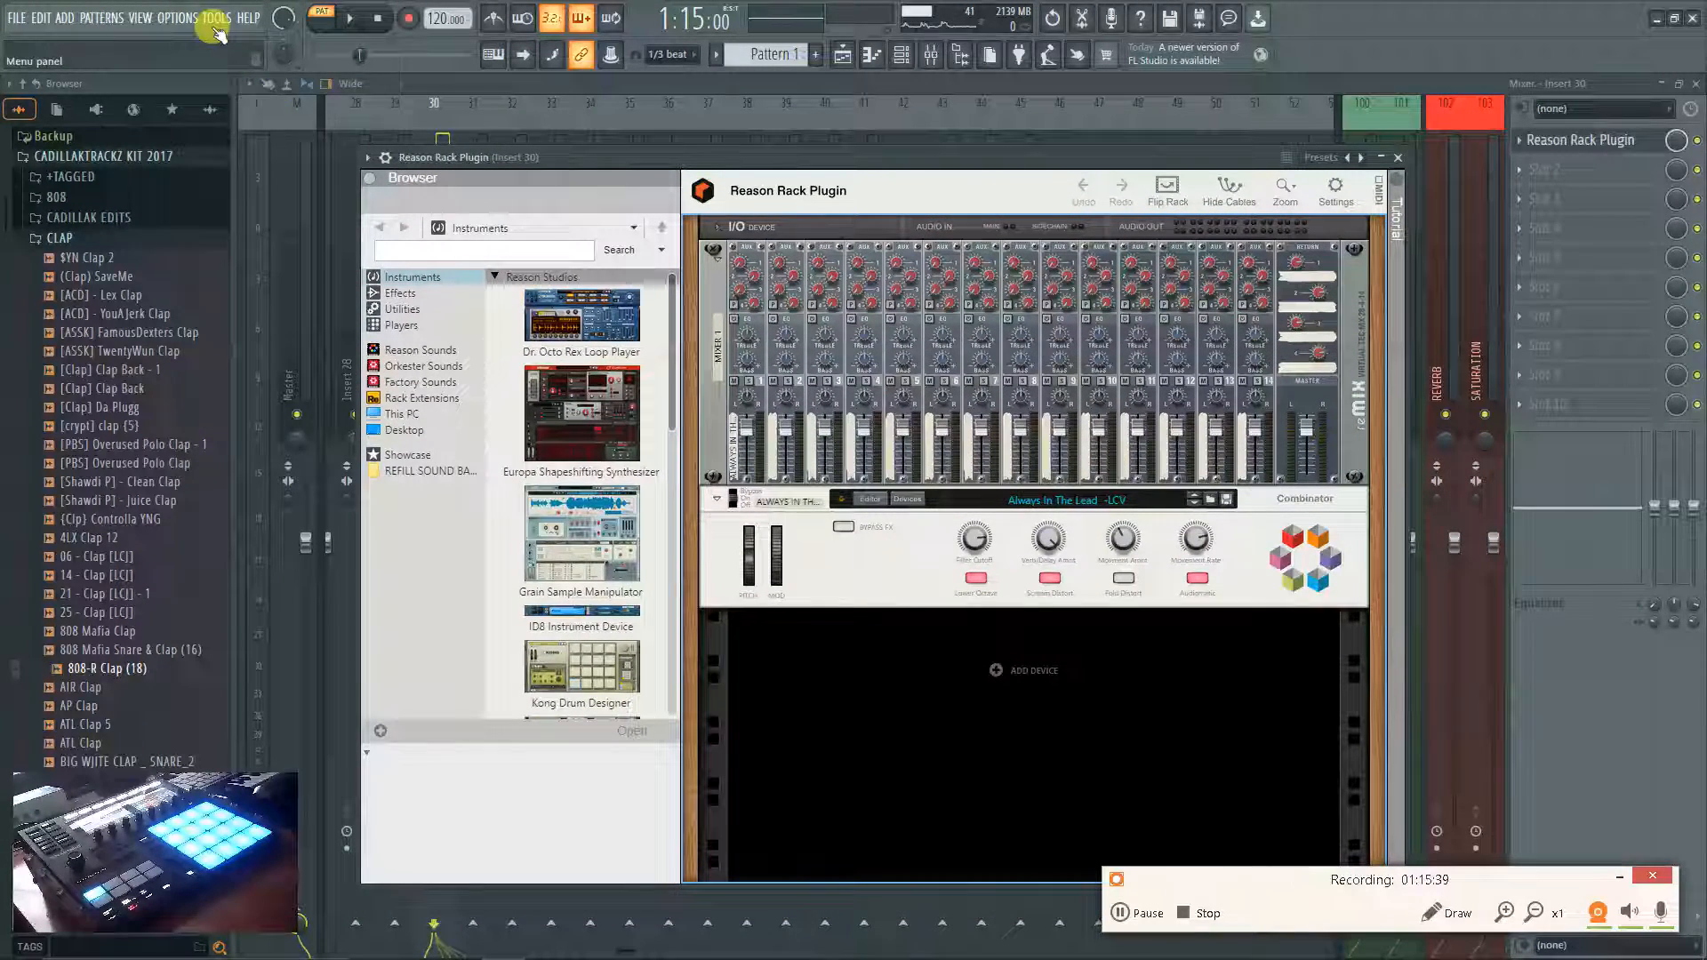
Review the miscellaneous and advanced options in the General settings, and close the settings and the Reason Rack Plugin window.
click(181, 22)
click(201, 73)
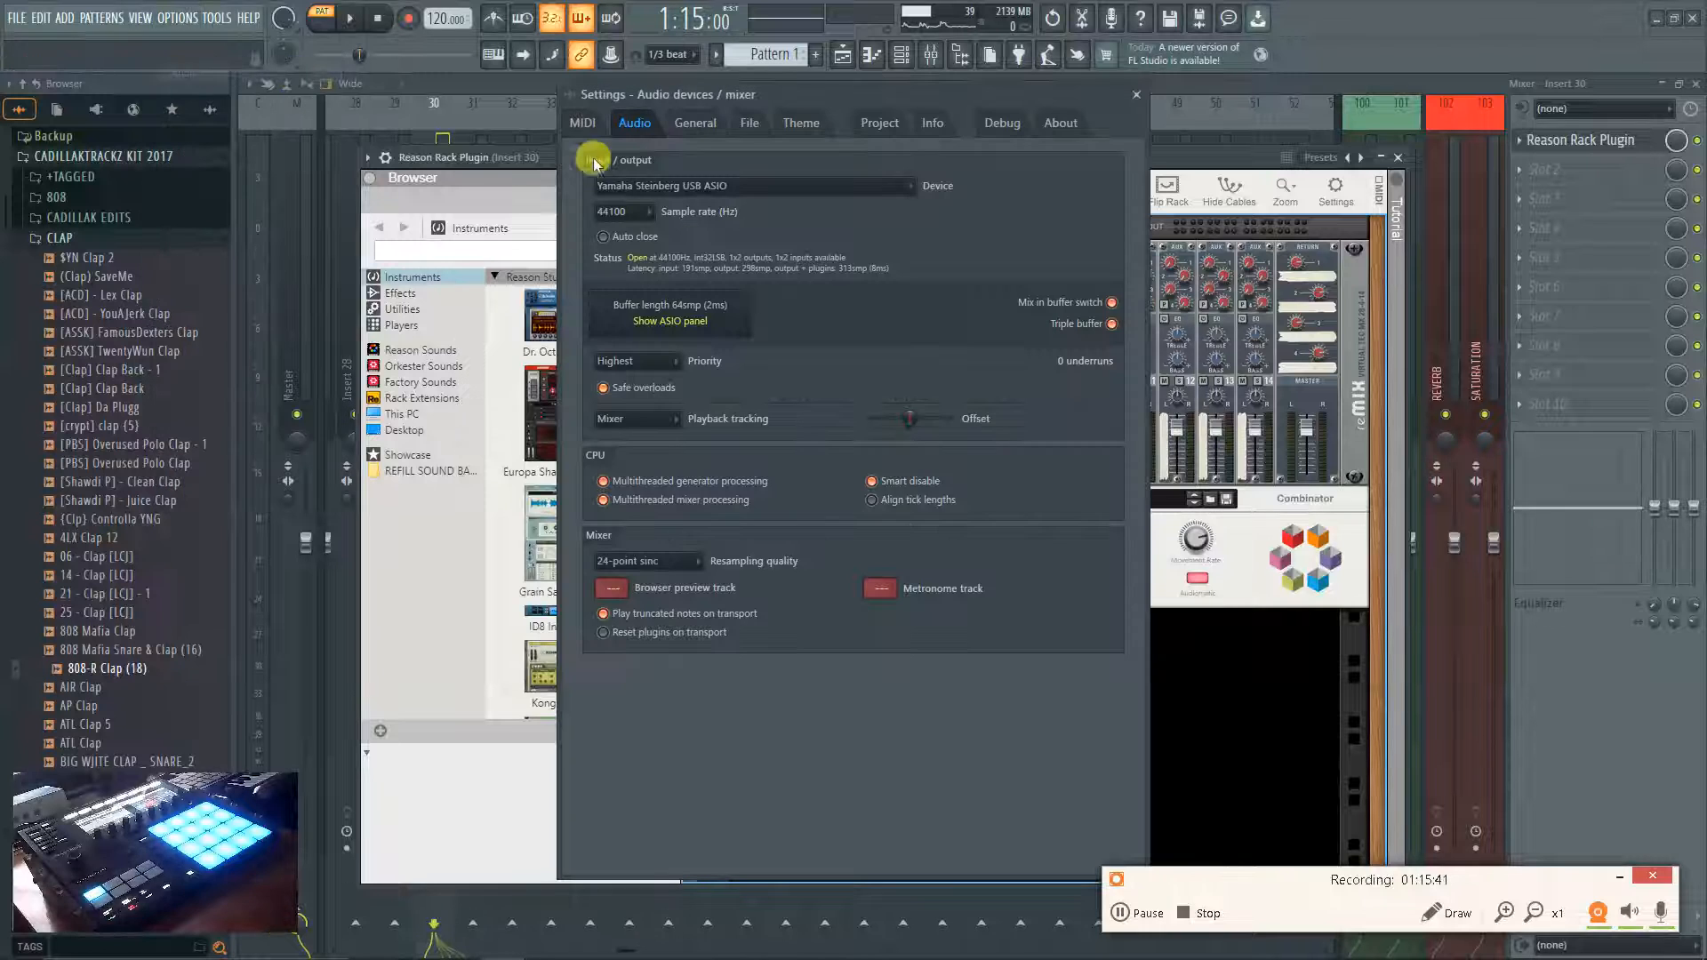
click(698, 124)
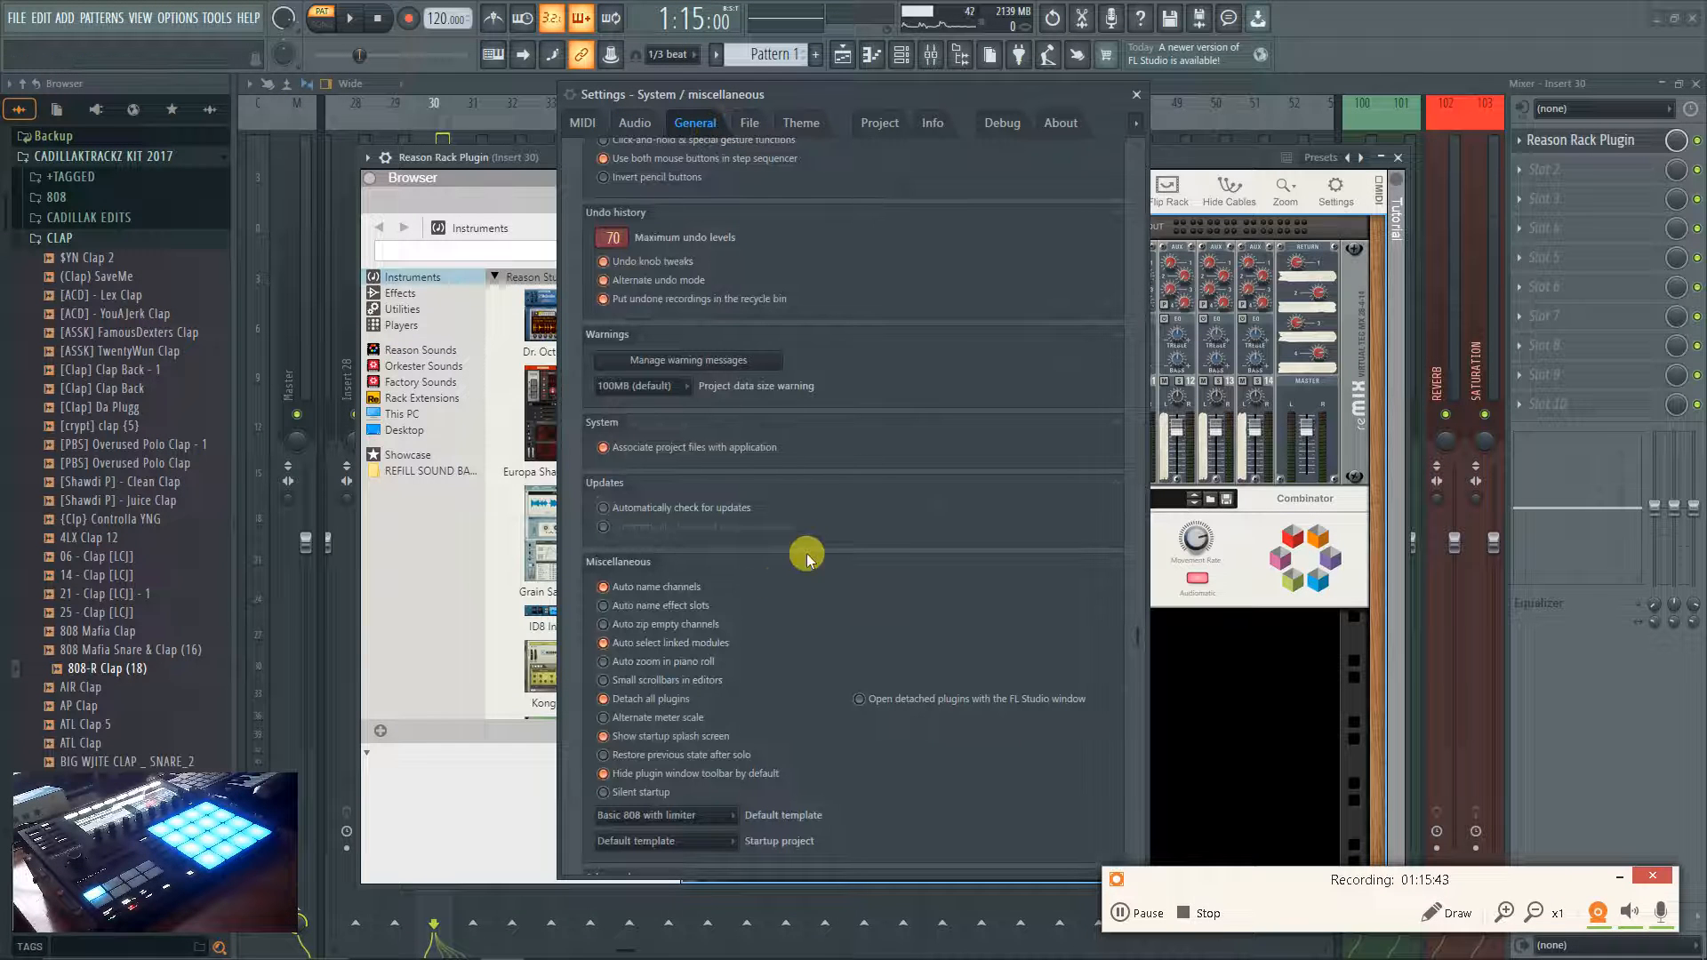
scroll(775, 591, down, 5)
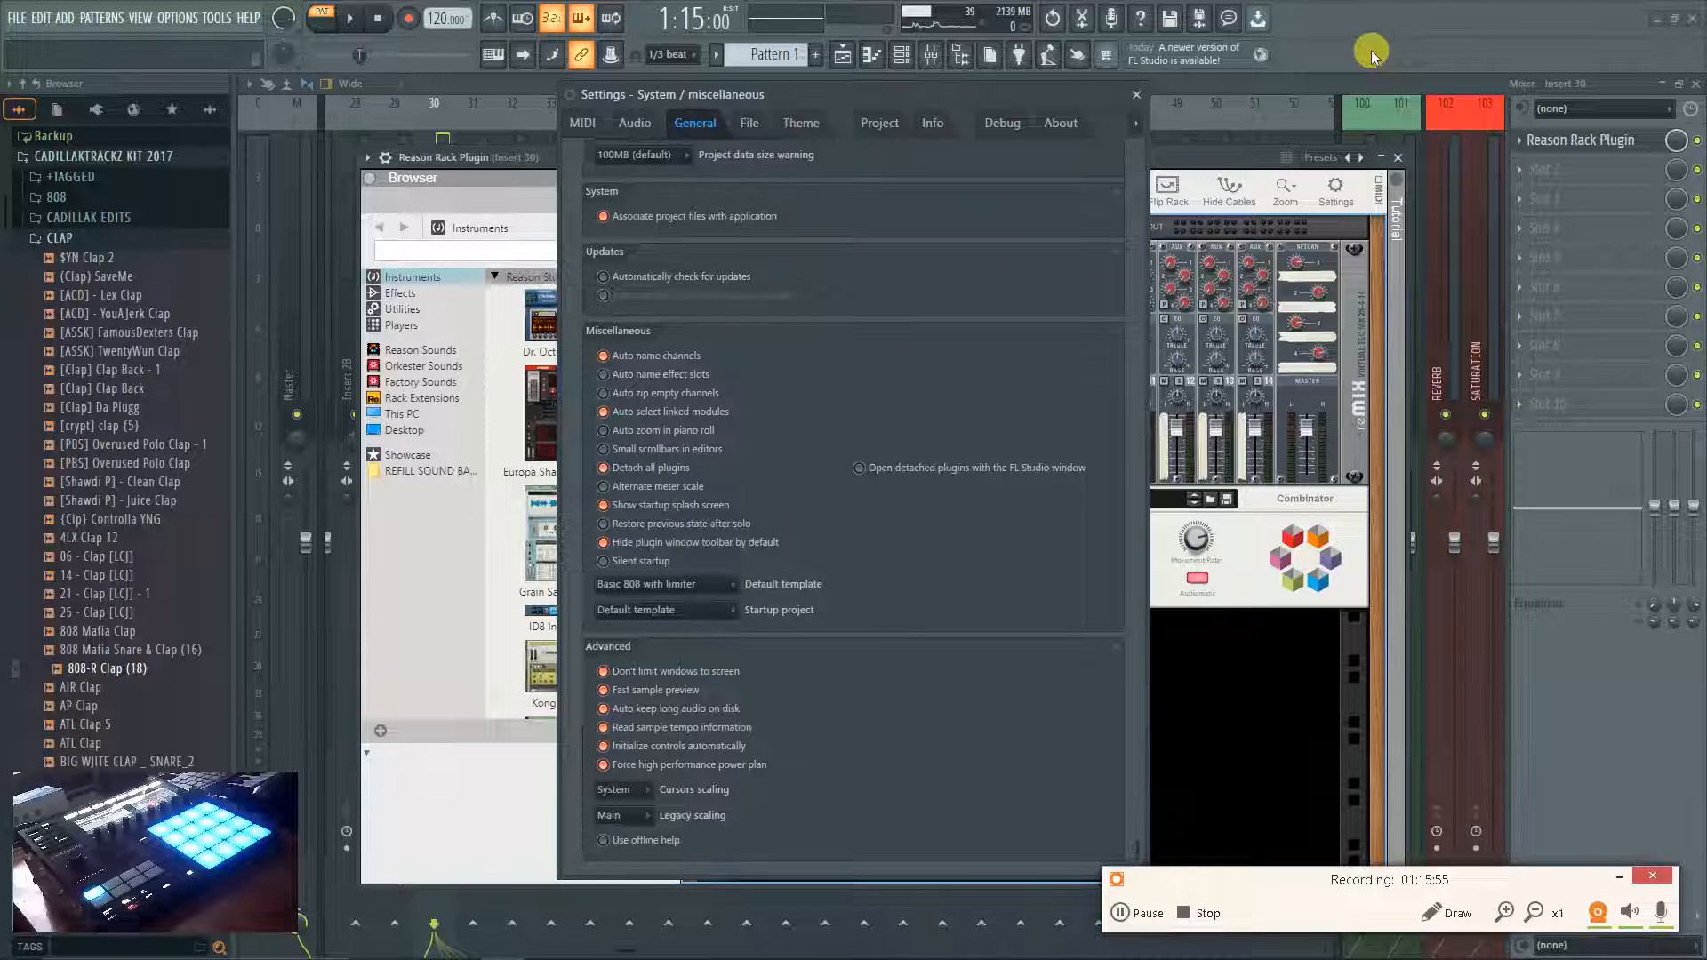
click(1139, 100)
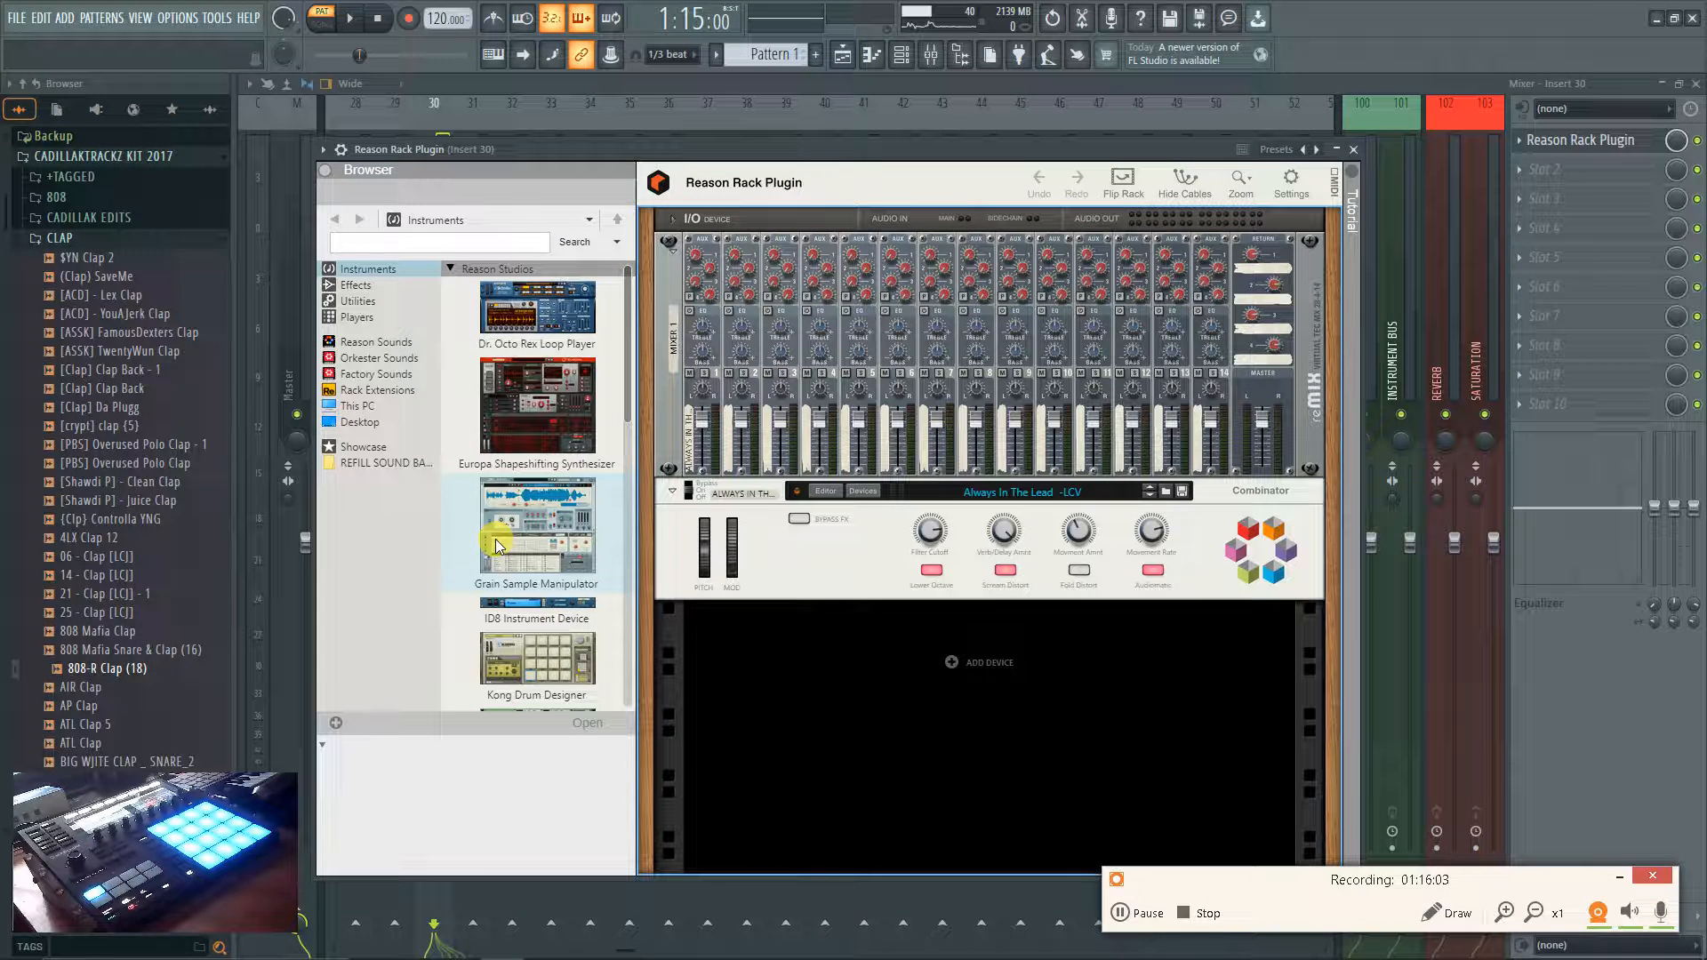
click(1361, 149)
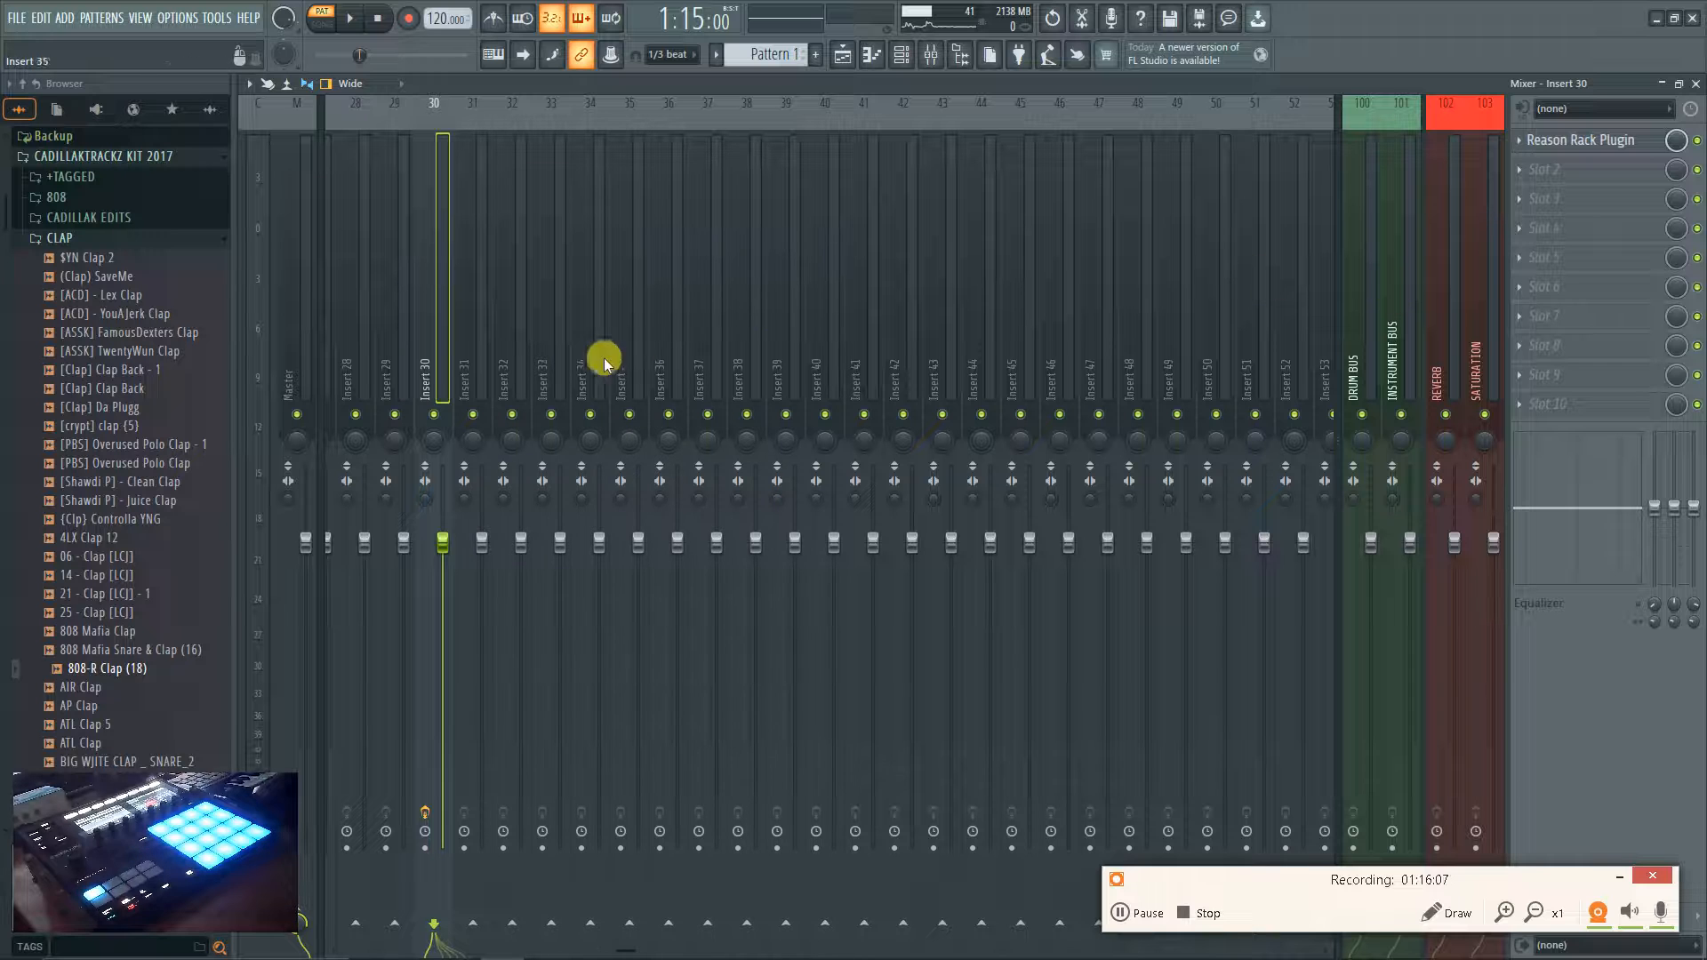
Load the Reason Rack Plugin into slot 3 of the Master track and choose its effect version.
click(389, 264)
click(281, 298)
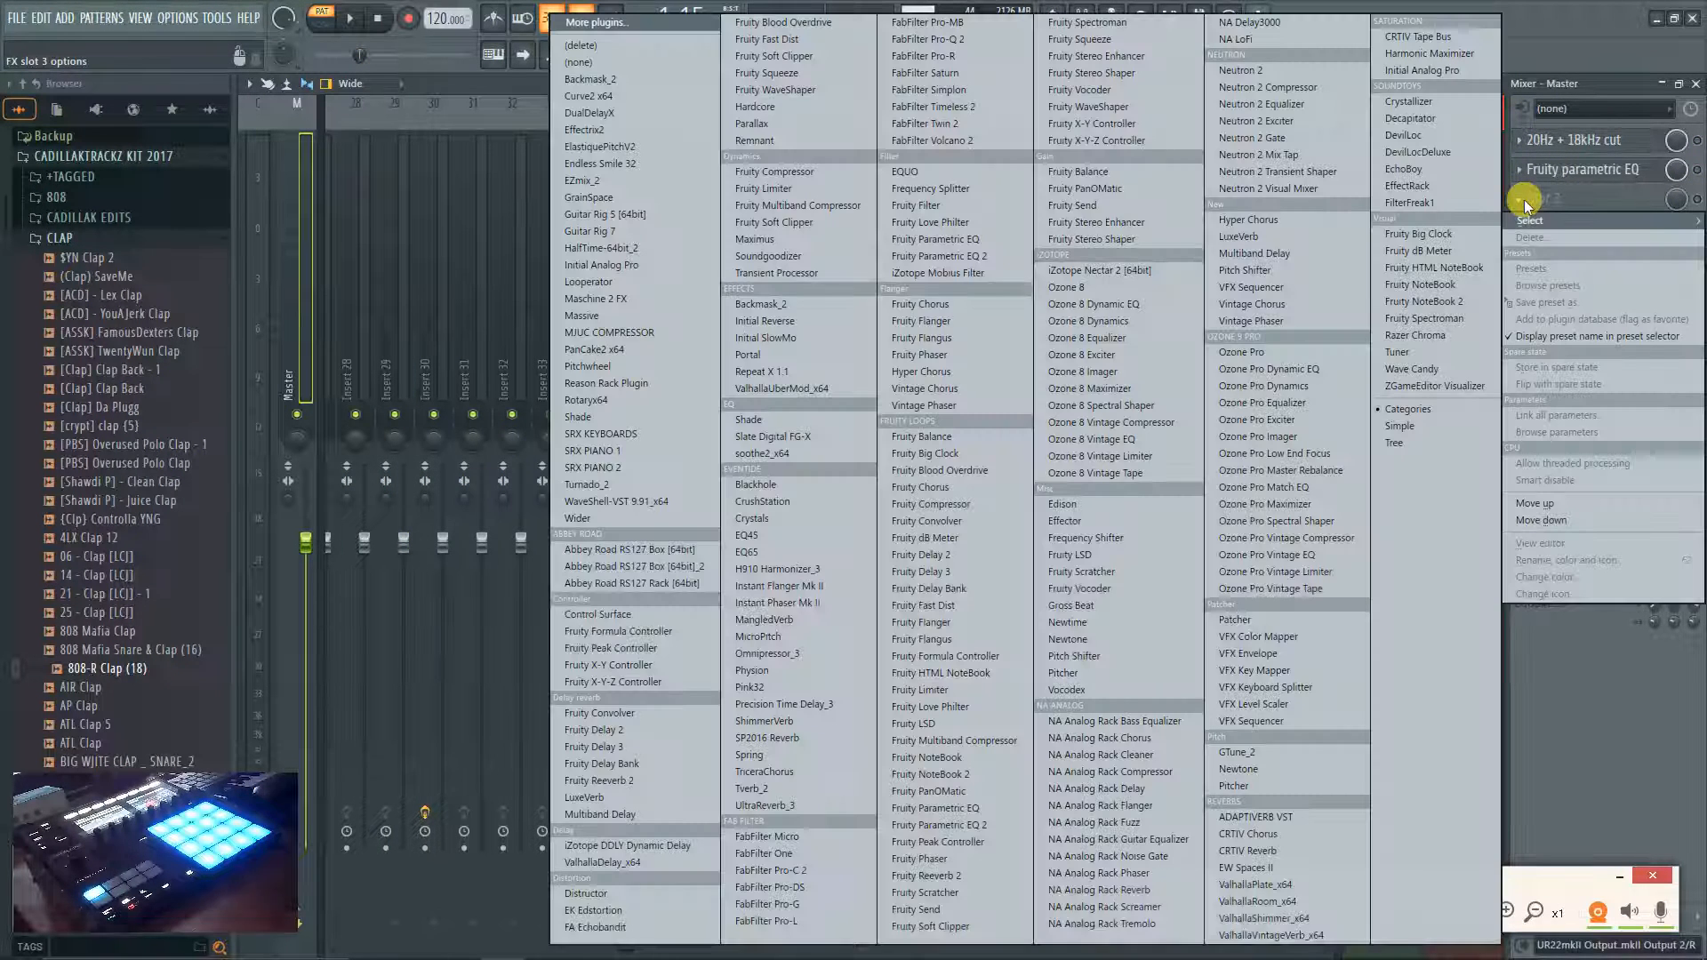
click(1525, 201)
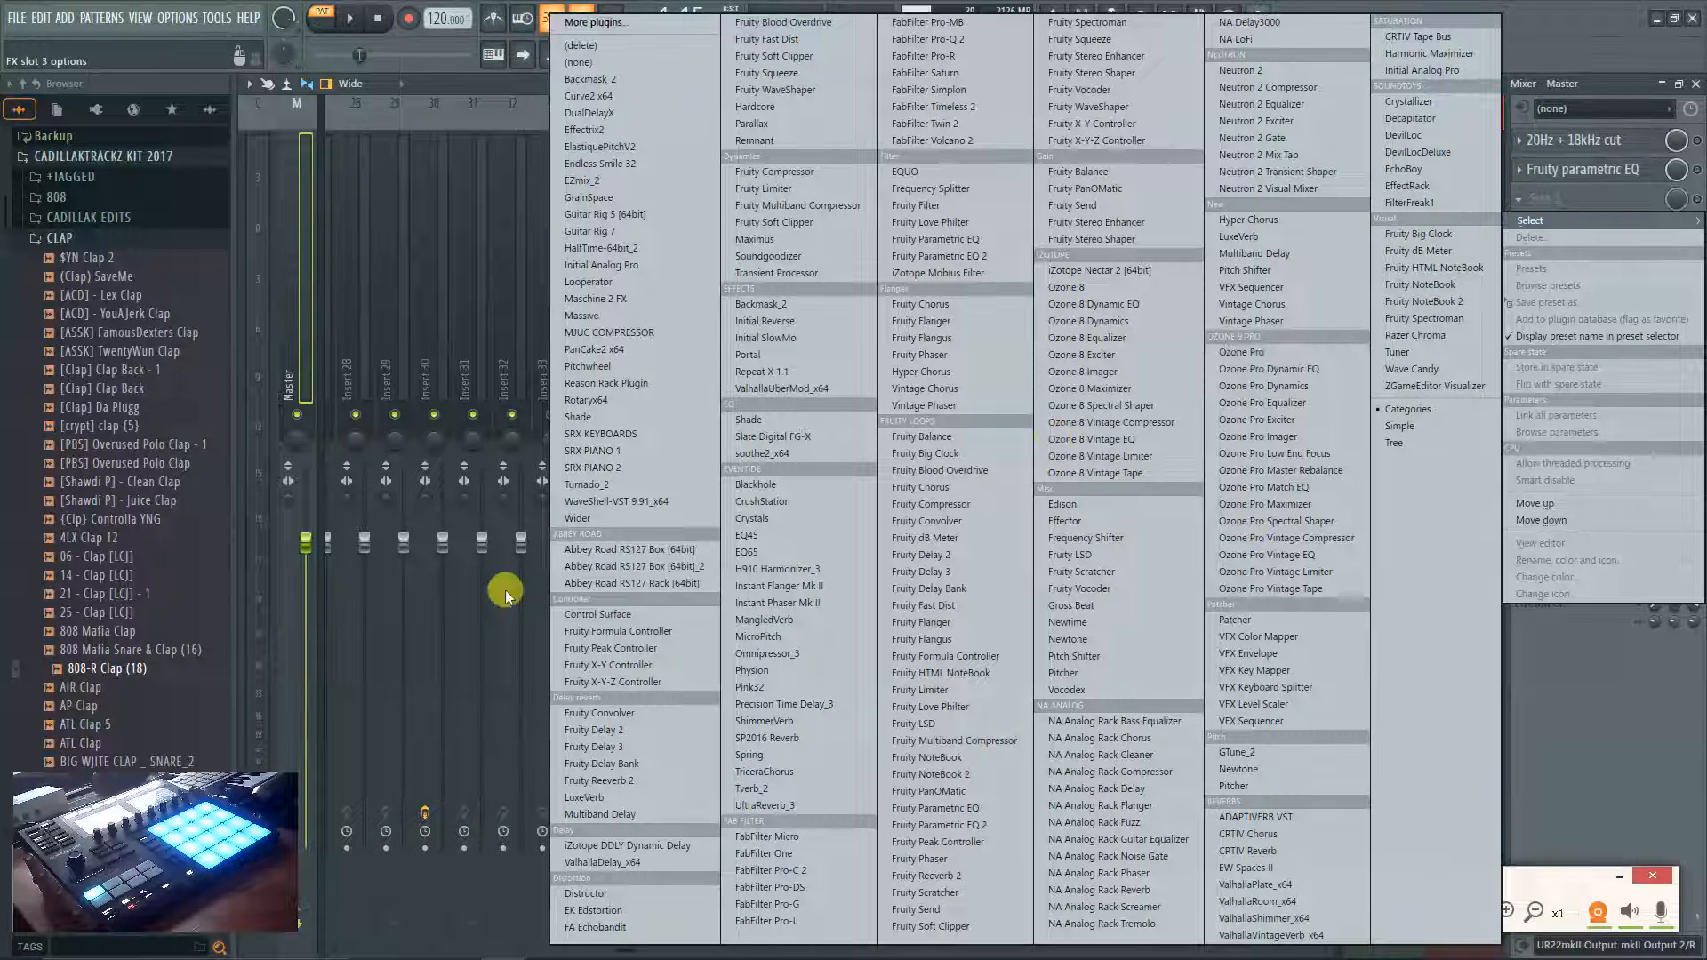
click(662, 384)
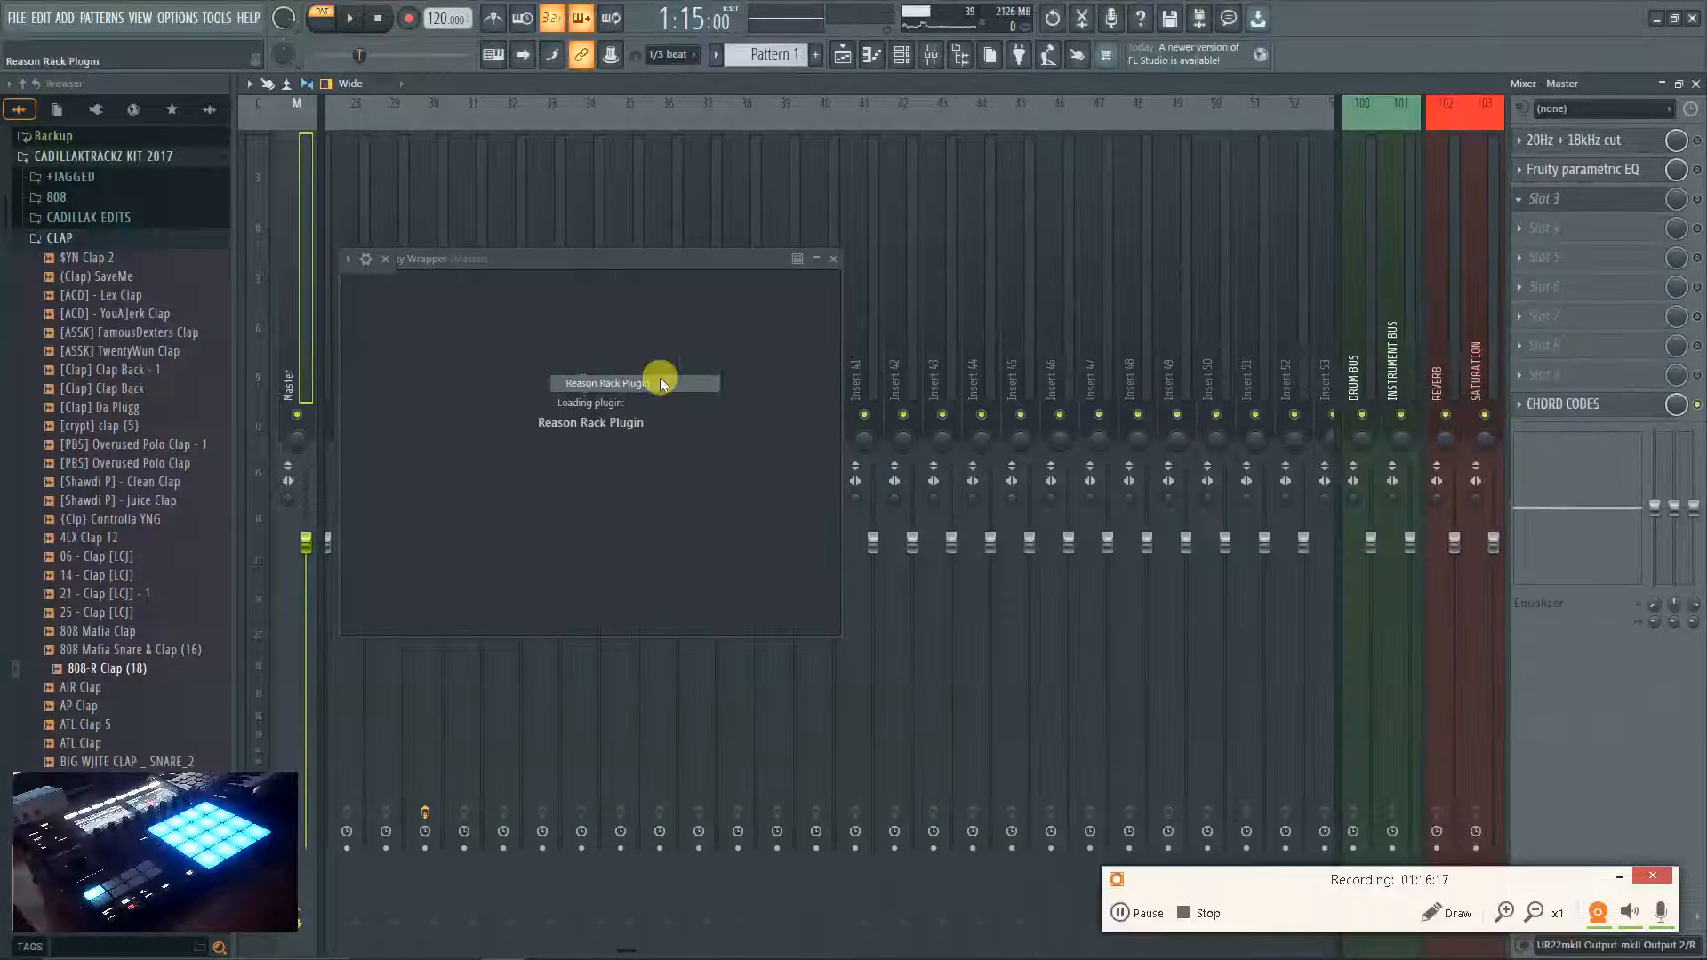
click(449, 364)
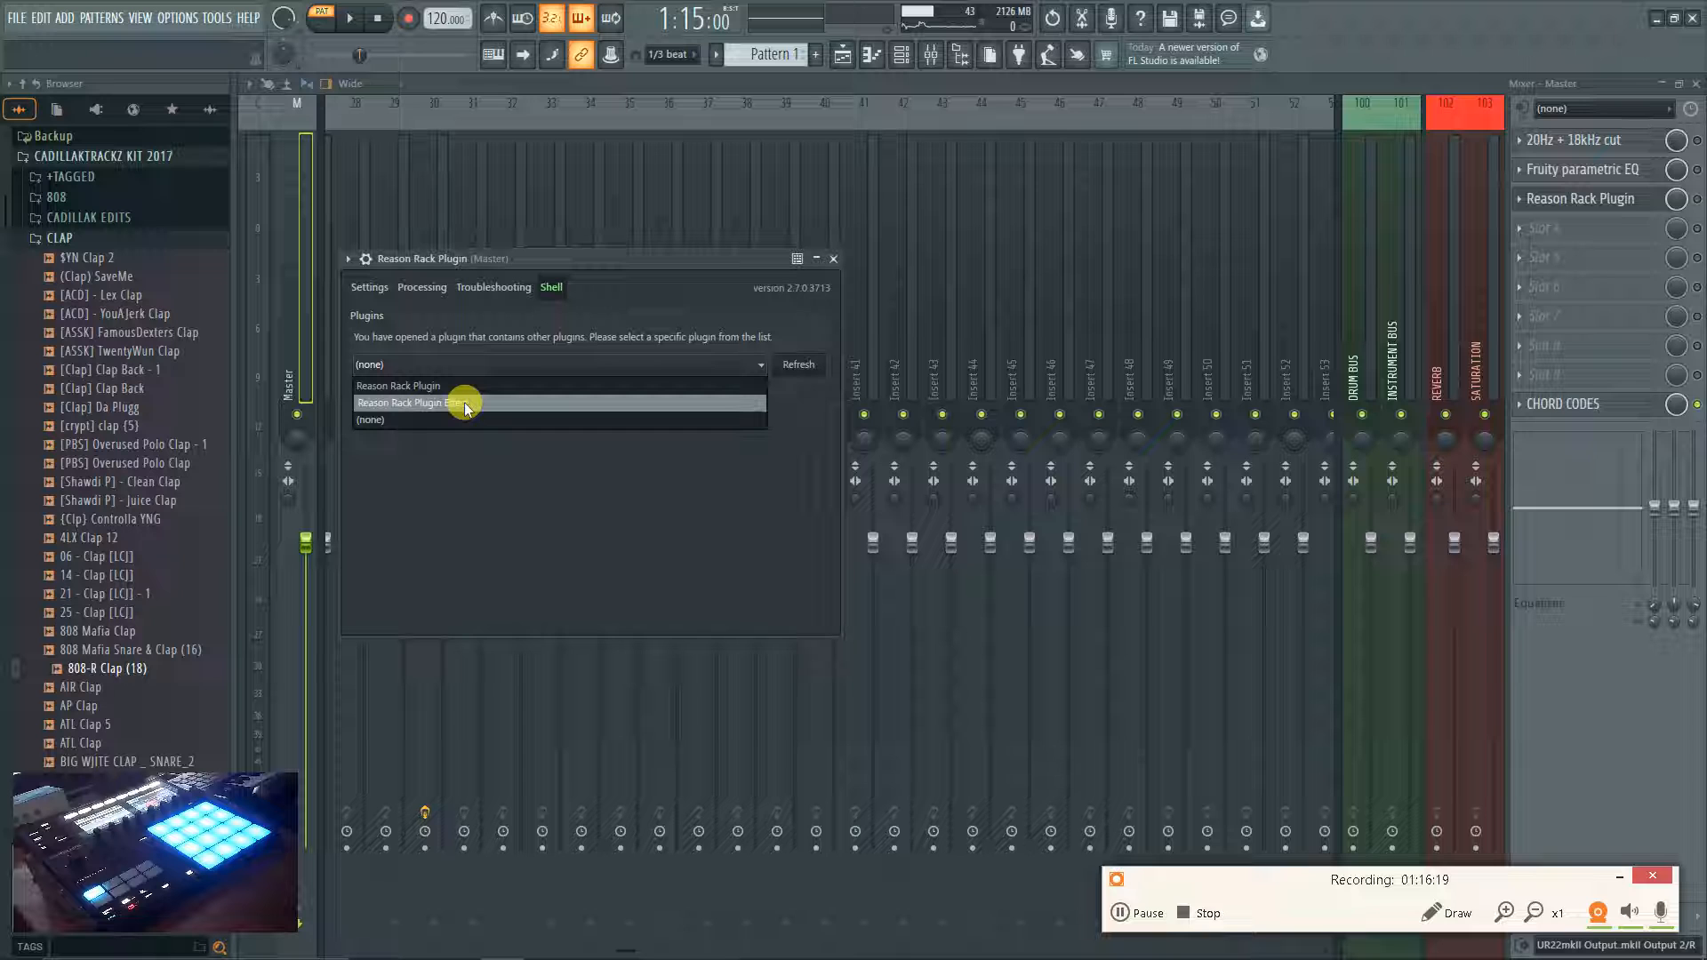
click(465, 404)
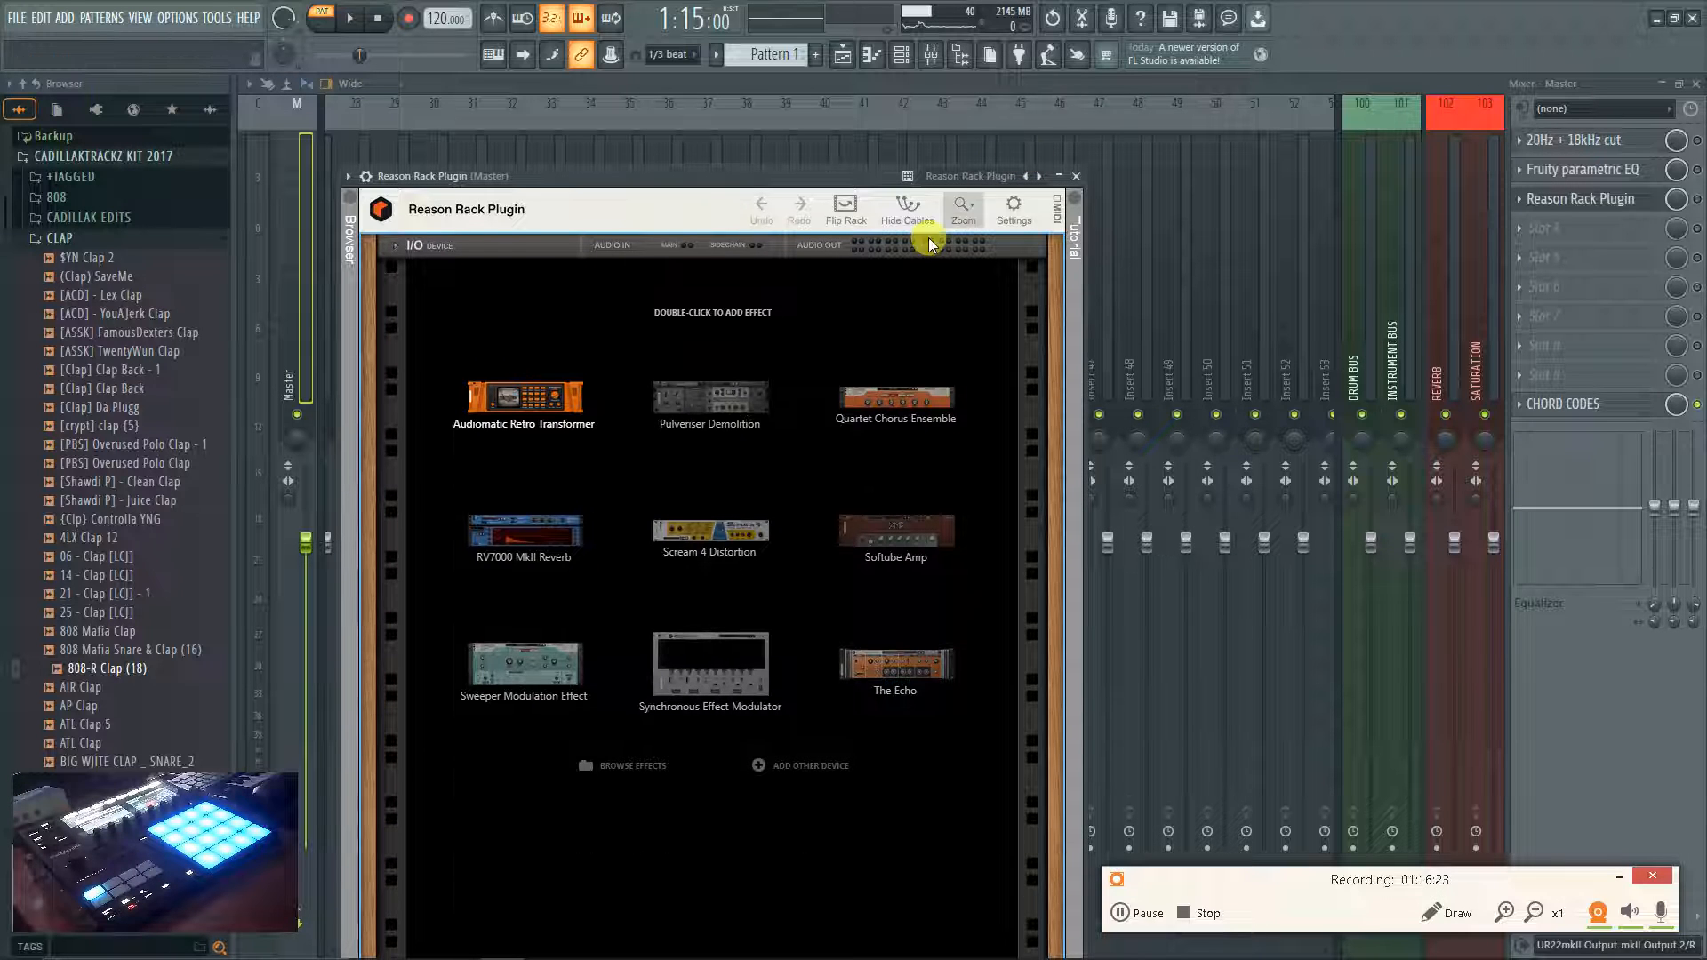
Add an Audiomatic Retro Transformer to the rack and audition the pattern with the Reason Rack Plugin slot toggled off and on.
double_click(553, 389)
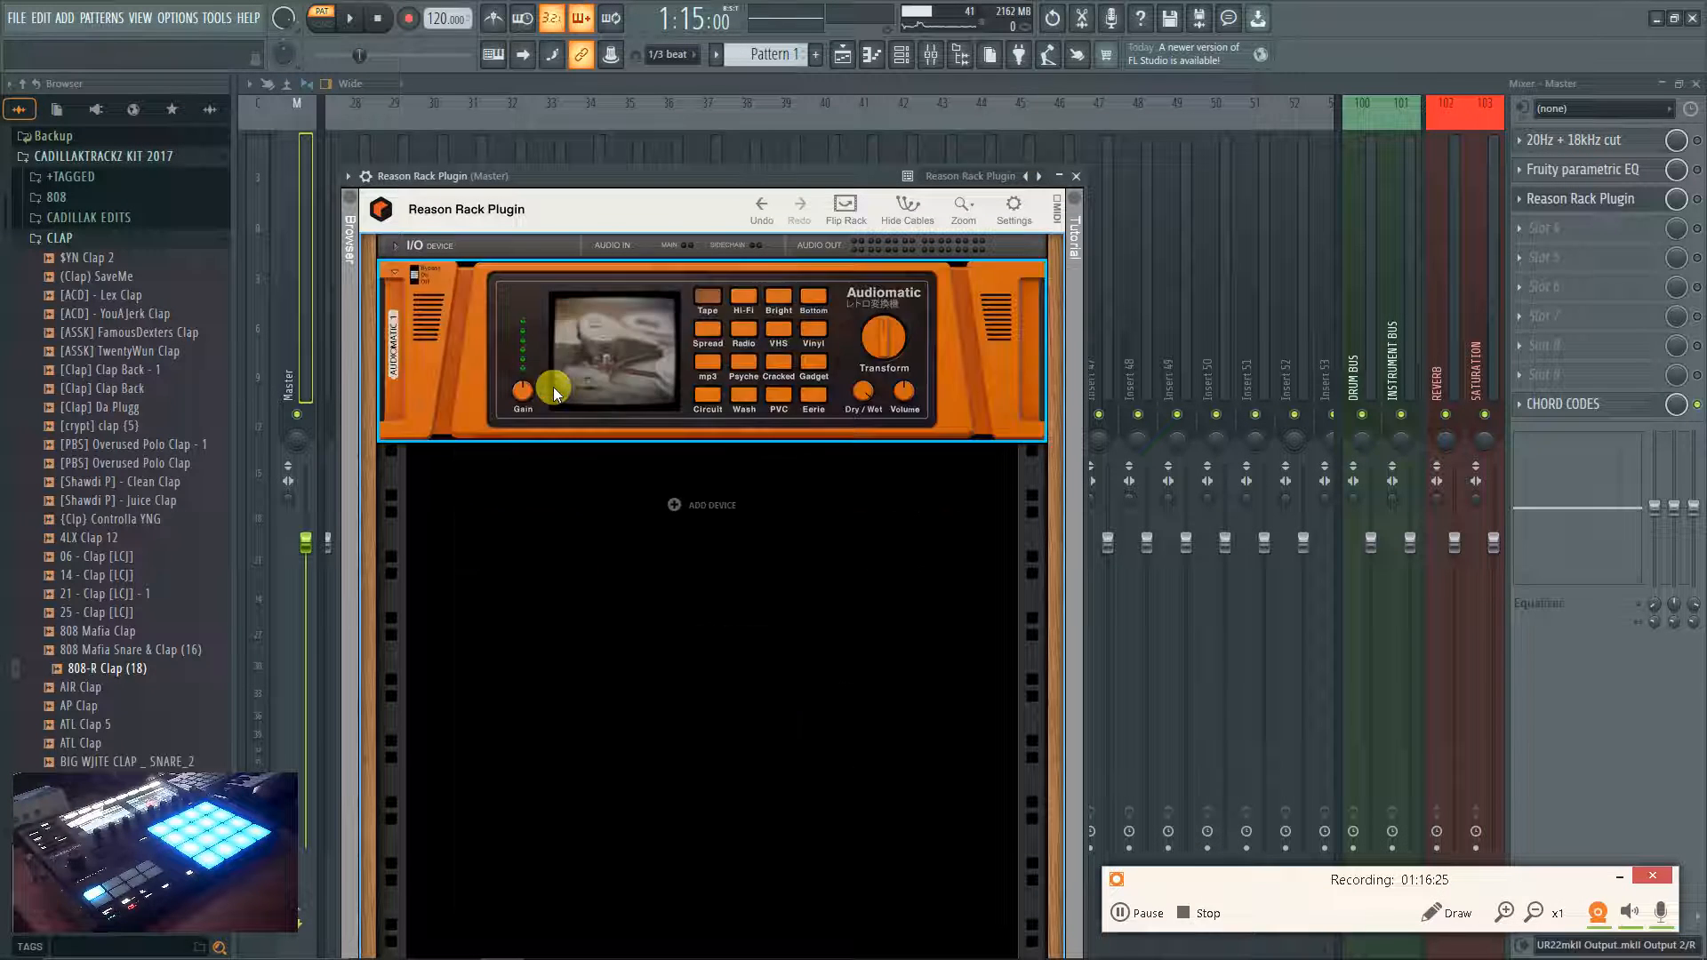
click(358, 18)
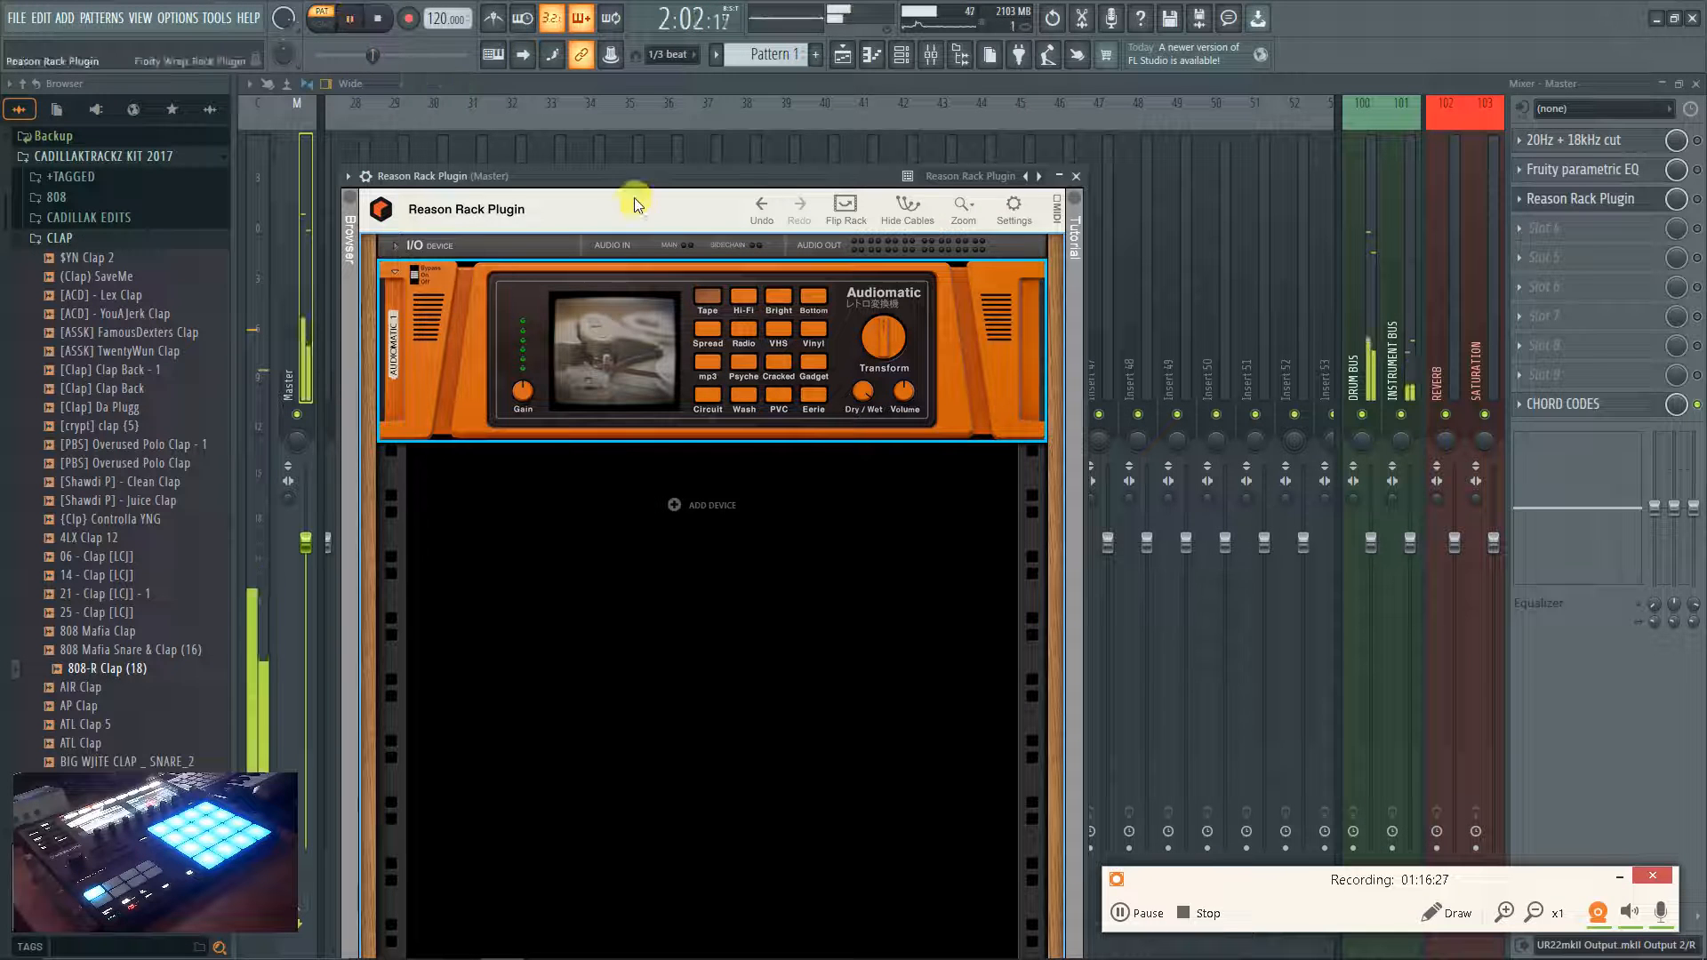
click(1698, 200)
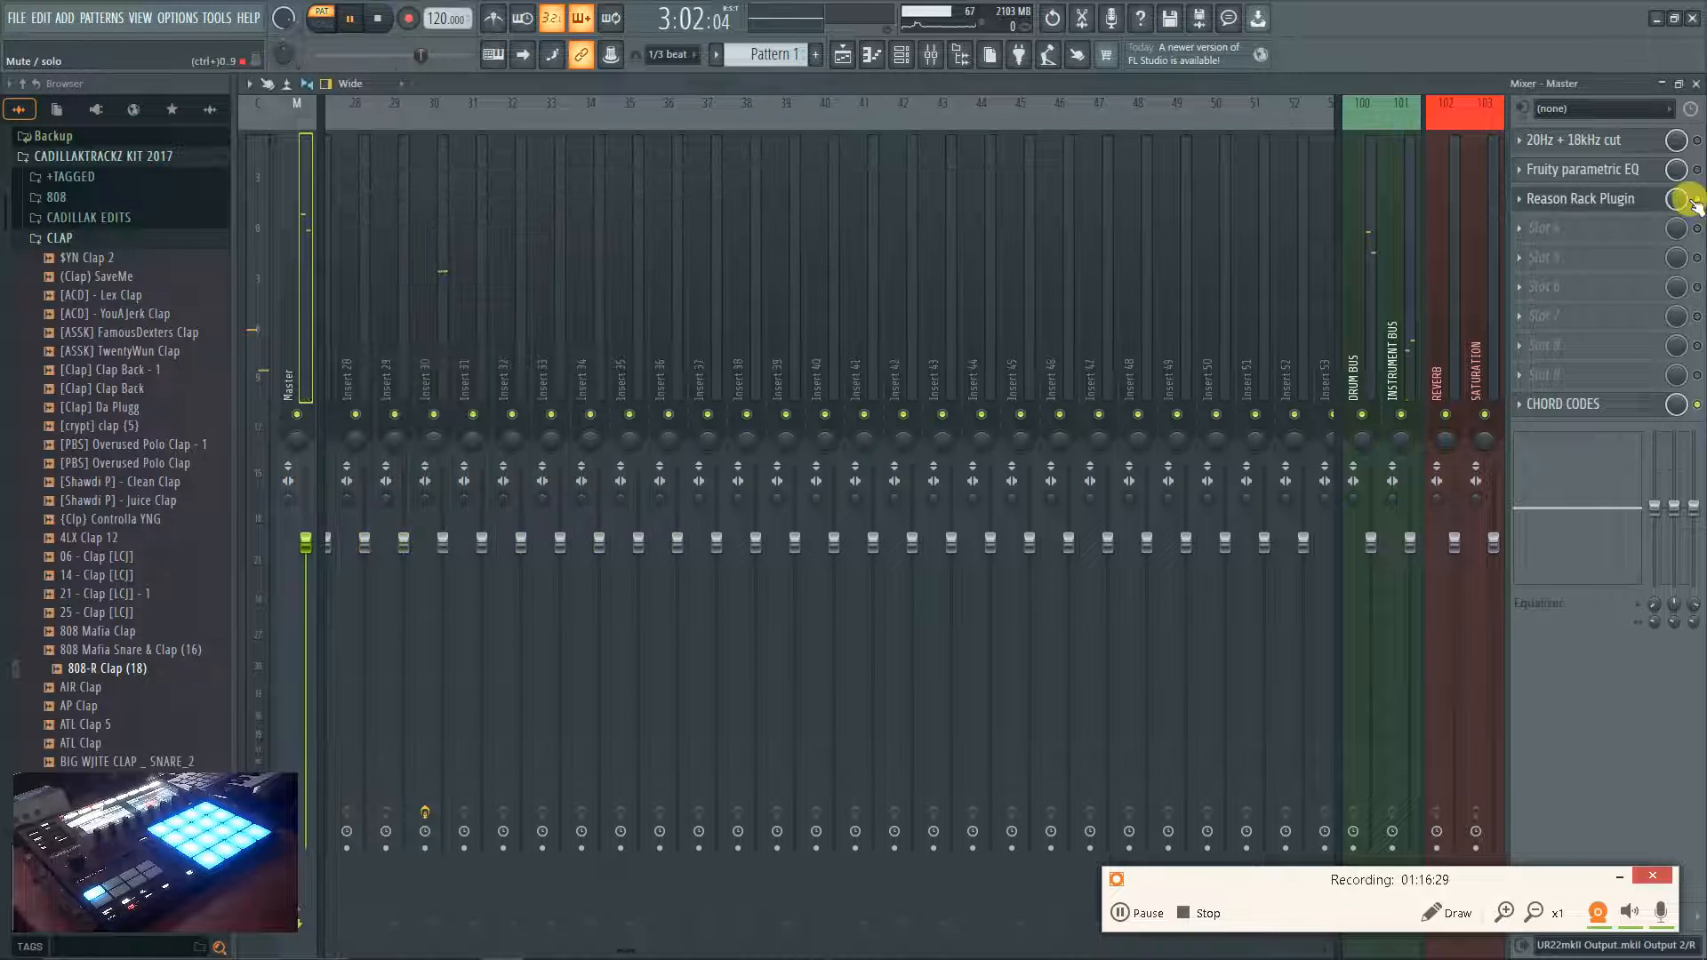
click(352, 21)
click(352, 21)
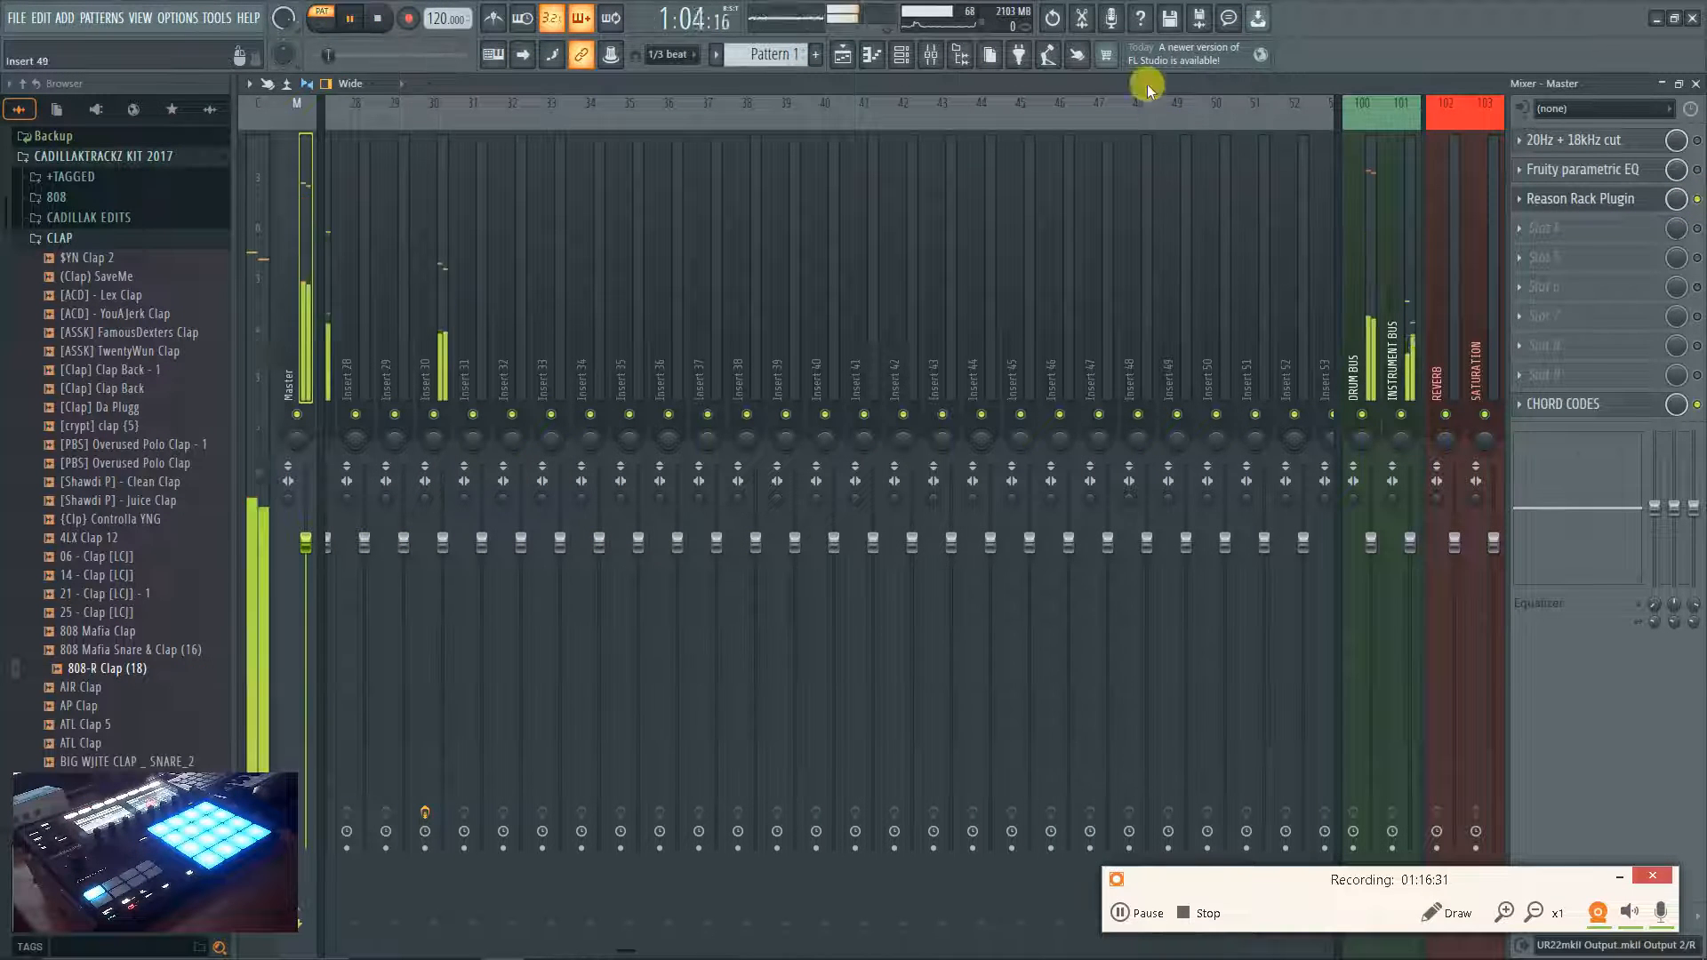
click(1556, 198)
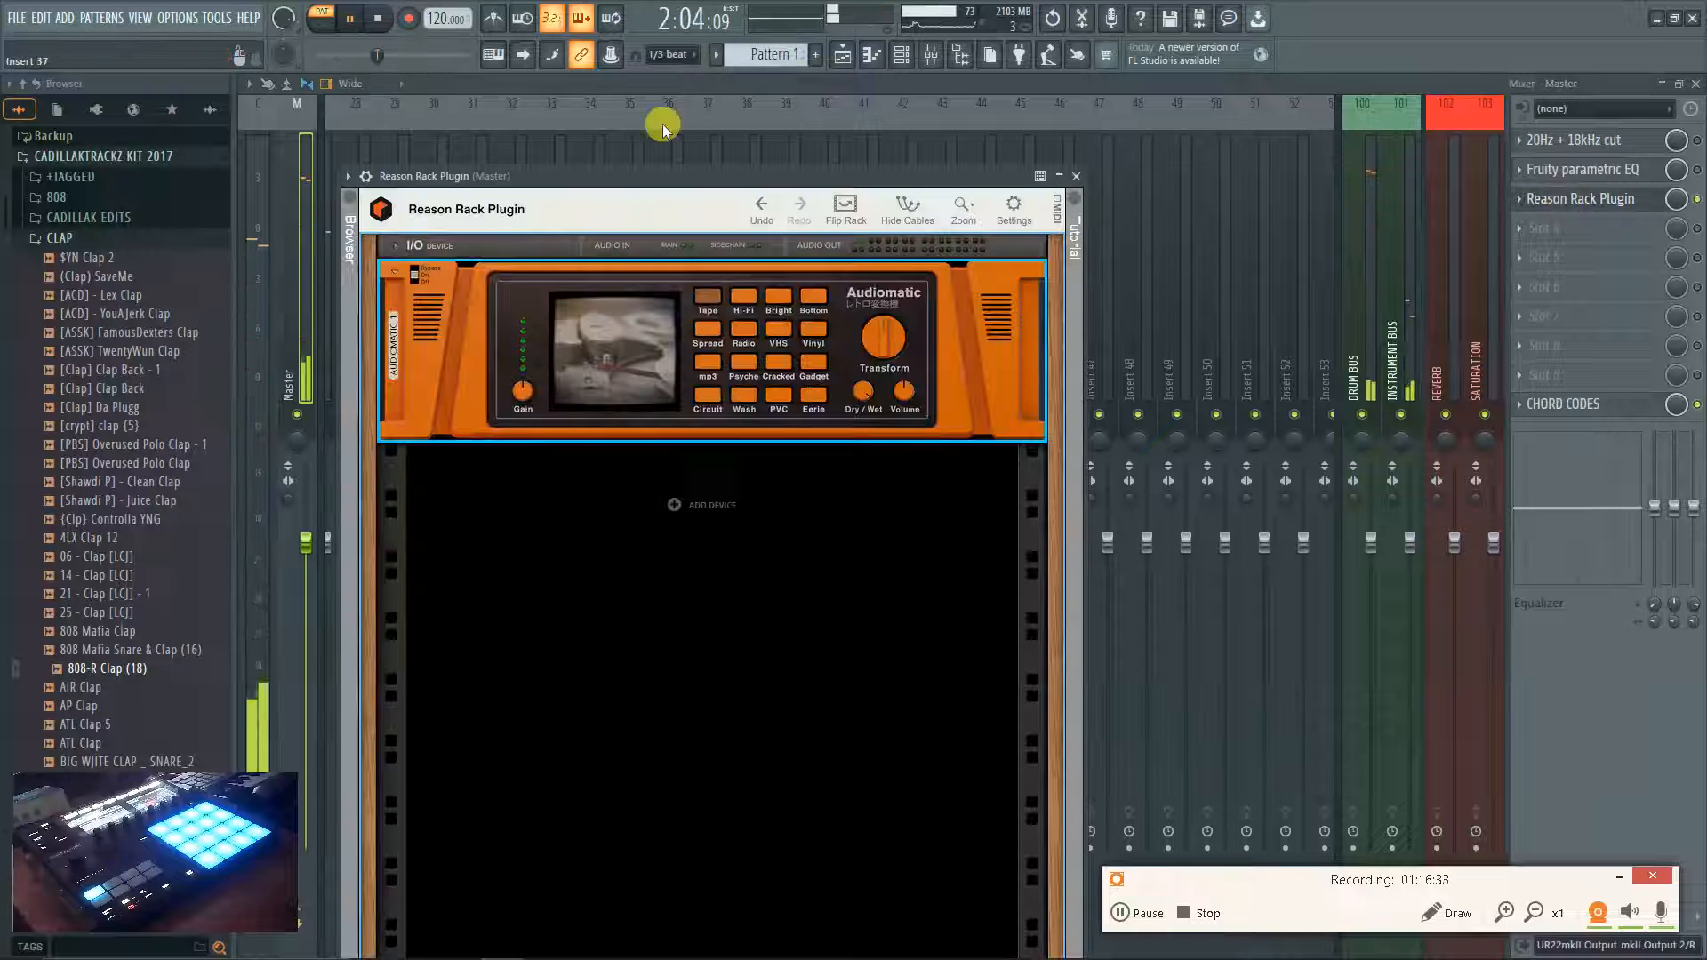
click(377, 17)
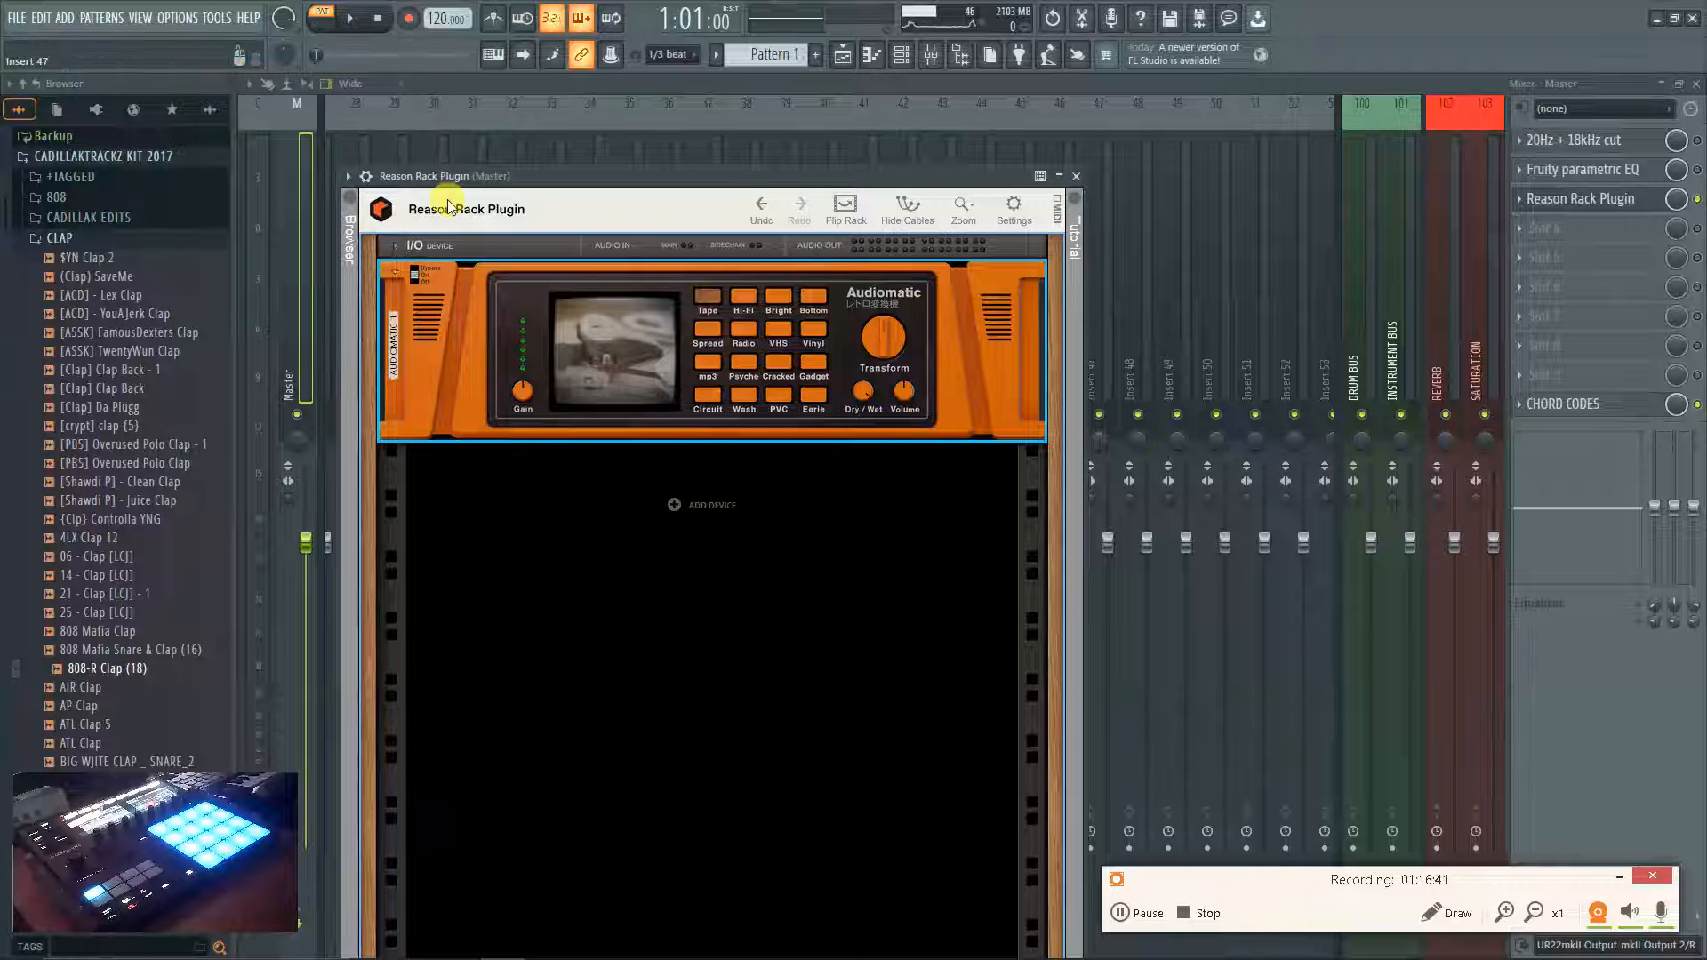
Set the Yamaha Steinberg ASIO buffer size to 512 samples in the audio settings and close the settings.
click(179, 17)
click(187, 67)
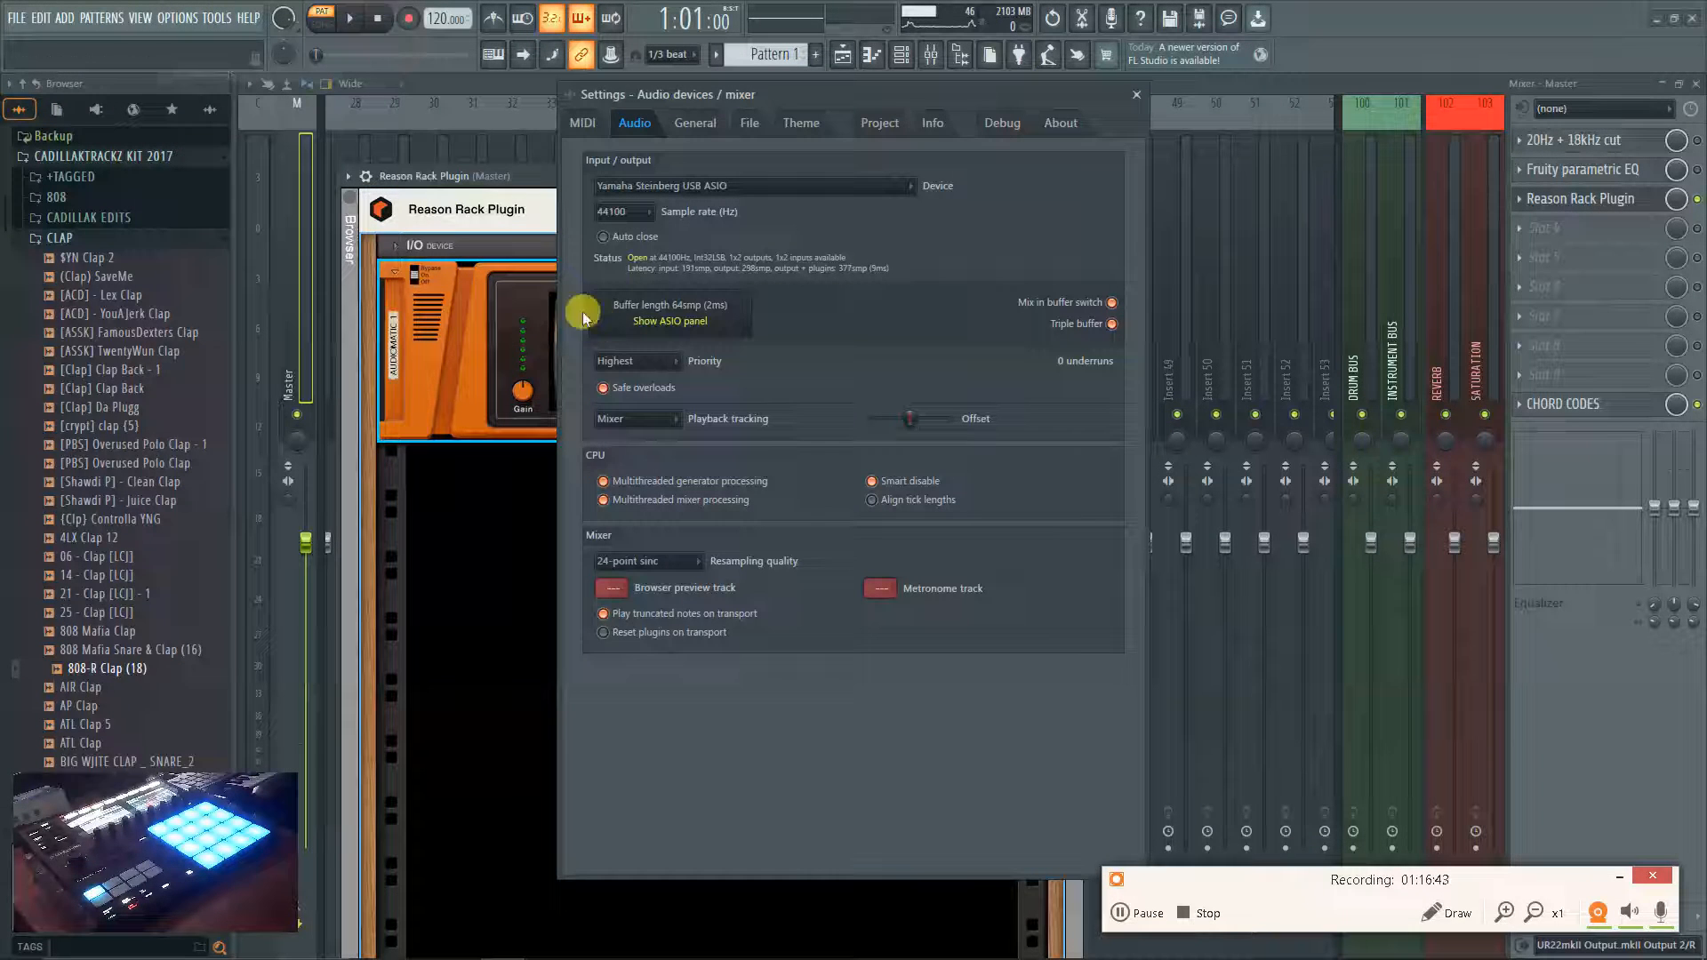
click(723, 329)
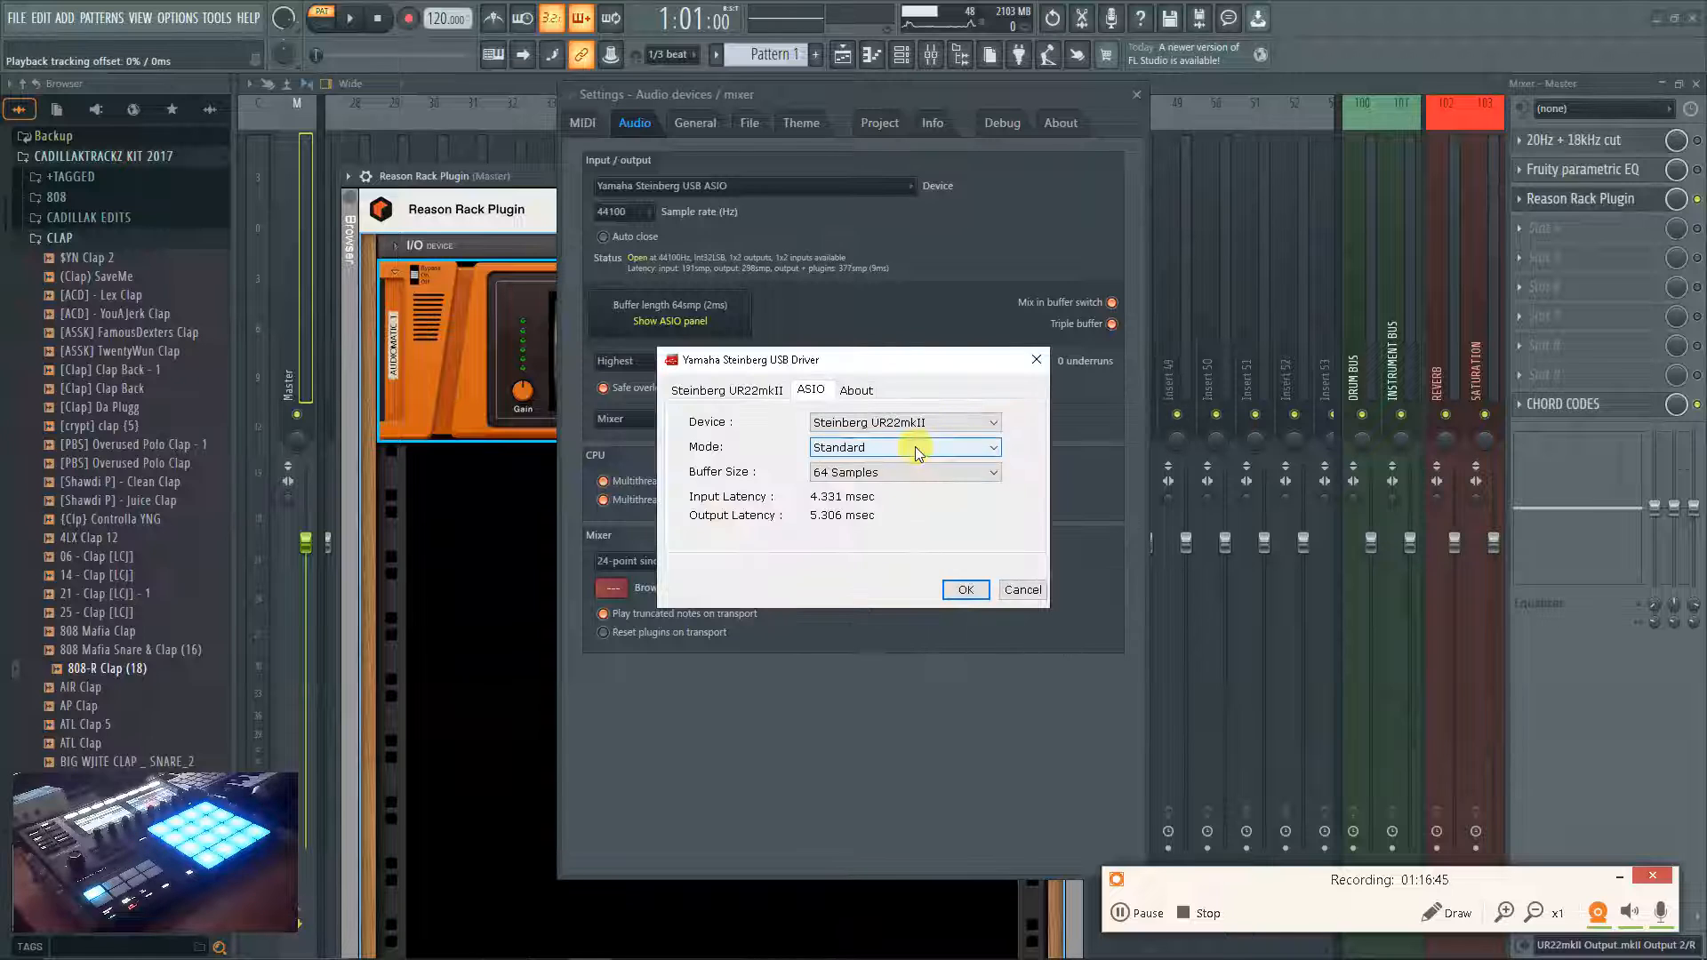
click(946, 473)
click(929, 538)
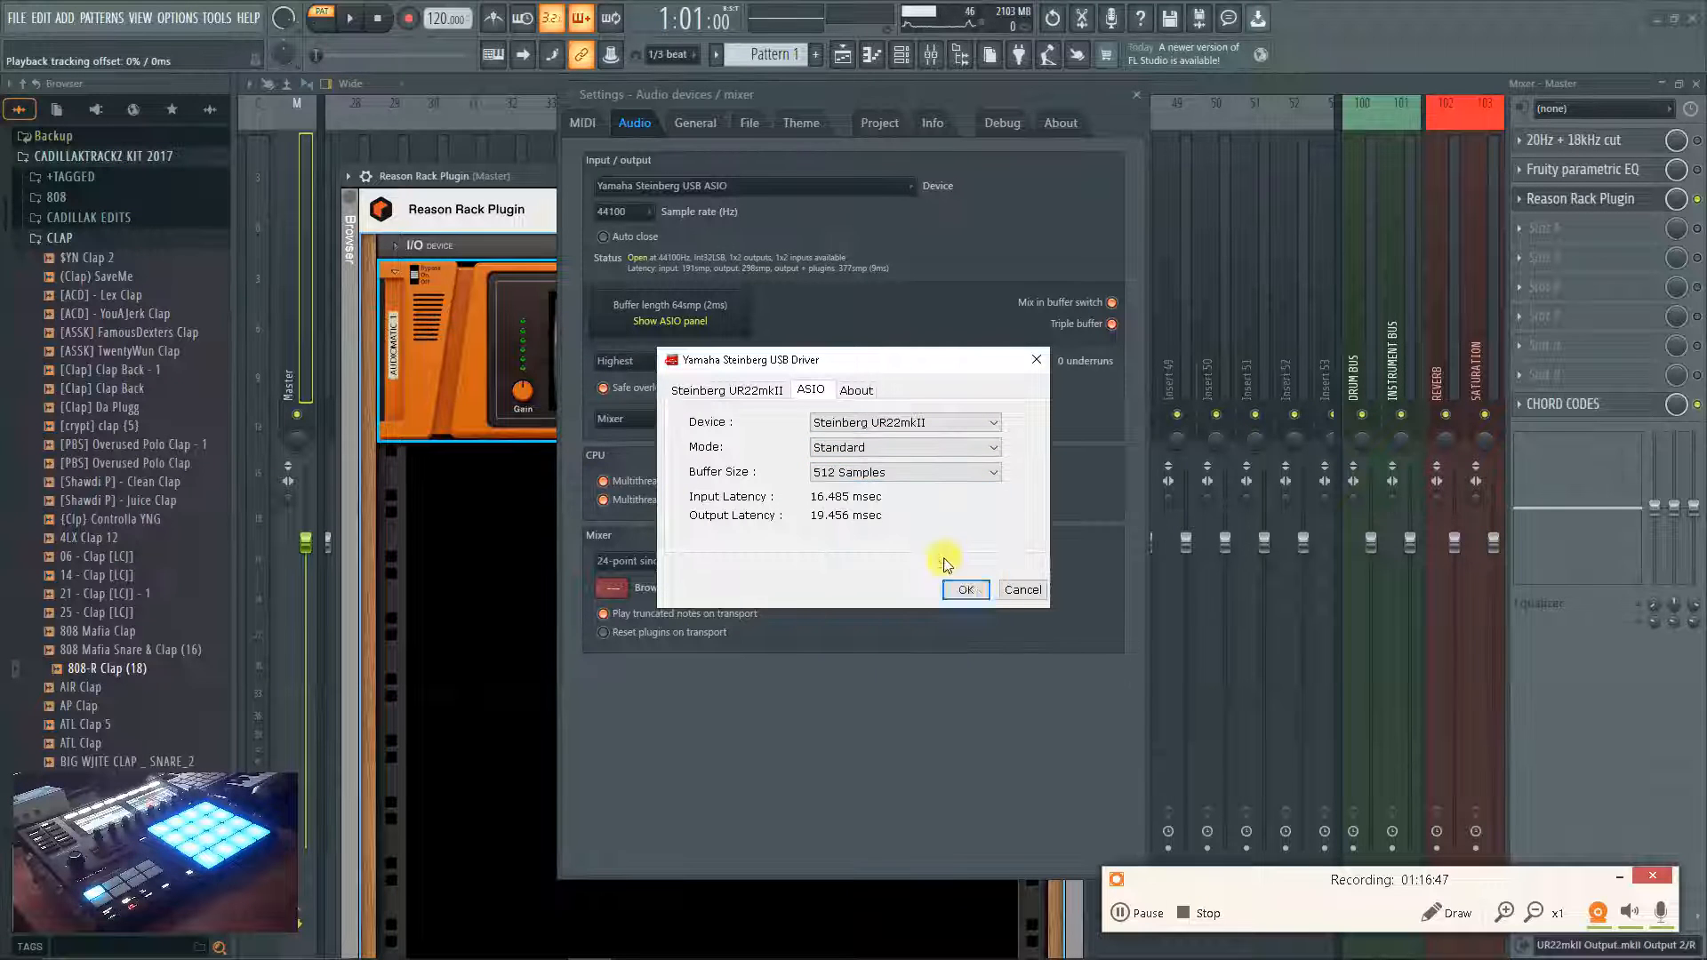
click(973, 590)
click(1136, 94)
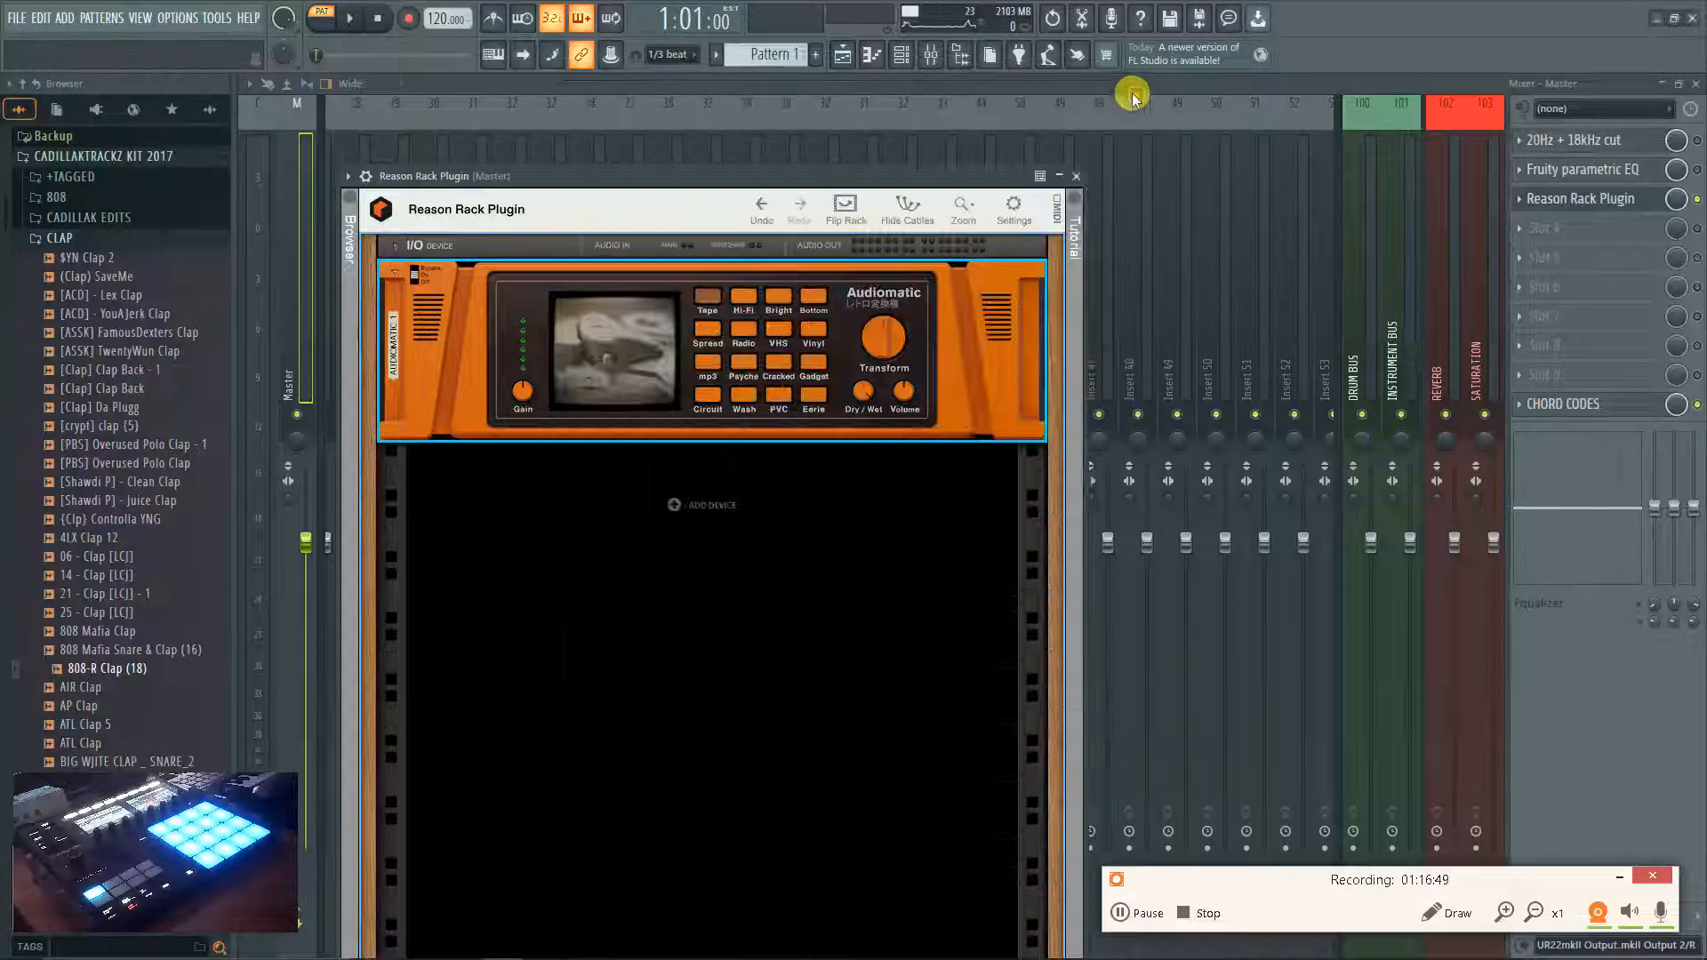
Adjust Audiomatic's Transform, audition the Vinyl and Psyche presets with the pattern, and set its volume to 10.0 dB.
click(360, 20)
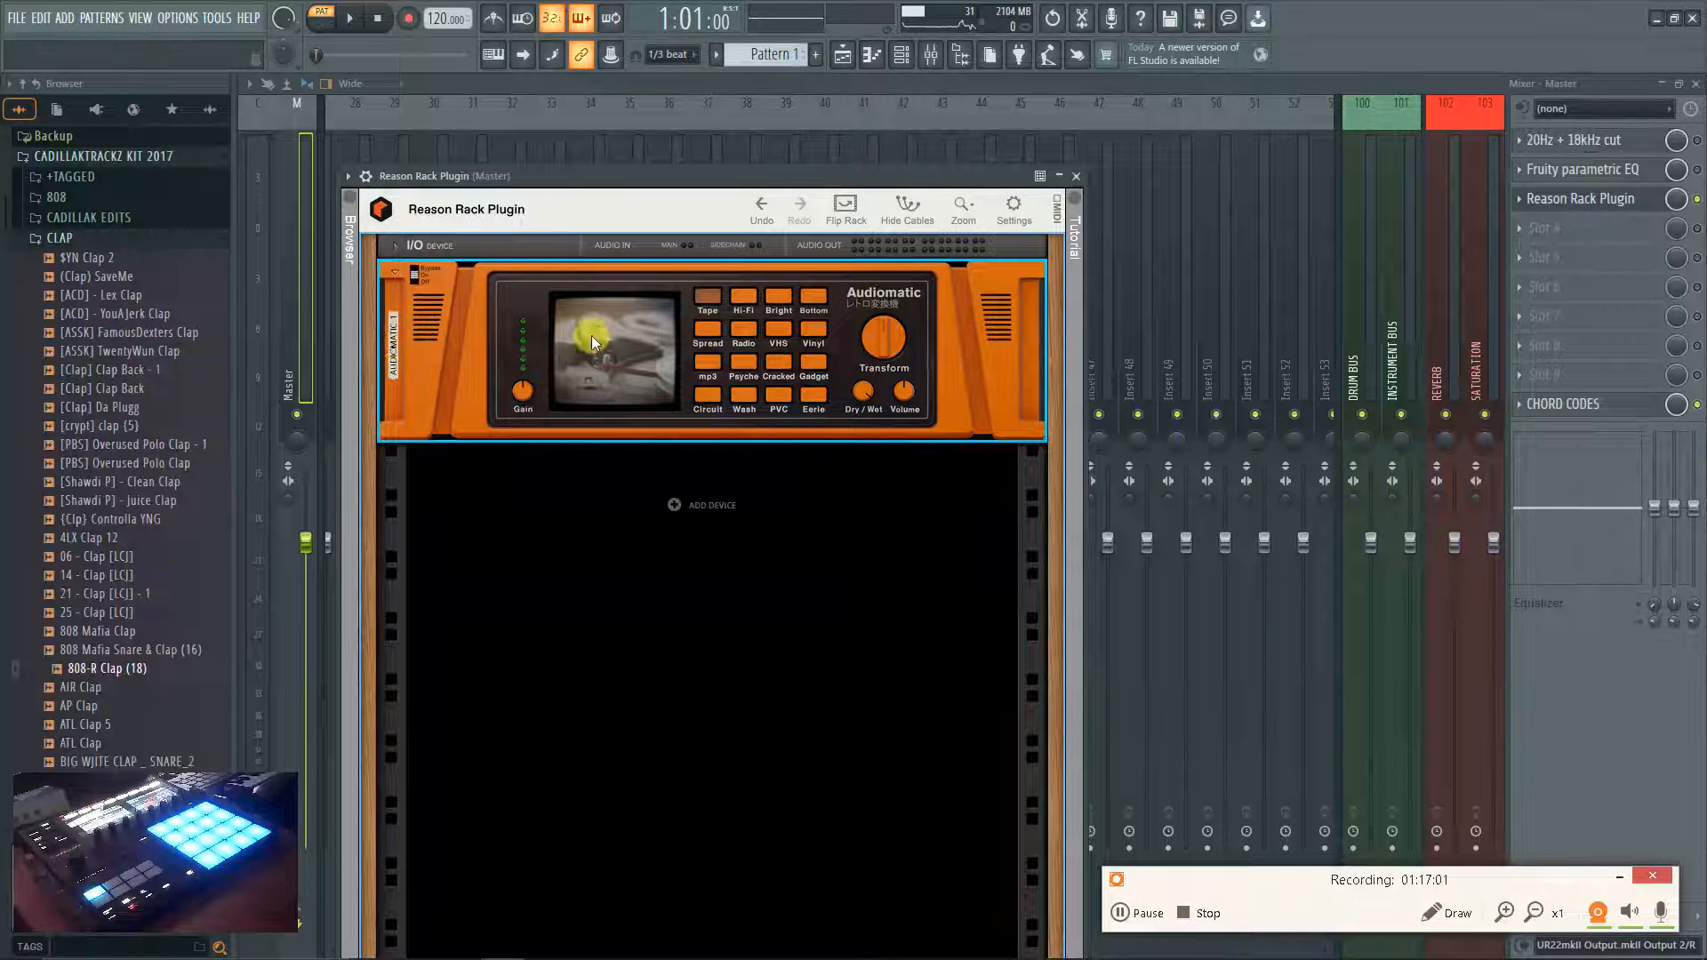
drag(893, 332, 892, 280)
click(811, 330)
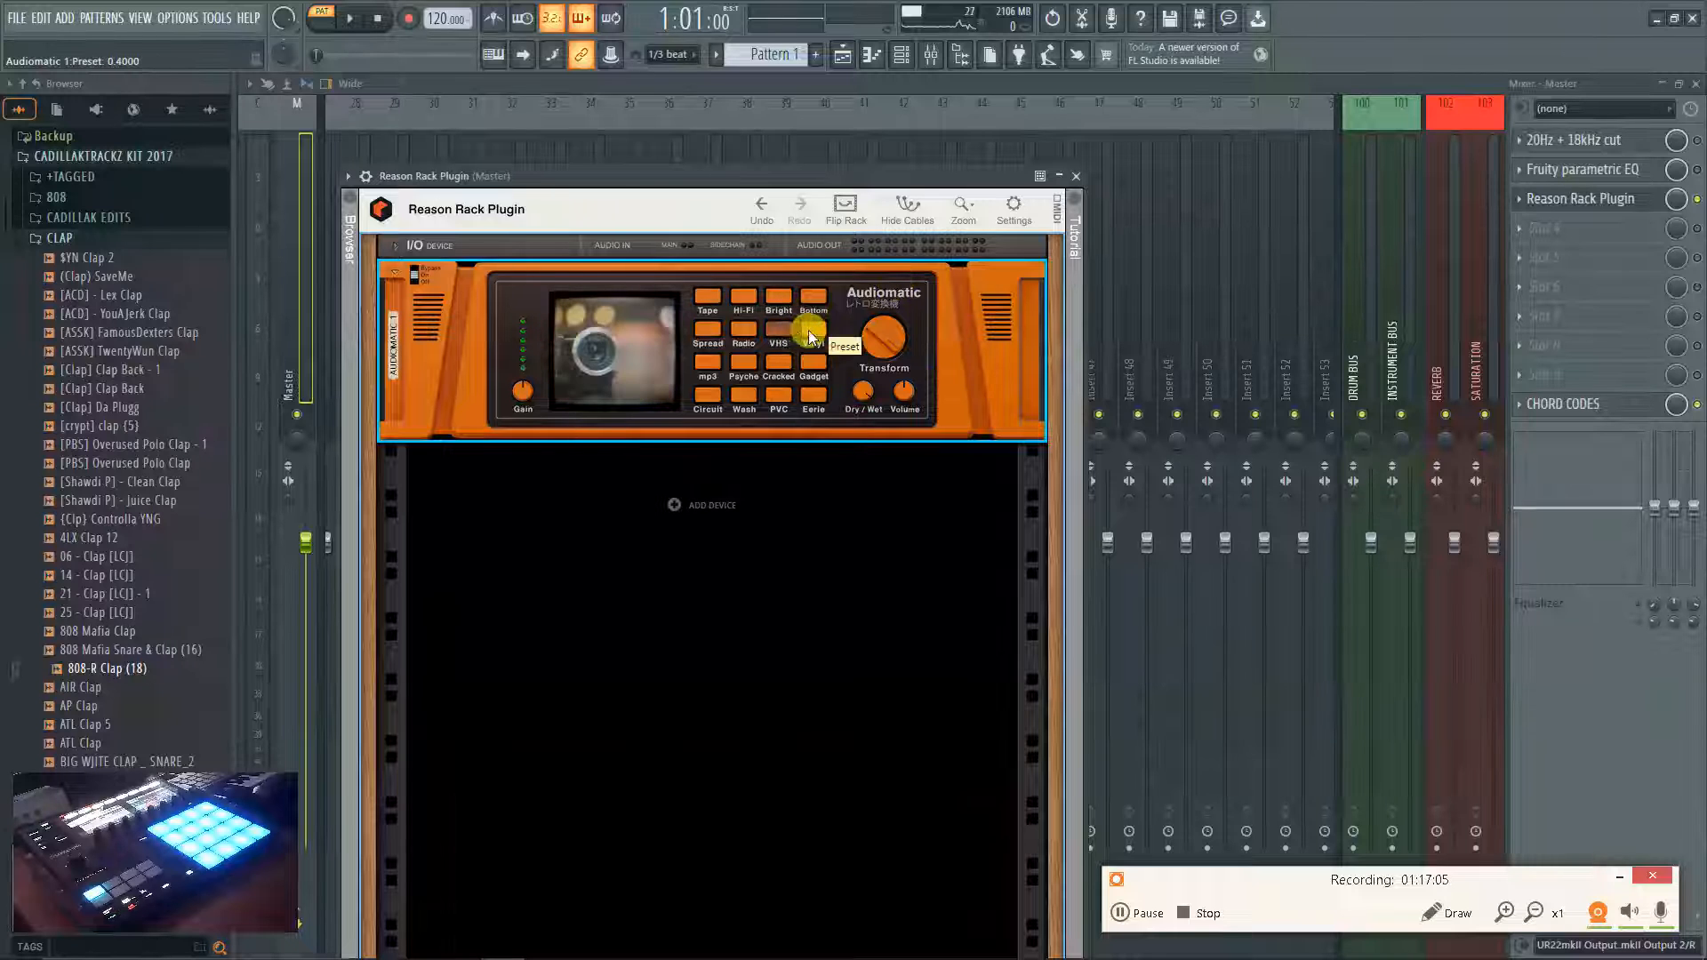
key(space)
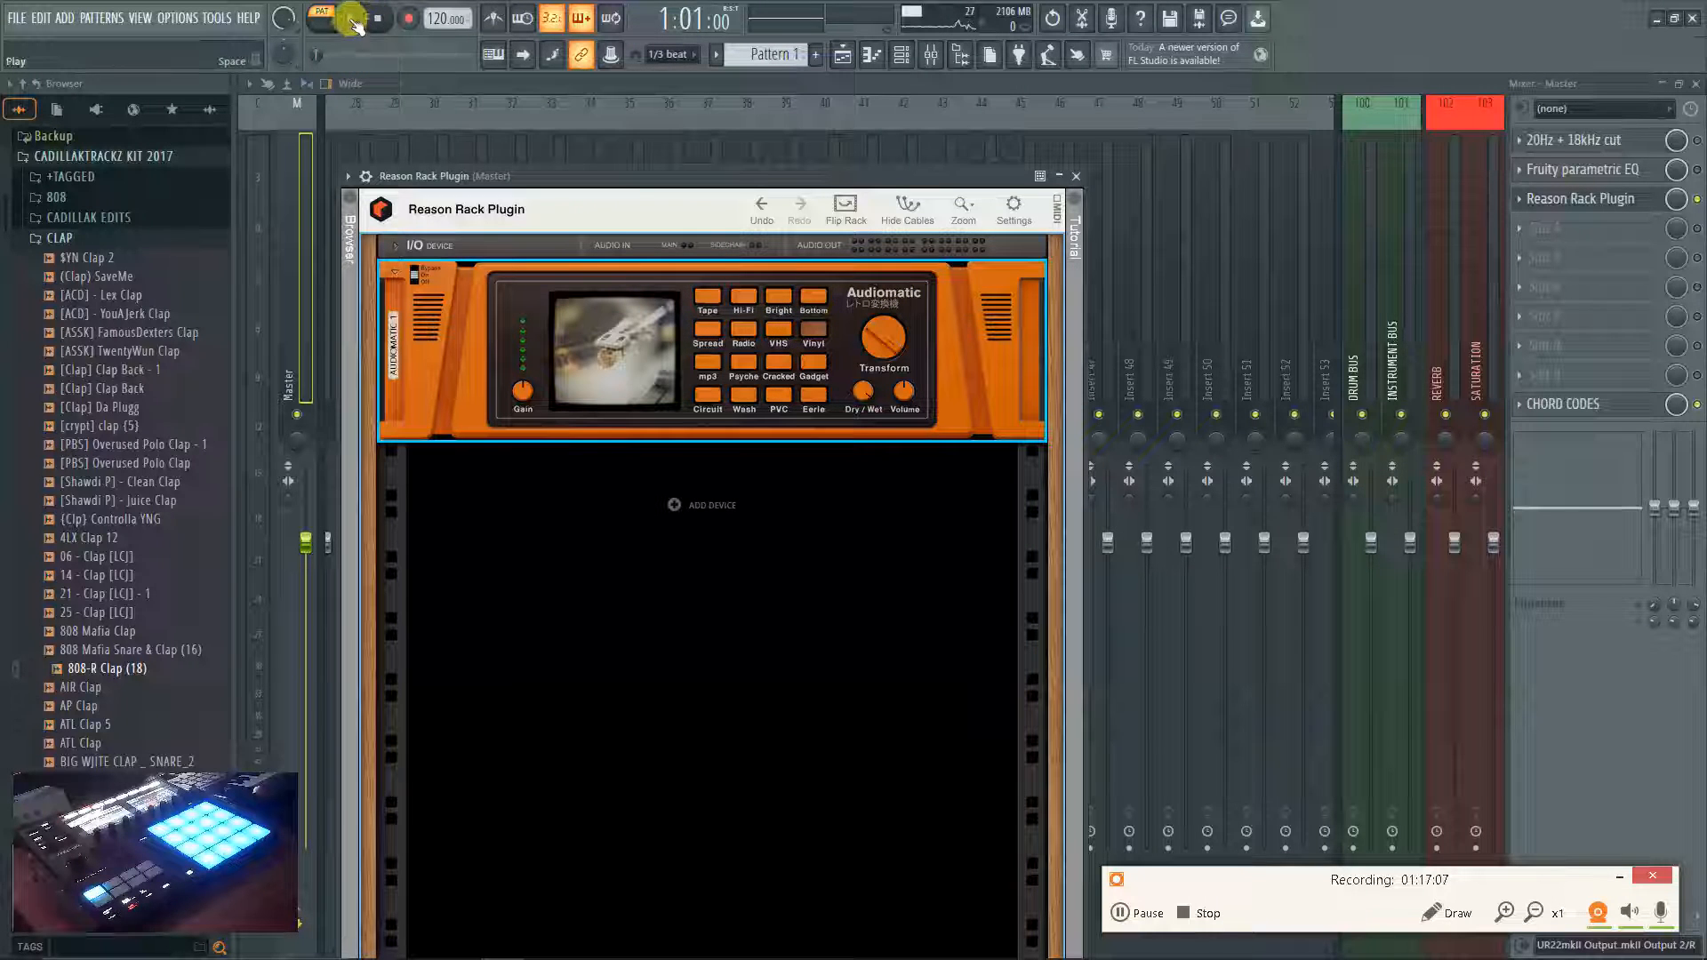
click(749, 366)
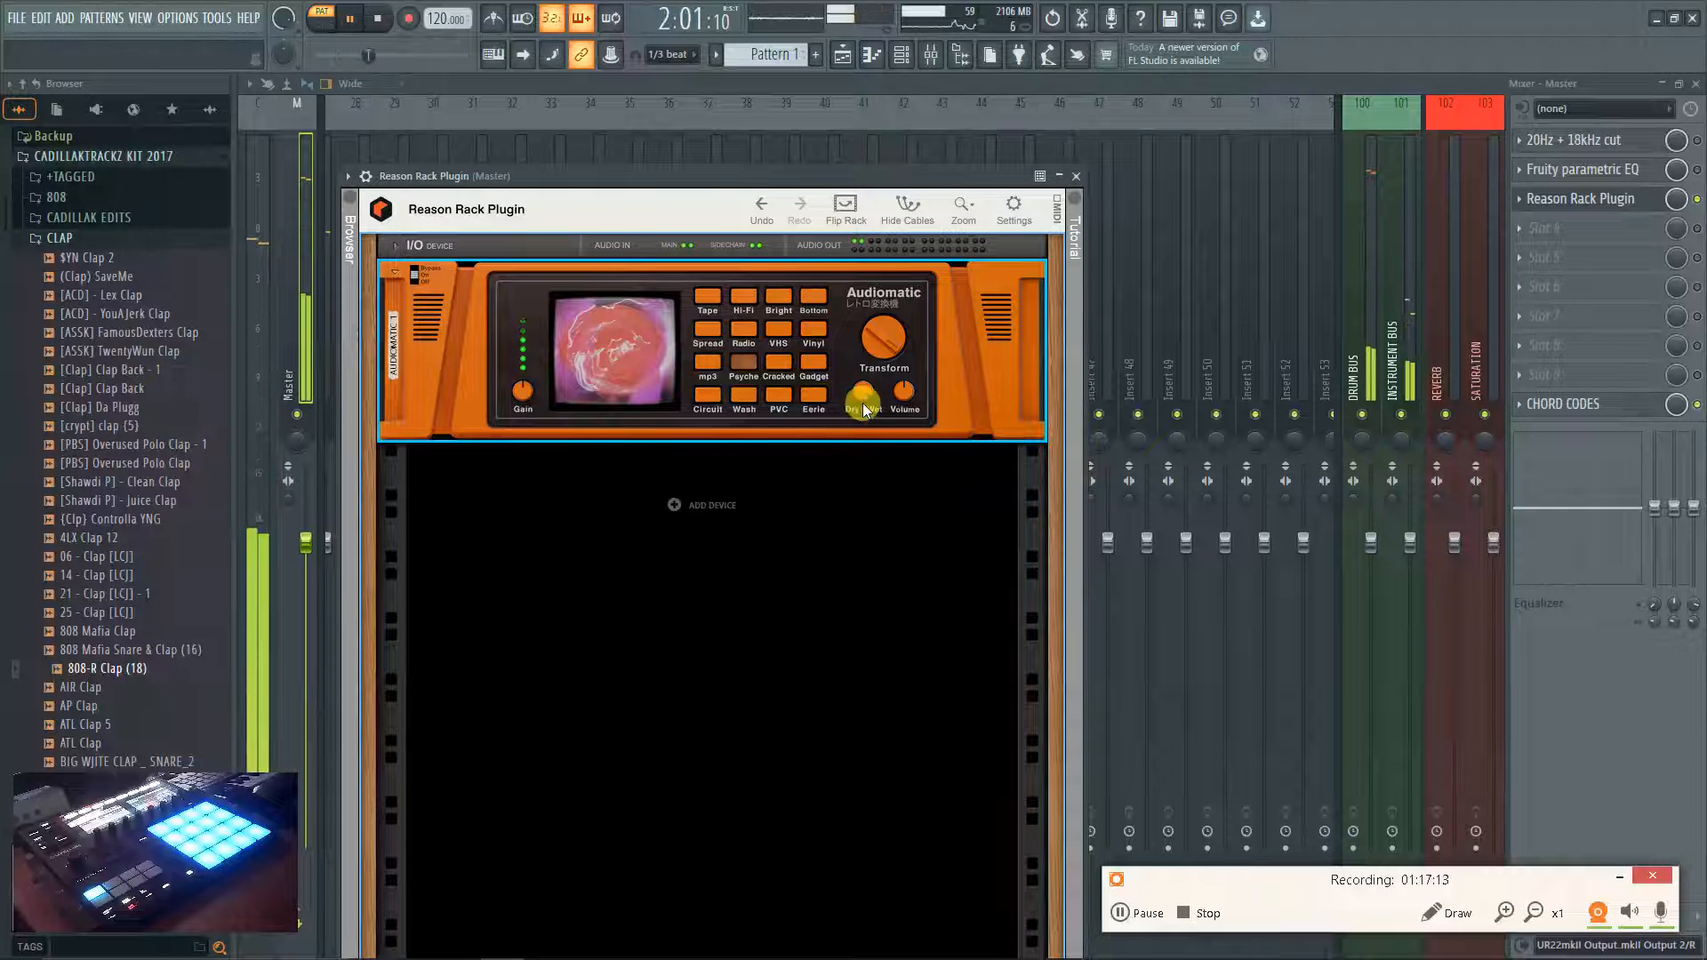
mouse_move(898, 370)
mouse_move(897, 370)
mouse_down()
mouse_move(899, 386)
mouse_move(898, 338)
mouse_move(900, 372)
mouse_up()
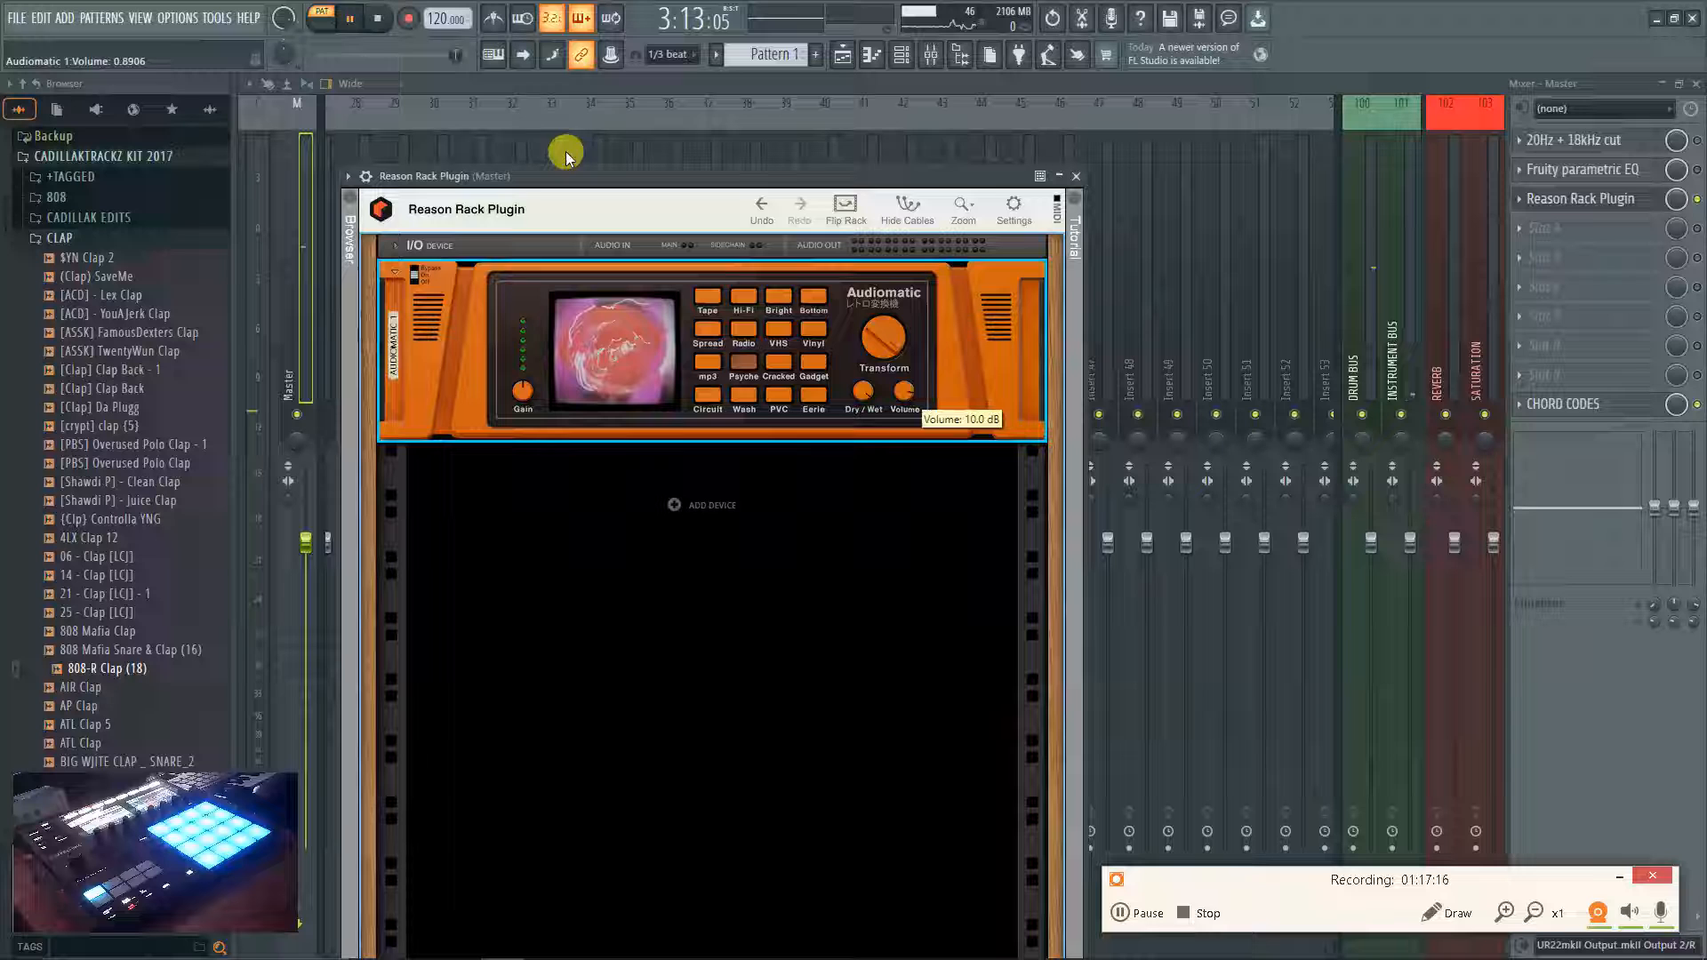
click(384, 19)
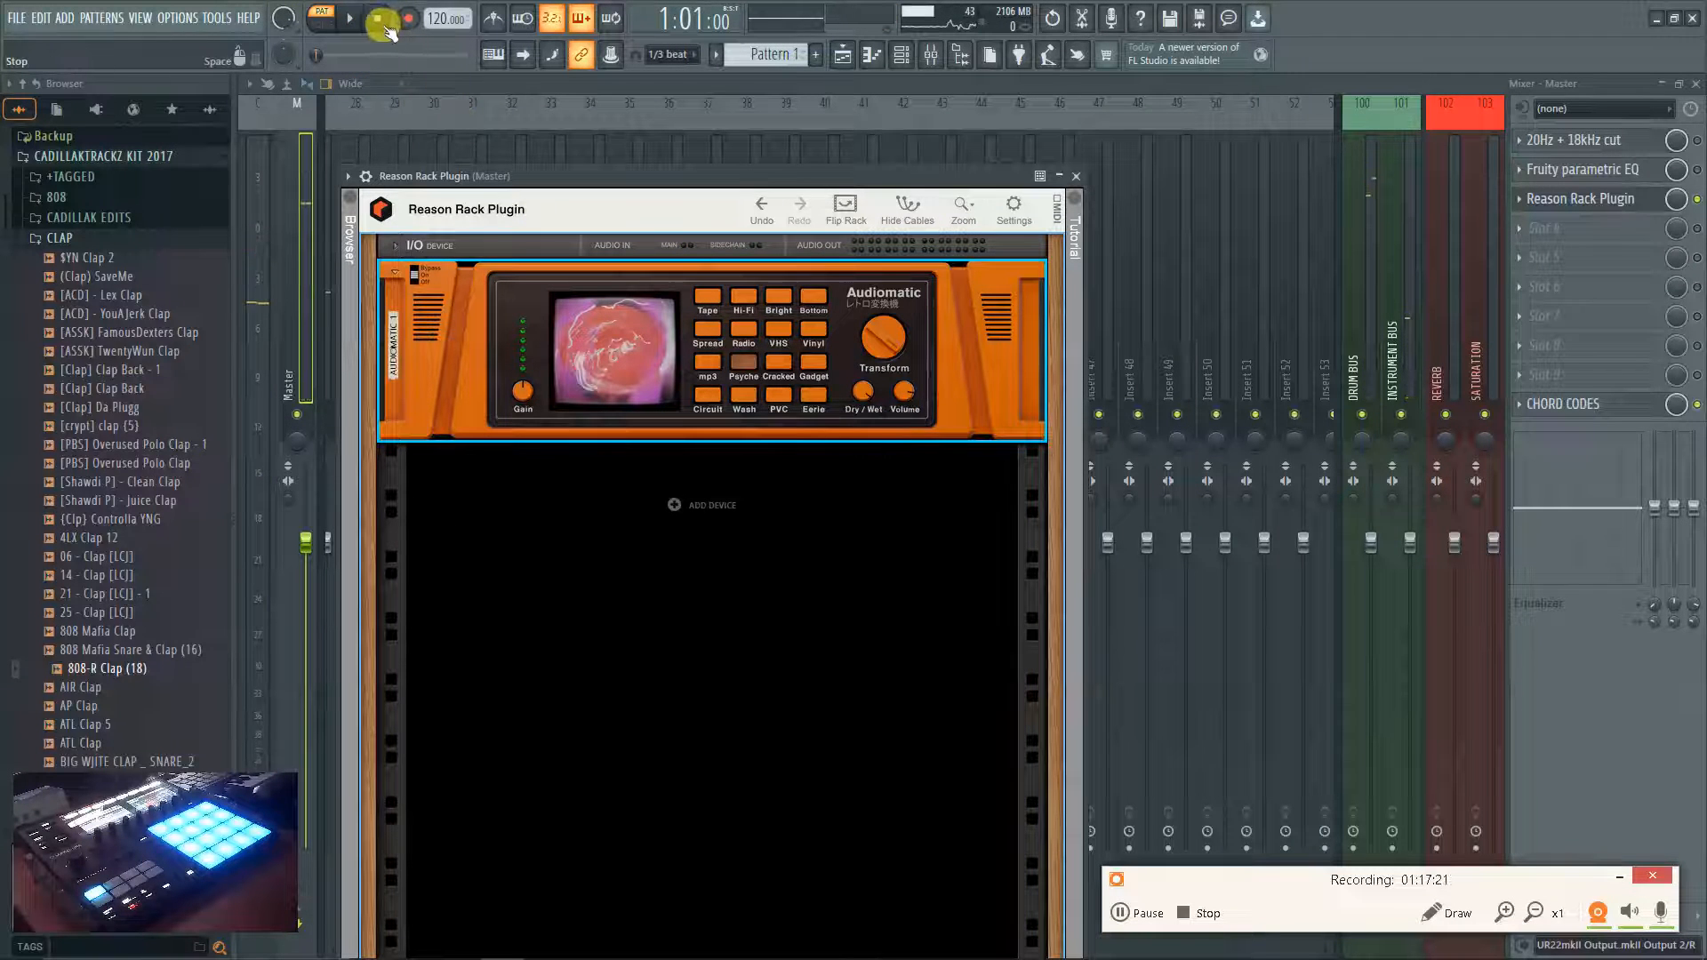
Close the Reason rack and mixer, and add a Komplete Kontrol channel to the channel rack with its window moved aside.
click(1076, 175)
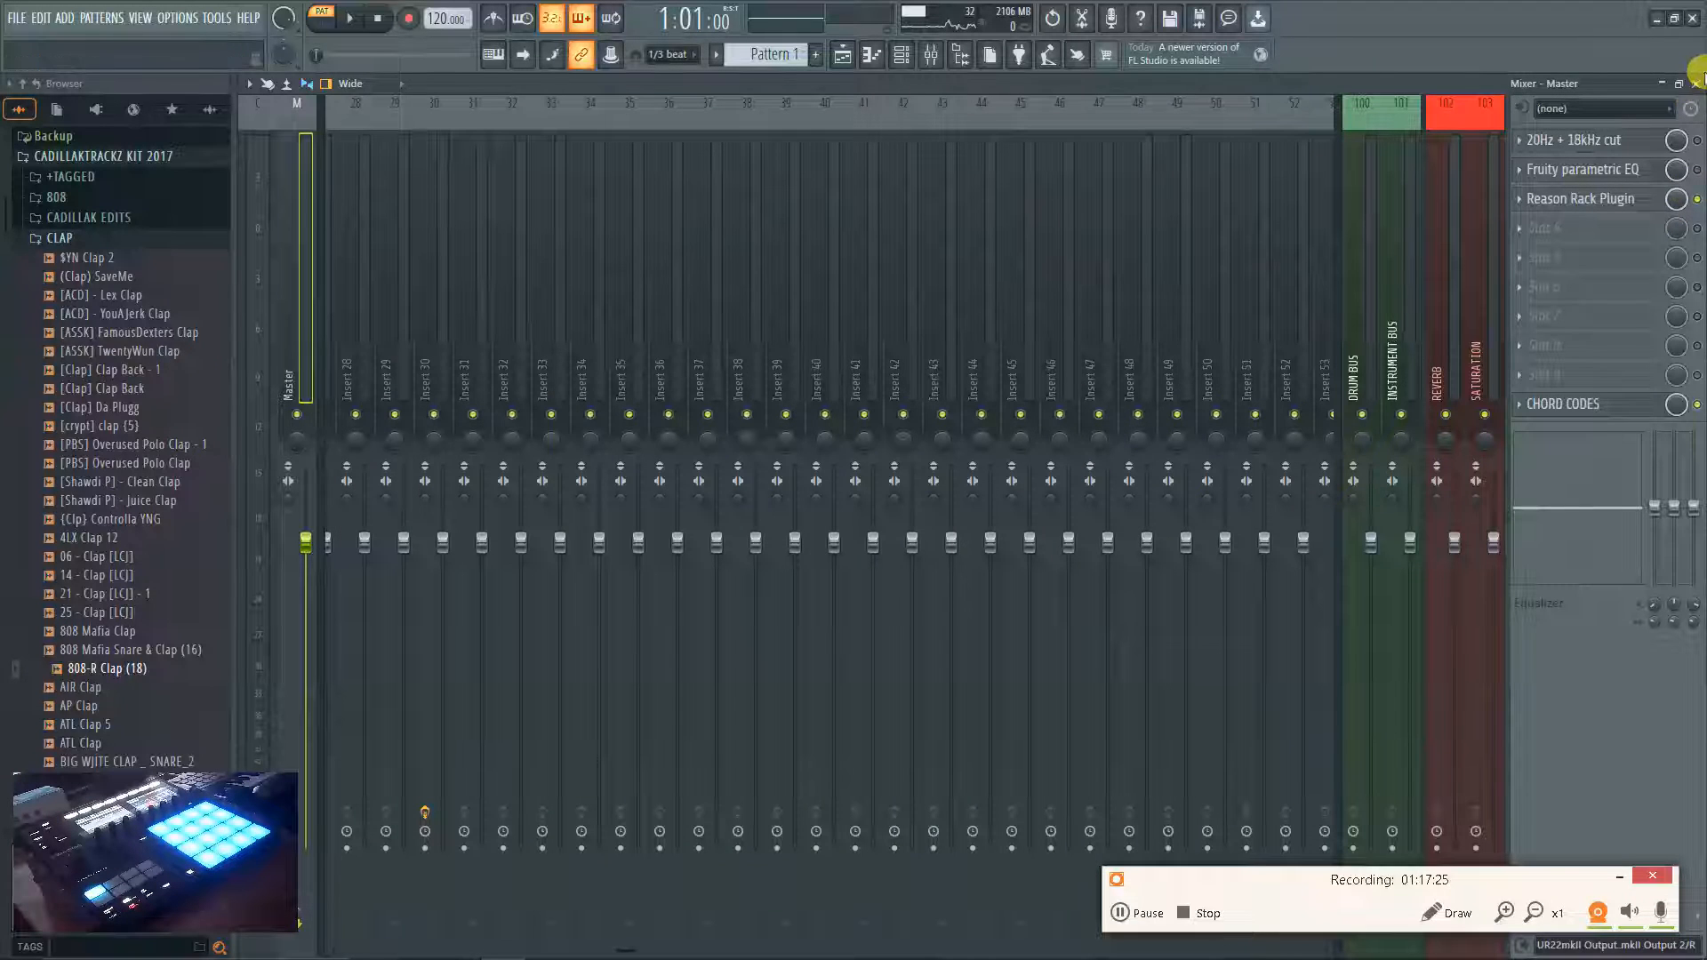
click(1698, 82)
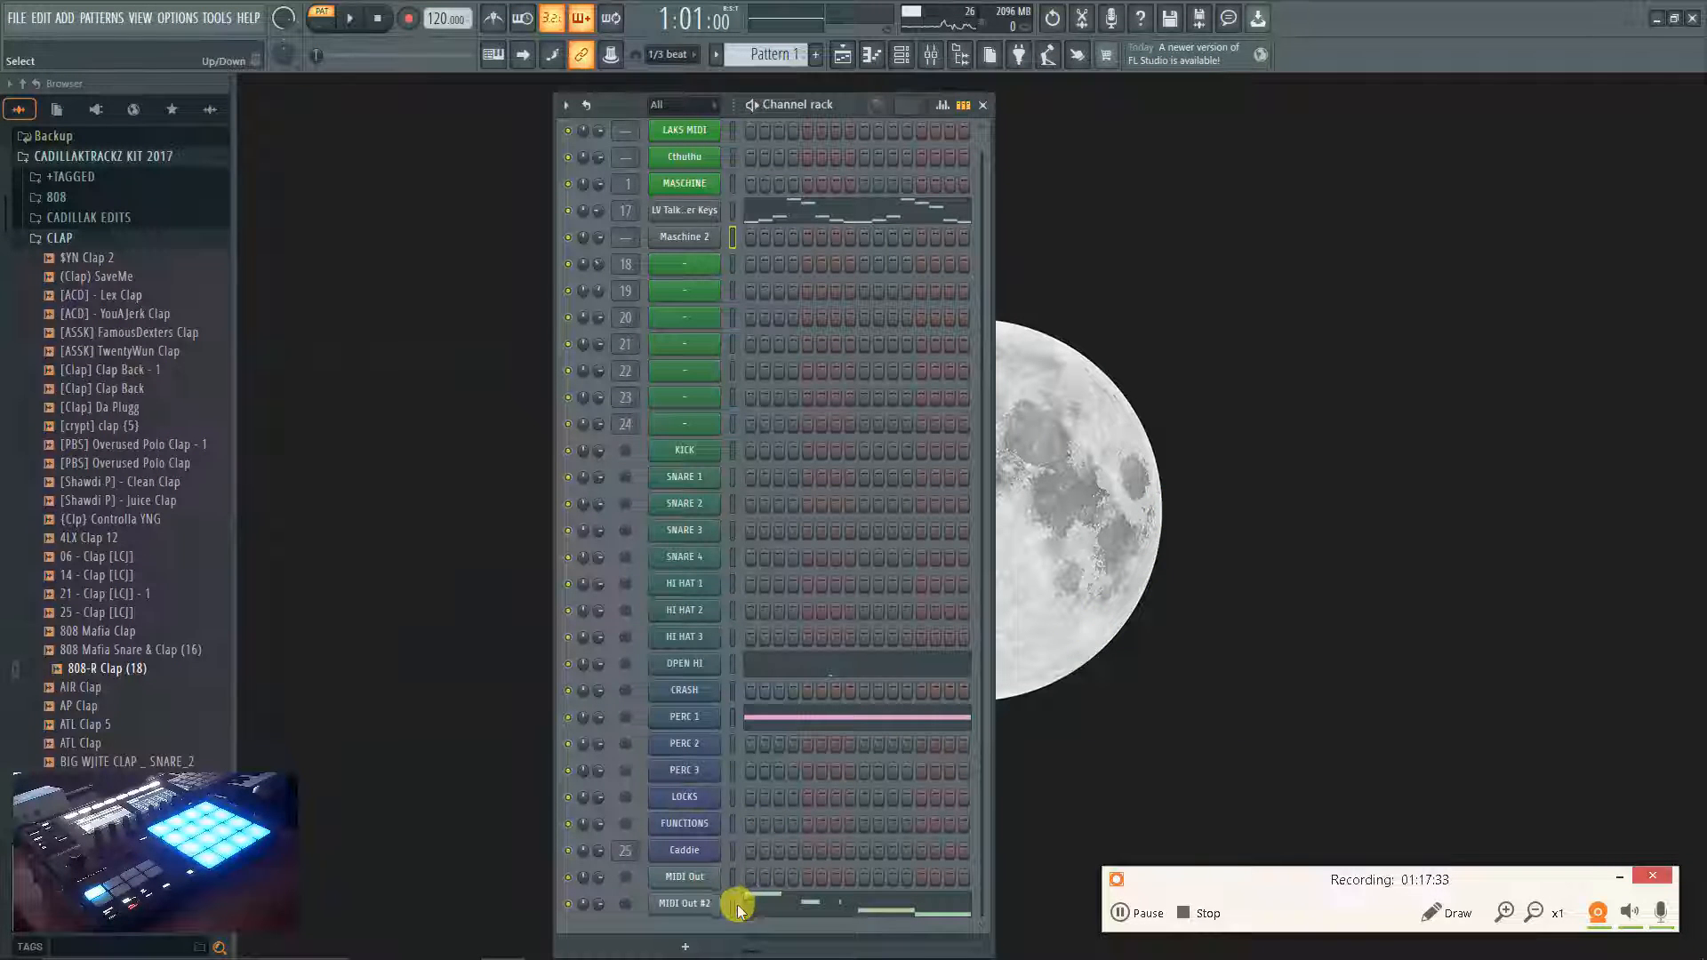
click(690, 948)
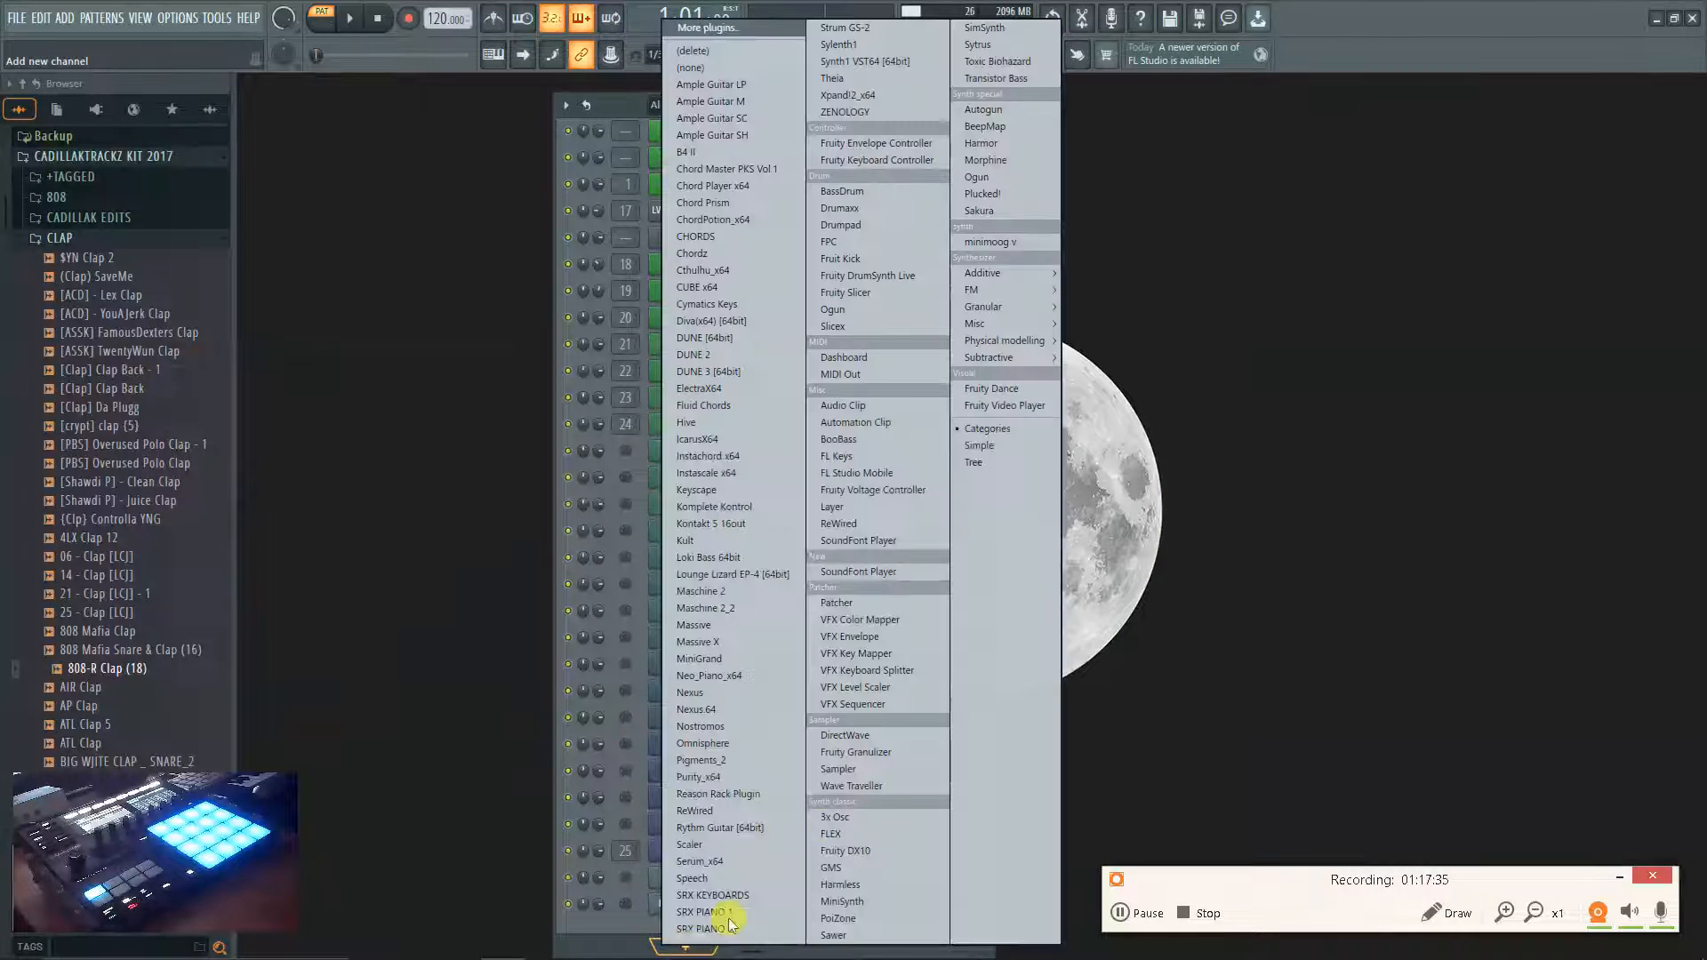
click(738, 508)
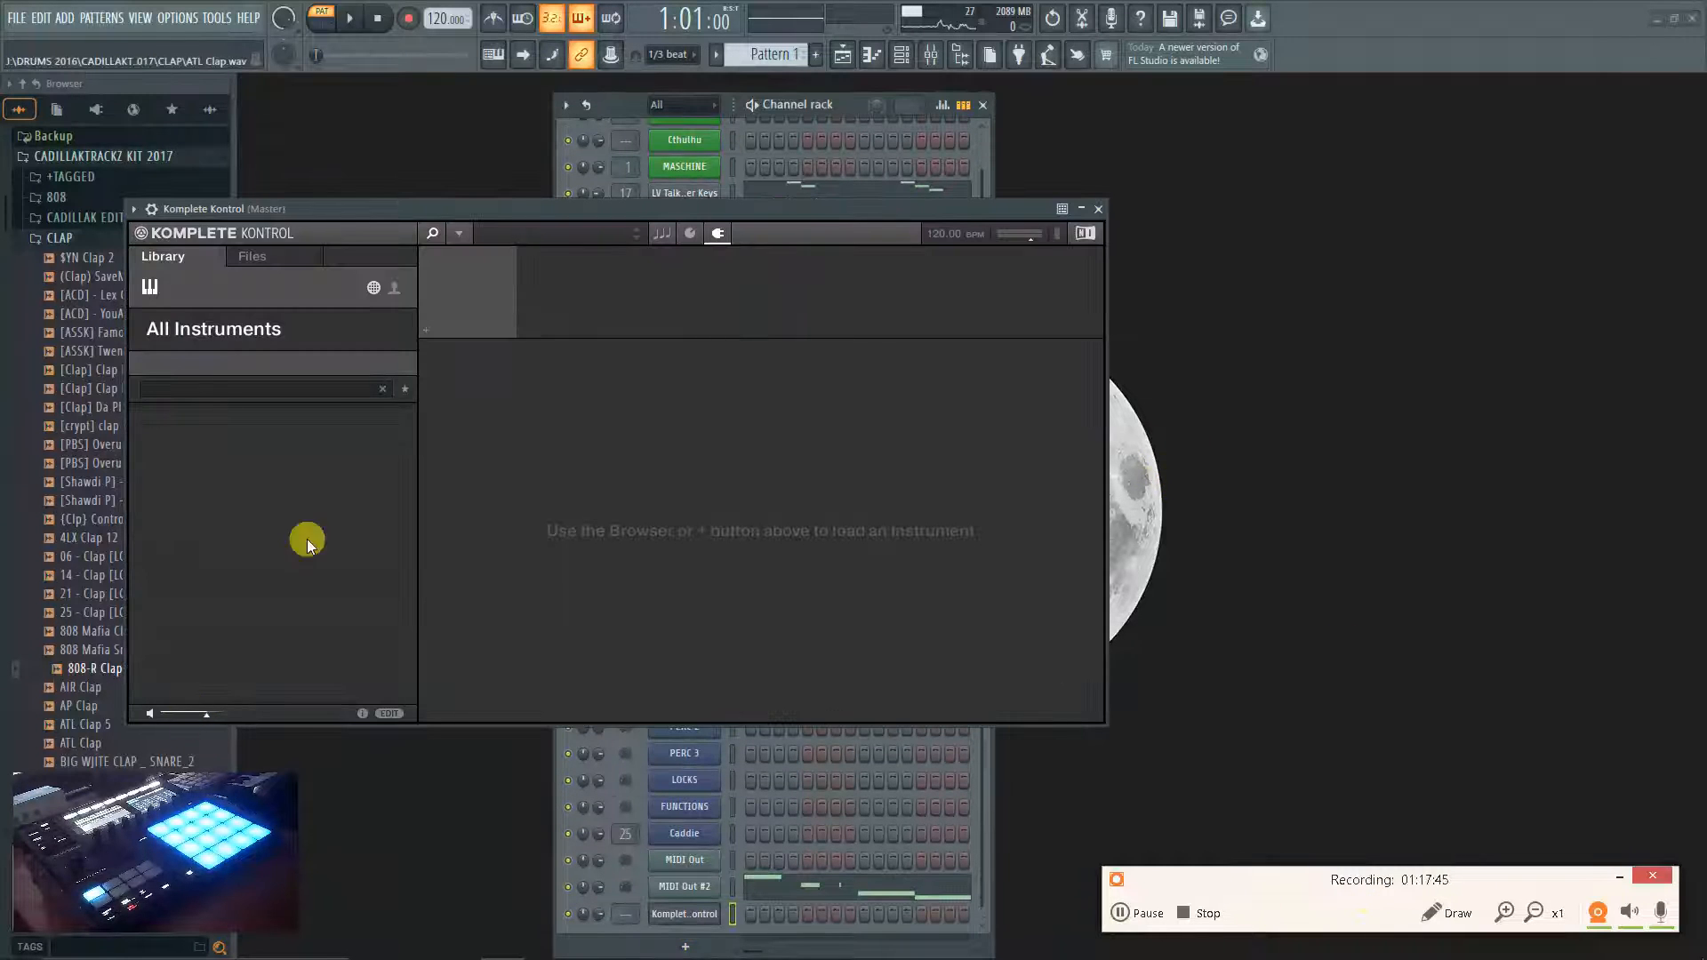
drag(680, 206, 1175, 210)
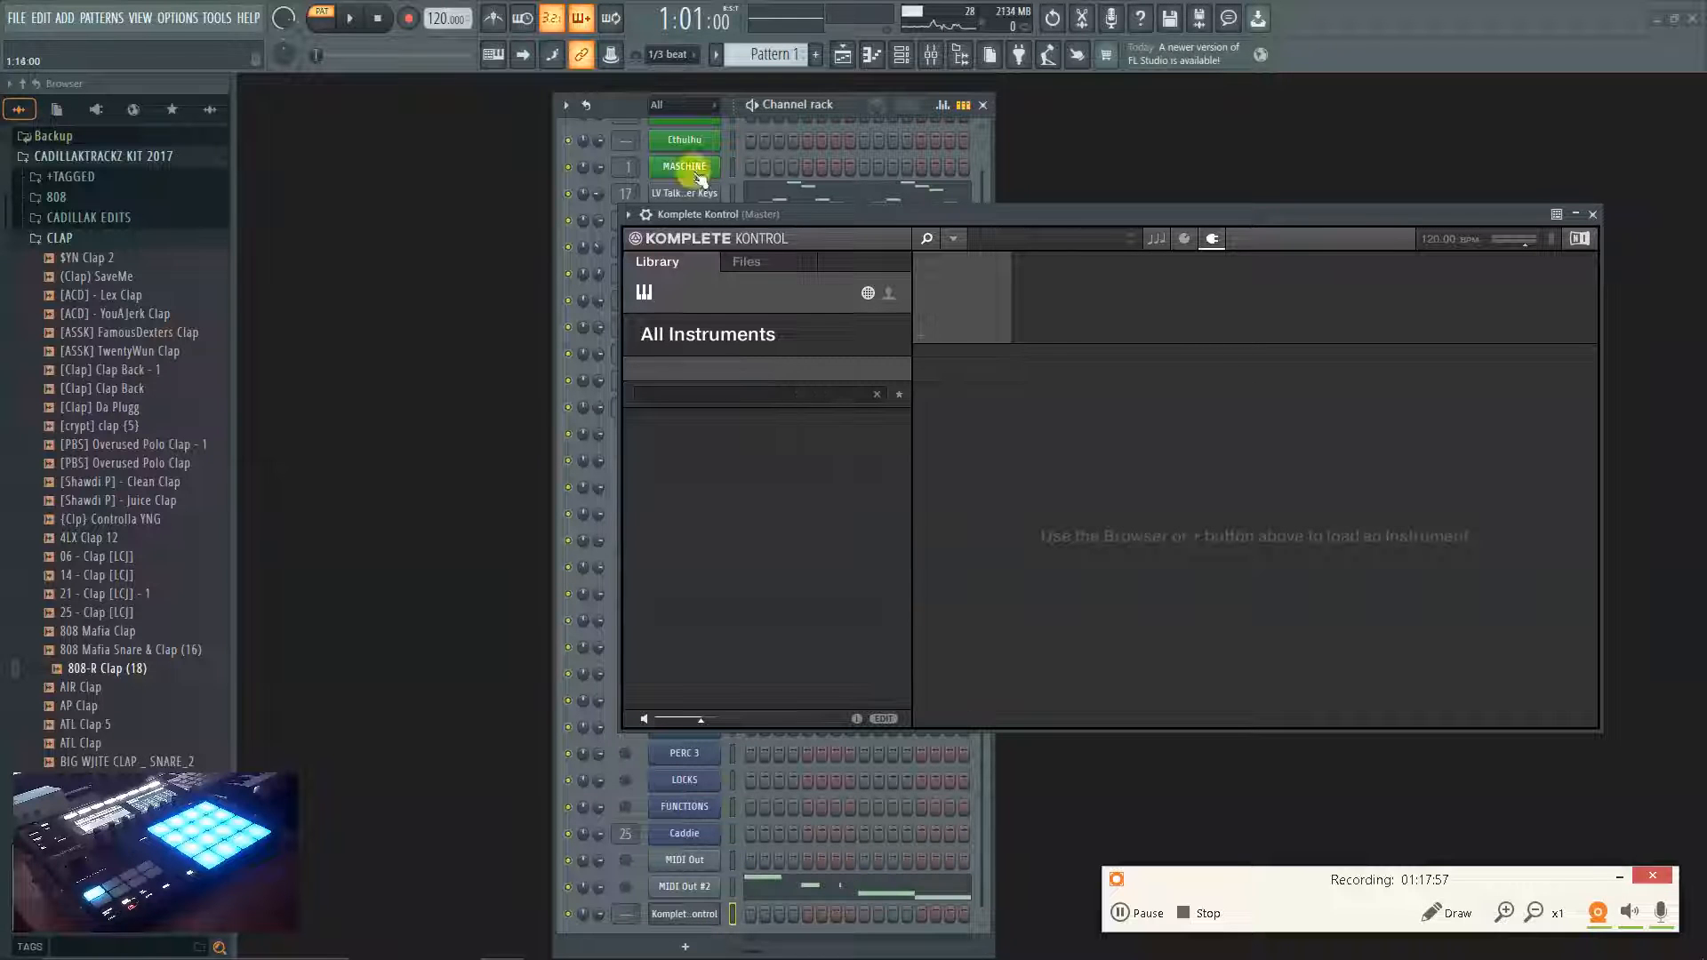
Set the MIDI output port to 7 in the Komplete Kontrol wrapper settings.
click(644, 217)
click(674, 245)
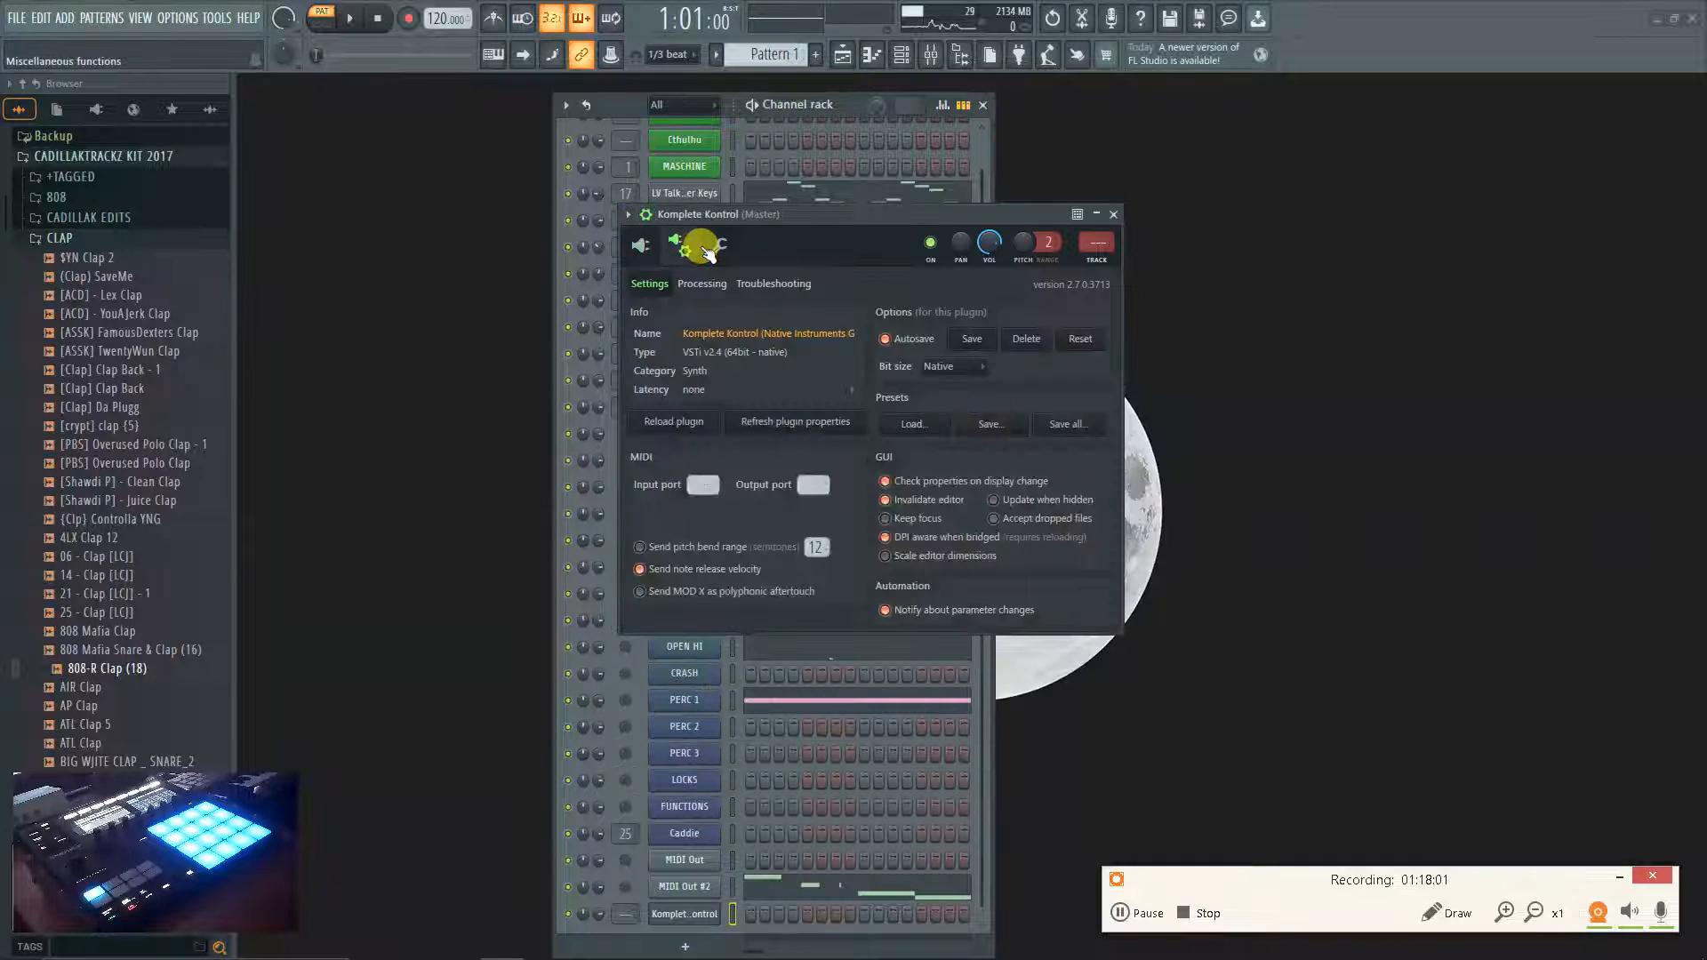
click(674, 245)
click(674, 245)
click(719, 249)
click(683, 247)
click(683, 247)
click(683, 247)
click(717, 247)
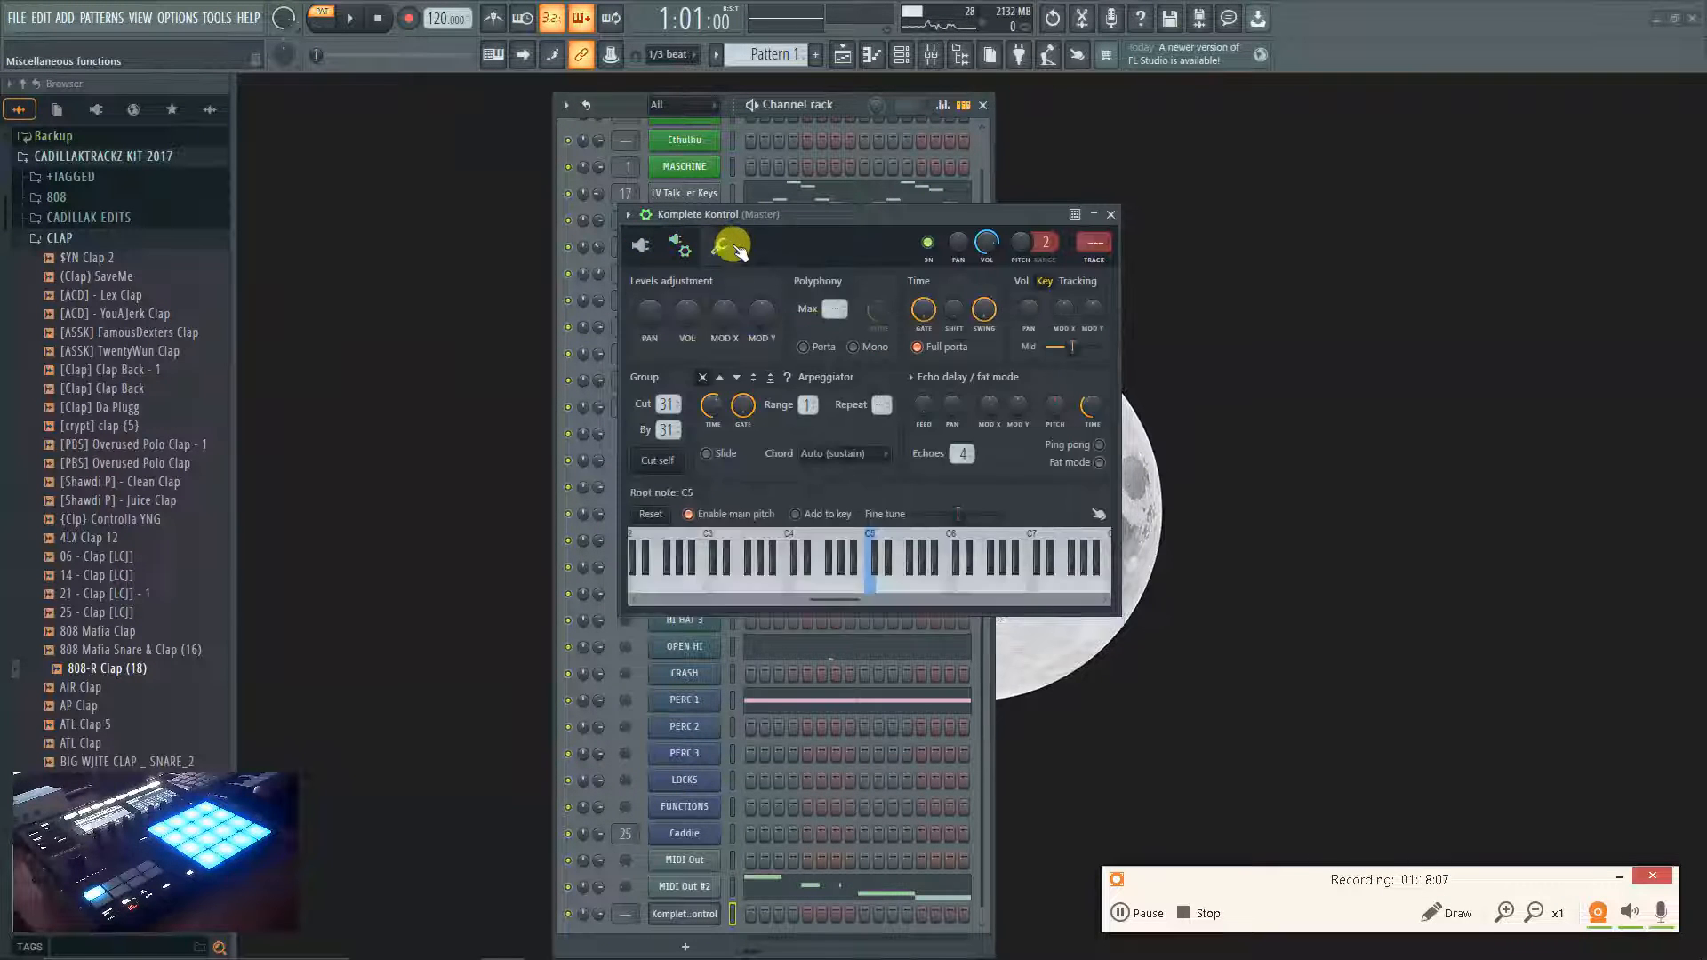
click(681, 247)
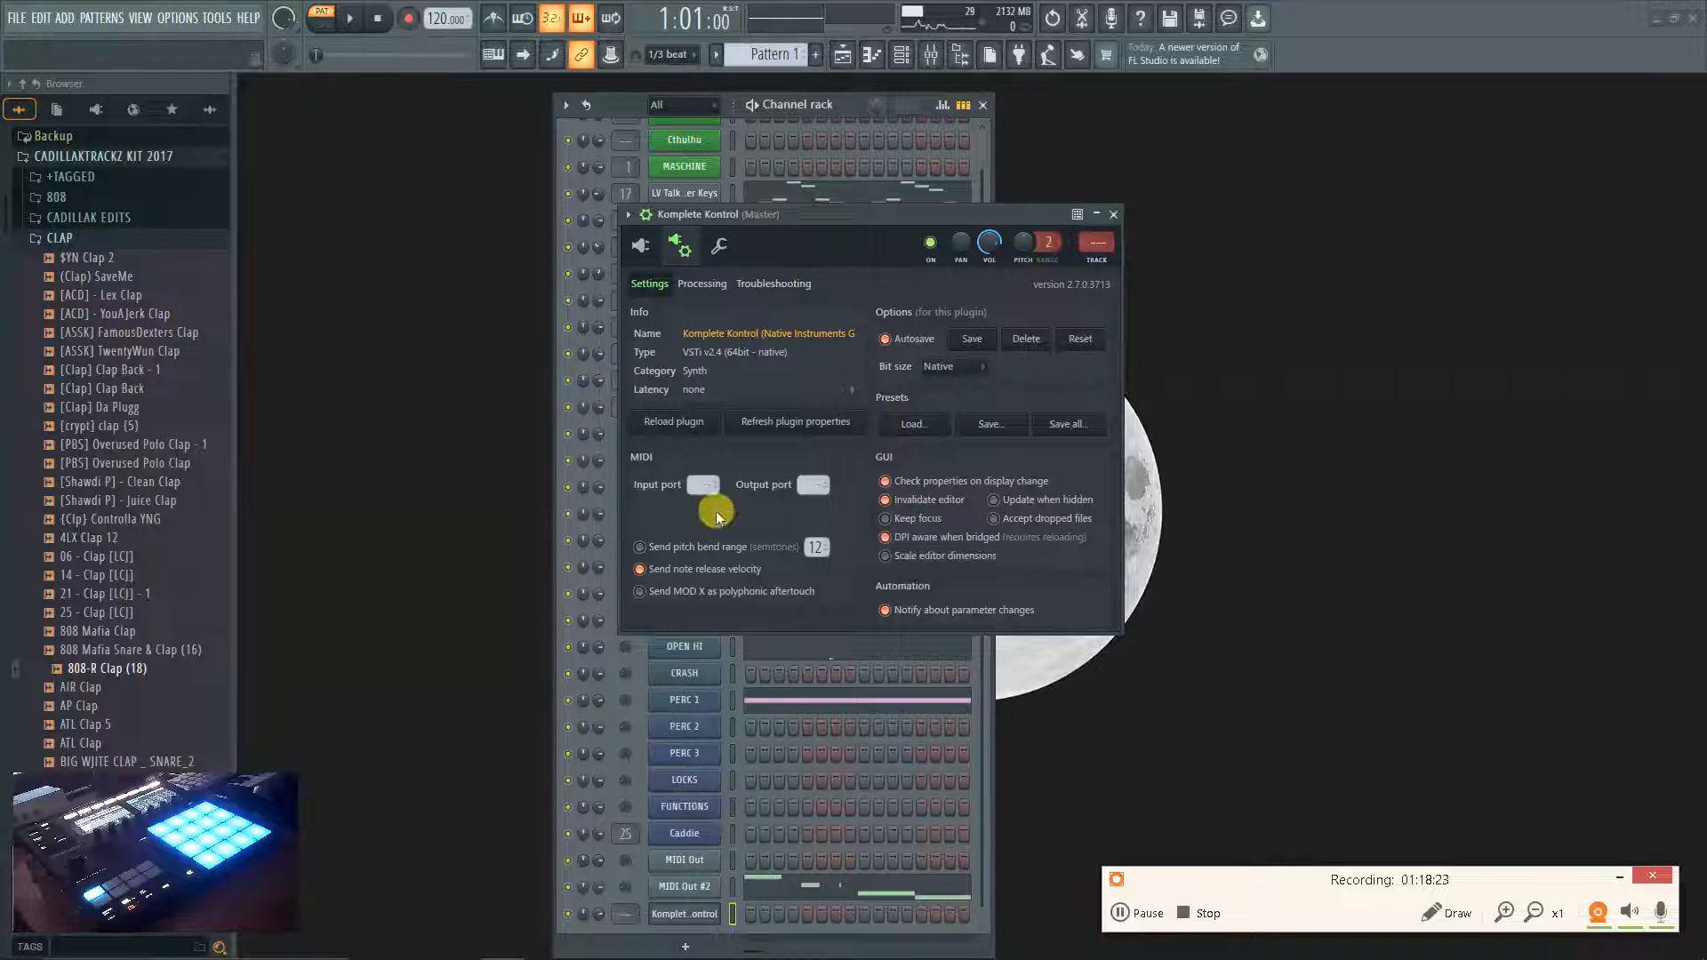
drag(799, 492, 800, 486)
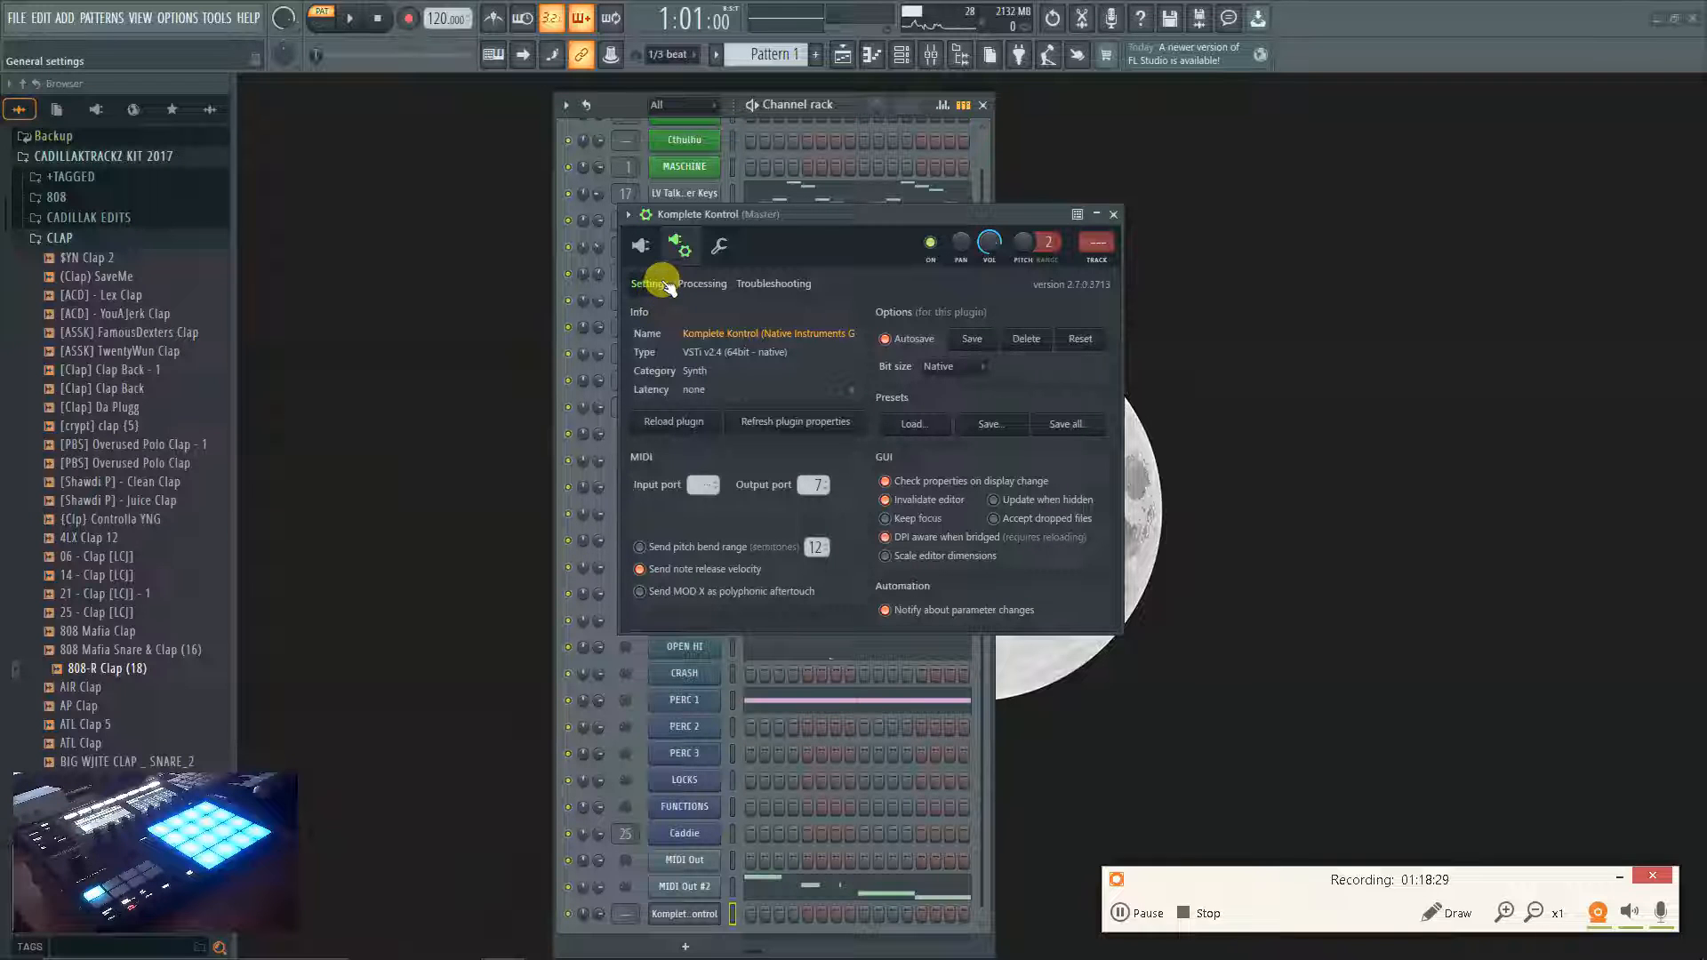
Turn on Scale and Arp in Komplete Kontrol and set the scale bank to Minor.
click(640, 244)
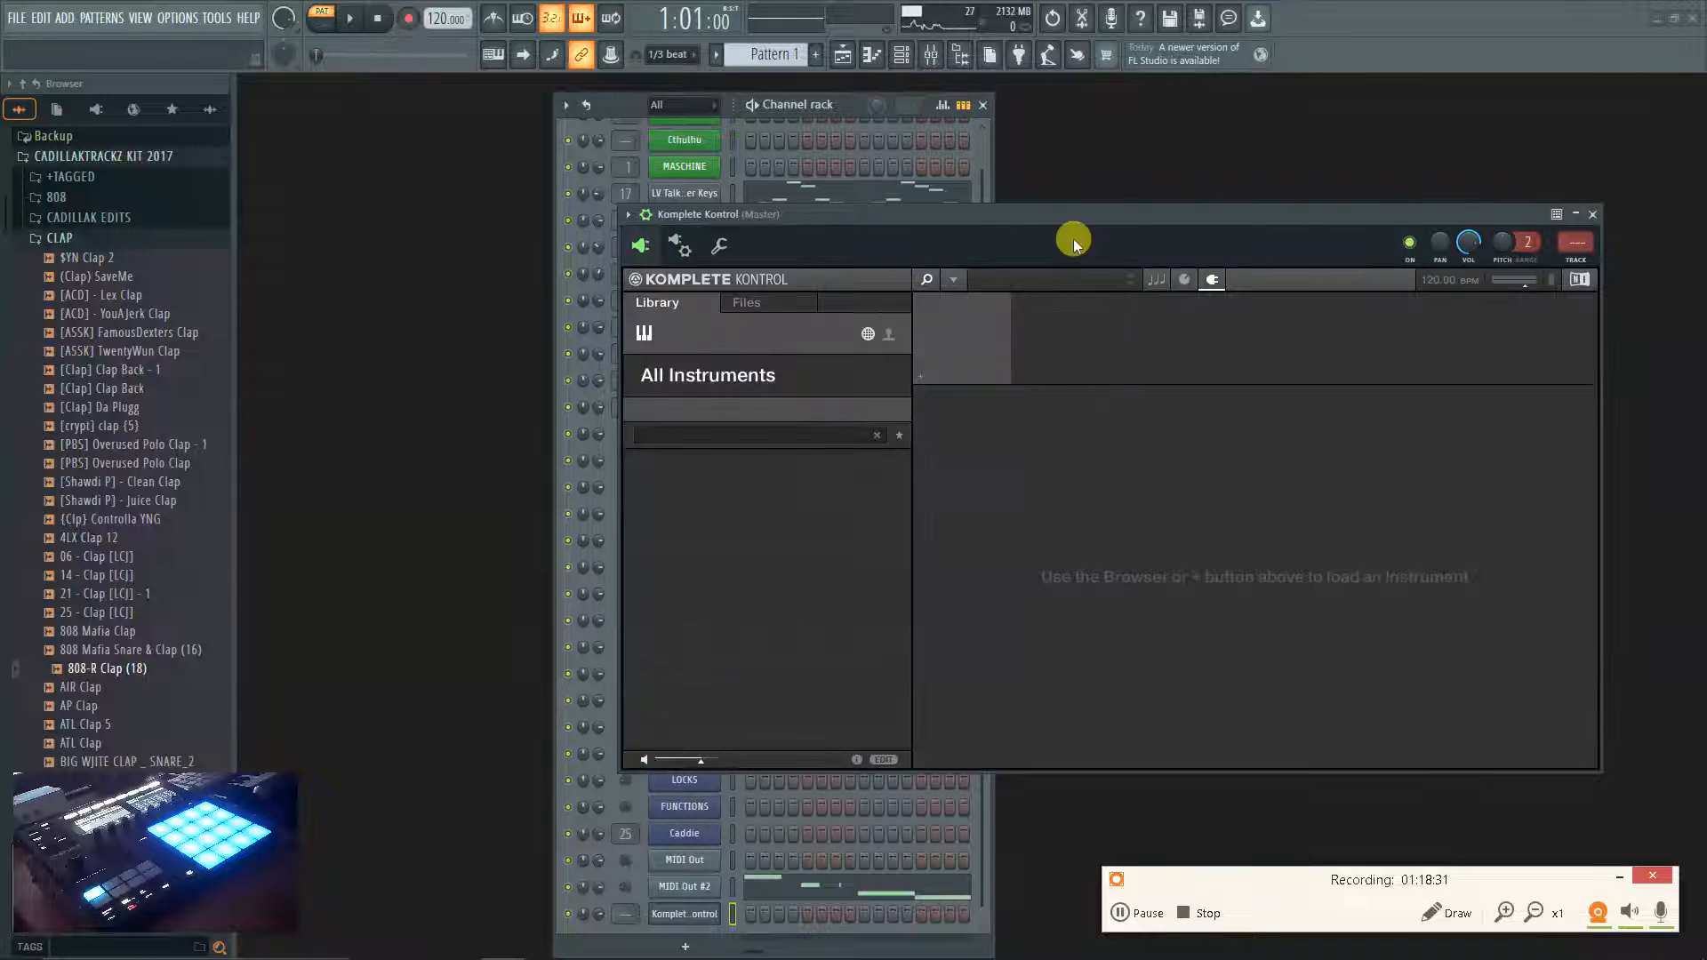
click(1159, 280)
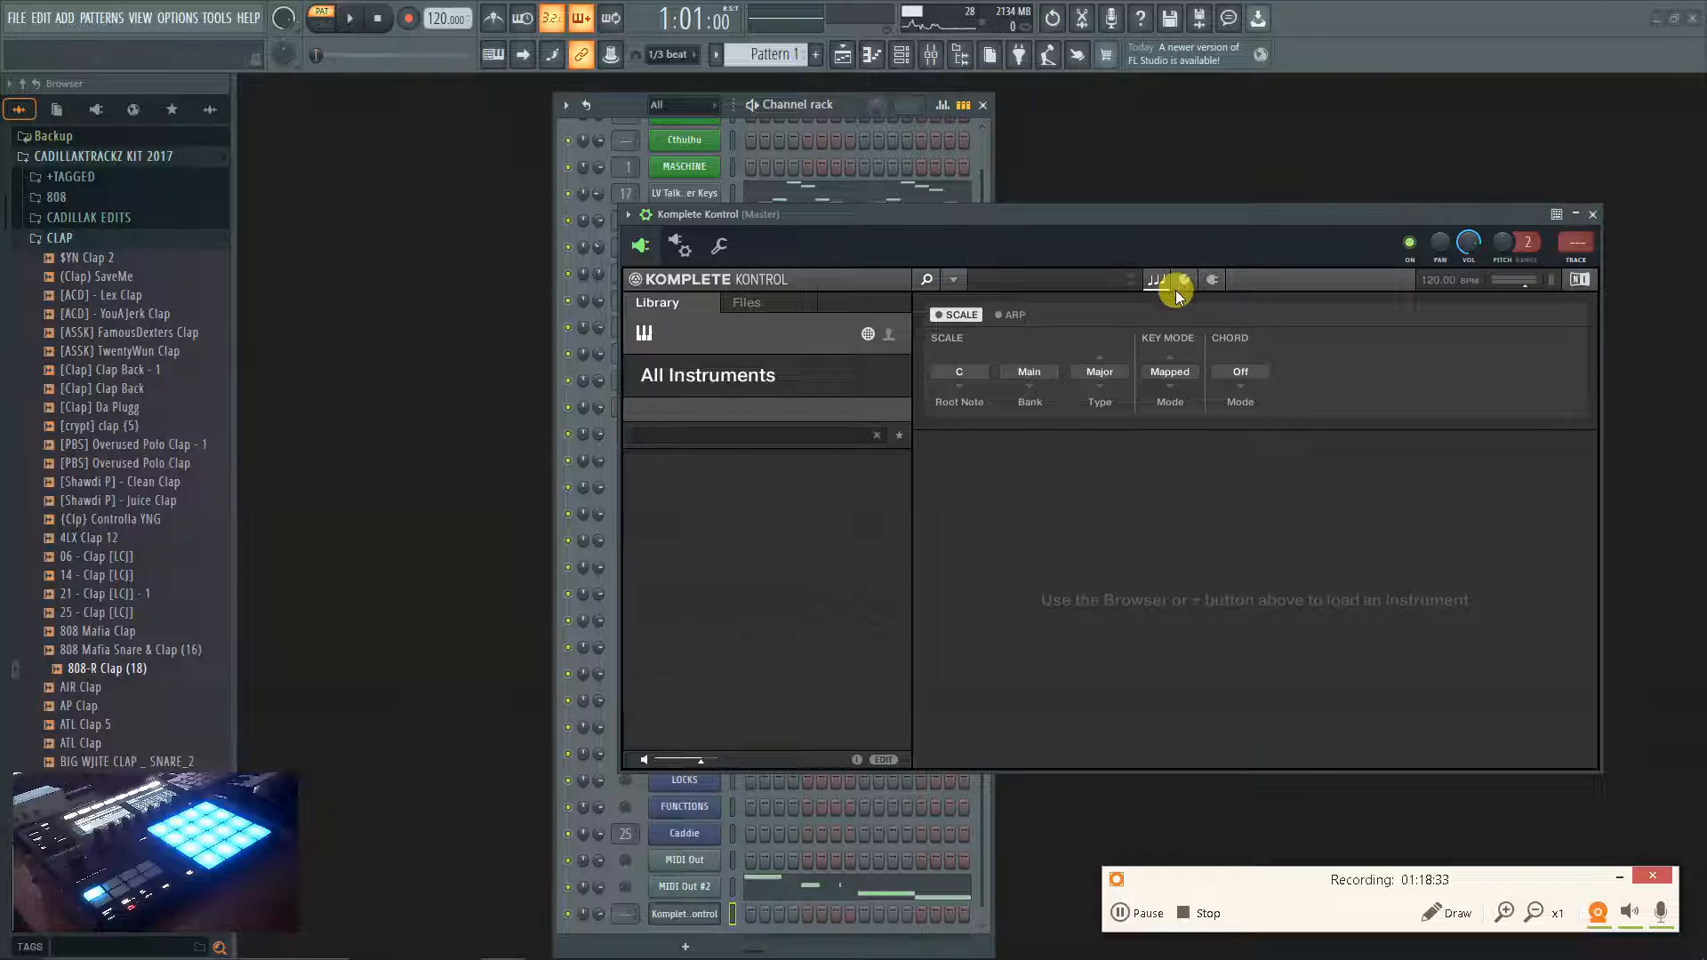
click(953, 315)
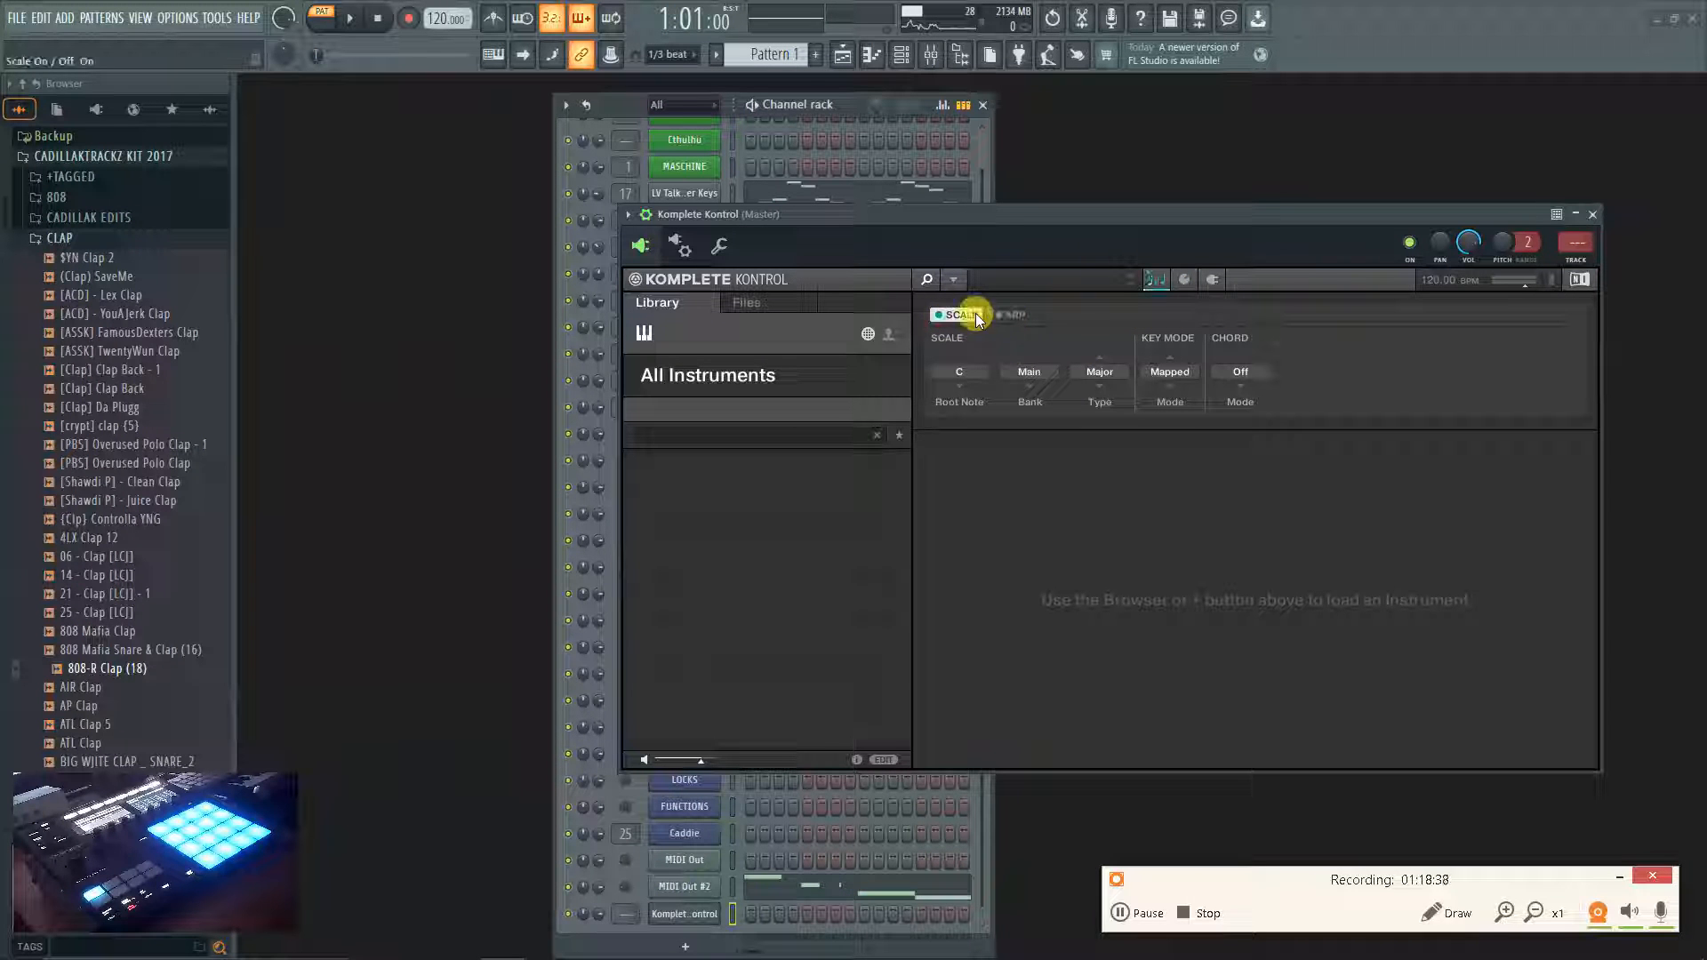
click(1024, 371)
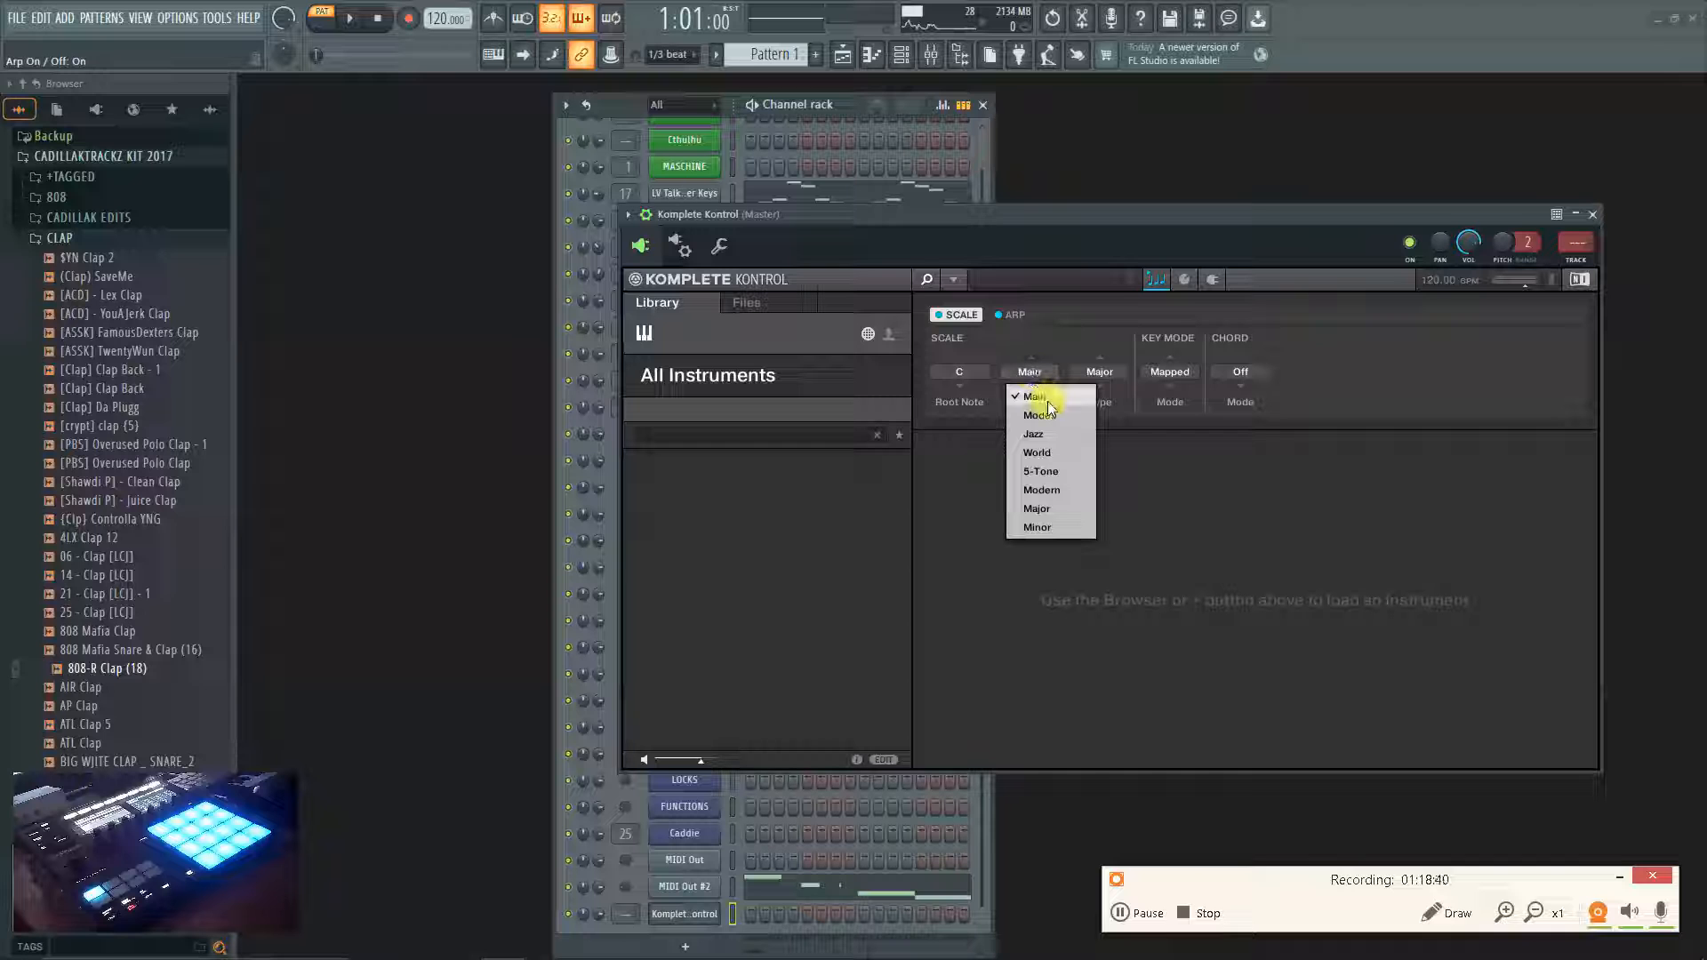
click(1062, 528)
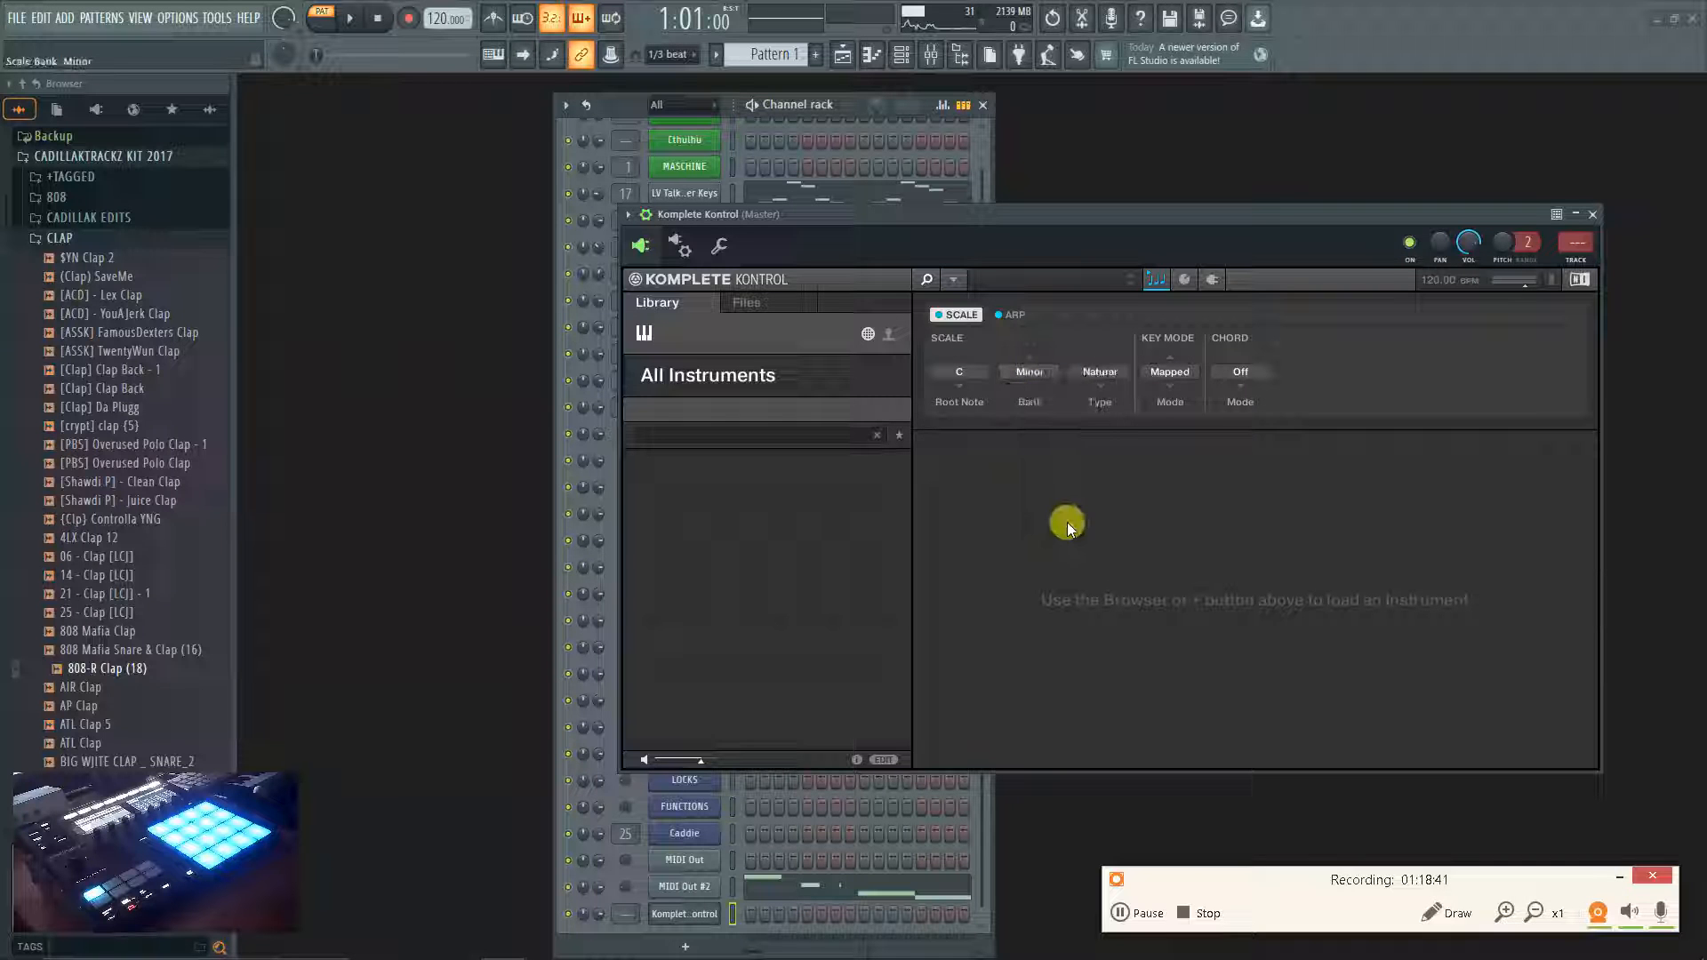
Set Komplete Kontrol's key mode to Easy and the scale root note to Eb.
click(1166, 373)
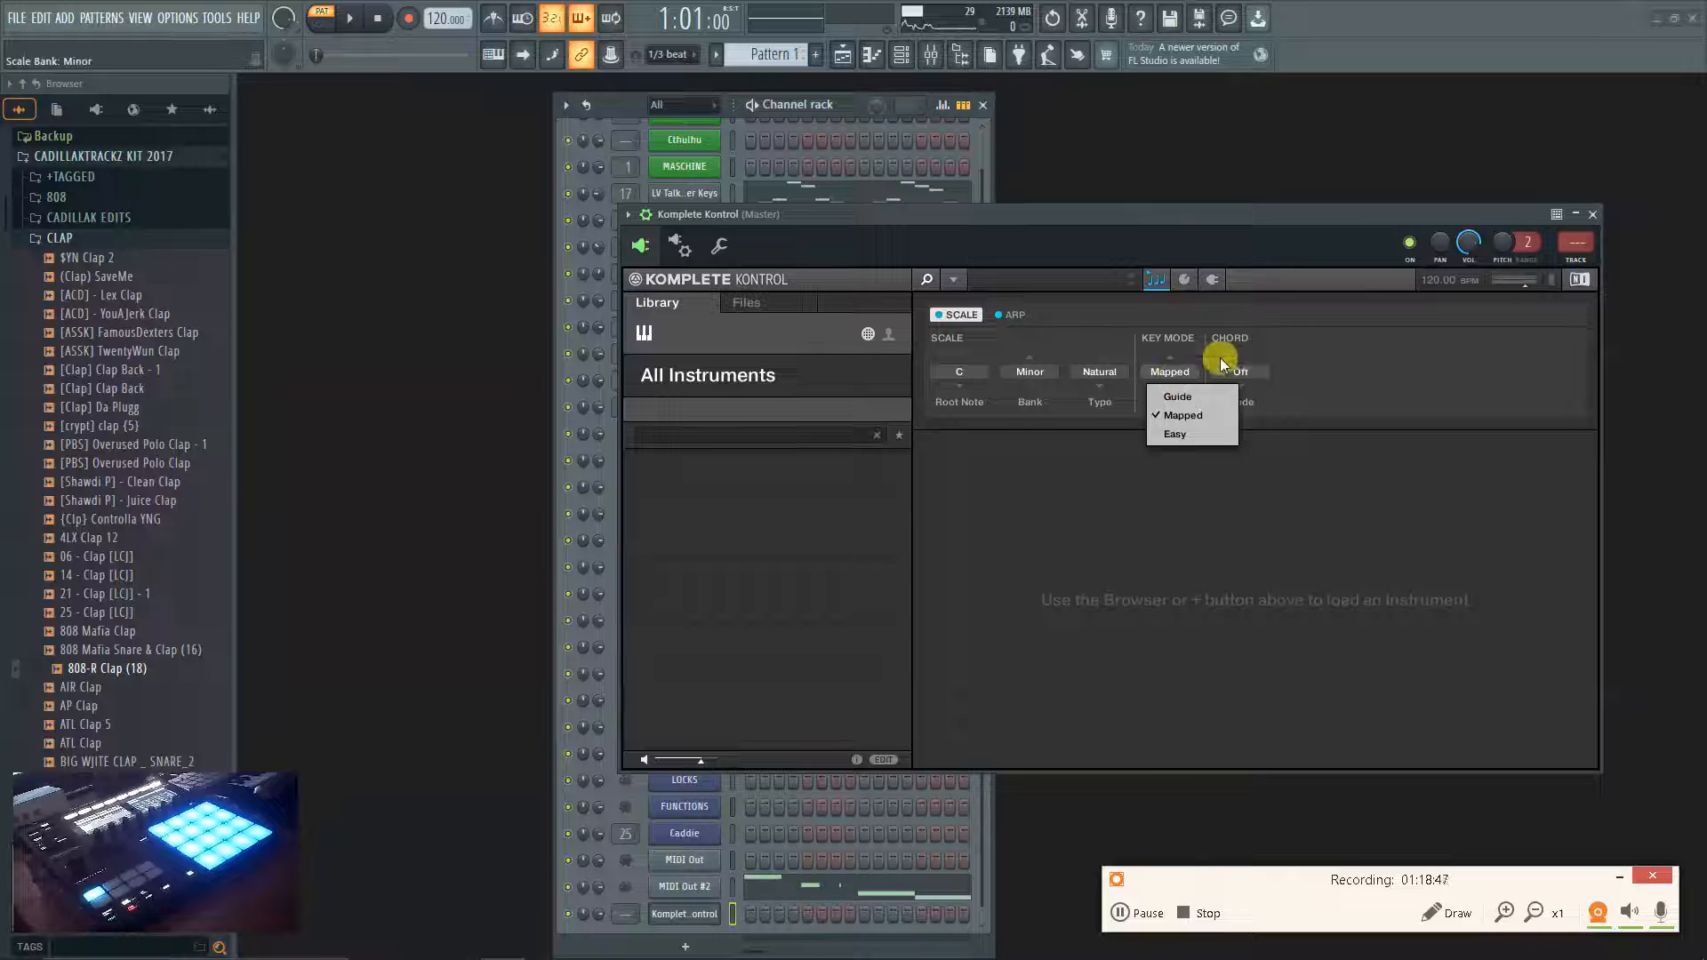
click(1204, 428)
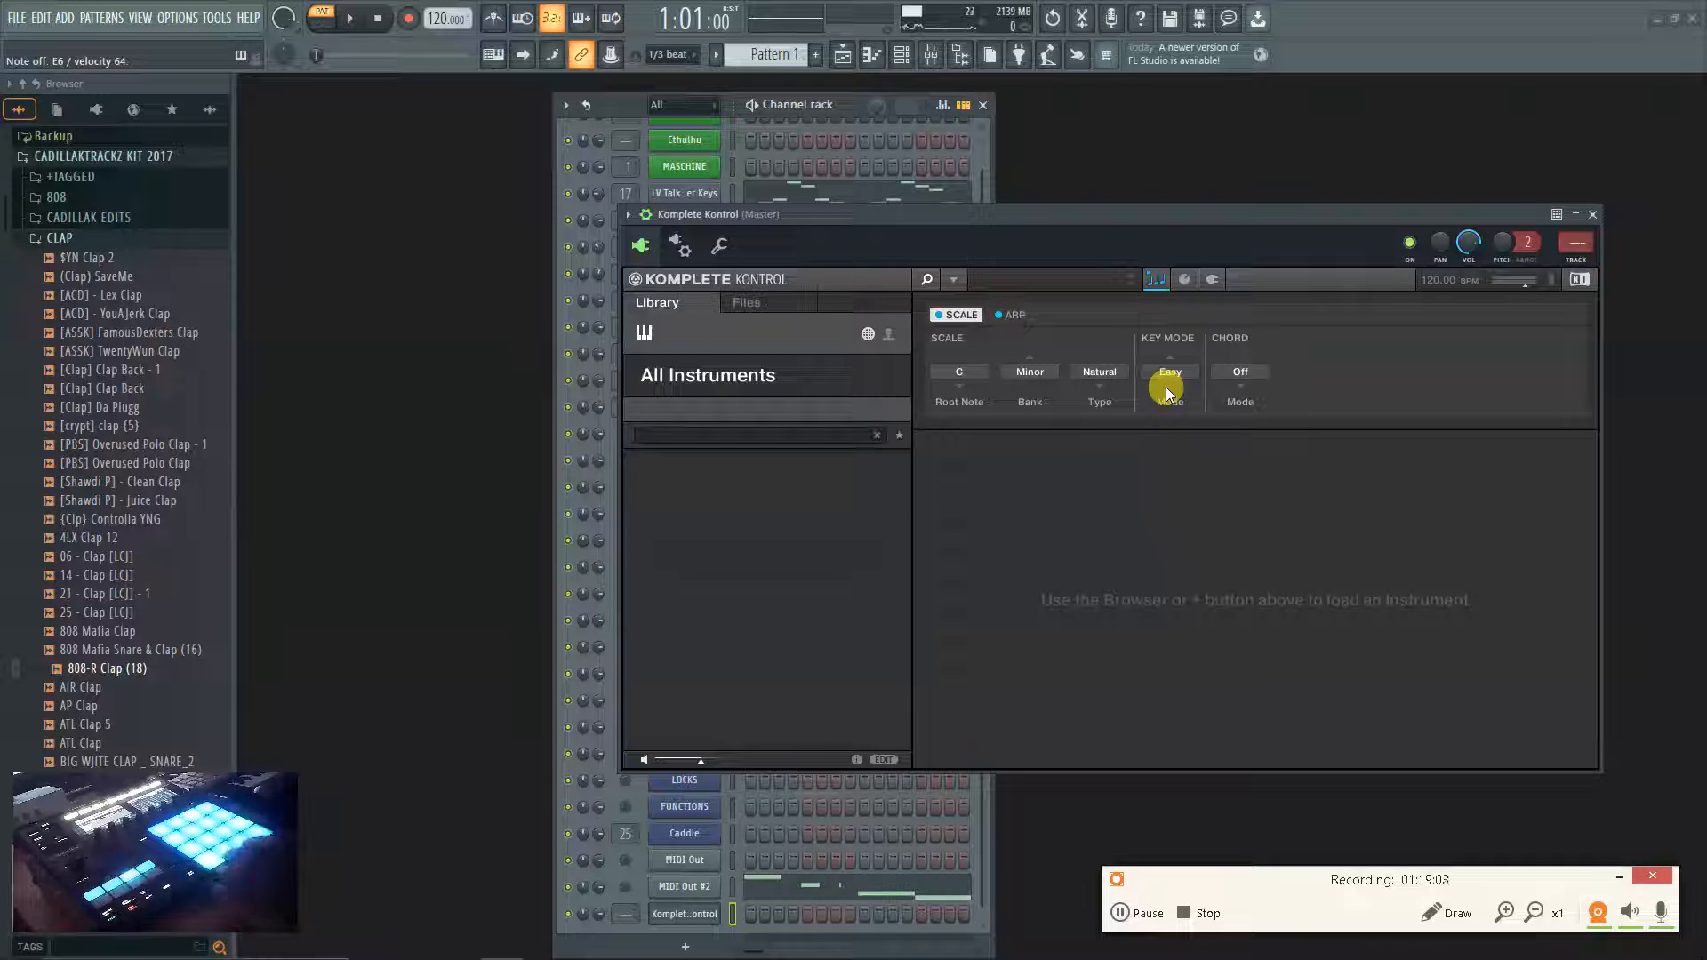
click(944, 320)
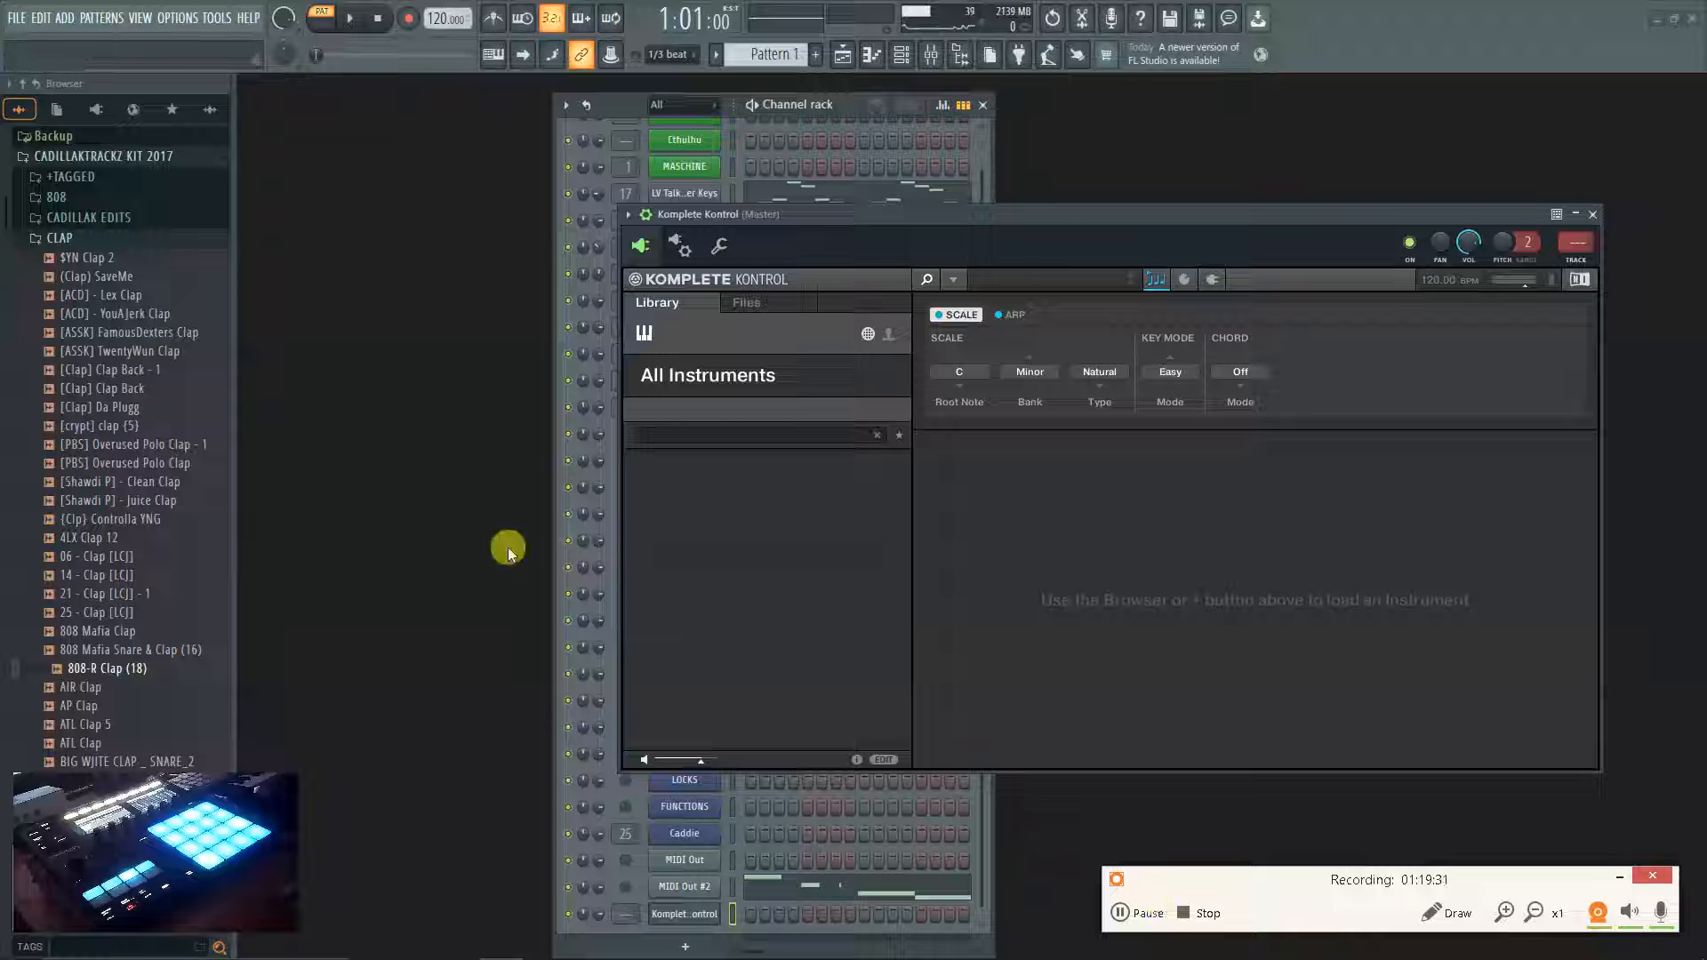
click(960, 372)
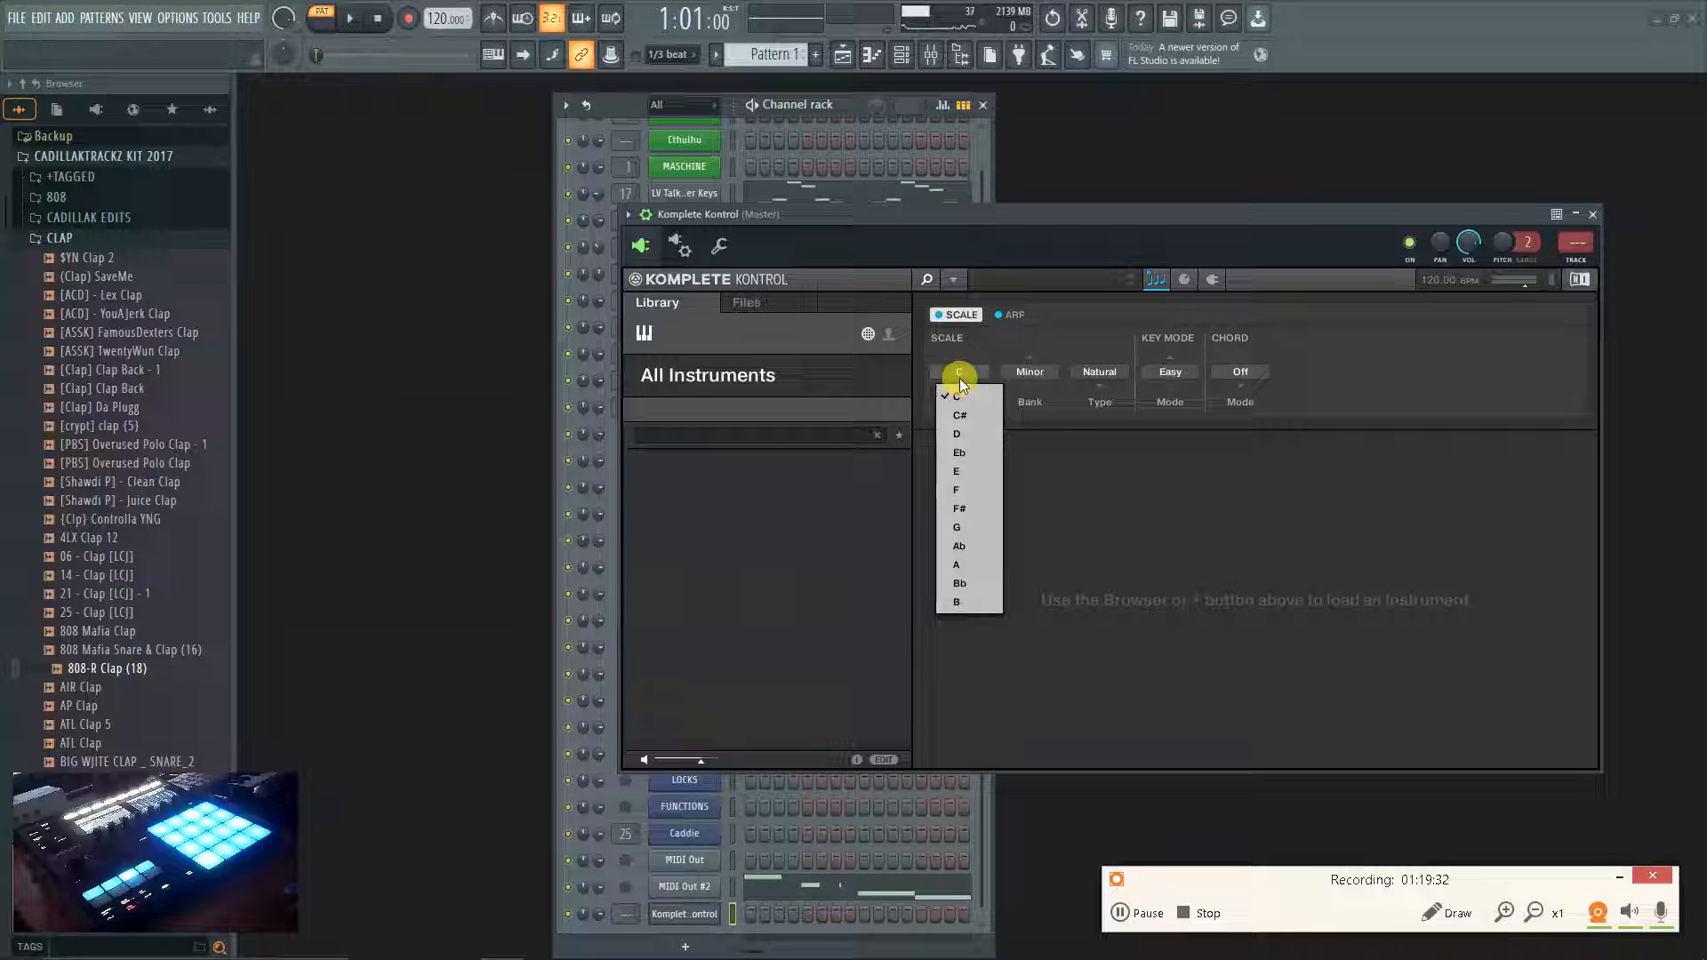
click(977, 453)
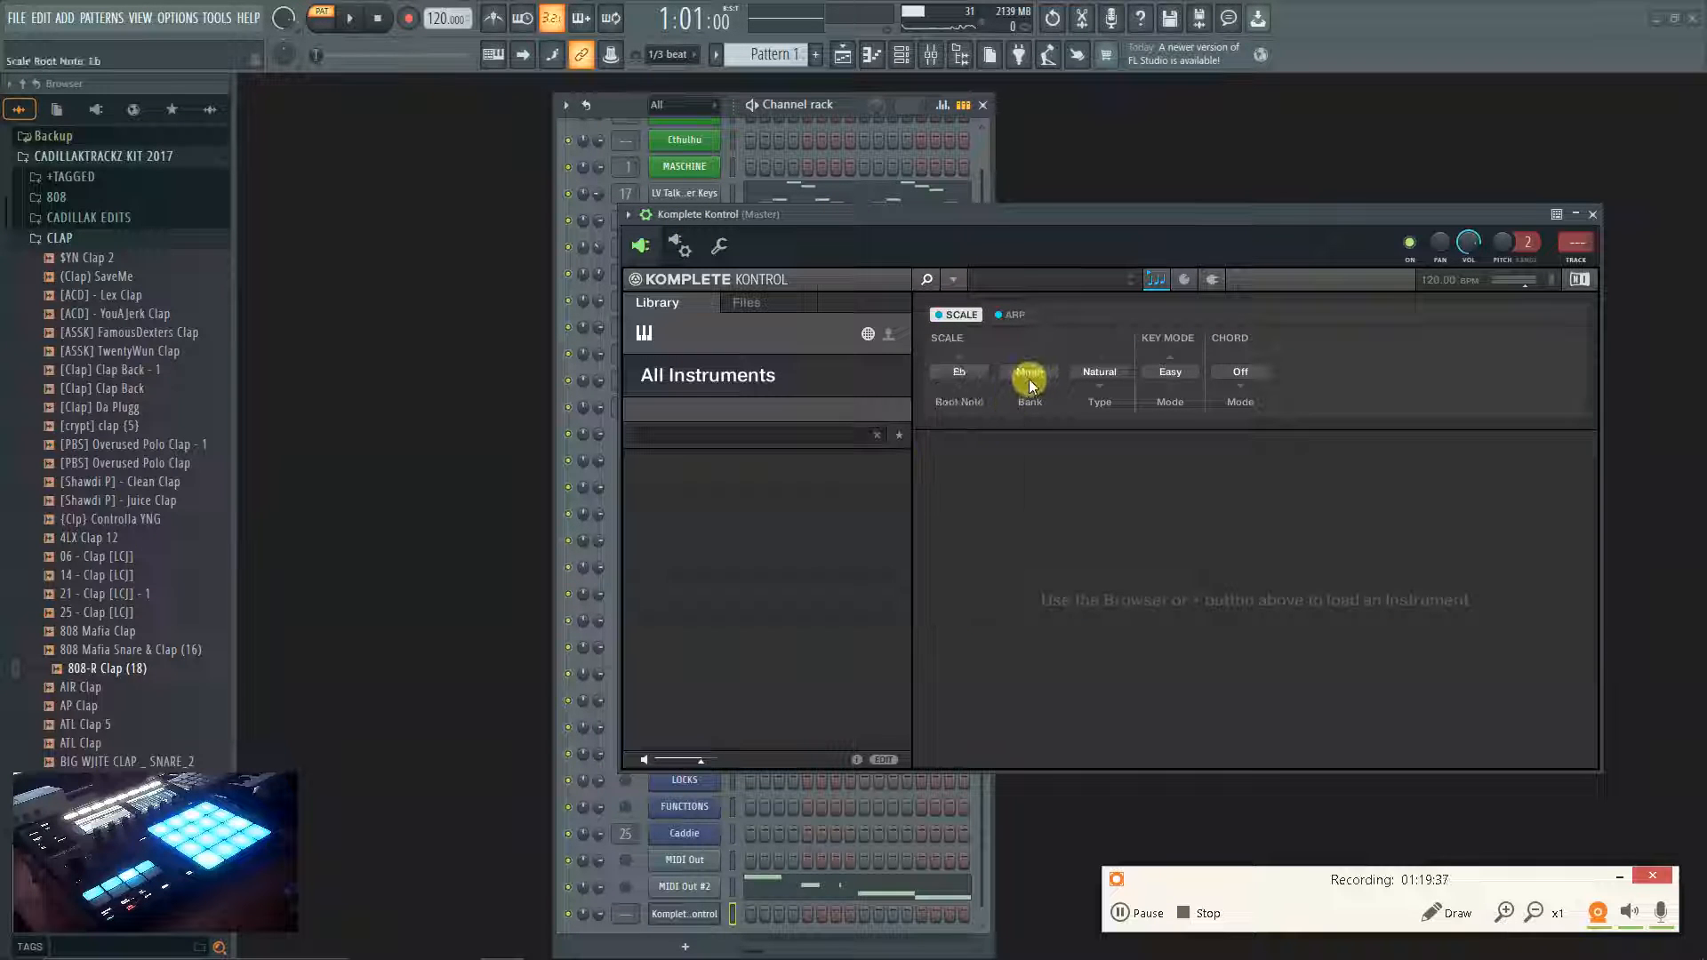
Play and stop the pattern to audition the Eb minor scale, and set the key mode to Mapped.
click(351, 18)
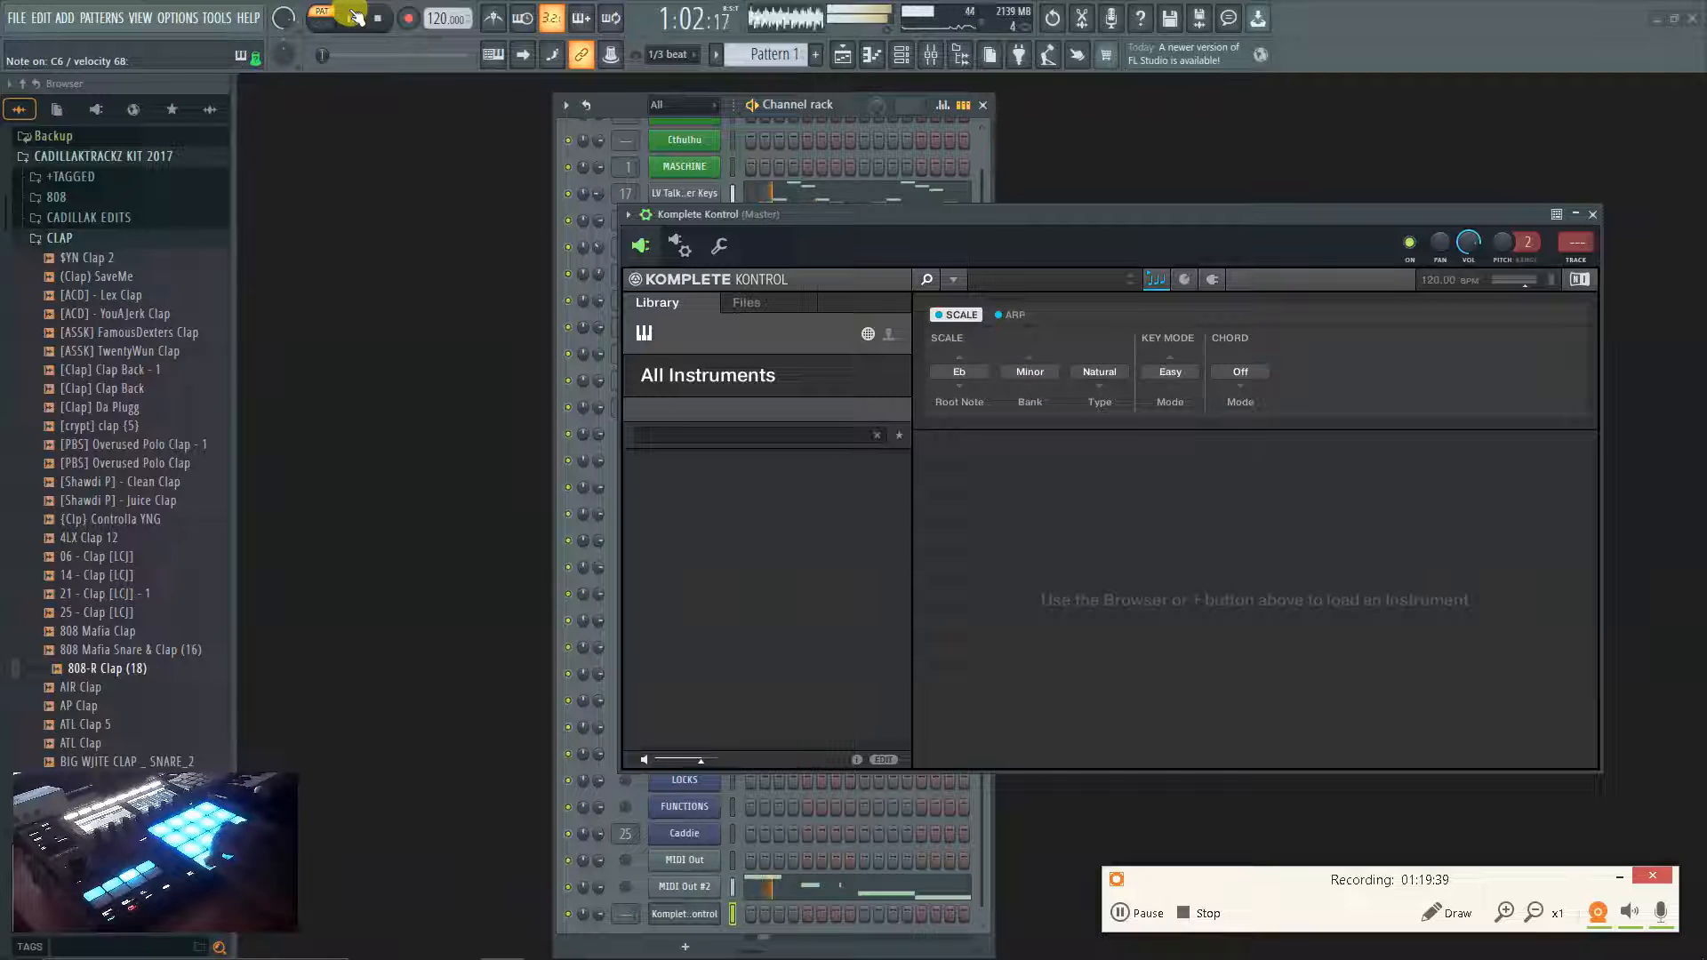
click(376, 18)
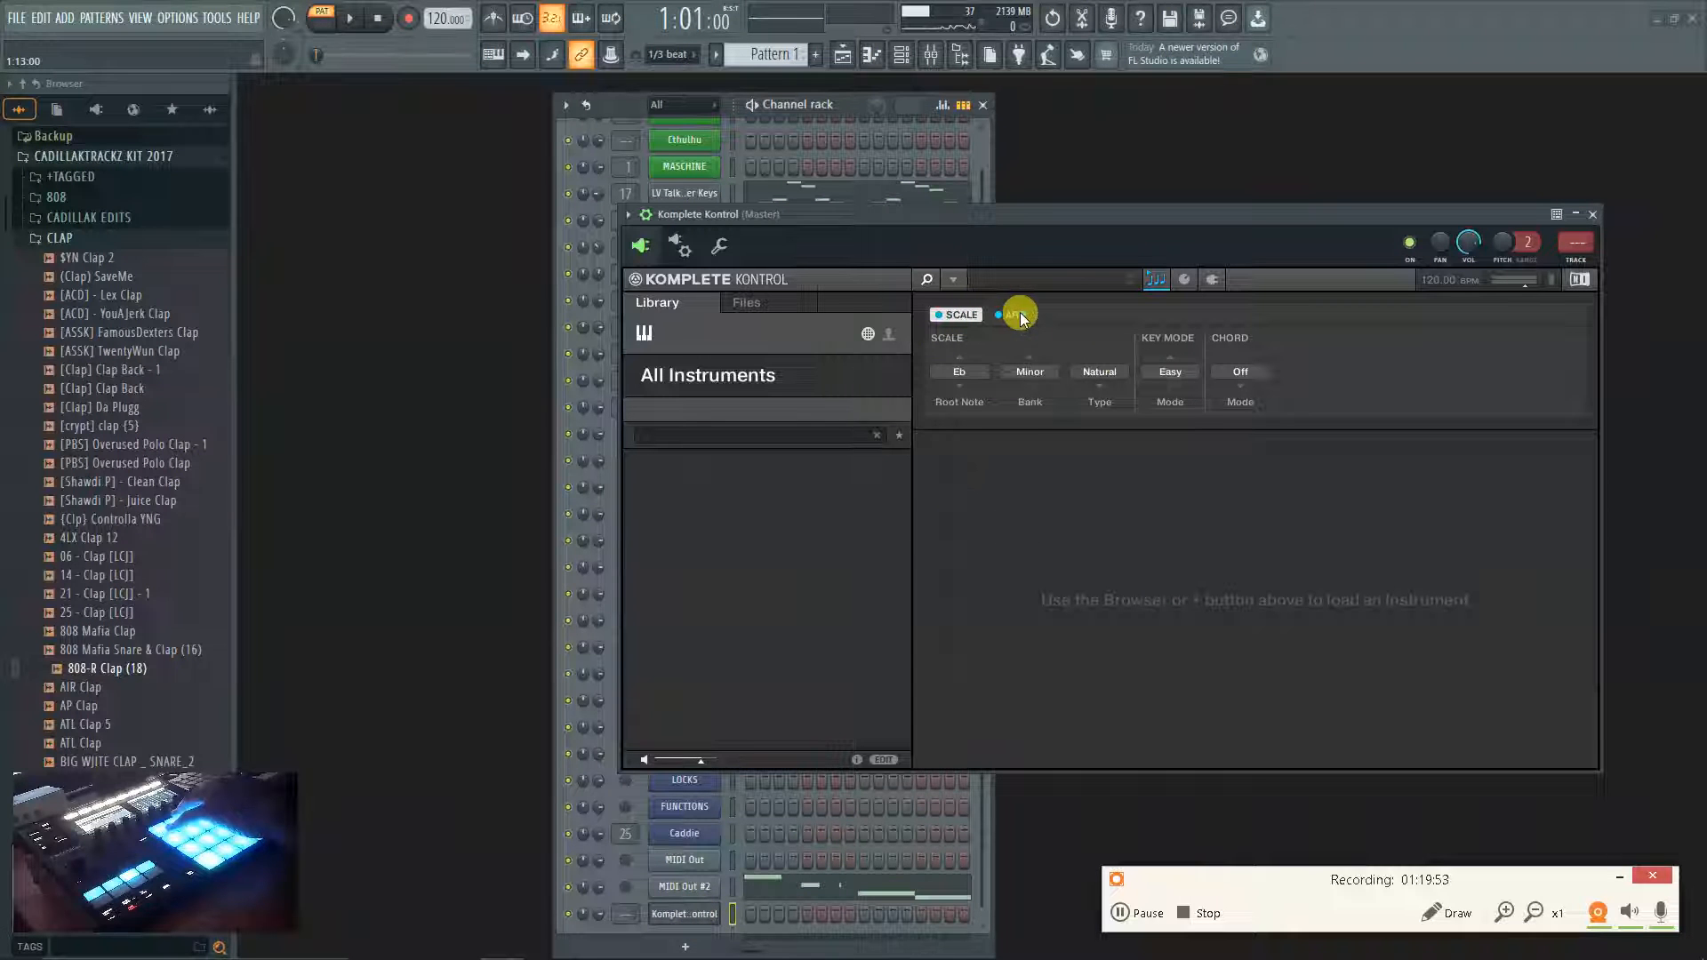
click(1175, 371)
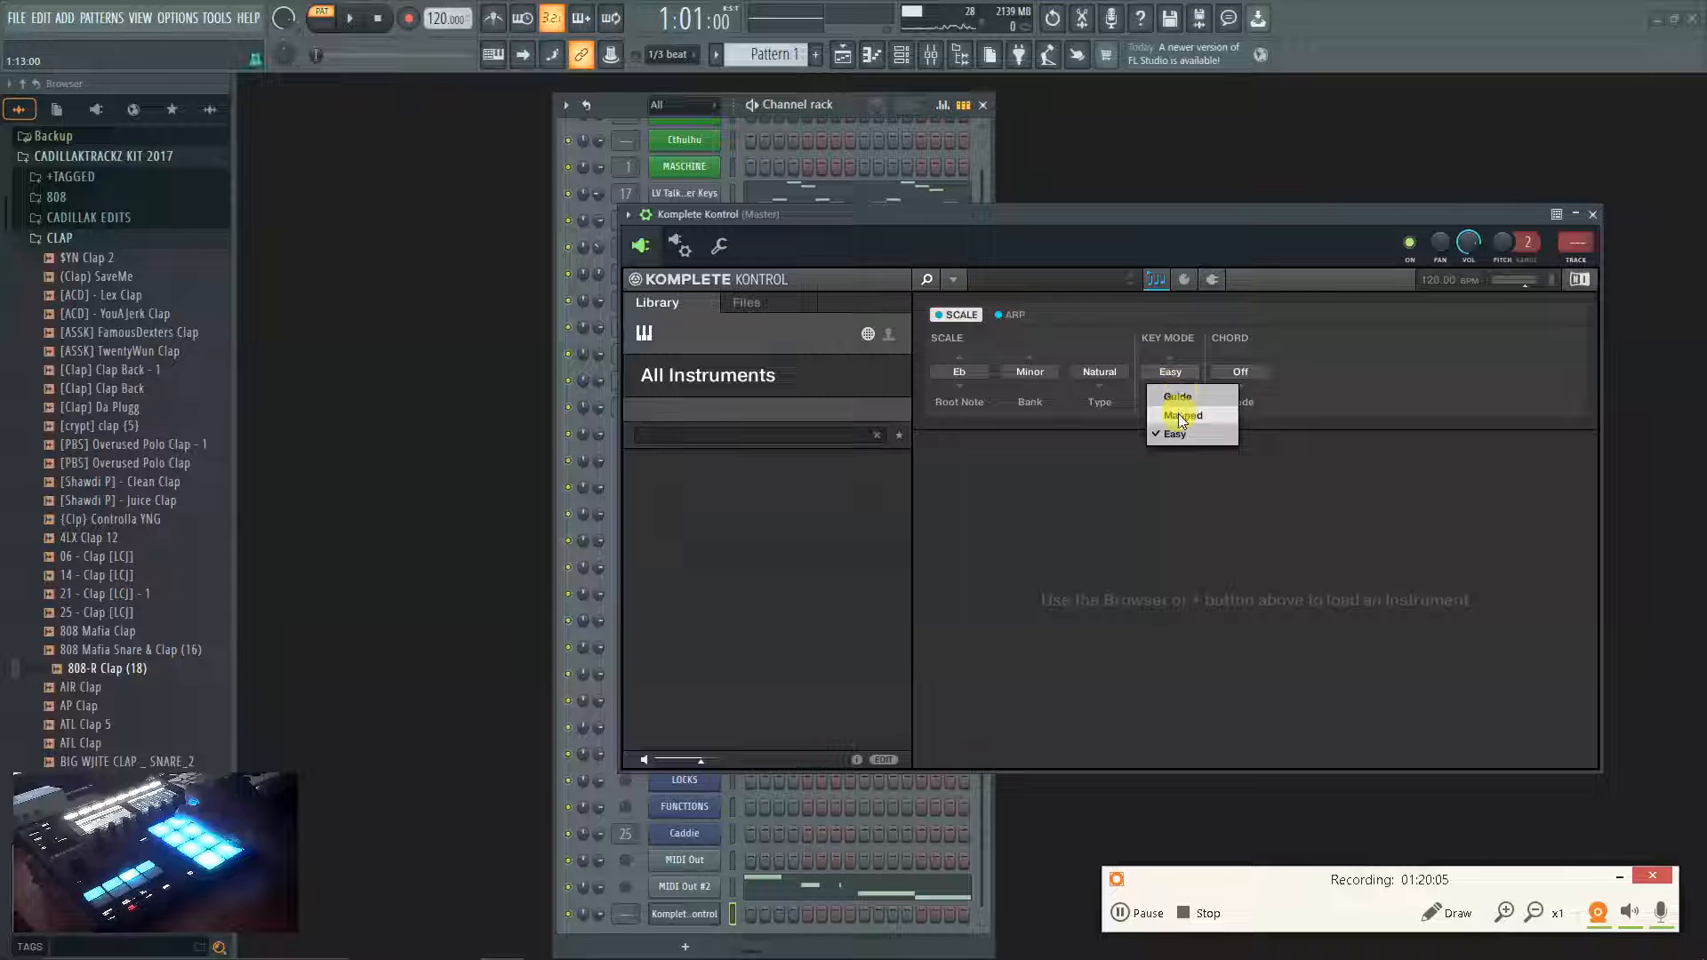
click(1182, 416)
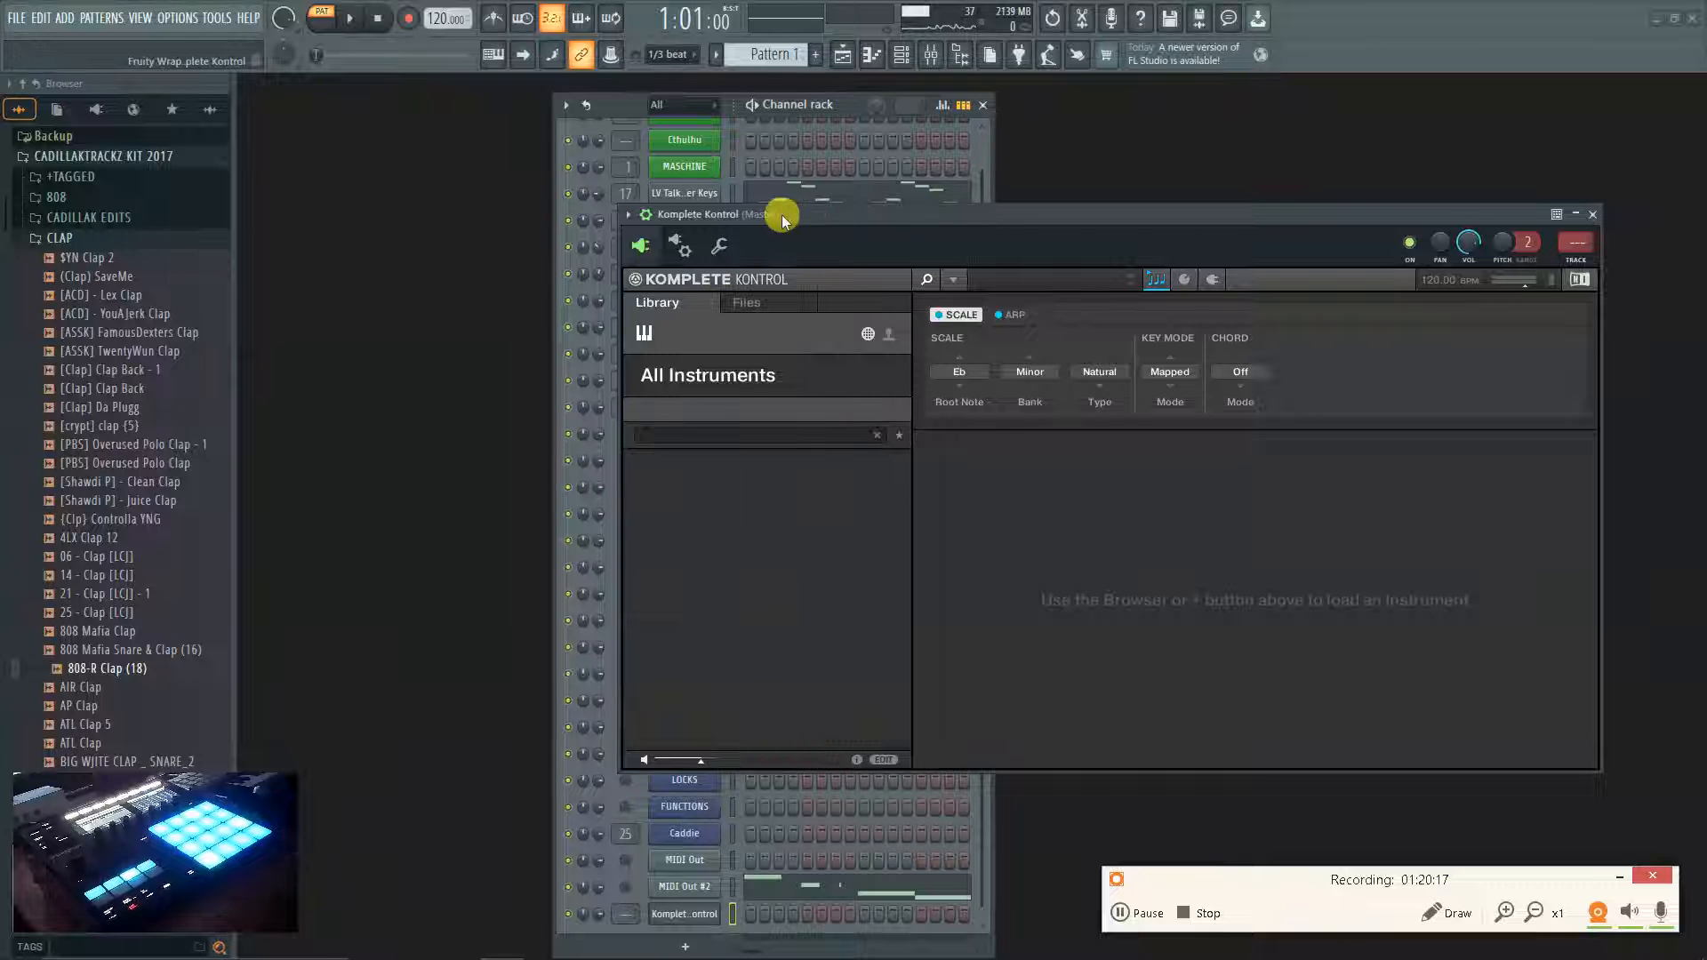
Open the Cthulhu channel, move its window aside, and switch its Arp section on and off to view it.
click(715, 147)
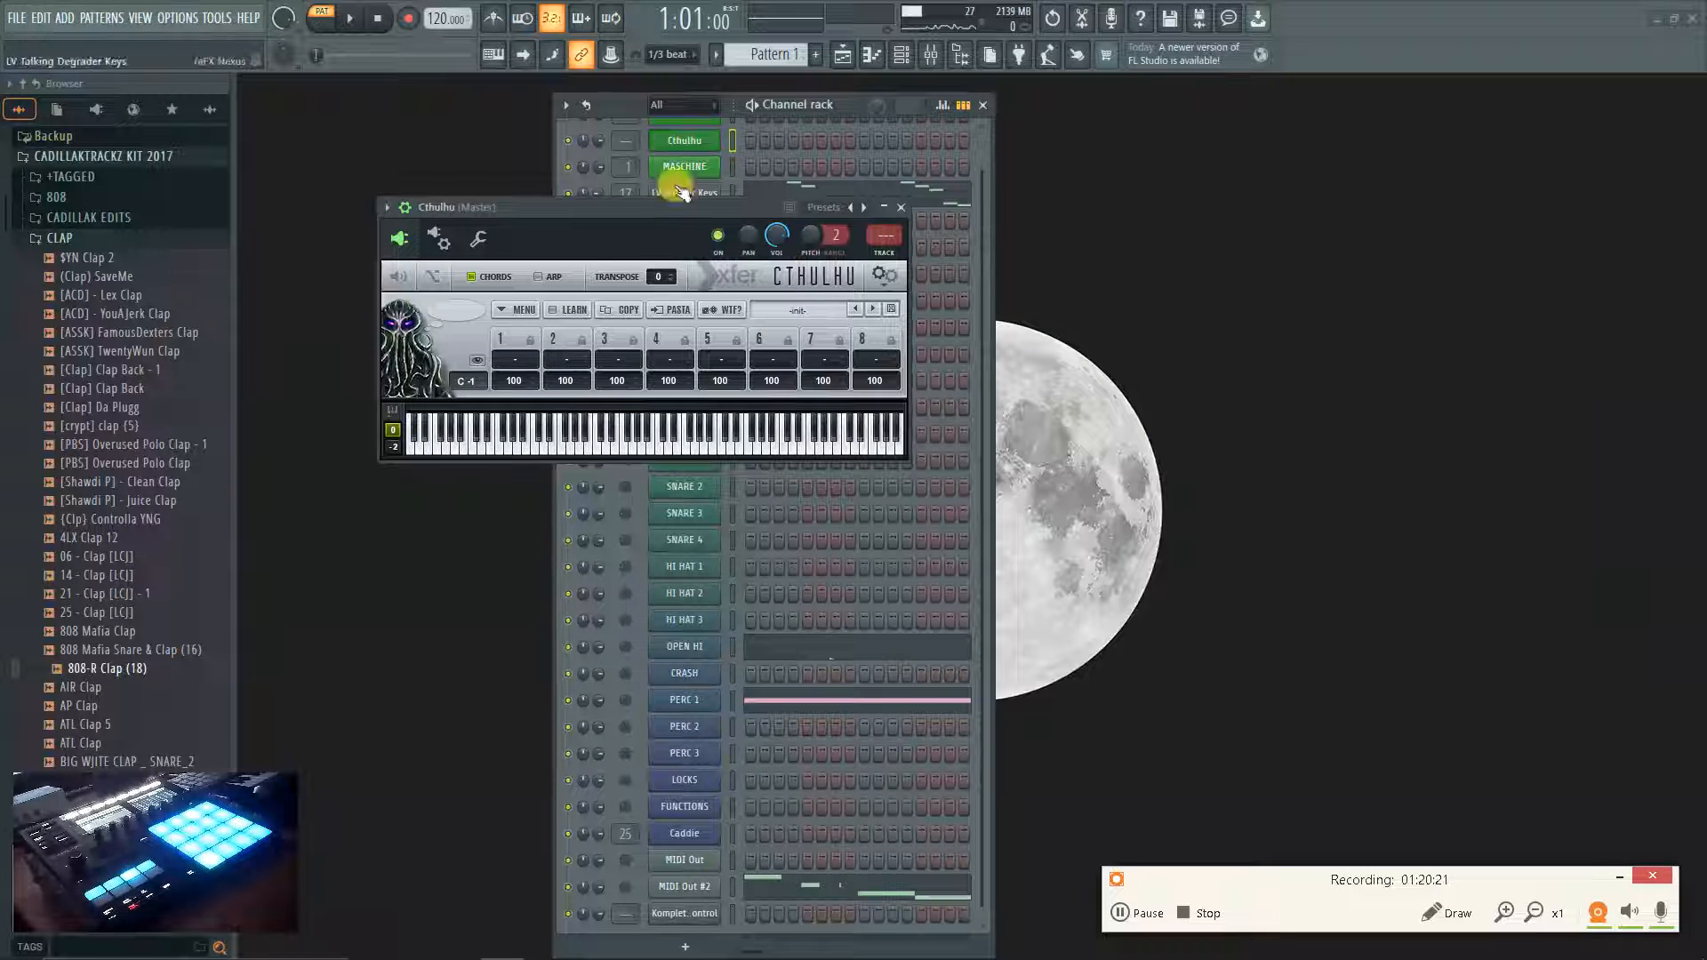
drag(687, 212, 1192, 301)
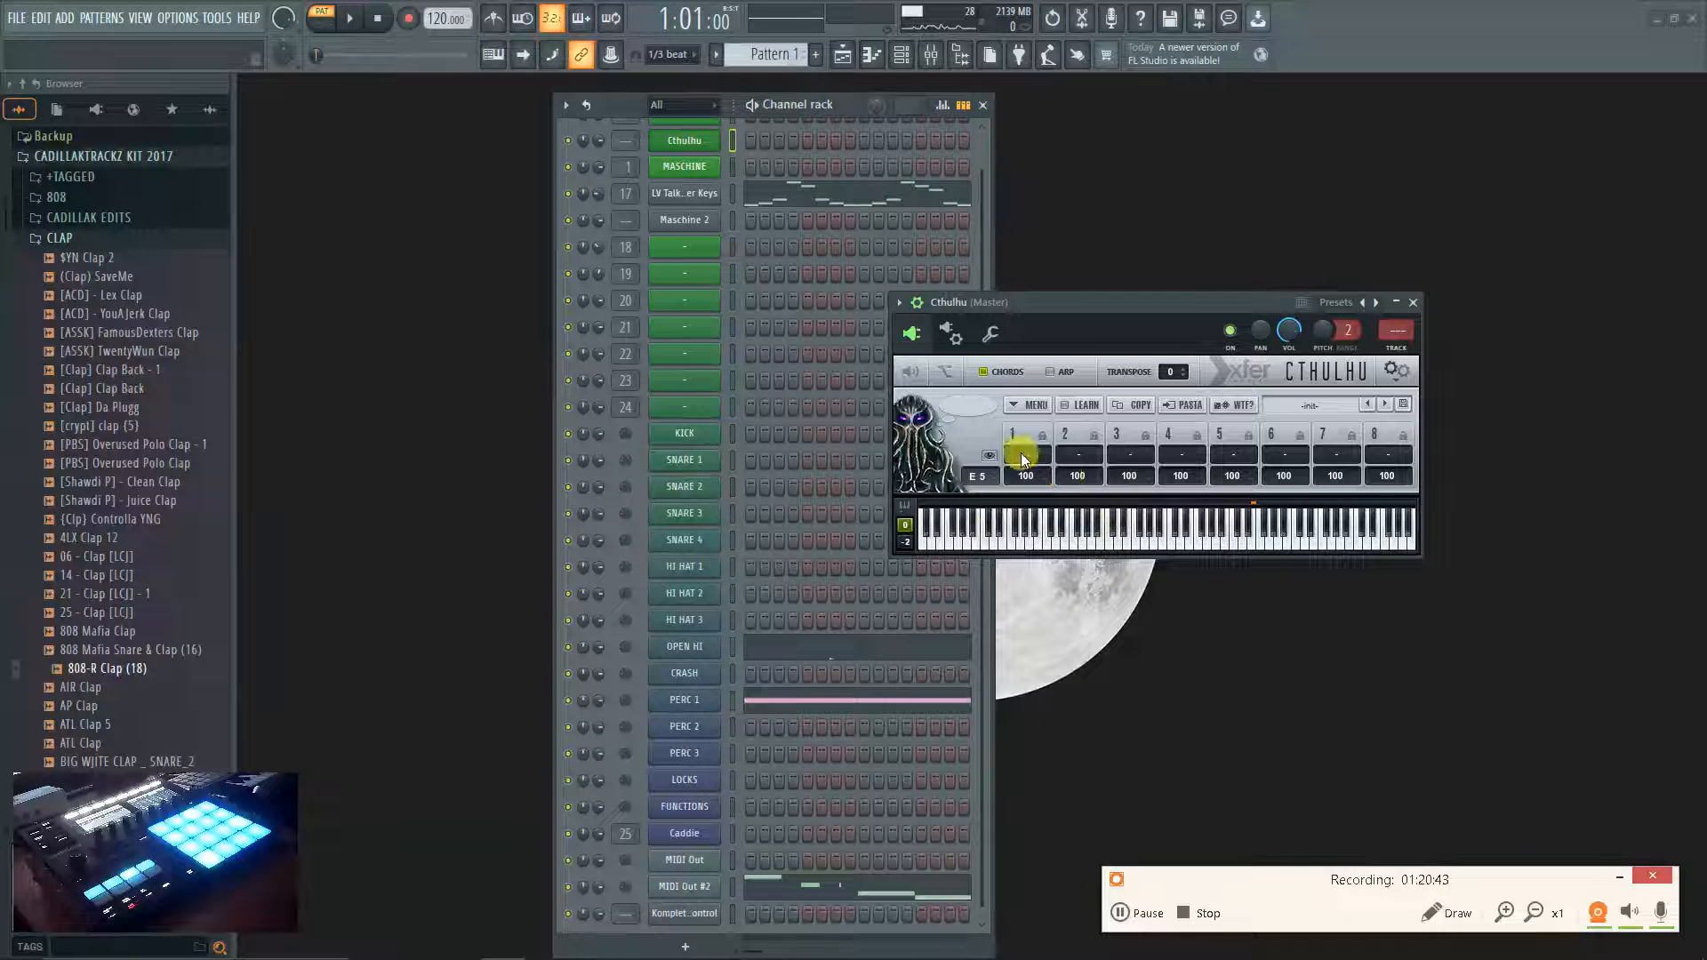
click(1058, 378)
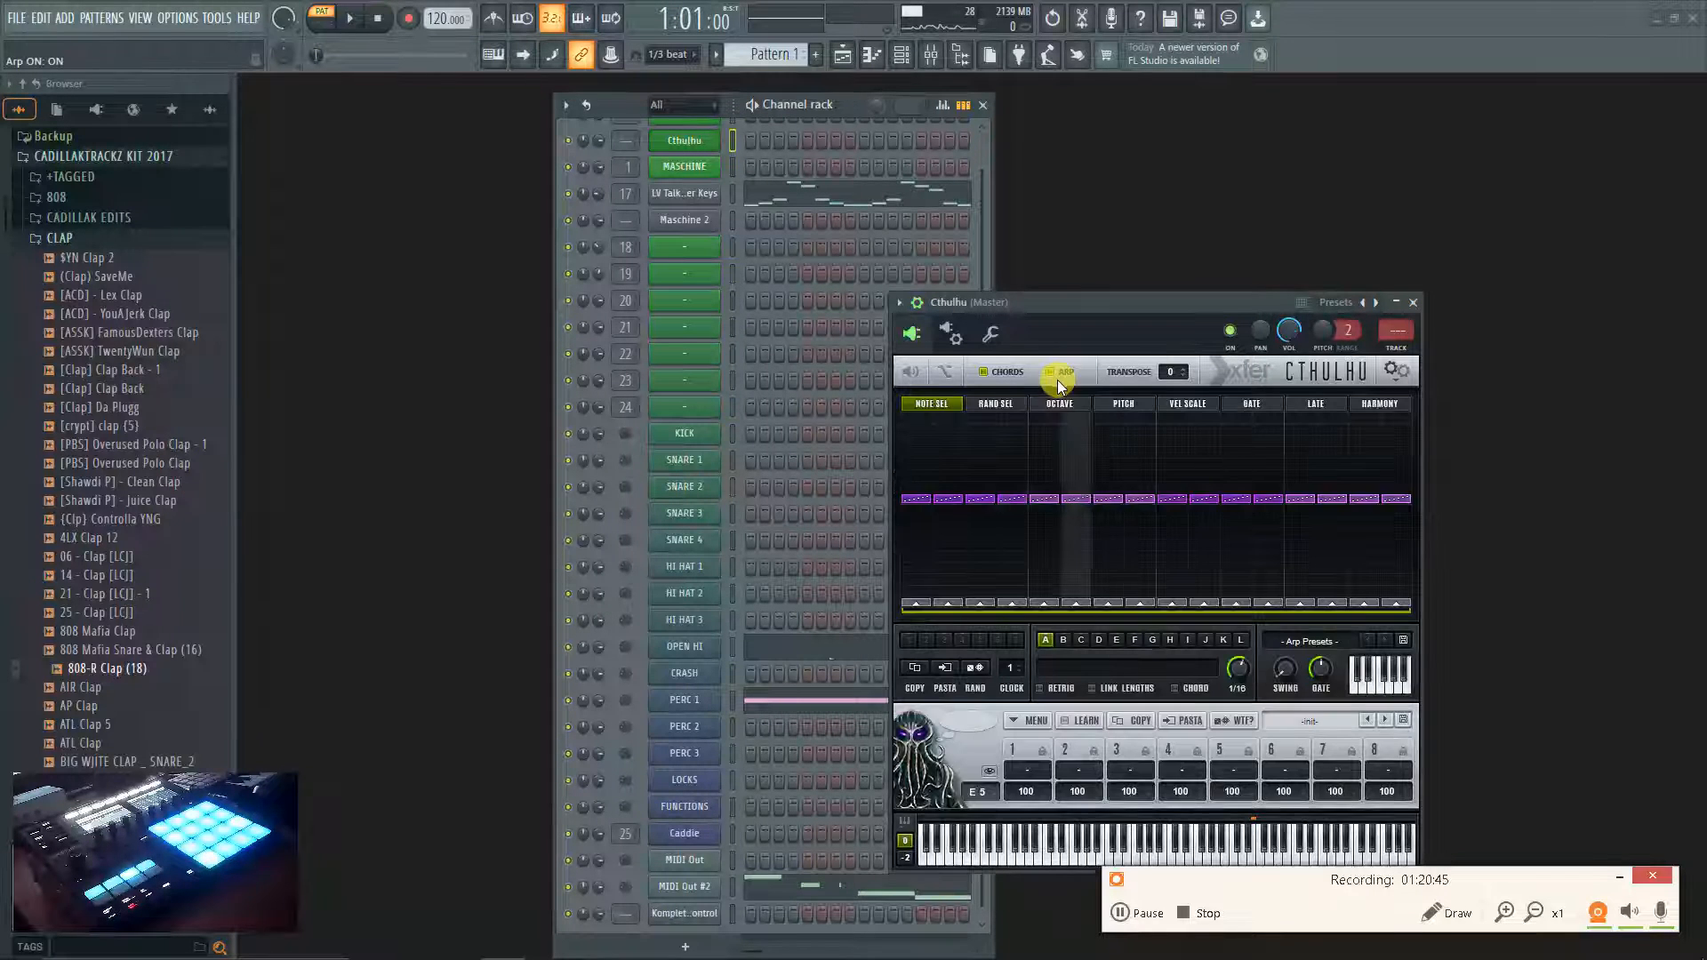
click(1049, 373)
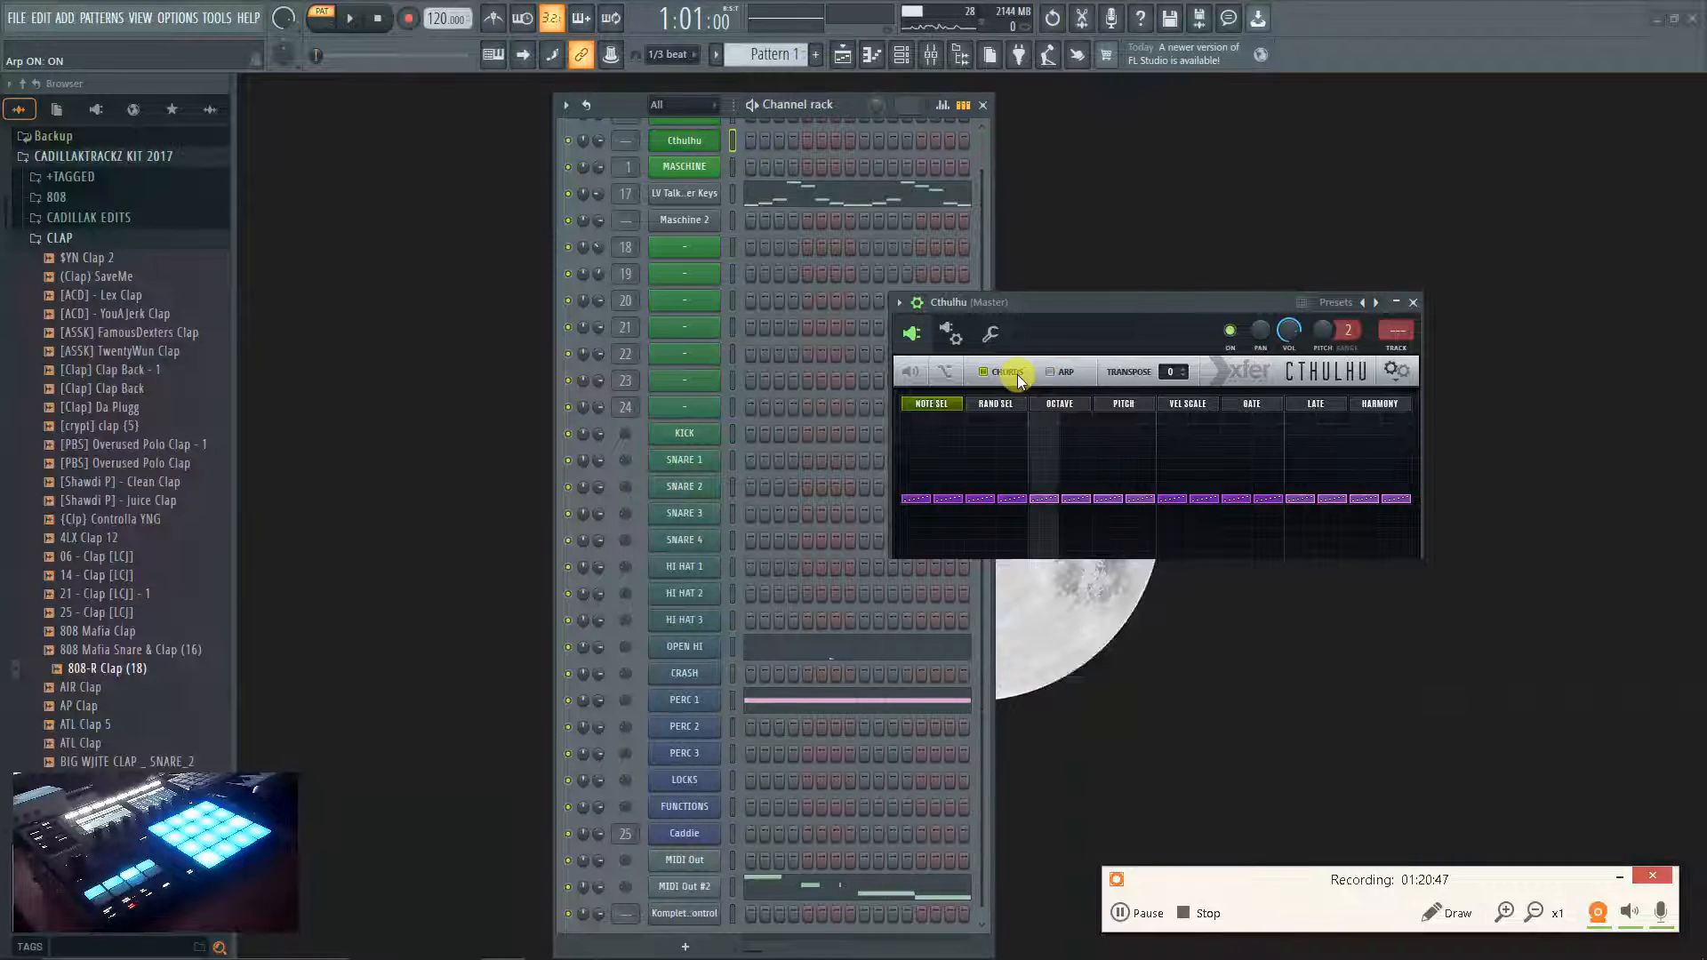
Turn off the Arp in Komplete Kontrol and close its window.
click(683, 913)
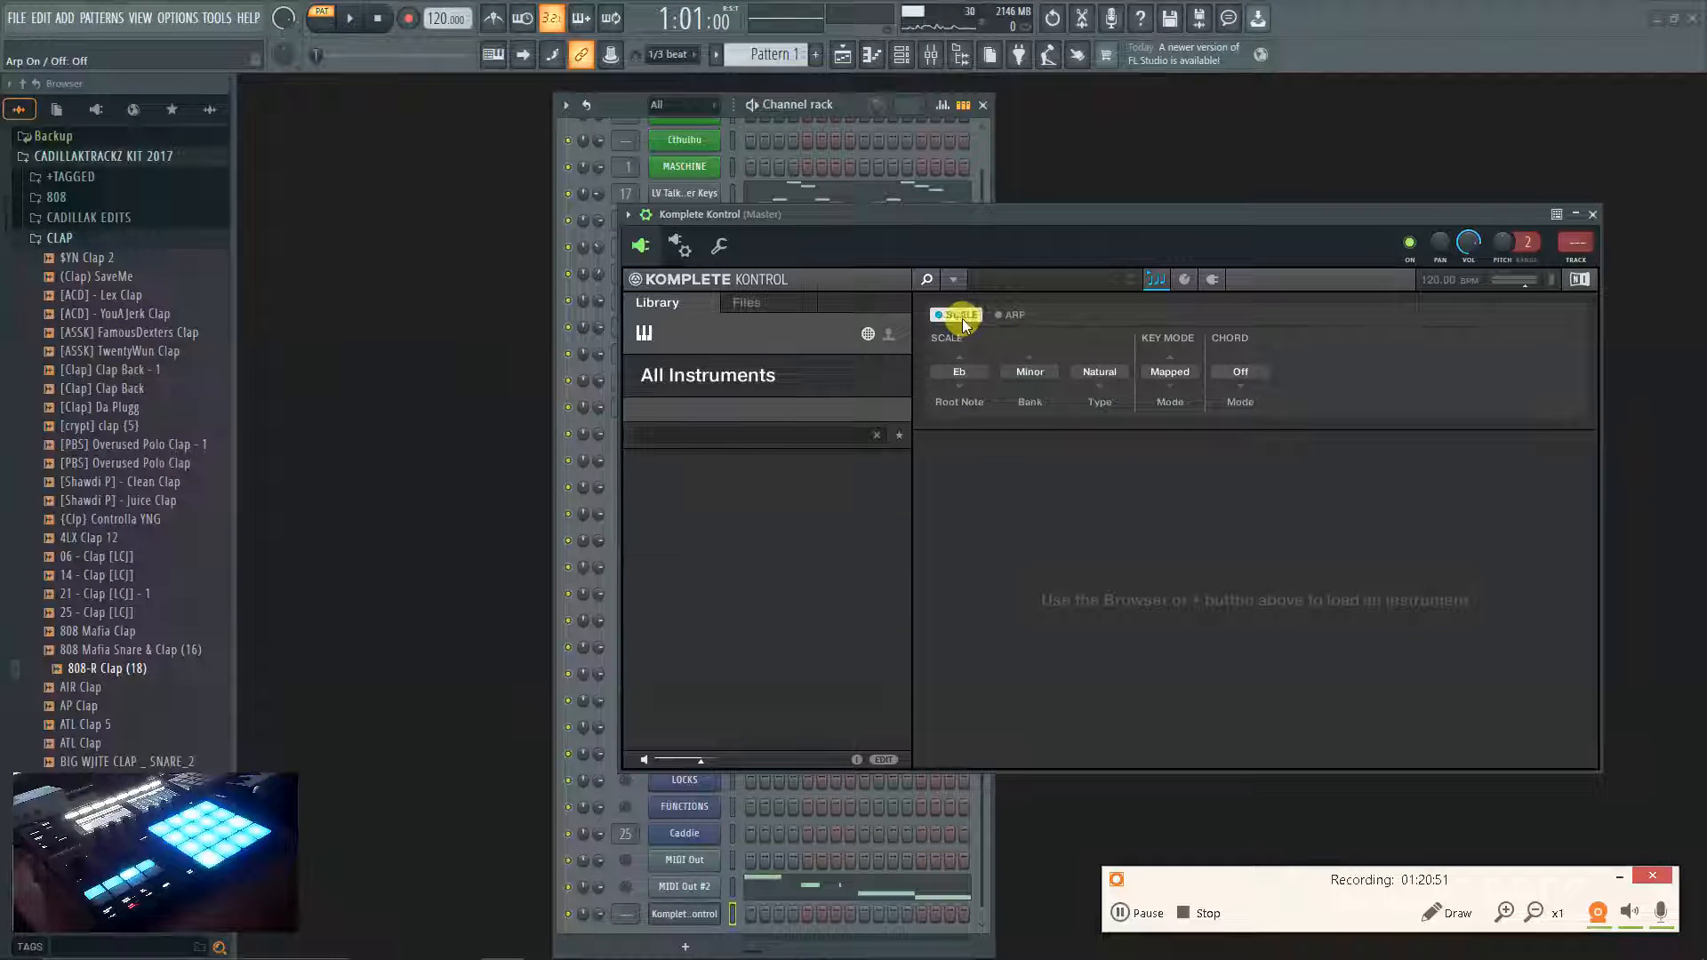
click(1593, 216)
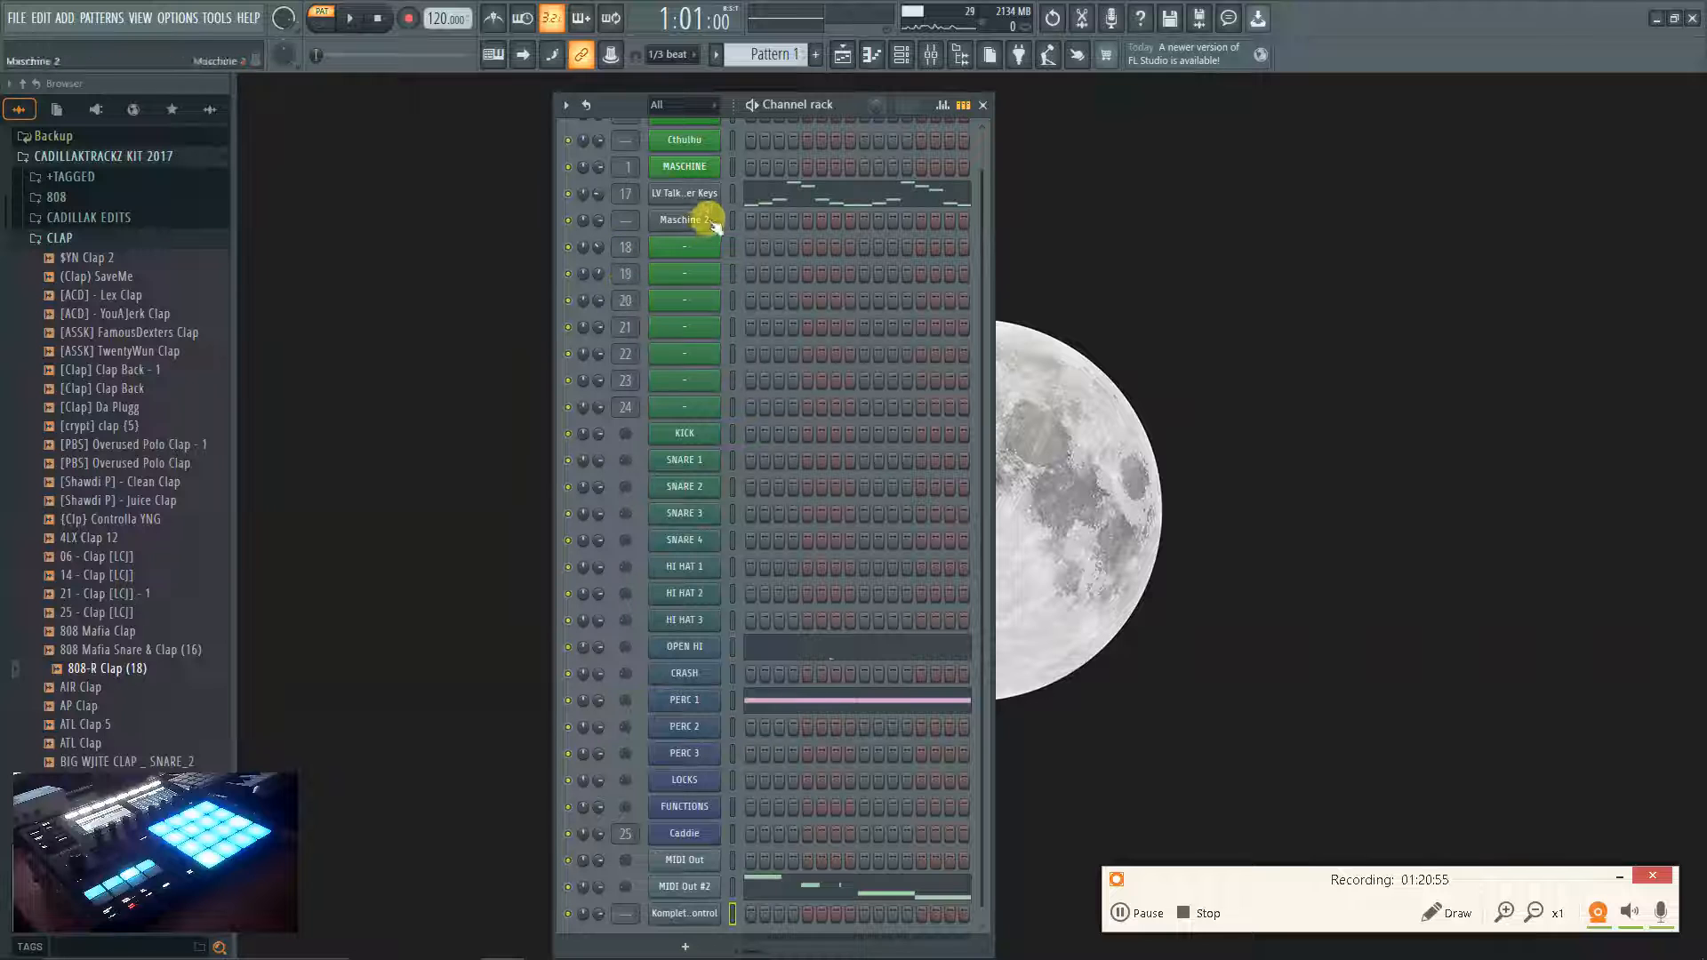
Add a Sweeper Modulation Effect below Audiomatic in the master track's Reason rack, and close the rack and mixer.
click(930, 55)
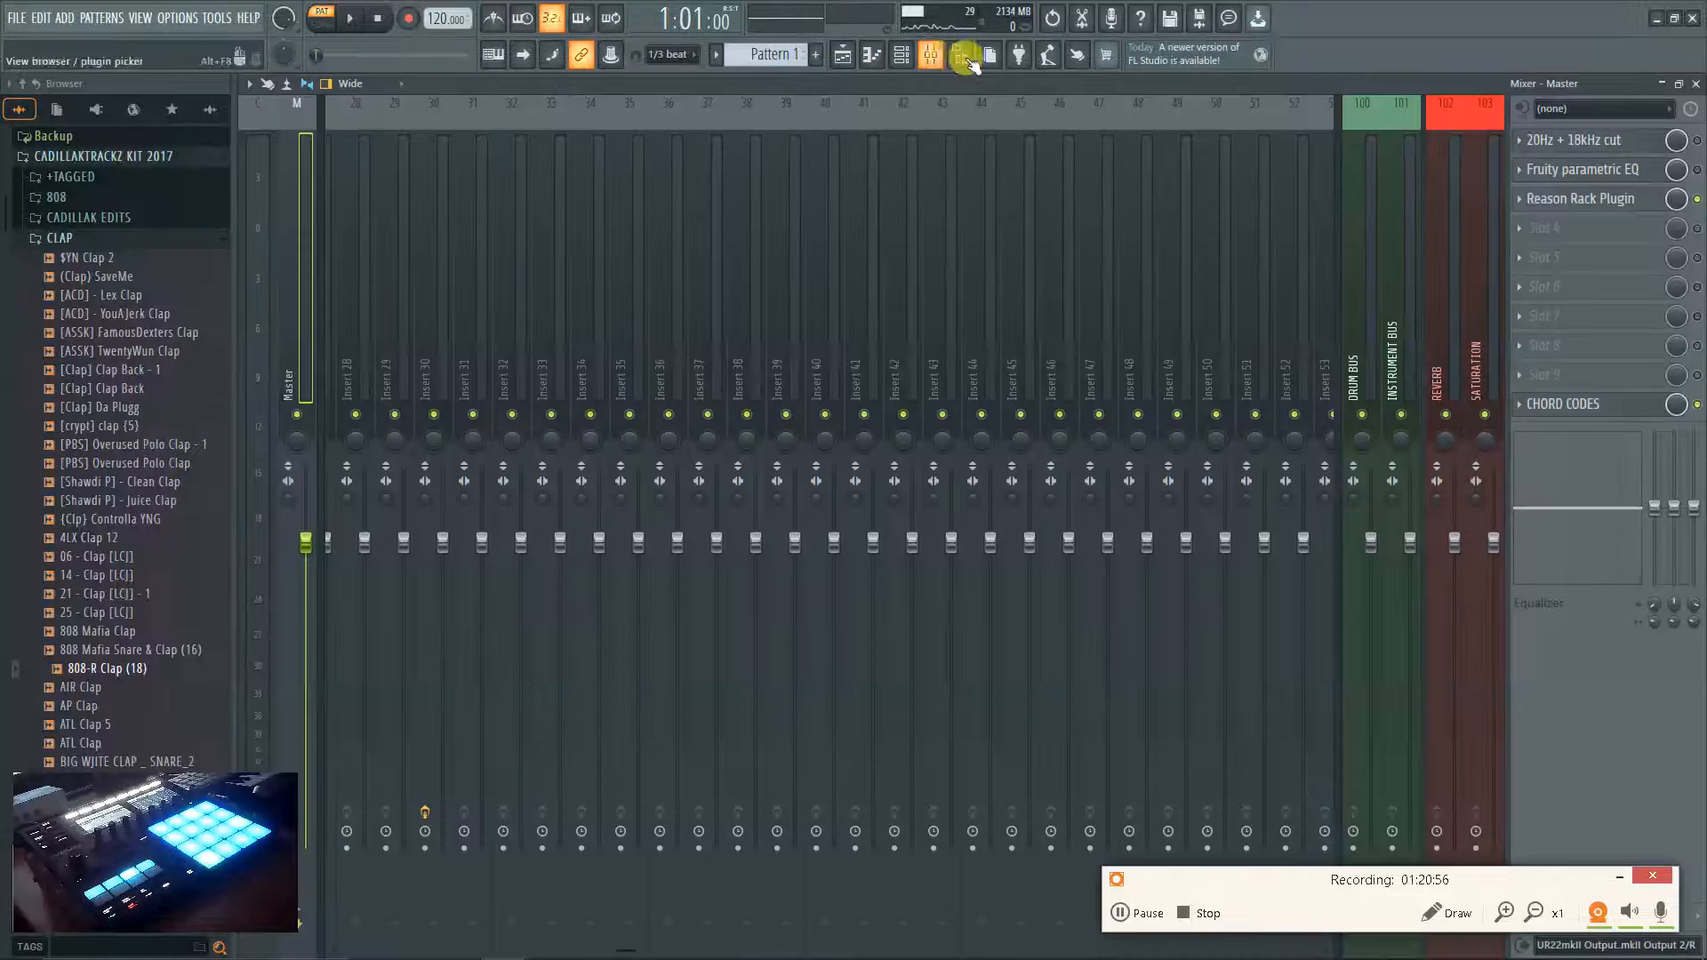
click(1571, 201)
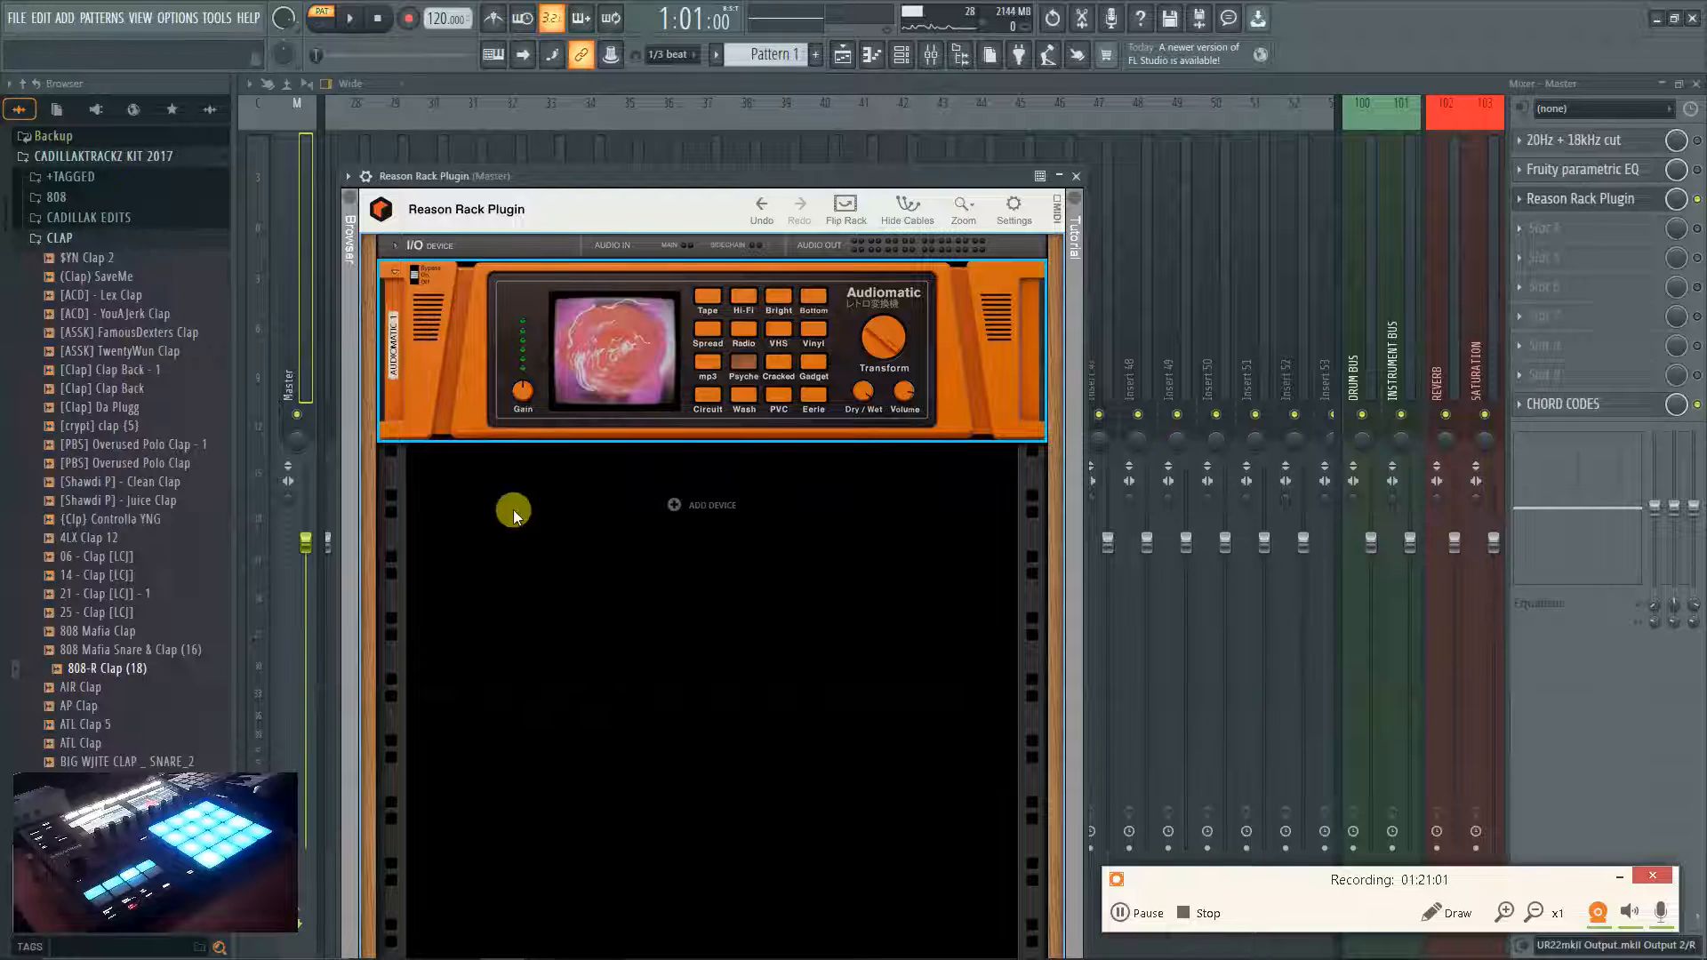
right_click(687, 509)
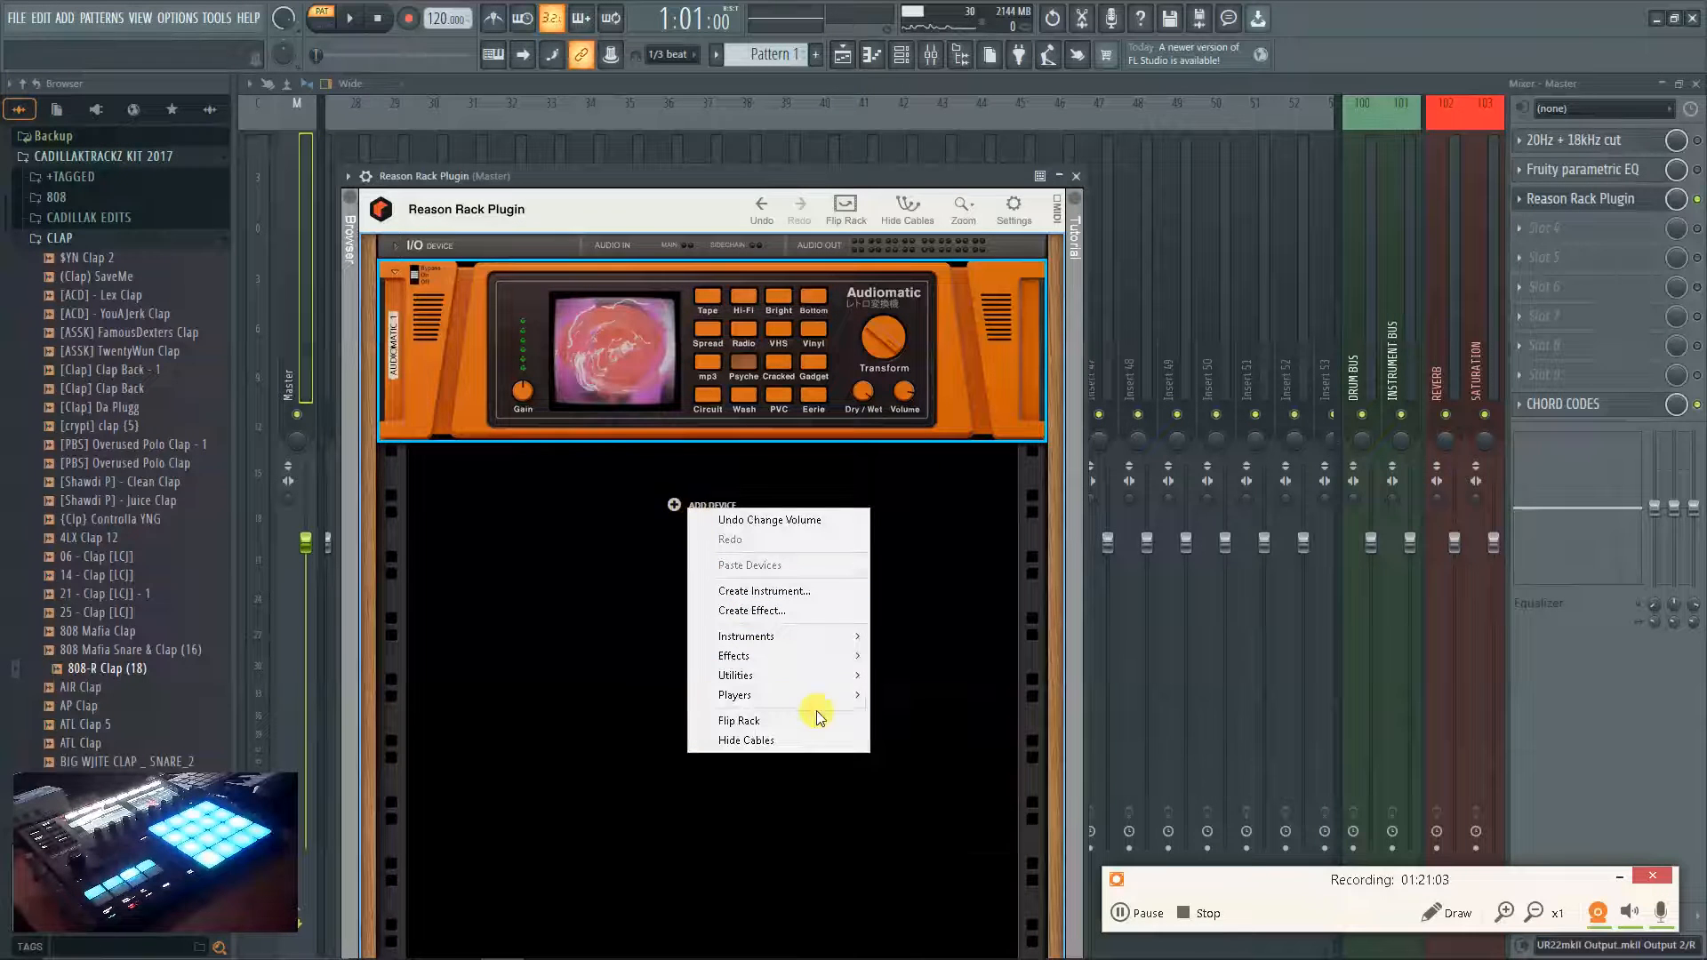
mouse_move(837, 685)
mouse_move(808, 655)
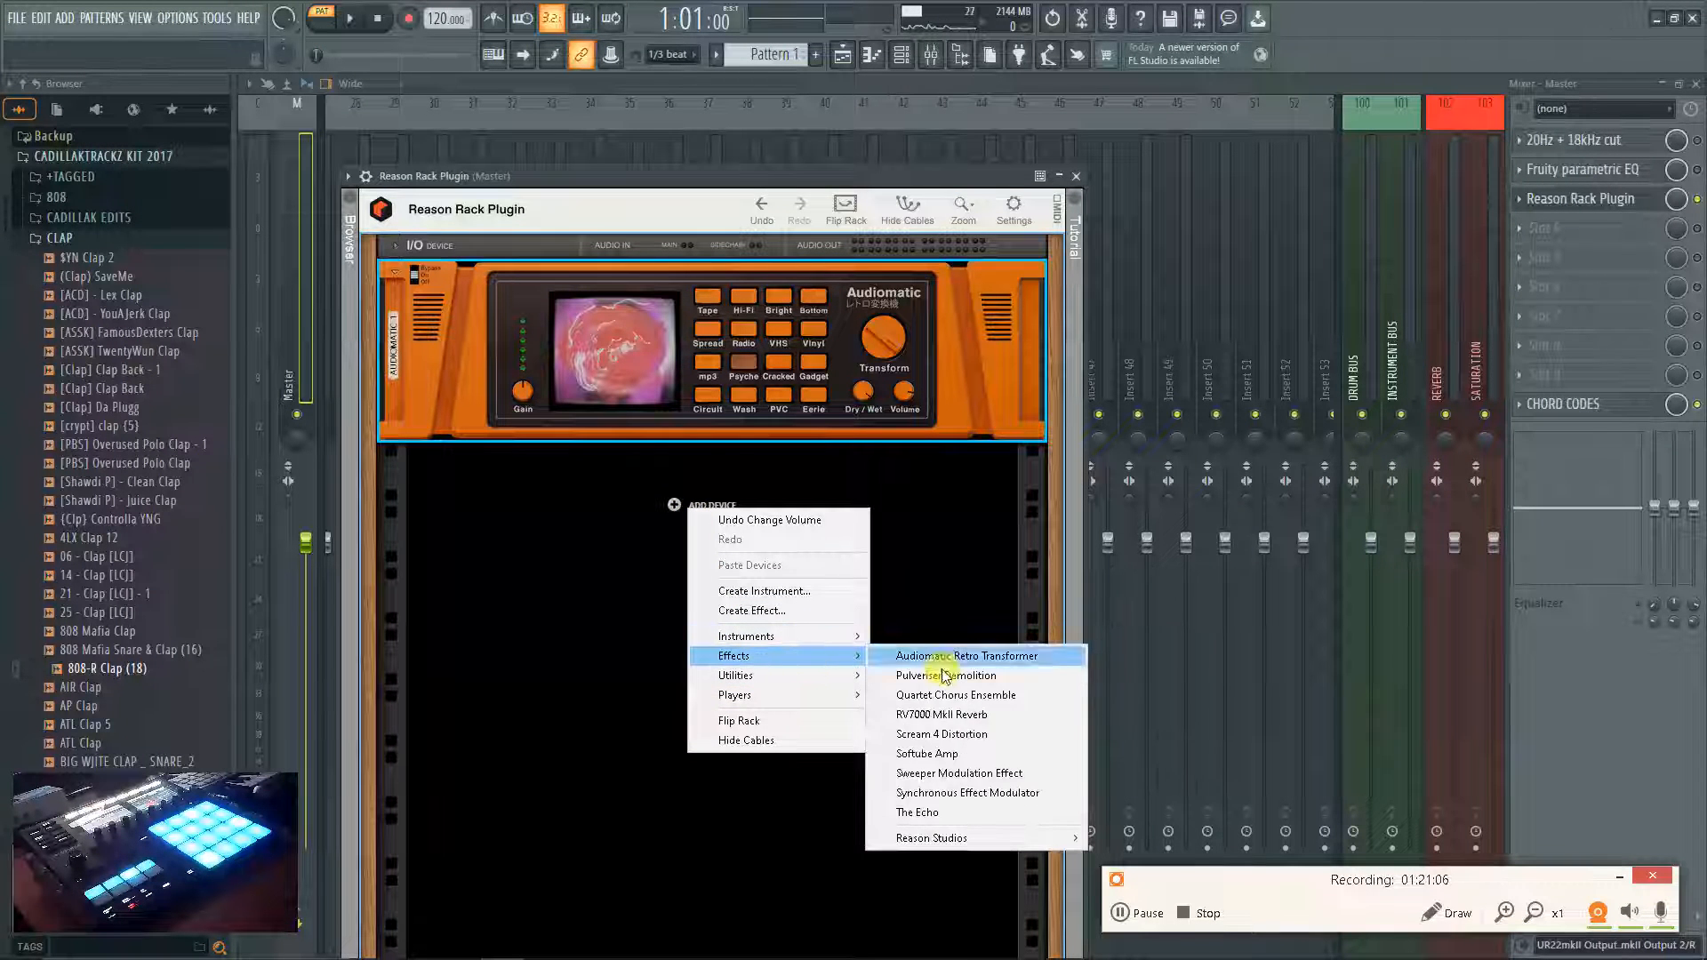
click(959, 772)
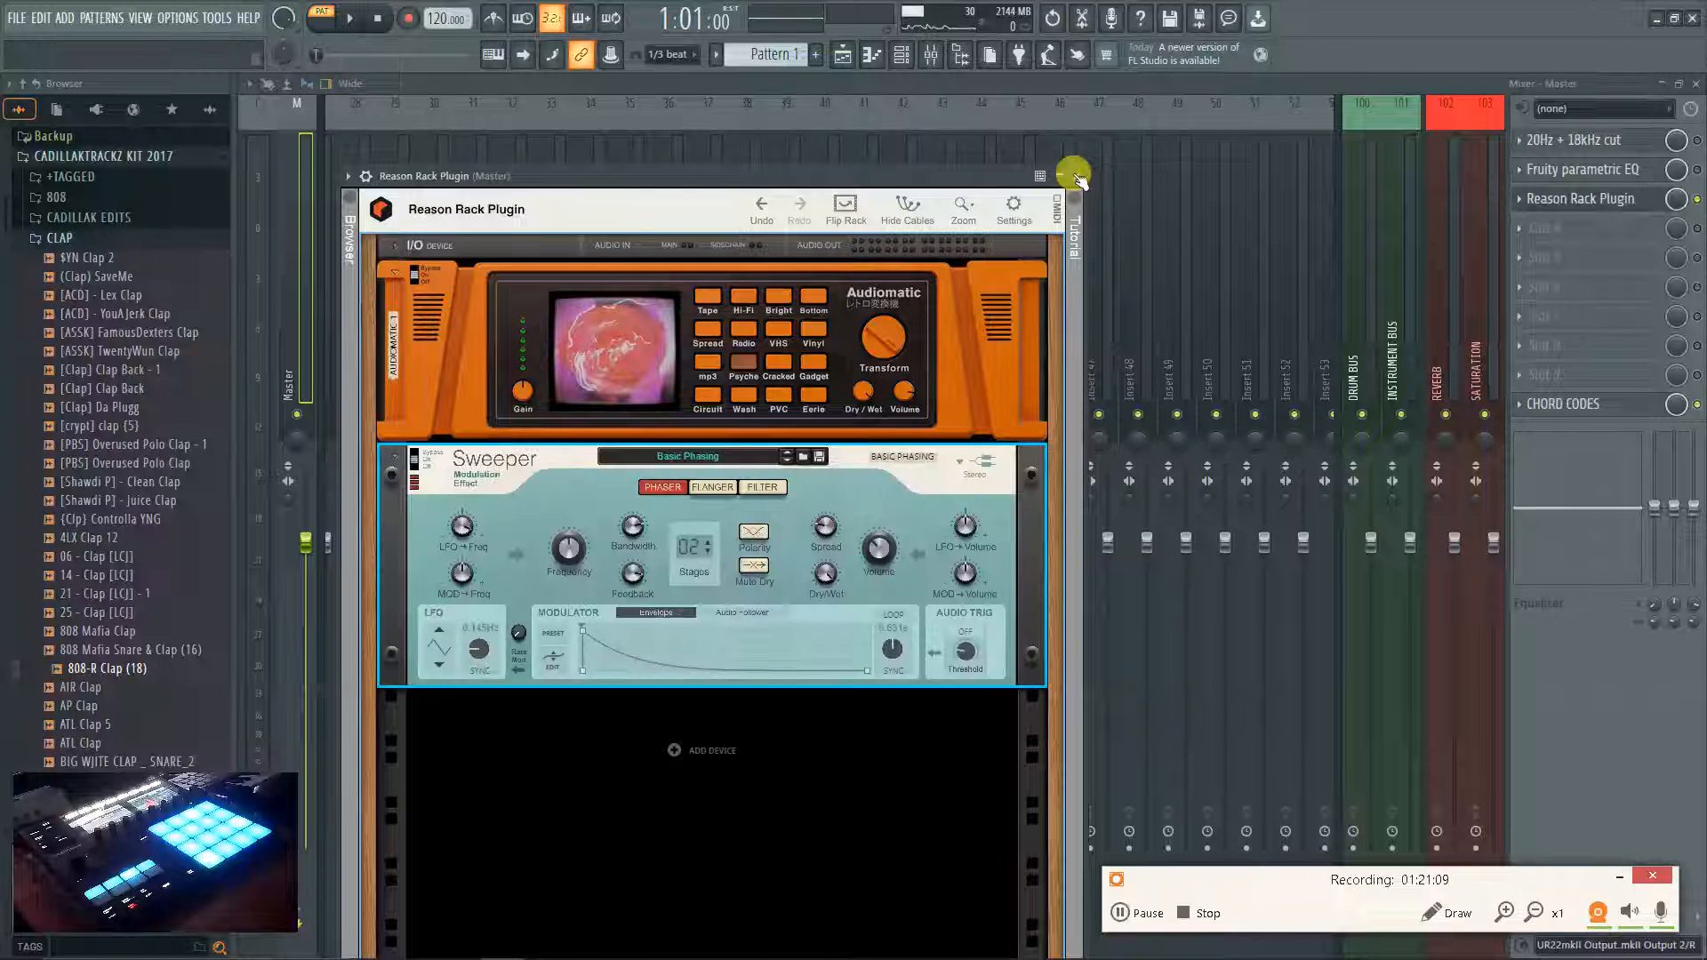
click(1076, 176)
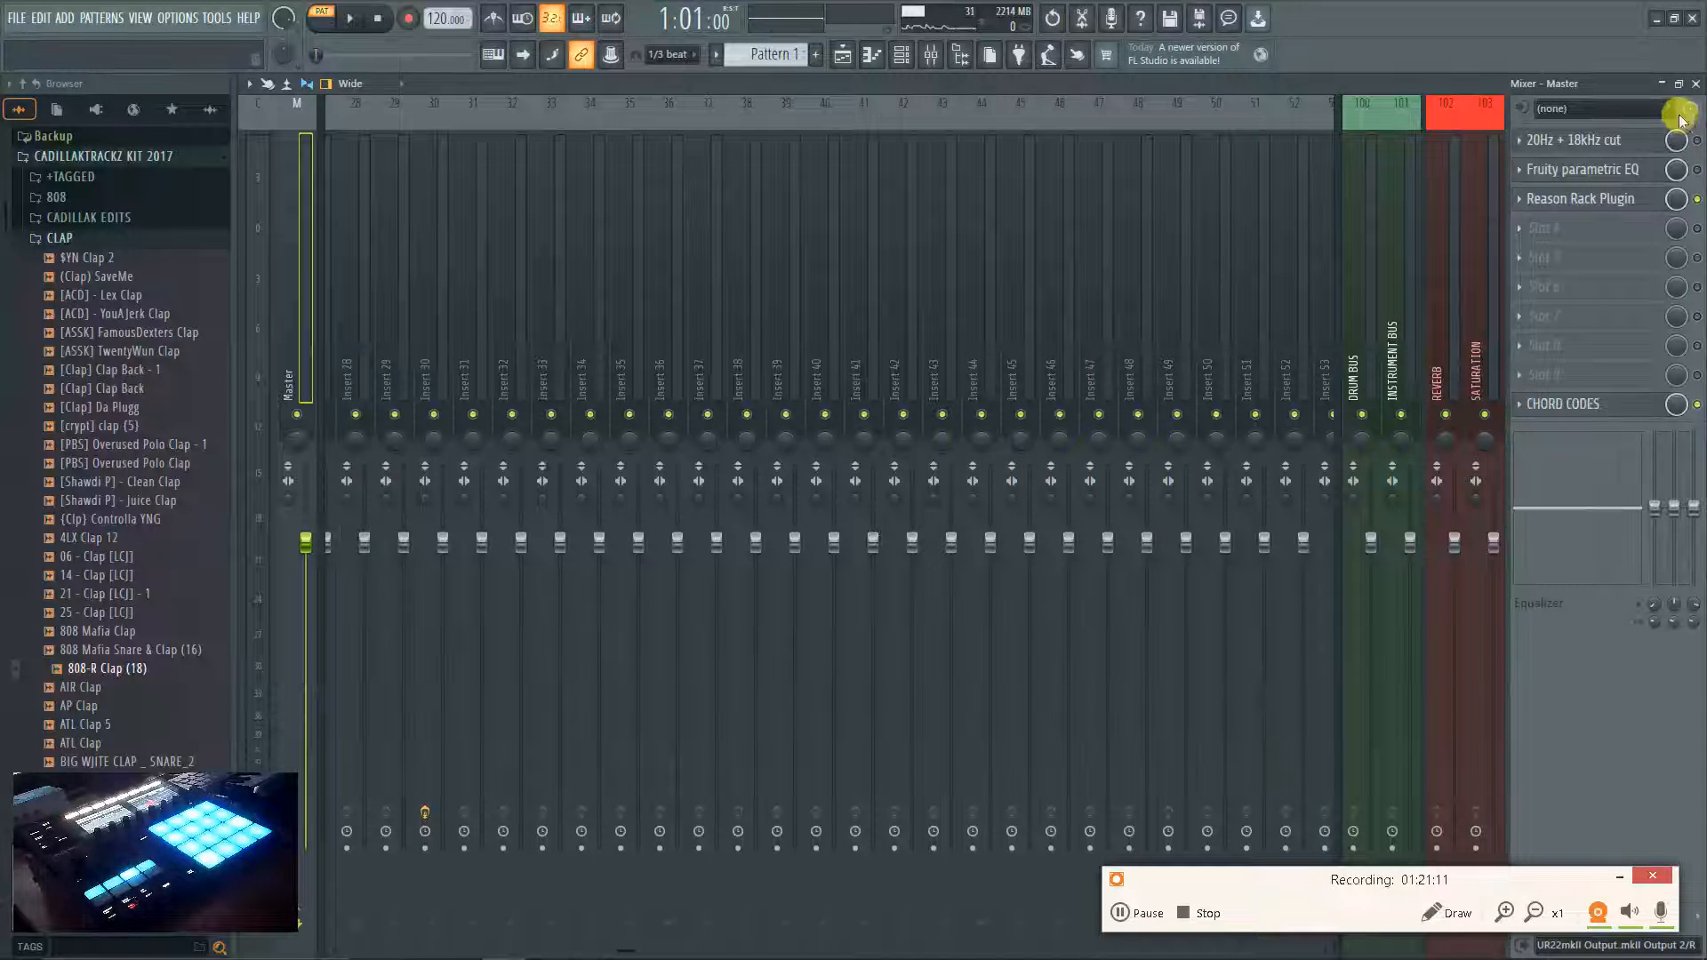
click(1695, 83)
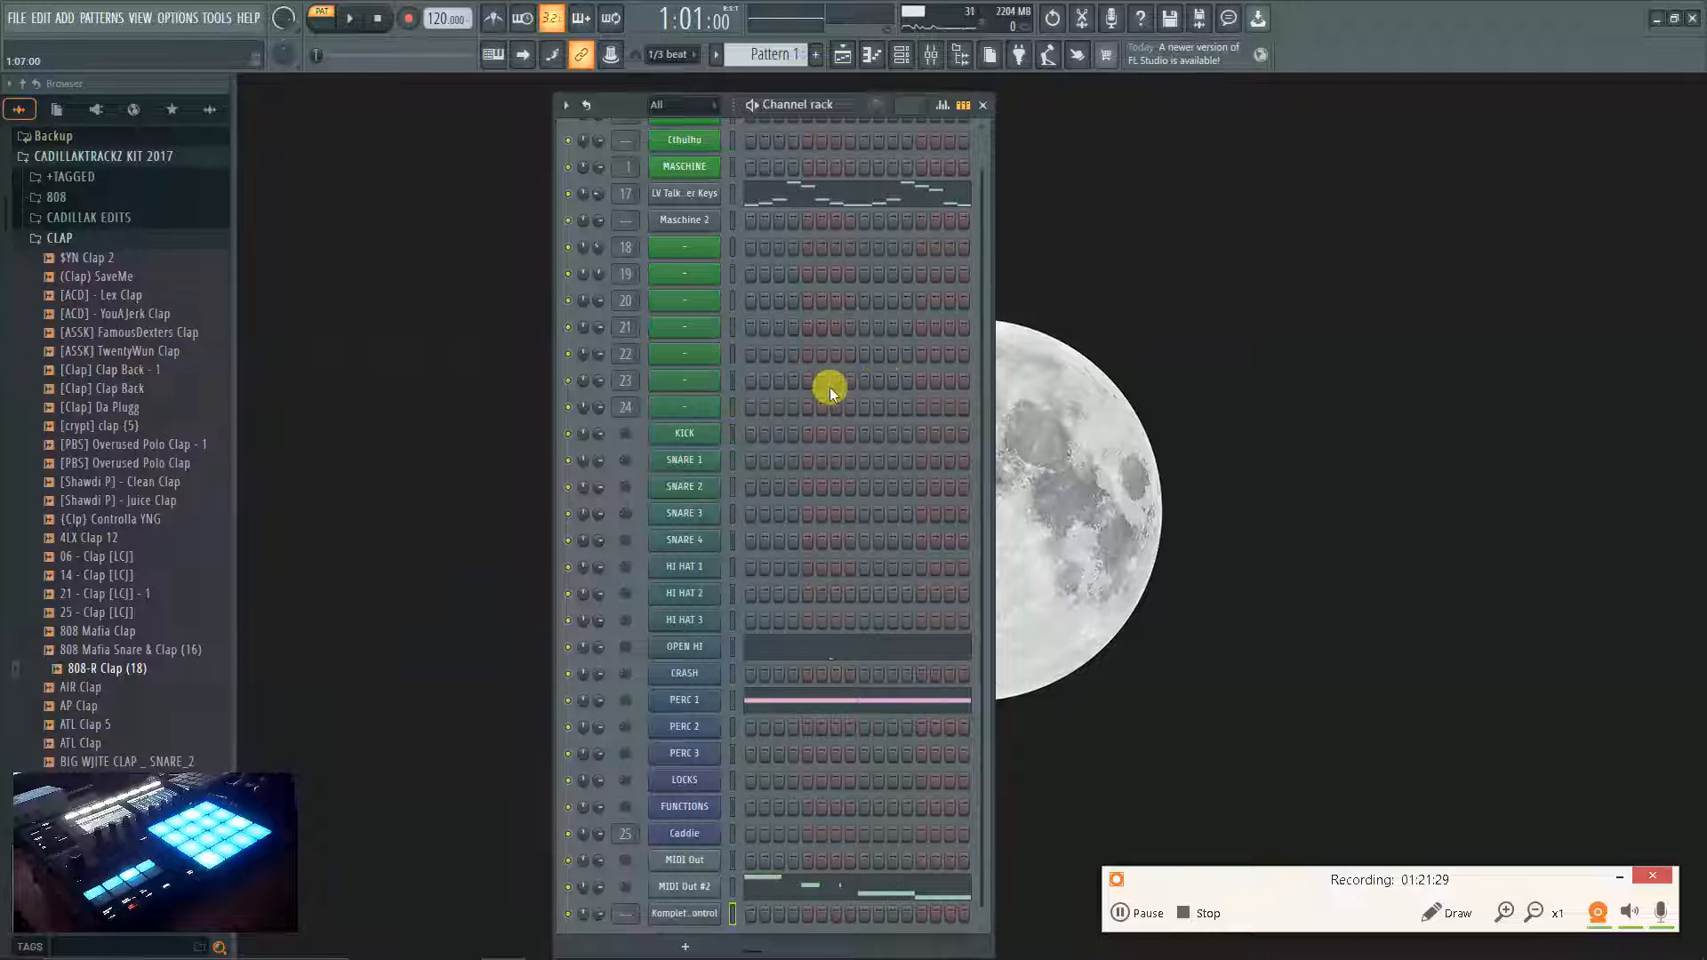
Select the LV Talking Degrader Keys channel for playing from the pads.
right_click(687, 245)
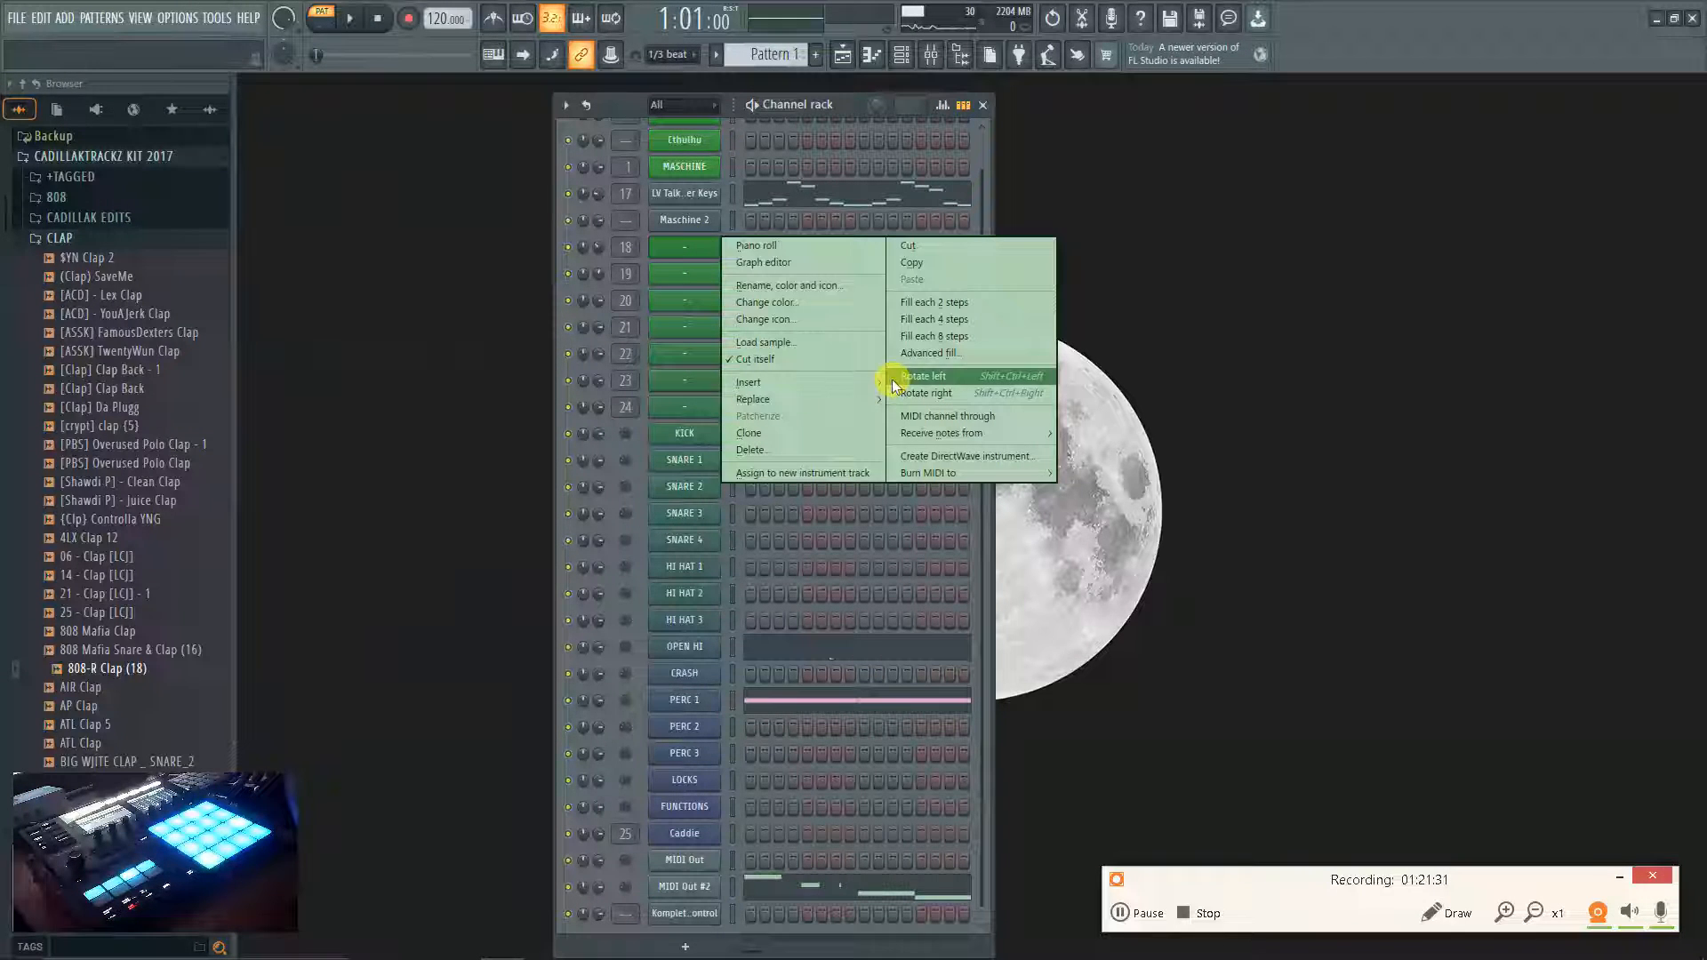
click(729, 195)
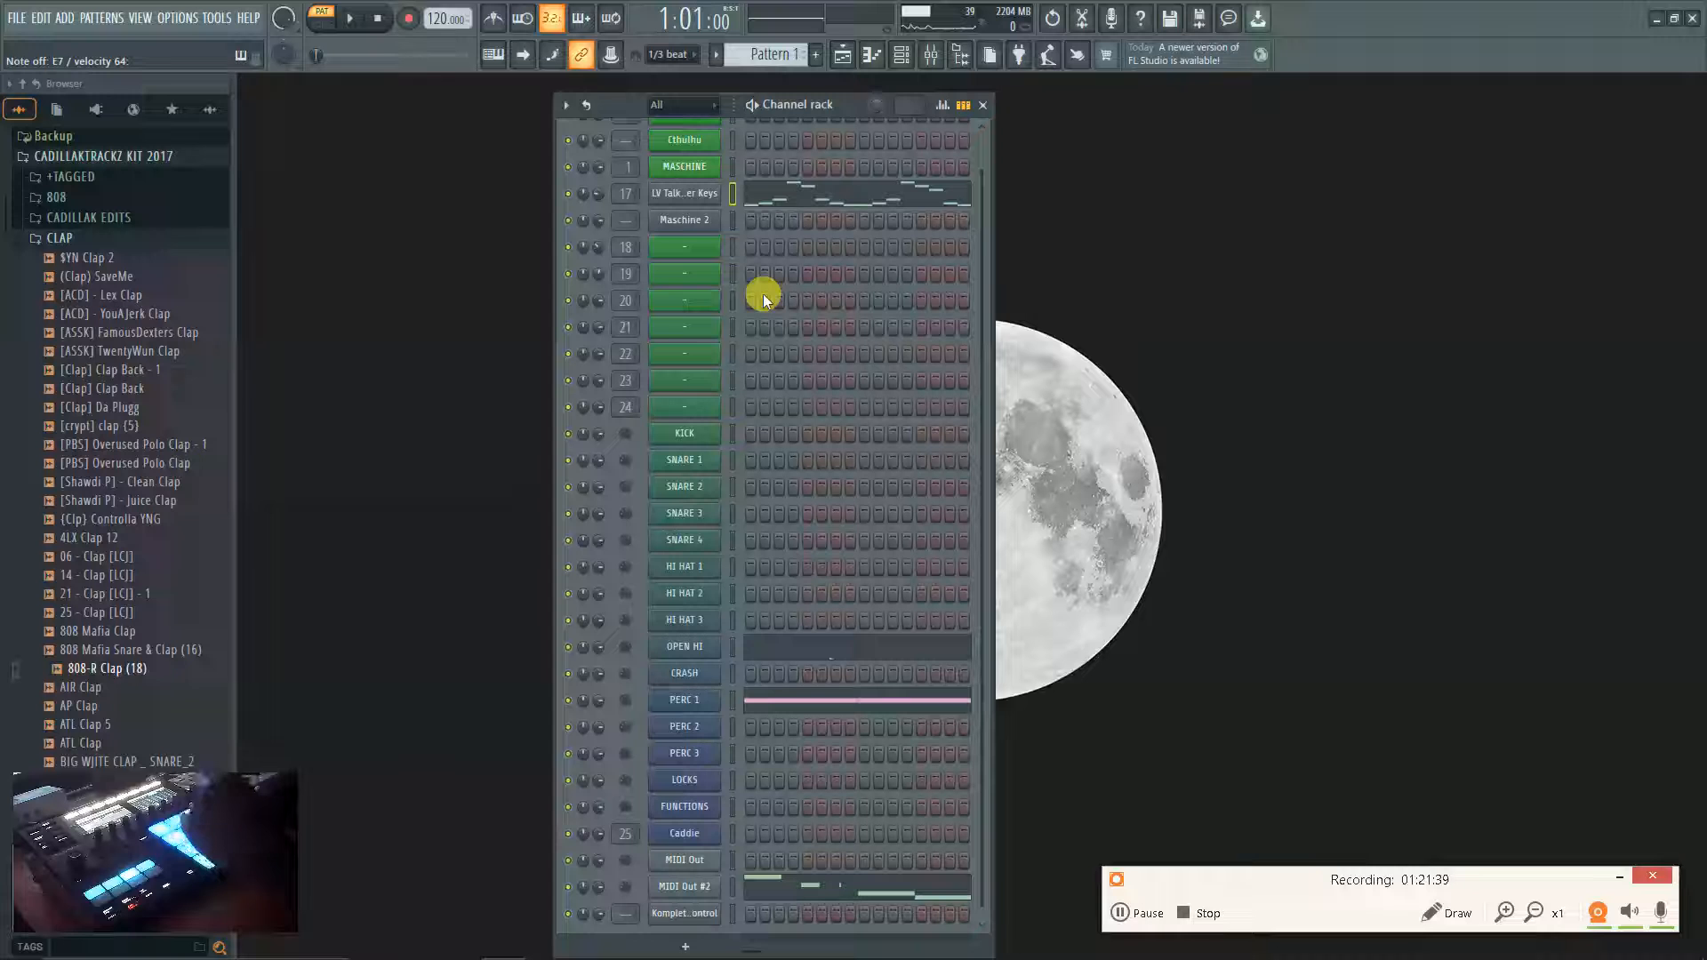
scroll(736, 776, up, 2)
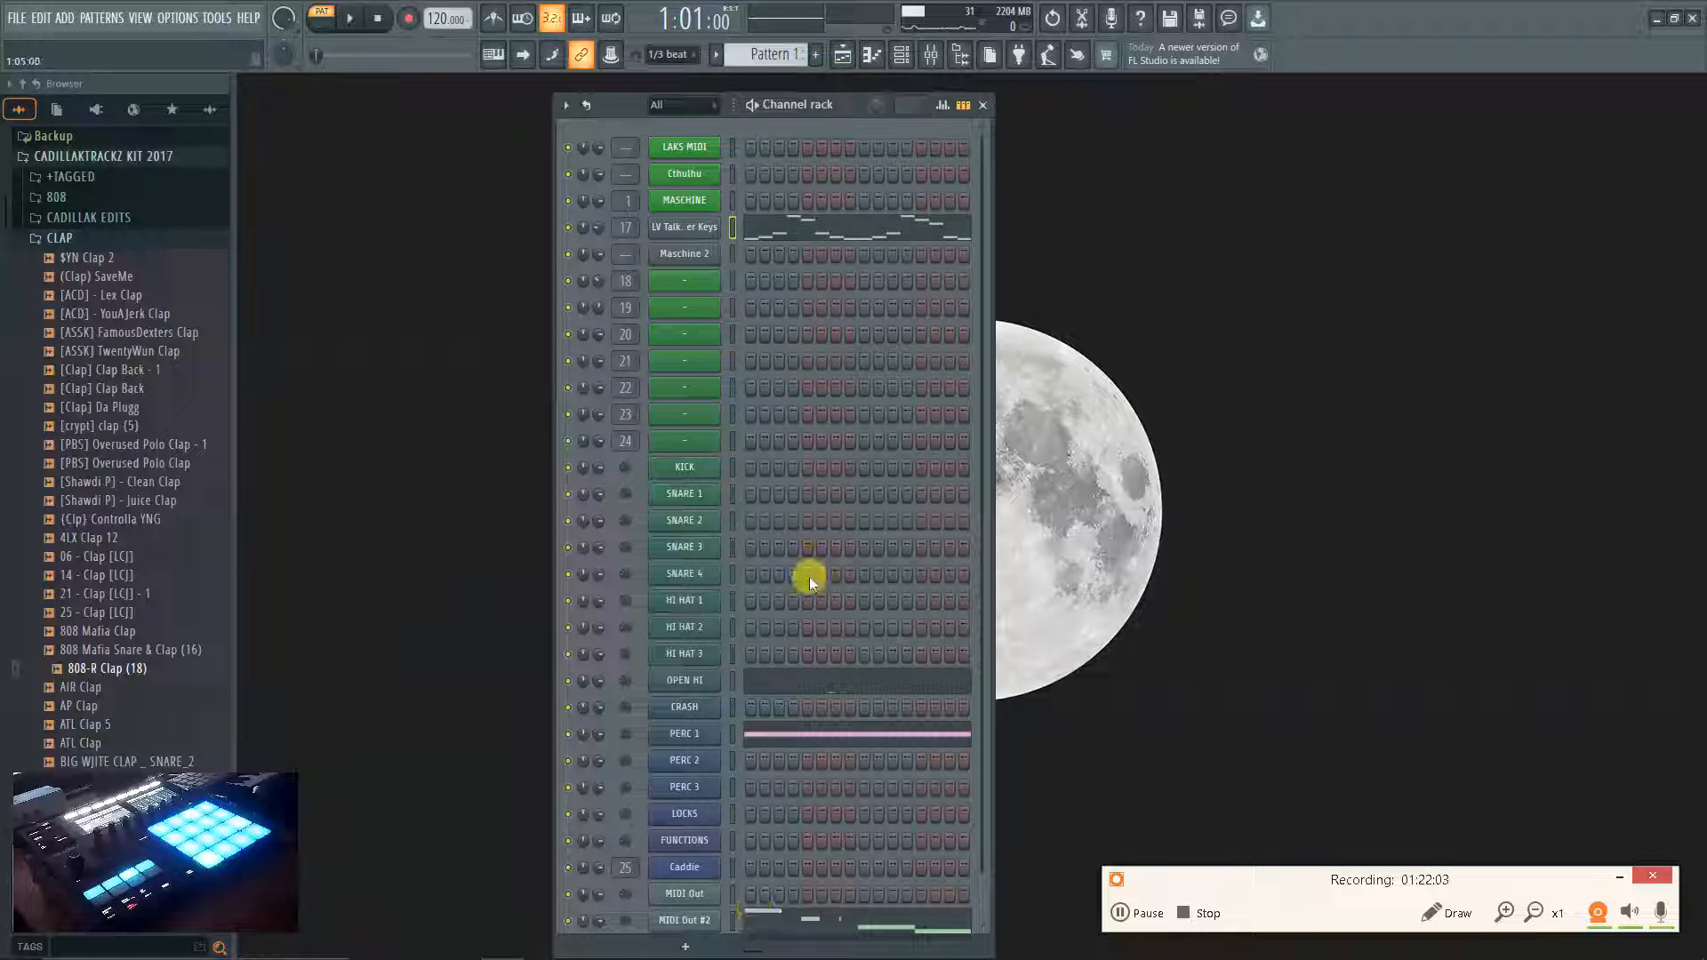
scroll(685, 542, down, 2)
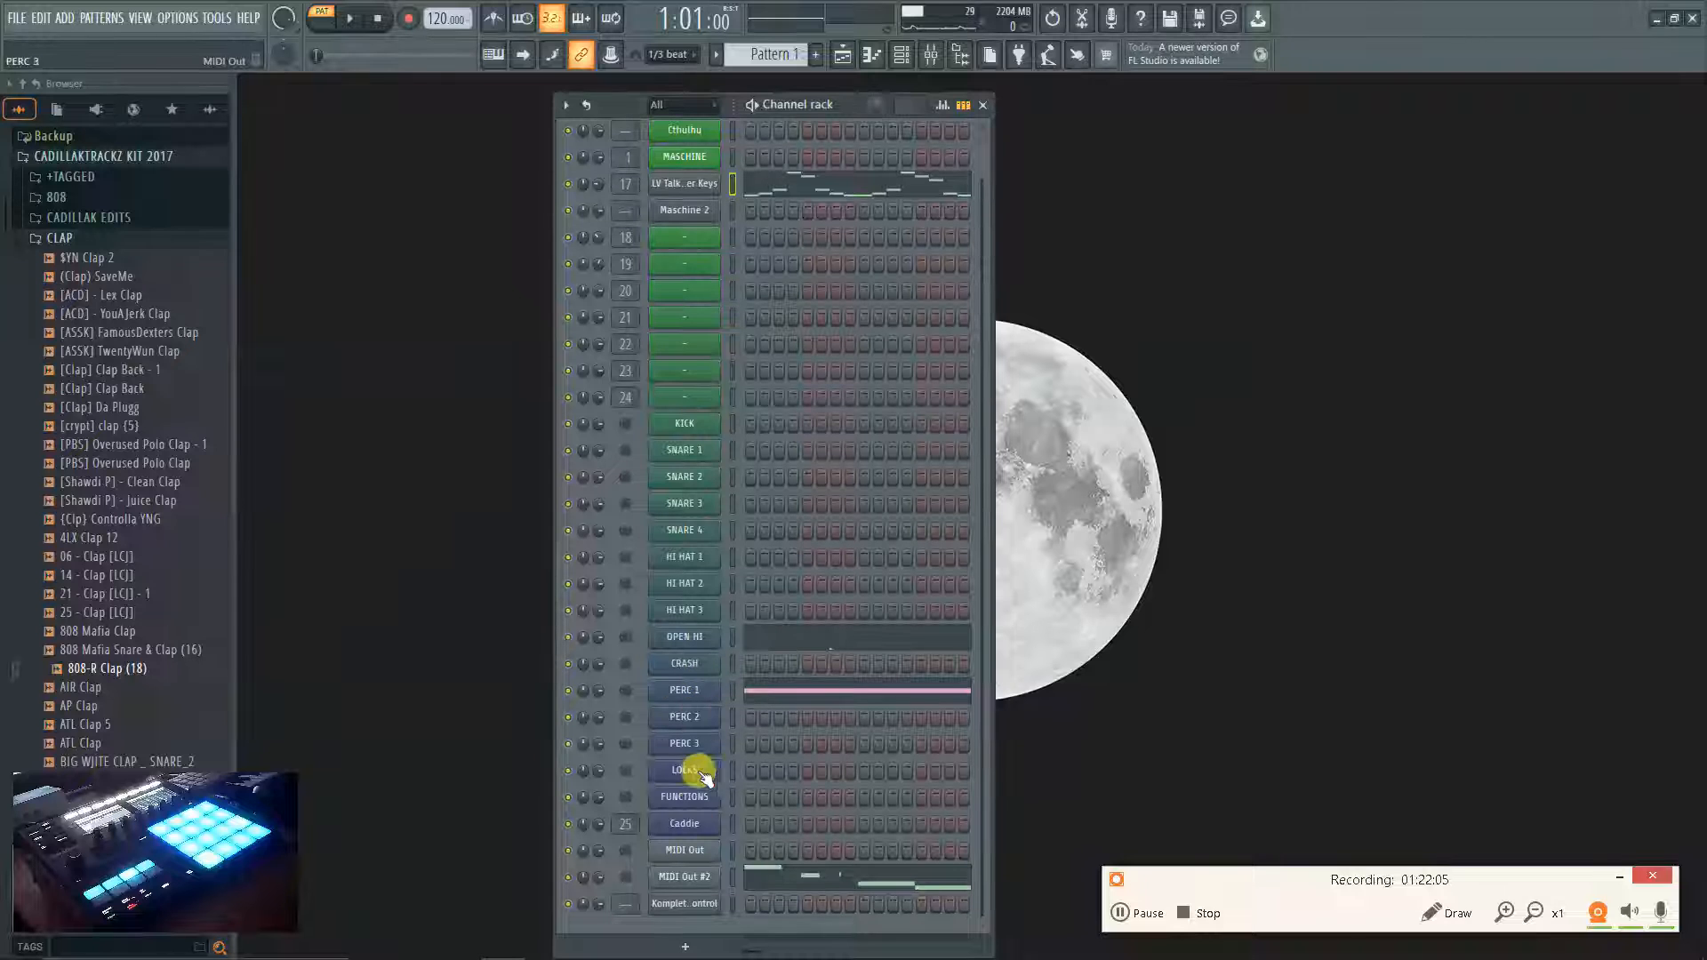
Examine the MASCHINE plugin's mixer and arranger views and its wrapper output connections, and close its window.
click(683, 165)
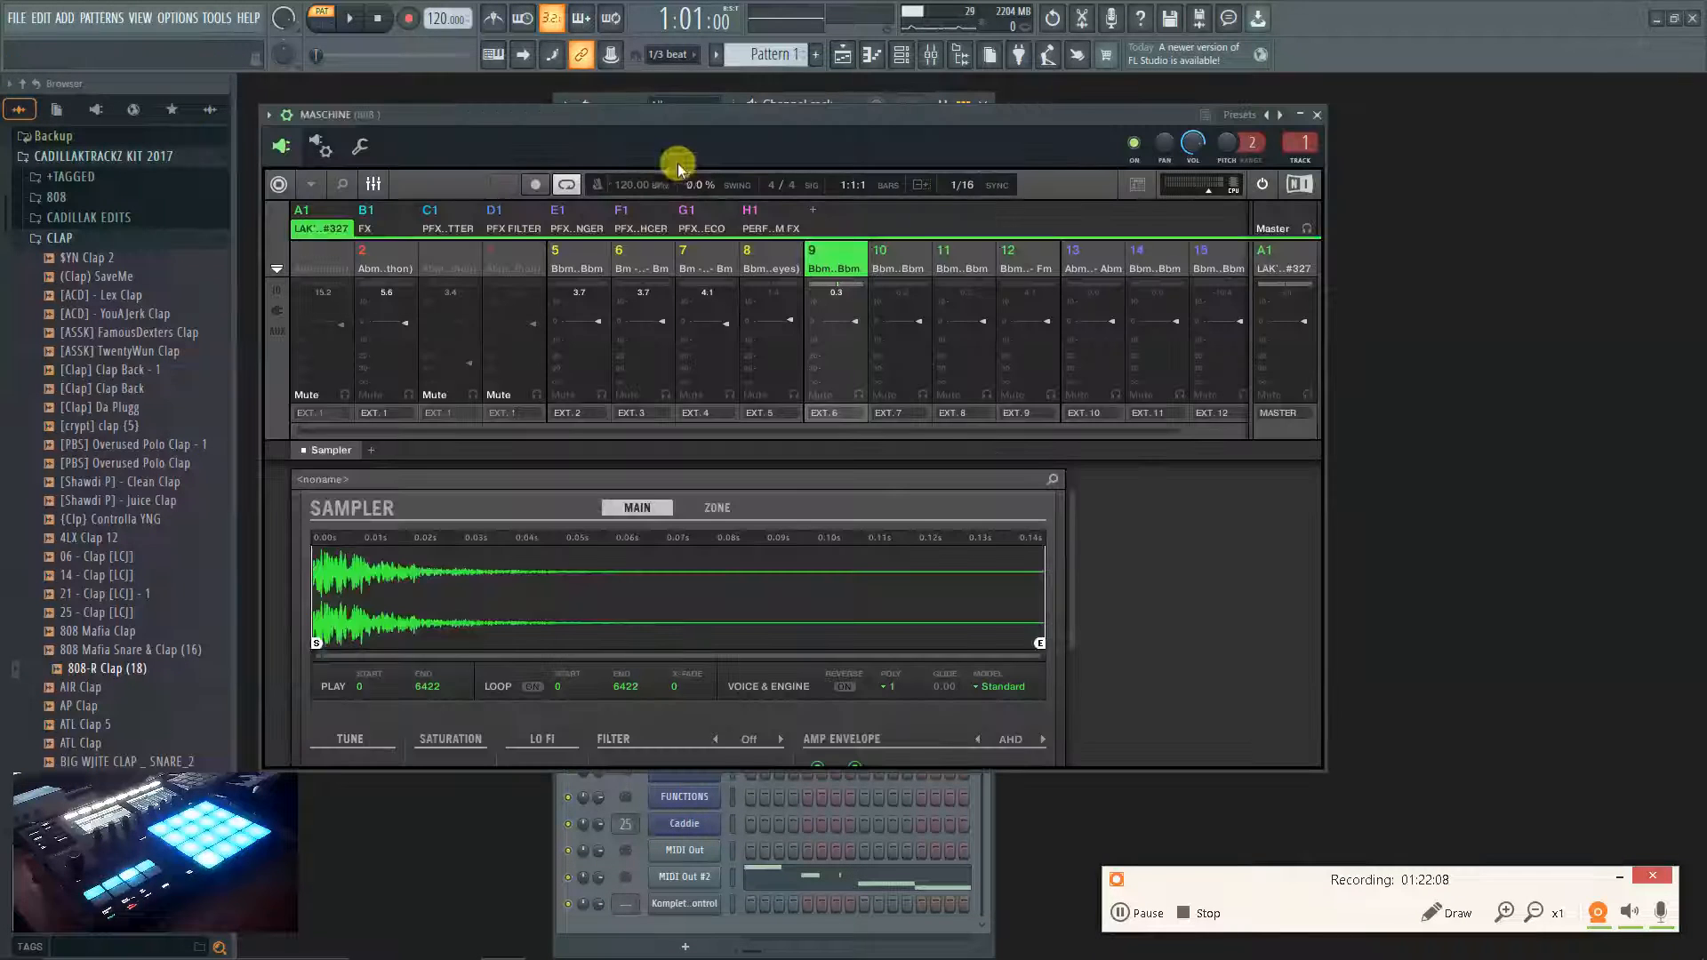
click(380, 180)
scroll(373, 294, down, 2)
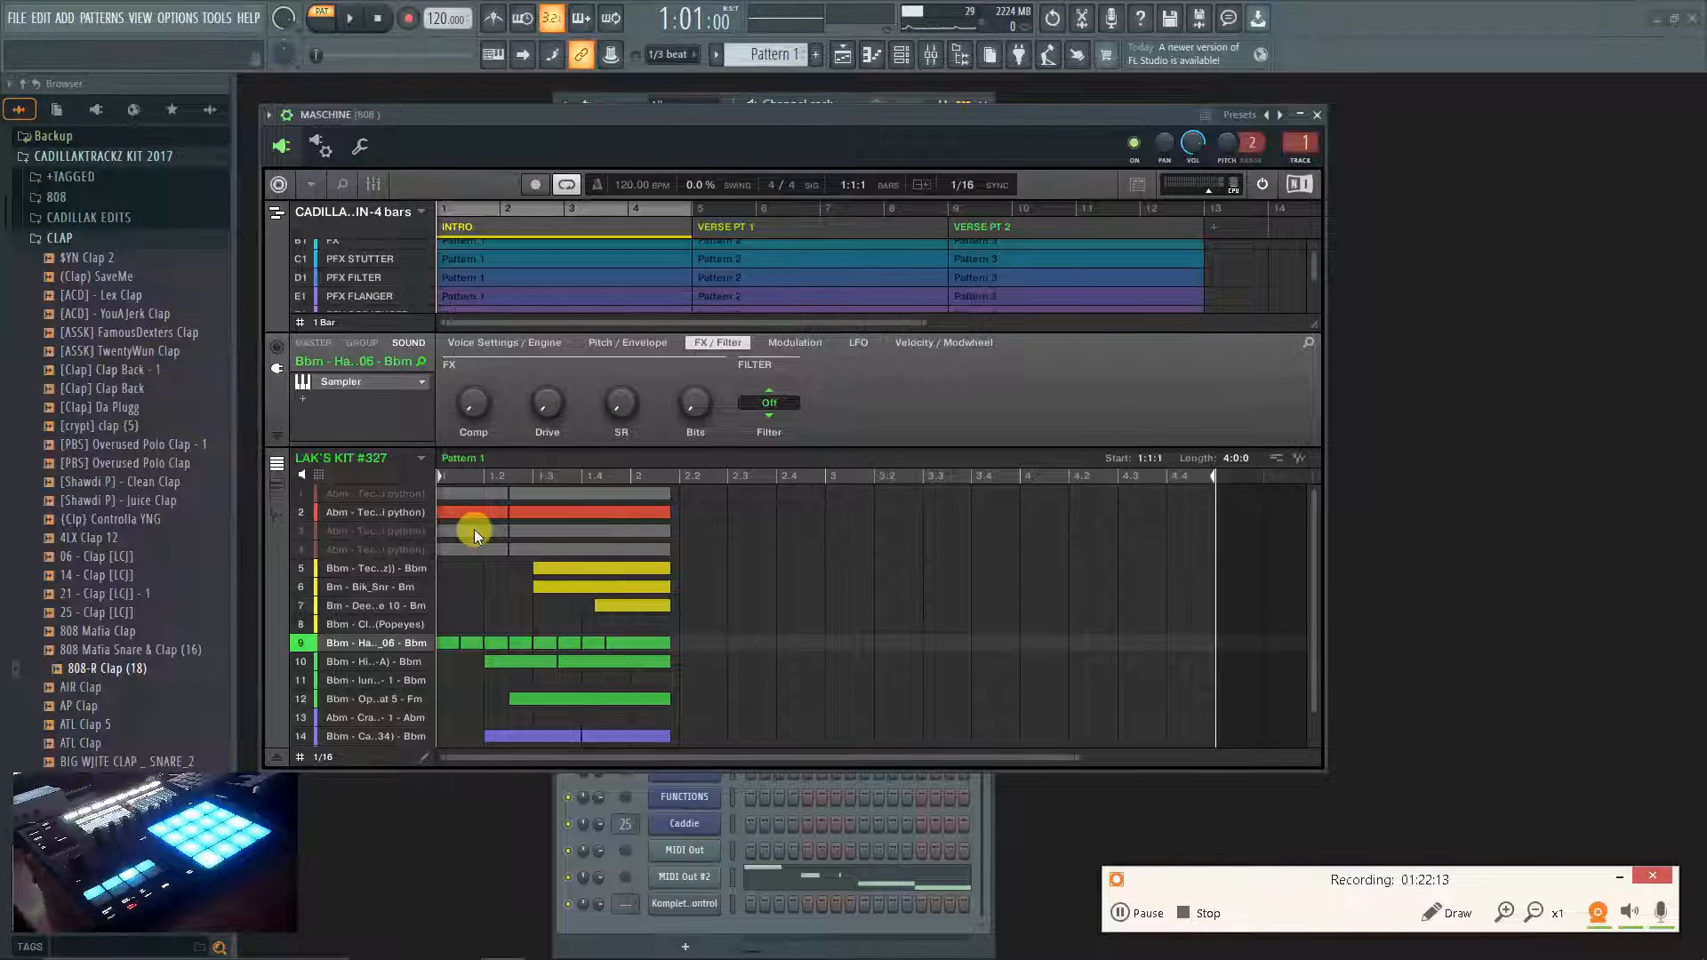
click(374, 184)
click(374, 185)
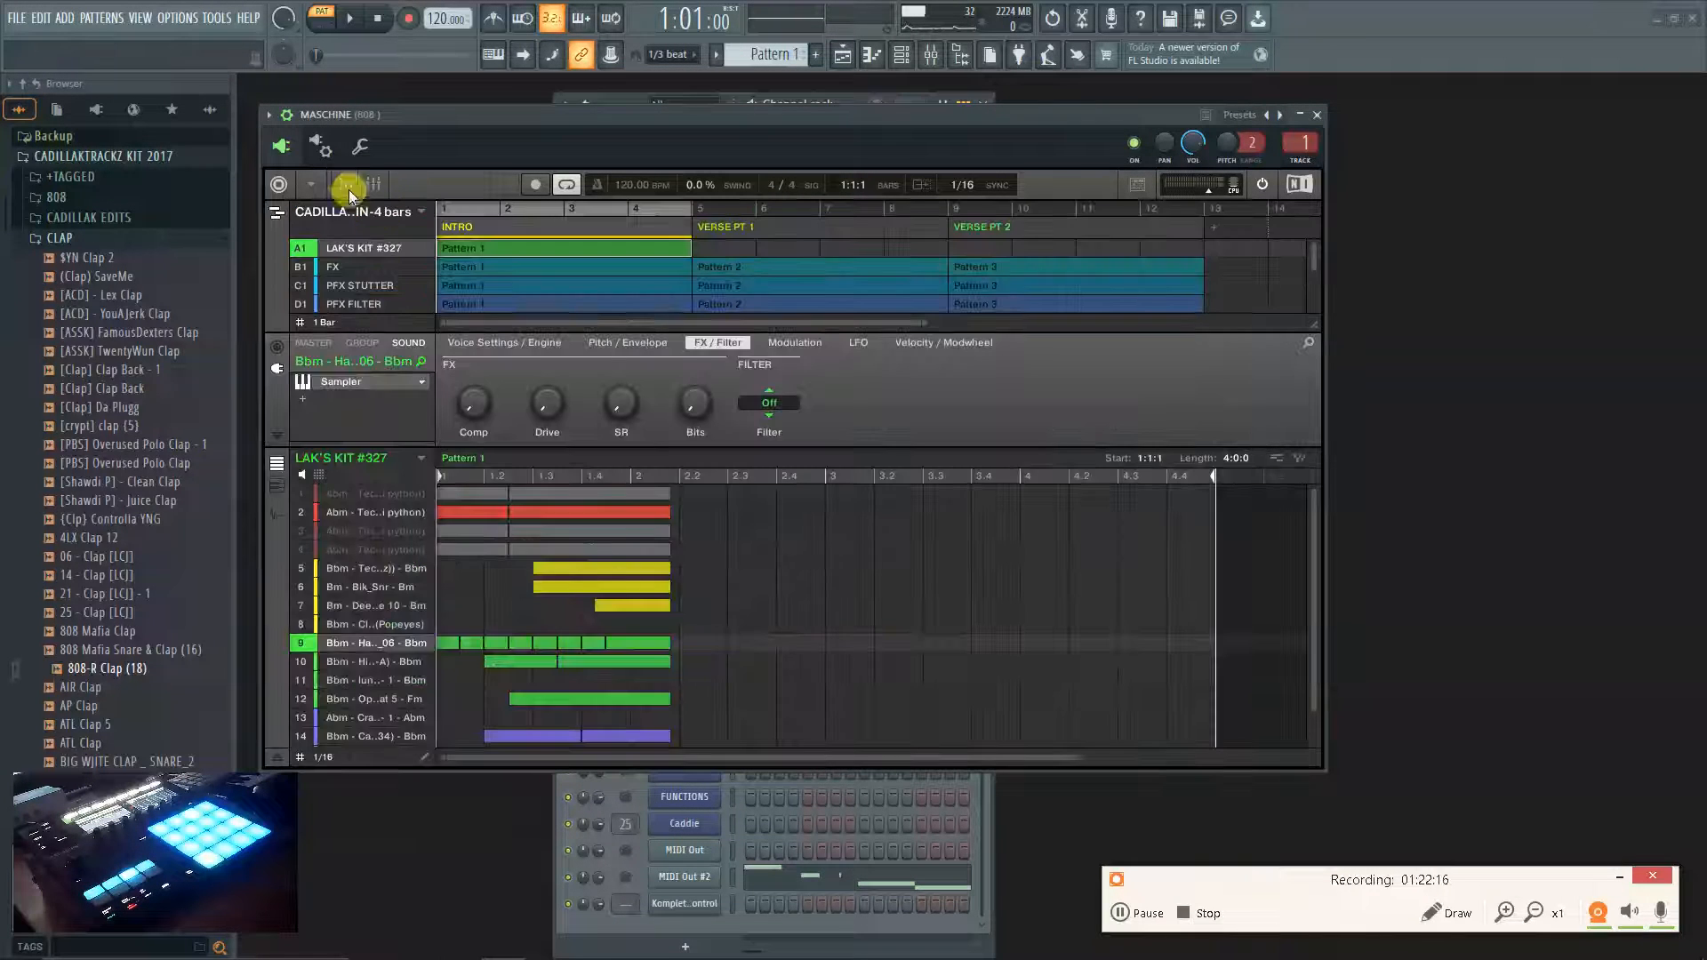
click(320, 147)
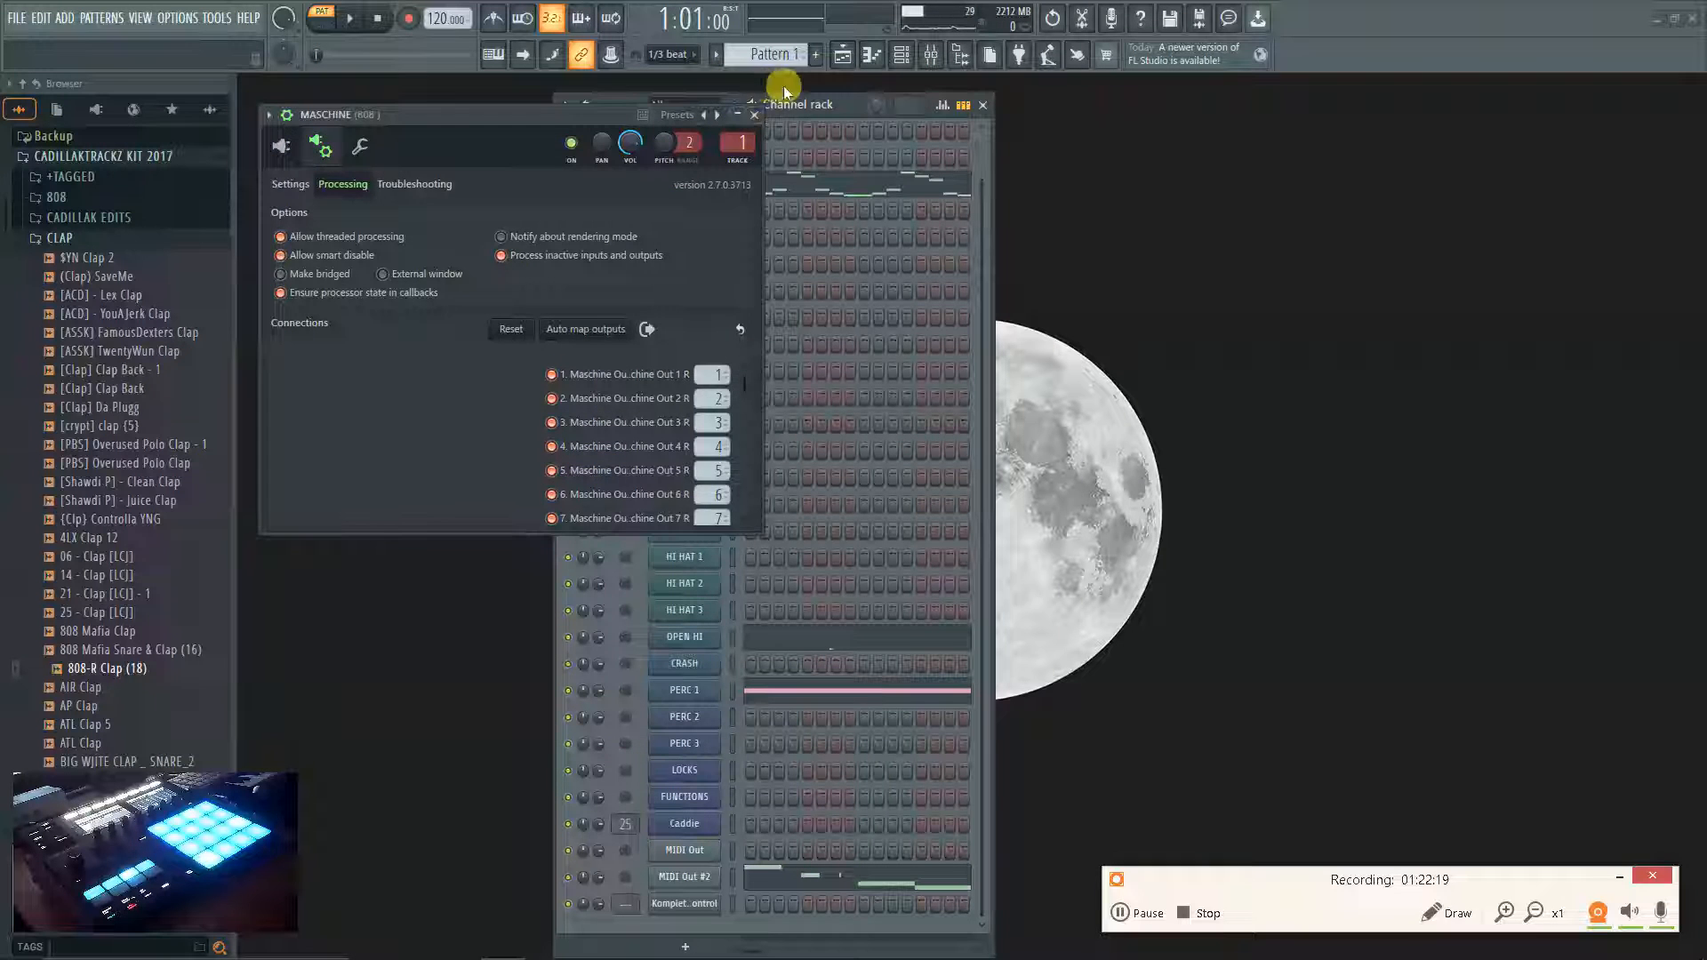
click(754, 115)
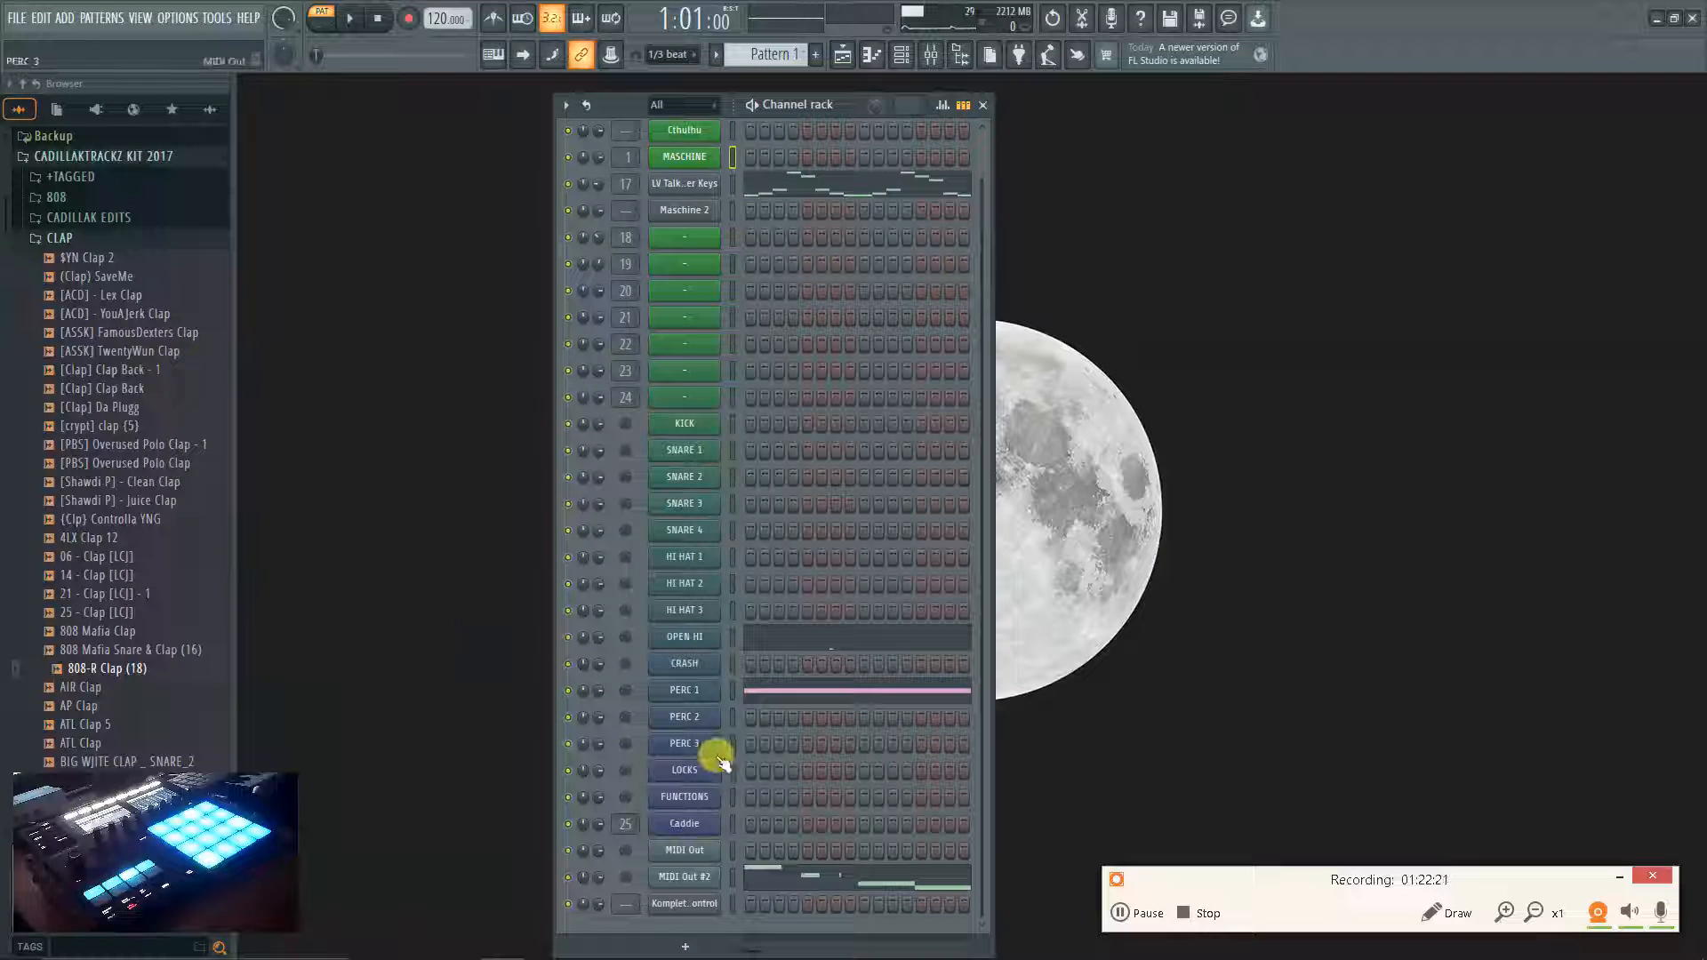
Bring up the playlist, switch to the MASCHINE channel's piano roll, and open its note tools.
mouse_move(658, 953)
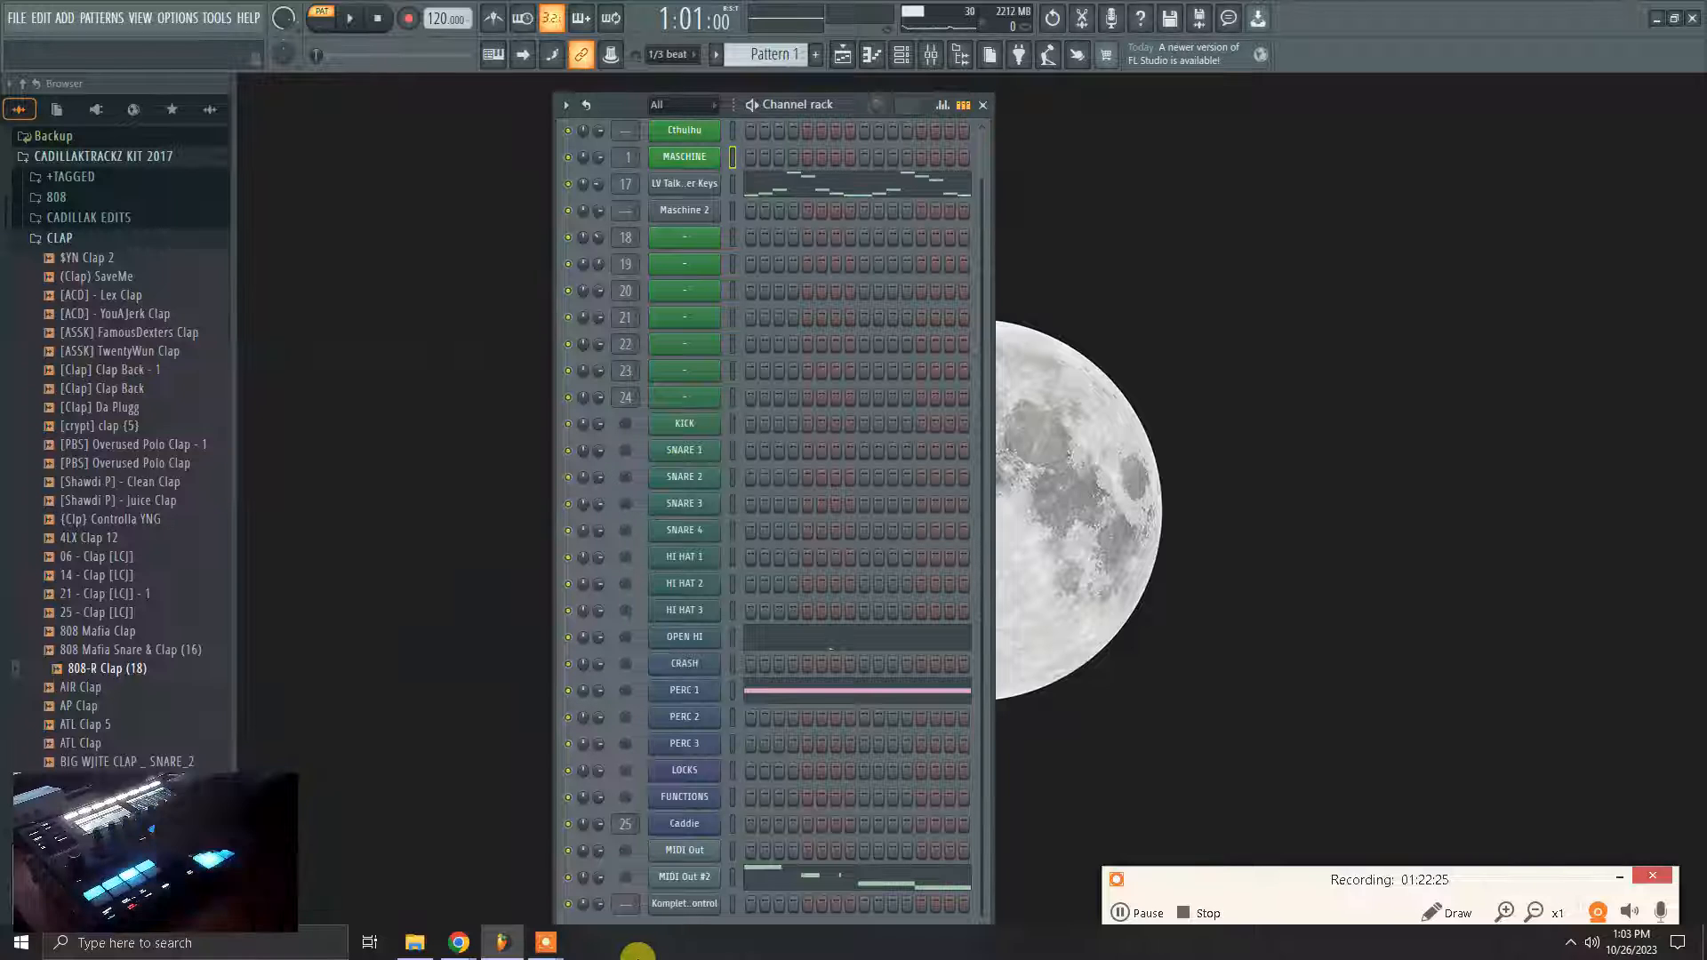
key(F5)
key(F6)
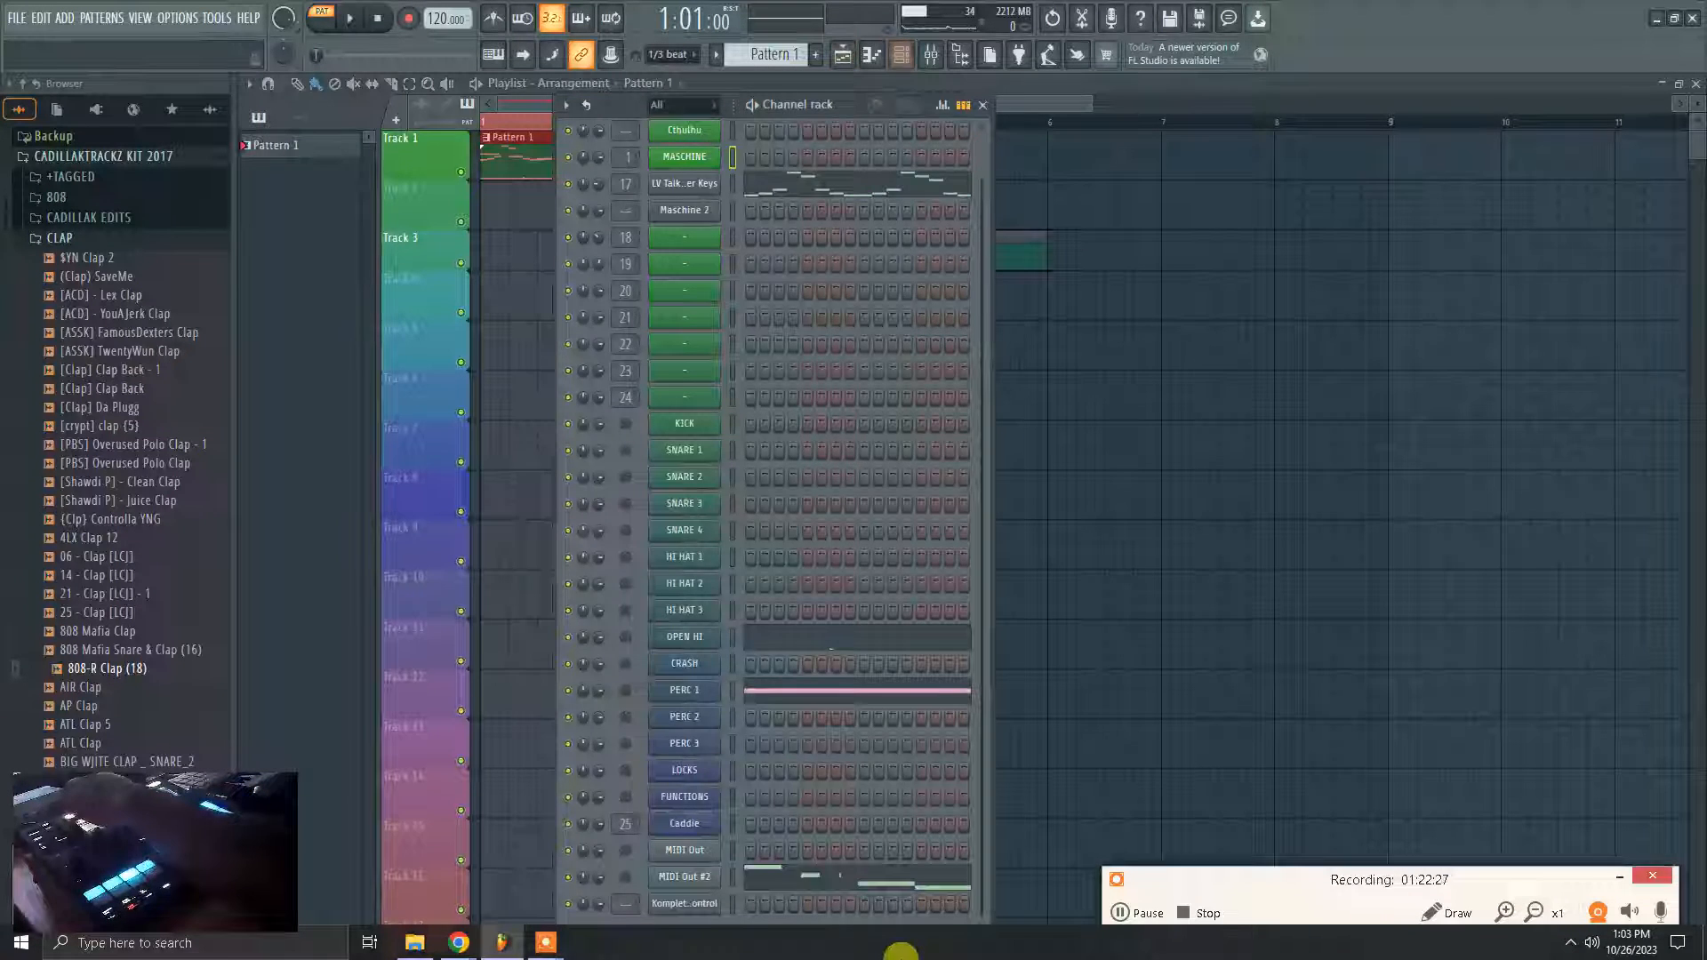
key(F7)
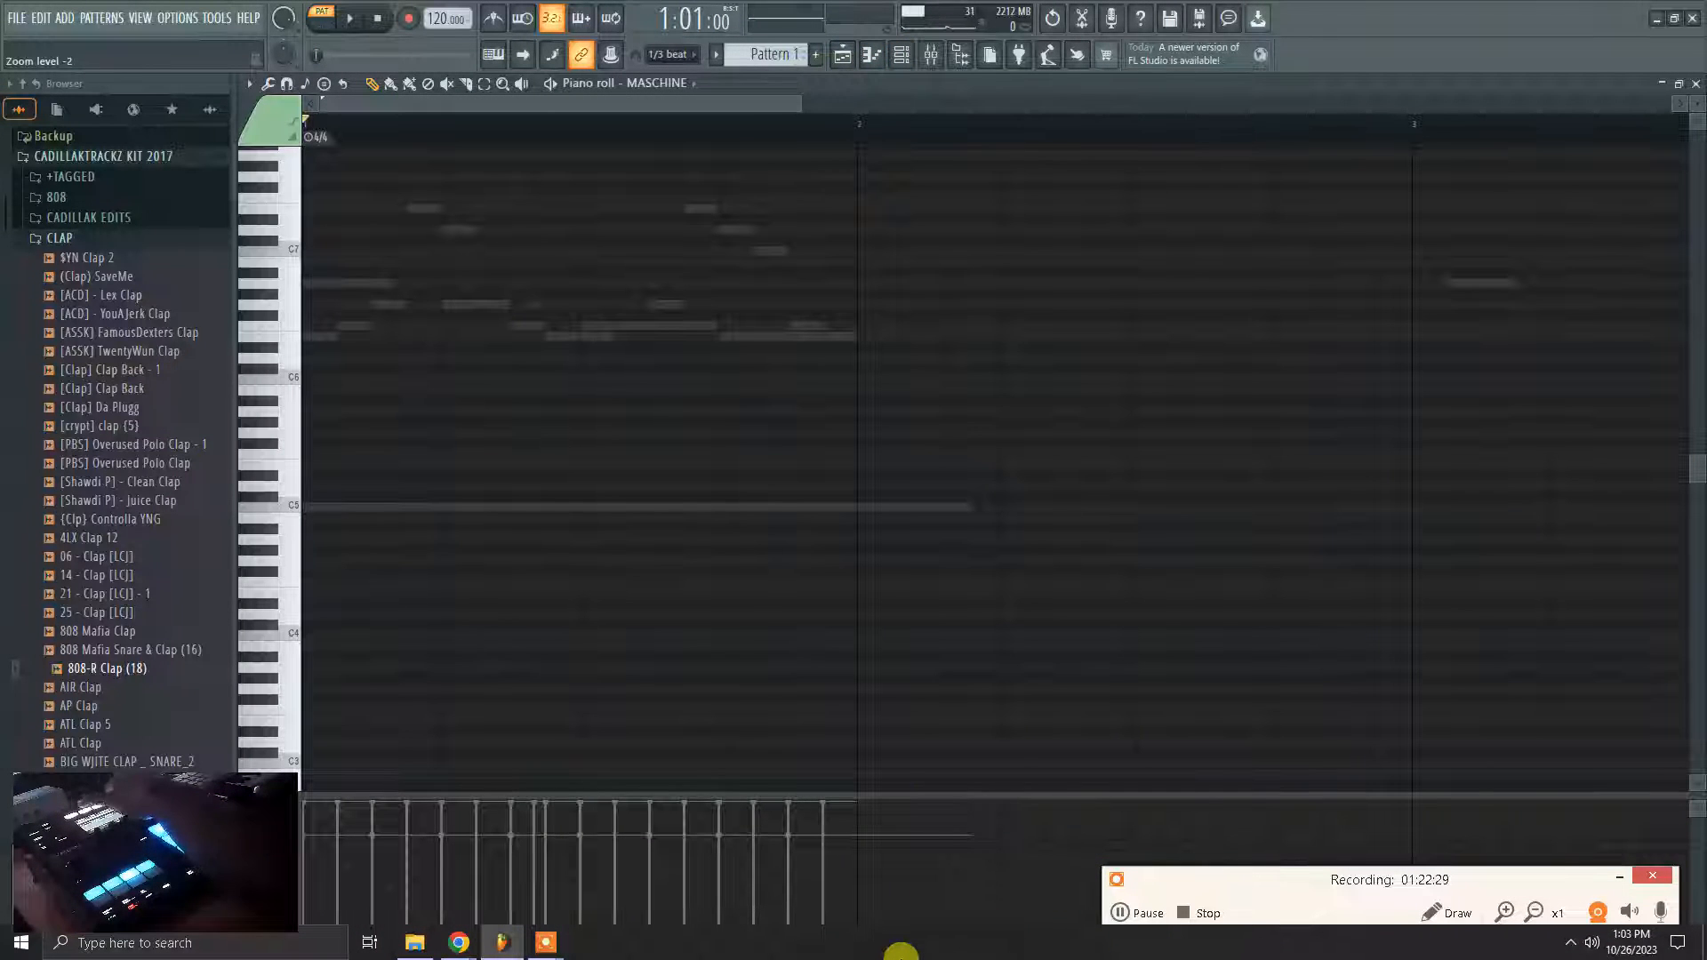
key(F8)
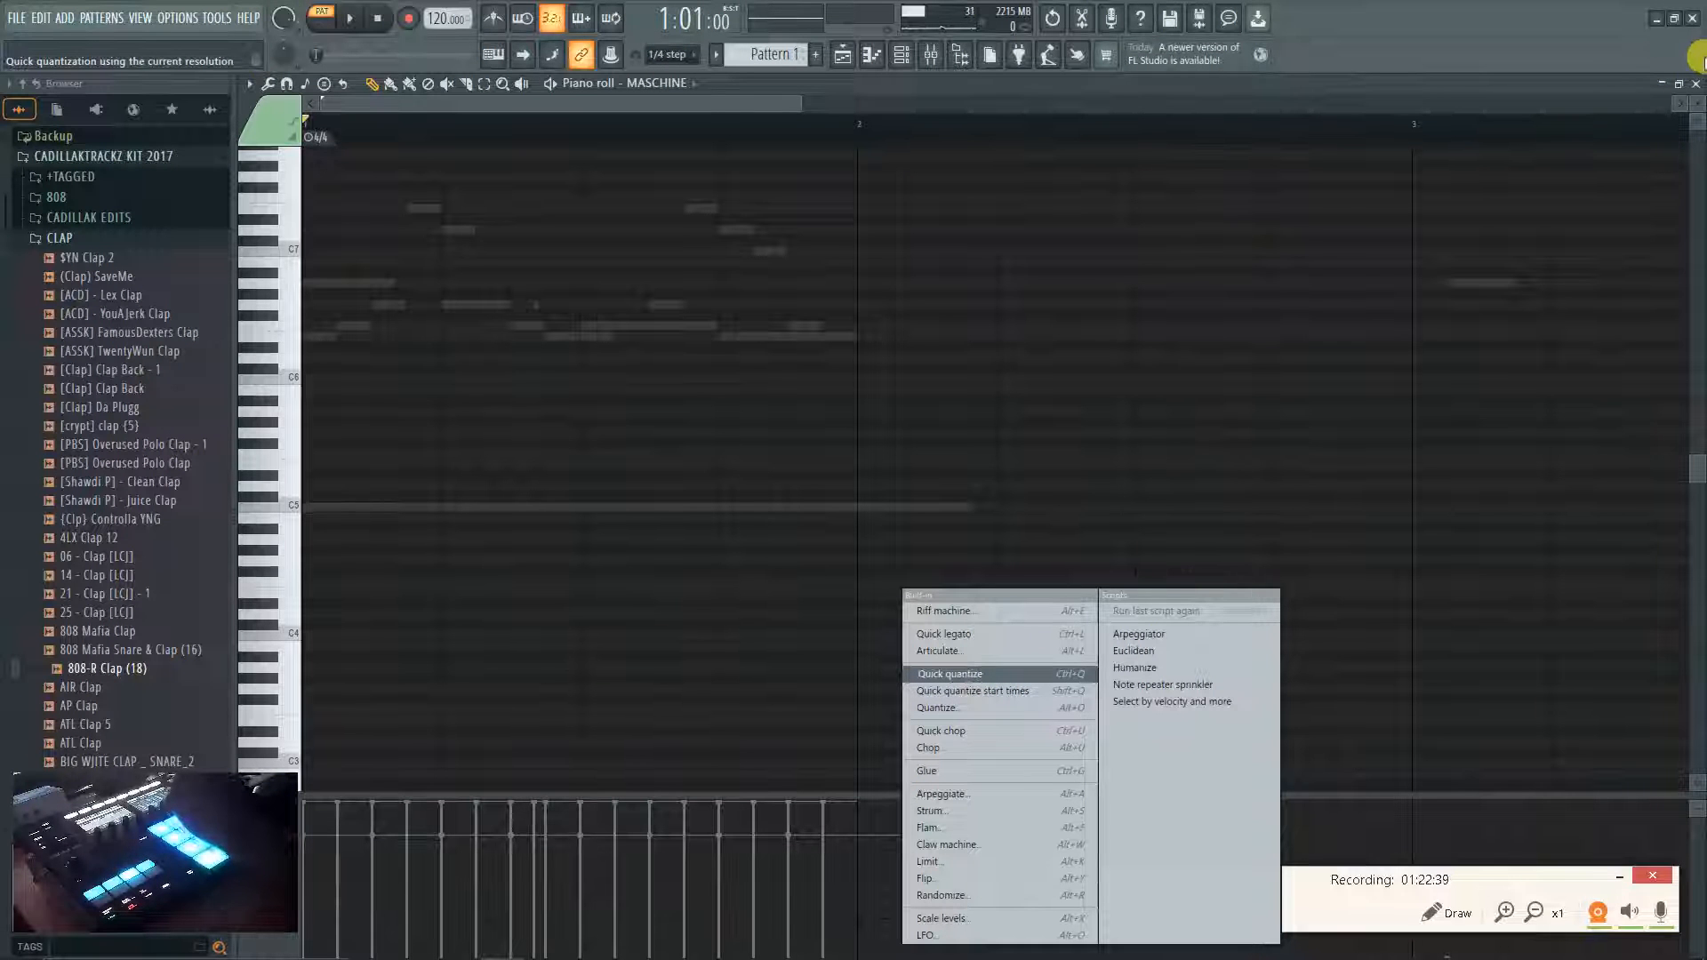
Close the piano roll, show the MASCHINE channel's plugin interface, and select sound 13 in LAK'S KIT #327.
click(1696, 83)
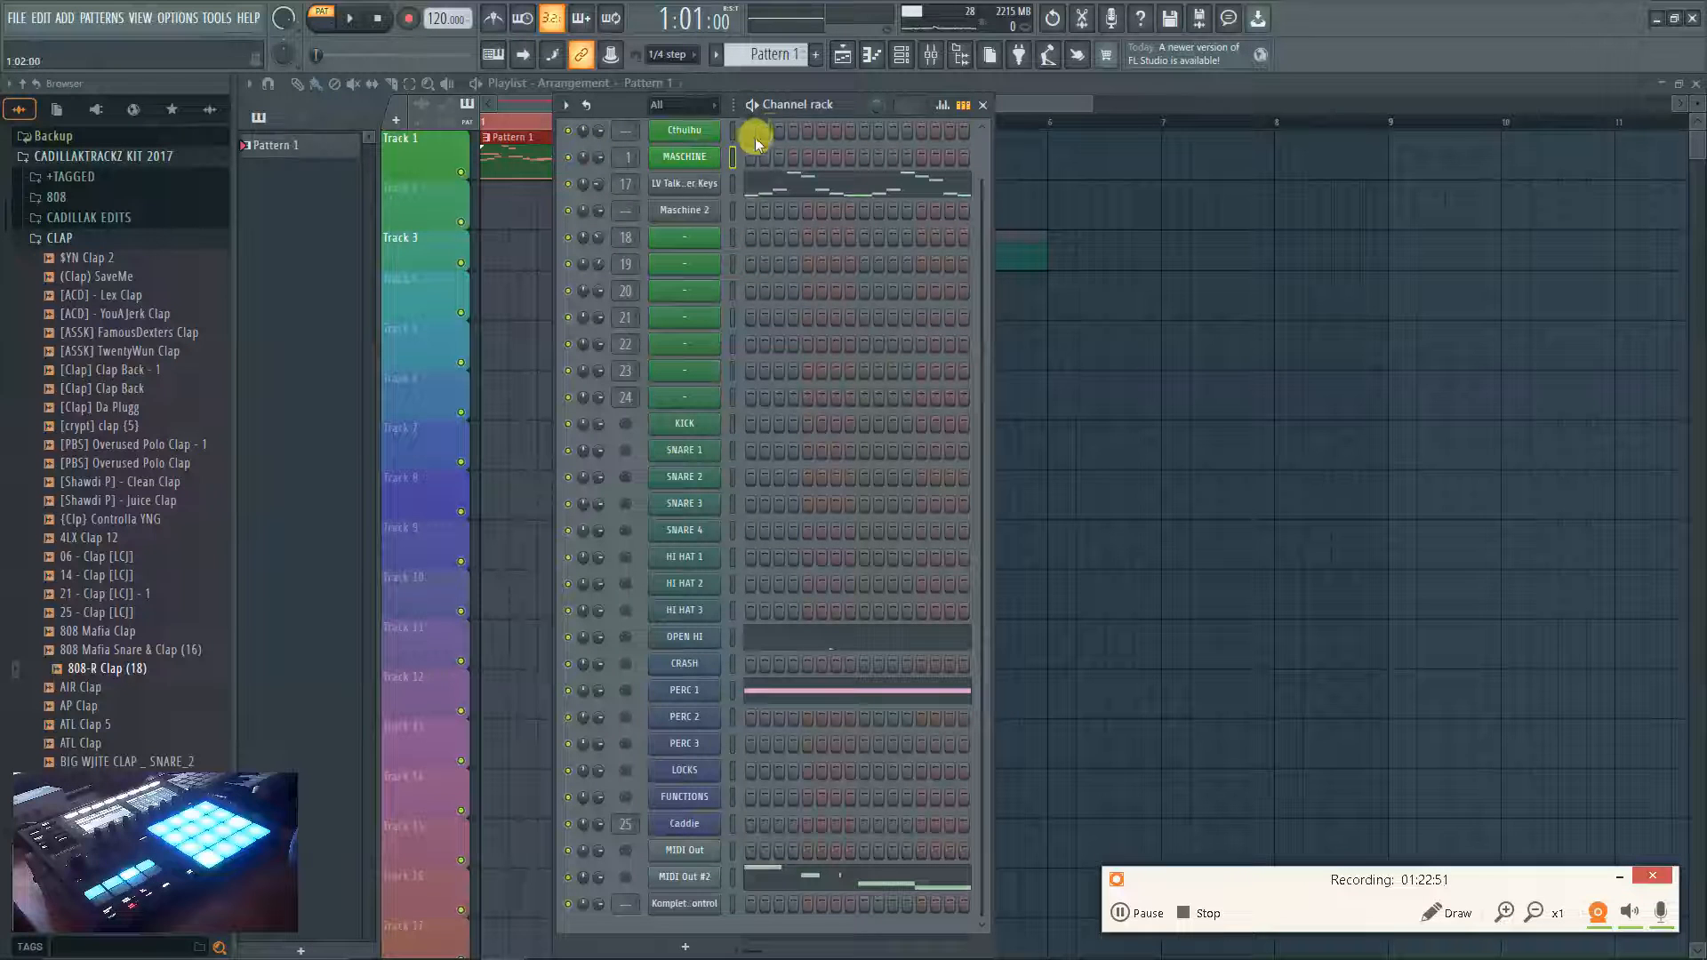
click(694, 160)
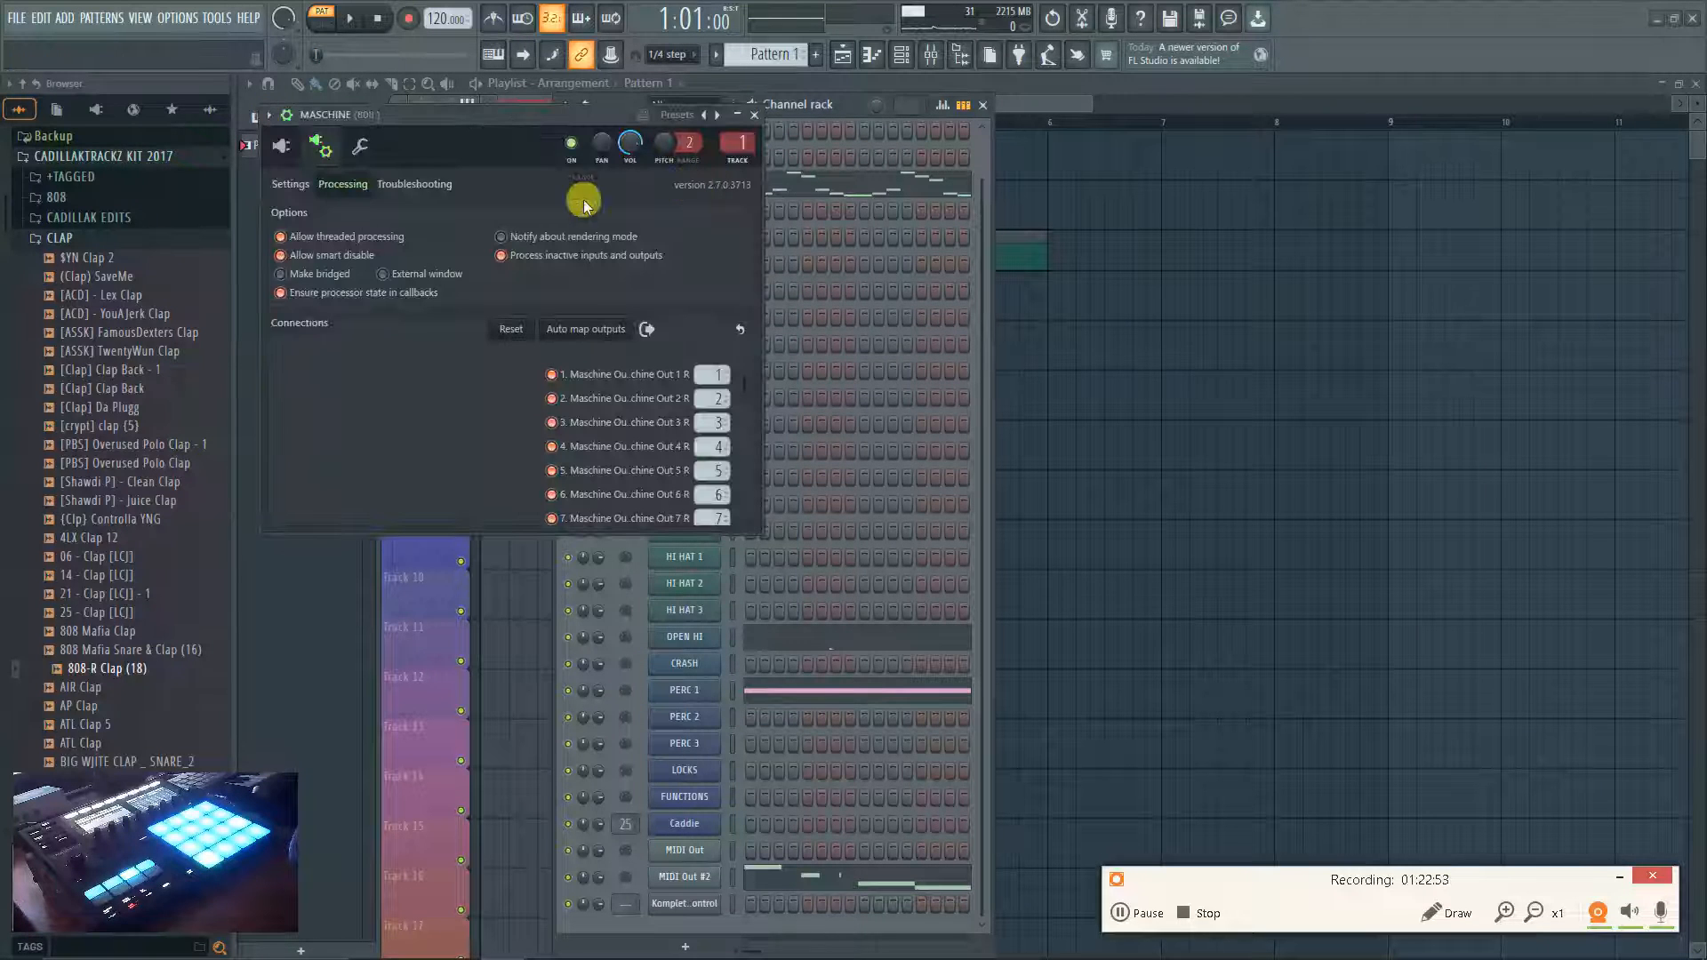
click(290, 154)
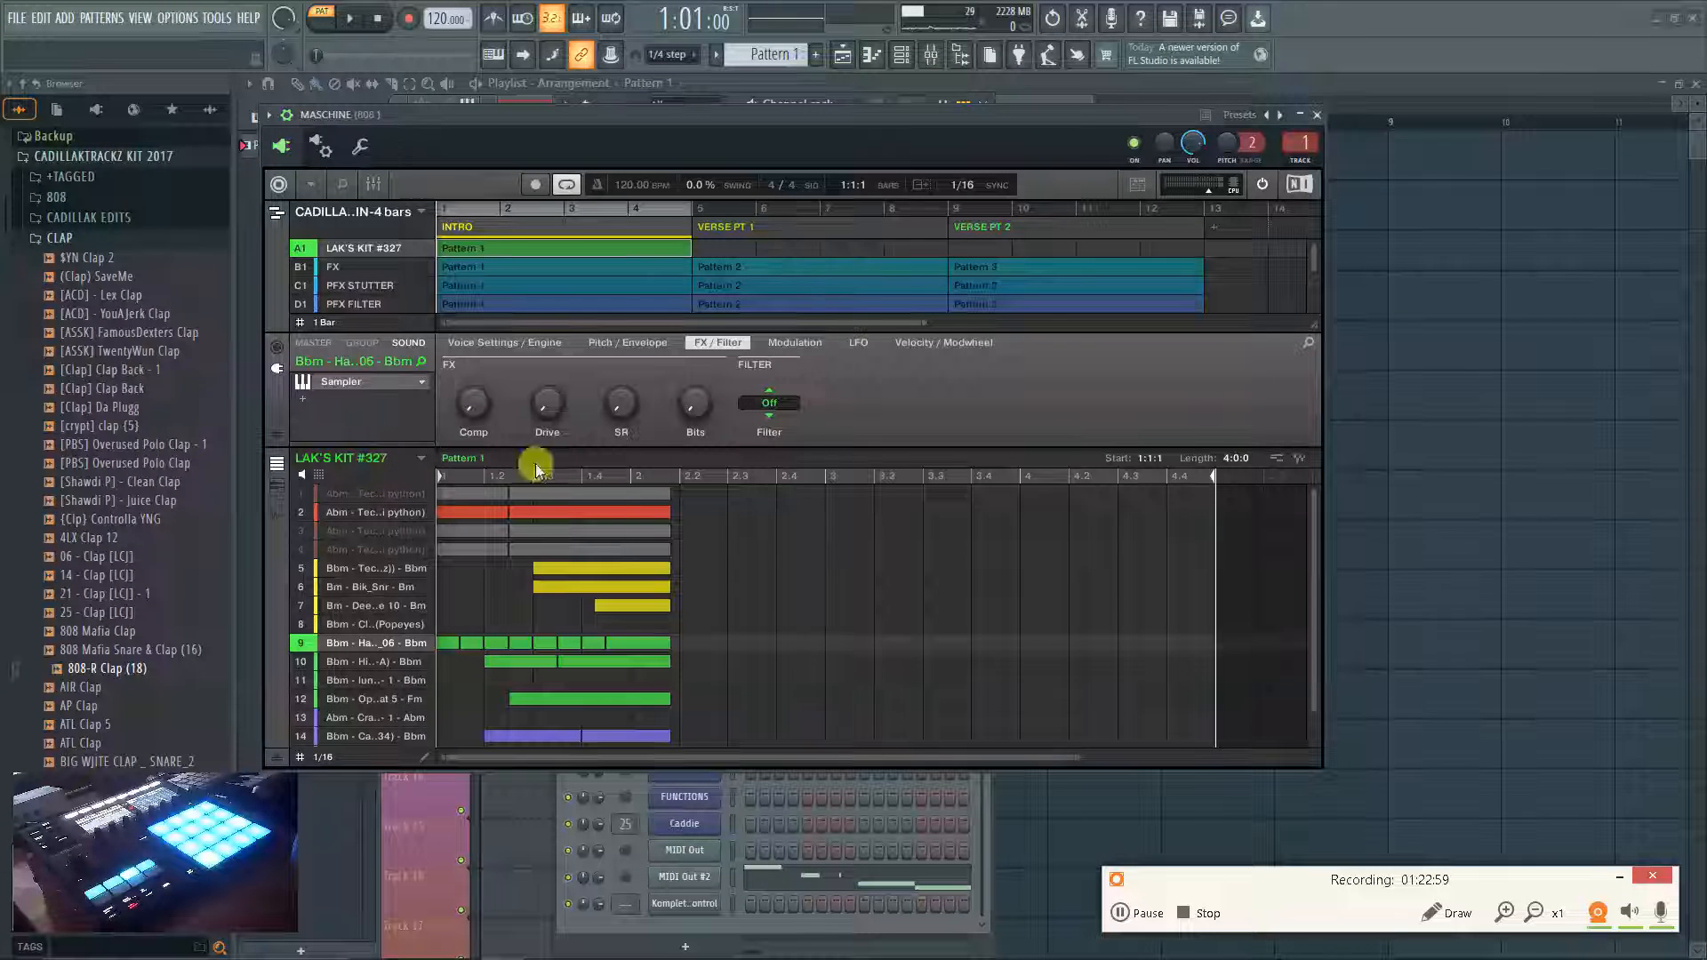
scroll(637, 590, down, 2)
scroll(633, 612, up, 2)
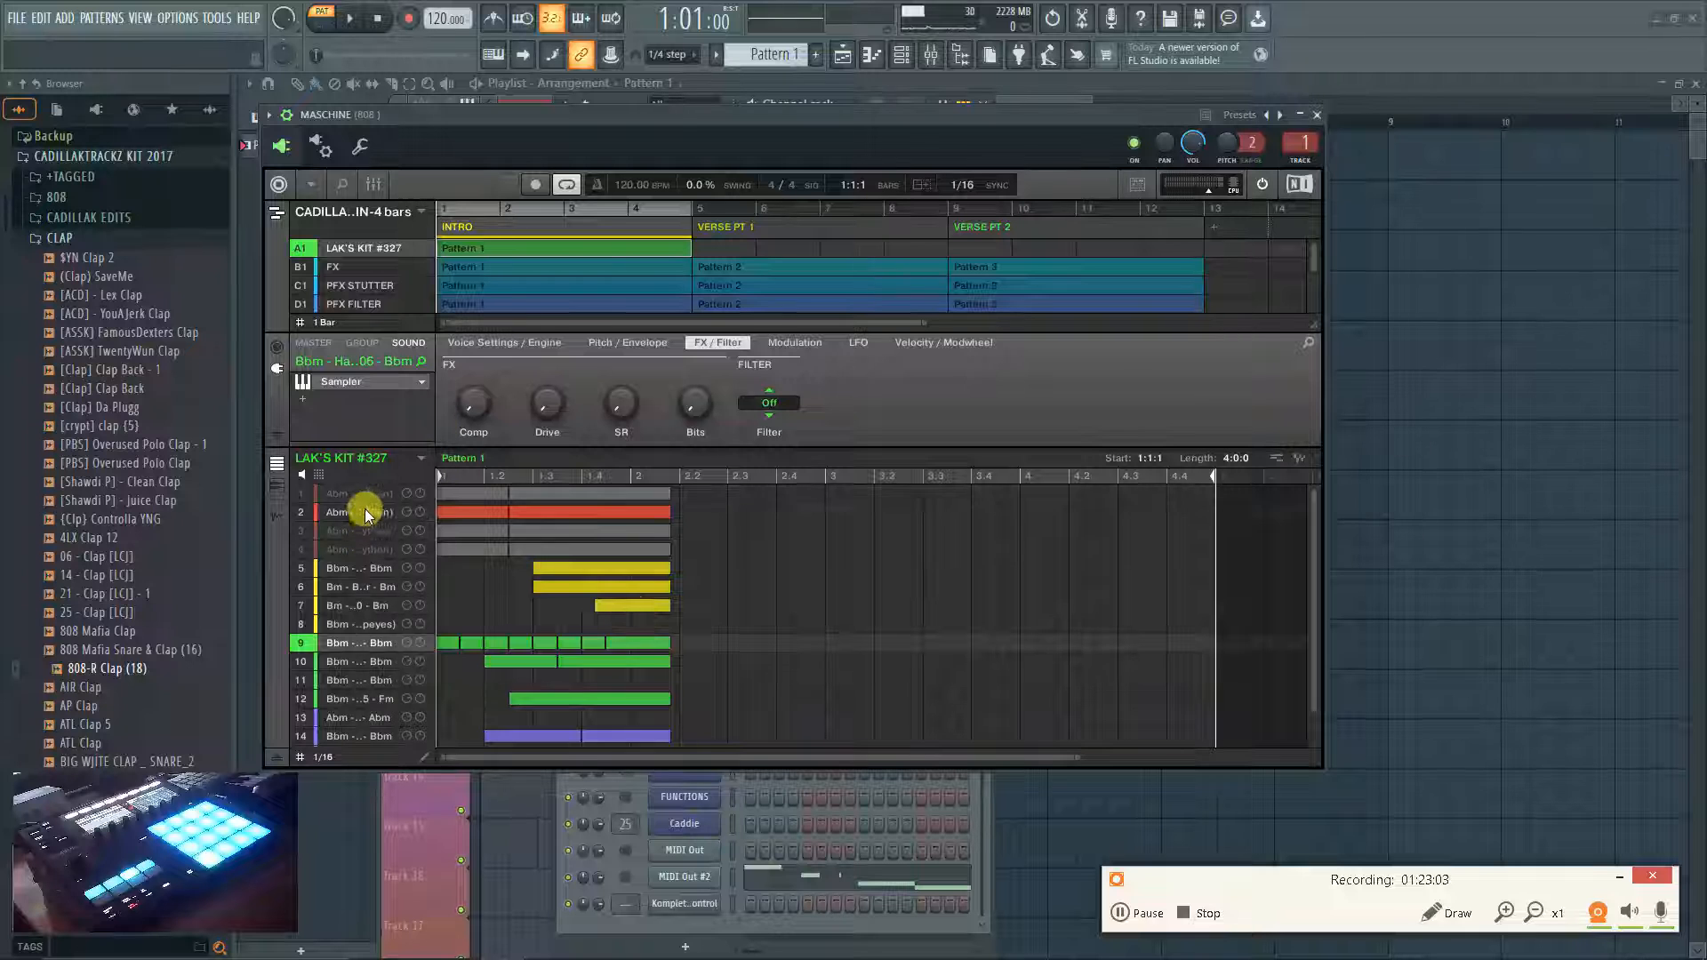
click(382, 718)
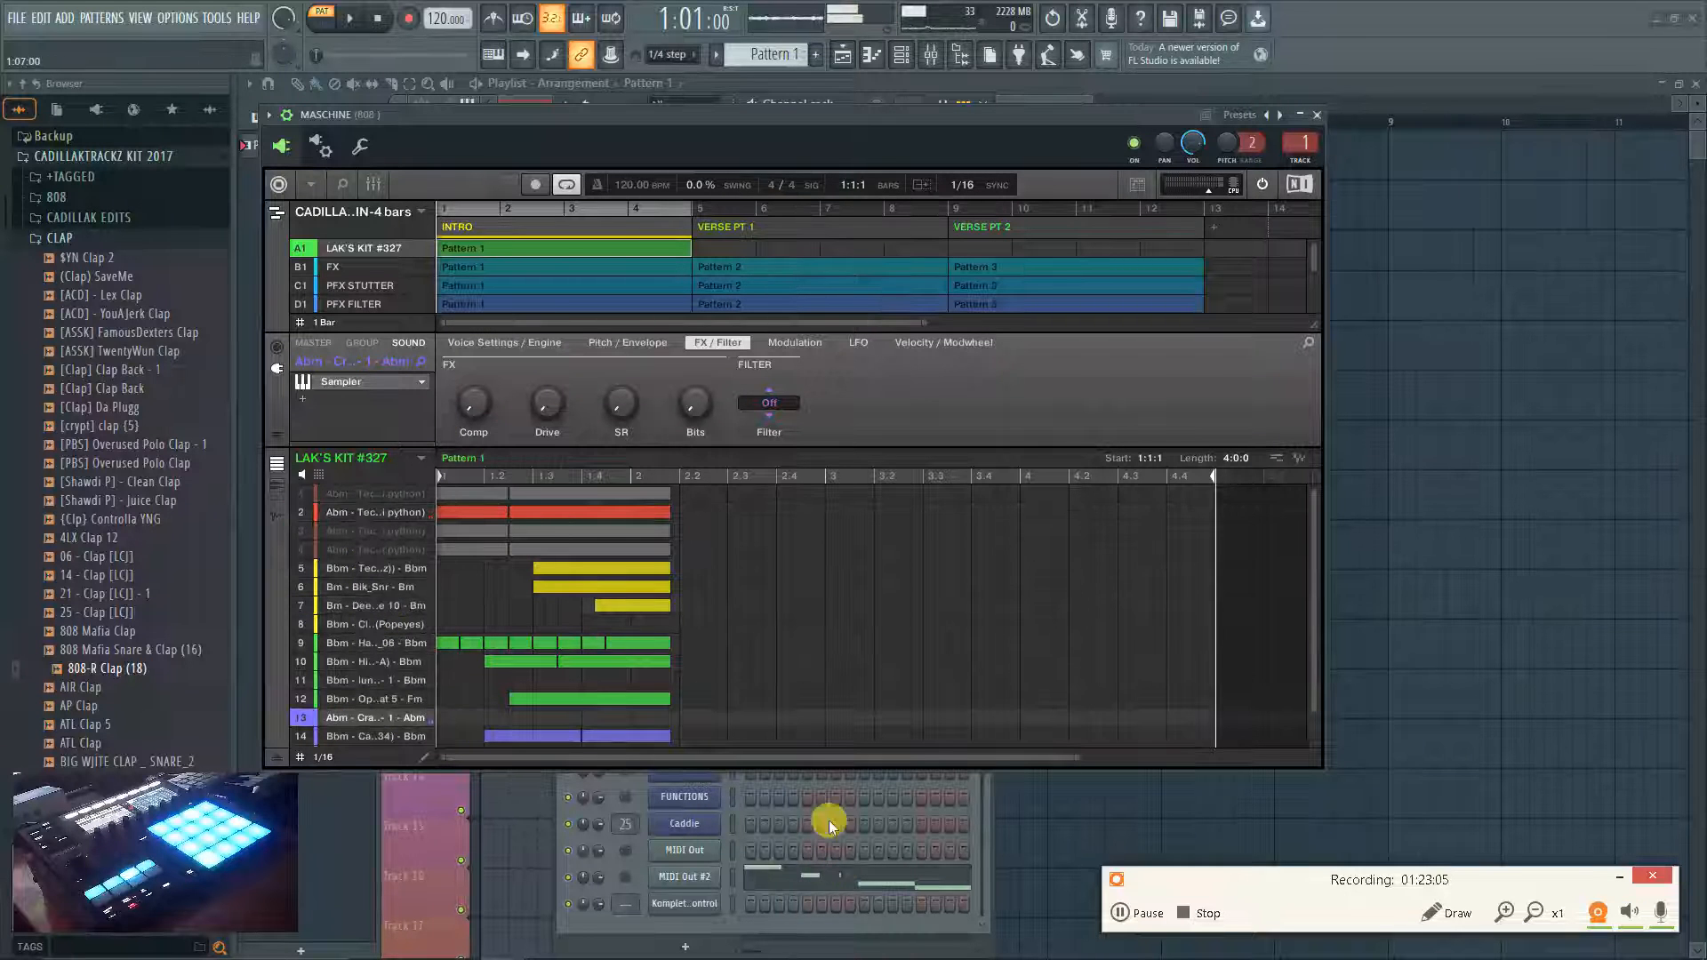
Move the MASCHINE window around the workspace, enable SNARE 4's fourth step in the channel rack, and close the plugin window.
drag(957, 118, 1441, 872)
click(794, 530)
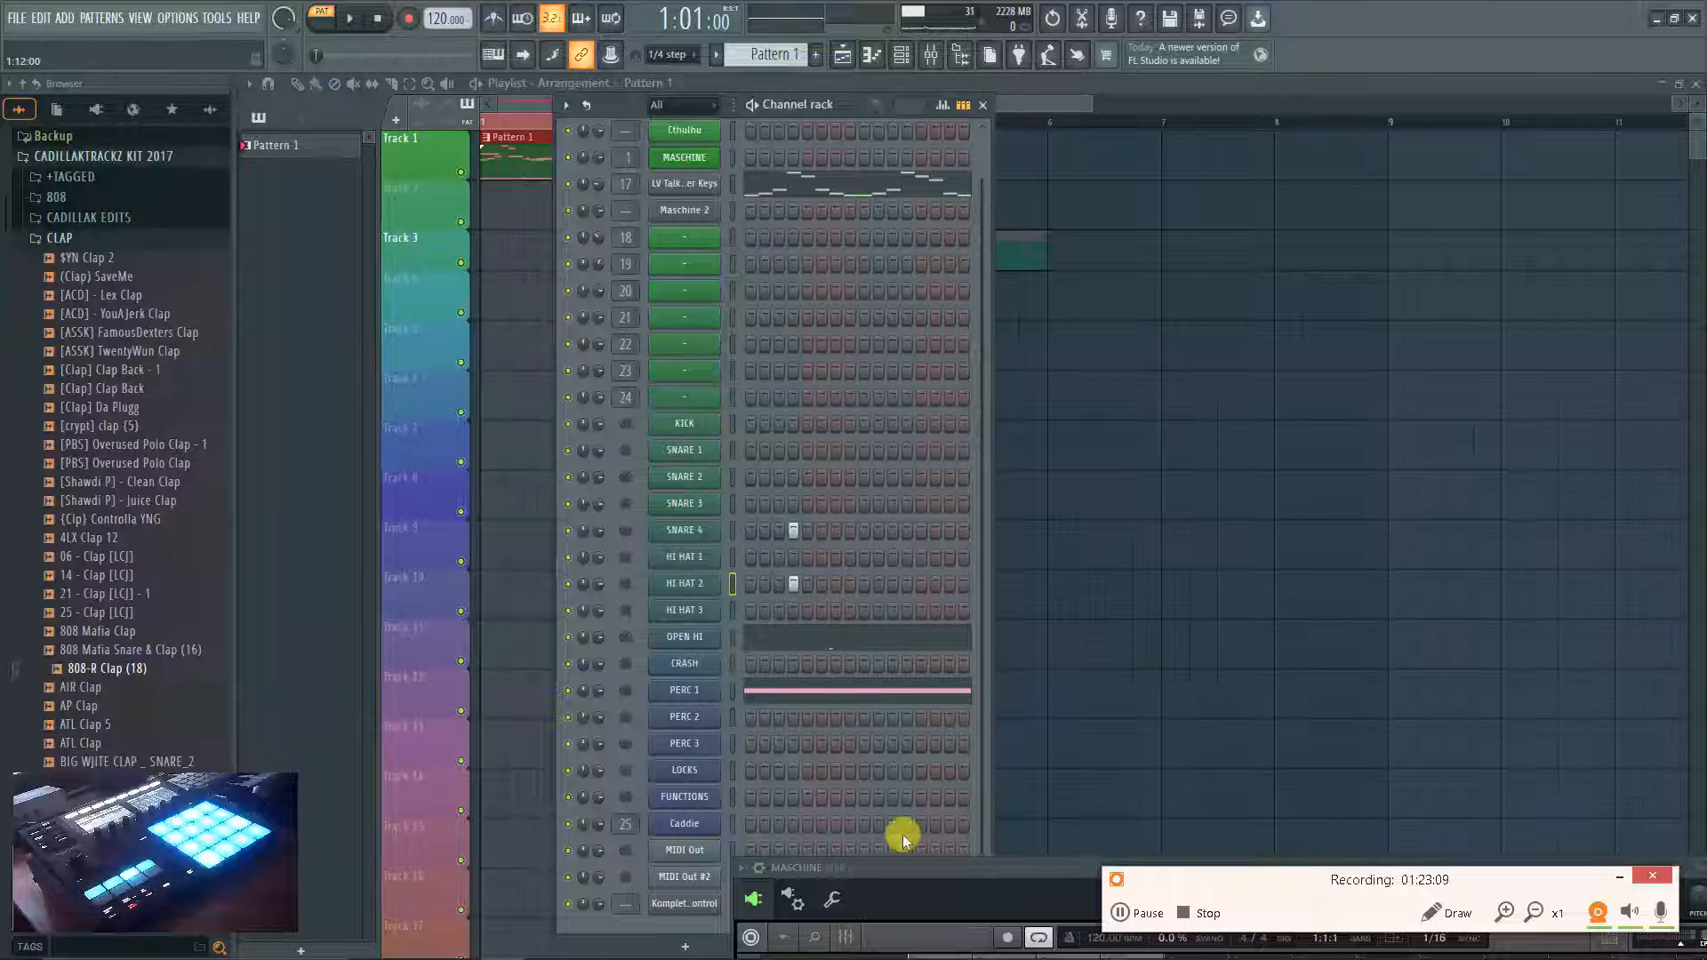
drag(983, 871, 1072, 254)
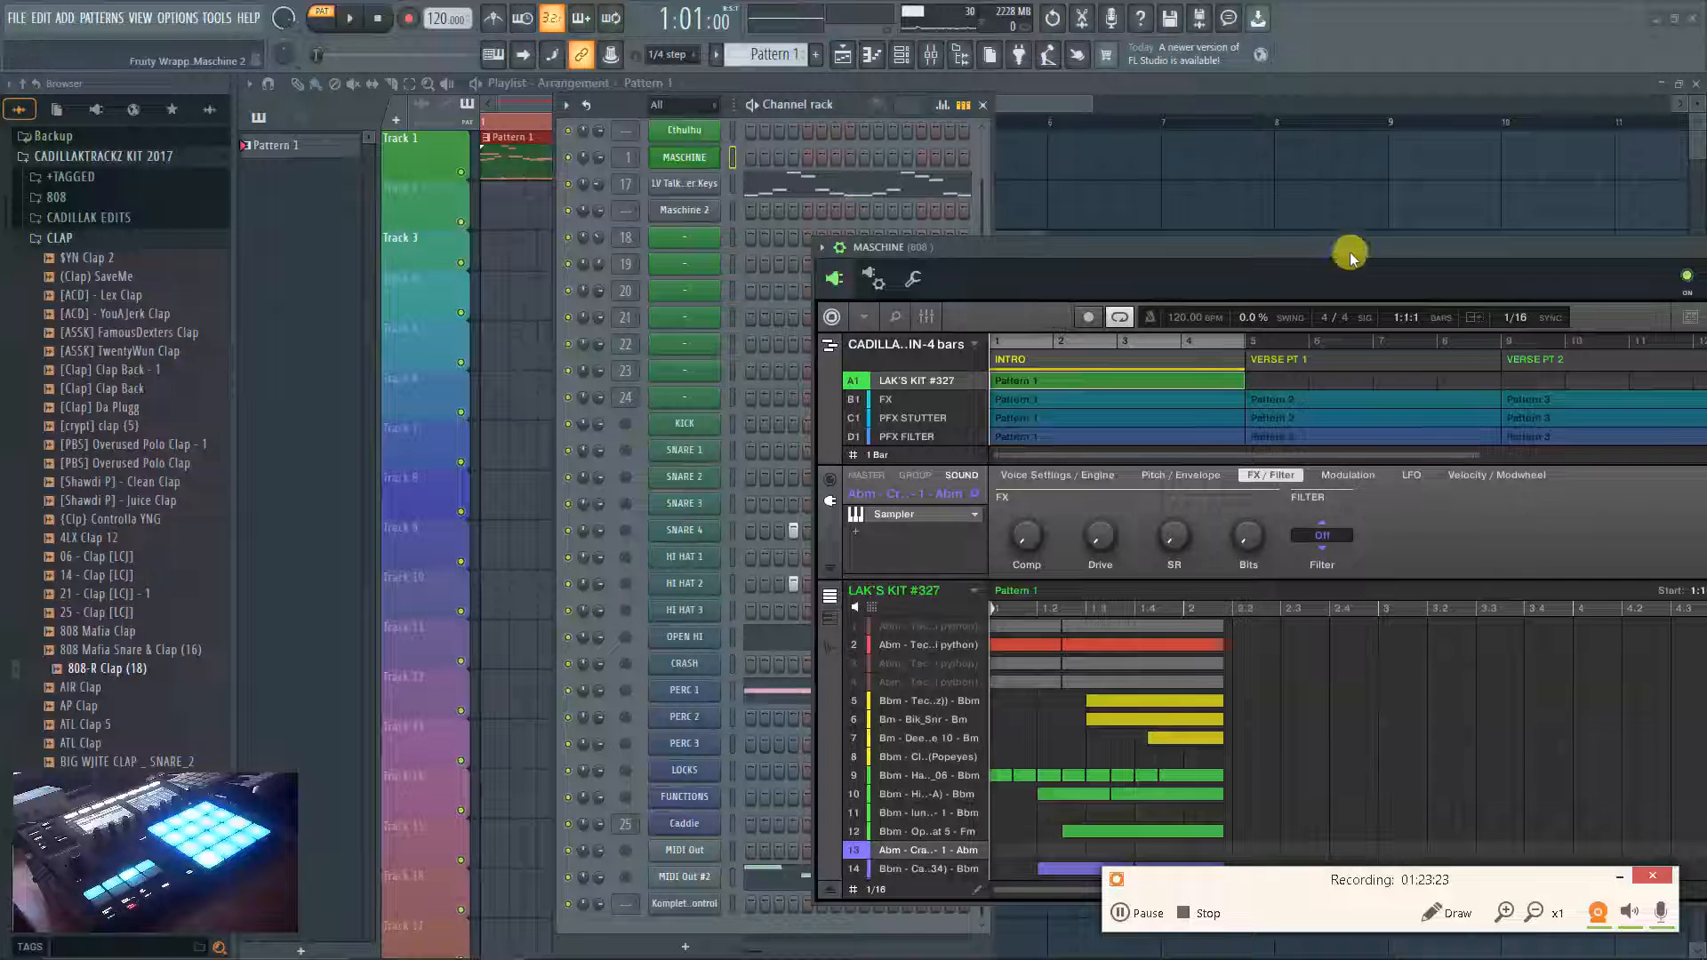
drag(1271, 240, 1052, 199)
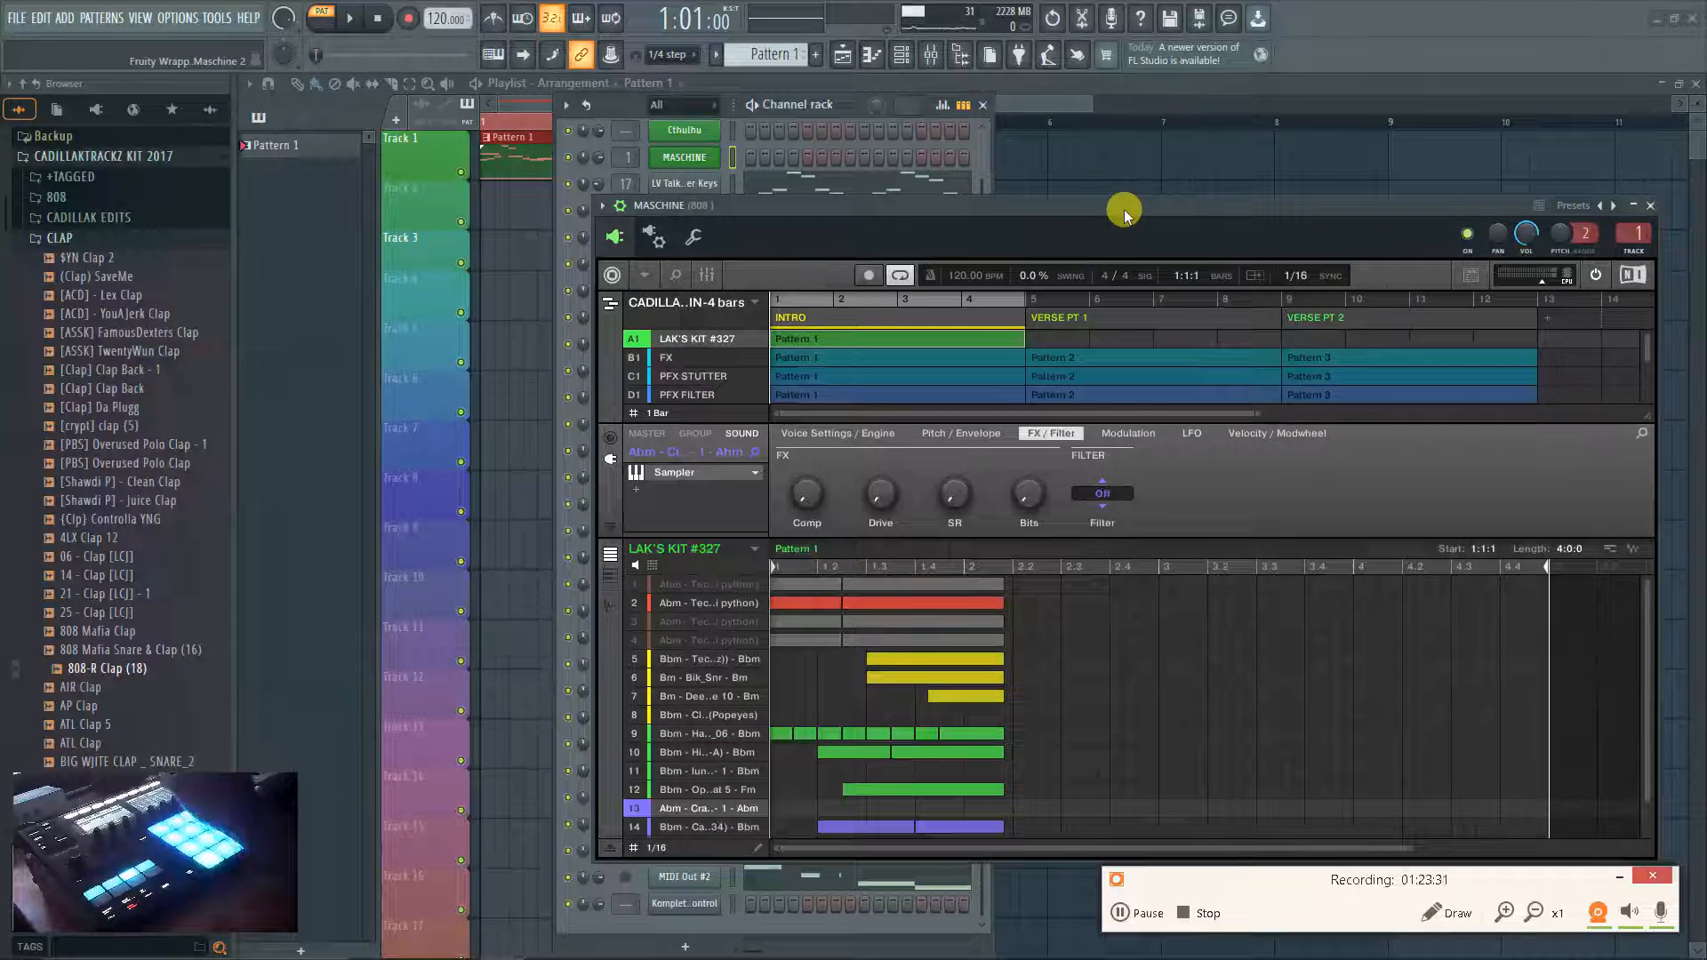
drag(1126, 211, 676, 291)
click(1201, 287)
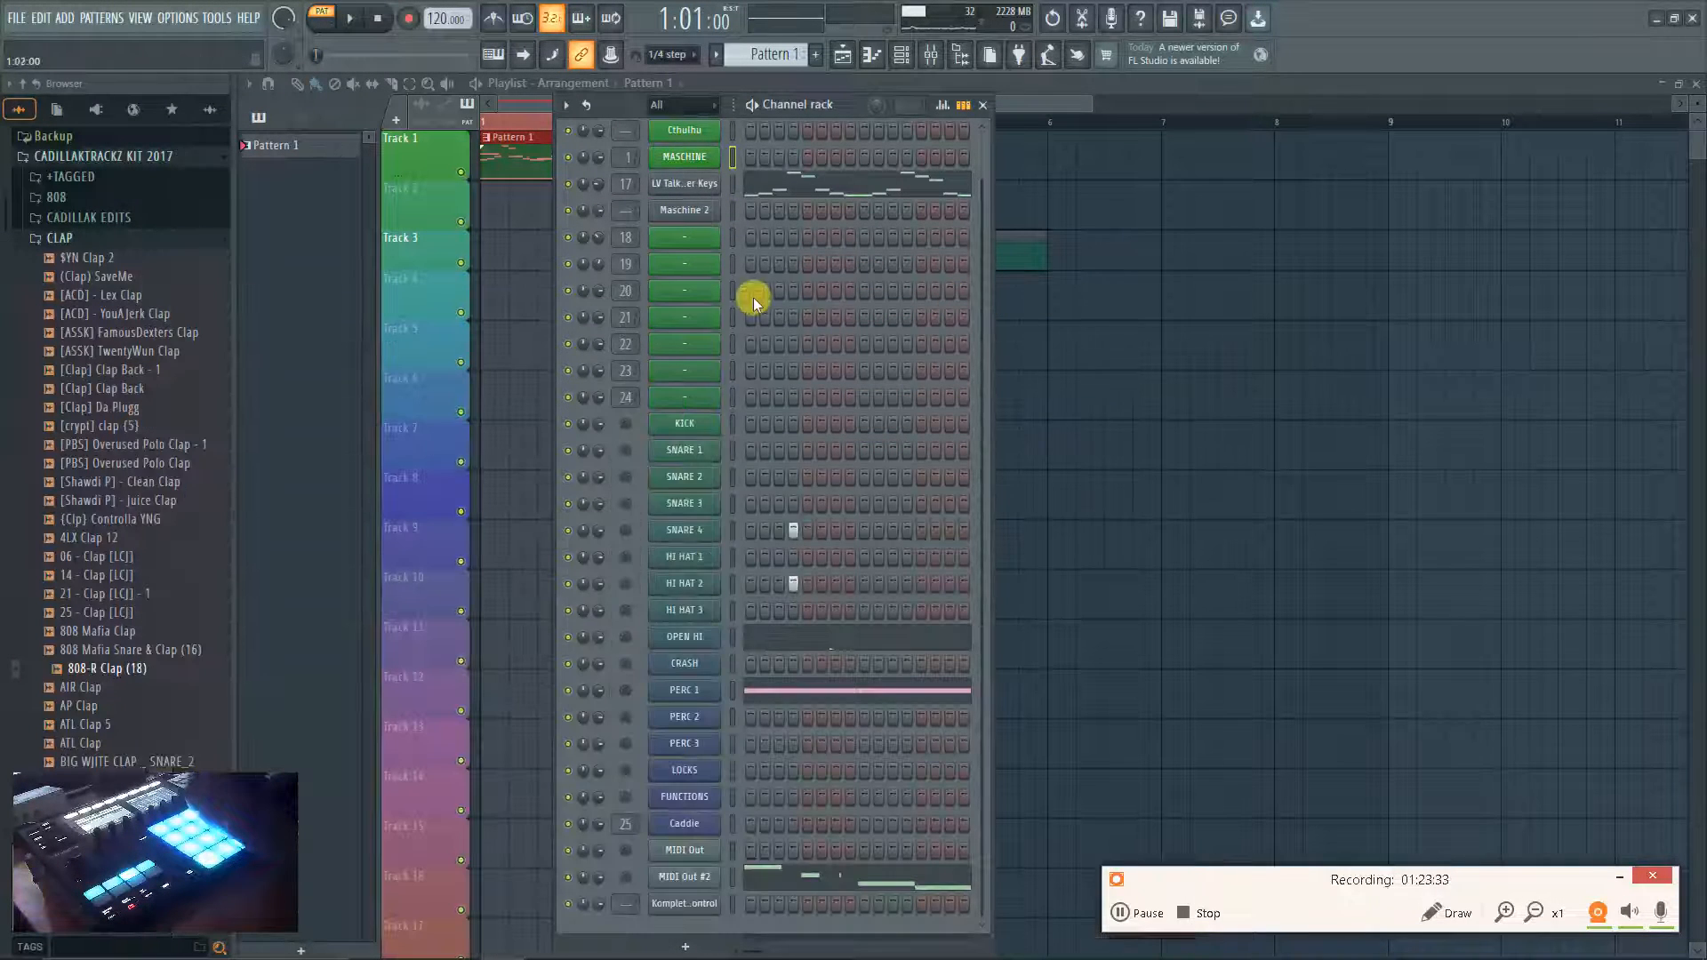
Open the Maschine 2 channel's plugin window, show and hide its wrapper settings, and look over its plugin options.
click(703, 212)
click(343, 237)
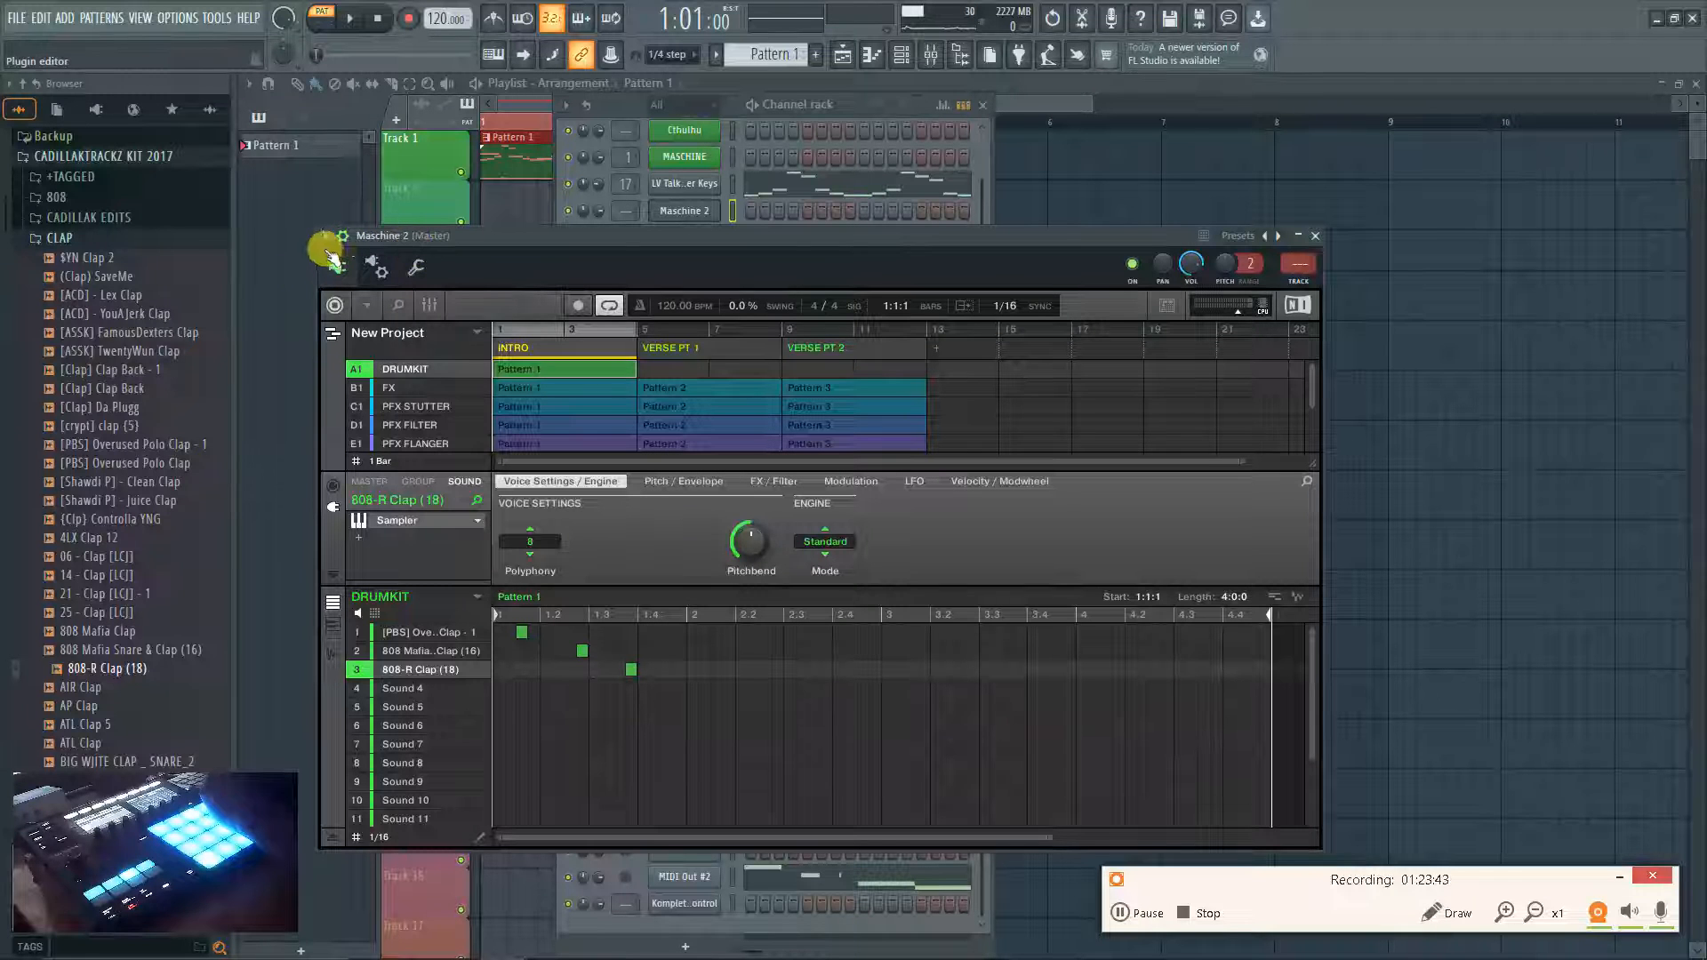
click(343, 236)
click(324, 237)
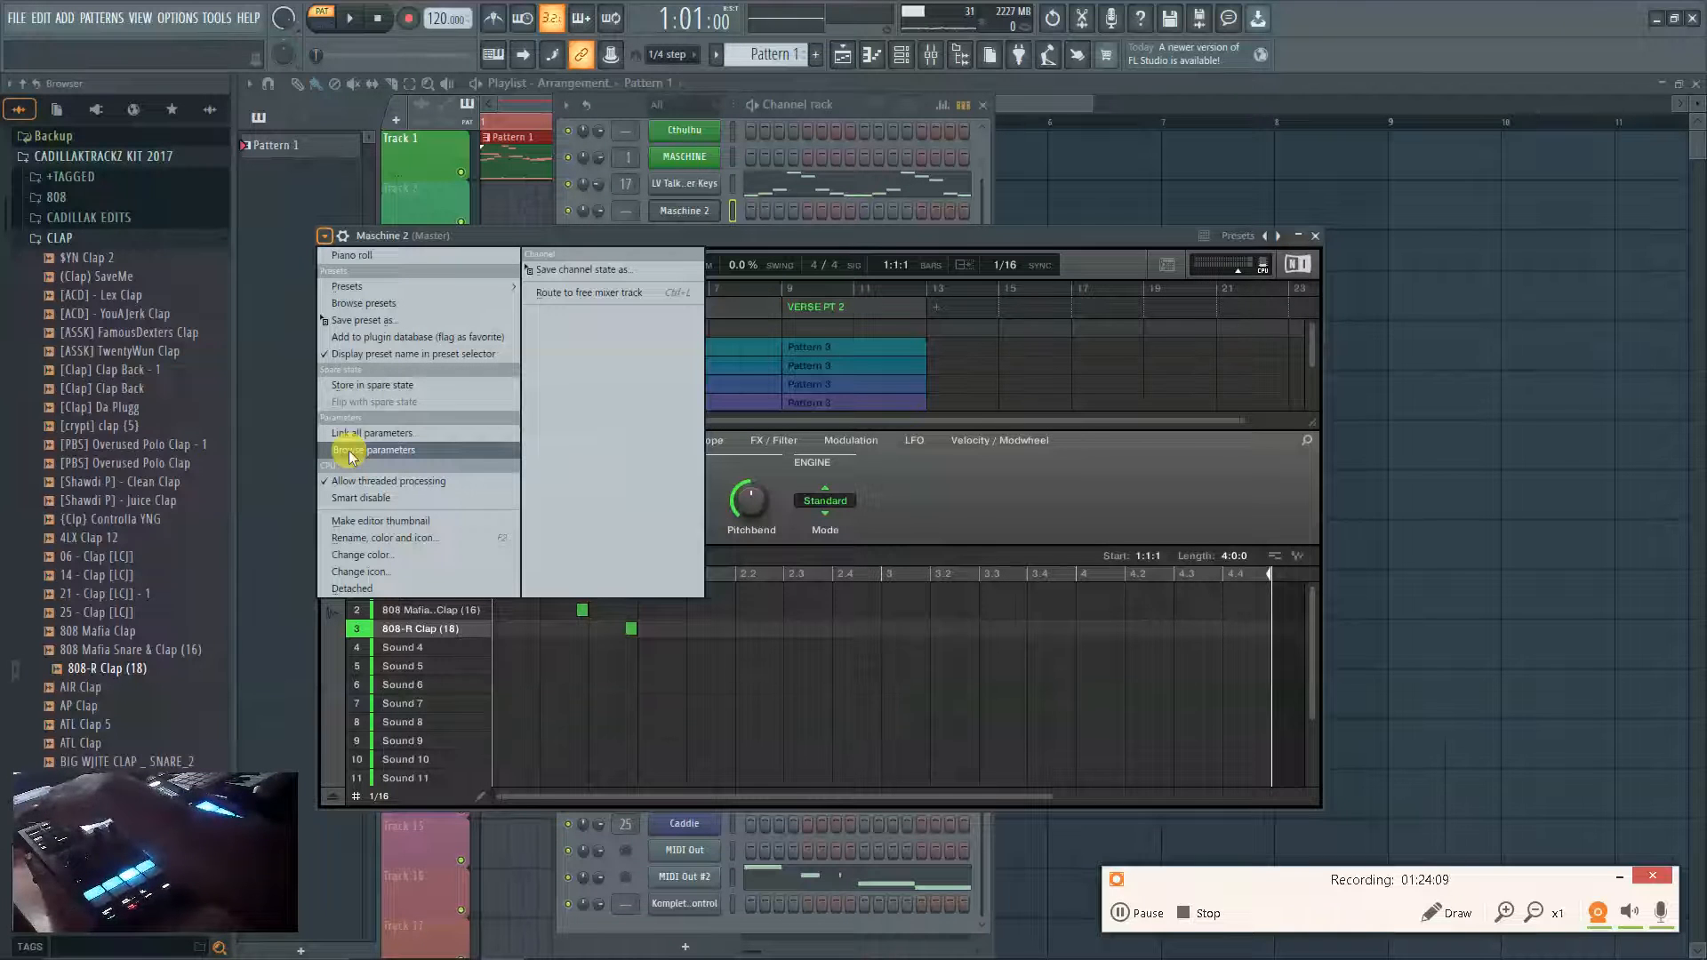
click(1051, 498)
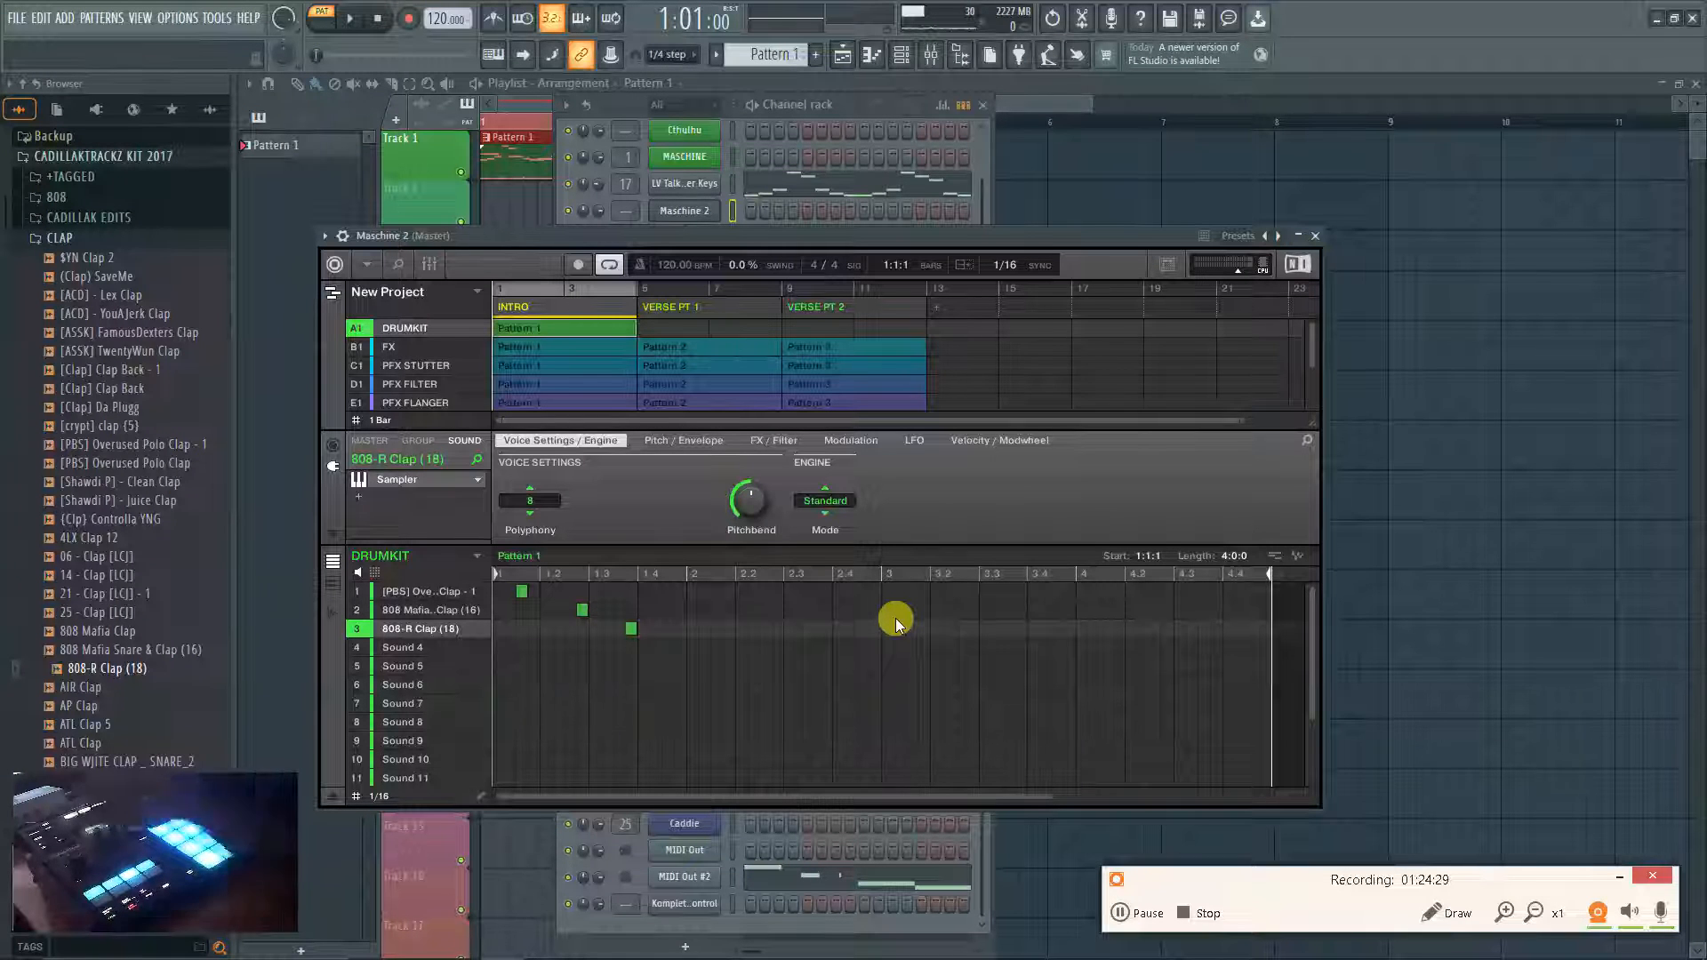
mouse_move(110, 945)
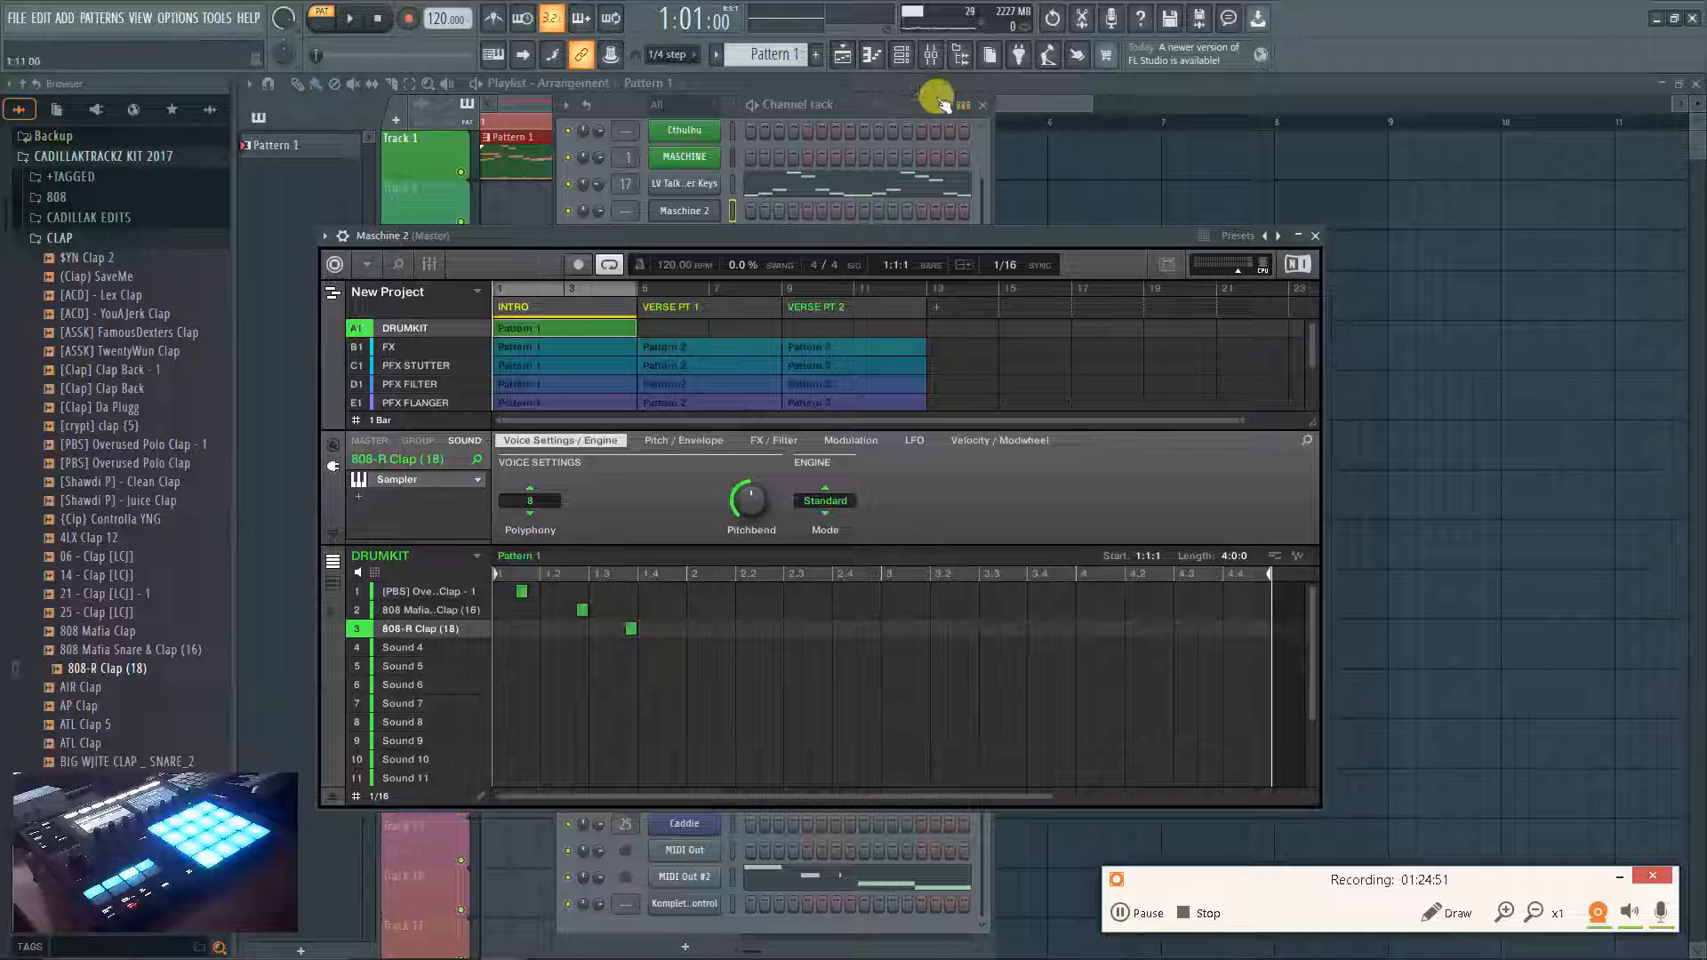
Open the master track's Reason Rack Plugin, close the mixer, and place the rack beside the Maschine 2 window.
click(931, 55)
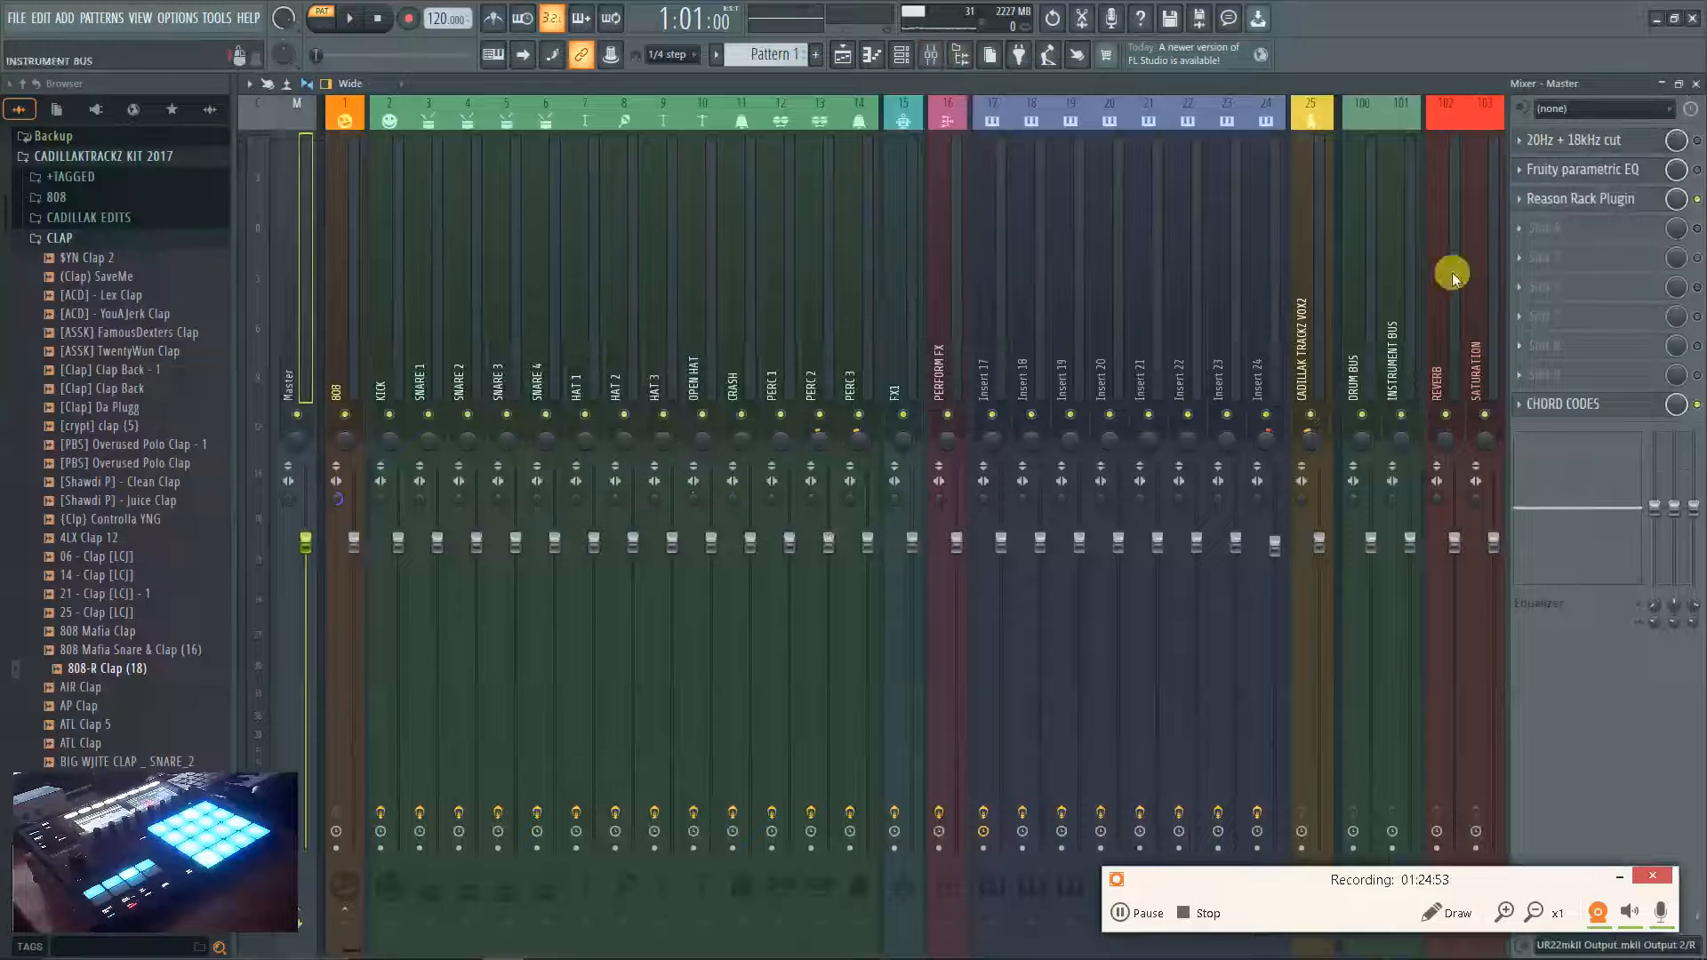
click(1618, 201)
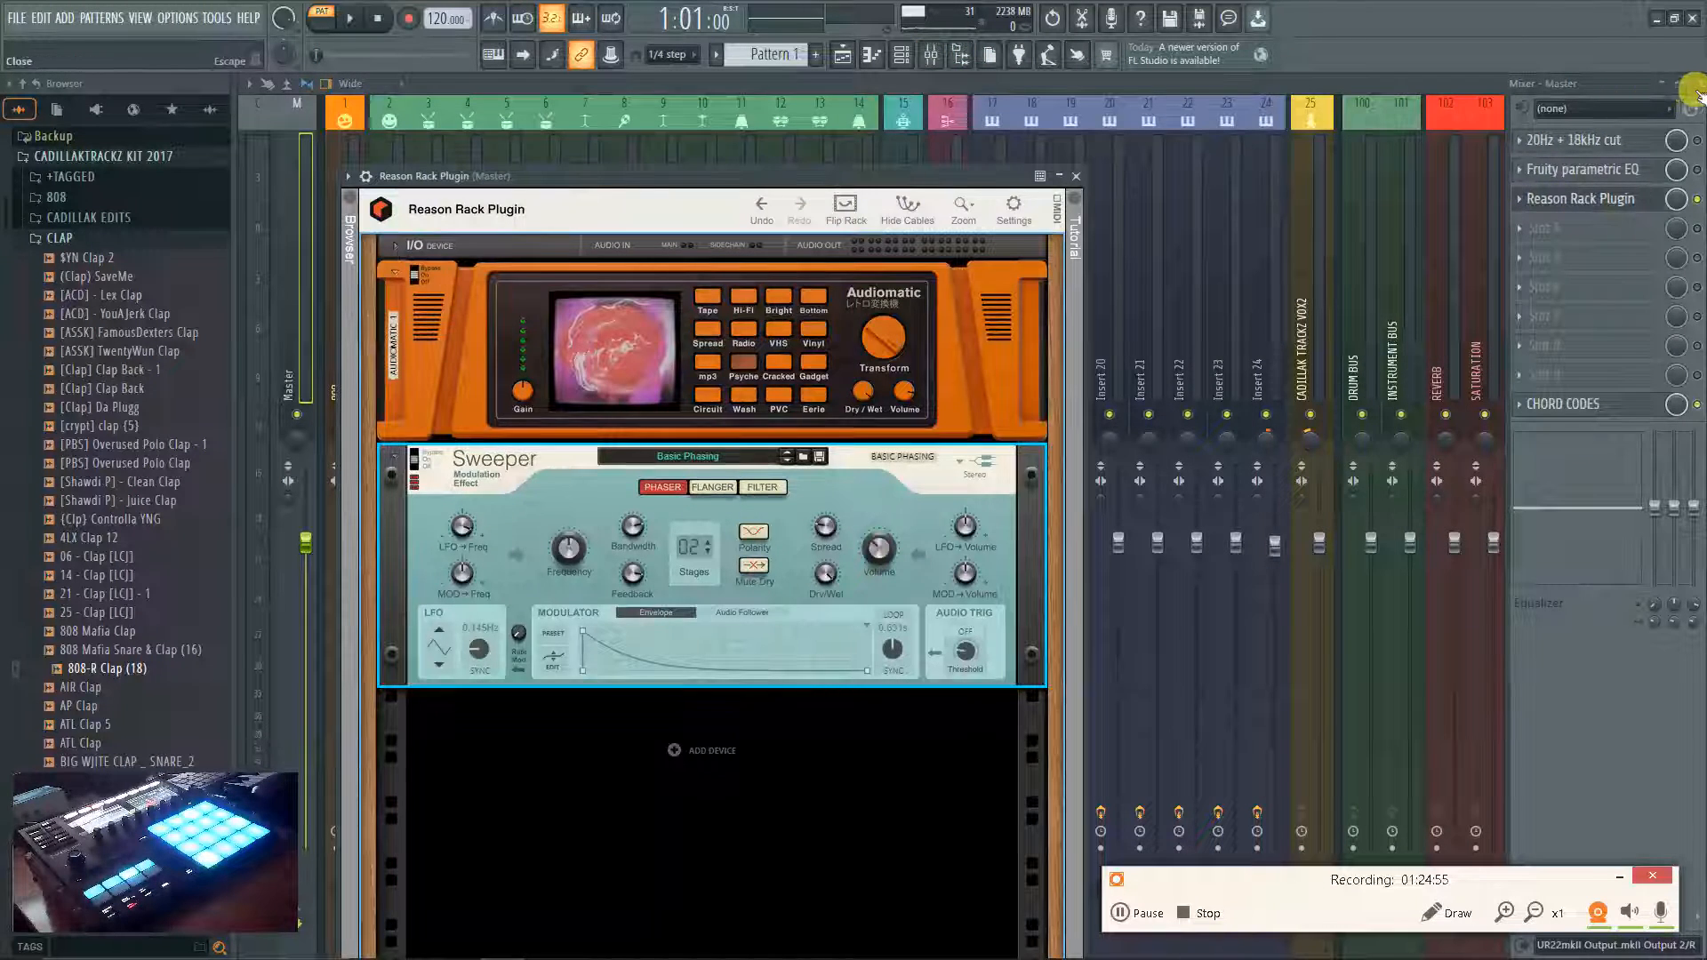
click(1695, 83)
drag(816, 174, 1305, 103)
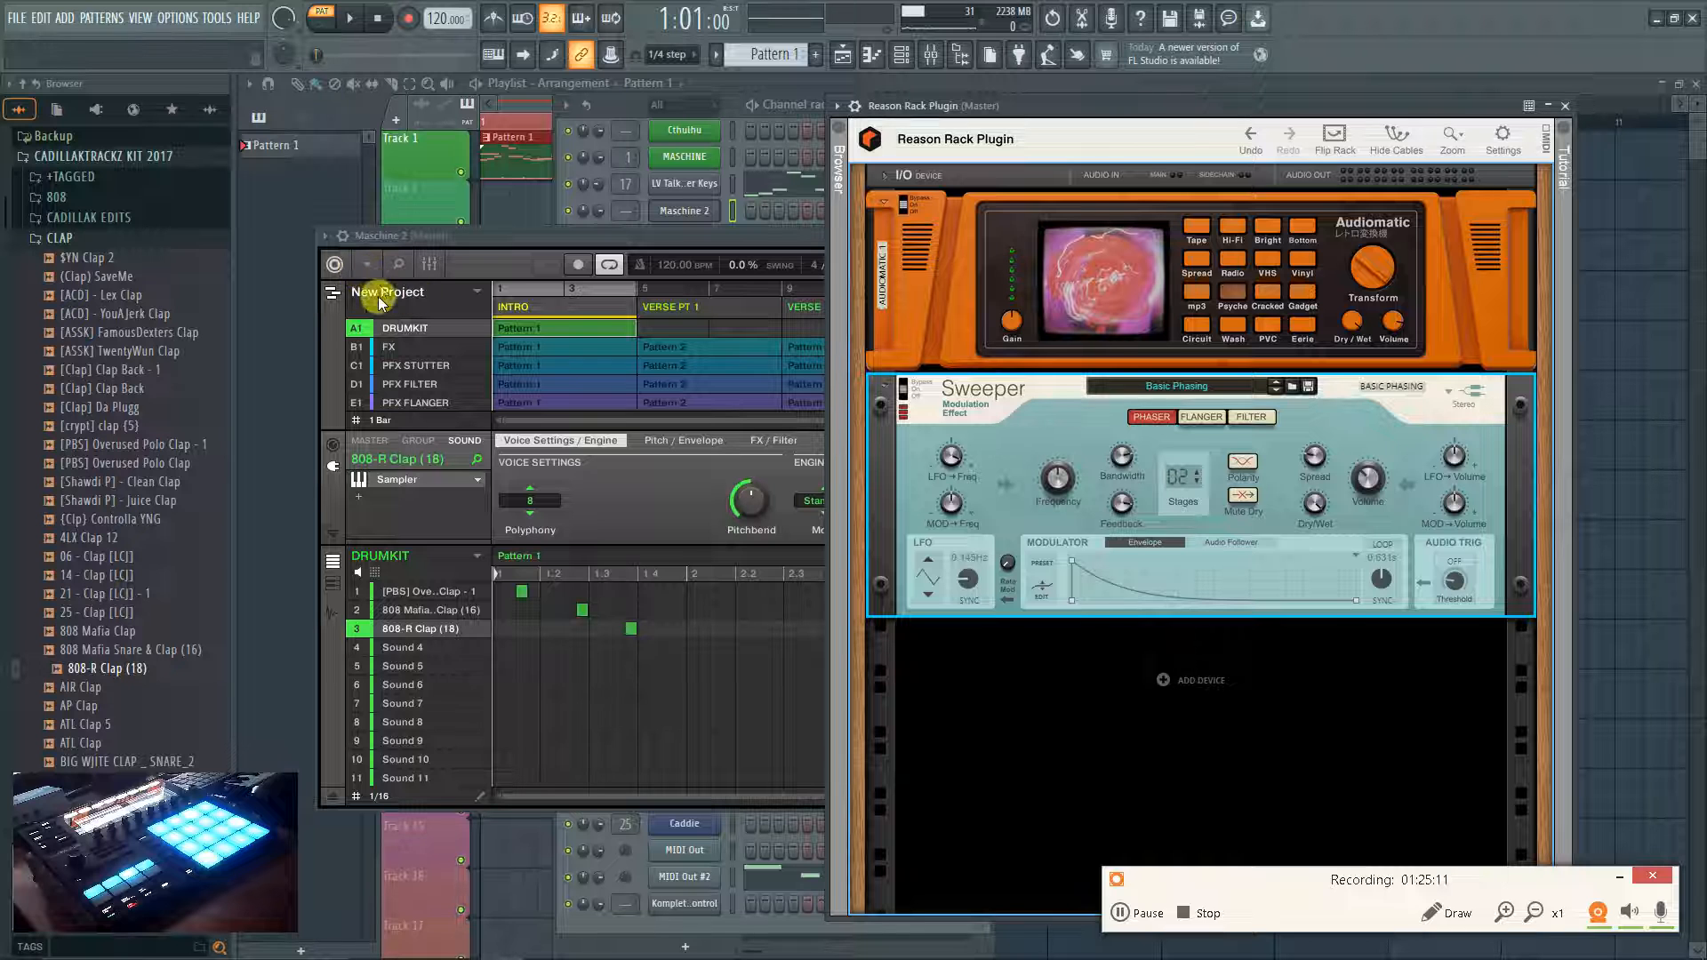
Show the browser in Maschine 2 and look through its library of sounds, projects and groups.
click(435, 258)
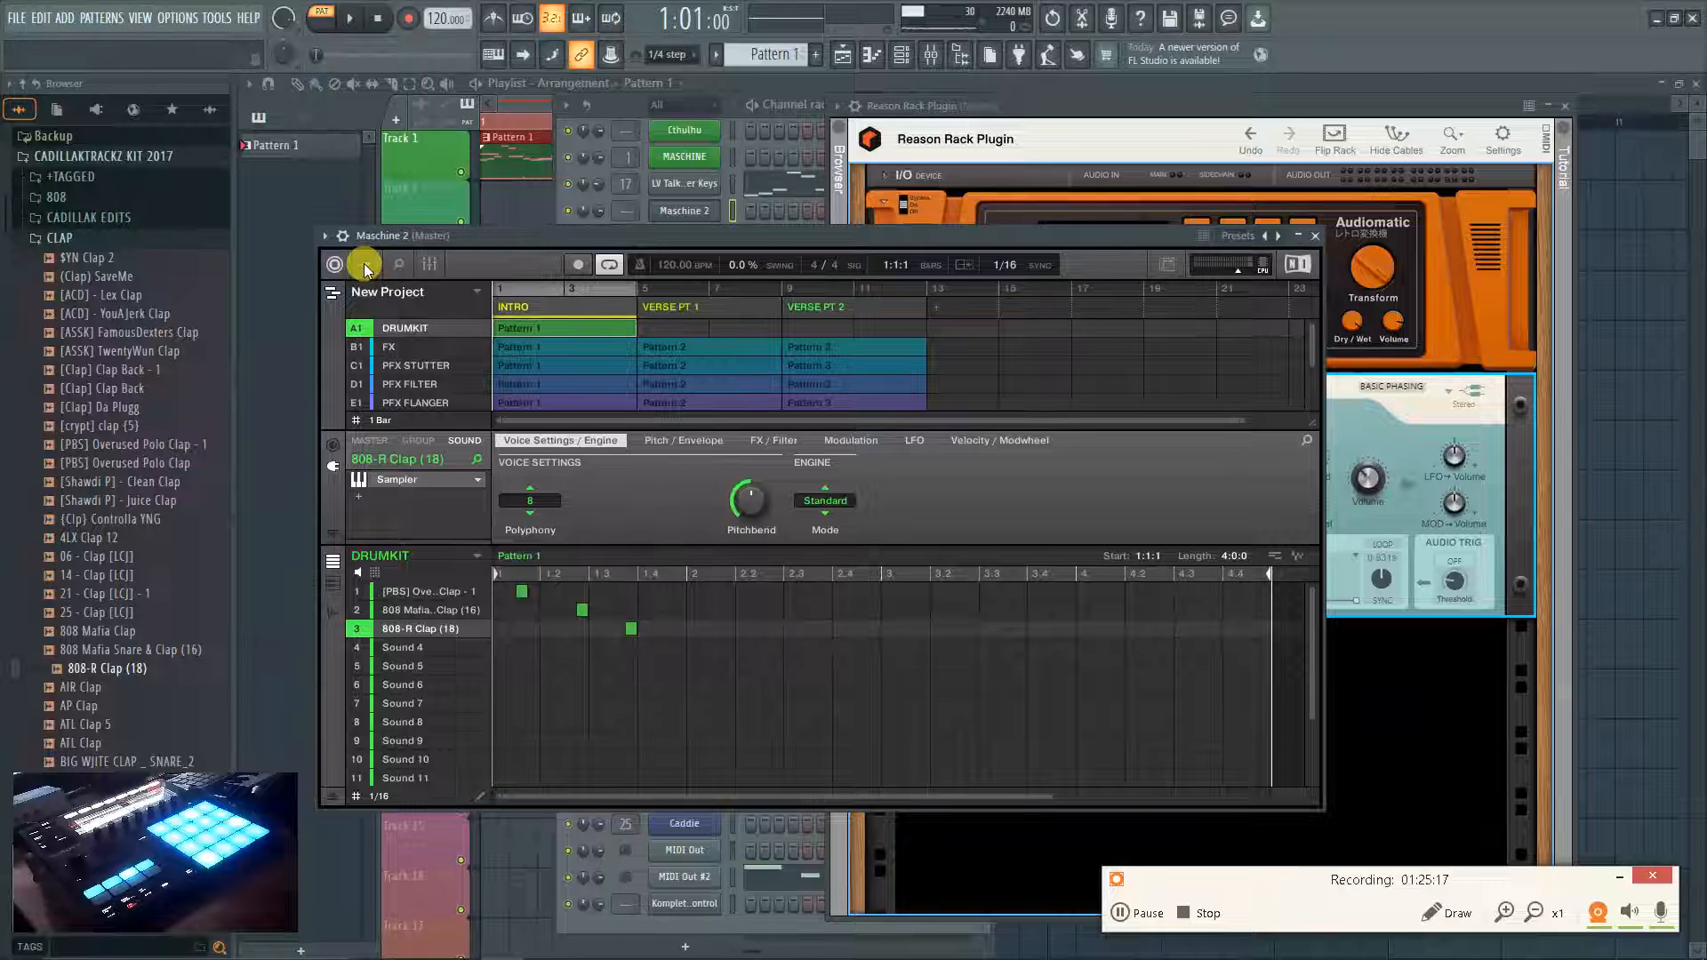
click(368, 264)
mouse_move(415, 338)
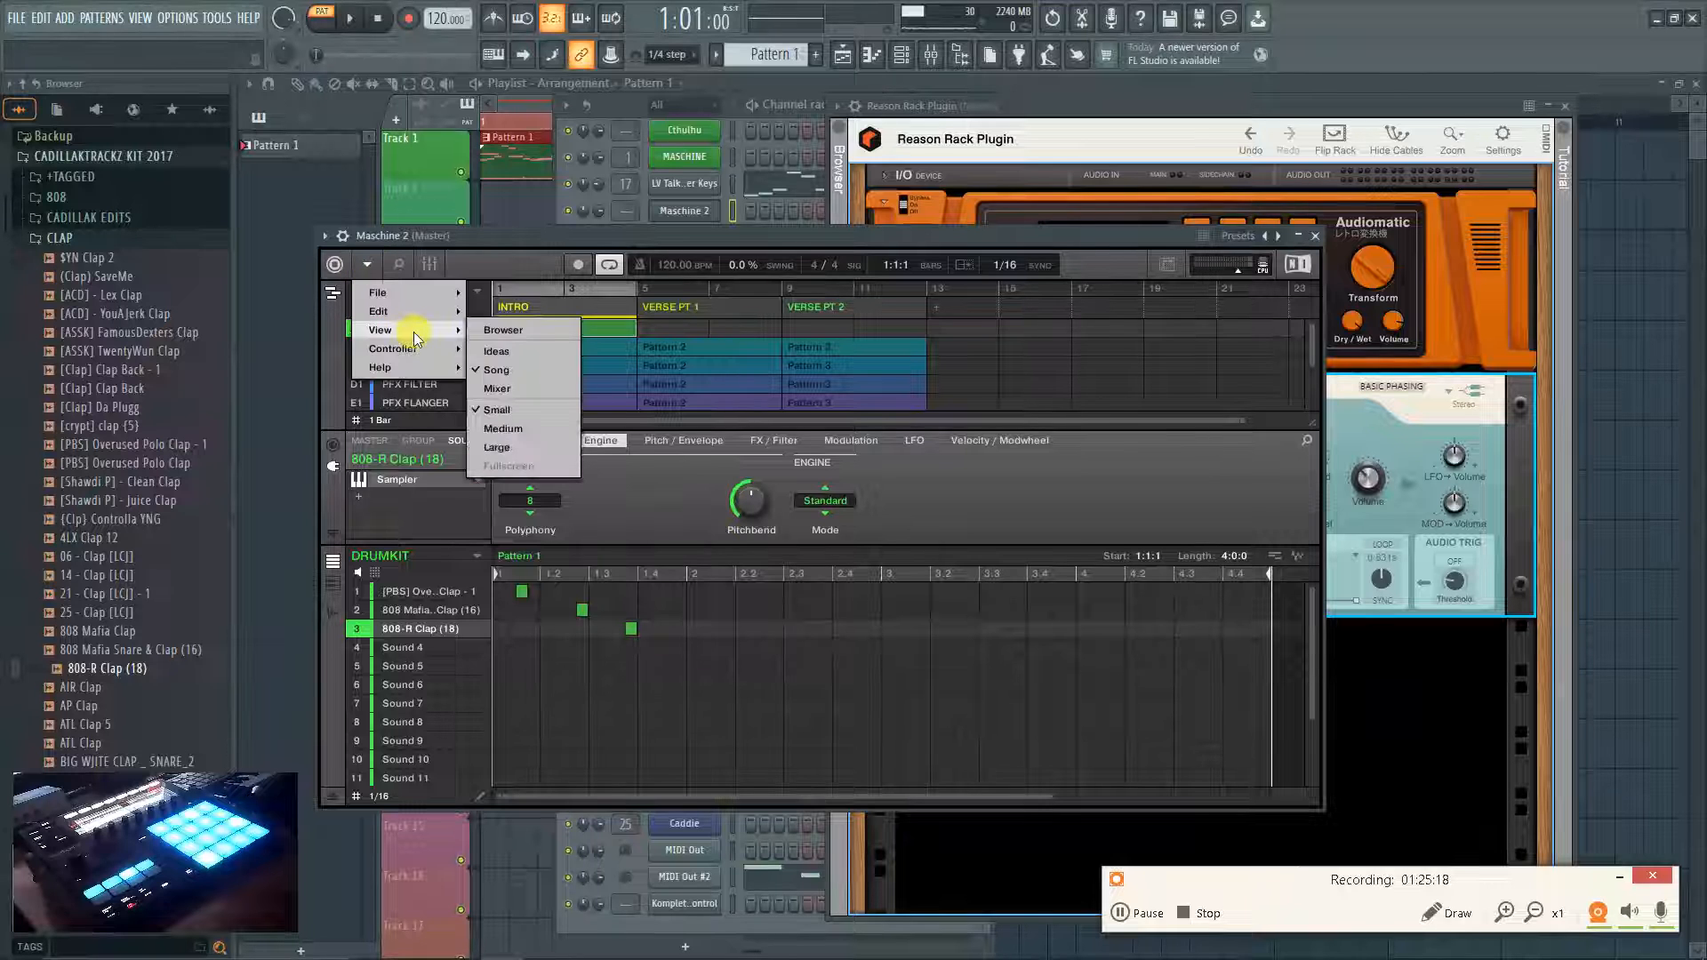
click(487, 331)
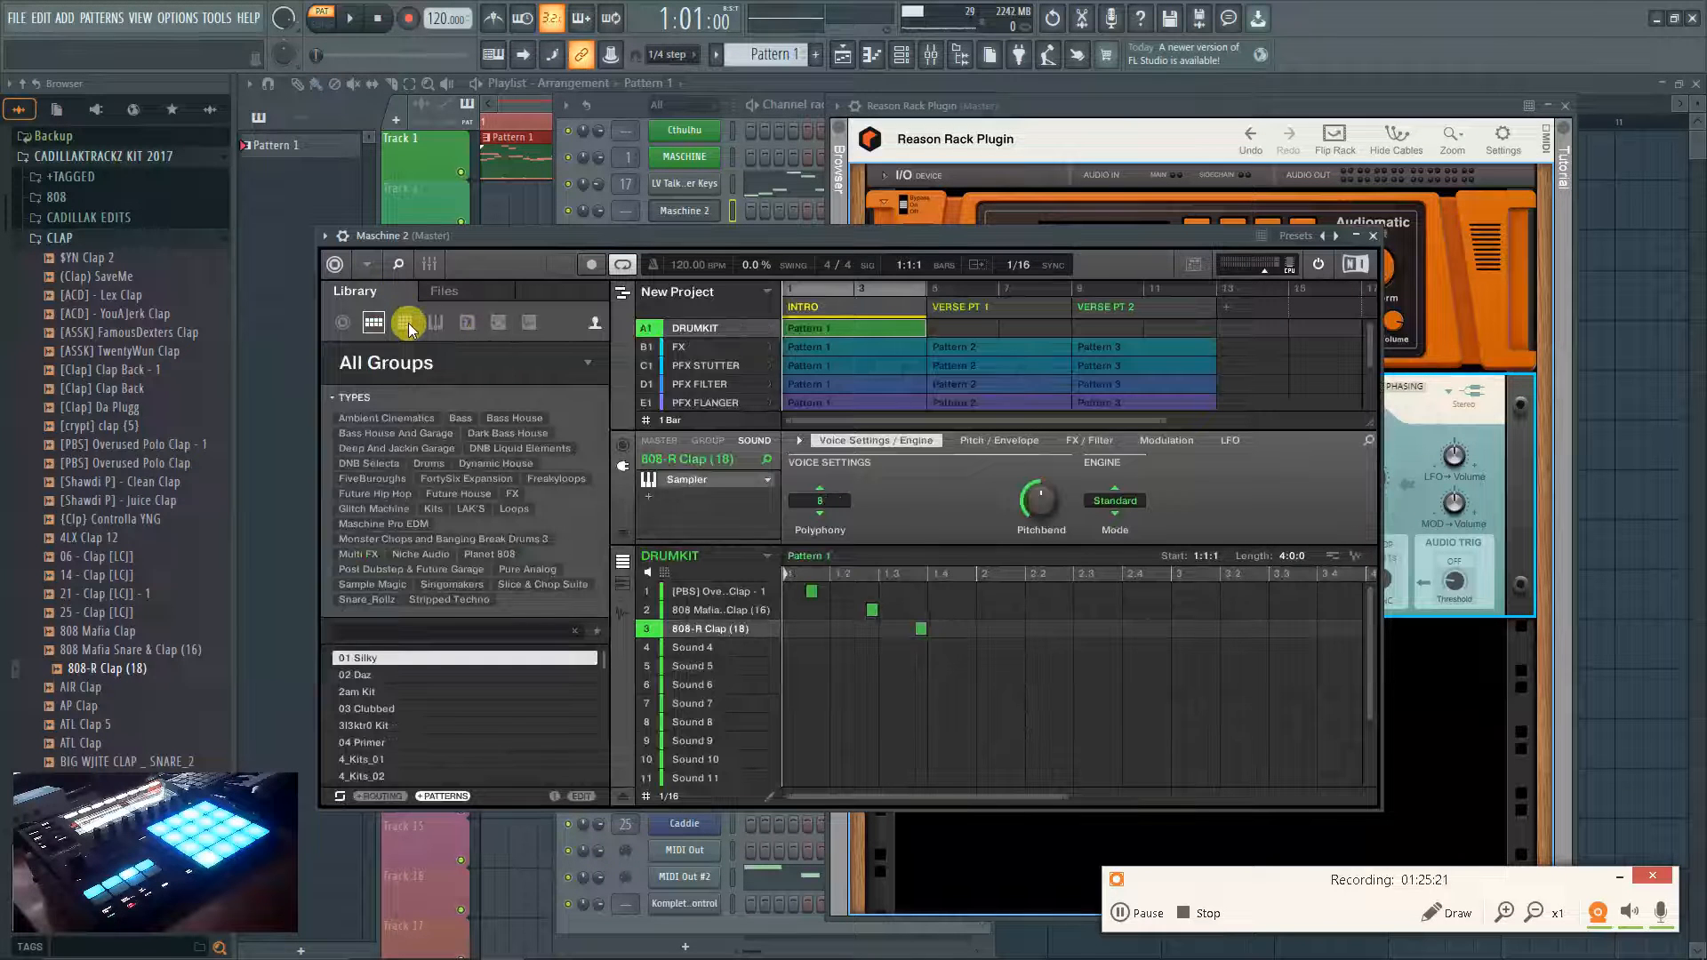
click(406, 320)
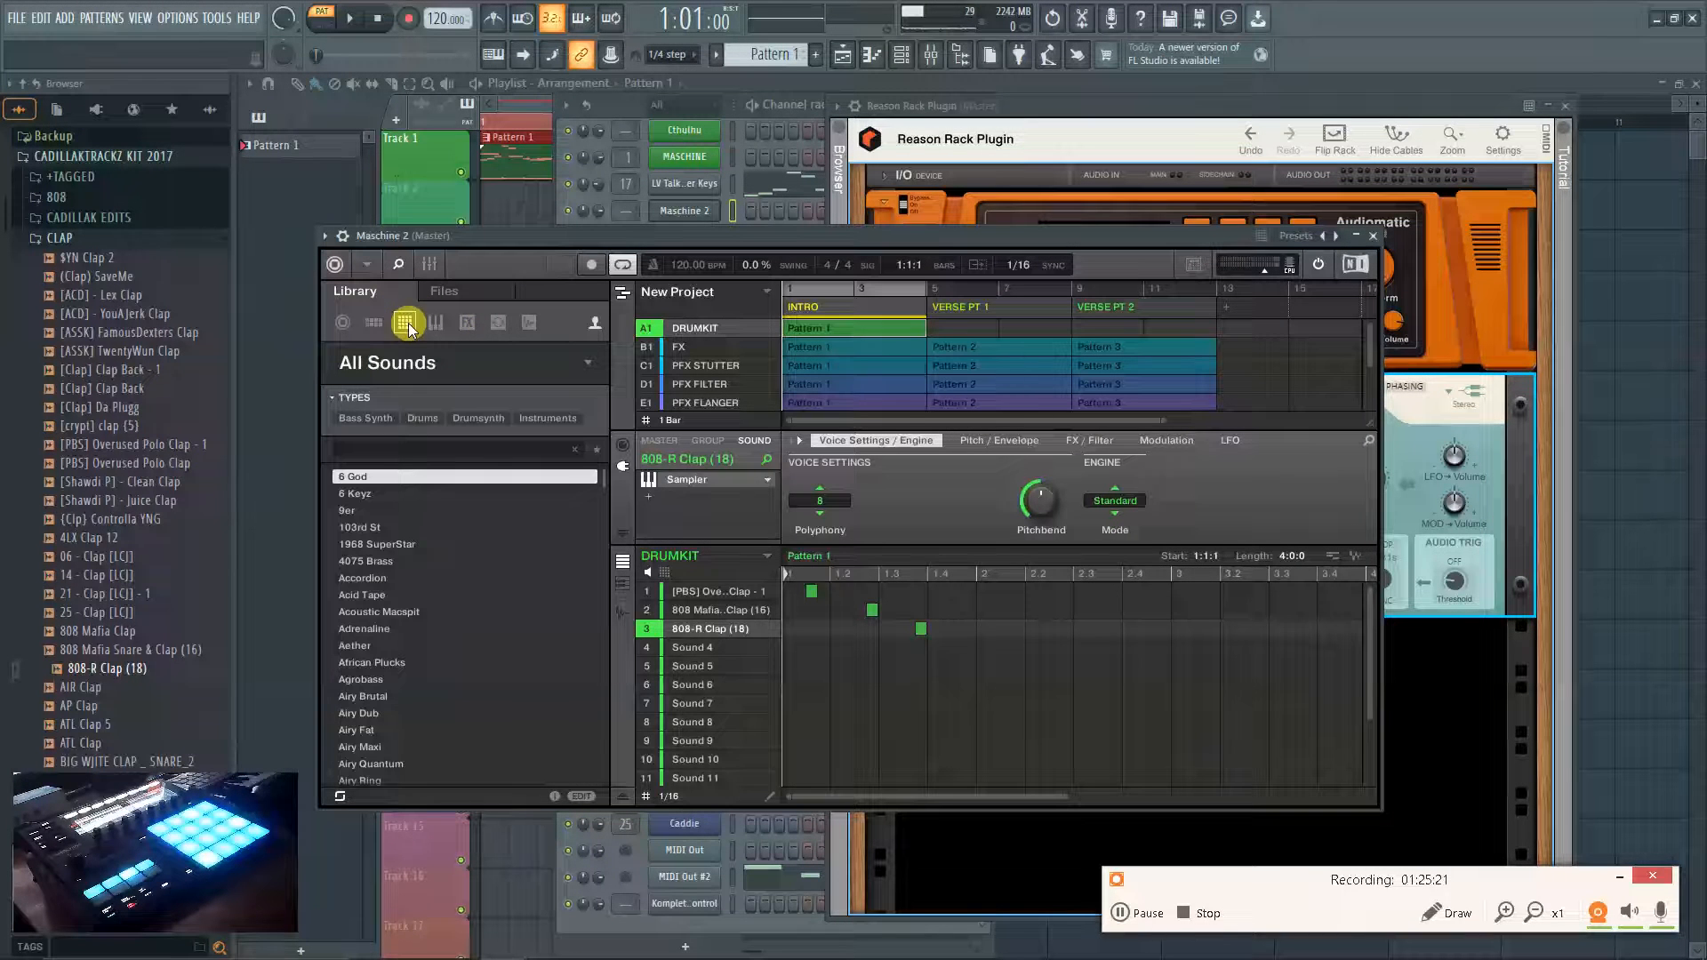
click(338, 323)
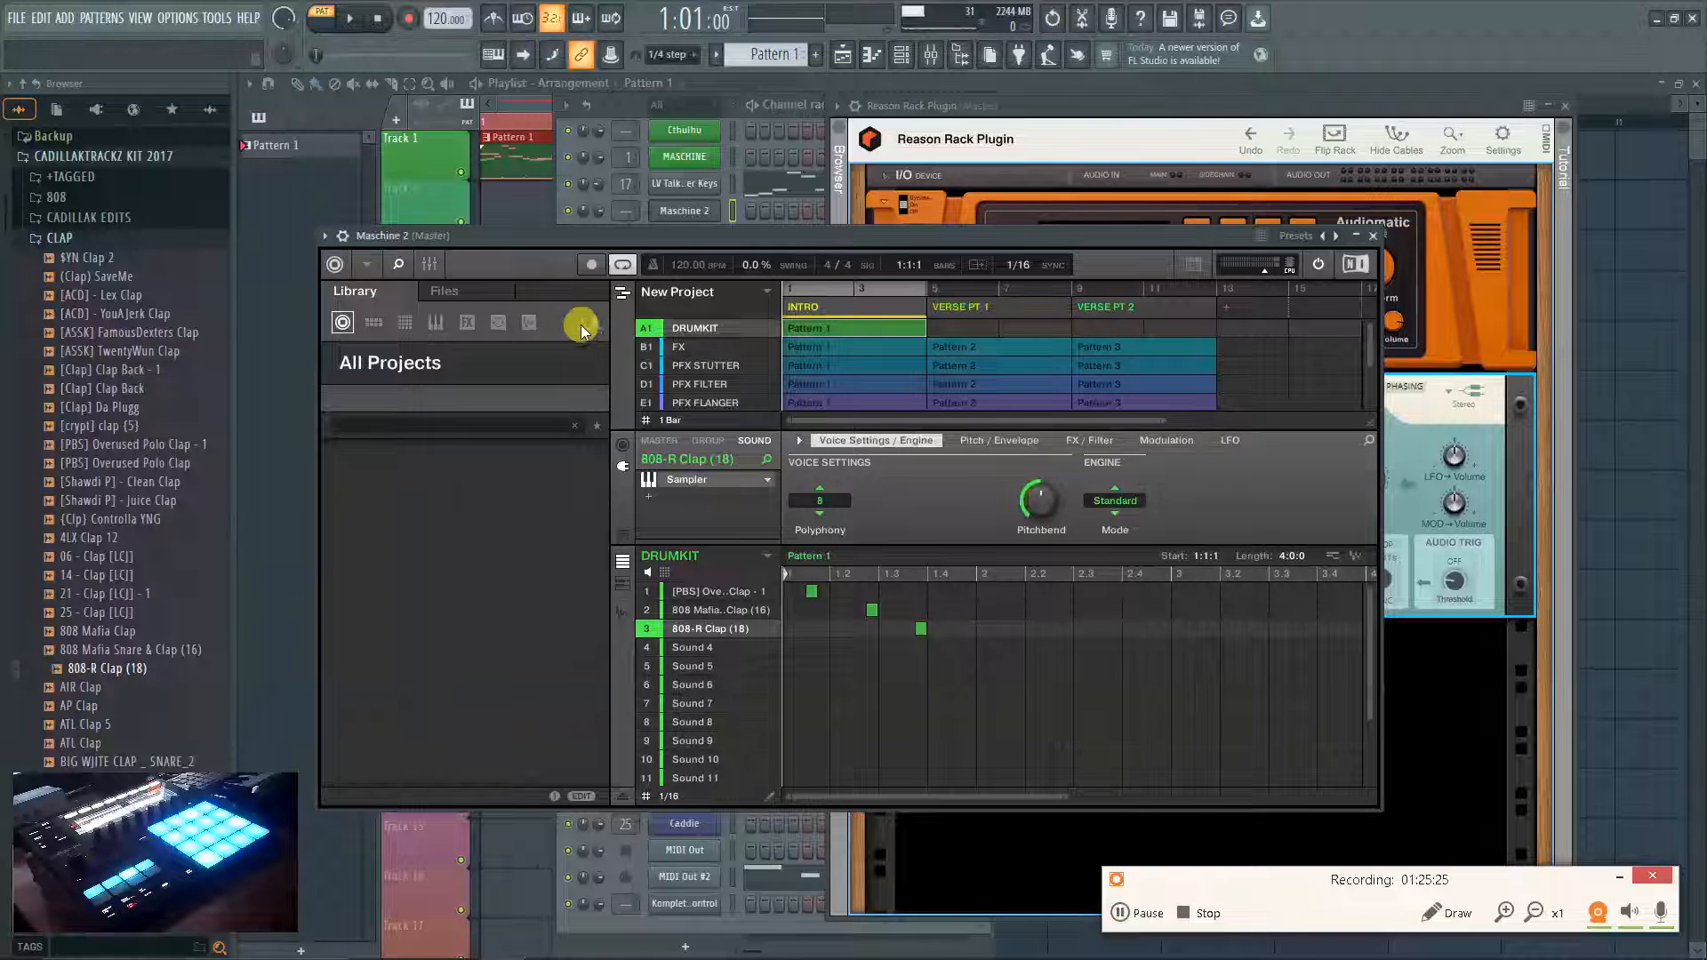
click(373, 323)
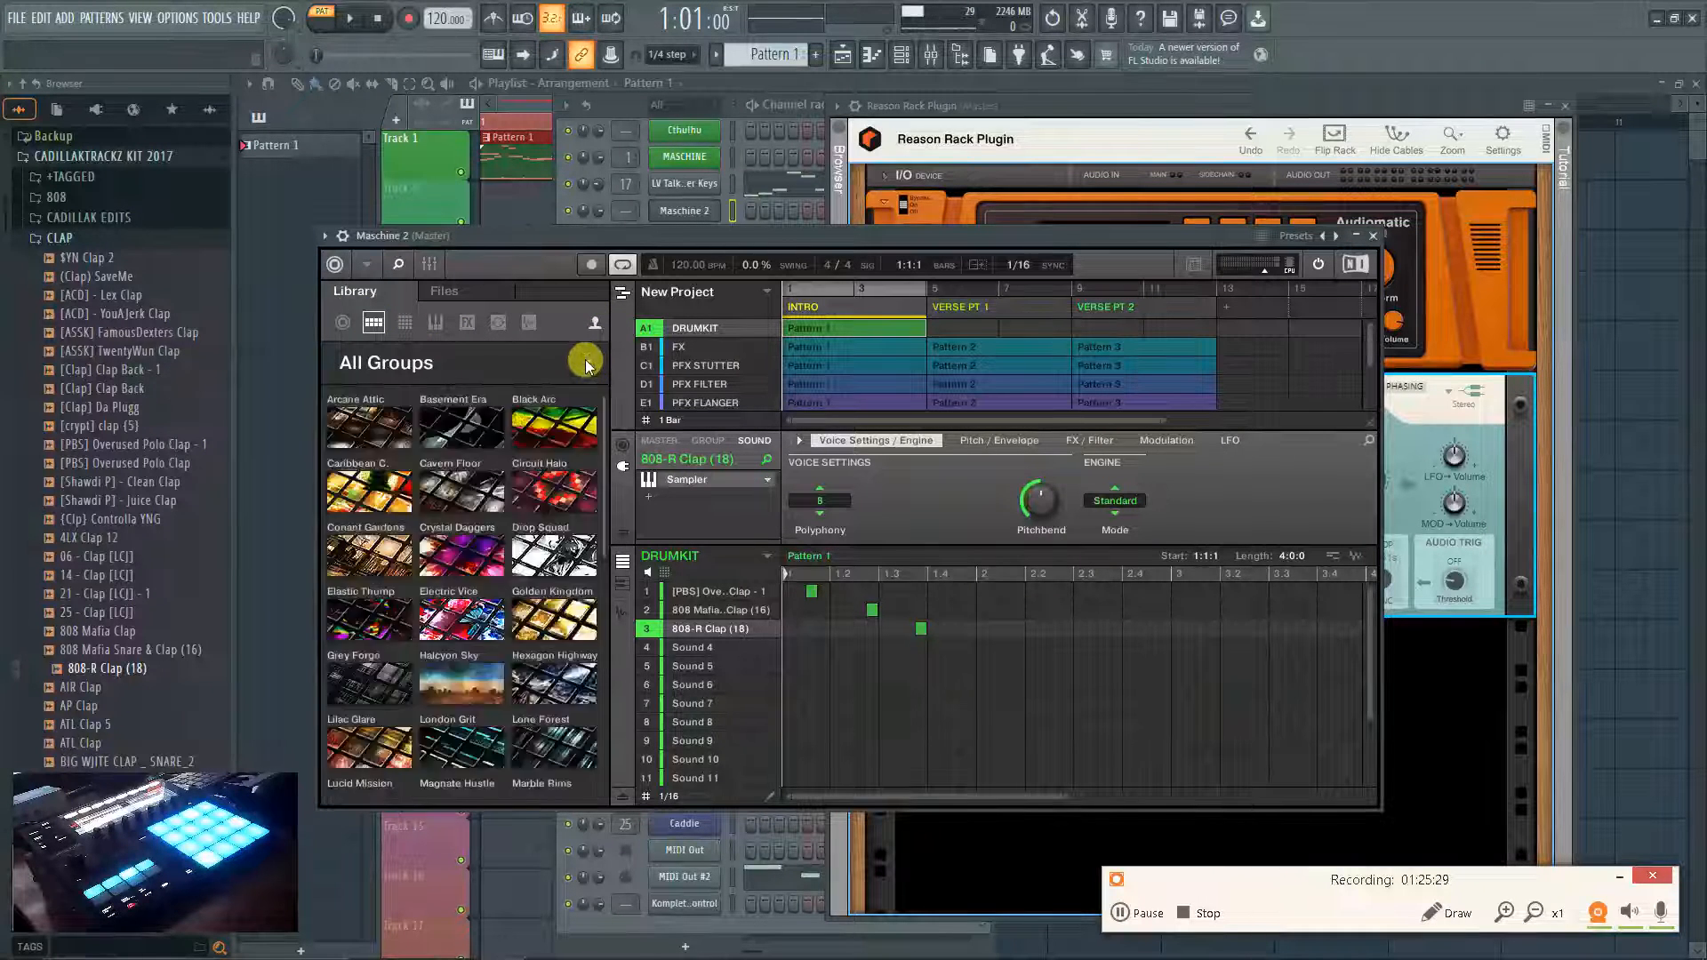
click(586, 363)
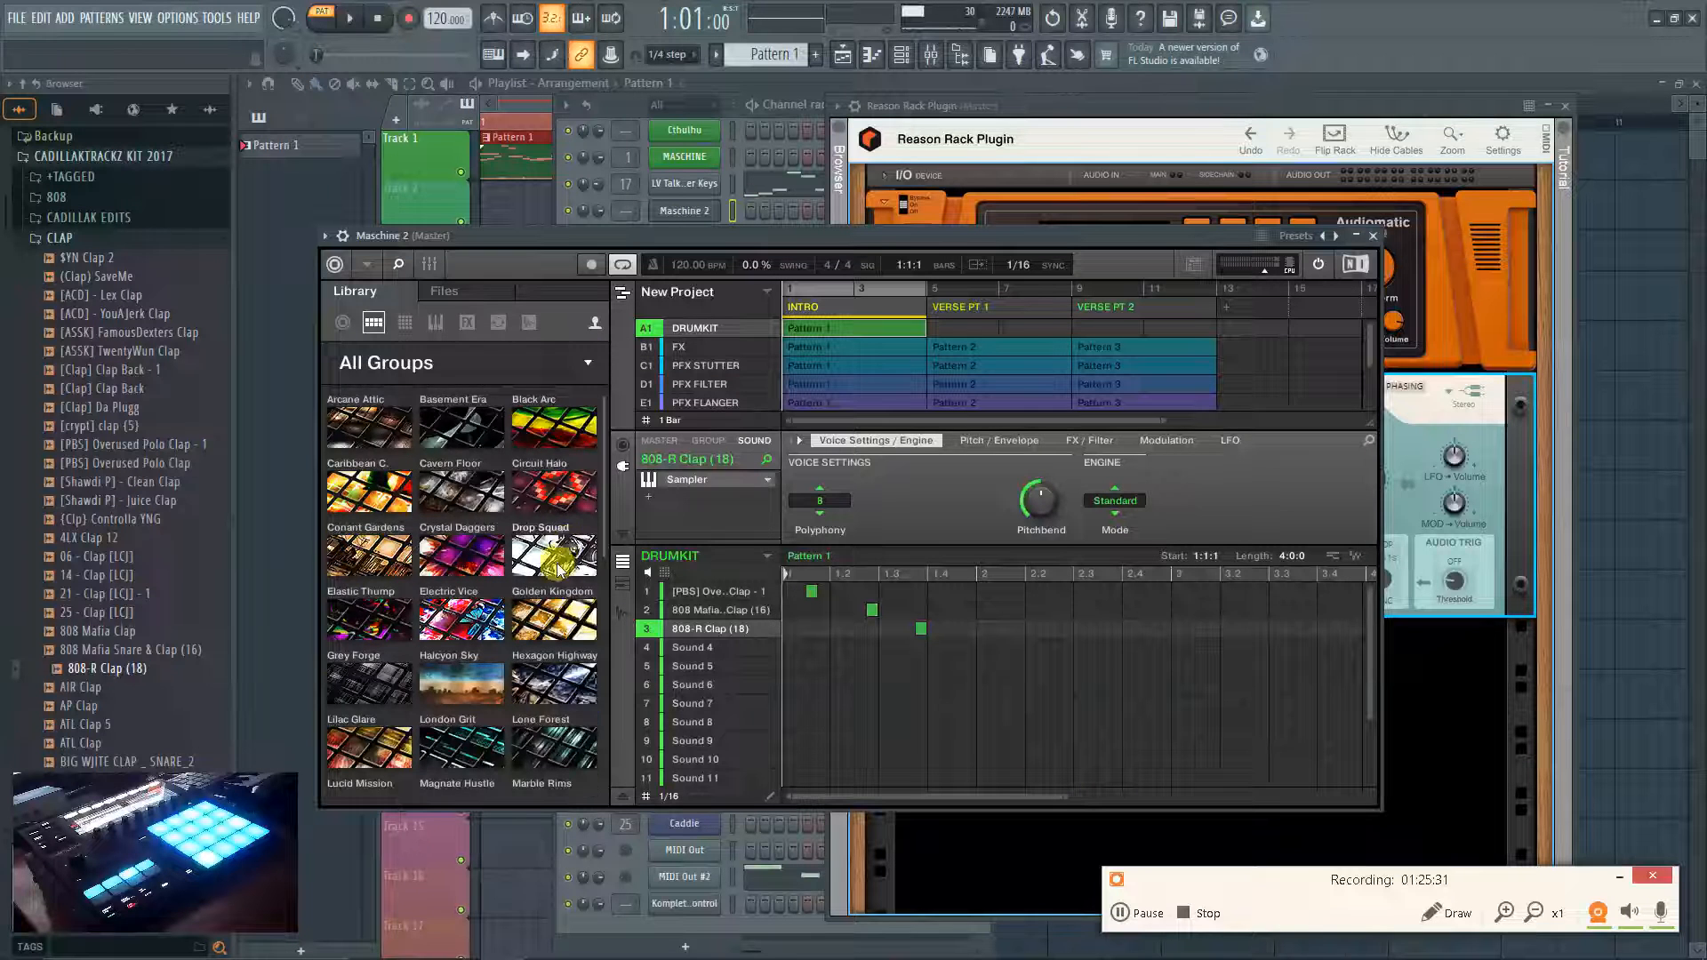
Expand the Reason rack's browser and view the REFILL SOUND BANKS and Reason Sounds locations.
drag(1138, 97, 1142, 112)
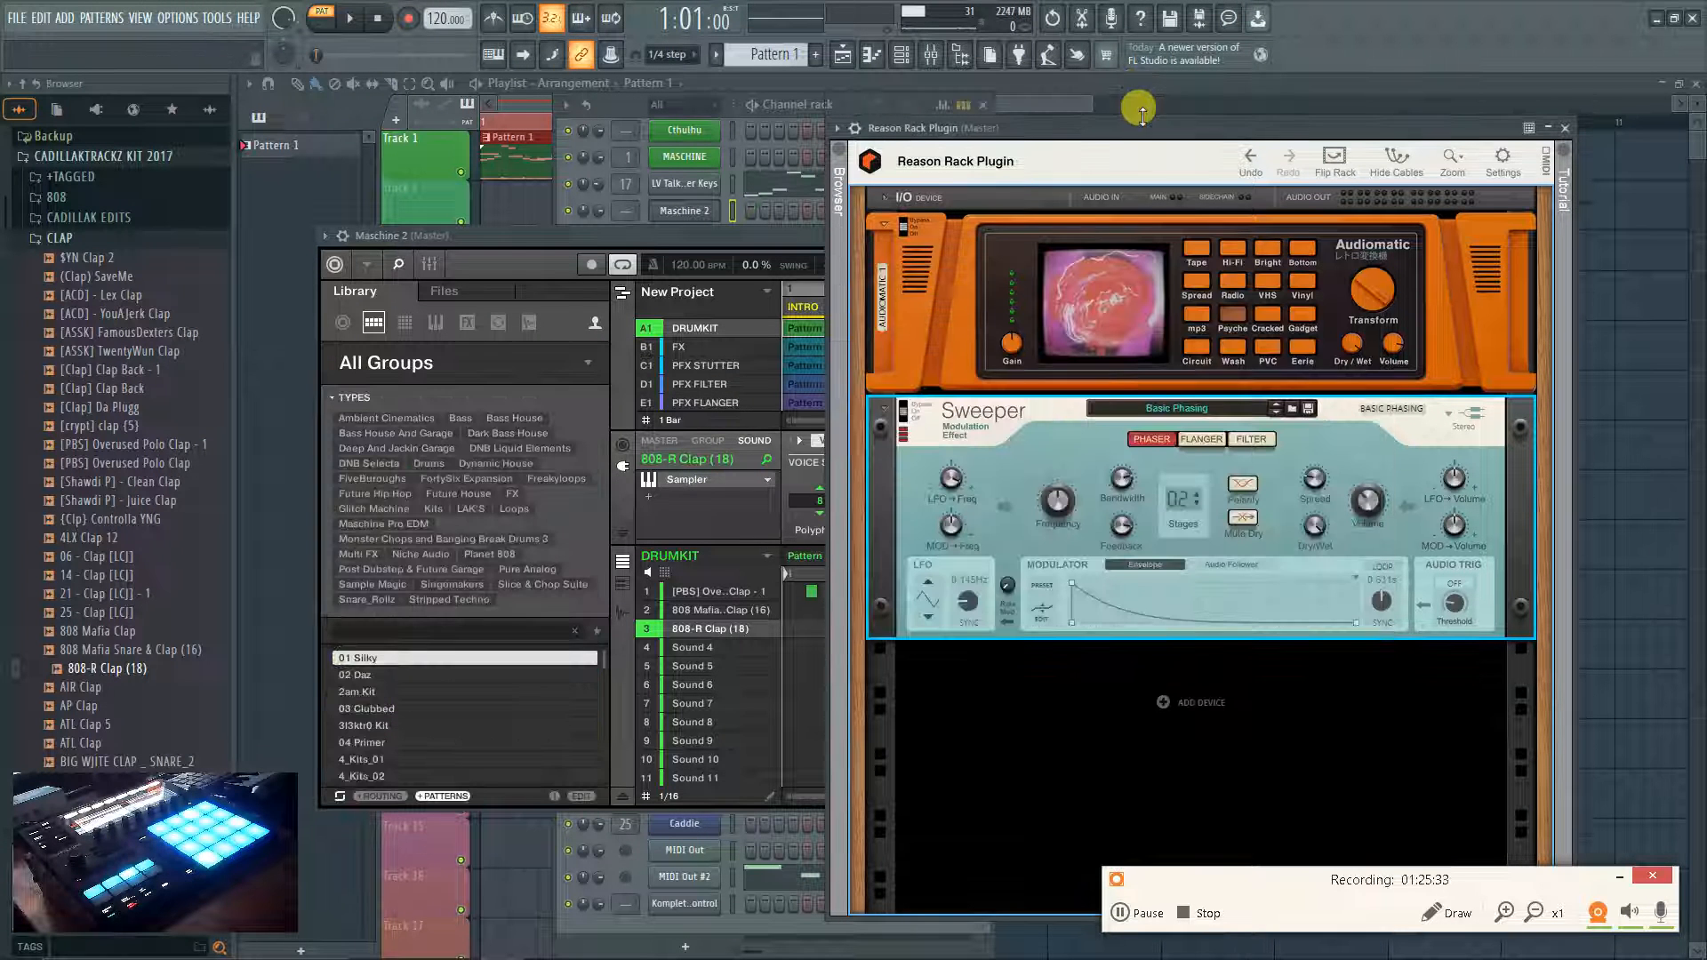
click(969, 704)
click(840, 187)
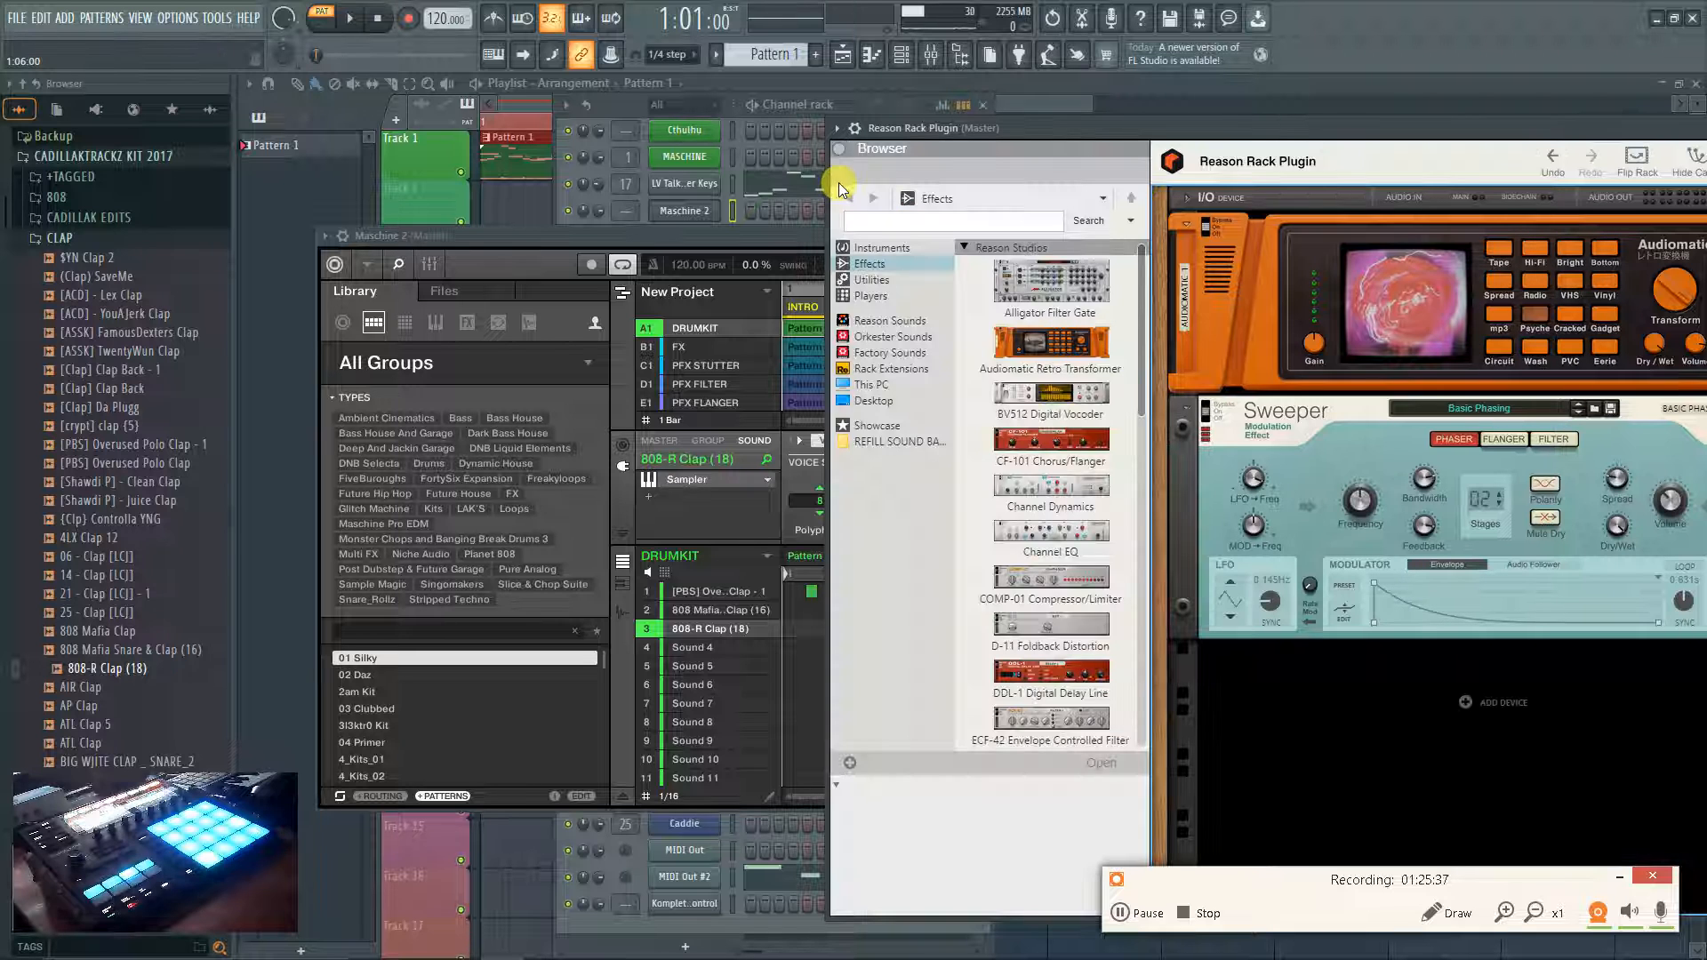
click(909, 441)
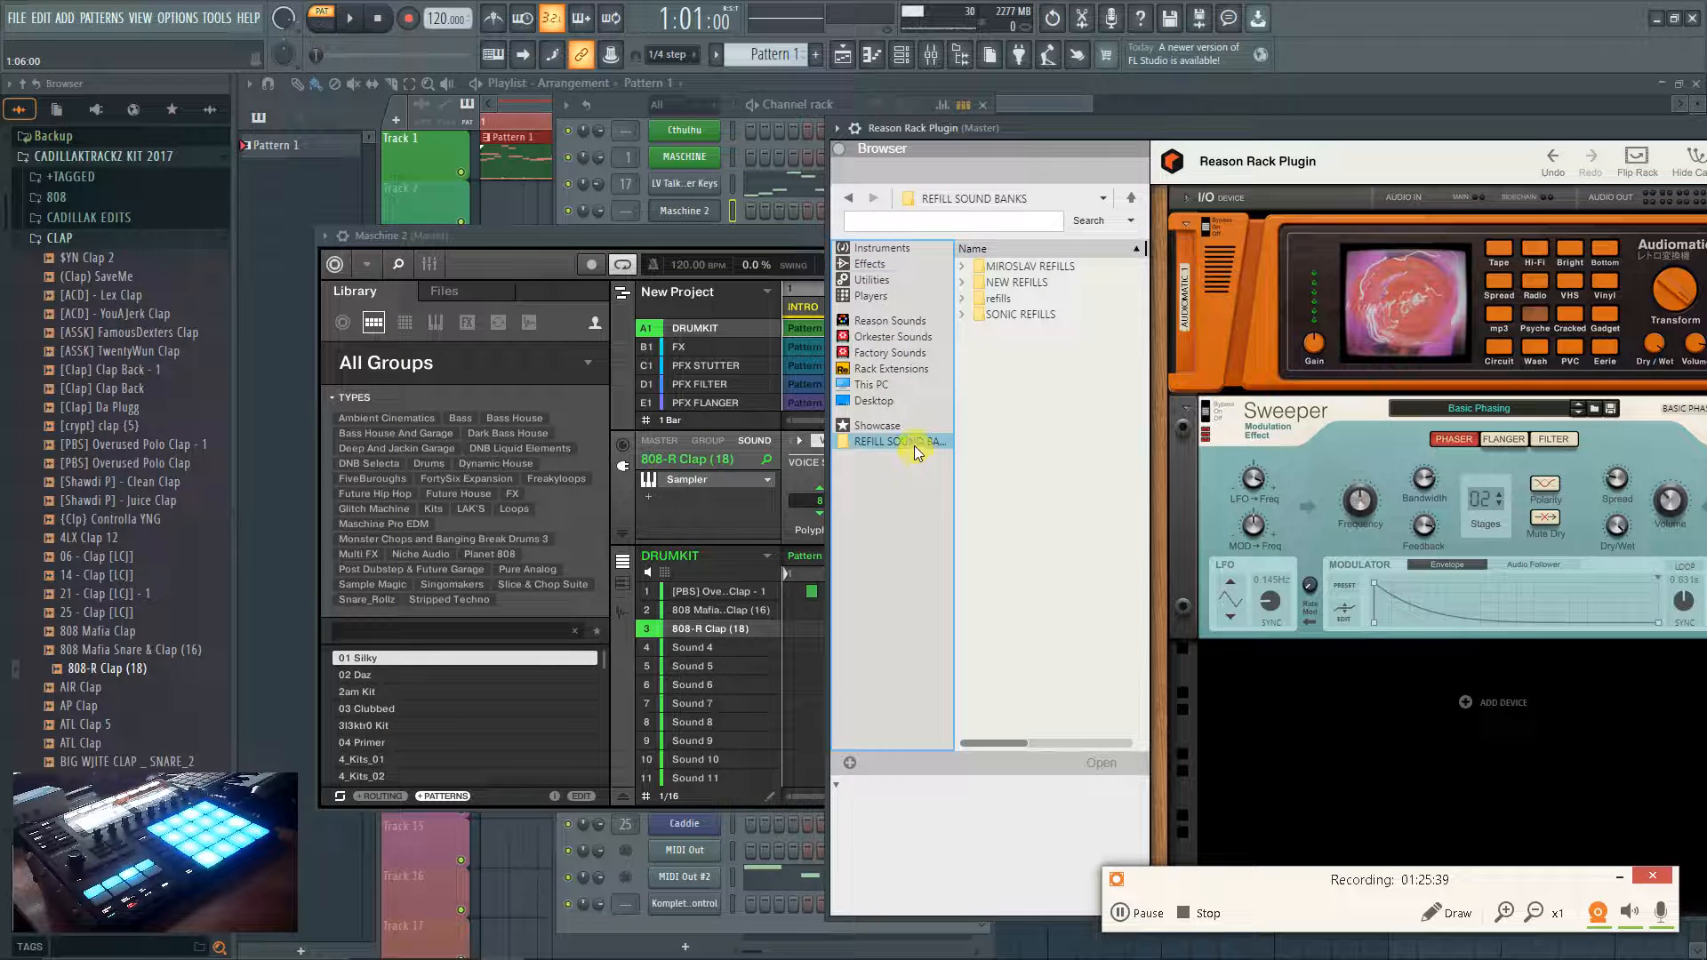
click(892, 321)
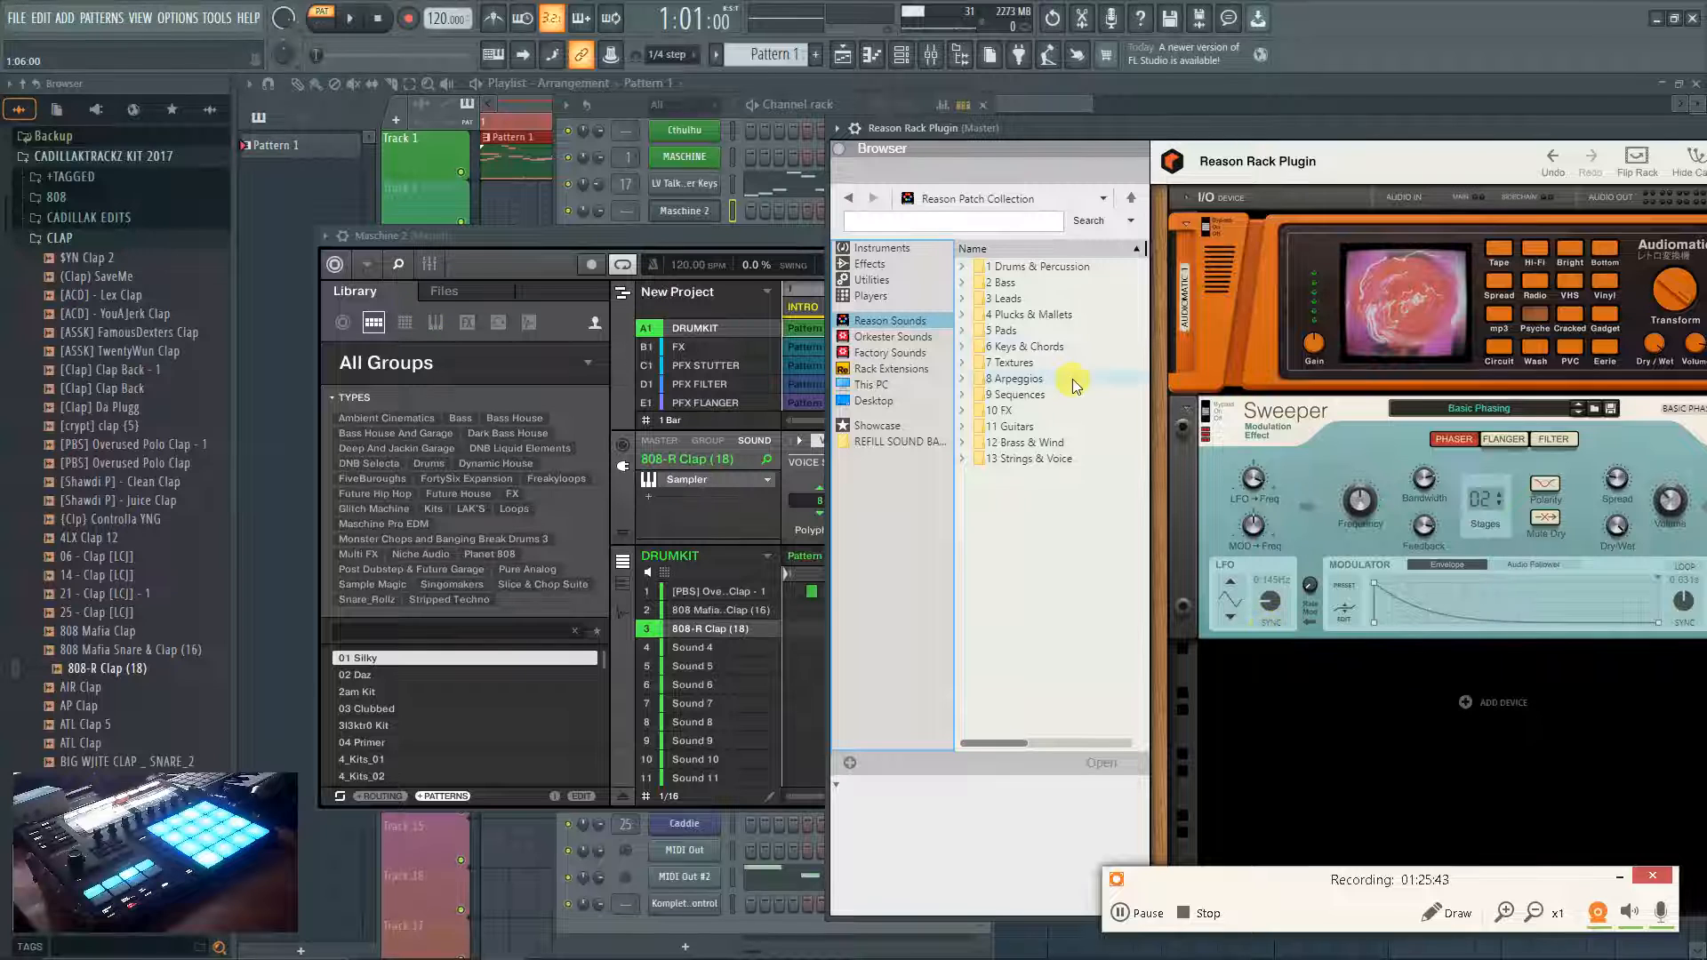
Bring up the playlist and scatter additional Pattern 1 clips across tracks 1 to 13, up to about bar 22.
mouse_move(466, 957)
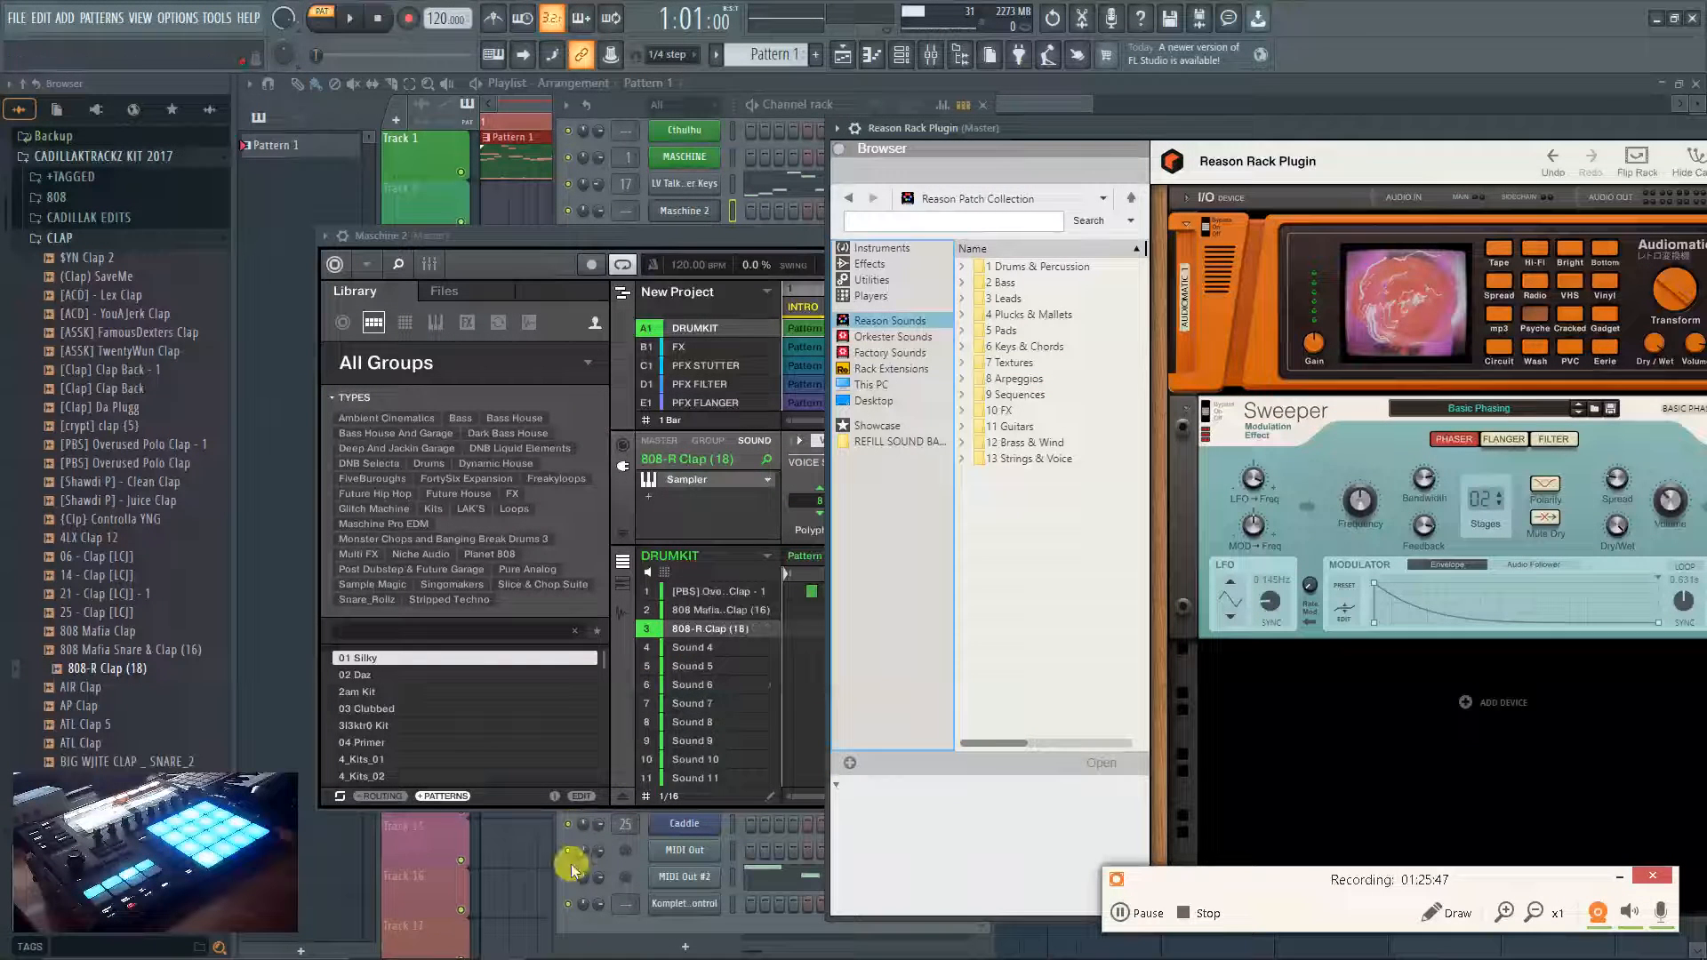
click(610, 927)
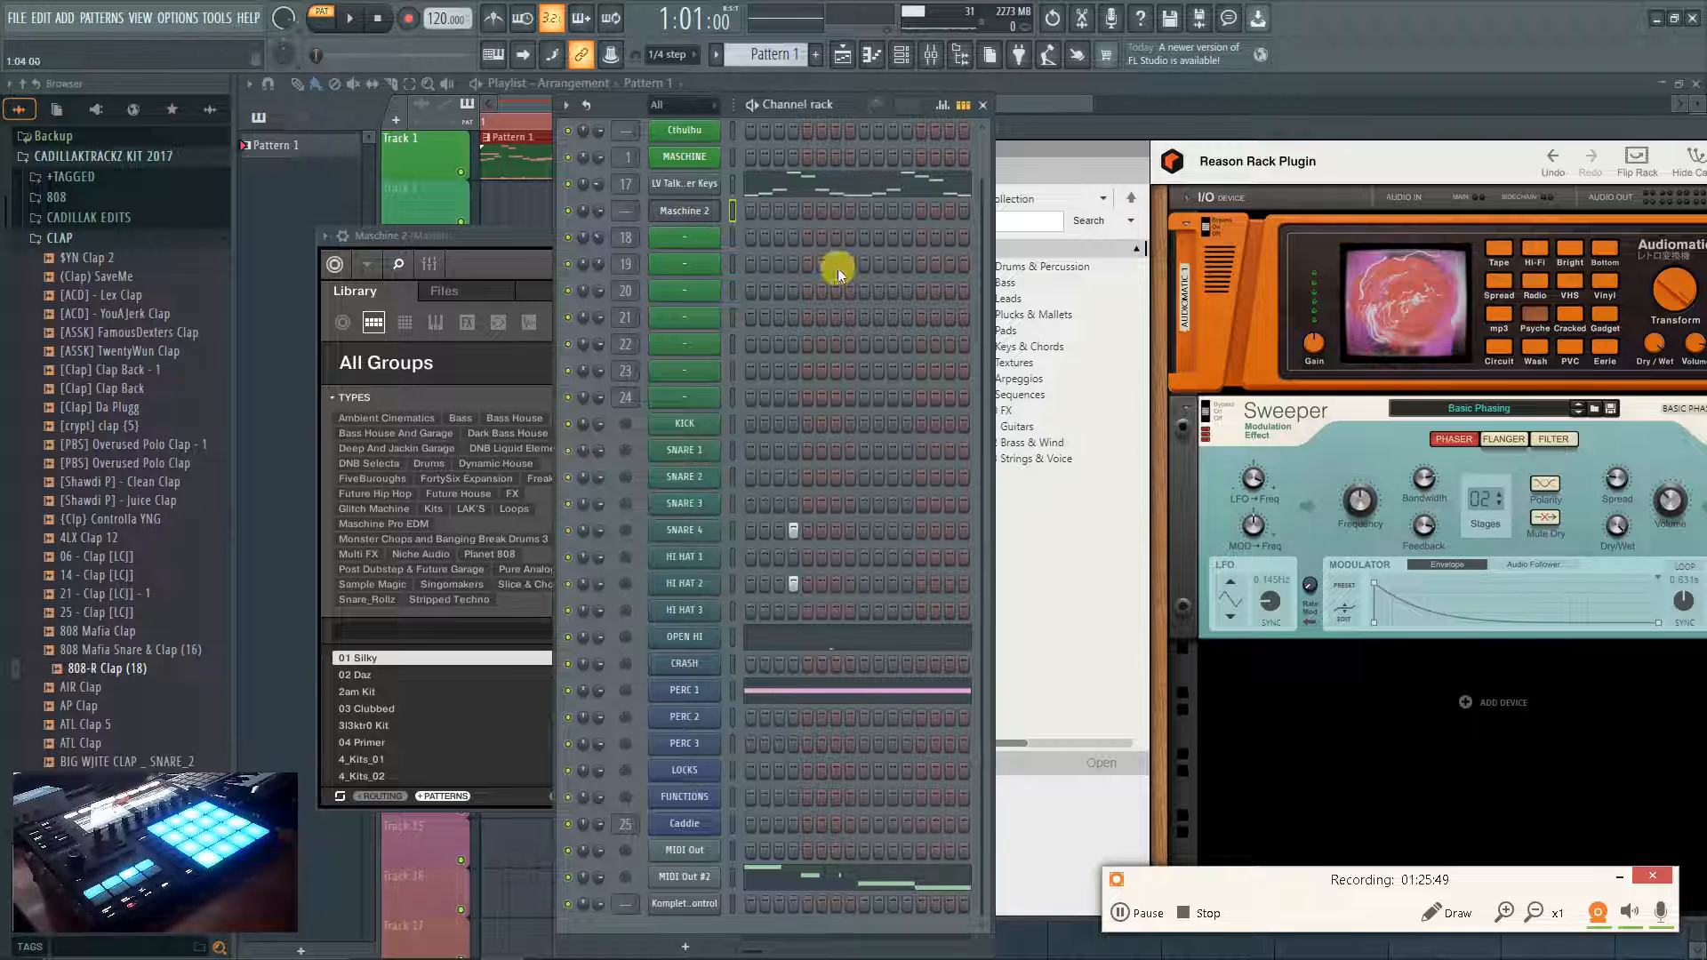
click(843, 54)
click(686, 345)
click(737, 449)
click(786, 546)
click(1187, 596)
click(1110, 738)
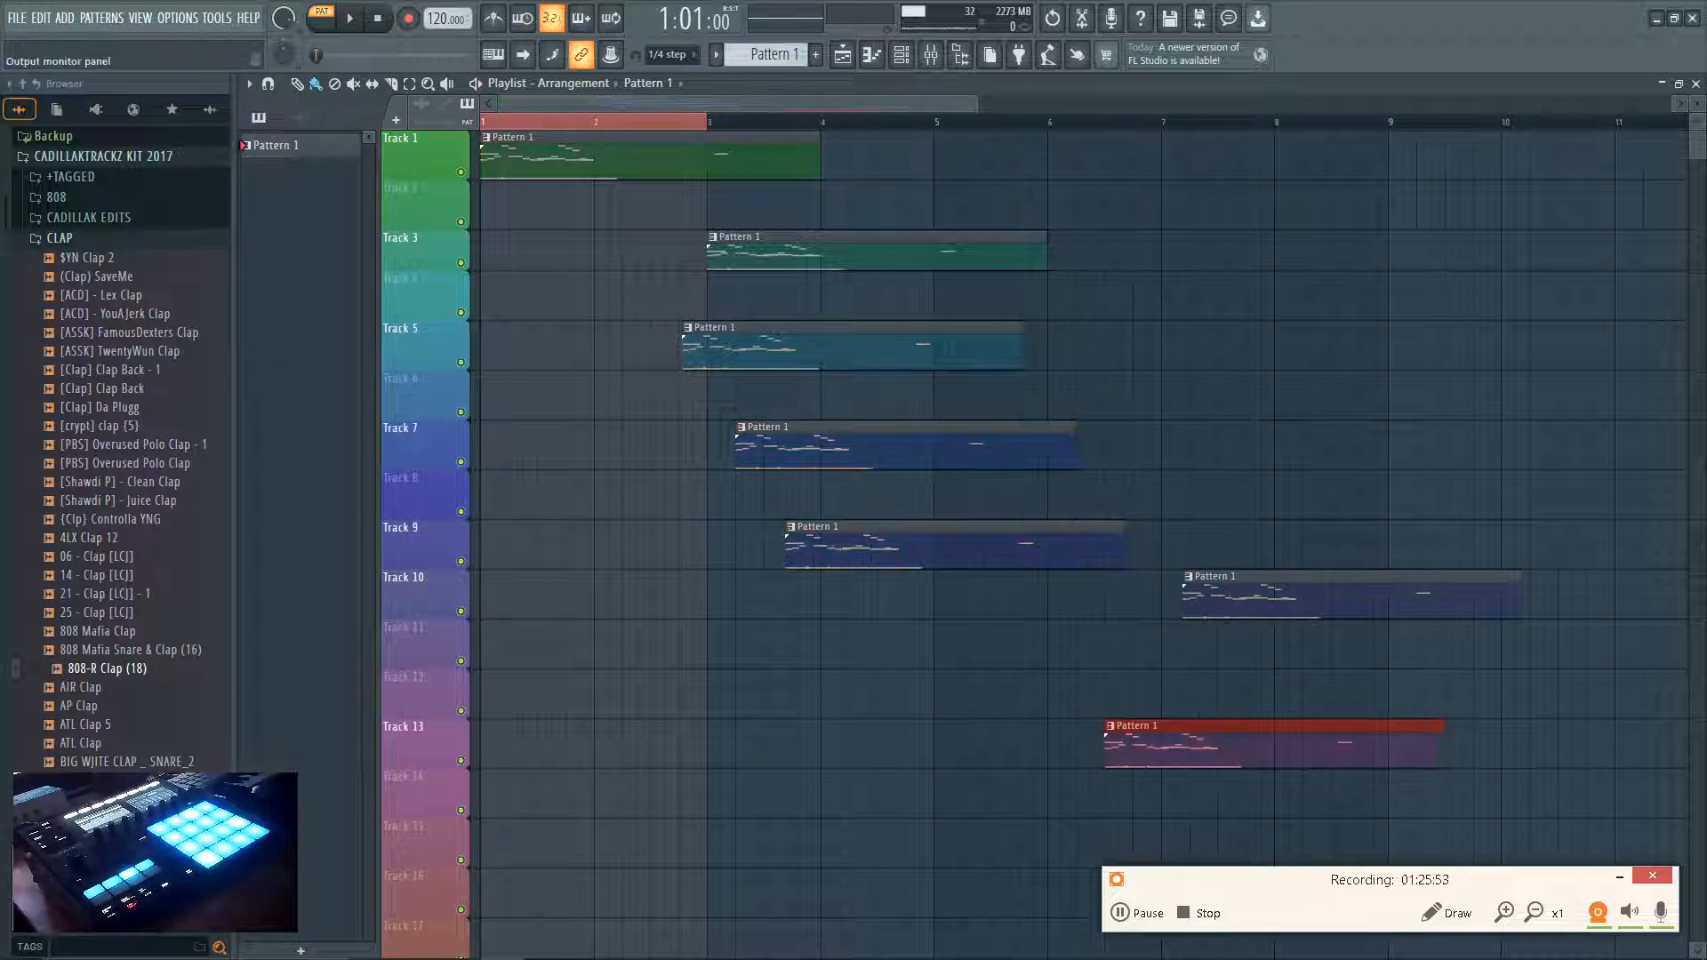
scroll(928, 124, down, 5)
click(845, 253)
click(876, 399)
click(1053, 444)
click(1015, 494)
click(1240, 642)
click(1355, 494)
click(1254, 295)
click(935, 157)
click(803, 494)
click(1001, 544)
click(1035, 644)
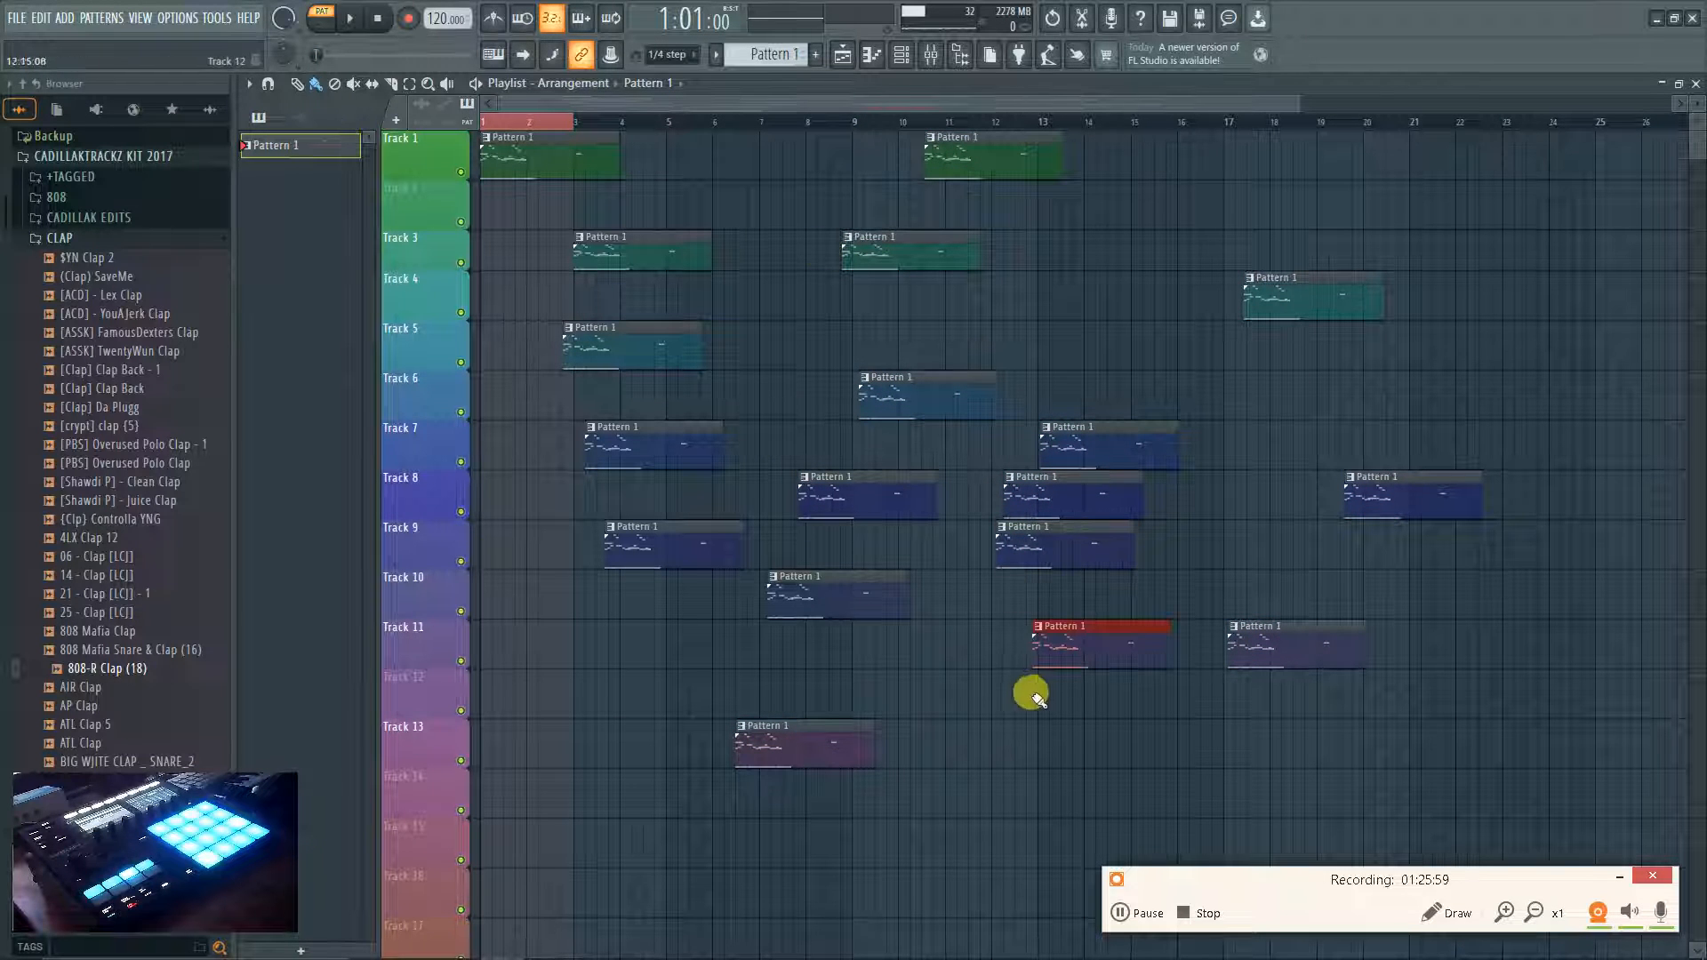
Hide the playlist and rename the MIDI Out #2 channel to REASON in the channel rack.
click(842, 54)
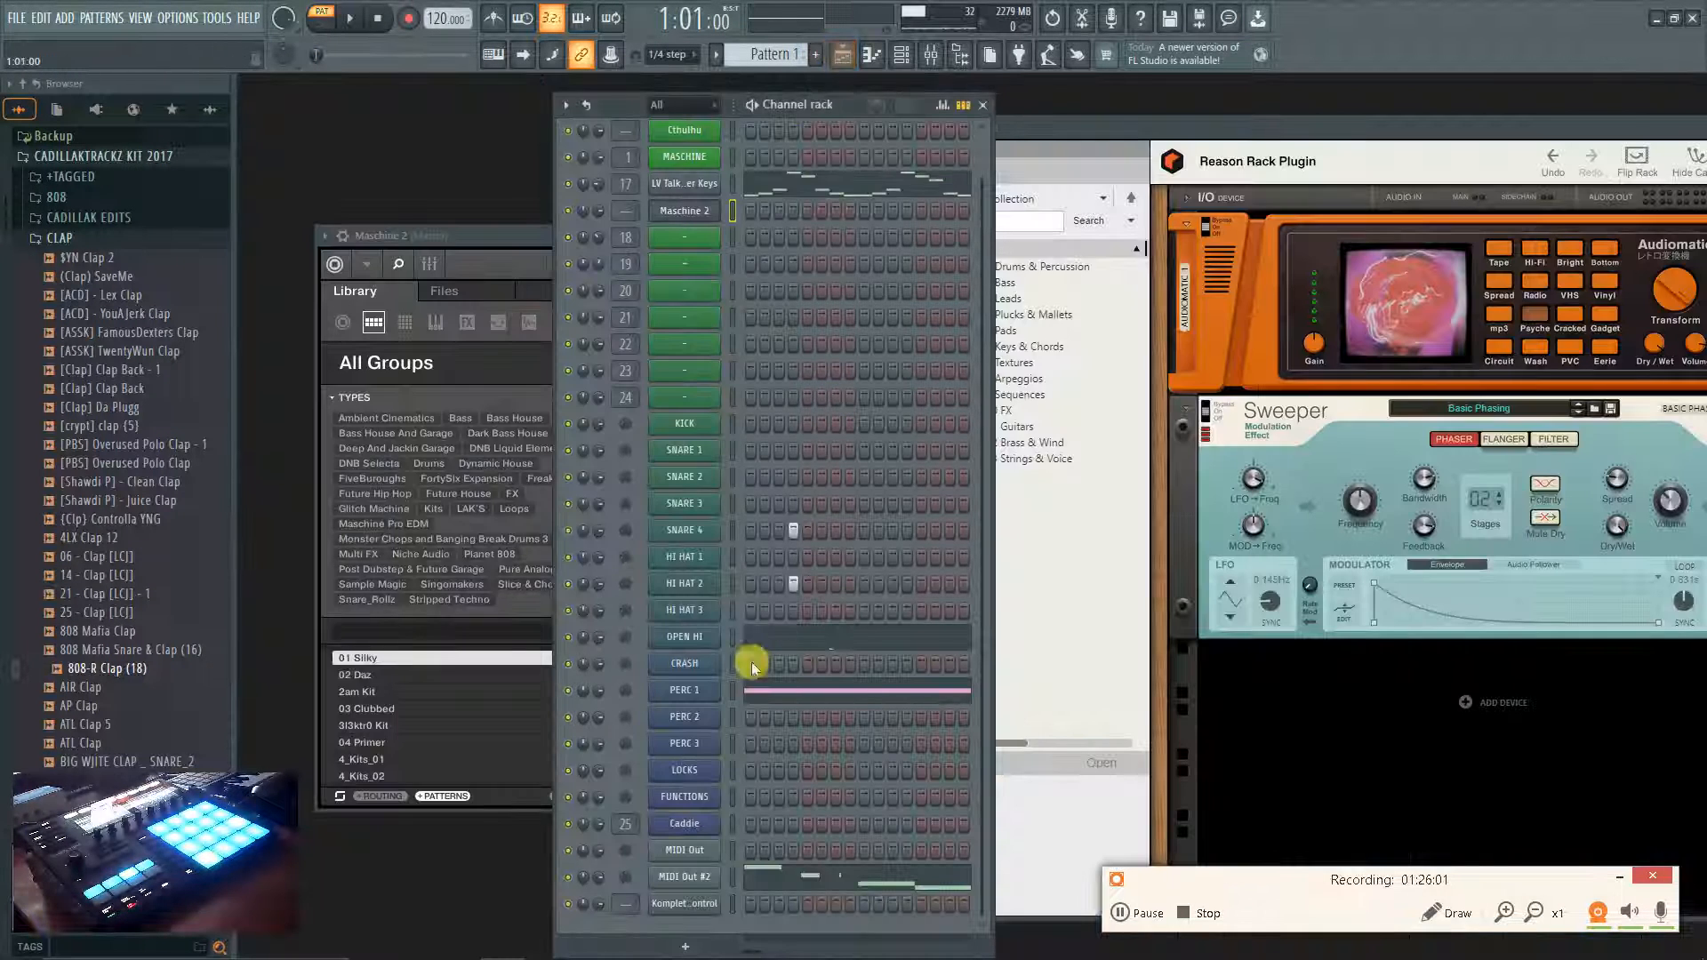
right_click(711, 877)
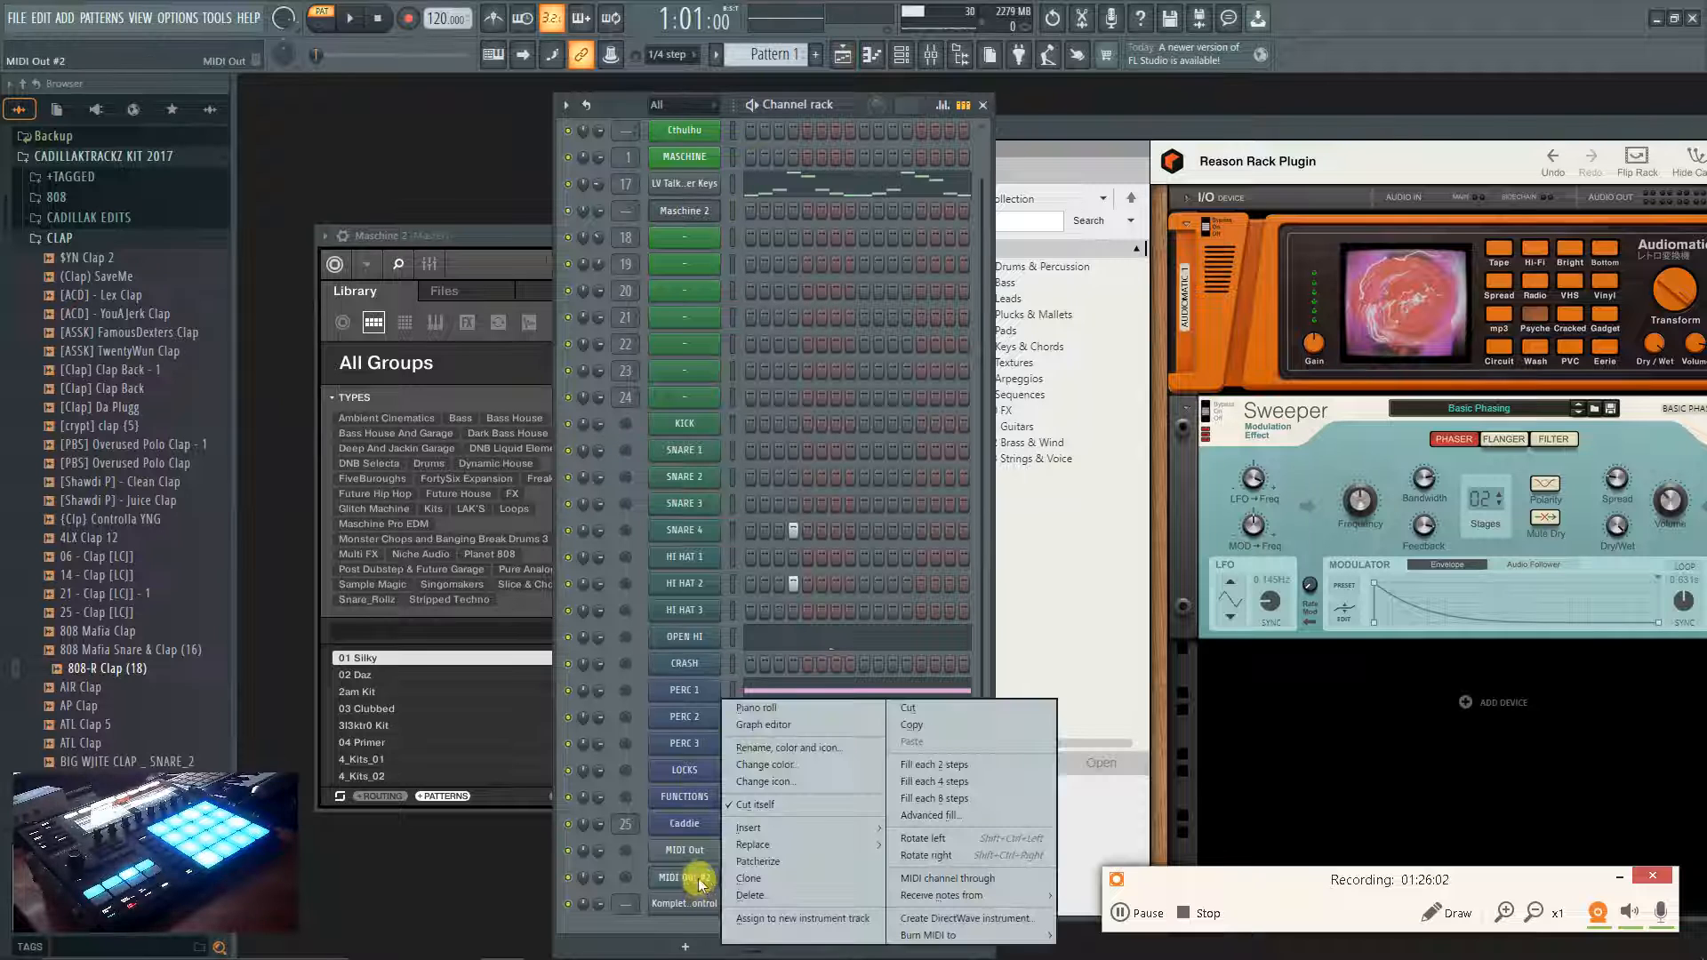
click(814, 750)
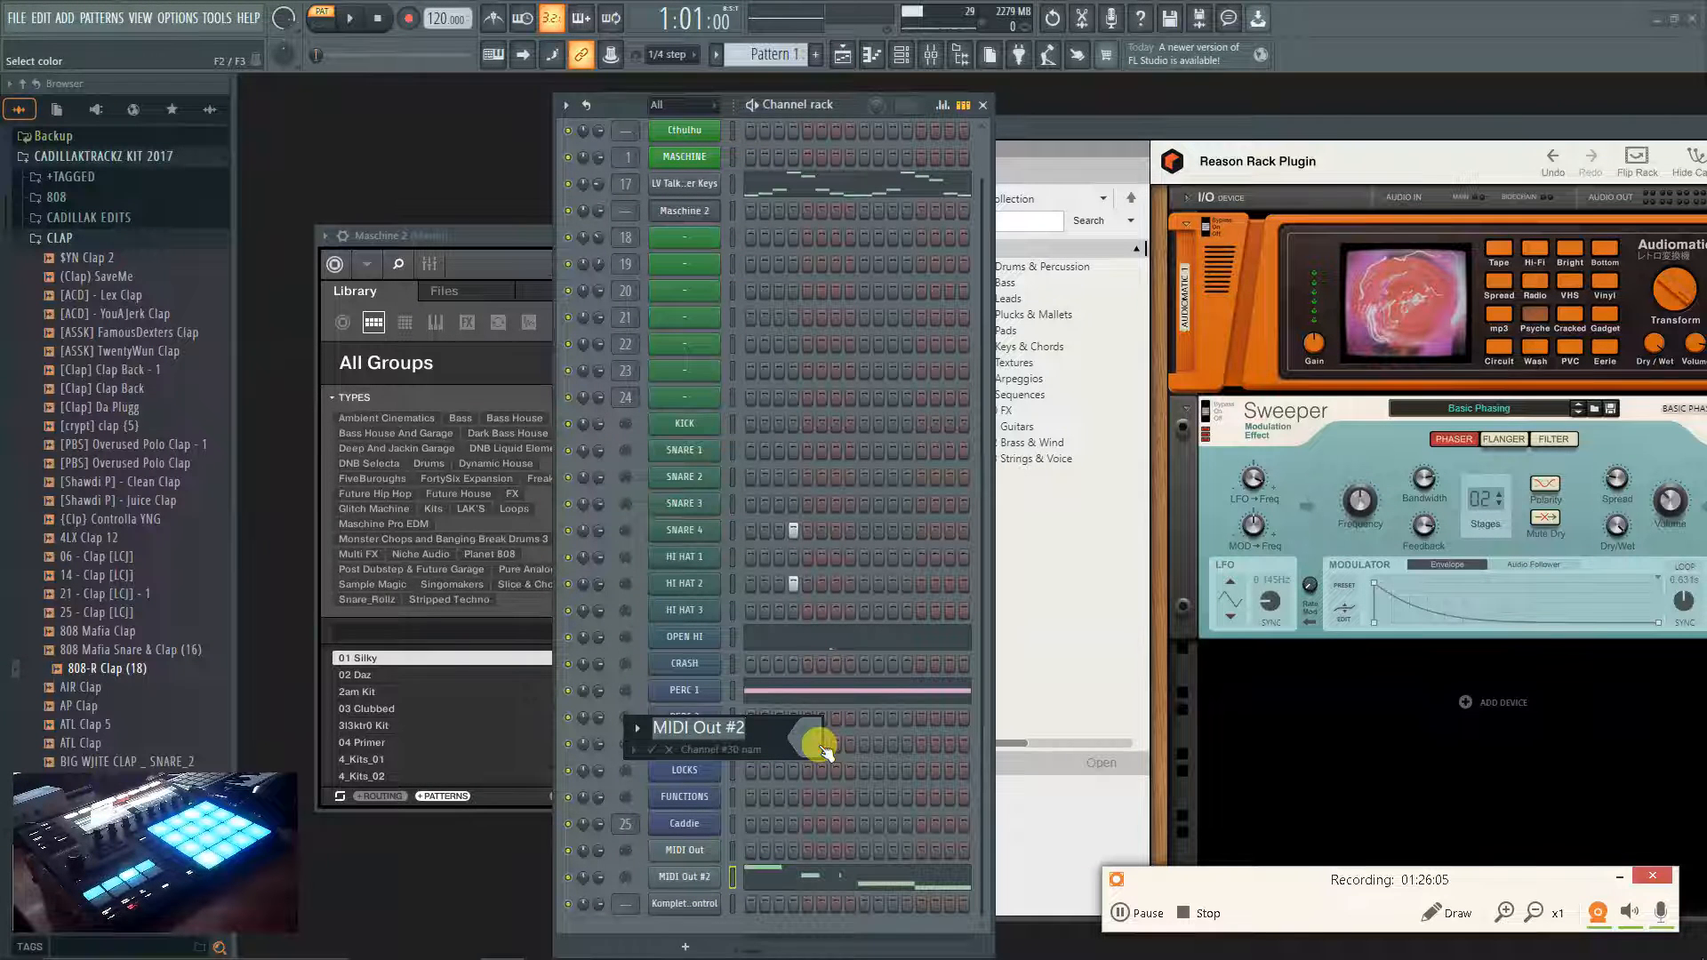
text(REASON)
key(Return)
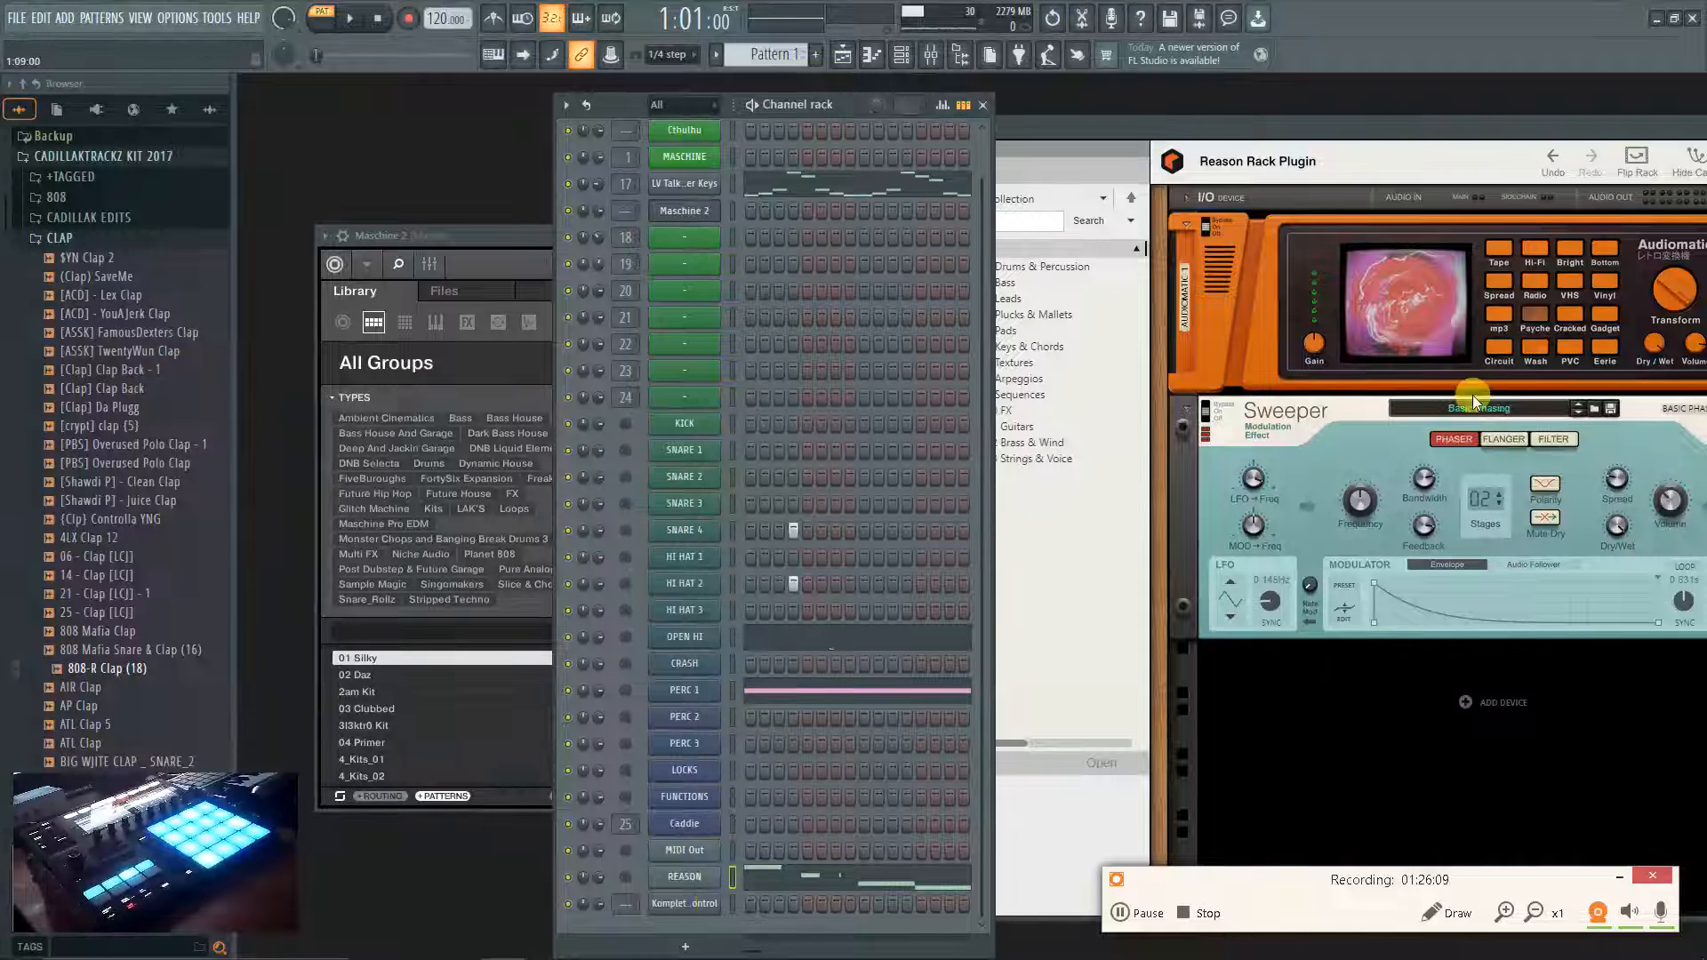
Move the Reason Rack Plugin window until the whole rack is in view and expand its I/O device.
drag(1343, 120, 1135, 123)
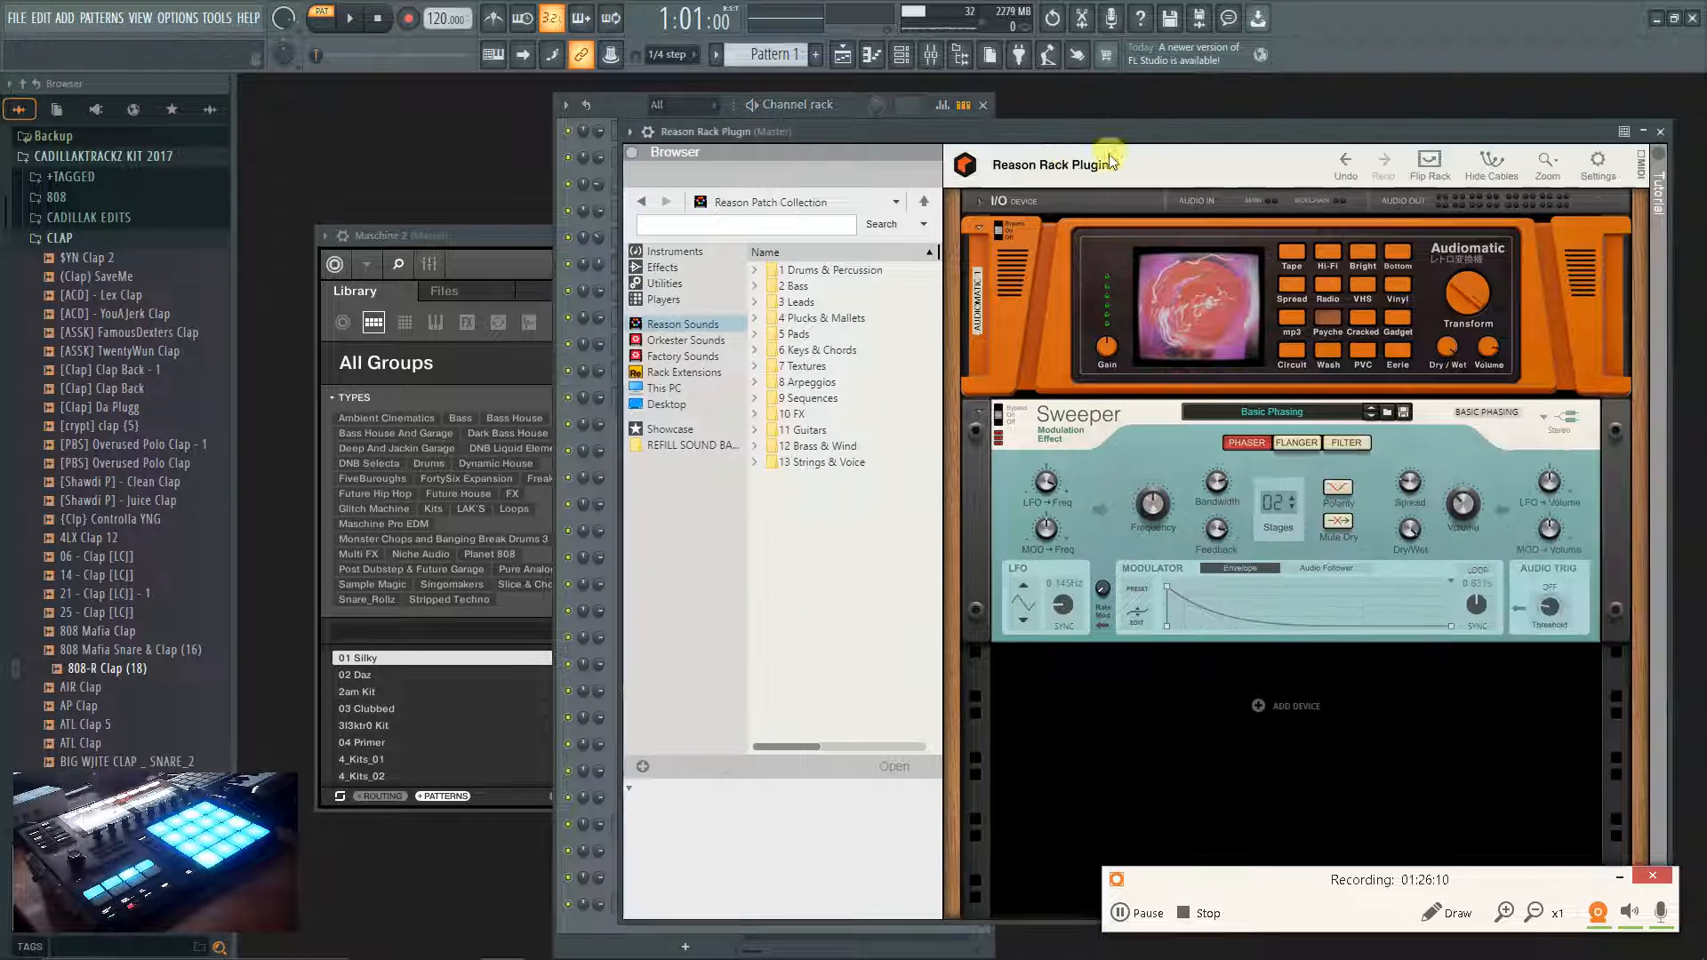
click(975, 206)
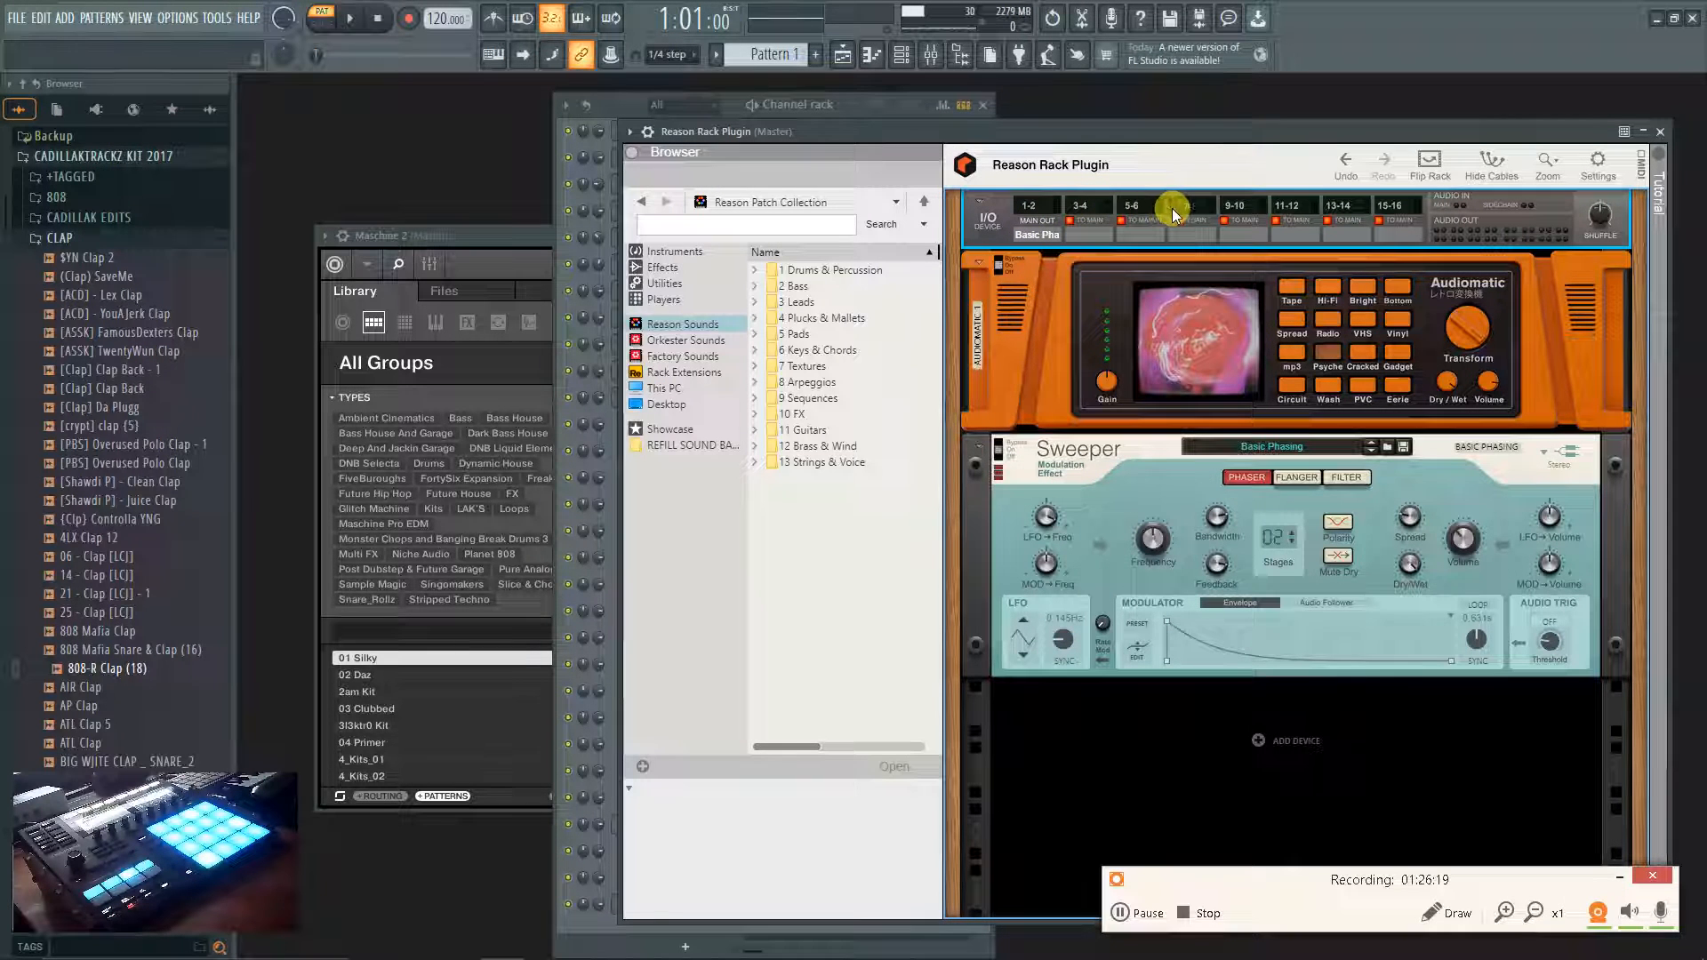
Bring the Maschine 2 window to the front, followed by the channel rack.
click(498, 233)
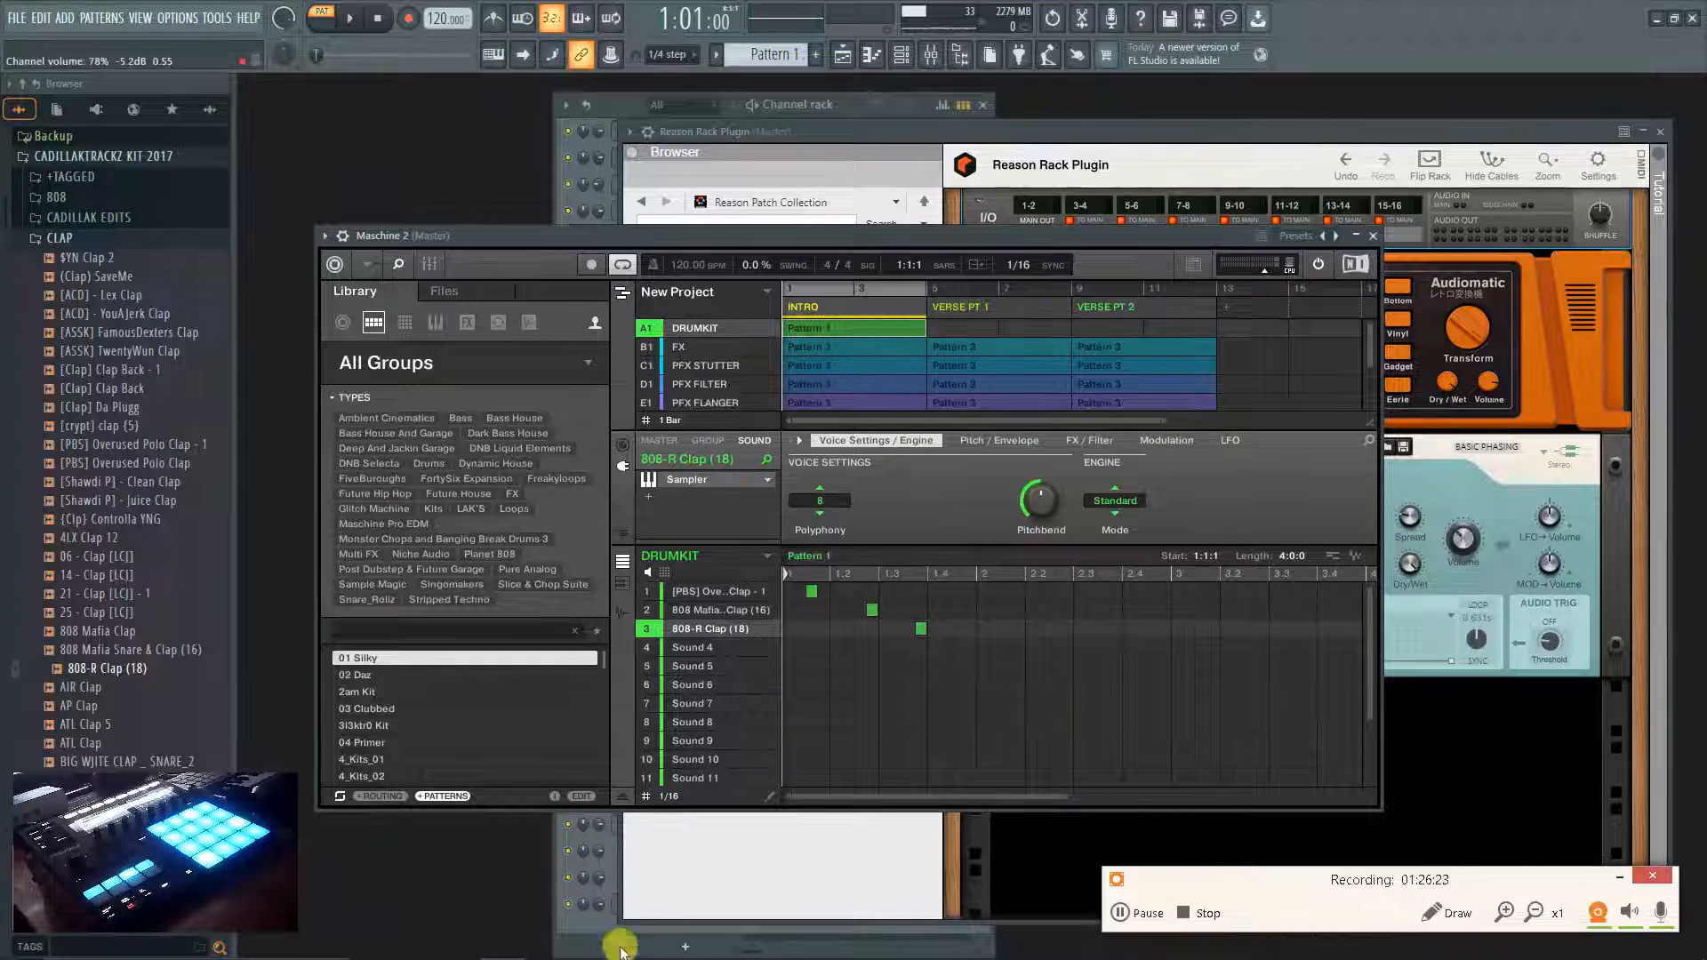
click(613, 929)
click(684, 878)
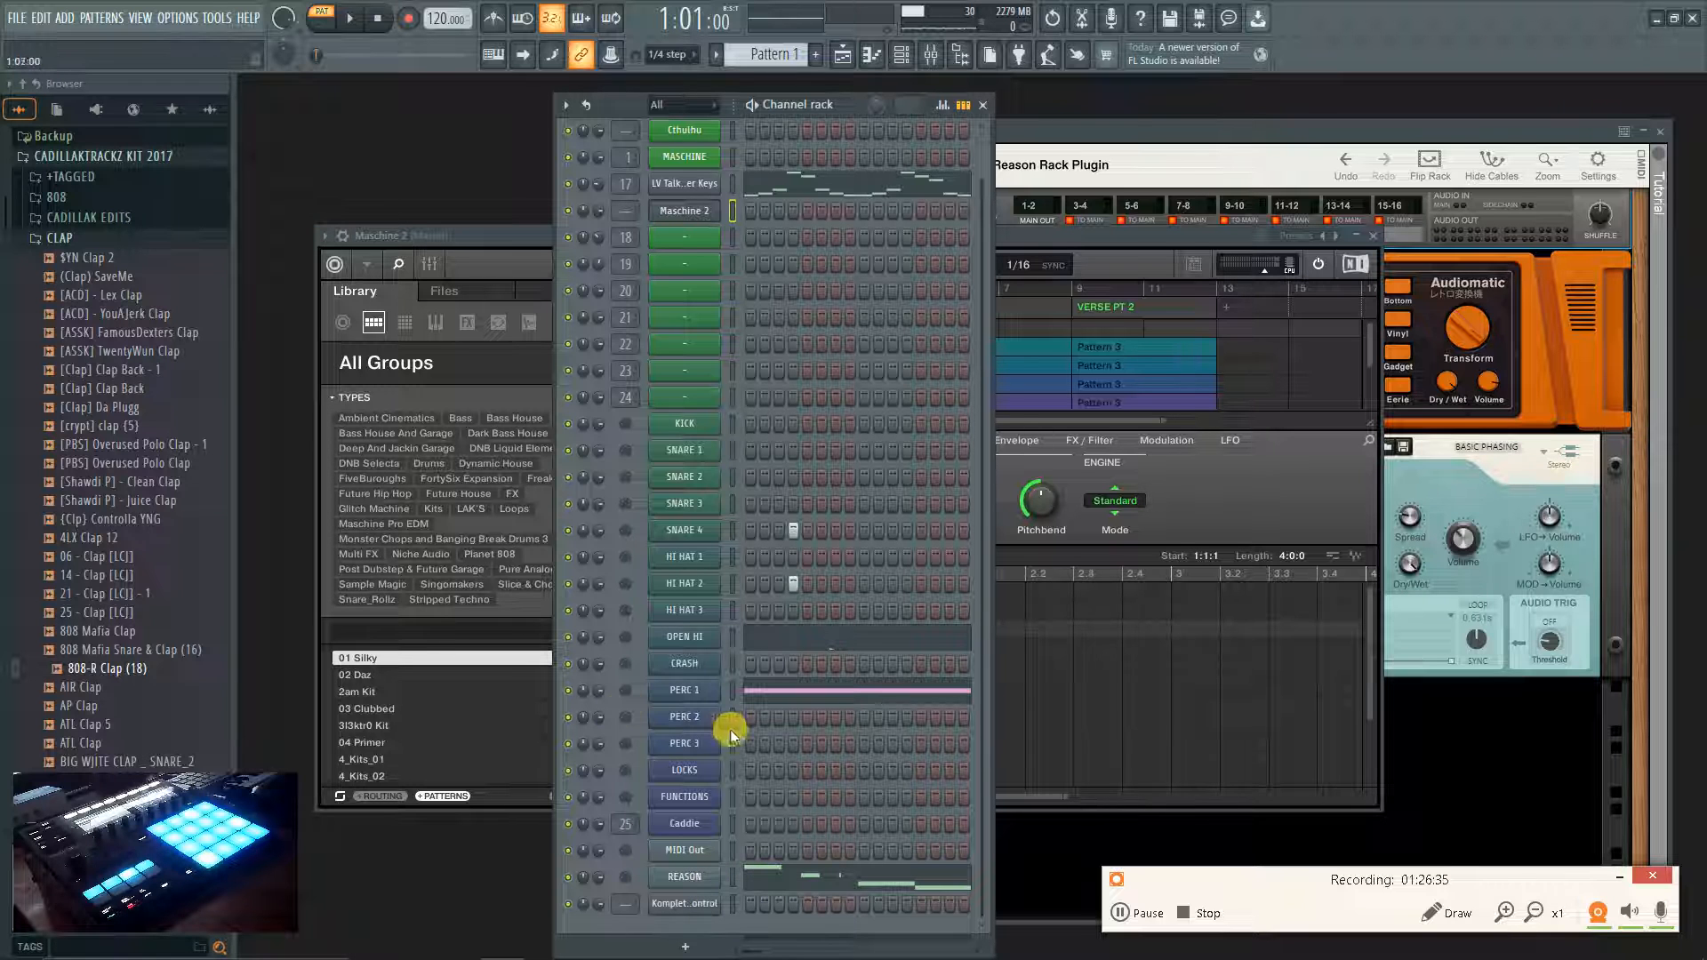
In Maschine 2, add notes for Sound 4 and Sound 7 within the first beat of DRUMKIT's Pattern 1.
click(506, 231)
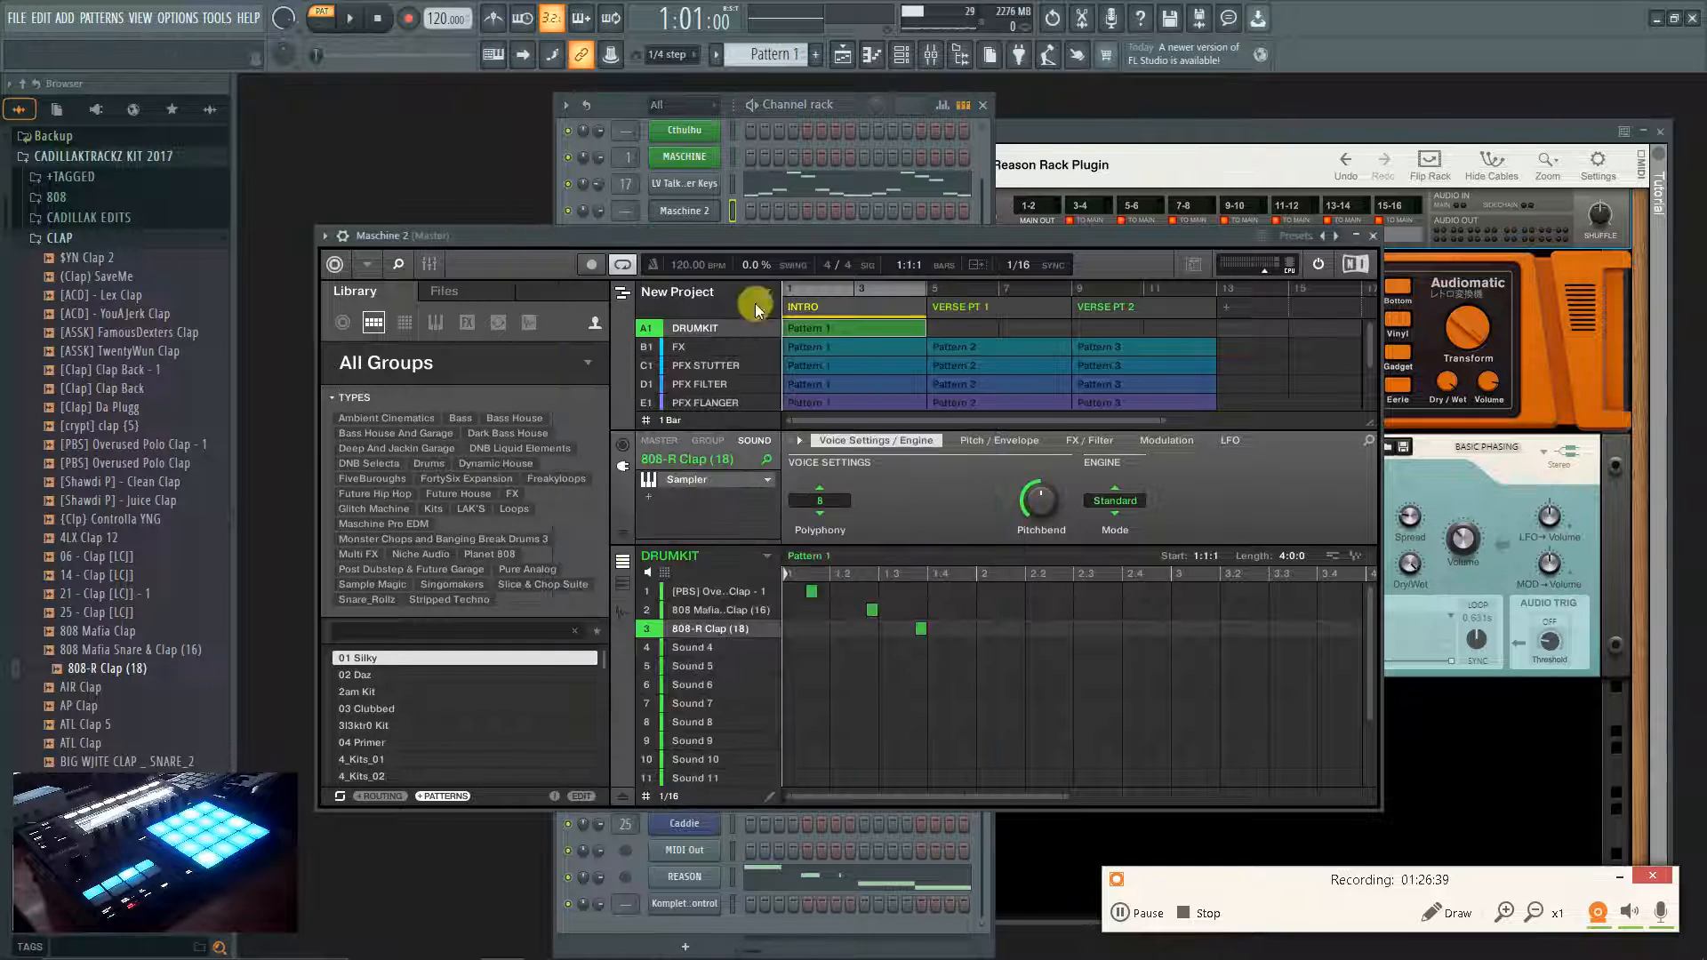
click(823, 648)
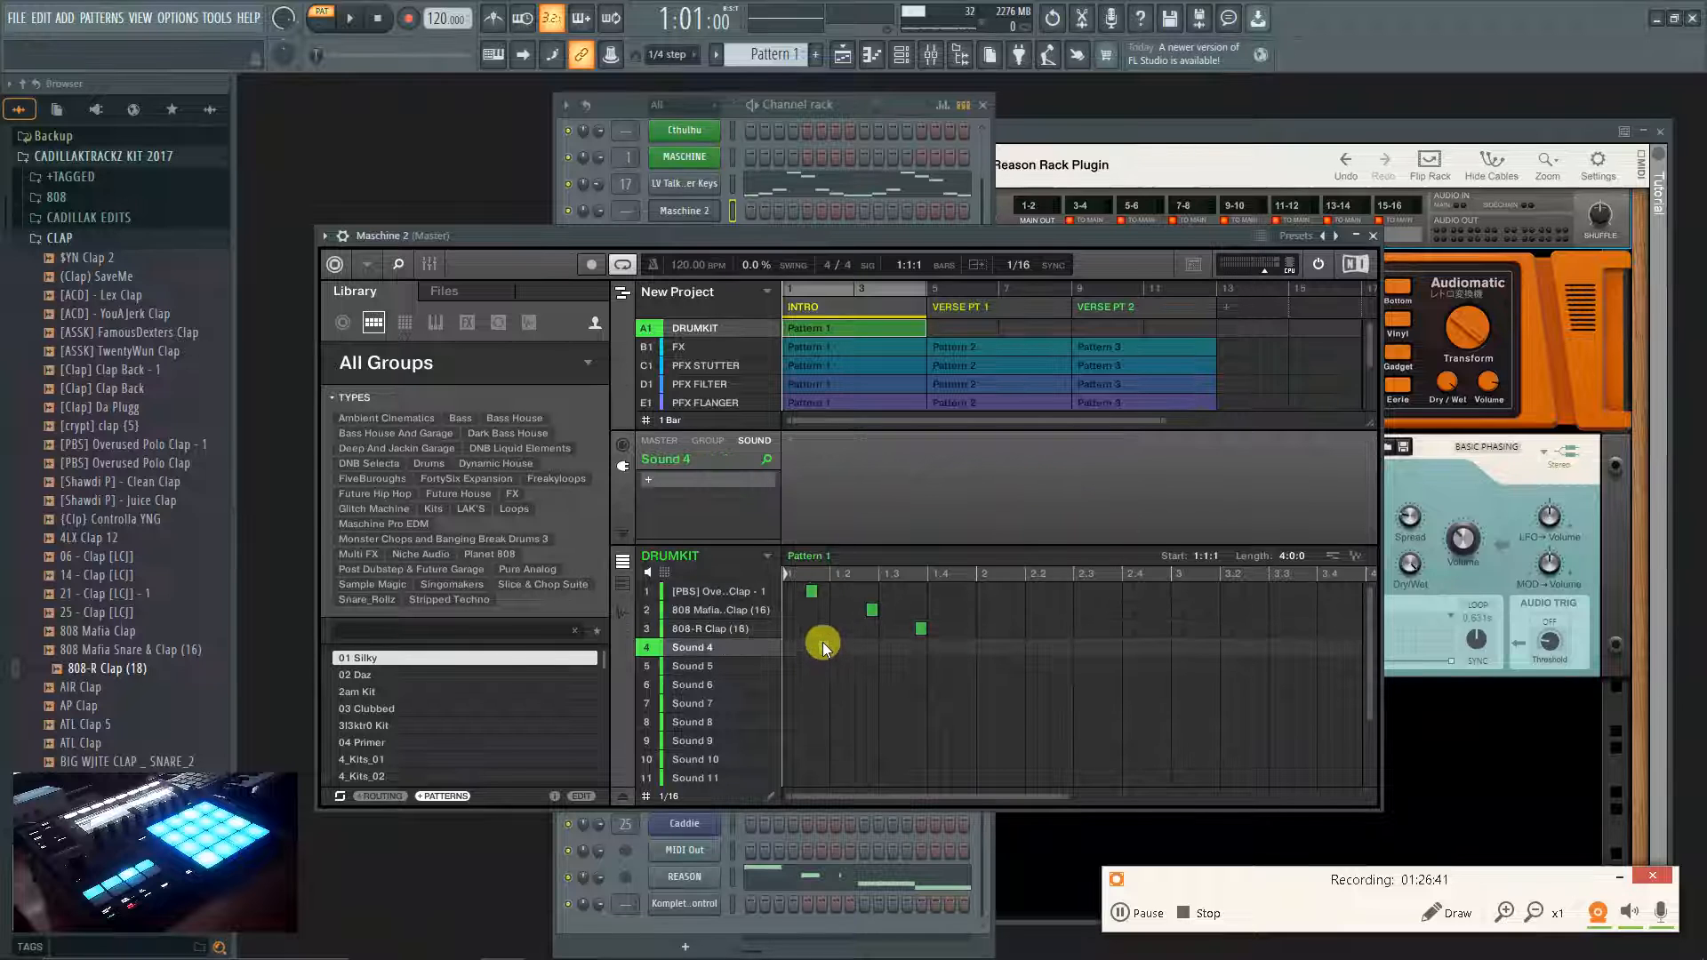
click(799, 704)
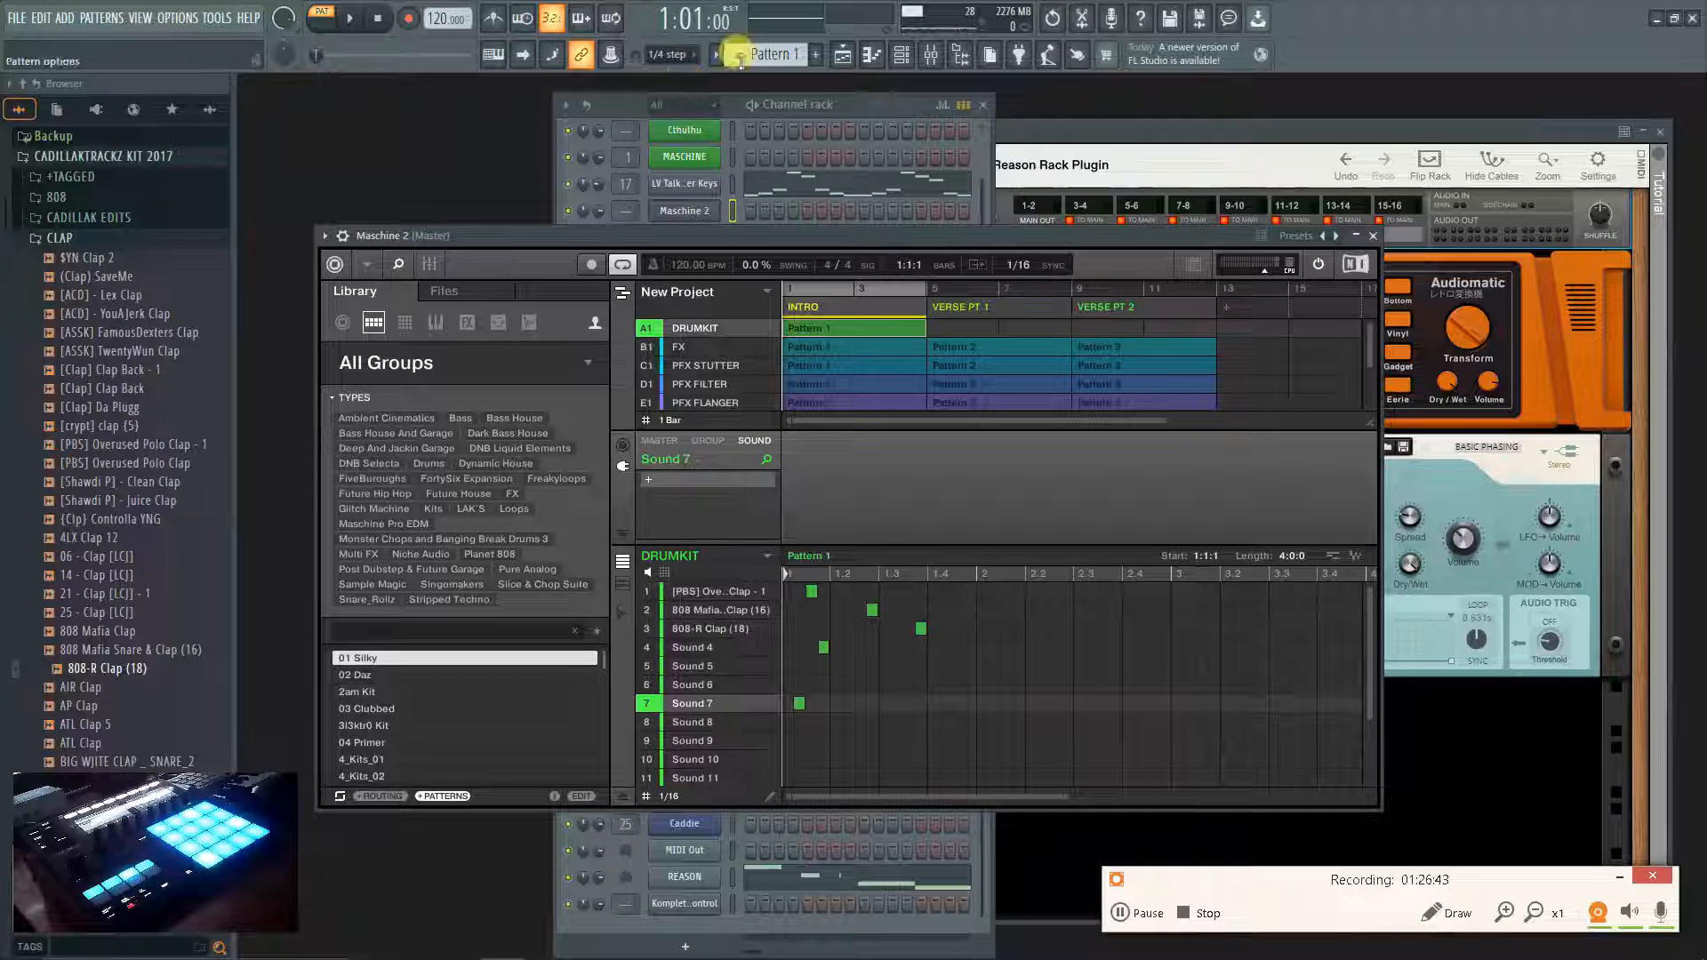
Return to the channel rack and show the playlist with its Pattern 1 clips.
click(850, 103)
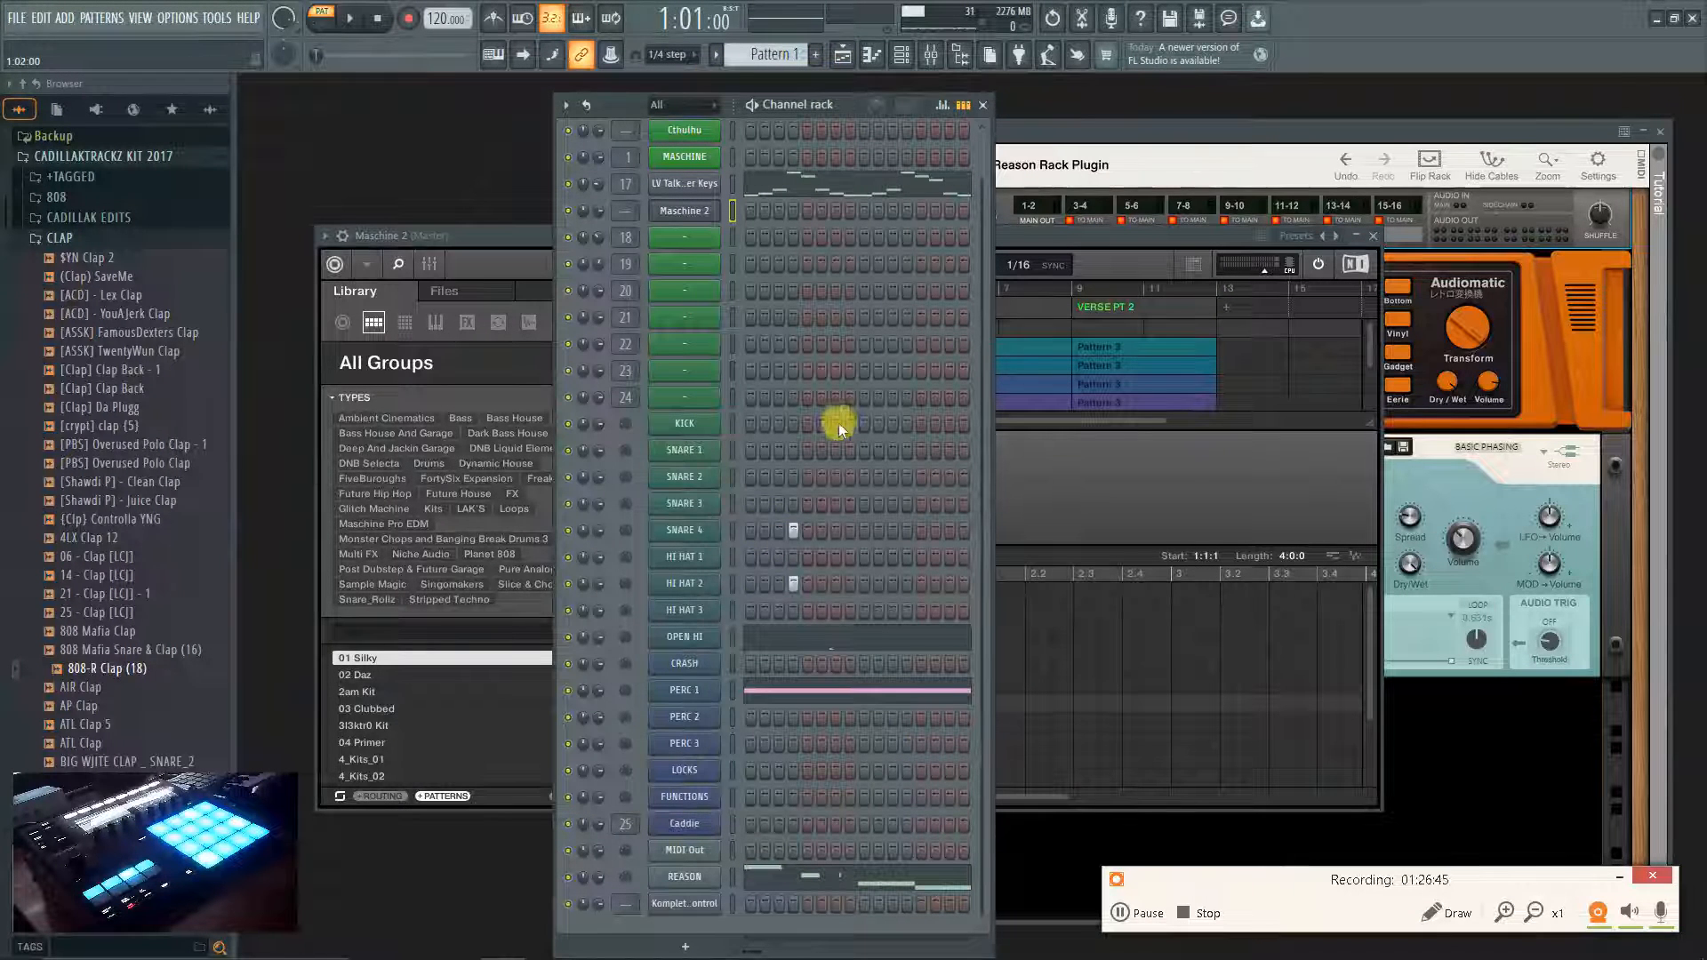
click(843, 53)
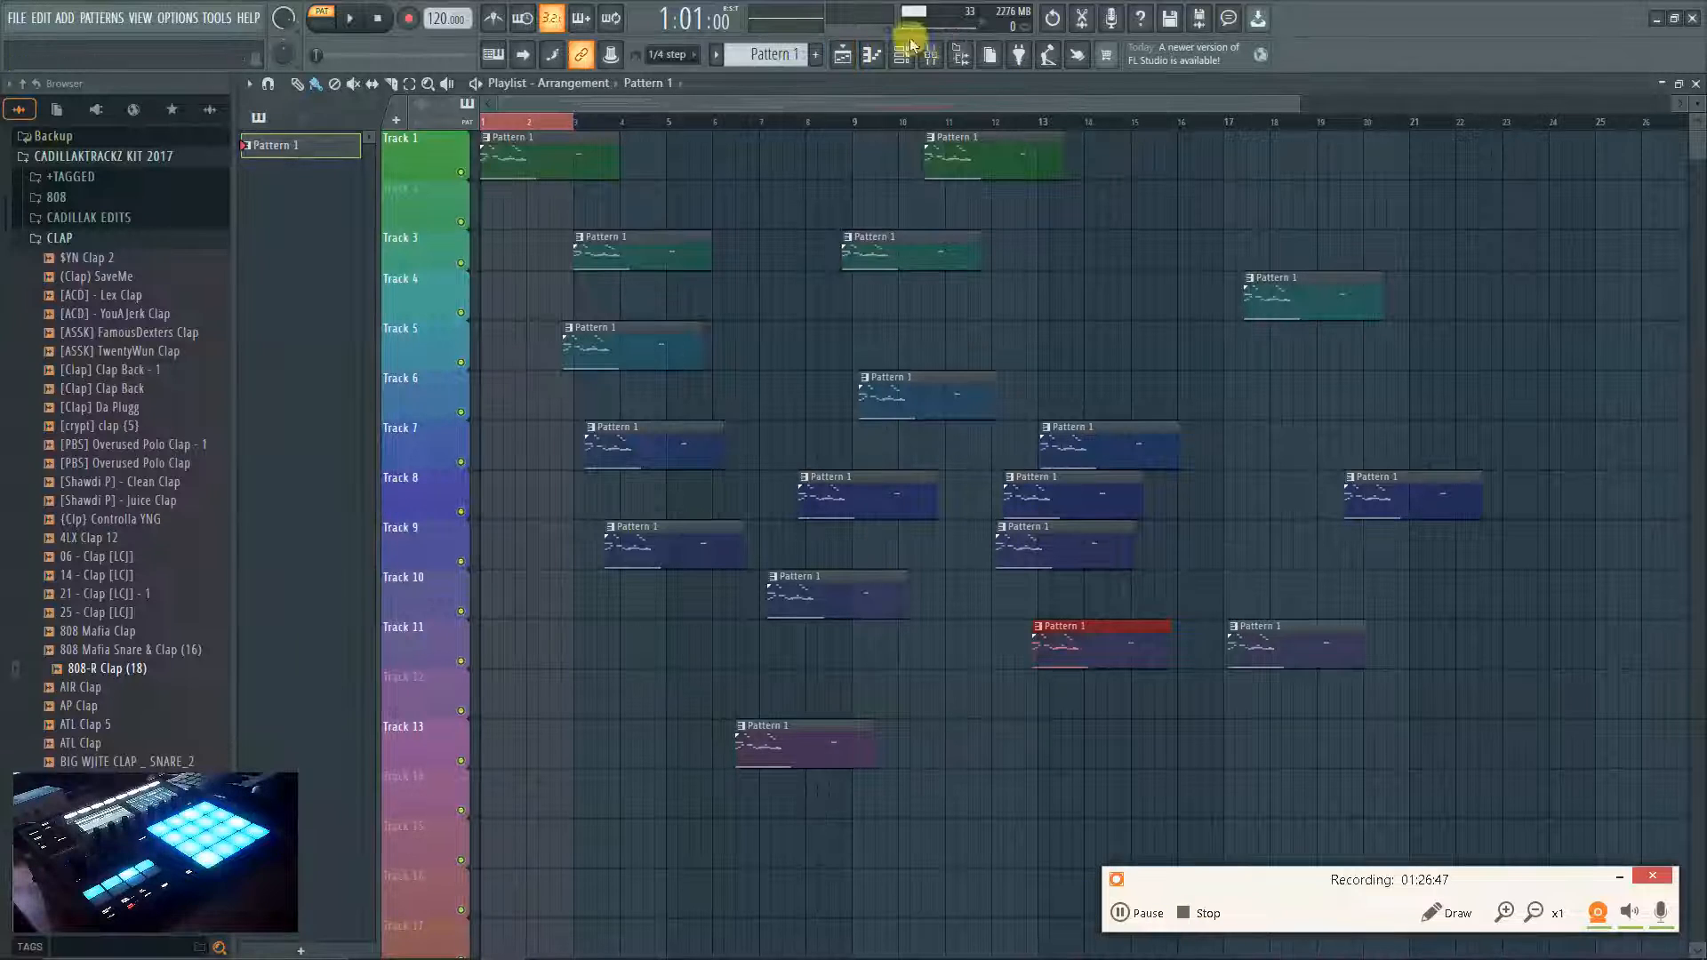
Show the mixer and view the plugins available for the Master track's empty Slot 4, without loading one.
click(948, 52)
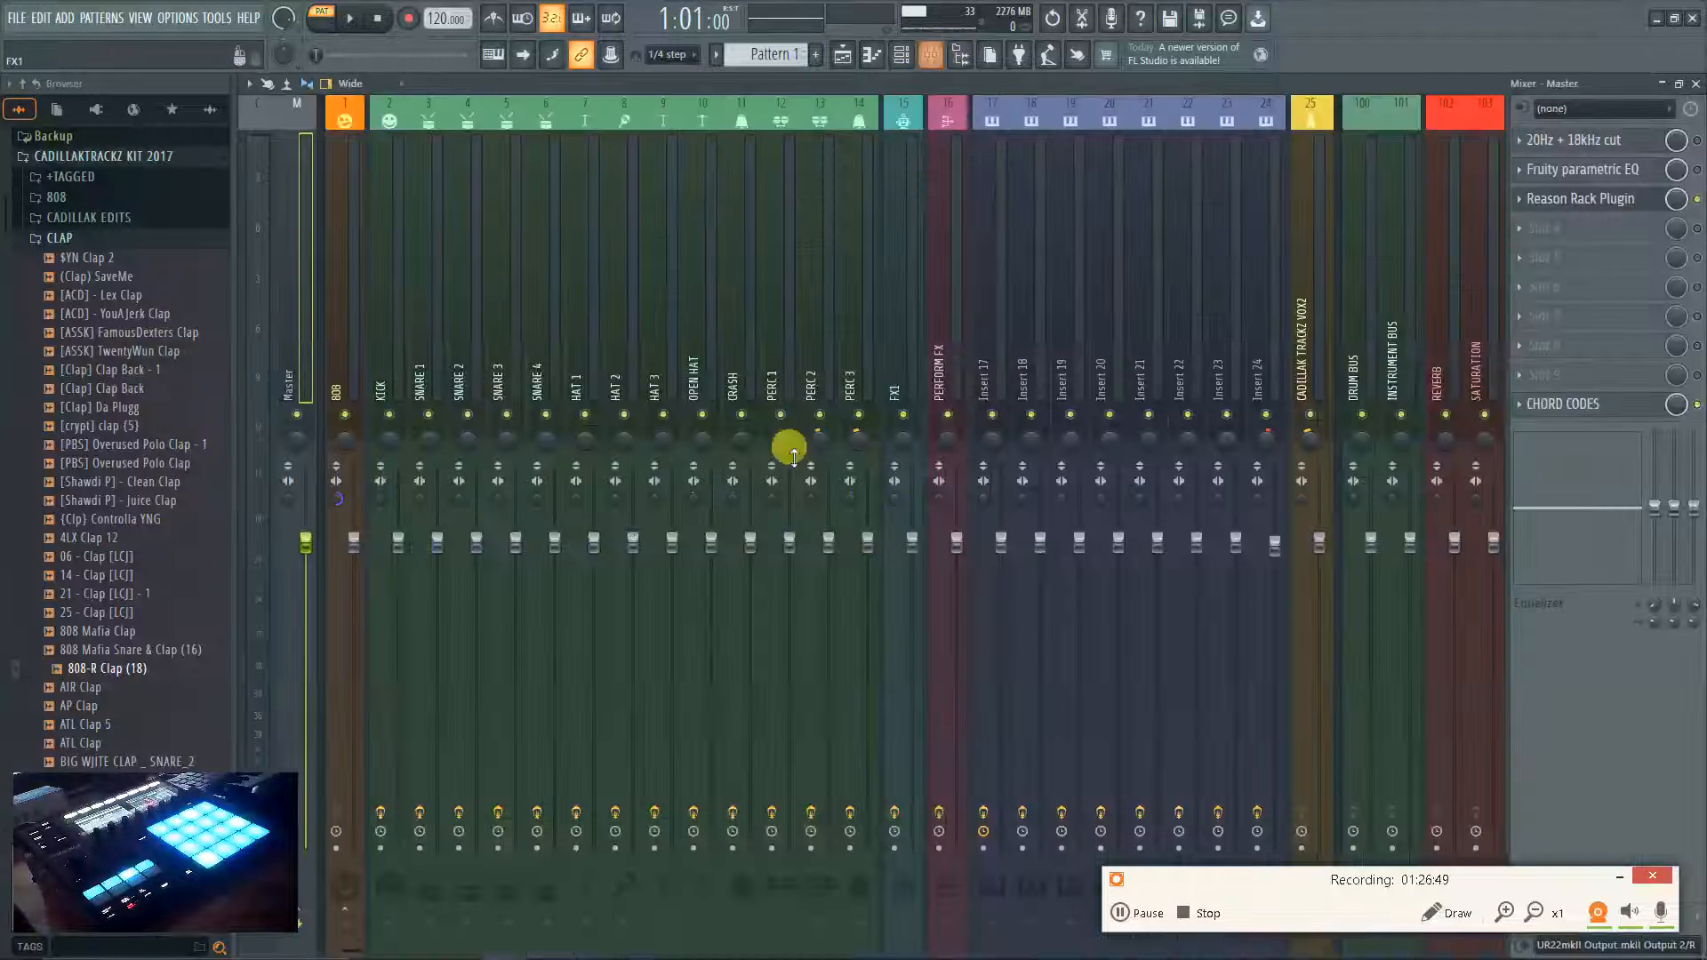
click(1522, 230)
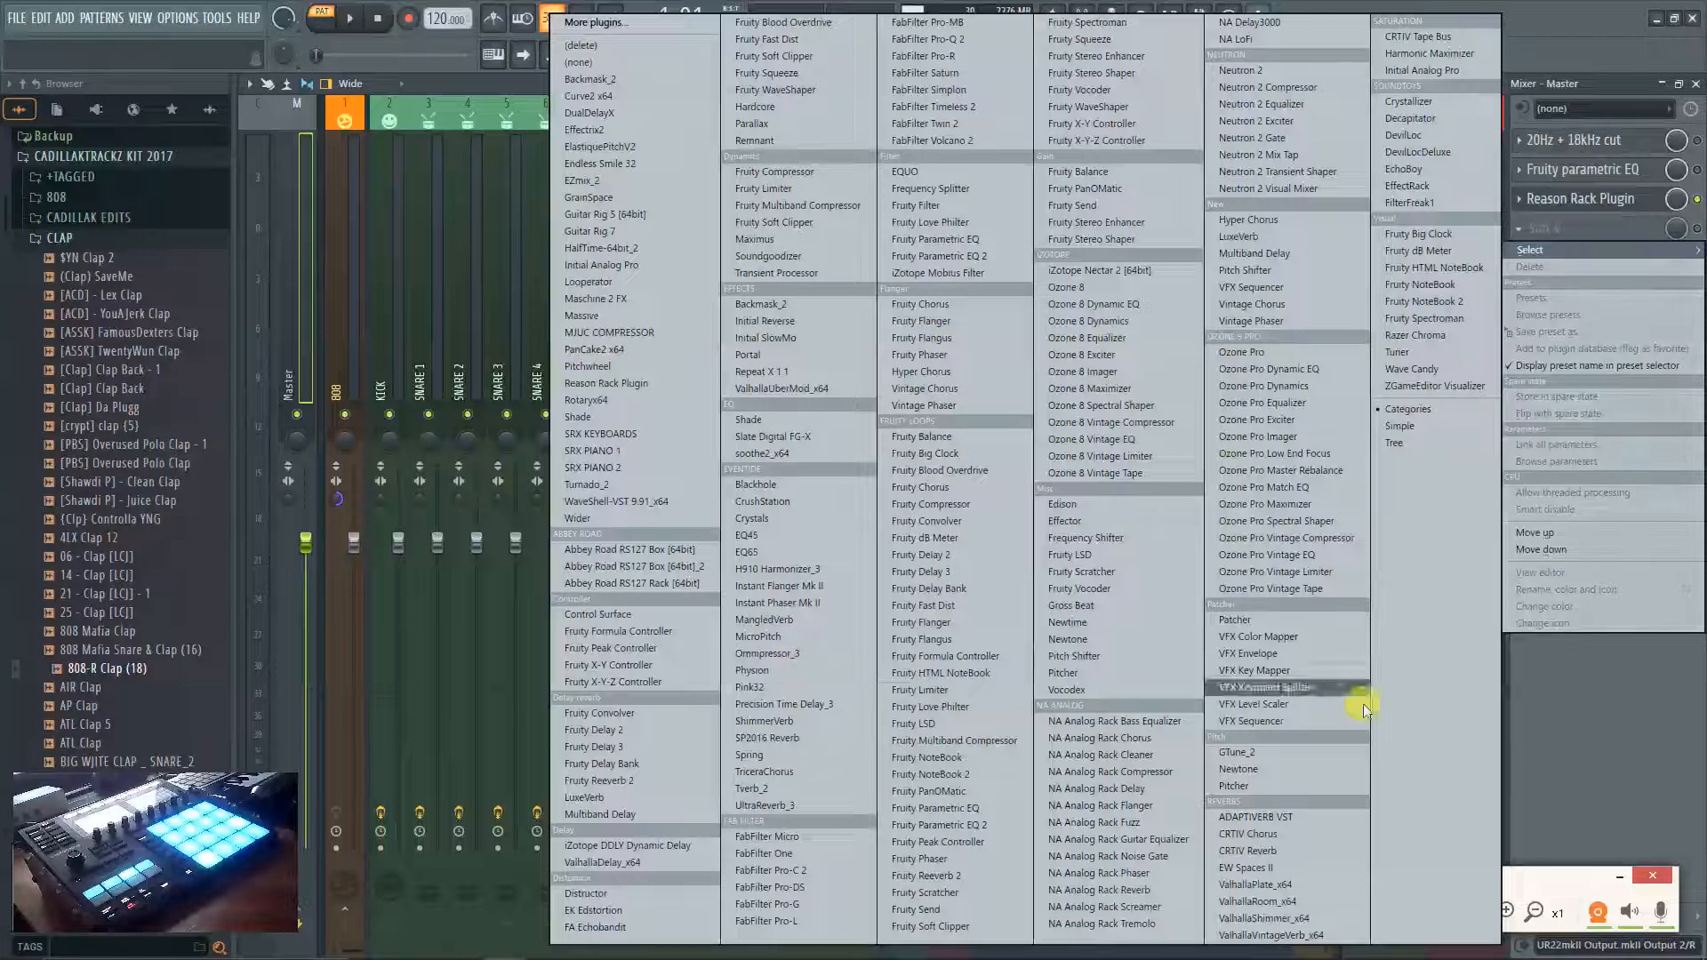
click(1578, 22)
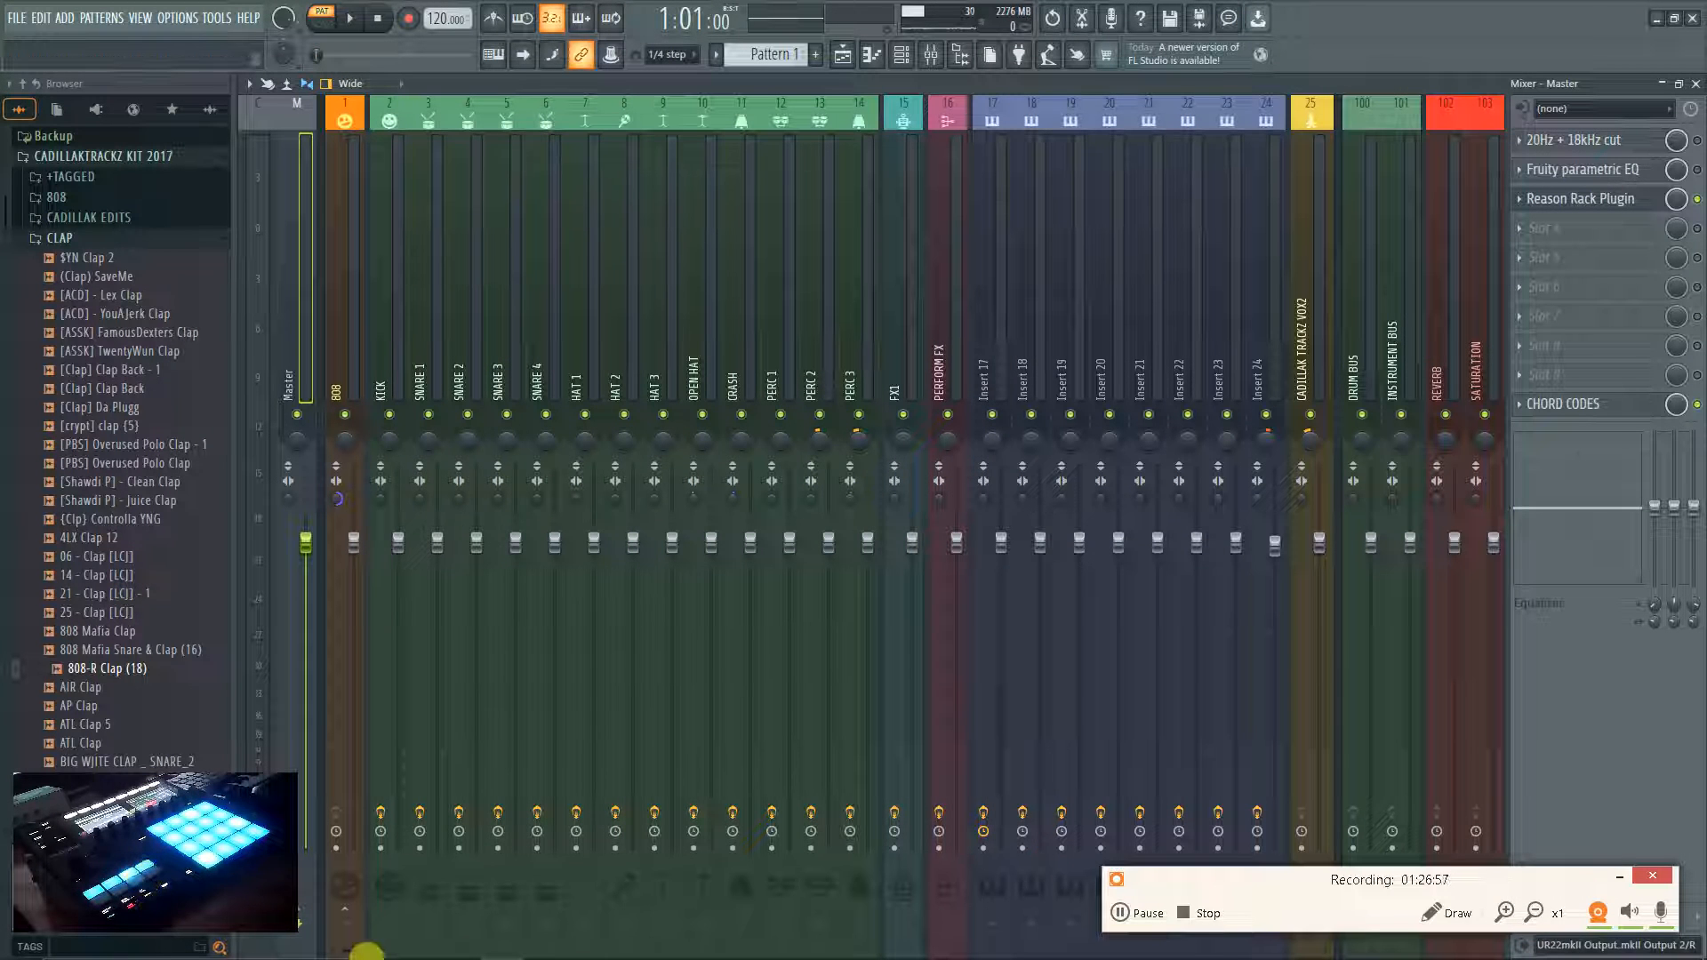
mouse_move(1185, 939)
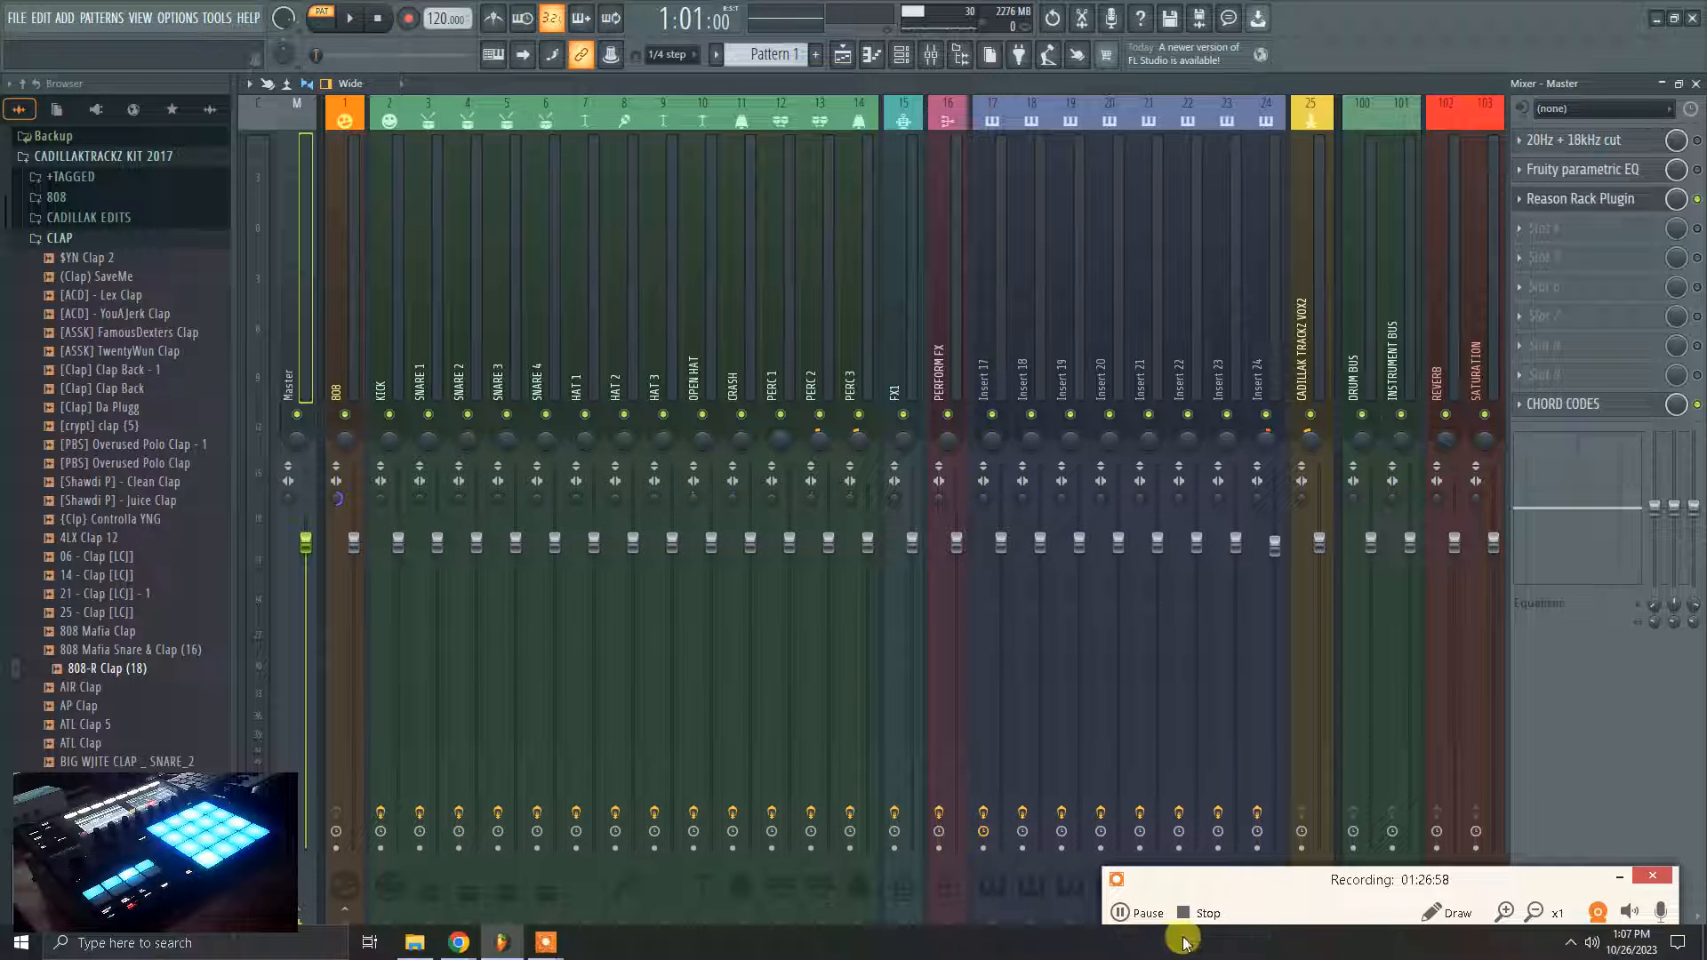
click(1225, 910)
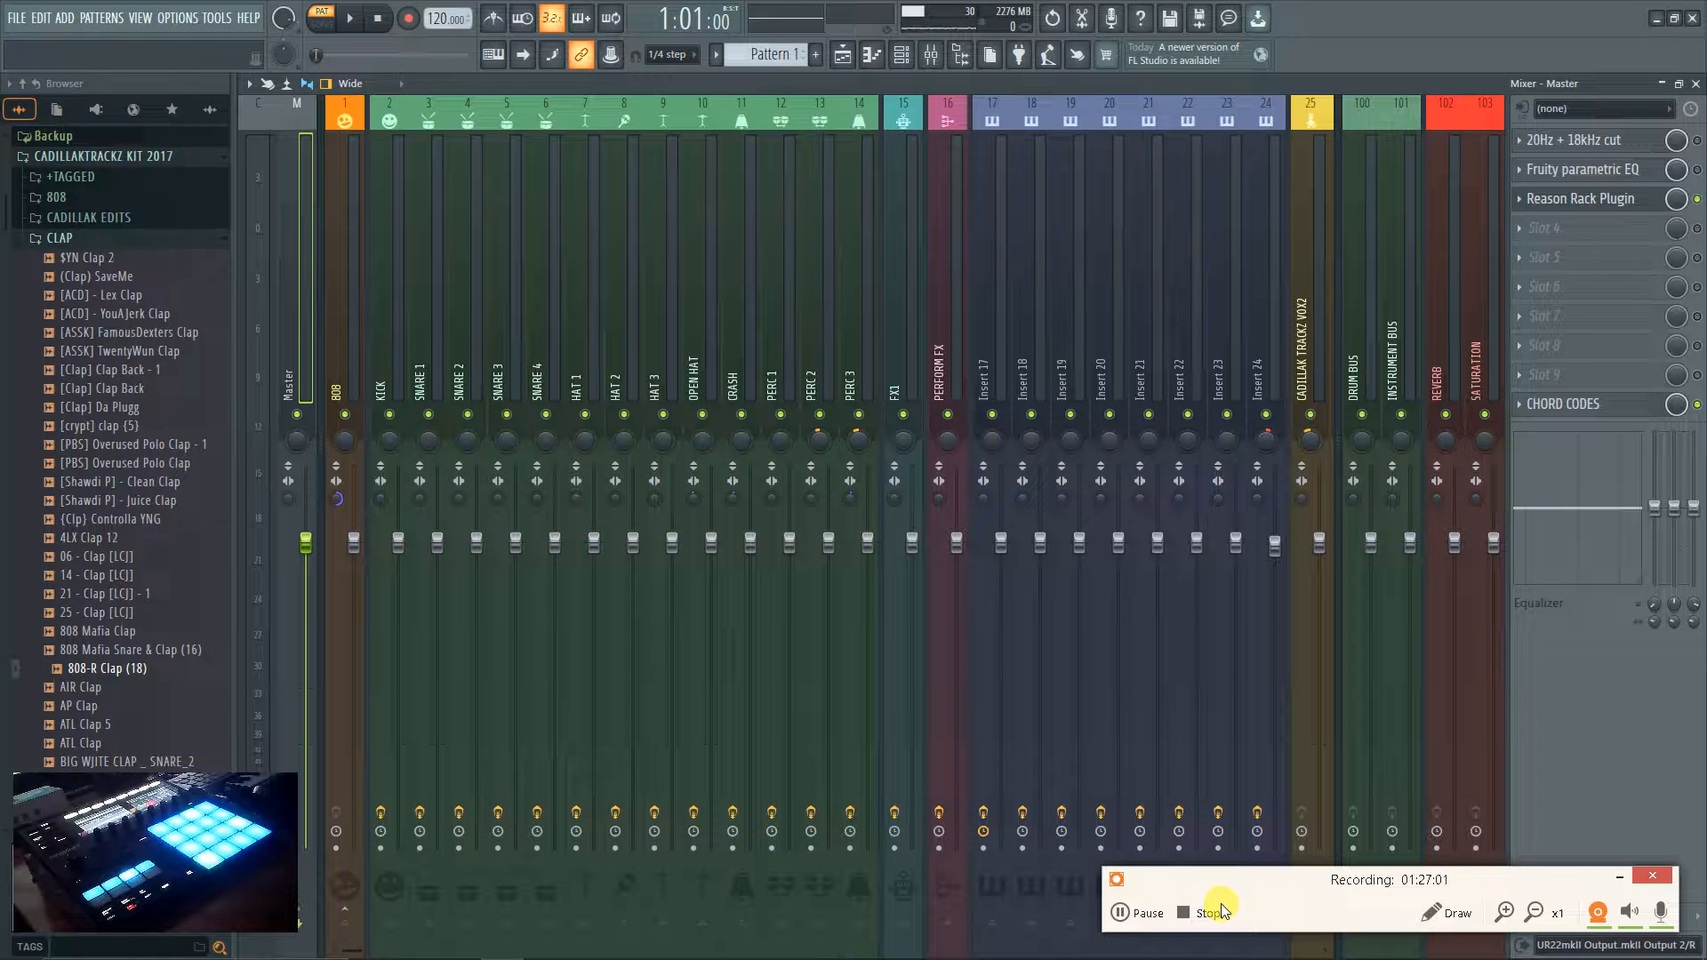